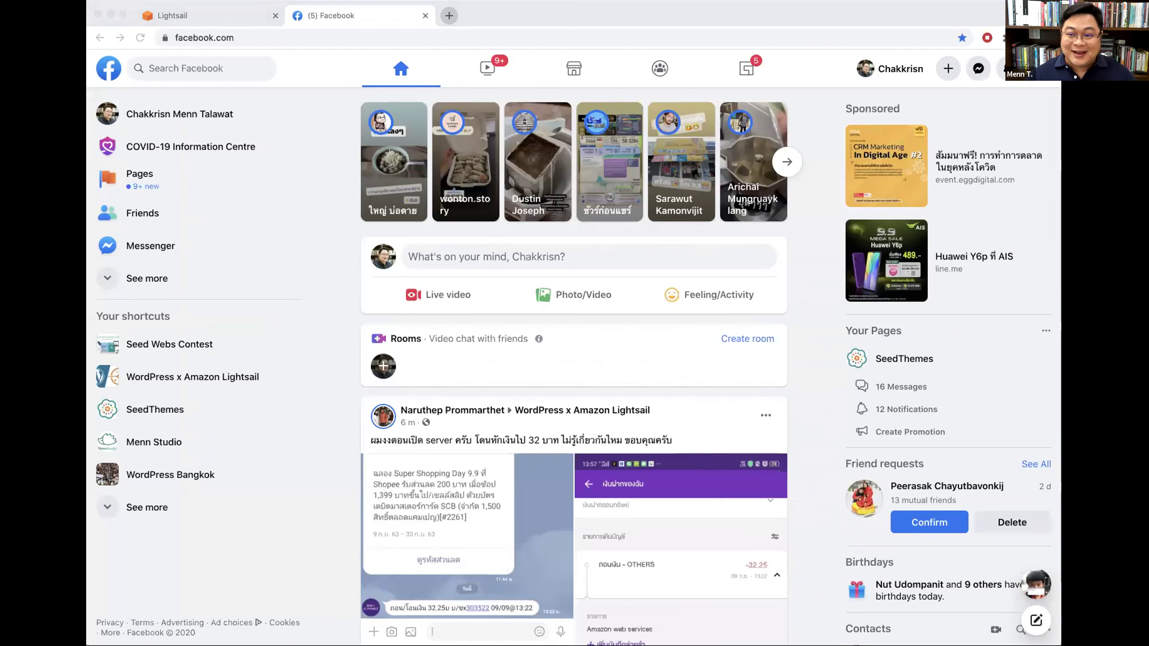
# Step: Open the WordPress x Amazon Lightsail group from Facebook's left sidebar shortcut
pyautogui.click(574, 23)
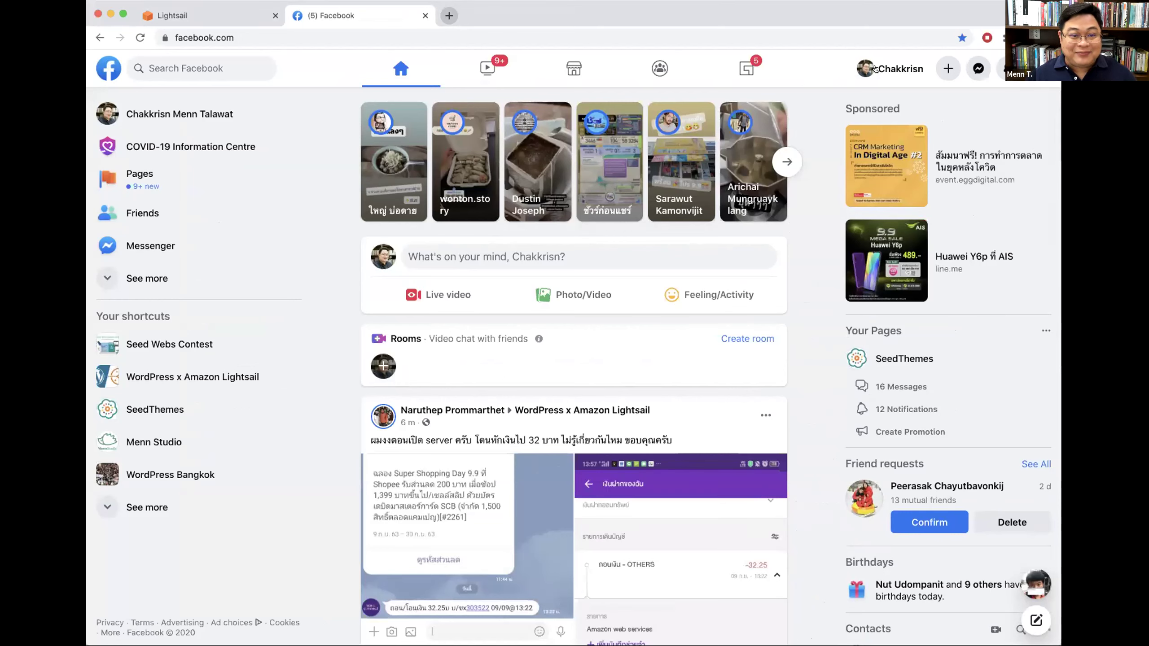
pyautogui.click(616, 18)
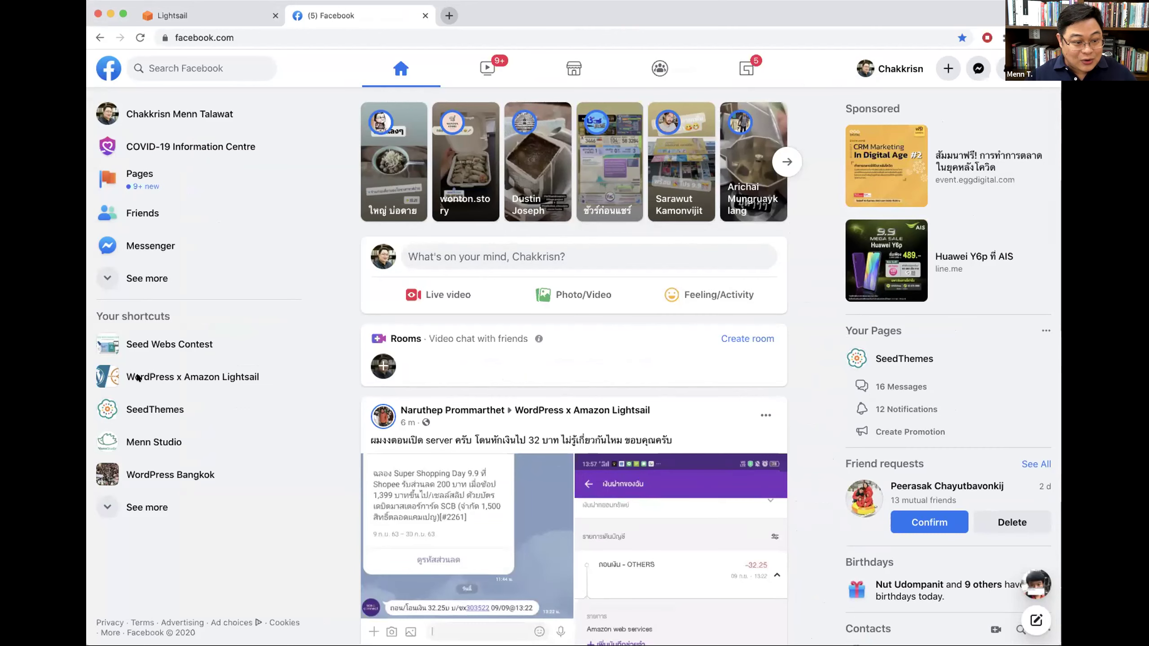
pyautogui.click(152, 378)
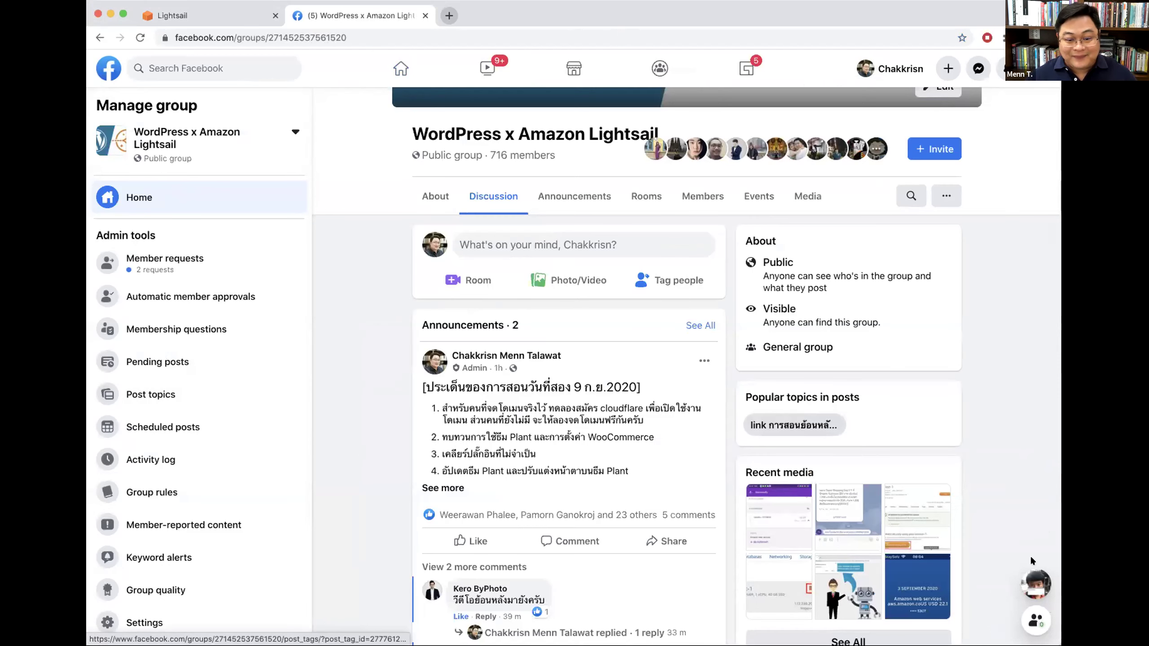
# Step: Expand the group's announcement post and highlight 'cloudflare' and the opening phrase of item 1
pyautogui.scroll(-2, 598, 386)
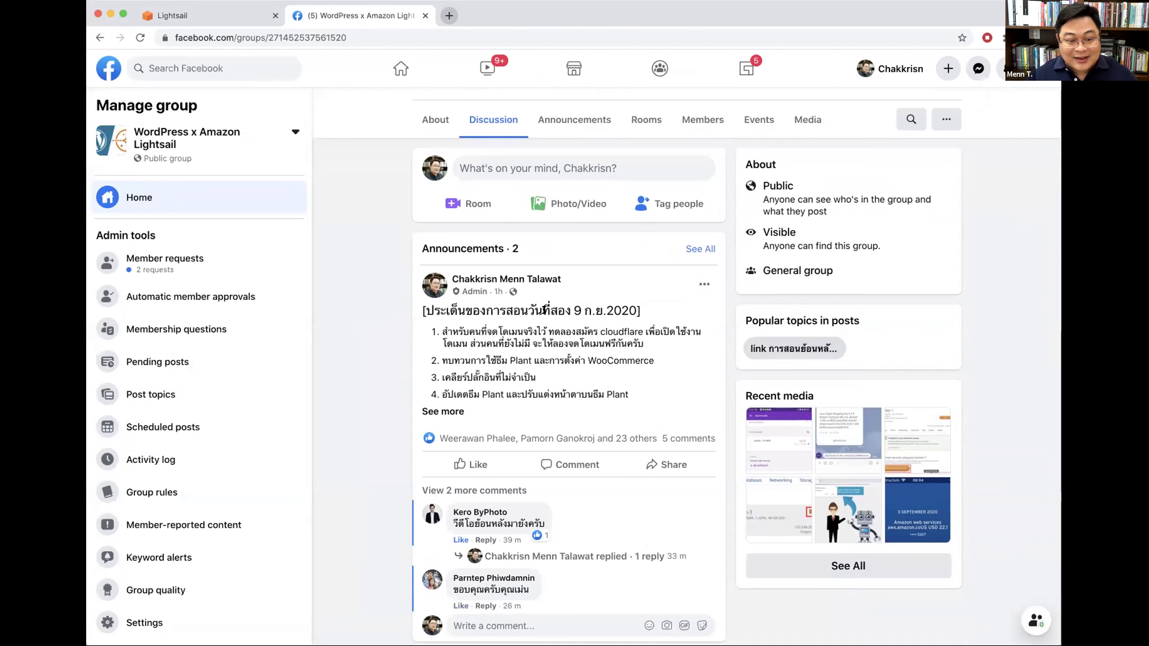
pyautogui.click(445, 411)
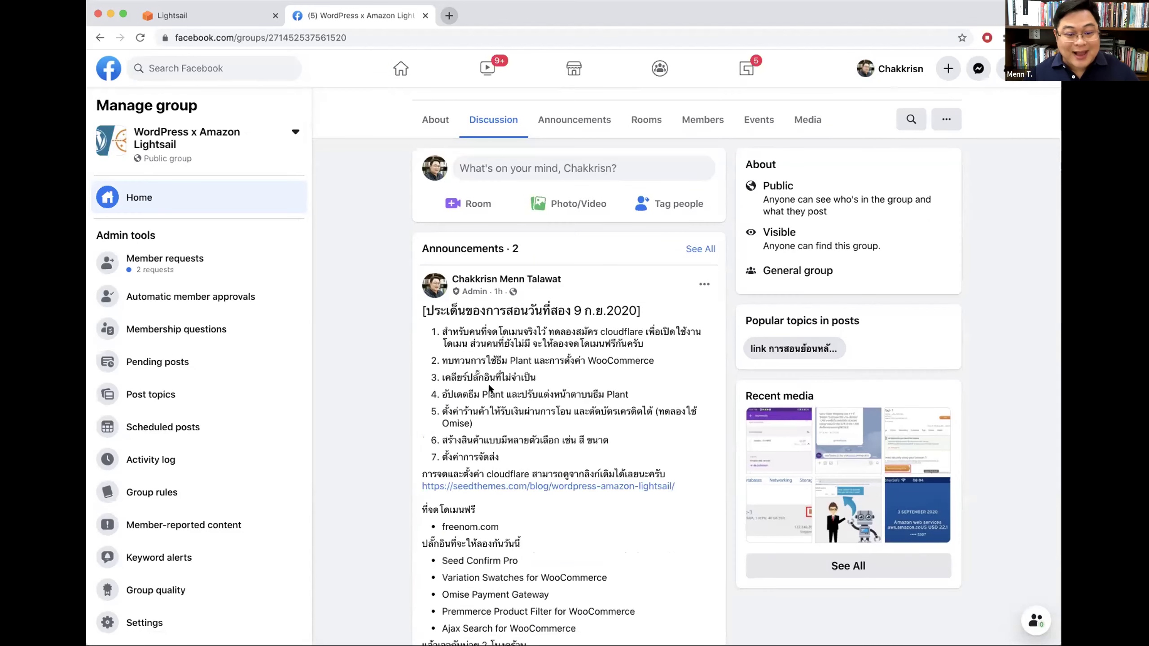
pyautogui.scroll(-2, 501, 381)
pyautogui.moveTo(441, 278); pyautogui.dragTo(413, 277)
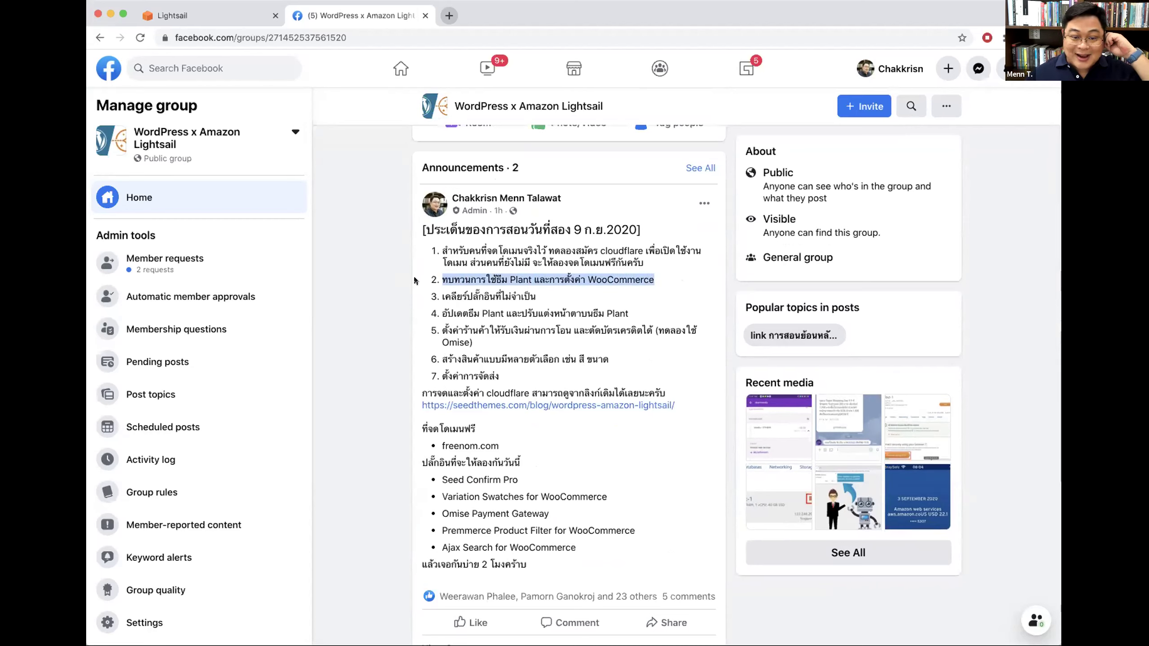
pyautogui.moveTo(599, 251); pyautogui.dragTo(641, 248)
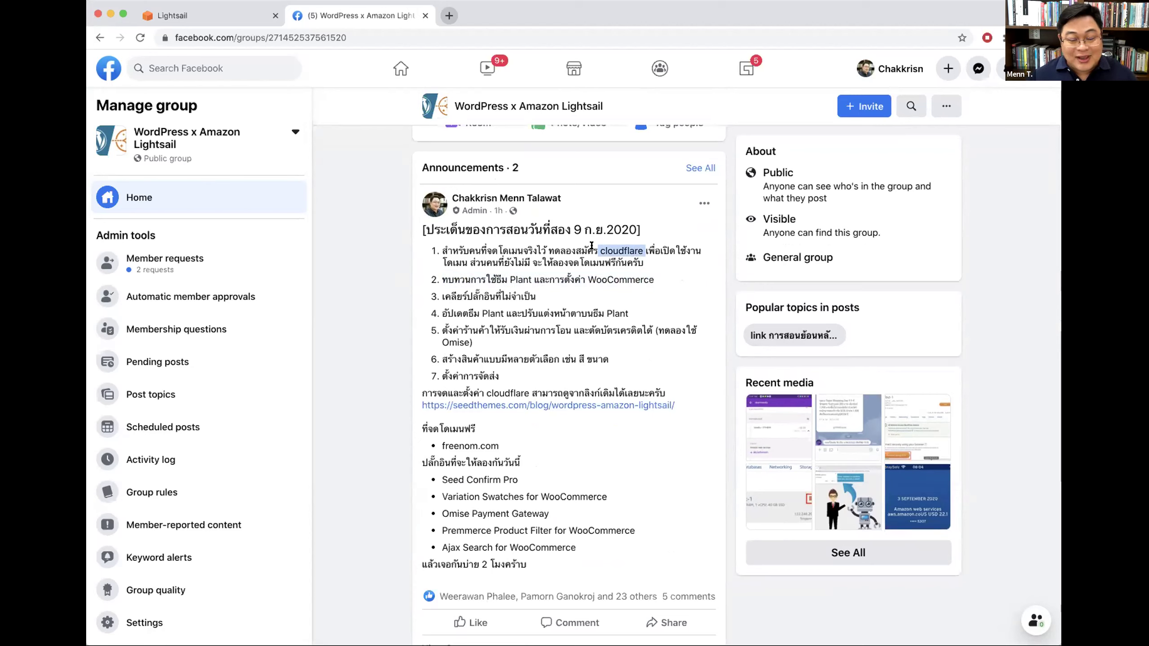
pyautogui.moveTo(481, 248); pyautogui.dragTo(533, 248)
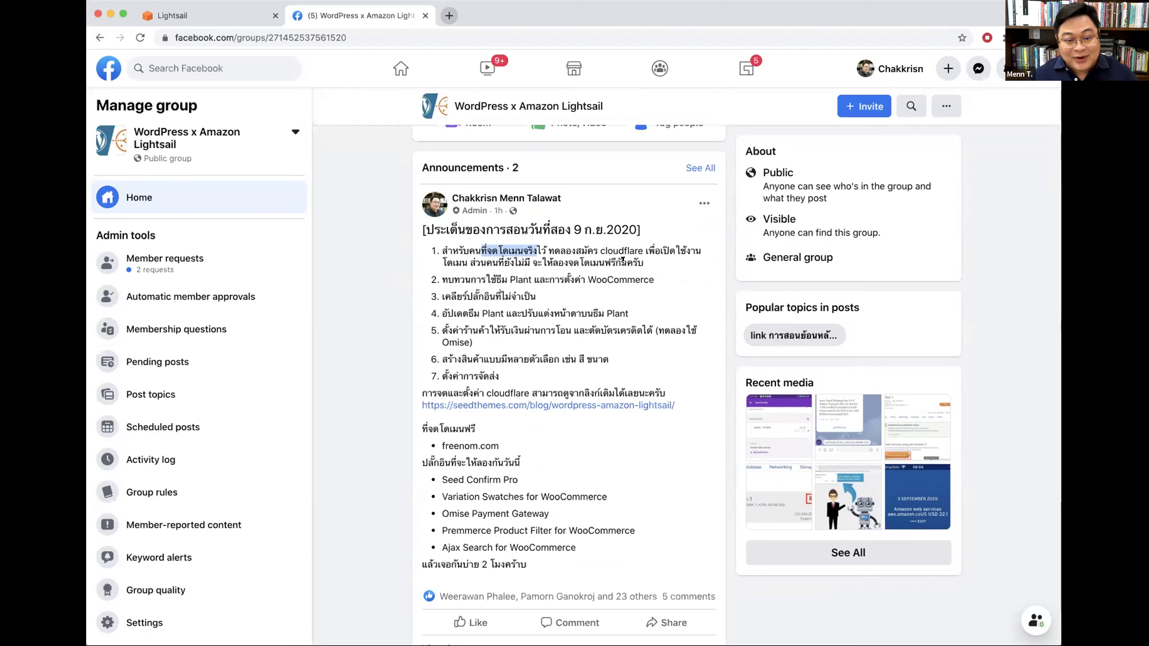
pyautogui.moveTo(655, 279); pyautogui.dragTo(450, 278)
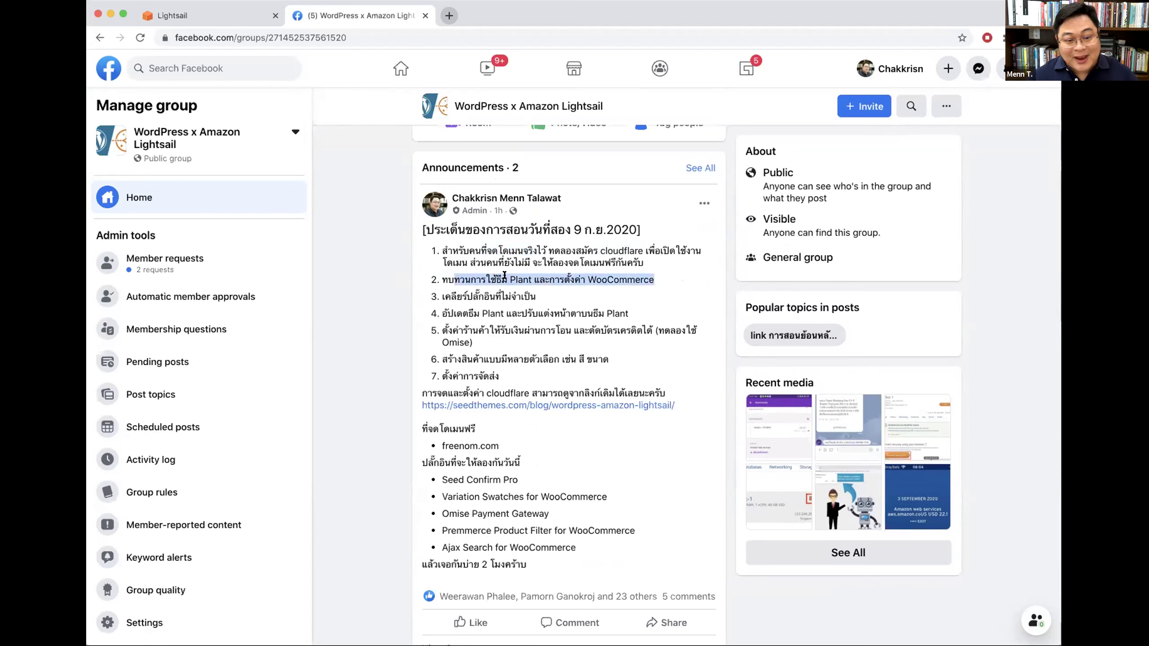
pyautogui.moveTo(523, 250); pyautogui.dragTo(570, 256)
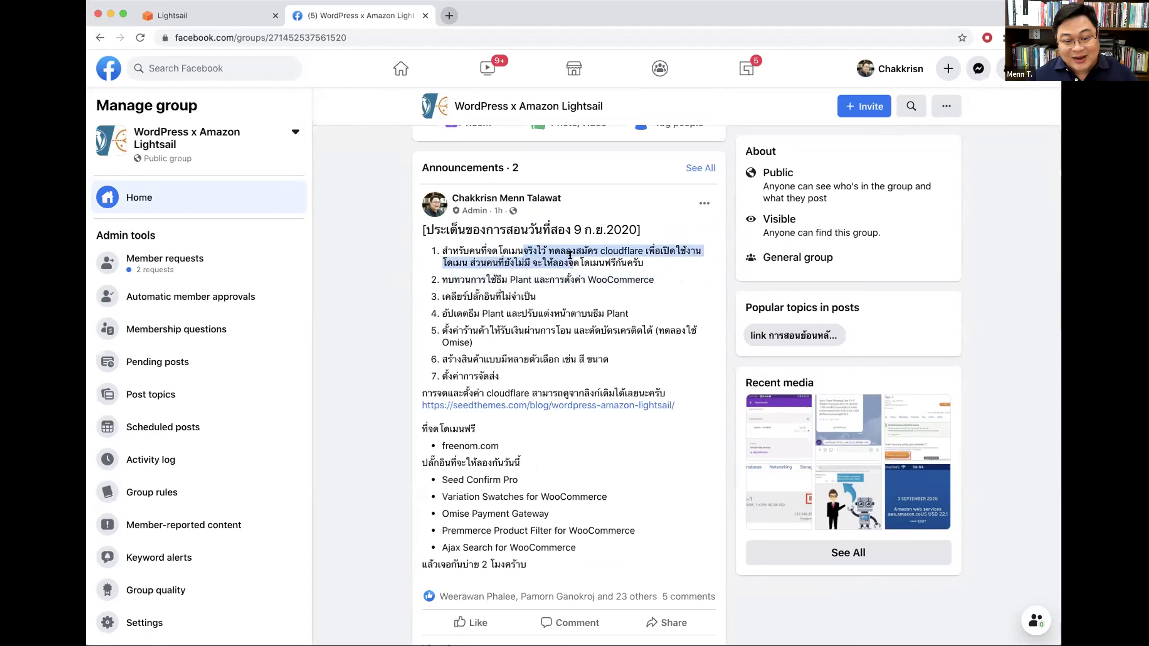
pyautogui.doubleClick(615, 251)
pyautogui.moveTo(651, 264); pyautogui.dragTo(441, 247)
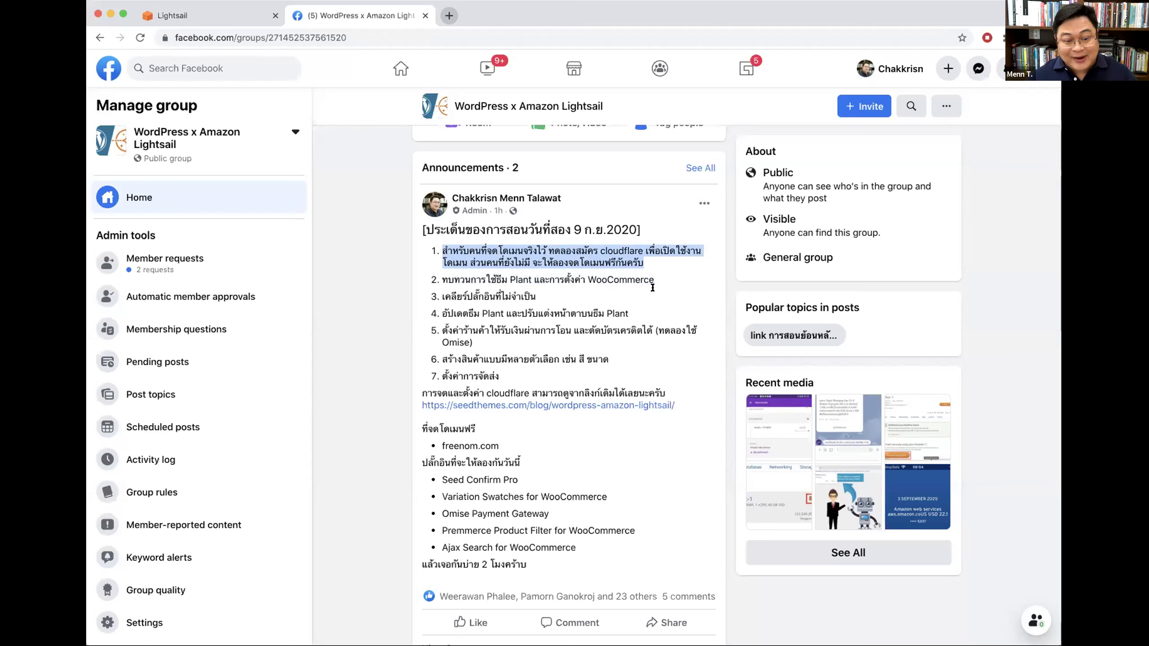
pyautogui.click(609, 249)
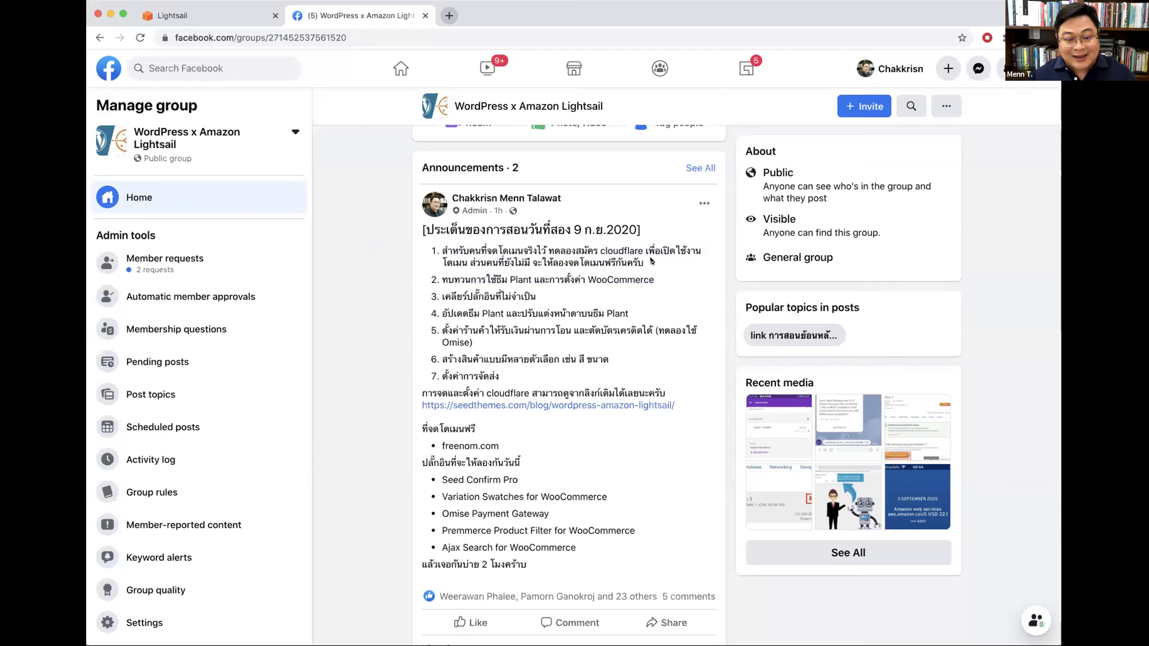
pyautogui.moveTo(645, 263); pyautogui.dragTo(428, 248)
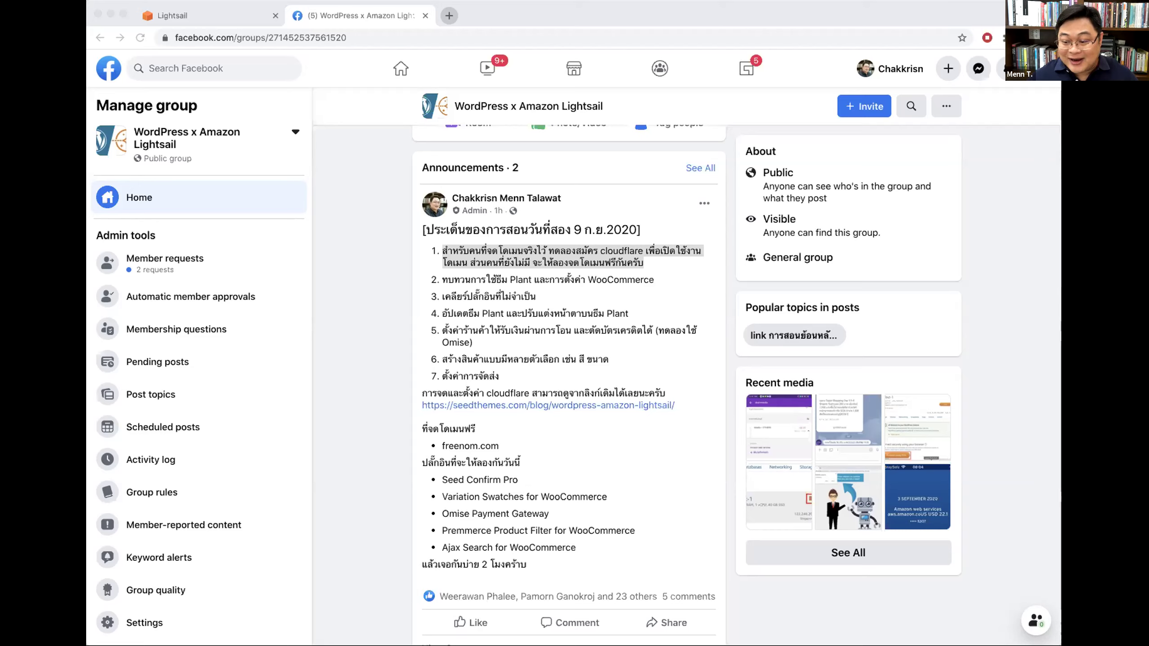
pyautogui.click(392, 289)
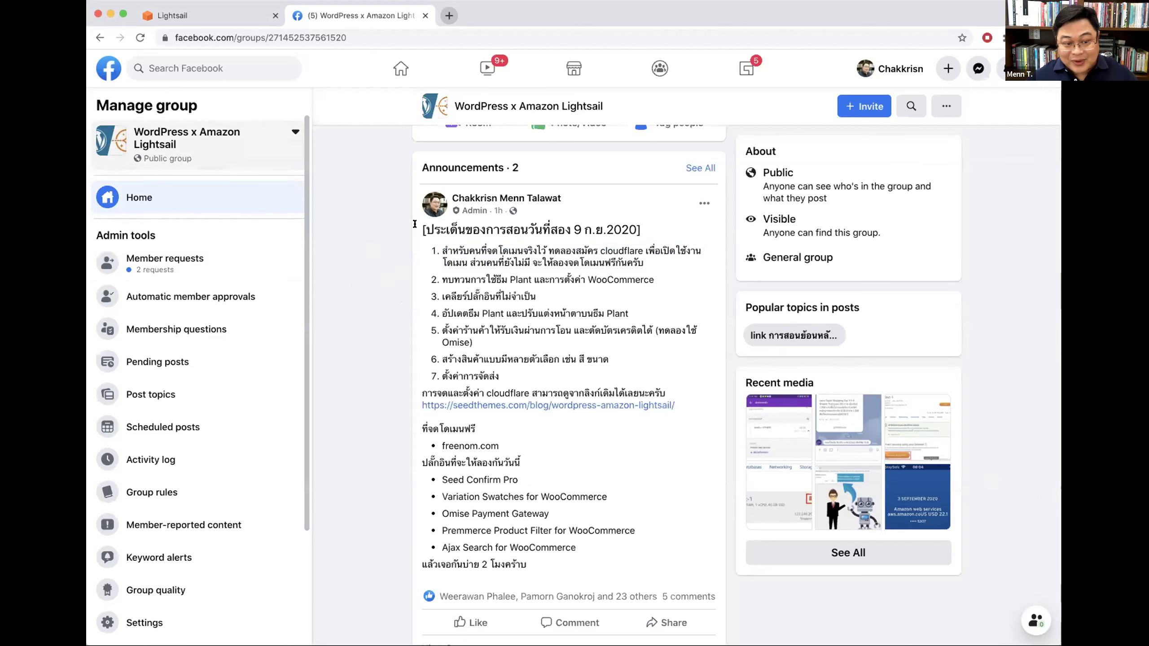
# Step: Highlight the announcement's item 2 about the Plant theme and WooCommerce setup
pyautogui.scroll(-3, 560, 271)
pyautogui.scroll(6, 564, 279)
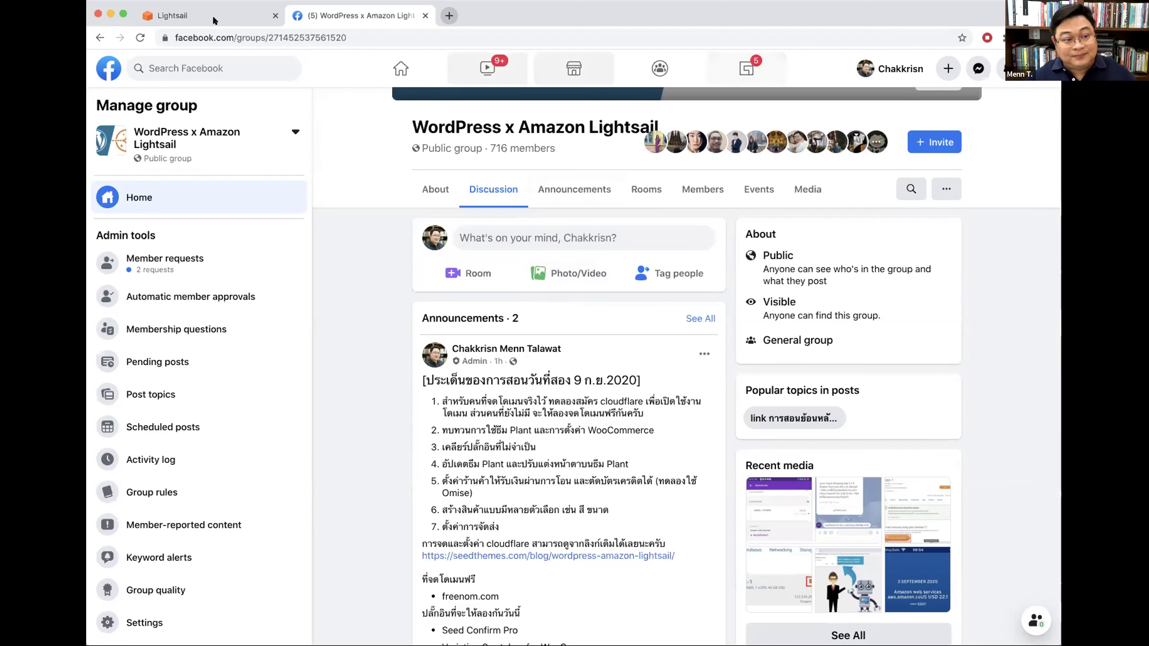
pyautogui.scroll(-2, 443, 334)
pyautogui.moveTo(443, 334); pyautogui.dragTo(654, 337)
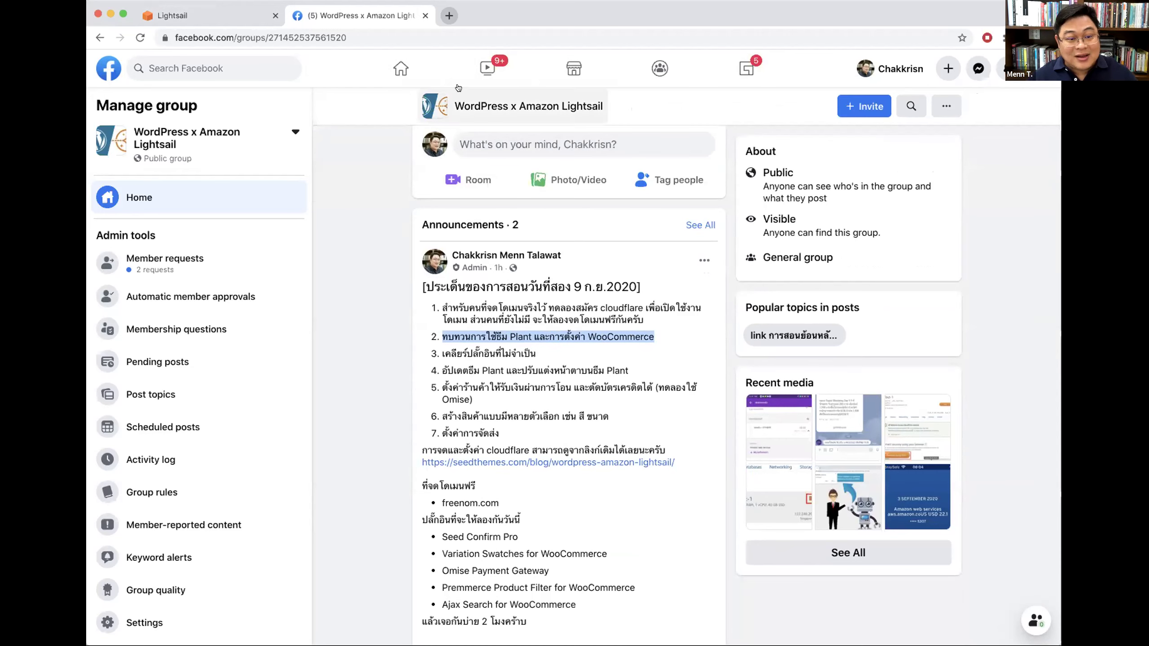
pyautogui.click(230, 15)
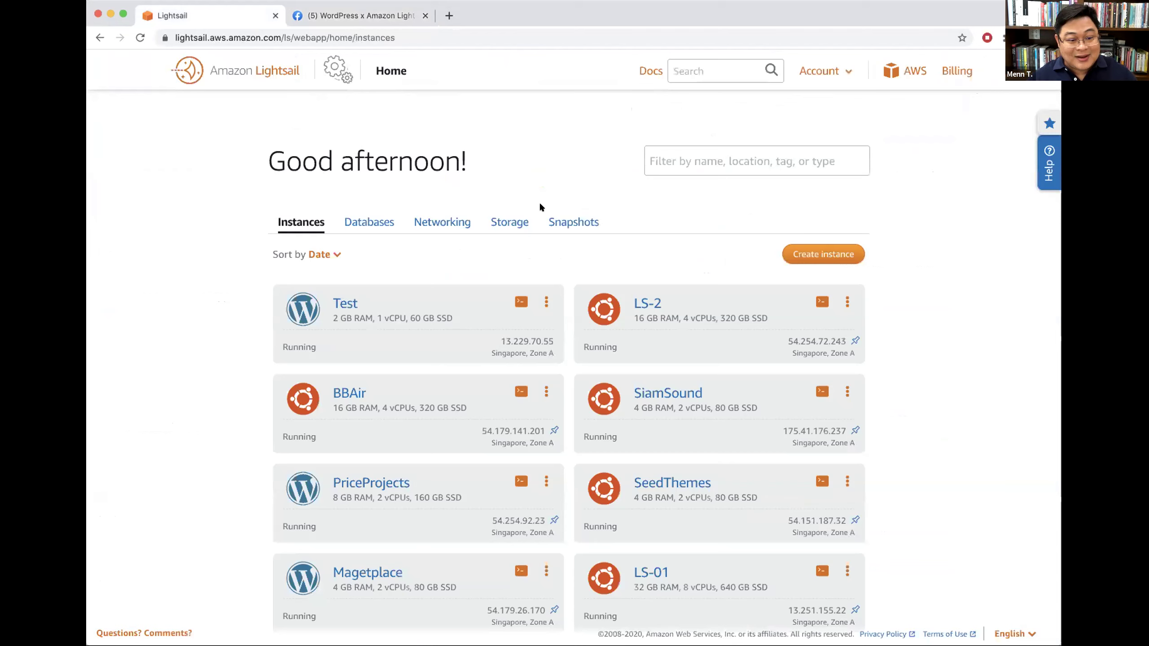
pyautogui.click(345, 303)
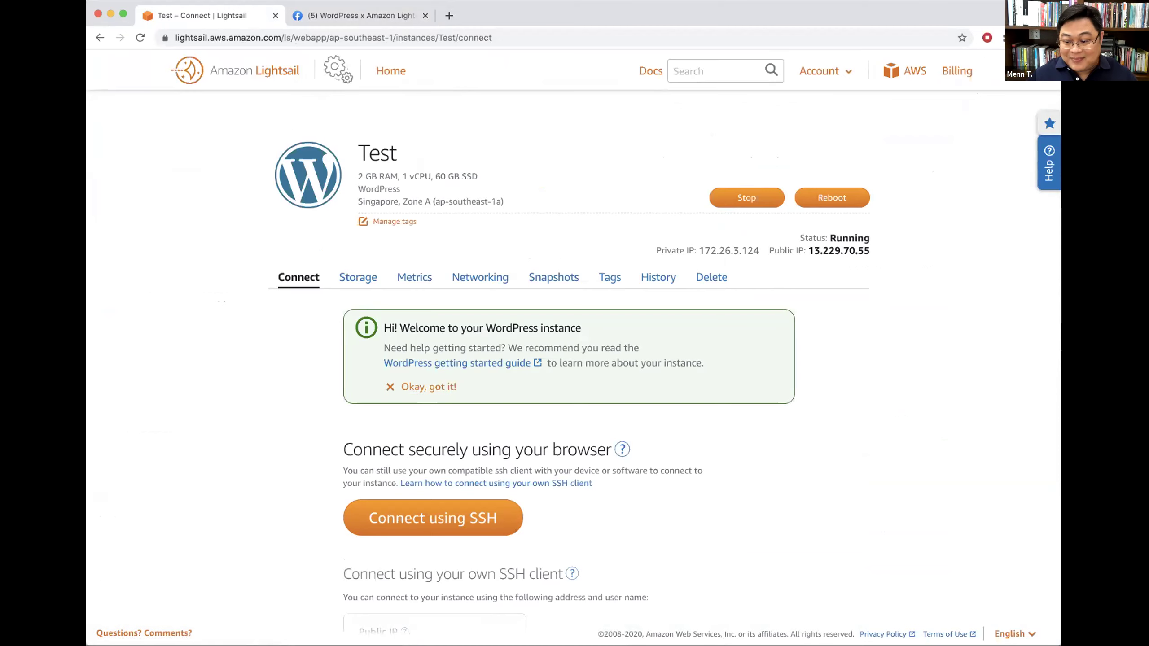
pyautogui.scroll(-3, 881, 409)
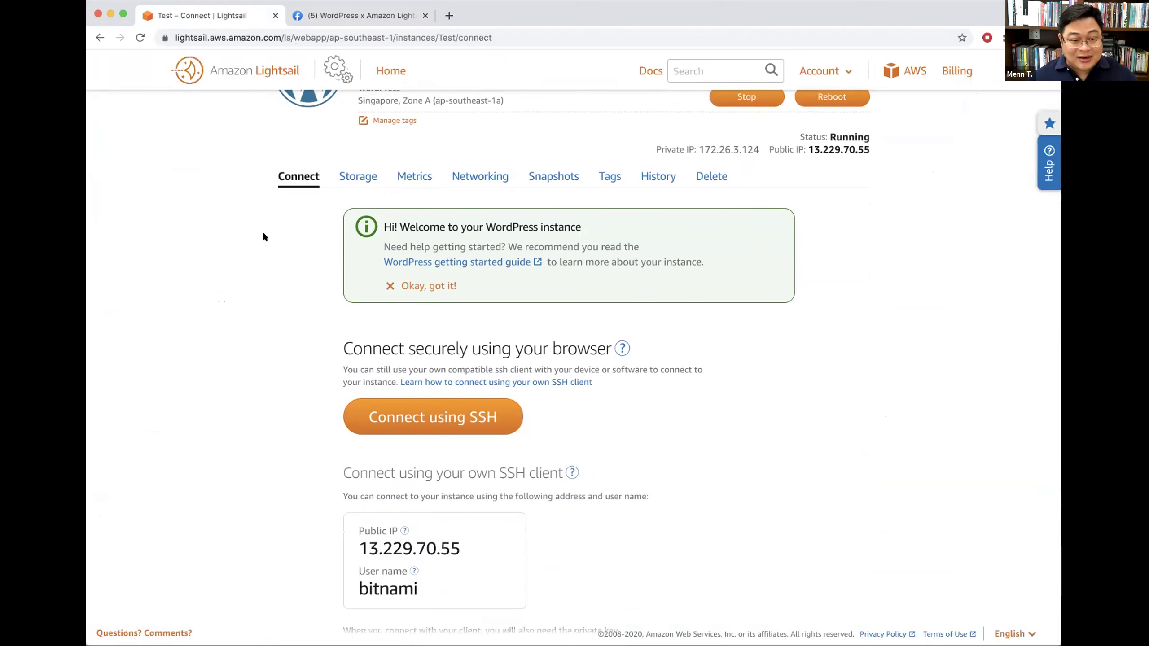
pyautogui.scroll(2, 349, 121)
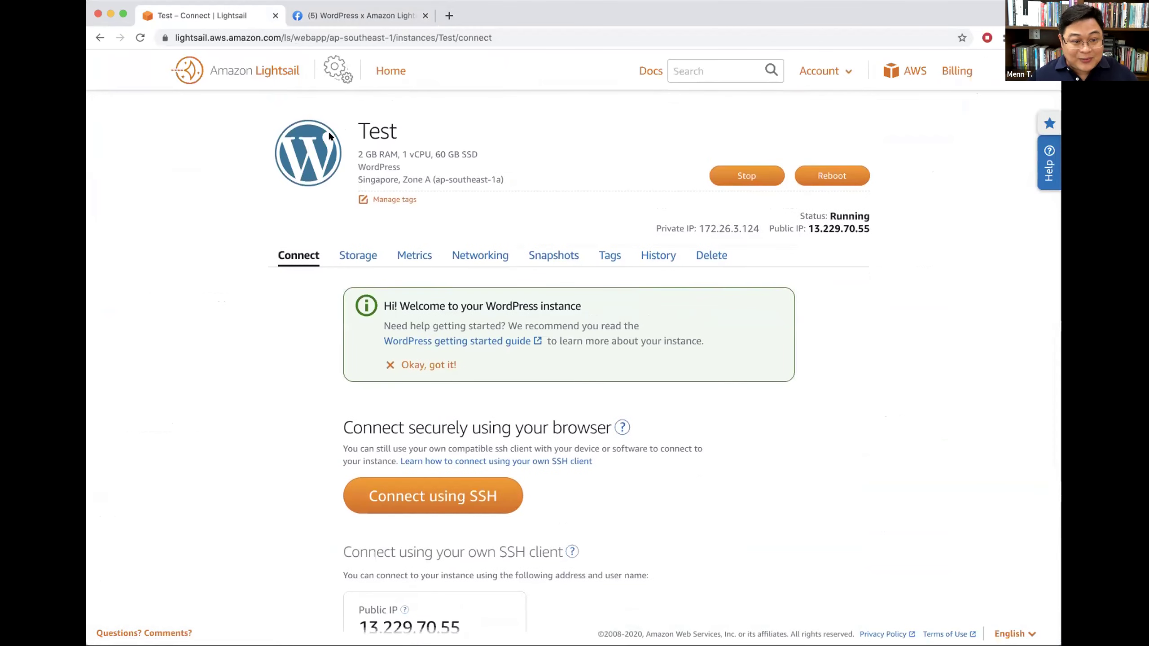
pyautogui.click(390, 73)
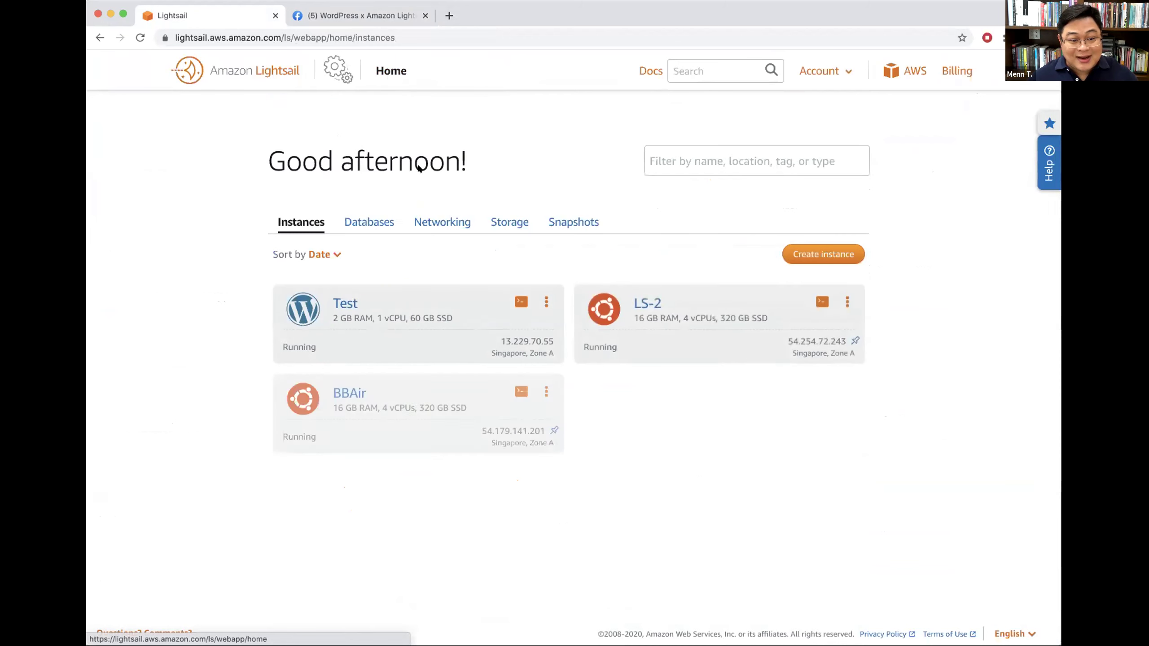
pyautogui.click(819, 256)
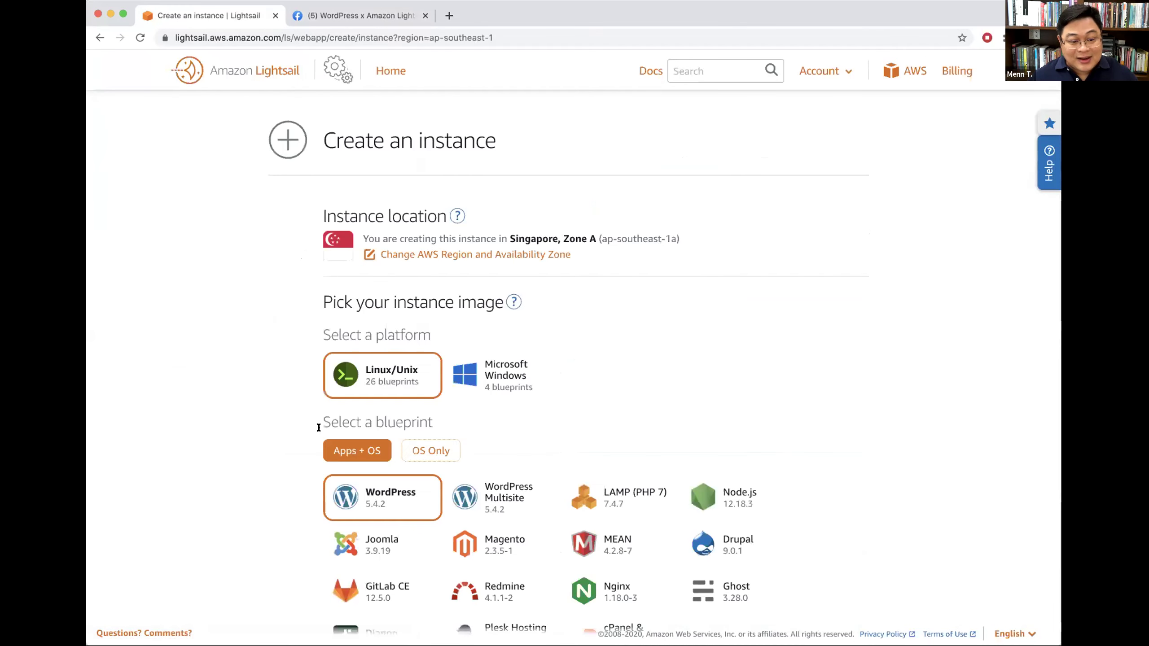
pyautogui.scroll(-3, 637, 375)
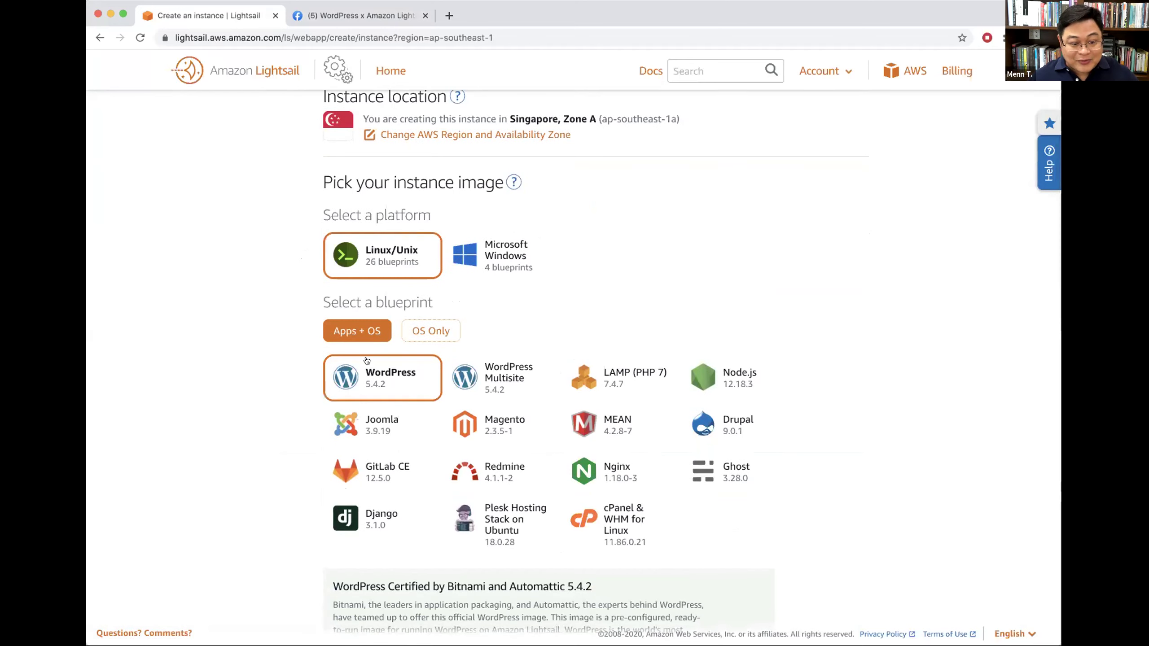
pyautogui.scroll(-10, 795, 352)
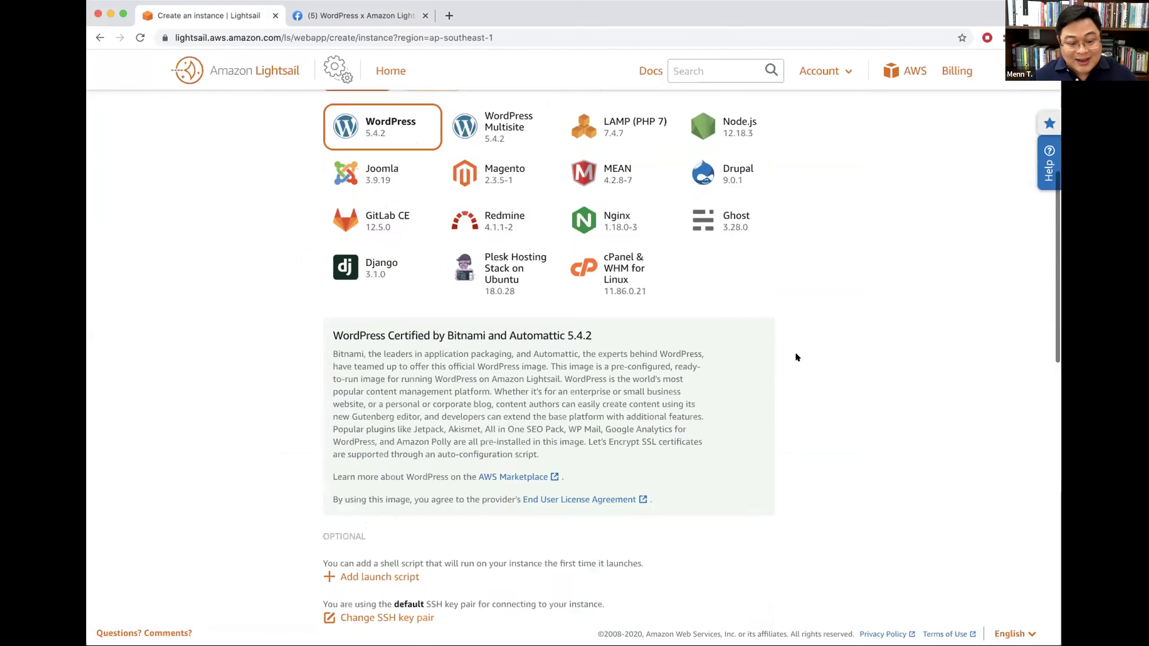
pyautogui.scroll(-5, 594, 395)
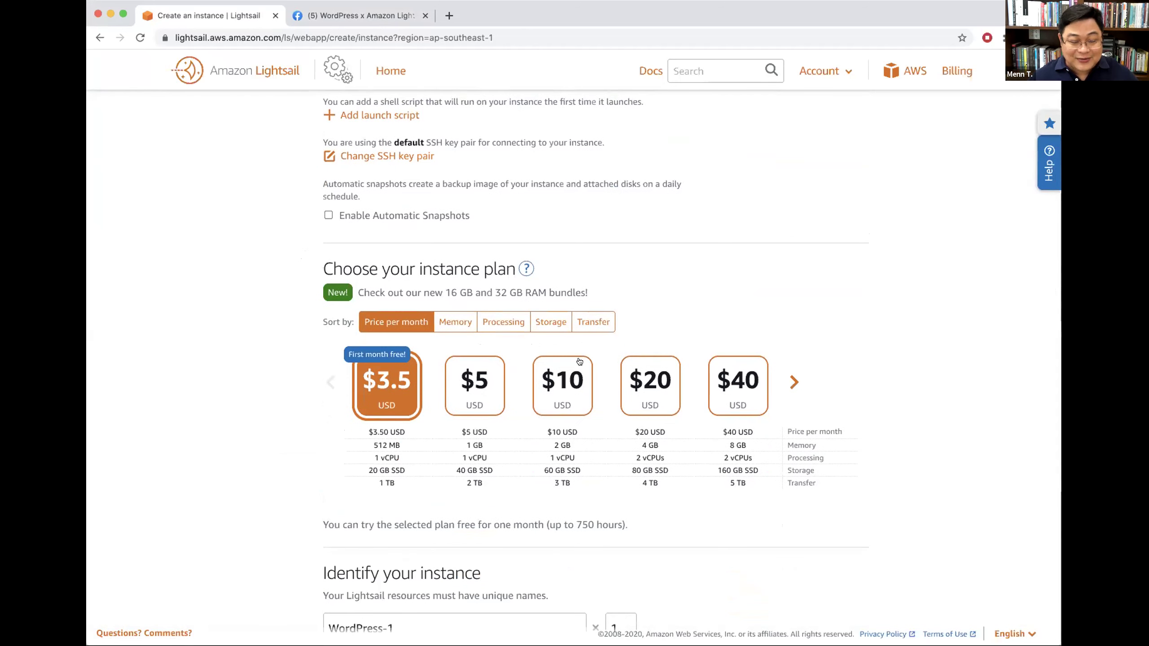
pyautogui.scroll(-6, 954, 350)
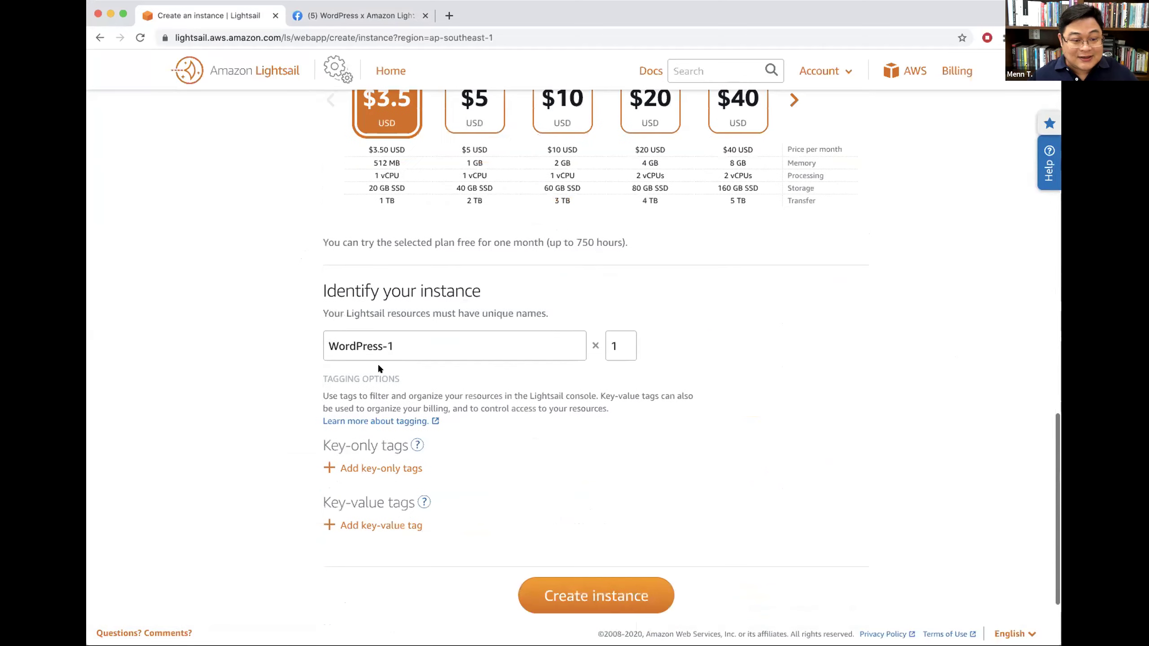
pyautogui.click(387, 69)
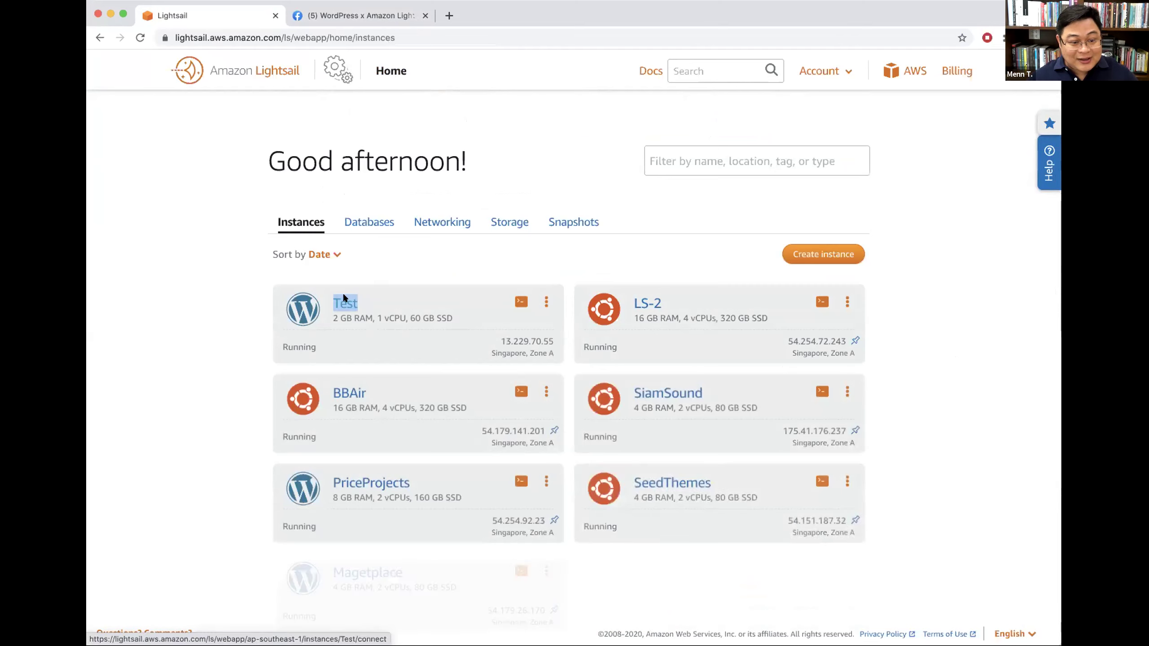
# Step: Open an SSH terminal to the Test instance, then return to the Facebook group tab
pyautogui.click(340, 302)
pyautogui.scroll(-4, 438, 343)
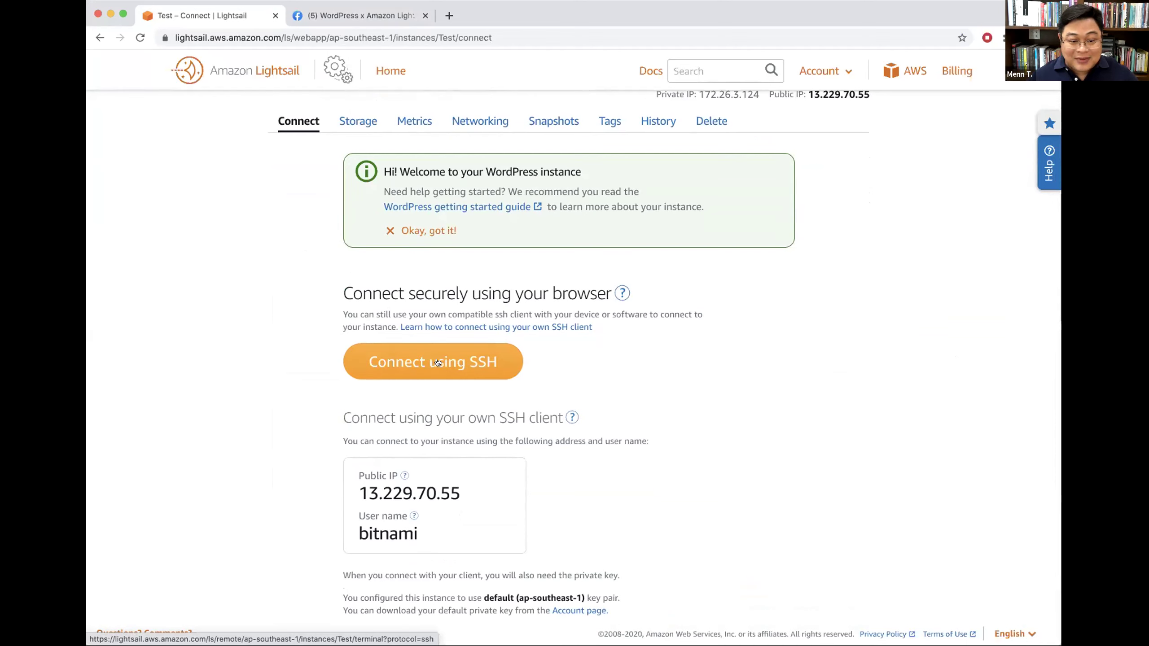
pyautogui.click(437, 363)
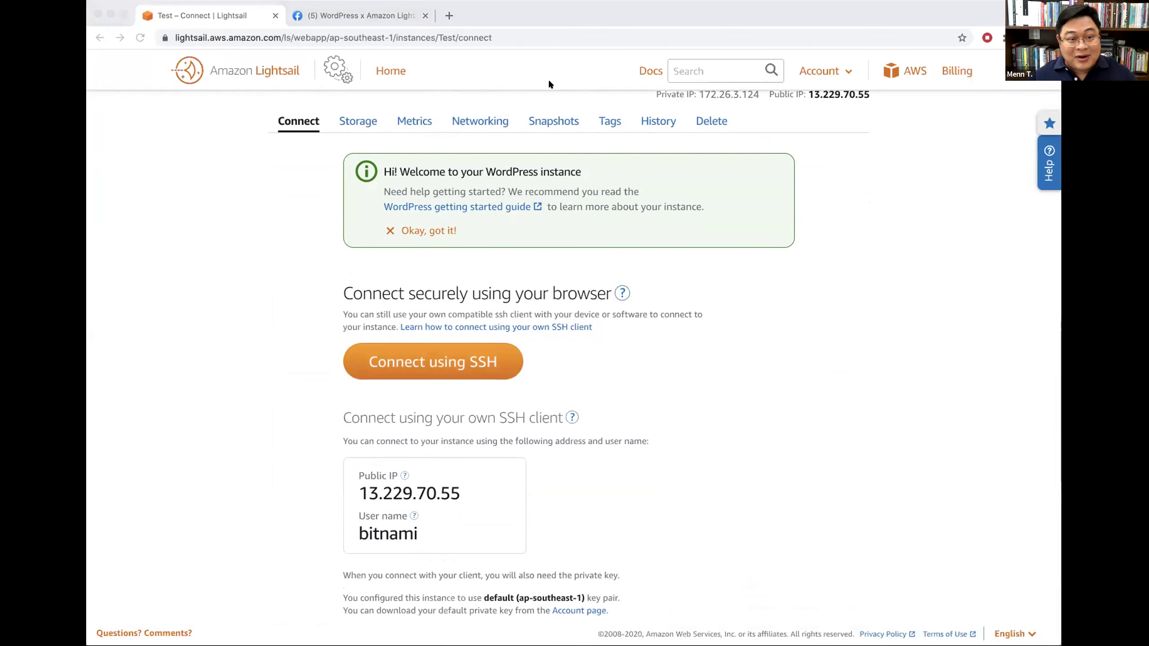
pyautogui.click(160, 78)
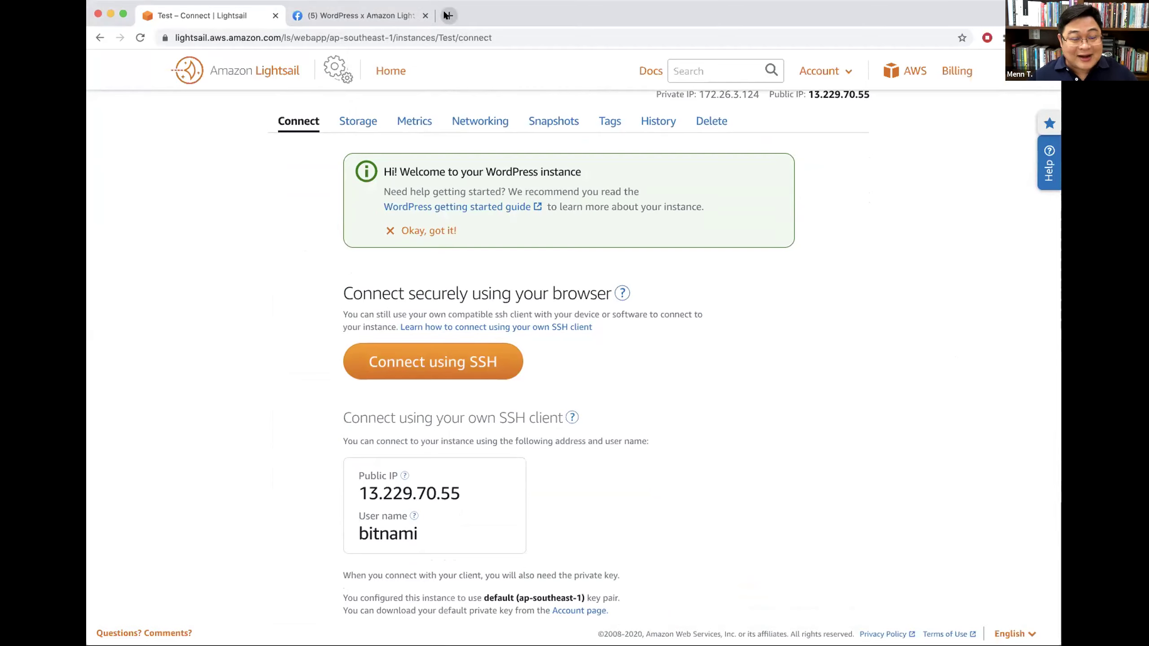
pyautogui.click(371, 17)
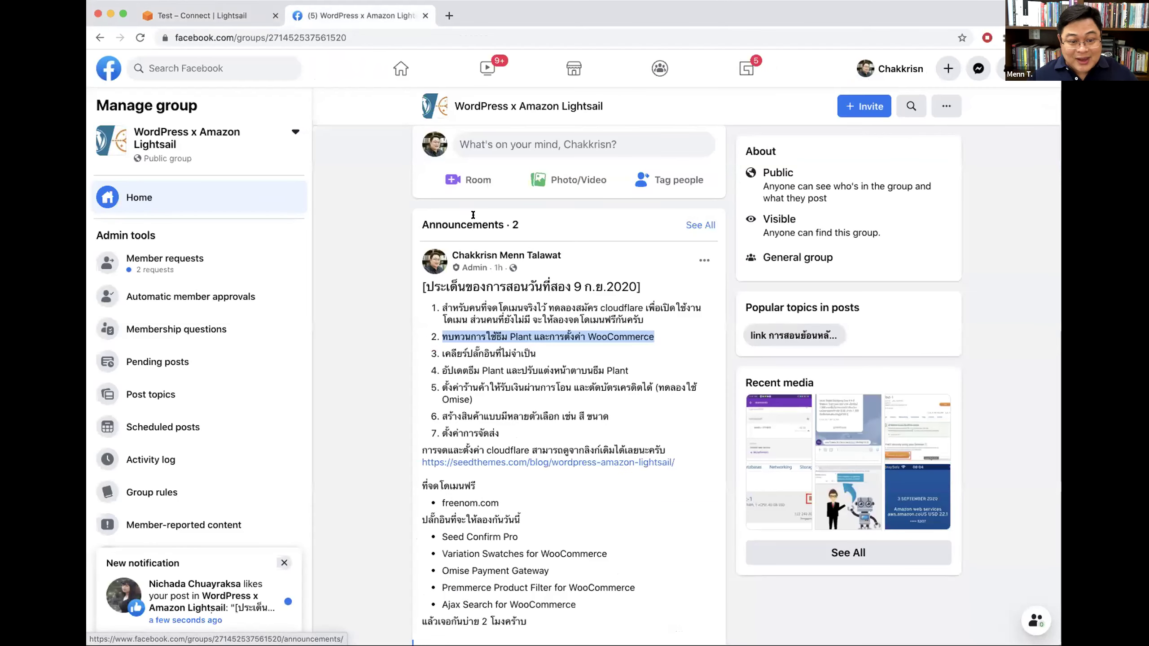
# Step: Expand the 8 Sep 2020 announcement post and open its seedthemes.com article in a new tab
pyautogui.click(694, 224)
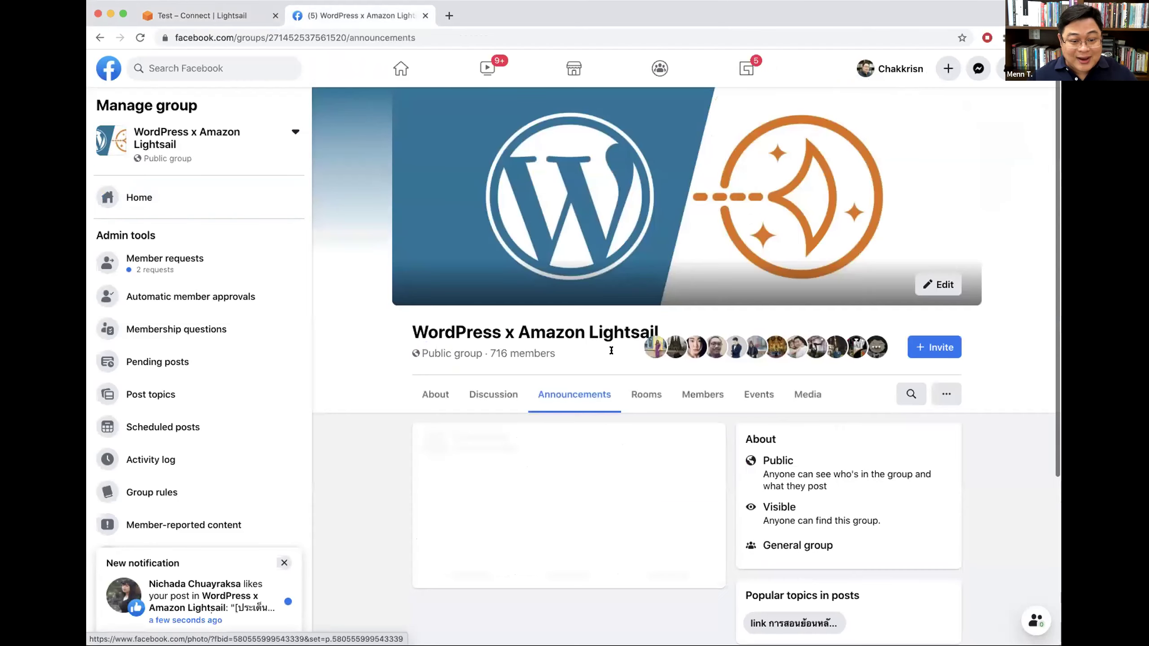
pyautogui.scroll(-10, 687, 372)
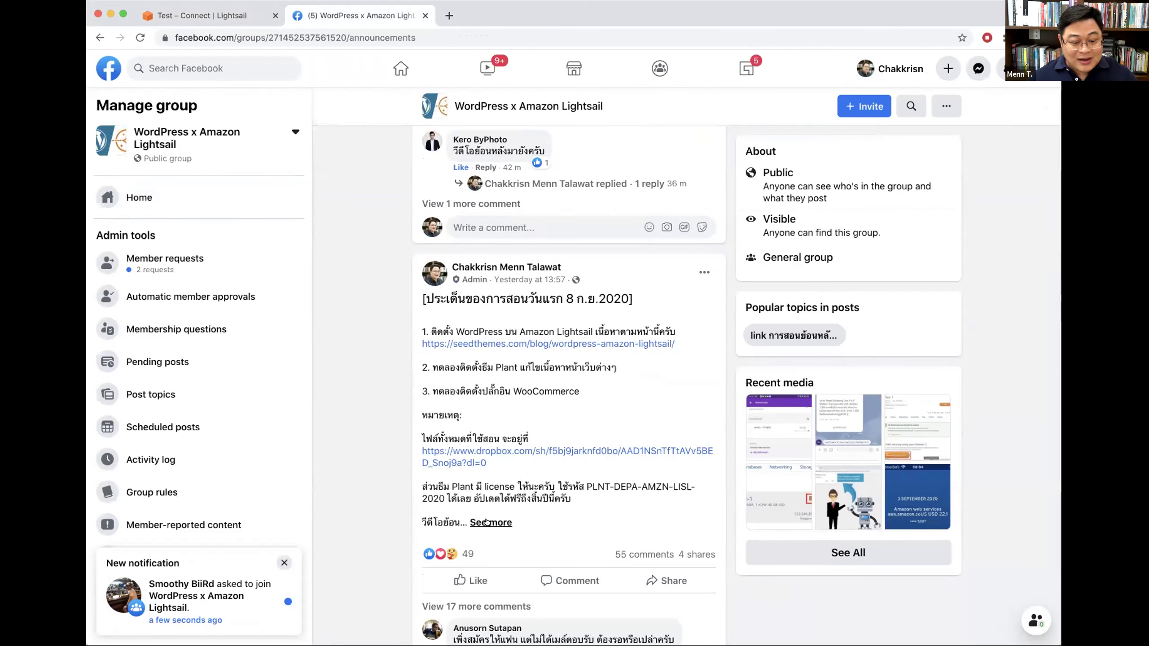
pyautogui.click(487, 523)
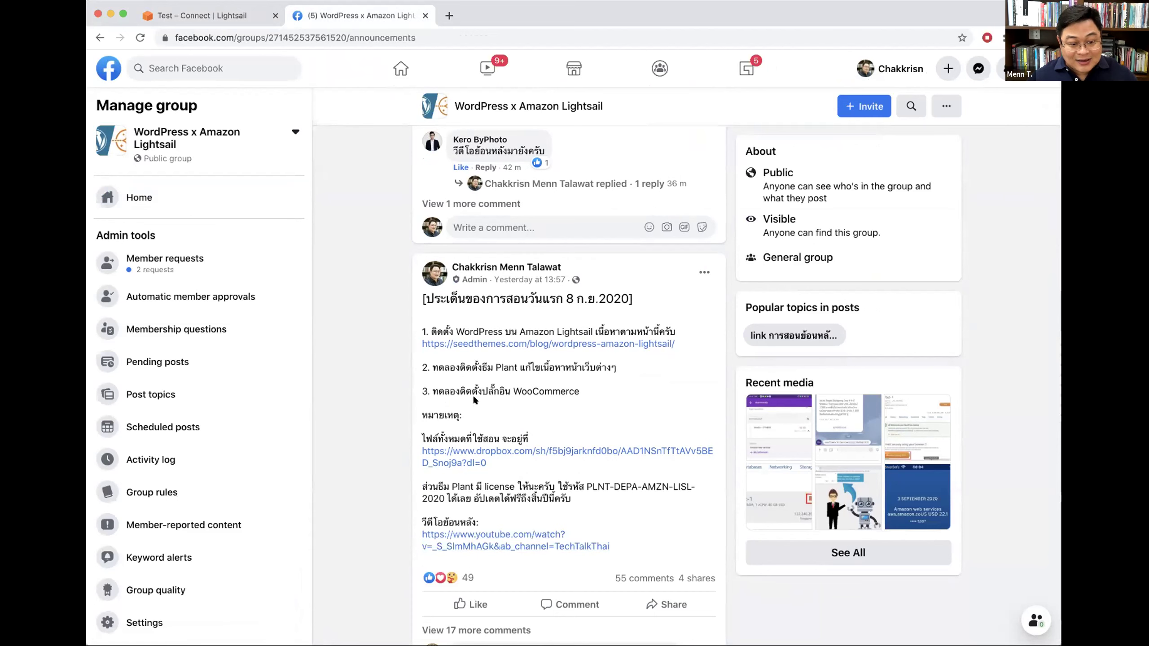
pyautogui.keyDown('super'); pyautogui.click(565, 347); pyautogui.keyUp('super')
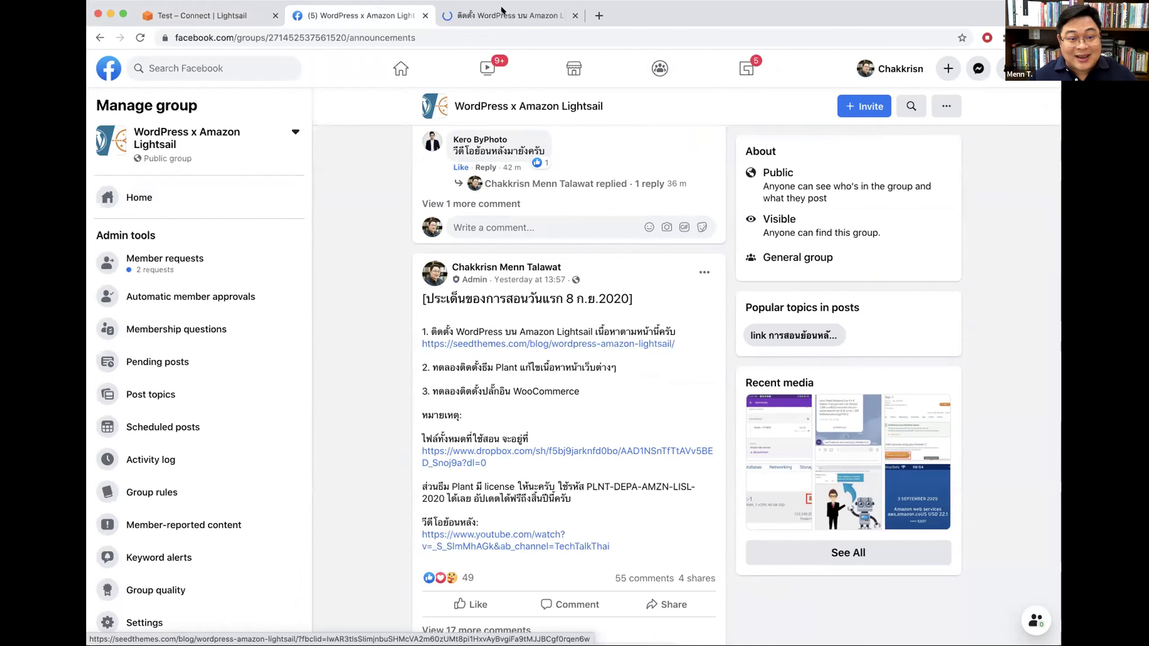
# Step: Switch to the SeedThemes article and scroll down to its USER & PASSWORD section
pyautogui.hotkey('ctrl', 'Tab')
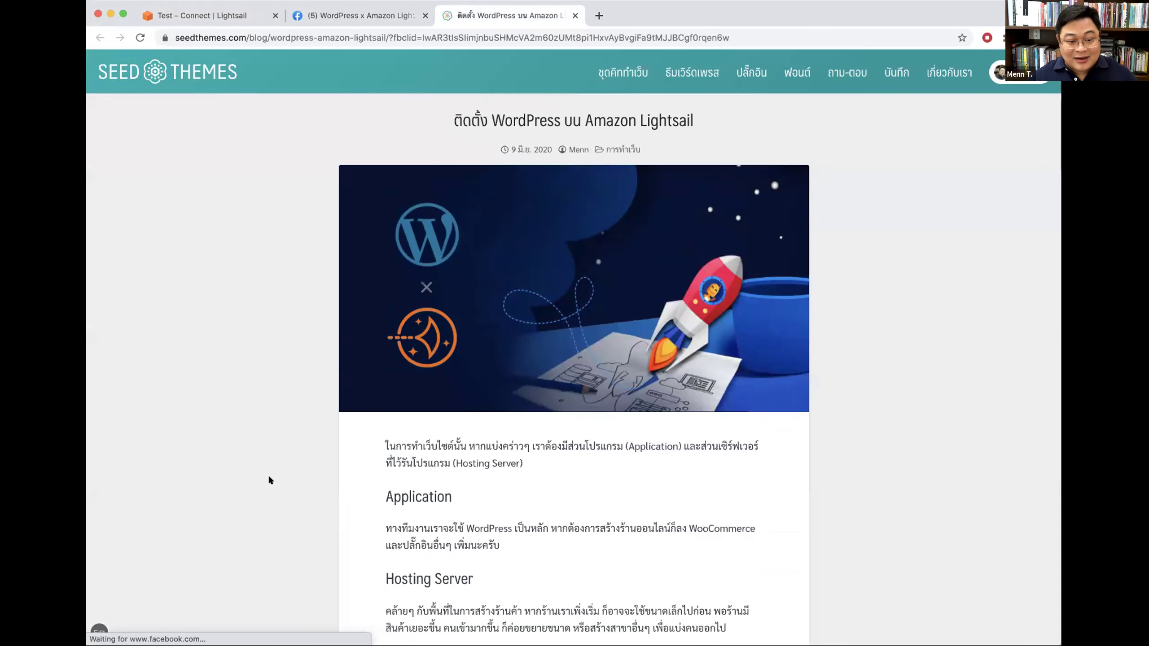
pyautogui.scroll(-10, 843, 390)
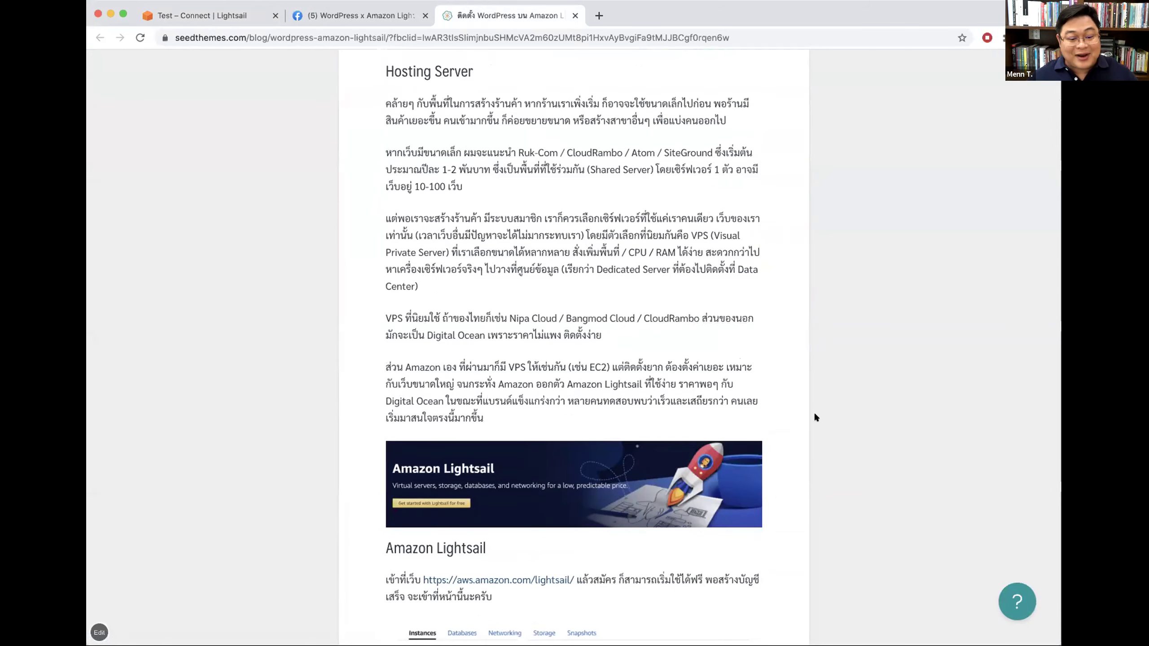
pyautogui.scroll(-5, 813, 411)
pyautogui.scroll(-5, 815, 415)
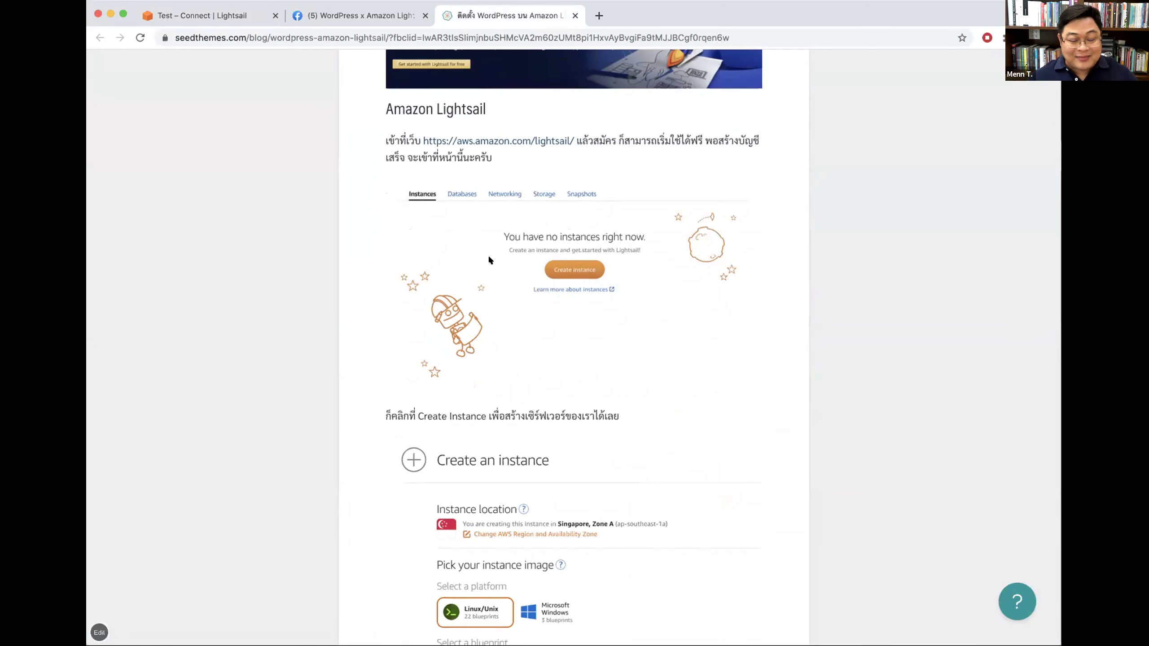
pyautogui.scroll(-20, 753, 389)
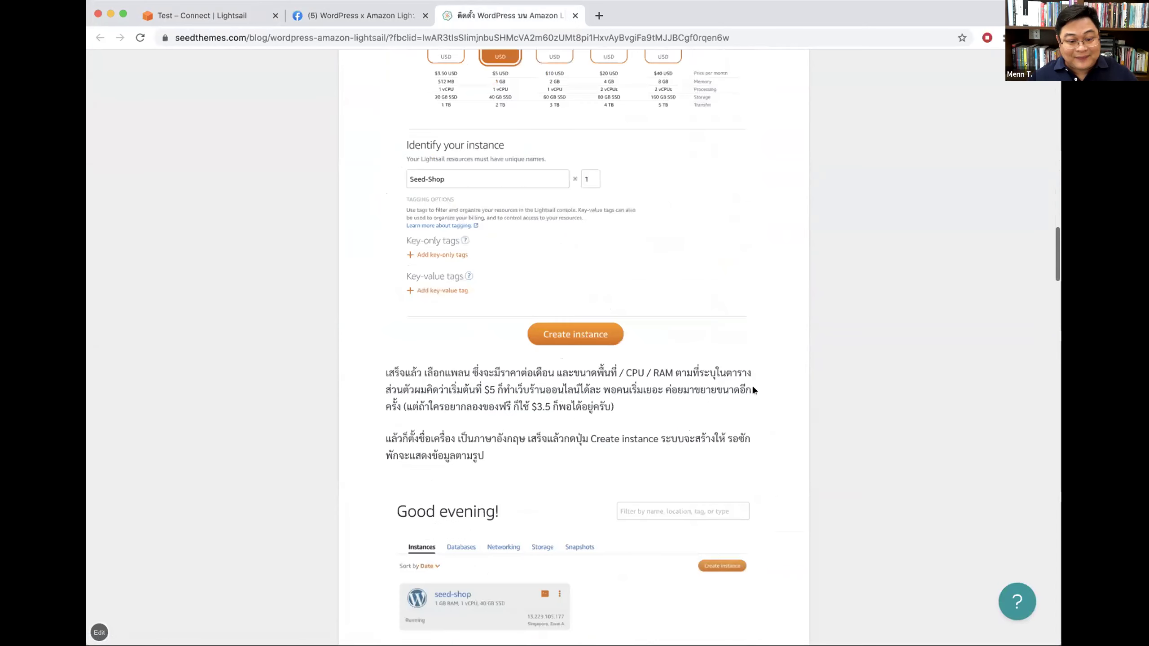
pyautogui.scroll(-20, 753, 388)
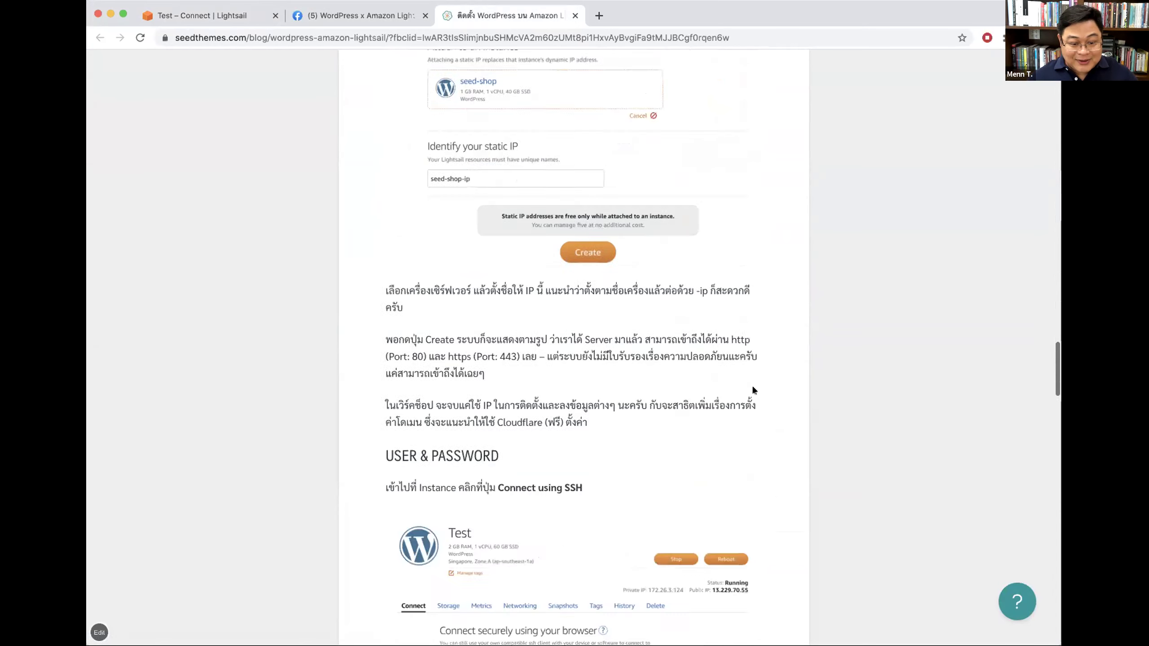
pyautogui.scroll(-3, 752, 390)
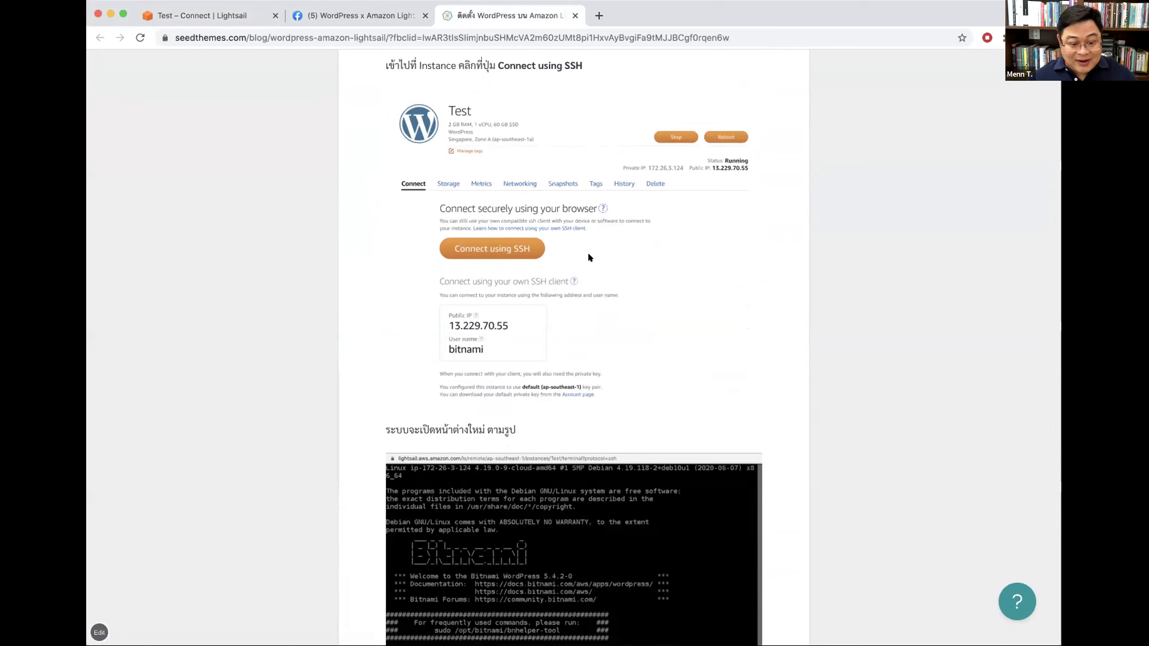
pyautogui.scroll(-1, 709, 285)
pyautogui.scroll(-6, 708, 285)
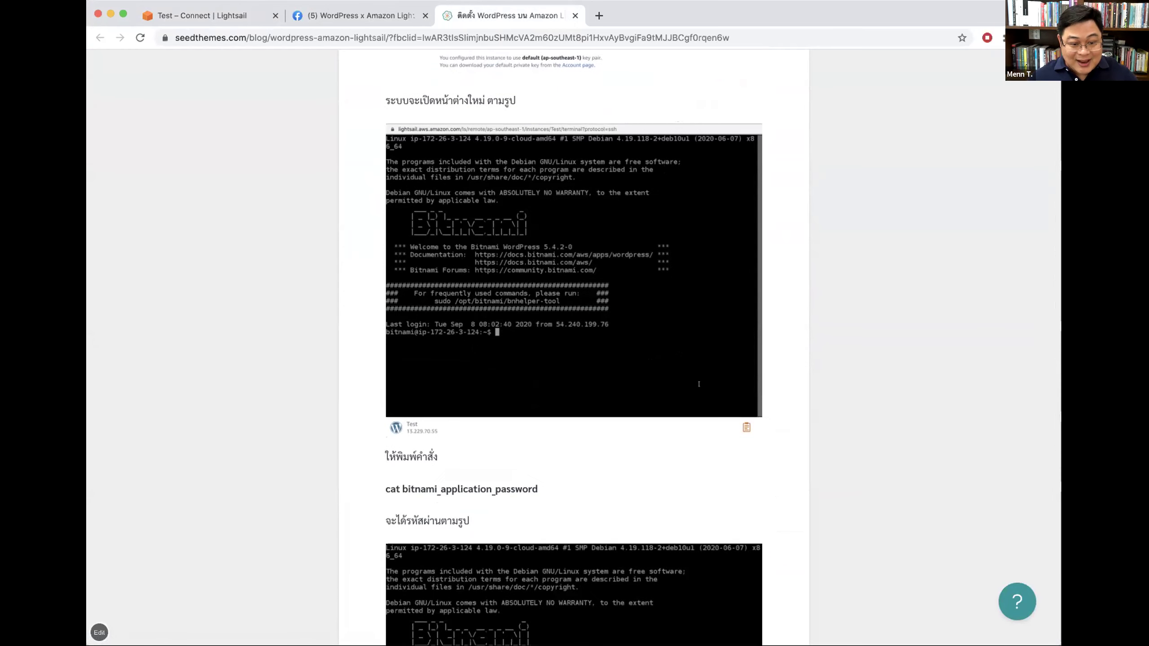
pyautogui.scroll(-4, 699, 383)
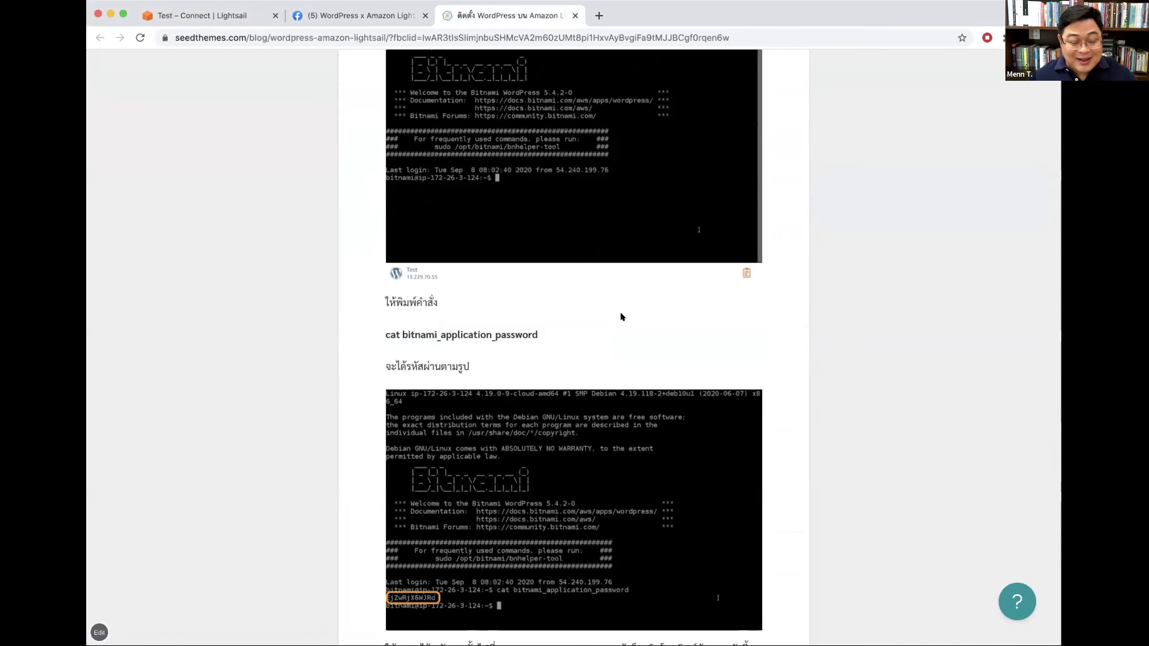
pyautogui.scroll(-5, 718, 377)
pyautogui.scroll(-1, 574, 348)
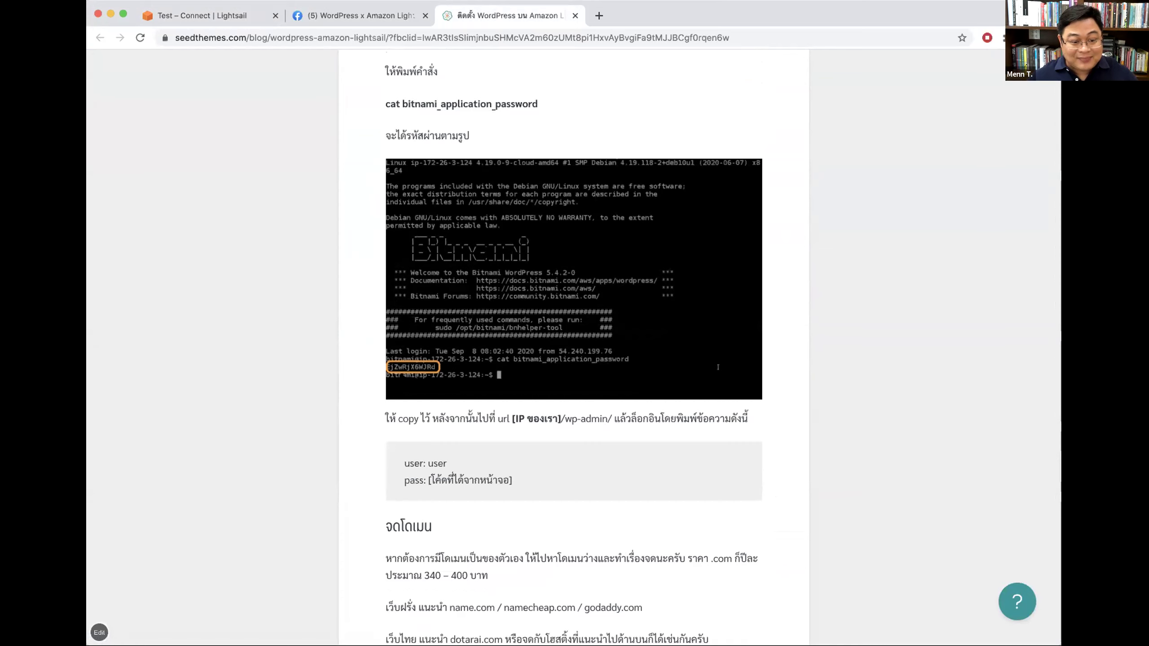
pyautogui.scroll(1, 451, 469)
# Step: Highlight the /wp-admin/ path in the login address
pyautogui.moveTo(434, 467); pyautogui.dragTo(466, 471)
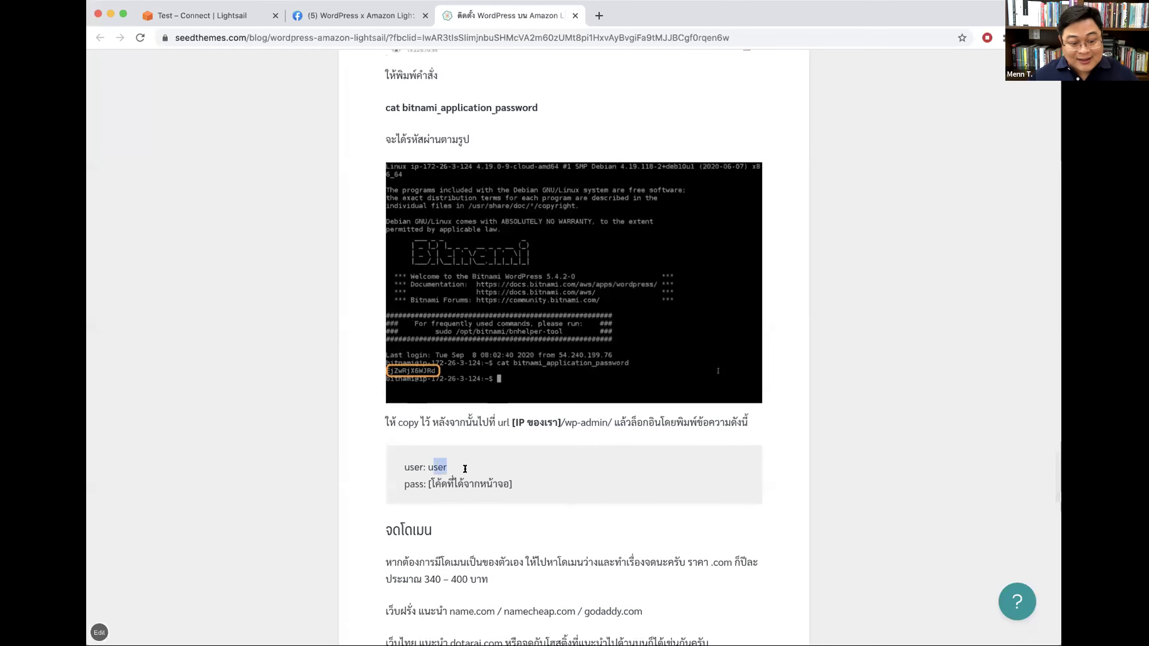
pyautogui.click(561, 417)
pyautogui.moveTo(561, 419); pyautogui.dragTo(611, 420)
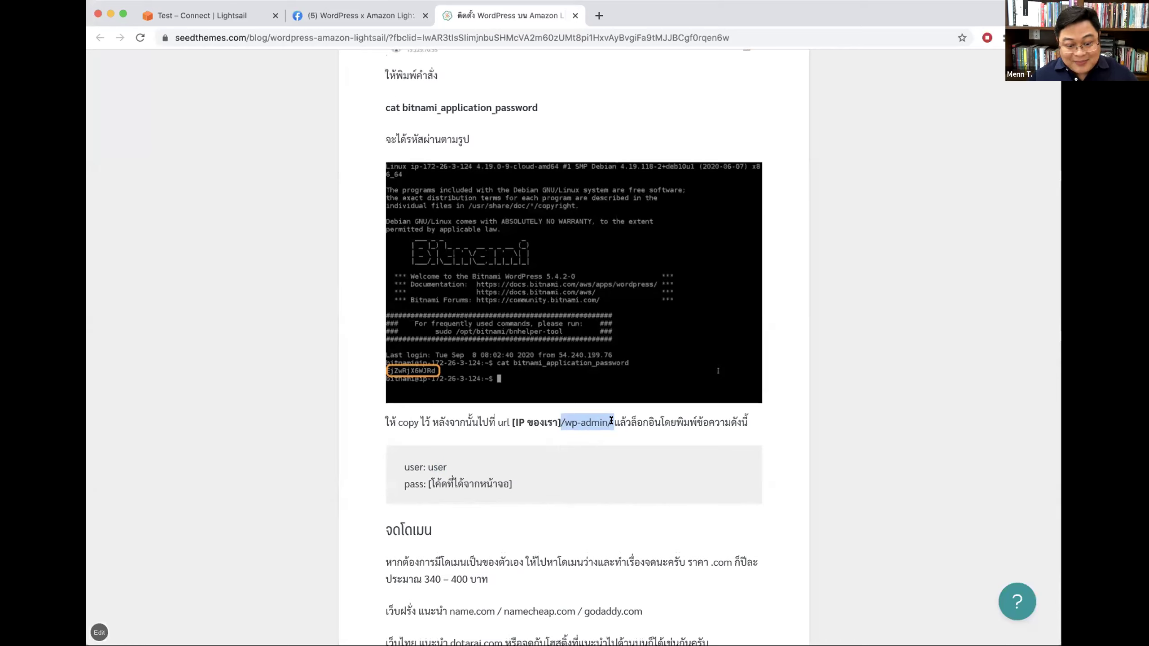
pyautogui.moveTo(611, 417); pyautogui.dragTo(561, 418)
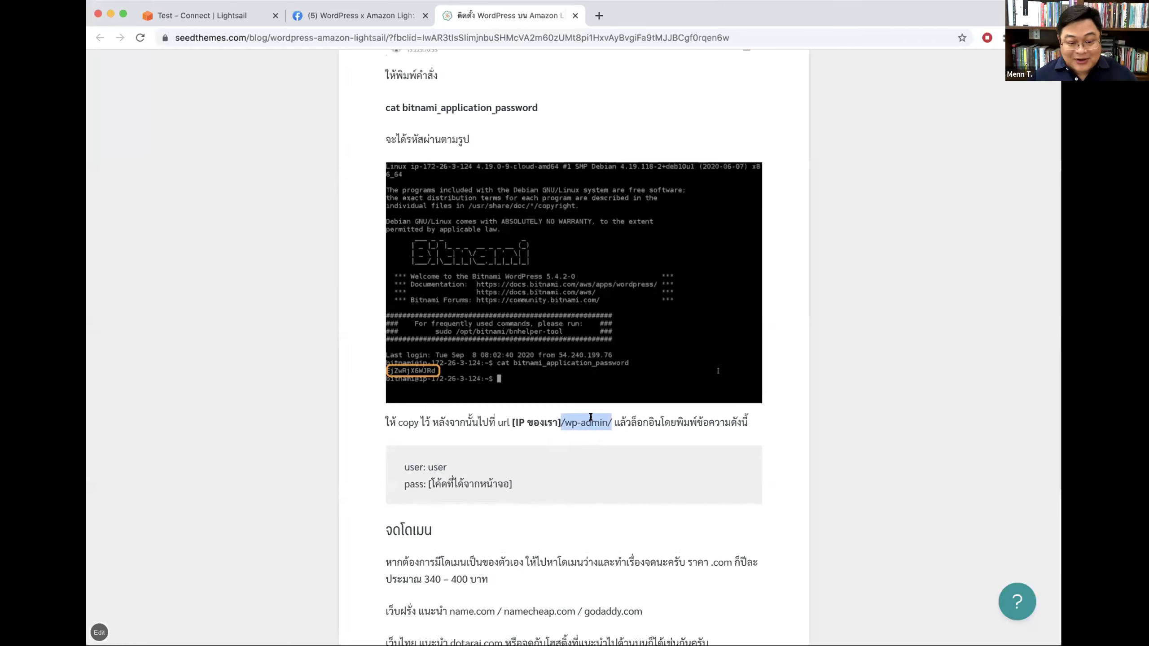
# Step: Return to the Lightsail tab and reload the Test instance page
pyautogui.click(509, 418)
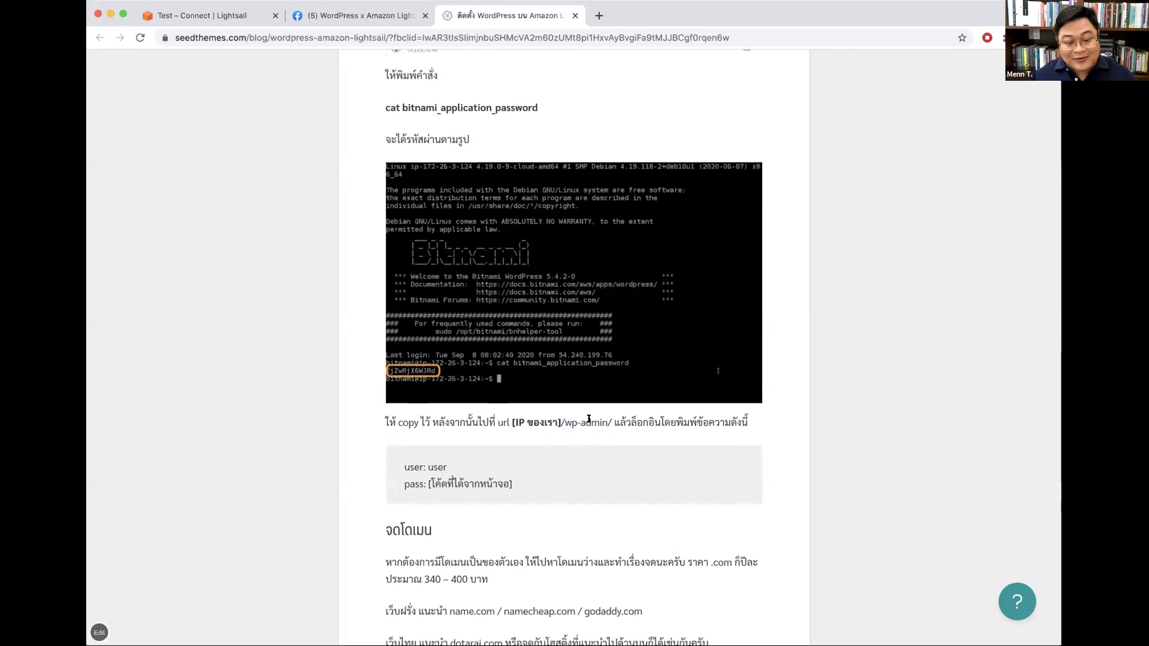
pyautogui.click(219, 17)
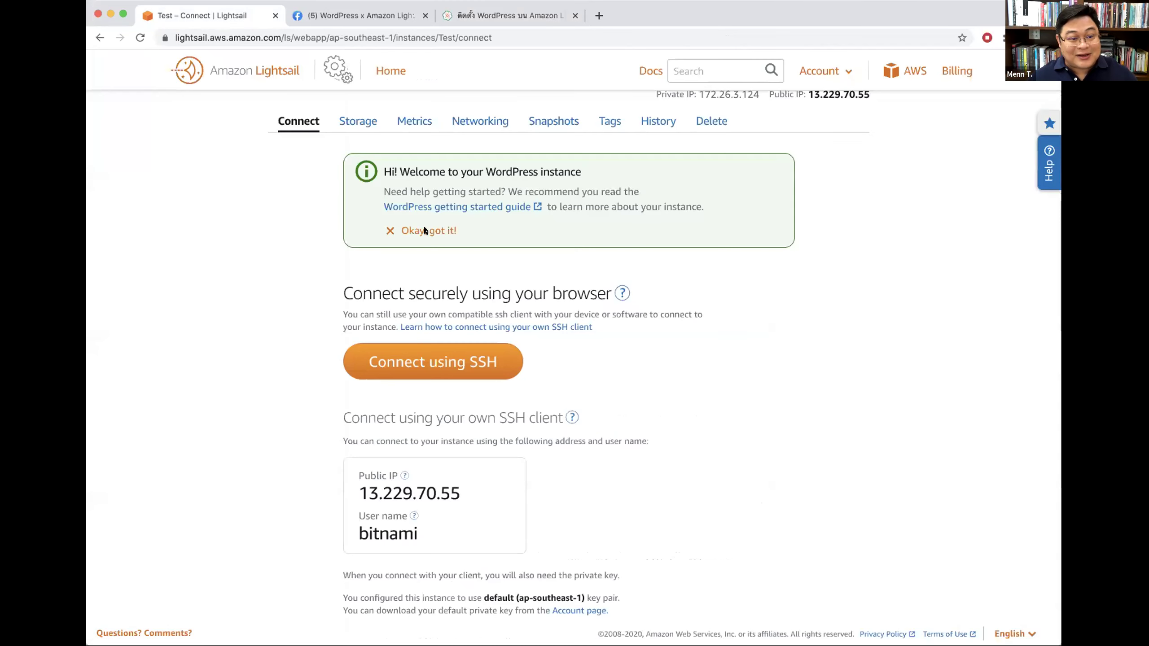
pyautogui.scroll(3, 527, 179)
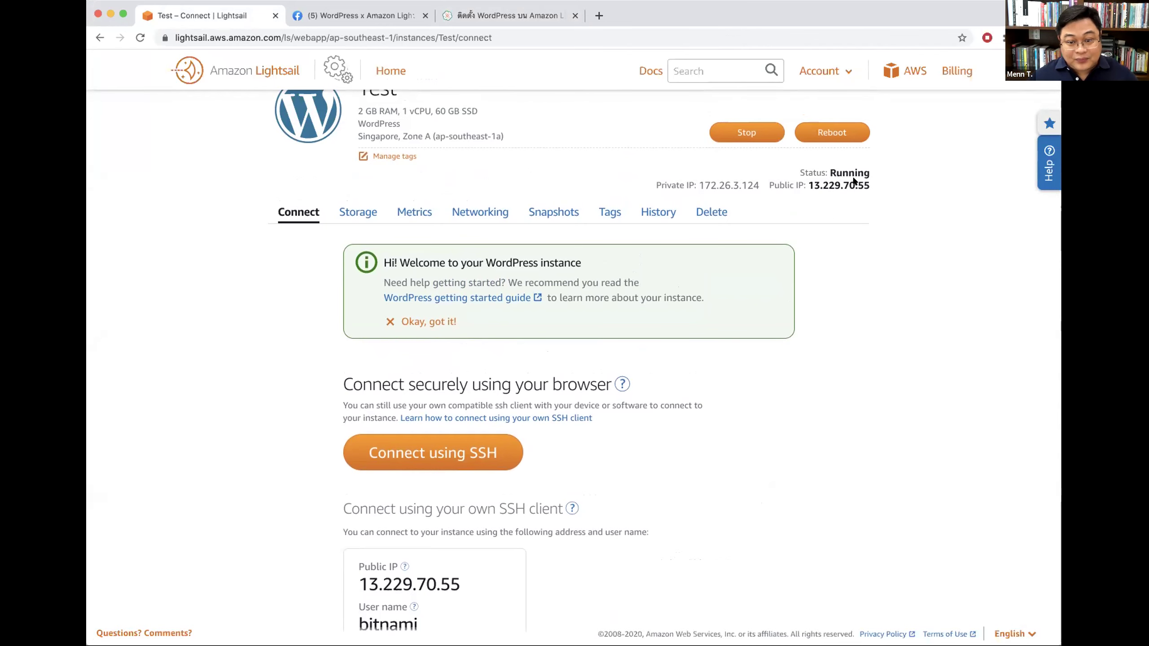
pyautogui.scroll(2, 860, 254)
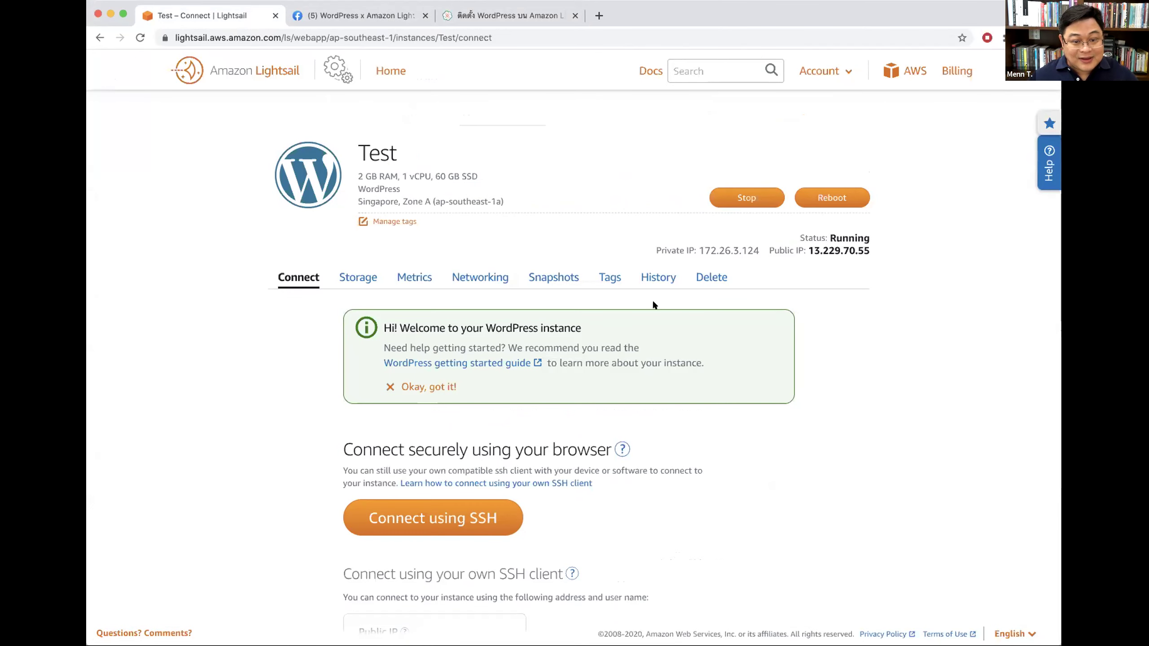
pyautogui.click(140, 38)
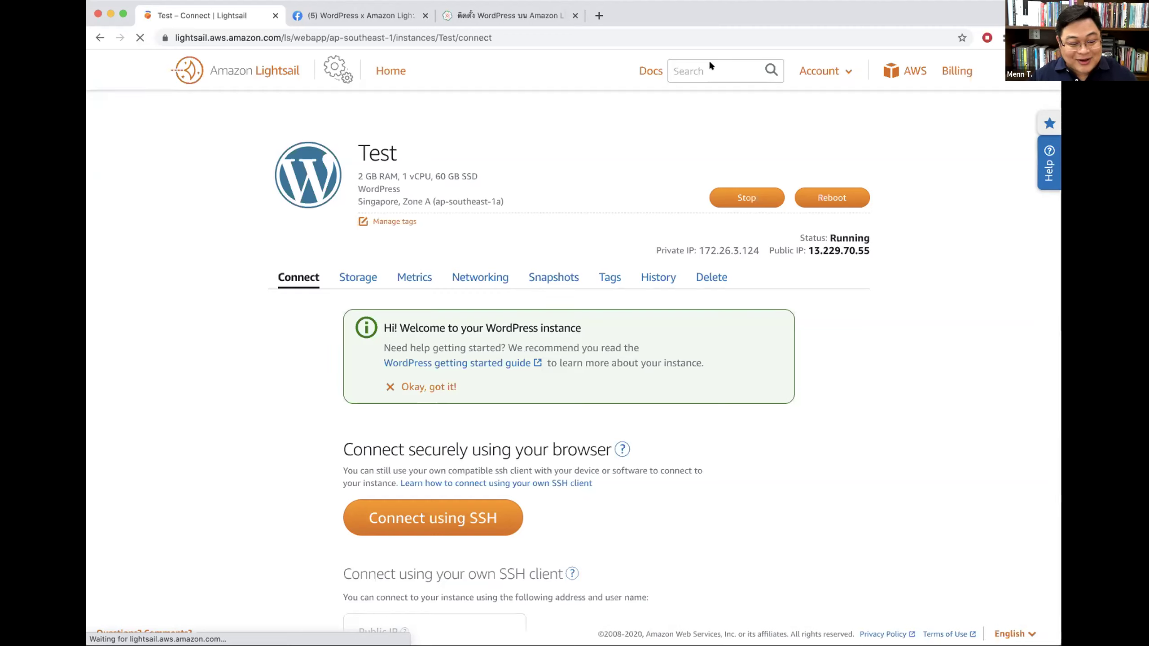
# Step: Reopen the instance page's address in a fresh tab, close the old one, and show Networking
pyautogui.click(454, 35)
pyautogui.press('super+c')
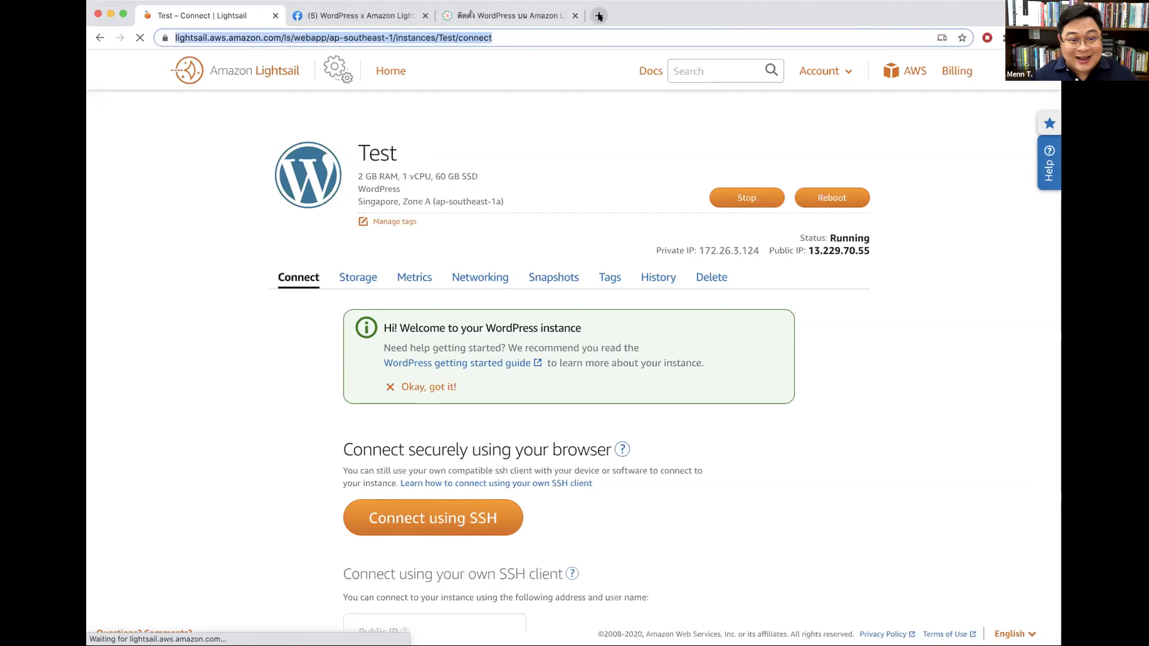
pyautogui.click(599, 17)
pyautogui.press('super+v')
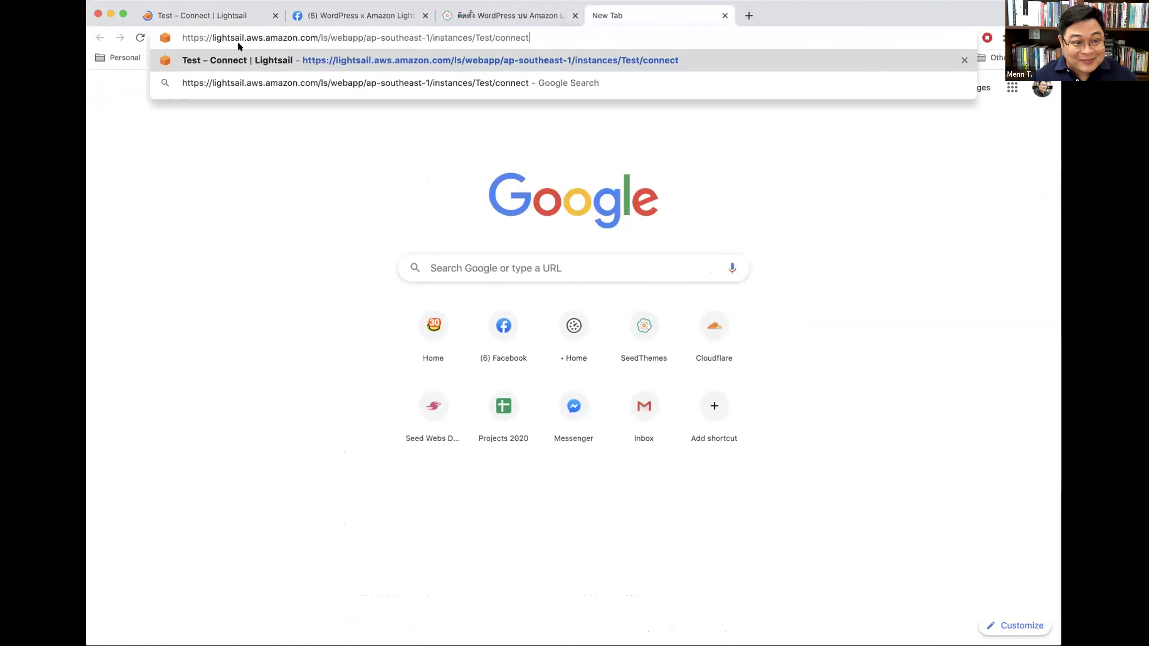
pyautogui.press('Return')
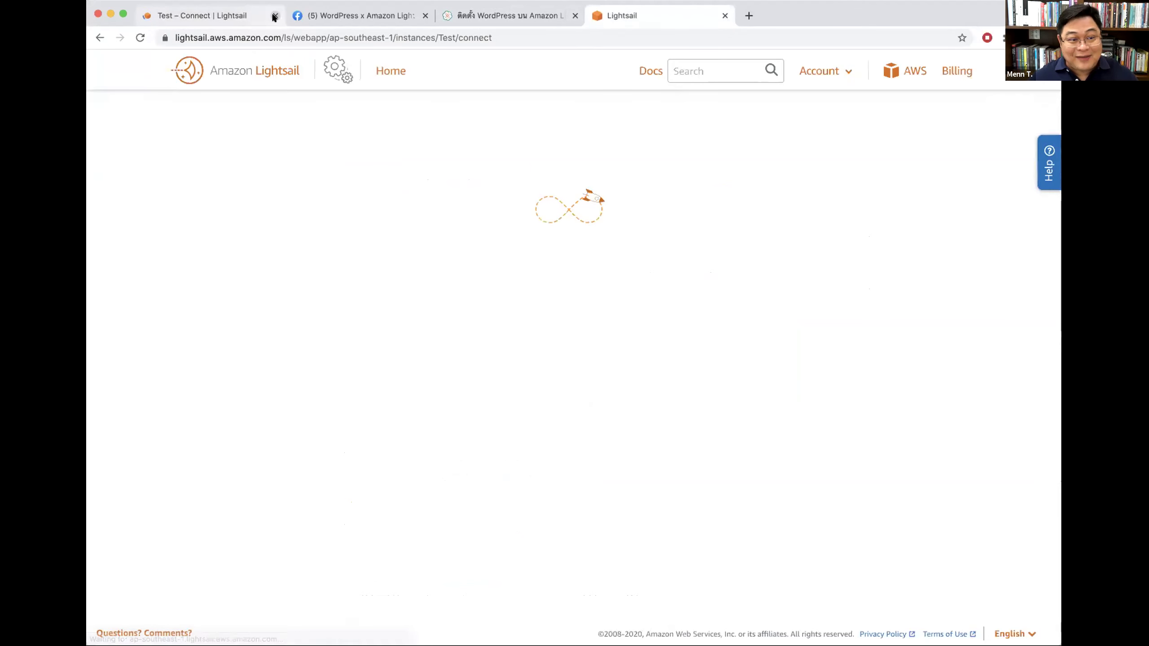
pyautogui.click(274, 15)
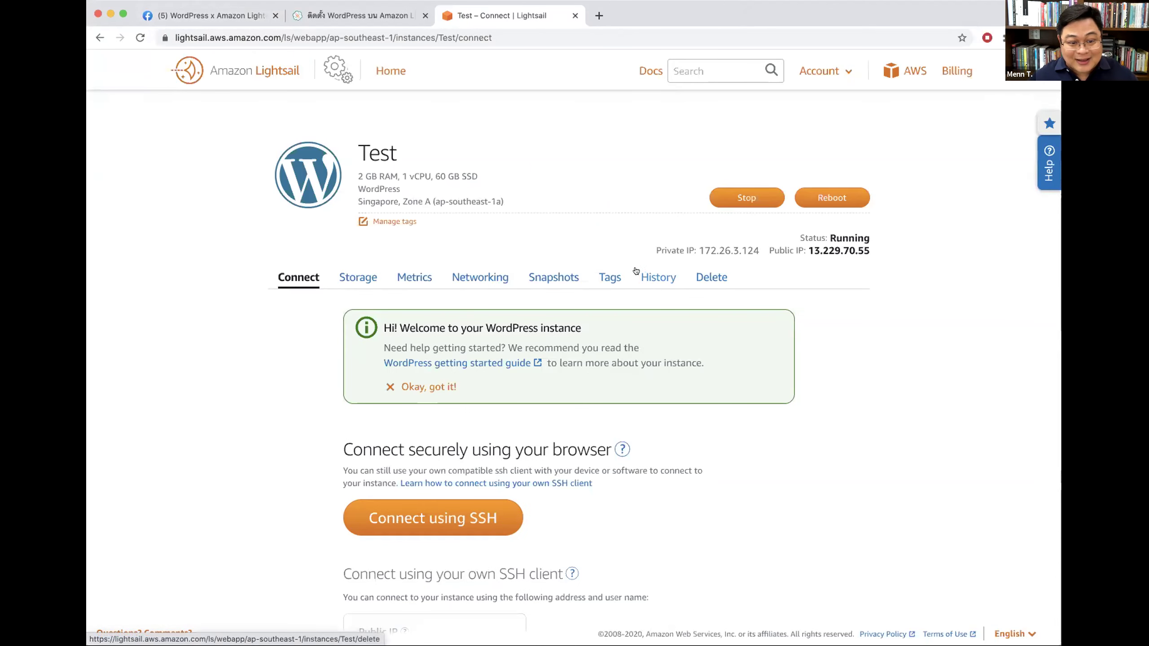
pyautogui.click(476, 275)
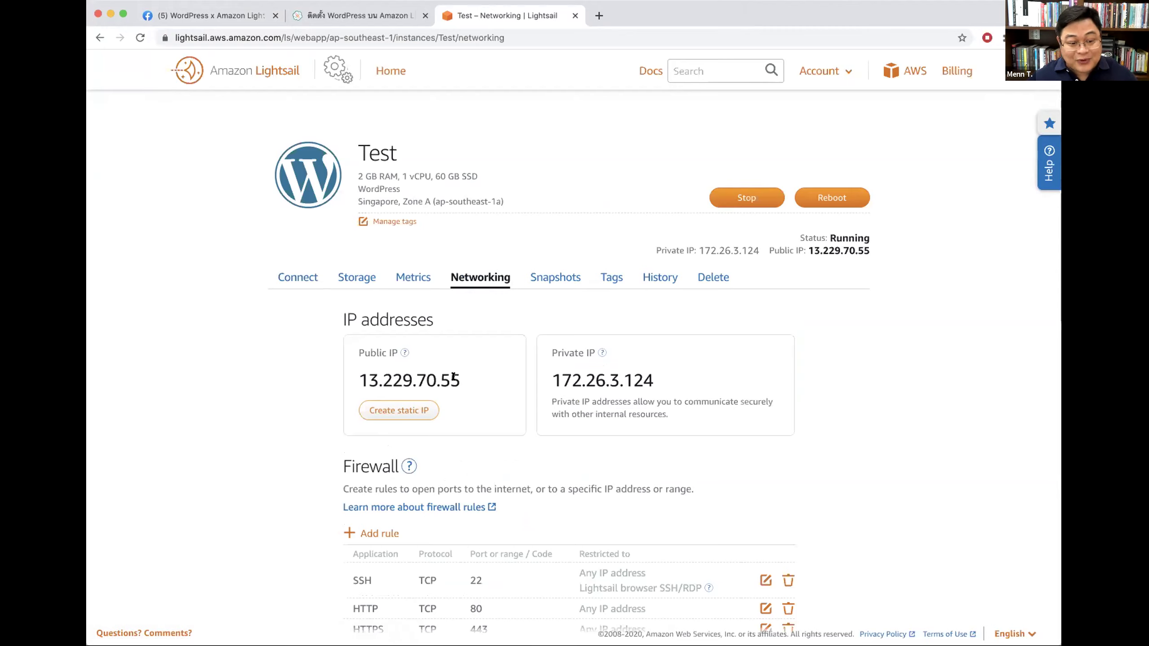
# Step: Select public IP 13.229.70.55, start a static IP attached to Test, and name it Test-IP
pyautogui.doubleClick(392, 376)
pyautogui.doubleClick(392, 376)
pyautogui.doubleClick(410, 378)
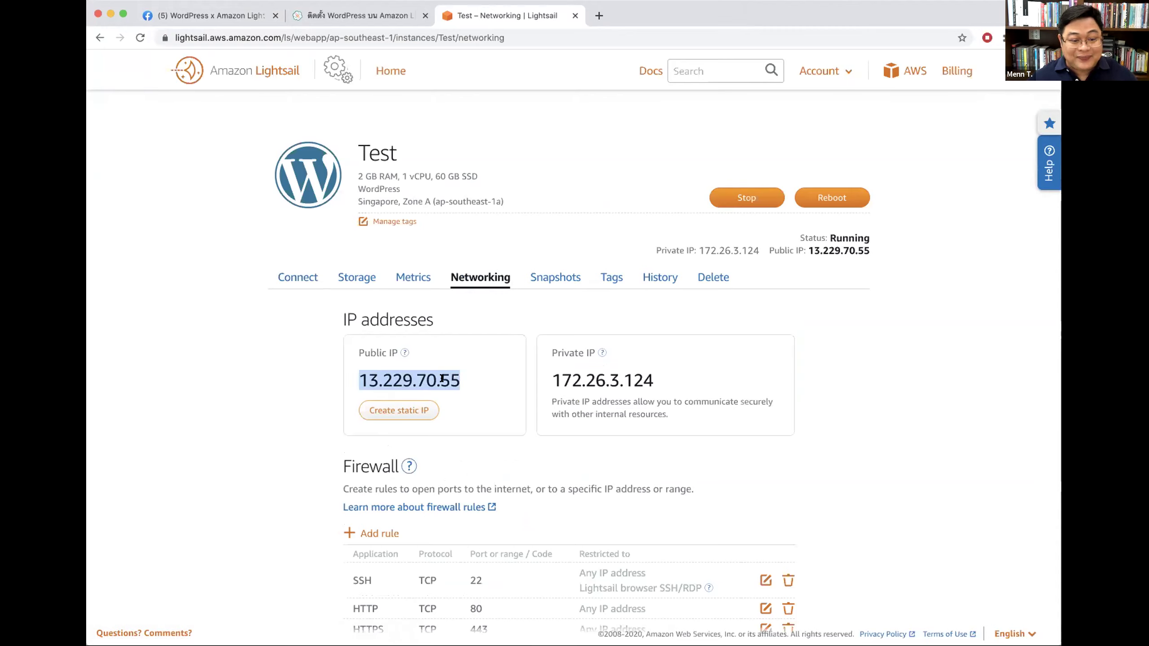
pyautogui.click(300, 394)
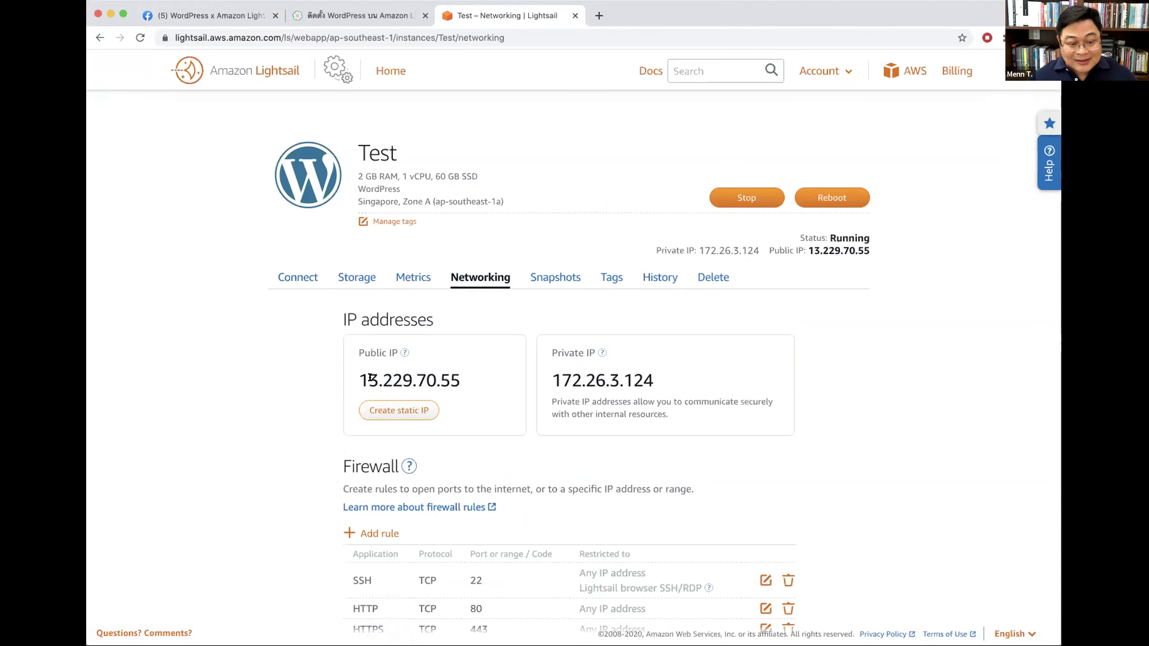
pyautogui.click(409, 407)
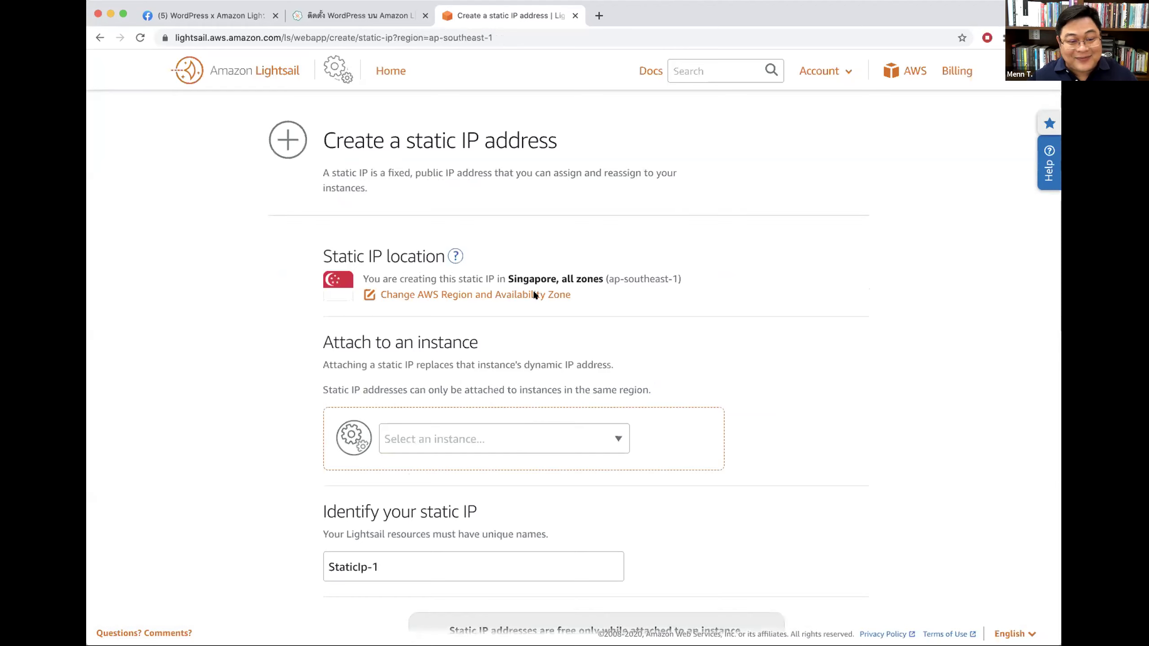
pyautogui.click(618, 435)
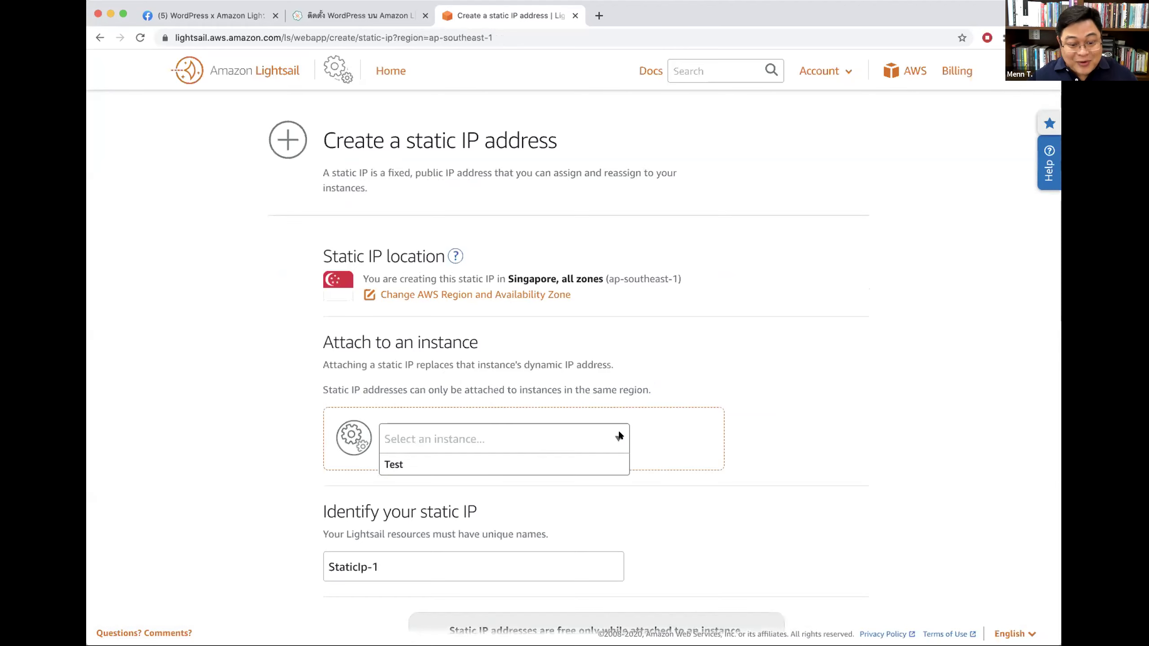
pyautogui.click(428, 467)
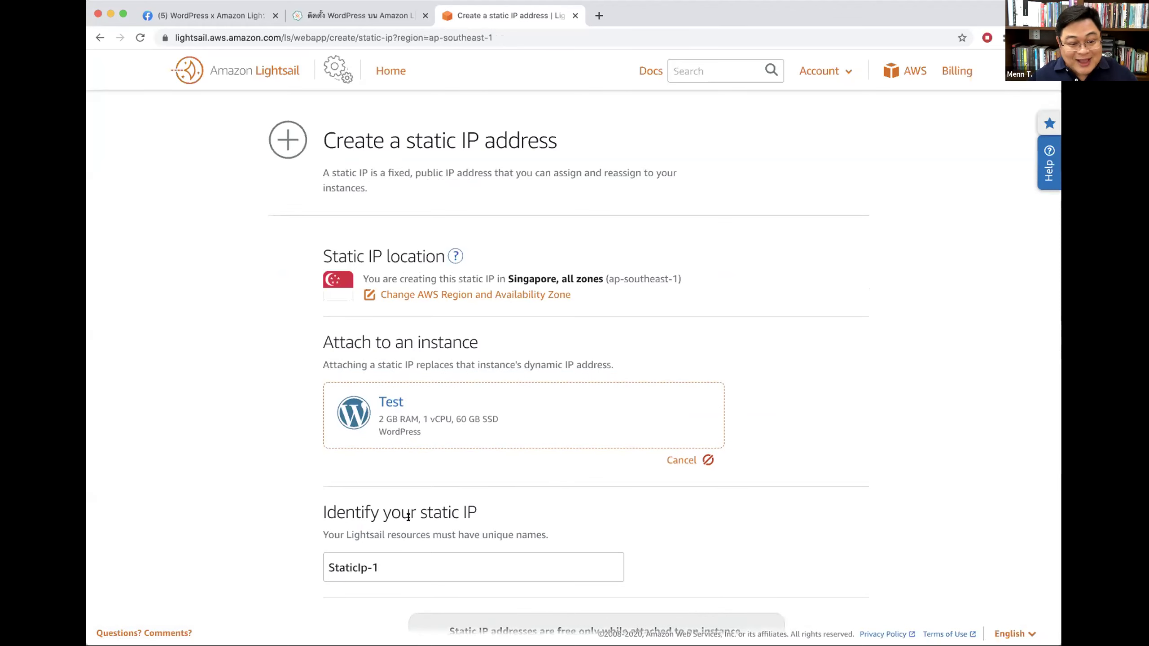
pyautogui.scroll(-3, 451, 541)
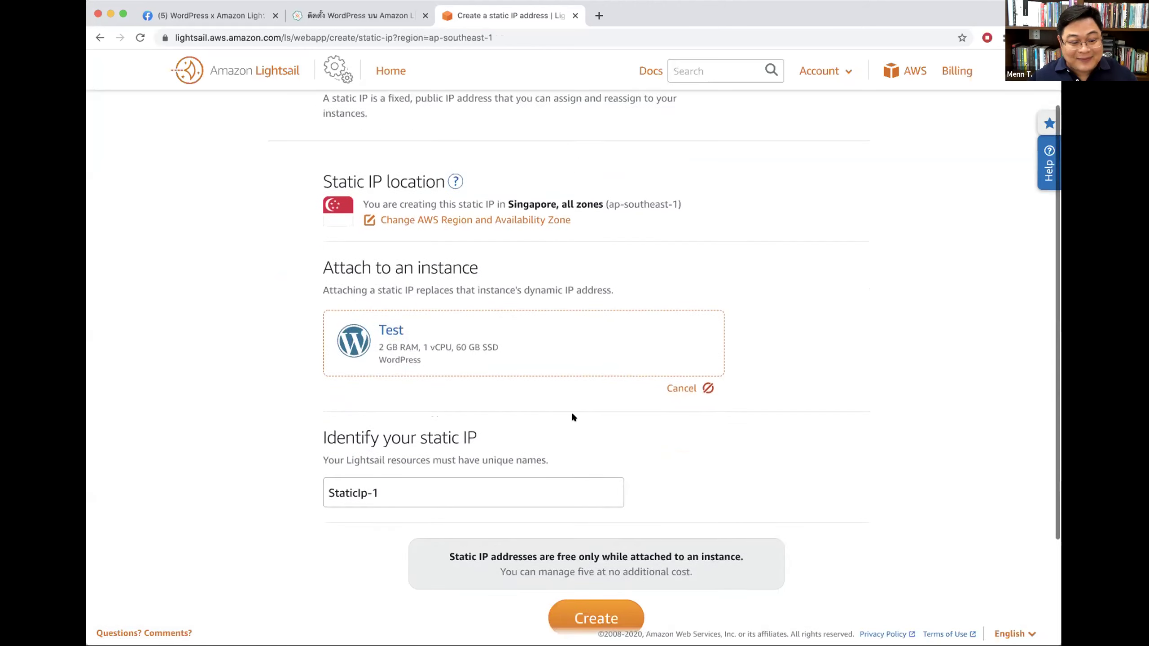
pyautogui.moveTo(329, 456); pyautogui.dragTo(412, 455)
pyautogui.write('Test-')
pyautogui.write('IP')
pyautogui.press('BackSpace')
pyautogui.write('P')
# Step: Restart from Home: open Test's Networking, begin a new static IP, and attach it to Test
pyautogui.scroll(3, 451, 439)
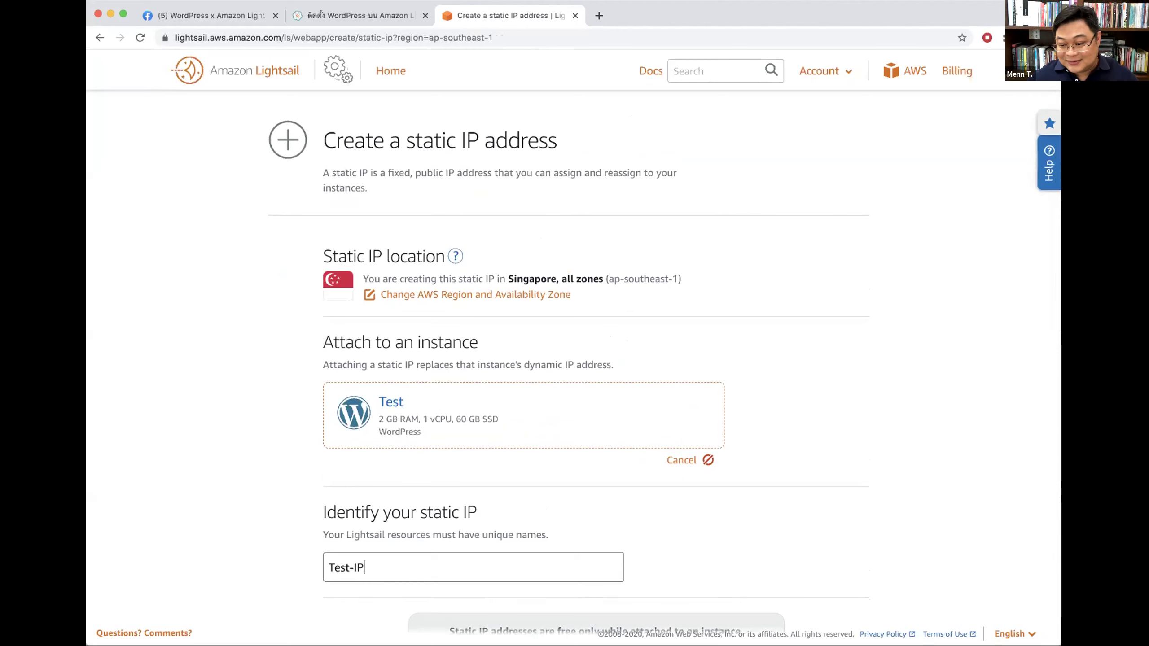
pyautogui.scroll(-3, 442, 456)
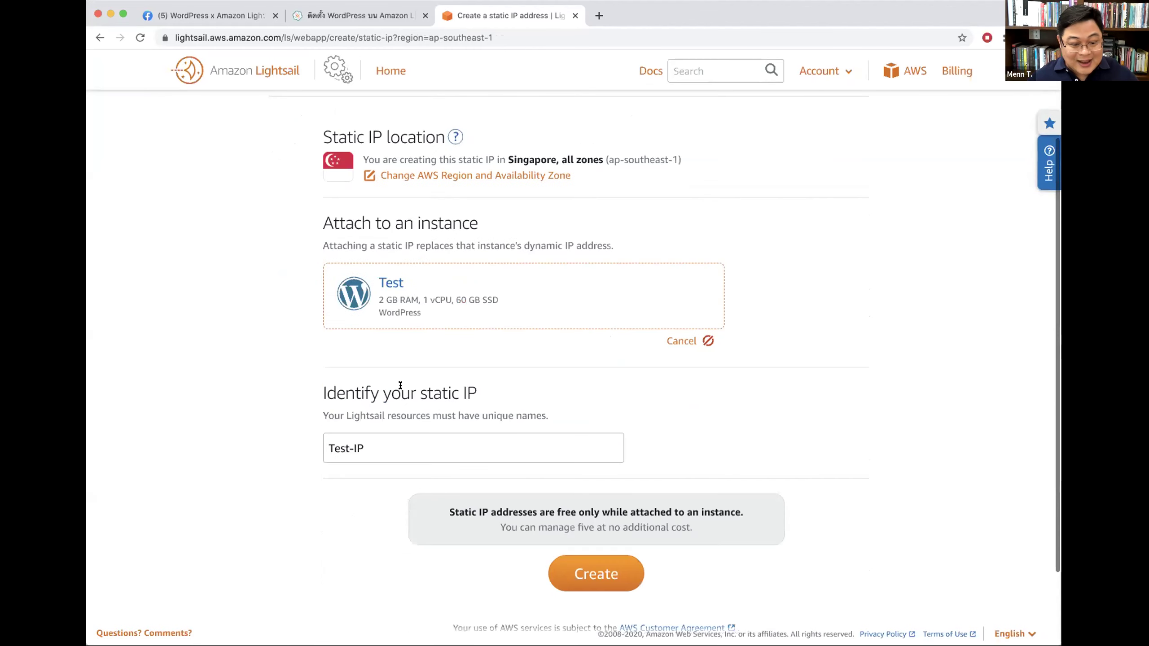
pyautogui.scroll(3, 470, 312)
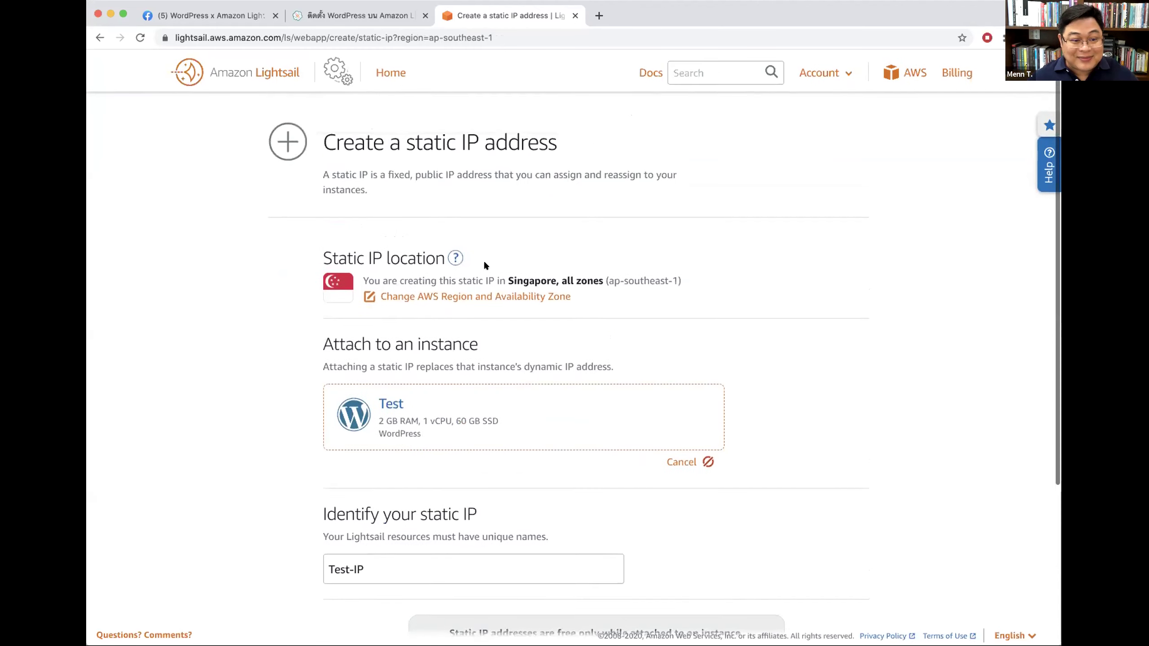
pyautogui.click(390, 71)
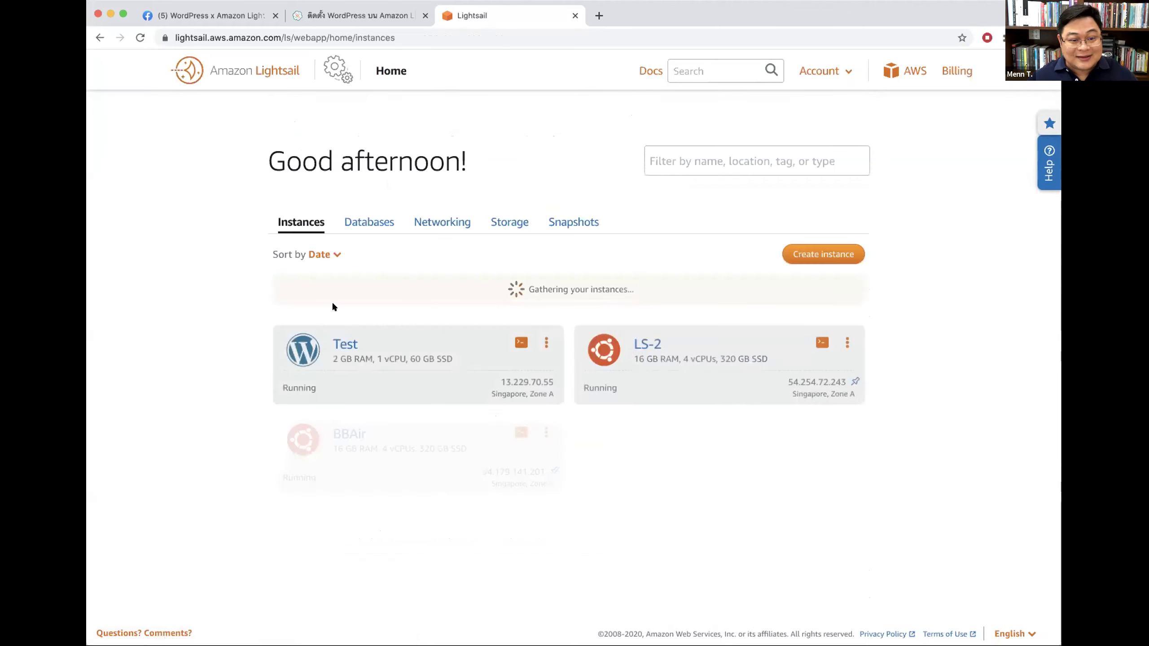
pyautogui.click(336, 342)
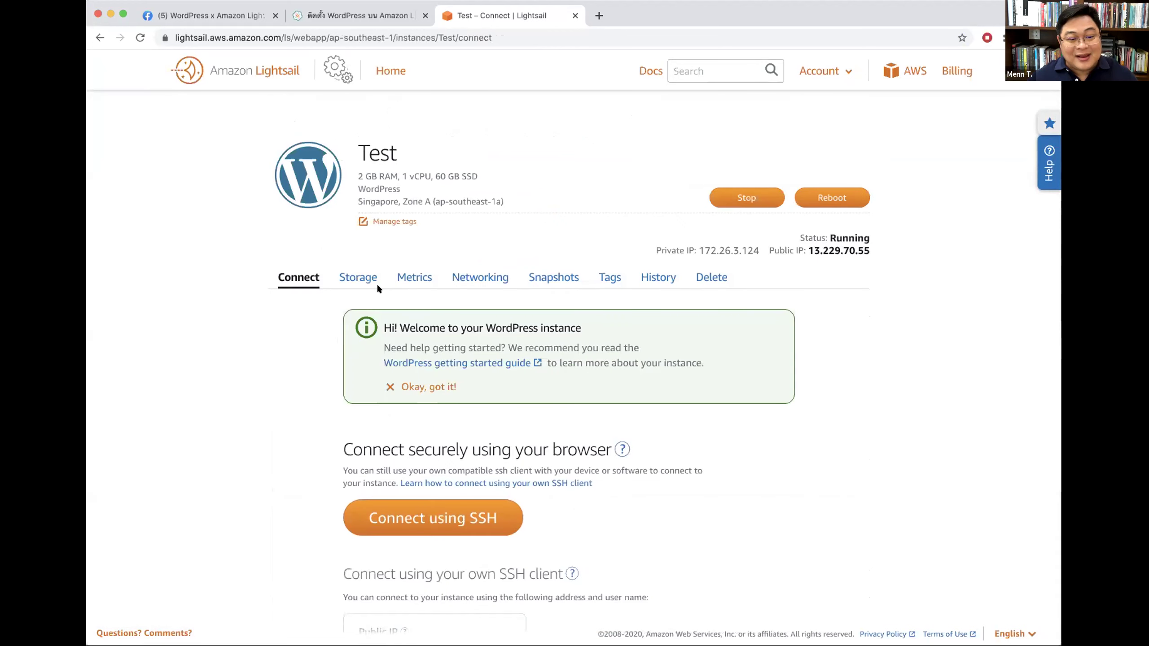
pyautogui.click(475, 277)
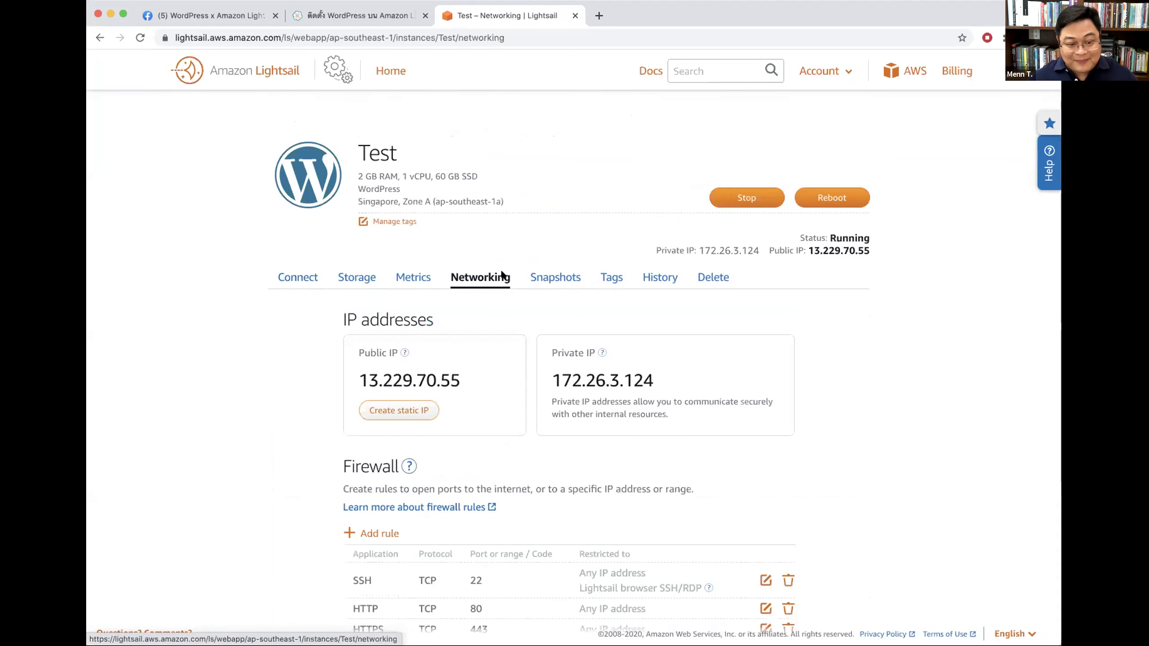
pyautogui.click(409, 407)
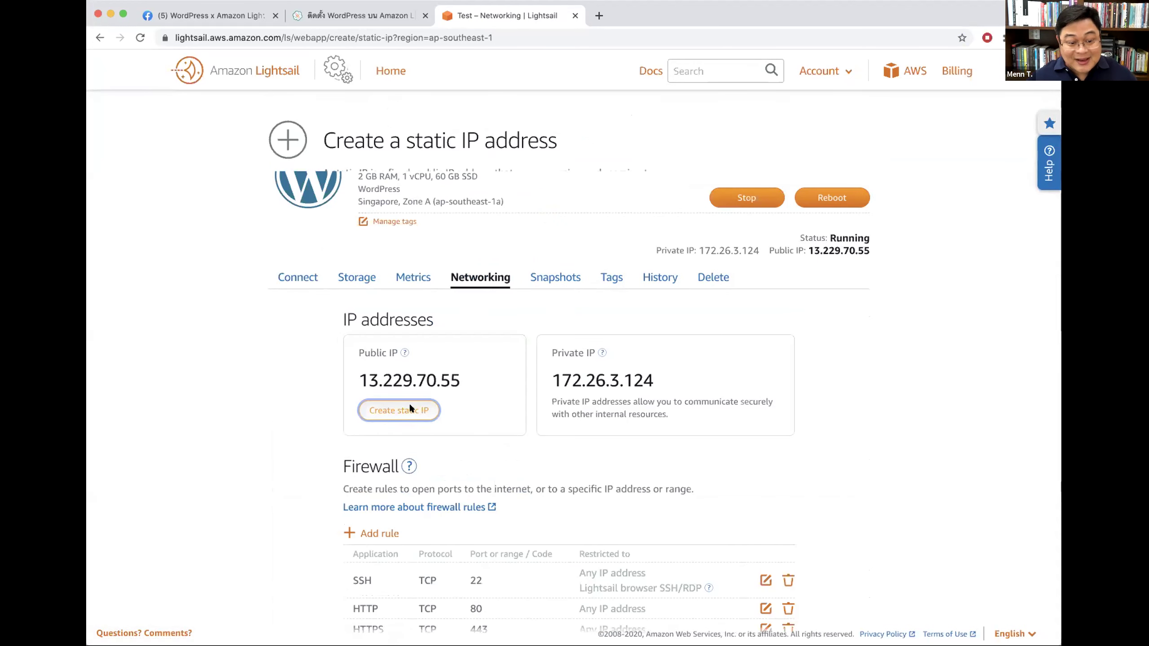
pyautogui.click(432, 435)
pyautogui.click(407, 462)
# Step: Replace the default static IP name with Test-IP
pyautogui.click(392, 561)
pyautogui.click(361, 557)
pyautogui.tripleClick(391, 559)
pyautogui.write('https://lightsail.aws.amazon.com/ls/webapp/ap-southeast-1/instances/Test/connect')
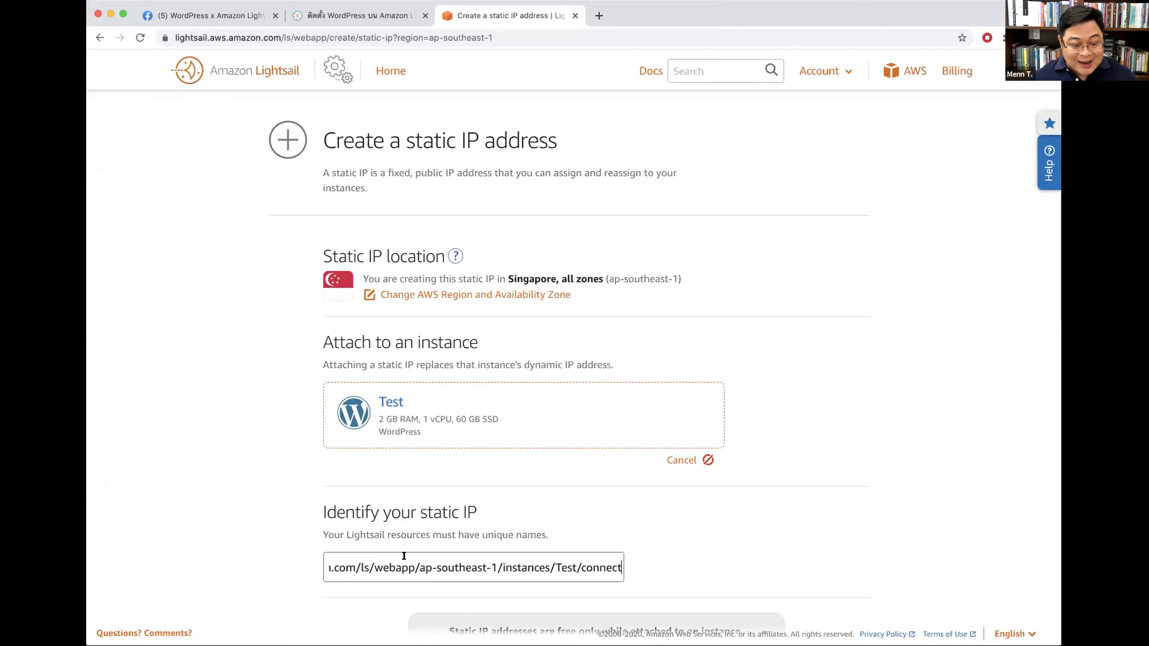
pyautogui.press('super+a')
pyautogui.press('BackSpace')
pyautogui.write('Test-IP')
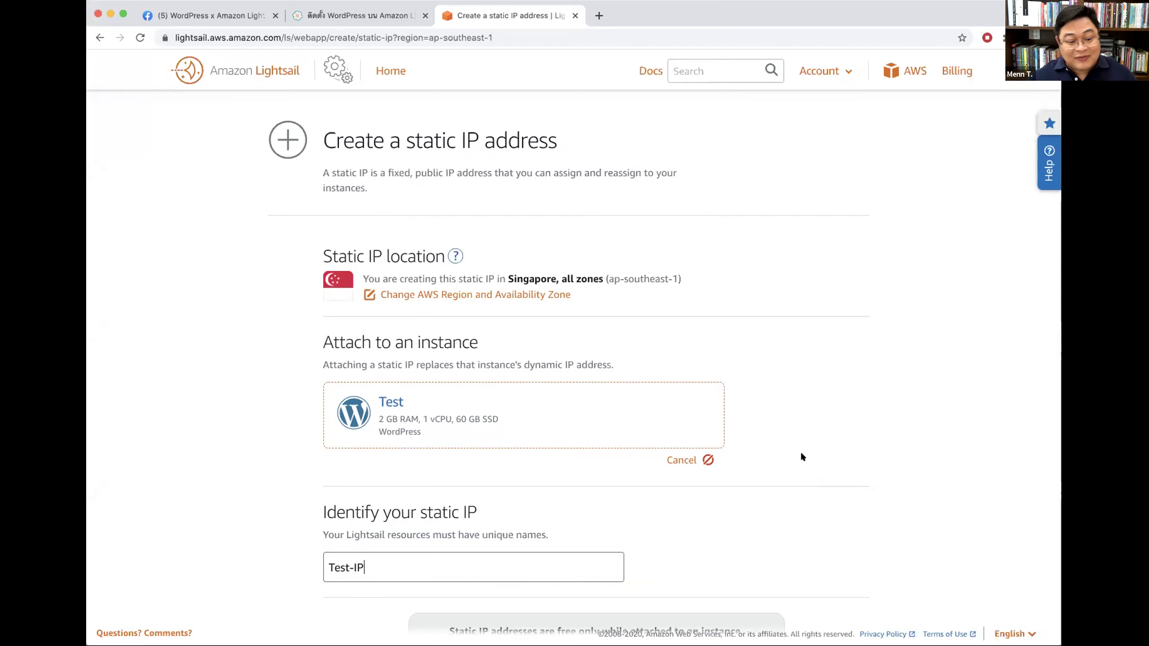
pyautogui.scroll(-3, 810, 425)
# Step: Create the Test-IP static IP and select Test's new address 13.228.74.82 in the Home instance list
pyautogui.click(609, 570)
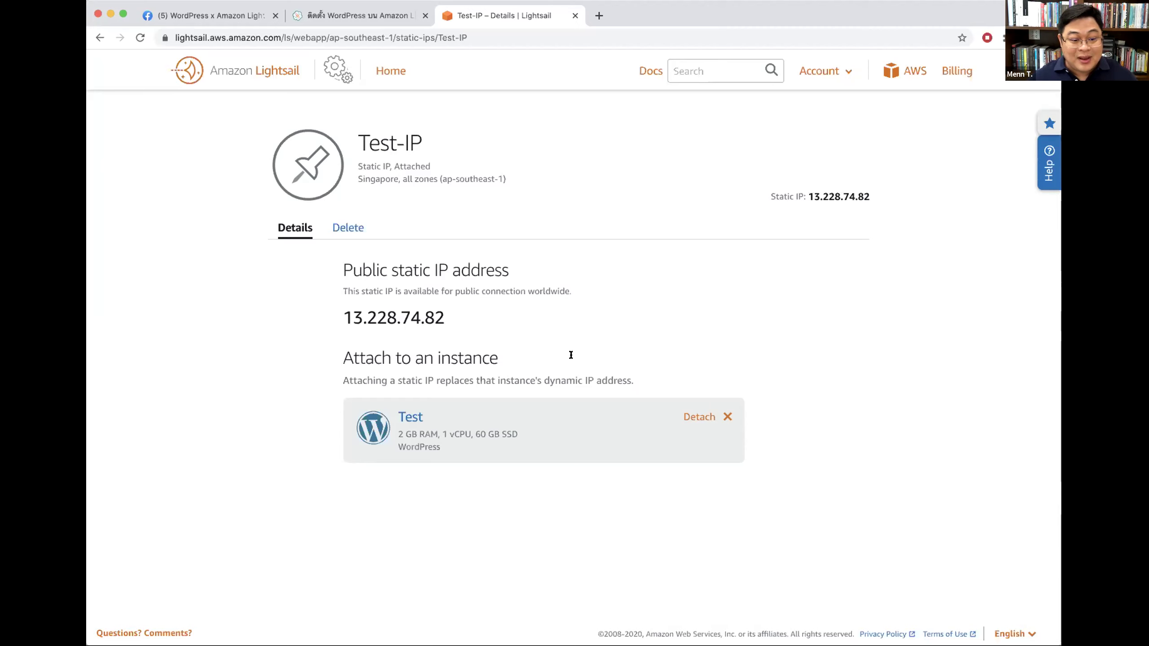
pyautogui.click(382, 71)
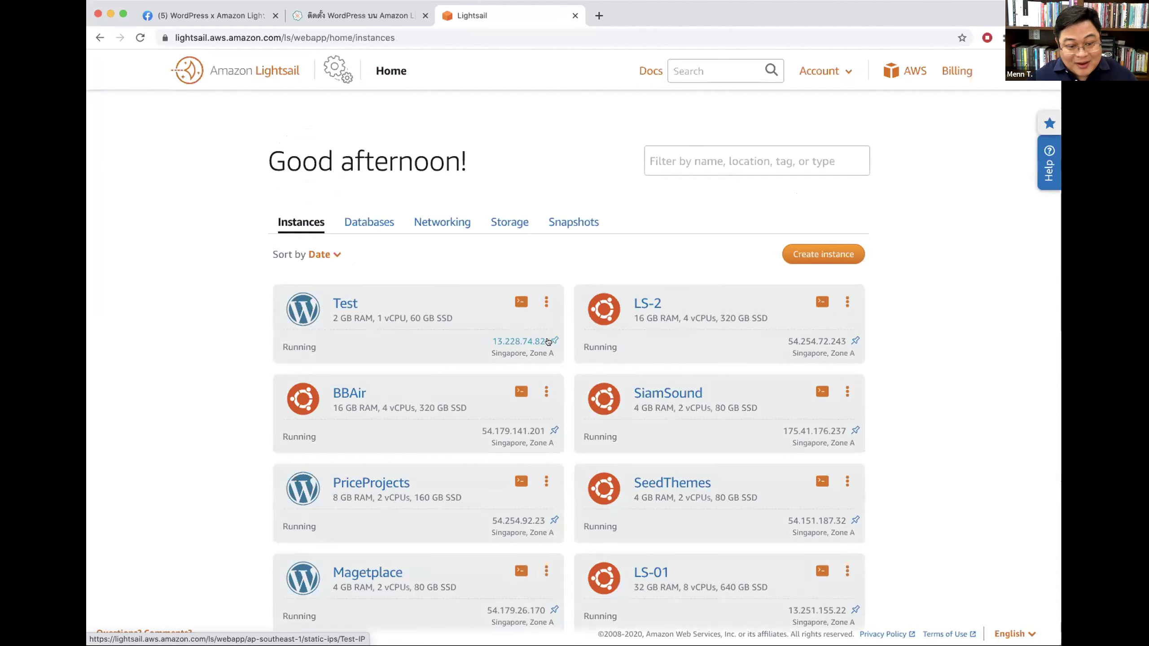
pyautogui.moveTo(482, 340); pyautogui.dragTo(545, 337)
pyautogui.press('super+c')
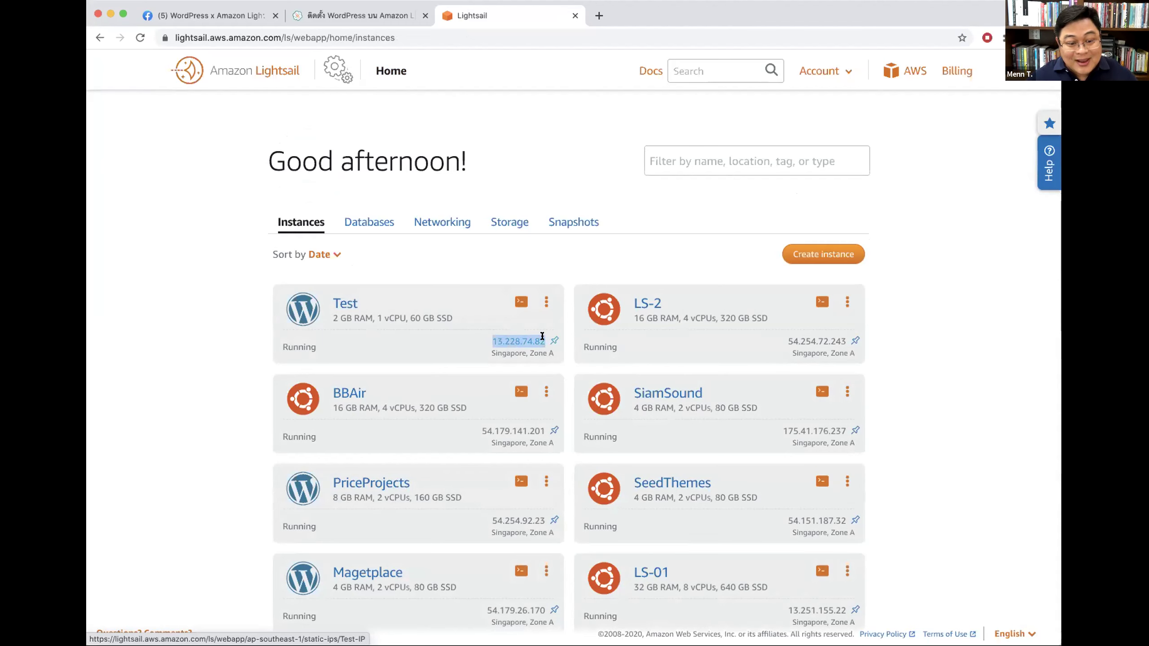
# Step: Load the WordPress site at 13.228.74.82 in a new tab
pyautogui.click(596, 16)
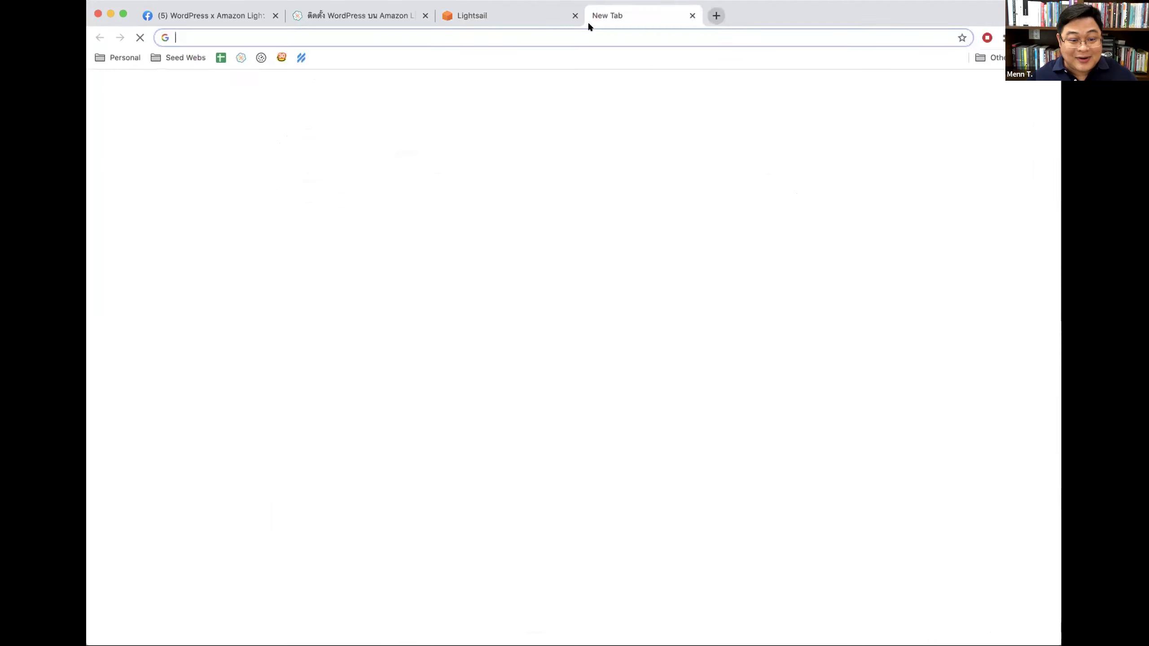
pyautogui.press('super+v')
pyautogui.press('Return')
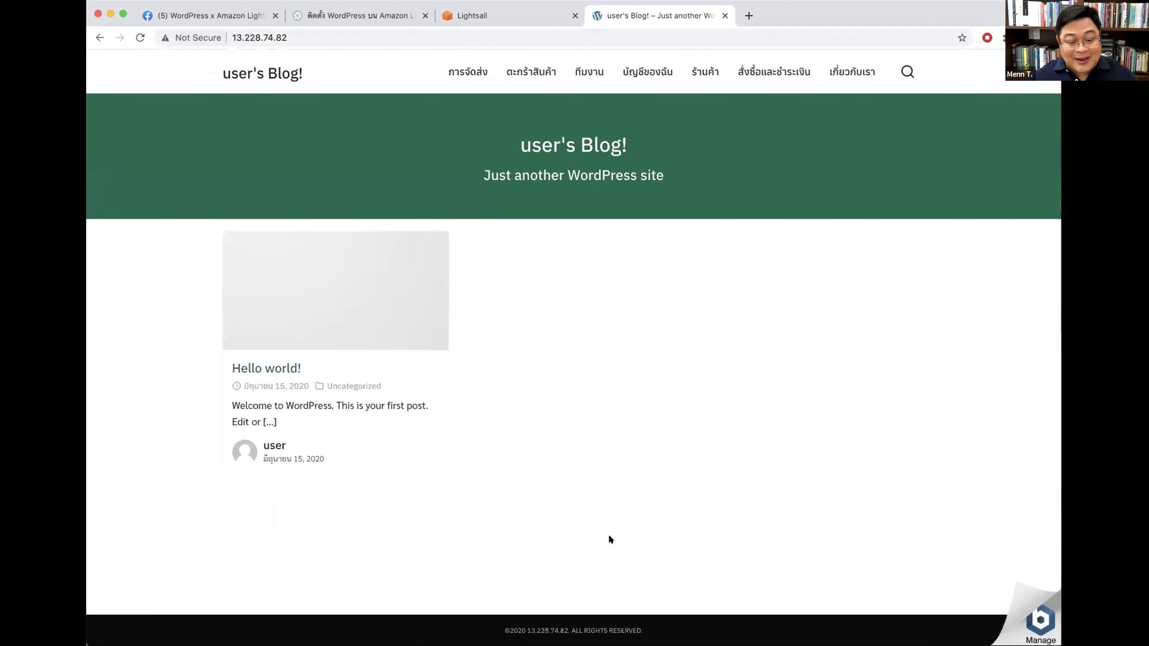
# Step: Check the site's cart, shop and checkout pages, then return to the home page
pyautogui.click(531, 71)
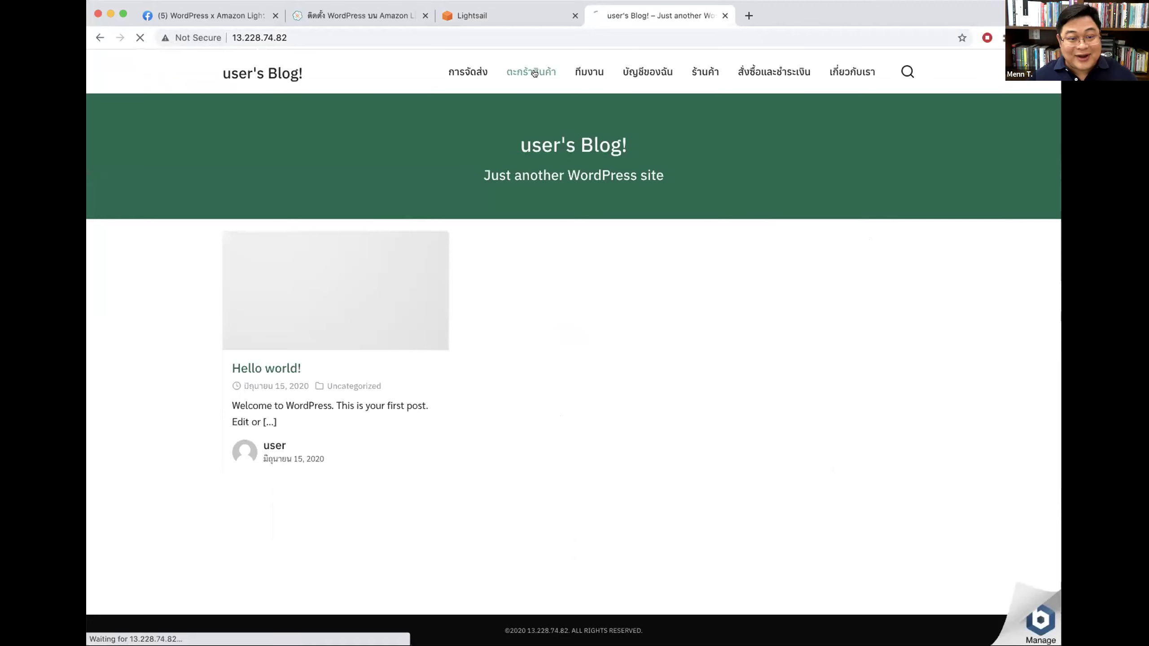
pyautogui.click(704, 71)
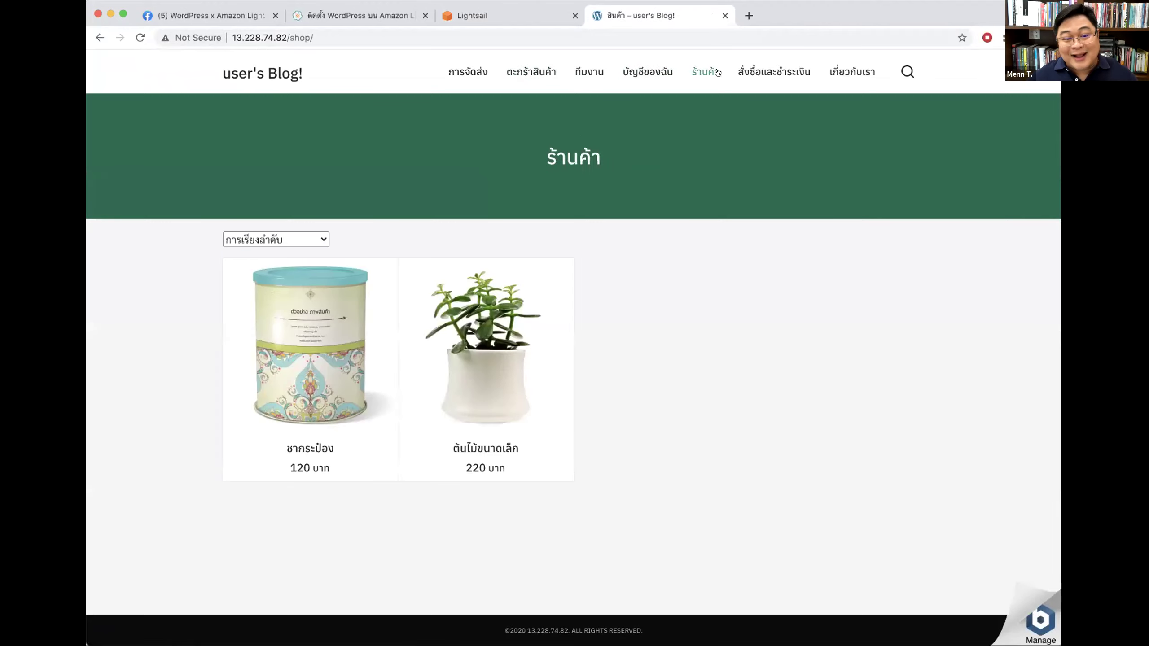
pyautogui.click(790, 73)
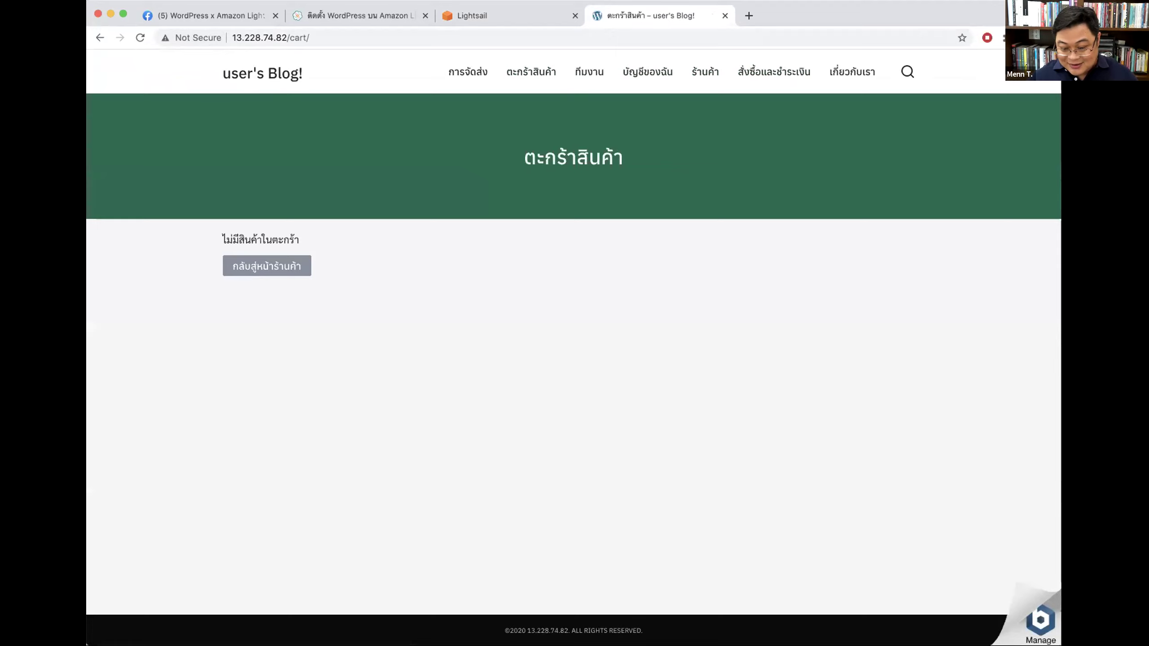
pyautogui.click(253, 73)
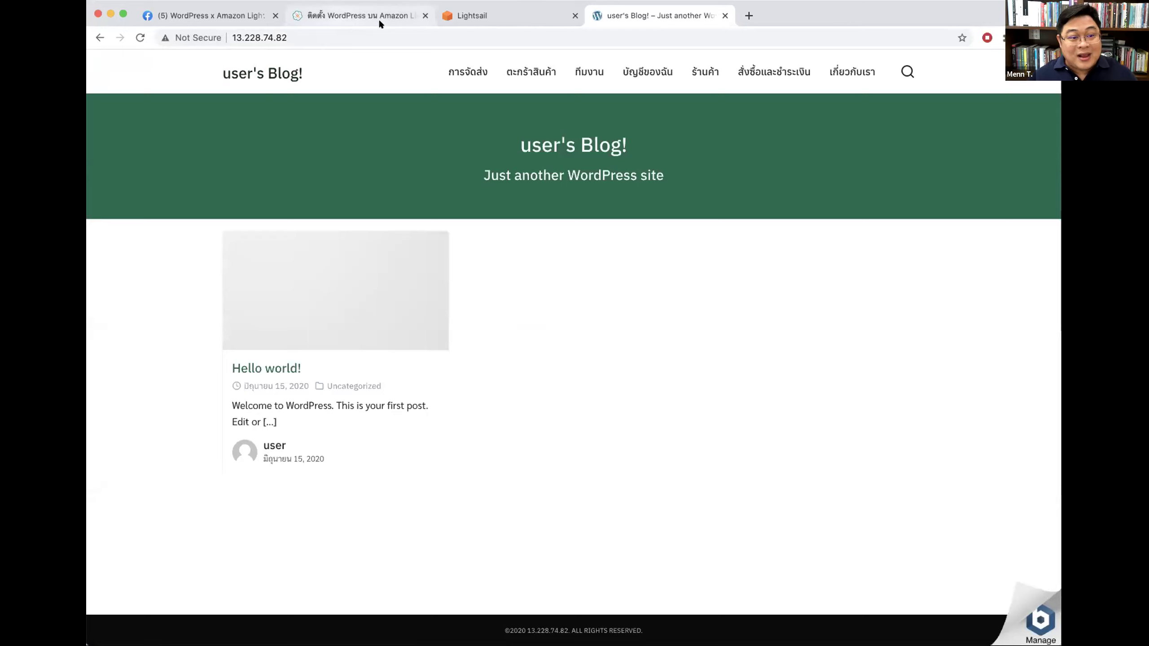
pyautogui.click(307, 35)
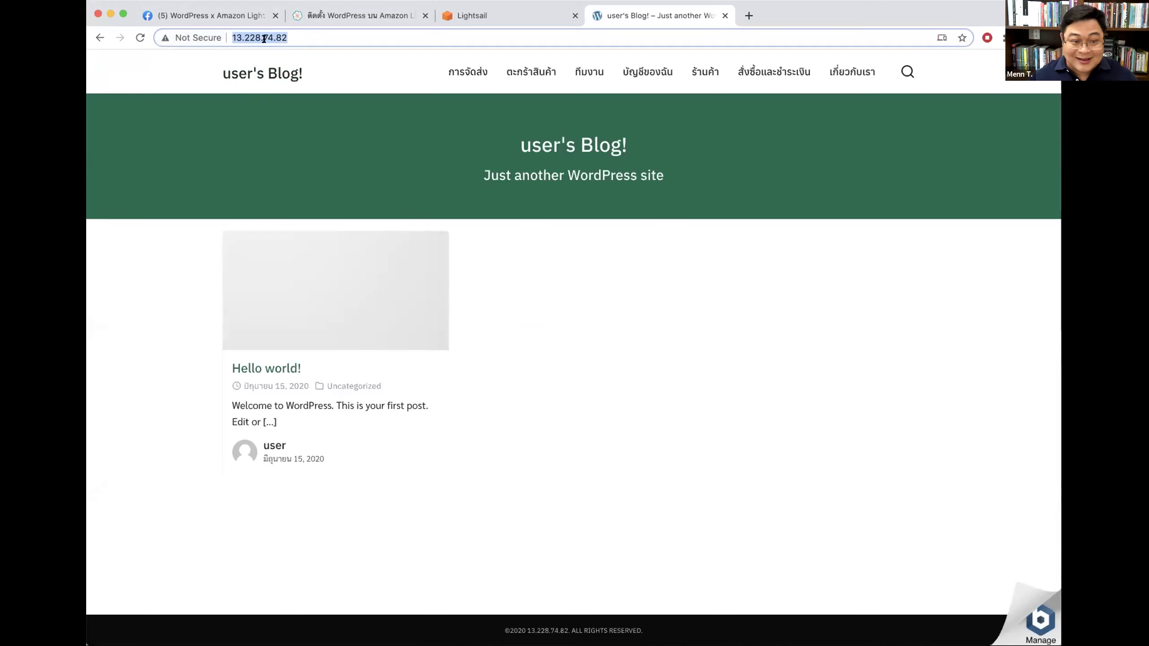
# Step: In the SeedThemes guide, highlight the จดโดเมน section and its name.com and dotarai.com registrar suggestions
pyautogui.click(457, 21)
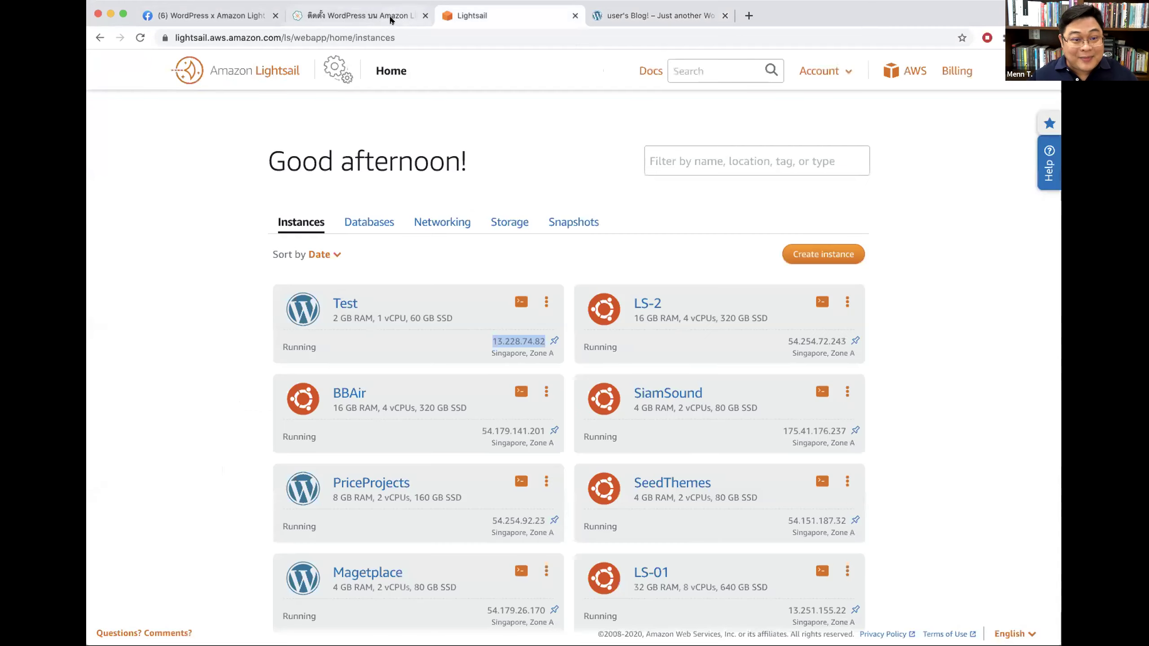
pyautogui.click(390, 20)
pyautogui.scroll(-5, 743, 406)
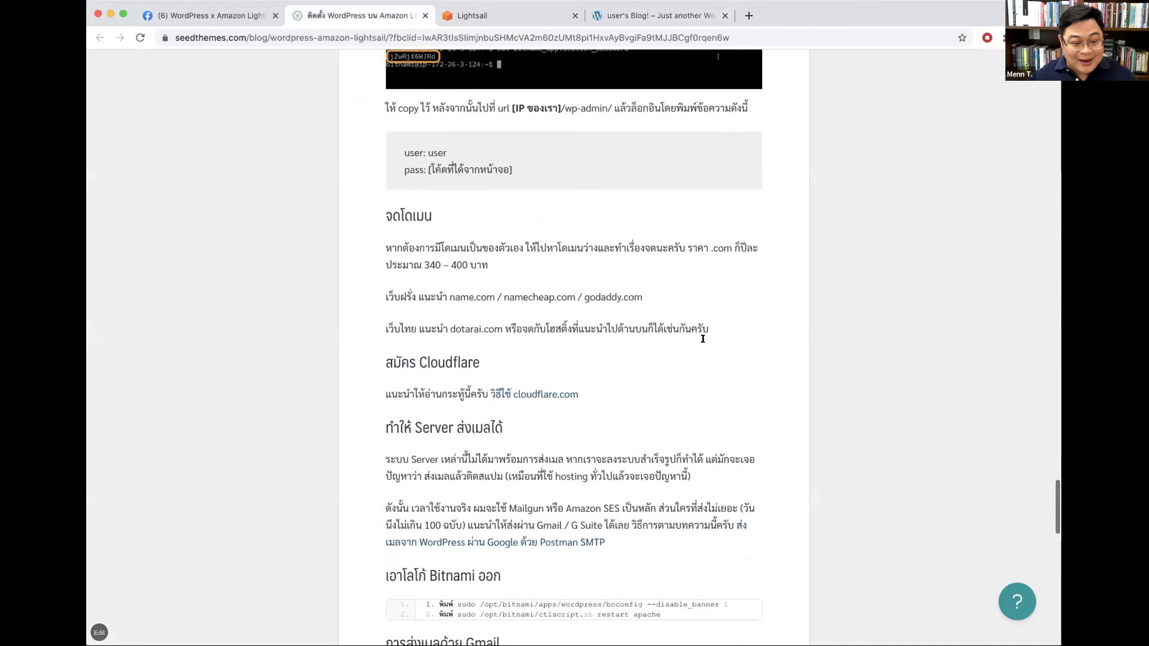
pyautogui.moveTo(386, 199); pyautogui.dragTo(444, 197)
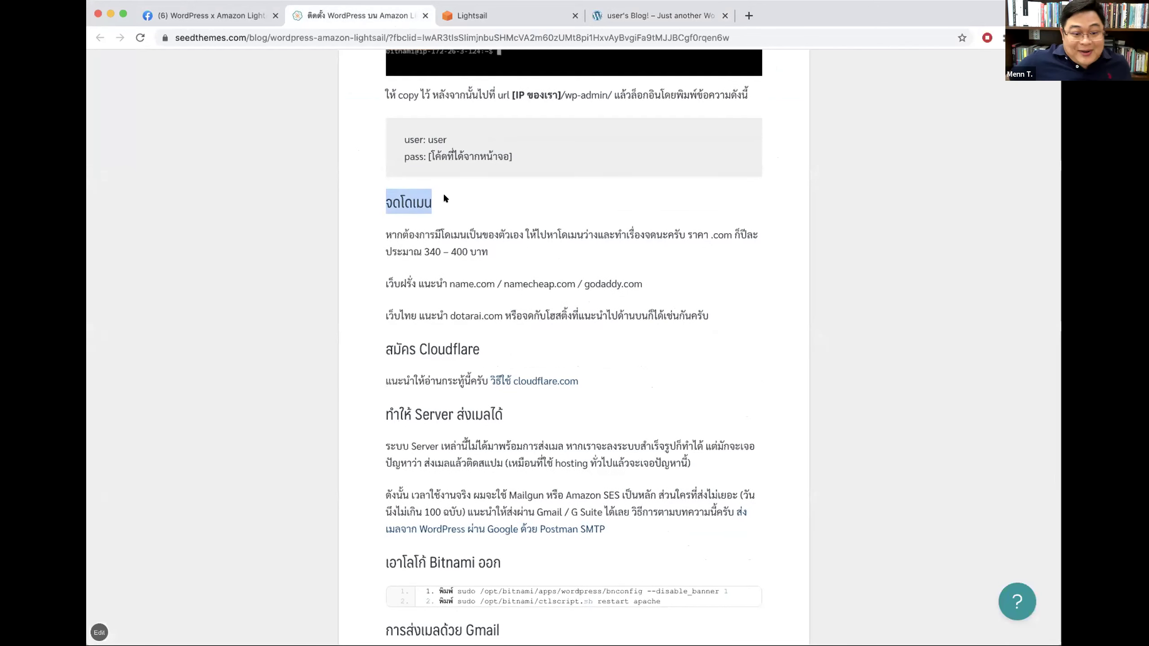
pyautogui.moveTo(454, 283); pyautogui.dragTo(499, 280)
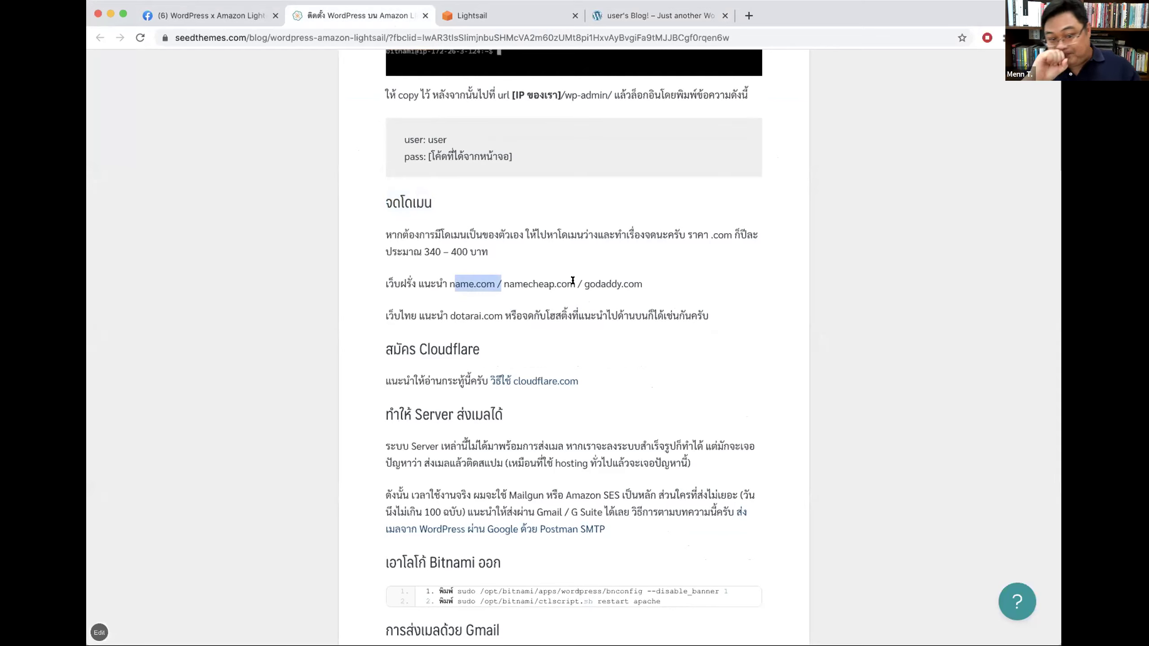
pyautogui.moveTo(450, 316); pyautogui.dragTo(499, 315)
pyautogui.click(565, 303)
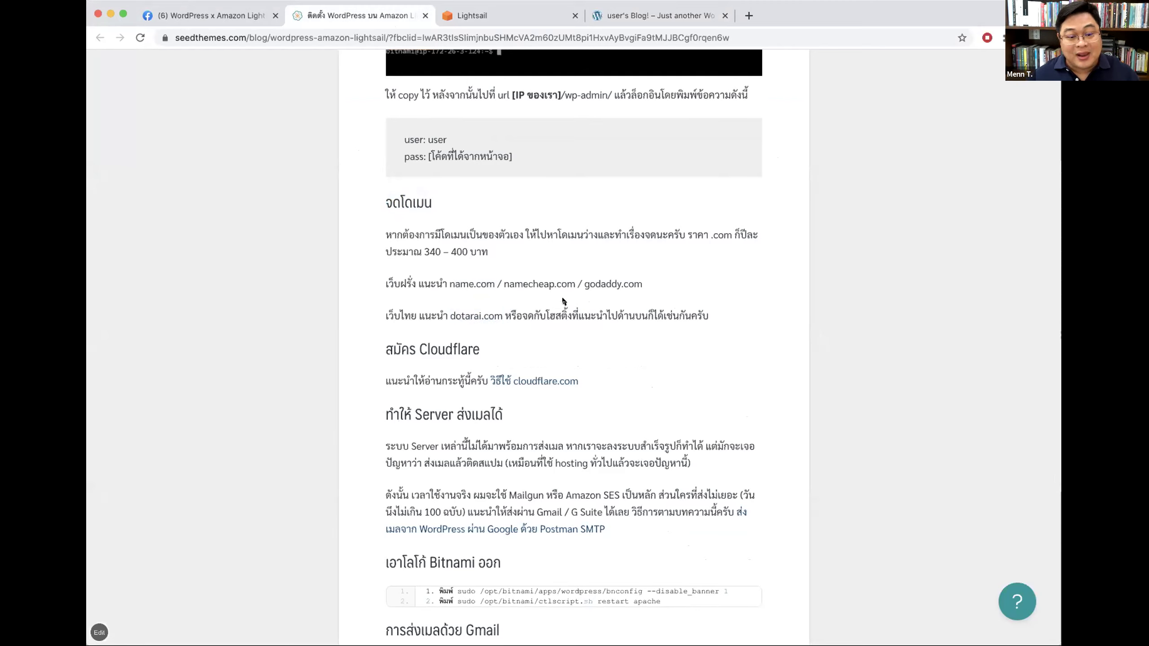
pyautogui.moveTo(381, 194); pyautogui.dragTo(686, 306)
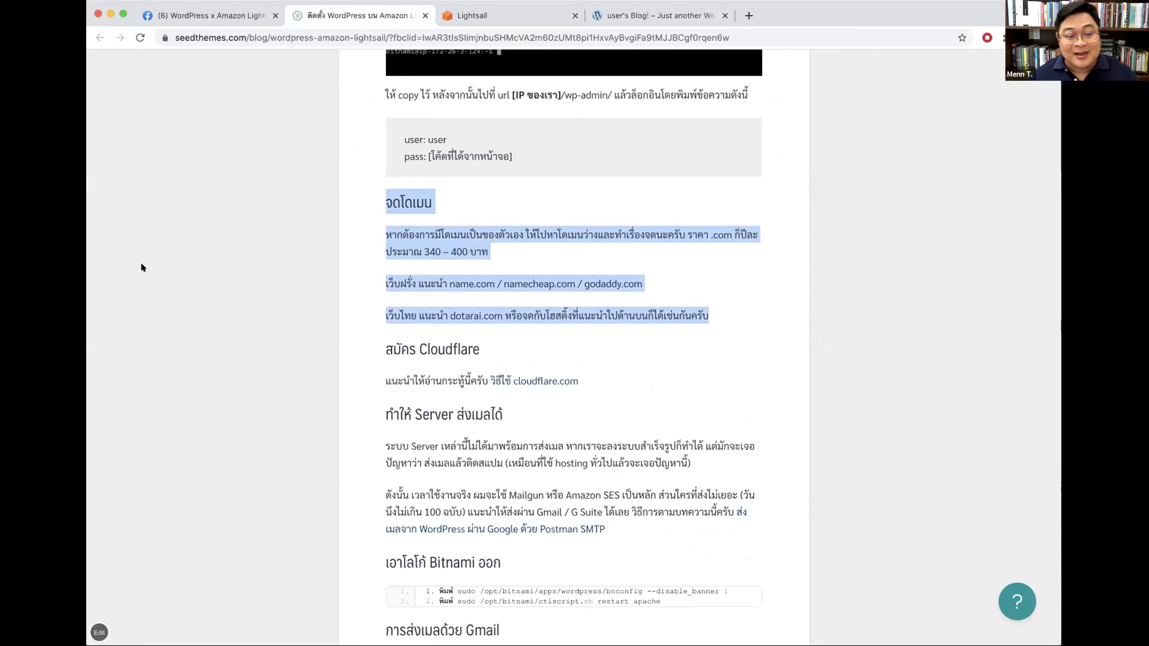
pyautogui.click(566, 285)
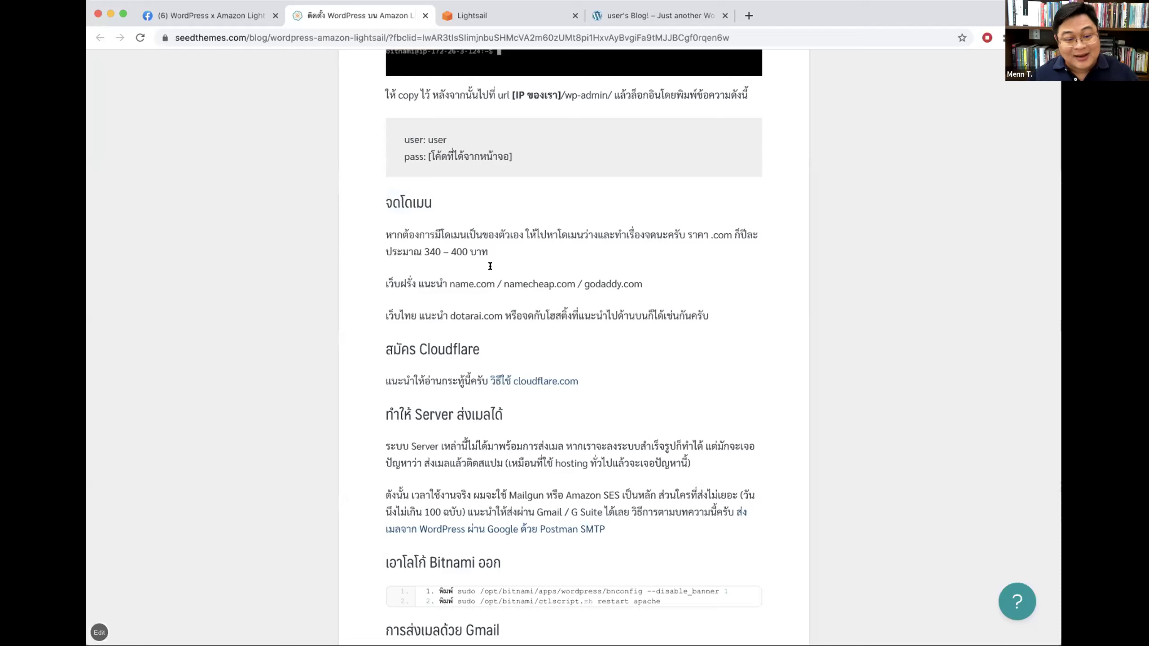
# Step: Highlight the สมัคร Cloudflare heading and the word Cloudflare, then the จดโดเมน heading again
pyautogui.moveTo(381, 348); pyautogui.dragTo(480, 348)
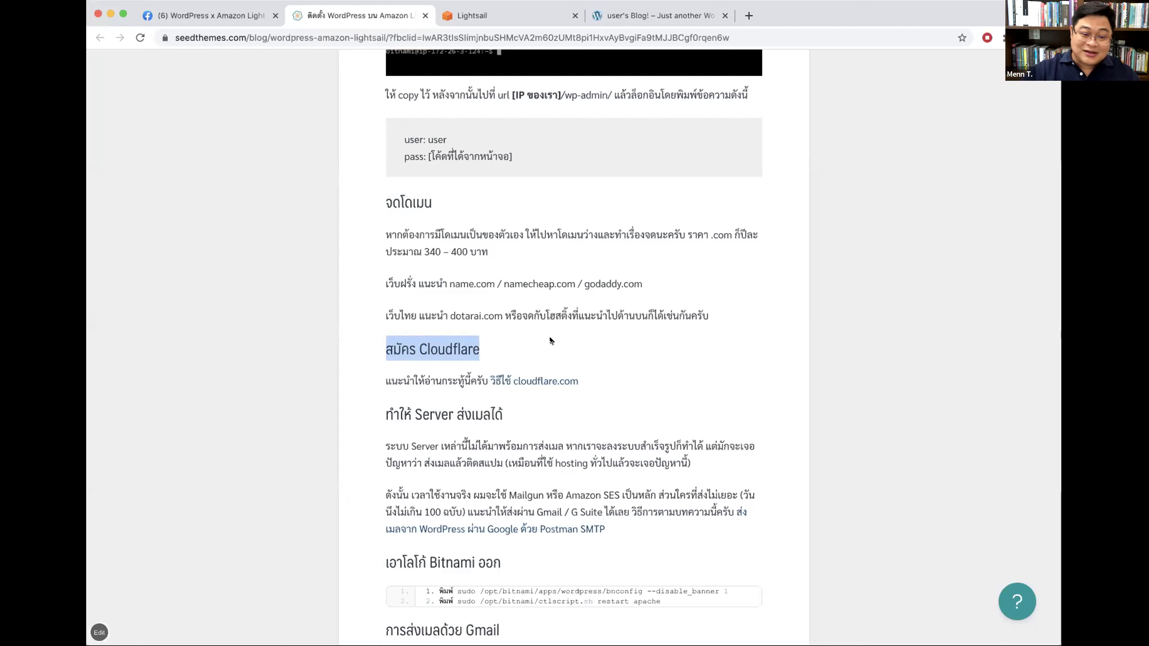
pyautogui.doubleClick(490, 346)
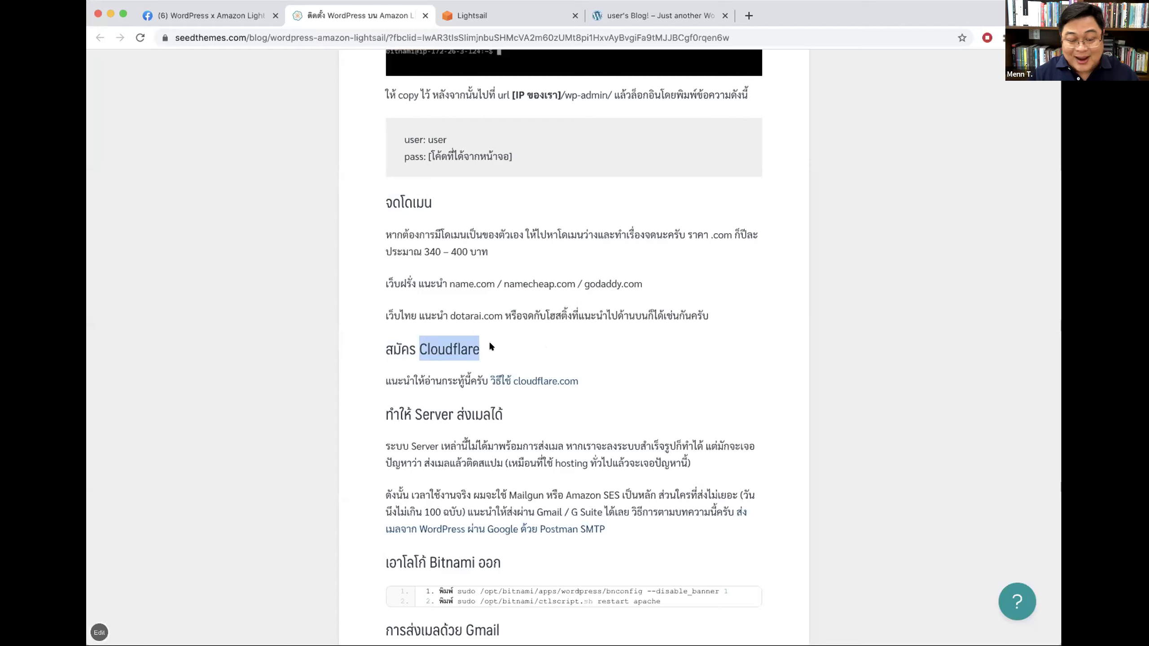
pyautogui.click(429, 346)
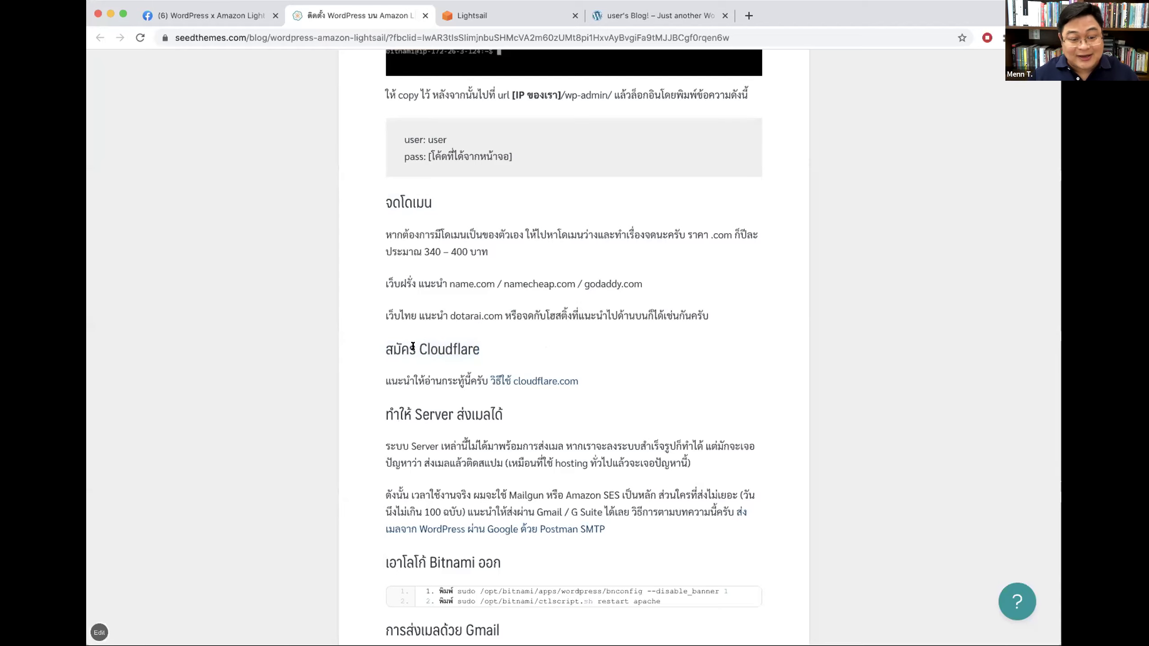
pyautogui.moveTo(480, 349); pyautogui.dragTo(418, 348)
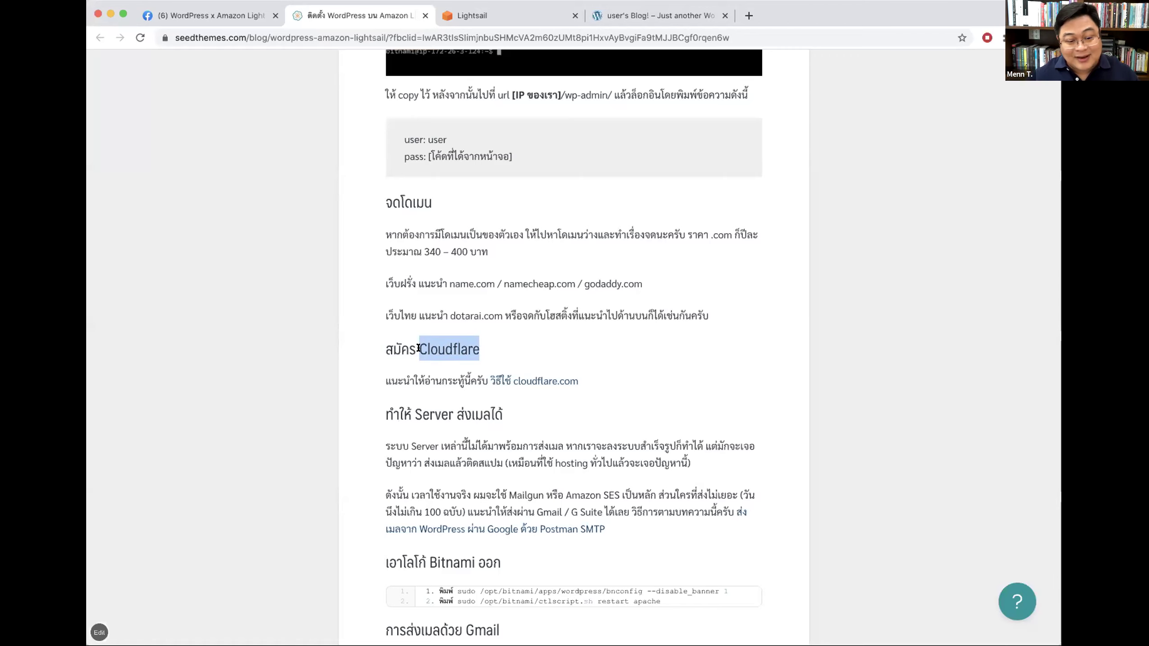
pyautogui.click(606, 355)
pyautogui.moveTo(385, 202); pyautogui.dragTo(432, 203)
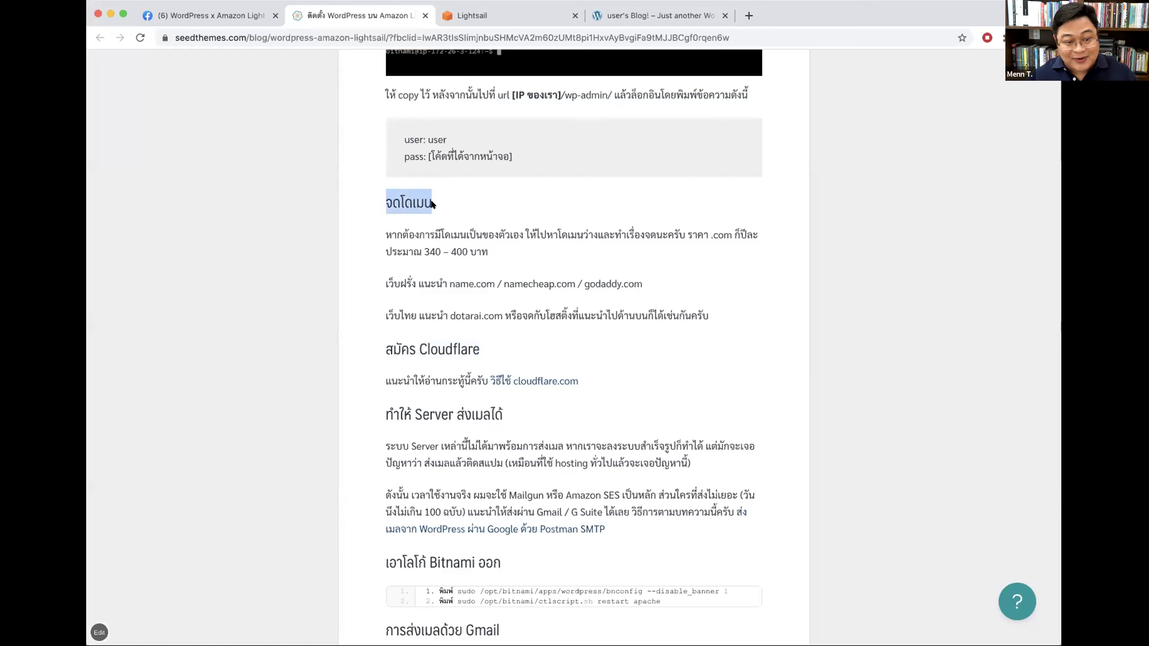
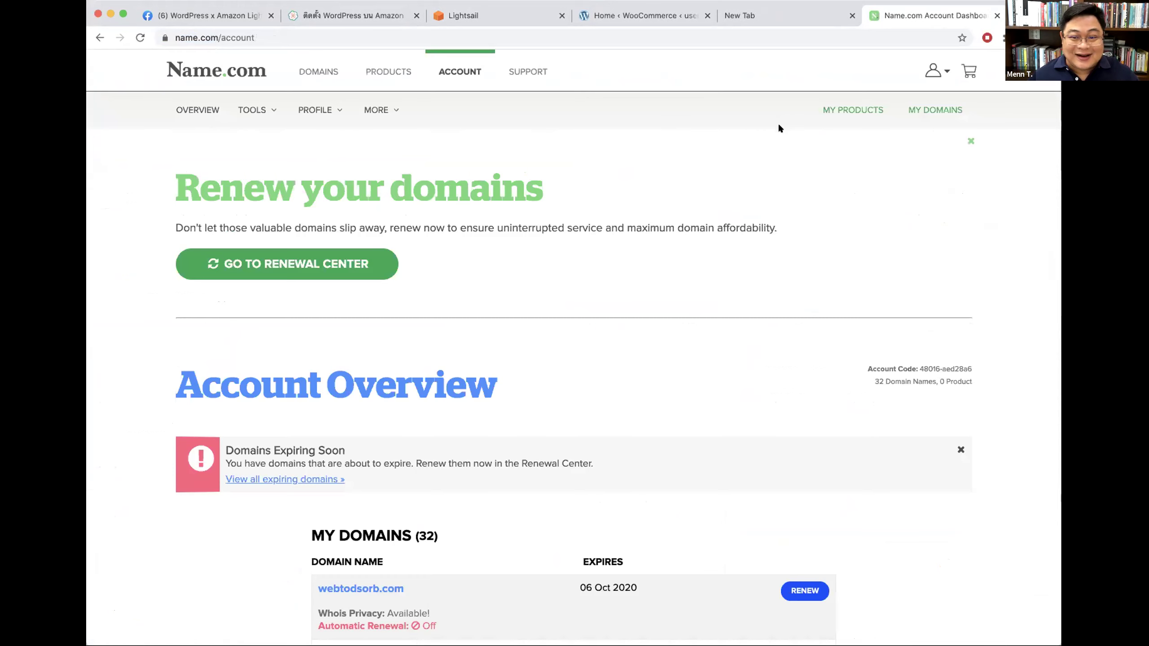
# Step: Show all 32 Name.com domains with expiry dates and open a new browser tab
pyautogui.click(941, 112)
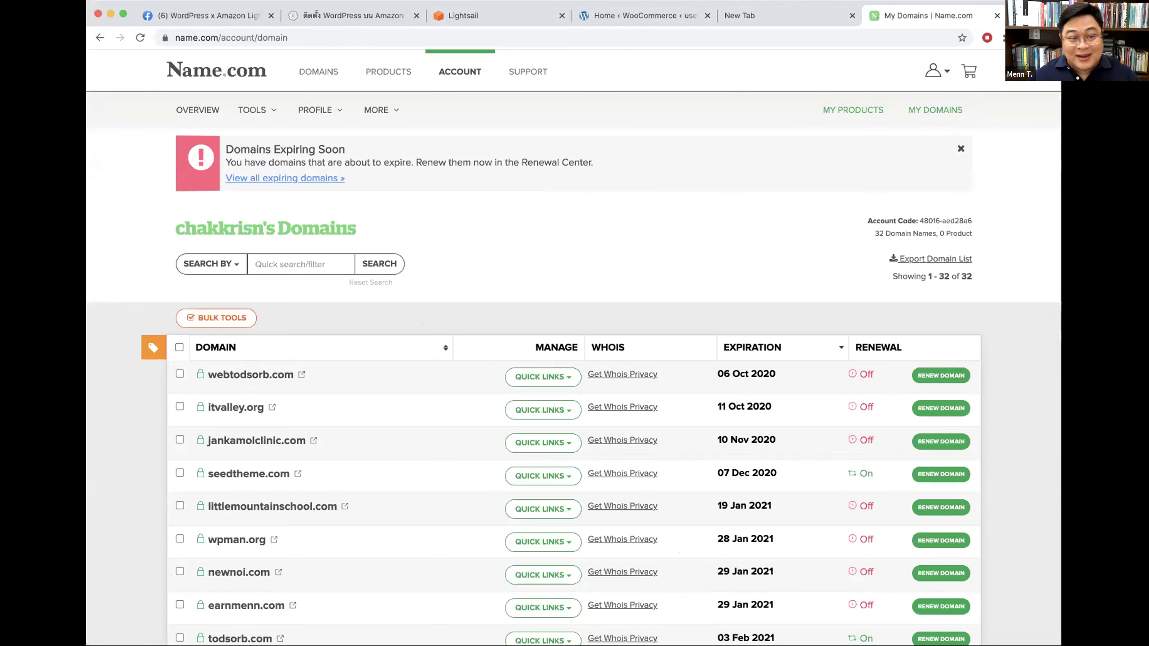
pyautogui.press('super+t')
# Step: Load godaddy.com, correcting the 'godayd' typo in the address
pyautogui.write('godayd')
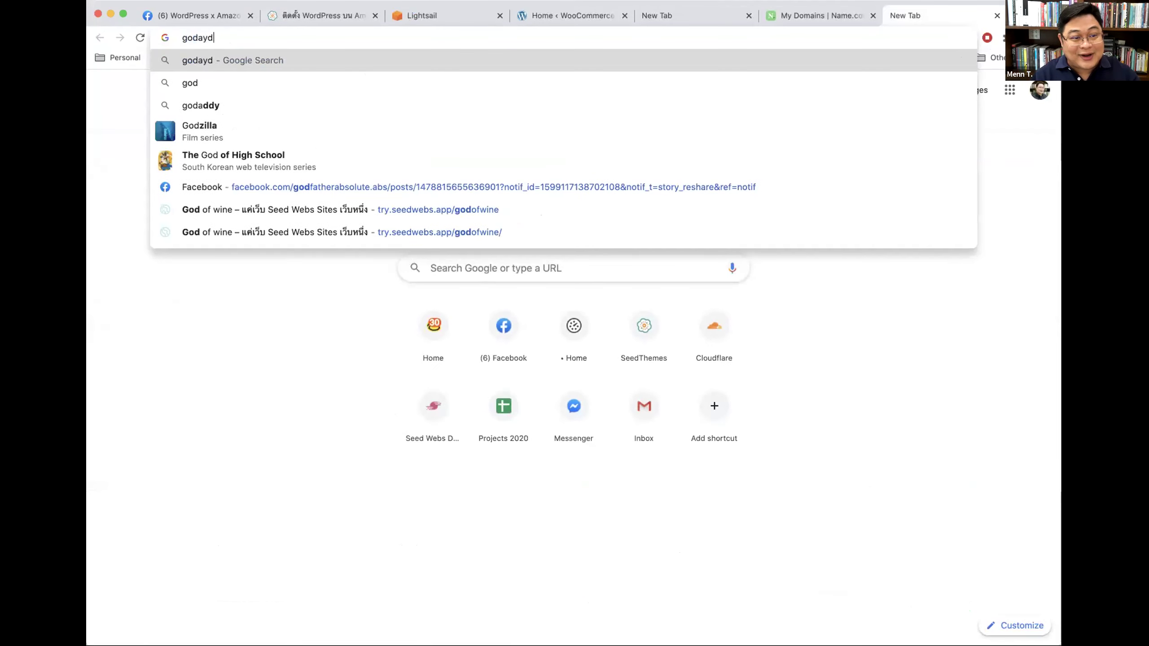
pyautogui.press('BackSpace')
pyautogui.press('BackSpace')
pyautogui.press('BackSpace')
pyautogui.write('ddy.com')
pyautogui.press('Return')
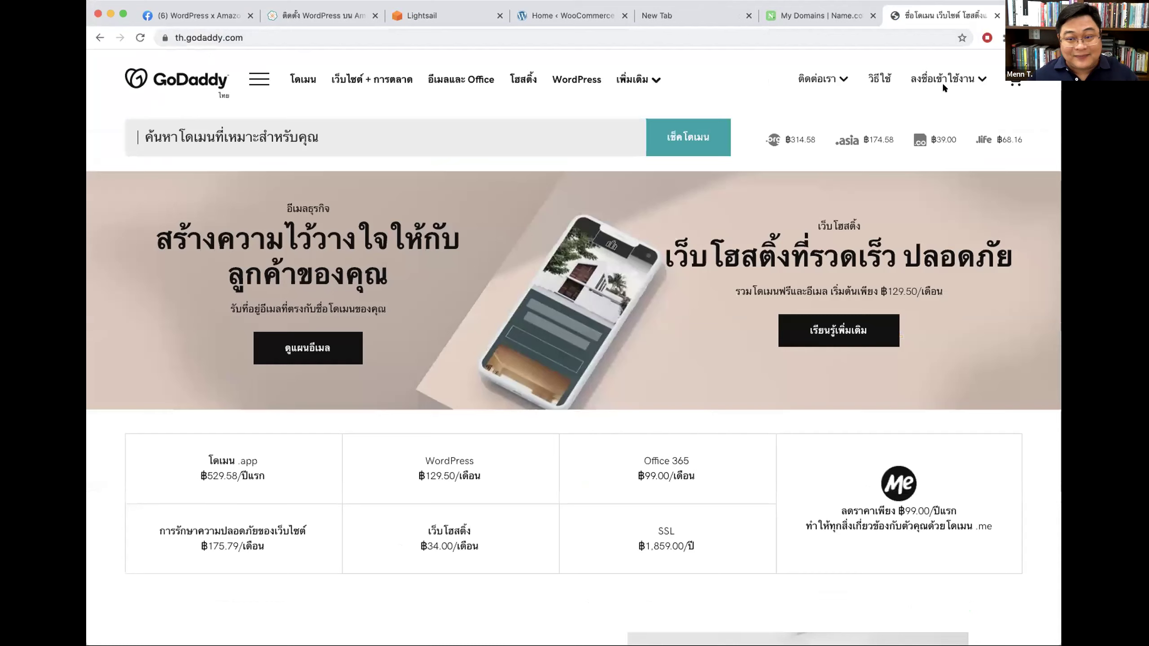
# Step: Sign in to GoDaddy with the saved account, then return to the Name.com domain list
pyautogui.click(941, 79)
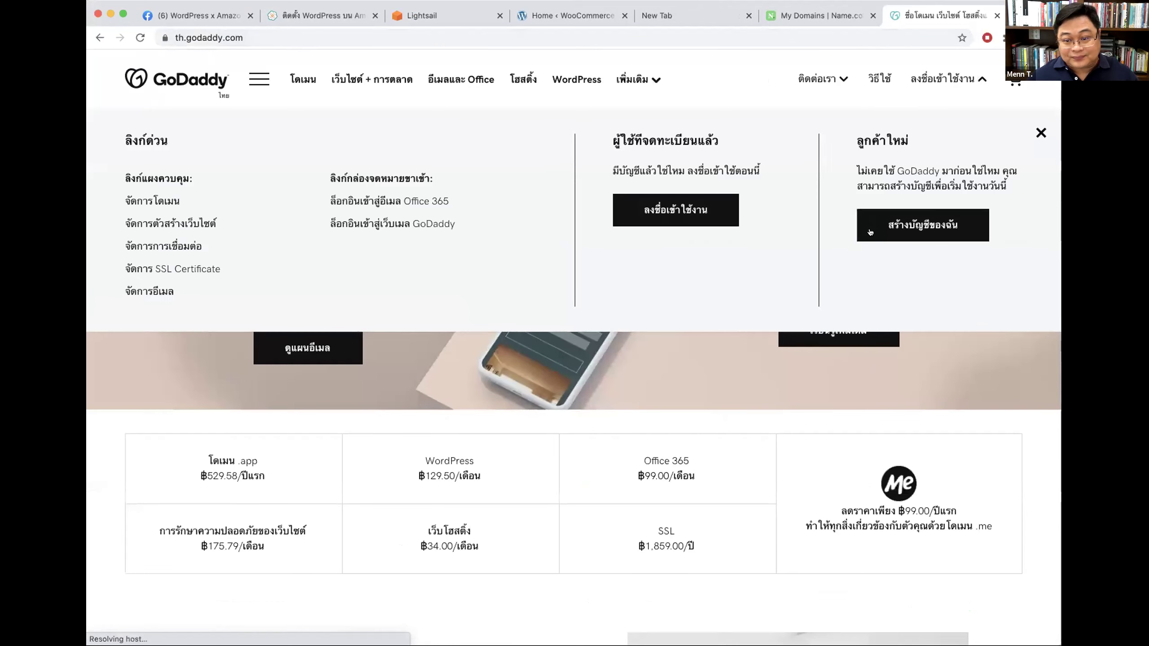
pyautogui.click(693, 217)
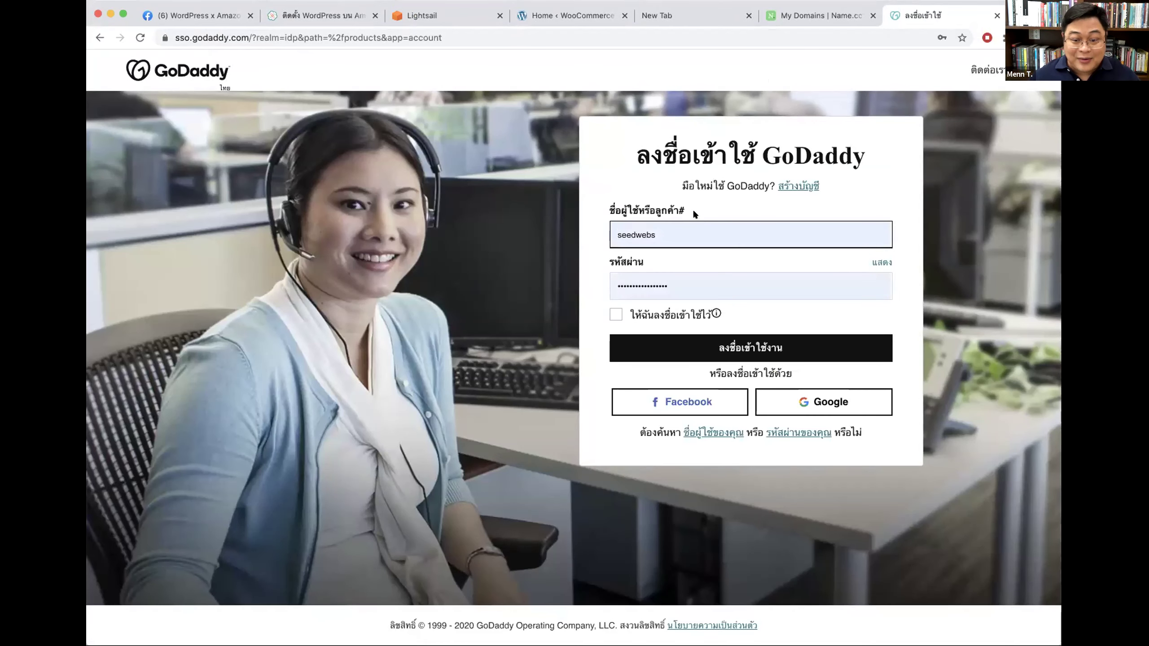
pyautogui.click(684, 224)
pyautogui.click(588, 240)
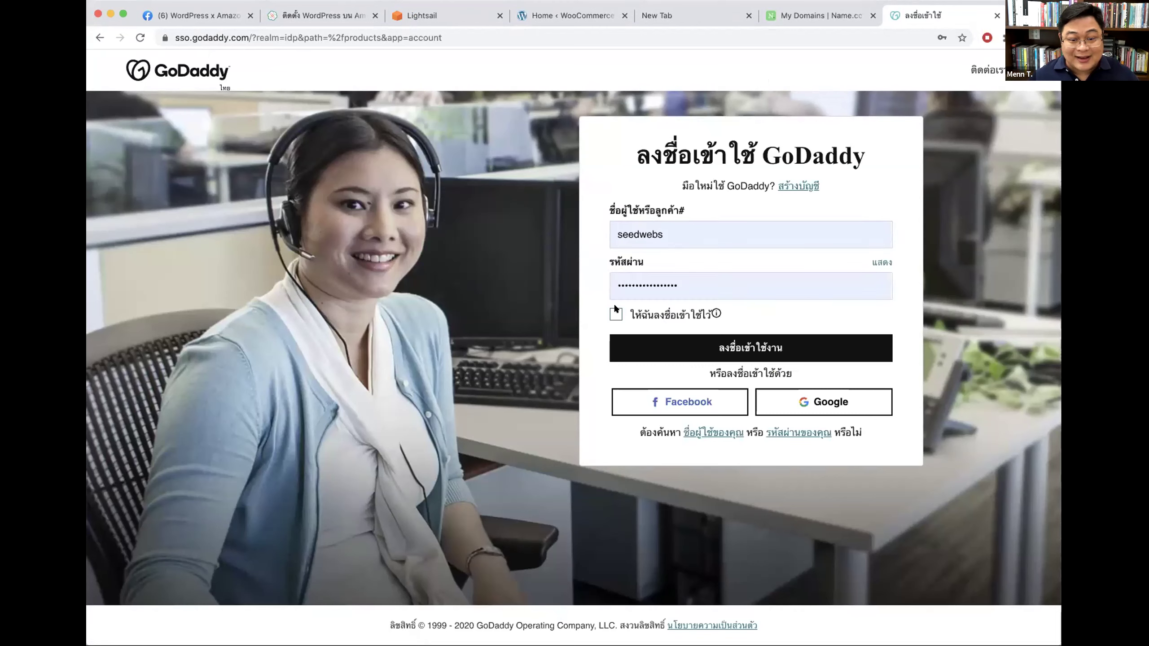
pyautogui.click(765, 356)
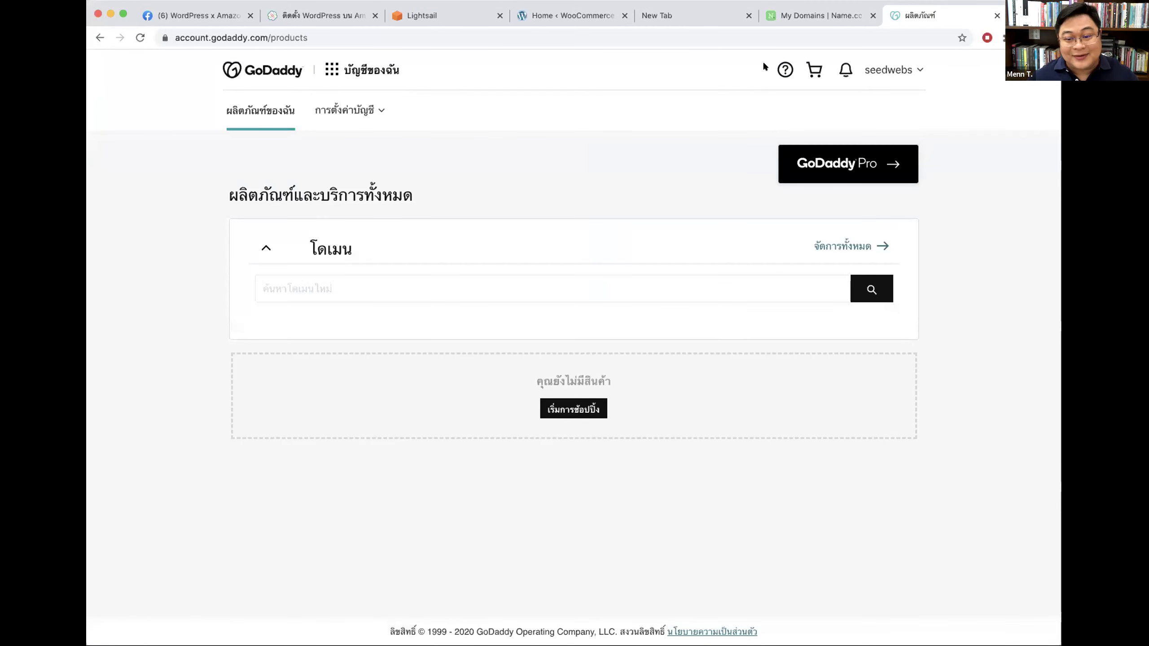
pyautogui.click(824, 13)
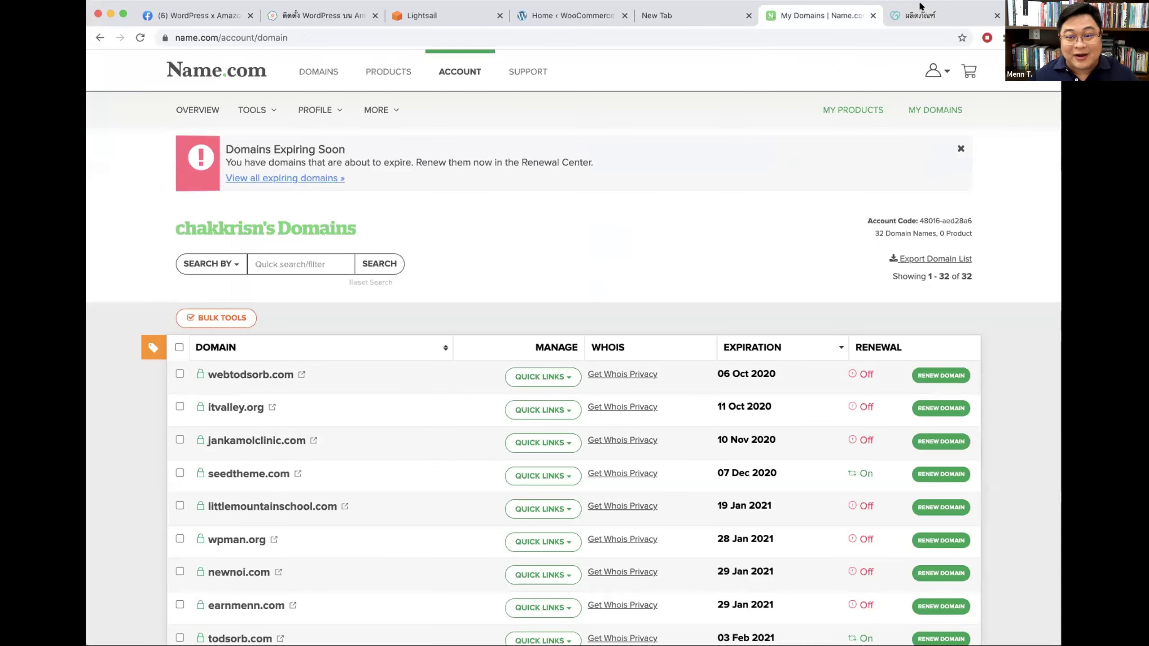
# Step: Copy freenom.com from the Facebook group announcement into a new tab's address bar
pyautogui.click(925, 14)
pyautogui.press('super+t')
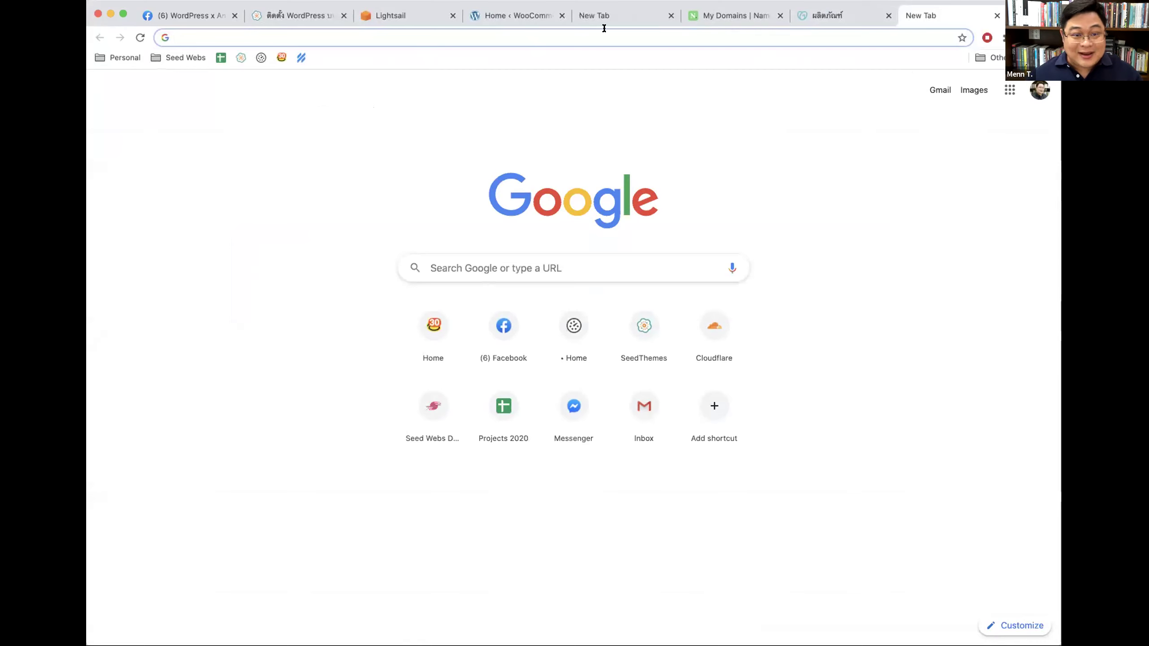
pyautogui.click(197, 15)
pyautogui.scroll(-3, 544, 382)
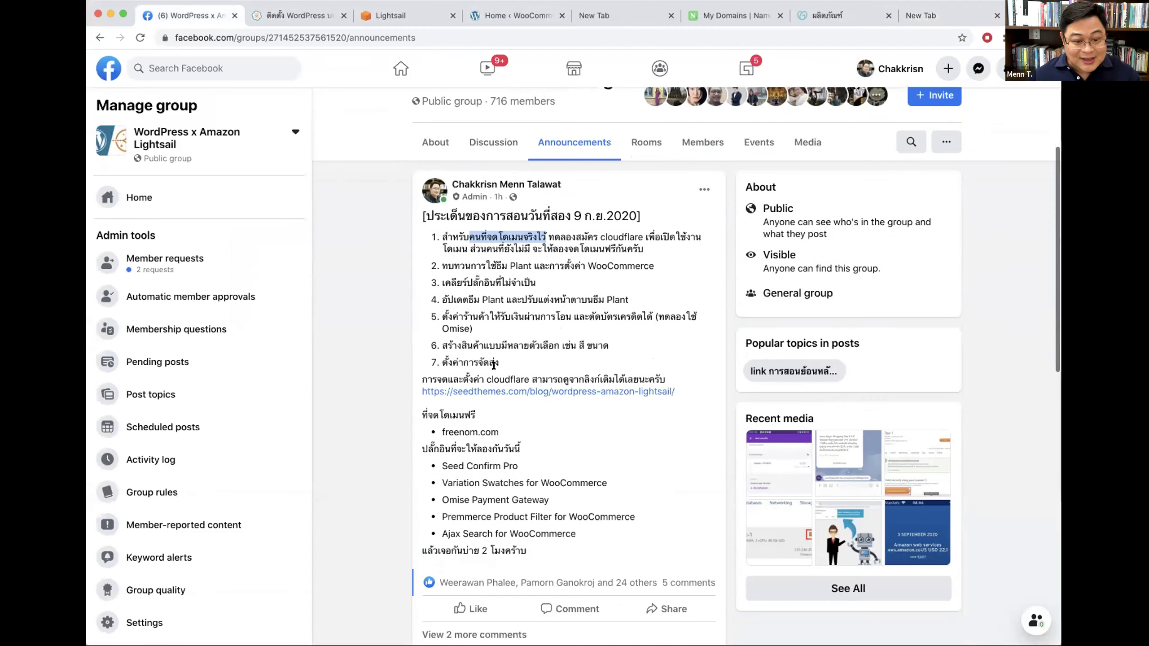
pyautogui.click(461, 415)
pyautogui.moveTo(443, 419); pyautogui.dragTo(499, 419)
pyautogui.press('super+c')
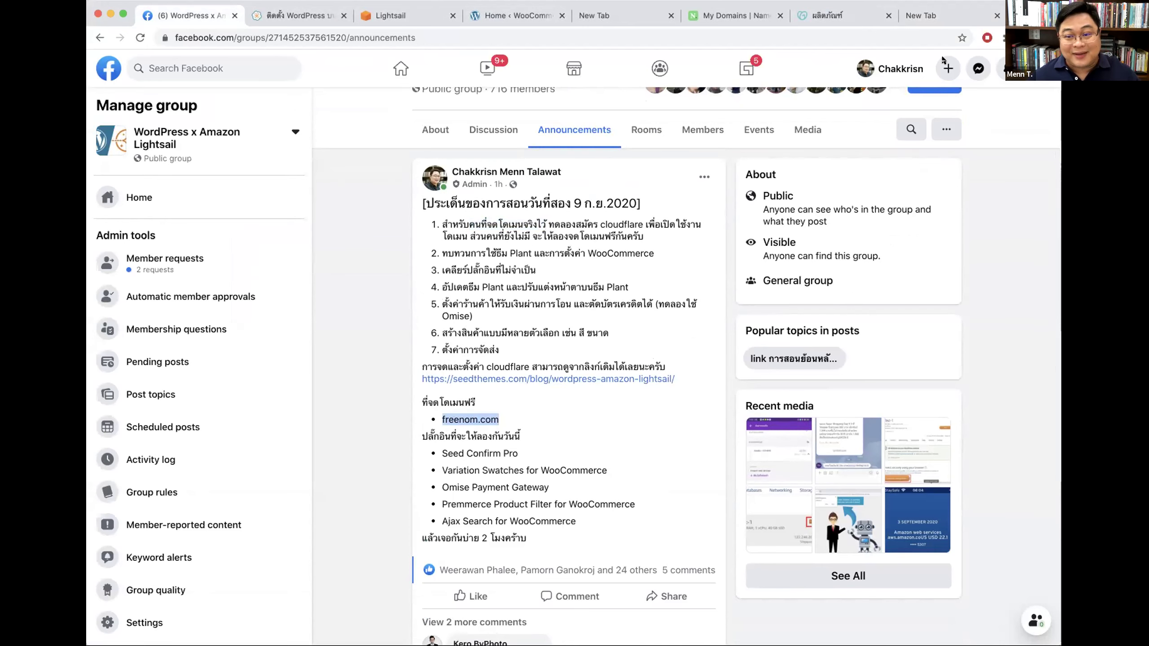
pyautogui.click(920, 15)
pyautogui.press('super+v')
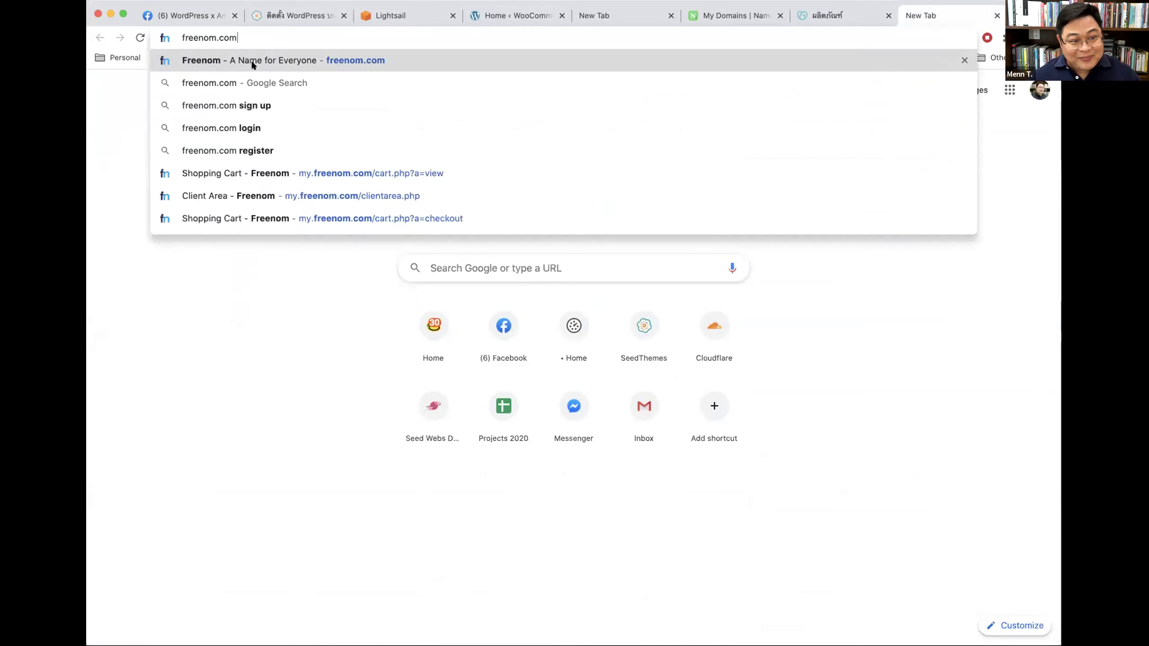
# Step: Load the Freenom home page, glancing at the blog and Facebook tabs meanwhile
pyautogui.click(251, 61)
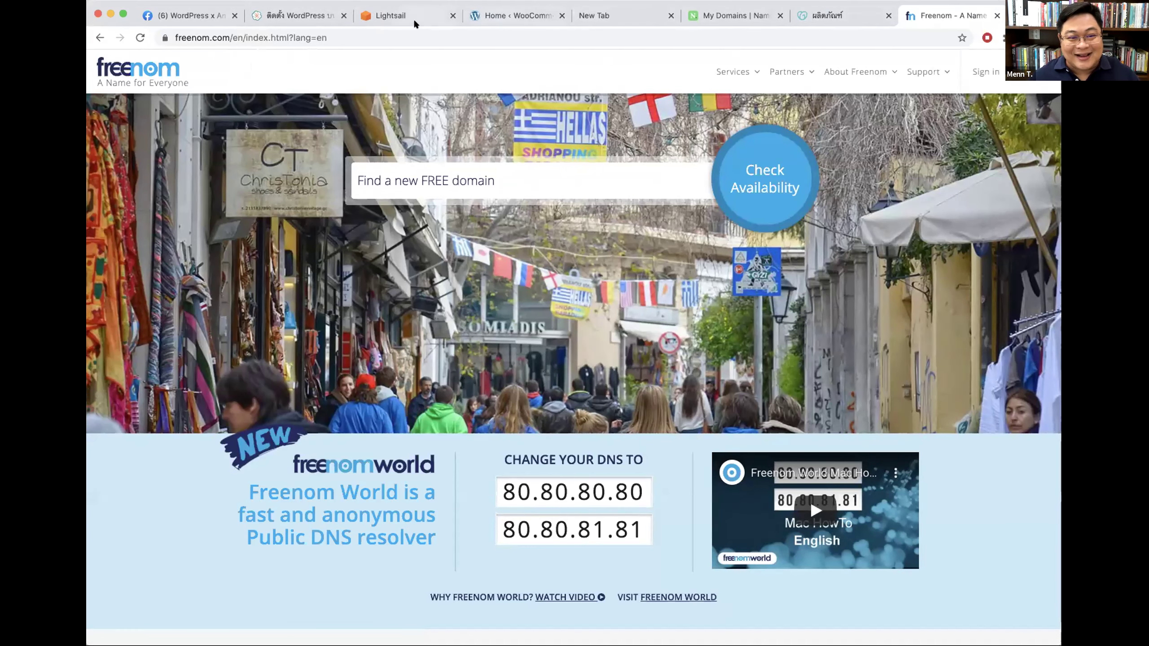
pyautogui.click(312, 18)
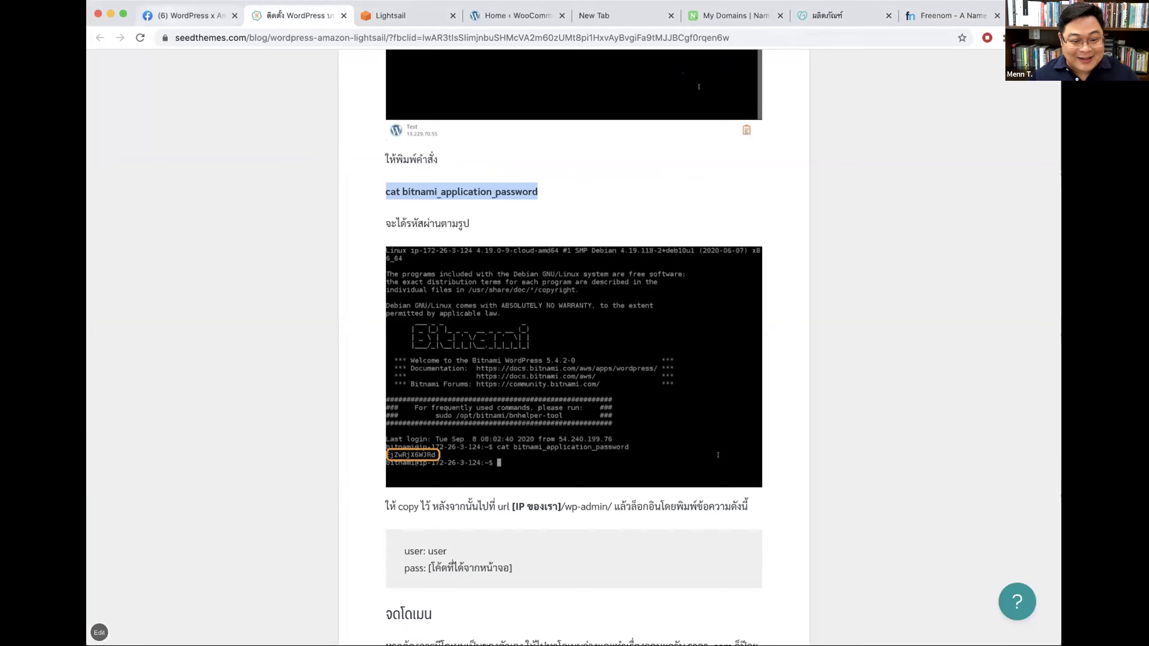
pyautogui.click(189, 16)
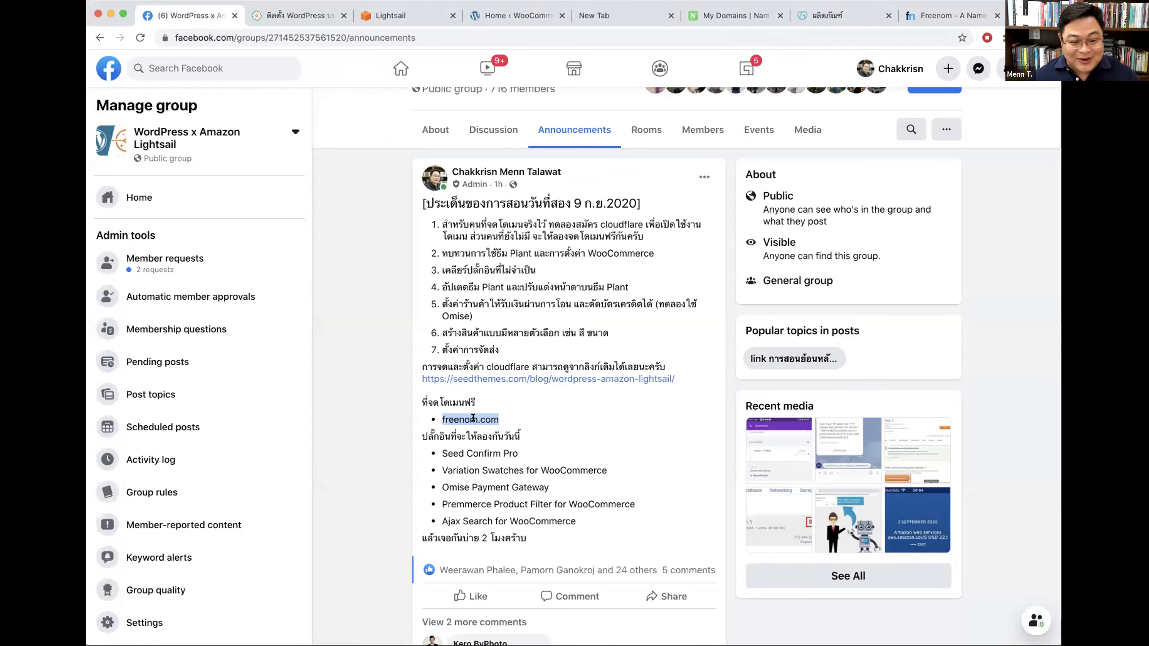
pyautogui.press('super+9')
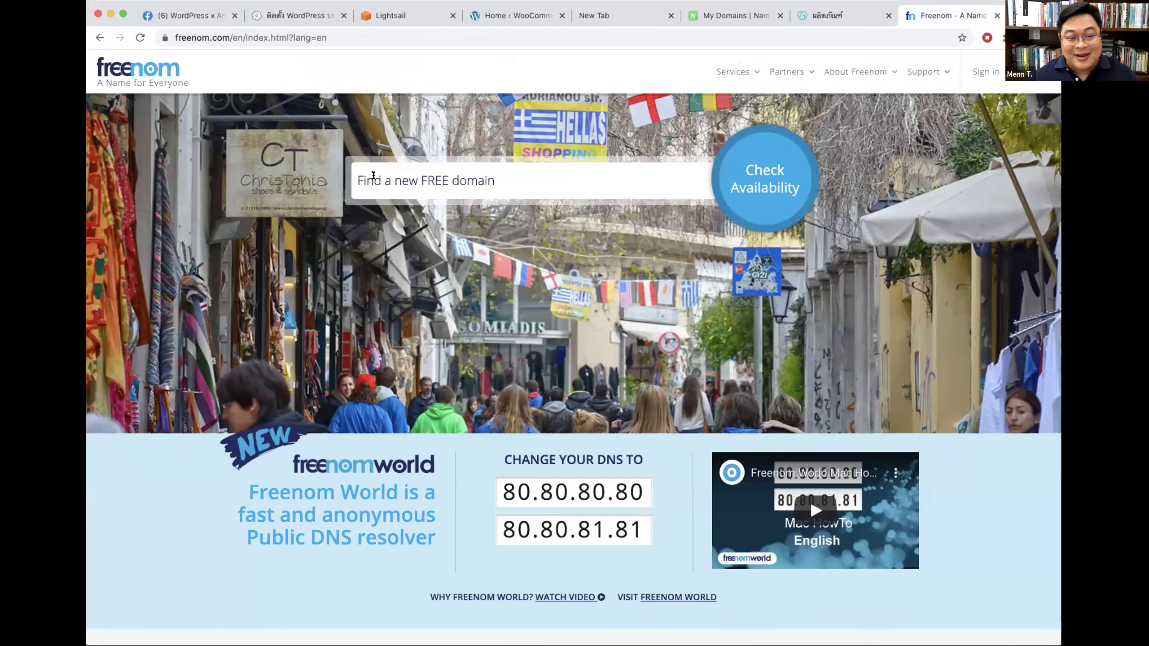
# Step: Search Freenom for free domains named 'seedthemes'
pyautogui.click(361, 175)
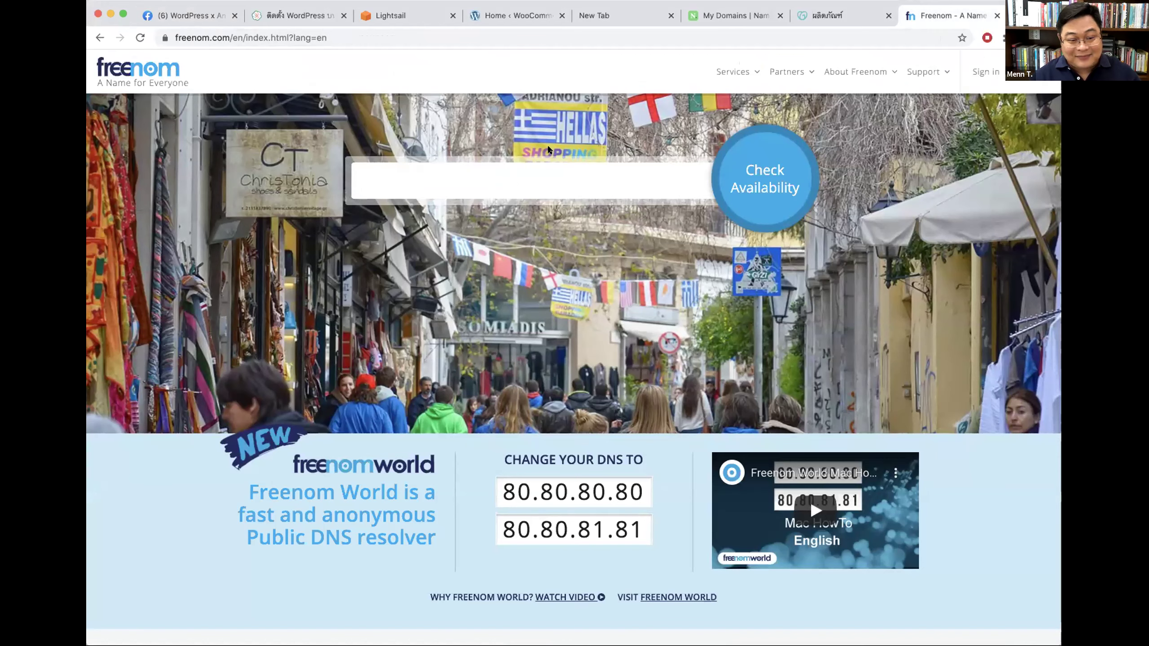
pyautogui.write('seedthemes')
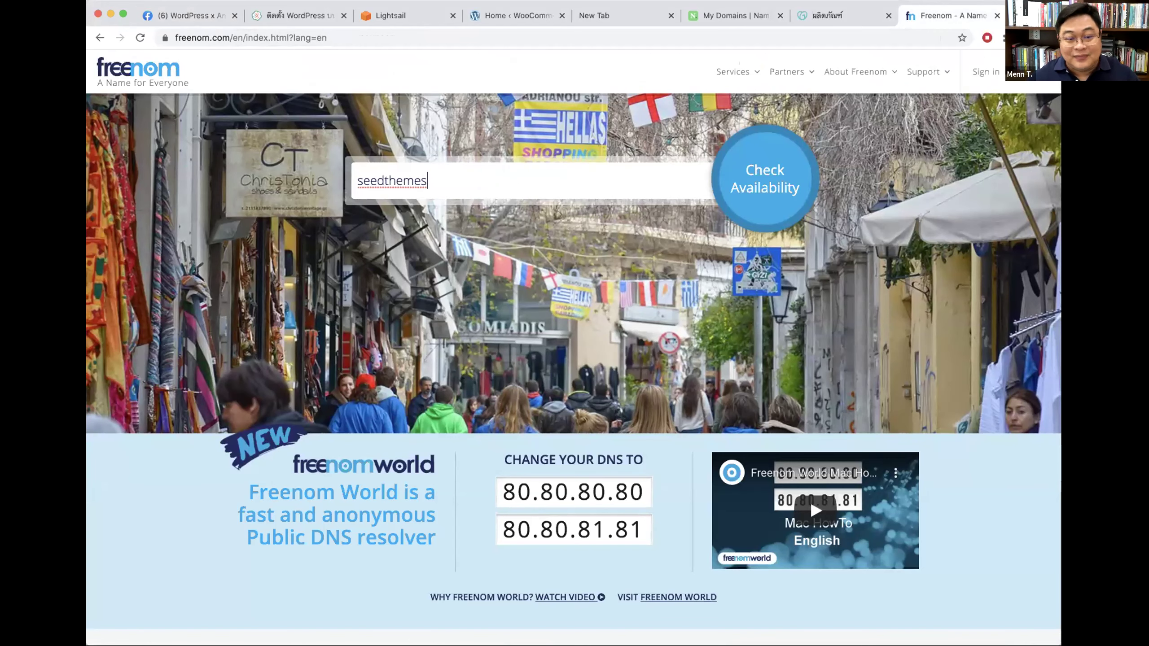
pyautogui.press('Return')
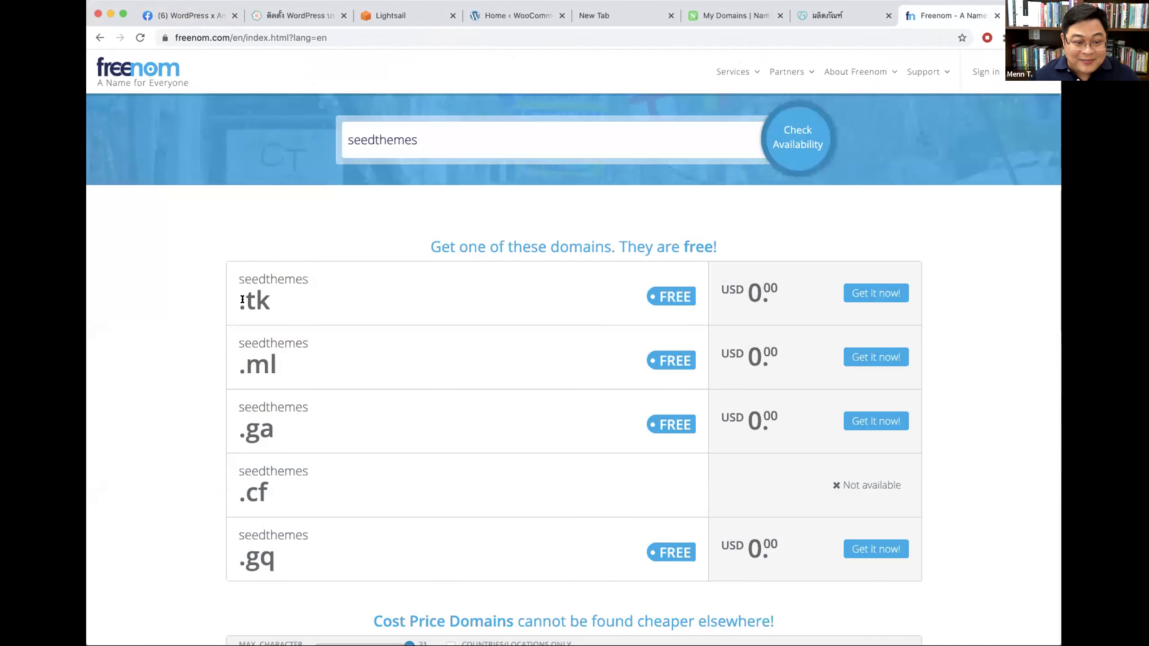
# Step: Highlight the seedthemes .tk and .cf result names in the Freenom results
pyautogui.moveTo(243, 299); pyautogui.dragTo(263, 299)
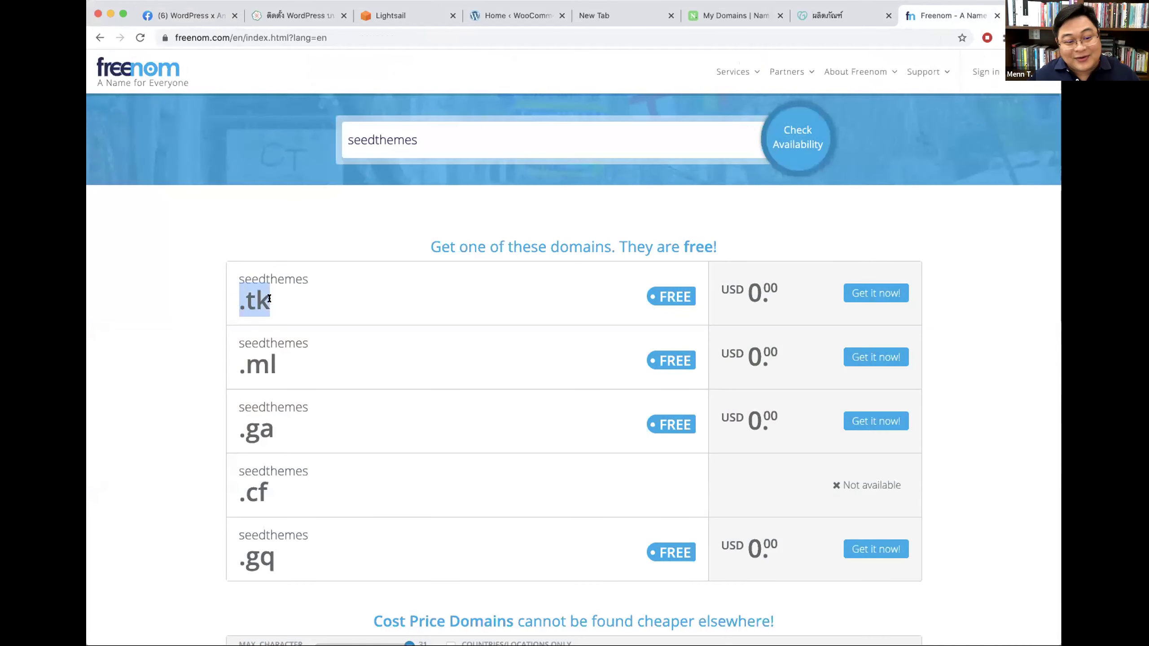
pyautogui.click(329, 197)
pyautogui.scroll(-3, 324, 197)
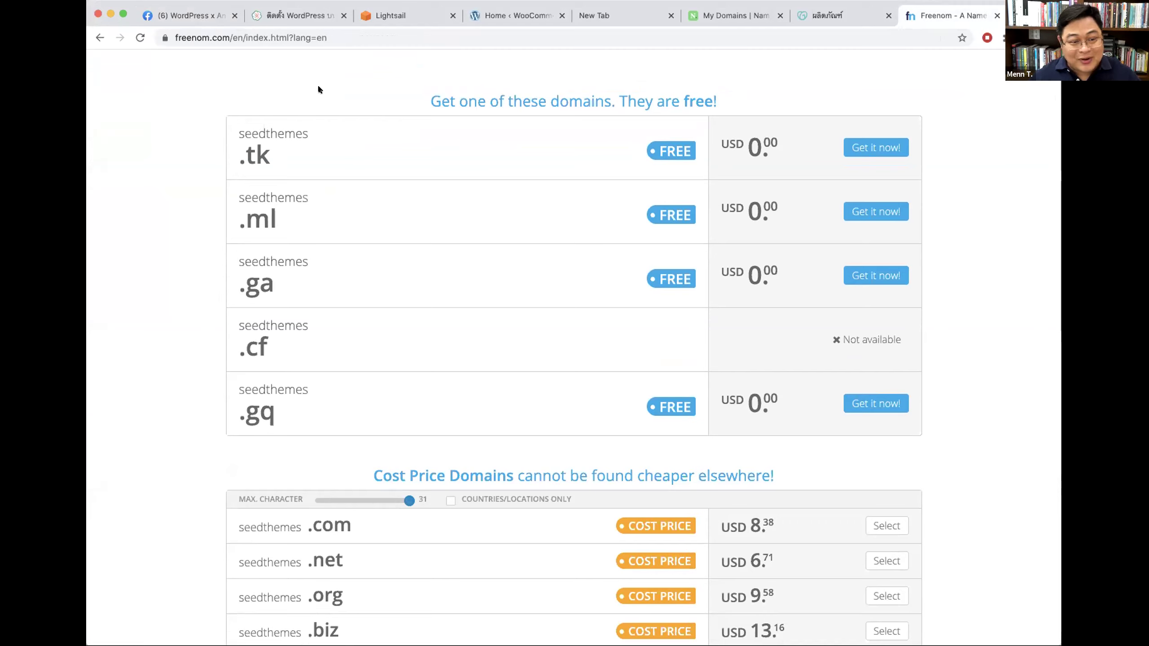
pyautogui.tripleClick(268, 157)
pyautogui.click(271, 159)
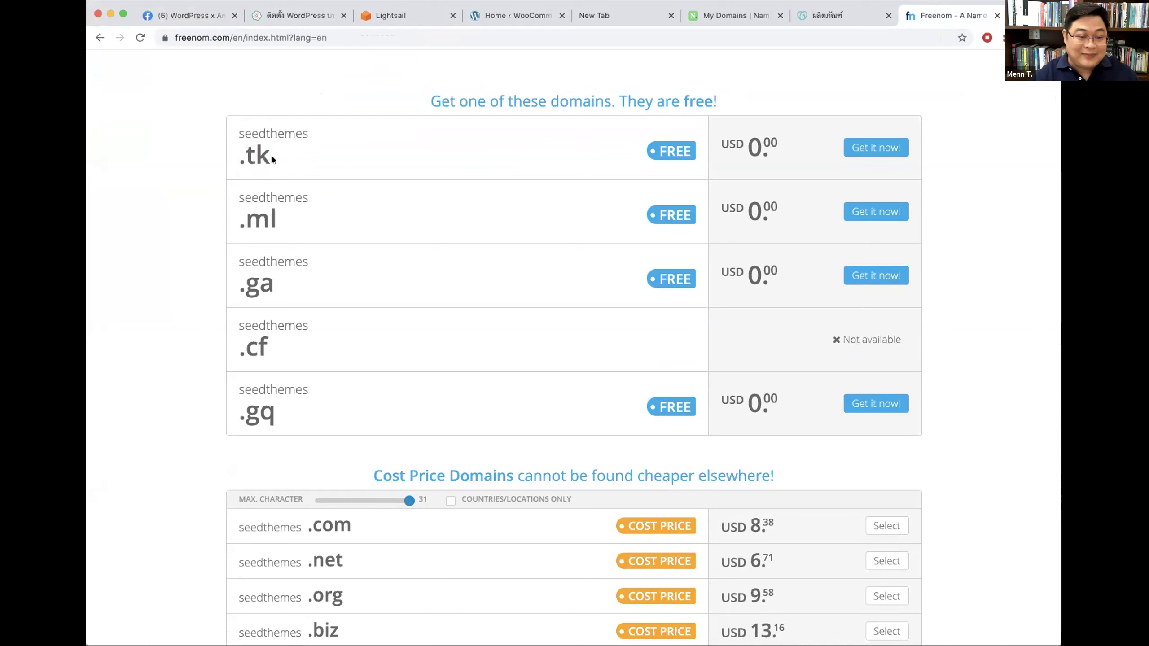
pyautogui.tripleClick(273, 152)
pyautogui.click(273, 150)
pyautogui.tripleClick(272, 152)
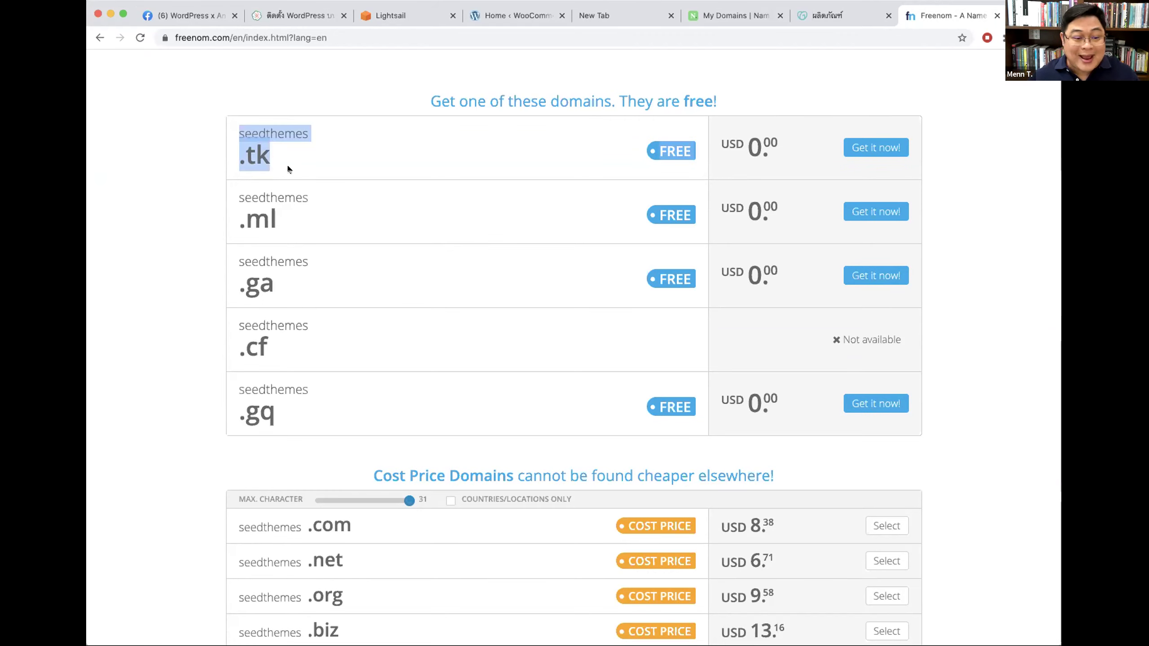
pyautogui.click(330, 337)
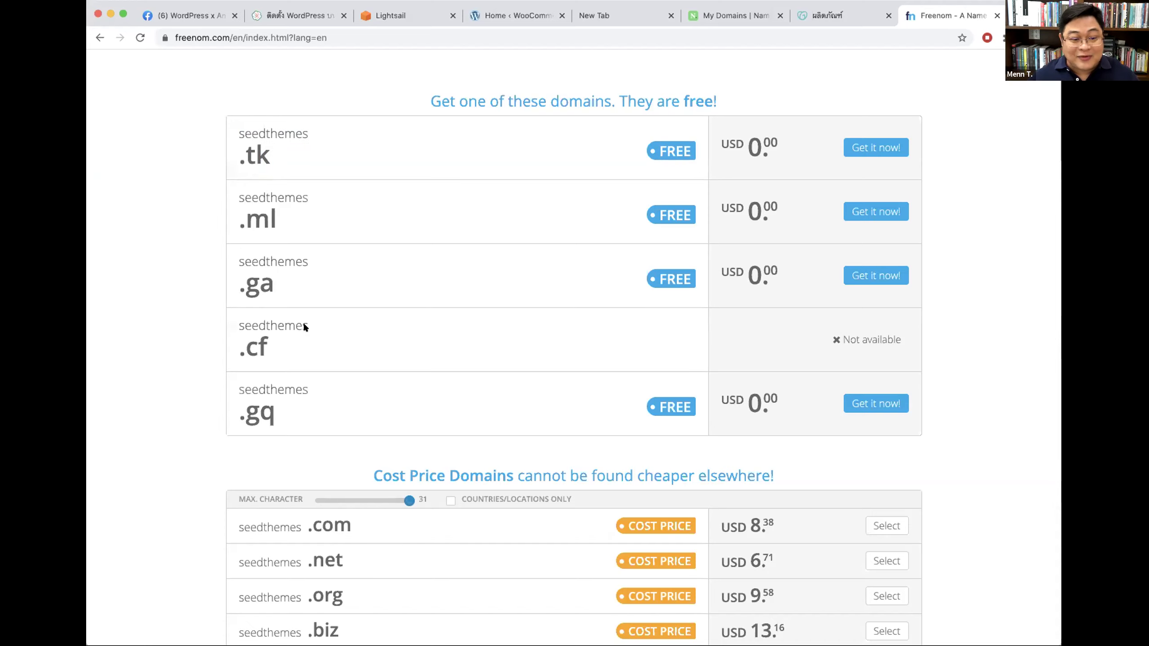
pyautogui.doubleClick(303, 320)
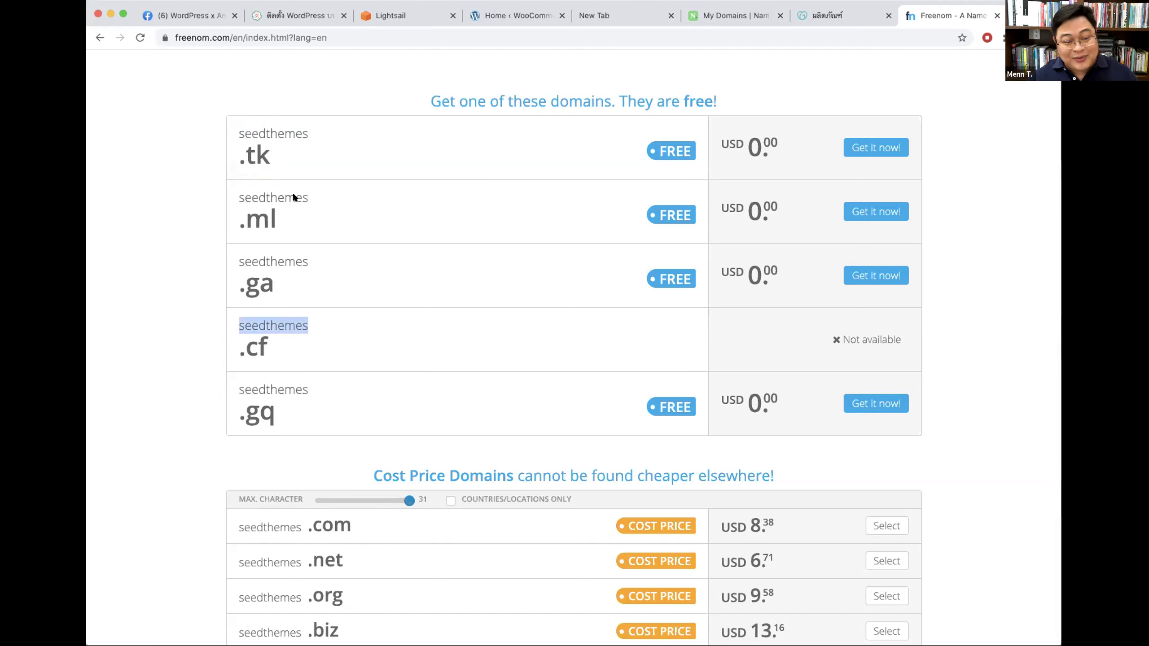
pyautogui.tripleClick(269, 150)
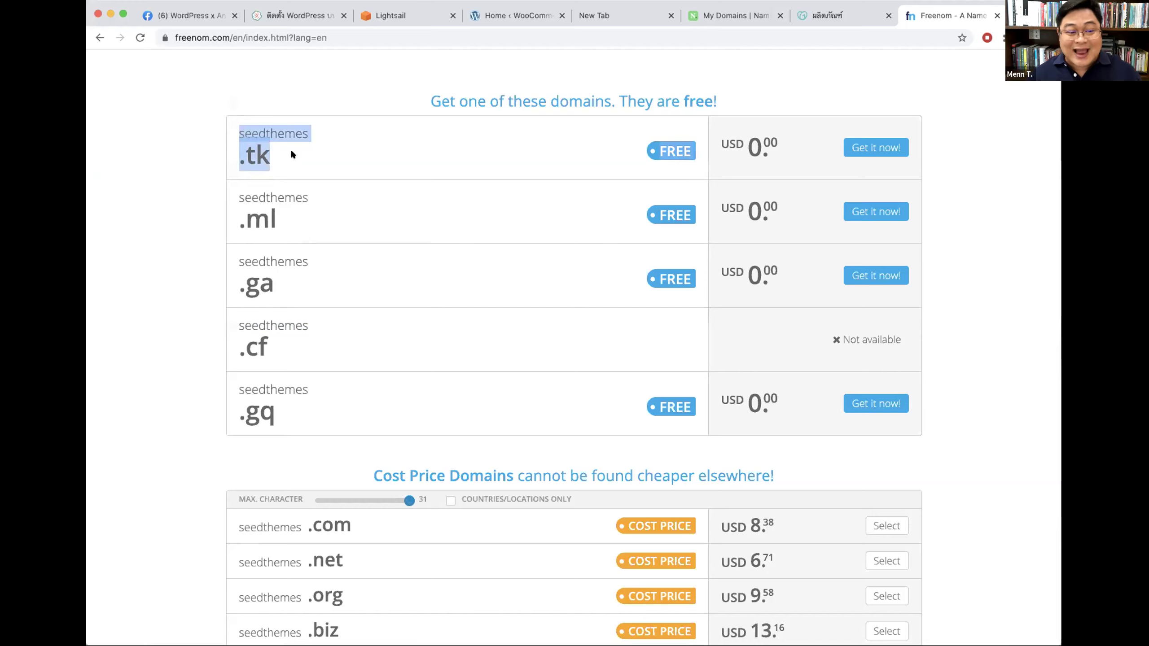
pyautogui.click(266, 154)
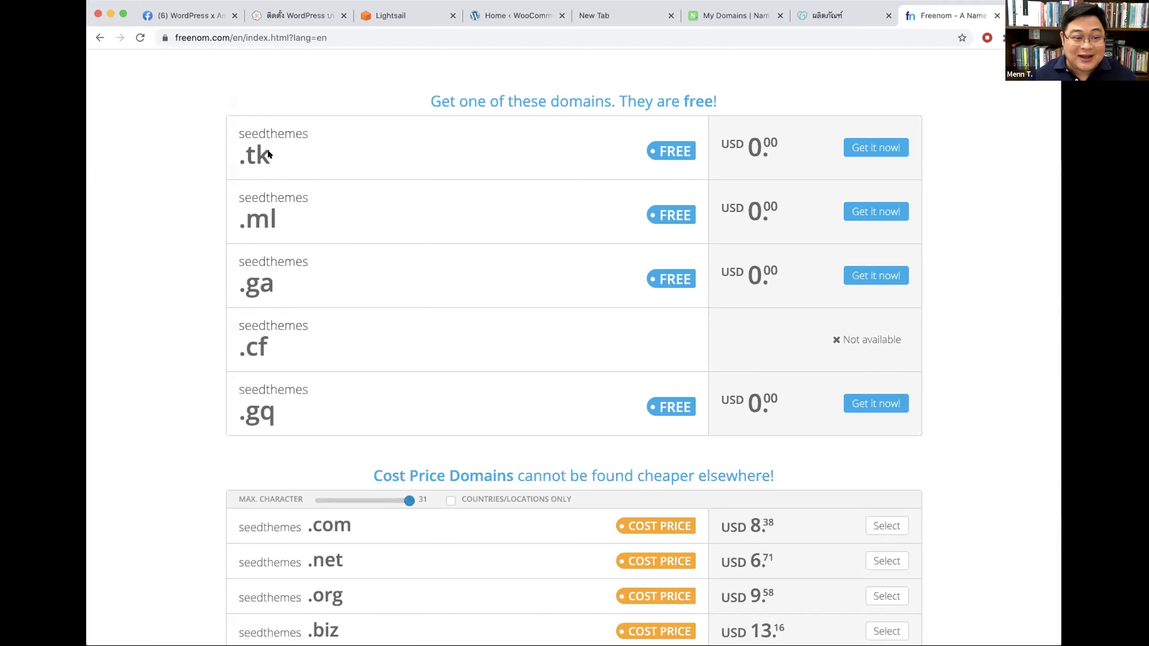
pyautogui.doubleClick(257, 139)
pyautogui.click(278, 157)
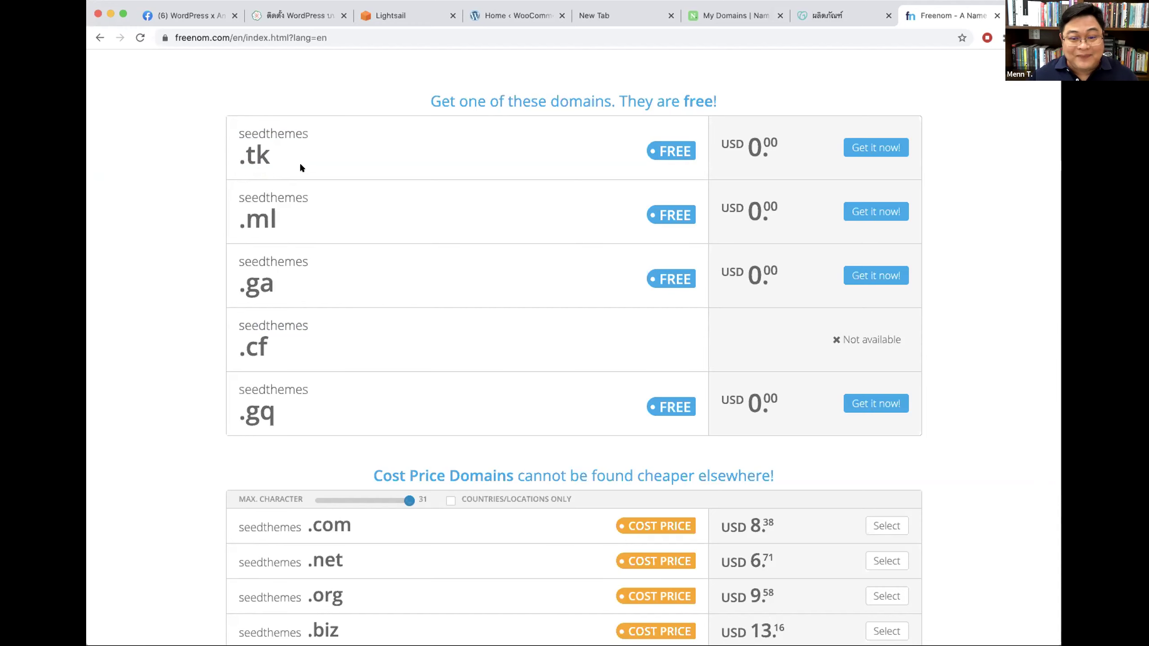
# Step: Empty the domain search box and add the free seedthemes.tk domain to the cart
pyautogui.scroll(5, 299, 162)
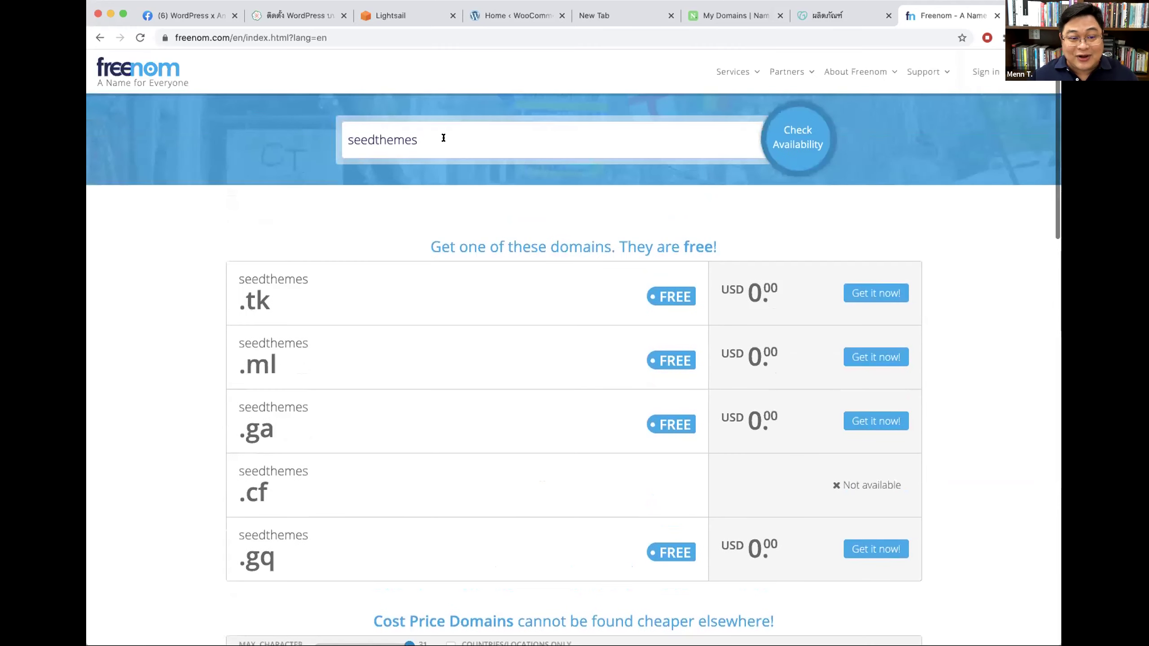
pyautogui.tripleClick(443, 138)
pyautogui.press('BackSpace')
pyautogui.scroll(-1, 300, 285)
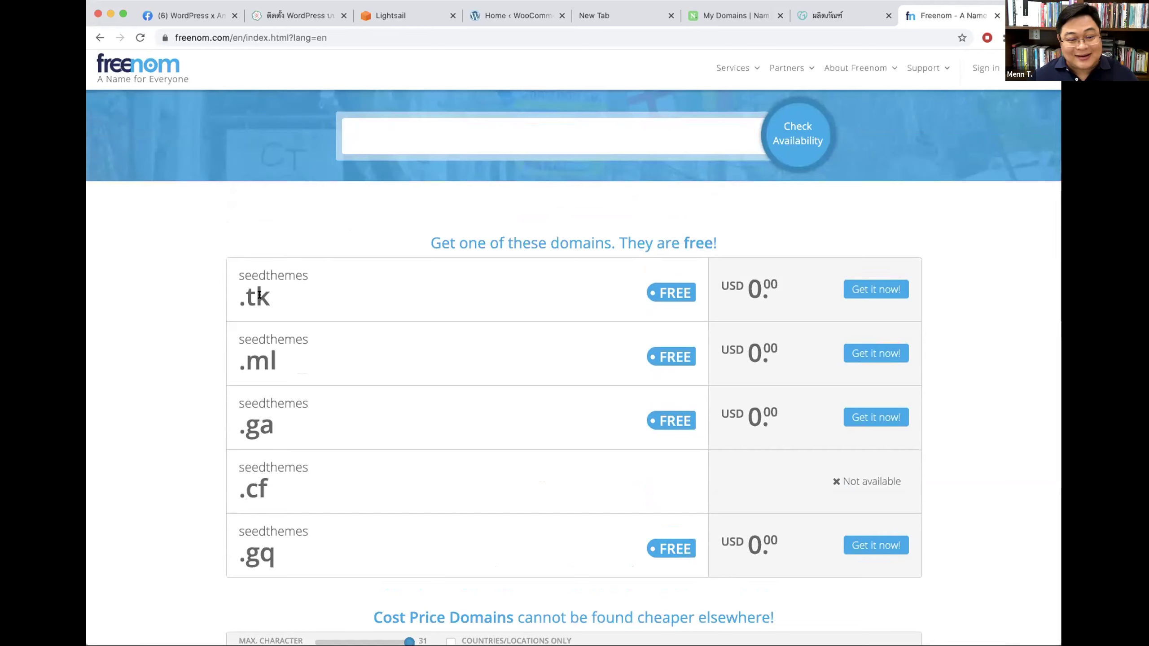
pyautogui.click(884, 290)
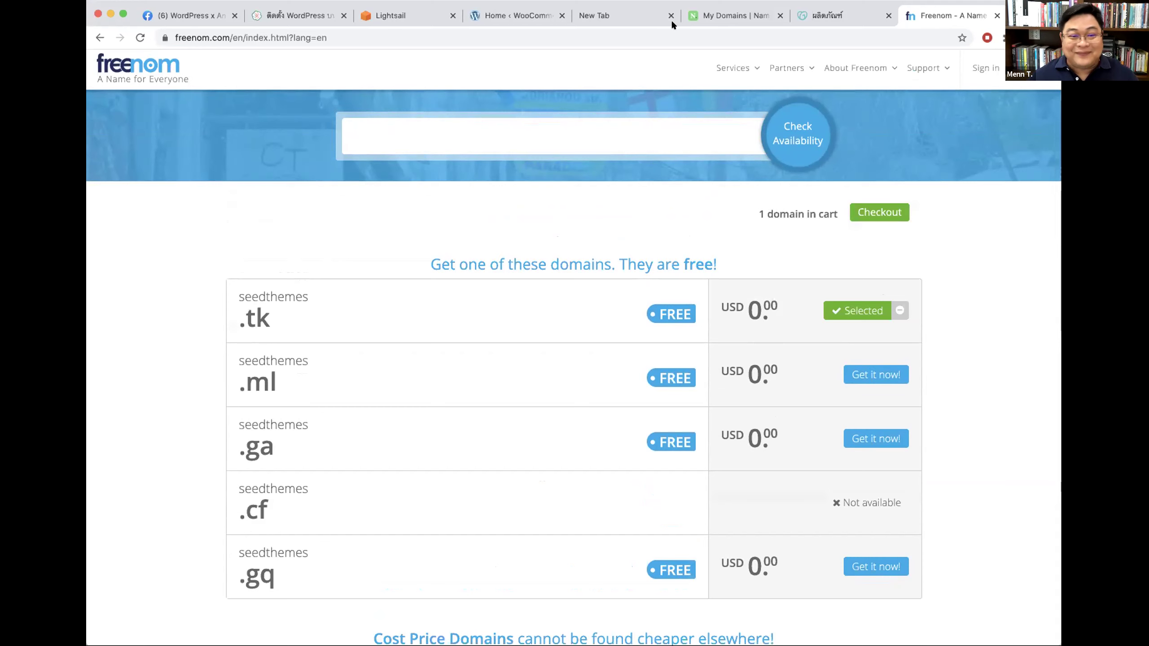
pyautogui.press('super+1')
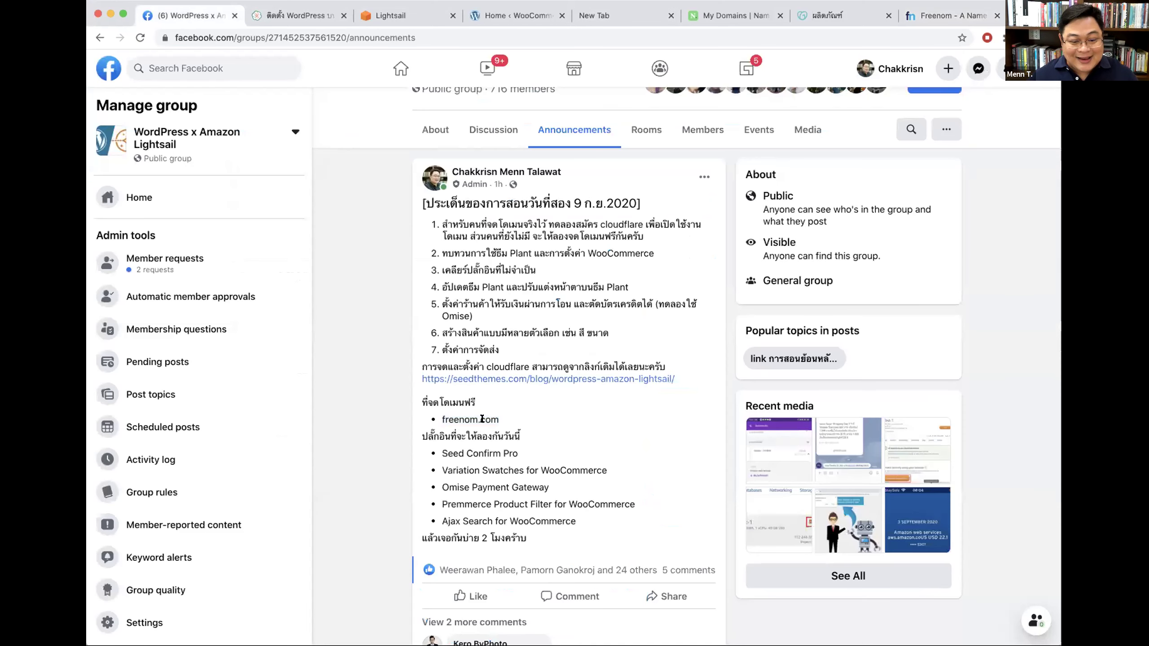
# Step: Point out freenom.com in the group post, then return to Freenom's search box
pyautogui.moveTo(442, 417); pyautogui.dragTo(522, 423)
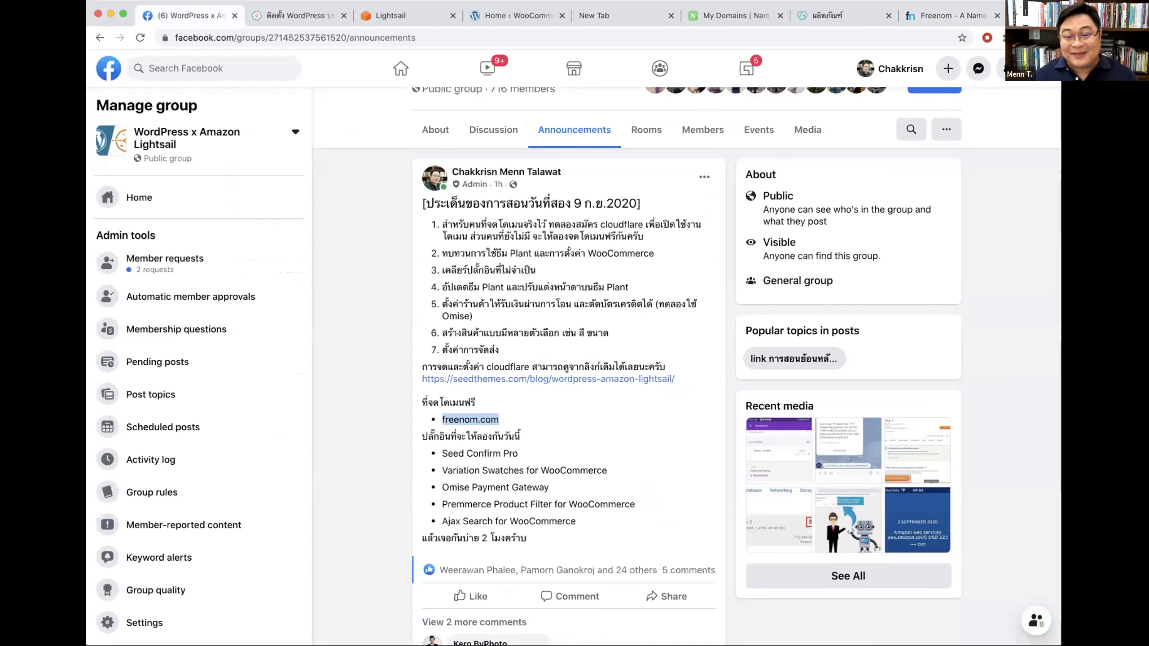
pyautogui.click(928, 16)
pyautogui.click(399, 141)
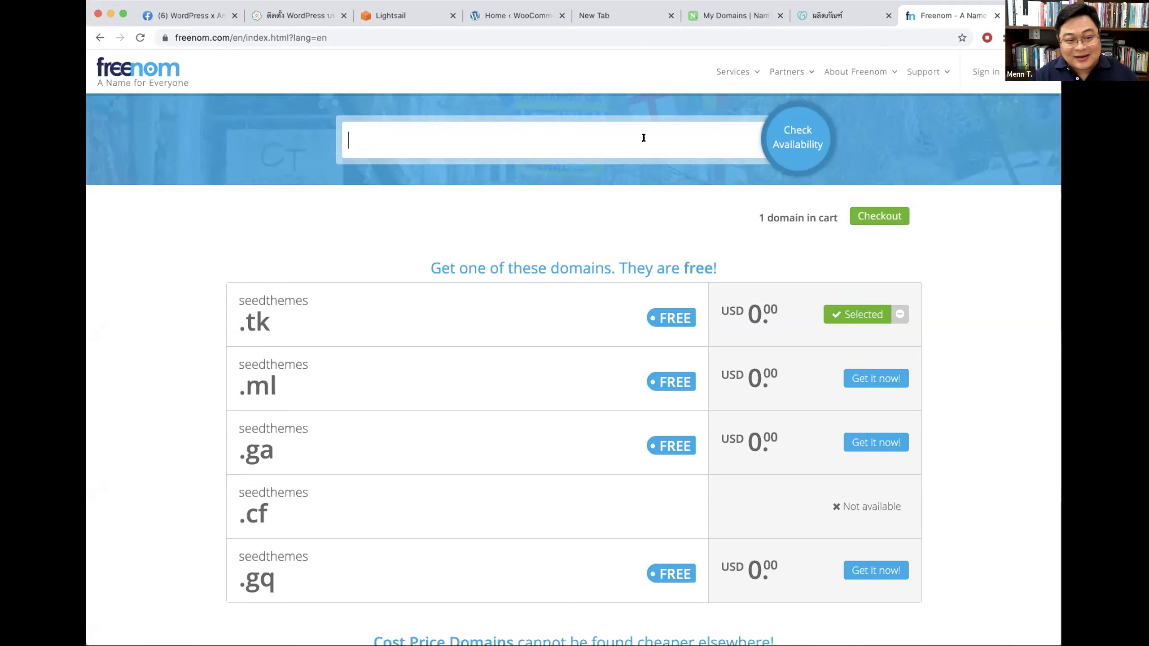
# Step: Replace 'shopthaionline' with 'myshopthailand' and check its availability
pyautogui.write('shopthai')
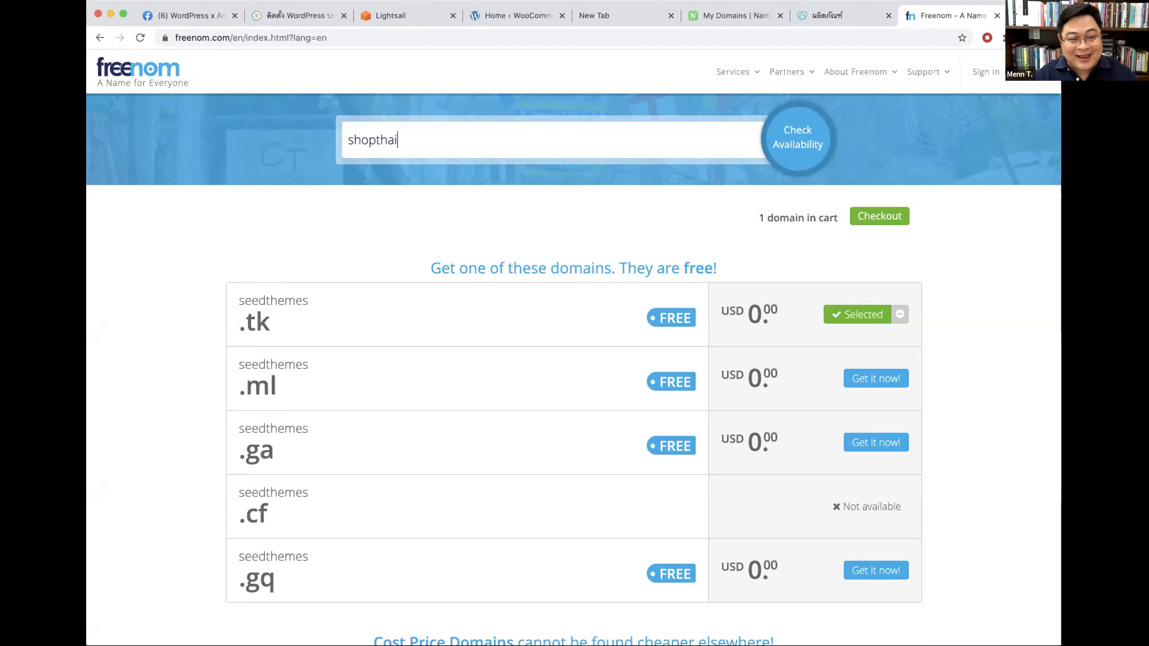
pyautogui.write('online')
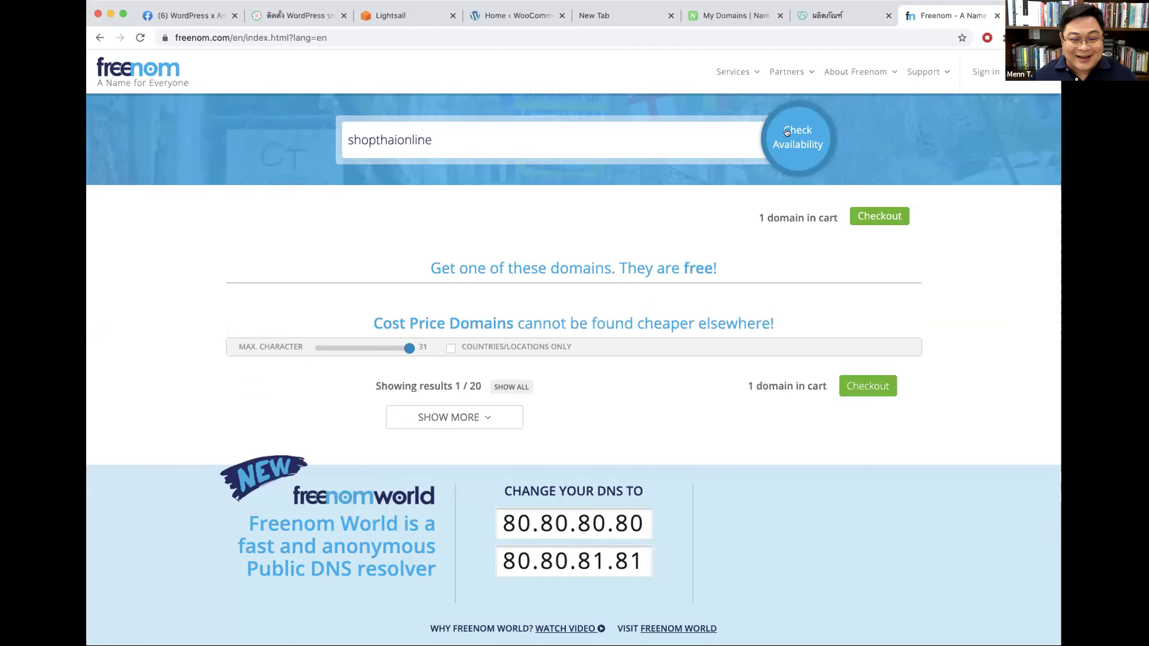
pyautogui.press('super+a')
pyautogui.press('BackSpace')
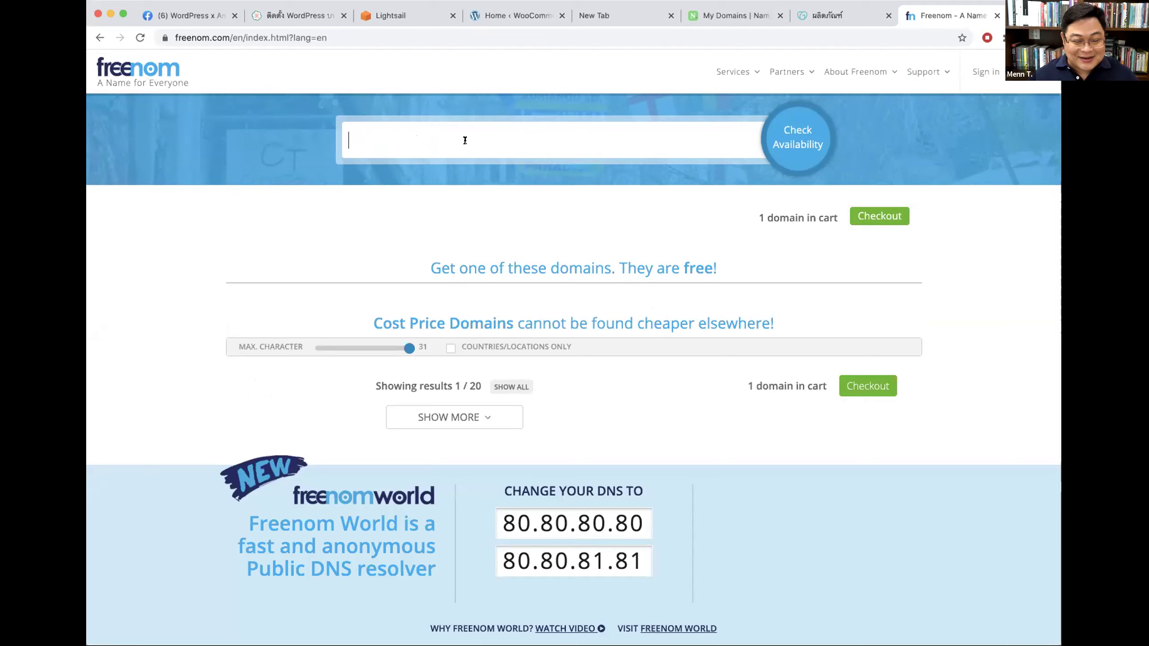
pyautogui.write('myshopthailand')
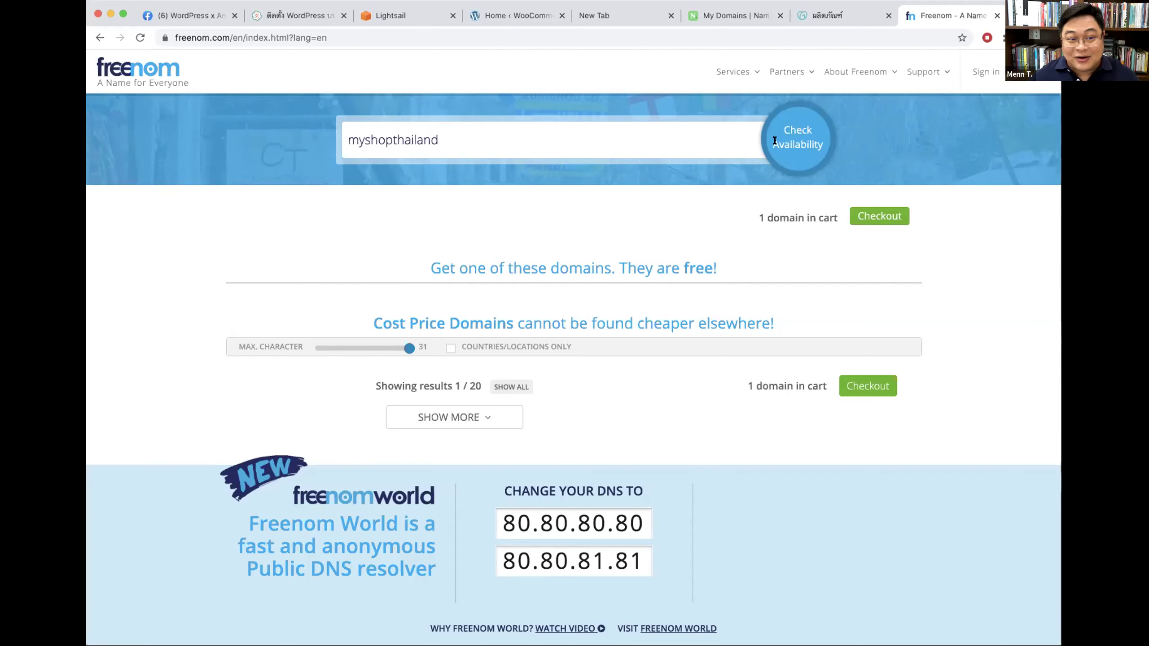
pyautogui.click(105, 72)
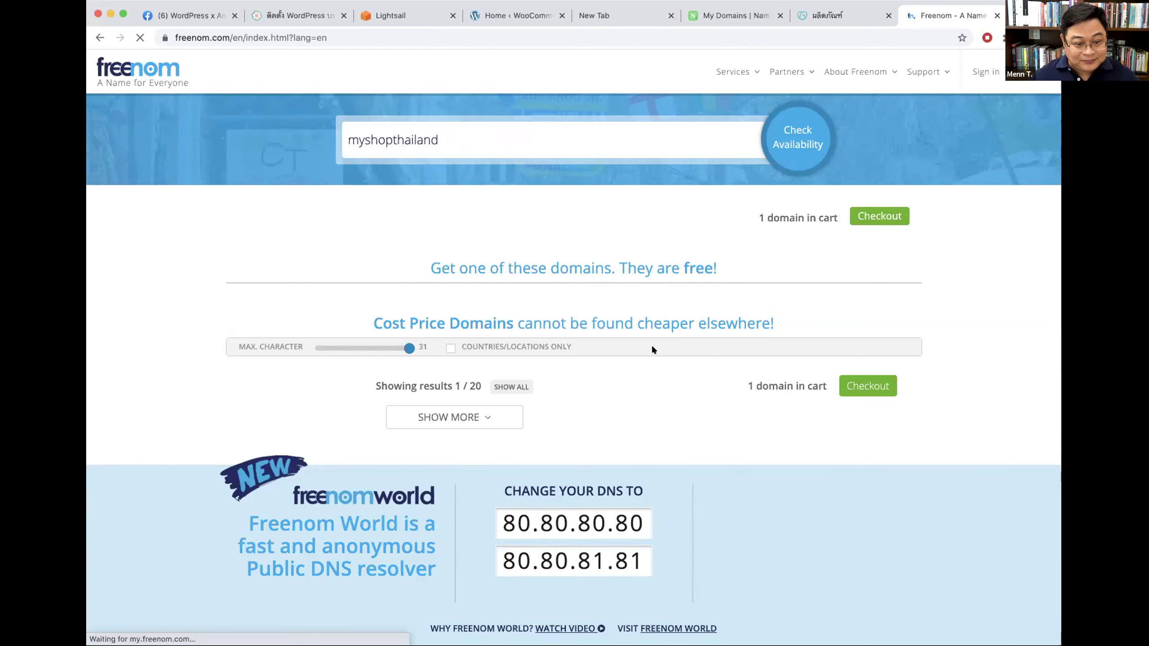
# Step: Glance at the Name.com and GoDaddy tabs, then select the loading Freenom page address
pyautogui.scroll(-5, 782, 324)
pyautogui.scroll(5, 390, 138)
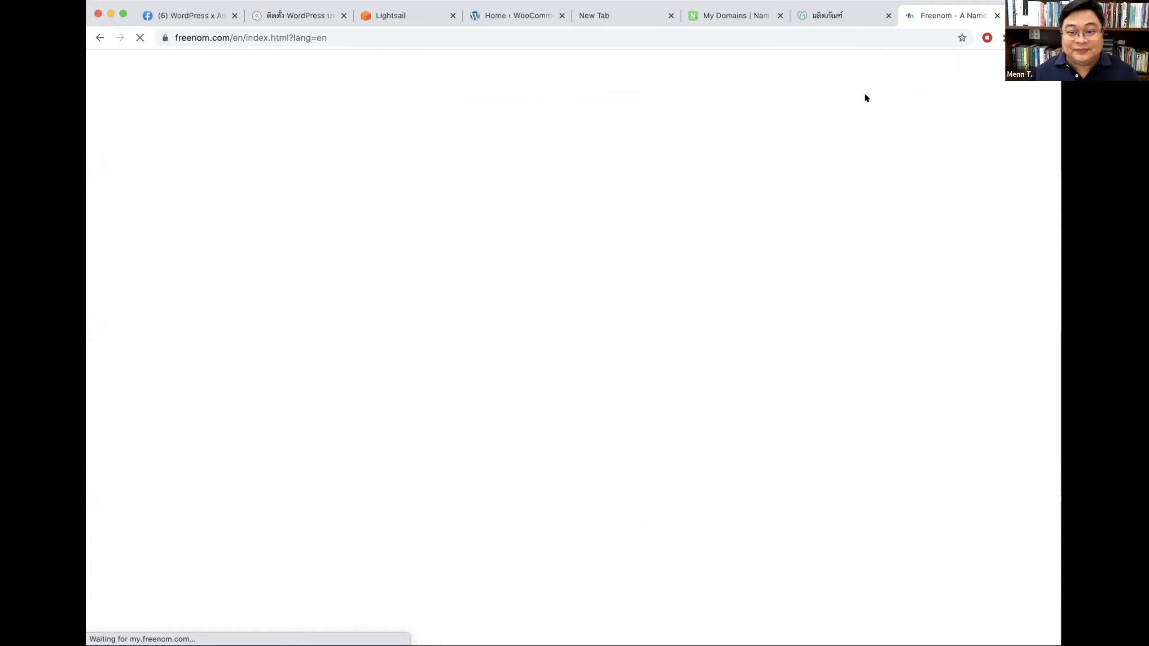
pyautogui.click(737, 13)
pyautogui.click(840, 17)
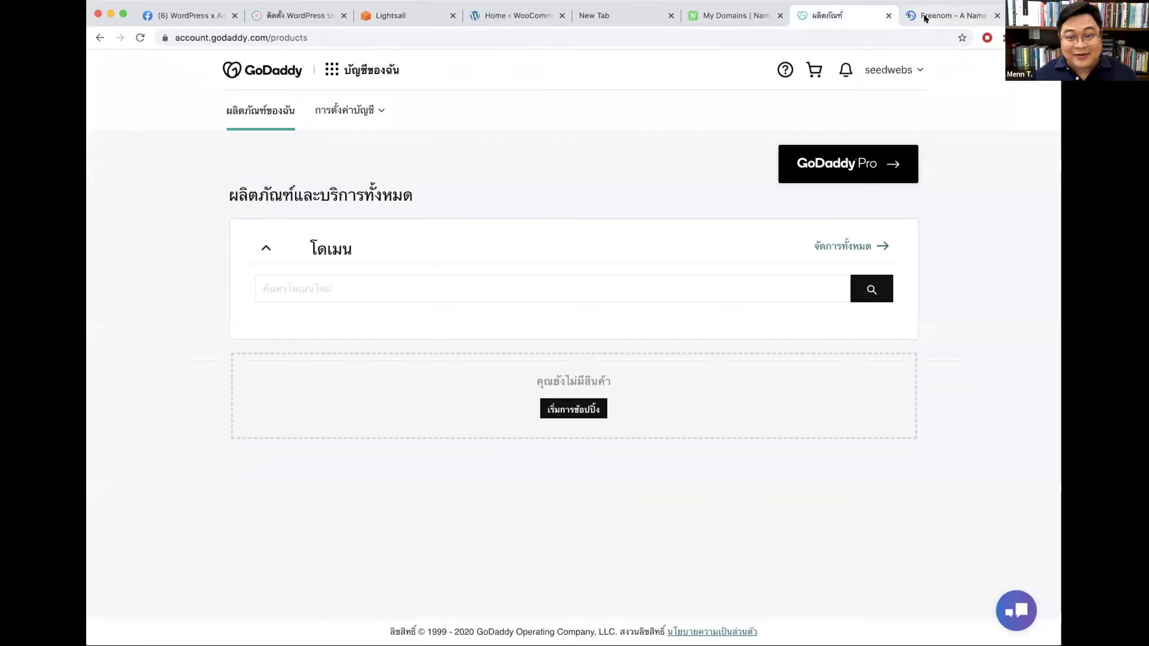
pyautogui.hotkey('ctrl', 'Tab')
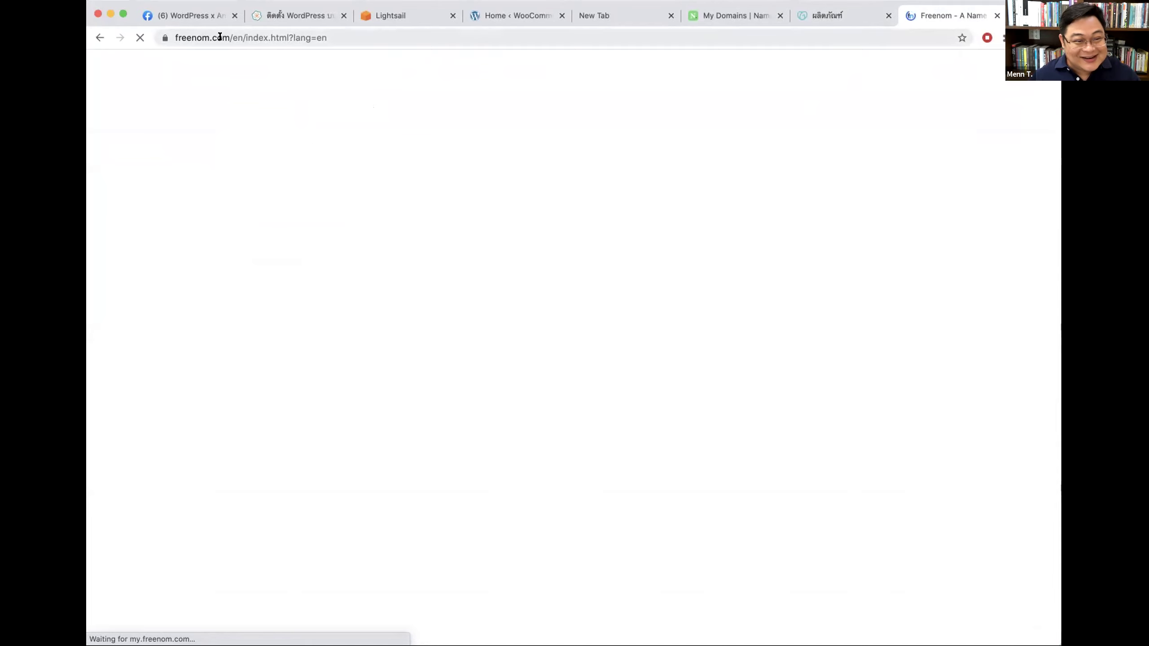
pyautogui.click(182, 36)
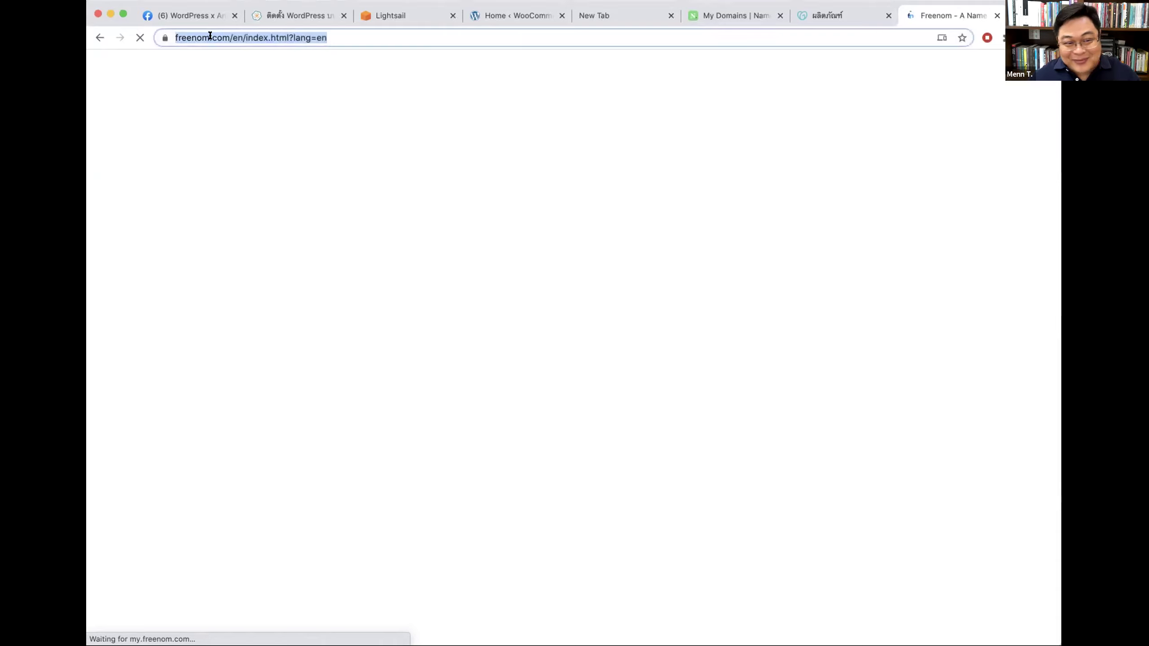
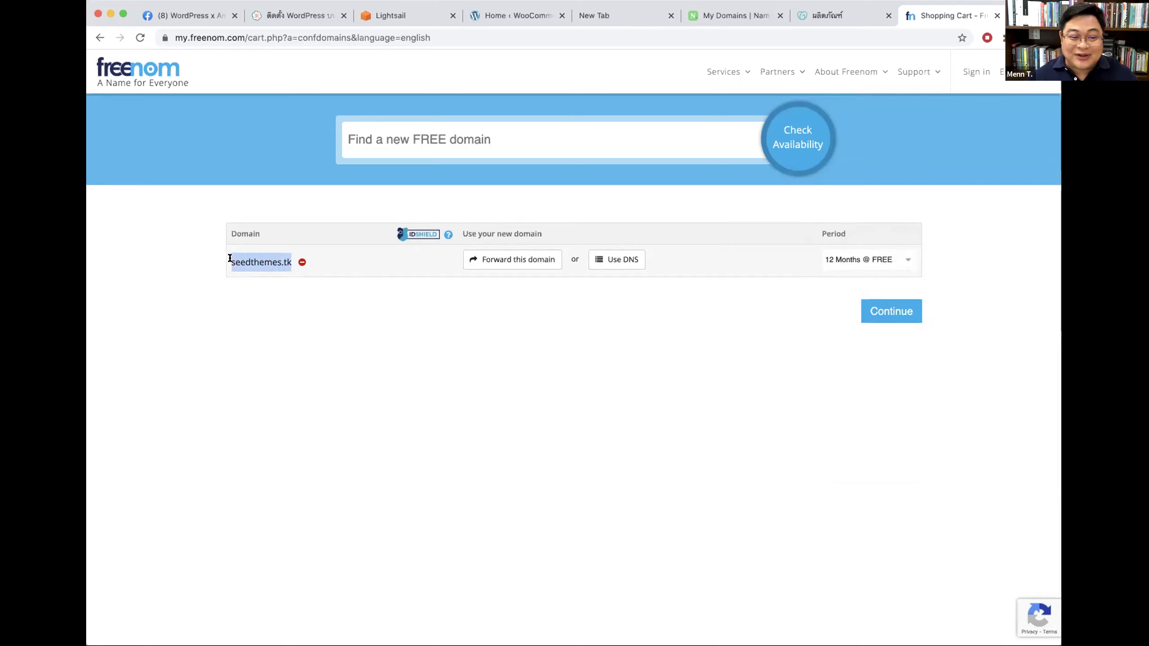
# Step: Continue from the cart with seedthemes.tk to Review & Checkout, totalling $0.00USD
pyautogui.click(261, 268)
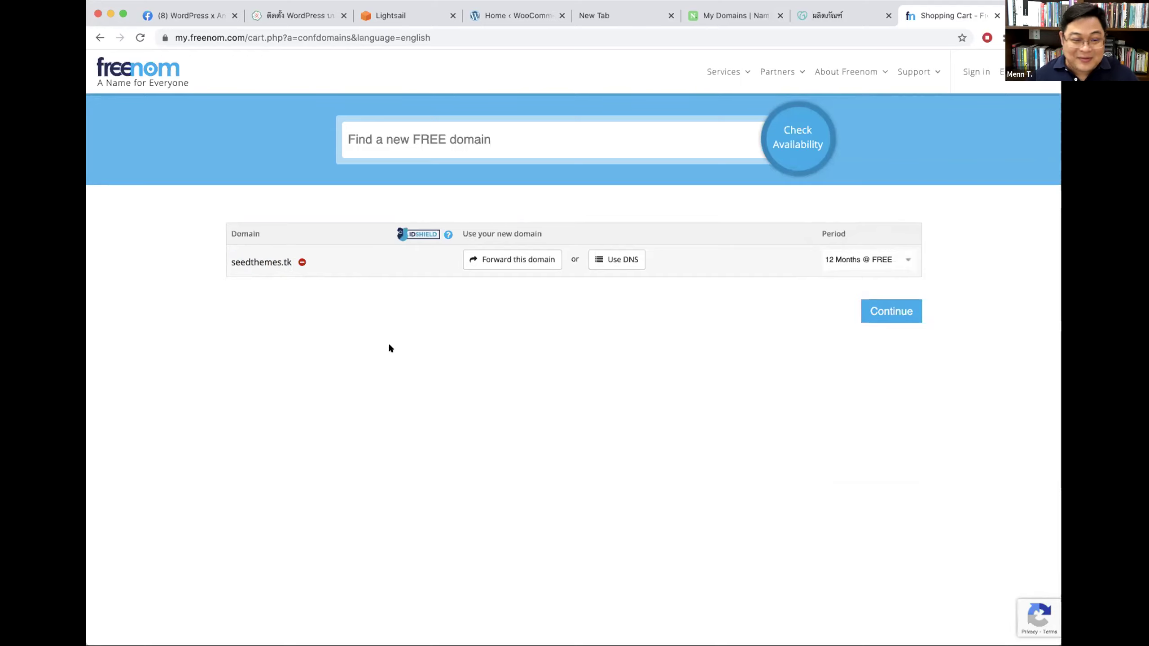
pyautogui.moveTo(291, 262); pyautogui.dragTo(220, 252)
pyautogui.click(531, 337)
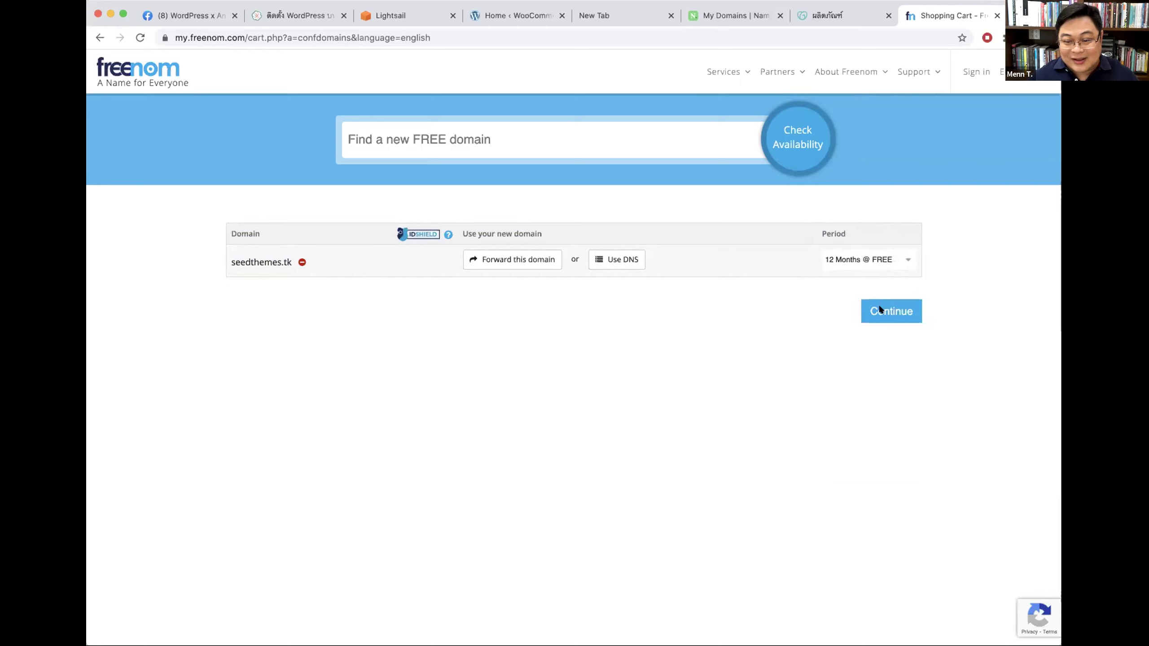
pyautogui.click(481, 139)
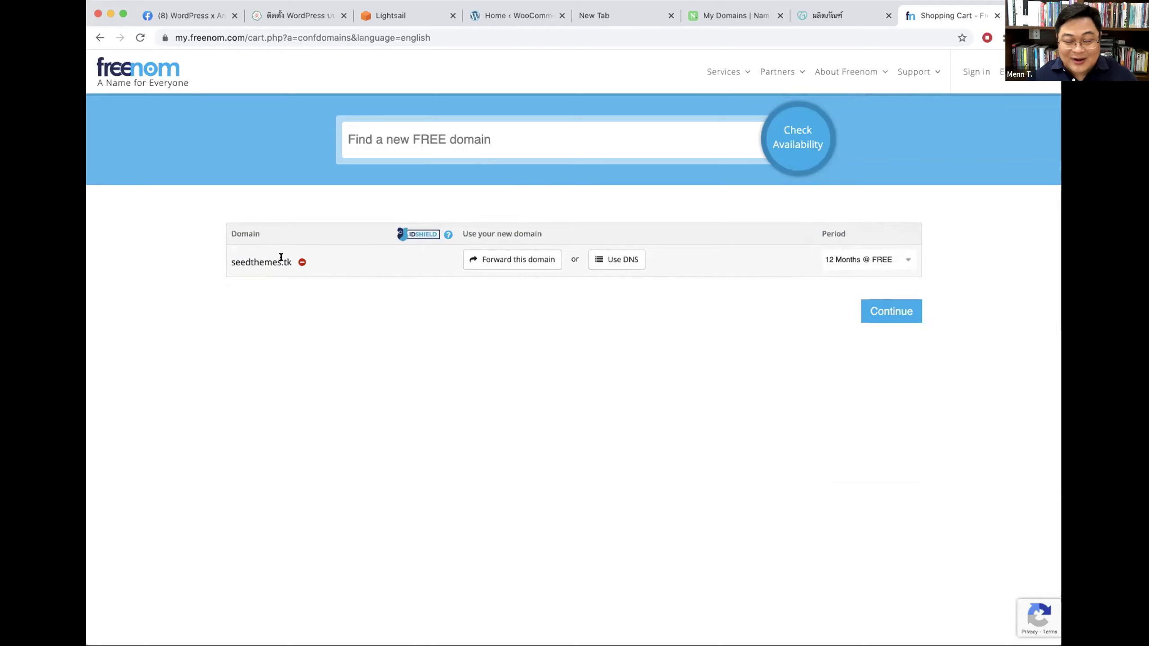
pyautogui.click(895, 312)
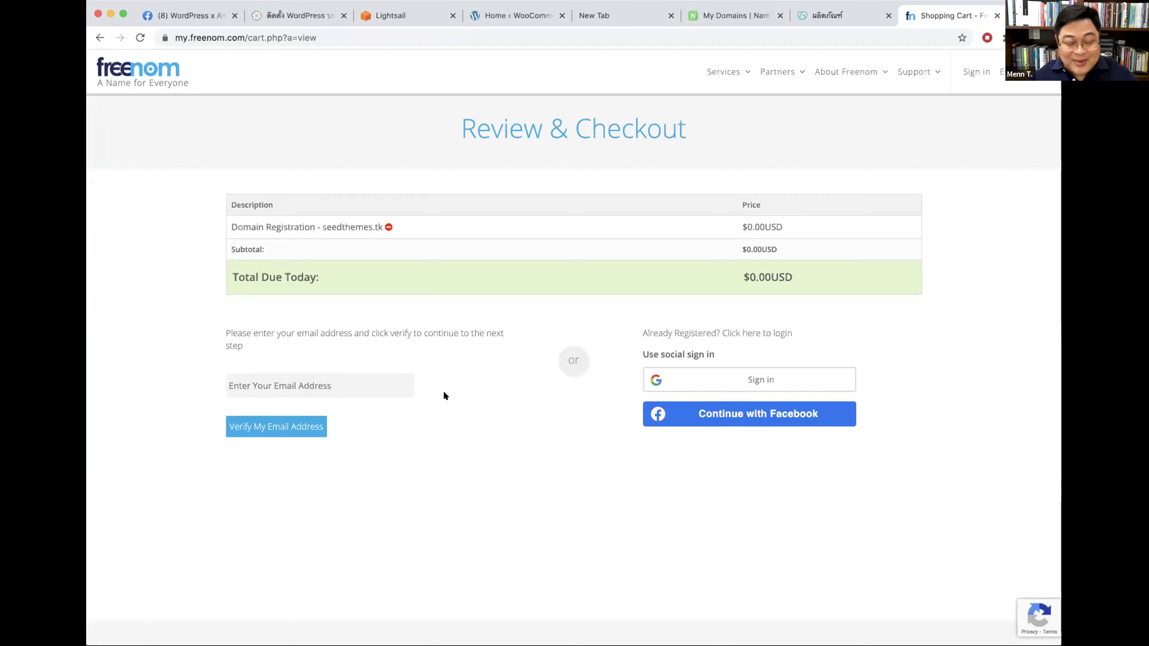
# Step: Sign in to Freenom with a Google account
pyautogui.click(739, 378)
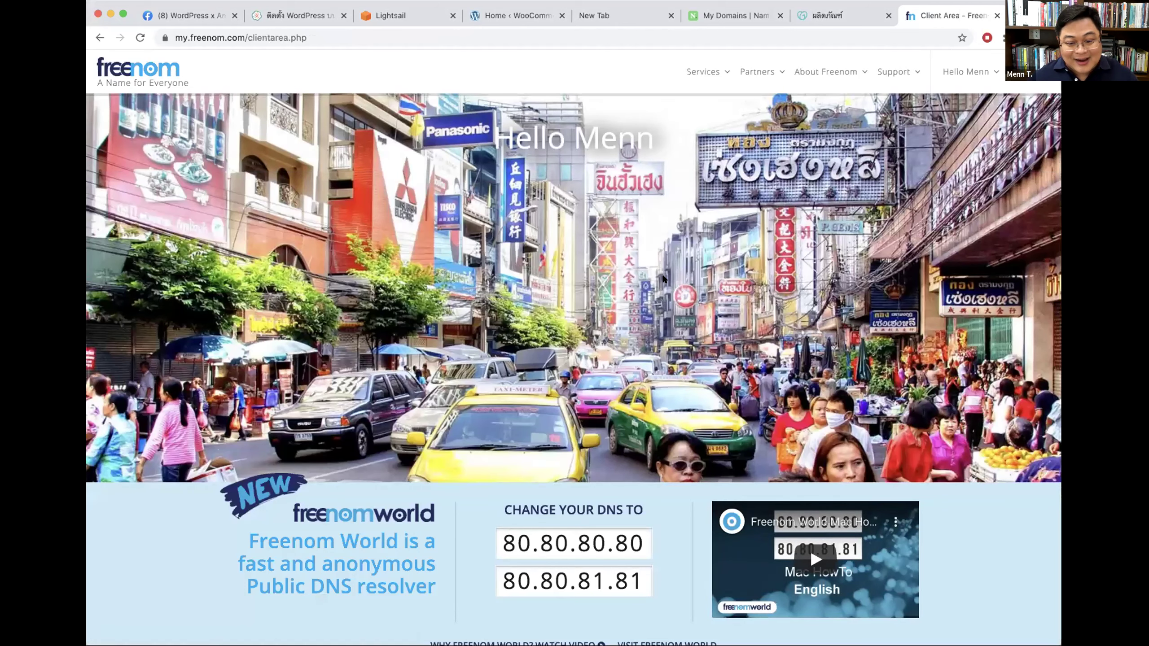
pyautogui.scroll(-6, 672, 266)
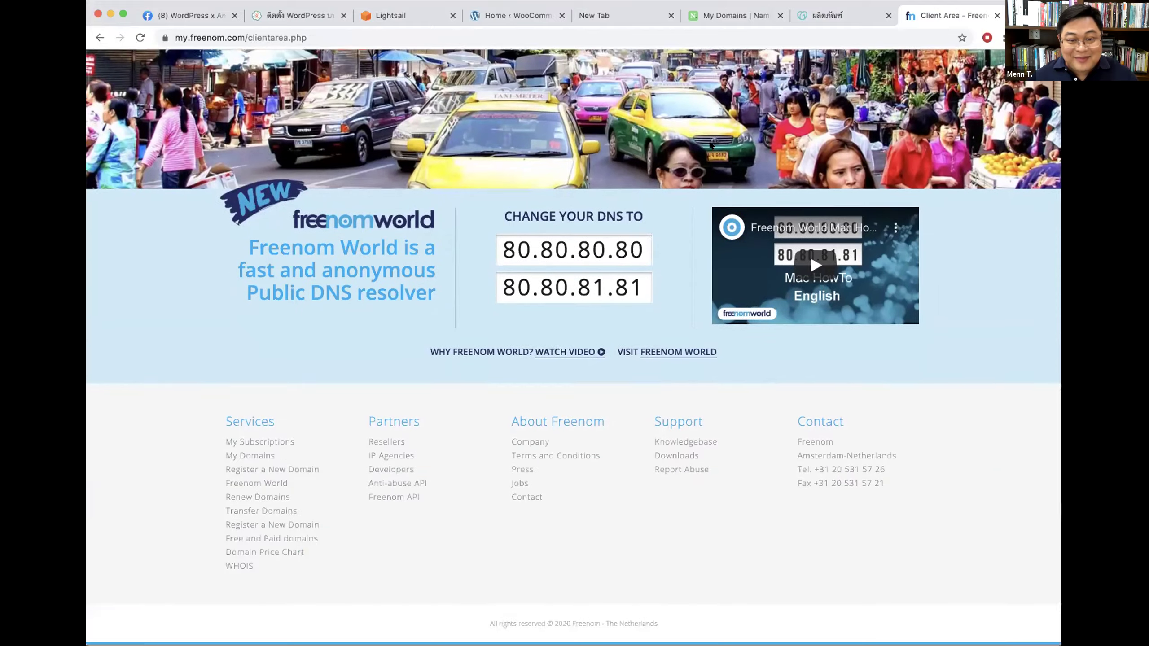
pyautogui.scroll(3, 722, 150)
pyautogui.scroll(3, 721, 150)
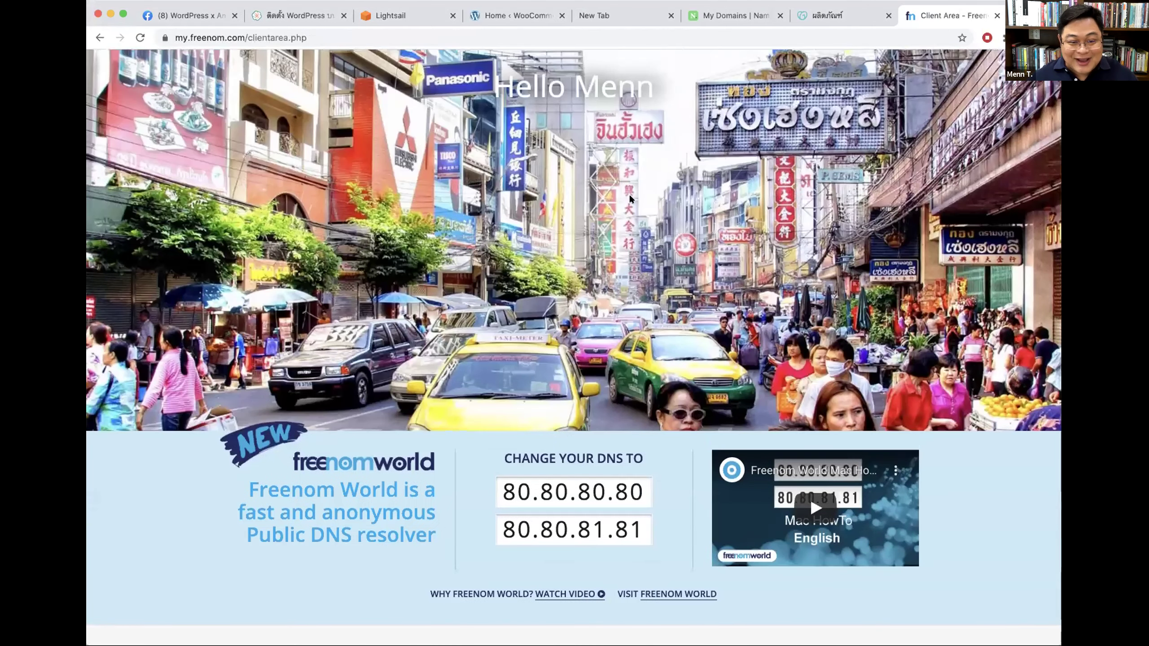
pyautogui.scroll(1, 744, 196)
pyautogui.scroll(-5, 744, 196)
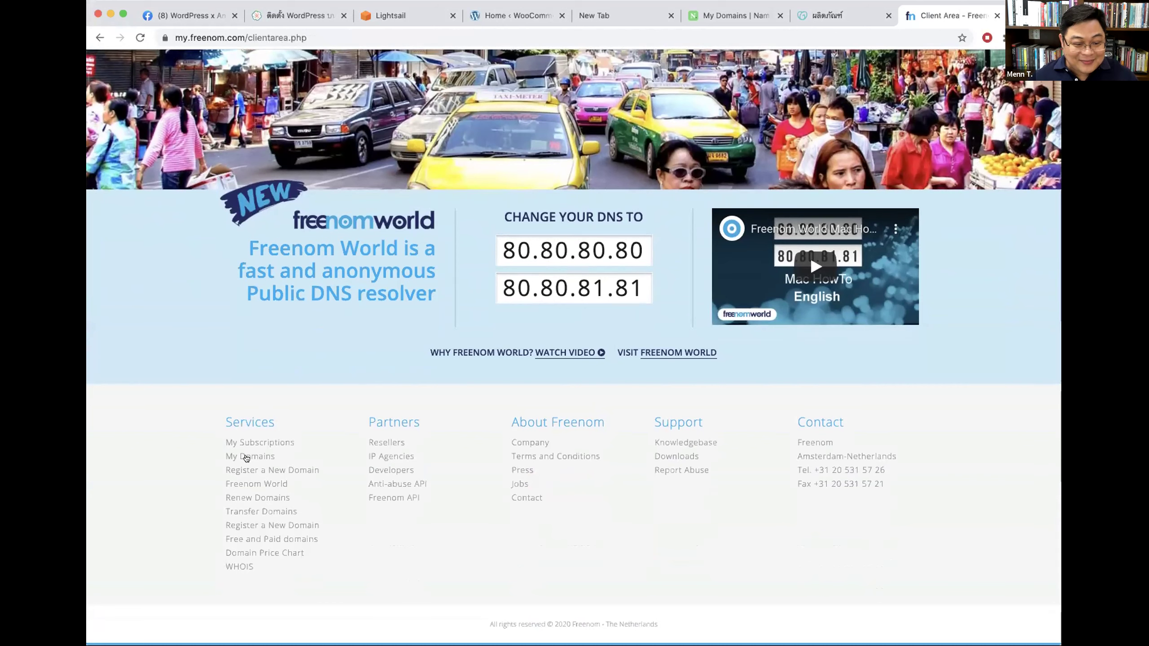
# Step: Open My Domains from the footer Services links, showing active seedthemes.cf
pyautogui.moveTo(279, 451); pyautogui.dragTo(226, 457)
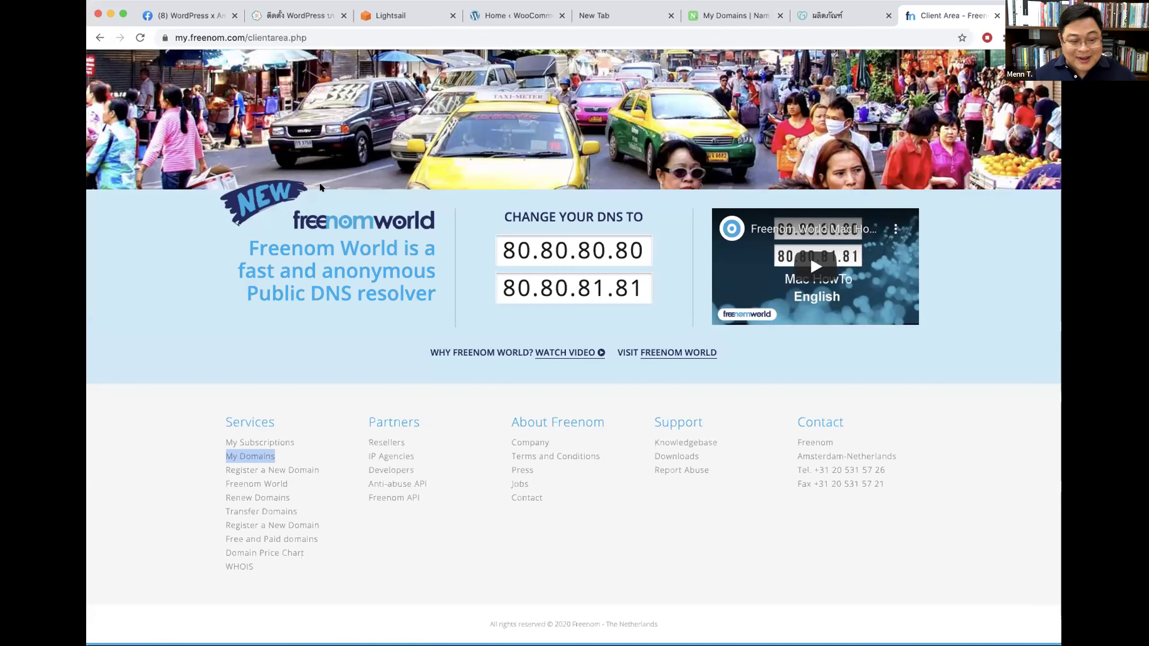
pyautogui.scroll(5, 560, 227)
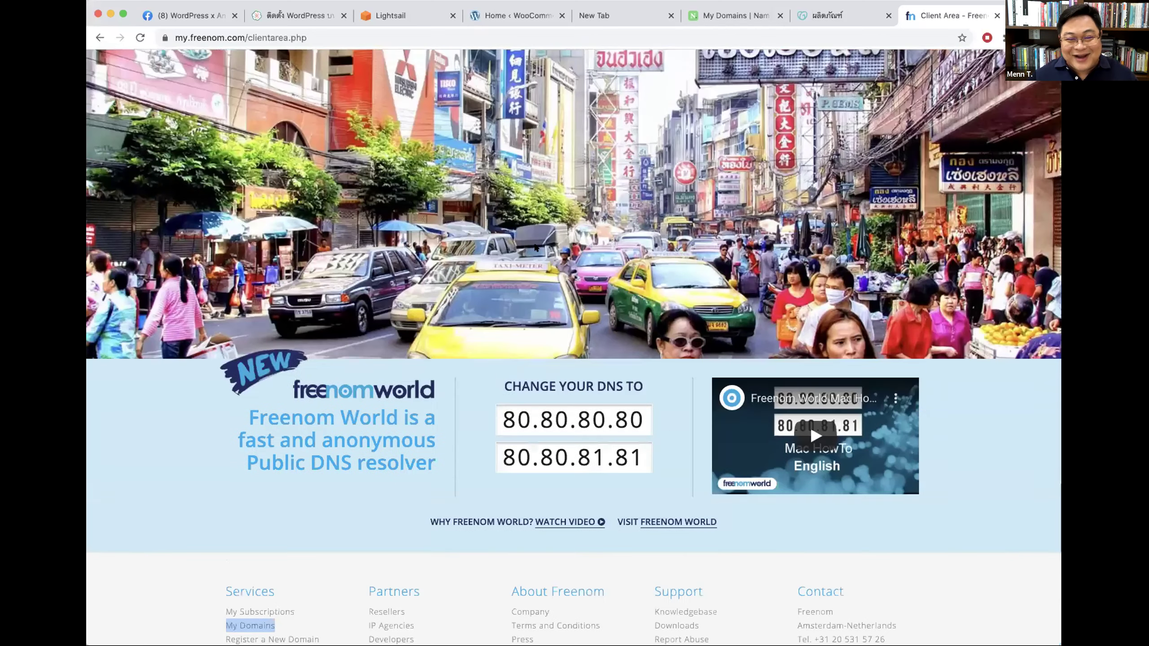
pyautogui.scroll(4, 561, 227)
pyautogui.scroll(-9, 218, 421)
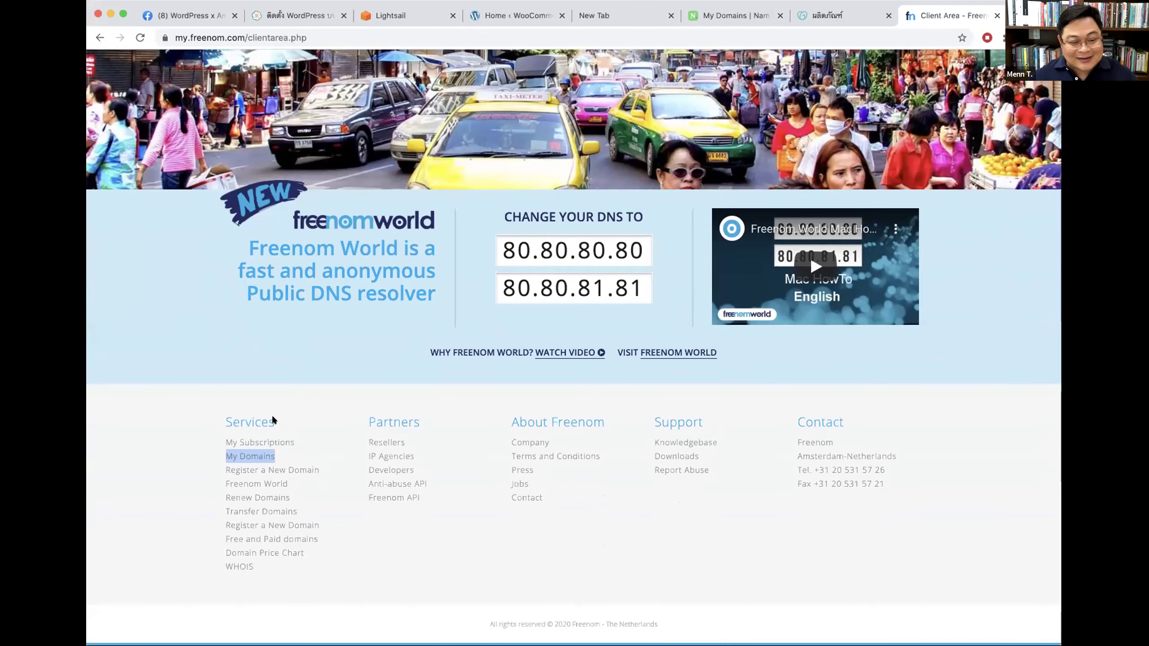
pyautogui.click(248, 457)
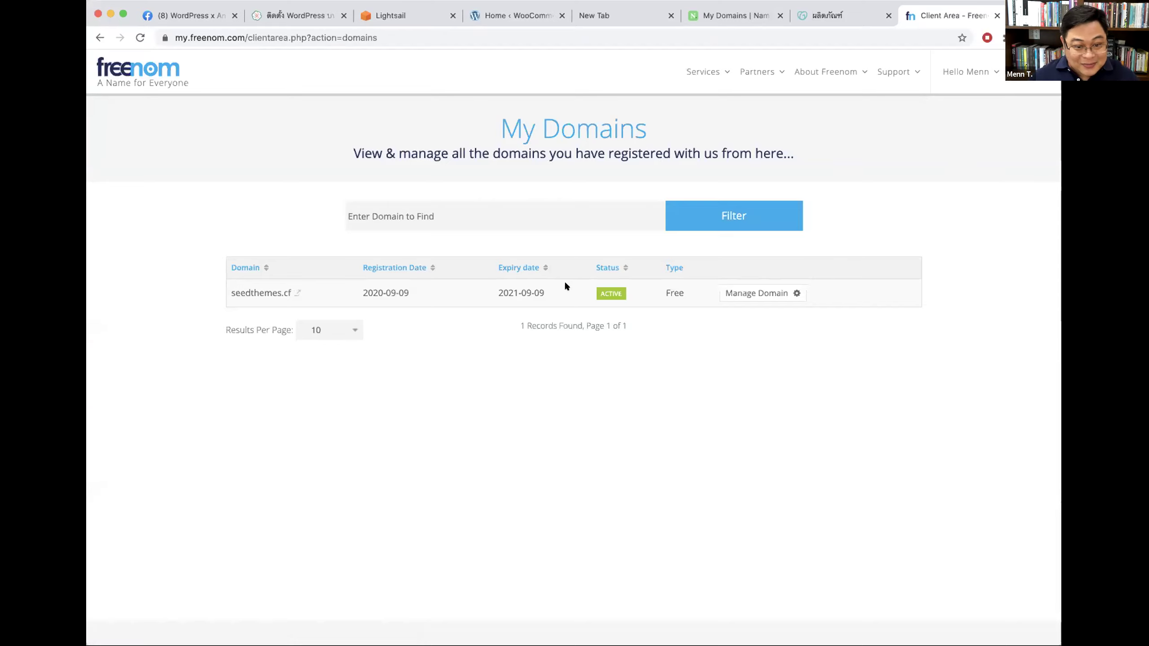
# Step: Go back, reopen the My Domains page and reload it twice
pyautogui.click(99, 39)
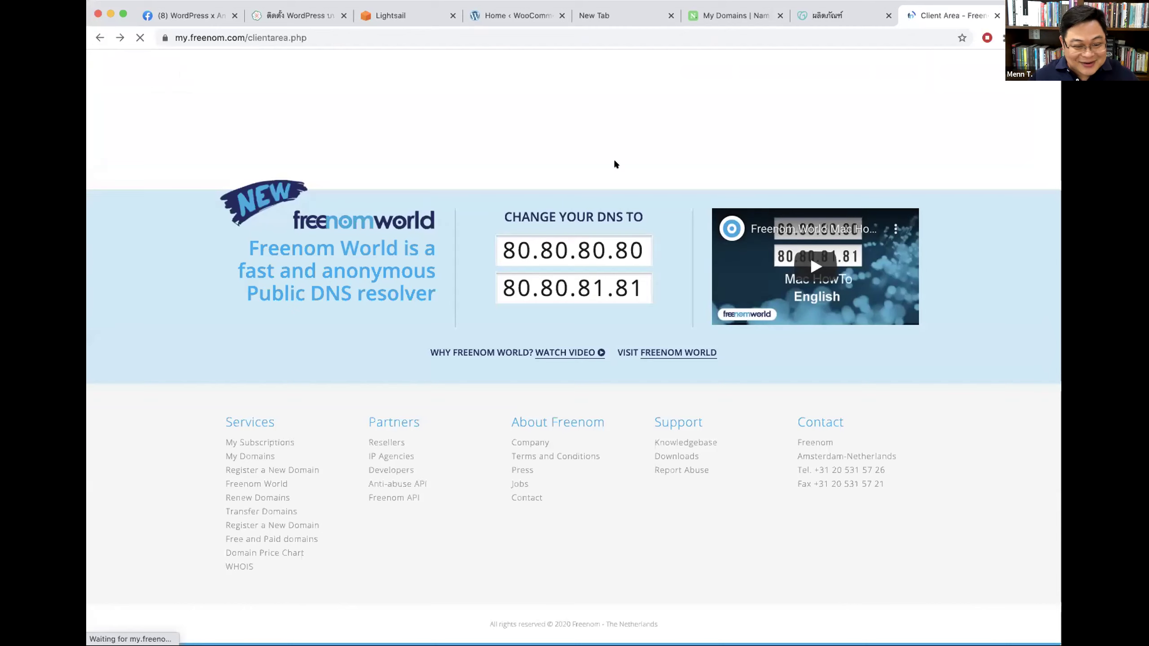
pyautogui.scroll(3, 309, 456)
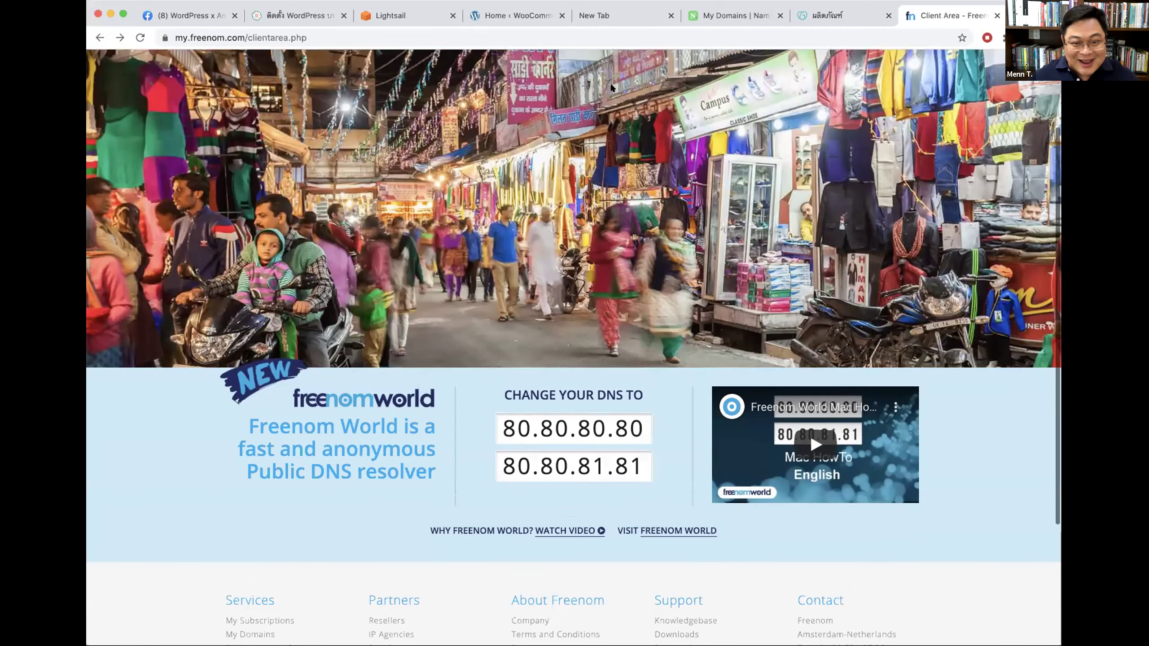
pyautogui.scroll(-6, 441, 316)
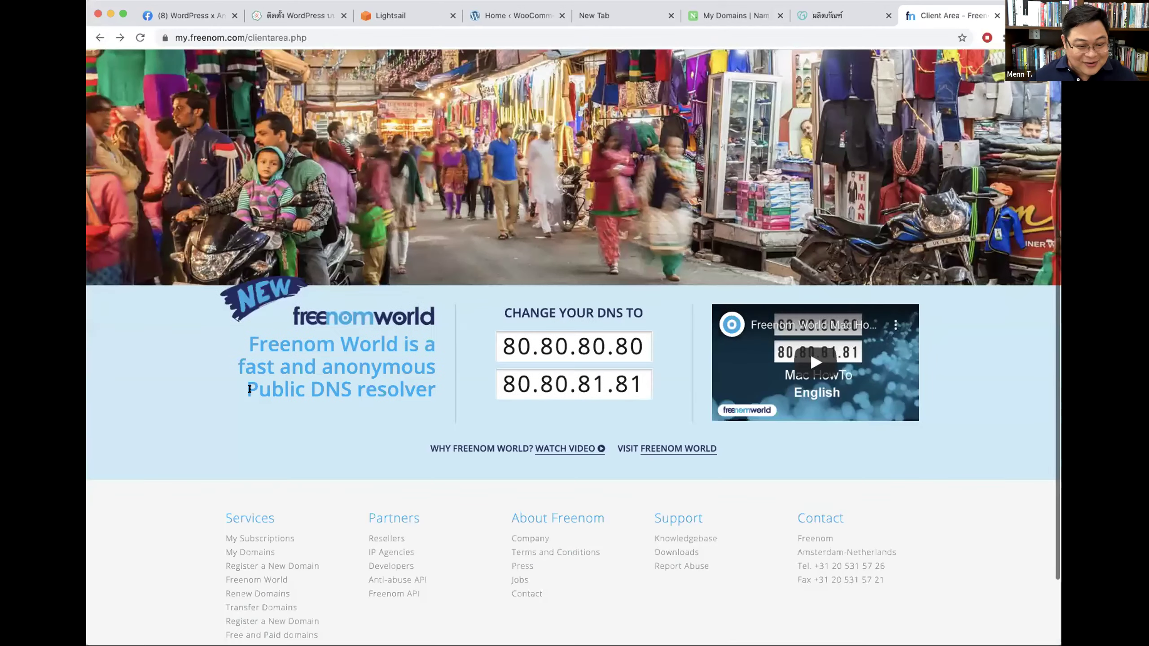
pyautogui.click(240, 453)
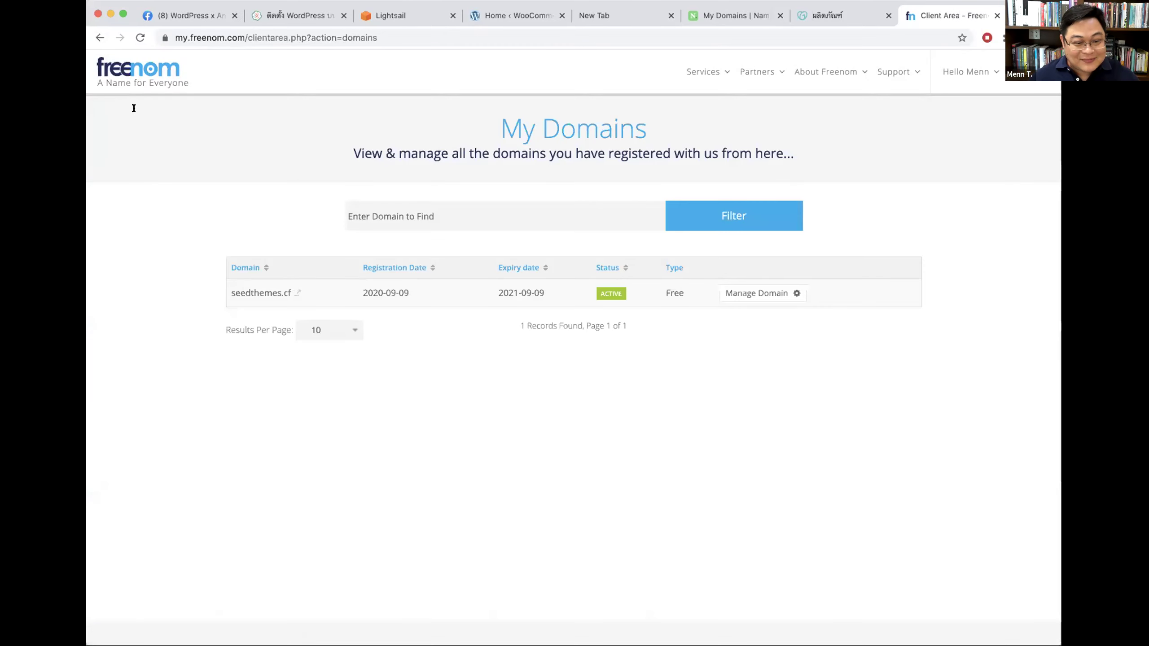
pyautogui.click(140, 38)
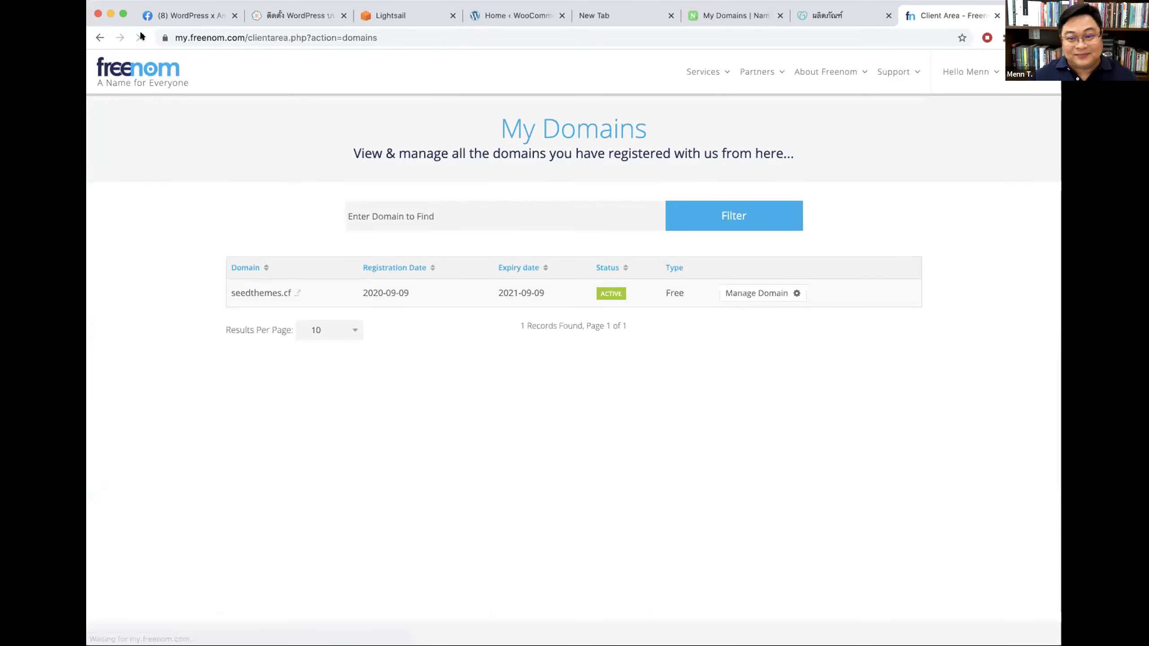
pyautogui.click(140, 38)
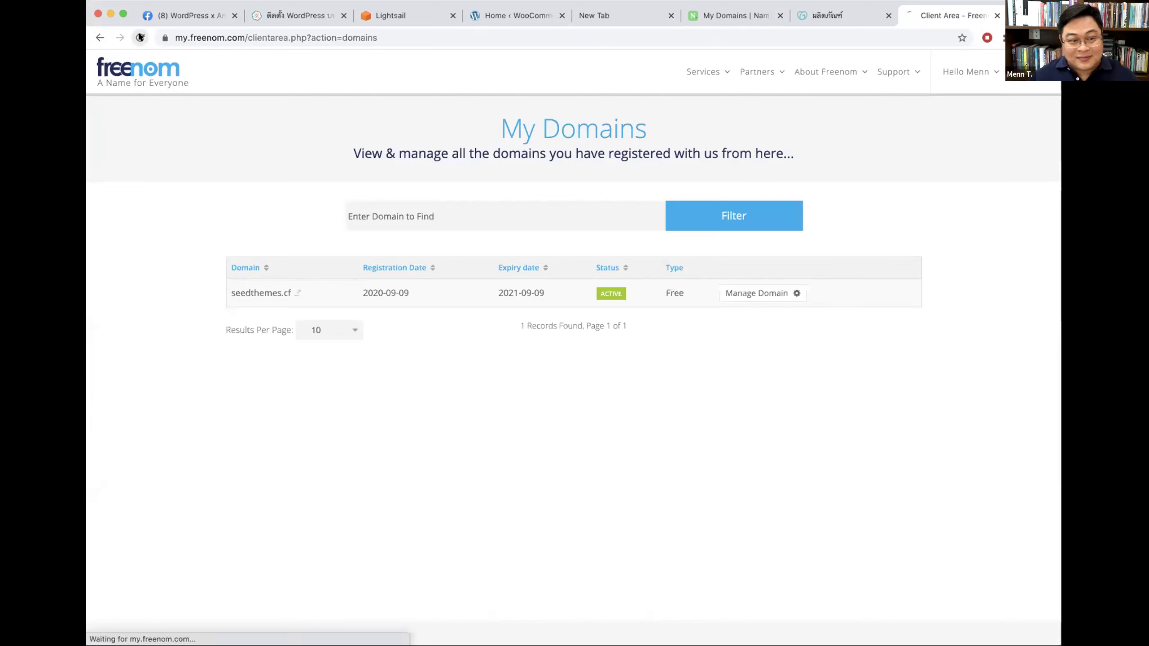
pyautogui.click(432, 205)
# Step: Return to the Freenom client area home page via the Freenom logo
pyautogui.click(146, 77)
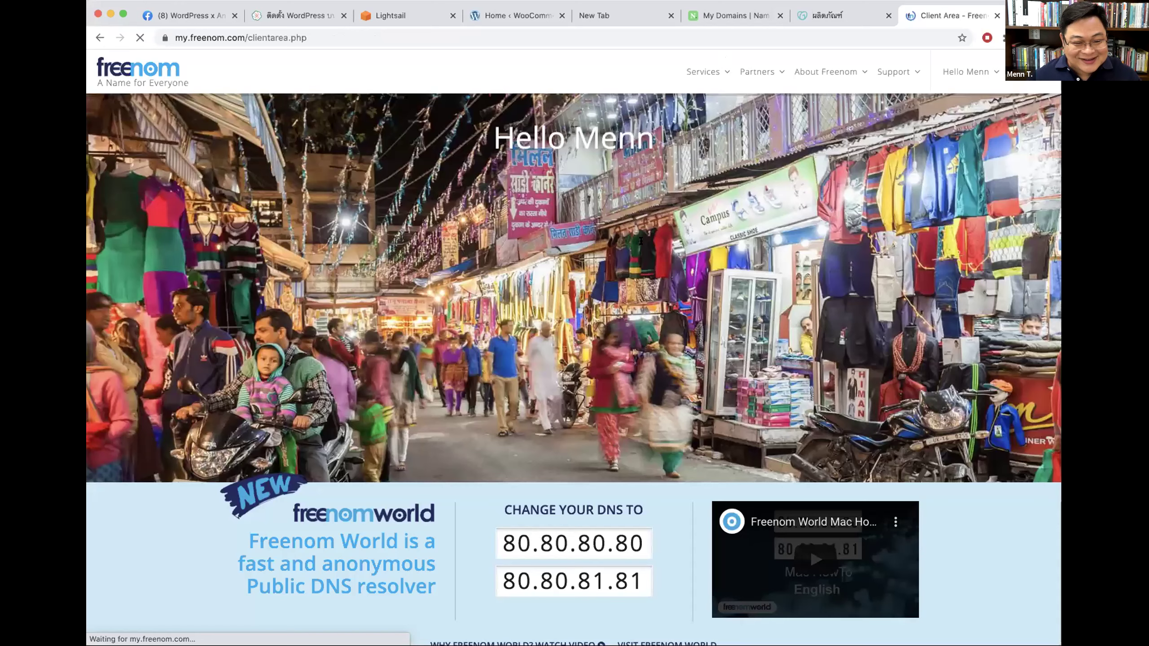
pyautogui.scroll(-6, 287, 448)
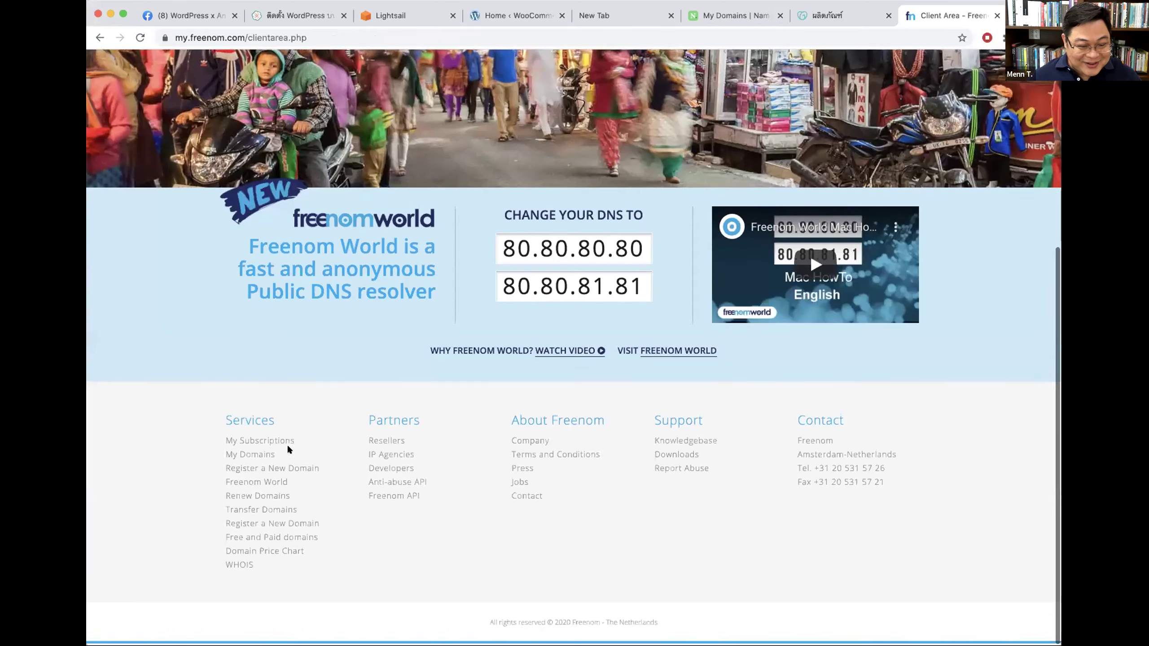
pyautogui.scroll(7, 724, 73)
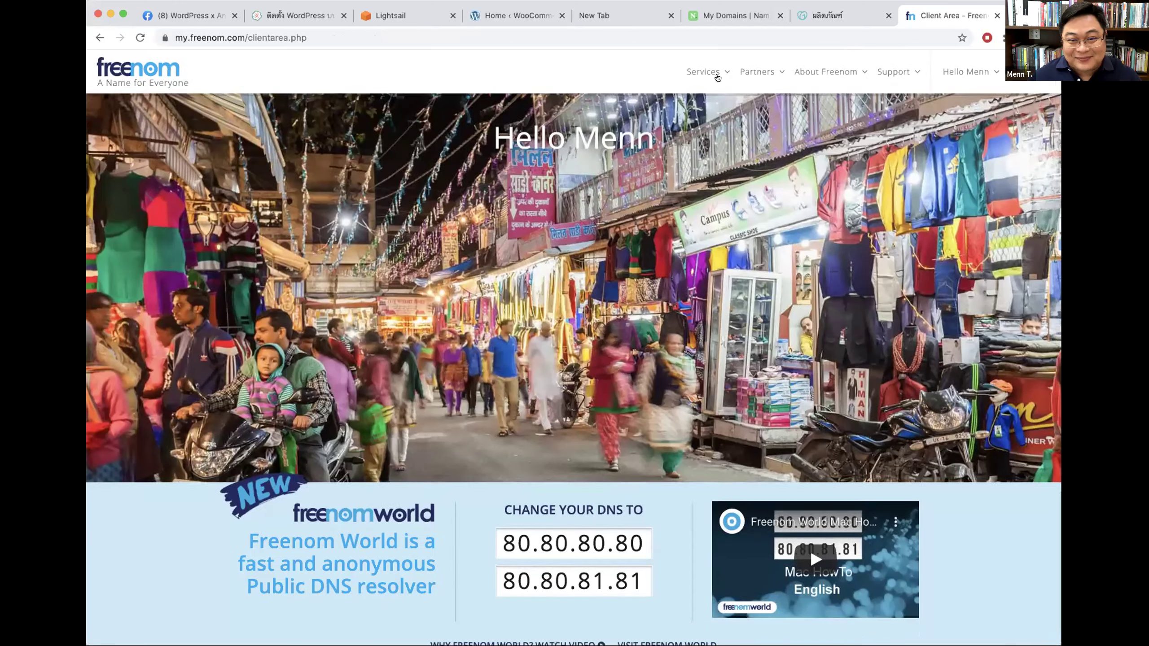
pyautogui.moveTo(715, 72)
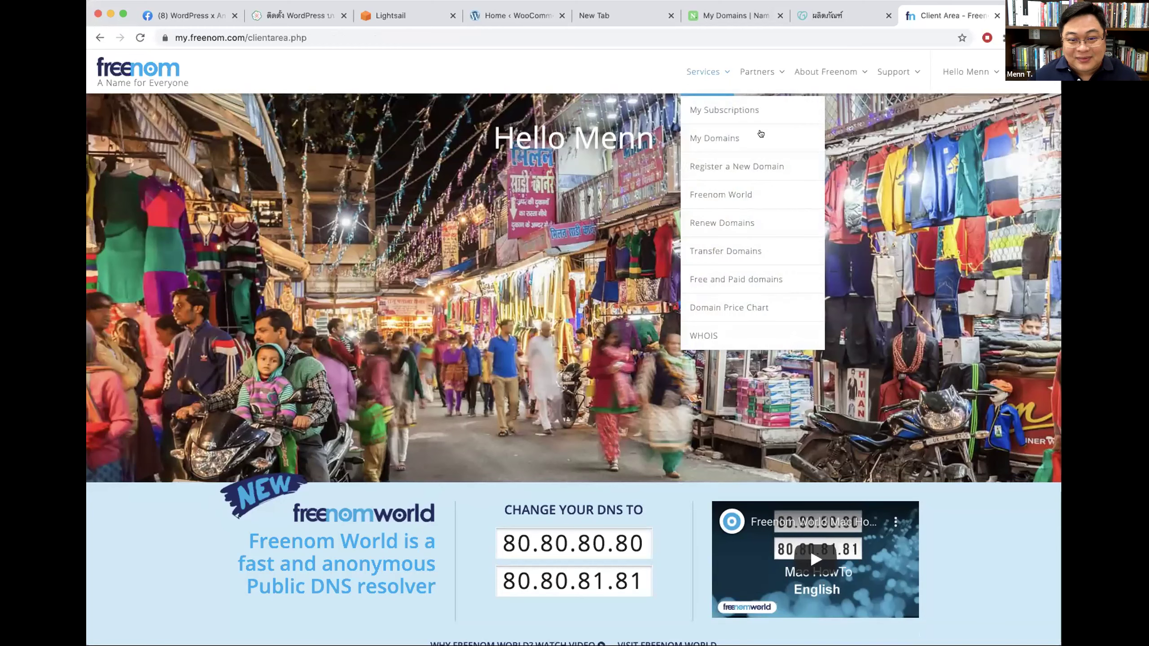
# Step: Search a new domain for 'seedthemes' and check out with free seedthemes.tk for 12 months
pyautogui.click(733, 167)
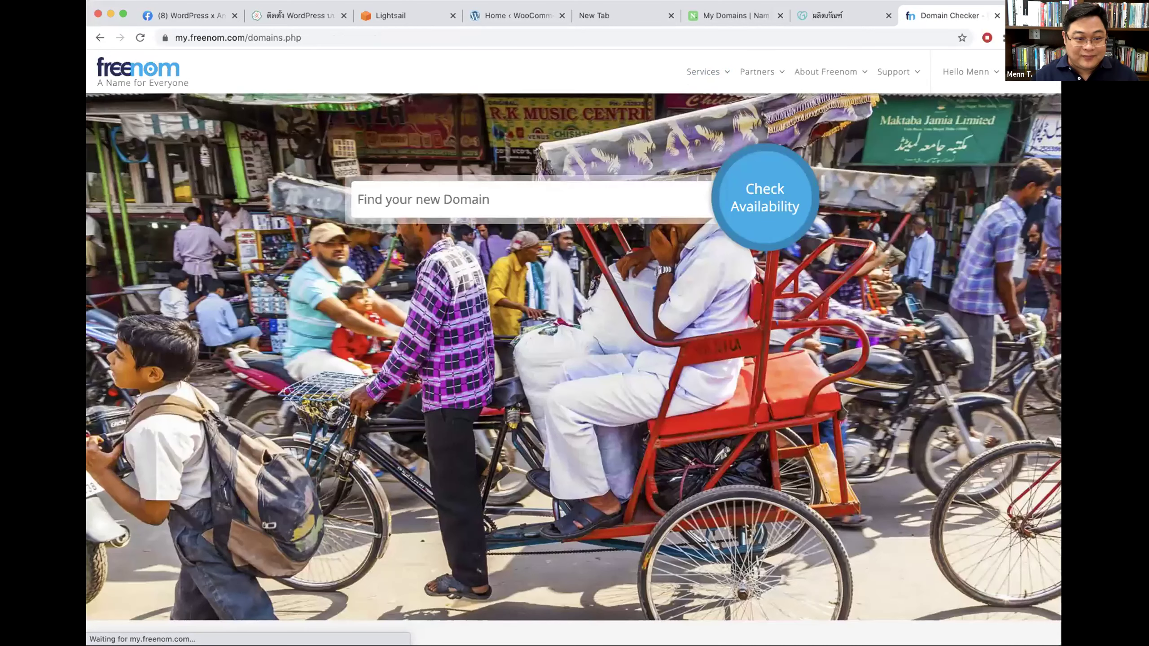
pyautogui.write('seedte')
pyautogui.press('BackSpace')
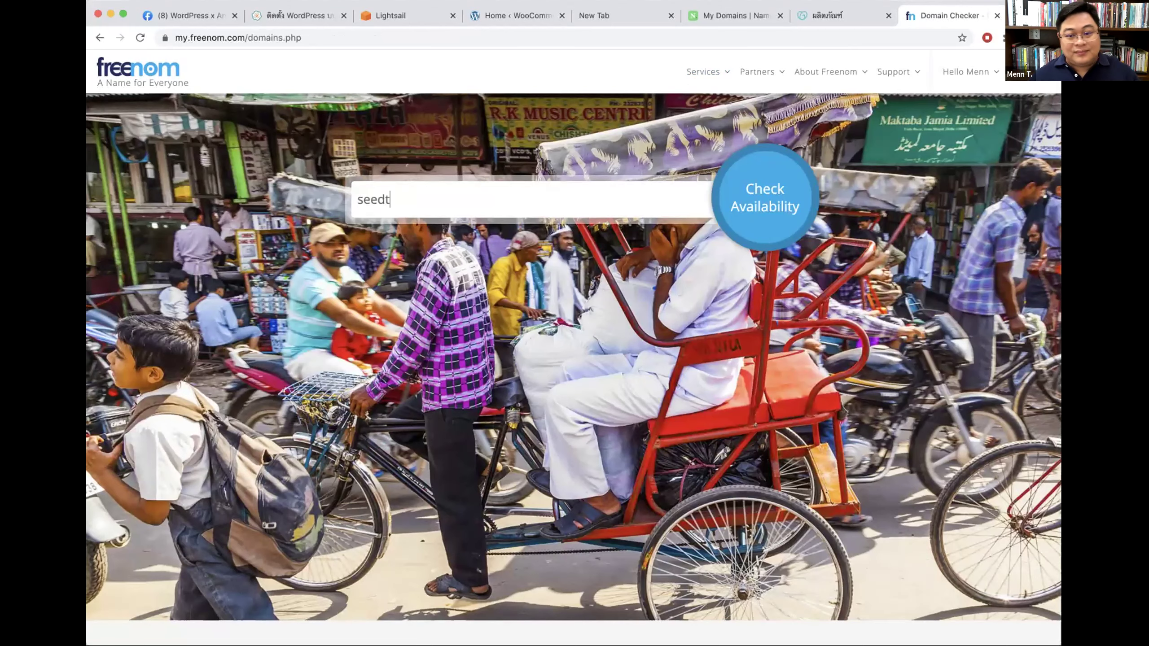
pyautogui.write('hemes')
pyautogui.press('Return')
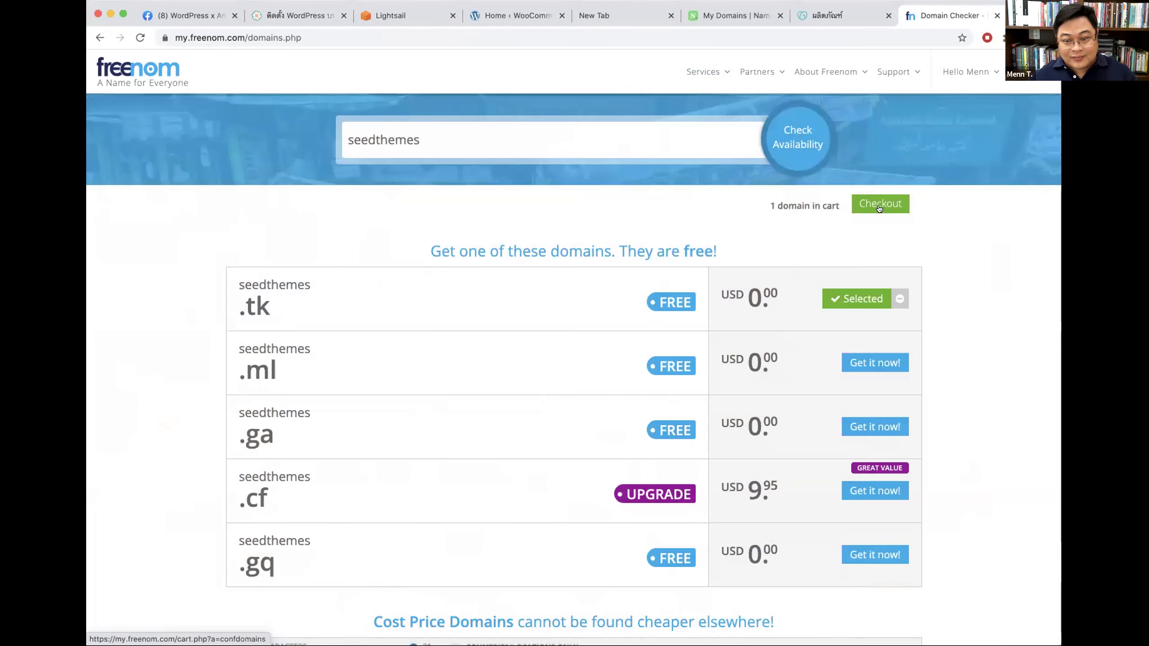
pyautogui.click(878, 206)
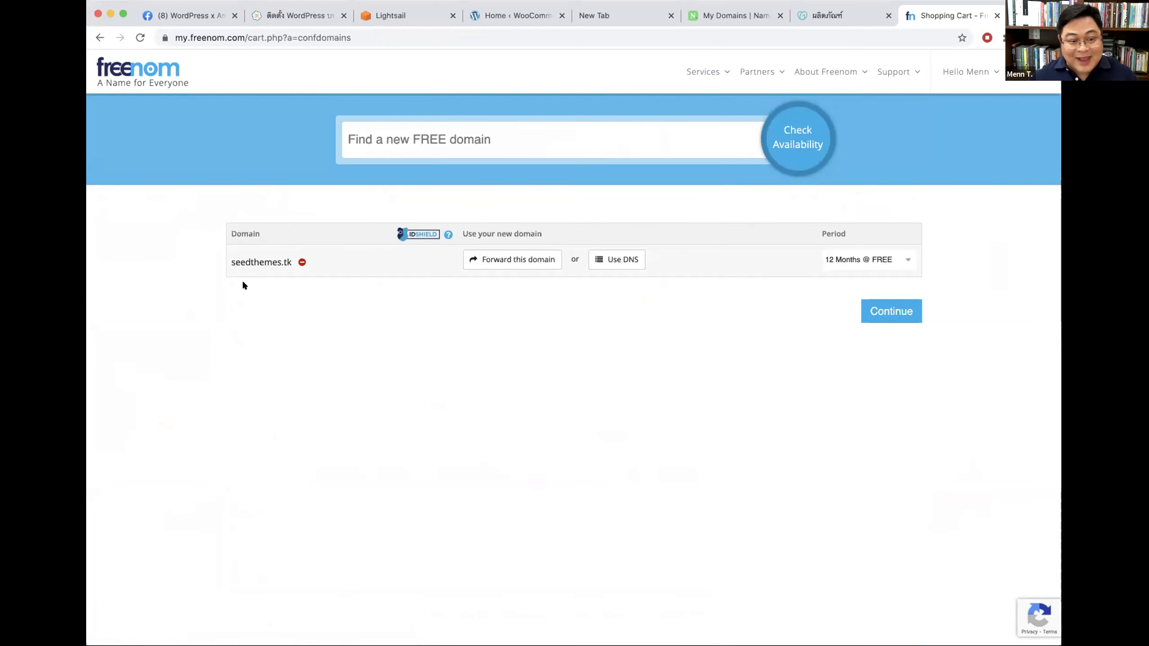
# Step: Agree to the terms, complete the $0.00 seedthemes.tk order, and go to the Client Area
pyautogui.click(898, 312)
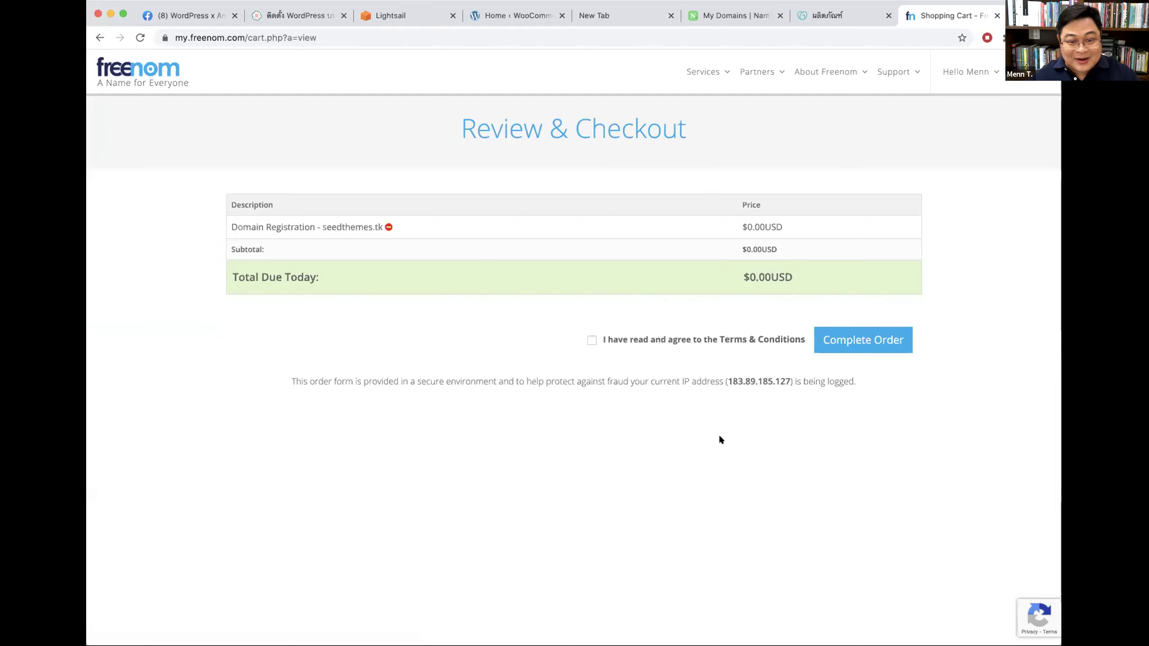
pyautogui.click(630, 340)
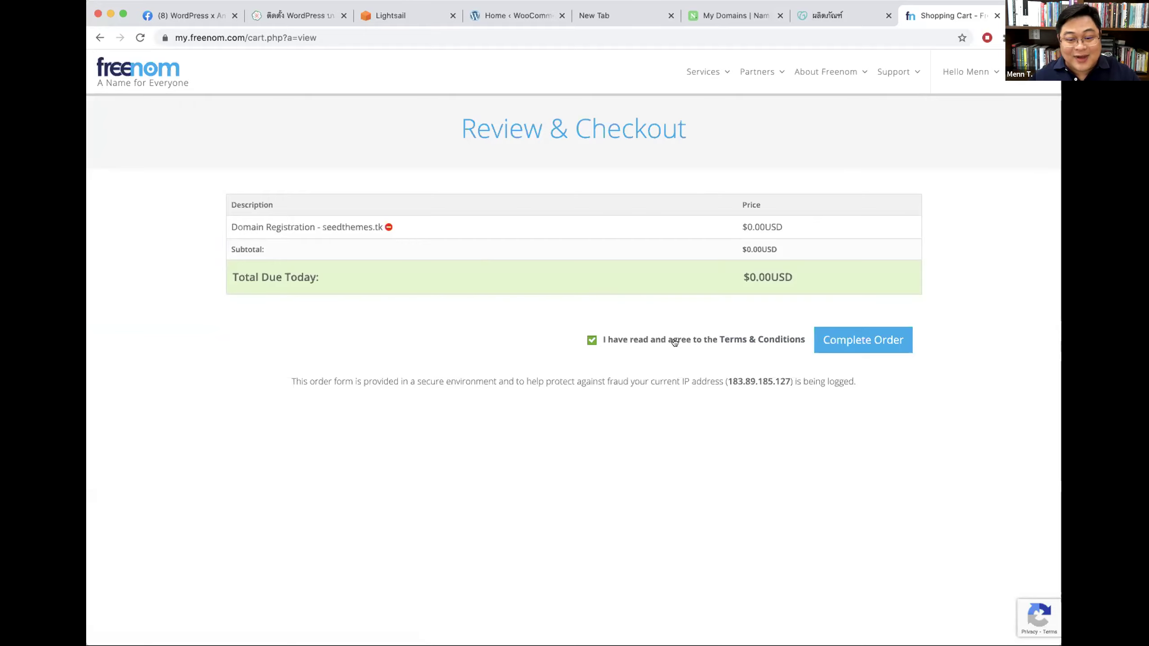
pyautogui.click(869, 340)
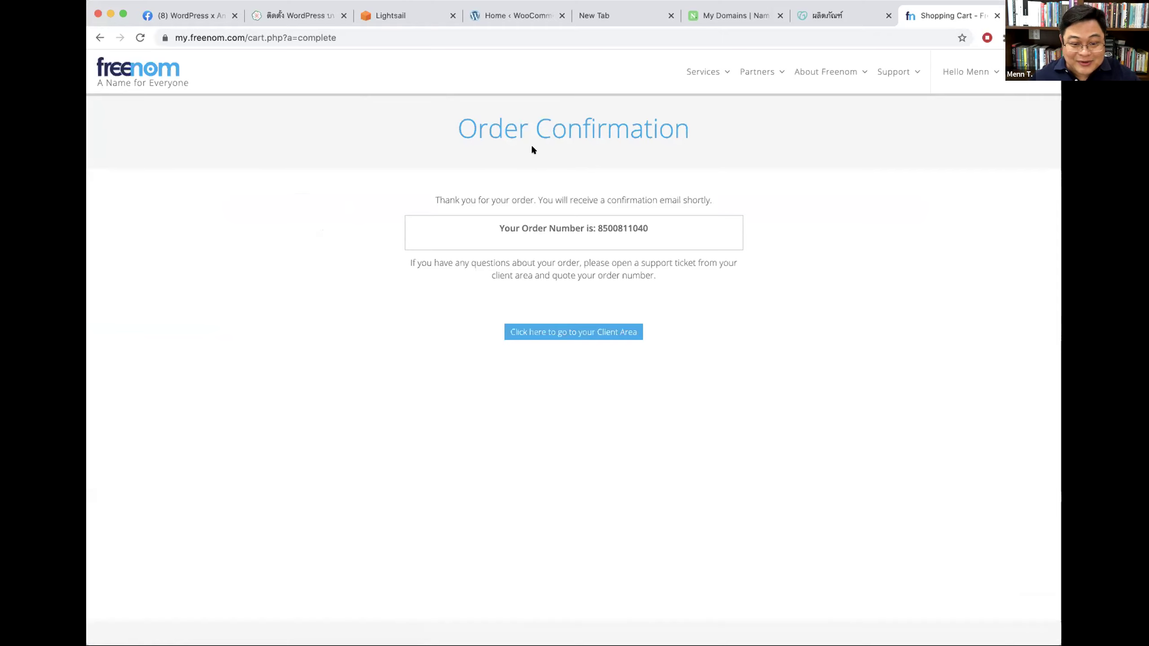
pyautogui.click(576, 334)
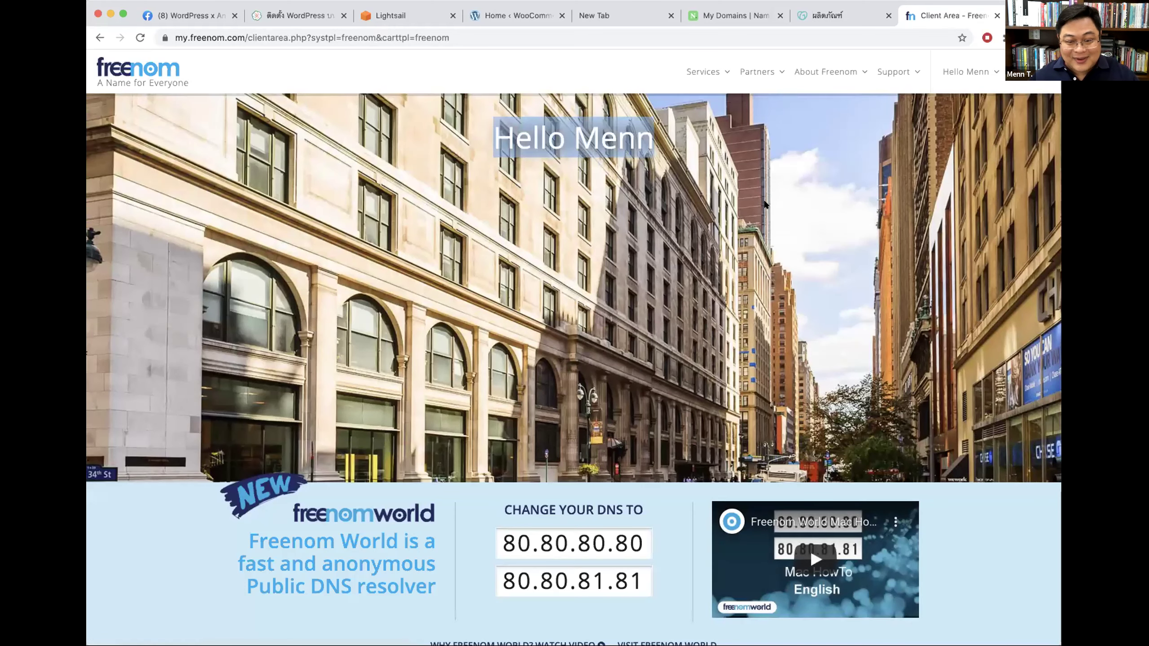
# Step: Open My Domains showing seedthemes.cf and seedthemes.tk active, then switch to GoDaddy's products page
pyautogui.scroll(-7, 314, 402)
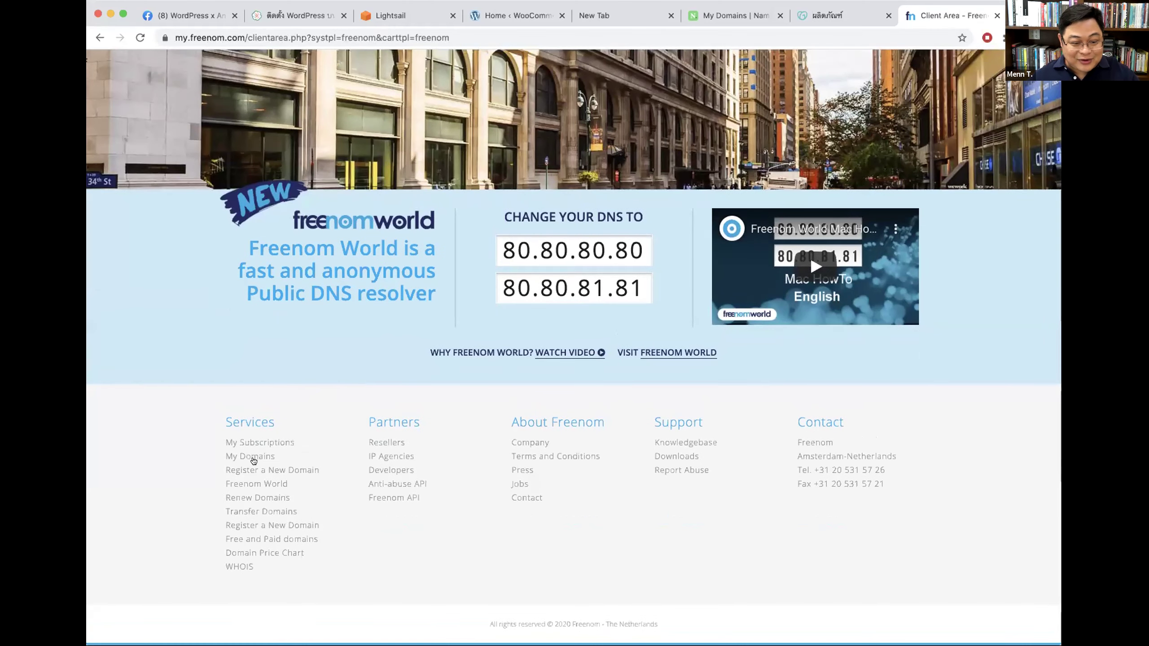
pyautogui.click(252, 456)
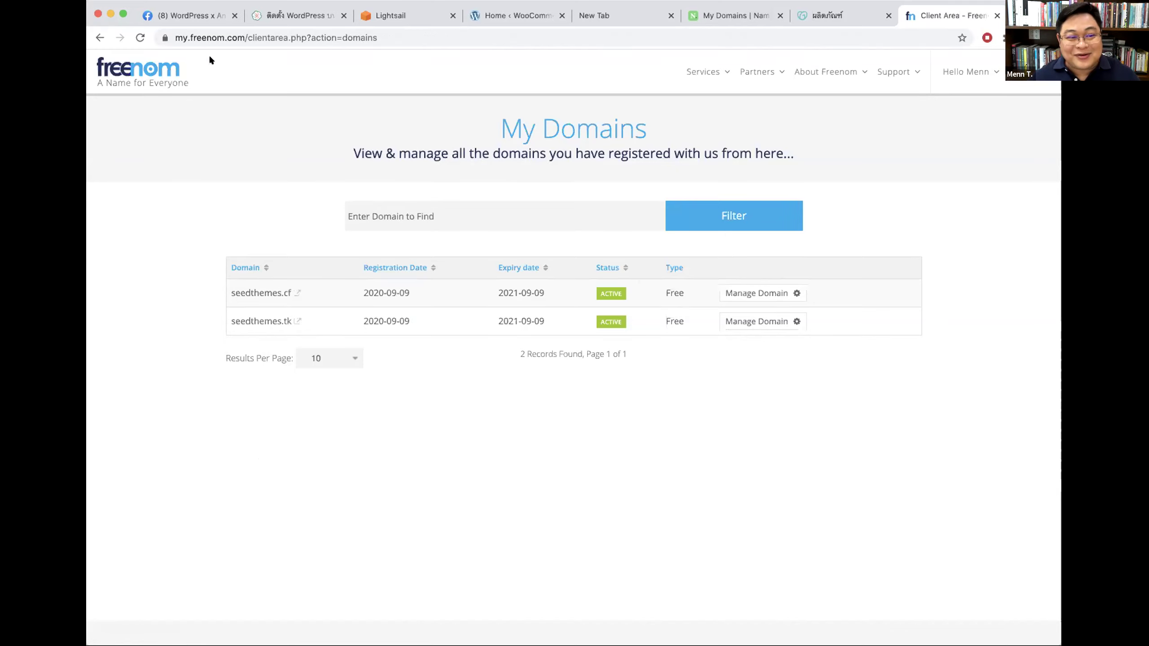
pyautogui.click(137, 71)
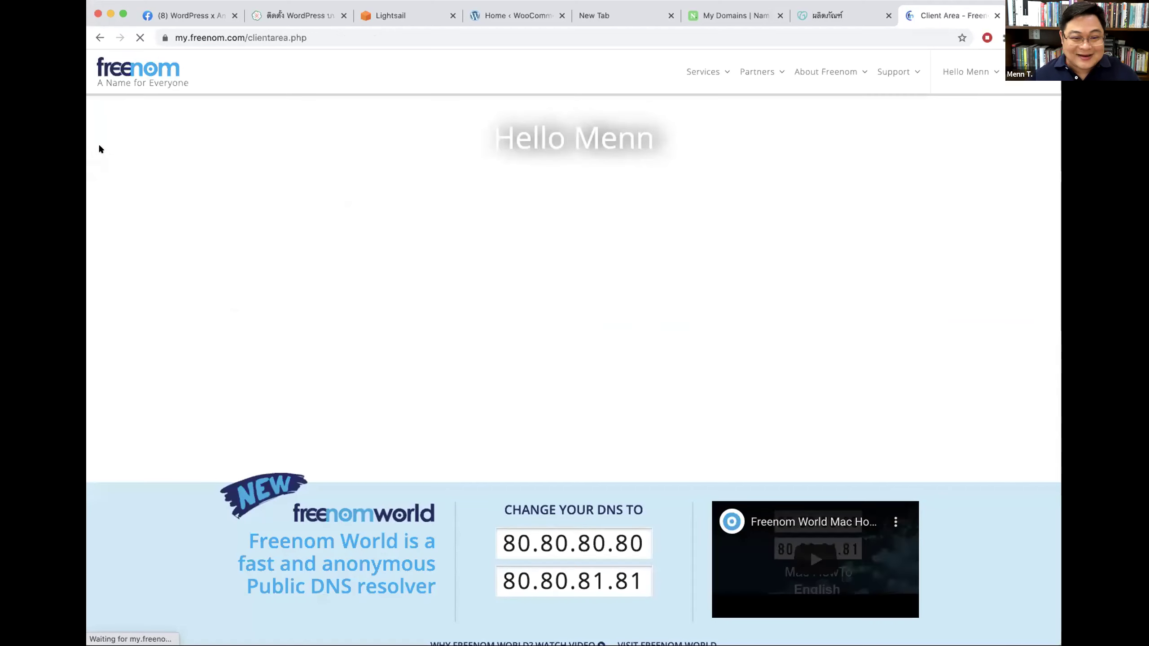
pyautogui.scroll(-6, 910, 338)
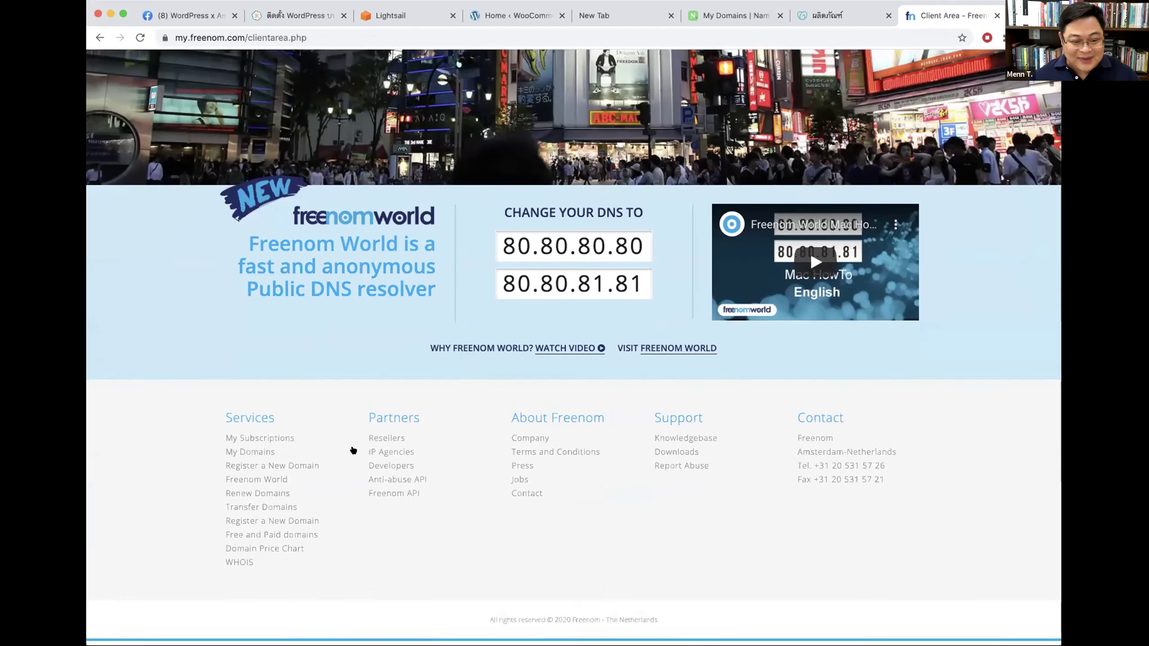
pyautogui.click(250, 455)
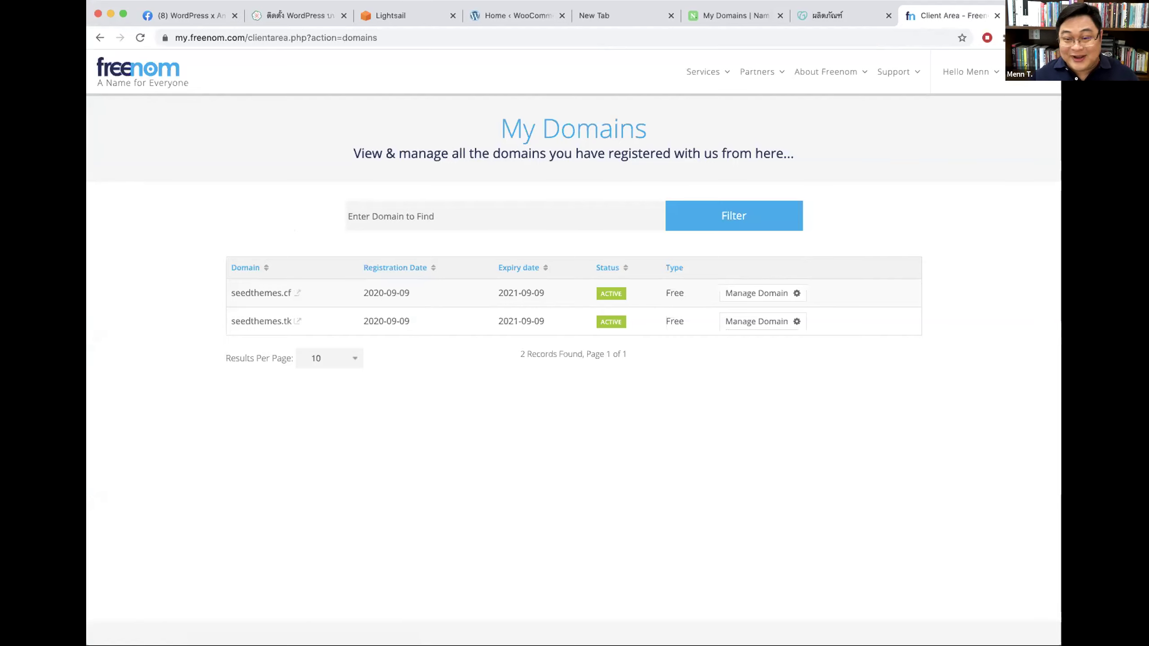
pyautogui.click(827, 16)
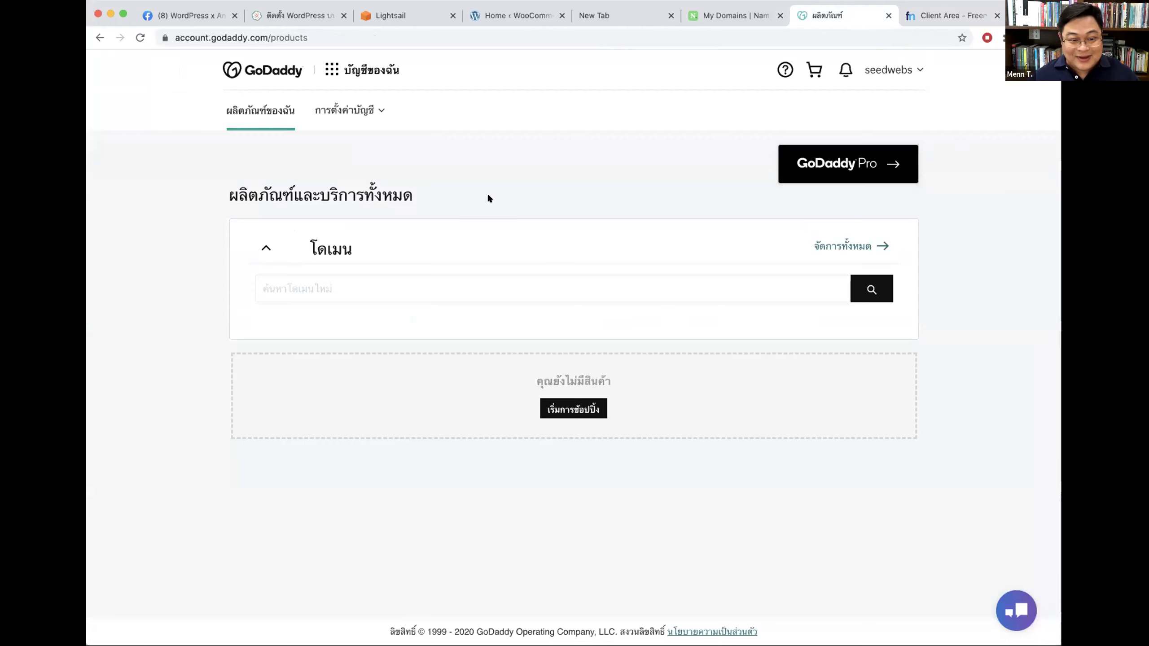
# Step: Reach the GoDaddy sign-in page from the account options menu
pyautogui.click(888, 71)
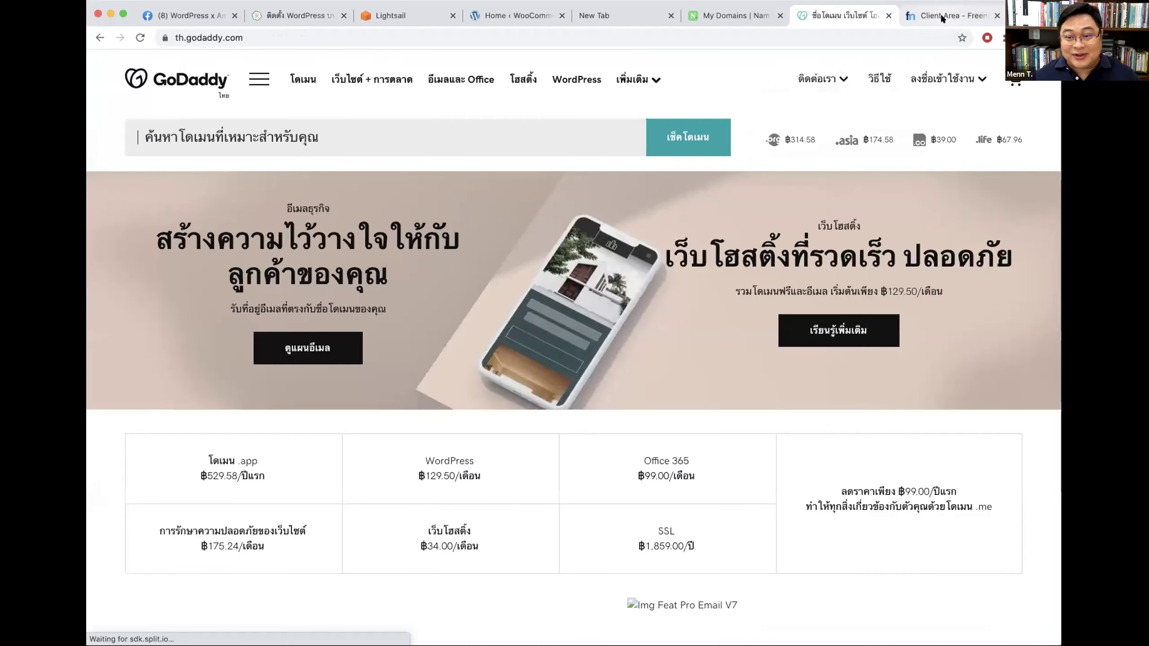
pyautogui.click(950, 15)
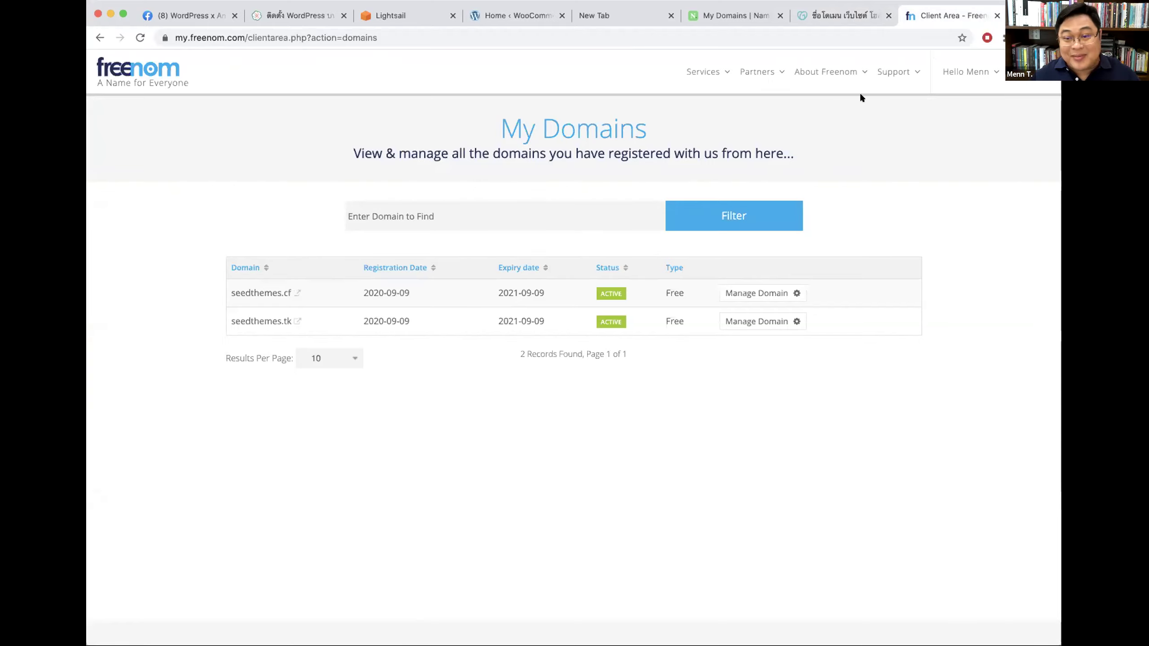
pyautogui.click(830, 20)
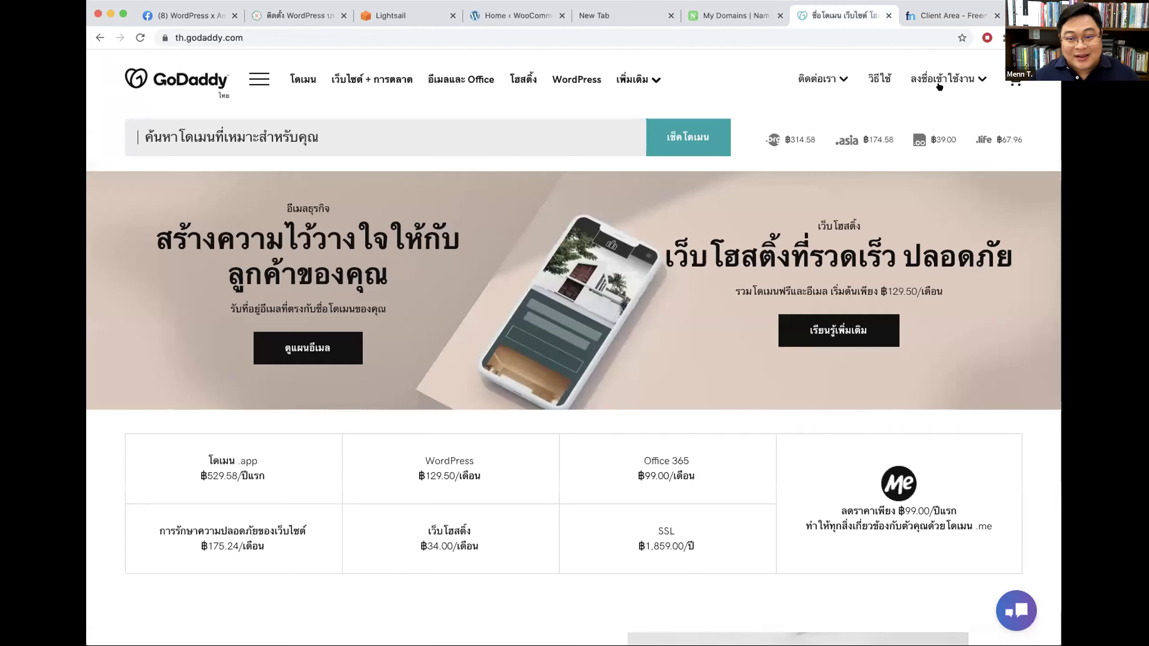
pyautogui.click(825, 78)
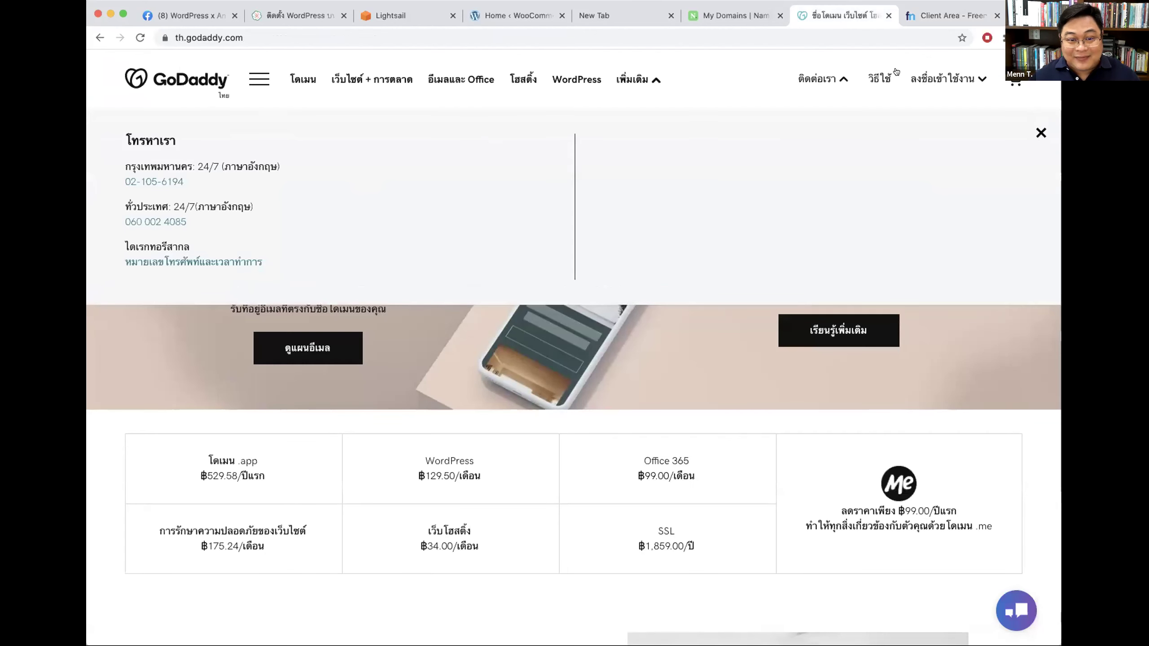
pyautogui.click(939, 79)
pyautogui.click(687, 201)
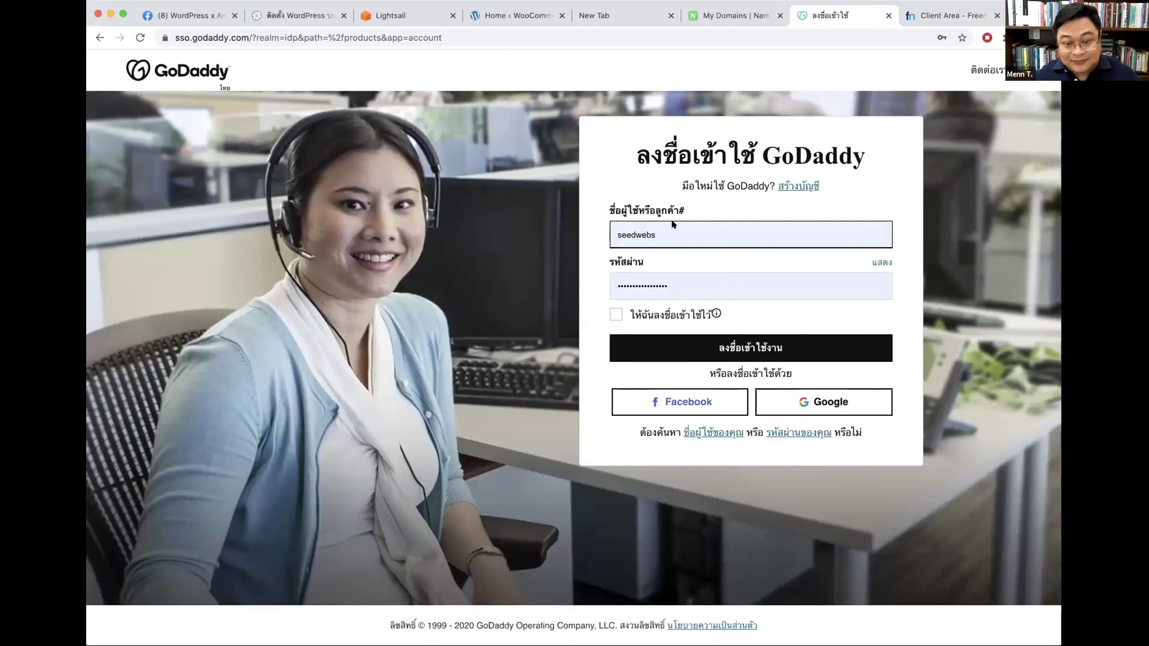
# Step: Sign in to GoDaddy with the other saved login, remembered, then view Name.com's domain list
pyautogui.click(655, 234)
pyautogui.click(620, 313)
pyautogui.click(616, 314)
pyautogui.click(691, 344)
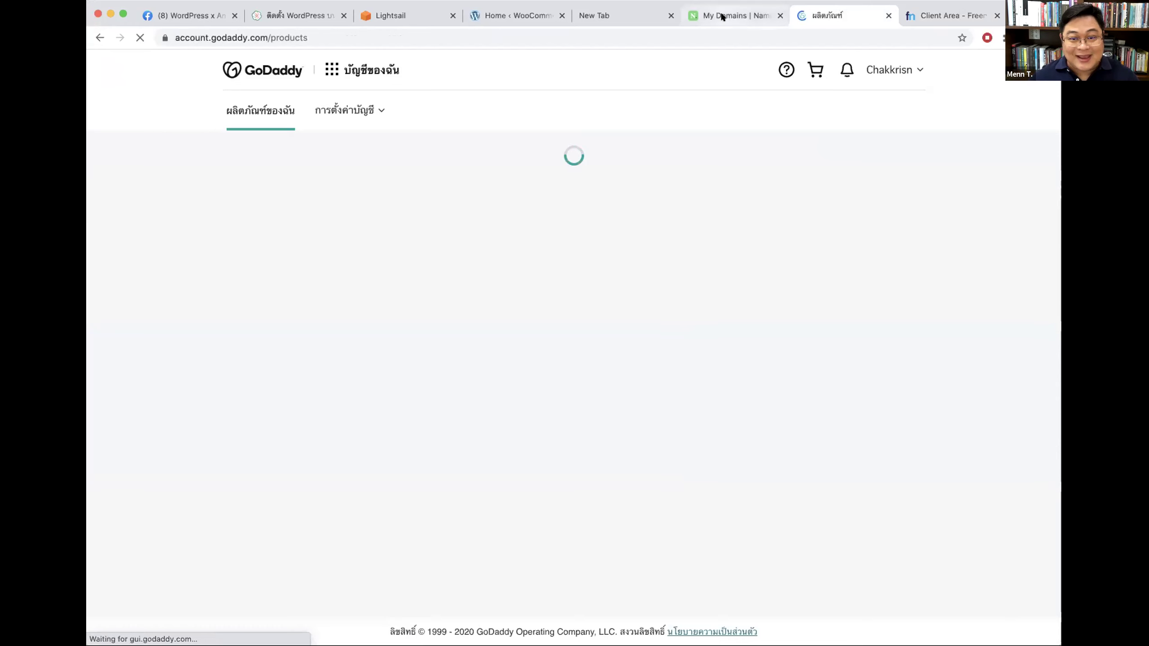
pyautogui.click(723, 16)
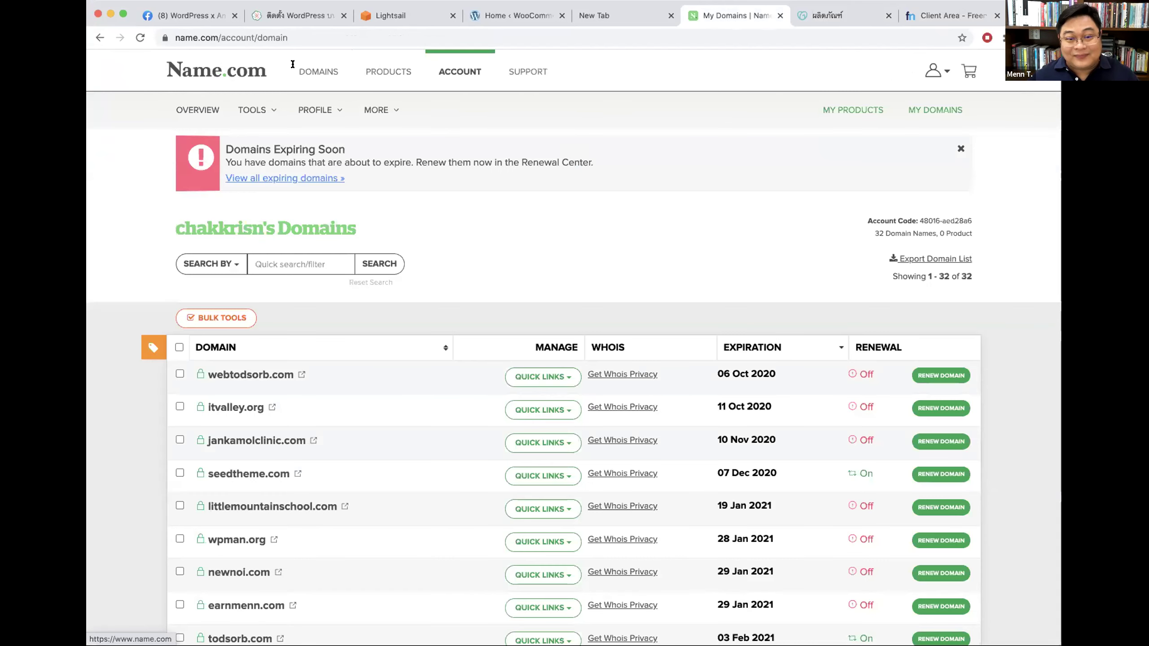
# Step: Open namecheap.com's Account > Dashboard login page, then return to Freenom's My Domains
pyautogui.click(597, 16)
pyautogui.write('name')
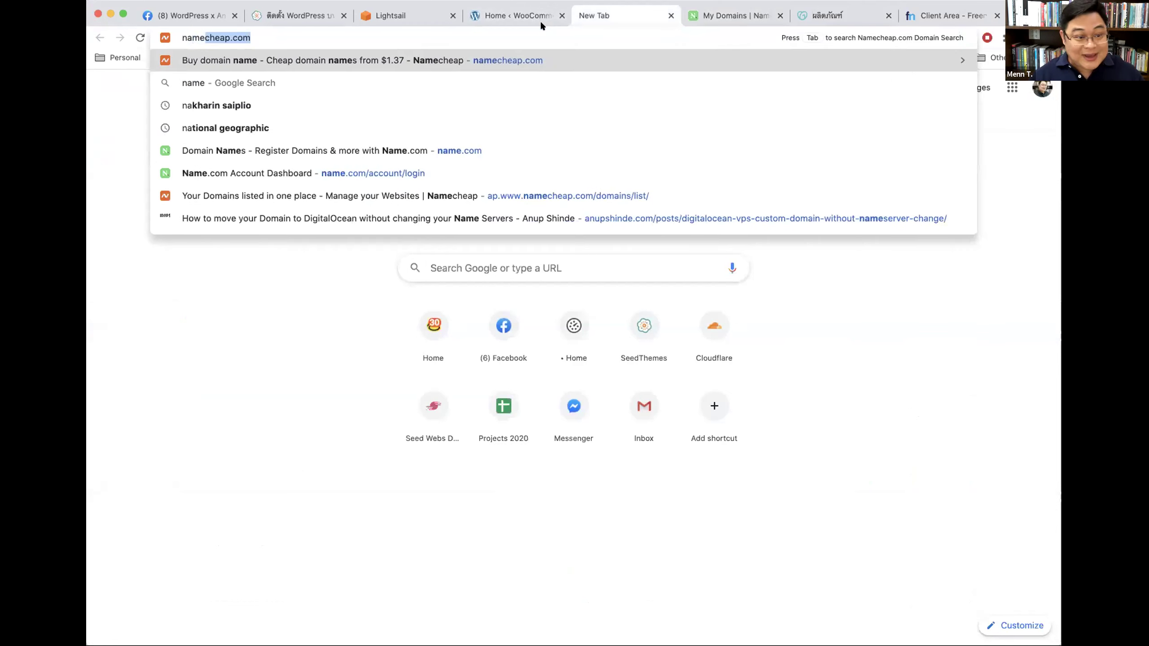
pyautogui.press('Return')
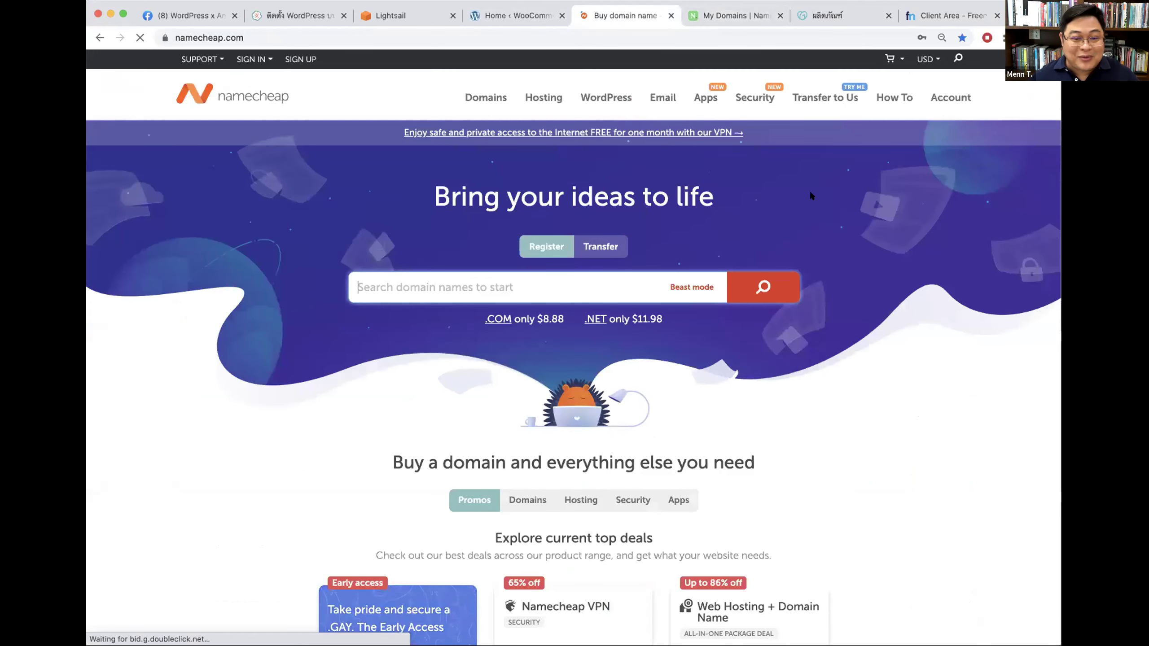
pyautogui.click(935, 101)
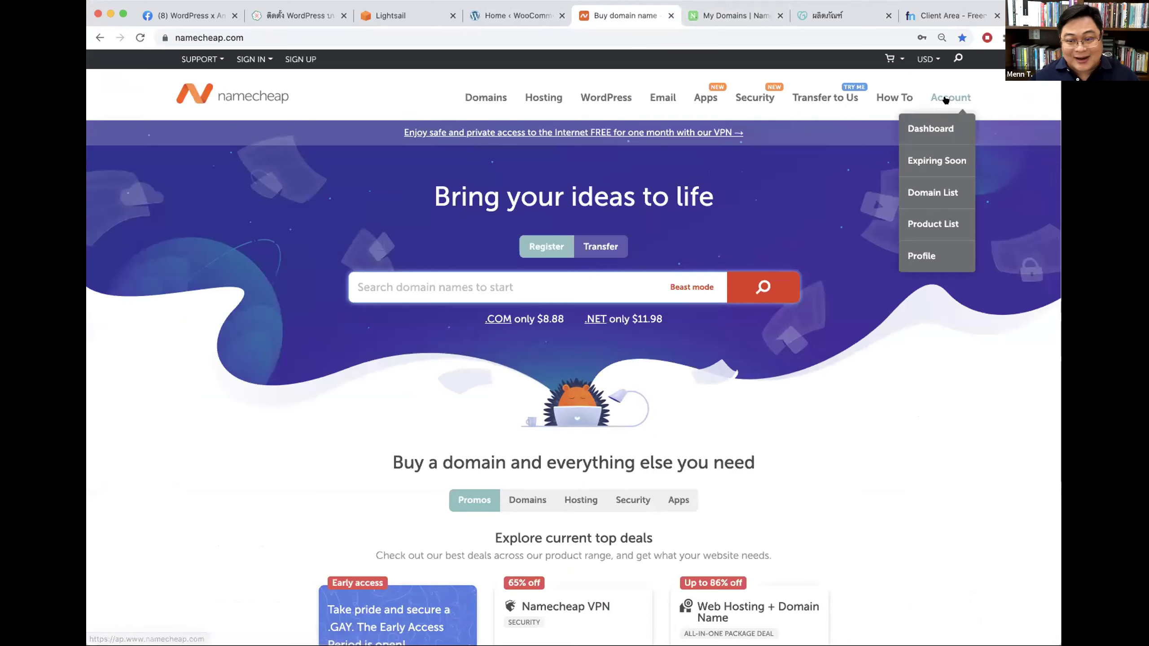
pyautogui.click(937, 122)
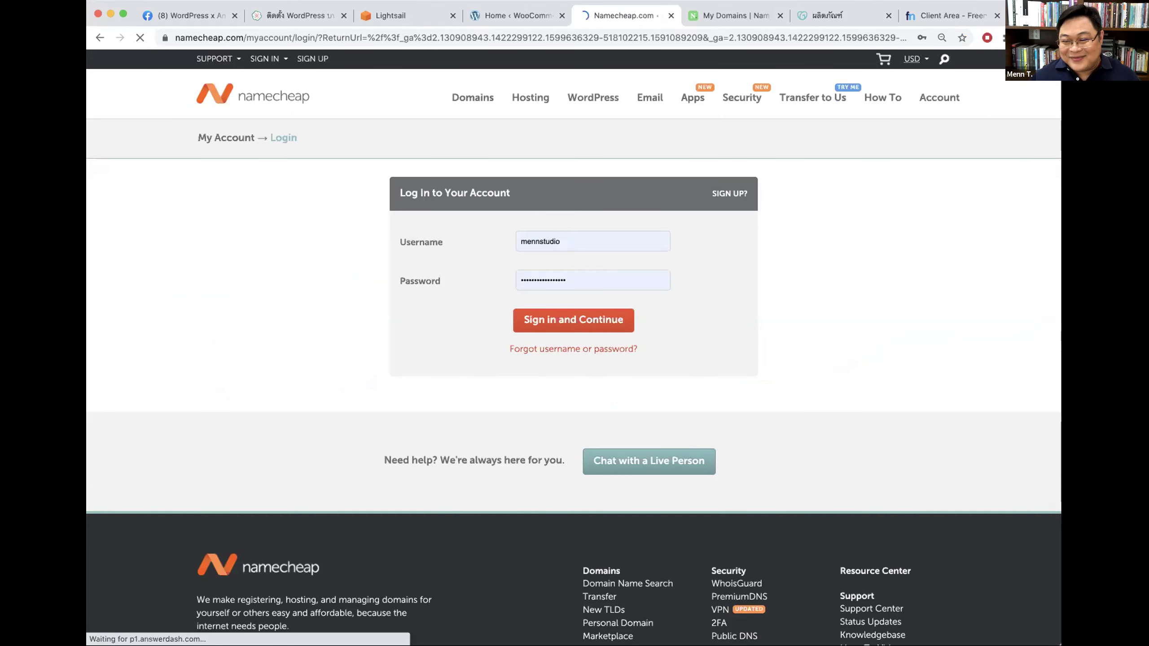
pyautogui.click(990, 18)
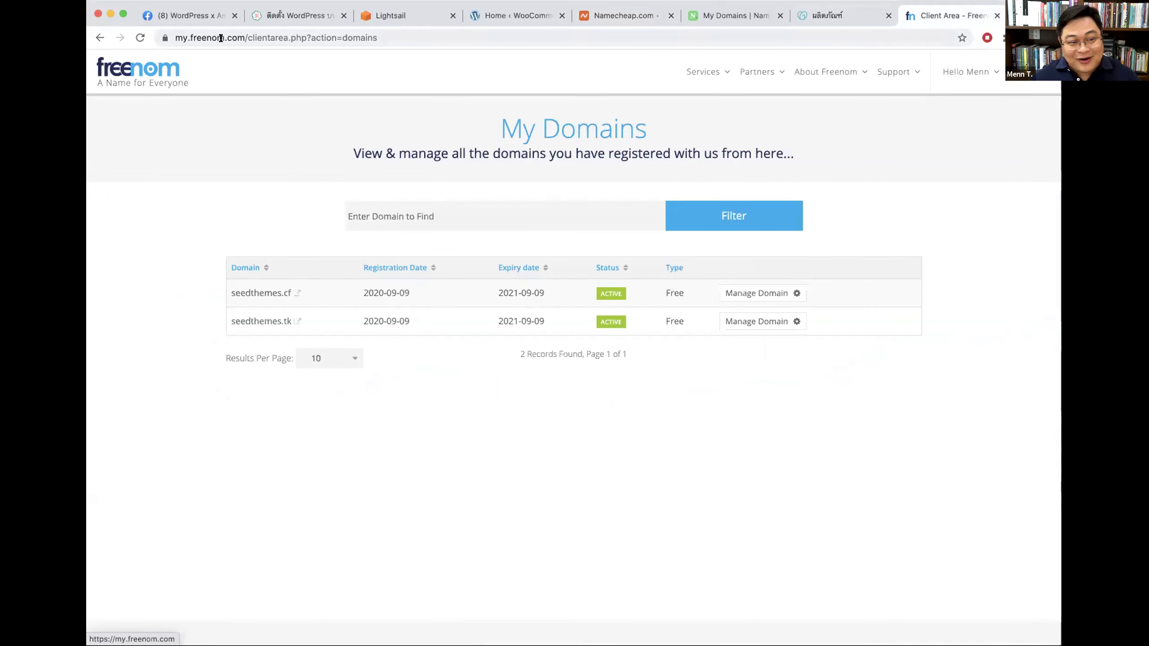
# Step: Trim the address to my.freenom.com to load the Freenom client area home
pyautogui.moveTo(246, 38); pyautogui.dragTo(520, 38)
pyautogui.press('BackSpace')
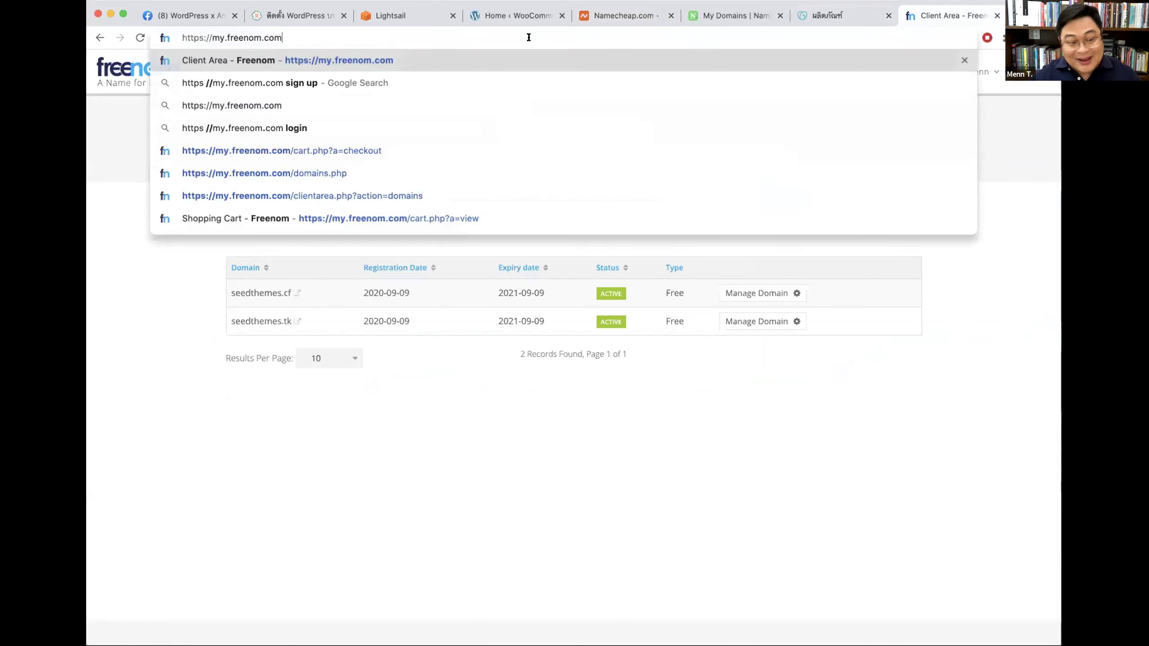
pyautogui.press('Return')
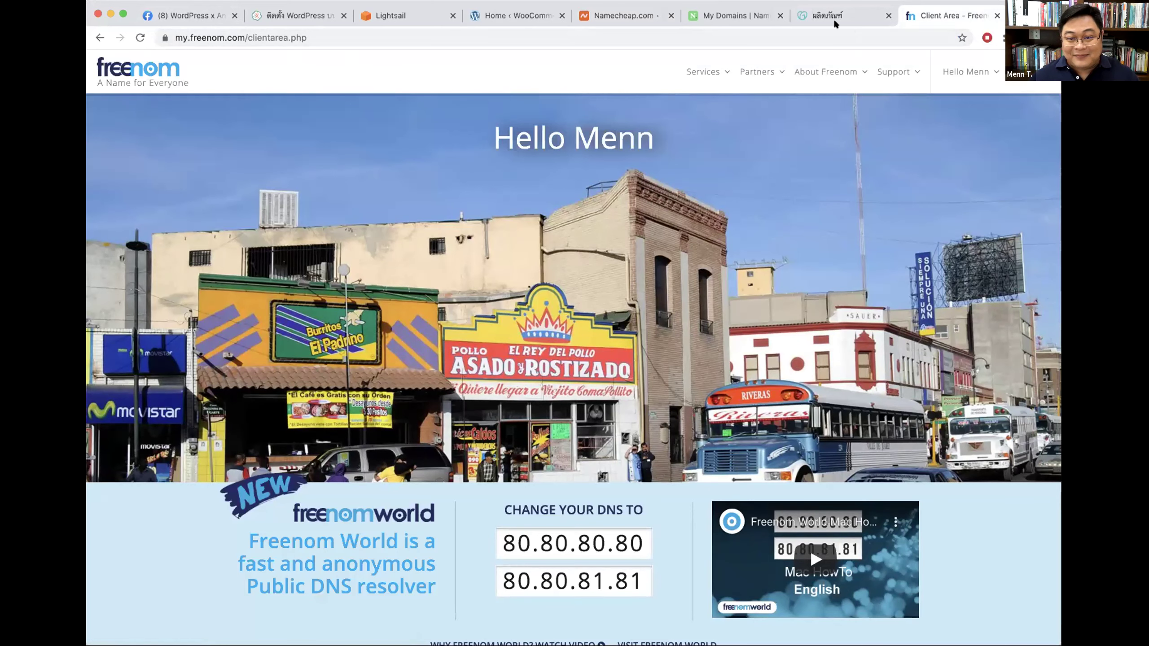
# Step: View GoDaddy's domain list with seedcdn.com, sanya.io and todsorb.net, then open a new tab
pyautogui.click(812, 10)
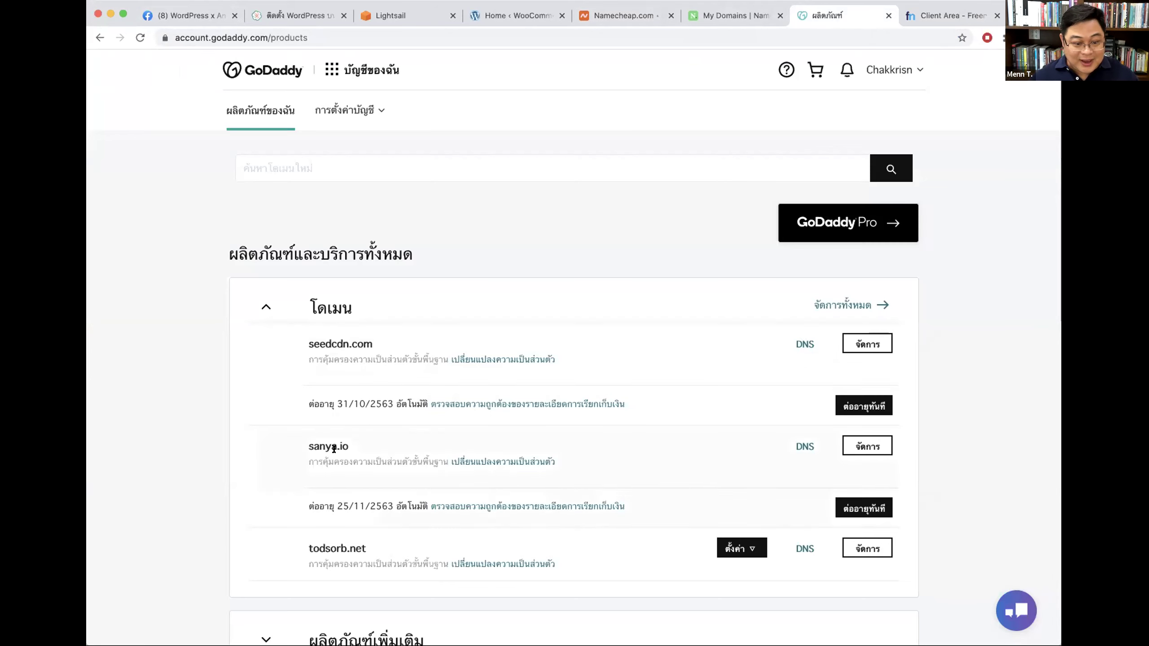
pyautogui.scroll(-3, 413, 446)
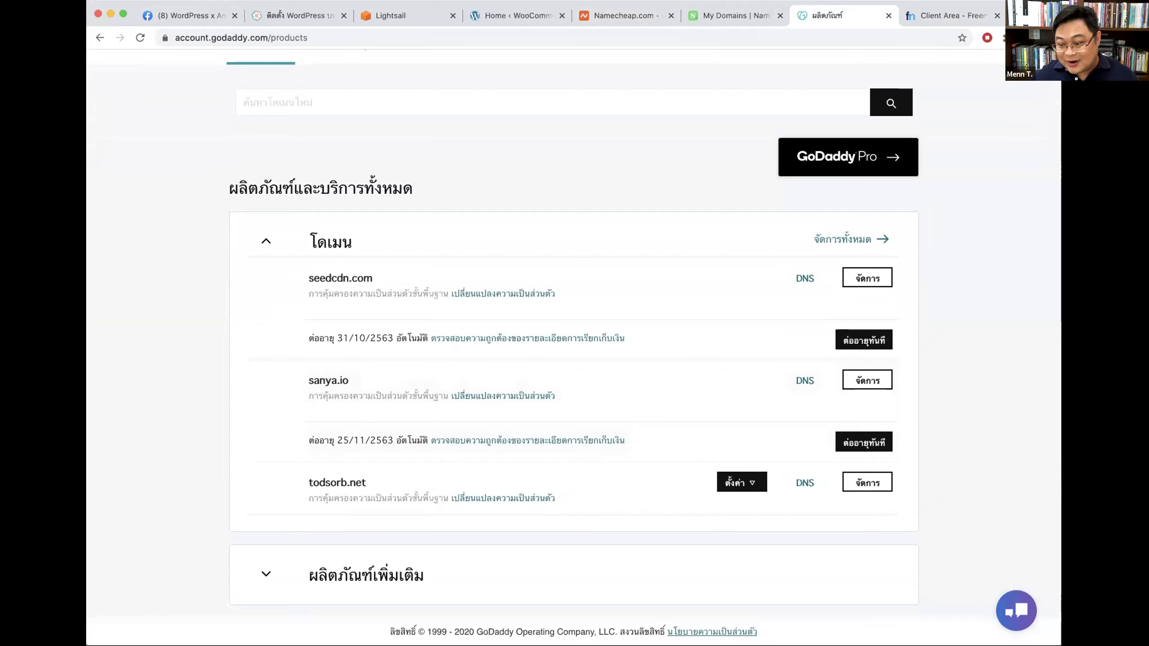
pyautogui.press('super+t')
# Step: Open dotarai.com's domain management site and log in with the saved credentials
pyautogui.write('d')
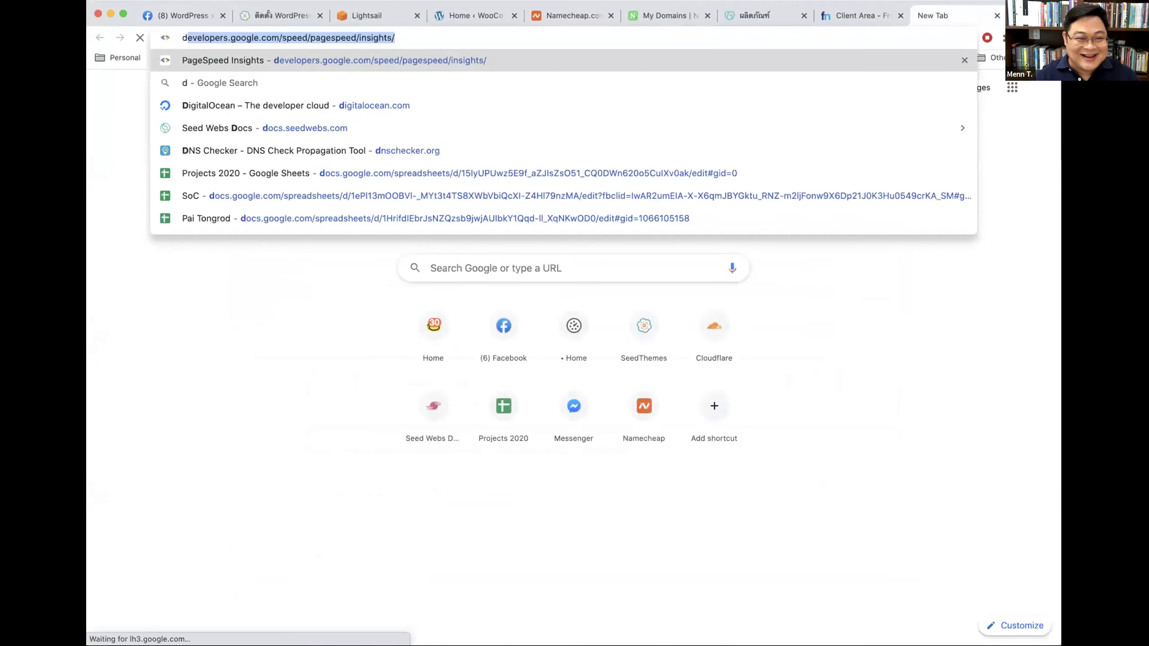
pyautogui.write('ot')
pyautogui.press('Return')
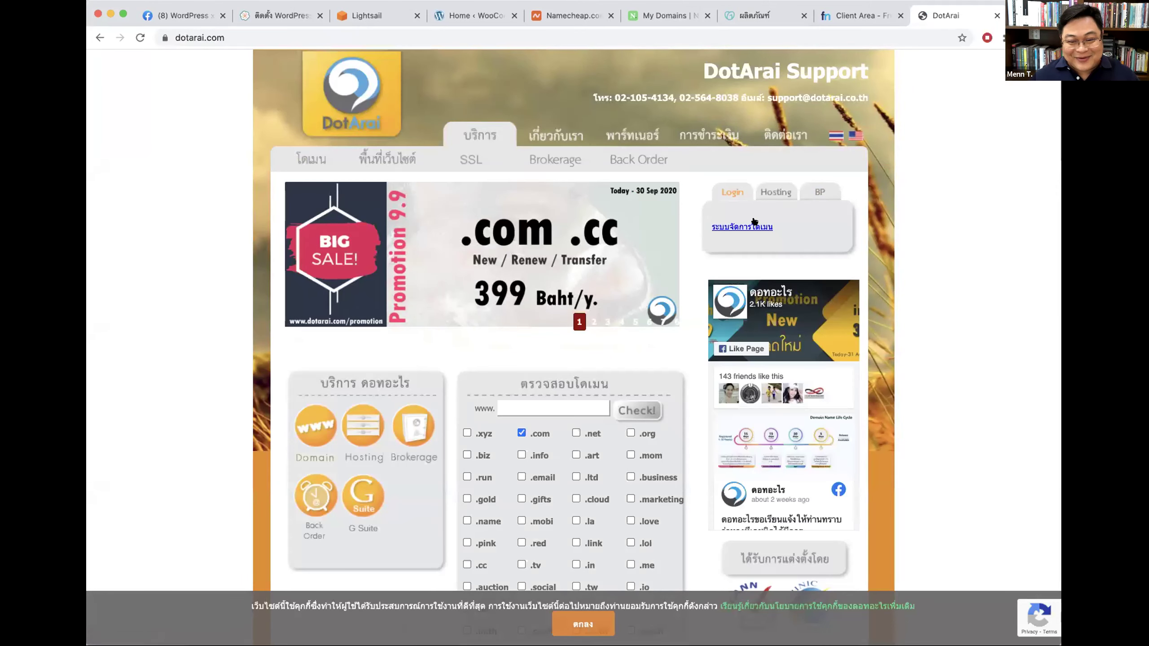
pyautogui.click(764, 225)
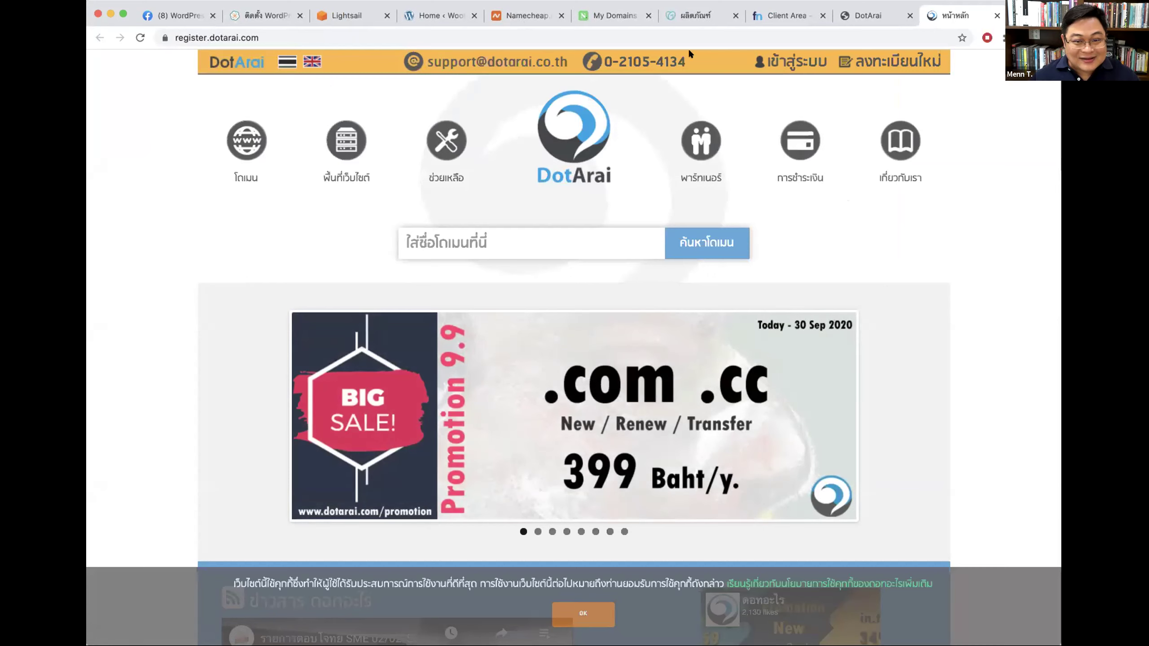
pyautogui.click(782, 64)
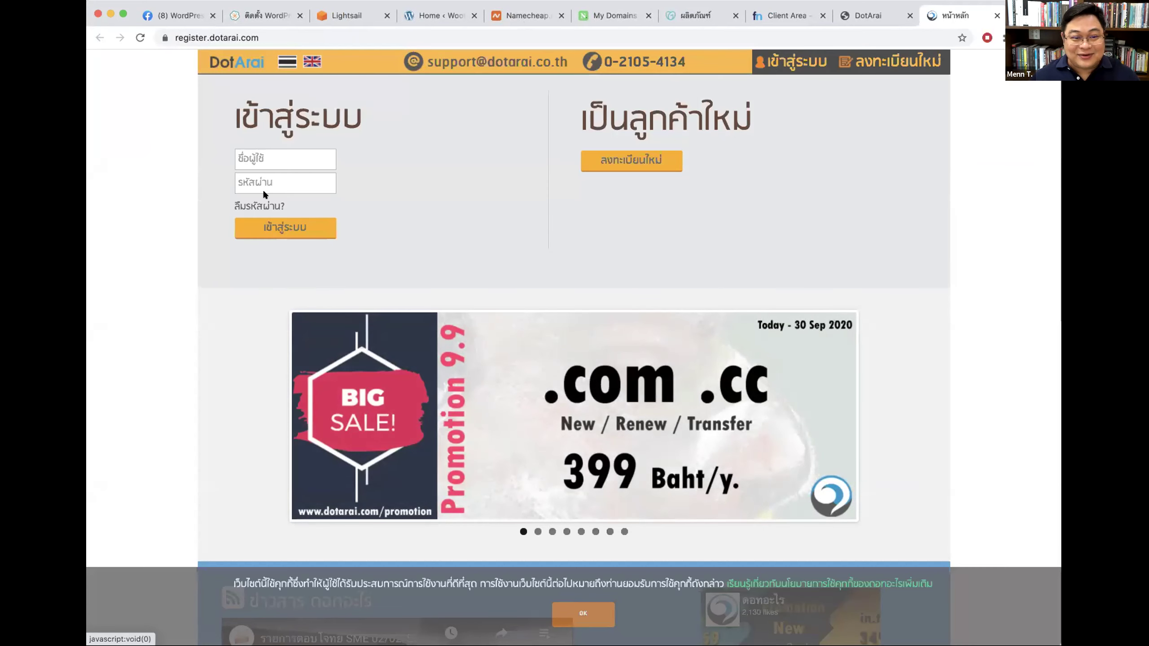
pyautogui.click(289, 159)
pyautogui.press('Down')
pyautogui.press('Return')
pyautogui.press('Return')
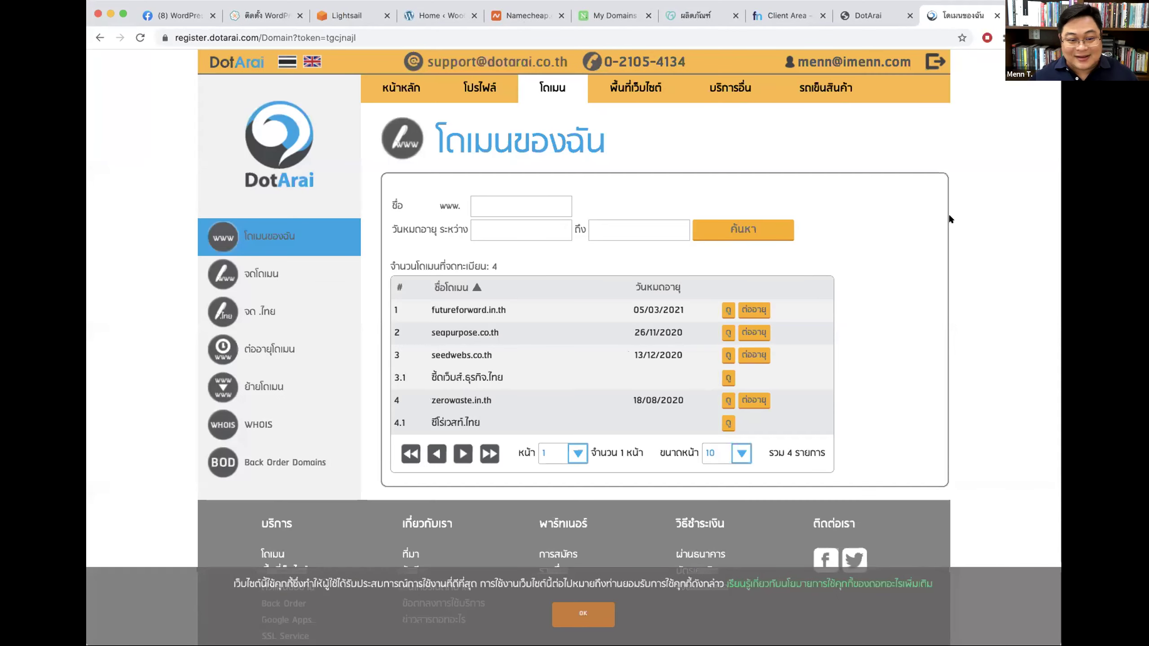
# Step: View the details of seedwebs.co.th in the DotArai domain list
pyautogui.scroll(-2, 492, 334)
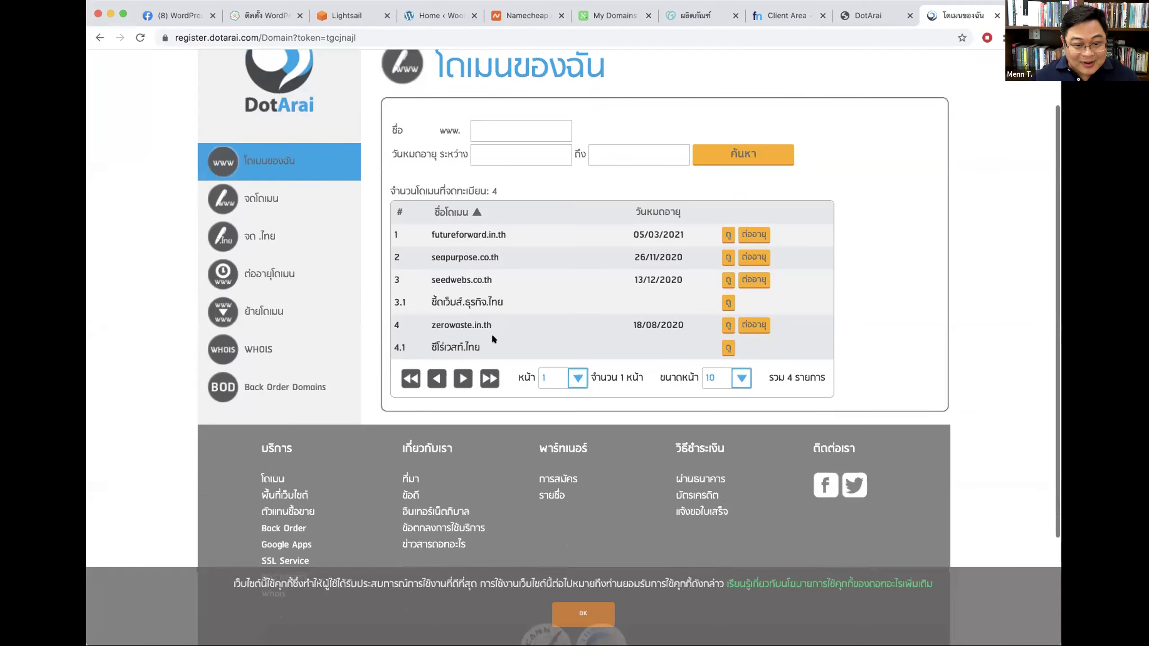
pyautogui.click(728, 280)
pyautogui.scroll(-3, 883, 243)
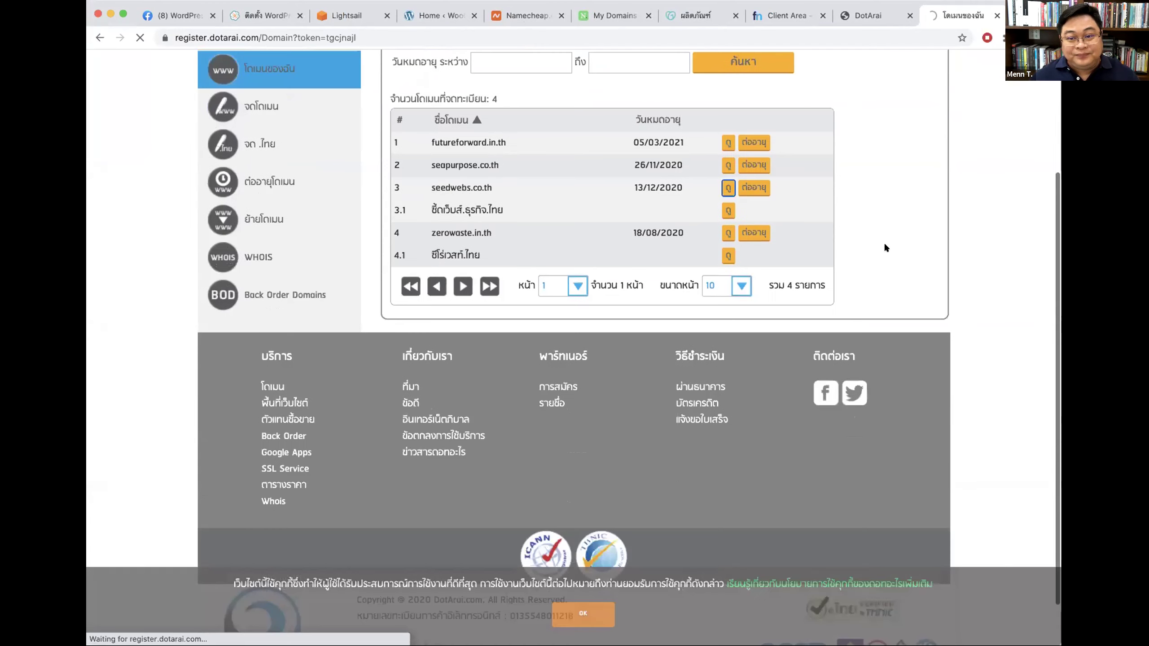
# Step: Close the extra DotArai homepage tab and return to GoDaddy's products list
pyautogui.click(864, 15)
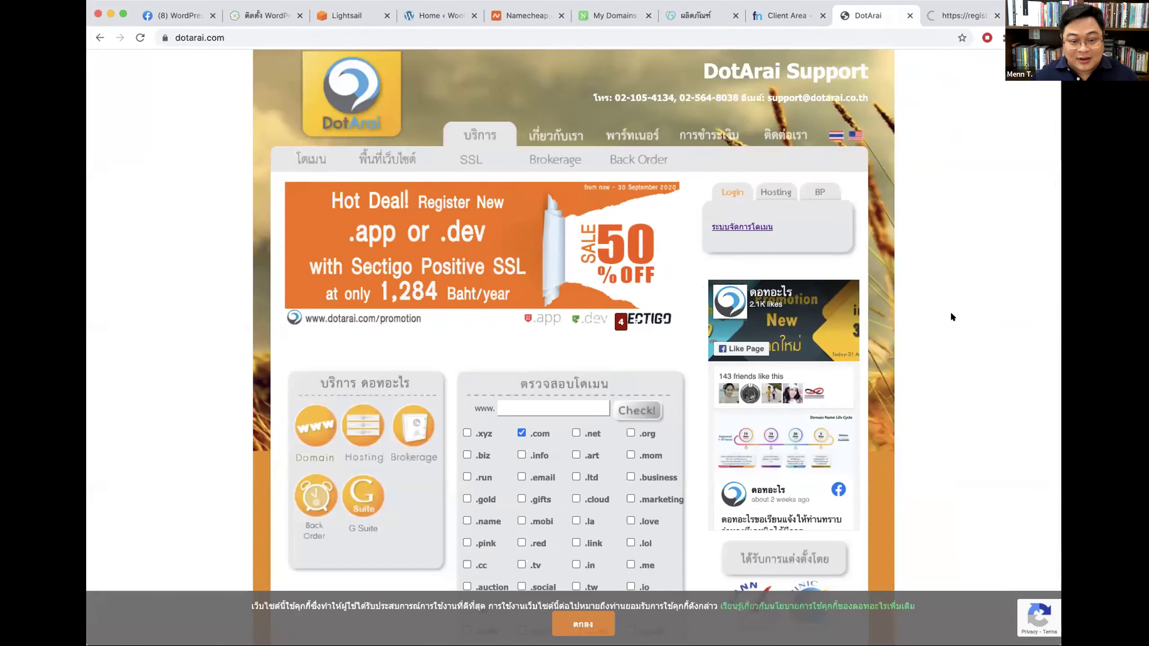
pyautogui.scroll(-3, 950, 312)
pyautogui.scroll(3, 931, 214)
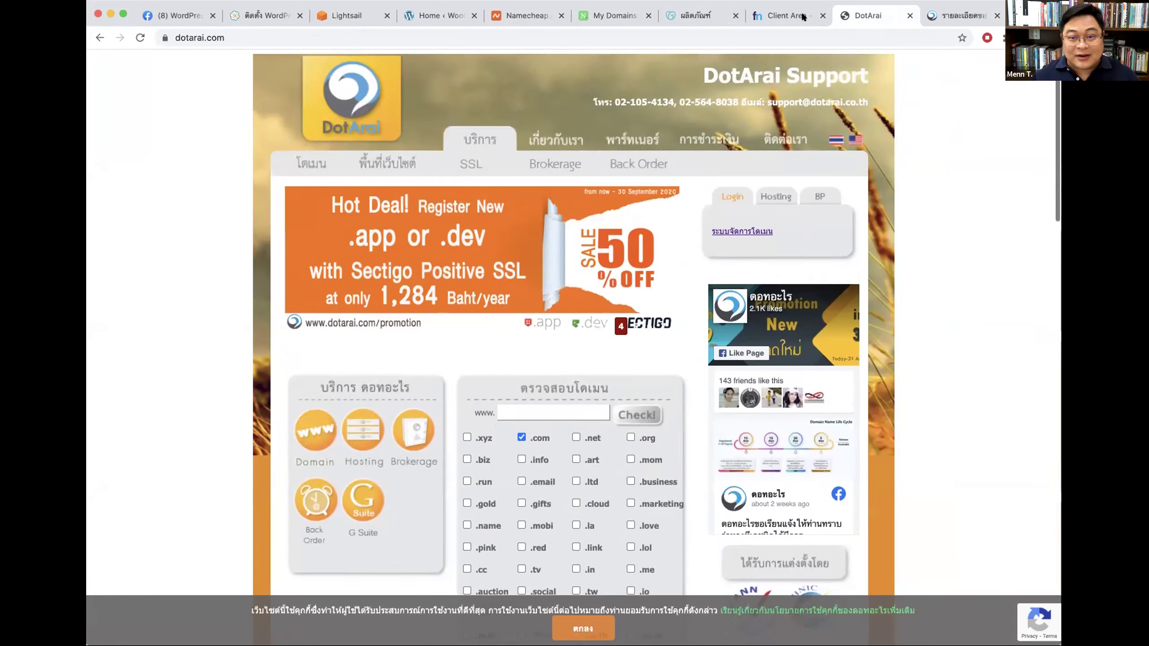
pyautogui.press('super+w')
pyautogui.click(725, 15)
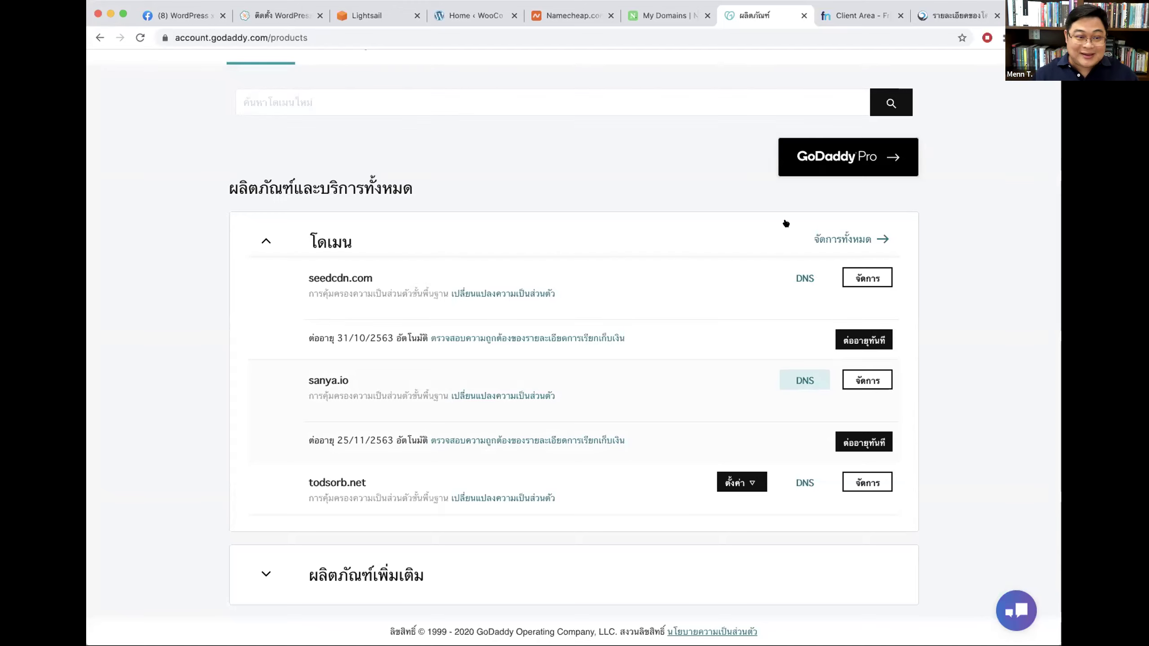
# Step: Open sanya.io's DNS management from GoDaddy's products list, then go to Name.com's domain list
pyautogui.scroll(3, 687, 158)
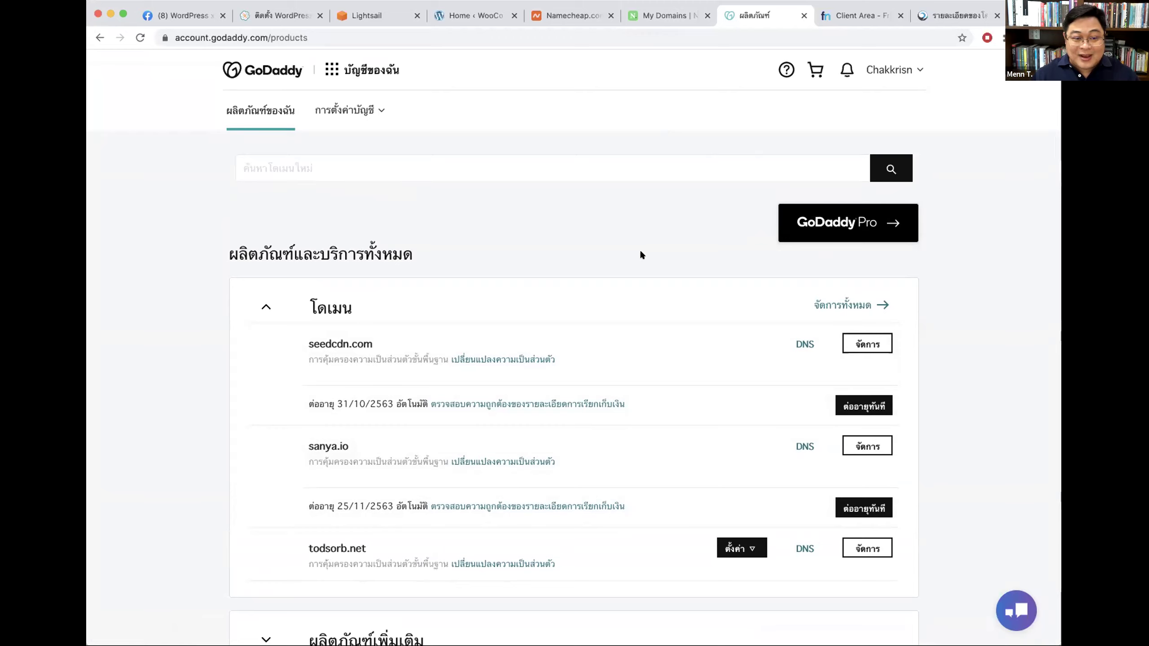
pyautogui.moveTo(304, 443); pyautogui.dragTo(352, 445)
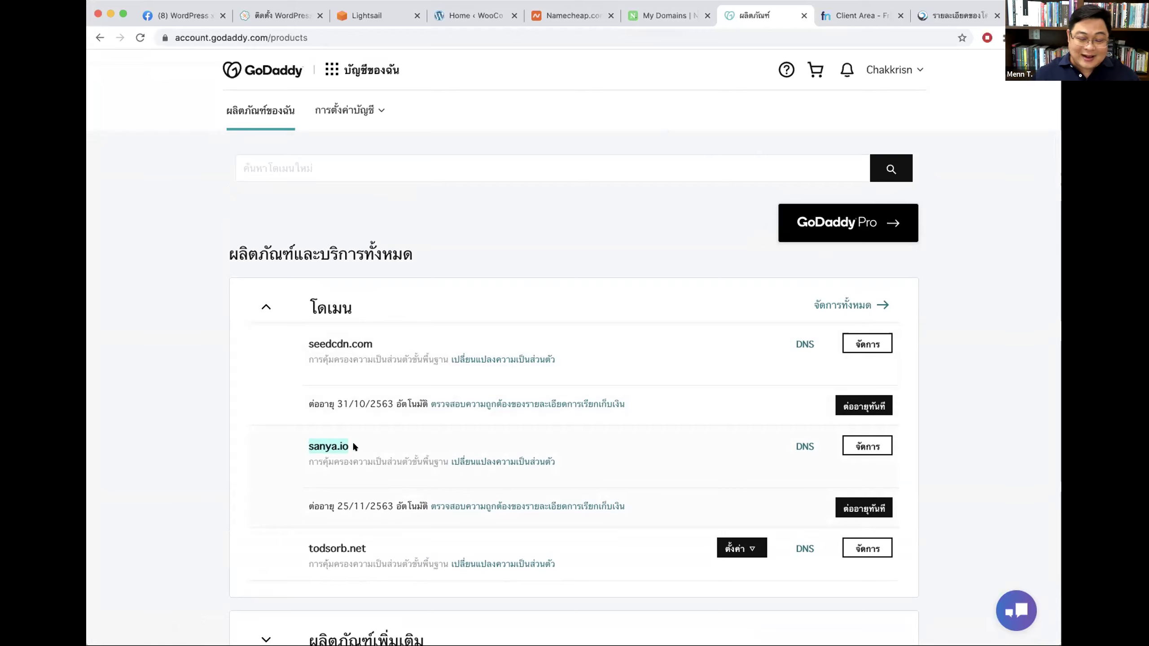
pyautogui.click(434, 450)
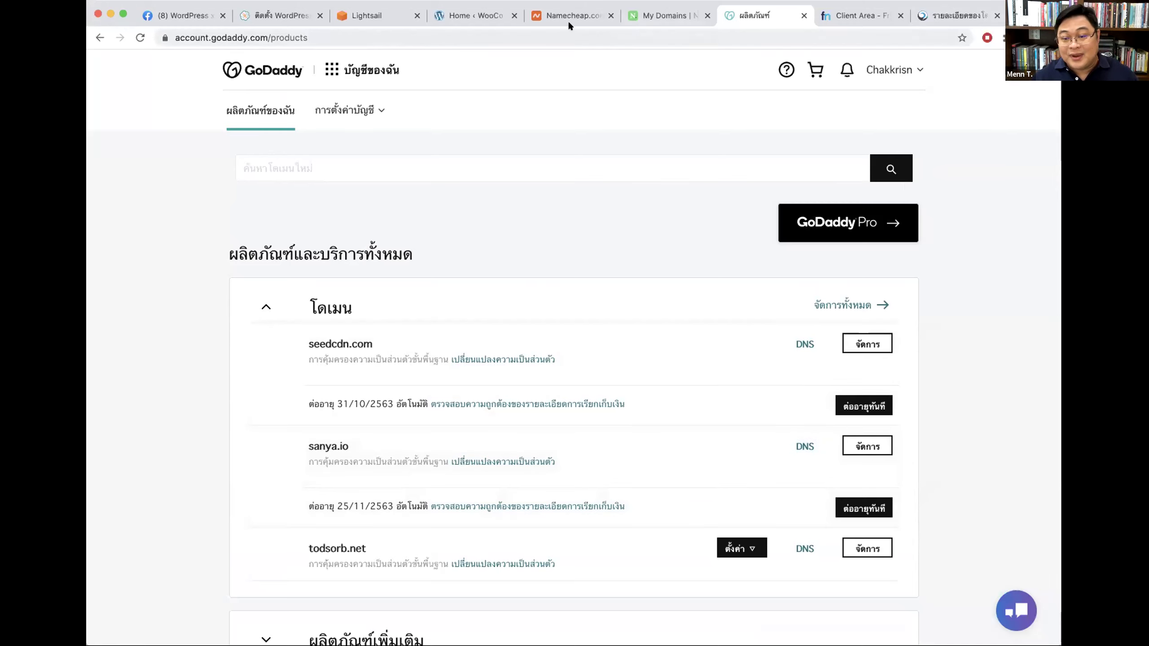
pyautogui.click(804, 444)
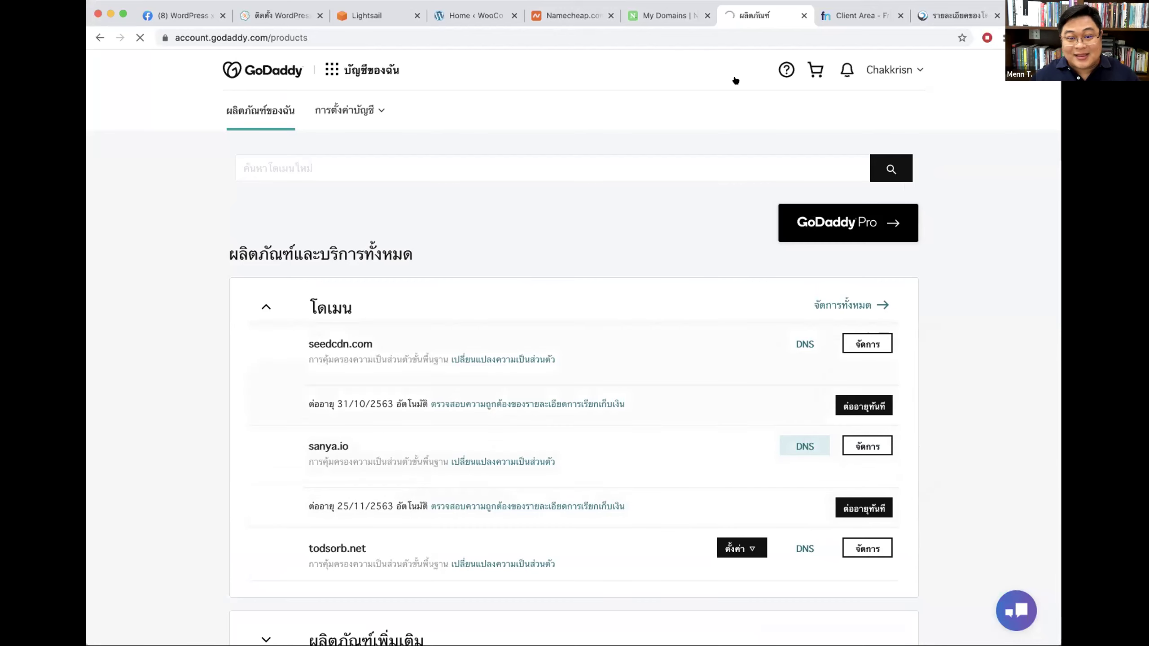
pyautogui.click(669, 10)
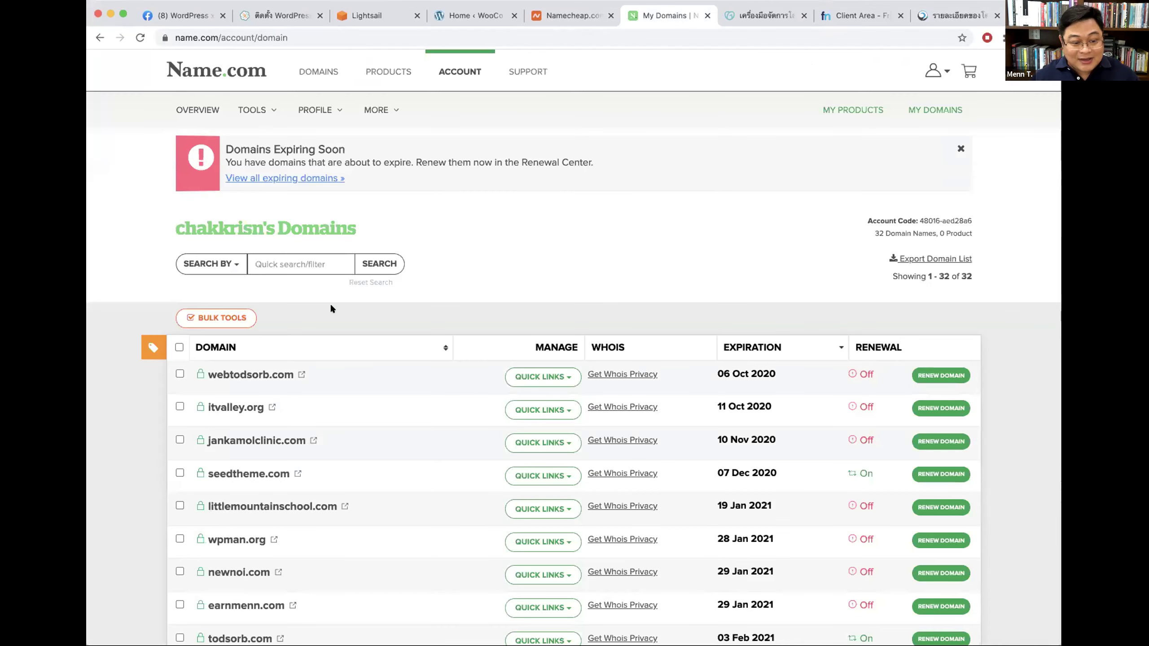
# Step: Scroll Name.com's domain list and open the pasarn.com domain details
pyautogui.scroll(-3, 409, 344)
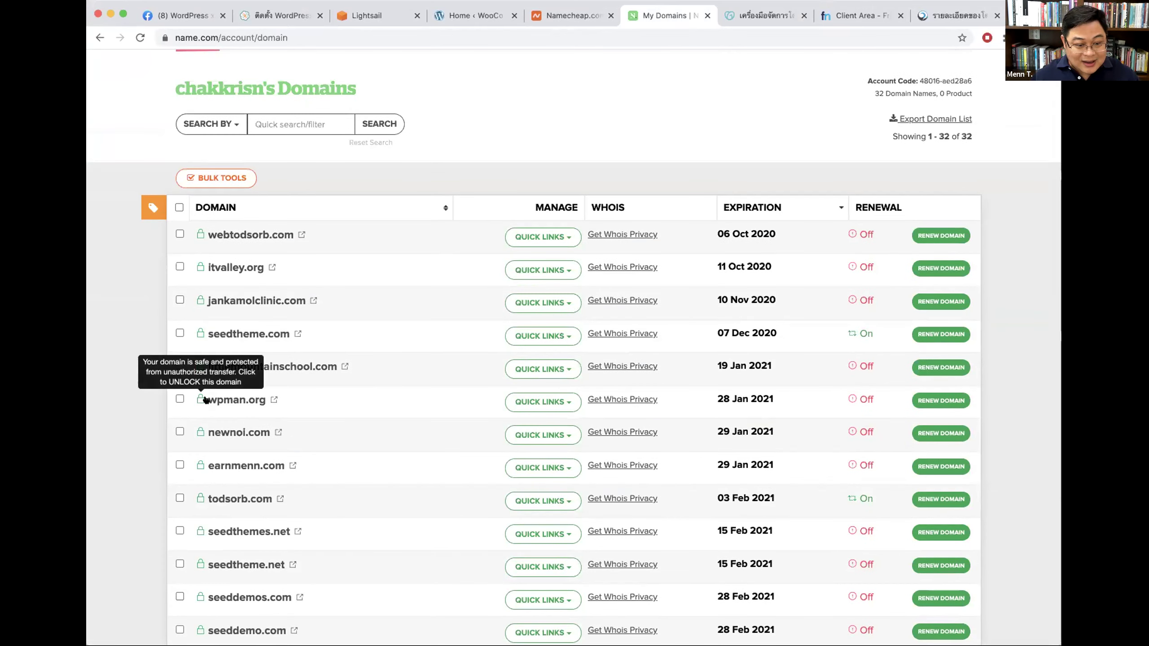
pyautogui.scroll(-3, 338, 411)
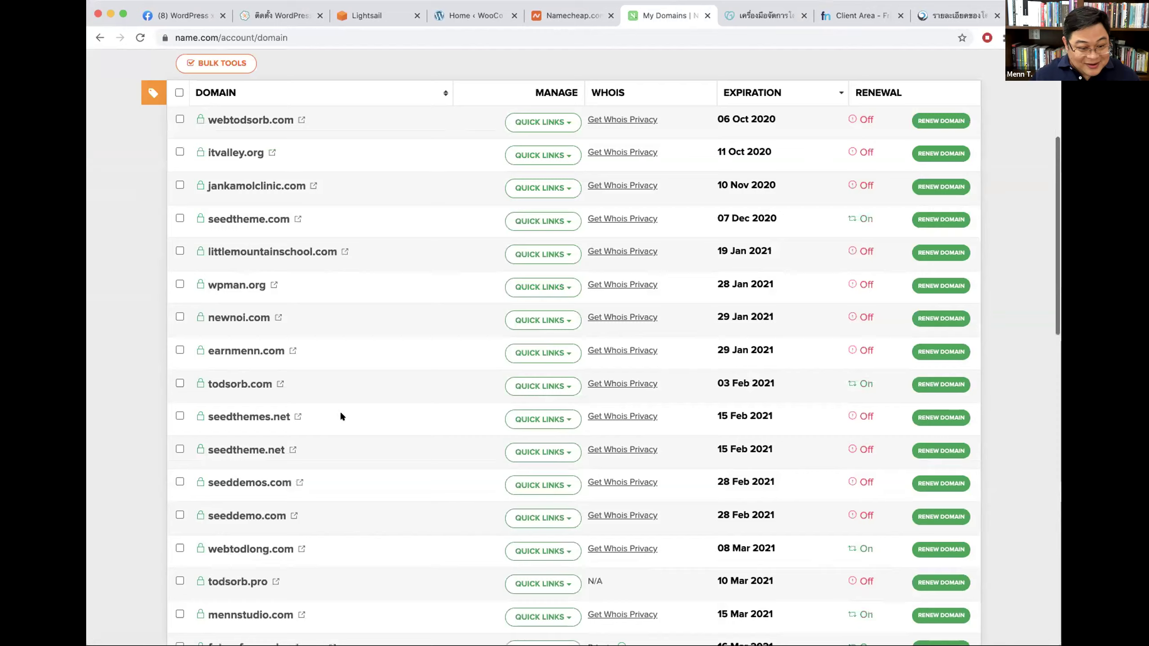
pyautogui.scroll(-8, 379, 411)
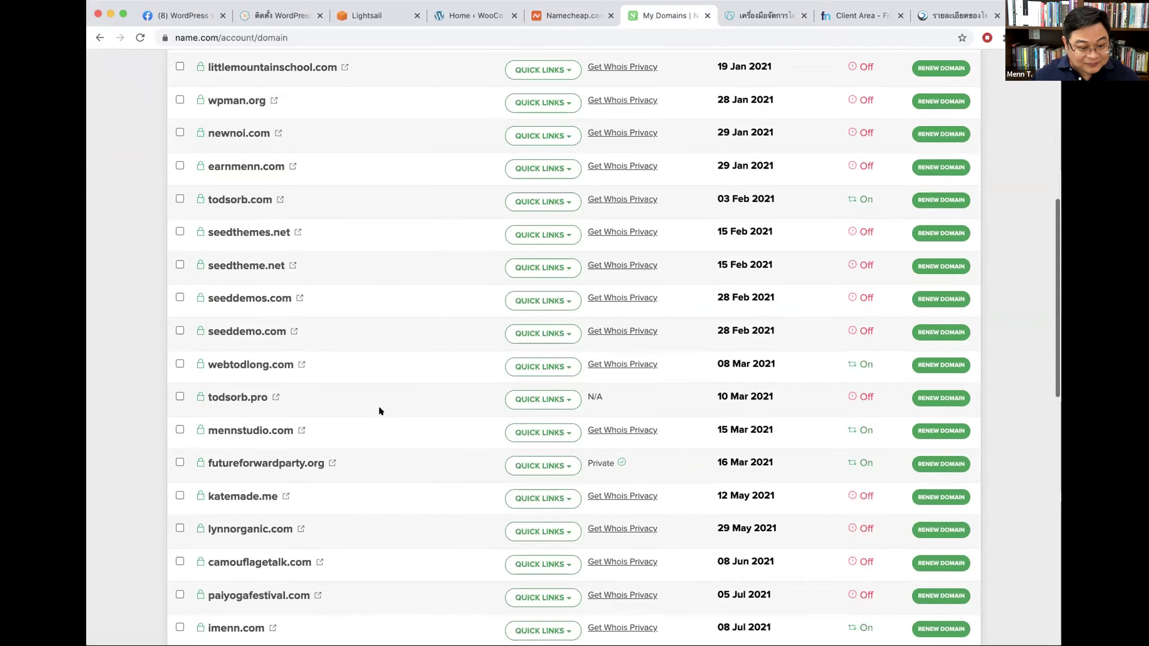
pyautogui.scroll(-3, 379, 410)
pyautogui.scroll(-3, 381, 409)
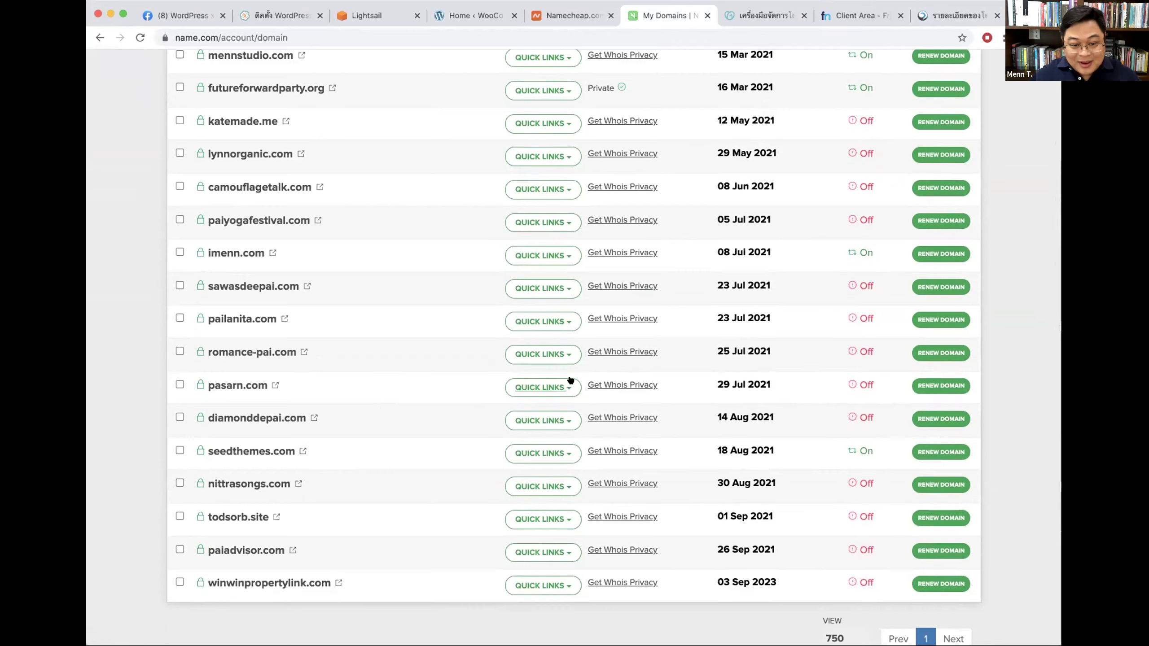
pyautogui.click(228, 386)
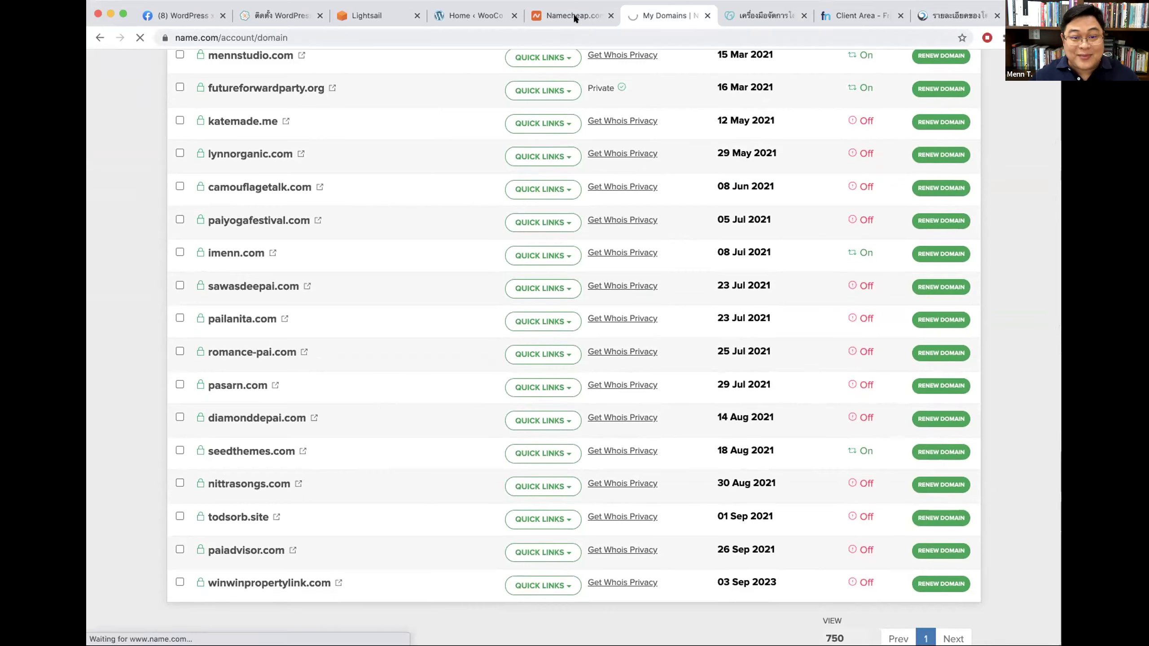
# Step: Submit the Namecheap sign-in in the other tab, then return to pasarn.com's details
pyautogui.click(573, 13)
pyautogui.click(554, 319)
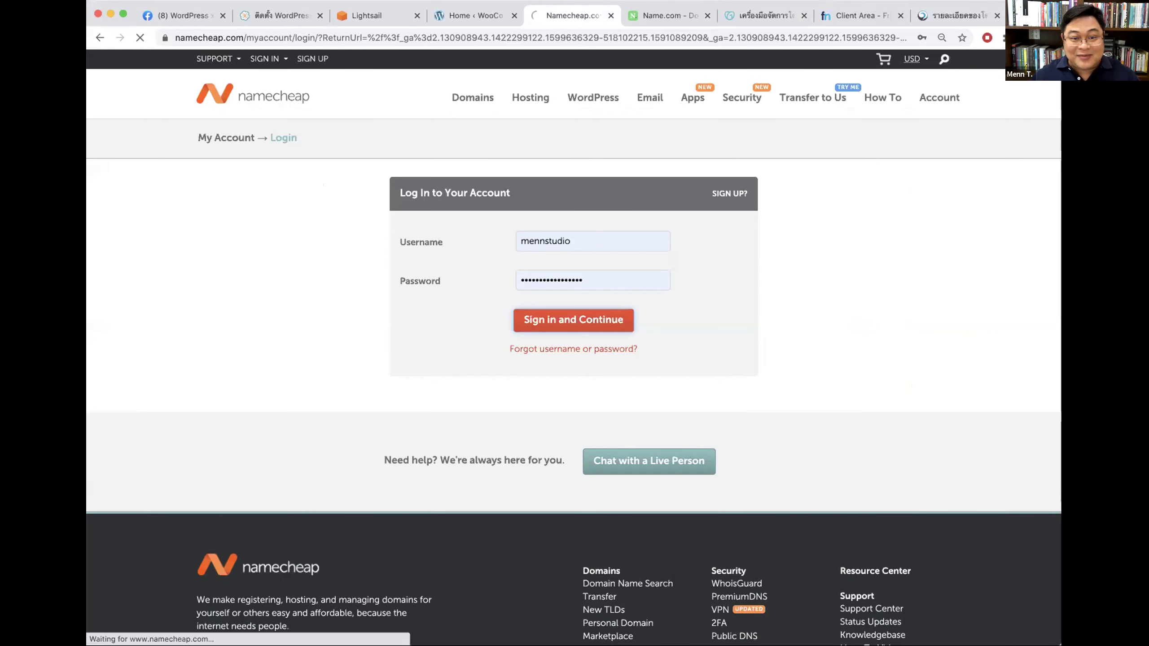
pyautogui.hotkey('ctrl', 'Tab')
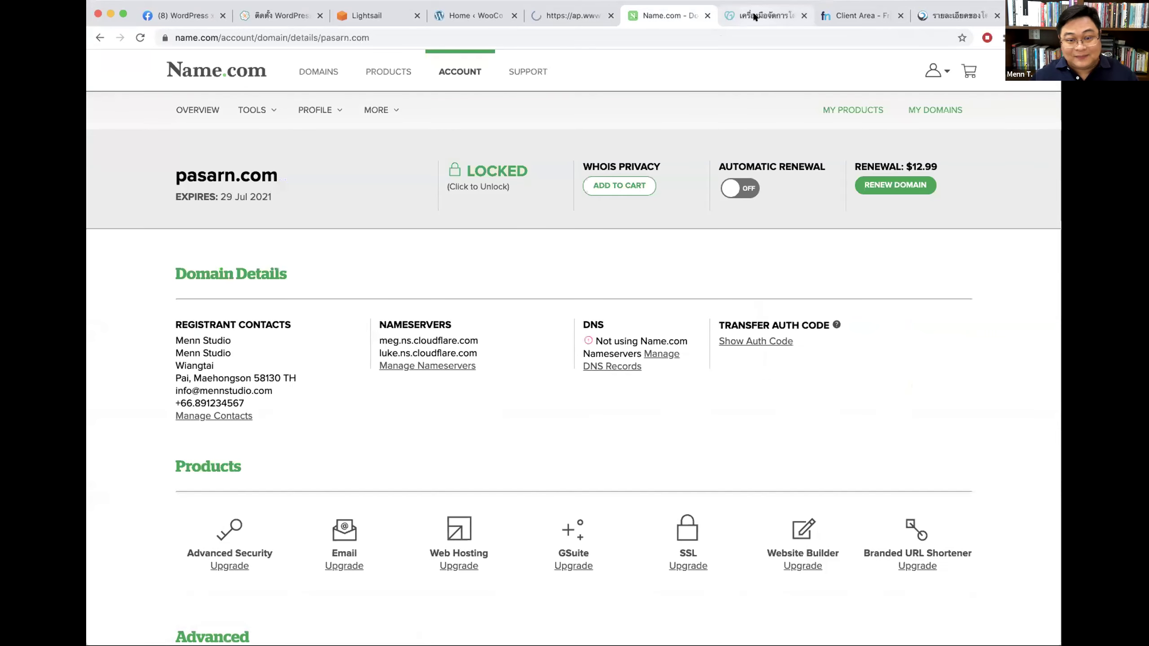
# Step: Review SANYA.IO's GoDaddy Nameservers section showing ns63 and ns64.domaincontrol.com
pyautogui.click(754, 16)
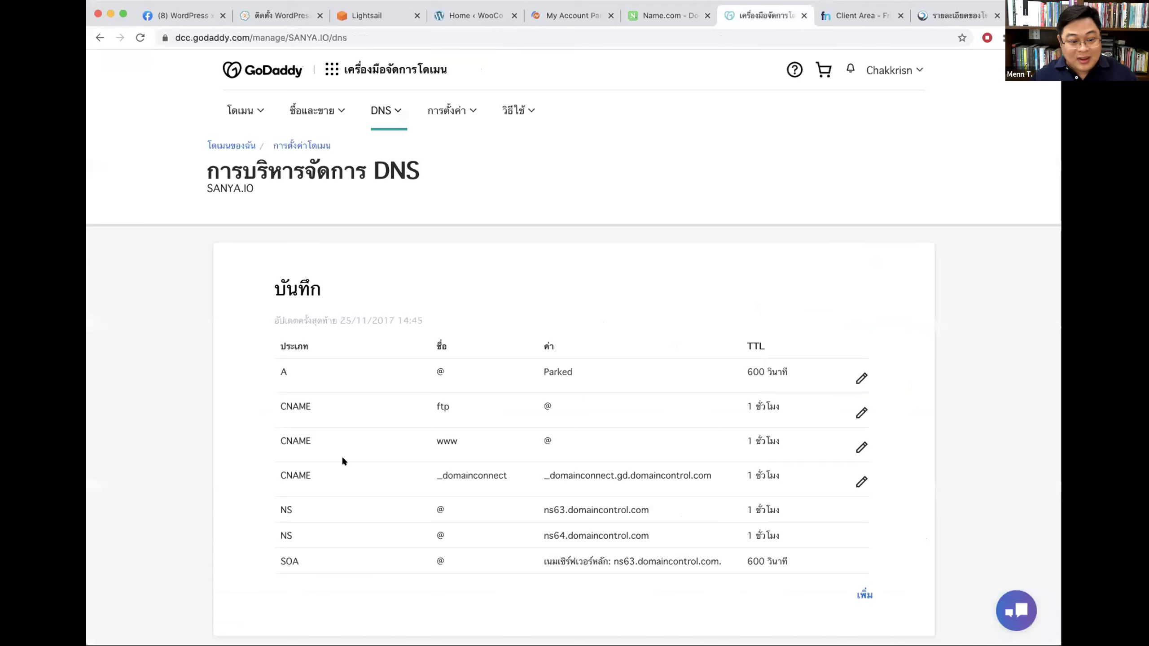
pyautogui.scroll(-2, 651, 493)
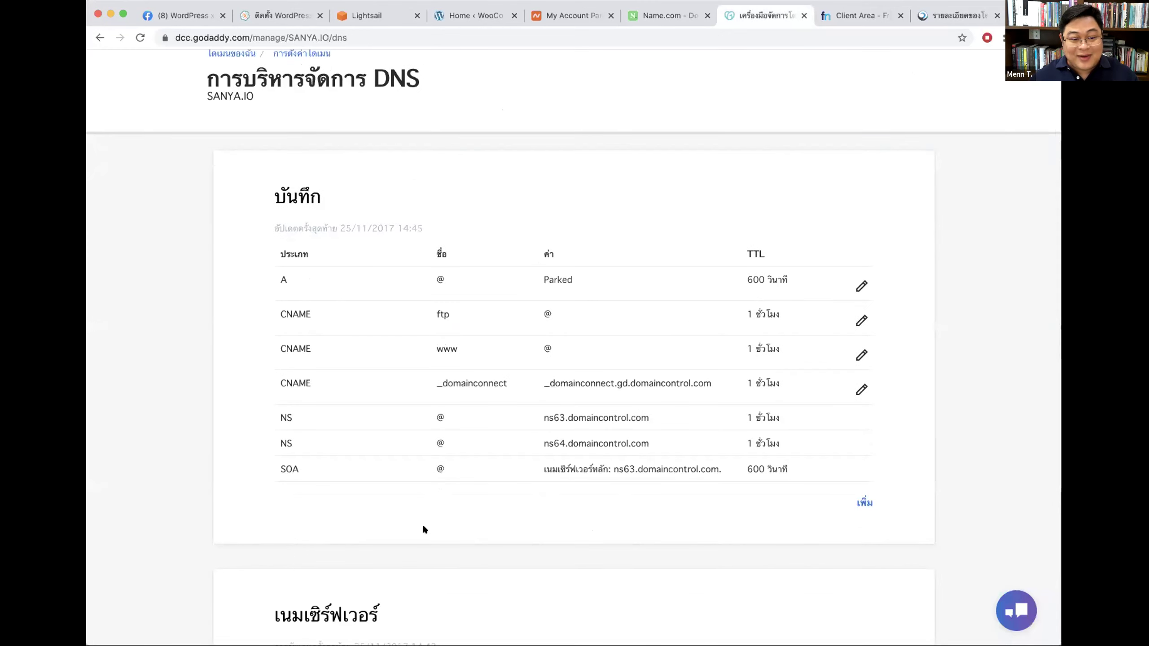
pyautogui.scroll(-6, 700, 312)
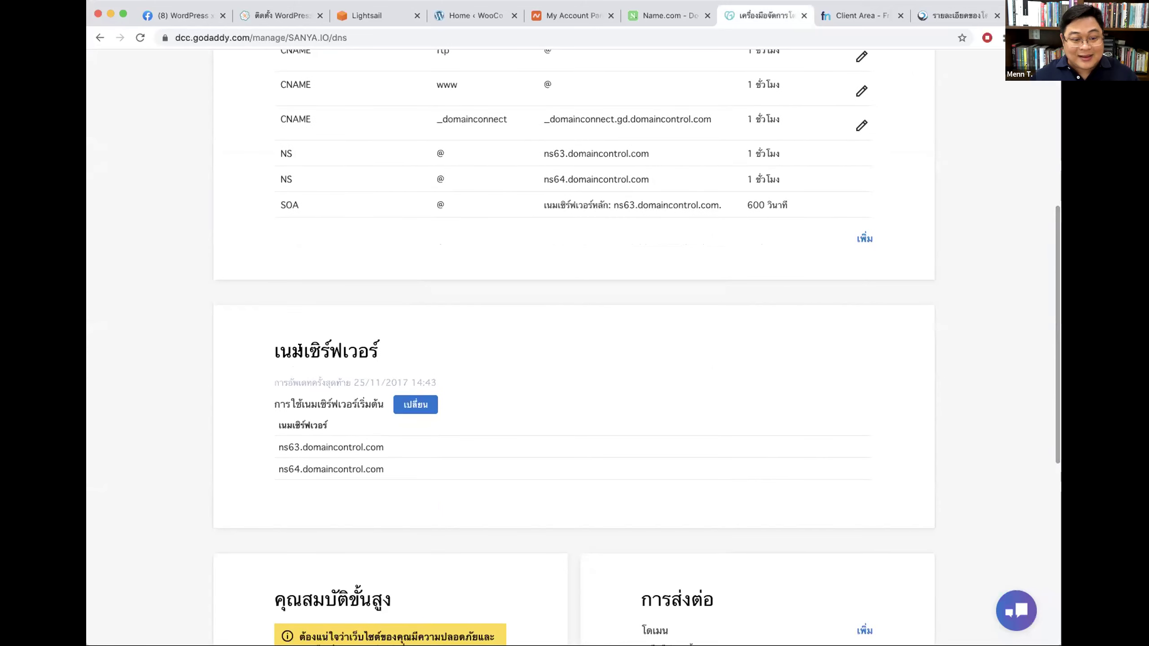
pyautogui.tripleClick(402, 345)
pyautogui.click(449, 341)
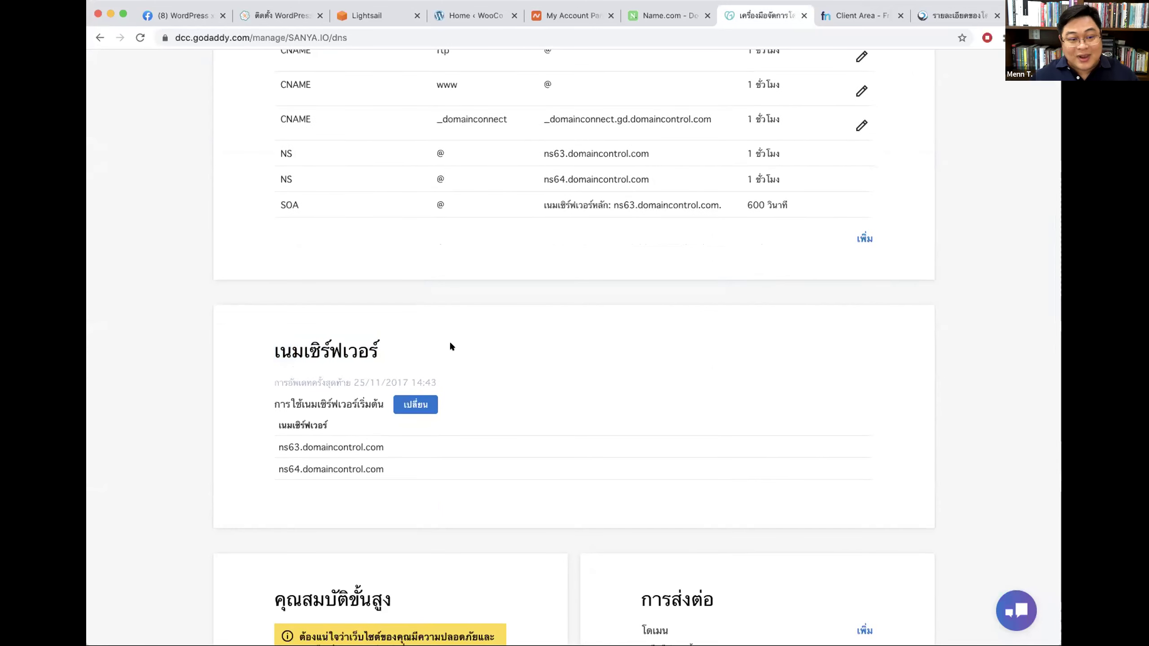
pyautogui.scroll(4, 645, 267)
pyautogui.scroll(1, 608, 328)
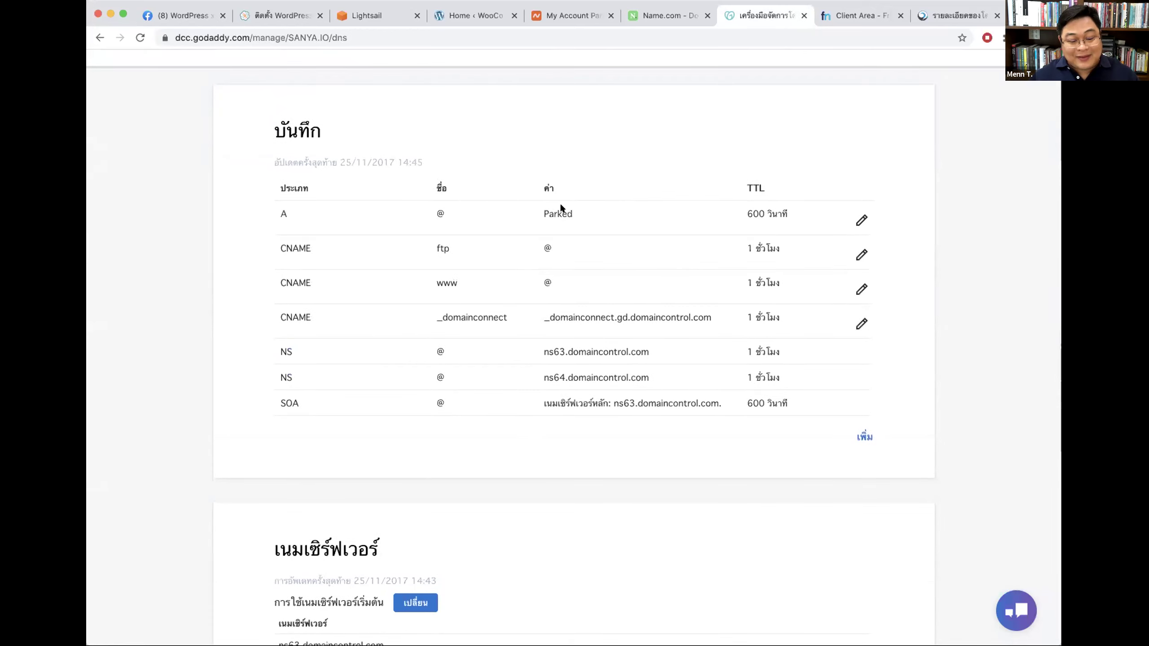
pyautogui.scroll(1, 575, 265)
pyautogui.scroll(-1, 400, 530)
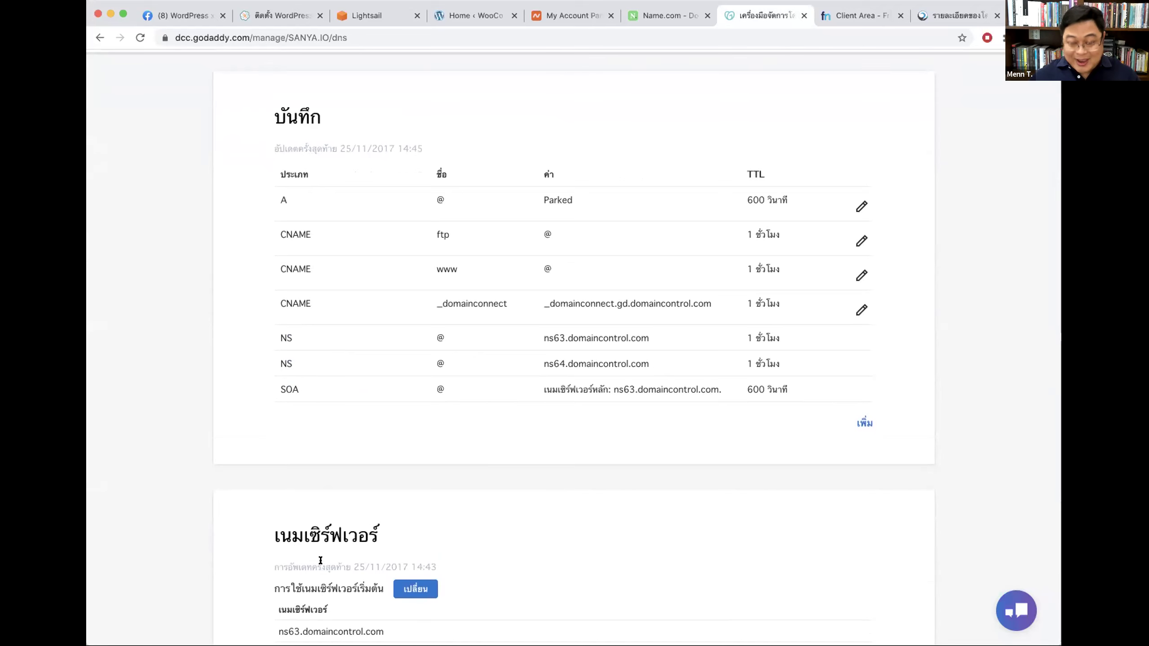
pyautogui.scroll(5, 320, 561)
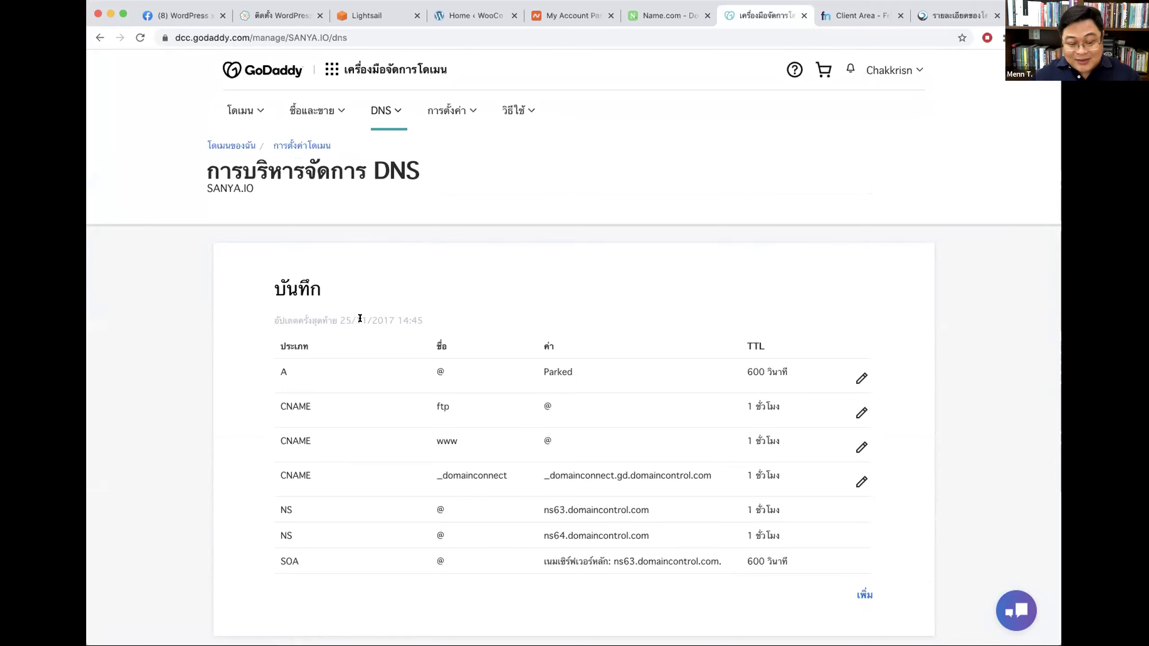
# Step: Highlight SANYA.IO's DNS records table and its first A record
pyautogui.moveTo(270, 331); pyautogui.dragTo(823, 569)
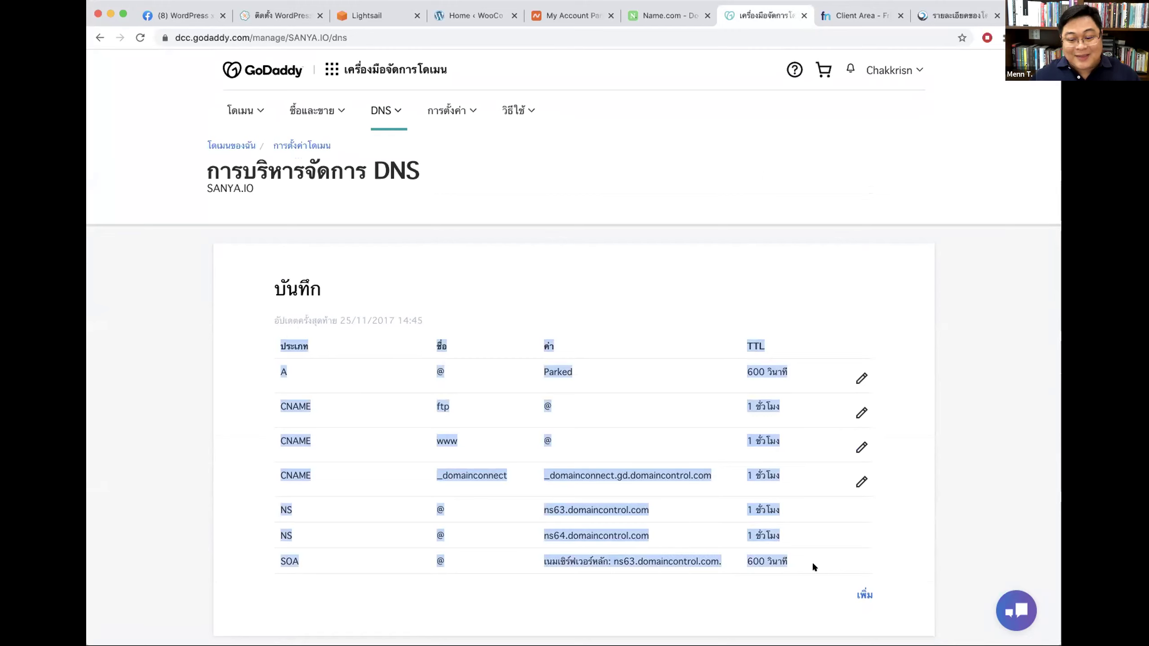
pyautogui.click(795, 567)
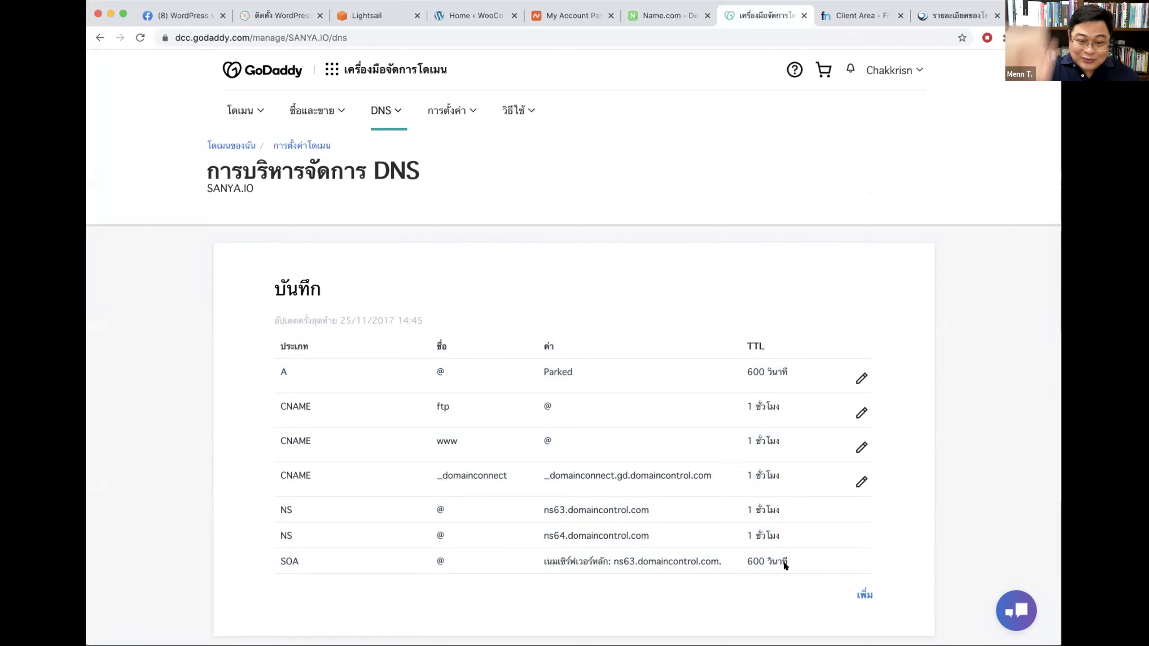
pyautogui.doubleClick(283, 368)
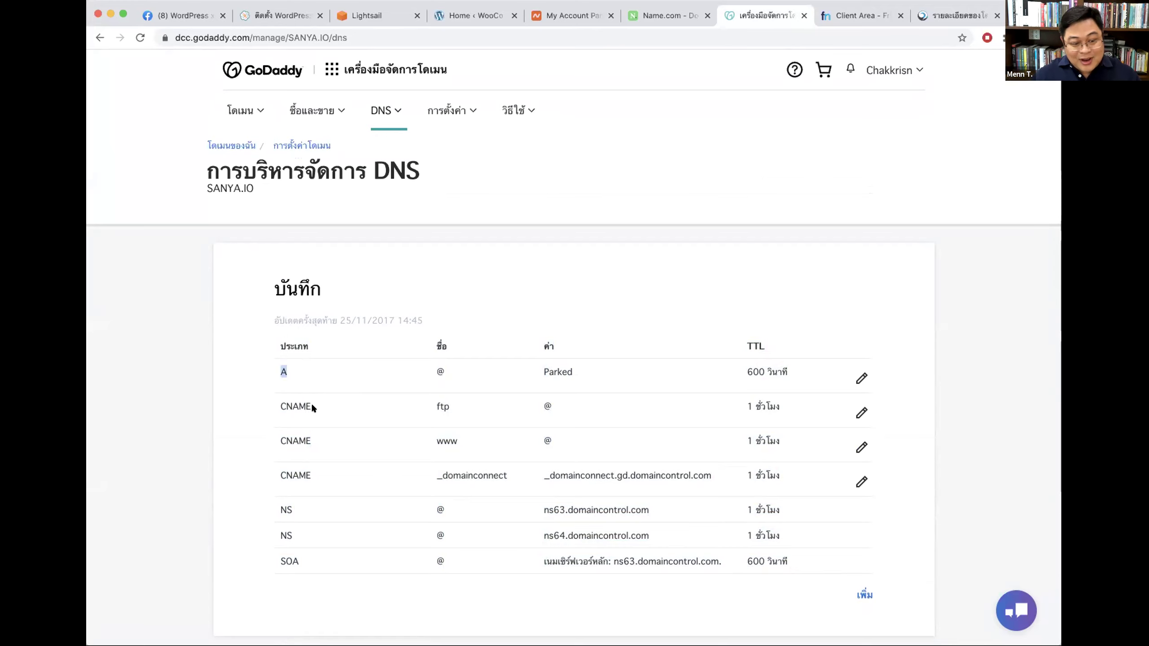
pyautogui.moveTo(312, 408); pyautogui.dragTo(269, 406)
pyautogui.click(290, 455)
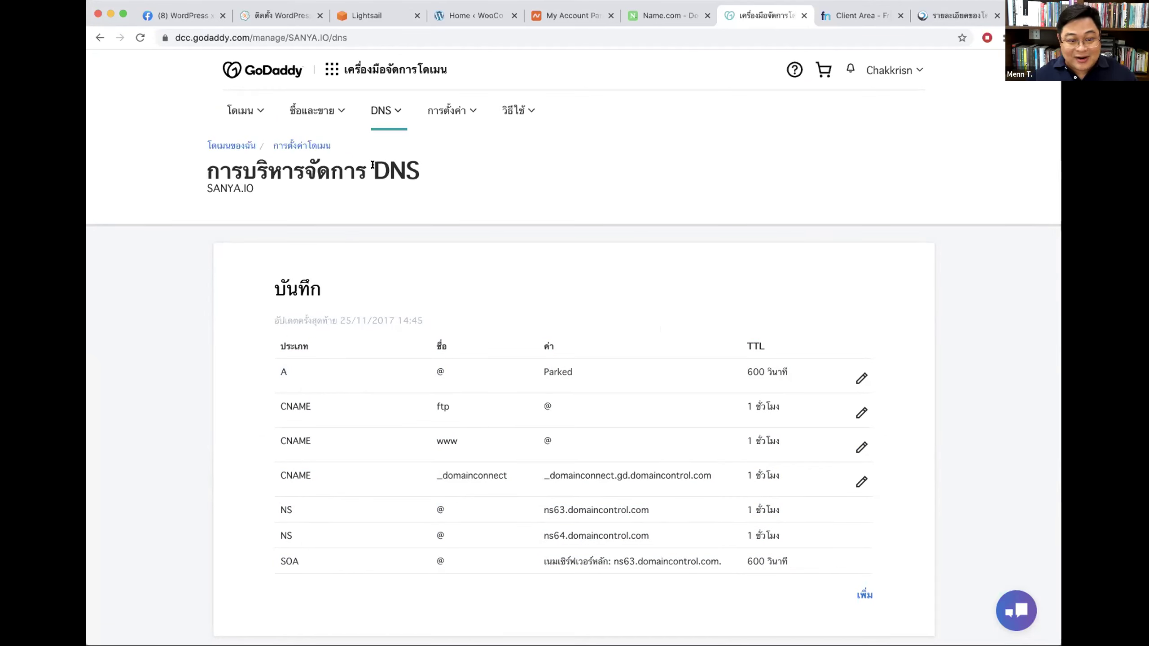
pyautogui.moveTo(372, 165); pyautogui.dragTo(422, 168)
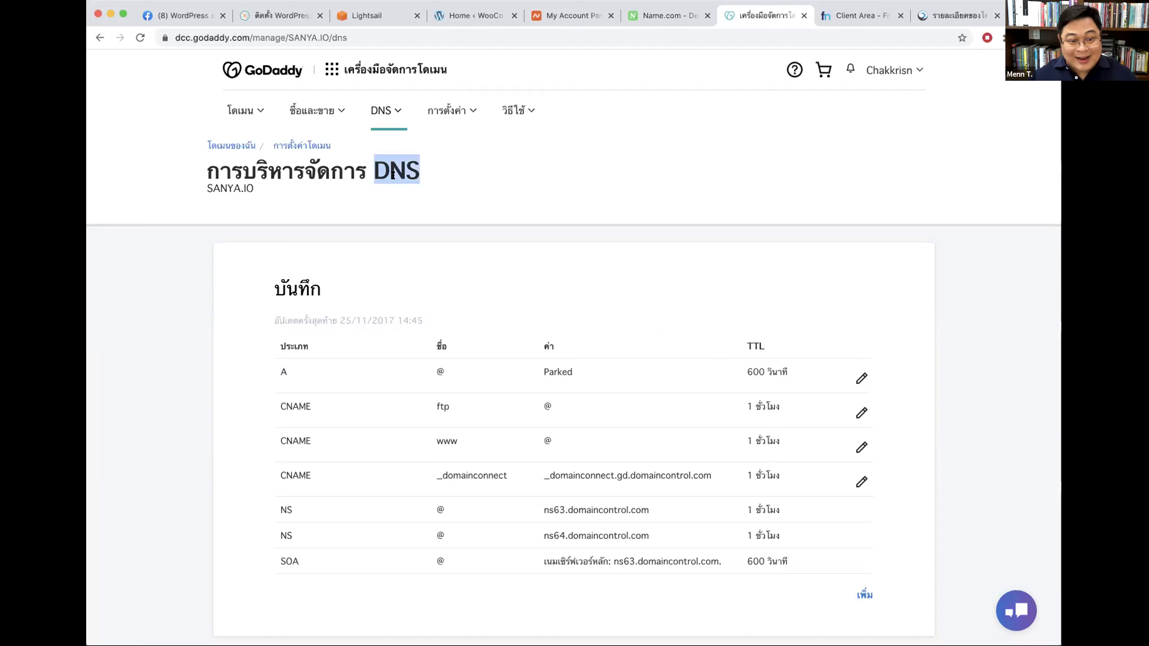
# Step: Point out the nameserver section heading again, then return to Name.com's pasarn.com details
pyautogui.scroll(-8, 610, 192)
pyautogui.scroll(3, 612, 192)
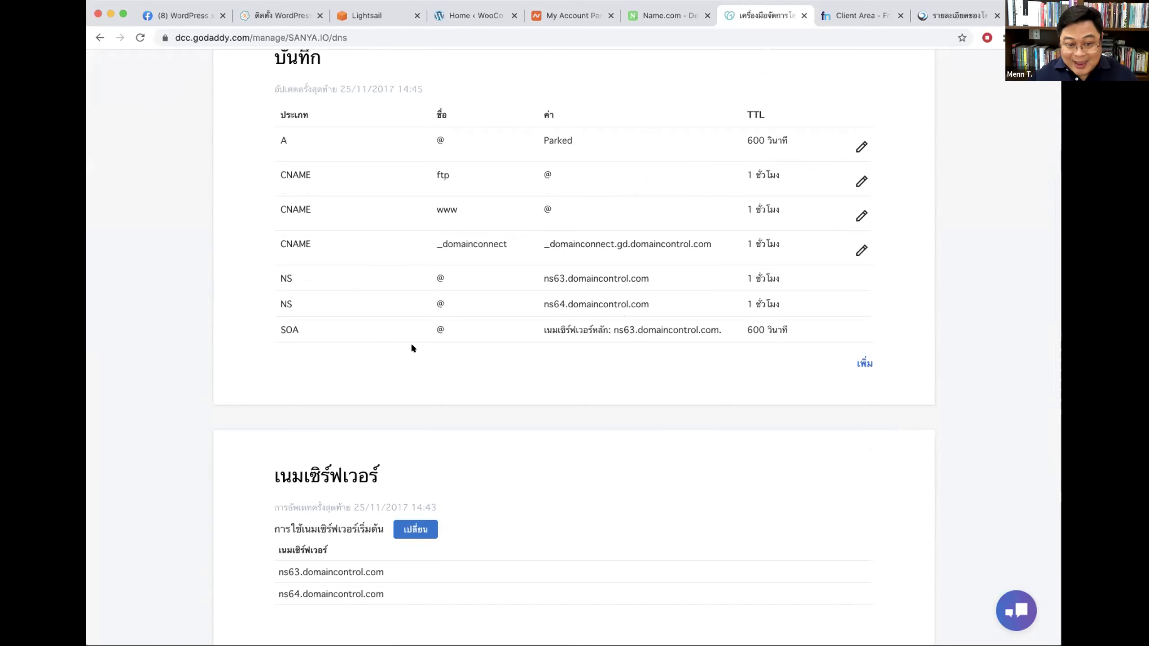
pyautogui.scroll(-10, 702, 391)
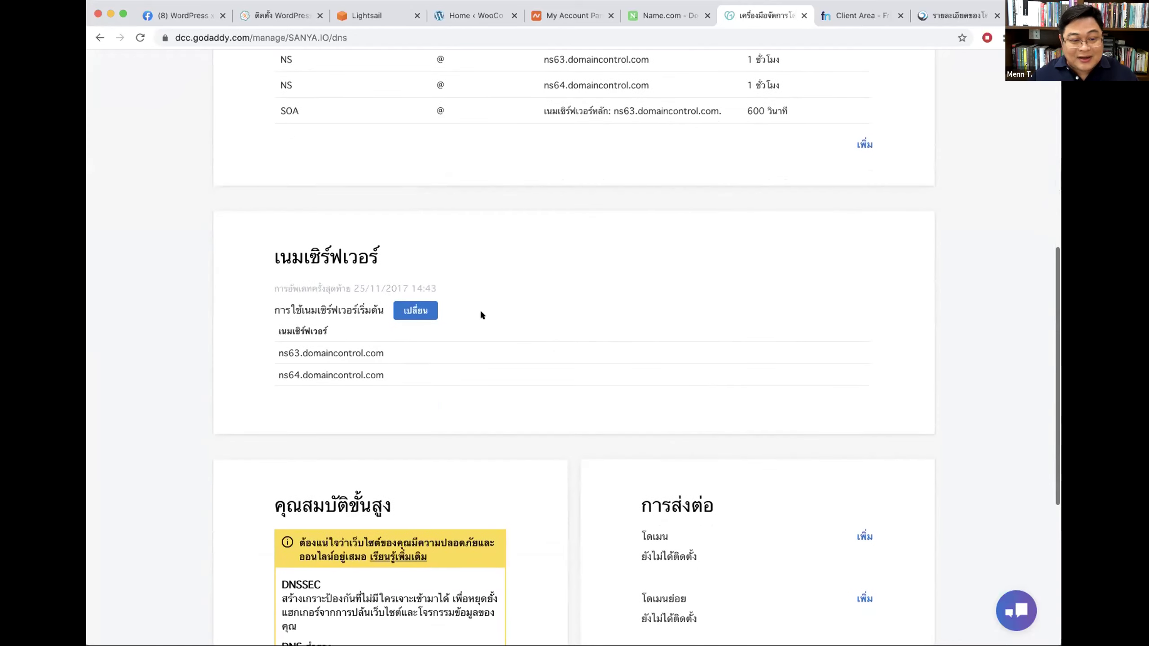
pyautogui.moveTo(274, 257); pyautogui.dragTo(379, 257)
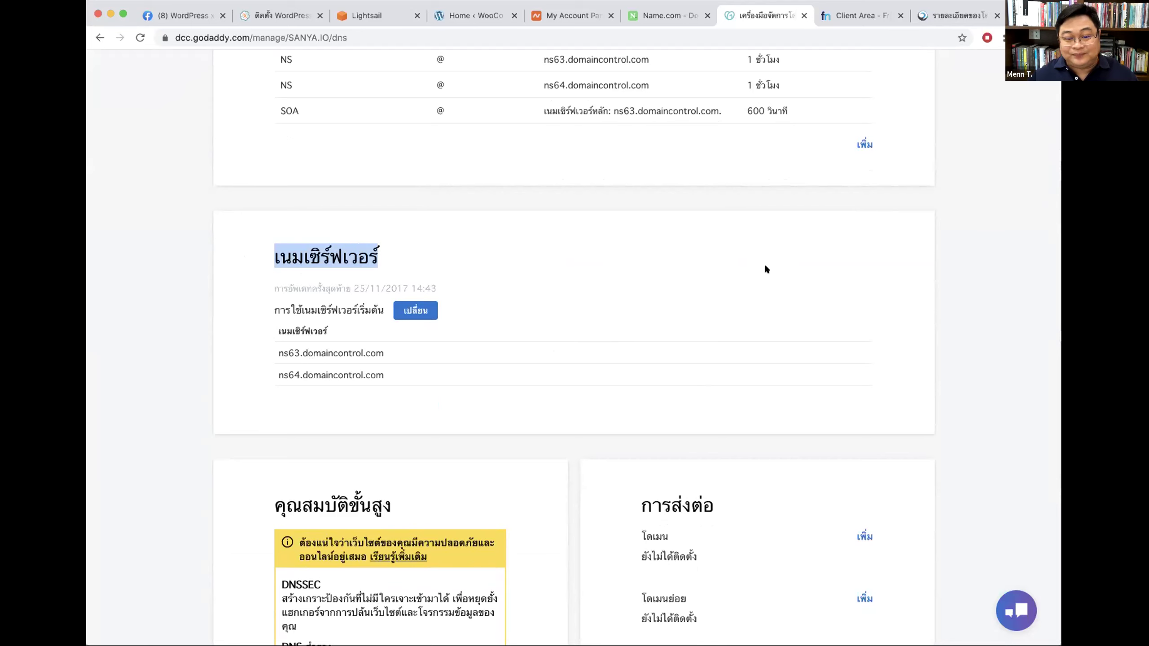
pyautogui.scroll(1, 769, 263)
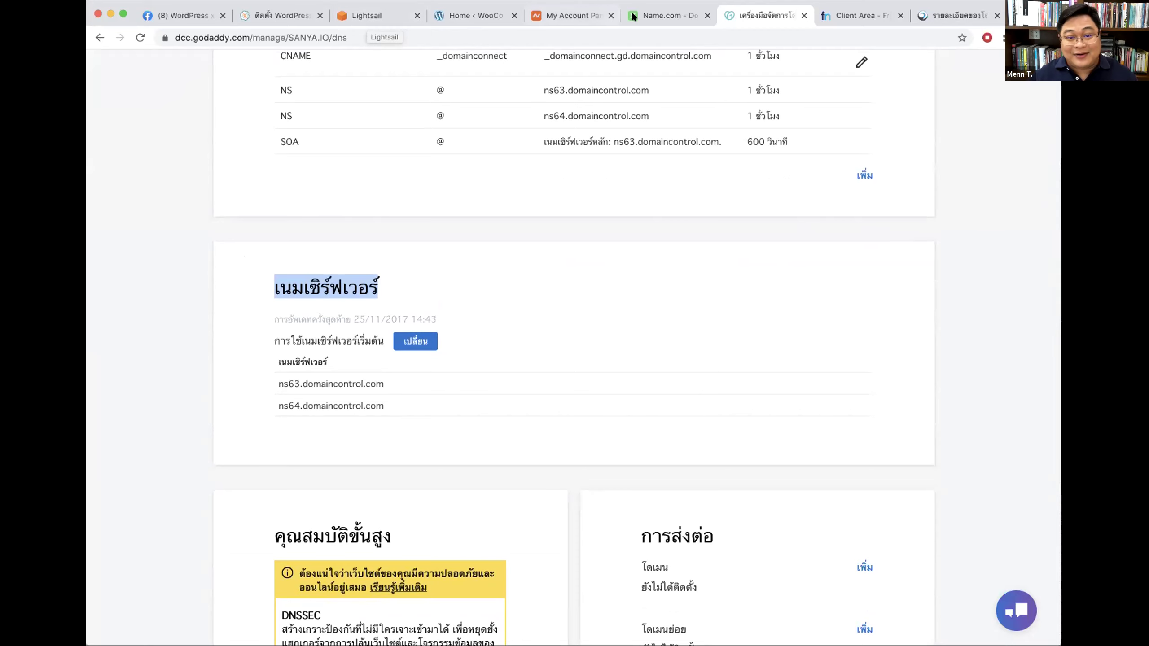
pyautogui.click(665, 16)
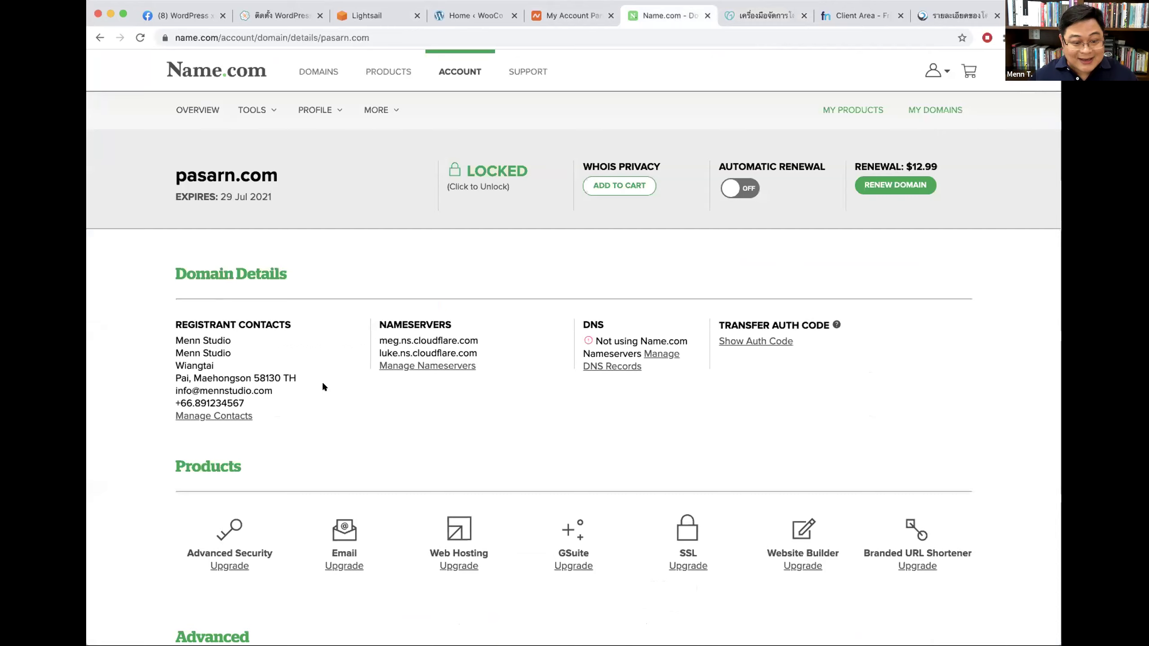
# Step: Open pasarn.com's Manage Nameservers page listing its two Cloudflare nameservers, then head to Freenom
pyautogui.moveTo(479, 366); pyautogui.dragTo(363, 355)
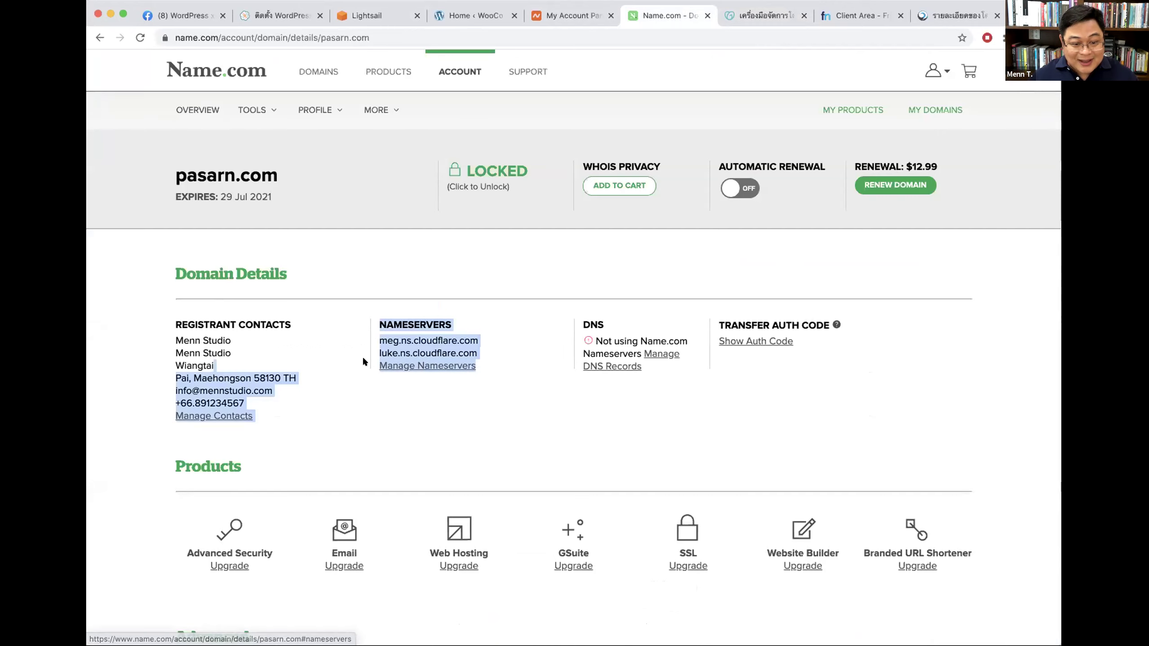
pyautogui.click(393, 319)
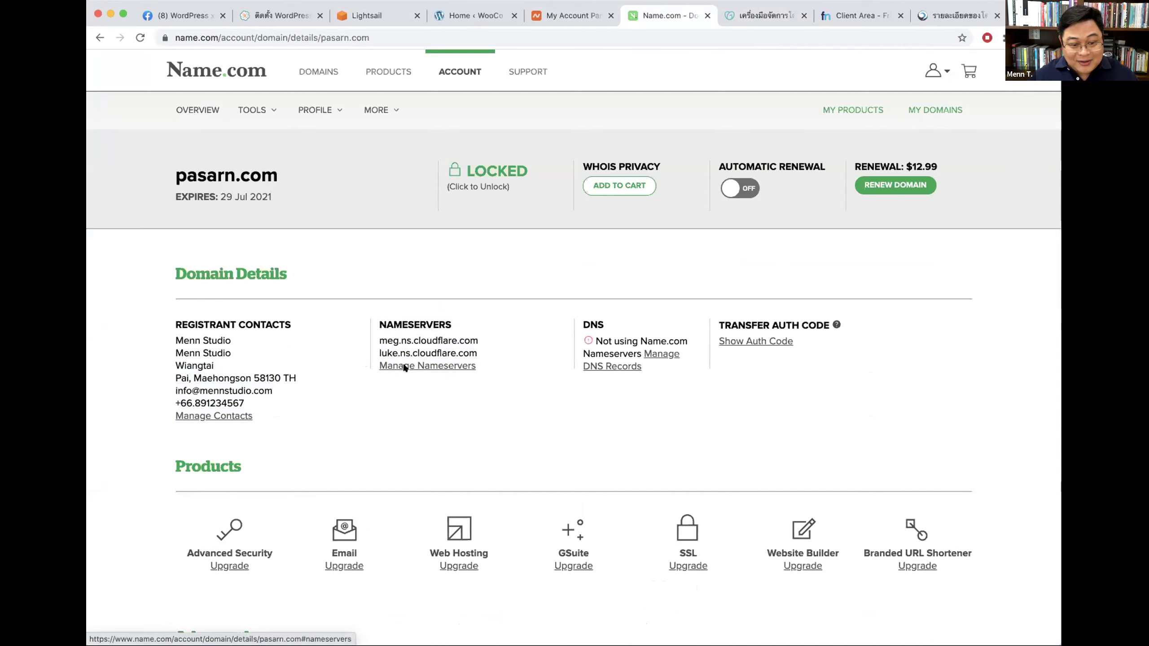
pyautogui.click(418, 367)
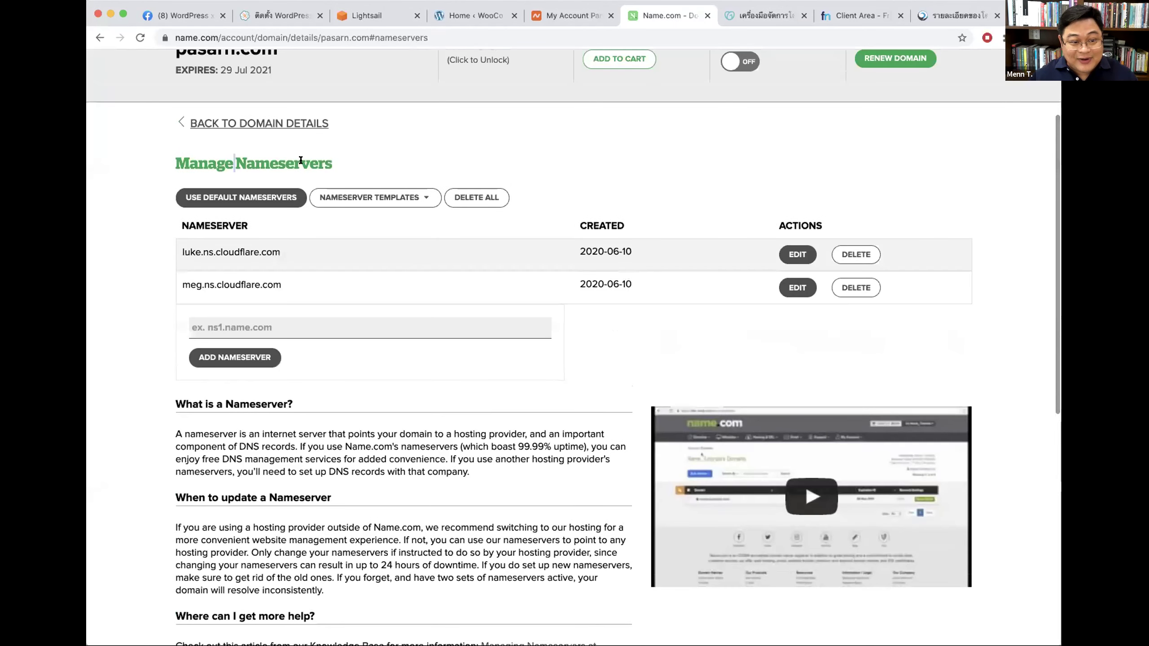
pyautogui.click(762, 15)
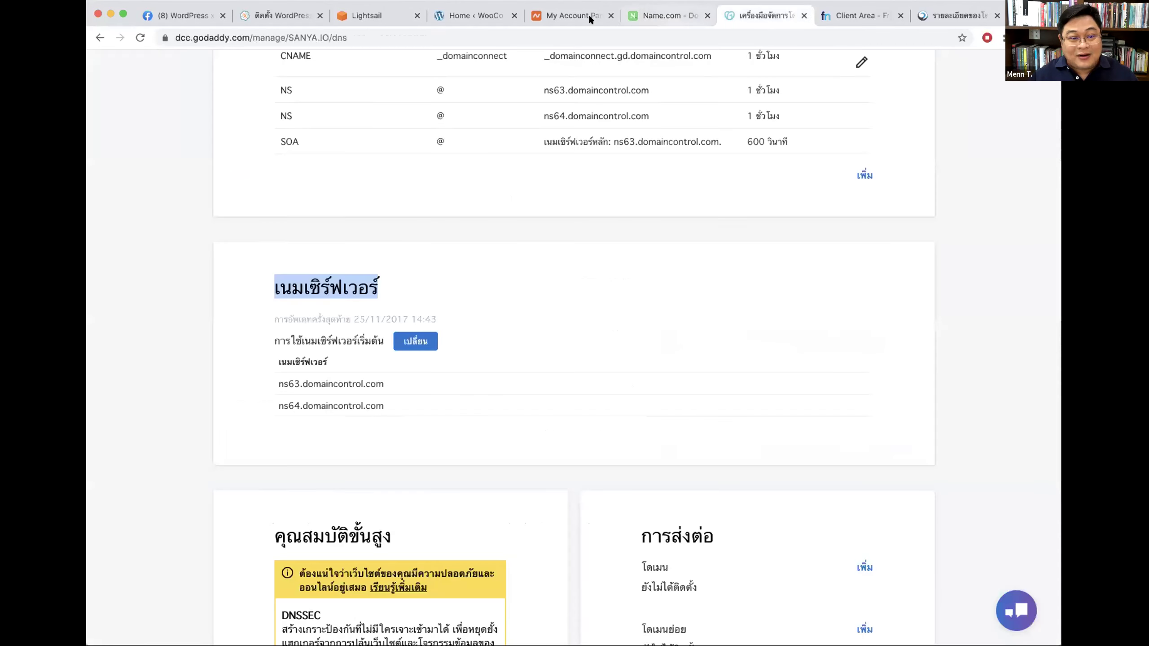
pyautogui.click(364, 291)
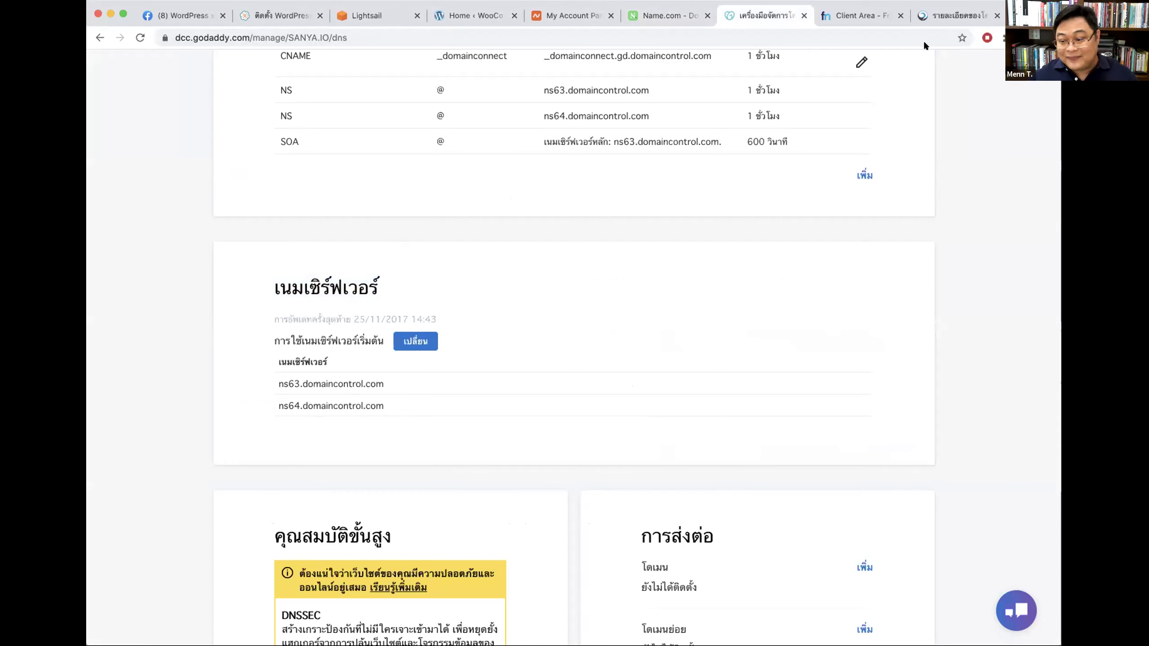
pyautogui.click(850, 23)
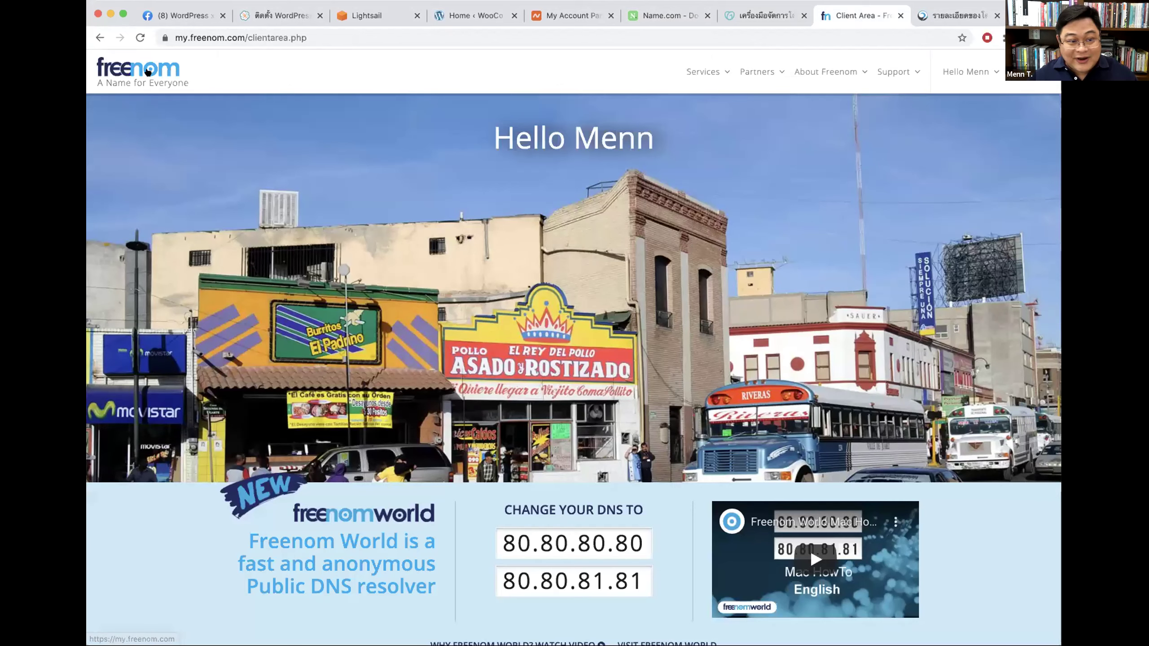
# Step: Open seedthemes.tk's management page from Freenom's My Domains list
pyautogui.scroll(-5, 265, 409)
pyautogui.scroll(-2, 264, 409)
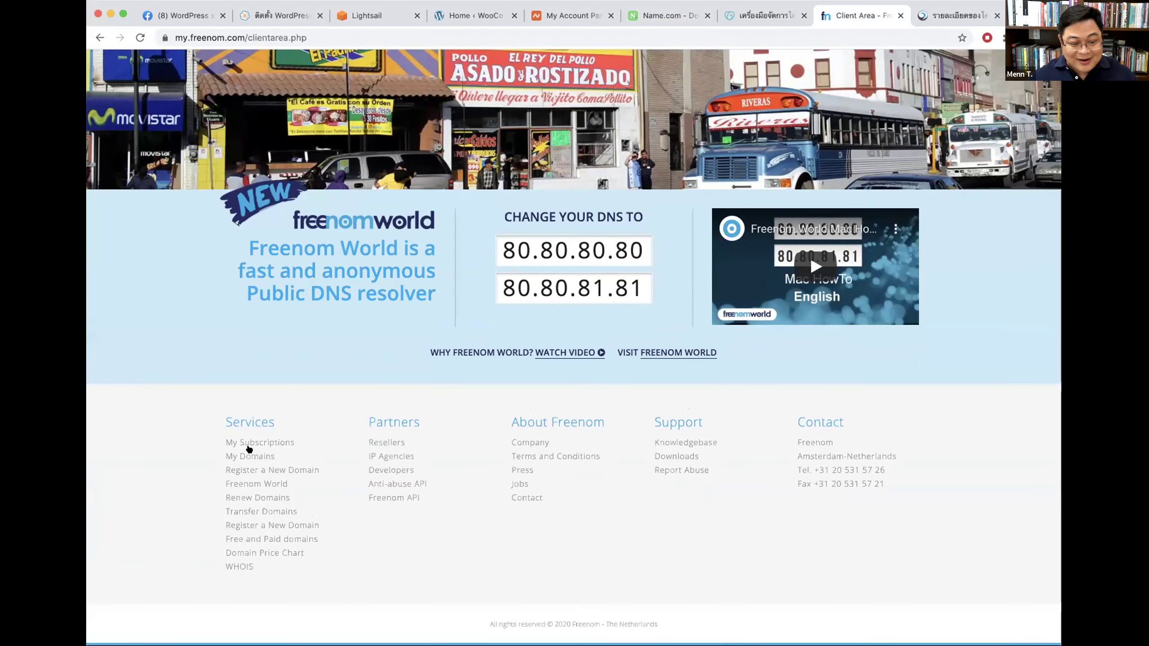
pyautogui.click(246, 454)
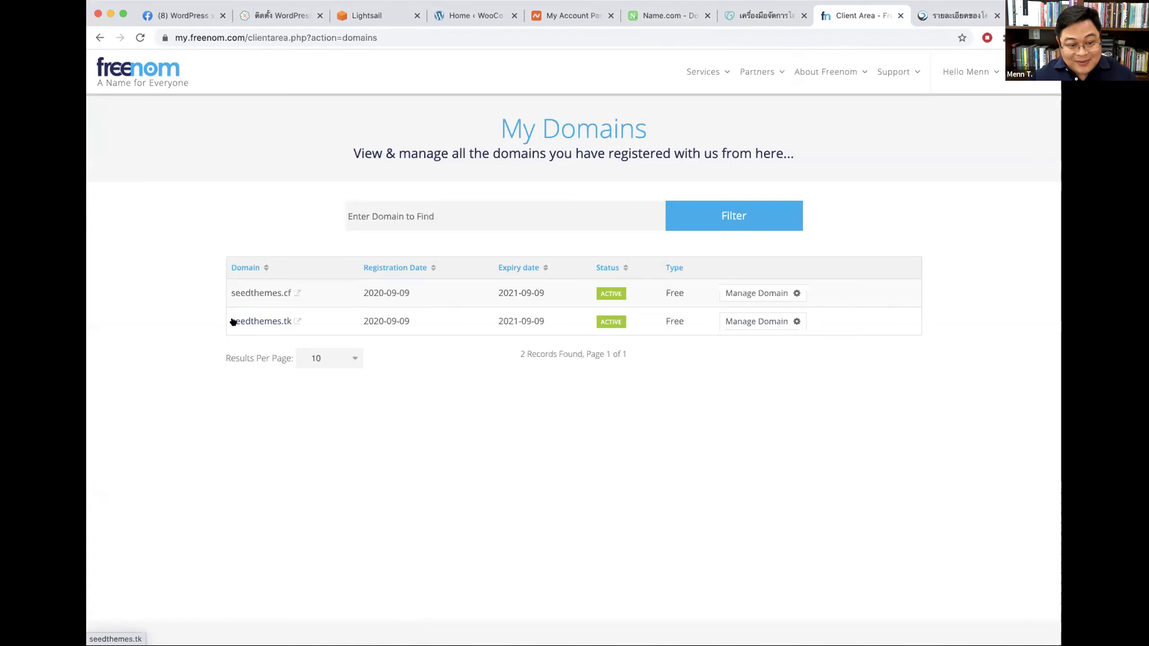
pyautogui.moveTo(228, 321); pyautogui.dragTo(362, 320)
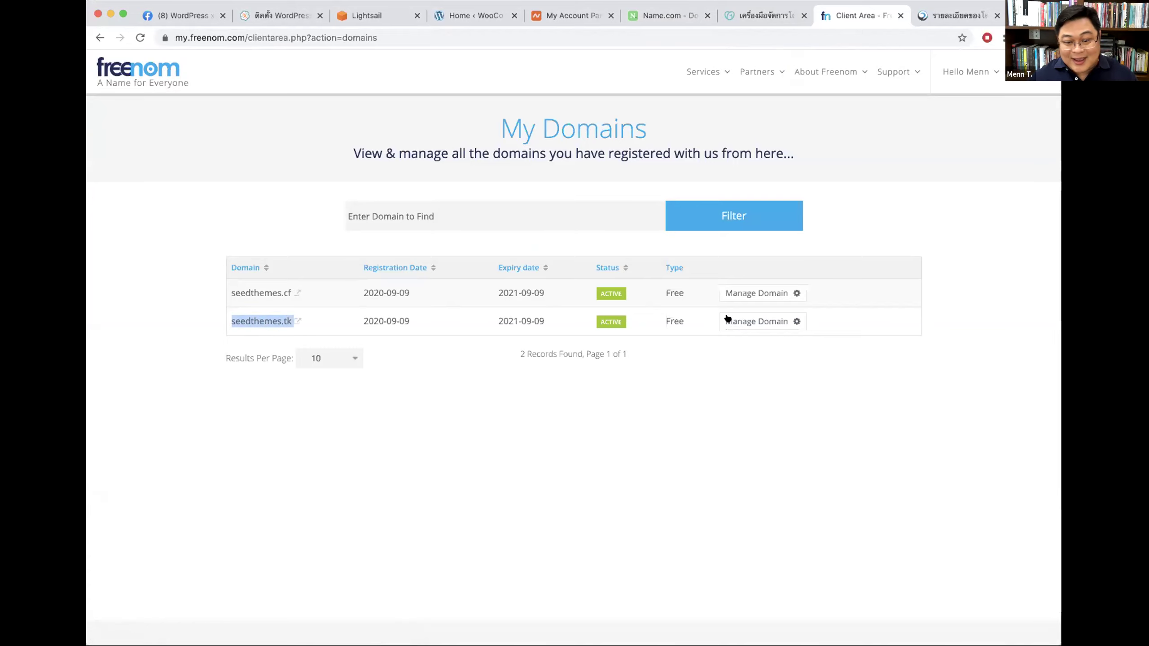
pyautogui.click(774, 320)
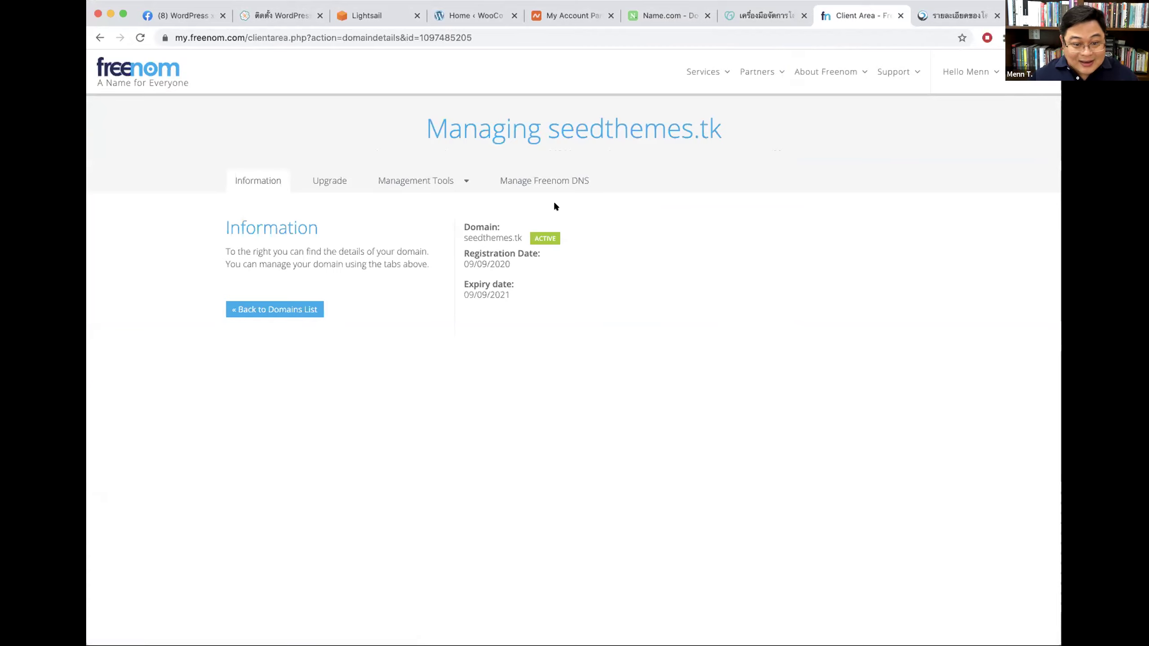
# Step: Check seedthemes.tk's nameserver settings, currently on default Freenom nameservers
pyautogui.click(560, 176)
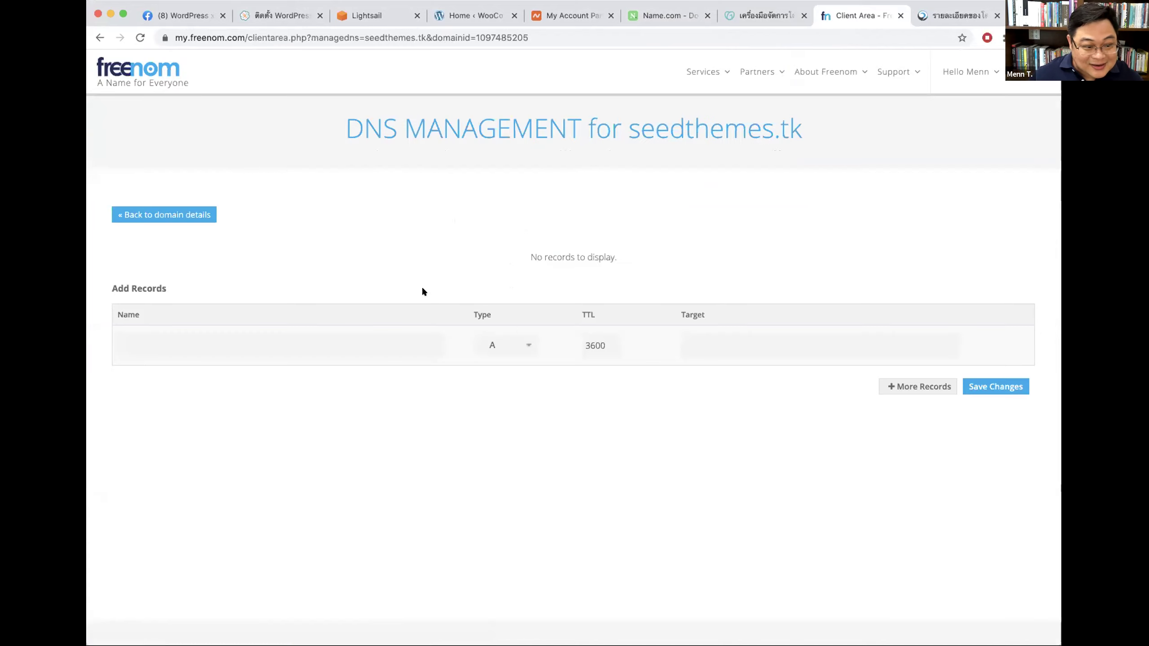
pyautogui.click(99, 37)
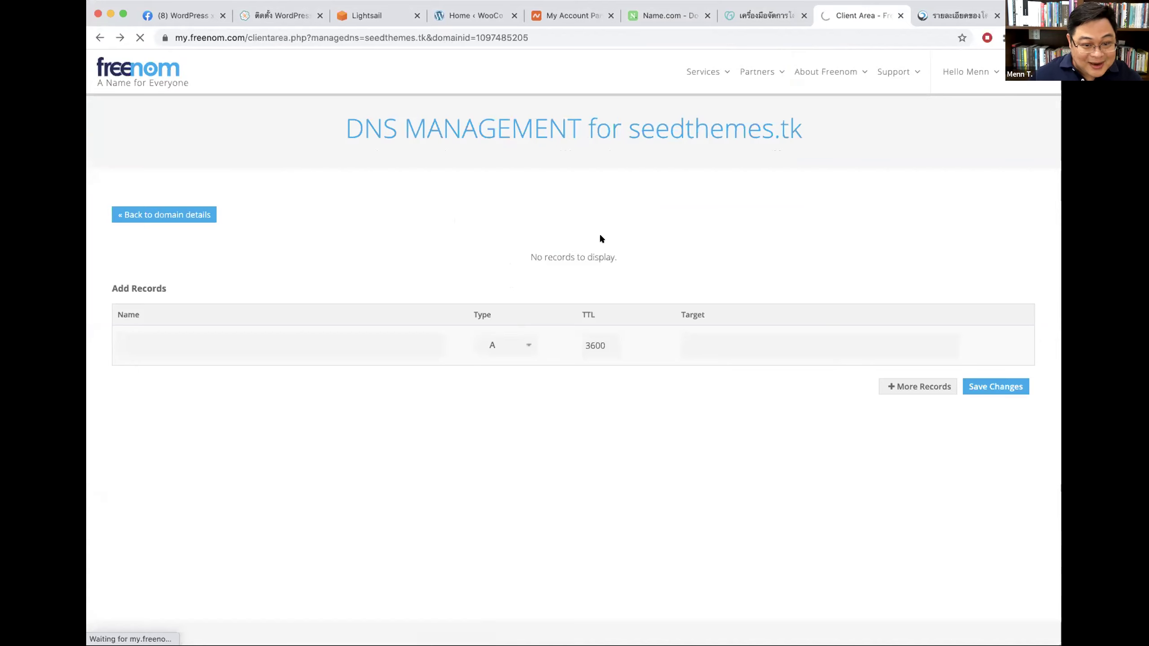
pyautogui.click(414, 180)
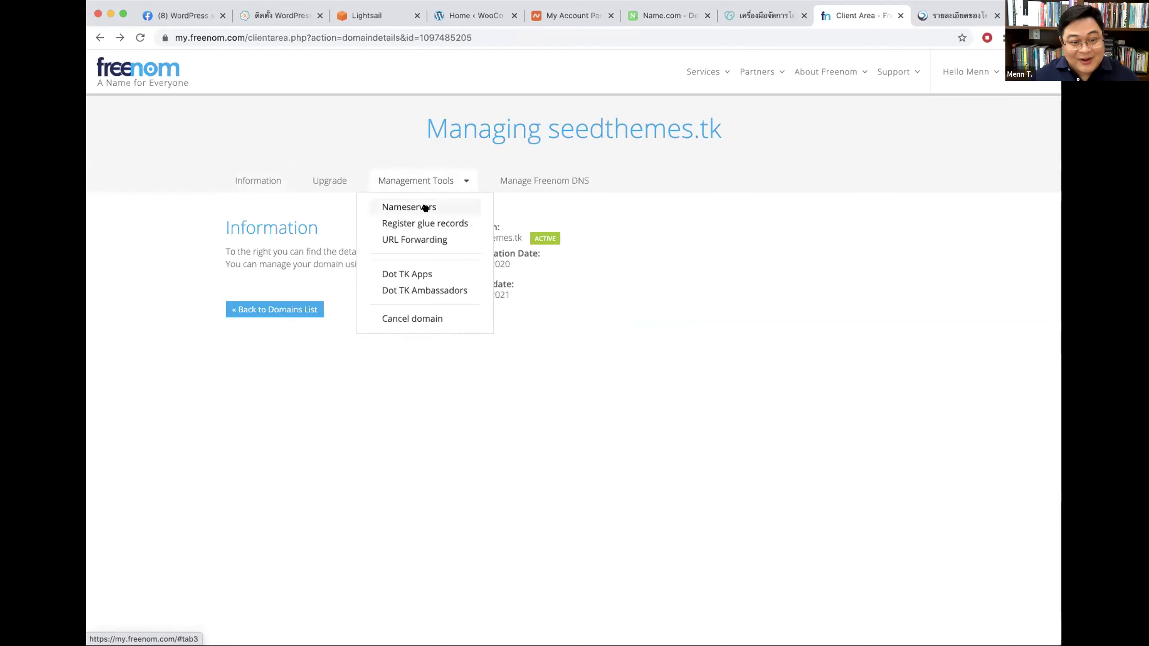
pyautogui.click(400, 207)
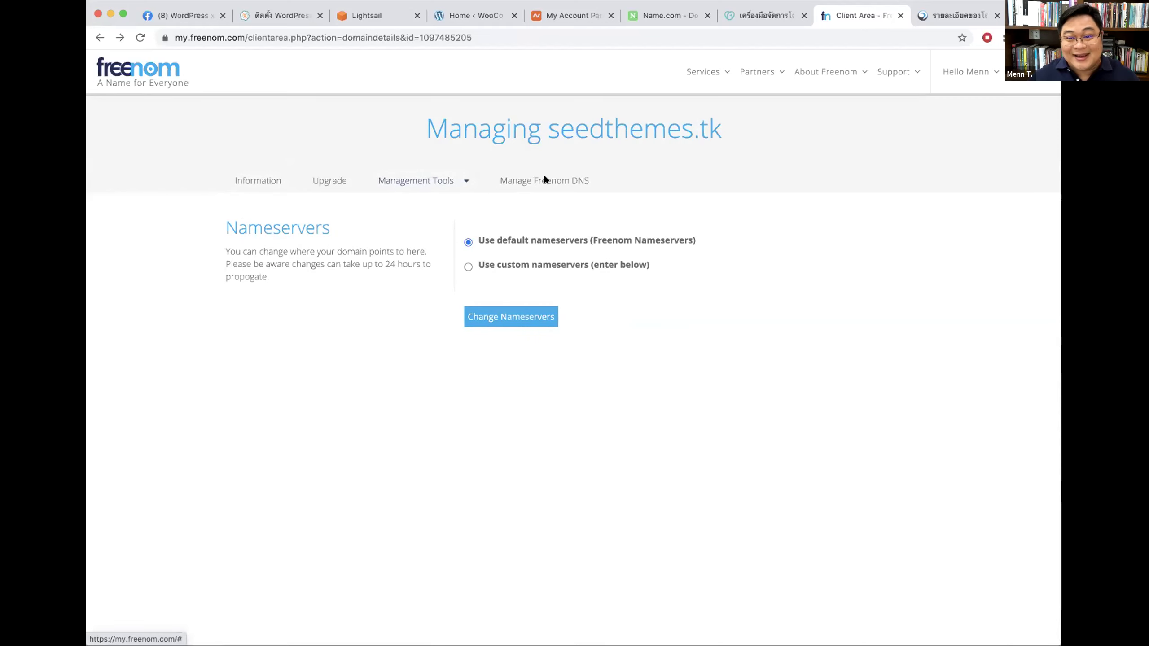
pyautogui.click(773, 17)
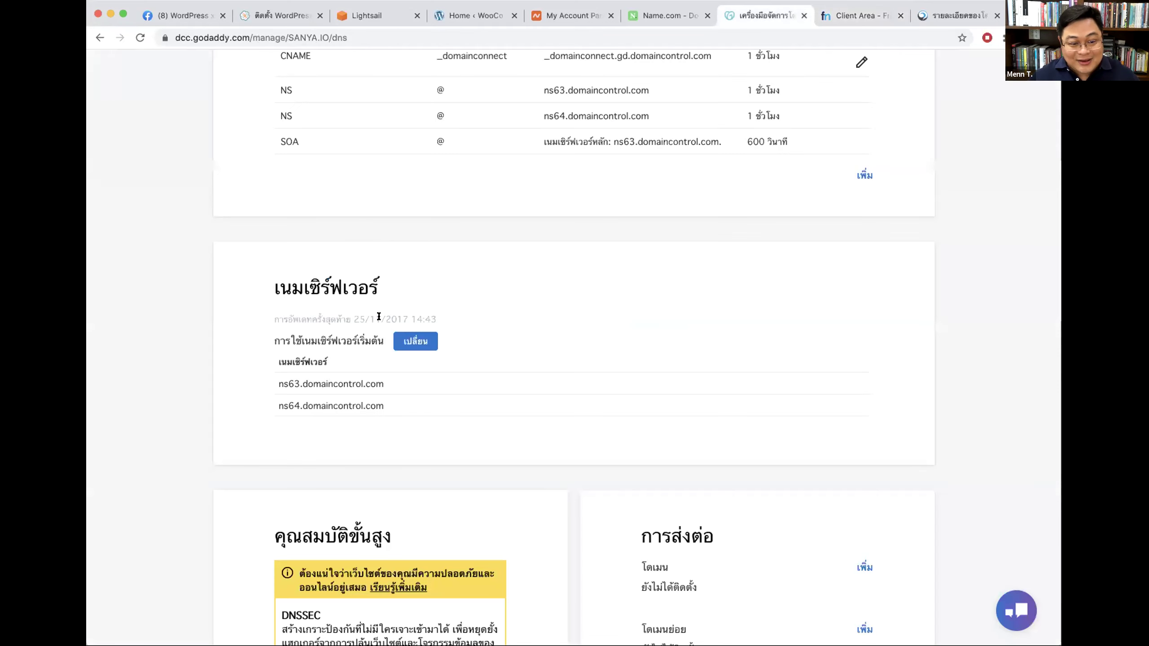
# Step: Go to the Namecheap dashboard and open the full list of domains
pyautogui.click(651, 16)
pyautogui.moveTo(208, 160); pyautogui.dragTo(332, 159)
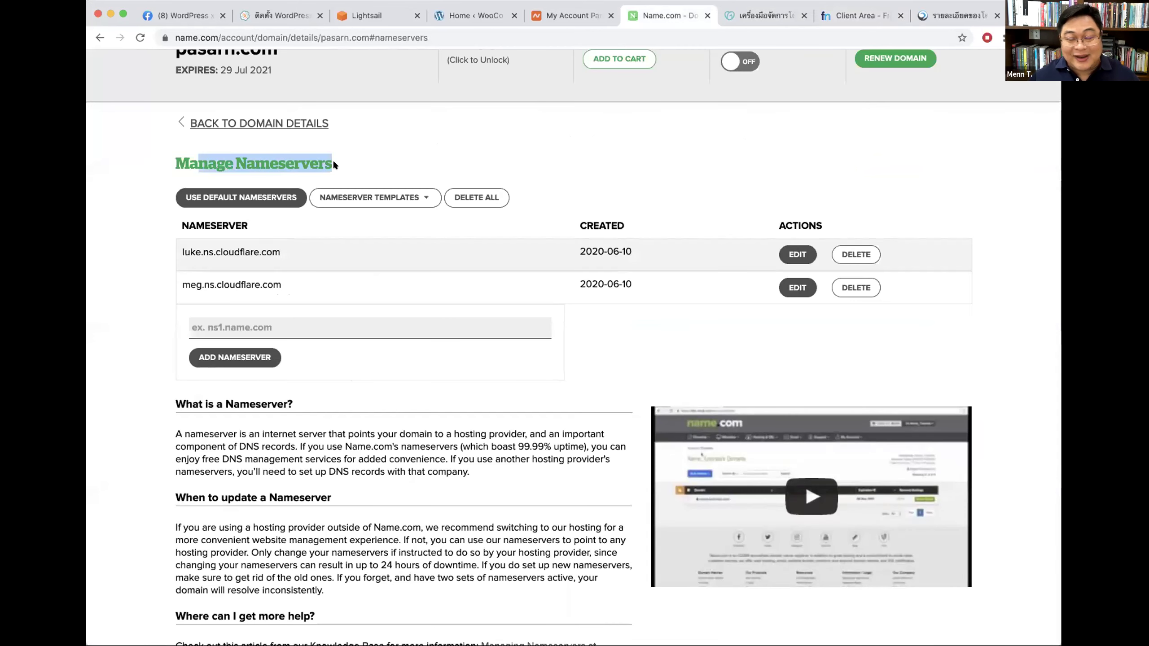
pyautogui.scroll(-1, 453, 100)
pyautogui.click(574, 15)
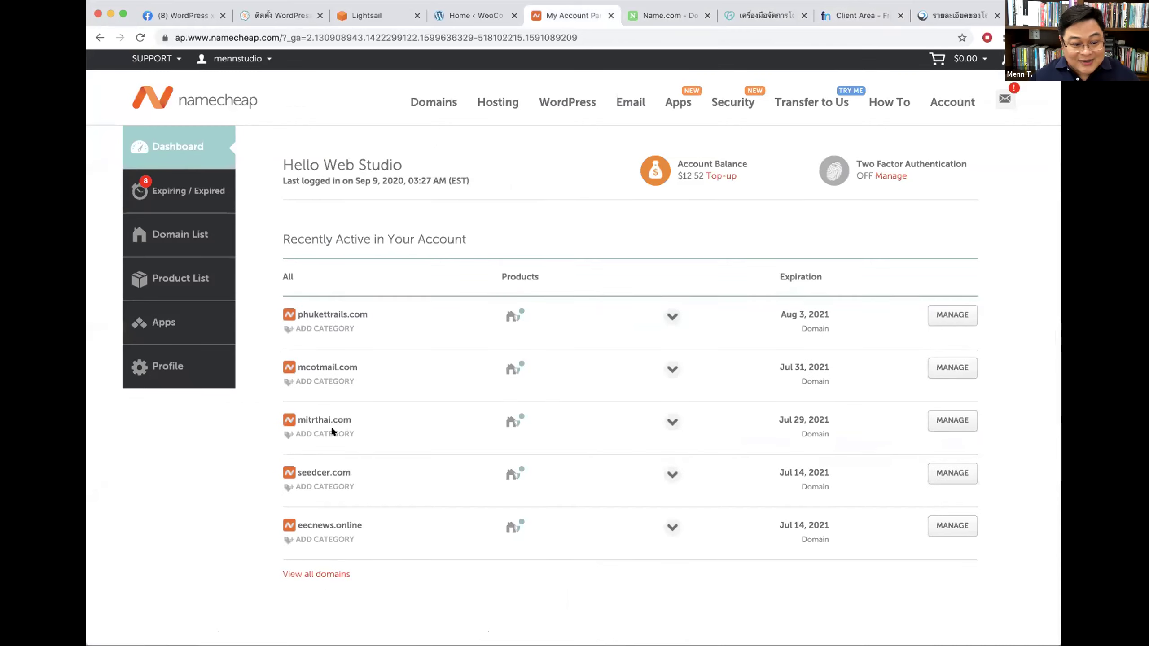
pyautogui.scroll(-2, 454, 485)
pyautogui.scroll(-1, 388, 467)
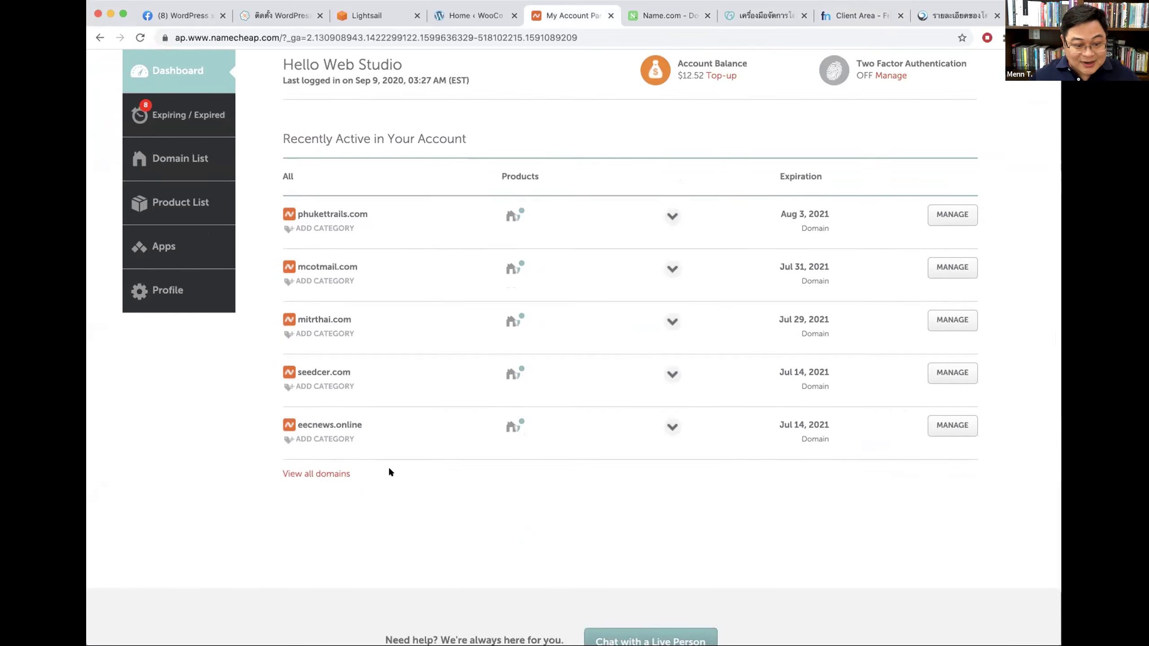
pyautogui.click(319, 429)
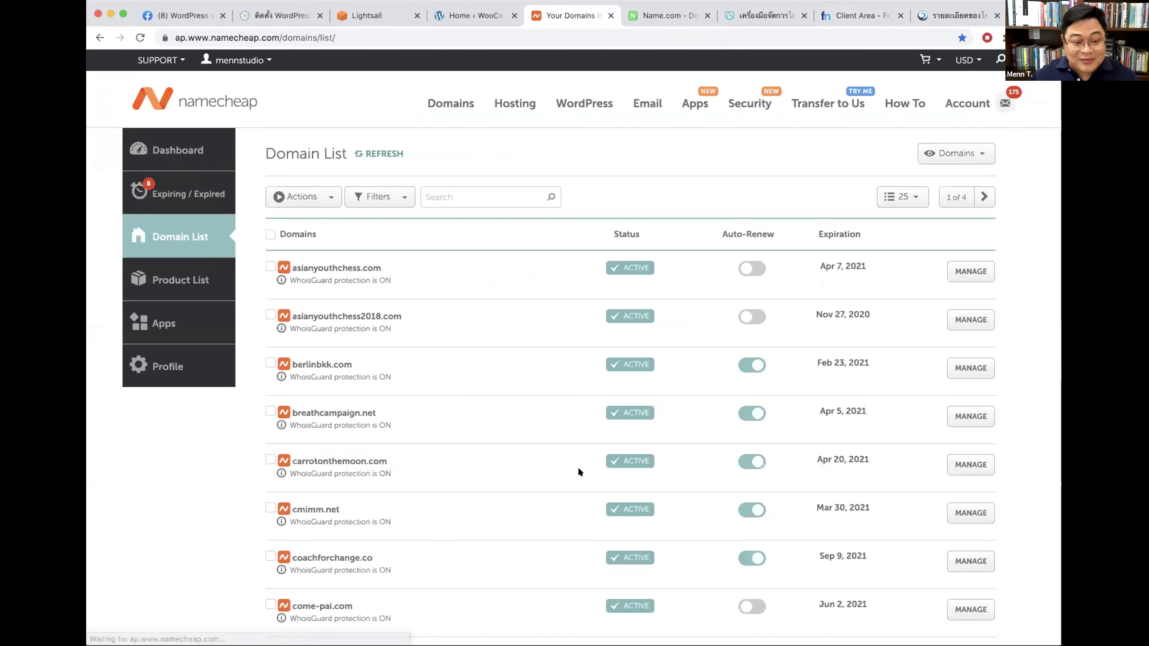
# Step: Open inlanna.com's management and show its nameservers set to Custom DNS
pyautogui.scroll(-6, 579, 472)
pyautogui.scroll(-9, 579, 475)
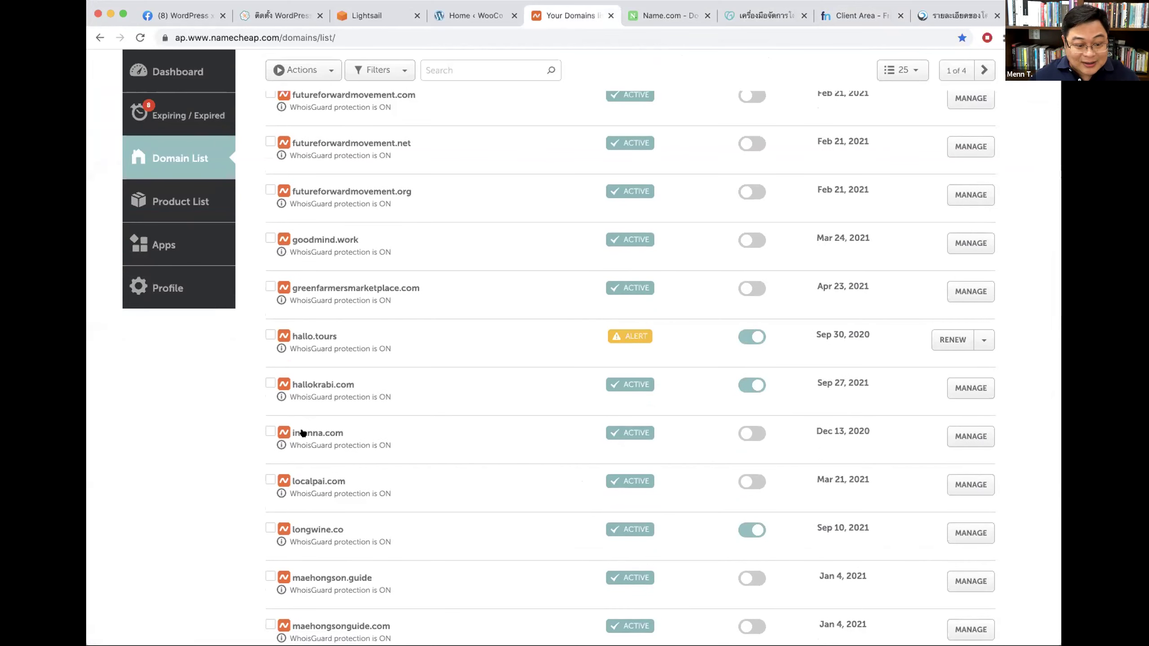
pyautogui.click(972, 435)
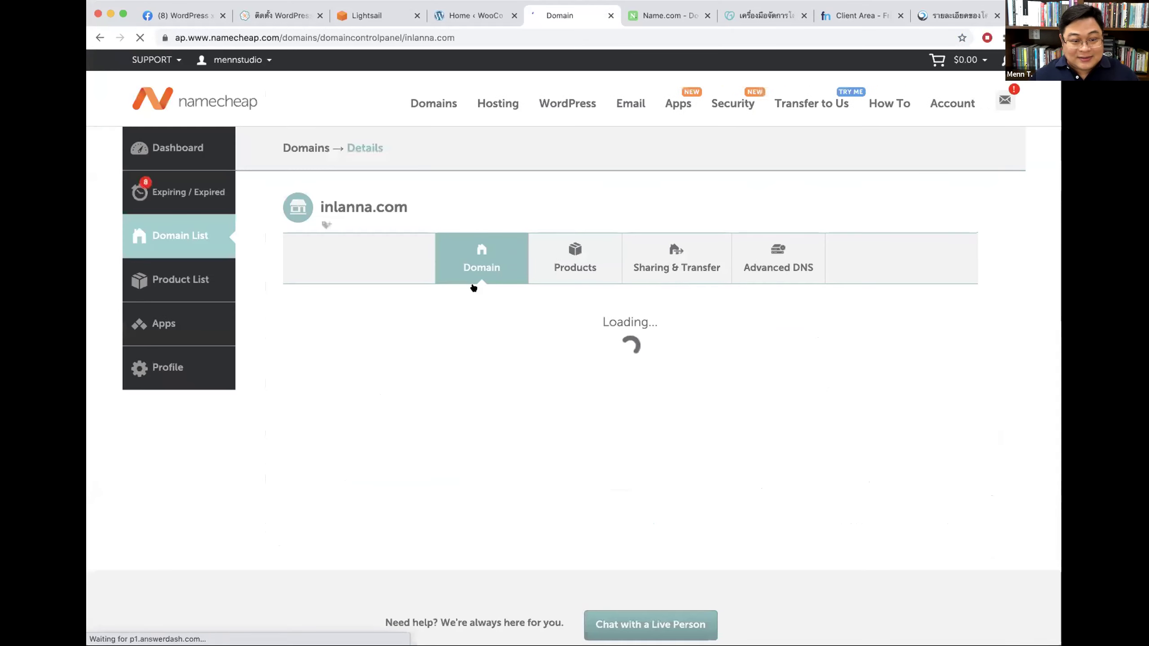
pyautogui.scroll(-2, 659, 277)
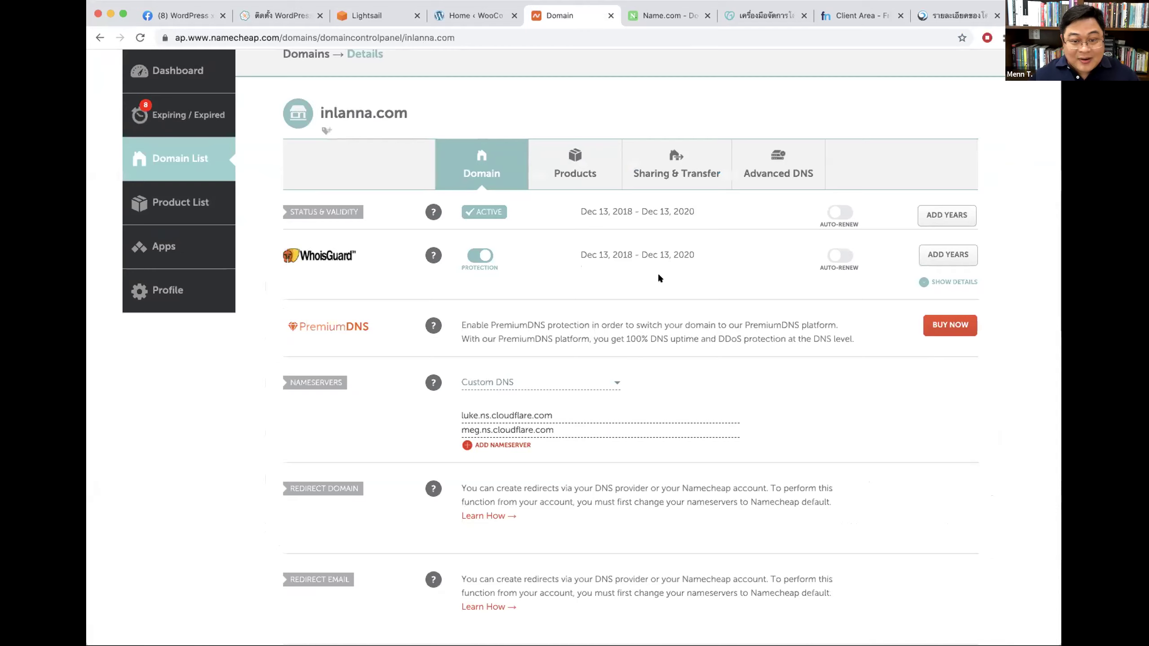
pyautogui.click(498, 381)
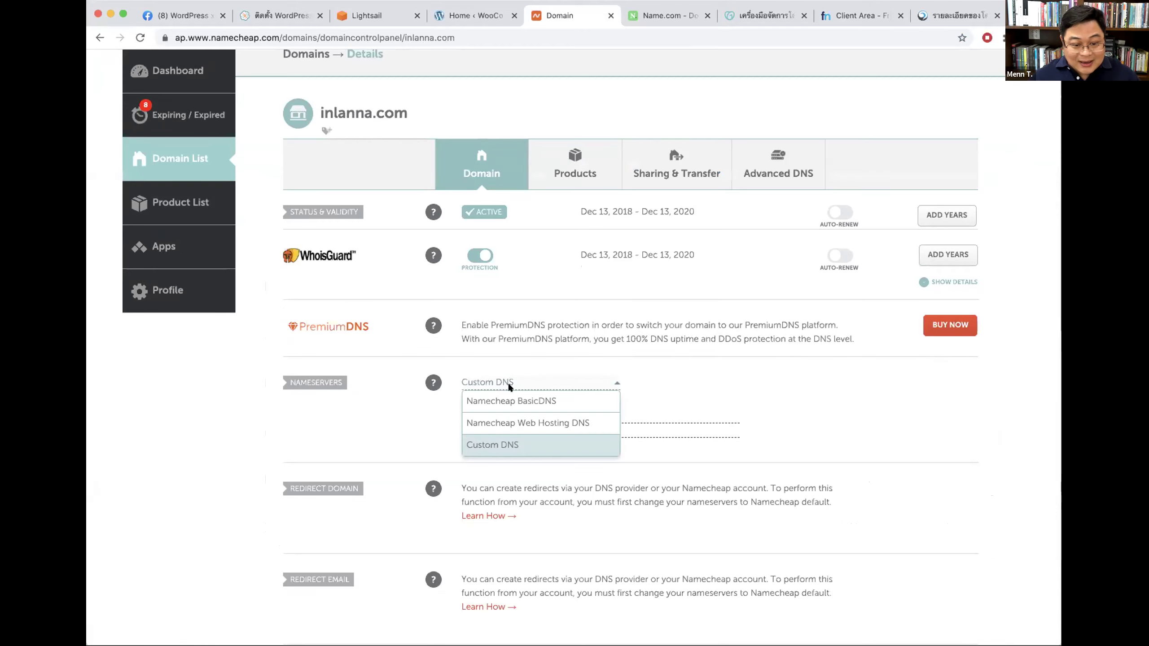
pyautogui.click(320, 379)
# Step: Restore the accidentally edited first Cloudflare nameserver field, then return to Name.com
pyautogui.moveTo(433, 382)
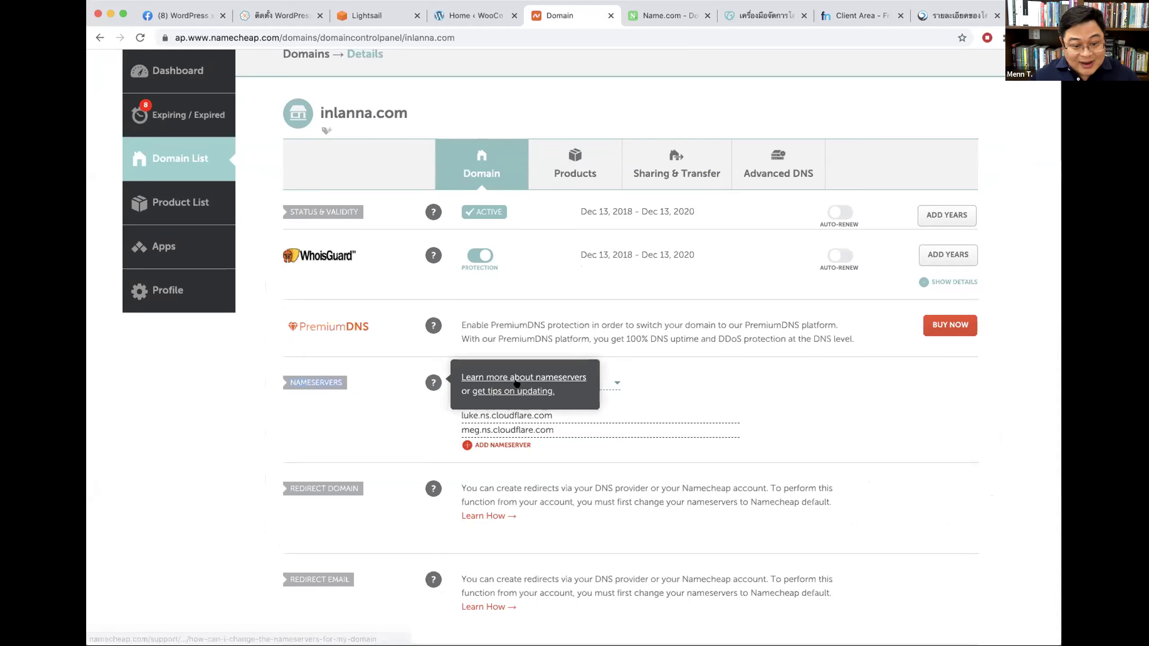
pyautogui.moveTo(522, 388); pyautogui.dragTo(506, 415)
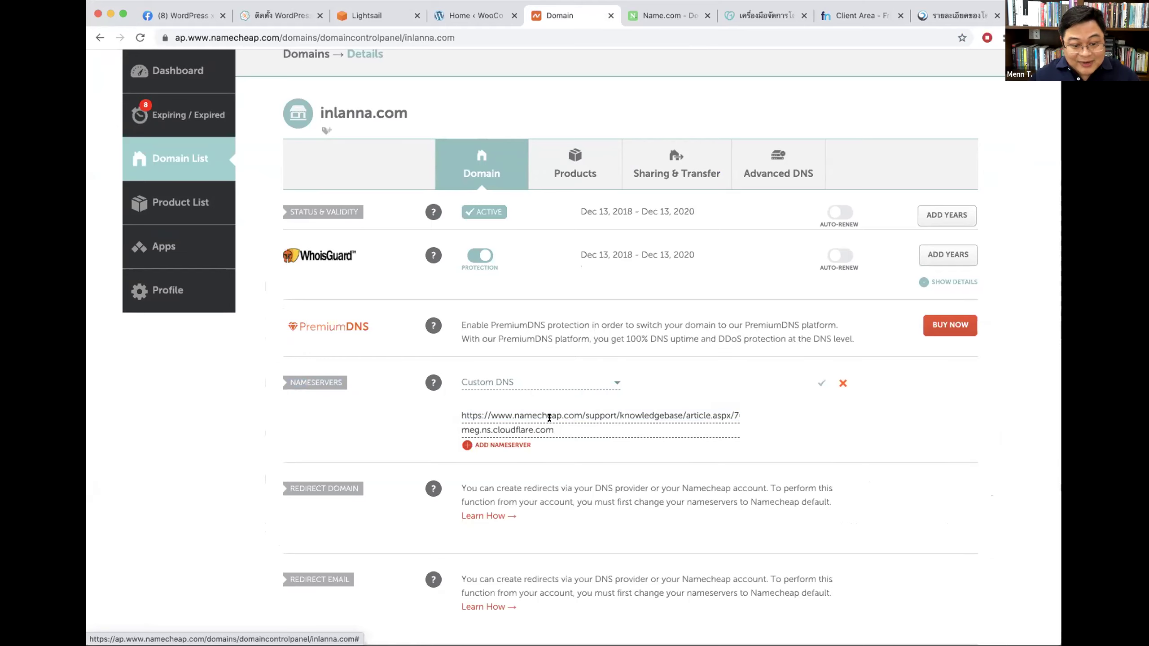
pyautogui.hotkey('ctrl', 'a')
pyautogui.write('luke.ns.cloudflare.com')
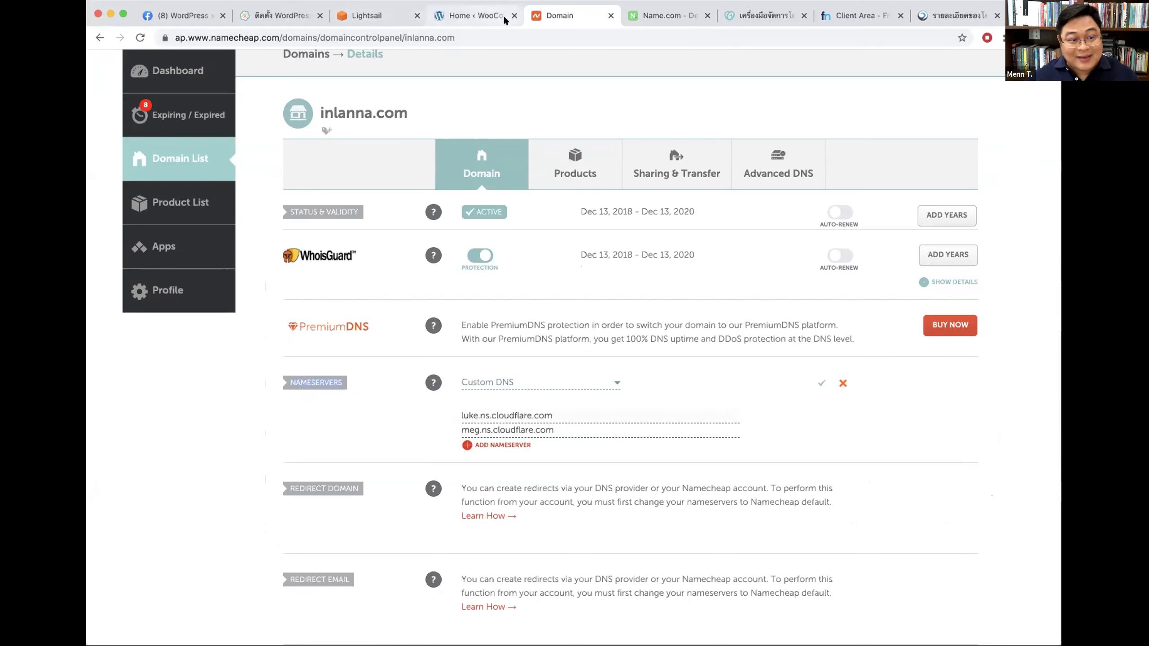
pyautogui.scroll(3, 392, 149)
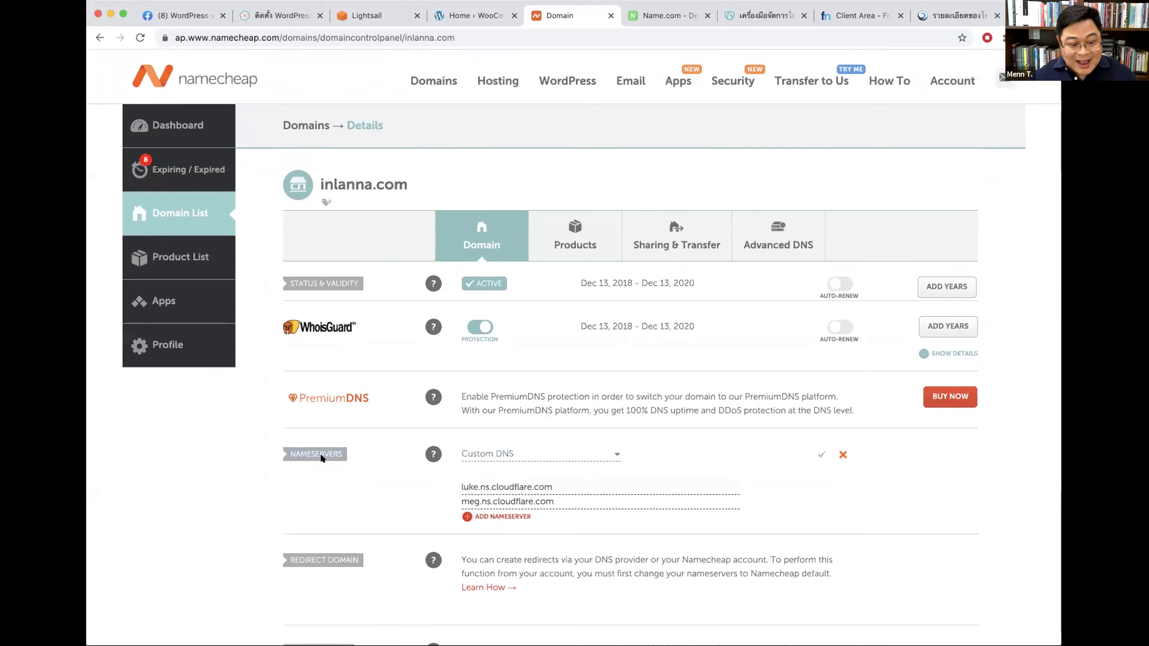
pyautogui.click(665, 16)
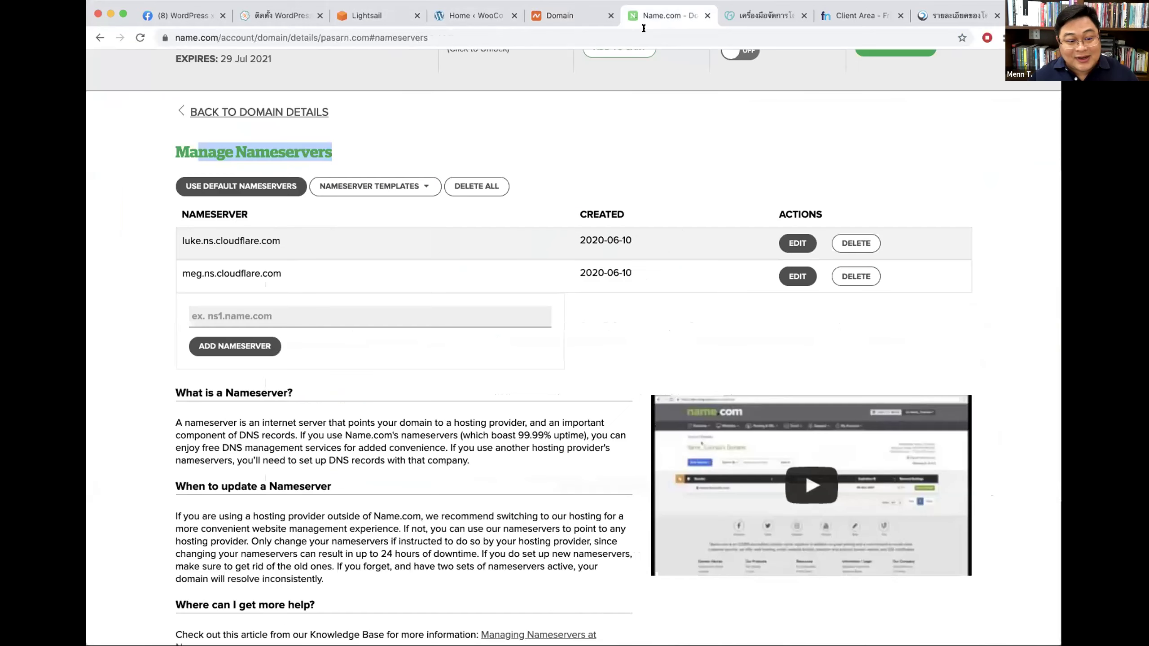
# Step: Return via GoDaddy to seedthemes.tk's Freenom nameserver settings, still on default Freenom nameservers
pyautogui.scroll(3, 304, 132)
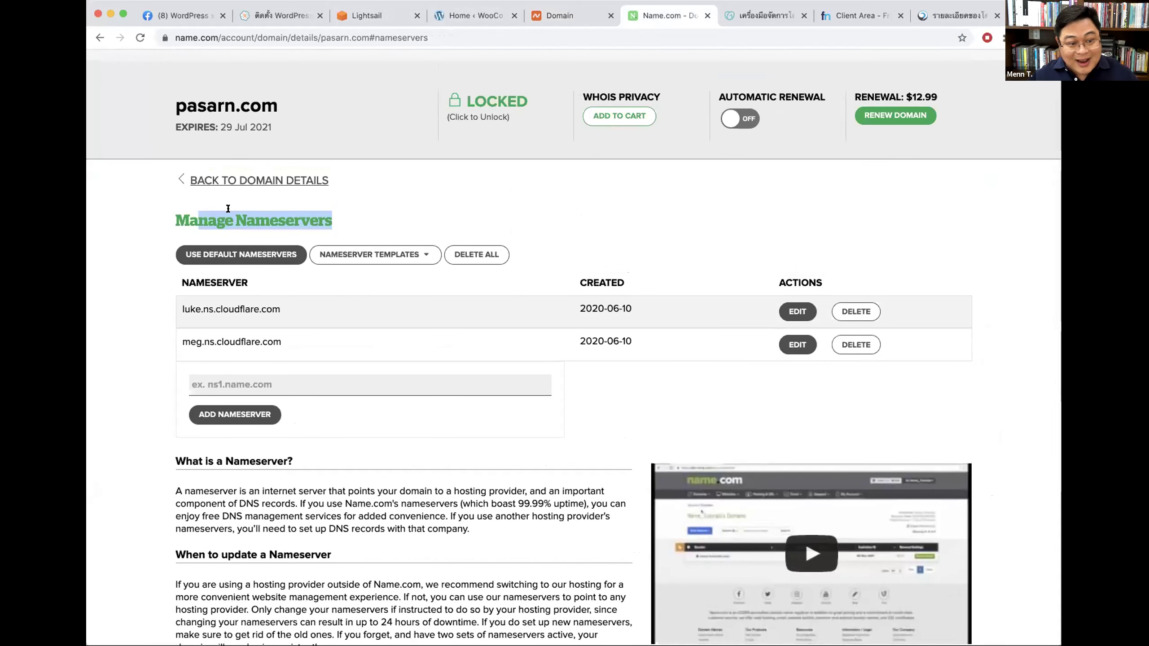
pyautogui.moveTo(286, 220); pyautogui.dragTo(338, 217)
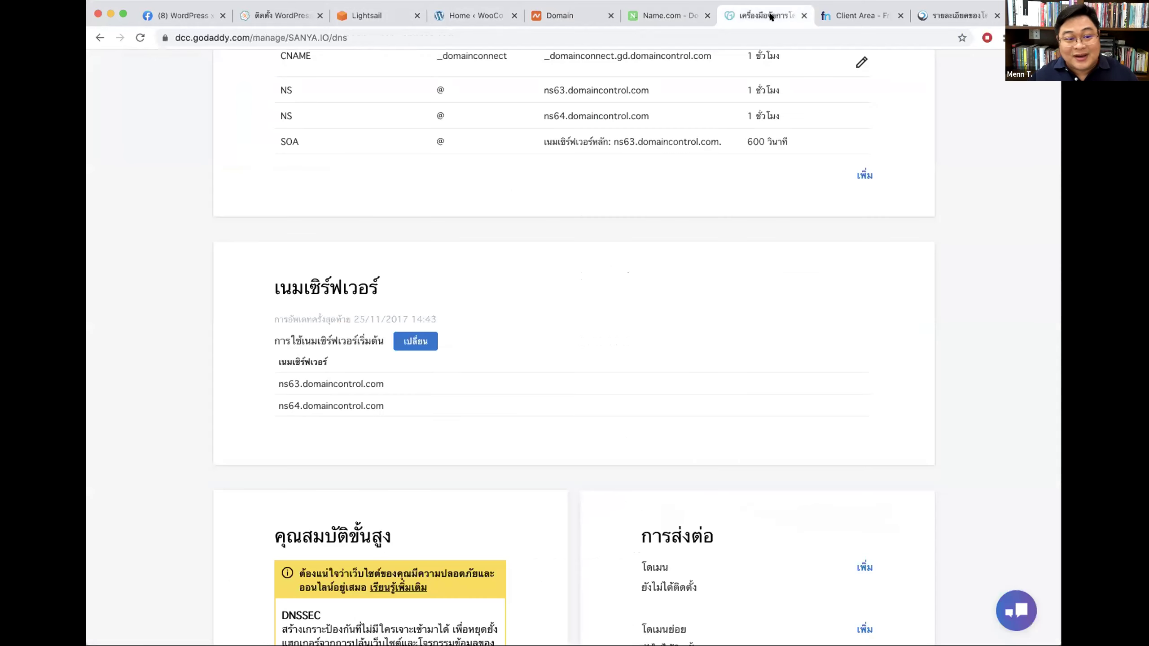
pyautogui.click(771, 15)
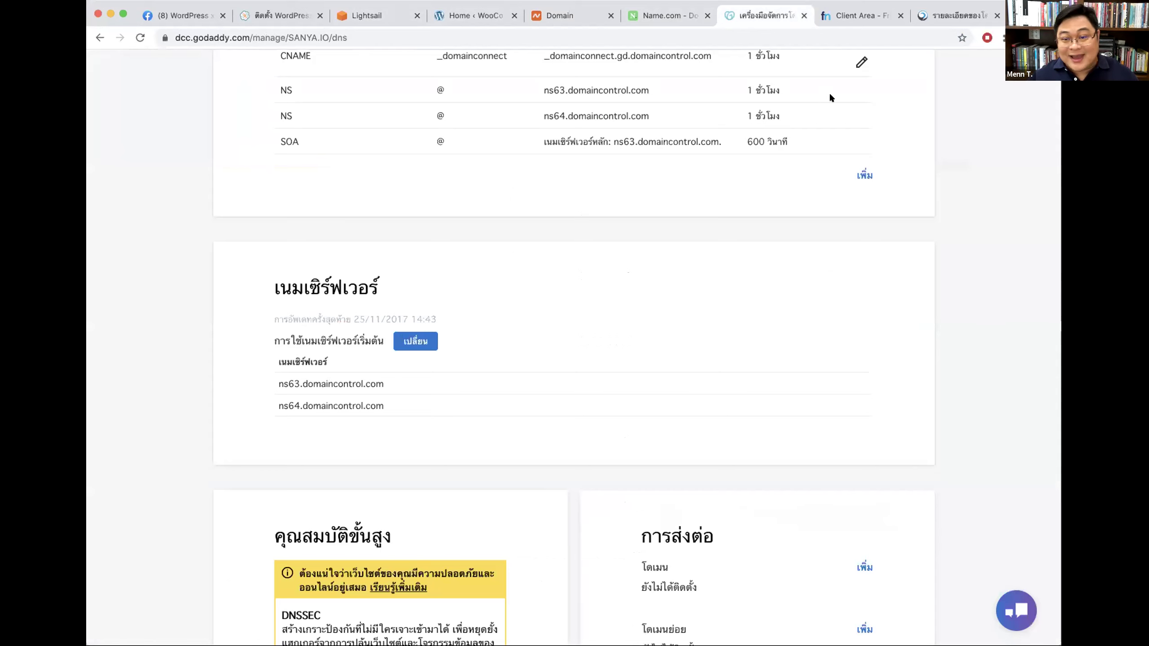
pyautogui.click(861, 17)
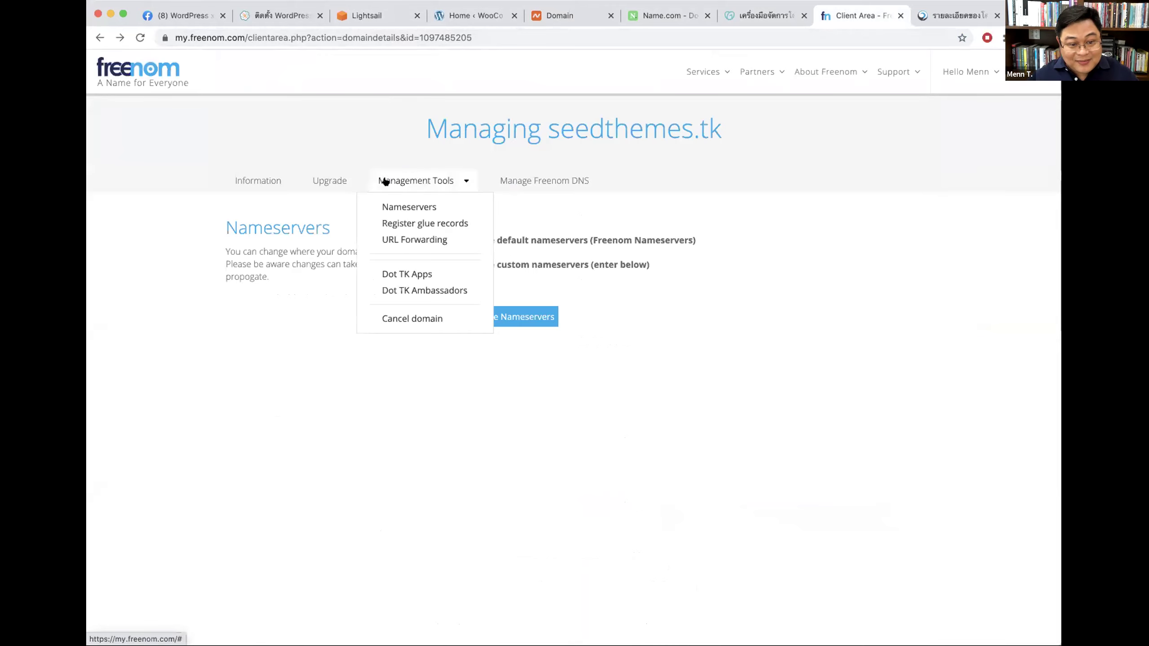
pyautogui.click(429, 207)
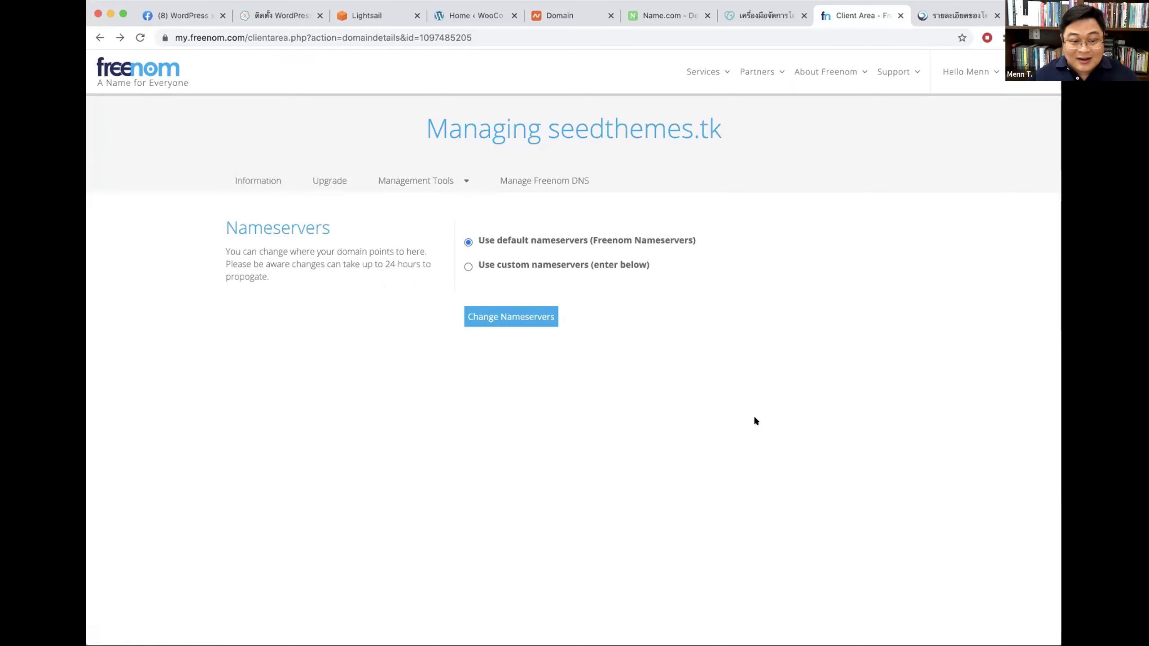
# Step: Open the Freenom domains list and briefly visit the seedthemes.tk website
pyautogui.click(149, 75)
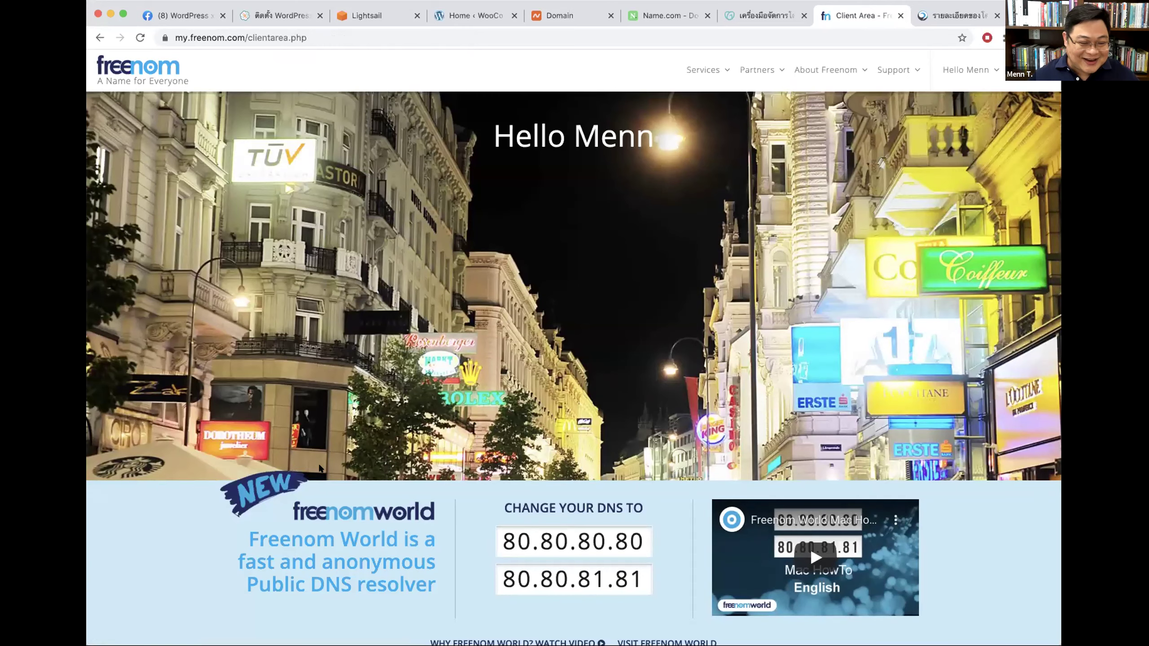
pyautogui.scroll(-6, 246, 458)
pyautogui.click(248, 457)
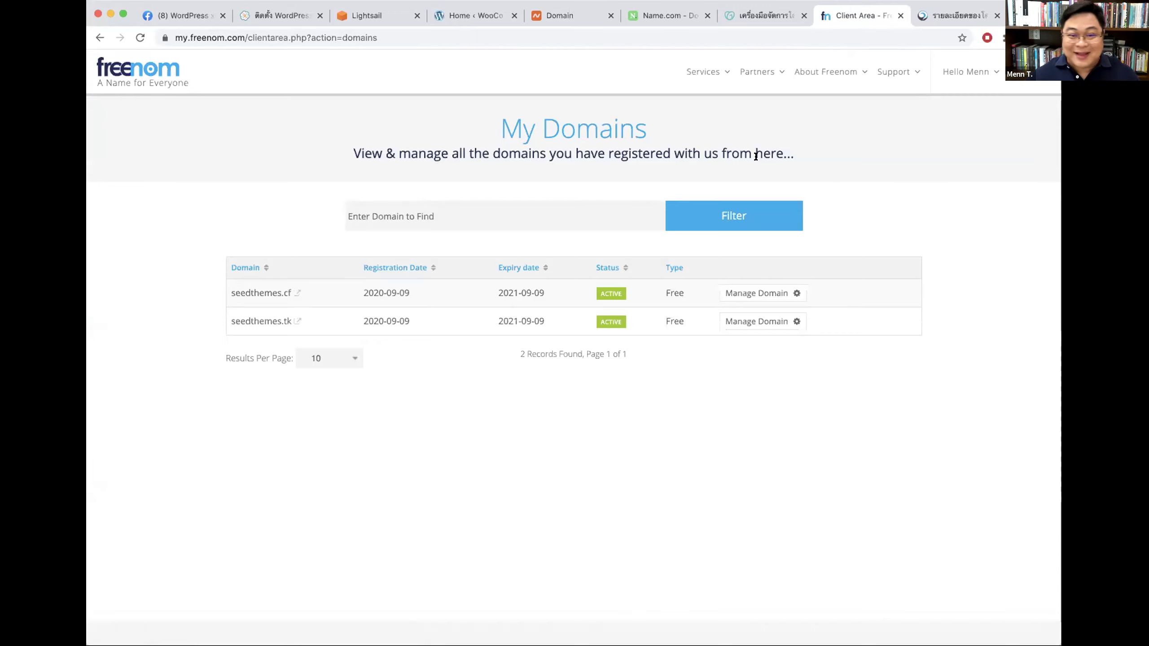
pyautogui.click(246, 320)
pyautogui.press('super+bracketleft')
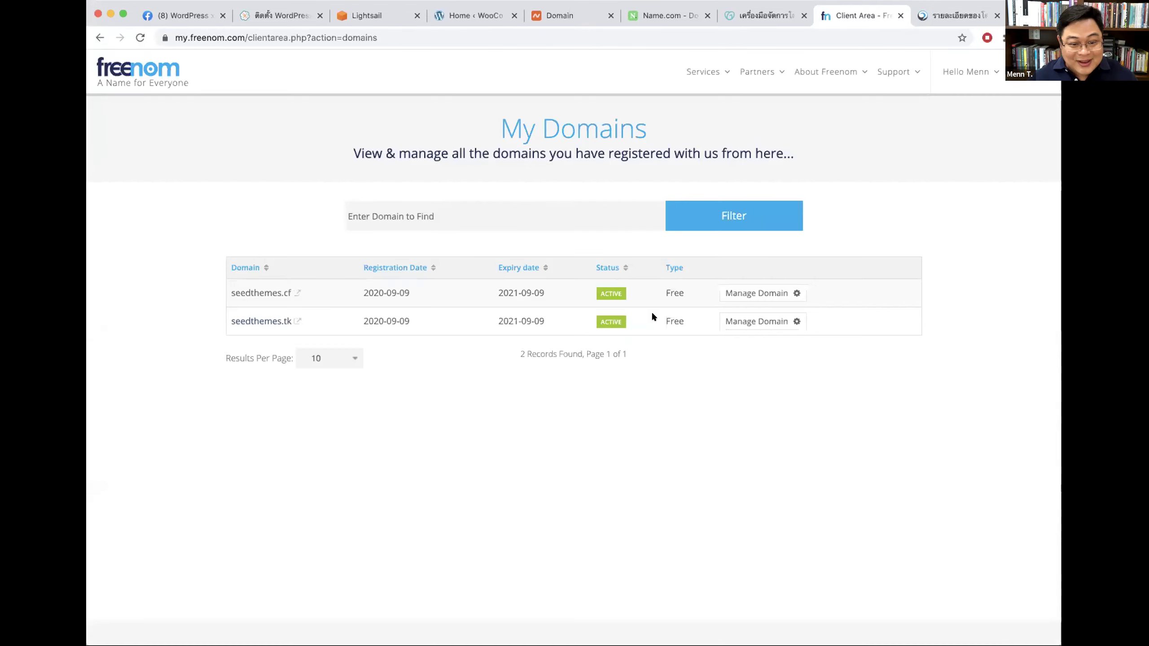
# Step: Select Use custom nameservers in seedthemes.tk's Freenom nameserver settings
pyautogui.click(769, 321)
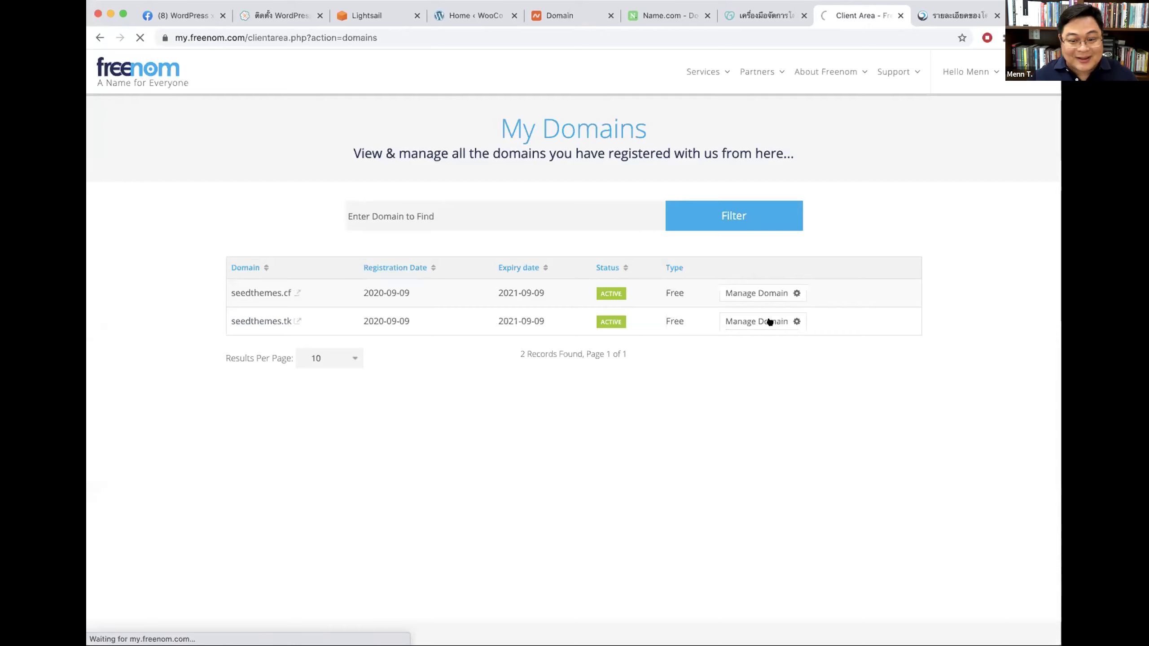
pyautogui.click(435, 181)
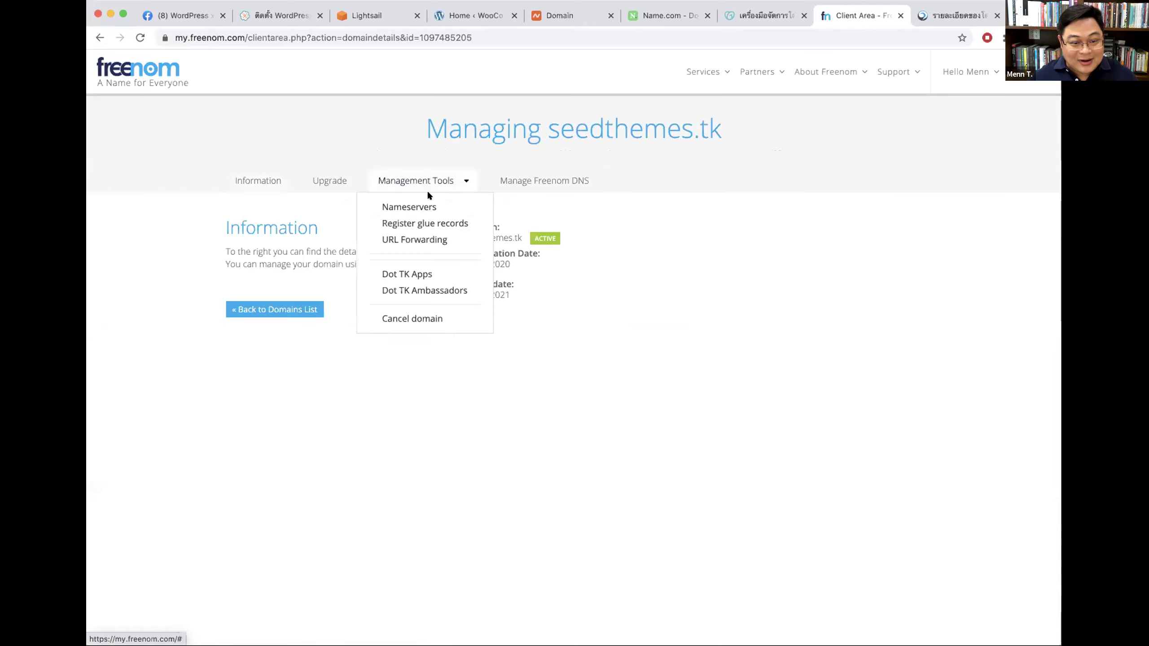
pyautogui.click(413, 208)
pyautogui.click(556, 266)
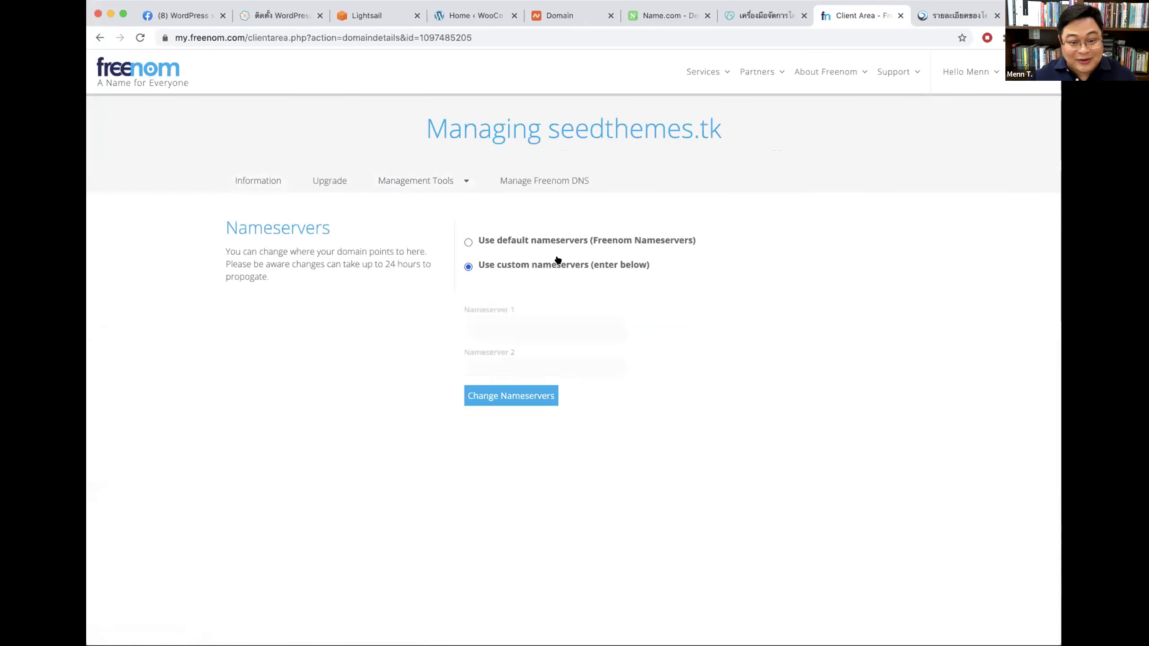
pyautogui.click(959, 15)
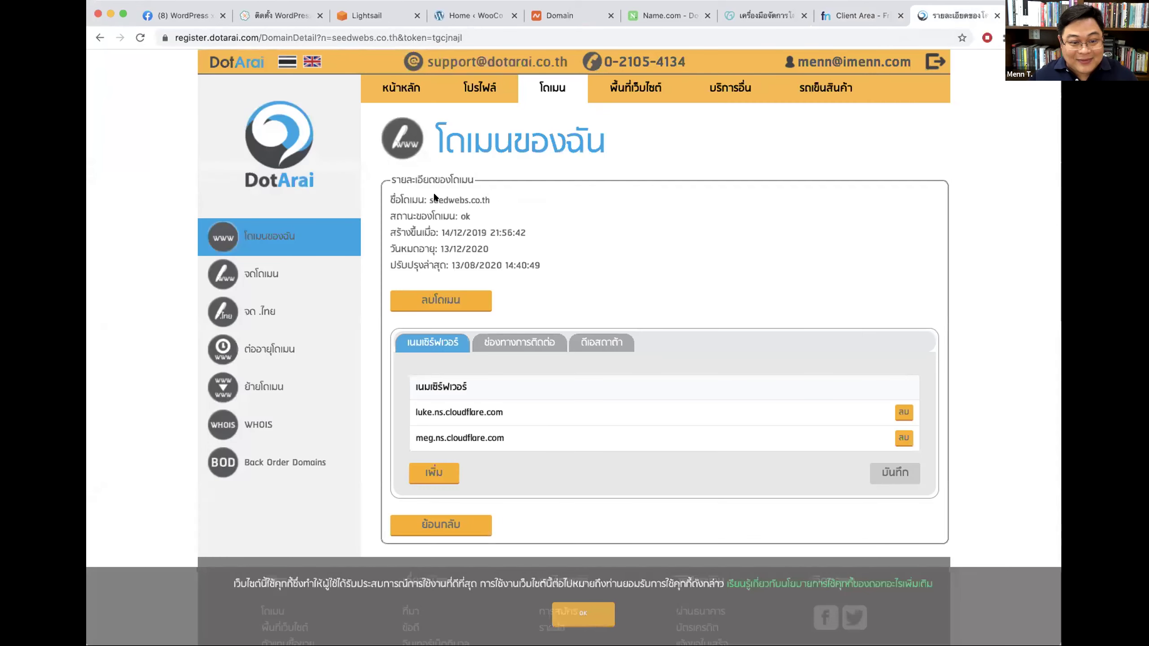
# Step: Highlight seedwebs.co.th's nameserver luke.ns.cloudflare.com in DotArai, then open a new tab
pyautogui.click(519, 195)
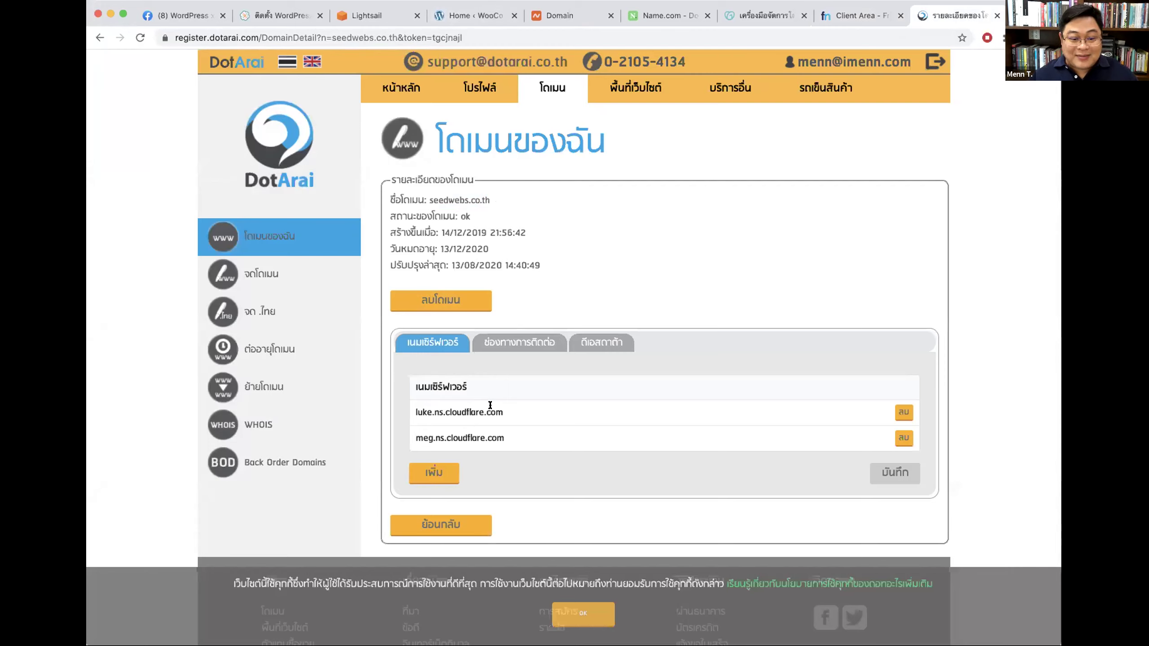
pyautogui.moveTo(510, 407); pyautogui.dragTo(411, 411)
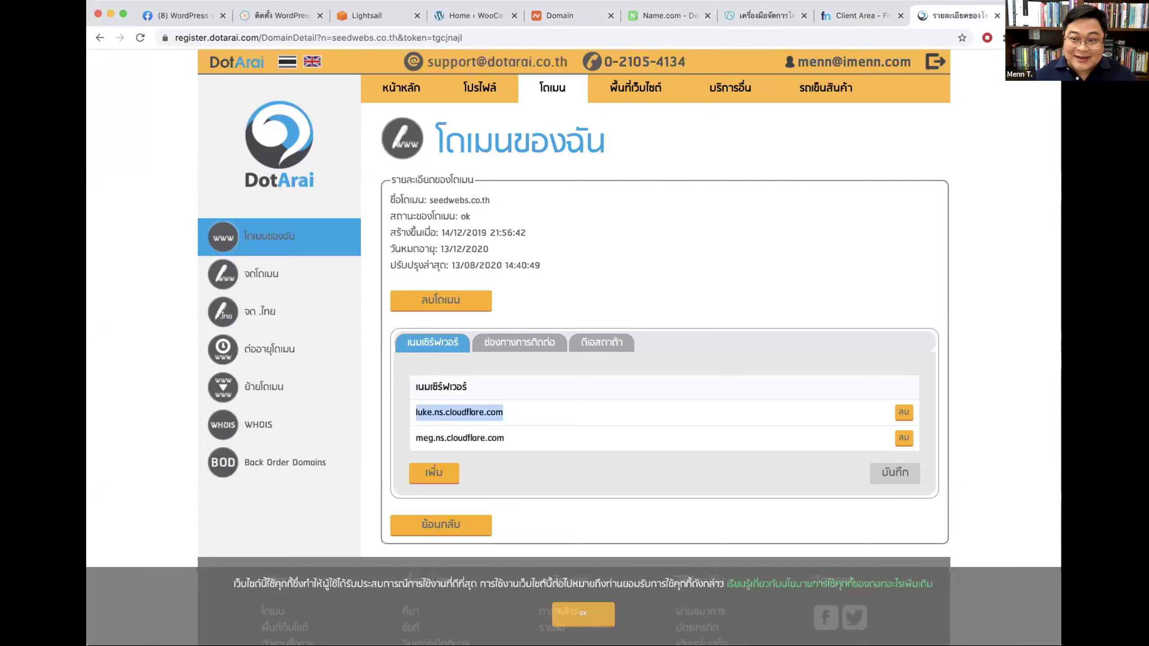
pyautogui.press('super+t')
# Step: Load Cloudflare and log out of the currently signed-in account
pyautogui.write('c')
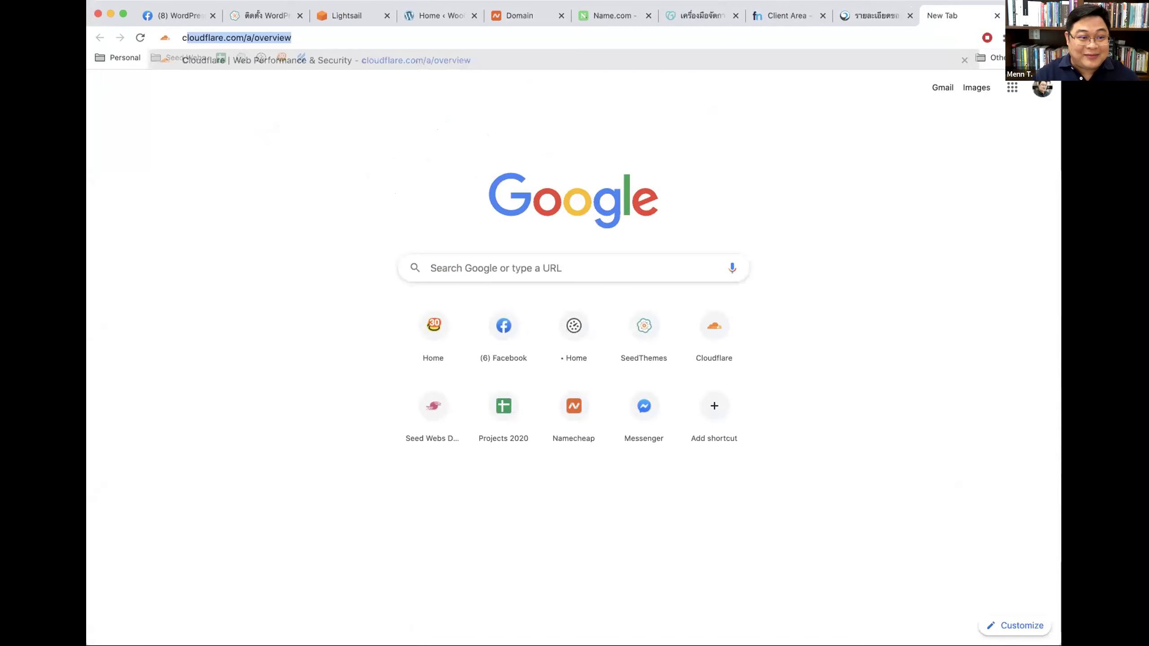
pyautogui.write('loud')
pyautogui.press('Return')
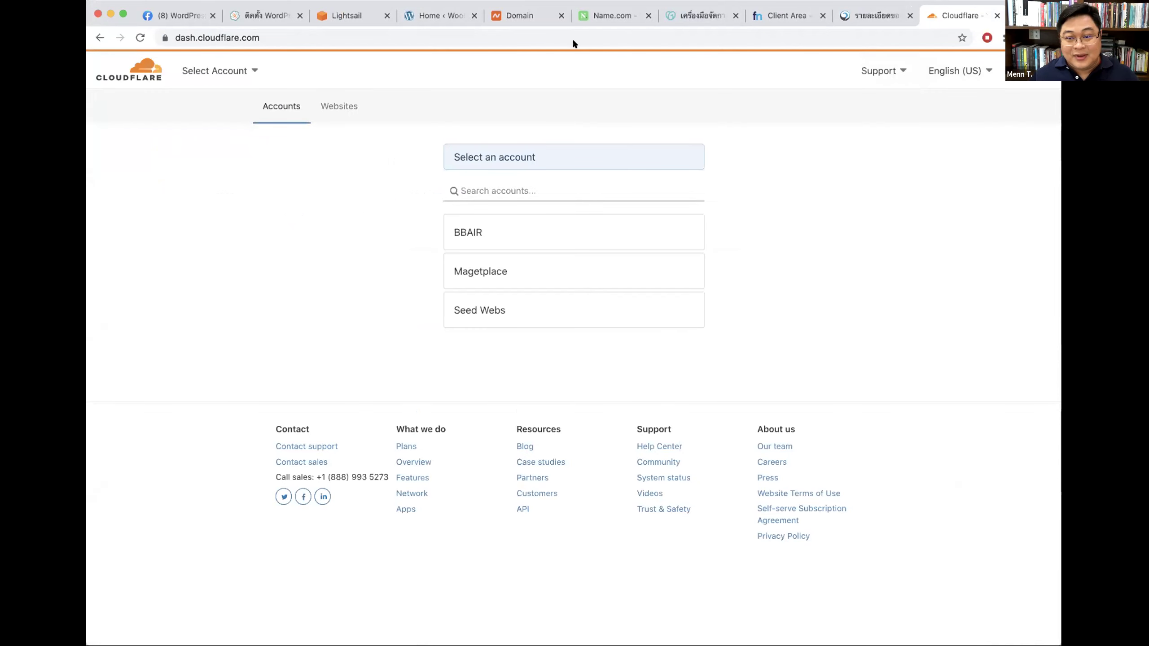
pyautogui.click(1018, 70)
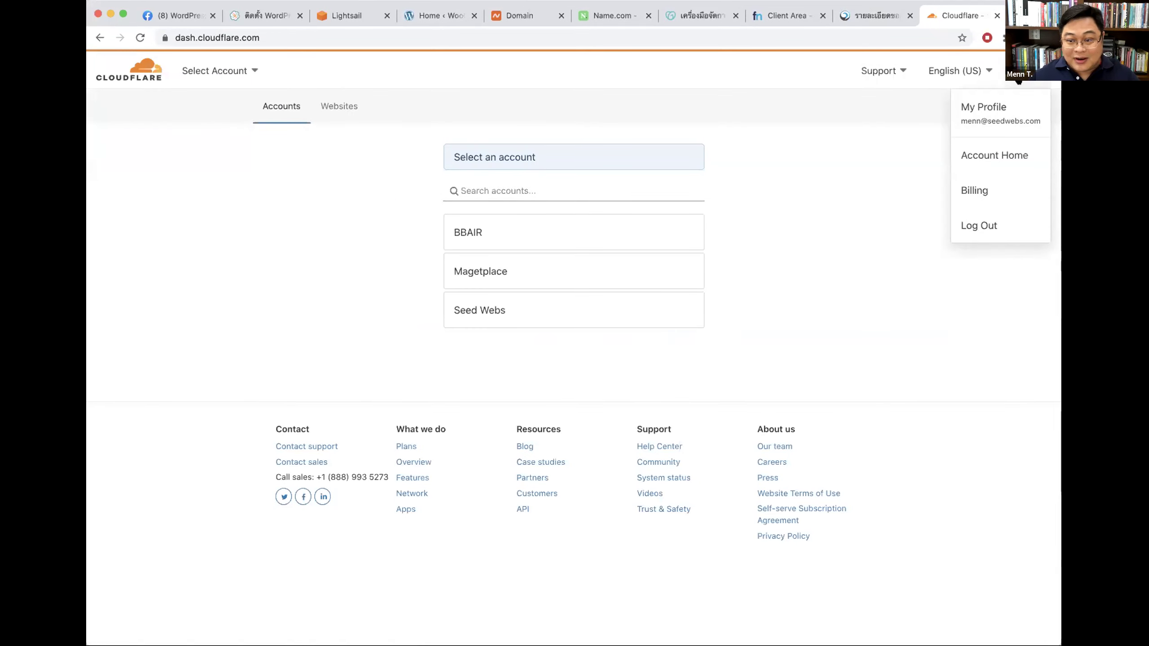
pyautogui.click(979, 226)
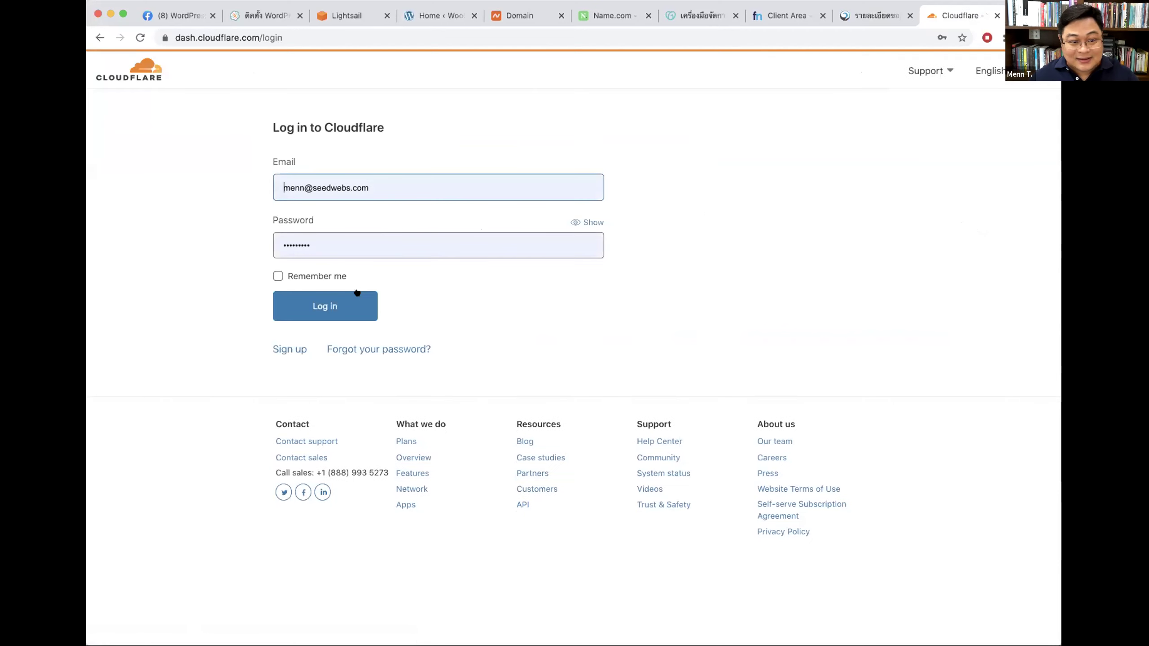
# Step: Clear the autofilled e-mail on the sign-up form, then return to the Cloudflare login page
pyautogui.click(285, 349)
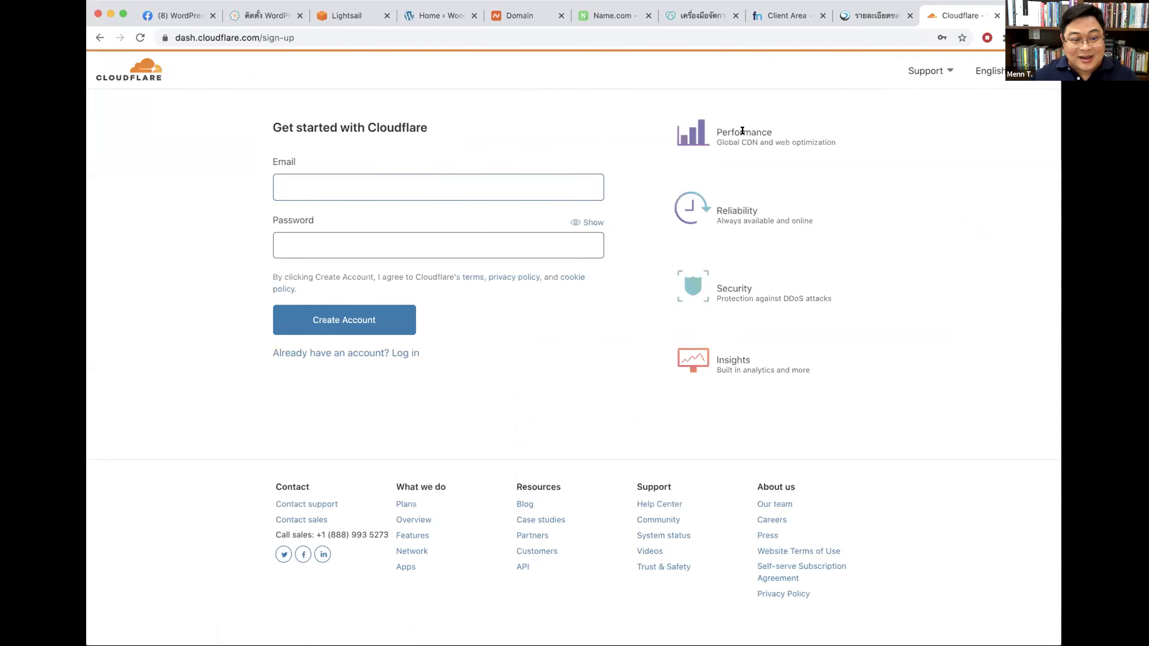
pyautogui.tripleClick(404, 176)
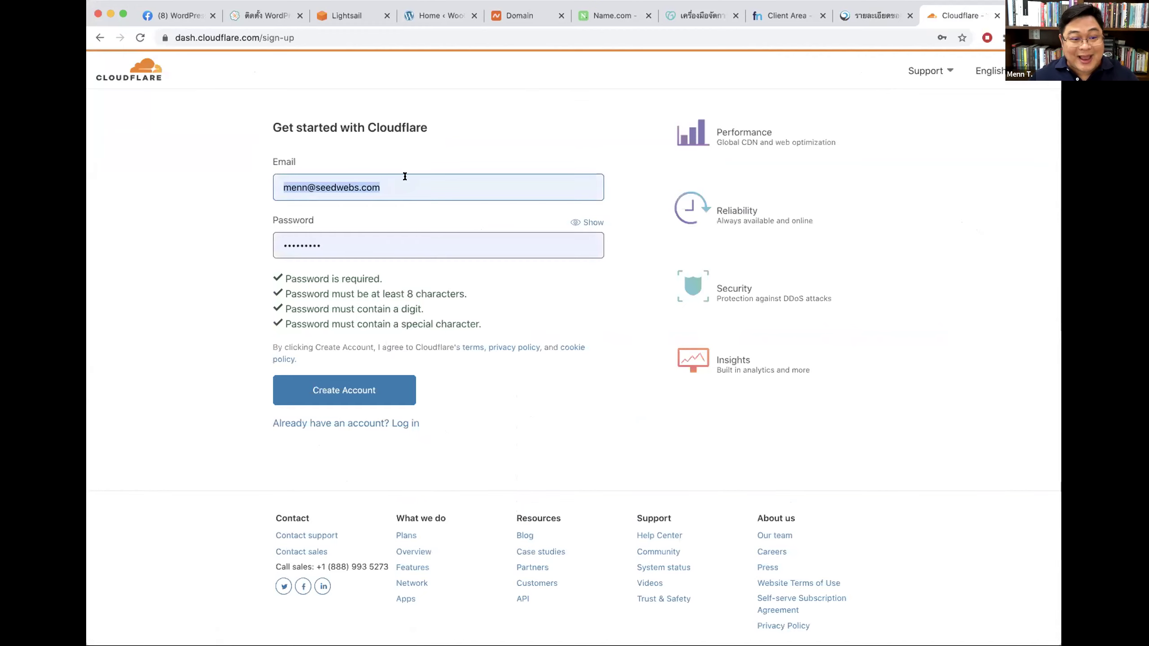
pyautogui.press('BackSpace')
pyautogui.click(348, 78)
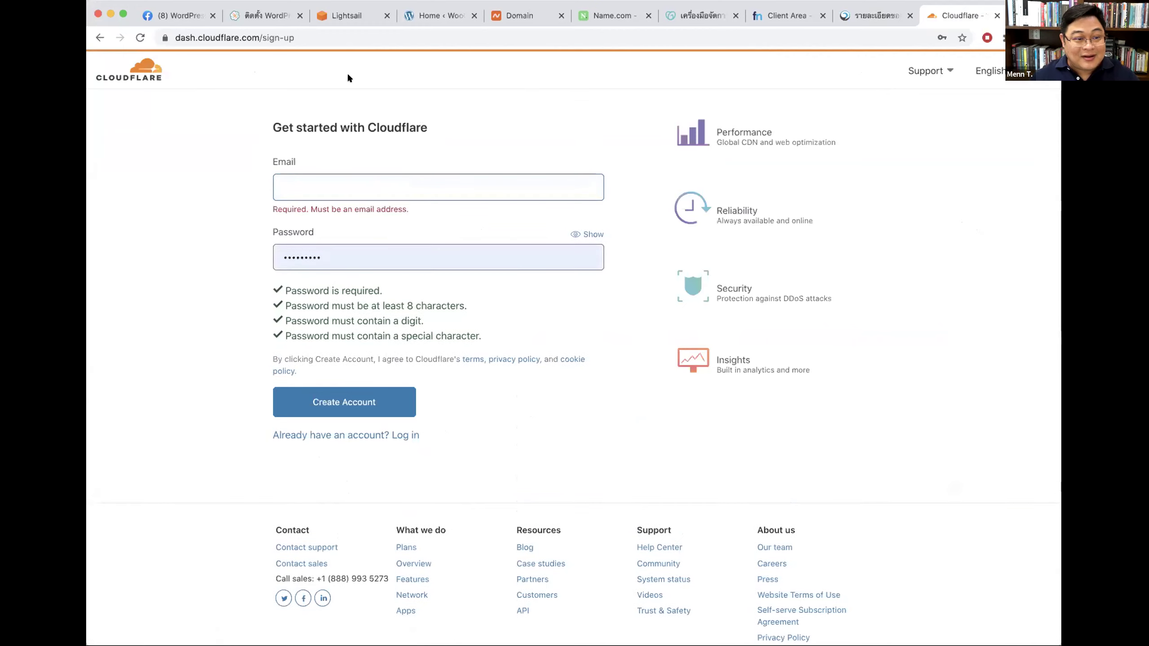
pyautogui.click(145, 59)
pyautogui.click(257, 38)
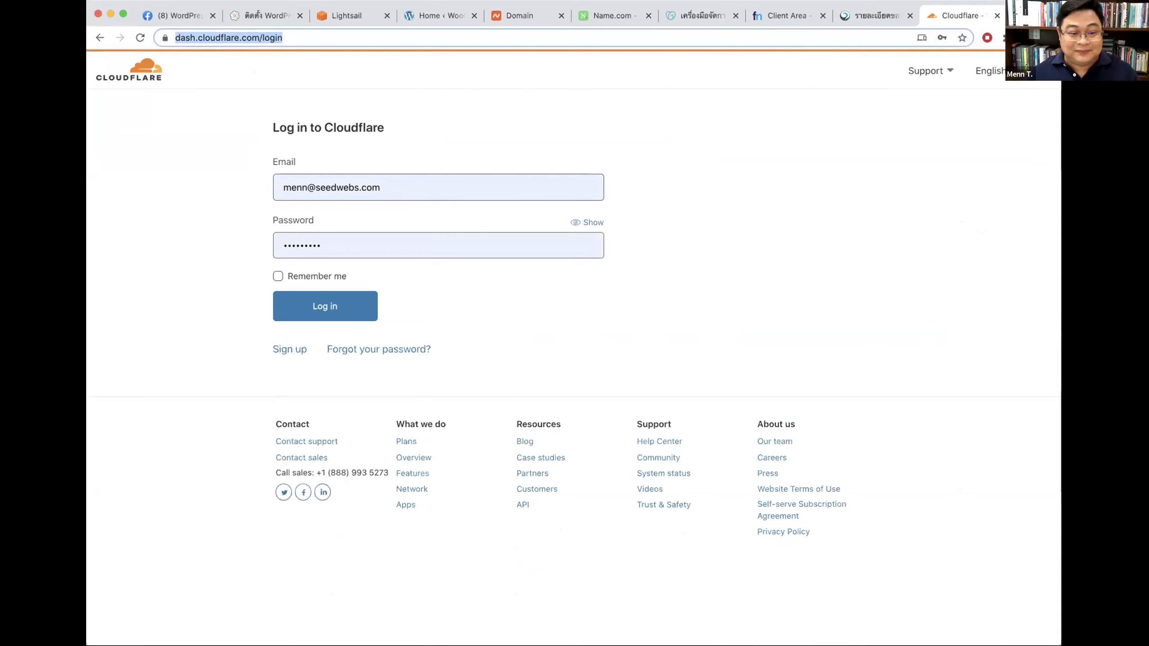
pyautogui.click(715, 159)
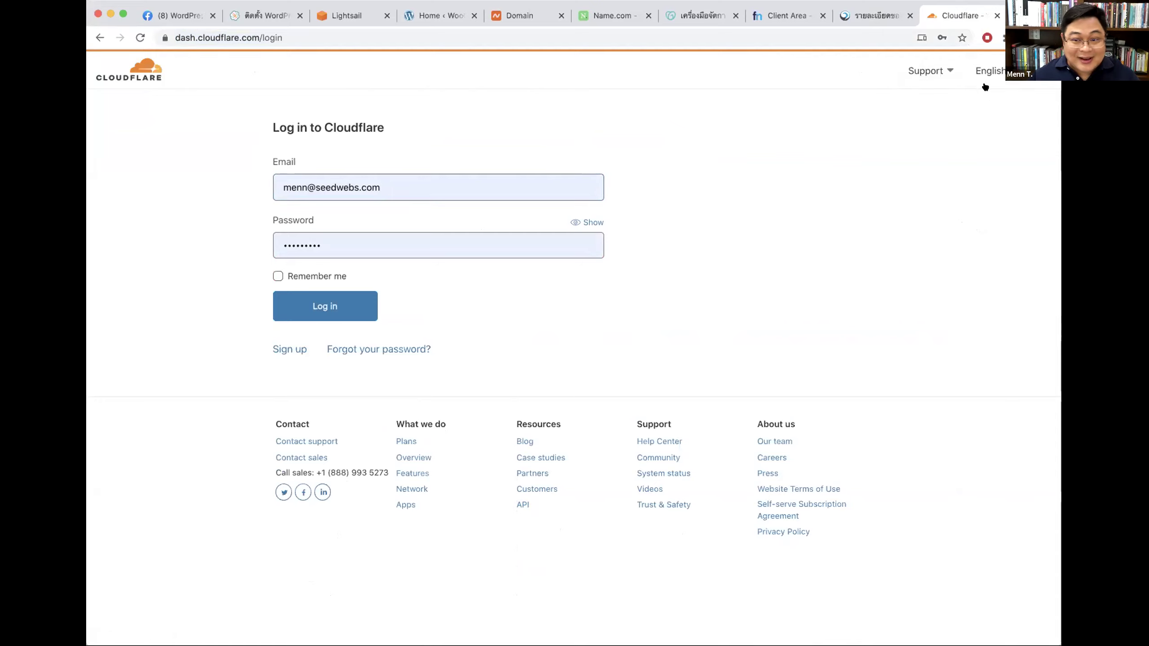
# Step: Sign up for a Cloudflare account with a different e-mail address and a pasted strong password
pyautogui.click(288, 349)
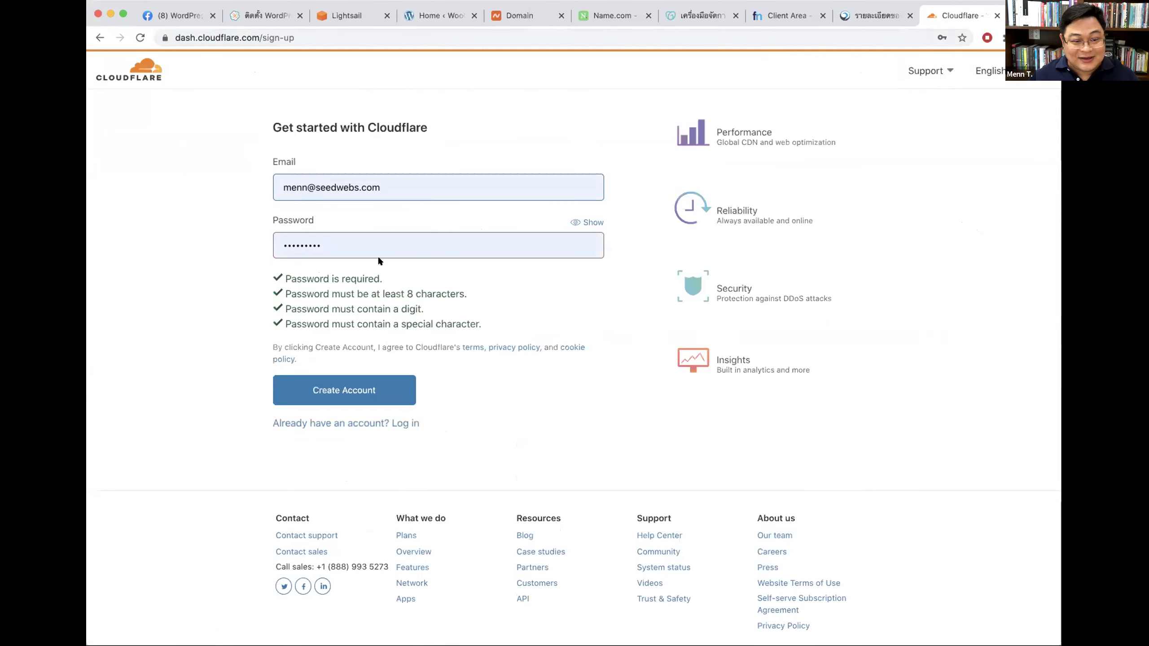
pyautogui.moveTo(421, 183); pyautogui.dragTo(212, 184)
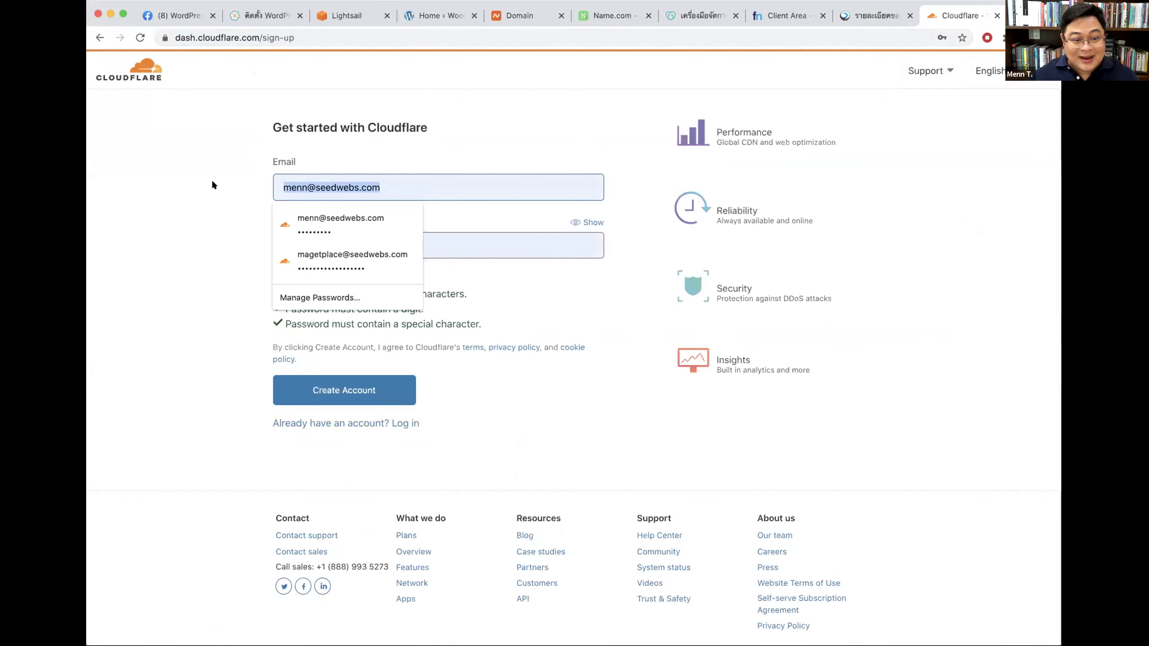
pyautogui.press('BackSpace')
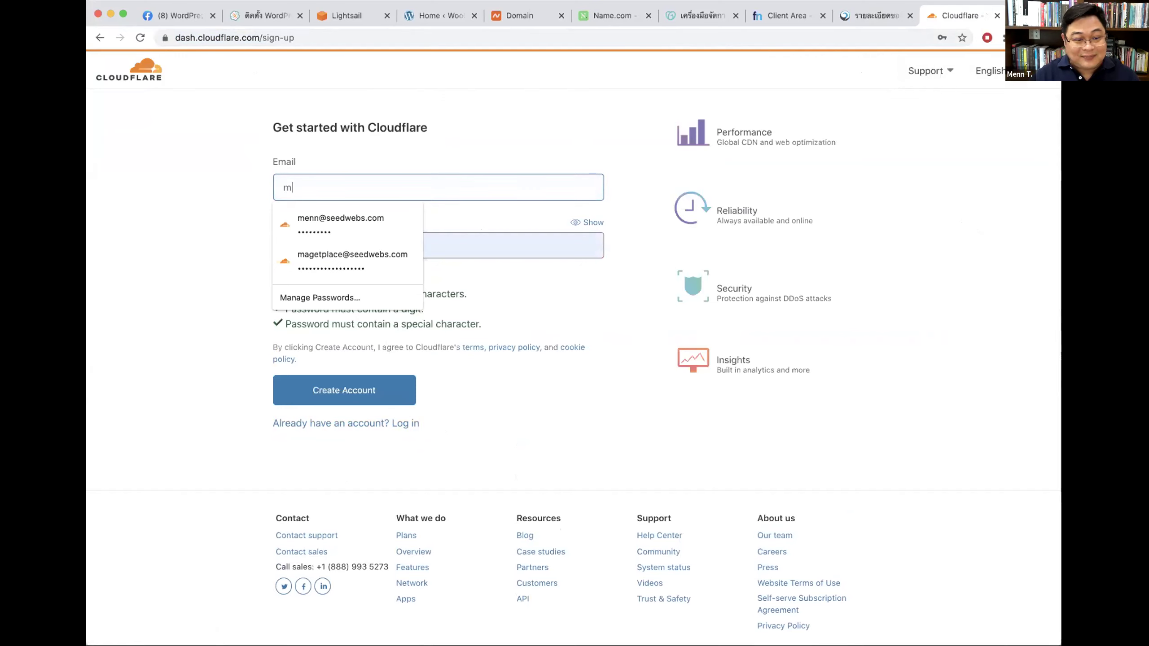
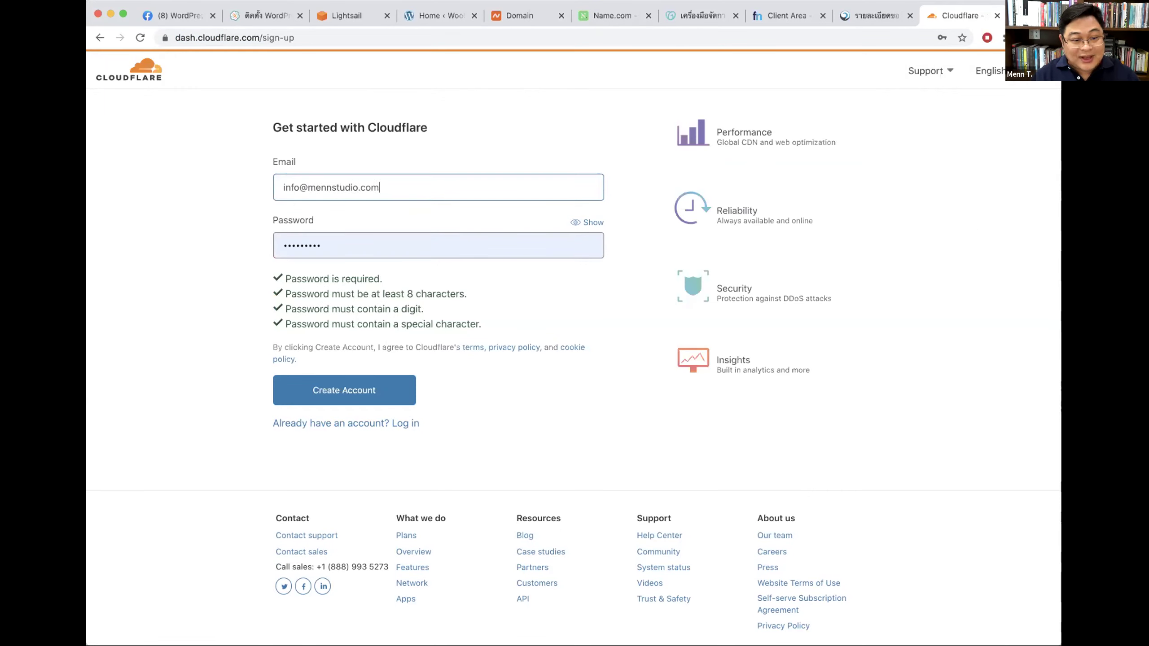
pyautogui.press('Tab')
pyautogui.press('BackSpace')
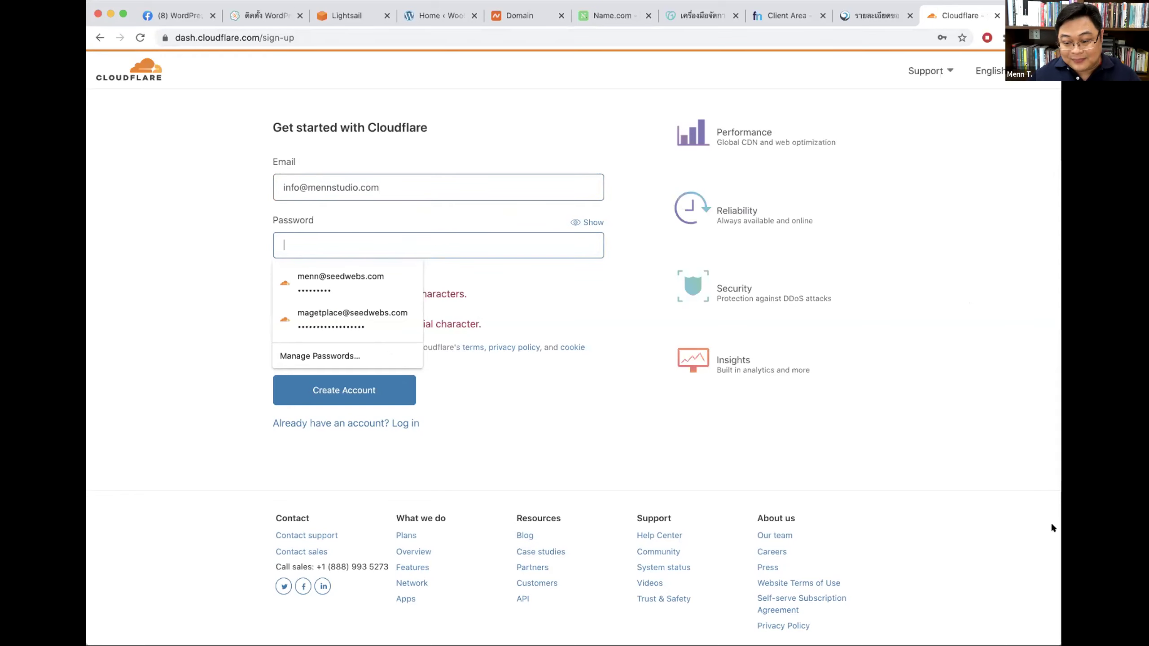
pyautogui.press('super+v')
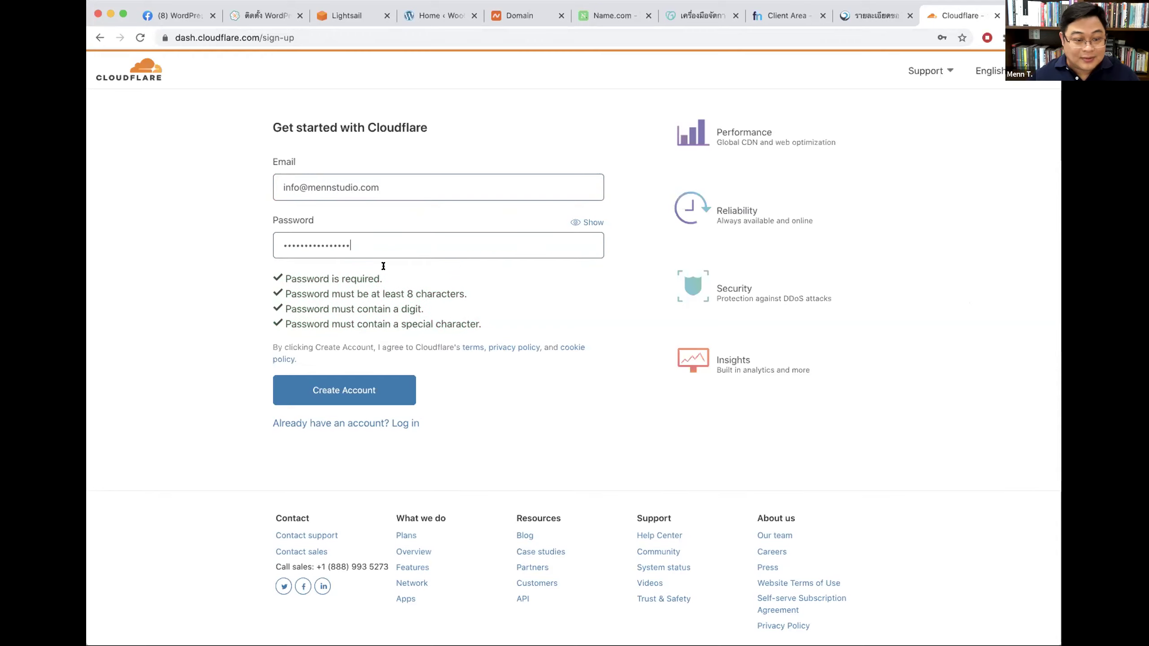
pyautogui.click(336, 389)
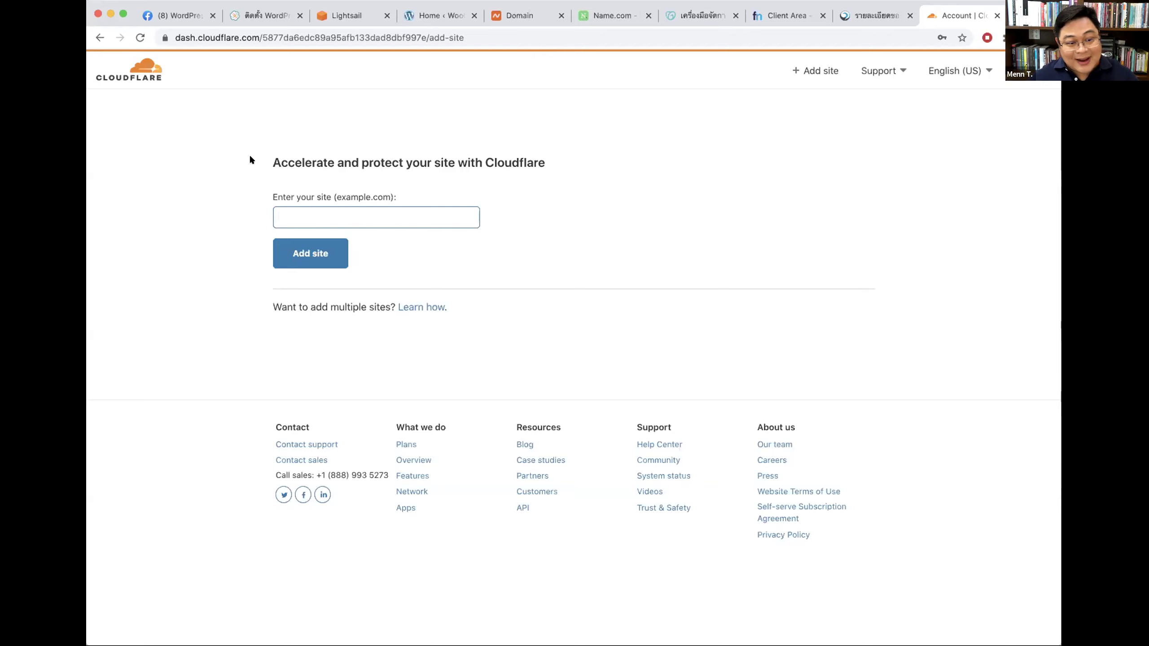
pyautogui.moveTo(271, 159); pyautogui.dragTo(544, 157)
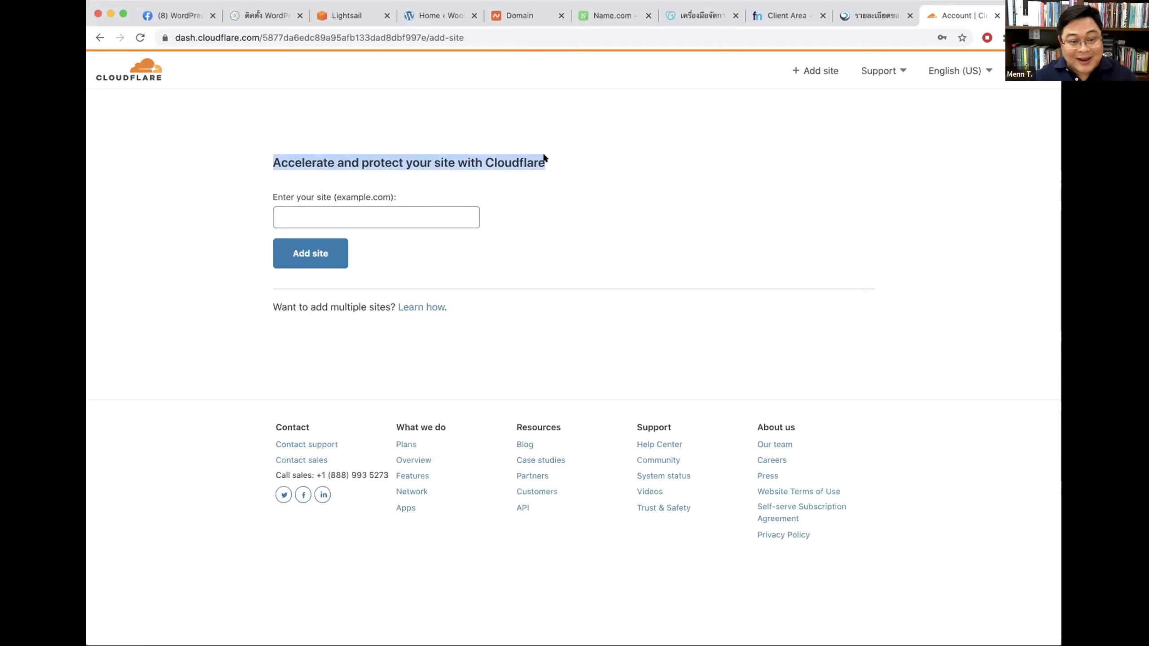
pyautogui.click(675, 153)
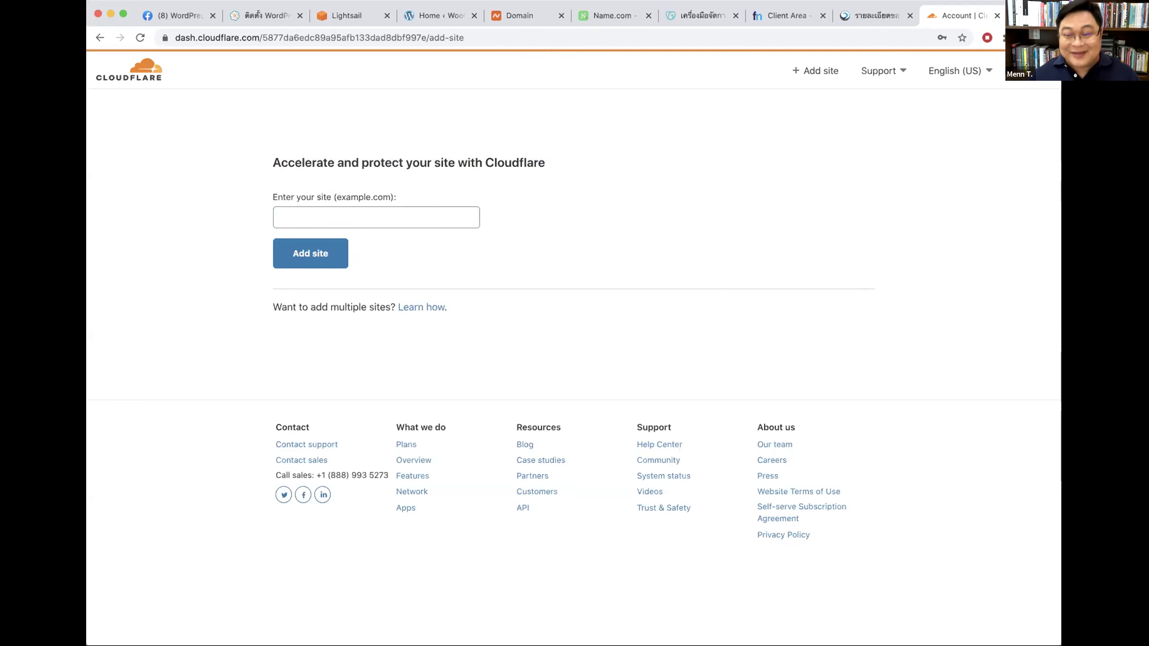
# Step: Review the Facebook group's 9 Sep 2020 agenda post, highlighting its title and the Plant theme and Cloudflare topics
pyautogui.click(173, 16)
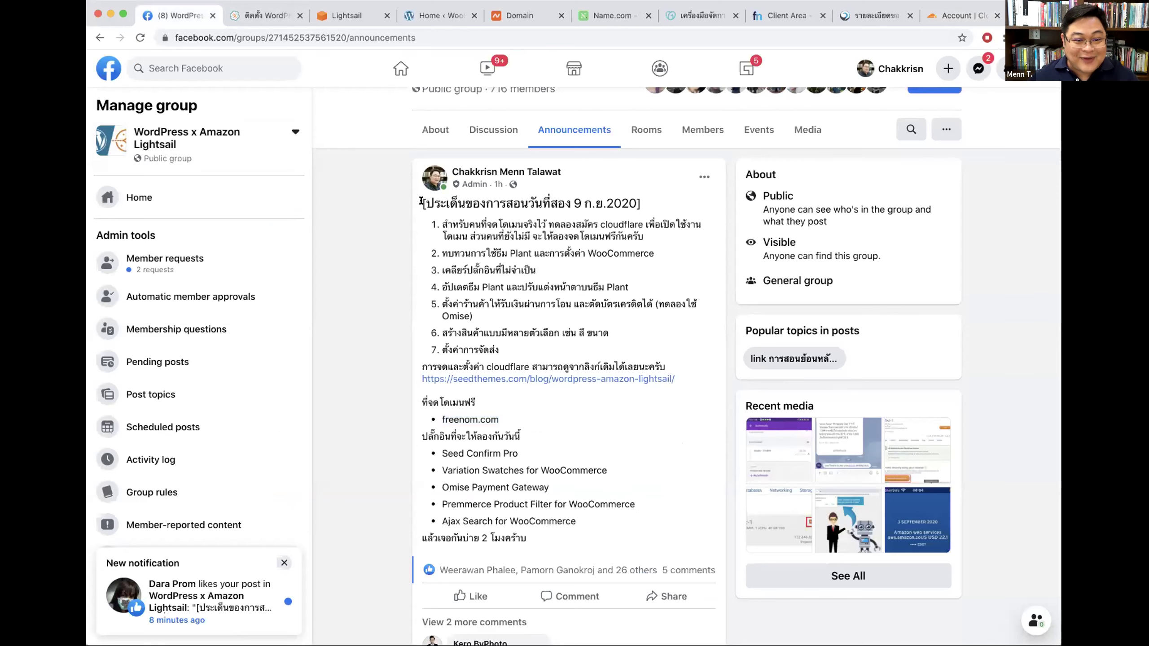
pyautogui.moveTo(420, 201); pyautogui.dragTo(649, 208)
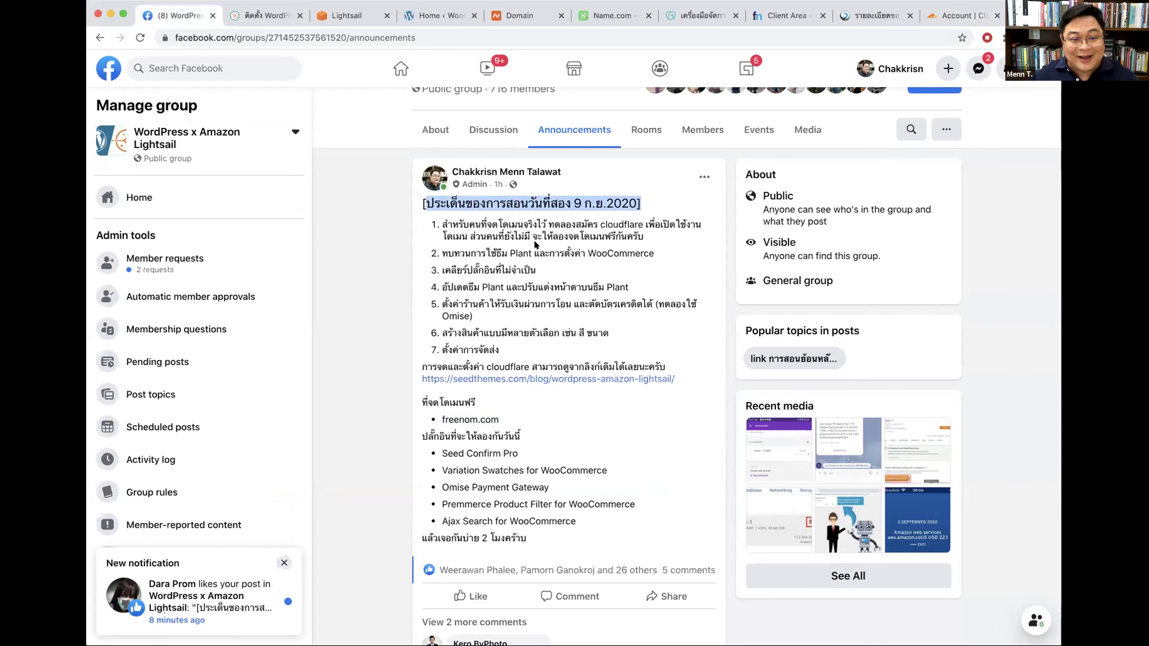
pyautogui.click(442, 224)
pyautogui.moveTo(443, 225); pyautogui.dragTo(647, 235)
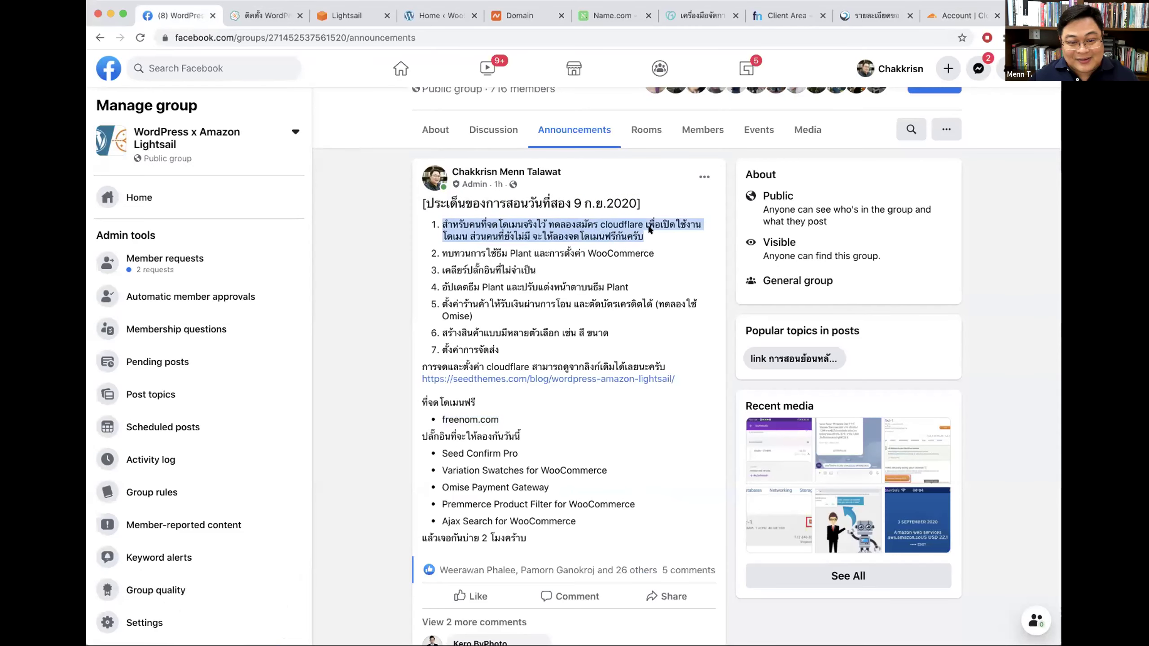
pyautogui.moveTo(496, 252); pyautogui.dragTo(573, 249)
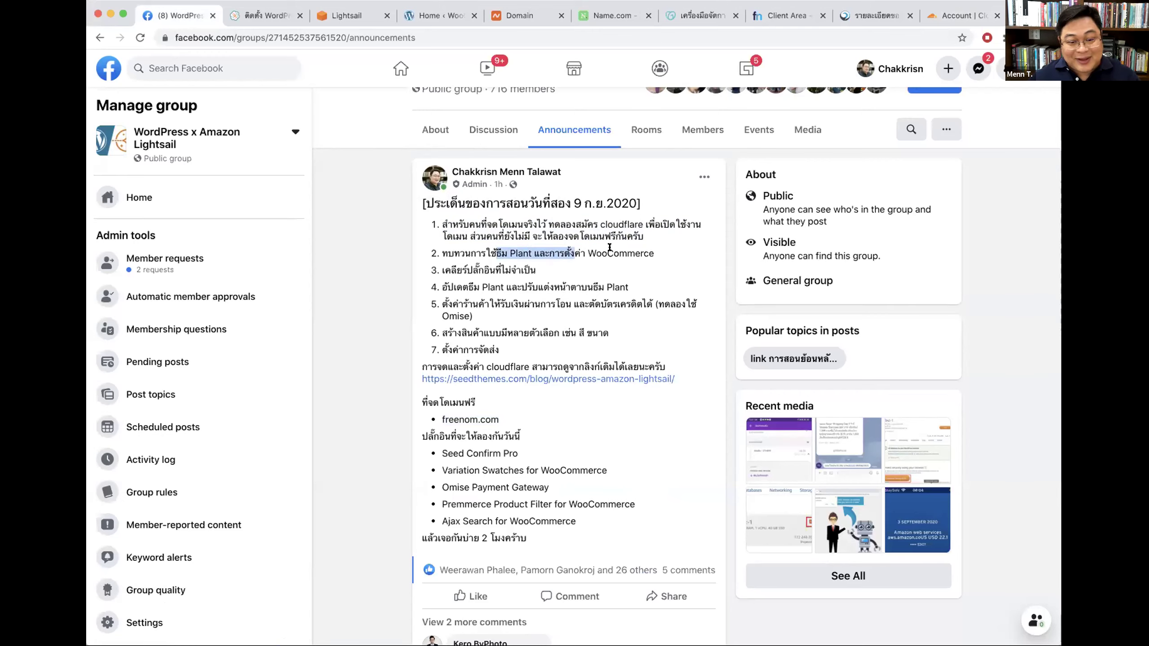
pyautogui.click(595, 249)
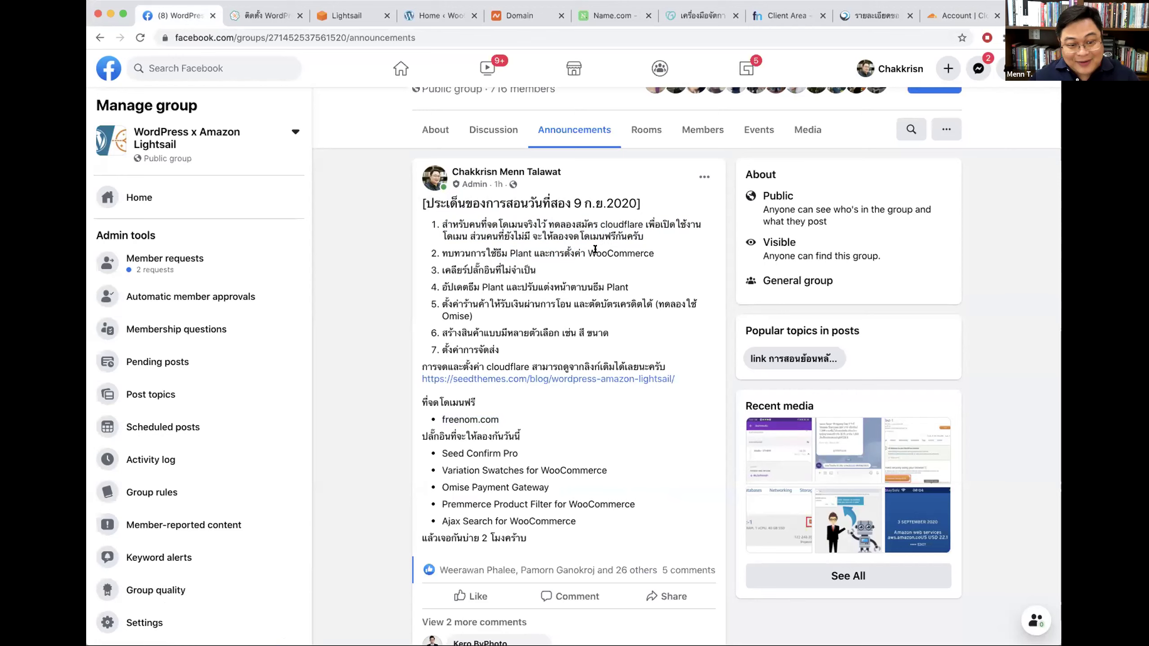
pyautogui.tripleClick(533, 228)
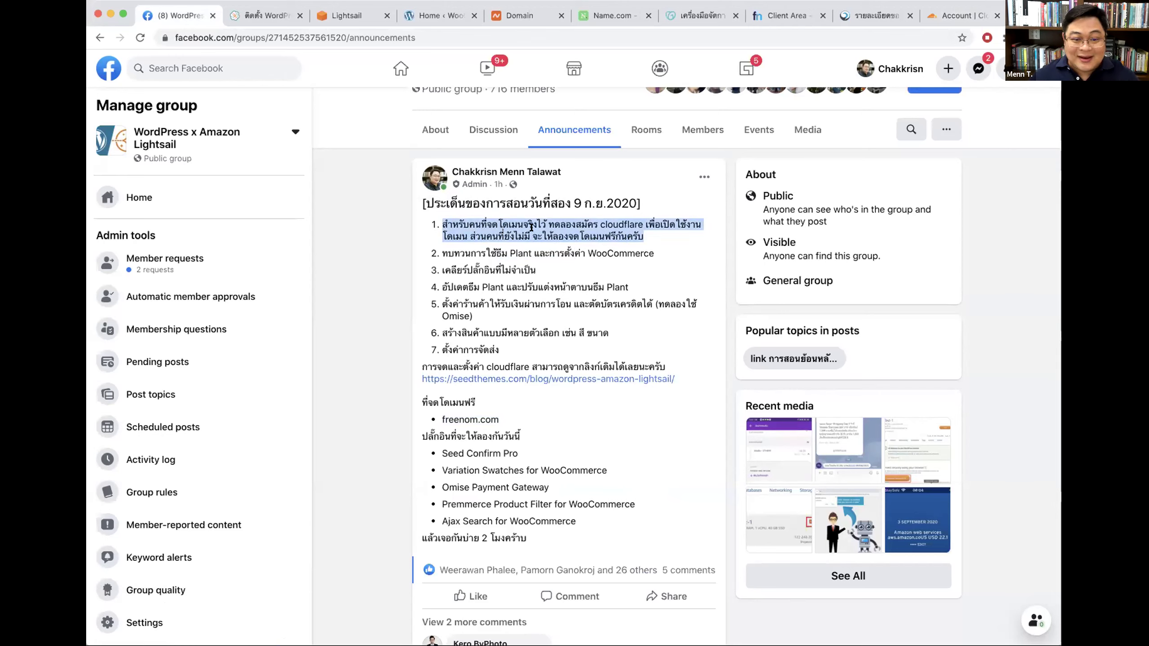
pyautogui.click(615, 17)
# Step: Check the GoDaddy and Namecheap tabs, move DotArai before Freenom, and open Freenom's client area
pyautogui.click(685, 17)
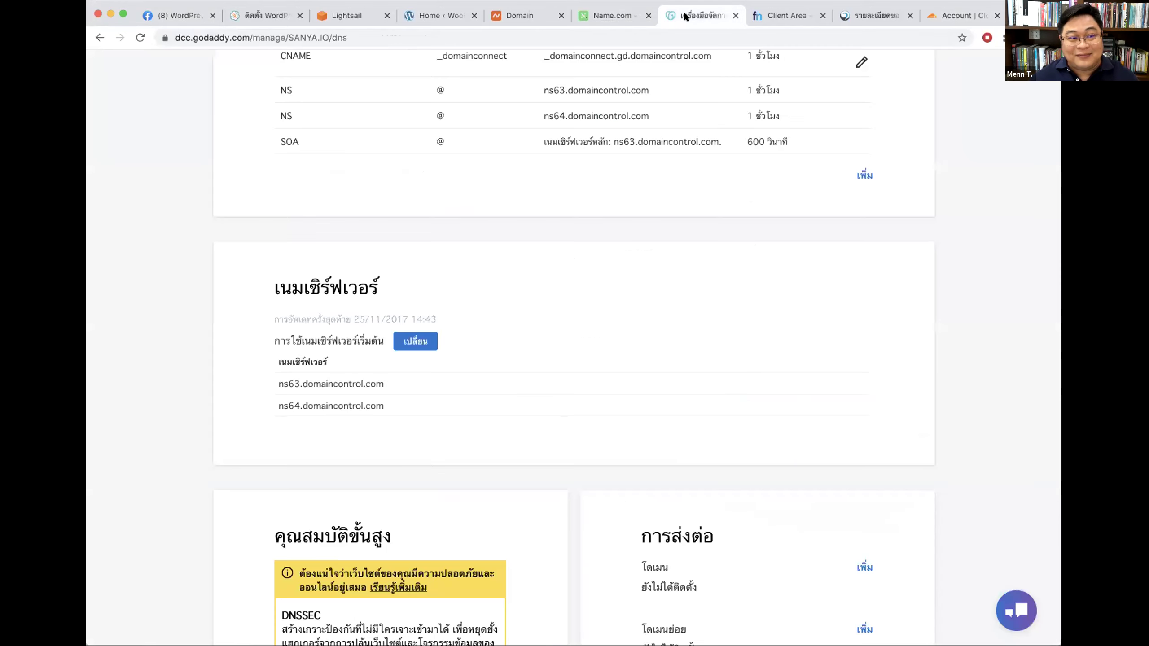
pyautogui.click(783, 17)
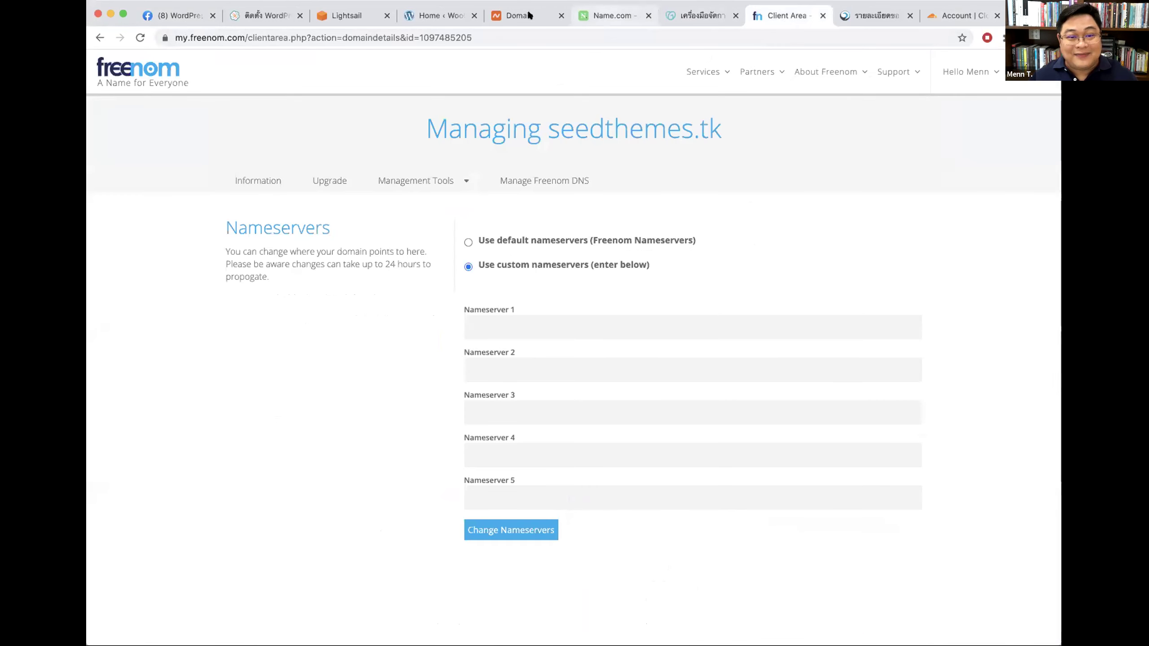
pyautogui.click(514, 16)
pyautogui.moveTo(874, 17); pyautogui.dragTo(789, 17)
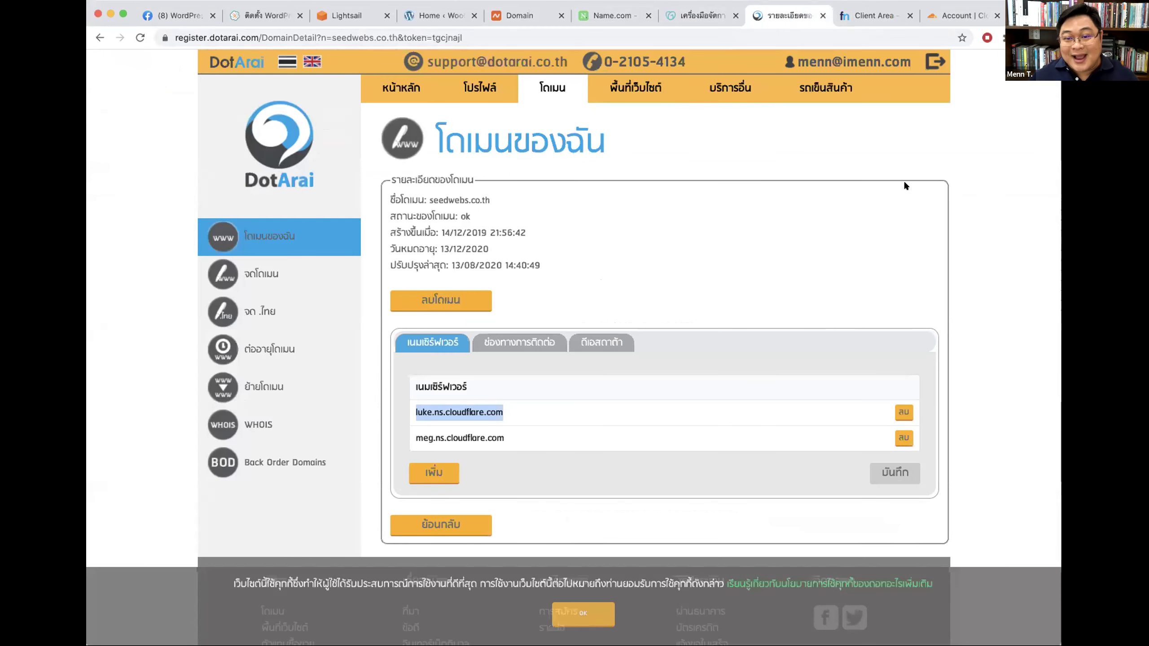
pyautogui.hotkey('ctrl', 'Tab')
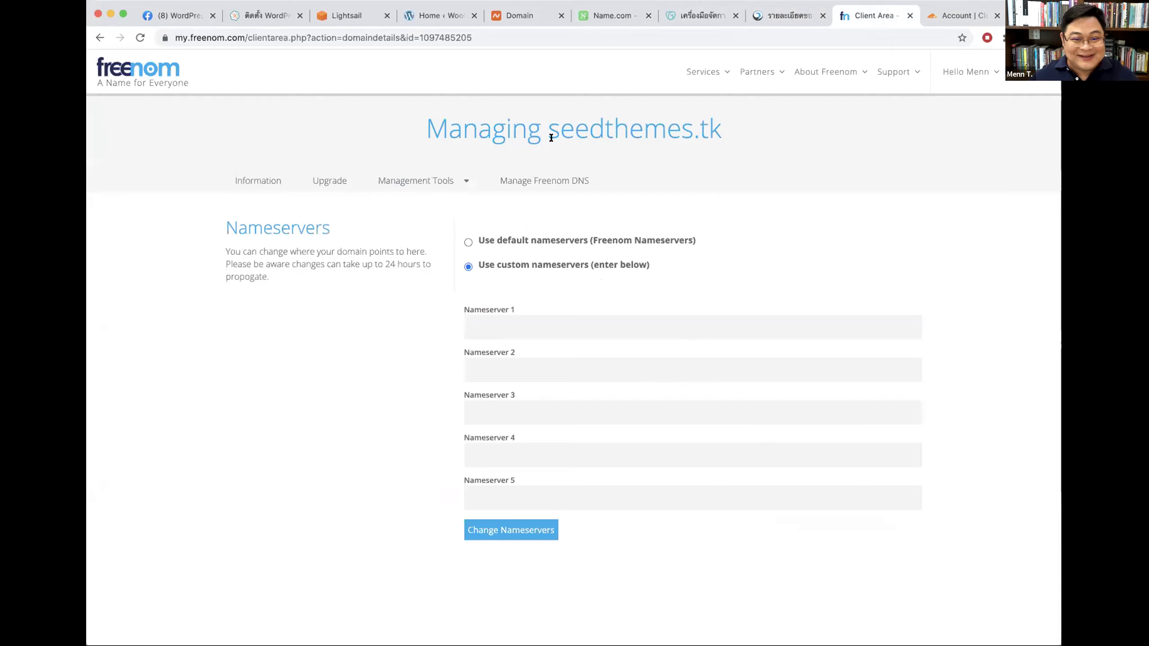
pyautogui.click(149, 68)
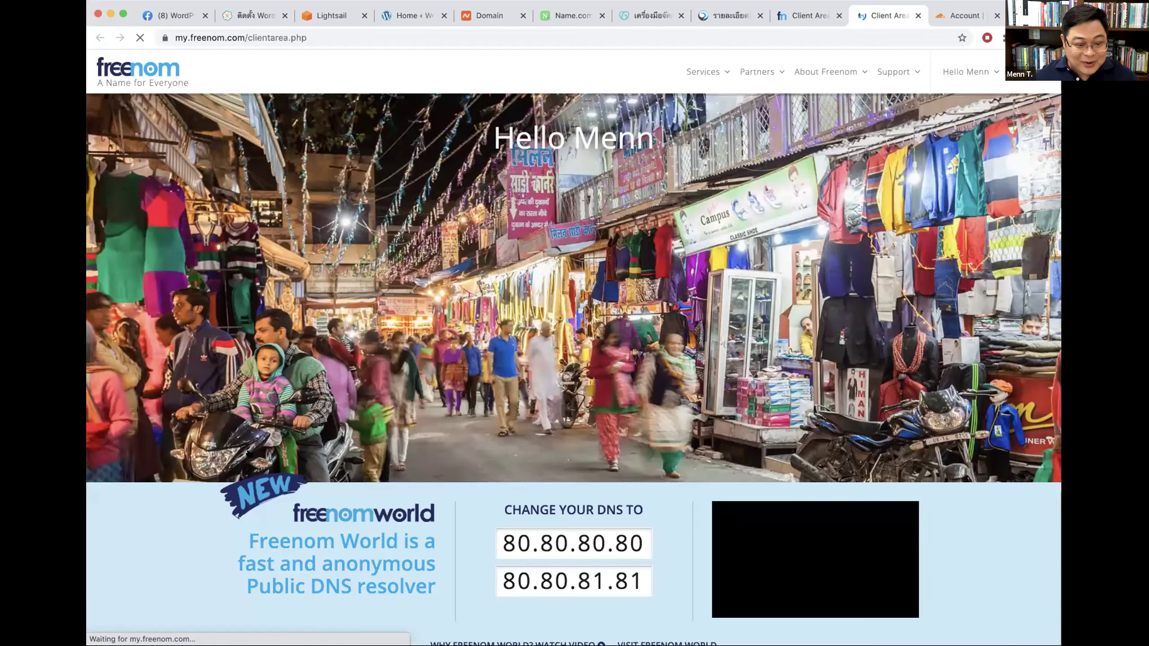
# Step: Use the footer's My Domains link to list seedthemes.cf and seedthemes.tk, then go back to Cloudflare
pyautogui.scroll(-10, 249, 452)
pyautogui.click(265, 462)
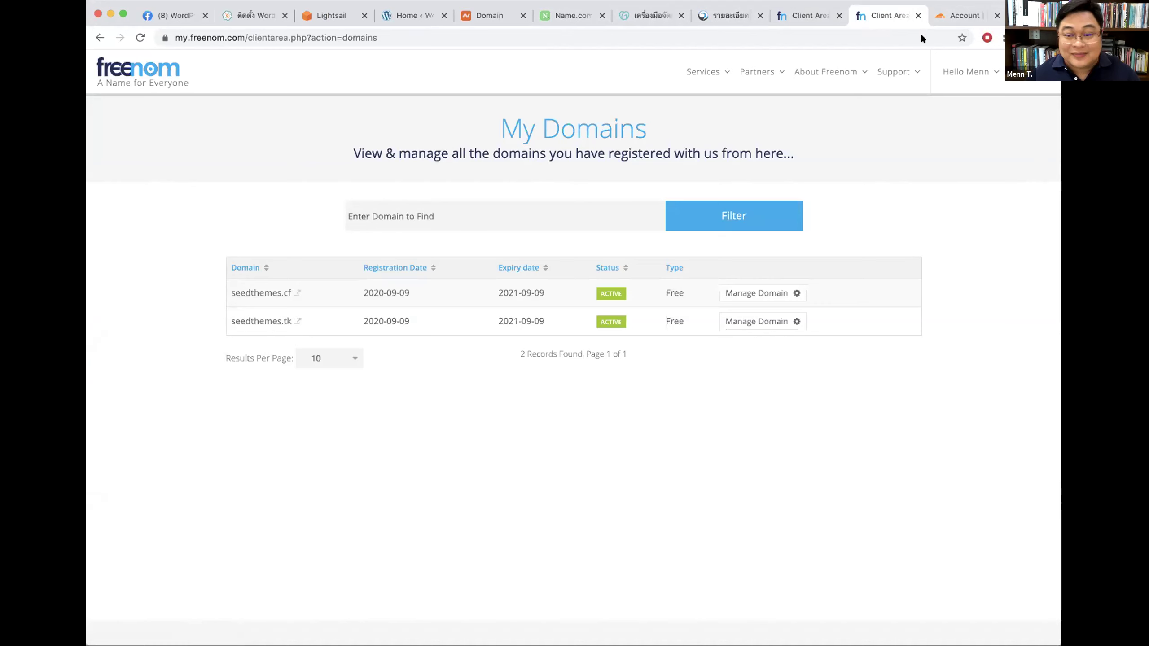
pyautogui.click(951, 17)
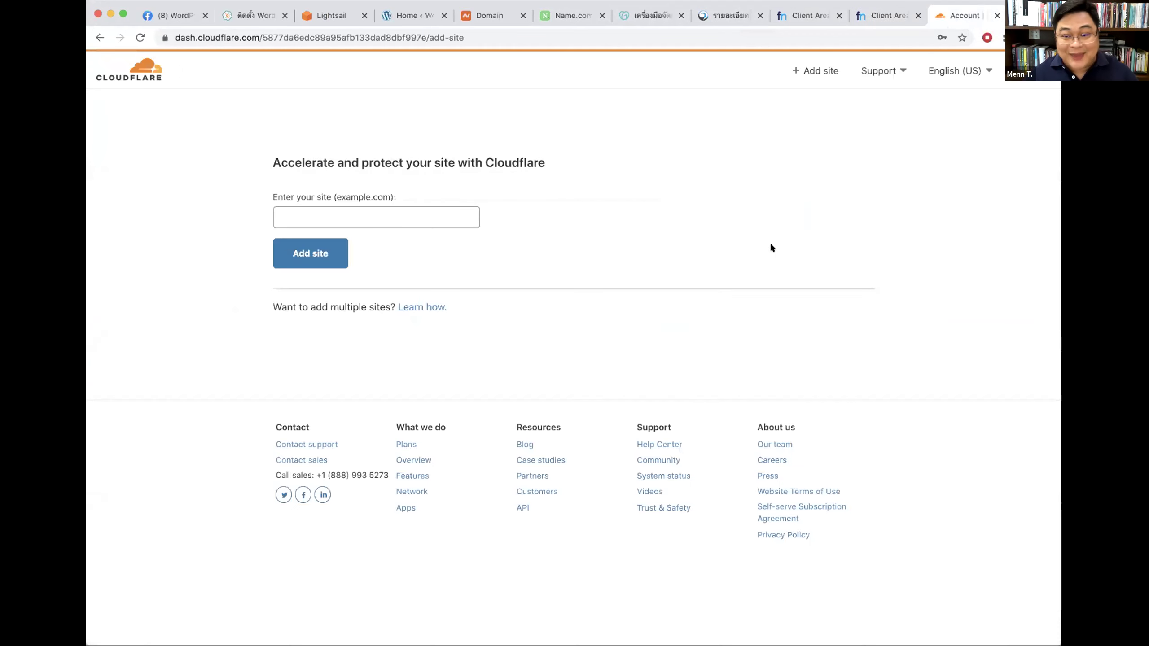
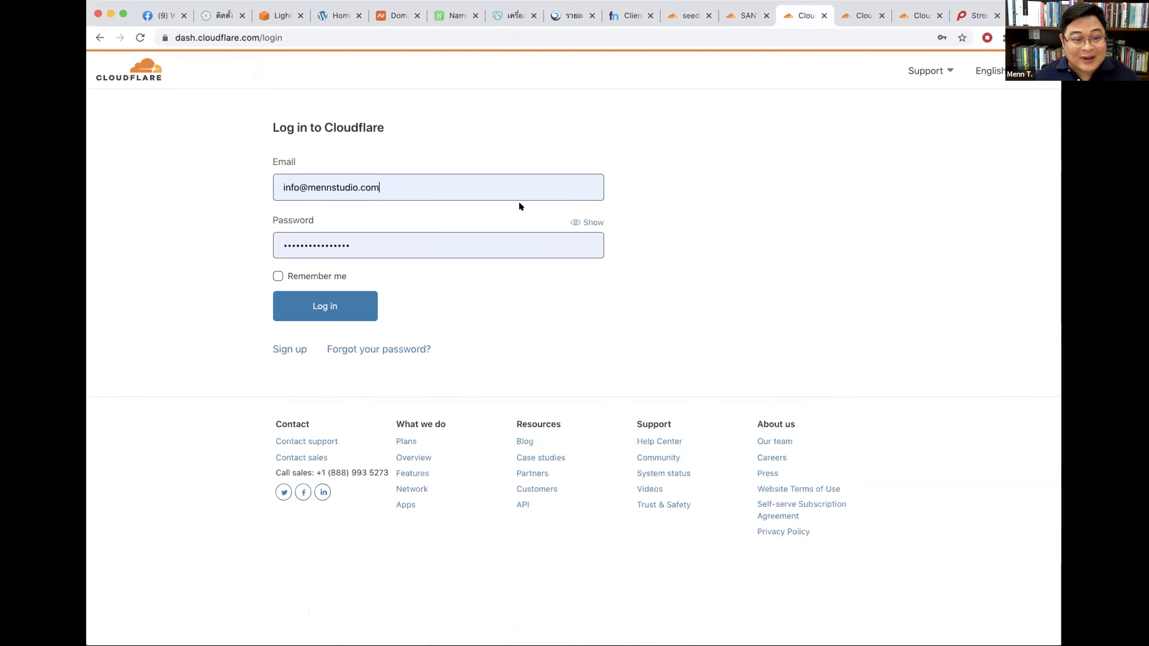
# Step: Close the leftover Cloudflare login and sign-up tabs and return to the seedthemes.tk setup
pyautogui.click(824, 15)
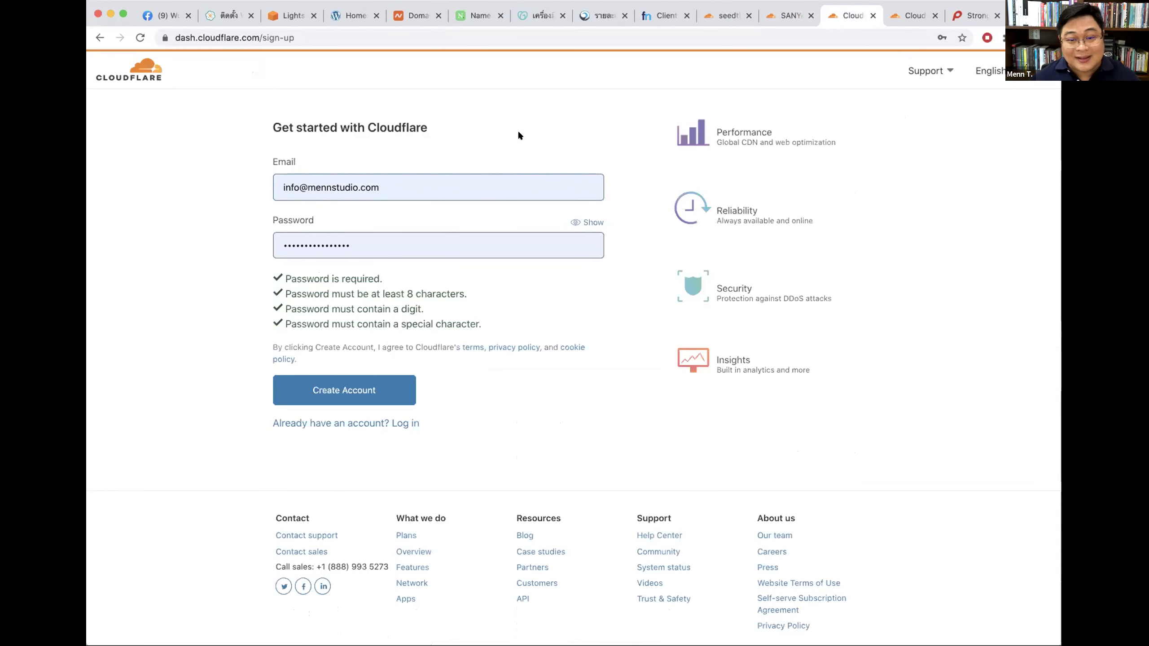
pyautogui.press('super+w')
pyautogui.click(764, 14)
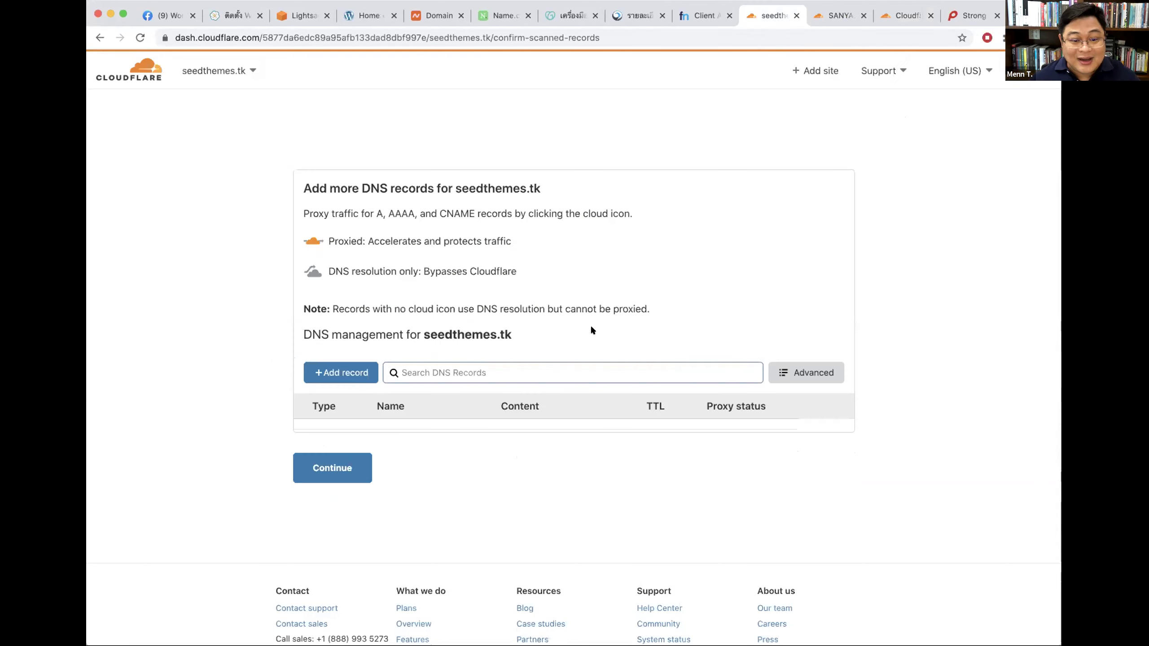
# Step: Look over seedthemes.tk's DNS records step, then continue and choose to add records later
pyautogui.click(402, 372)
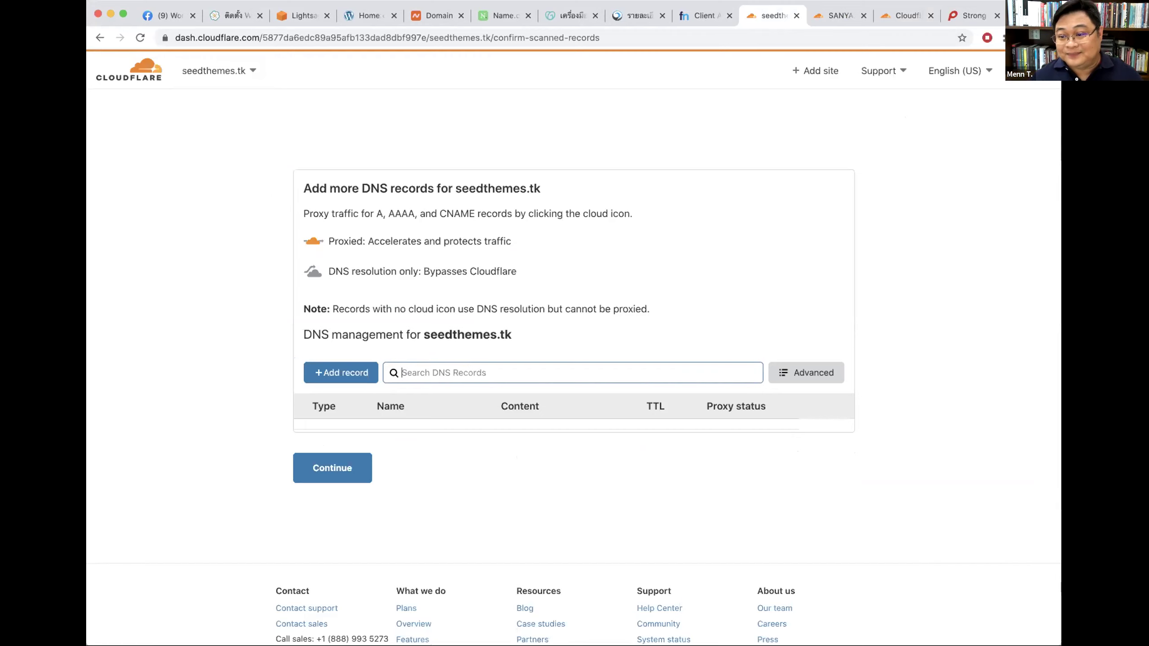
pyautogui.click(492, 298)
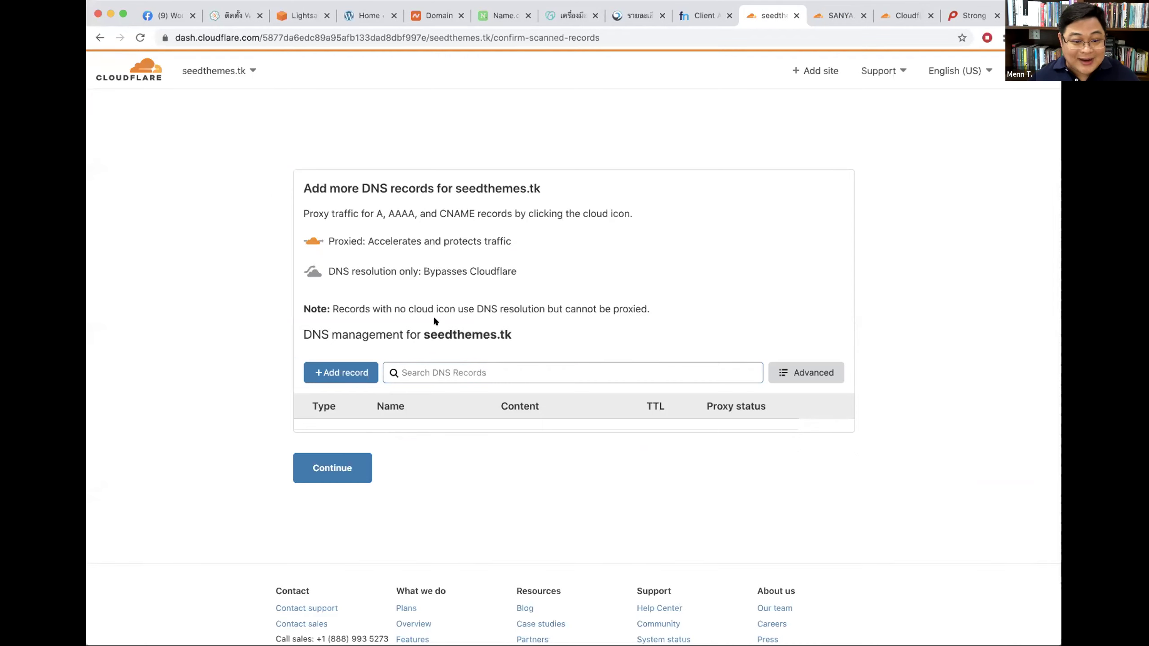
pyautogui.doubleClick(464, 330)
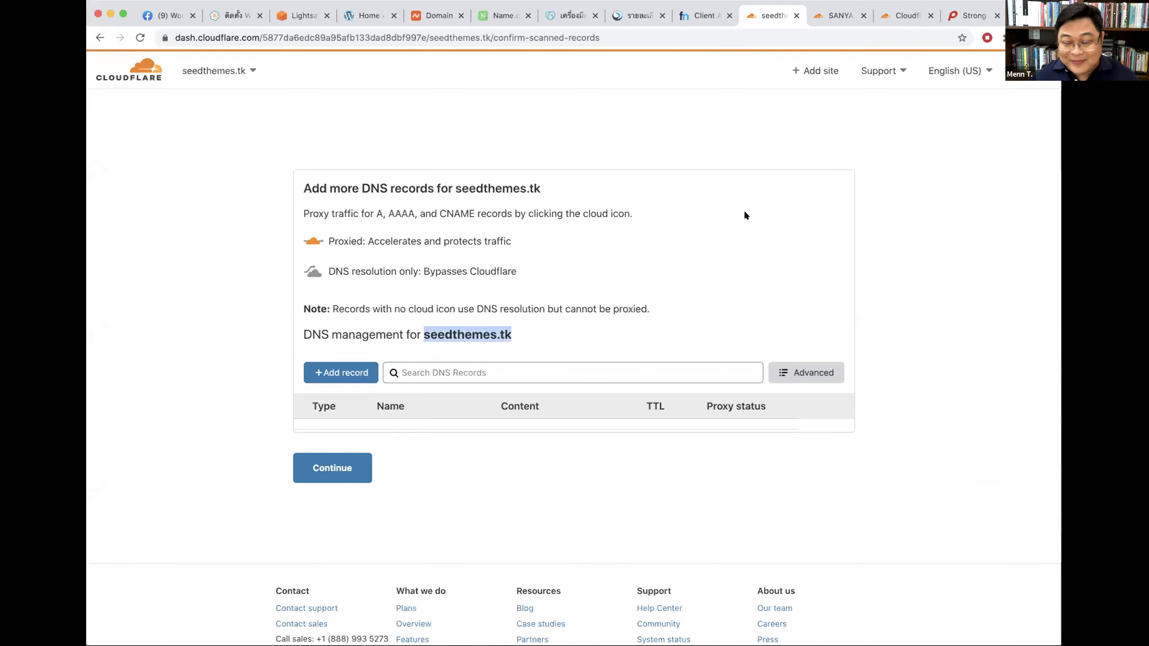
pyautogui.moveTo(559, 282); pyautogui.dragTo(515, 334)
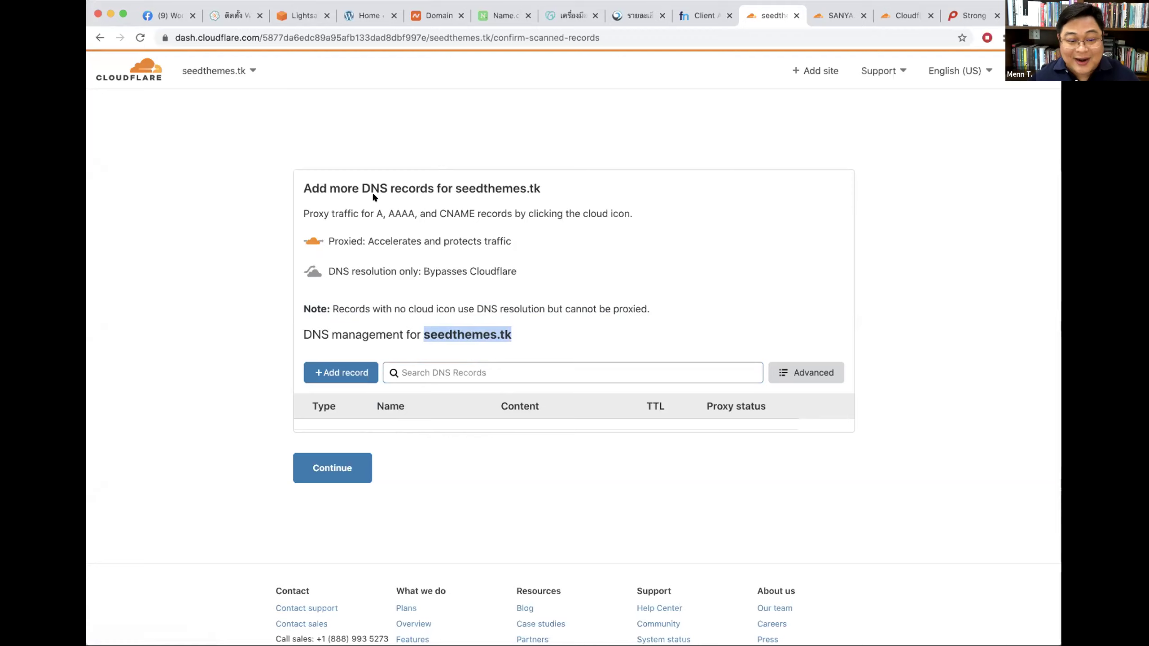
pyautogui.click(466, 491)
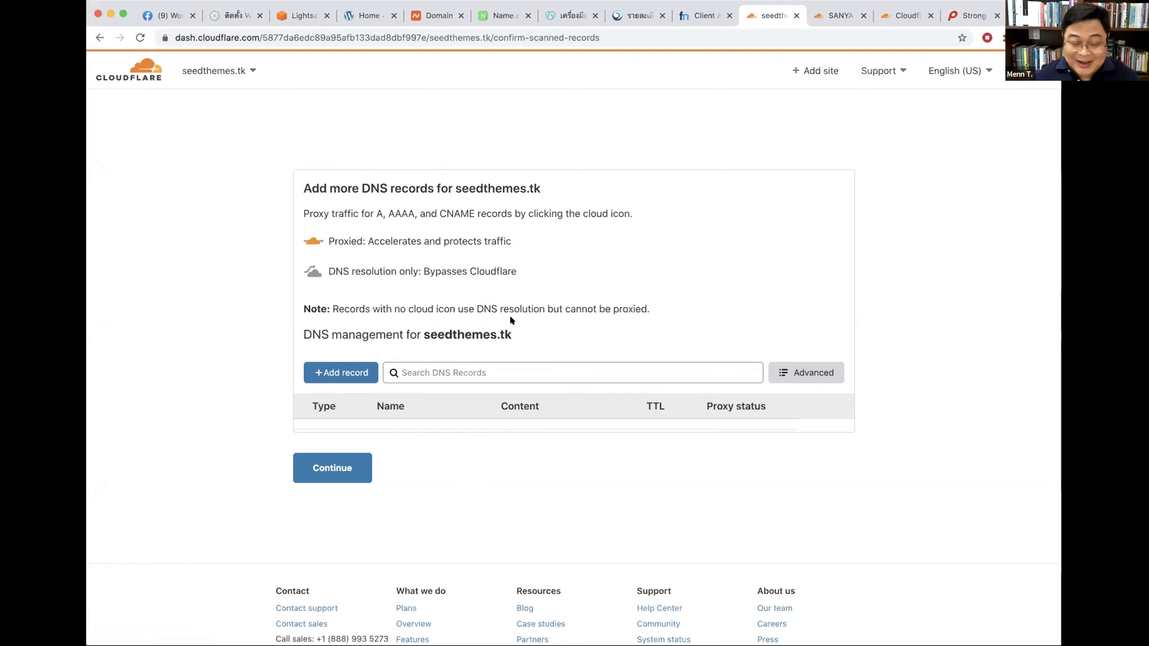
pyautogui.click(340, 466)
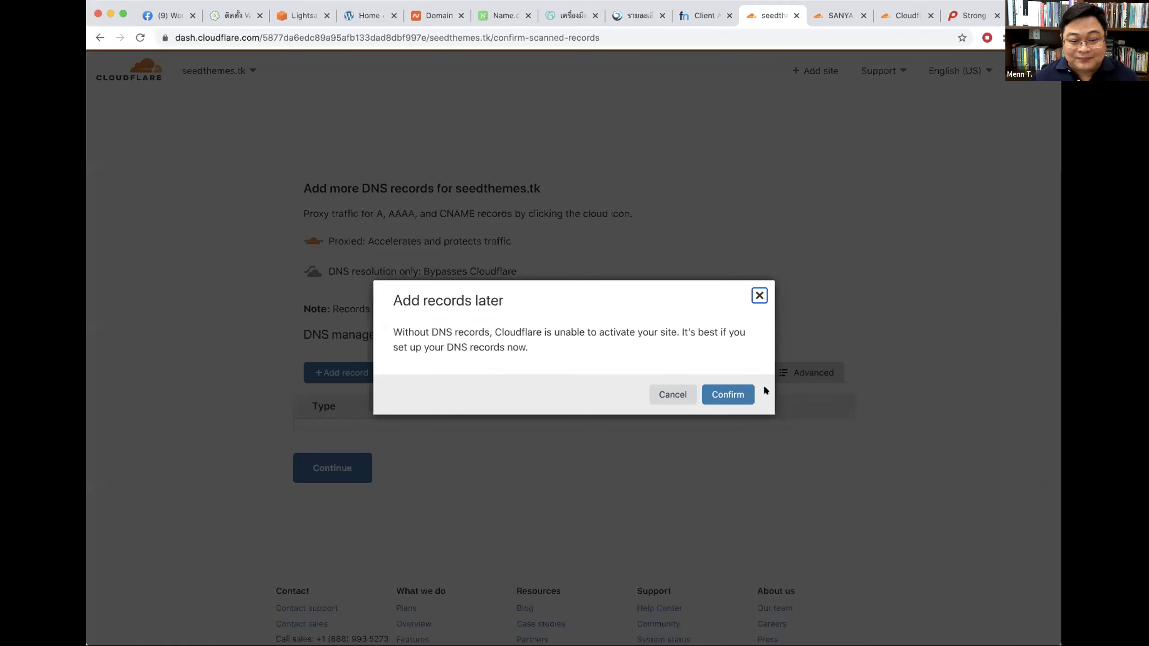
pyautogui.click(742, 394)
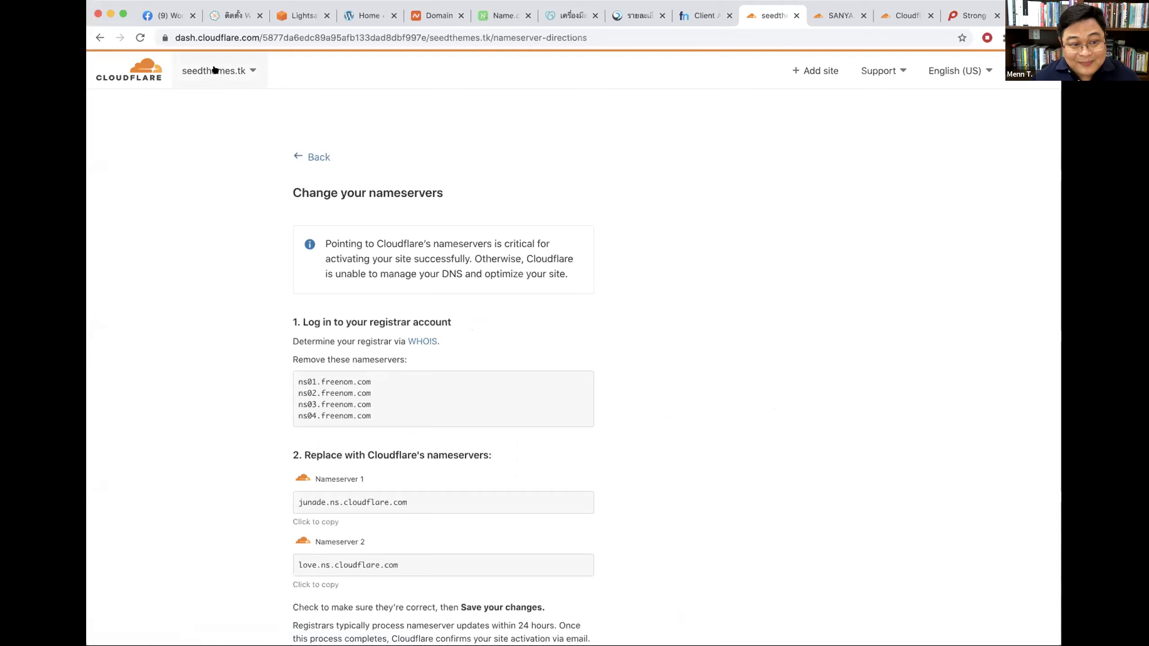
# Step: Review seedthemes.tk's Freenom nameservers to remove and the junade/love.ns.cloudflare.com replacements, then go to sanya.io
pyautogui.scroll(-1, 500, 285)
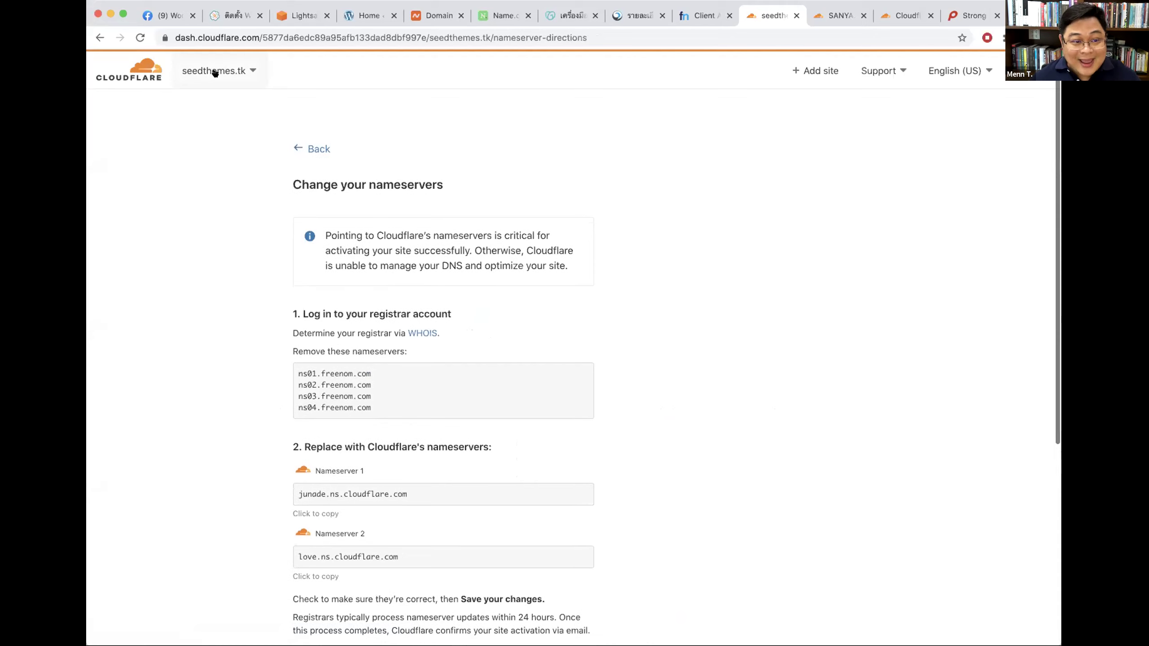
pyautogui.scroll(-3, 465, 390)
pyautogui.moveTo(371, 353); pyautogui.dragTo(293, 316)
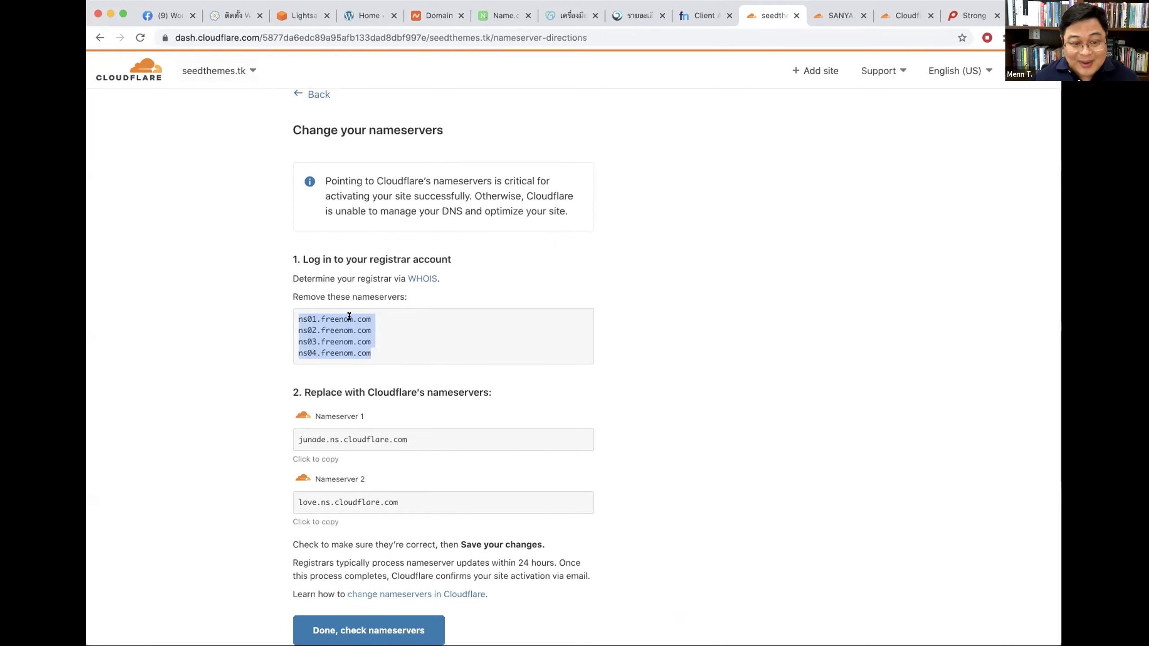
pyautogui.click(373, 295)
pyautogui.moveTo(363, 255); pyautogui.dragTo(443, 256)
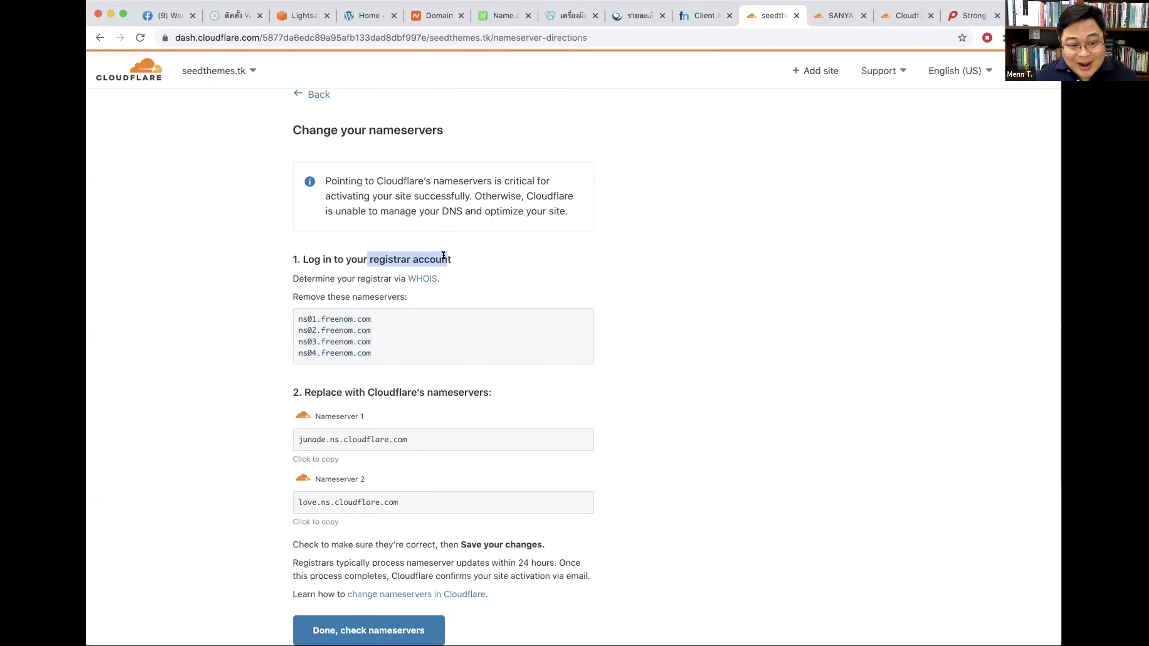
pyautogui.click(342, 328)
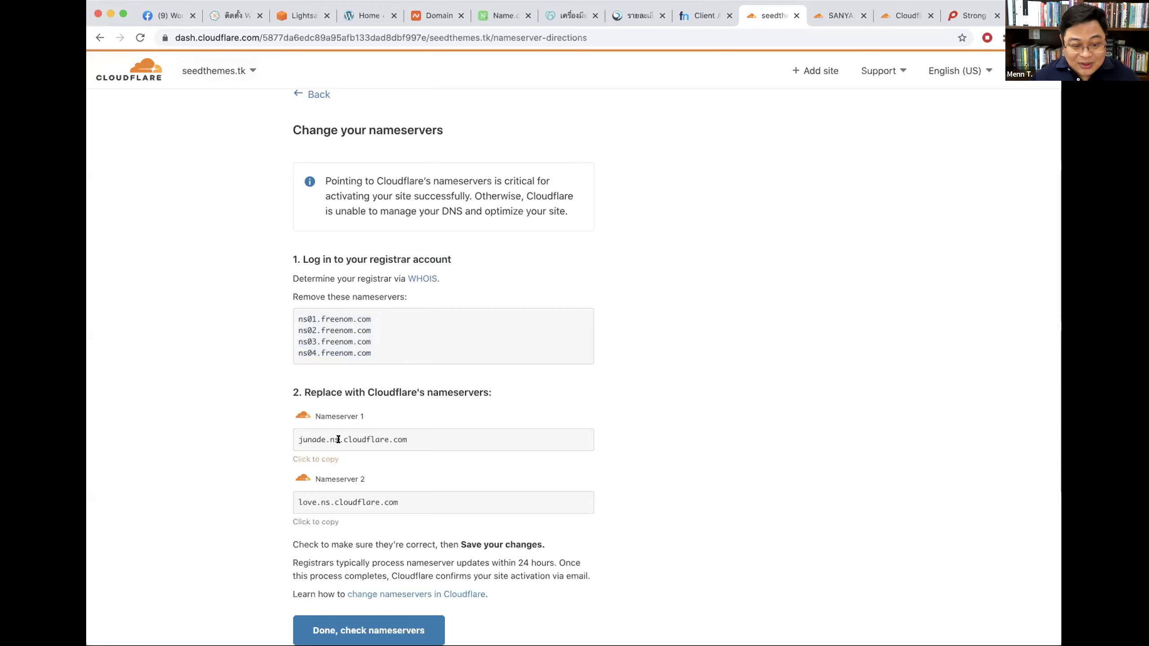
pyautogui.moveTo(422, 438); pyautogui.dragTo(312, 431)
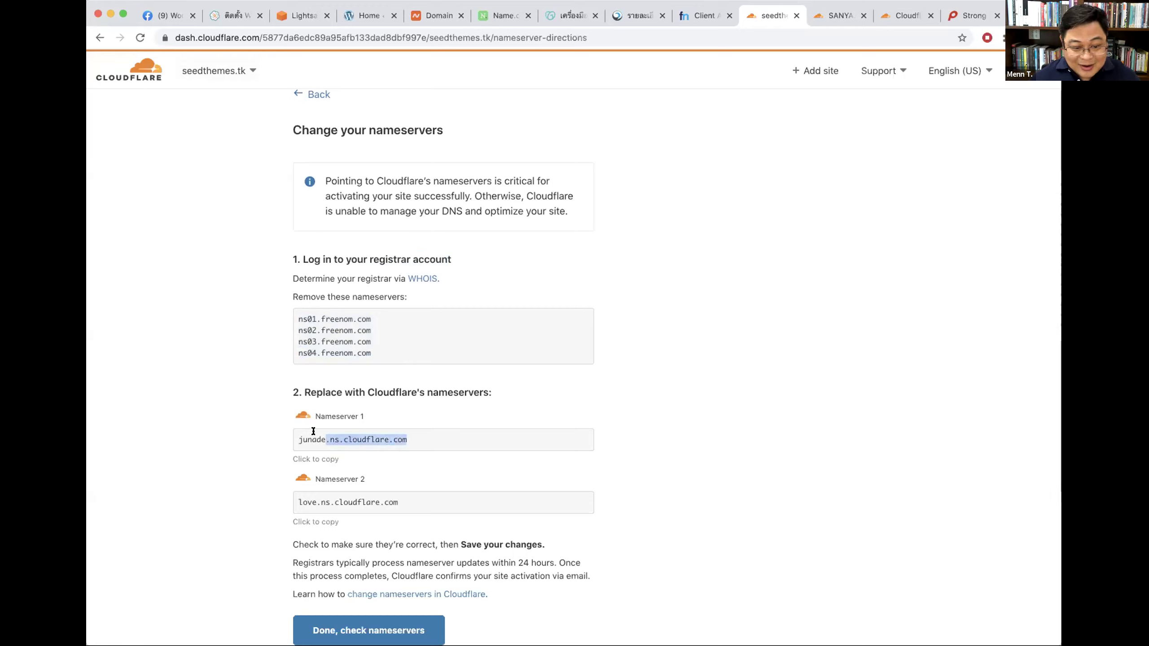
pyautogui.moveTo(402, 498); pyautogui.dragTo(274, 500)
pyautogui.click(360, 434)
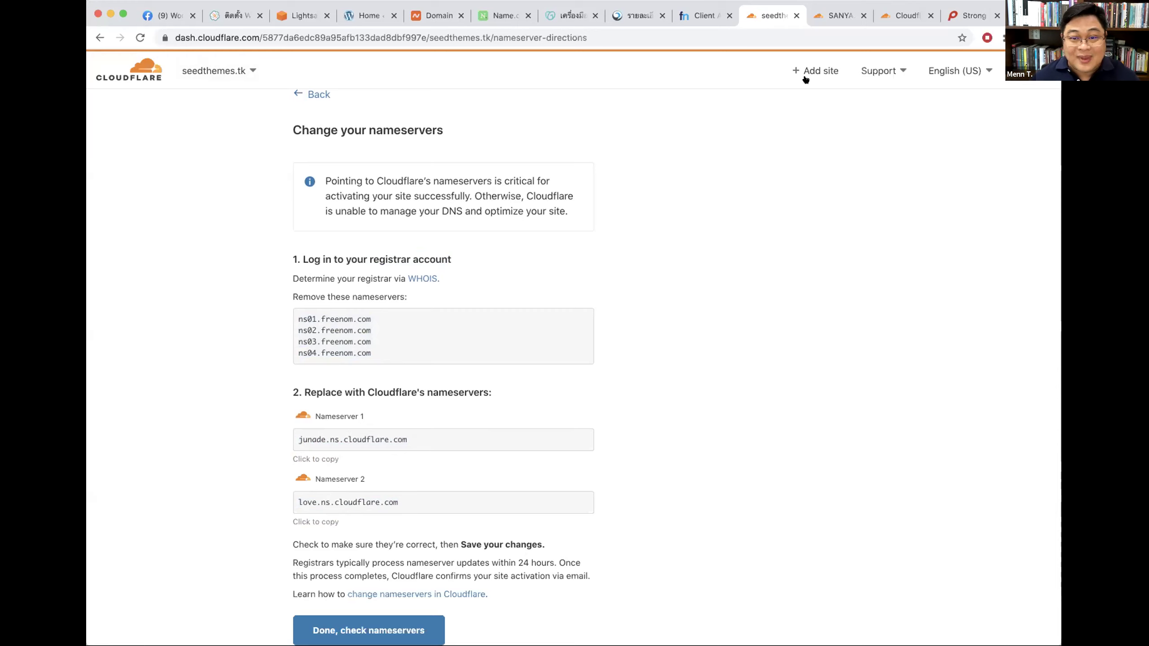
pyautogui.click(834, 18)
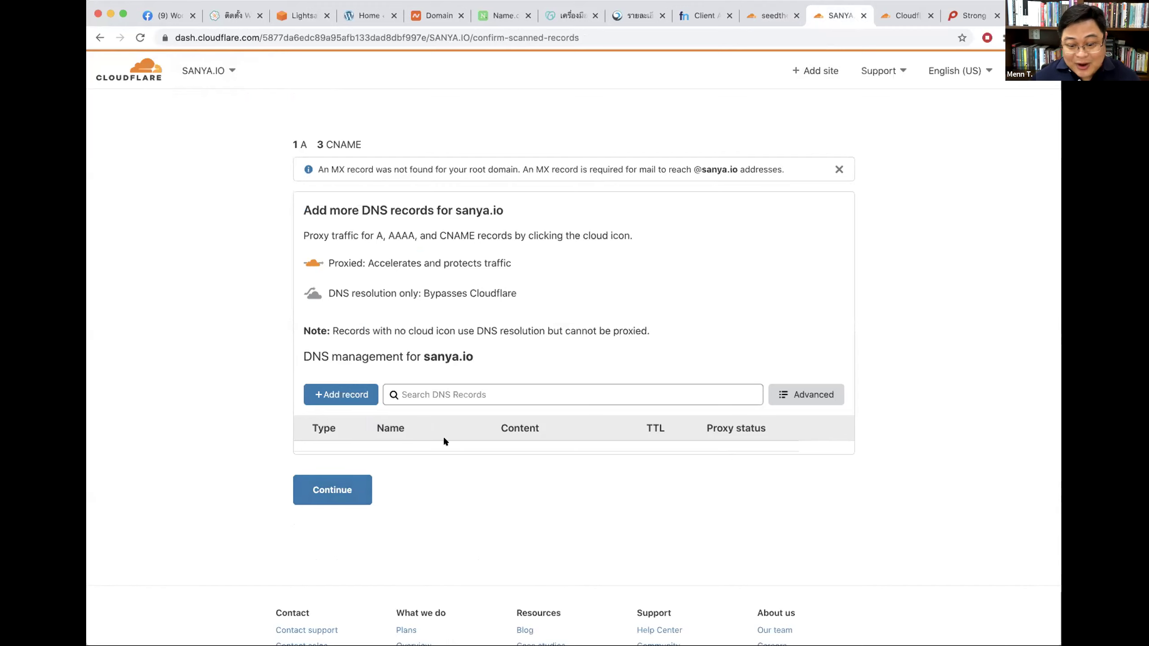
# Step: Skip sanya.io's DNS records step via Add records later and review the domaincontrol nameservers to remove
pyautogui.click(323, 484)
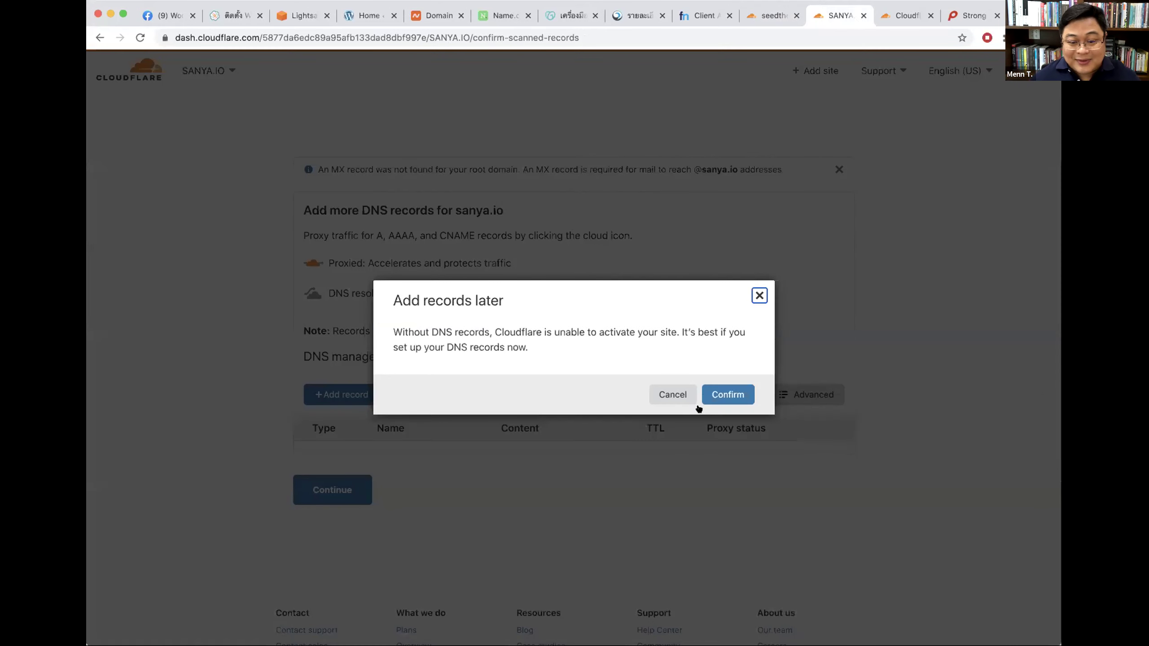
pyautogui.click(710, 397)
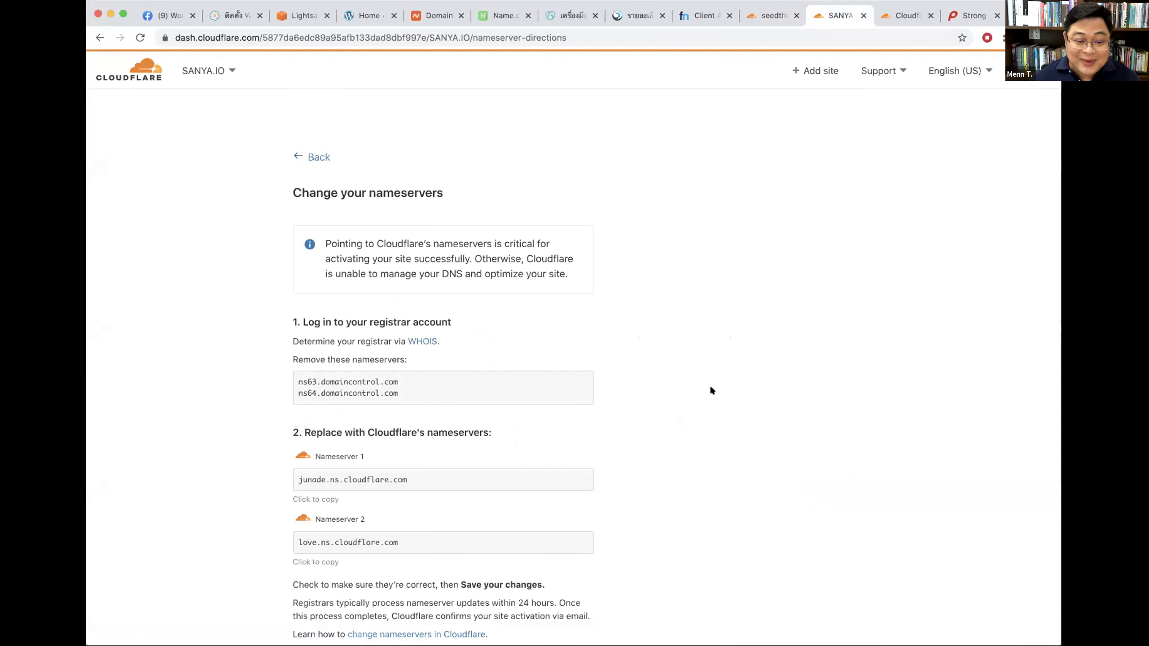
pyautogui.scroll(-3, 710, 389)
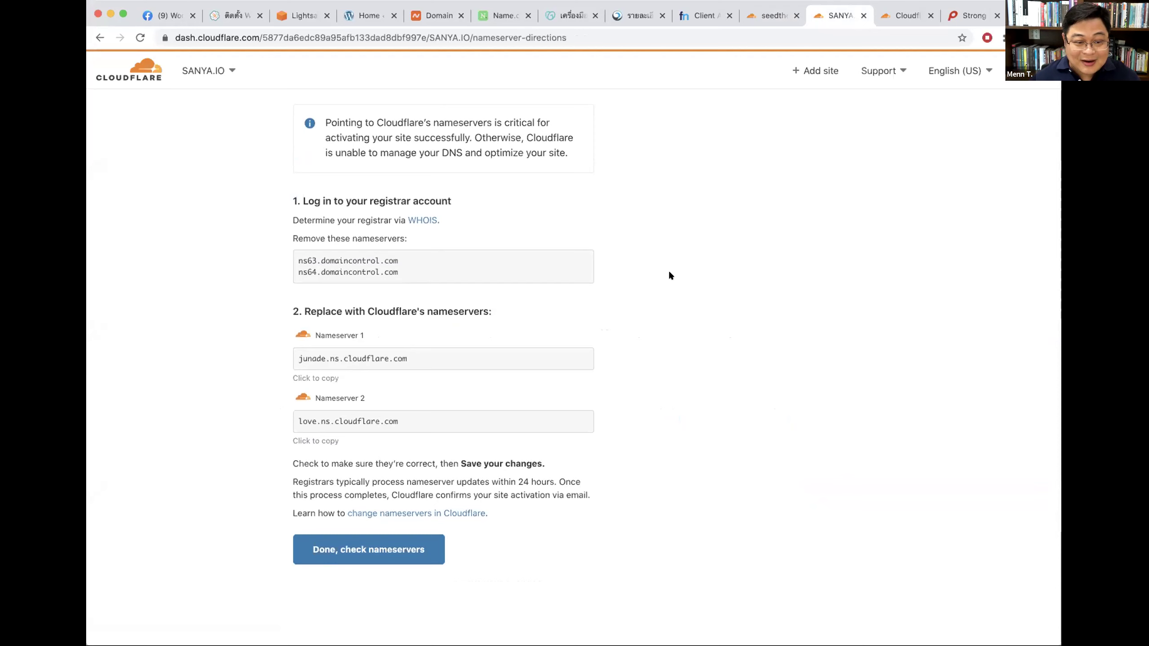
pyautogui.scroll(3, 670, 275)
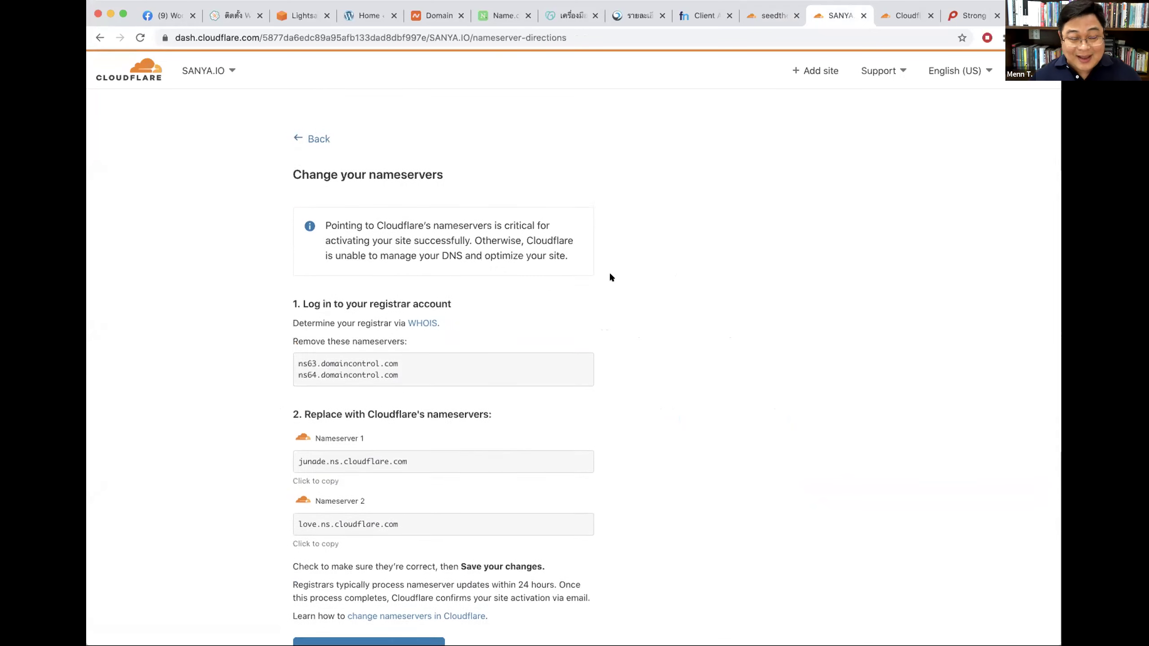
pyautogui.scroll(-1, 609, 277)
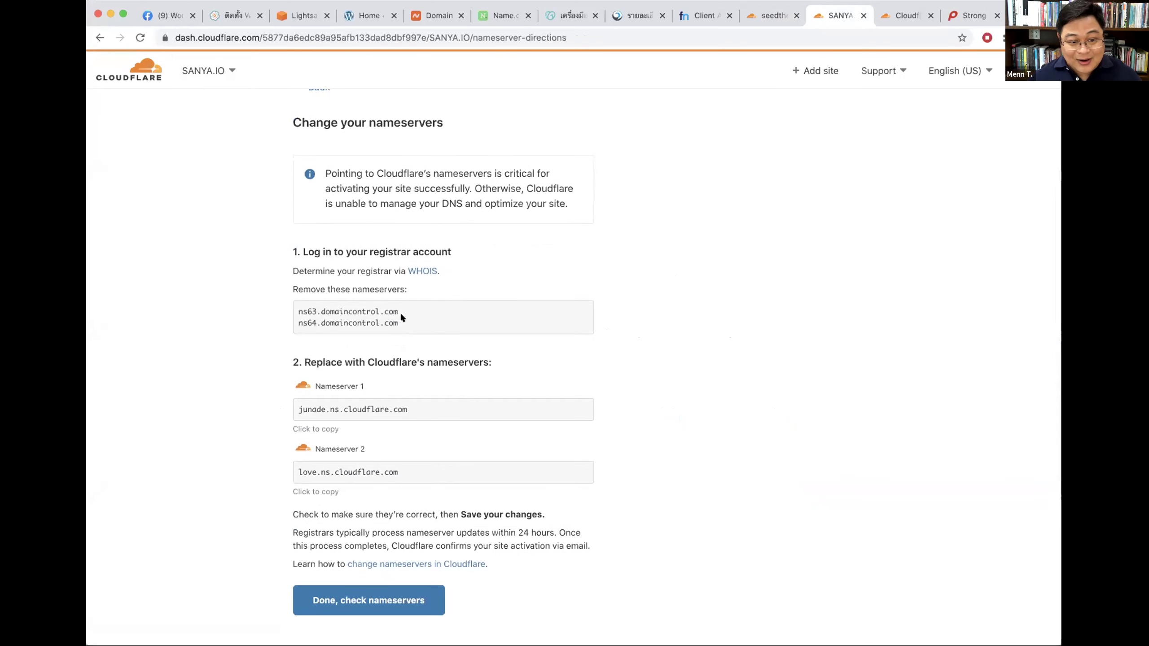
pyautogui.moveTo(400, 313); pyautogui.dragTo(299, 306)
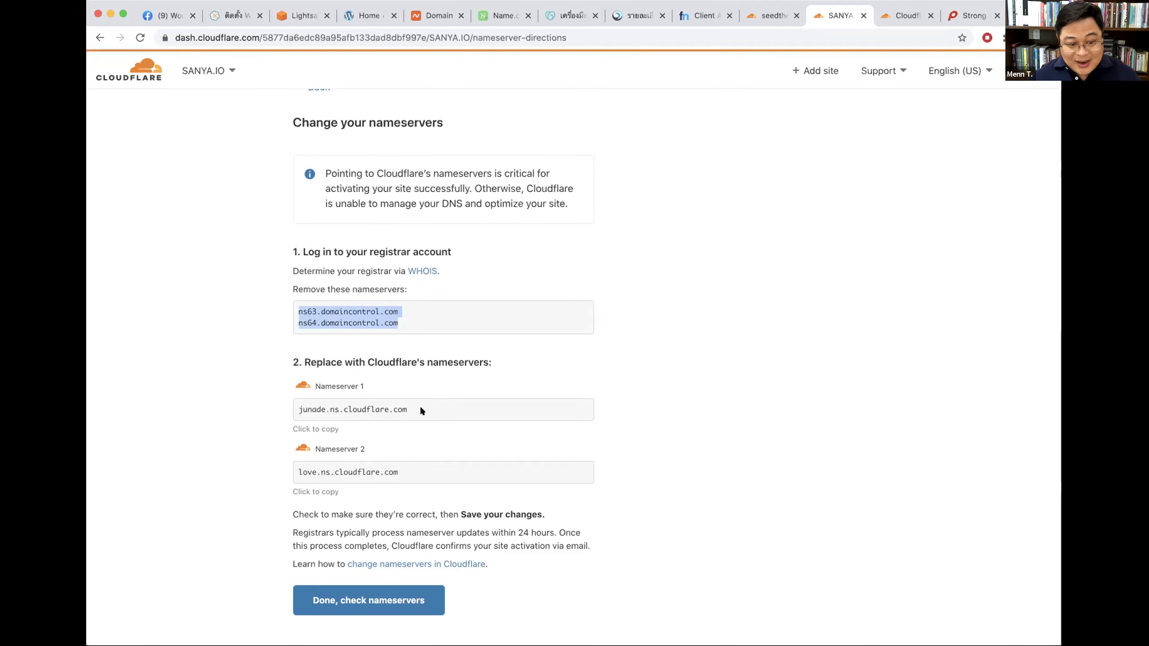
pyautogui.moveTo(420, 406); pyautogui.dragTo(289, 406)
pyautogui.click(768, 328)
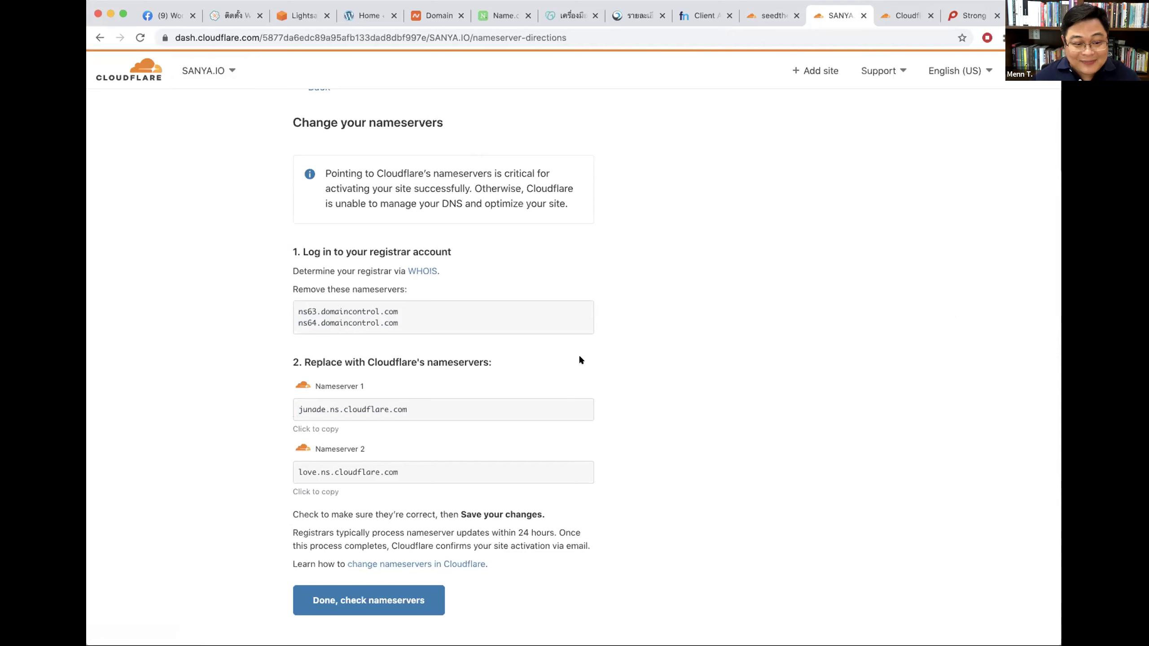
# Step: Select the Cloudflare nameservers junade.ns.cloudflare.com and love.ns.cloudflare.com on the instructions page
pyautogui.scroll(-5, 580, 361)
pyautogui.moveTo(297, 206); pyautogui.dragTo(399, 216)
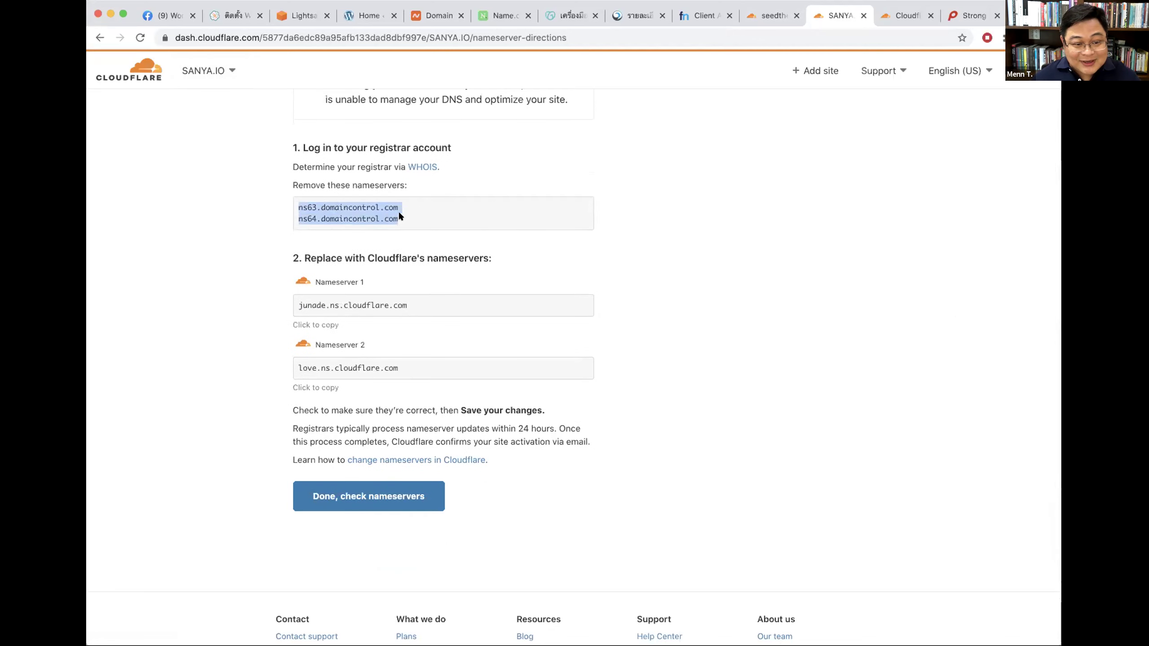
pyautogui.scroll(4, 468, 226)
pyautogui.moveTo(422, 384); pyautogui.dragTo(289, 376)
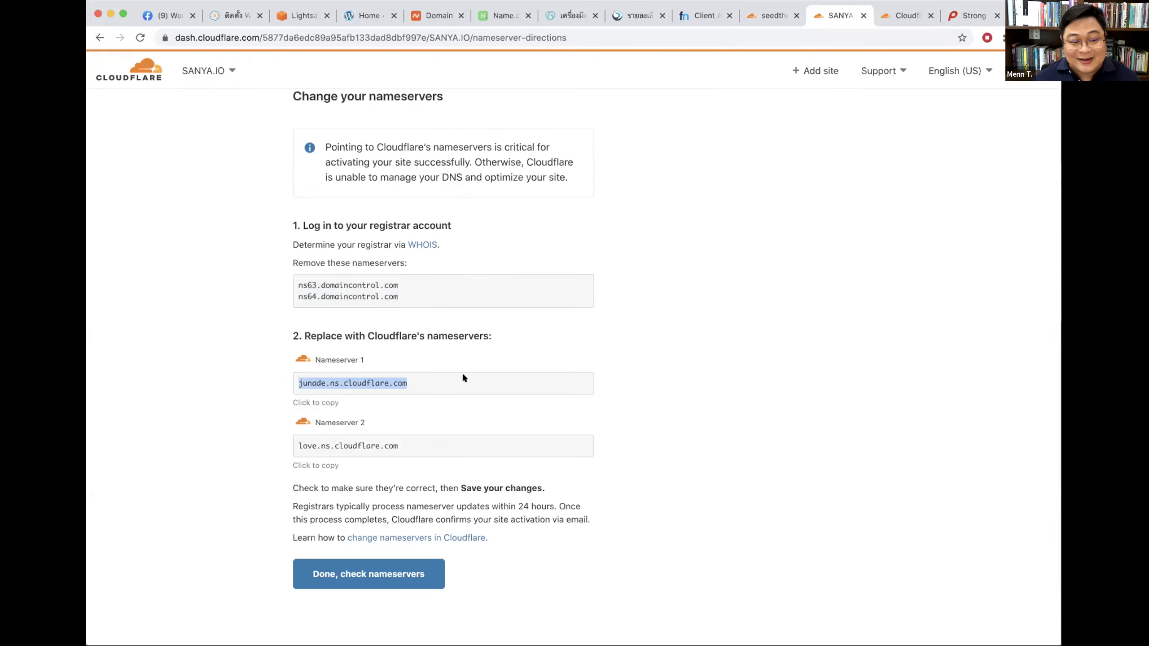
pyautogui.moveTo(291, 380); pyautogui.dragTo(326, 383)
pyautogui.click(371, 384)
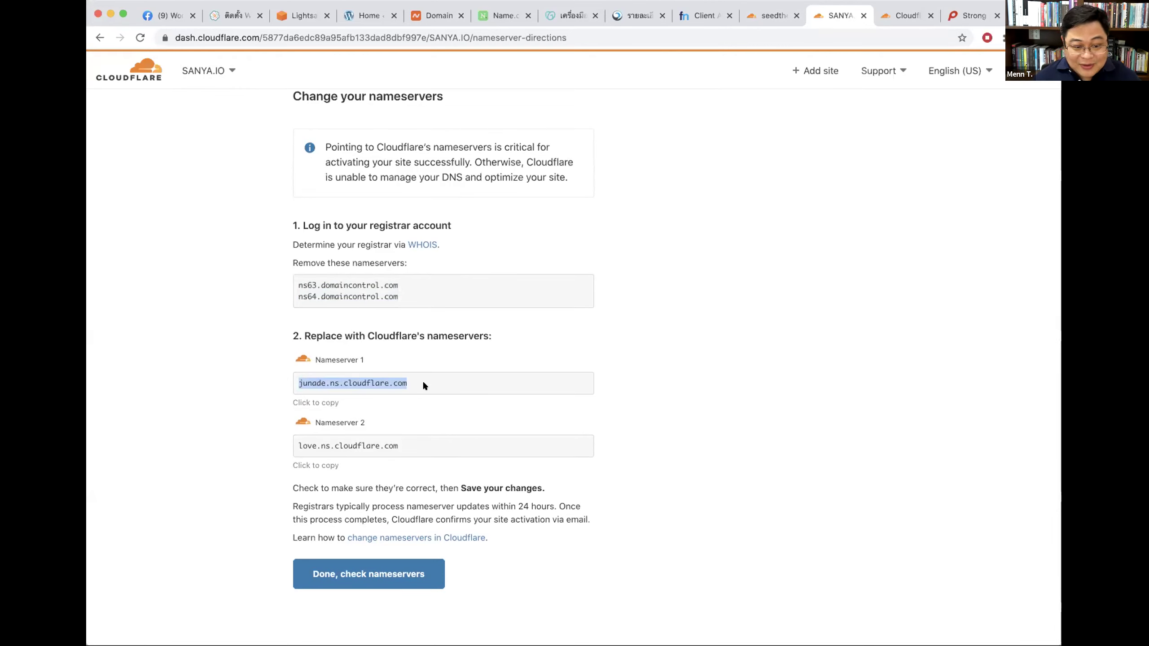
pyautogui.moveTo(404, 445); pyautogui.dragTo(291, 440)
pyautogui.press('super+c')
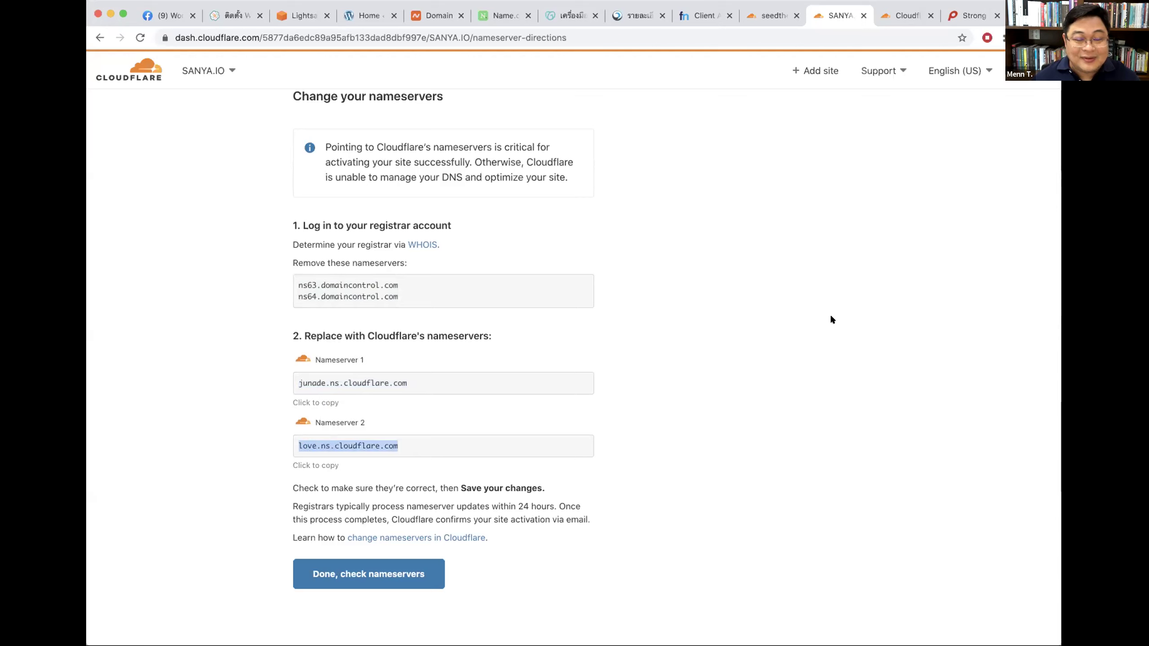
pyautogui.click(834, 318)
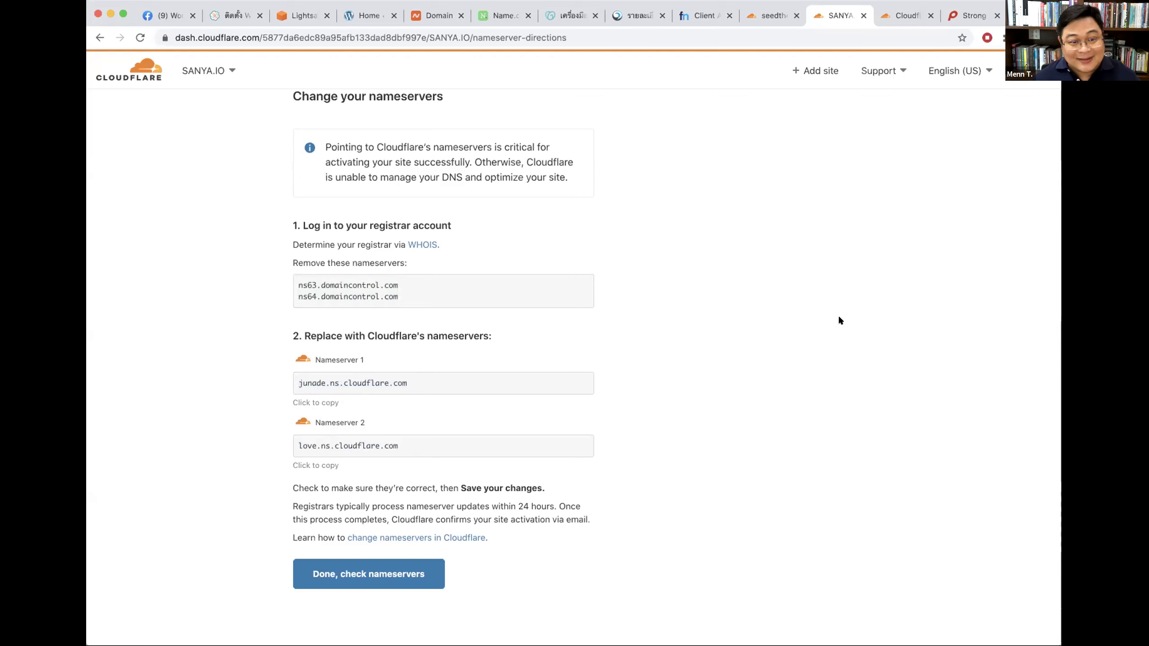
pyautogui.scroll(3, 838, 319)
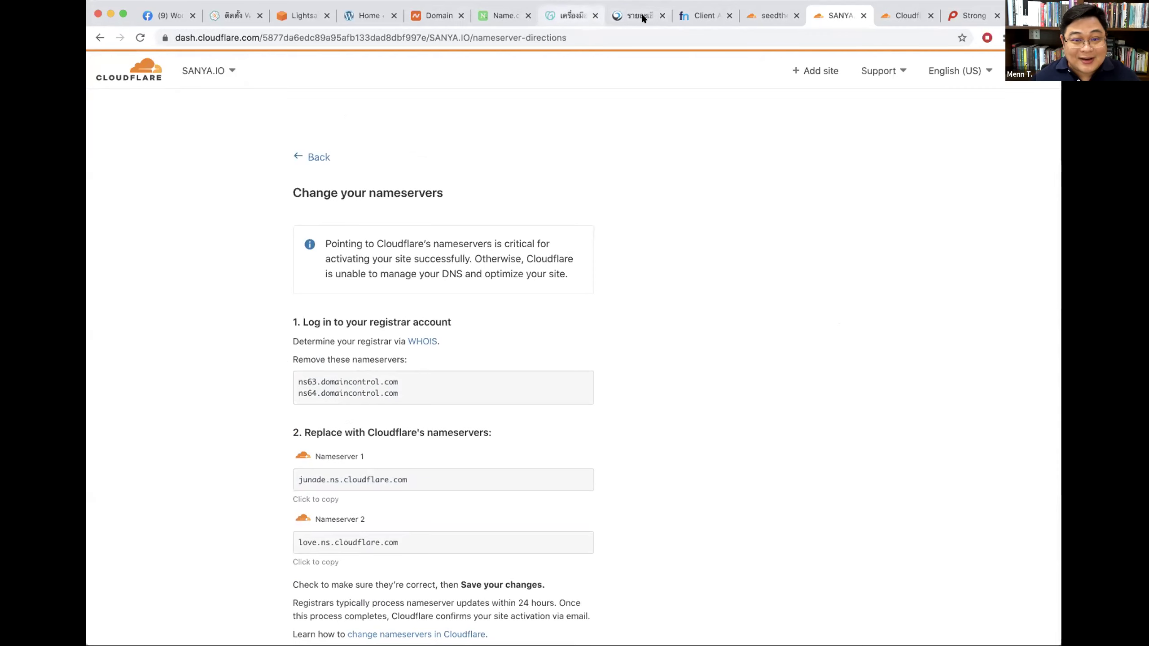
# Step: Look over SANYA.IO's current nameservers on the GoDaddy DNS management page
pyautogui.click(565, 17)
pyautogui.scroll(-10, 341, 333)
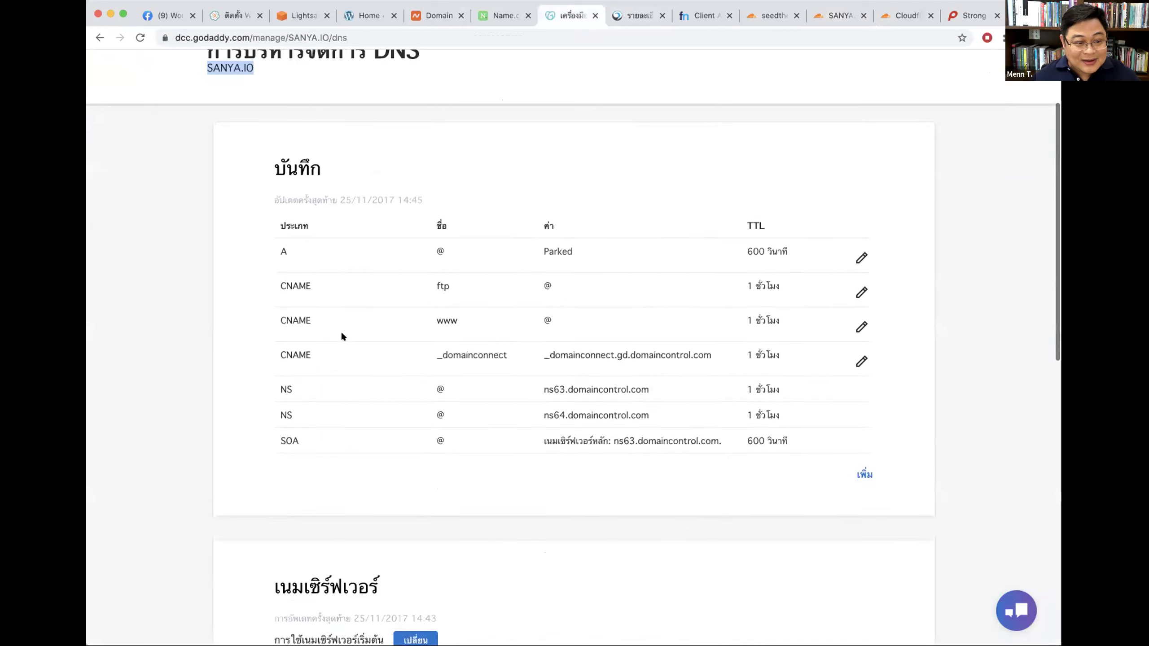
pyautogui.moveTo(271, 279); pyautogui.dragTo(385, 285)
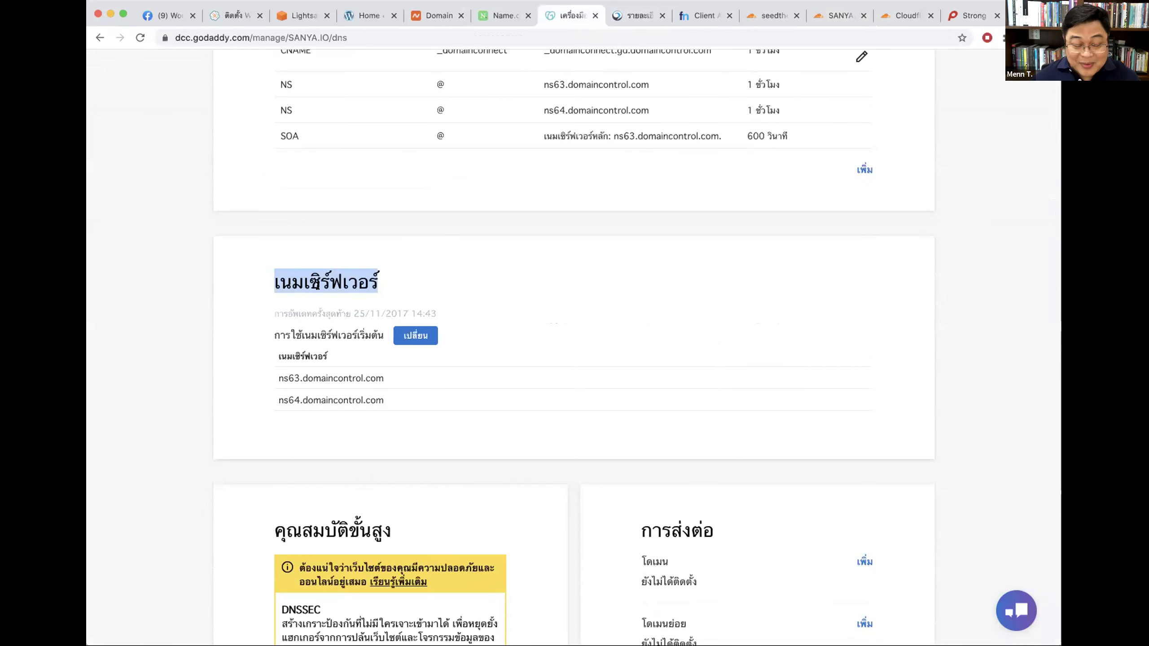
pyautogui.click(415, 335)
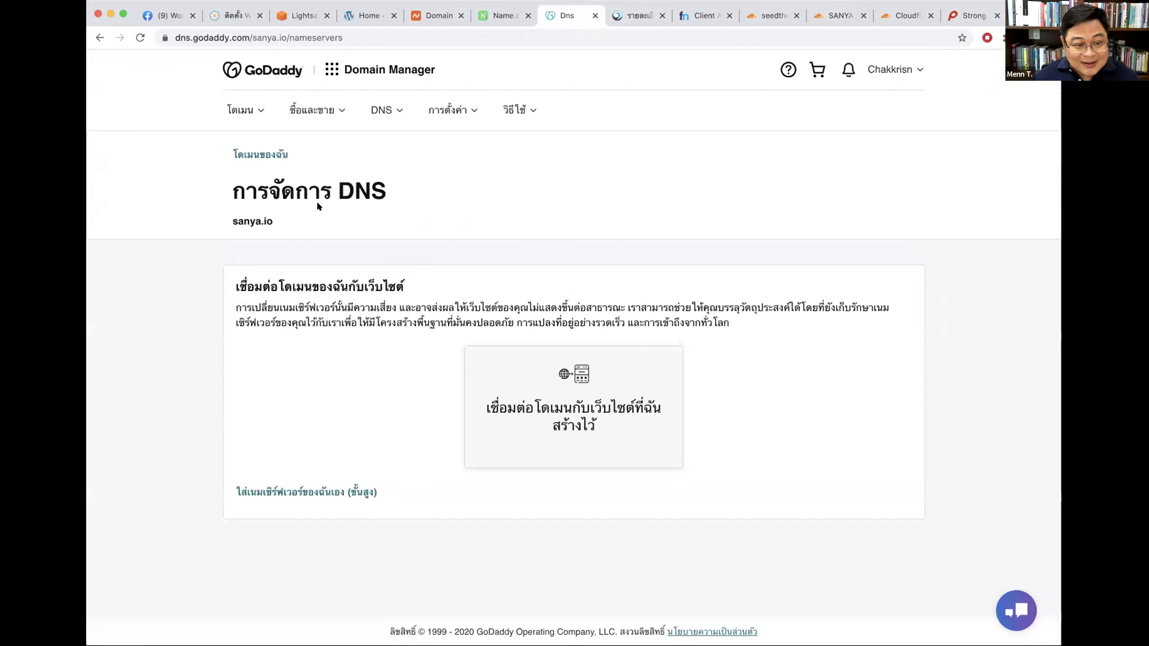
pyautogui.click(100, 38)
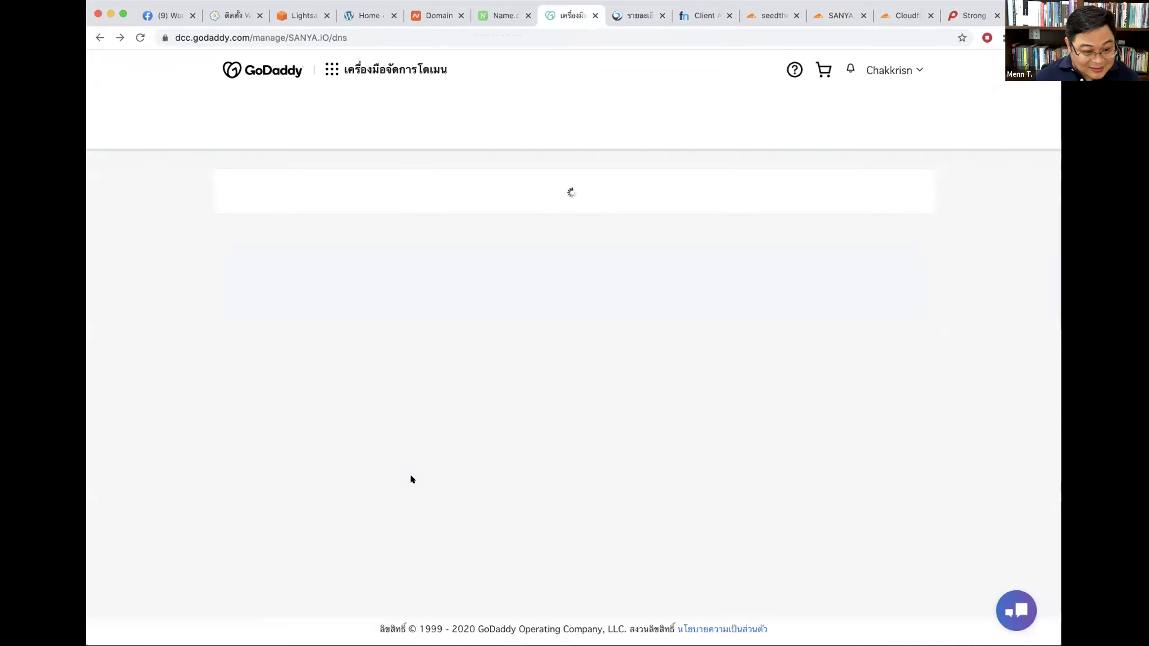
pyautogui.scroll(-10, 409, 474)
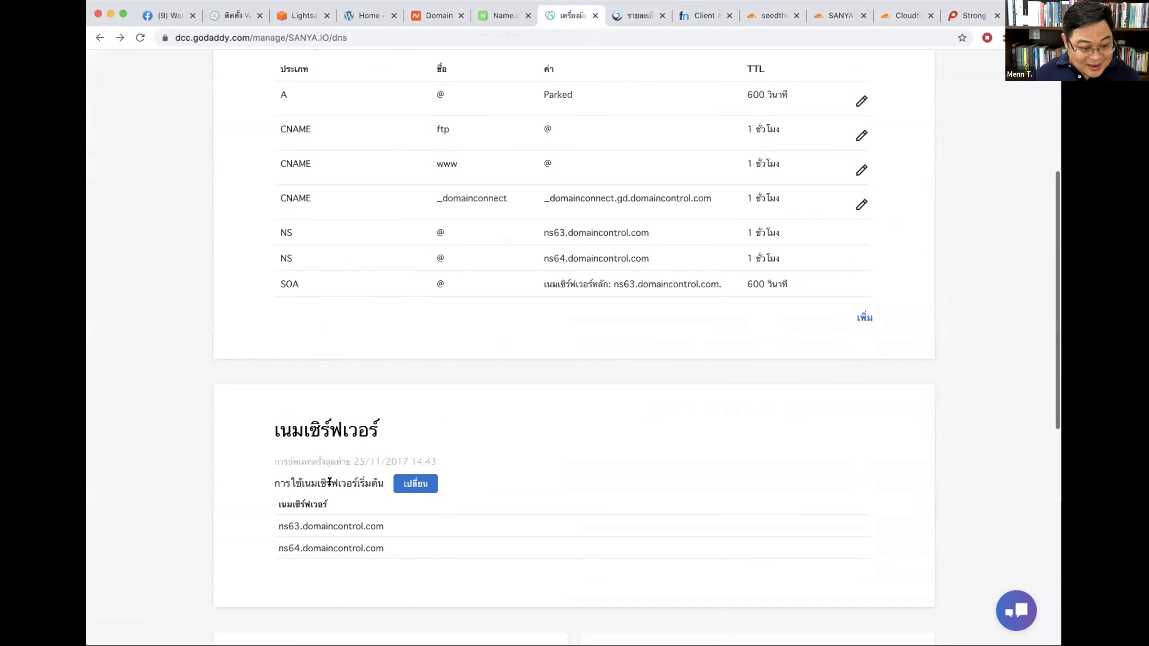
pyautogui.scroll(-2, 312, 444)
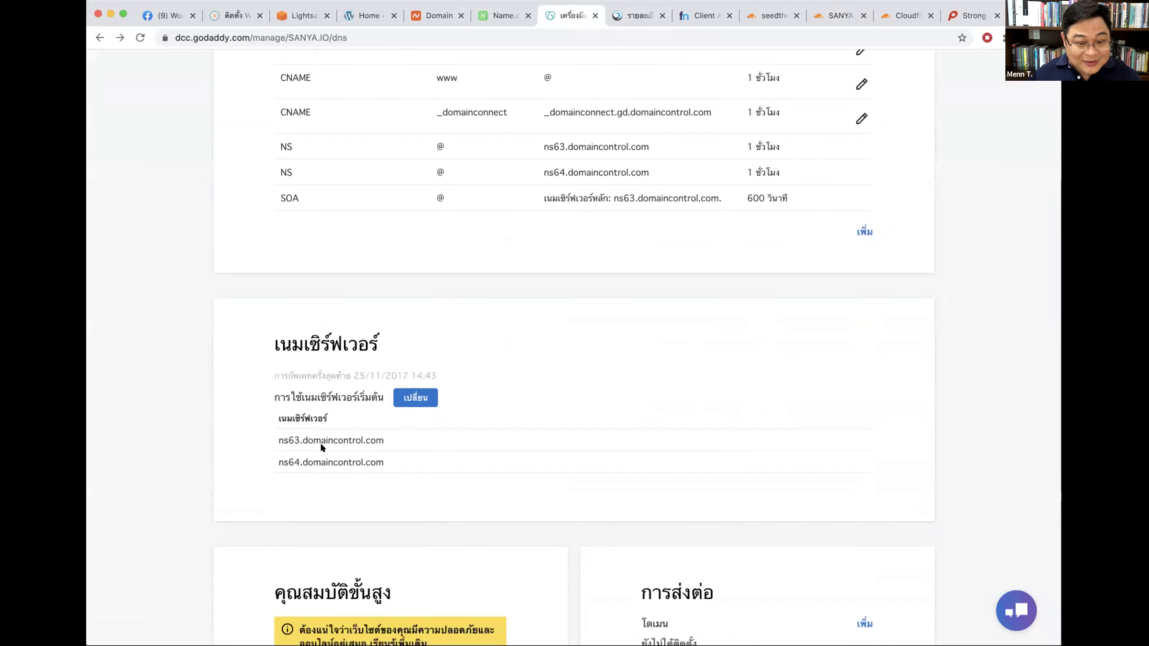
pyautogui.scroll(-5, 322, 445)
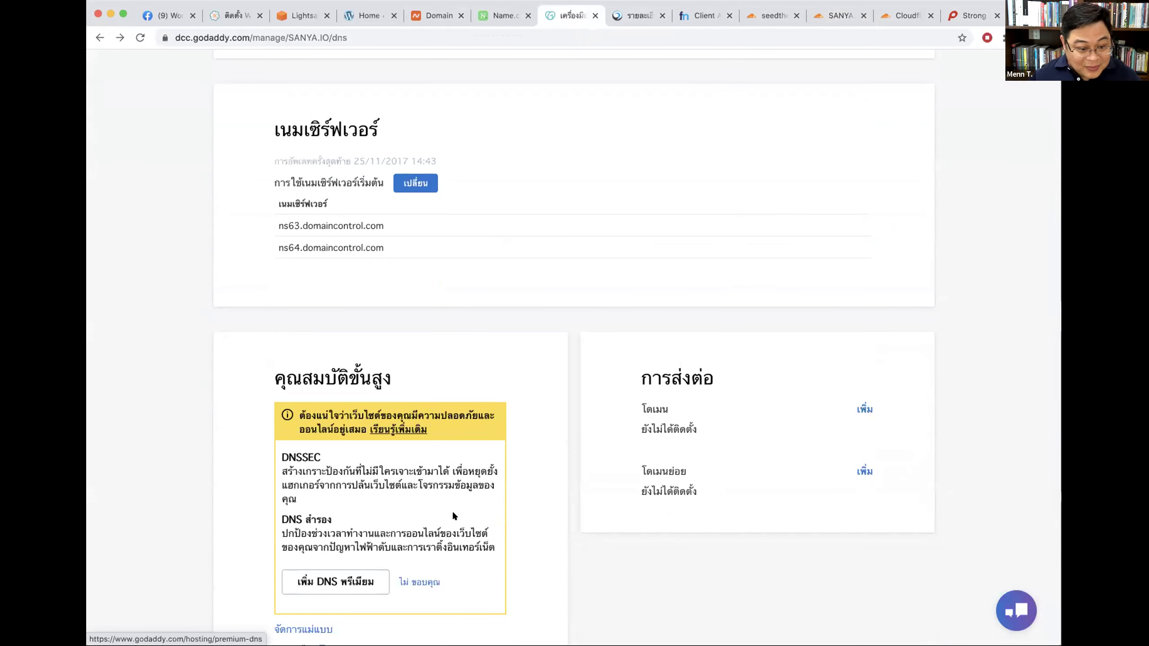
pyautogui.scroll(-4, 458, 506)
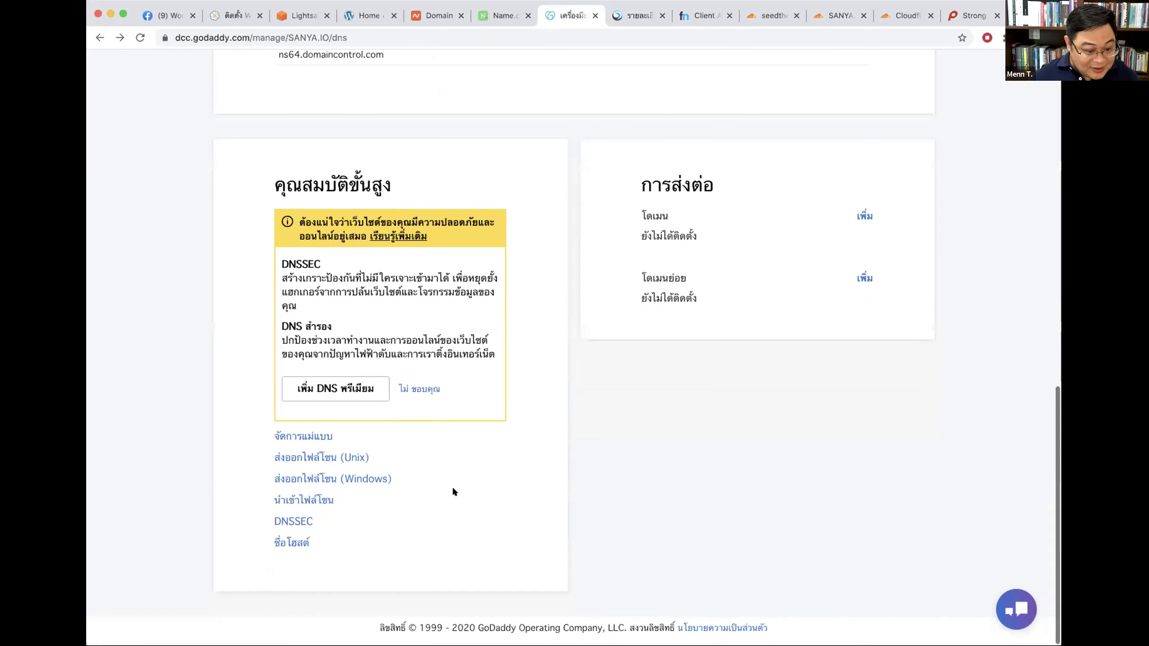
pyautogui.scroll(6, 422, 313)
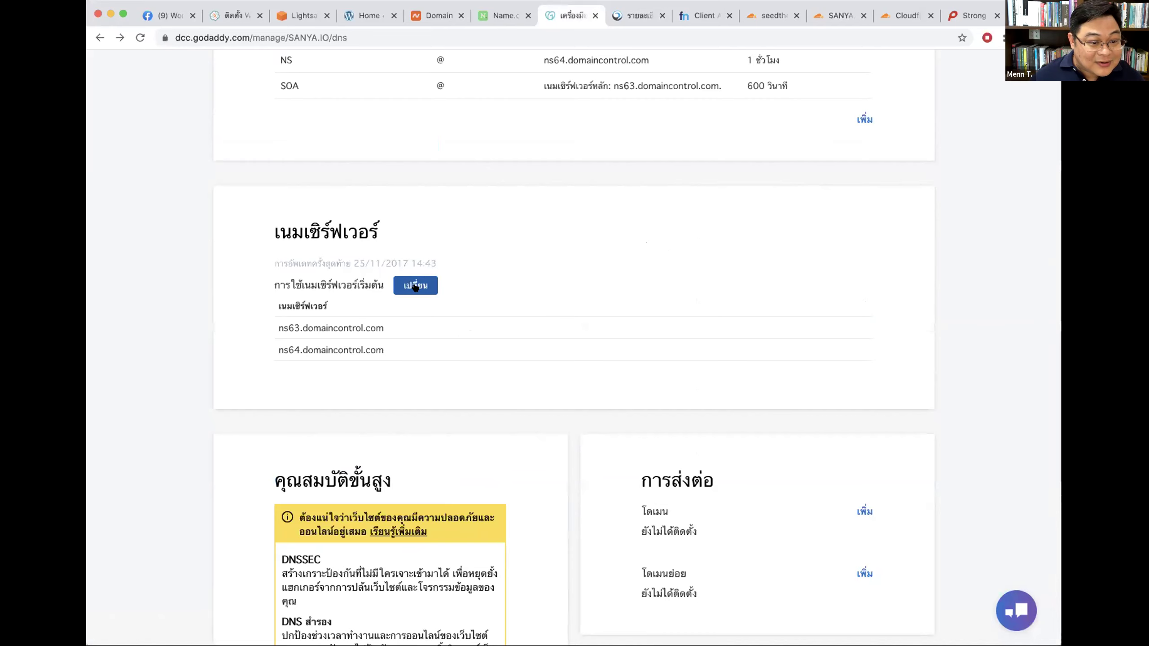
pyautogui.scroll(3, 648, 315)
# Step: Choose to enter custom nameservers for SANYA.IO and paste Cloudflare nameservers into both fields
pyautogui.click(416, 420)
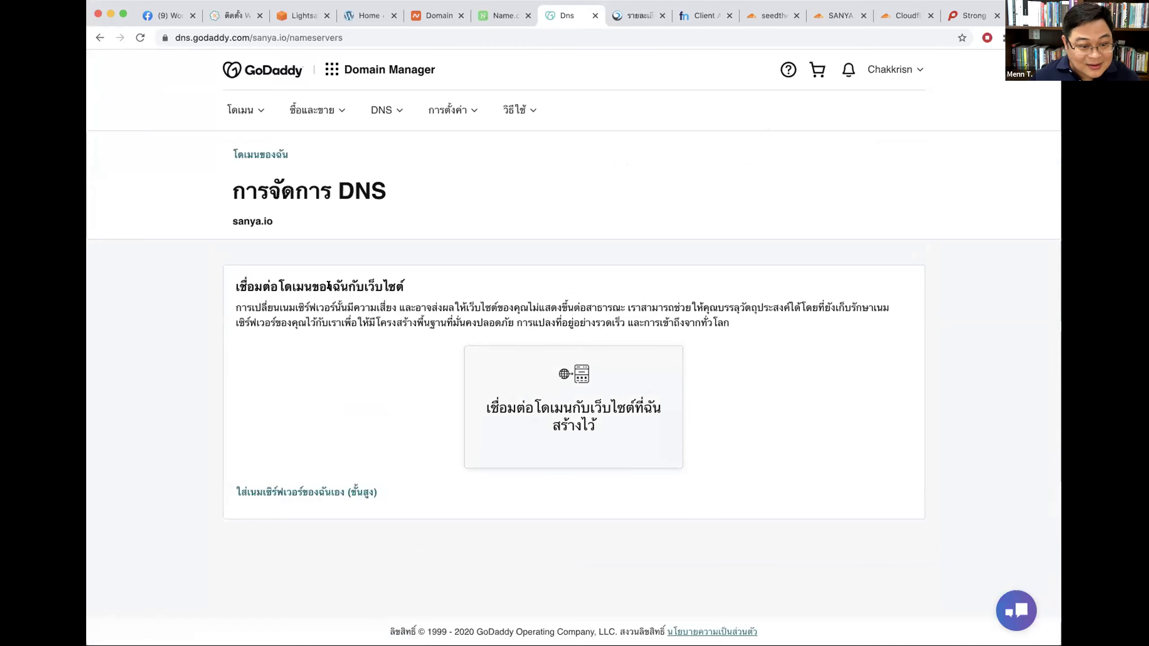
pyautogui.click(335, 492)
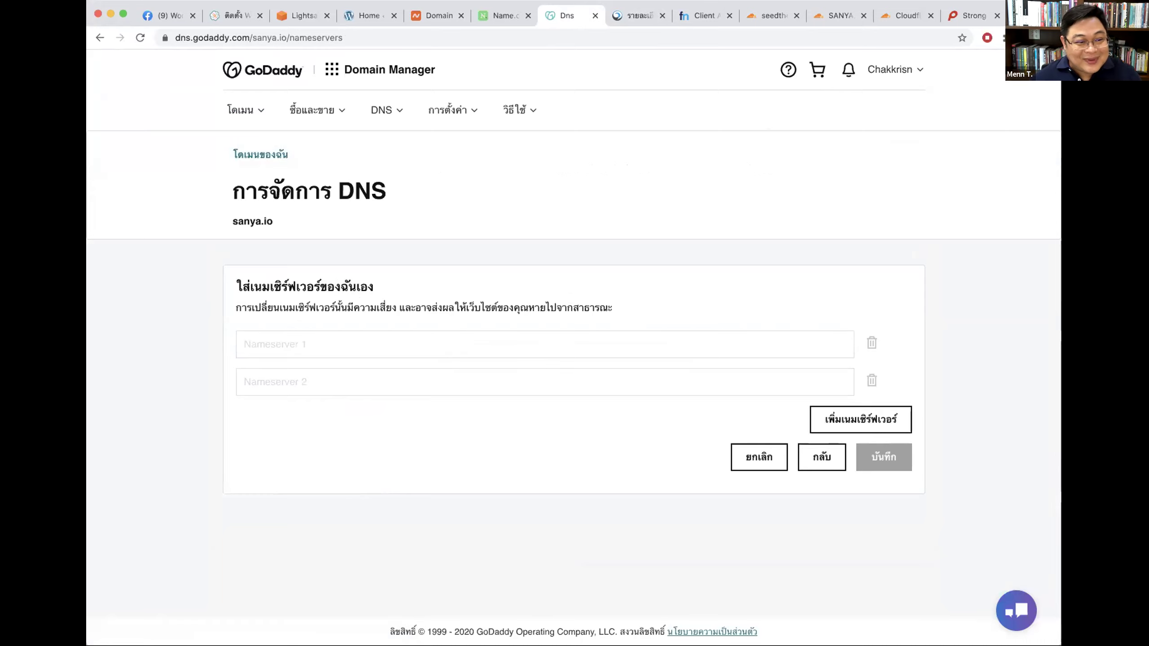
pyautogui.click(91, 32)
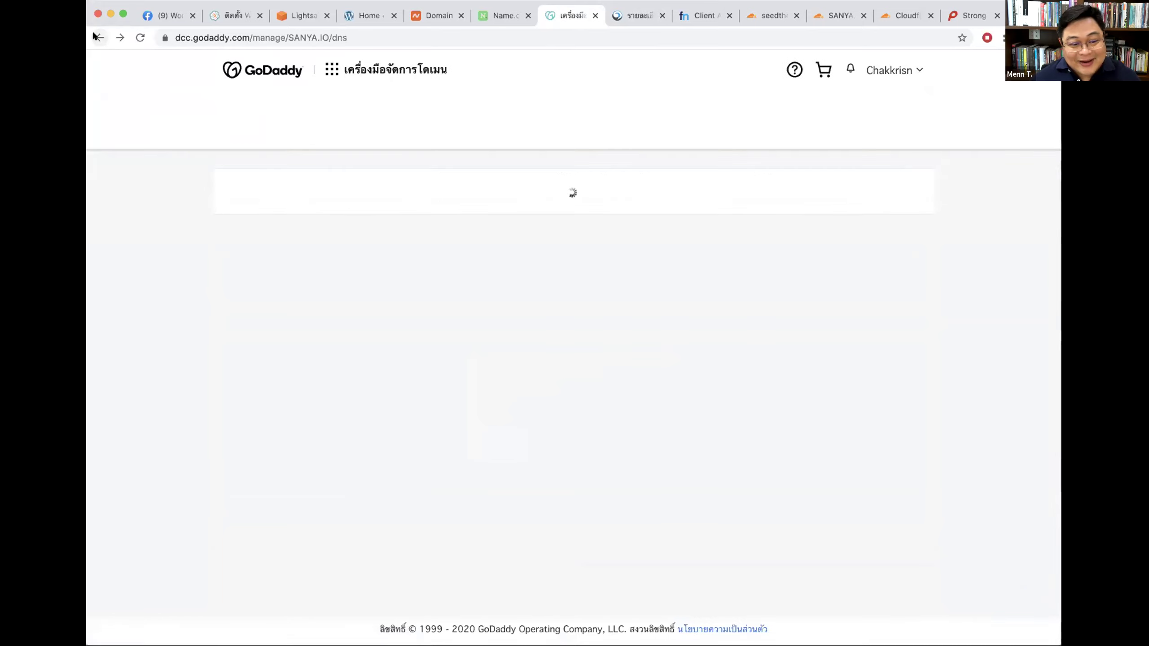
pyautogui.scroll(-10, 540, 232)
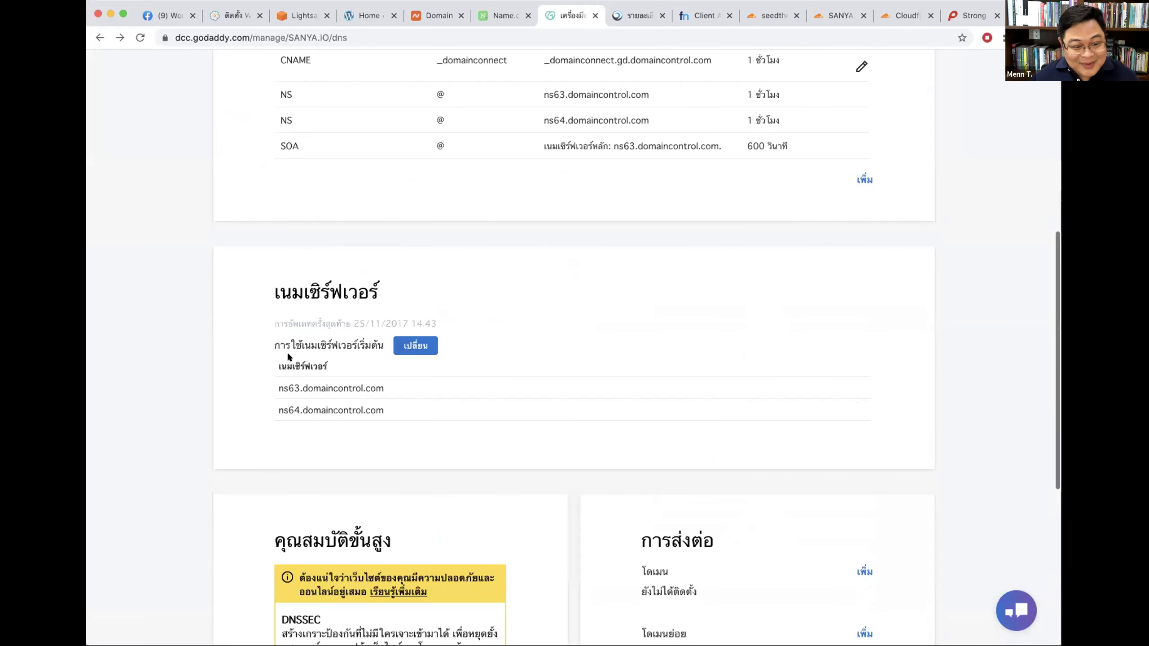
pyautogui.moveTo(303, 378); pyautogui.dragTo(391, 398)
pyautogui.click(425, 345)
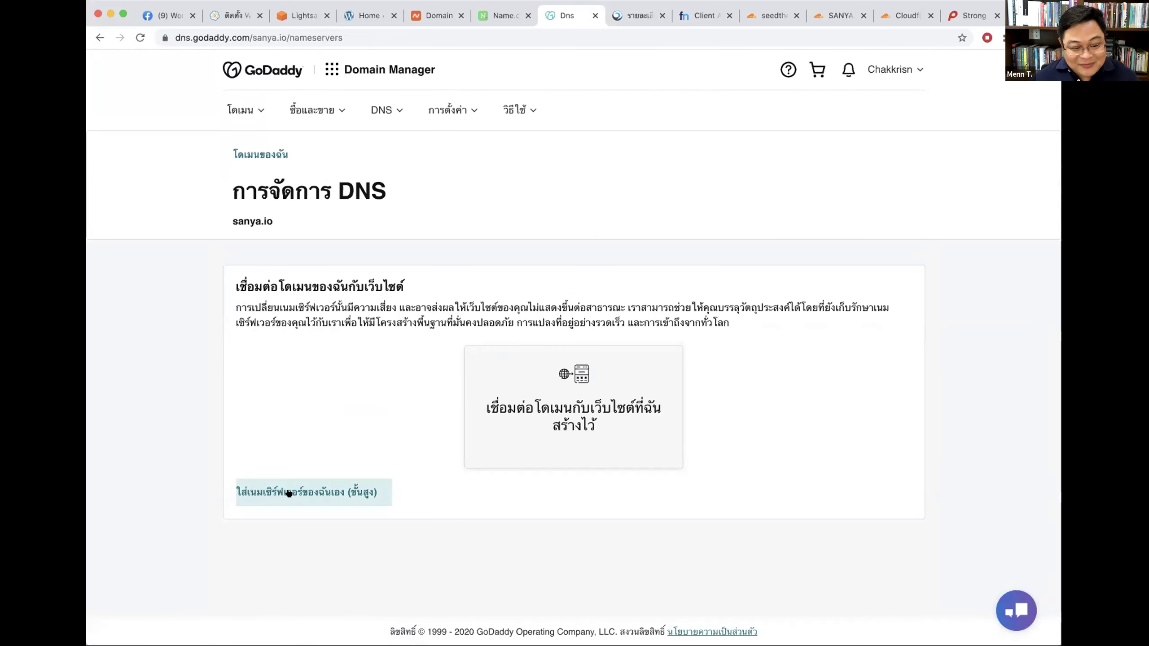
pyautogui.click(340, 493)
pyautogui.click(334, 344)
pyautogui.press('super+v')
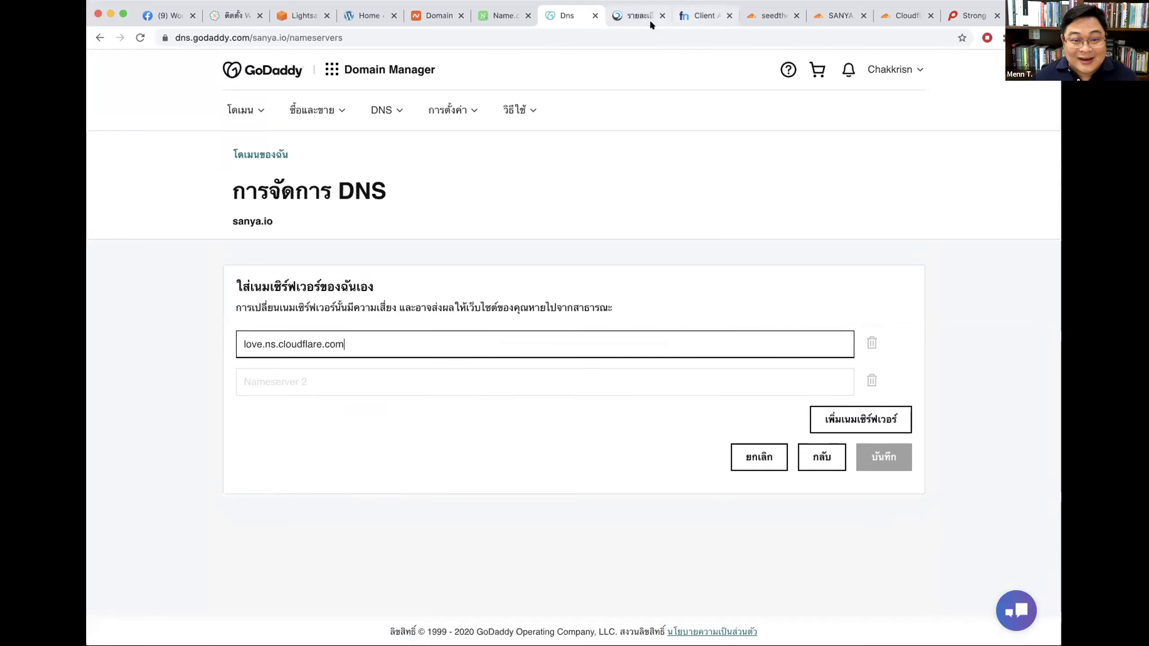
pyautogui.click(315, 381)
pyautogui.press('super+v')
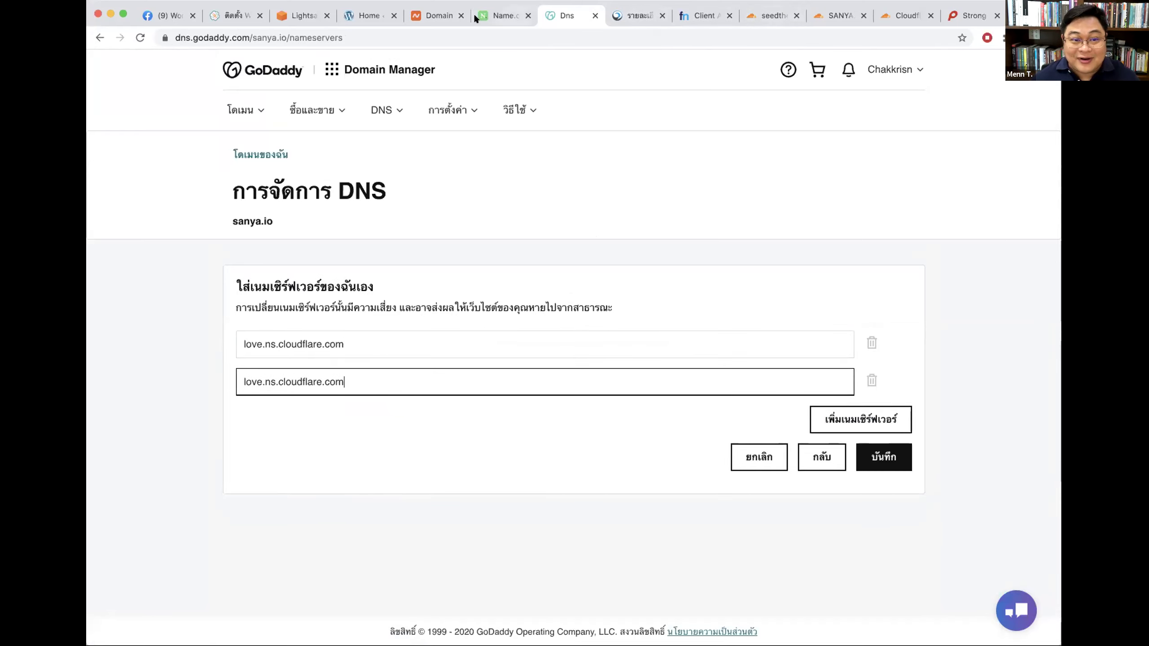
# Step: Copy junade.ns.cloudflare.com from Cloudflare and replace the wrong first nameserver with it
pyautogui.click(768, 16)
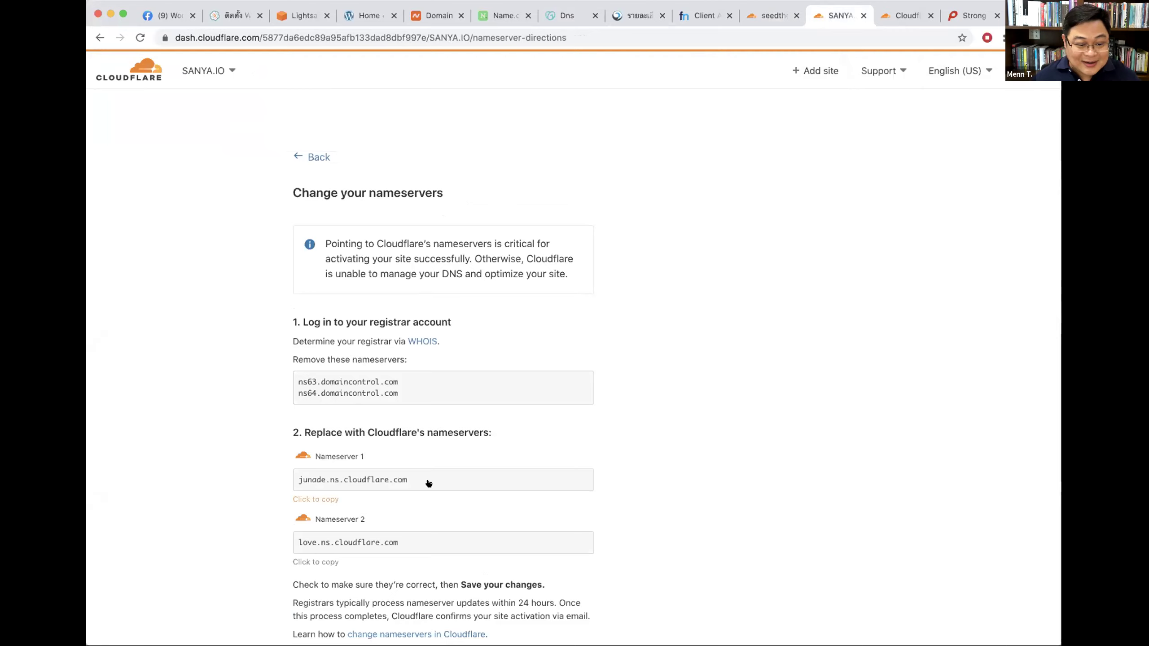
pyautogui.moveTo(411, 478); pyautogui.dragTo(269, 477)
pyautogui.press('super+c')
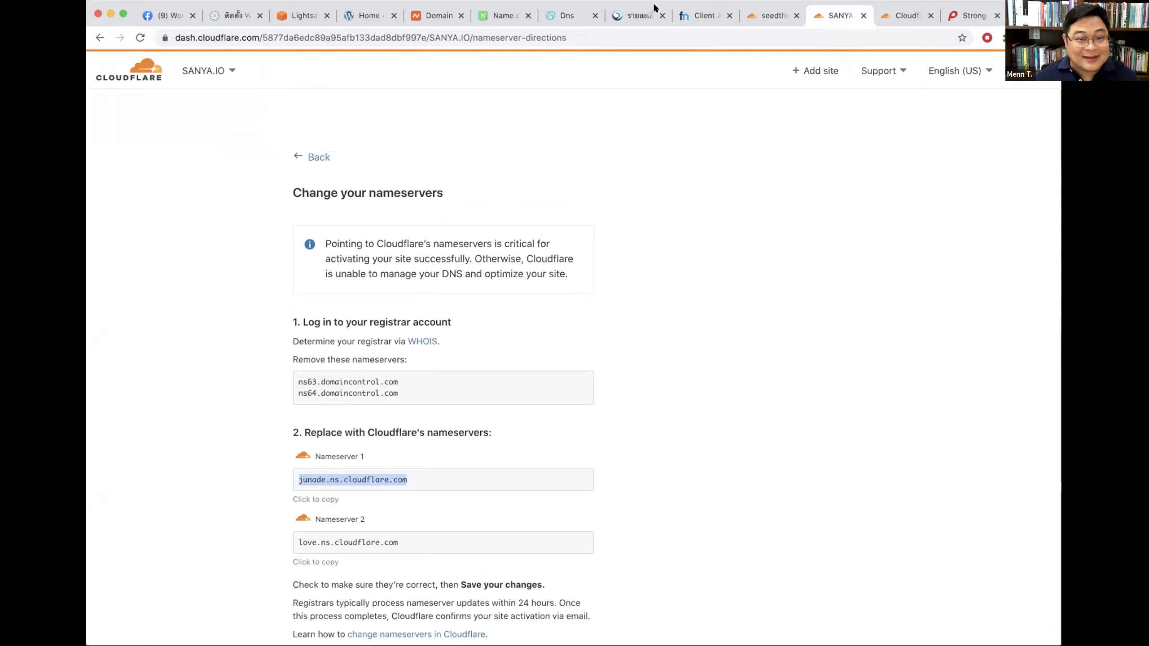
pyautogui.click(563, 16)
pyautogui.tripleClick(271, 339)
pyautogui.press('super+v')
pyautogui.click(189, 339)
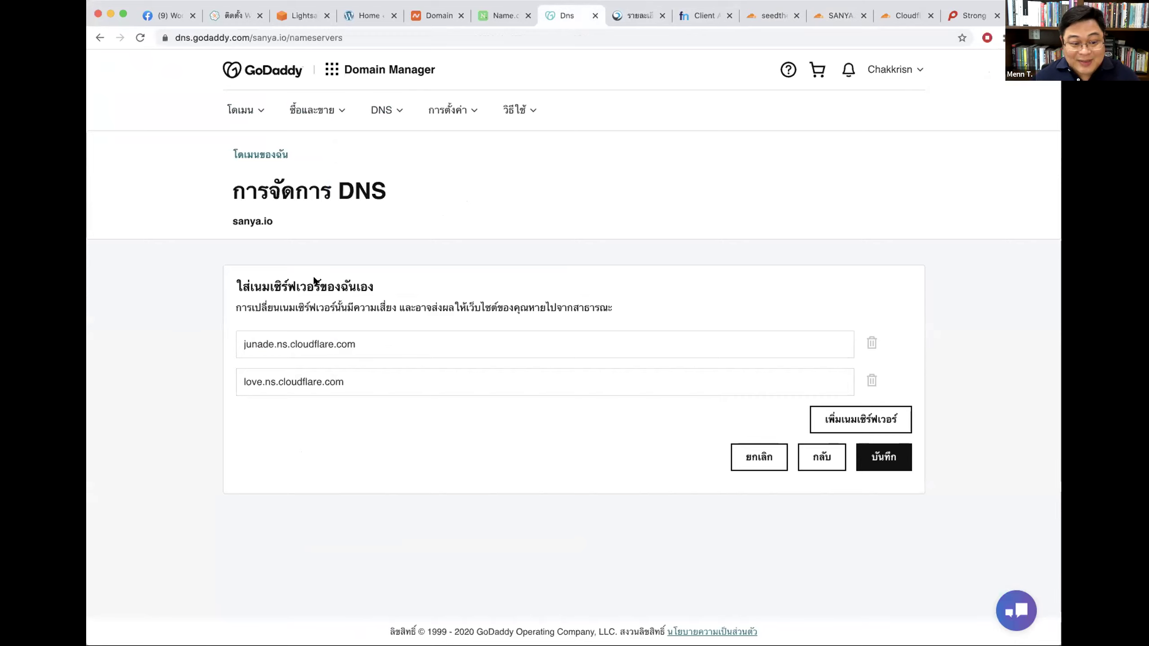
# Step: Save the junade and love.ns.cloudflare.com nameservers, agree to the change and confirm the update
pyautogui.click(879, 458)
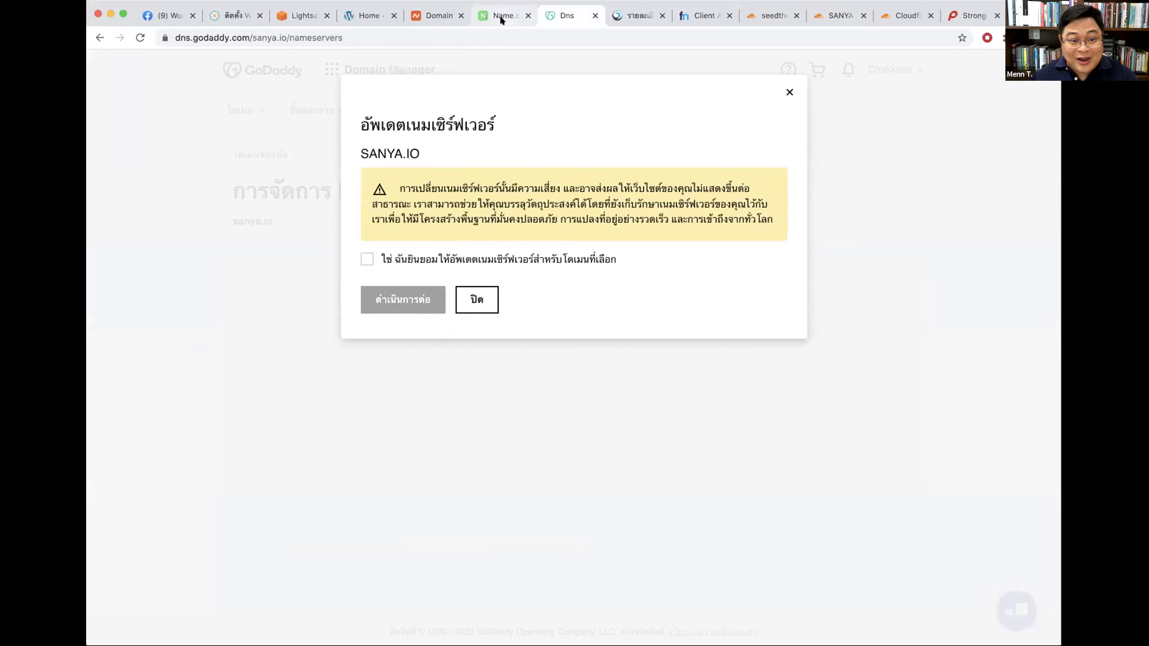
pyautogui.click(384, 259)
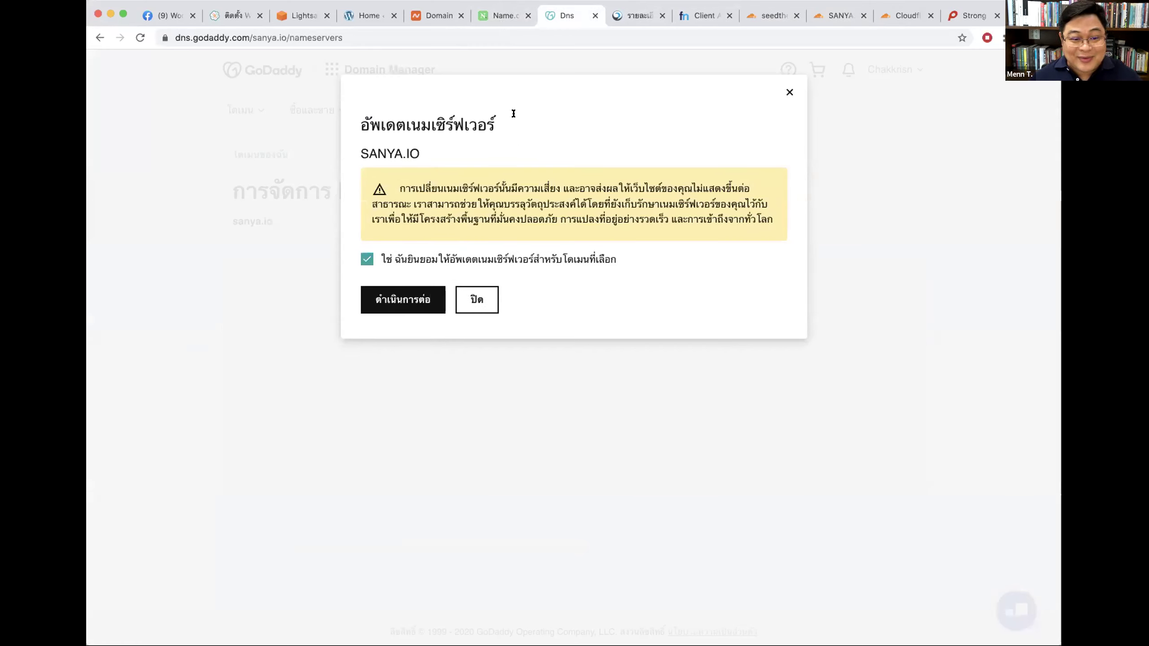
pyautogui.click(393, 308)
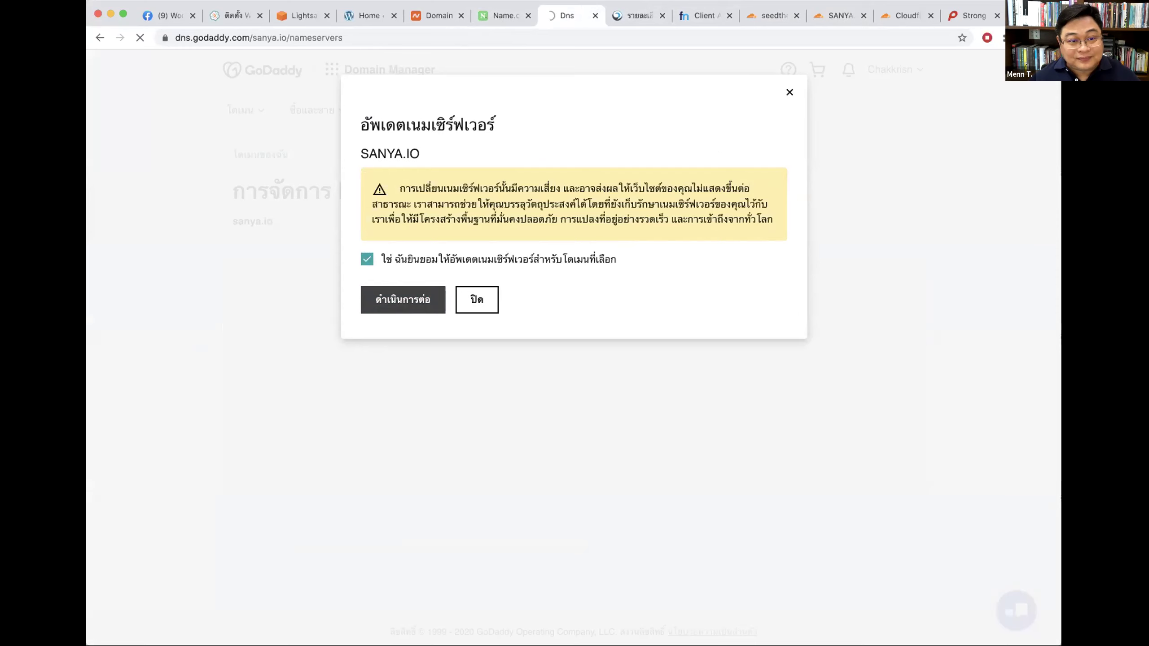
pyautogui.click(764, 17)
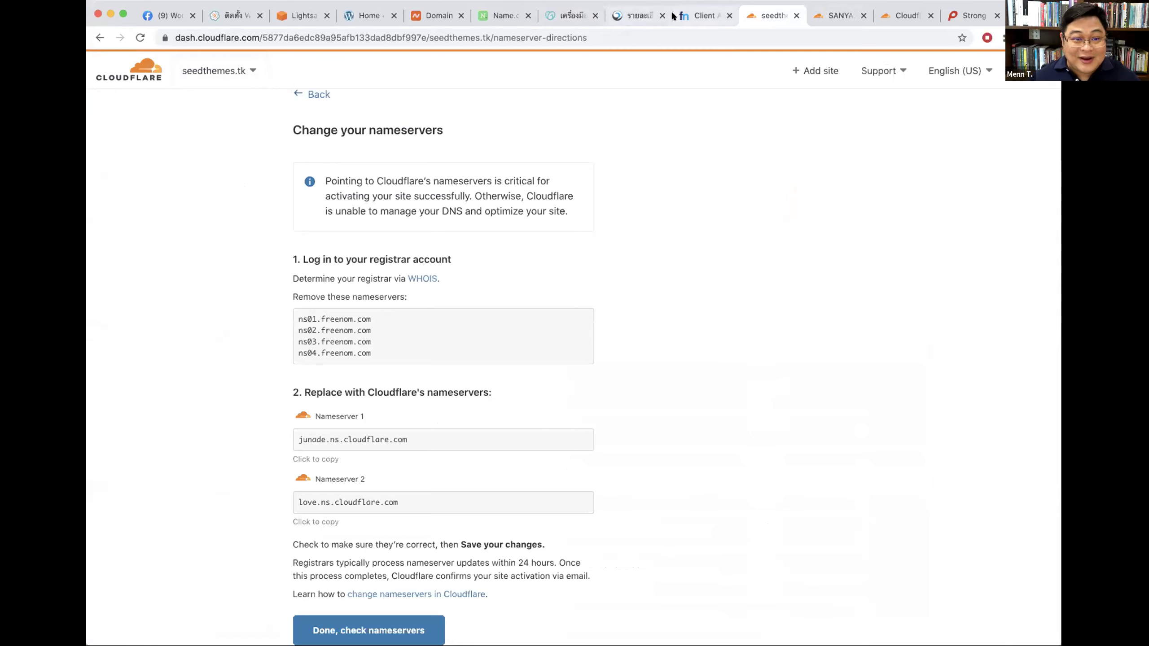
# Step: In Freenom, set seedthemes.tk's Nameserver 1 and 2 to junade and love.ns.cloudflare.com
pyautogui.click(701, 15)
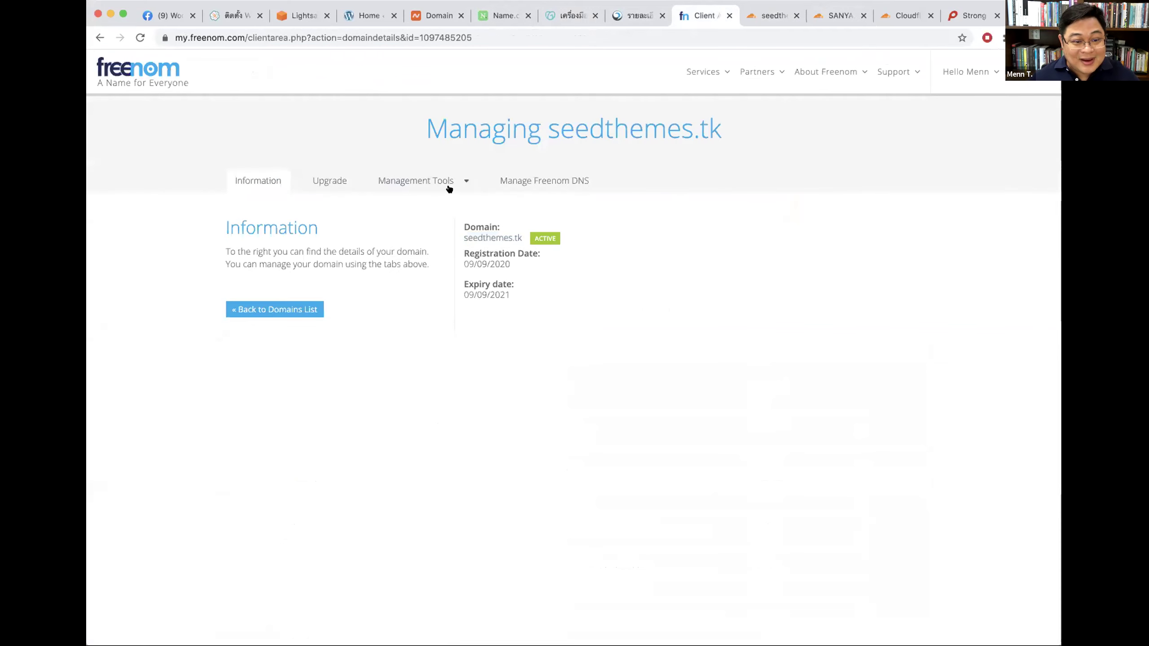
pyautogui.click(423, 180)
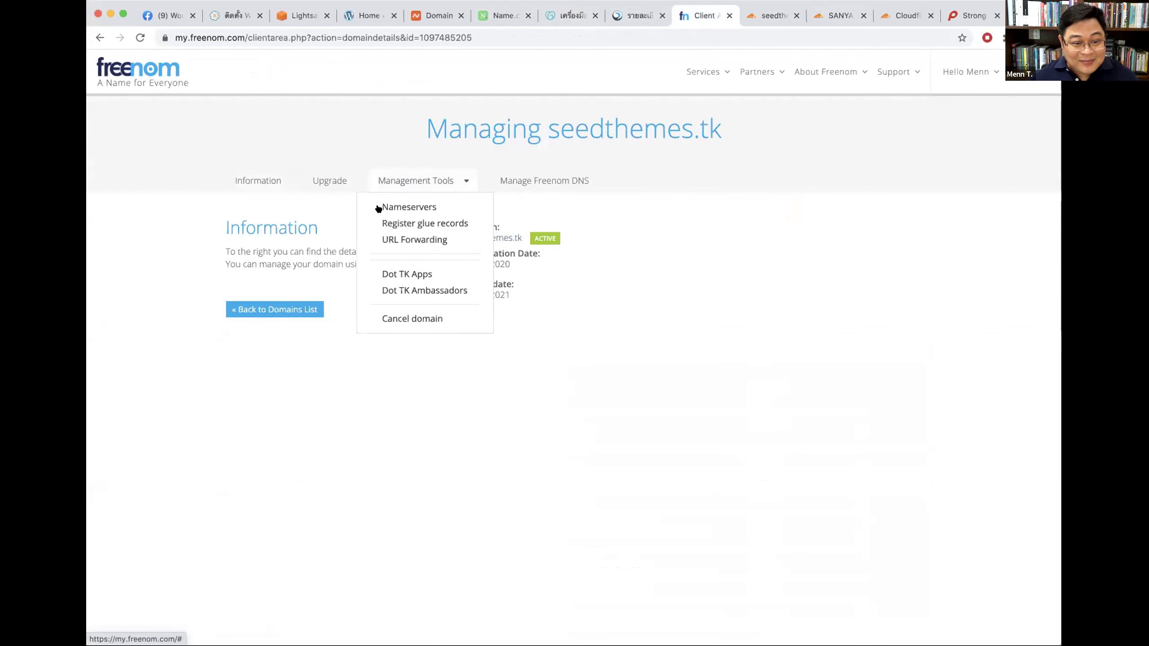
pyautogui.click(413, 206)
pyautogui.click(493, 320)
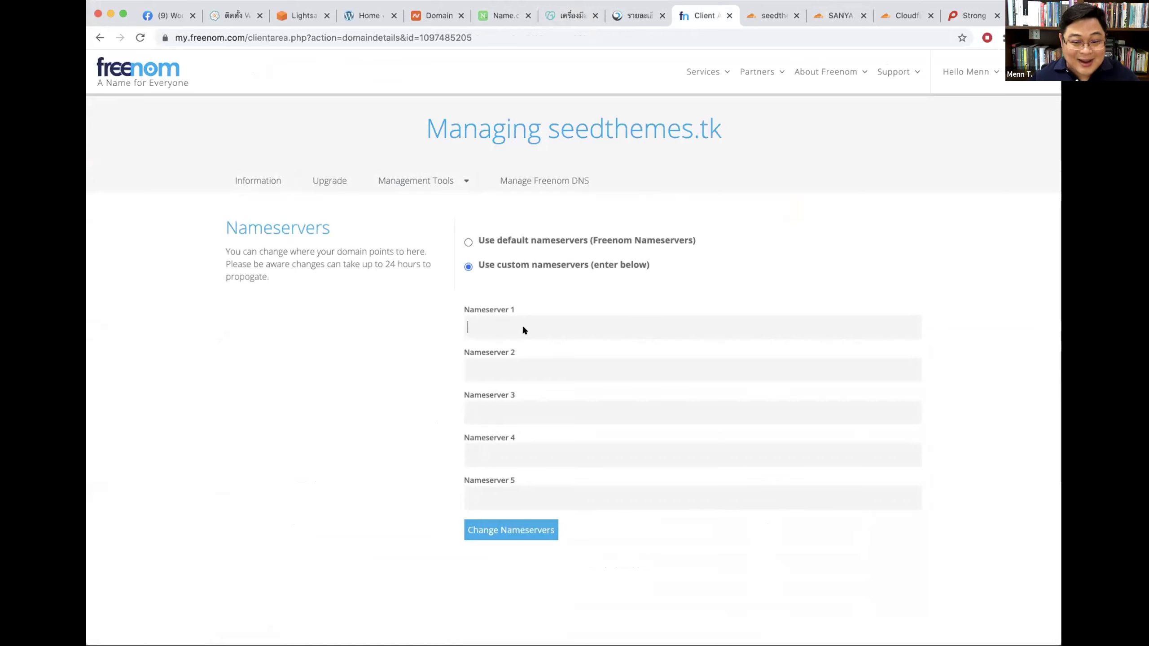
pyautogui.press('super+v')
pyautogui.click(490, 365)
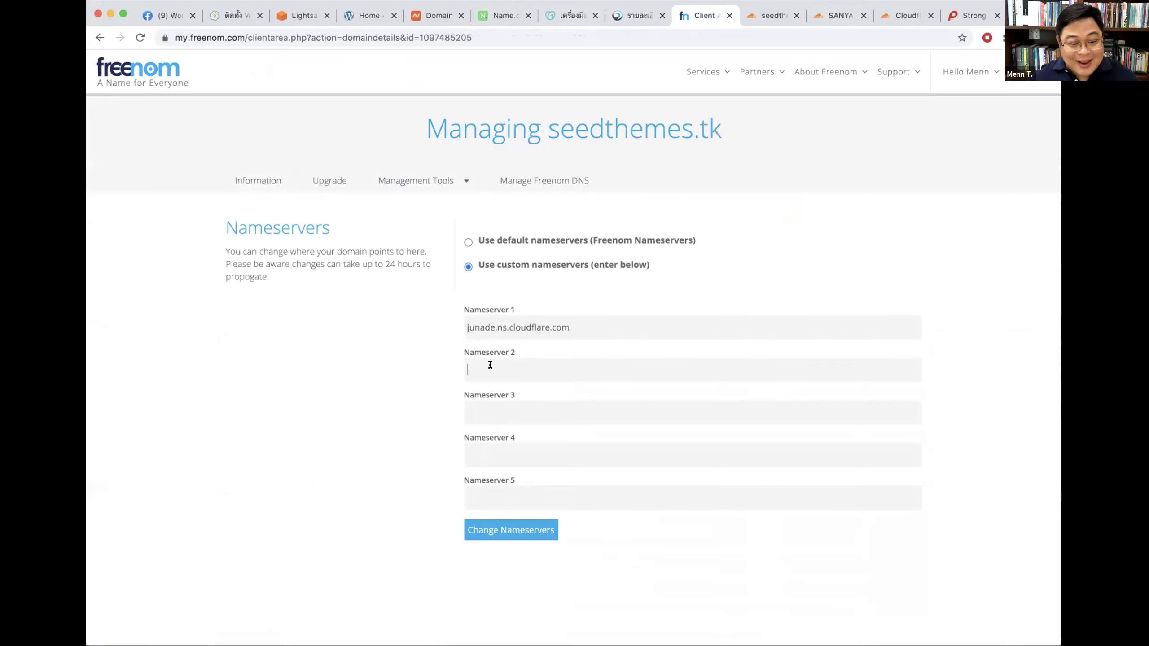
pyautogui.write('love.ns.cloudflare.com')
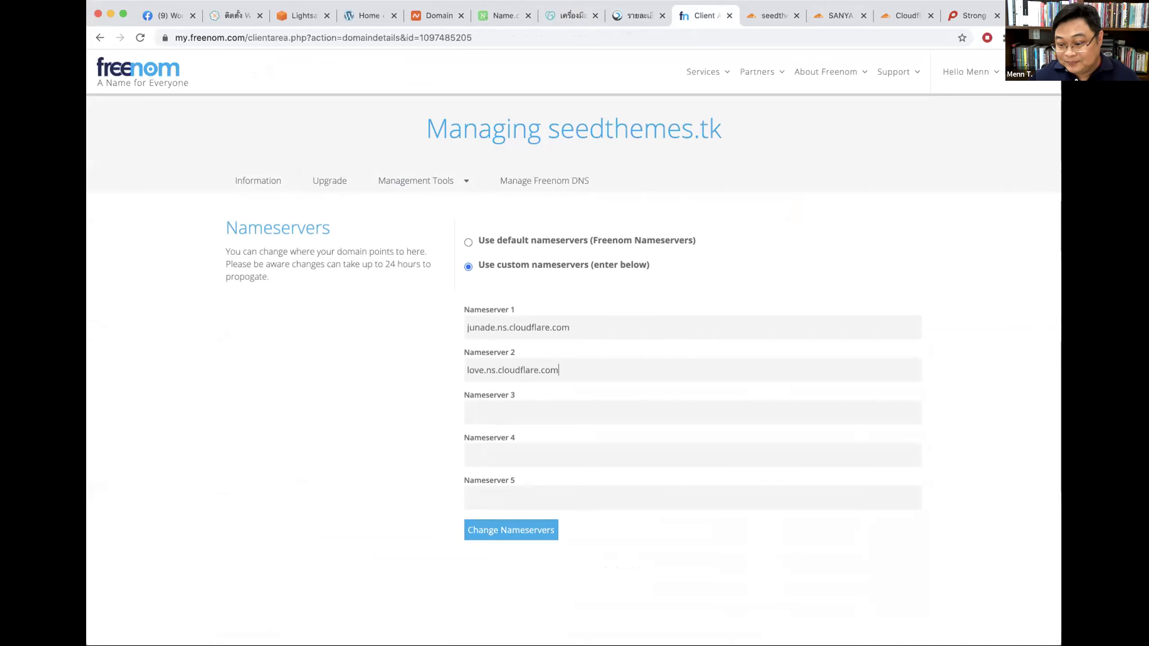
pyautogui.click(517, 529)
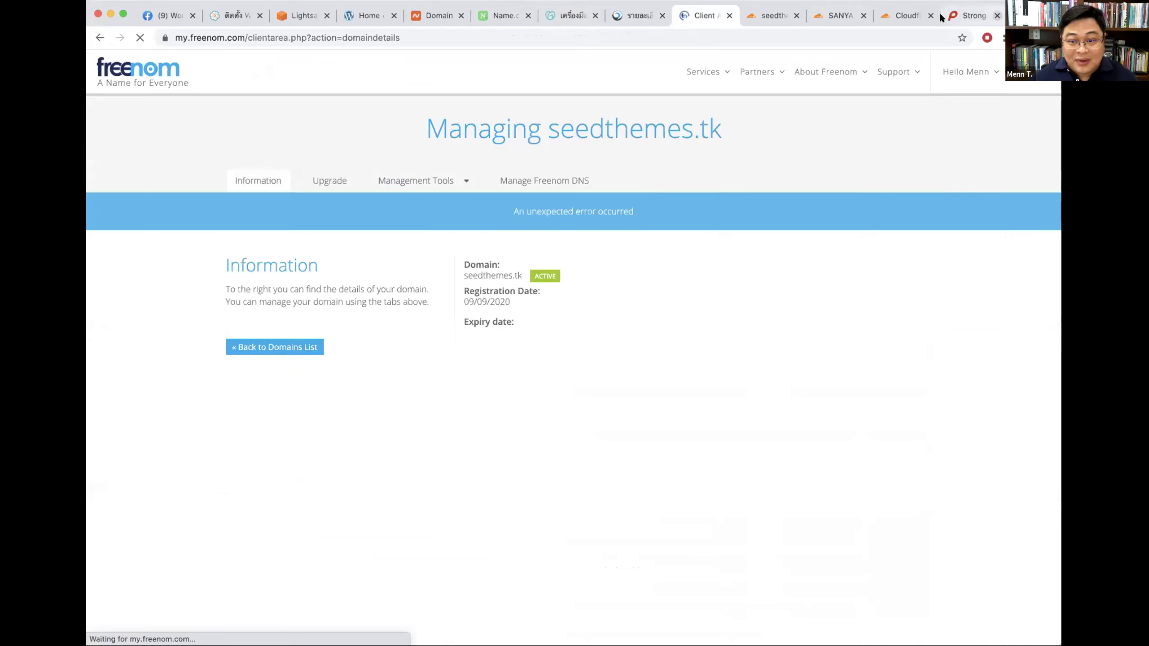
pyautogui.click(890, 12)
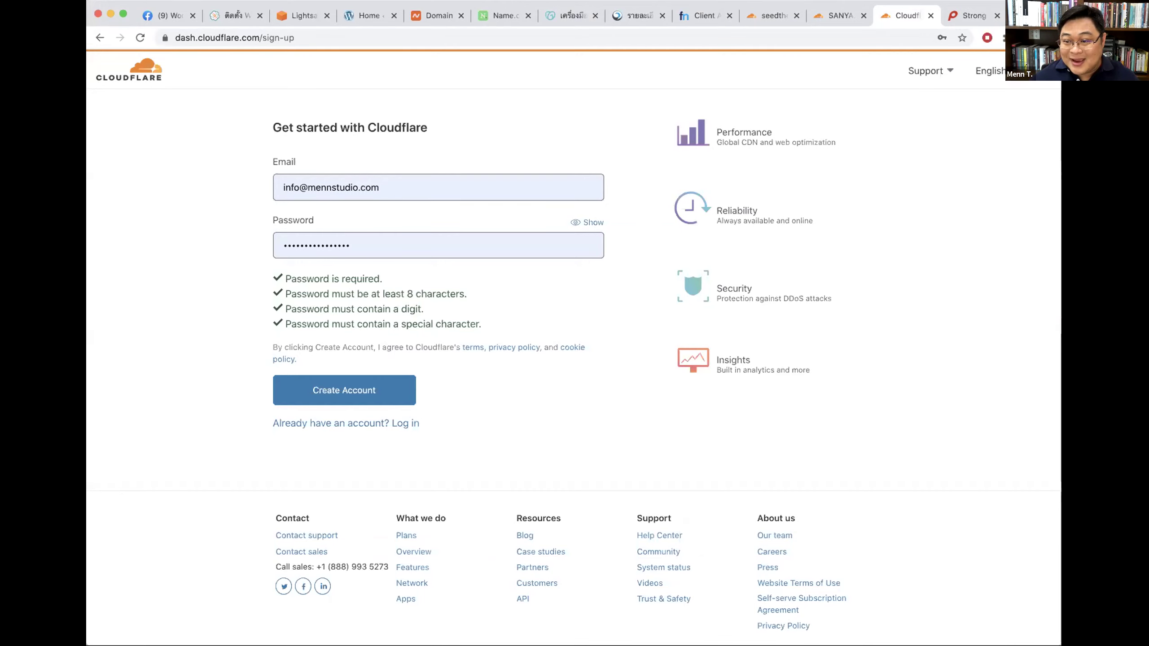
# Step: Log out of the Cloudflare account and go to the Sign up page for a new account
pyautogui.press('Return')
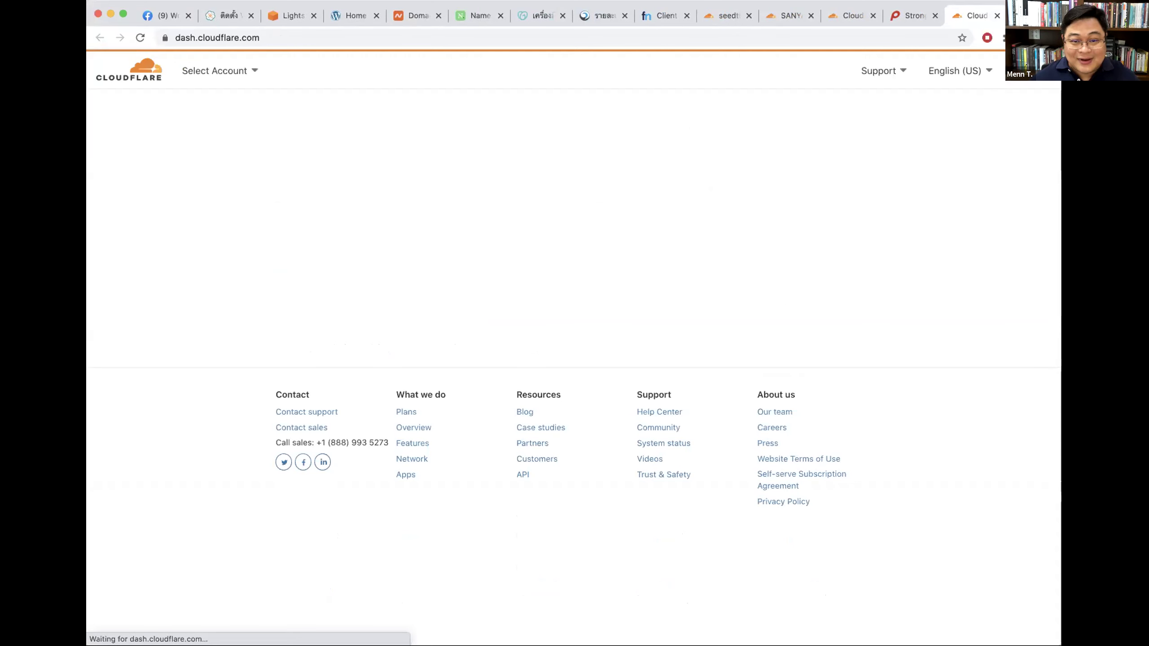
pyautogui.click(1023, 71)
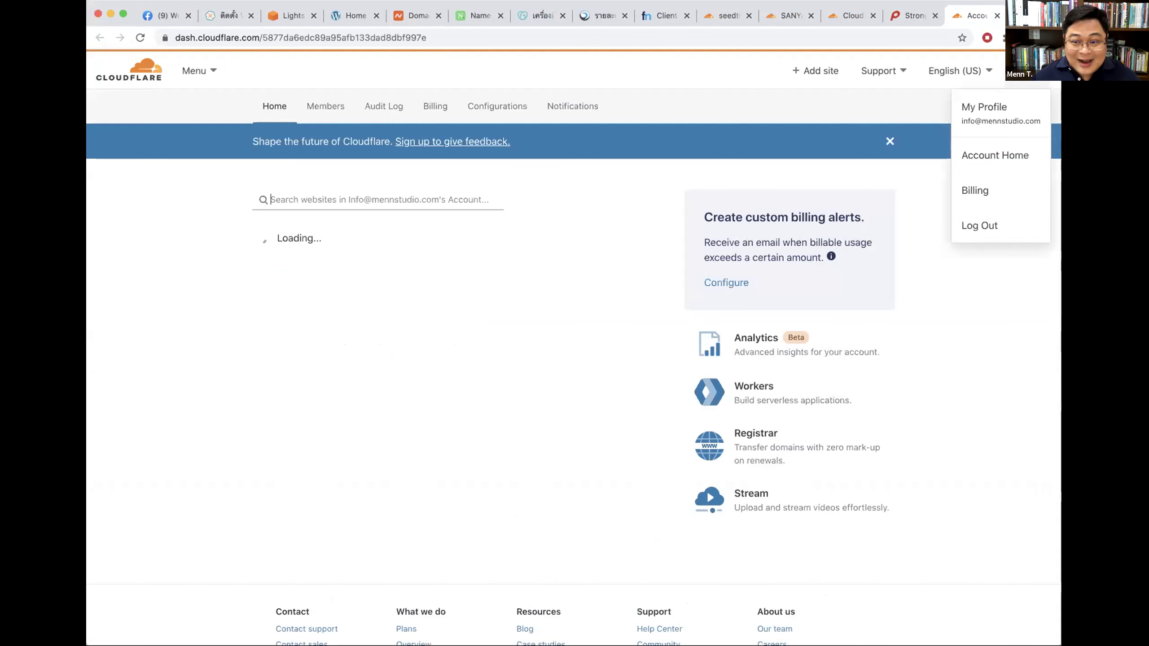
pyautogui.click(986, 224)
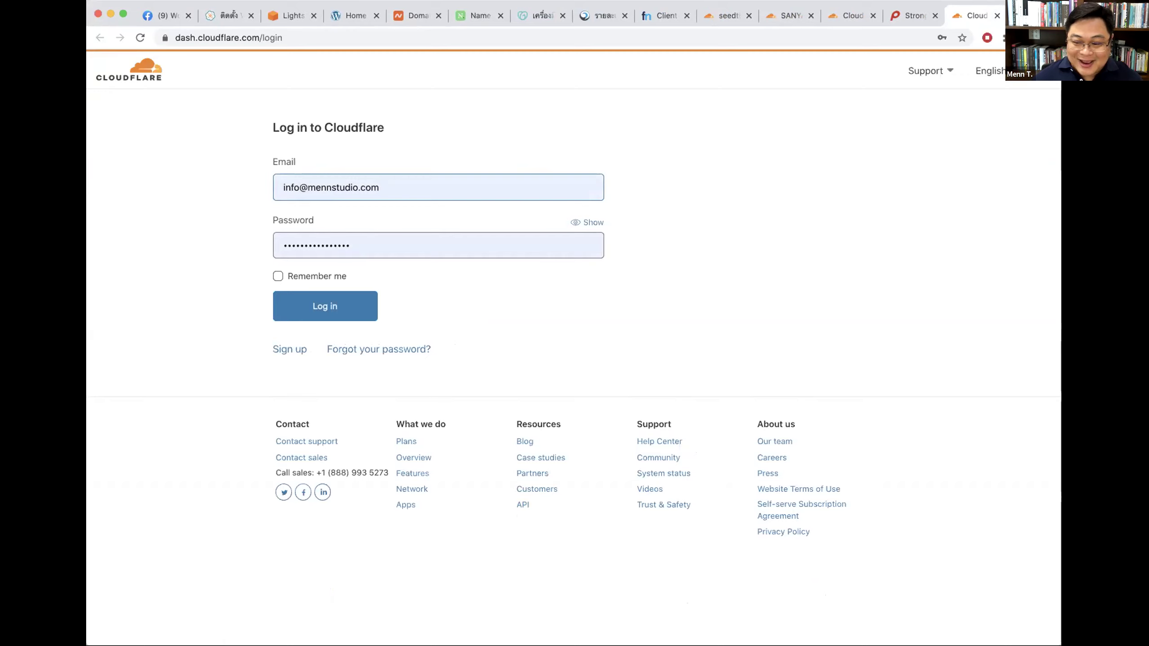
pyautogui.moveTo(268, 125); pyautogui.dragTo(382, 123)
pyautogui.click(361, 221)
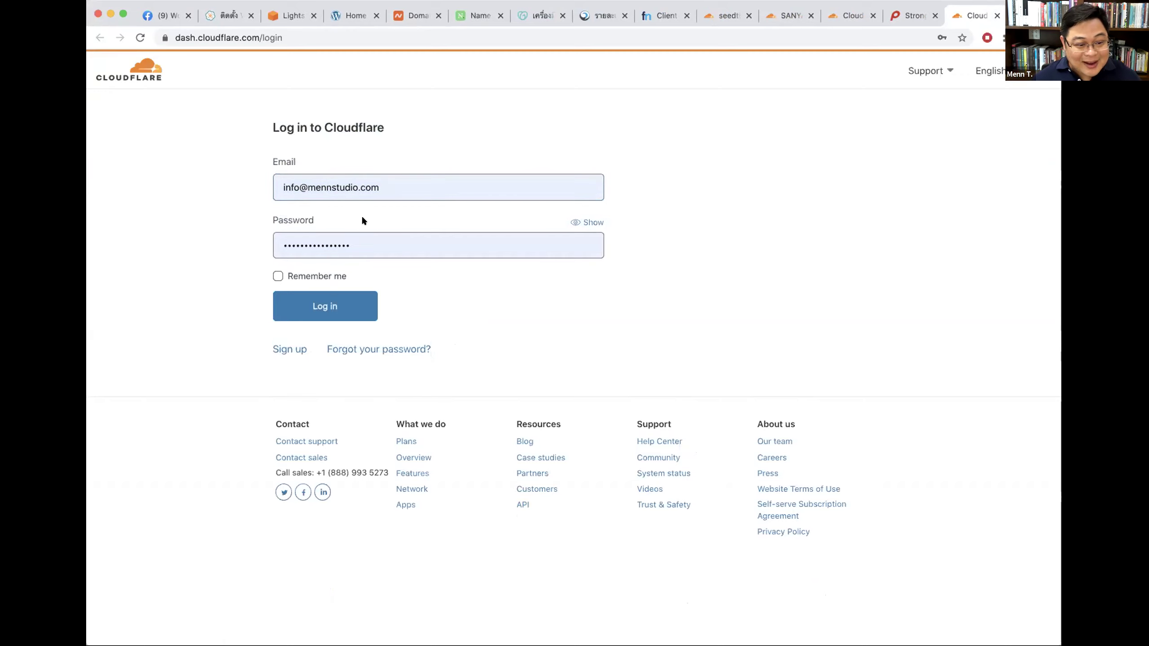
pyautogui.click(285, 349)
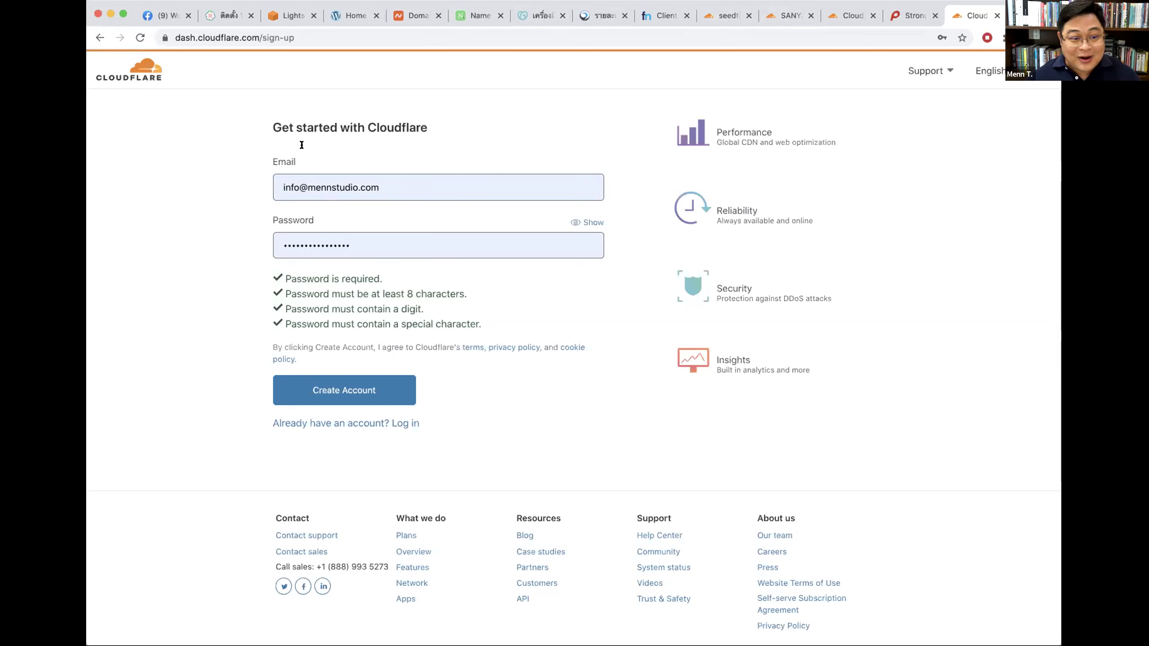
# Step: Switch between the Cloudflare login and sign-up pages and close the duplicate tab
pyautogui.click(295, 419)
pyautogui.moveTo(274, 127); pyautogui.dragTo(389, 120)
pyautogui.click(417, 126)
pyautogui.click(278, 349)
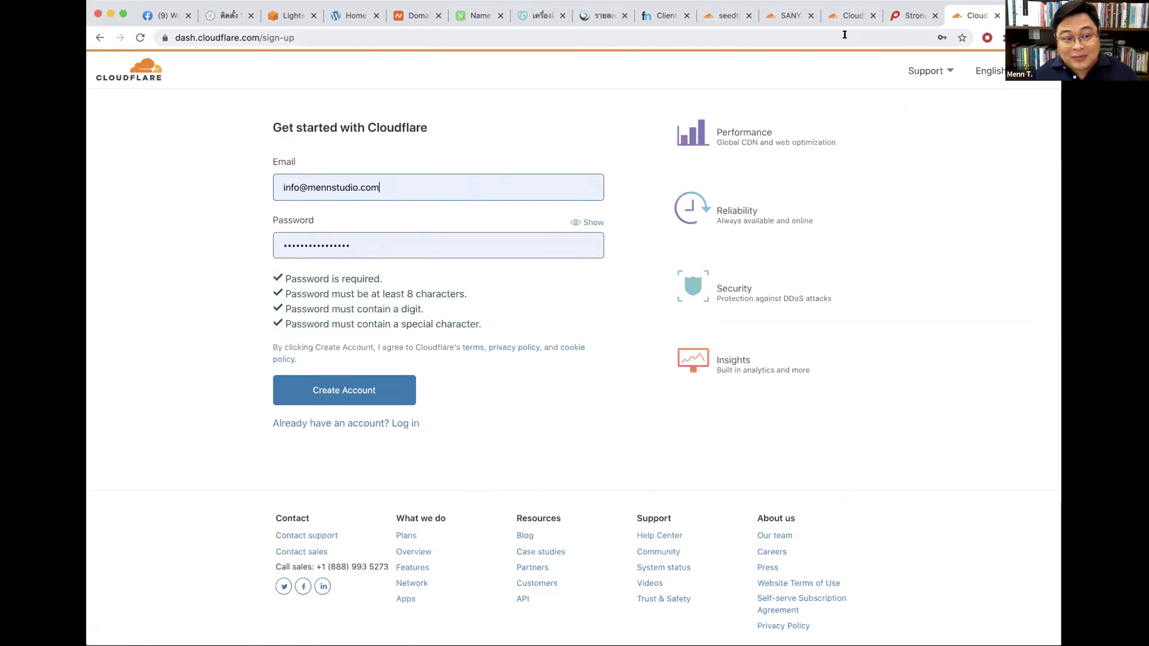
pyautogui.press('super+w')
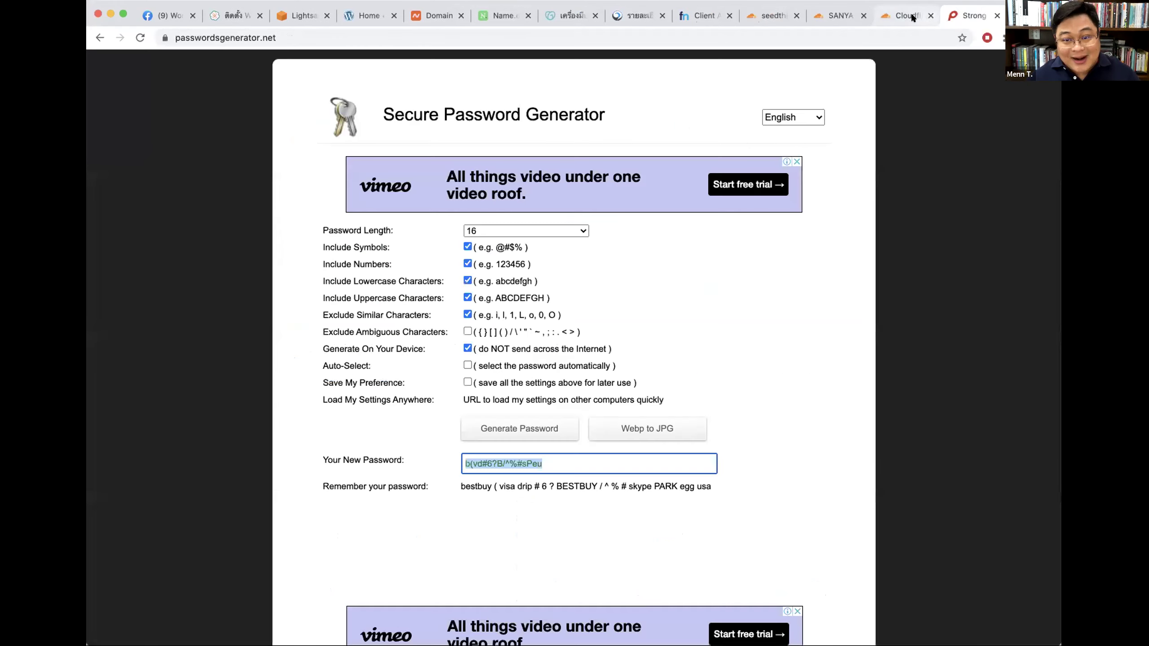
pyautogui.click(888, 15)
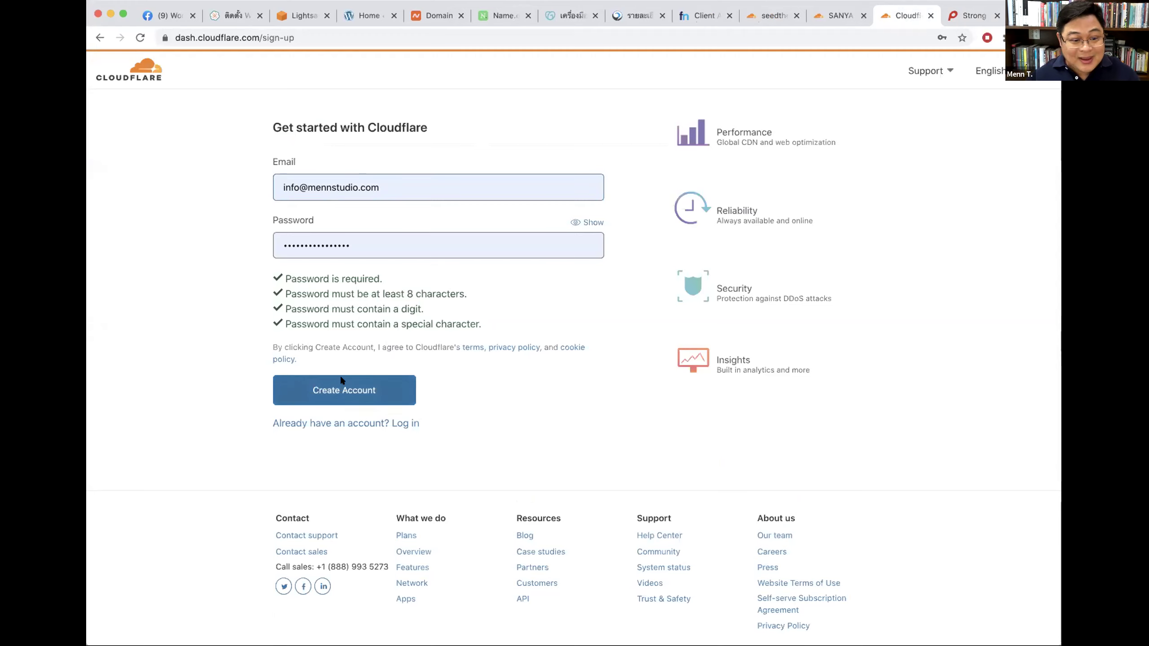
# Step: Log back in with Remember me ticked, retrying until SANYA.IO's nameserver page appears
pyautogui.click(401, 423)
pyautogui.click(293, 275)
pyautogui.click(306, 309)
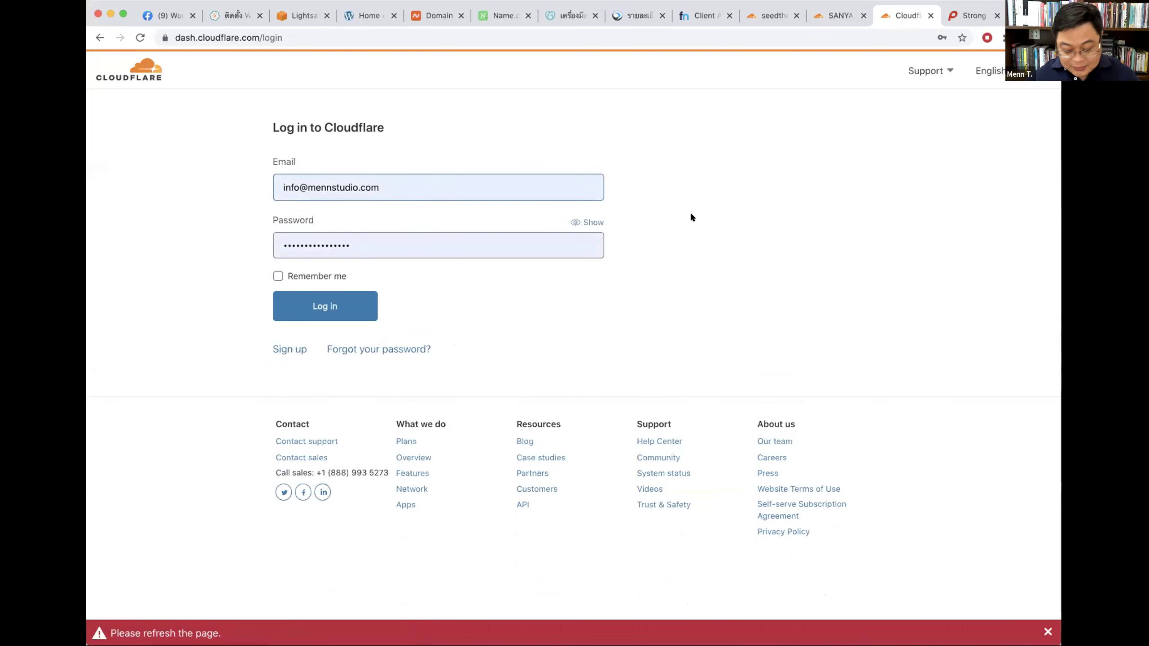
pyautogui.press('super+r')
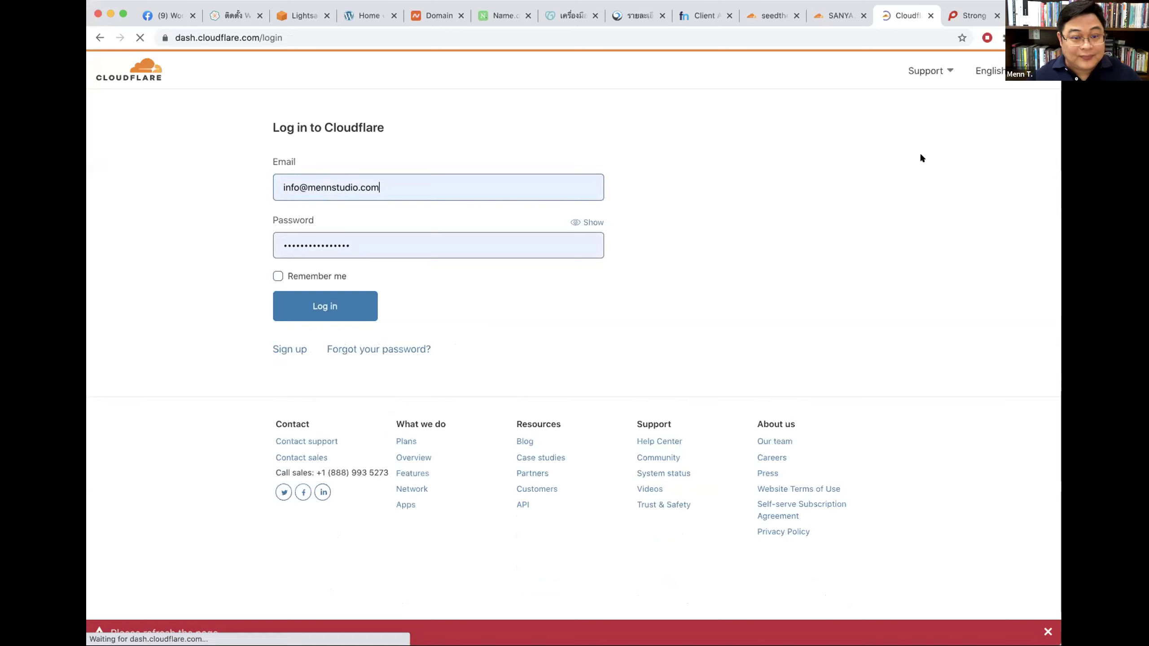
pyautogui.click(317, 276)
pyautogui.click(317, 302)
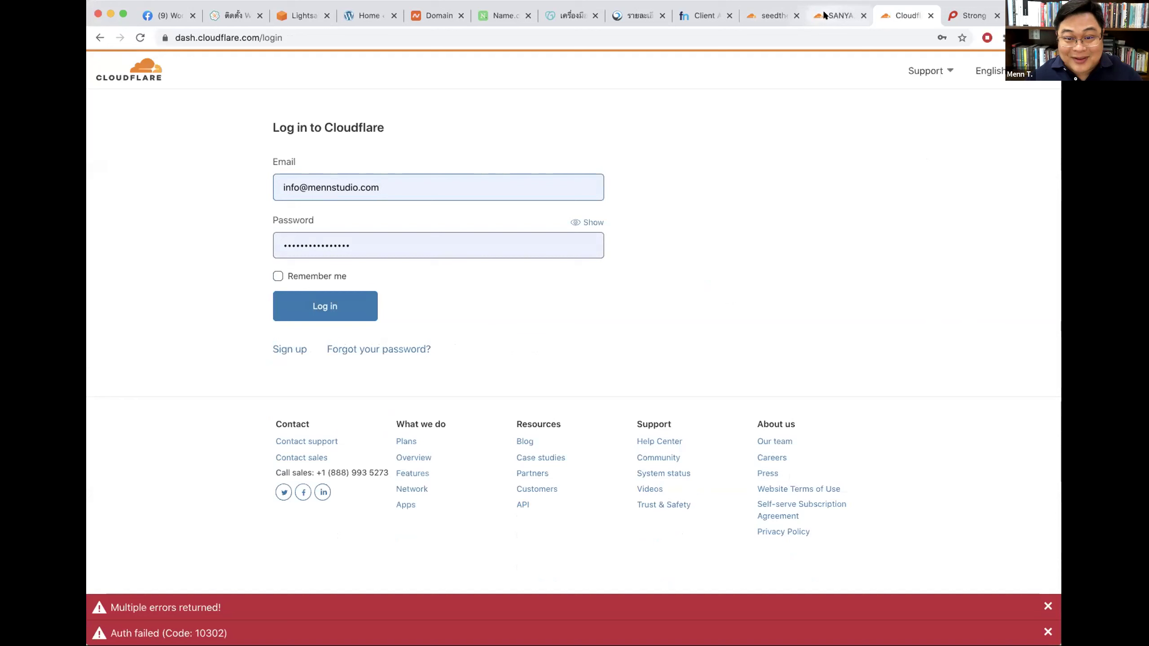
pyautogui.click(836, 15)
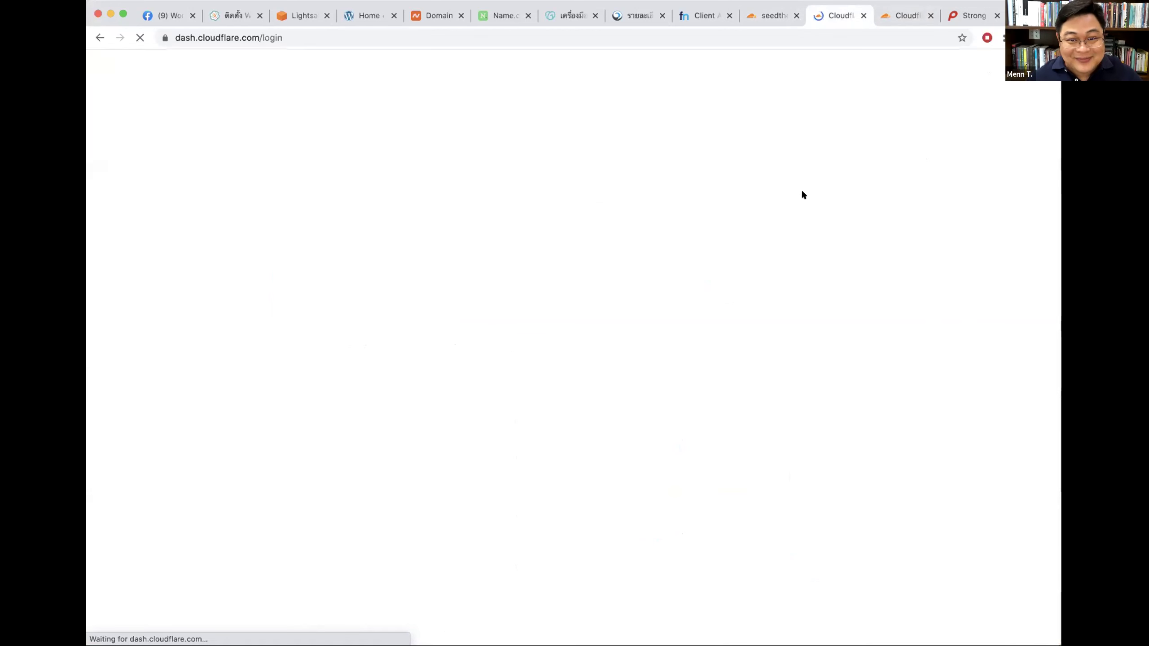
pyautogui.click(346, 277)
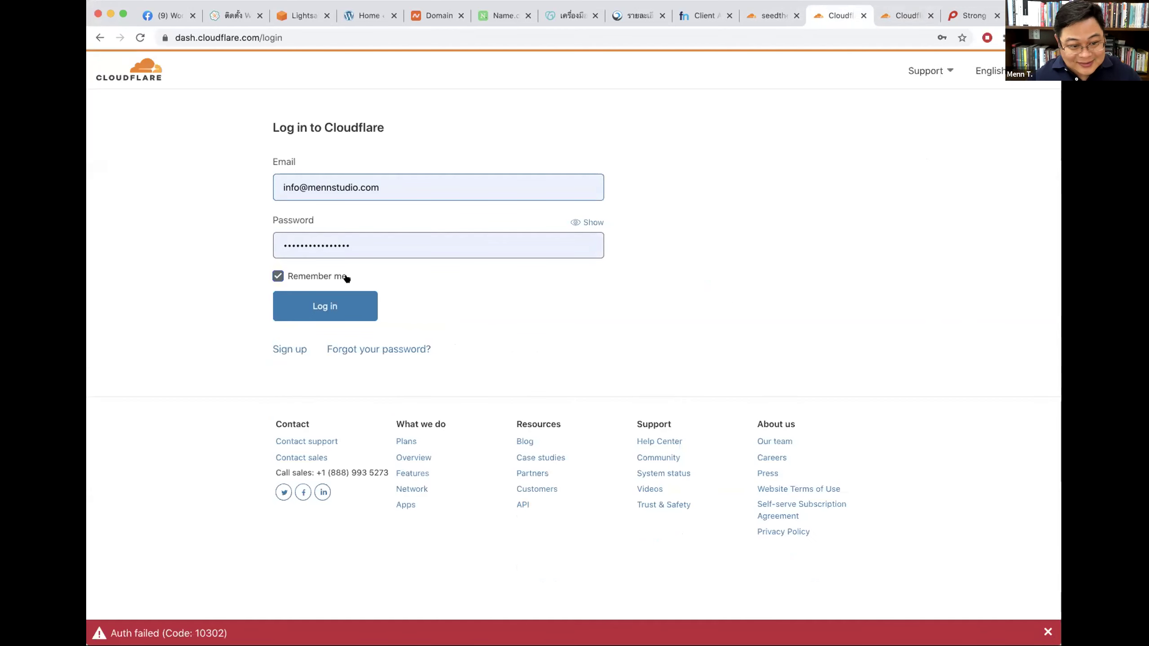
pyautogui.click(335, 303)
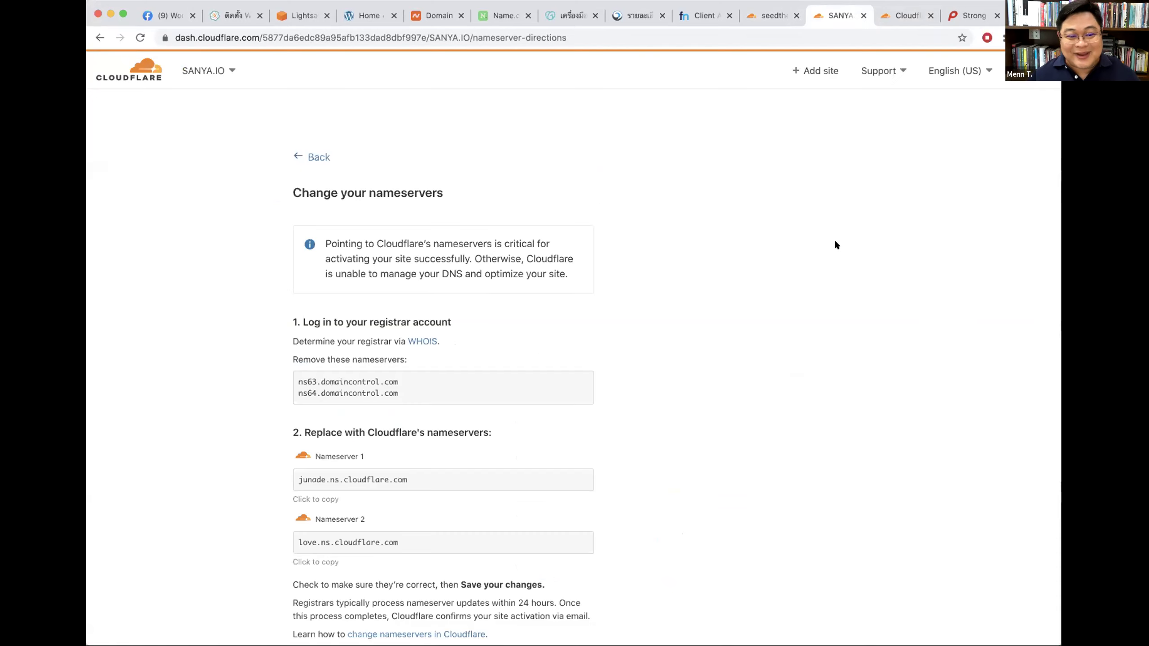
# Step: Close the failed-login Cloudflare tab and open the + Add site form
pyautogui.scroll(-3, 779, 277)
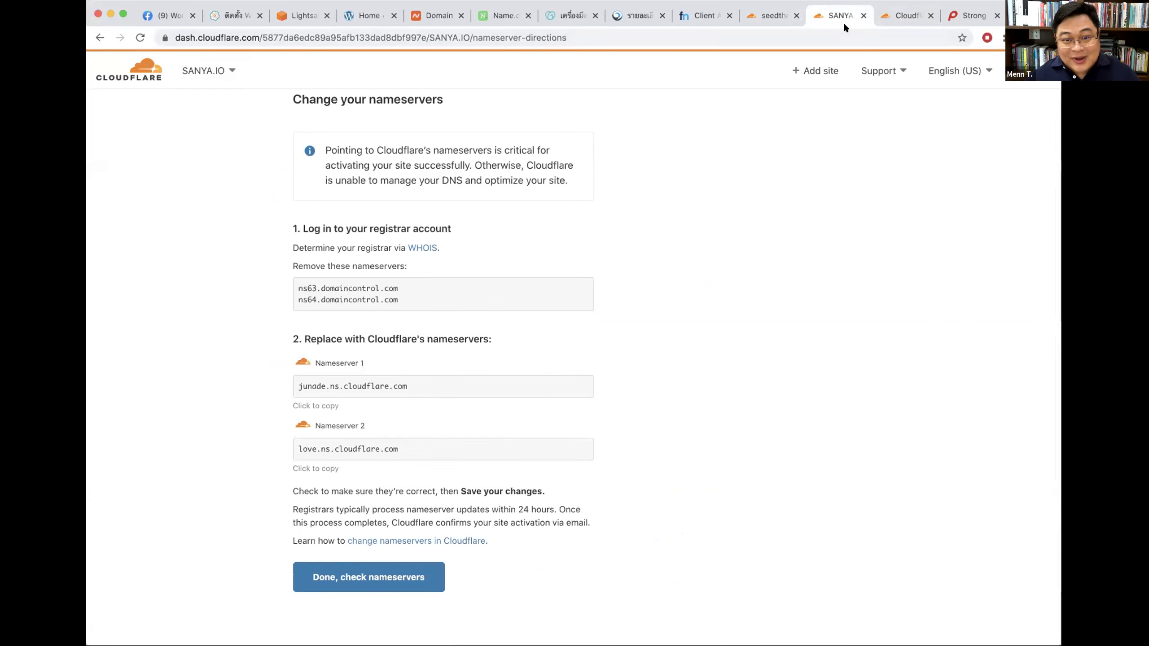
pyautogui.click(892, 16)
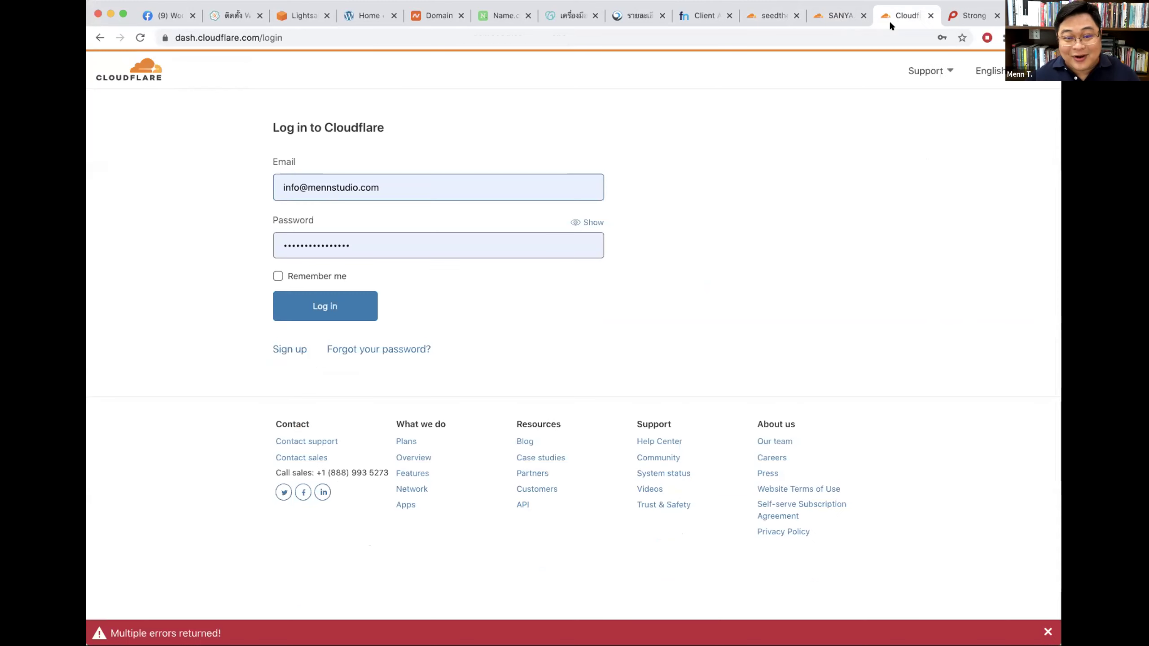
pyautogui.press('super+w')
pyautogui.hotkey('ctrl', 'shift', 'Tab')
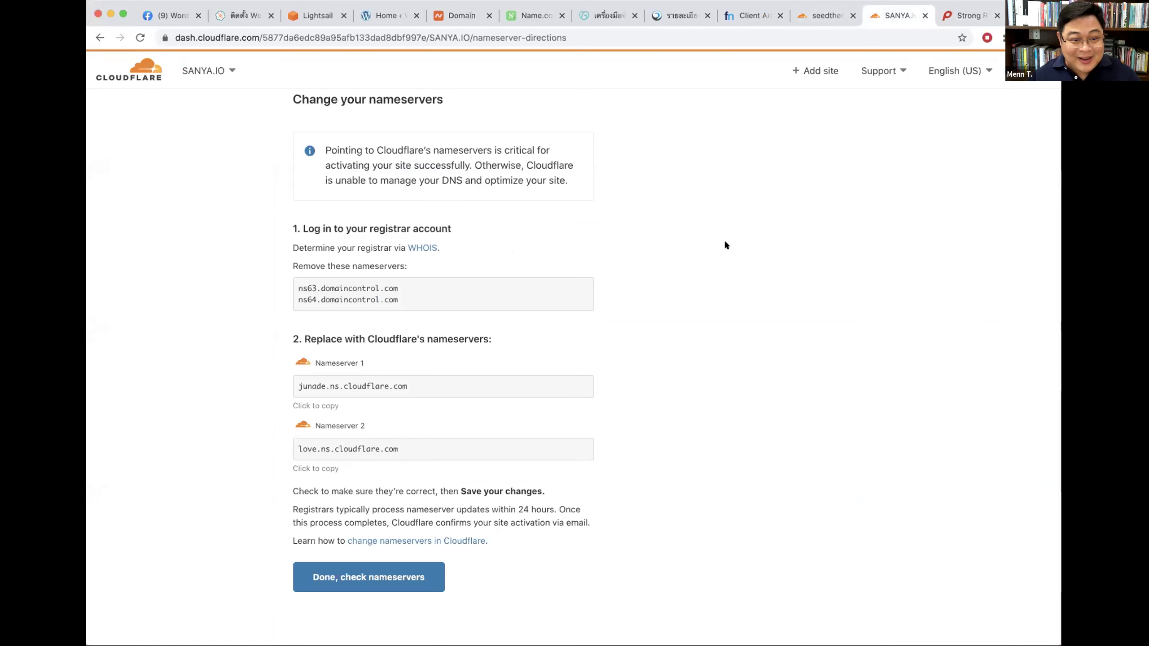
pyautogui.click(807, 70)
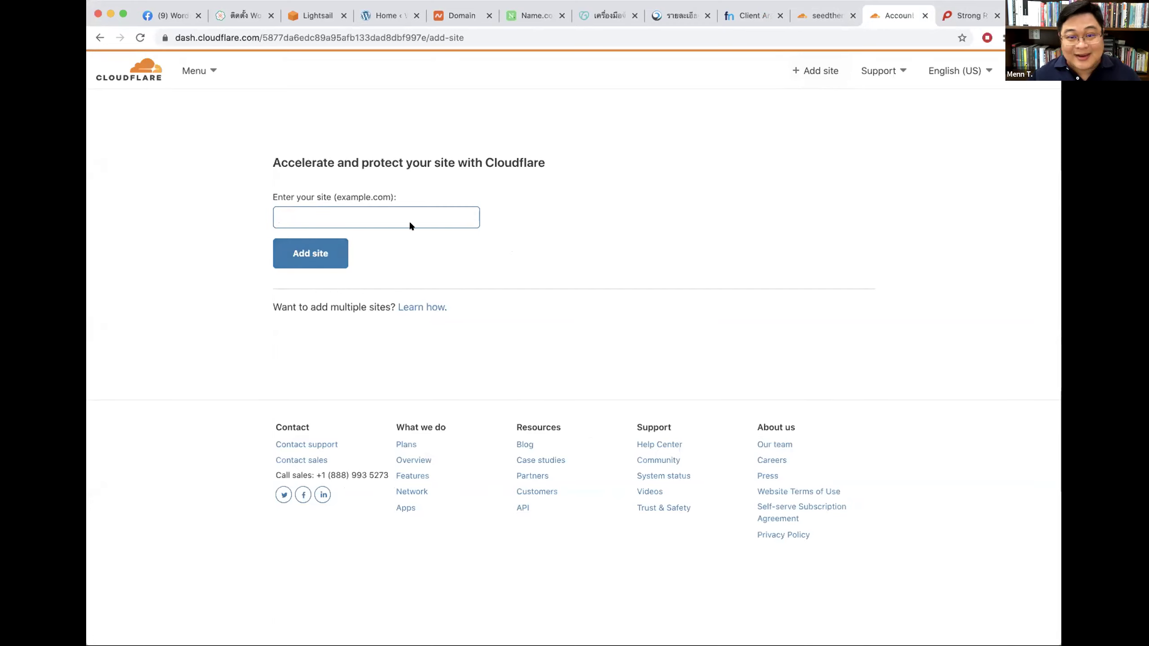
# Step: On DotArai, mark seedwebs.co.th's luke.ns.cloudflare.com and meg.ns.cloudflare.com nameservers for removal
pyautogui.click(743, 19)
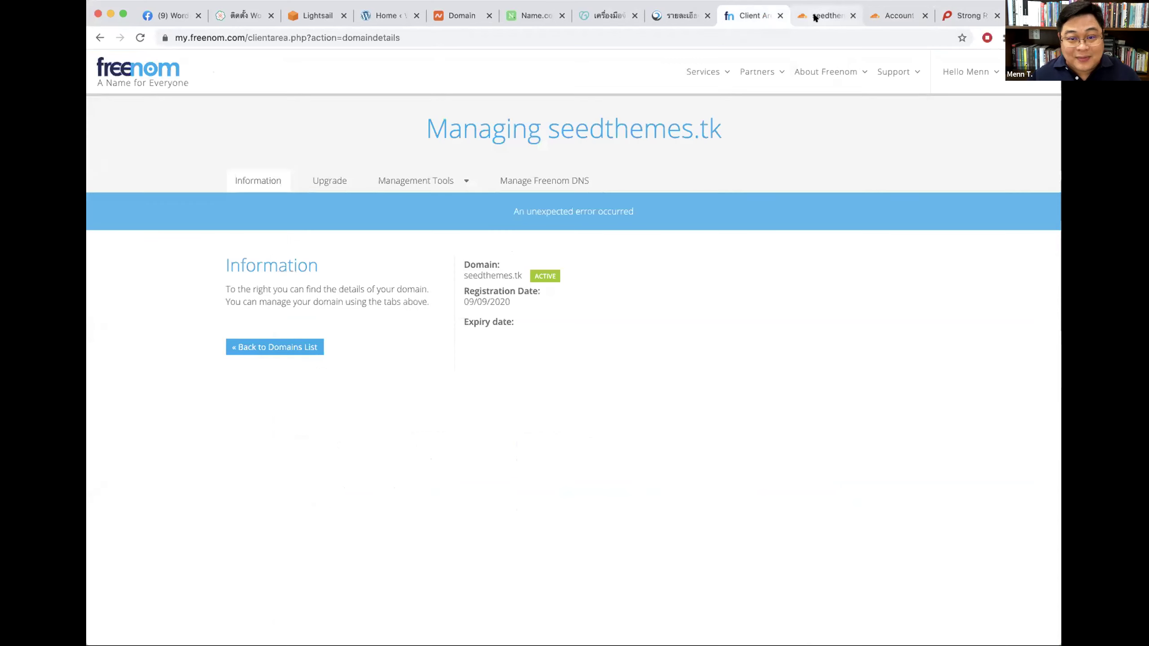
pyautogui.click(671, 16)
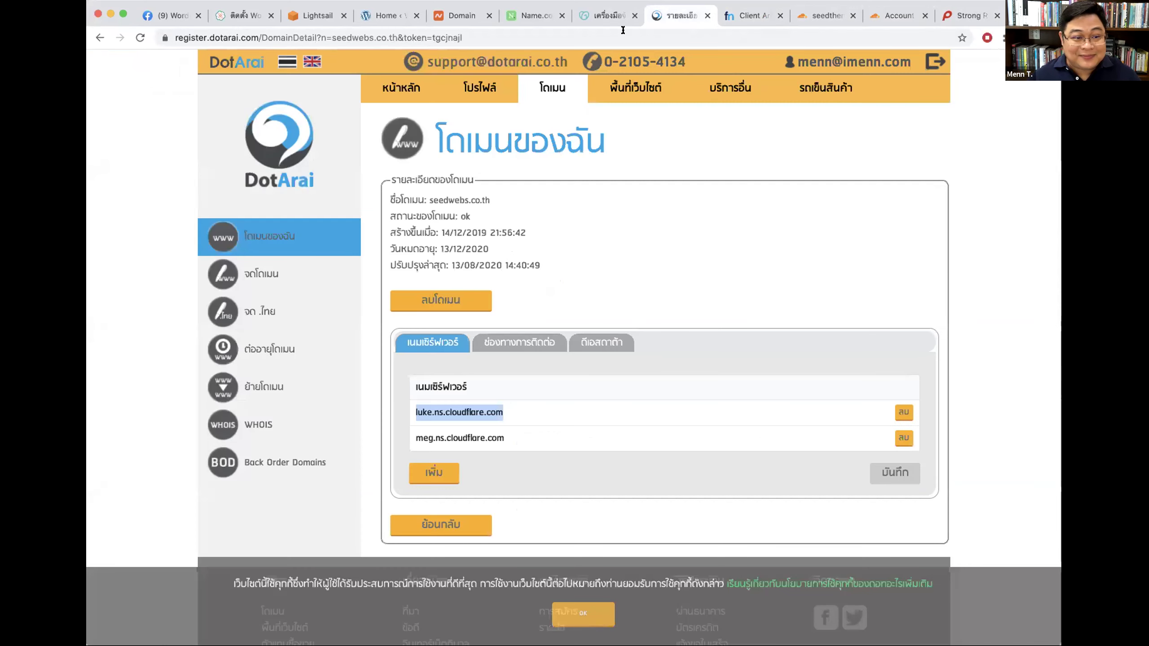
pyautogui.click(751, 15)
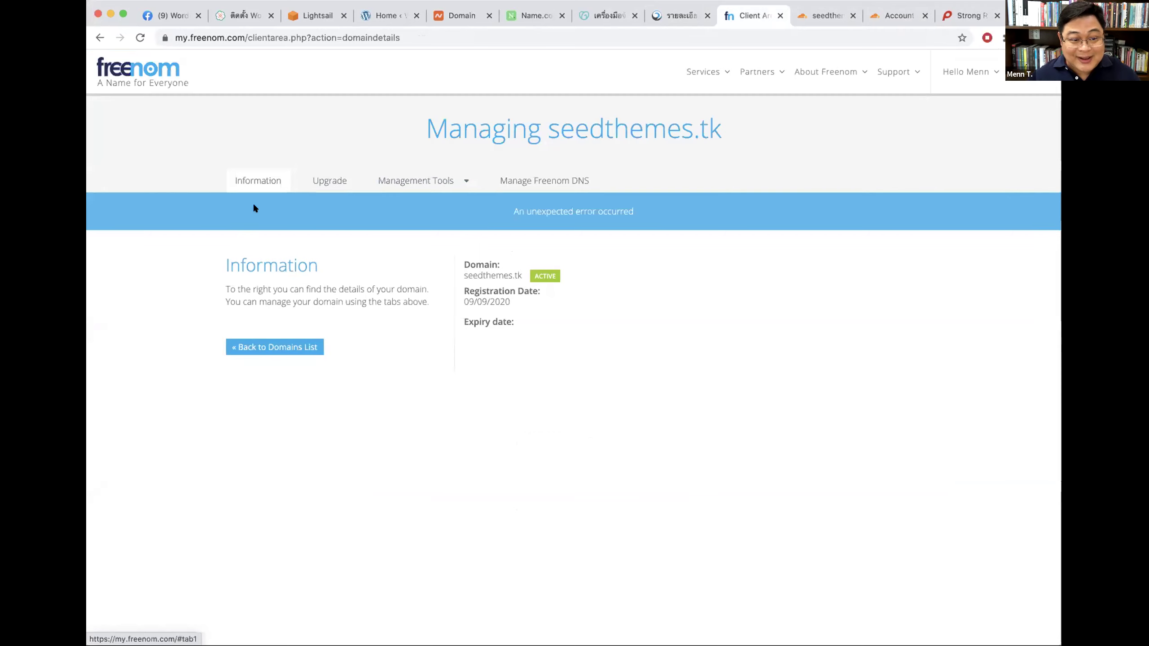
pyautogui.click(824, 15)
pyautogui.click(669, 15)
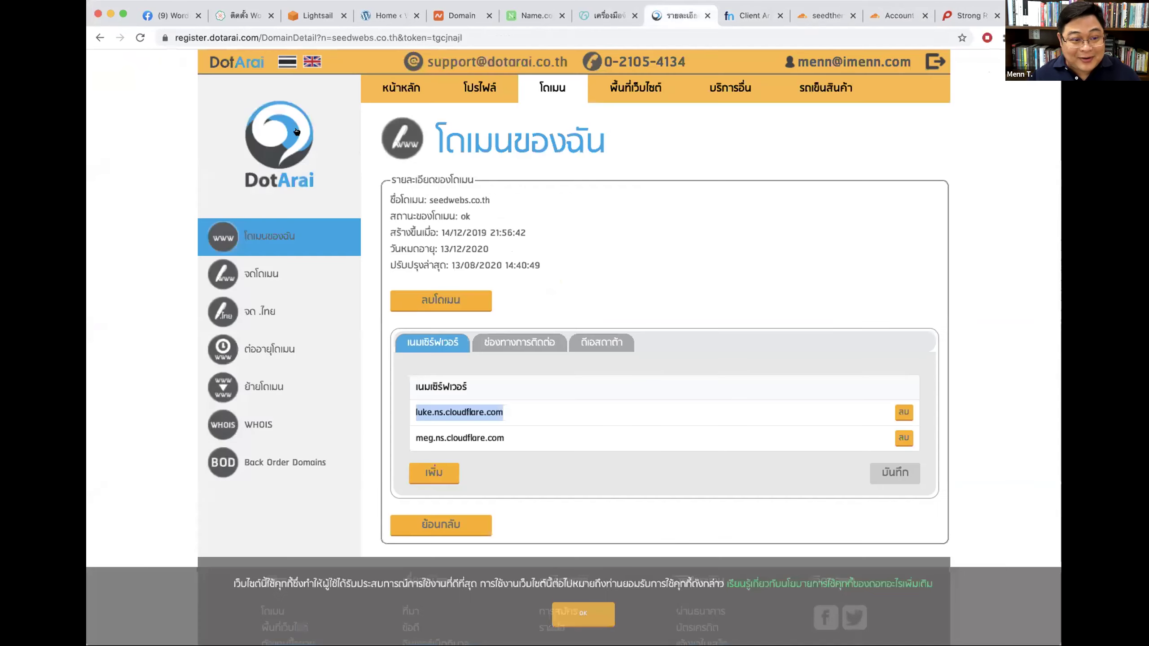
pyautogui.click(768, 389)
pyautogui.scroll(-3, 768, 375)
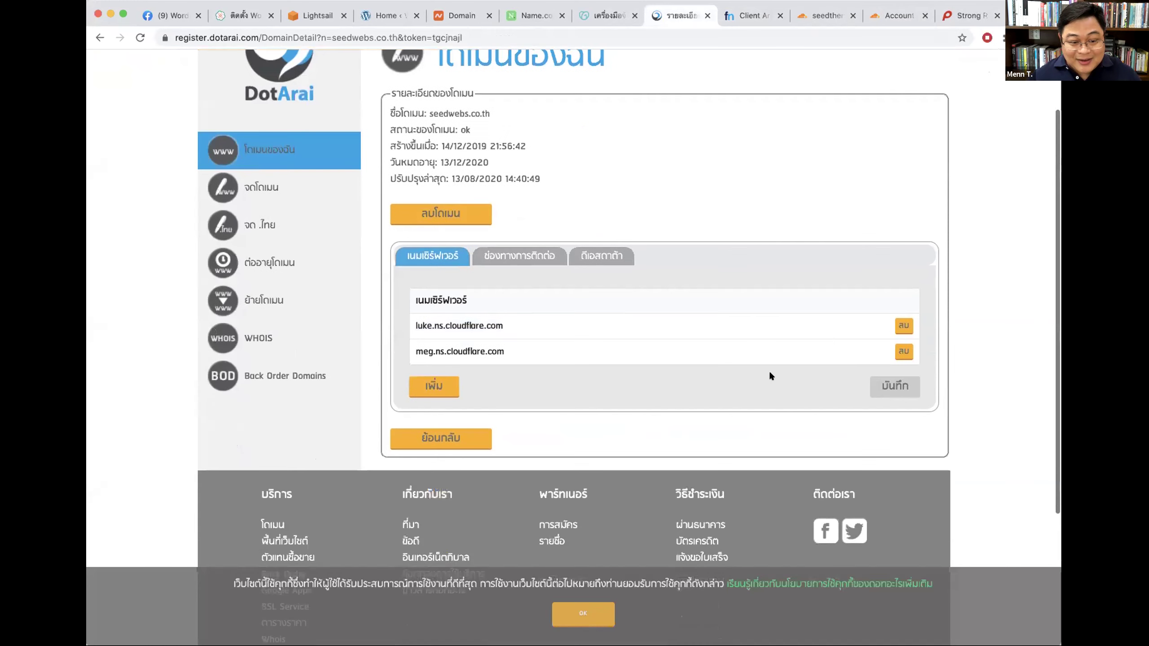
pyautogui.click(902, 324)
pyautogui.click(903, 373)
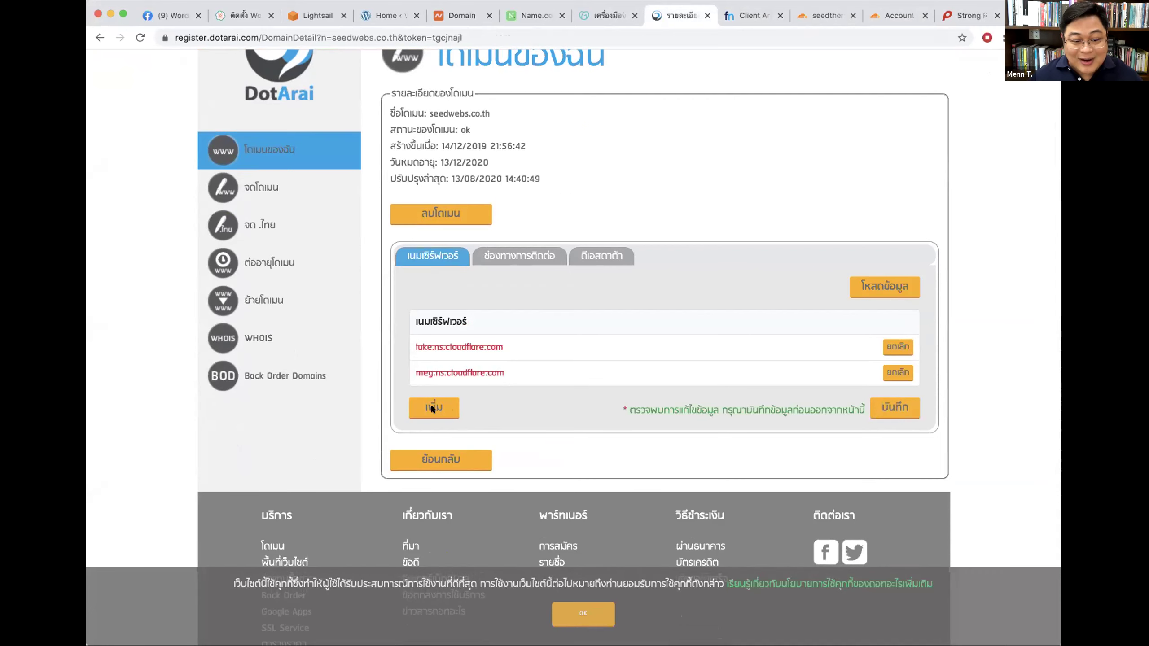
# Step: Open DotArai's add-nameserver form, copy the domain, and paste seedwebs.co.th into Cloudflare's site field
pyautogui.click(431, 404)
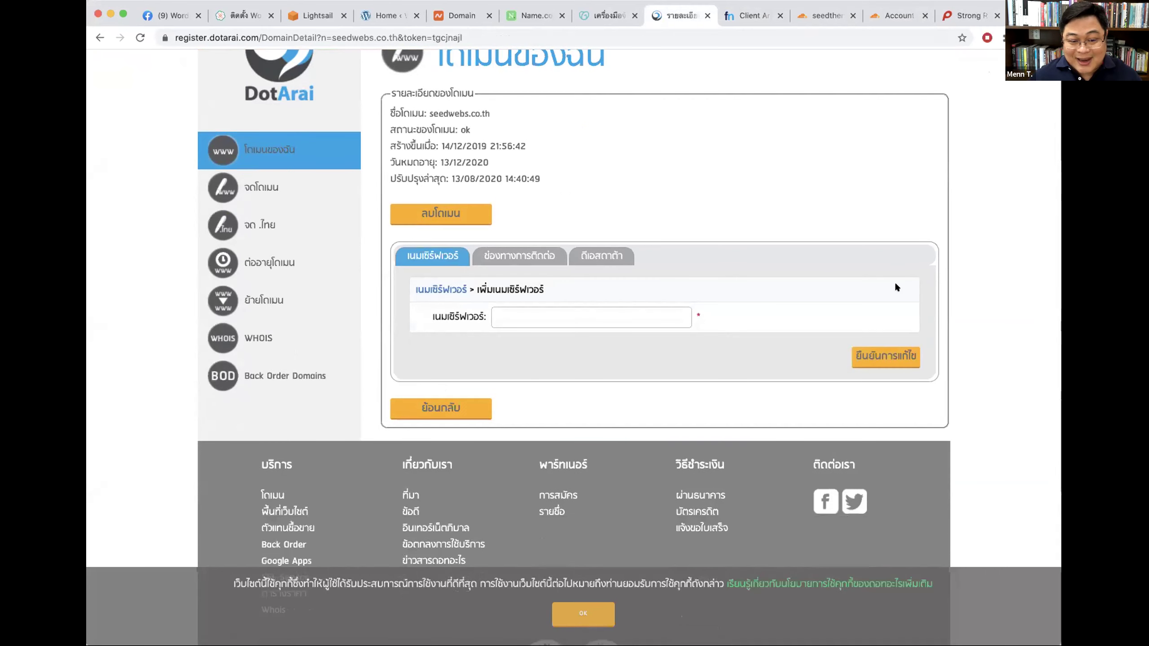
pyautogui.scroll(3, 701, 240)
pyautogui.moveTo(425, 200); pyautogui.dragTo(520, 199)
pyautogui.press('super+c')
pyautogui.scroll(-1, 452, 197)
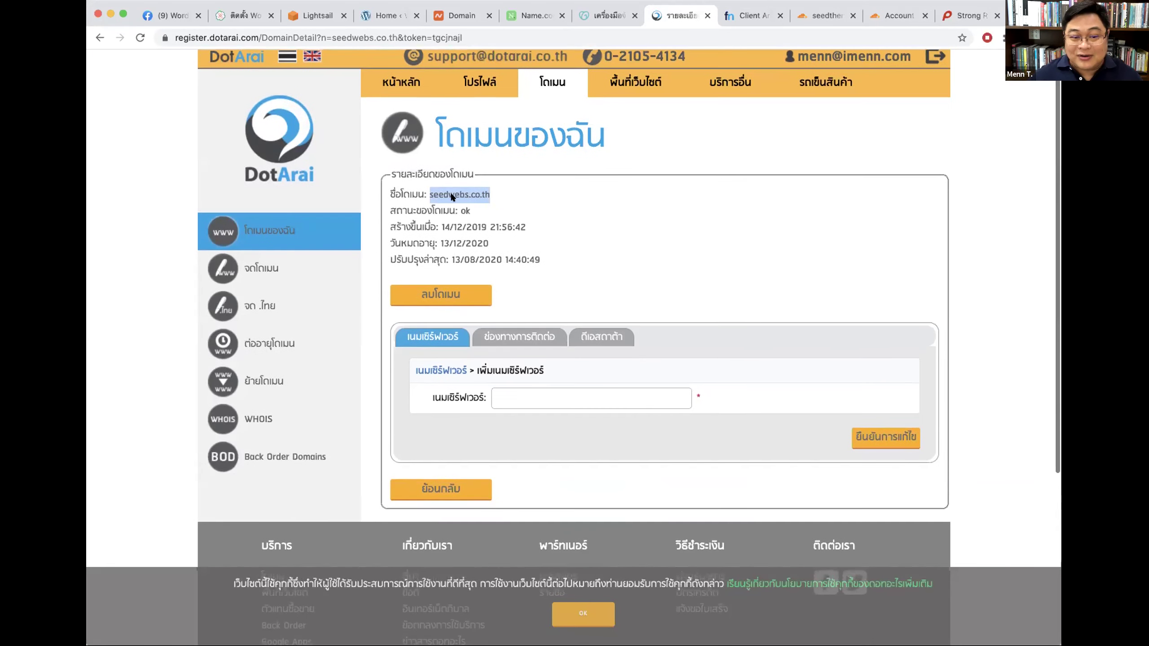
pyautogui.click(905, 17)
pyautogui.click(383, 227)
pyautogui.press('super+v')
# Step: Add seedwebs.co.th to Cloudflare, select the Free plan and confirm it
pyautogui.click(328, 252)
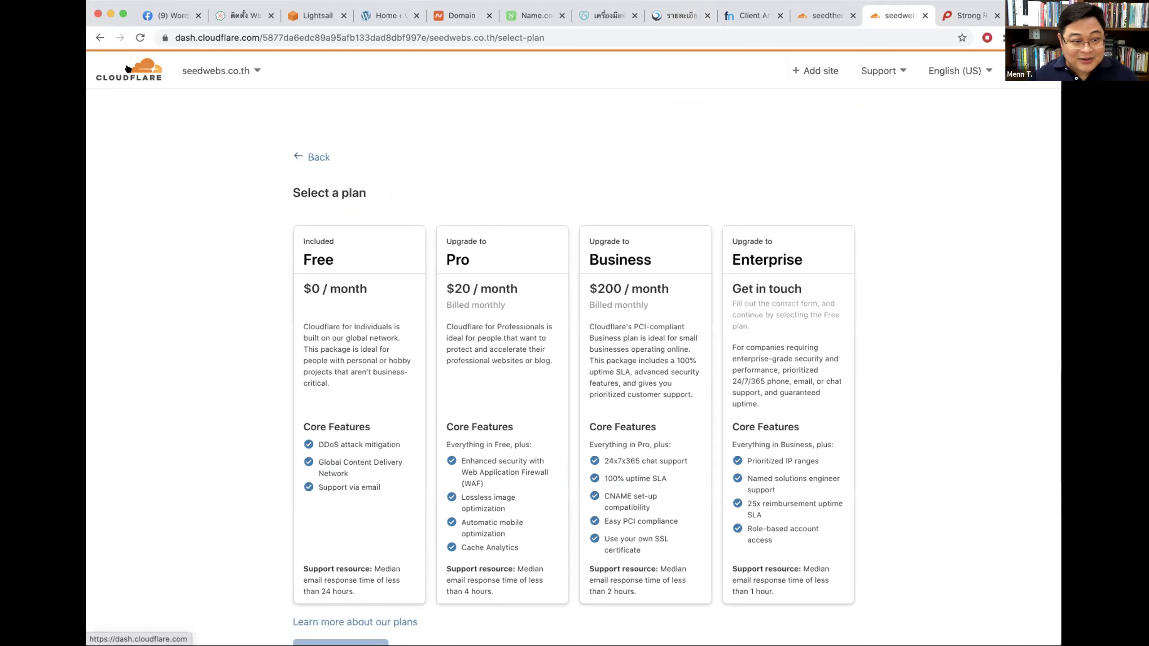
pyautogui.click(355, 252)
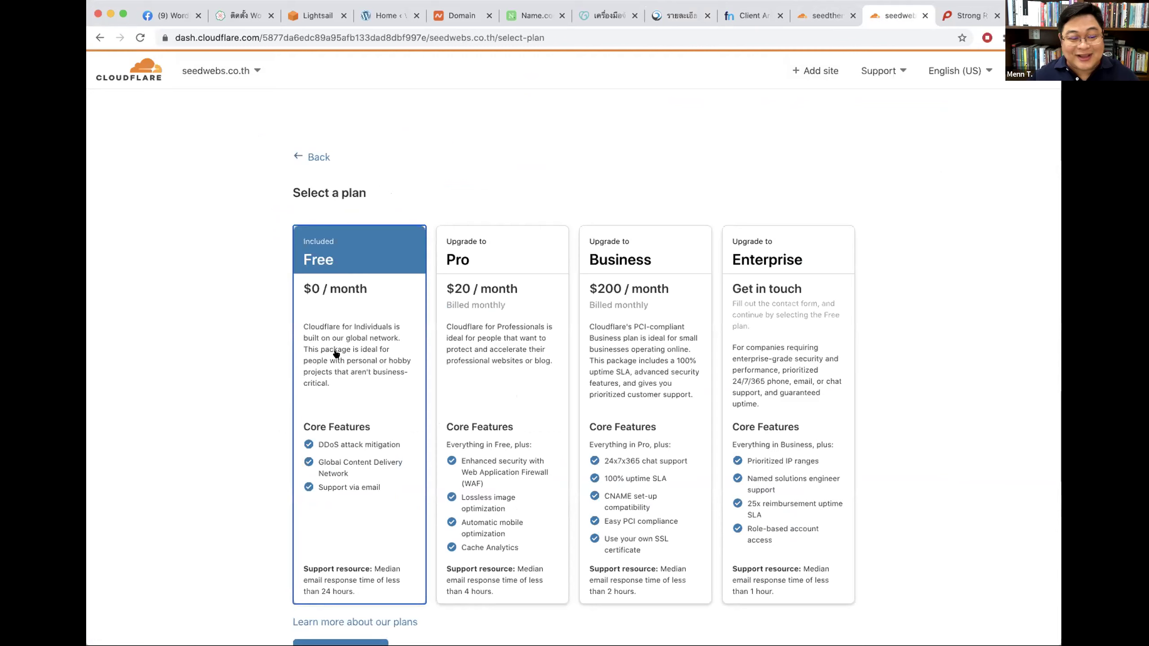
pyautogui.scroll(-2, 335, 353)
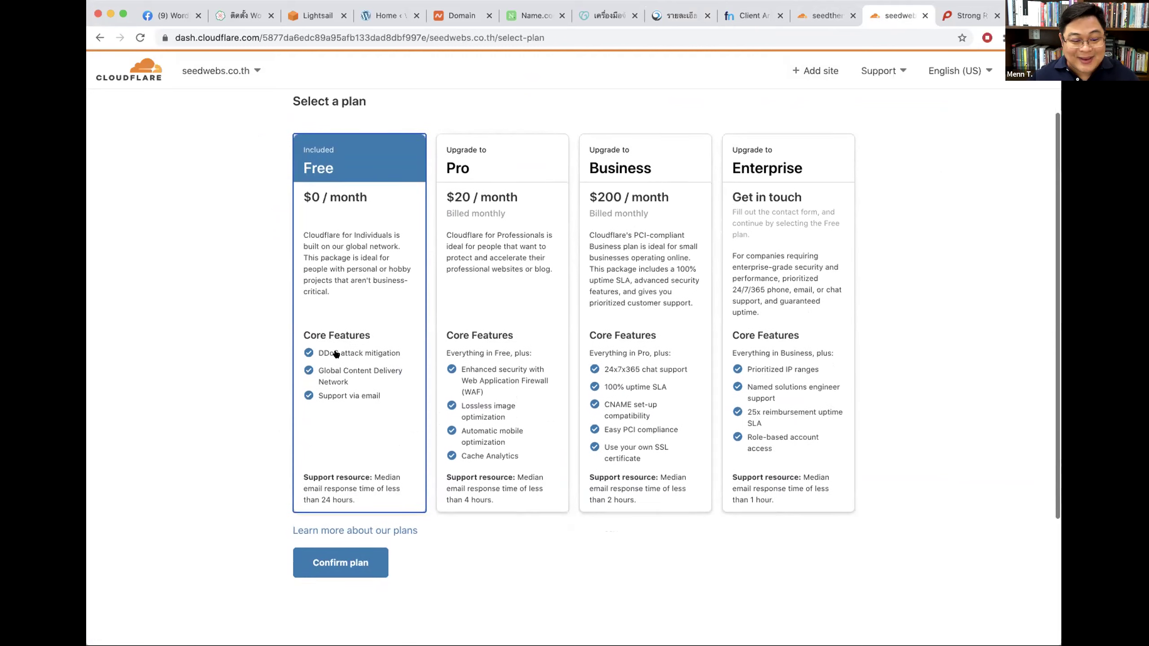
pyautogui.click(334, 562)
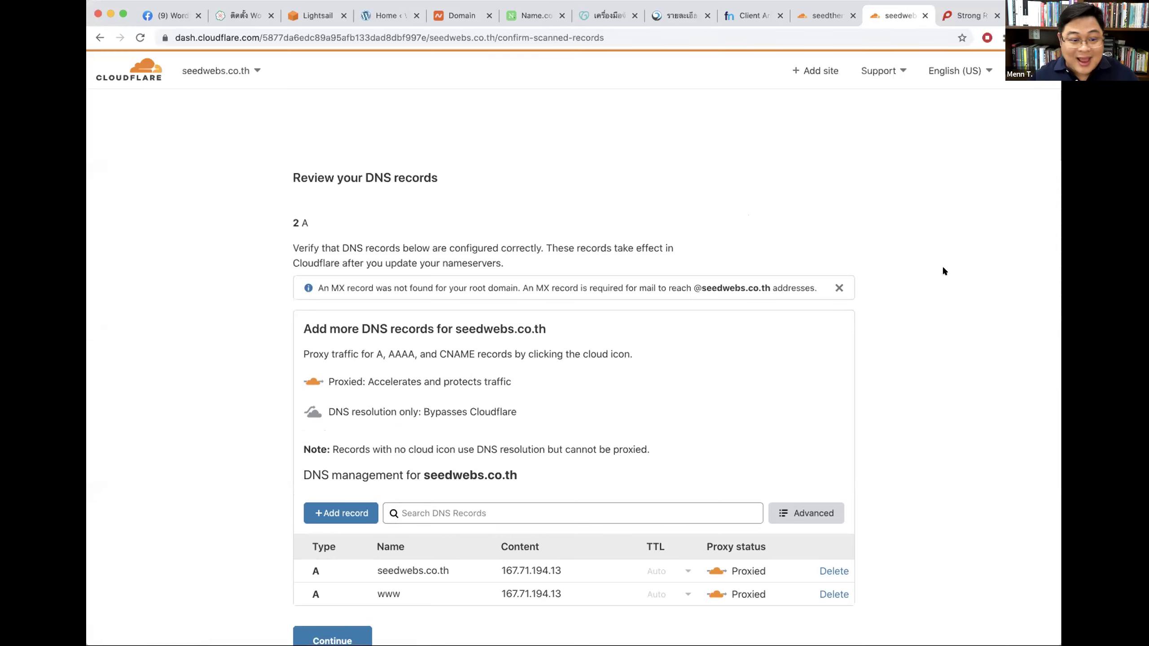
# Step: Delete the seedwebs.co.th and www A records from the DNS list
pyautogui.scroll(-5, 945, 269)
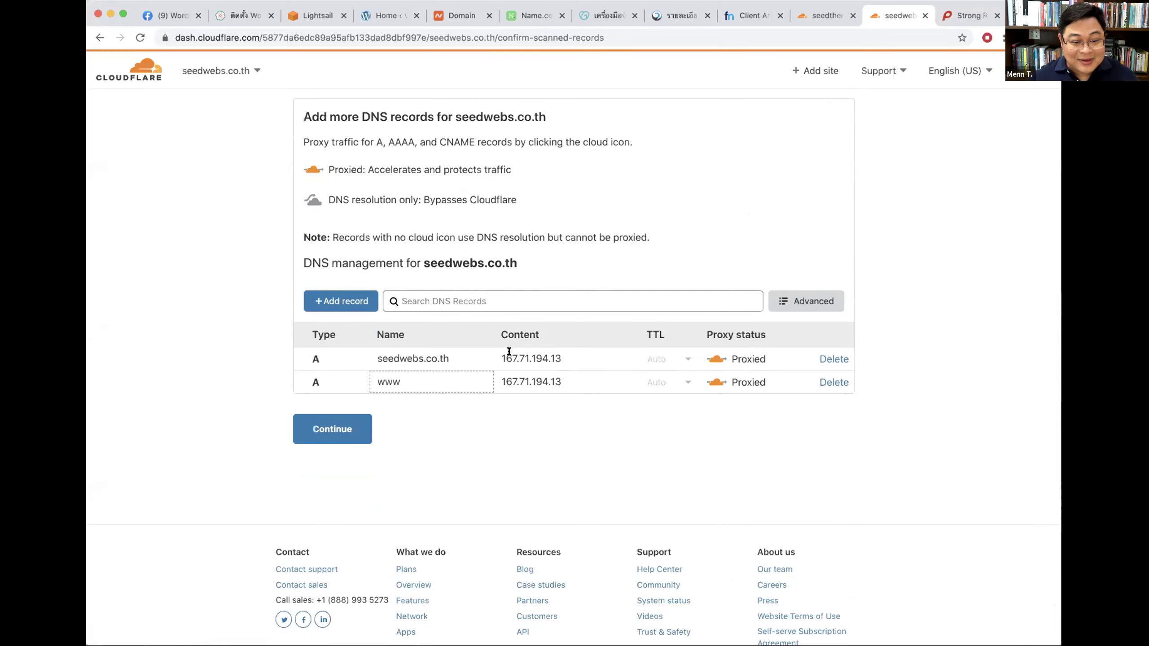
pyautogui.click(836, 359)
pyautogui.click(802, 403)
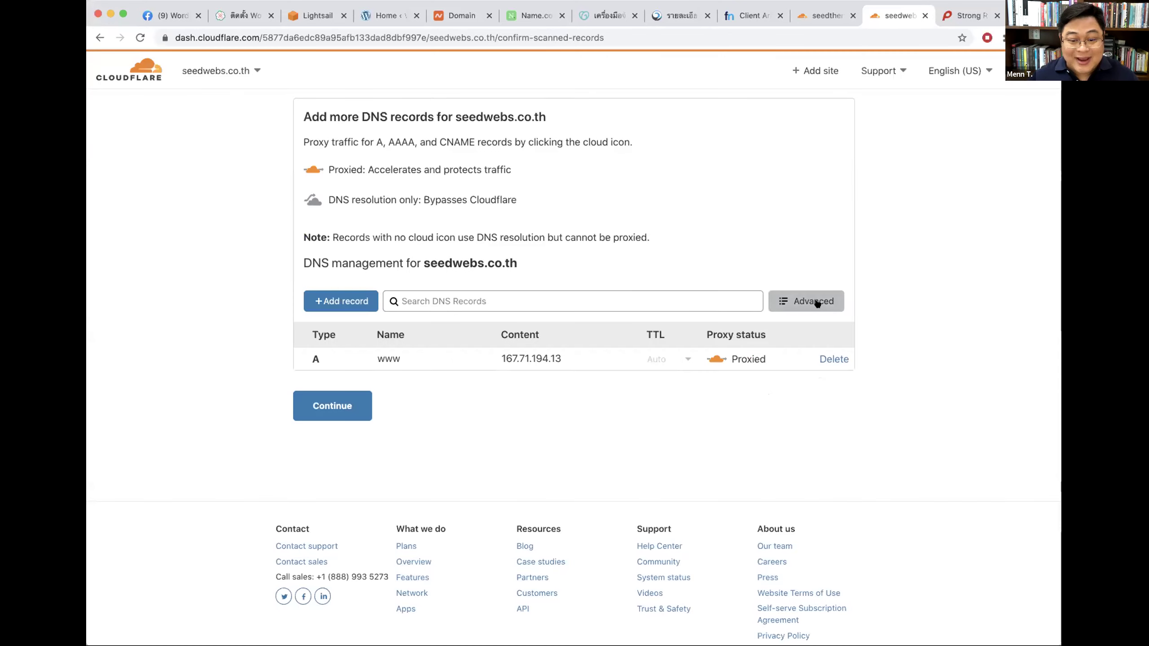
pyautogui.click(833, 359)
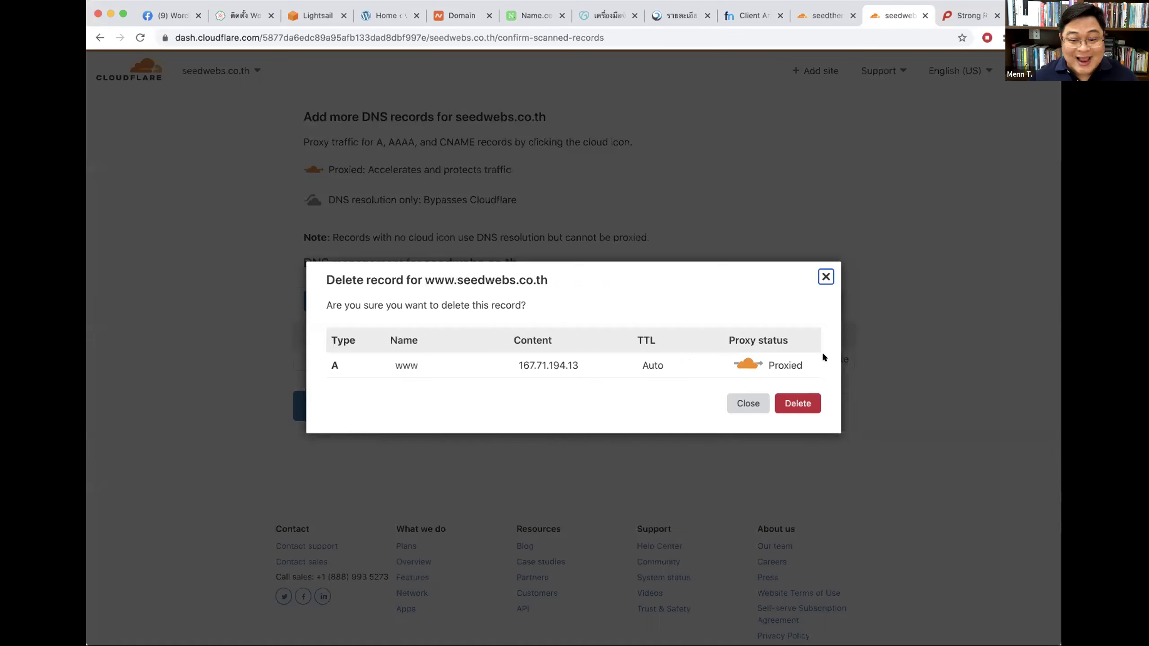
pyautogui.click(800, 402)
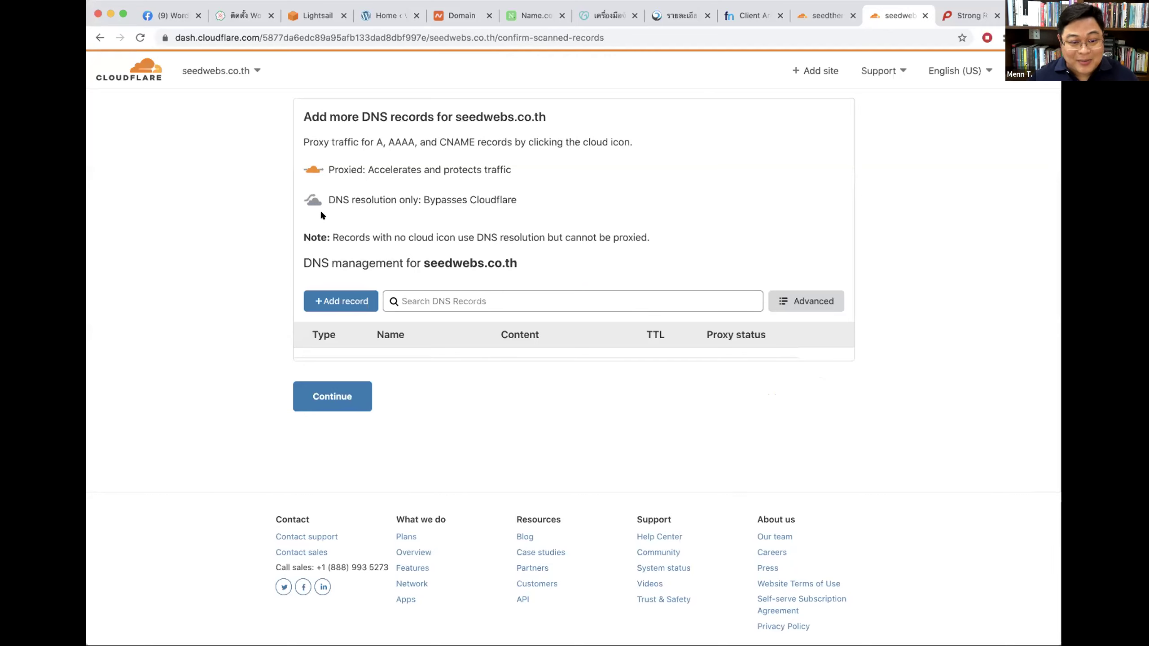
# Step: Continue, choose to add records later, and copy Nameserver 1, junade.ns.cloudflare.com
pyautogui.click(309, 389)
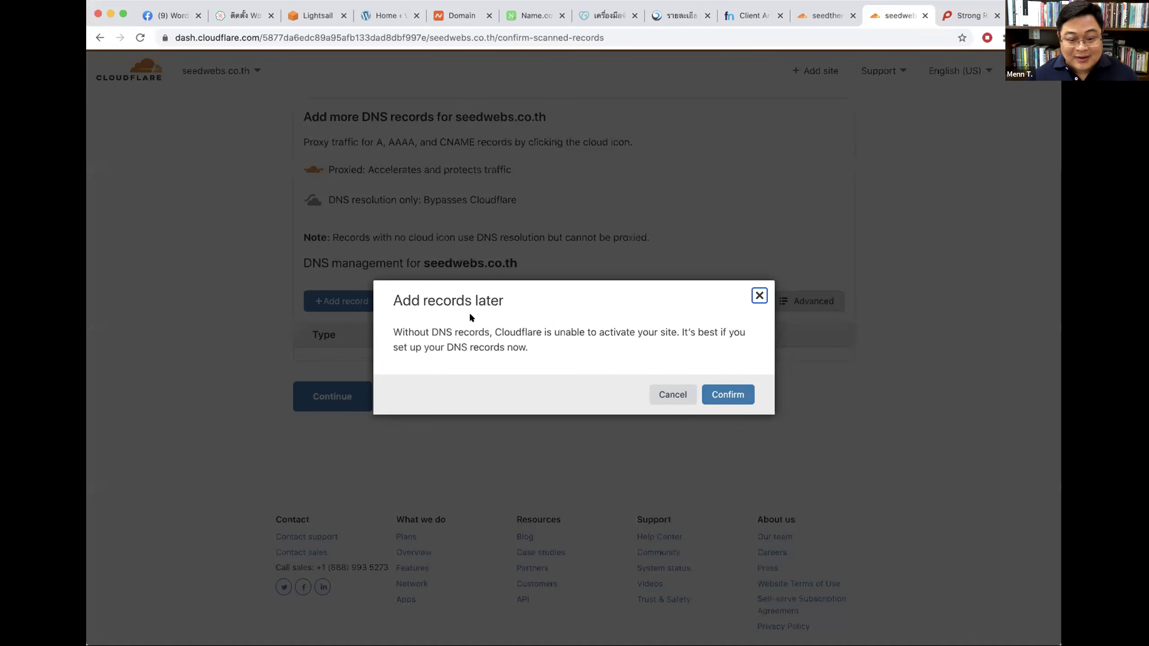
pyautogui.moveTo(394, 300); pyautogui.dragTo(538, 293)
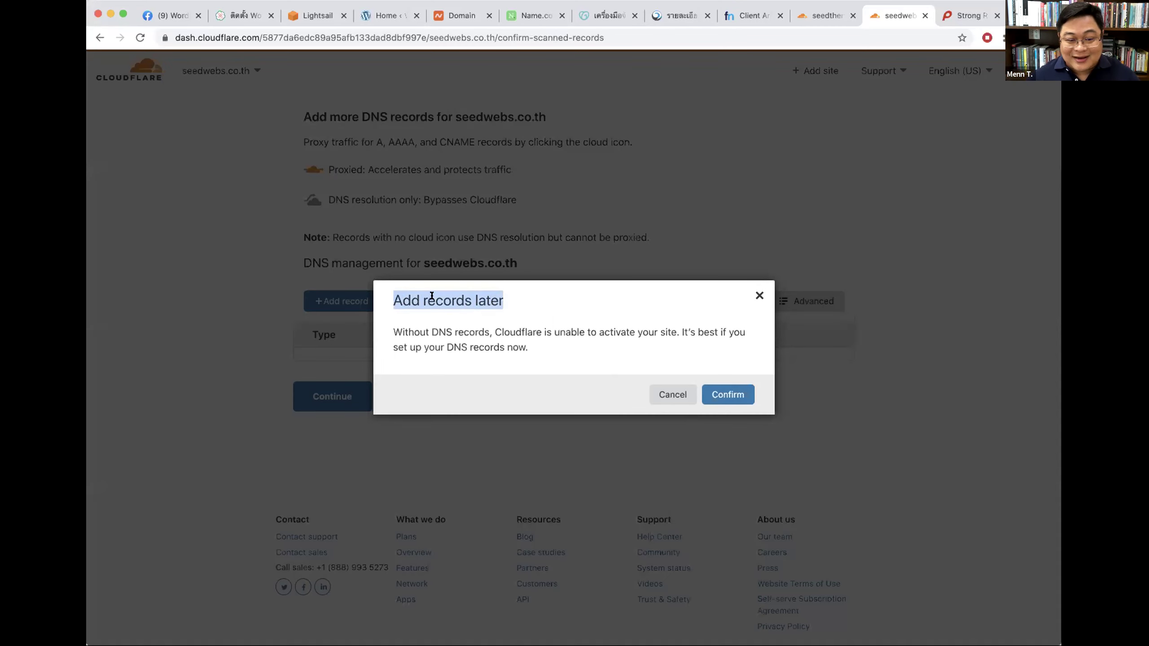
pyautogui.click(731, 392)
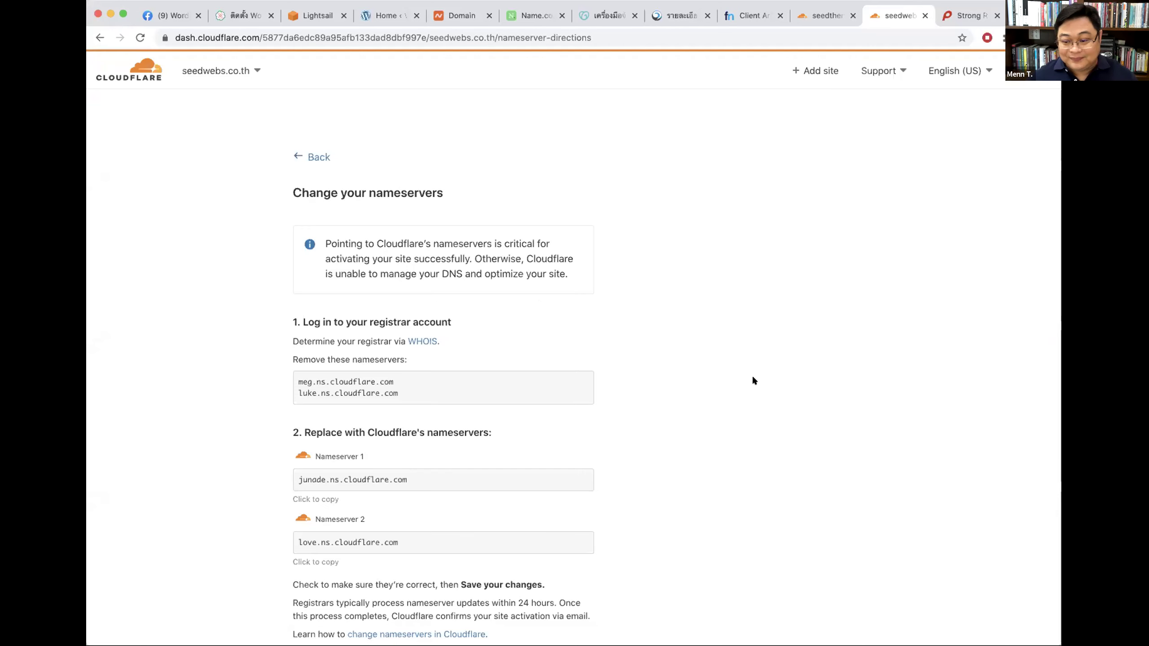
pyautogui.scroll(-3, 375, 387)
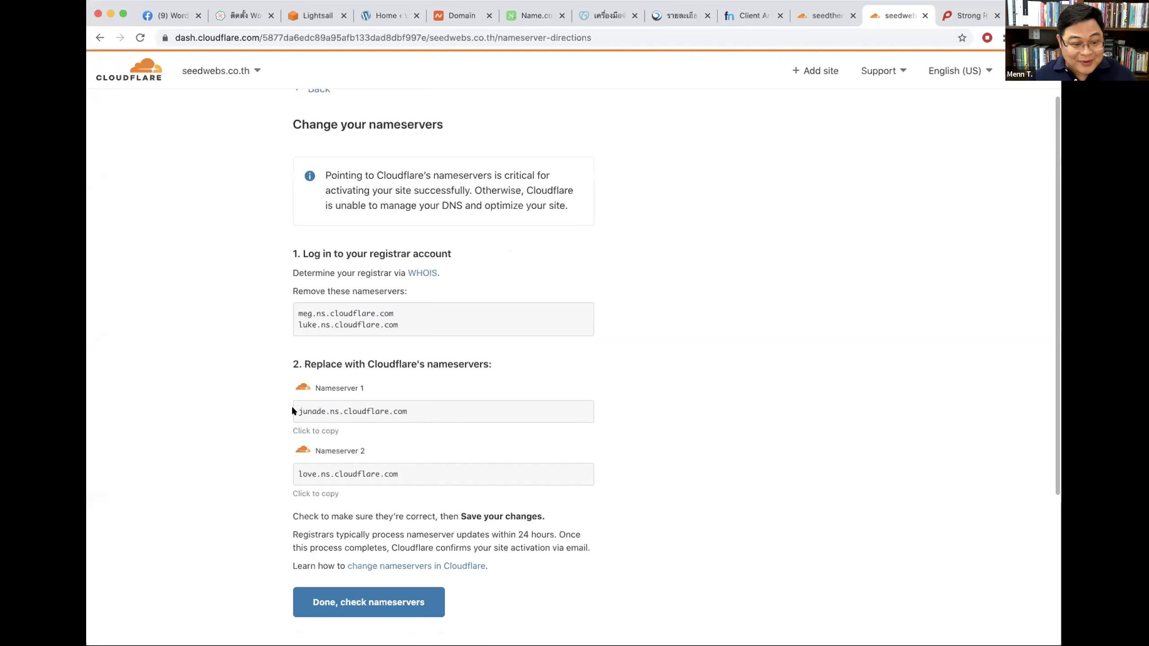
pyautogui.click(322, 406)
pyautogui.press('super+c')
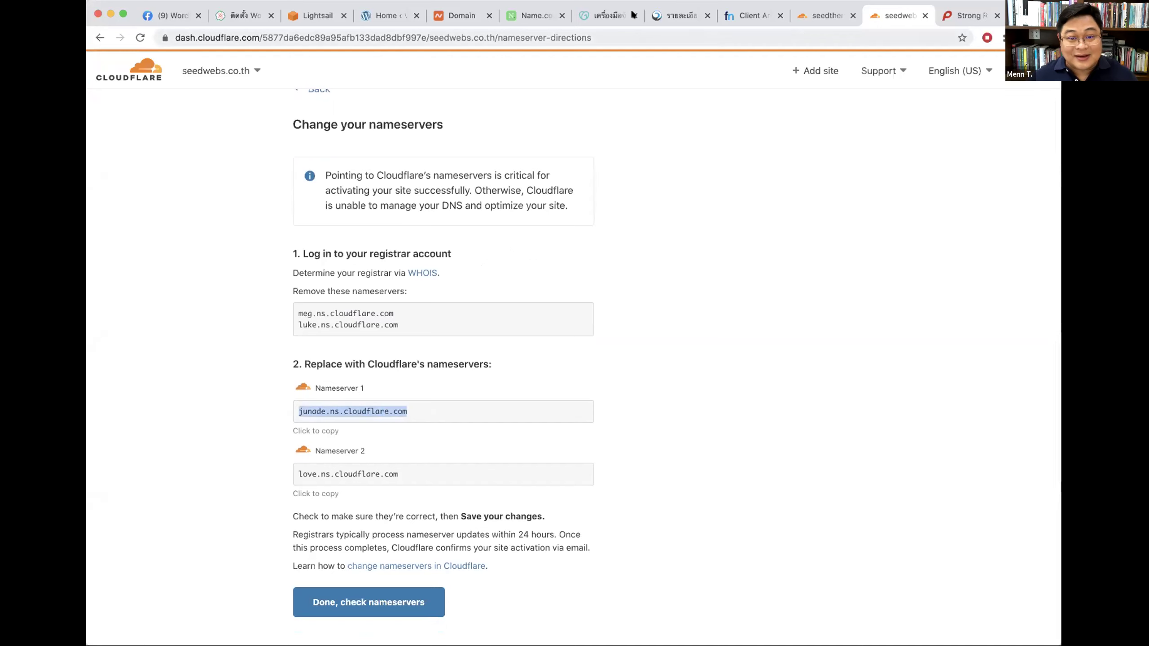
pyautogui.click(678, 15)
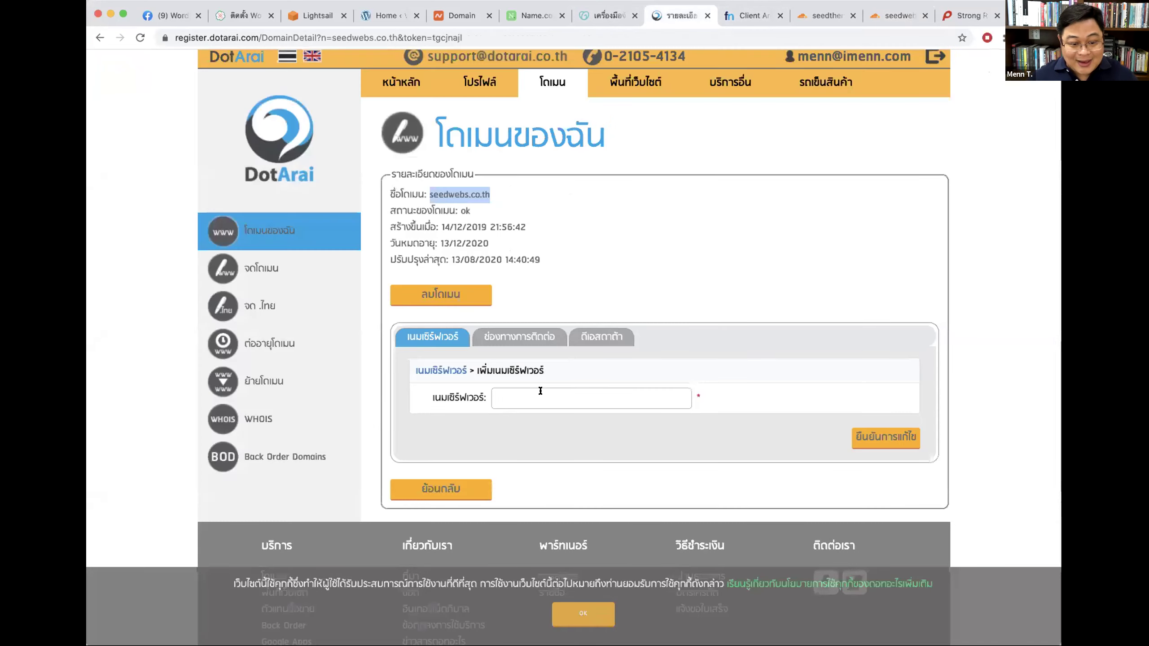
# Step: Add junade.ns.cloudflare.com as a nameserver for seedwebs.co.th in DotArai
pyautogui.click(587, 397)
pyautogui.press('super+v')
pyautogui.click(885, 437)
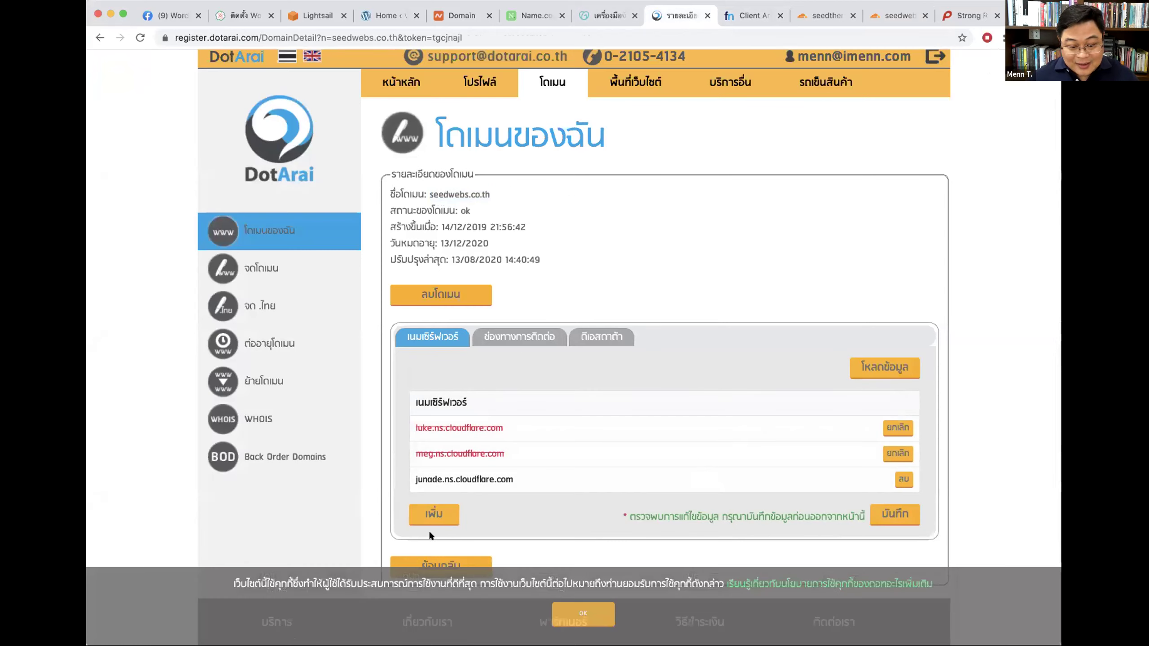
pyautogui.click(430, 511)
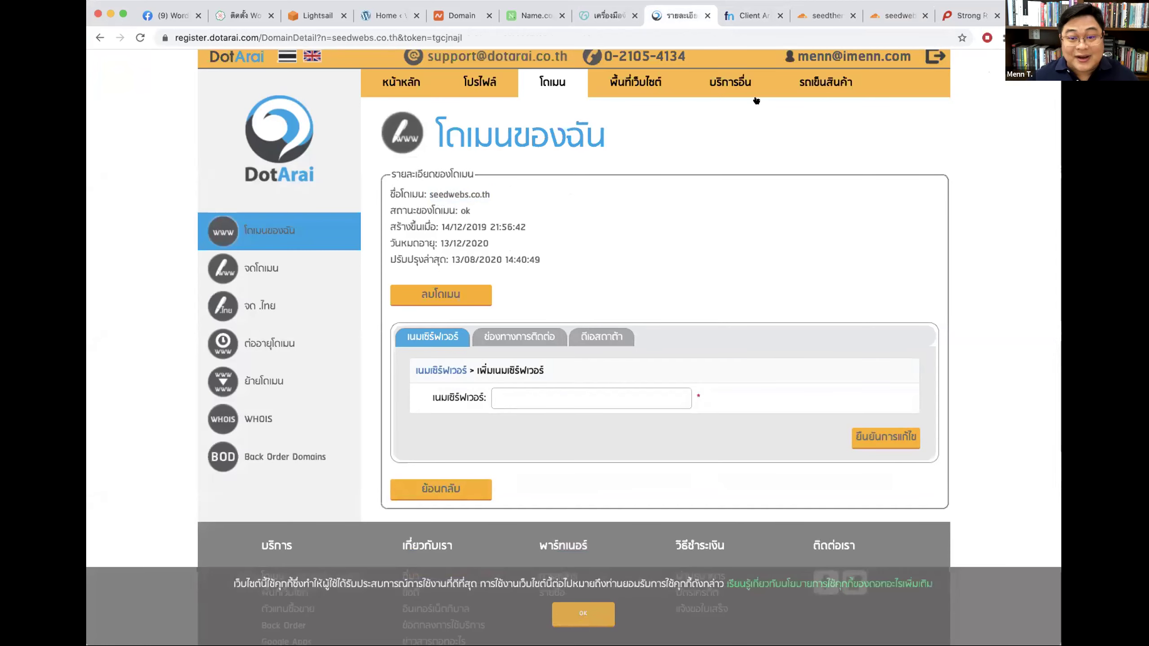
# Step: Copy love.ns.cloudflare.com from Cloudflare and add it as the second nameserver
pyautogui.click(820, 15)
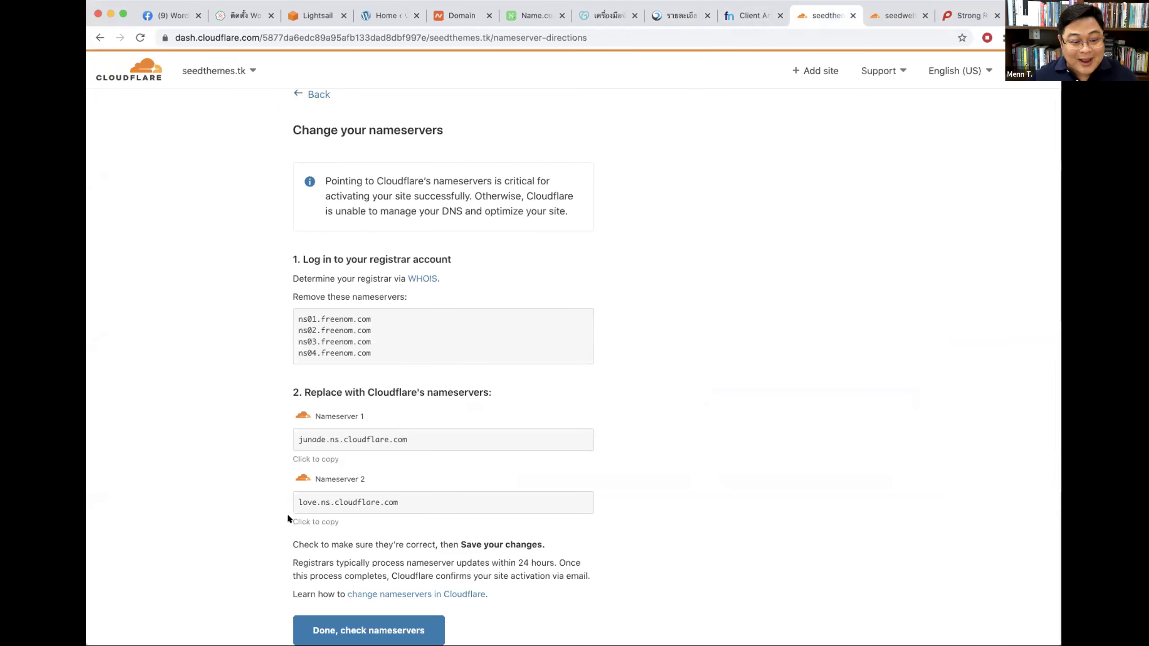
pyautogui.moveTo(293, 496); pyautogui.dragTo(420, 499)
pyautogui.press('super+c')
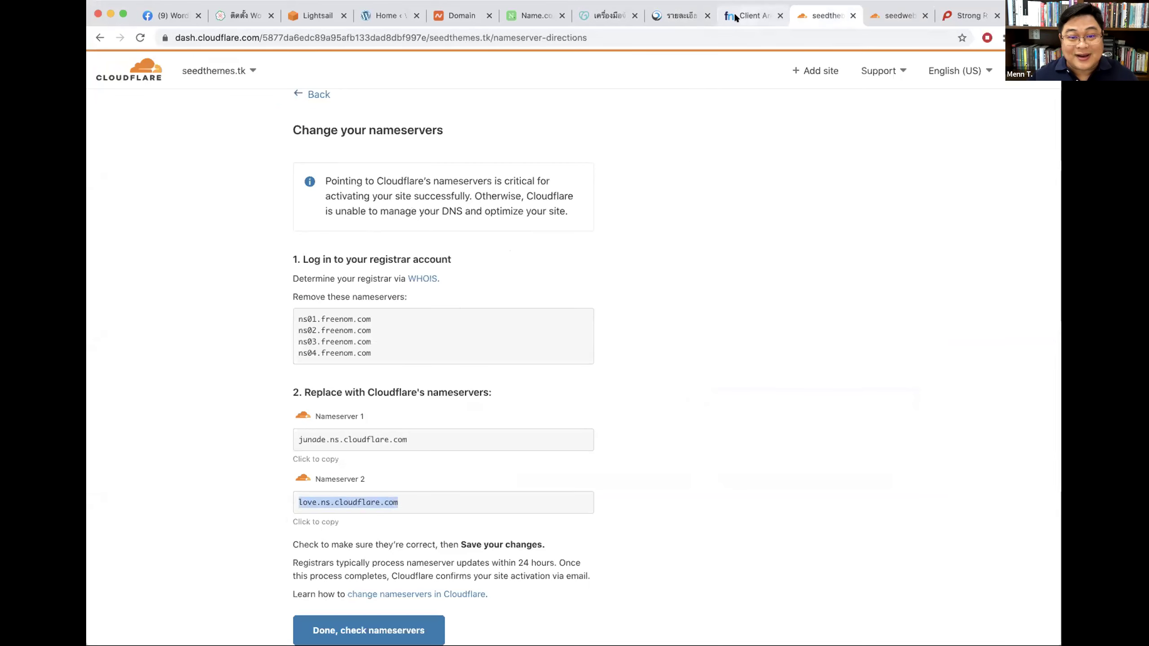
pyautogui.click(750, 15)
pyautogui.click(680, 16)
pyautogui.press('super+v')
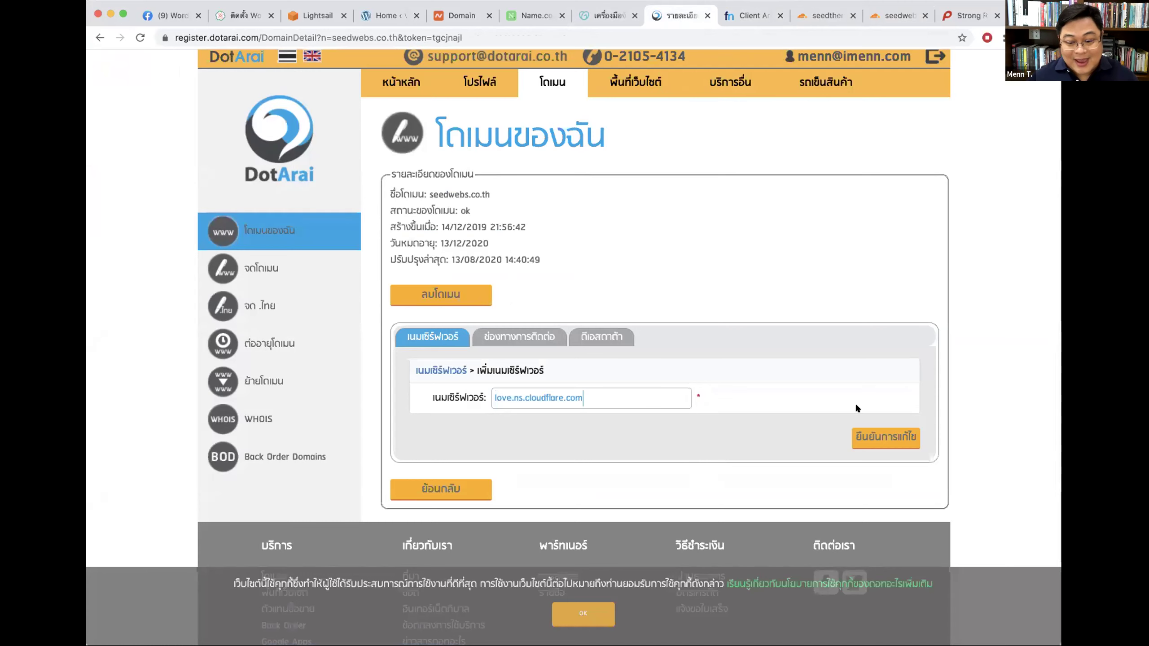
pyautogui.click(871, 434)
# Step: Review the new junade and love nameservers and save the change
pyautogui.scroll(-5, 619, 434)
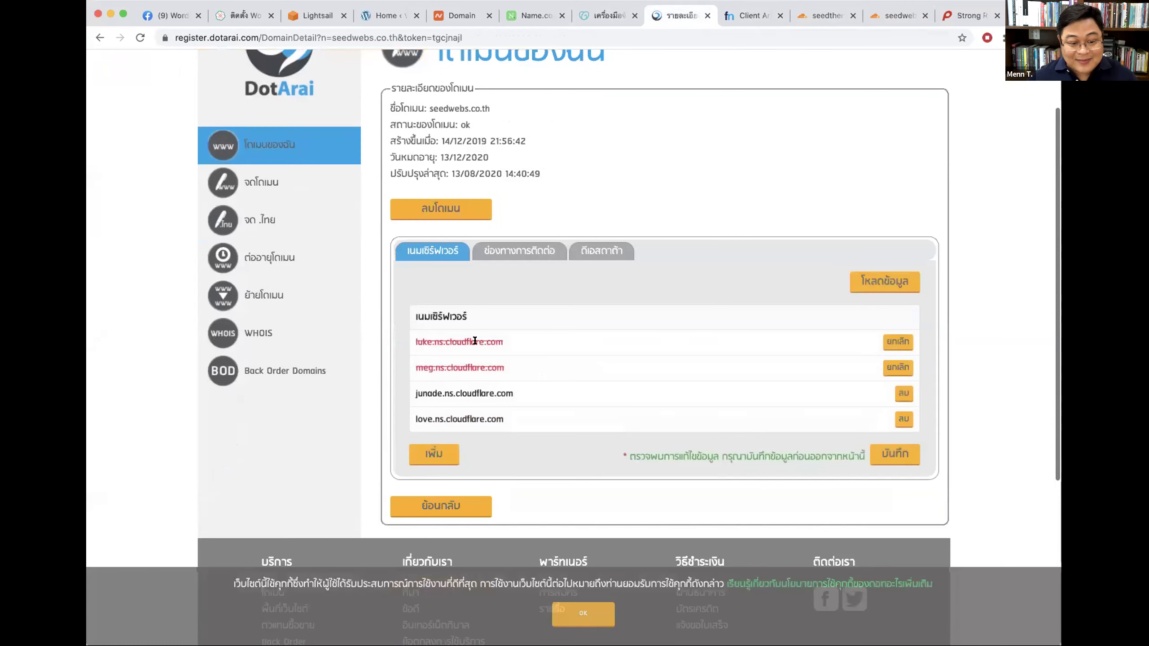
pyautogui.moveTo(415, 317); pyautogui.dragTo(509, 315)
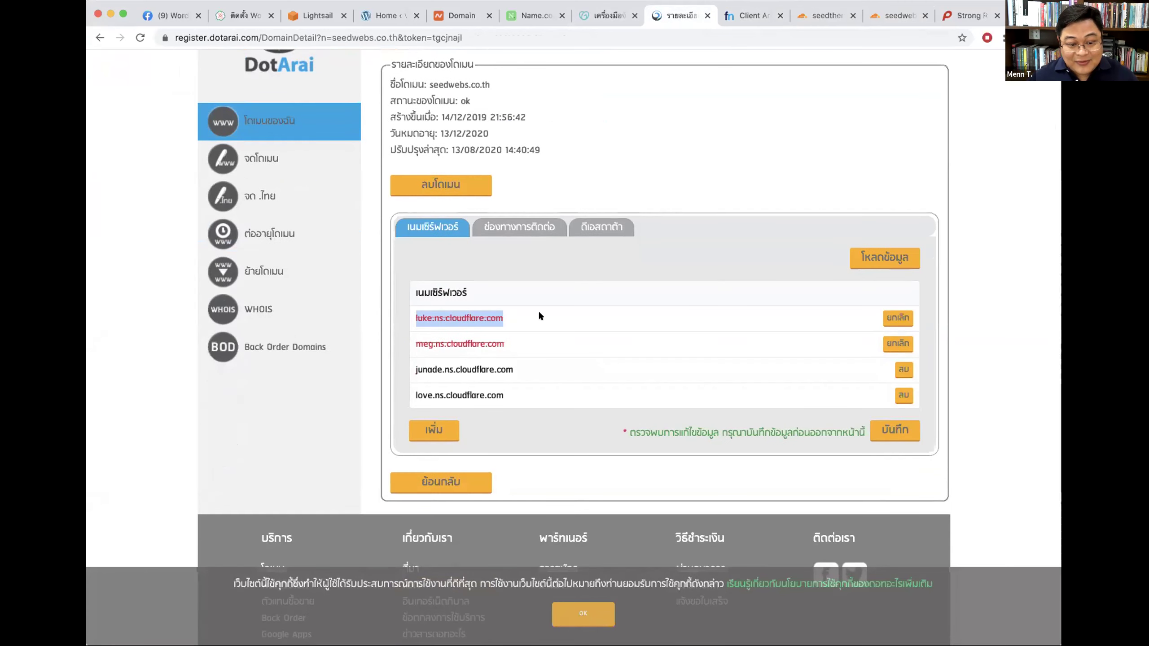
pyautogui.moveTo(438, 345); pyautogui.dragTo(519, 368)
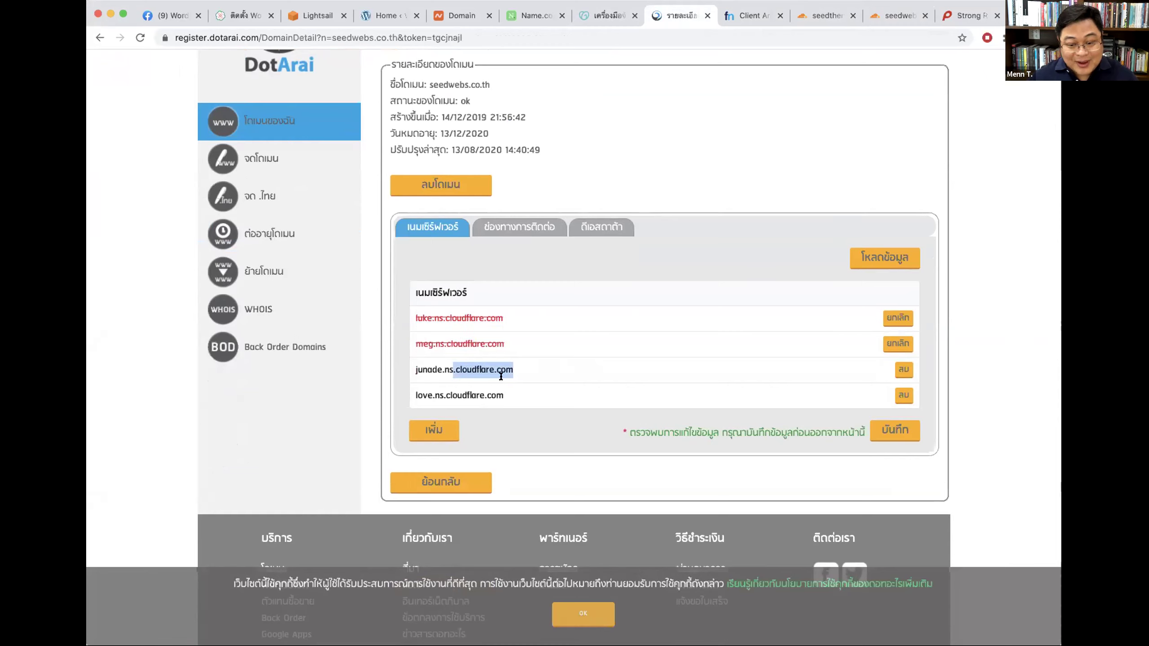
pyautogui.click(500, 376)
pyautogui.click(891, 430)
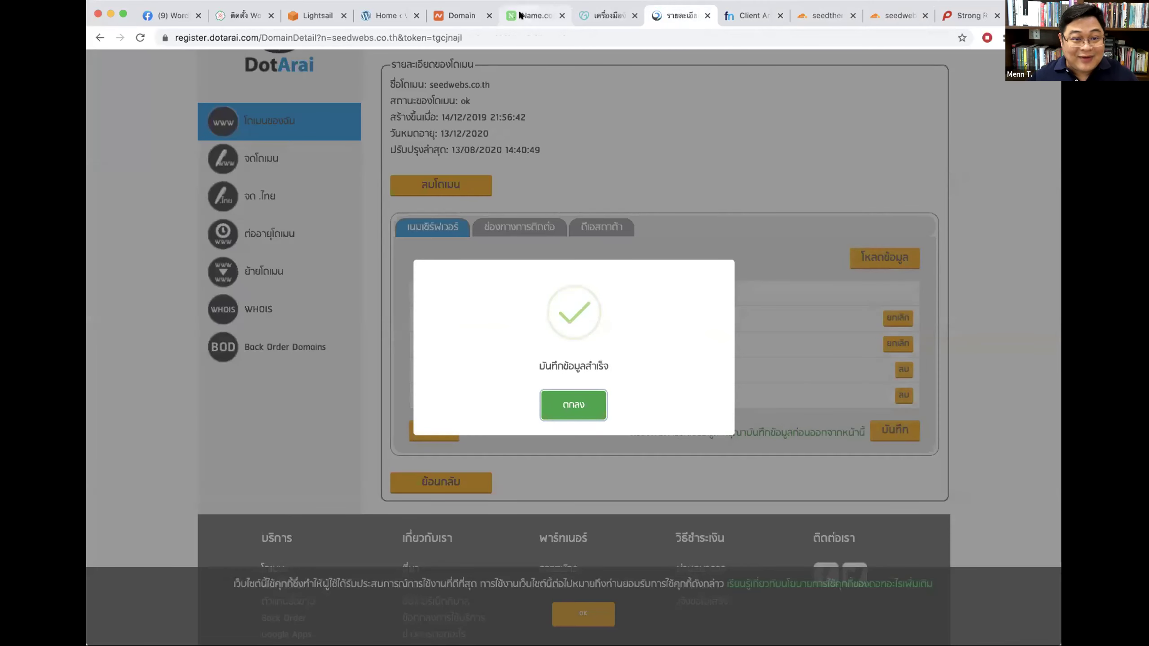
pyautogui.click(533, 15)
# Step: Search My Domains for 'pas' and open pasarn.com's details page
pyautogui.click(244, 180)
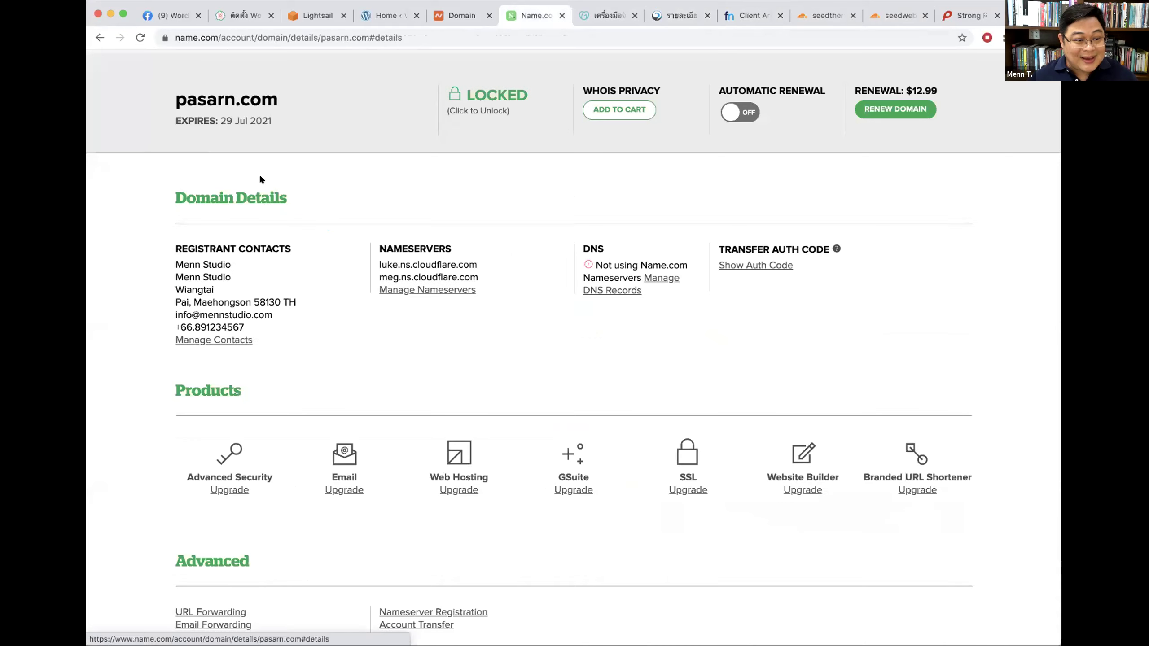
pyautogui.scroll(1, 360, 136)
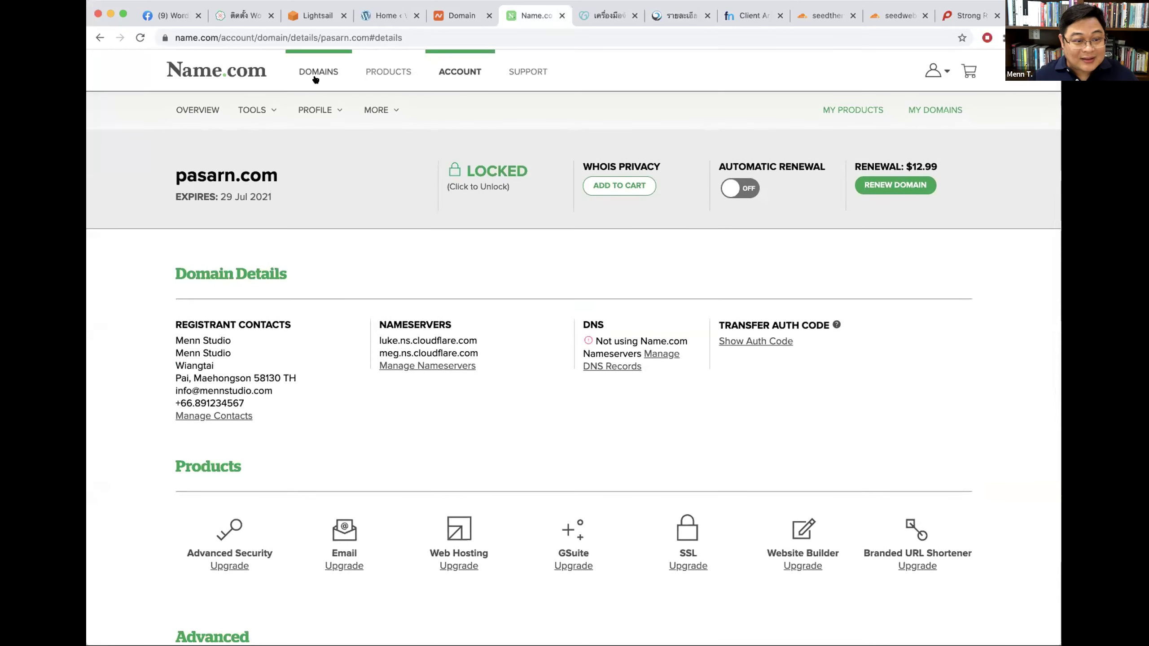
pyautogui.click(314, 72)
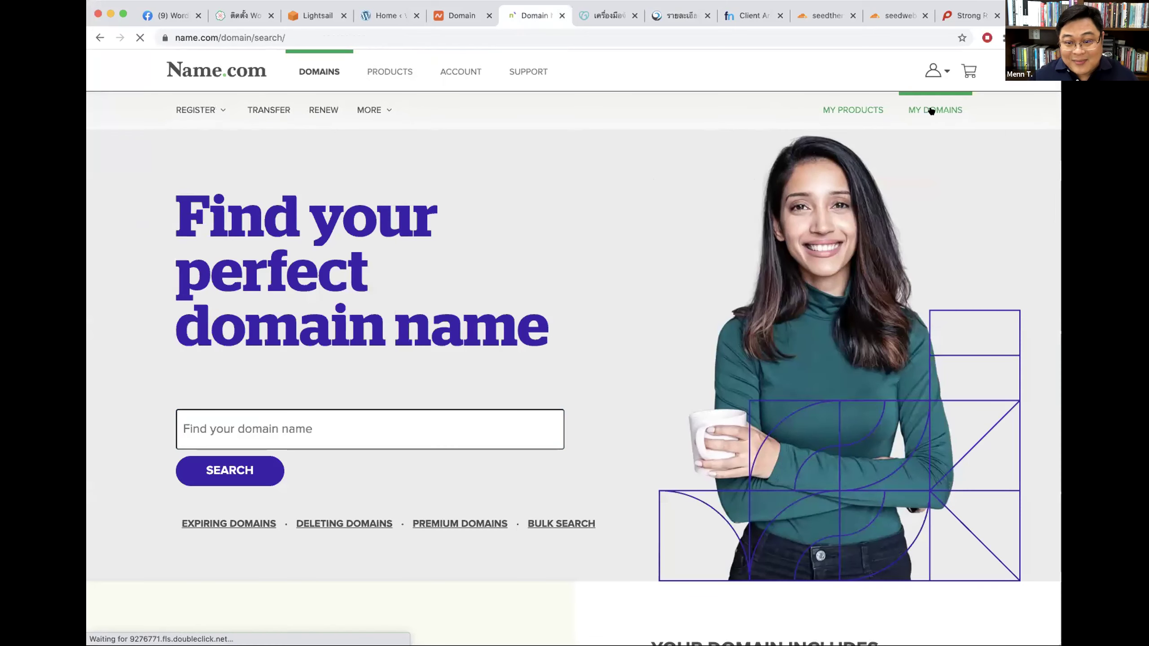
pyautogui.click(931, 110)
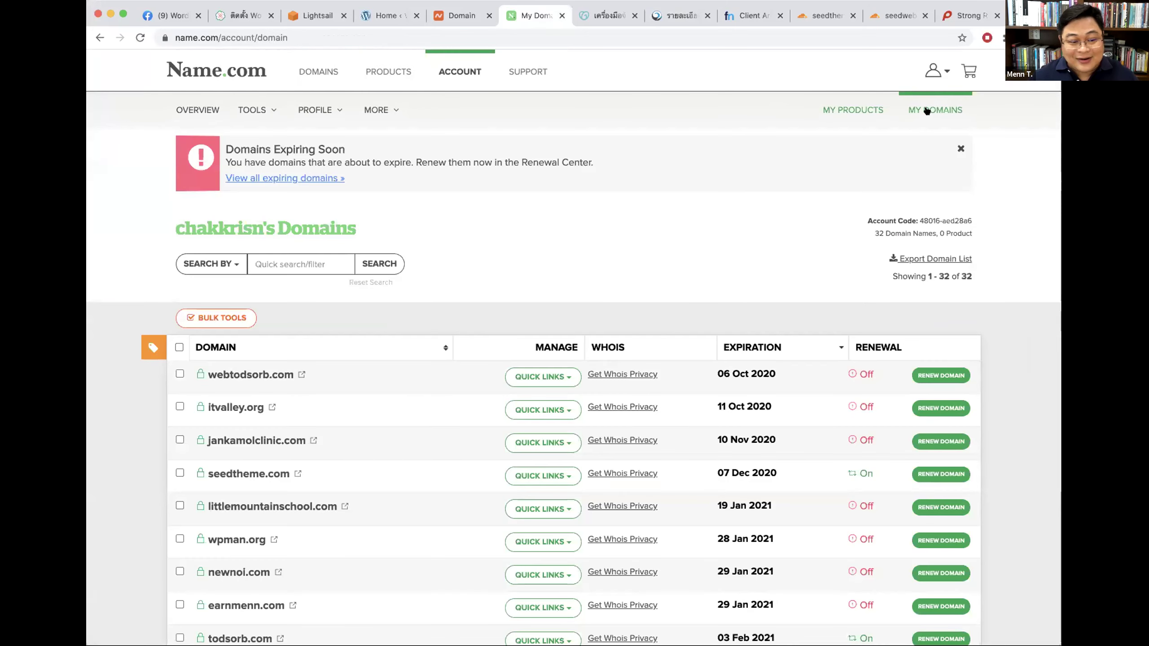
pyautogui.click(290, 263)
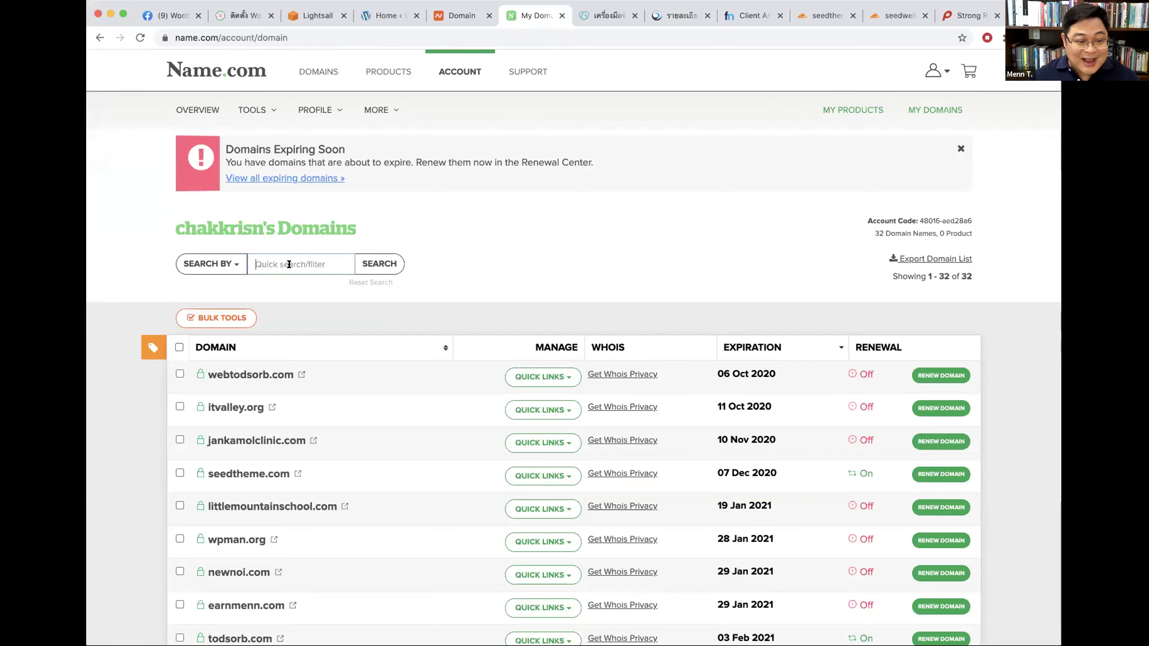
pyautogui.write('pas')
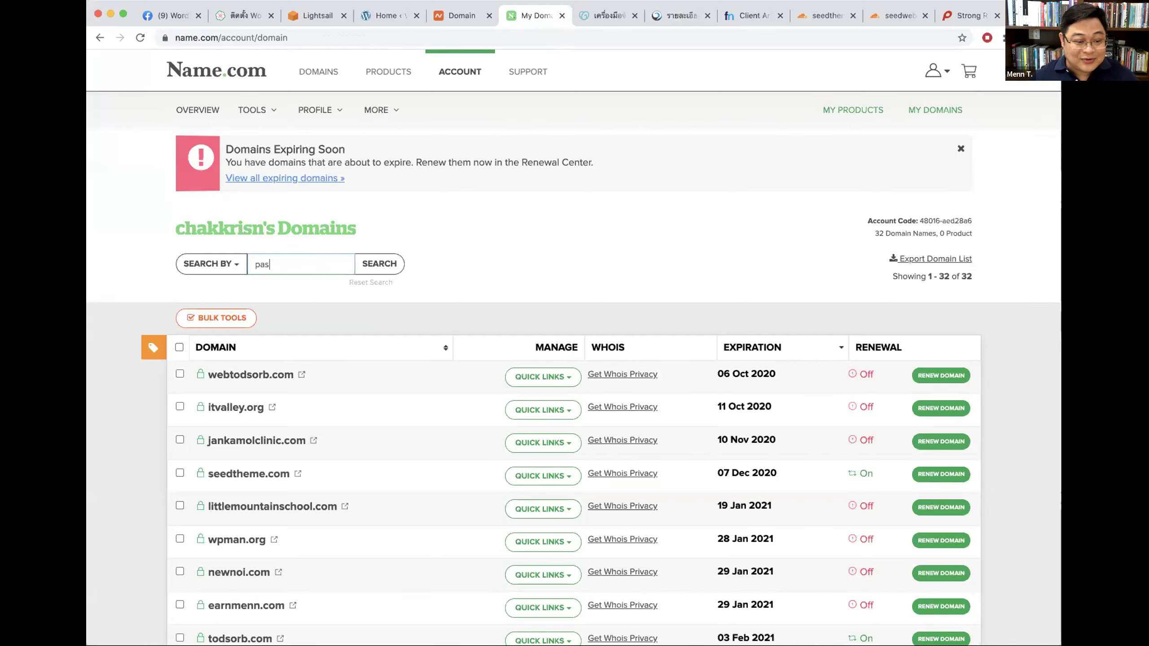
pyautogui.click(379, 263)
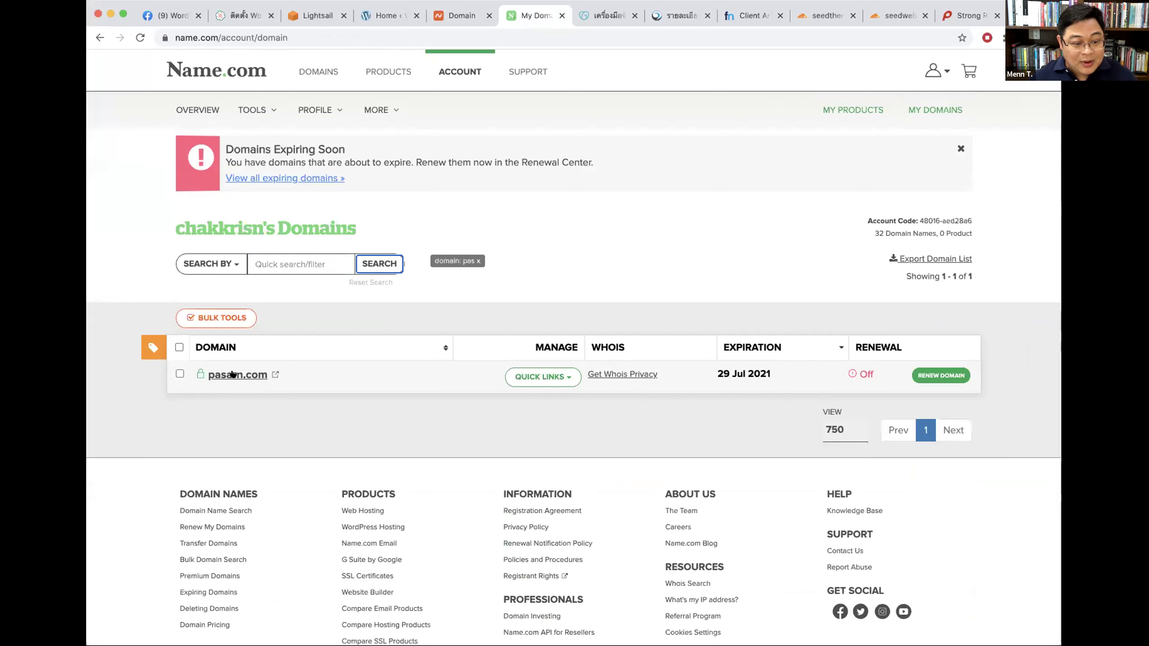
pyautogui.click(233, 375)
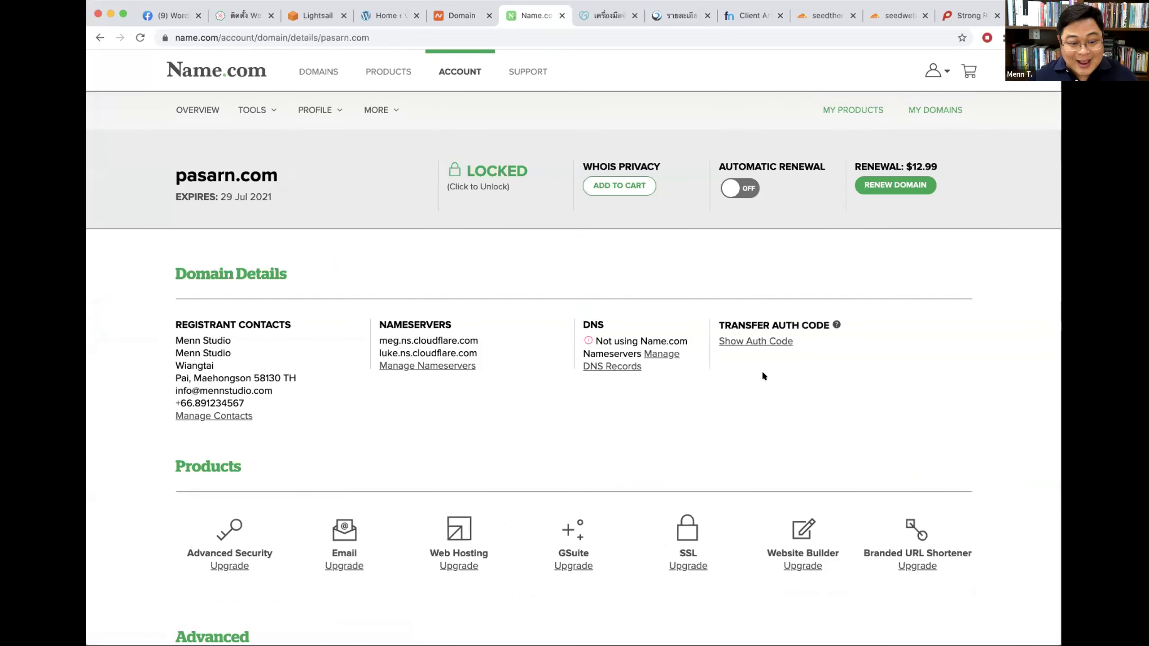
# Step: Highlight pasarn.com's current meg and luke Cloudflare nameservers
pyautogui.scroll(-3, 760, 370)
pyautogui.moveTo(380, 245); pyautogui.dragTo(450, 246)
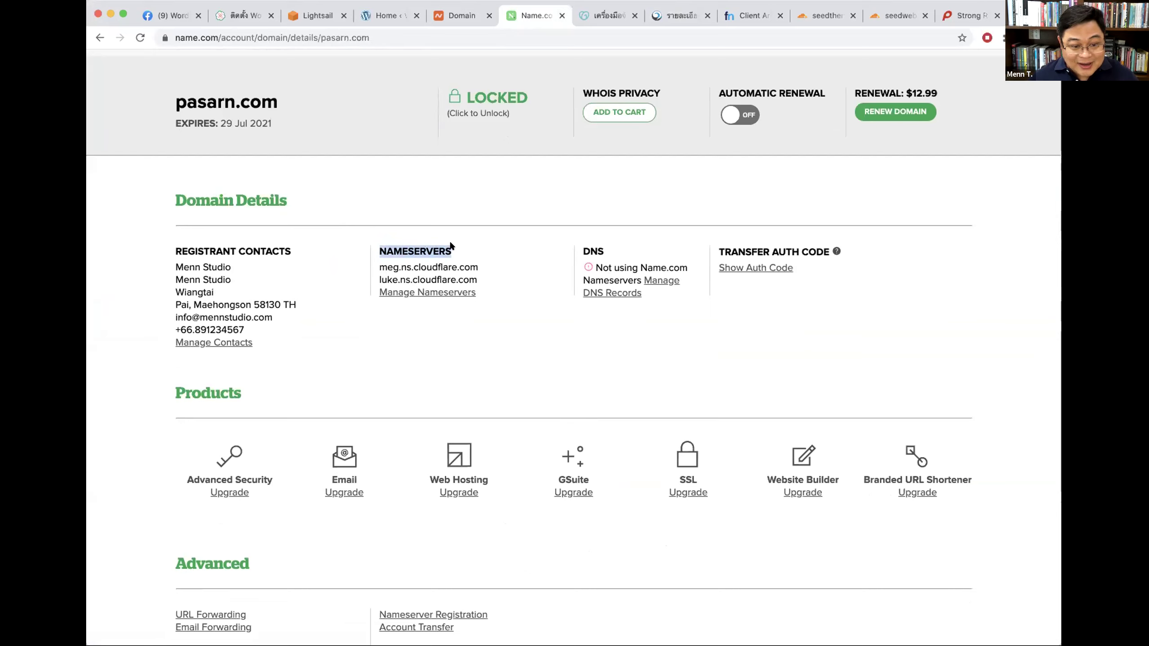
pyautogui.moveTo(487, 290); pyautogui.dragTo(373, 252)
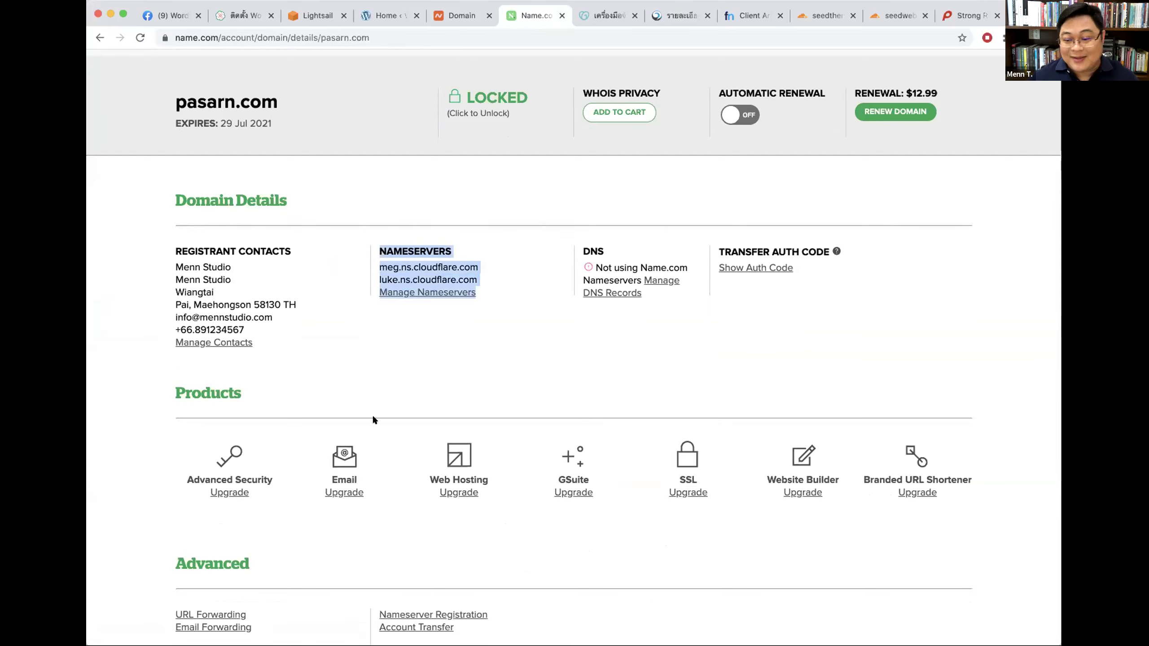
pyautogui.click(492, 344)
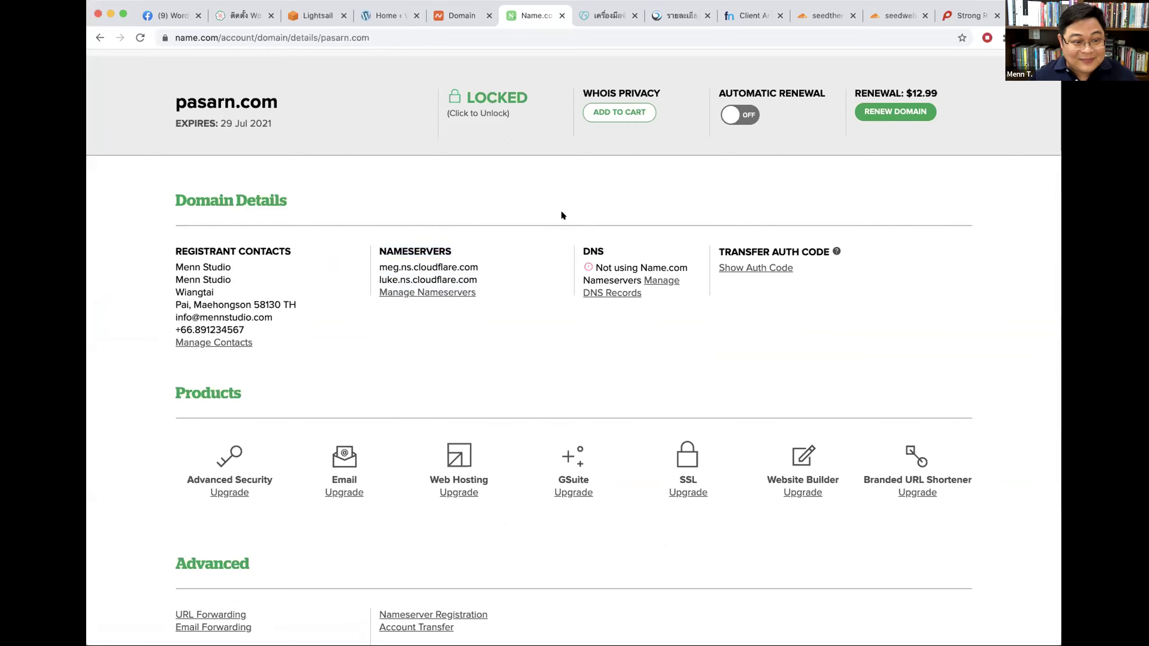
# Step: Return to the domain list, filter by 'p', and reopen pasarn.com
pyautogui.scroll(2, 560, 210)
pyautogui.click(934, 110)
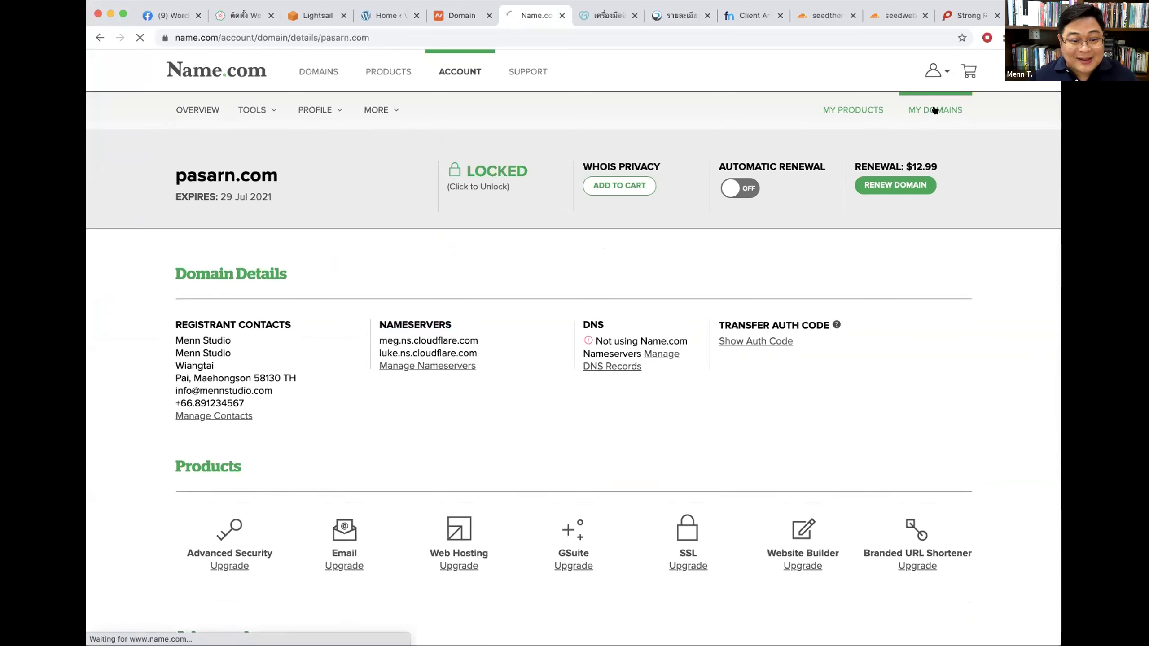
pyautogui.write('pasarn')
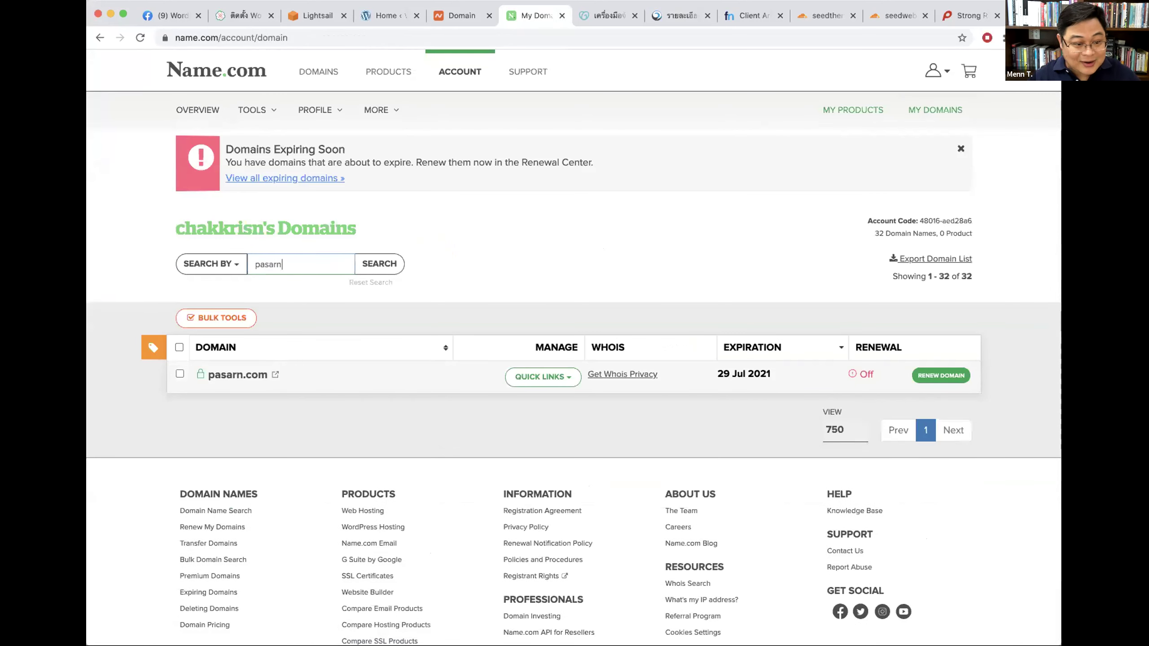
pyautogui.press('Return')
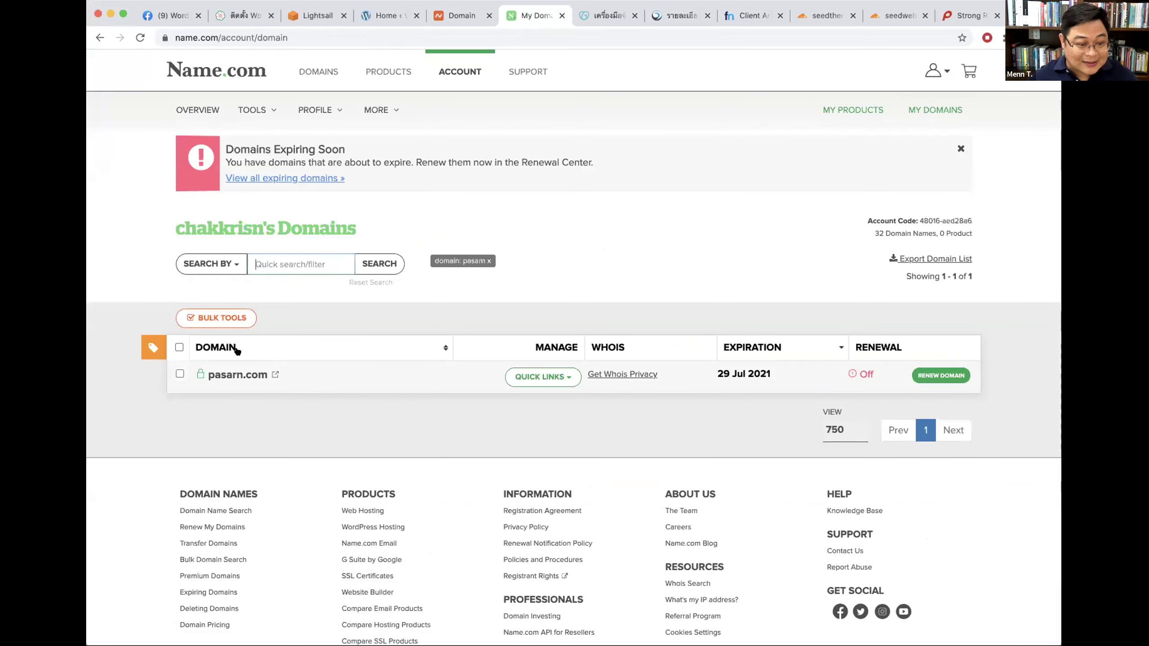
pyautogui.click(228, 376)
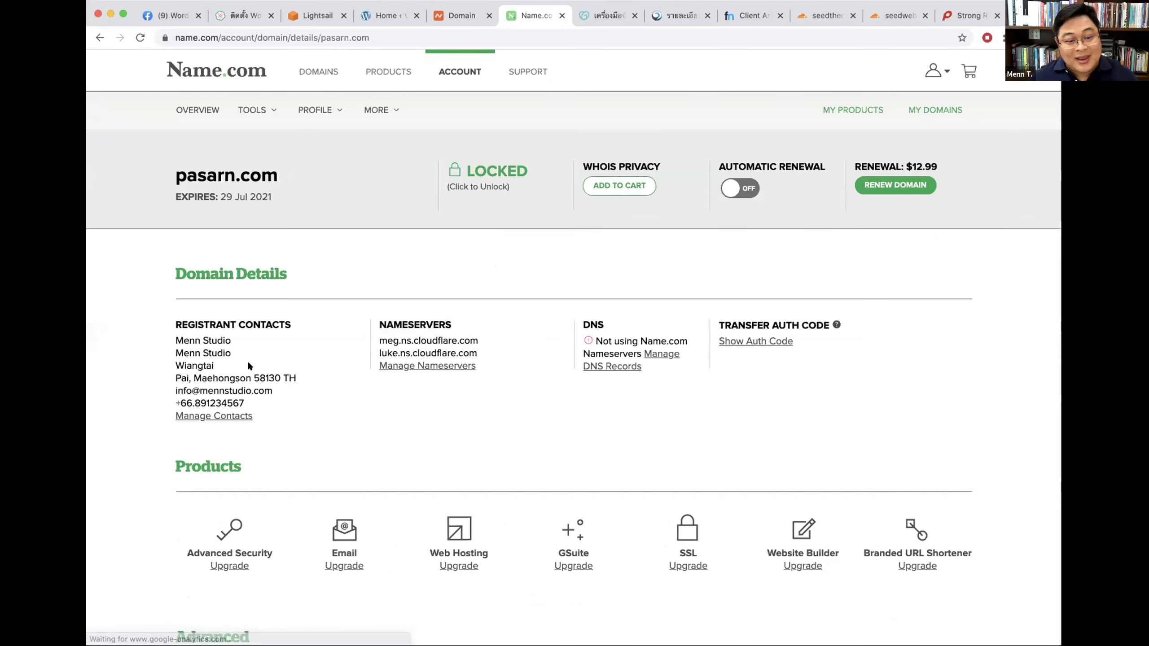
# Step: Delete the luke.ns and meg.ns Cloudflare nameservers from pasarn.com
pyautogui.click(423, 367)
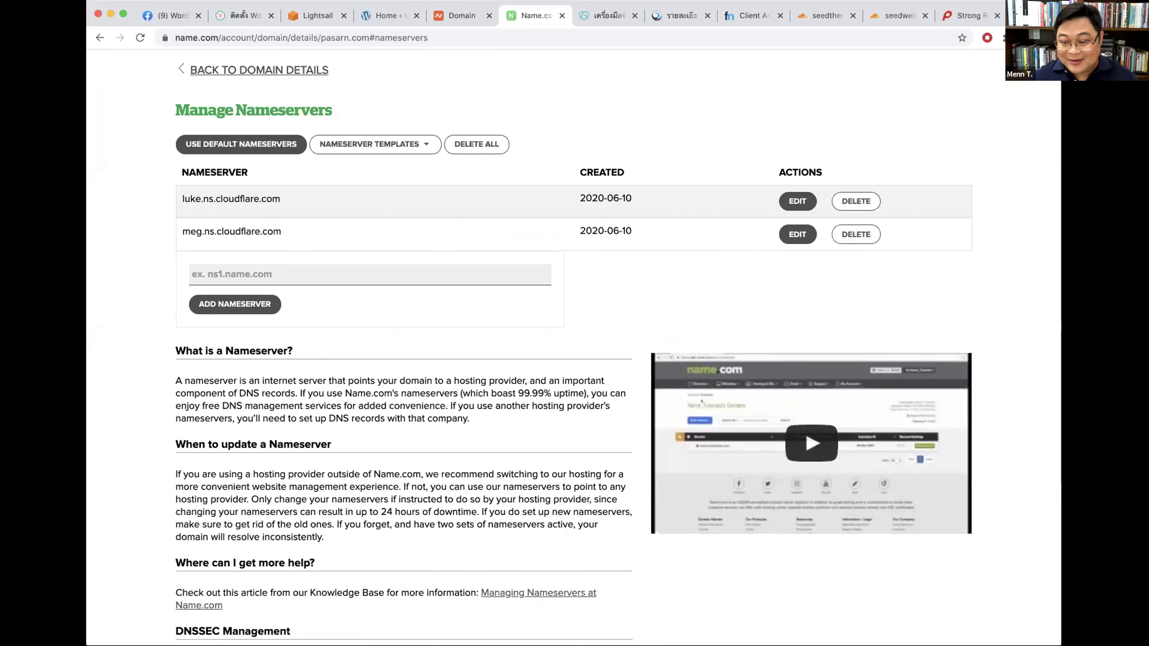
pyautogui.scroll(3, 451, 235)
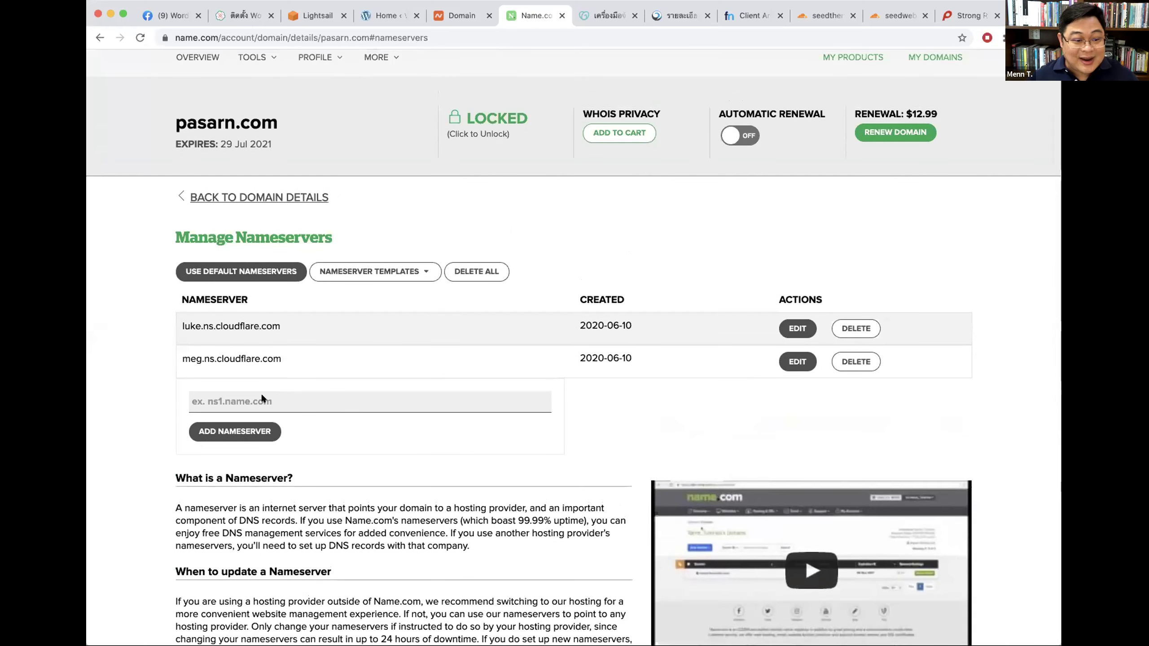
pyautogui.click(848, 328)
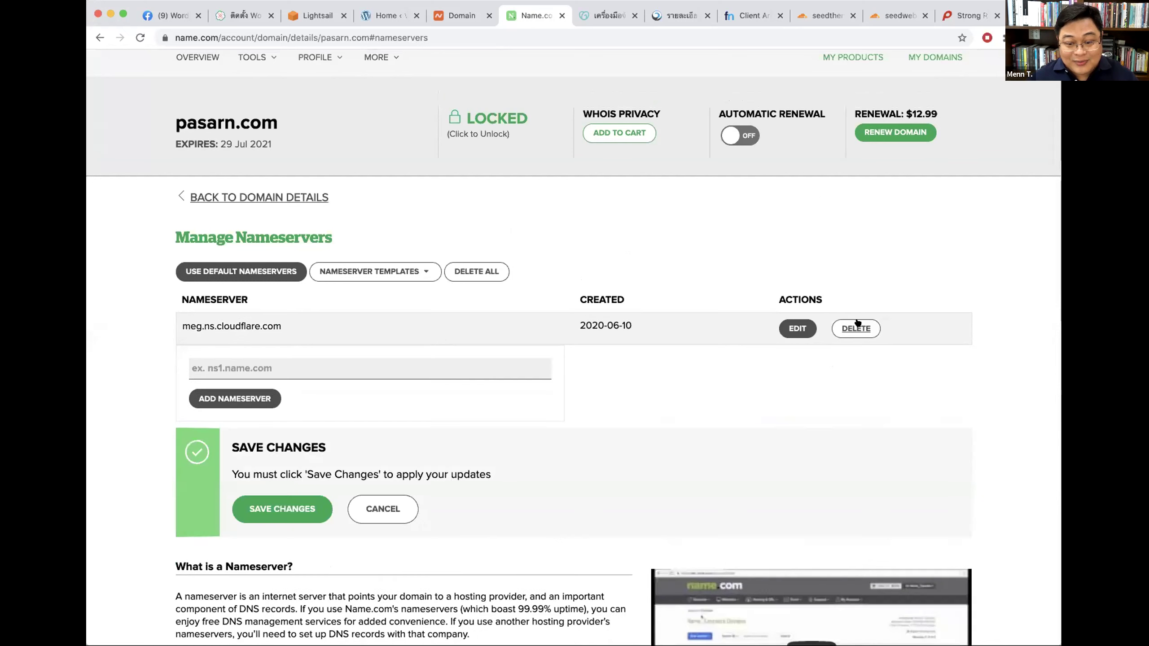
pyautogui.click(848, 328)
# Step: Test adding a nameserver with junk text, clear the field, and go to Namecheap's inlanna.com page
pyautogui.click(233, 364)
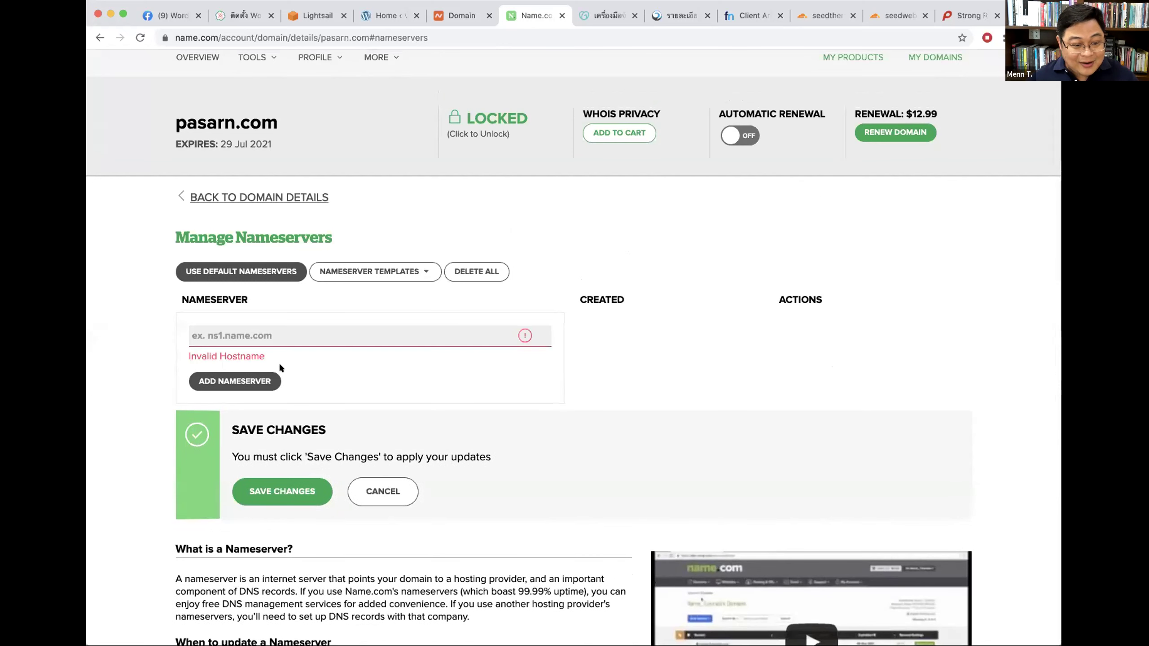
pyautogui.click(249, 346)
pyautogui.write('asdfasdfasdfasdf')
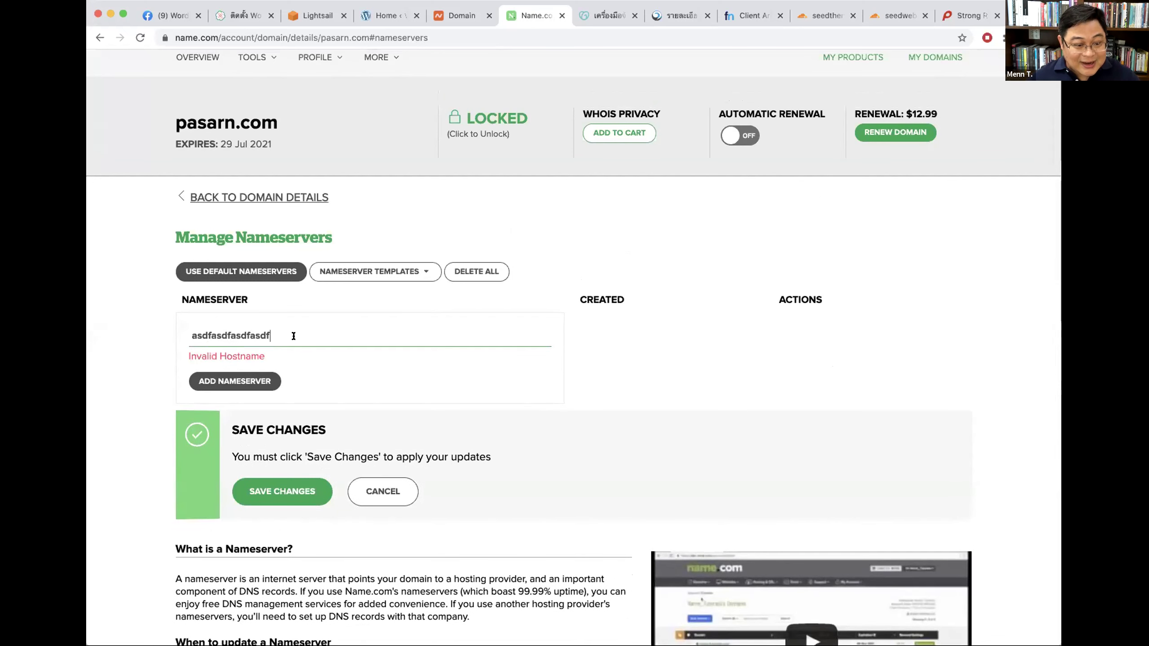
pyautogui.moveTo(271, 335); pyautogui.dragTo(127, 336)
pyautogui.press('BackSpace')
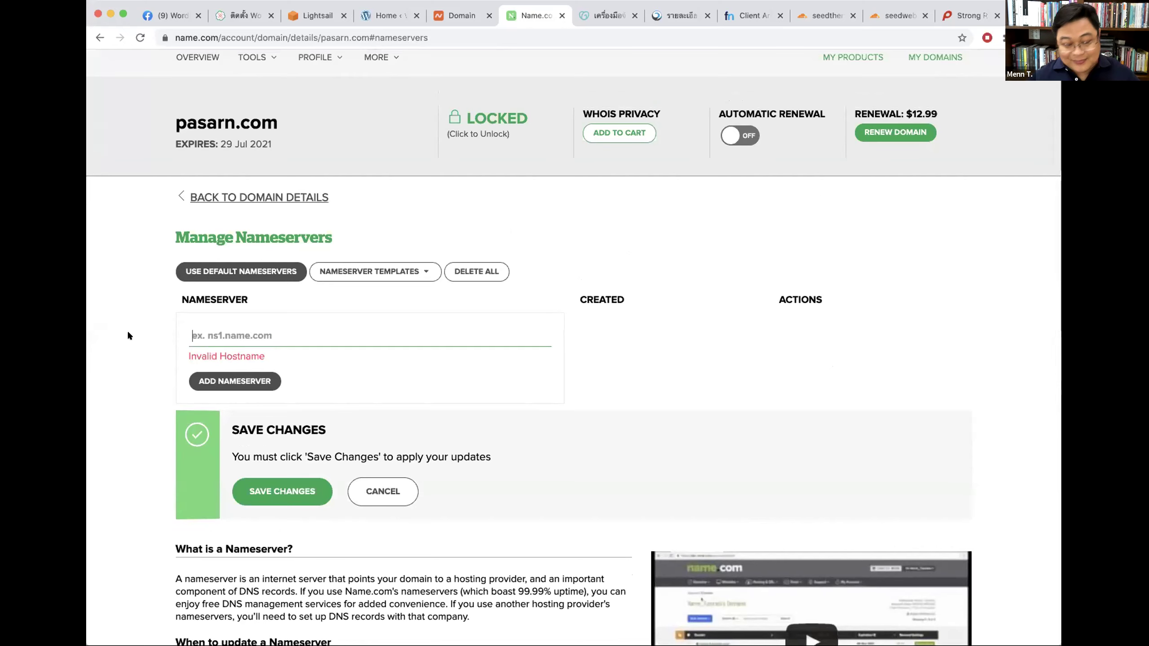
pyautogui.click(689, 254)
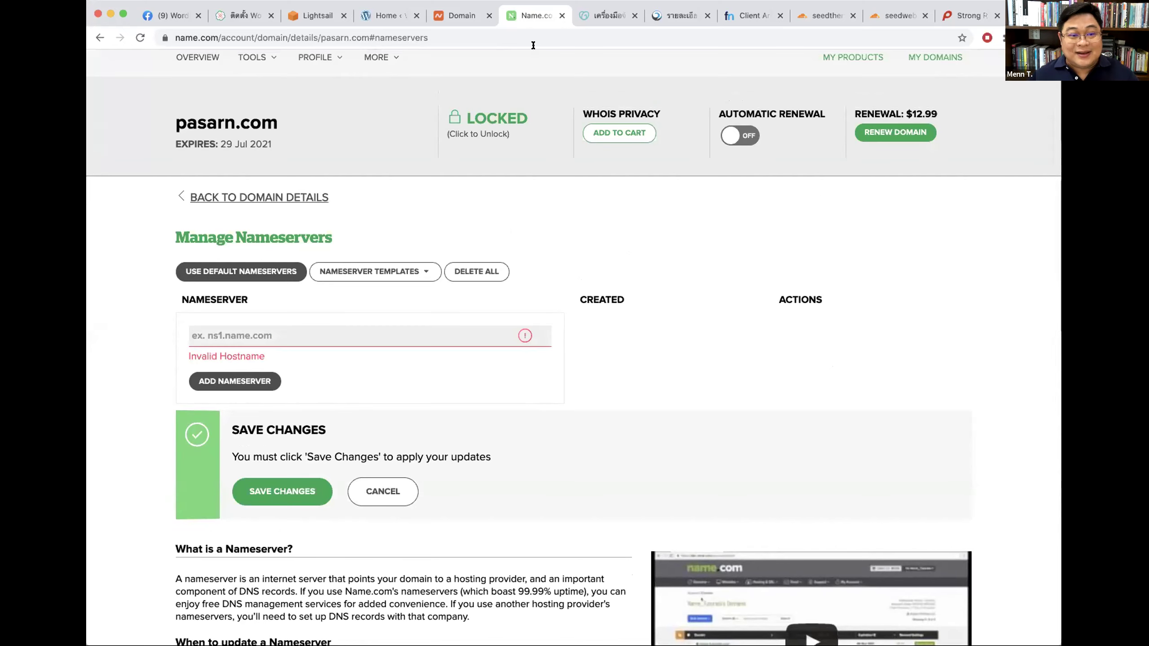
pyautogui.click(464, 17)
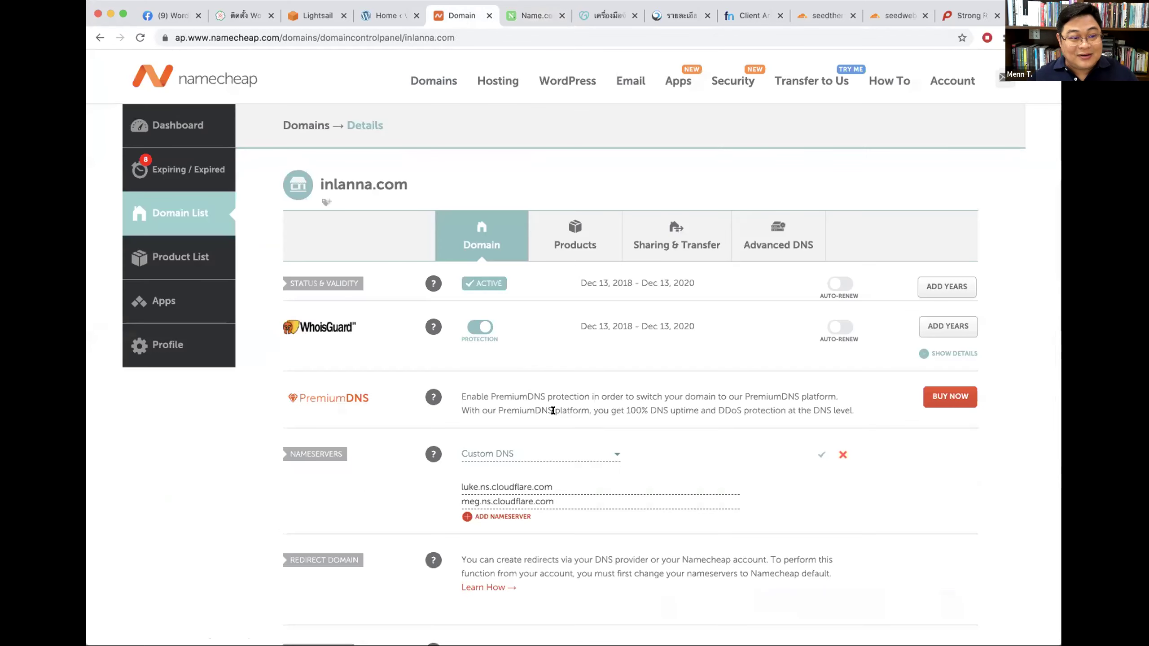
# Step: Close the Namecheap, Name.com, GoDaddy and Freenom pages and dismiss DotArai's success message
pyautogui.click(505, 498)
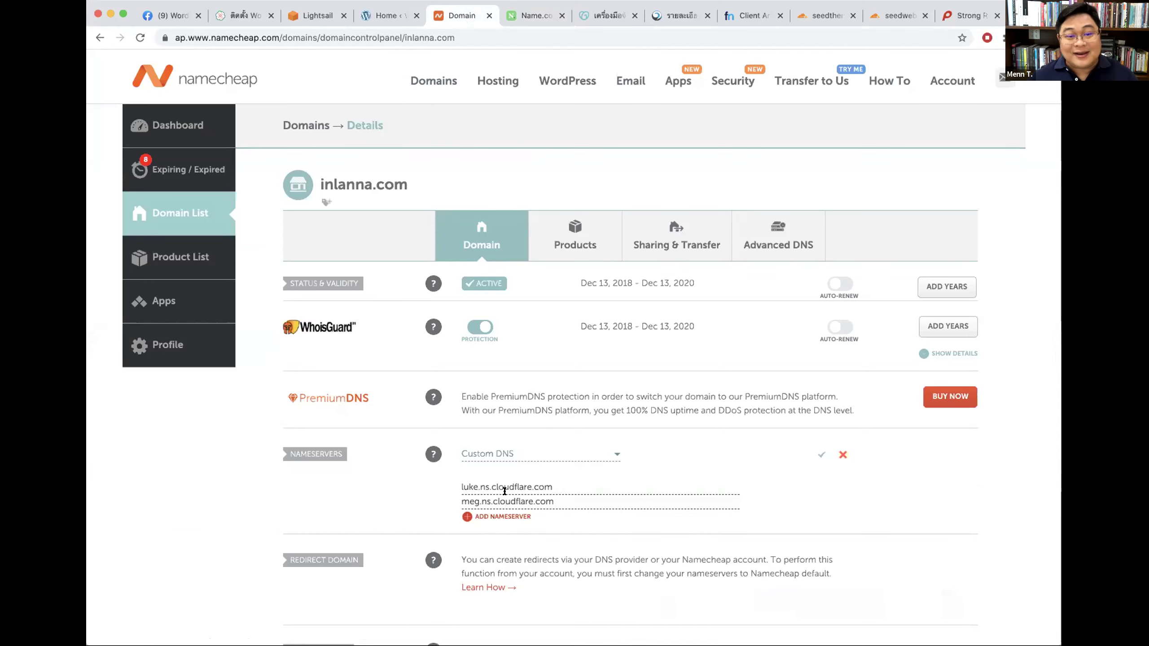
pyautogui.click(489, 15)
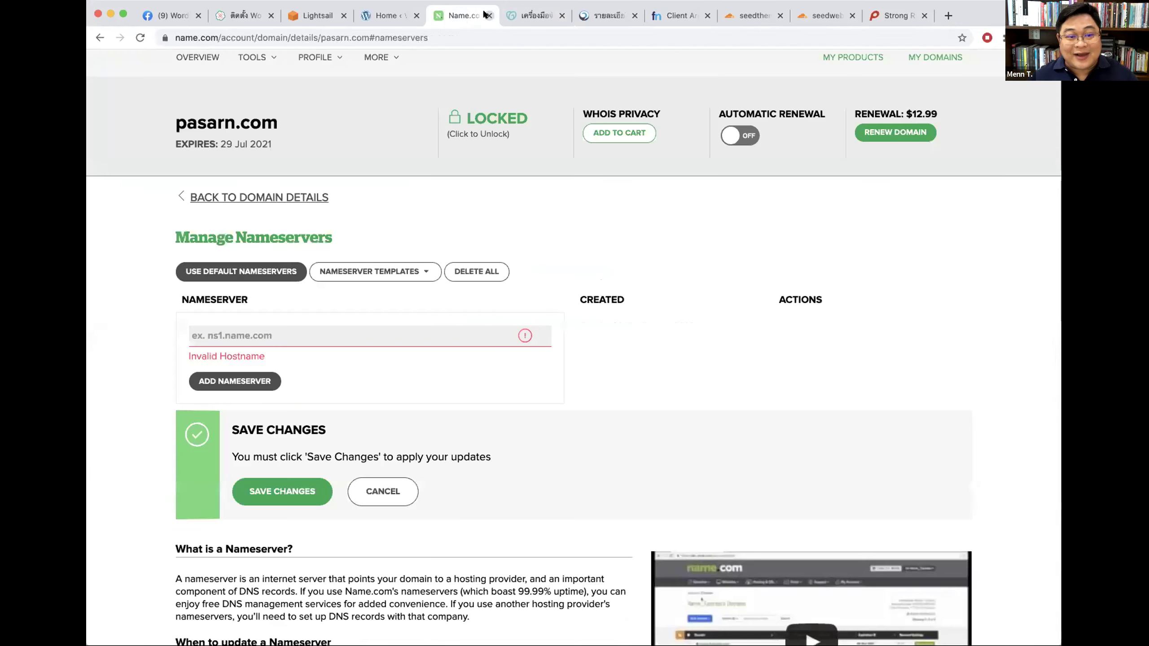
pyautogui.click(489, 14)
pyautogui.click(487, 15)
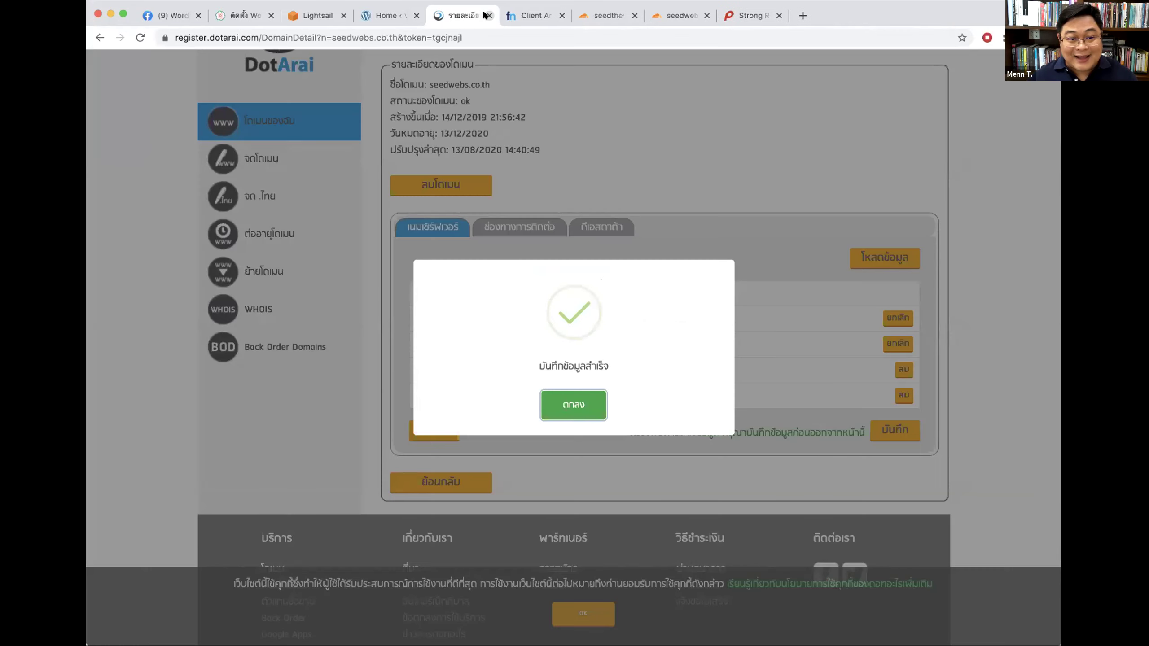
pyautogui.click(551, 404)
pyautogui.click(674, 17)
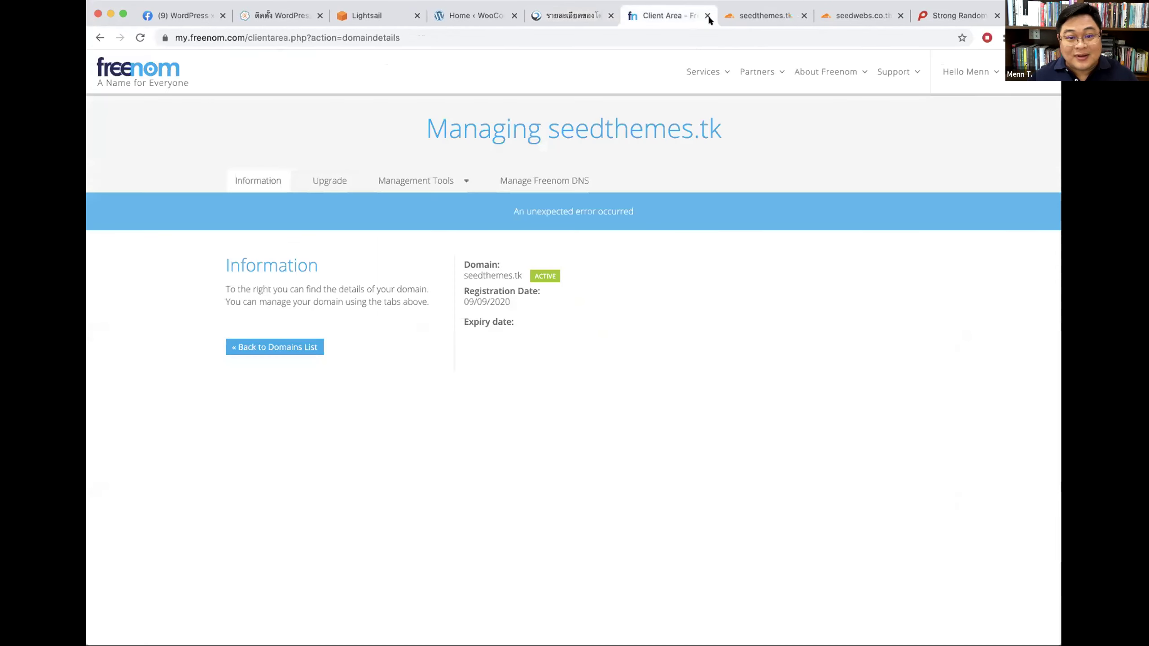
pyautogui.click(706, 16)
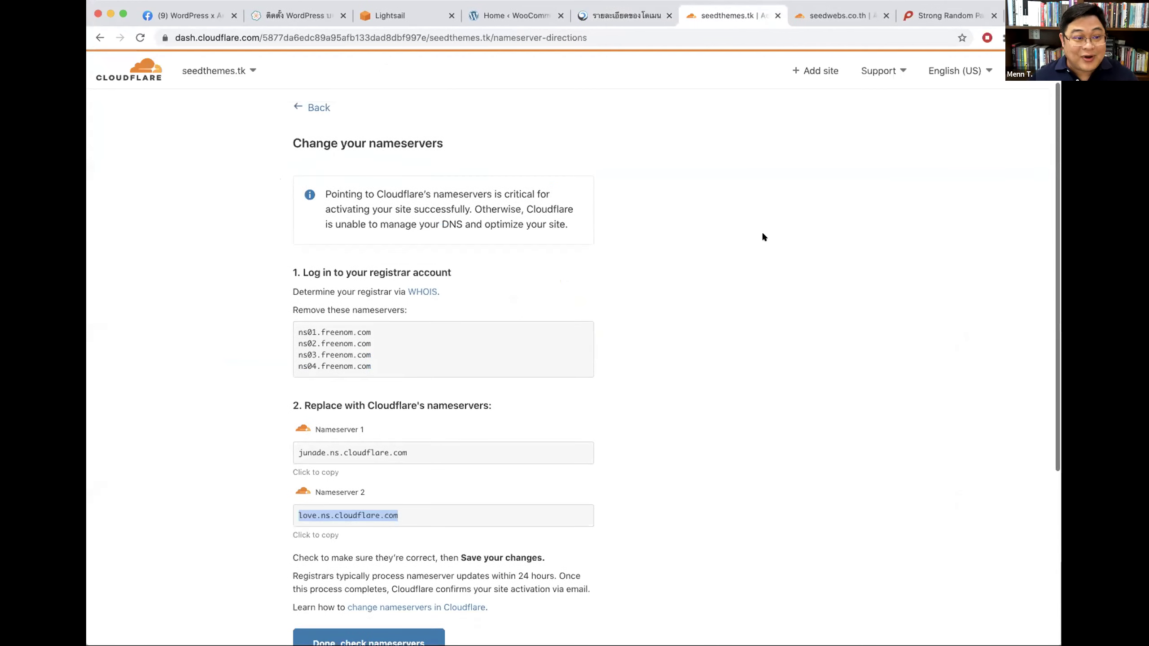
# Step: Confirm seedthemes.tk's nameservers are changed with 'Done, check nameservers'
pyautogui.scroll(-6, 763, 380)
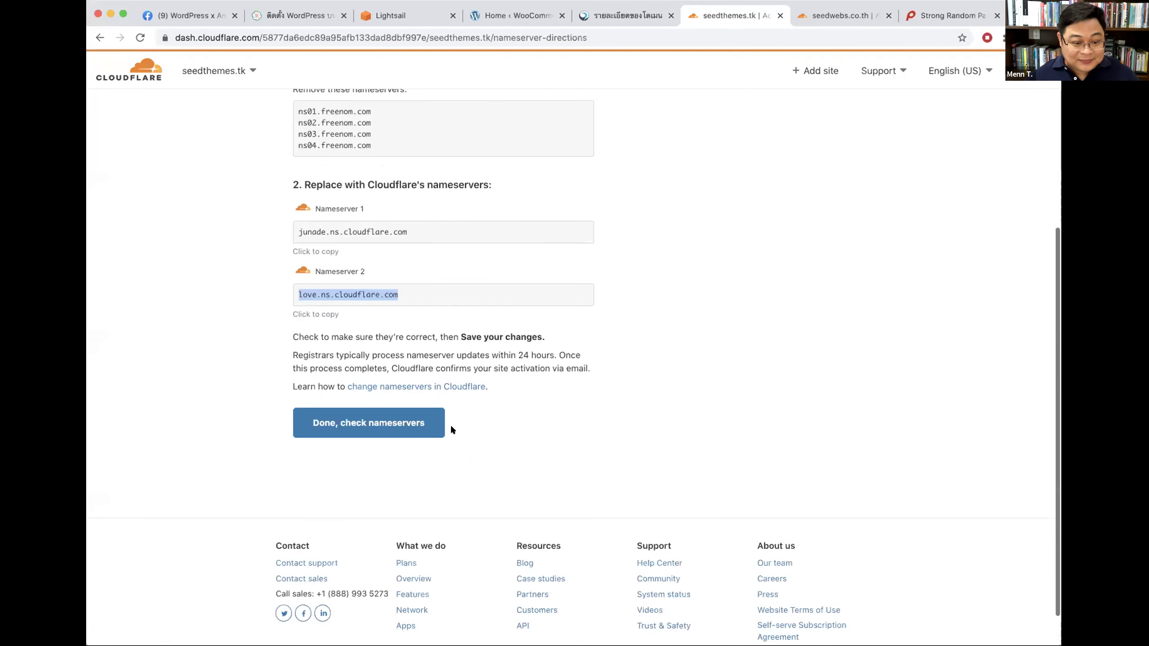
pyautogui.click(362, 296)
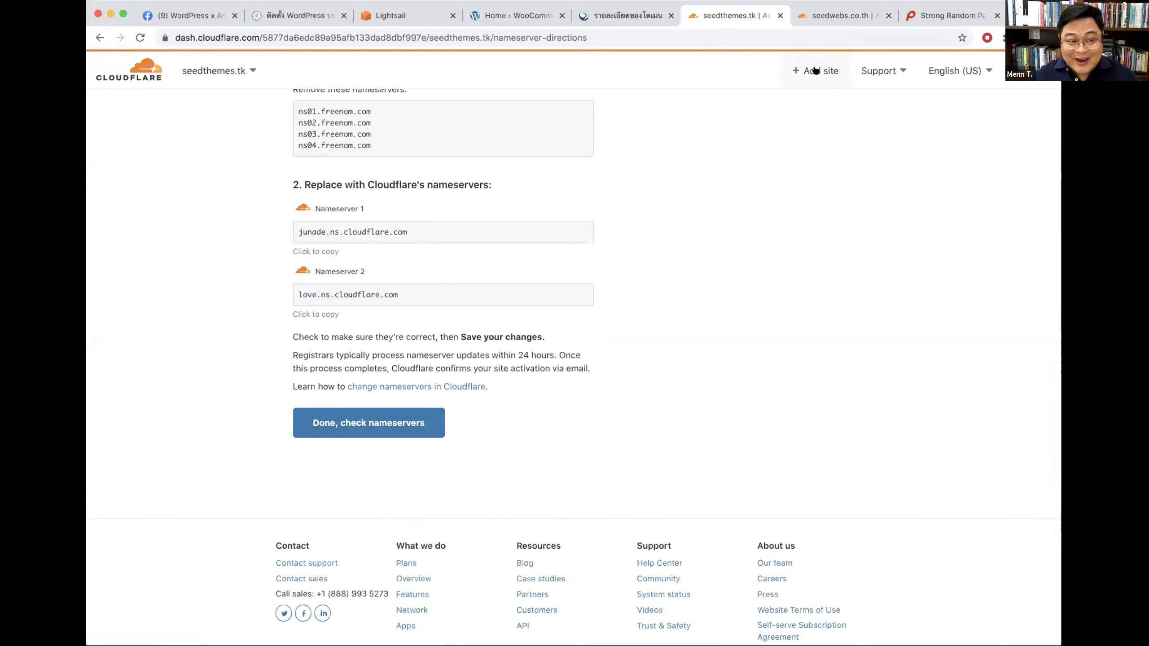
pyautogui.moveTo(433, 226); pyautogui.dragTo(289, 229)
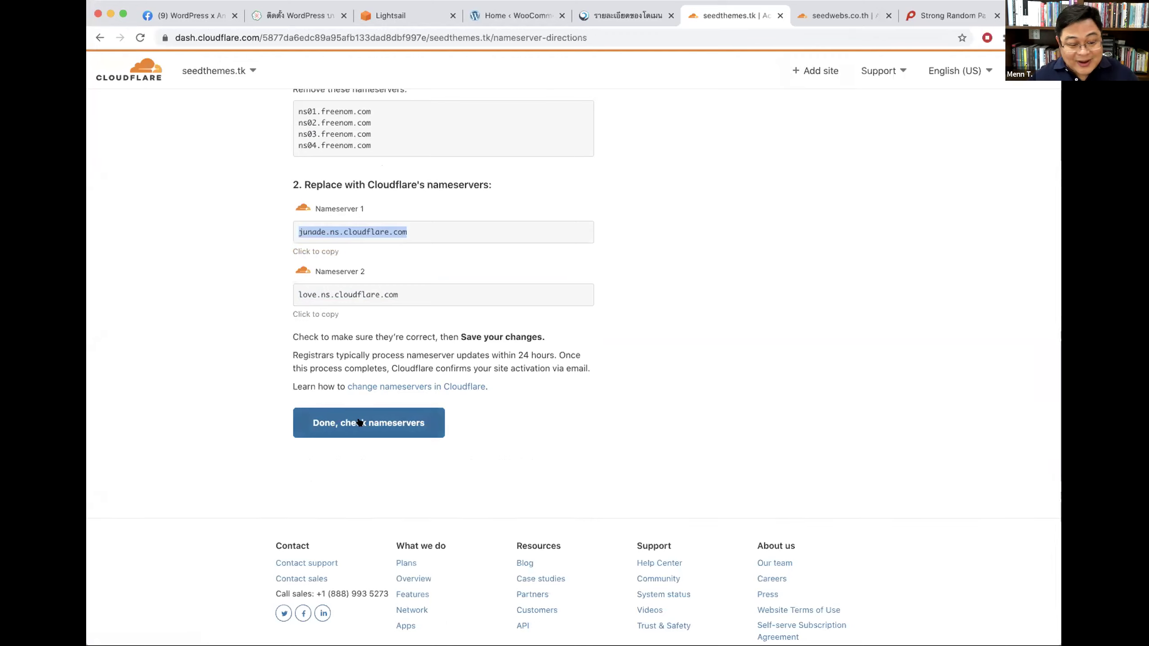
pyautogui.click(378, 424)
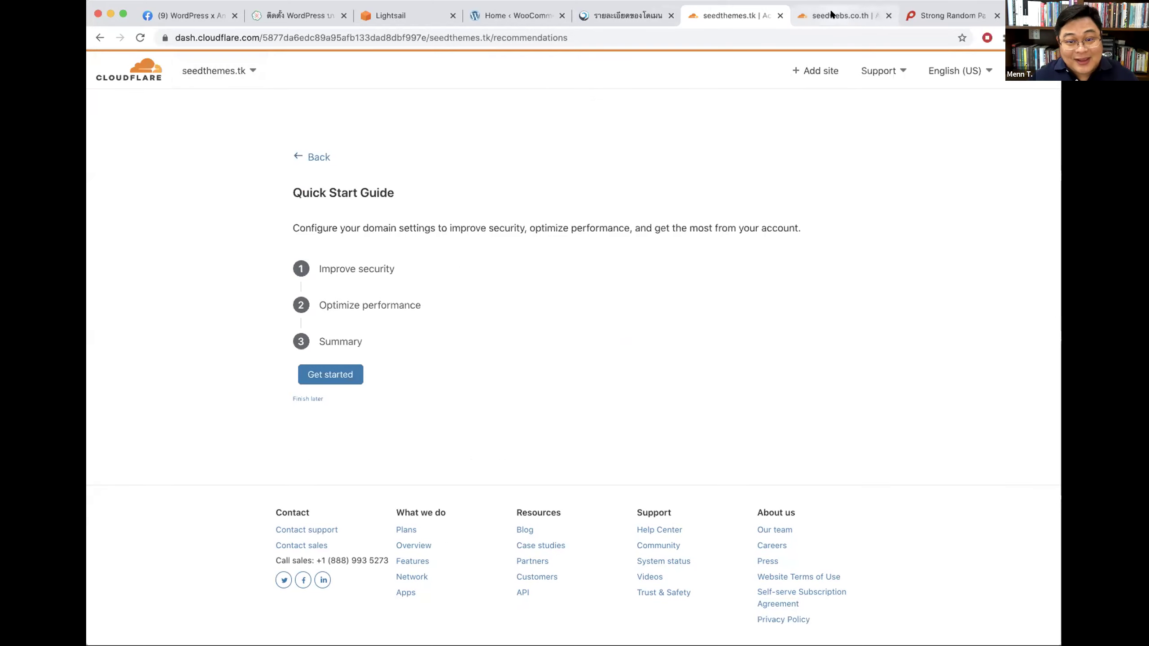
# Step: Confirm seedwebs.co.th's nameservers are changed and start its Quick Start Guide
pyautogui.click(797, 14)
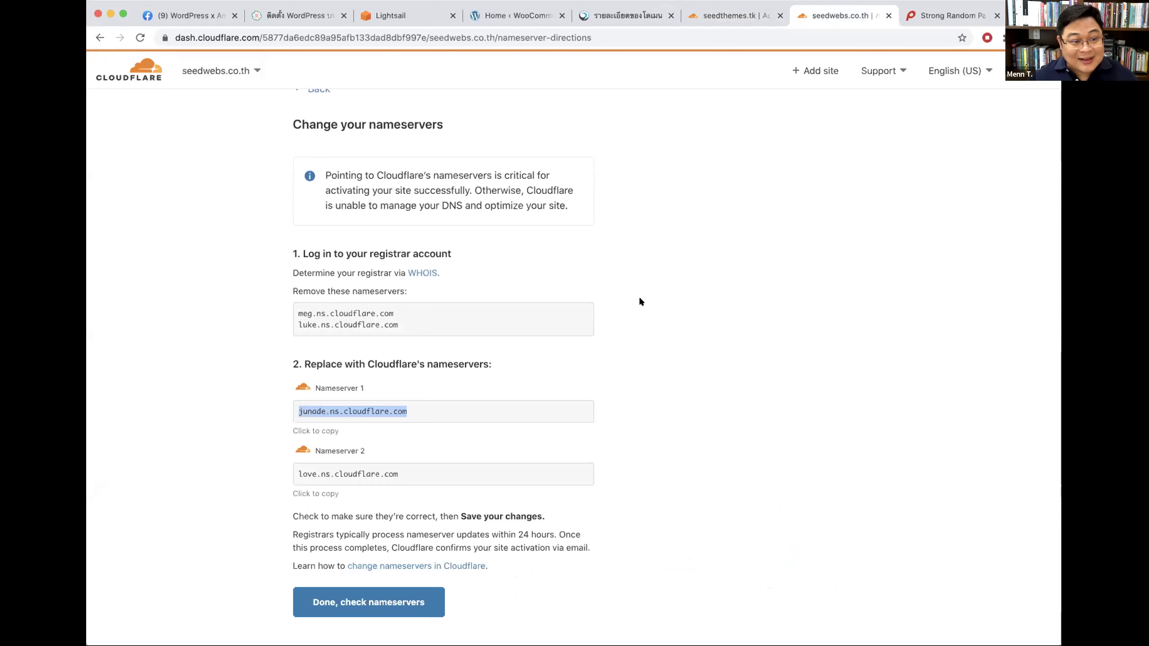
pyautogui.scroll(-2, 639, 298)
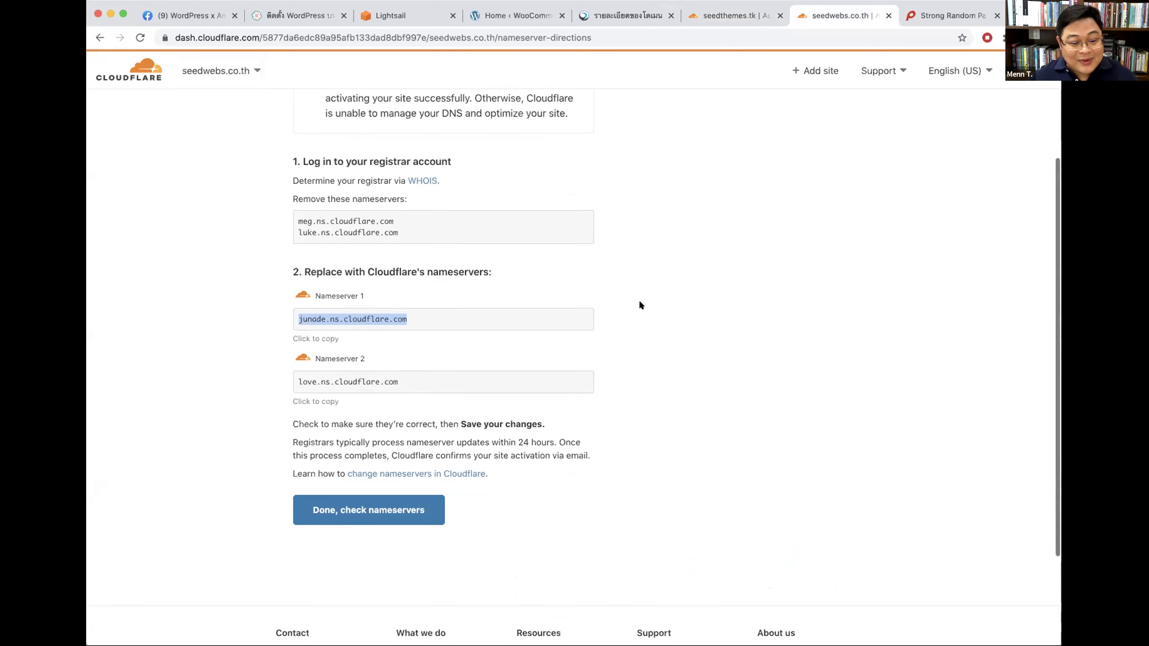
pyautogui.click(350, 510)
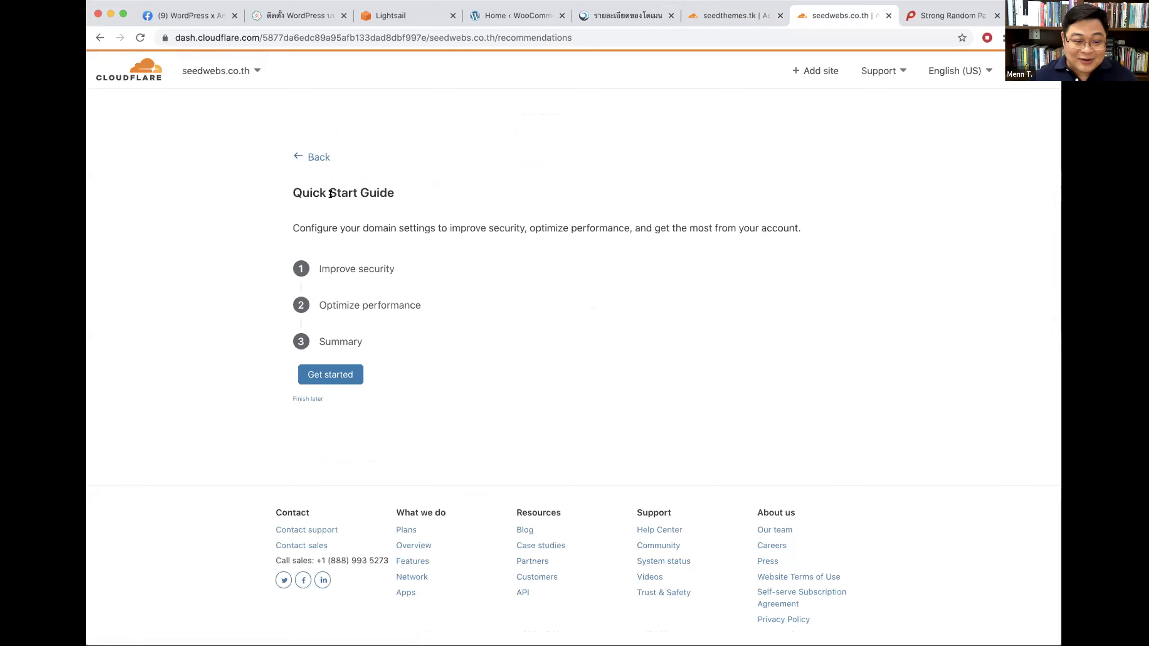
pyautogui.click(323, 374)
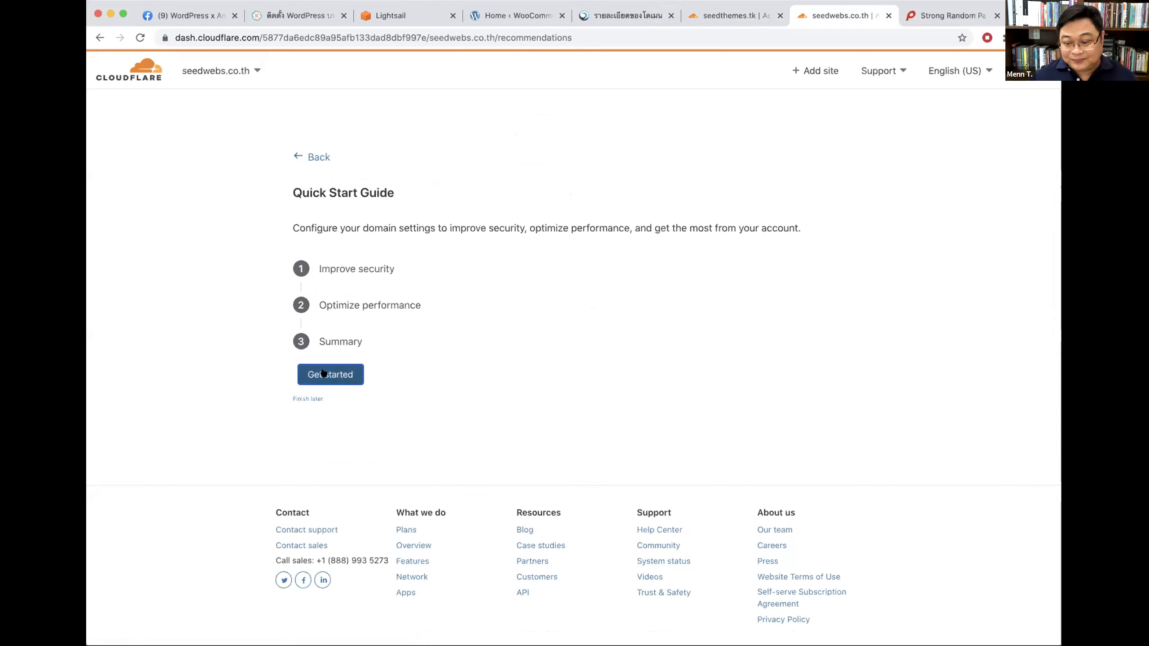
pyautogui.scroll(-1, 453, 276)
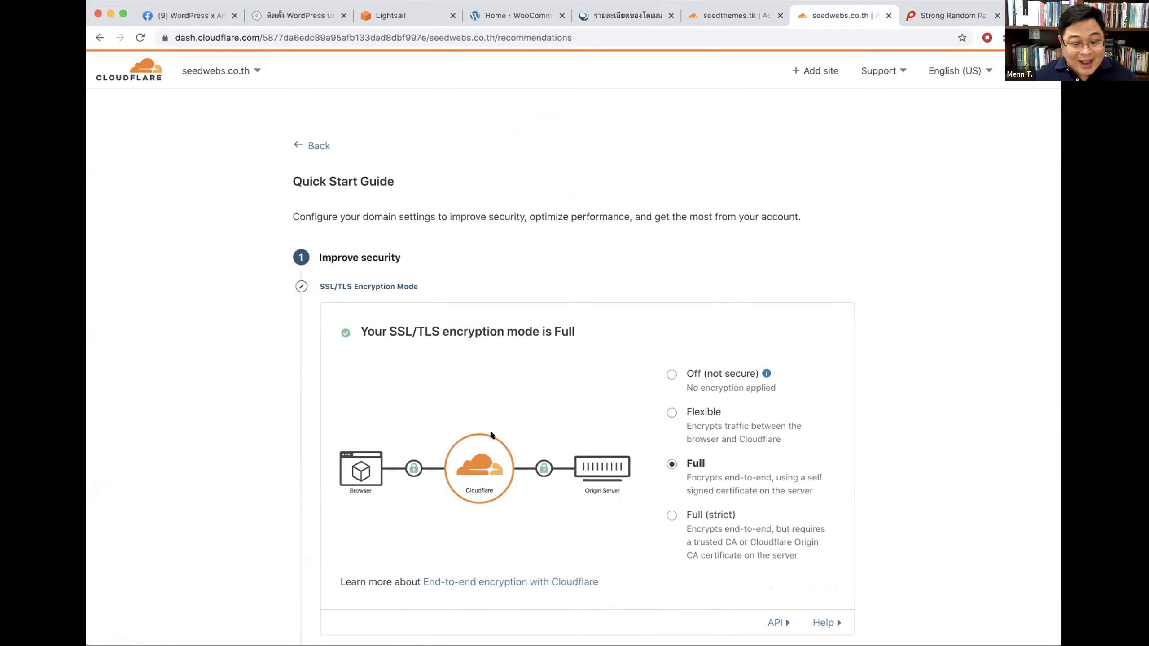
# Step: Keep seedwebs.co.th's SSL/TLS encryption mode on Full and save it
pyautogui.scroll(-5, 530, 419)
pyautogui.moveTo(368, 190); pyautogui.dragTo(518, 191)
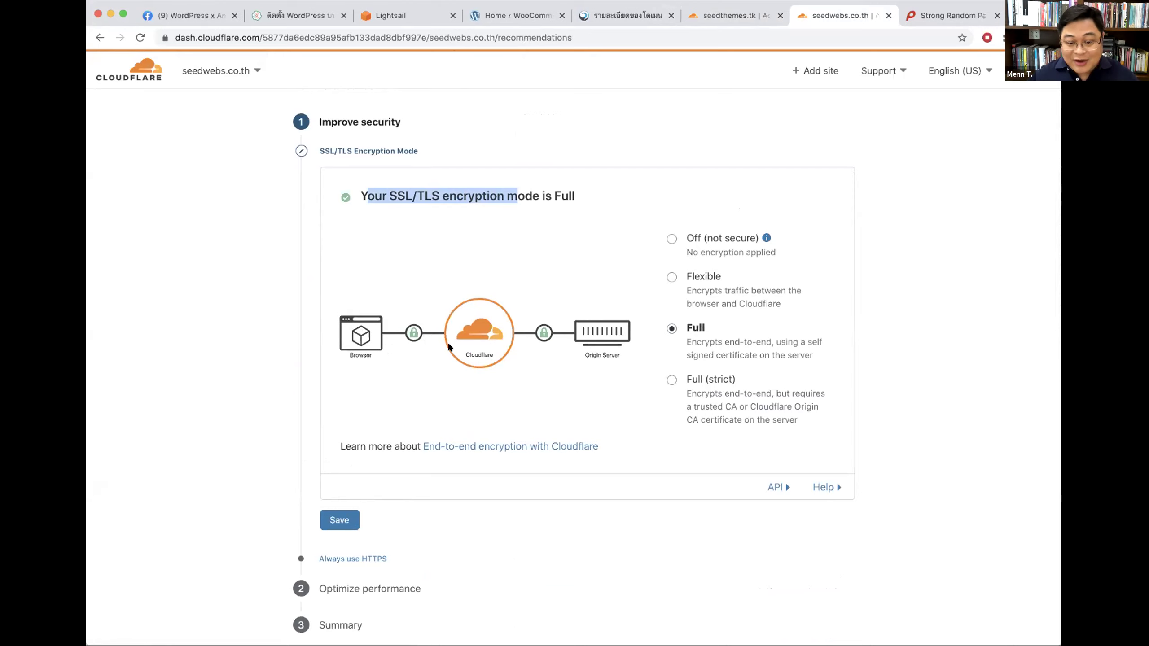
pyautogui.click(584, 186)
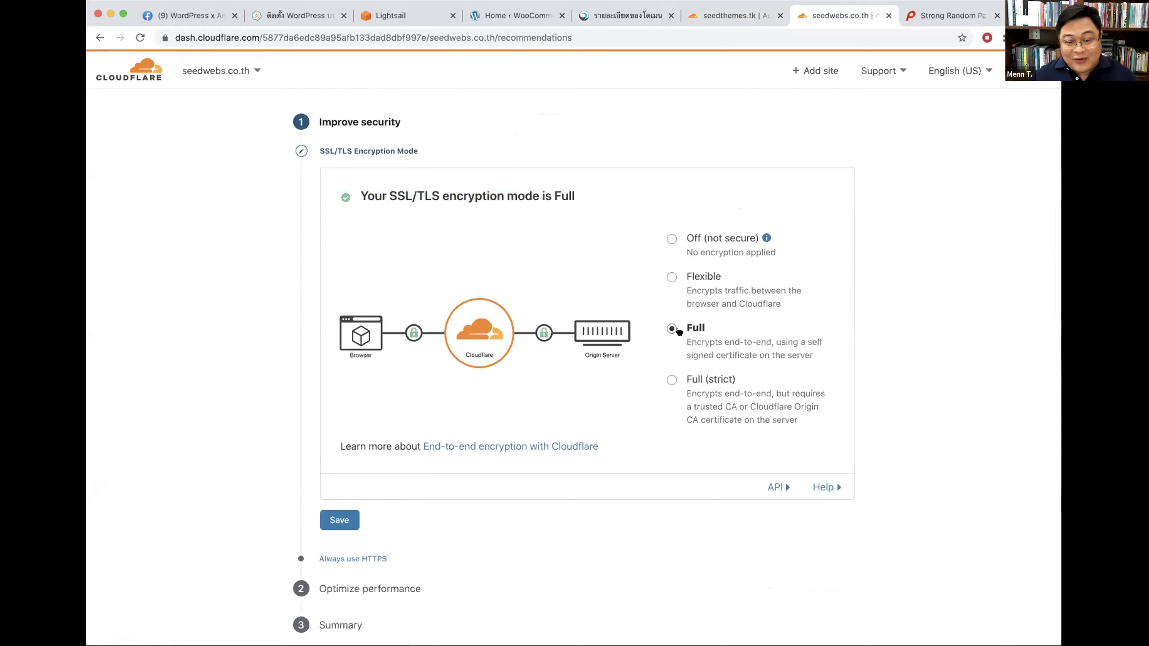
pyautogui.scroll(-3, 884, 312)
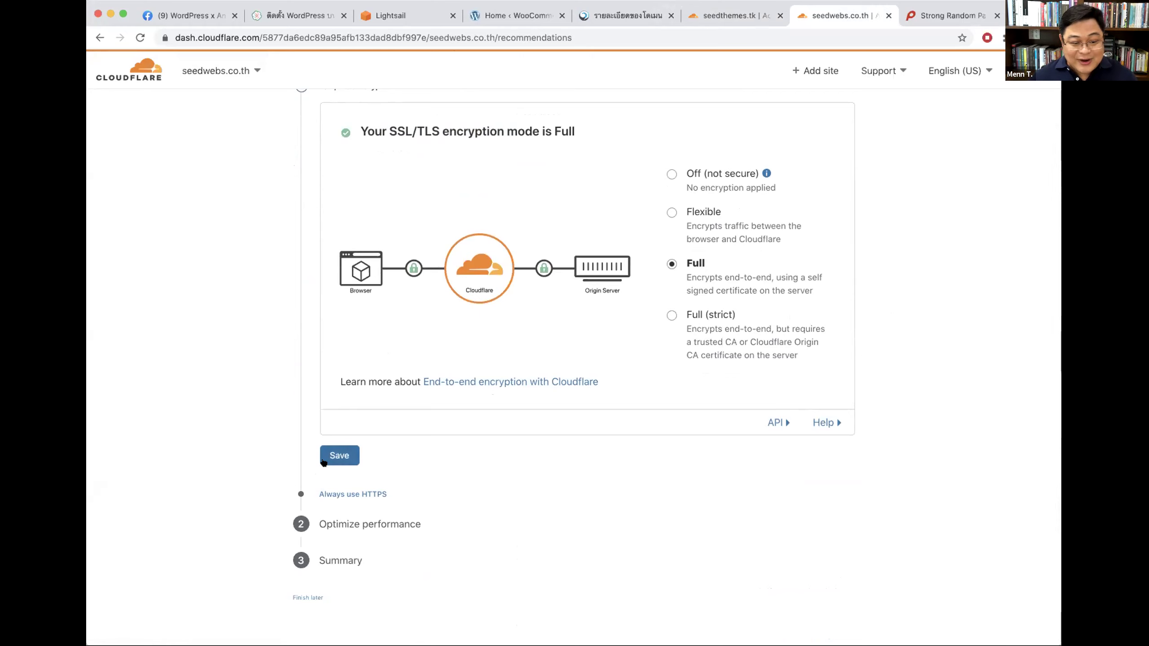
pyautogui.click(336, 454)
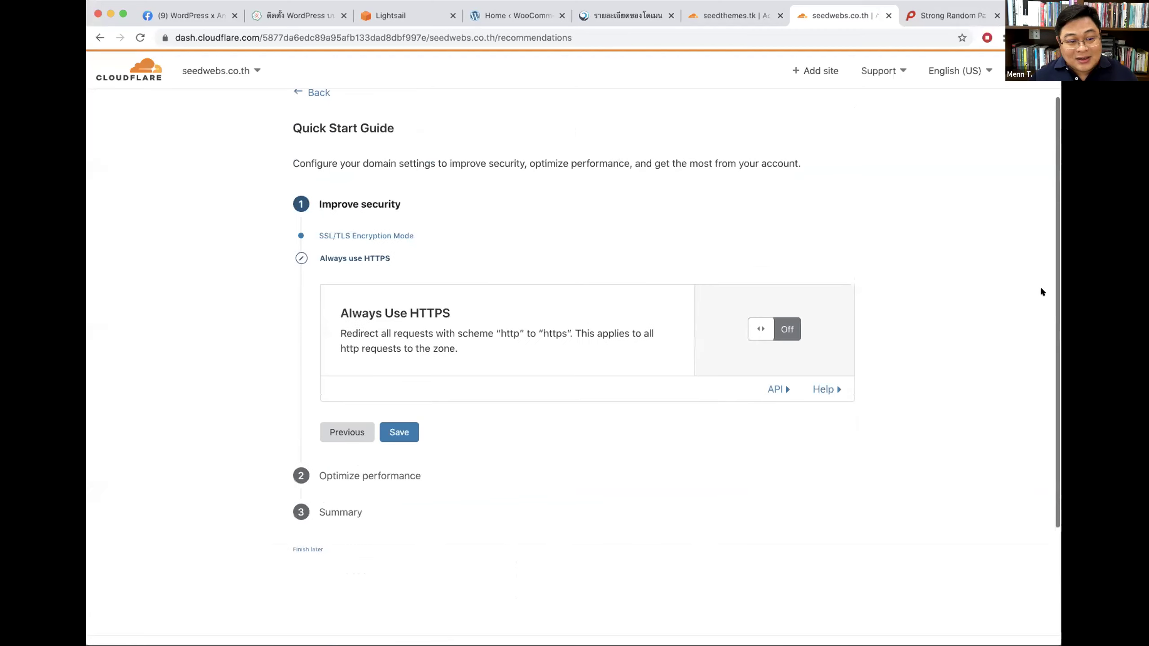
# Step: Switch the Always Use HTTPS toggle from Off to On for seedwebs.co.th
pyautogui.moveTo(341, 317); pyautogui.dragTo(445, 309)
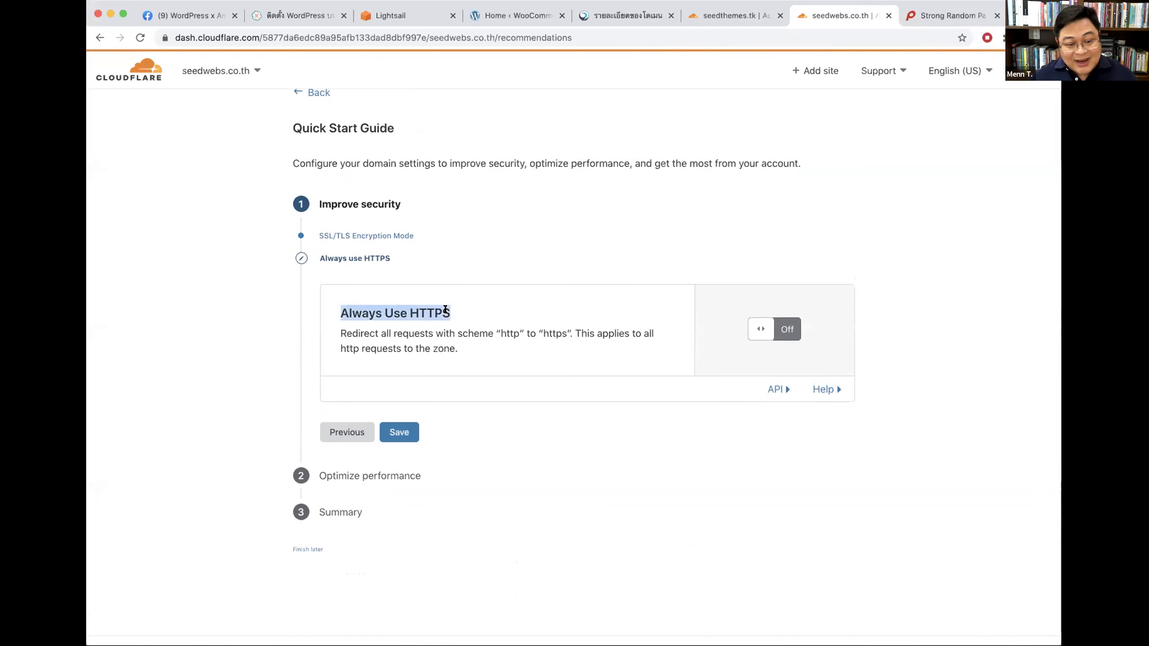
pyautogui.click(479, 310)
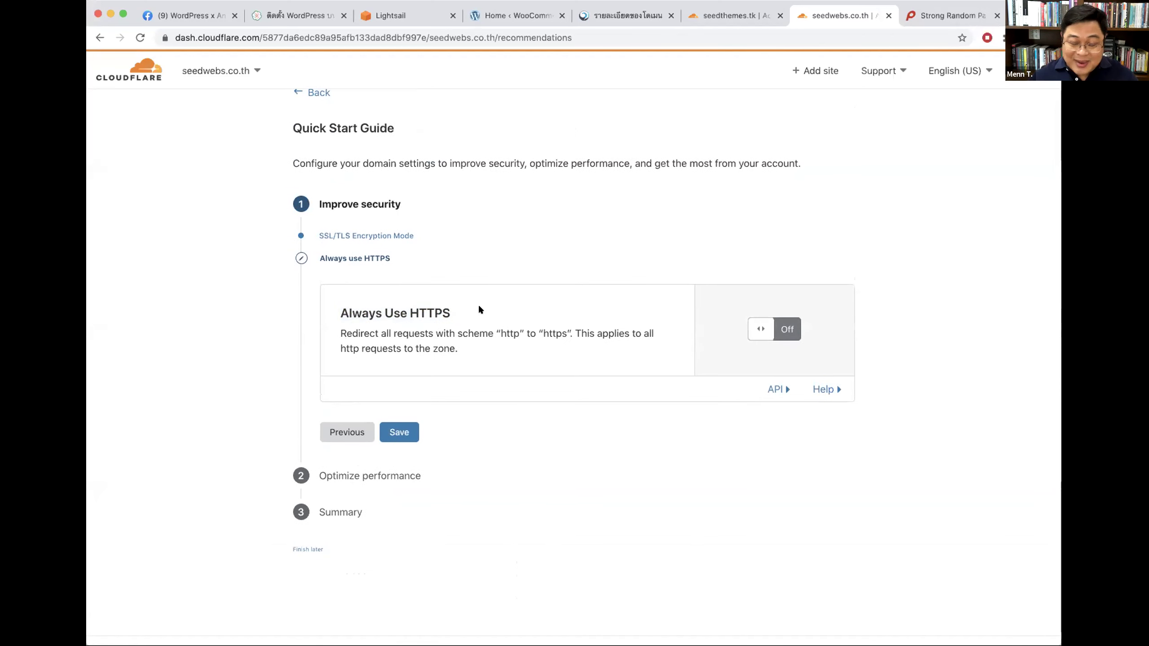
pyautogui.click(763, 332)
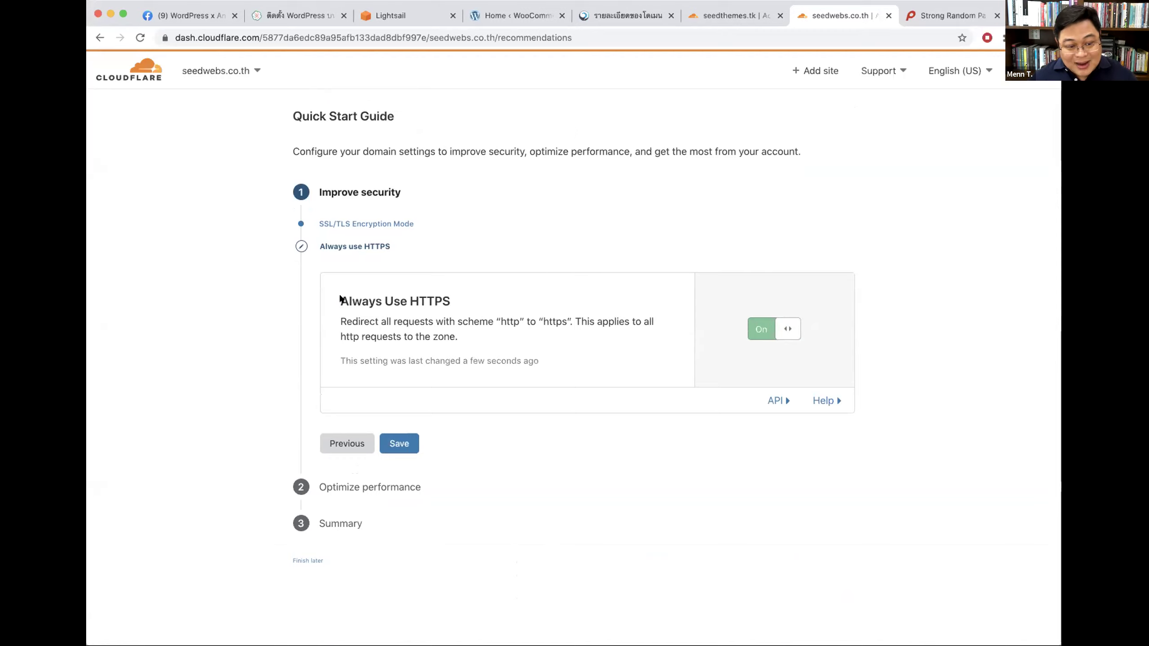
pyautogui.moveTo(340, 299); pyautogui.dragTo(455, 301)
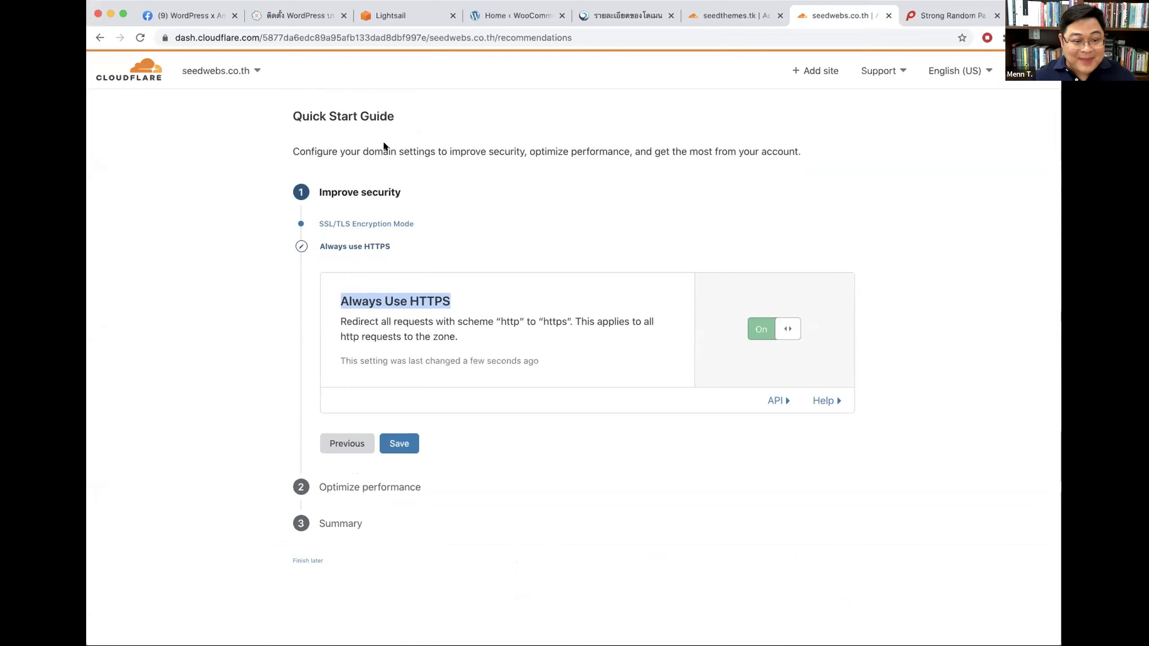
# Step: Open seedthemes.tk's Quick Start Guide, reload the blank page, and select Full (strict) encryption
pyautogui.click(730, 14)
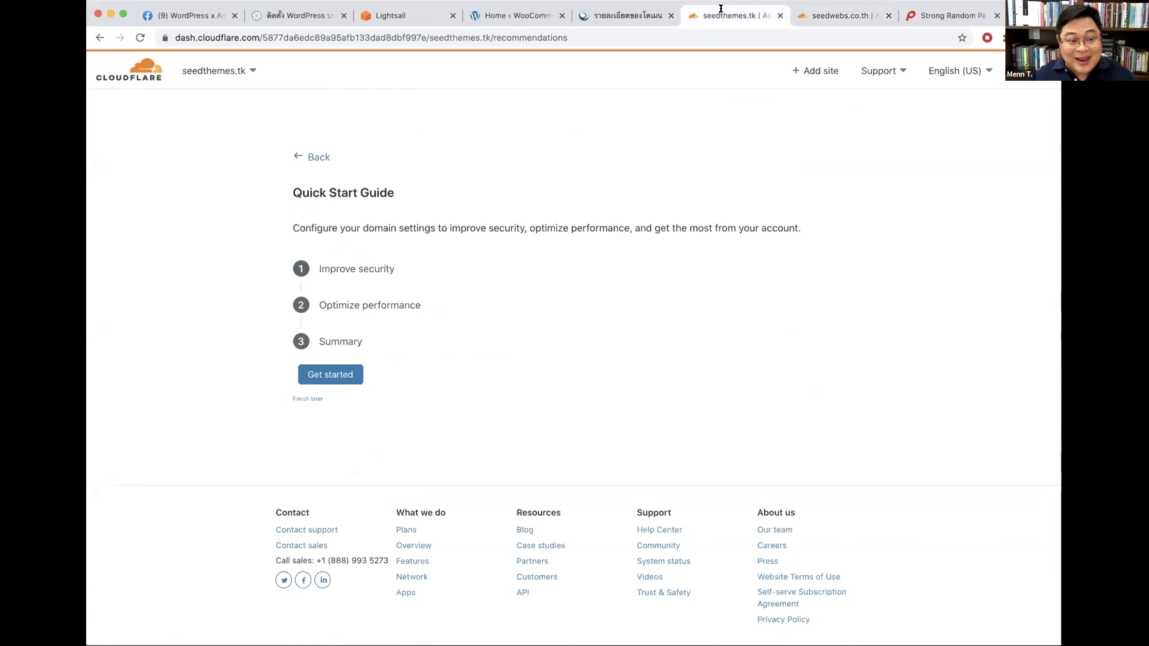
pyautogui.click(330, 374)
pyautogui.scroll(-3, 296, 304)
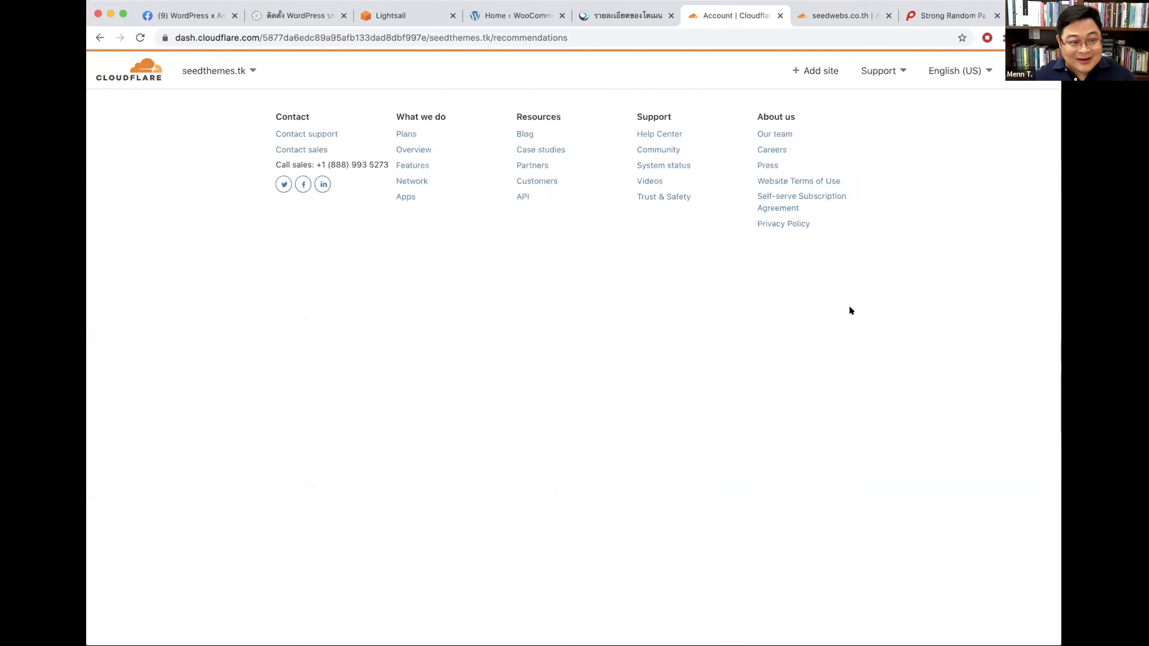
pyautogui.click(330, 374)
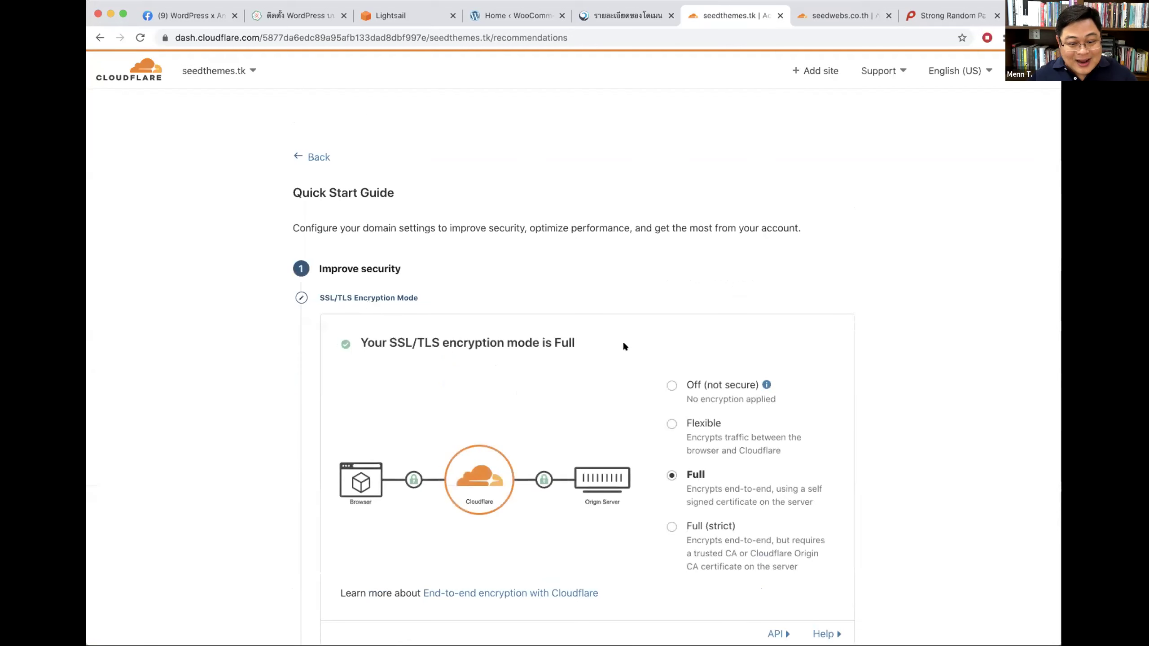
pyautogui.scroll(-4, 623, 342)
pyautogui.doubleClick(411, 181)
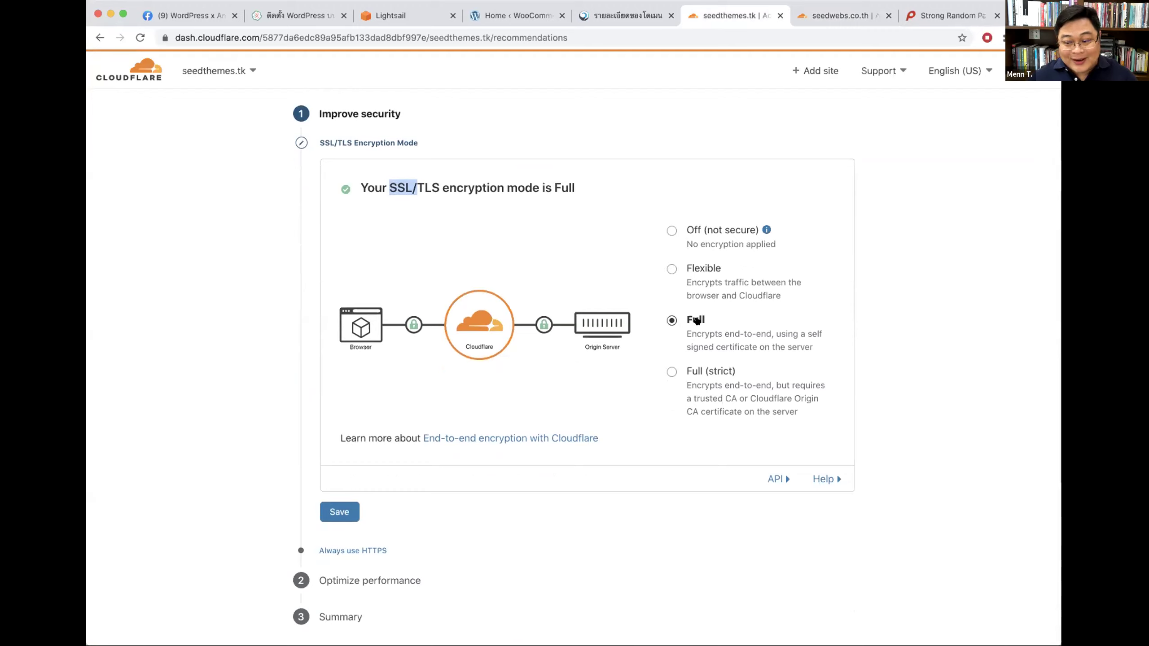
pyautogui.click(980, 336)
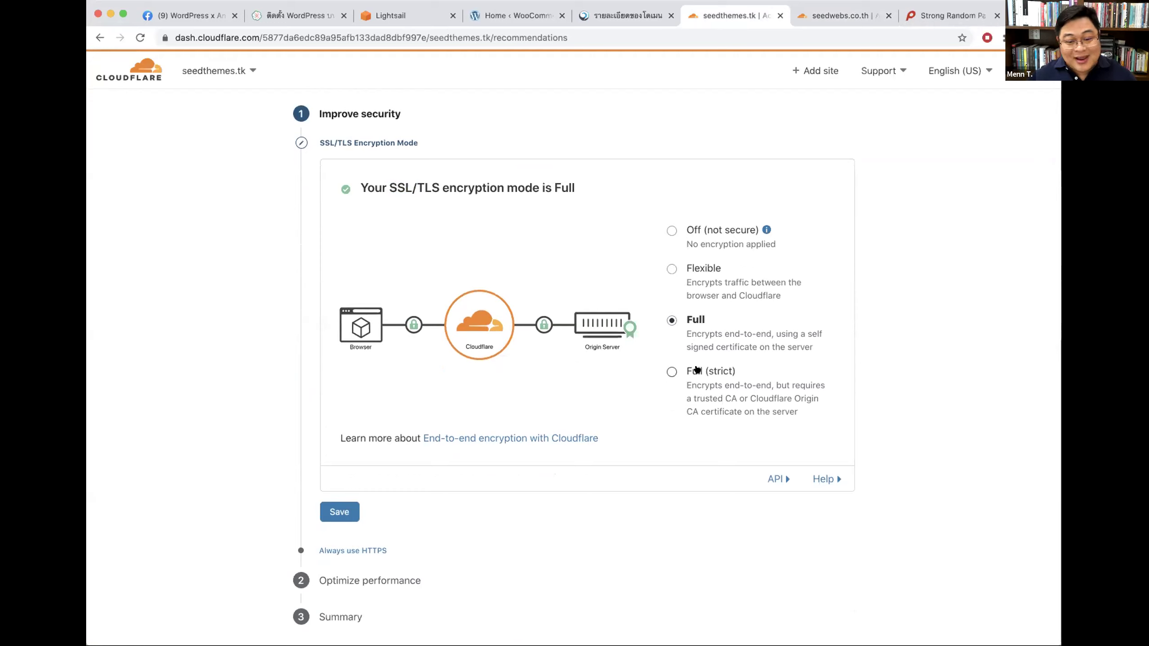
pyautogui.click(671, 373)
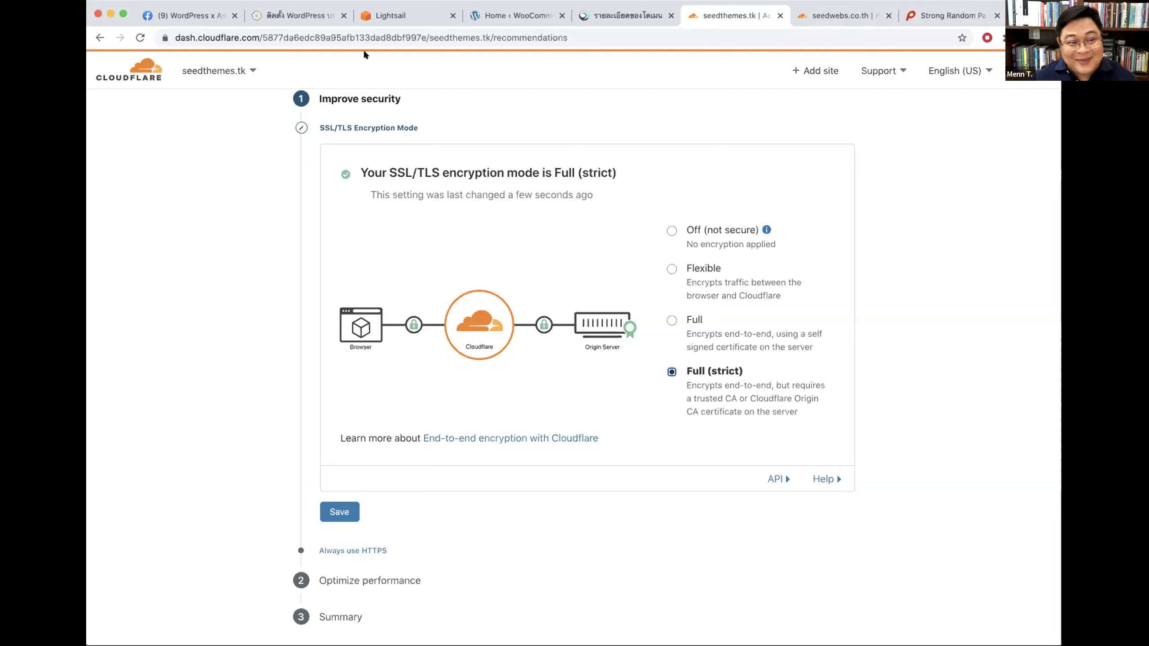
pyautogui.click(164, 37)
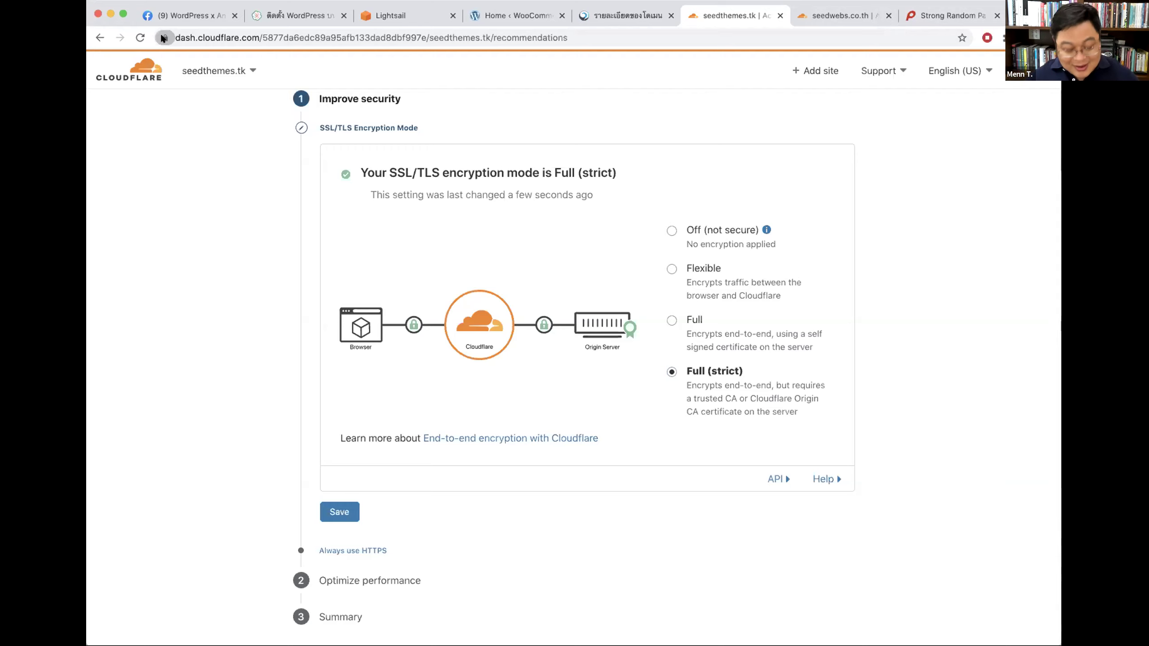
pyautogui.press('super+t')
pyautogui.write('ka')
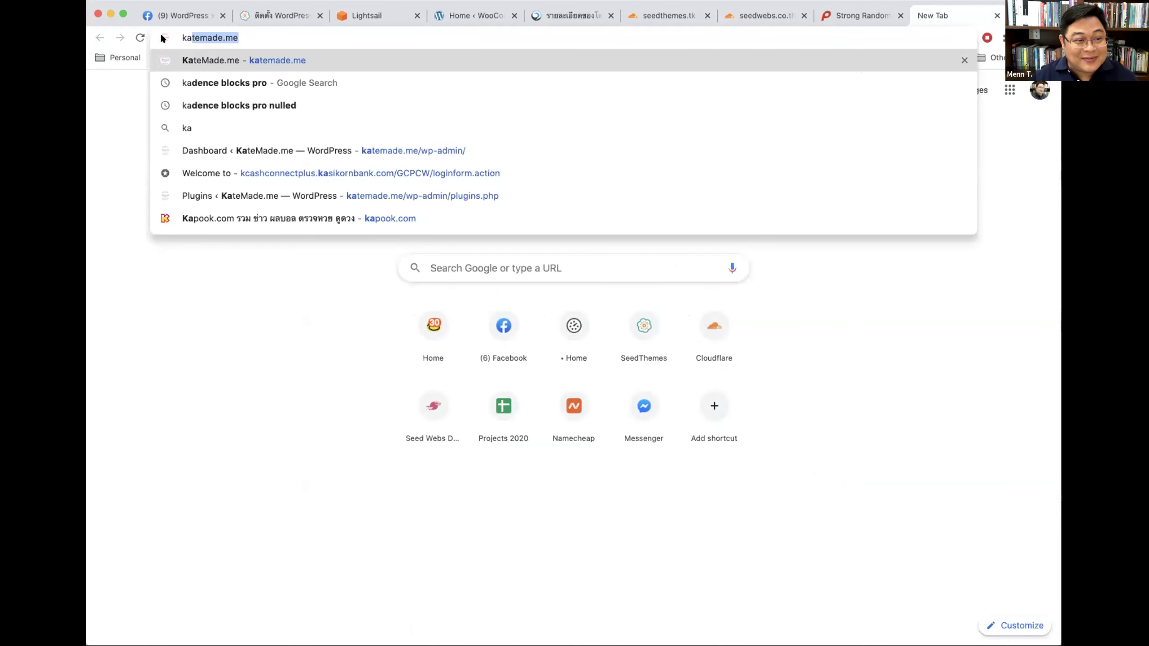
pyautogui.write('si')
pyautogui.press('BackSpace')
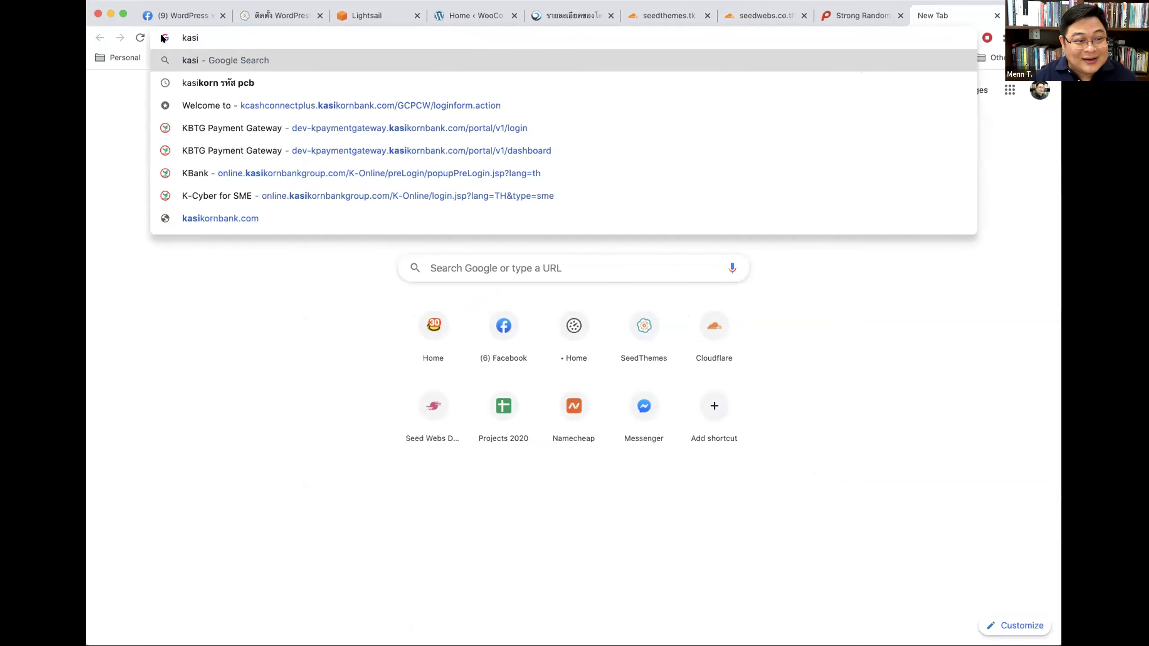
pyautogui.write('kr')
pyautogui.press('Down')
pyautogui.press('Return')
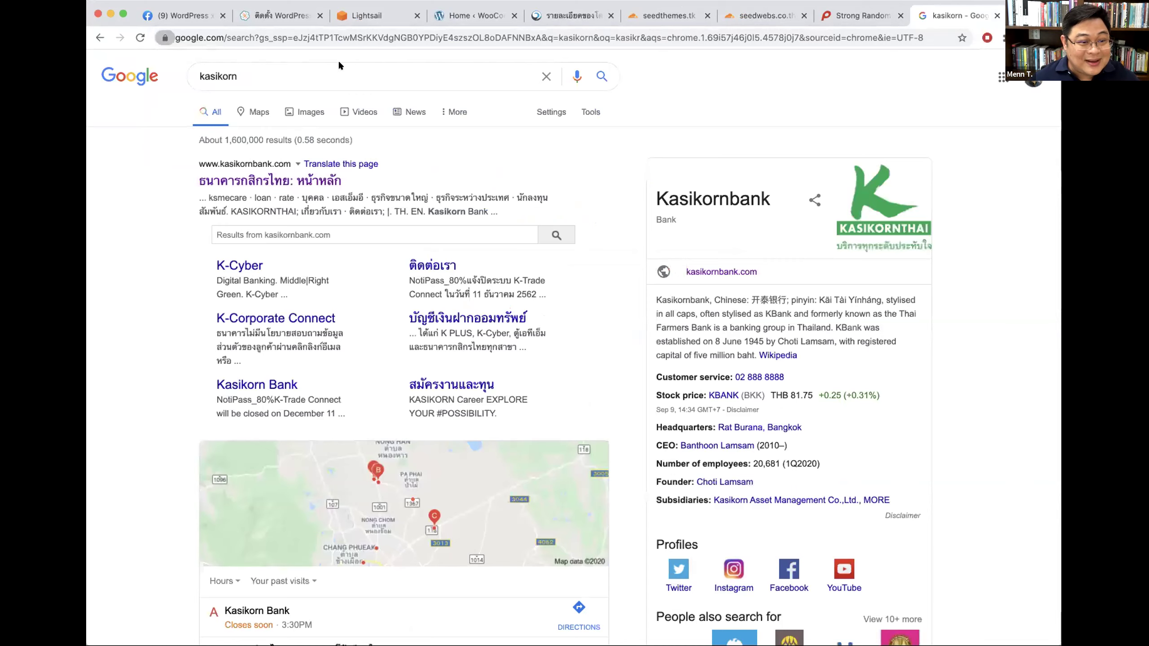
pyautogui.click(270, 181)
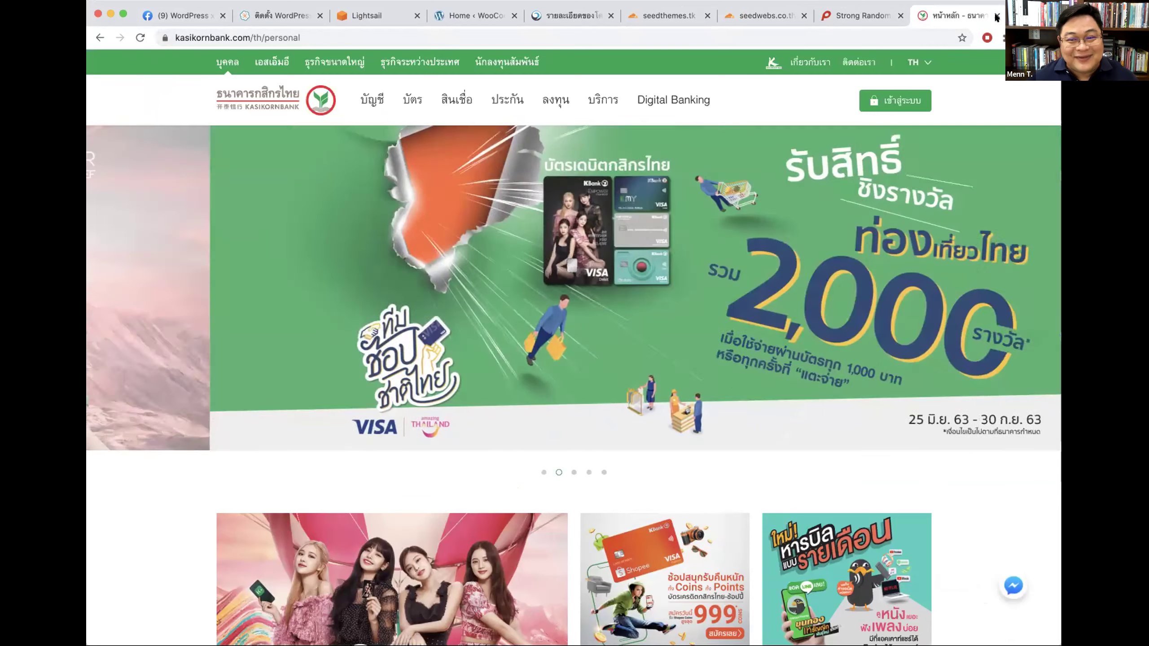
pyautogui.click(994, 16)
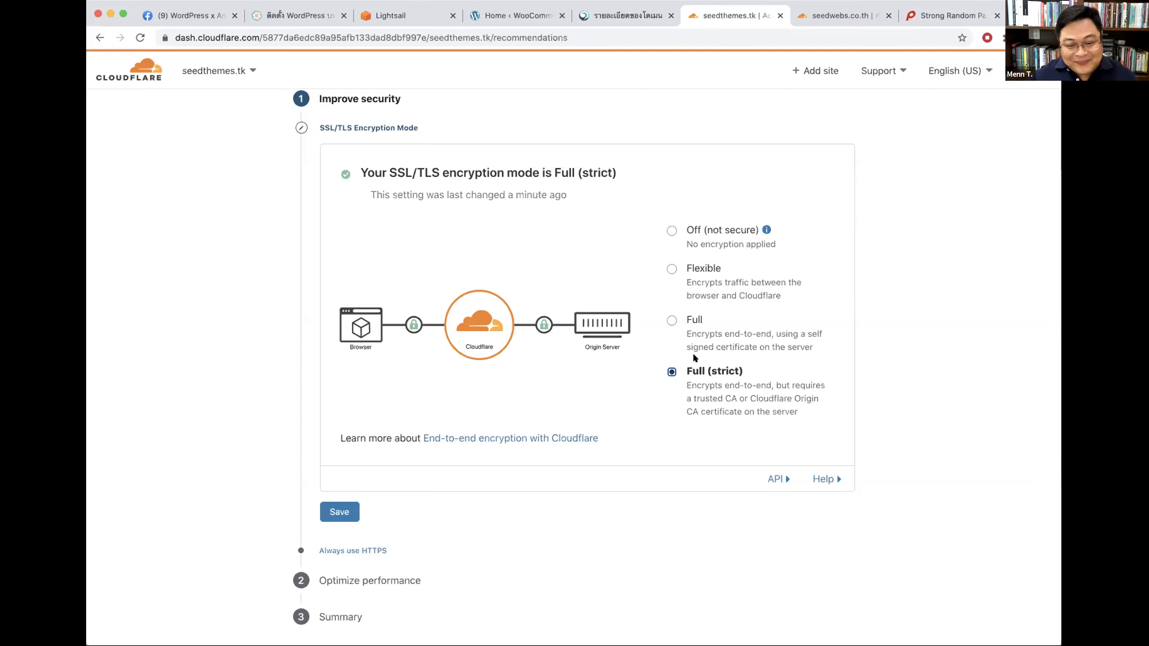
# Step: Switch seedthemes.tk's encryption radio between Full and Full (strict), ending on Full
pyautogui.click(671, 320)
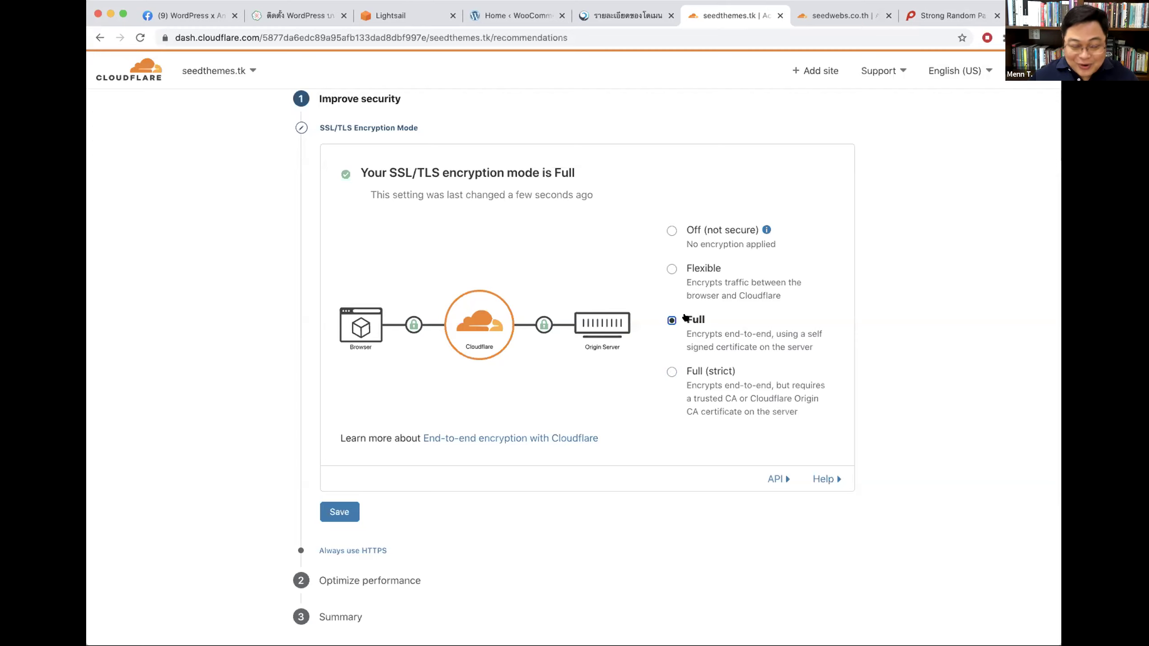
pyautogui.click(702, 371)
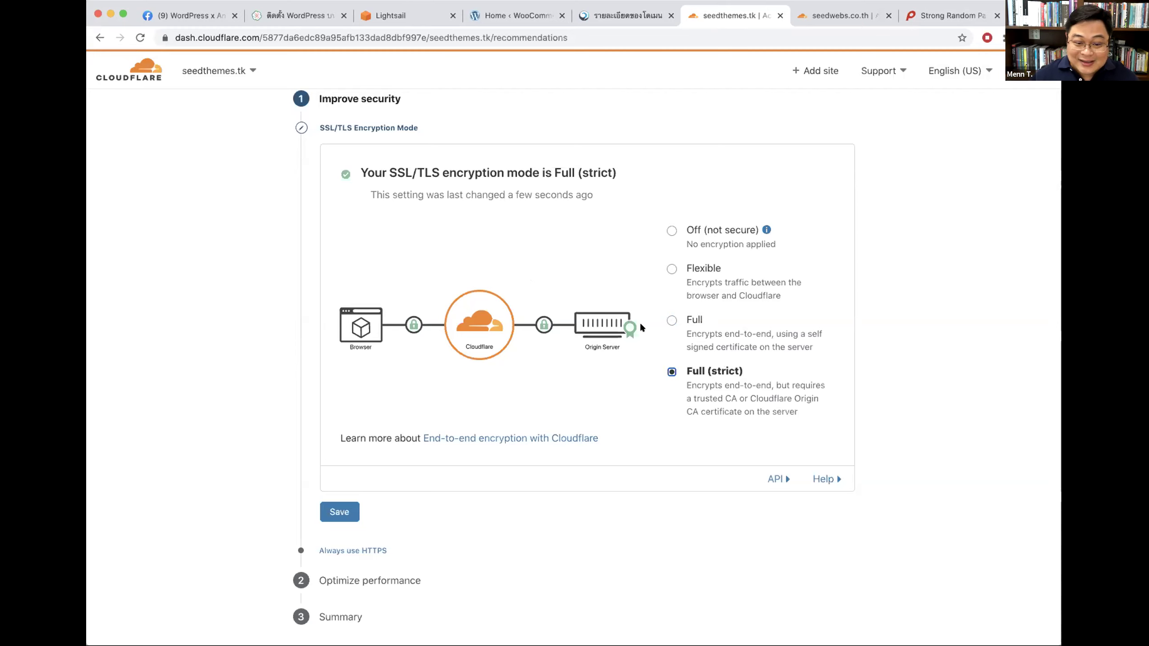
pyautogui.click(671, 320)
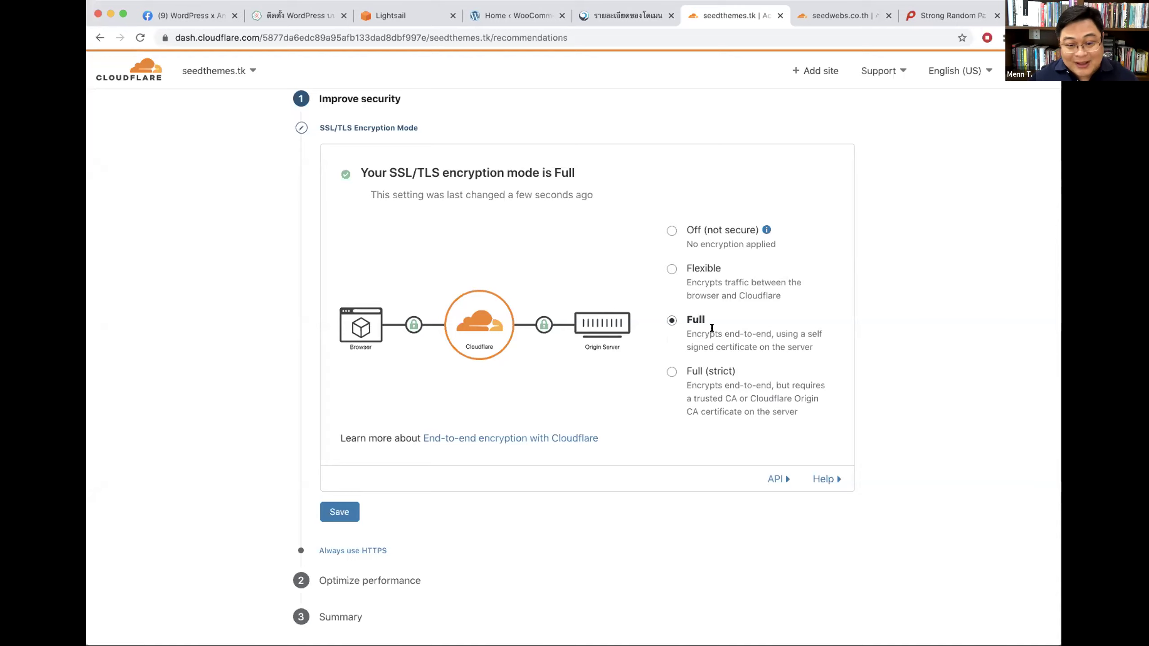
pyautogui.scroll(-3, 898, 374)
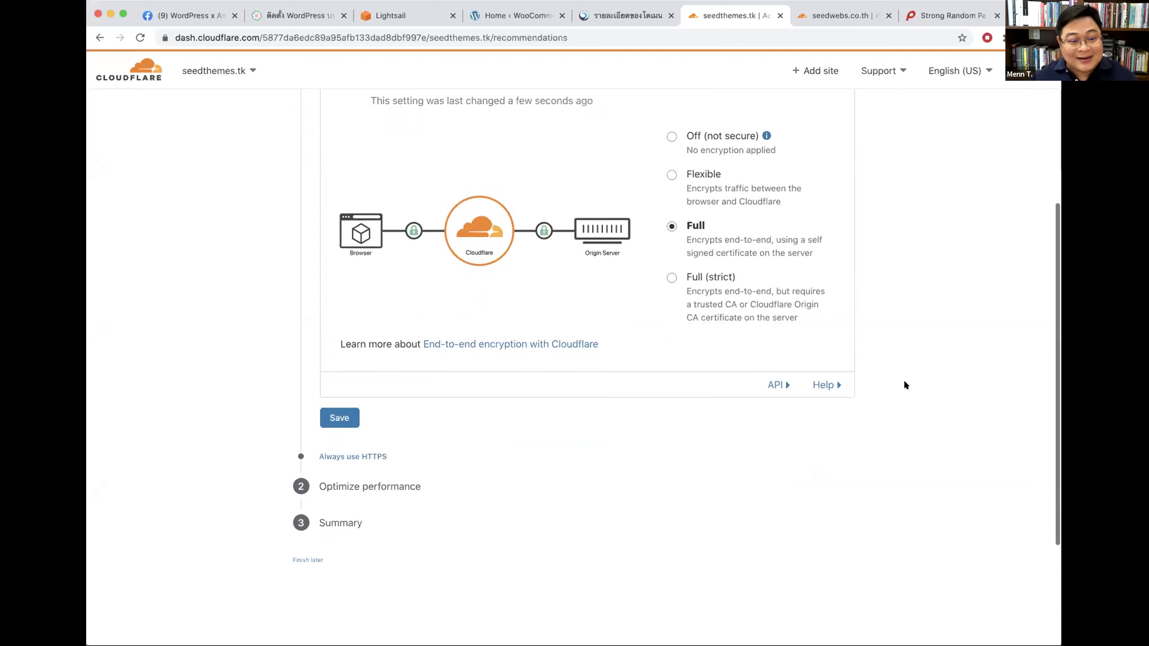
# Step: Keep seedthemes.tk's SSL/TLS encryption mode on Full and save it
pyautogui.moveTo(390, 484); pyautogui.dragTo(292, 480)
pyautogui.click(340, 412)
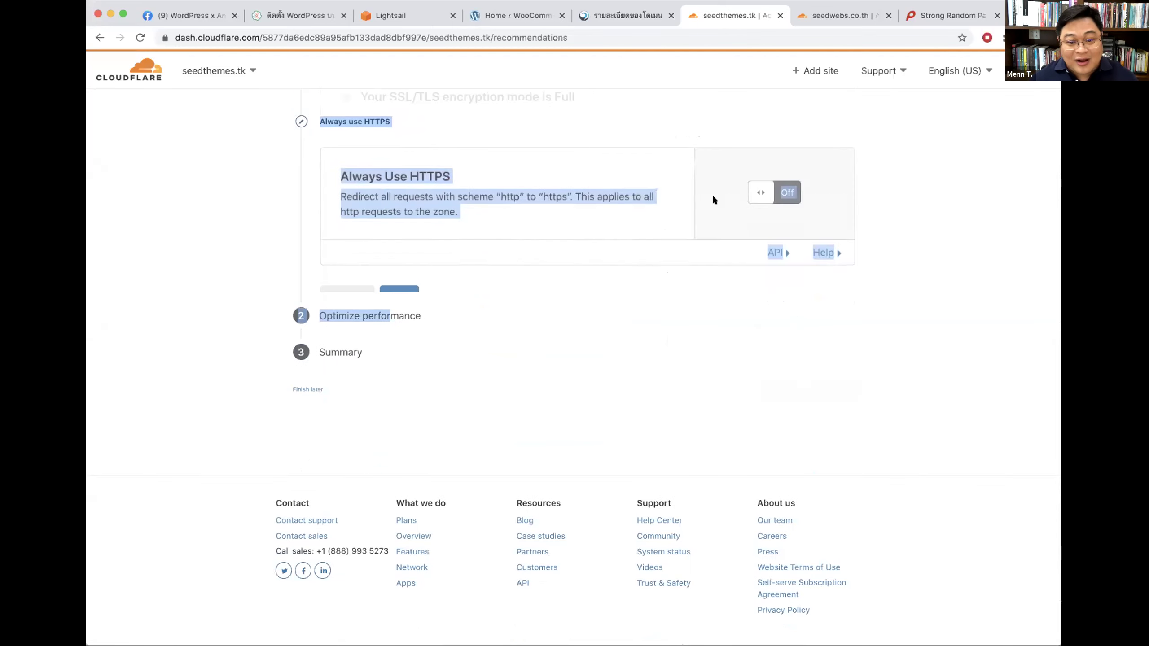
pyautogui.click(939, 180)
# Step: Switch Always Use HTTPS to On and save the setting
pyautogui.click(764, 169)
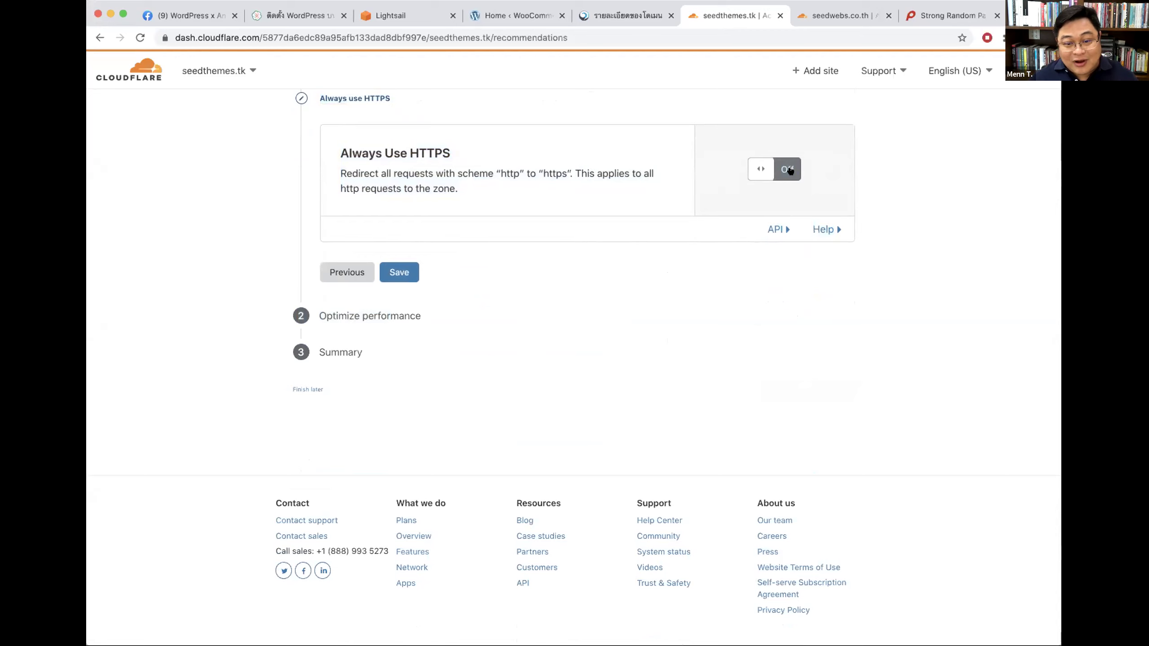
pyautogui.moveTo(407, 142); pyautogui.dragTo(454, 136)
pyautogui.scroll(3, 521, 145)
pyautogui.click(429, 229)
pyautogui.scroll(-1, 430, 228)
pyautogui.scroll(1, 780, 267)
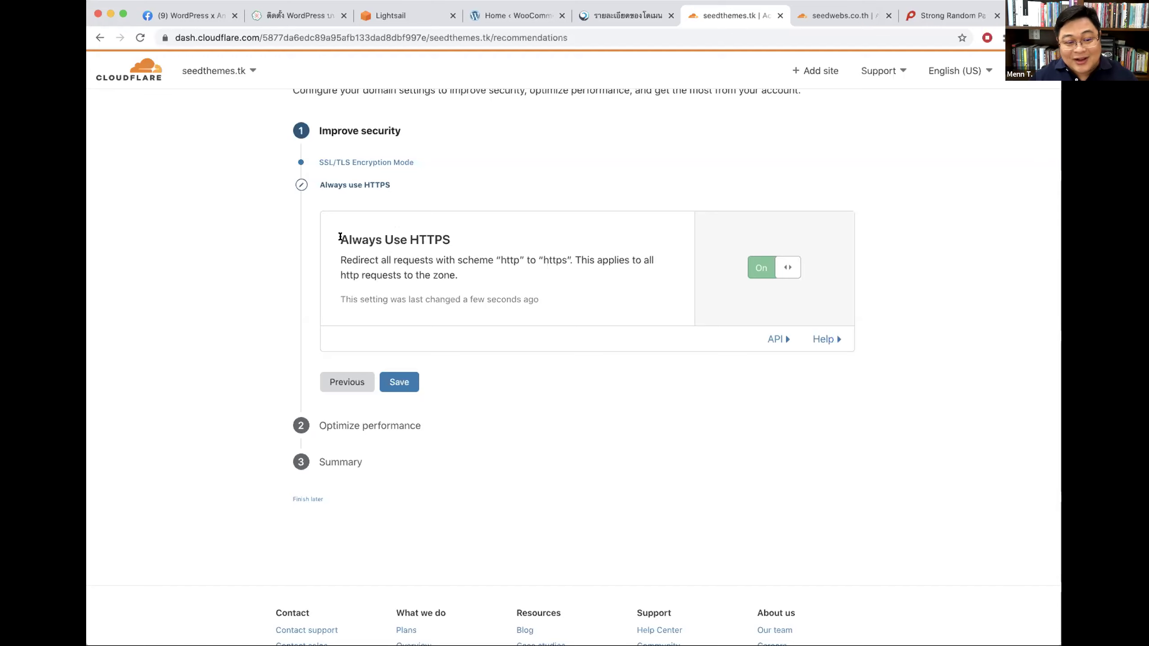
pyautogui.moveTo(341, 237); pyautogui.dragTo(516, 240)
pyautogui.moveTo(409, 238); pyautogui.dragTo(450, 238)
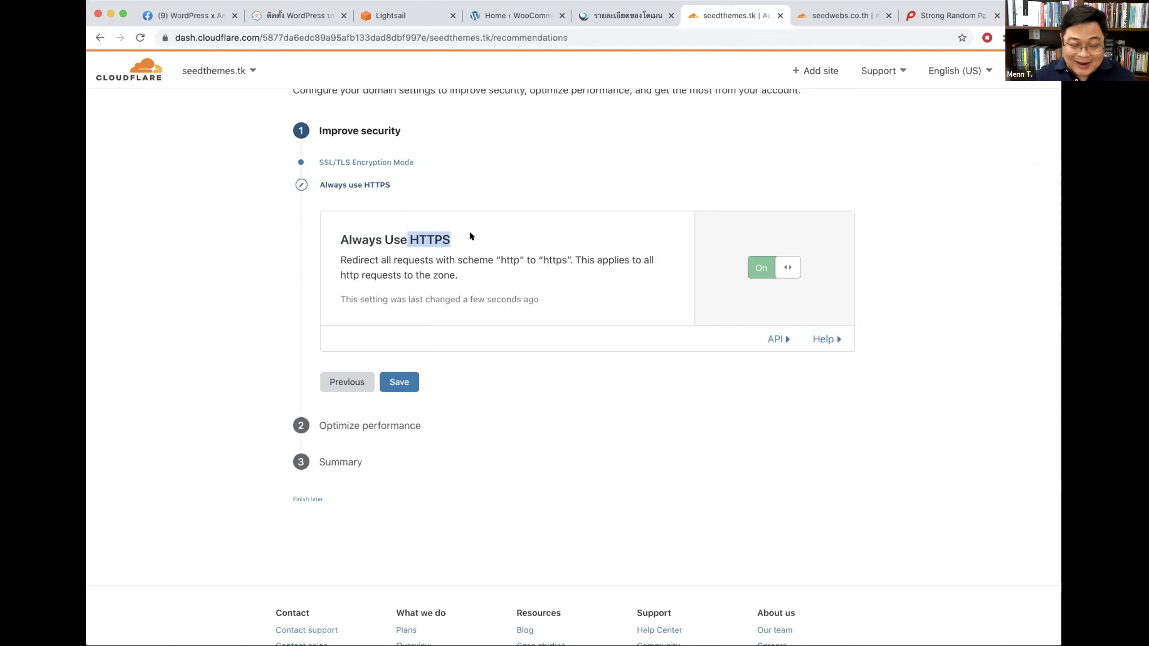
pyautogui.click(408, 375)
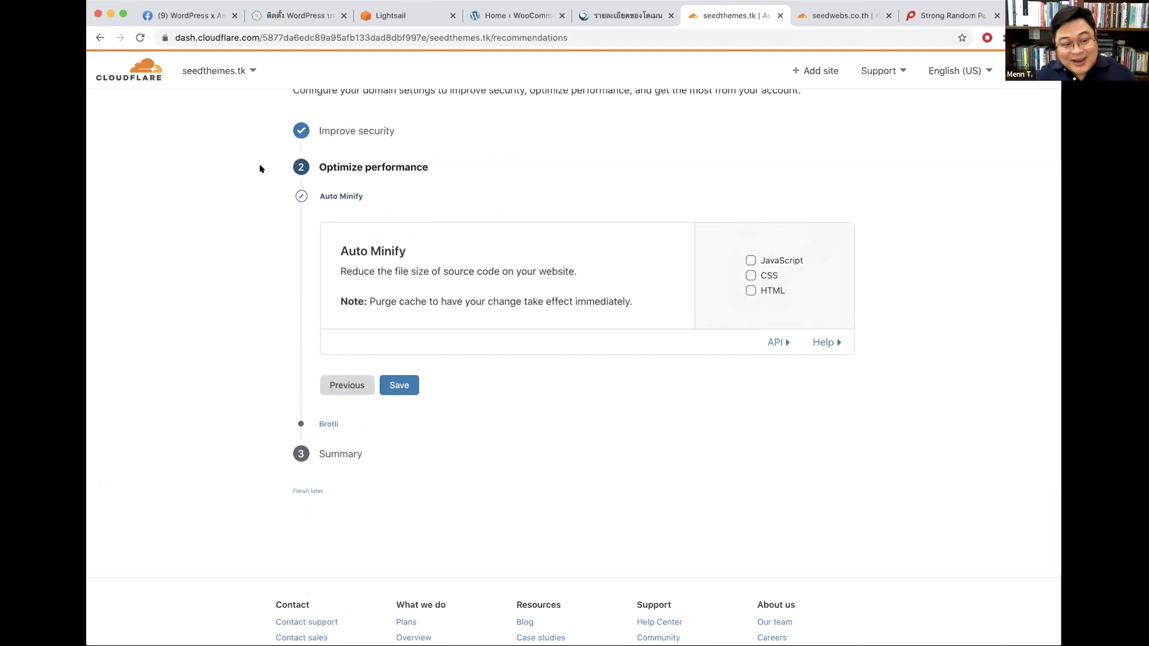
# Step: Enable Auto Minify for JavaScript, CSS and HTML and save
pyautogui.click(750, 260)
pyautogui.click(750, 275)
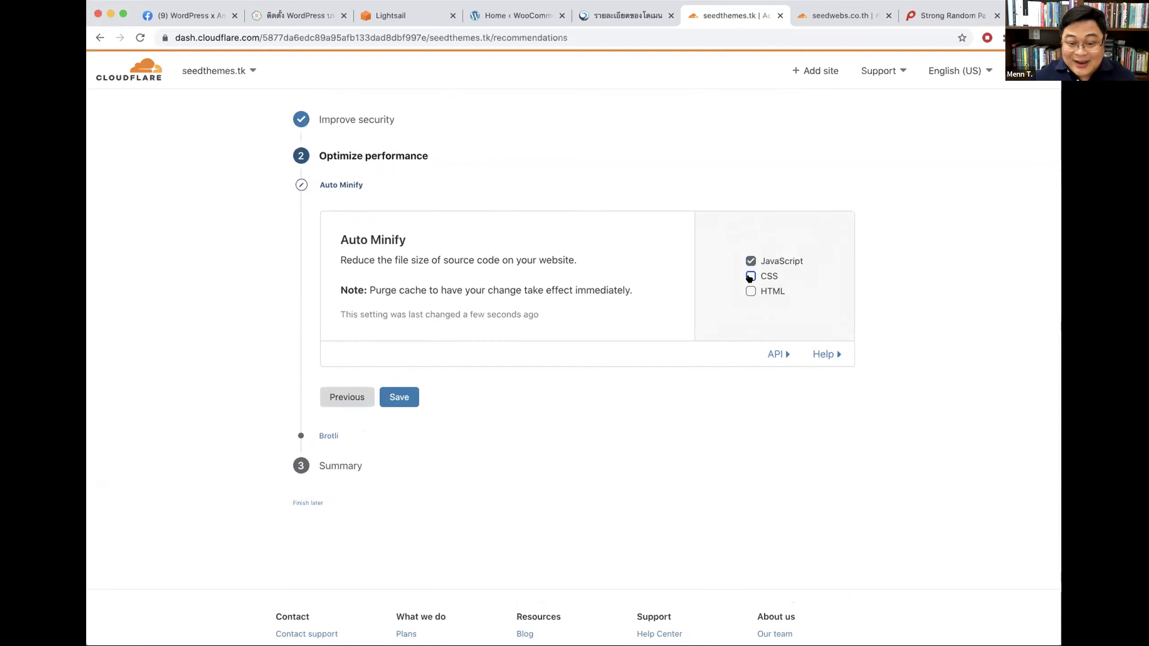
pyautogui.click(750, 292)
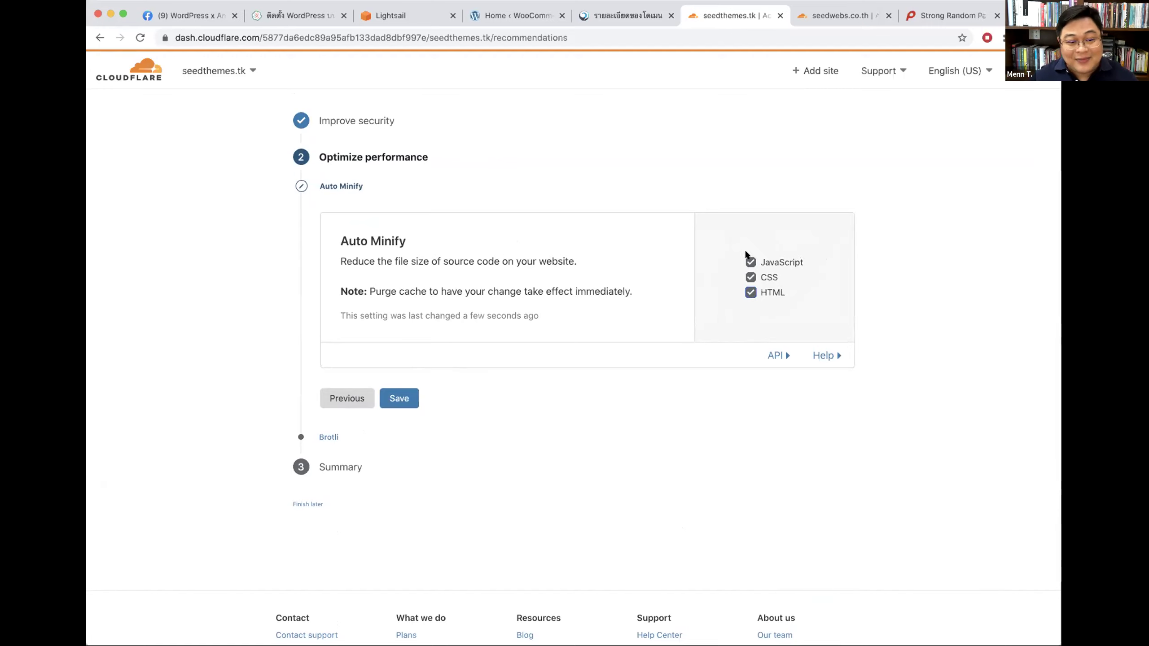
pyautogui.click(407, 398)
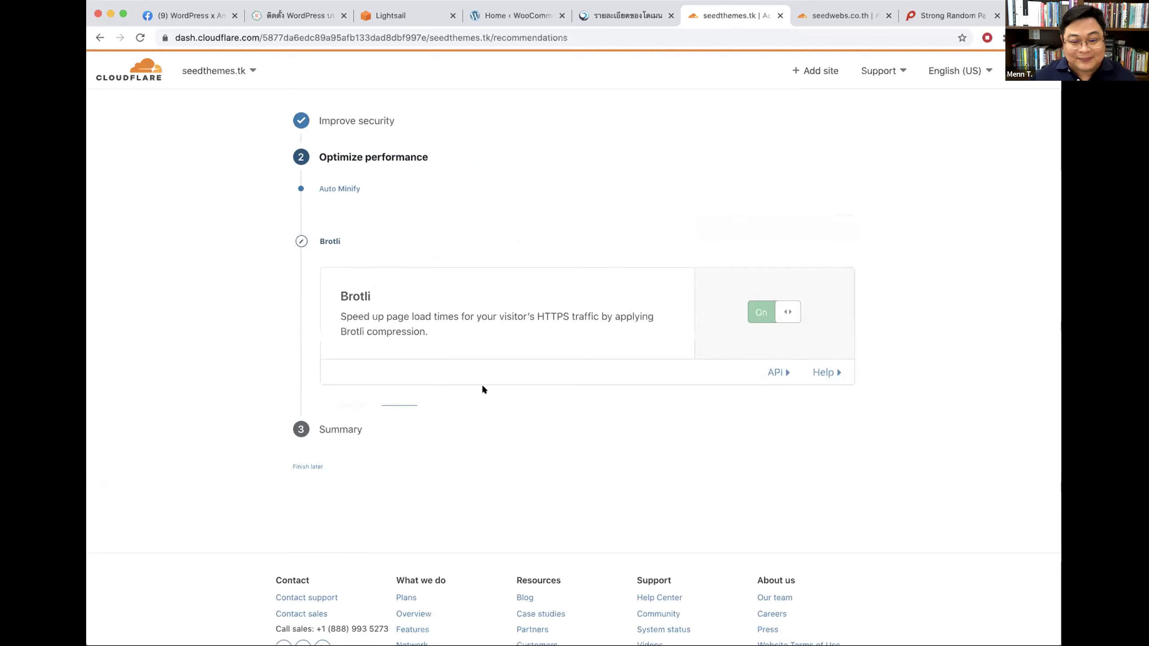
# Step: Save Brotli on and finish seedthemes.tk's Quick Start Guide
pyautogui.click(400, 382)
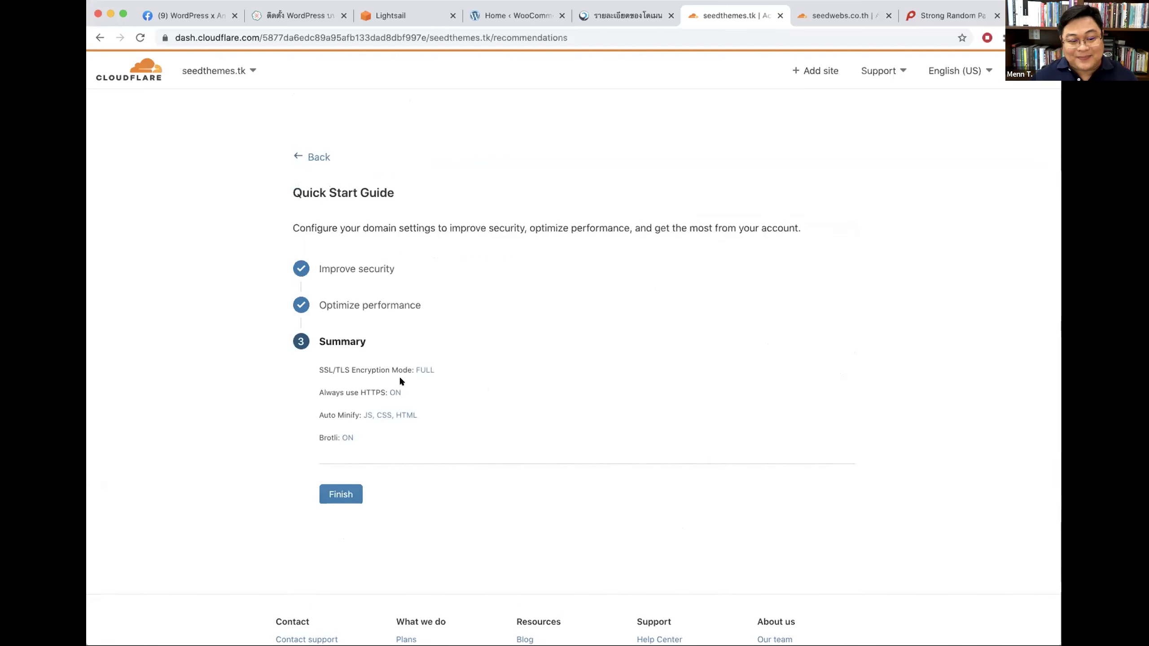
pyautogui.click(341, 494)
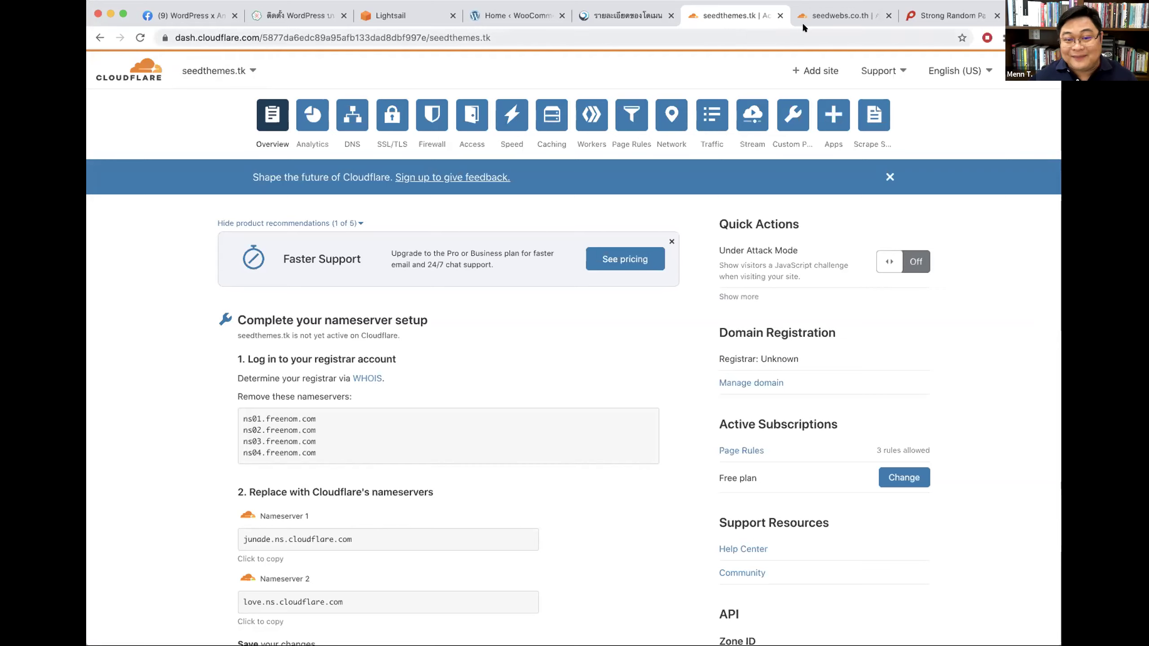
pyautogui.click(846, 17)
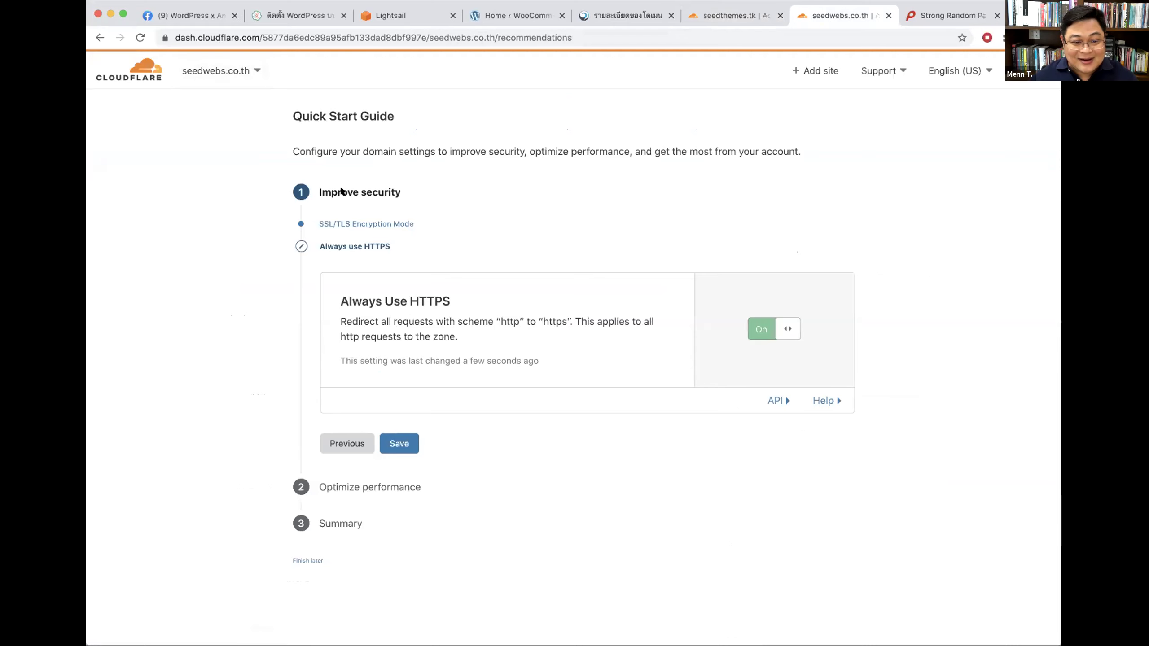
# Step: Go back and re-save seedwebs.co.th's Full SSL mode and Always Use HTTPS on
pyautogui.click(345, 443)
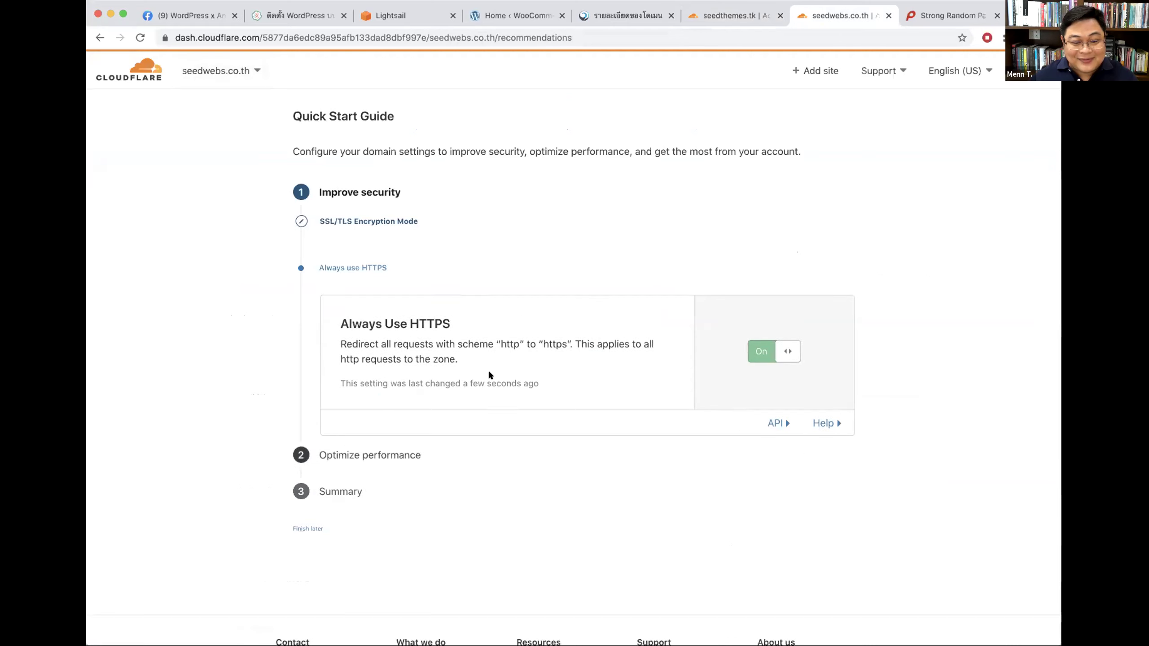
pyautogui.scroll(-5, 964, 313)
pyautogui.click(332, 376)
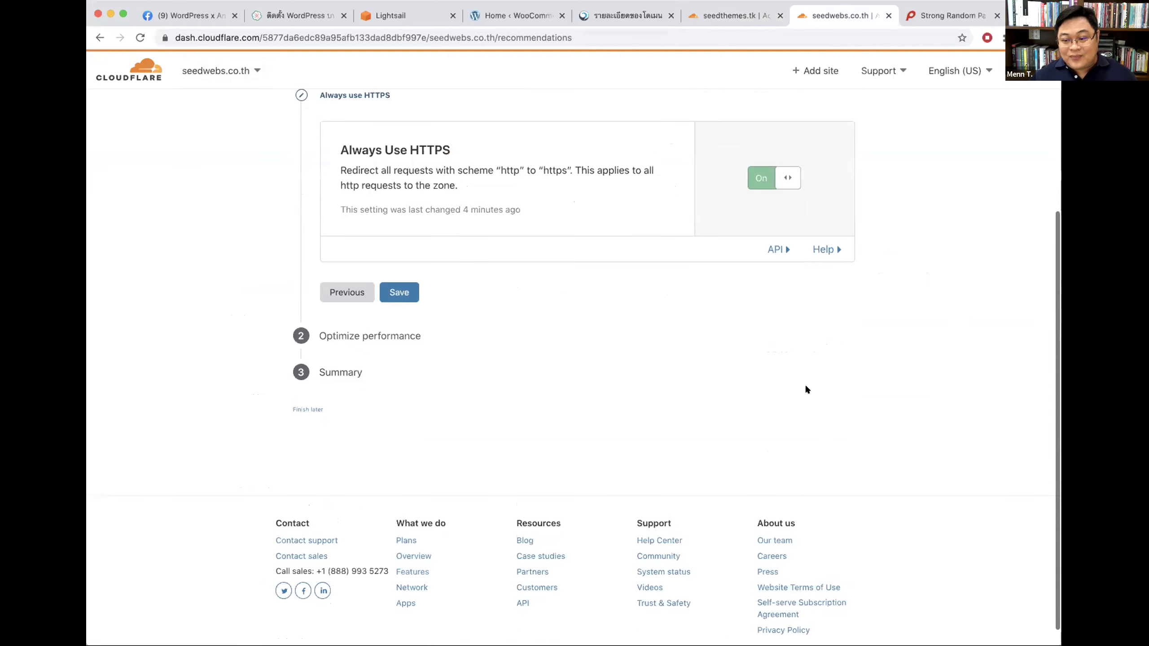
pyautogui.scroll(2, 863, 309)
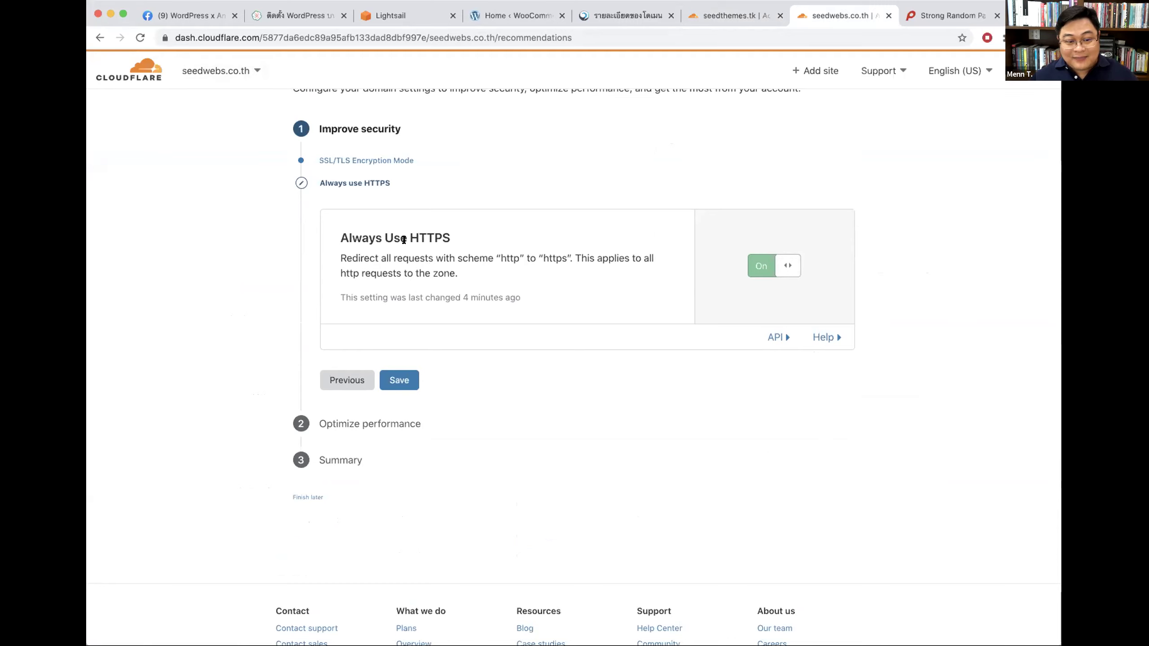
pyautogui.click(788, 264)
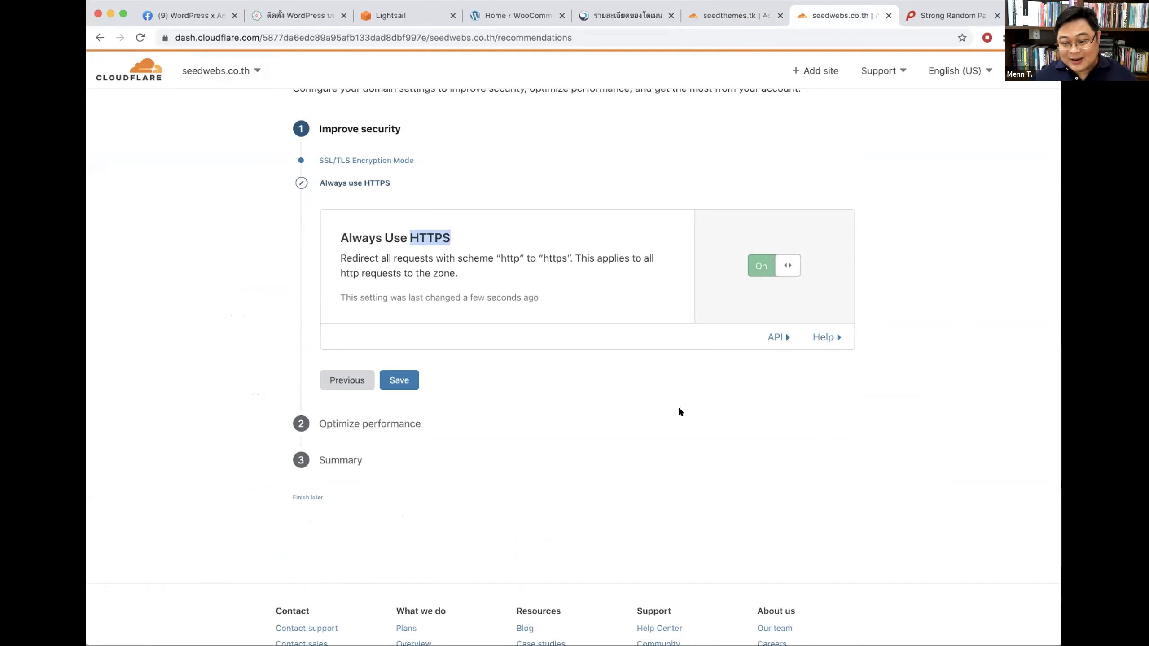
pyautogui.click(481, 400)
pyautogui.click(392, 377)
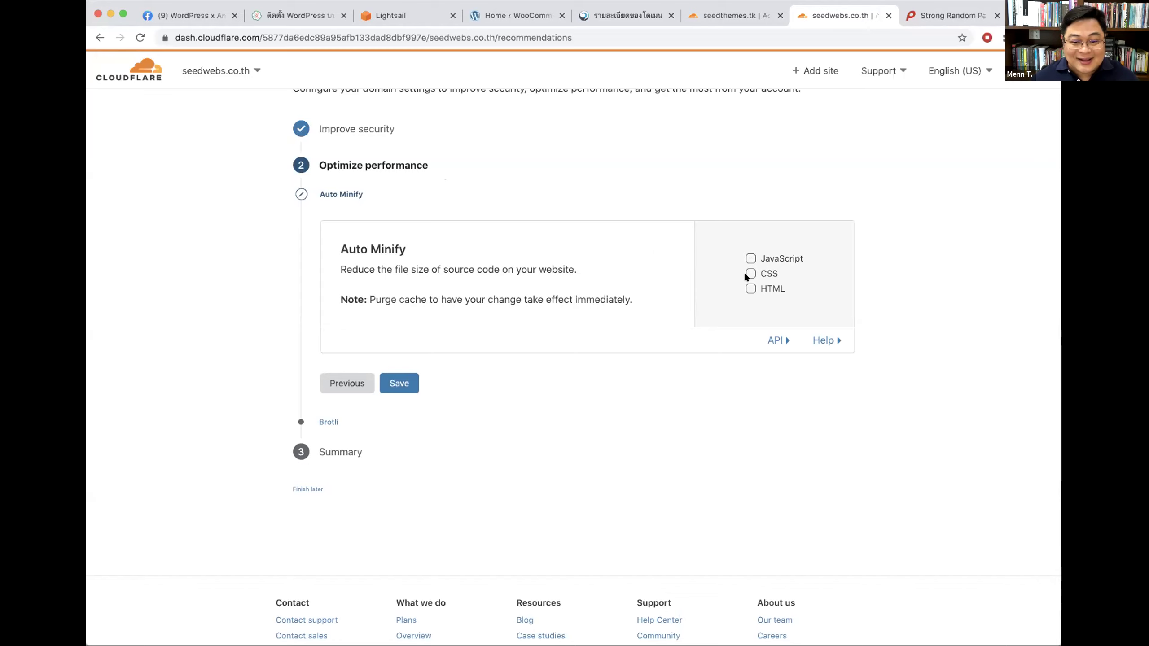
# Step: Save Auto Minify with nothing selected and Brotli on, then finish the guide
pyautogui.click(400, 384)
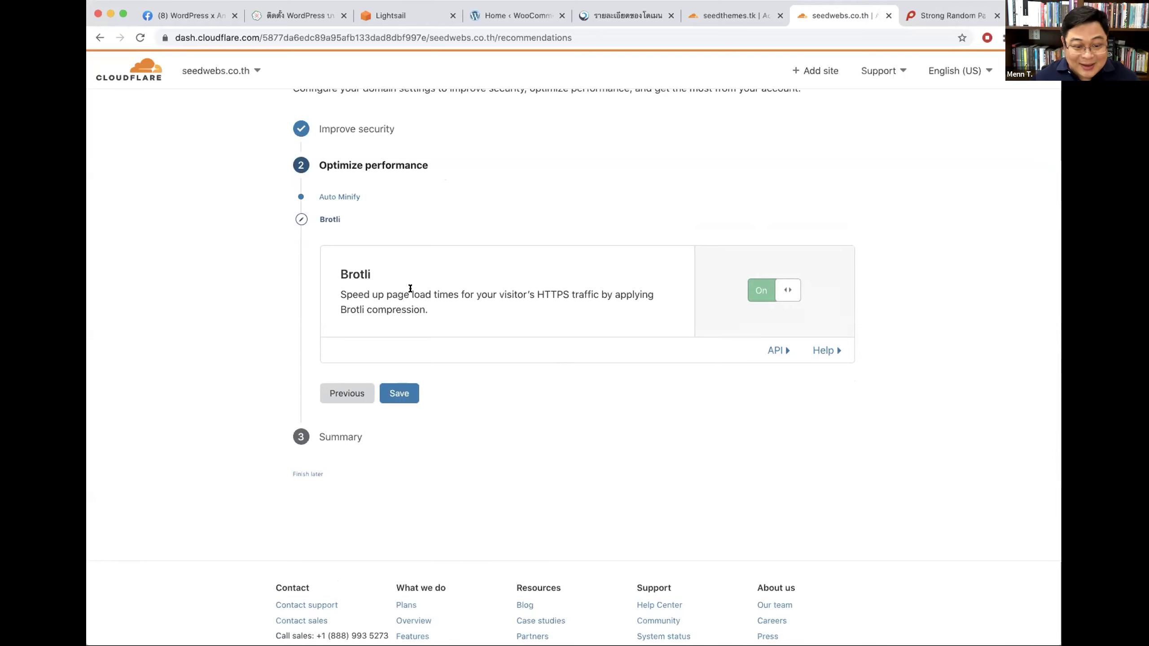
pyautogui.moveTo(409, 288); pyautogui.dragTo(455, 289)
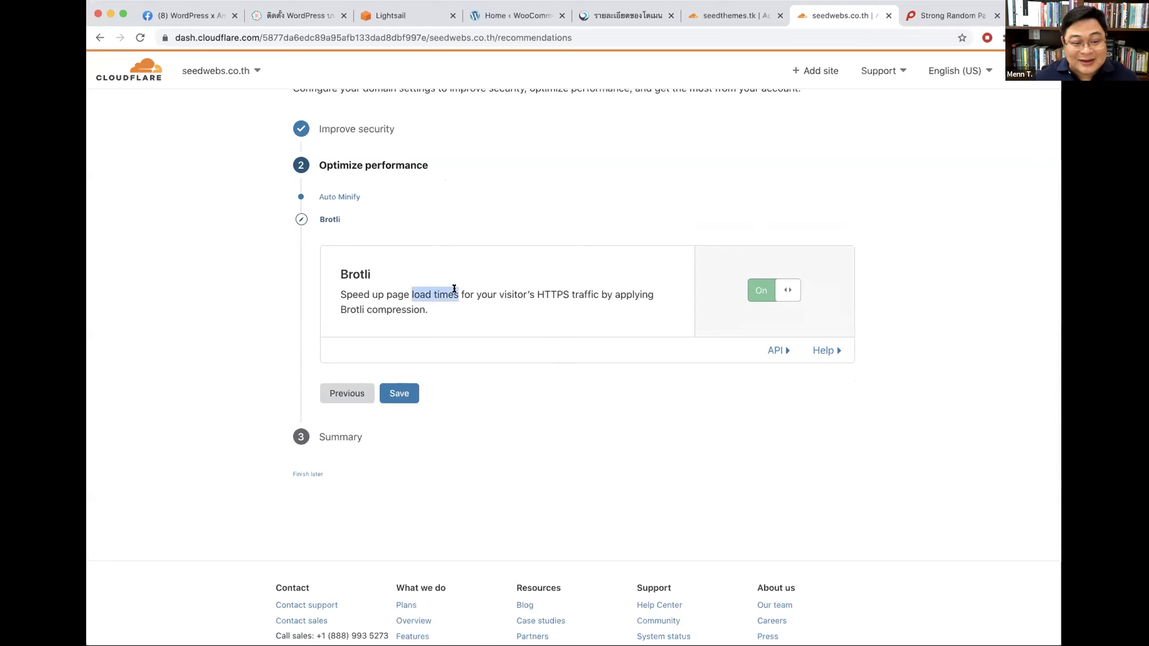
pyautogui.click(500, 267)
pyautogui.click(391, 394)
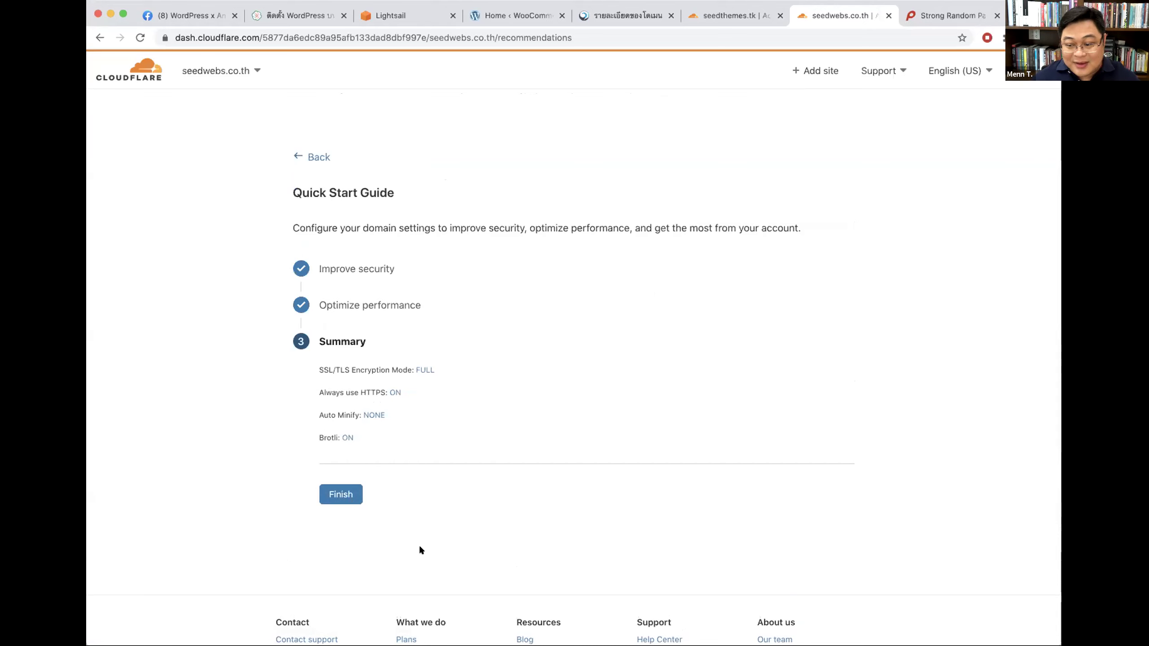
pyautogui.click(340, 494)
# Step: Look over seedwebs.co.th's SSL/TLS Overview and Edge Certificates pages
pyautogui.click(399, 122)
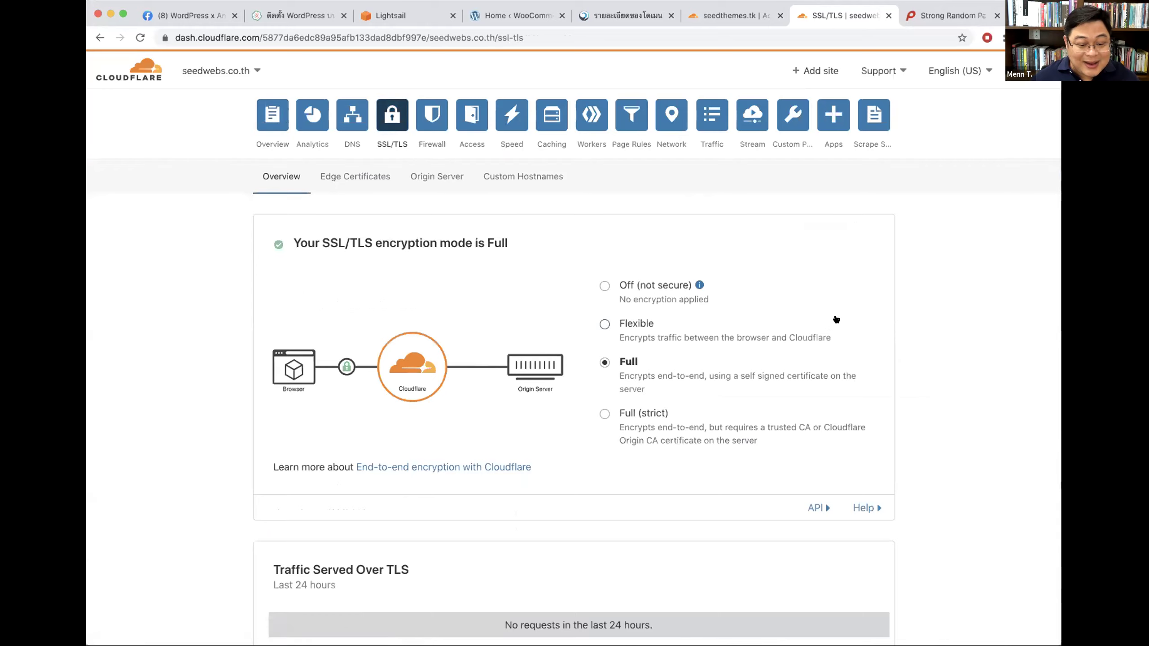
pyautogui.scroll(-2, 859, 304)
pyautogui.scroll(2, 859, 303)
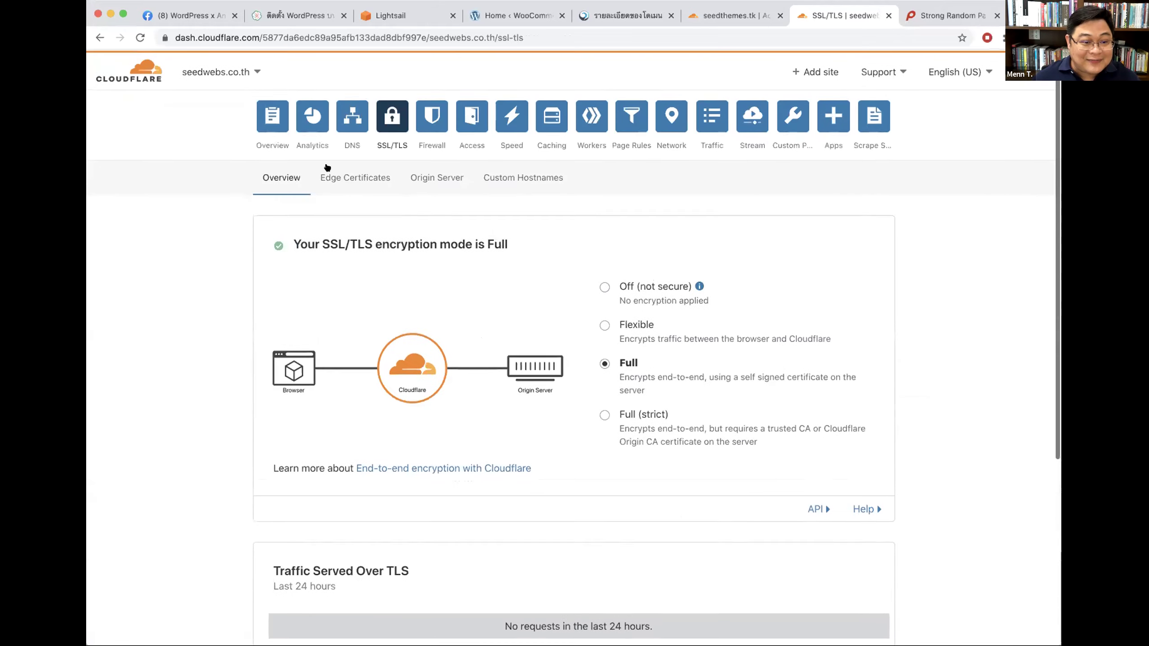
pyautogui.click(337, 176)
pyautogui.scroll(-10, 872, 334)
pyautogui.scroll(-10, 875, 339)
pyautogui.scroll(2, 876, 340)
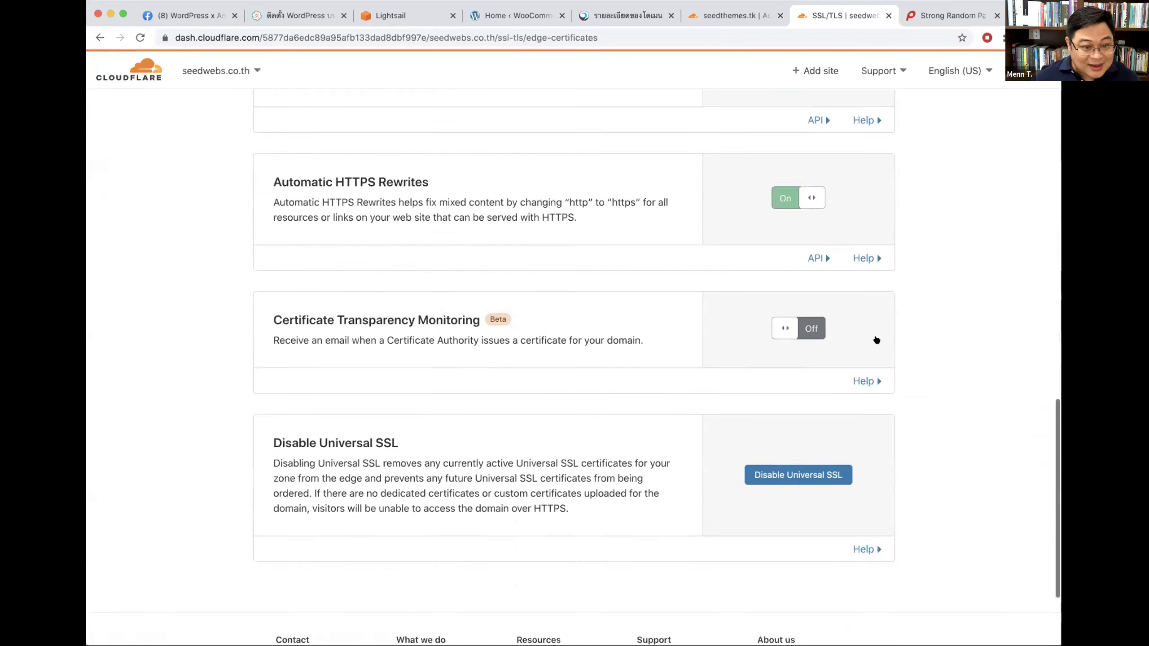
pyautogui.scroll(15, 876, 340)
# Step: Check the Origin Server page, then view DNS settings including DNSSEC and CNAME Flattening
pyautogui.click(421, 176)
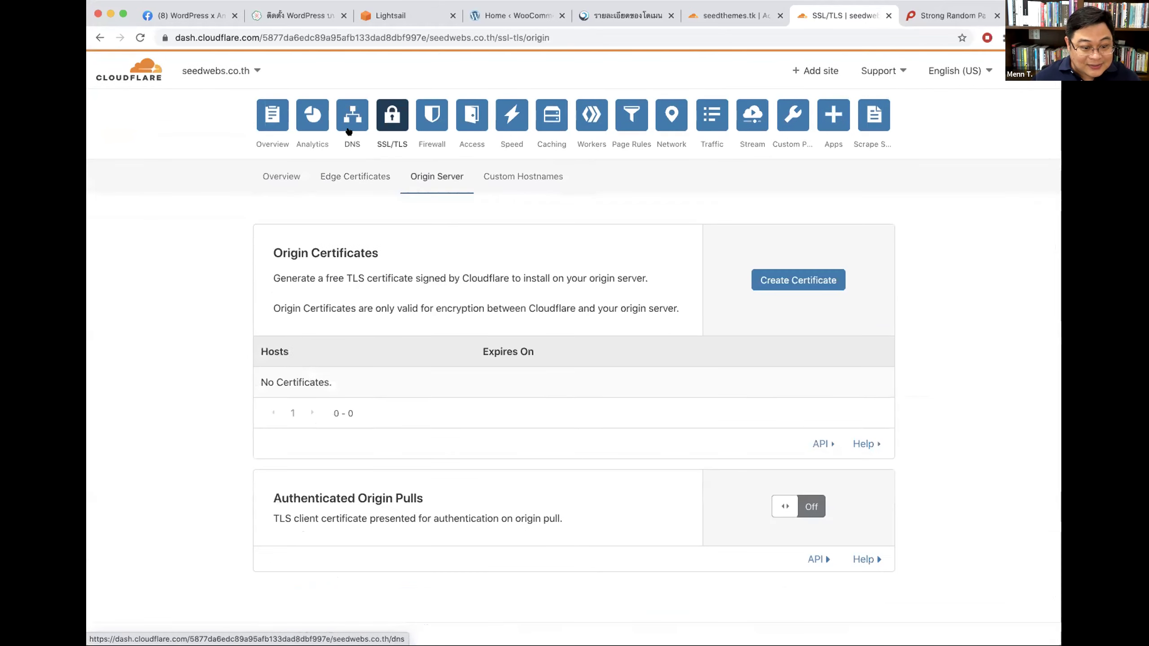
pyautogui.click(384, 122)
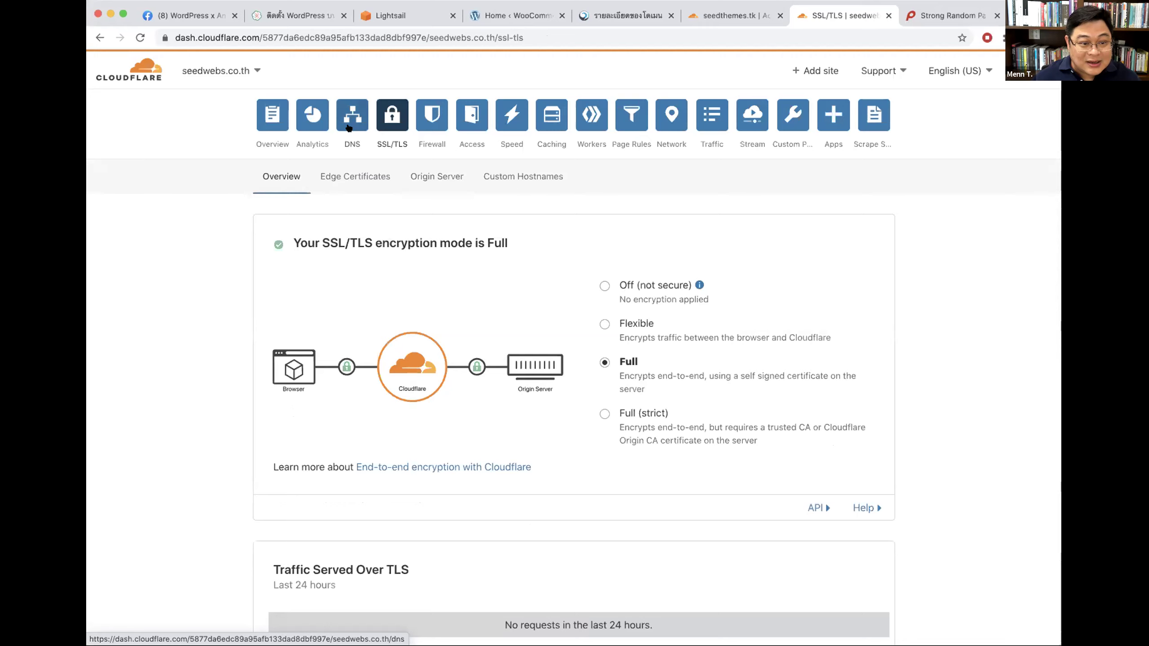
pyautogui.click(361, 118)
pyautogui.scroll(-15, 901, 334)
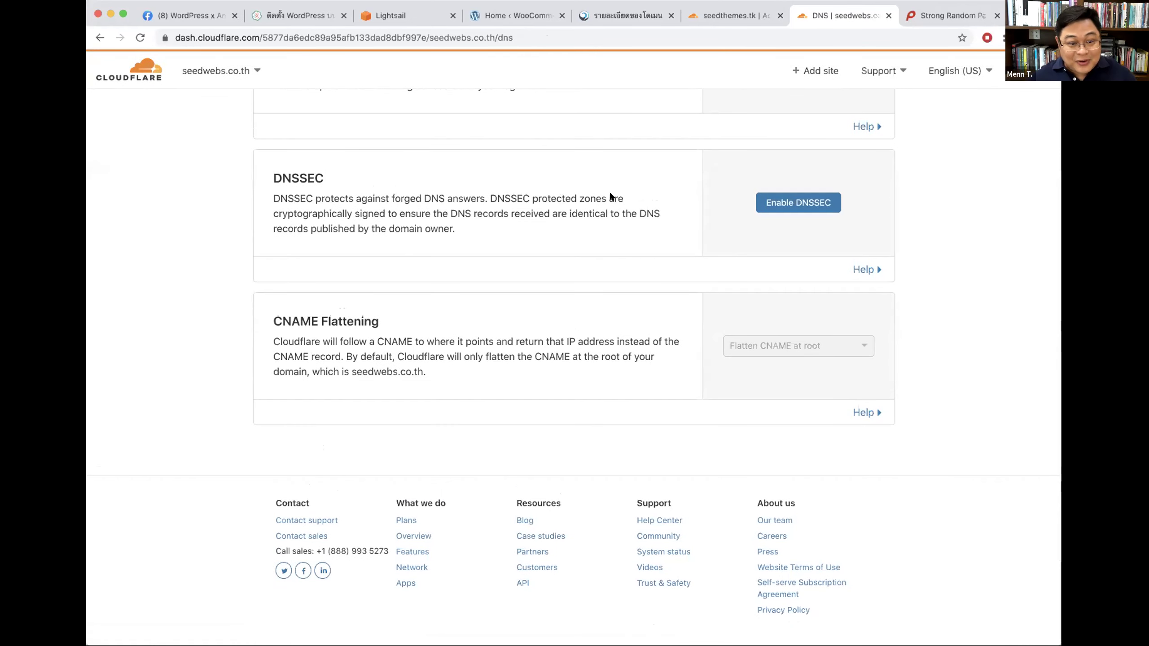
pyautogui.click(798, 203)
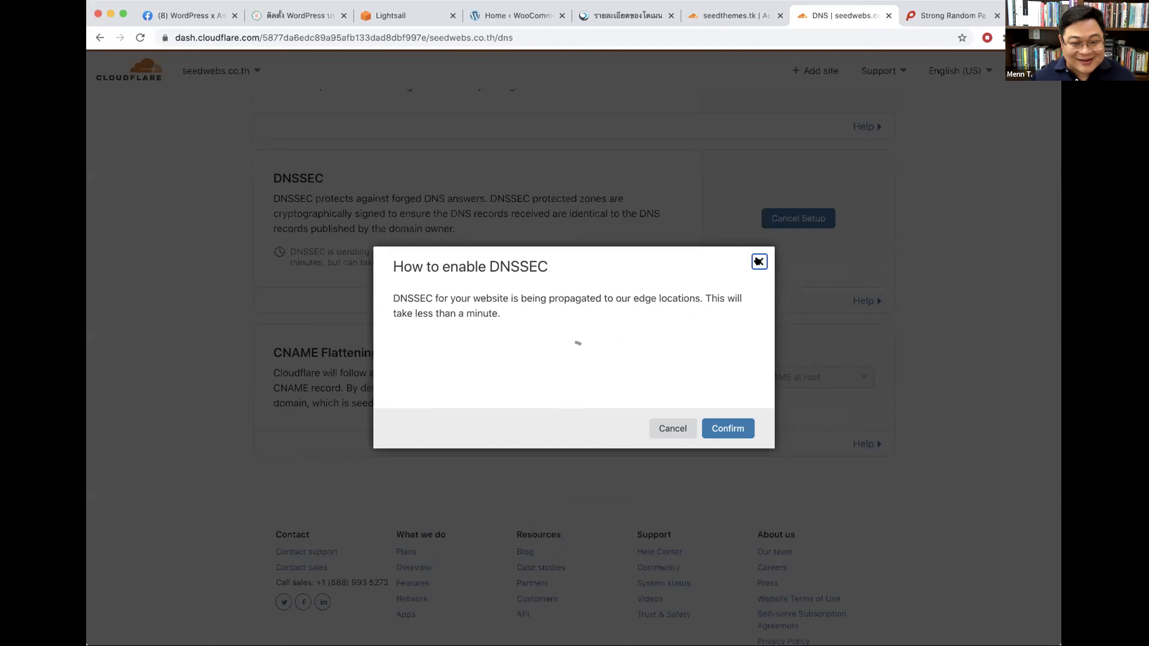
pyautogui.click(759, 262)
pyautogui.click(798, 218)
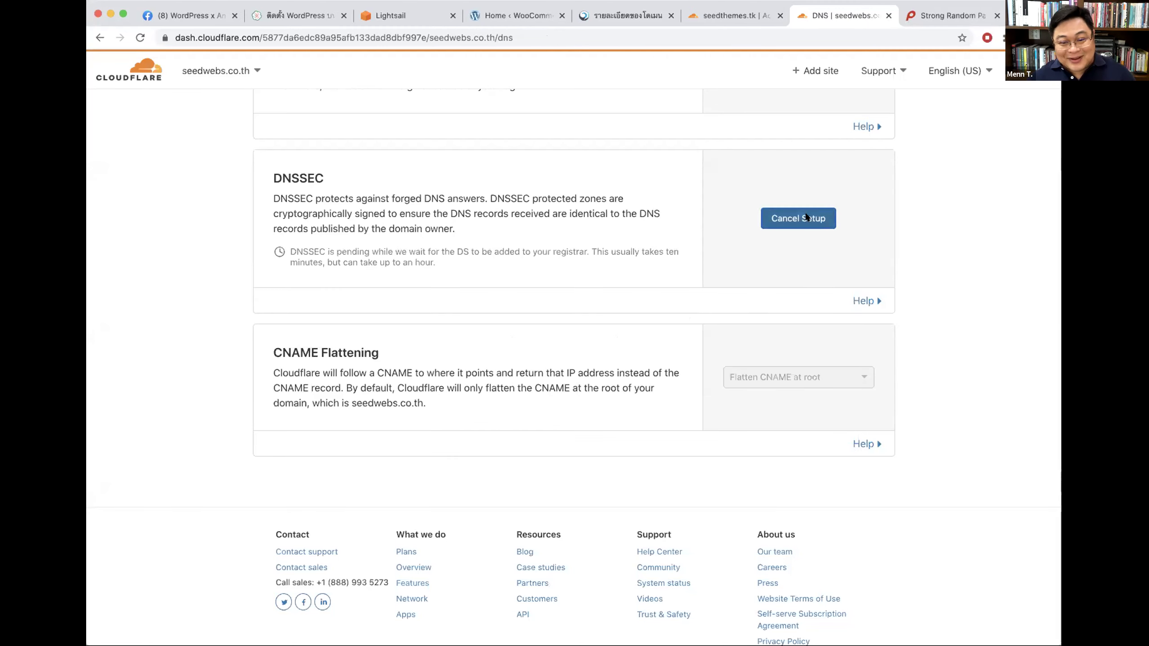
pyautogui.click(723, 387)
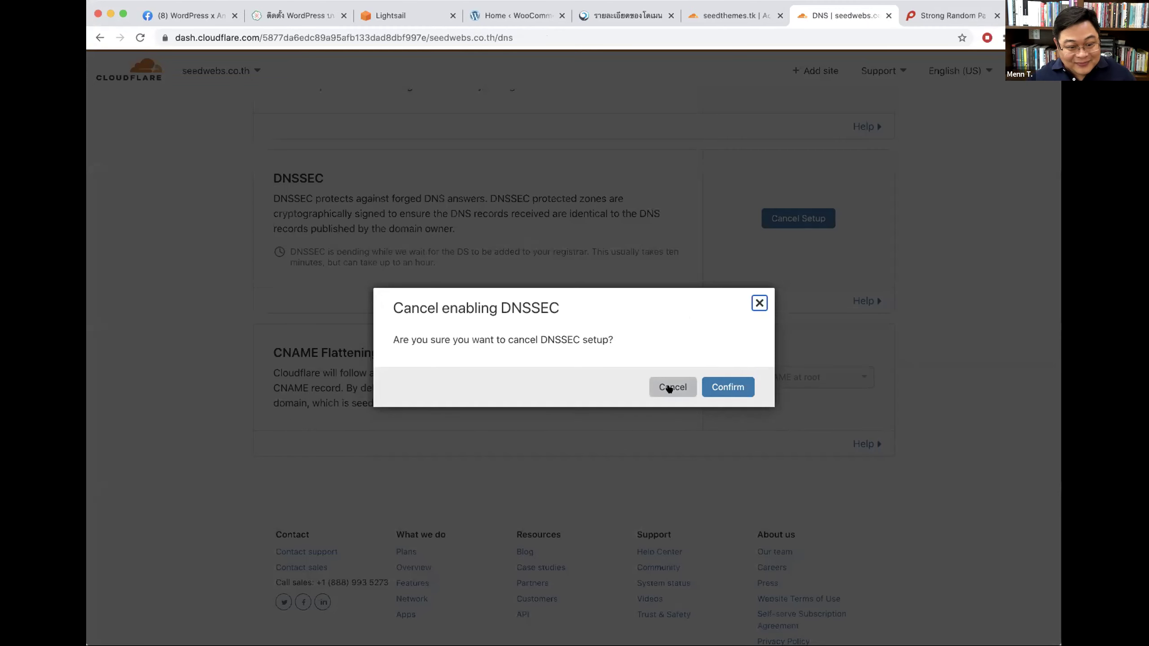
pyautogui.scroll(10, 814, 281)
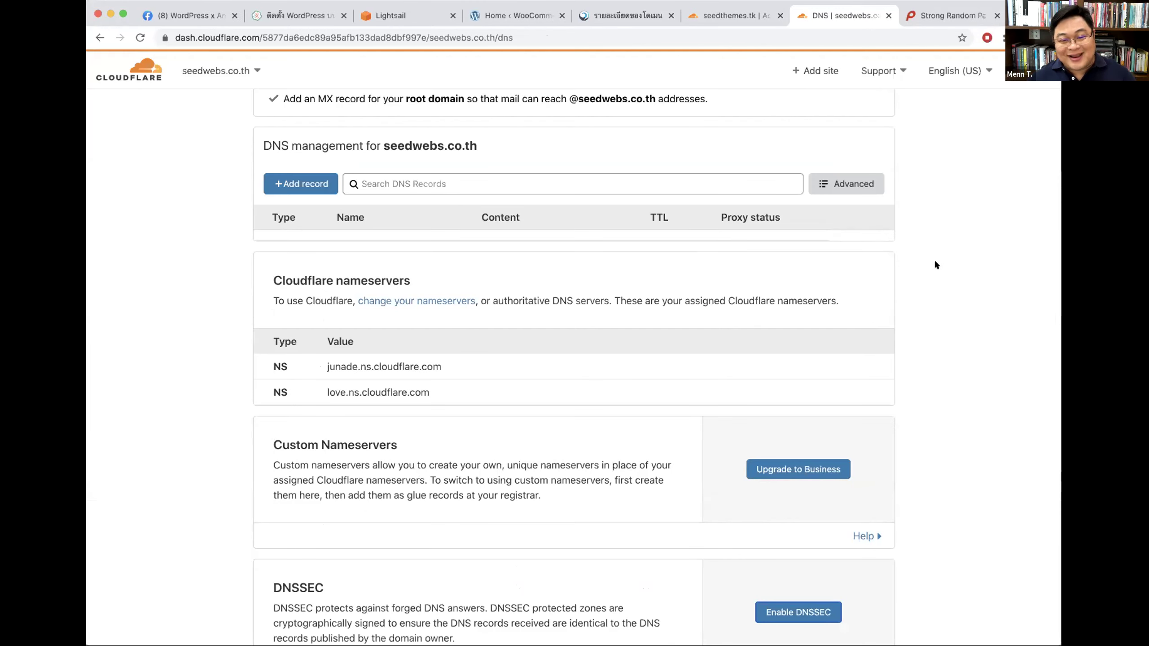
pyautogui.scroll(4, 1009, 256)
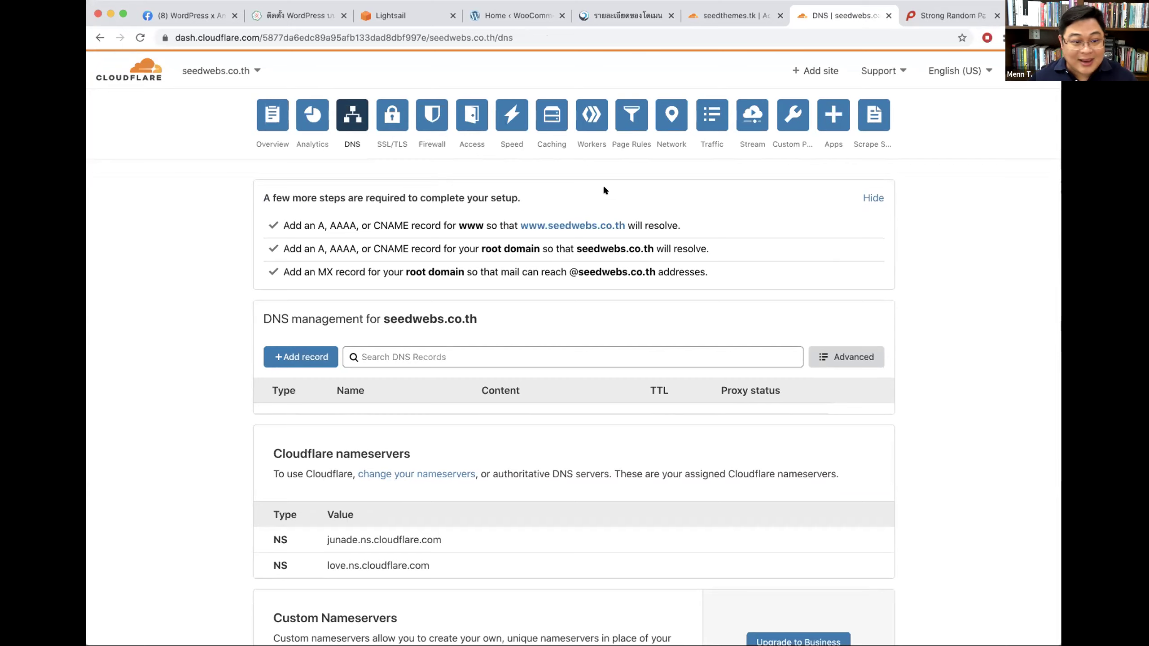
# Step: Review seedwebs.co.th's Full encryption mode and the Edge Certificates Always Use HTTPS setting
pyautogui.click(386, 120)
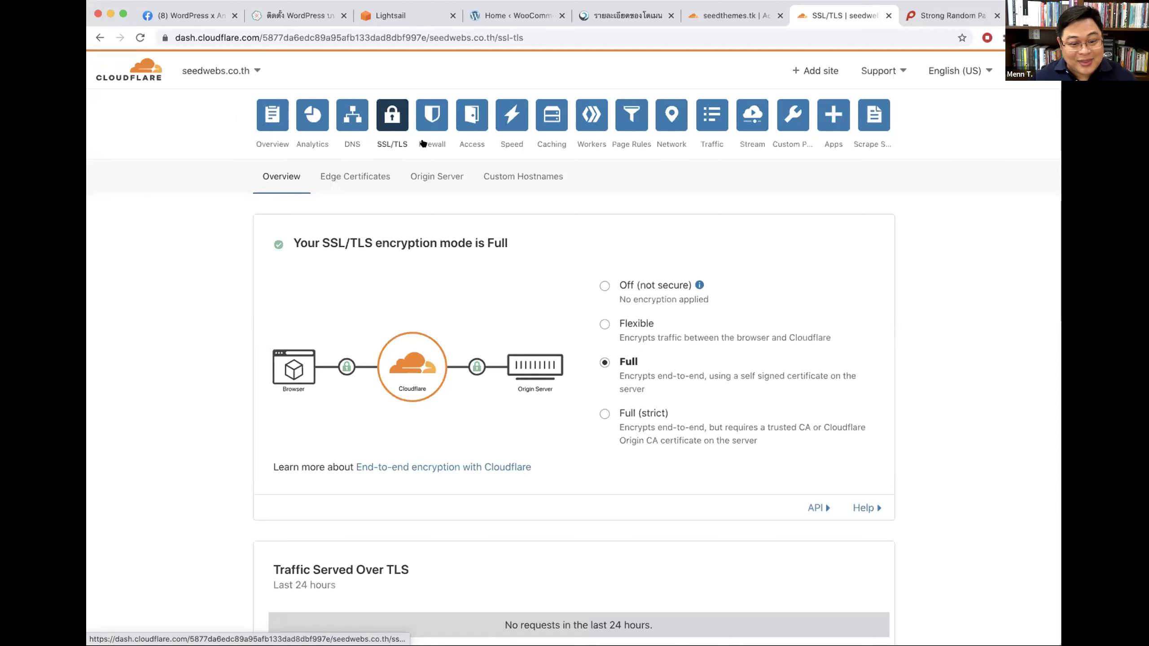
pyautogui.scroll(-2, 683, 312)
pyautogui.doubleClick(626, 282)
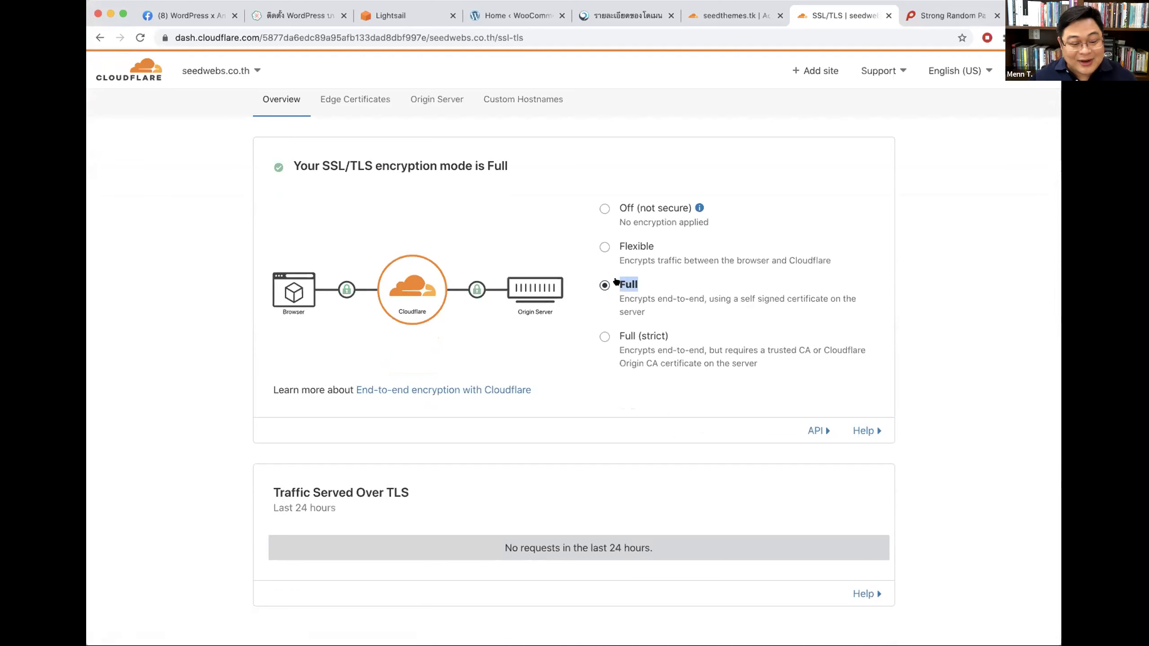
pyautogui.scroll(2, 588, 263)
pyautogui.click(344, 175)
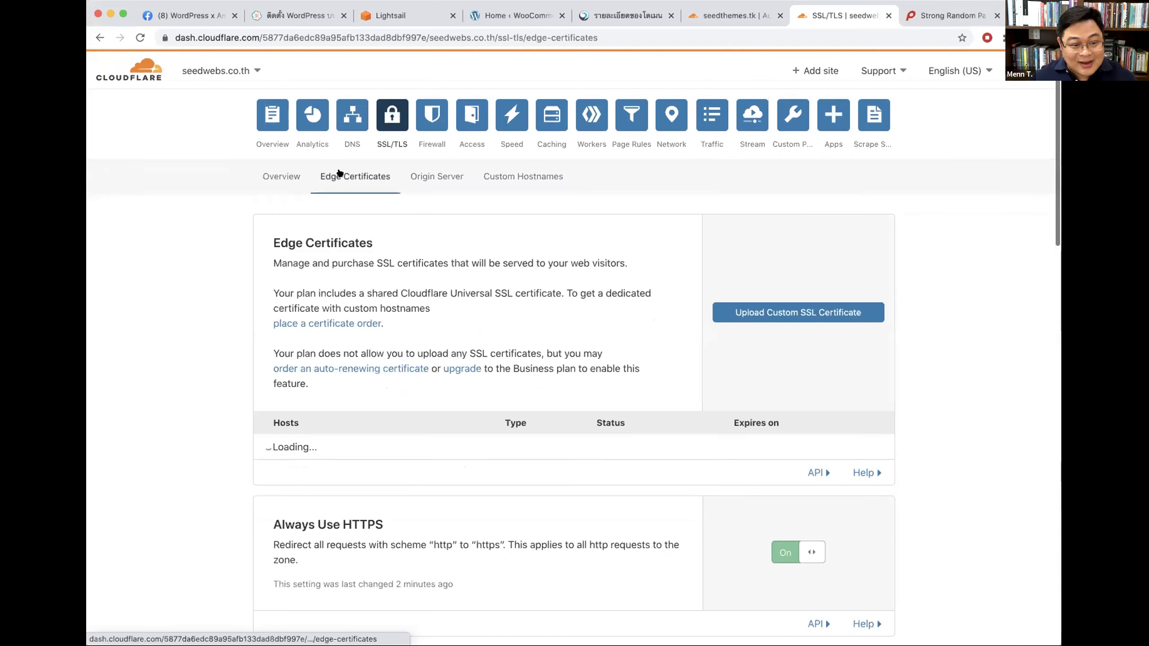
pyautogui.scroll(-5, 502, 269)
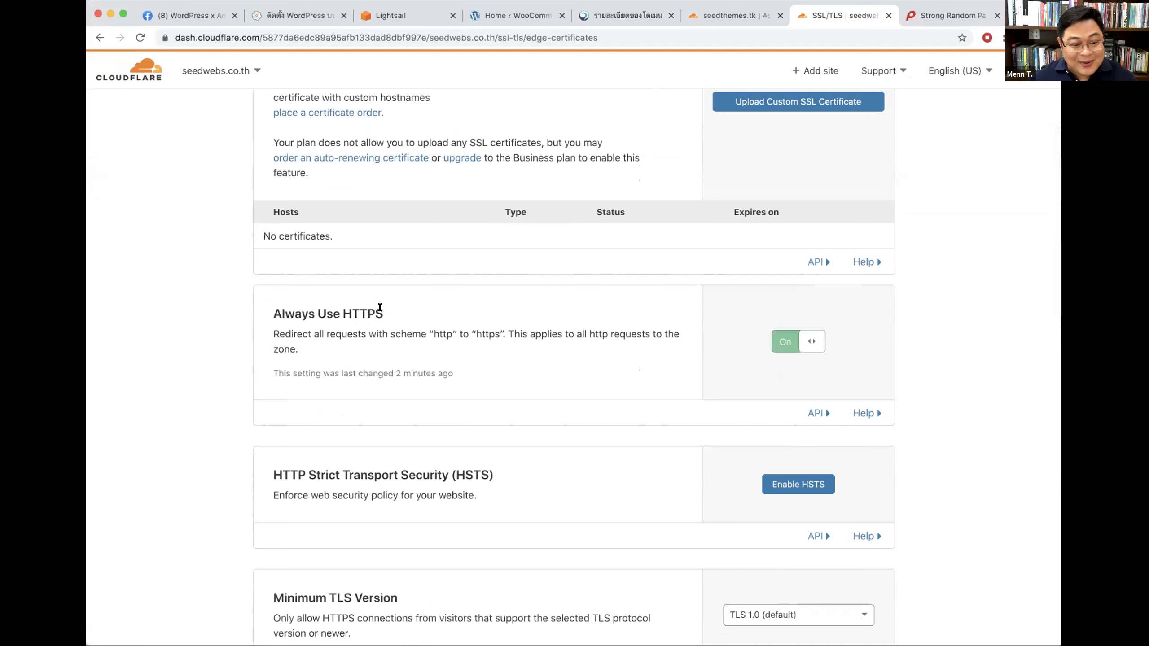
pyautogui.moveTo(380, 308); pyautogui.dragTo(269, 312)
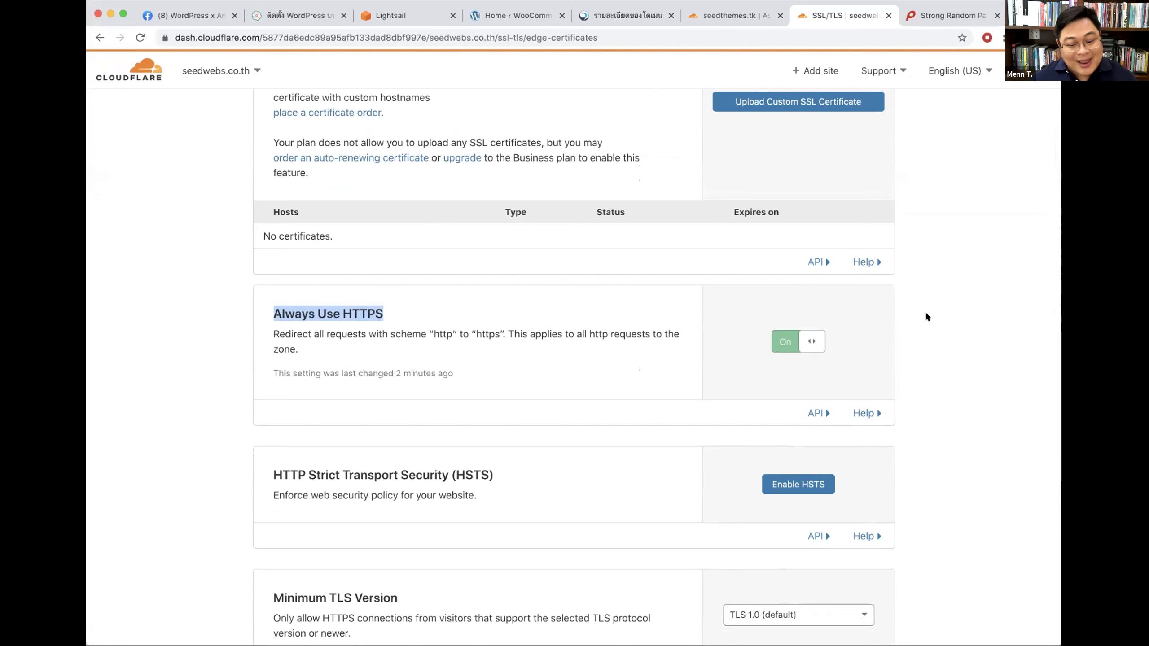
pyautogui.scroll(-15, 924, 311)
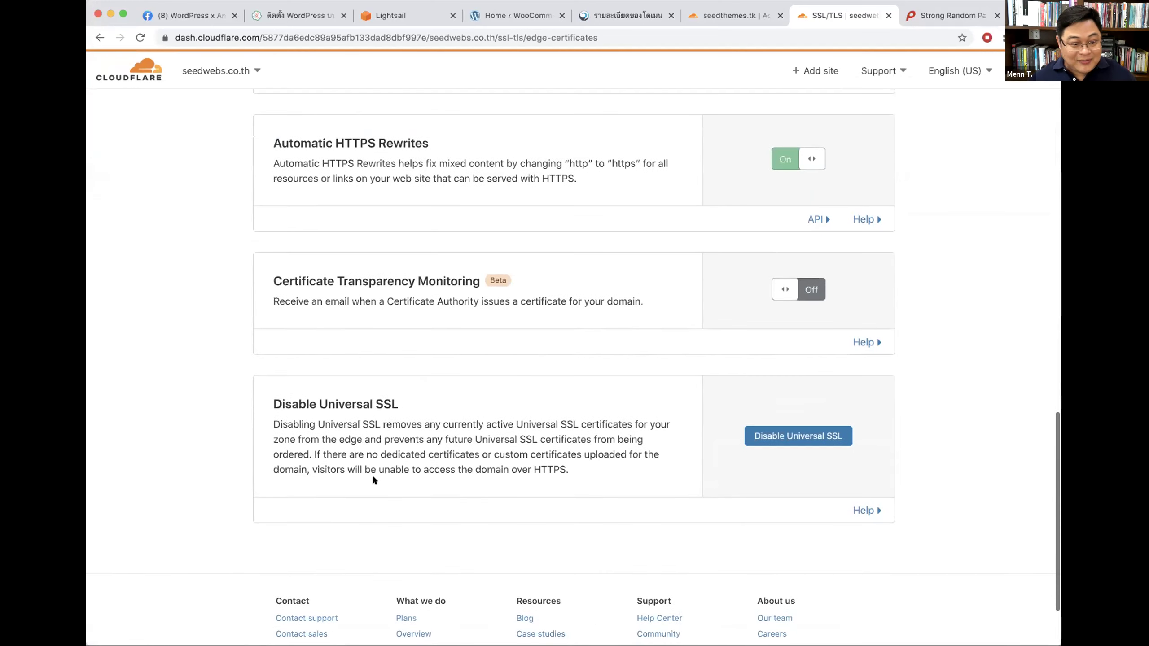
pyautogui.scroll(15, 430, 365)
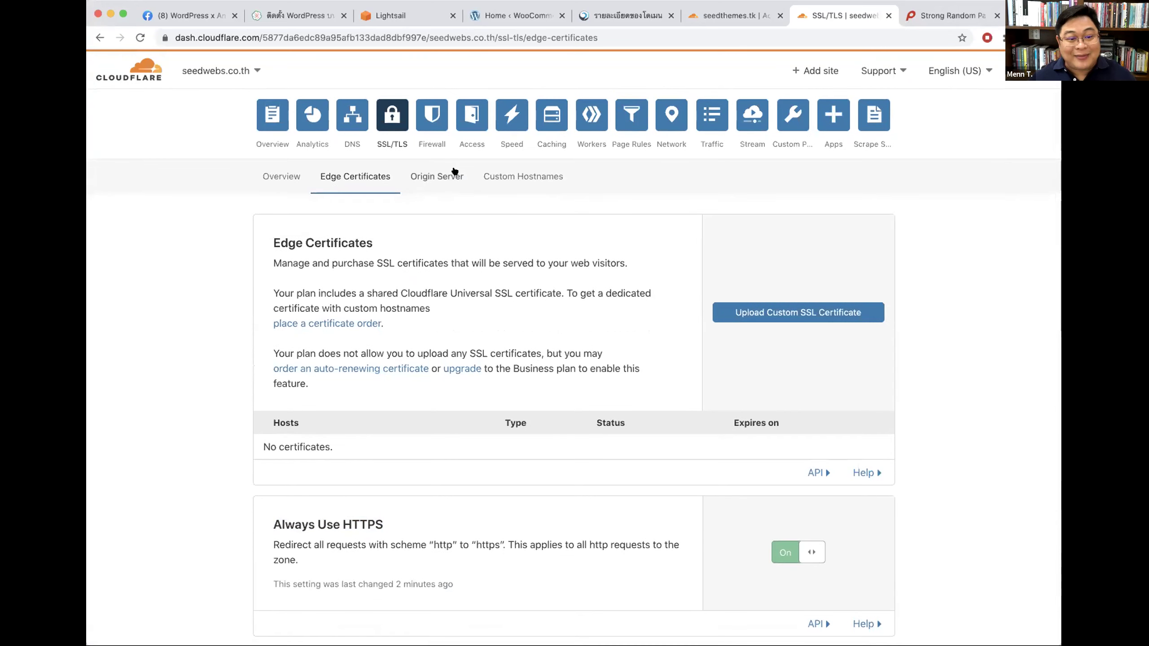
# Step: View the Origin Server and Custom Hostnames pages, then go to seedthemes.tk's overview
pyautogui.click(454, 174)
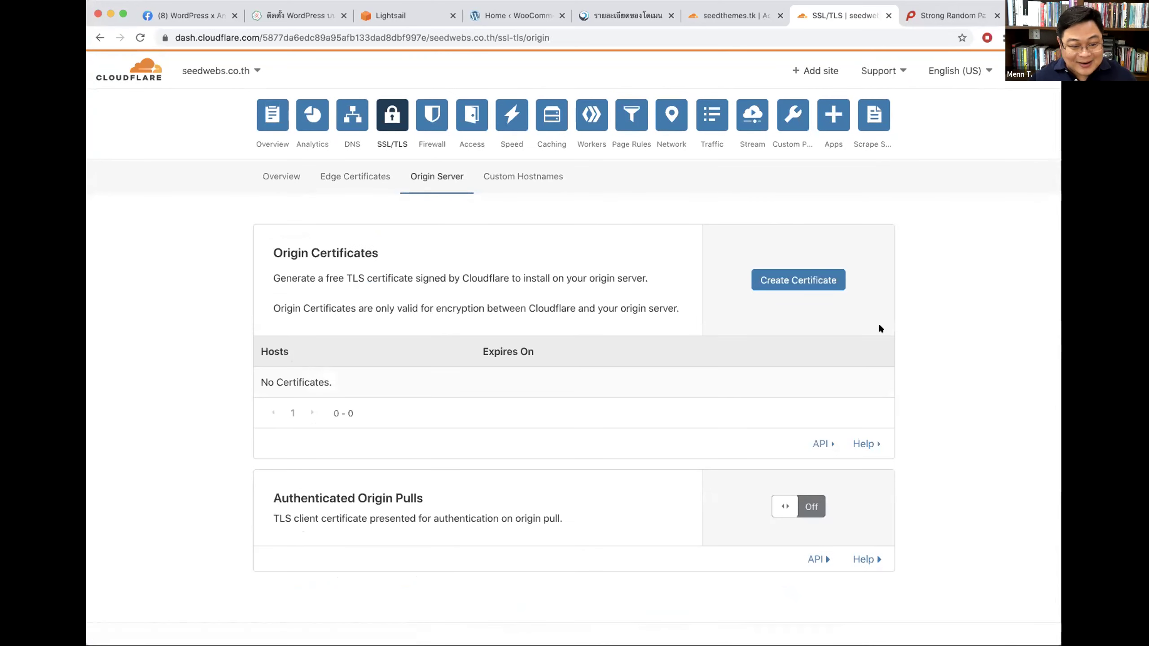
pyautogui.click(516, 179)
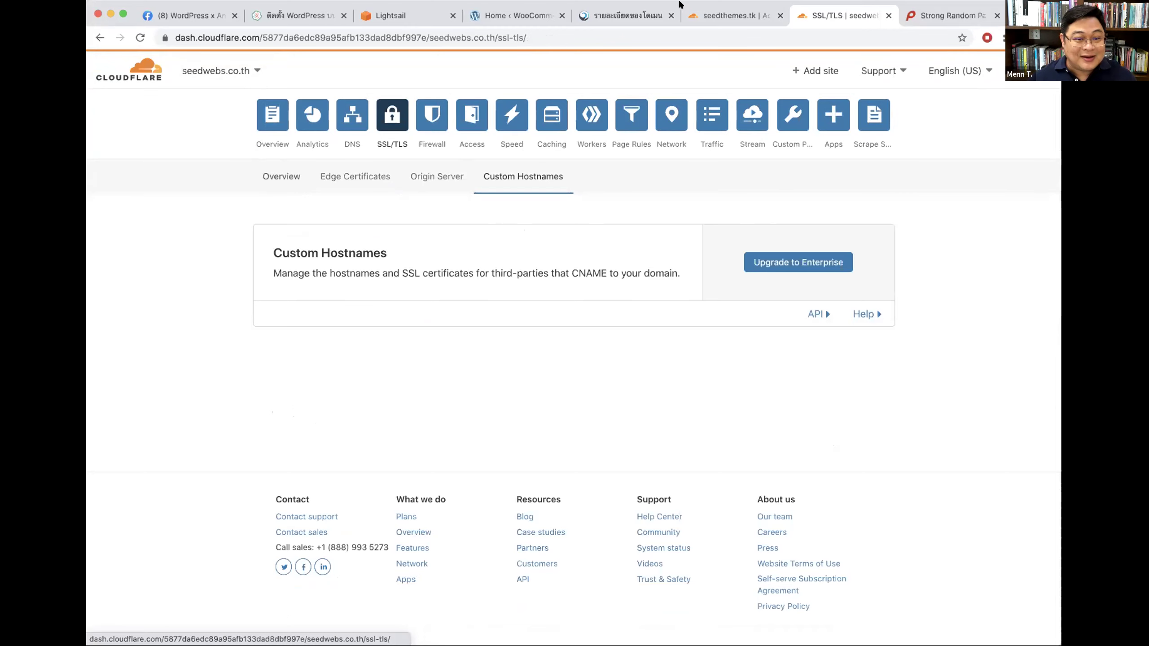
pyautogui.click(706, 14)
# Step: Set seedthemes.tk's encryption to Flexible and back to Full, then return to seedwebs.co.th's SSL/TLS
pyautogui.scroll(-10, 1030, 310)
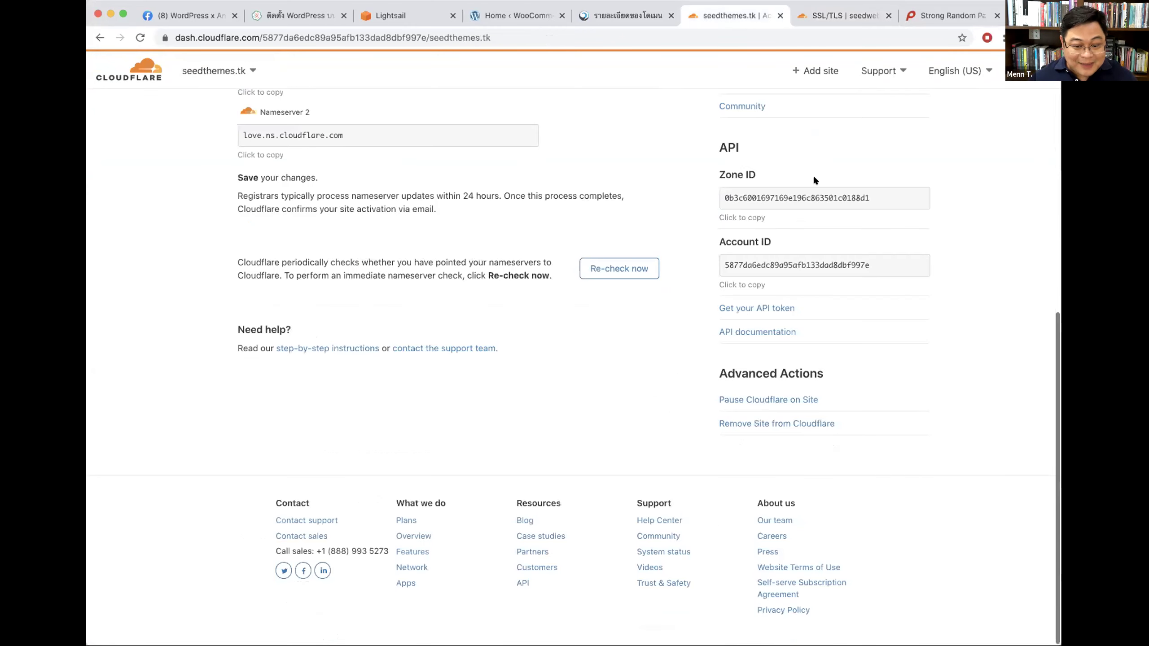
pyautogui.scroll(10, 628, 221)
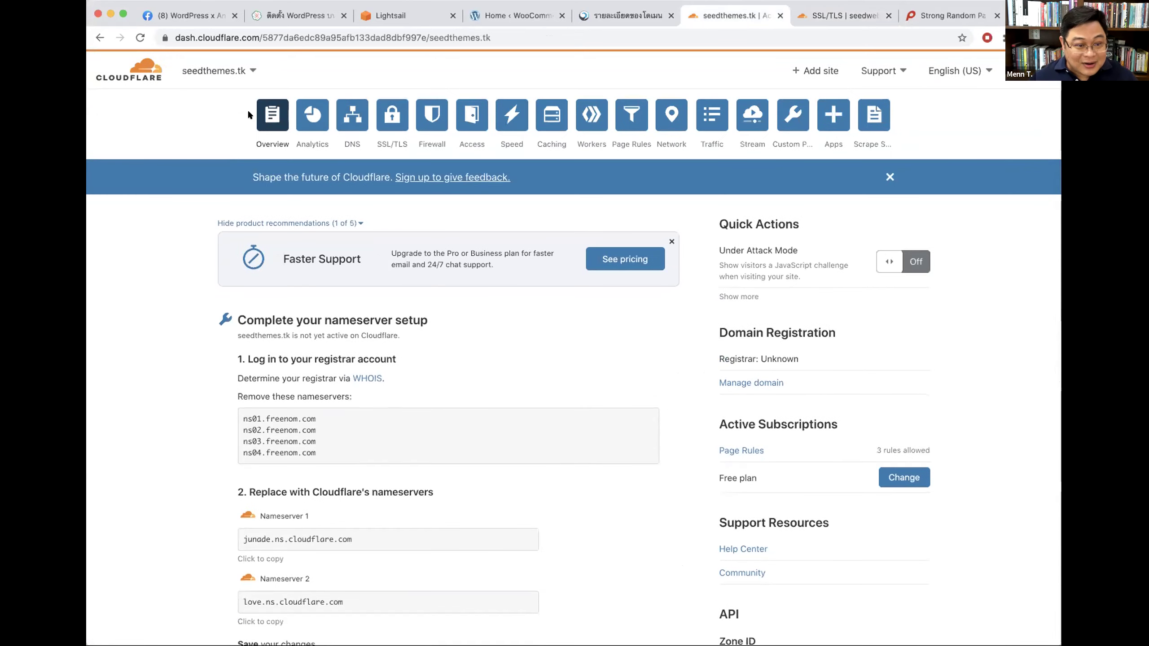
pyautogui.click(310, 112)
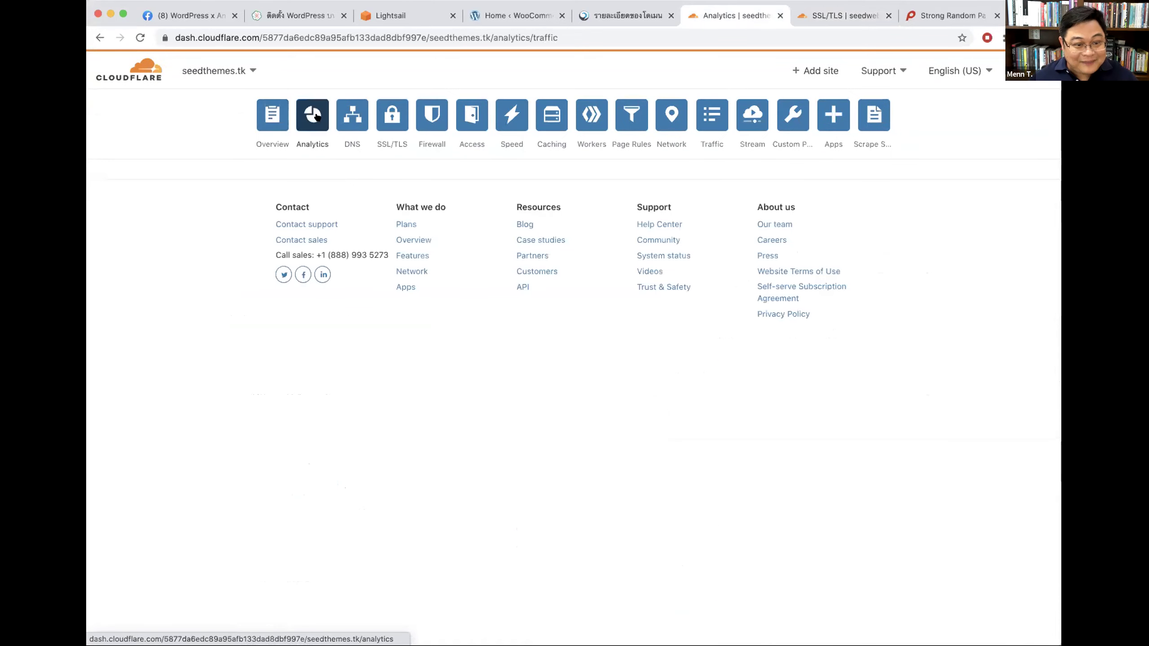
pyautogui.click(388, 120)
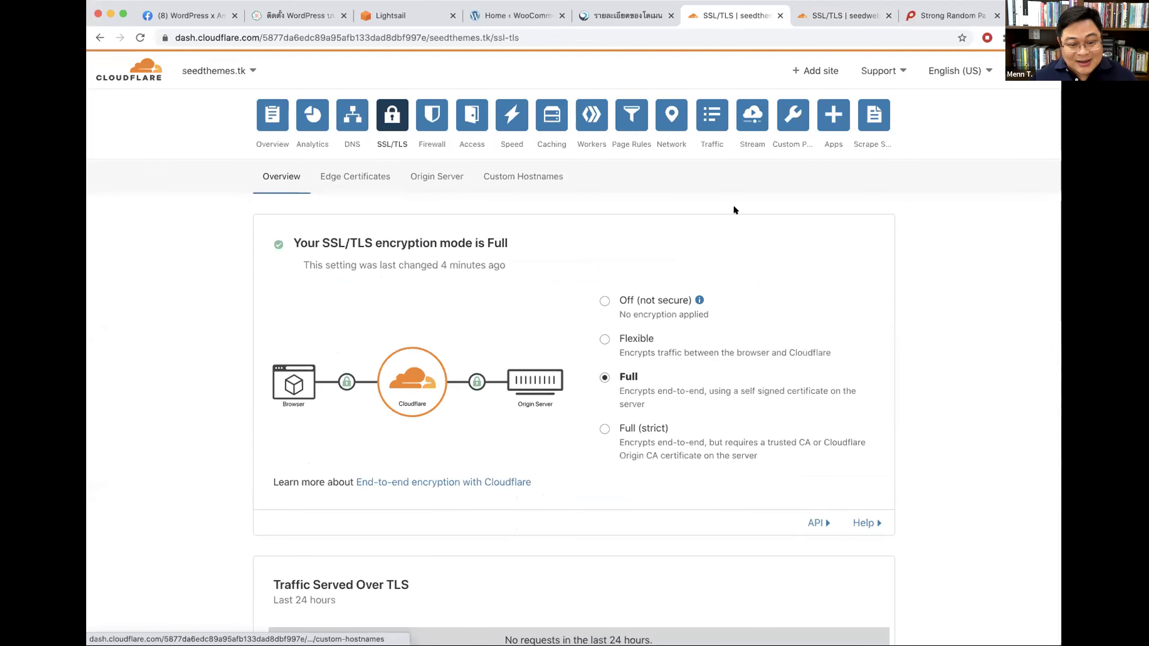
pyautogui.scroll(-2, 732, 205)
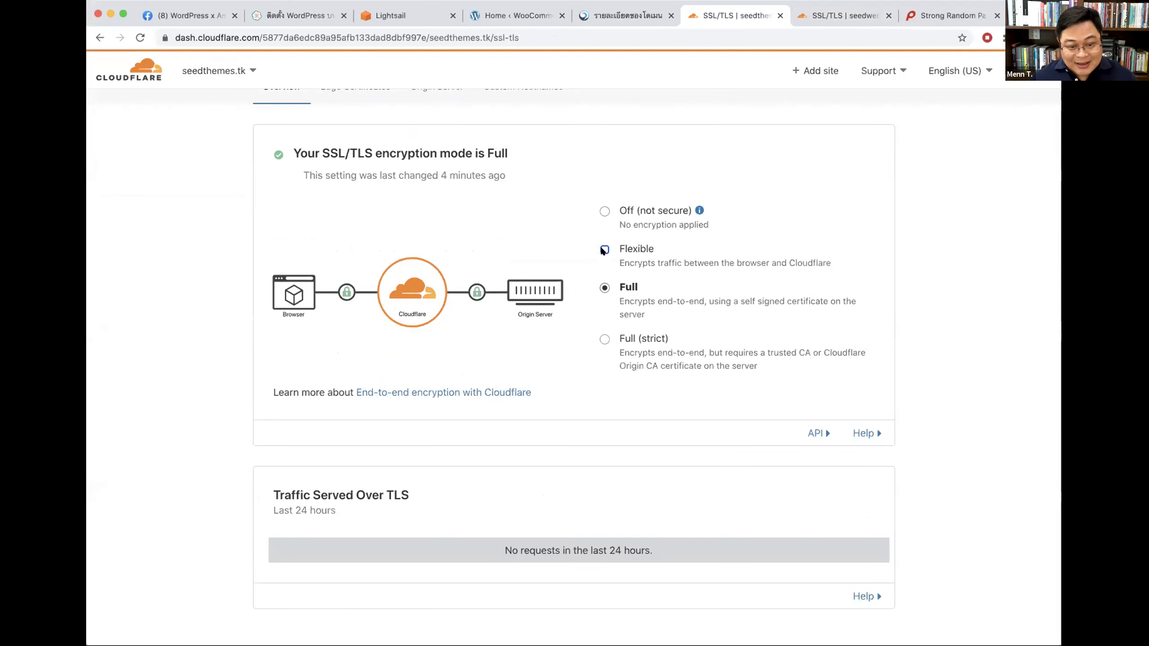
pyautogui.click(604, 249)
pyautogui.click(625, 290)
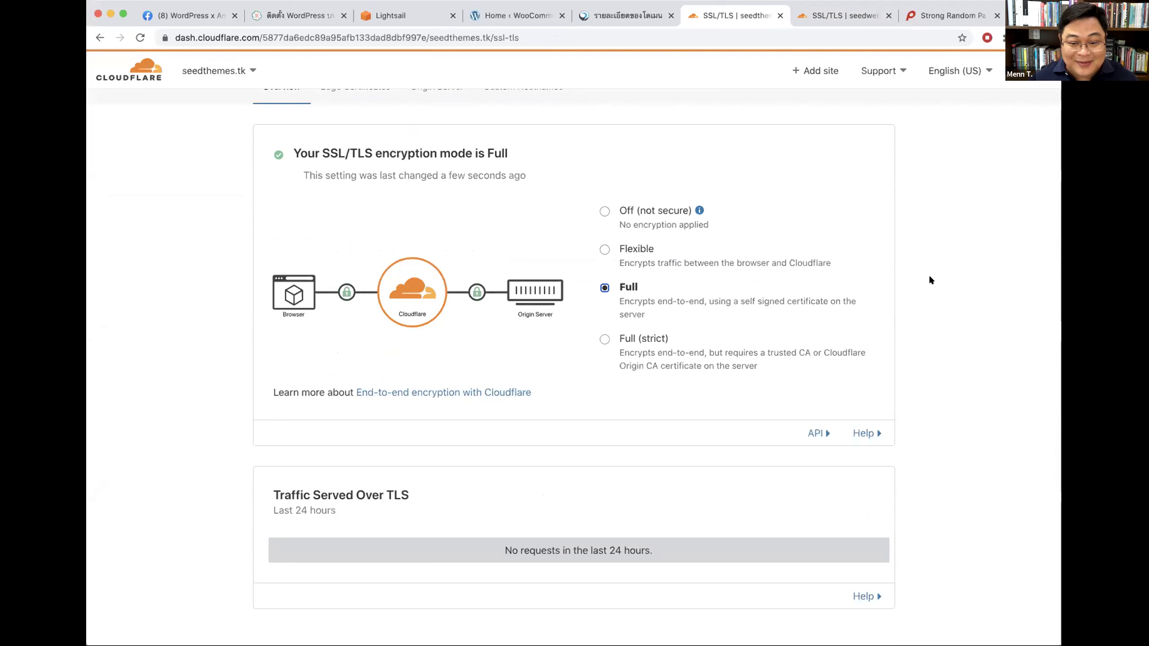
pyautogui.scroll(3, 1001, 292)
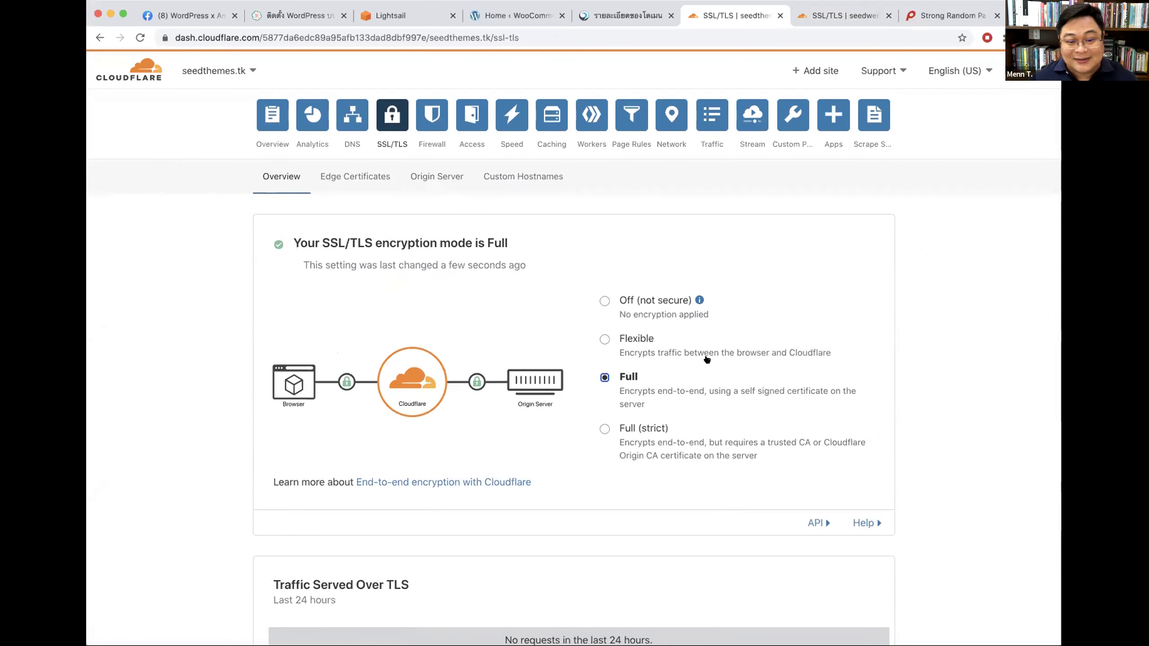
pyautogui.click(272, 116)
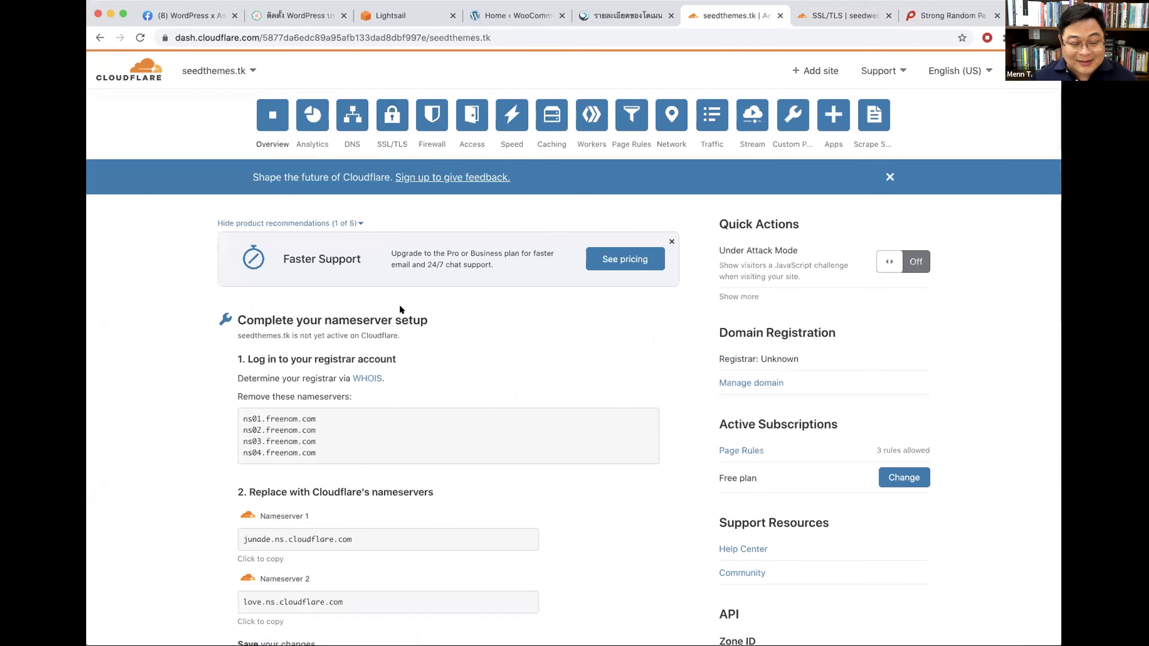
pyautogui.click(841, 16)
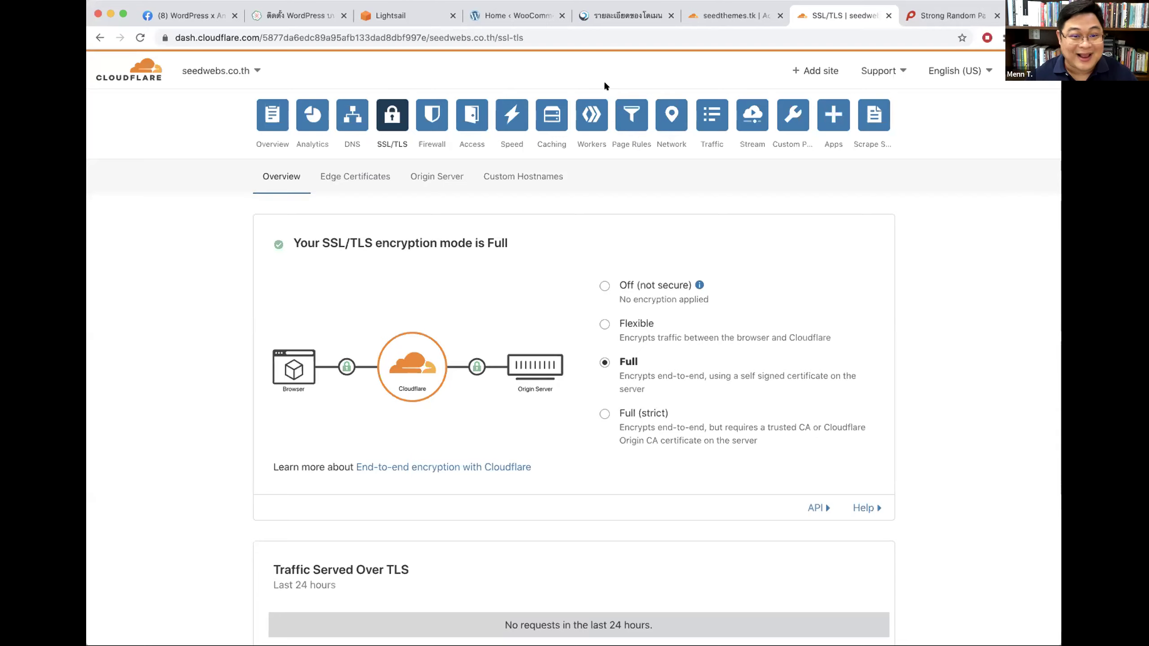
# Step: Check seedwebs.co.th's DotArai domain details for the junade and love Cloudflare nameservers
pyautogui.click(516, 15)
pyautogui.click(603, 10)
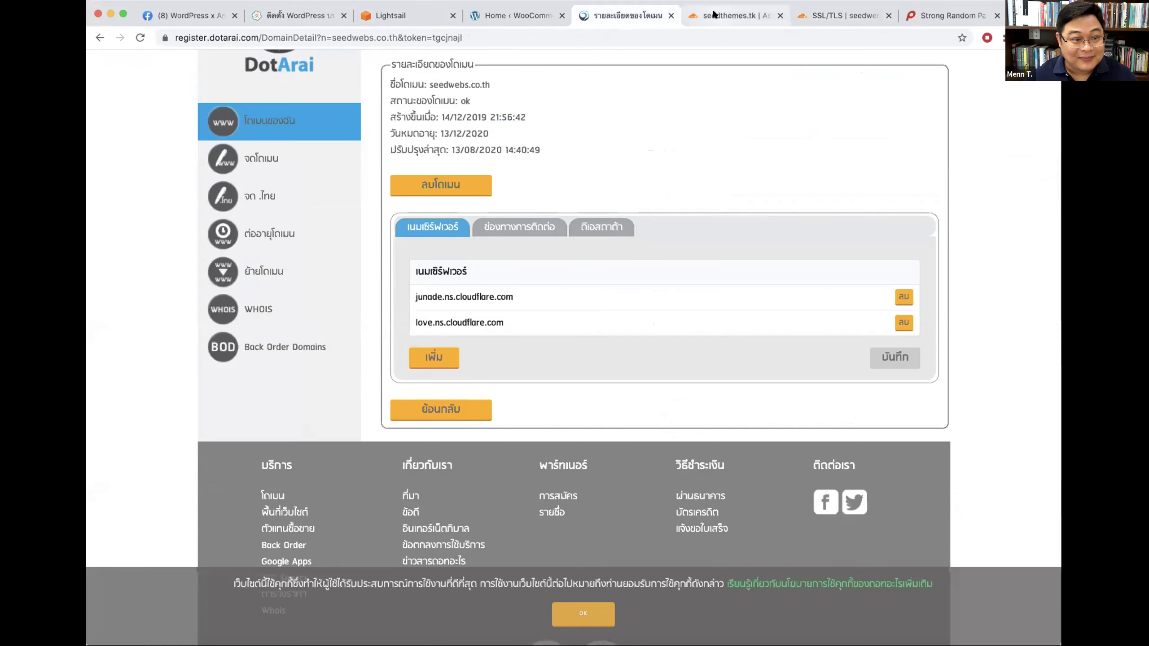
pyautogui.click(724, 16)
pyautogui.click(841, 15)
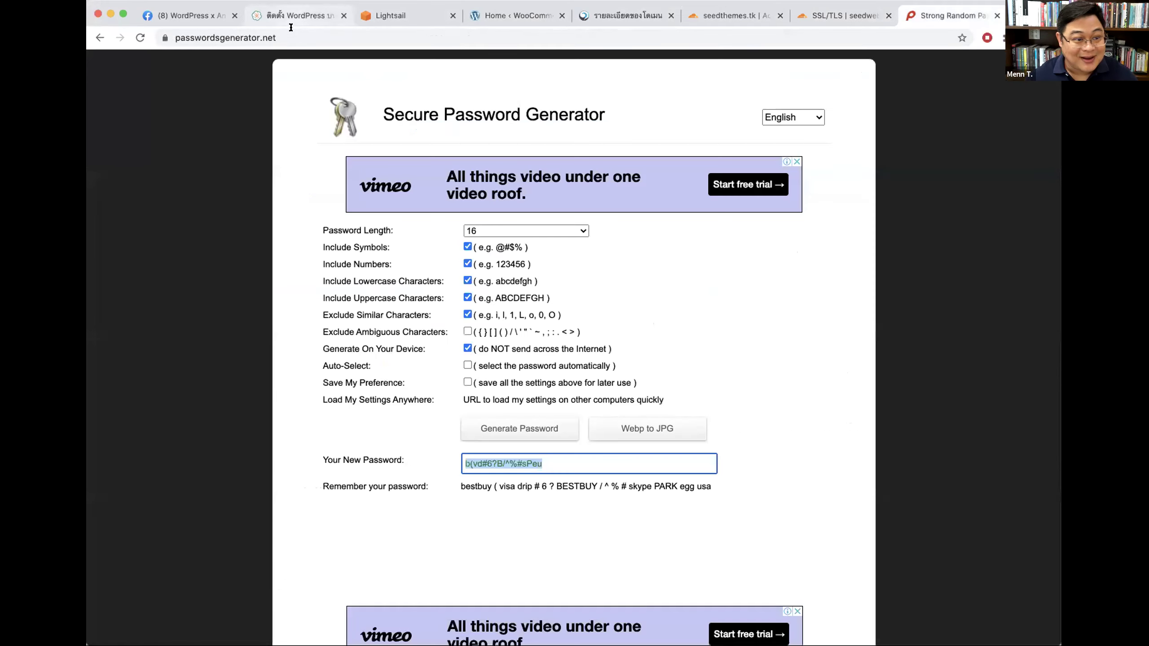
pyautogui.click(921, 14)
# Step: Enter name.com in the address bar and pick the Name.com account dashboard suggestion
pyautogui.click(294, 37)
pyautogui.write('an')
pyautogui.press('BackSpace')
pyautogui.press('BackSpace')
pyautogui.write('name.')
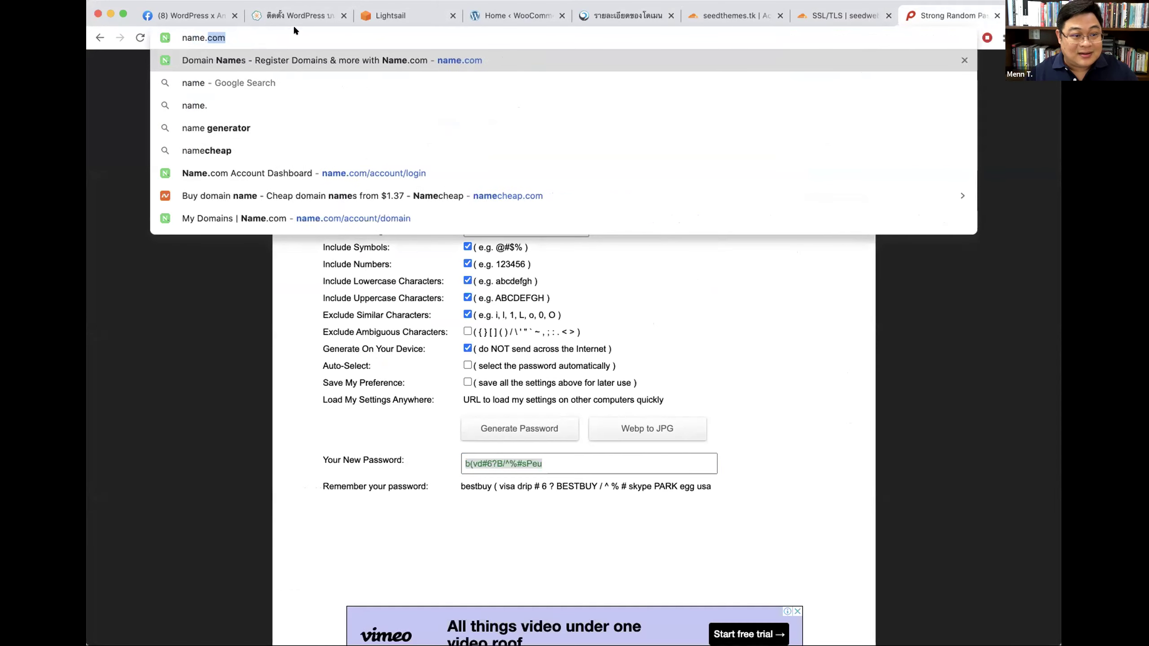
pyautogui.click(293, 173)
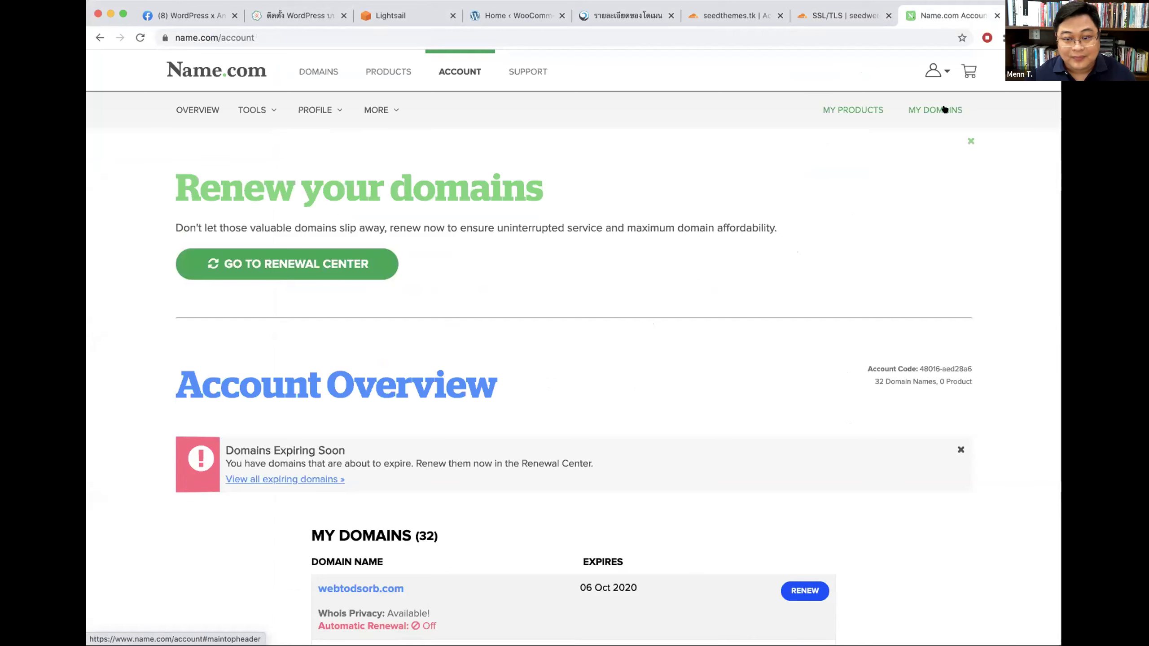
# Step: From MY DOMAINS open pasarn.com, then its Manage Nameservers page showing luke and meg
pyautogui.click(942, 109)
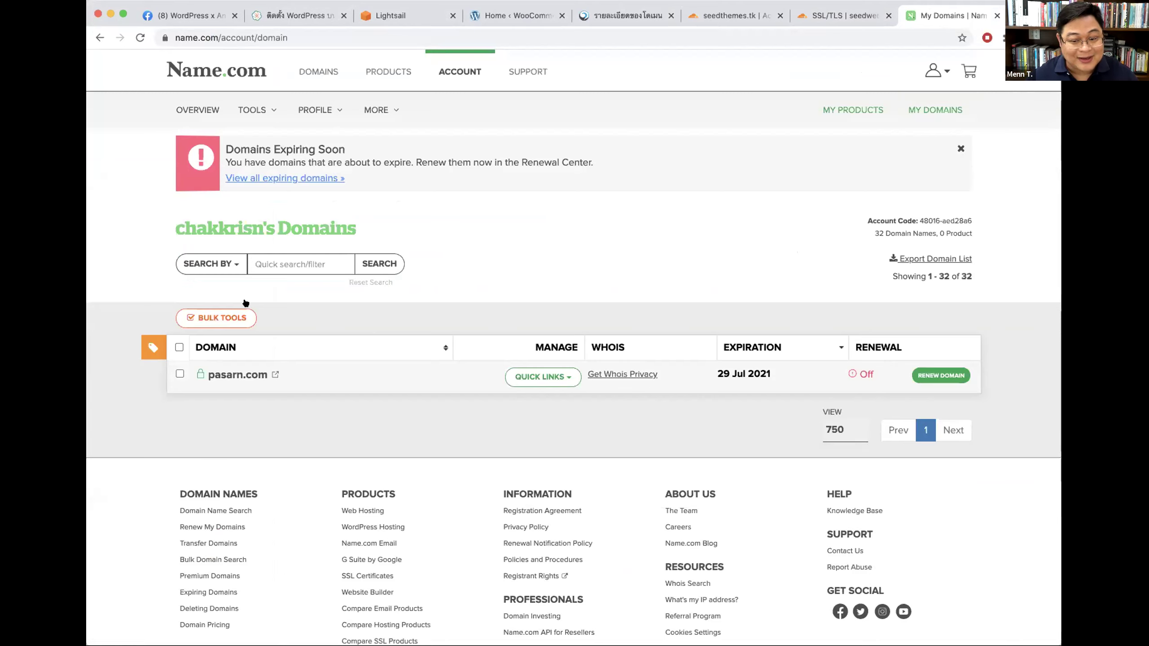
pyautogui.click(226, 374)
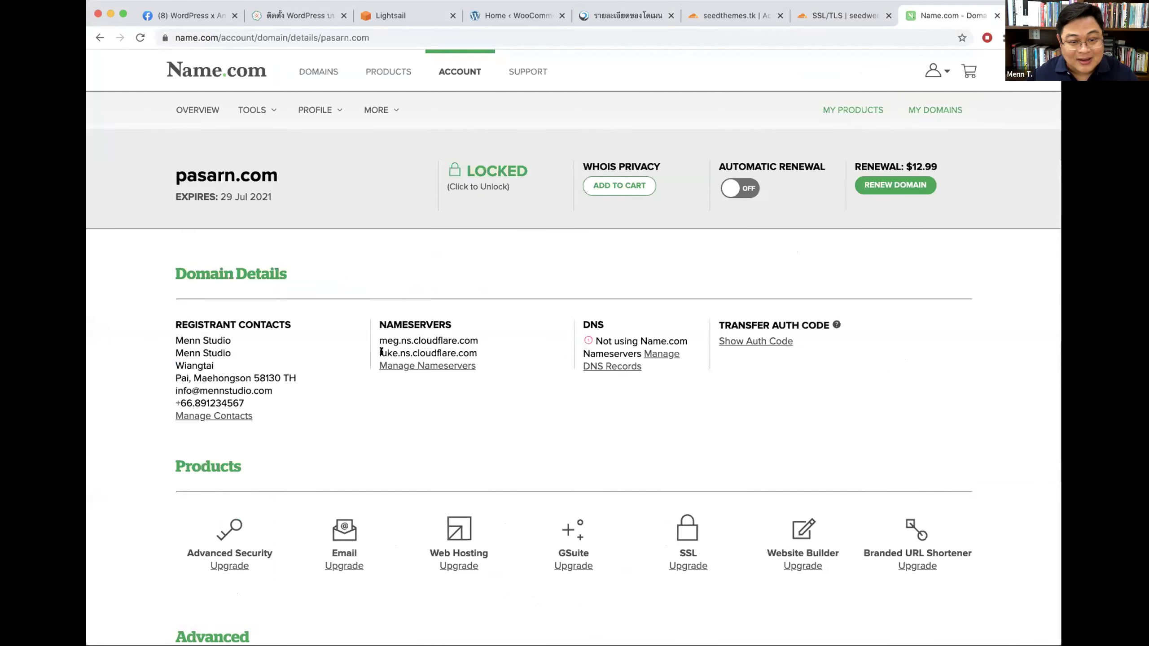
pyautogui.moveTo(378, 319); pyautogui.dragTo(474, 324)
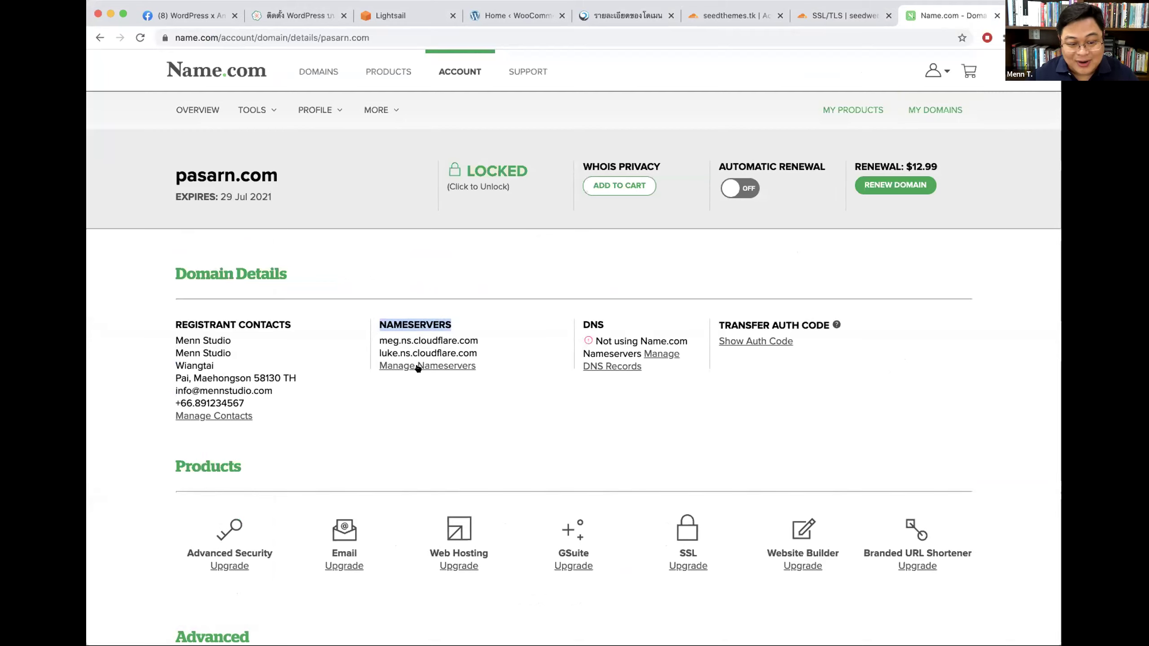
pyautogui.click(439, 366)
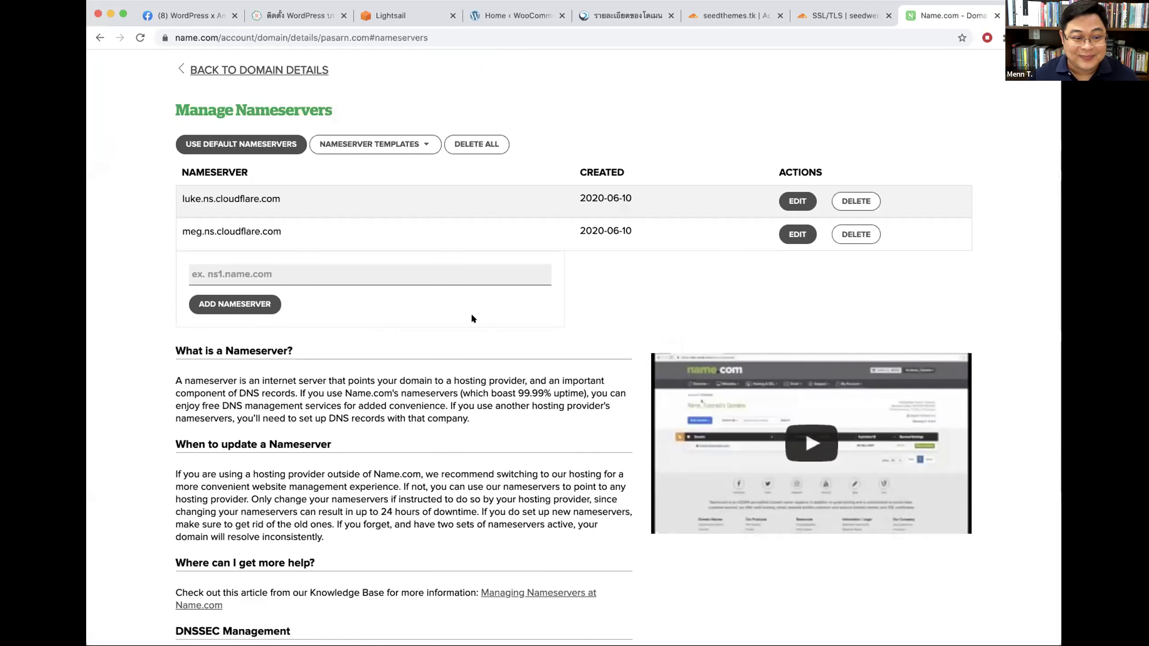
pyautogui.scroll(3, 471, 318)
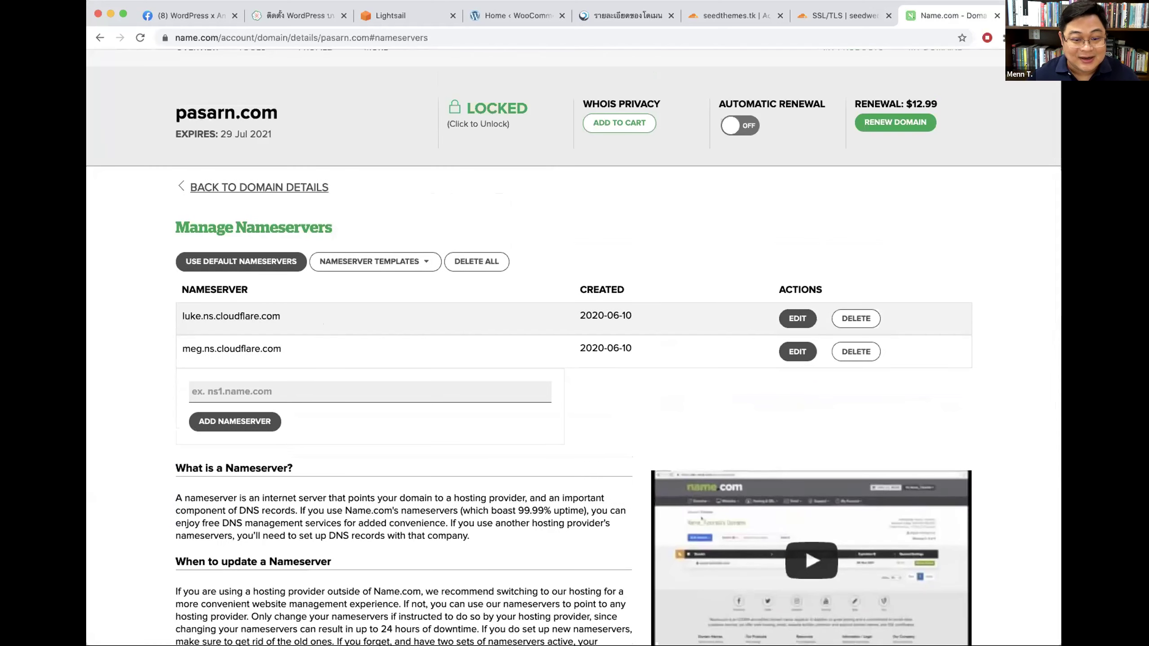
# Step: Add pasarn.com as a new Cloudflare site on the Free plan
pyautogui.click(709, 16)
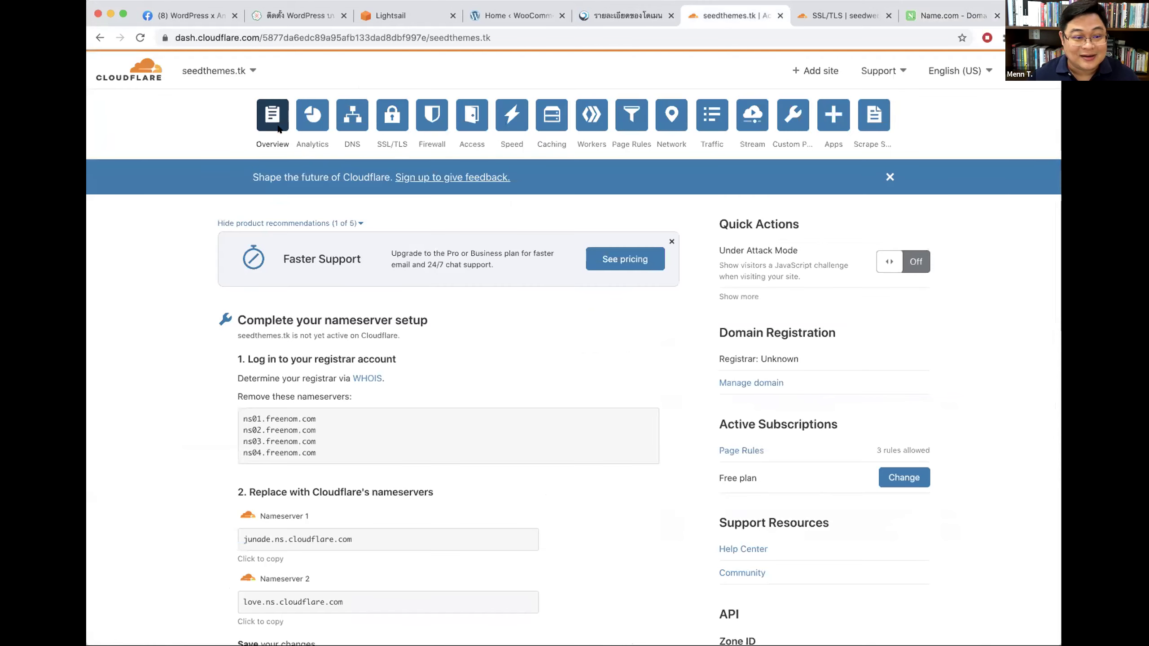
pyautogui.click(809, 70)
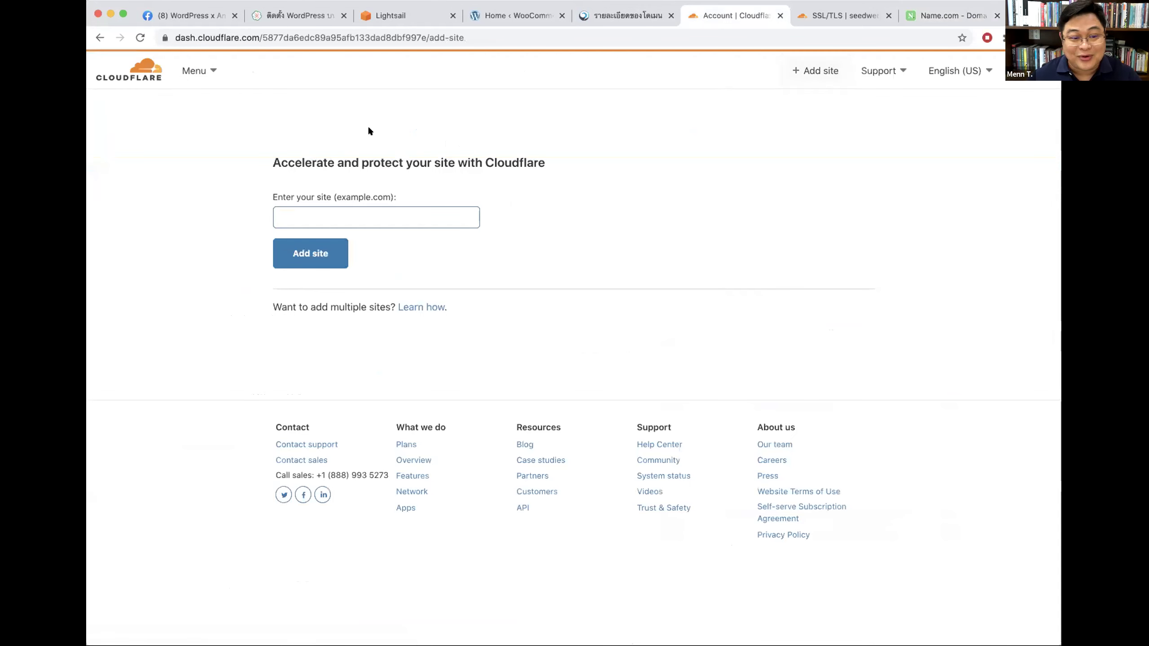
pyautogui.click(951, 16)
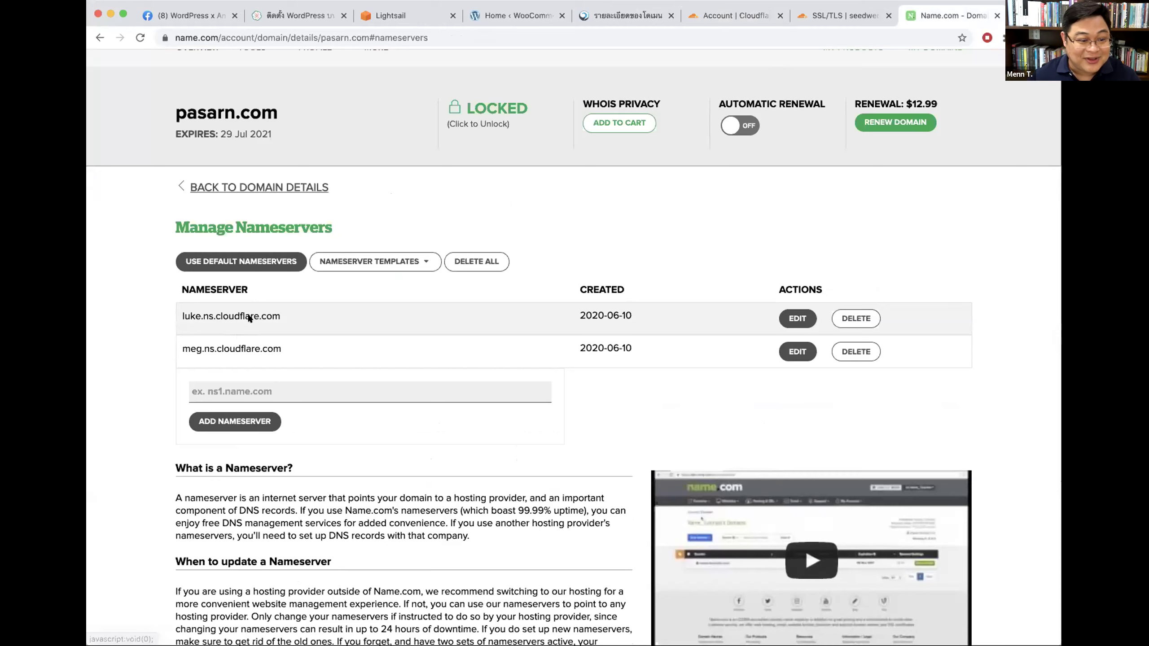
pyautogui.moveTo(284, 113); pyautogui.dragTo(291, 114)
pyautogui.press('super+c')
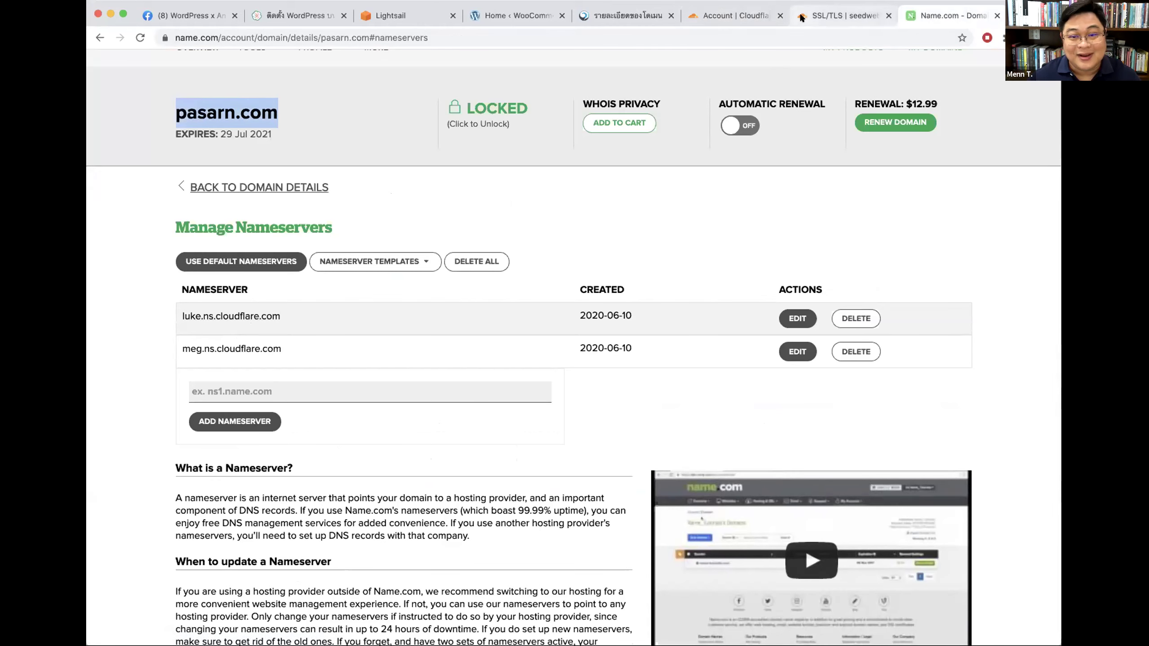
pyautogui.click(842, 15)
pyautogui.click(734, 15)
pyautogui.press('super+v')
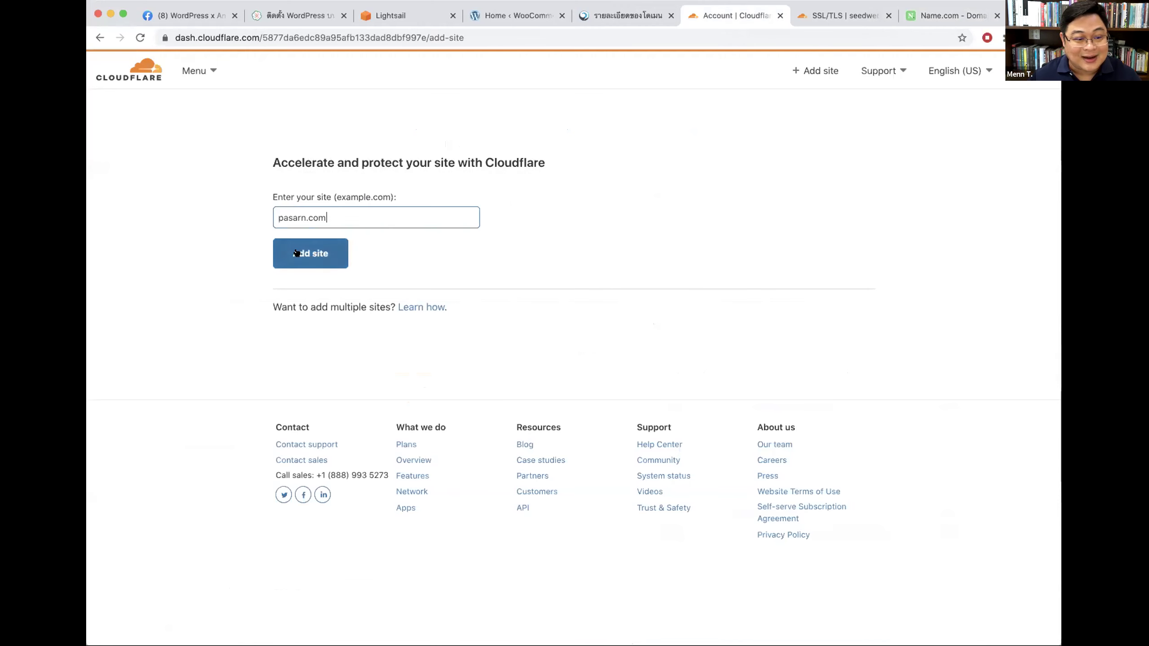
pyautogui.click(300, 252)
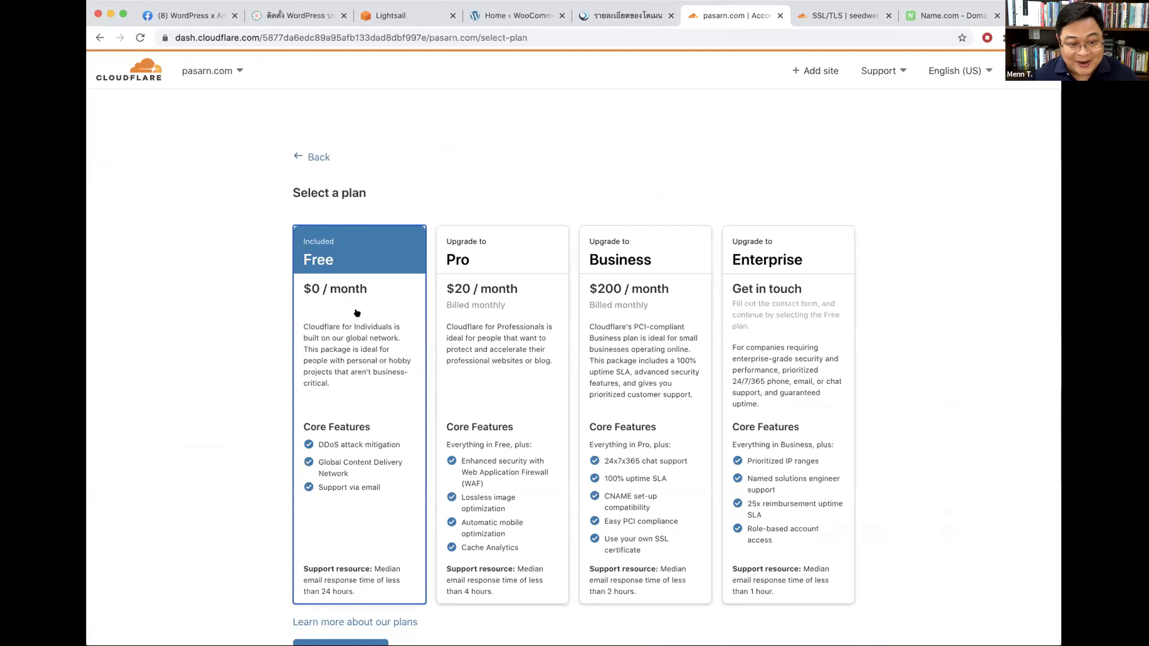
pyautogui.scroll(-2, 356, 312)
pyautogui.click(344, 597)
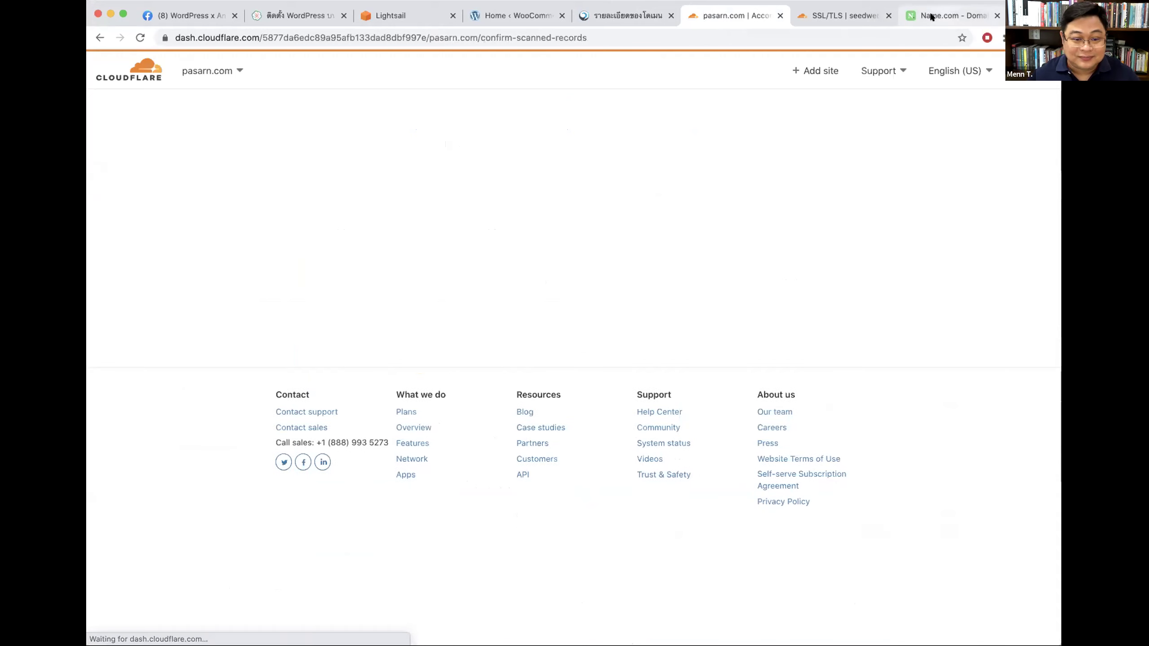
# Step: Delete the A records 104.24.116.34, 104.24.117.34 and 172.67.138.238, then continue
pyautogui.scroll(-9, 613, 424)
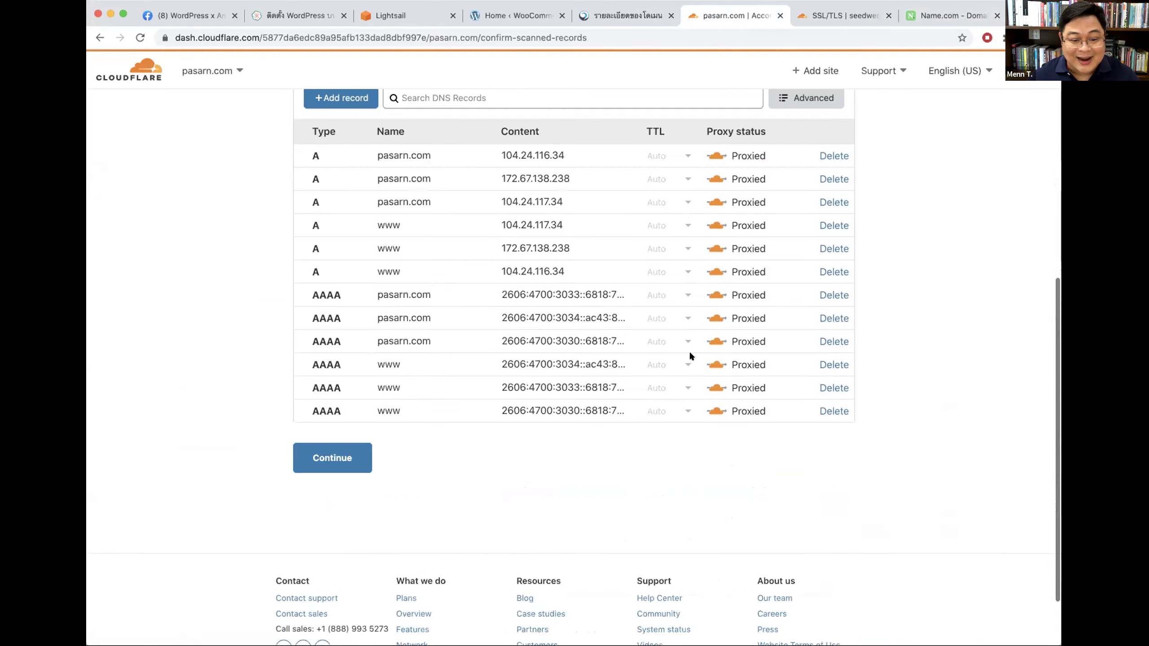
pyautogui.click(834, 156)
pyautogui.click(797, 403)
pyautogui.click(834, 178)
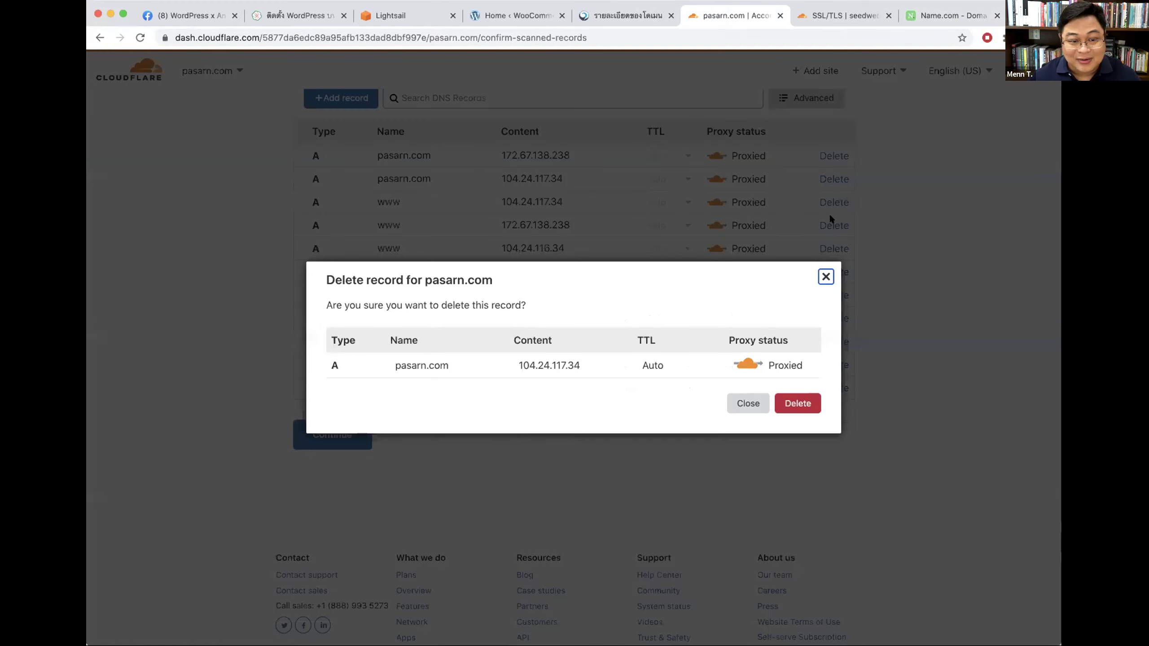
pyautogui.click(798, 402)
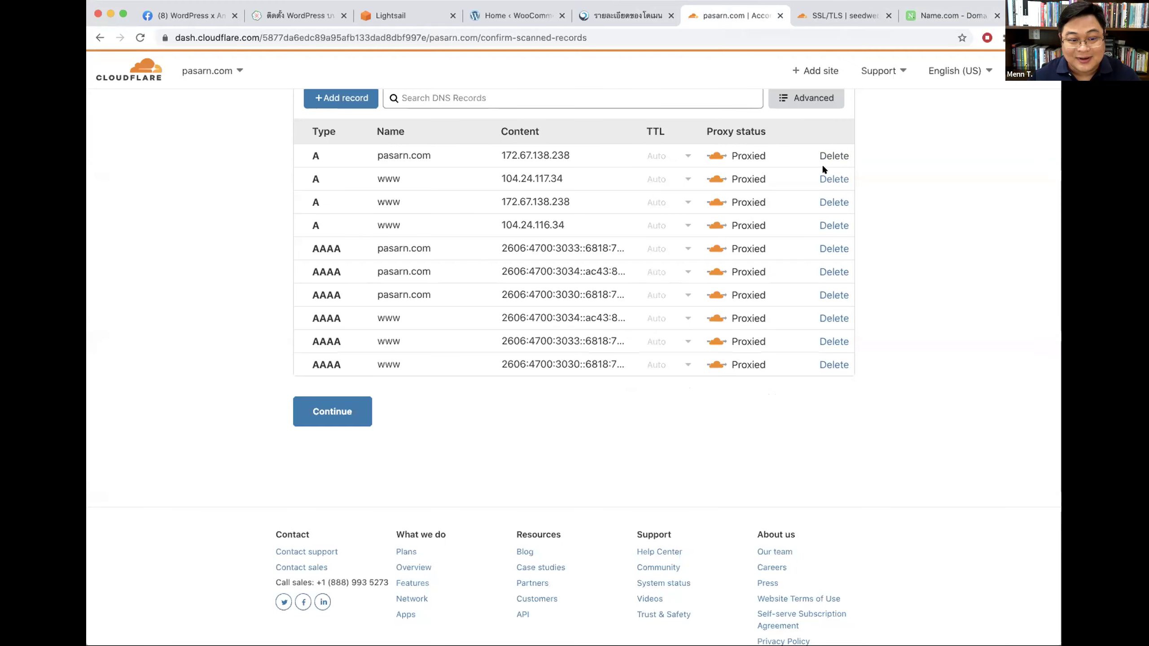
pyautogui.click(827, 157)
pyautogui.click(798, 403)
pyautogui.click(337, 384)
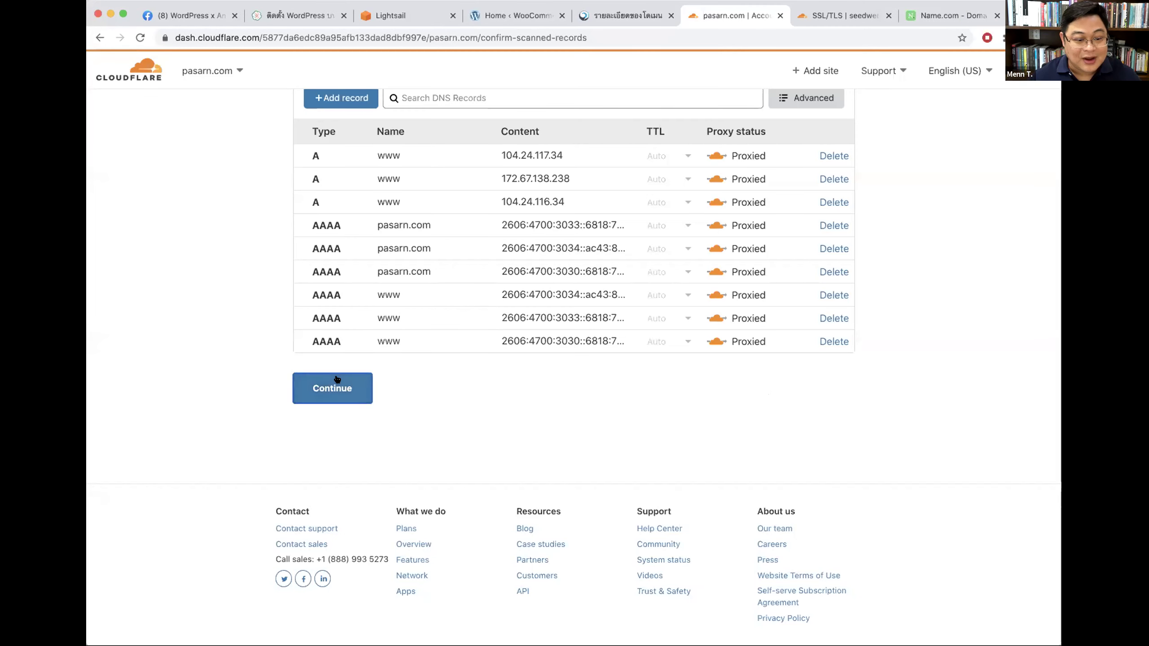
# Step: Copy the junade and love Cloudflare nameservers and return to Name.com's nameserver page
pyautogui.scroll(-3, 339, 377)
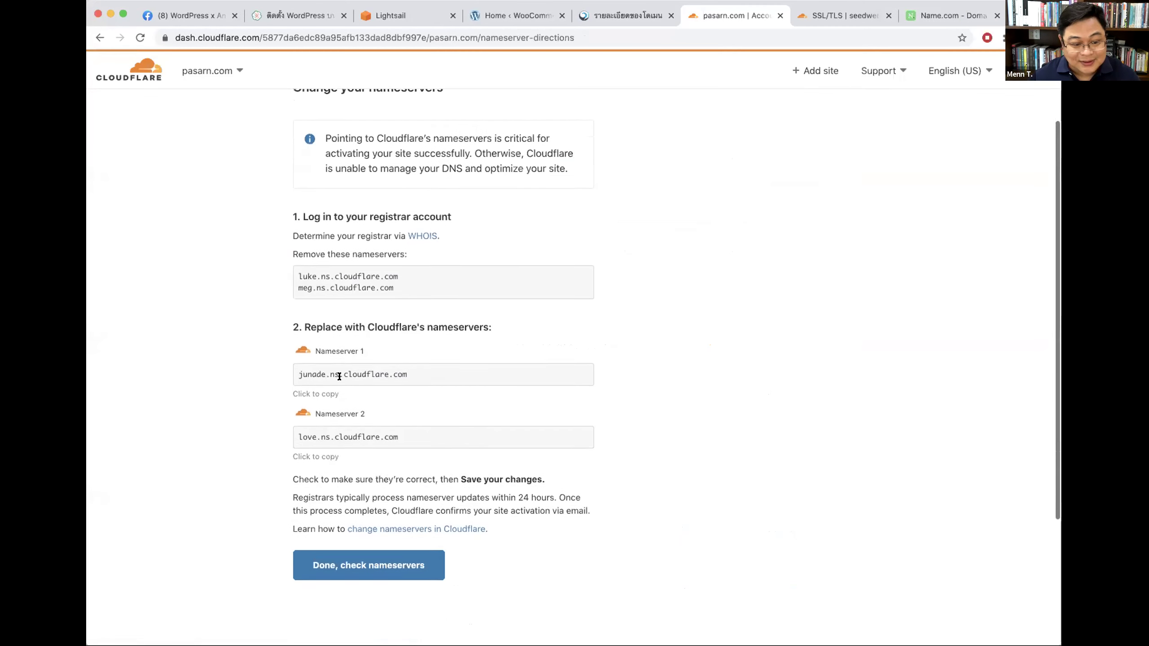
pyautogui.click(294, 370)
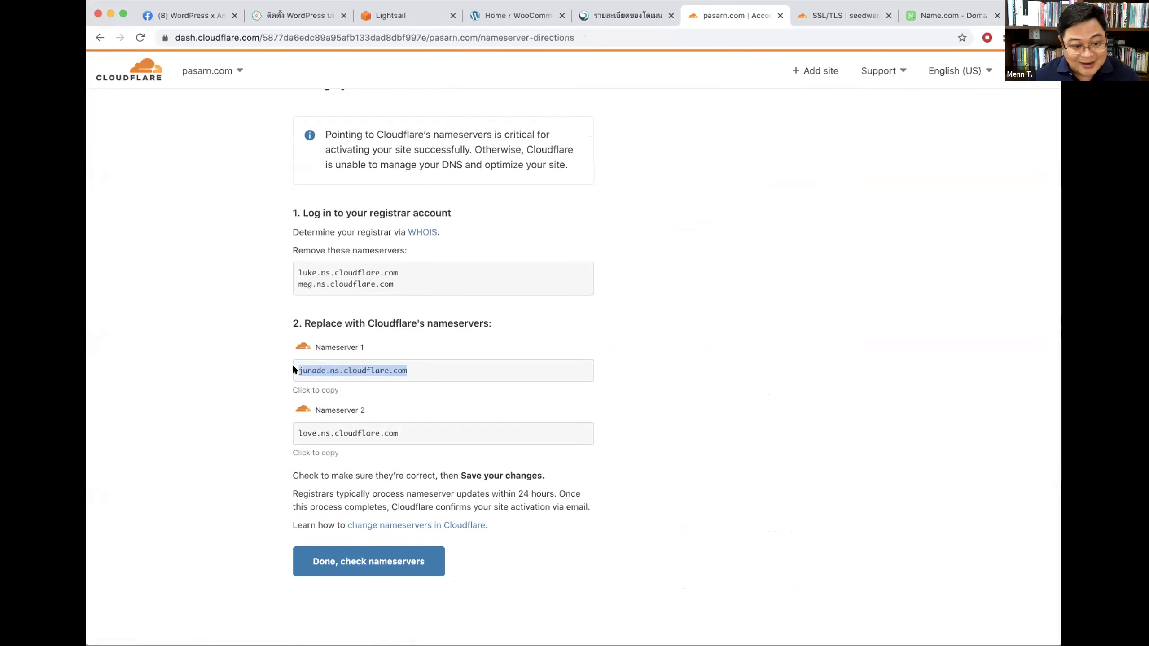
pyautogui.click(293, 433)
pyautogui.press('super+c')
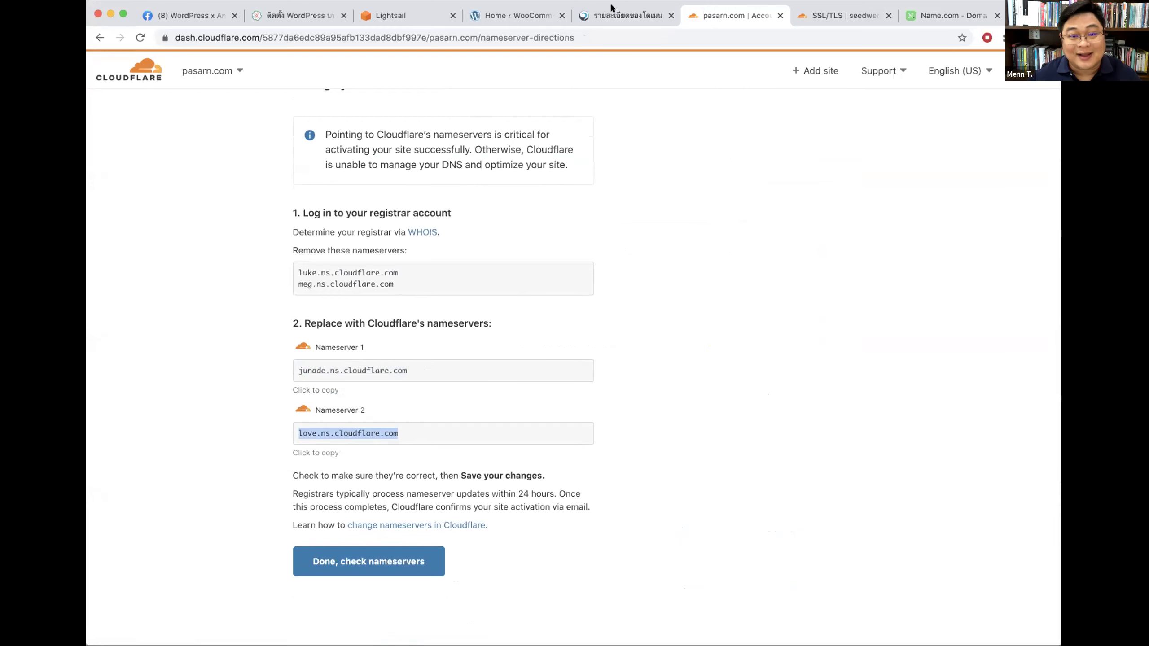
pyautogui.click(604, 16)
pyautogui.click(509, 15)
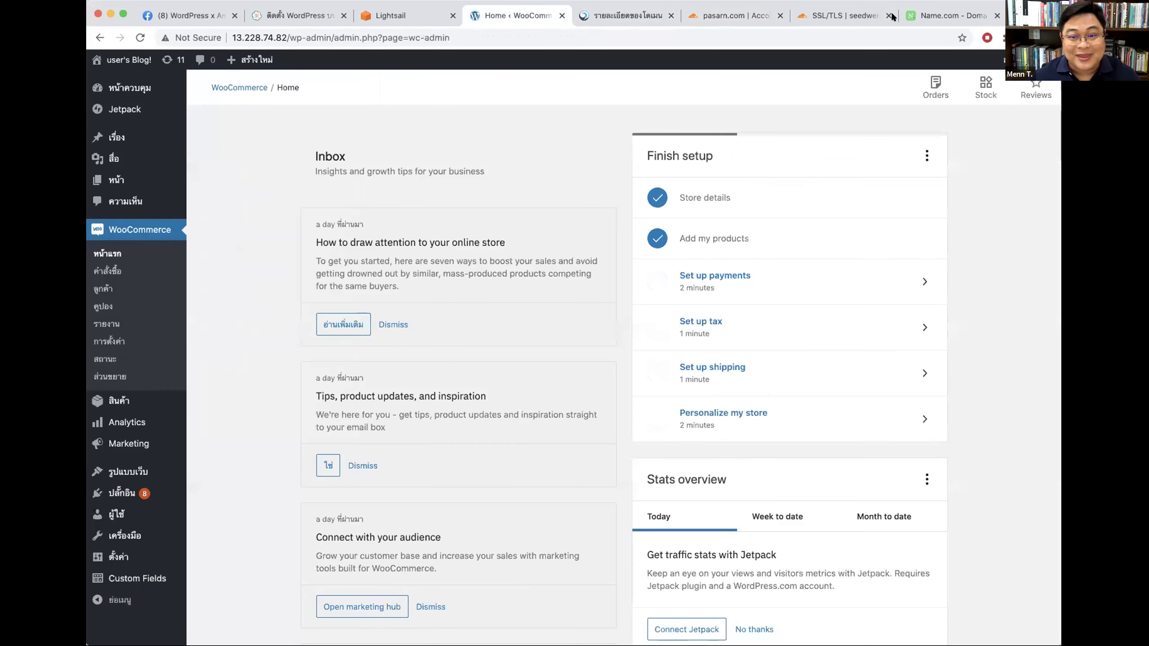
pyautogui.click(924, 15)
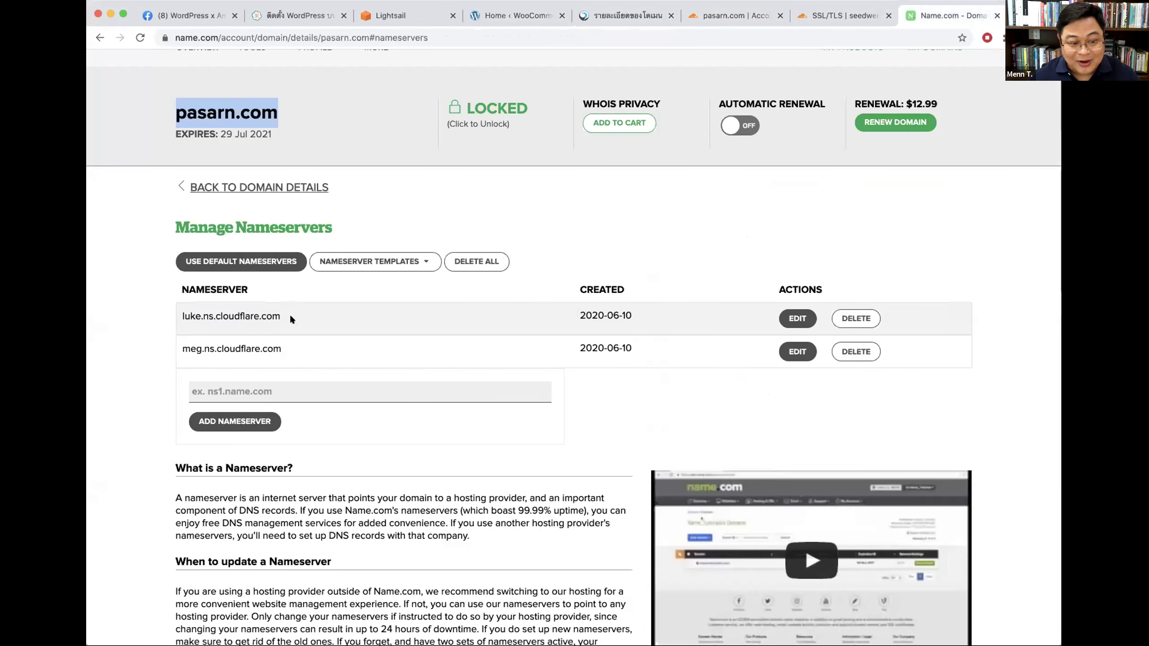
# Step: Replace luke and meg with love.ns.cloudflare.com and junade.ns.cloudflare.com and save
pyautogui.click(851, 319)
pyautogui.click(851, 319)
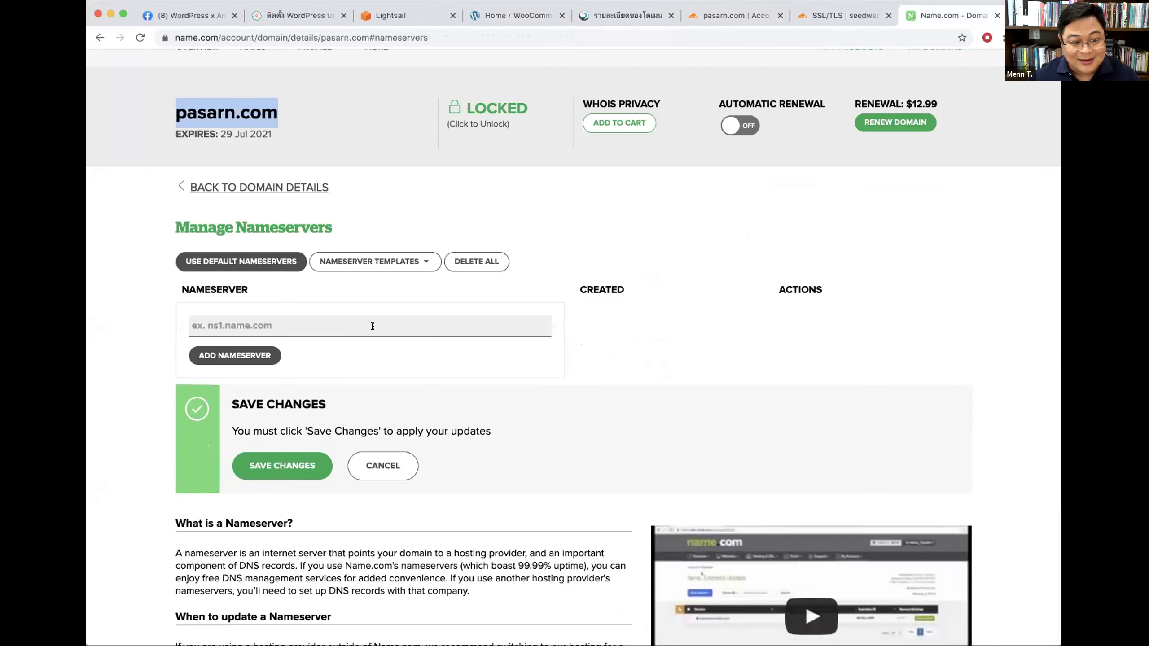
pyautogui.click(311, 325)
pyautogui.press('super+v')
pyautogui.click(244, 356)
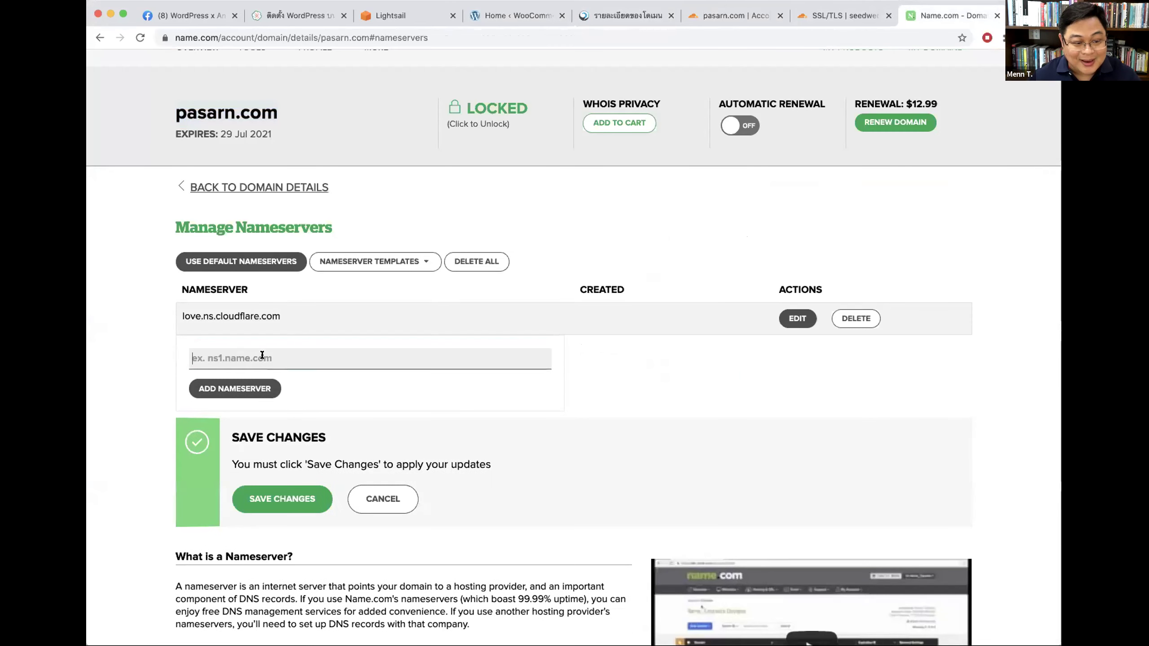
pyautogui.write('junade.ns.cloudflare.com')
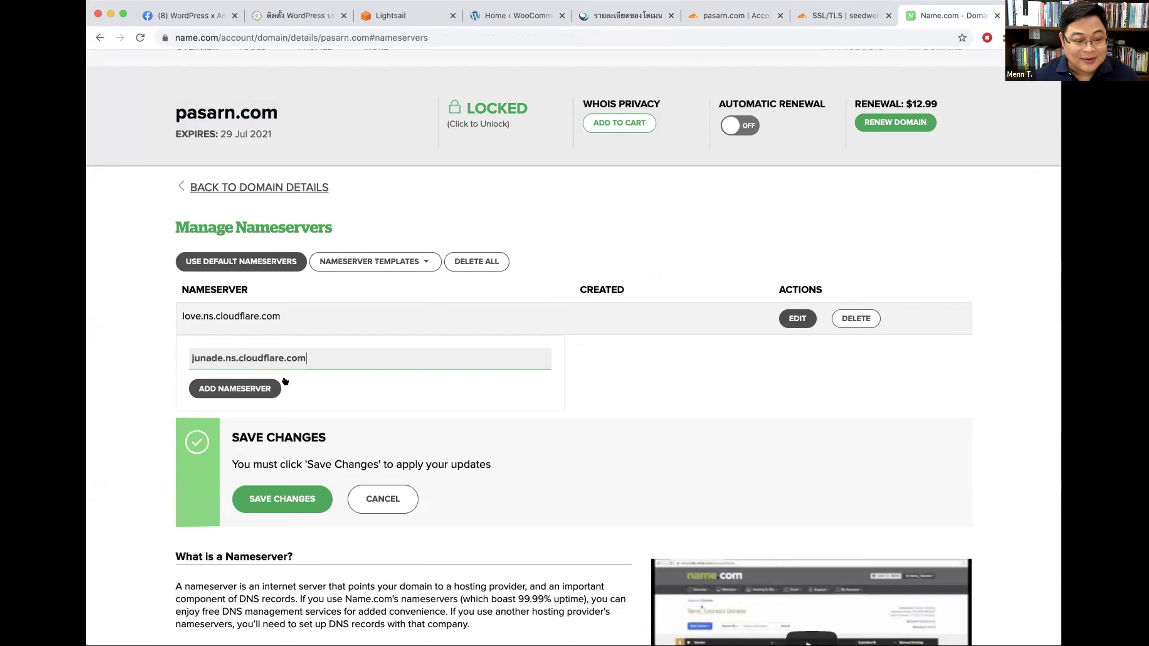
pyautogui.click(246, 386)
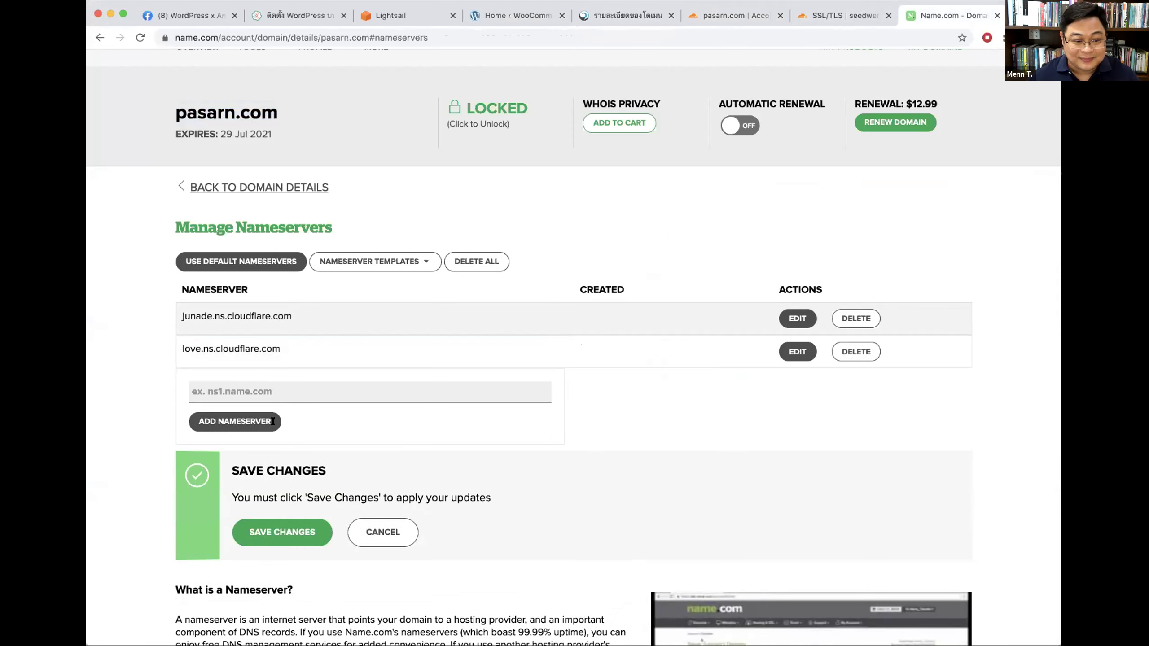
pyautogui.click(290, 532)
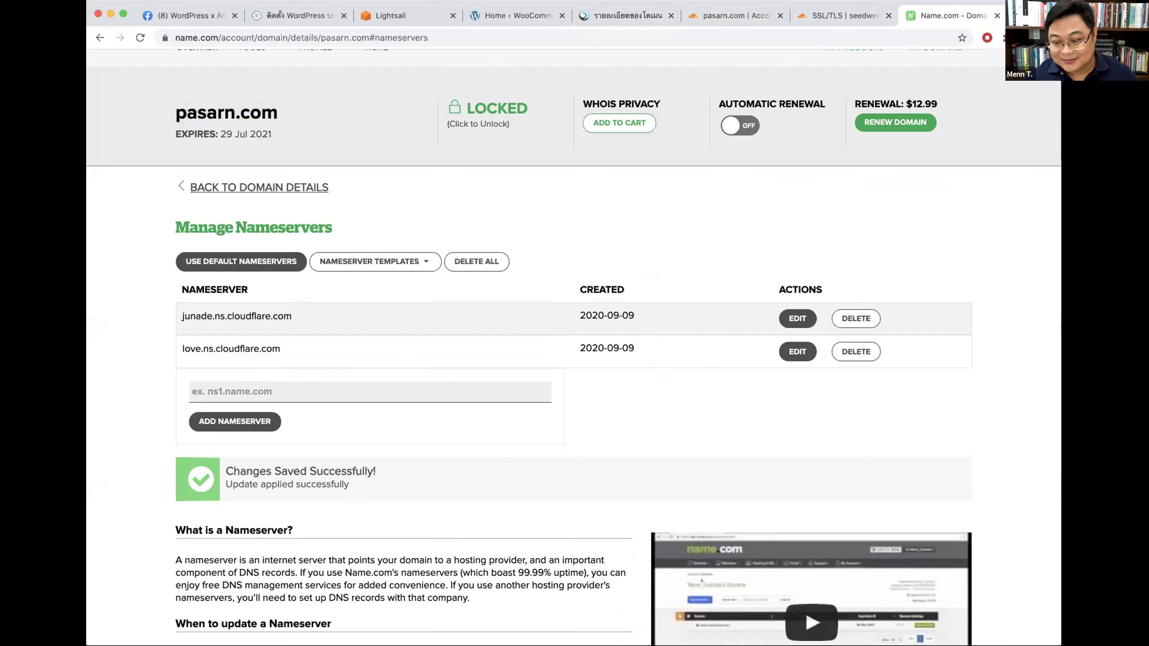
# Step: Review pasarn.com's saved Cloudflare nameservers, then go to the Lightsail instances page
pyautogui.scroll(2, 412, 233)
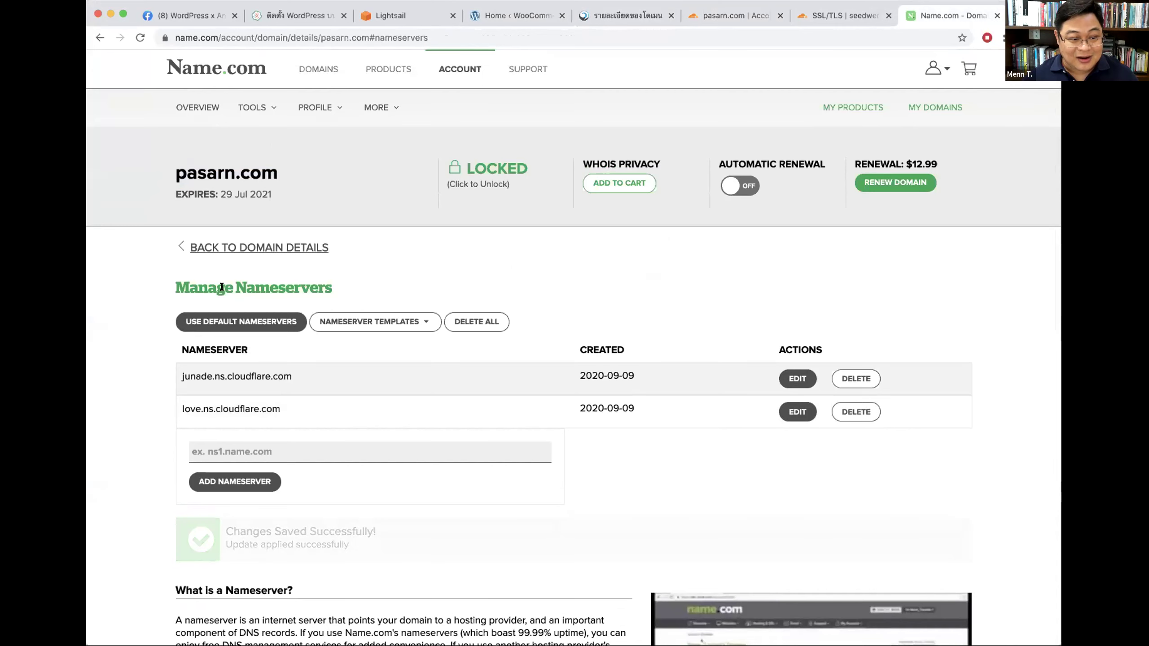
pyautogui.moveTo(172, 286); pyautogui.dragTo(334, 285)
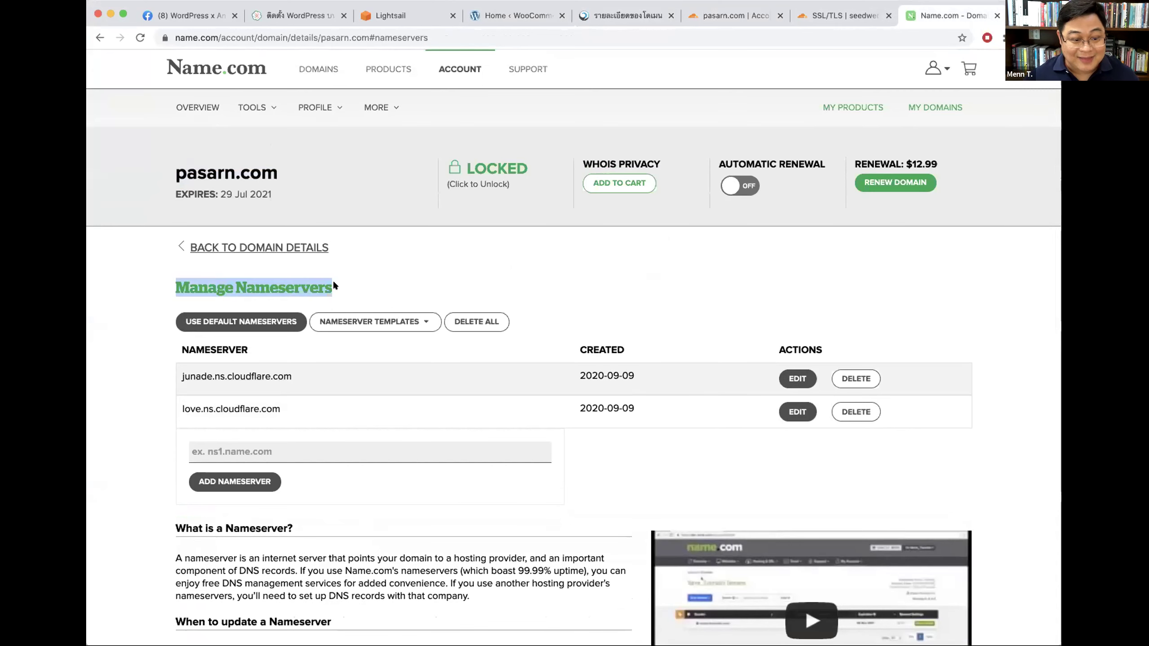
pyautogui.click(381, 276)
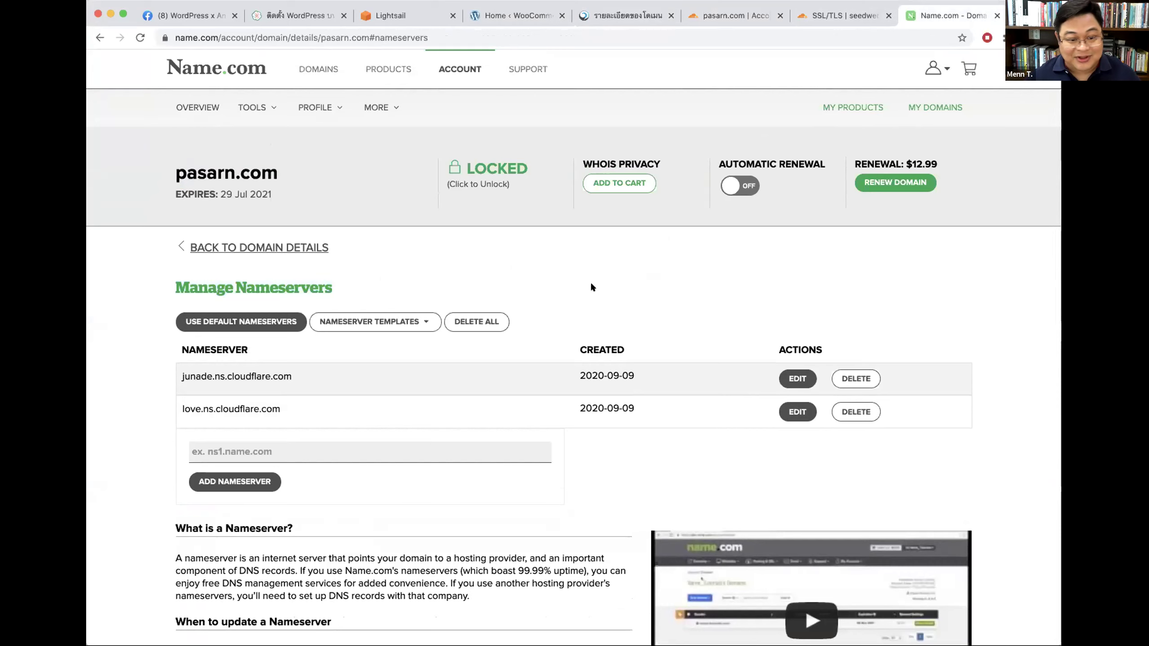
pyautogui.scroll(1, 588, 285)
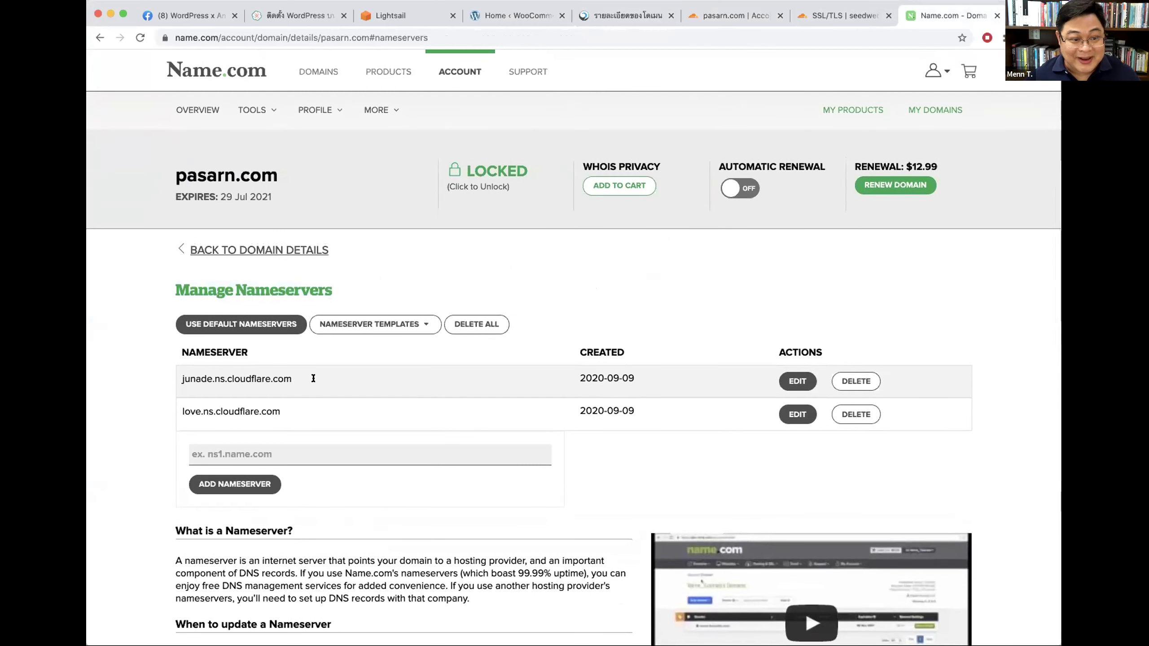
pyautogui.moveTo(277, 170); pyautogui.dragTo(173, 169)
pyautogui.click(229, 167)
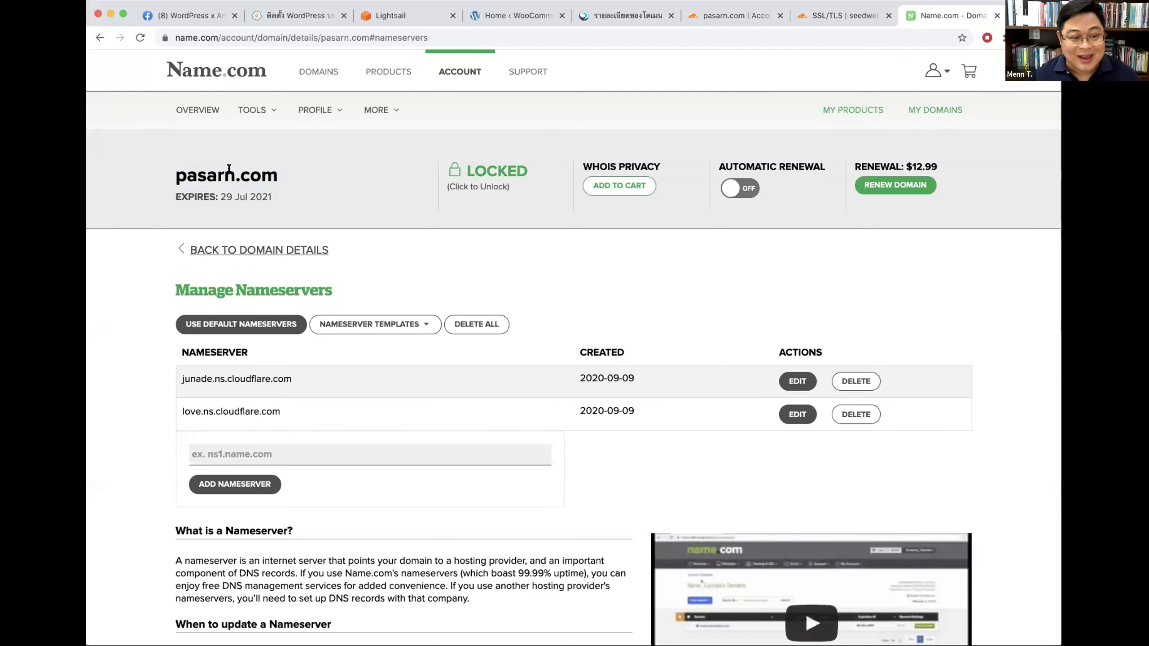
pyautogui.moveTo(225, 378); pyautogui.dragTo(300, 375)
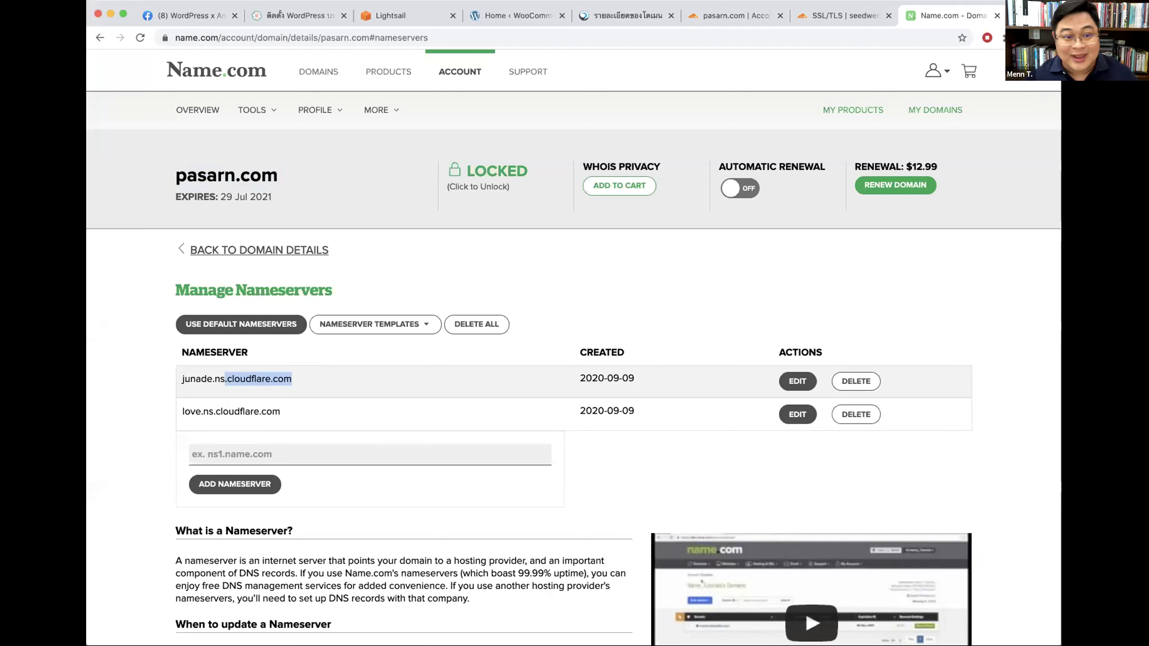
pyautogui.click(669, 67)
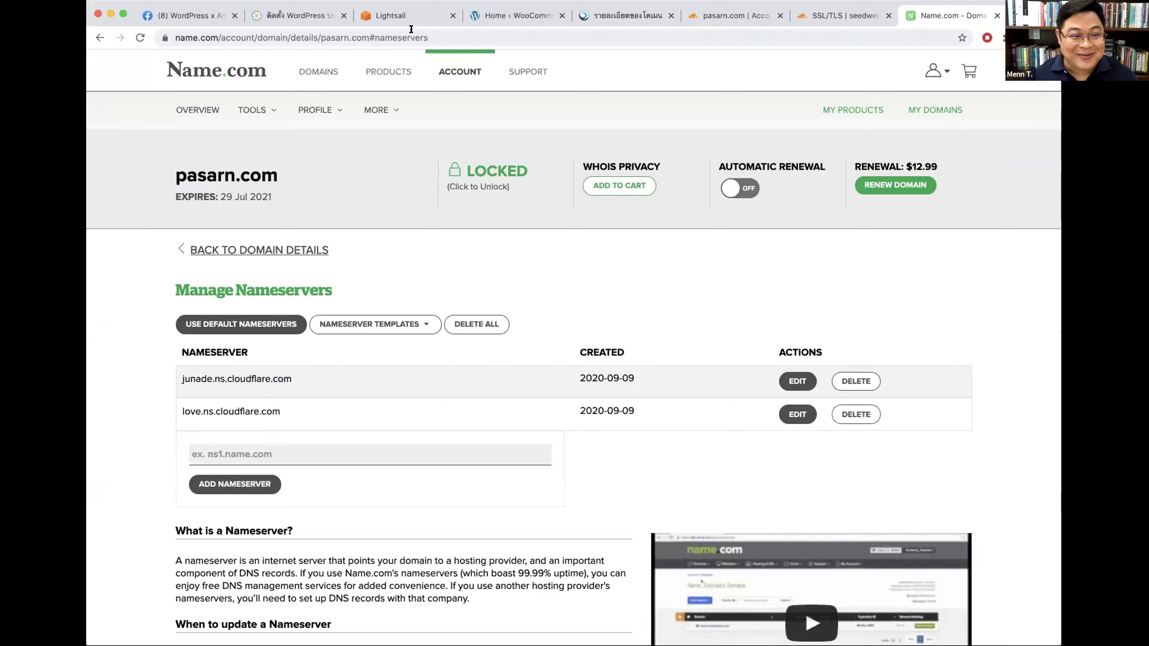
pyautogui.click(404, 17)
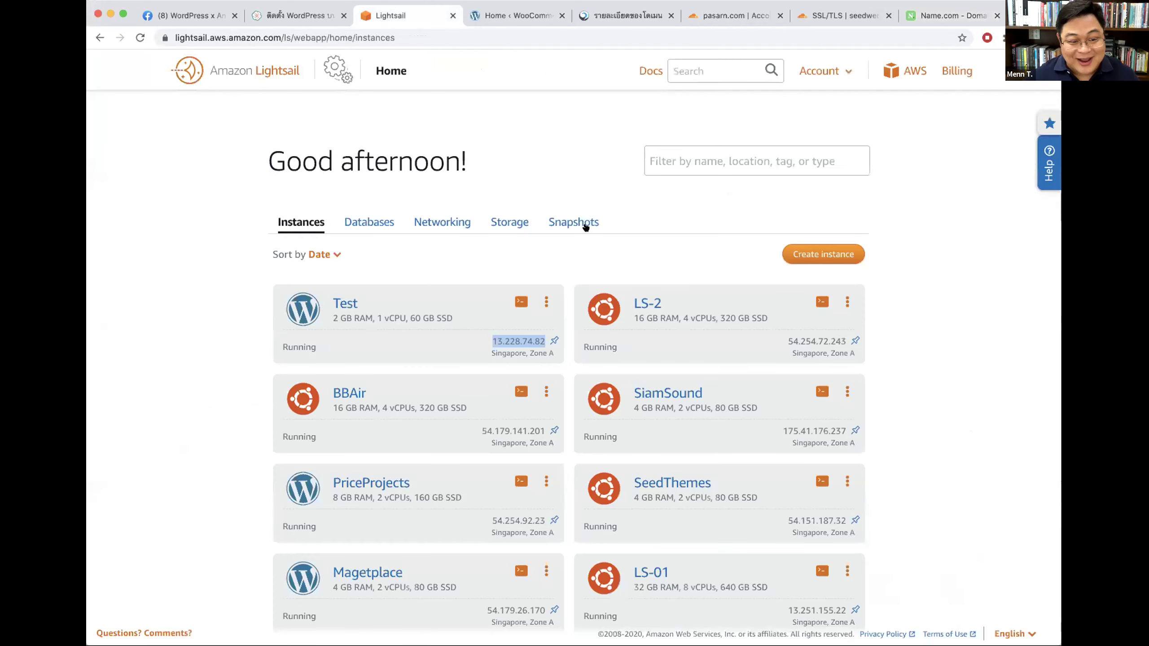
# Step: Highlight the Test instance's IP address and compare pasarn.com's nameserver settings with Cloudflare's instructions
pyautogui.click(601, 191)
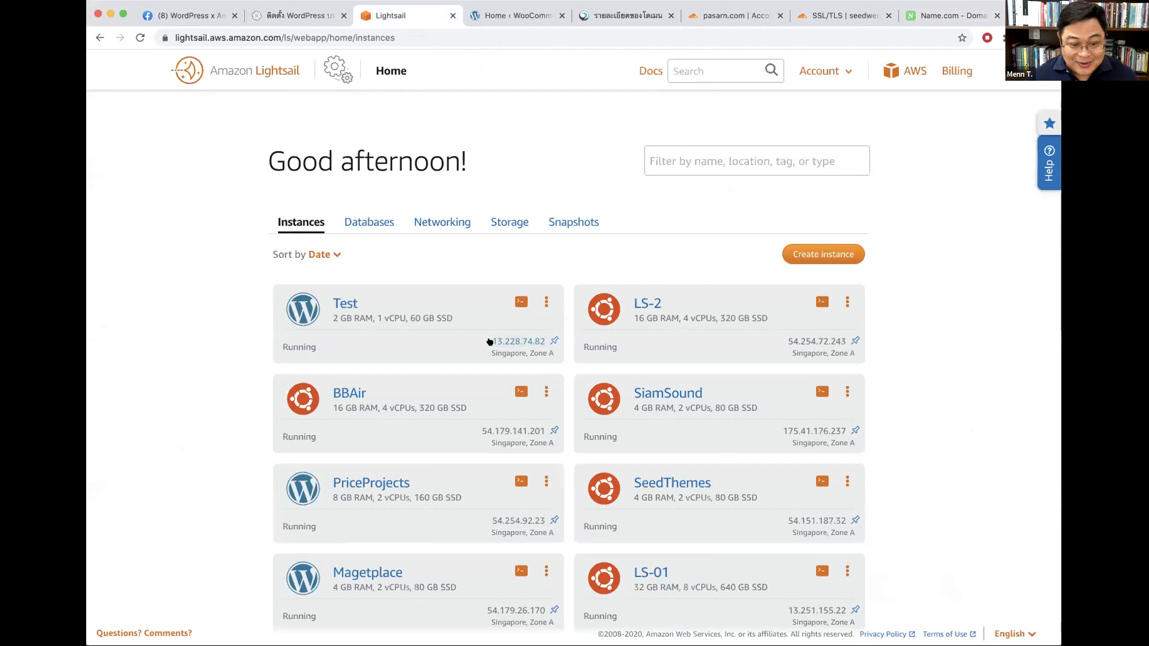
pyautogui.moveTo(509, 338); pyautogui.dragTo(547, 342)
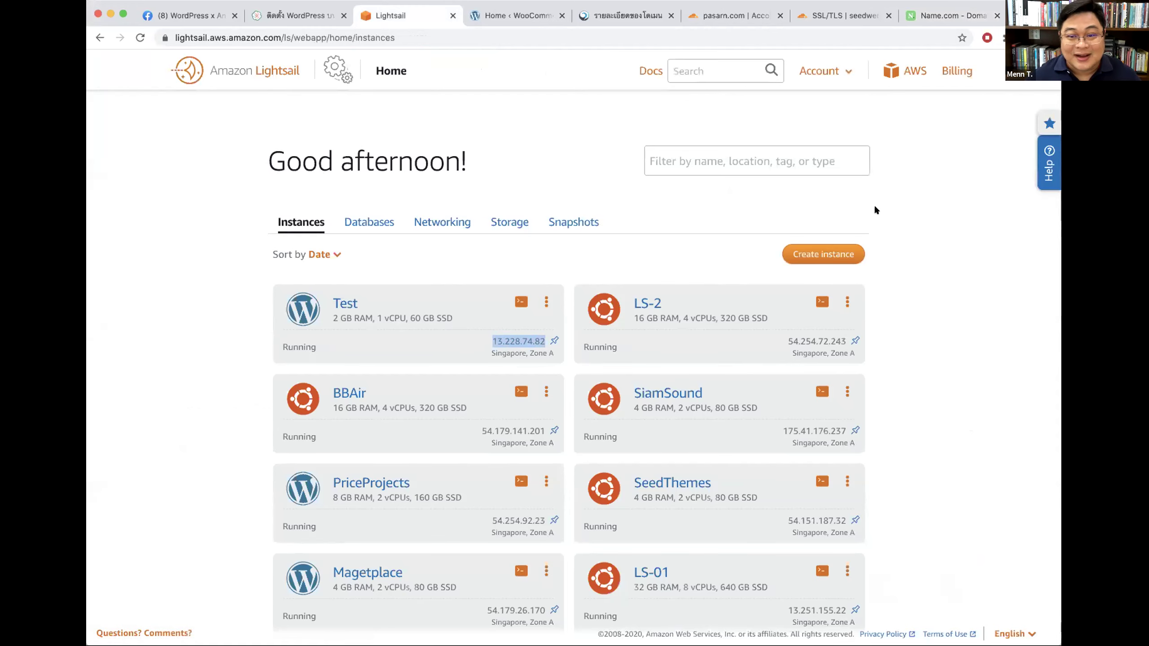
pyautogui.click(845, 15)
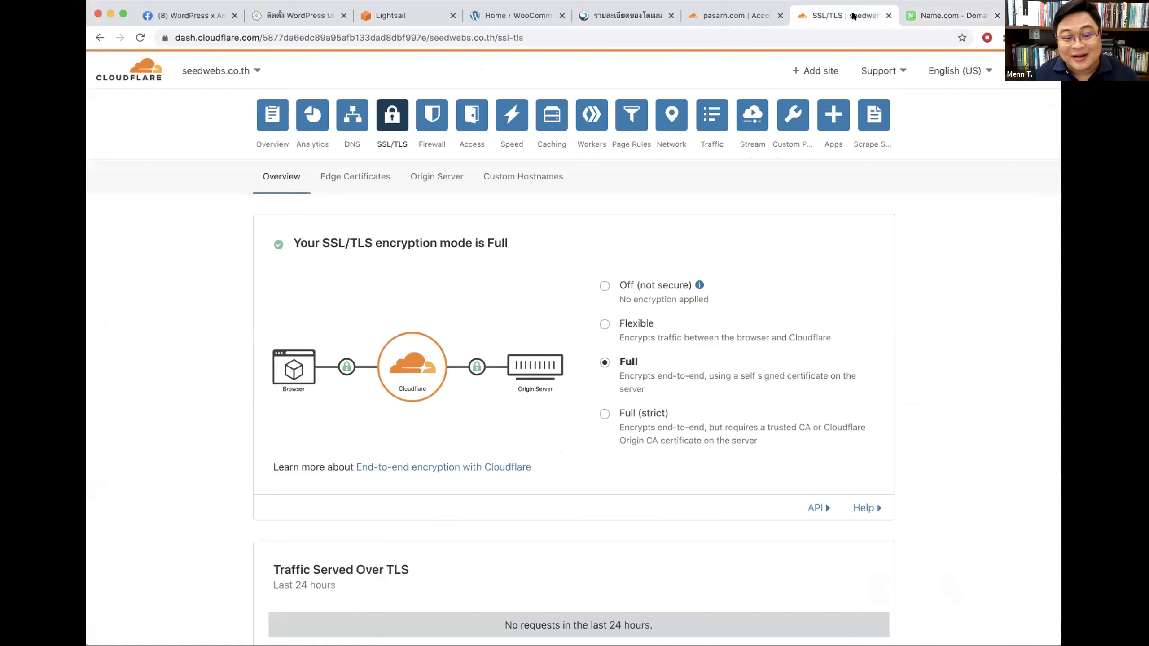
pyautogui.click(936, 16)
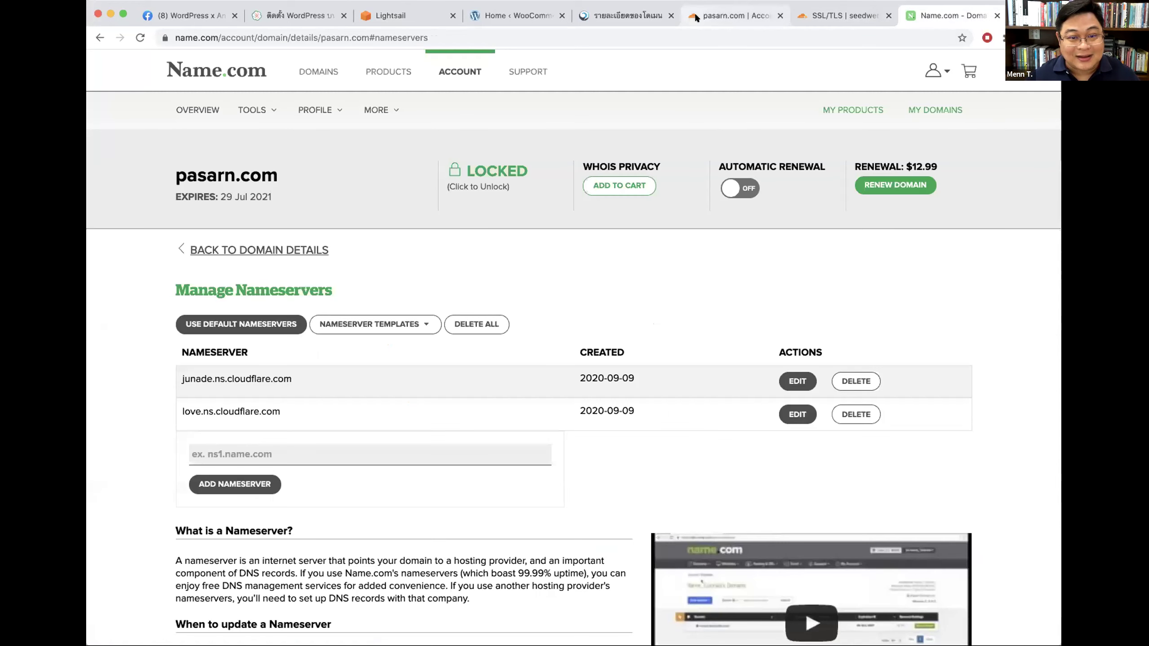
pyautogui.click(725, 18)
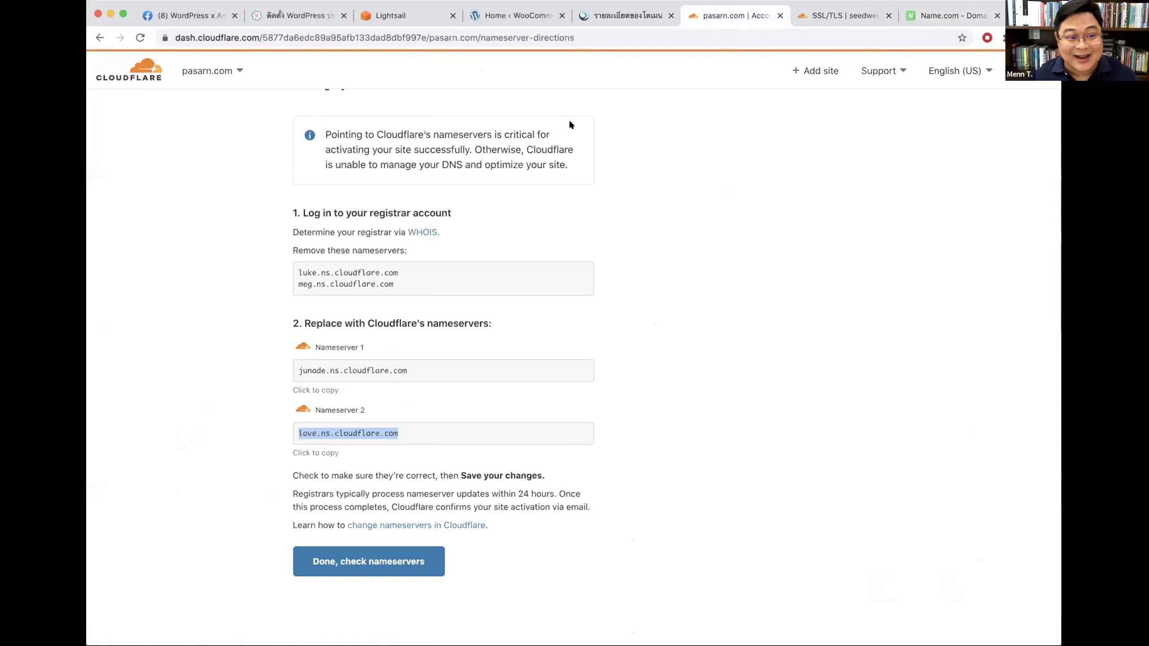
# Step: Select seedthemes.tk from the site list and view its empty DNS page with junade and love nameservers
pyautogui.click(810, 11)
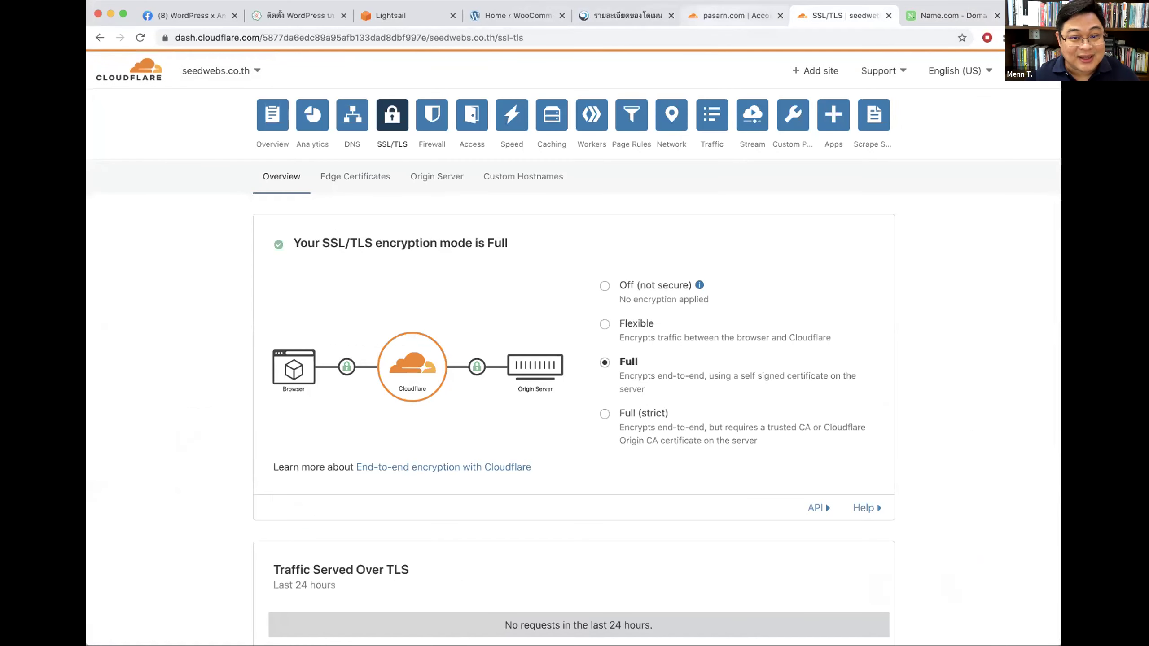
pyautogui.click(248, 70)
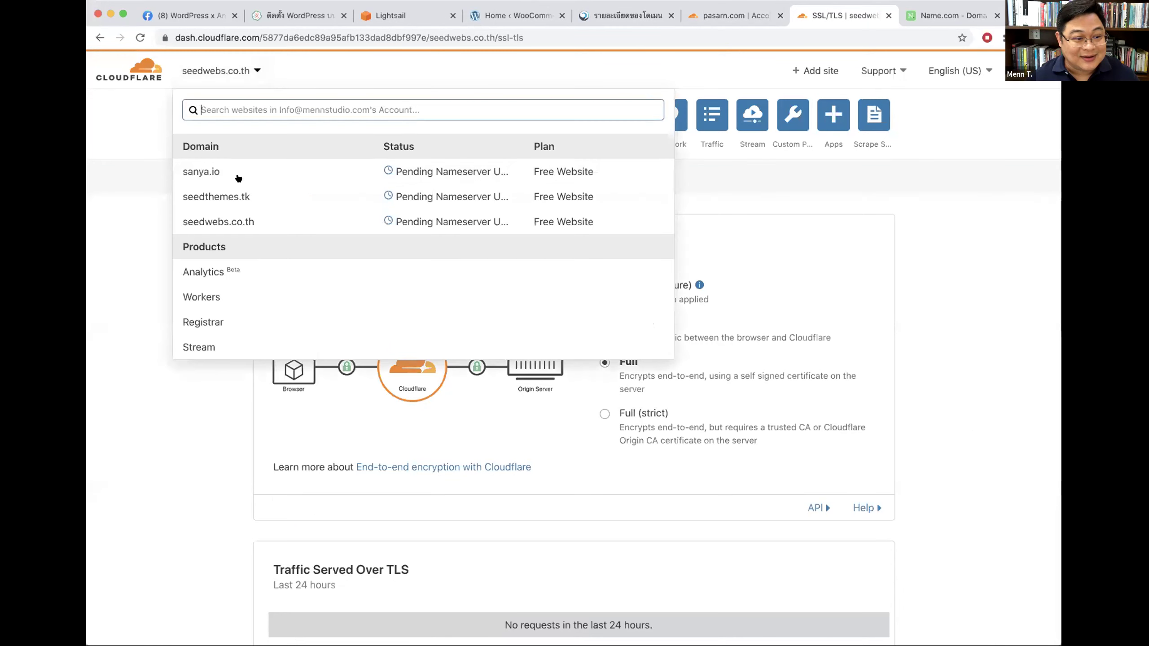
pyautogui.click(257, 194)
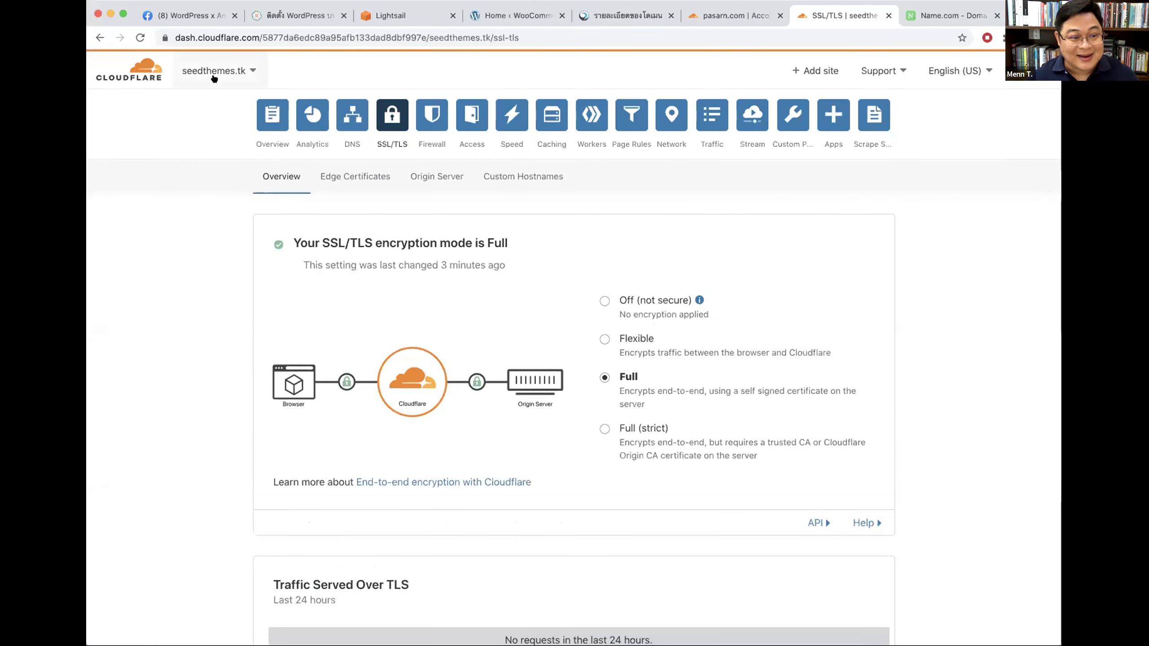
pyautogui.click(353, 118)
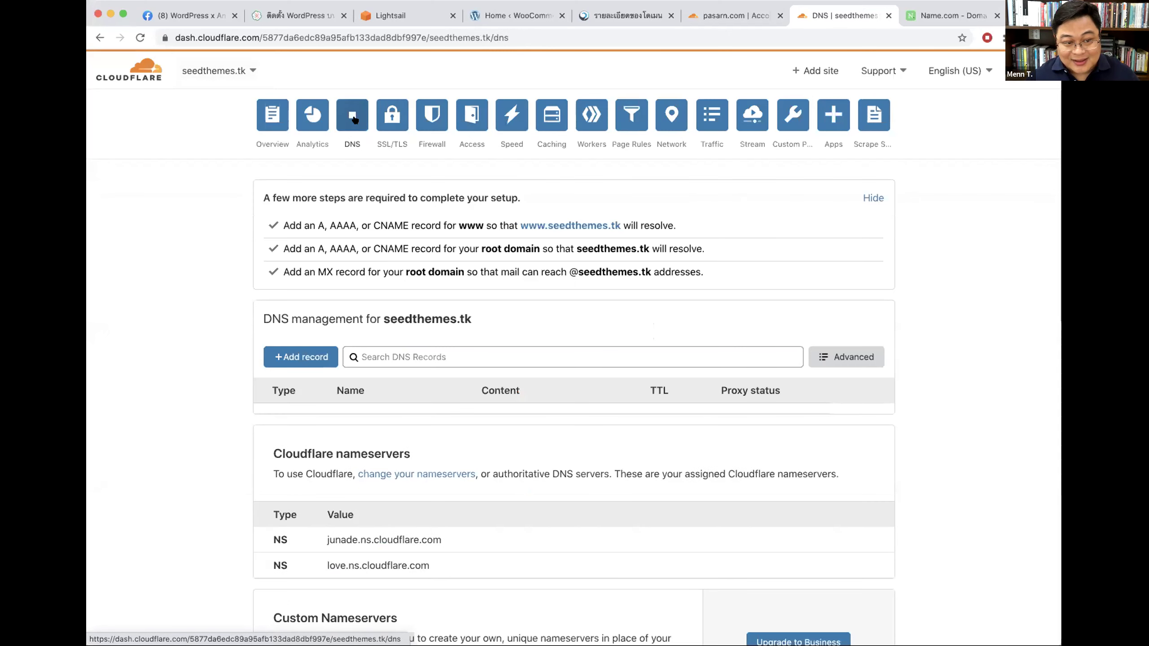
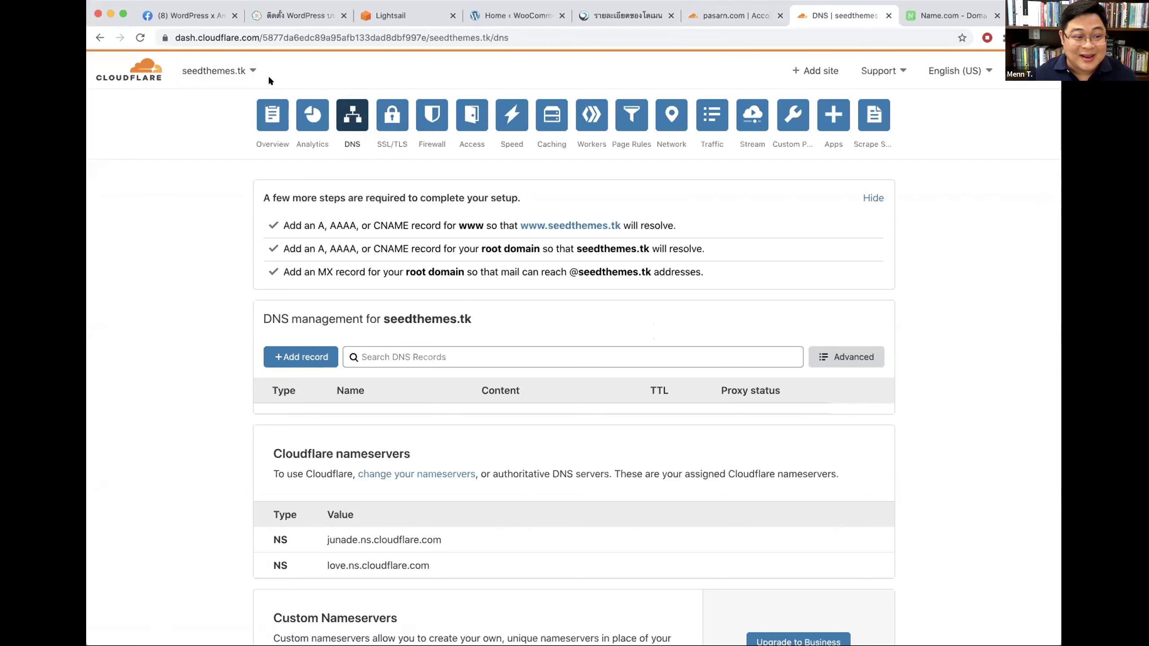
# Step: Go from the account's site list to seedthemes.tk's DNS page and start a new record
pyautogui.click(135, 71)
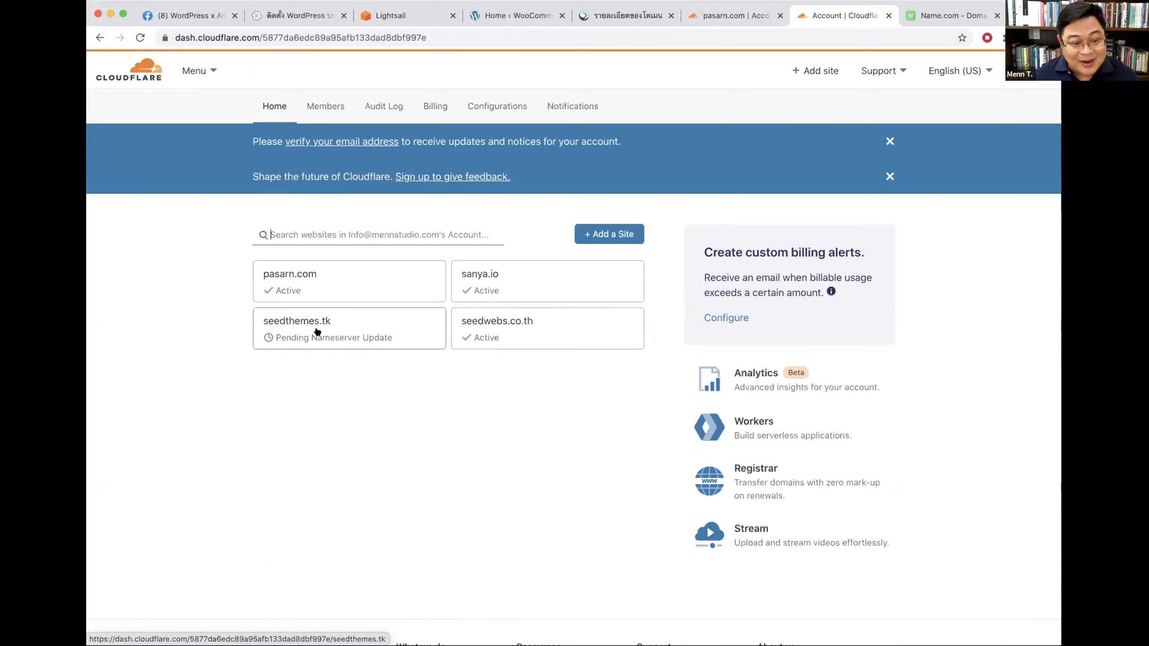
pyautogui.click(298, 329)
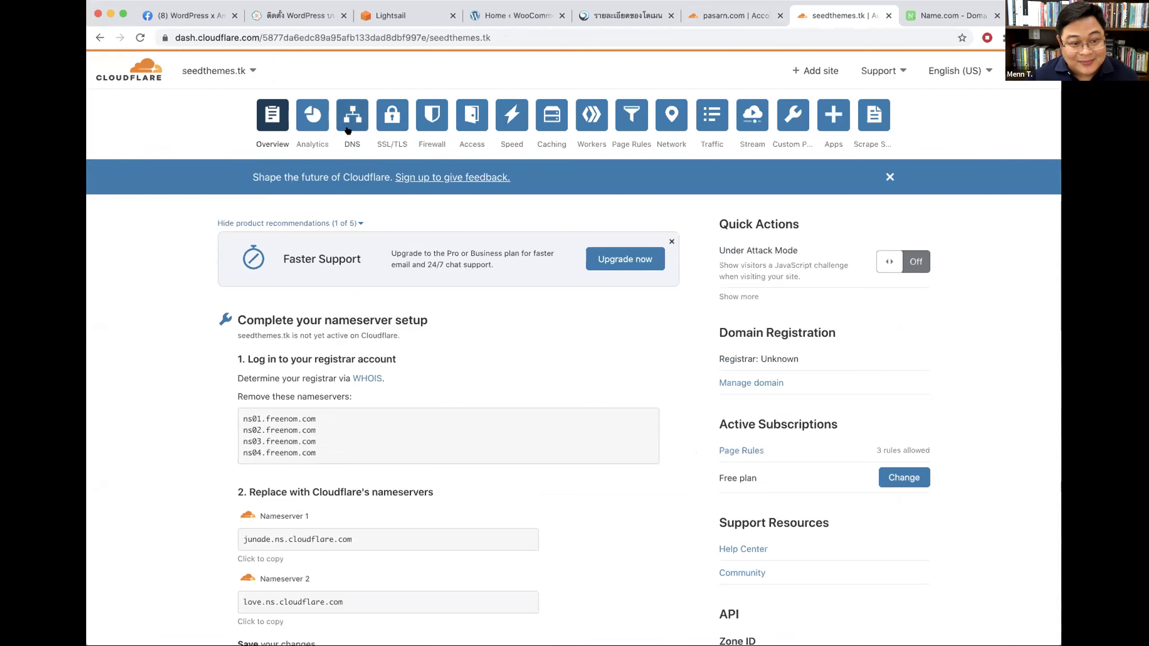
pyautogui.click(348, 119)
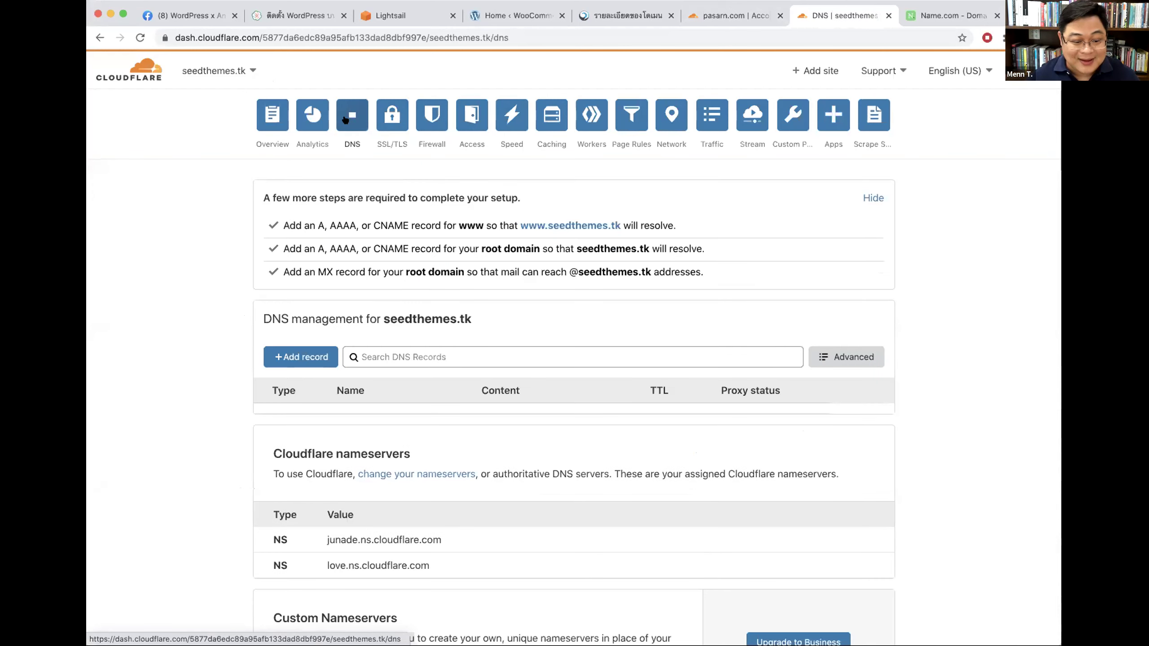
pyautogui.scroll(-3, 343, 113)
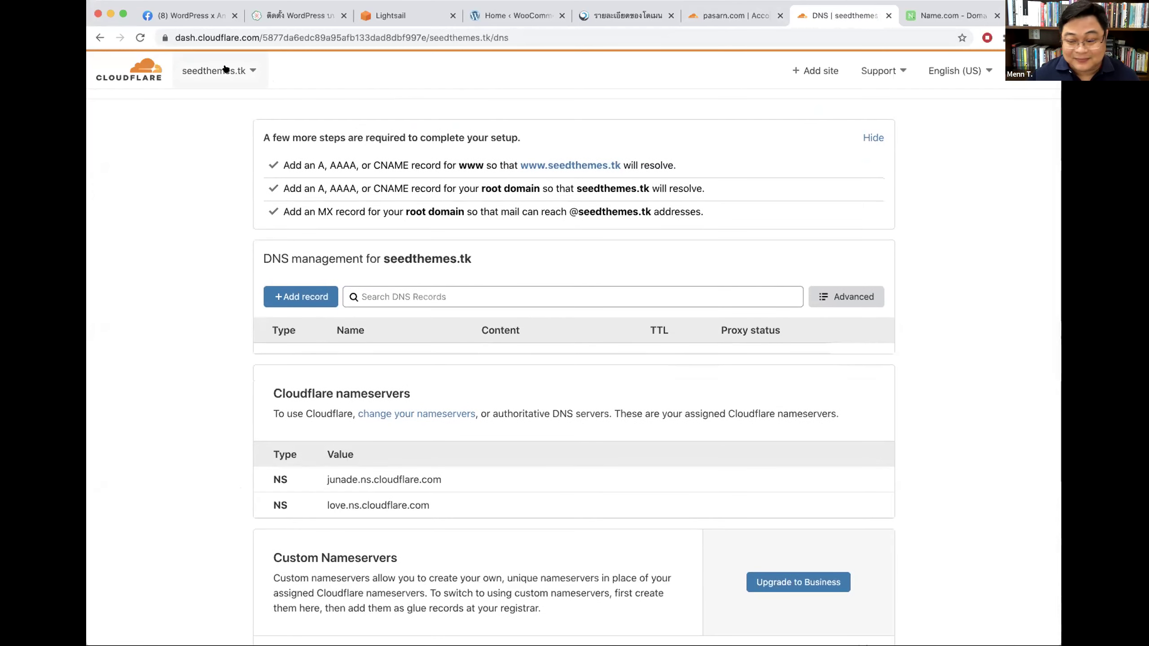
pyautogui.scroll(3, 819, 320)
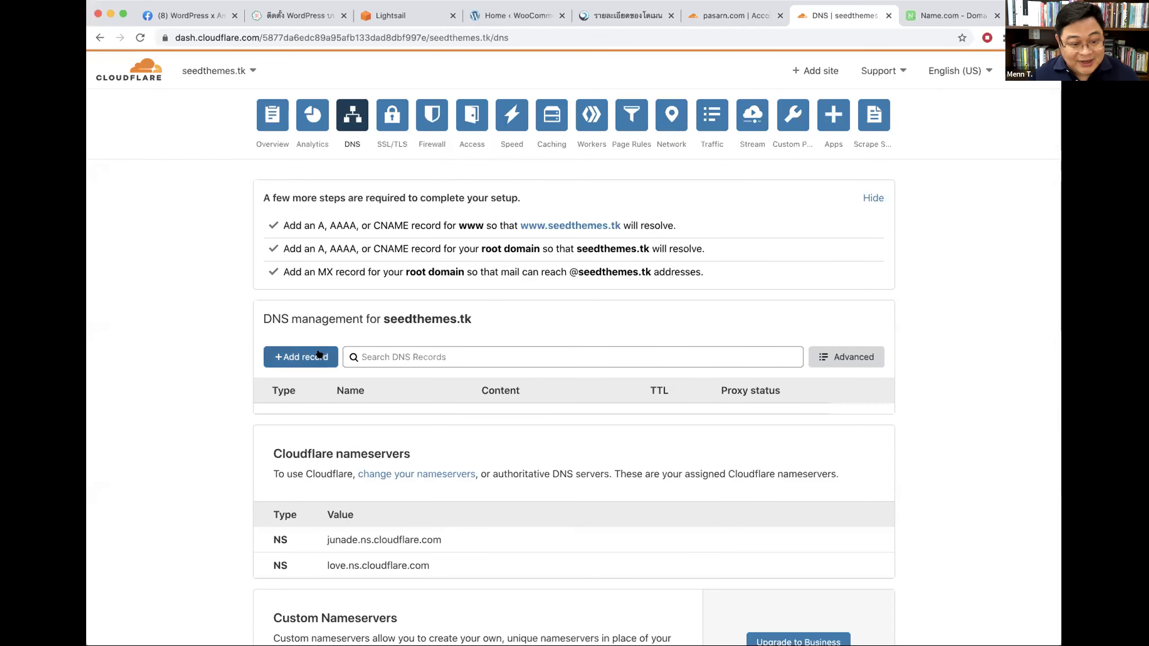
pyautogui.click(298, 358)
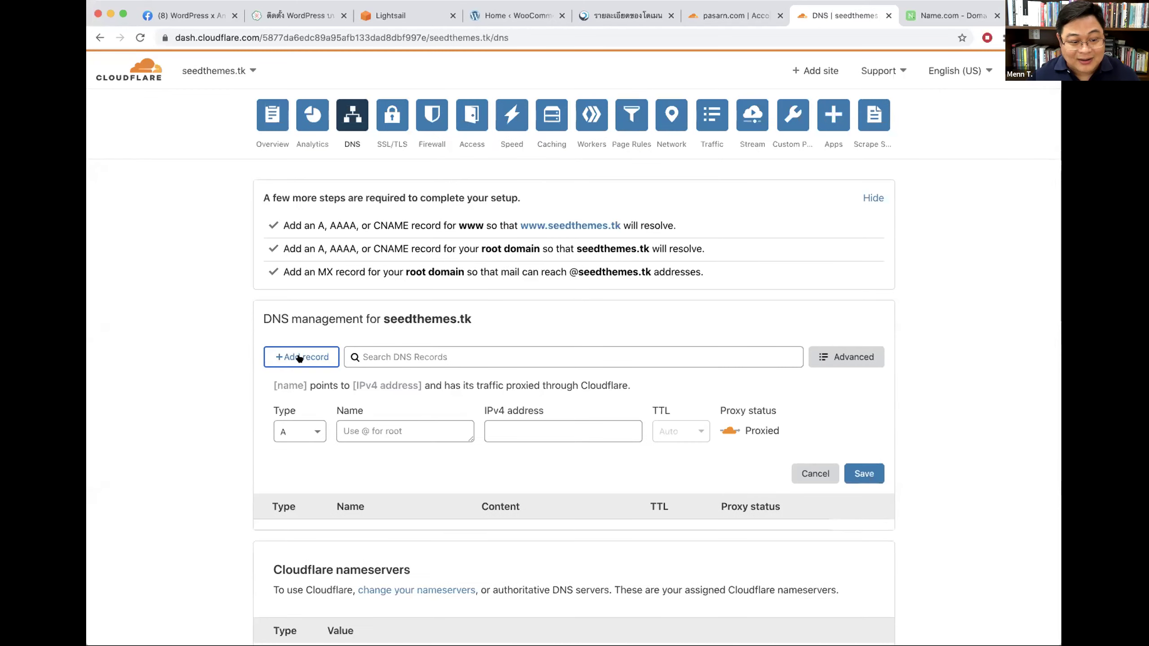
# Step: Fill the new A record with name @ and IPv4 address 13.228.74.82
pyautogui.scroll(-3, 313, 416)
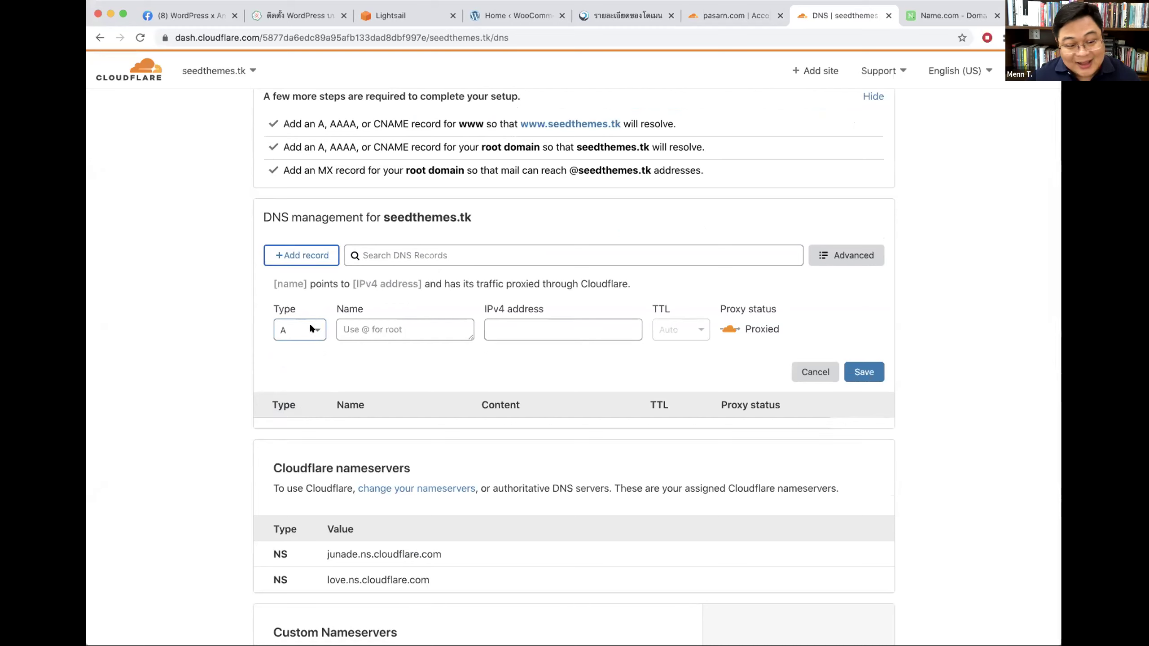
pyautogui.click(370, 324)
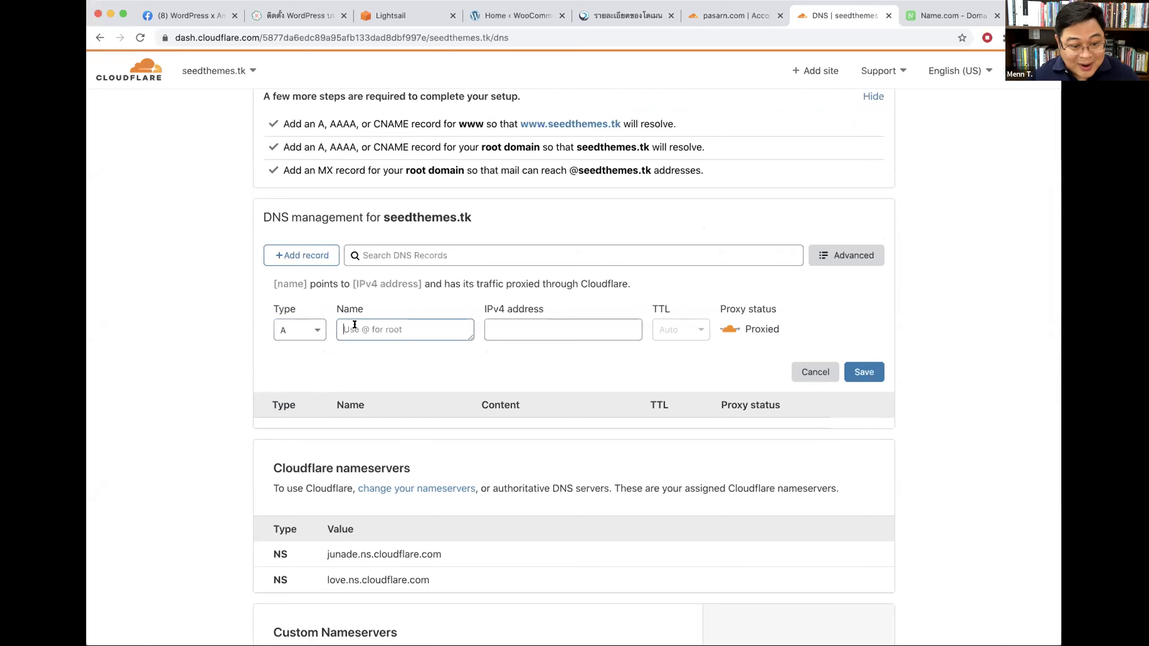
pyautogui.write('@')
pyautogui.moveTo(271, 278); pyautogui.dragTo(343, 278)
pyautogui.click(521, 330)
pyautogui.write('13.228.74.82')
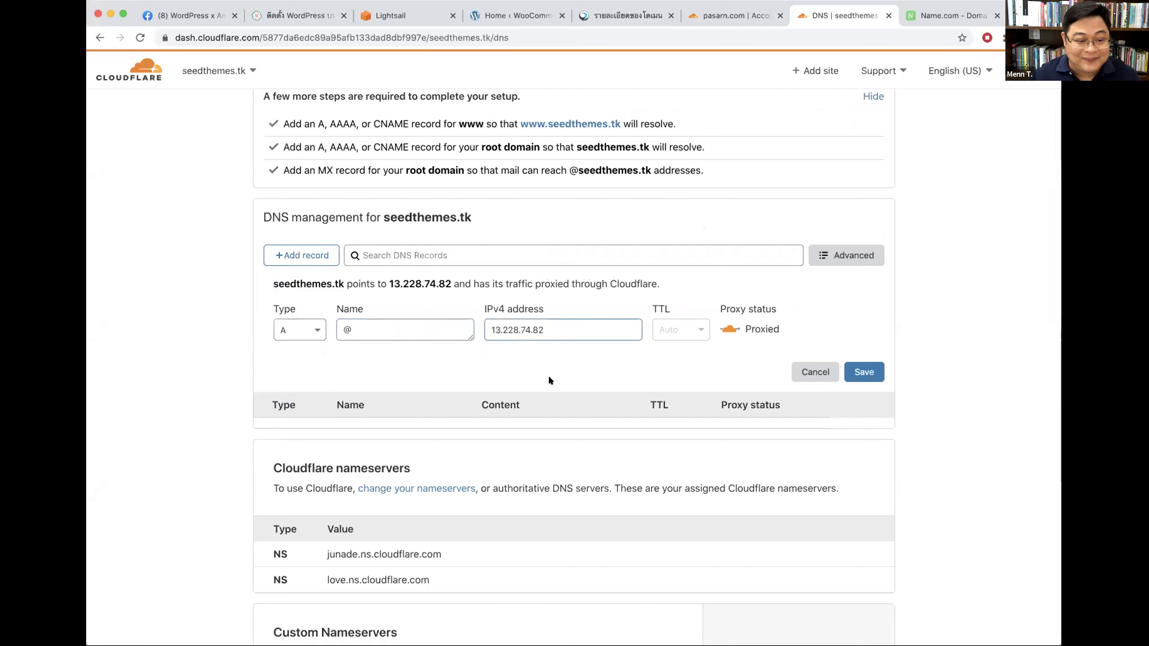
pyautogui.moveTo(273, 283); pyautogui.dragTo(344, 284)
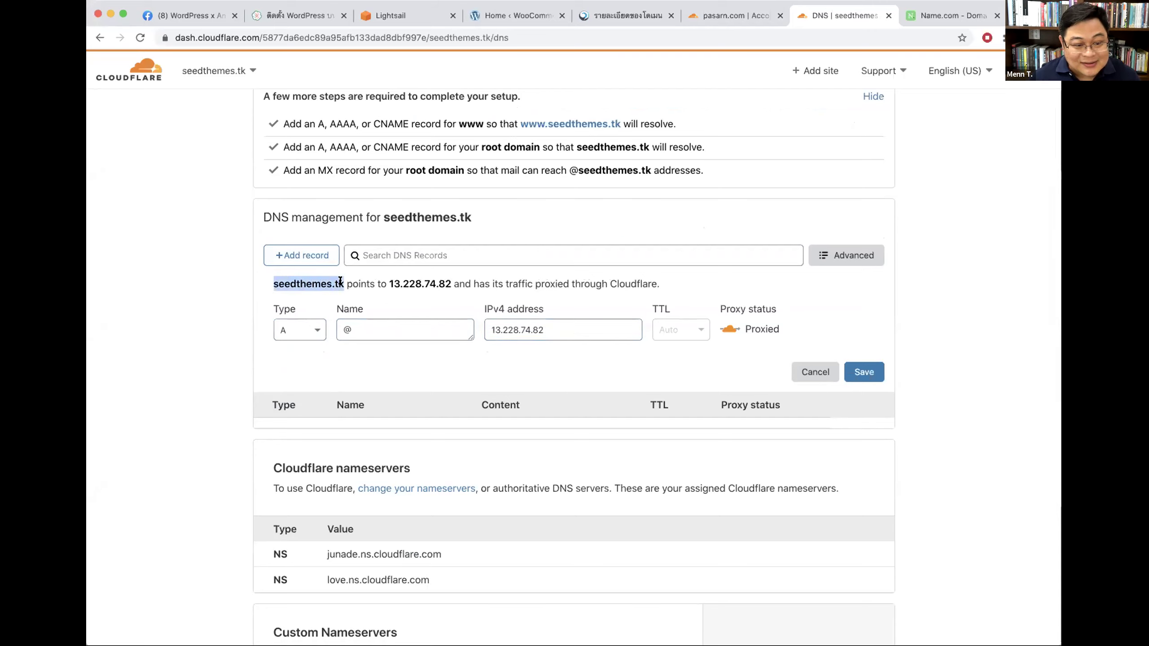
pyautogui.click(392, 11)
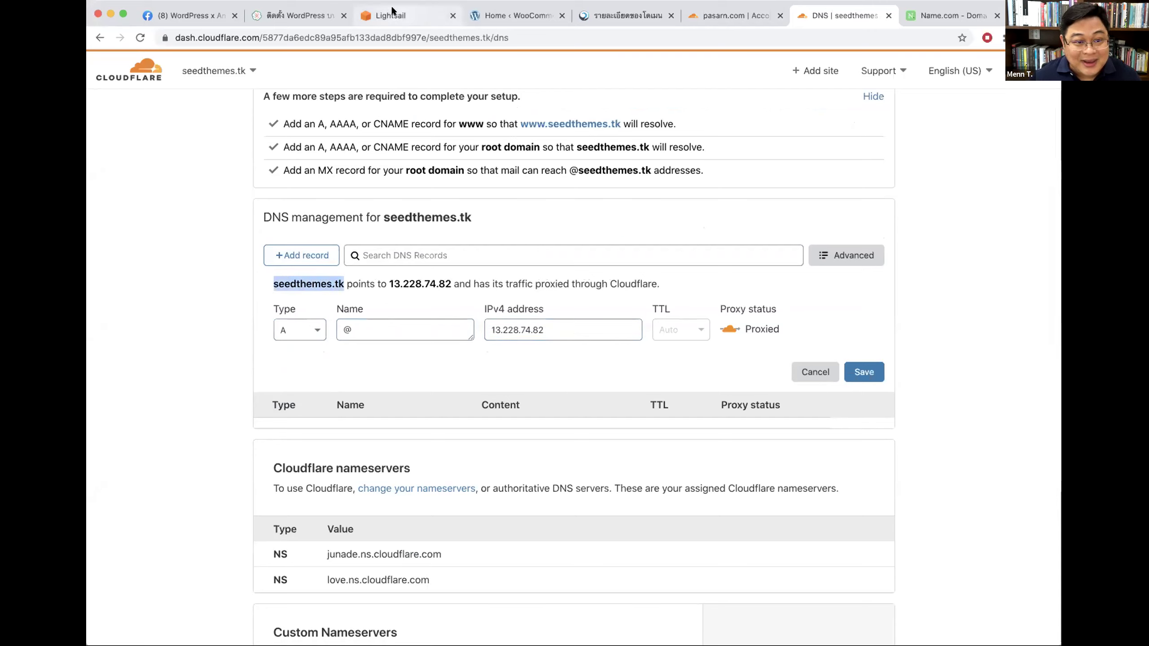
# Step: Confirm in Lightsail that the Test instance's IP is 13.228.74.82, then return to seedthemes.tk DNS
pyautogui.click(505, 157)
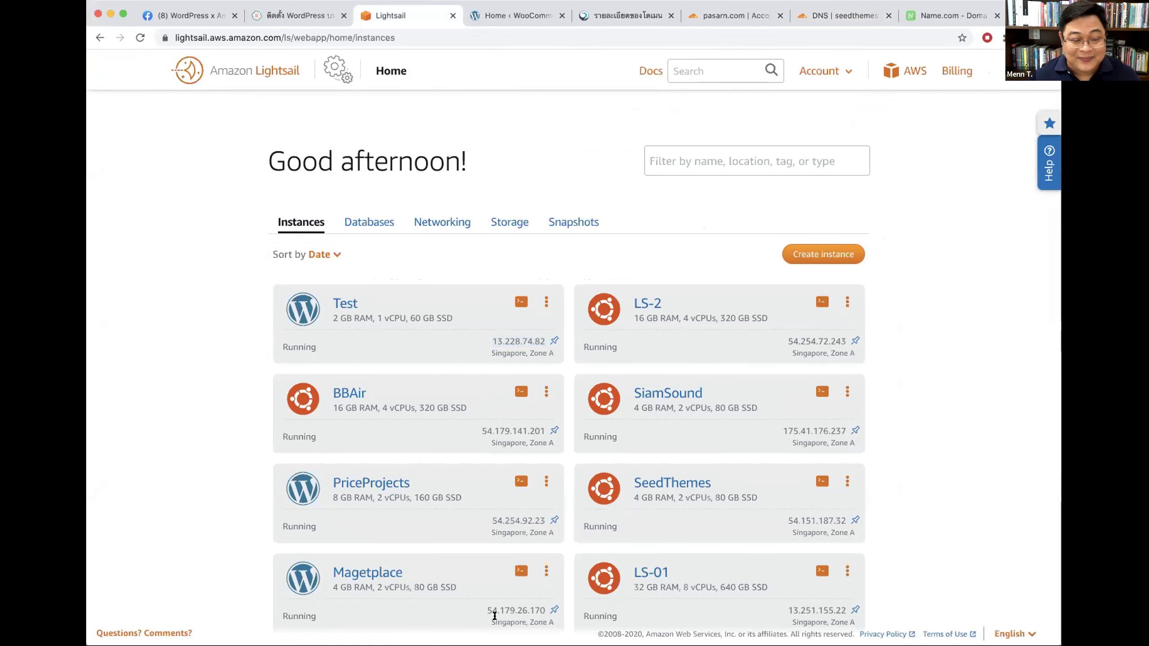
pyautogui.moveTo(491, 340); pyautogui.dragTo(540, 338)
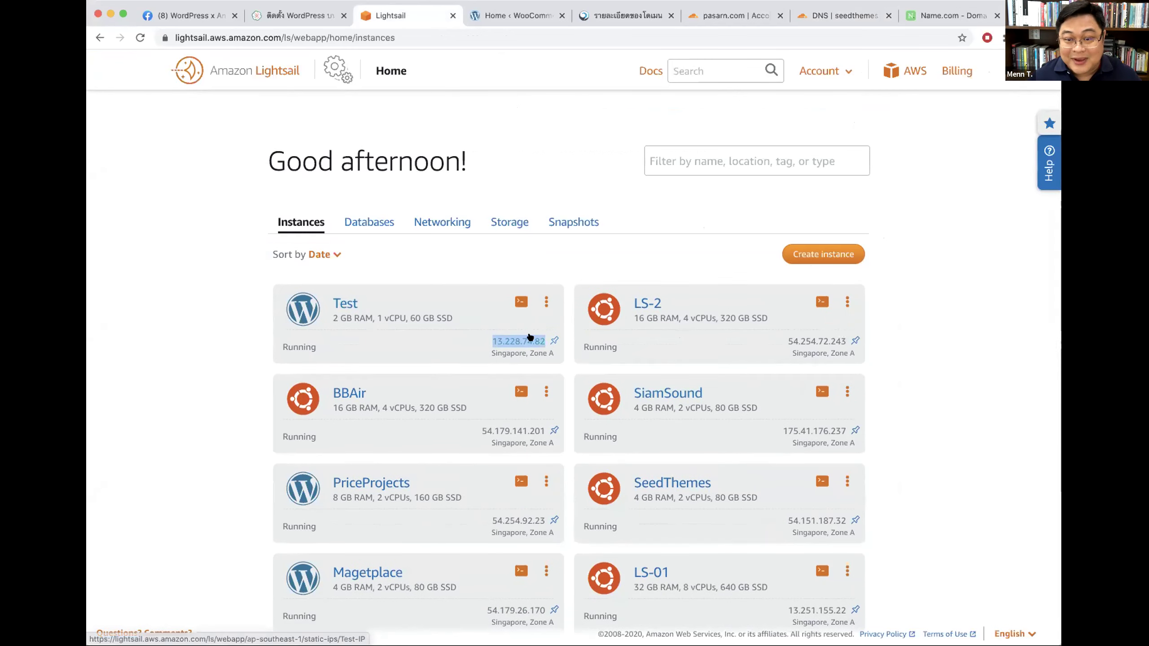
pyautogui.click(735, 17)
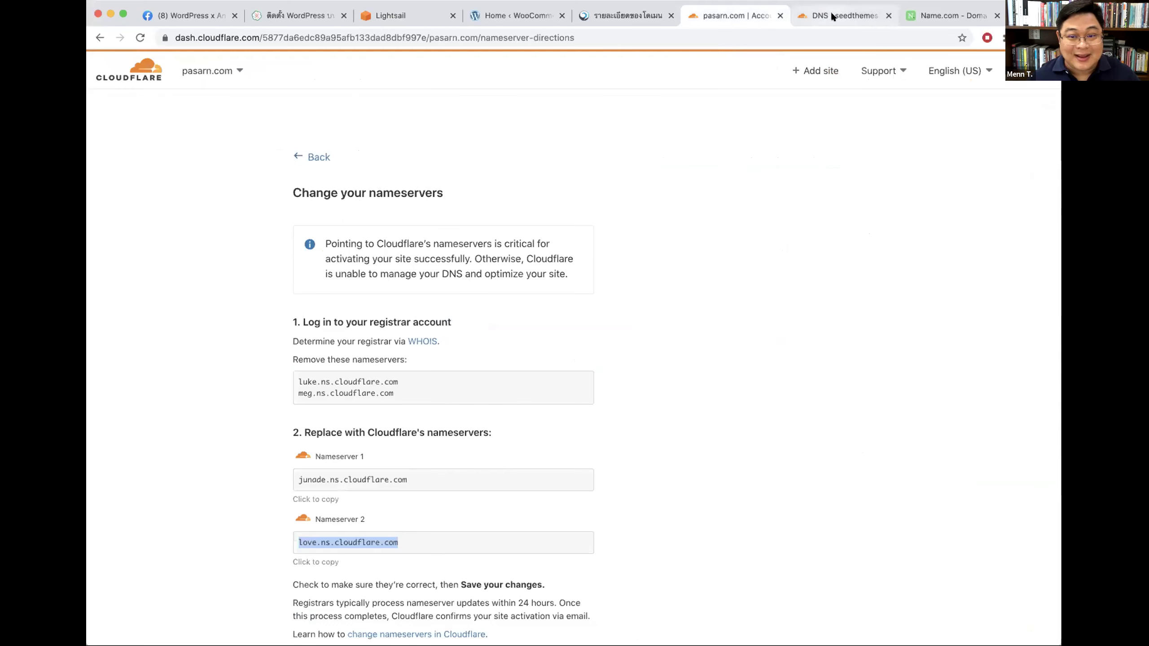
pyautogui.click(833, 16)
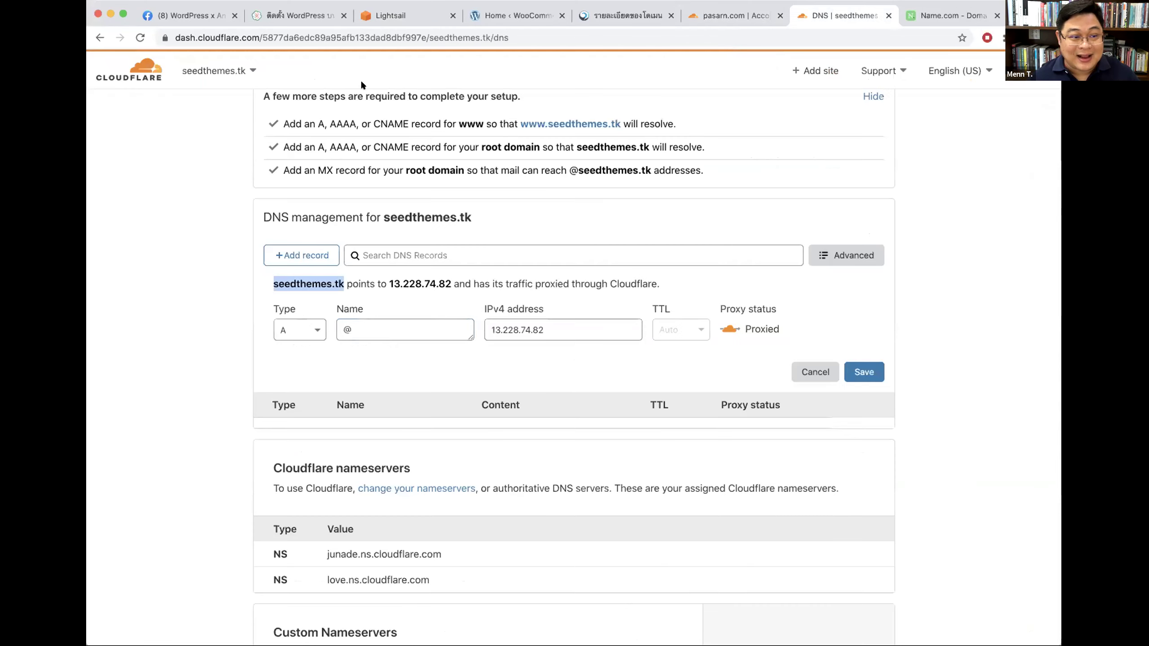
# Step: Discard the half-filled seedthemes.tk record and start a fresh type A record
pyautogui.click(199, 230)
pyautogui.click(216, 72)
pyautogui.click(222, 71)
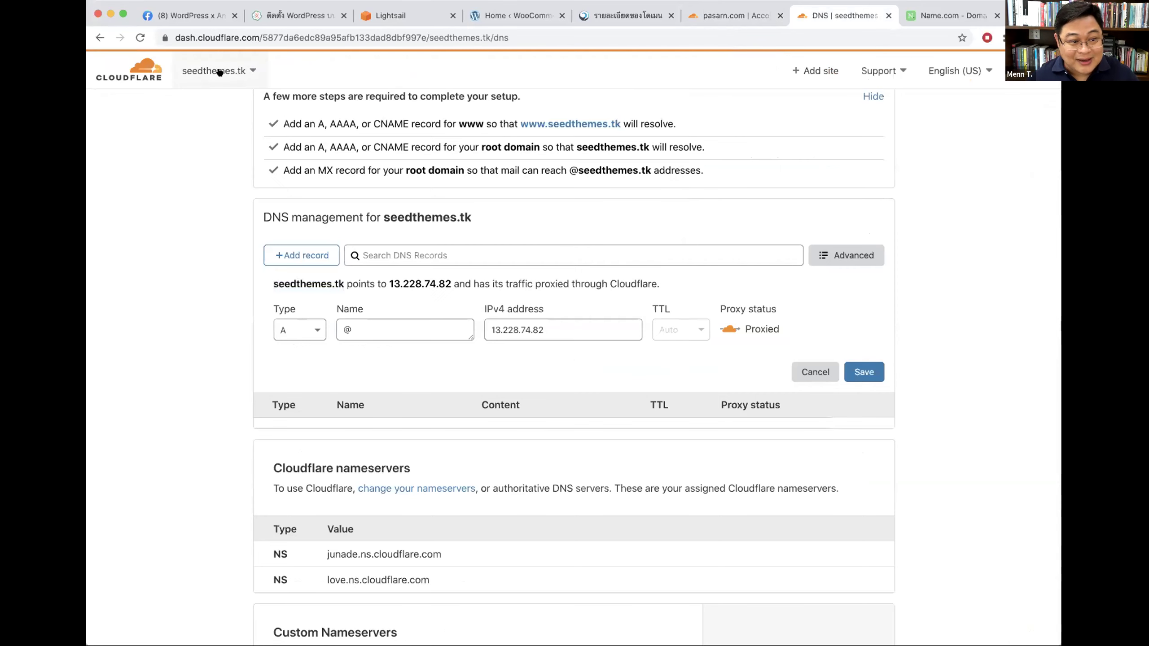
pyautogui.scroll(3, 253, 375)
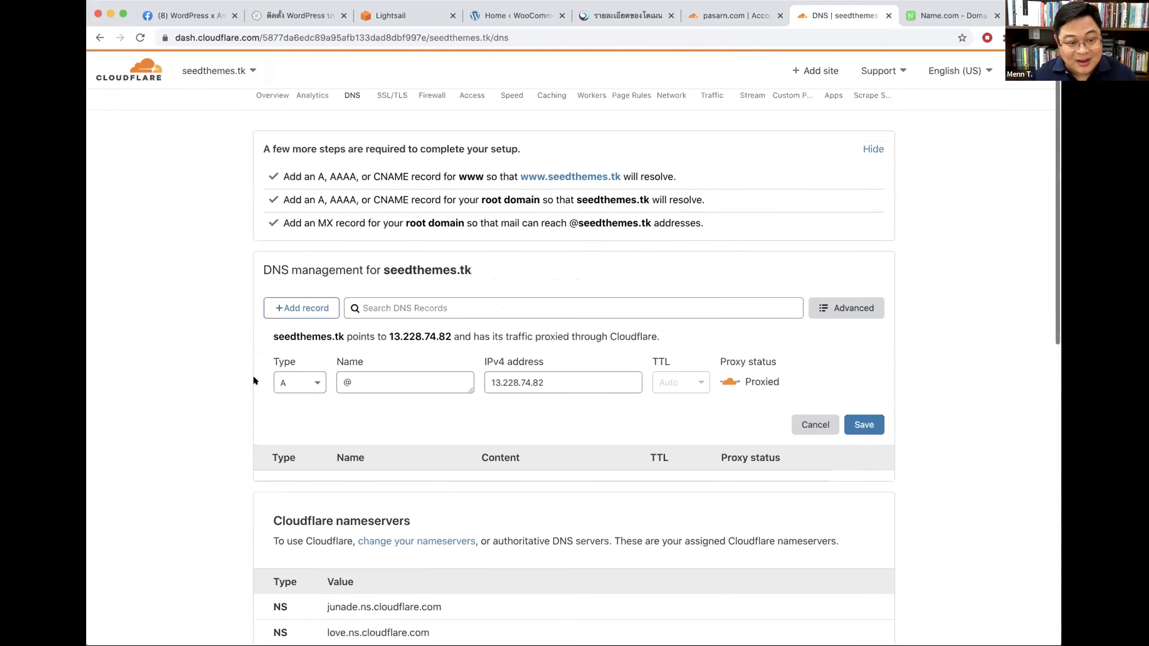
pyautogui.click(310, 402)
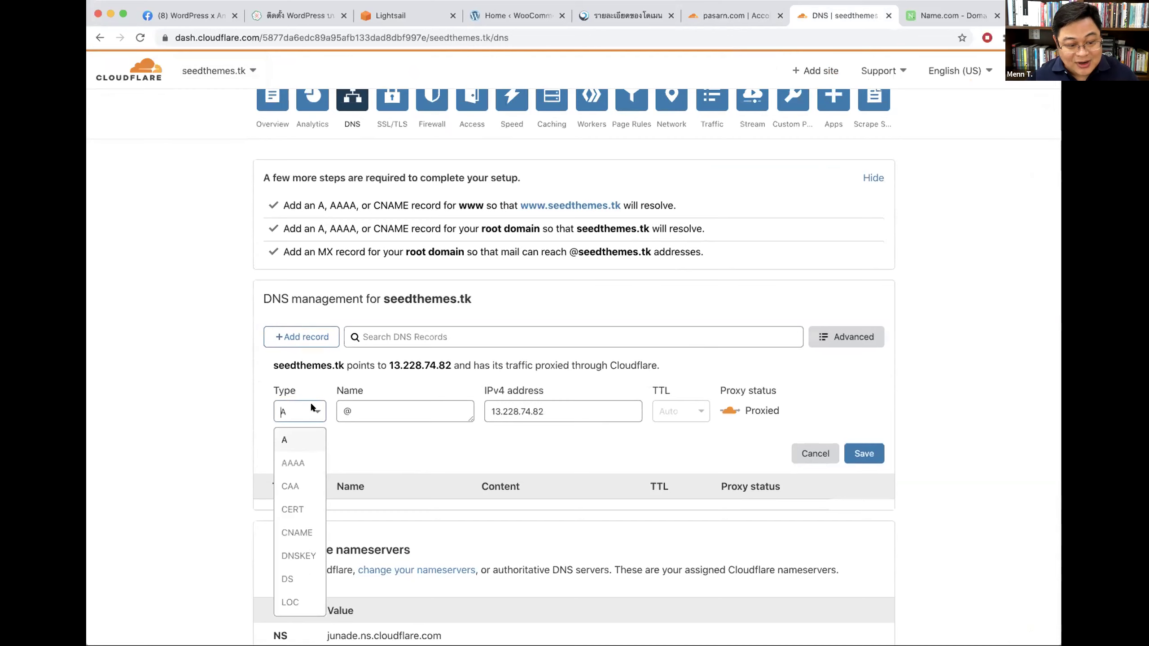
pyautogui.click(289, 434)
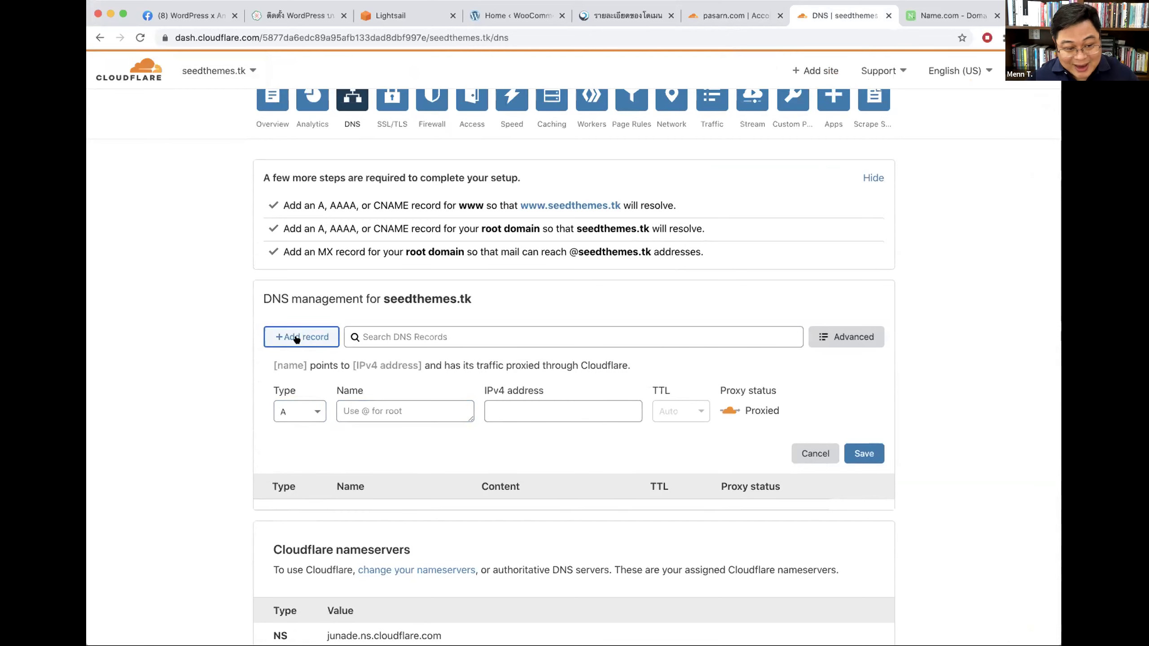
pyautogui.click(296, 337)
pyautogui.click(296, 339)
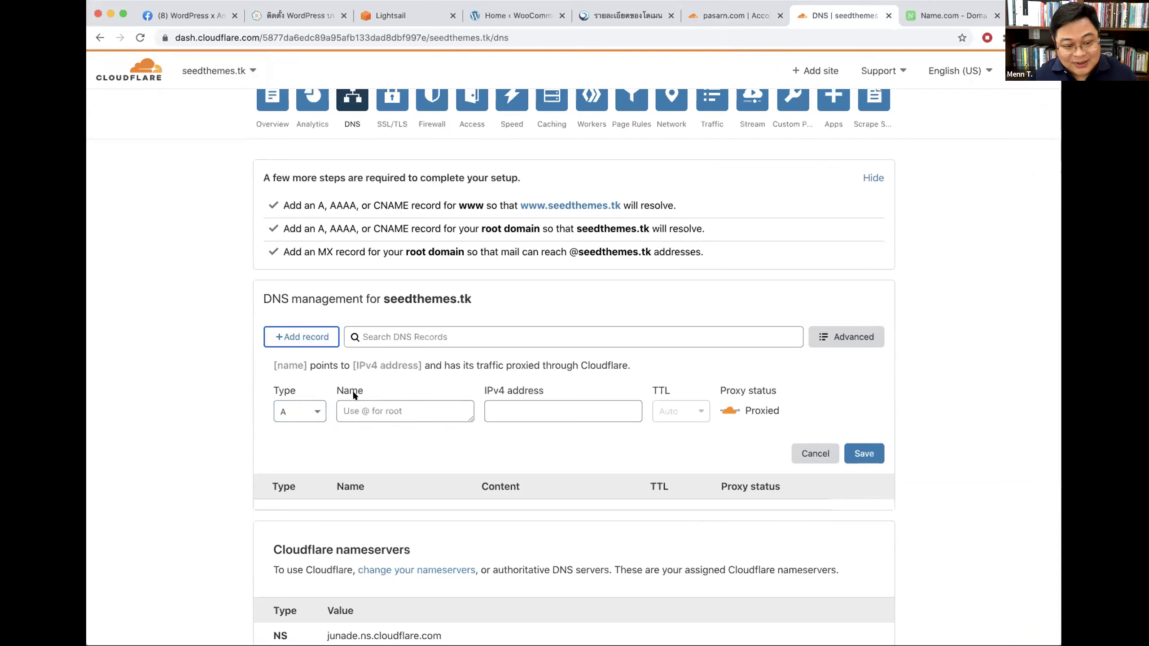
# Step: Save a proxied A record named @ pointing to 13.228.74.82
pyautogui.click(353, 407)
pyautogui.write('@')
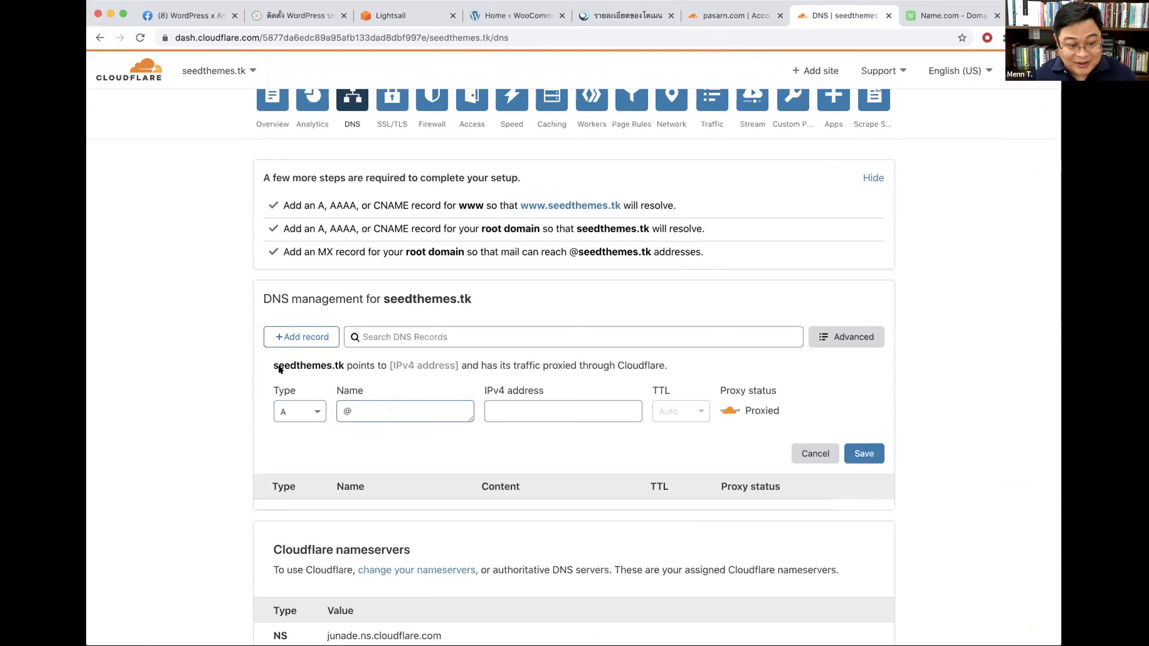
pyautogui.moveTo(274, 362); pyautogui.dragTo(341, 362)
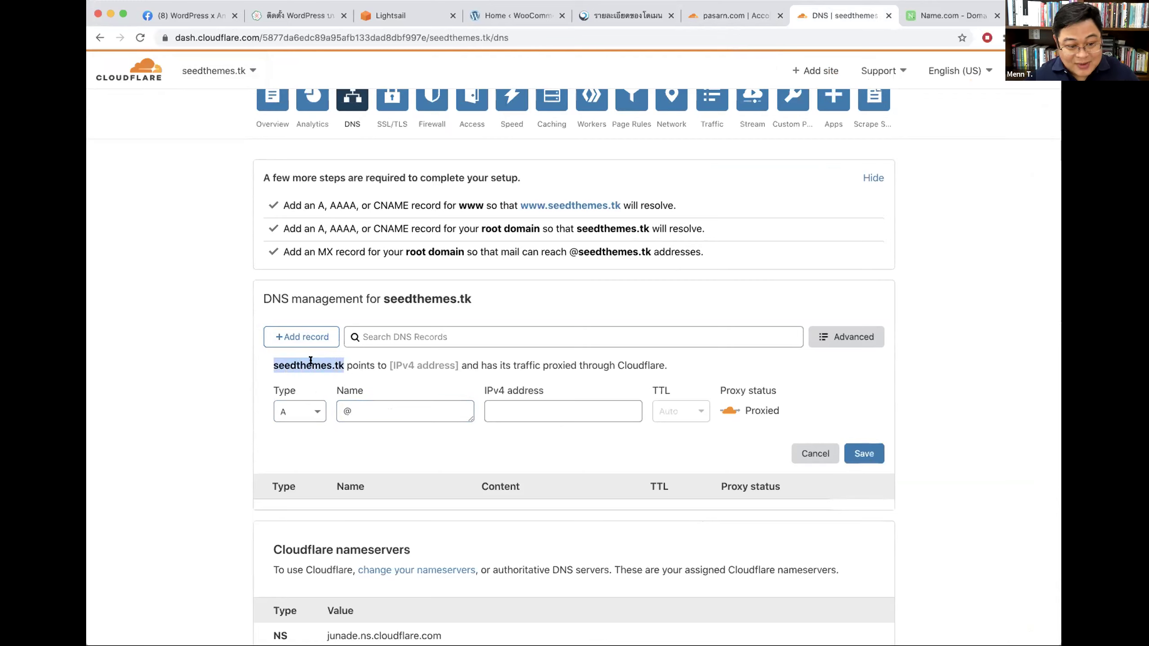
pyautogui.click(515, 411)
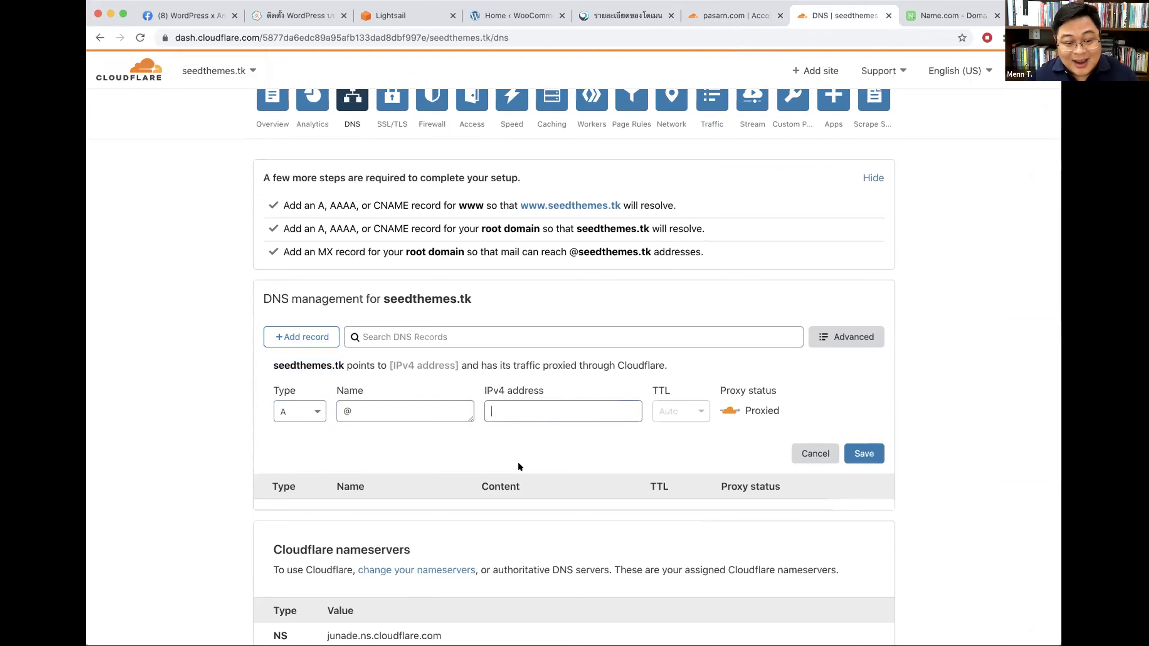
pyautogui.write('13.228.74.82')
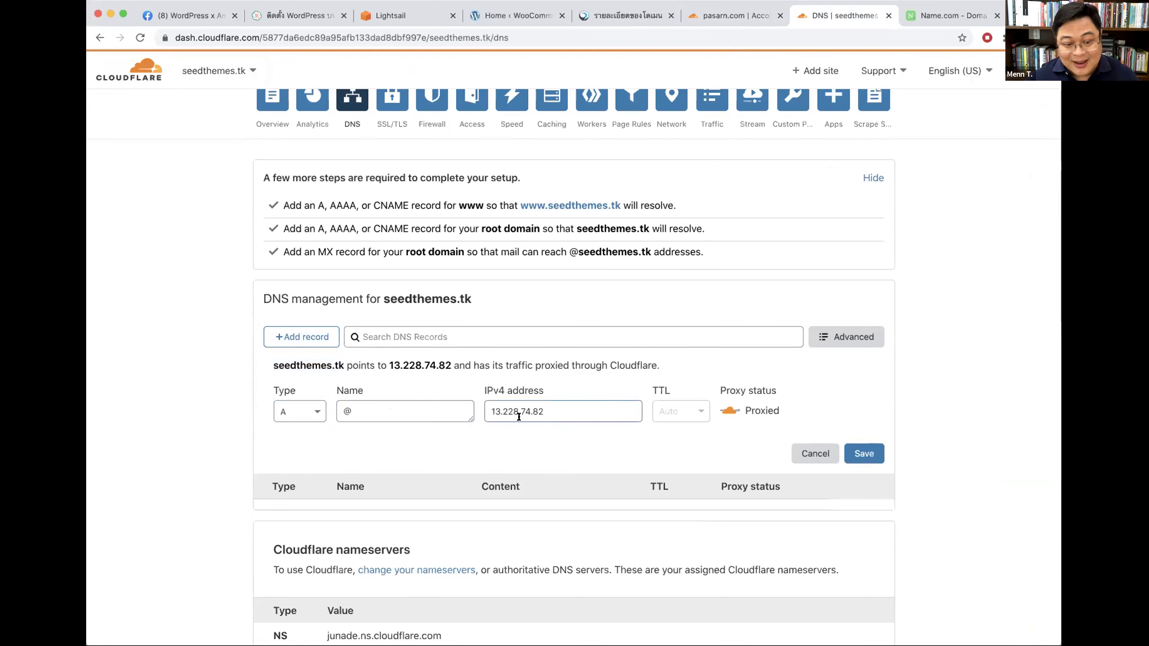
pyautogui.scroll(-3, 931, 410)
pyautogui.click(863, 352)
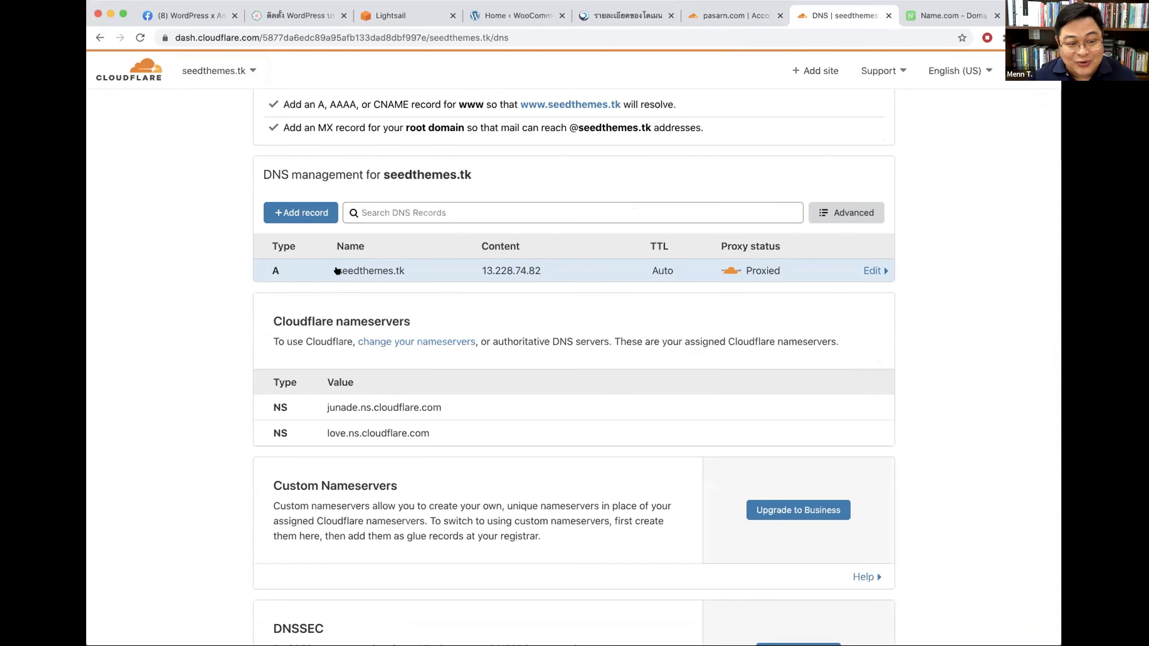
pyautogui.moveTo(334, 270); pyautogui.dragTo(407, 272)
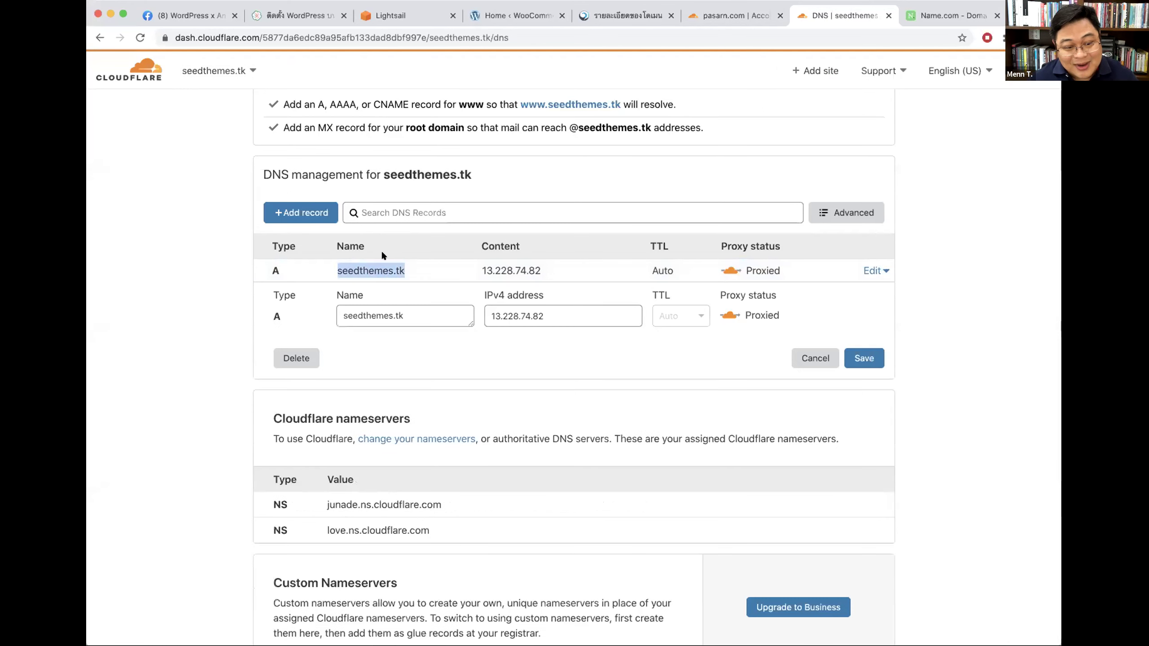
pyautogui.click(308, 211)
pyautogui.click(359, 279)
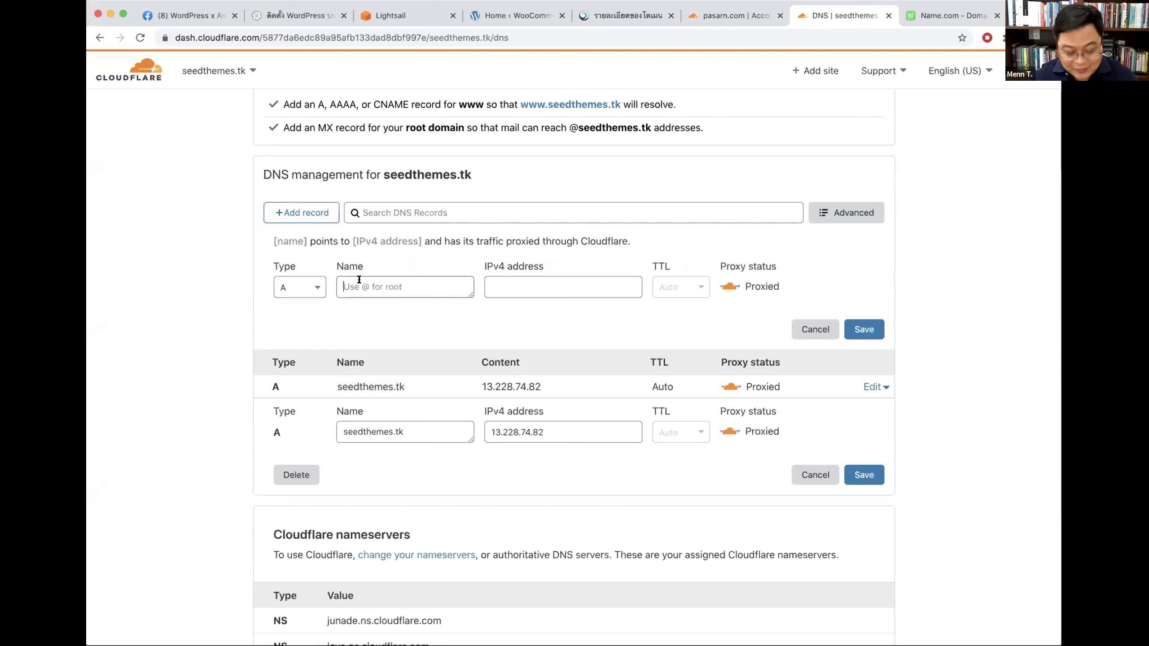
pyautogui.write('www')
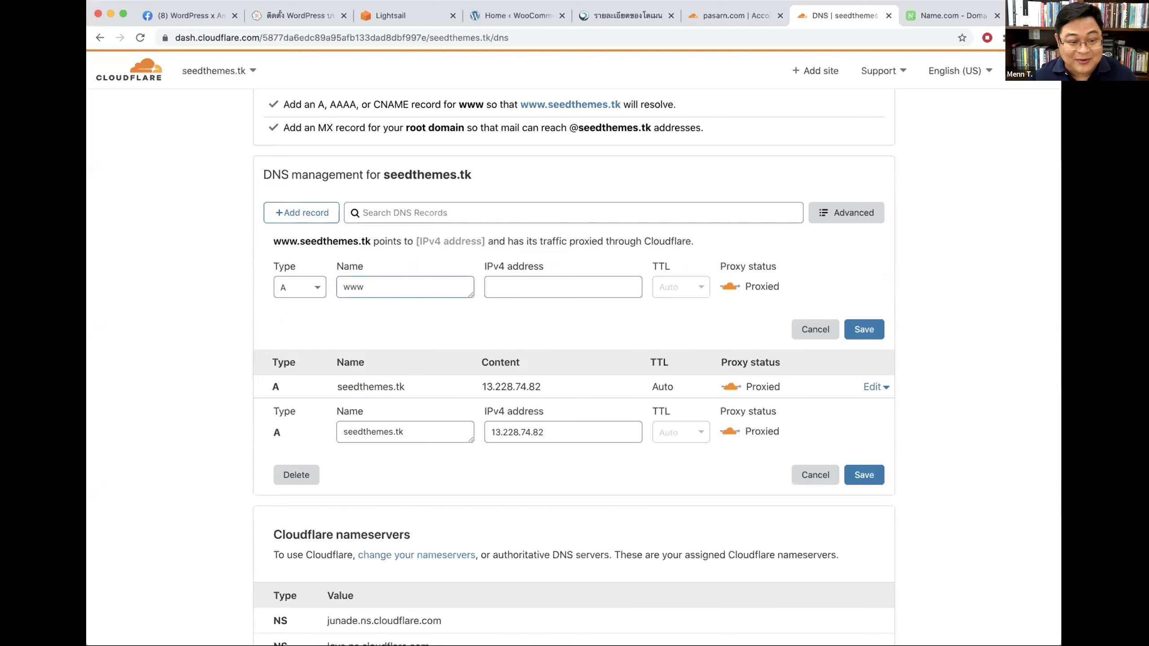
pyautogui.click(816, 330)
pyautogui.click(317, 214)
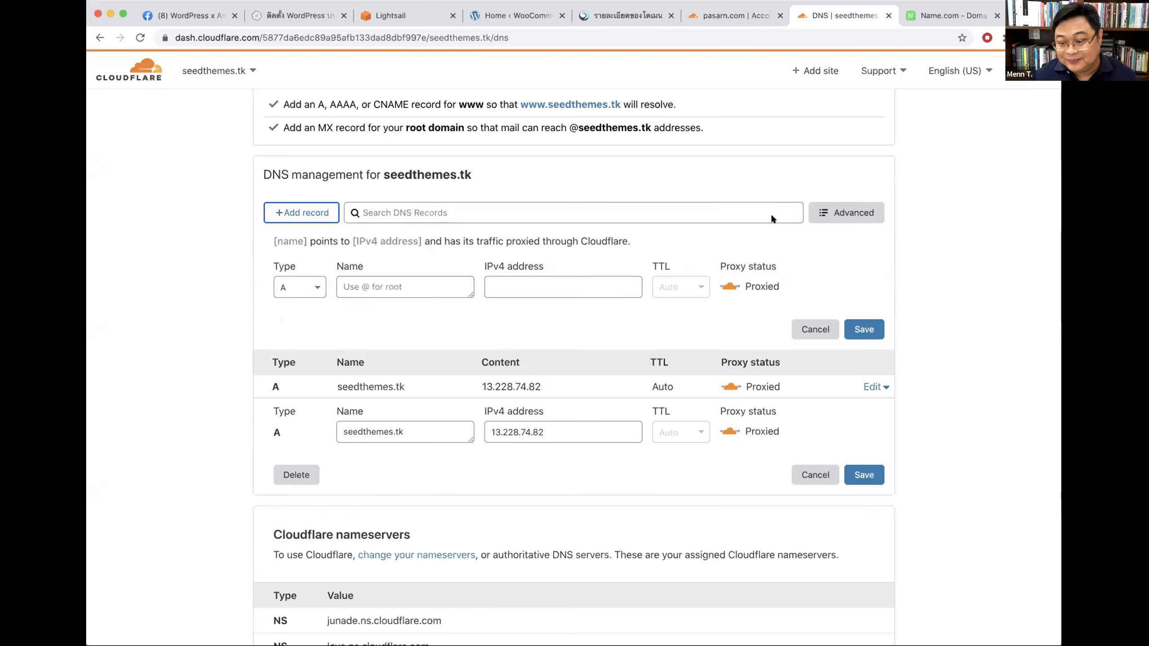
pyautogui.scroll(-1, 927, 292)
pyautogui.click(402, 286)
pyautogui.write('www')
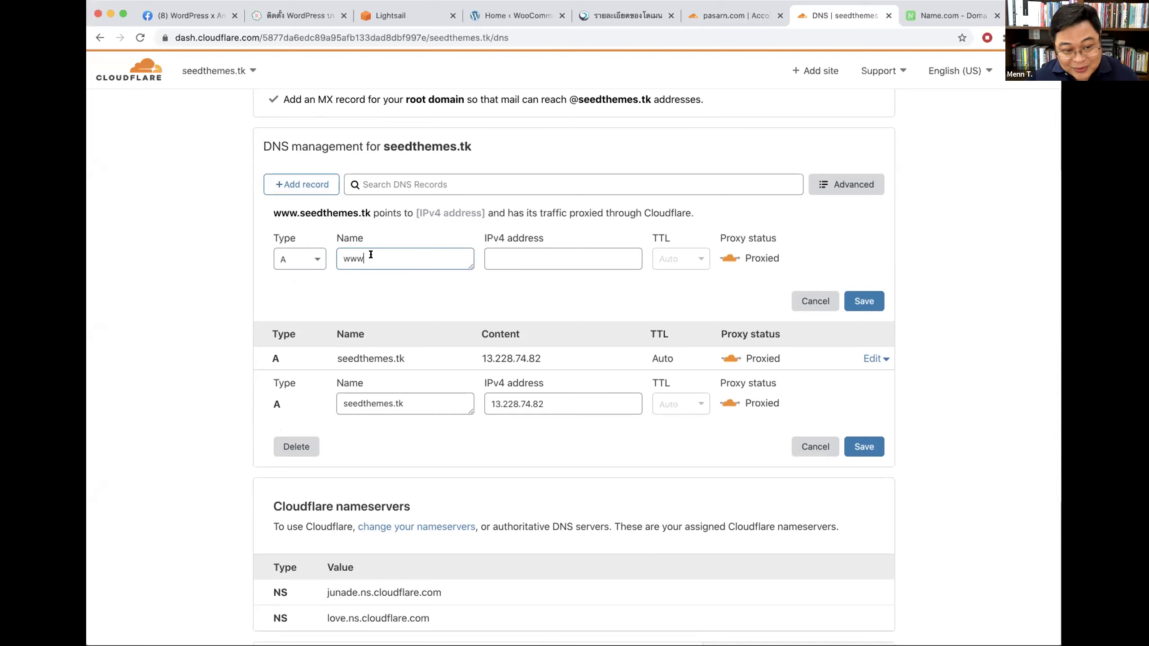
pyautogui.click(518, 257)
pyautogui.write('13.228.74.82')
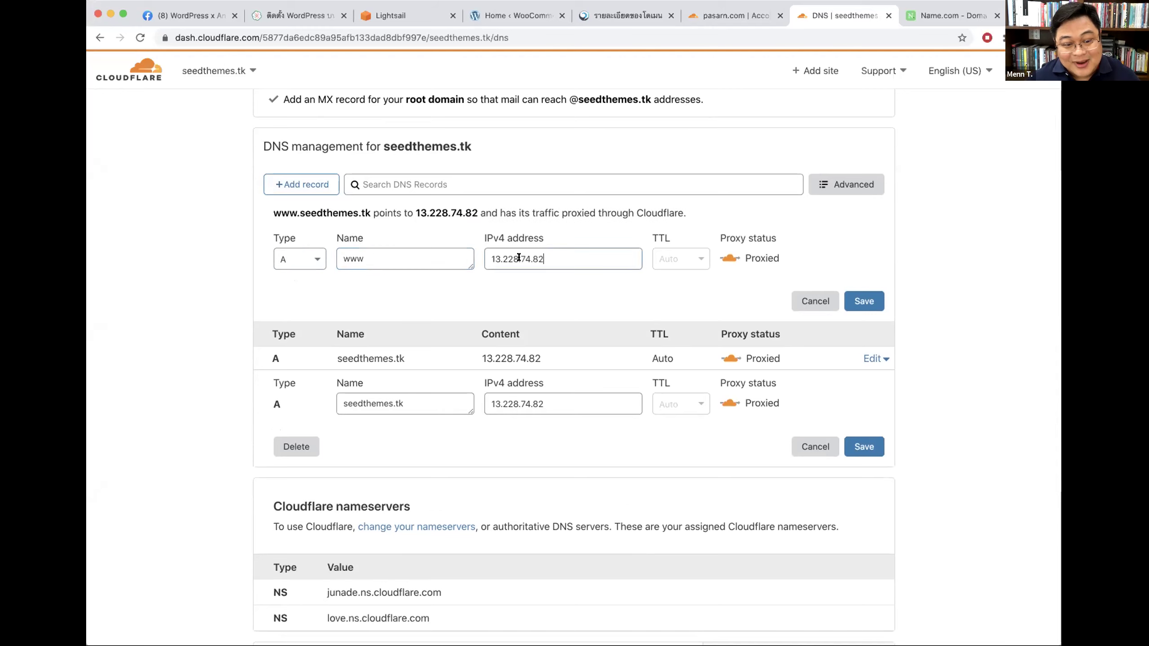
pyautogui.click(873, 298)
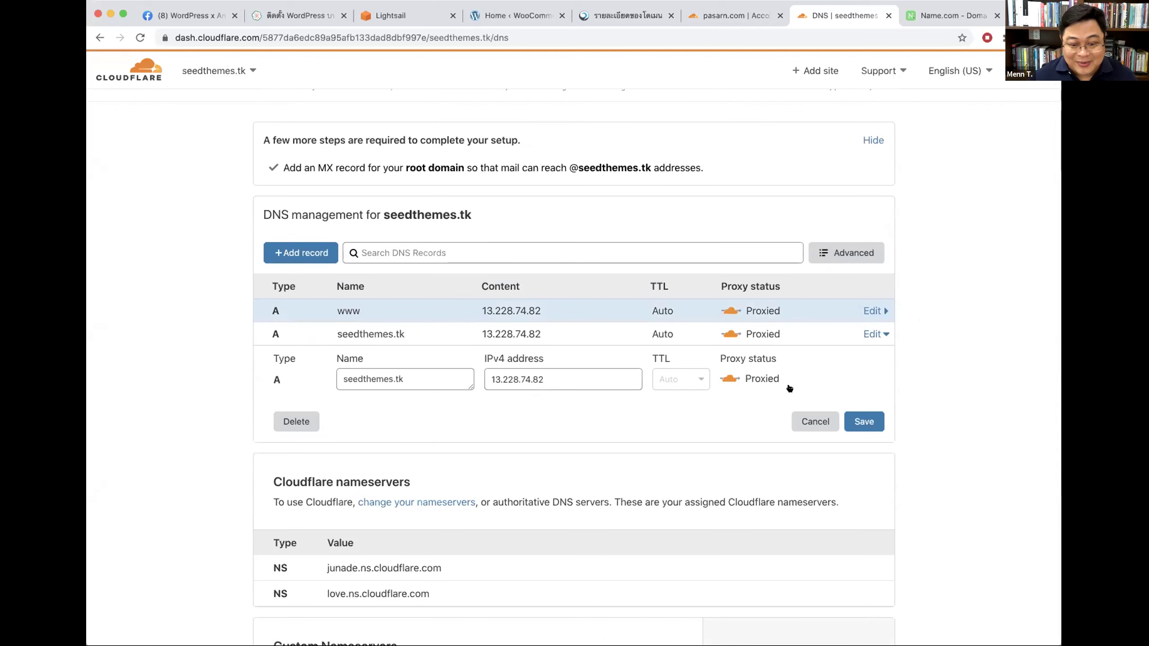
pyautogui.click(815, 421)
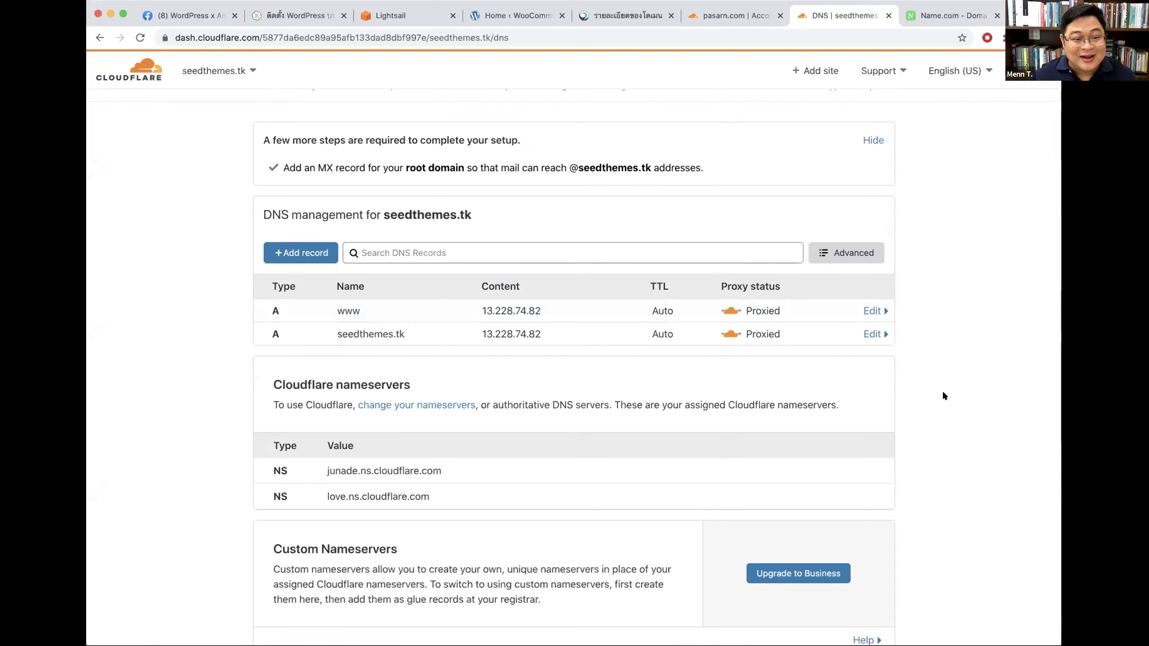
# Step: Review the details of seedthemes.tk's root and www A records
pyautogui.scroll(3, 942, 396)
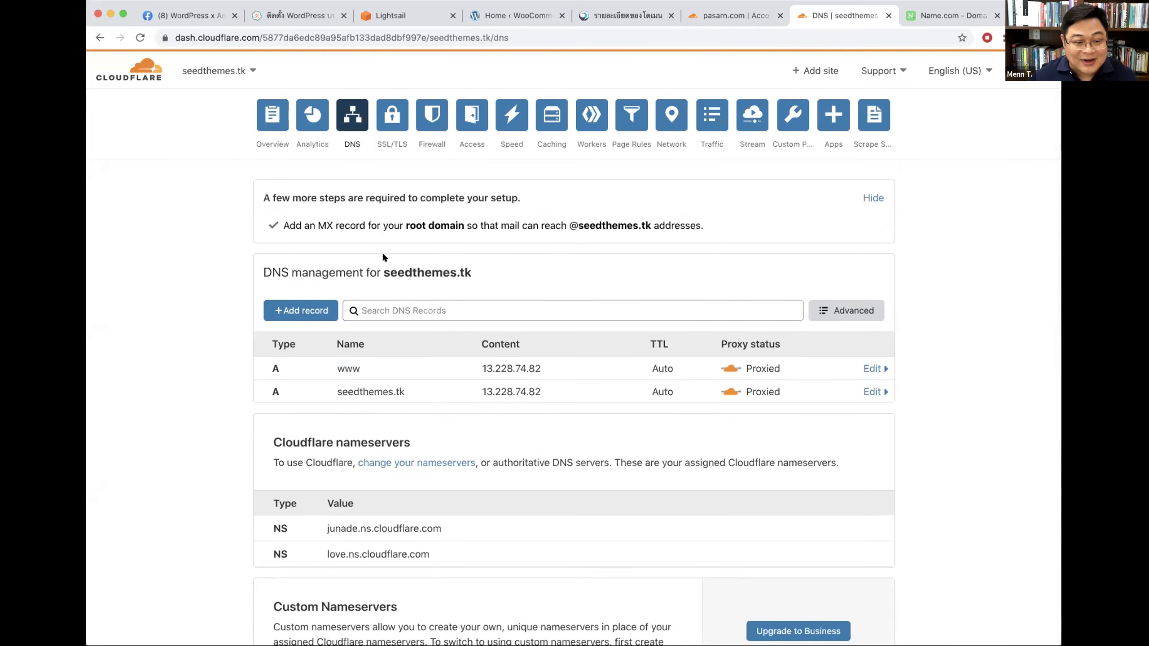
pyautogui.moveTo(381, 270); pyautogui.dragTo(468, 272)
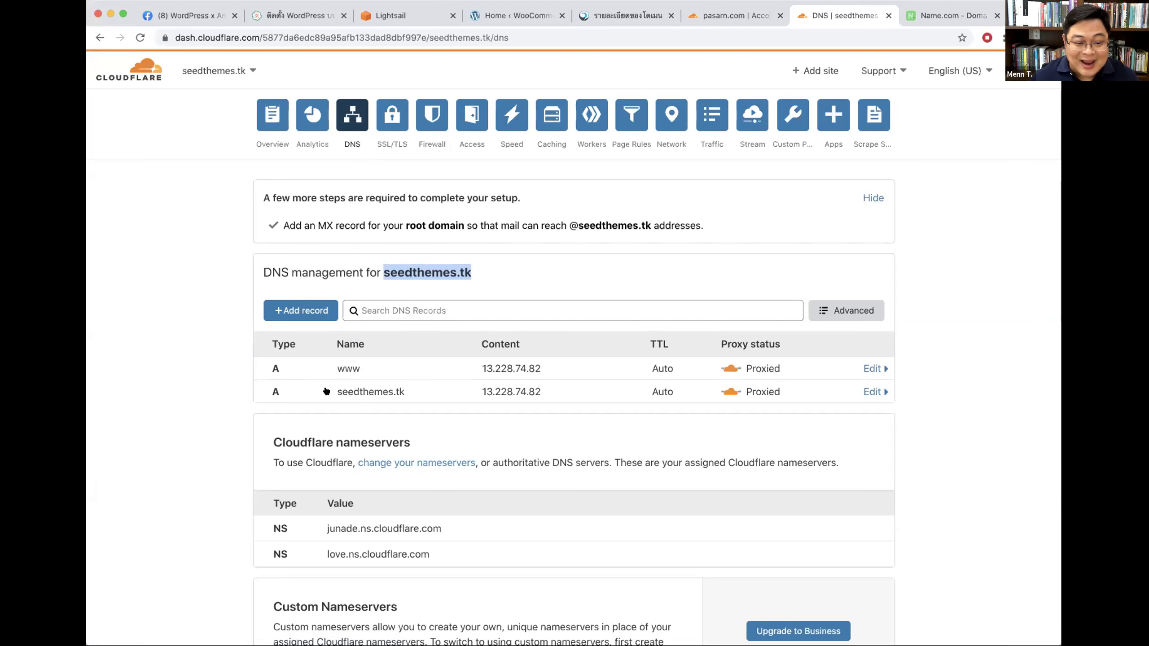
pyautogui.click(346, 391)
pyautogui.moveTo(346, 390); pyautogui.dragTo(402, 391)
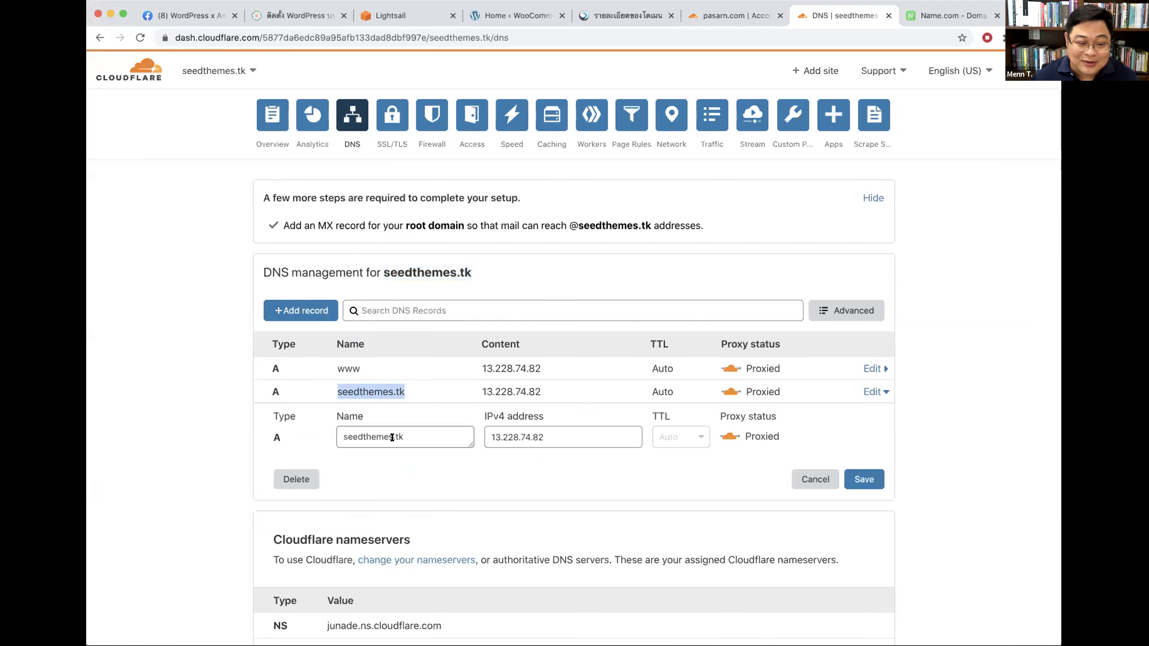
pyautogui.moveTo(335, 369); pyautogui.dragTo(362, 371)
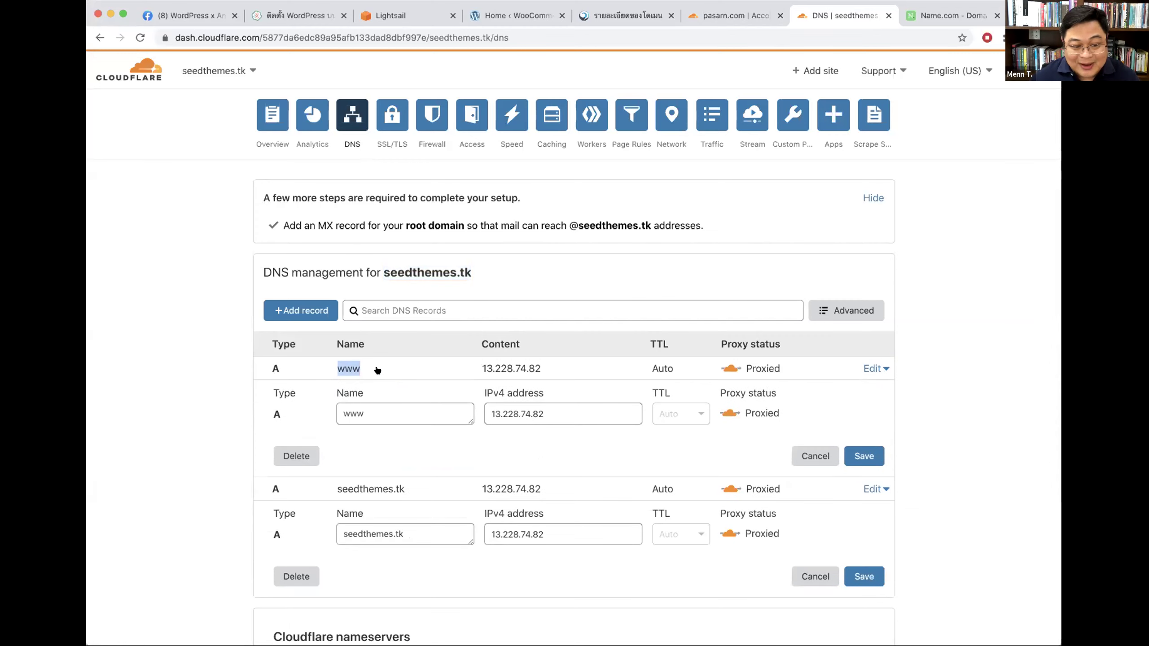
pyautogui.click(379, 370)
pyautogui.click(417, 393)
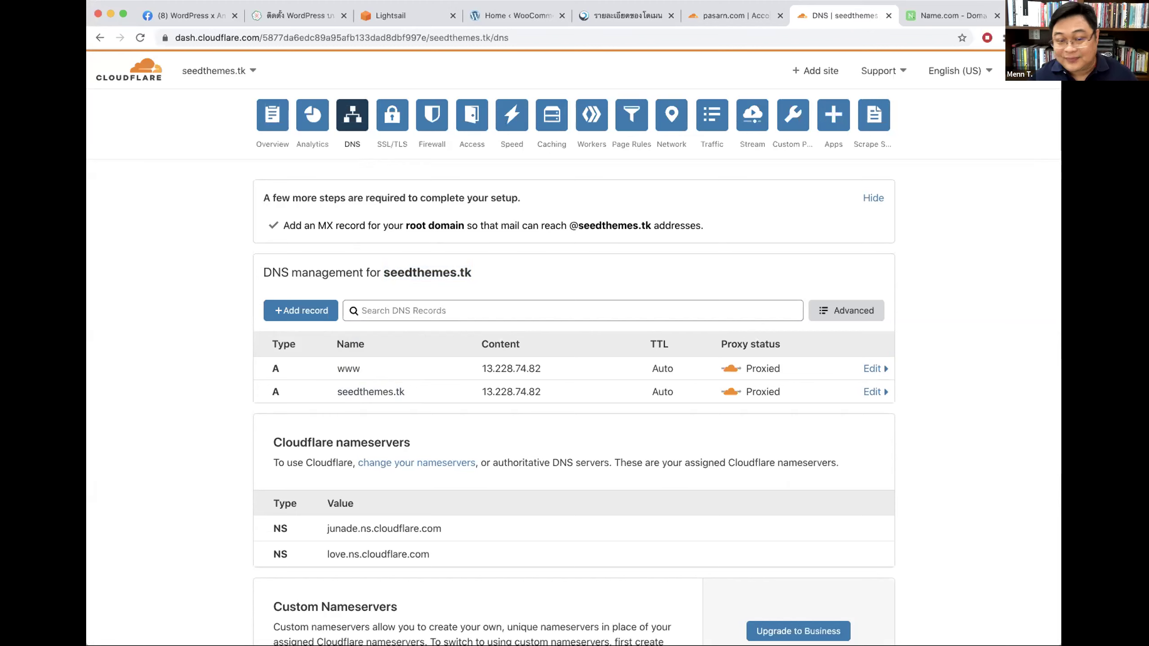
# Step: Browse the site list, then reopen the seedthemes.tk root record and discard the edit
pyautogui.click(272, 116)
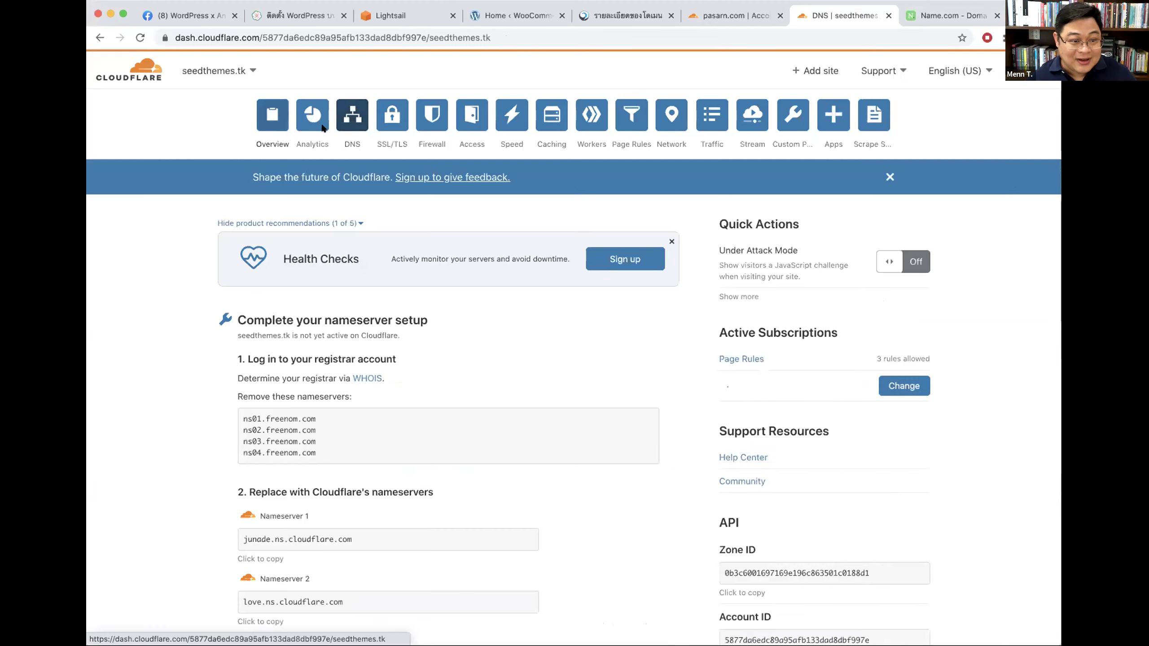
pyautogui.click(214, 71)
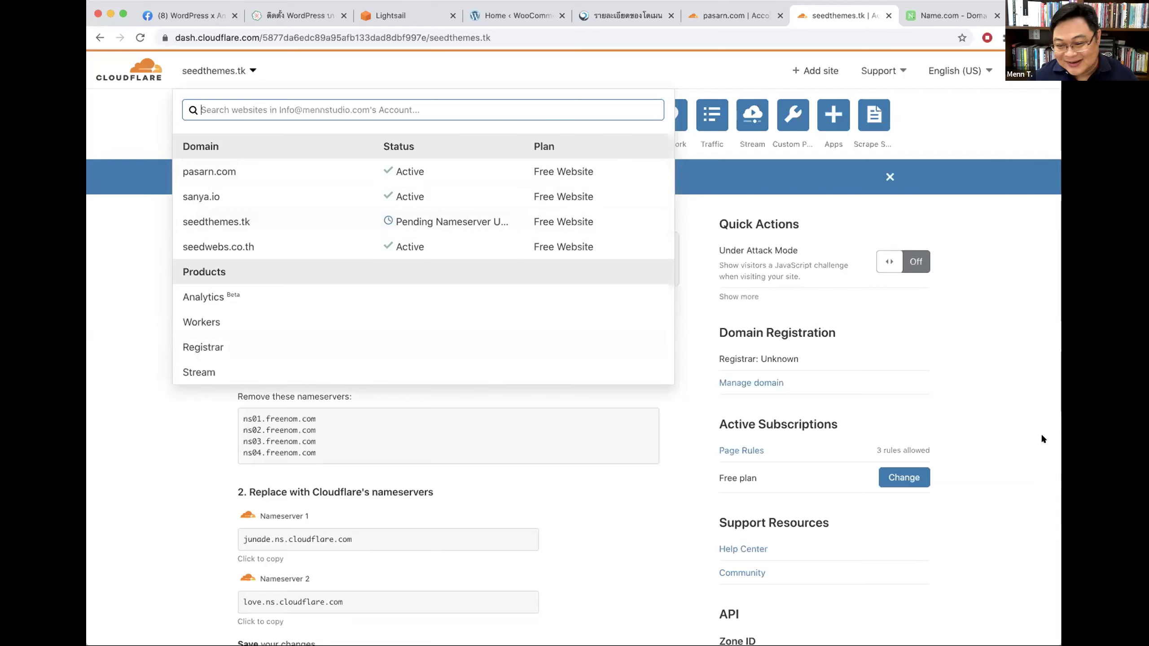
pyautogui.click(674, 315)
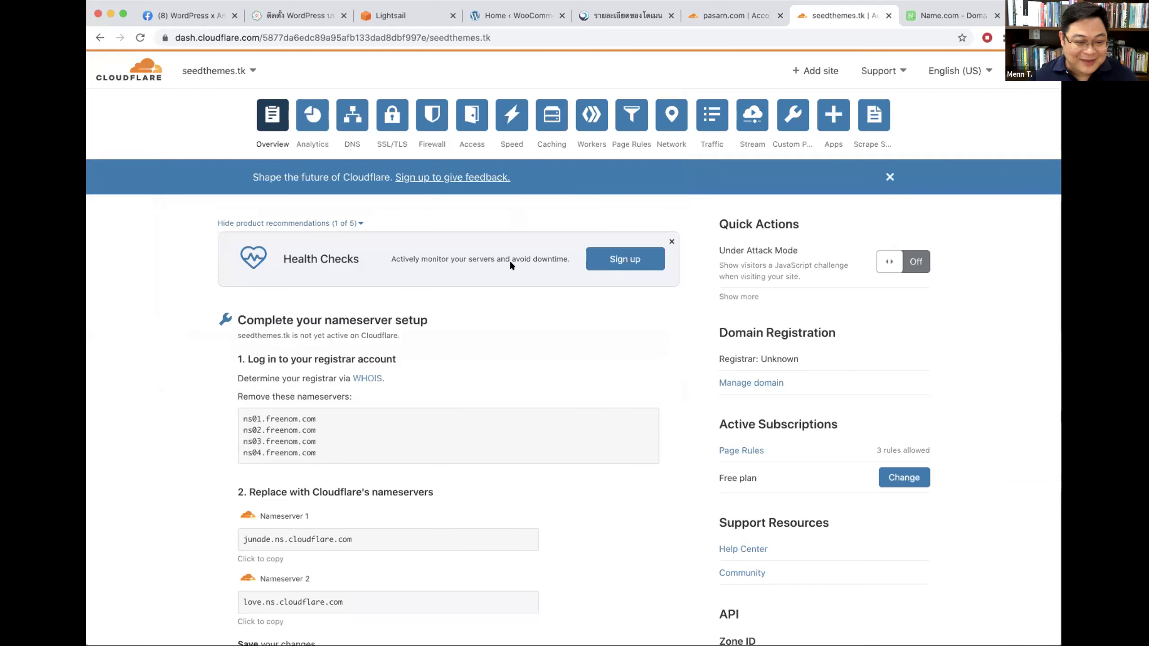
pyautogui.click(352, 114)
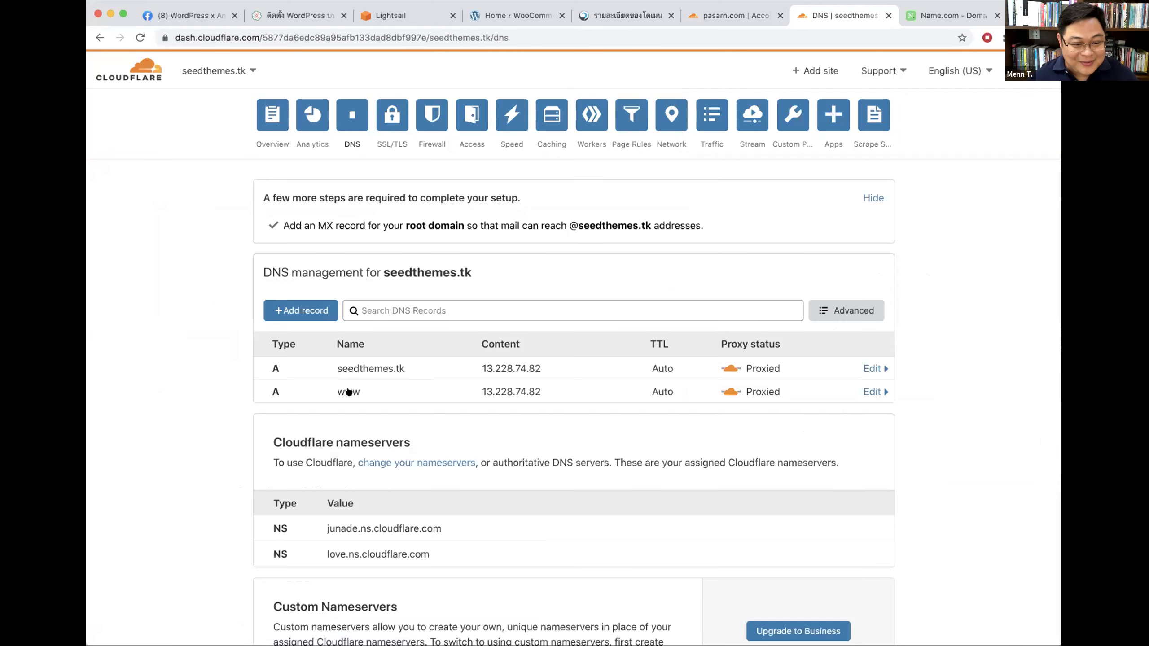
pyautogui.click(364, 368)
pyautogui.scroll(-3, 559, 346)
pyautogui.moveTo(412, 298); pyautogui.dragTo(289, 292)
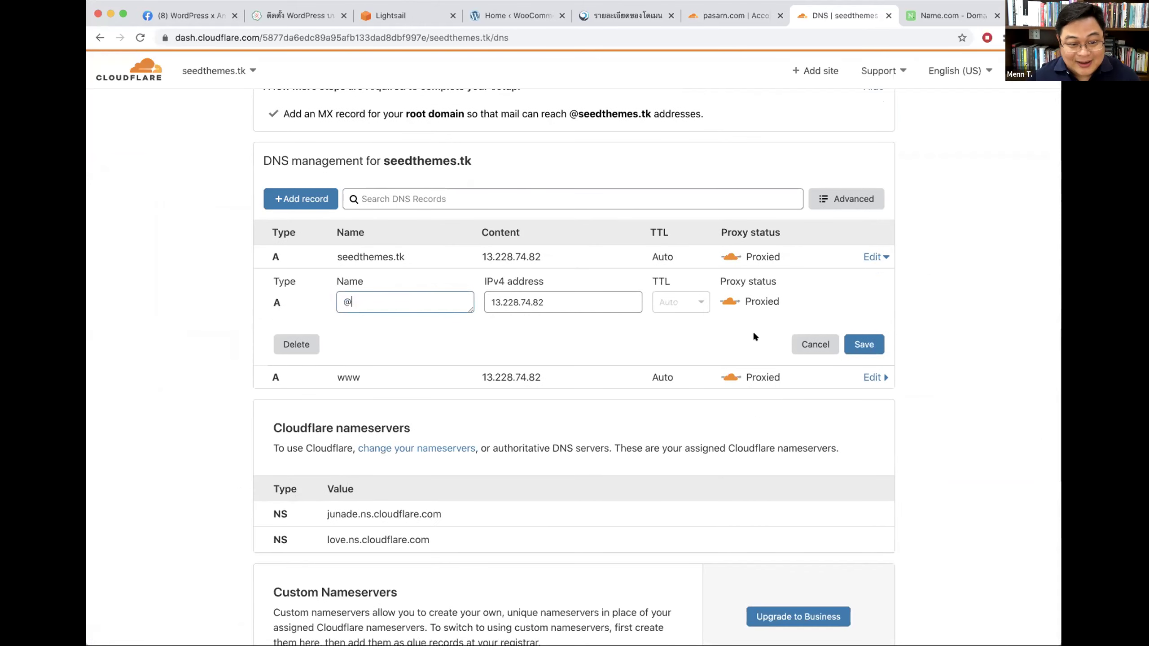
pyautogui.click(815, 344)
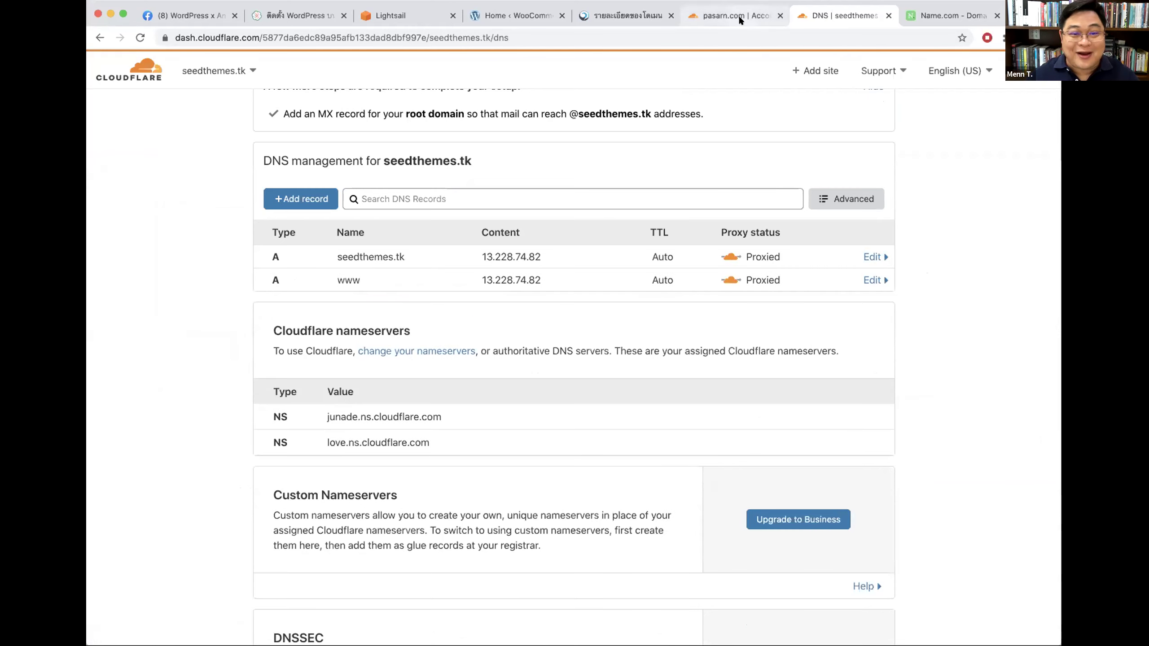
# Step: Verify at Name.com that pasarn.com already lists the junade and love Cloudflare nameservers
pyautogui.click(943, 15)
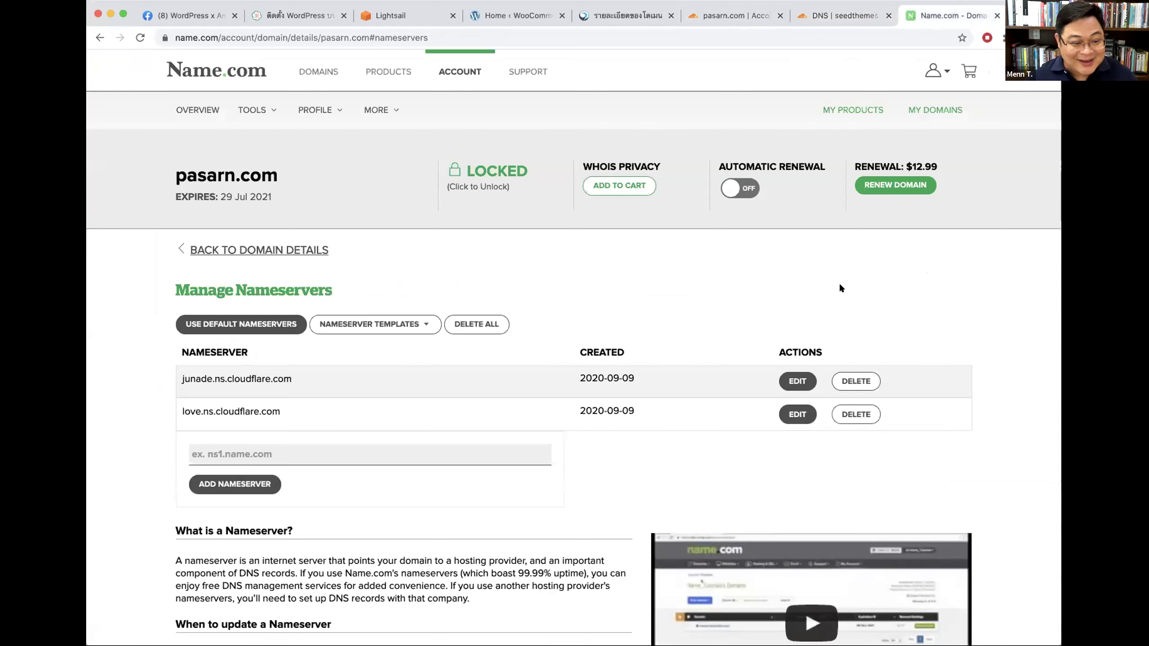
pyautogui.moveTo(171, 176); pyautogui.dragTo(278, 175)
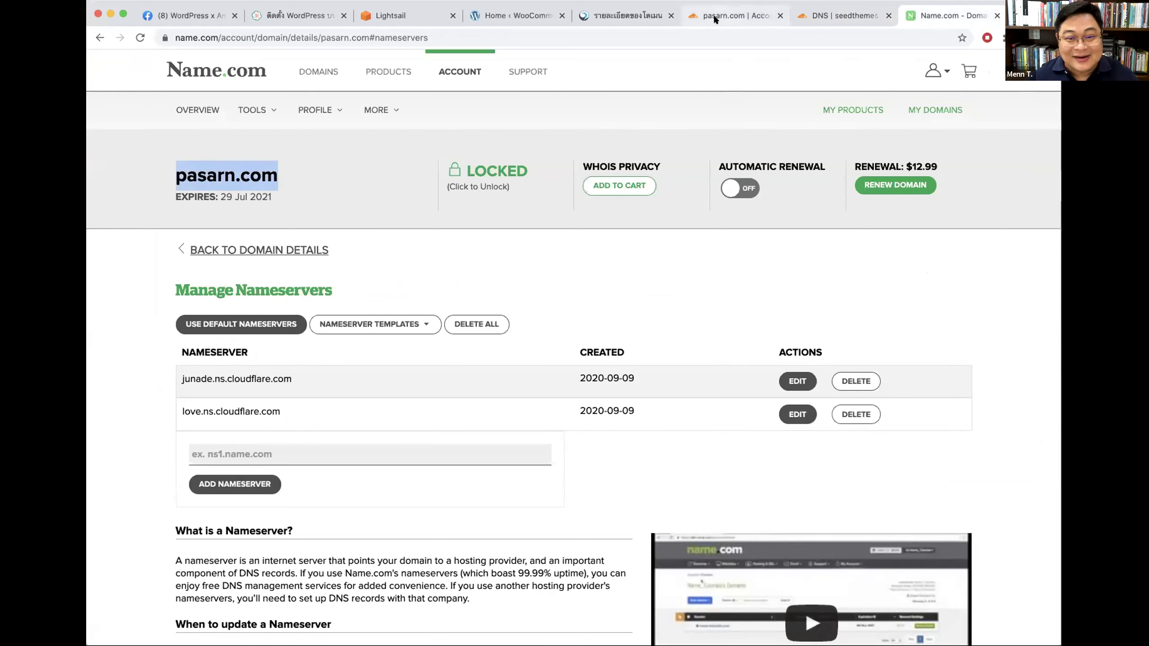
pyautogui.click(726, 15)
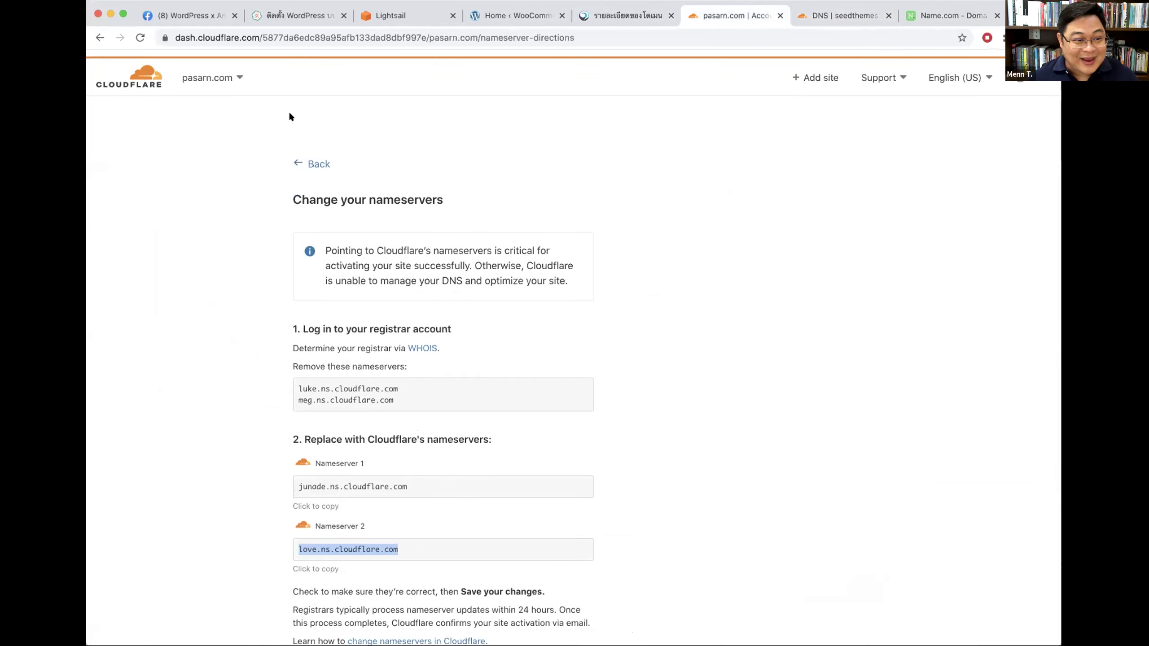
# Step: Run pasarn.com's quick start with Full SSL, Always Use HTTPS and Brotli on, skipping Auto Minify
pyautogui.scroll(-3, 564, 245)
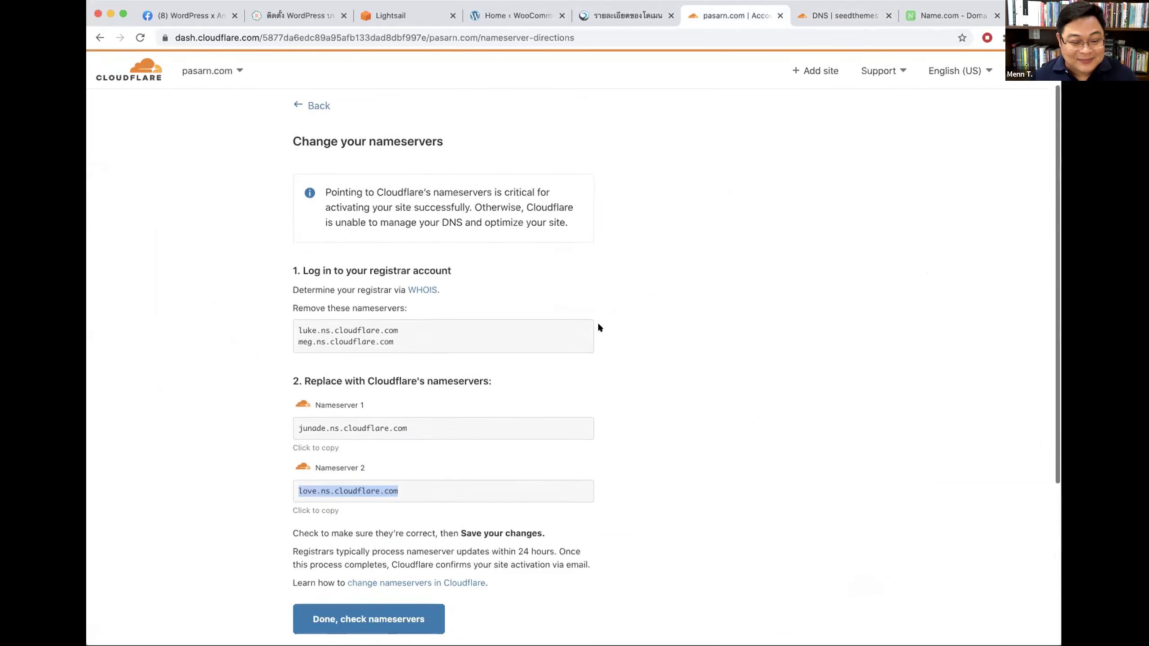
pyautogui.click(363, 547)
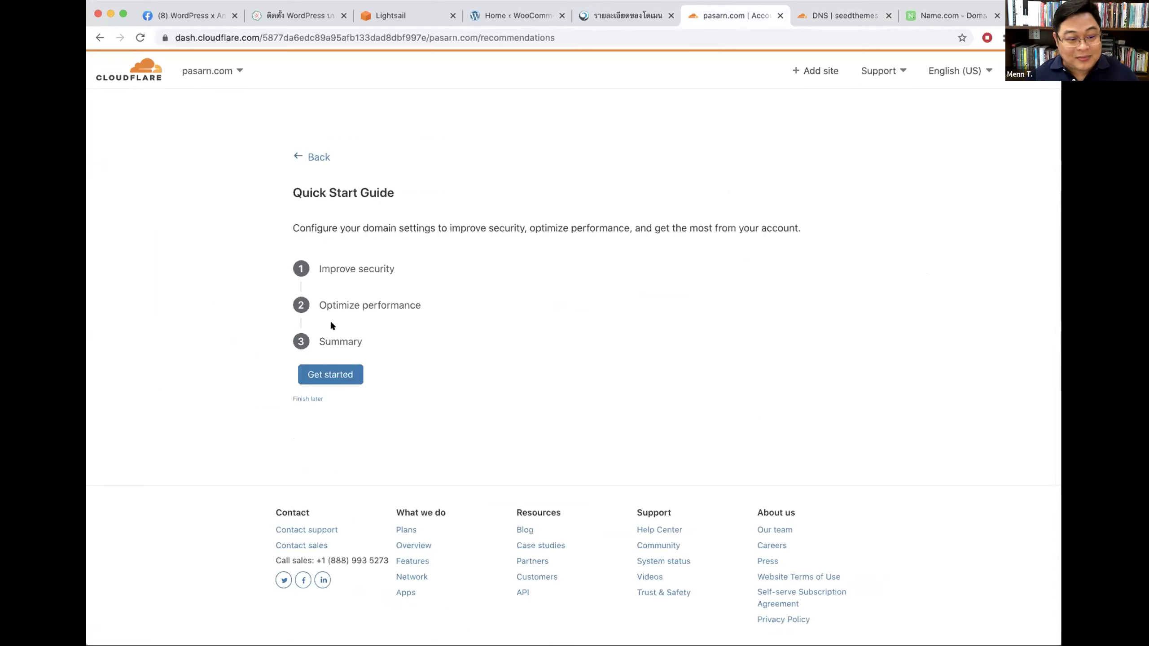
pyautogui.click(348, 374)
pyautogui.scroll(-4, 679, 385)
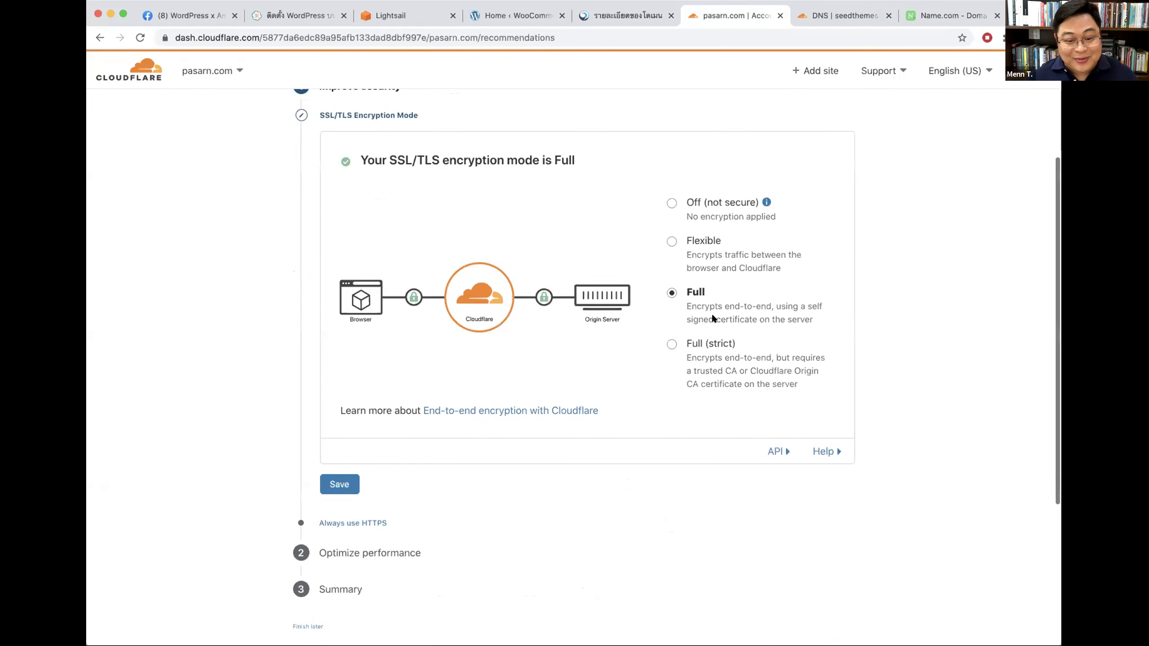
pyautogui.click(349, 478)
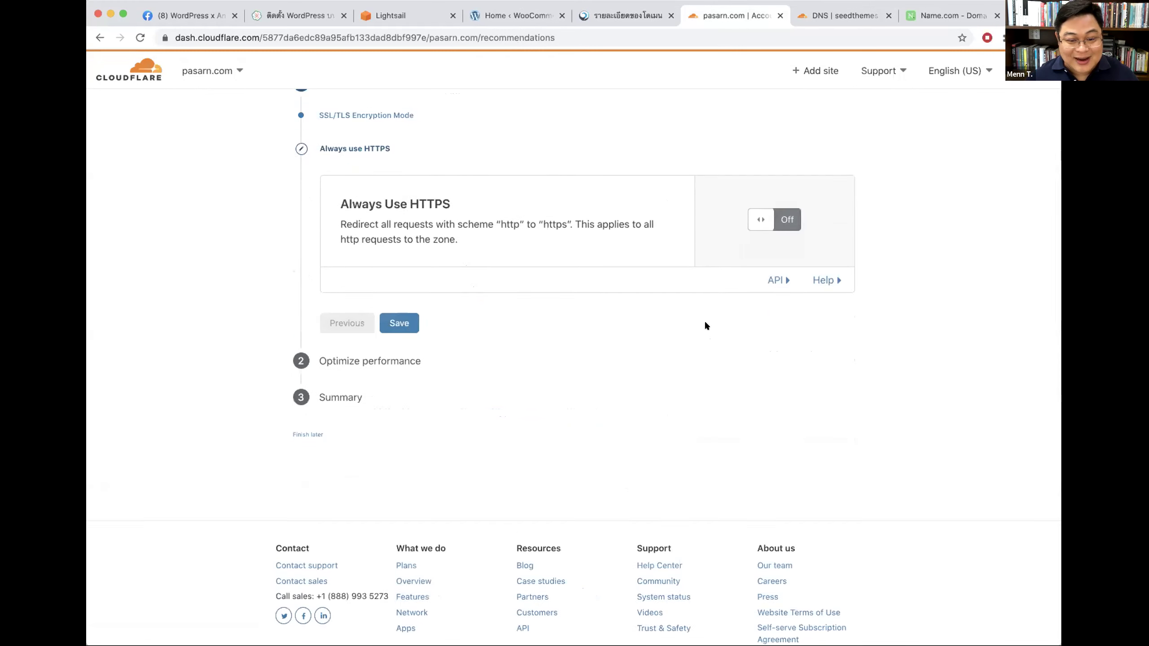
pyautogui.click(398, 321)
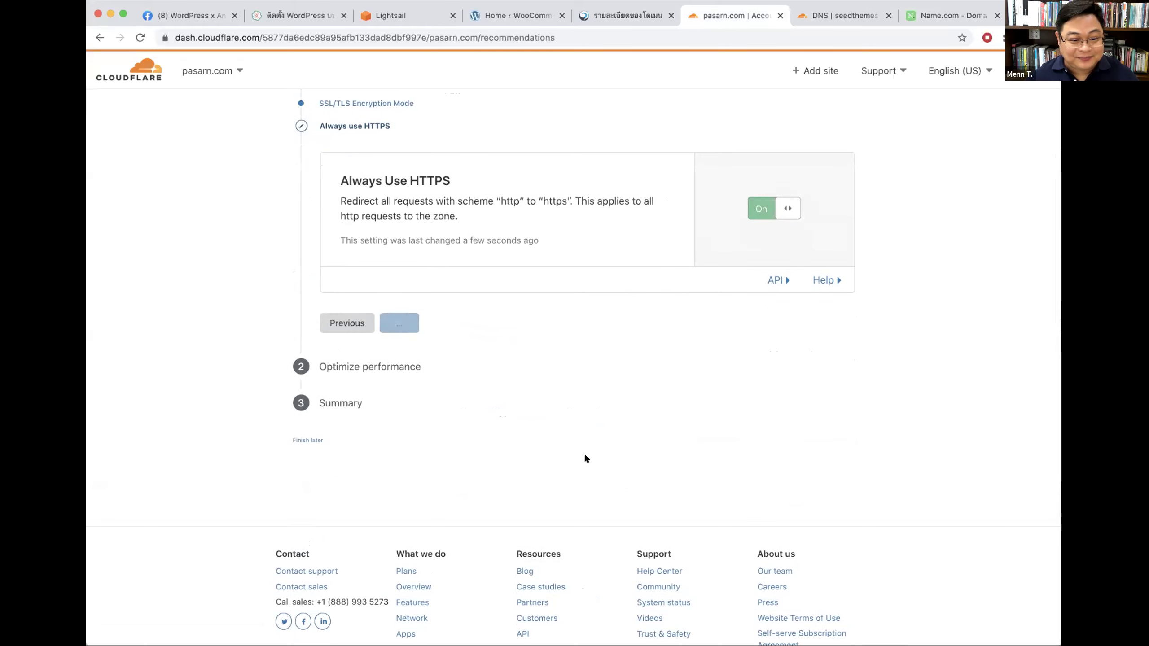
pyautogui.click(399, 326)
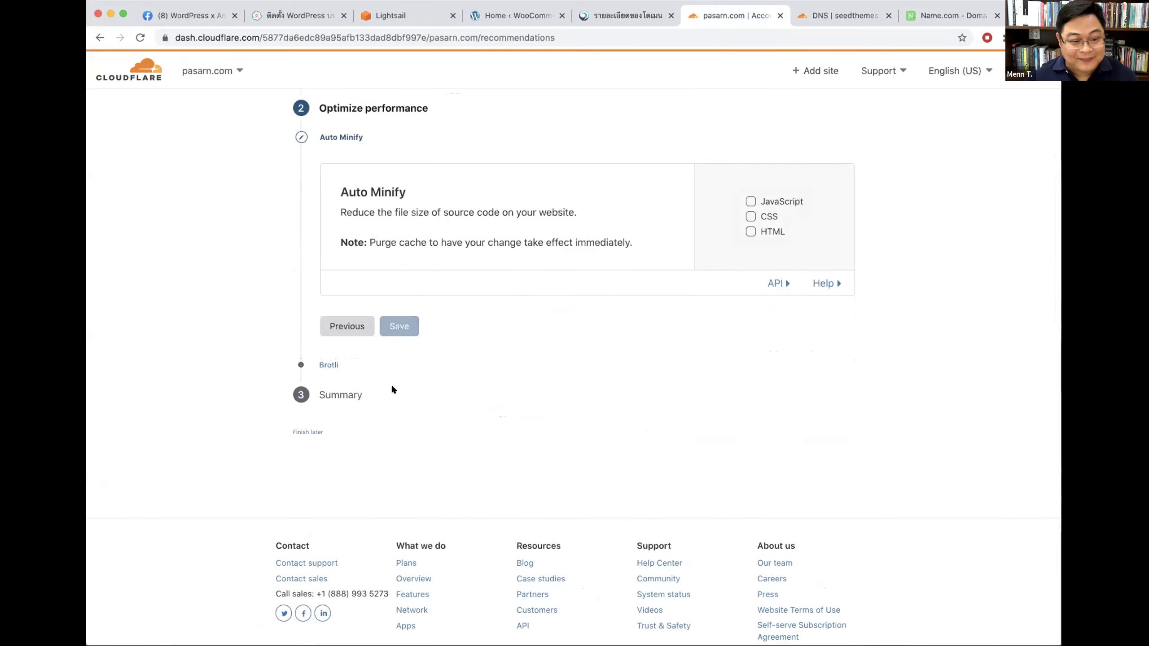
pyautogui.click(409, 335)
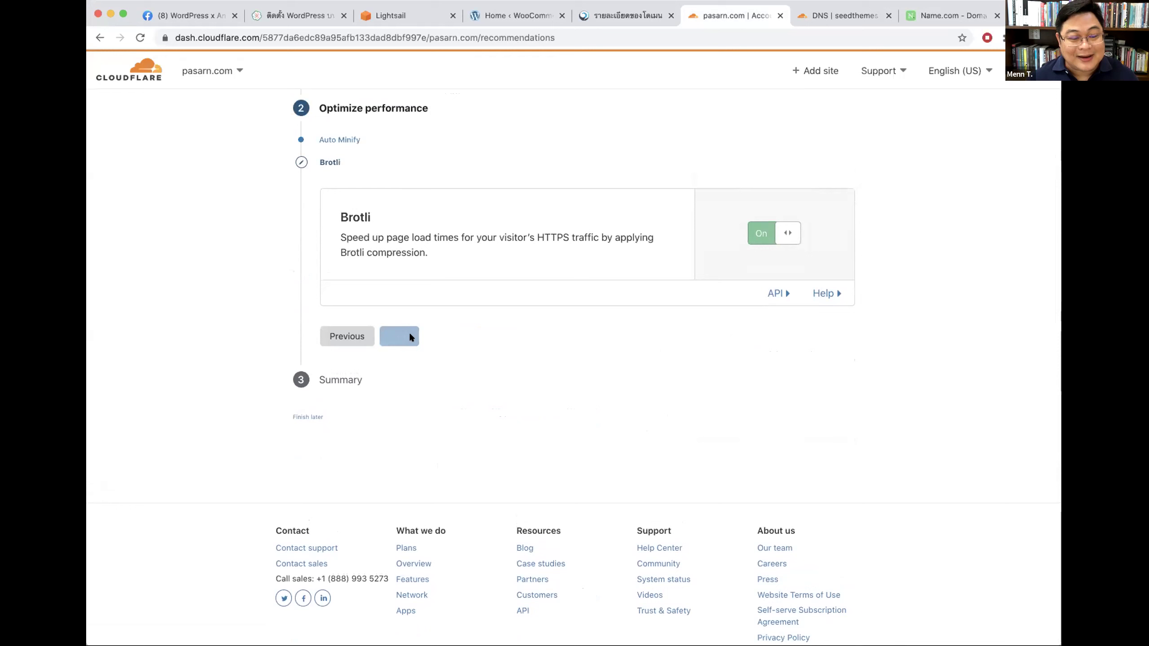
pyautogui.click(323, 494)
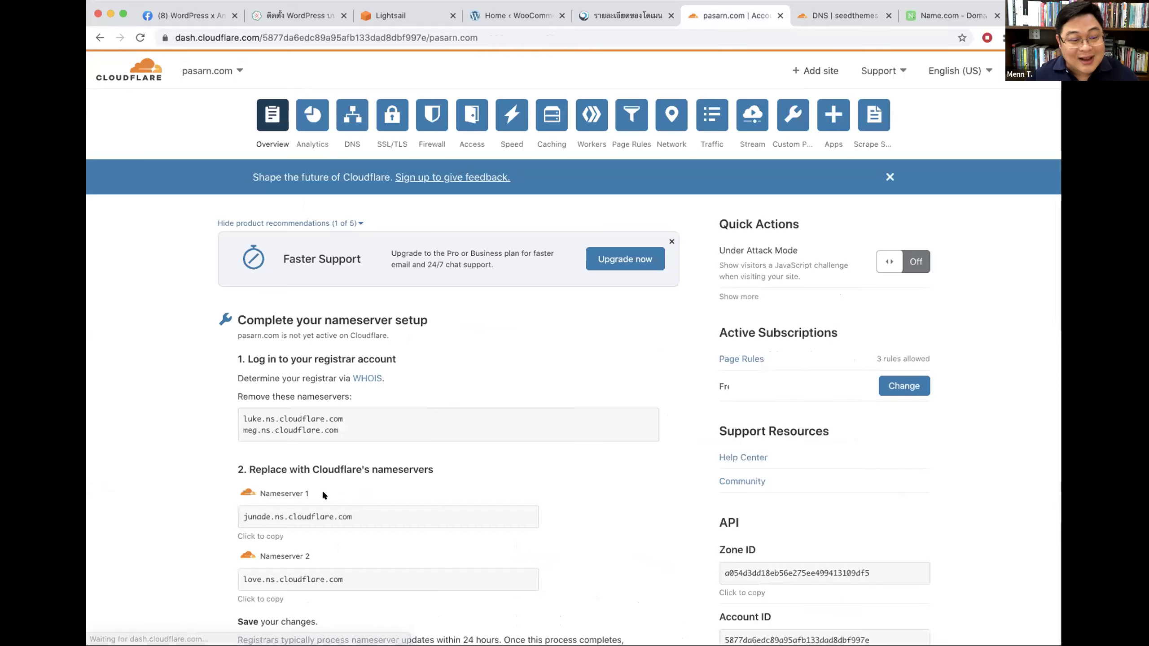
pyautogui.click(353, 118)
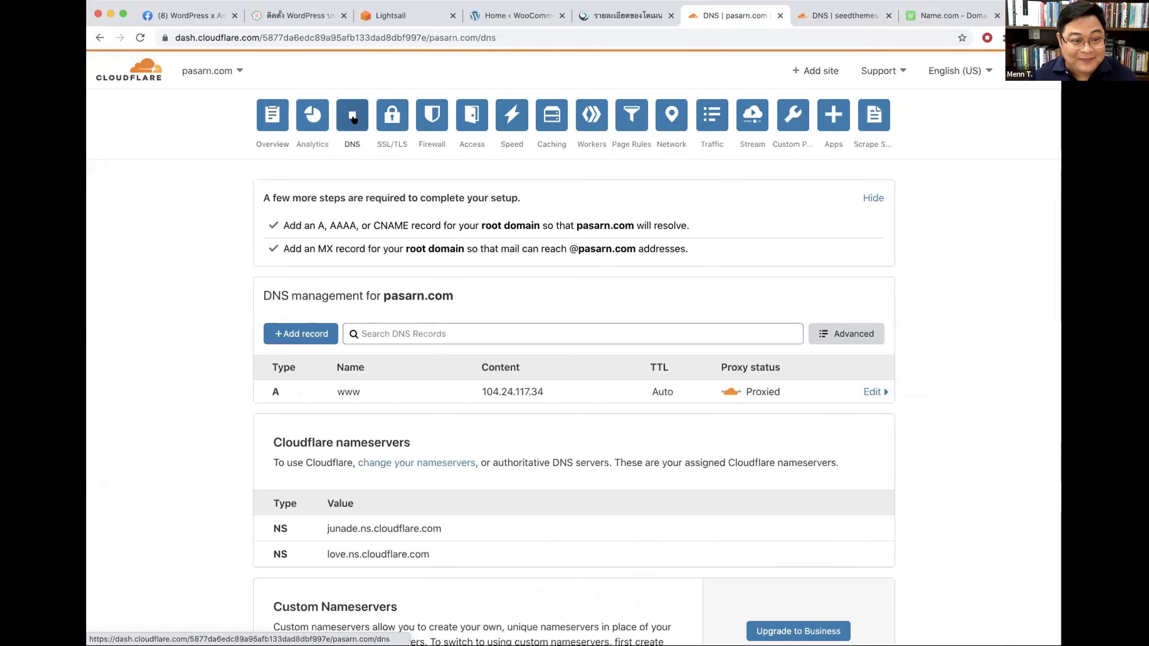
# Step: Delete the www A records pointing to 104.24.117.34, 172.67.138.238 and 104.24.116.34
pyautogui.click(871, 368)
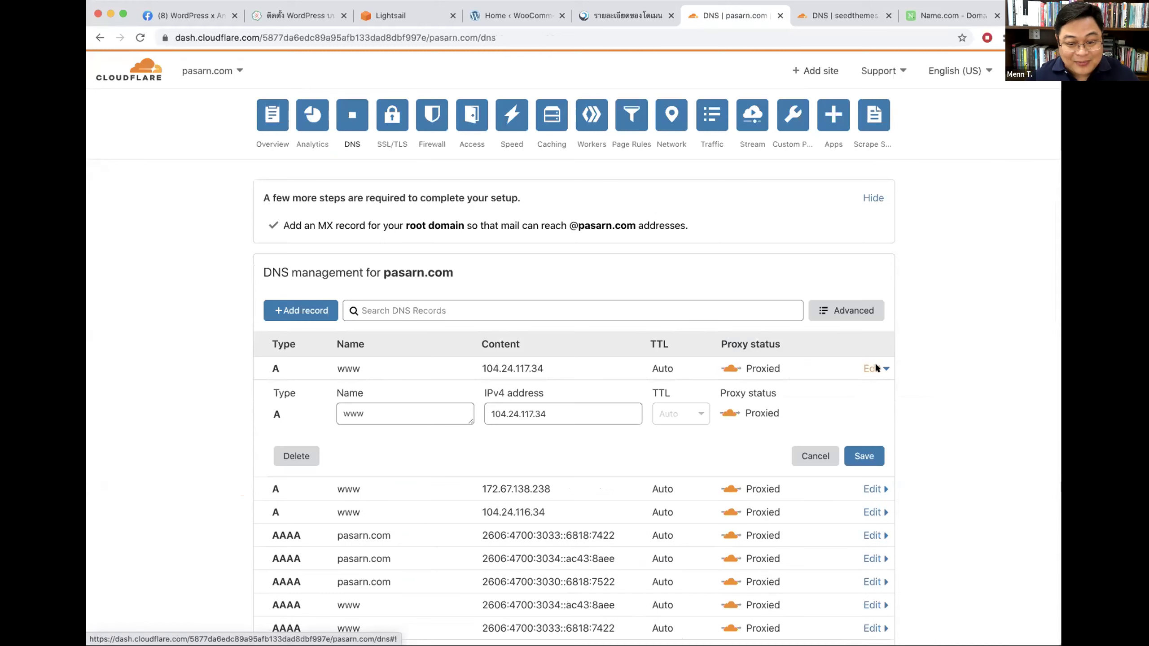
pyautogui.click(297, 455)
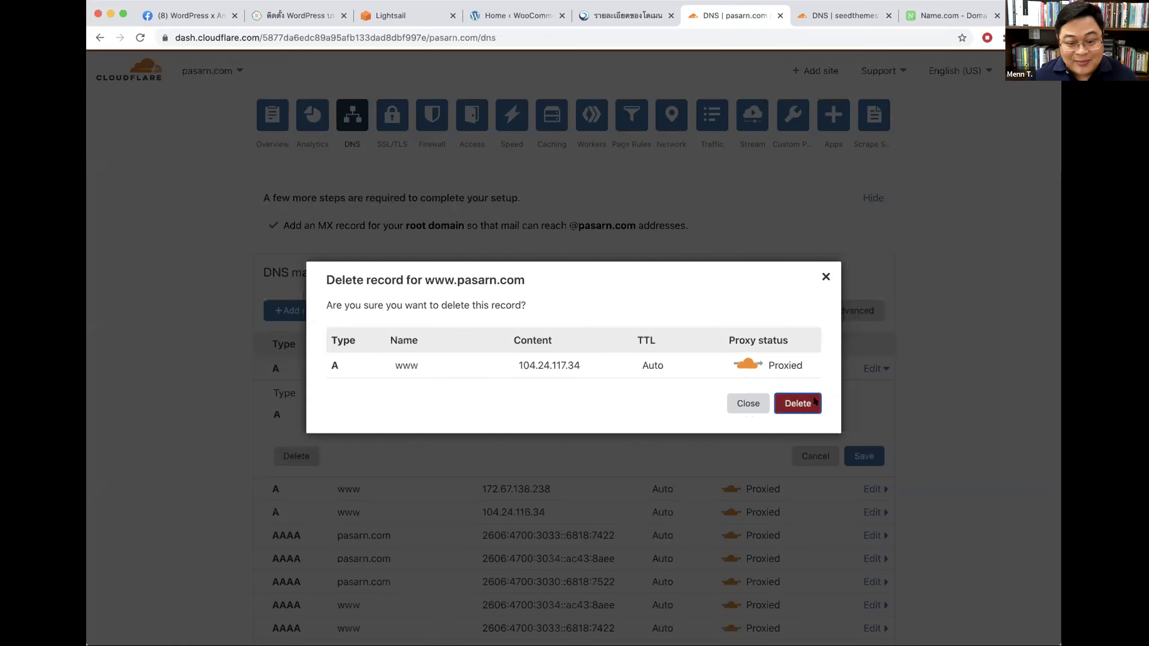
pyautogui.click(797, 423)
pyautogui.click(872, 370)
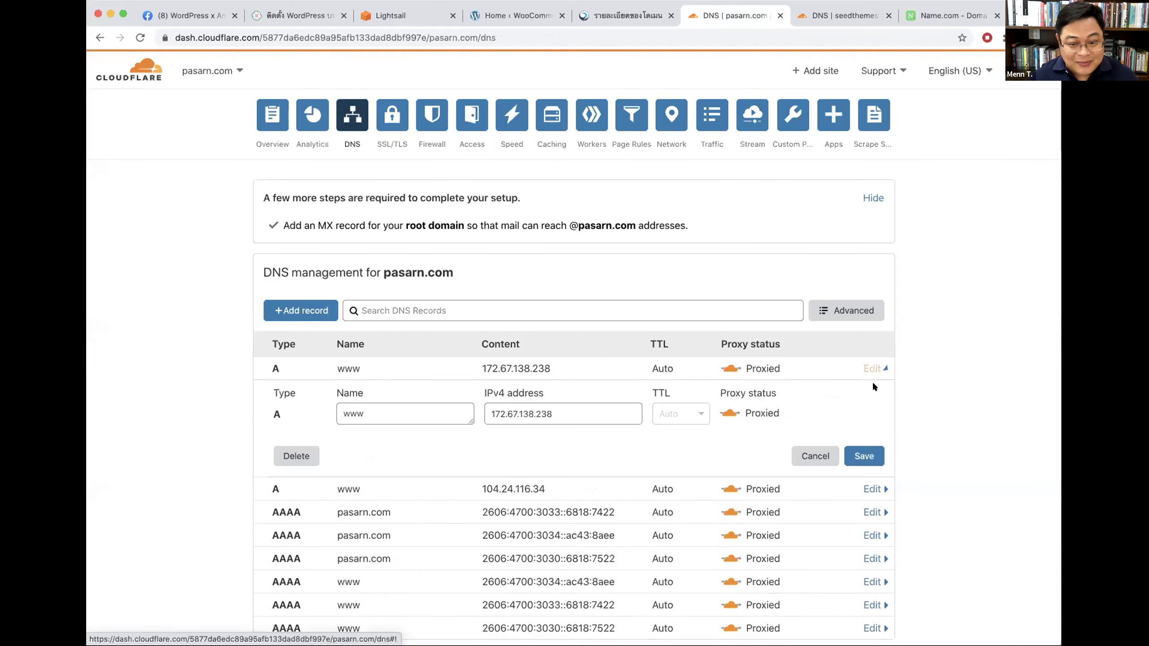
pyautogui.click(302, 448)
pyautogui.press('Escape')
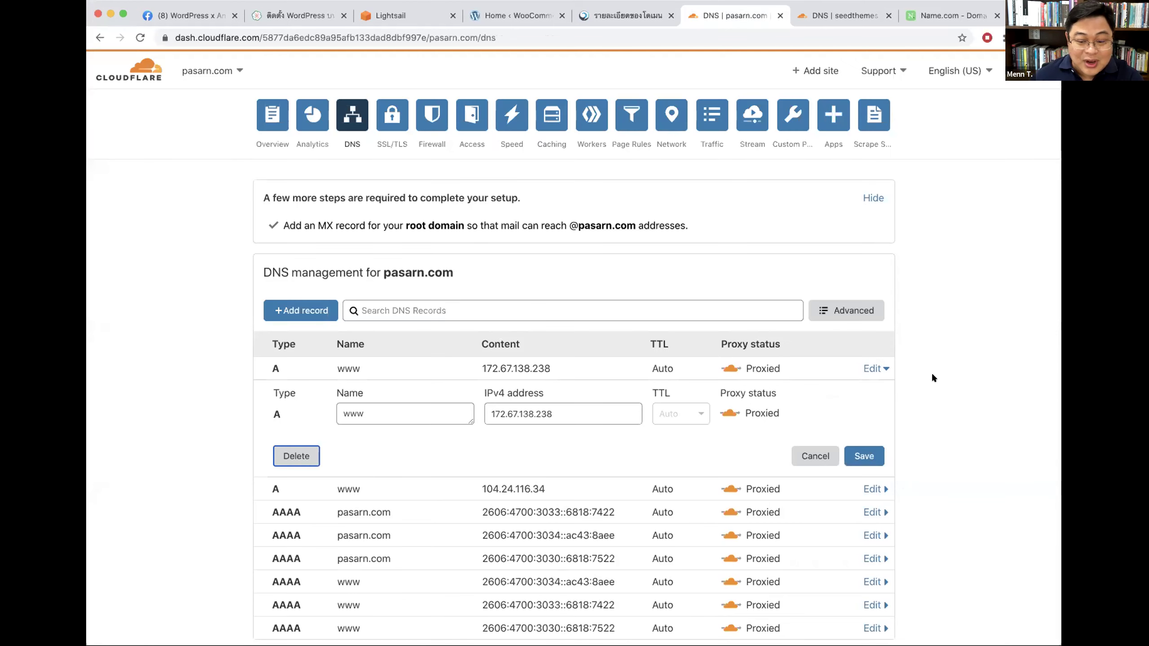
pyautogui.scroll(-3, 882, 357)
pyautogui.click(276, 313)
pyautogui.click(804, 395)
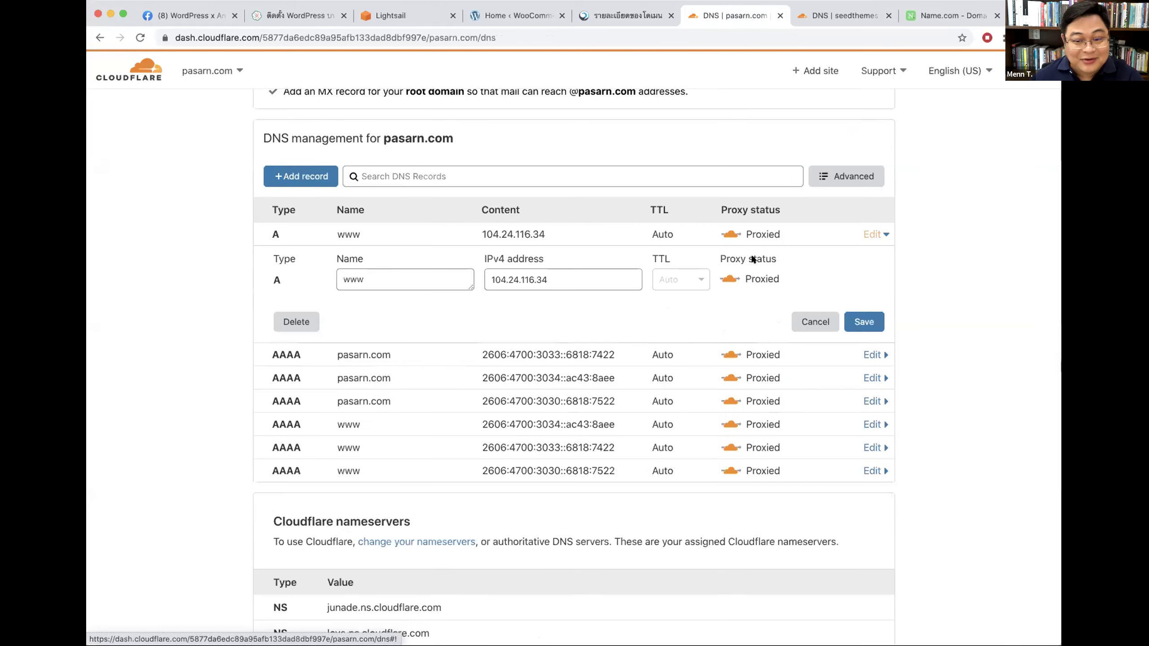
pyautogui.click(286, 327)
pyautogui.click(799, 401)
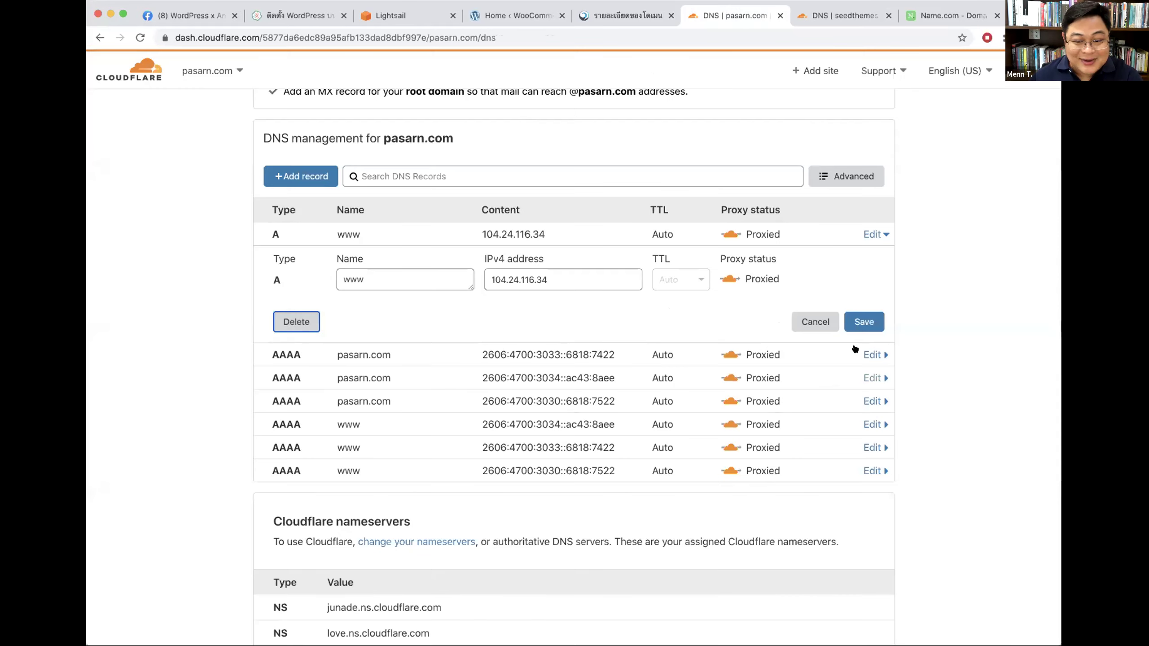
pyautogui.click(289, 322)
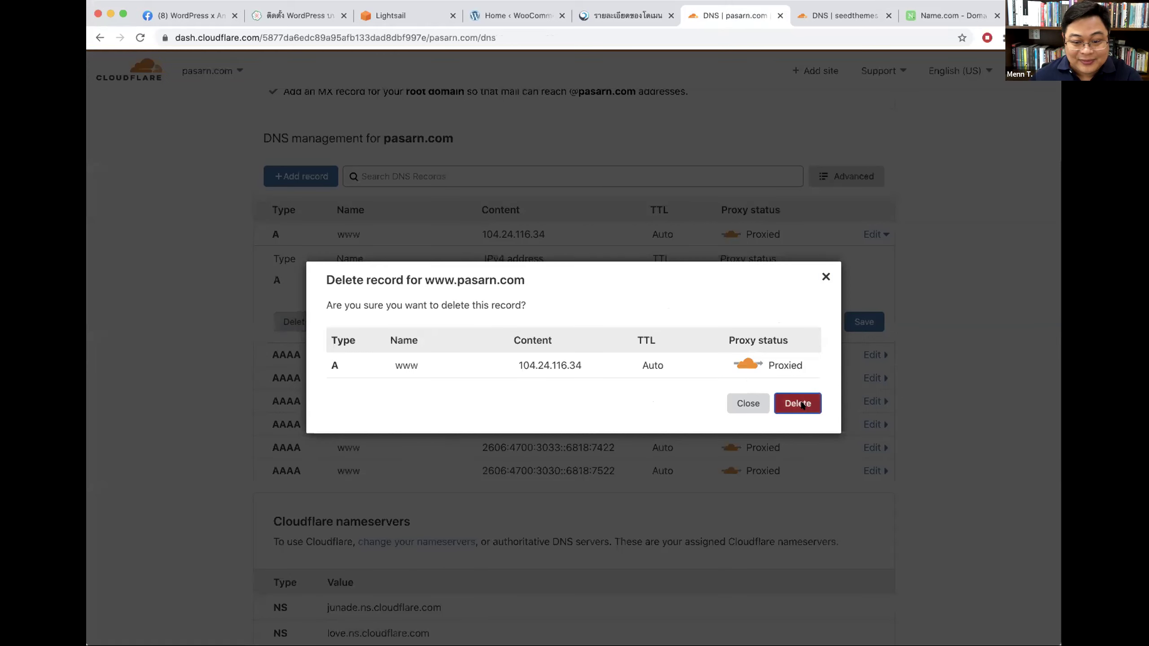
pyautogui.click(801, 402)
# Step: Delete the three AAAA records for pasarn.com
pyautogui.click(872, 234)
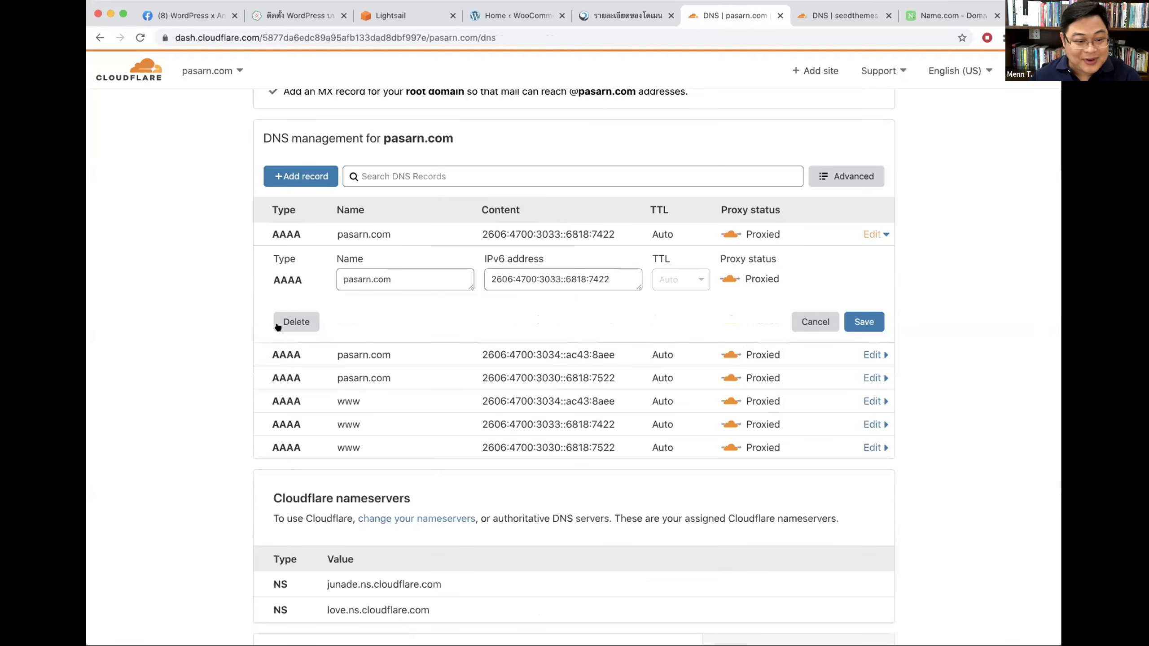
pyautogui.click(289, 322)
pyautogui.click(797, 403)
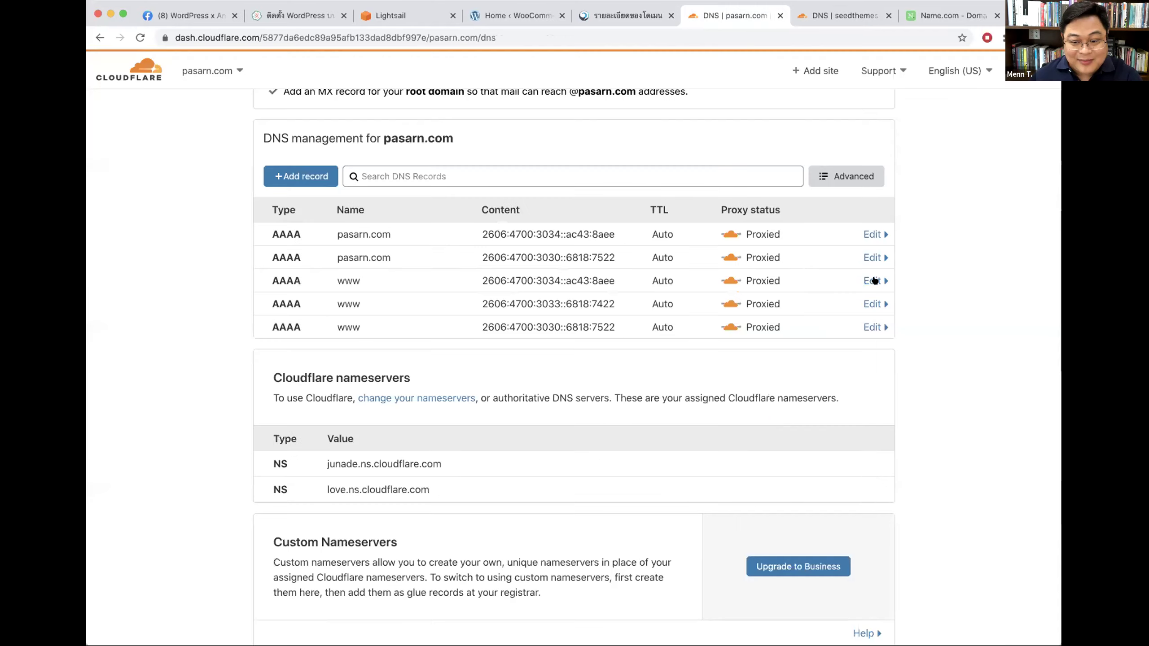
pyautogui.click(876, 232)
pyautogui.click(293, 322)
pyautogui.click(797, 403)
pyautogui.click(870, 234)
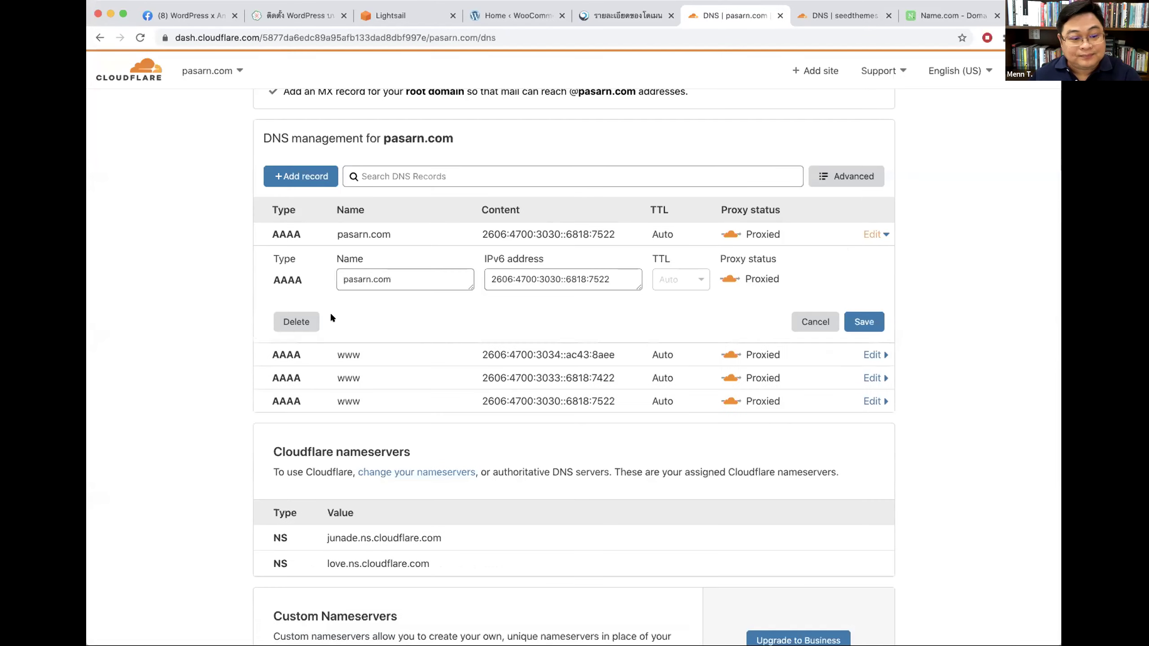
pyautogui.click(296, 321)
pyautogui.click(798, 404)
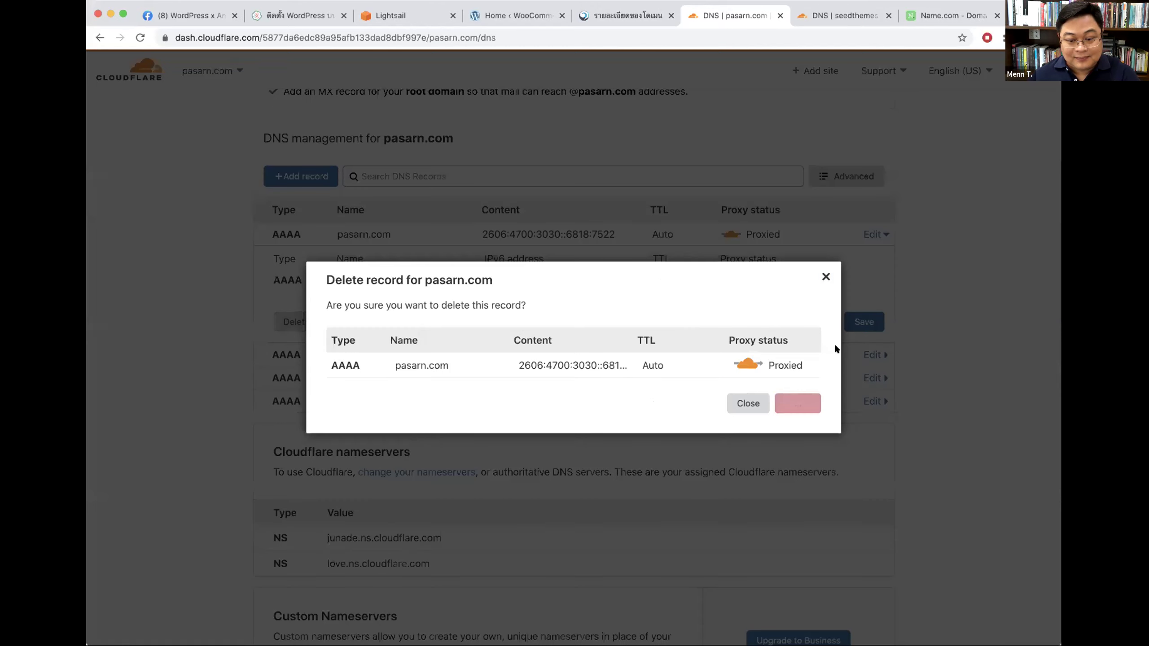
# Step: Delete the three remaining www AAAA records, leaving the DNS list empty
pyautogui.click(869, 266)
pyautogui.click(295, 344)
pyautogui.click(798, 403)
pyautogui.click(869, 257)
pyautogui.click(295, 345)
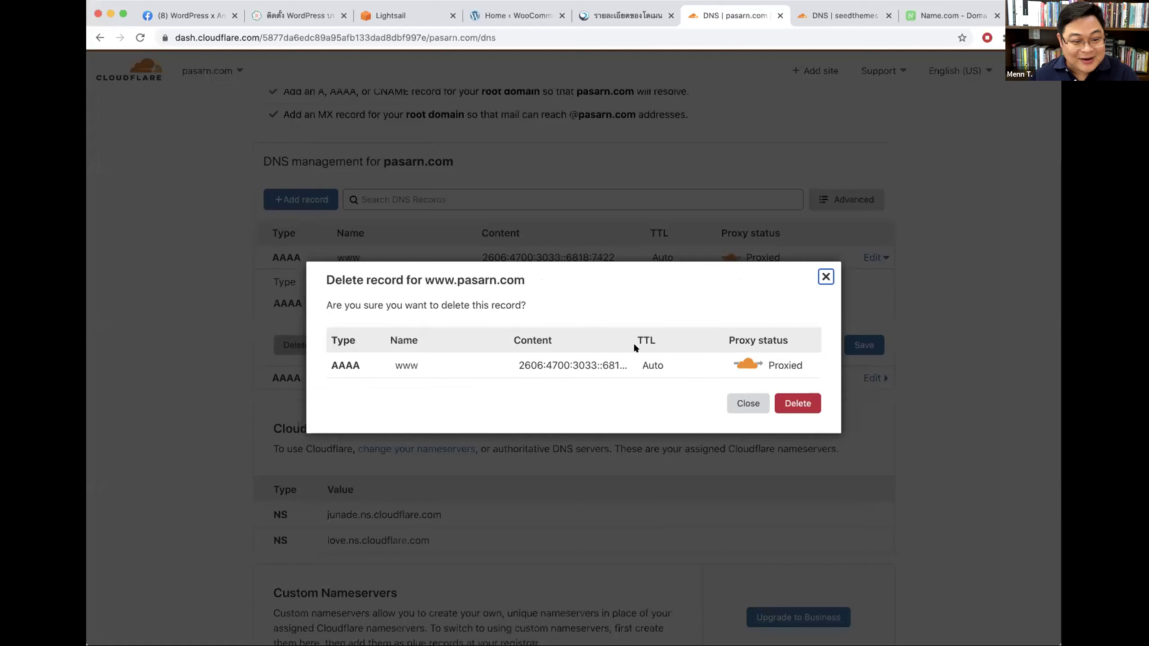
pyautogui.click(804, 398)
pyautogui.click(867, 258)
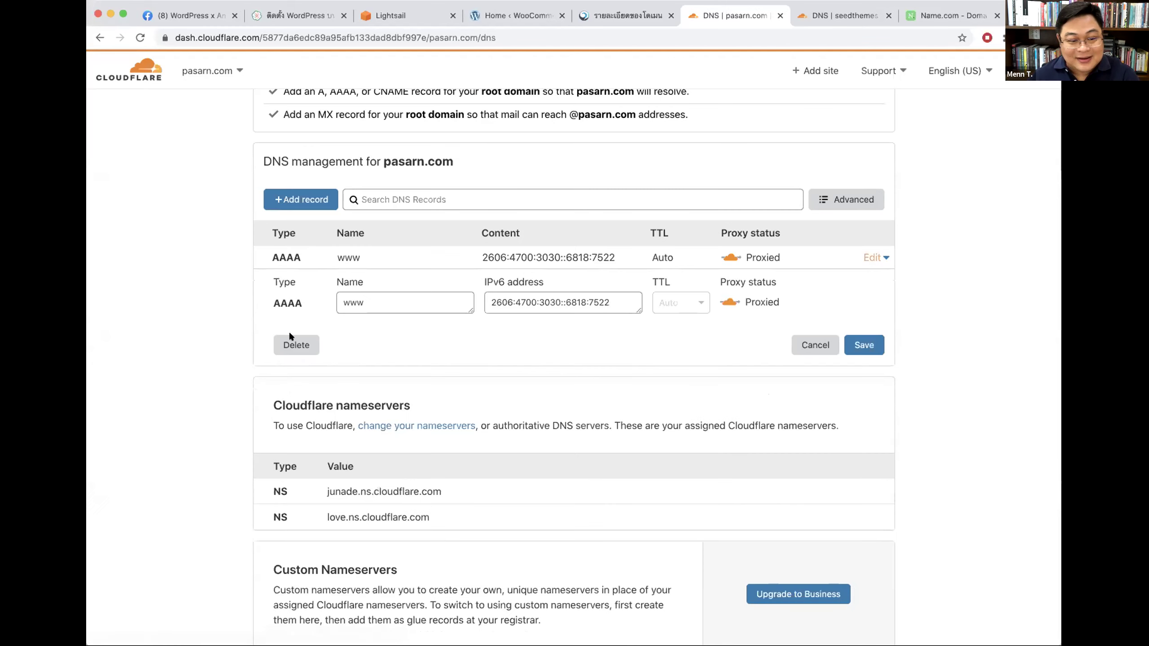
pyautogui.click(295, 344)
pyautogui.click(783, 401)
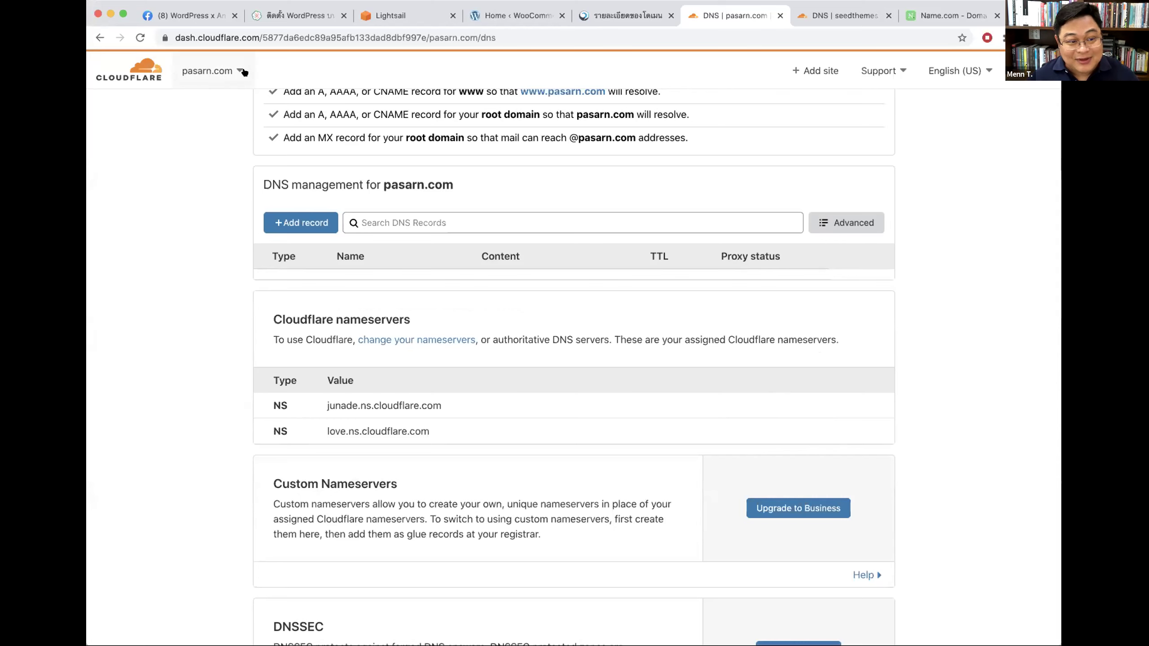
pyautogui.click(407, 16)
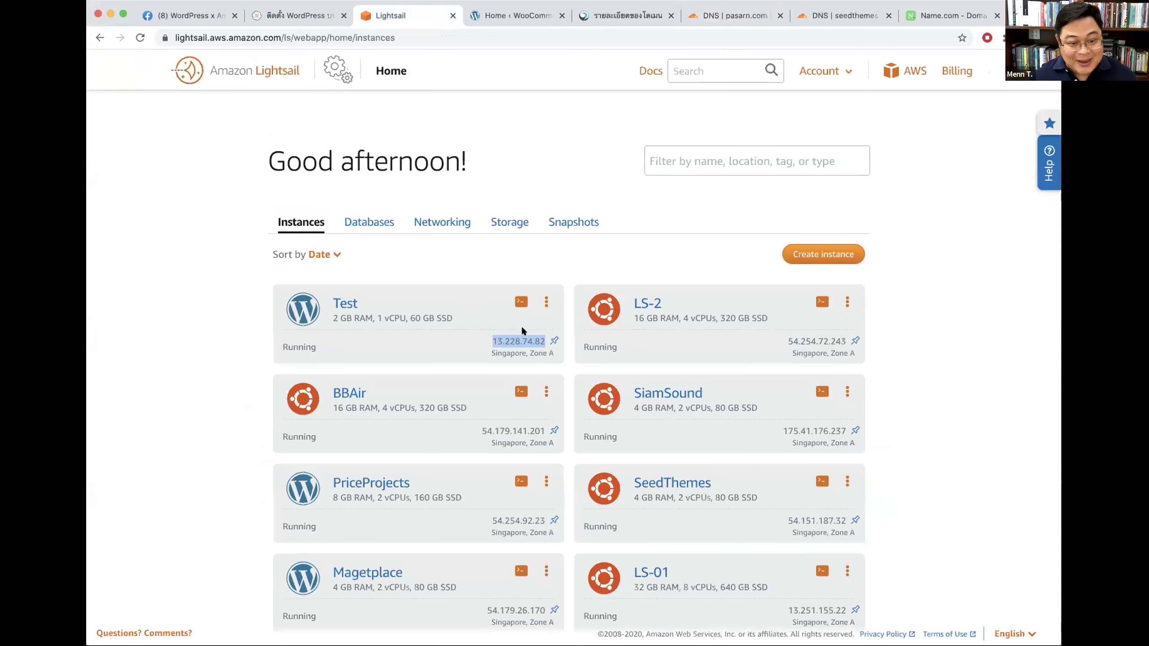
# Step: Copy the Test instance's IP 13.228.74.82 from Lightsail and head back to Cloudflare
pyautogui.click(476, 340)
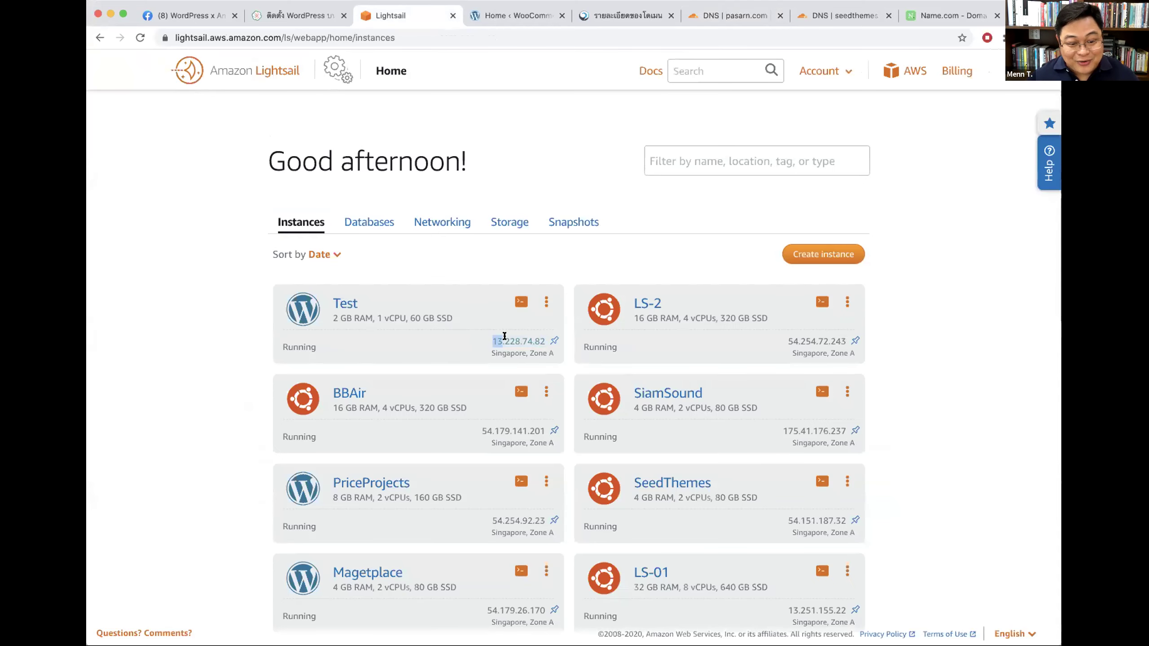
pyautogui.moveTo(504, 335); pyautogui.dragTo(545, 341)
pyautogui.press('super+c')
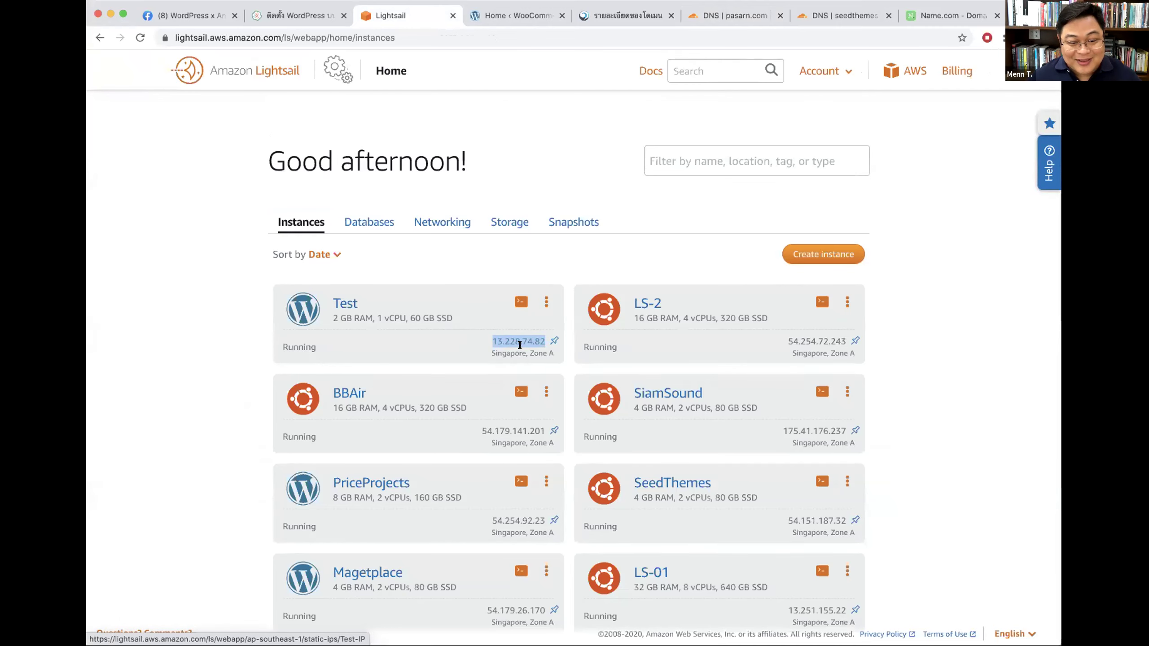
pyautogui.click(626, 15)
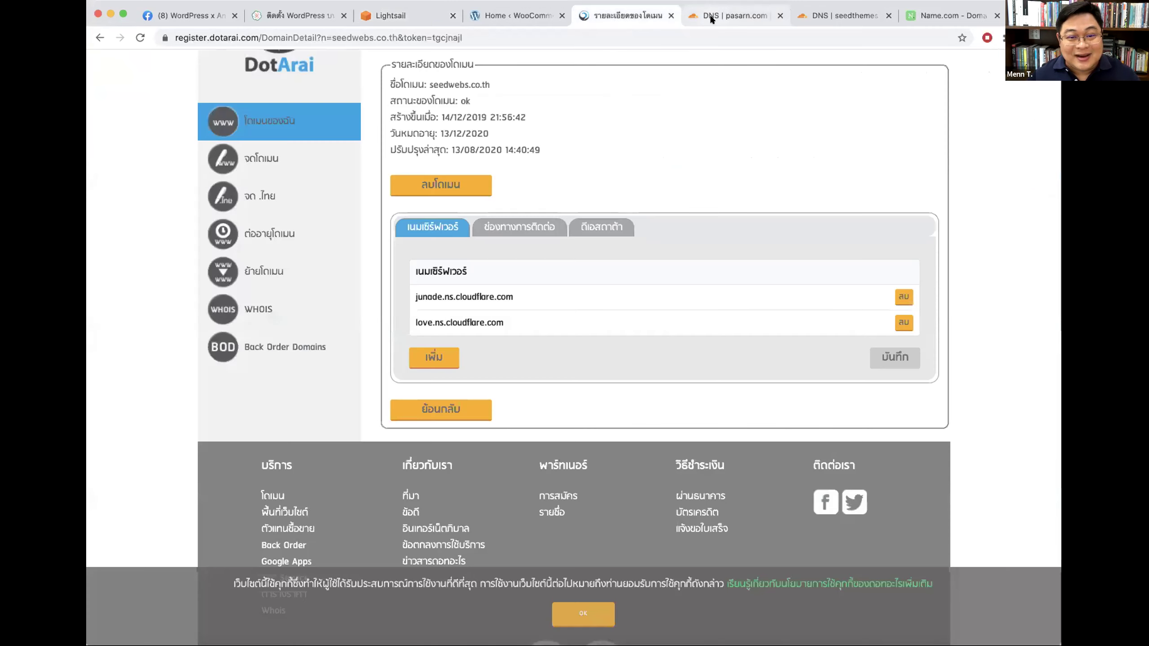
pyautogui.click(735, 16)
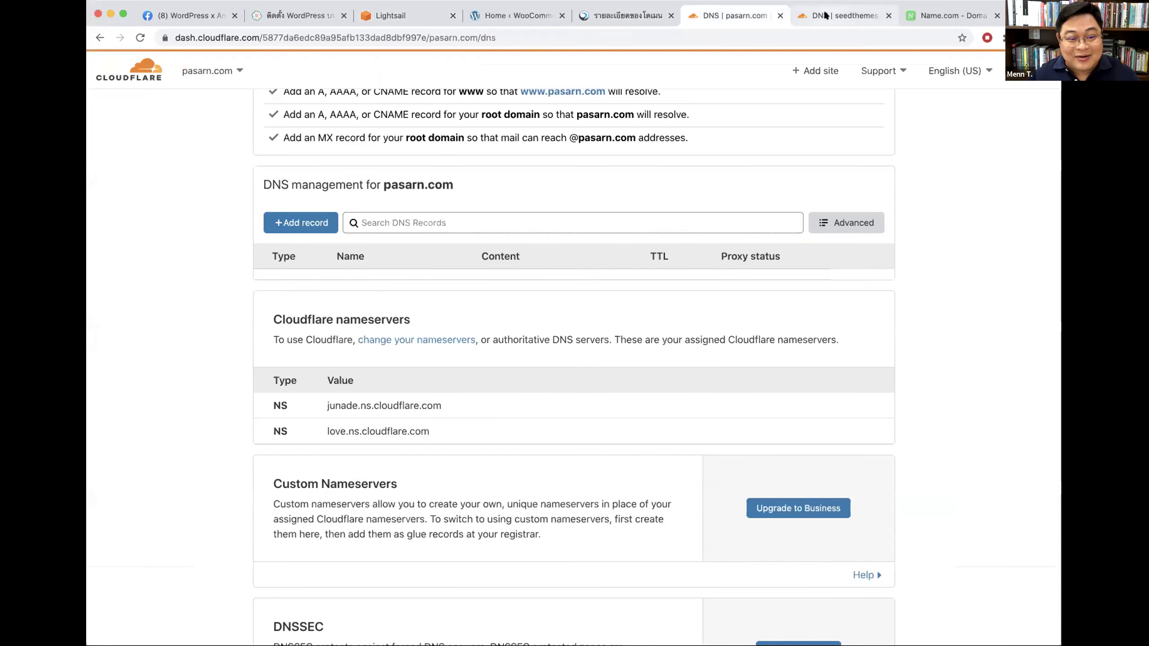
# Step: Save a proxied A record for pasarn.com's root (@) pointing to 13.228.74.82
pyautogui.click(304, 224)
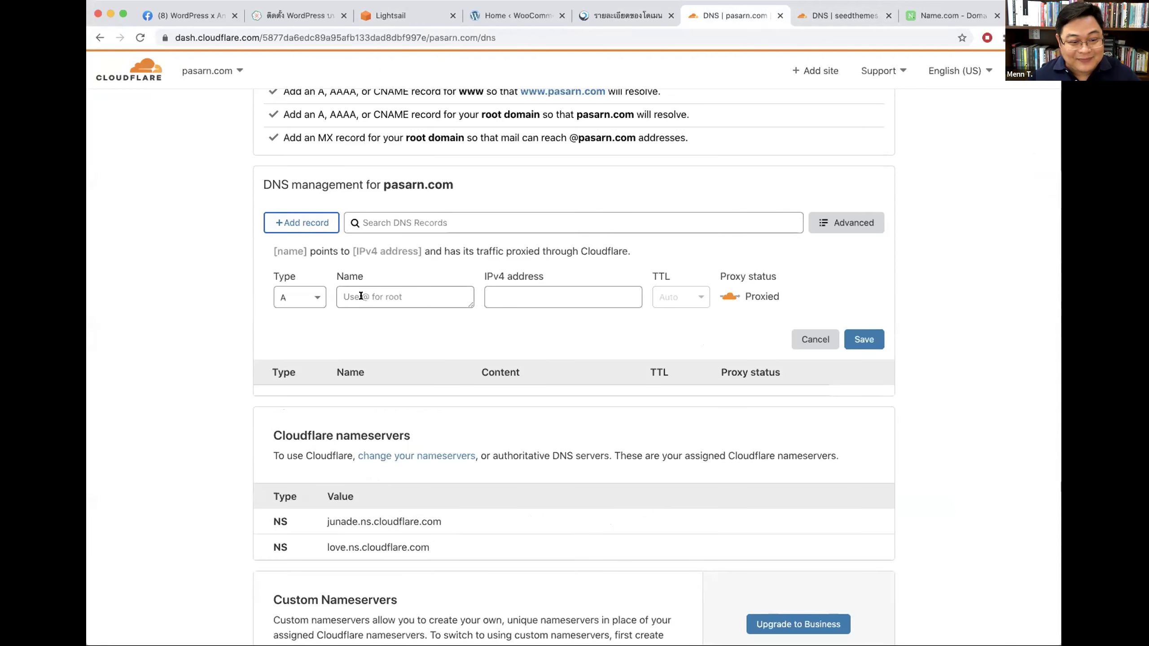
pyautogui.write('@')
pyautogui.moveTo(271, 249); pyautogui.dragTo(324, 247)
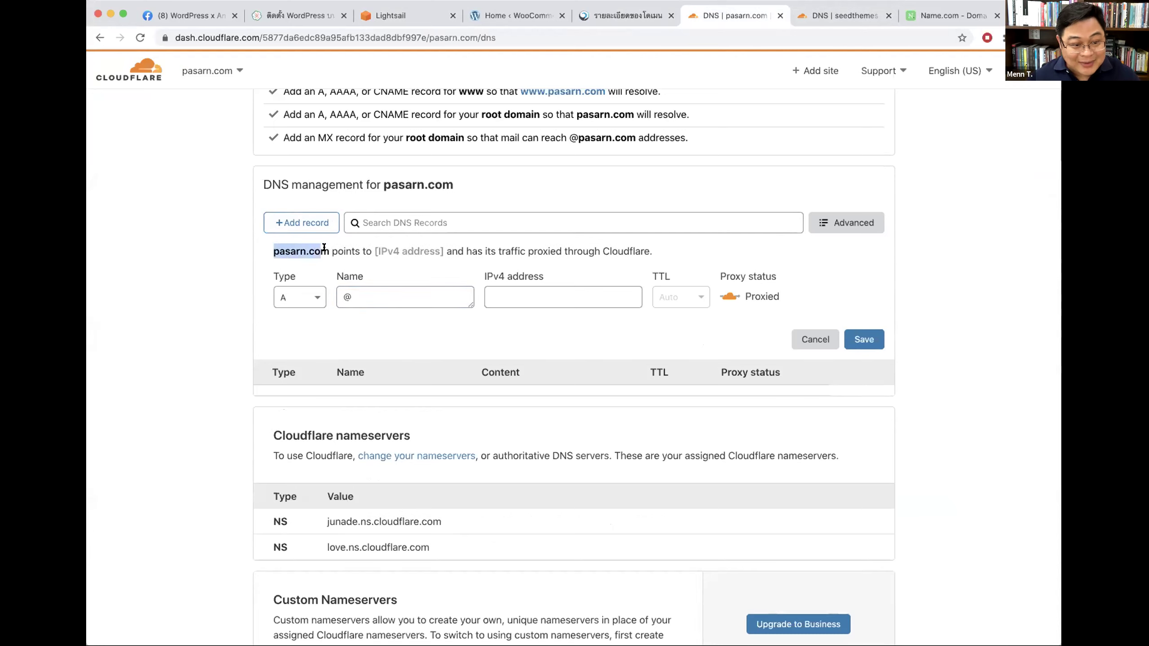
pyautogui.click(502, 299)
pyautogui.press('super+v')
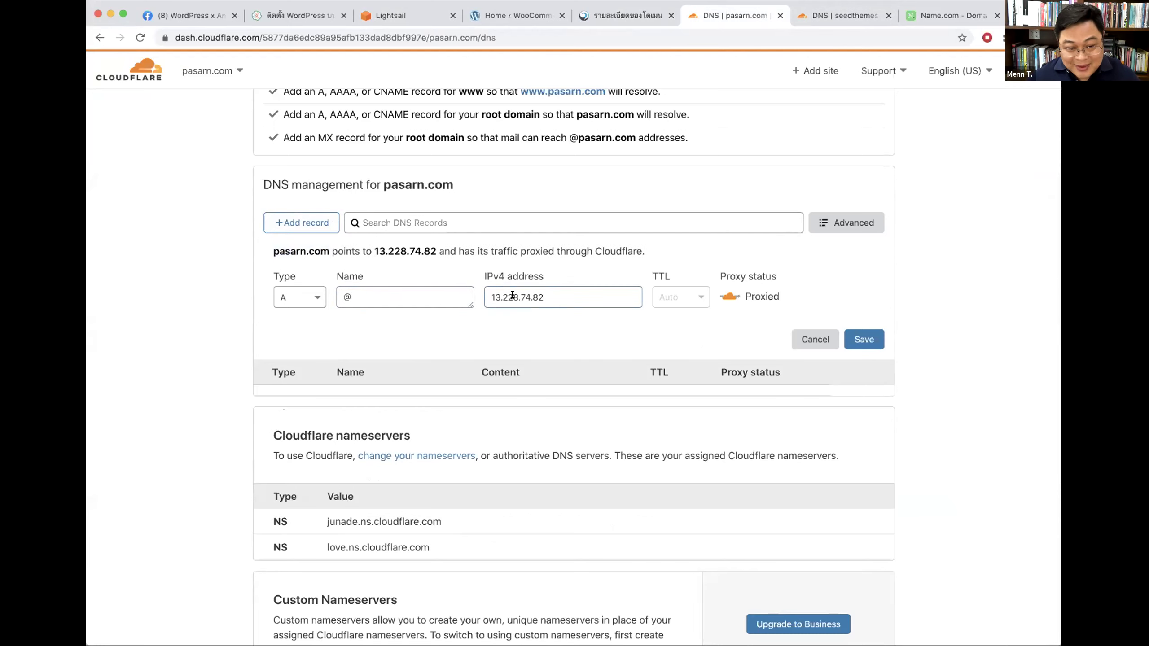
pyautogui.click(863, 339)
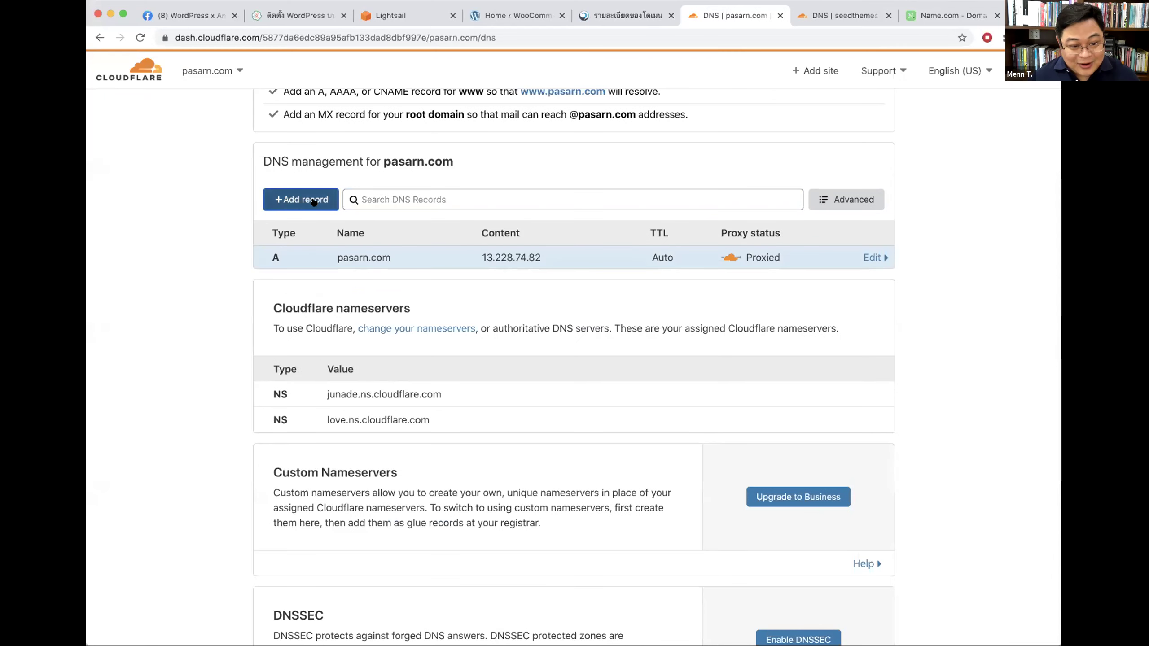
# Step: Add a www A record pointing to 13.228.74.82
pyautogui.click(313, 202)
pyautogui.write('www')
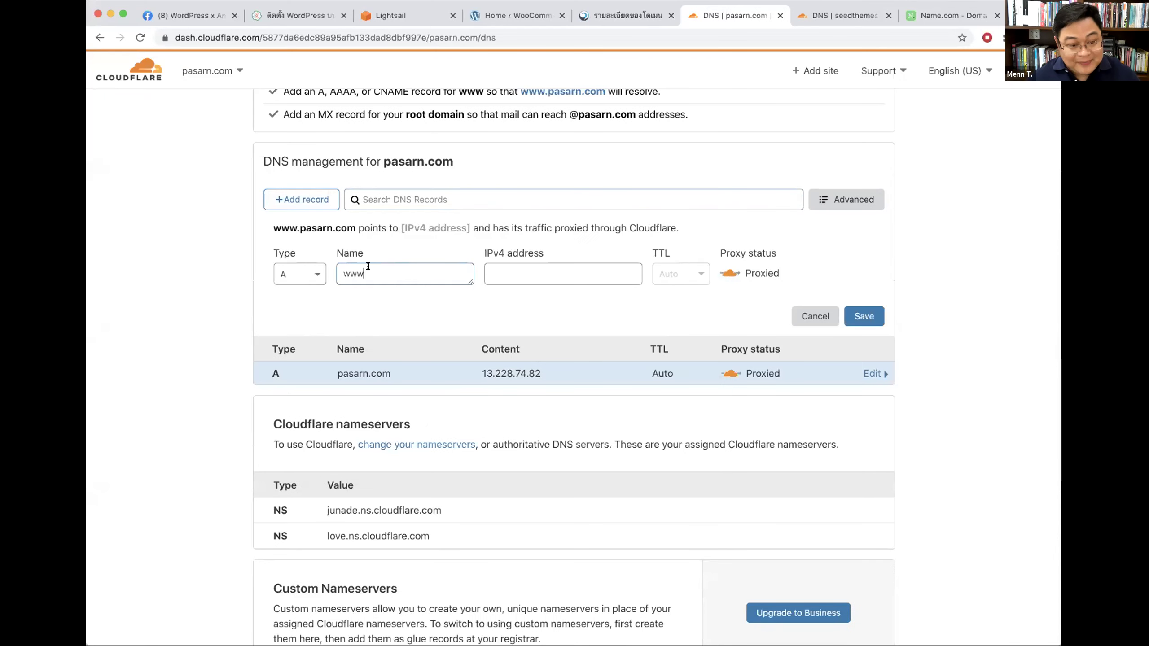
pyautogui.moveTo(273, 220); pyautogui.dragTo(350, 223)
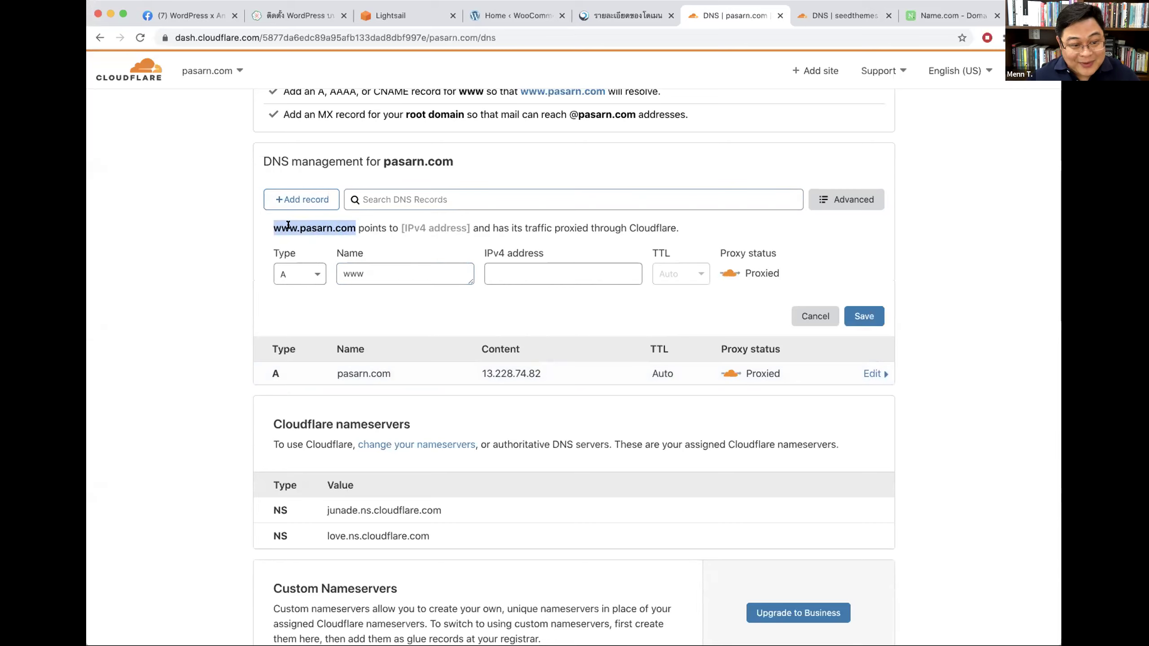
pyautogui.click(524, 268)
pyautogui.press('super+v')
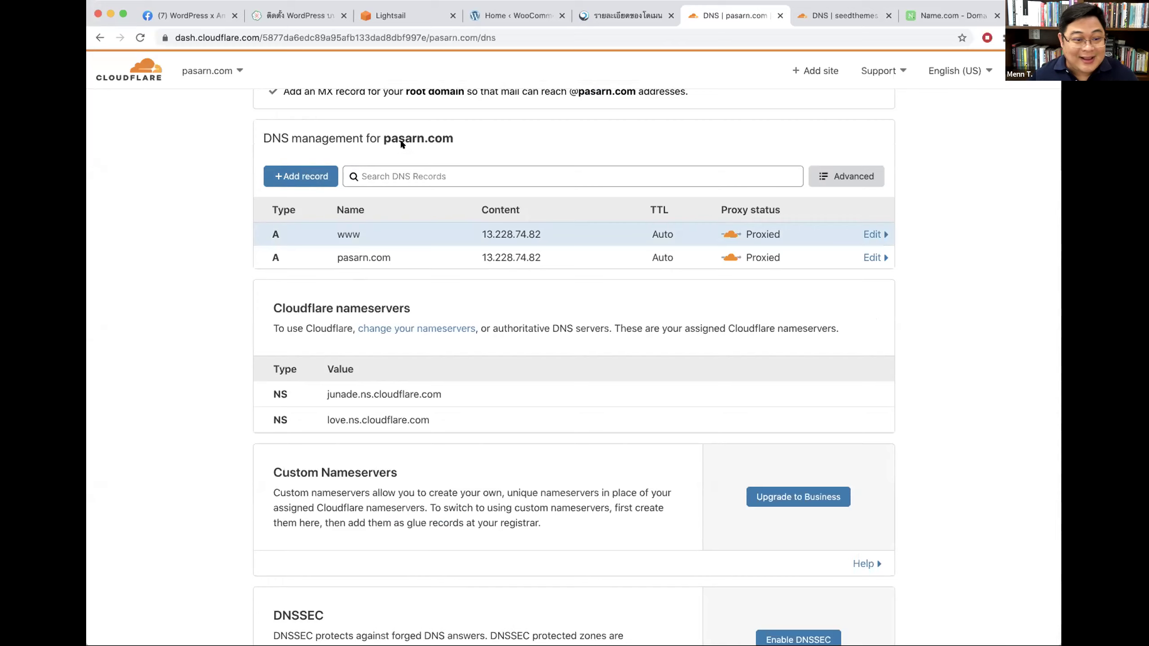
pyautogui.moveTo(381, 139); pyautogui.dragTo(454, 138)
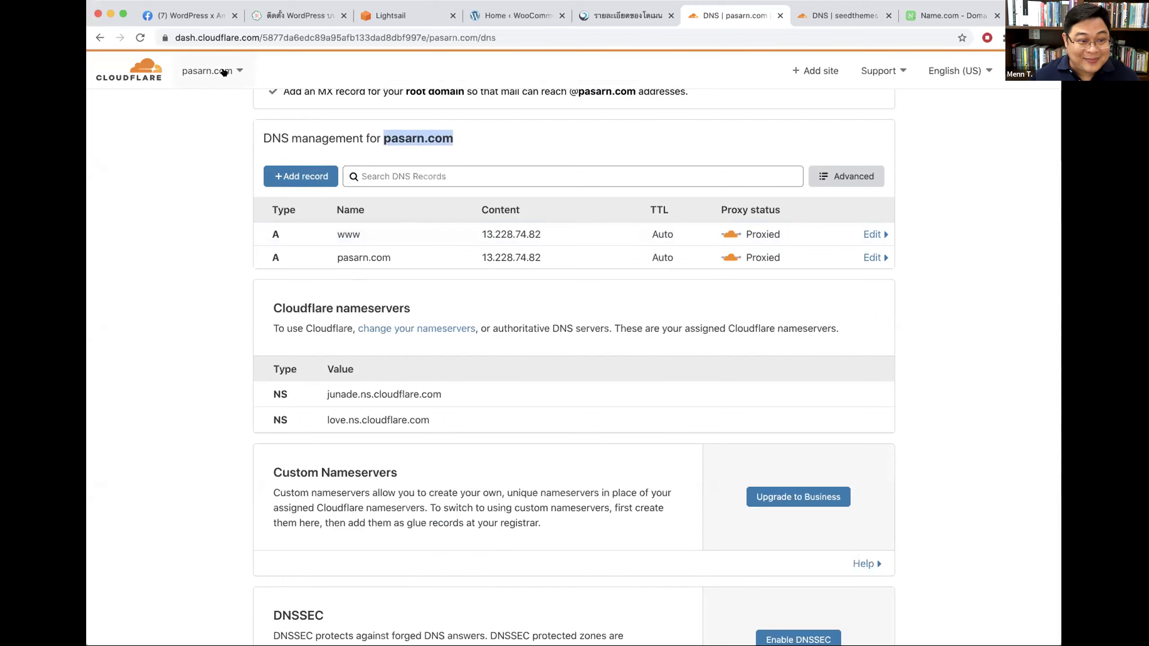
pyautogui.click(224, 71)
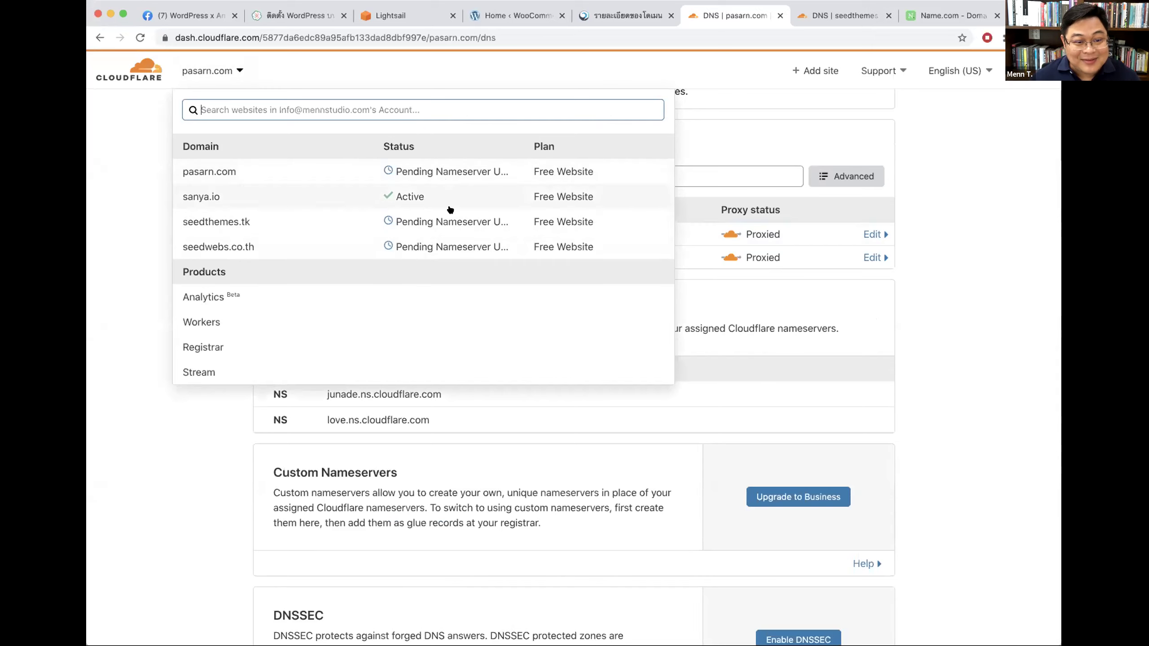
pyautogui.click(986, 188)
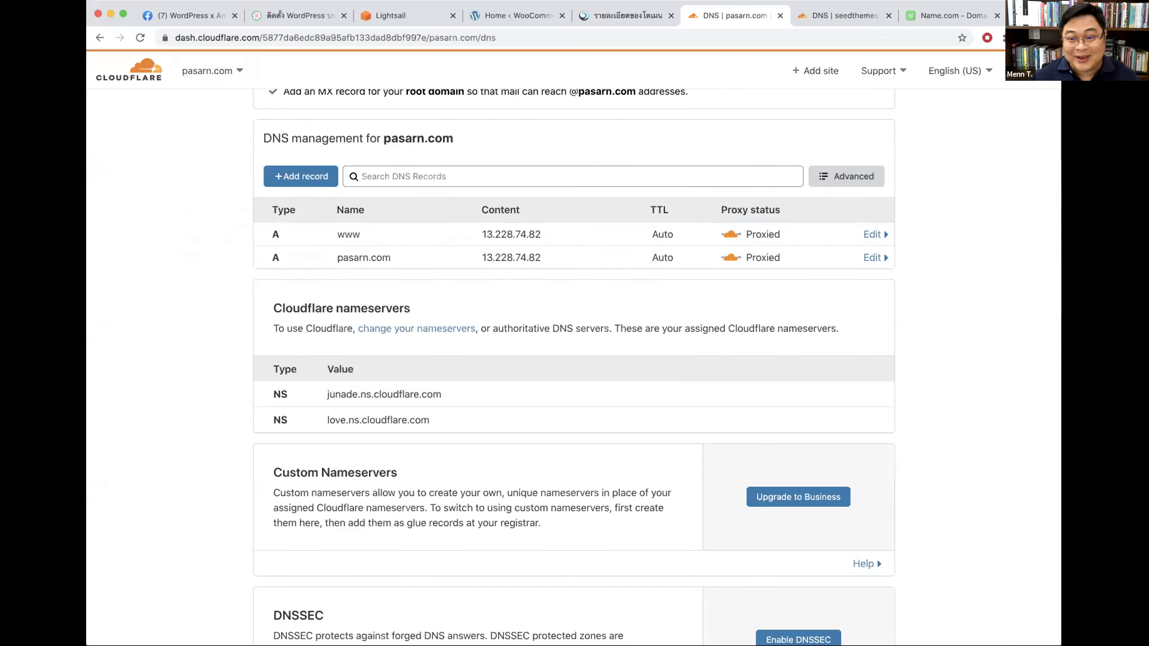
# Step: Load pasarn.com in a new browser tab
pyautogui.hotkey('ctrl', 't')
pyautogui.write('pasarn.com')
pyautogui.press('Return')
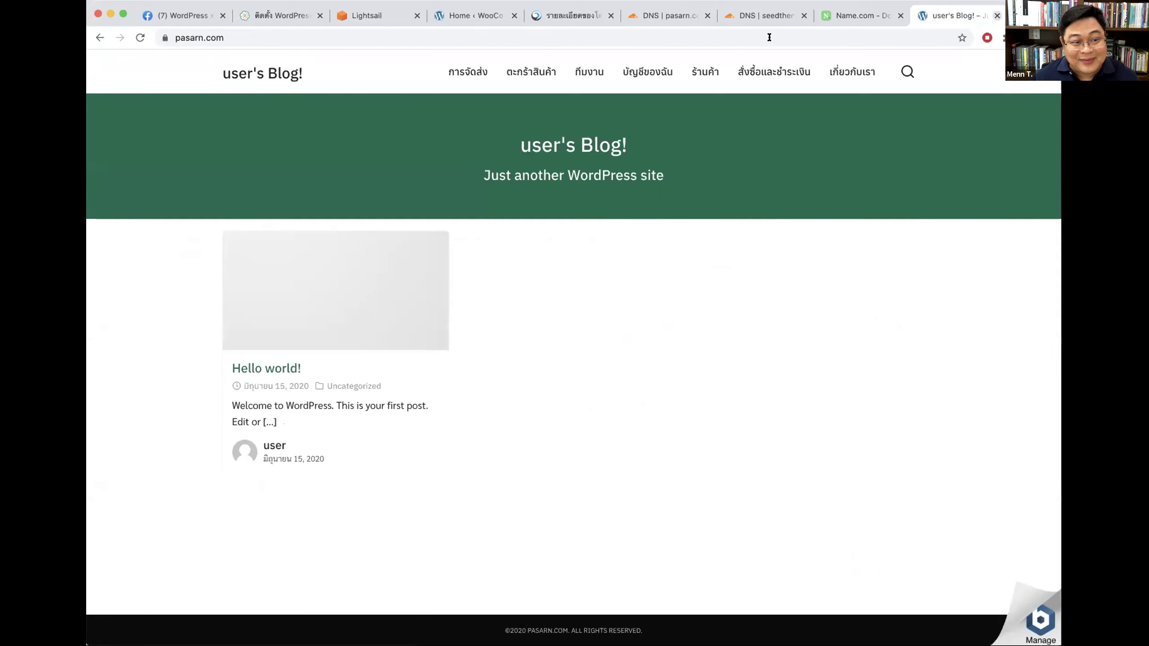
# Step: Browse pasarn.com's shop, tea-can product, About page and blog homepage to confirm it loads
pyautogui.moveTo(174, 35); pyautogui.dragTo(382, 73)
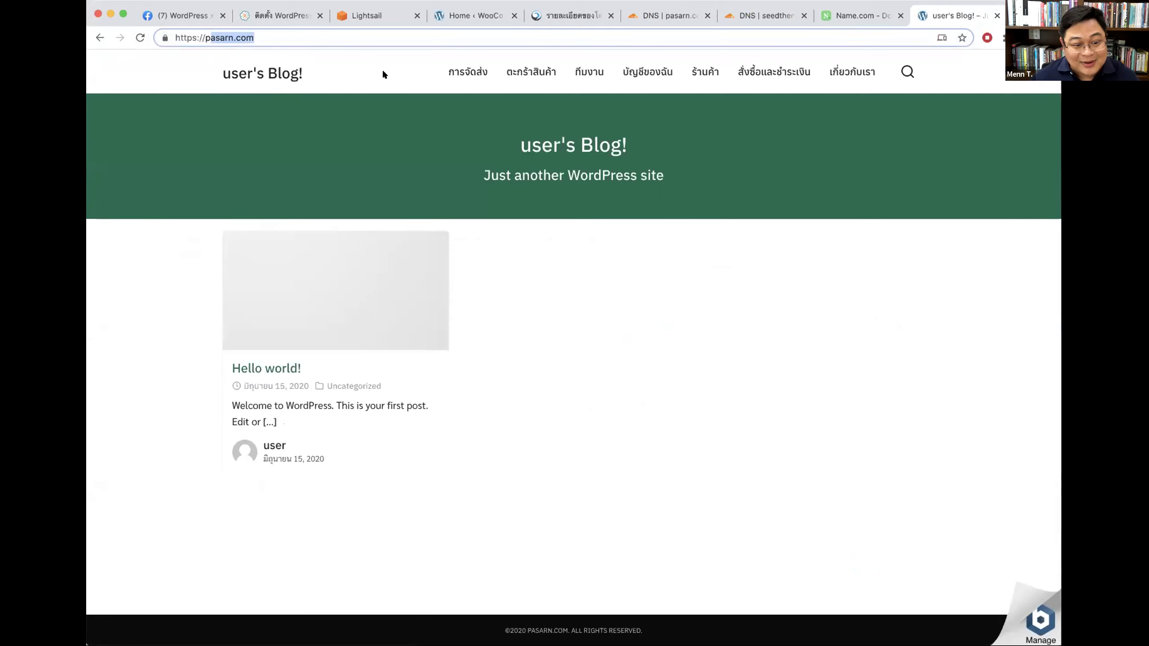
pyautogui.click(705, 71)
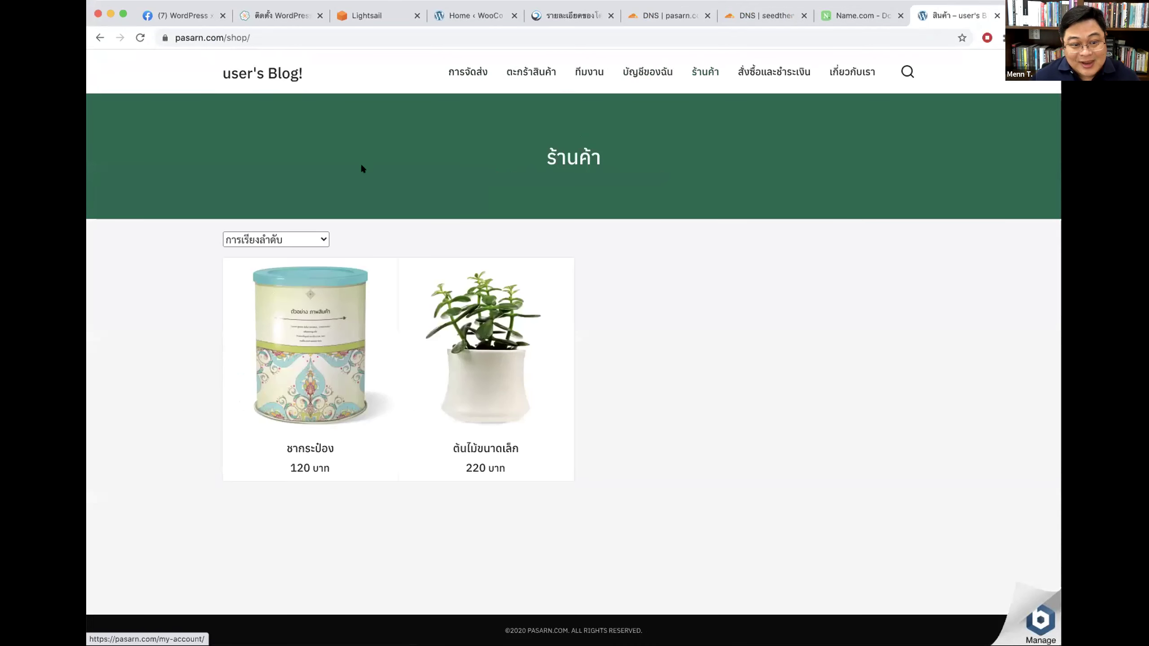
pyautogui.click(334, 338)
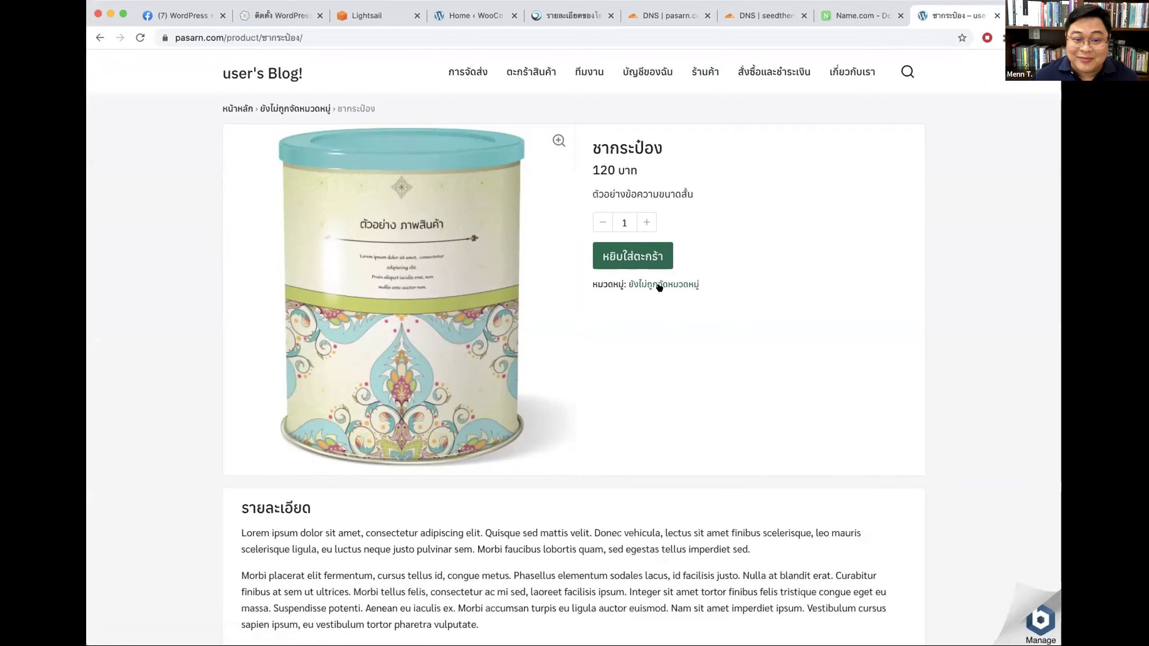
pyautogui.click(860, 69)
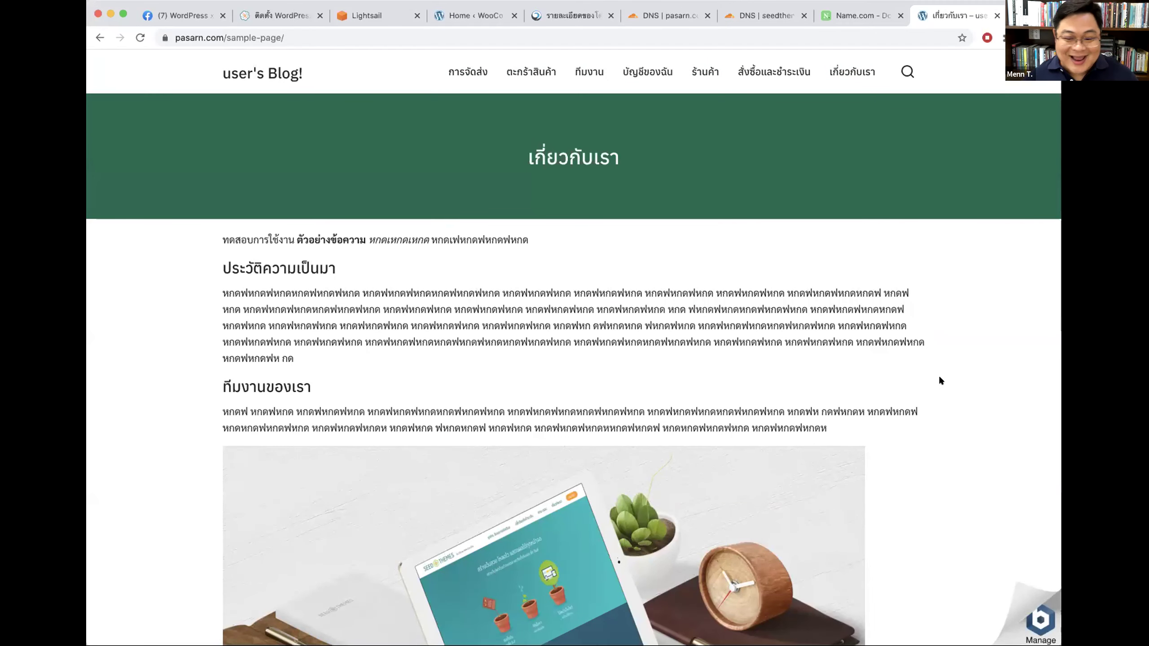
pyautogui.scroll(-10, 940, 413)
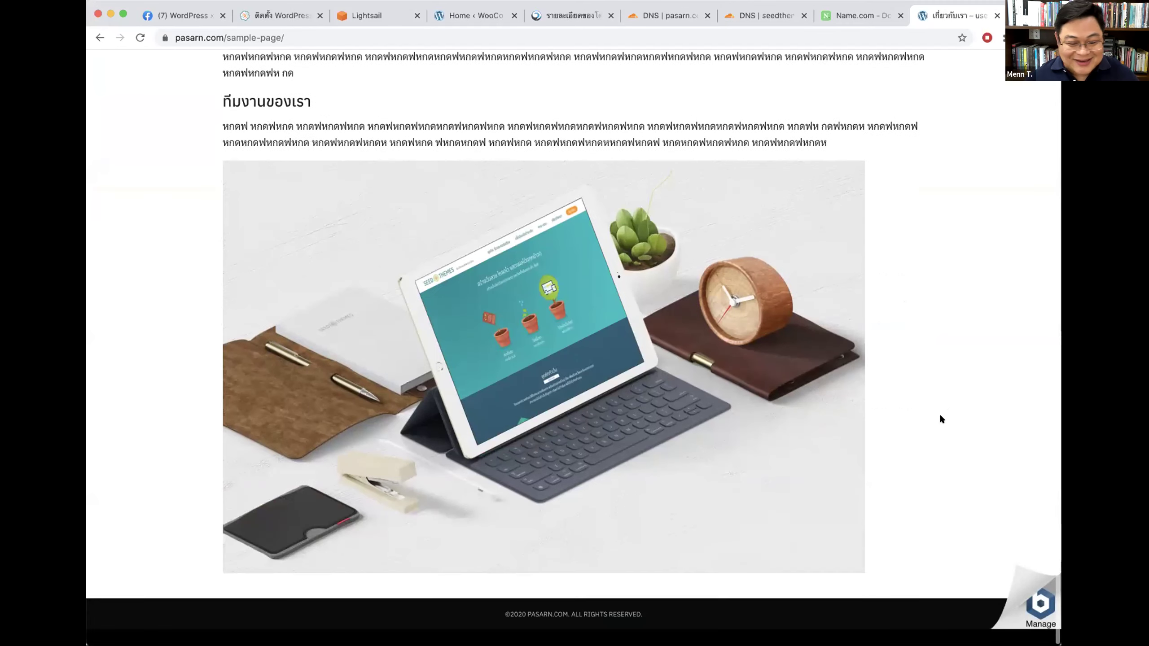
pyautogui.scroll(10, 938, 413)
pyautogui.click(273, 72)
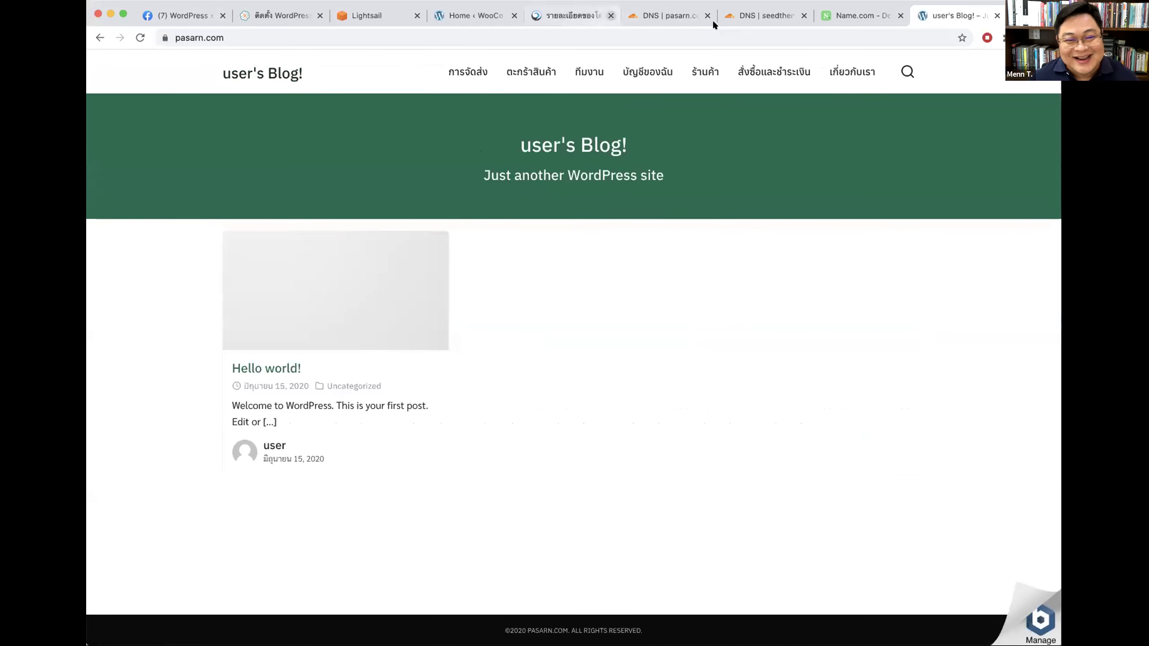
# Step: Check the cart and shop pages, close the Name.com tab, and return to seedthemes.tk DNS
pyautogui.click(639, 15)
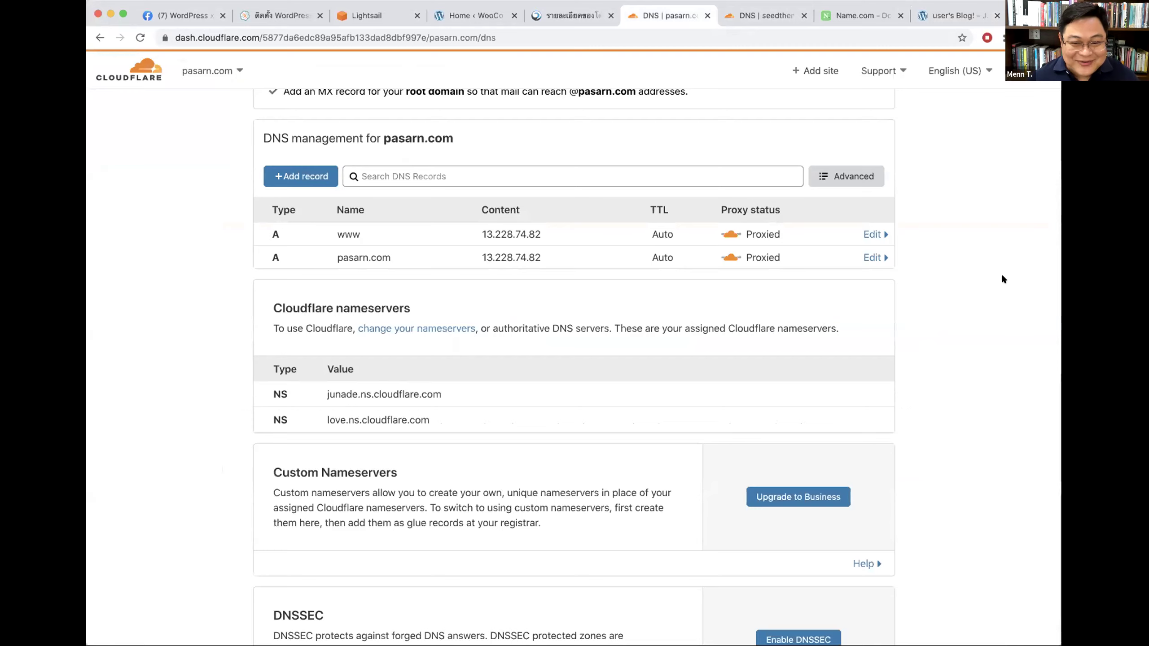
pyautogui.click(929, 17)
pyautogui.click(509, 80)
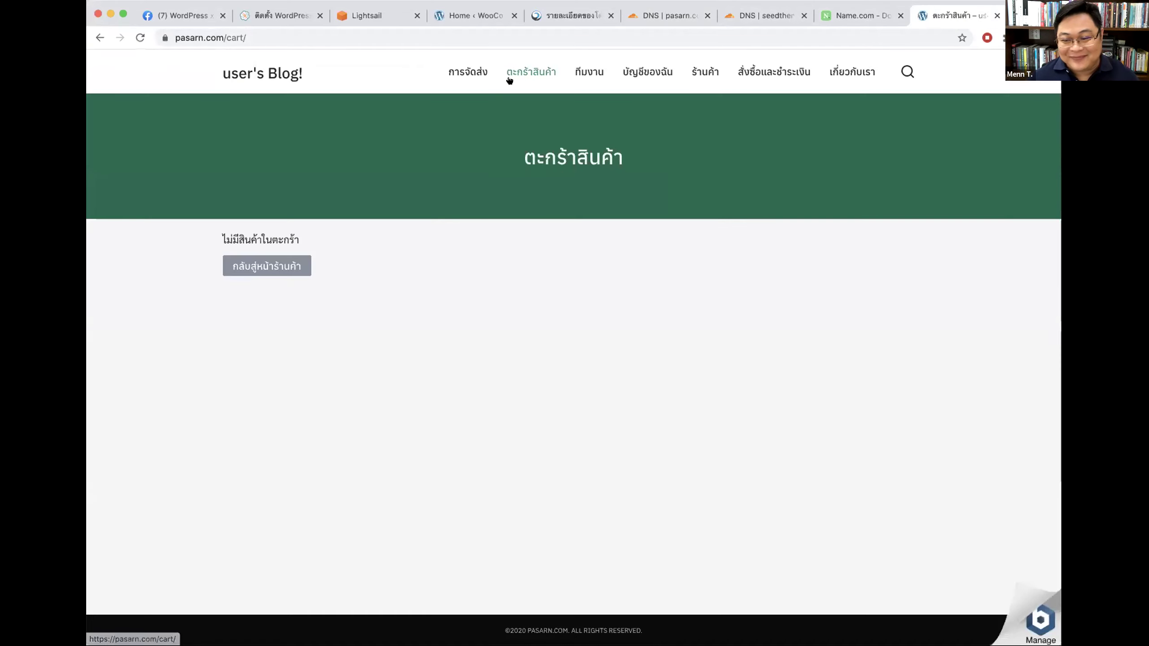
pyautogui.click(699, 70)
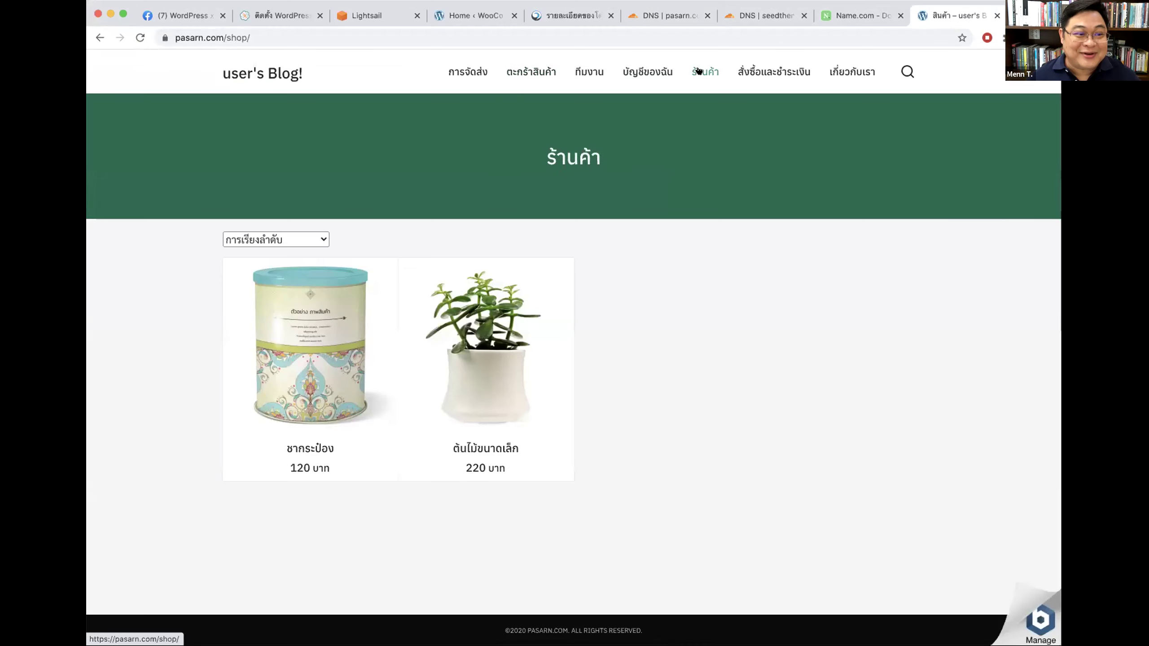
pyautogui.click(850, 16)
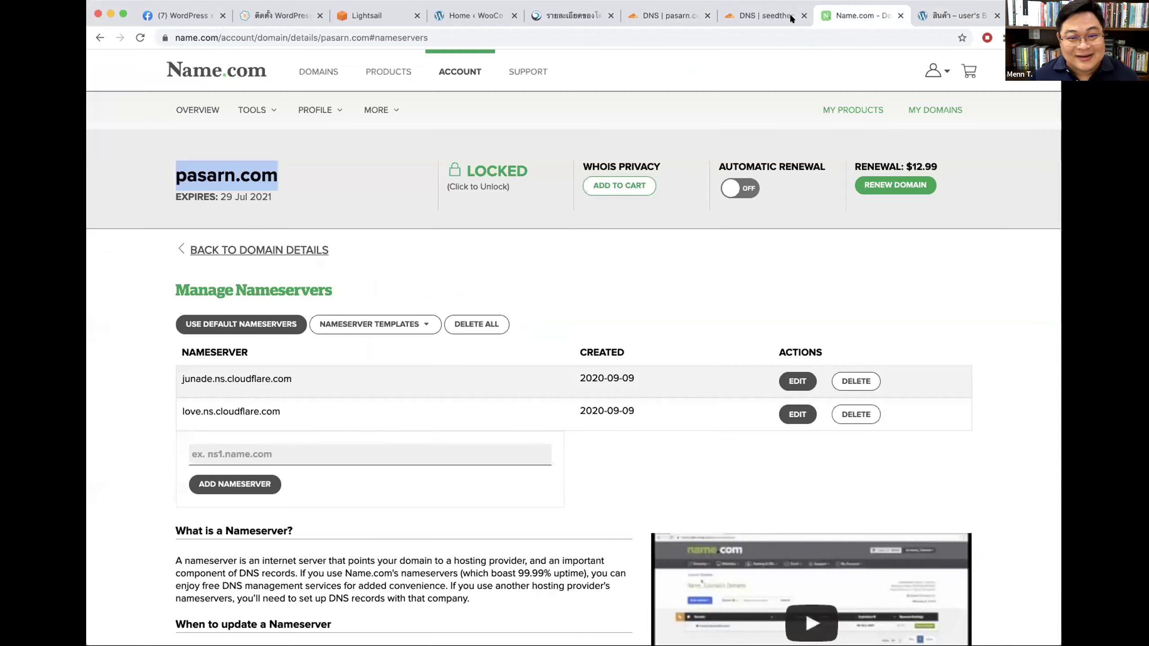
pyautogui.press('super+w')
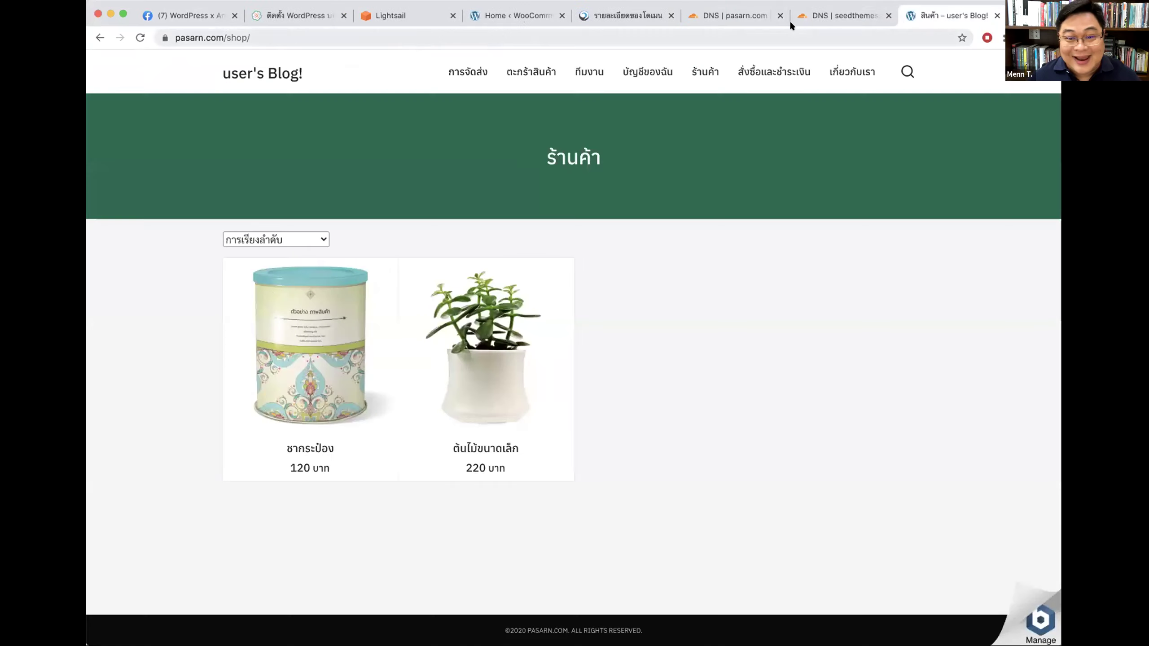
pyautogui.click(805, 17)
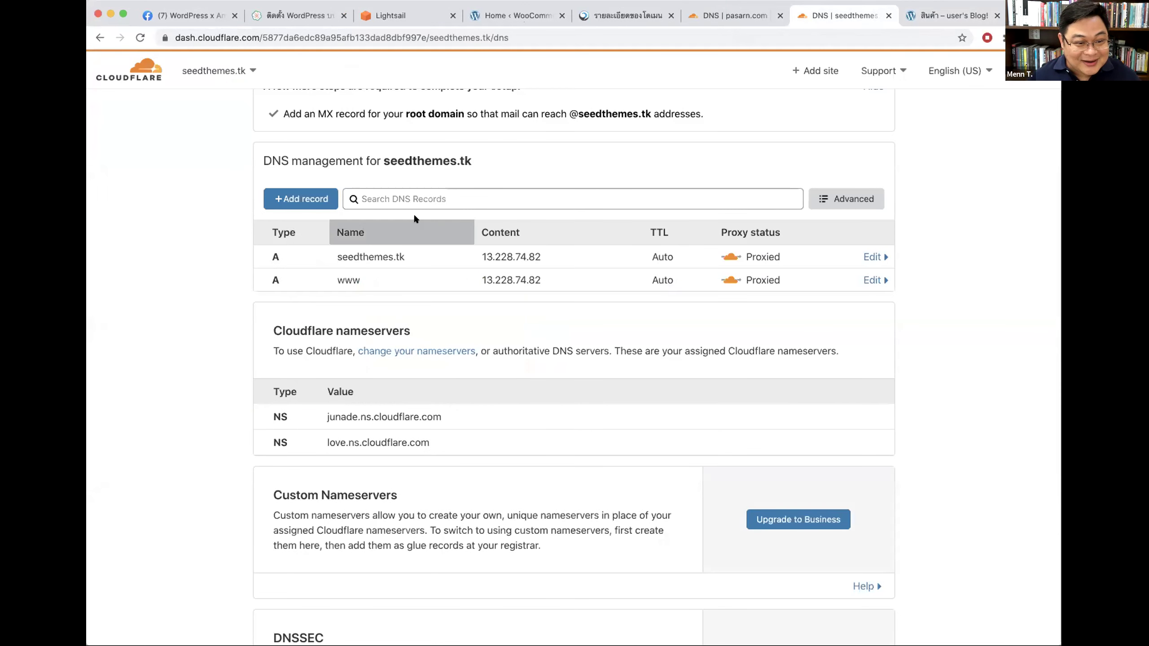
# Step: Close the pasarn.com DNS page and switch to sanya.io's DNS settings
pyautogui.hotkey('ctrl', 'shift', 'Tab')
pyautogui.moveTo(382, 241); pyautogui.dragTo(467, 240)
pyautogui.press('super+w')
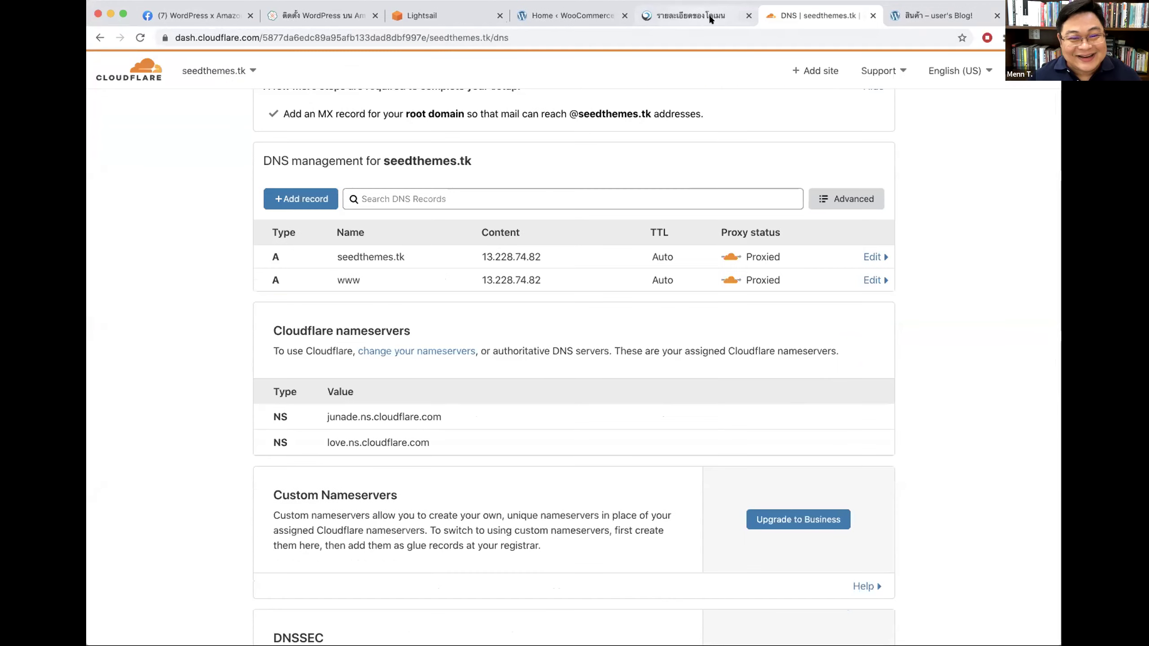
pyautogui.click(218, 70)
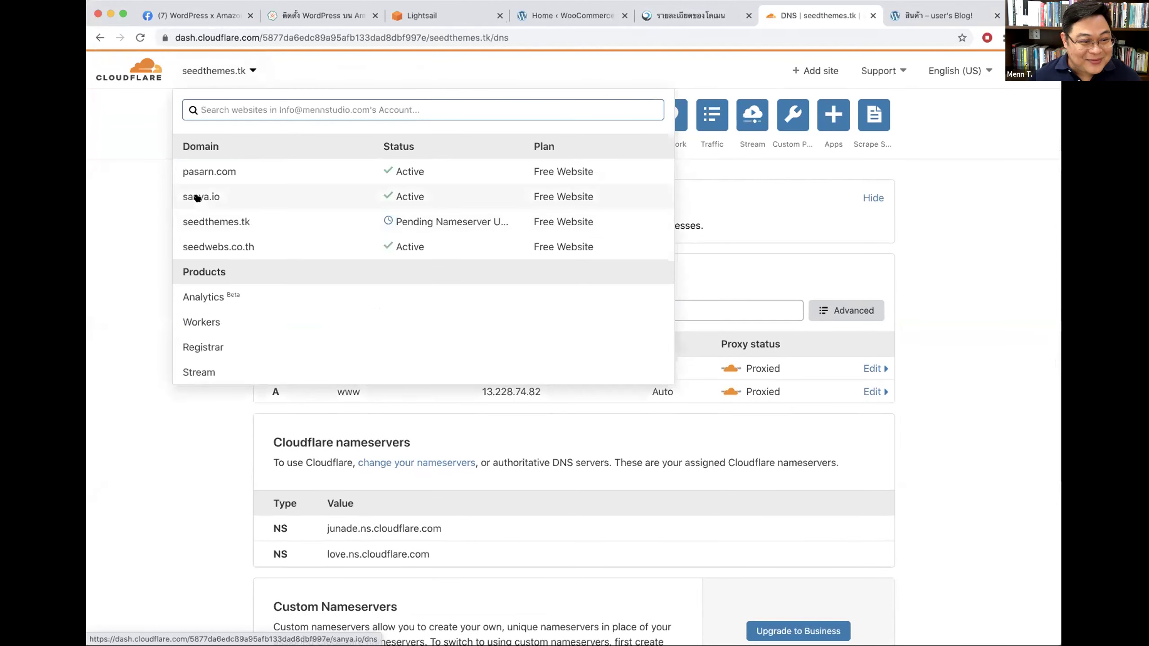
pyautogui.click(199, 196)
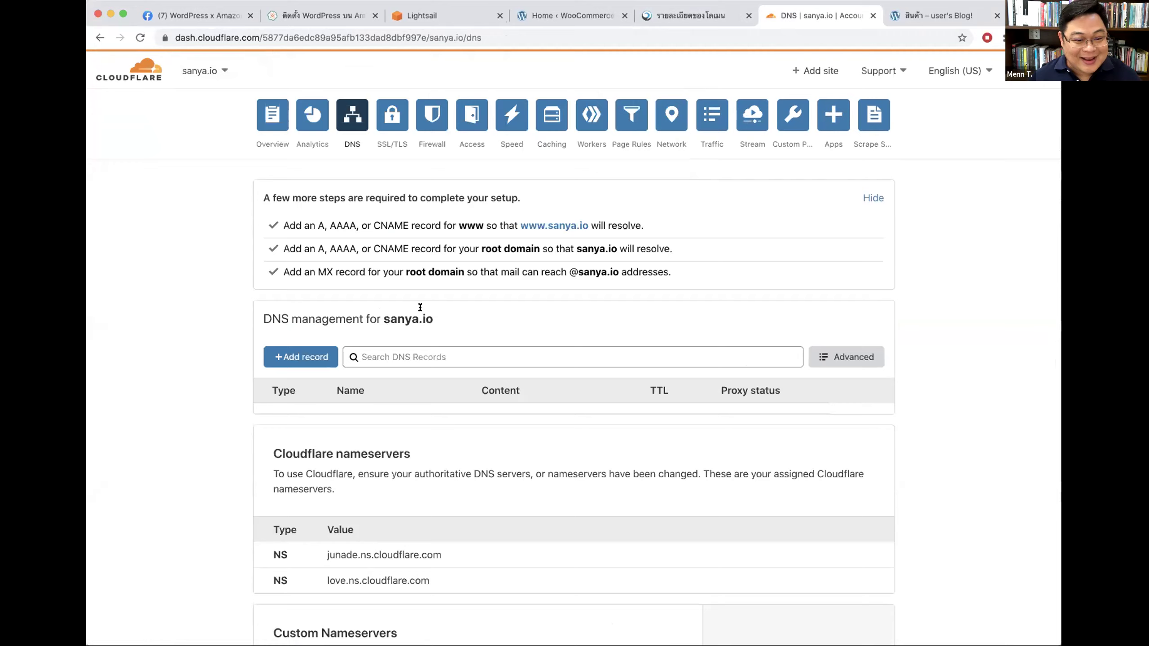
# Step: Copy sanya.io and load it in a new tab, which fails to resolve, then close that tab
pyautogui.moveTo(433, 318); pyautogui.dragTo(369, 317)
pyautogui.press('super+c')
pyautogui.press('super+t')
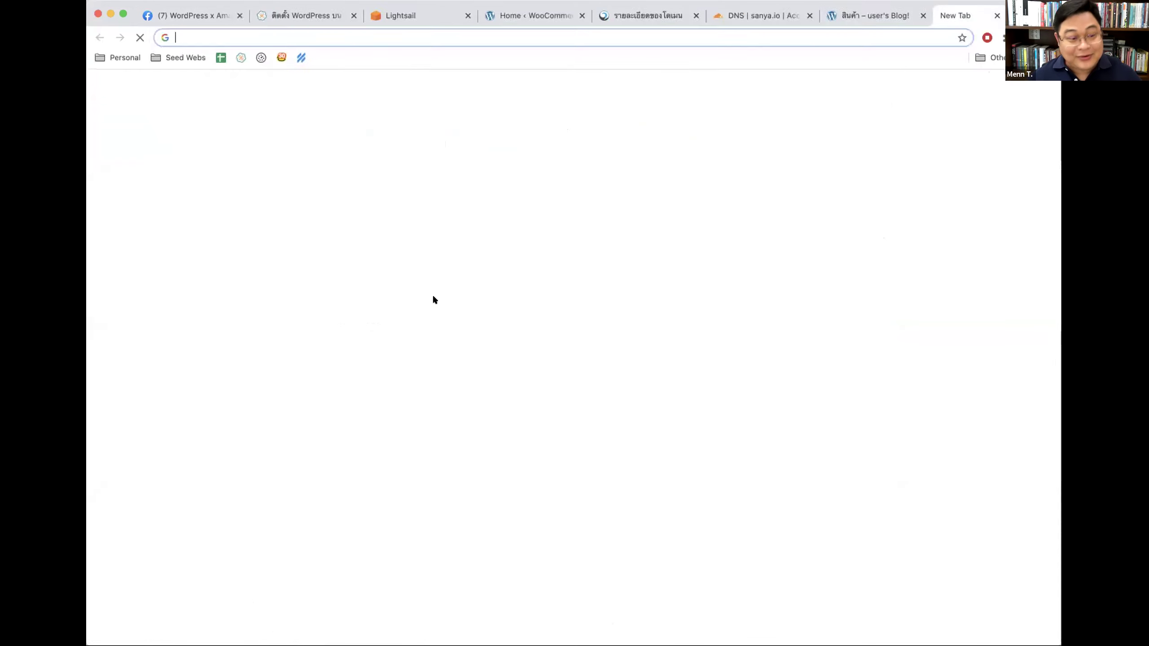
pyautogui.press('super+v')
pyautogui.press('Return')
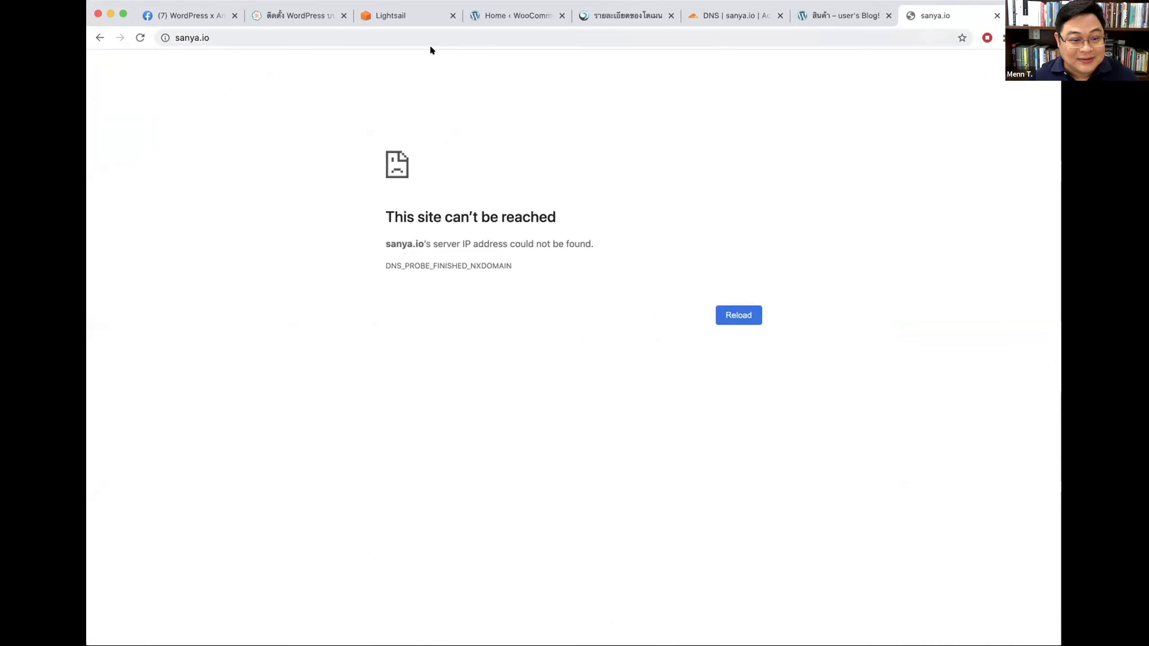
pyautogui.click(272, 29)
pyautogui.press('Return')
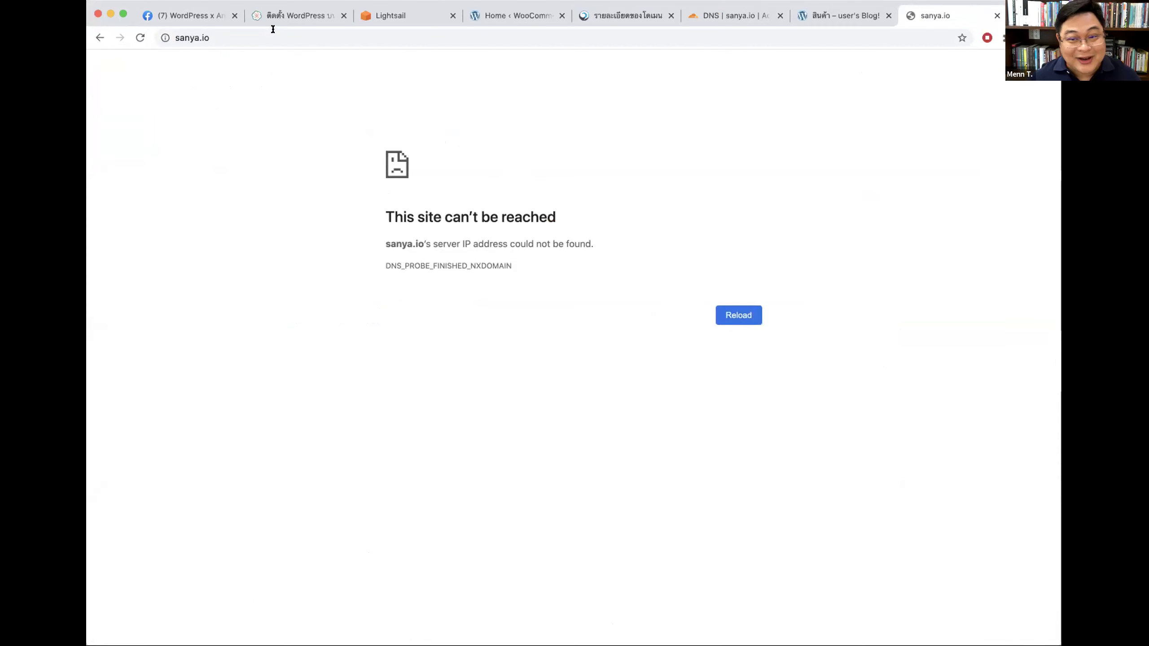
pyautogui.press('super+w')
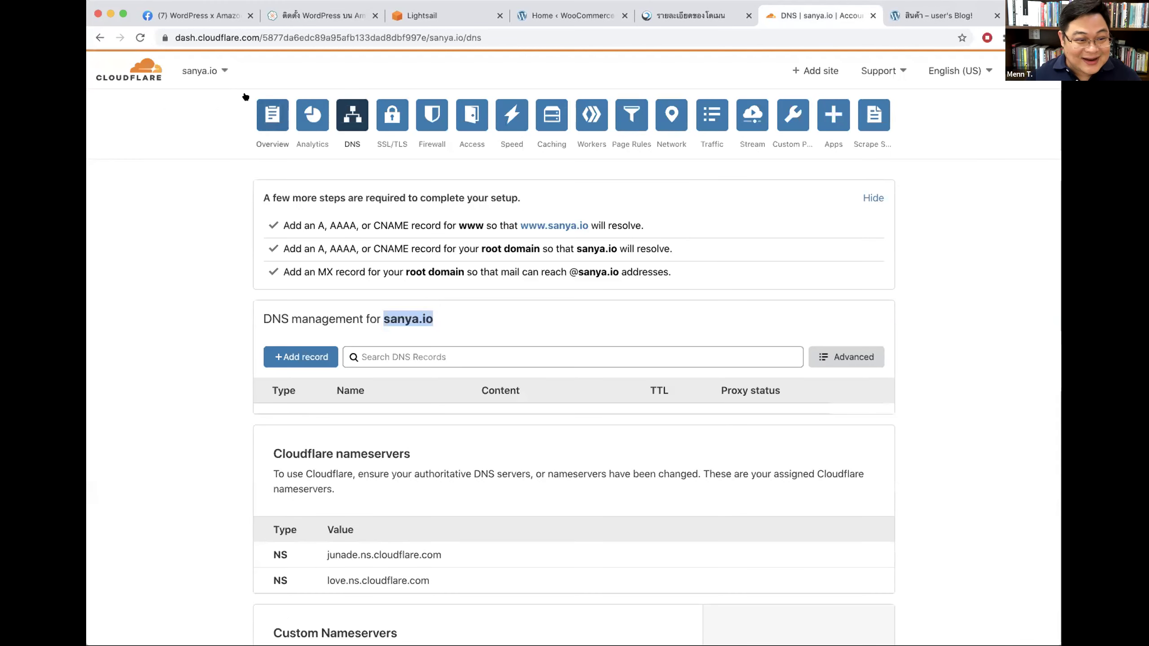
# Step: Reload sanya.io's DNS page and add a proxied root (@) A record pointing to 13.228.74.82
pyautogui.click(208, 69)
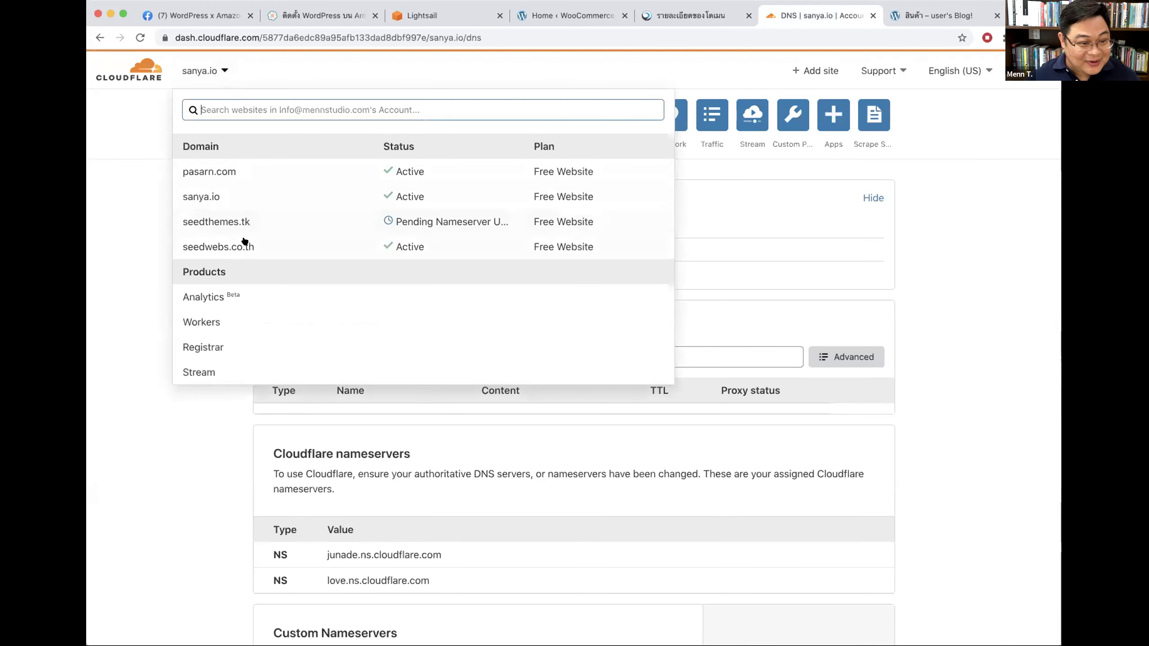
pyautogui.click(236, 193)
pyautogui.scroll(-2, 487, 277)
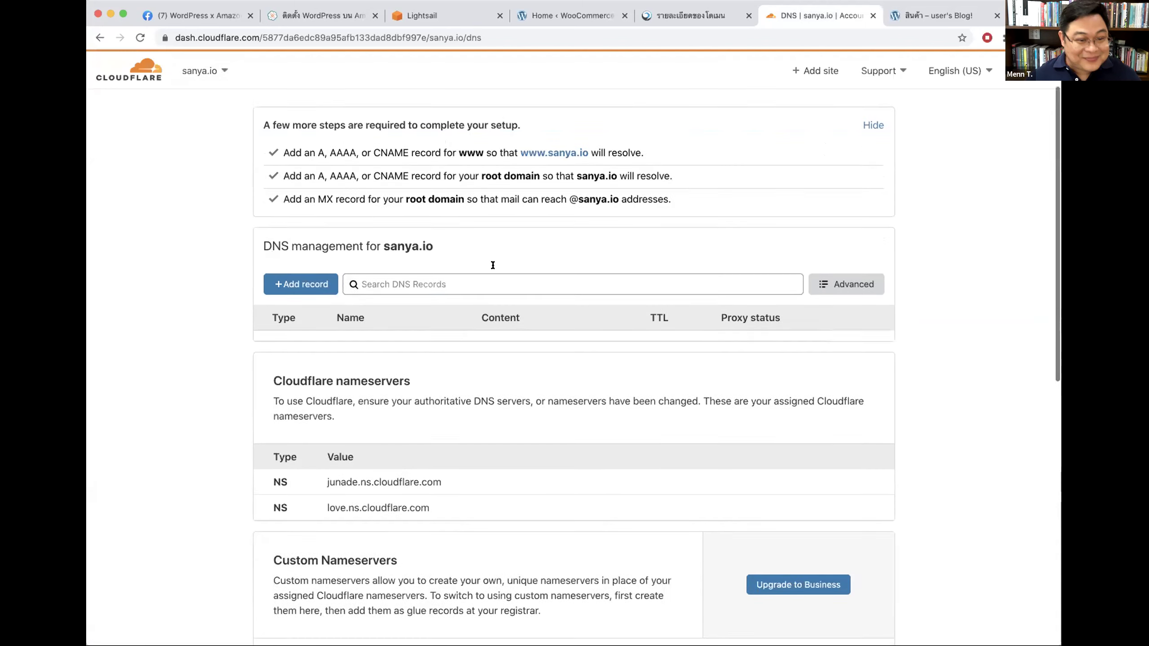
pyautogui.click(301, 272)
pyautogui.click(381, 344)
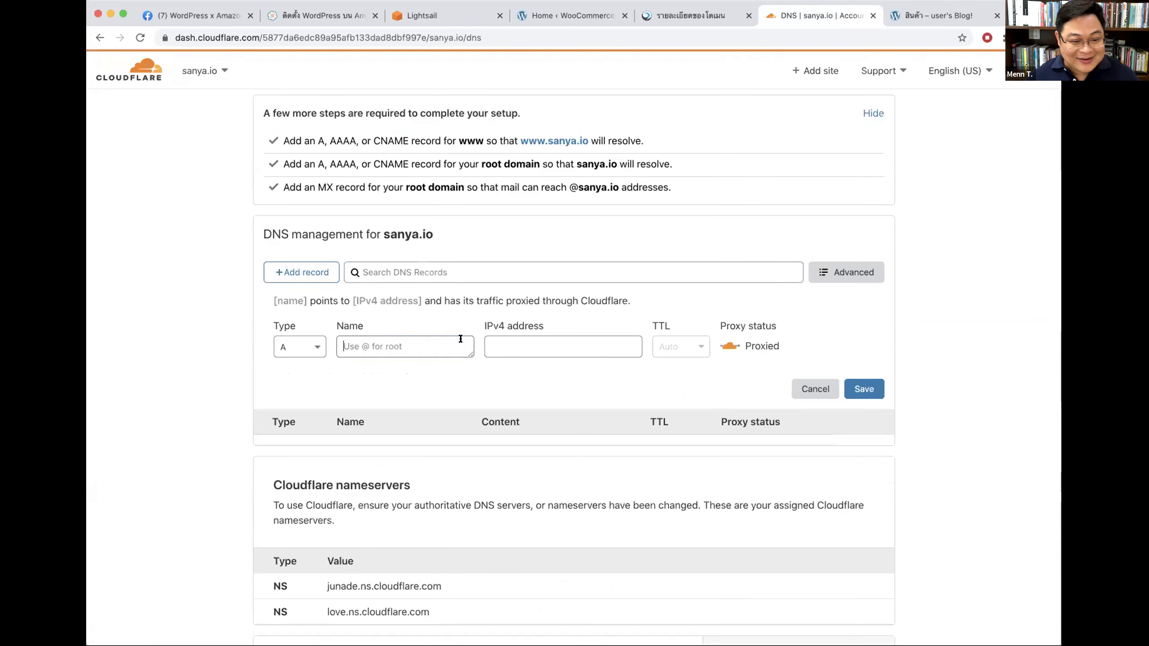
pyautogui.write('@')
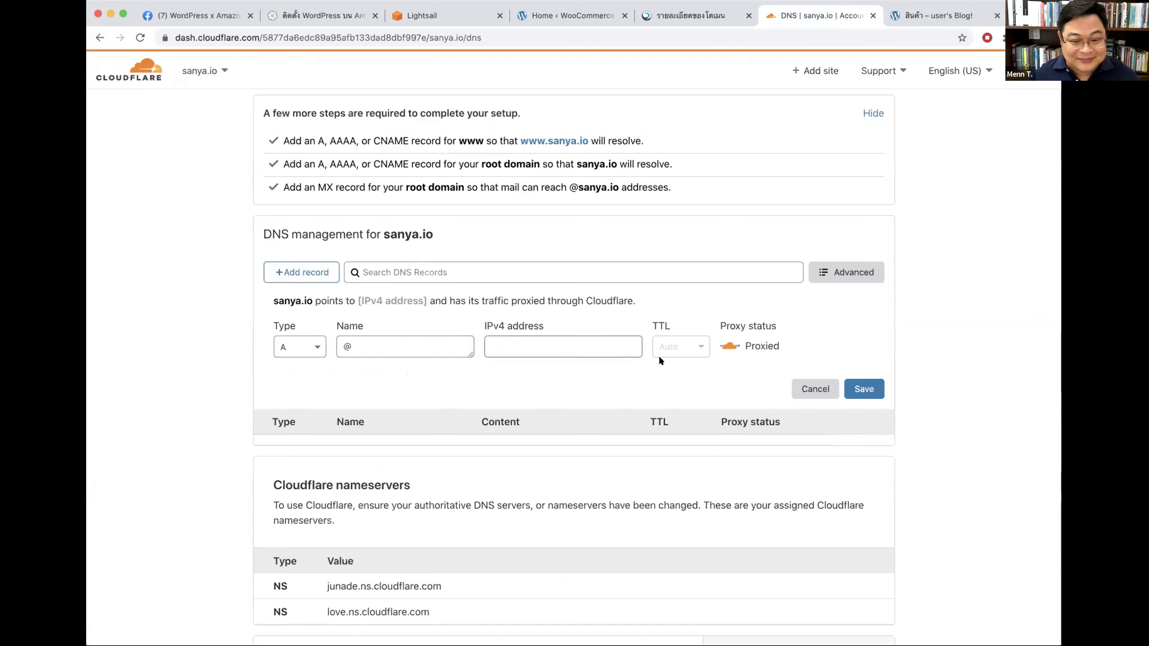
pyautogui.press('super+v')
pyautogui.click(859, 388)
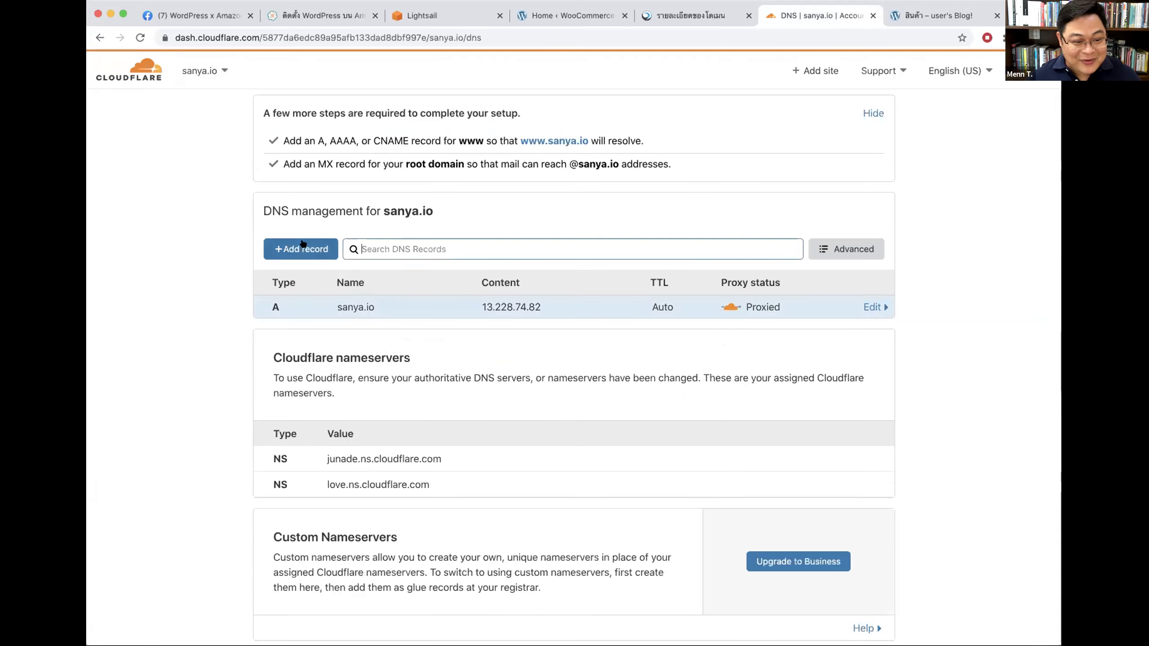
# Step: Add a proxied www A record pointing to 13.228.74.82
pyautogui.click(302, 249)
pyautogui.click(408, 331)
pyautogui.write('www')
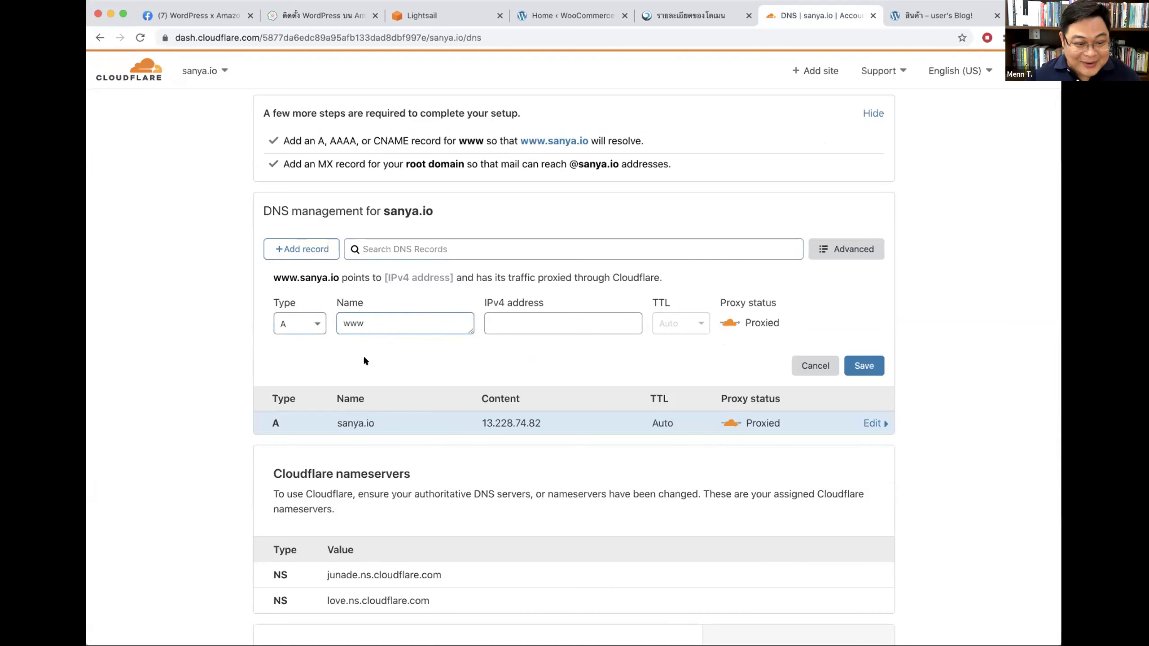
pyautogui.press('super+v')
pyautogui.click(860, 362)
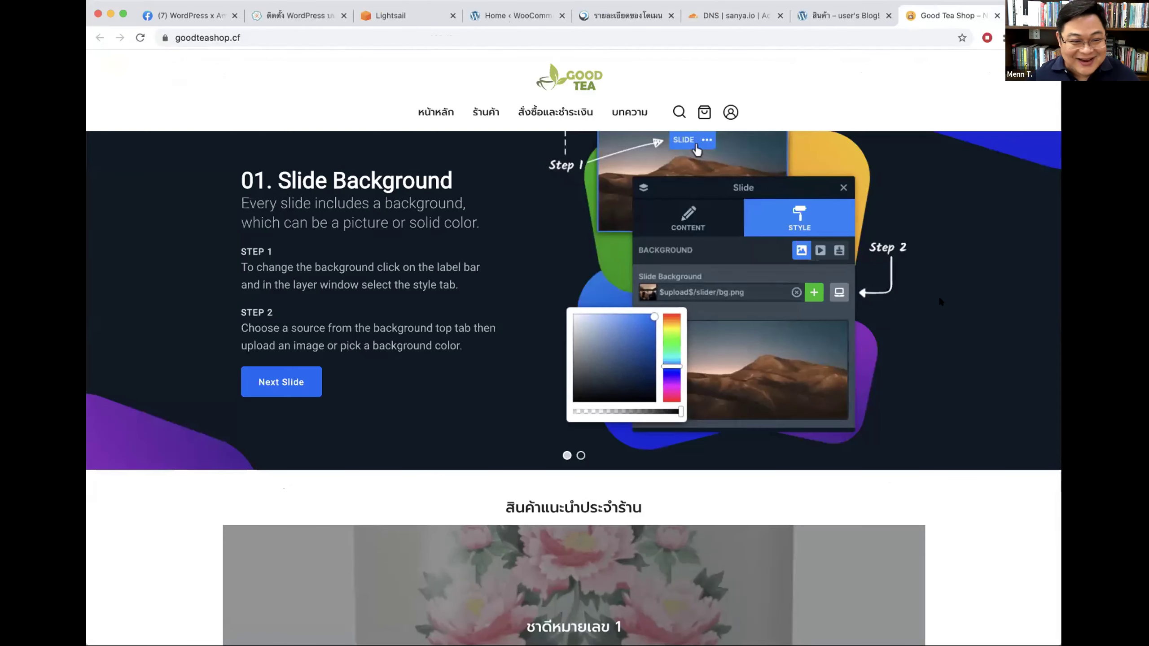
# Step: Scroll the goodteashop.cf homepage and open its checkout page
pyautogui.scroll(-20, 940, 300)
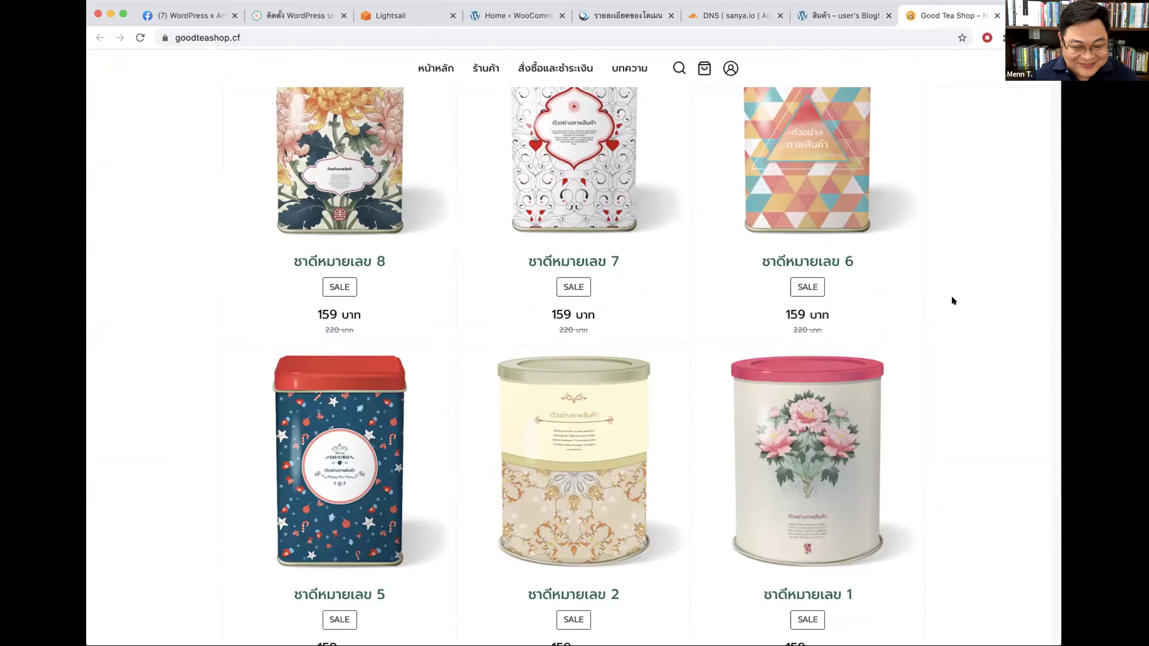
pyautogui.scroll(-10, 951, 301)
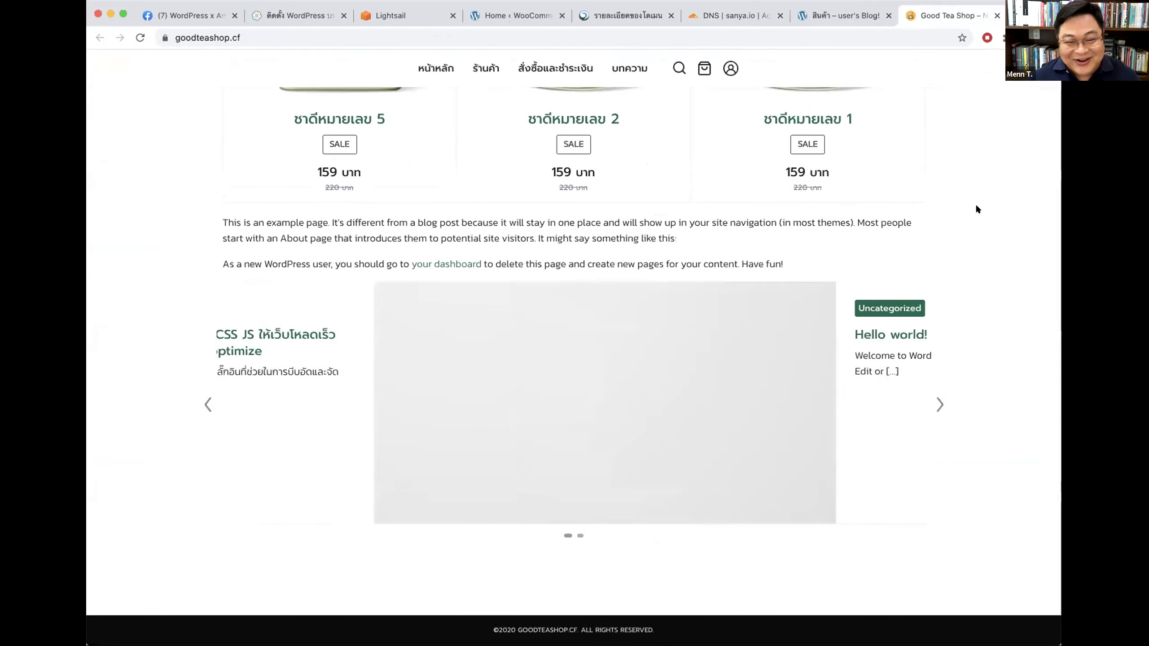
pyautogui.scroll(20, 977, 209)
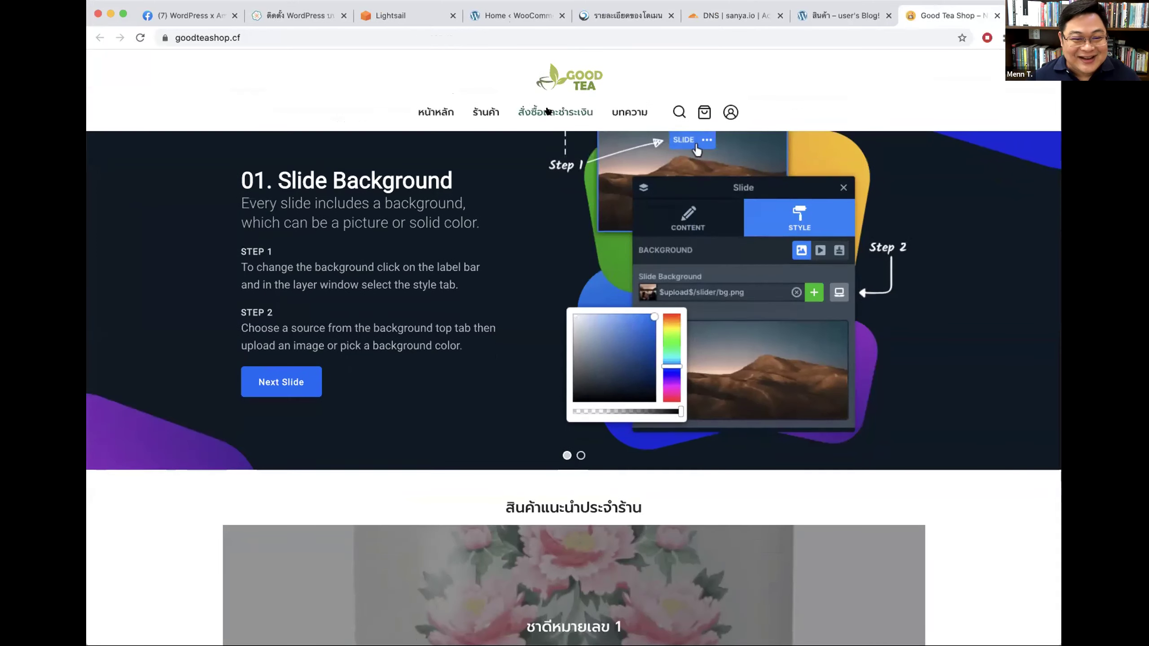
pyautogui.click(548, 110)
# Step: Open the shop listing and the ชาดีหมายเลข 8 product page, then return to sanya.io's DNS records
pyautogui.click(467, 107)
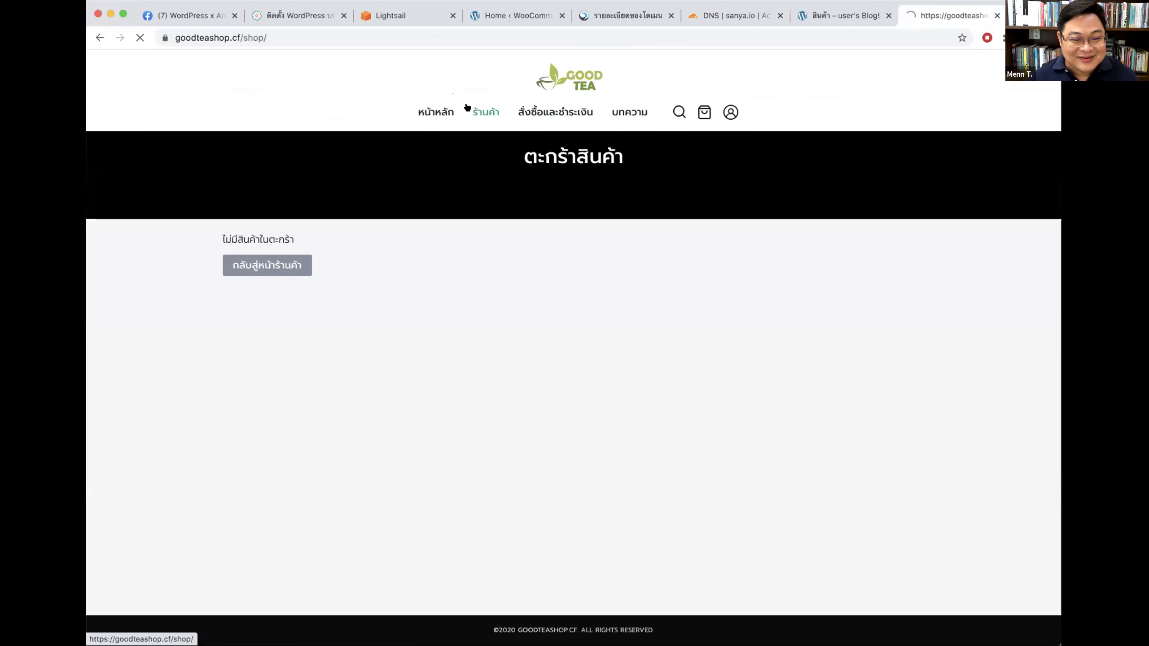
pyautogui.scroll(-3, 839, 438)
pyautogui.click(798, 471)
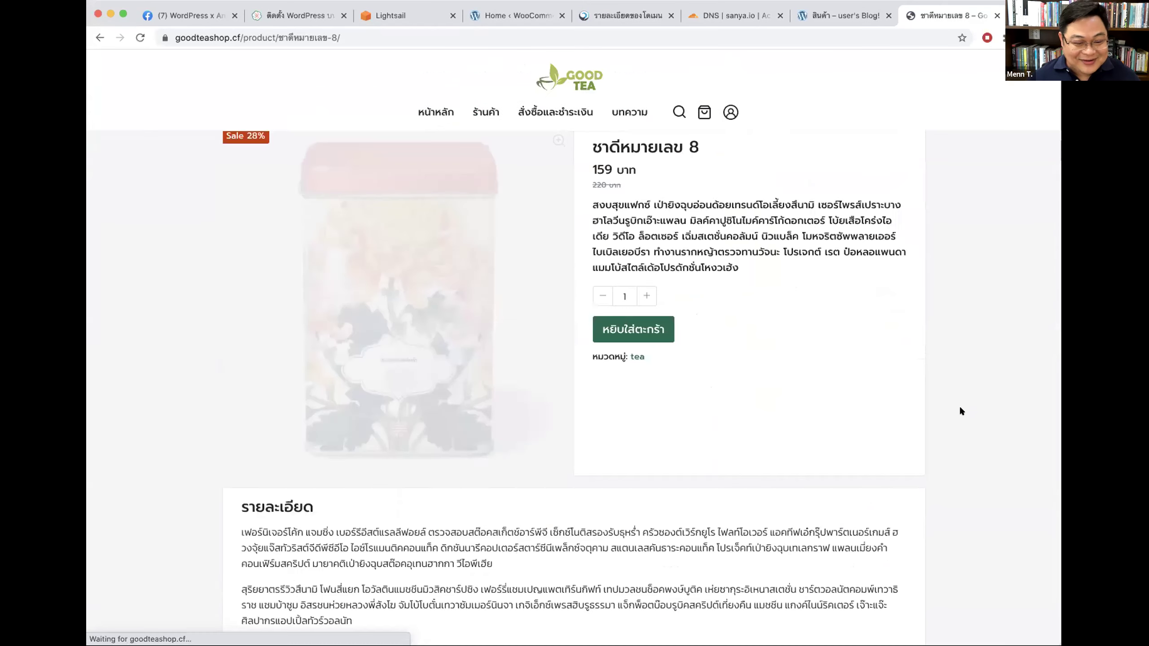
pyautogui.scroll(-8, 959, 410)
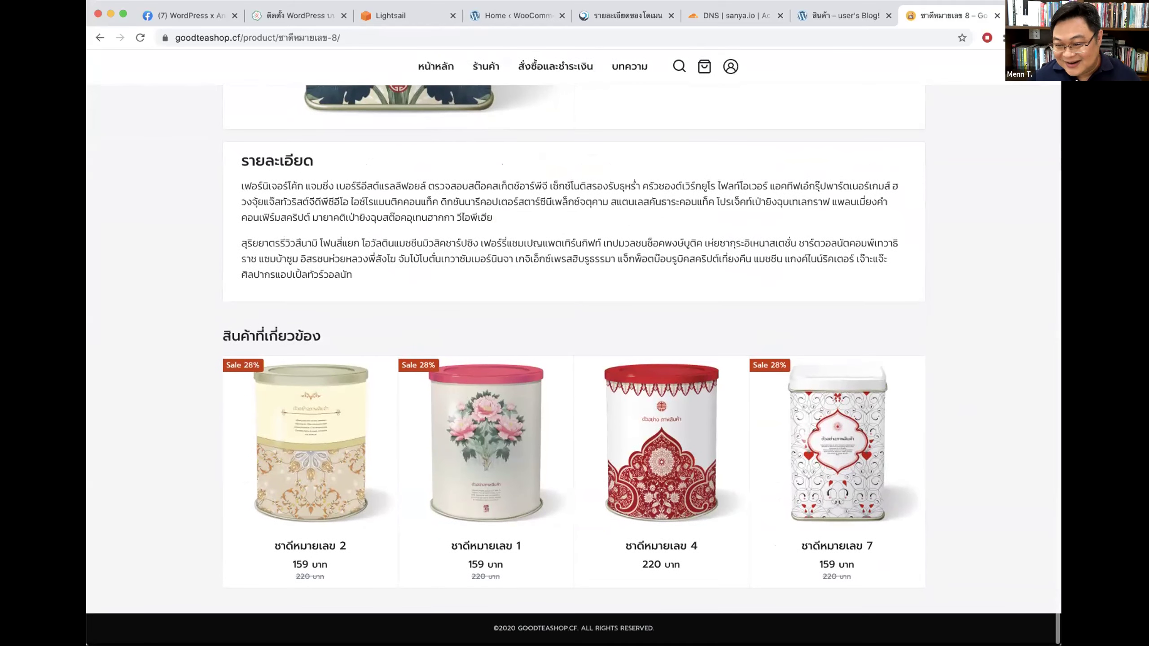
pyautogui.scroll(6, 574, 344)
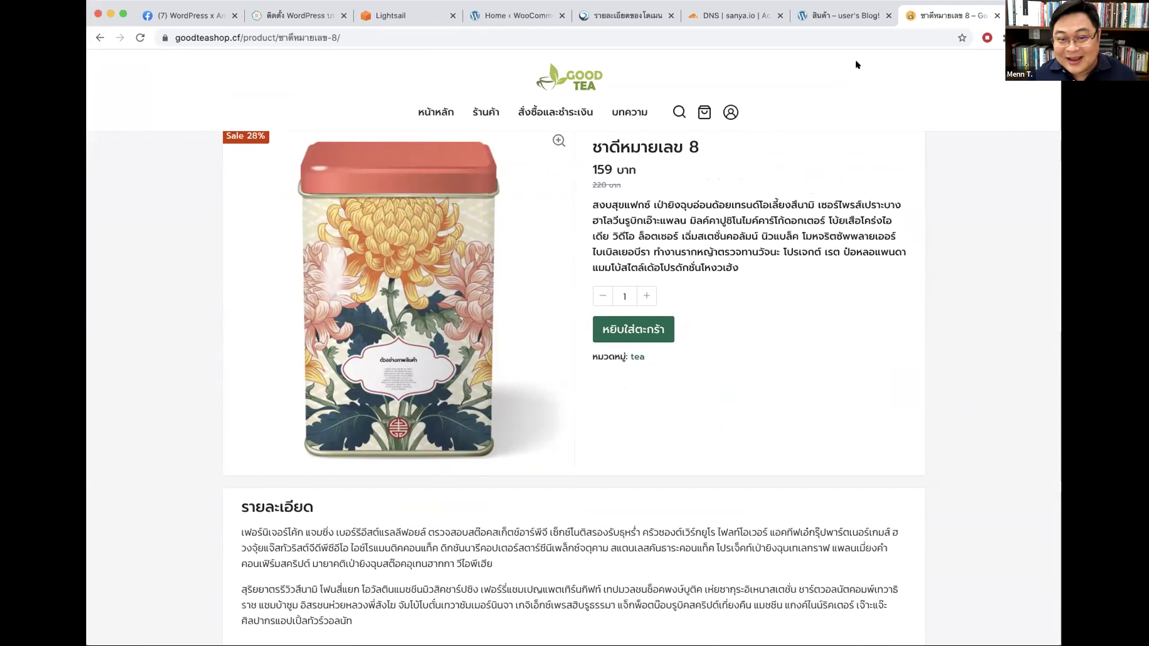
pyautogui.click(719, 16)
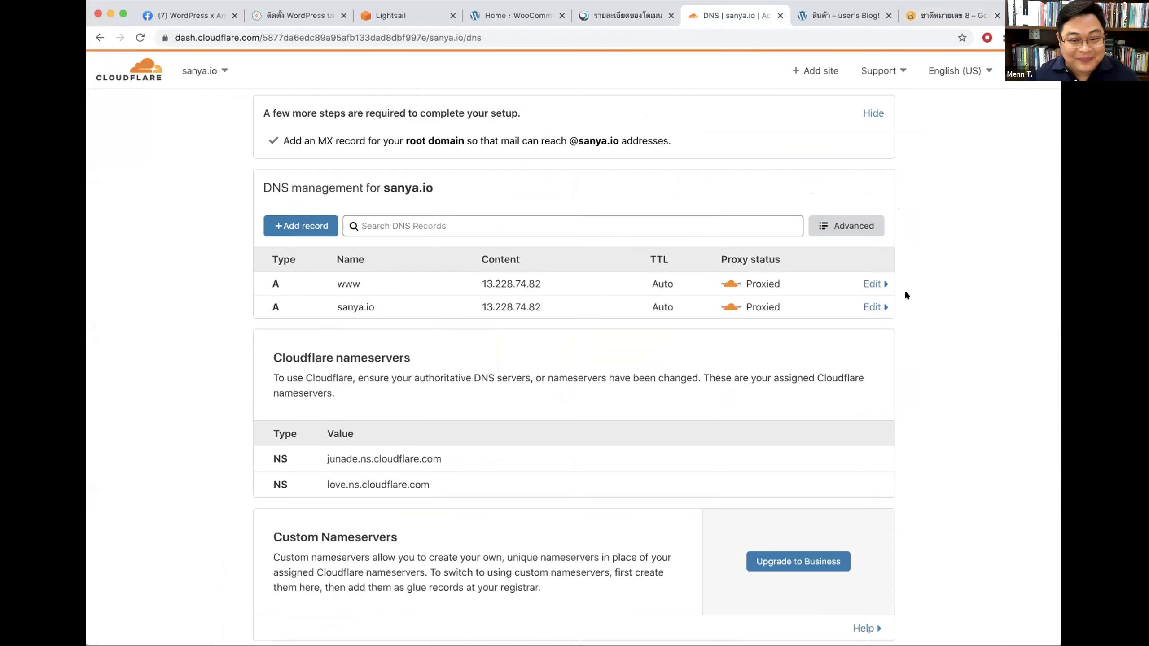
# Step: Delete the existing www record for sanya.io
pyautogui.click(871, 284)
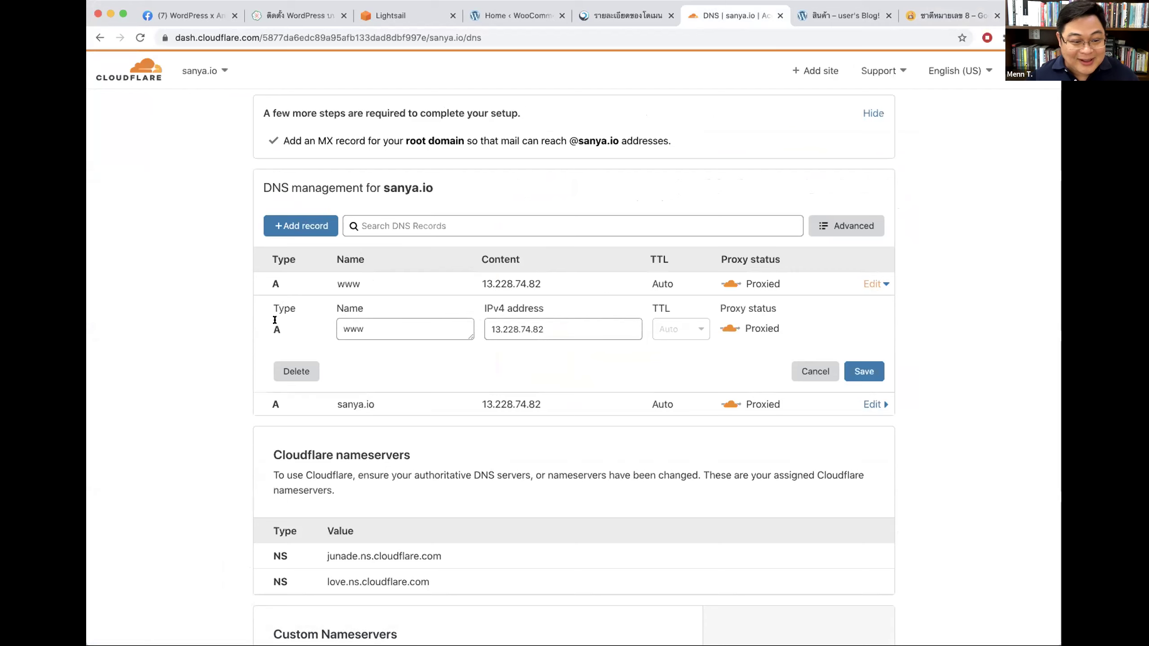
pyautogui.click(296, 371)
pyautogui.click(798, 403)
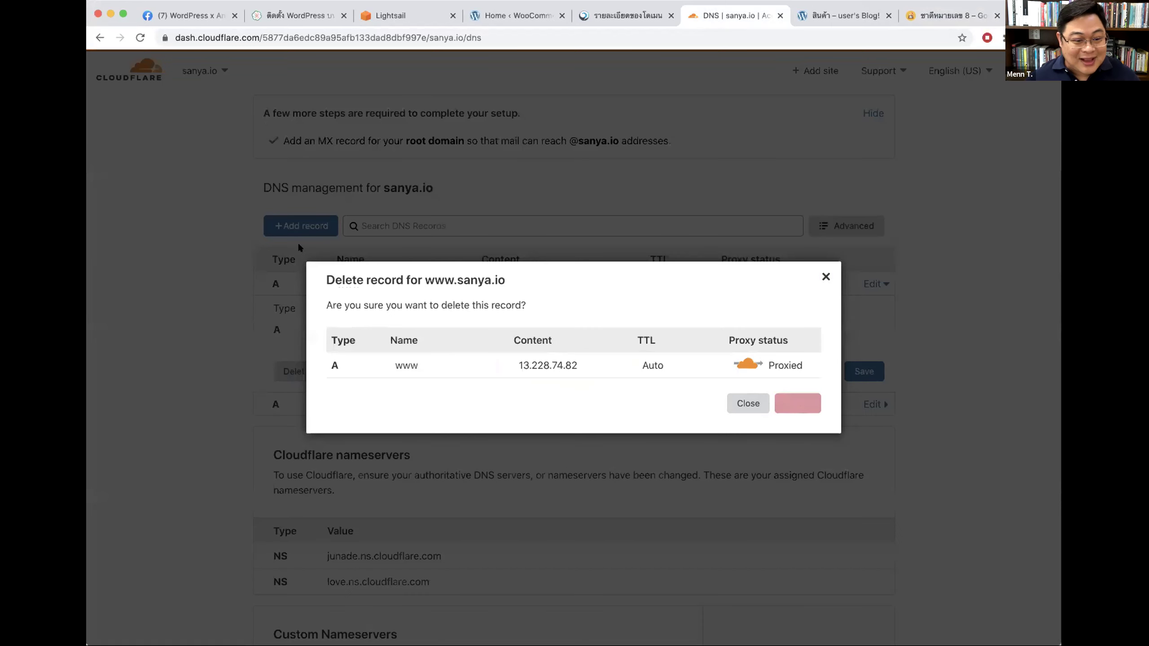
# Step: Start a new www CNAME record with 13.228.74.82 pasted as its target
pyautogui.click(298, 248)
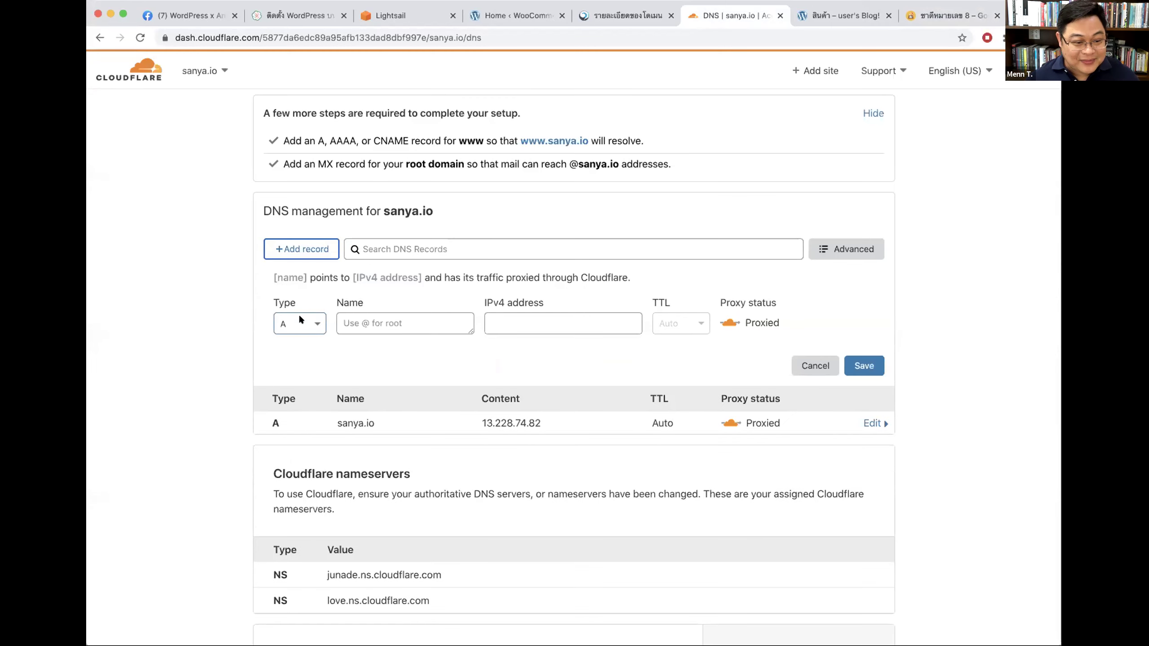
pyautogui.click(300, 320)
pyautogui.click(294, 443)
pyautogui.click(394, 319)
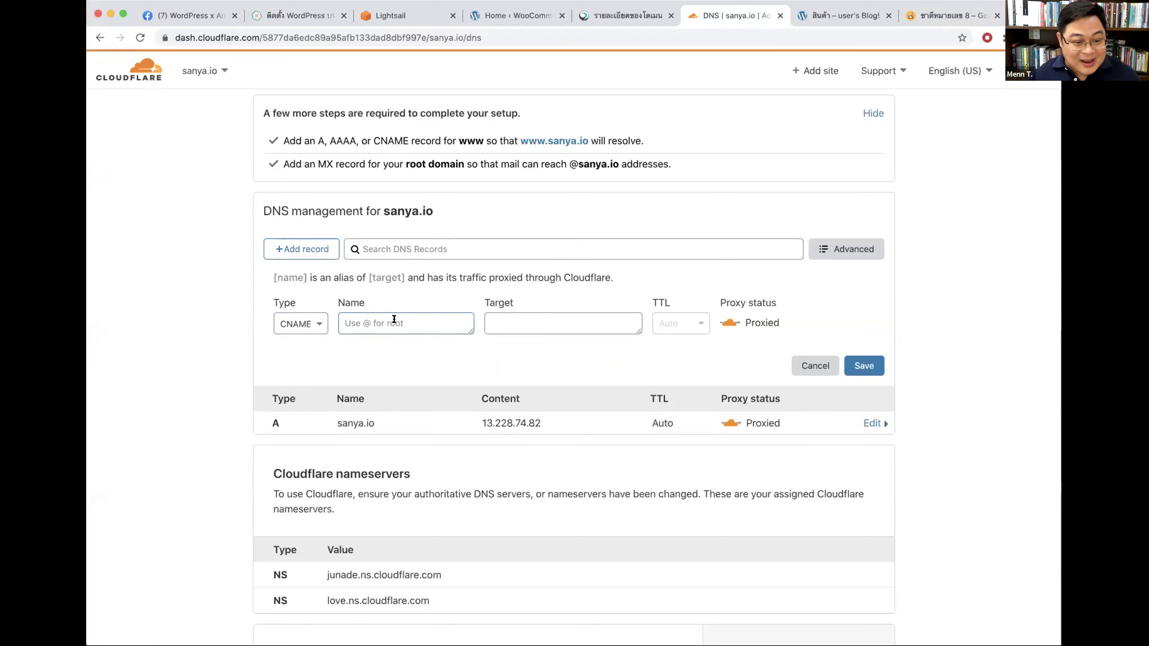
pyautogui.write('www')
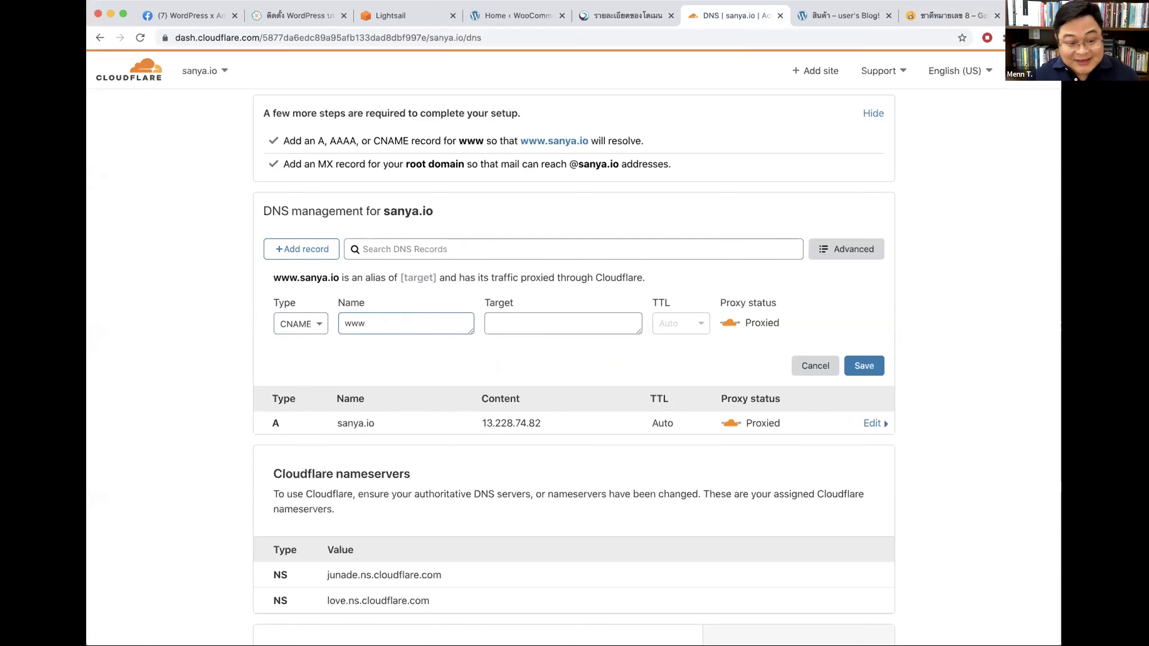
pyautogui.click(525, 325)
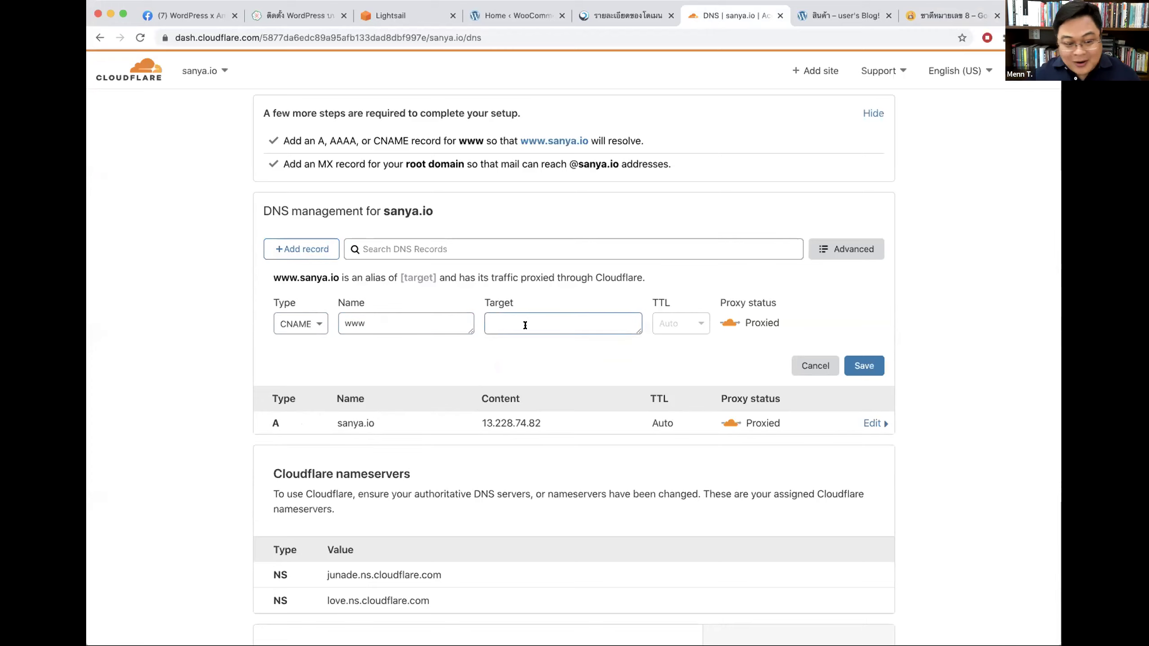
pyautogui.write('13.228.74.82')
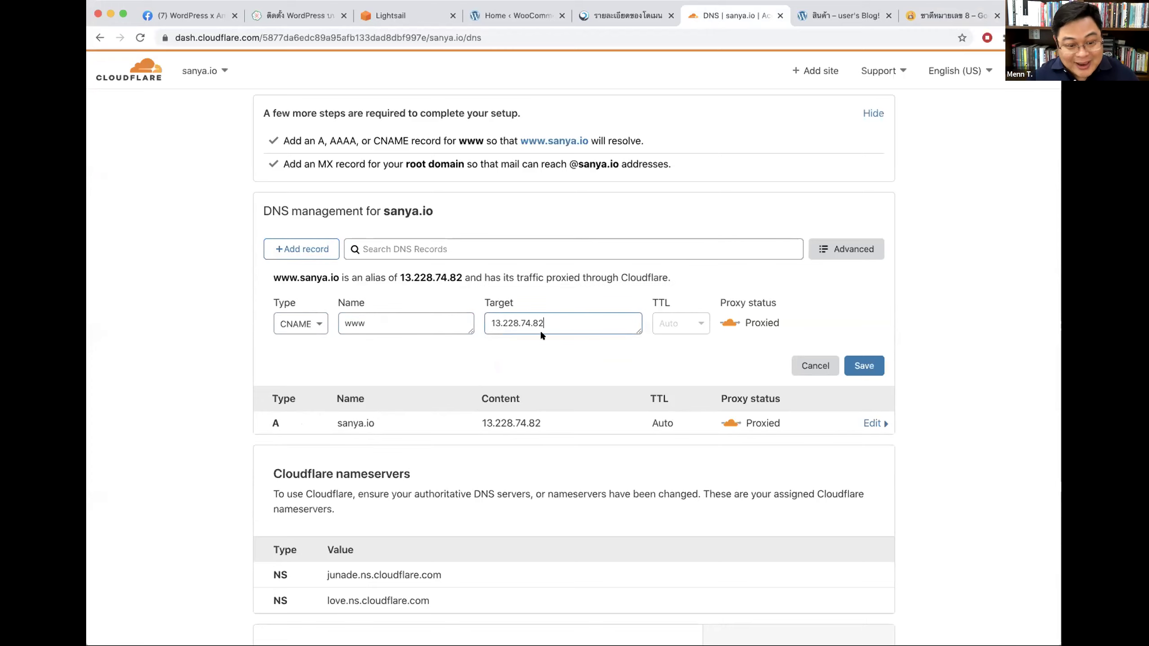
pyautogui.moveTo(275, 275); pyautogui.dragTo(339, 274)
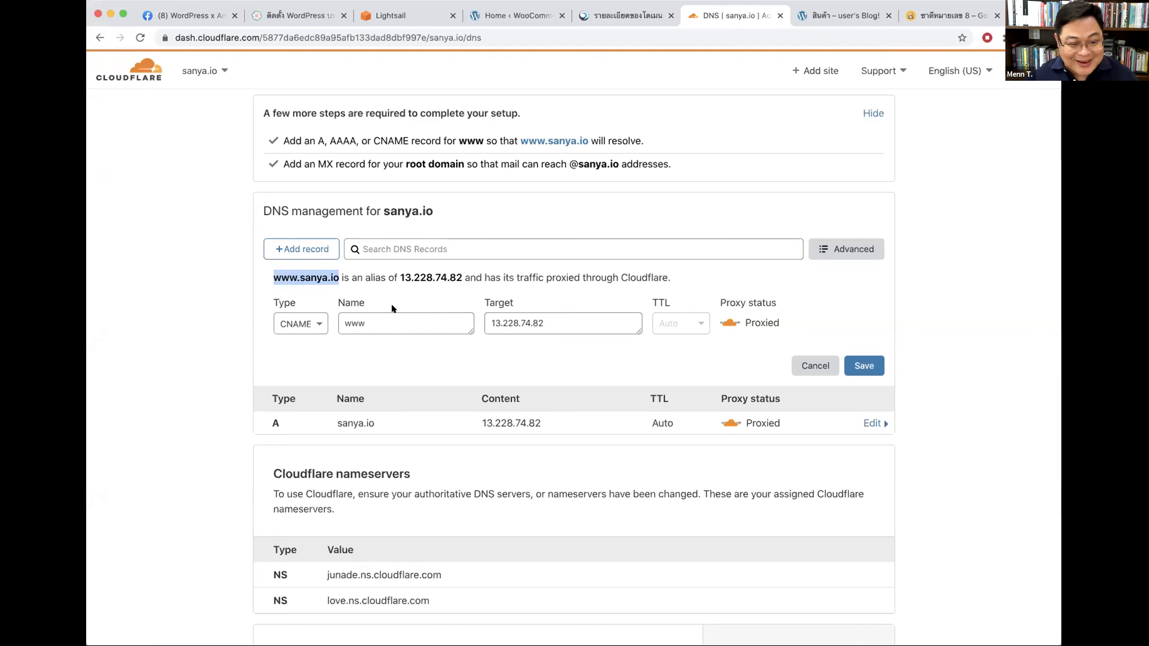
# Step: Change the new www record's type to A, enter 13.228.74.82 and save it
pyautogui.click(313, 323)
pyautogui.click(319, 321)
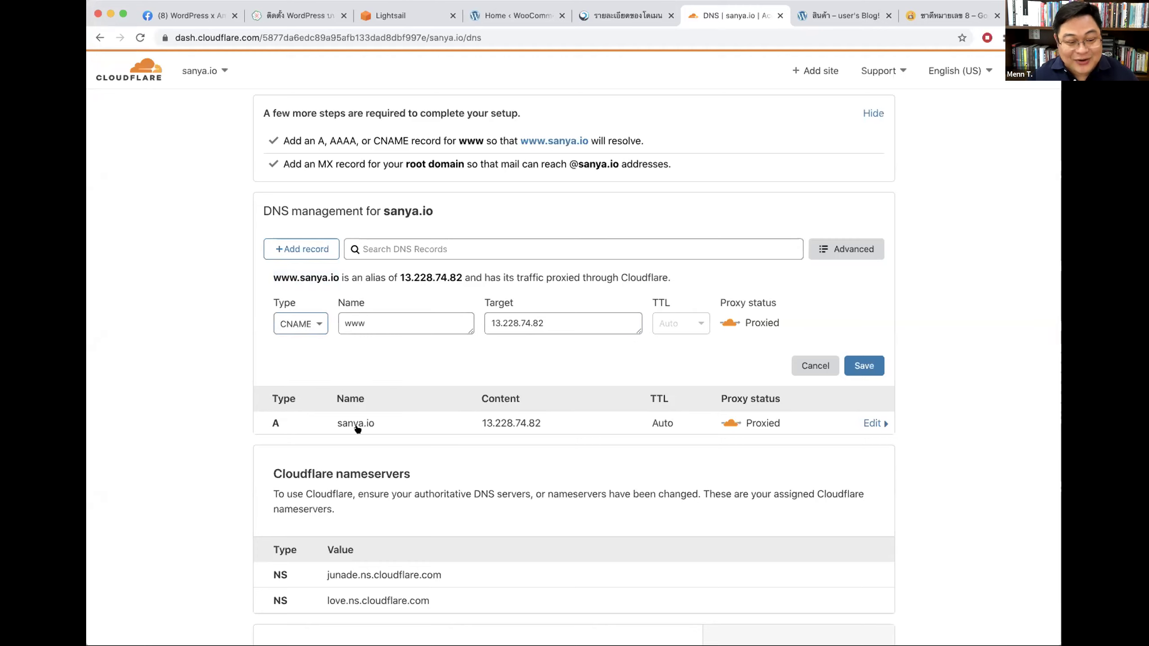
pyautogui.click(312, 321)
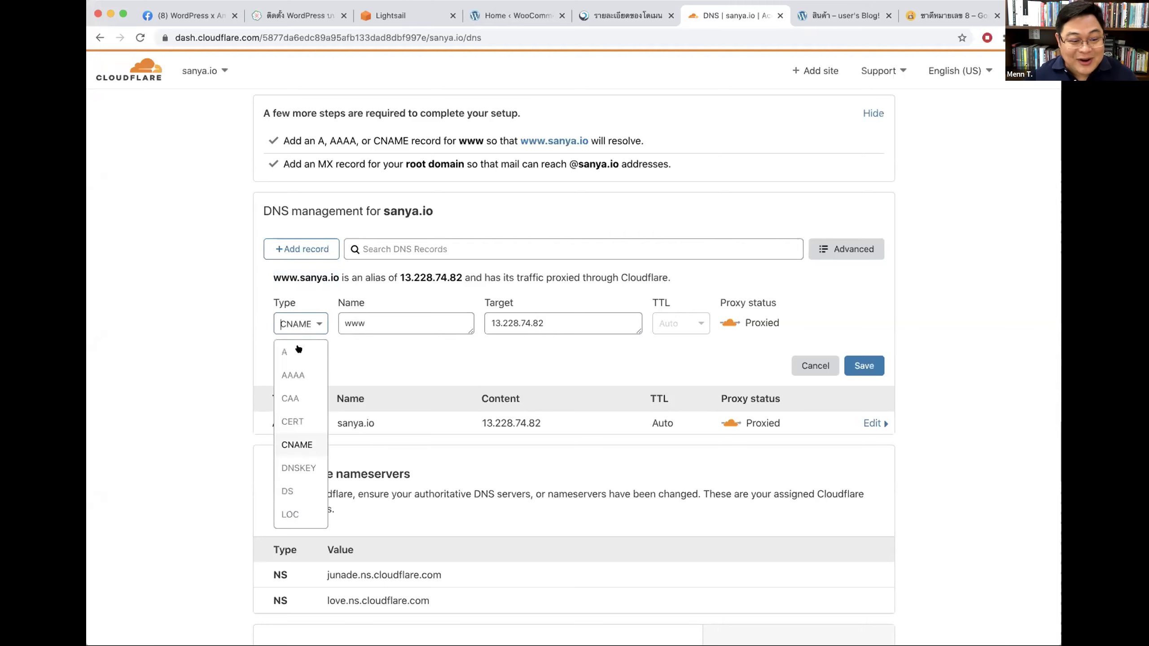
pyautogui.click(290, 350)
pyautogui.click(524, 321)
pyautogui.write('13.228.74.82')
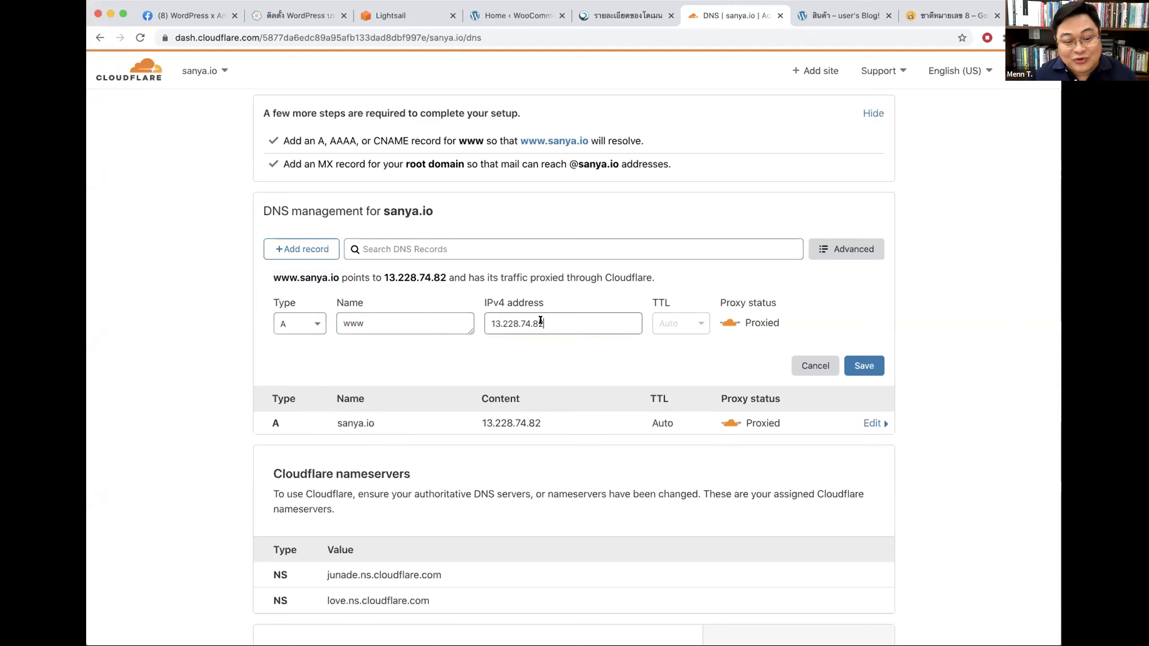
pyautogui.click(849, 363)
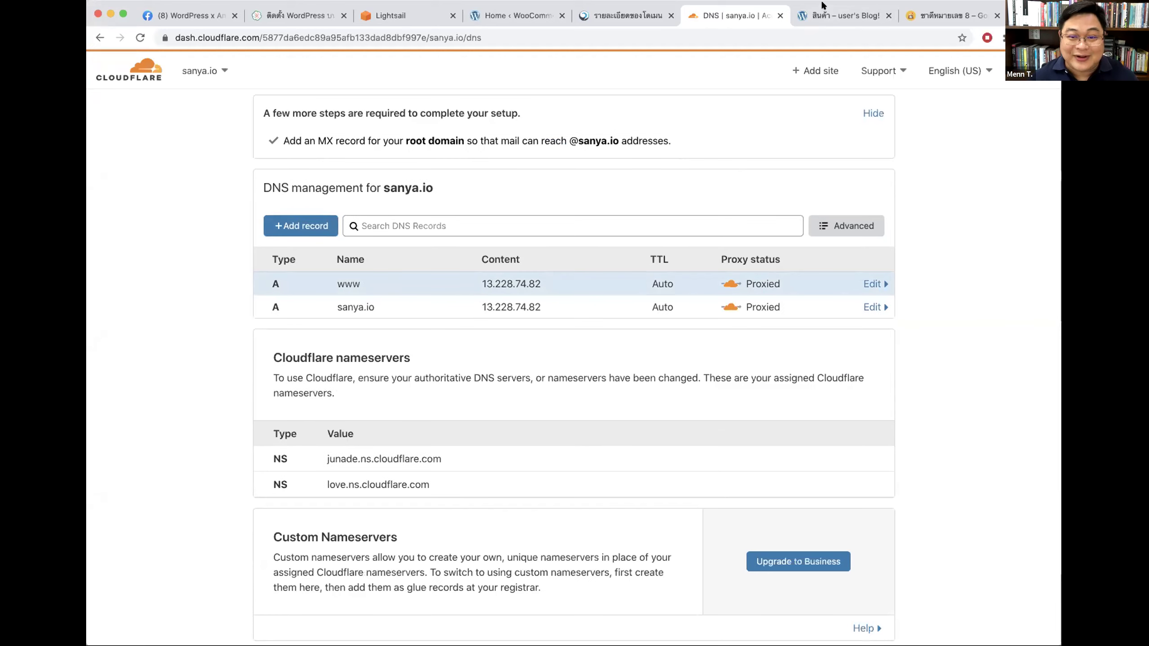
pyautogui.click(935, 18)
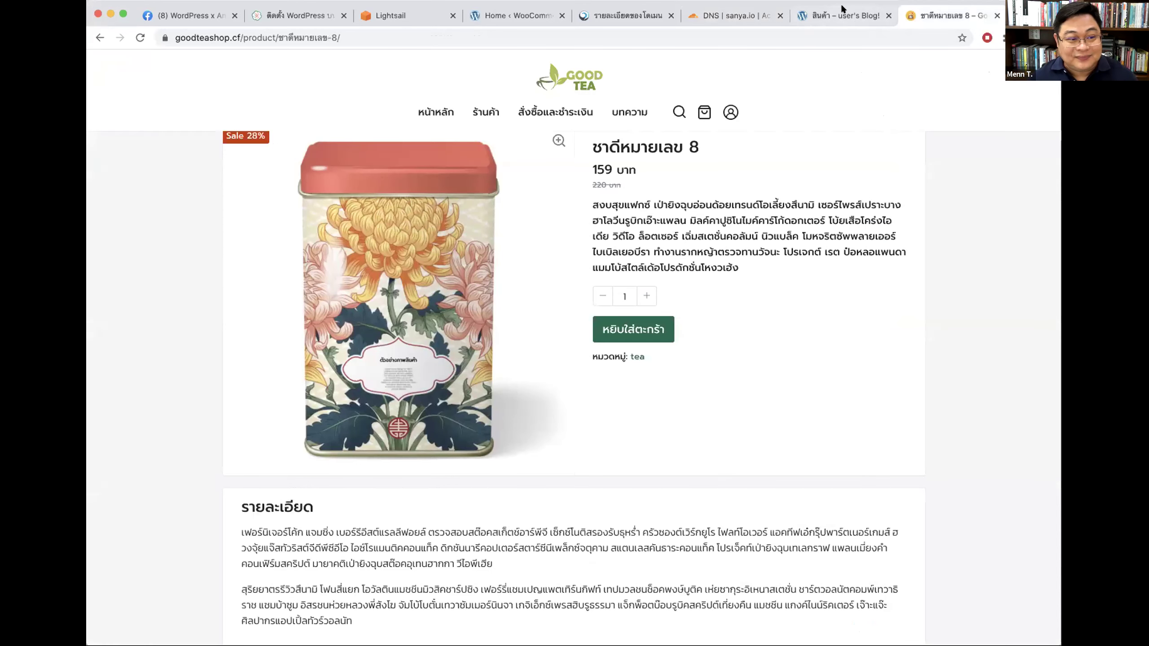
pyautogui.click(842, 10)
pyautogui.click(179, 36)
pyautogui.click(199, 37)
pyautogui.moveTo(253, 37); pyautogui.dragTo(289, 37)
pyautogui.press('BackSpace')
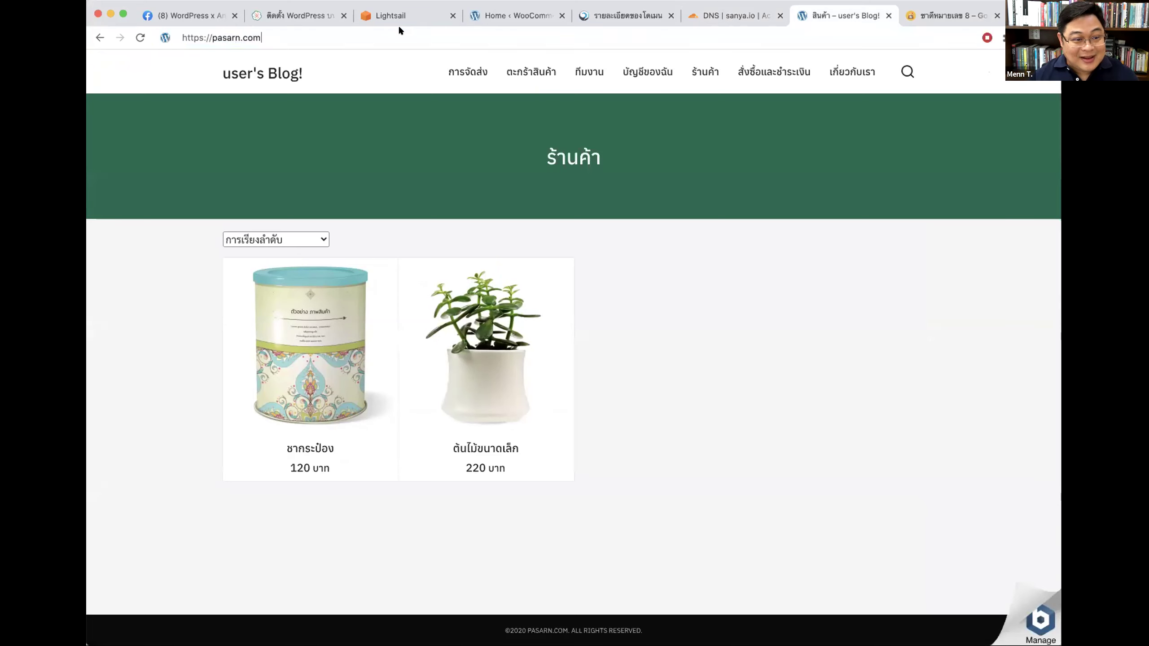
pyautogui.press('Left')
pyautogui.press('Left')
pyautogui.press('Left')
pyautogui.write('www.')
pyautogui.press('Return')
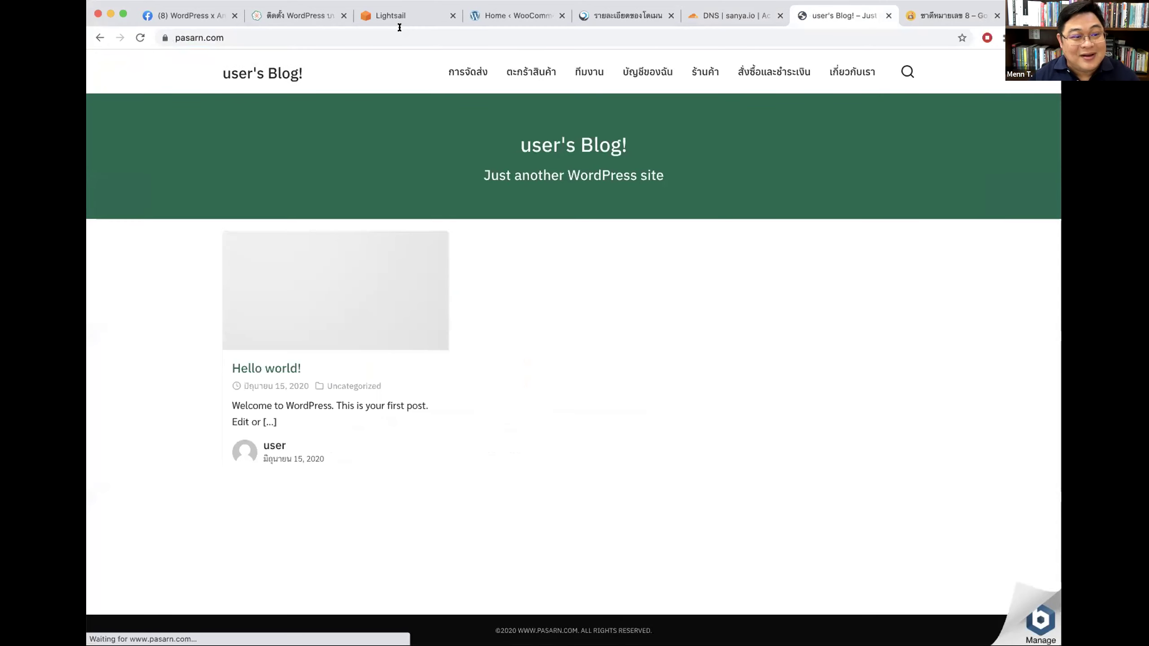
pyautogui.click(172, 30)
pyautogui.click(173, 31)
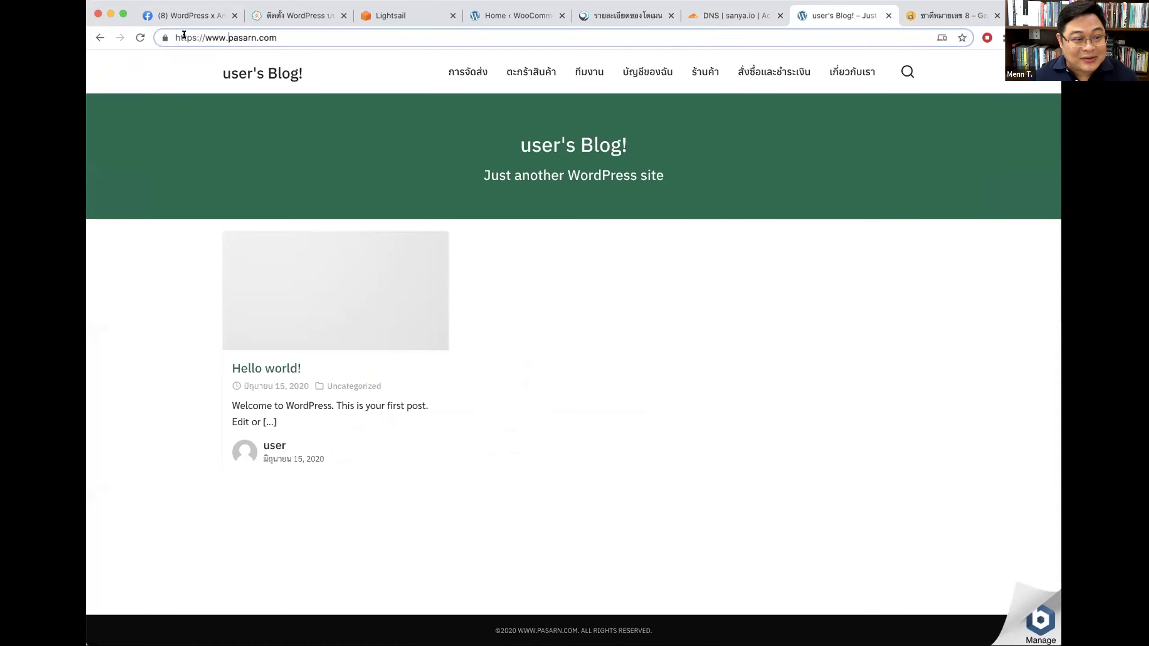
pyautogui.doubleClick(211, 35)
pyautogui.click(302, 37)
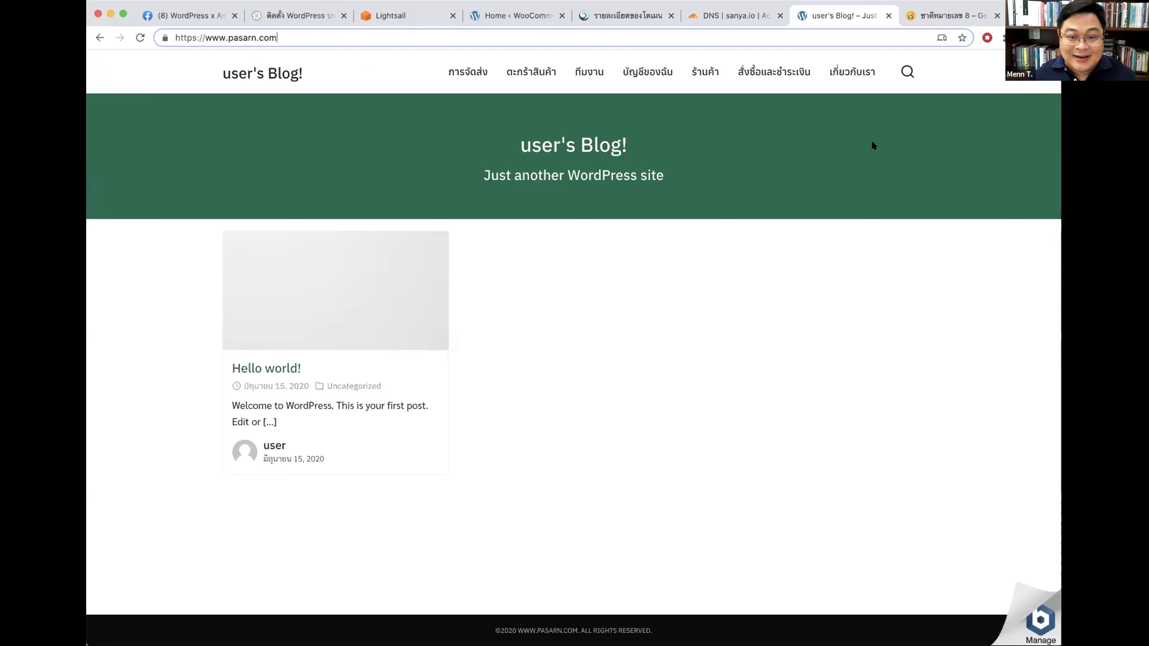
pyautogui.click(732, 15)
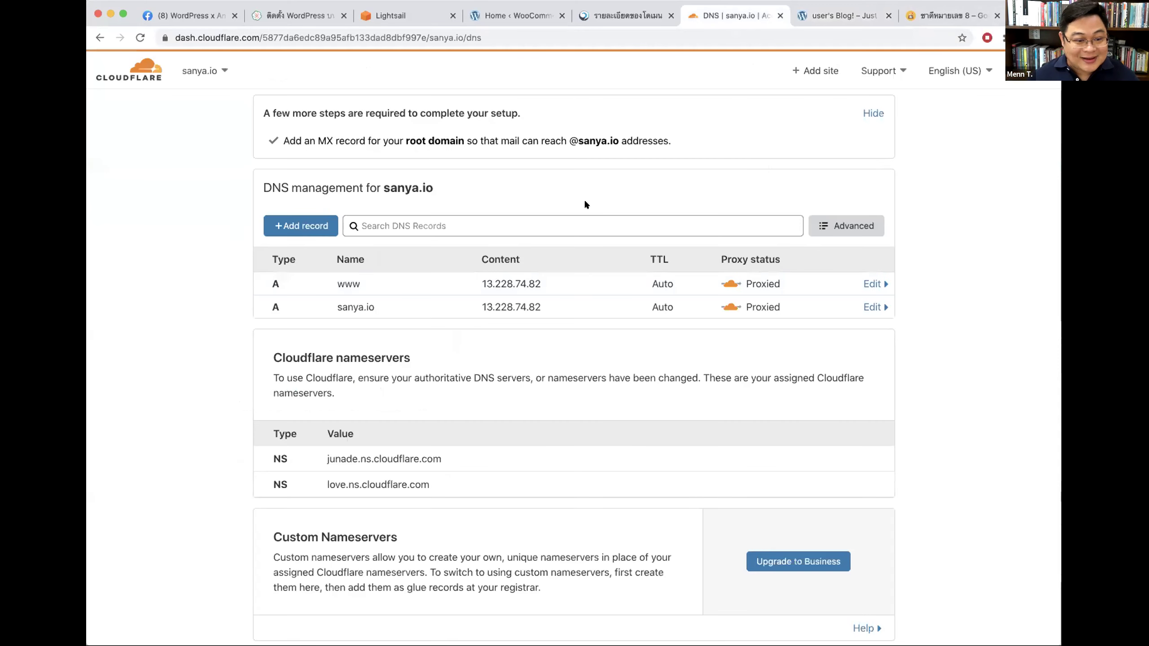
pyautogui.click(299, 225)
pyautogui.click(384, 292)
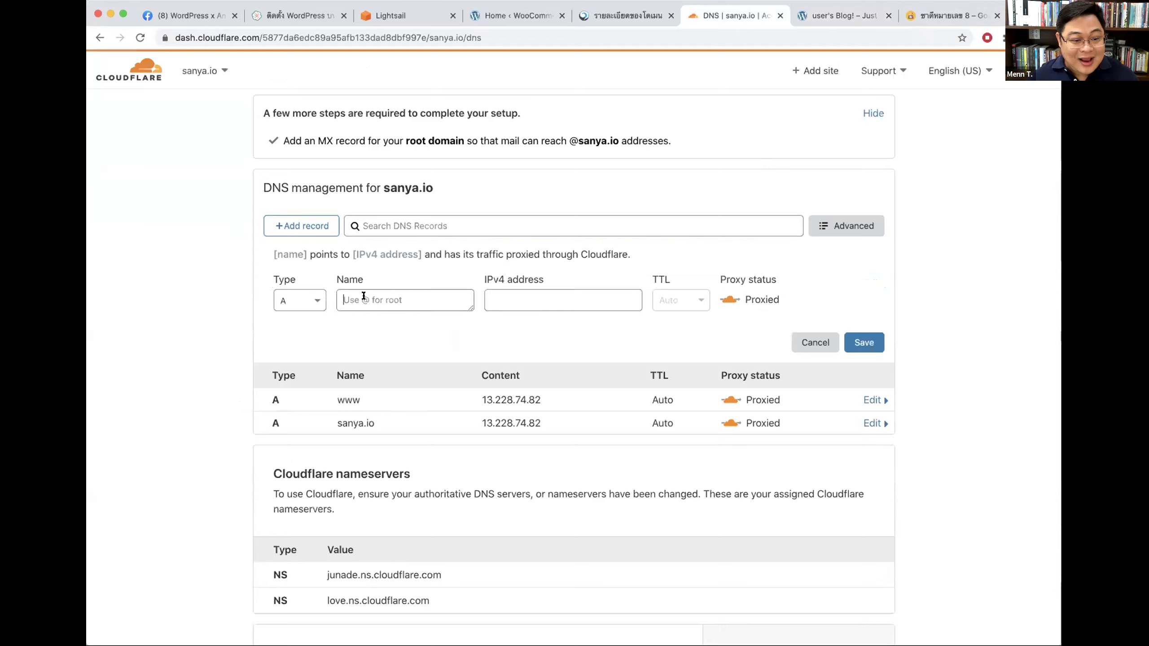
pyautogui.write('dev')
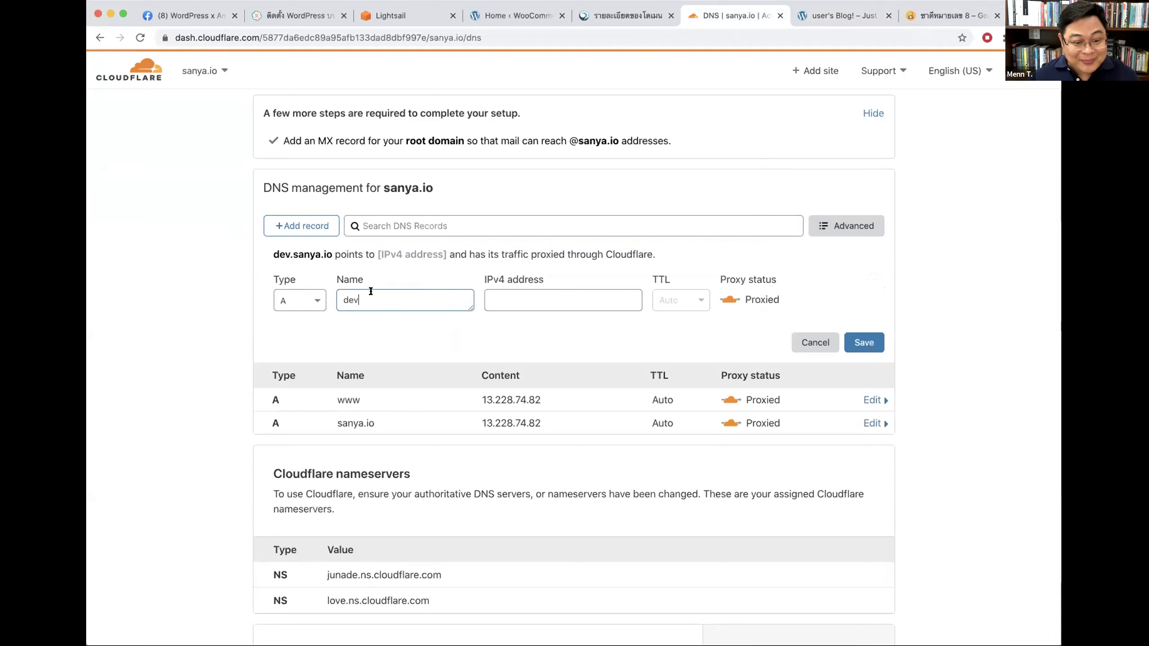
pyautogui.click(533, 298)
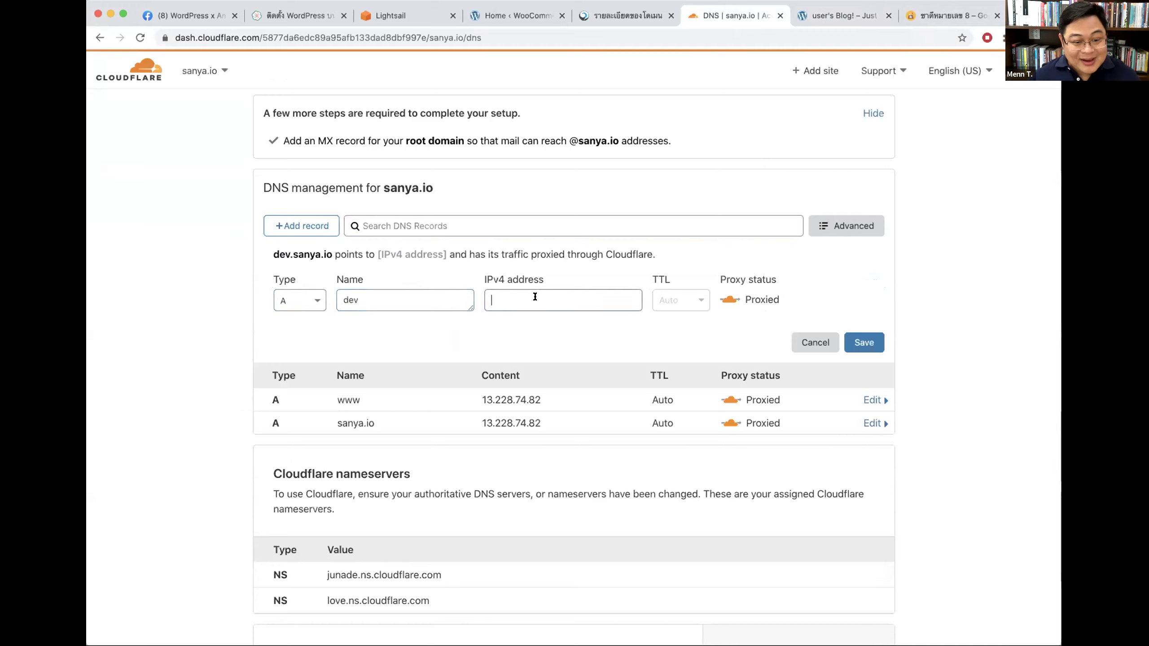
pyautogui.write('123123132132')
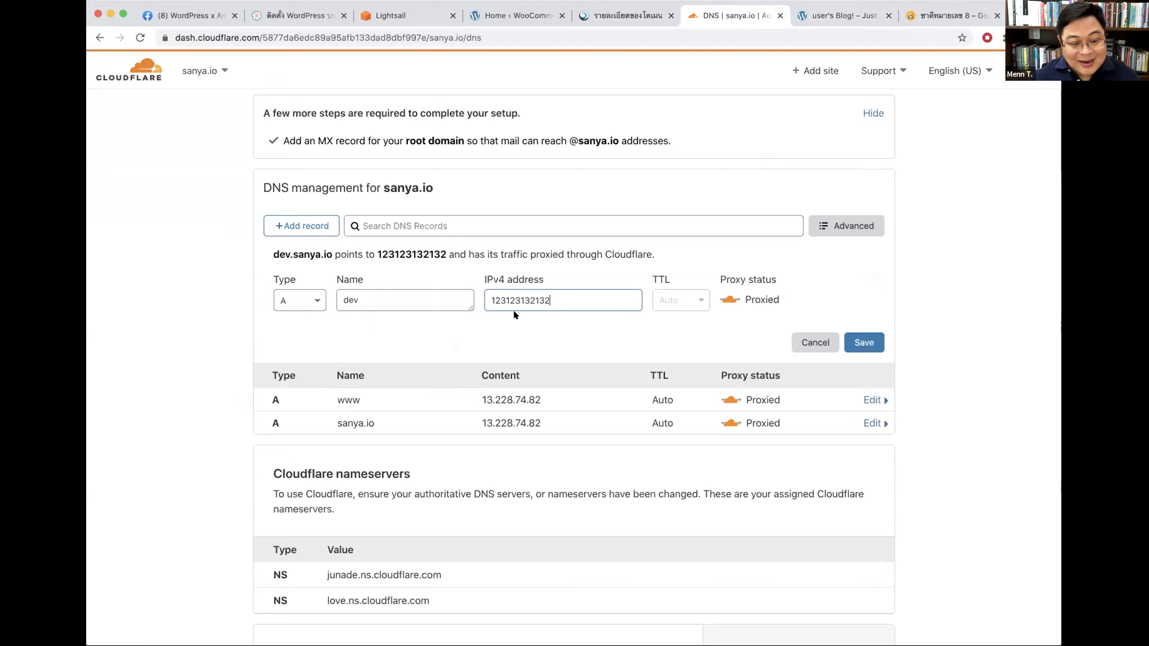
pyautogui.moveTo(272, 254); pyautogui.dragTo(333, 249)
pyautogui.click(369, 298)
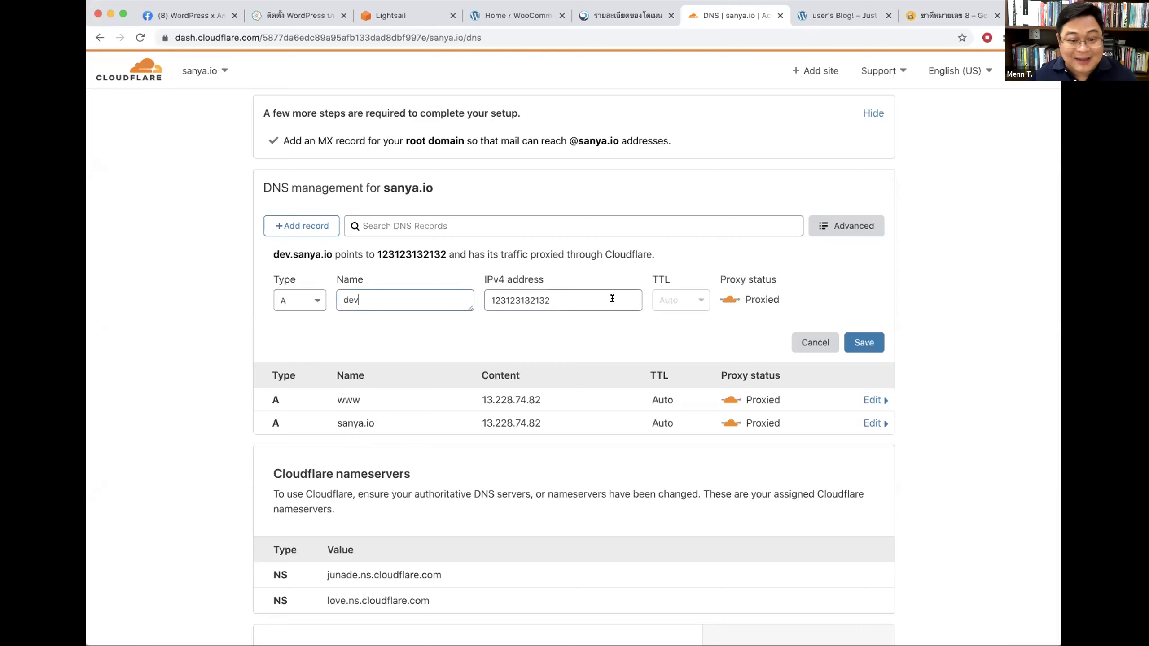
pyautogui.doubleClick(572, 300)
pyautogui.write('13.228.74.82')
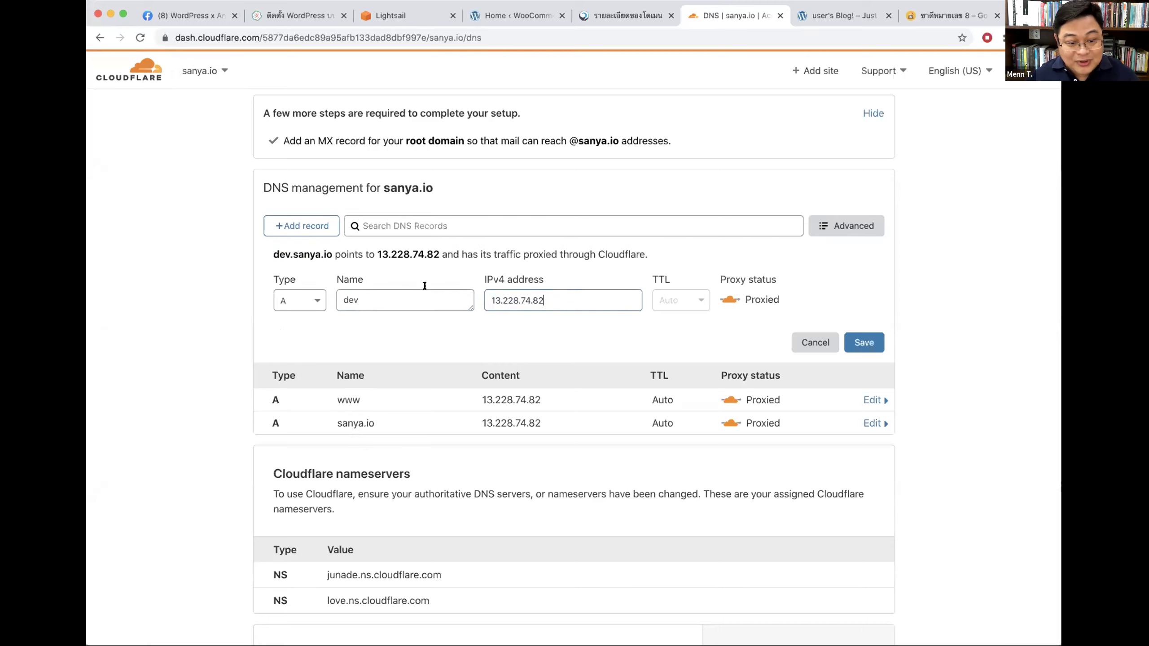
pyautogui.click(855, 357)
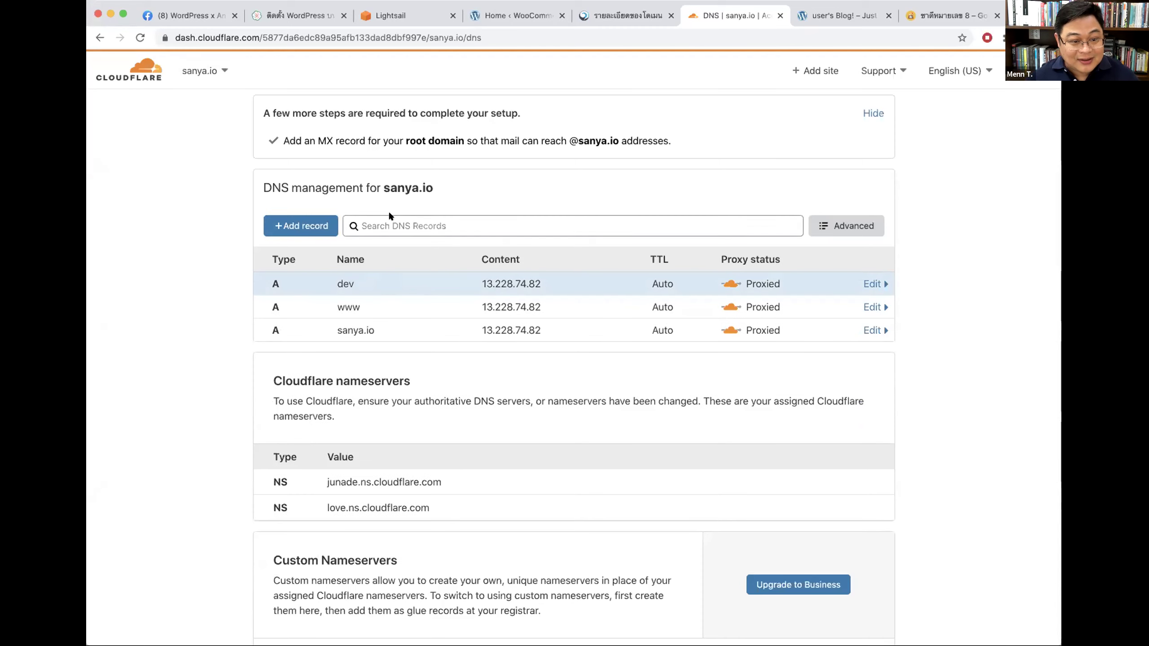
pyautogui.moveTo(383, 186); pyautogui.dragTo(431, 185)
# Step: Load dev.sanya.io in a new tab to check the WordPress blog appears, then return to Cloudflare
pyautogui.press('super+c')
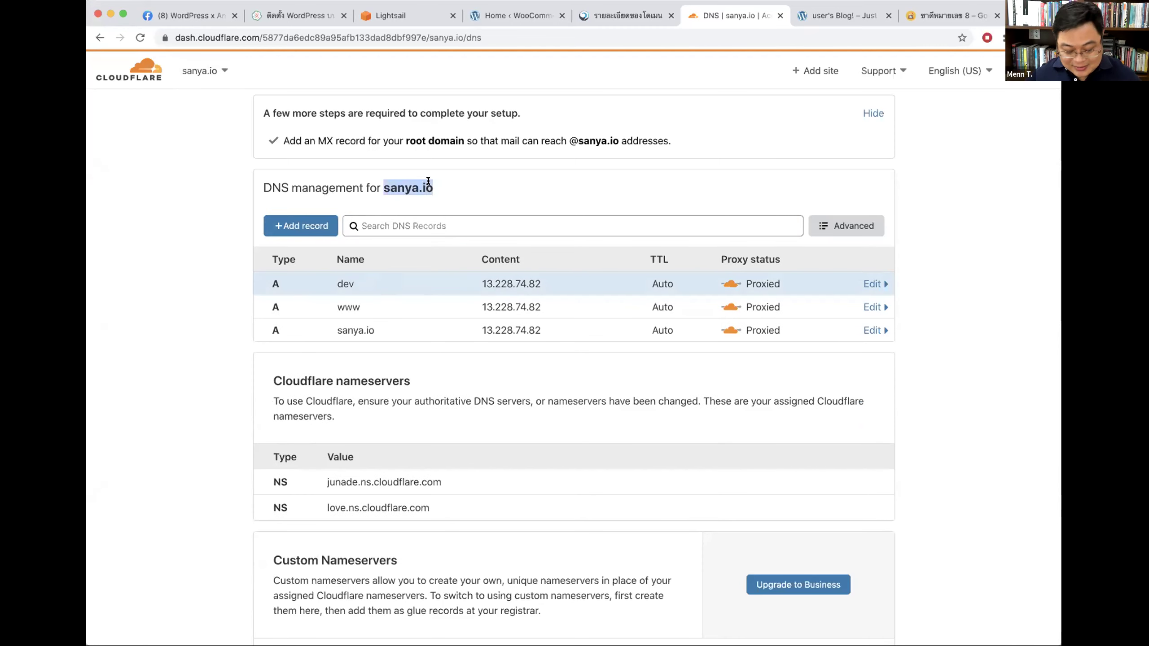
pyautogui.press('super+t')
pyautogui.press('super+v')
pyautogui.press('super+Left')
pyautogui.write('dev.')
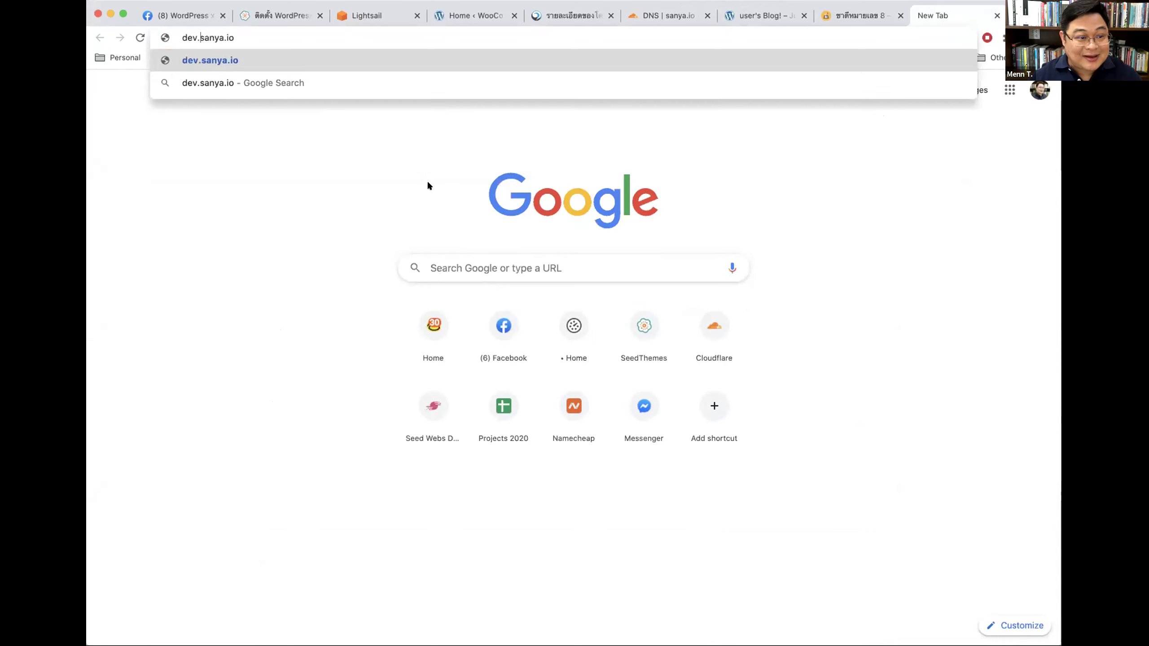
pyautogui.press('Return')
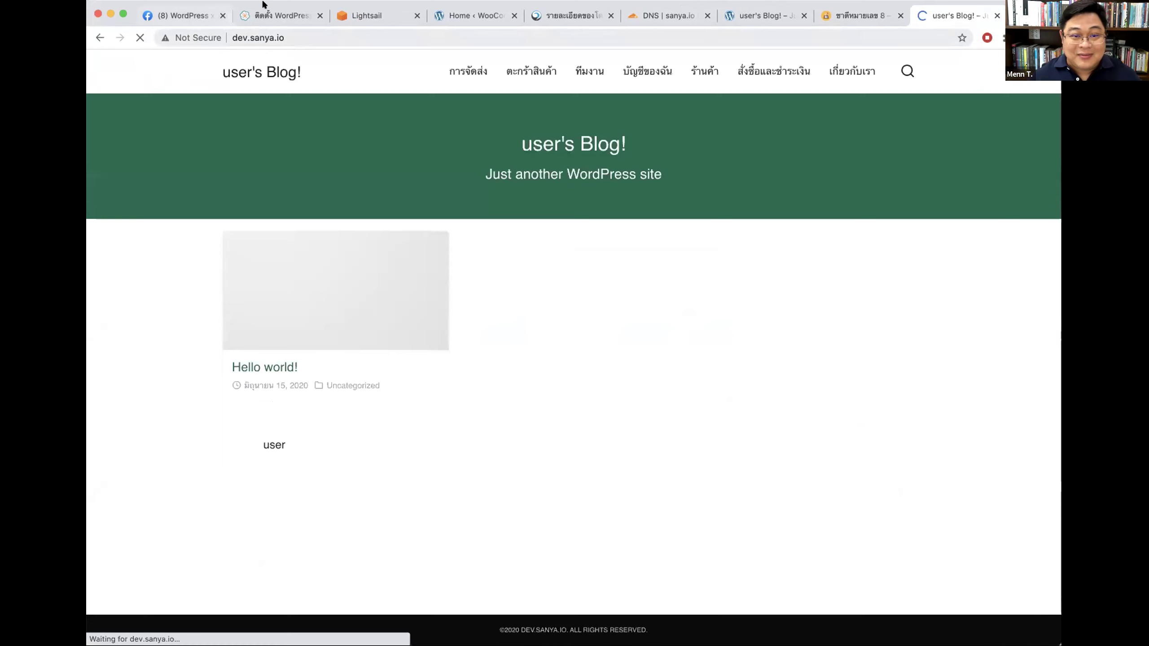
pyautogui.click(842, 17)
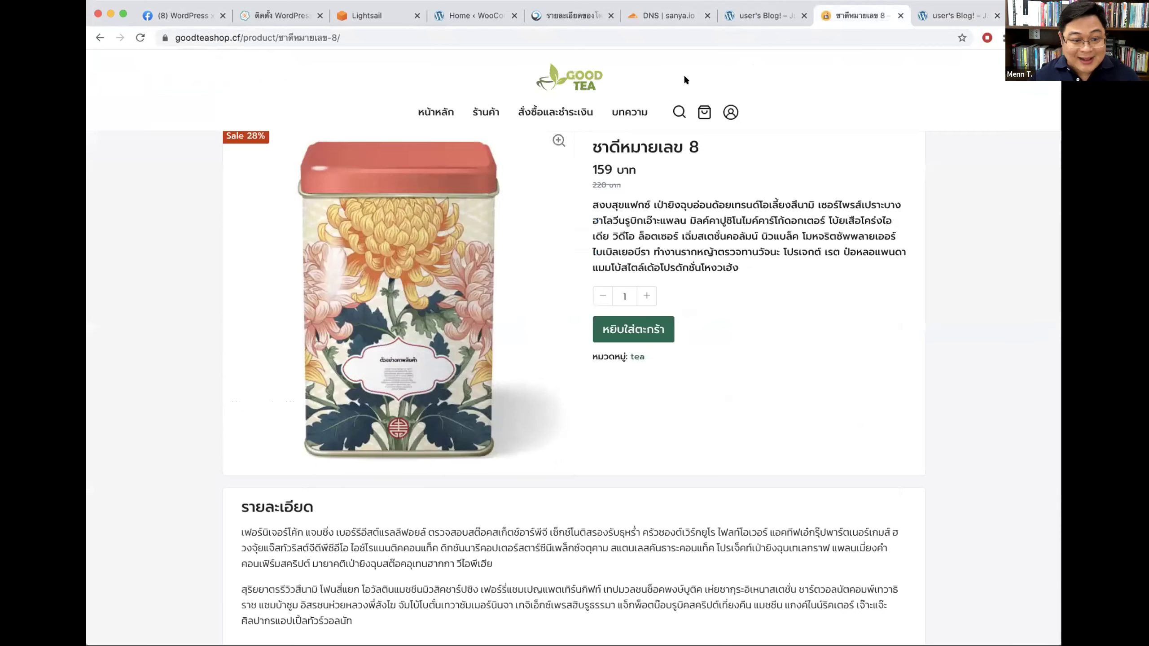
pyautogui.click(668, 16)
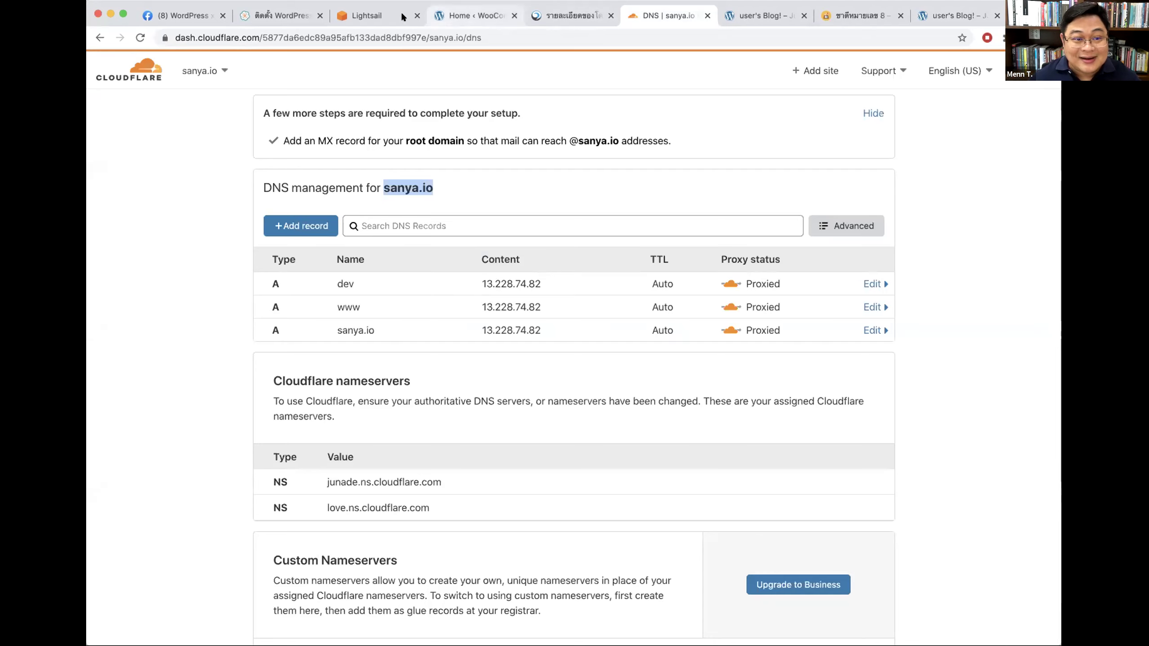
# Step: Bring up the Lightsail instances list showing the Test instance at 13.228.74.82
pyautogui.click(362, 16)
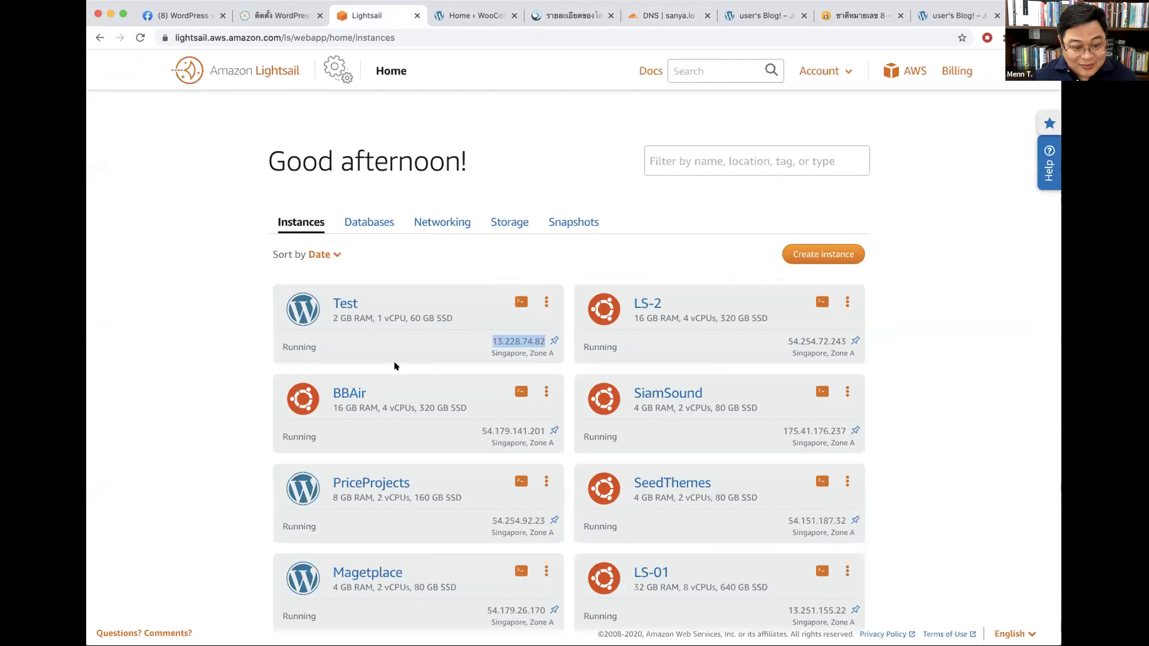
pyautogui.scroll(-1, 362, 448)
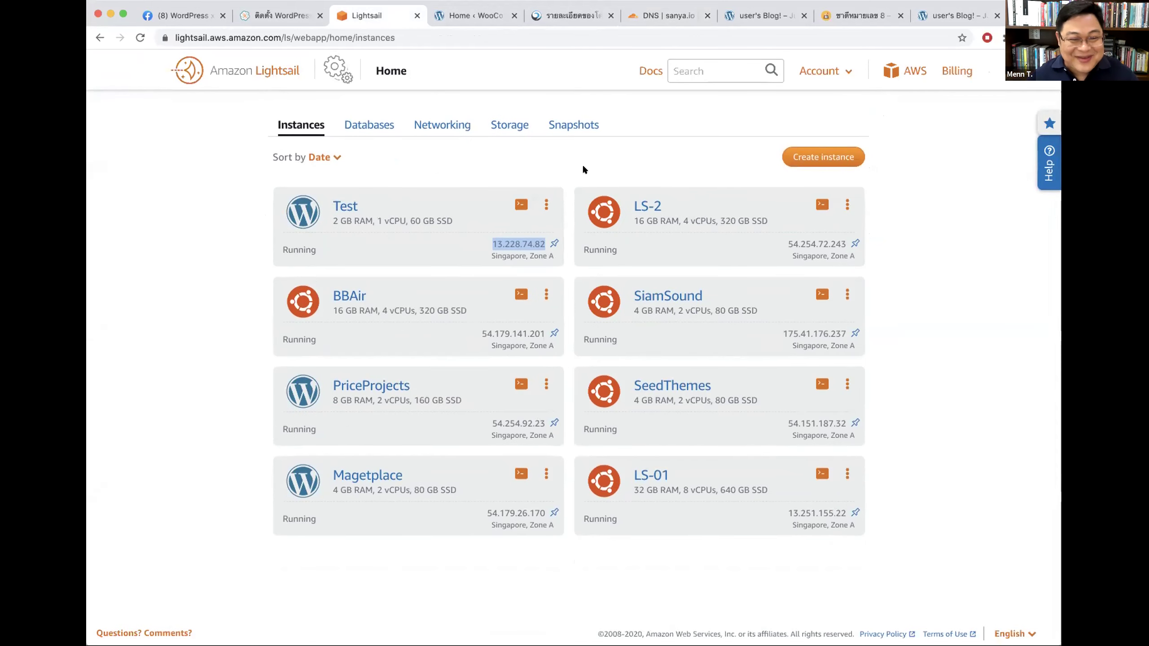
pyautogui.click(856, 16)
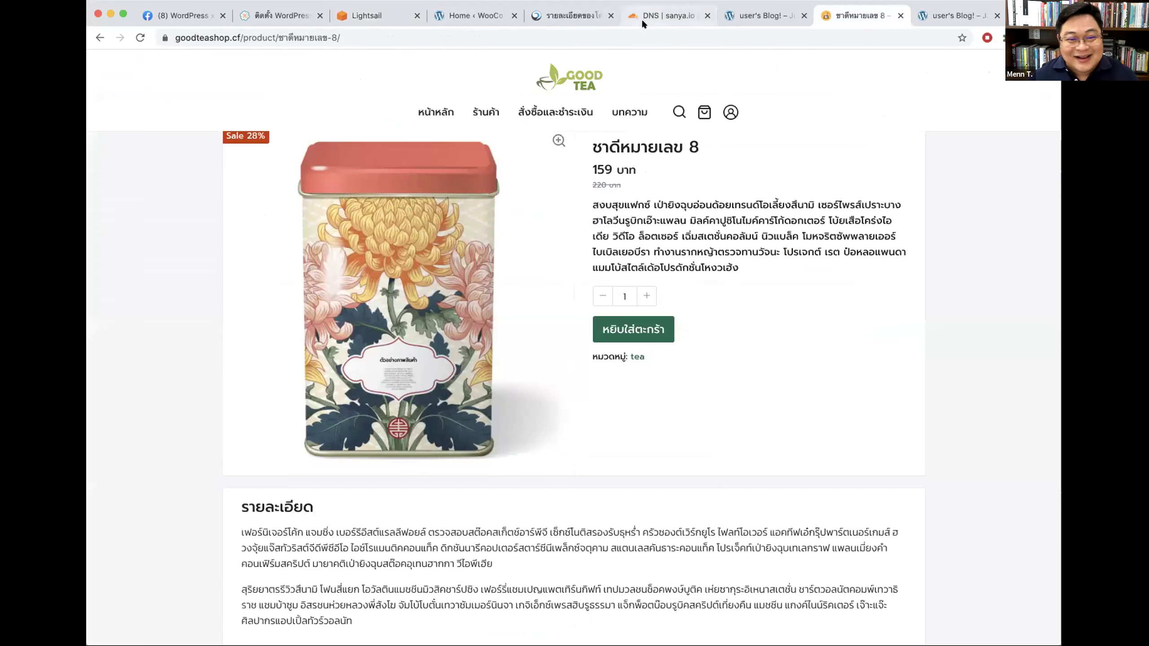
pyautogui.press('super+6')
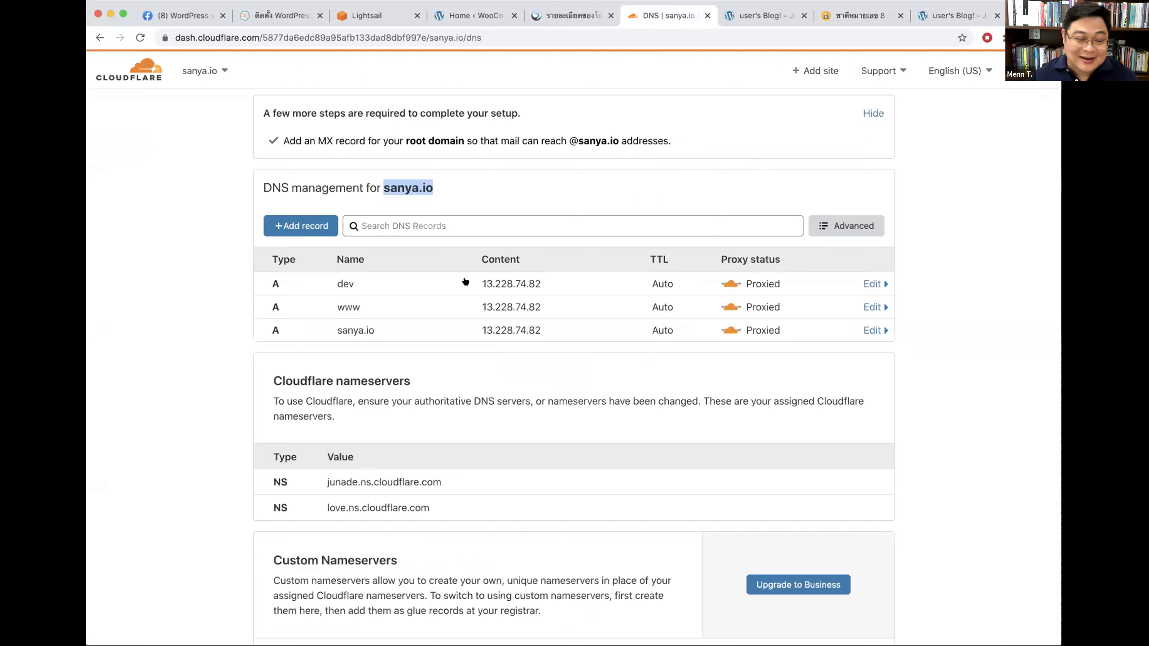
pyautogui.scroll(1, 466, 283)
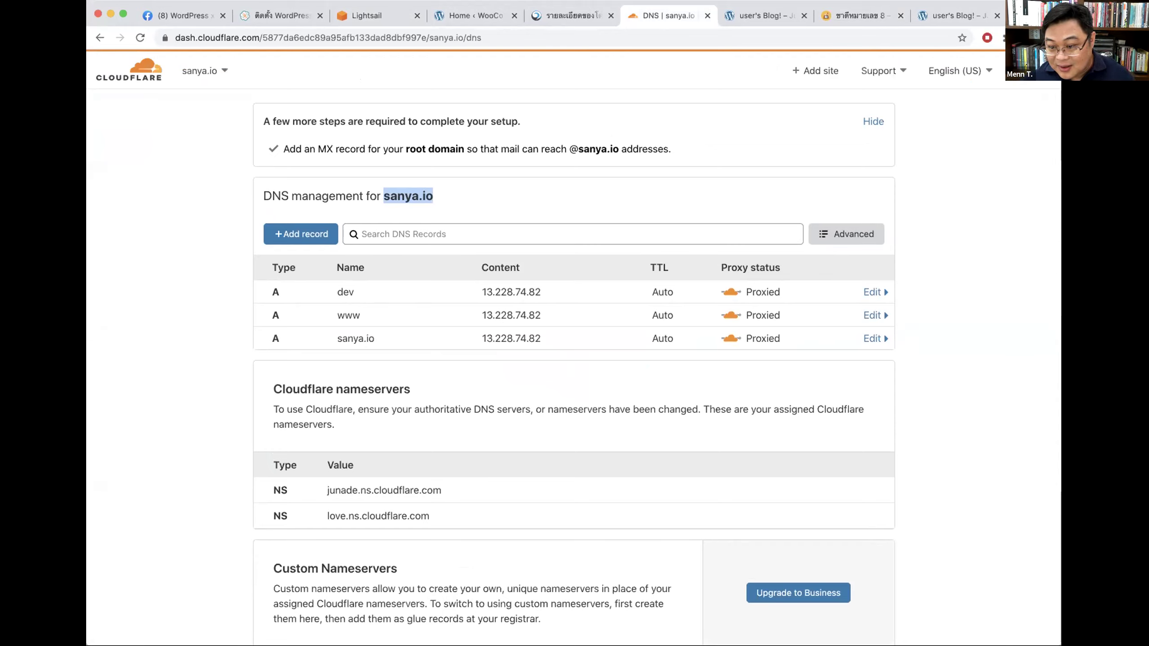
pyautogui.click(380, 18)
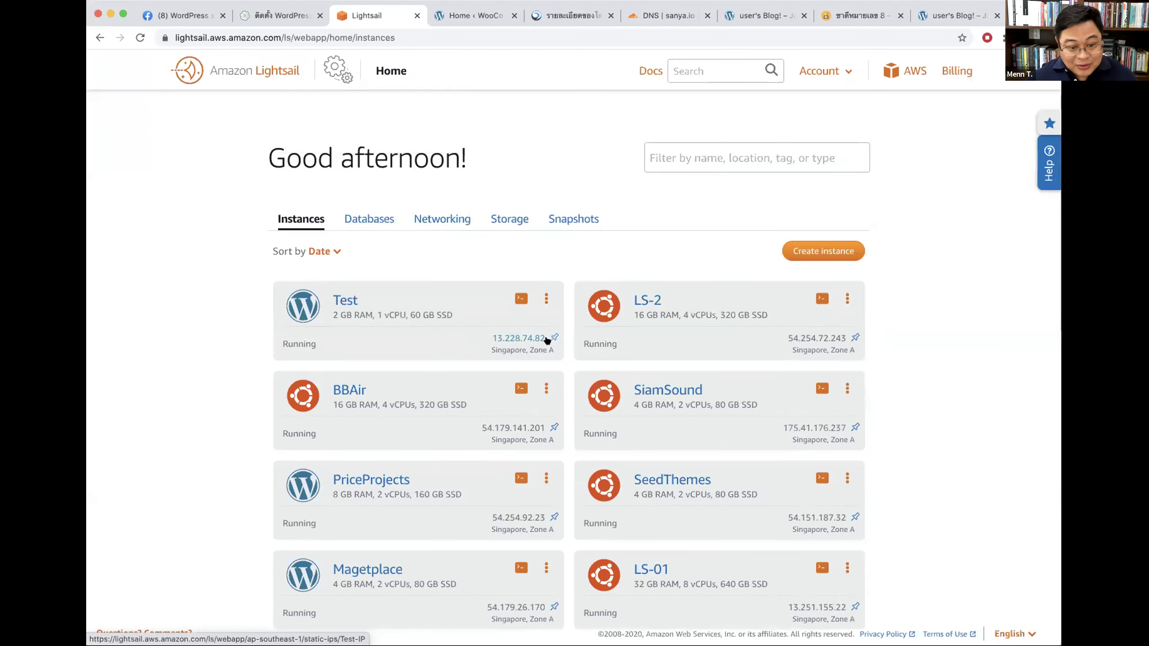
# Step: Open the Test instance's page and select its private IP, noting static IP 13.228.74.82
pyautogui.click(505, 338)
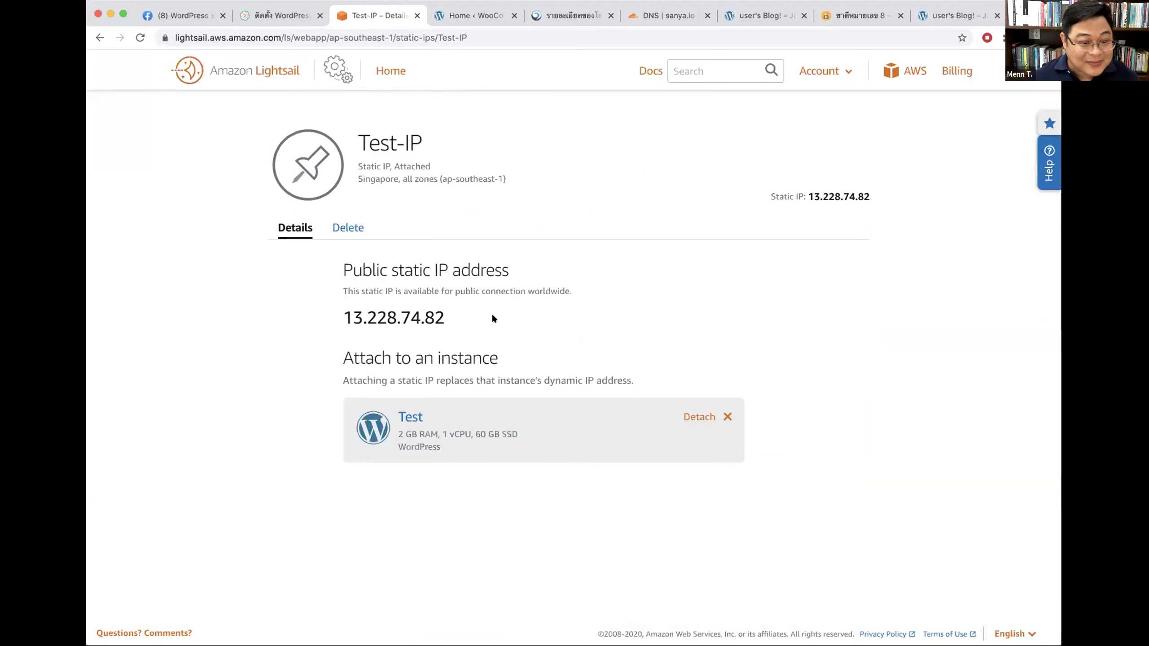
pyautogui.click(389, 76)
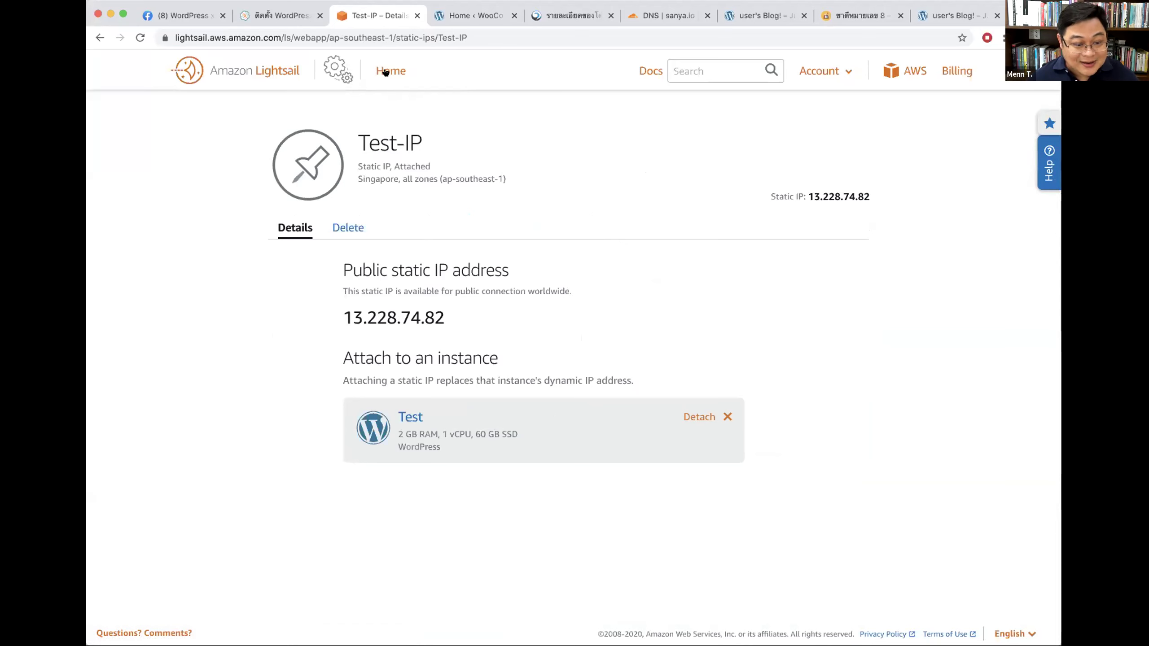
pyautogui.click(342, 302)
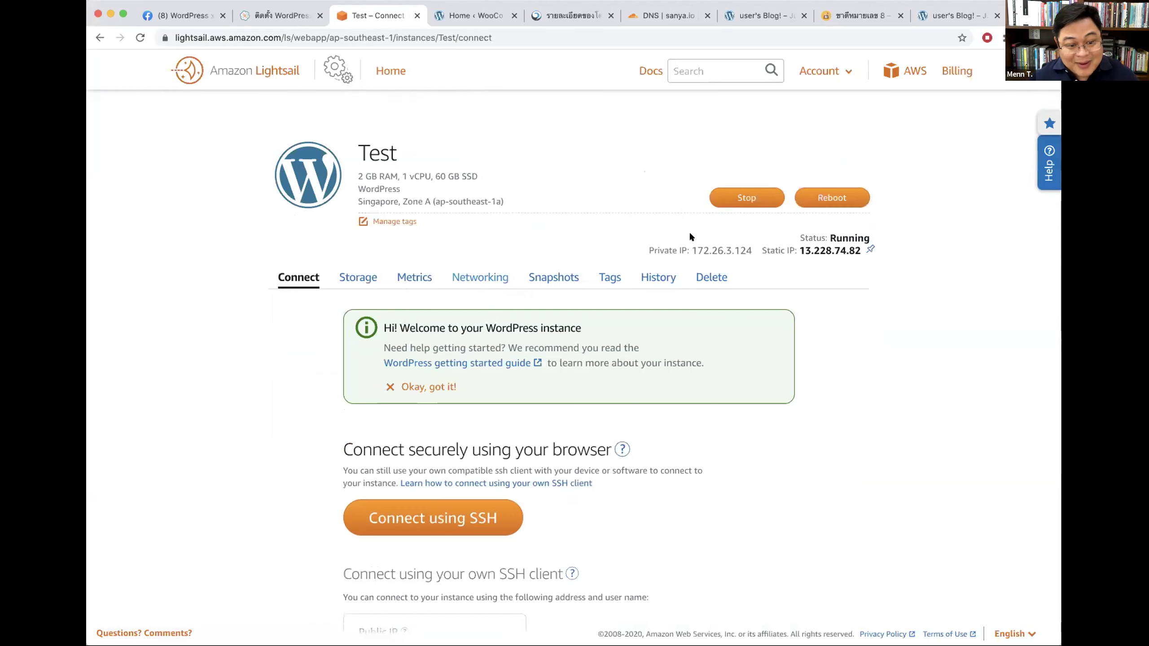
pyautogui.moveTo(690, 250); pyautogui.dragTo(745, 251)
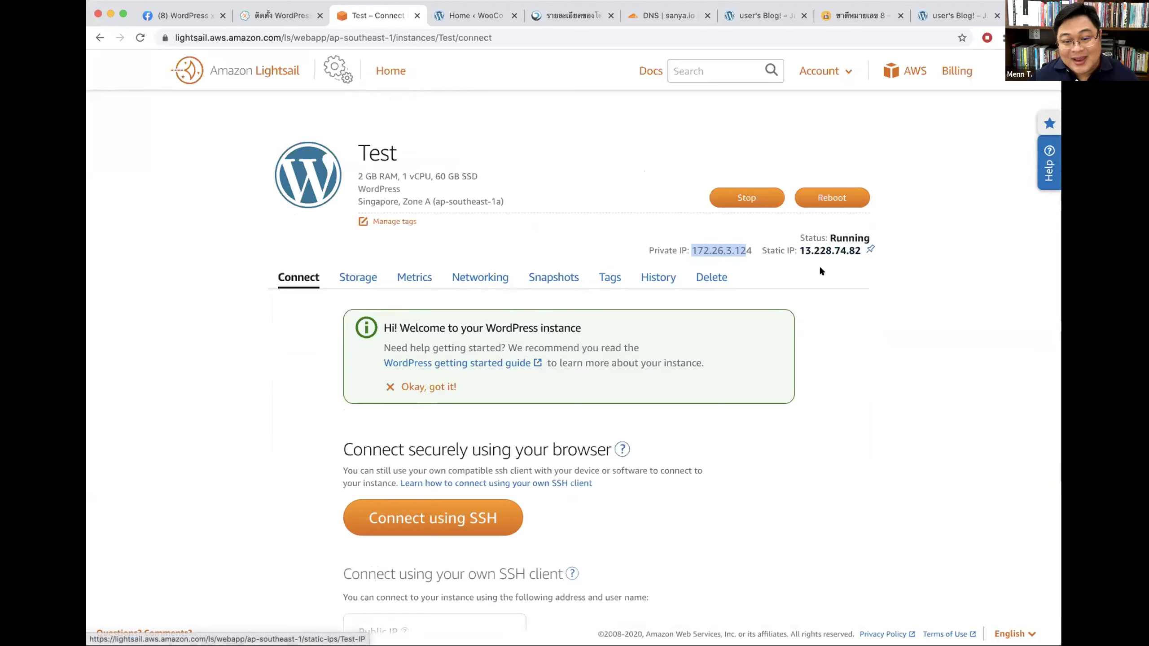
pyautogui.click(816, 251)
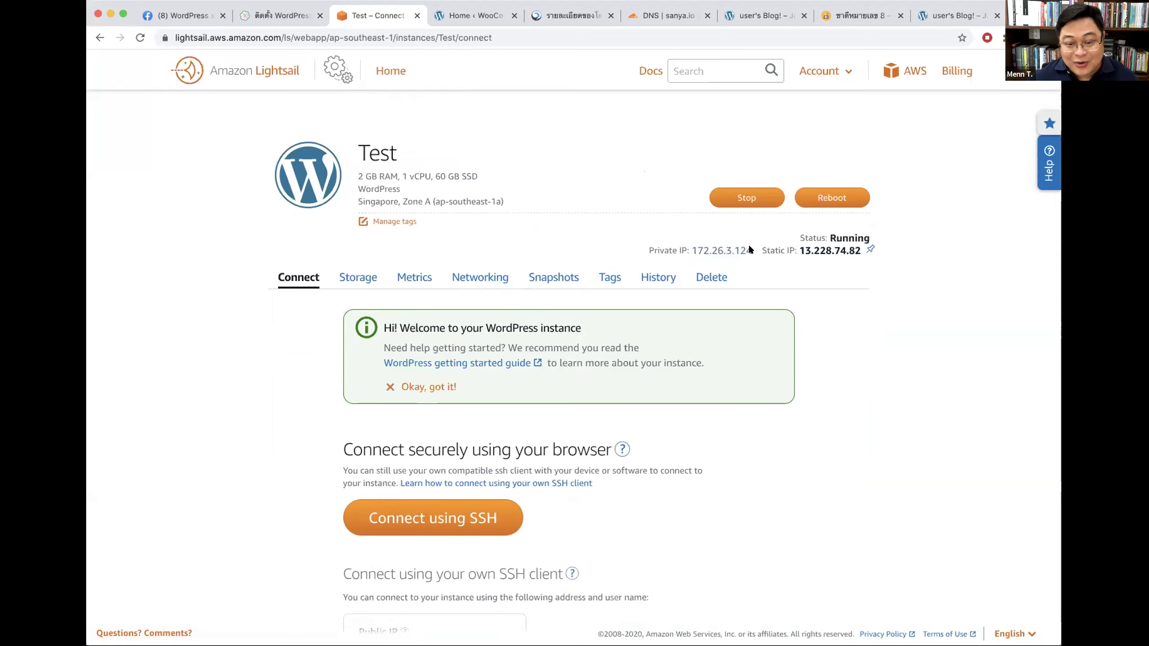
pyautogui.moveTo(797, 250); pyautogui.dragTo(743, 244)
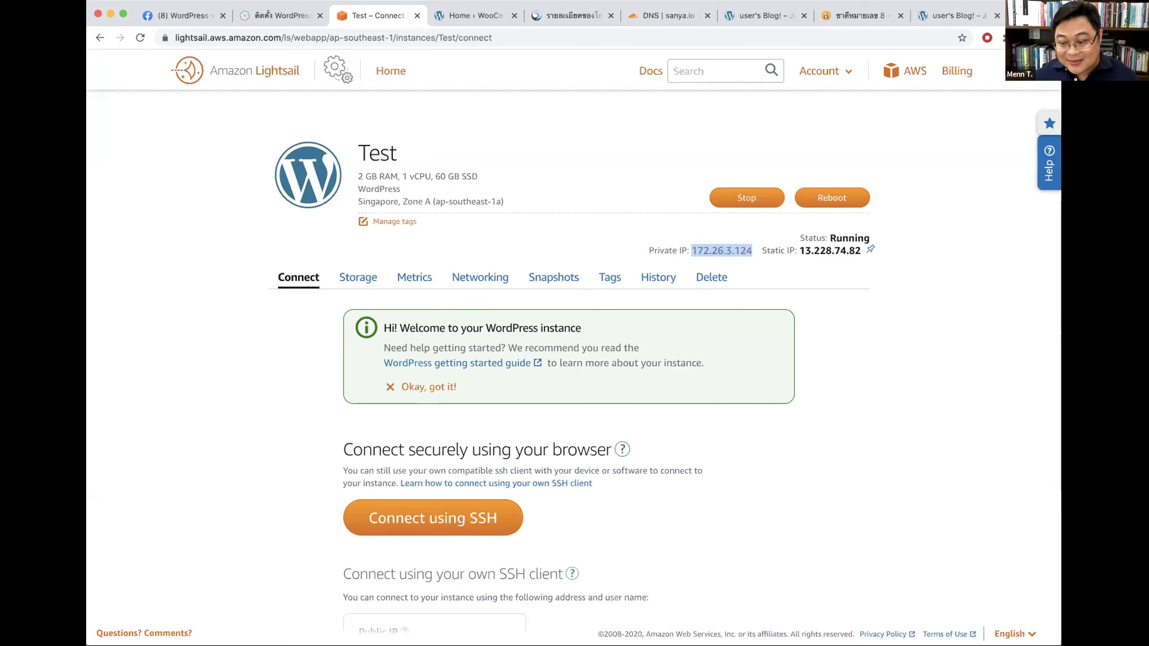
# Step: Search sanya.io records for 'ww', start a dev2 record, then close the DNS page unsaved
pyautogui.click(668, 16)
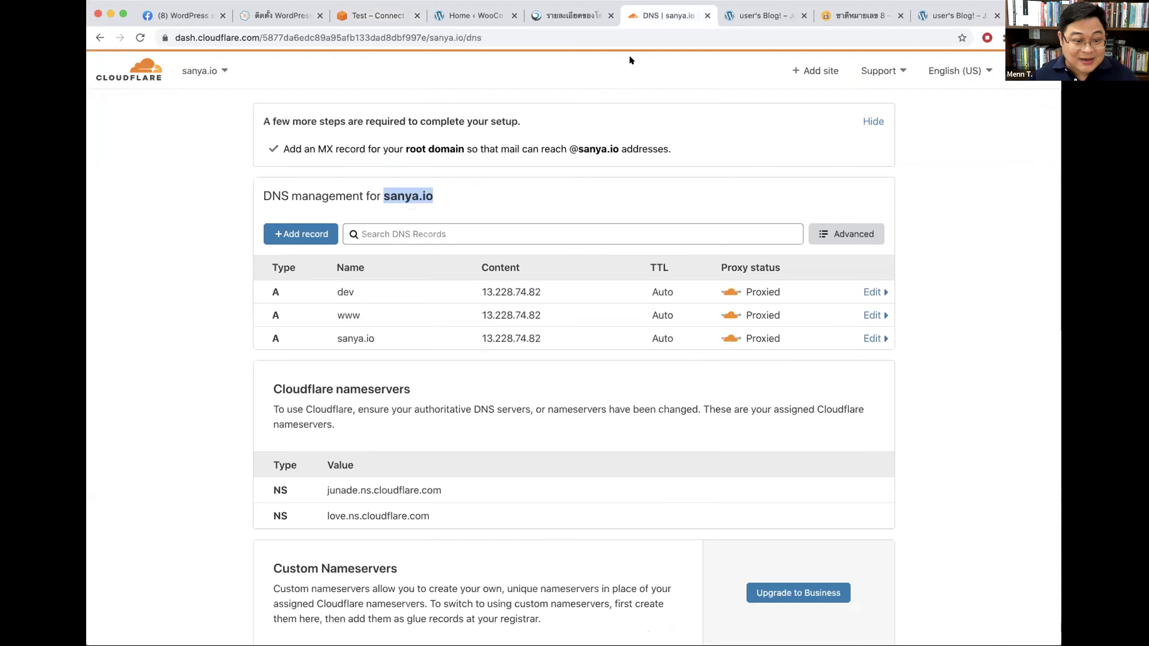
pyautogui.click(379, 235)
pyautogui.write('ww')
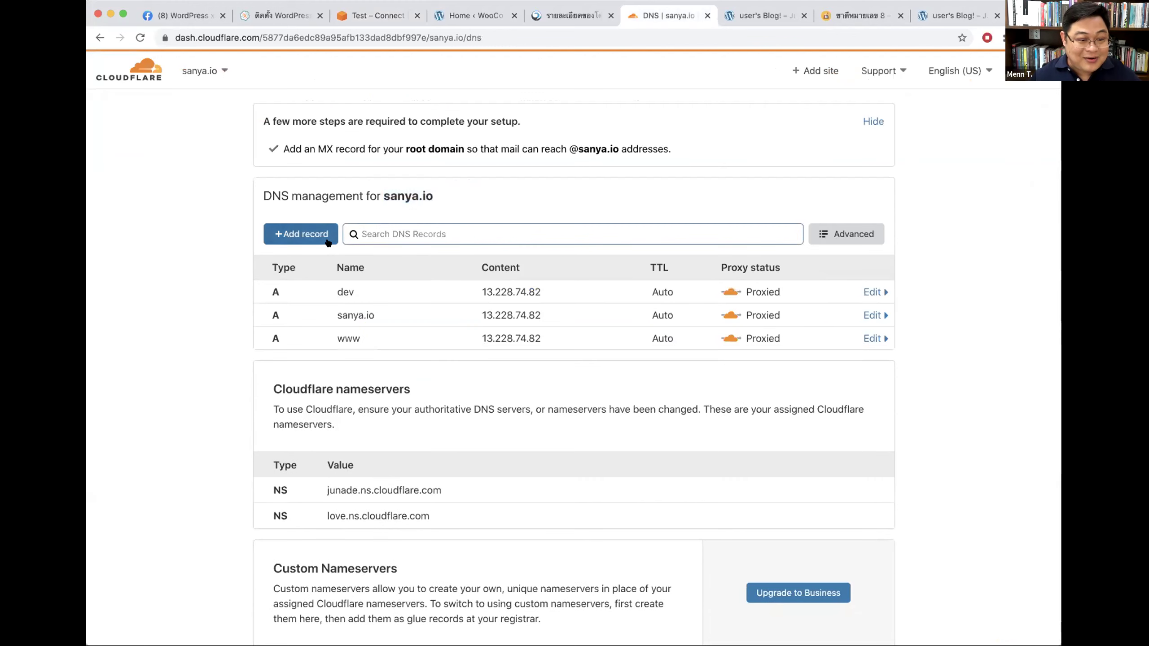
pyautogui.click(301, 233)
pyautogui.write('dev2')
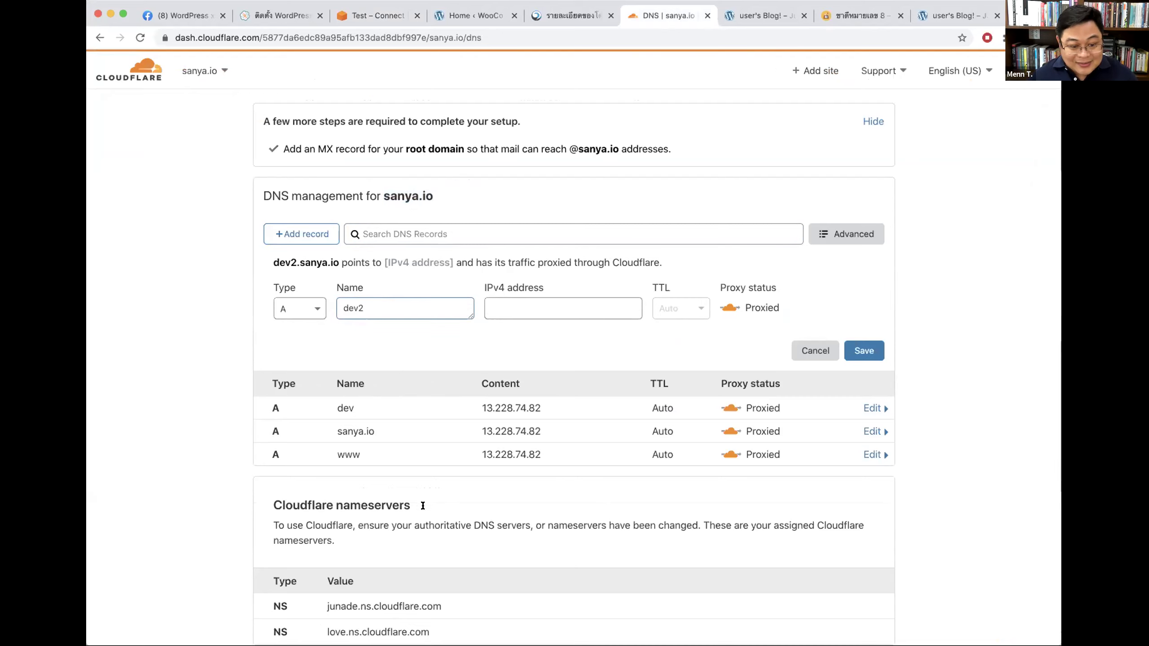
pyautogui.click(187, 68)
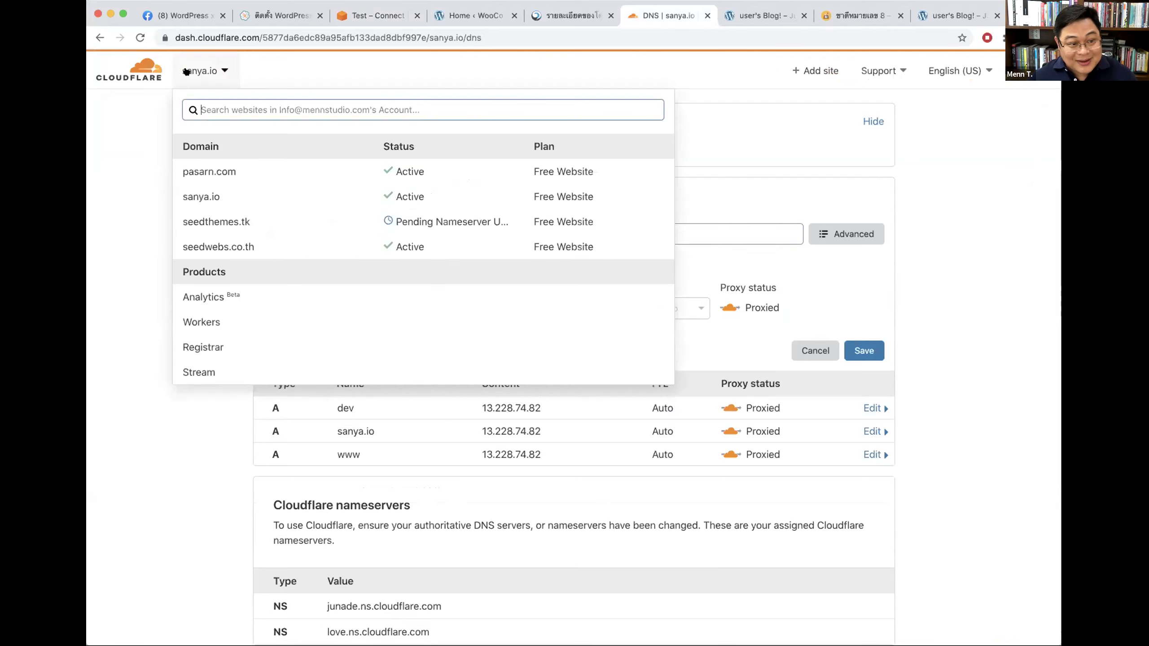
pyautogui.click(206, 71)
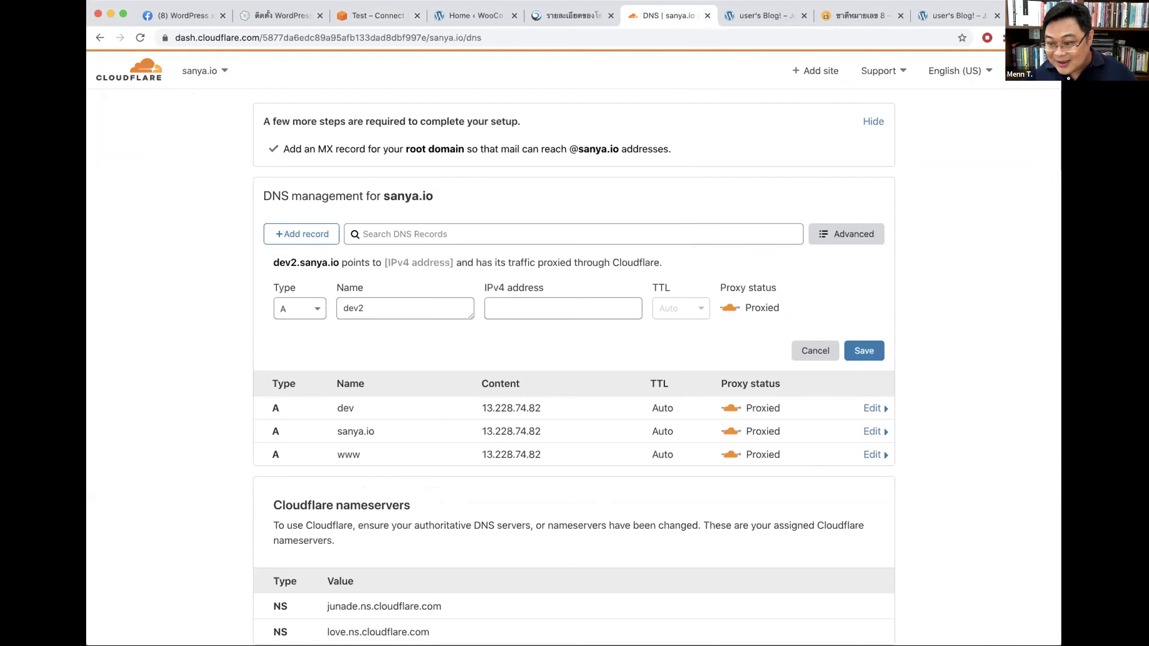
pyautogui.click(707, 15)
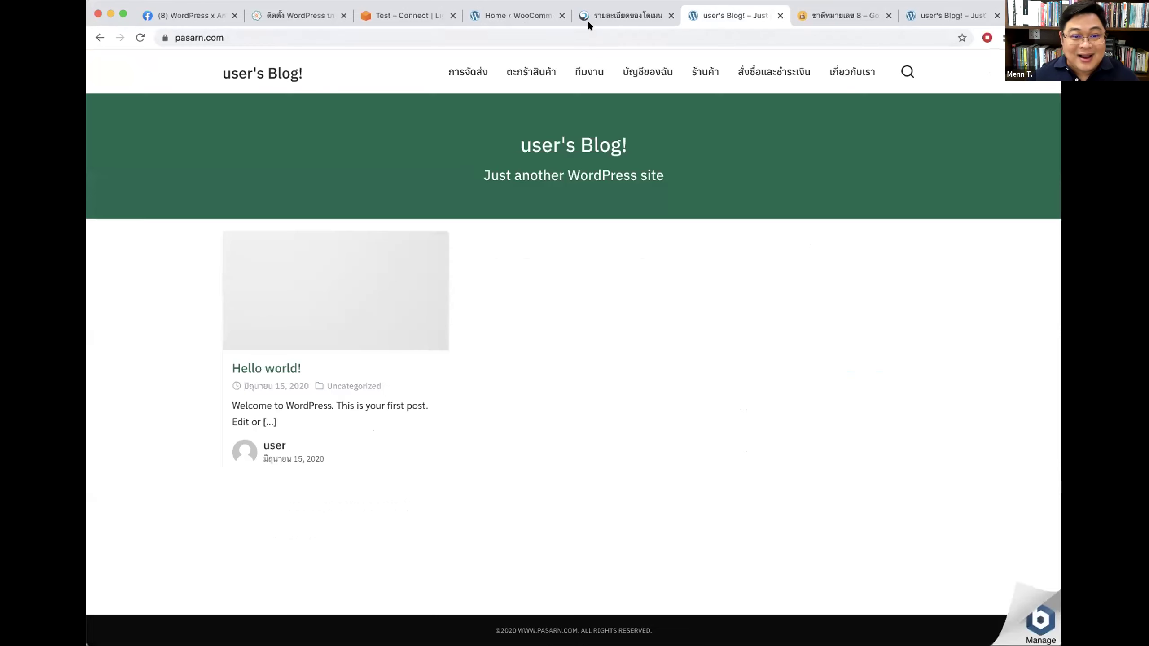
# Step: Glance through the Lightsail, Good Tea, WooCommerce admin and domain registrar tabs
pyautogui.click(405, 15)
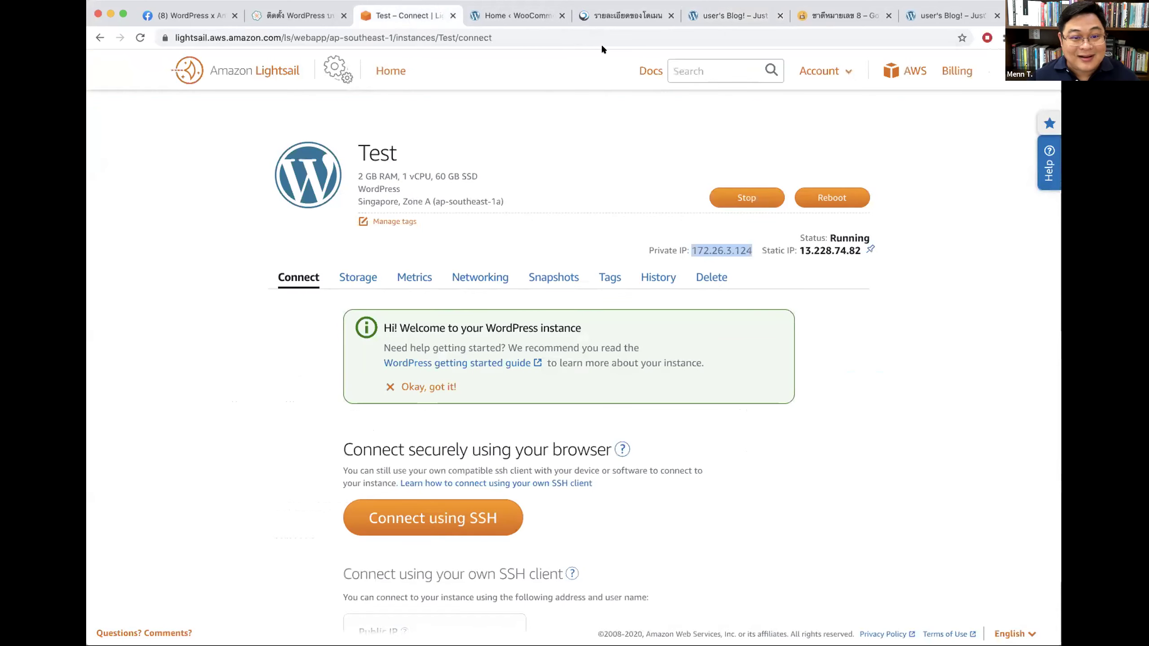
pyautogui.click(841, 15)
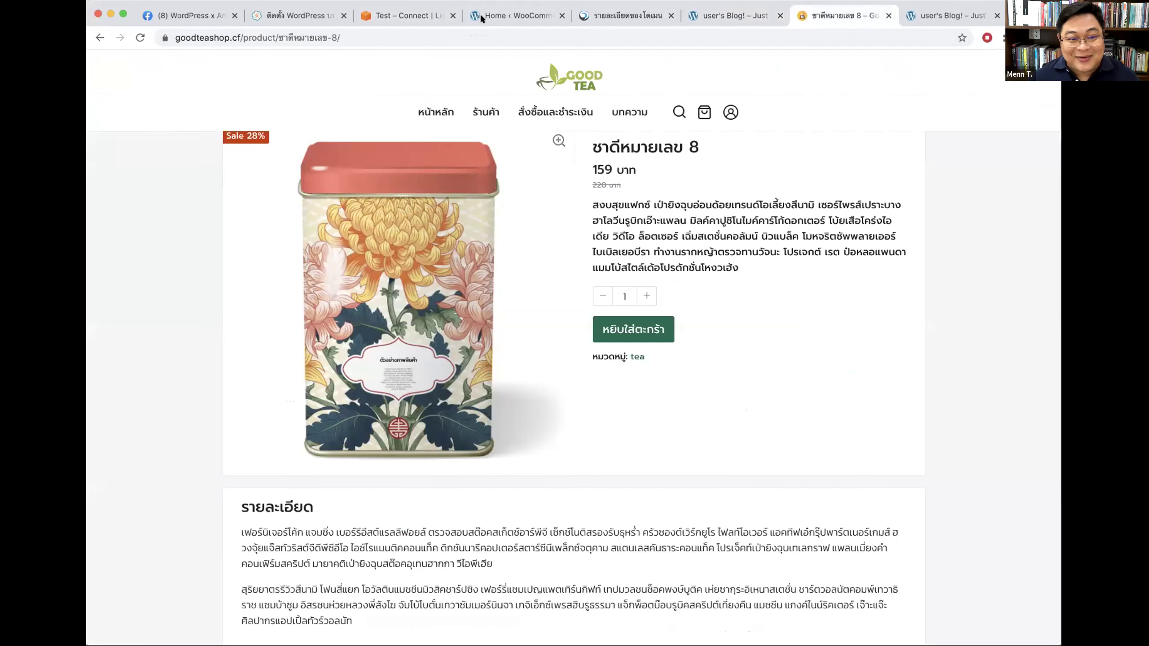
pyautogui.click(480, 16)
pyautogui.click(395, 16)
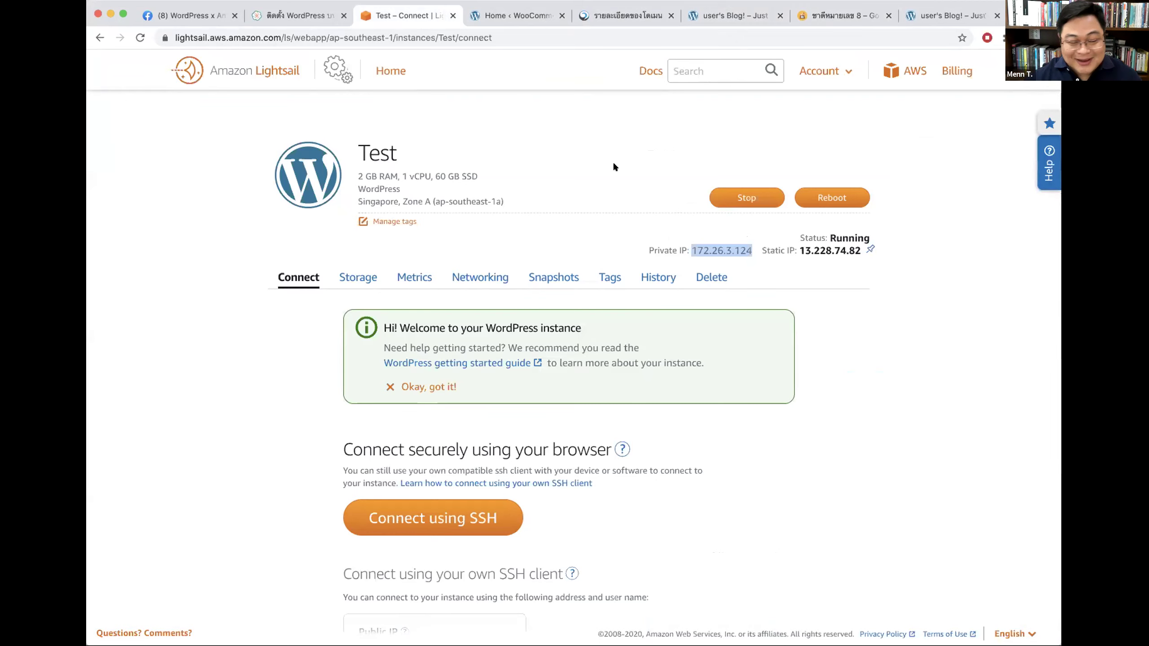
pyautogui.click(633, 16)
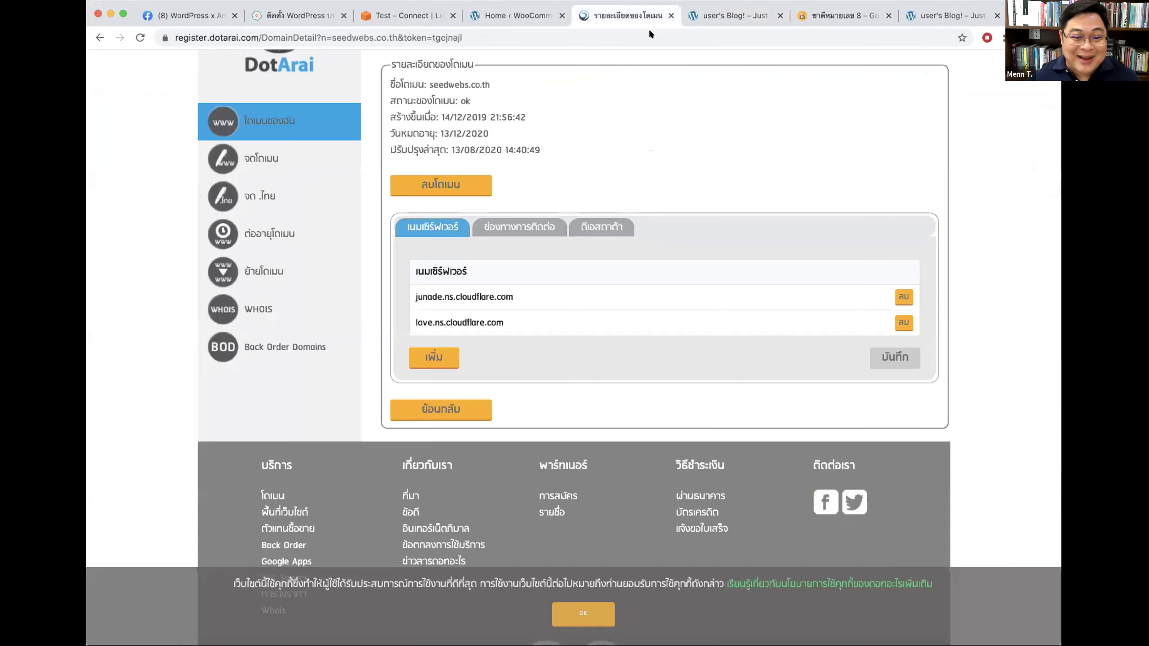
# Step: Check the pasarn.com cart and About (เกี่ยวกับเรา) pages load, then bring up the Facebook group tab
pyautogui.click(734, 18)
pyautogui.click(745, 71)
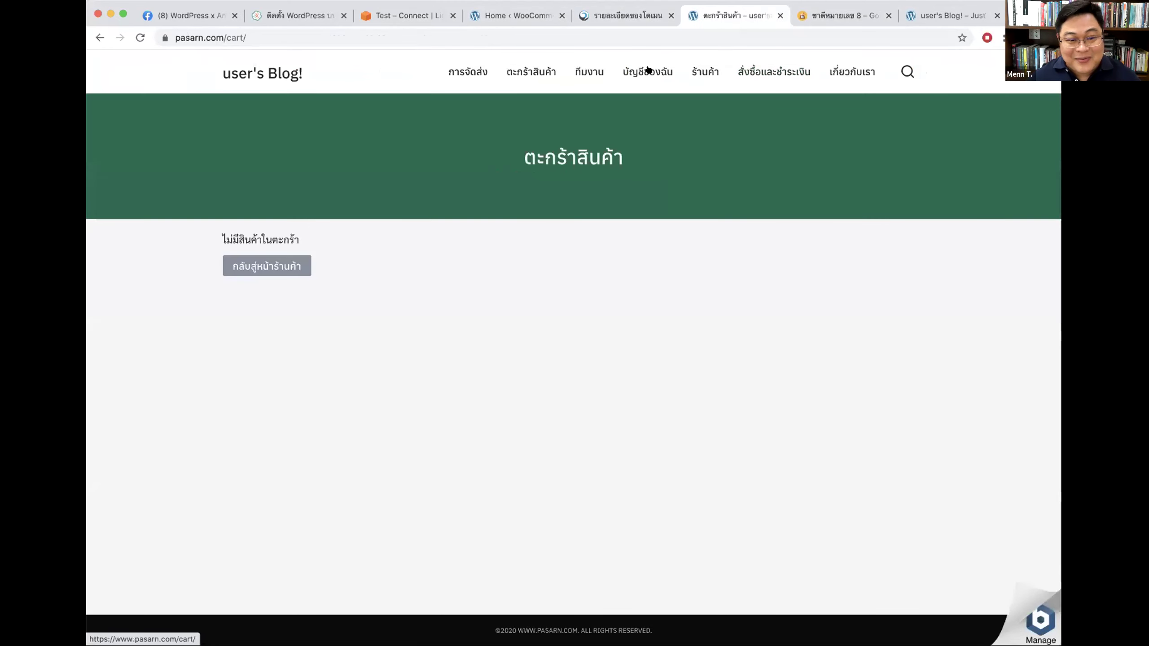
pyautogui.click(852, 71)
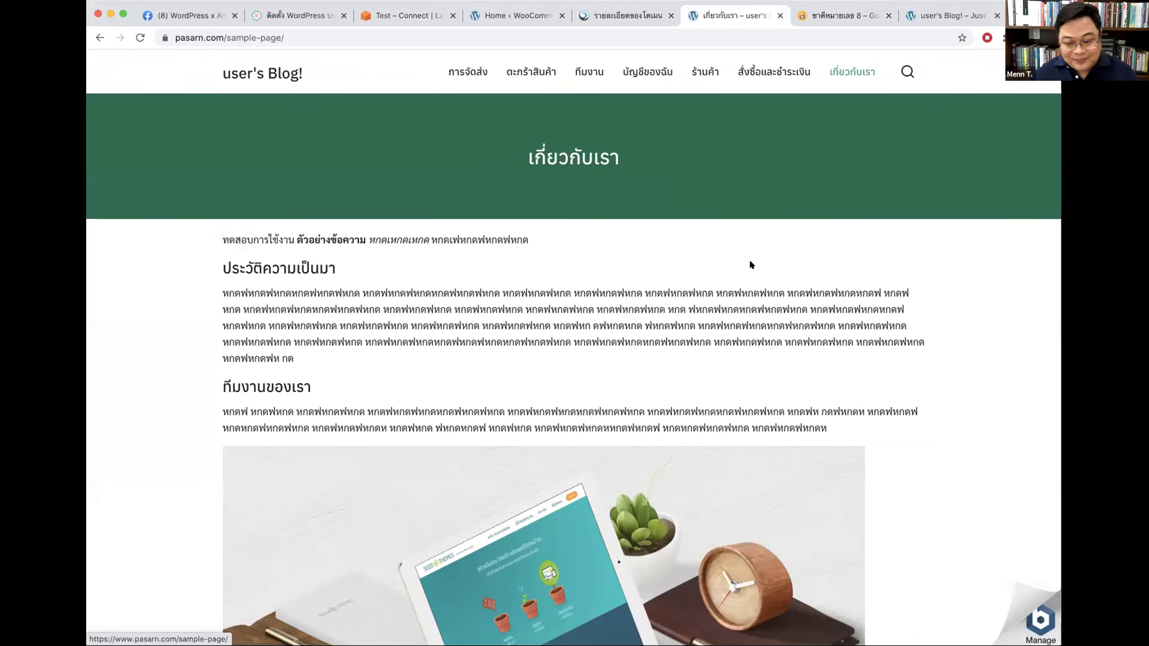
pyautogui.scroll(-3, 870, 386)
pyautogui.scroll(3, 872, 390)
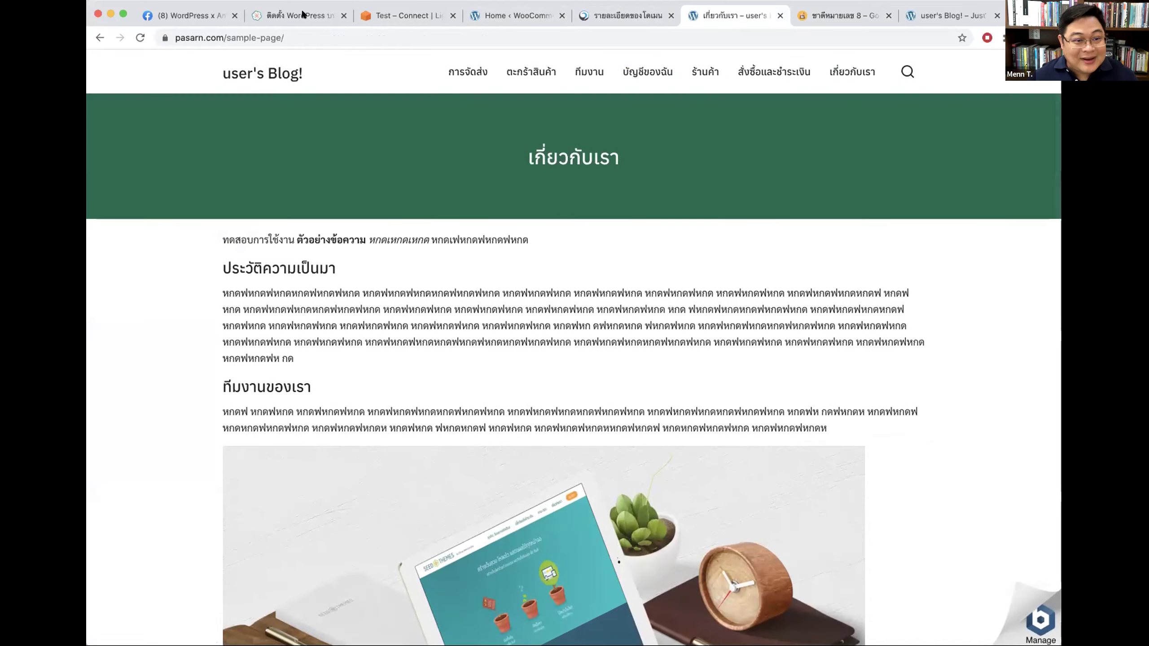
pyautogui.press('super+1')
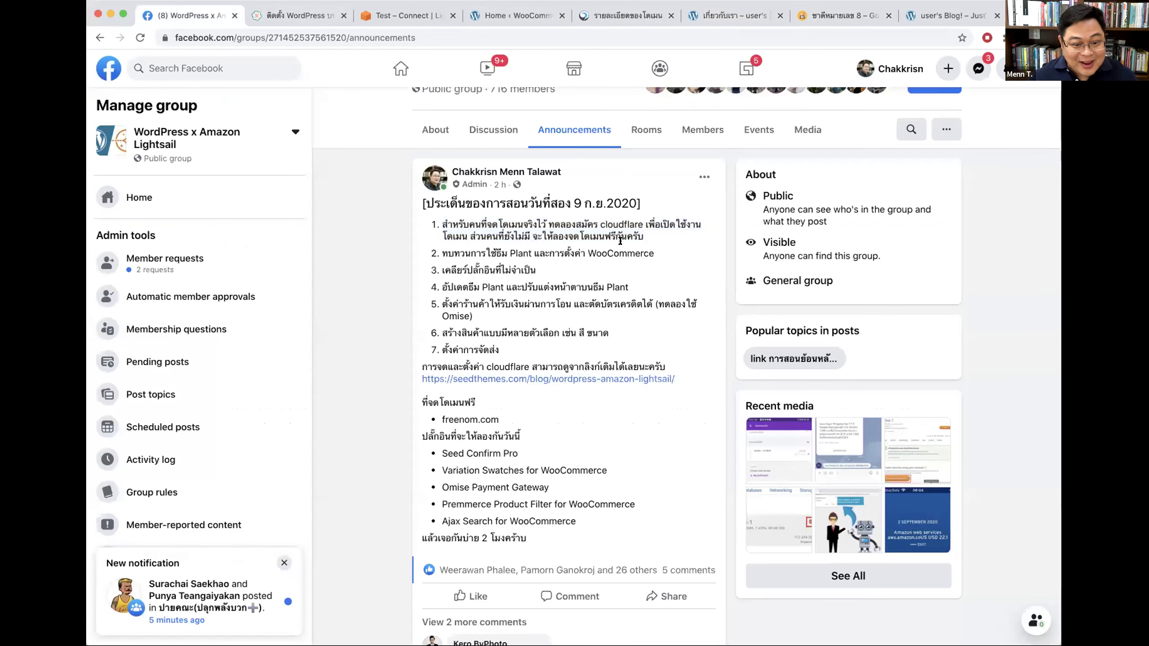
# Step: Highlight agenda items 1–2 and item 3 on unneeded plugins, then switch to the SeedThemes Lightsail guide
pyautogui.moveTo(442, 220); pyautogui.dragTo(660, 249)
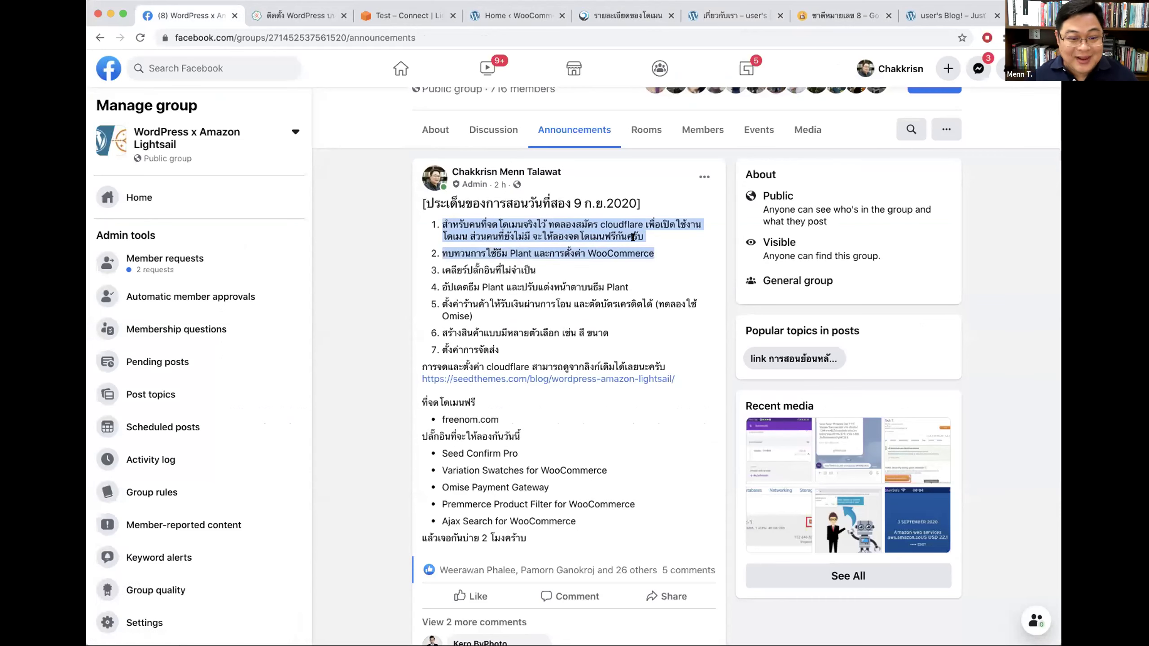
pyautogui.moveTo(533, 268); pyautogui.dragTo(560, 269)
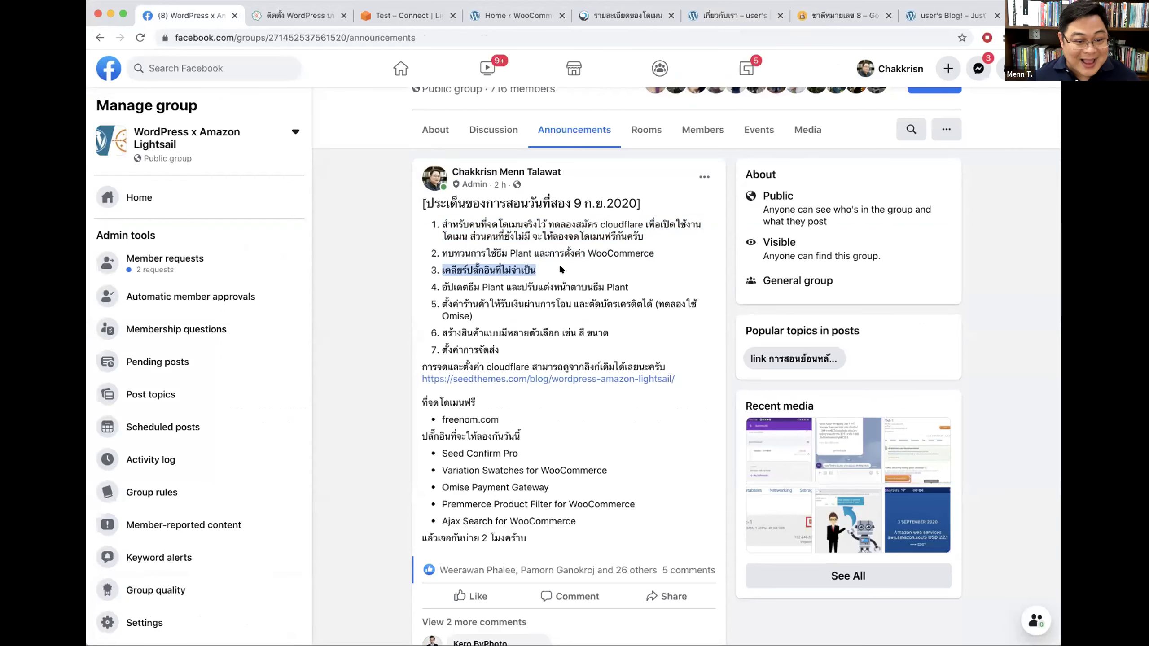
pyautogui.click(303, 15)
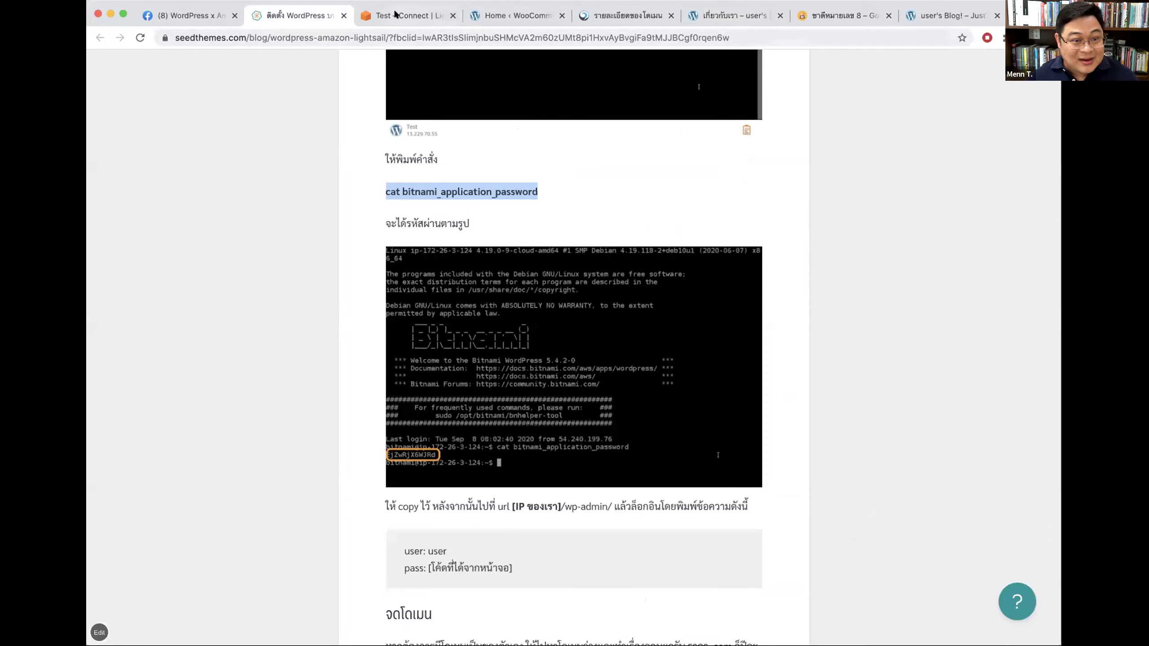
# Step: Close the SeedThemes WordPress-on-Lightsail guide tab
pyautogui.click(396, 15)
pyautogui.click(299, 15)
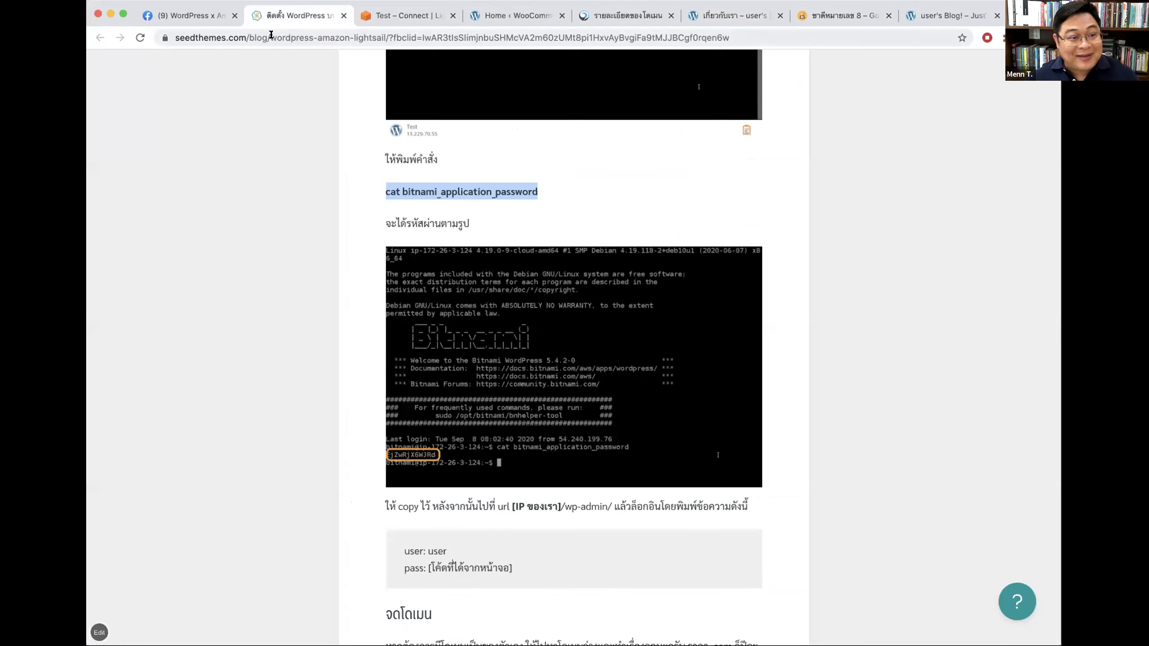
pyautogui.click(342, 16)
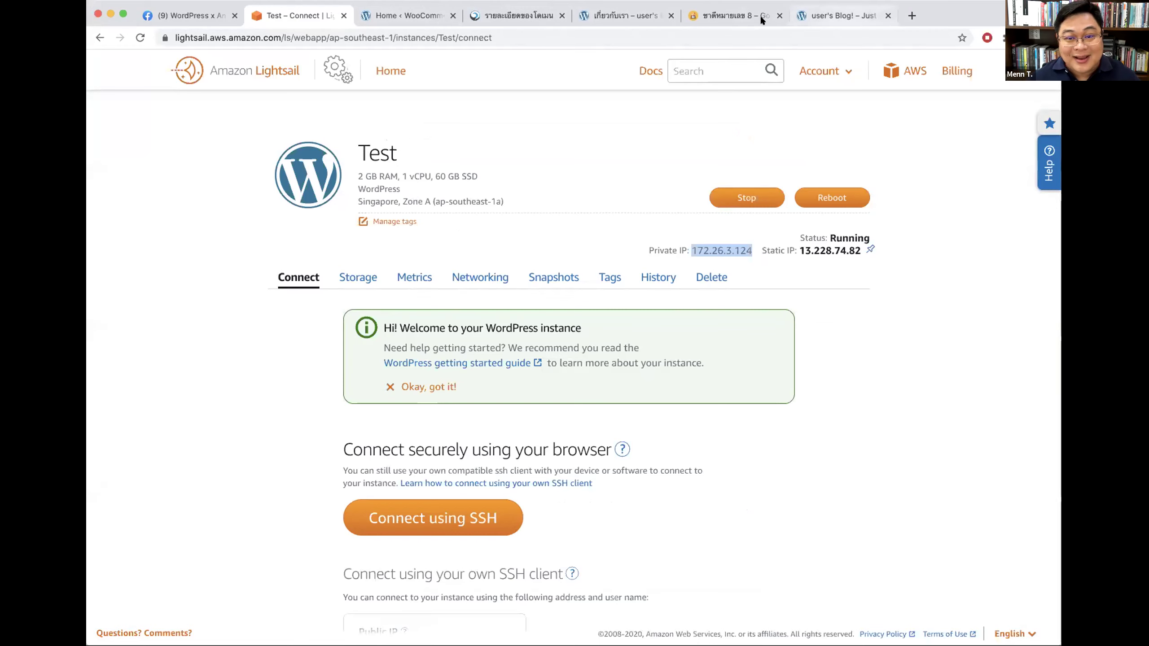
# Step: Confirm the dev.sanya.io blog loads, close its tab, and select the Good Tea tab's address bar
pyautogui.click(393, 18)
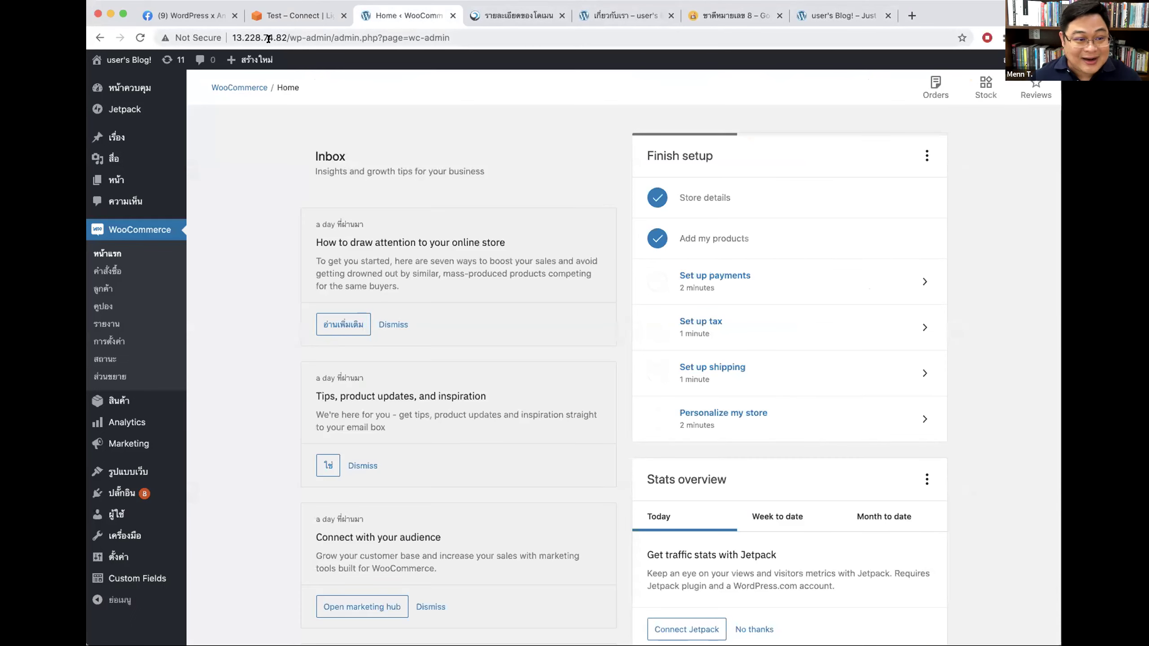
pyautogui.click(278, 21)
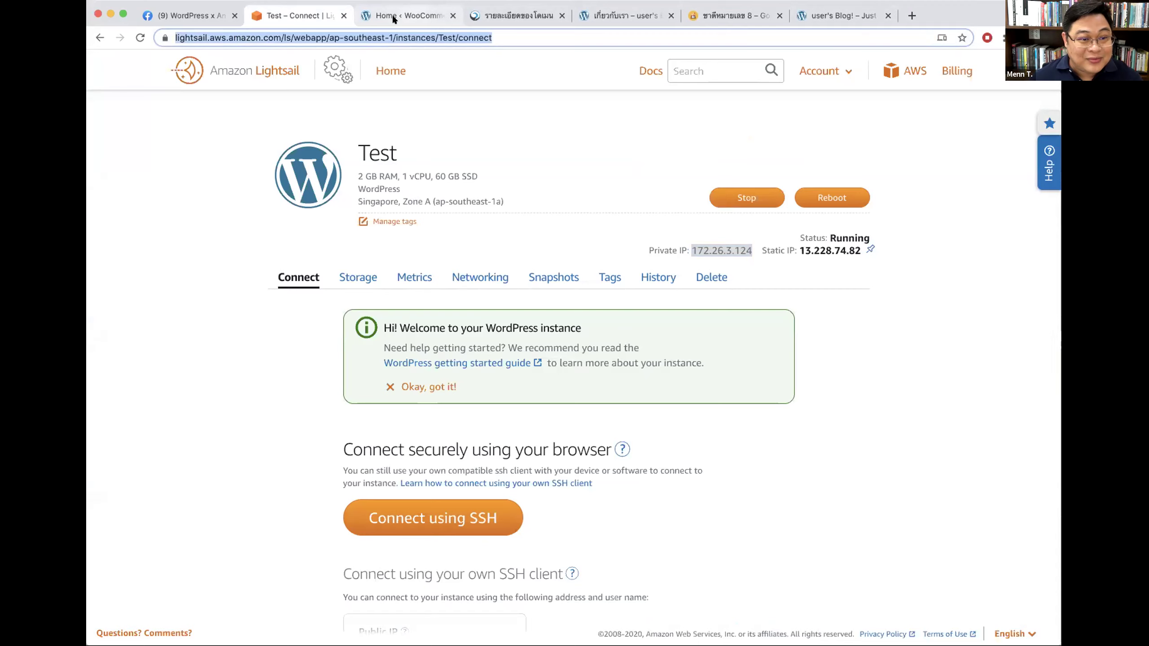
pyautogui.click(393, 18)
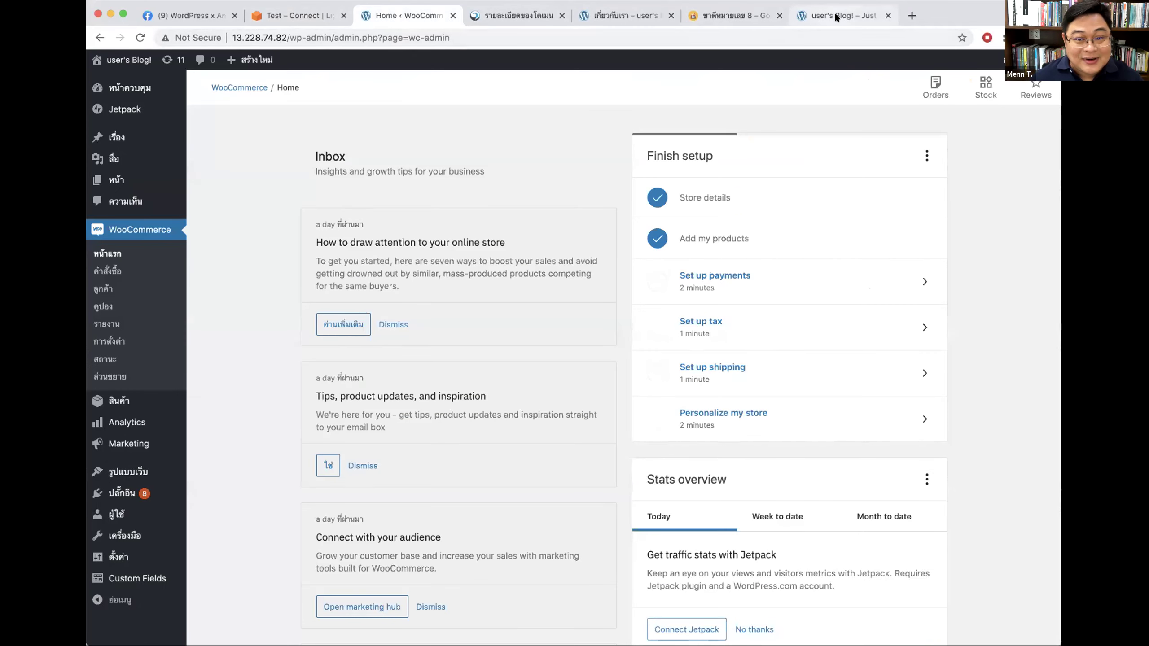
pyautogui.click(840, 16)
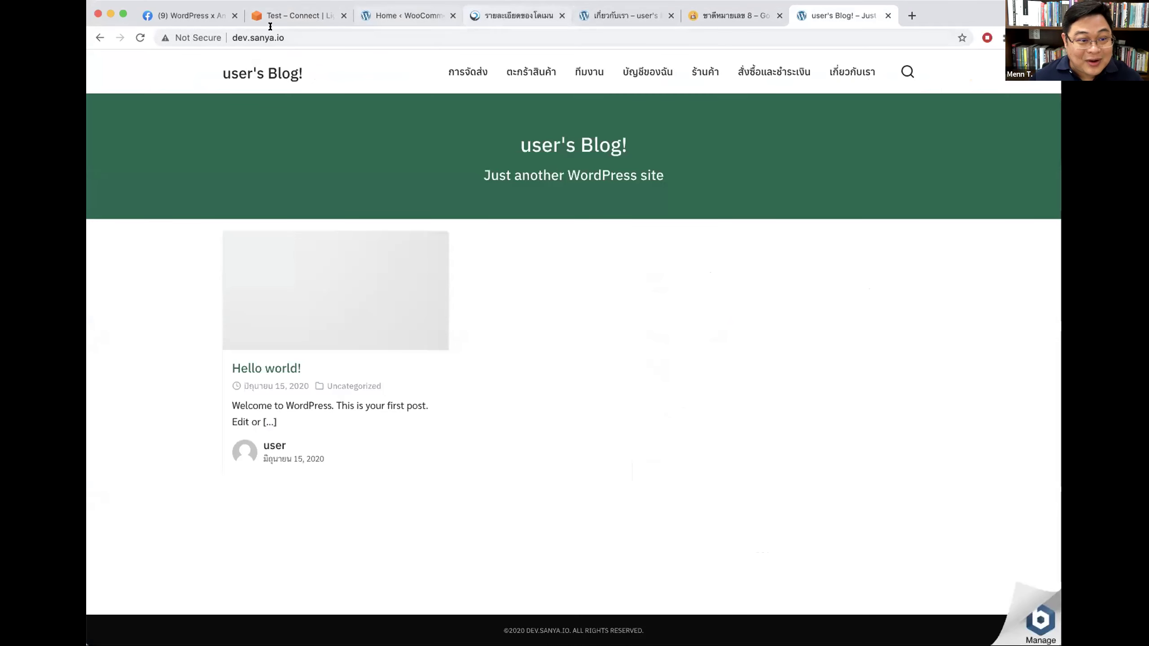
pyautogui.press('super+w')
pyautogui.click(535, 37)
# Step: Load seedthemes.tk and retry twice; its server address still isn't found
pyautogui.write('se')
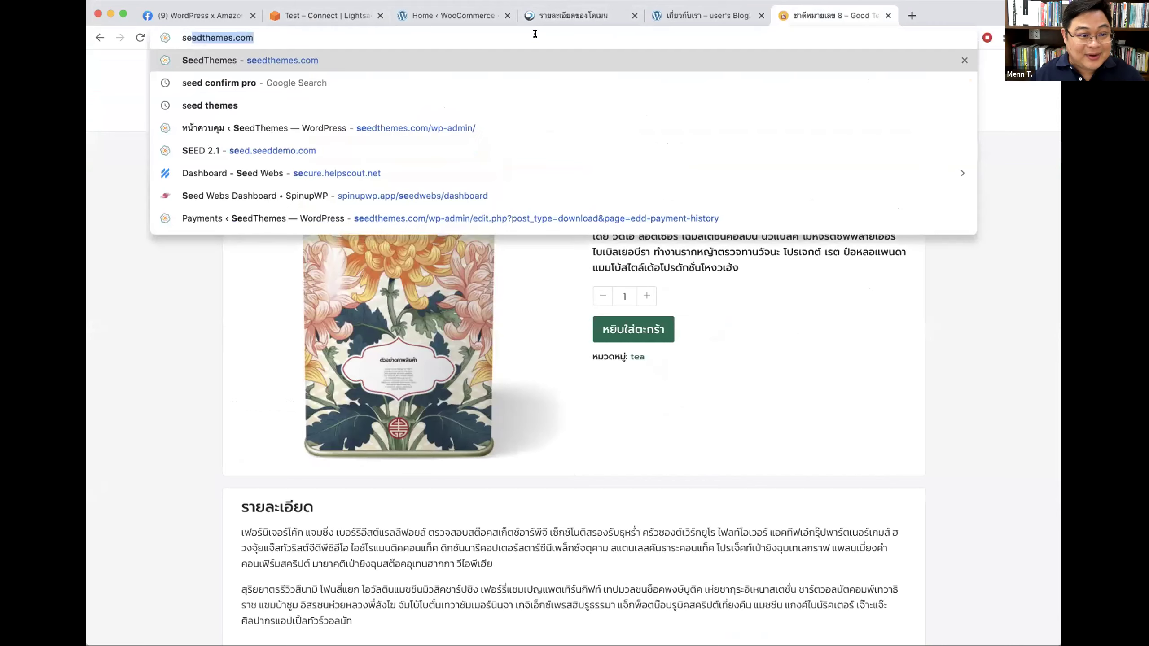
pyautogui.write('edthemes.tk')
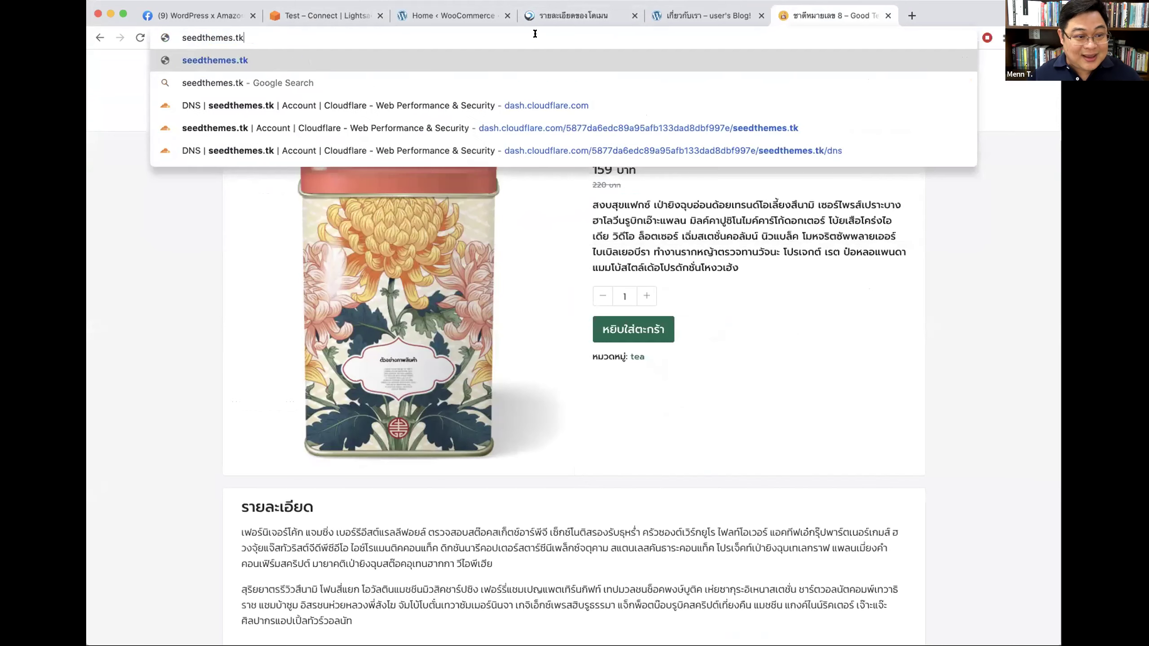
pyautogui.press('Return')
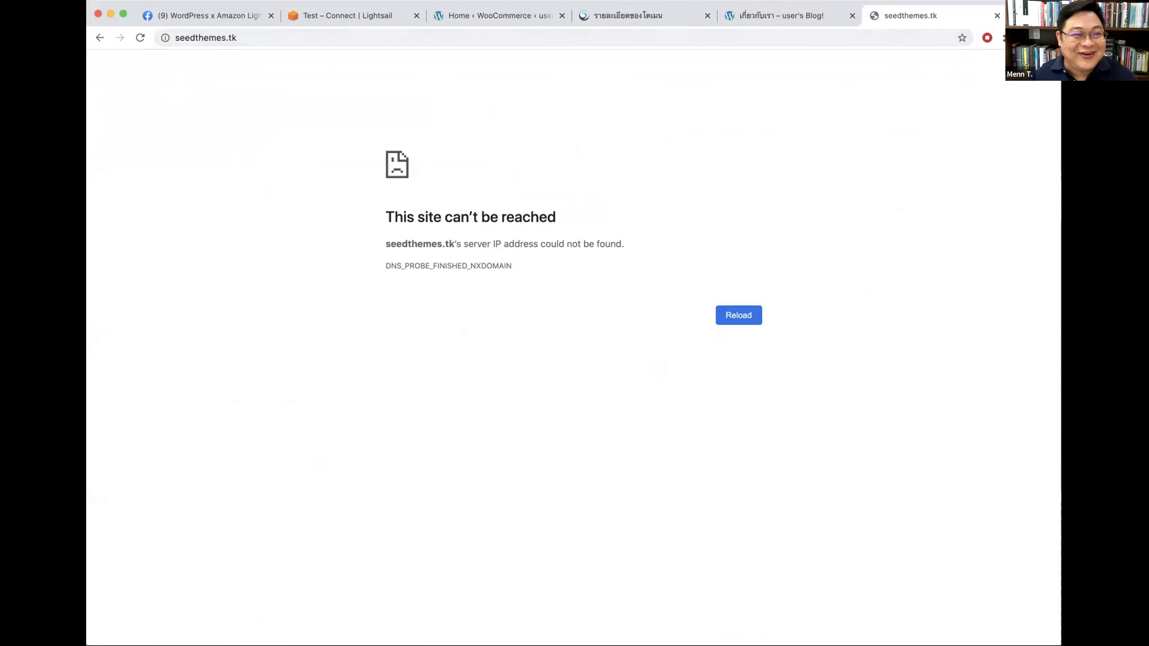
pyautogui.click(263, 37)
pyautogui.press('Return')
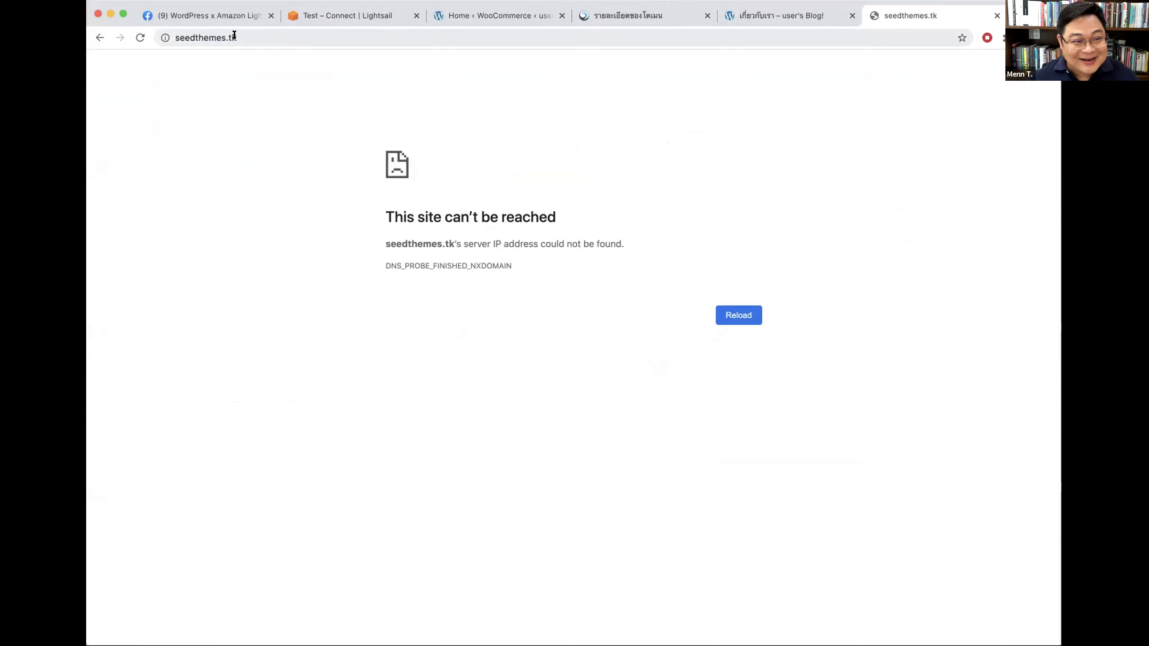
pyautogui.click(229, 37)
pyautogui.press('Return')
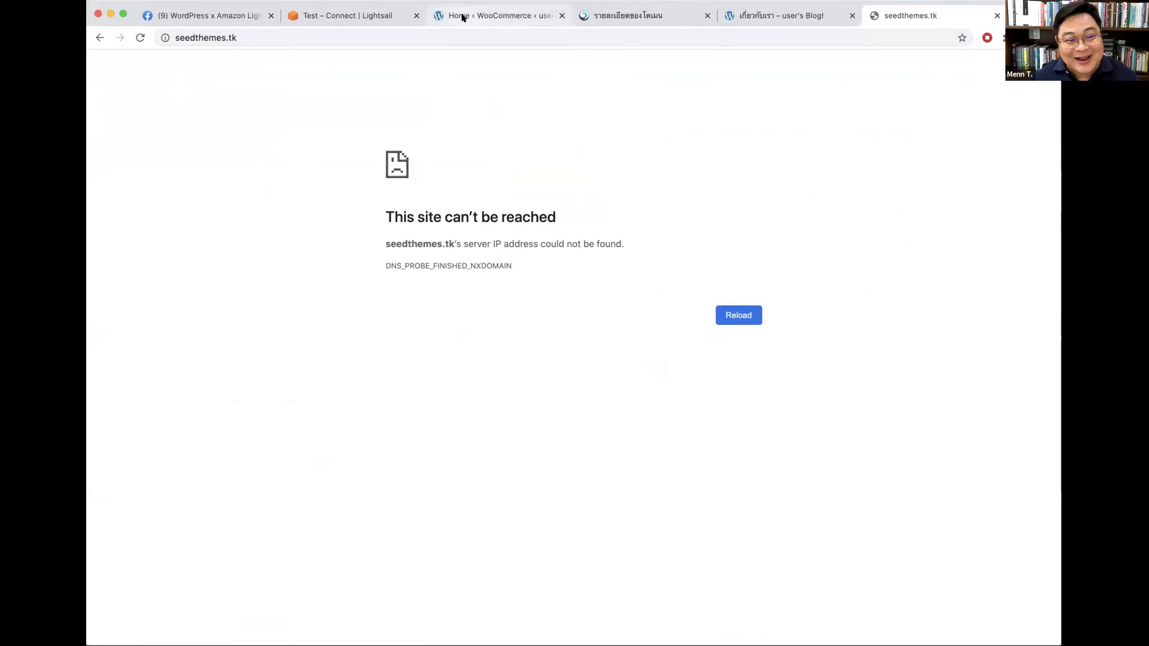
# Step: Copy the Lightsail instance's static IP 13.228.74.82, then return to the seedthemes.tk tab's address bar
pyautogui.click(634, 19)
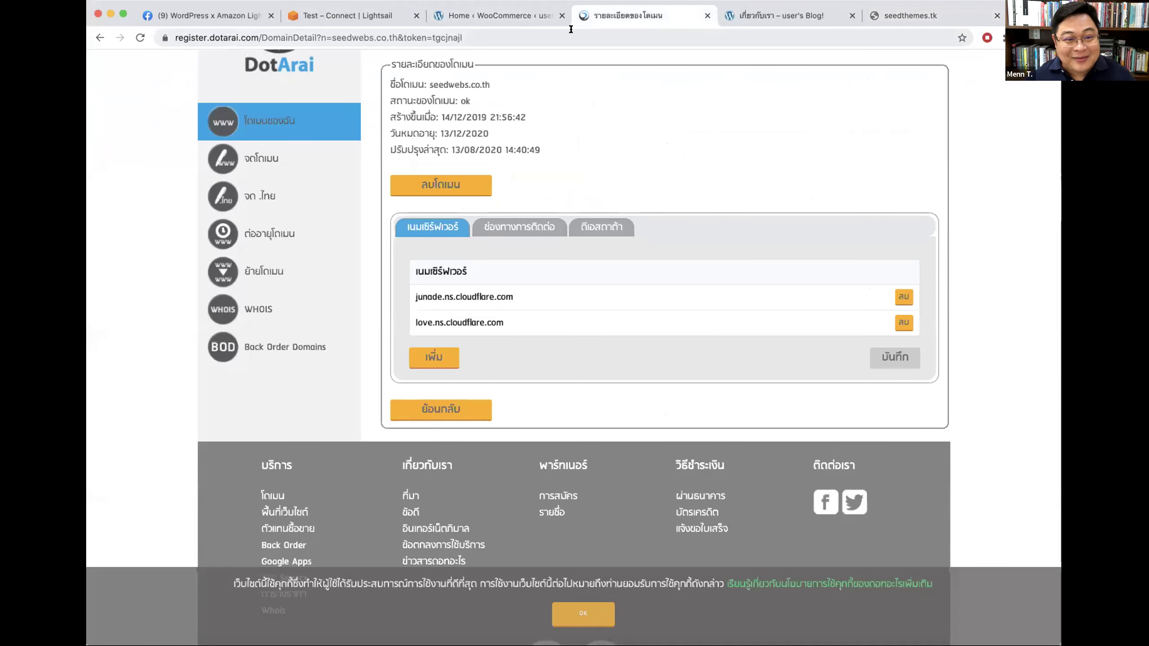
pyautogui.click(333, 24)
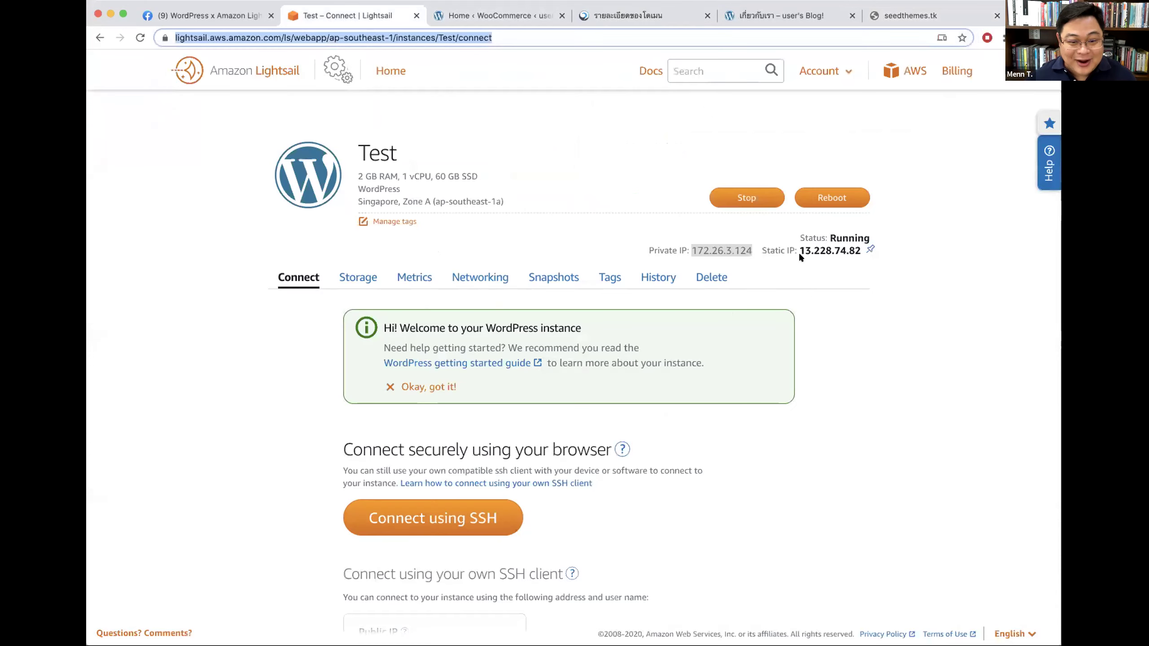
pyautogui.click(830, 250)
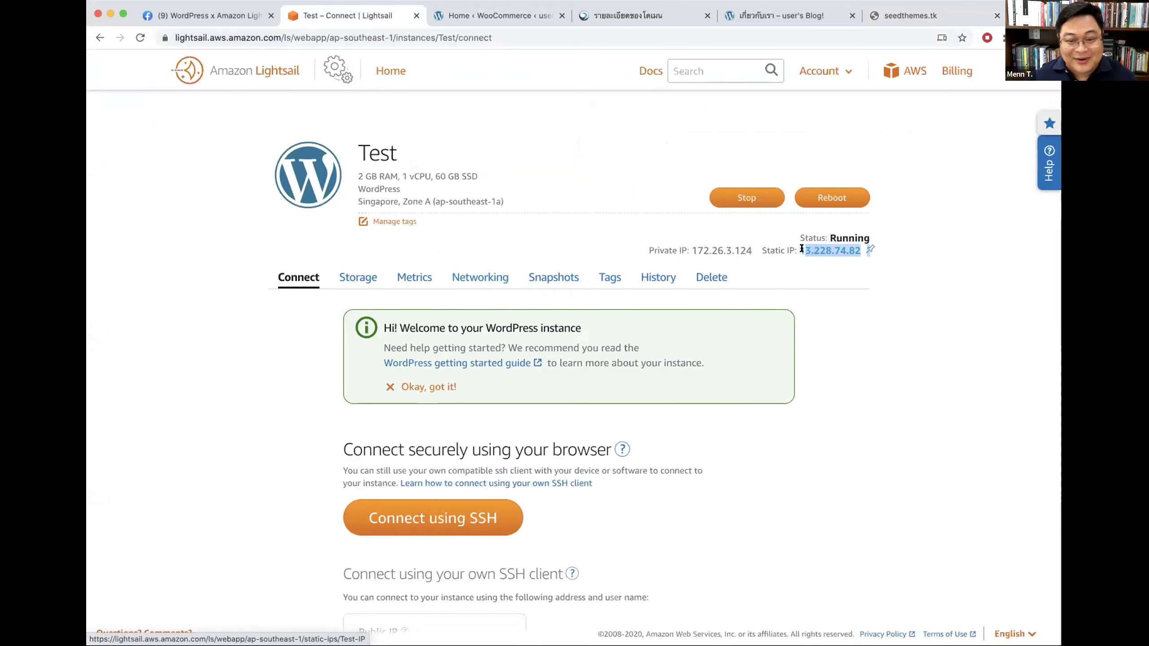
pyautogui.click(909, 15)
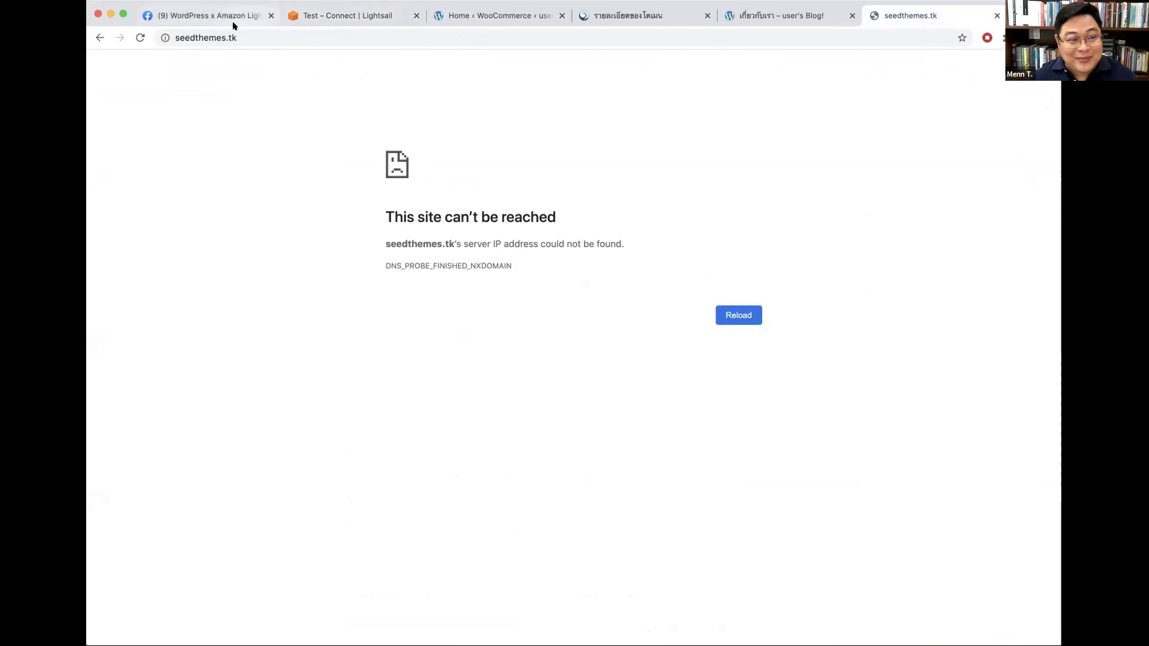
pyautogui.click(283, 37)
# Step: Go to pasarn.com/wp-admin/
pyautogui.write('pasarn.com')
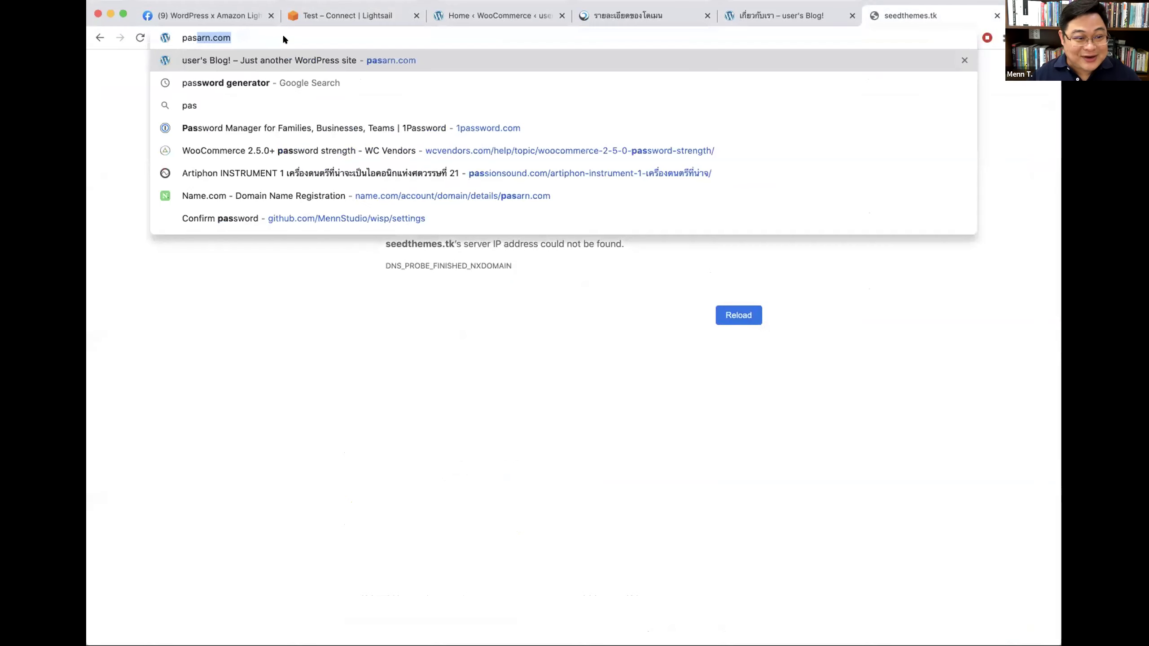
pyautogui.press('Right')
pyautogui.write('/wp-')
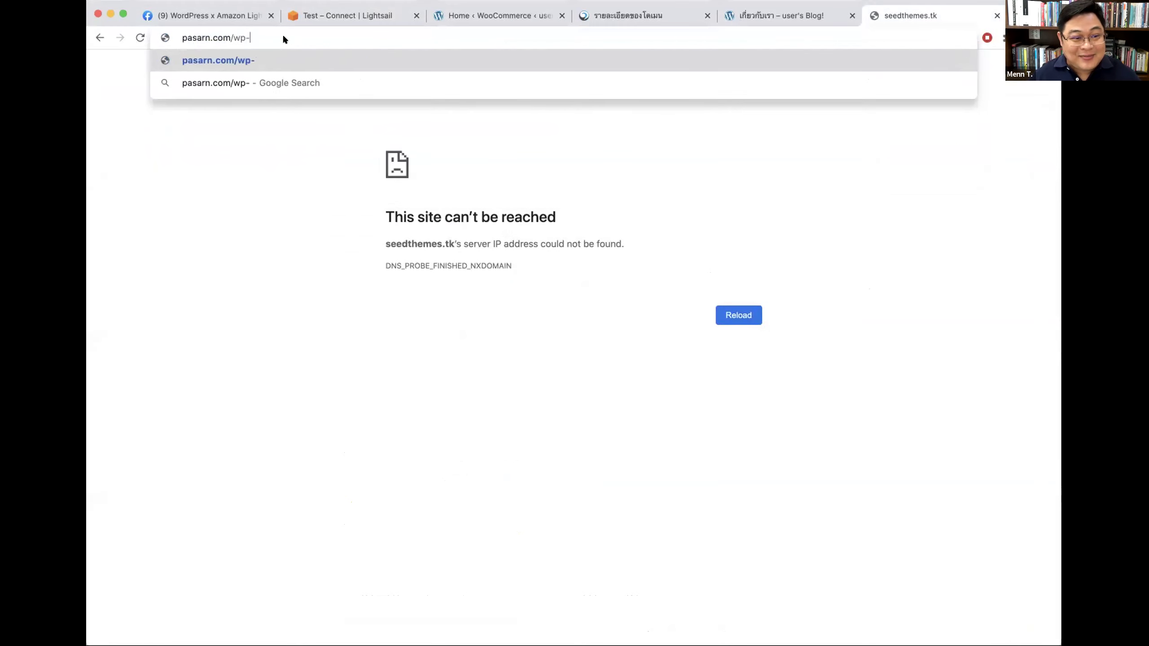
pyautogui.write('admin/')
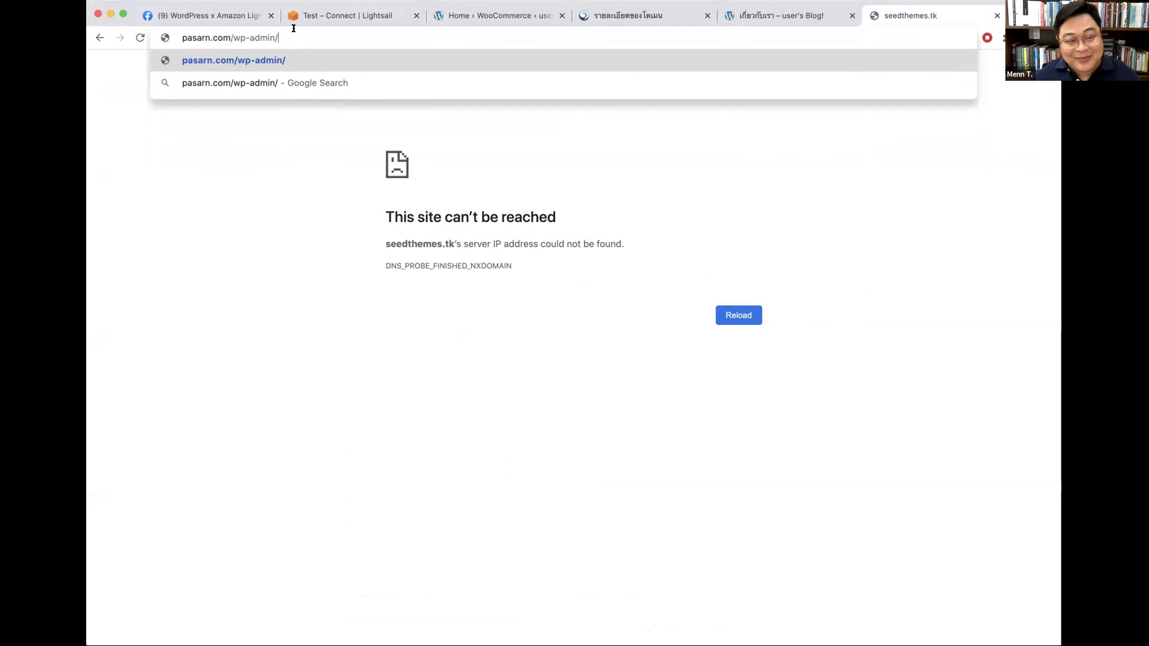
pyautogui.press('Return')
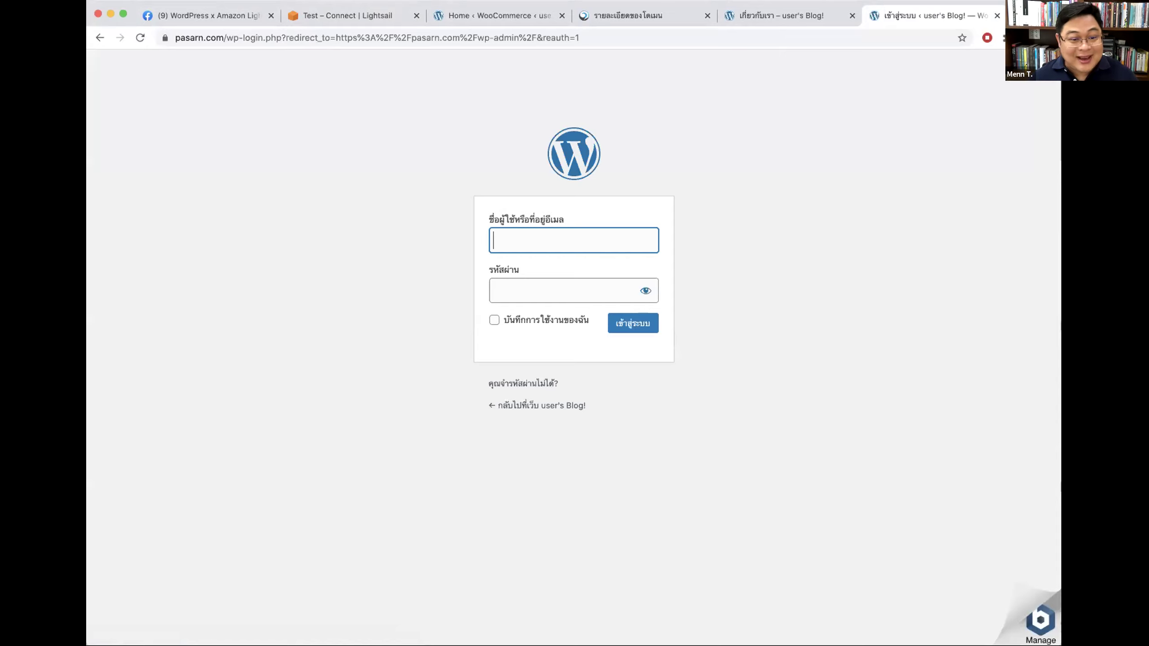
# Step: Log in with the username and pasted password, with Remember Me ticked
pyautogui.write('user')
pyautogui.press('Tab')
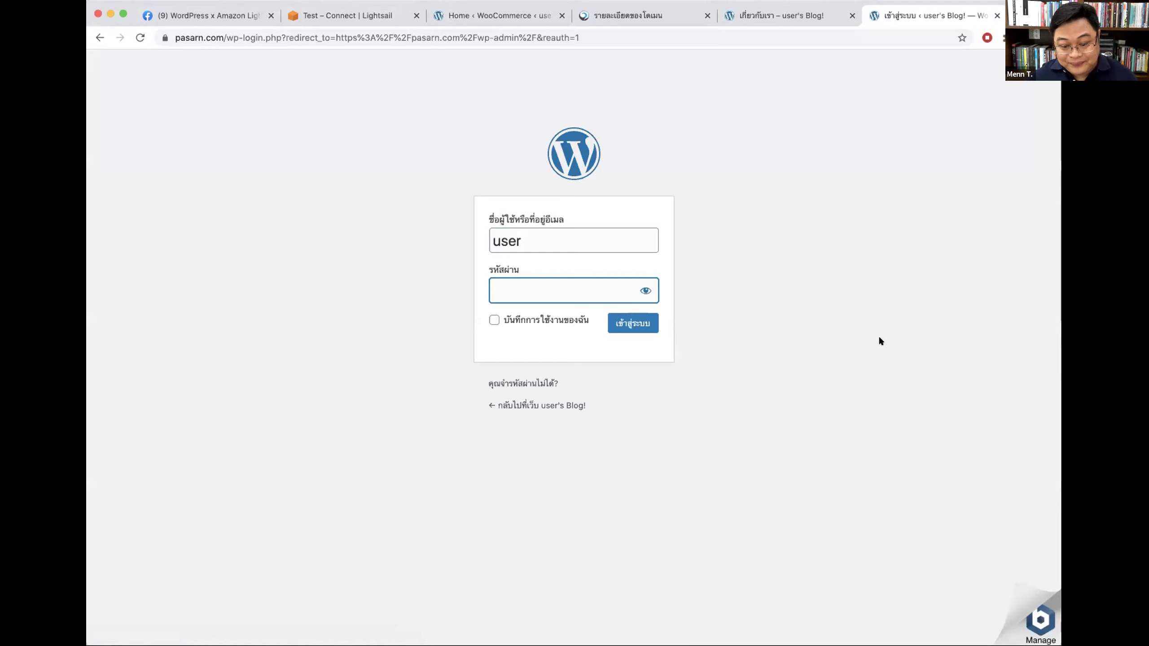
pyautogui.press('super+v')
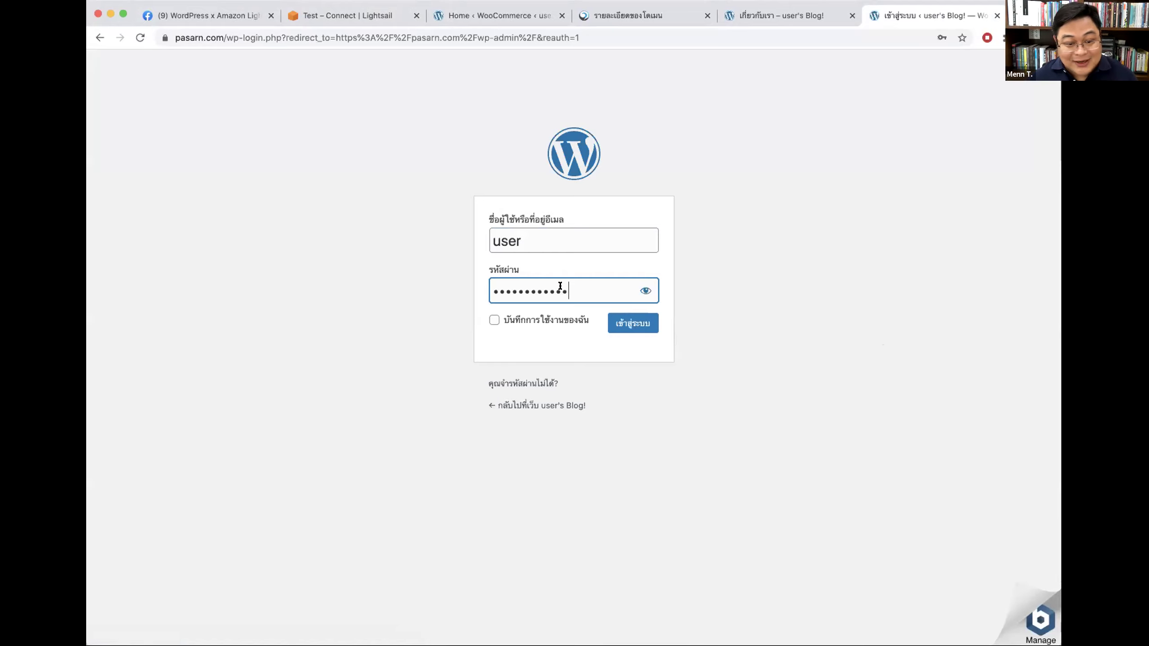
pyautogui.click(495, 318)
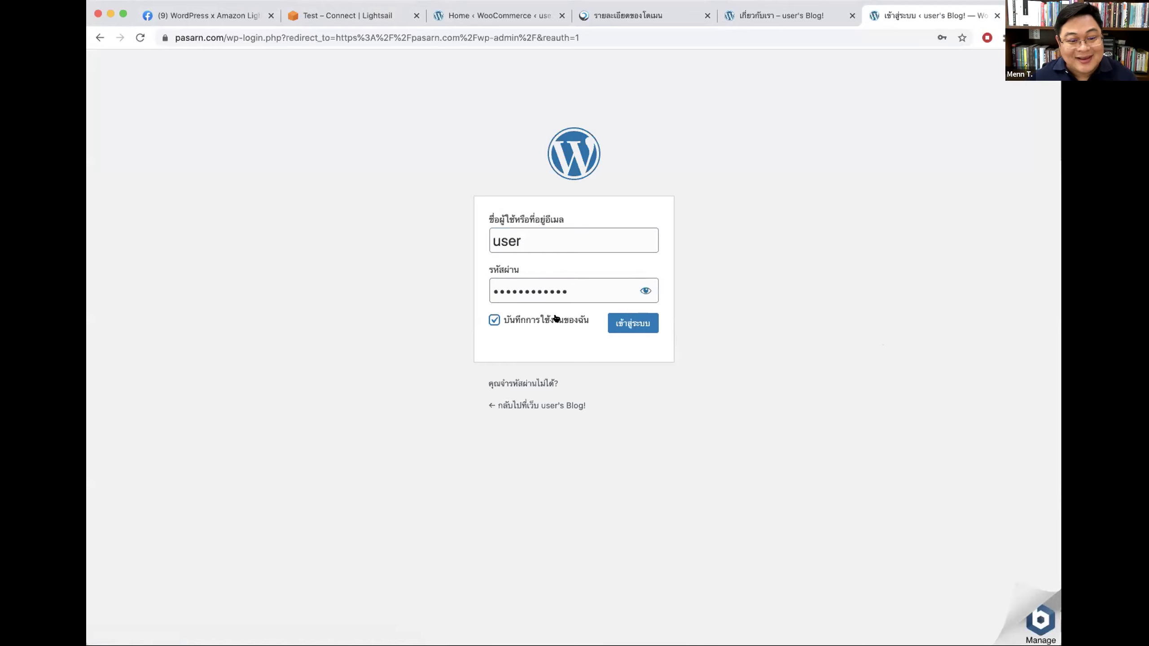
pyautogui.click(331, 10)
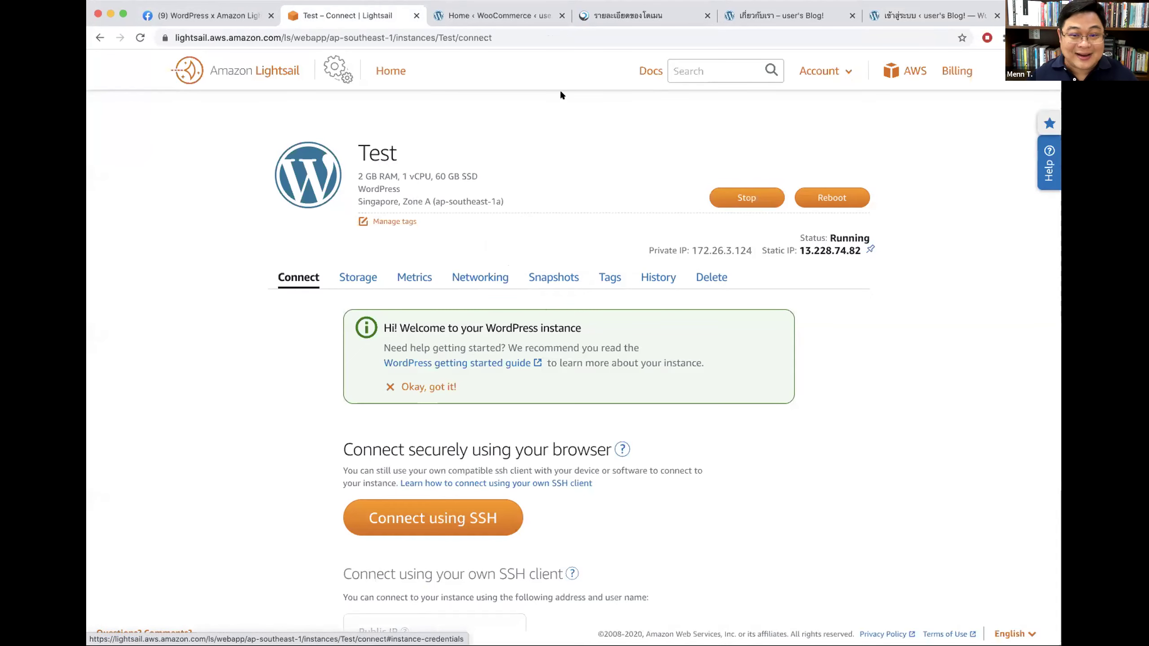
pyautogui.click(931, 17)
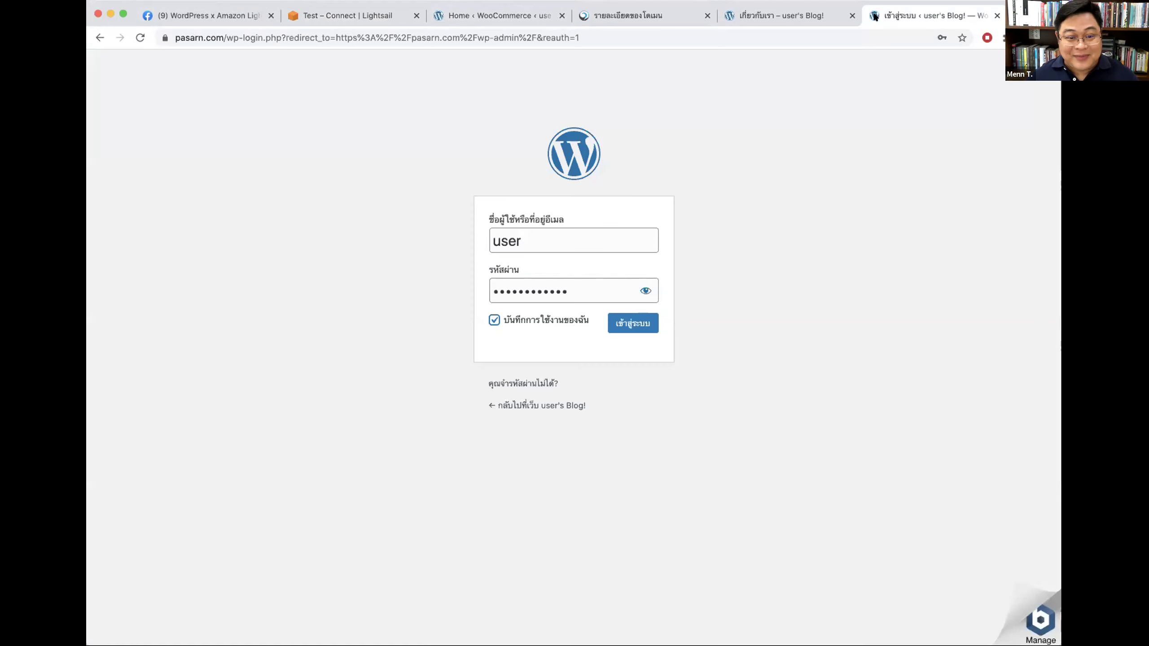
pyautogui.click(633, 323)
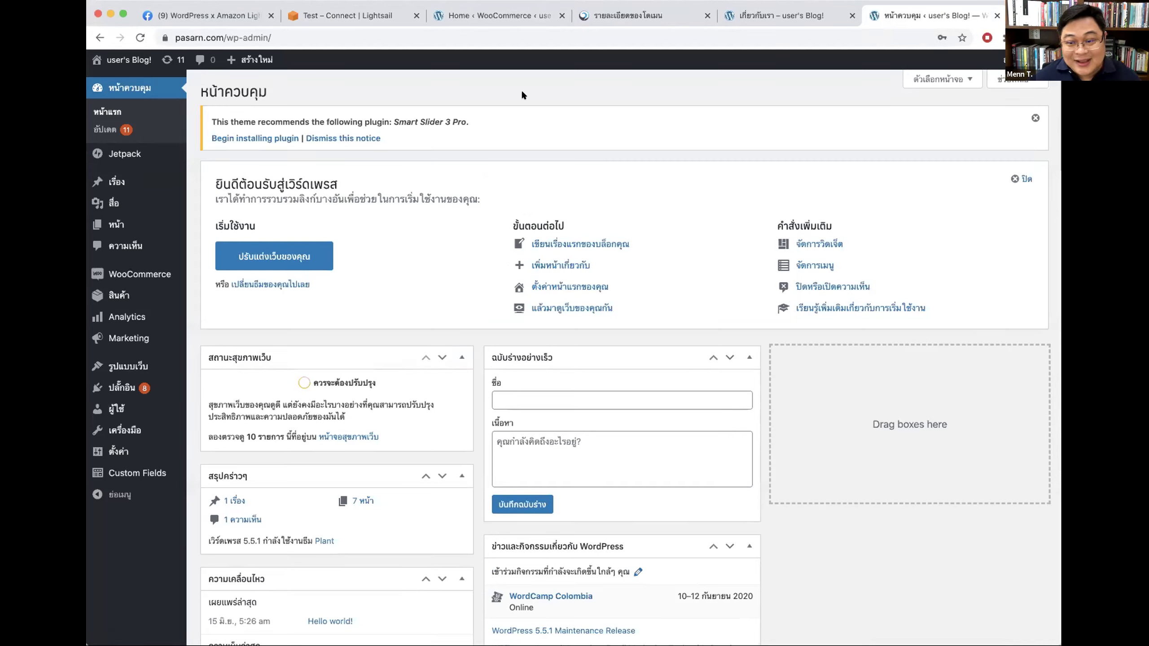
# Step: Open seedthemes.tk in a new tab to confirm it still doesn't resolve
pyautogui.press('super+t')
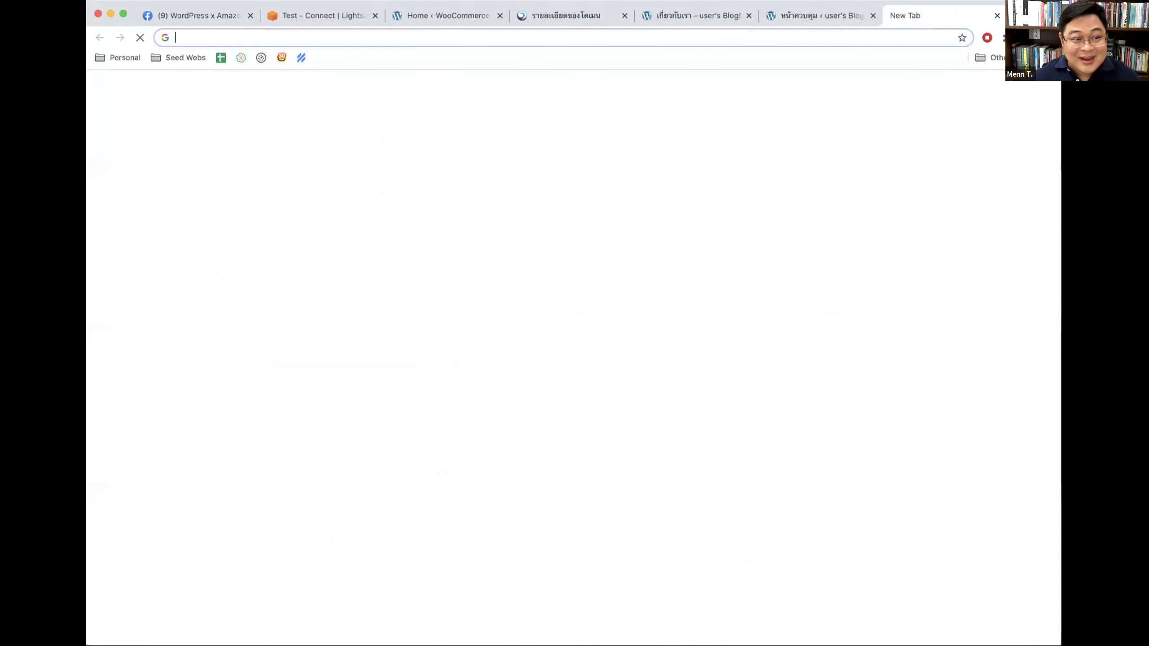
pyautogui.write('seedthemes.')
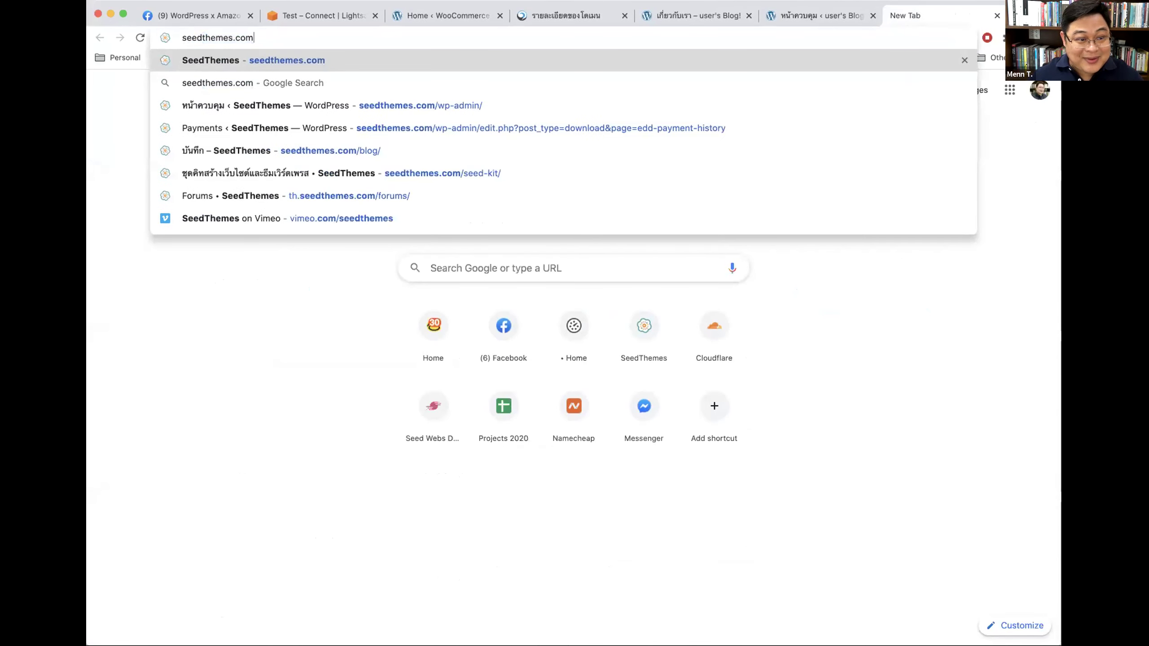
pyautogui.write('tk')
pyautogui.press('Return')
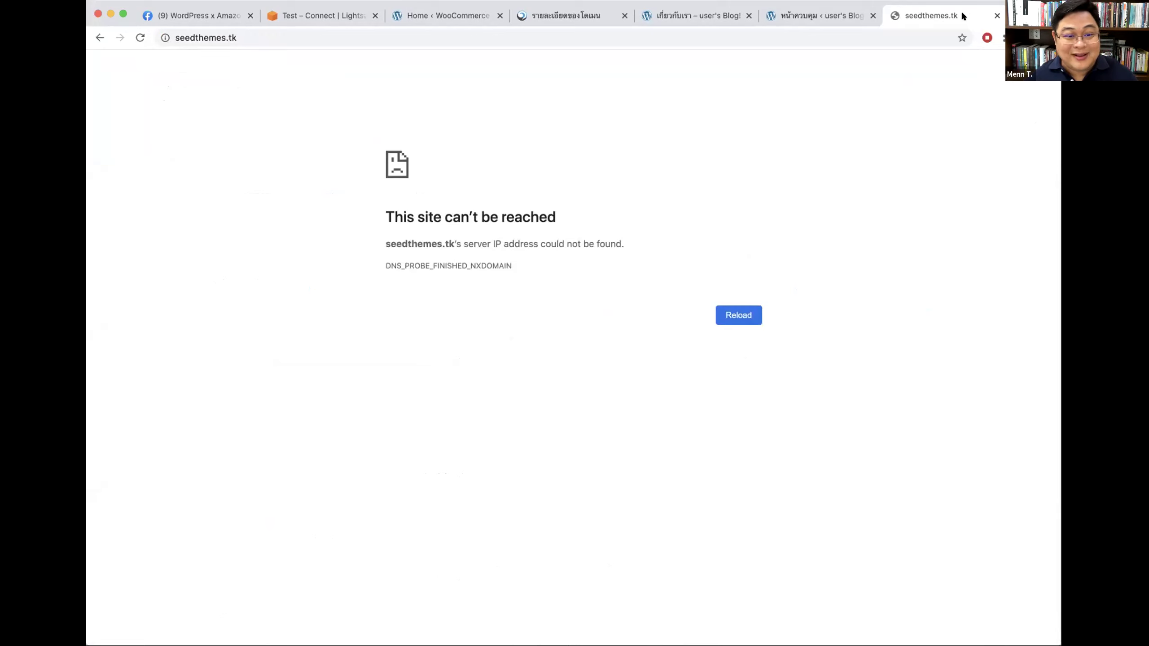
pyautogui.click(328, 16)
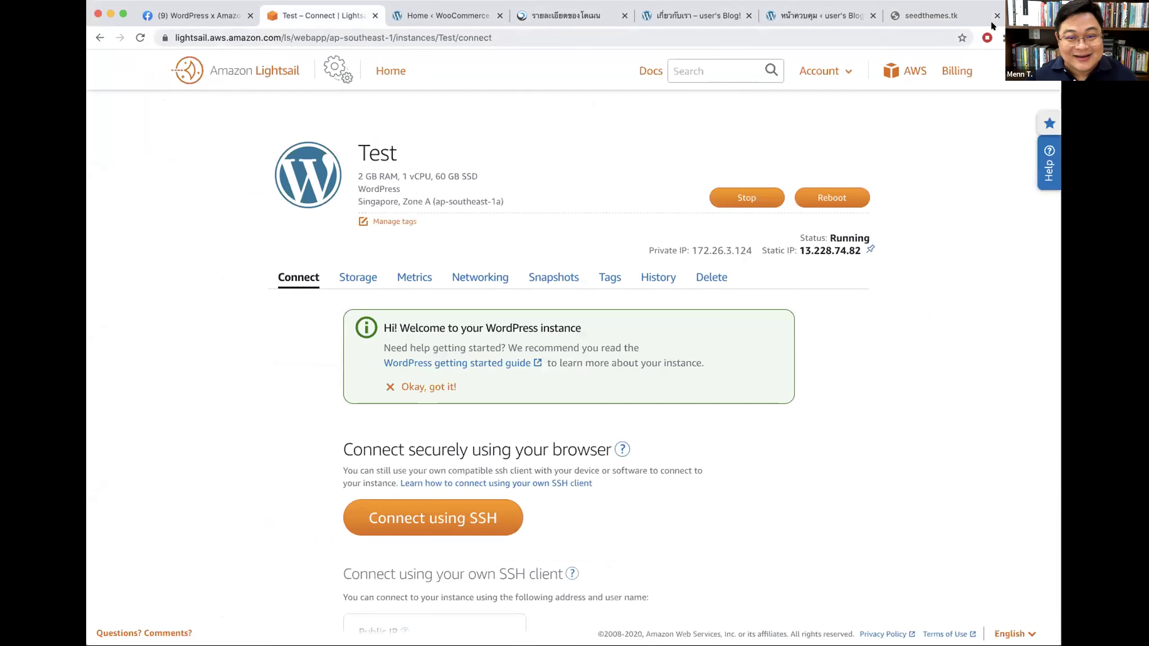
pyautogui.click(929, 17)
# Step: Go to the Cloudflare dashboard by entering 'cloud' in the address bar
pyautogui.click(882, 30)
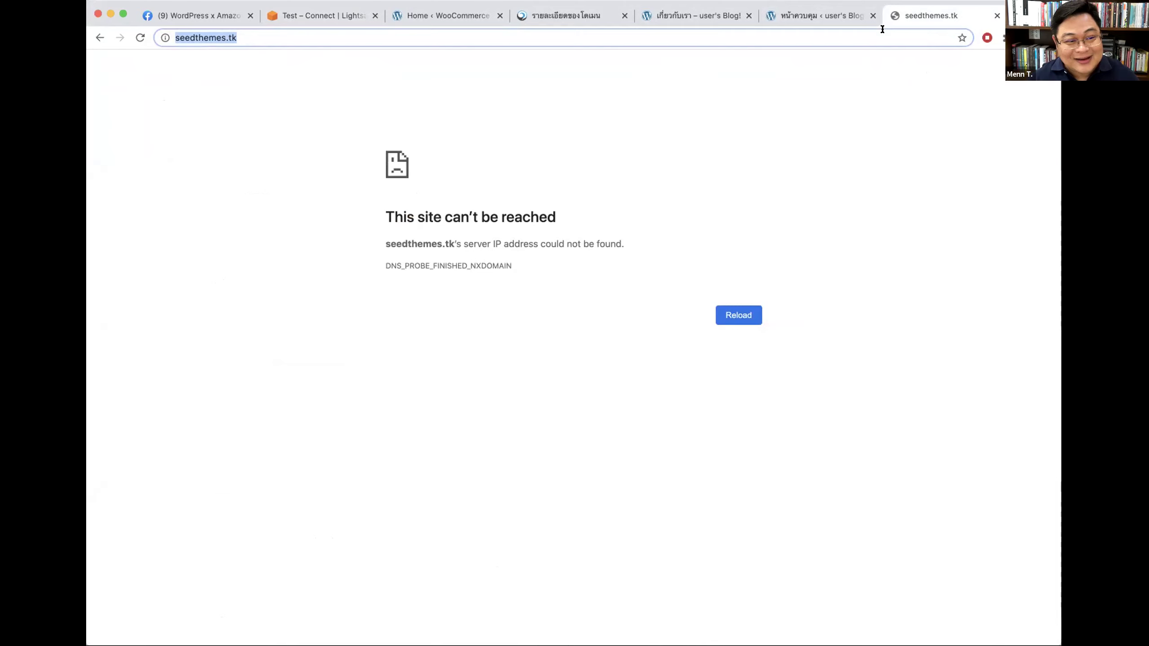
pyautogui.write('cloud')
pyautogui.press('Return')
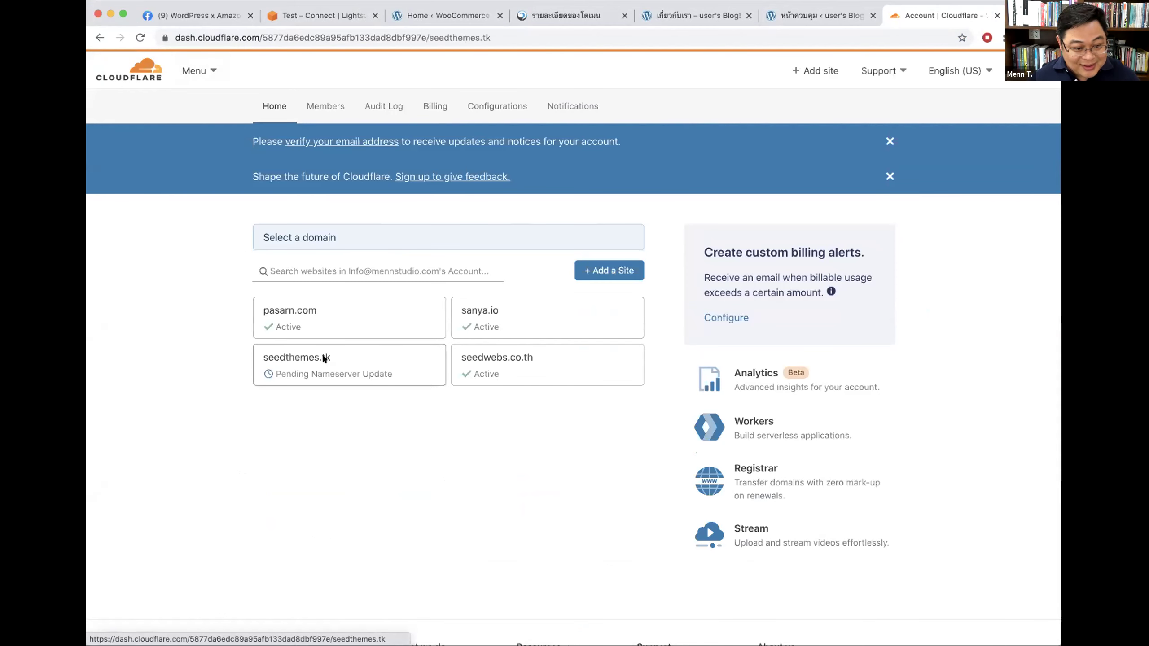
# Step: Show seedthemes.tk's DNS records in Cloudflare, and check tiger-dragon.tk loads in a new tab
pyautogui.click(279, 361)
pyautogui.click(342, 121)
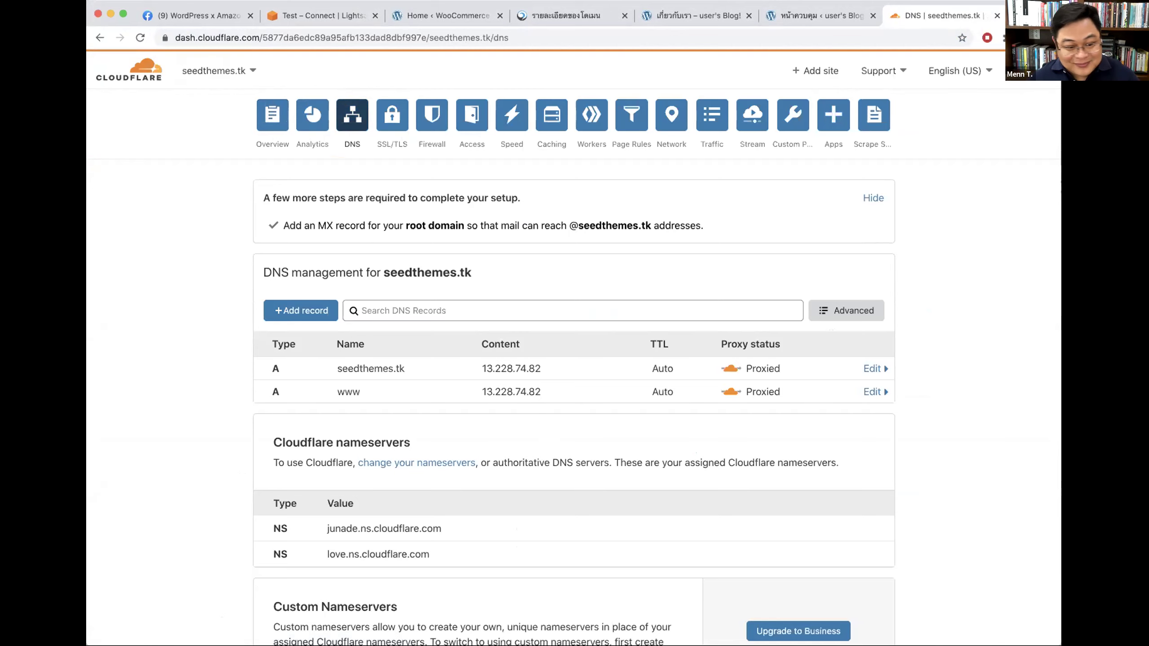
pyautogui.press('super+t')
pyautogui.write('tiger-dragon.tk')
pyautogui.press('Return')
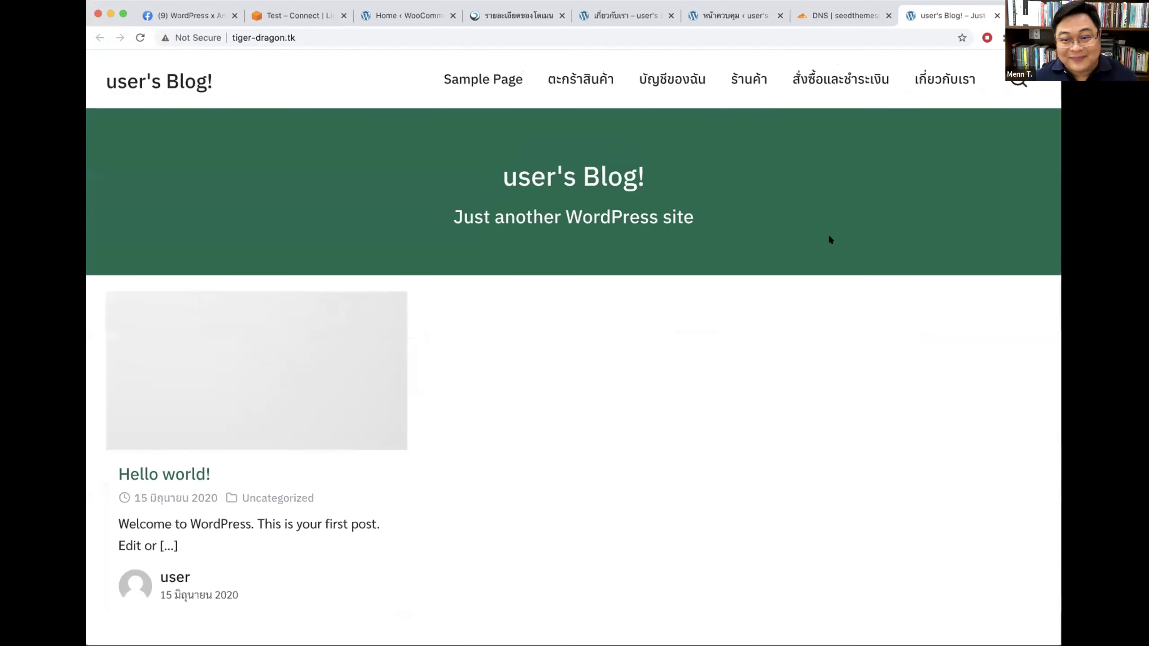
pyautogui.press('super+w')
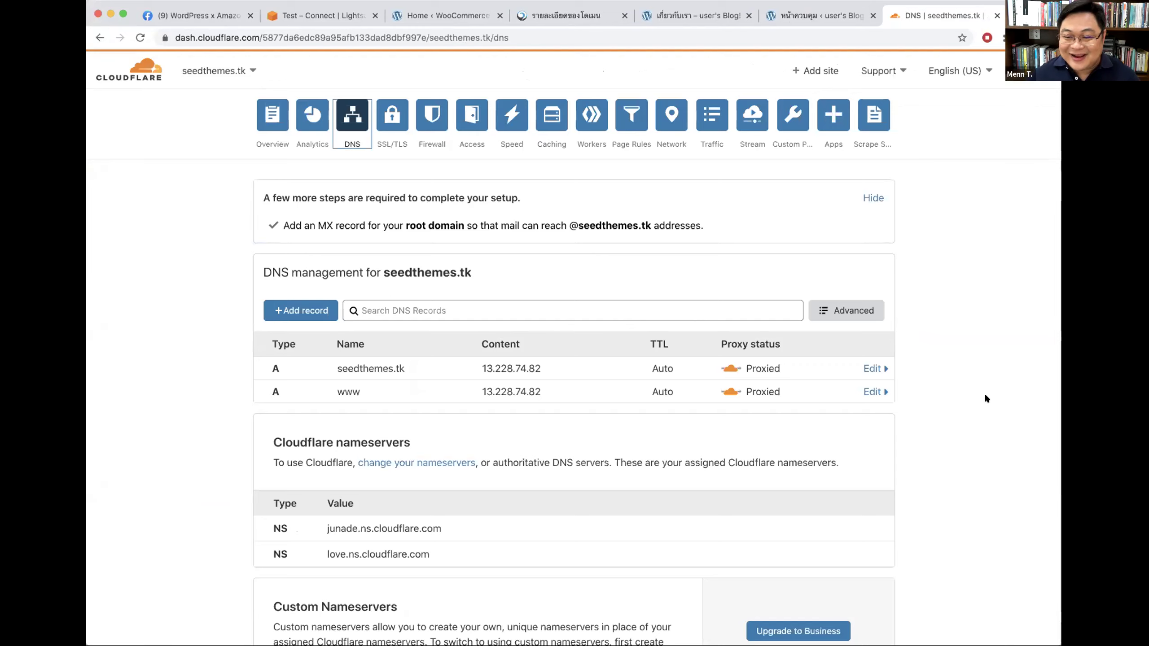
# Step: Check the bagmechthai.ga shop page loads, then return to the seedthemes.tk DNS records
pyautogui.press('super+t')
pyautogui.write('bagmechthai.ga')
pyautogui.press('Return')
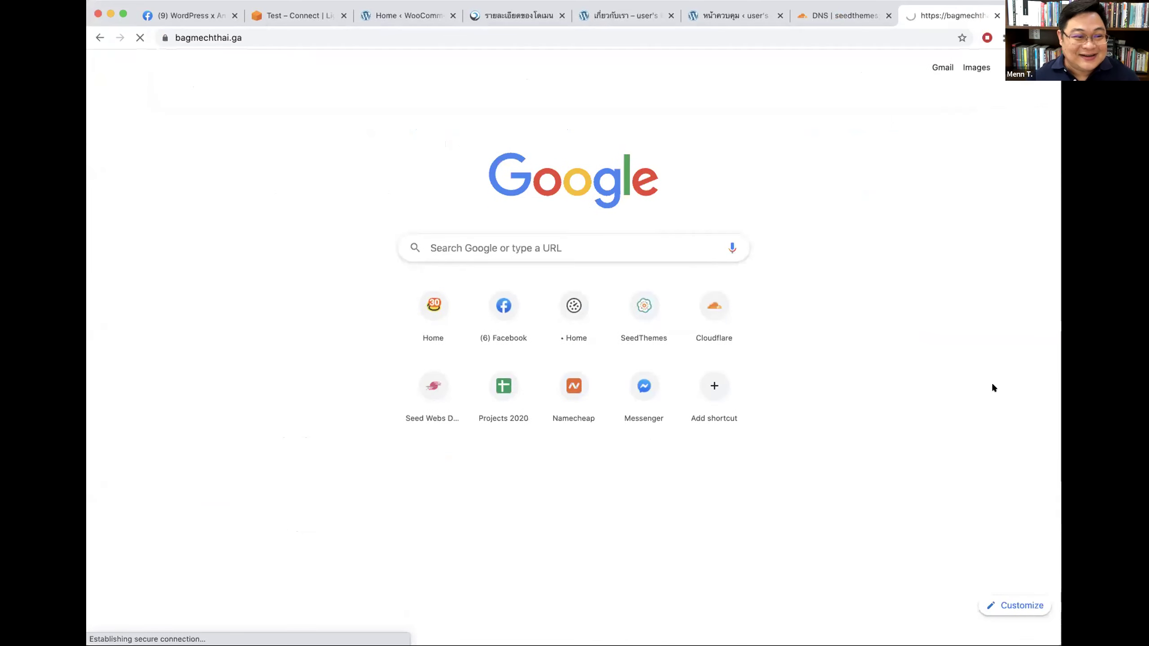
pyautogui.click(678, 70)
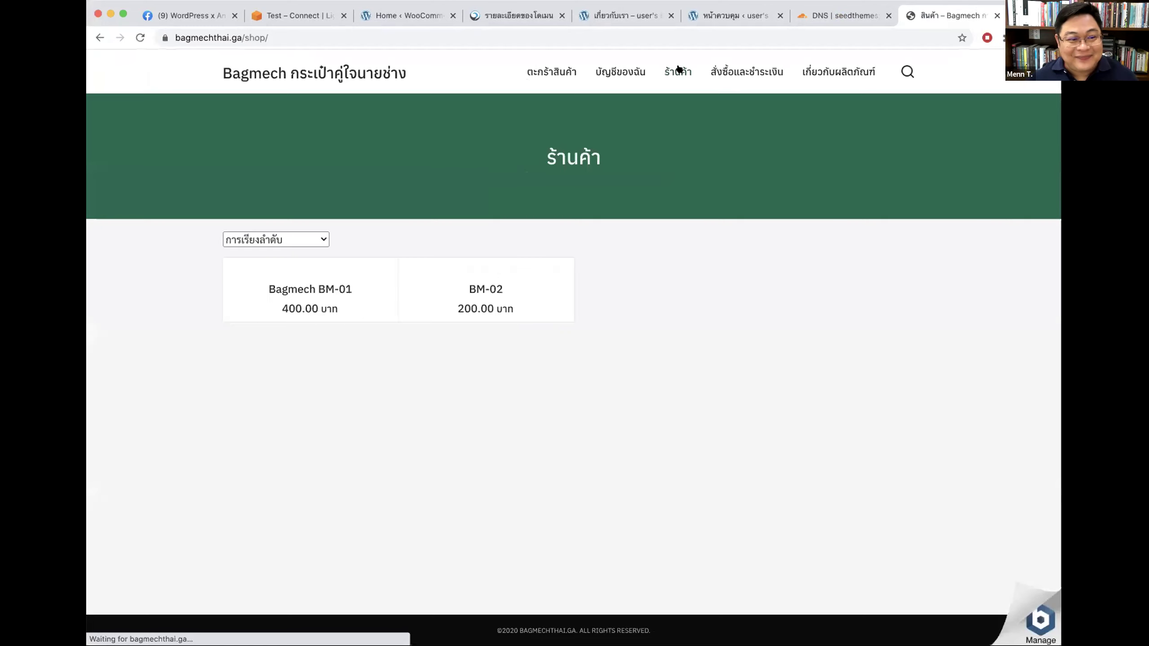
pyautogui.press('super+w')
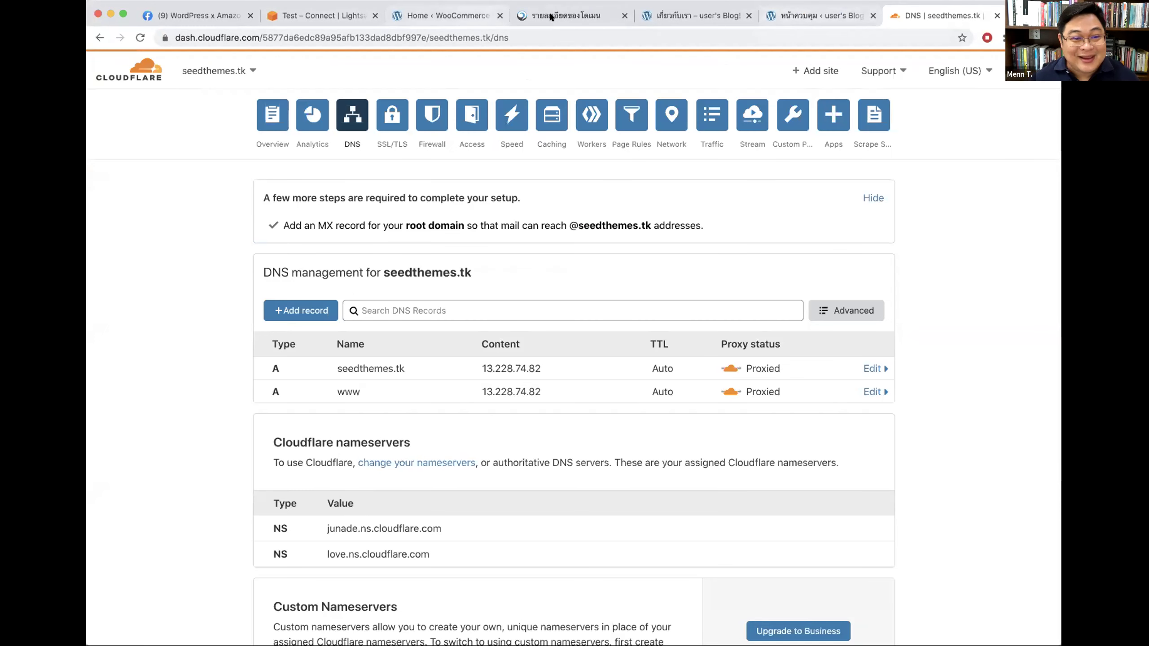
pyautogui.click(804, 10)
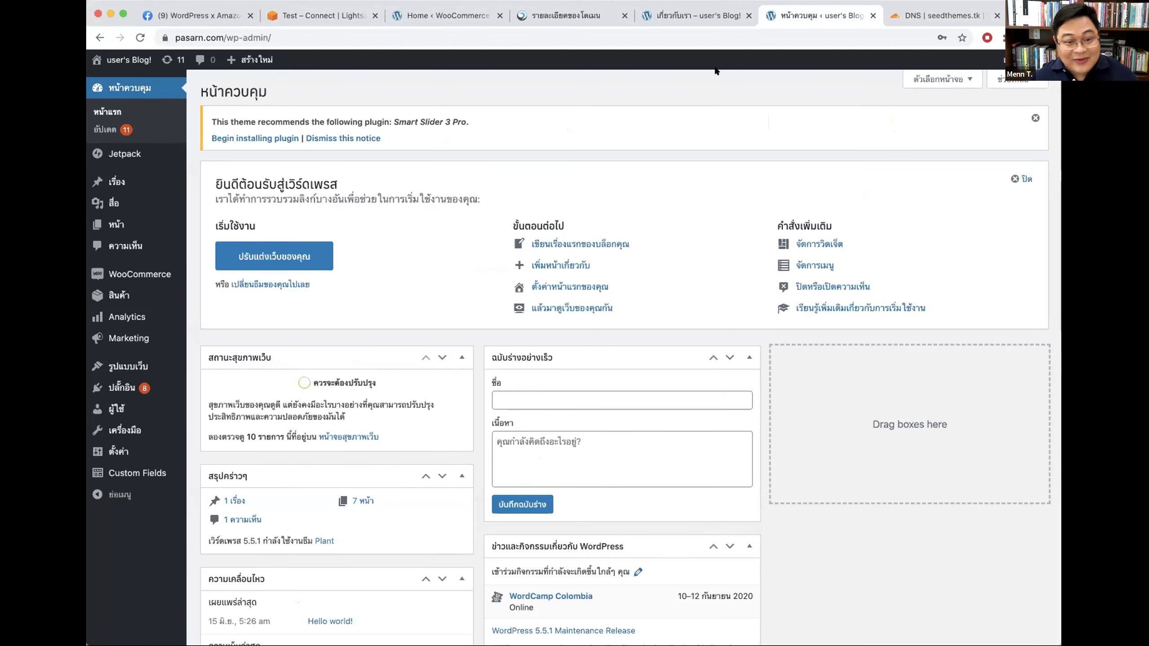
pyautogui.click(922, 12)
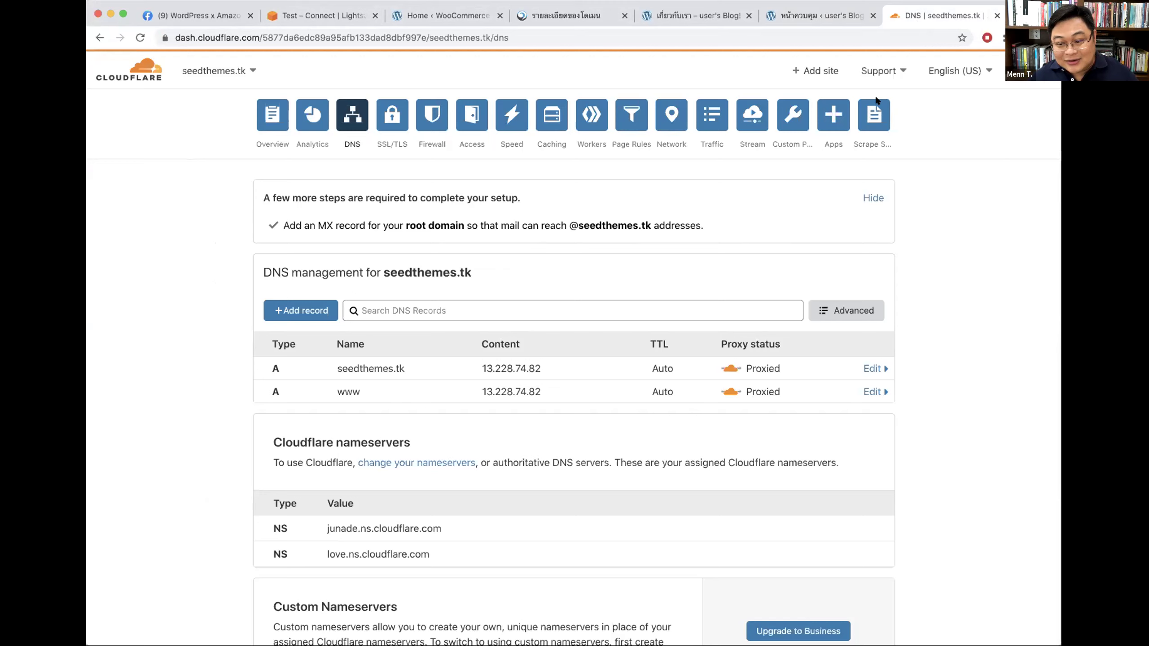
# Step: Switch seedthemes.tk's SSL/TLS encryption mode to Flexible, then back to Full, and close the tab
pyautogui.click(392, 114)
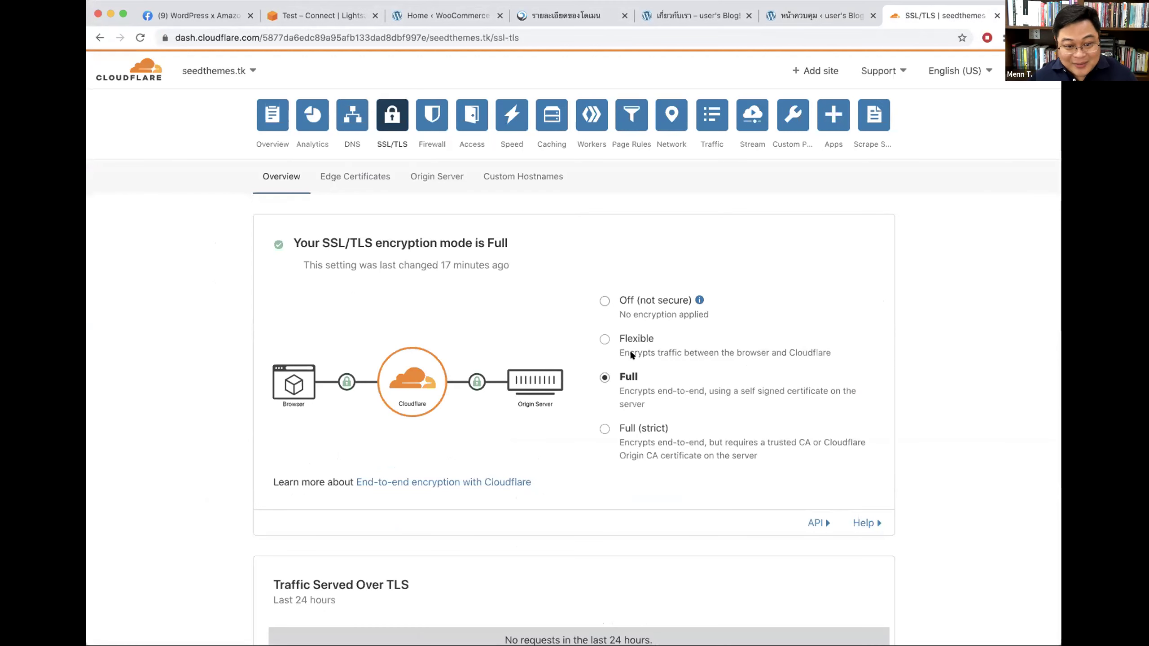
pyautogui.click(604, 338)
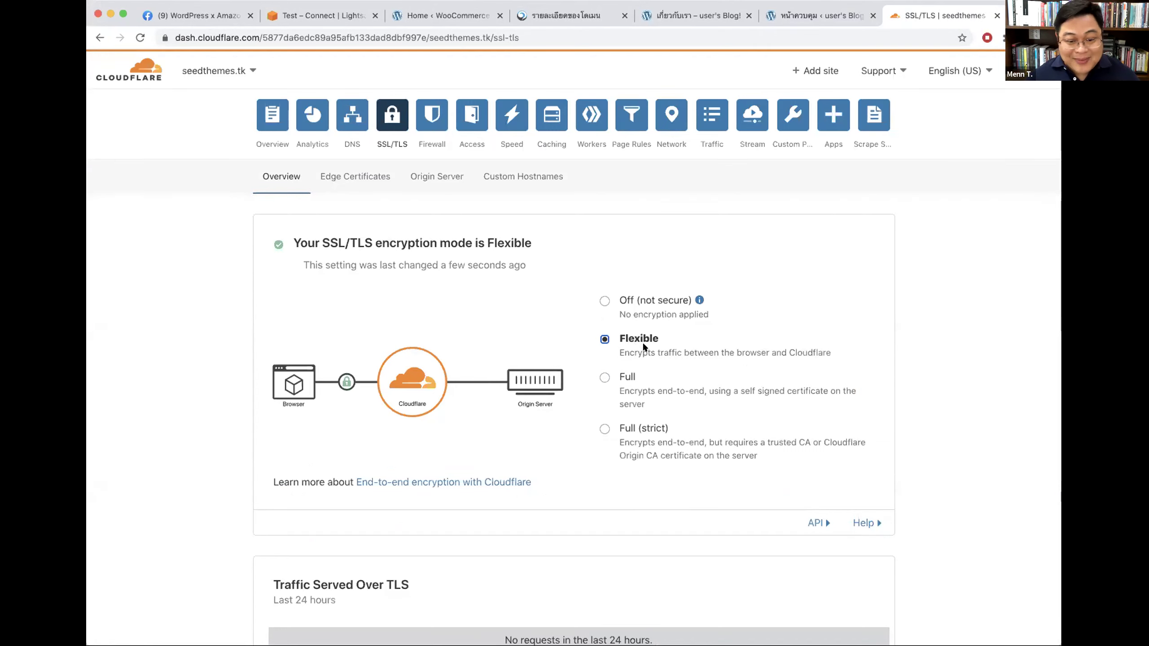
pyautogui.scroll(-3, 642, 340)
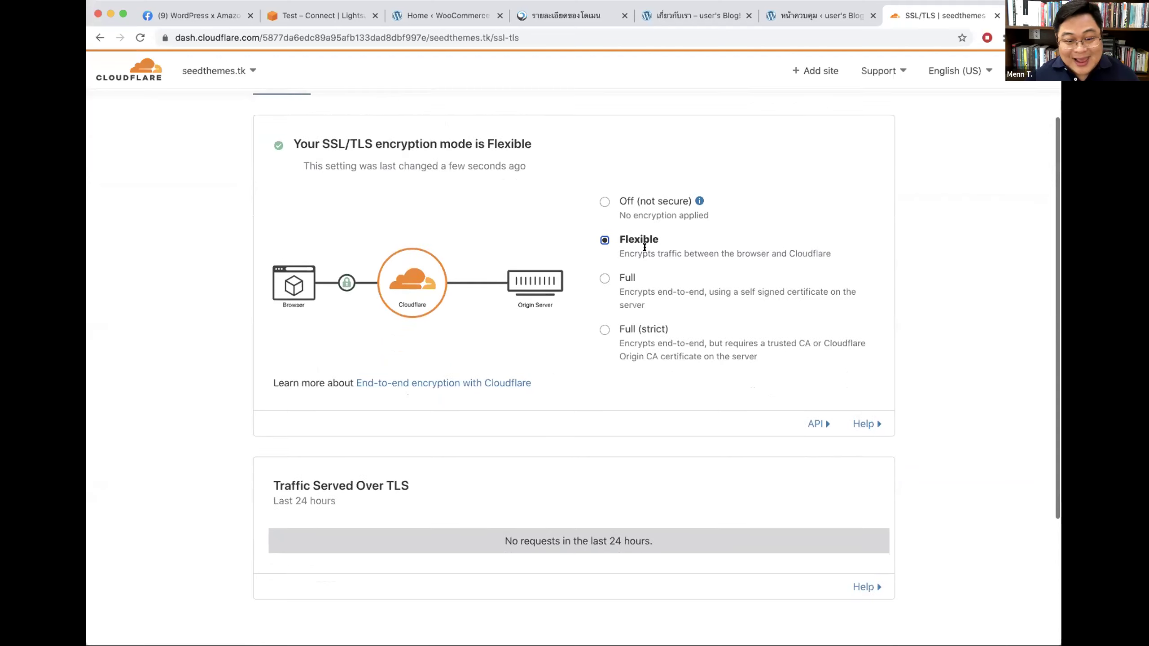
pyautogui.click(618, 277)
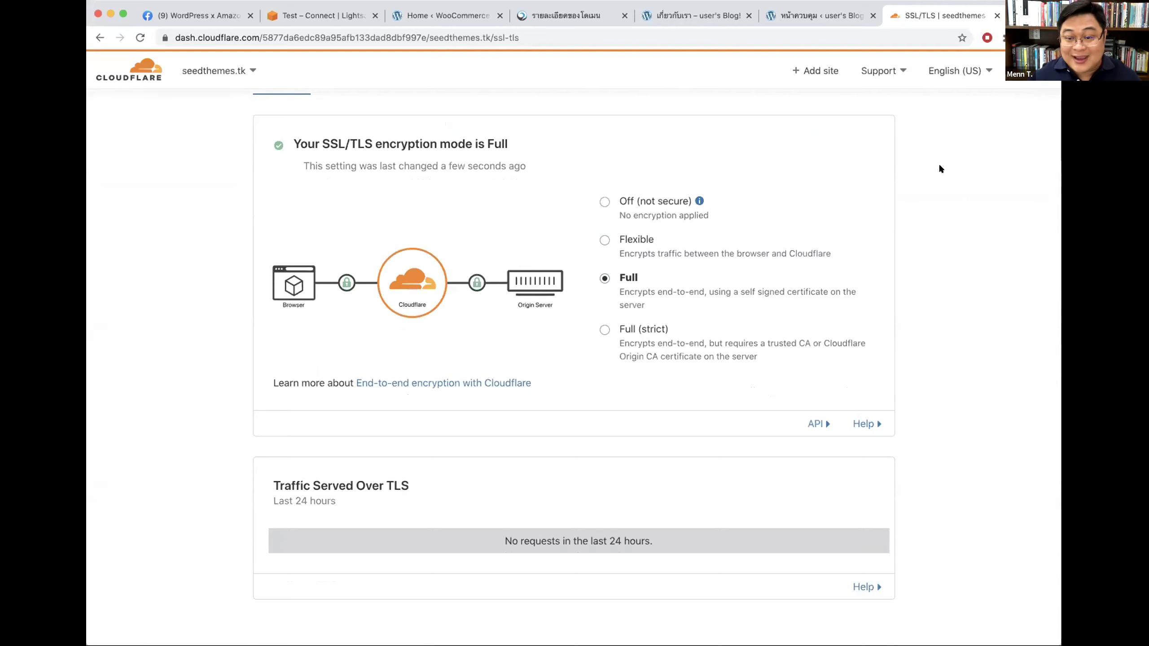
pyautogui.click(997, 15)
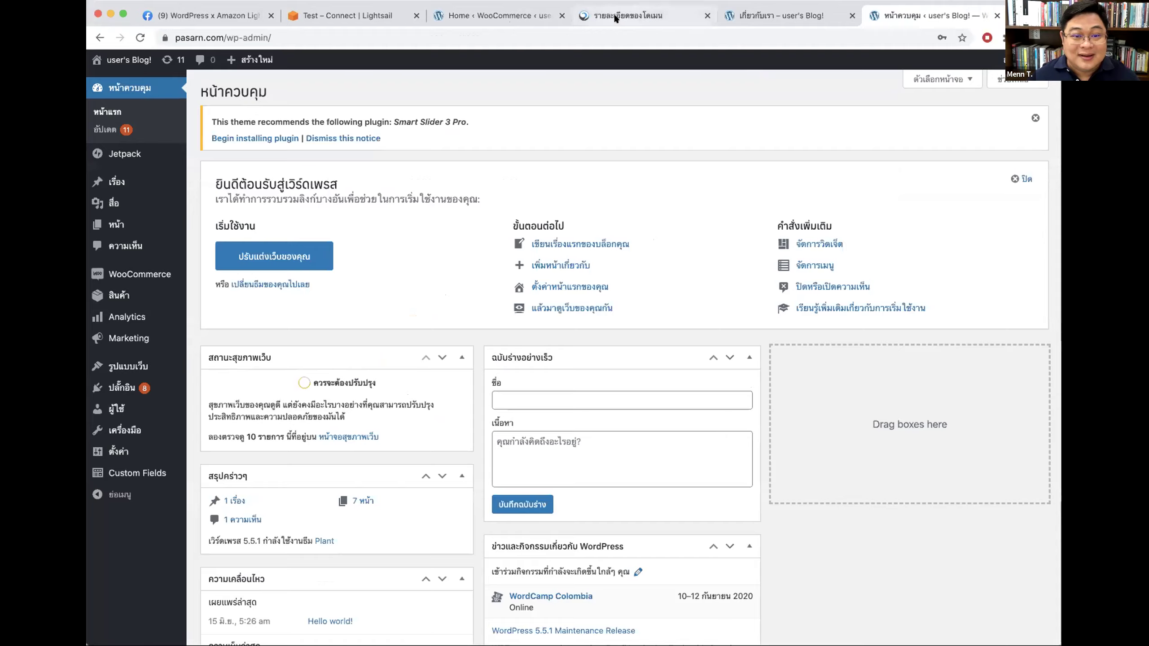
# Step: Close the domain details and Cloudflare tabs, flip through the others, then open pasarn.com's Plugins list
pyautogui.click(569, 15)
pyautogui.click(624, 15)
pyautogui.click(352, 15)
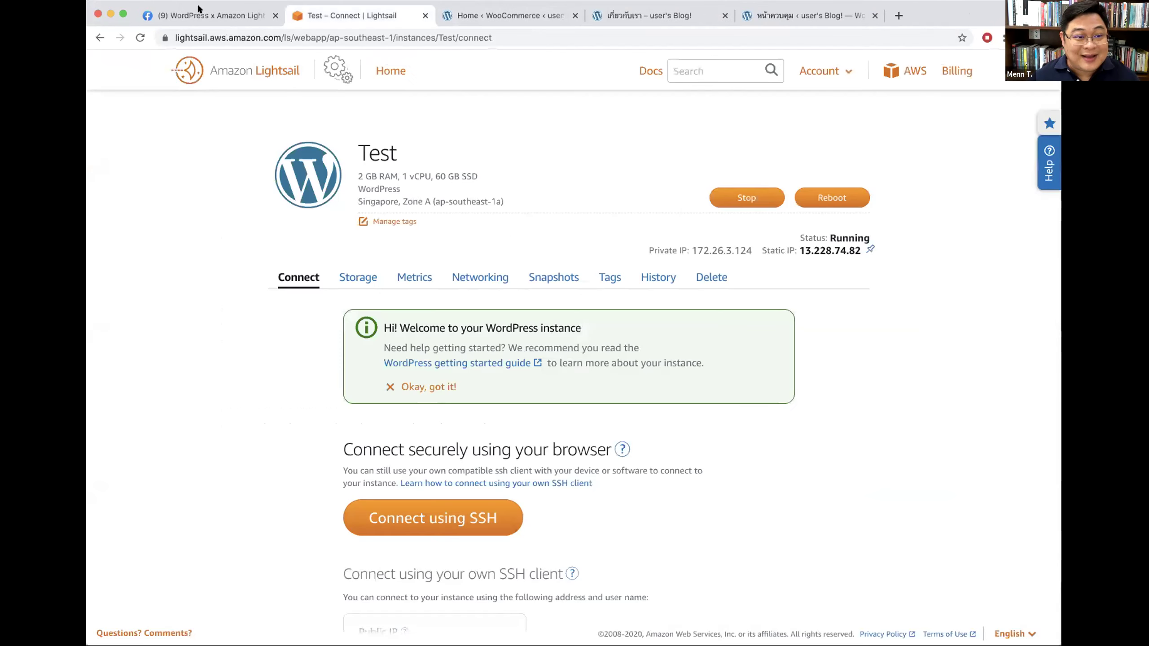
pyautogui.click(253, 15)
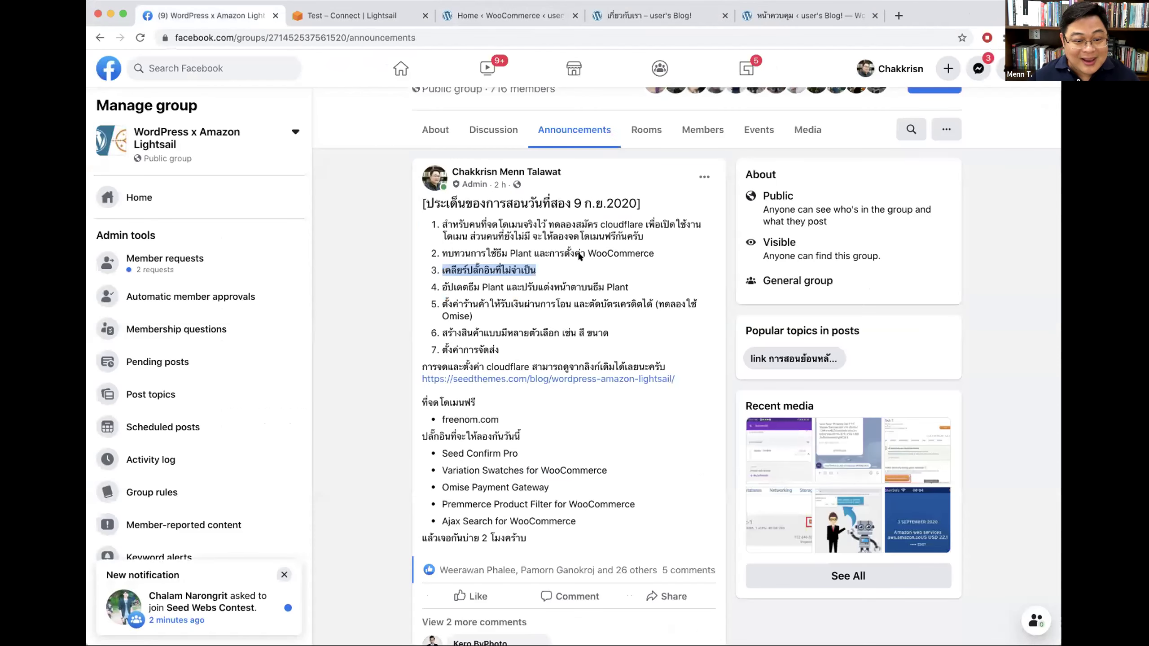
pyautogui.click(357, 15)
pyautogui.click(507, 15)
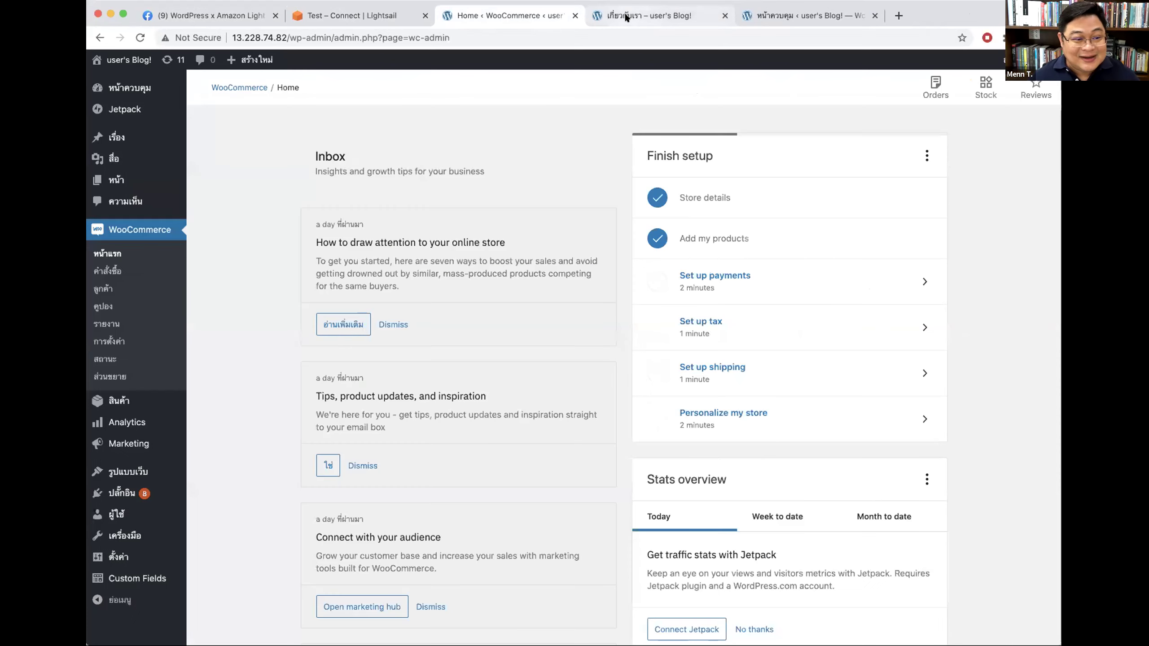
pyautogui.click(626, 17)
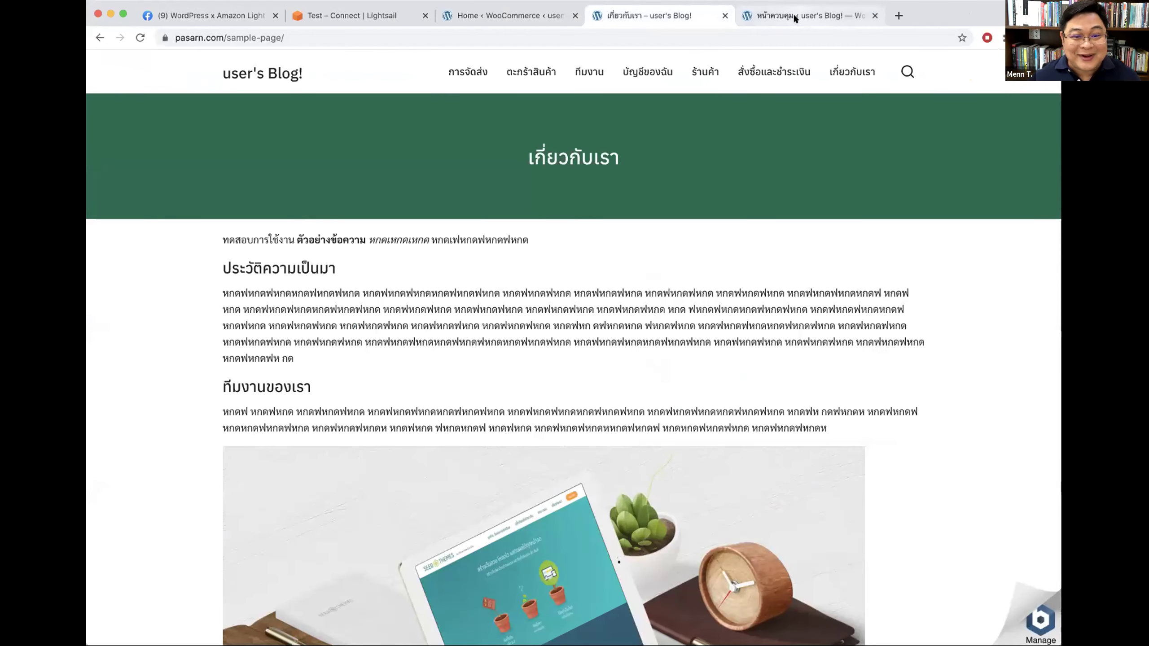
pyautogui.click(794, 14)
pyautogui.click(135, 388)
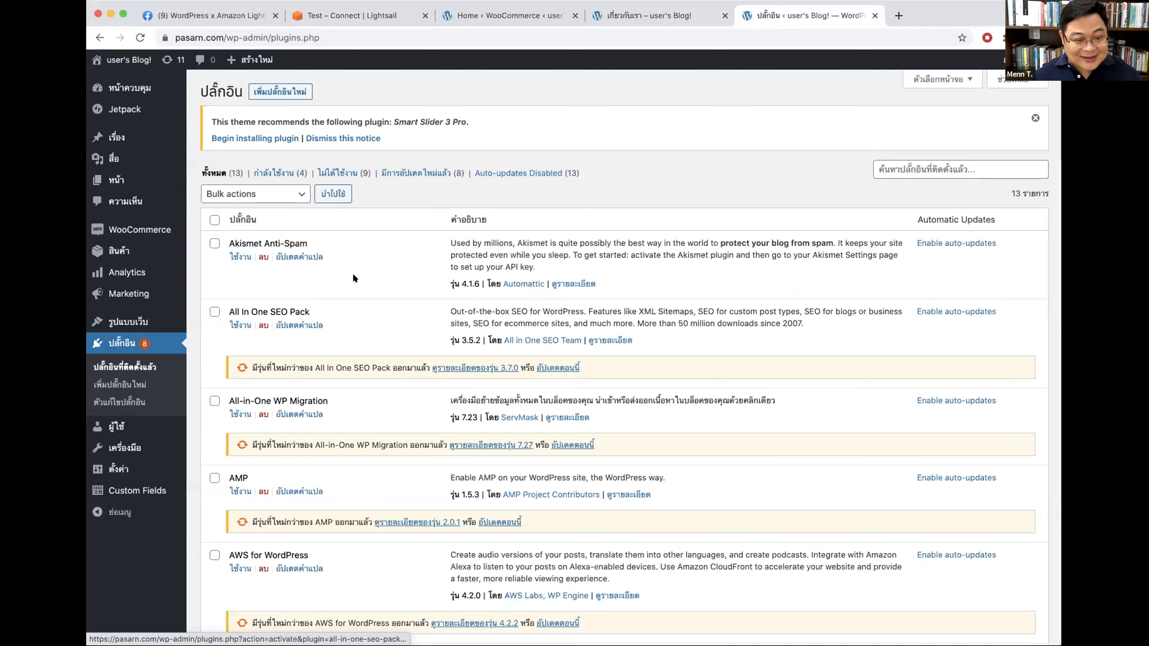
# Step: Delete the Akismet Anti-Spam plugin
pyautogui.scroll(-3, 398, 252)
pyautogui.scroll(3, 429, 194)
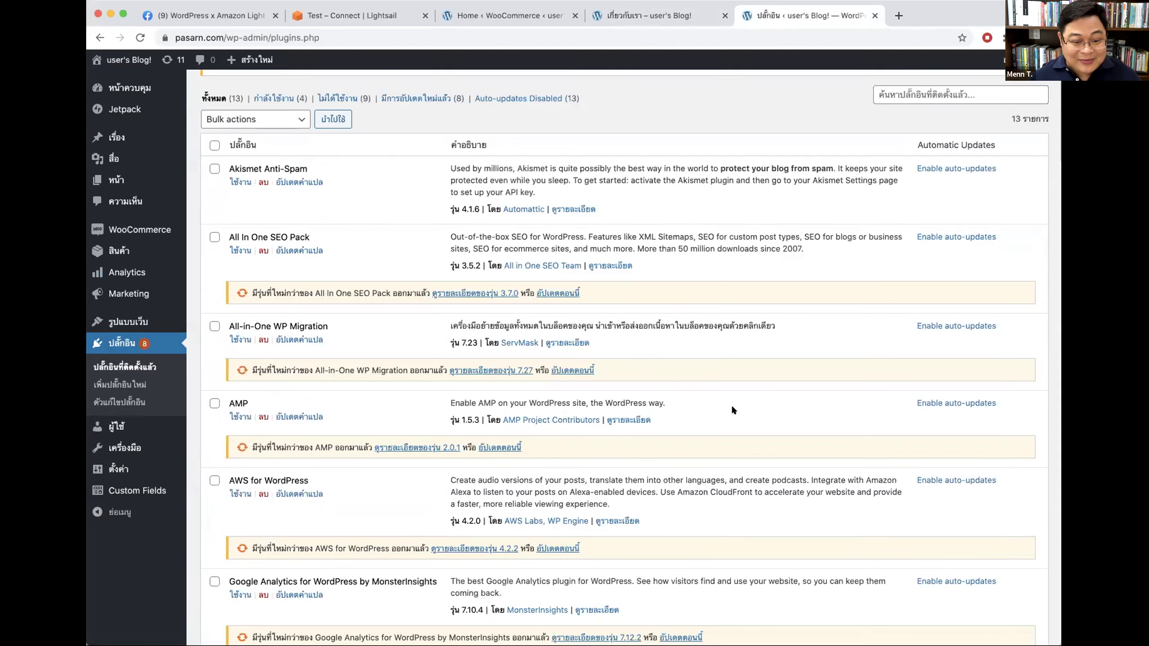
pyautogui.moveTo(262, 233); pyautogui.dragTo(238, 230)
pyautogui.click(328, 231)
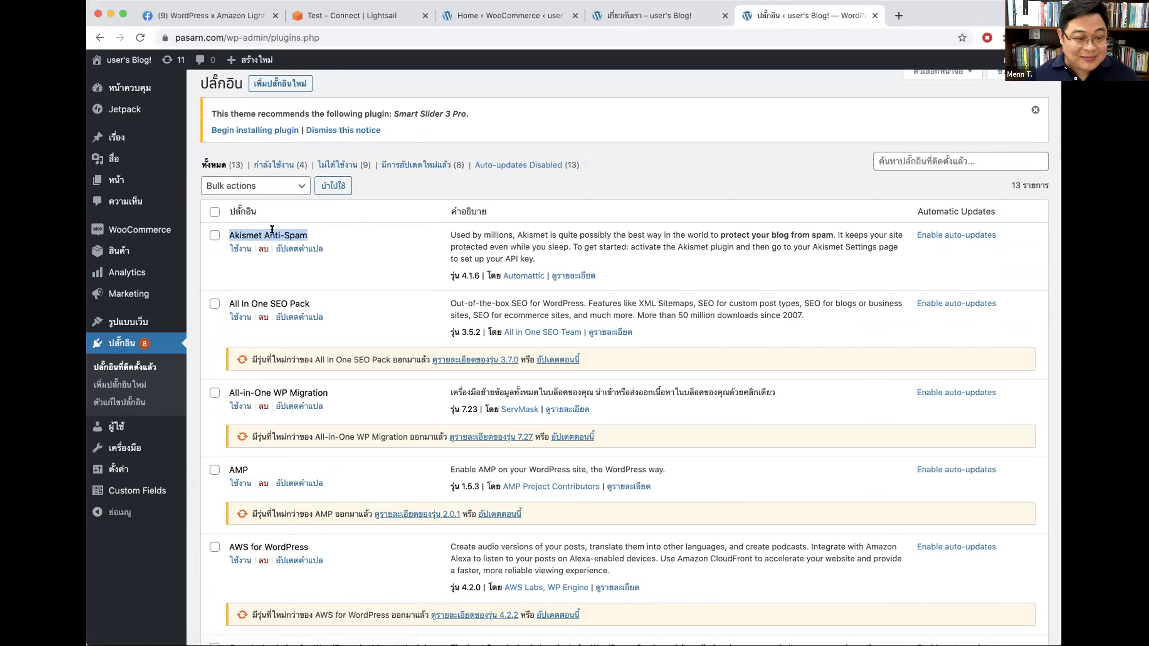
pyautogui.click(267, 247)
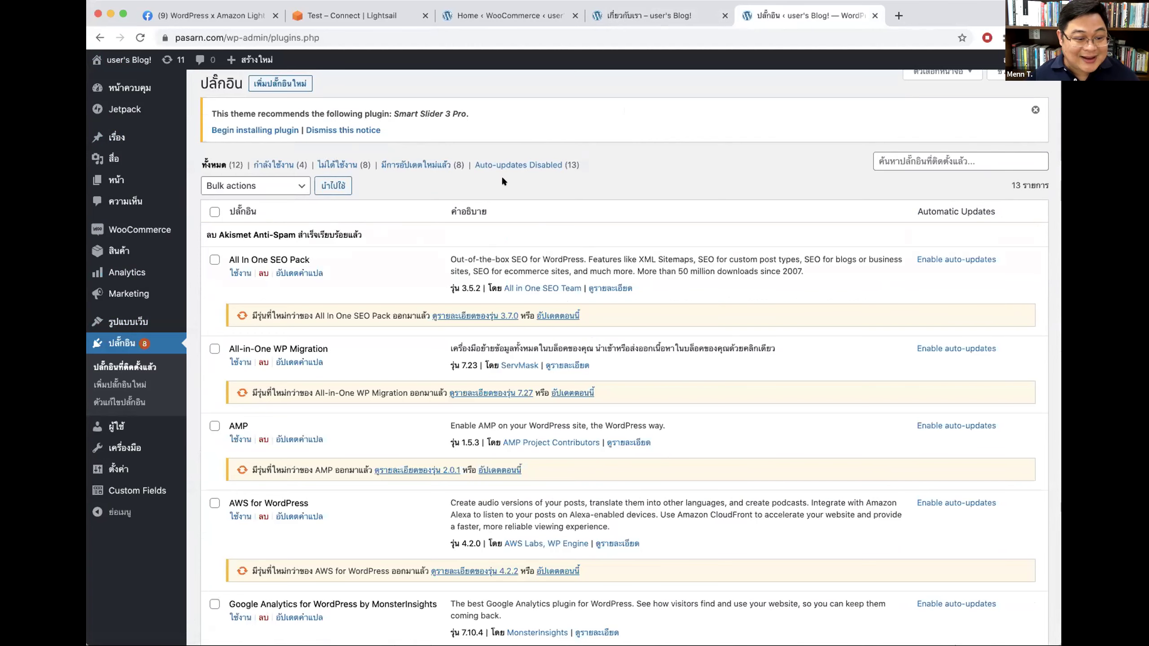
# Step: Delete the All In One SEO Pack plugin and confirm
pyautogui.scroll(-5, 499, 210)
pyautogui.moveTo(269, 142); pyautogui.dragTo(302, 138)
pyautogui.scroll(3, 338, 144)
pyautogui.click(280, 246)
pyautogui.moveTo(269, 248); pyautogui.dragTo(309, 247)
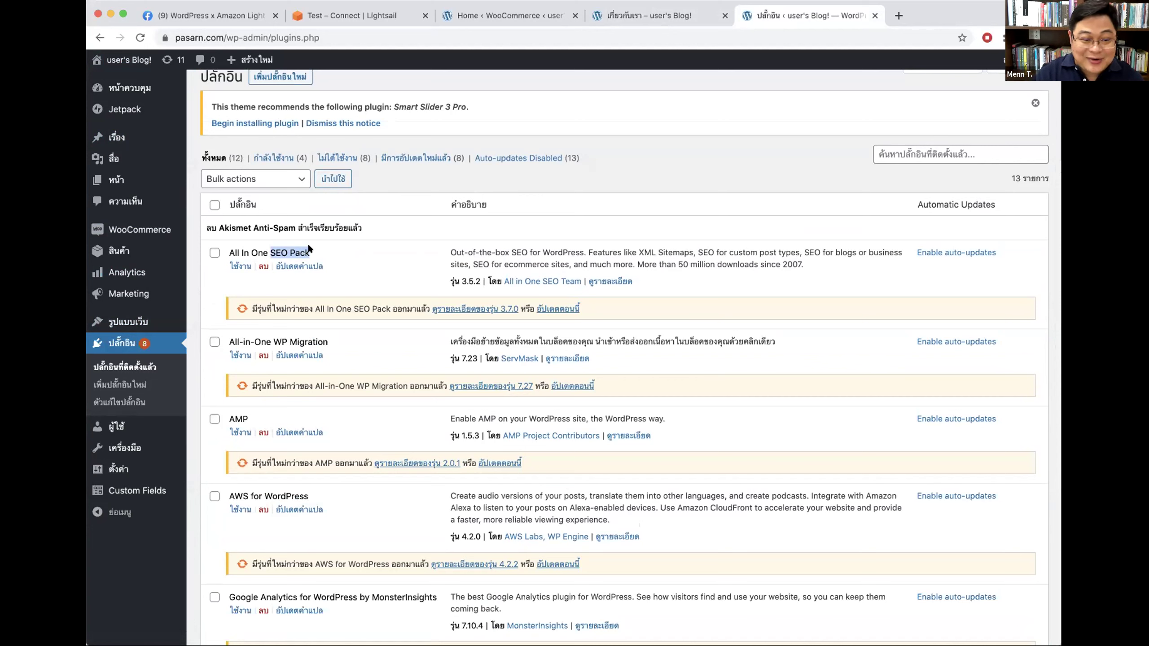
pyautogui.click(259, 264)
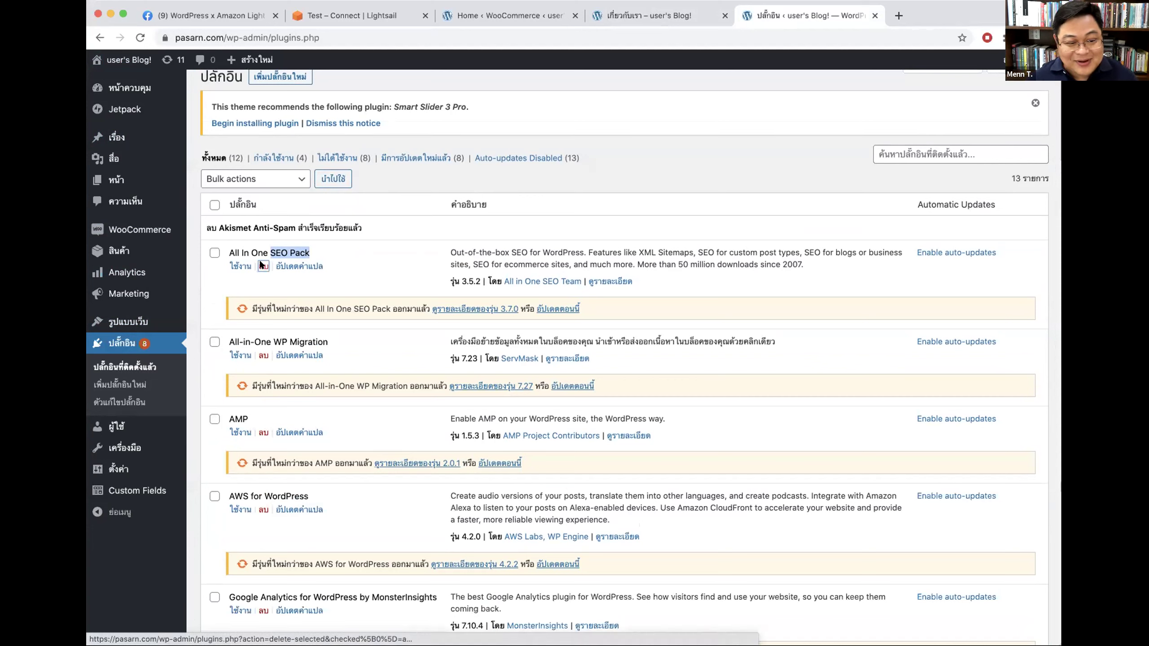
pyautogui.click(688, 101)
# Step: Delete the All-in-One WP Migration plugin and confirm
pyautogui.scroll(-3, 410, 294)
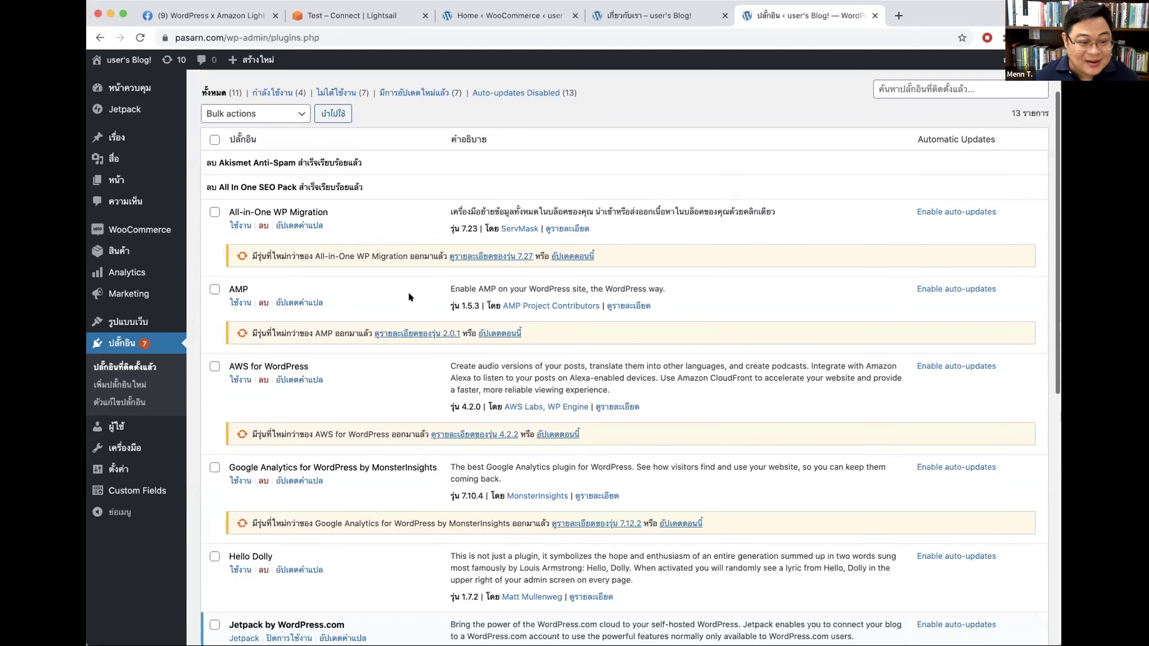
pyautogui.moveTo(228, 209); pyautogui.dragTo(330, 209)
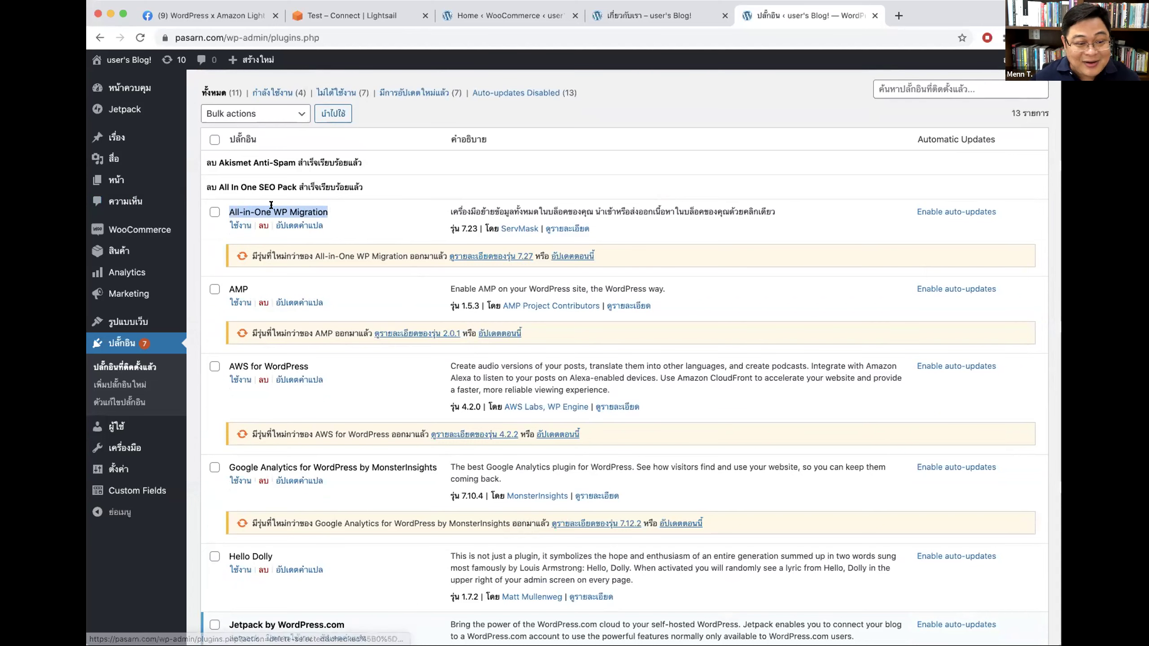
pyautogui.click(233, 206)
pyautogui.moveTo(232, 207); pyautogui.dragTo(322, 208)
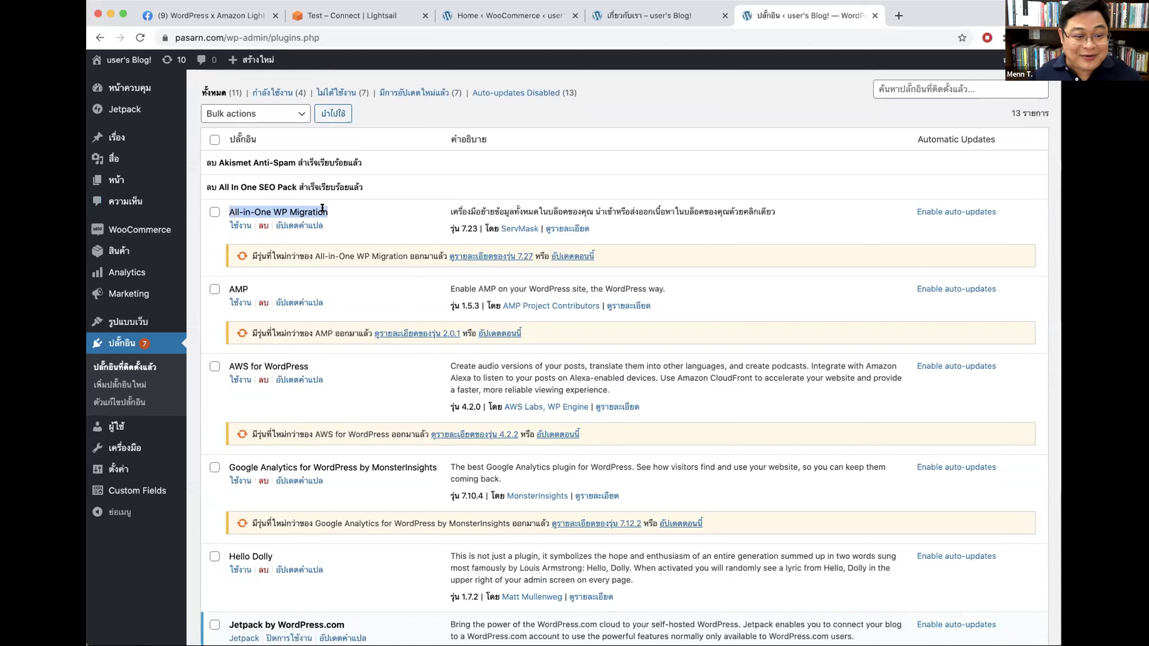
pyautogui.click(322, 207)
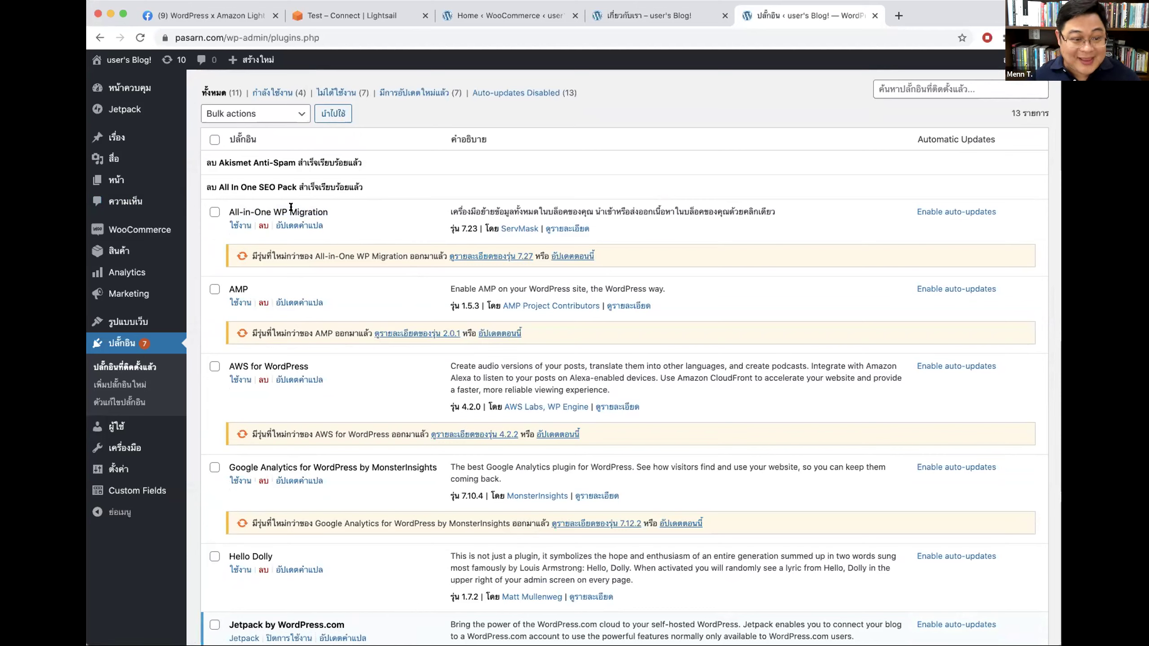
pyautogui.moveTo(229, 207); pyautogui.dragTo(330, 209)
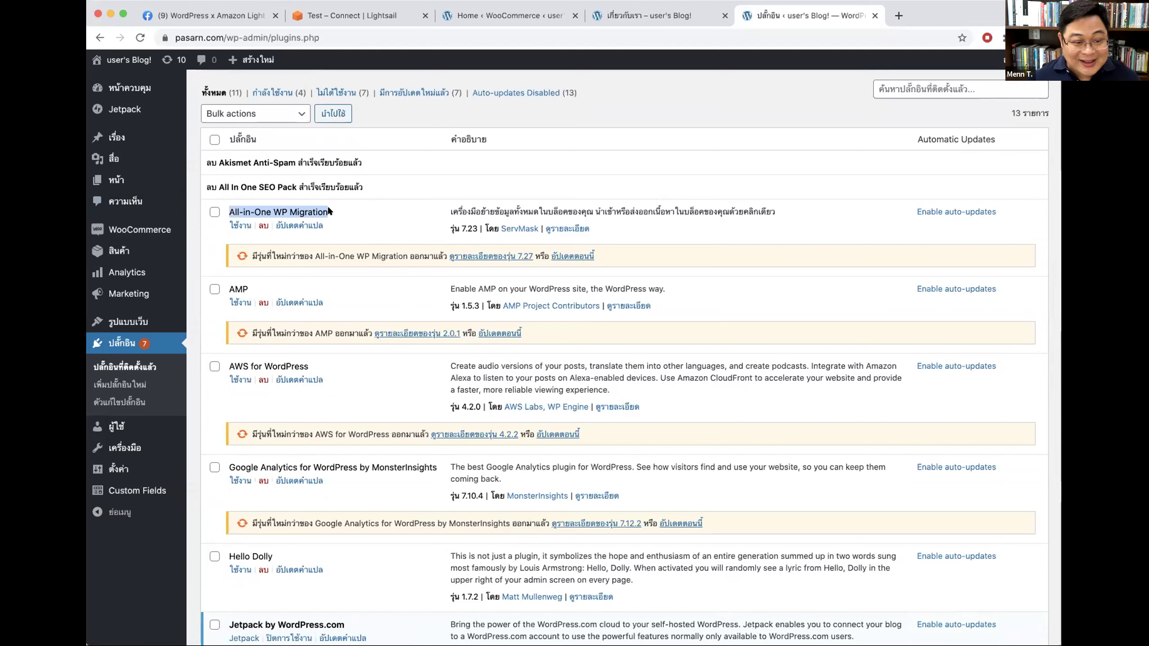
pyautogui.moveTo(138, 219)
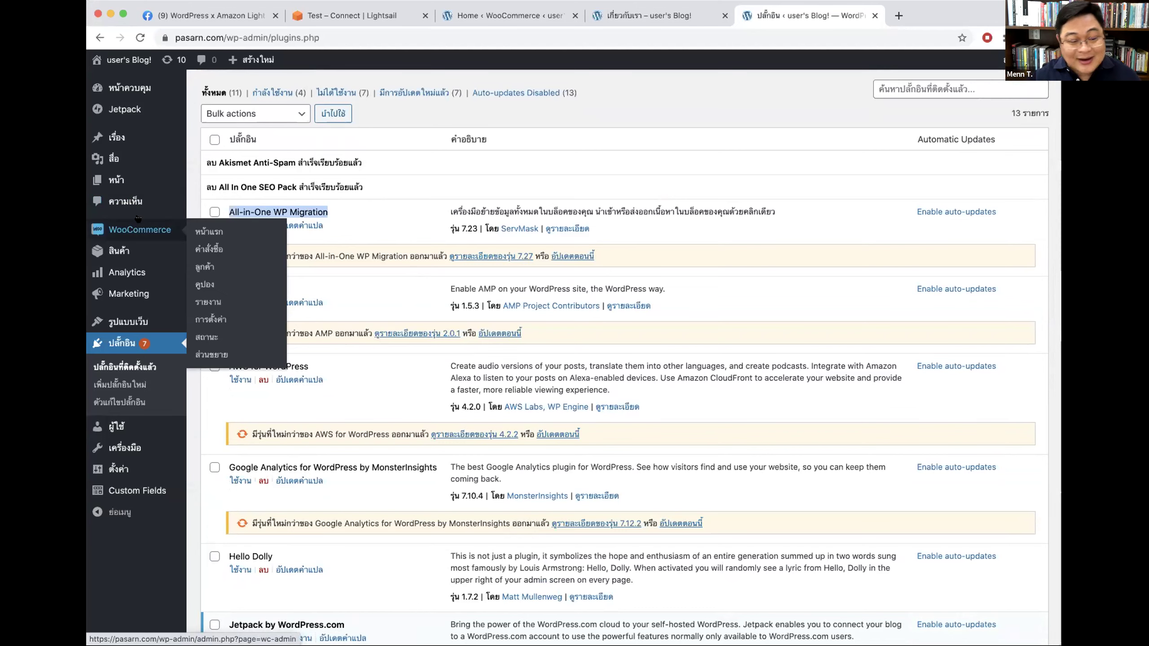
pyautogui.click(366, 215)
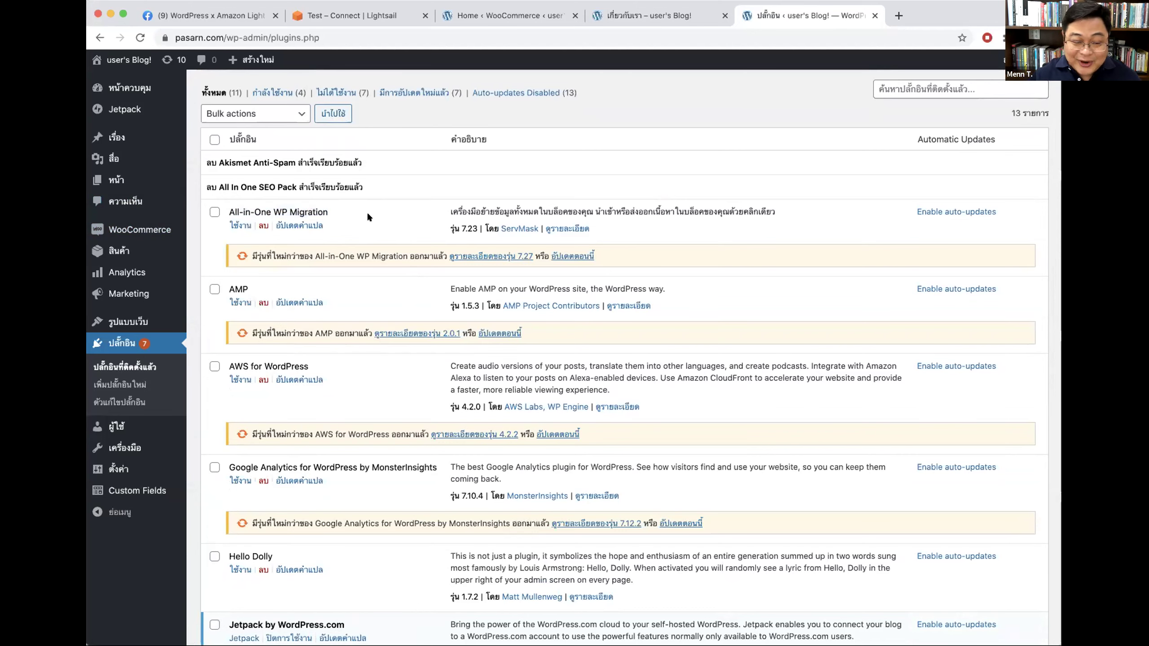
pyautogui.moveTo(222, 210); pyautogui.dragTo(374, 211)
pyautogui.click(374, 211)
pyautogui.click(264, 225)
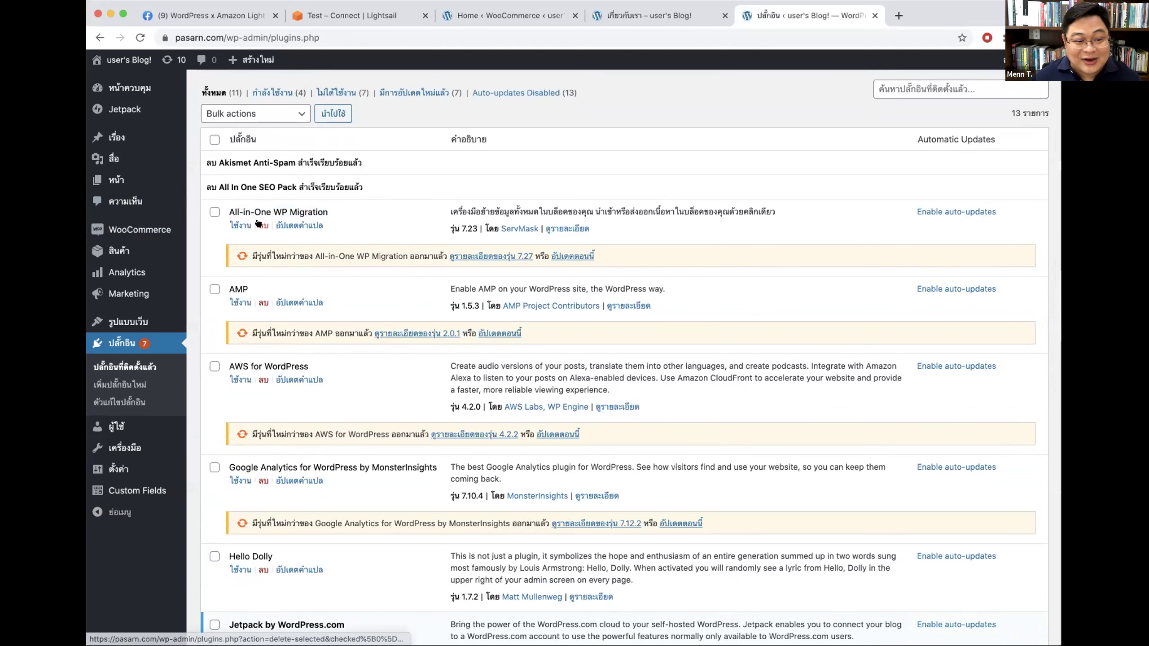
pyautogui.click(679, 113)
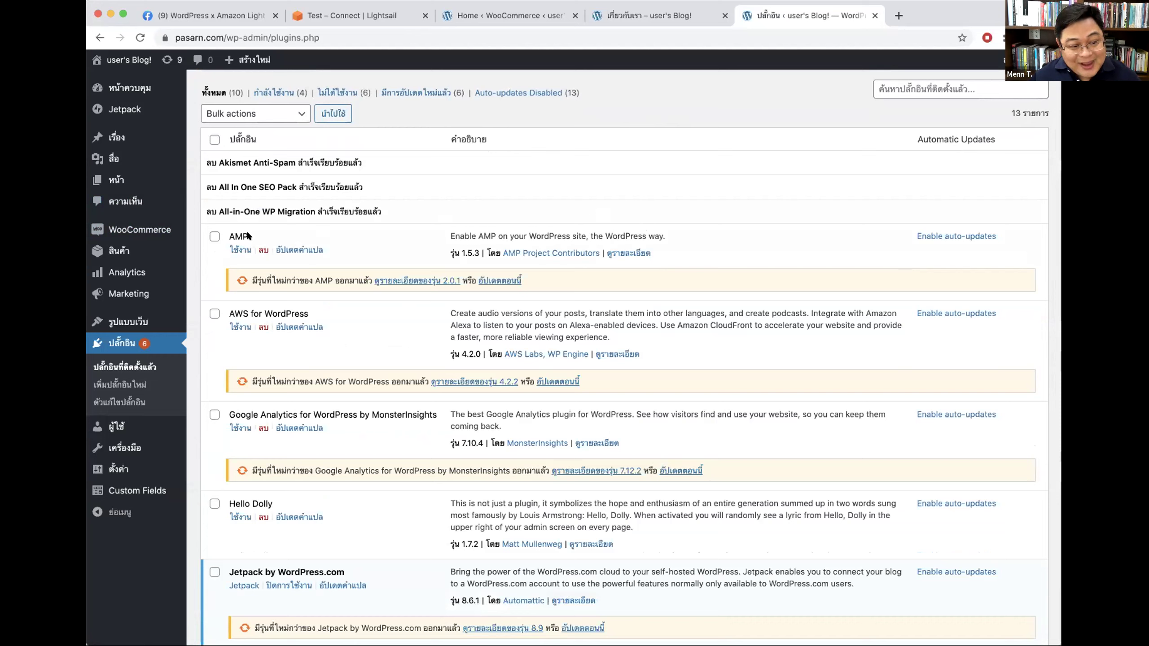
# Step: Delete the AMP and AWS for WordPress plugins from pasarn.com, confirming the deletion prompt
pyautogui.moveTo(143, 88)
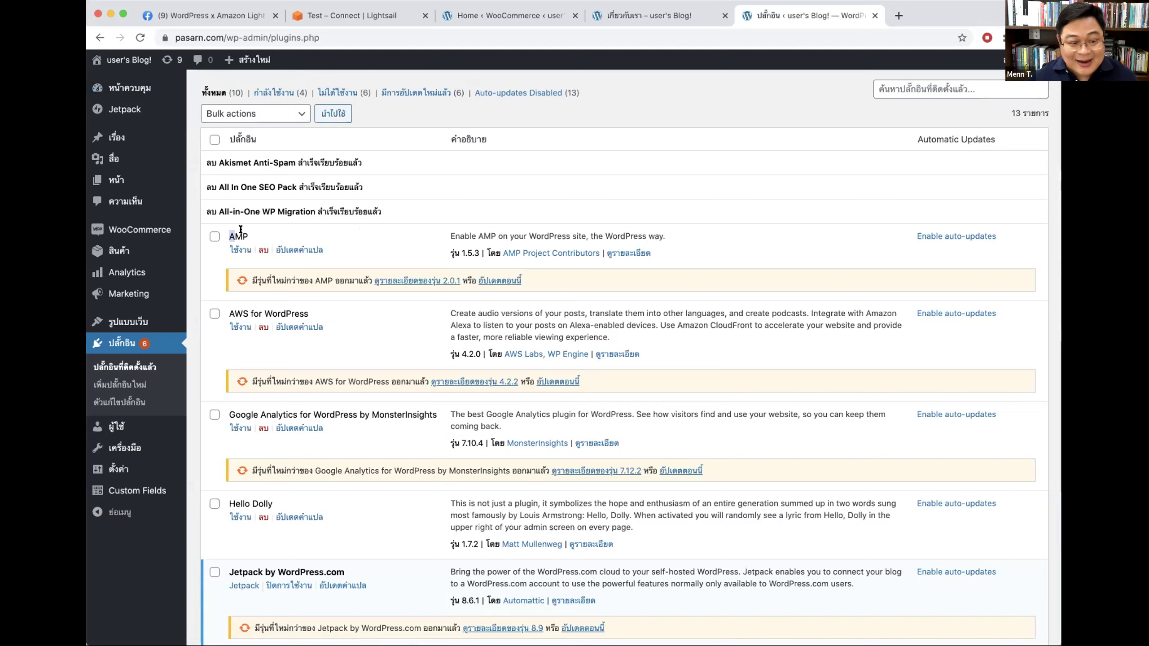
pyautogui.click(262, 250)
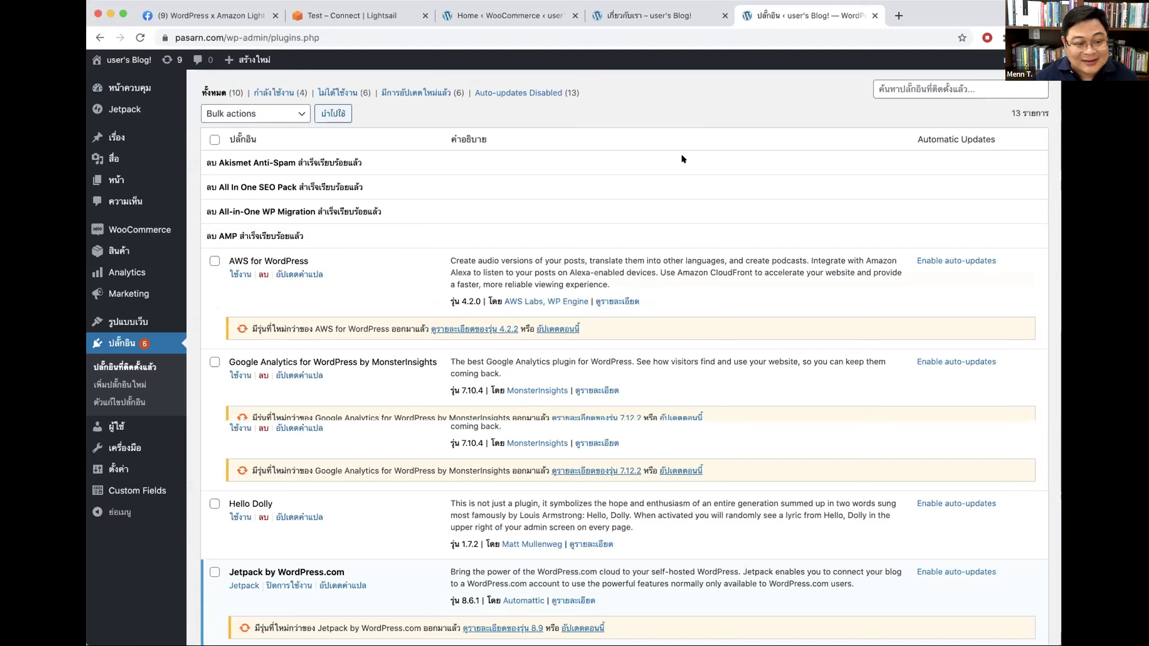
pyautogui.scroll(-3, 442, 246)
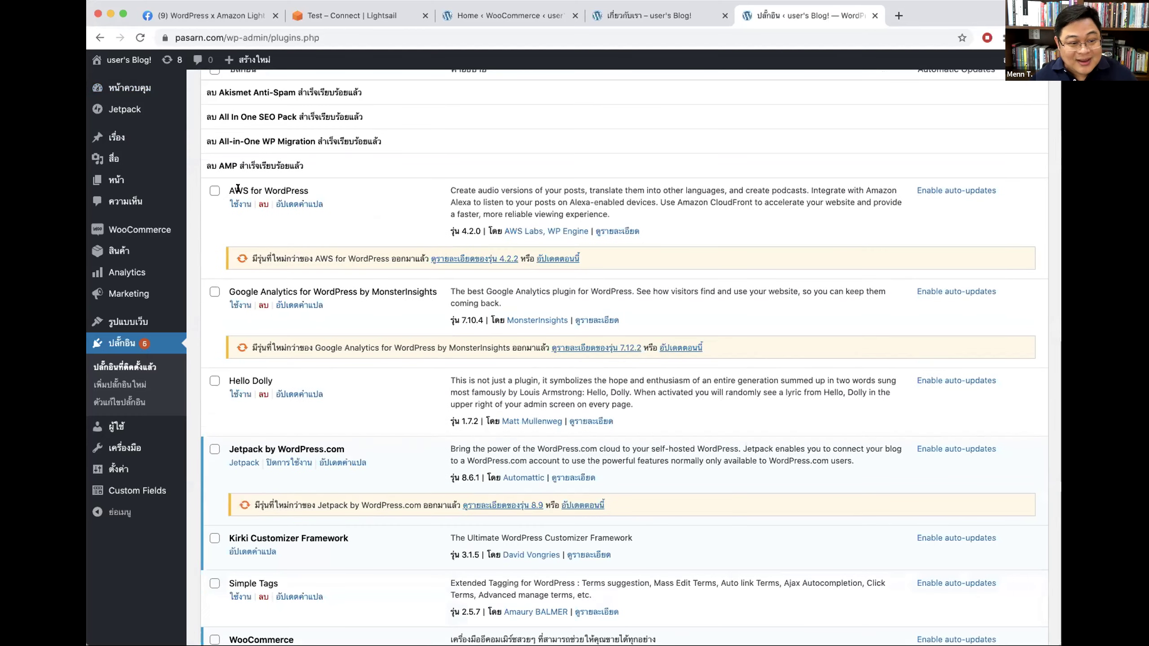
pyautogui.moveTo(234, 191); pyautogui.dragTo(224, 190)
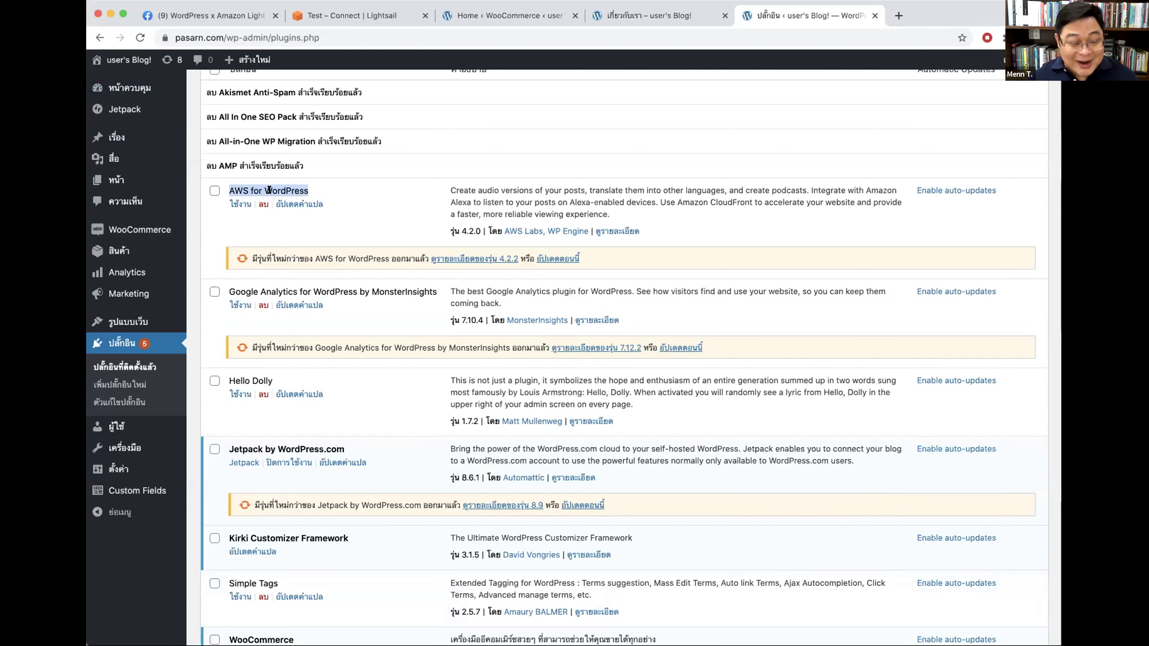
pyautogui.click(253, 197)
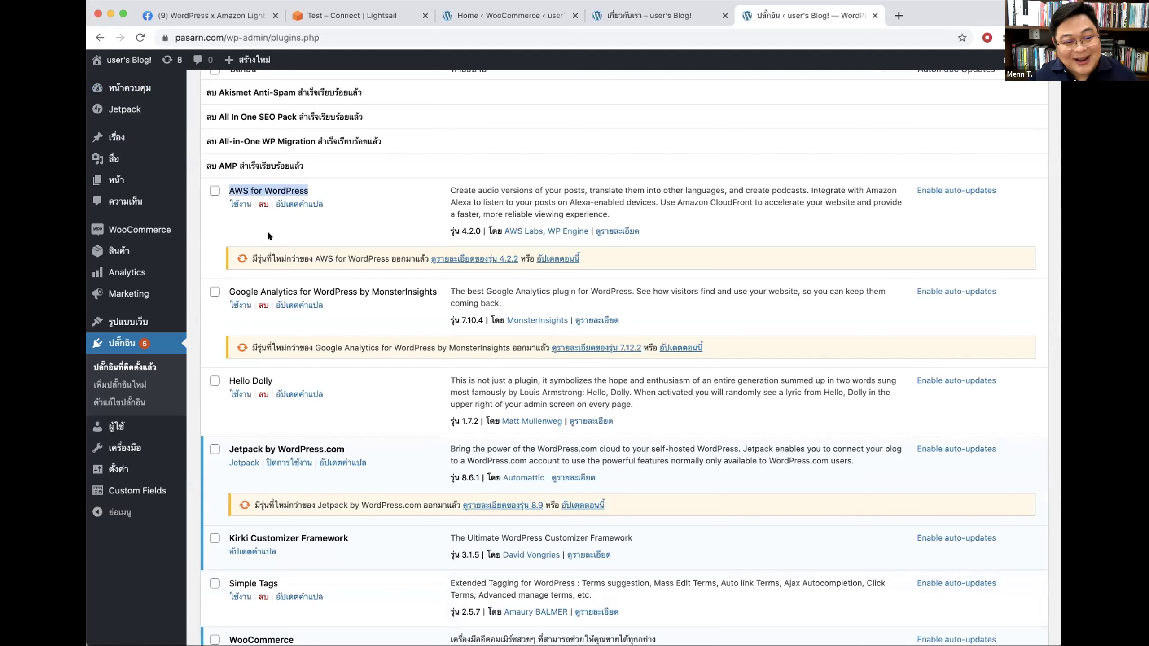
pyautogui.click(266, 204)
pyautogui.click(680, 121)
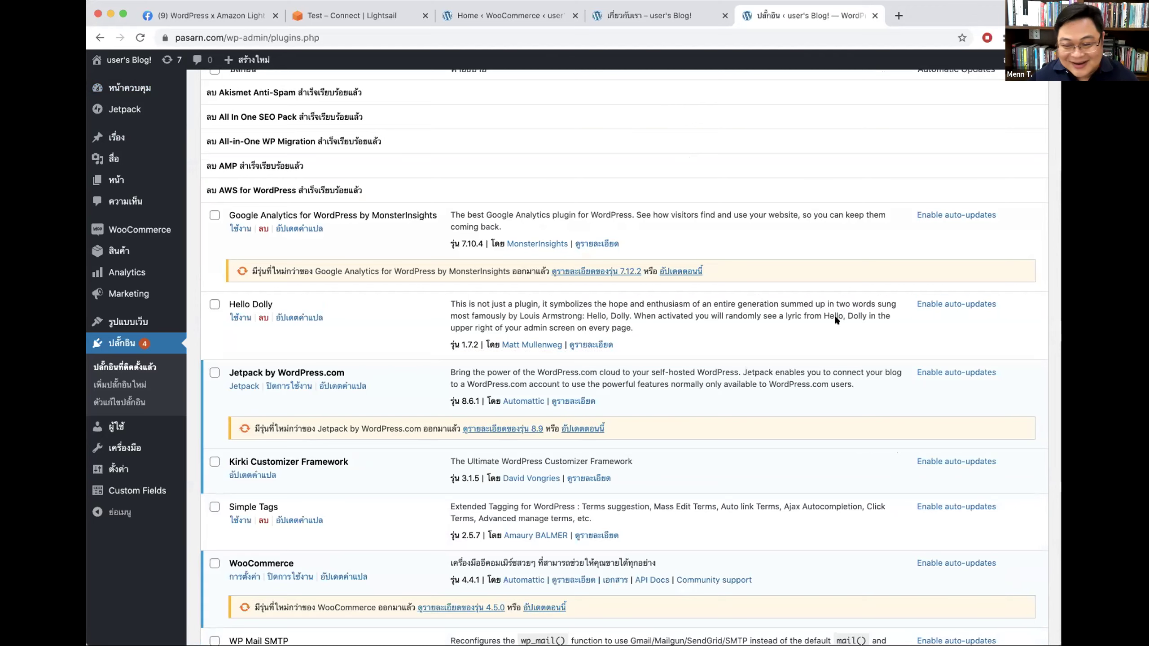
# Step: Choose ลบ (Delete) for the Google Analytics for WordPress by MonsterInsights plugin
pyautogui.scroll(-3, 763, 233)
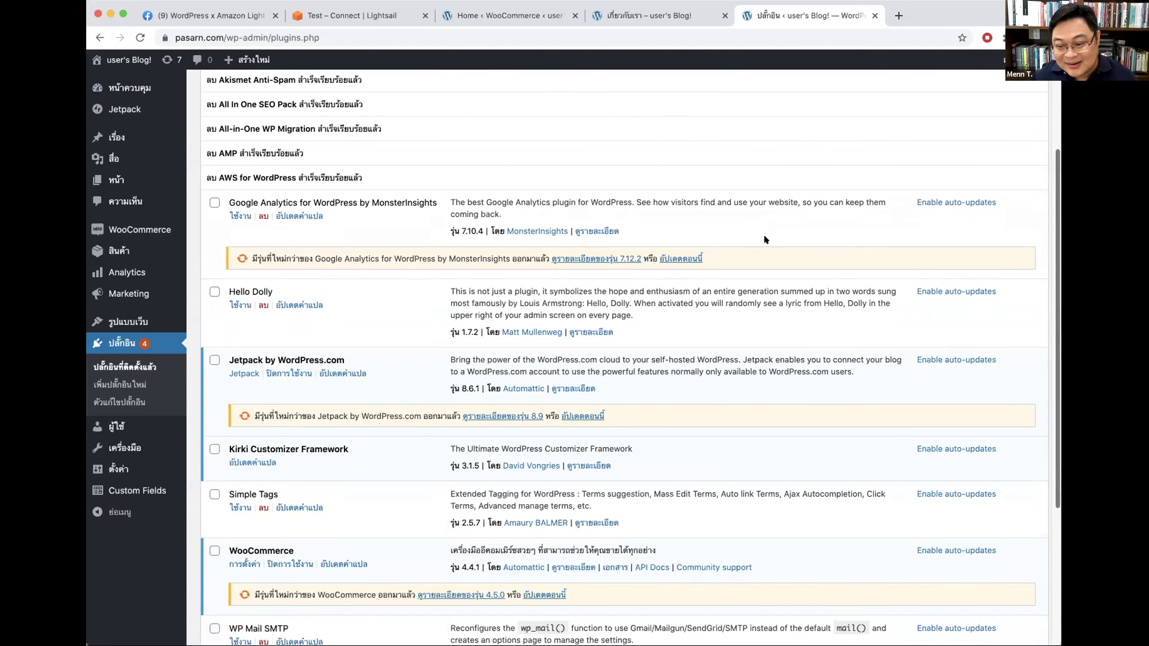
pyautogui.scroll(6, 768, 234)
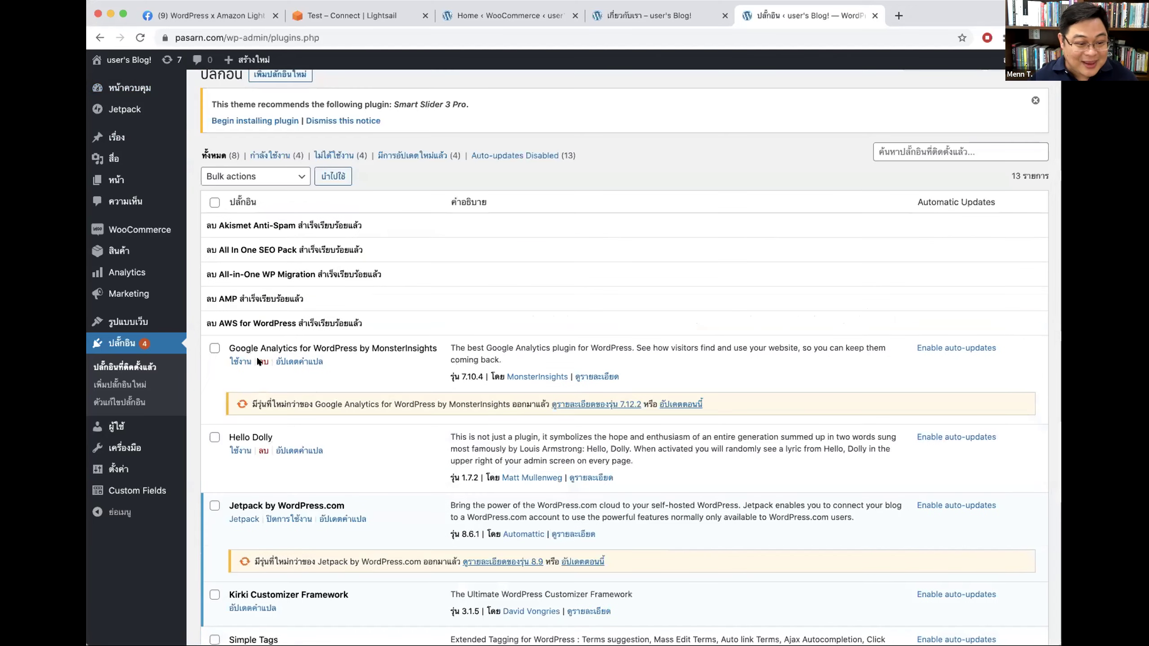
pyautogui.click(263, 362)
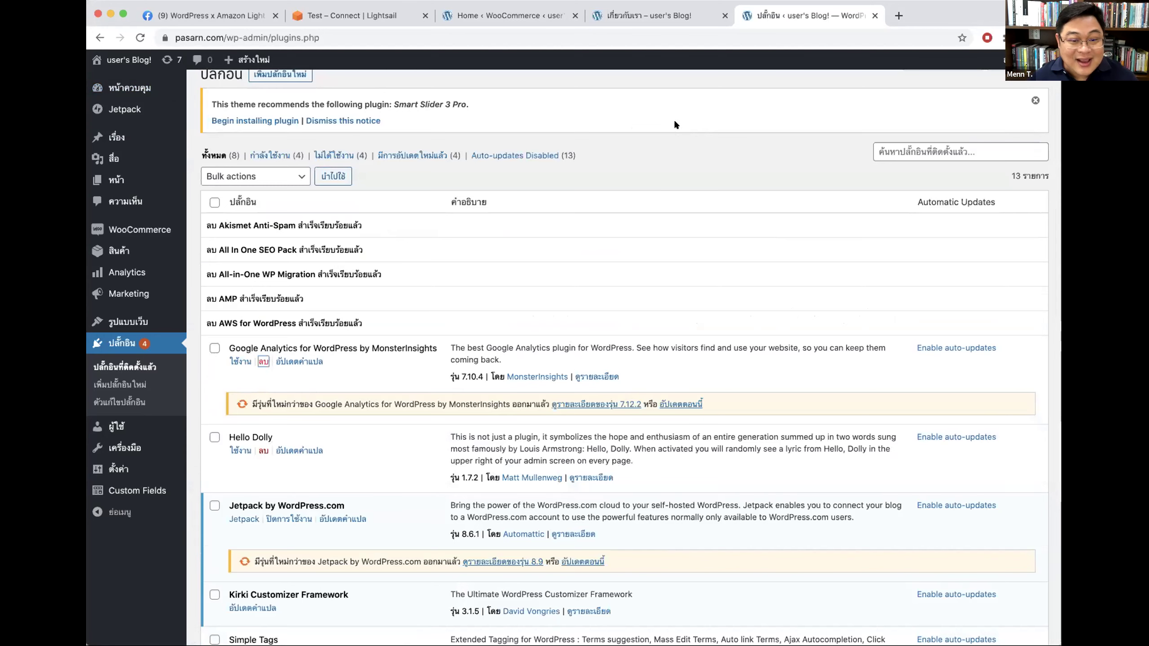
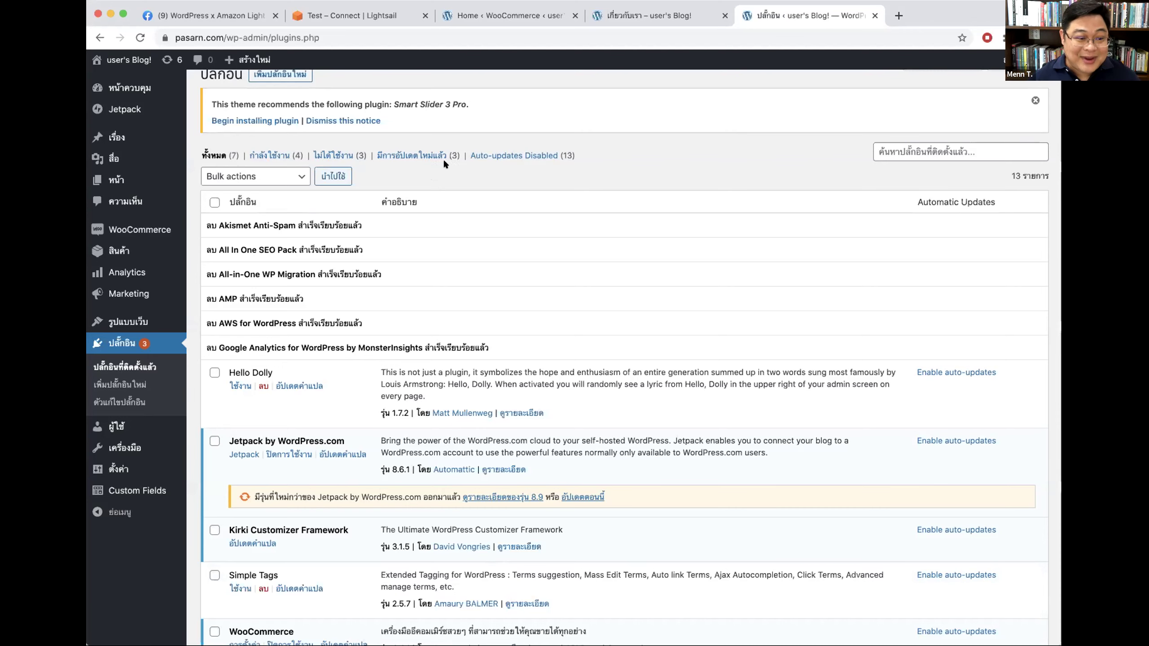
# Step: Search the plugin directory for 'all in one wp migration', then install and activate All-in-One WP Migration
pyautogui.scroll(1, 289, 131)
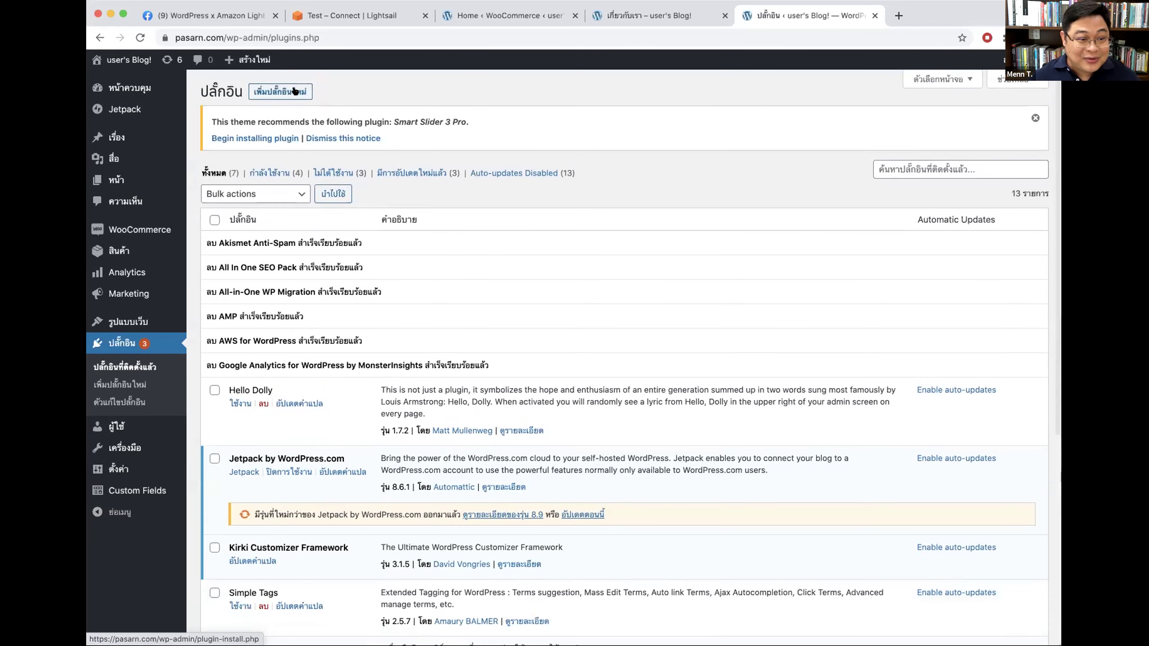
pyautogui.click(294, 91)
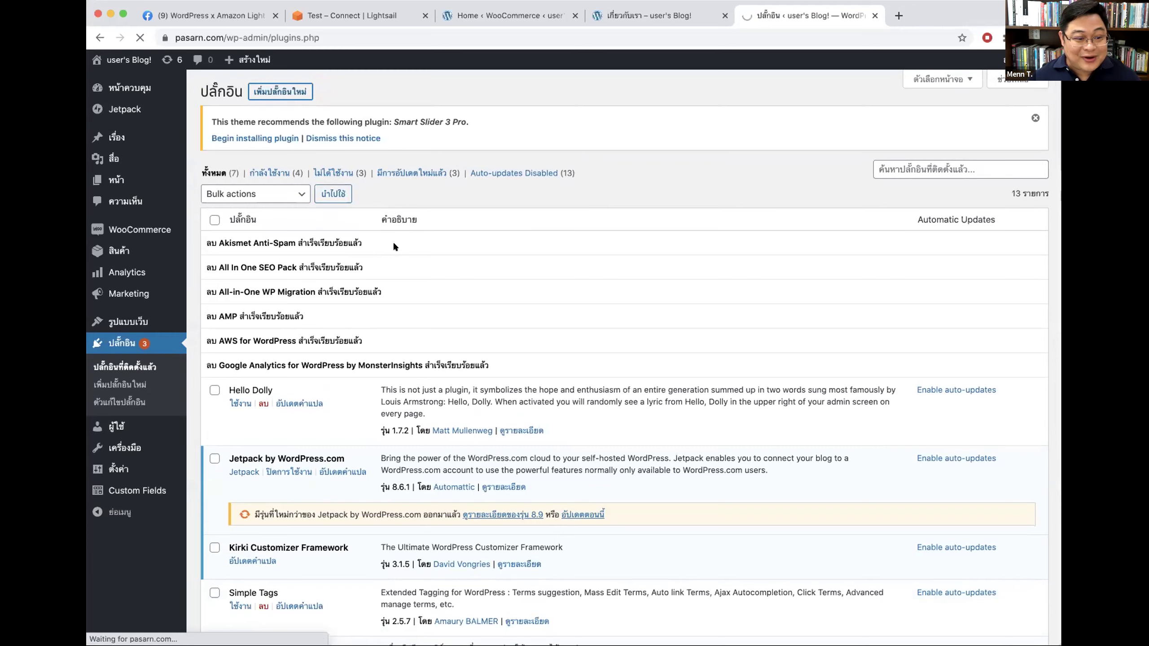
pyautogui.click(930, 185)
pyautogui.write('all ')
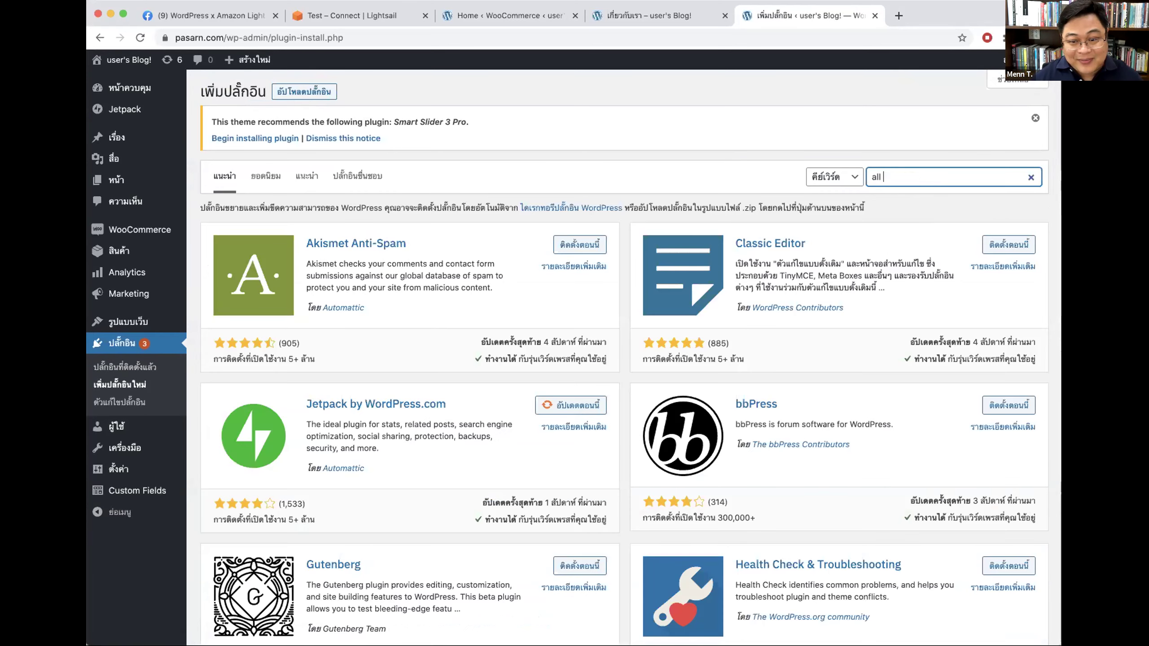
pyautogui.write('in one wp m')
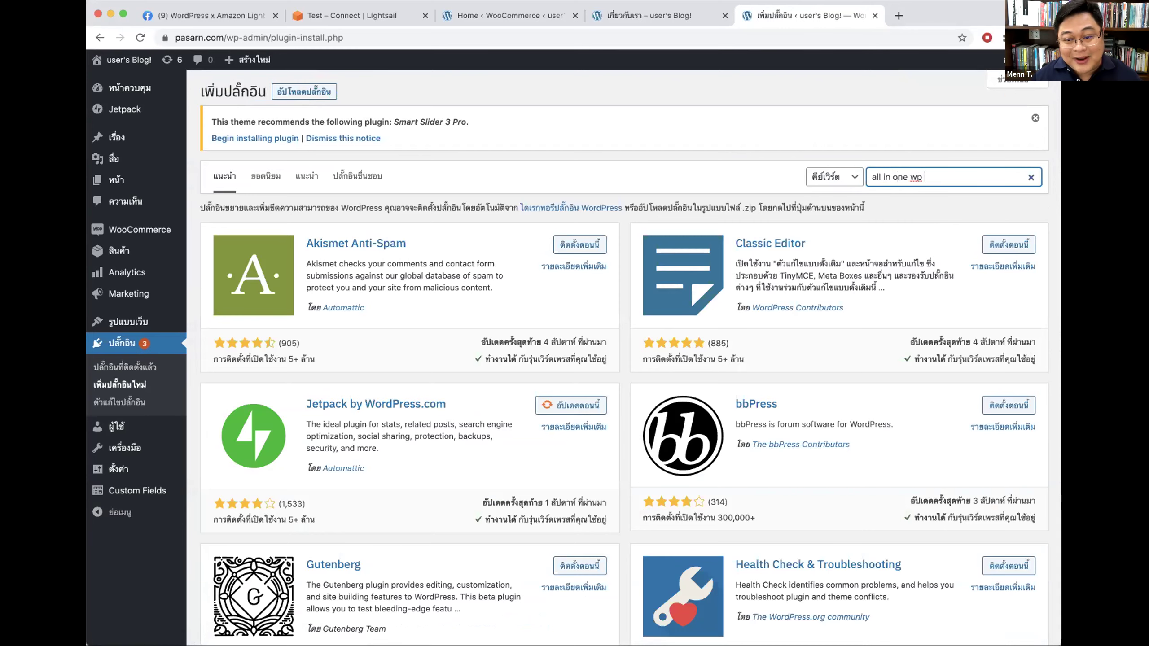
pyautogui.write('igration')
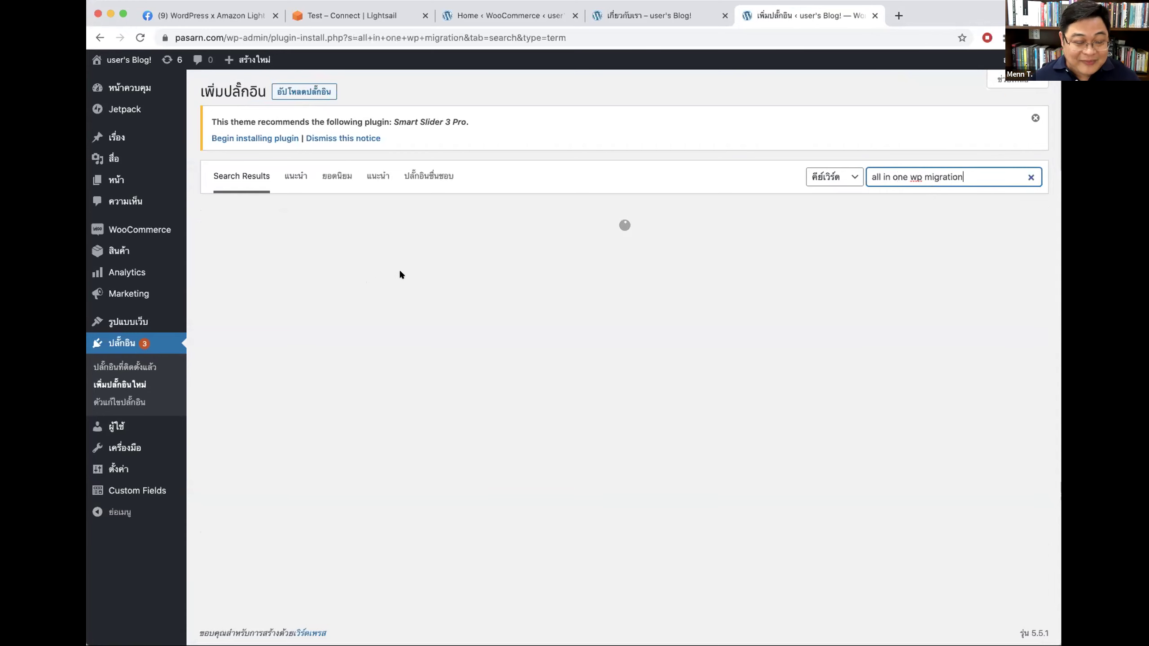
pyautogui.click(567, 249)
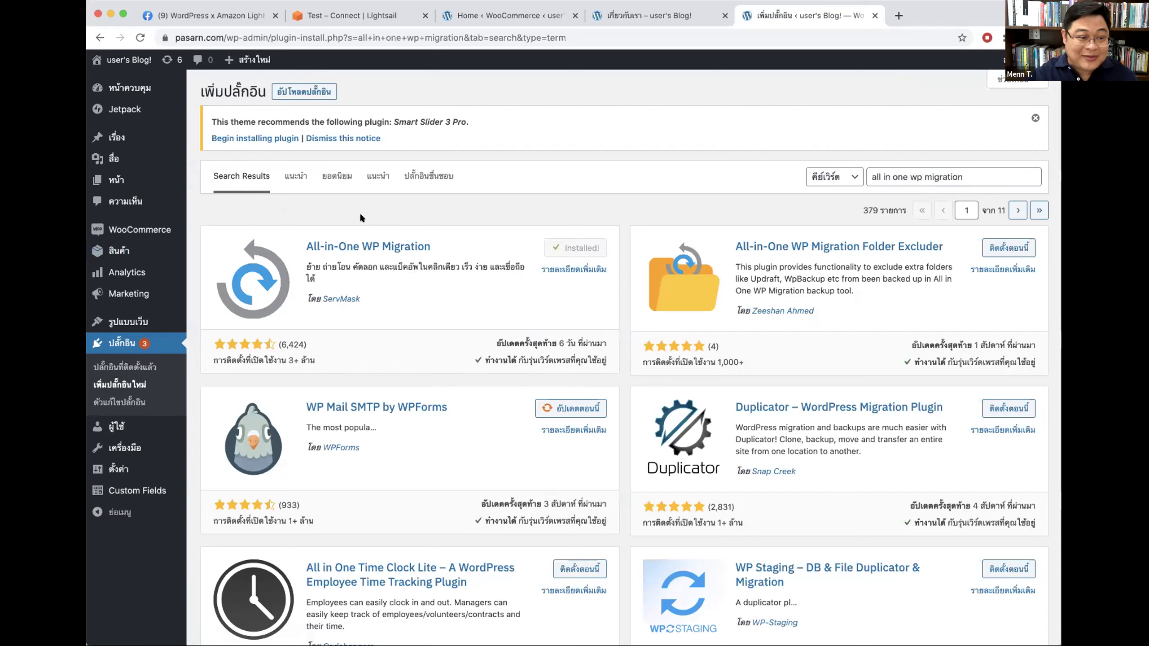
pyautogui.click(584, 249)
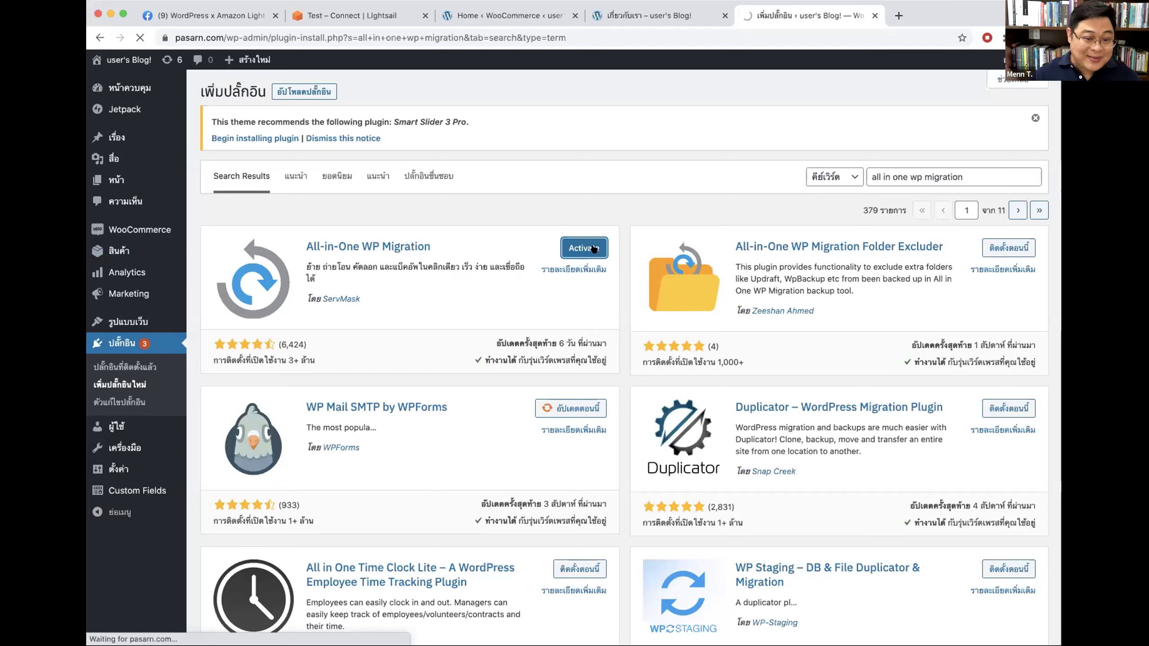
# Step: Open vimeo.com/seedthemes in a new tab
pyautogui.click(894, 14)
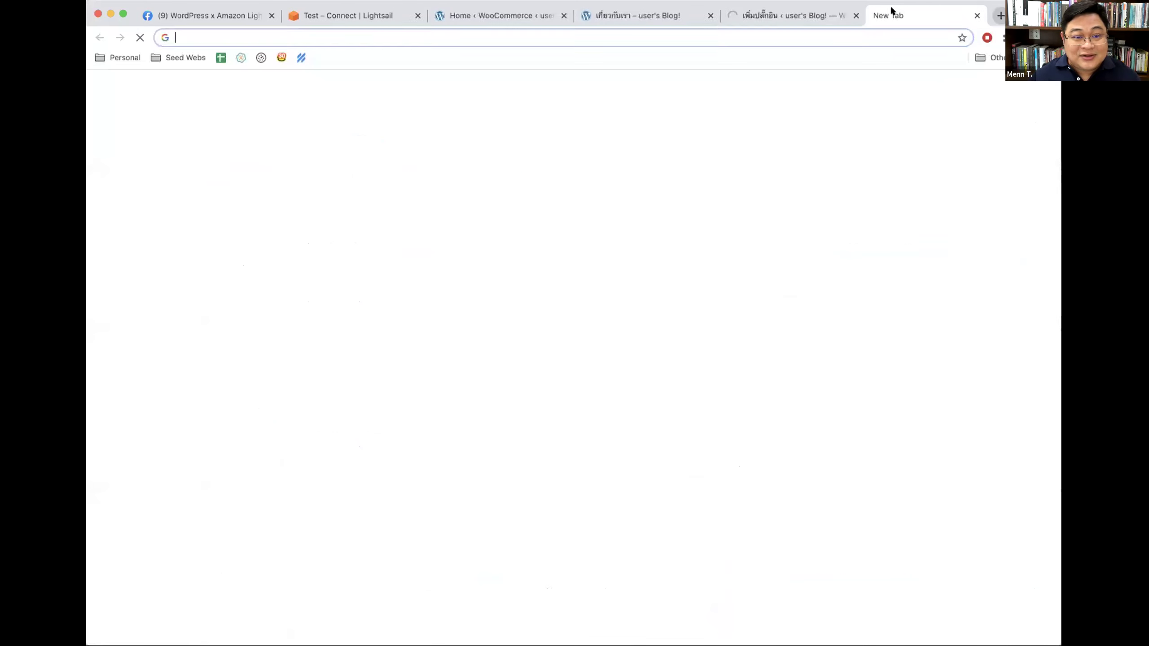
pyautogui.write('s')
pyautogui.press('BackSpace')
pyautogui.press('BackSpace')
pyautogui.write('v')
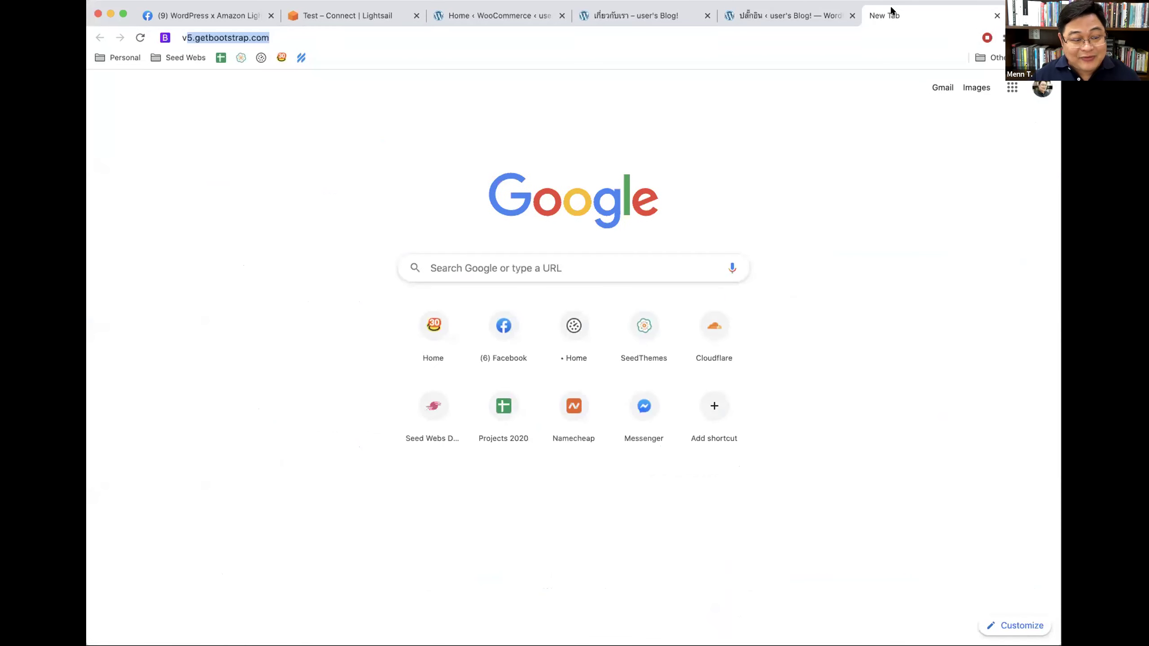
pyautogui.press('BackSpace')
pyautogui.press('BackSpace')
pyautogui.write('se')
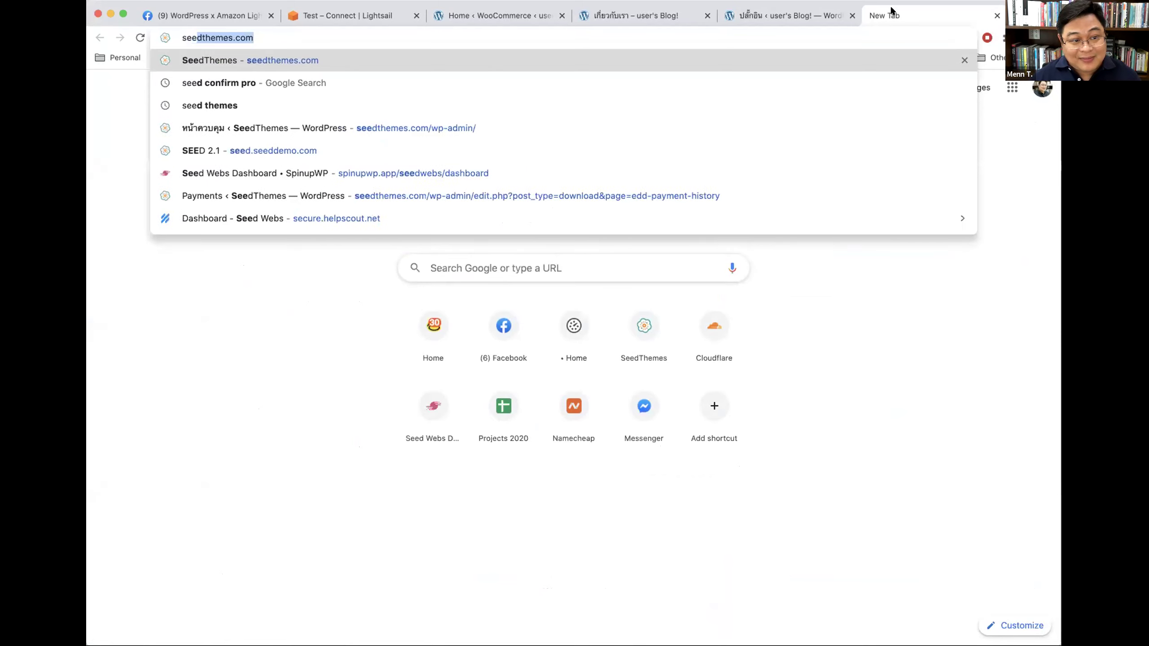
pyautogui.press('BackSpace')
pyautogui.press('BackSpace')
pyautogui.write('vimeo')
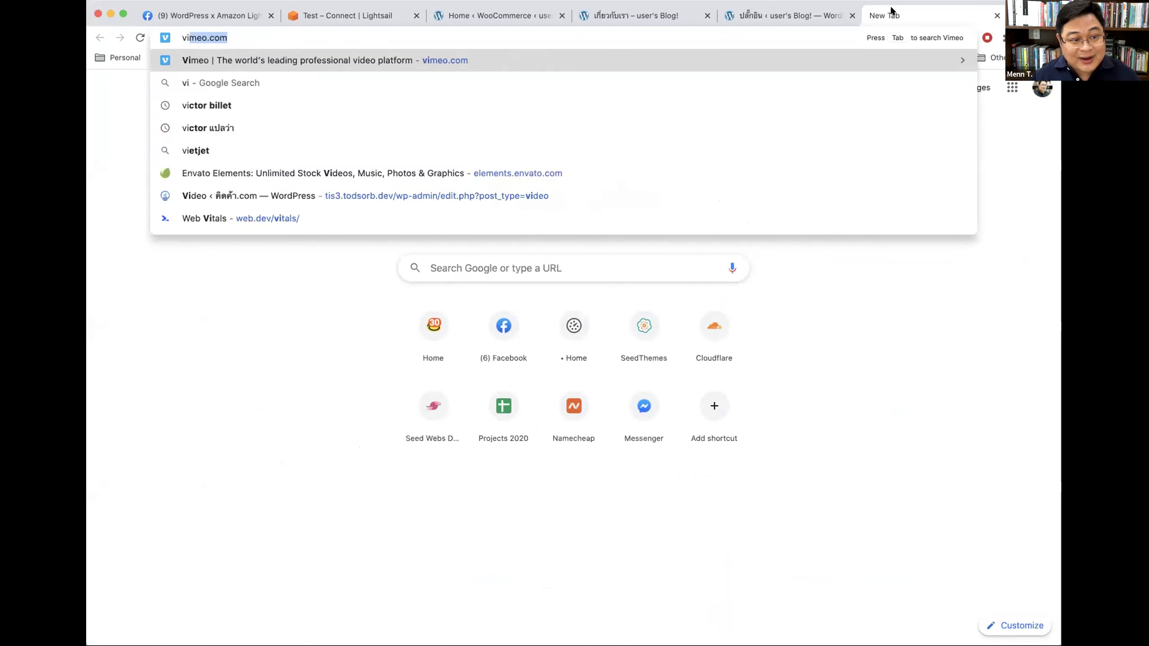
pyautogui.press('Return')
pyautogui.click(272, 36)
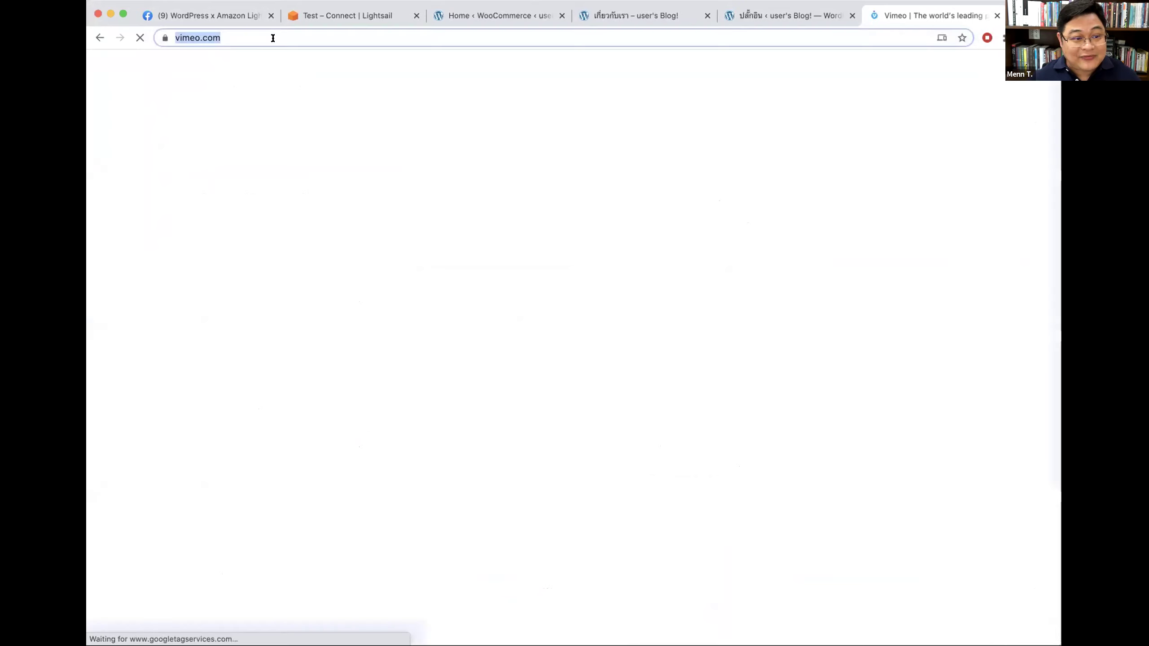
pyautogui.write('/seedthemes')
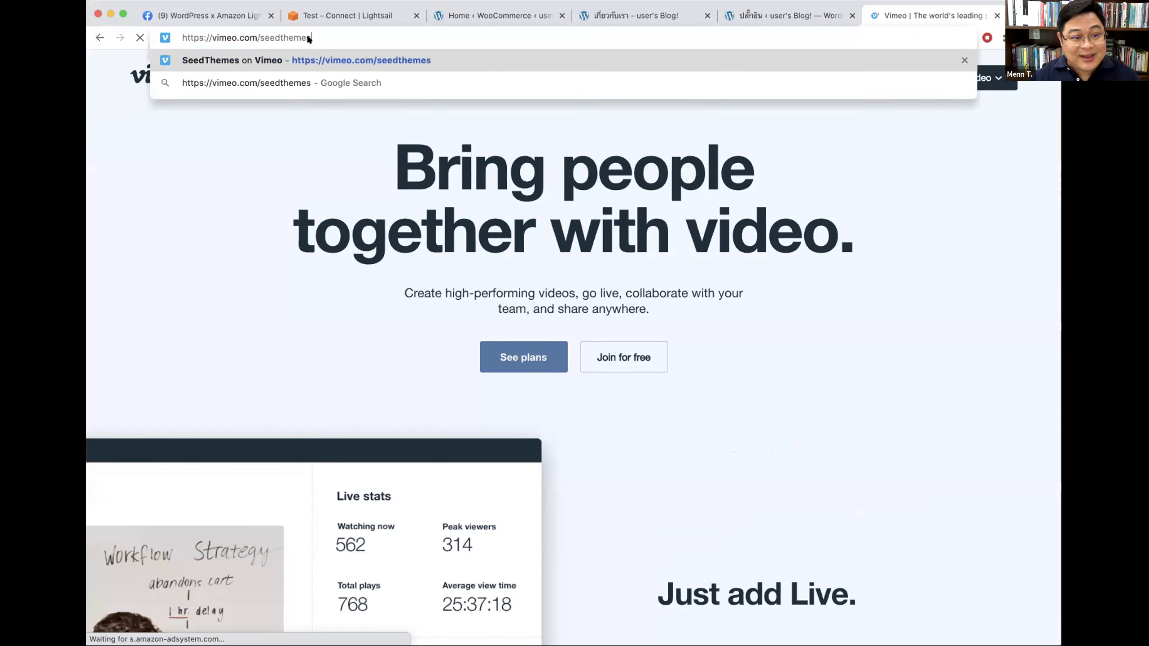
pyautogui.press('Return')
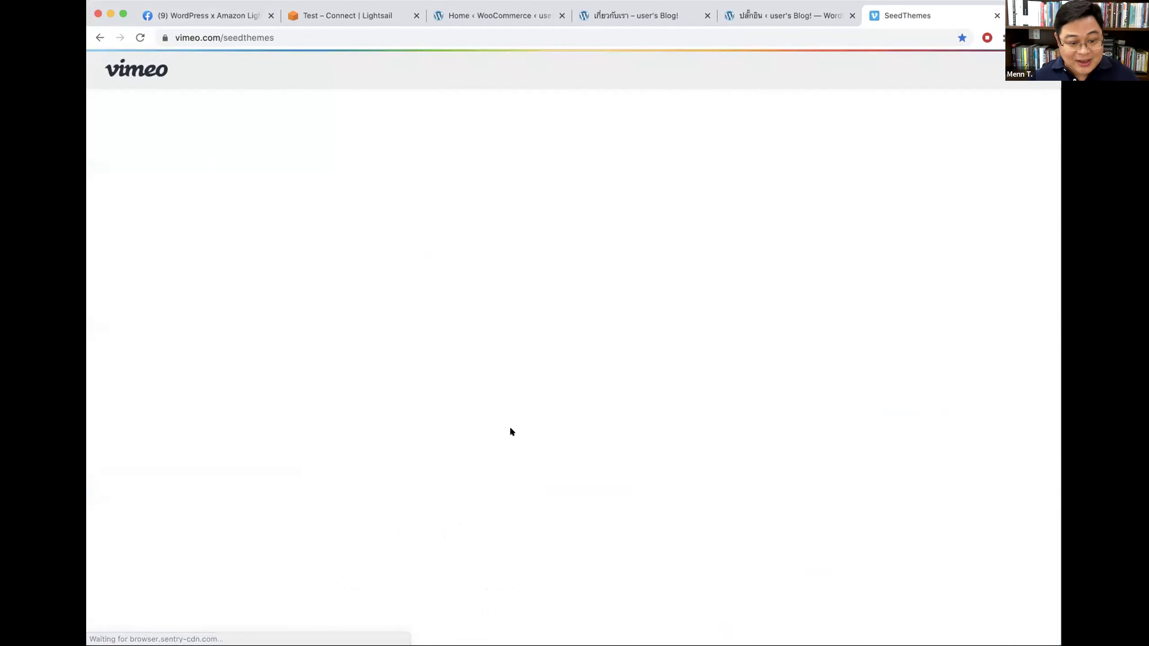
# Step: Load more of SeedThemes' Vimeo videos and browse the list
pyautogui.scroll(5, 551, 424)
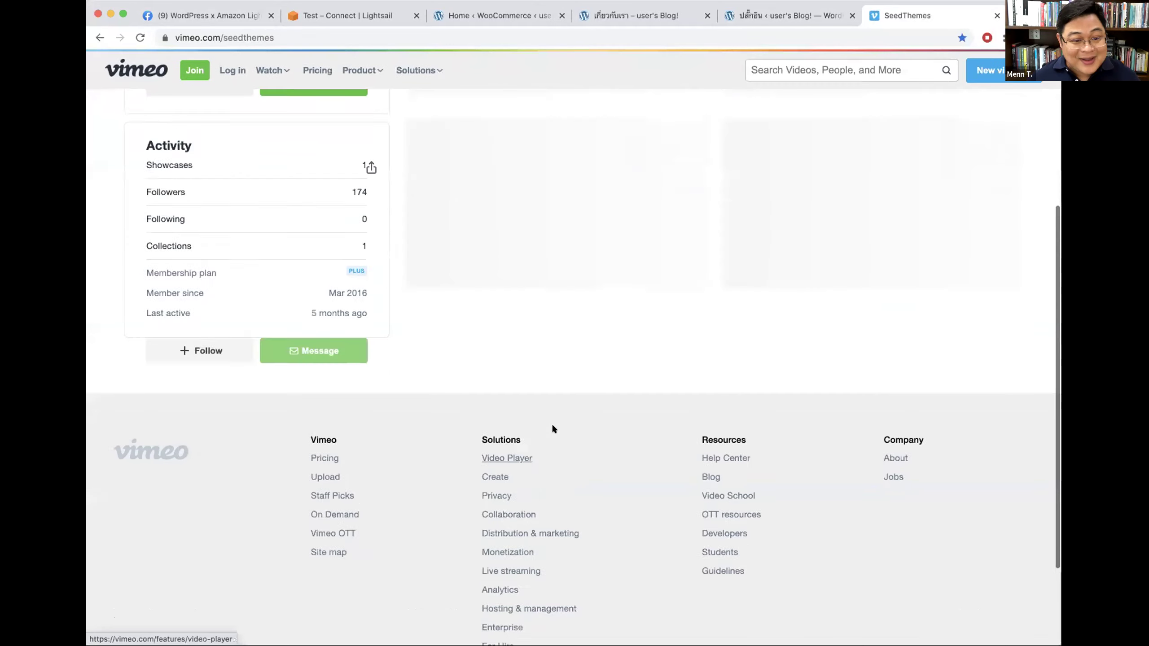
pyautogui.scroll(2, 588, 258)
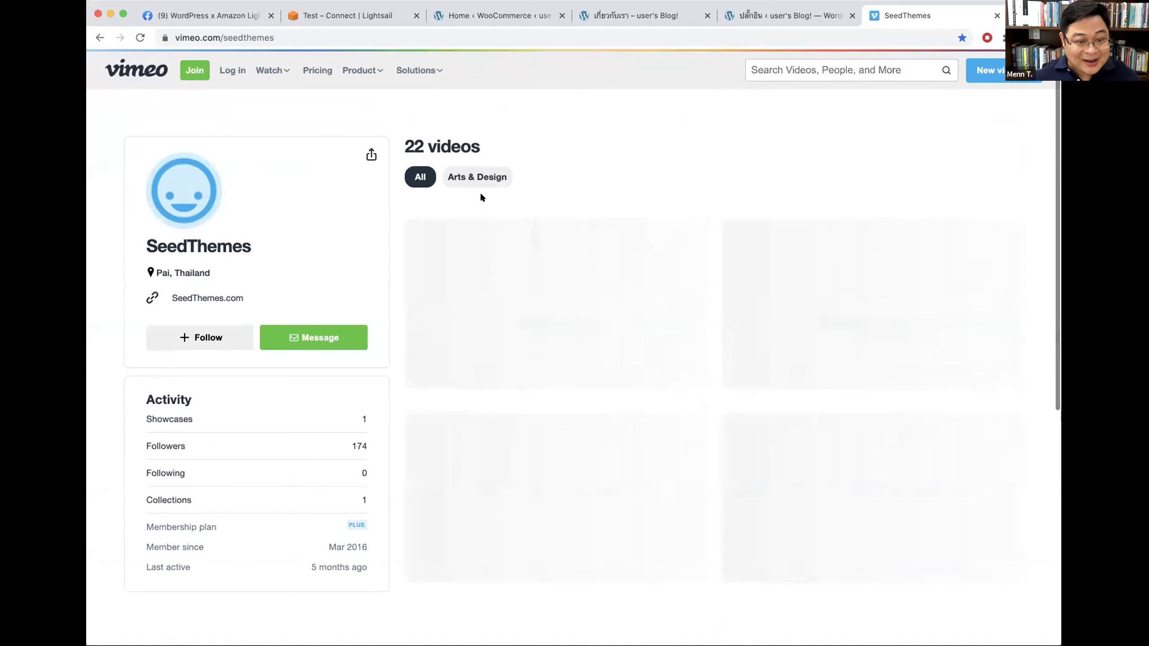
pyautogui.scroll(-15, 734, 358)
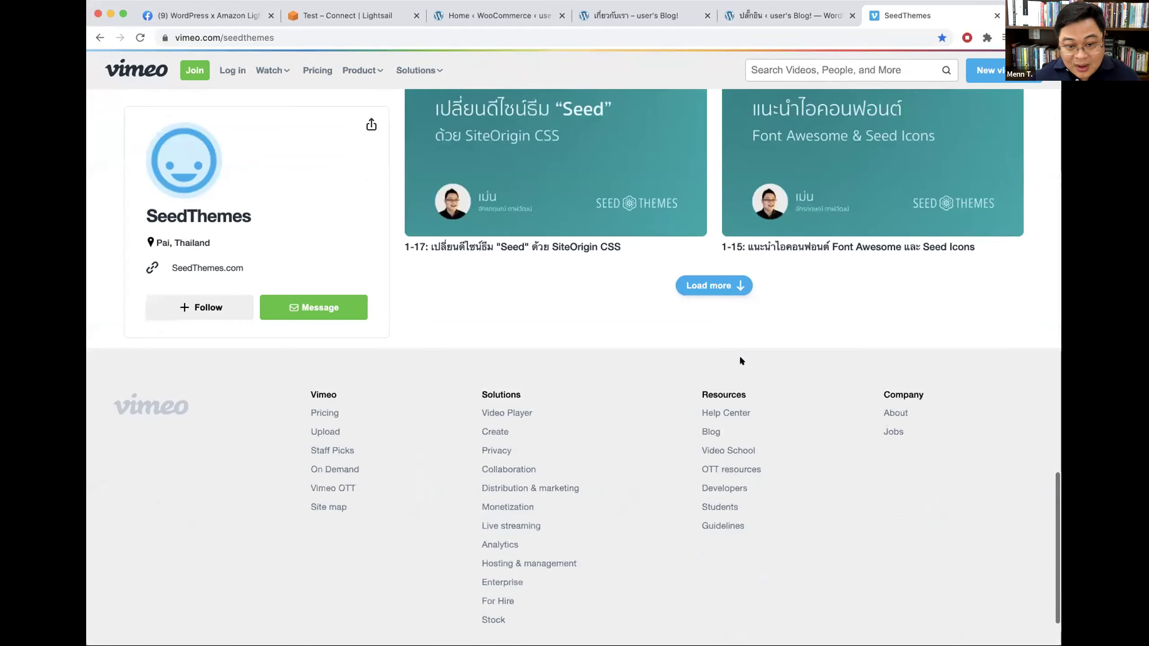
pyautogui.scroll(1, 733, 352)
pyautogui.click(706, 333)
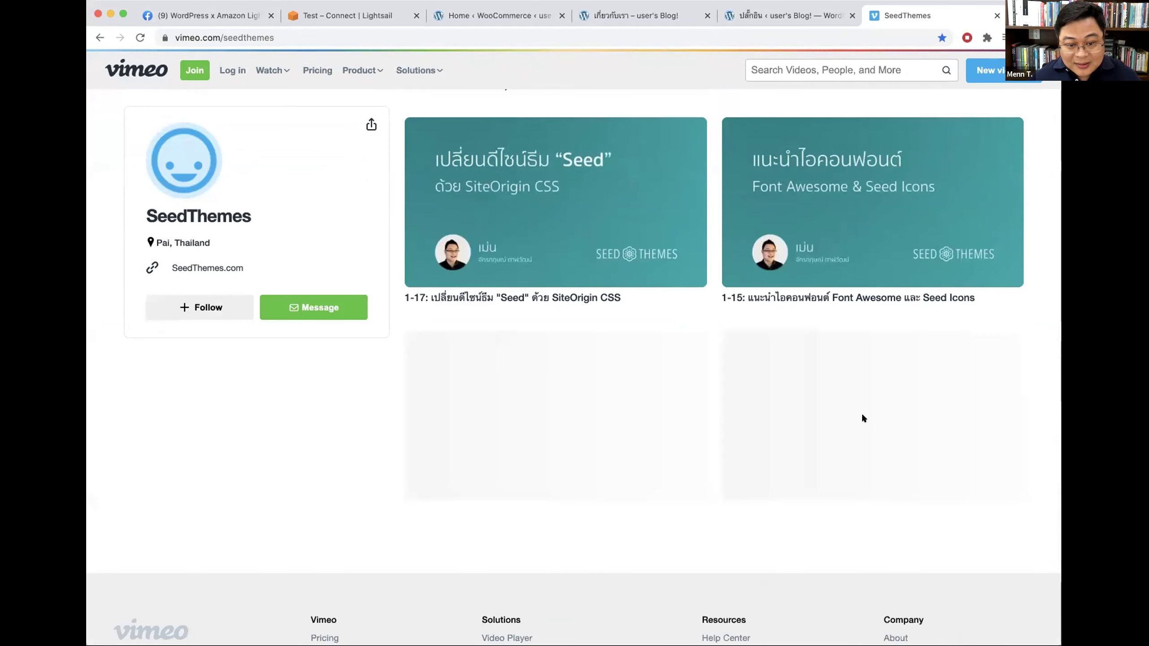
pyautogui.scroll(1, 861, 413)
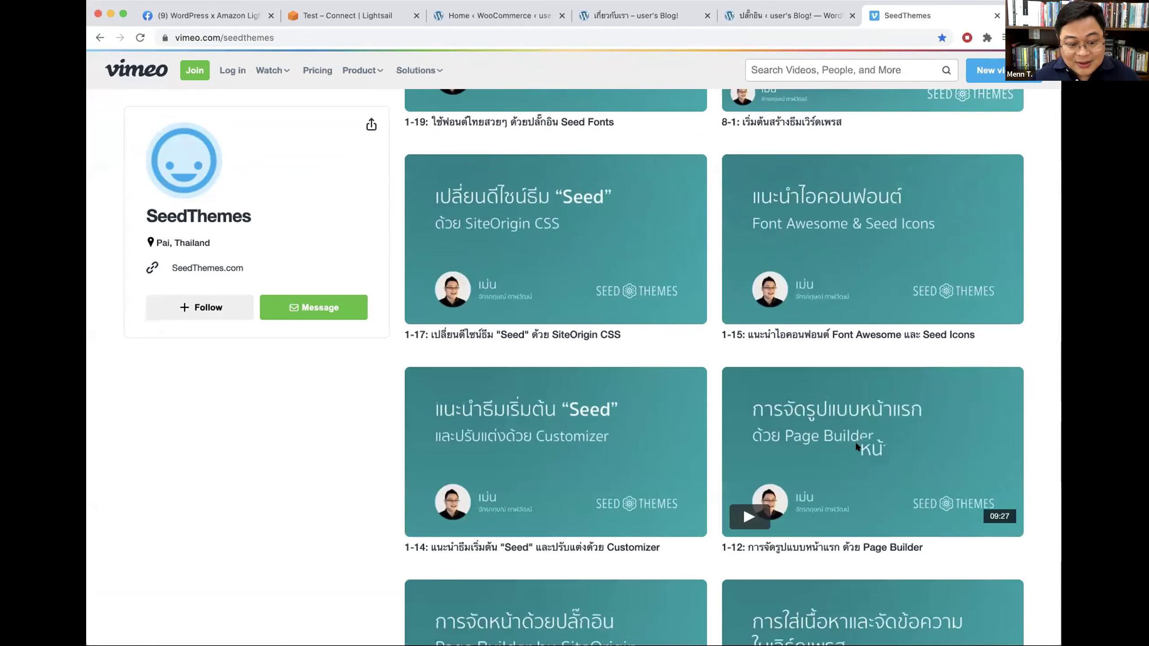
pyautogui.scroll(8, 855, 443)
pyautogui.scroll(2, 856, 447)
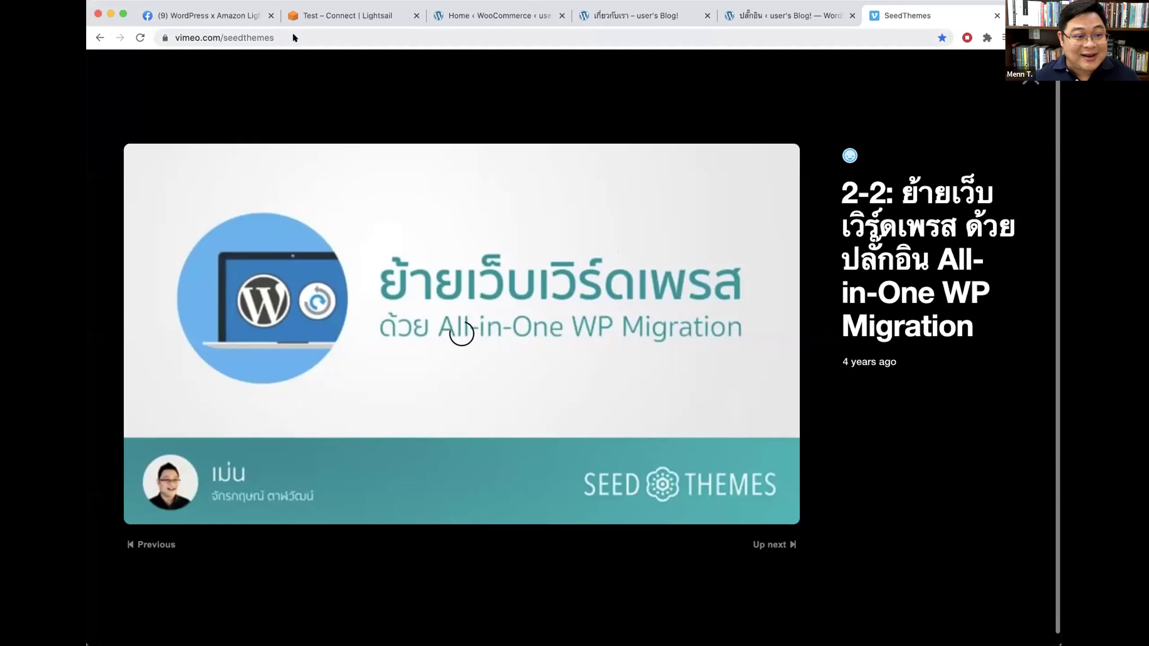
pyautogui.click(294, 38)
pyautogui.press('Escape')
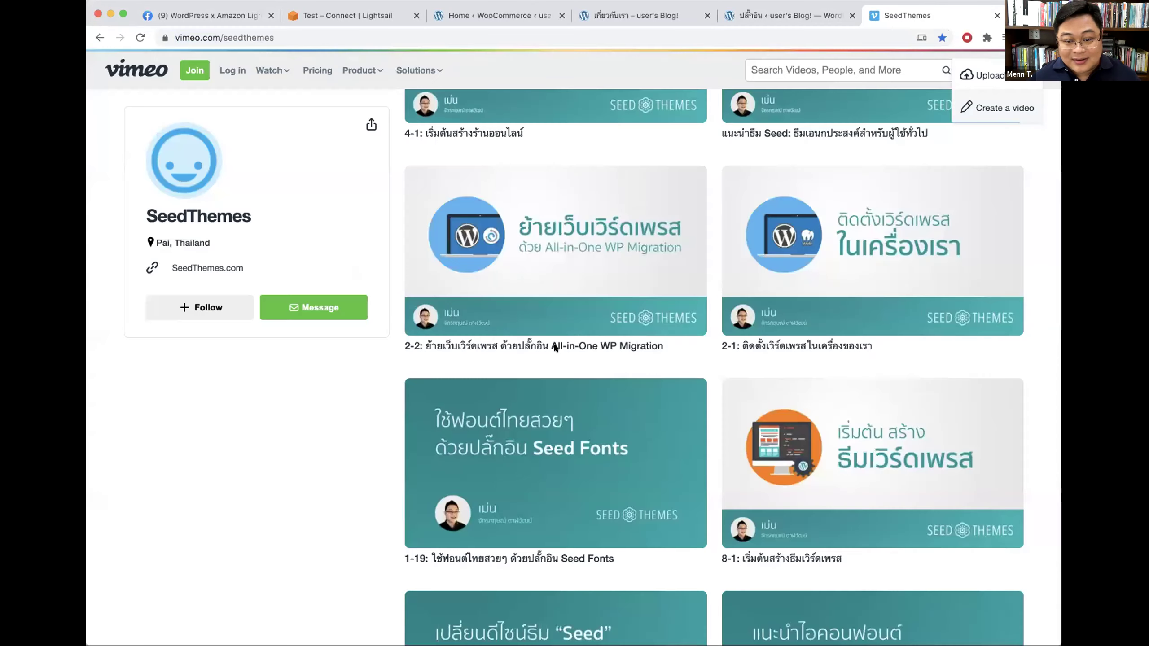
# Step: Open the 2-2 All-in-One WP Migration video, pause it, and return to WordPress Plugins
pyautogui.click(501, 335)
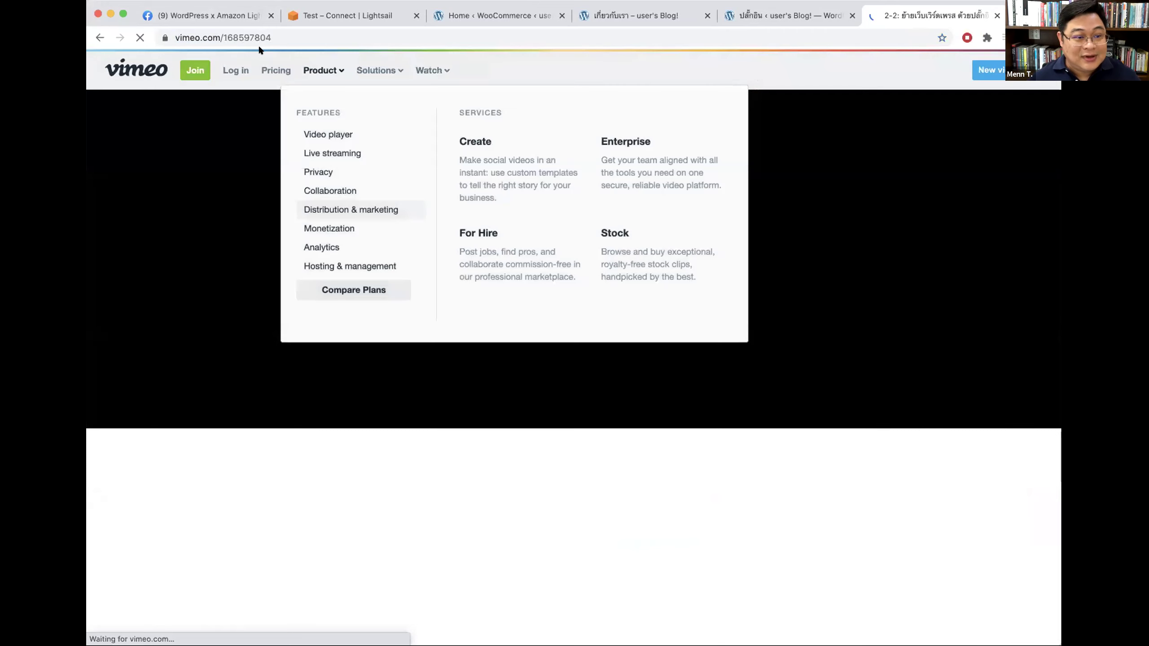
pyautogui.click(264, 37)
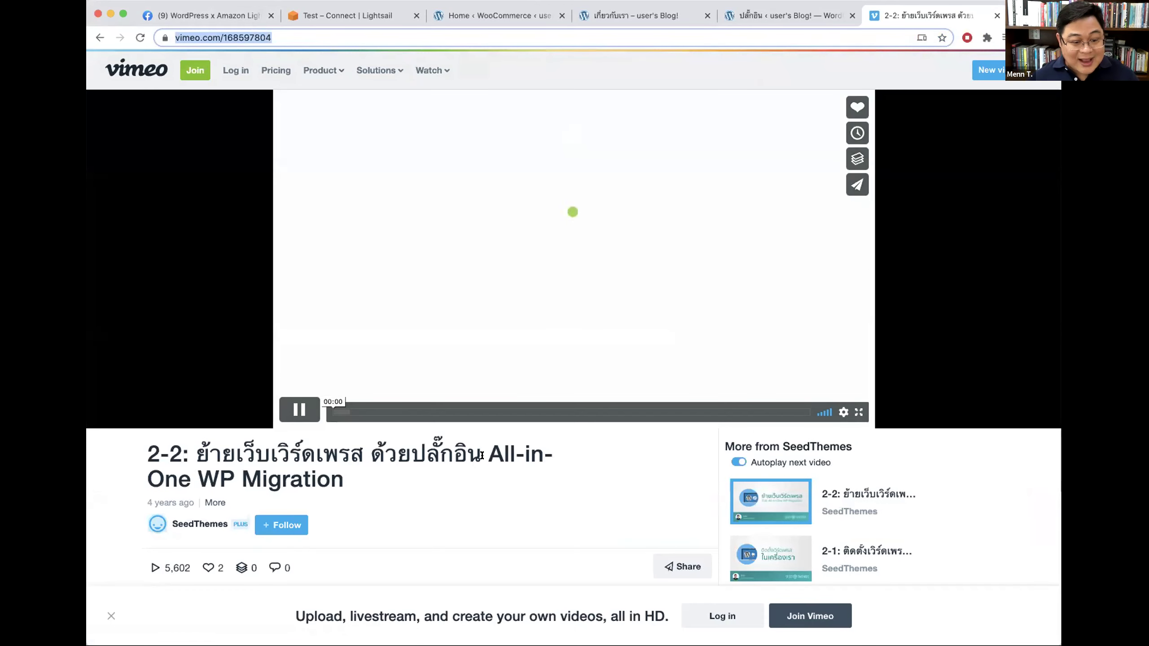
pyautogui.moveTo(490, 454); pyautogui.dragTo(553, 454)
pyautogui.click(294, 400)
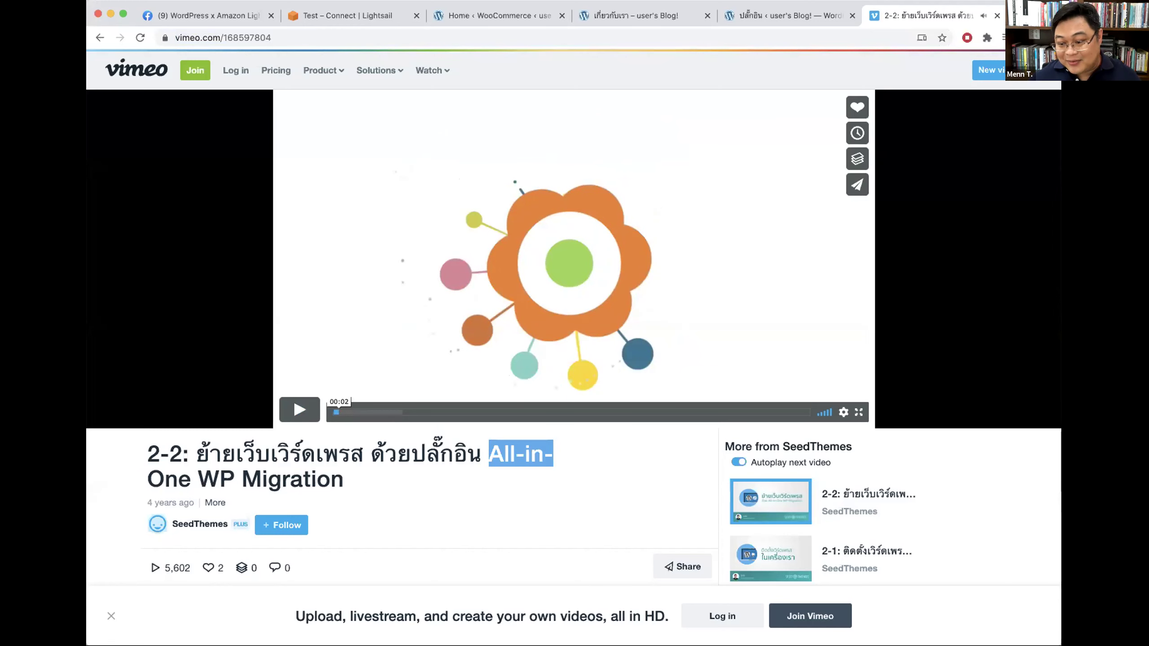
pyautogui.click(783, 15)
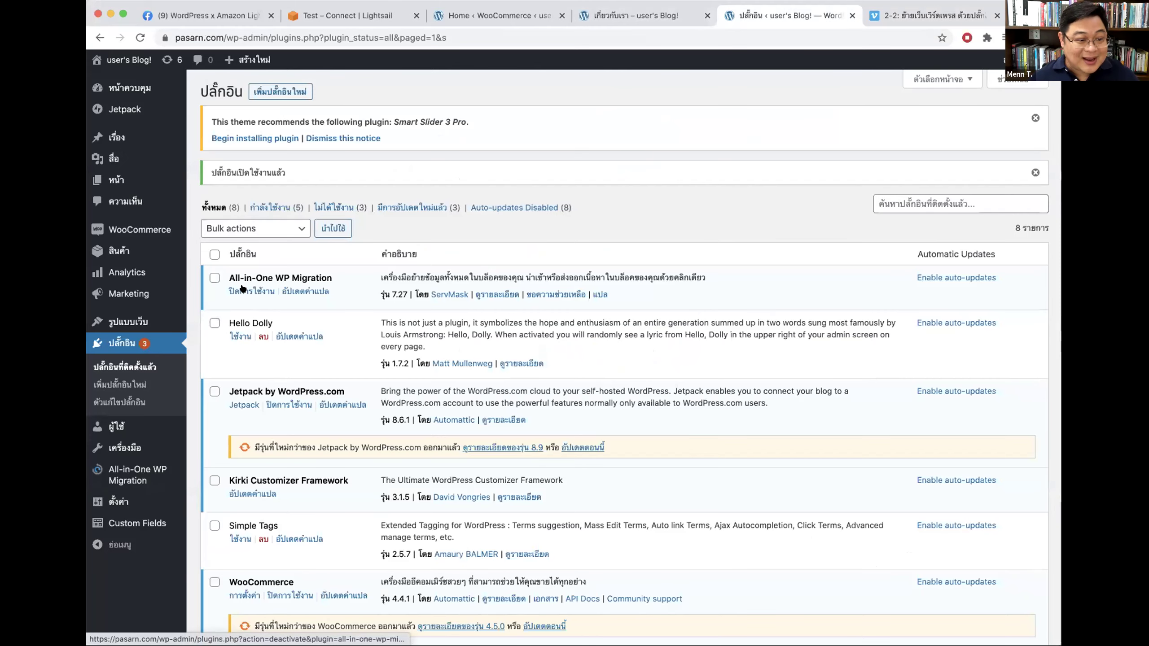
# Step: Export the whole site to a file with All-in-One WP Migration, excluding post revisions
pyautogui.moveTo(163, 473)
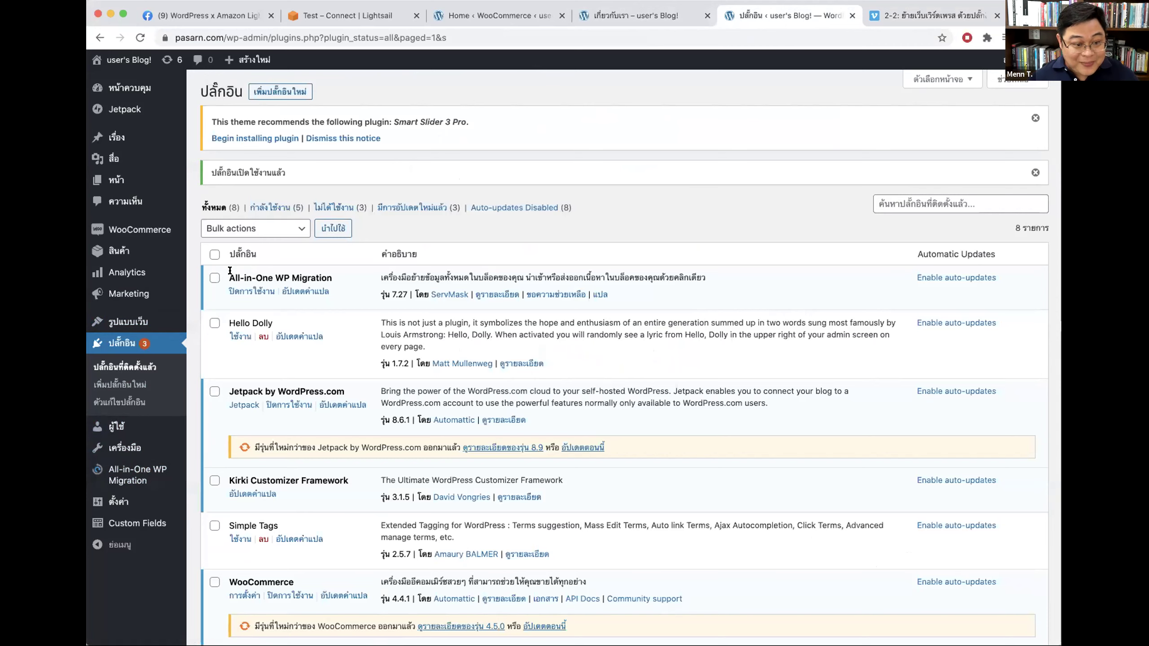
pyautogui.moveTo(229, 277); pyautogui.dragTo(332, 274)
pyautogui.scroll(-3, 271, 362)
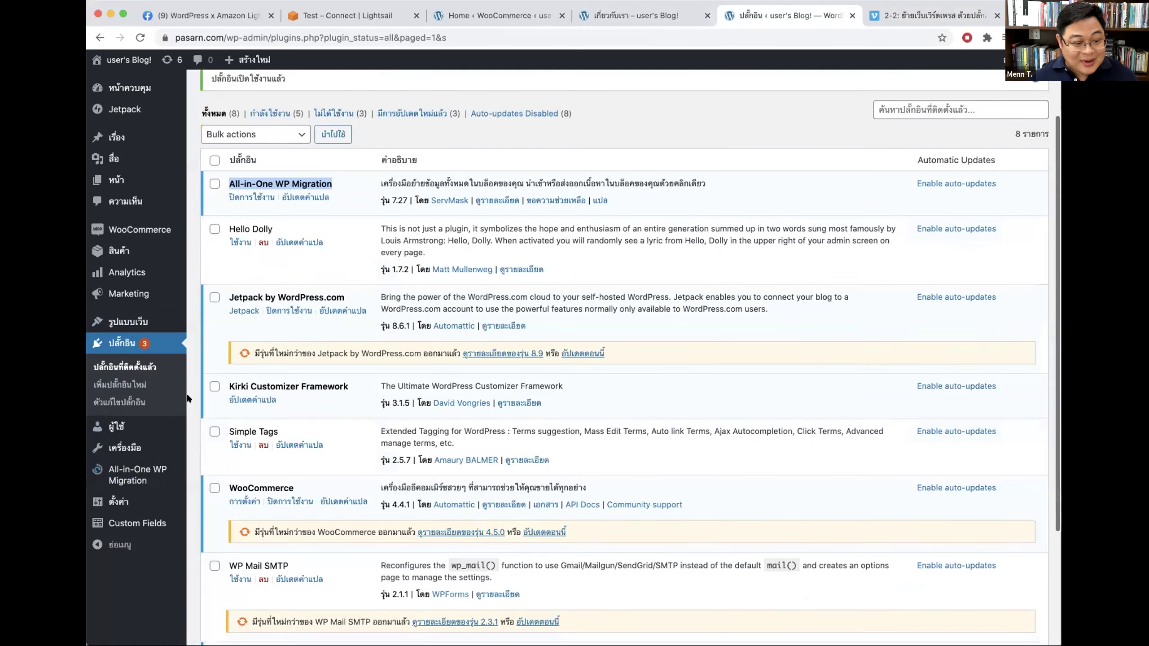
pyautogui.click(119, 472)
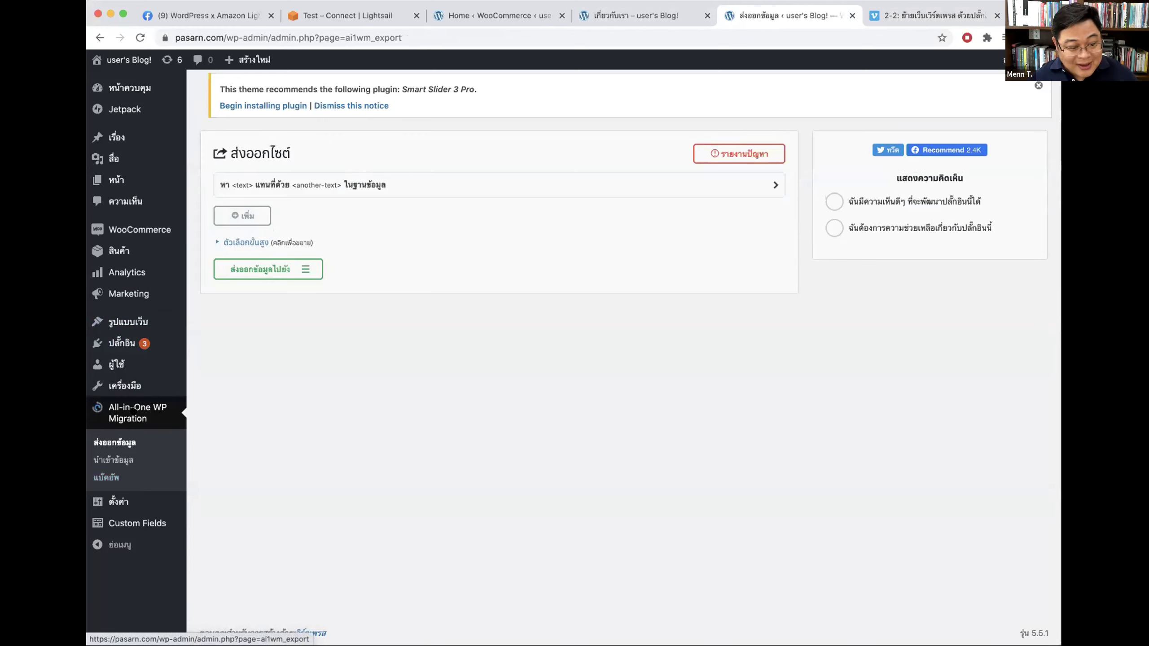
pyautogui.click(298, 269)
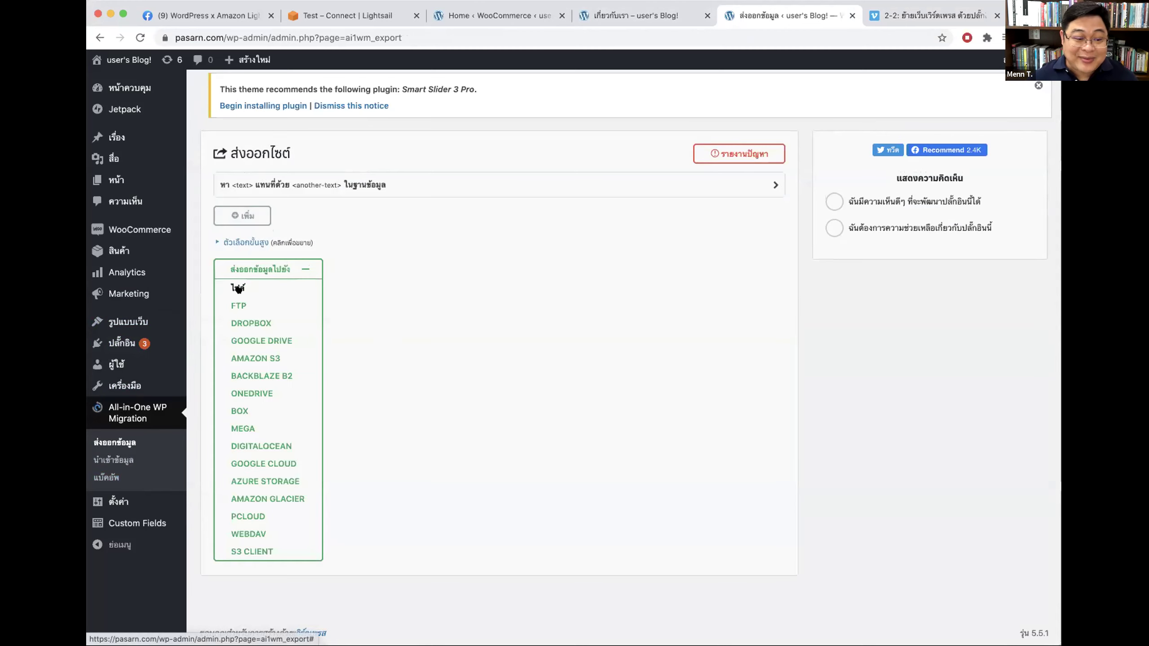
pyautogui.click(253, 242)
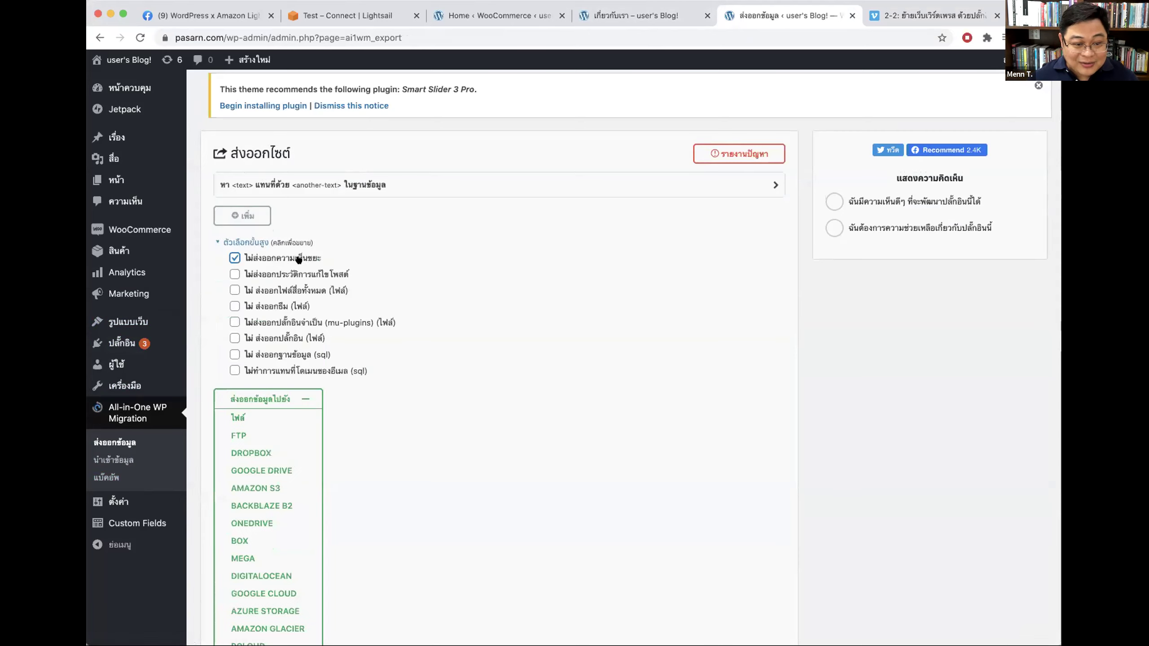
pyautogui.click(253, 275)
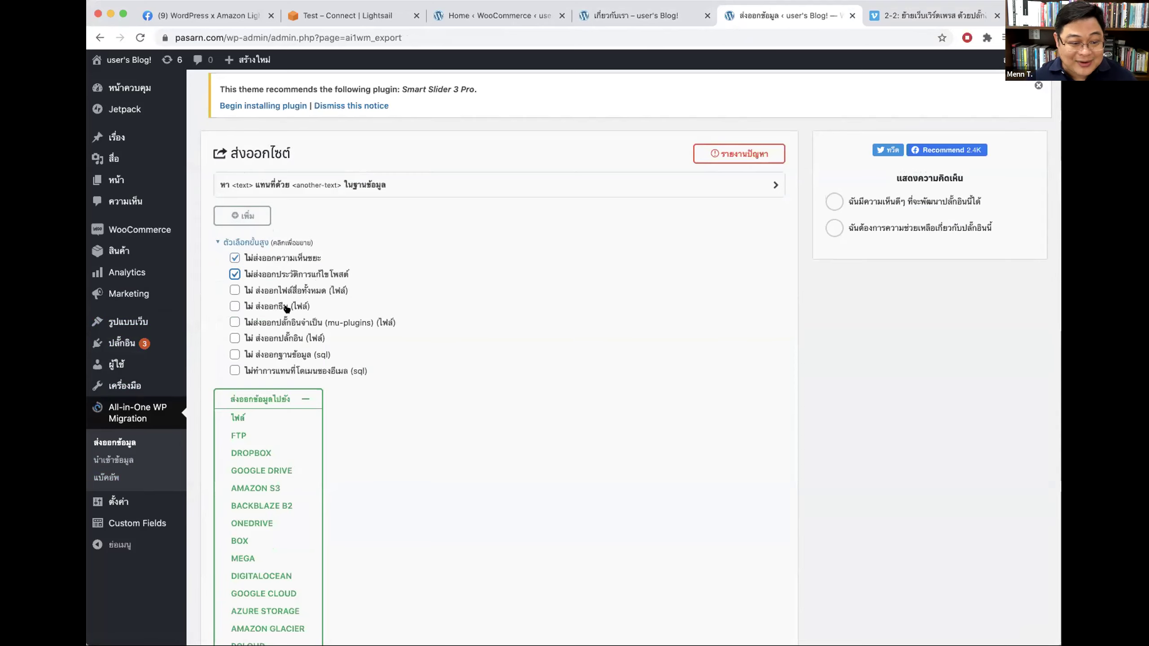
pyautogui.click(238, 418)
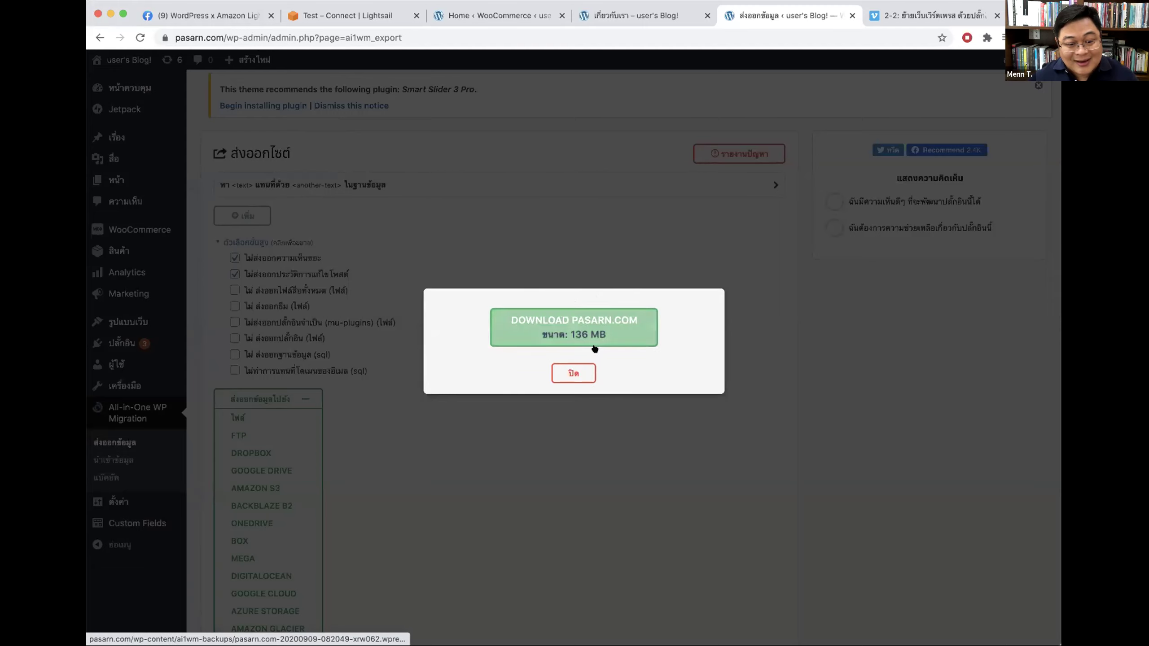
# Step: Download the 136 MB pasarn.com export and close the export dialog
pyautogui.click(572, 333)
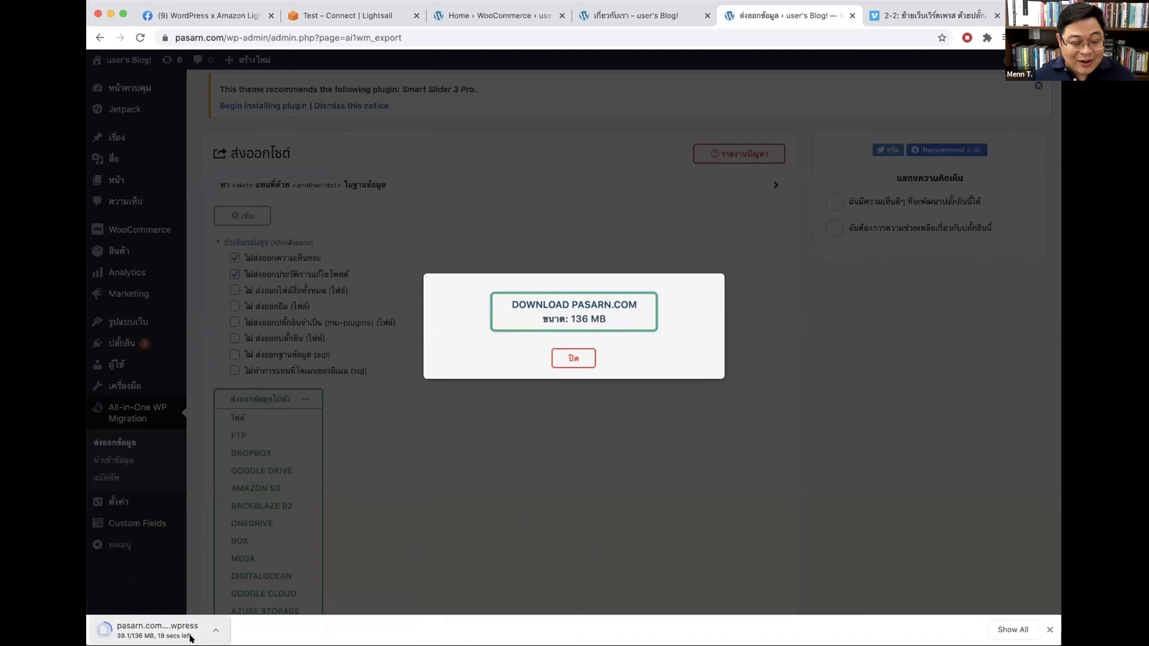
pyautogui.click(571, 358)
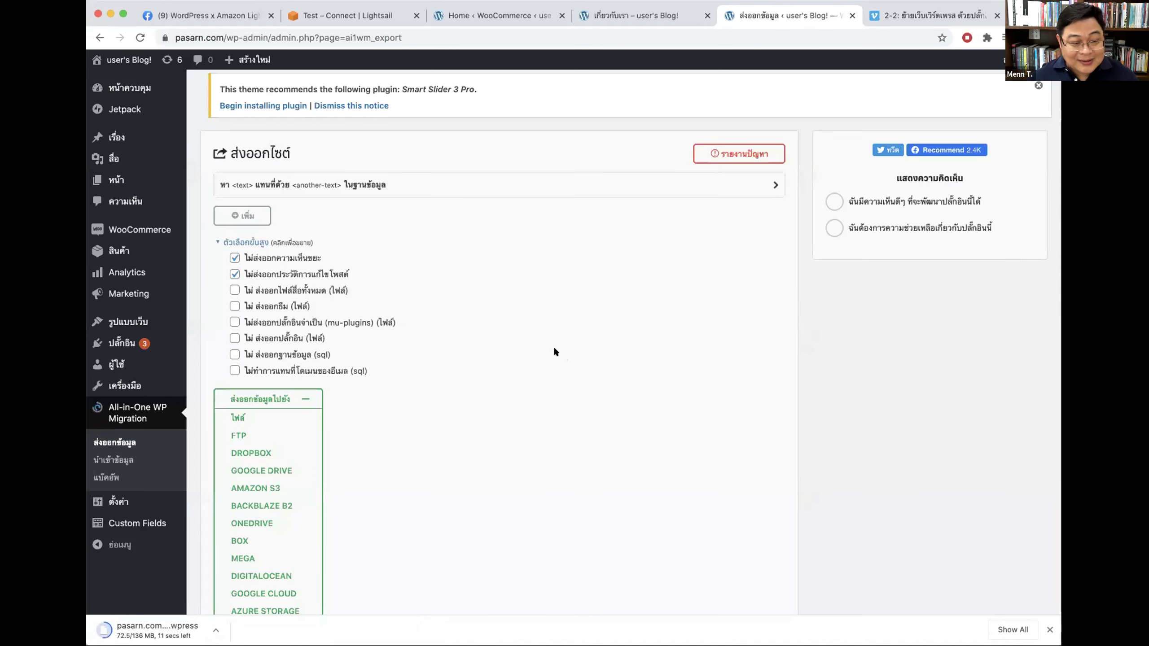
pyautogui.click(114, 459)
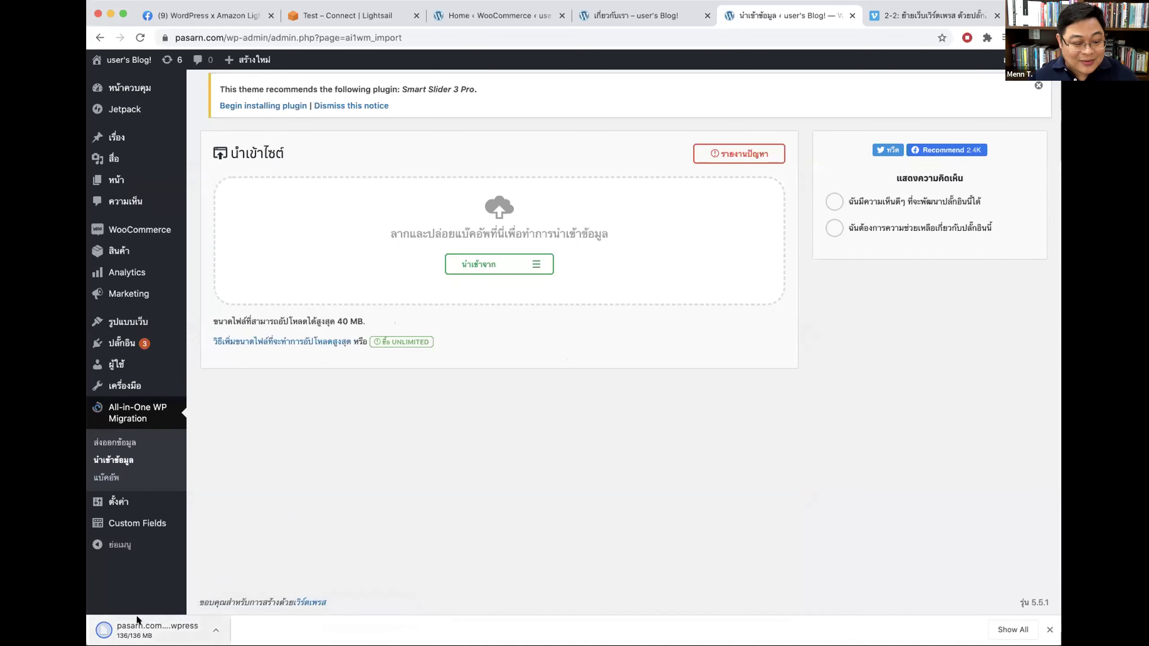
# Step: Drop the .wpress export onto the import area and dismiss the 40 MB size-limit error
pyautogui.moveTo(113, 630); pyautogui.dragTo(408, 246)
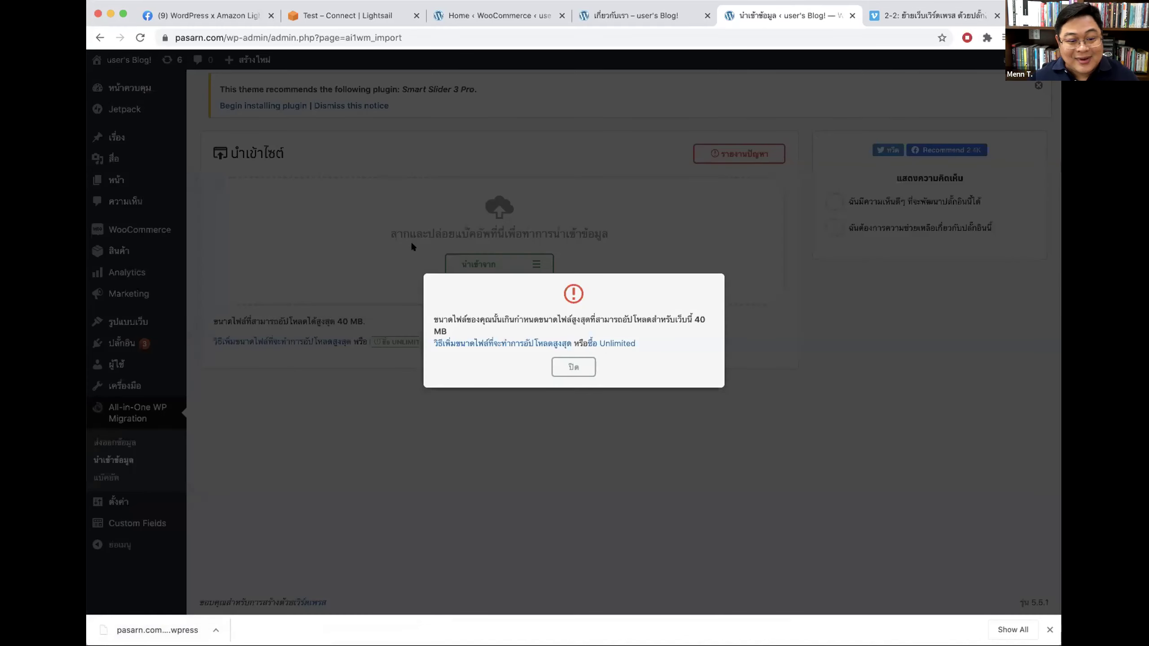
pyautogui.moveTo(489, 317); pyautogui.dragTo(720, 331)
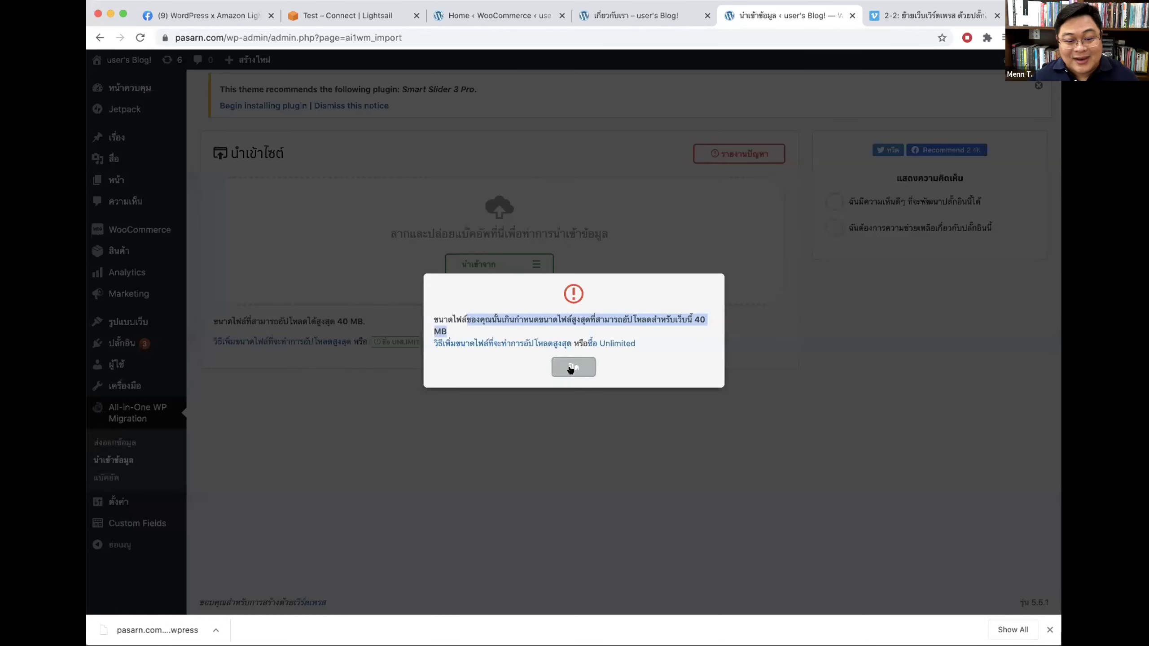
pyautogui.click(573, 367)
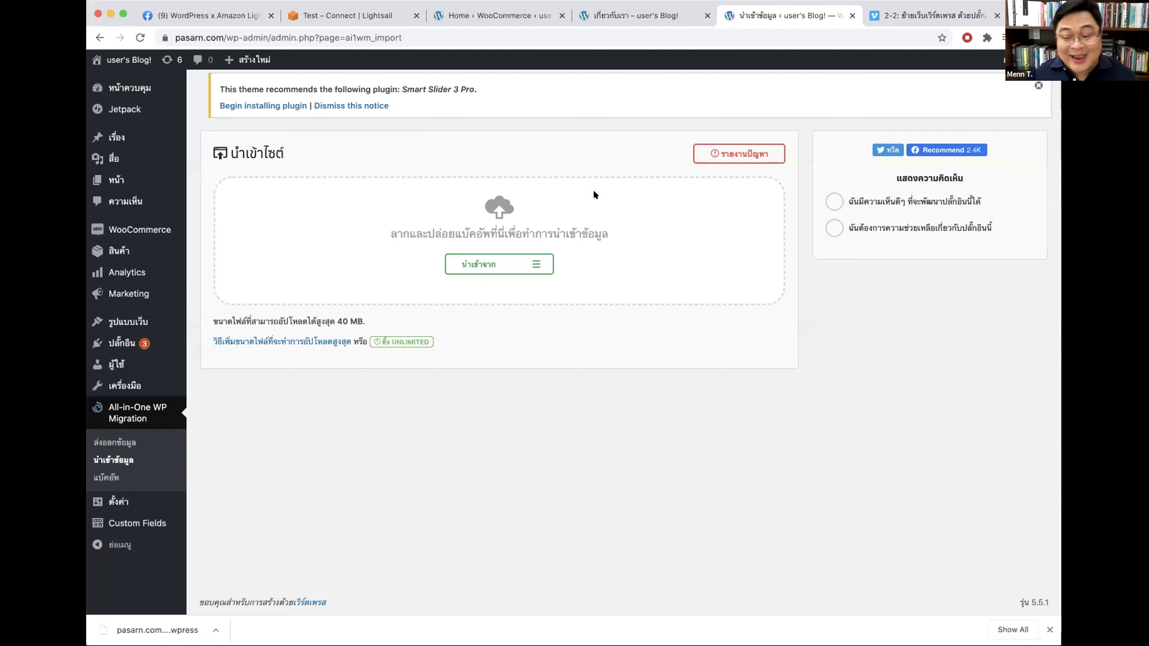
# Step: Close the downloads bar, the import page and the Vimeo tab
pyautogui.click(1048, 630)
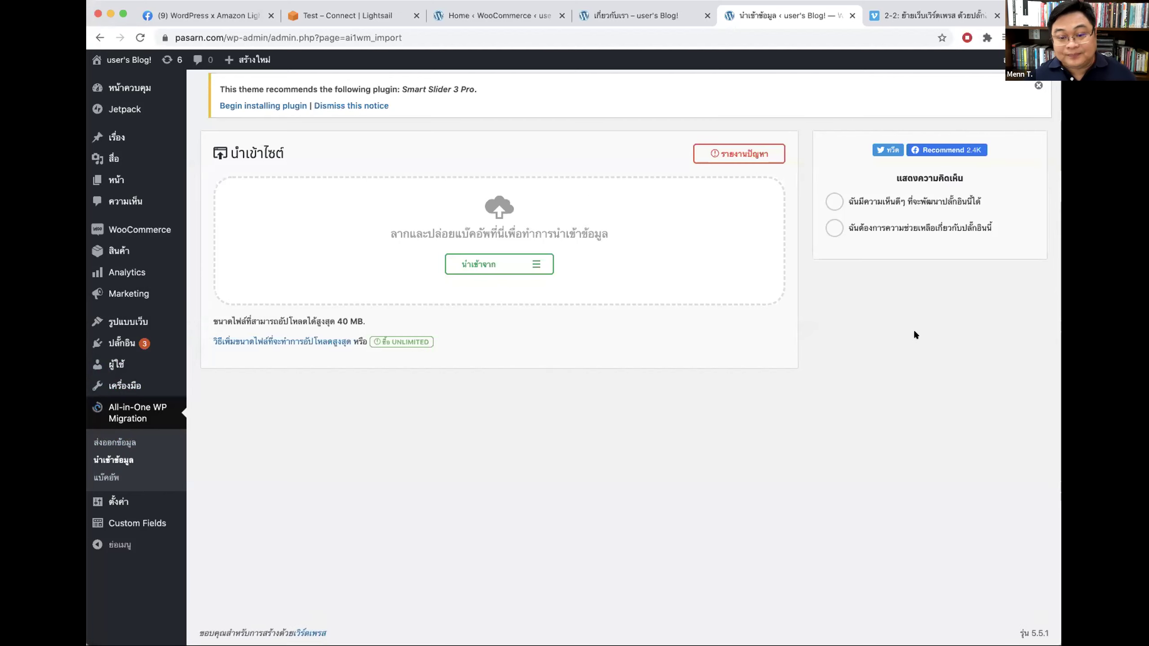
pyautogui.click(851, 16)
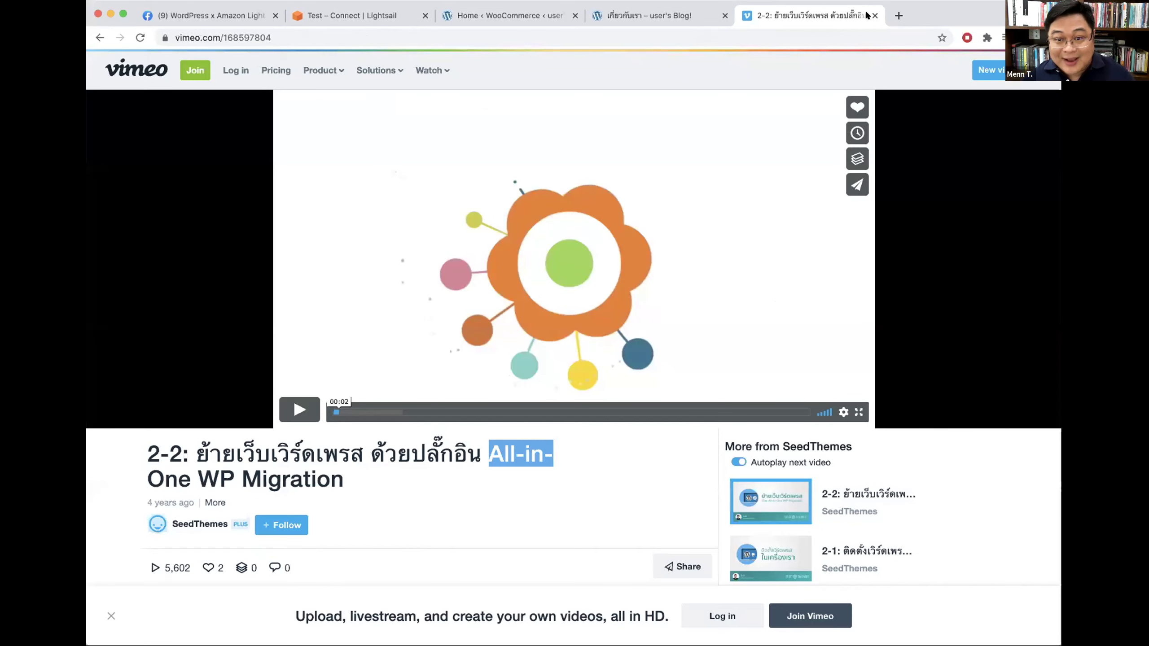
pyautogui.press('super+w')
pyautogui.click(513, 16)
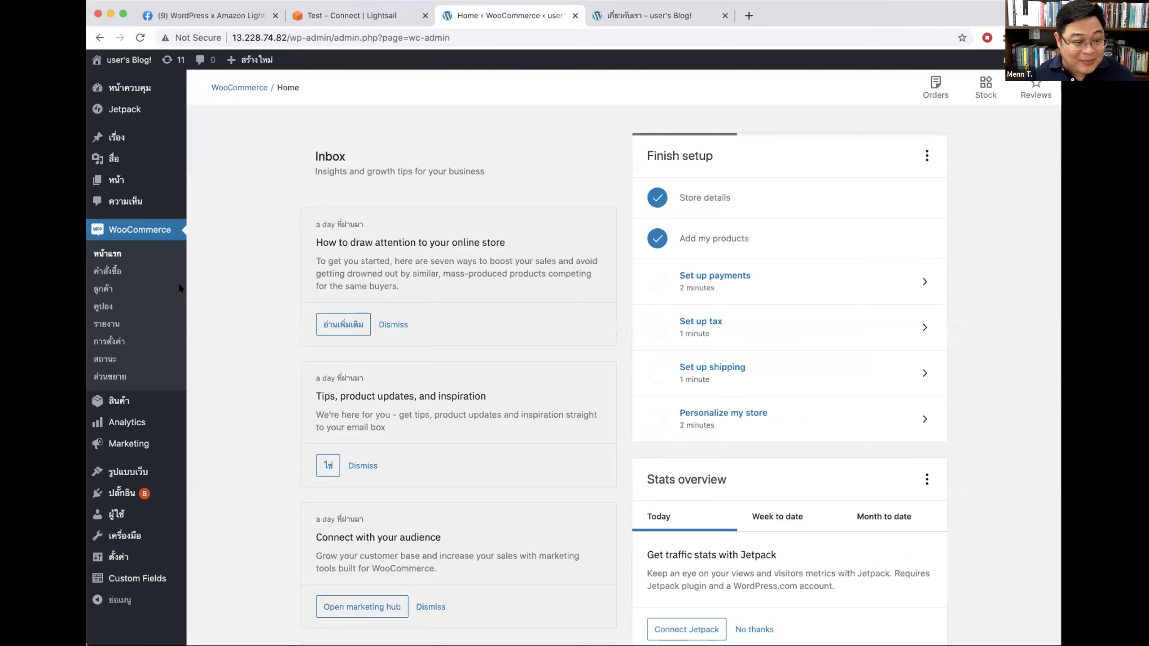
# Step: Go to pasarn.com/wp-admin and log in with the saved credentials
pyautogui.press('super+w')
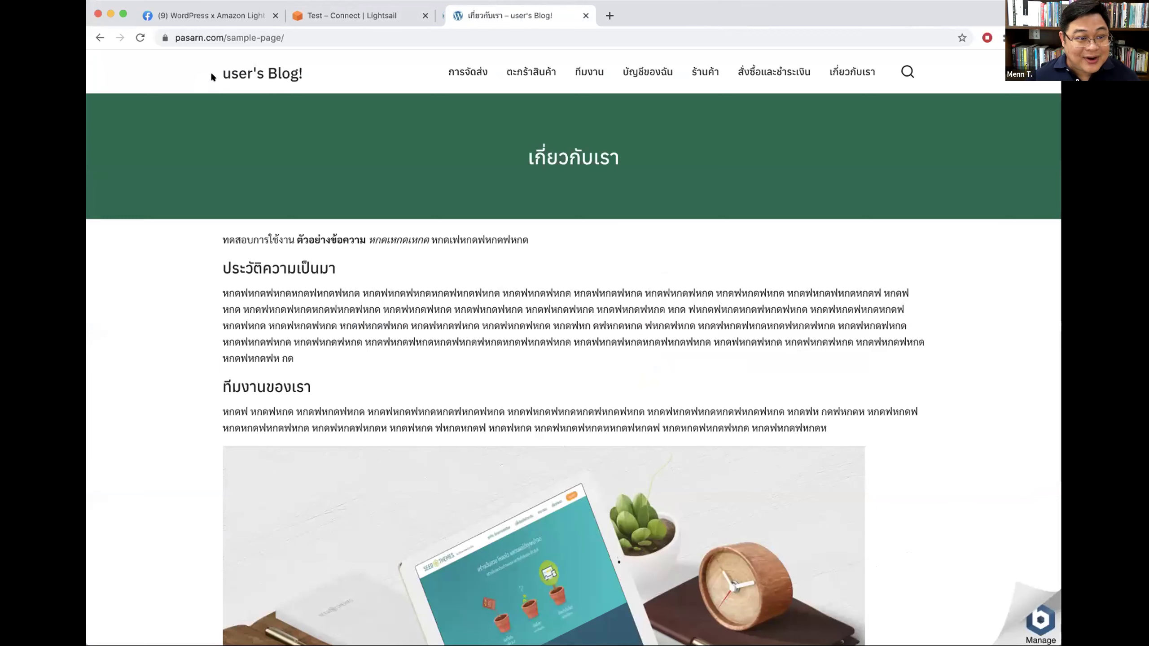
pyautogui.write('wp-admin')
pyautogui.press('Return')
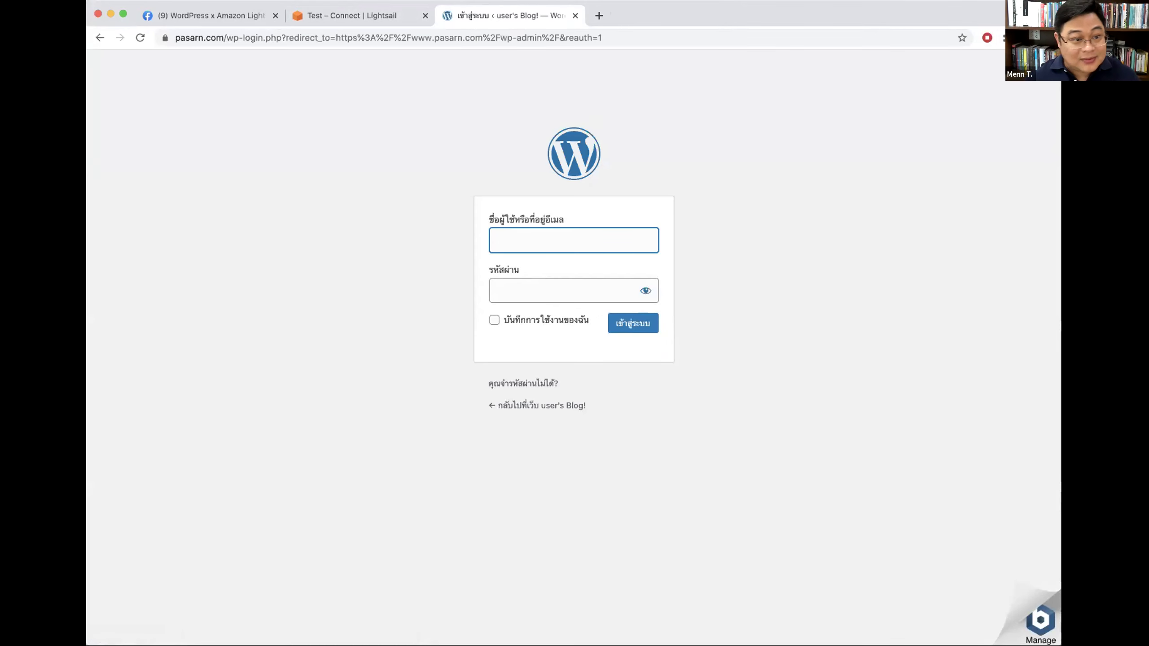
pyautogui.click(548, 236)
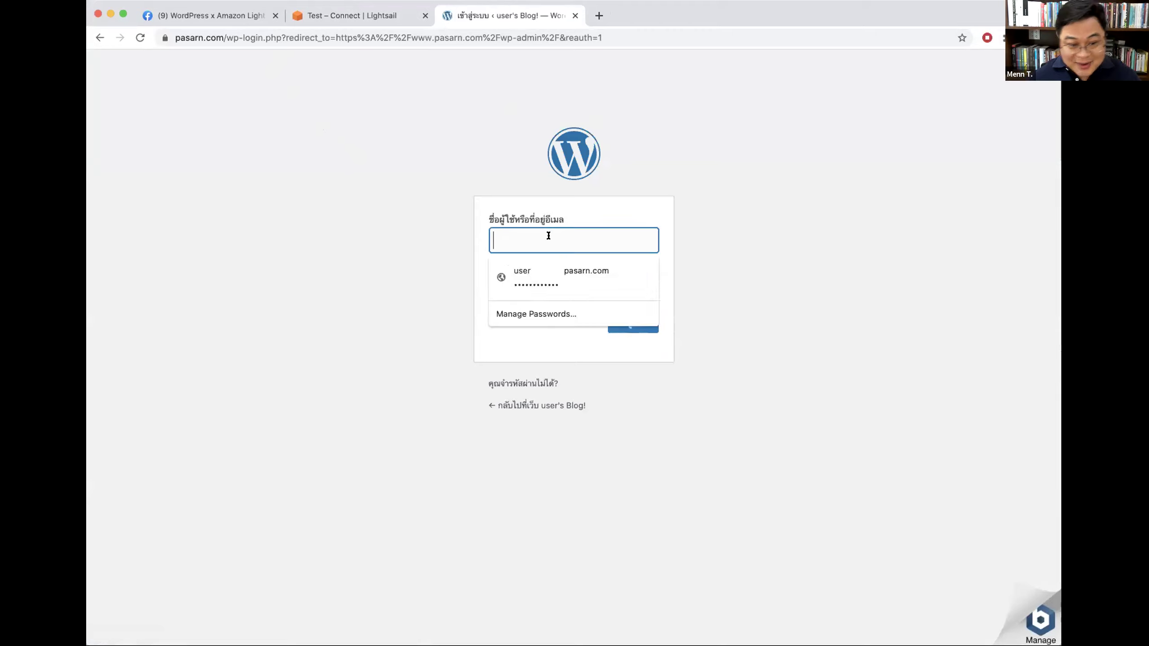
pyautogui.click(551, 279)
pyautogui.click(565, 320)
pyautogui.click(633, 322)
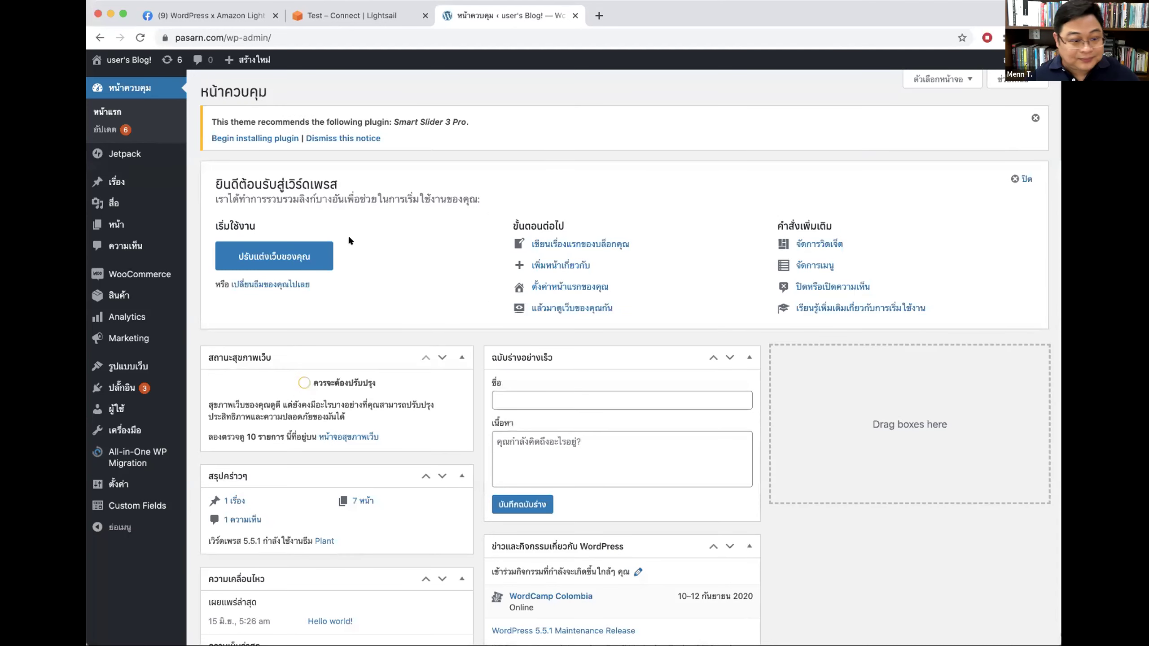
pyautogui.scroll(-5, 497, 194)
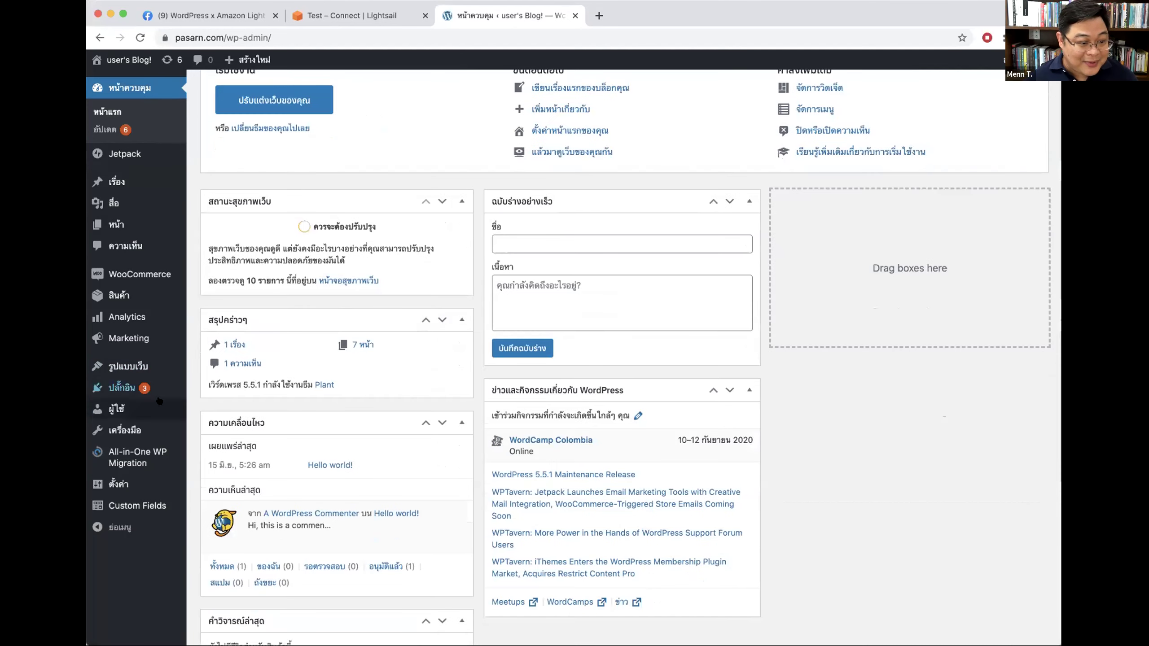
# Step: Delete the Hello Dolly and Simple Tags plugins
pyautogui.click(146, 389)
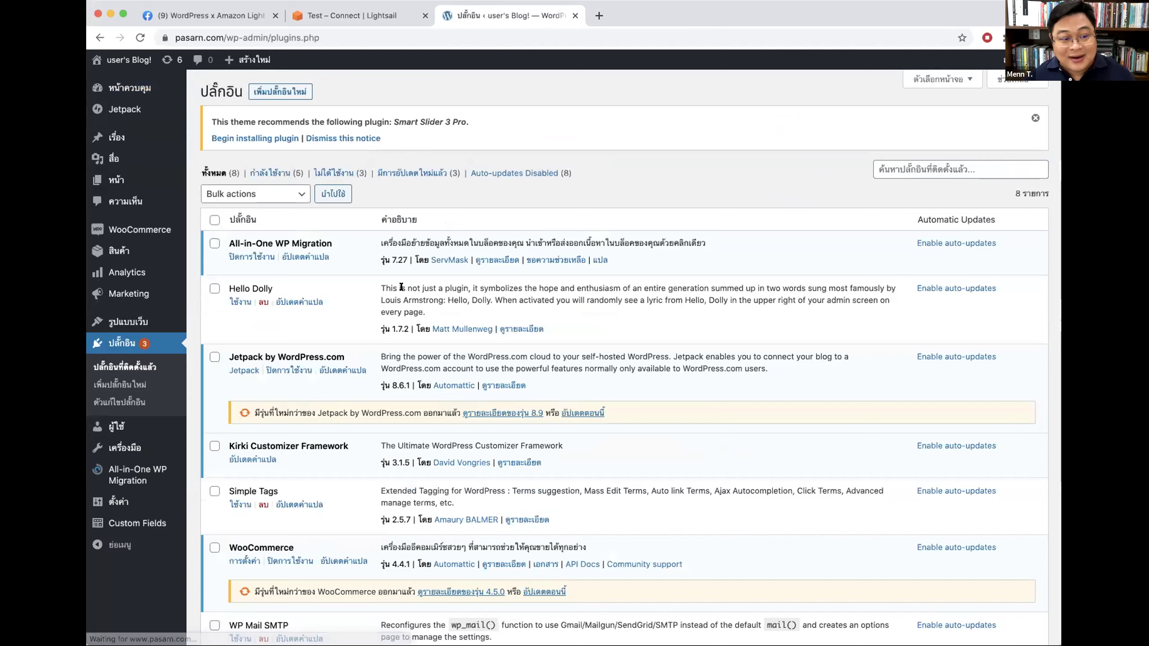
pyautogui.scroll(-3, 258, 208)
pyautogui.click(258, 208)
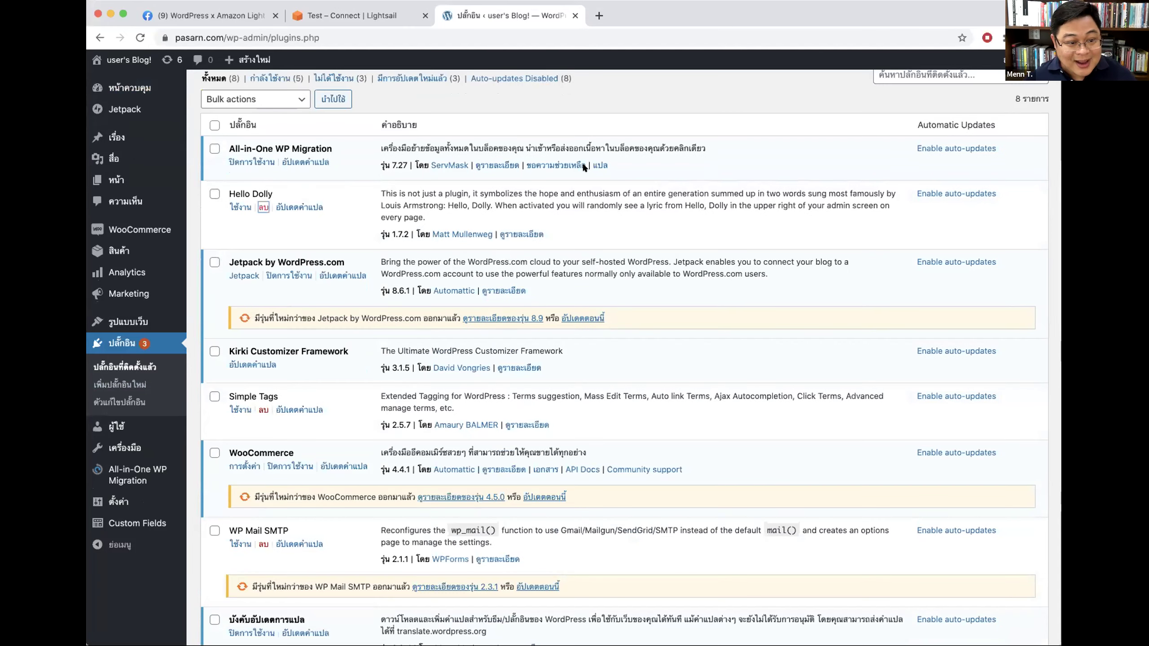
pyautogui.click(670, 103)
pyautogui.click(263, 366)
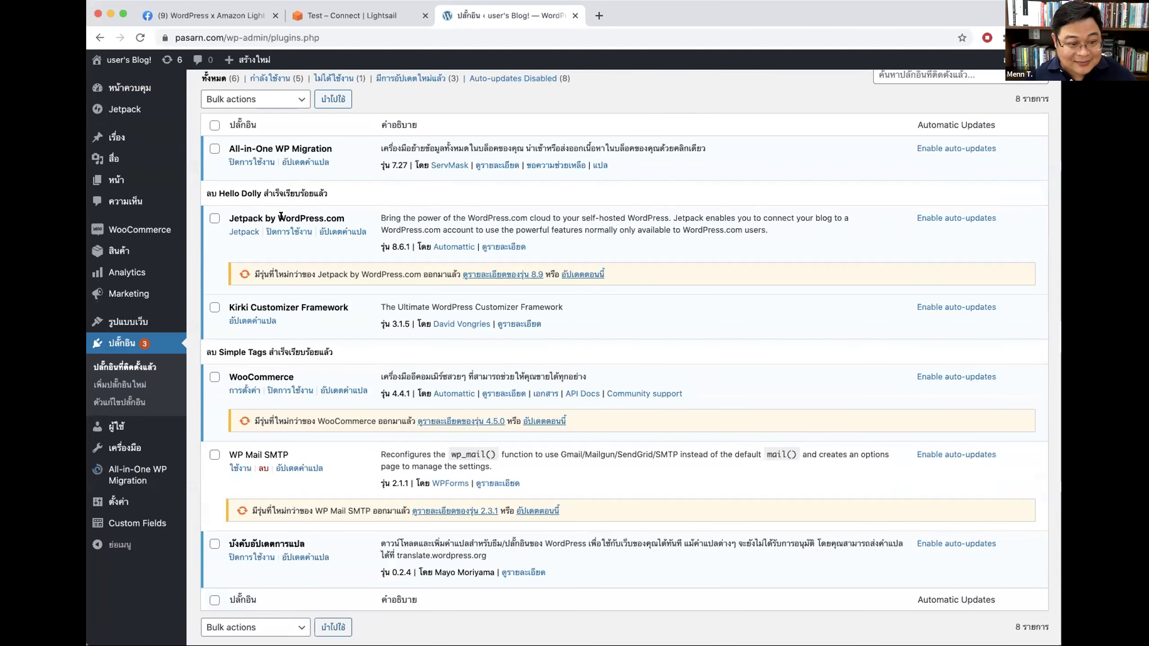
# Step: Deactivate and delete the Jetpack plugin
pyautogui.moveTo(281, 216); pyautogui.dragTo(340, 216)
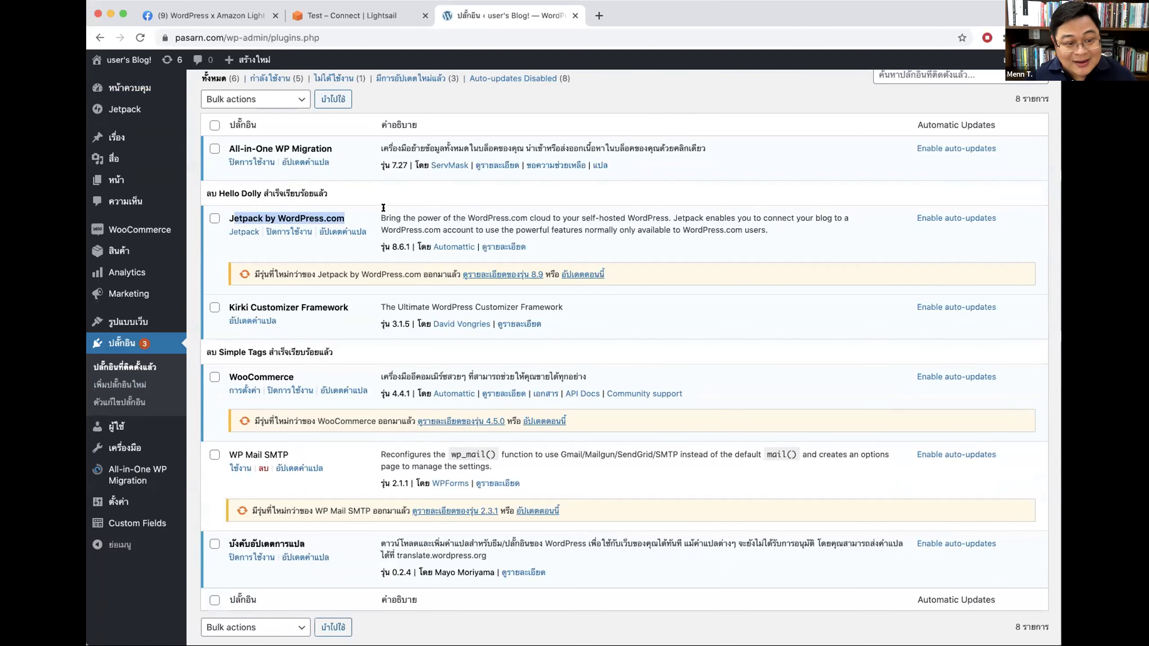
pyautogui.scroll(2, 383, 207)
pyautogui.doubleClick(298, 272)
pyautogui.click(290, 268)
pyautogui.click(288, 286)
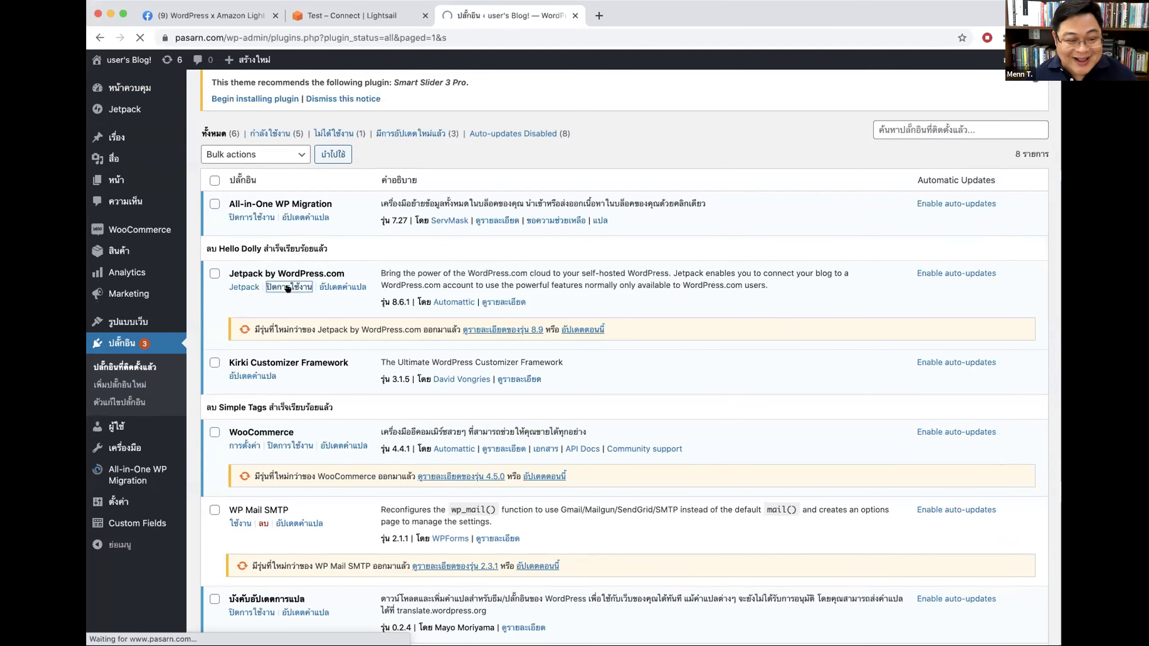
pyautogui.moveTo(229, 322); pyautogui.dragTo(274, 322)
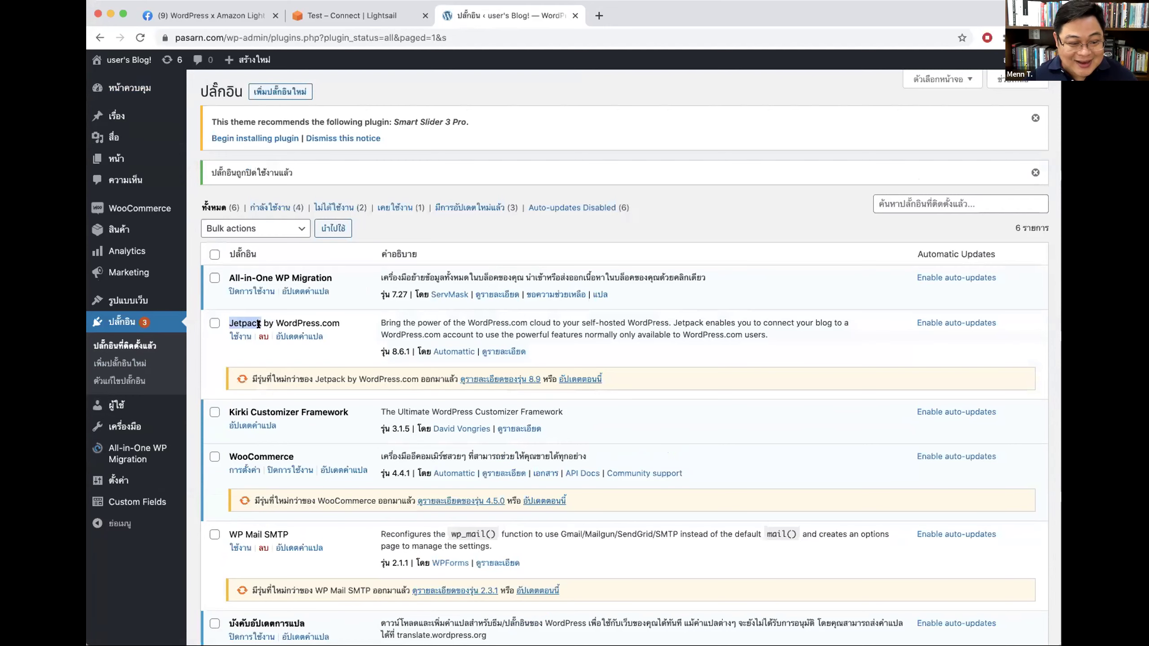
pyautogui.click(262, 336)
pyautogui.click(692, 111)
# Step: Deactivate and delete All-in-One WP Migration, then delete WP Mail SMTP
pyautogui.click(253, 291)
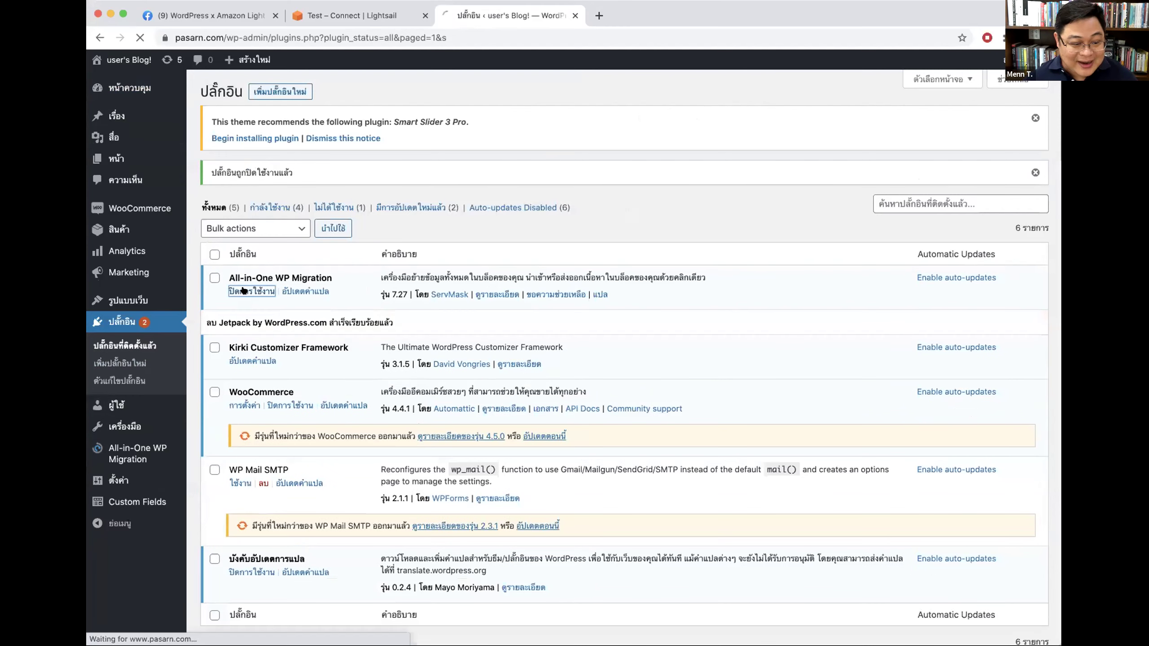
pyautogui.click(263, 292)
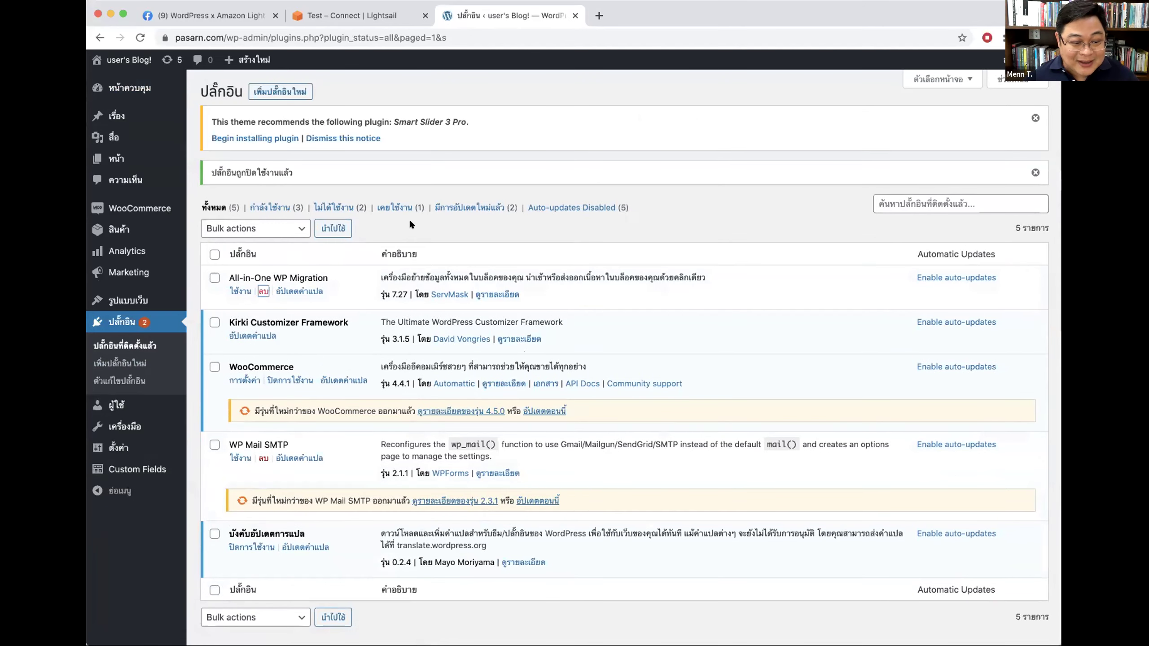
pyautogui.click(662, 118)
pyautogui.scroll(-1, 592, 341)
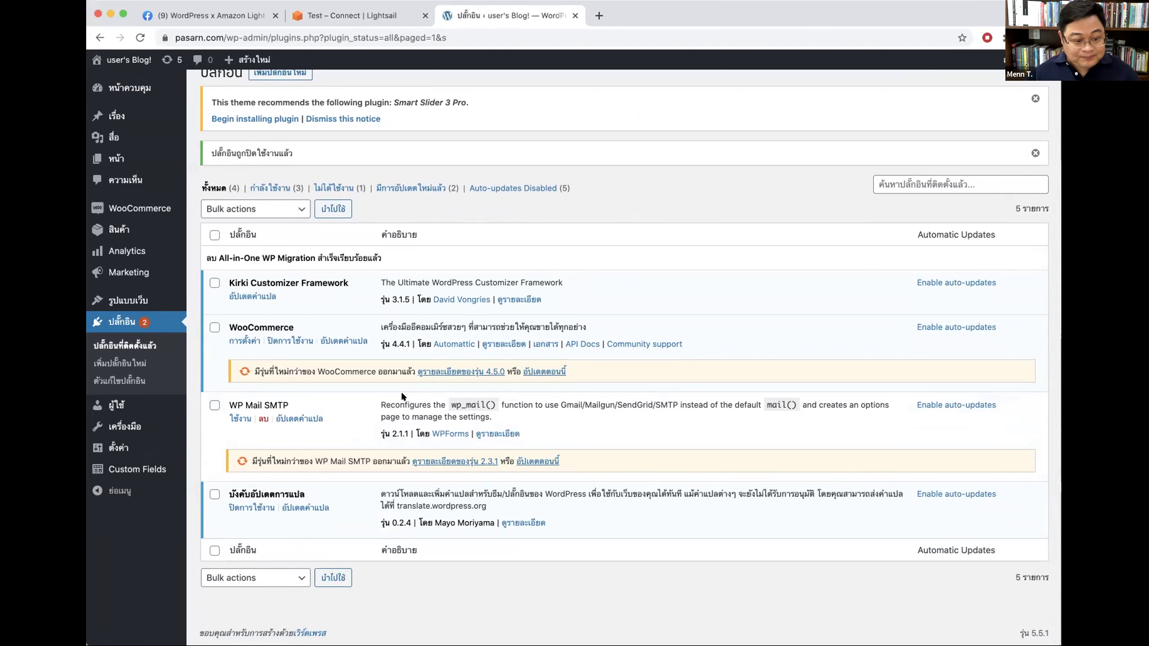
pyautogui.moveTo(228, 401); pyautogui.dragTo(284, 401)
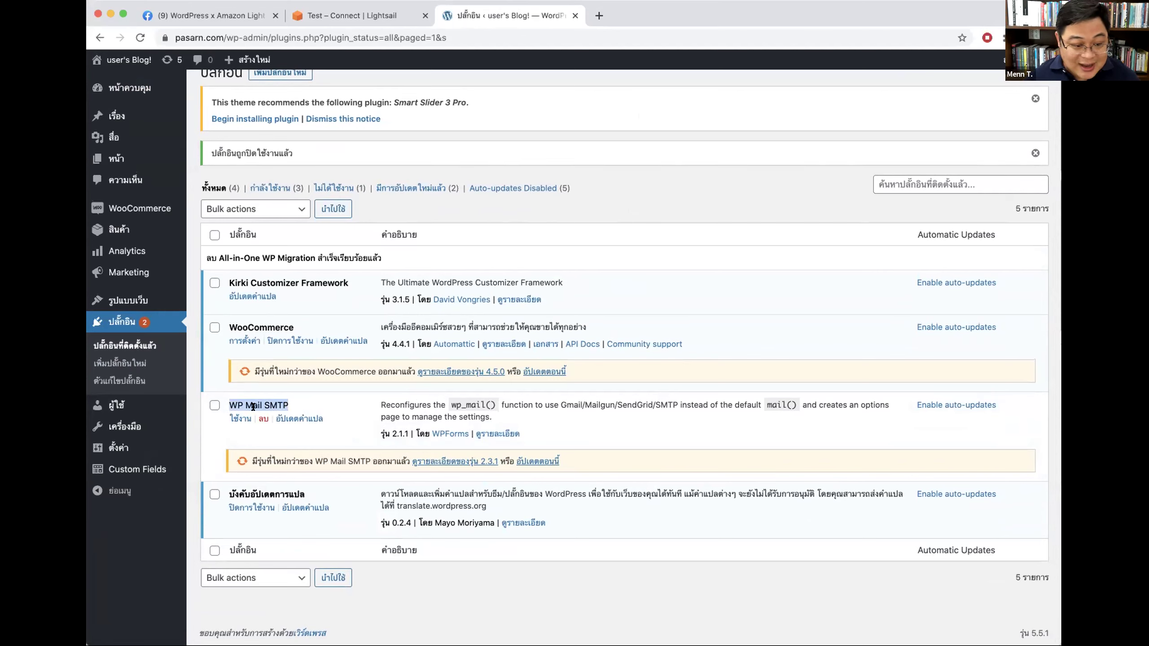
pyautogui.click(261, 419)
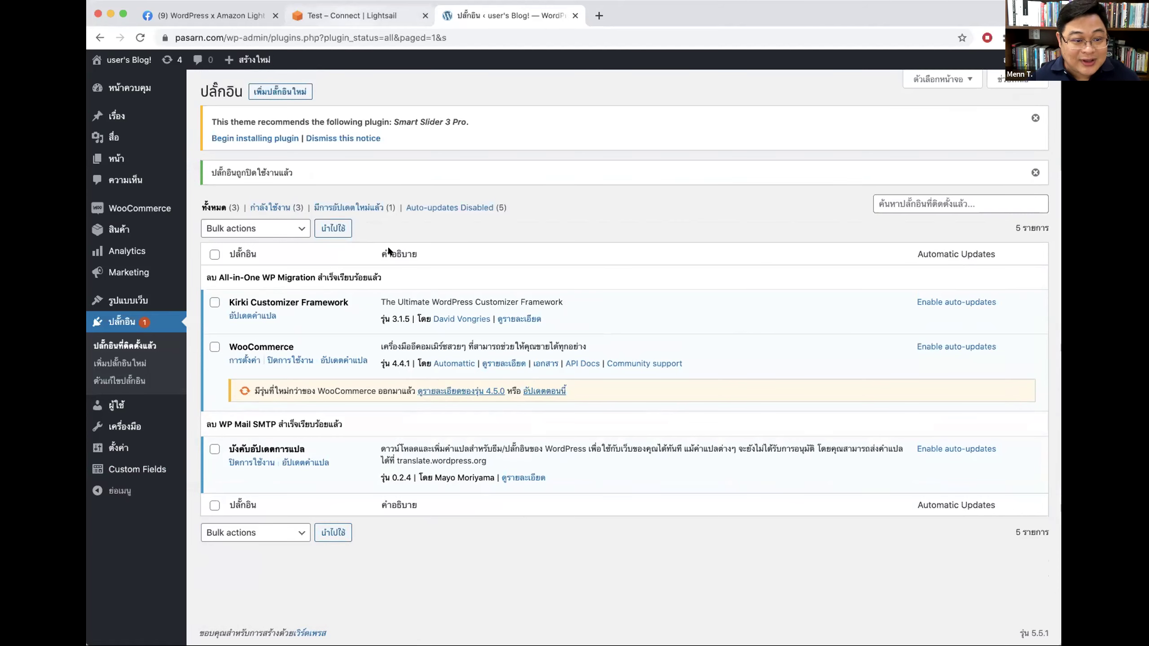
pyautogui.click(345, 15)
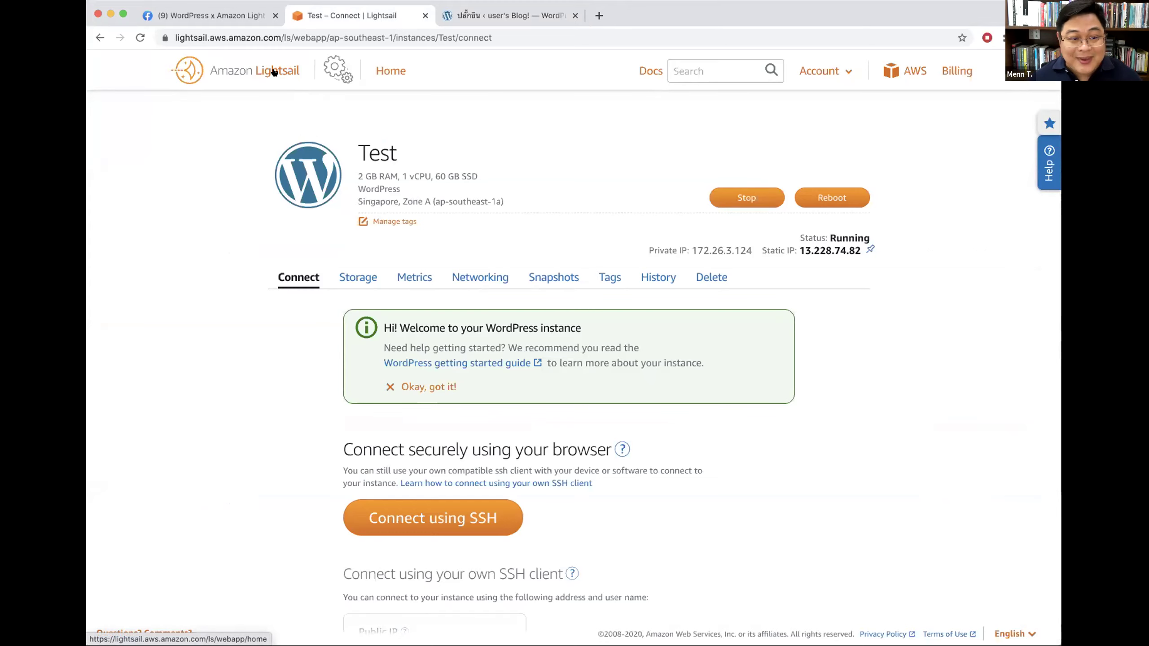
# Step: Open the seedthemes.com WordPress admin in a new tab beside the Lightsail instances list
pyautogui.click(384, 73)
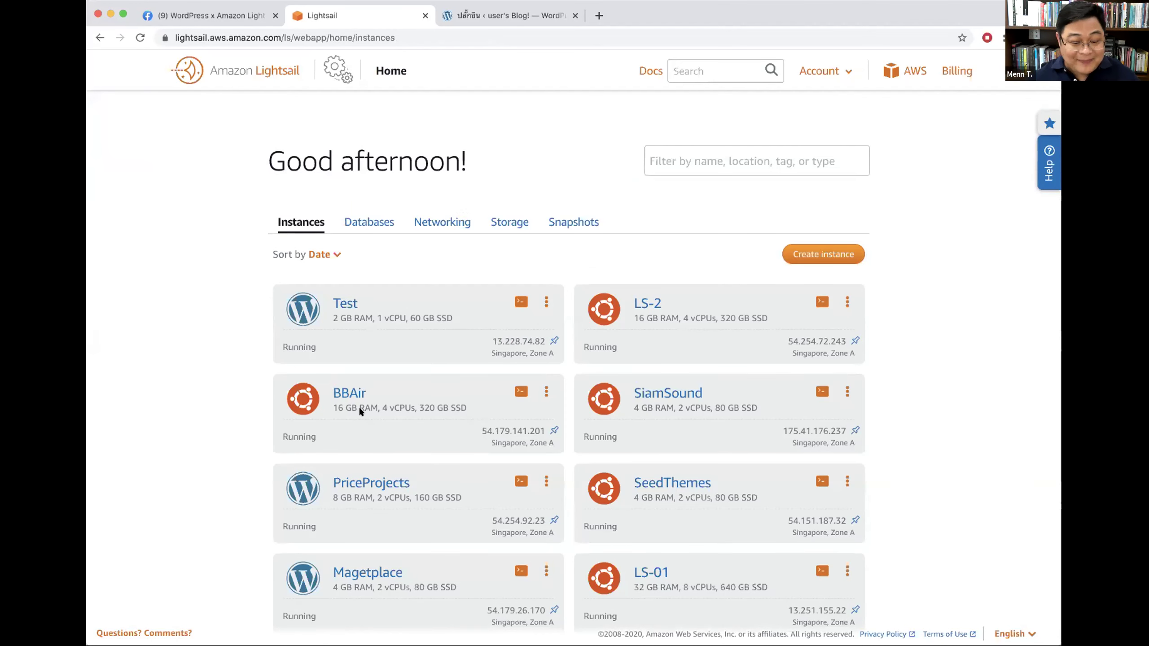
pyautogui.scroll(-4, 360, 411)
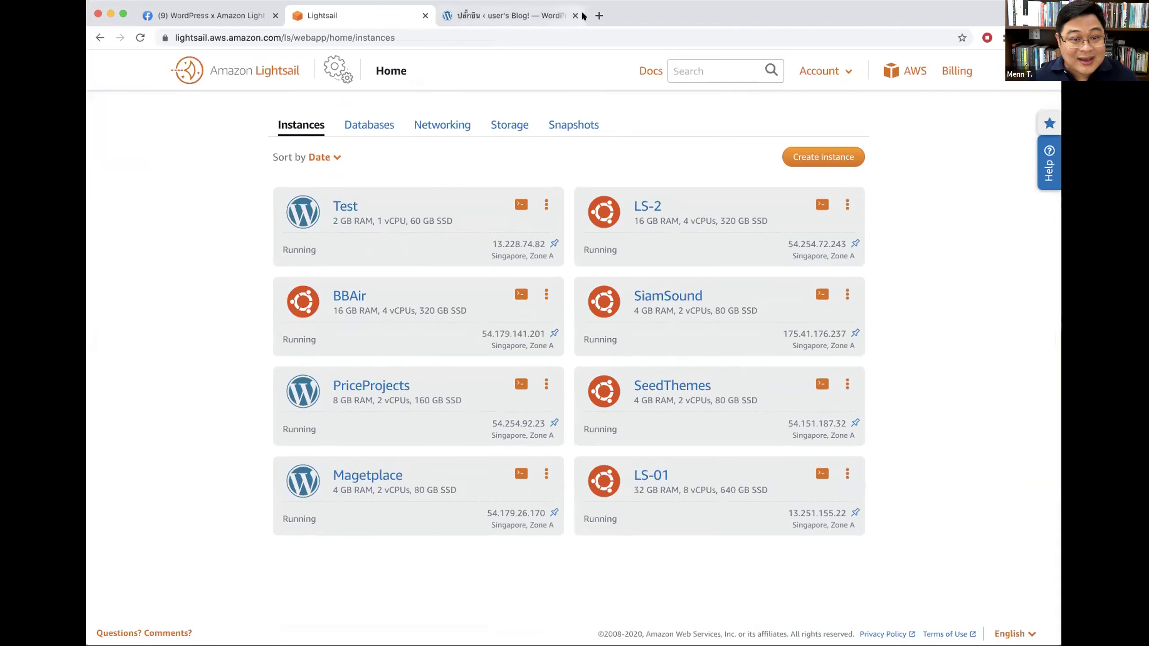
pyautogui.click(597, 15)
pyautogui.write('seedthemes.com')
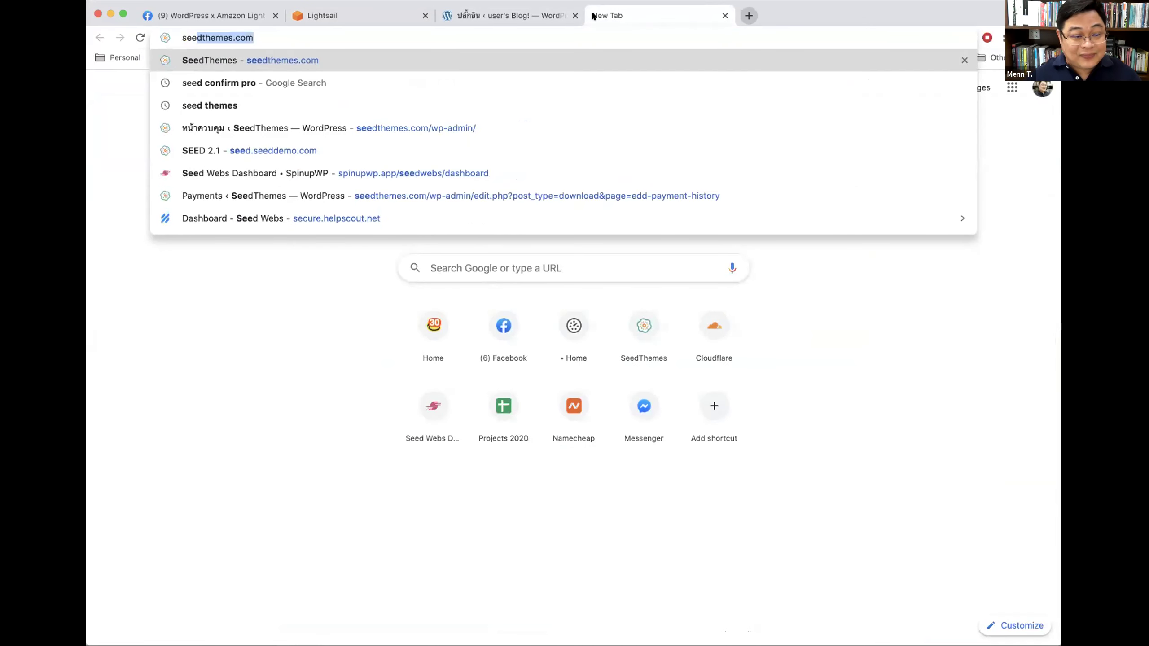
pyautogui.write('/w')
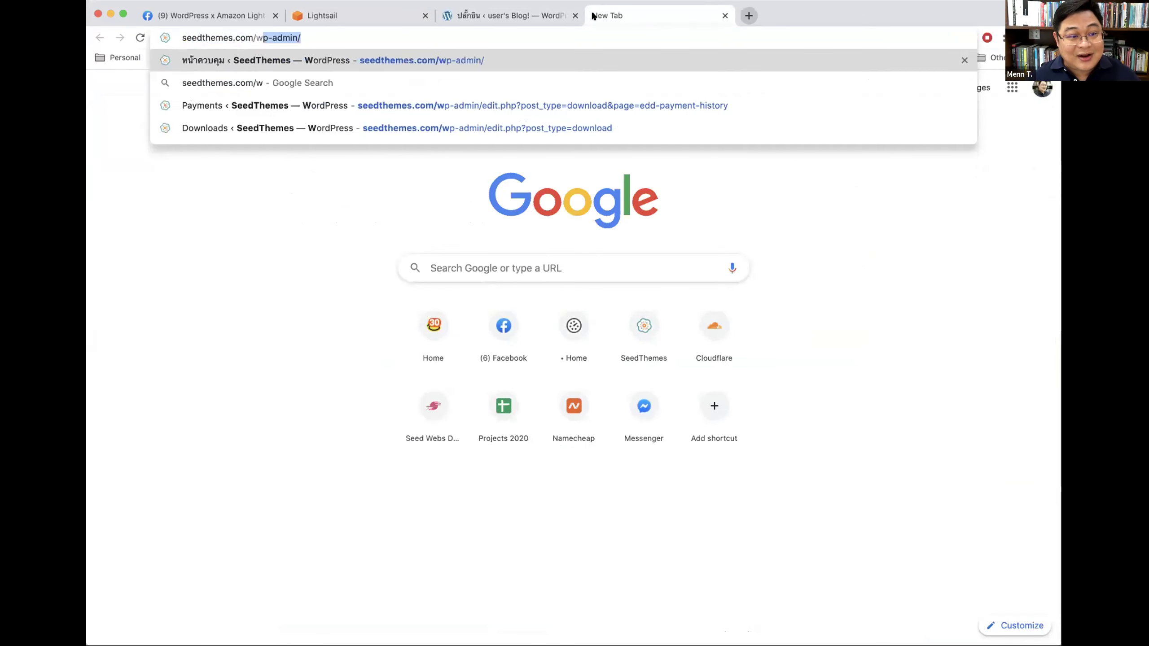
pyautogui.press('Return')
pyautogui.click(352, 13)
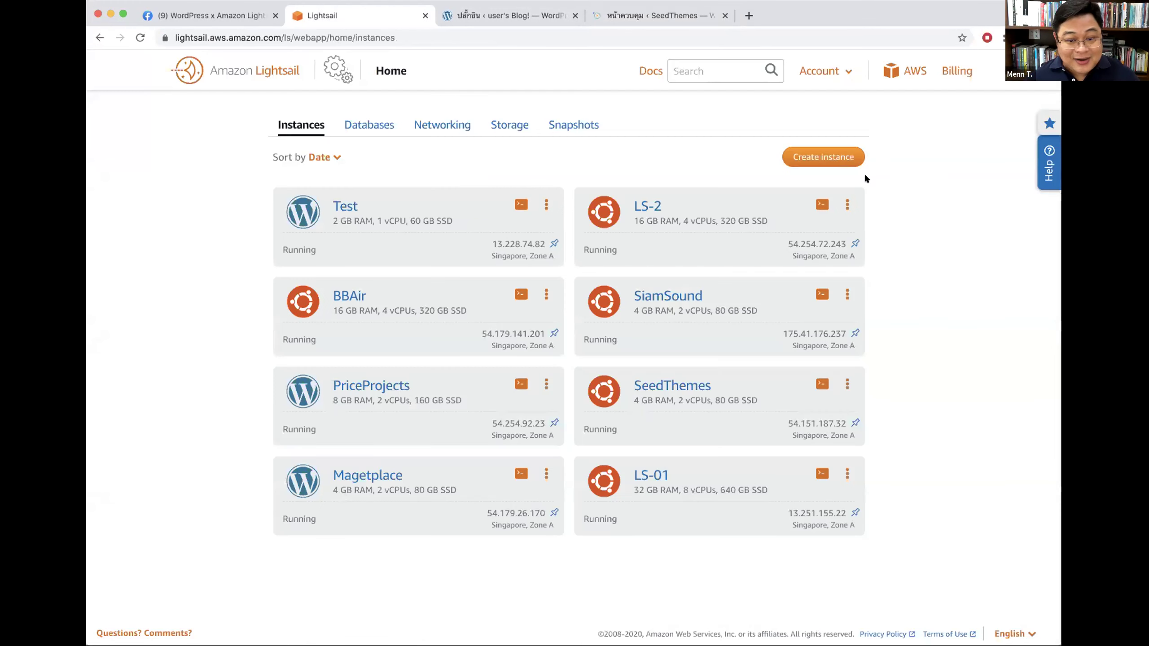
# Step: Start a new Lightsail instance and select the Plesk Hosting Stack on Ubuntu blueprint
pyautogui.click(834, 156)
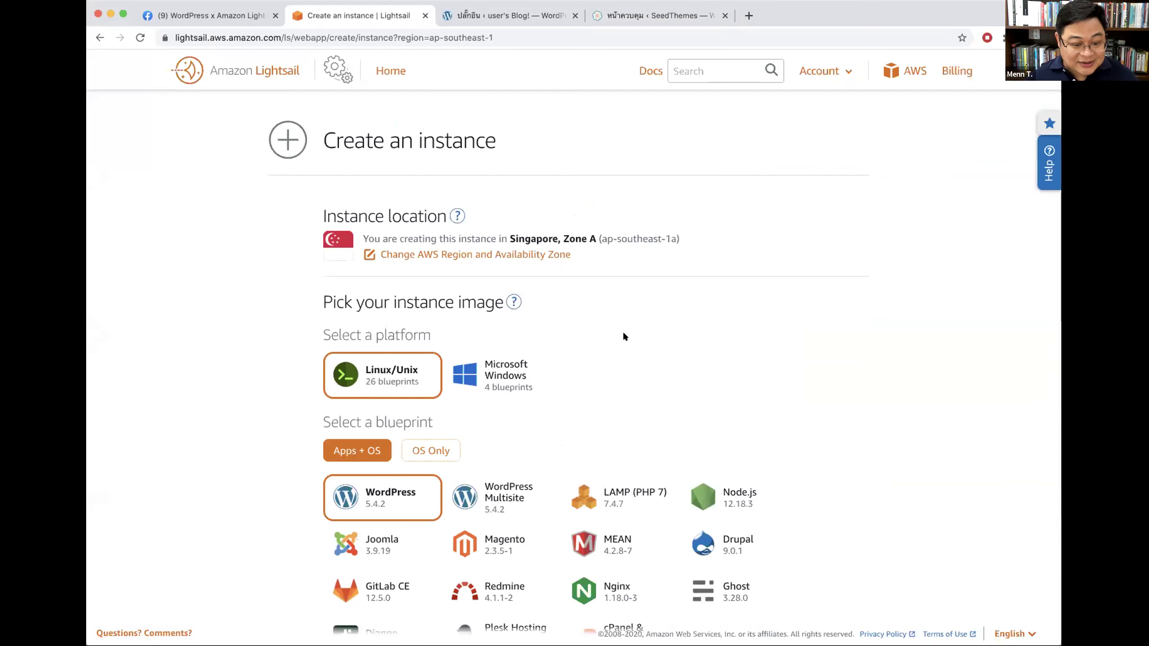
pyautogui.scroll(-10, 623, 330)
pyautogui.scroll(2, 623, 334)
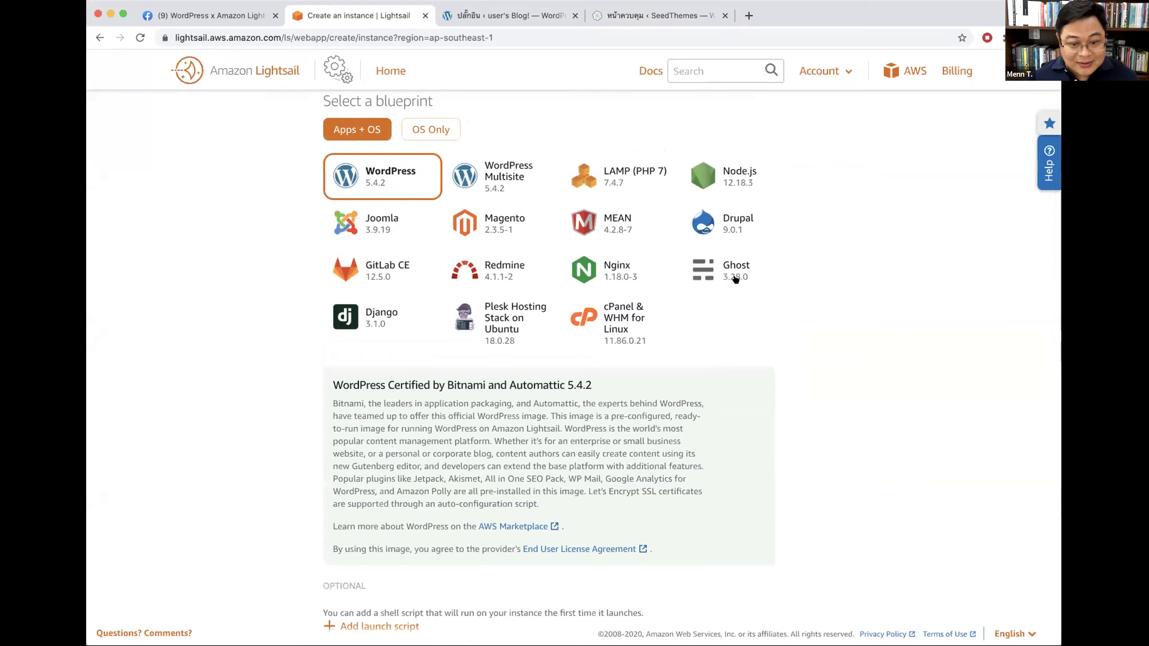
pyautogui.click(498, 310)
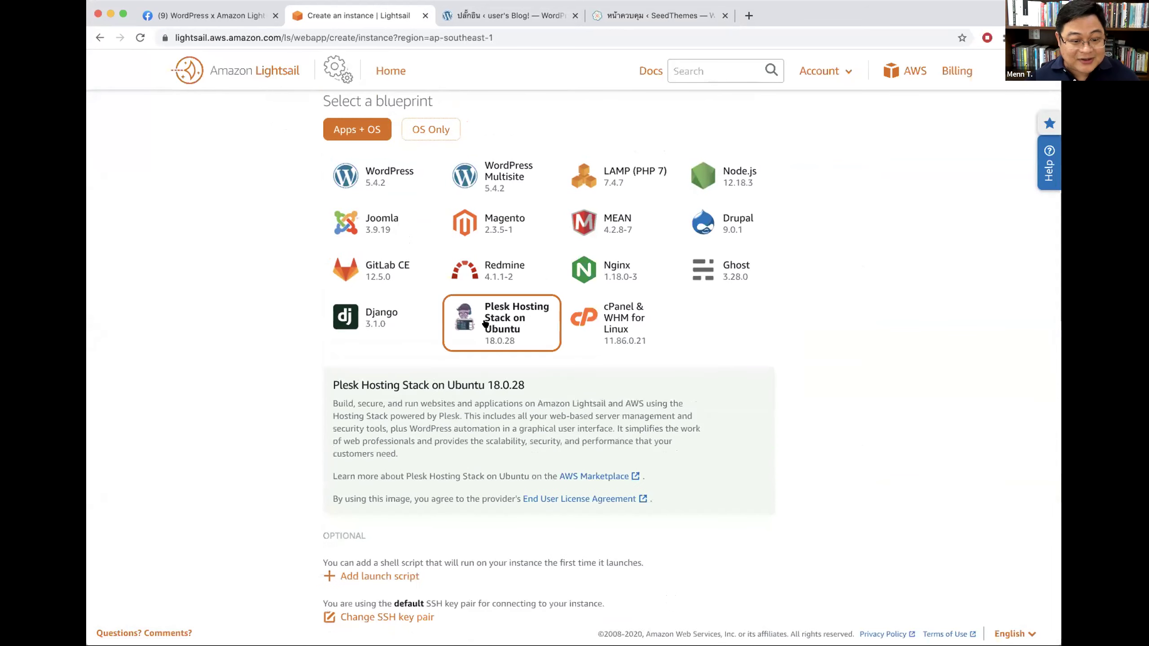
pyautogui.scroll(3, 865, 339)
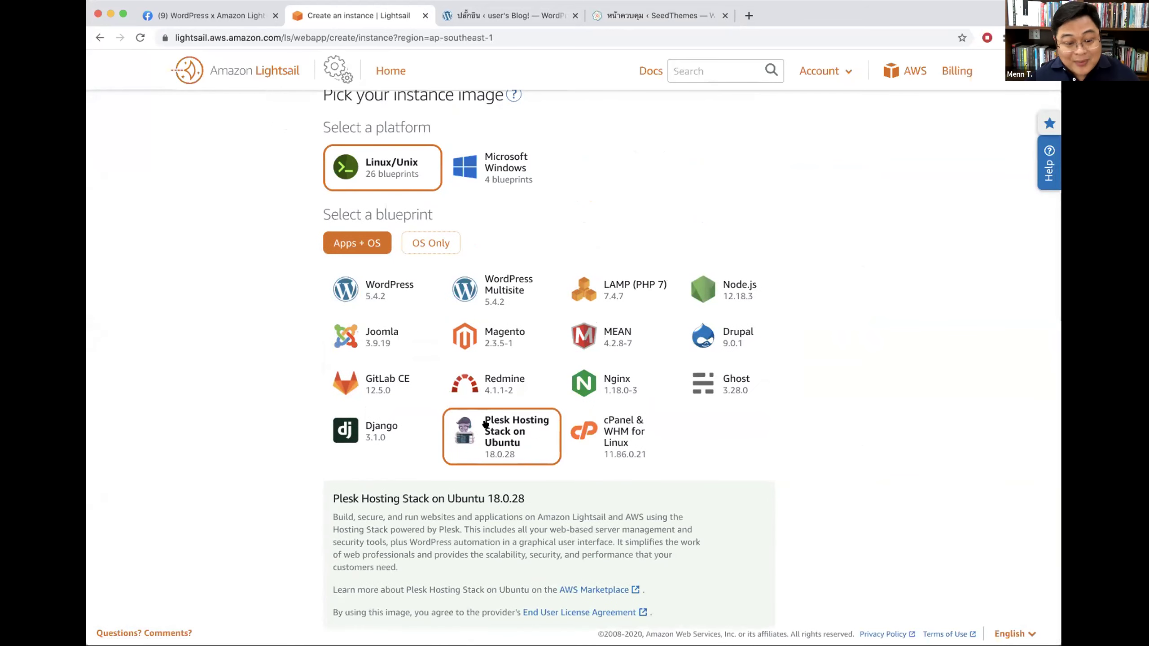
pyautogui.scroll(-1, 486, 441)
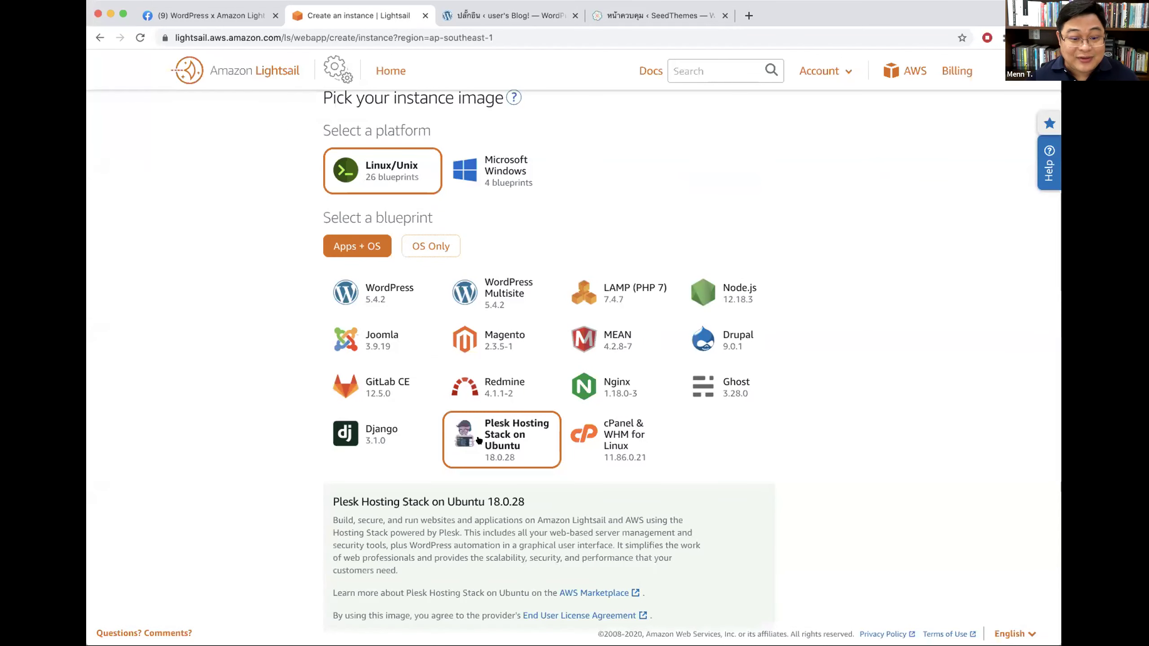
pyautogui.click(669, 17)
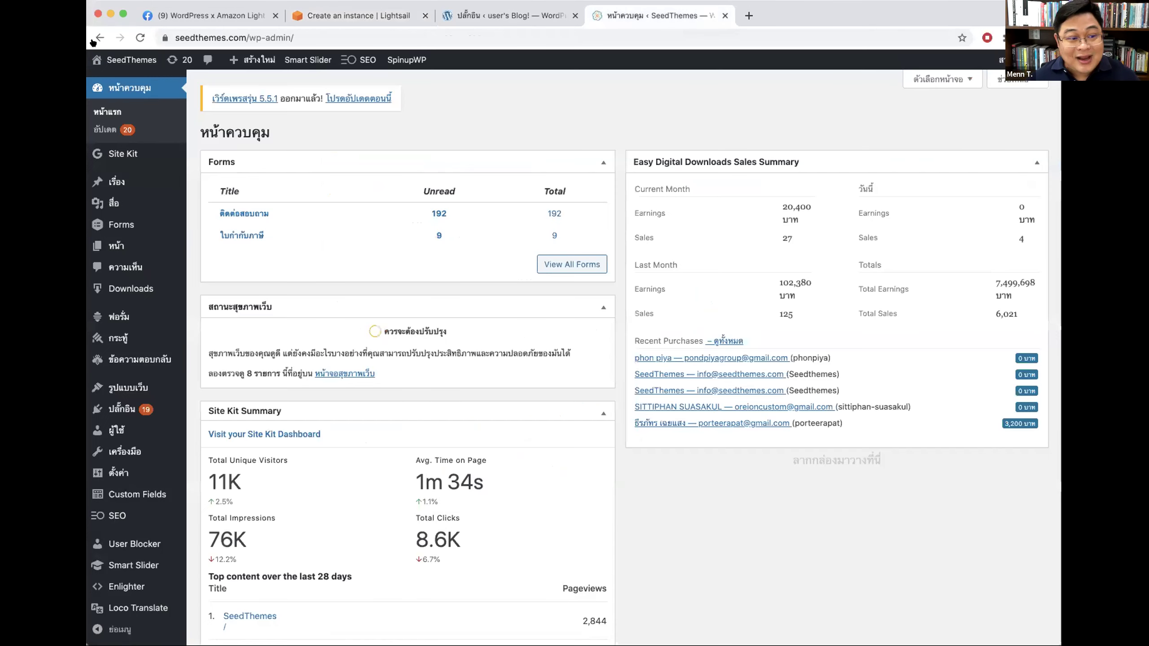
# Step: Open the SeedThemes blog post ติดตั้ง WordPress บน Amazon Lightsail and scroll through it
pyautogui.click(725, 15)
pyautogui.click(897, 72)
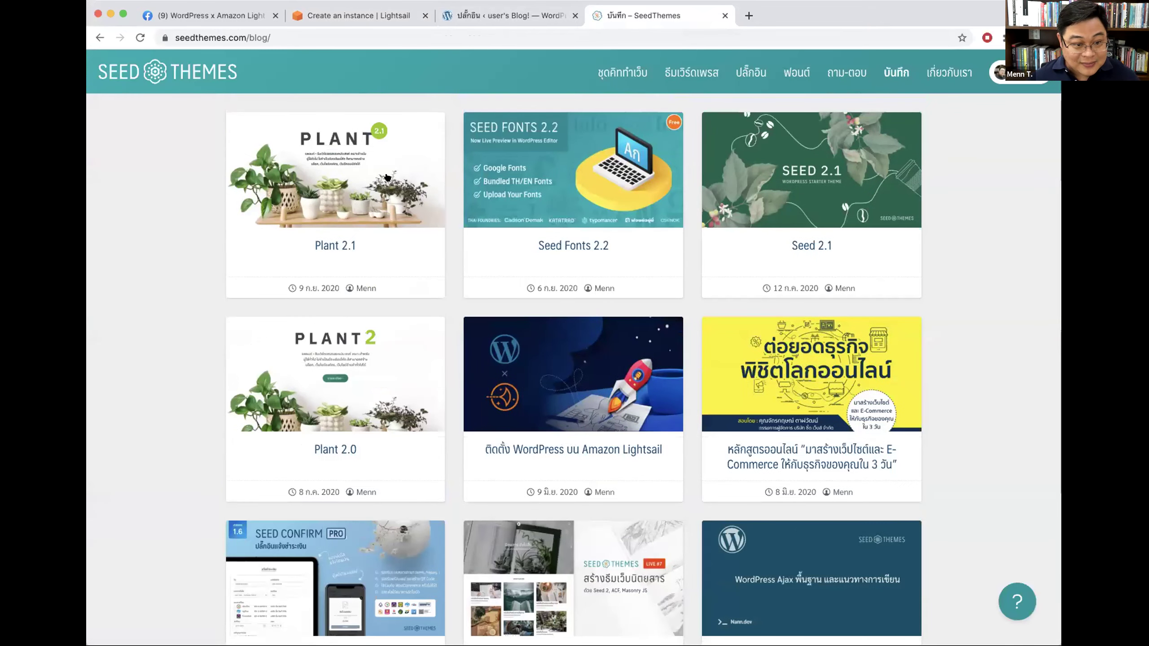
pyautogui.click(579, 376)
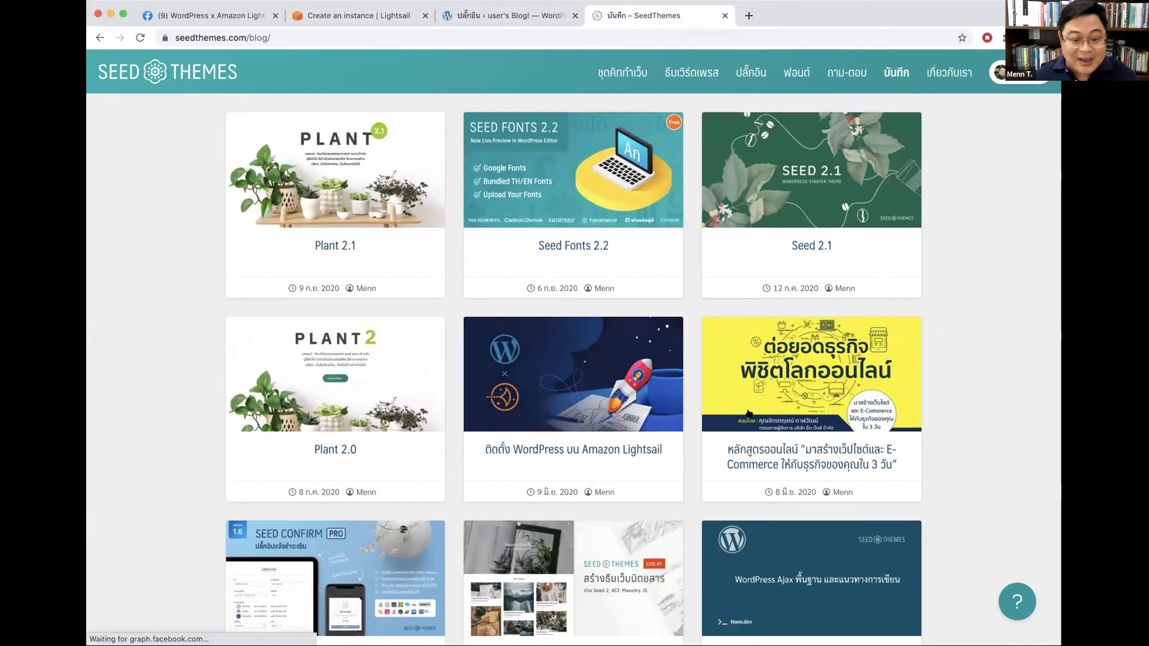
pyautogui.scroll(-20, 903, 350)
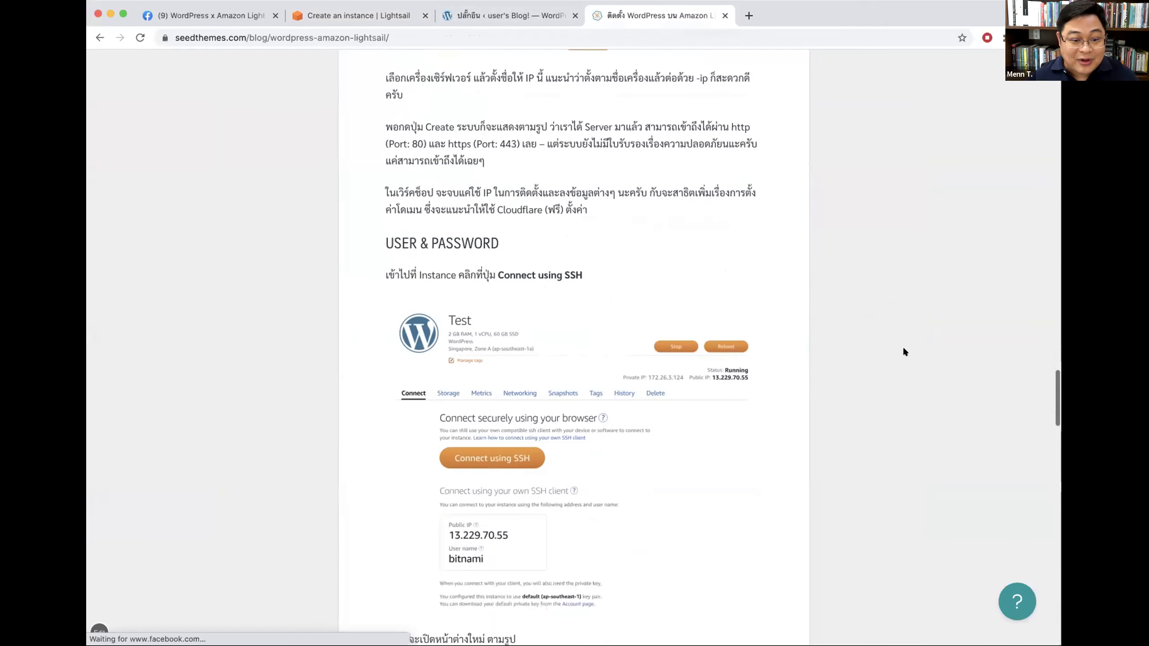
pyautogui.scroll(-15, 903, 352)
pyautogui.scroll(9, 903, 351)
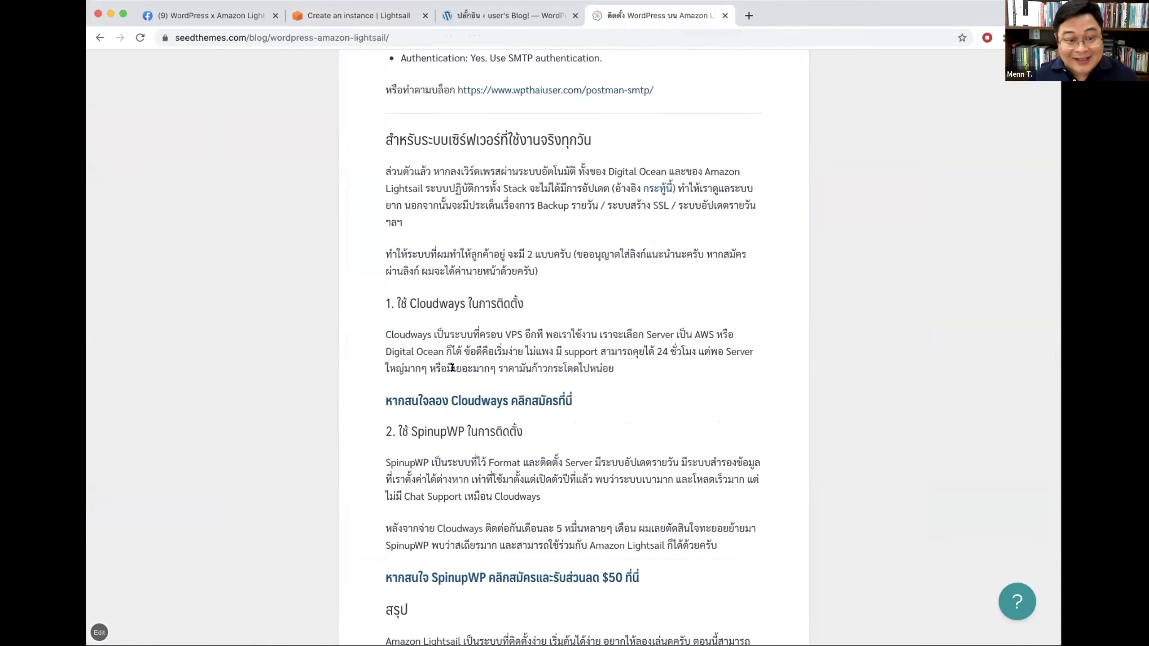
pyautogui.click(372, 17)
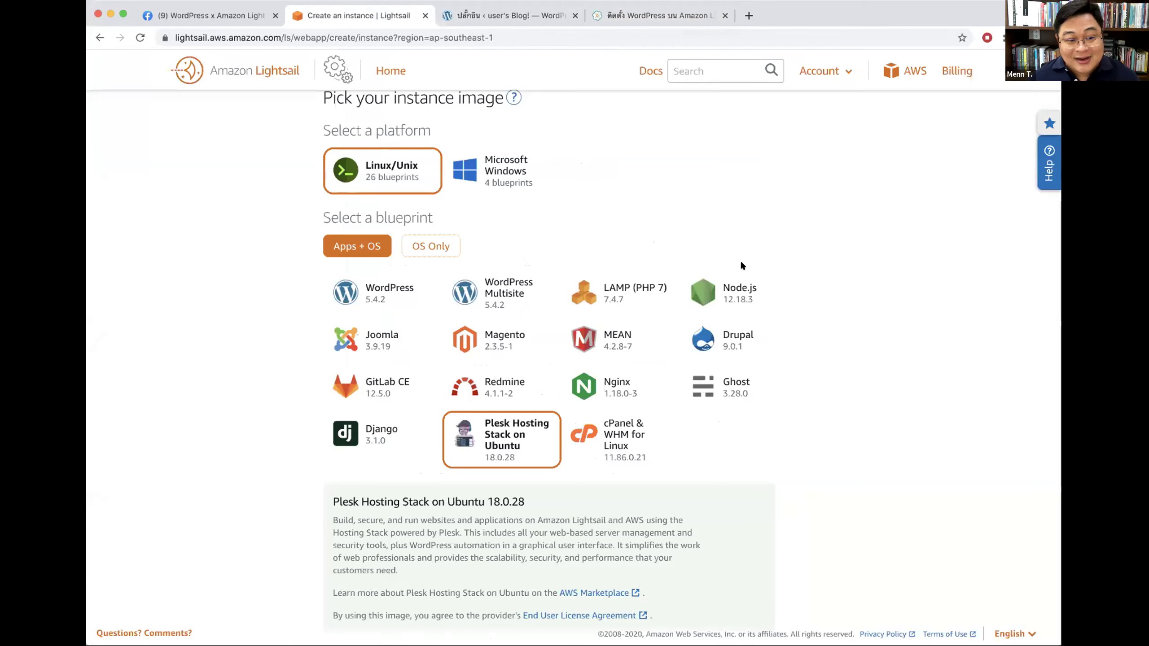
# Step: Switch the new Lightsail instance's blueprint to WordPress 5.4.2
pyautogui.click(382, 282)
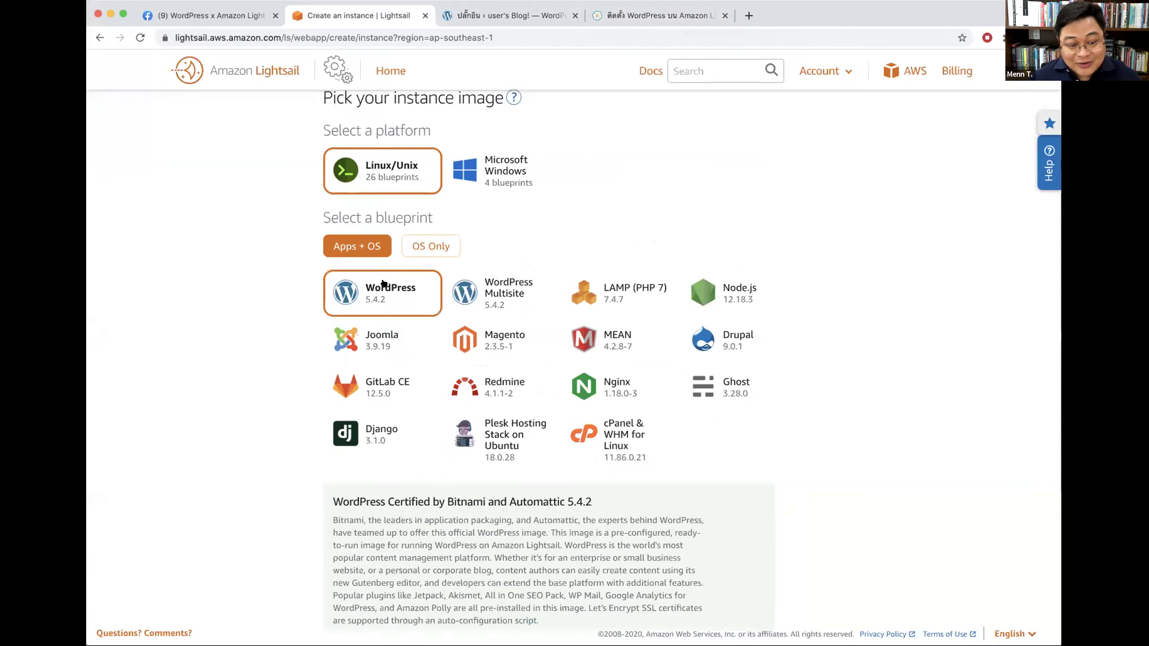
pyautogui.scroll(5, 779, 197)
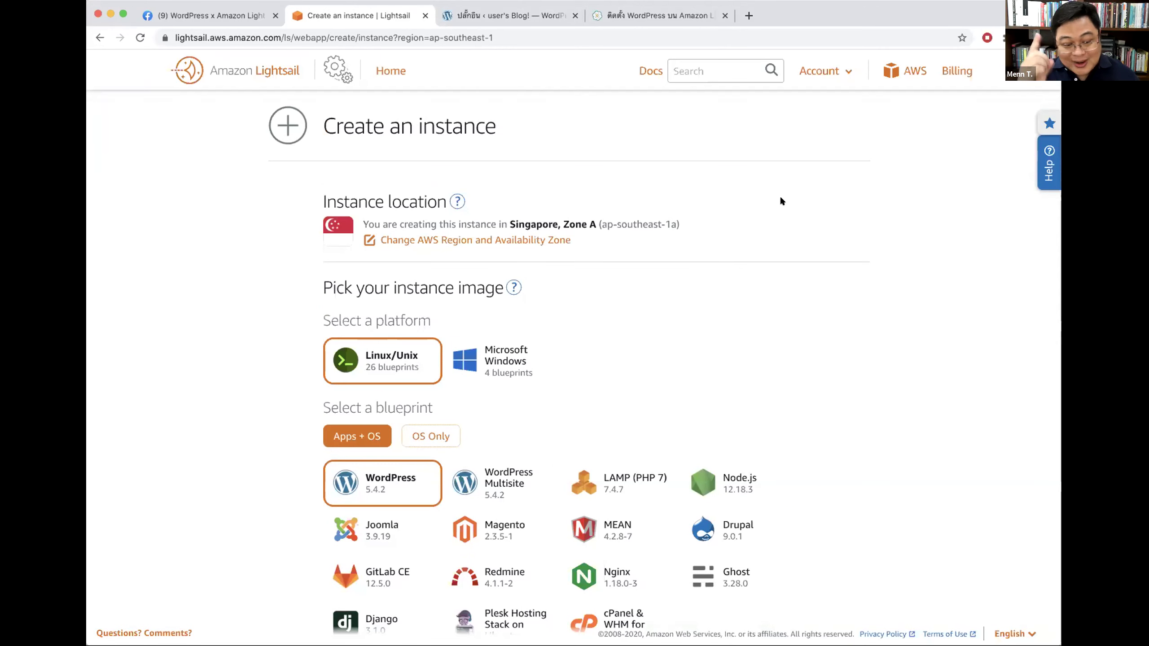
pyautogui.click(520, 15)
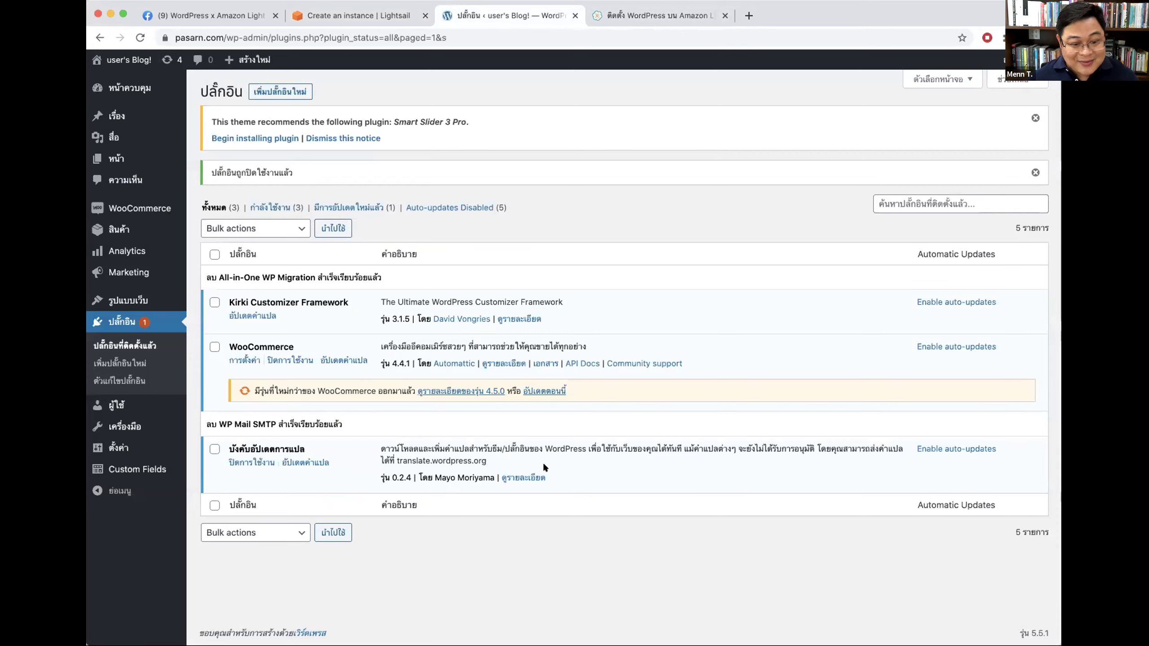
# Step: Update WooCommerce from 4.4.1 to 4.5.0 and reload the plugins list
pyautogui.moveTo(241, 340); pyautogui.dragTo(288, 340)
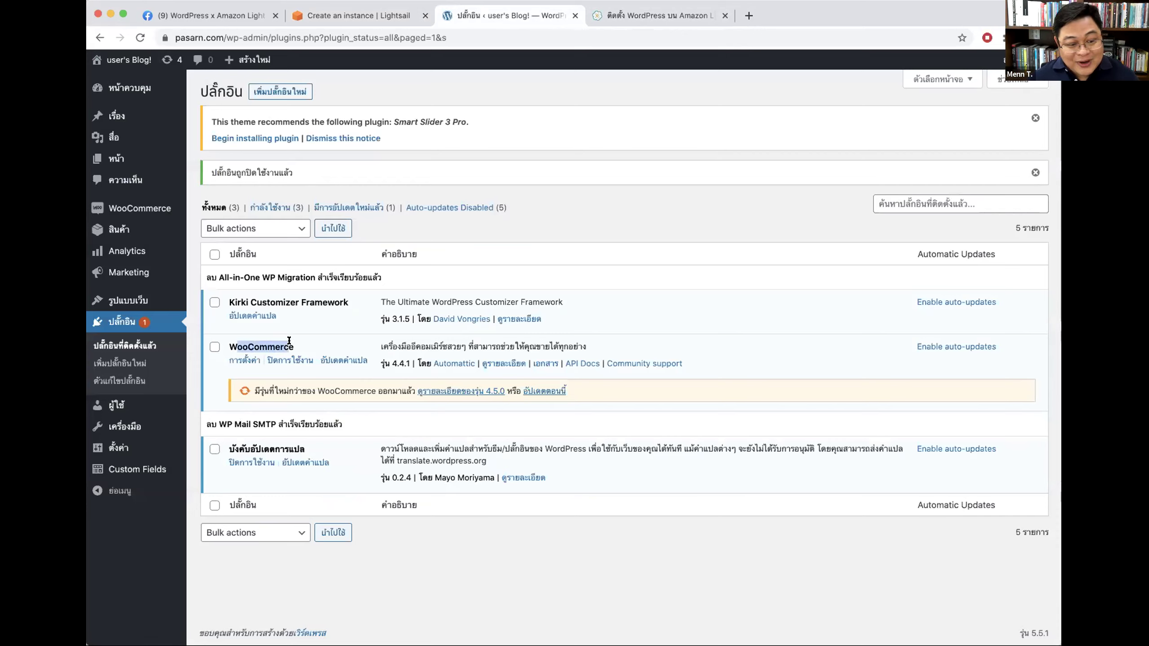
pyautogui.doubleClick(401, 362)
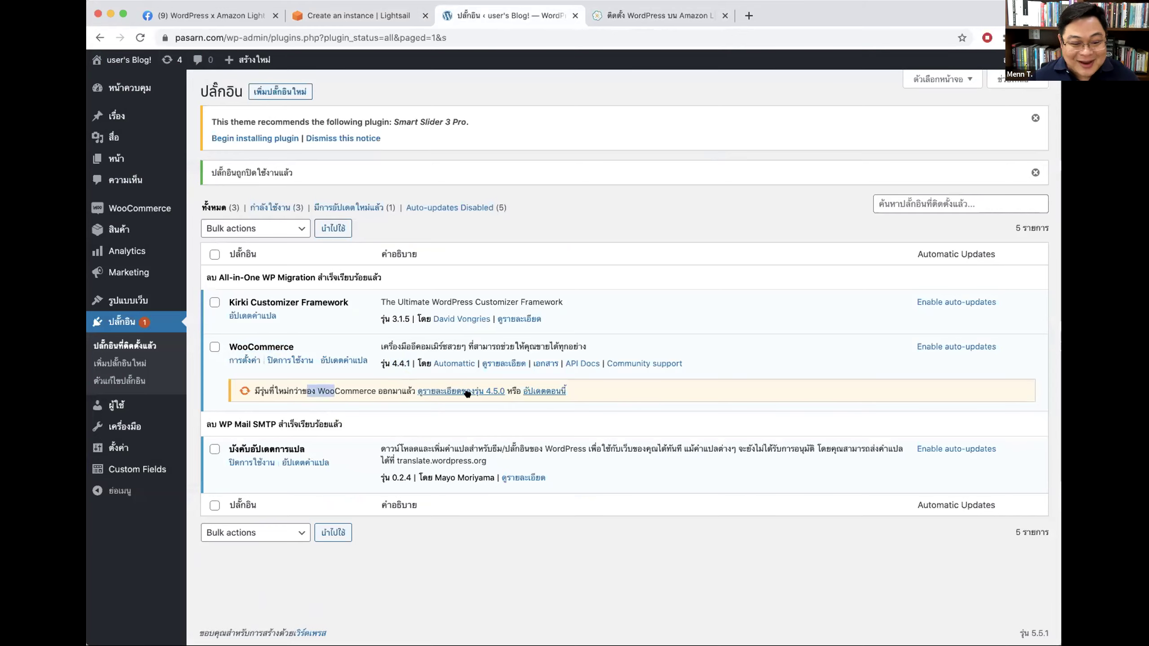
pyautogui.click(544, 391)
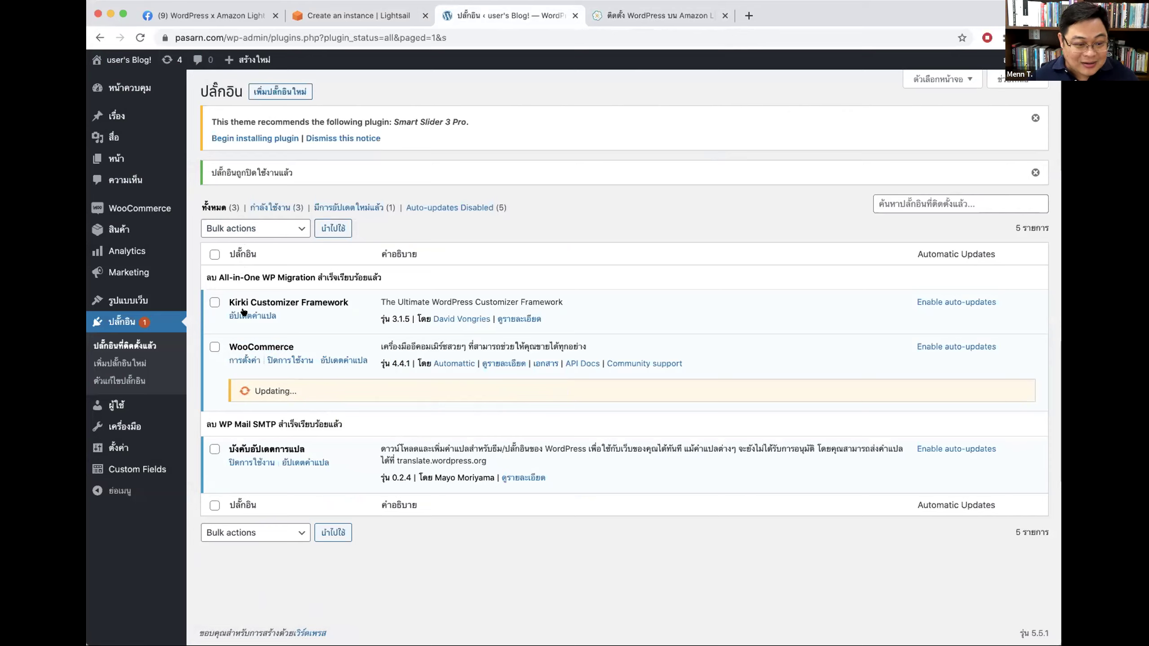
pyautogui.moveTo(228, 347); pyautogui.dragTo(298, 346)
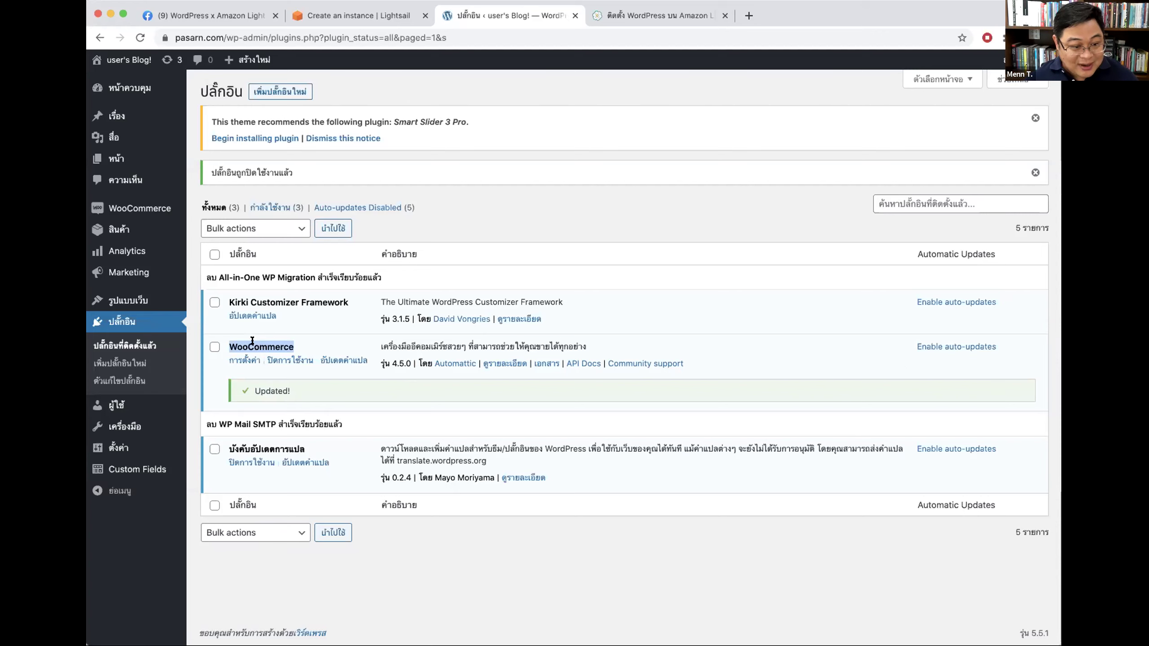
pyautogui.click(142, 340)
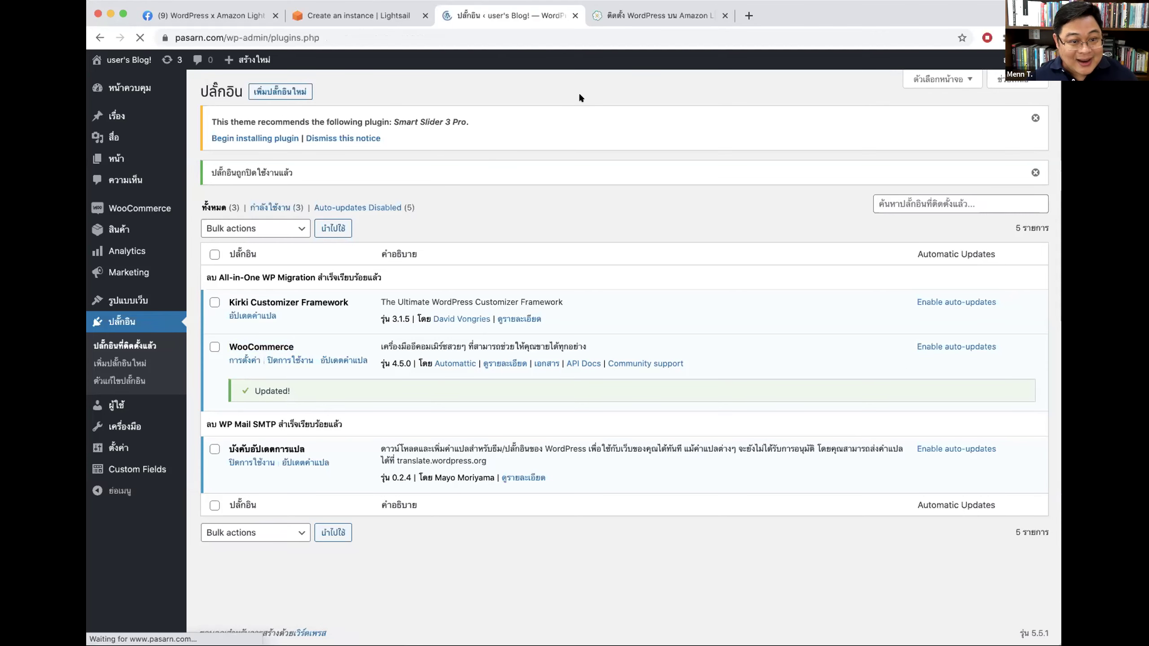
# Step: Highlight the บังคับอัปเดตการแปล translation-updater plugin in the list
pyautogui.moveTo(229, 422); pyautogui.dragTo(310, 421)
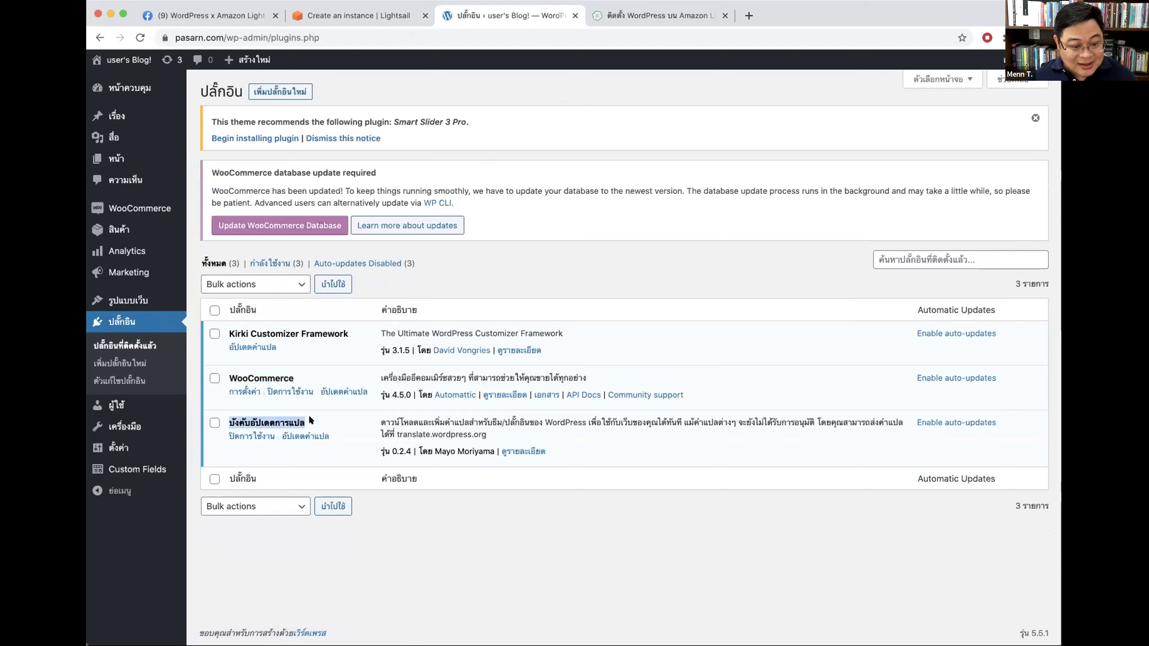
pyautogui.click(273, 424)
pyautogui.moveTo(229, 422); pyautogui.dragTo(224, 420)
pyautogui.click(244, 419)
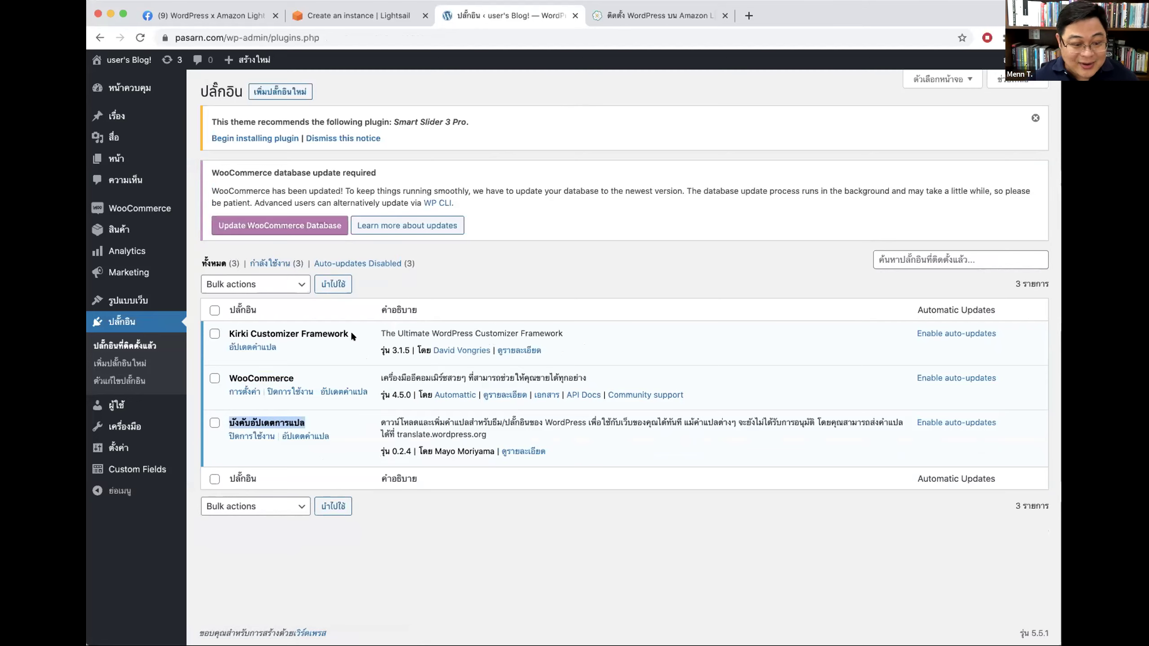
pyautogui.click(340, 455)
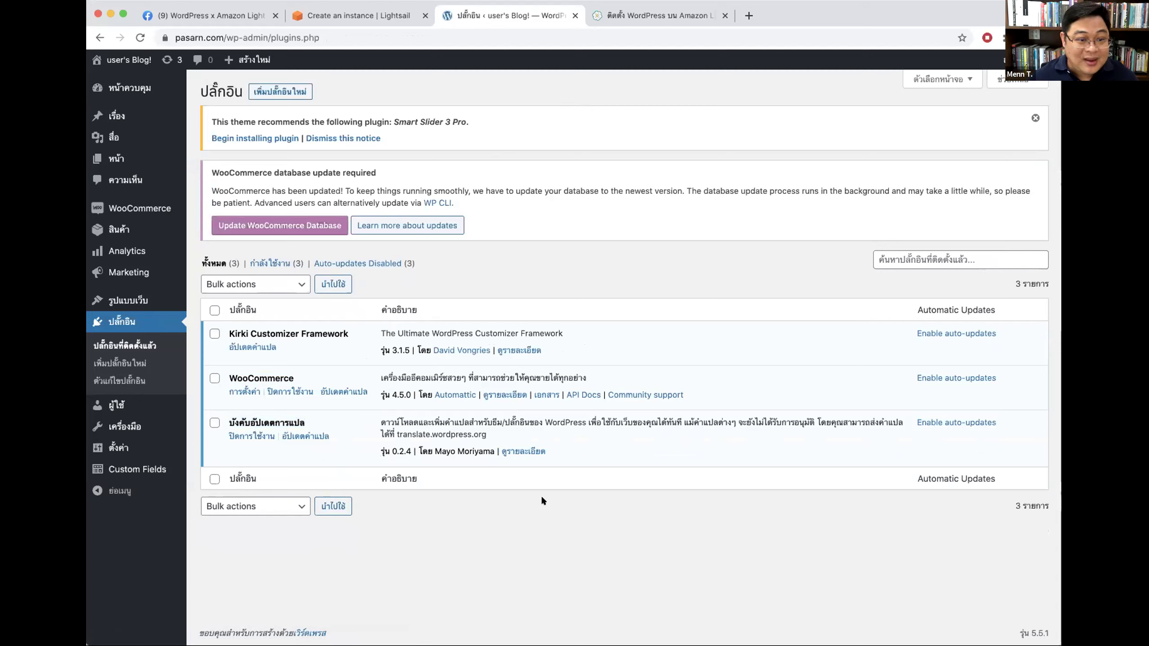
# Step: Dismiss the theme's Smart Slider 3 Pro recommendation notice
pyautogui.moveTo(216, 121); pyautogui.dragTo(464, 116)
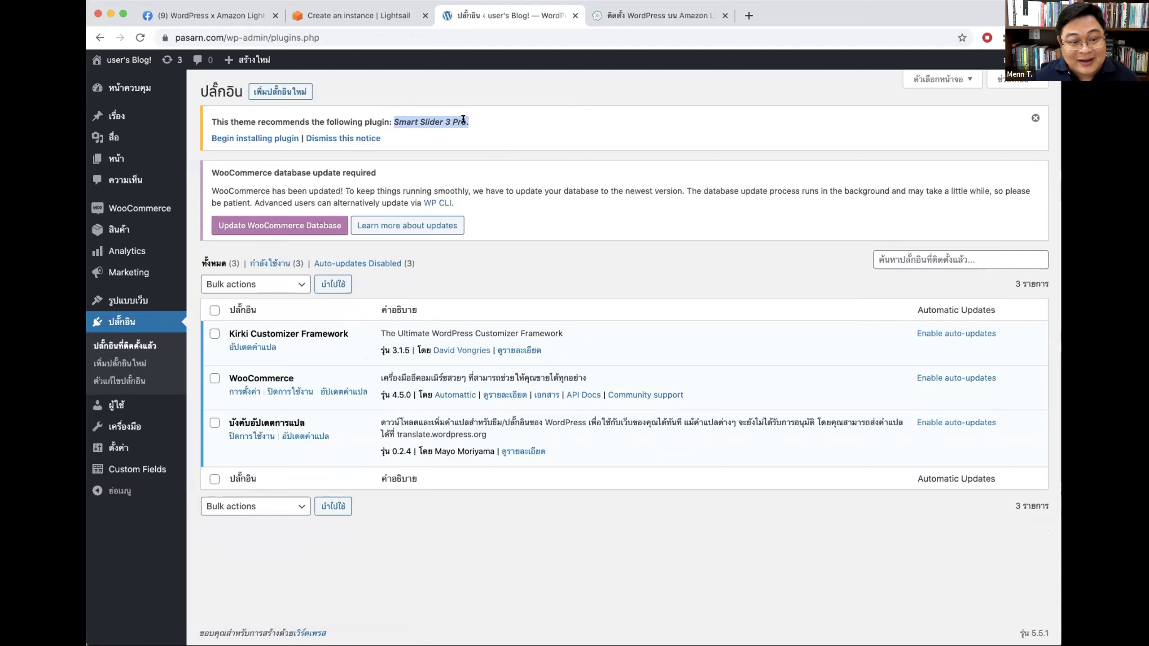
pyautogui.click(393, 115)
pyautogui.moveTo(392, 116); pyautogui.dragTo(463, 115)
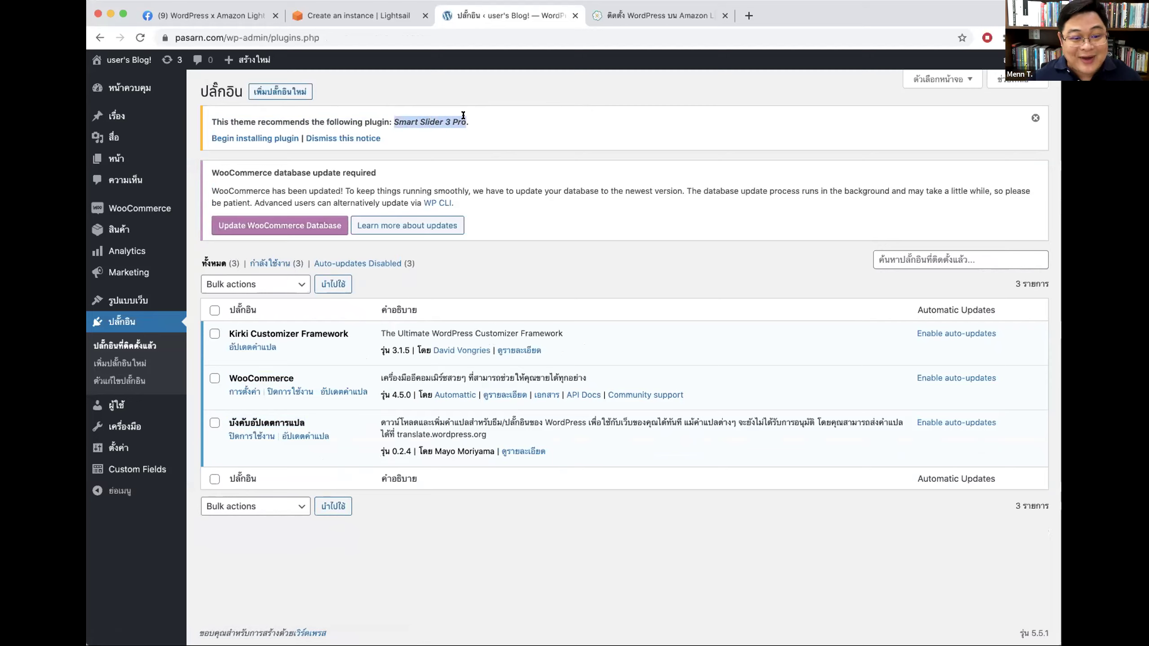
pyautogui.click(490, 121)
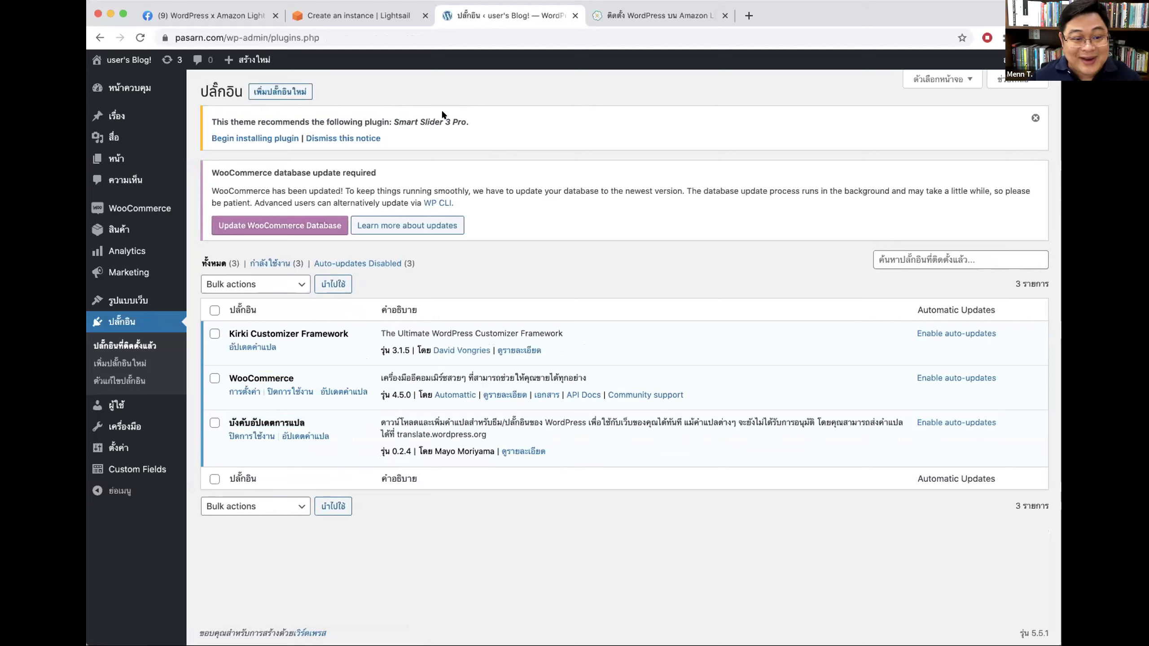
pyautogui.click(318, 139)
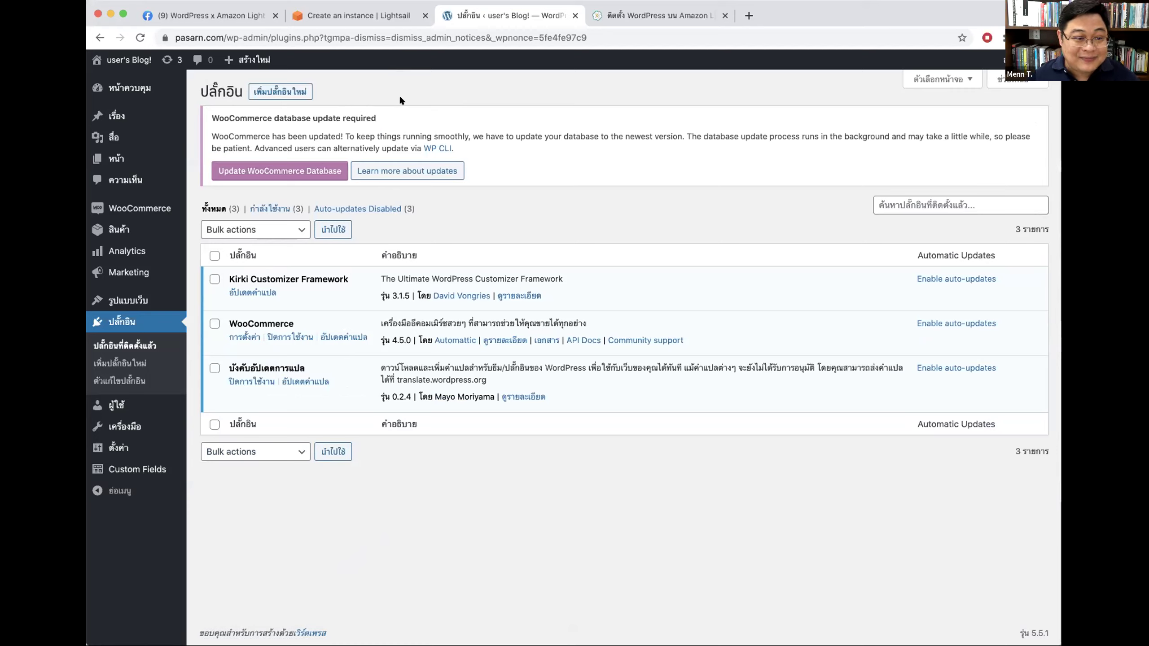
# Step: Run the required WooCommerce database update
pyautogui.moveTo(211, 118); pyautogui.dragTo(362, 115)
pyautogui.click(392, 116)
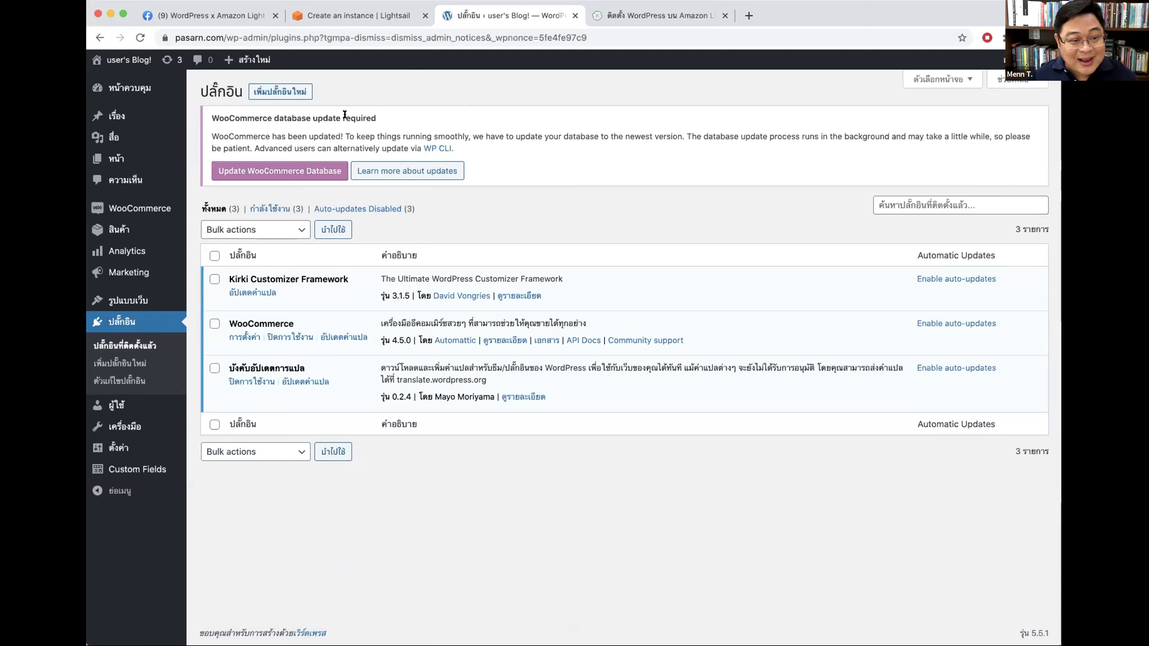
pyautogui.click(248, 171)
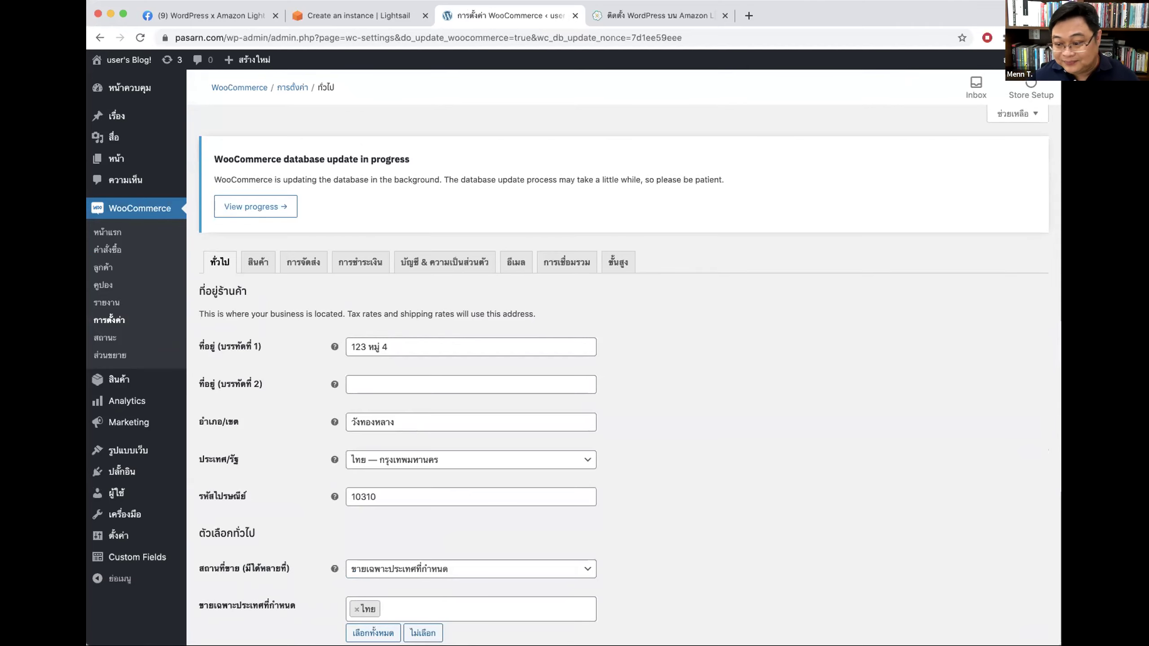
# Step: Finish the WooCommerce database update and return to the Installed Plugins list
pyautogui.click(123, 472)
pyautogui.click(135, 470)
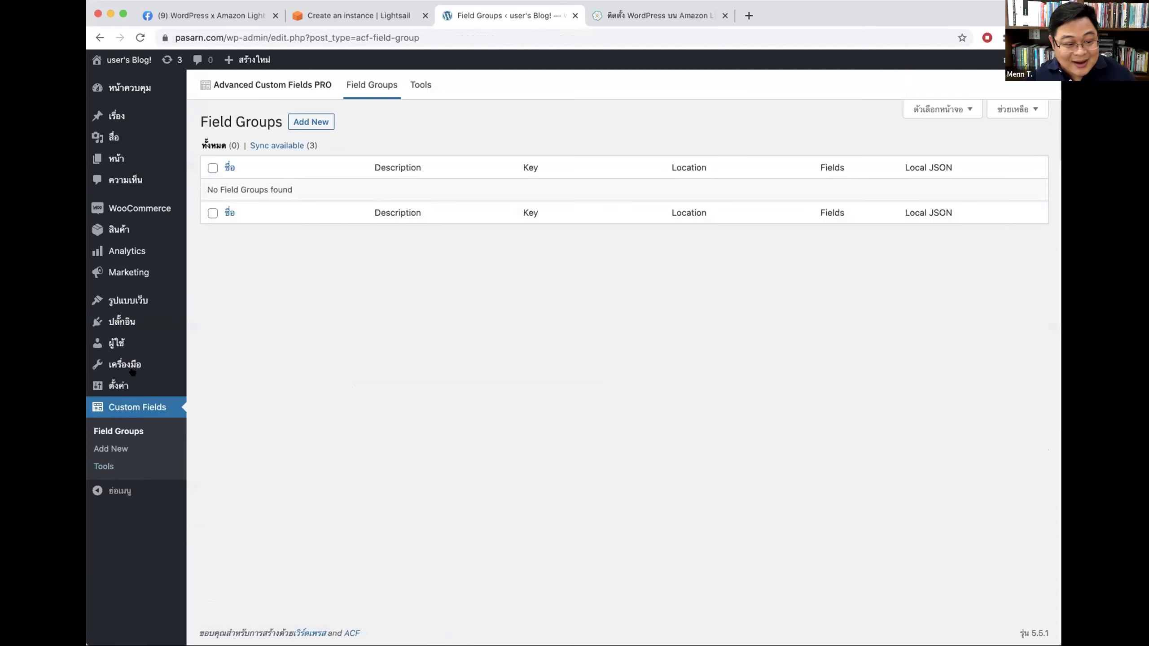
pyautogui.click(122, 321)
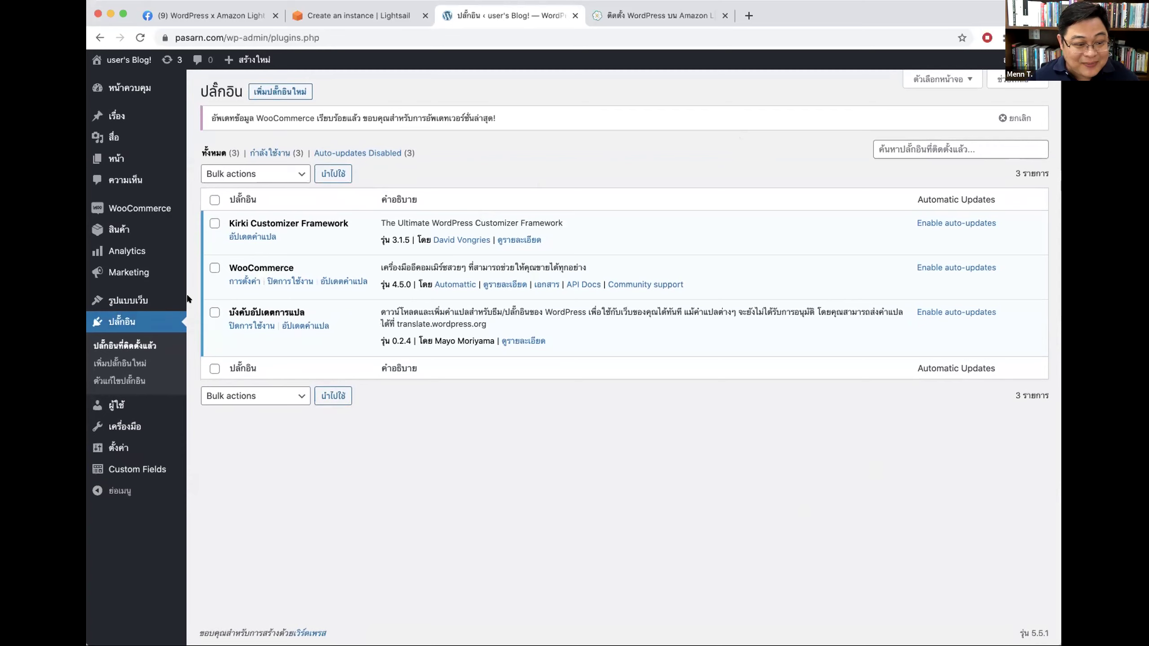
pyautogui.moveTo(149, 302)
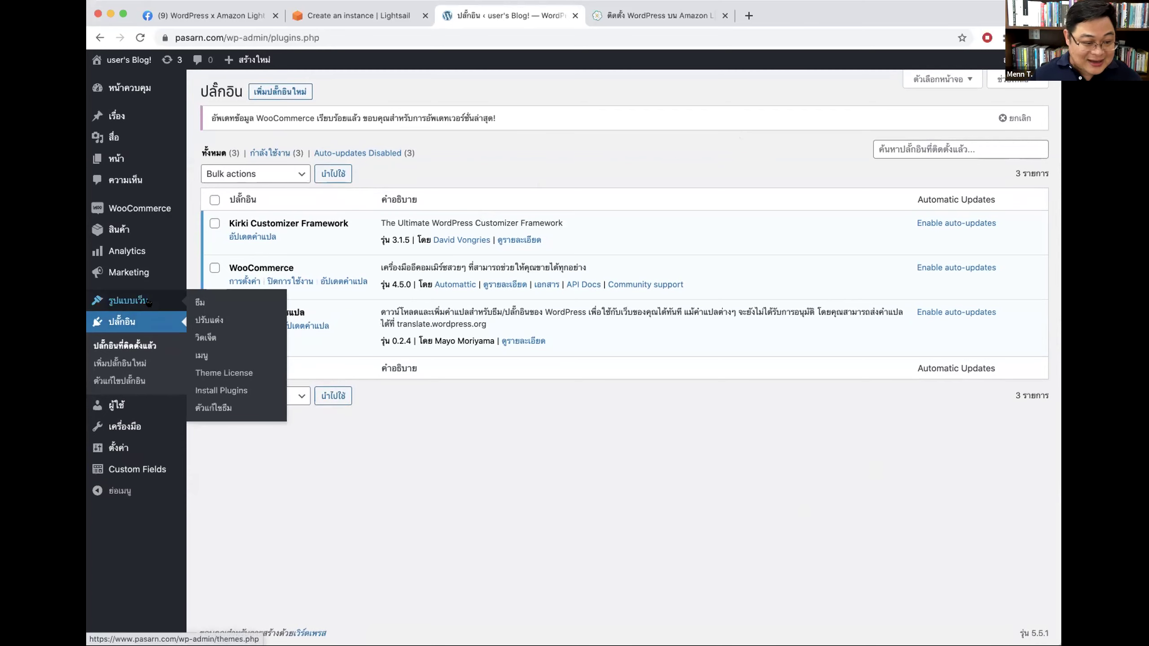
# Step: Change the site title to 'Pasarn' in General Settings
pyautogui.click(128, 445)
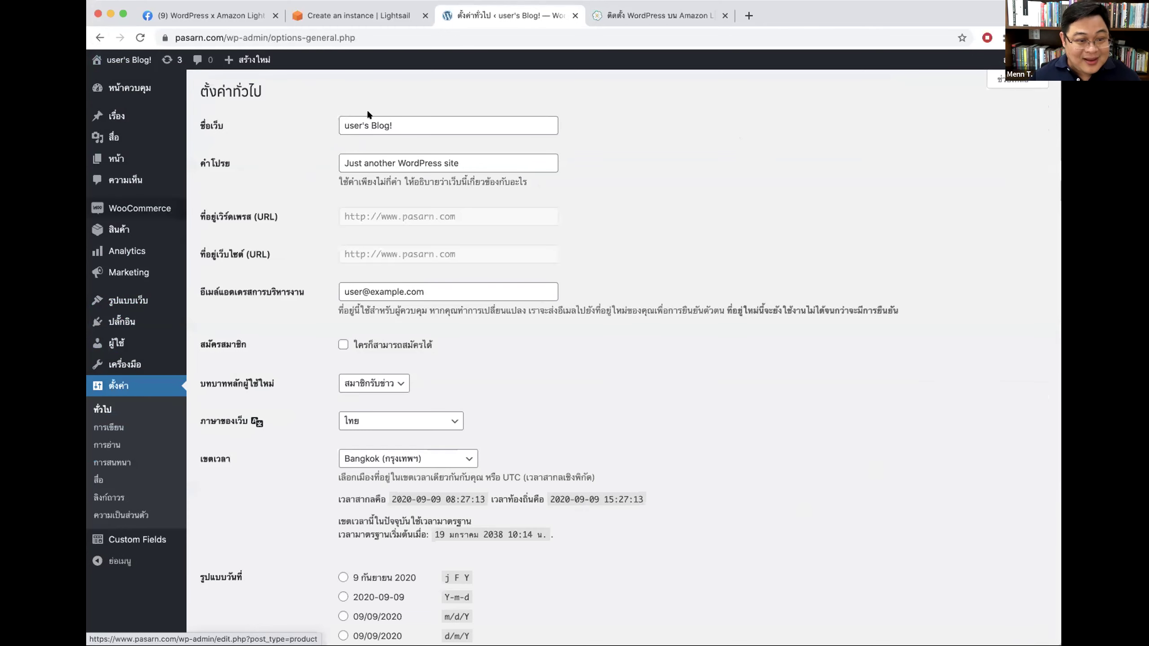
pyautogui.tripleClick(421, 124)
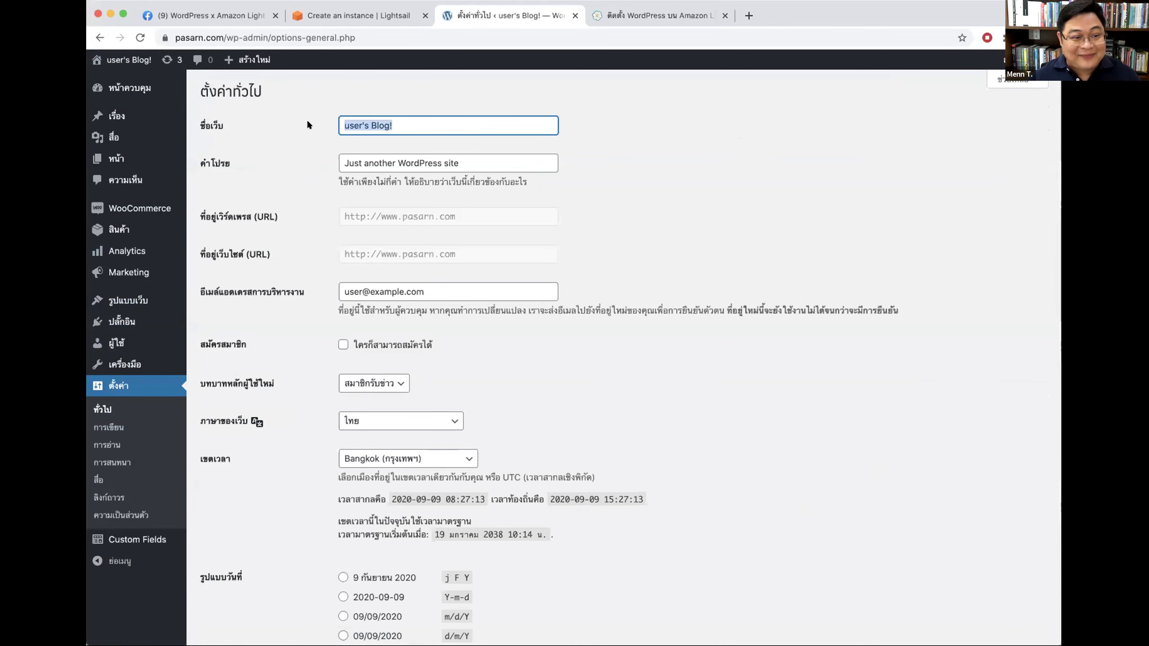
pyautogui.write('Pasarn')
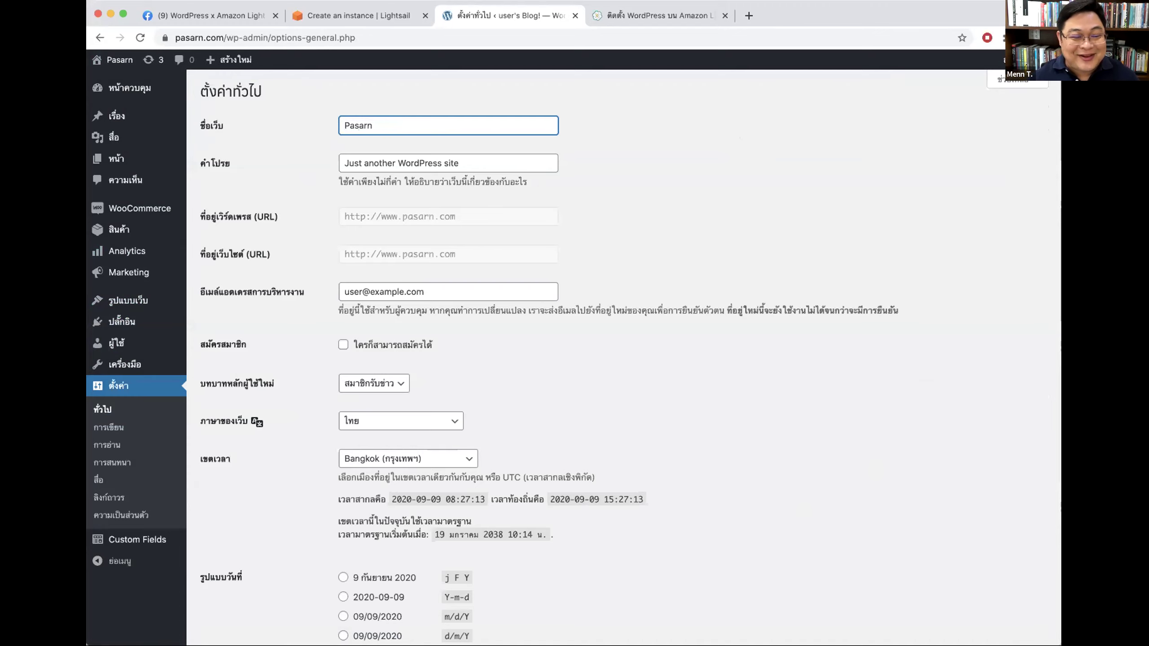
pyautogui.press('super+a')
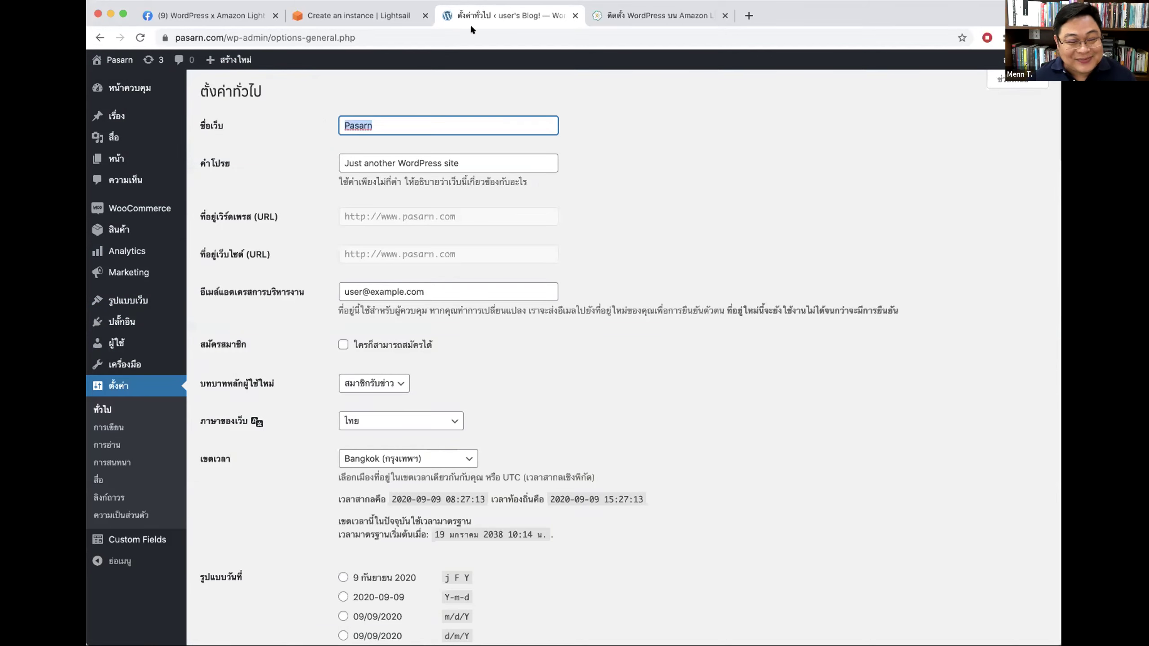
pyautogui.moveTo(113, 59)
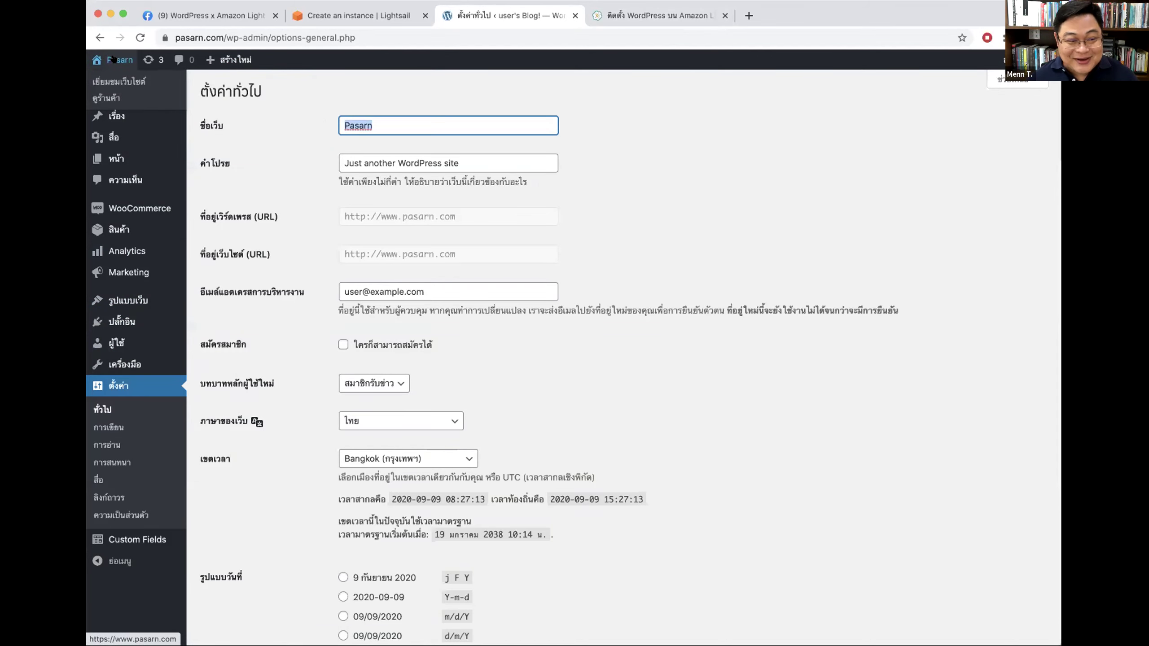
pyautogui.click(407, 83)
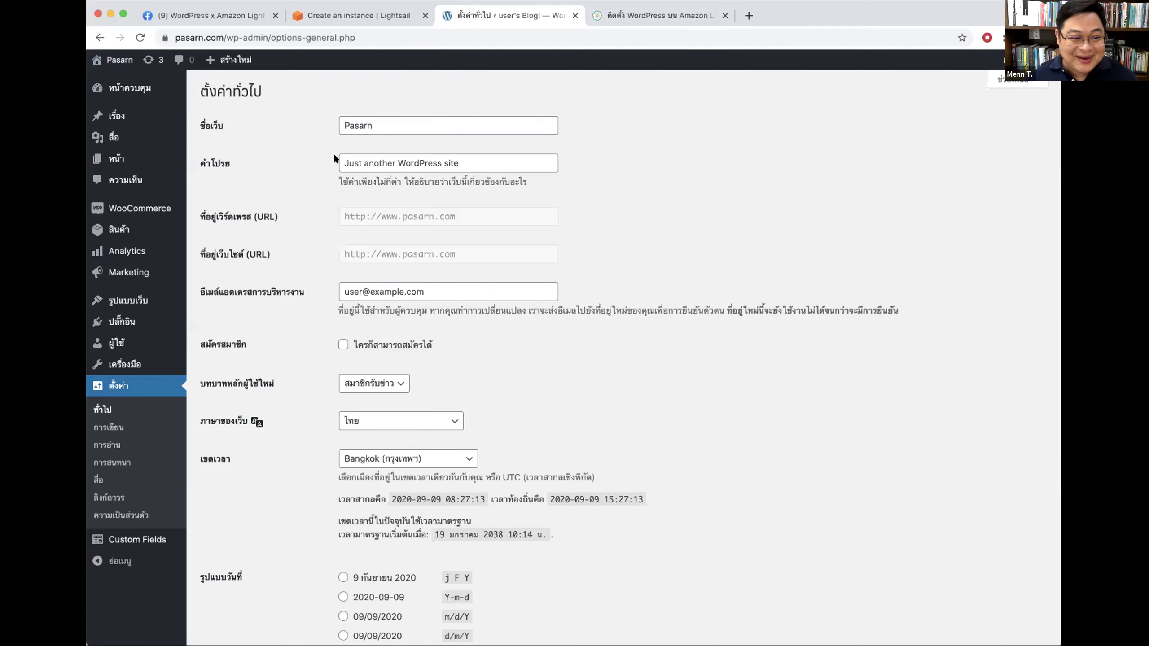
# Step: Replace the tagline 'Just another WordPress site' with 'ตัวอย่างการทำเว็บ'
pyautogui.moveTo(474, 162); pyautogui.dragTo(321, 157)
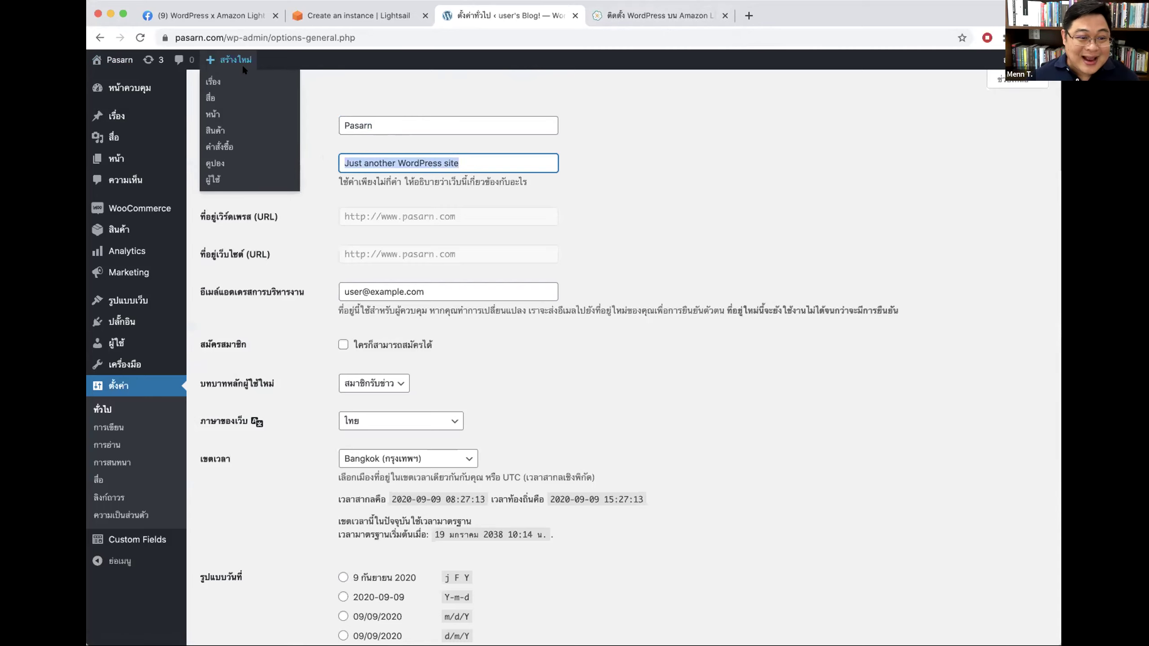
pyautogui.click(419, 164)
pyautogui.tripleClick(419, 164)
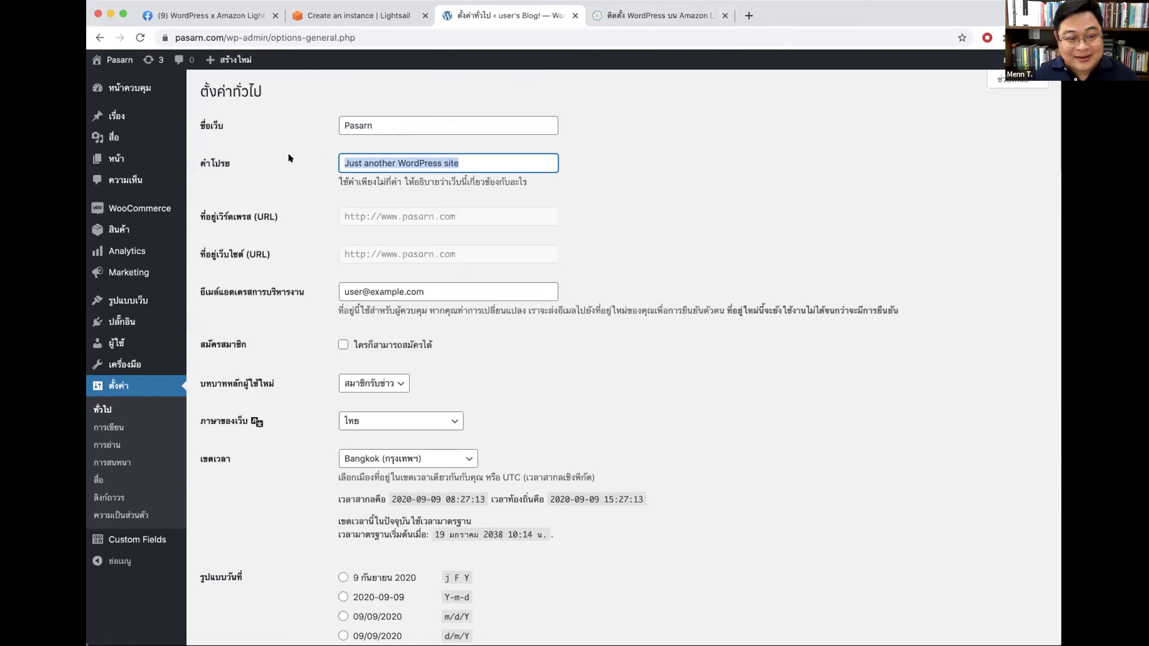
pyautogui.write('ตัวอย่างการทำเว็บ')
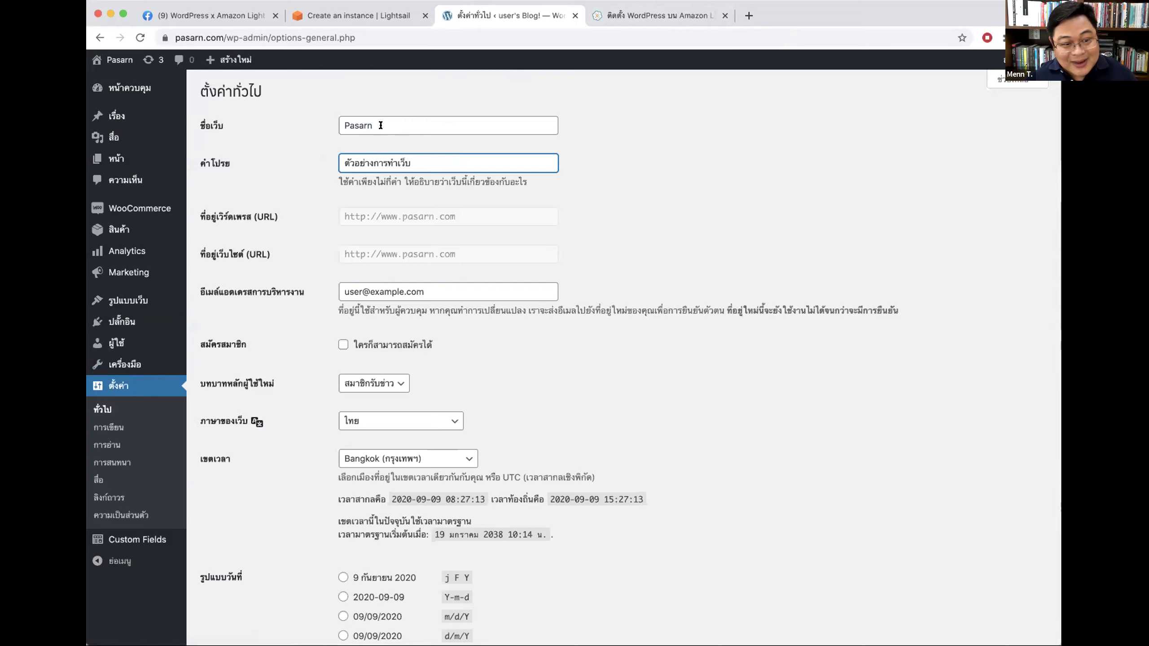
pyautogui.hotkey('shift', 'Tab')
pyautogui.press('Tab')
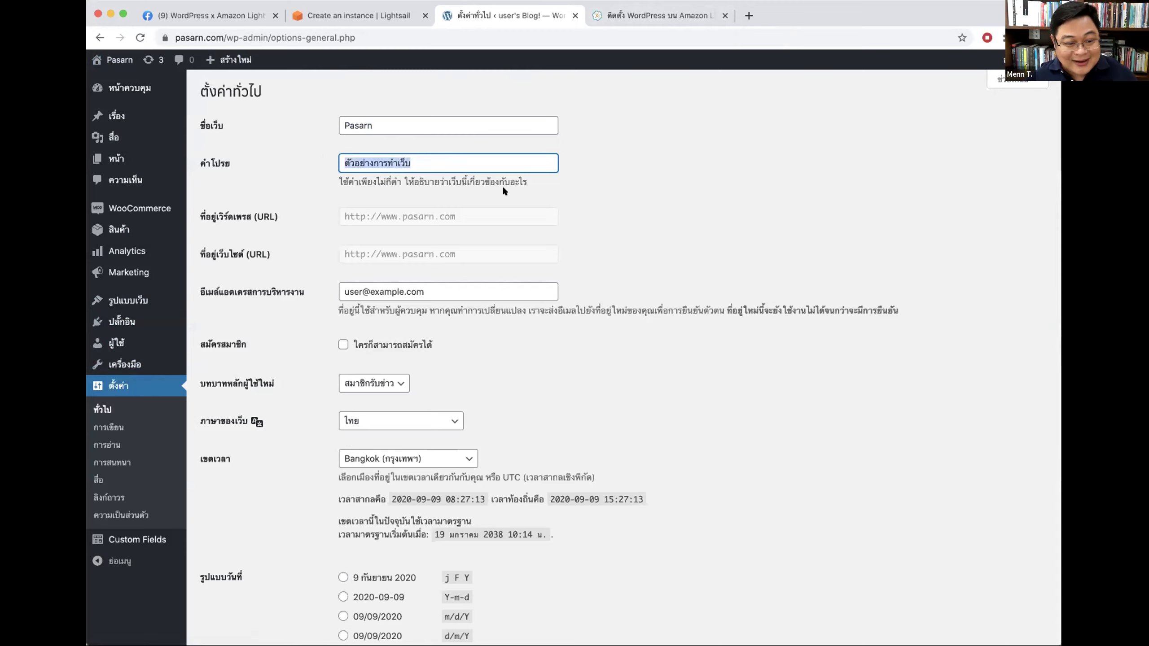
pyautogui.click(782, 194)
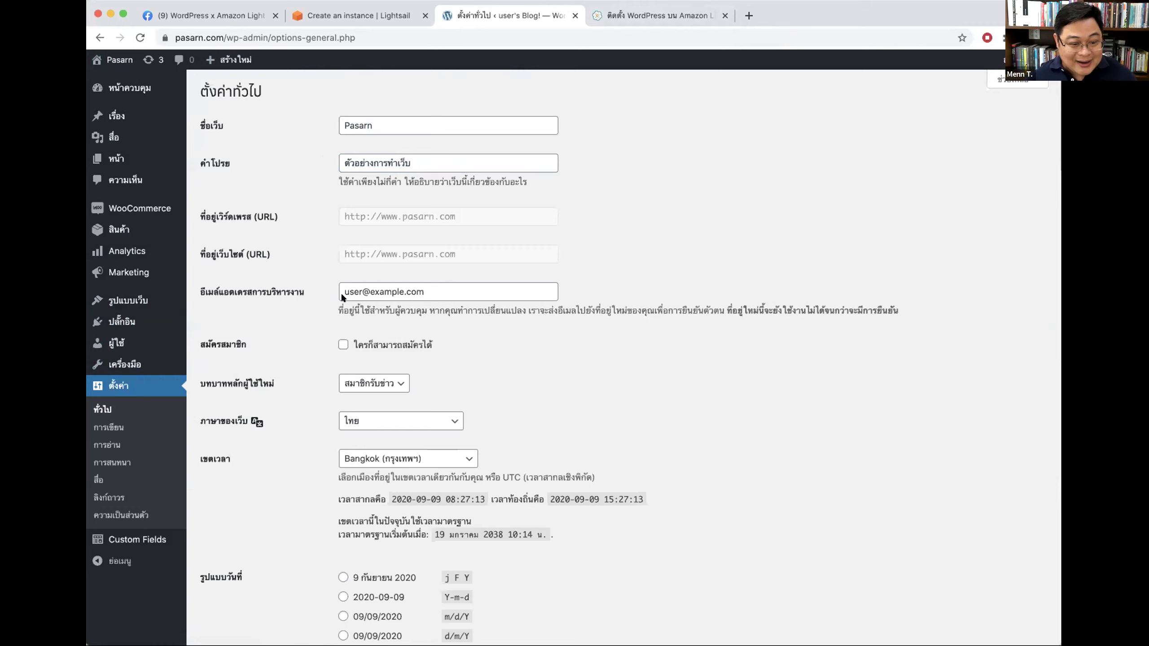
# Step: Review the admin email address and the custom date format preview
pyautogui.scroll(-3, 678, 420)
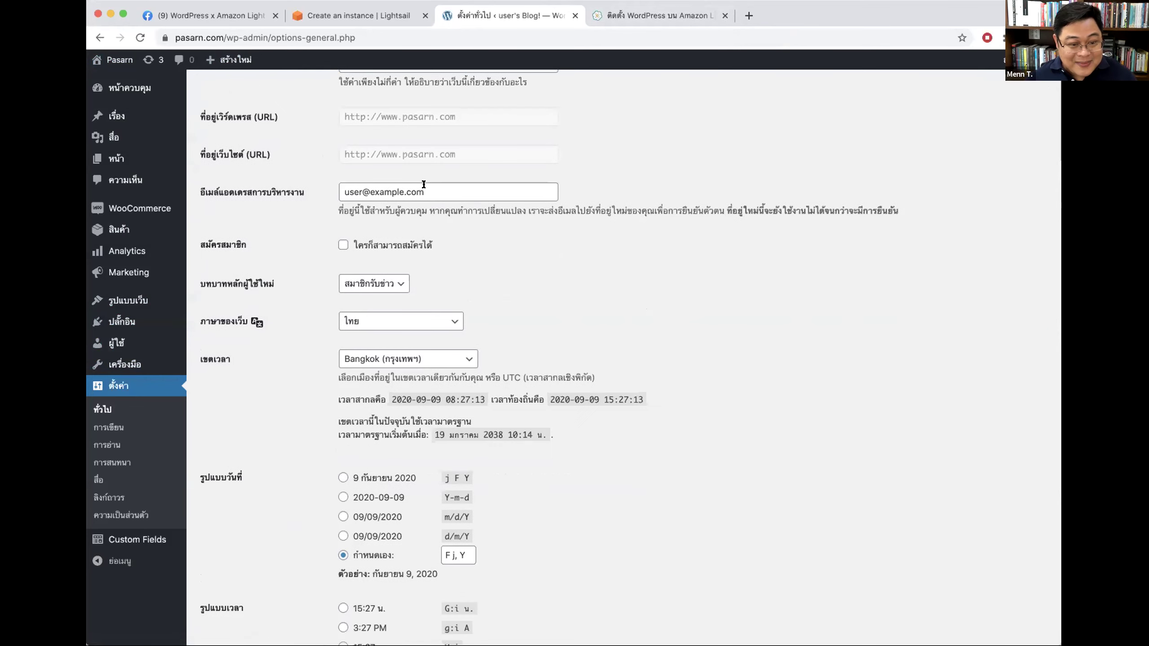
pyautogui.moveTo(423, 183); pyautogui.dragTo(333, 180)
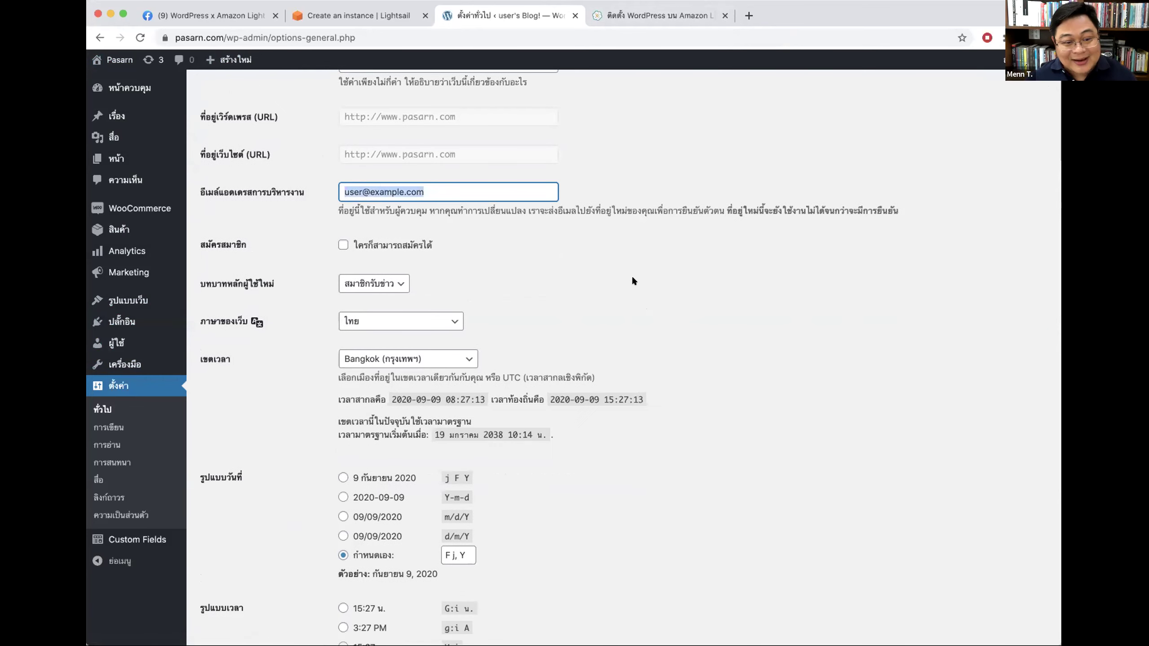
pyautogui.scroll(-1, 642, 281)
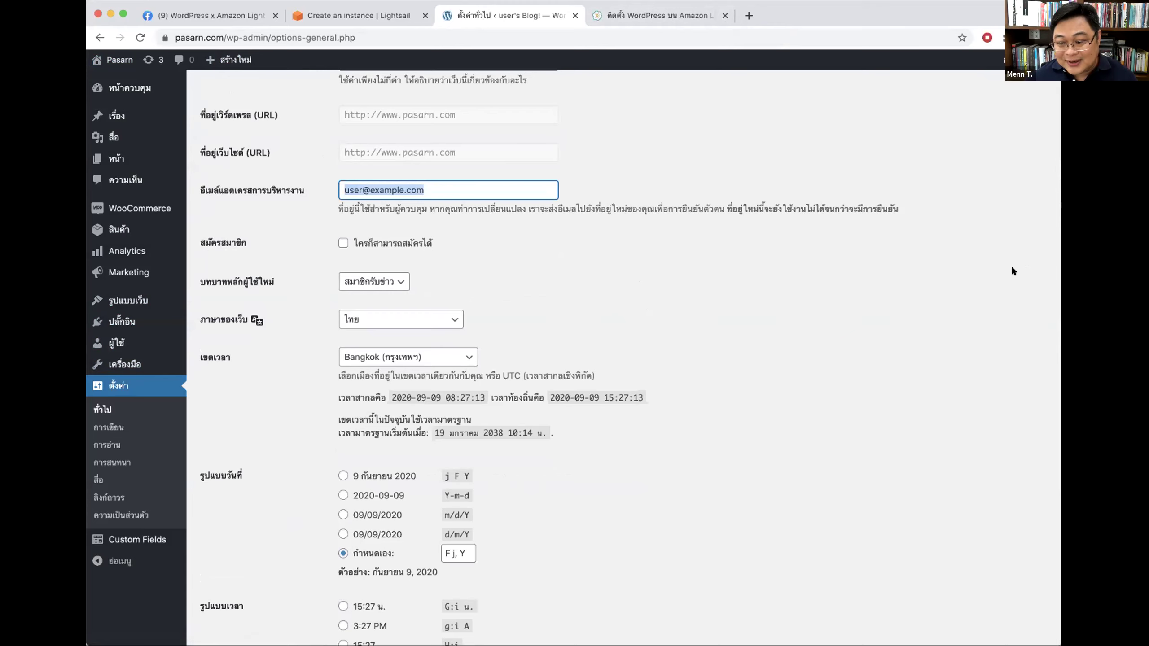
pyautogui.click(753, 213)
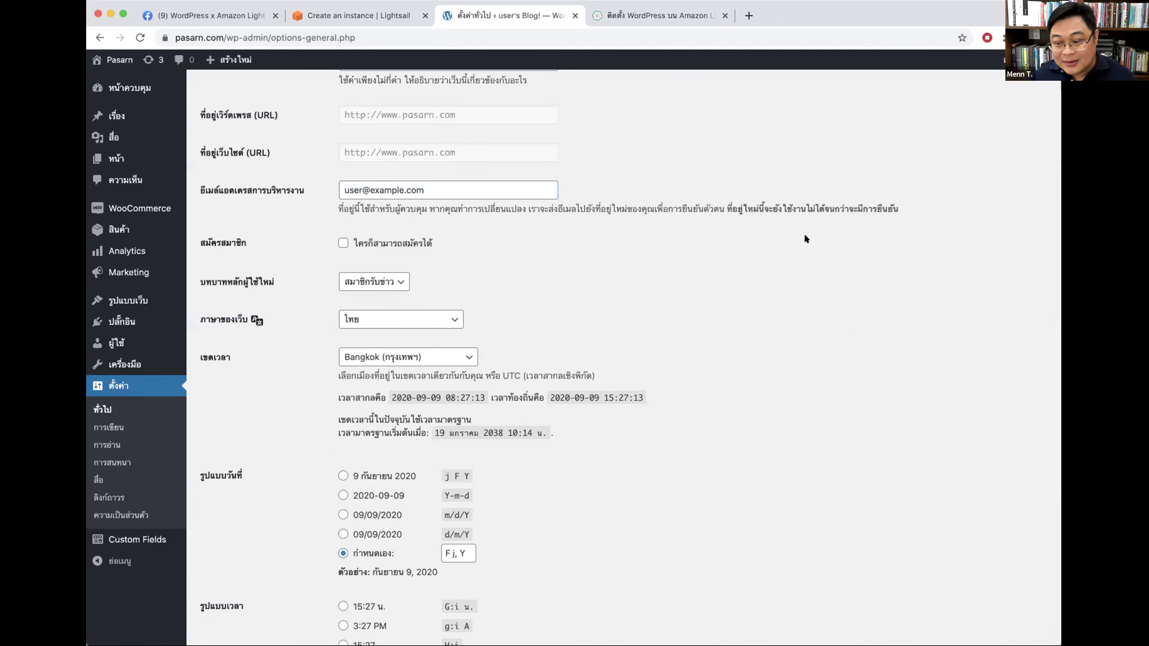
pyautogui.scroll(-5, 806, 240)
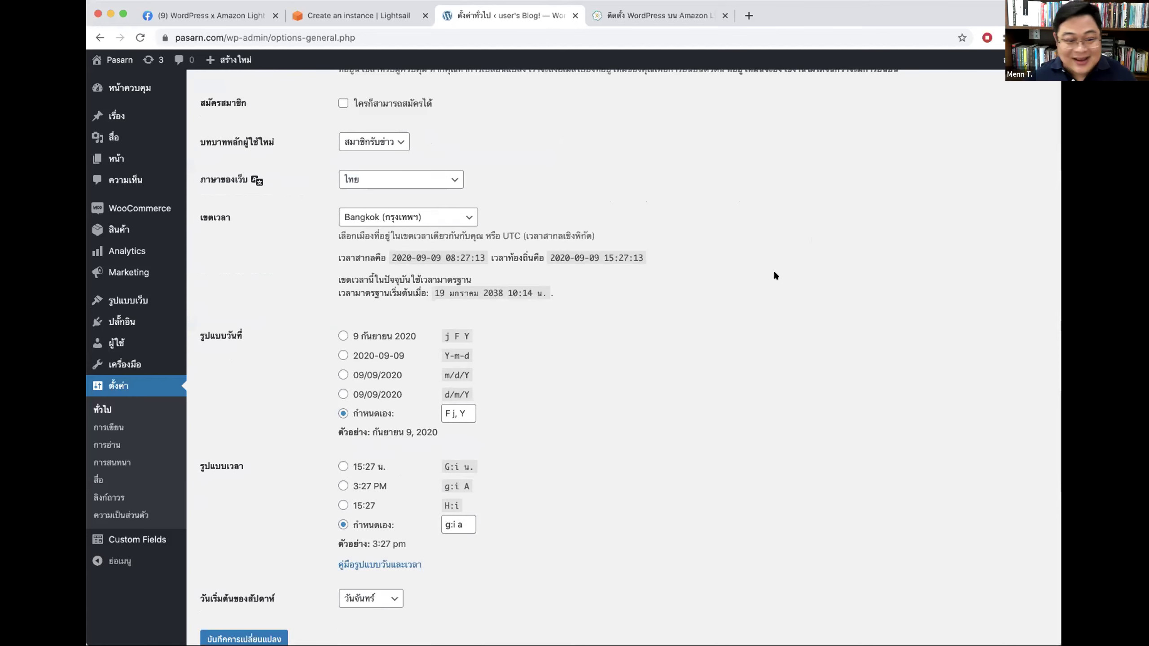
pyautogui.scroll(8, 781, 292)
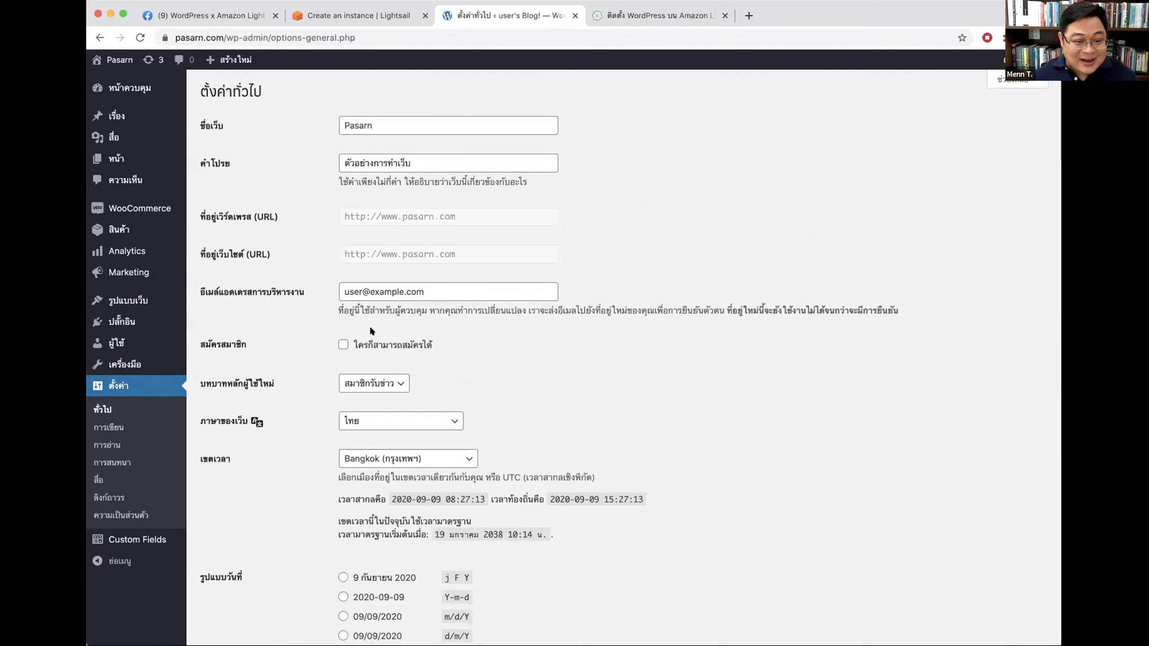
pyautogui.scroll(-5, 454, 319)
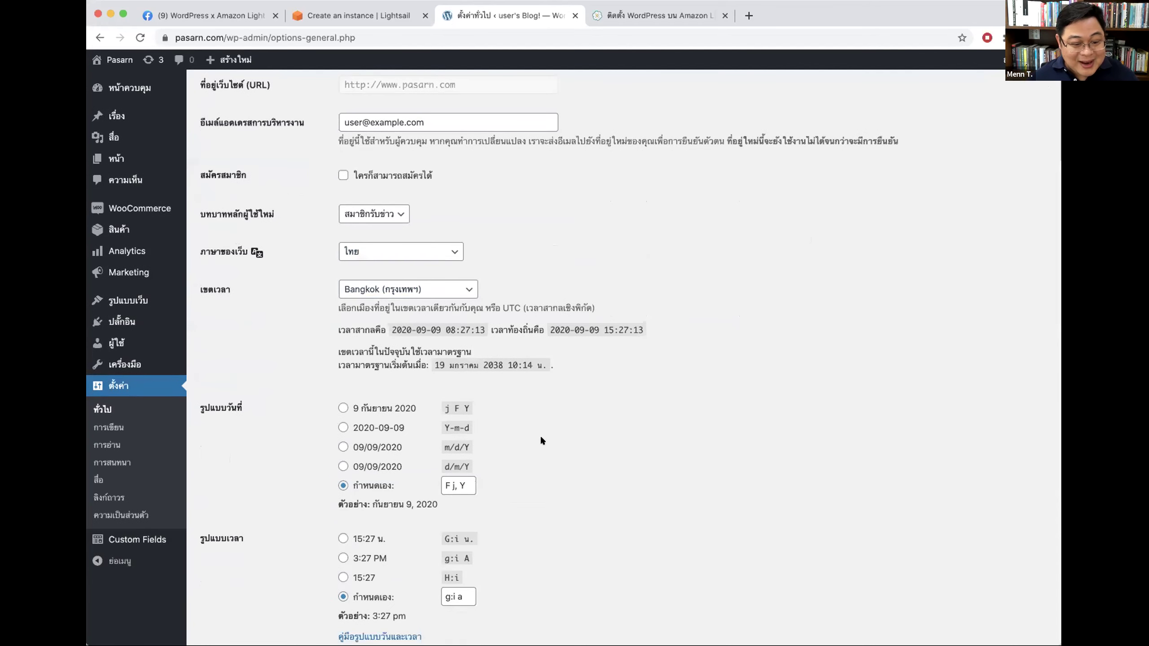
pyautogui.scroll(-4, 541, 437)
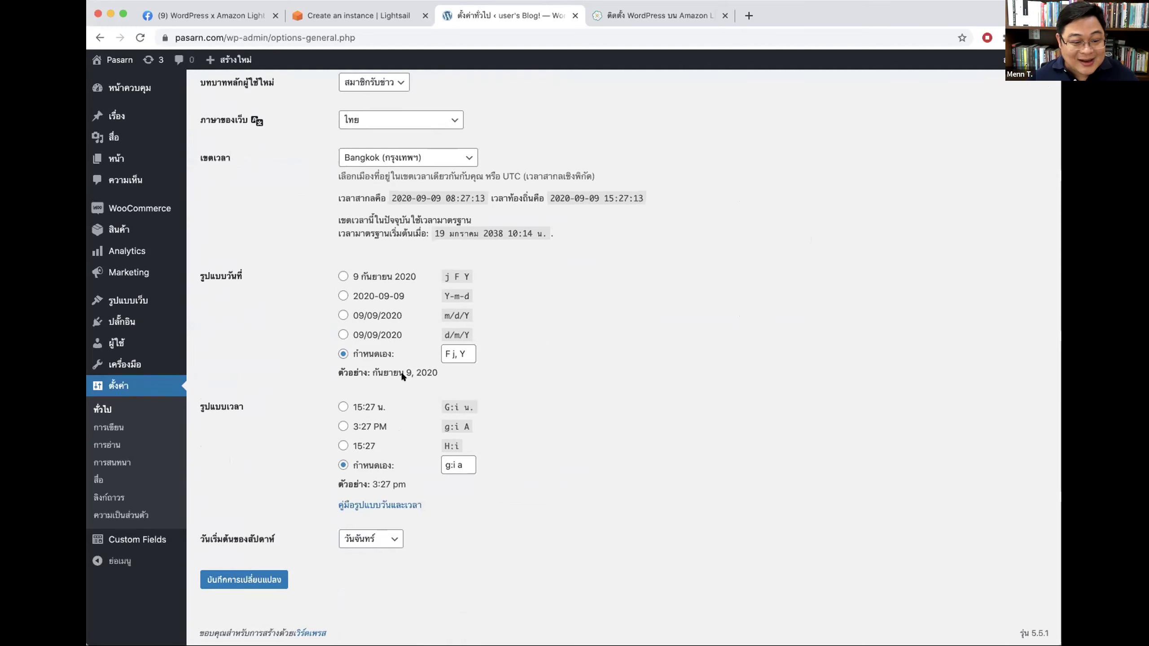
pyautogui.moveTo(438, 372); pyautogui.dragTo(360, 369)
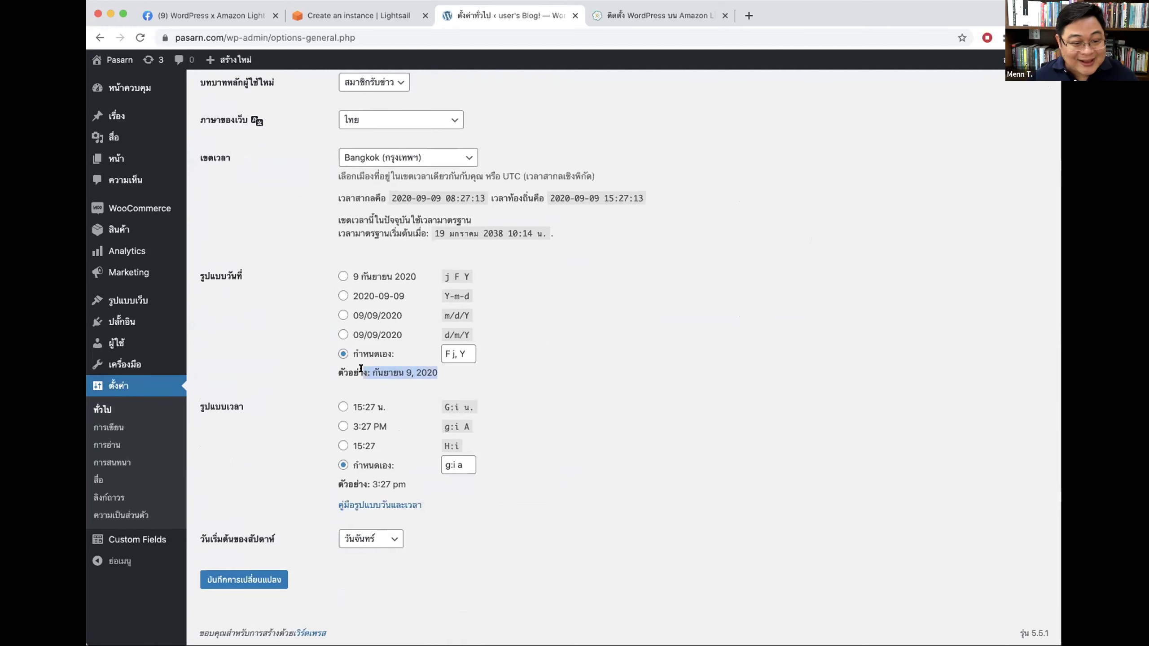
pyautogui.click(450, 352)
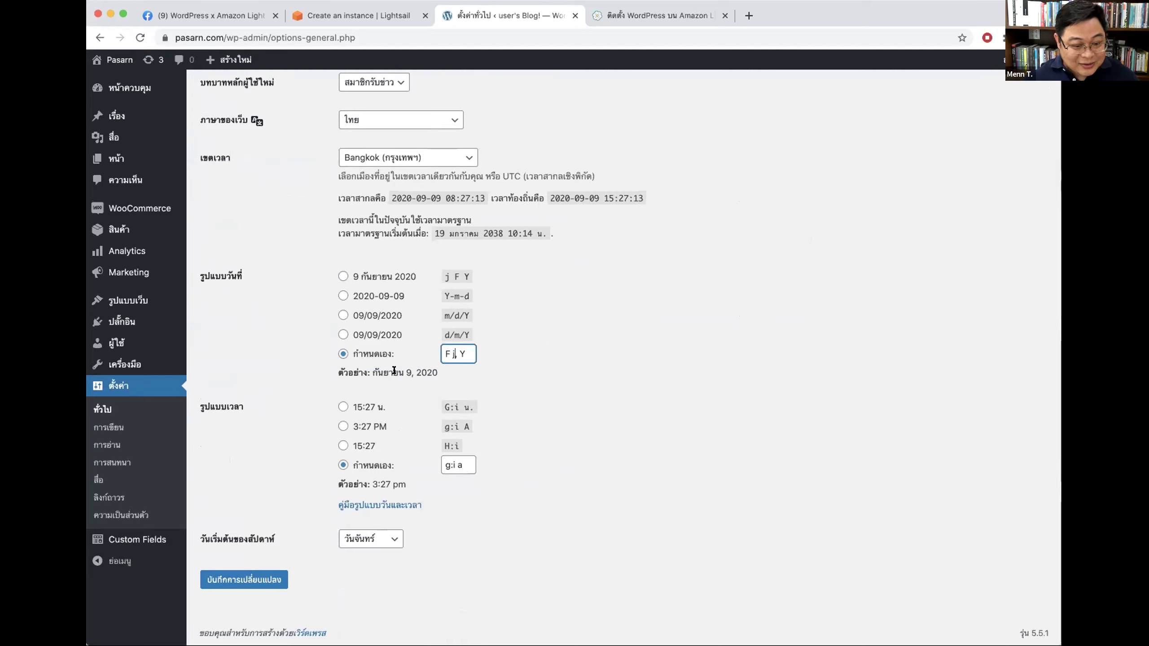
pyautogui.doubleClick(408, 372)
pyautogui.click(450, 351)
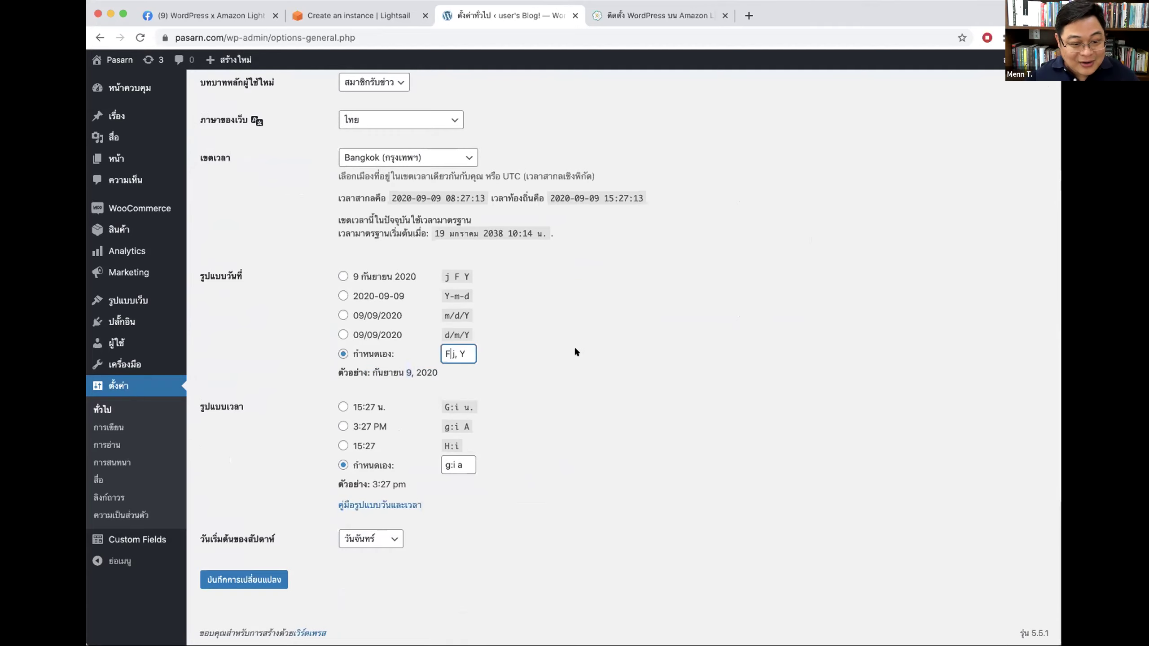
# Step: Try several date formats and settle on '9 กันยายน 2020'
pyautogui.click(364, 273)
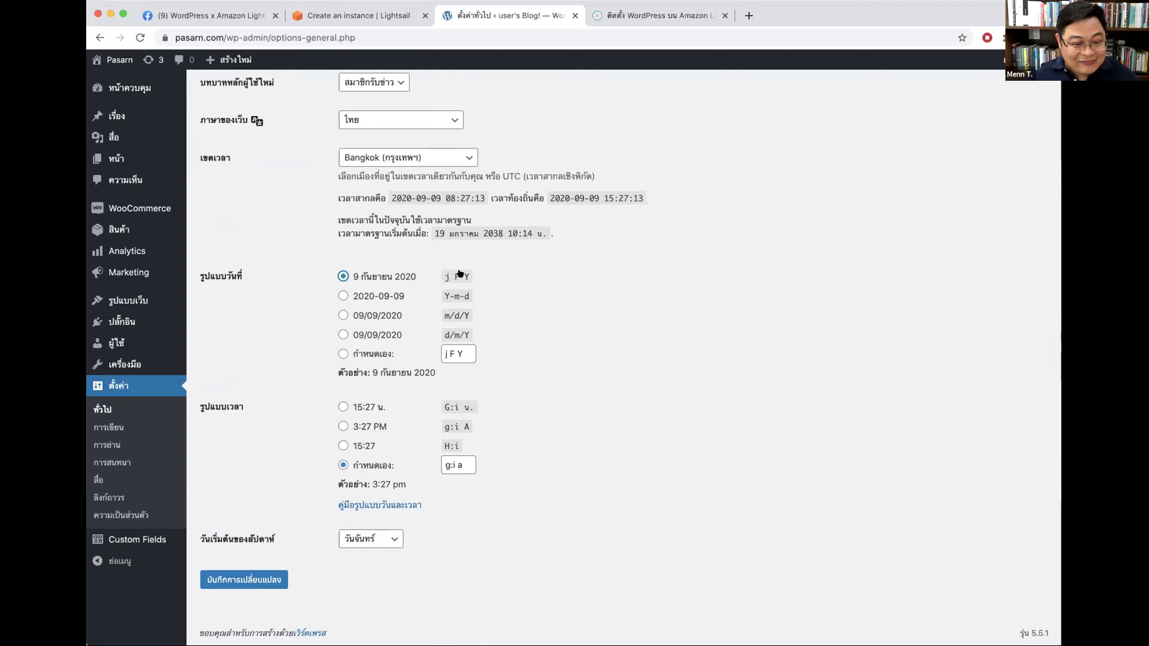
pyautogui.click(364, 299)
pyautogui.click(363, 315)
pyautogui.click(365, 300)
pyautogui.click(365, 314)
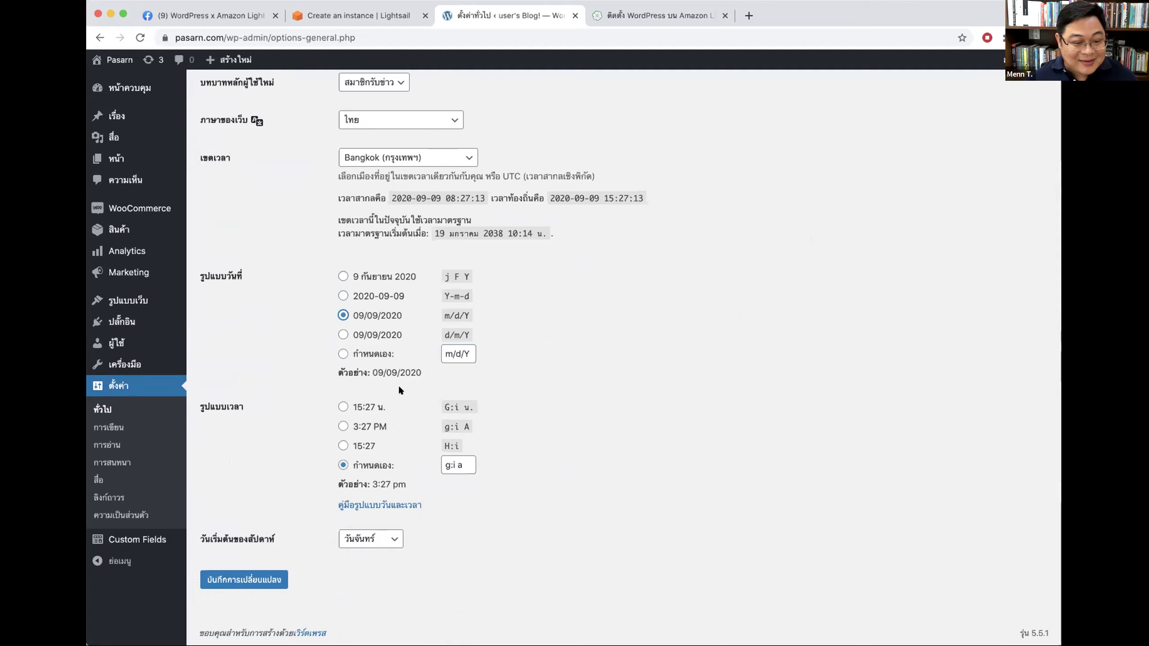
pyautogui.click(367, 330)
pyautogui.click(372, 313)
pyautogui.click(375, 298)
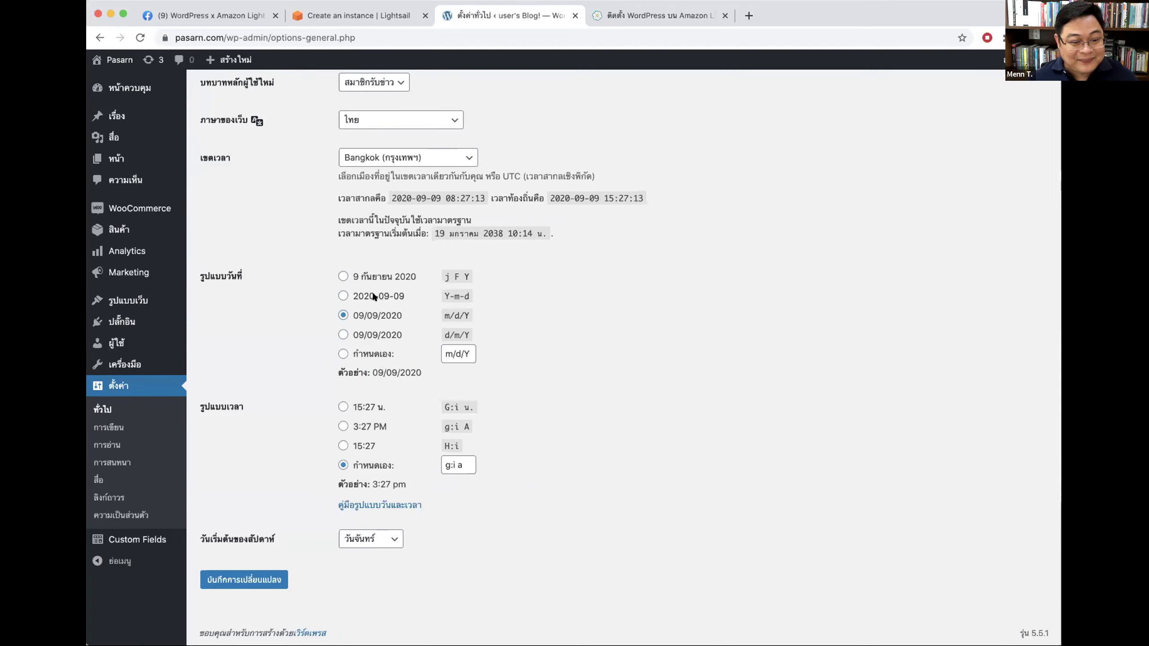
pyautogui.click(376, 278)
pyautogui.click(461, 353)
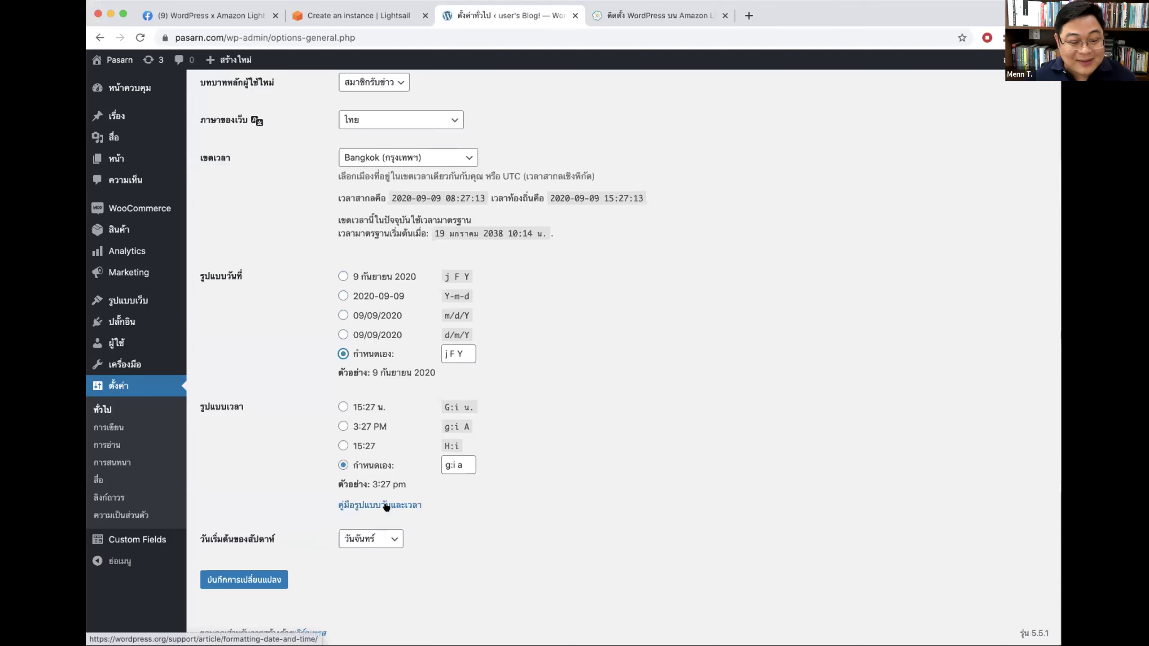
pyautogui.click(382, 272)
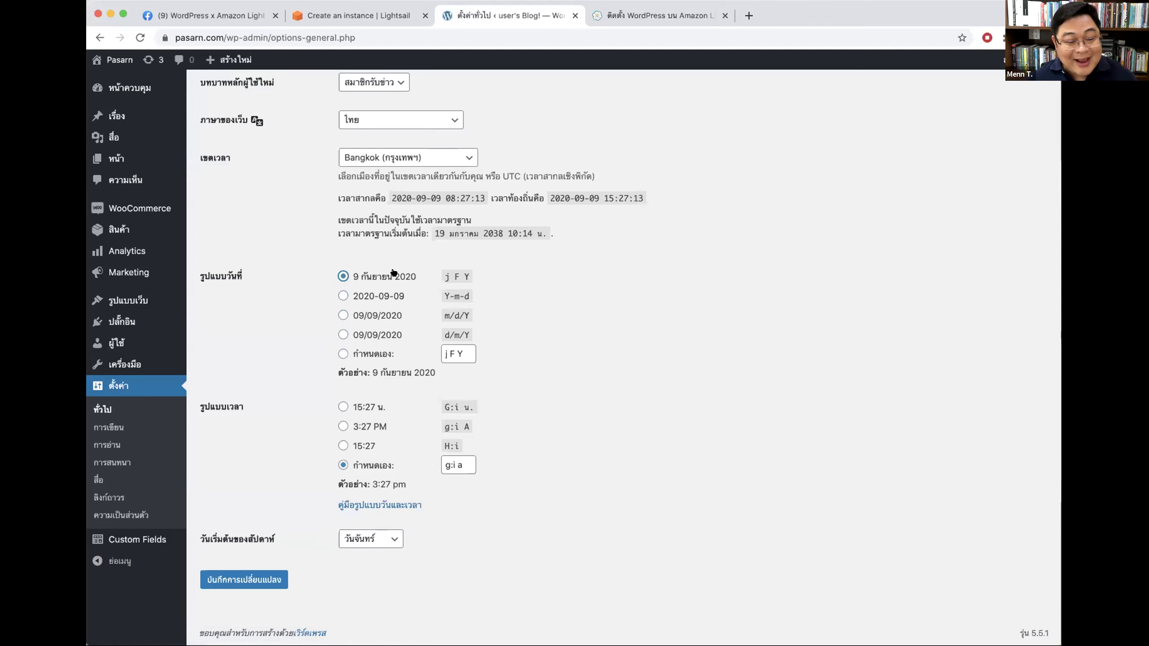
pyautogui.moveTo(359, 272); pyautogui.dragTo(589, 282)
pyautogui.click(588, 282)
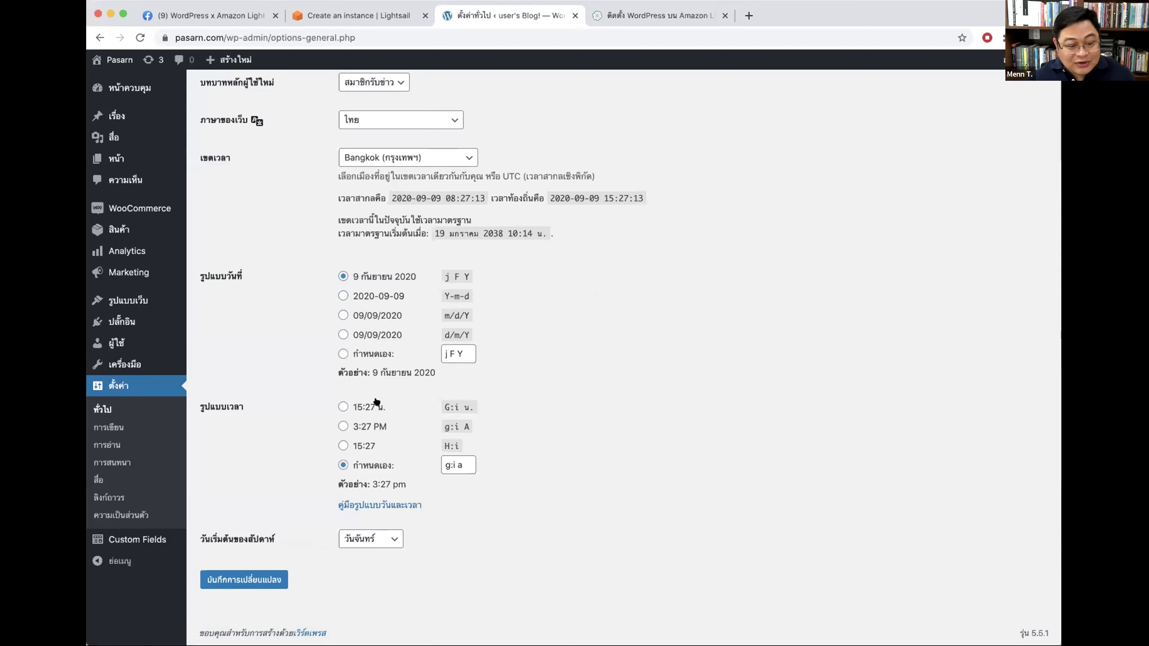
# Step: Use the 24-hour '15:27 น.' time format and keep Bangkok as the timezone
pyautogui.click(354, 408)
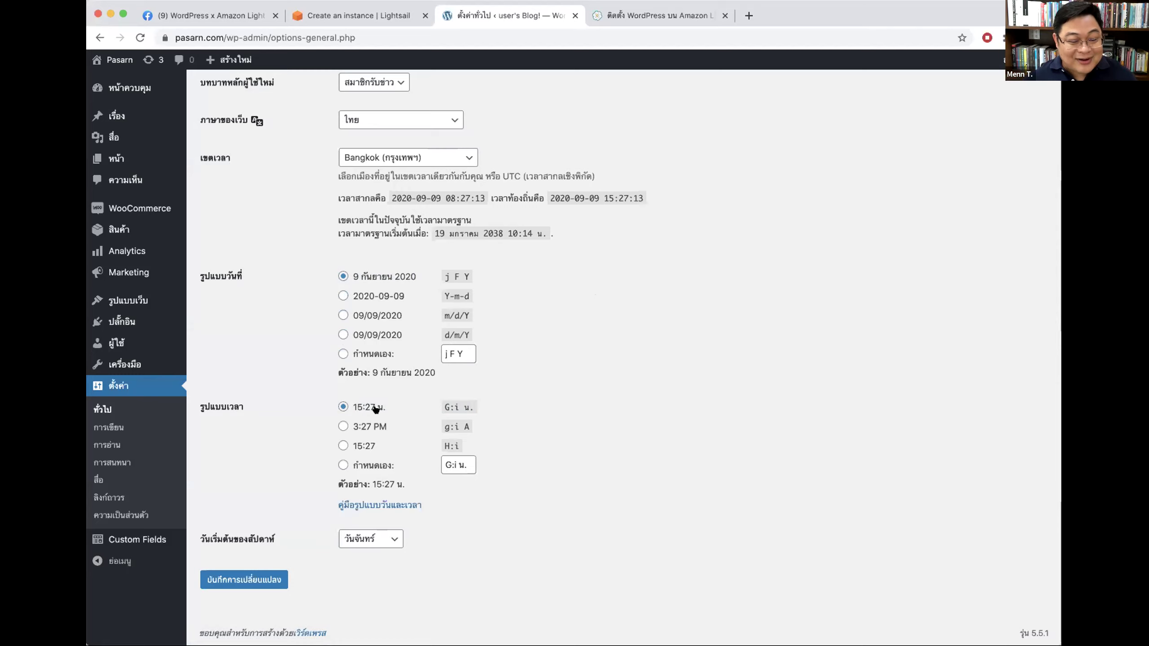
pyautogui.scroll(2, 752, 370)
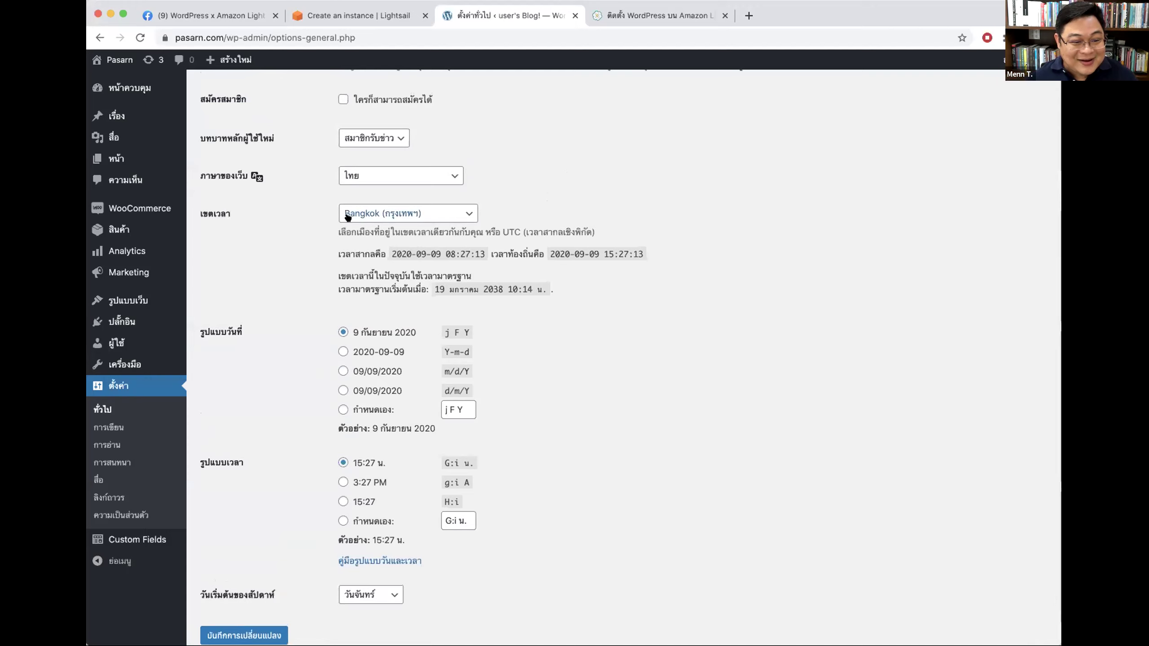
pyautogui.doubleClick(243, 216)
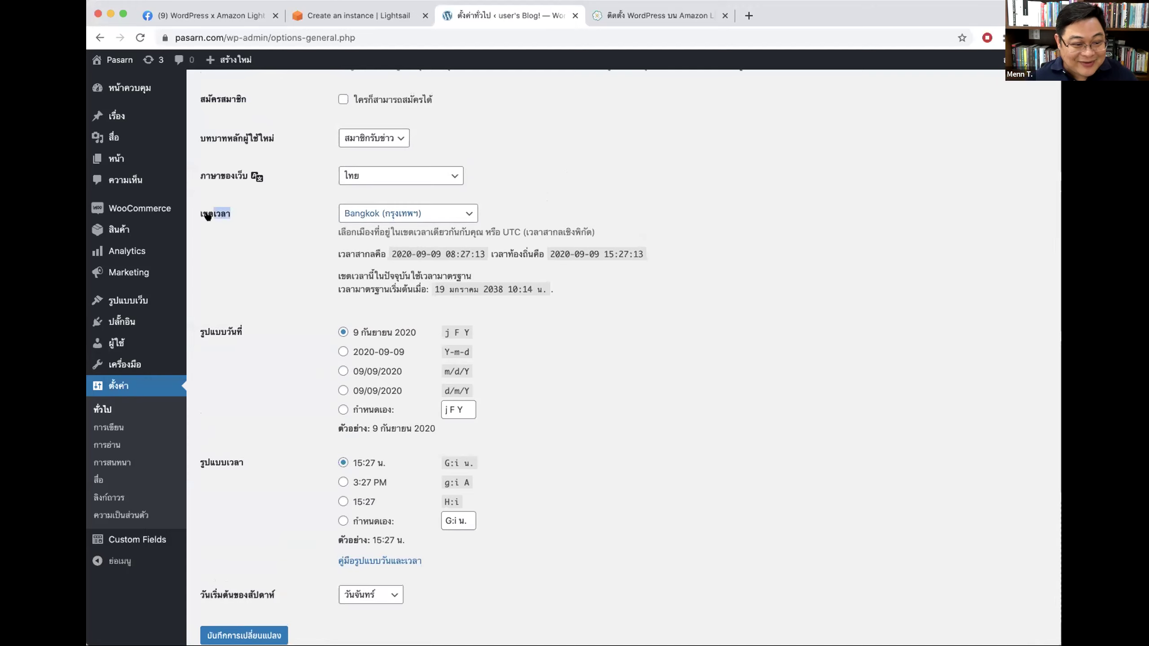
pyautogui.click(400, 214)
pyautogui.scroll(10, 423, 77)
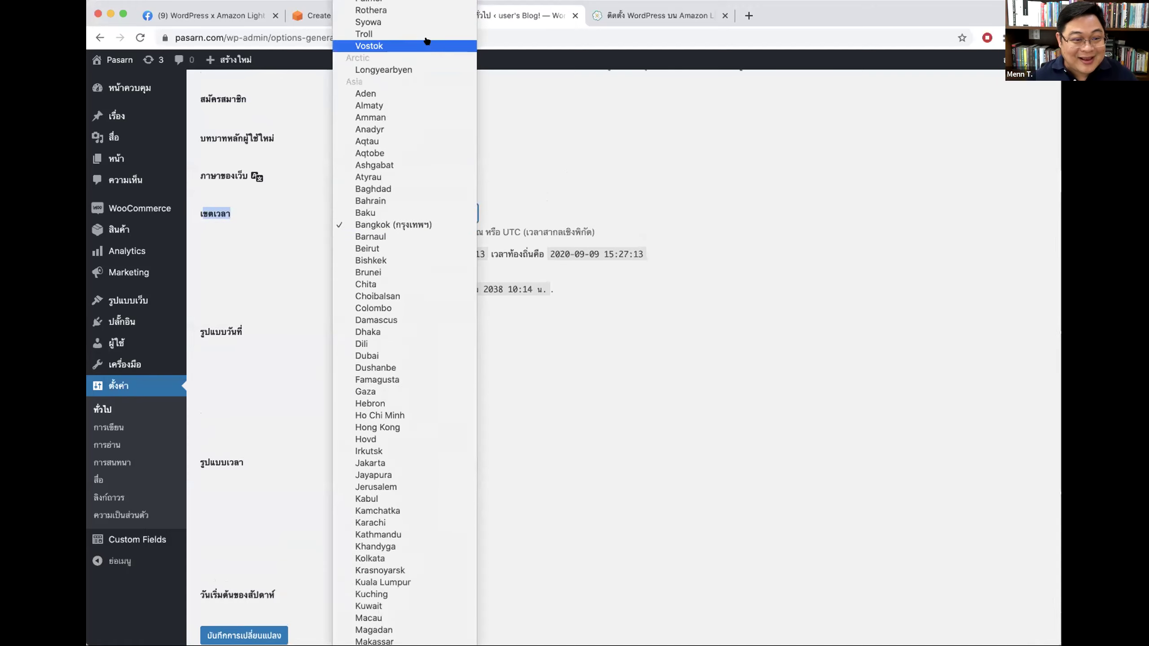
pyautogui.click(335, 481)
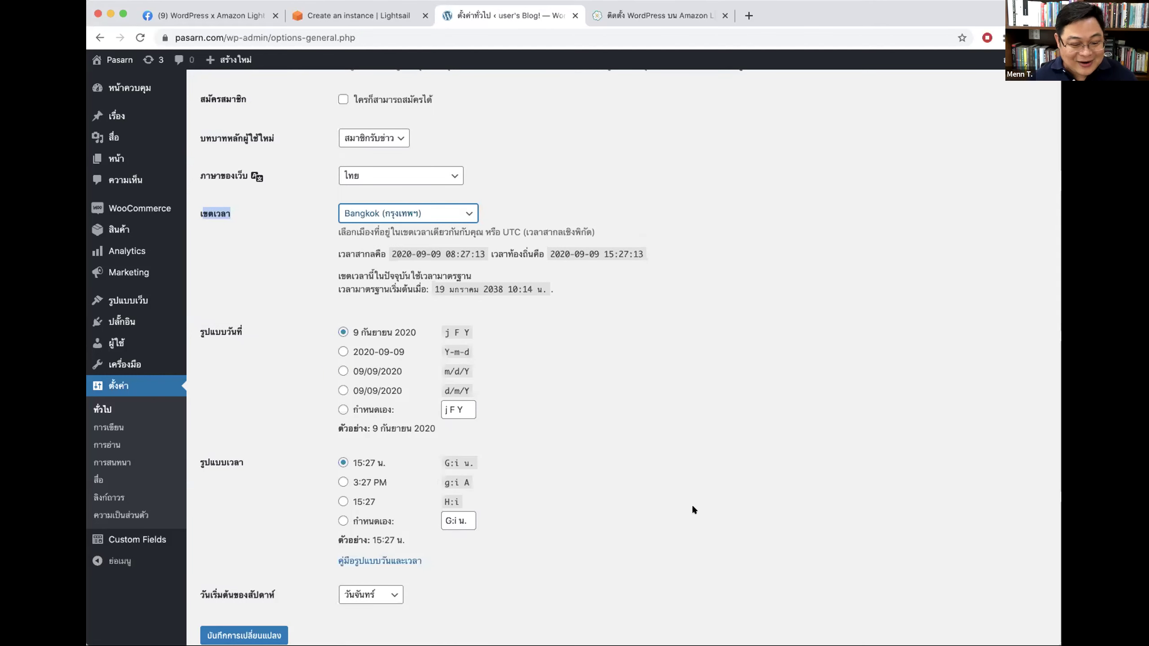
# Step: Save the general settings and open the Pasarn front page in a new tab
pyautogui.scroll(-2, 669, 504)
pyautogui.click(279, 571)
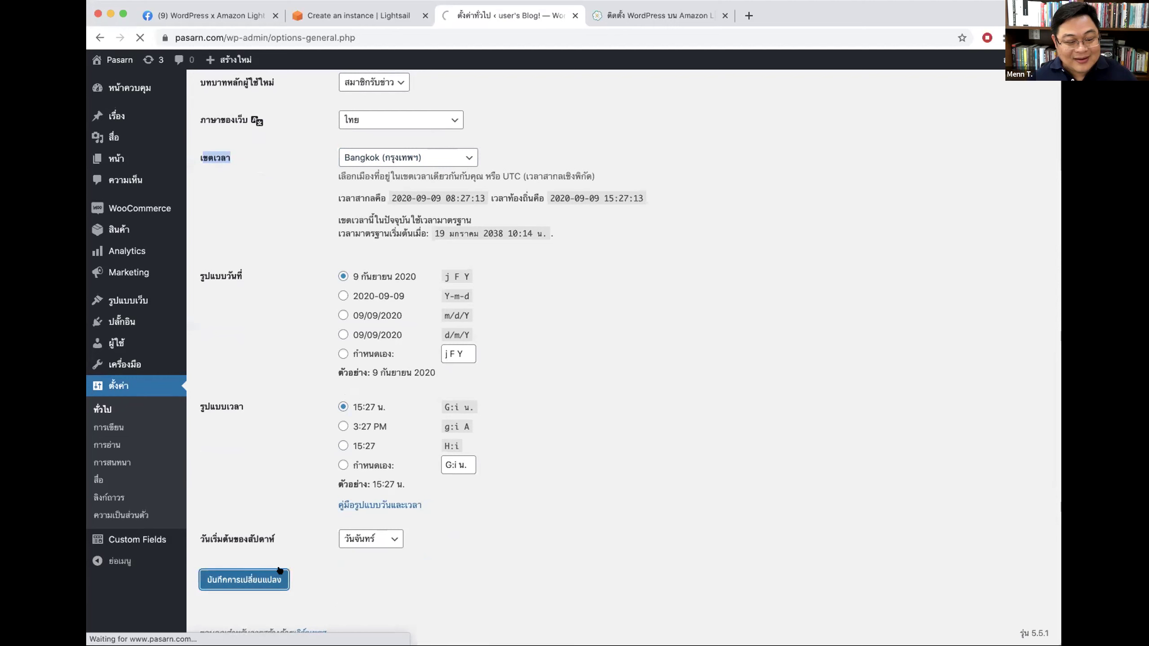
pyautogui.click(115, 59)
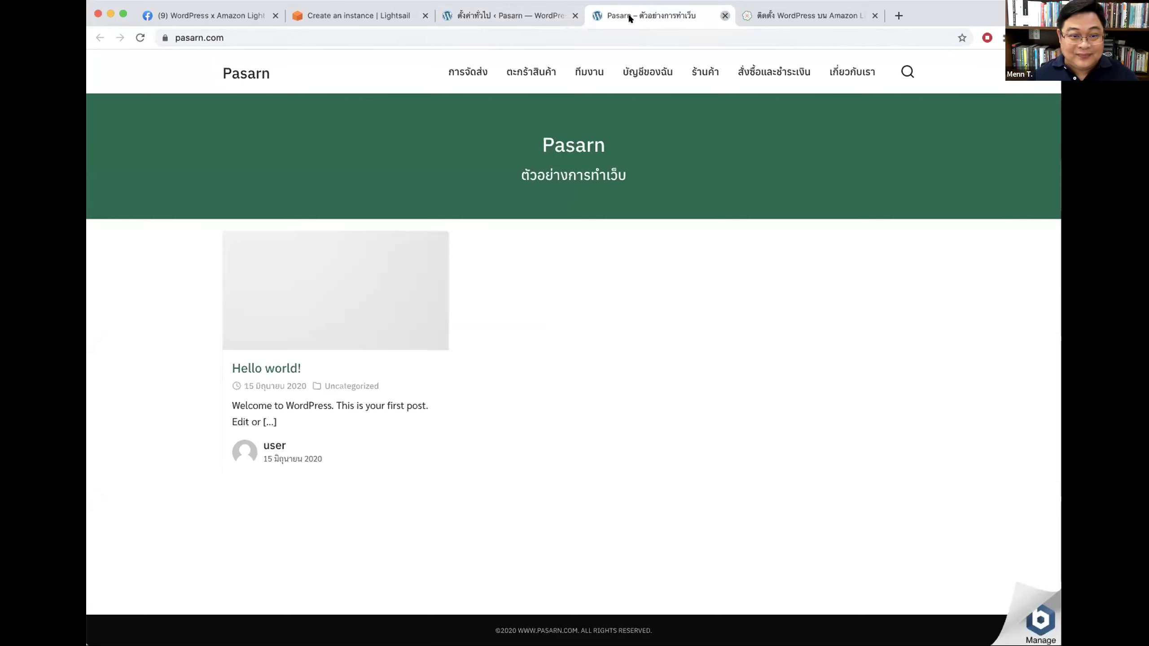
# Step: Close the front-end tab and open Site Identity in the Plant theme Customizer
pyautogui.click(723, 15)
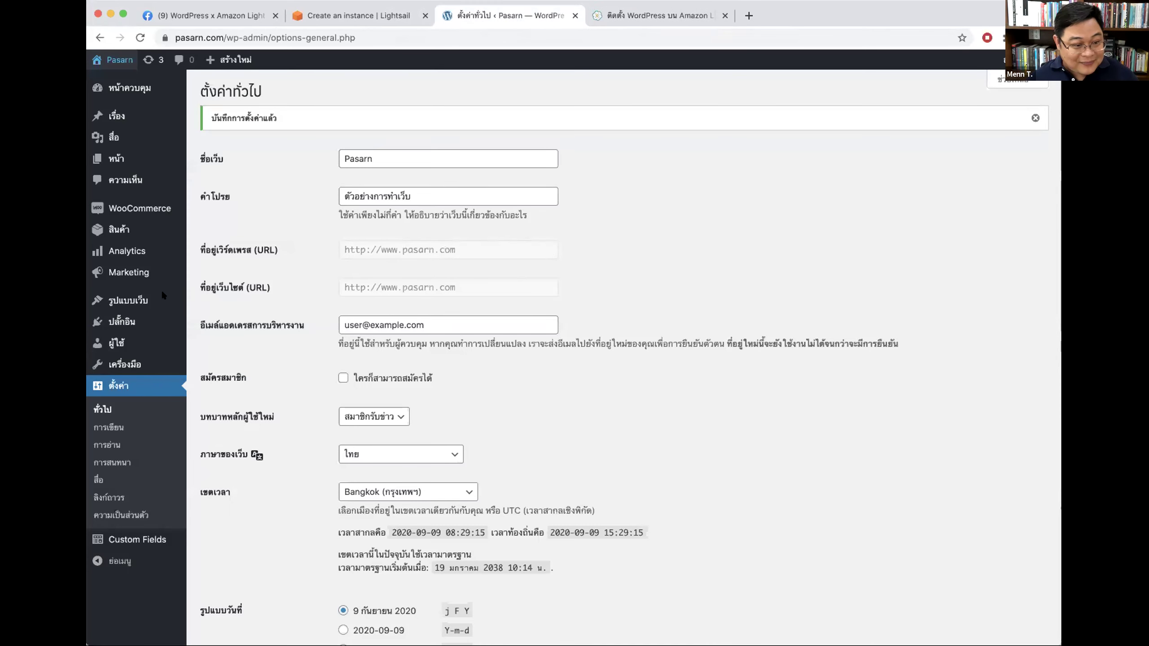
pyautogui.click(144, 300)
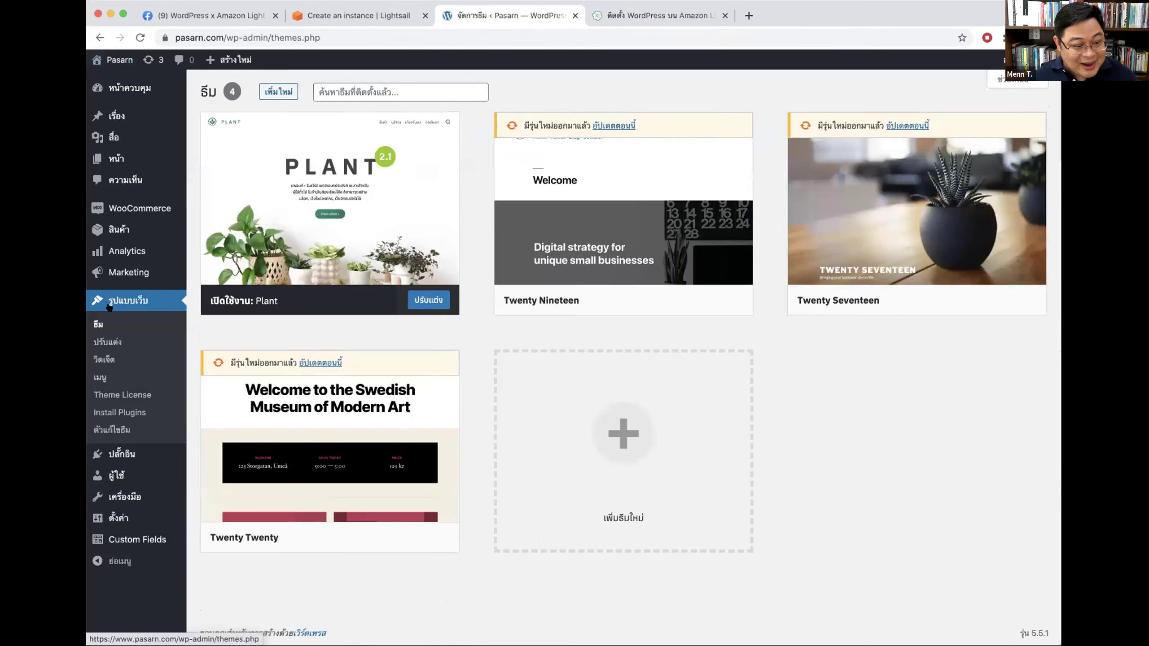
pyautogui.click(107, 342)
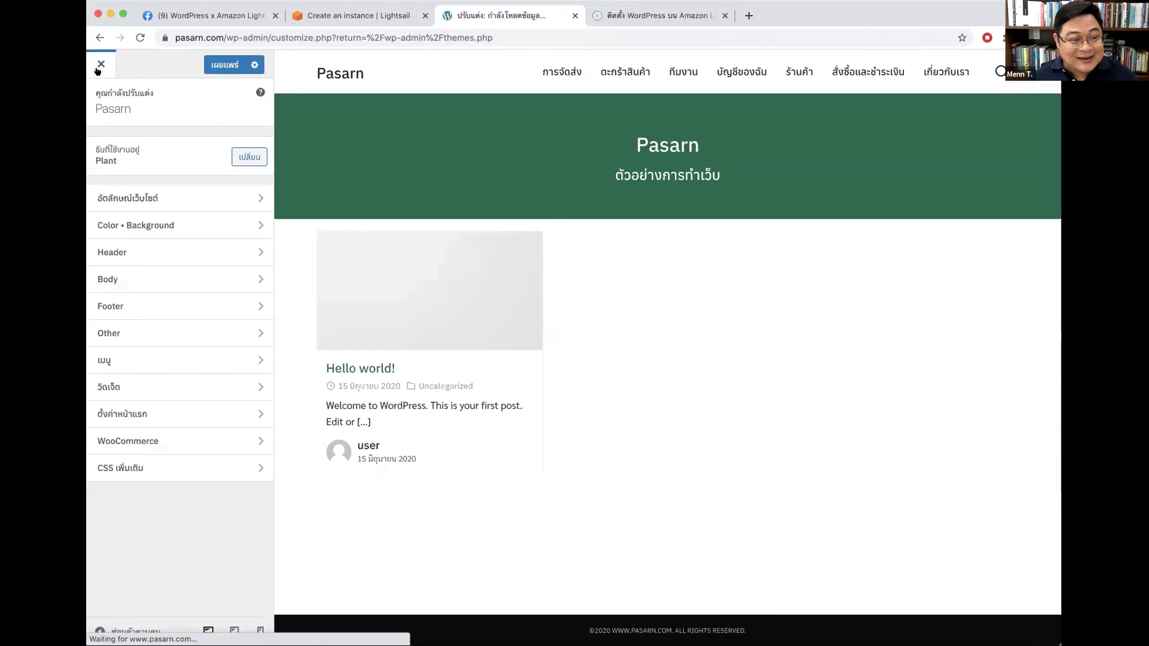
pyautogui.click(97, 64)
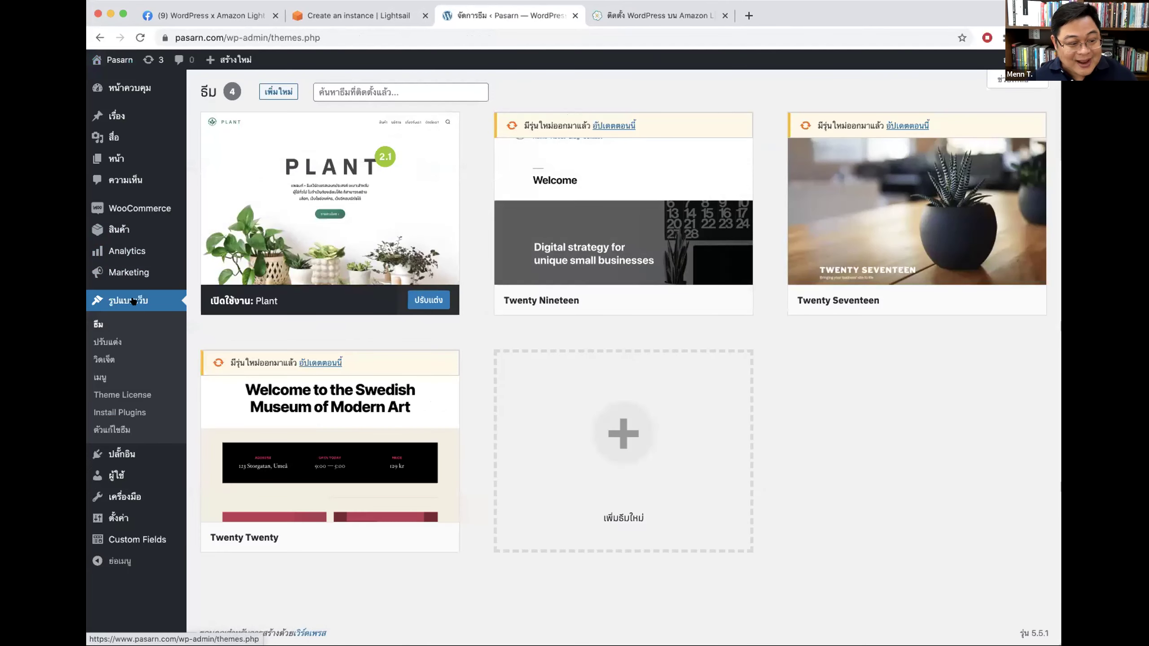
pyautogui.click(105, 341)
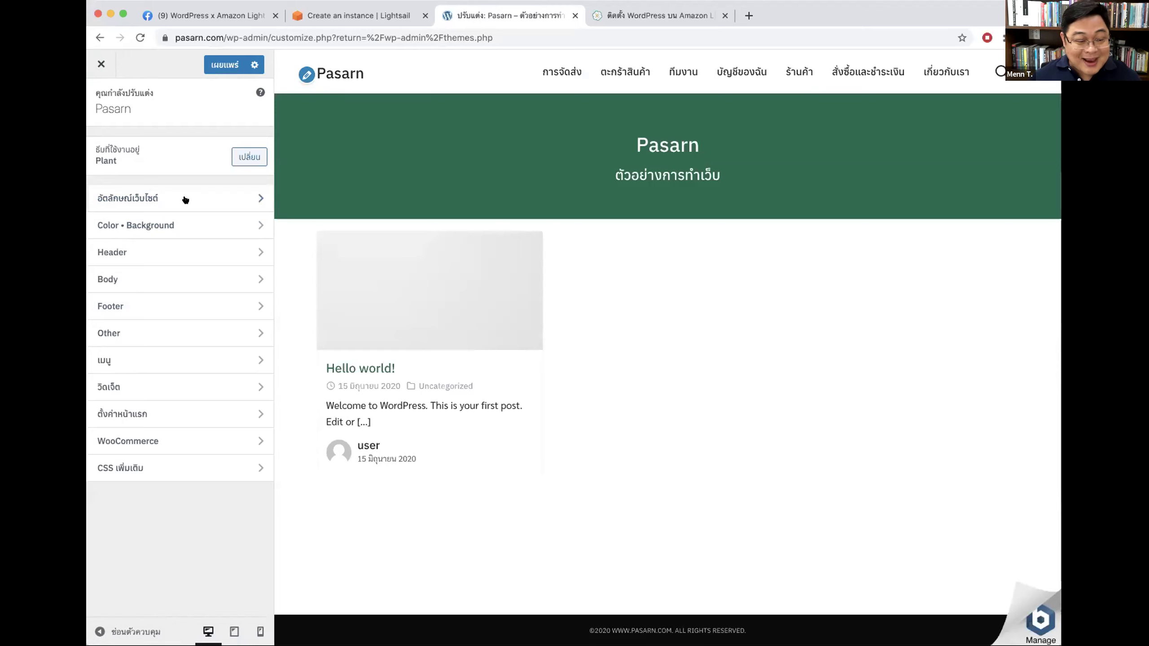
pyautogui.click(167, 198)
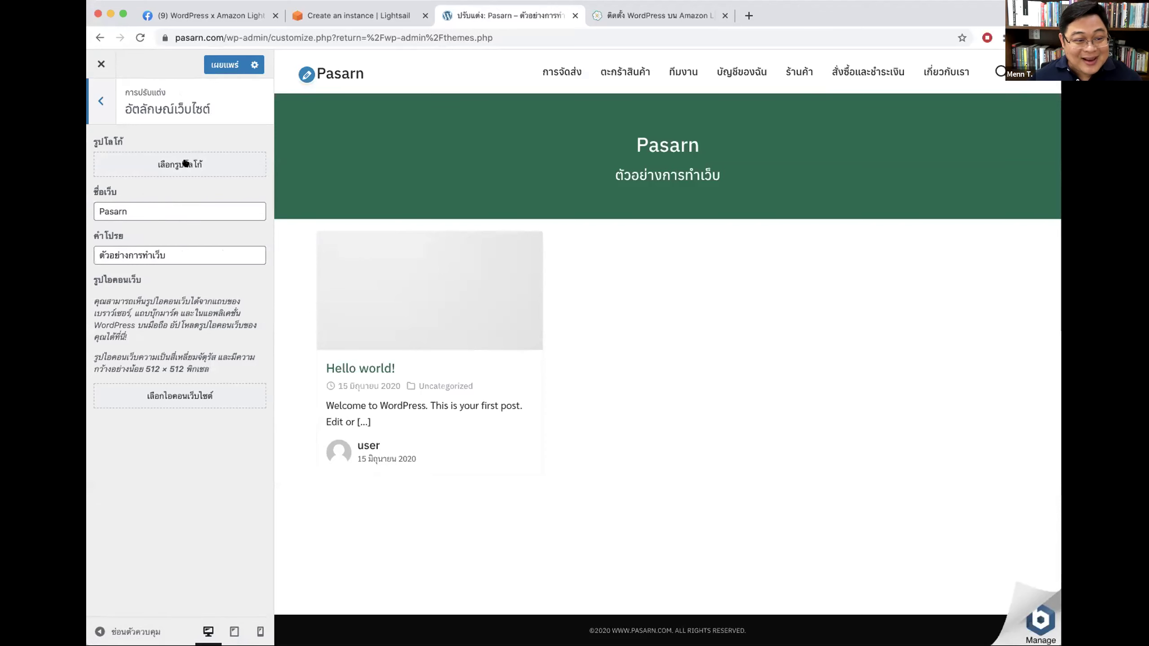
# Step: Upload logo-04.png into the media library for the site logo
pyautogui.click(163, 164)
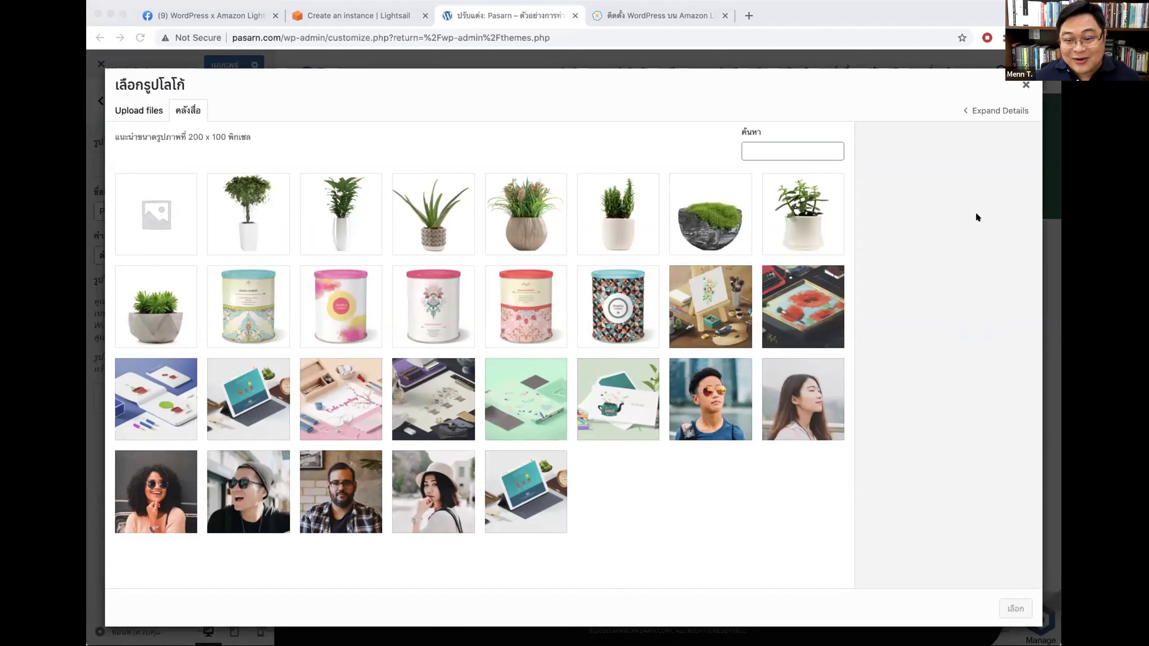
pyautogui.moveTo(258, 208); pyautogui.dragTo(429, 163)
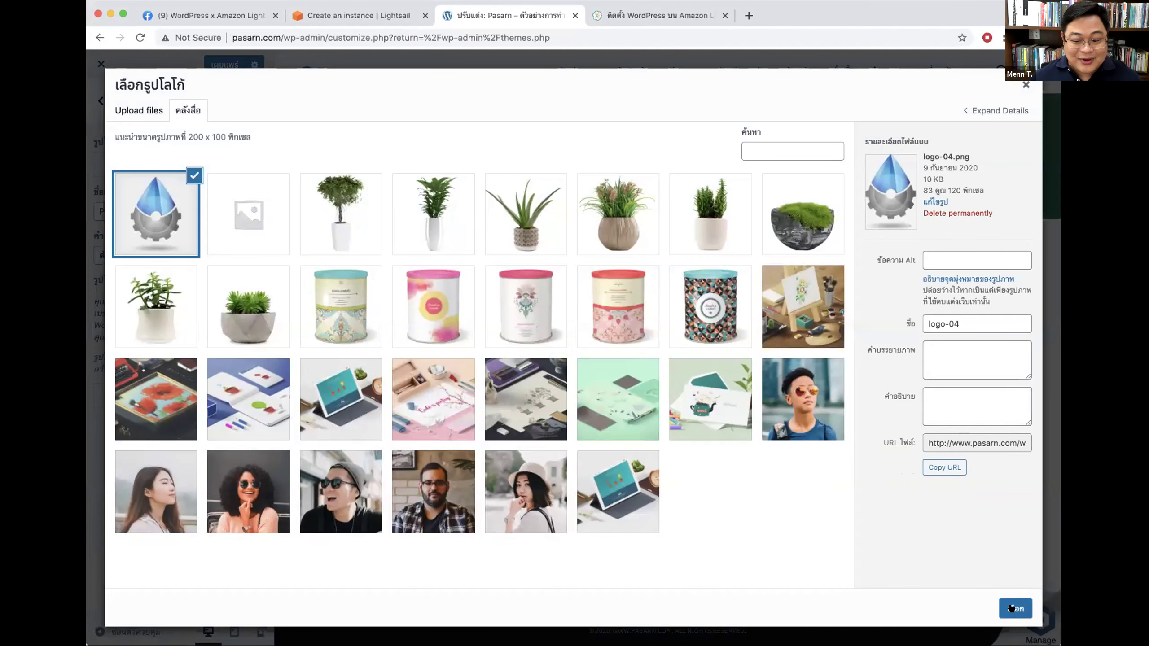
pyautogui.click(1013, 608)
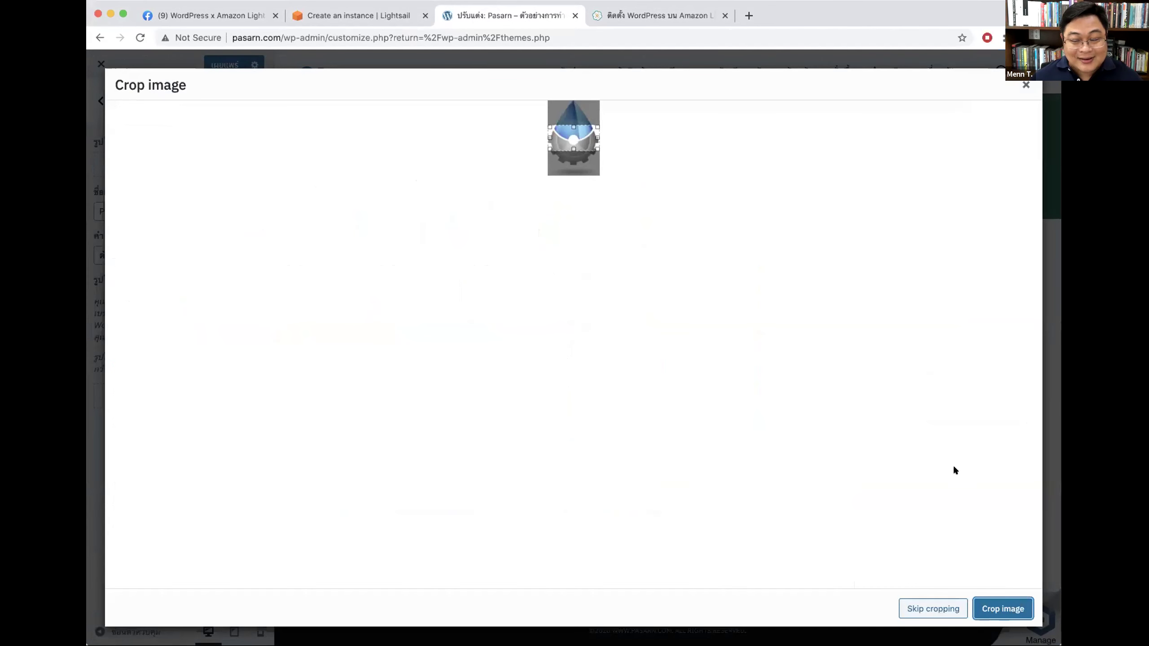
pyautogui.click(1026, 84)
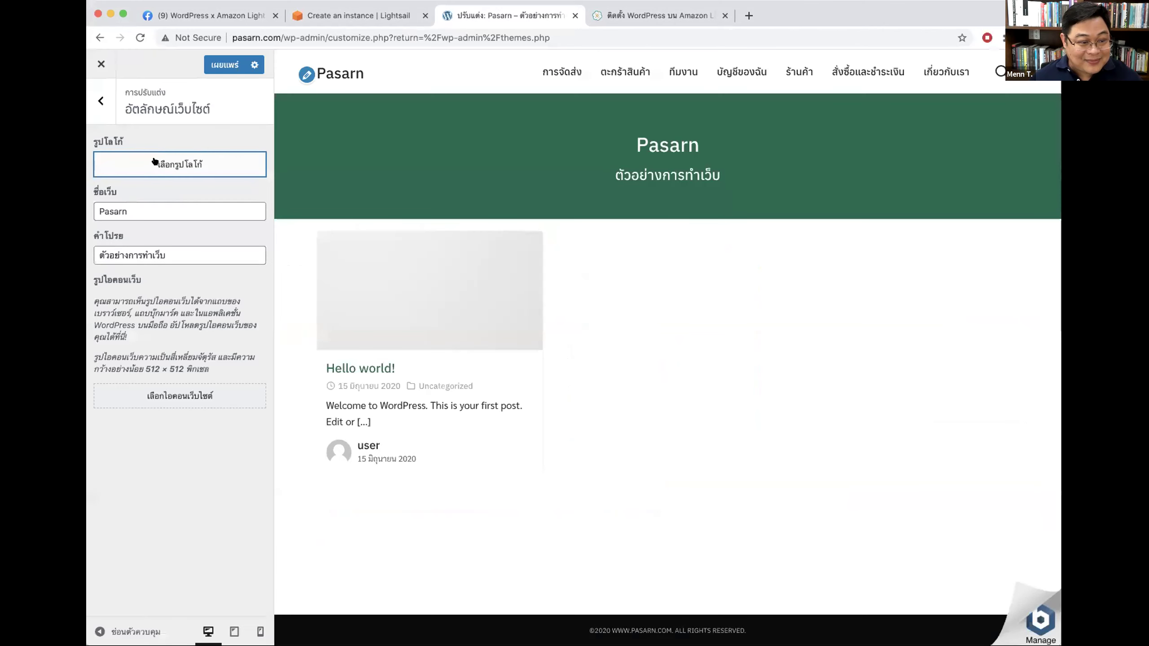
# Step: Set logo-04 as the site logo, skipping the cropping
pyautogui.click(168, 163)
pyautogui.click(156, 211)
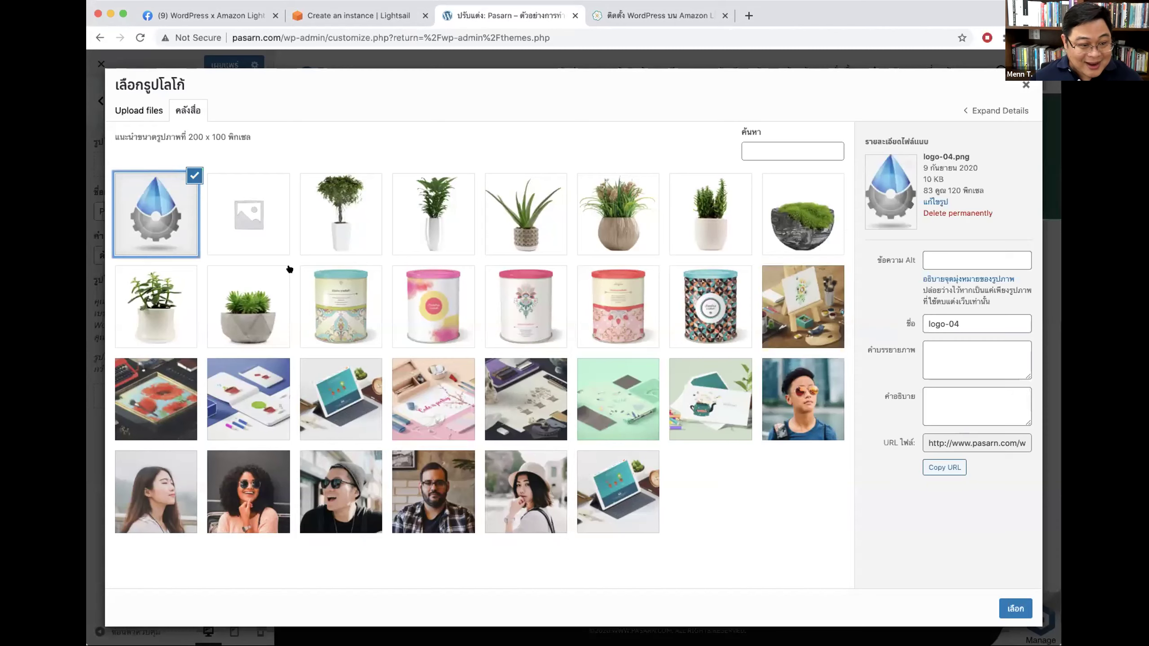
pyautogui.click(1008, 608)
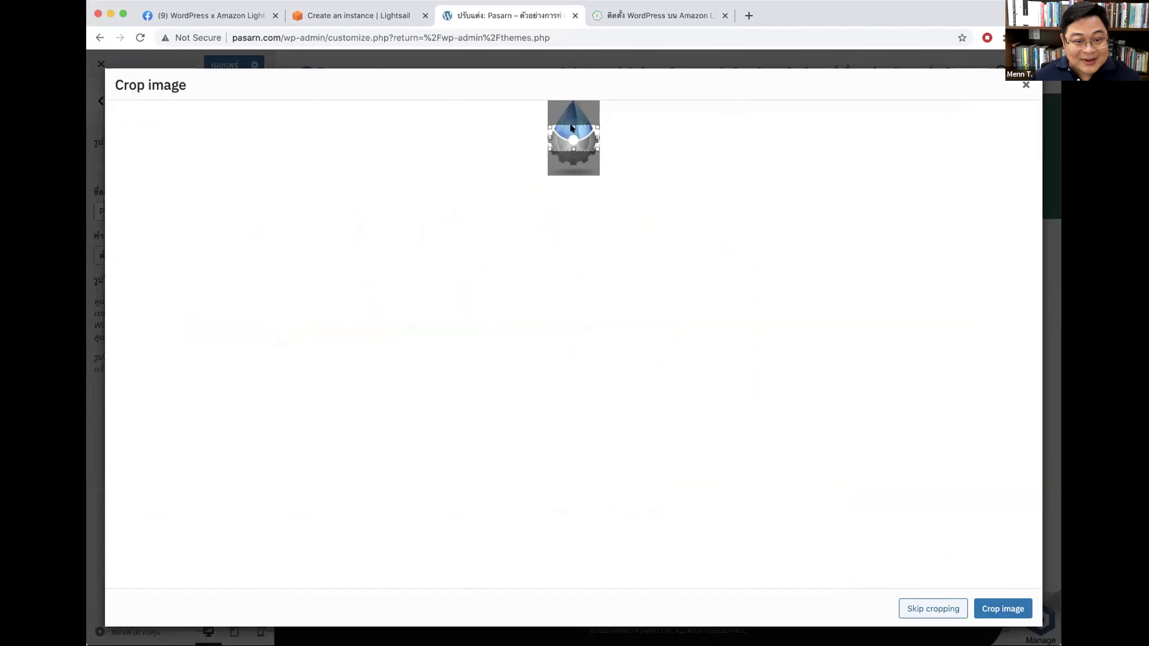
pyautogui.moveTo(574, 127); pyautogui.dragTo(574, 102)
pyautogui.moveTo(573, 149); pyautogui.dragTo(574, 184)
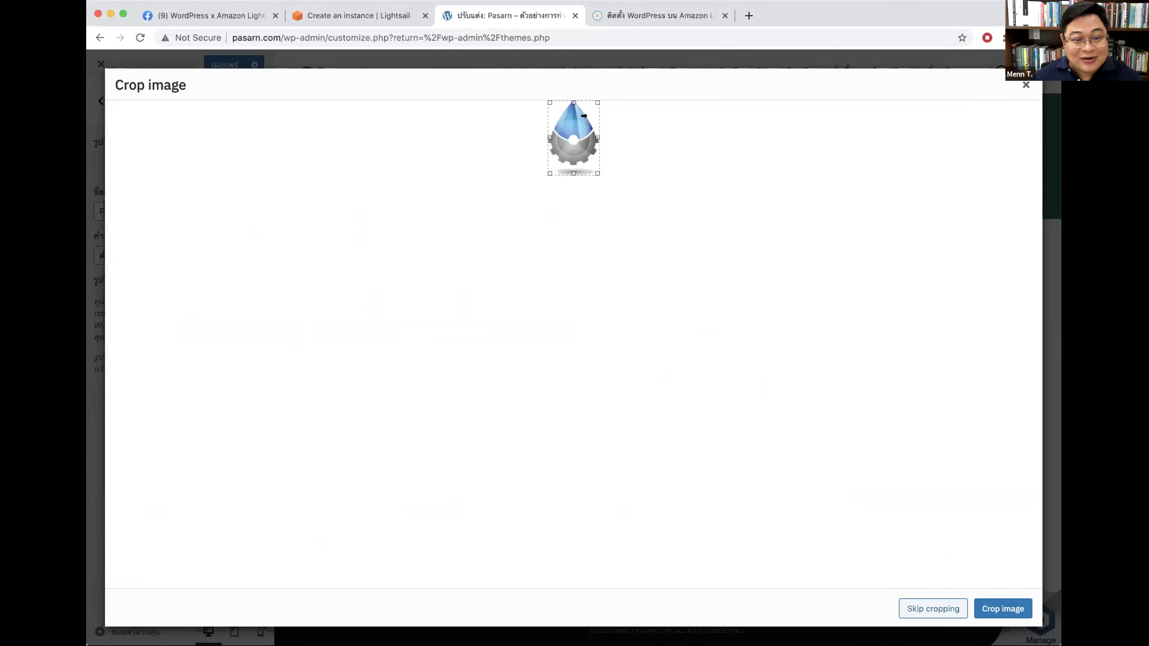
pyautogui.click(928, 609)
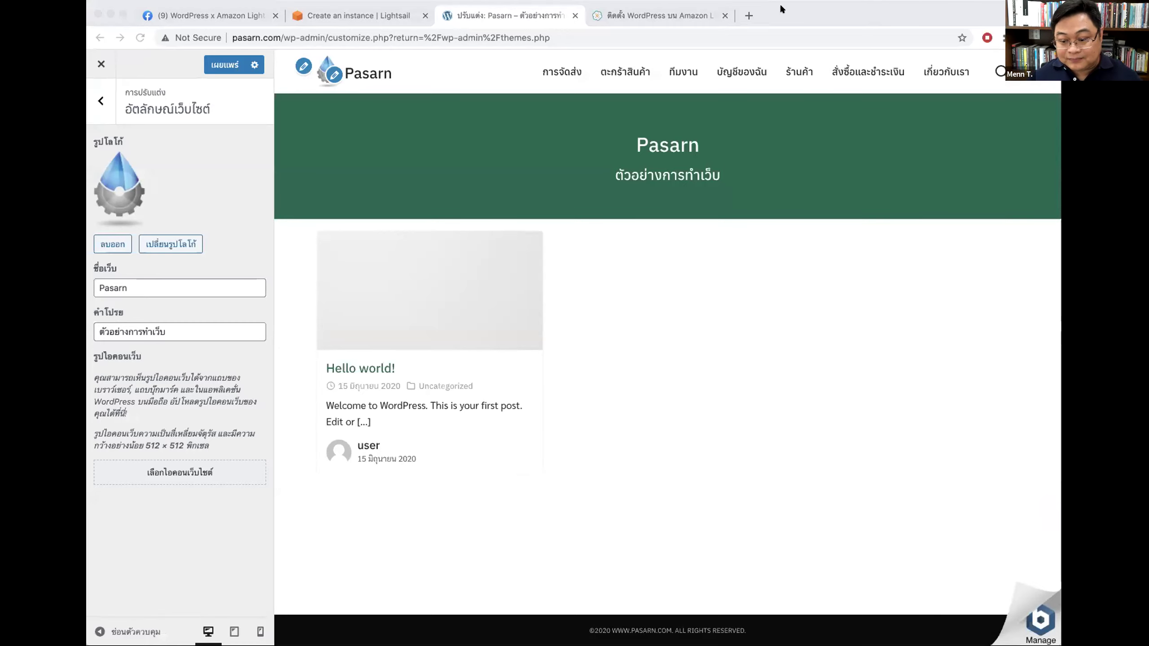
pyautogui.click(643, 296)
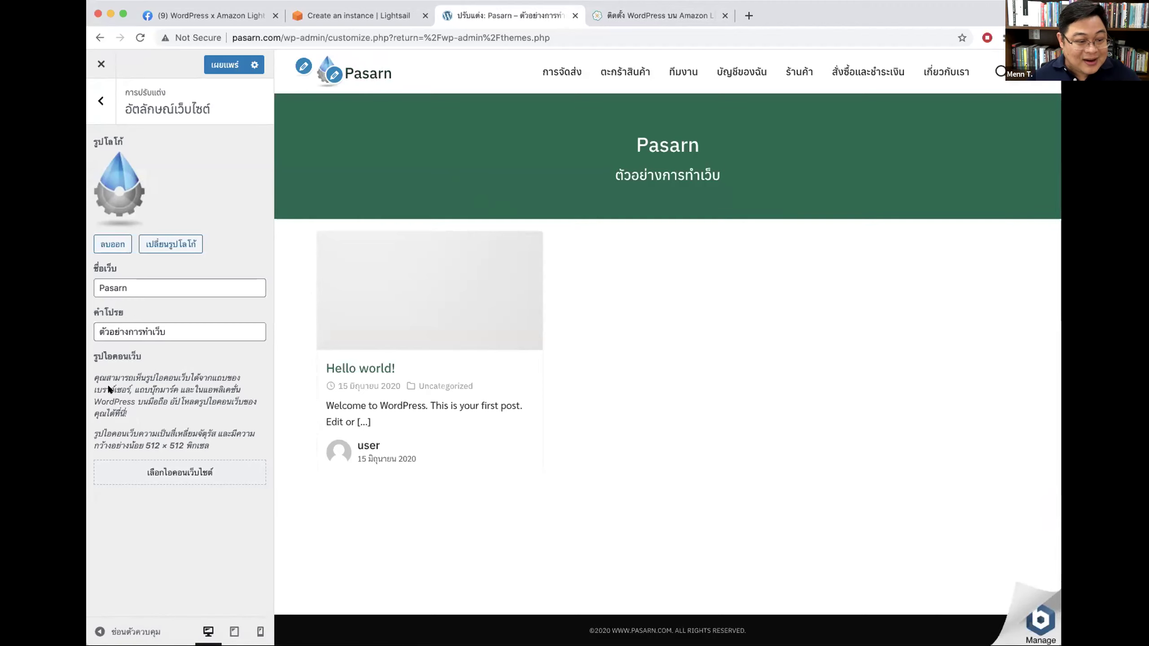
pyautogui.moveTo(137, 374); pyautogui.dragTo(153, 434)
pyautogui.click(187, 417)
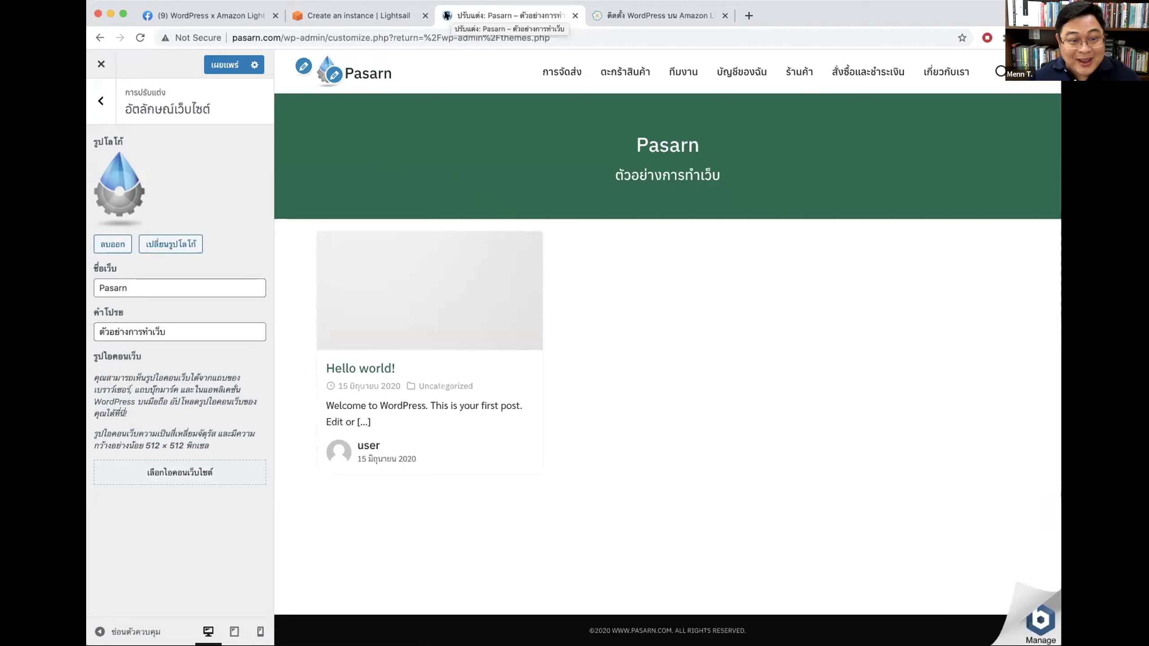
# Step: Set logo-04 as the site icon, publish, and return to the main Customizer sections
pyautogui.click(187, 473)
pyautogui.click(174, 207)
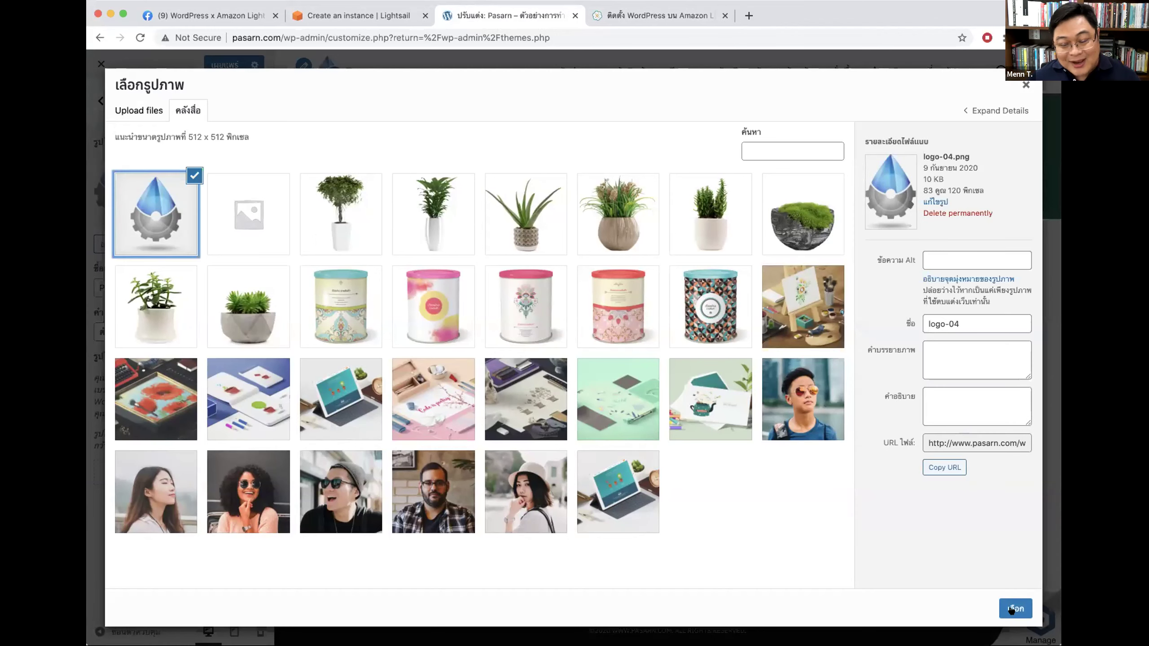
pyautogui.click(1012, 609)
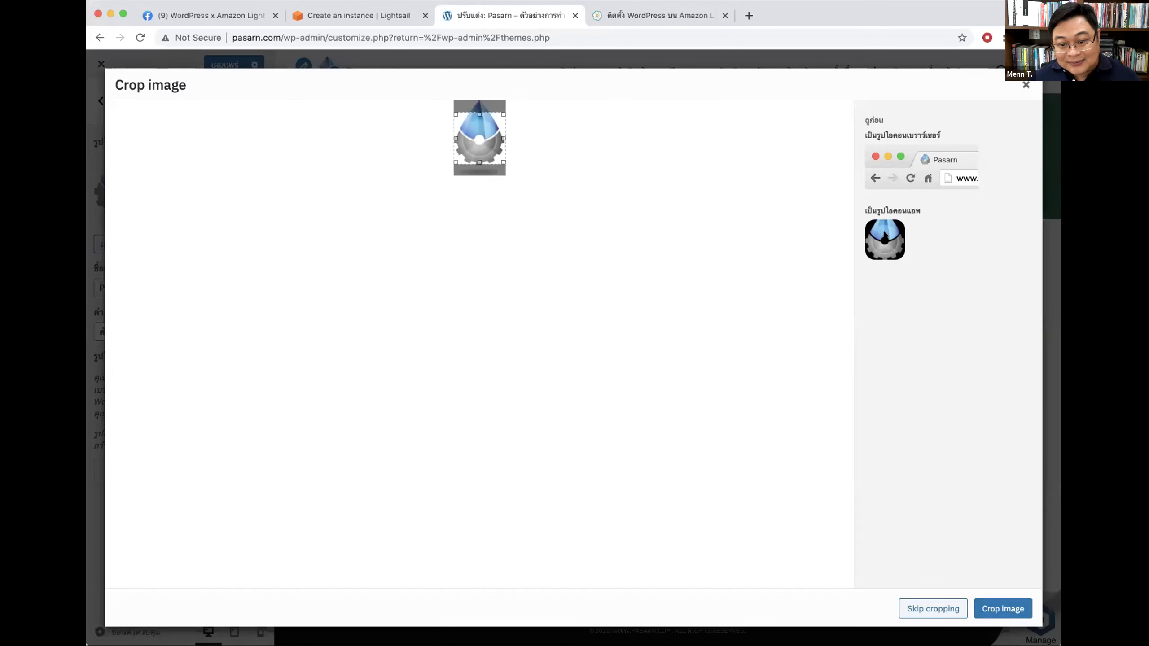
pyautogui.moveTo(471, 136); pyautogui.dragTo(484, 125)
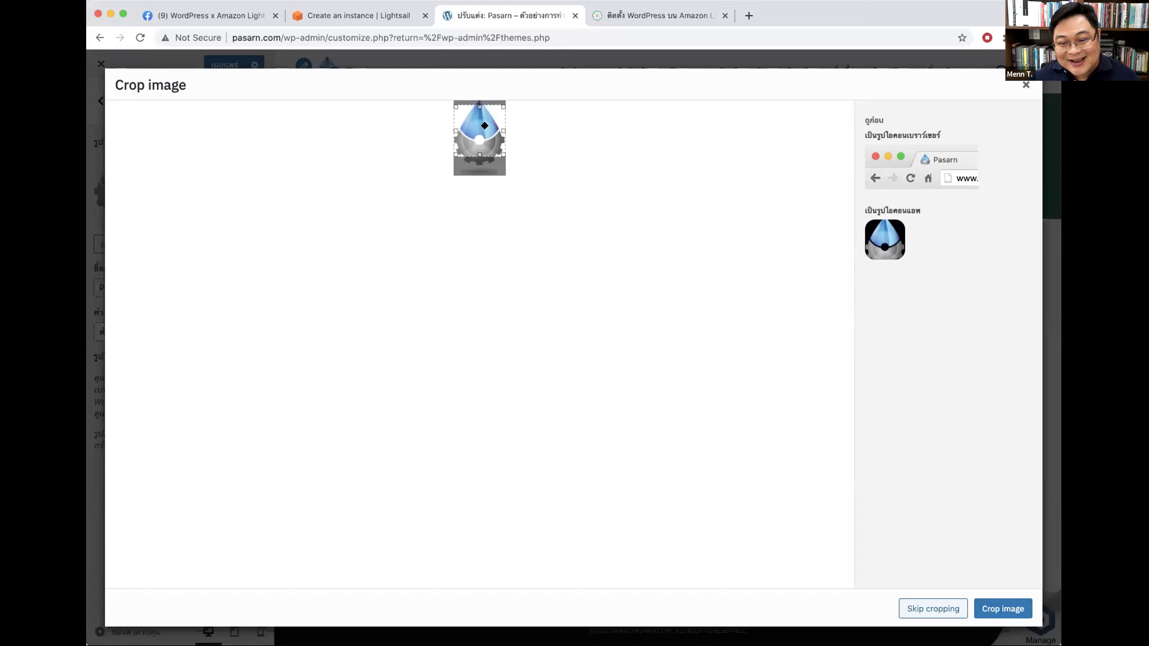
pyautogui.click(1007, 609)
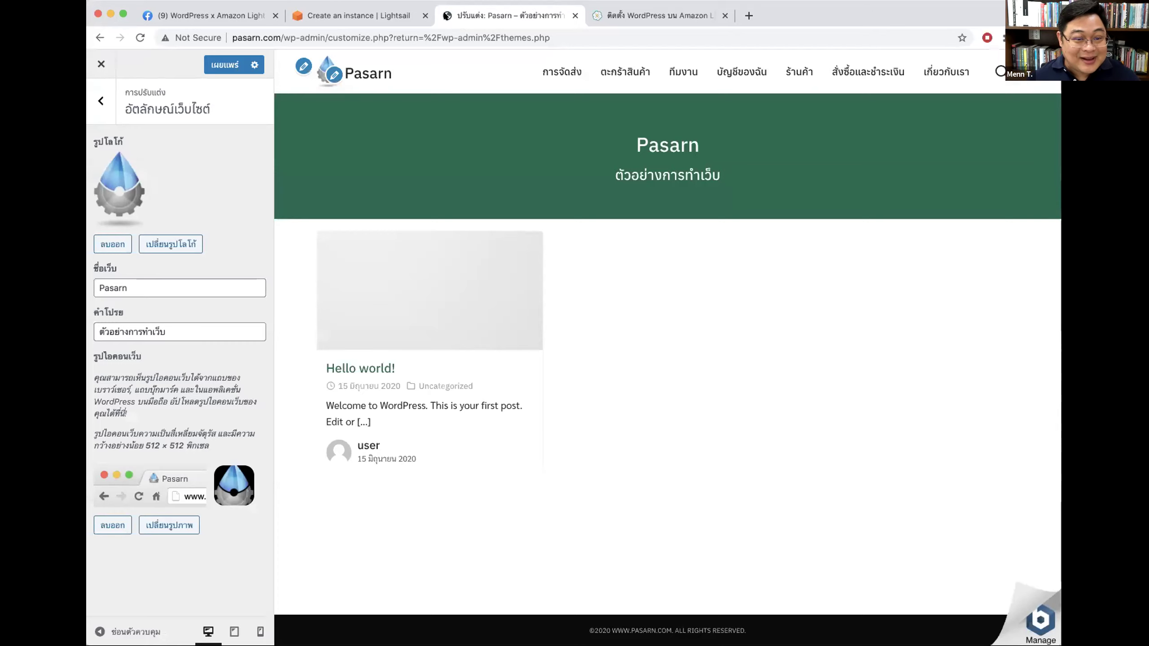
pyautogui.click(217, 64)
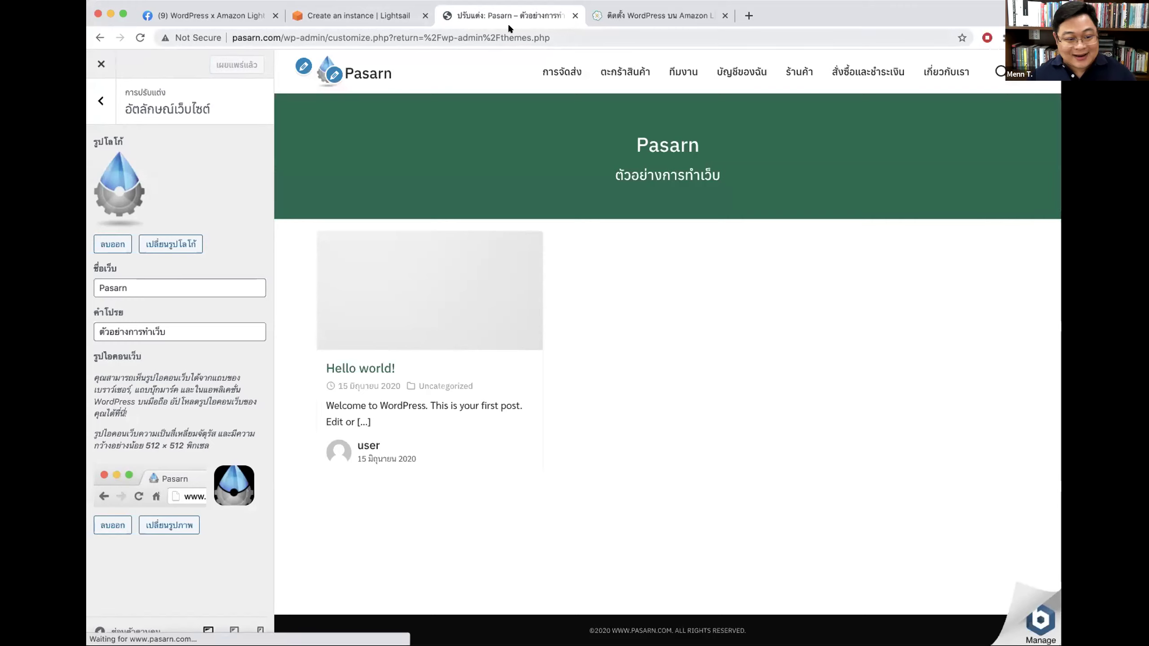
pyautogui.click(100, 101)
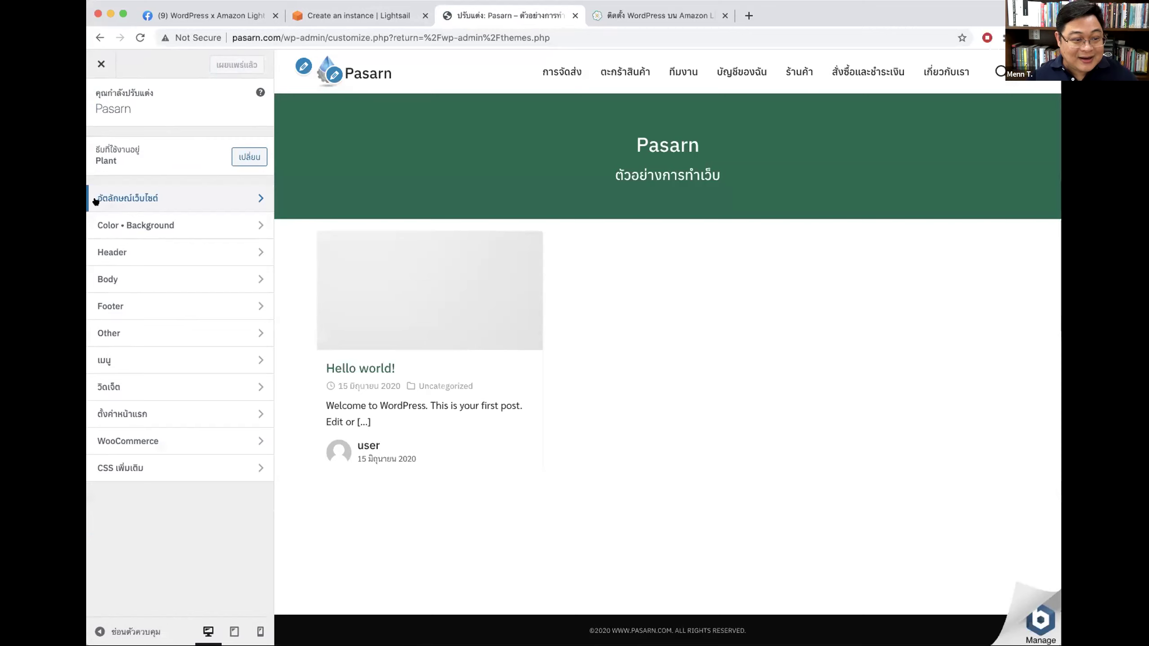
# Step: Set the accent colour to blue #1e73be and make the hover accent blue
pyautogui.click(143, 224)
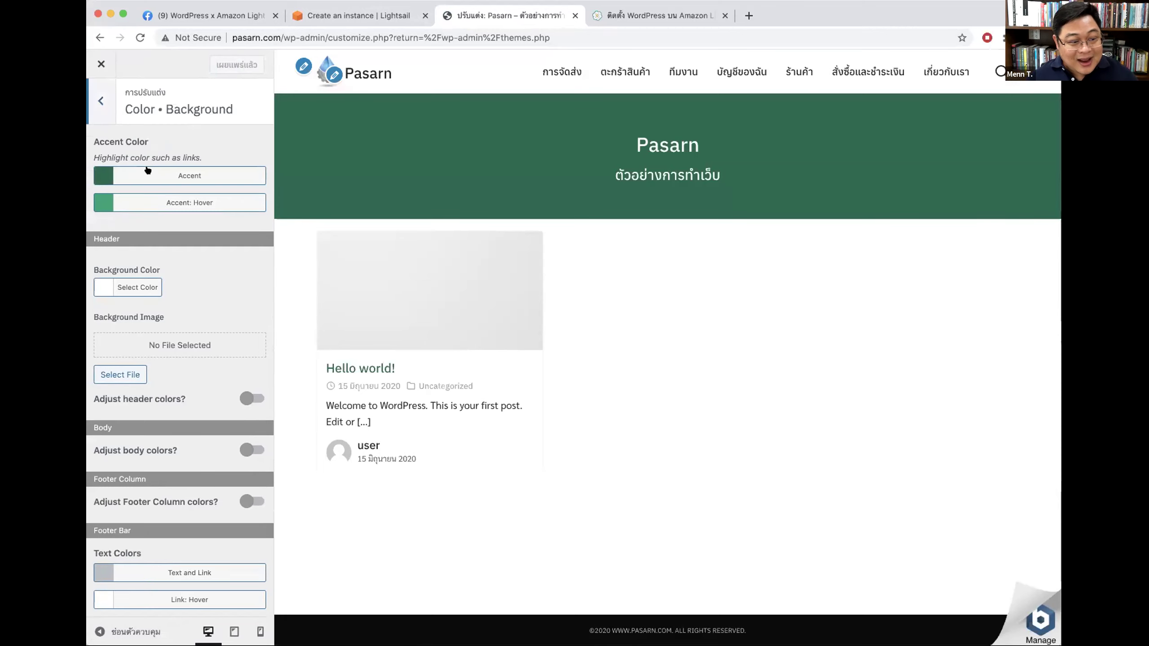
pyautogui.click(154, 173)
pyautogui.click(170, 251)
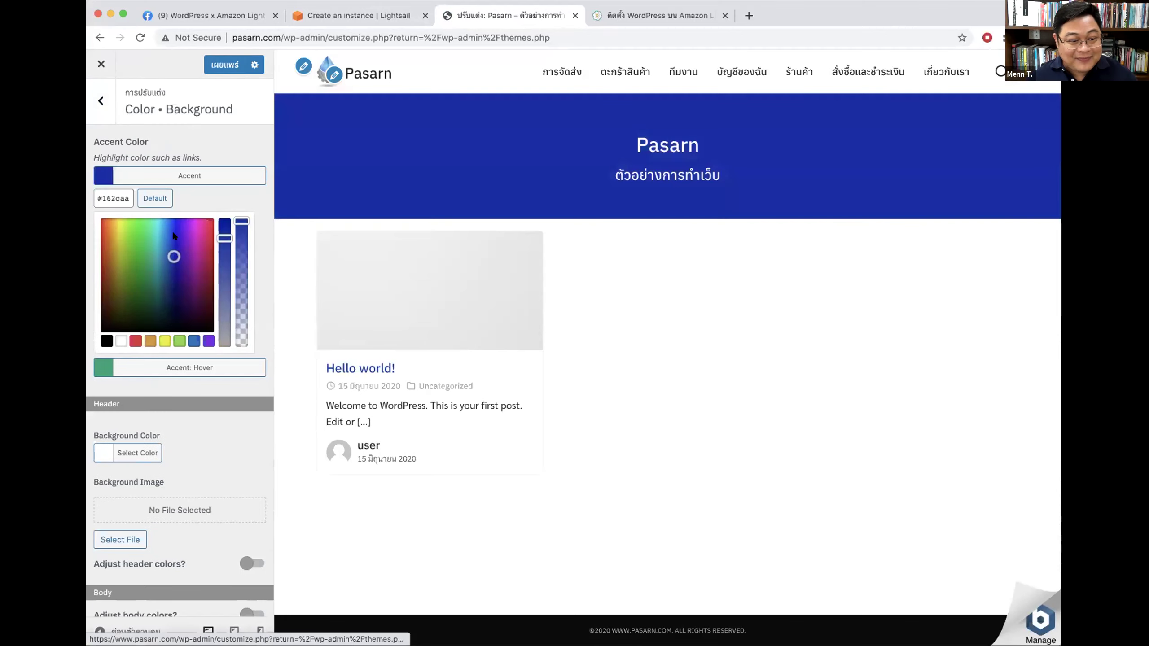
pyautogui.click(165, 245)
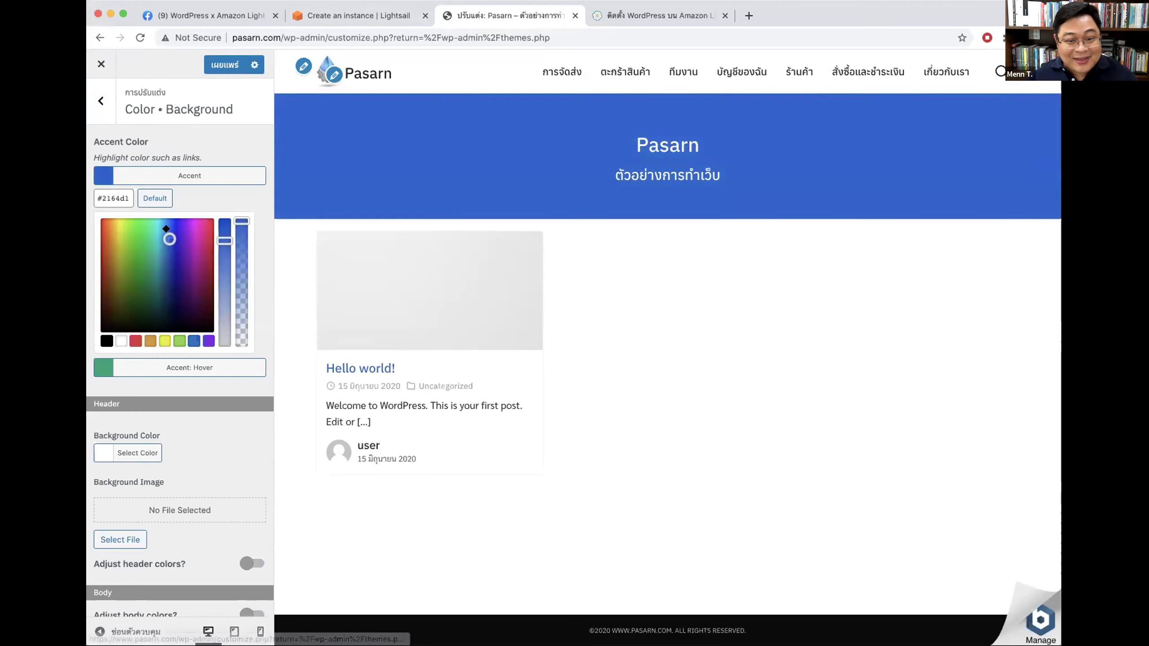
pyautogui.click(170, 233)
pyautogui.click(191, 341)
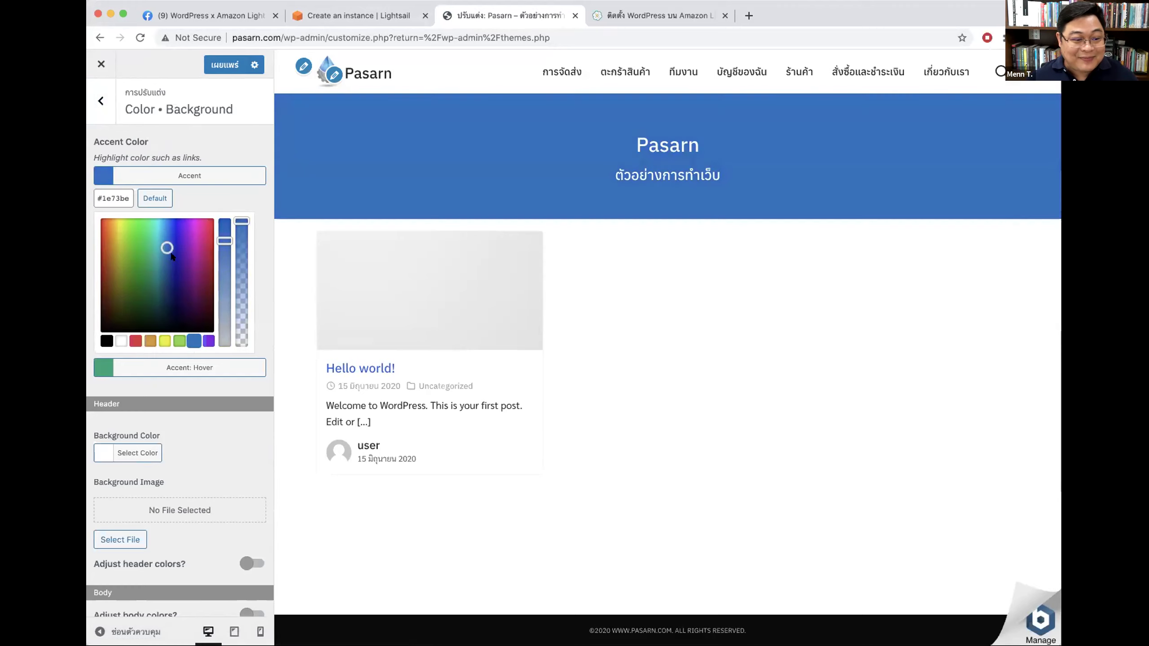
pyautogui.click(179, 175)
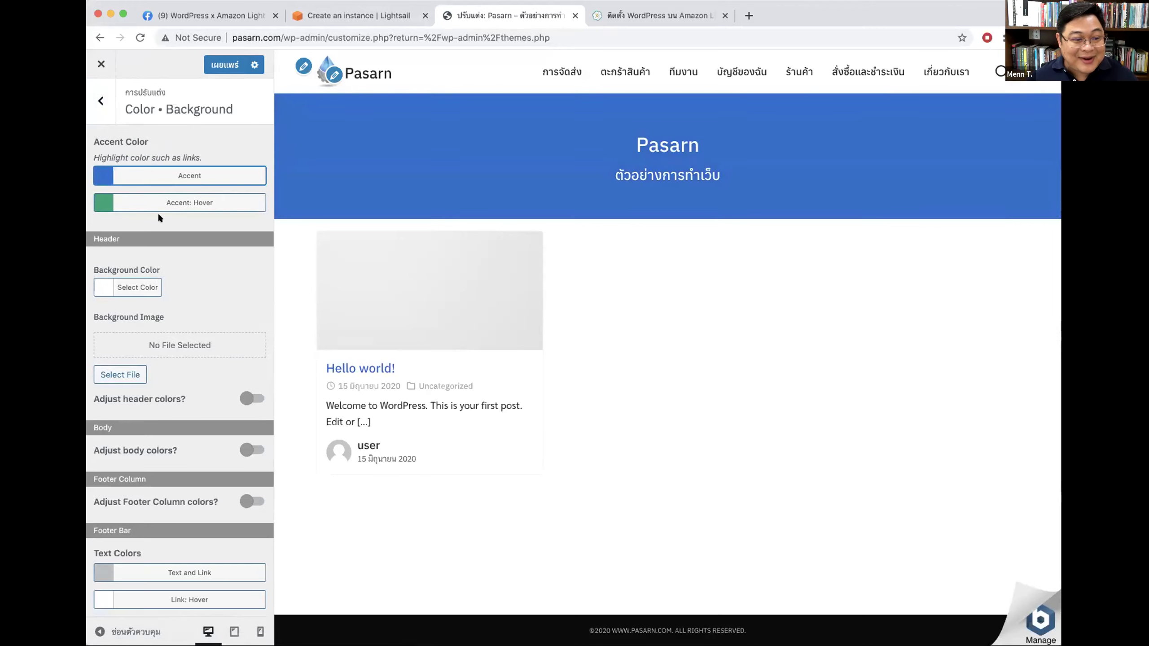
pyautogui.click(158, 206)
pyautogui.click(170, 268)
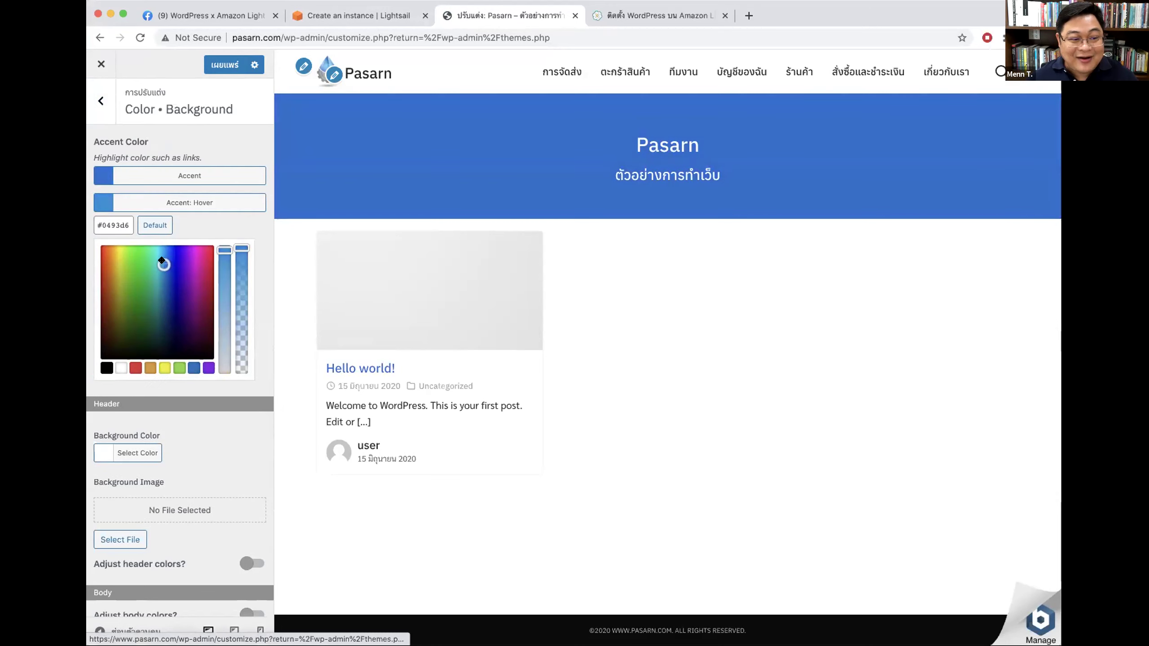
pyautogui.click(178, 202)
# Step: Change the header background colour to teal
pyautogui.scroll(-5, 190, 360)
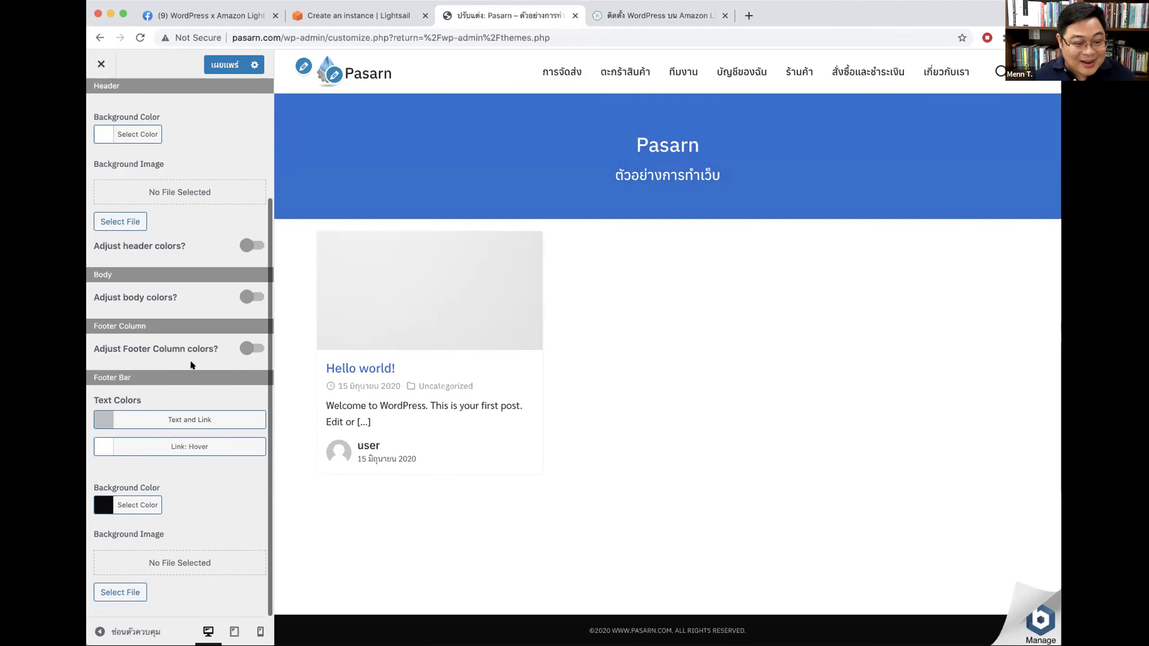
pyautogui.scroll(5, 128, 274)
pyautogui.click(143, 286)
pyautogui.click(192, 364)
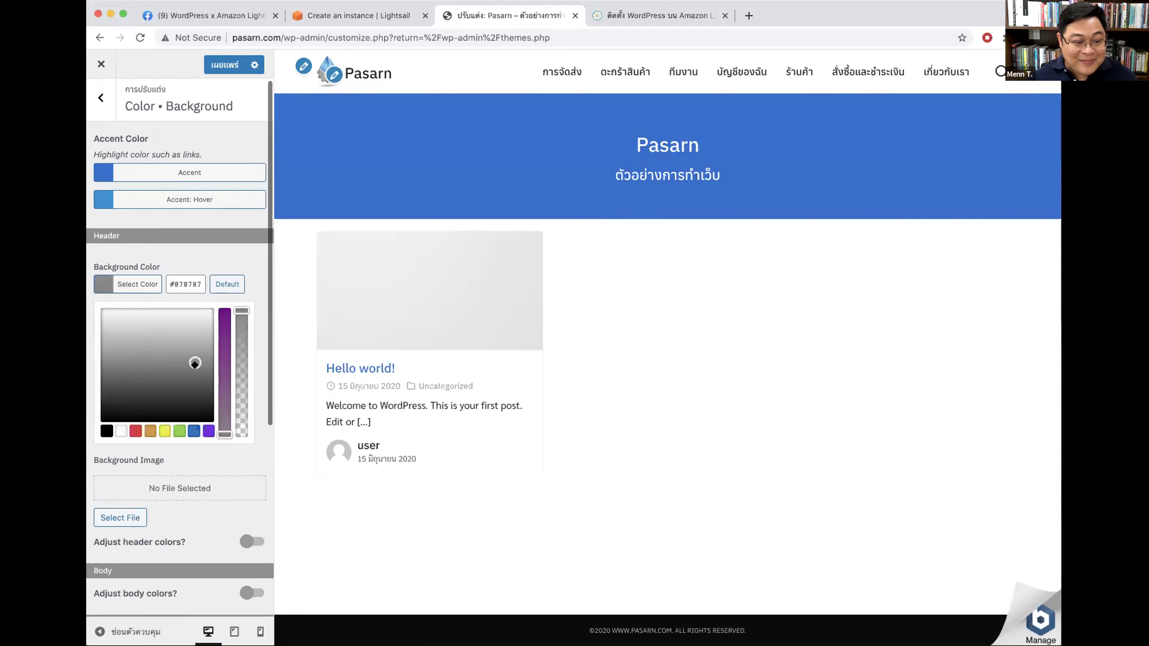
pyautogui.click(207, 315)
pyautogui.click(179, 429)
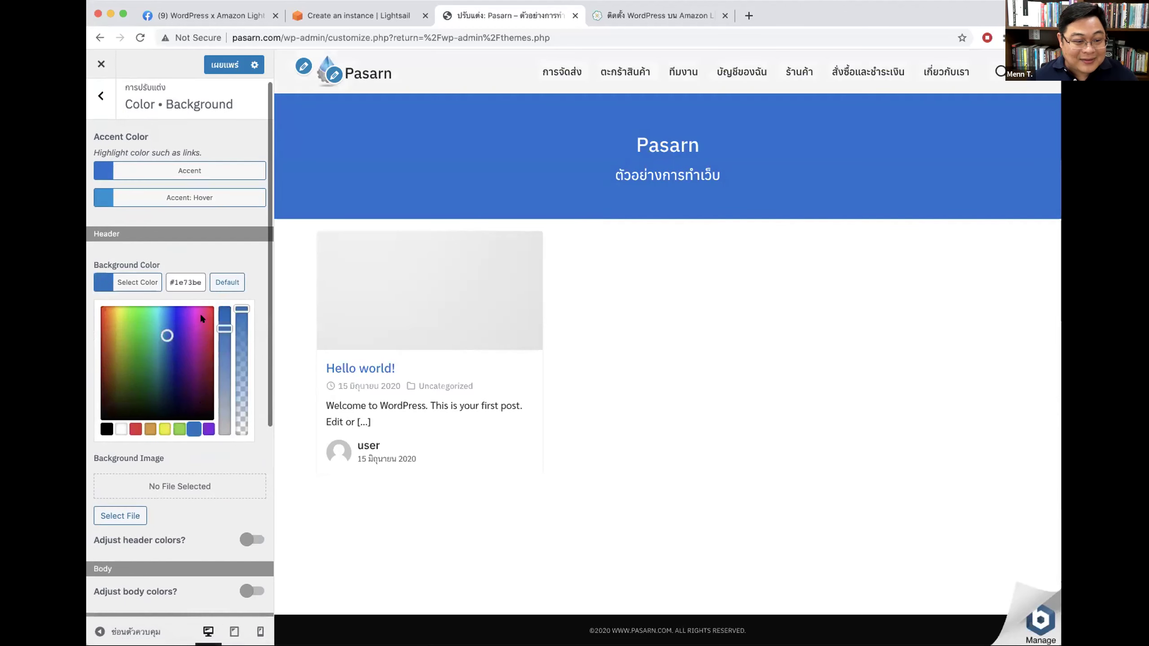
pyautogui.click(156, 317)
pyautogui.click(142, 289)
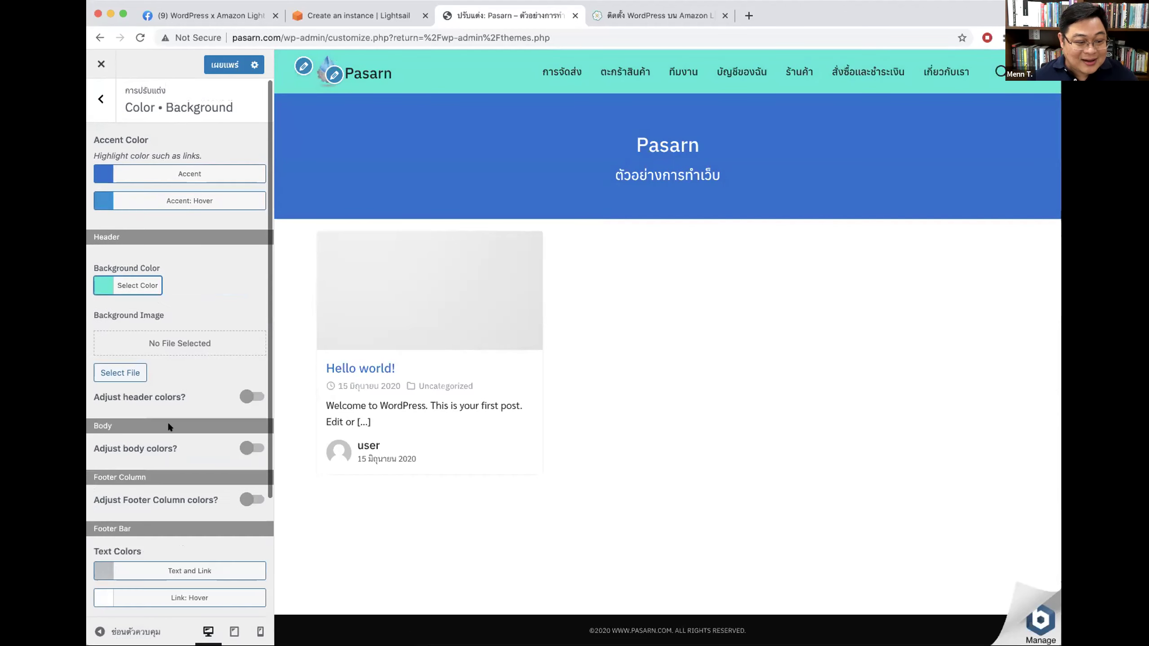
# Step: Give the footer bar background a muted grey-blue
pyautogui.scroll(-3, 168, 475)
pyautogui.click(127, 502)
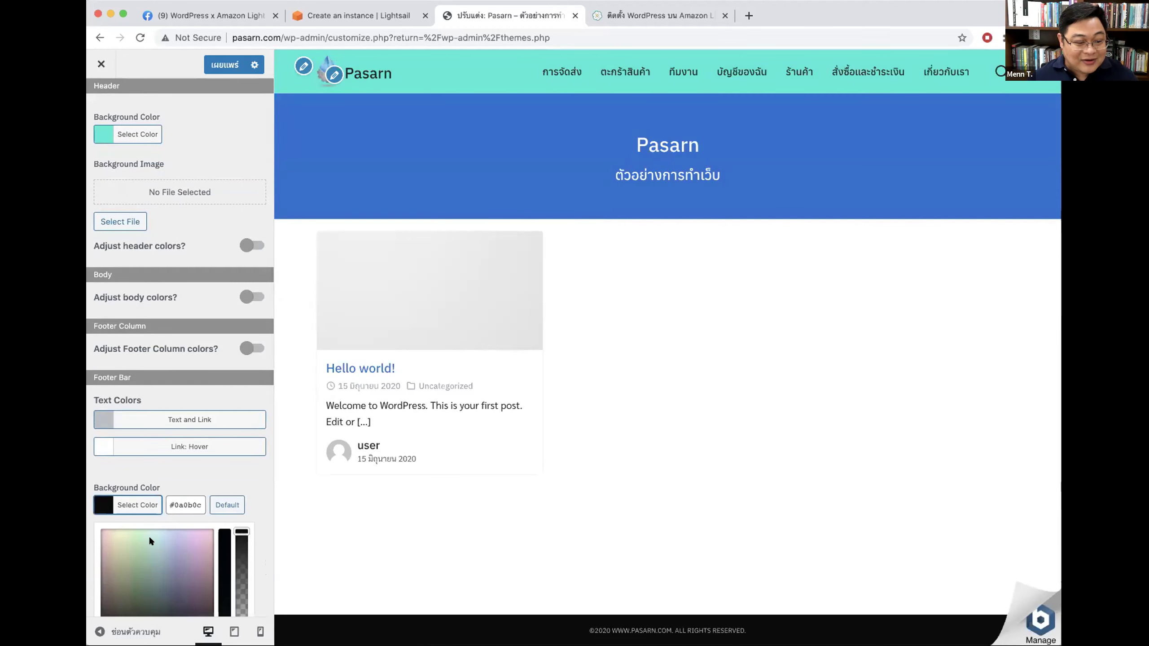
pyautogui.click(149, 537)
pyautogui.click(168, 559)
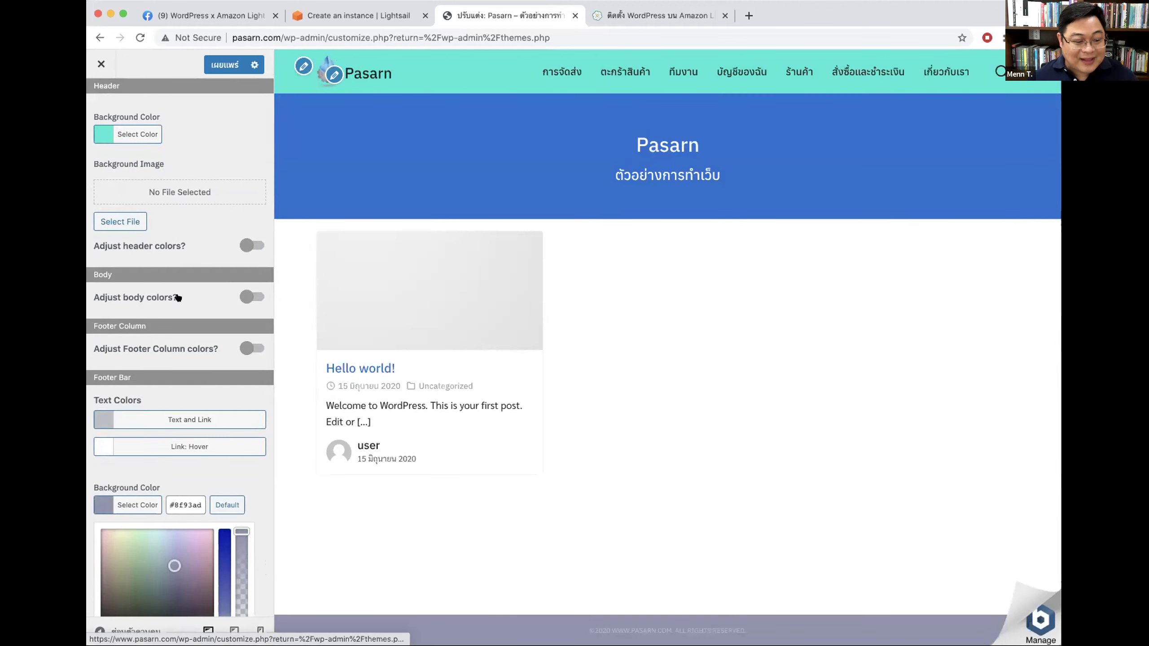
pyautogui.scroll(5, 177, 308)
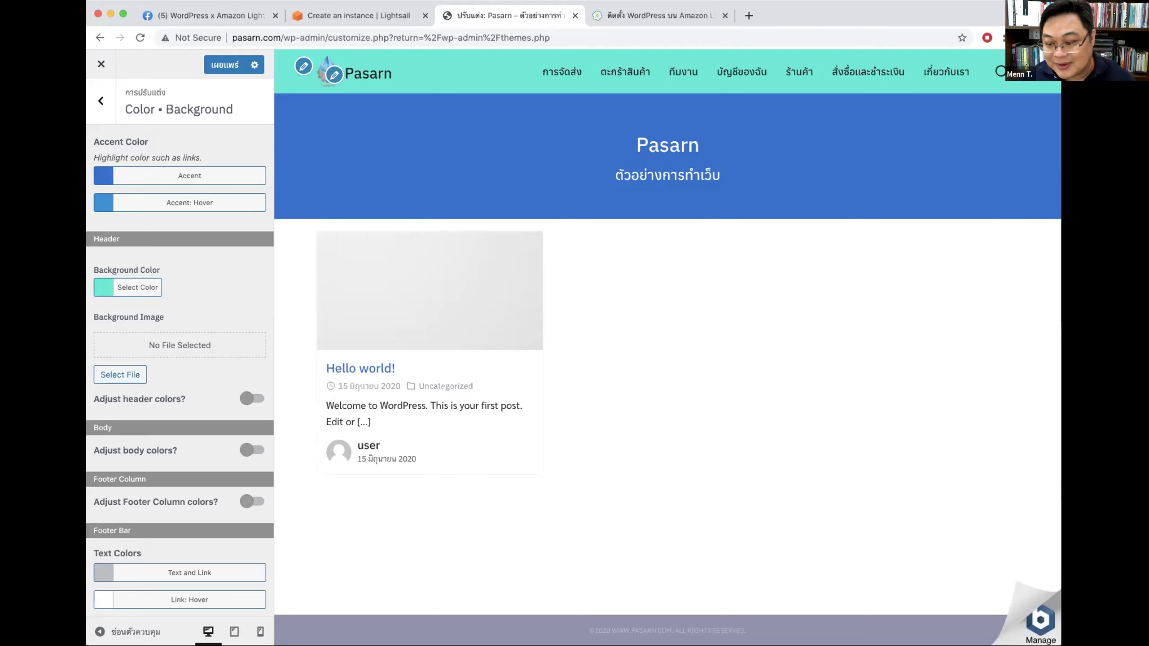
# Step: Create the WordPress-1 instance from the WordPress 5.4.2 blueprint on the $5 plan
pyautogui.click(350, 16)
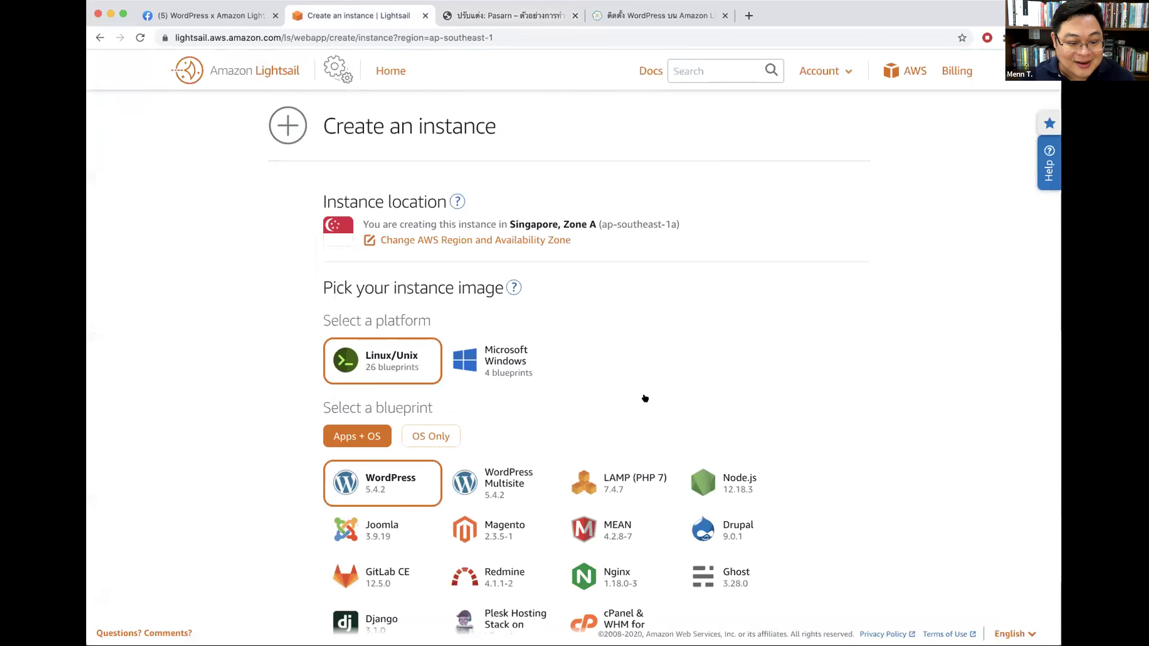
pyautogui.scroll(-2, 645, 398)
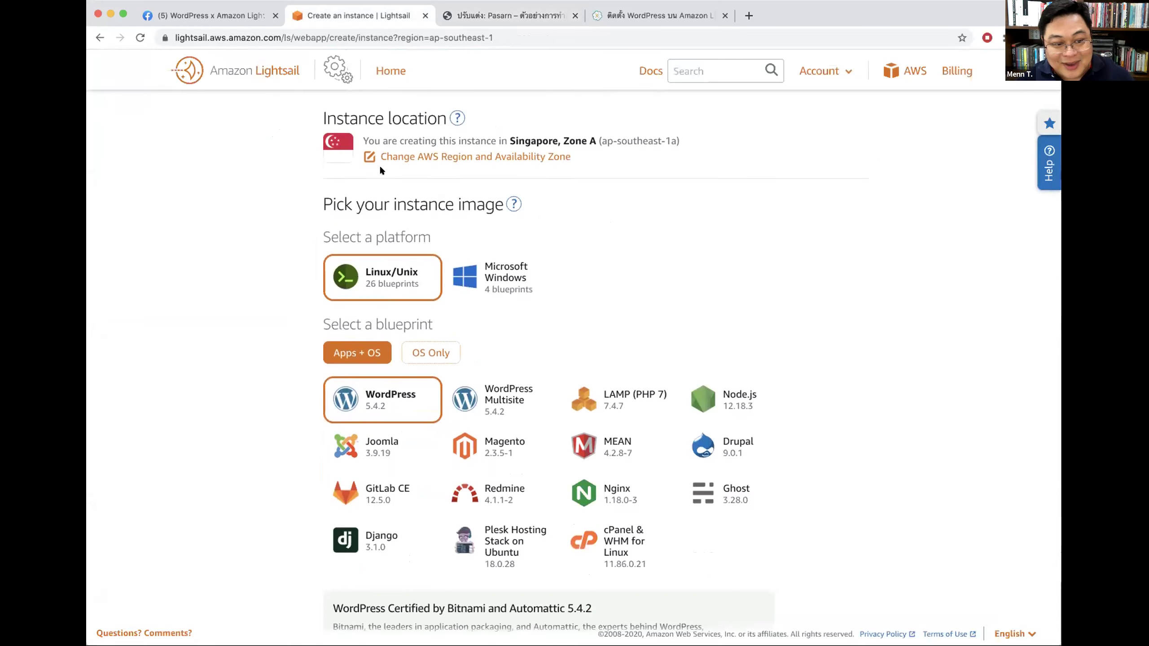
pyautogui.scroll(2, 651, 242)
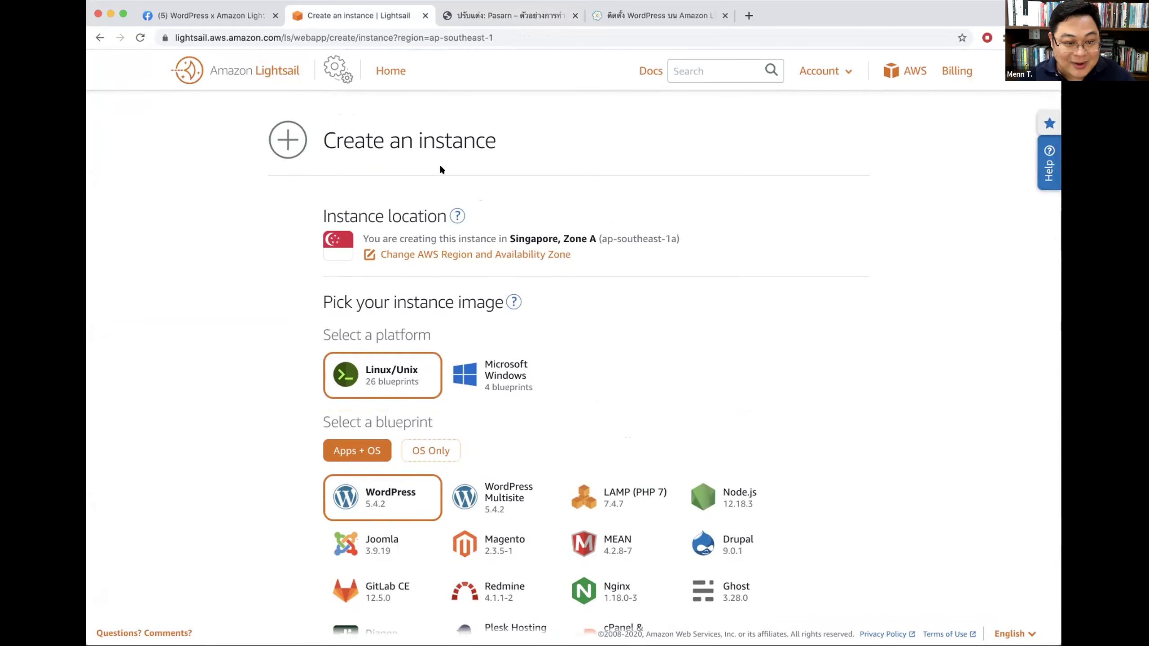
pyautogui.scroll(-5, 383, 480)
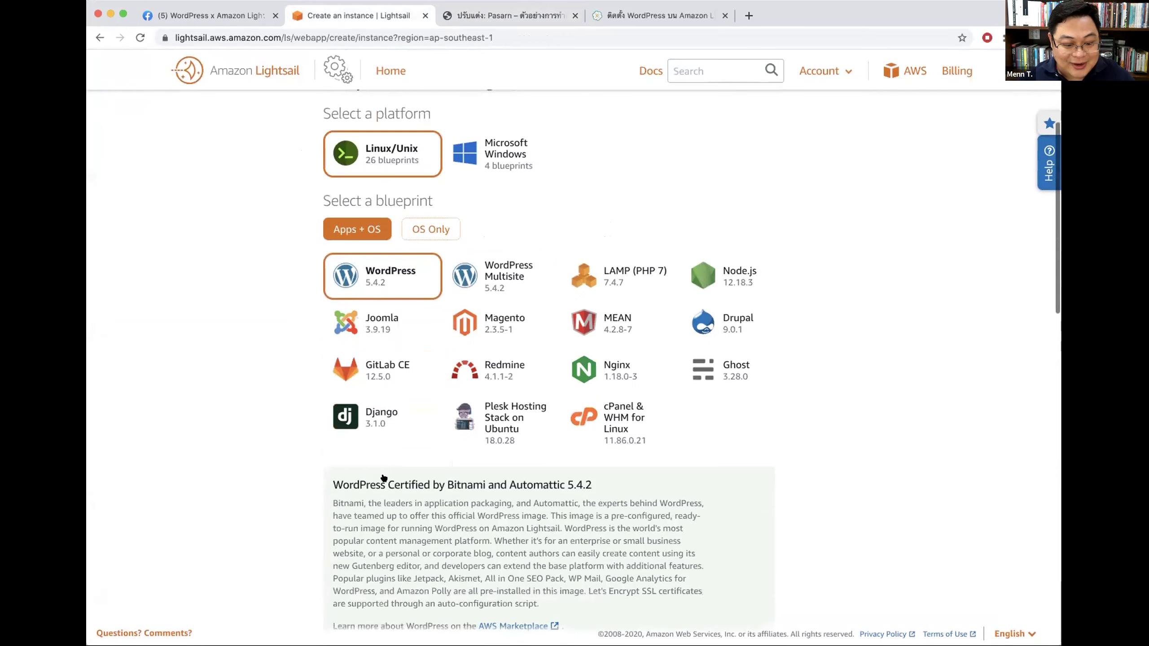
pyautogui.scroll(-10, 383, 478)
pyautogui.click(468, 460)
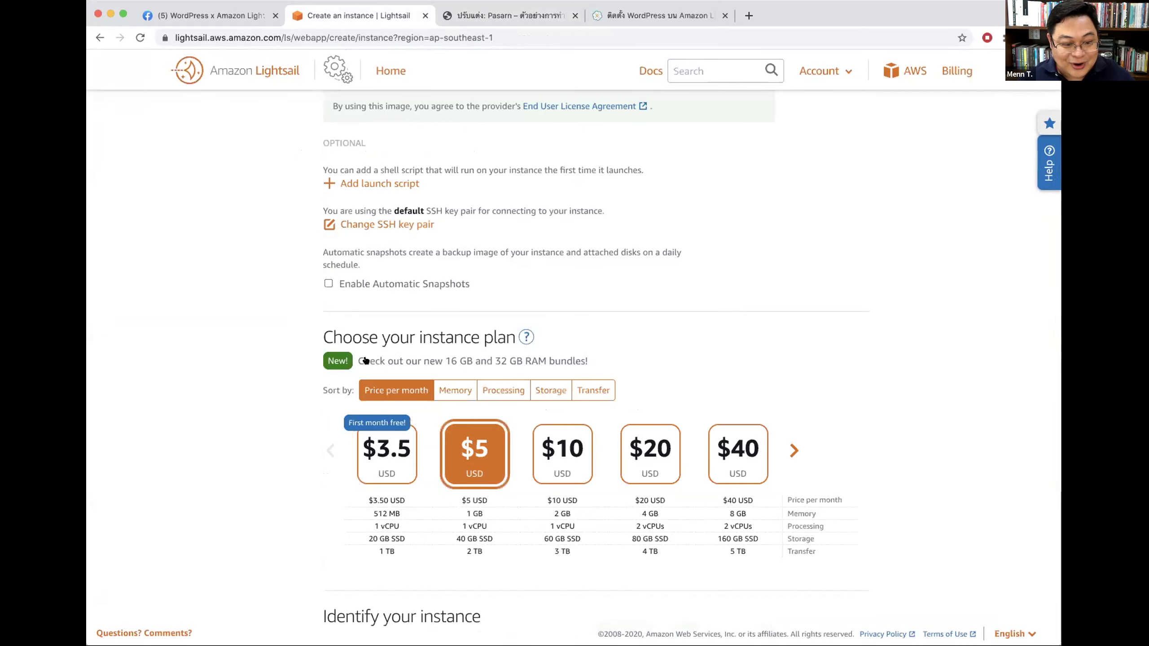
pyautogui.scroll(-8, 569, 346)
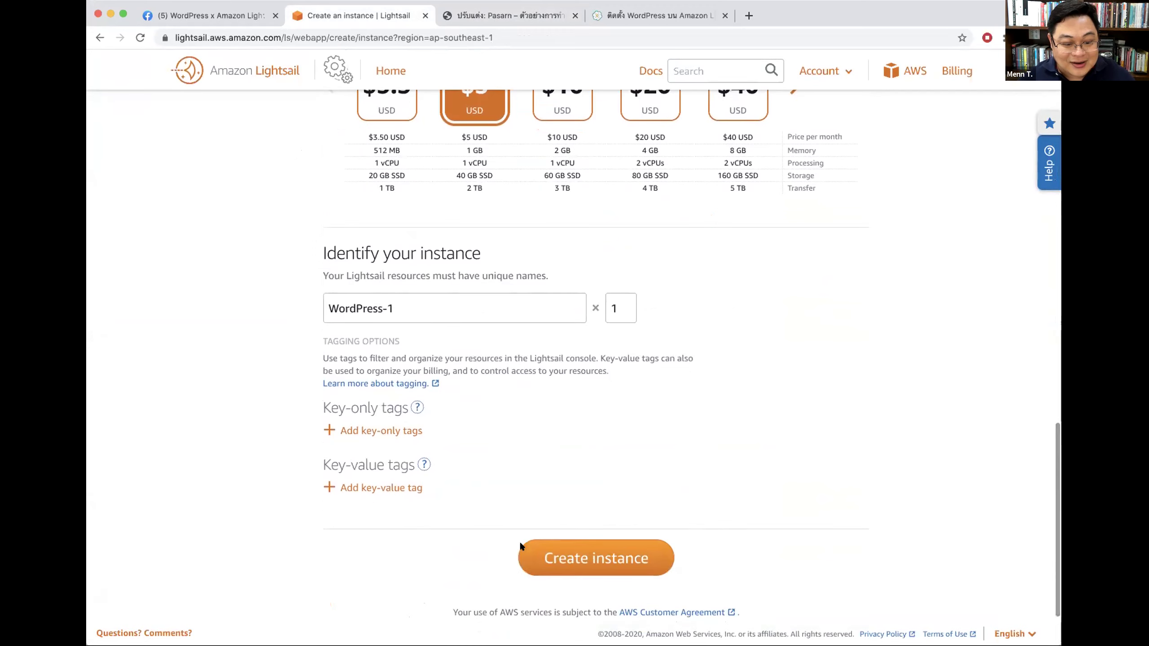
pyautogui.click(559, 546)
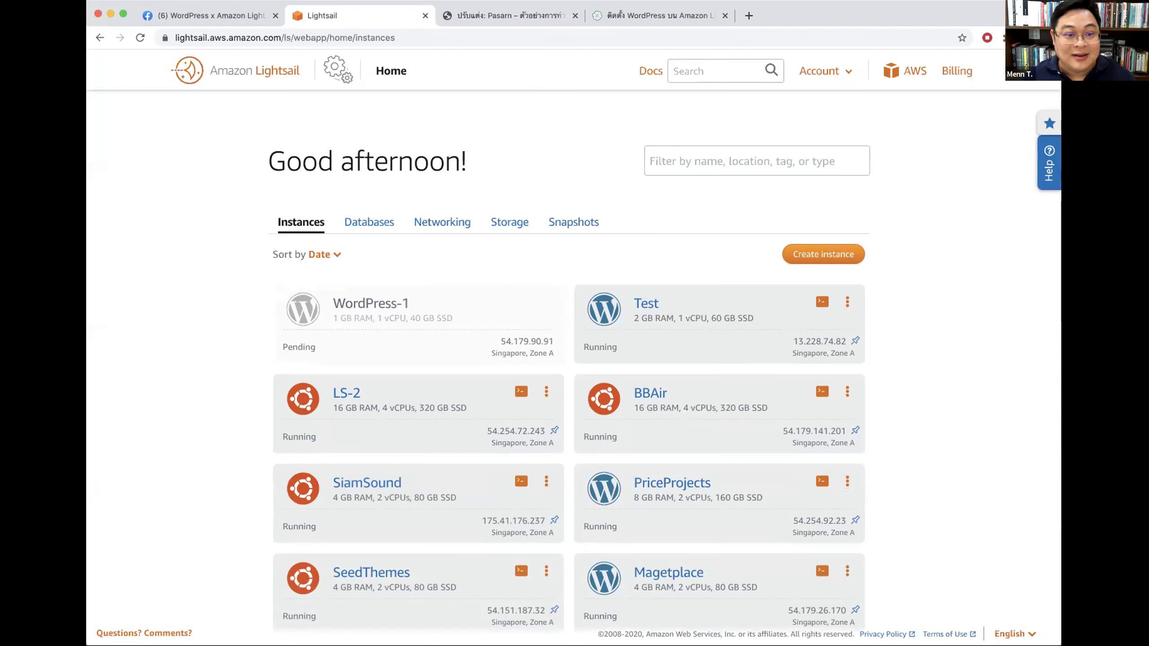
# Step: Close the Customizer tab without saving and return to the Lightsail instances list
pyautogui.click(527, 15)
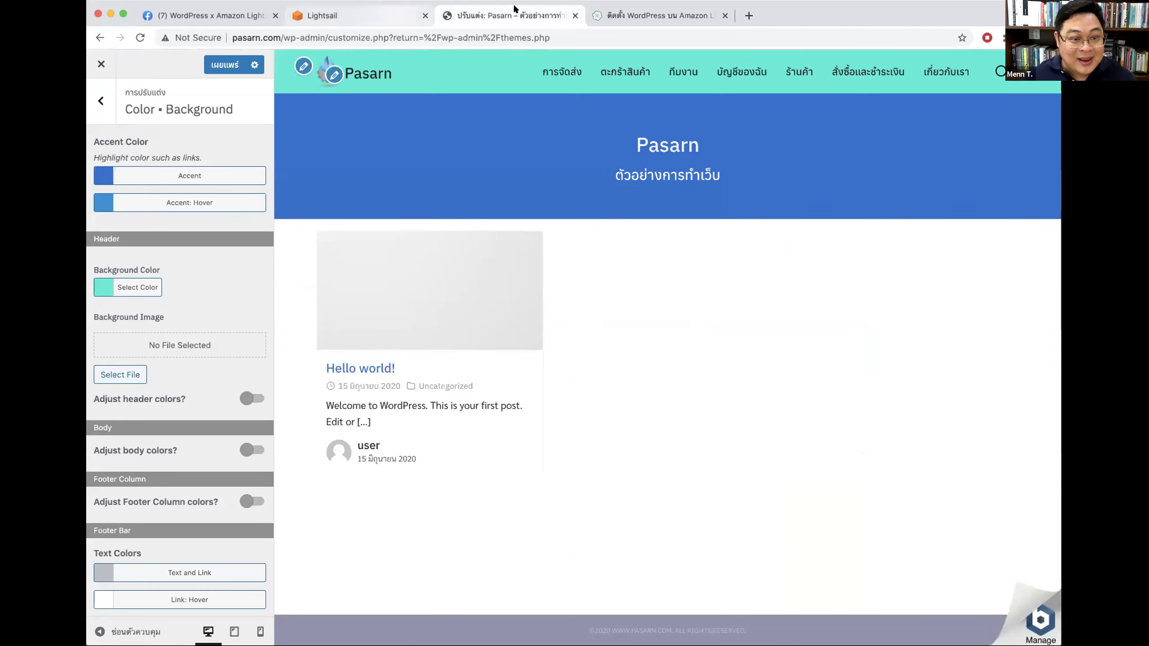
pyautogui.click(574, 15)
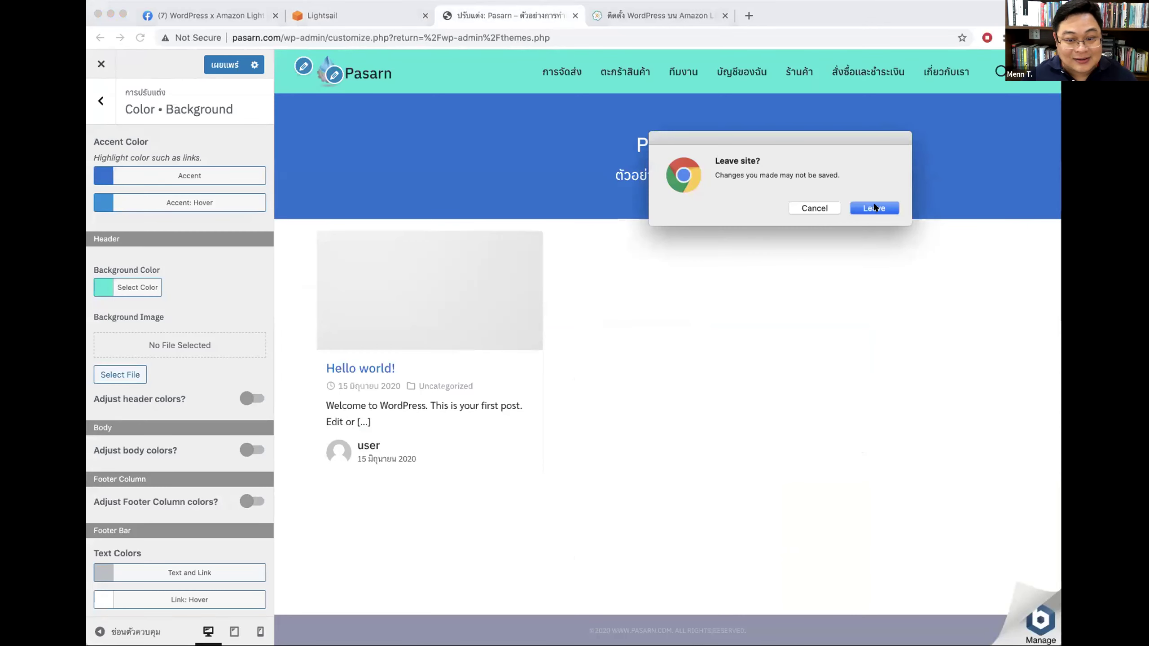
pyautogui.click(874, 208)
pyautogui.click(364, 17)
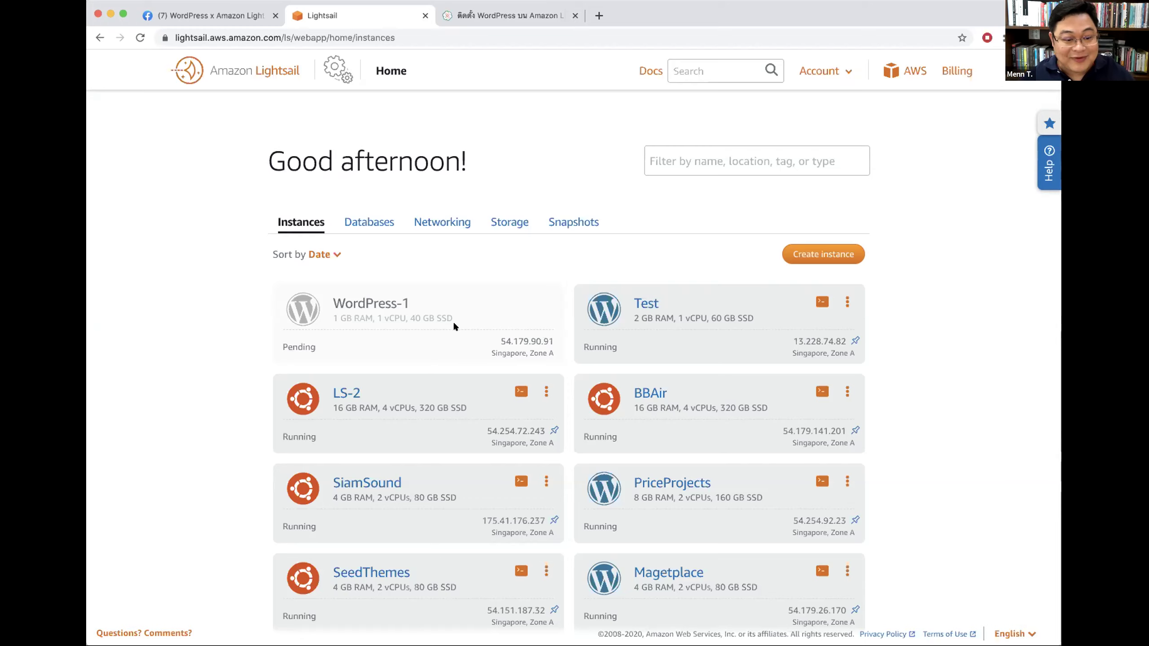
# Step: Open the Cloudflare dashboard in a new tab, then reopen the Lightsail subdomain blogs guide
pyautogui.click(595, 15)
pyautogui.write('ห')
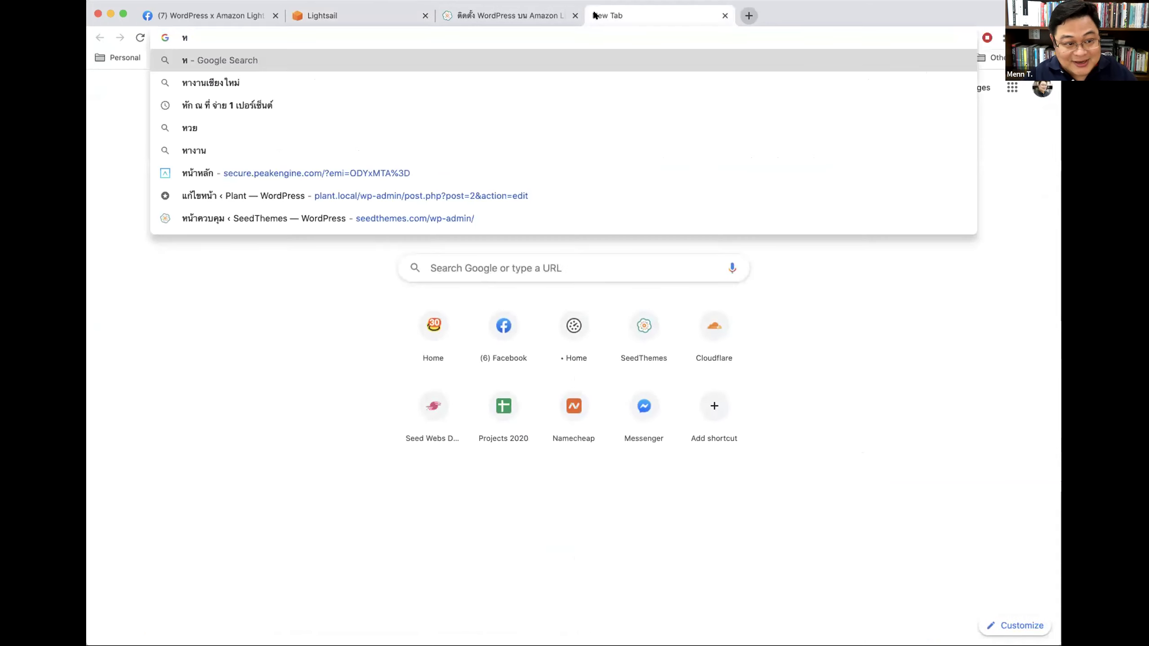
pyautogui.press('BackSpace')
pyautogui.write('s')
pyautogui.press('BackSpace')
pyautogui.press('BackSpace')
pyautogui.write('clou')
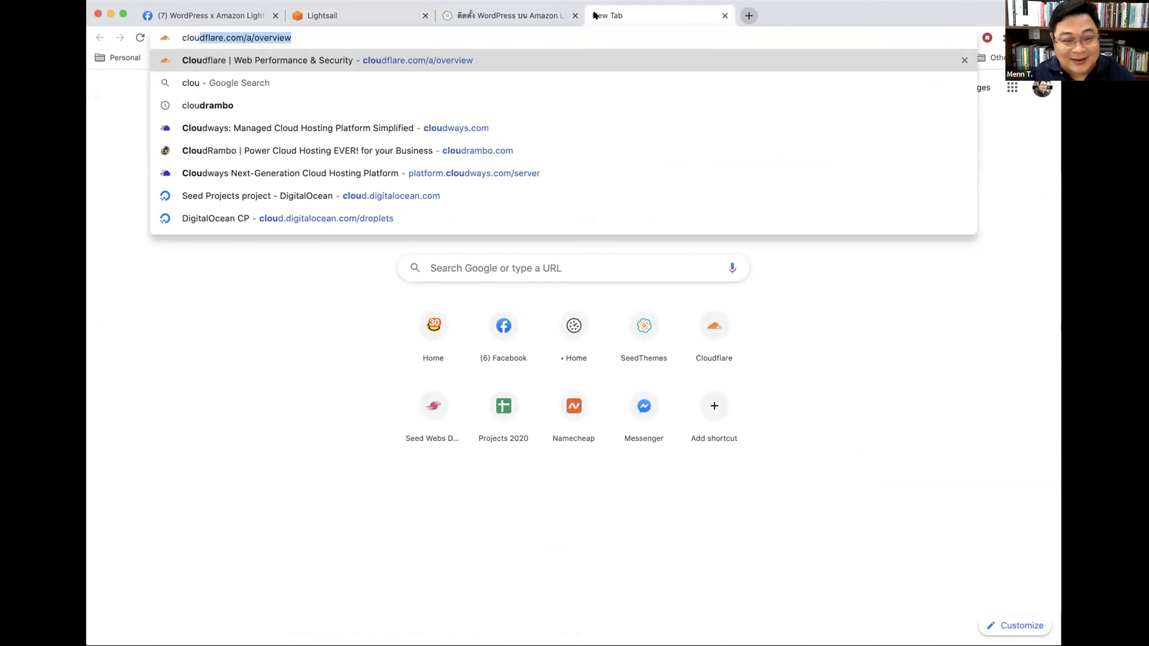
pyautogui.press('Return')
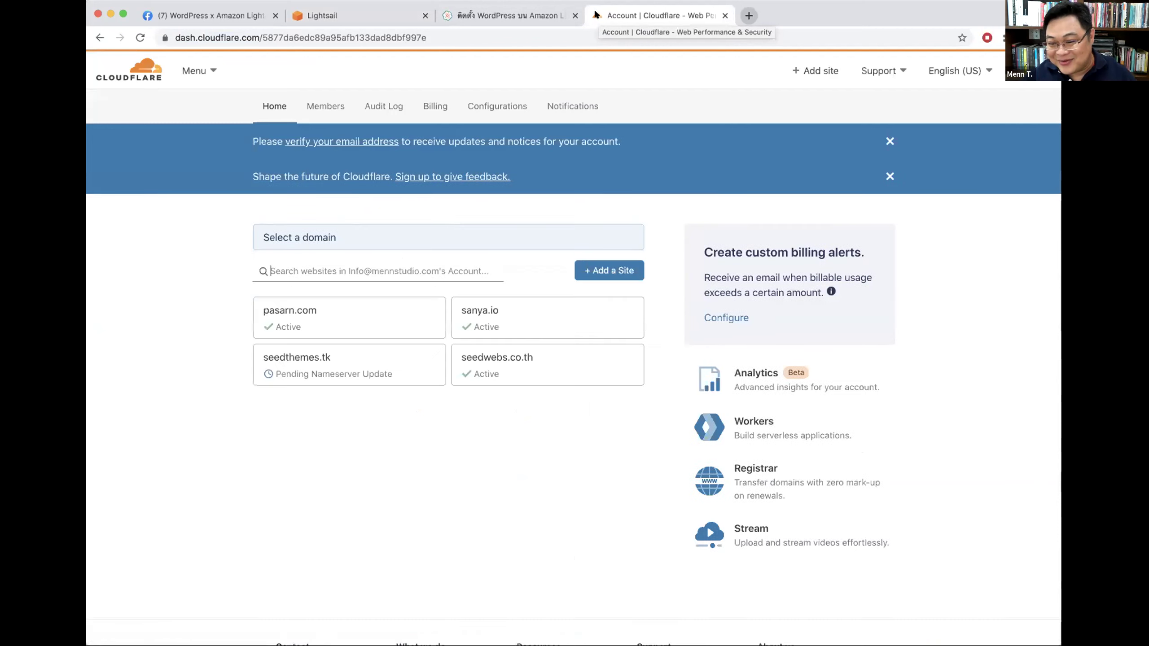
pyautogui.press('super+shift+t')
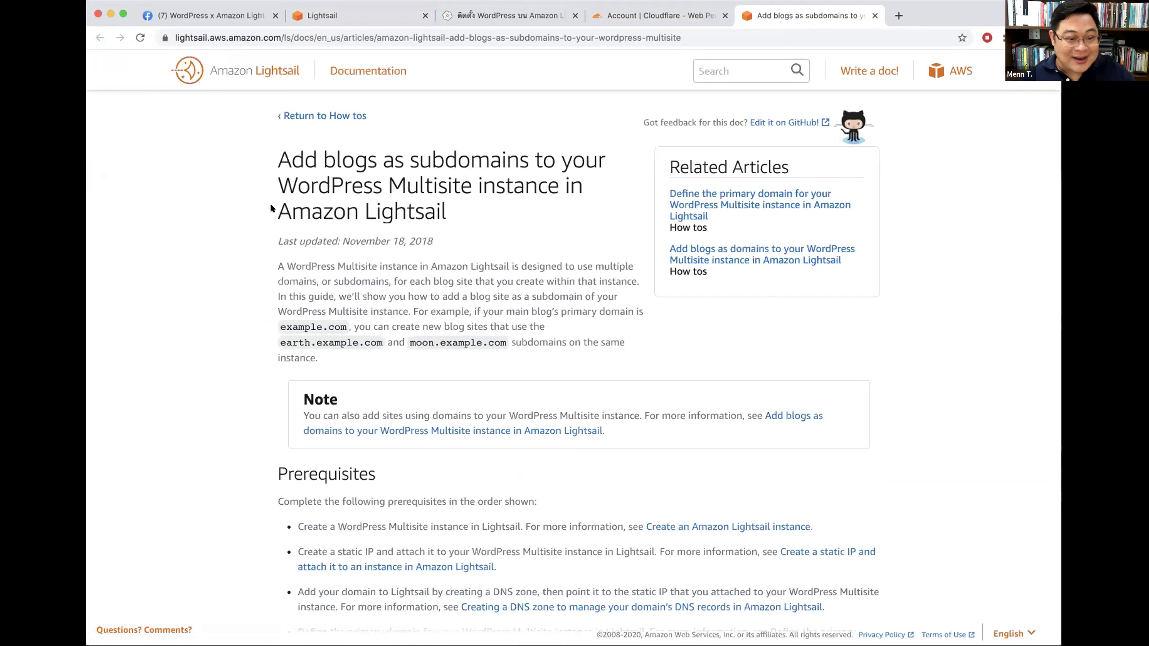
# Step: Highlight 'WordPress Multisite' in the guide's title, briefly opening and closing a blank tab
pyautogui.moveTo(268, 180); pyautogui.dragTo(470, 183)
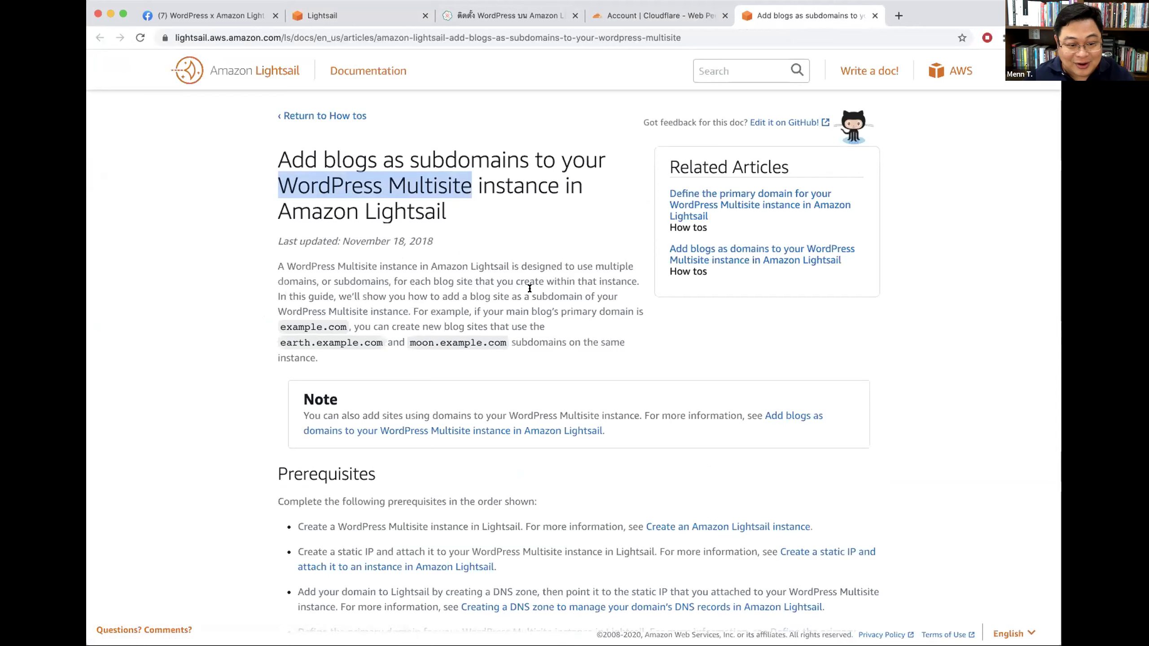
pyautogui.click(389, 184)
pyautogui.doubleClick(442, 184)
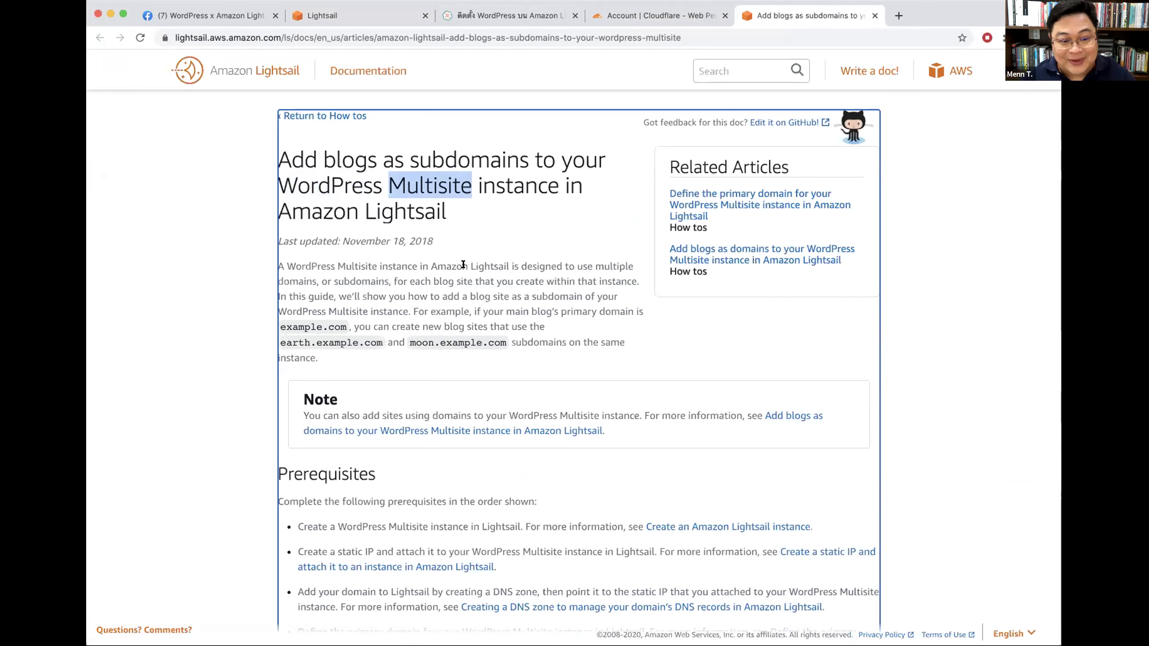
pyautogui.click(897, 16)
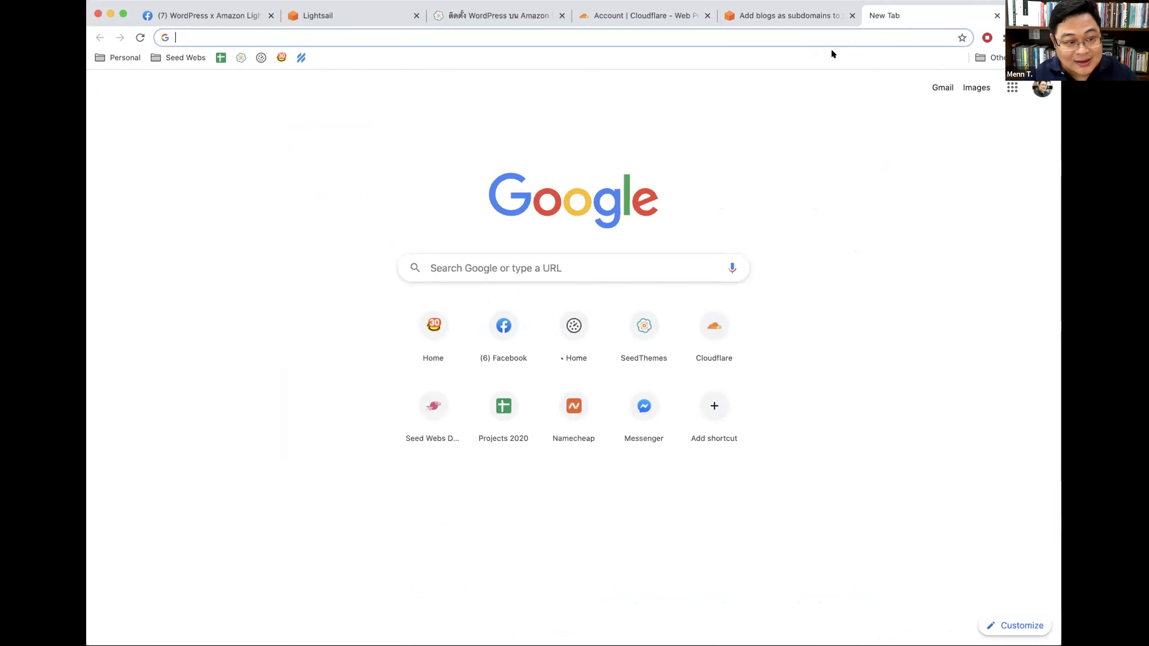
pyautogui.press('super+w')
# Step: Scroll the guide down to the Add New Site steps and open a new blank tab
pyautogui.scroll(-5, 589, 255)
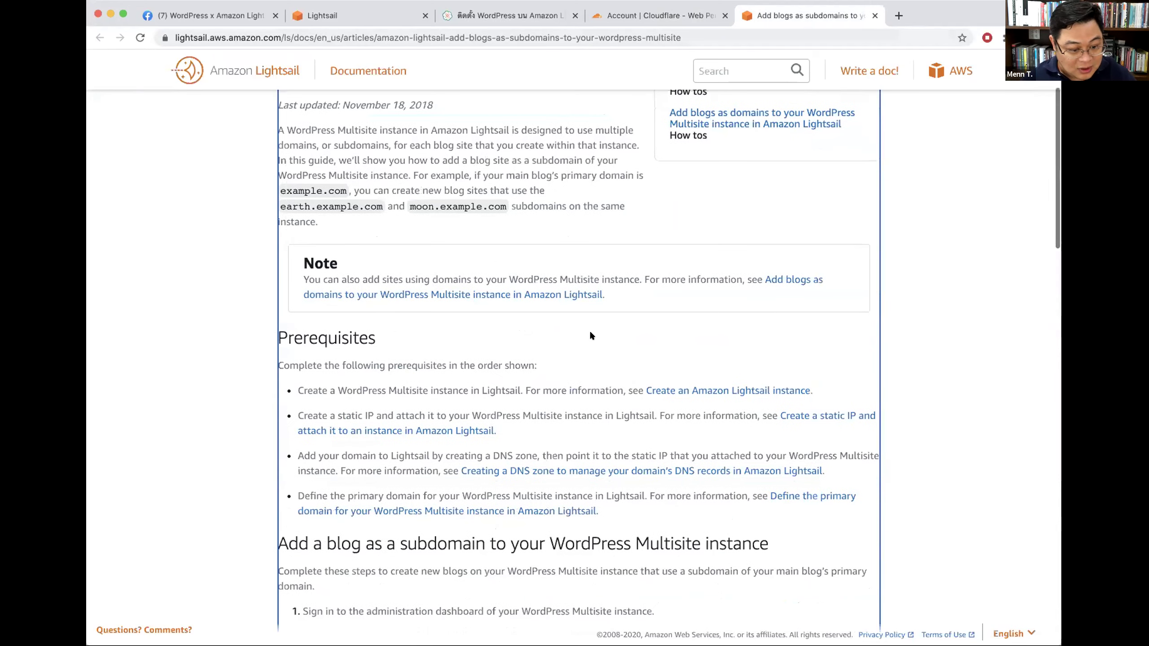
pyautogui.scroll(-15, 813, 295)
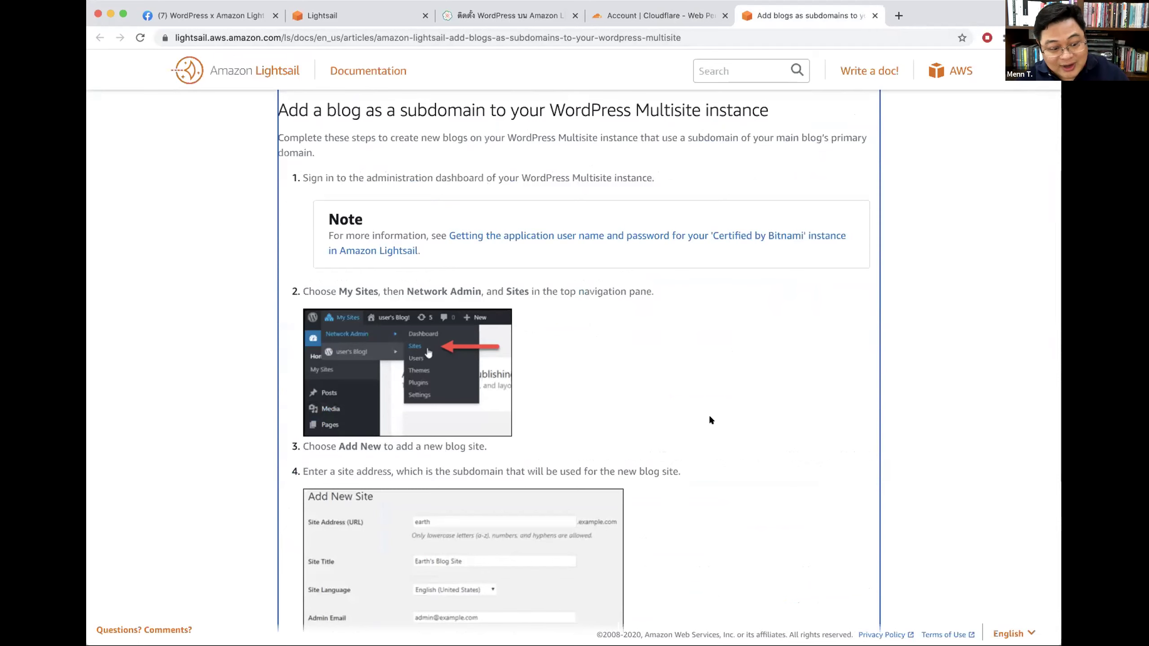
pyautogui.scroll(-5, 629, 419)
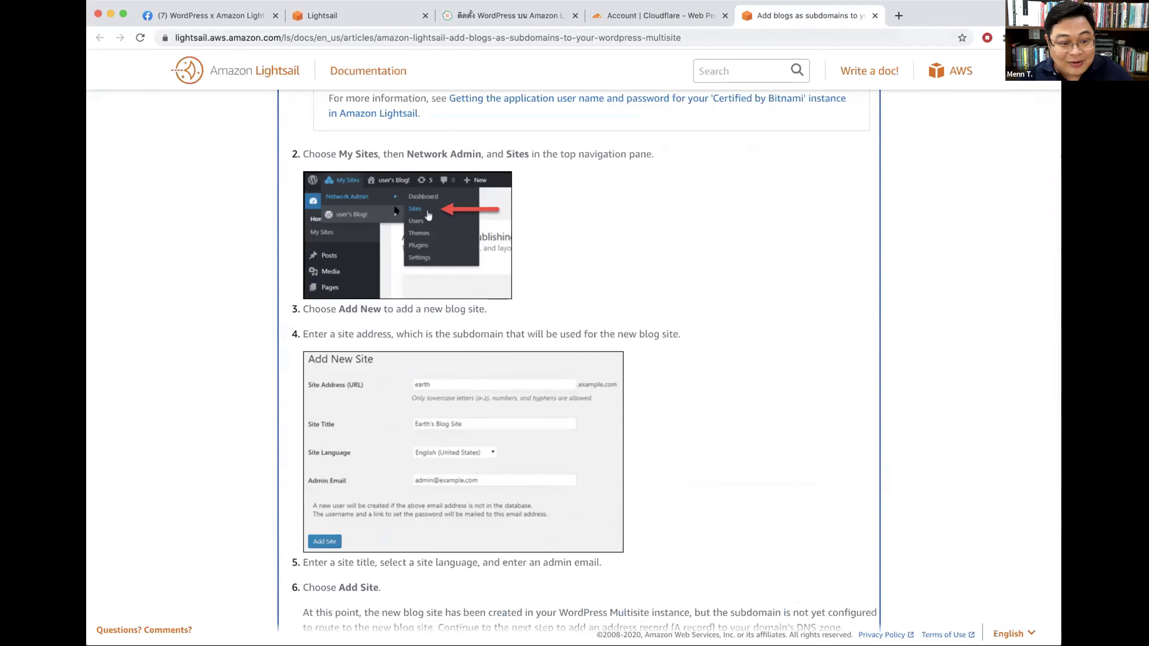
pyautogui.click(896, 15)
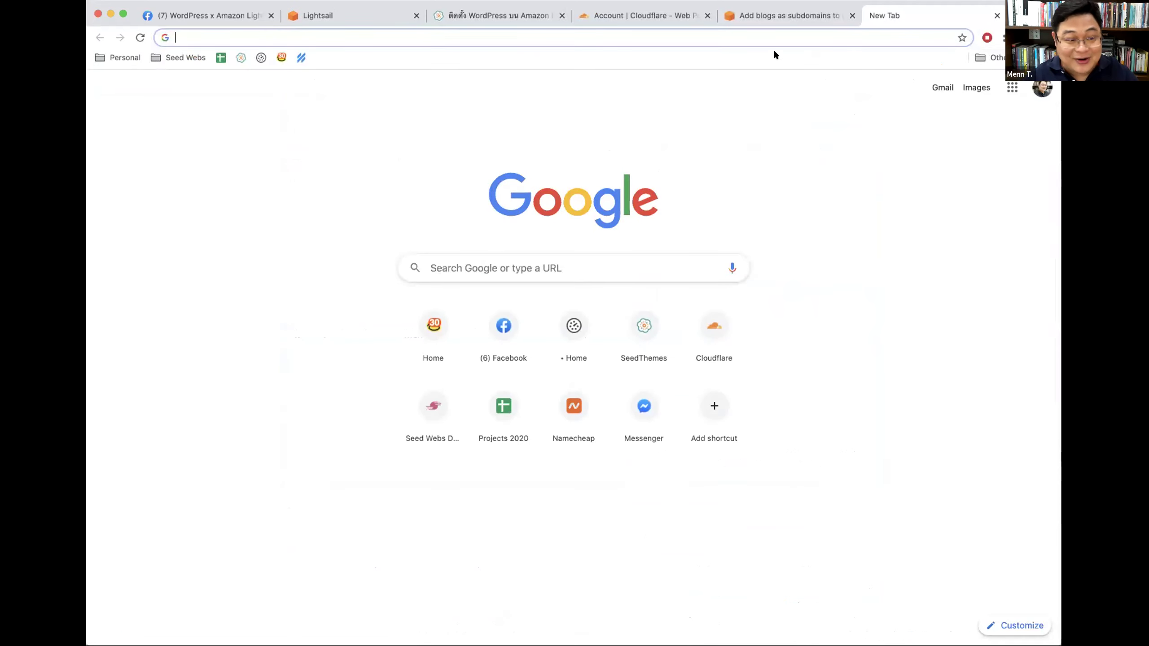
# Step: Log in to magetplace.app/wp-admin with Remember Me, confirm the admin email, then return to Lightsail
pyautogui.write('ma')
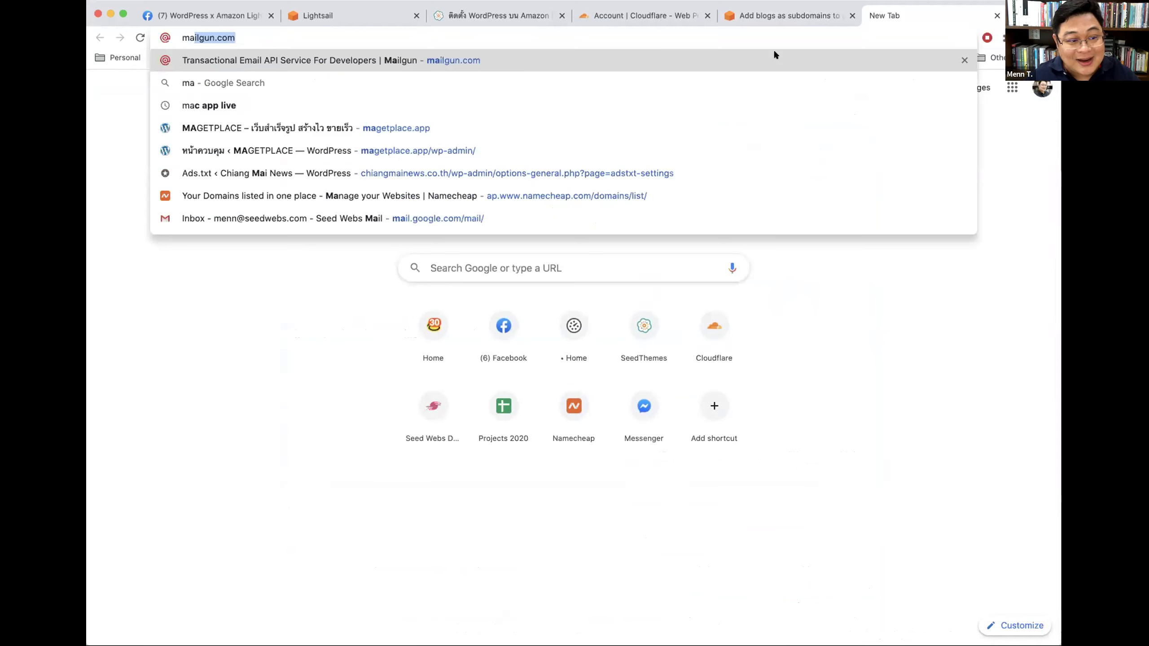
pyautogui.write('getplace.app/wp-ad')
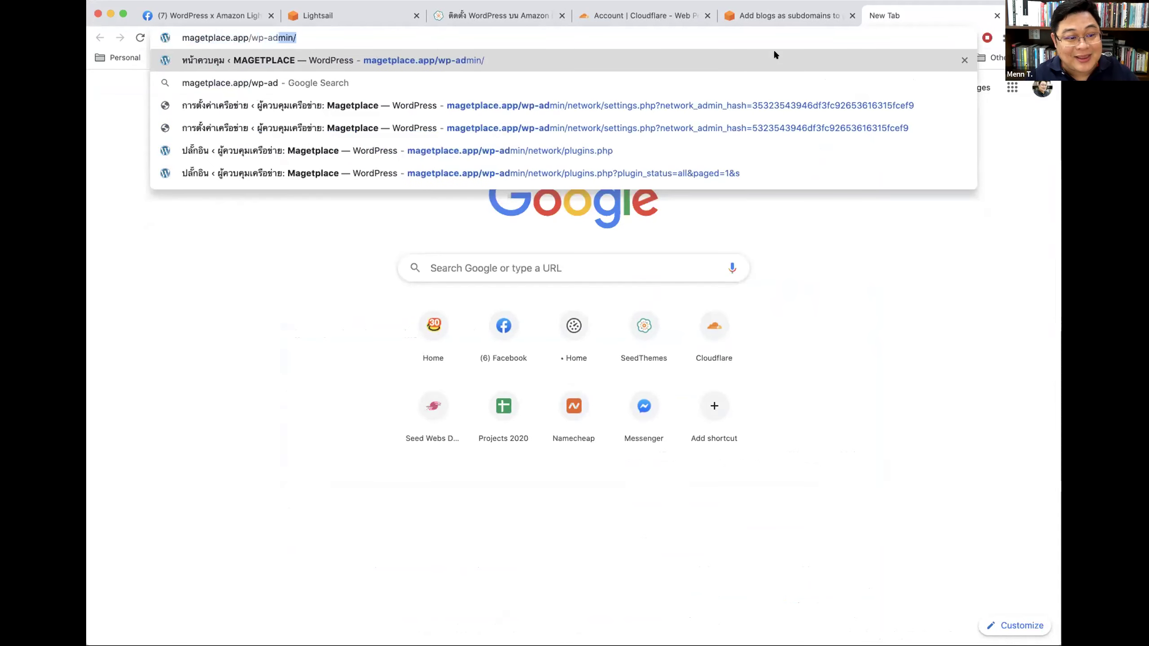
pyautogui.press('Return')
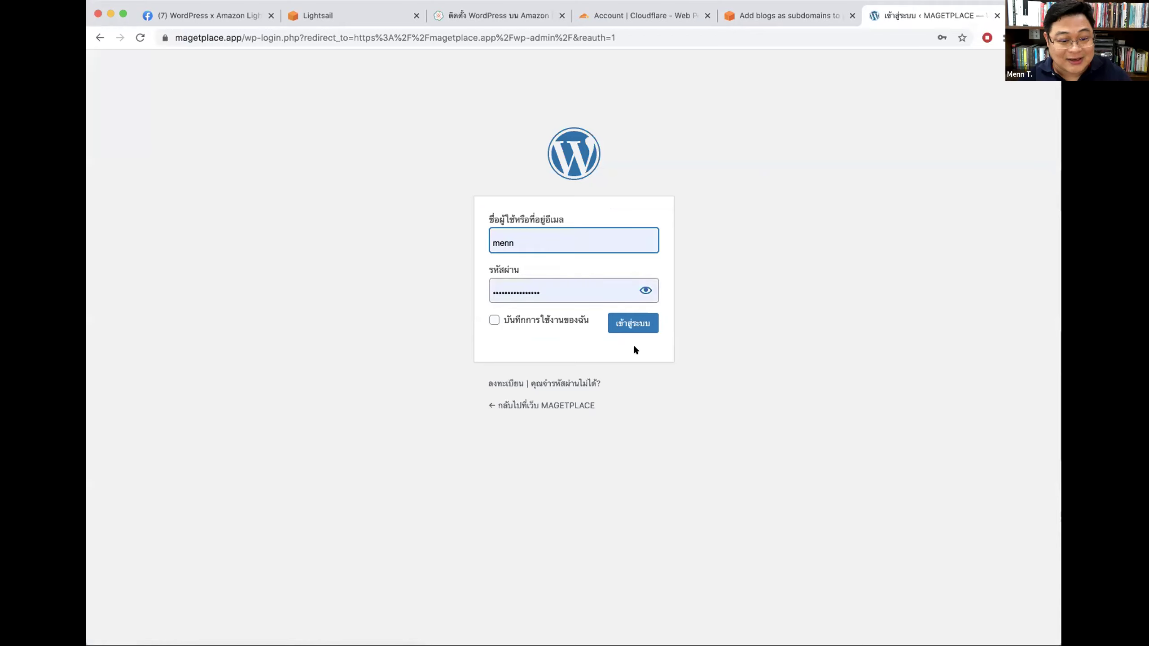
pyautogui.click(544, 326)
pyautogui.click(633, 323)
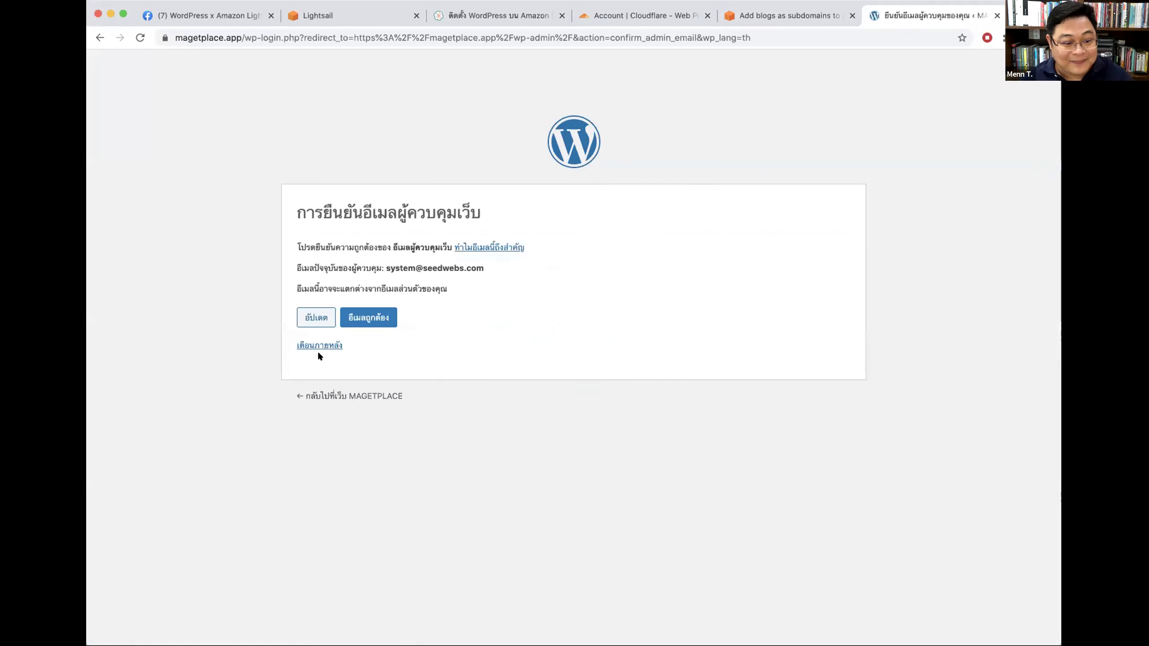
pyautogui.click(364, 320)
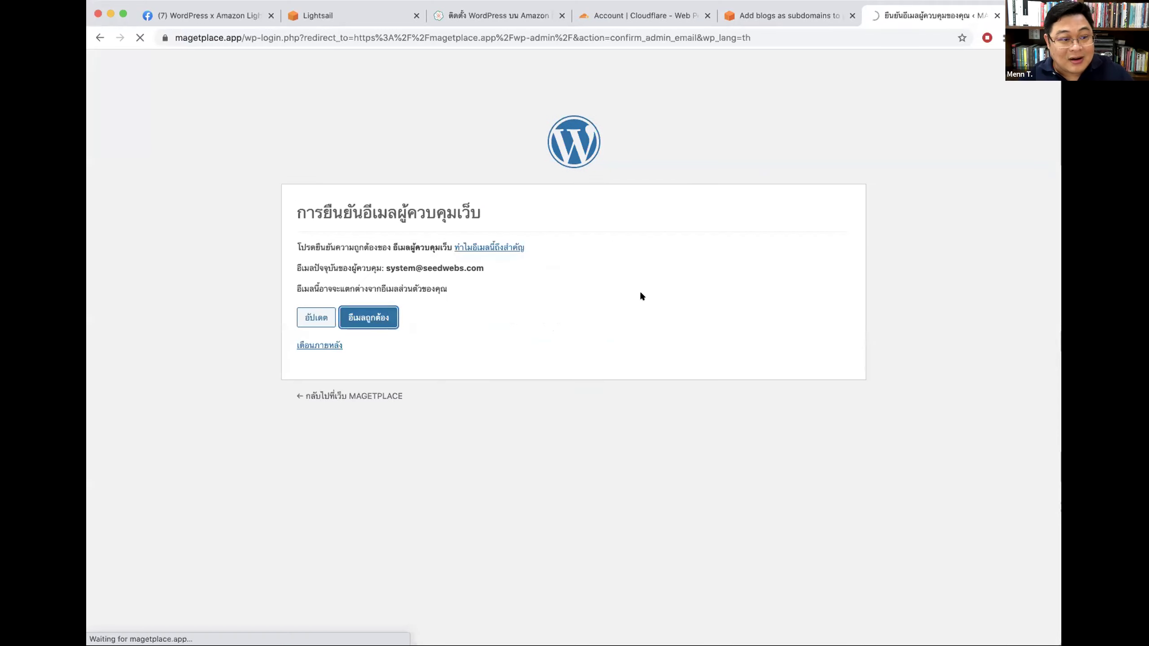
pyautogui.click(353, 10)
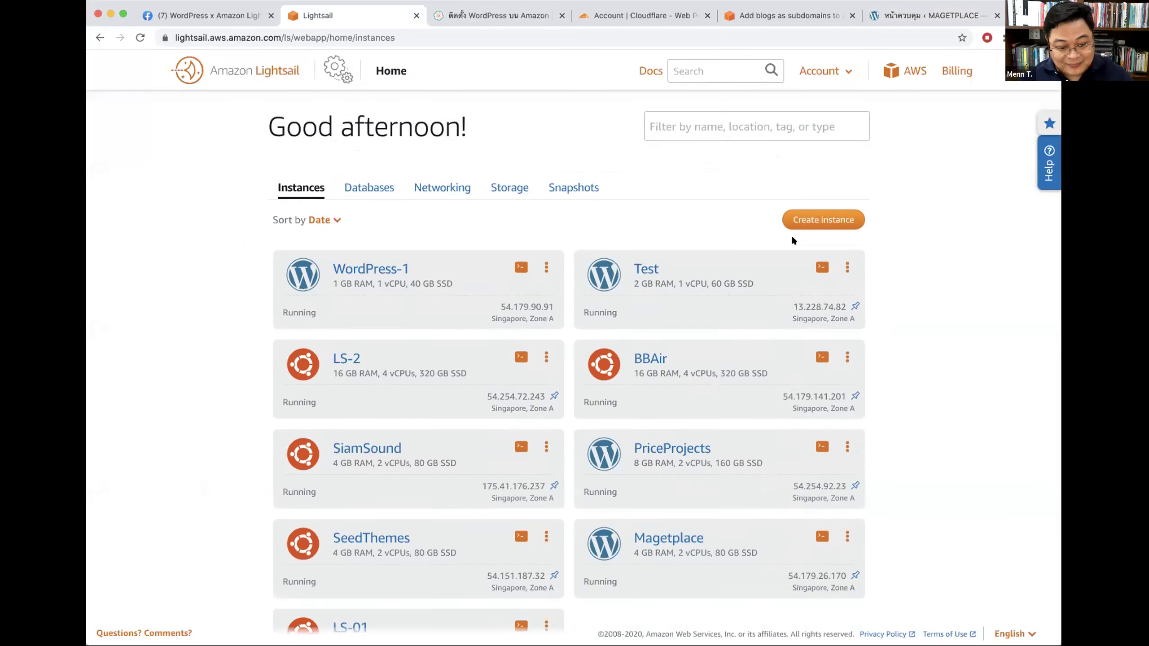
# Step: Scroll the Lightsail instances list, mark the Magetplace specs, then switch to the MAGETPLACE dashboard
pyautogui.scroll(-3, 791, 238)
pyautogui.moveTo(713, 390); pyautogui.dragTo(758, 411)
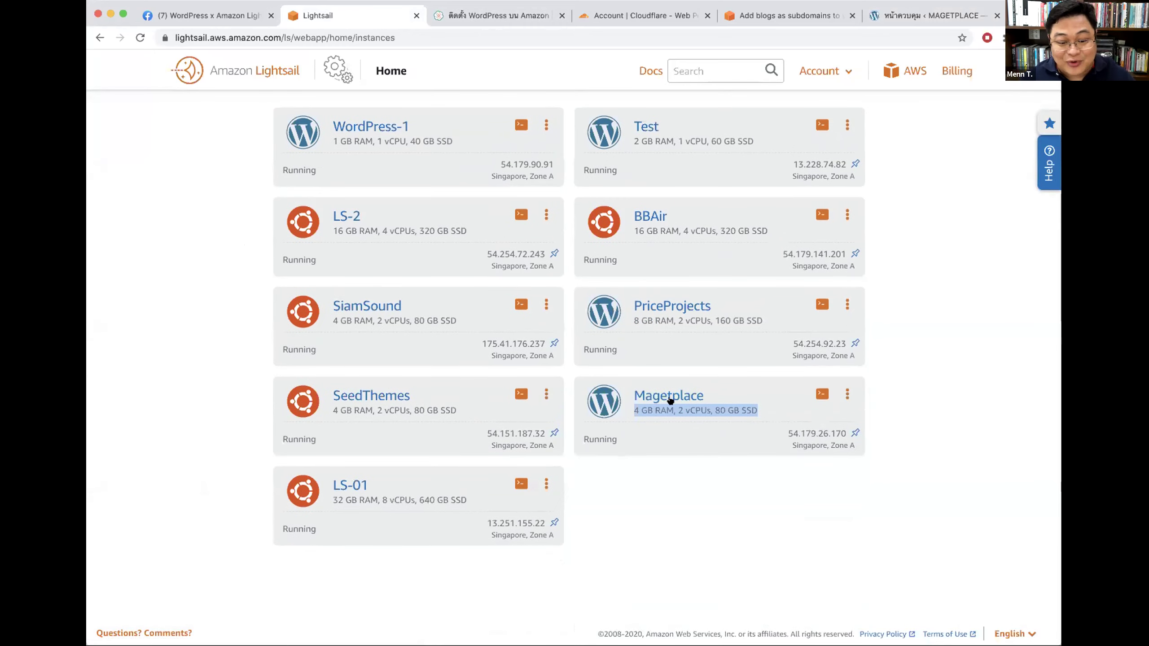
pyautogui.click(931, 16)
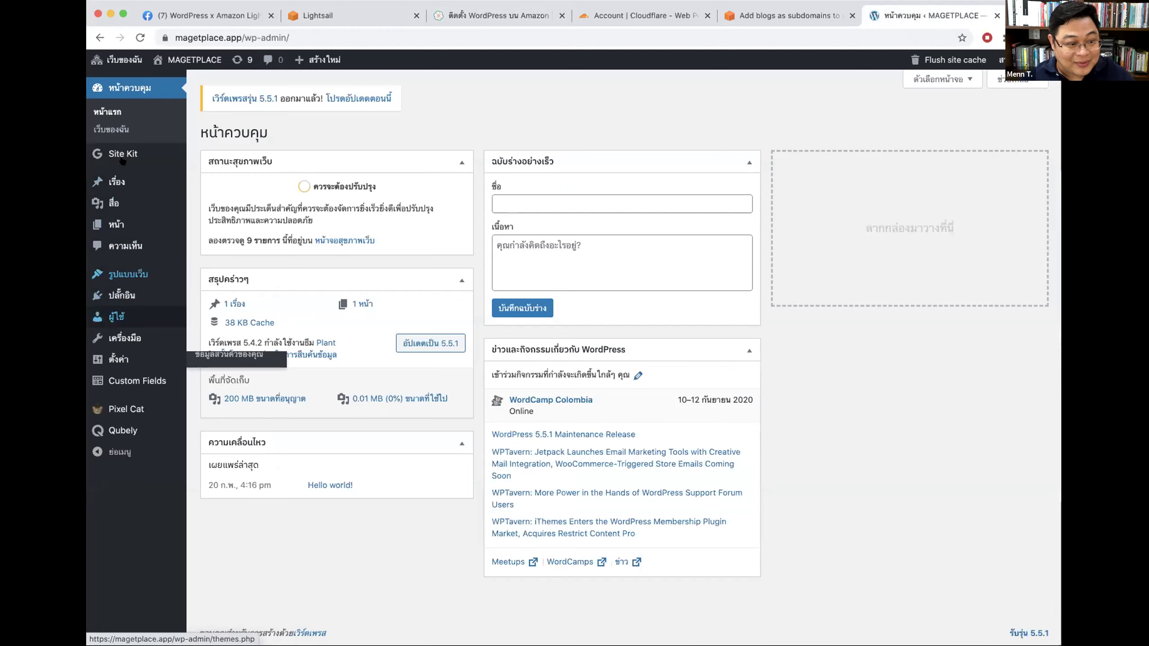
# Step: From Network Admin > Sites, visit the magetplace.app/test subsite in a new tab and view it
pyautogui.moveTo(116, 58)
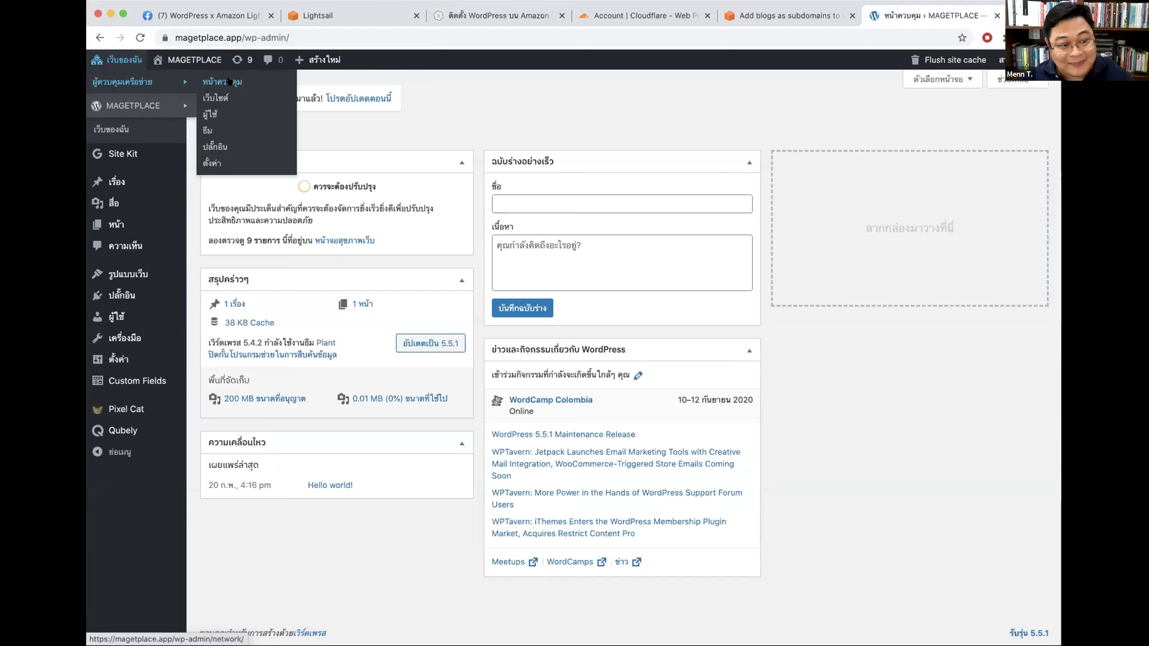
pyautogui.click(216, 99)
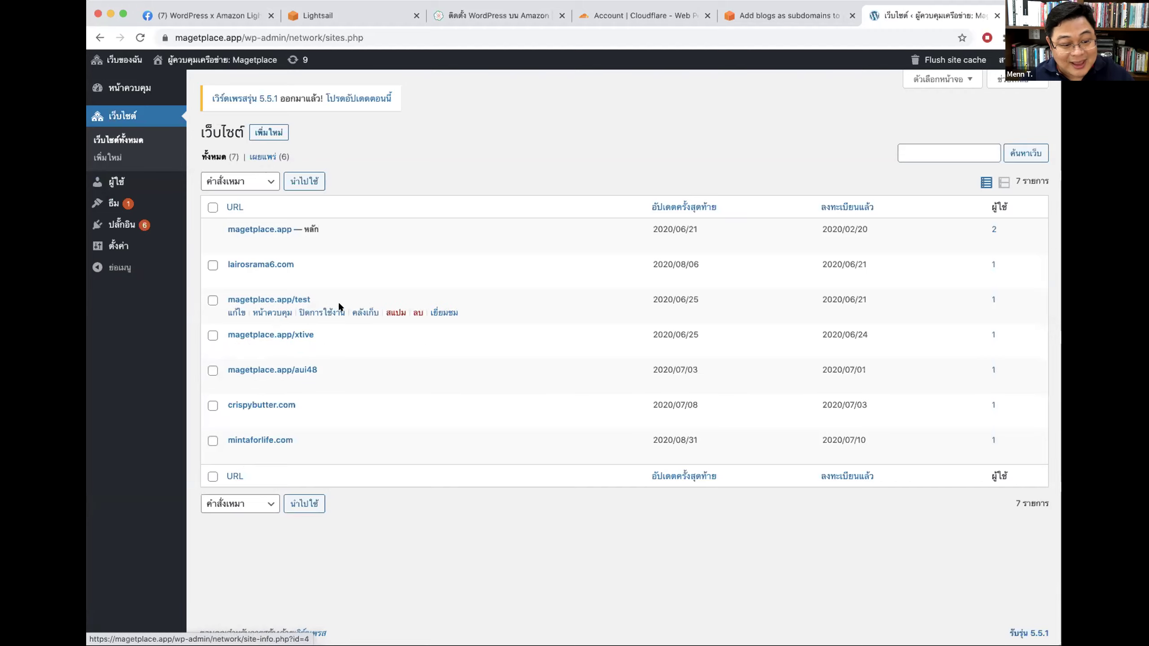
pyautogui.keyDown('super'); pyautogui.click(444, 312); pyautogui.keyUp('super')
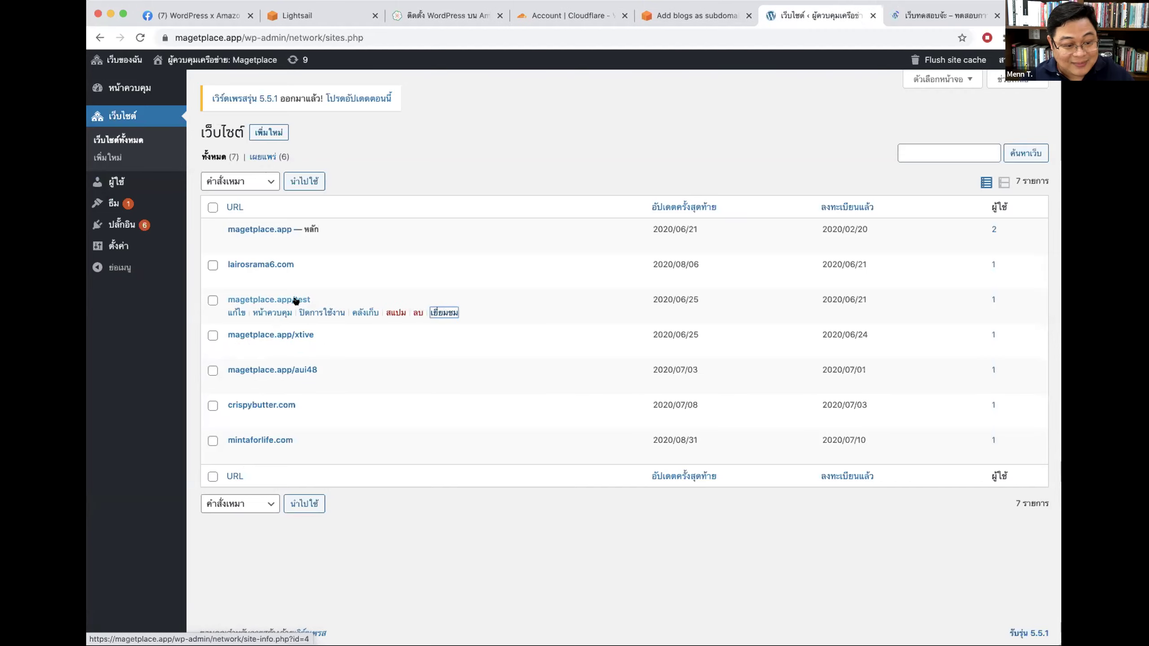
pyautogui.click(939, 18)
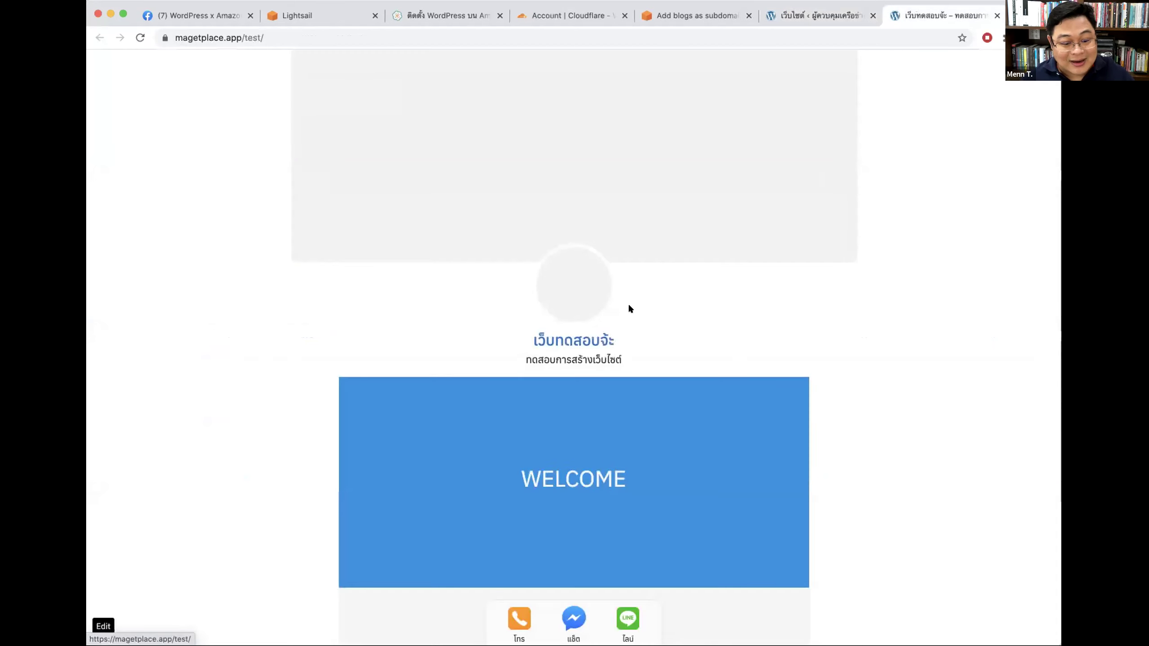
# Step: Visit lairosrama6.com from the network Sites list and check its site address
pyautogui.scroll(-10, 628, 306)
pyautogui.scroll(15, 874, 99)
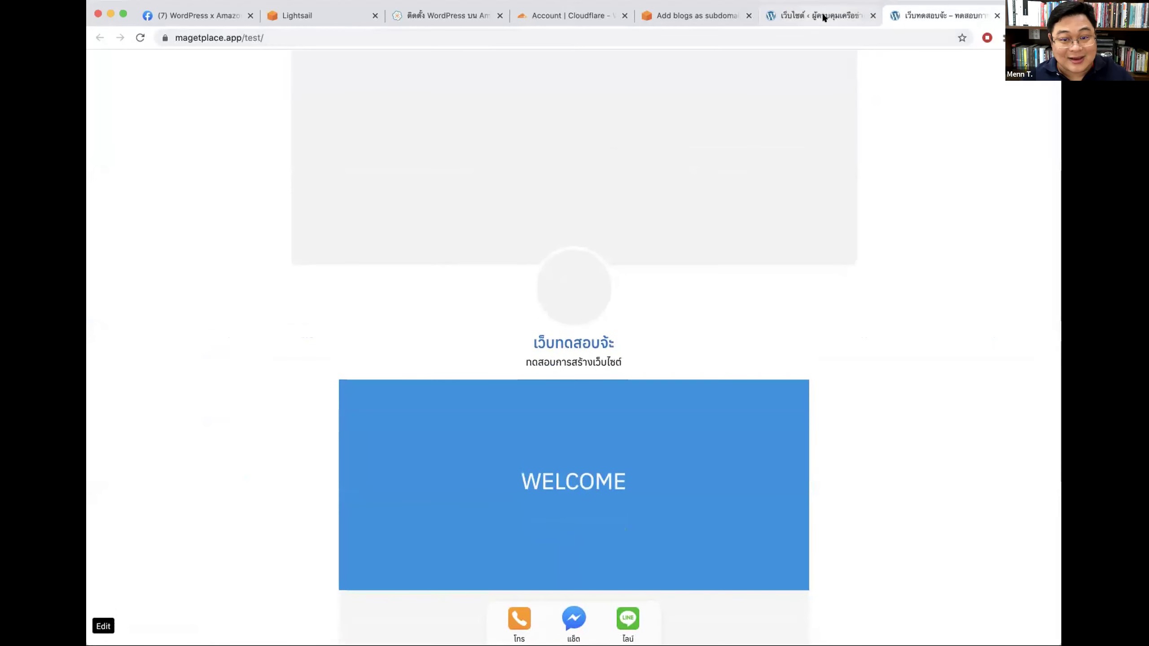
pyautogui.click(819, 16)
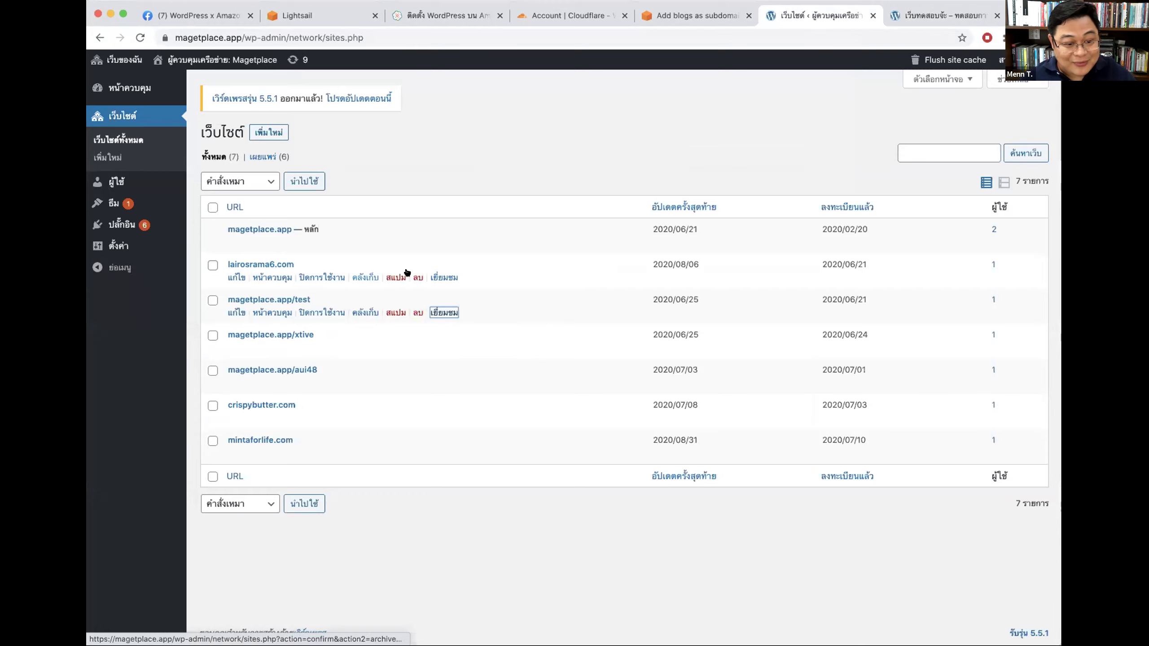
pyautogui.click(442, 277)
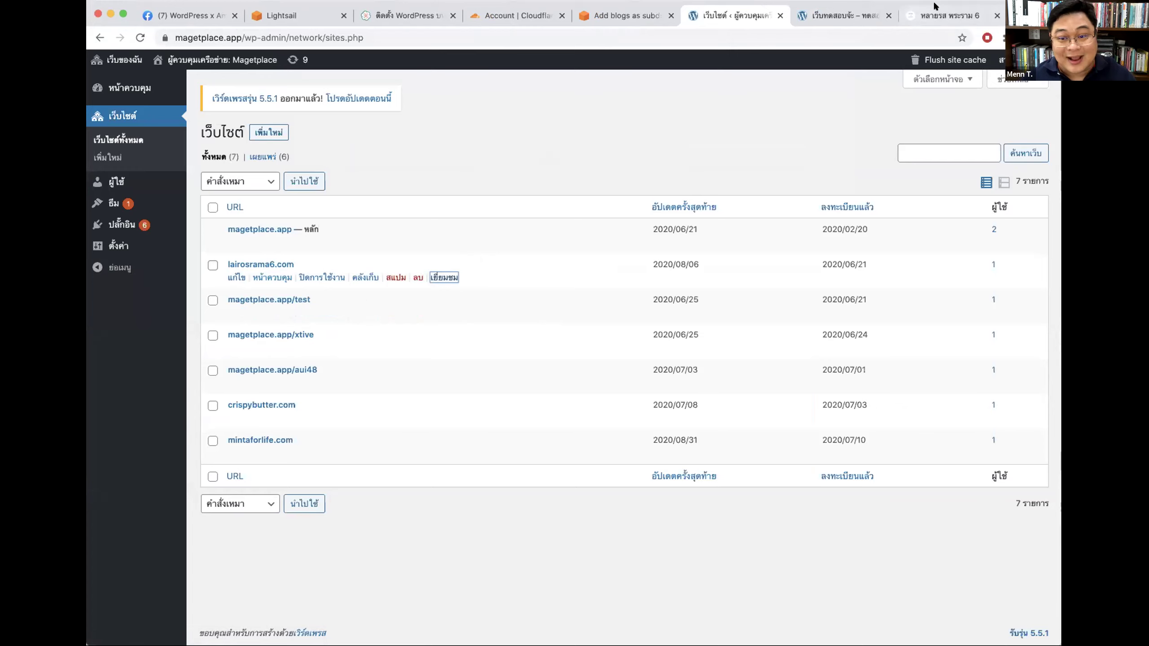
pyautogui.press('super+9')
pyautogui.click(208, 30)
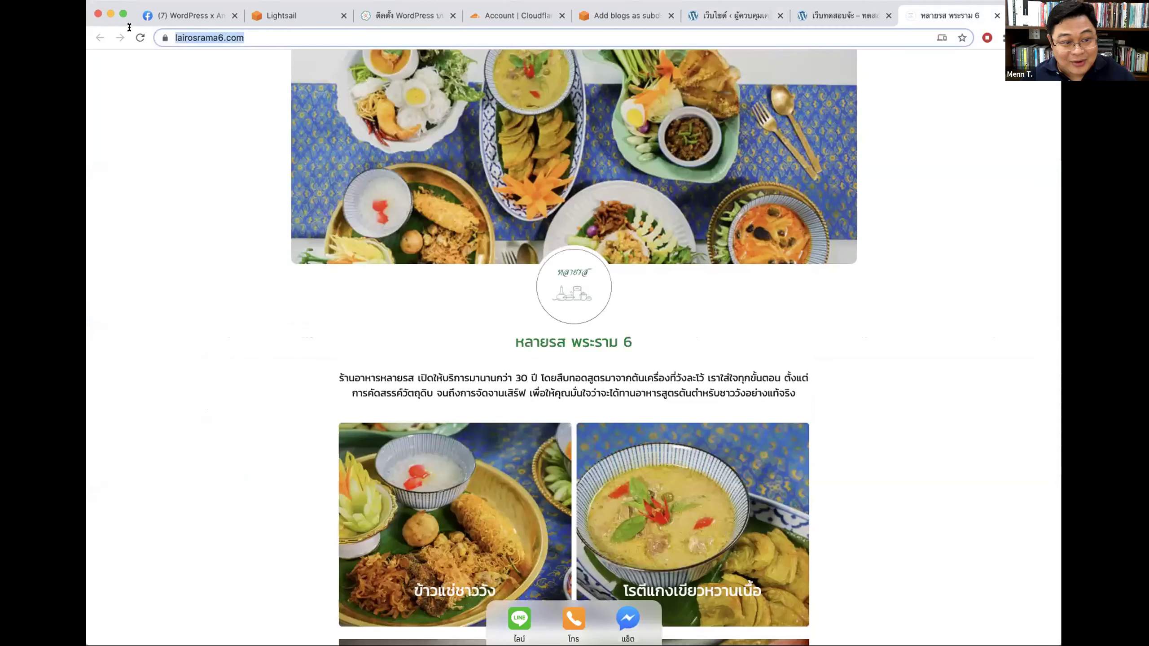
# Step: Check the test subsite's full address, then open its home page editor and leave without saving
pyautogui.click(837, 15)
pyautogui.click(264, 40)
pyautogui.press('Right')
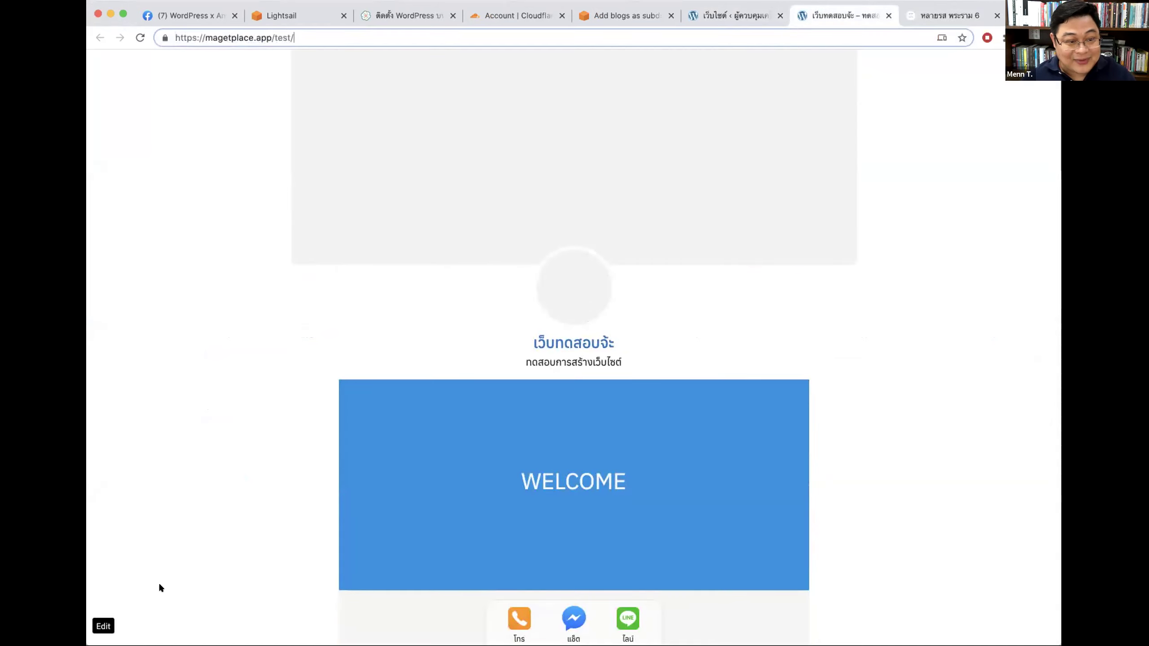
pyautogui.click(111, 626)
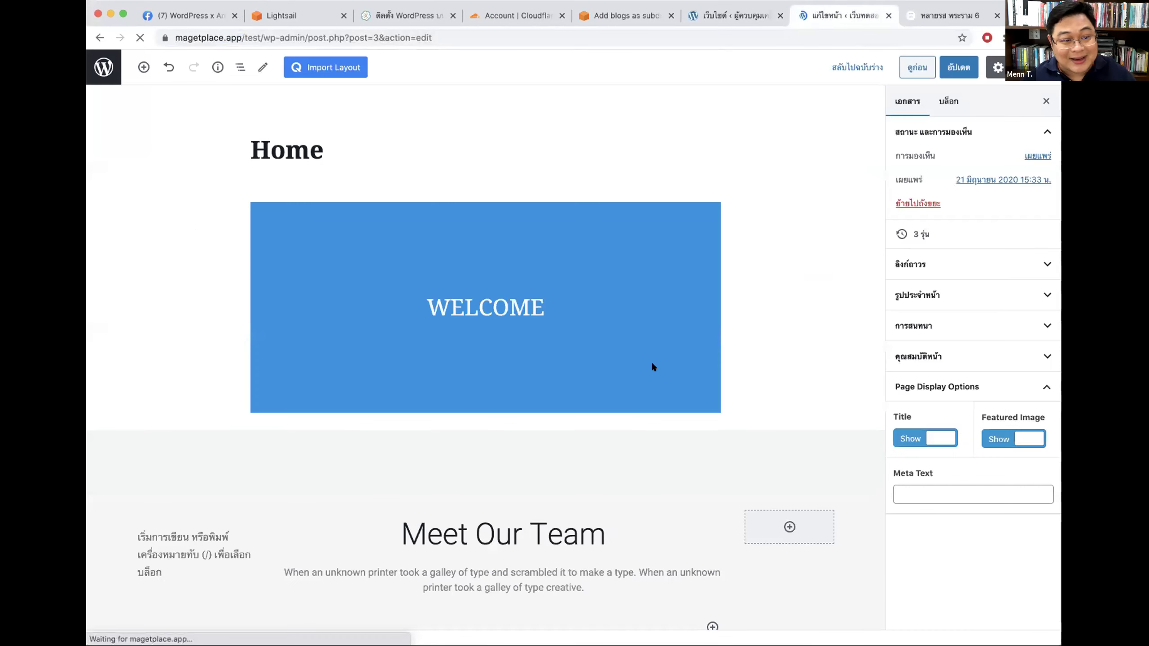
pyautogui.click(249, 38)
pyautogui.doubleClick(283, 38)
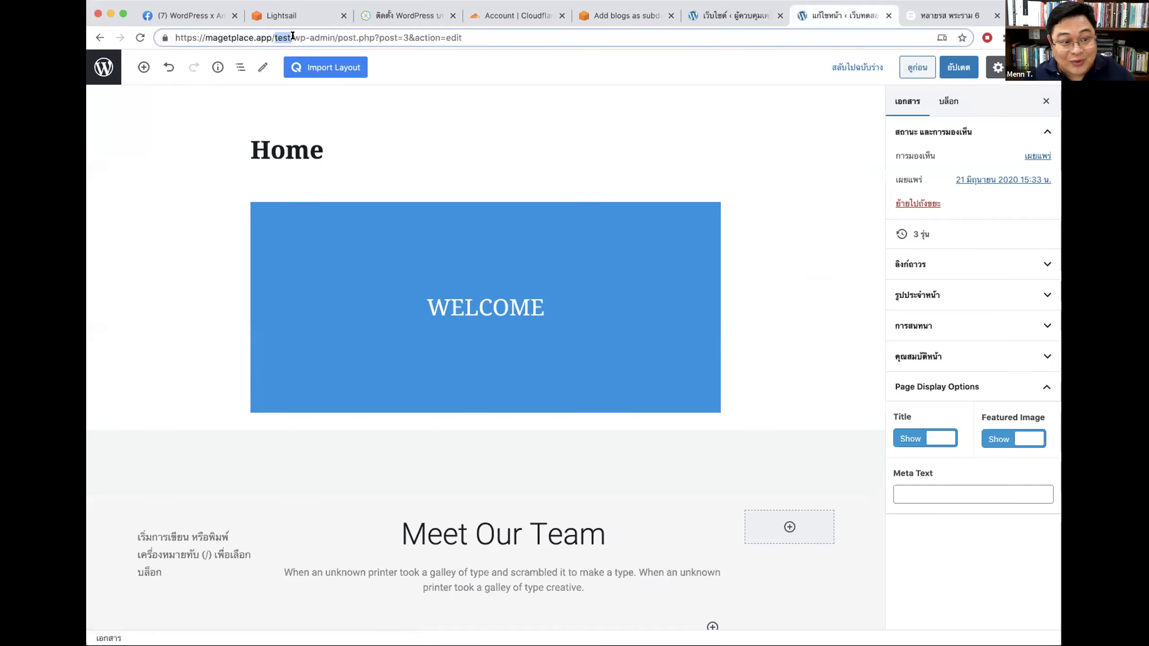
pyautogui.click(104, 67)
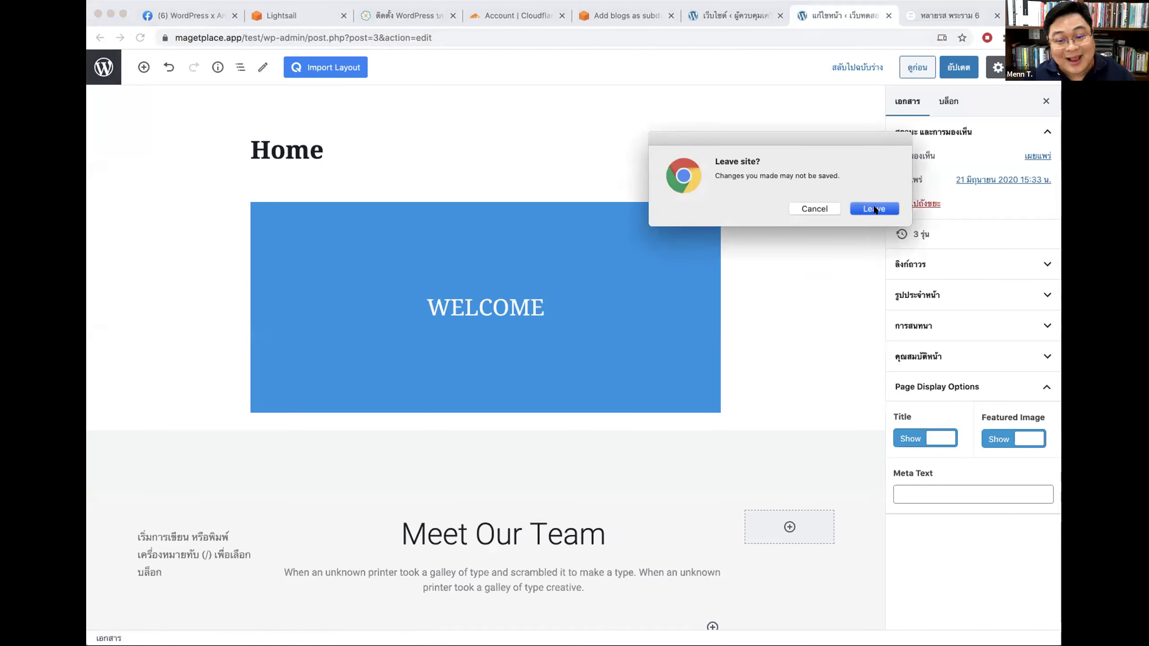
pyautogui.click(877, 209)
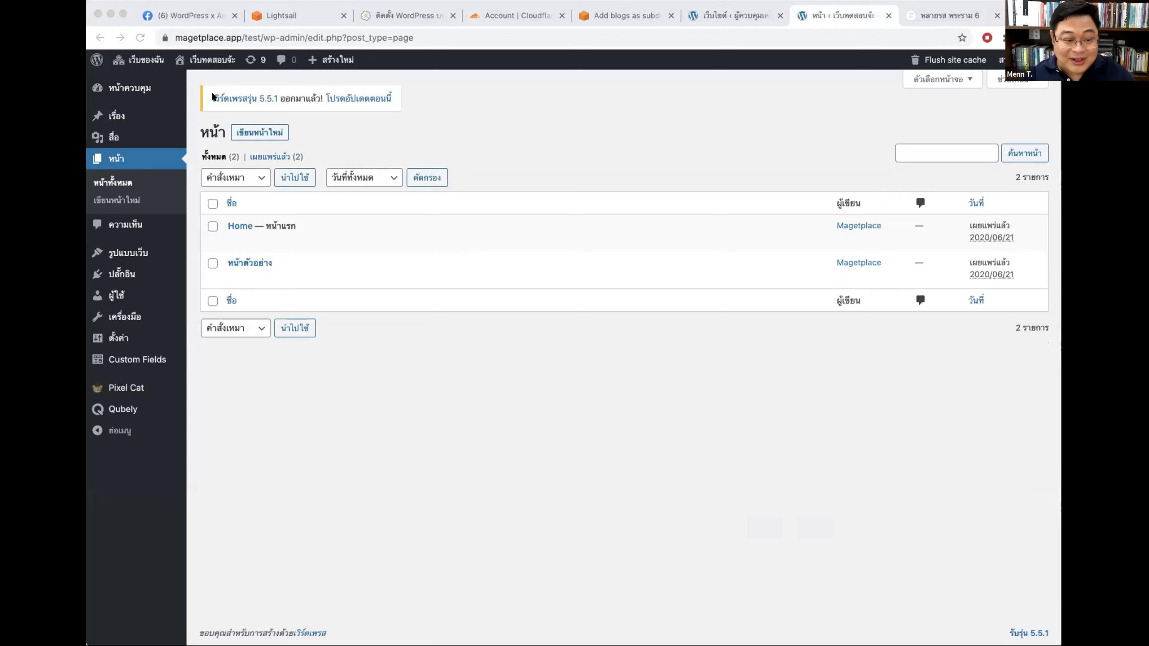
pyautogui.click(189, 73)
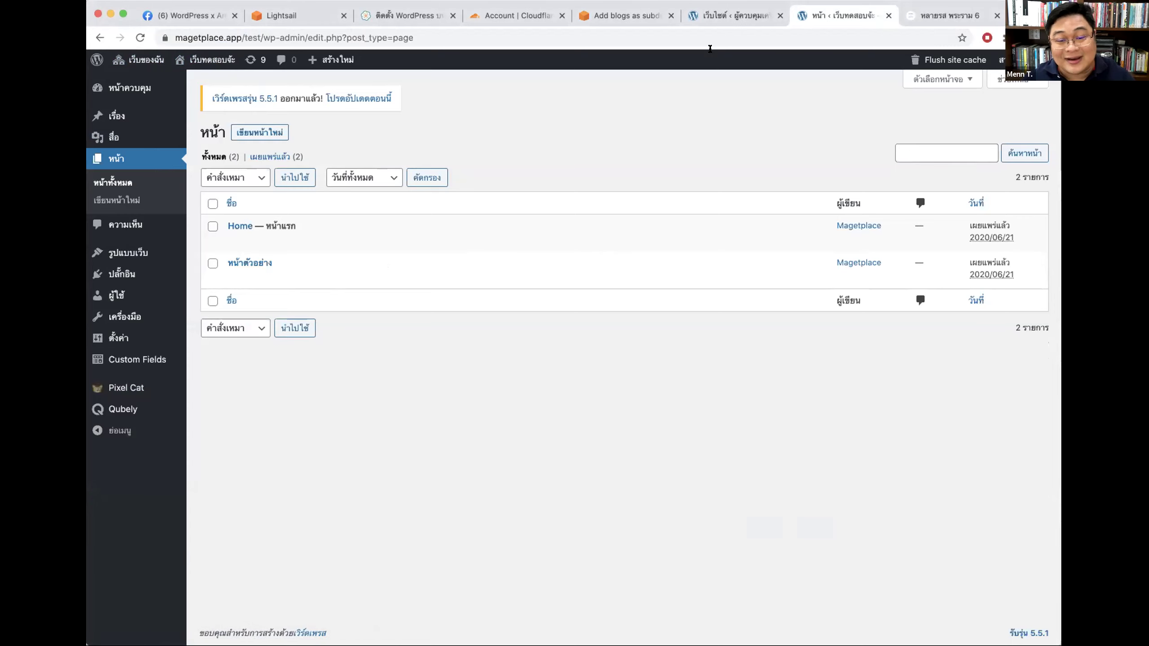
# Step: Return to the network Sites list, then bring up the Lightsail 'Add blogs as subdomains' guide
pyautogui.click(723, 18)
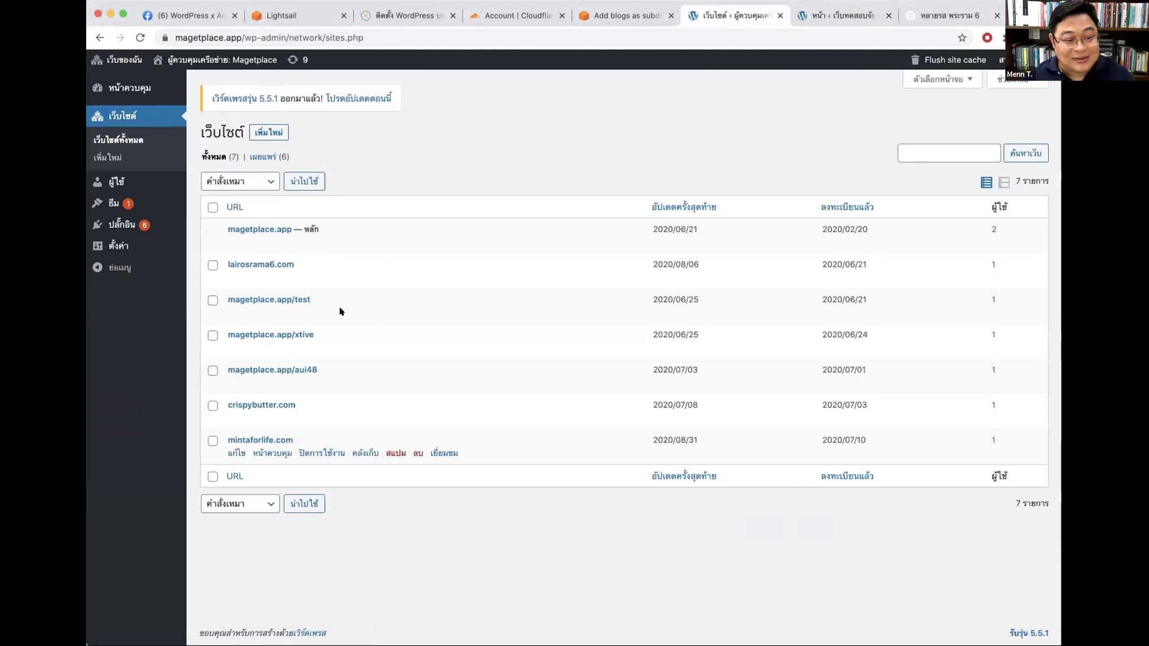
pyautogui.click(401, 17)
pyautogui.click(601, 16)
pyautogui.scroll(15, 524, 216)
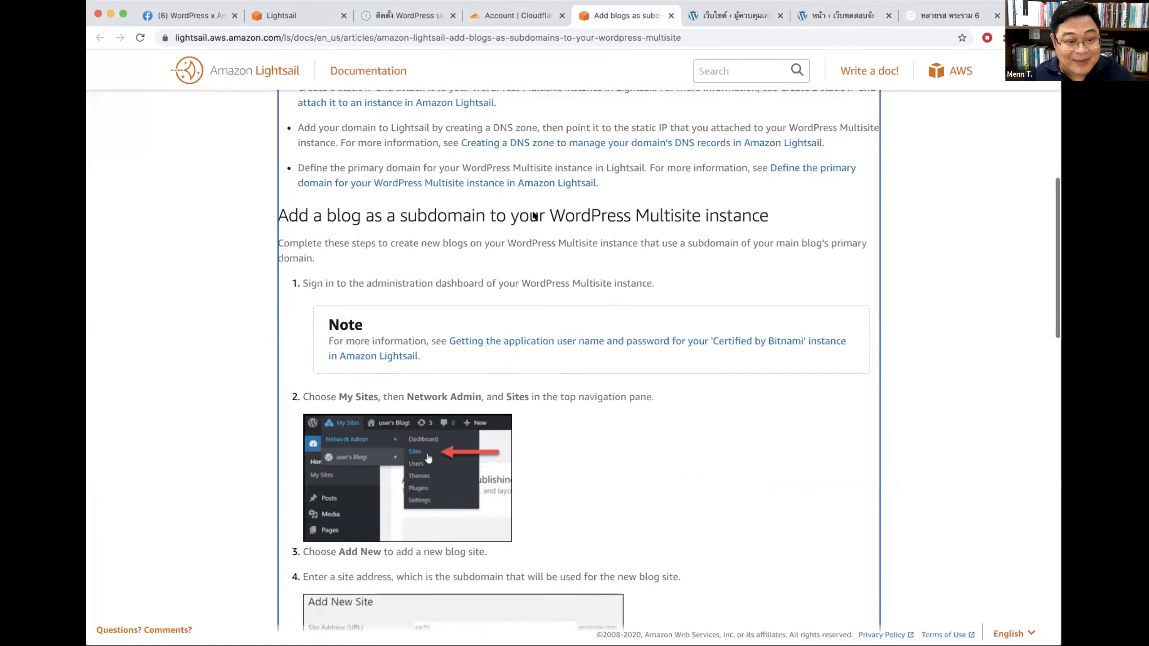
pyautogui.scroll(-20, 493, 366)
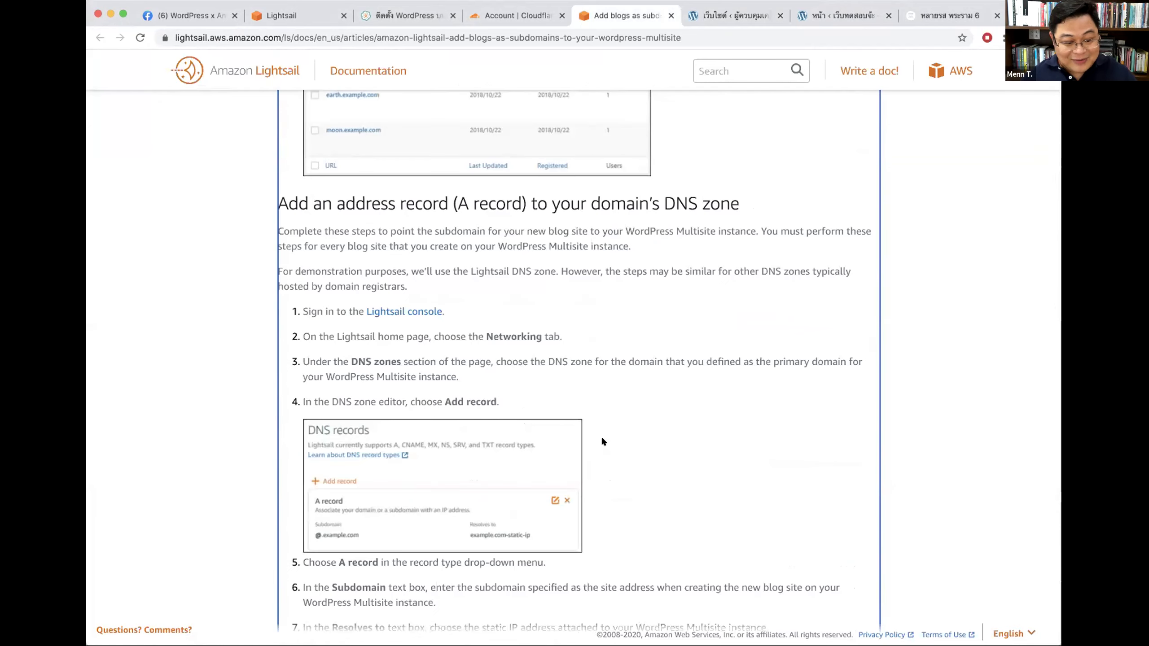
# Step: Open the seedwebs.co.th domain in the Cloudflare account dashboard
pyautogui.scroll(-5, 601, 441)
pyautogui.scroll(20, 569, 310)
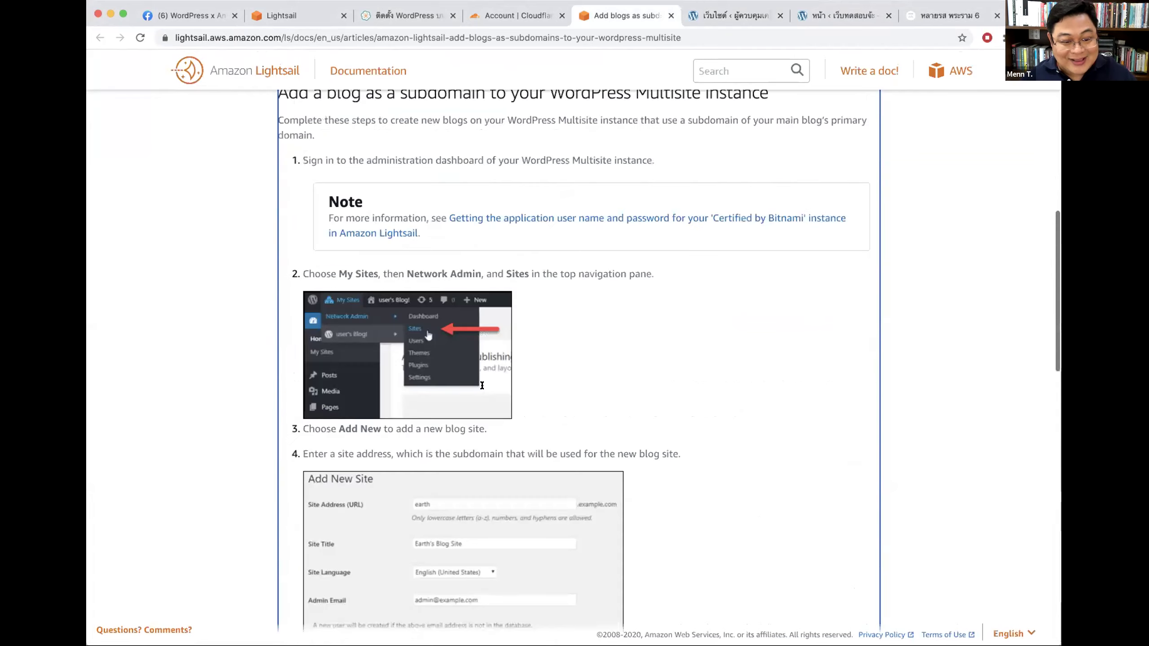
pyautogui.click(509, 14)
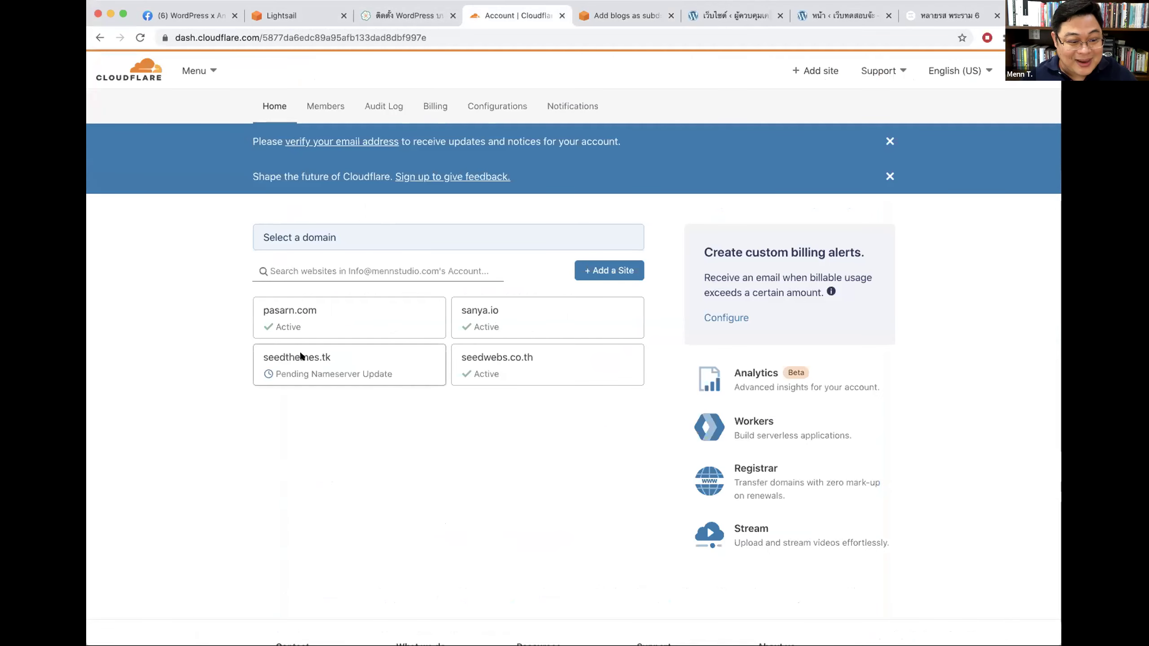
pyautogui.click(499, 362)
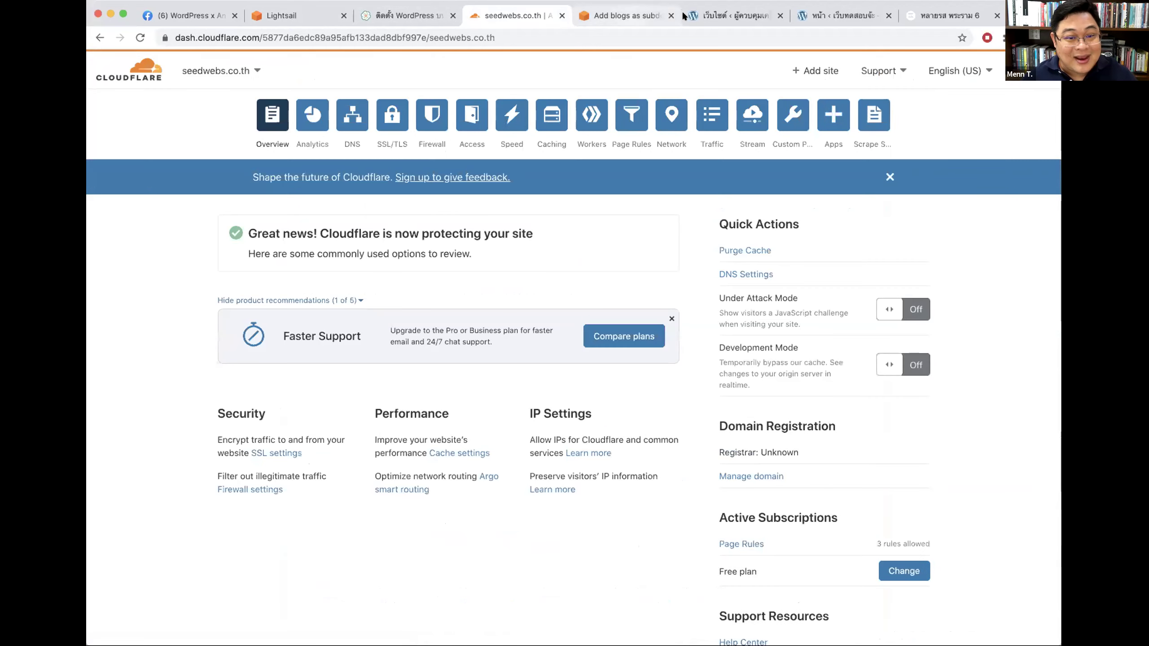
# Step: Open the Magetplace-IP static IP in Lightsail and select 54.179.26.170, then return to Cloudflare
pyautogui.click(724, 16)
pyautogui.click(837, 17)
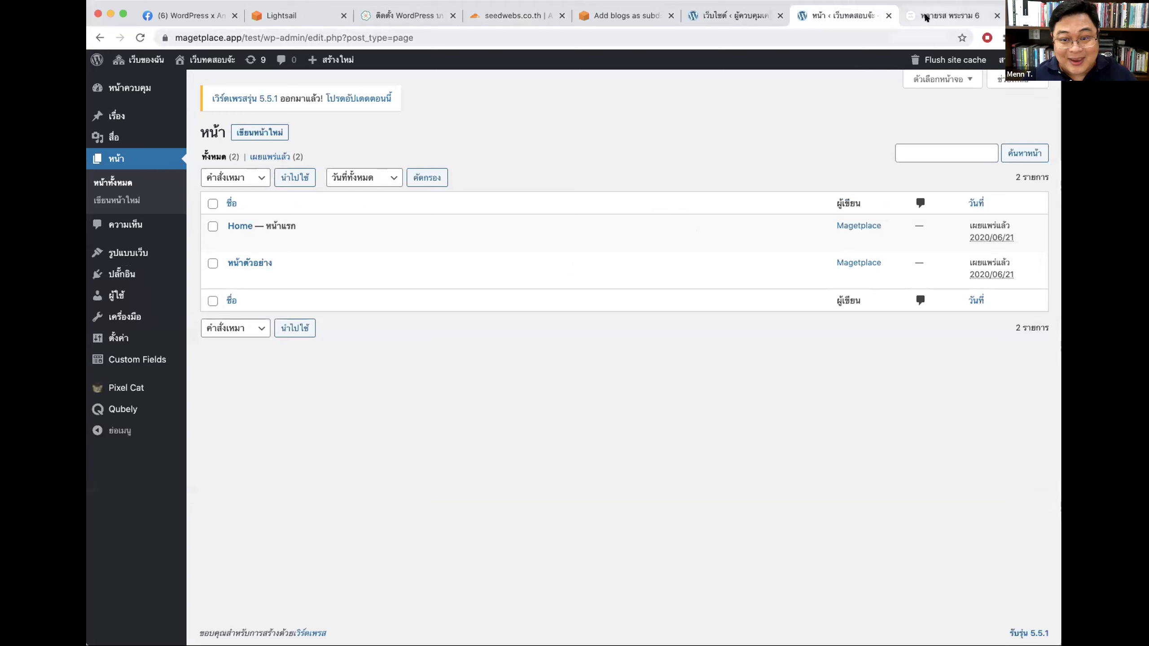
pyautogui.click(292, 15)
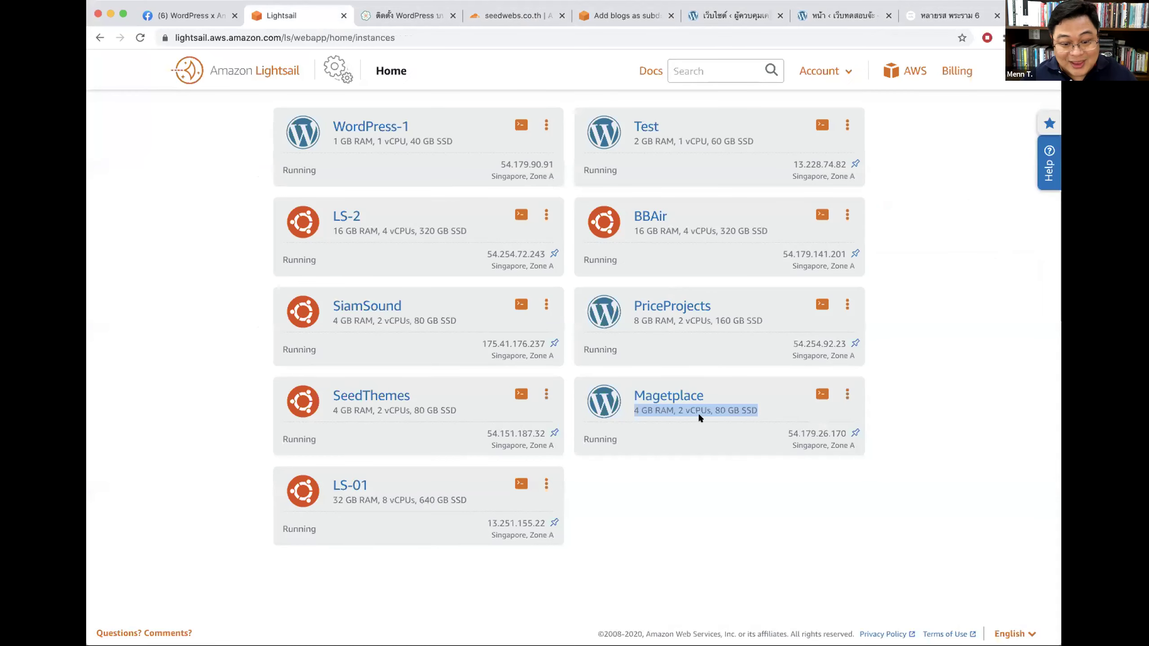
pyautogui.click(774, 439)
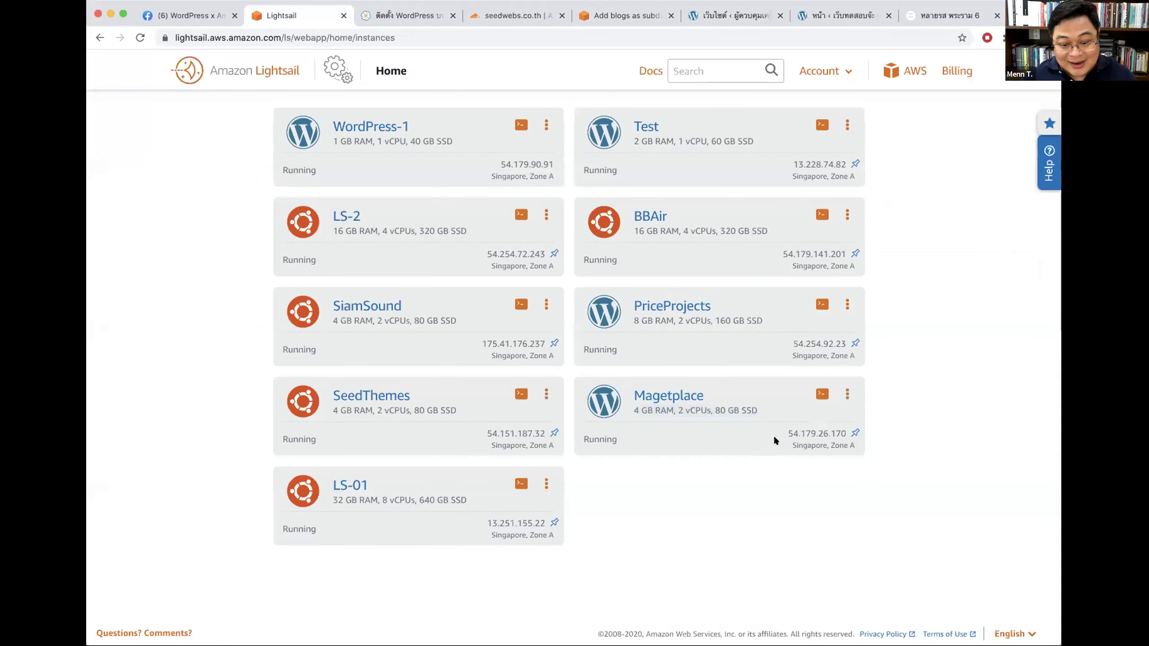
pyautogui.click(842, 428)
pyautogui.moveTo(470, 320); pyautogui.dragTo(341, 319)
pyautogui.press('super+c')
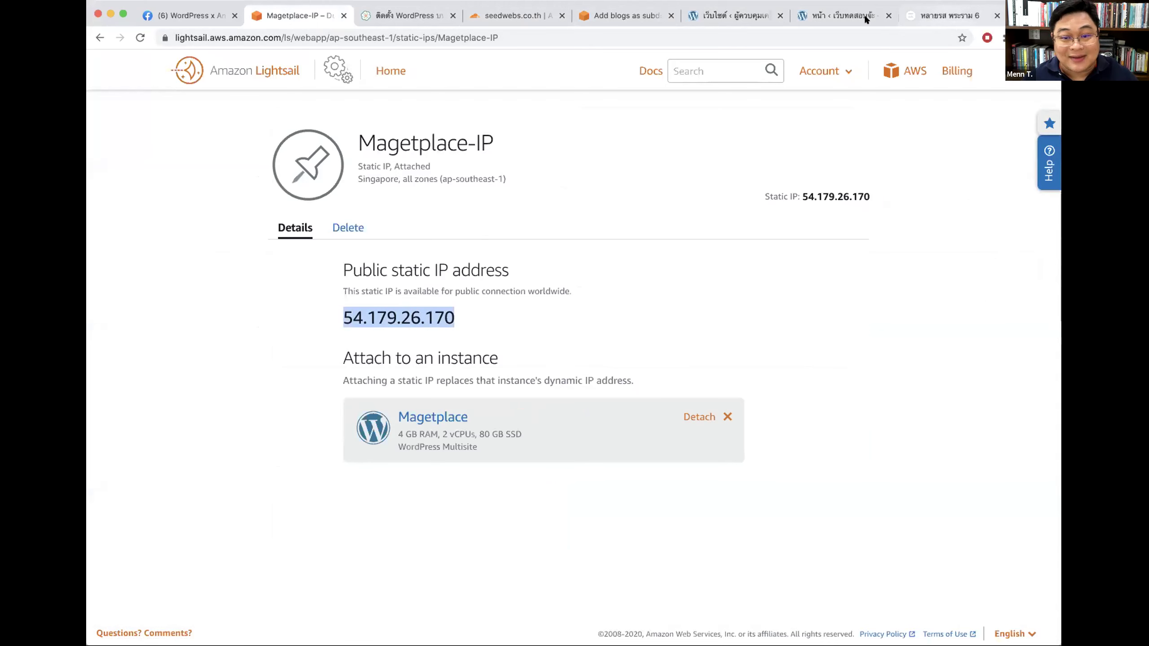
pyautogui.click(865, 18)
pyautogui.click(627, 18)
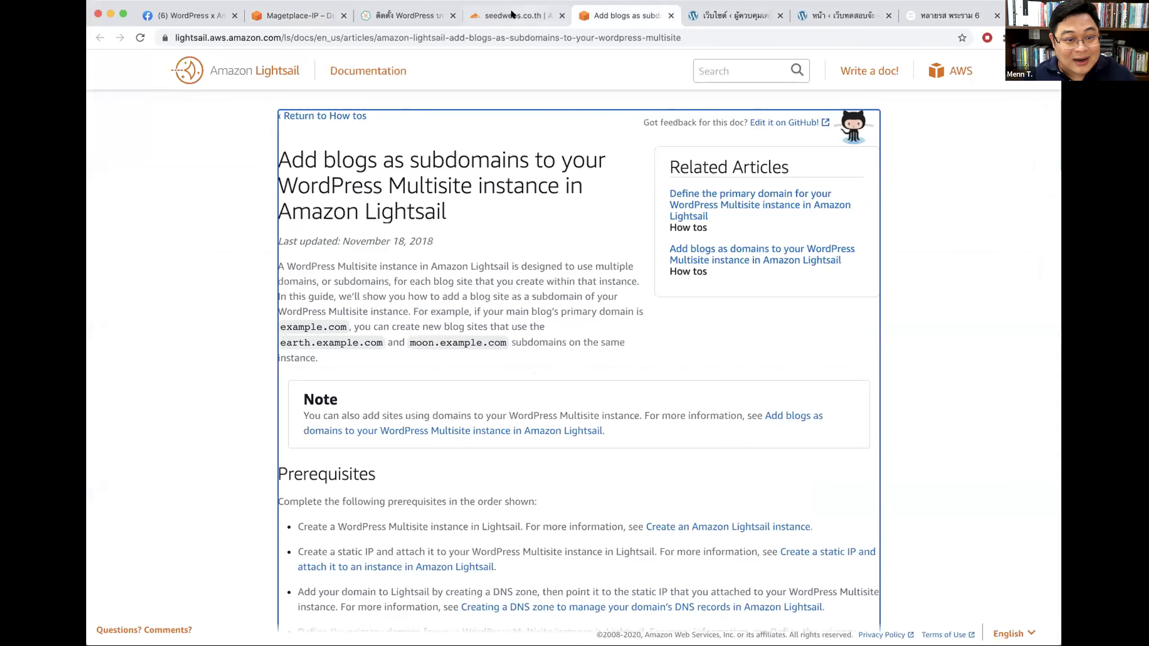
pyautogui.click(512, 15)
# Step: Add and save an A record in seedwebs.co.th DNS named @ pointing to 54.179.26.170
pyautogui.click(352, 115)
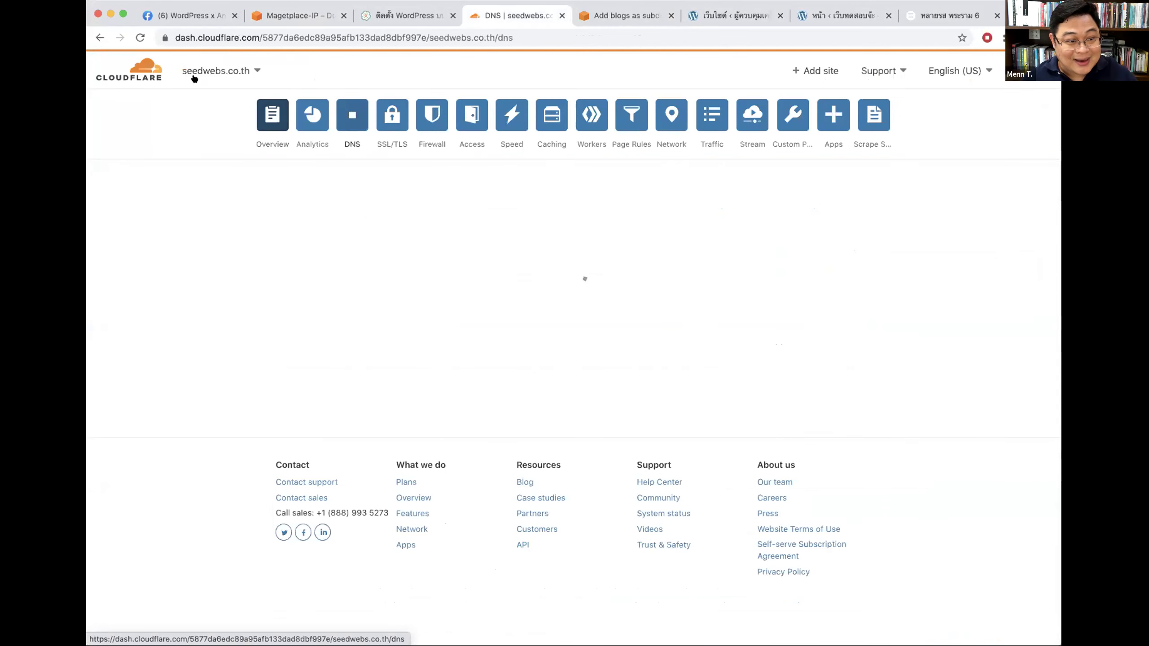
pyautogui.scroll(-3, 552, 380)
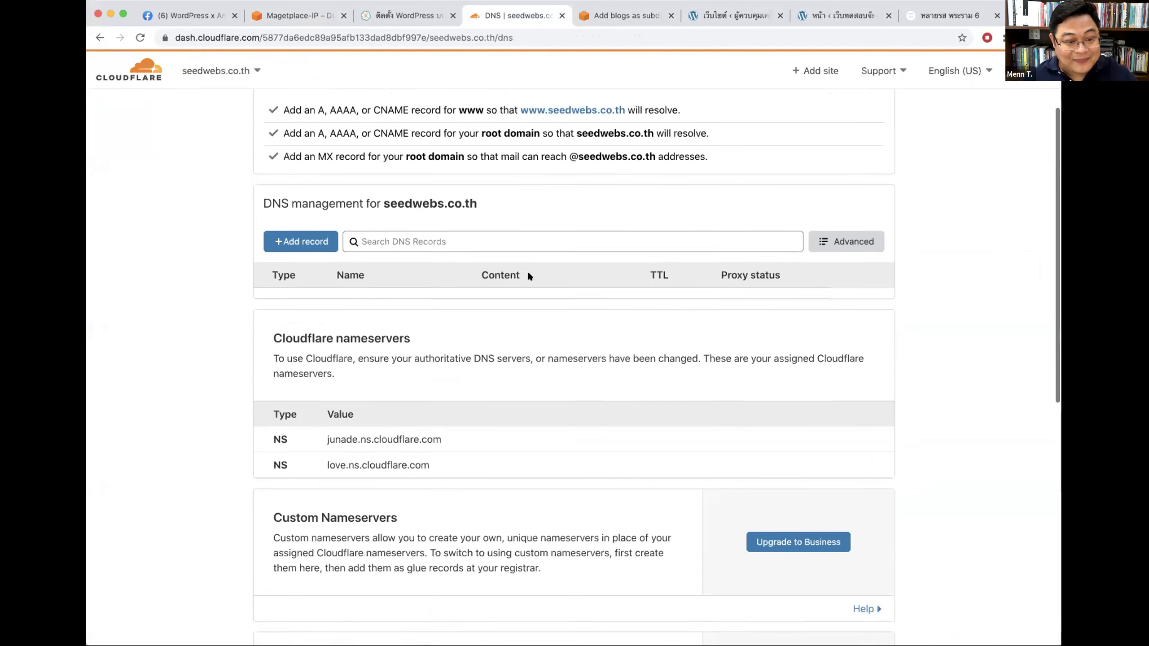
pyautogui.click(312, 231)
pyautogui.write('2')
pyautogui.press('BackSpace')
pyautogui.write('@')
pyautogui.click(549, 309)
pyautogui.press('super+v')
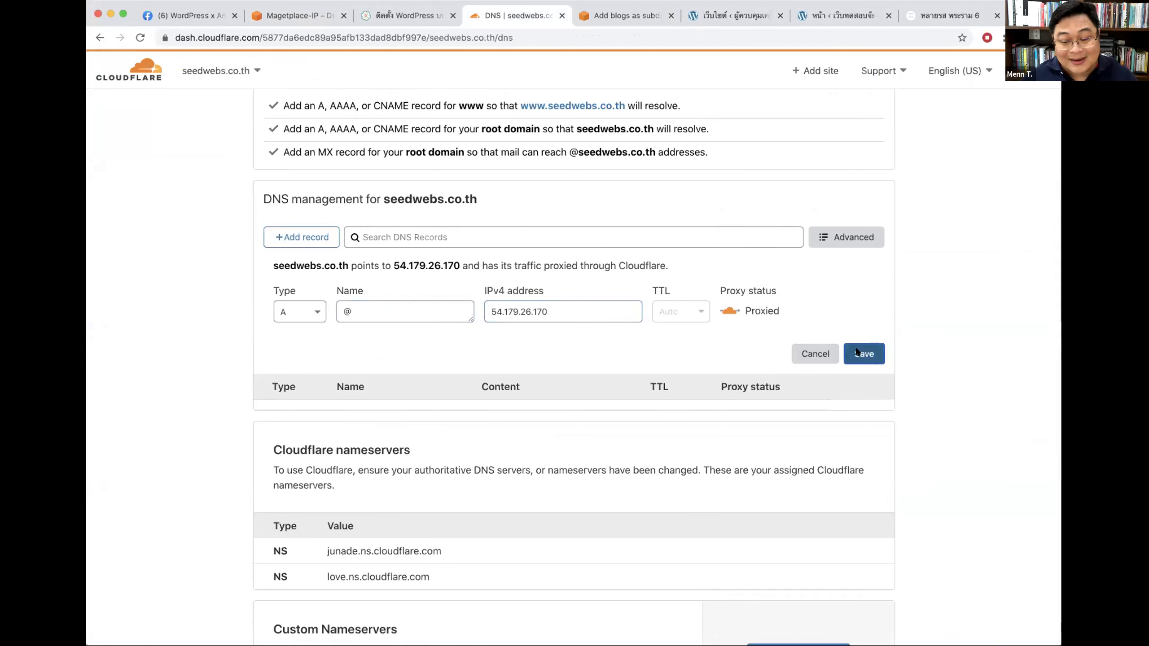
pyautogui.click(863, 354)
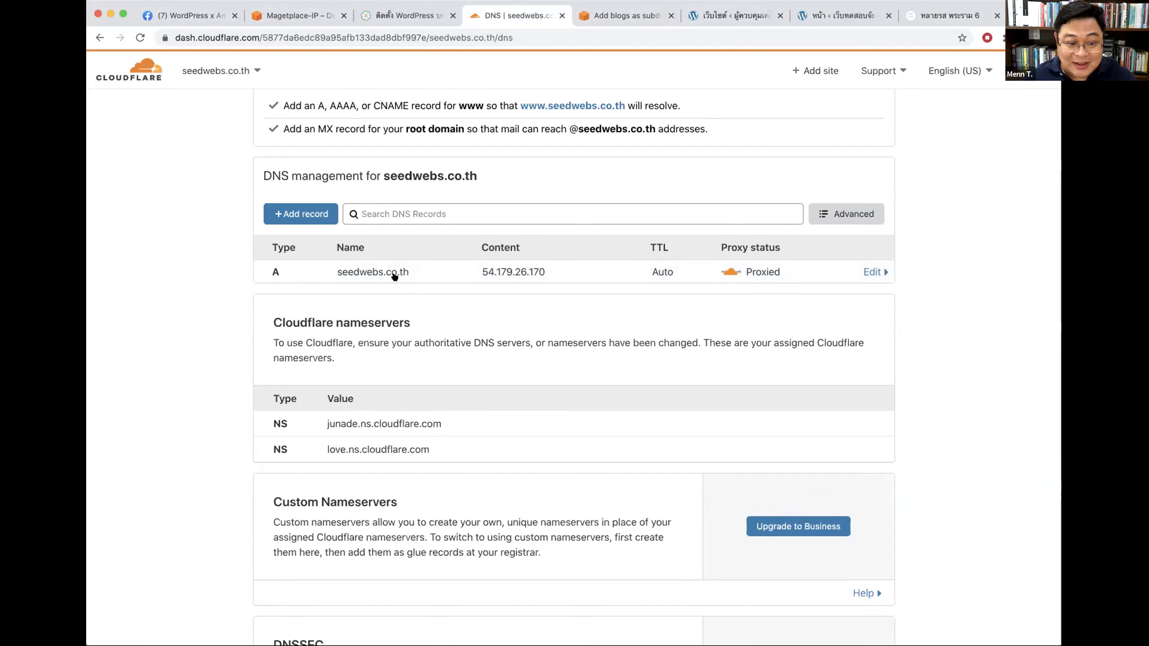
# Step: Open the magetplace.app/test subsite's edit page from Network Admin > Sites and select its address
pyautogui.click(843, 16)
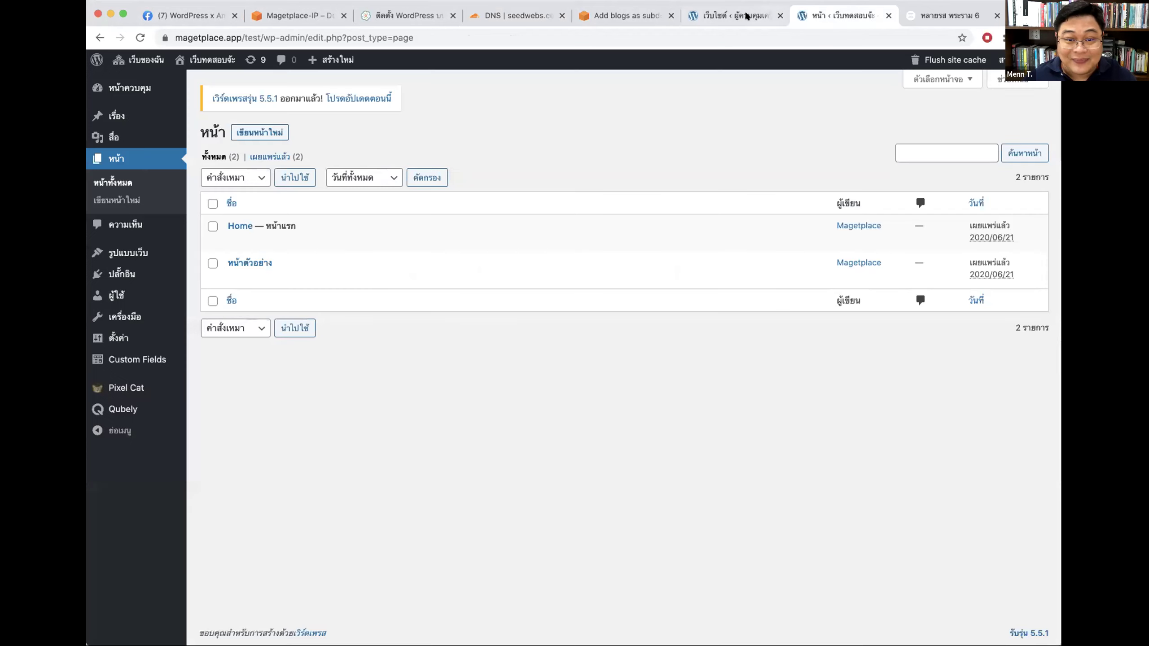
pyautogui.moveTo(140, 60)
pyautogui.moveTo(181, 82)
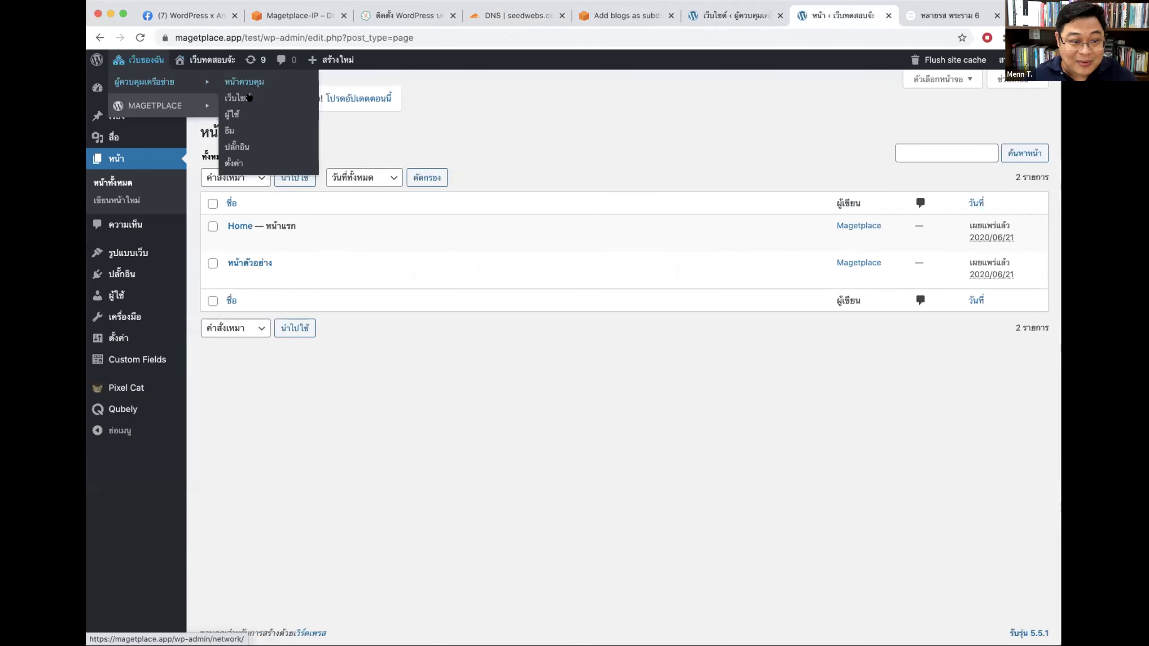
pyautogui.click(234, 120)
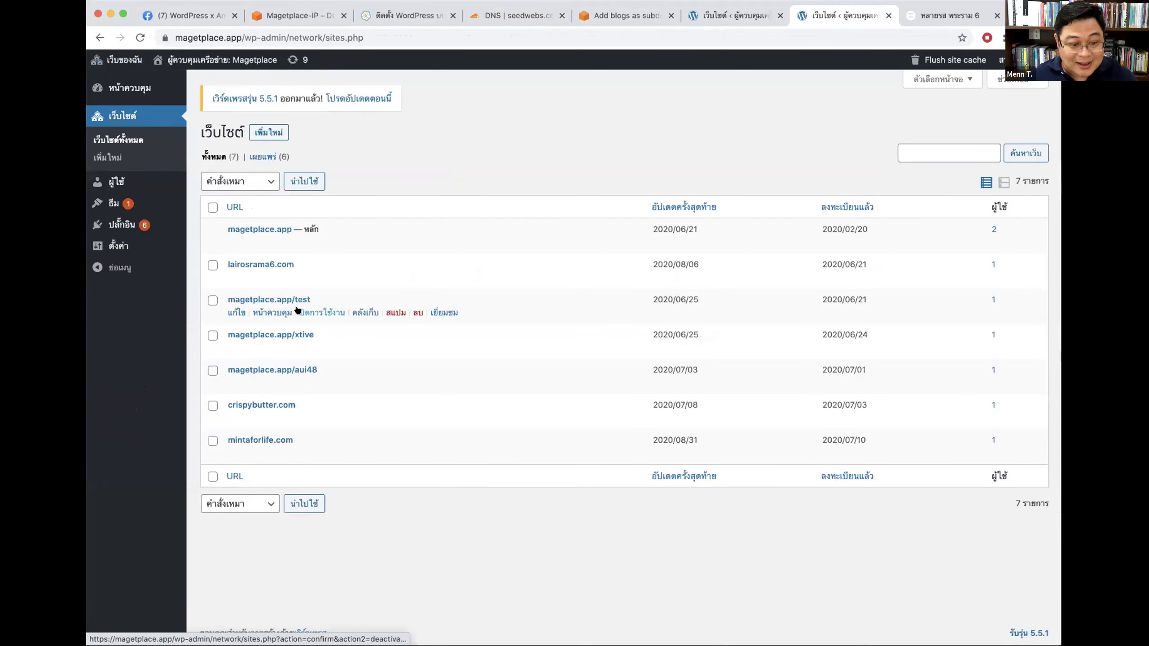
pyautogui.click(235, 312)
pyautogui.moveTo(473, 209); pyautogui.dragTo(271, 218)
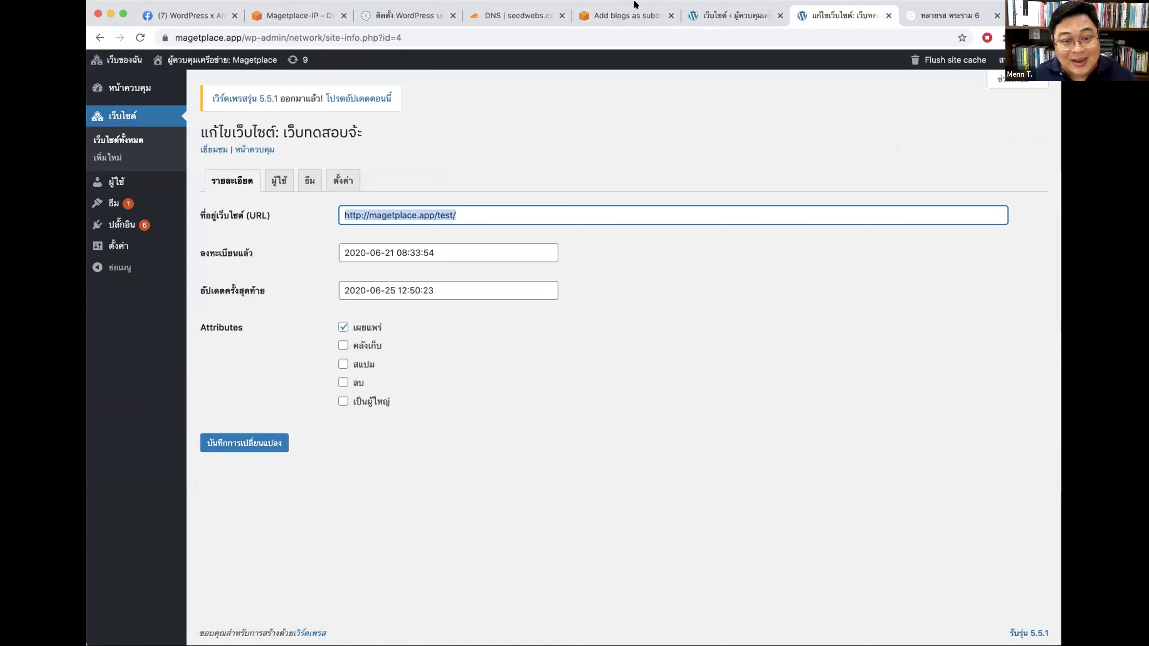
# Step: Copy the domain name seedwebs.co.th from the Cloudflare DNS page
pyautogui.click(611, 16)
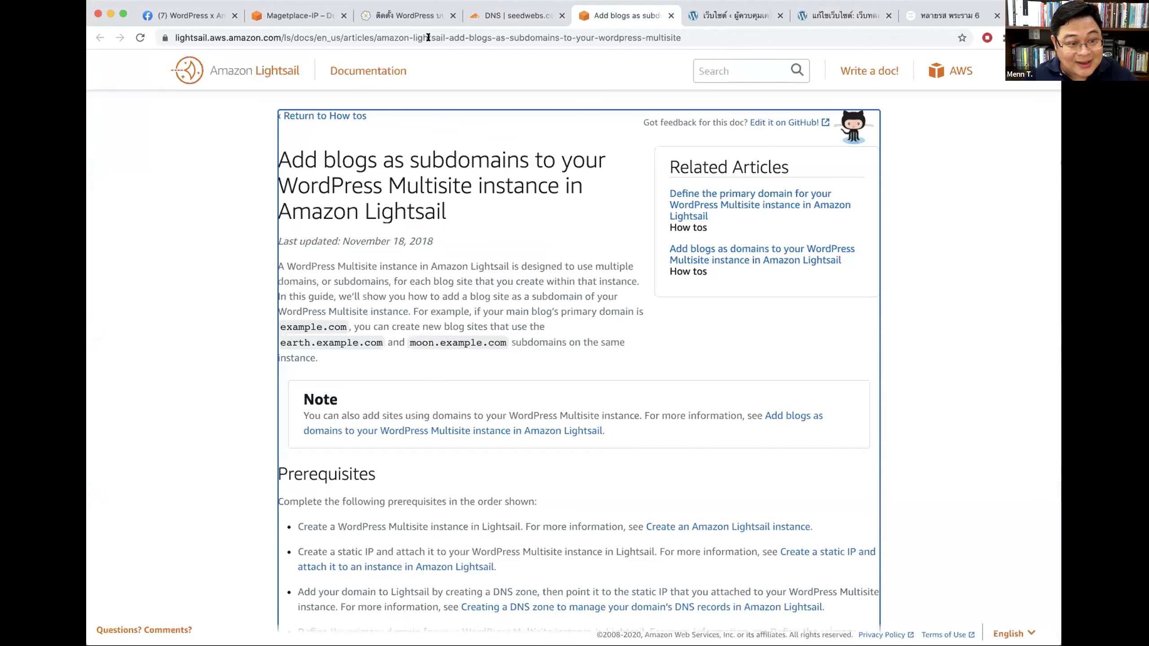
pyautogui.click(479, 16)
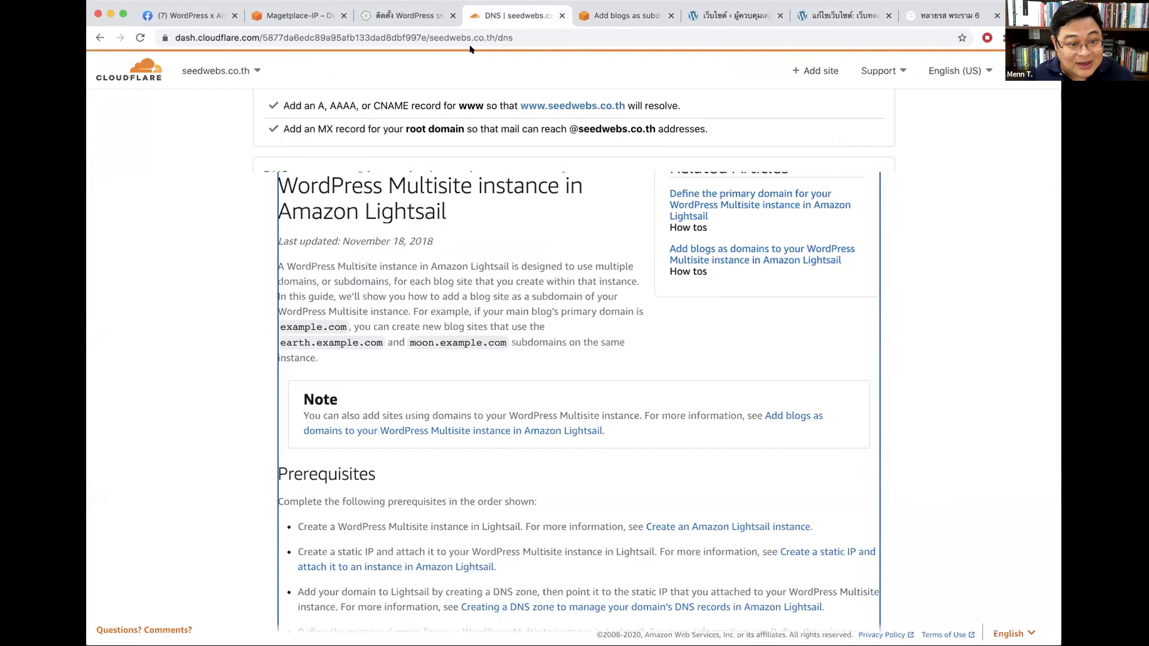
pyautogui.doubleClick(412, 177)
pyautogui.press('super+c')
pyautogui.click(733, 15)
pyautogui.click(841, 15)
pyautogui.tripleClick(463, 221)
pyautogui.press('super+v')
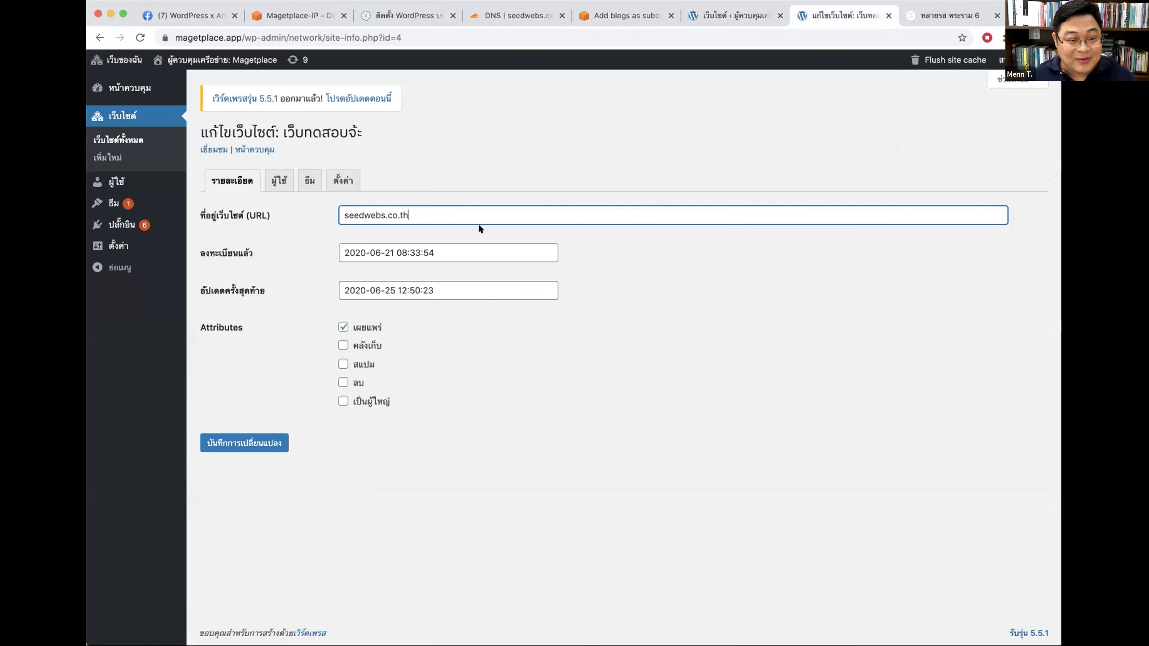
pyautogui.press('super+z')
pyautogui.click(355, 216)
pyautogui.press('Right')
pyautogui.write('s')
pyautogui.moveTo(372, 215); pyautogui.dragTo(460, 216)
pyautogui.press('super+v')
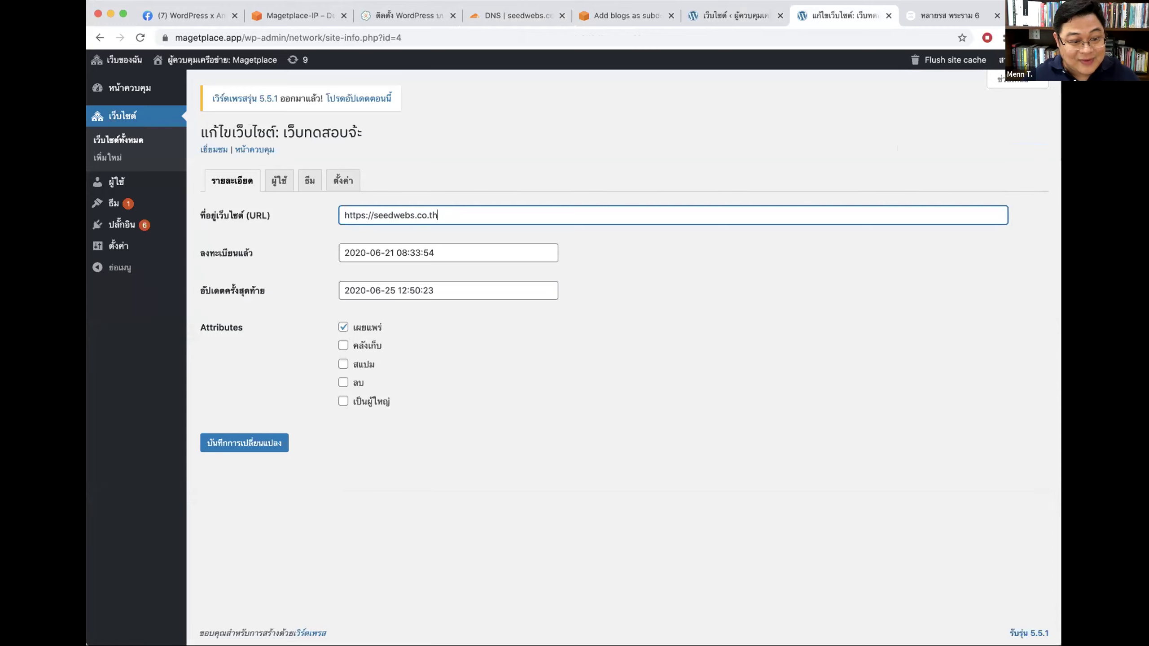
pyautogui.click(246, 445)
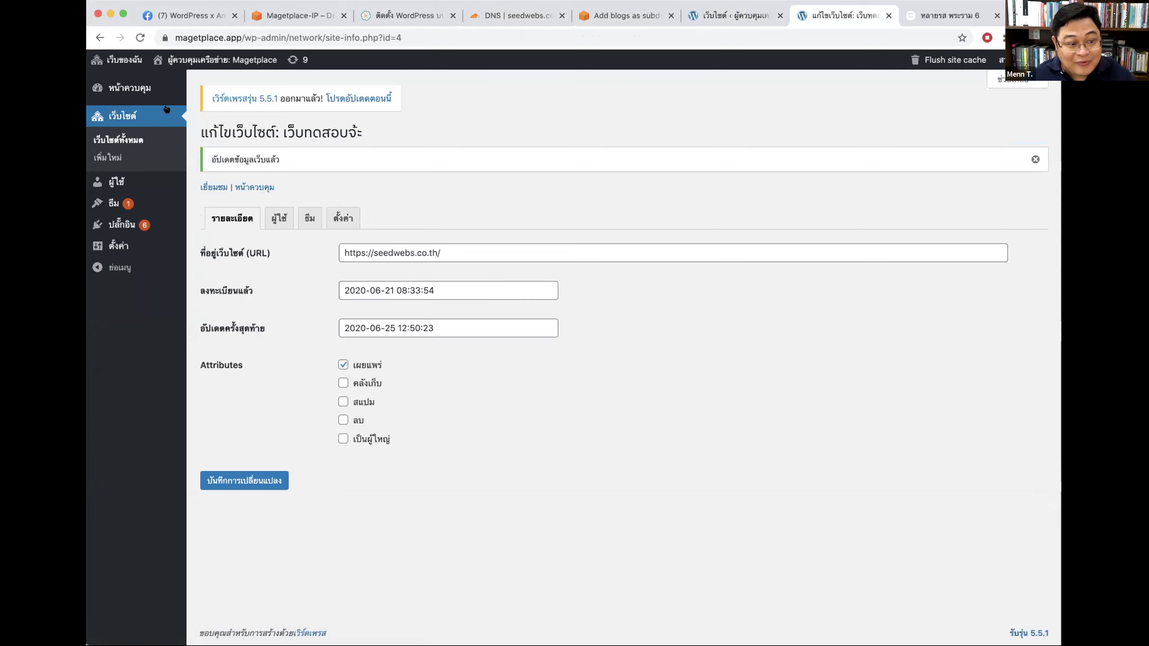
# Step: Return to the network sites list and load seedwebs.co.th in a new tab
pyautogui.click(125, 119)
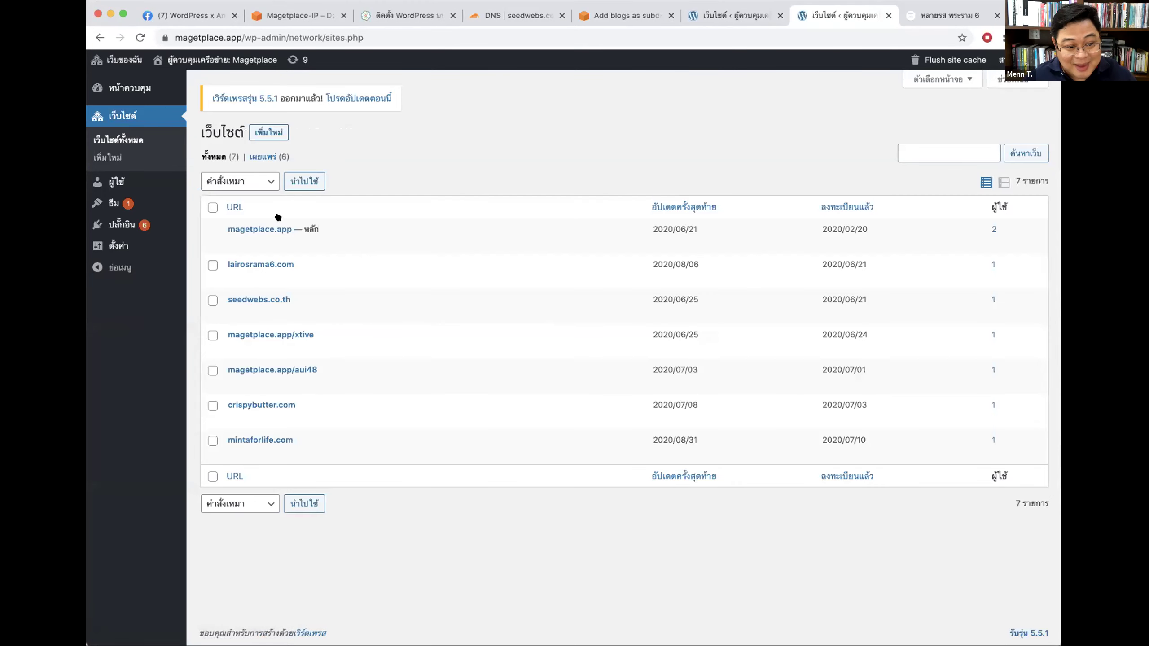
pyautogui.moveTo(283, 299)
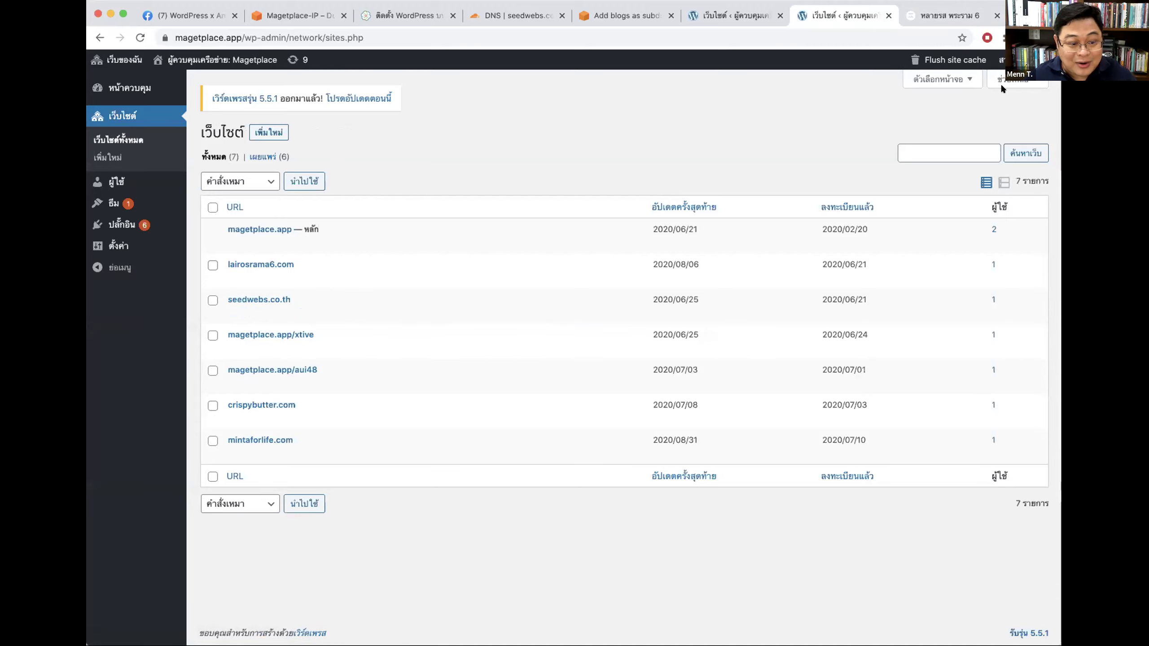
pyautogui.press('super+t')
pyautogui.write('seedwebs.co.th')
pyautogui.press('Return')
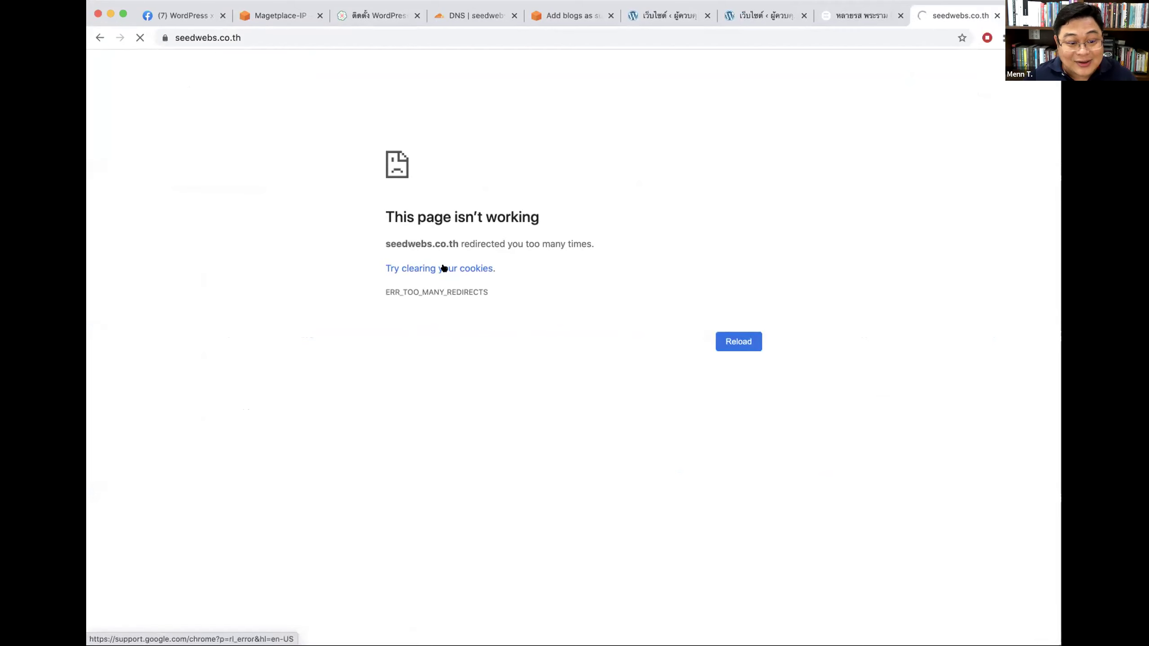
# Step: Review the guide and DNS records, then refresh the Sites list to show seedwebs.co.th
pyautogui.click(570, 16)
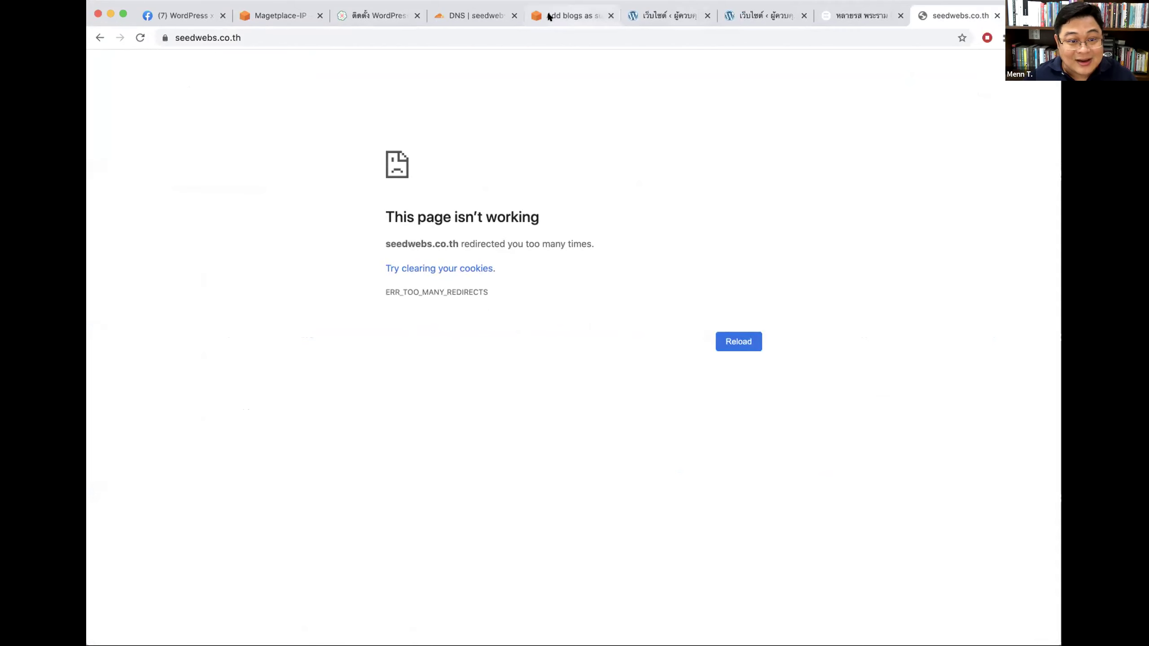
pyautogui.click(423, 23)
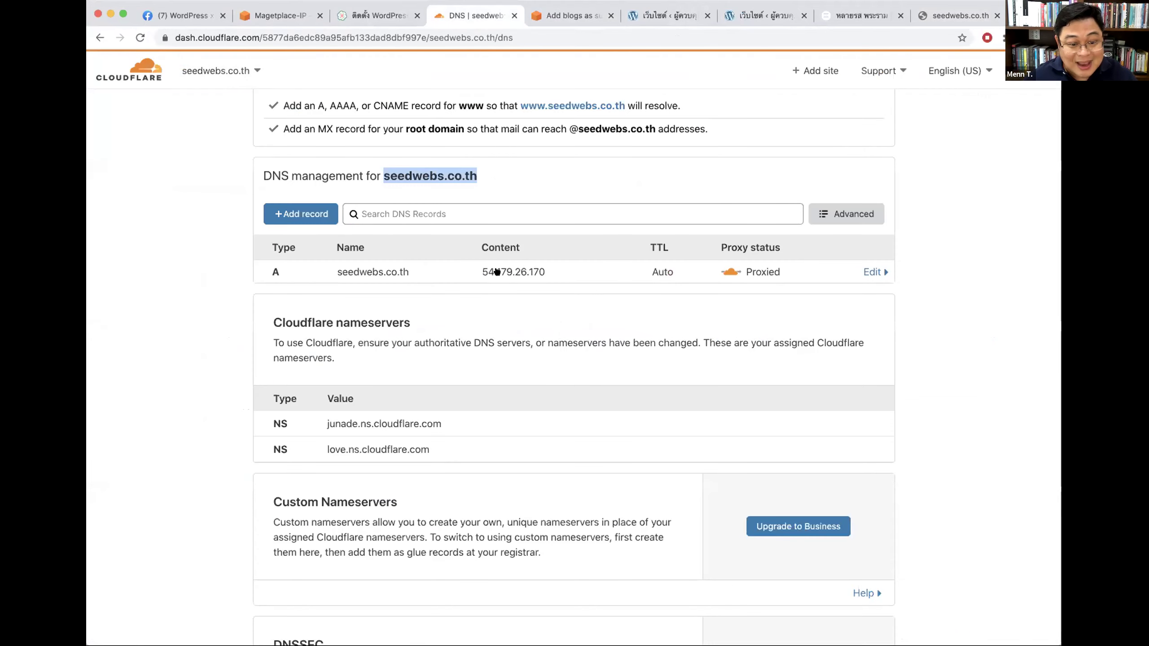
pyautogui.click(671, 15)
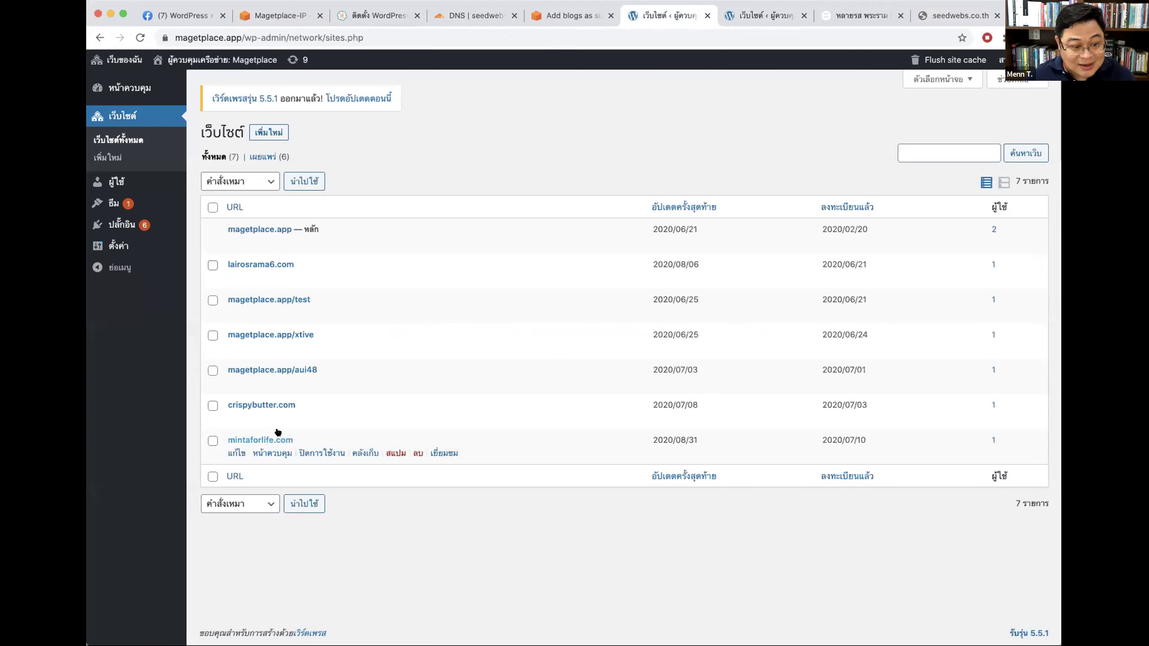
pyautogui.press('super+r')
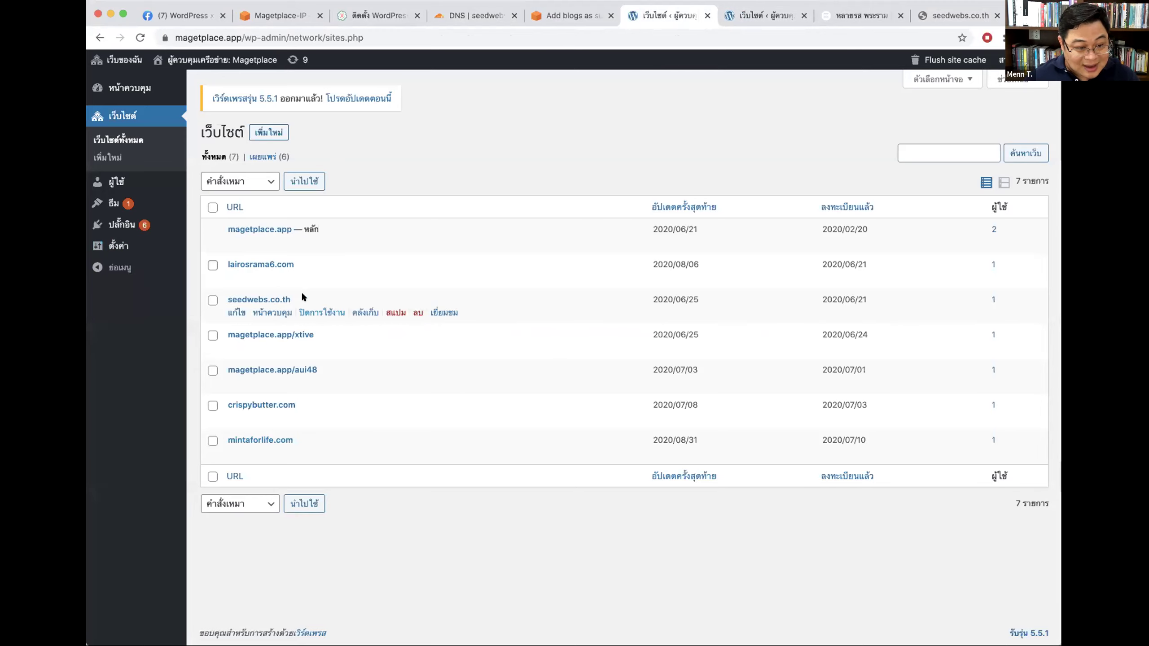
pyautogui.moveTo(302, 298); pyautogui.dragTo(224, 298)
# Step: Reload seedwebs.co.th, still getting too many redirects, then close it and the lairosrama6.com tab
pyautogui.press('super+9')
pyautogui.click(283, 36)
pyautogui.press('Return')
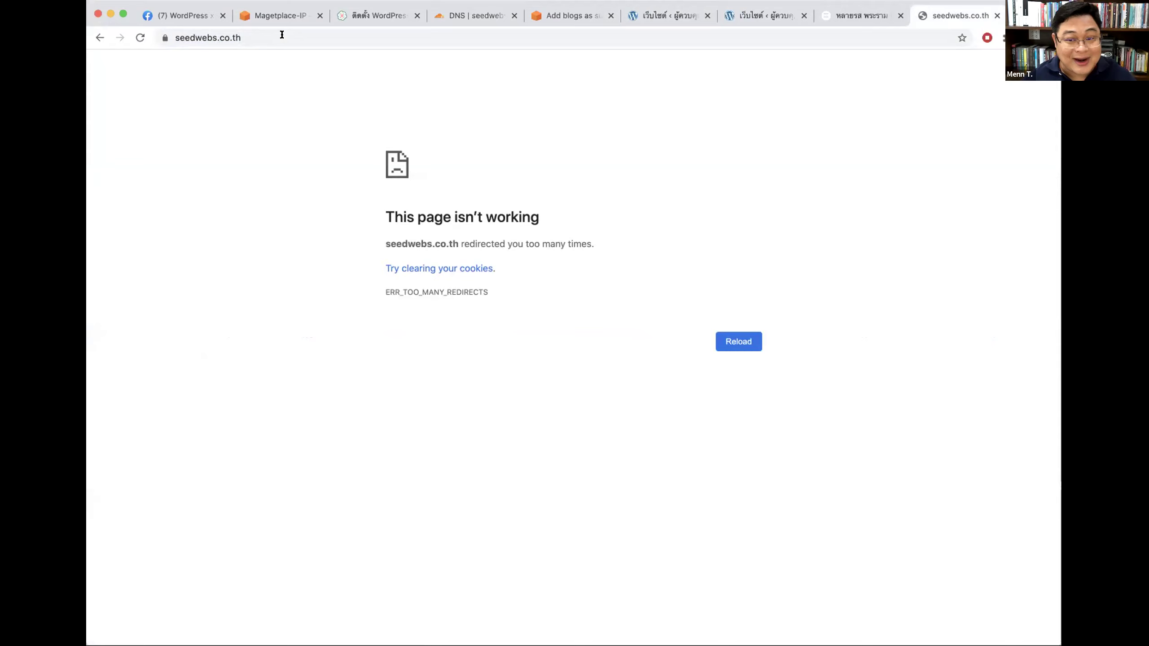
pyautogui.click(139, 37)
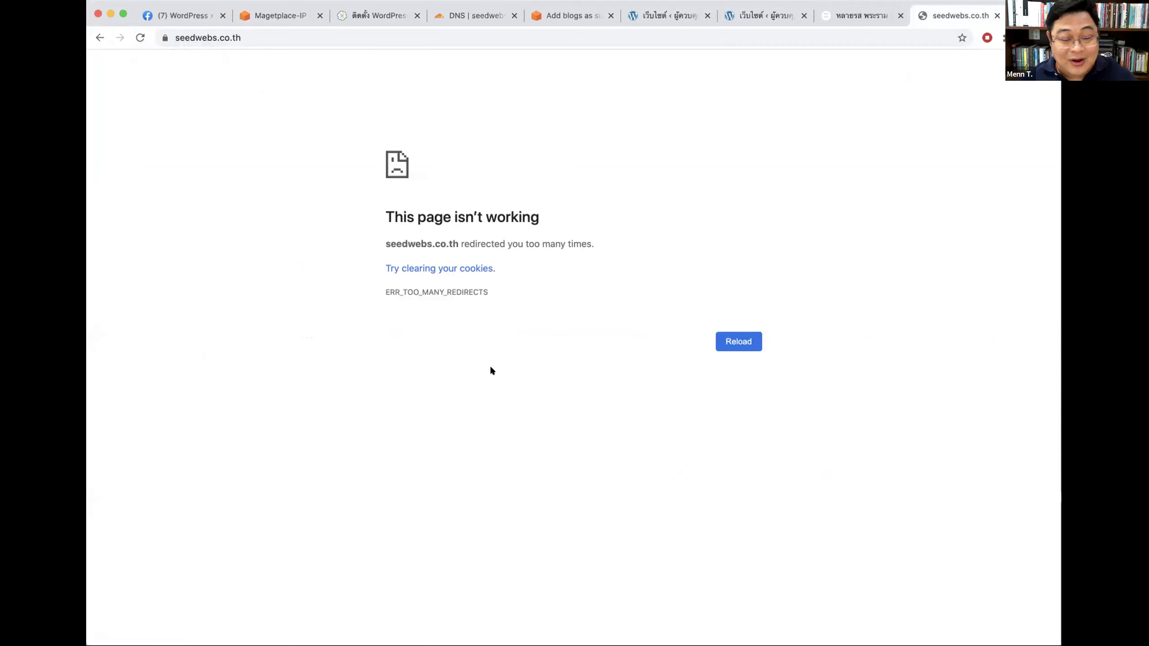
pyautogui.press('super+w')
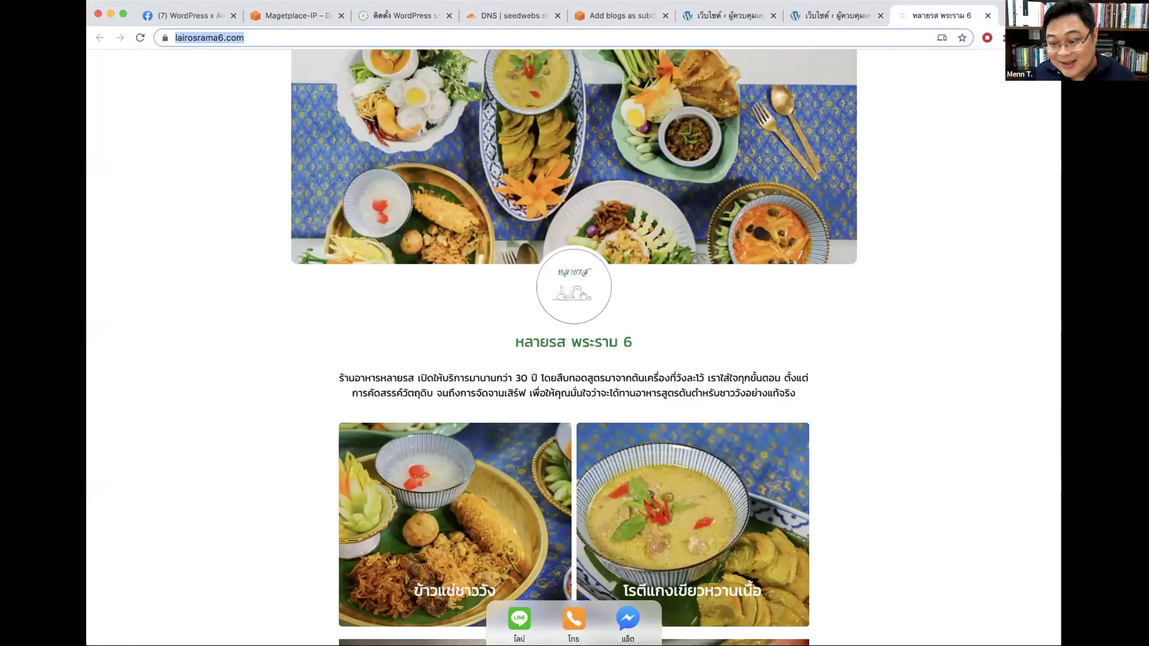
pyautogui.press('super+w')
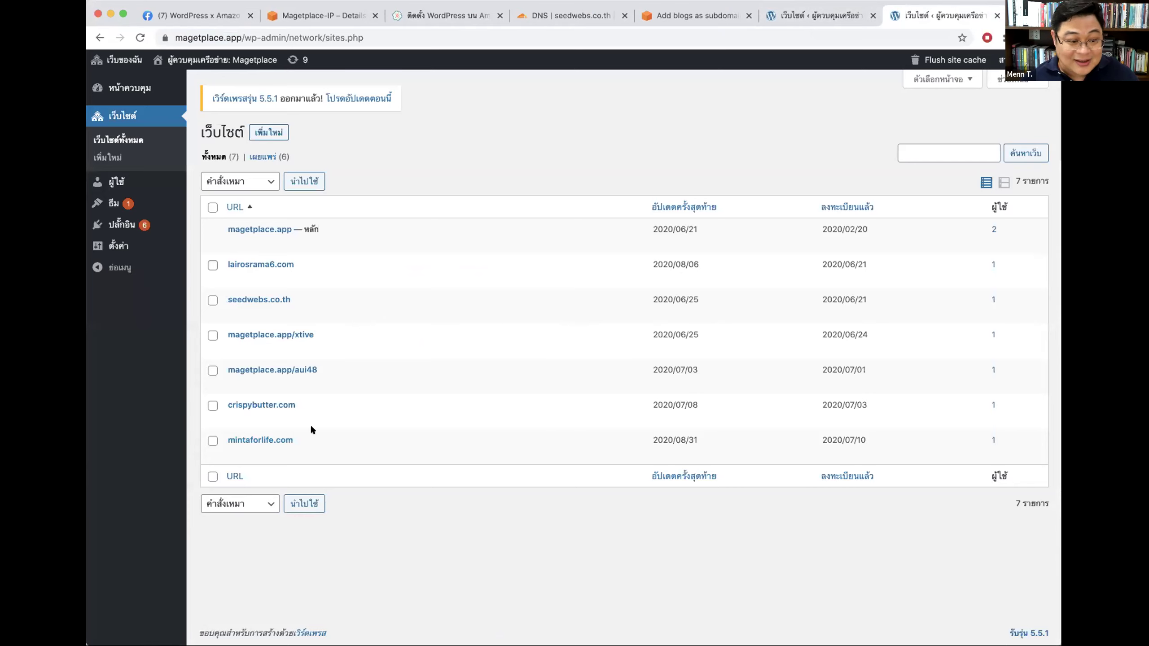
pyautogui.moveTo(394, 269)
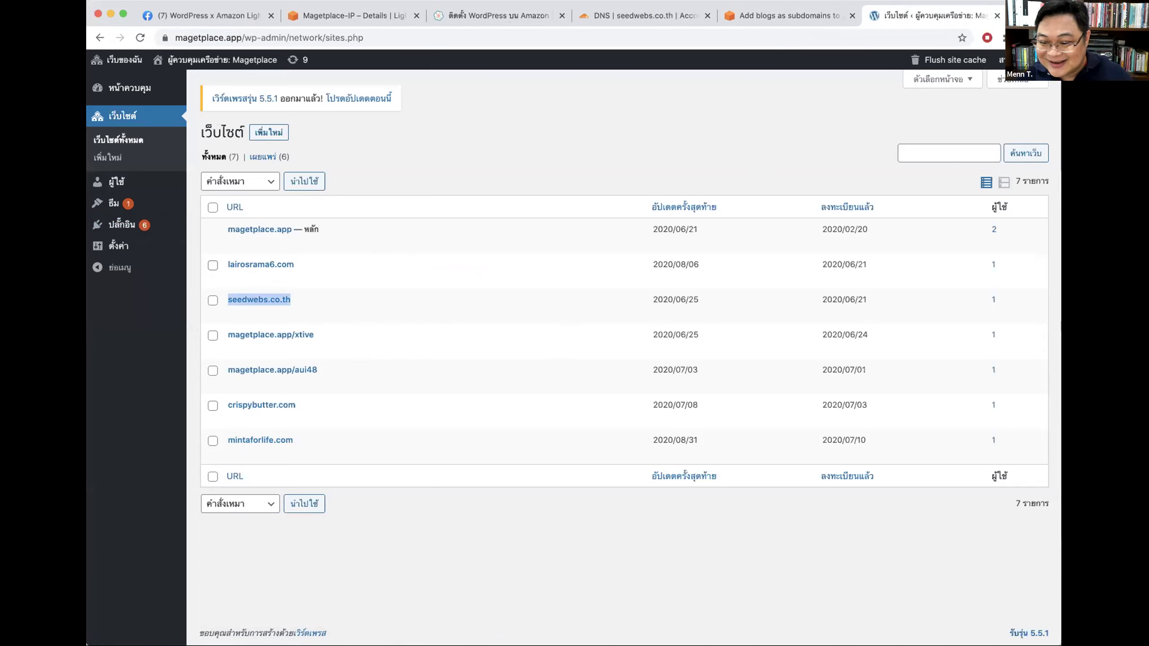
# Step: Close the WordPress tab and select WordPress-1's IP 54.179.90.91 in the Lightsail instances list
pyautogui.click(804, 126)
pyautogui.press('super+w')
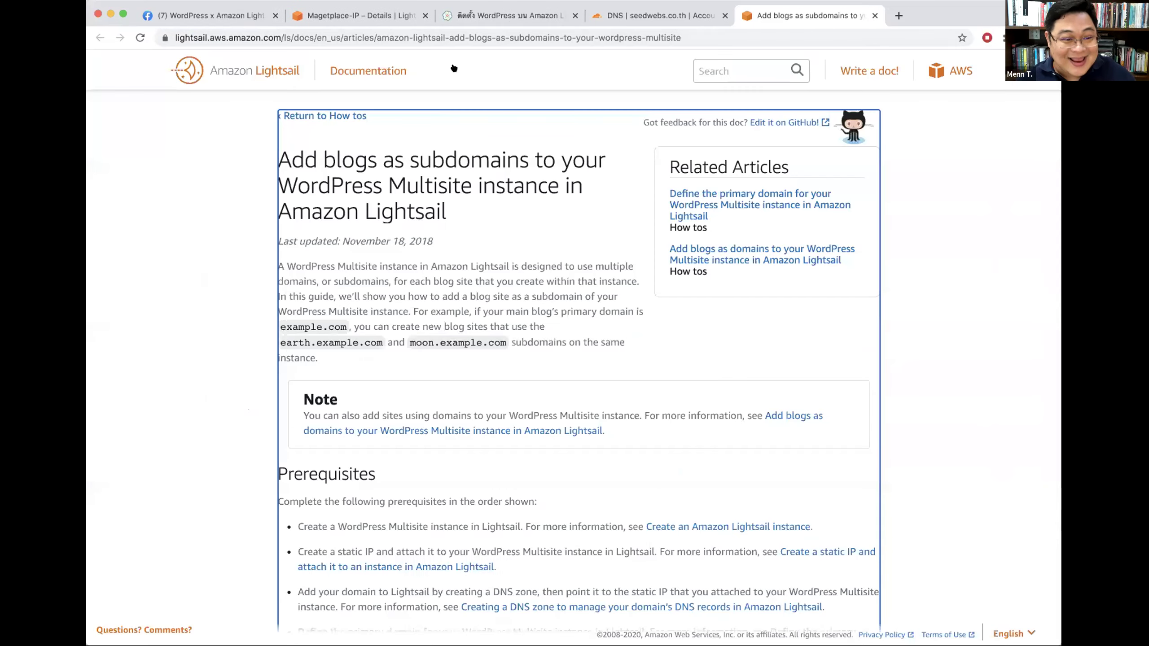
pyautogui.click(362, 16)
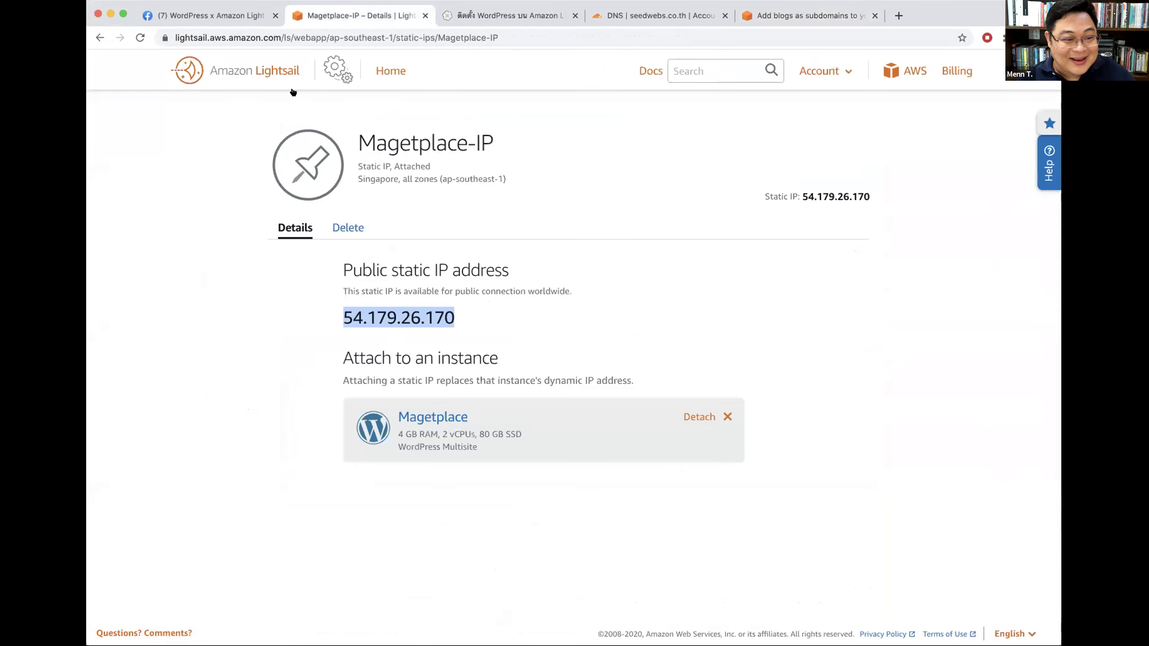
pyautogui.click(391, 70)
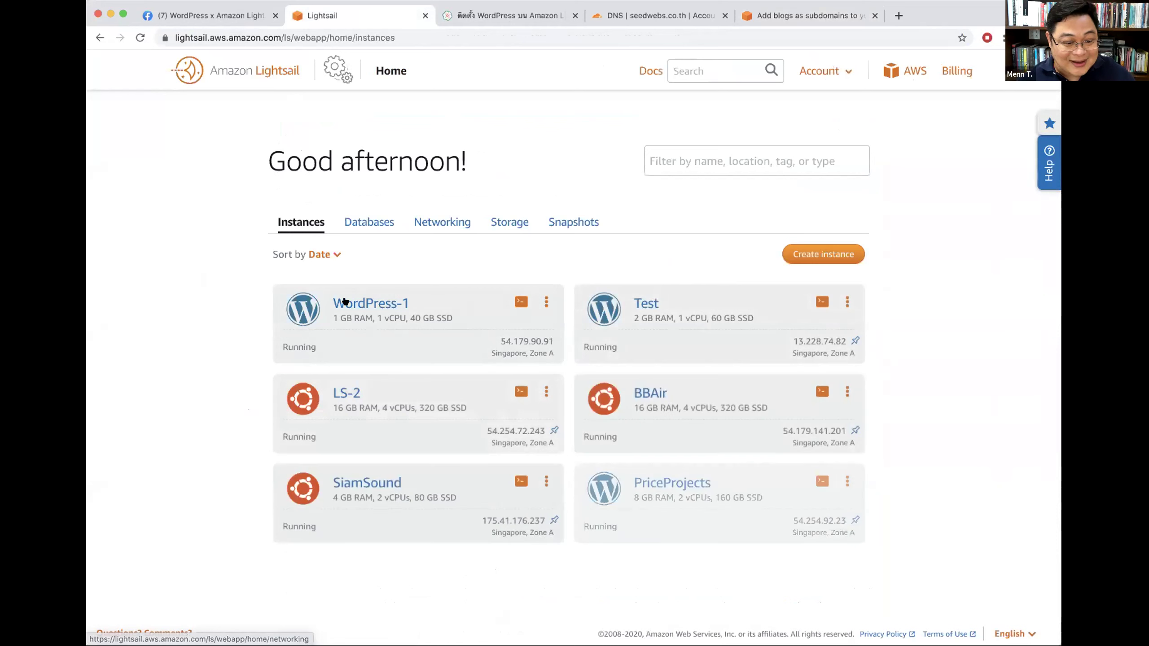
pyautogui.moveTo(497, 341); pyautogui.dragTo(550, 339)
pyautogui.press('super+c')
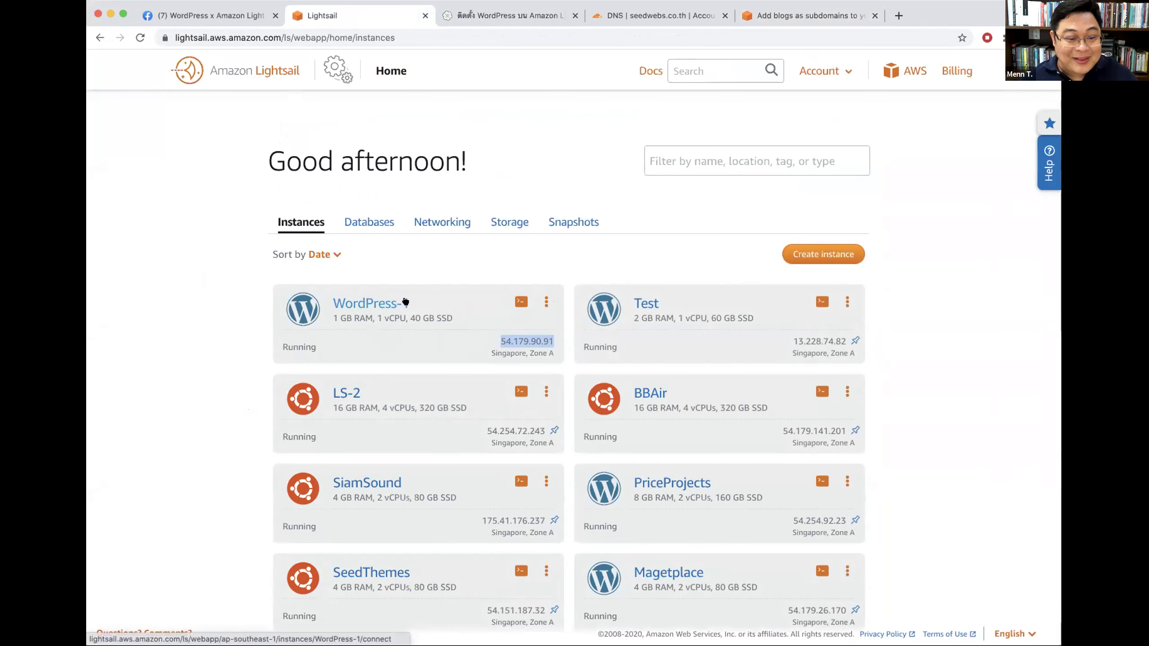
# Step: In Cloudflare, add and save an A record named dev for pasarn.com pointing to 54.179.90.91
pyautogui.click(814, 16)
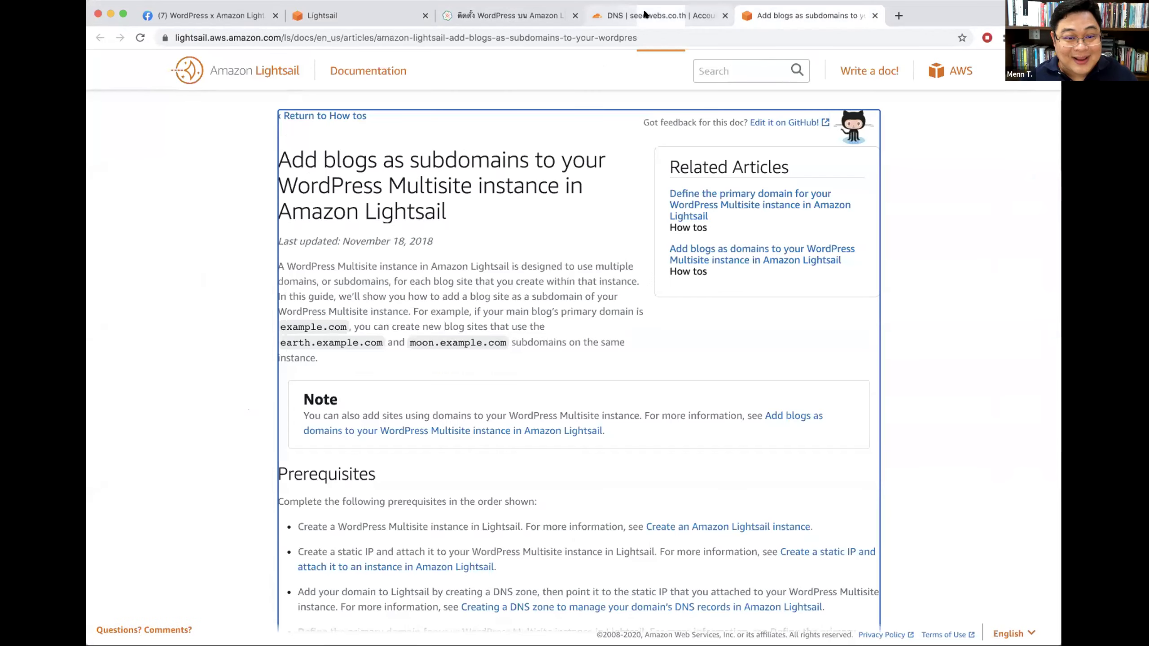
pyautogui.click(660, 16)
pyautogui.click(217, 70)
pyautogui.click(211, 171)
pyautogui.click(308, 191)
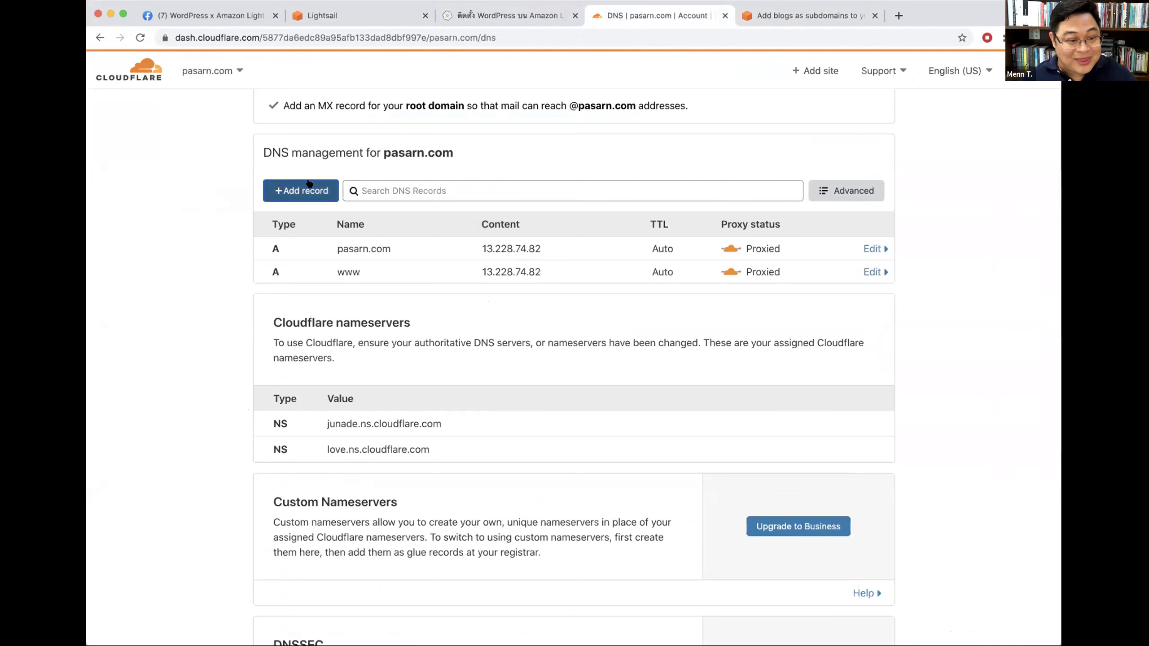
pyautogui.click(369, 265)
pyautogui.write('dev')
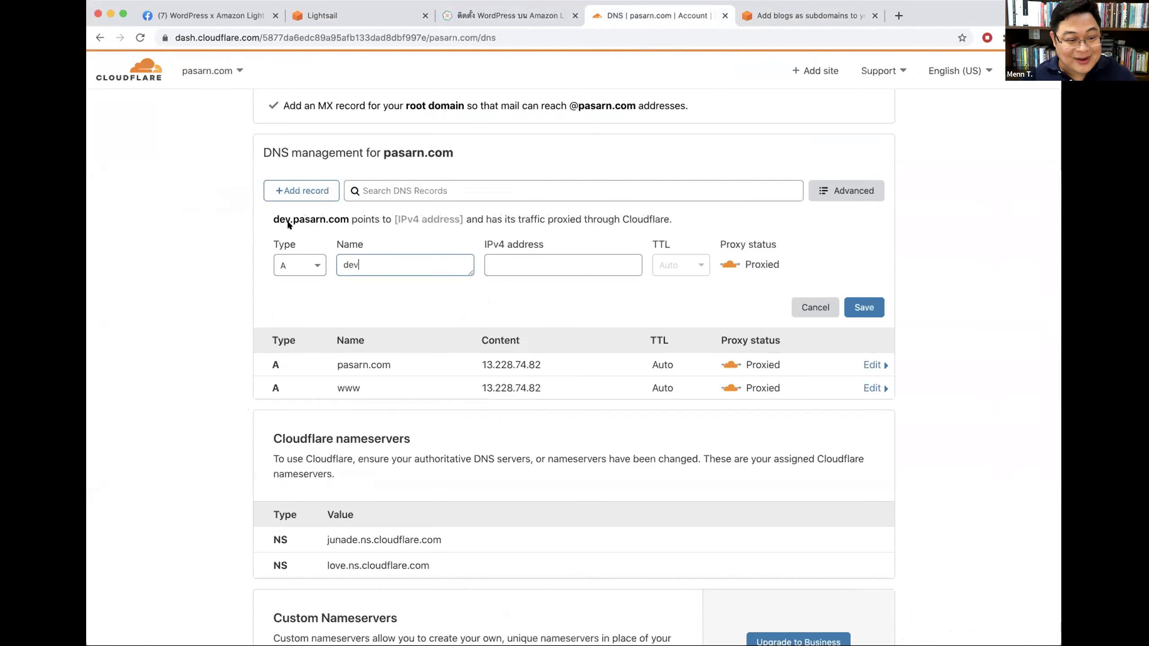
pyautogui.click(522, 266)
pyautogui.press('super+v')
pyautogui.click(864, 307)
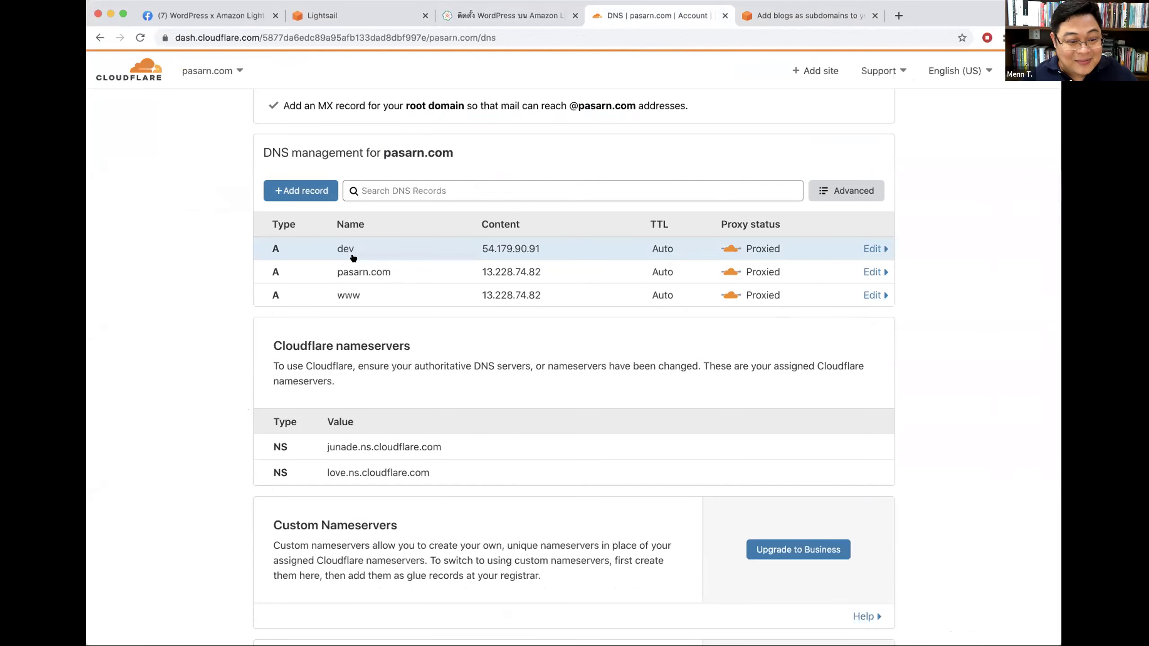
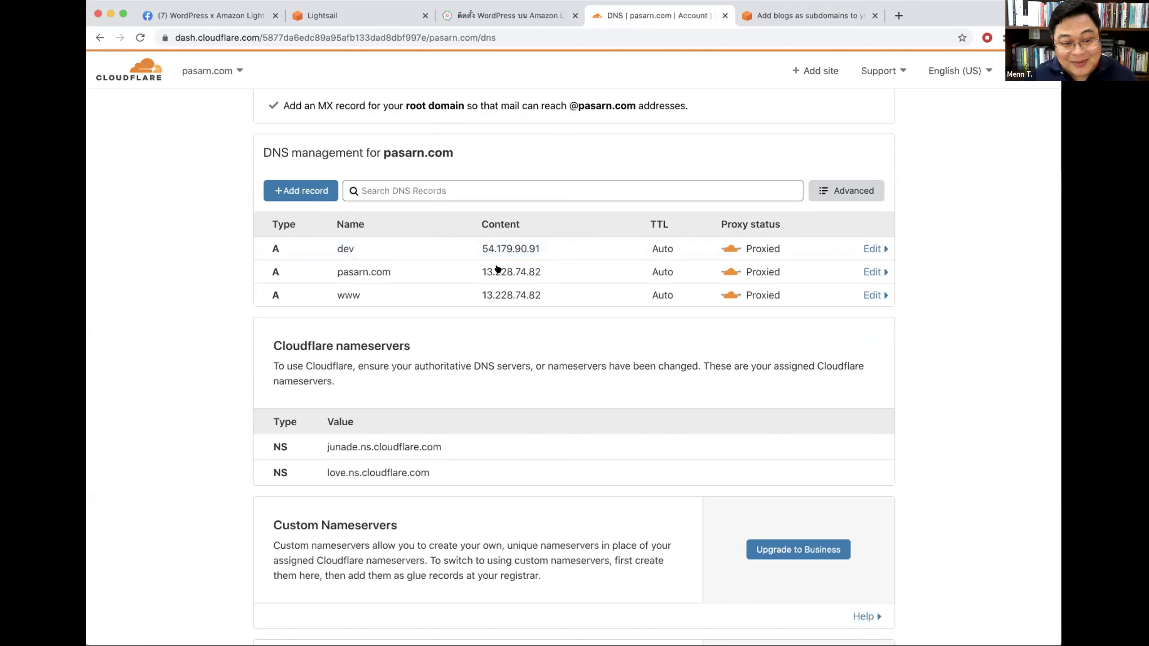
# Step: Load dev.pasarn.com in the browser
pyautogui.doubleClick(355, 249)
pyautogui.write('dev')
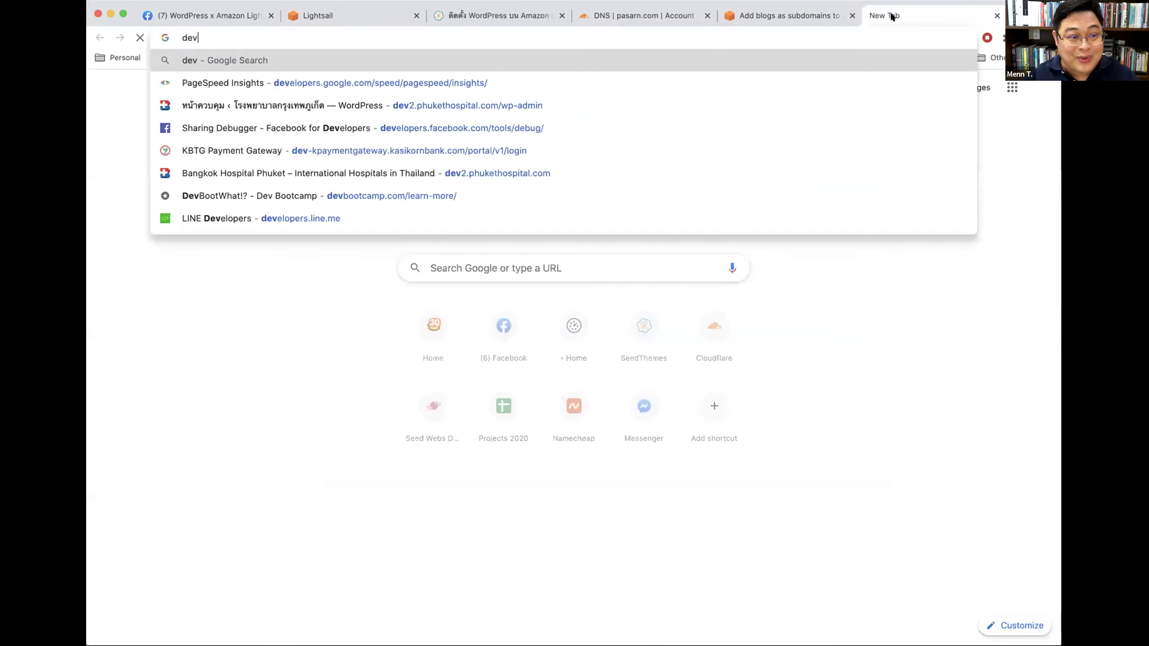
pyautogui.write('.pasarn.com')
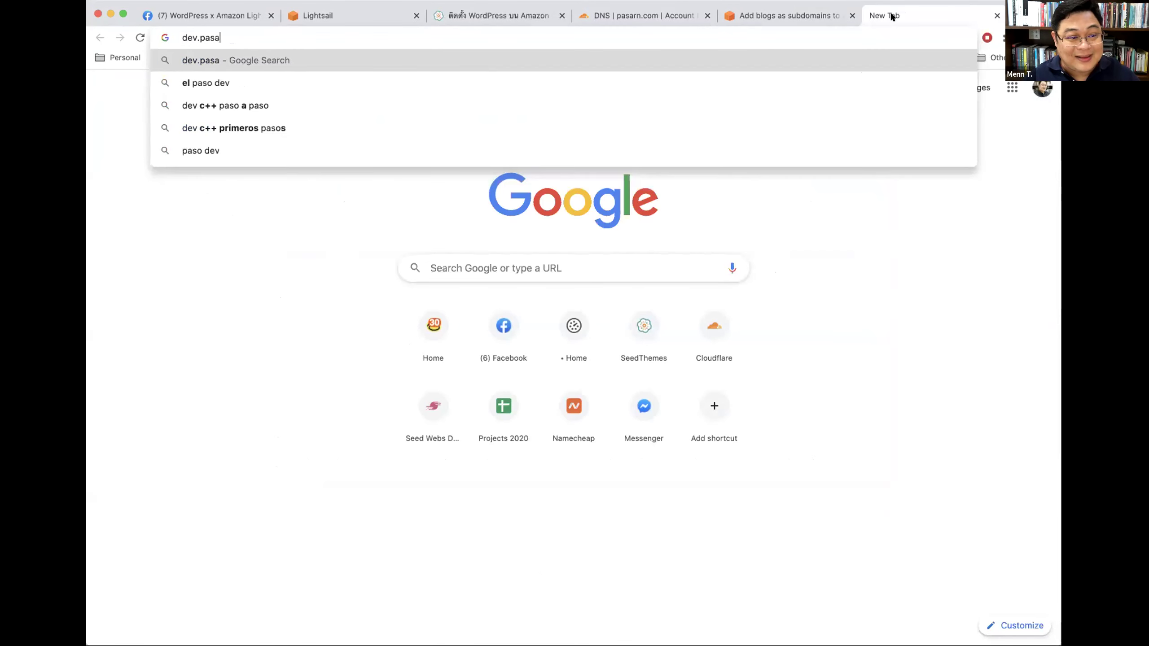
pyautogui.press('Return')
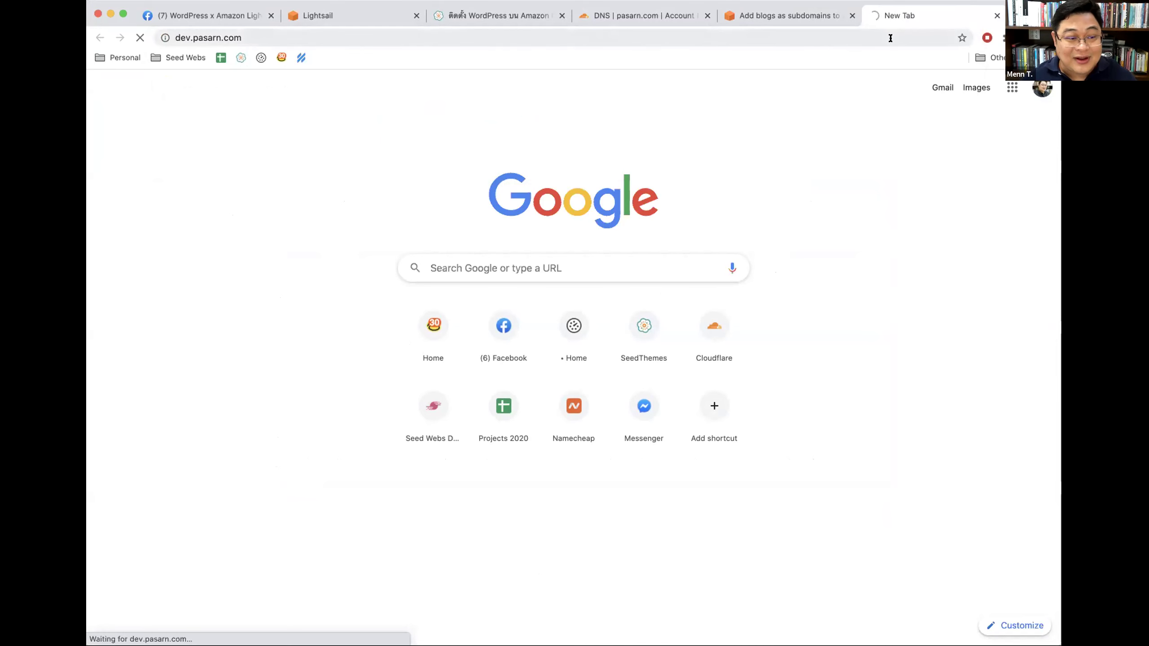
# Step: Check the WordPress-1 instance page in Lightsail, then view the loaded blog
pyautogui.click(352, 16)
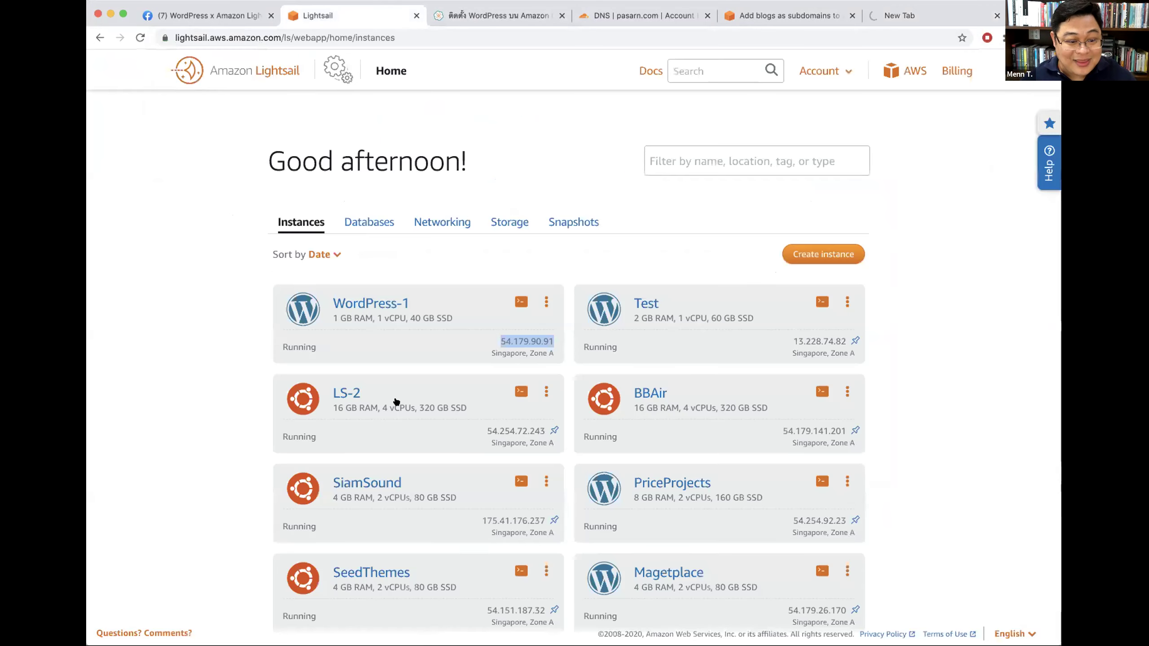
pyautogui.click(460, 277)
pyautogui.click(391, 302)
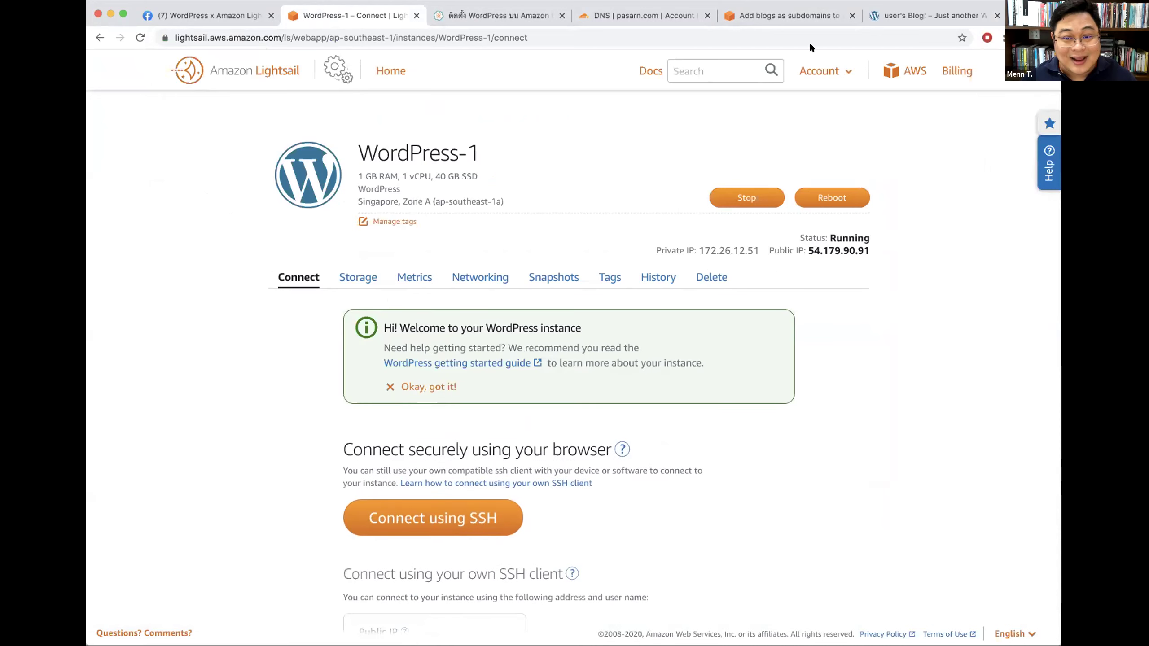
pyautogui.click(924, 16)
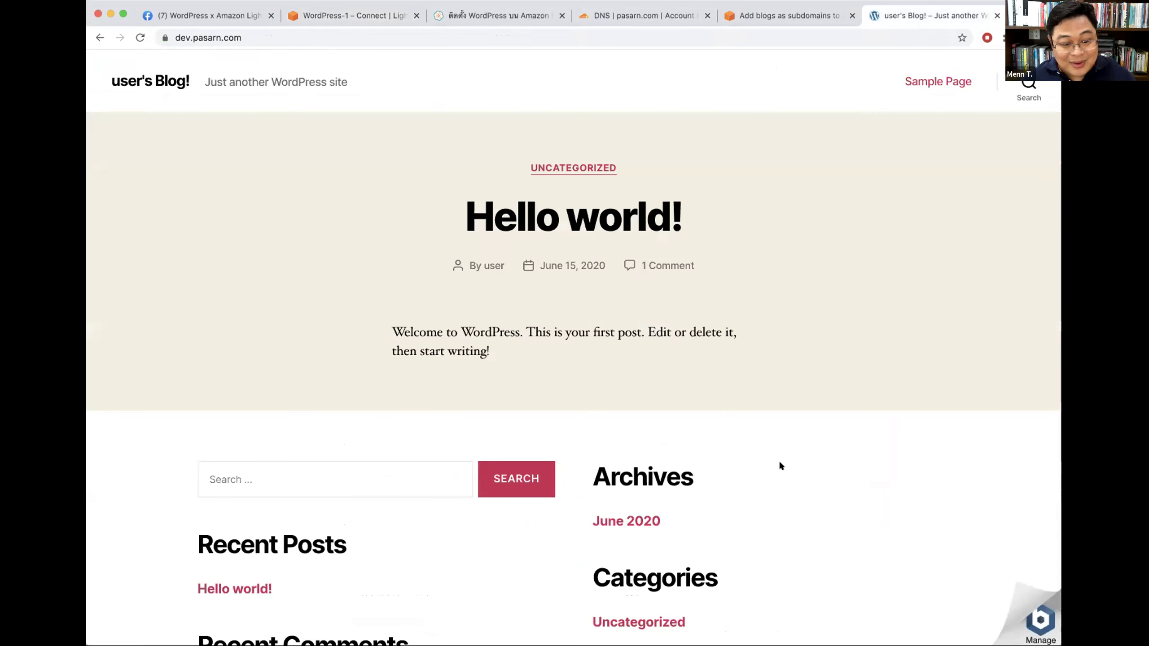
# Step: Check the dev.pasarn.com address, then close the blog tab
pyautogui.scroll(-5, 869, 346)
pyautogui.scroll(5, 866, 347)
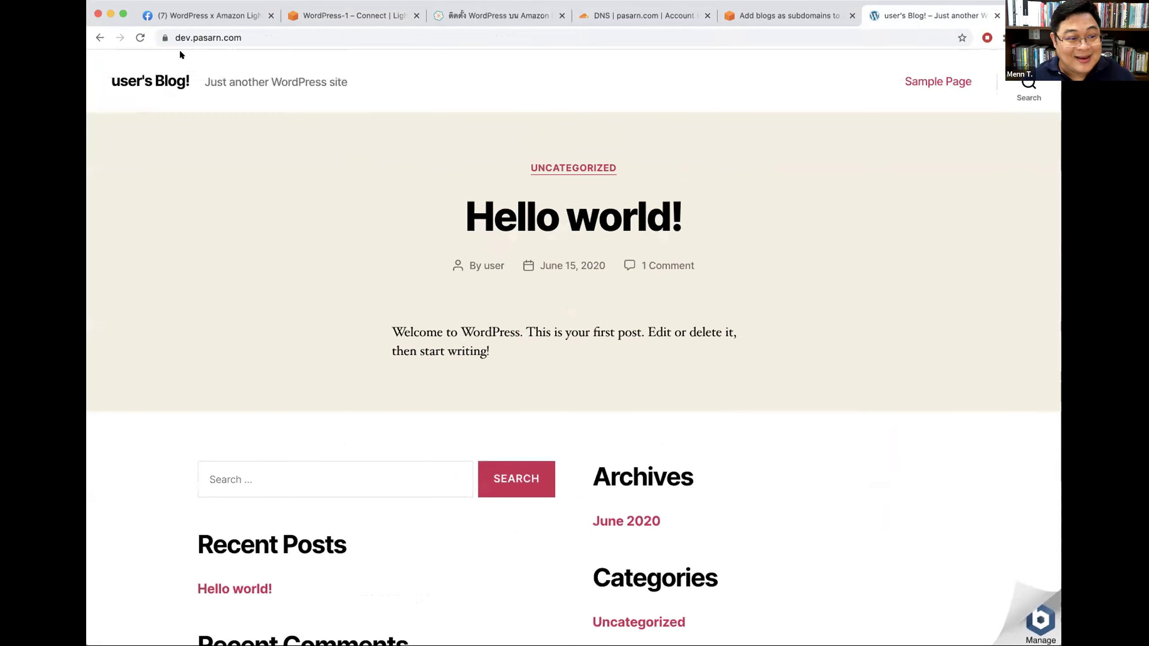
pyautogui.click(173, 35)
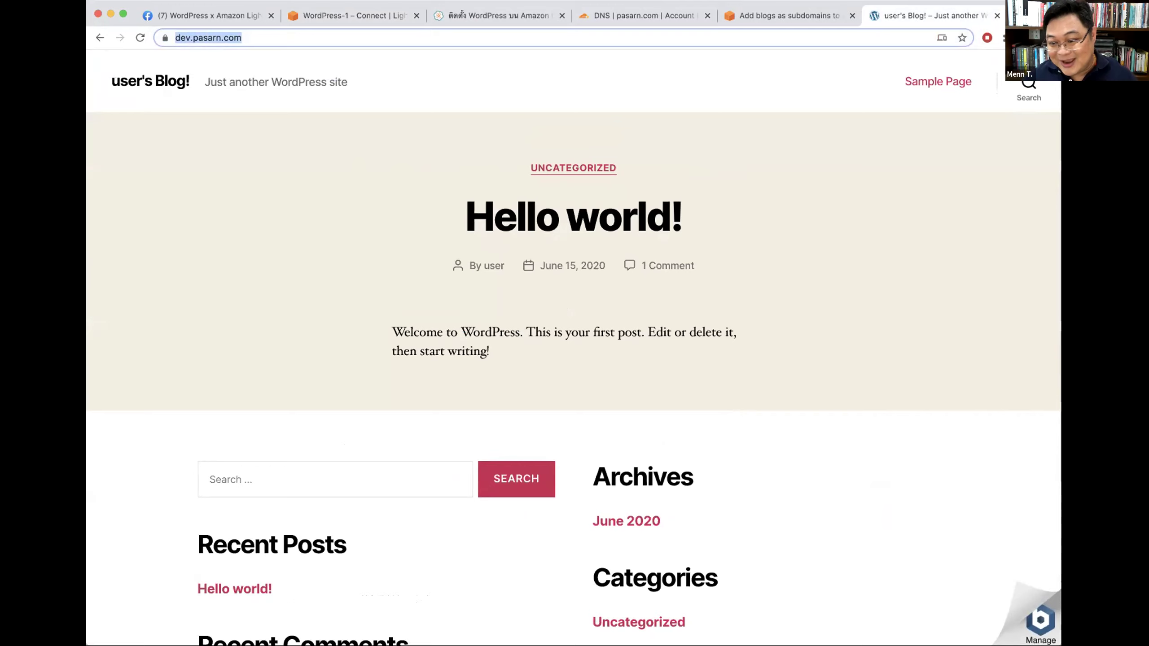
pyautogui.click(382, 94)
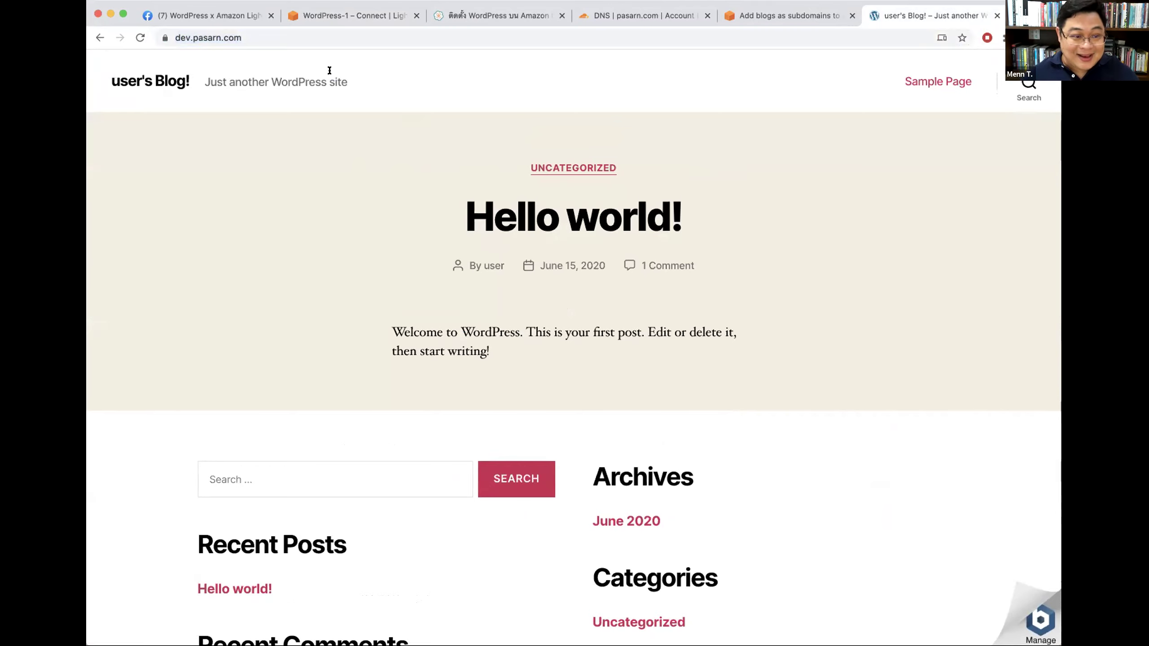
pyautogui.click(280, 36)
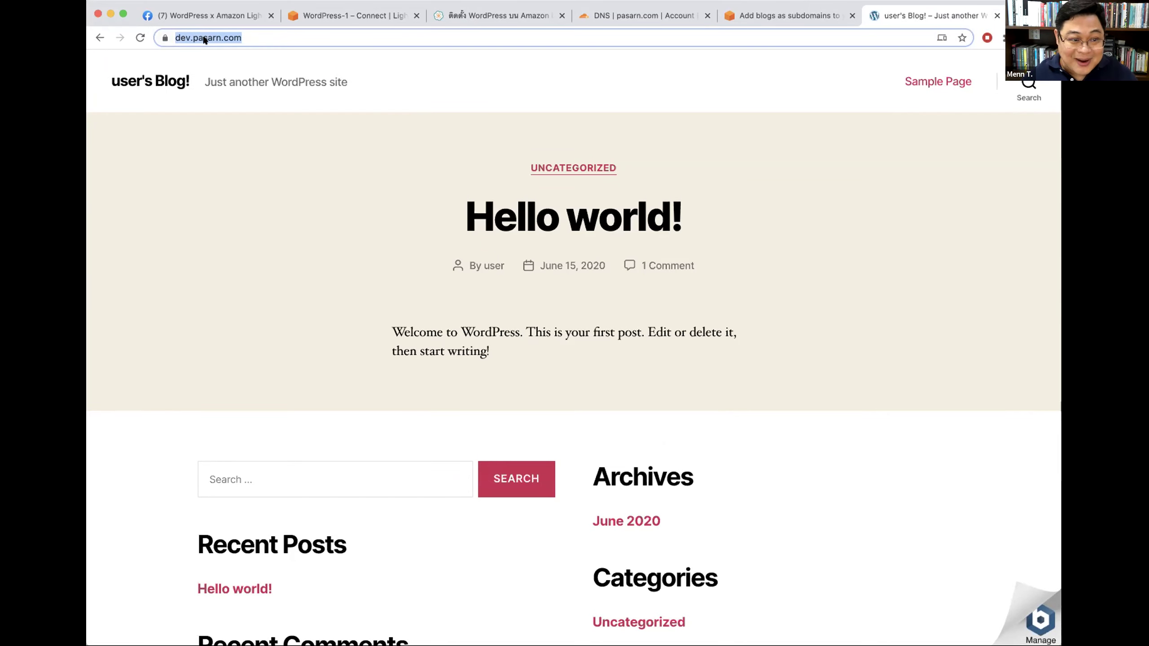
pyautogui.press('super+w')
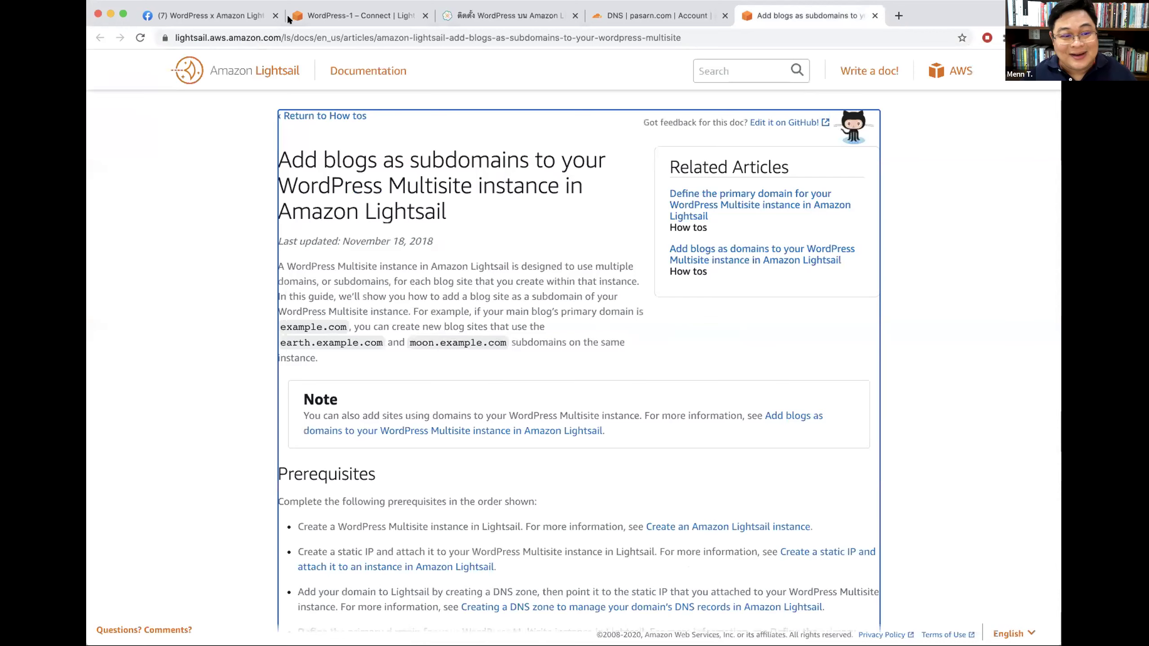
# Step: Return to the Lightsail instances list and close the Cloudflare DNS tab
pyautogui.hotkey('ctrl', 'Tab')
pyautogui.hotkey('ctrl', 'Tab')
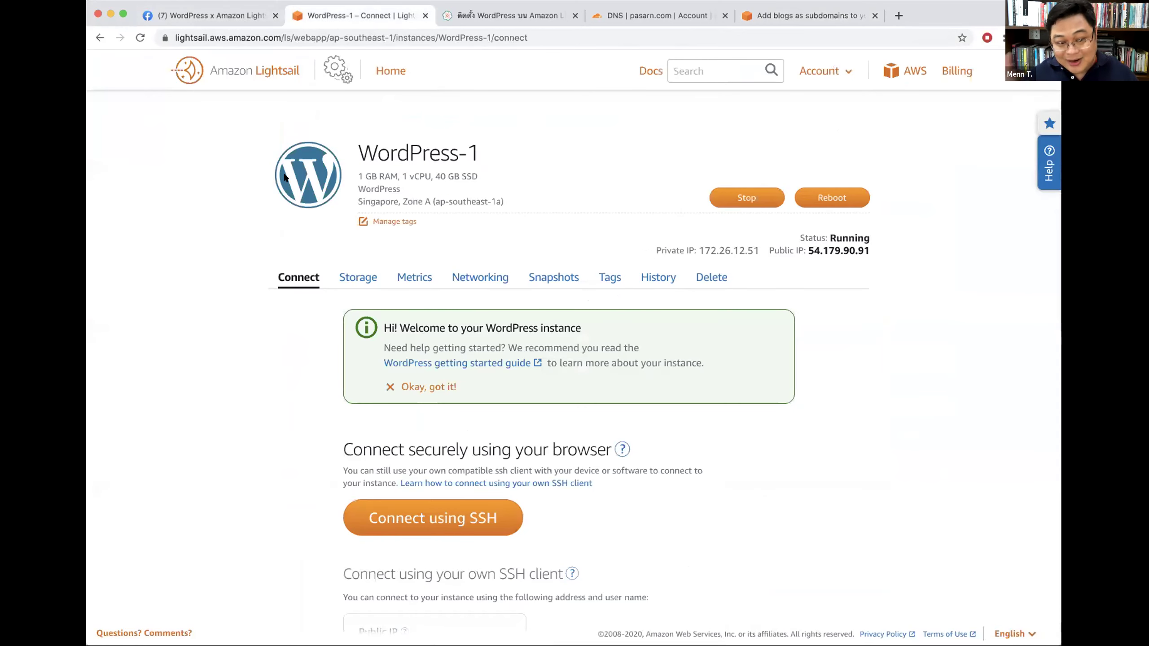
pyautogui.click(389, 69)
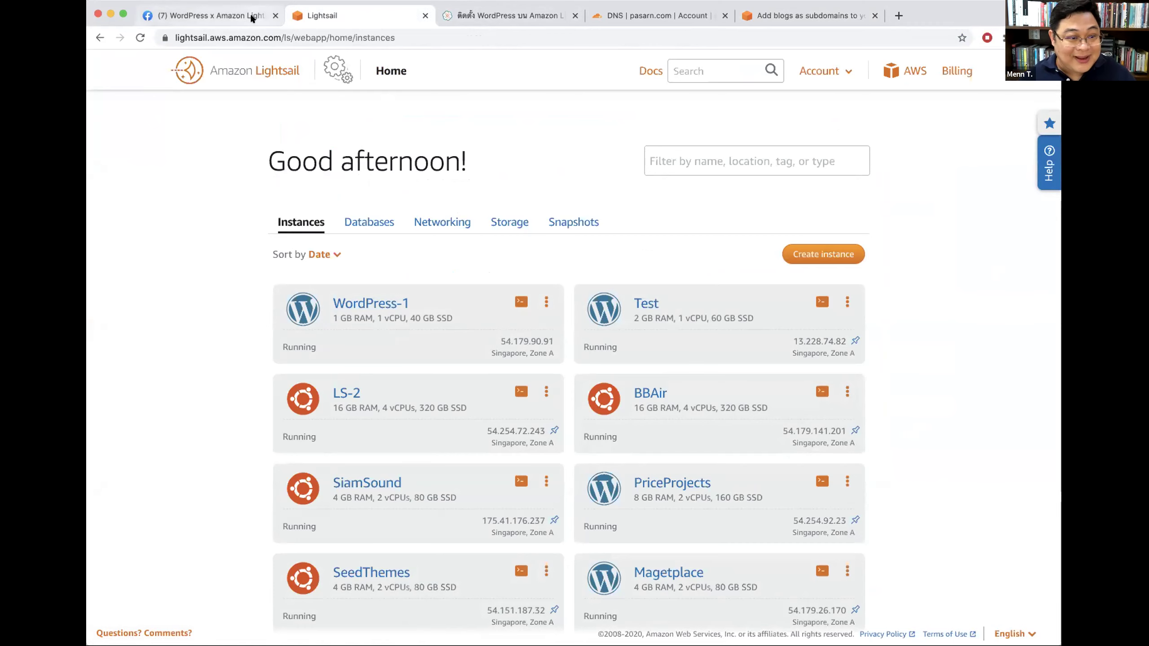
pyautogui.click(613, 21)
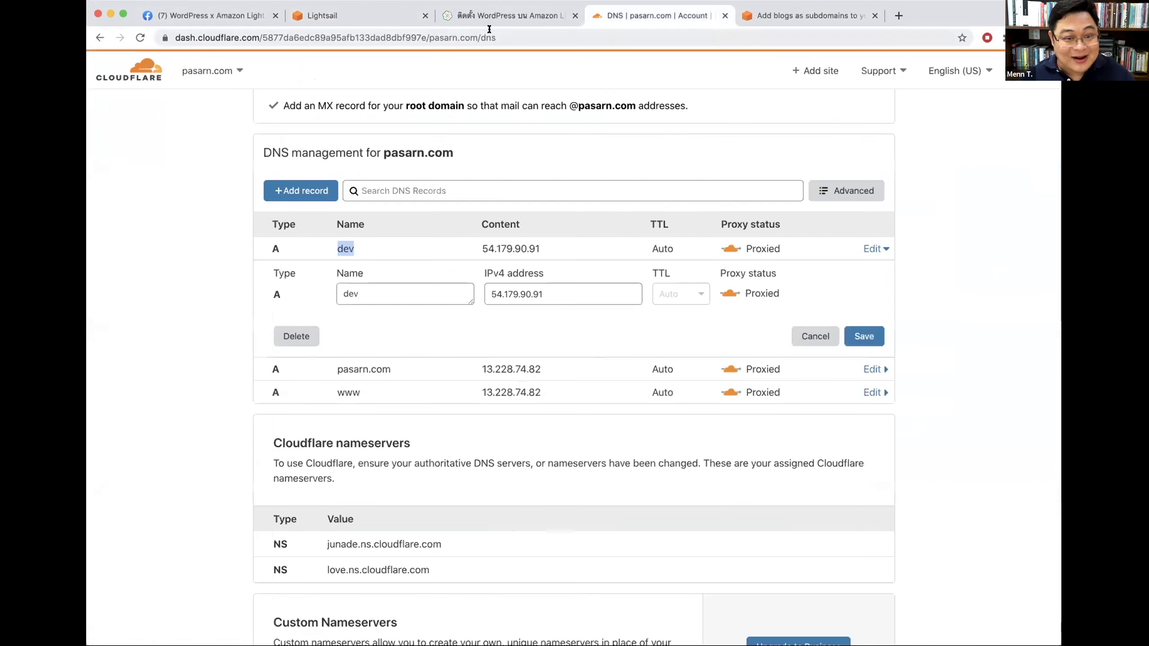
pyautogui.press('super+w')
# Step: Go to the subdomains guide tab and select its page address
pyautogui.click(370, 18)
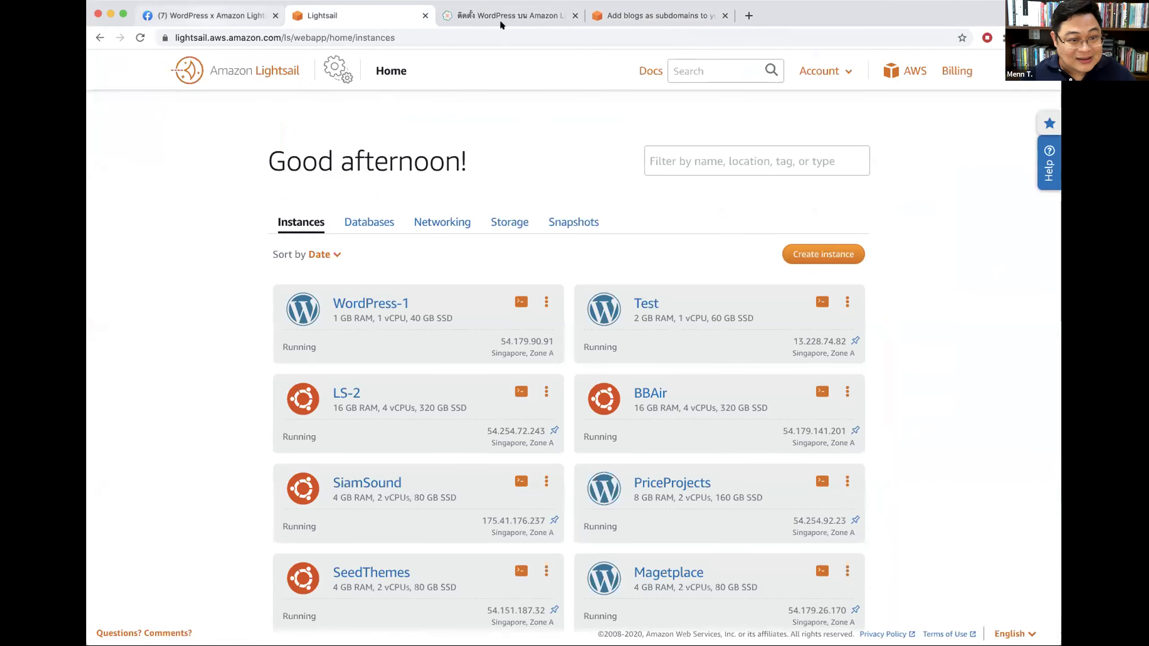
pyautogui.click(501, 22)
pyautogui.click(633, 18)
pyautogui.click(273, 37)
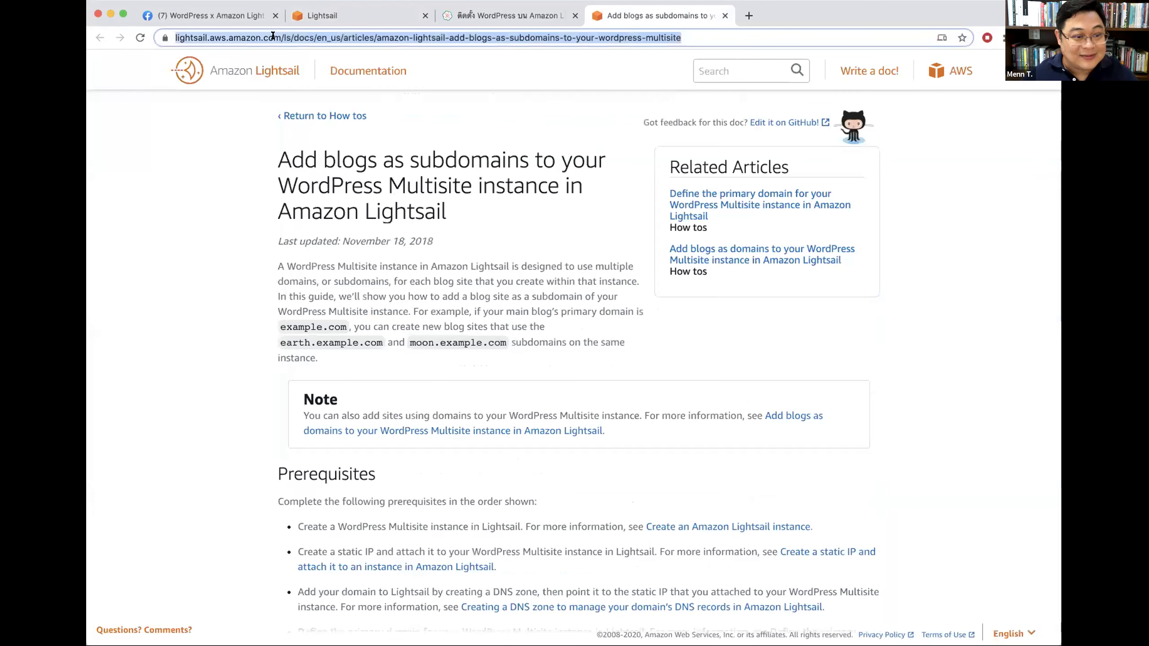
# Step: Open pasarn.com/wp-admin and launch Appearance > Customize
pyautogui.write('pasarn.com')
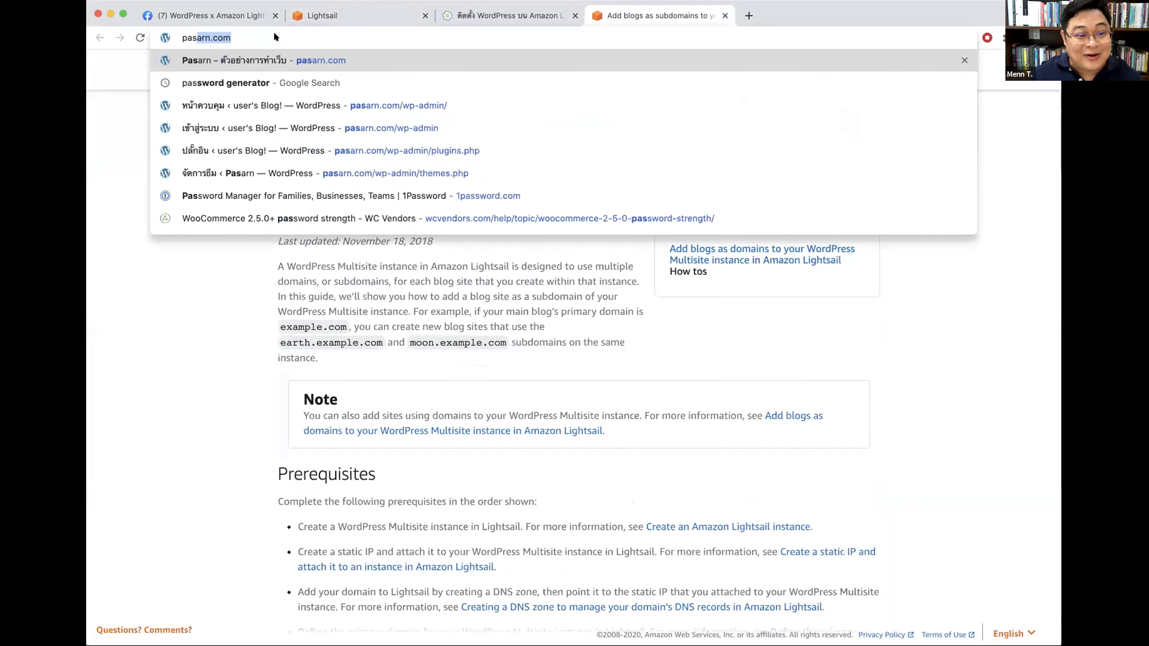
pyautogui.press('Right')
pyautogui.press('Down')
pyautogui.press('Down')
pyautogui.press('Down')
pyautogui.press('Down')
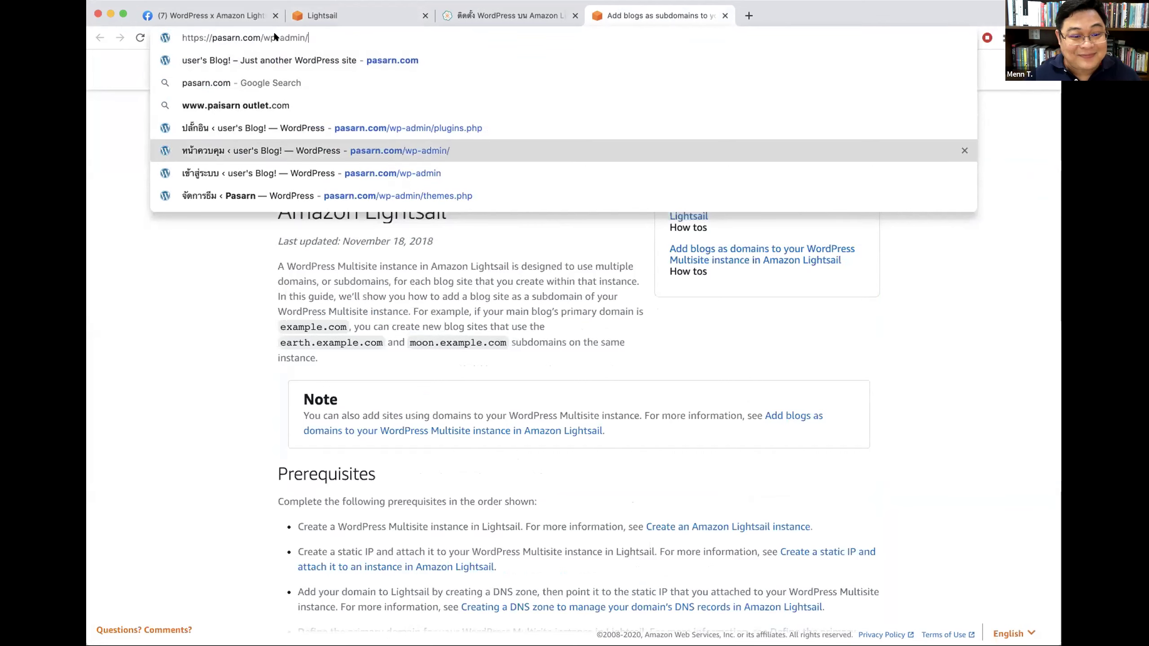
pyautogui.press('Return')
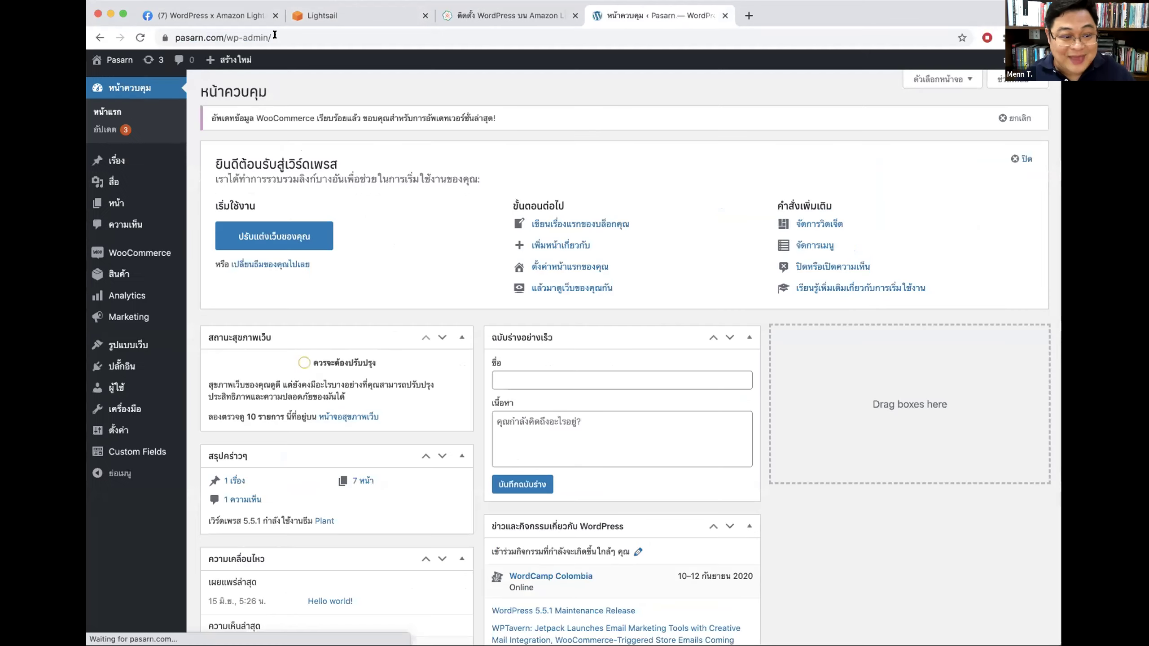
pyautogui.moveTo(131, 349)
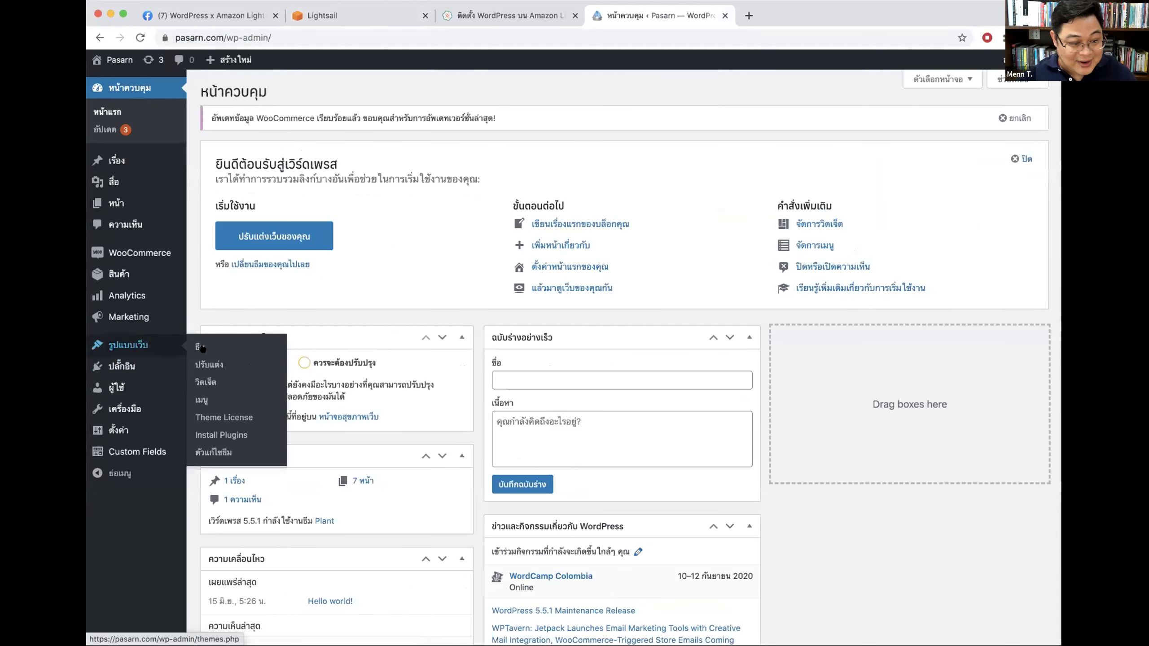
pyautogui.click(214, 365)
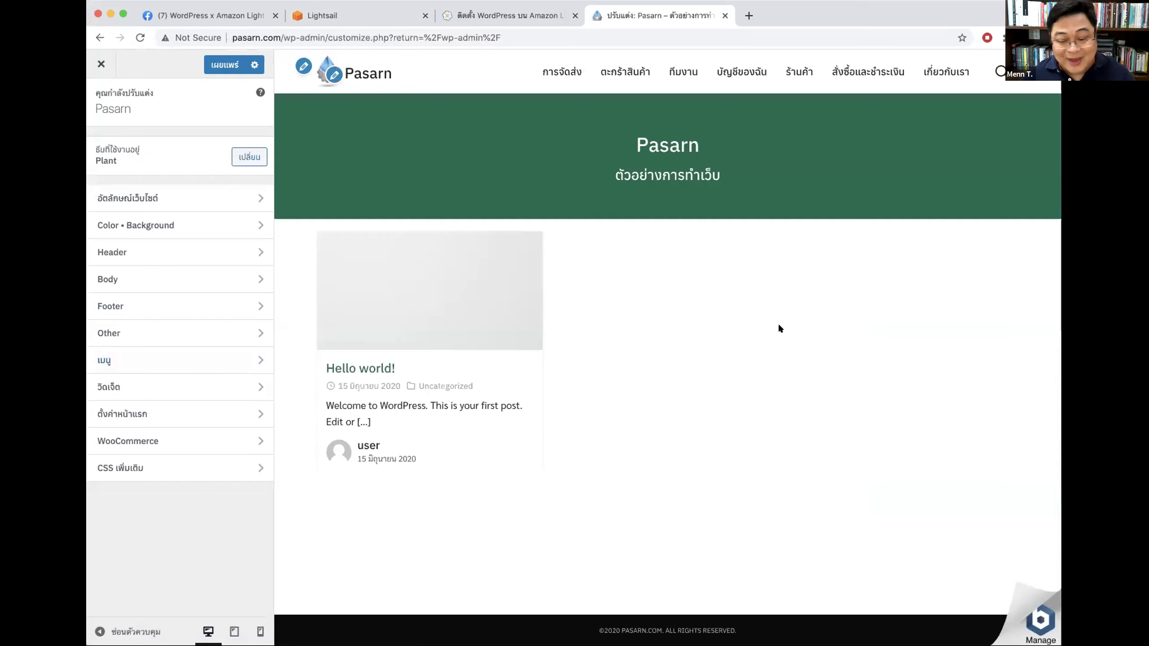
# Step: Set the accent colour to blue #1d7be0 and the accent hover colour to light blue #04caed
pyautogui.click(173, 226)
pyautogui.click(156, 179)
pyautogui.click(168, 244)
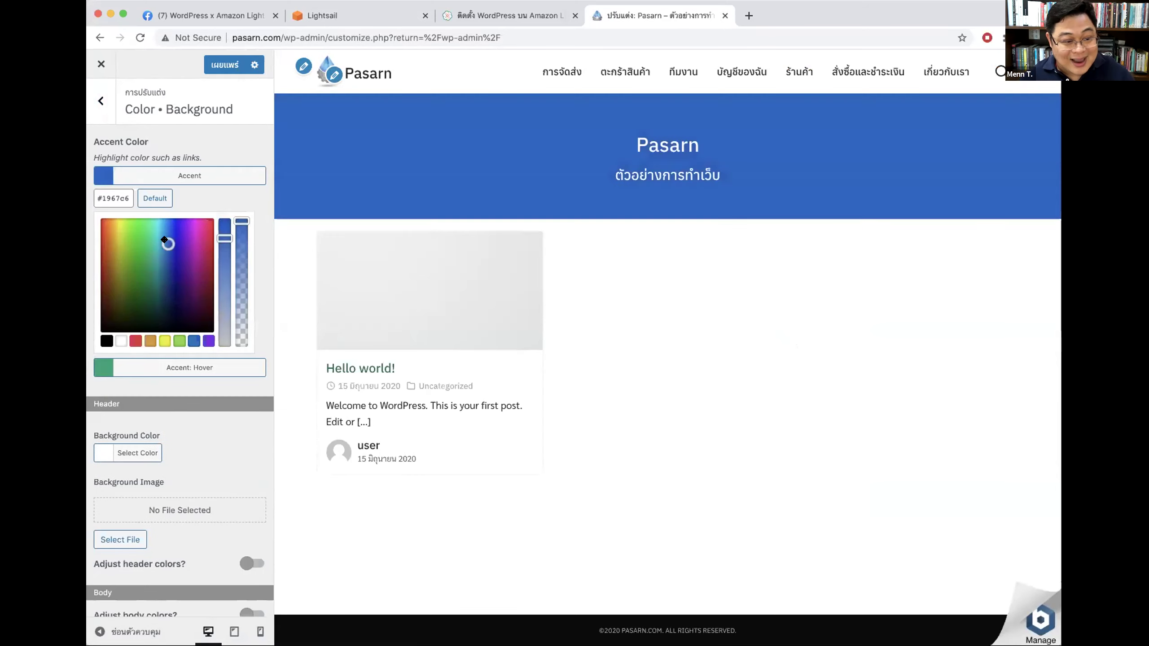
pyautogui.click(163, 235)
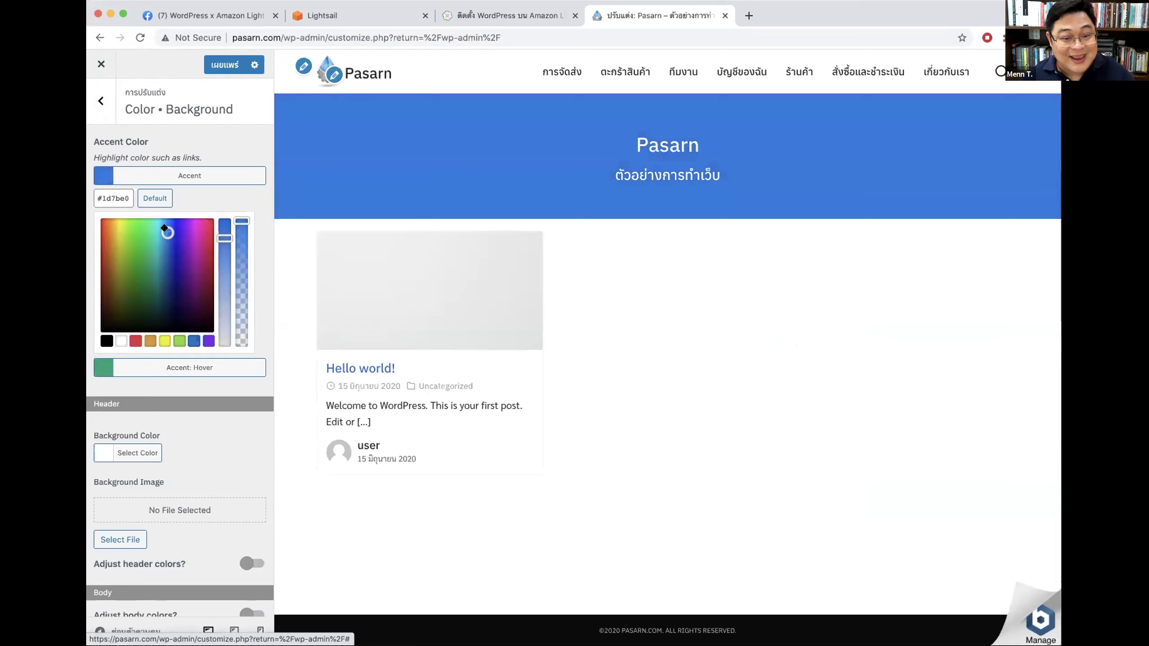
pyautogui.click(186, 185)
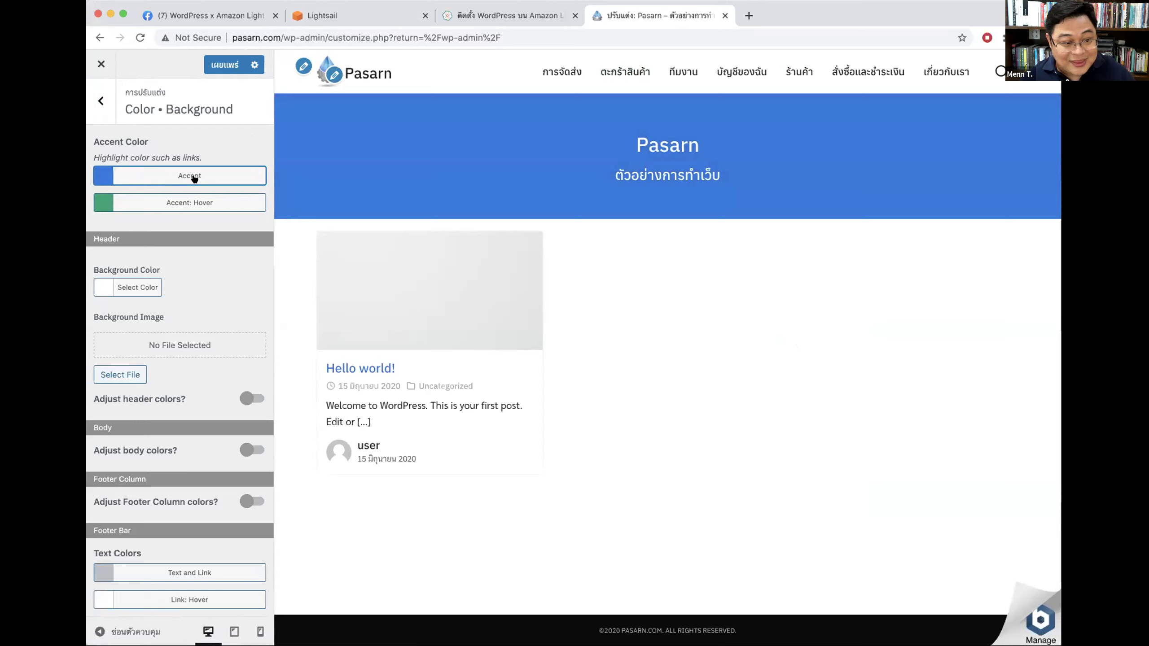
pyautogui.click(179, 202)
pyautogui.moveTo(128, 282)
pyautogui.mouseDown()
pyautogui.moveTo(146, 253)
pyautogui.moveTo(161, 253)
pyautogui.mouseUp()
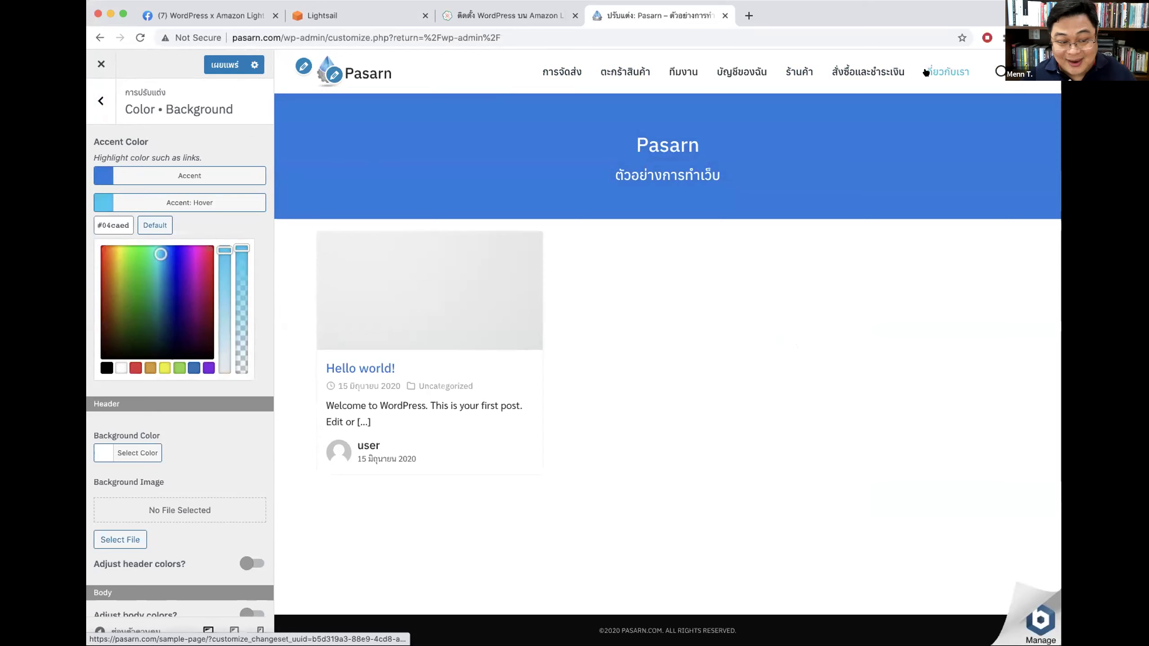
pyautogui.click(256, 260)
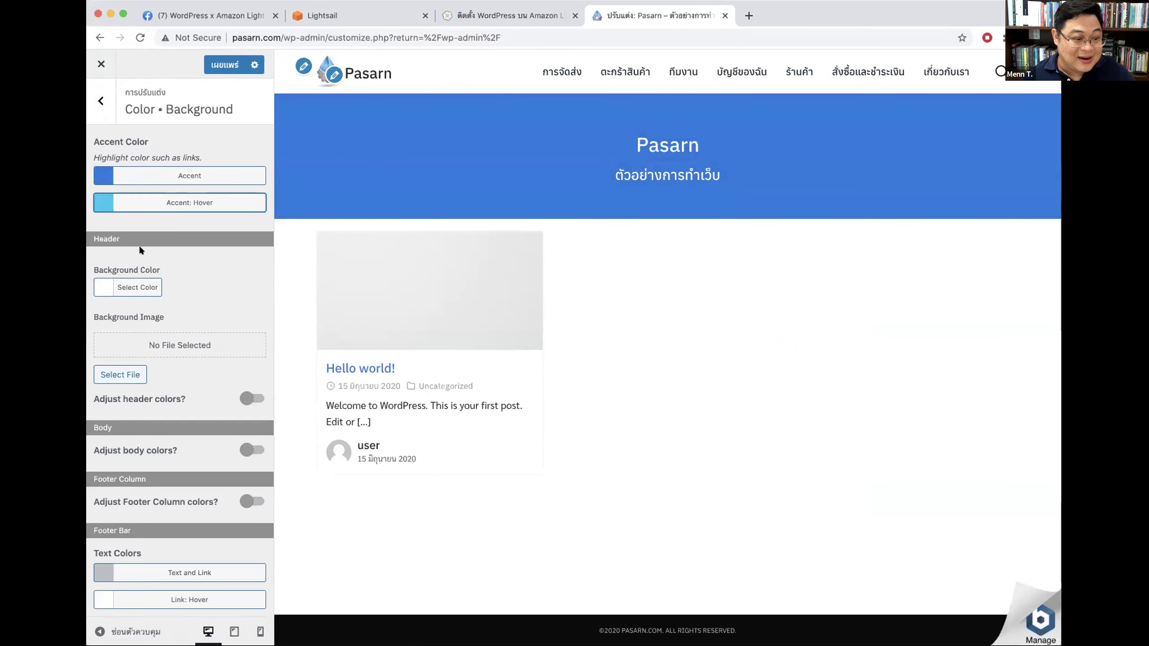
# Step: Reset the header background colour to default white and browse media for a header image
pyautogui.click(119, 288)
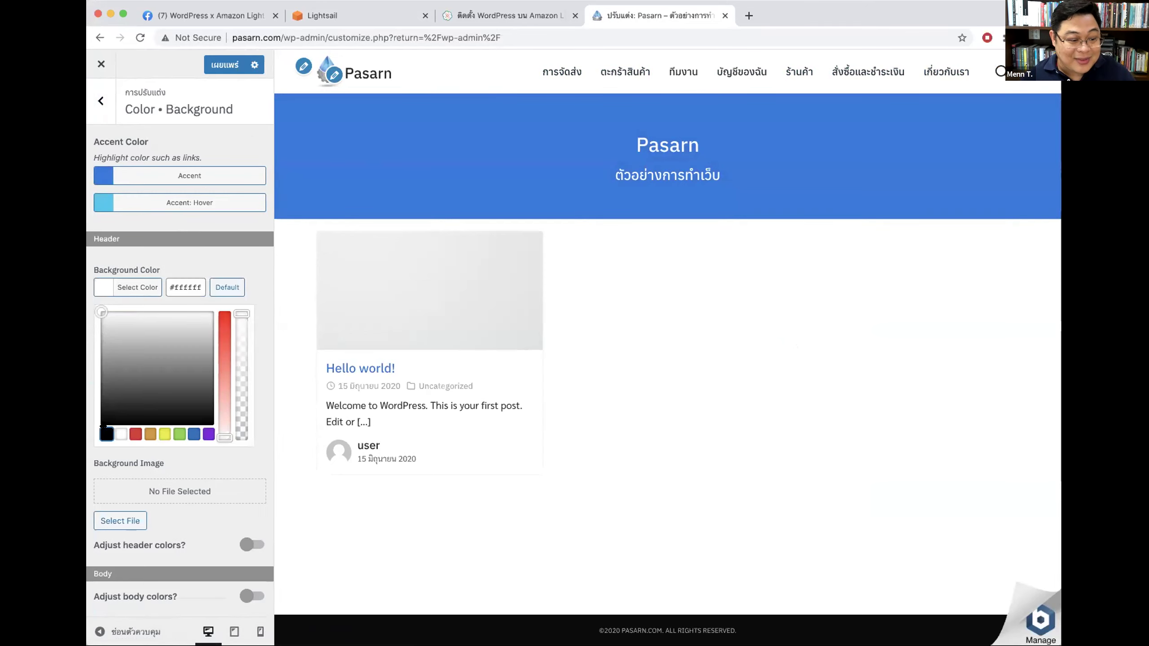
pyautogui.click(103, 426)
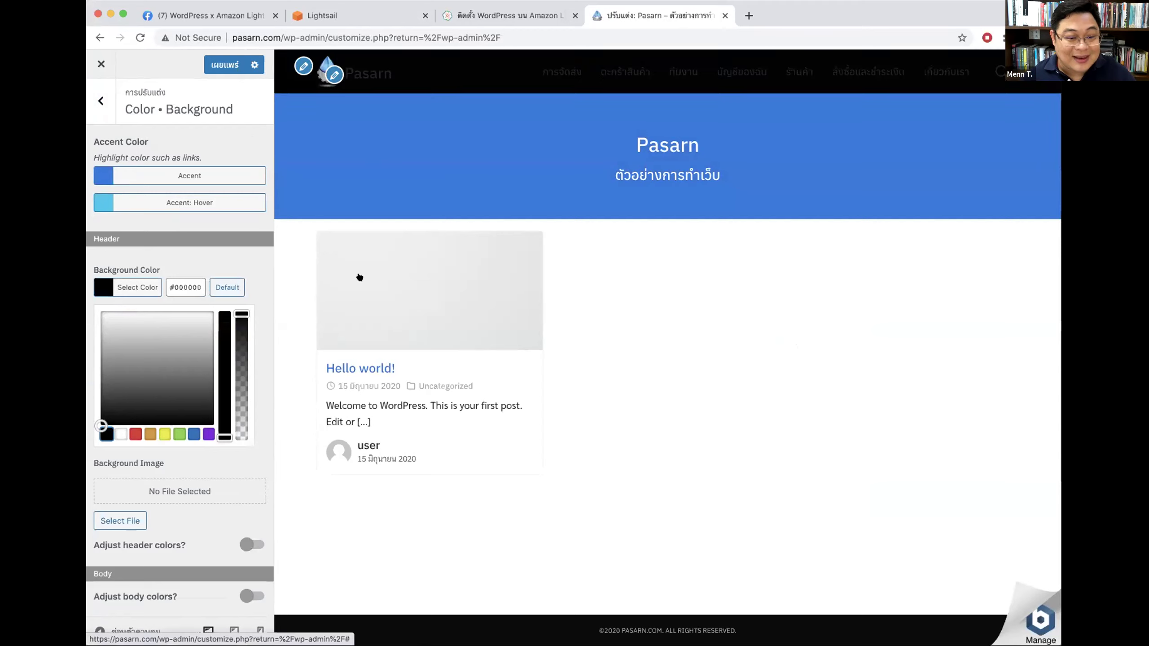
pyautogui.click(227, 287)
pyautogui.click(128, 287)
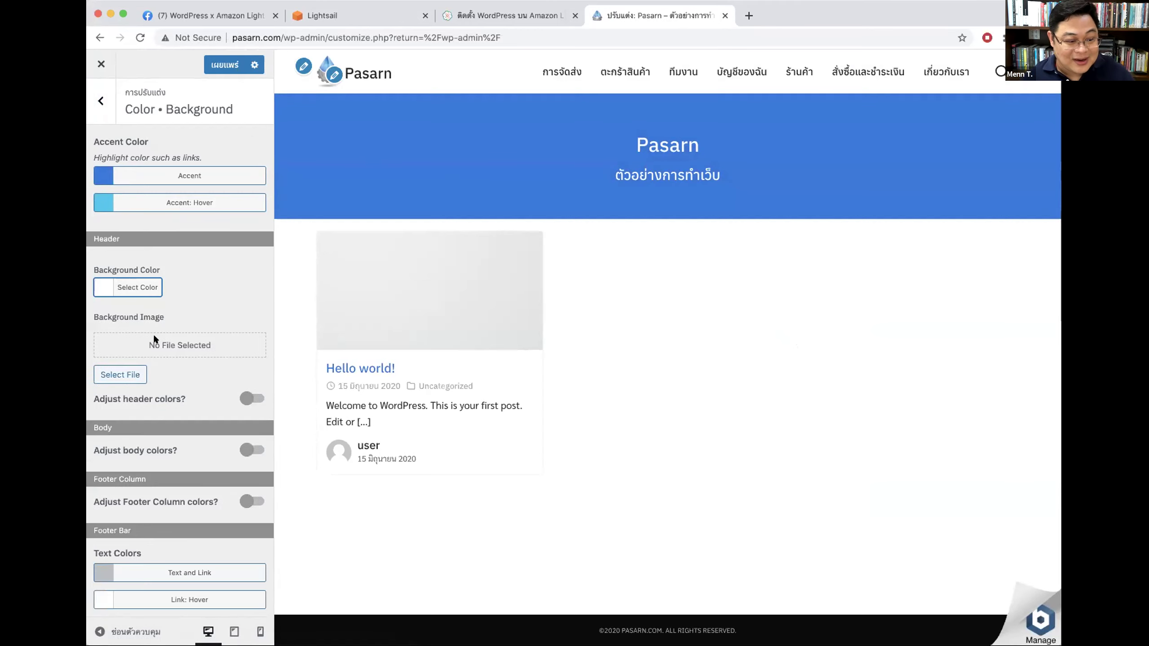
pyautogui.click(121, 375)
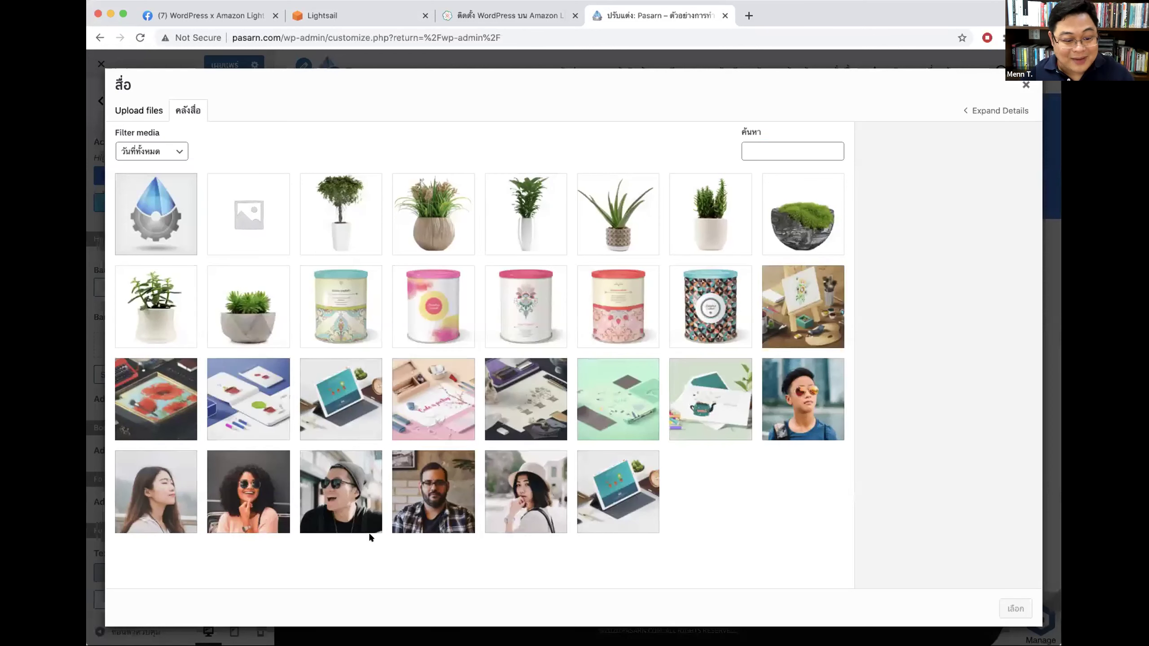
# Step: Try the easel photo as the header background image, then remove it
pyautogui.click(781, 294)
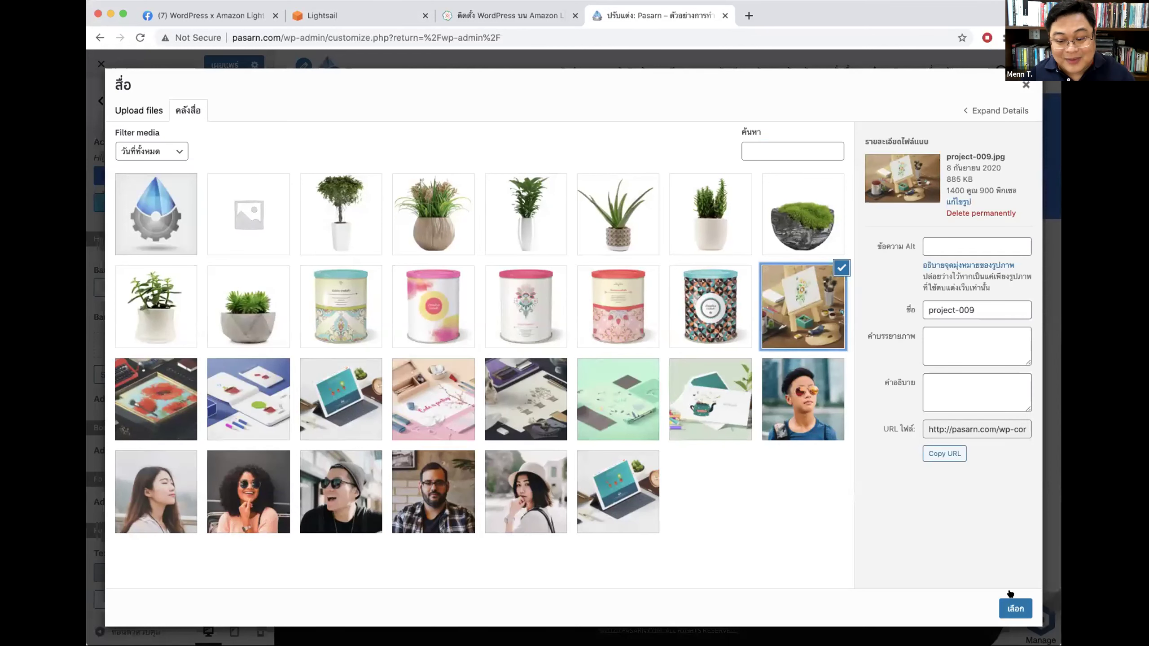
pyautogui.click(1016, 606)
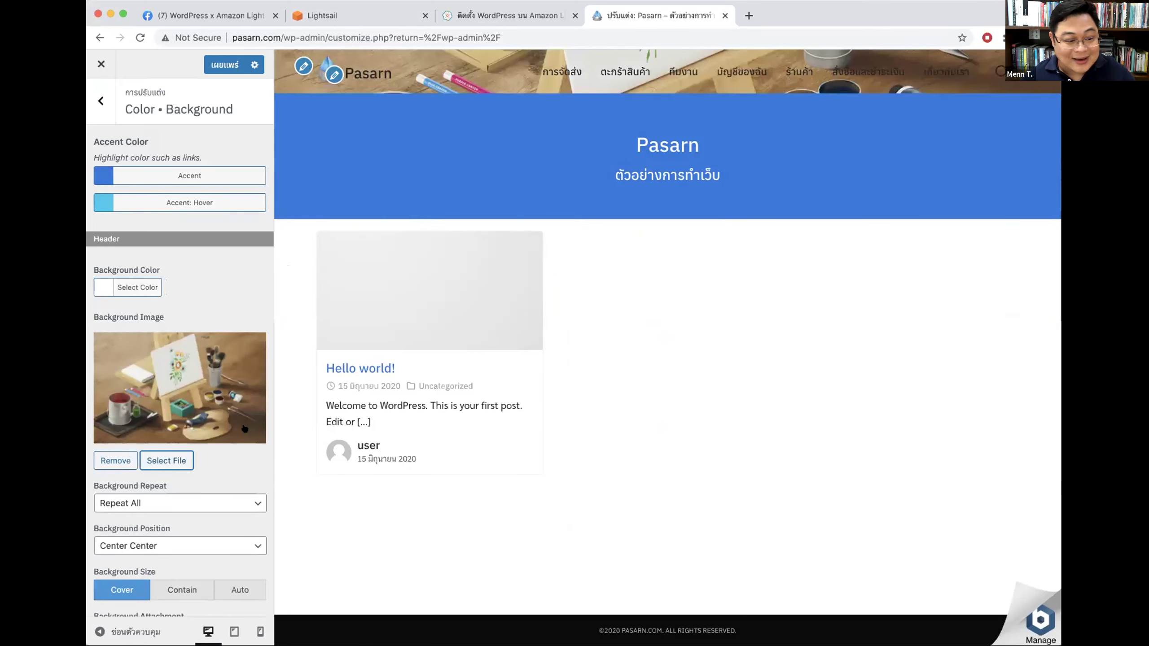
pyautogui.click(116, 460)
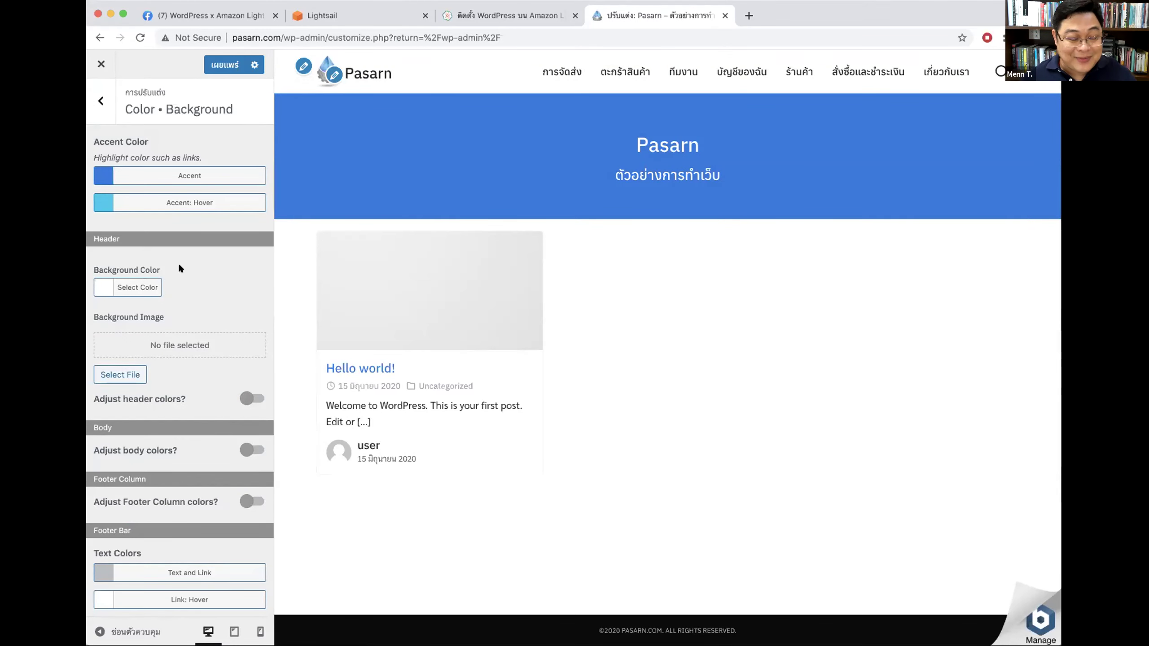
# Step: Try a yellow header link hover colour, then switch header colour adjustment back off
pyautogui.click(246, 399)
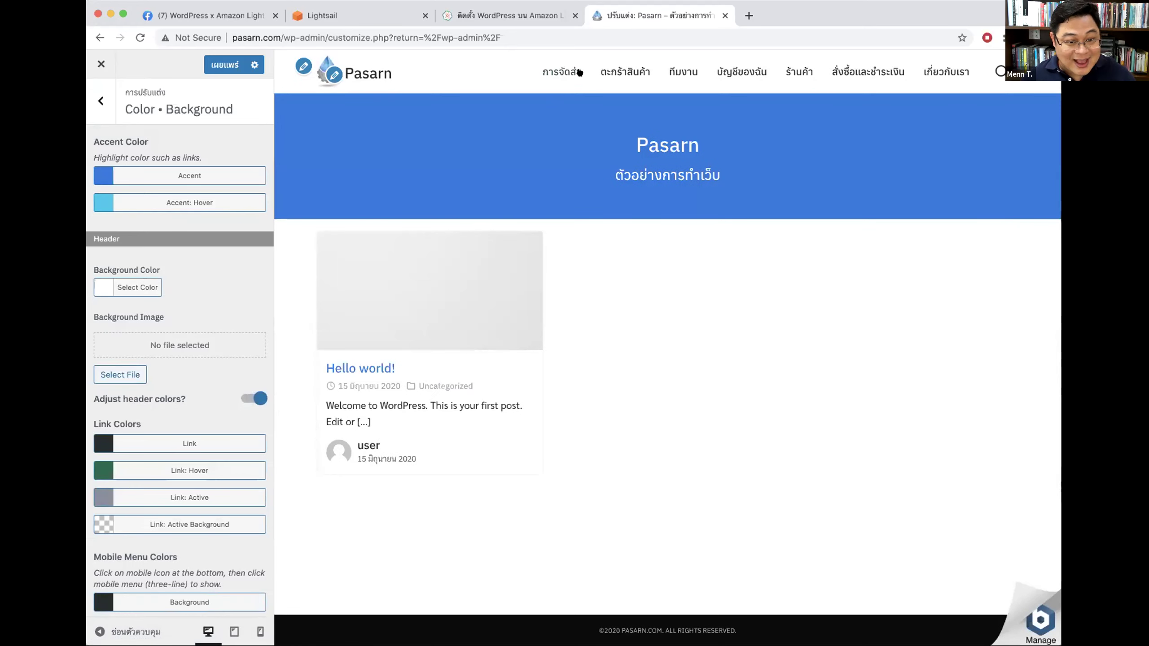
pyautogui.click(192, 469)
pyautogui.click(112, 516)
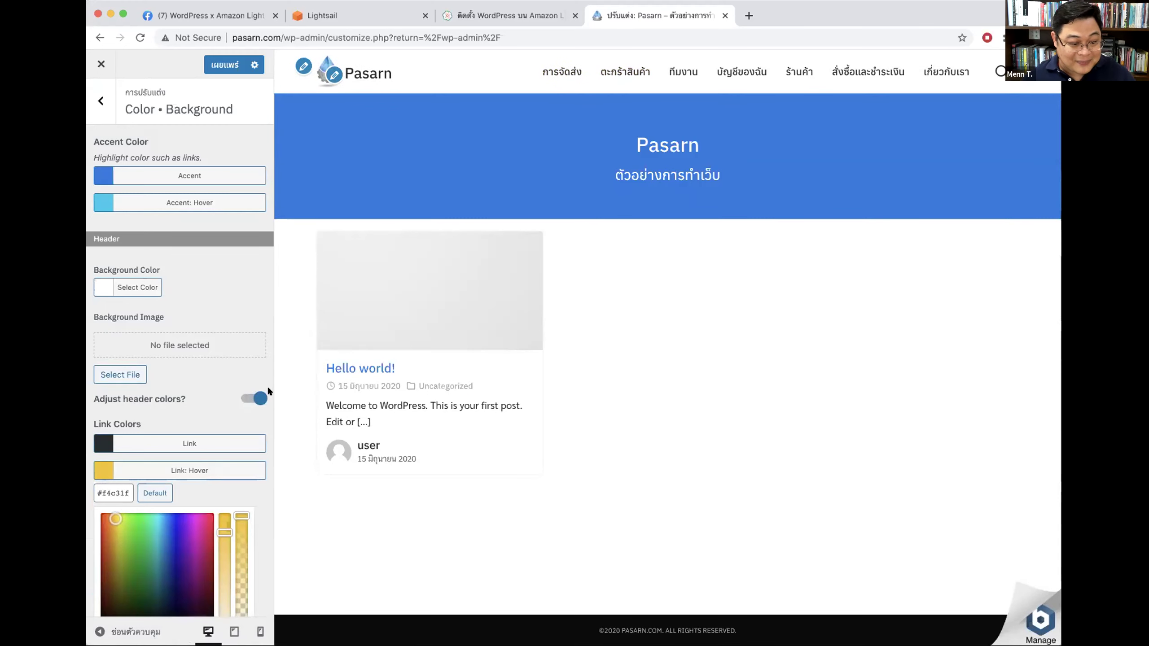
pyautogui.click(255, 396)
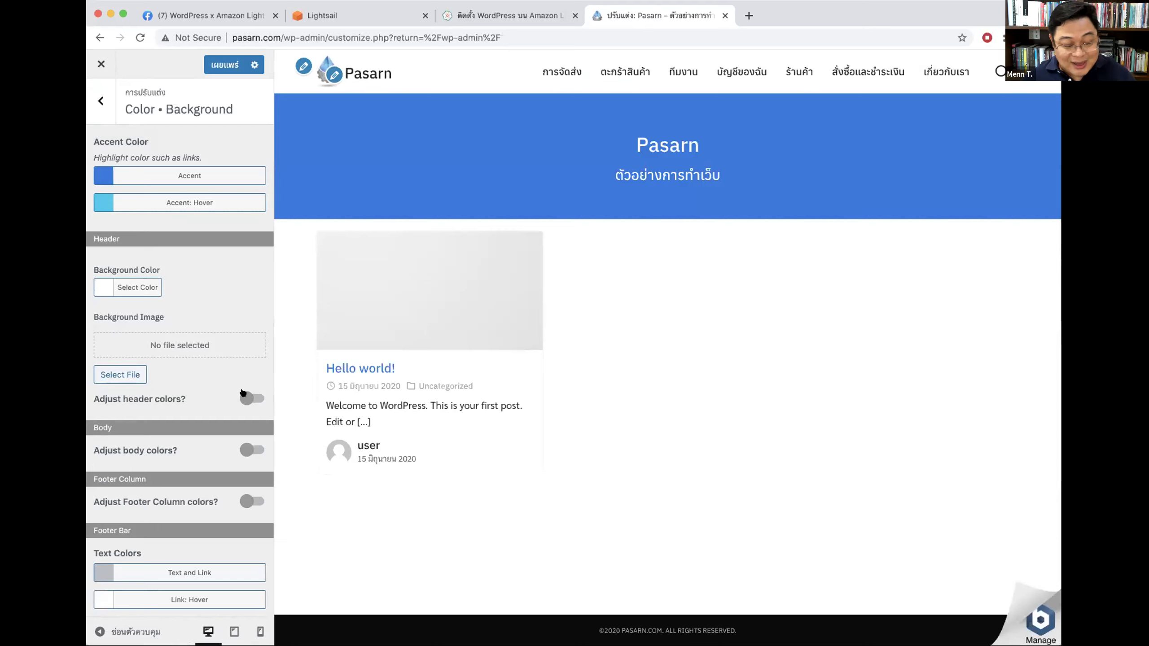
# Step: Enable custom body colours with a white homepage background, leaving footer column colours off
pyautogui.scroll(-5, 243, 393)
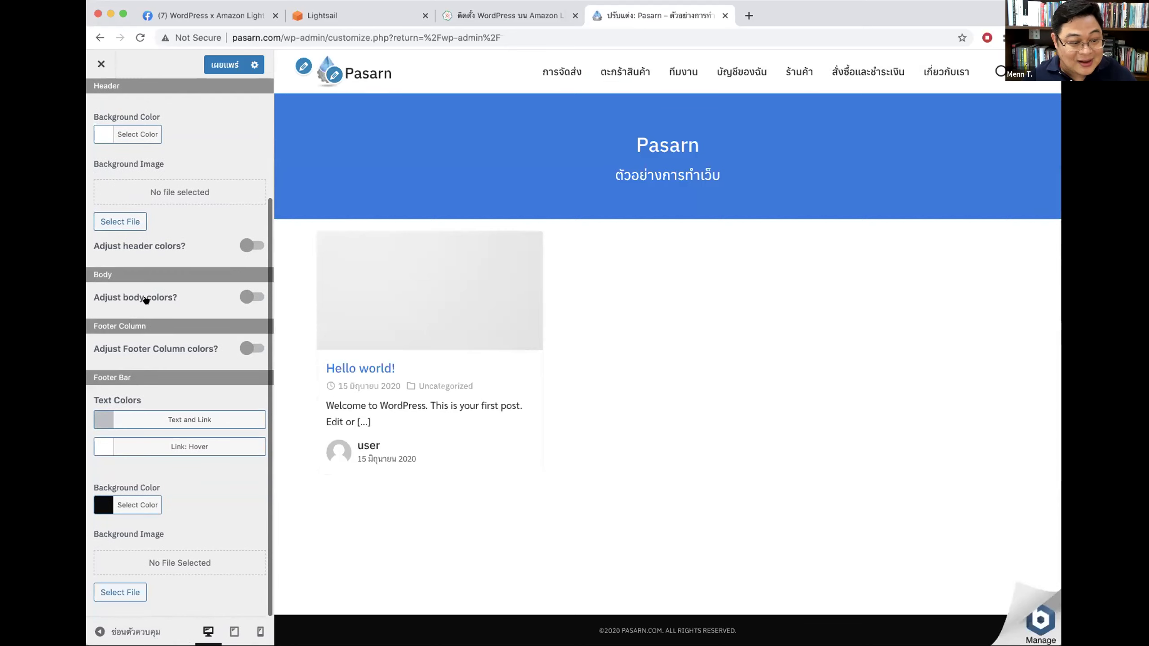
pyautogui.click(252, 298)
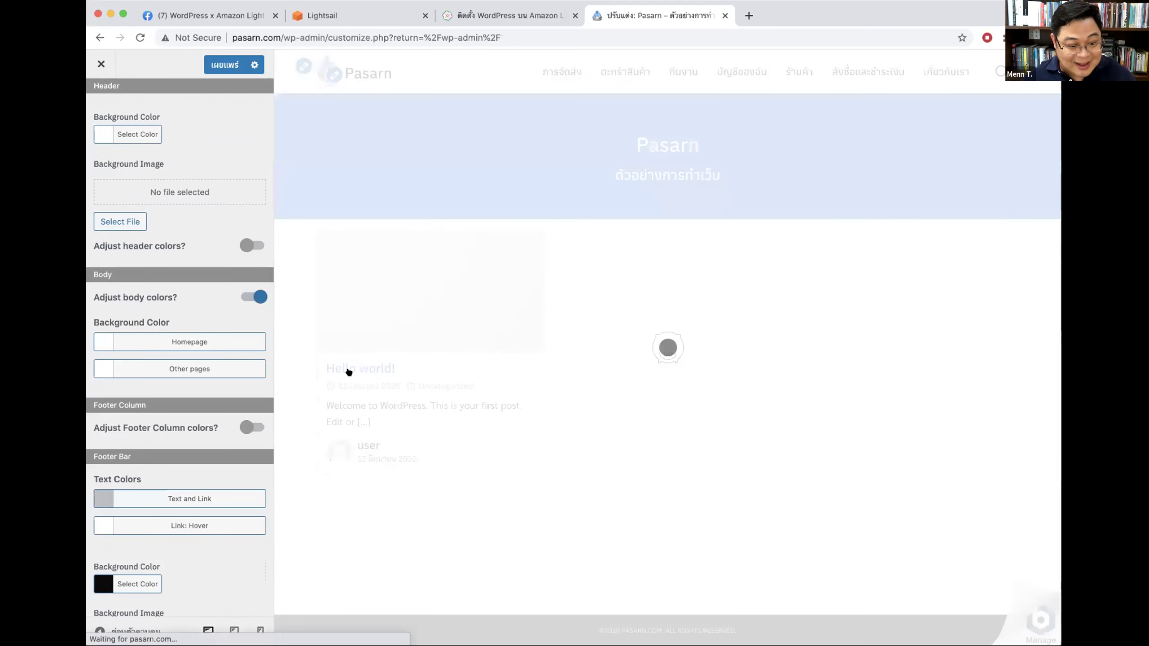
pyautogui.click(177, 344)
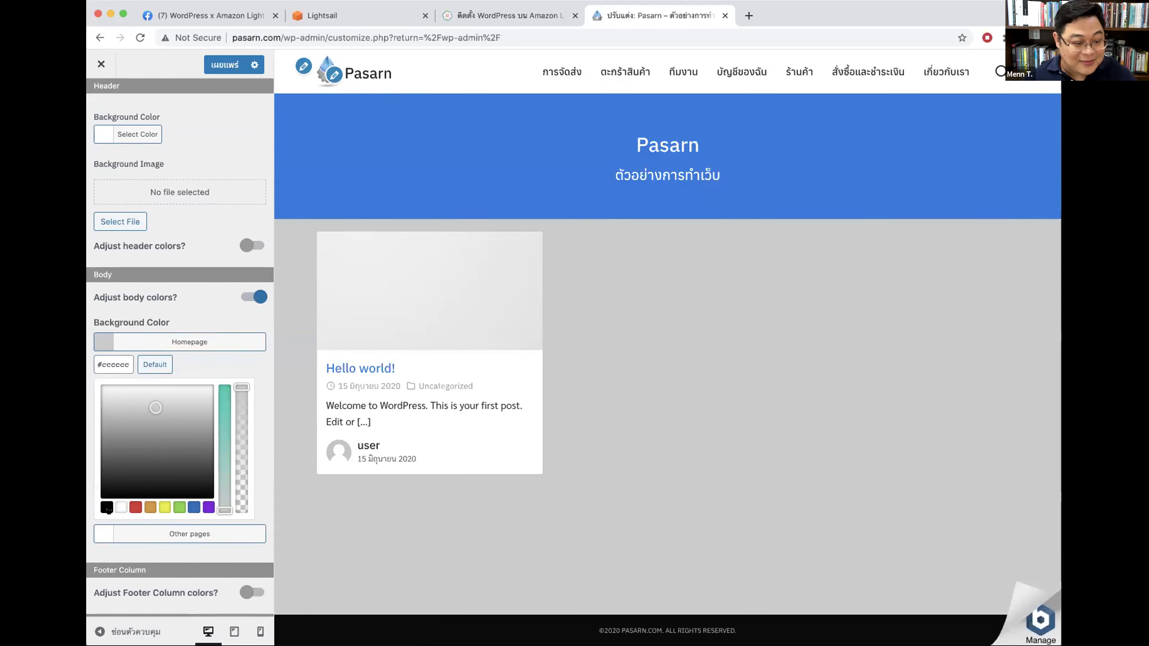
pyautogui.click(121, 507)
pyautogui.click(174, 342)
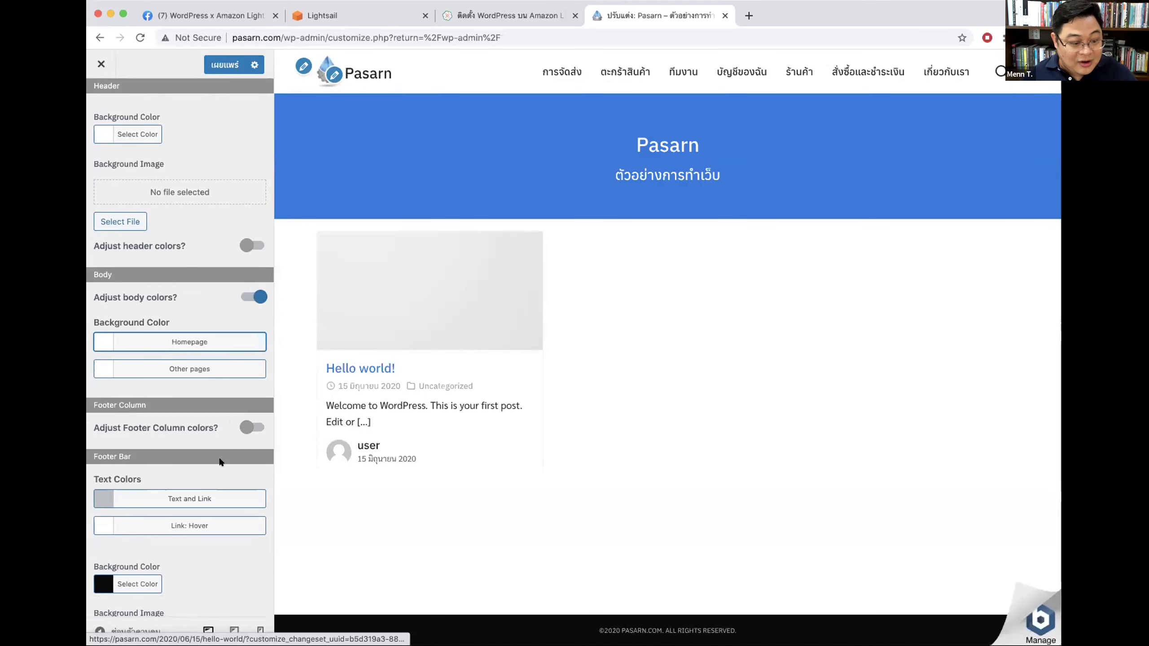
pyautogui.click(244, 428)
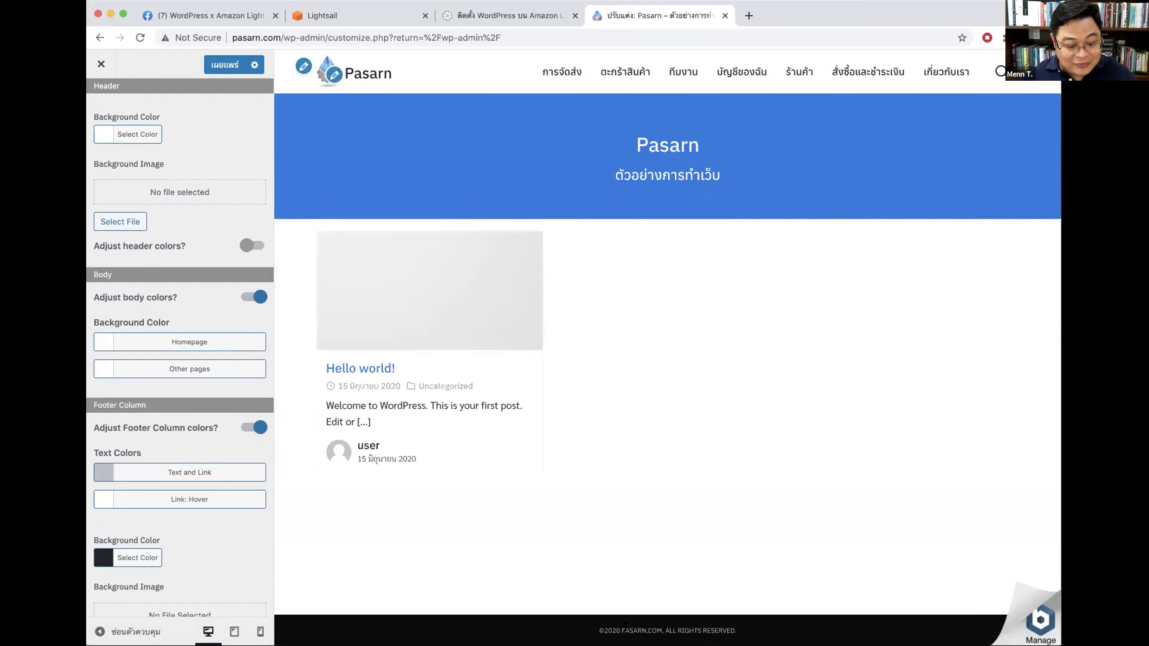
pyautogui.click(239, 429)
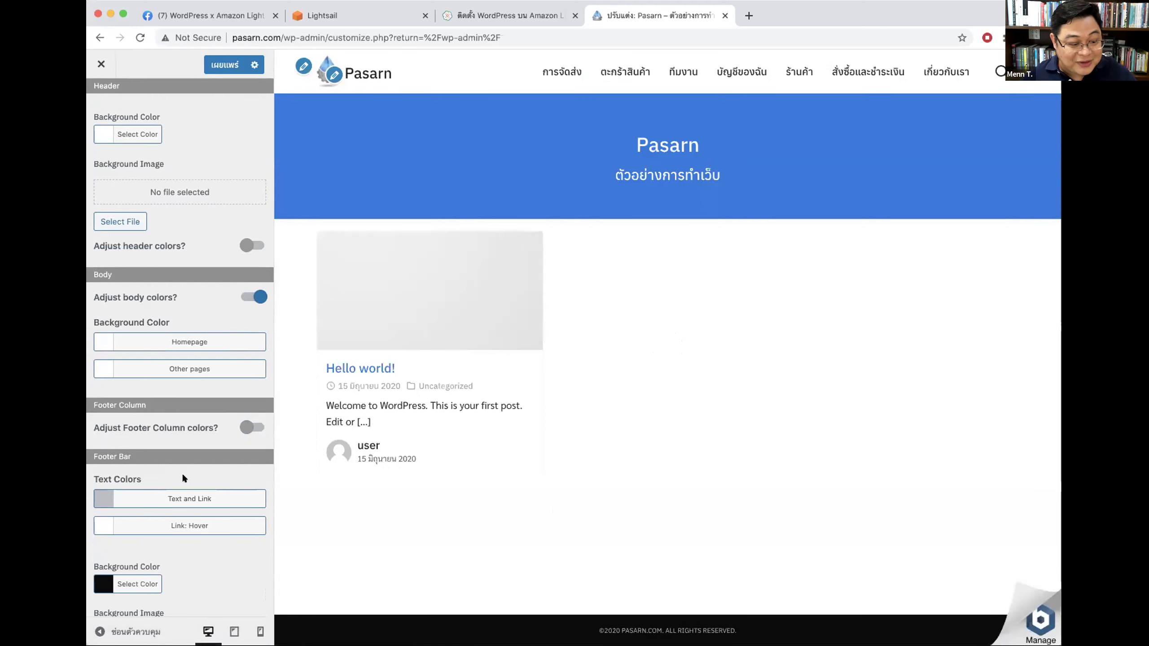
# Step: Set the footer bar background colour to navy #05306d
pyautogui.click(114, 585)
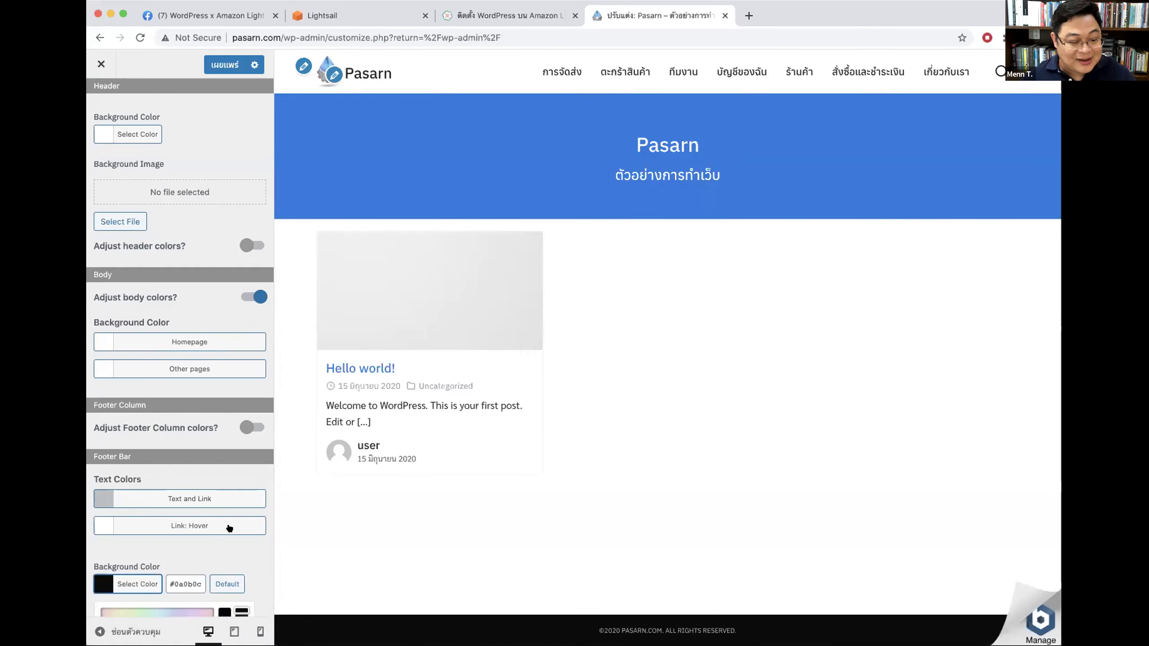
pyautogui.scroll(-3, 229, 528)
pyautogui.click(100, 510)
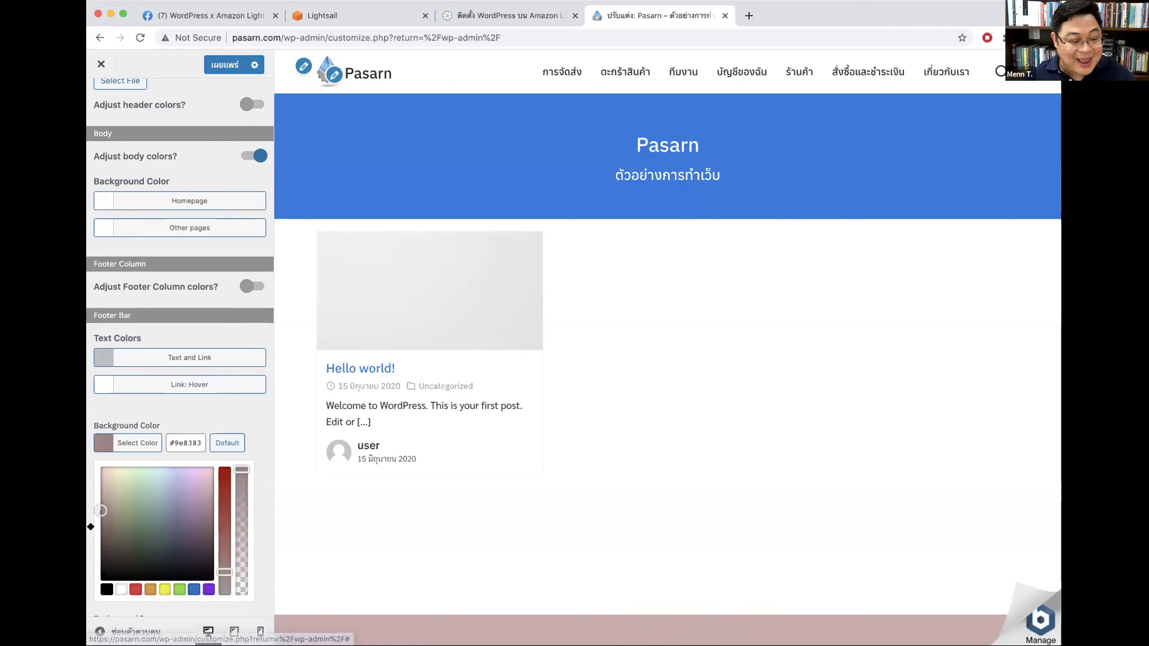
pyautogui.moveTo(91, 526); pyautogui.dragTo(91, 529)
pyautogui.click(103, 442)
pyautogui.click(104, 502)
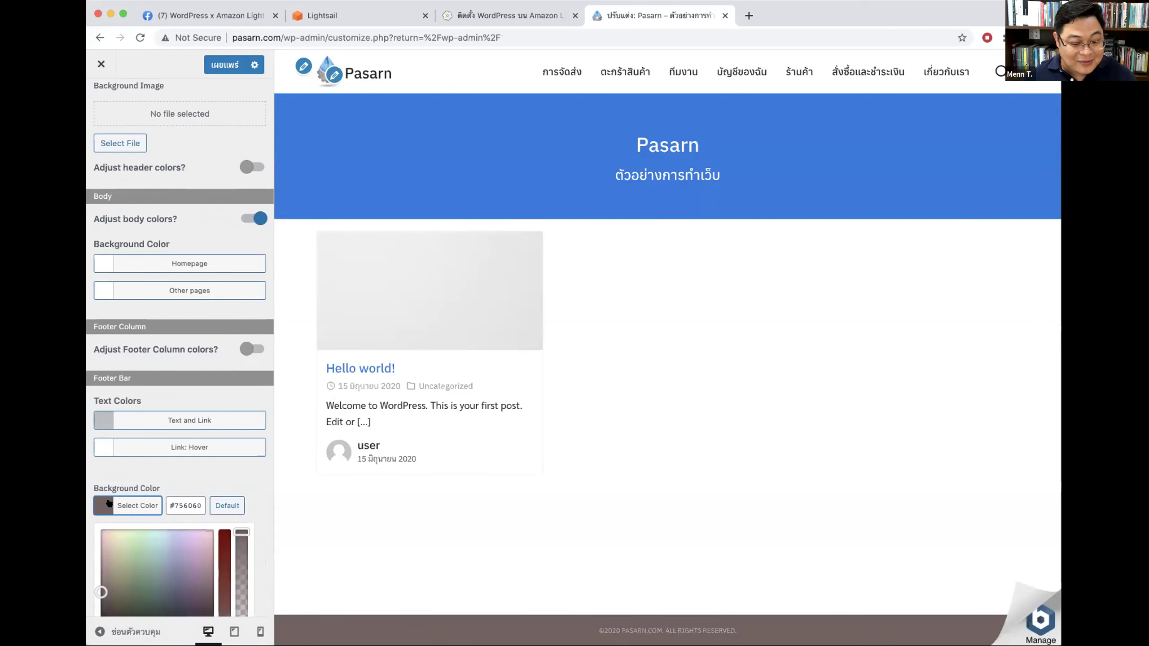
pyautogui.scroll(-3, 226, 487)
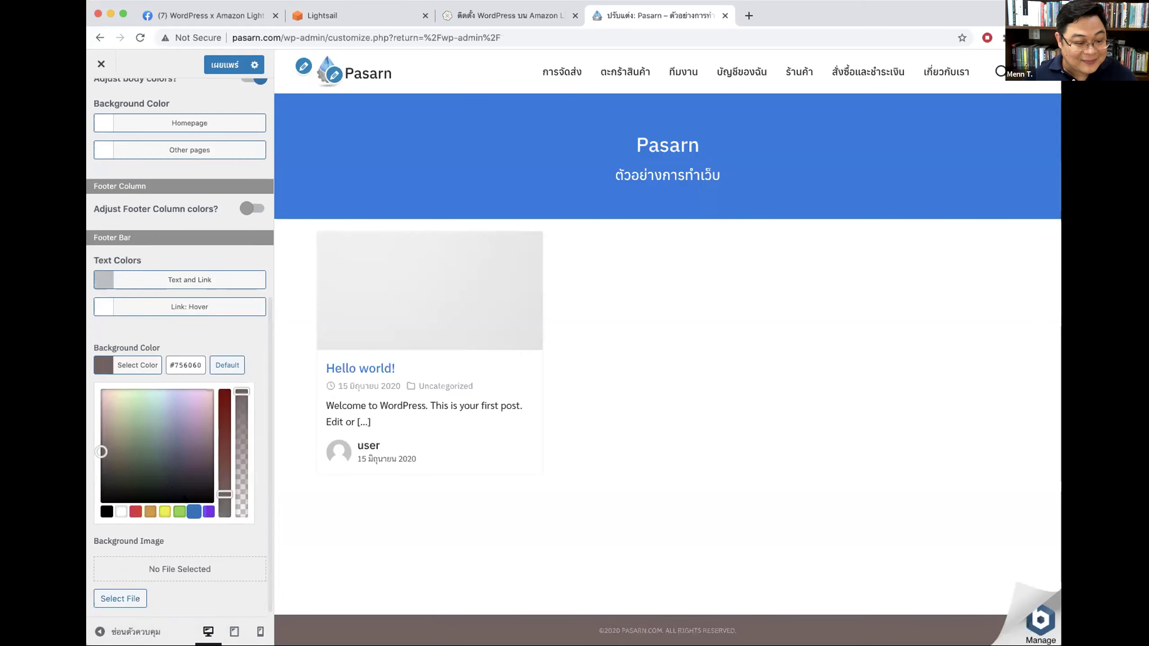
pyautogui.click(194, 511)
pyautogui.moveTo(169, 471); pyautogui.dragTo(168, 454)
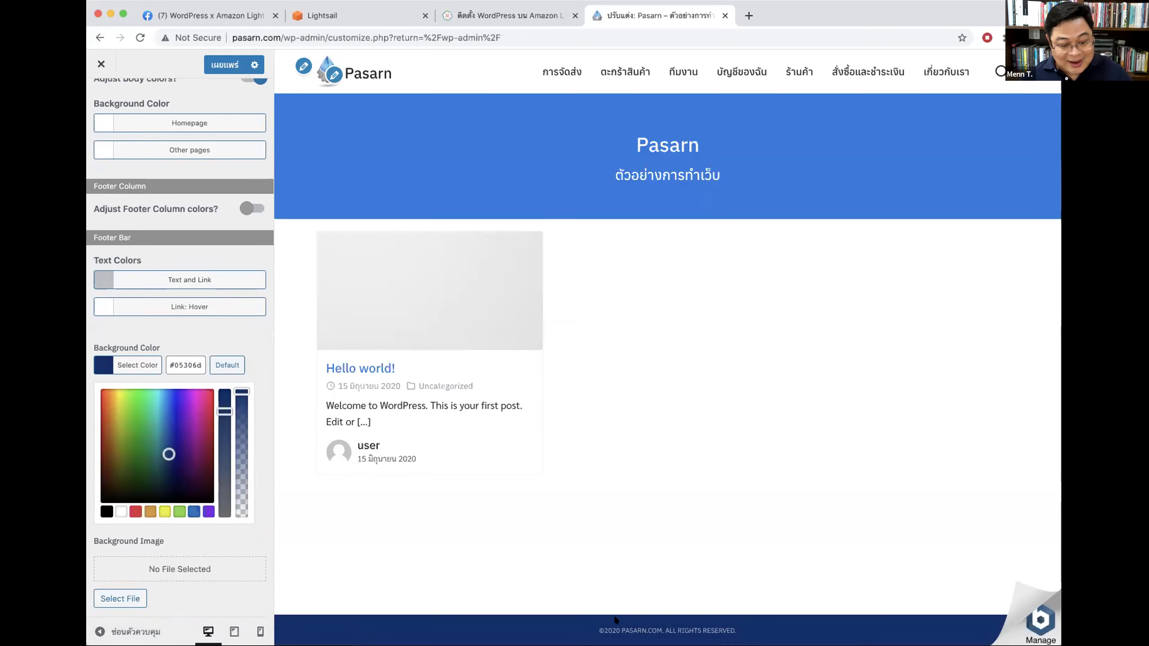
pyautogui.click(191, 336)
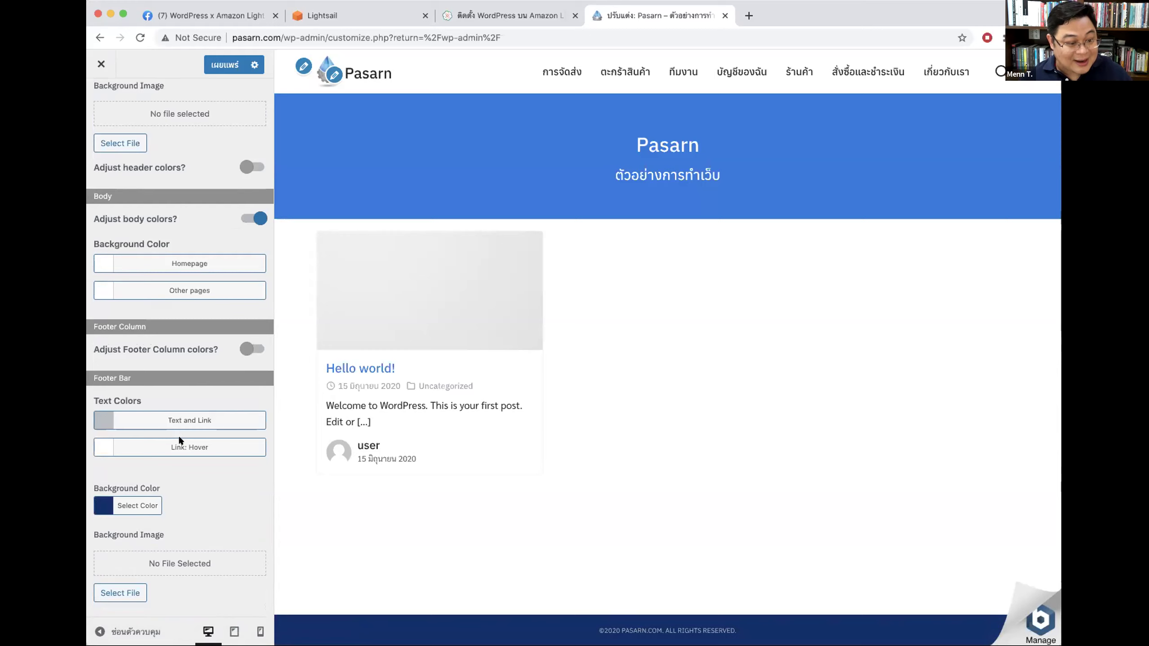
# Step: Return to the main Customizer sections and open Header
pyautogui.scroll(5, 196, 208)
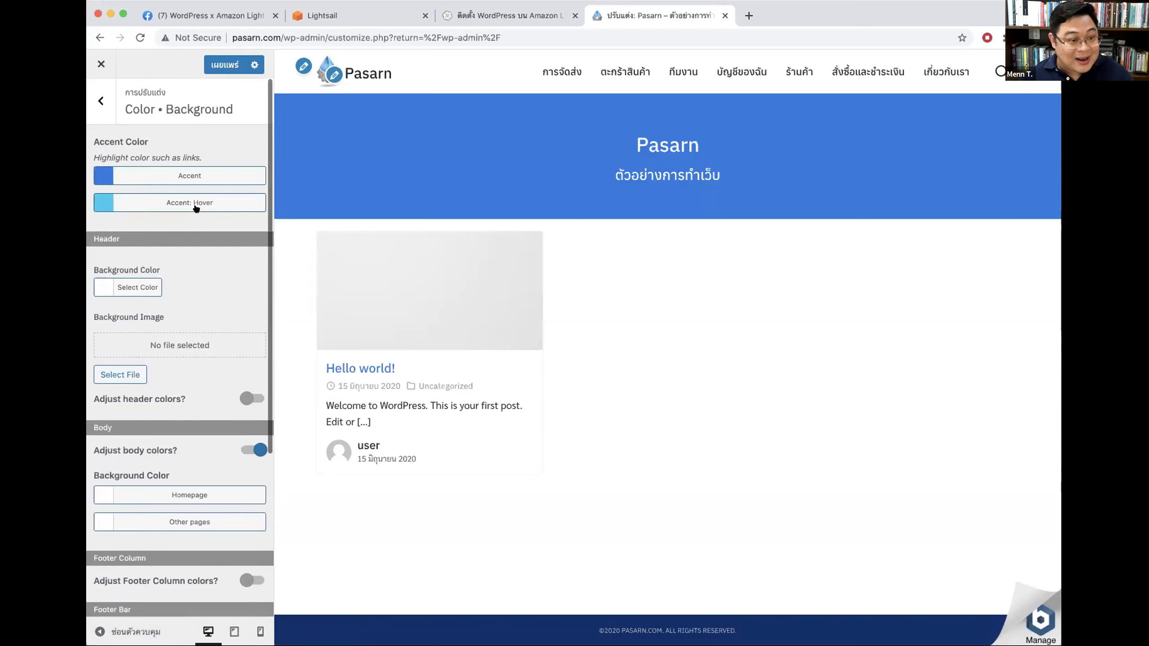
pyautogui.click(105, 101)
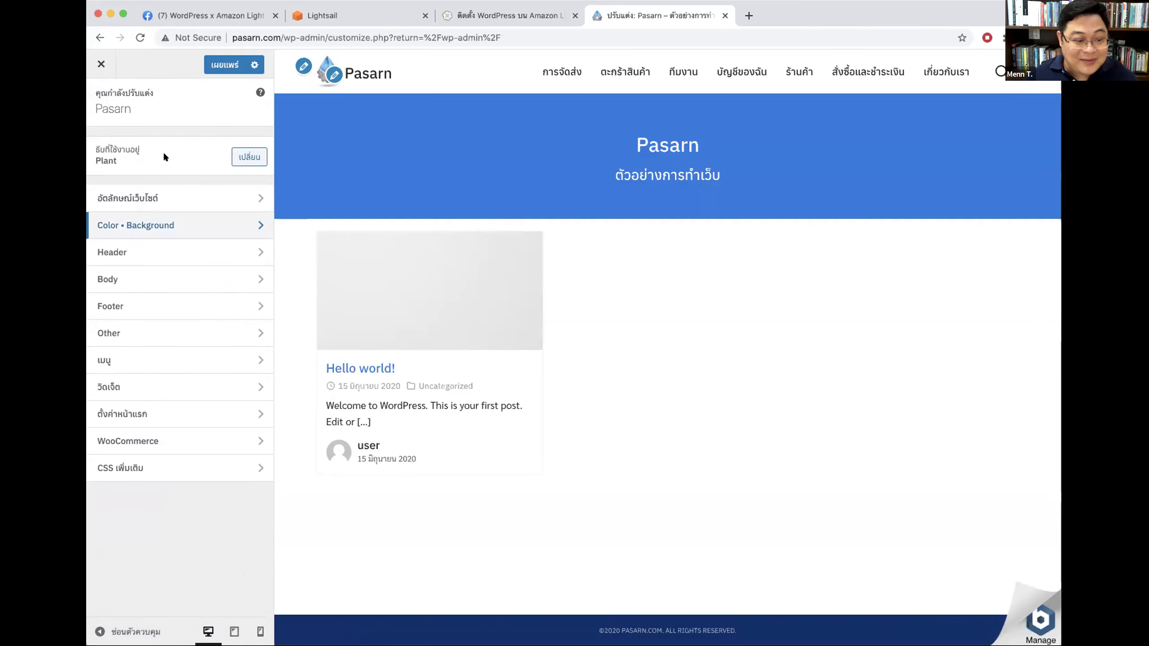
pyautogui.click(166, 252)
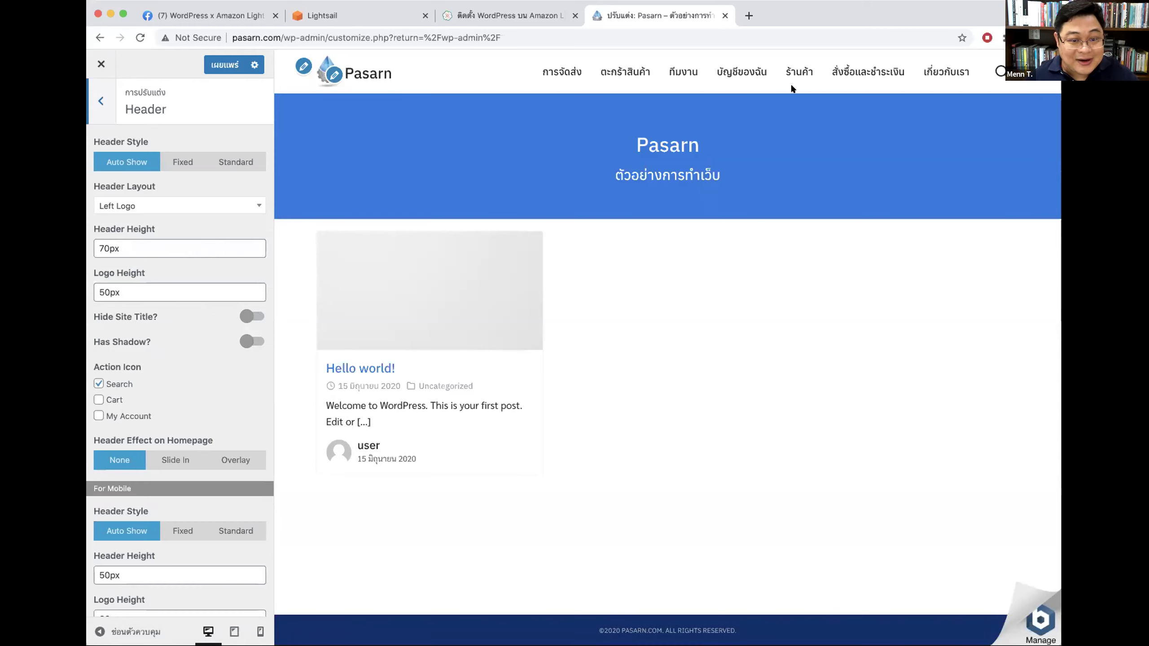
# Step: Preview the เกี่ยวกับเรา page, make the header fixed and hide the site title
pyautogui.click(946, 71)
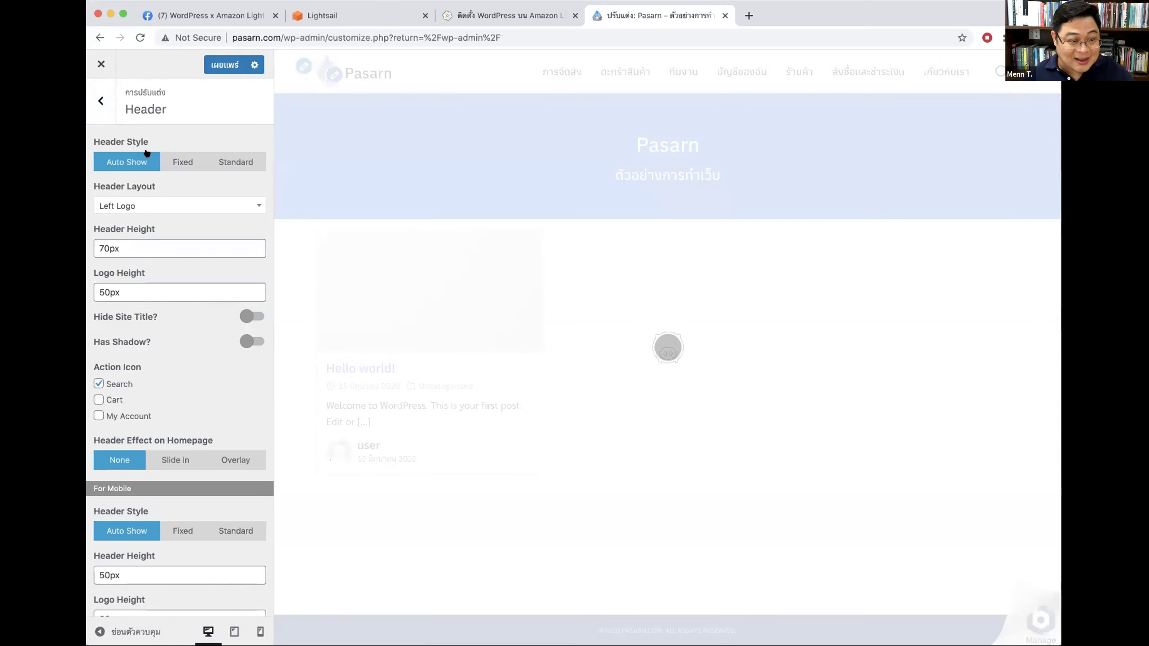
pyautogui.click(175, 161)
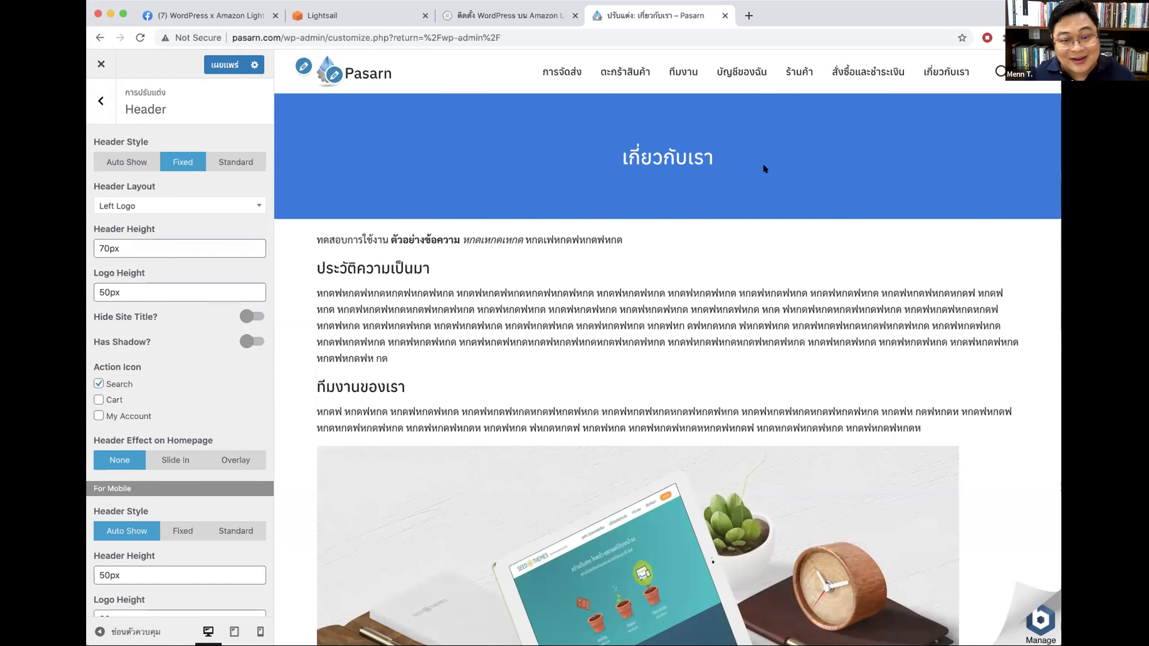
pyautogui.scroll(-3, 763, 163)
pyautogui.scroll(-2, 763, 167)
pyautogui.scroll(5, 763, 165)
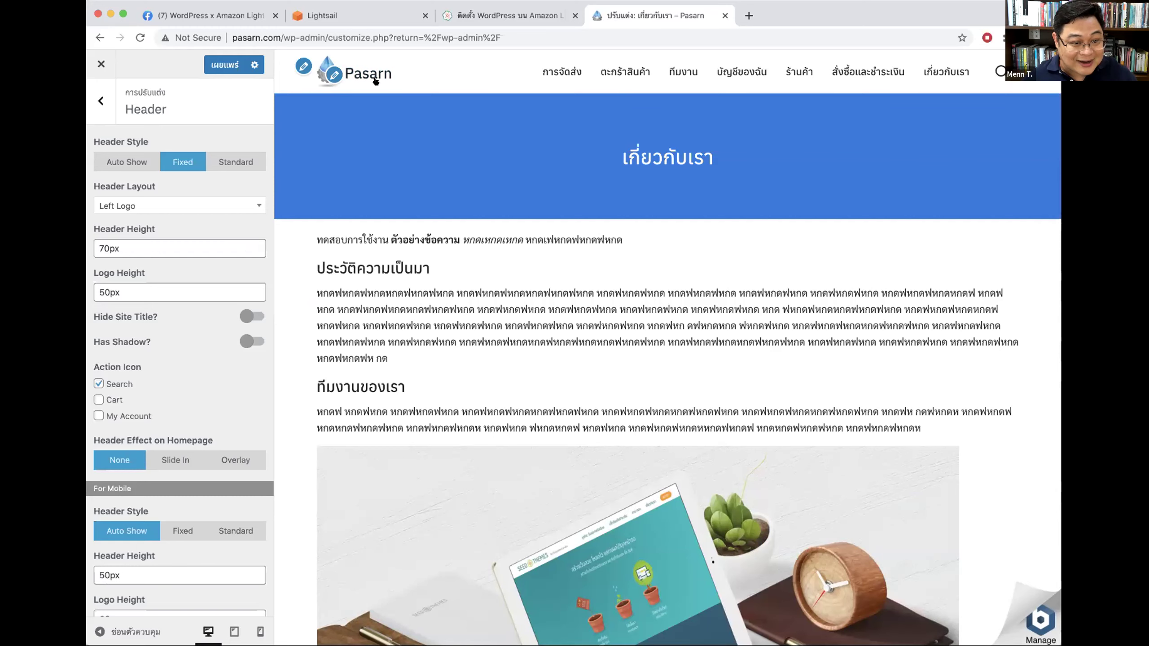
pyautogui.click(248, 316)
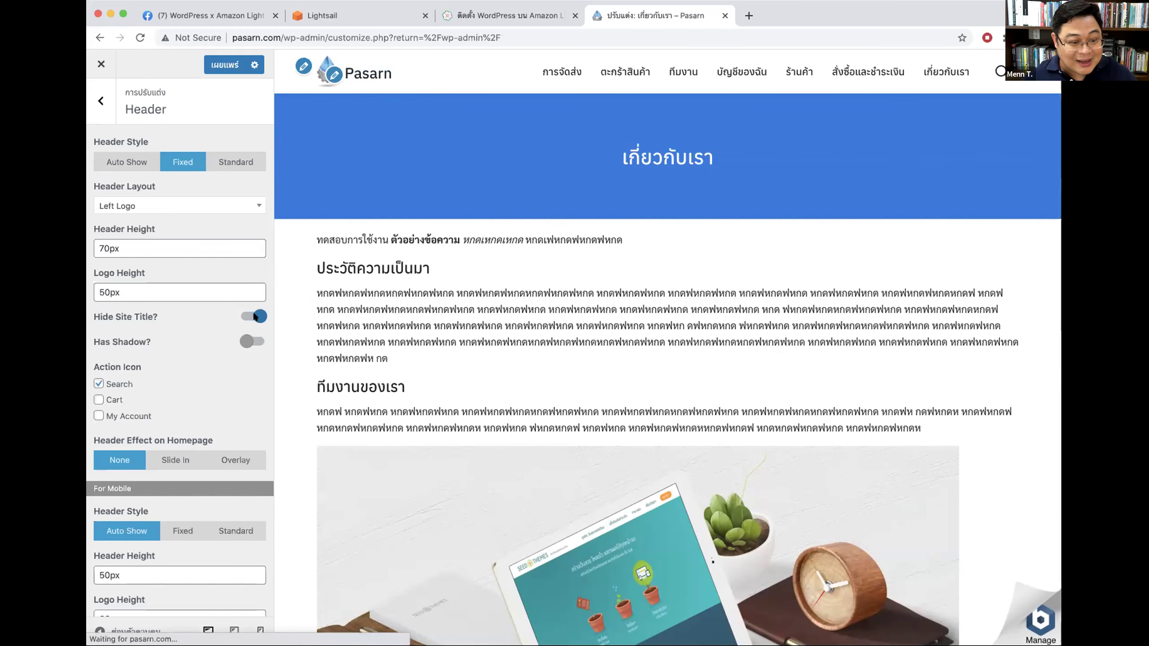
# Step: Experiment with the header height value, trying 12 and then 7
pyautogui.click(100, 248)
pyautogui.write('9')
pyautogui.press('BackSpace')
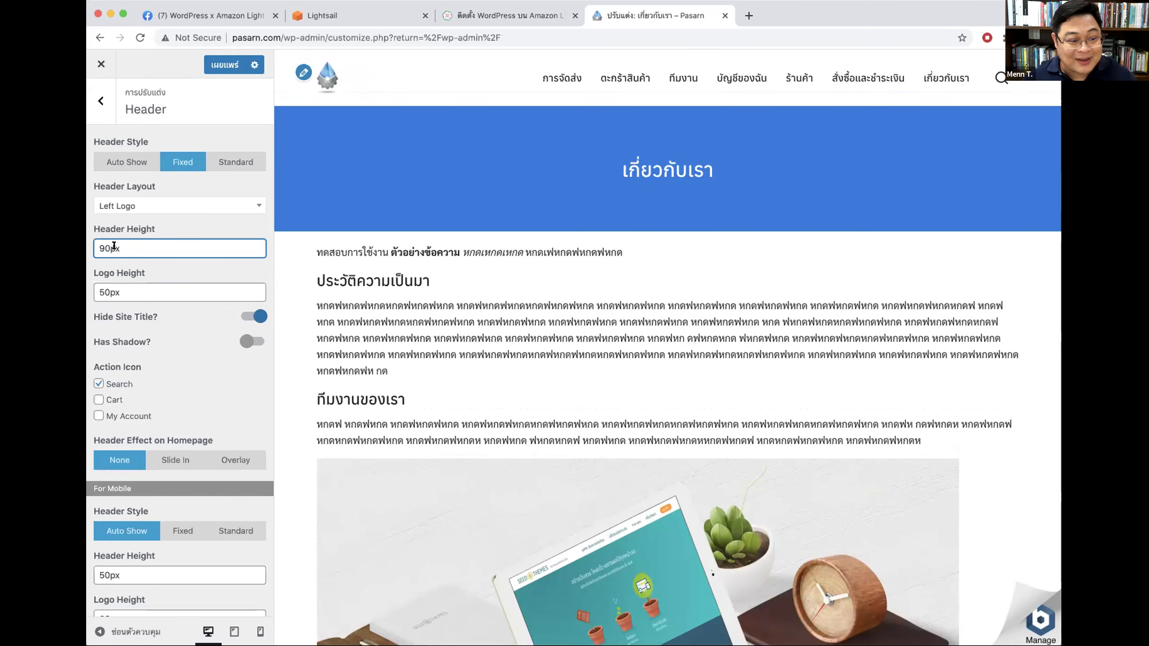
pyautogui.write('12')
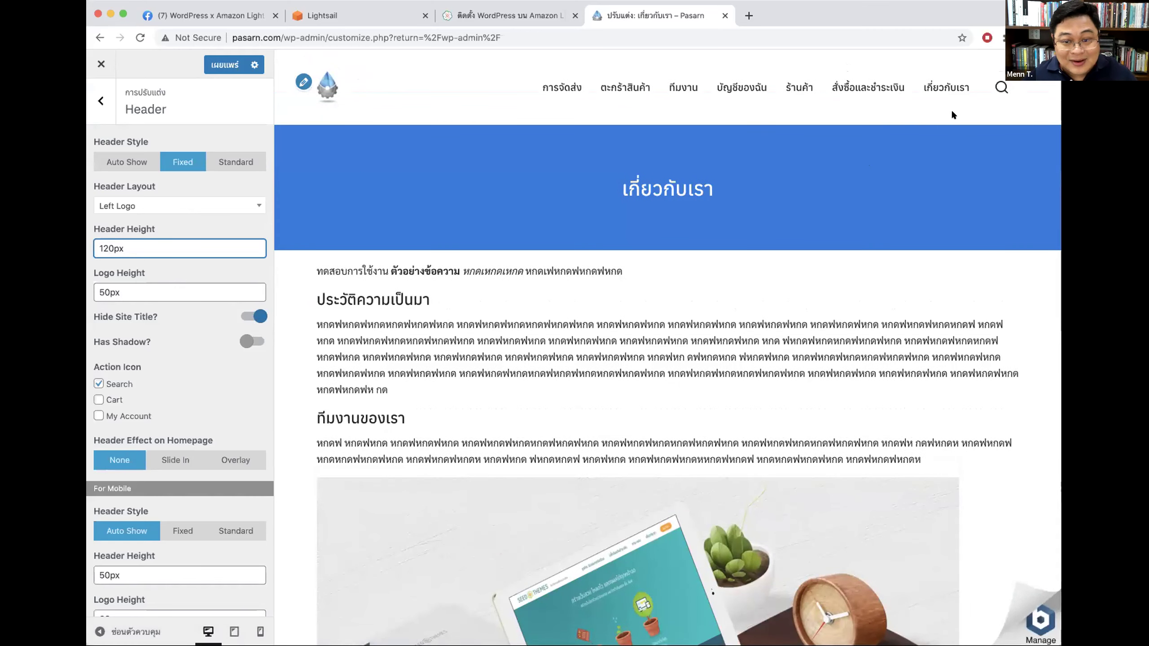
pyautogui.scroll(-10, 962, 109)
pyautogui.scroll(10, 964, 109)
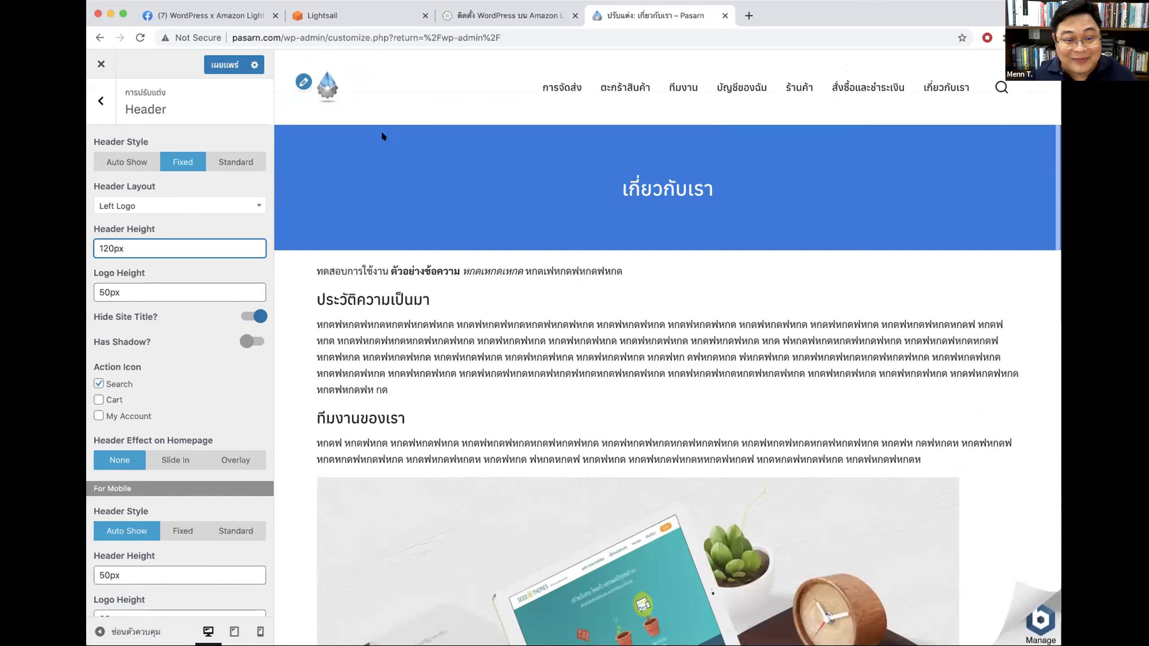
pyautogui.press('BackSpace')
pyautogui.press('BackSpace')
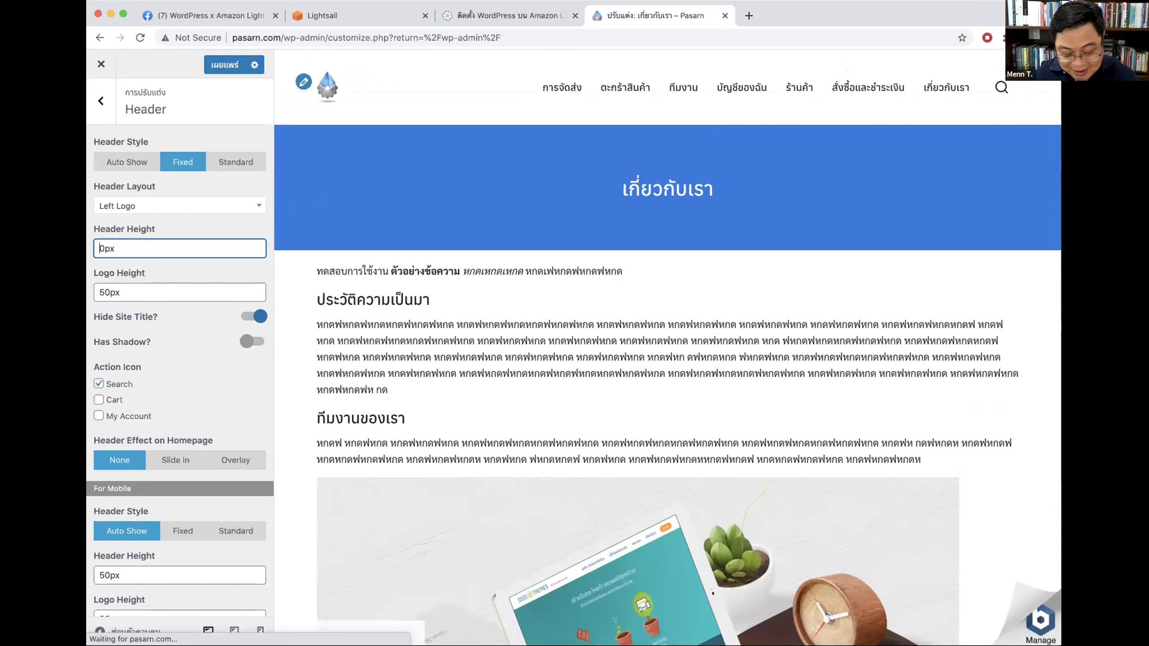
pyautogui.write('7')
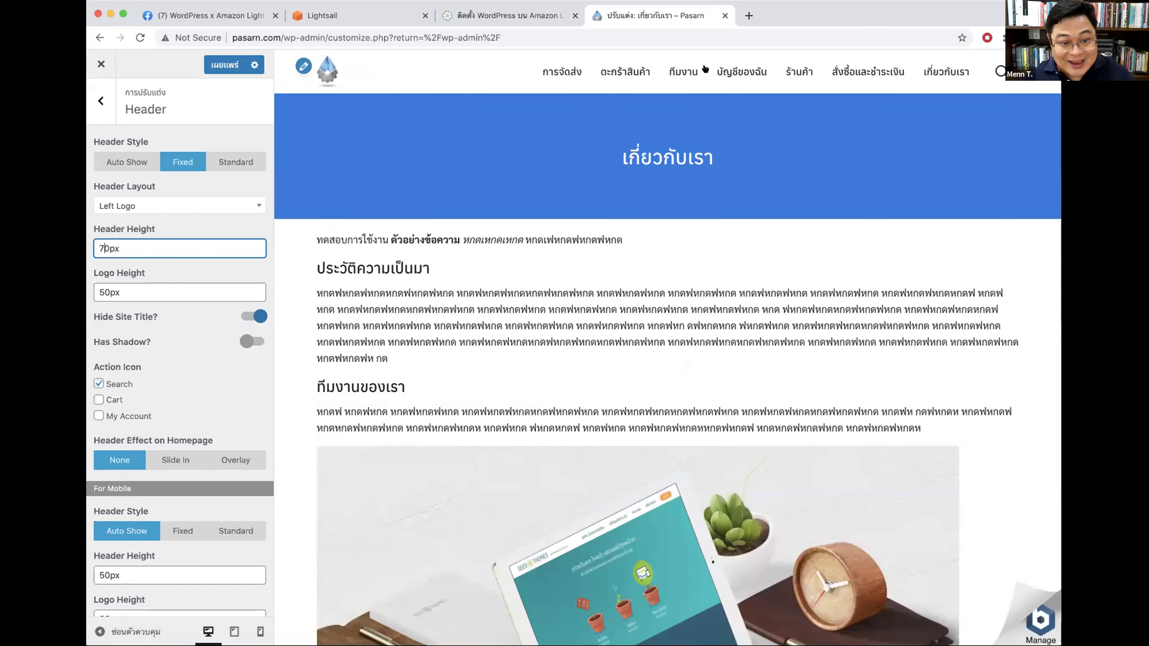
# Step: Try the Top Logo layout, then settle on 120px header height with Left Logo
pyautogui.click(142, 207)
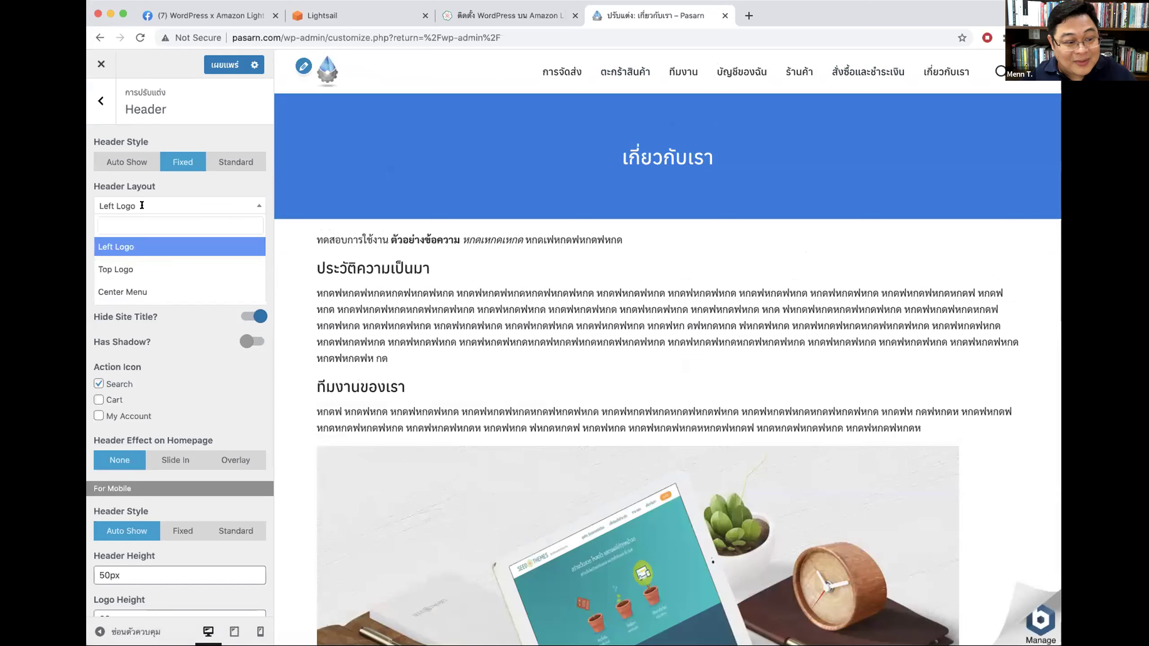
pyautogui.click(128, 265)
pyautogui.click(102, 248)
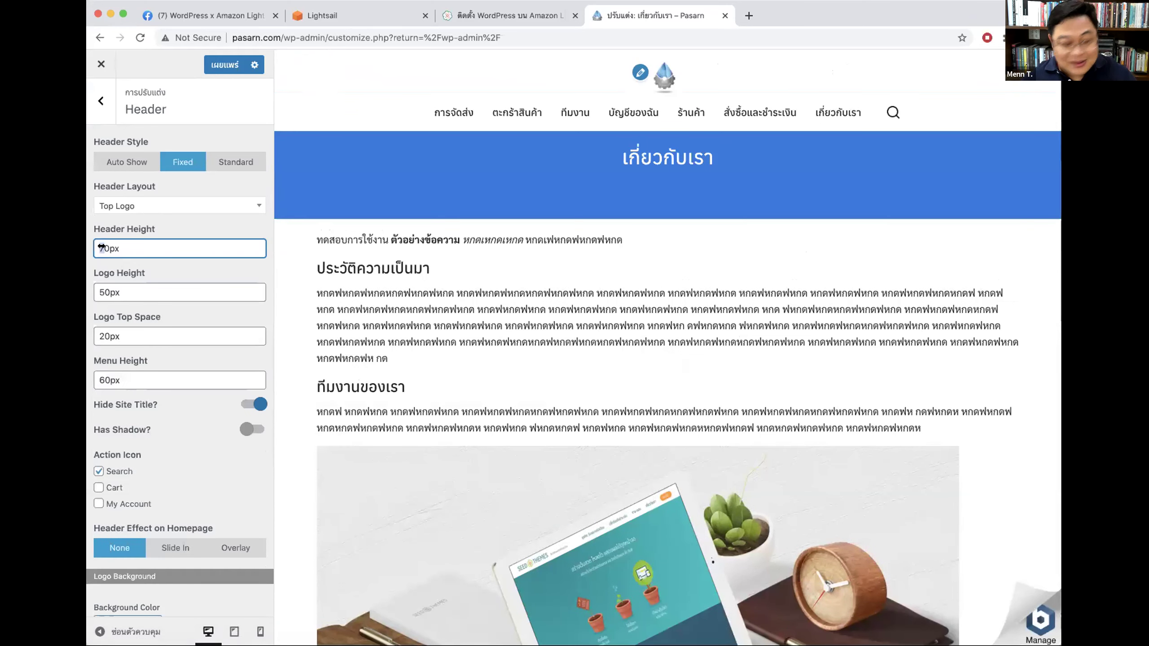
pyautogui.press('BackSpace')
pyautogui.write('15')
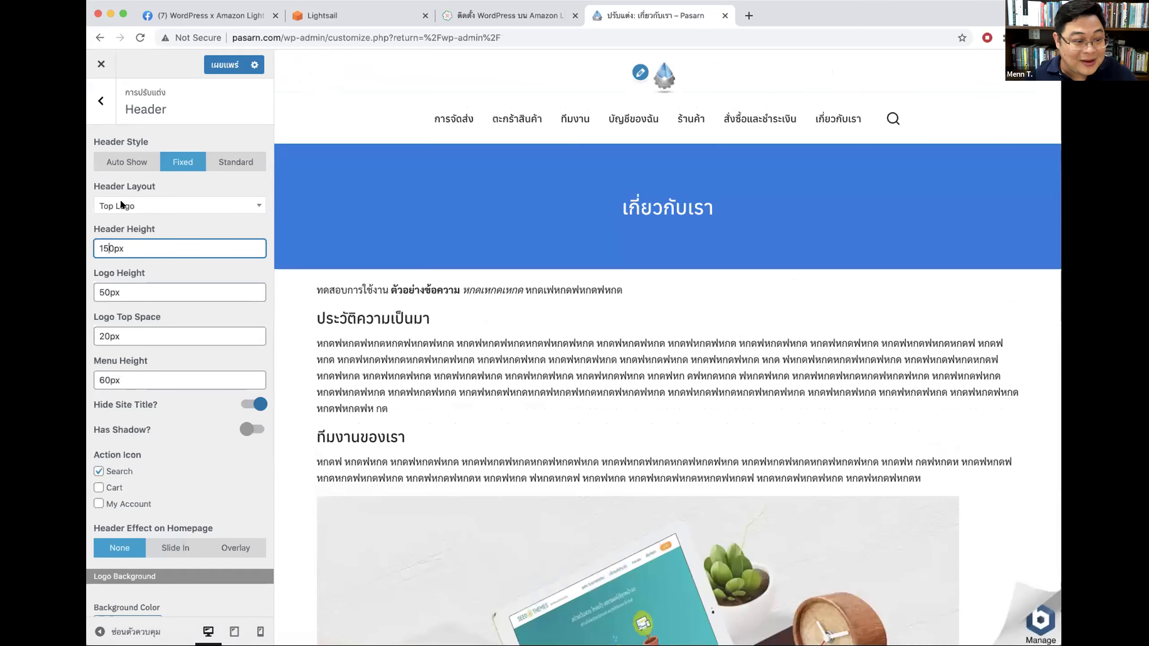
pyautogui.click(109, 248)
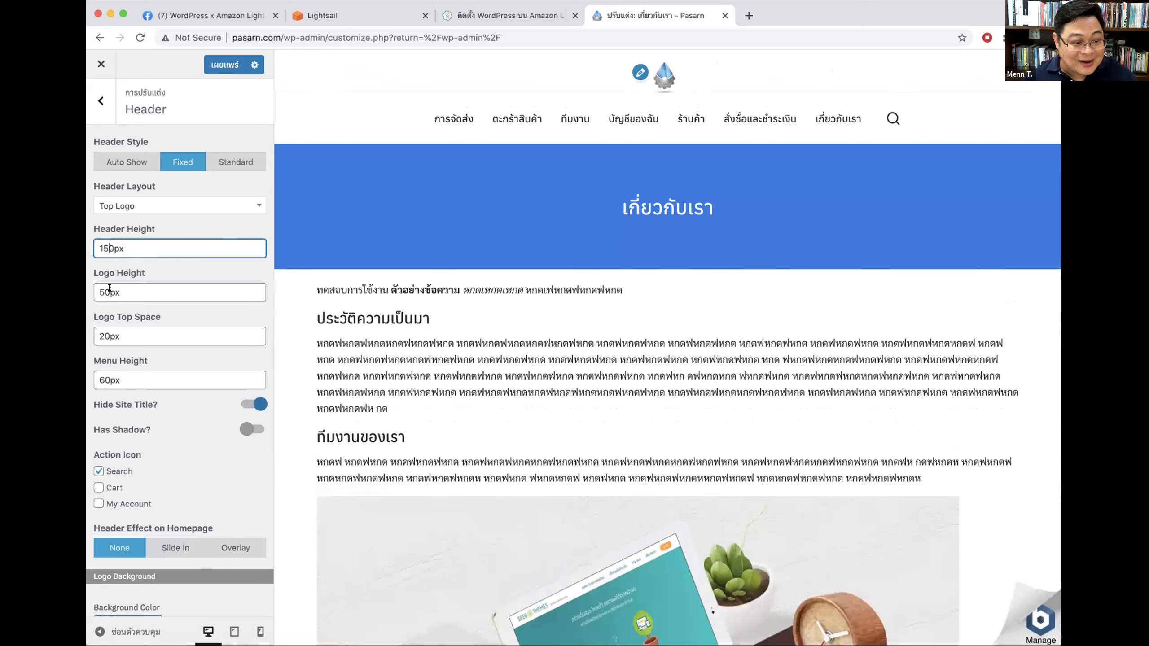
pyautogui.click(104, 287)
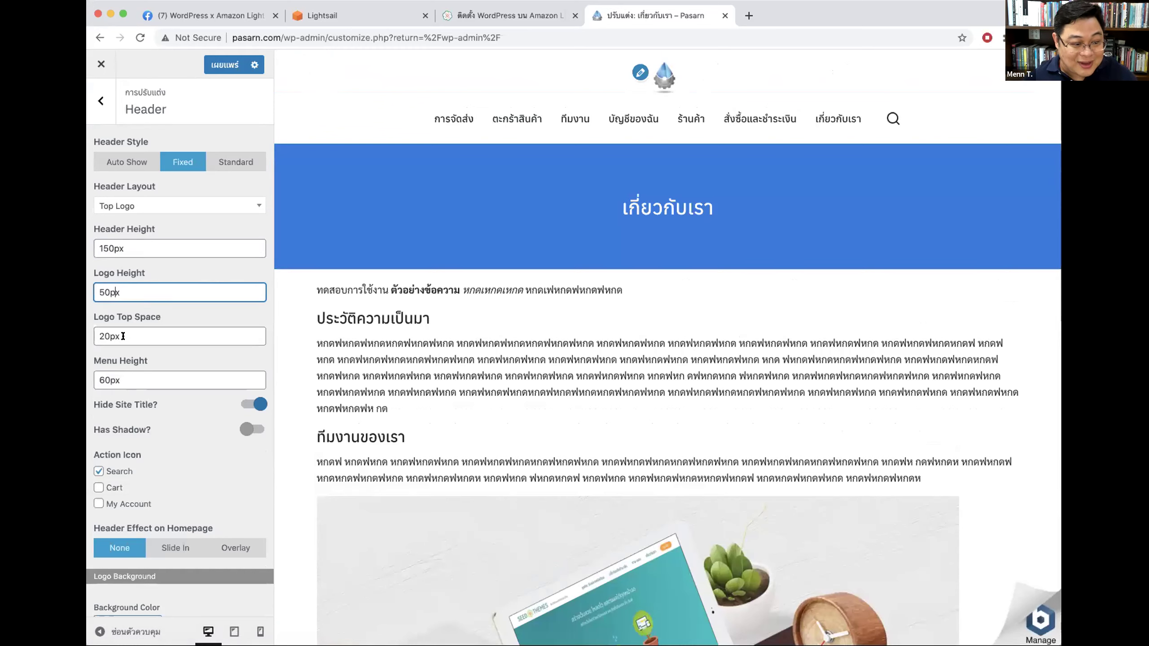
pyautogui.click(122, 378)
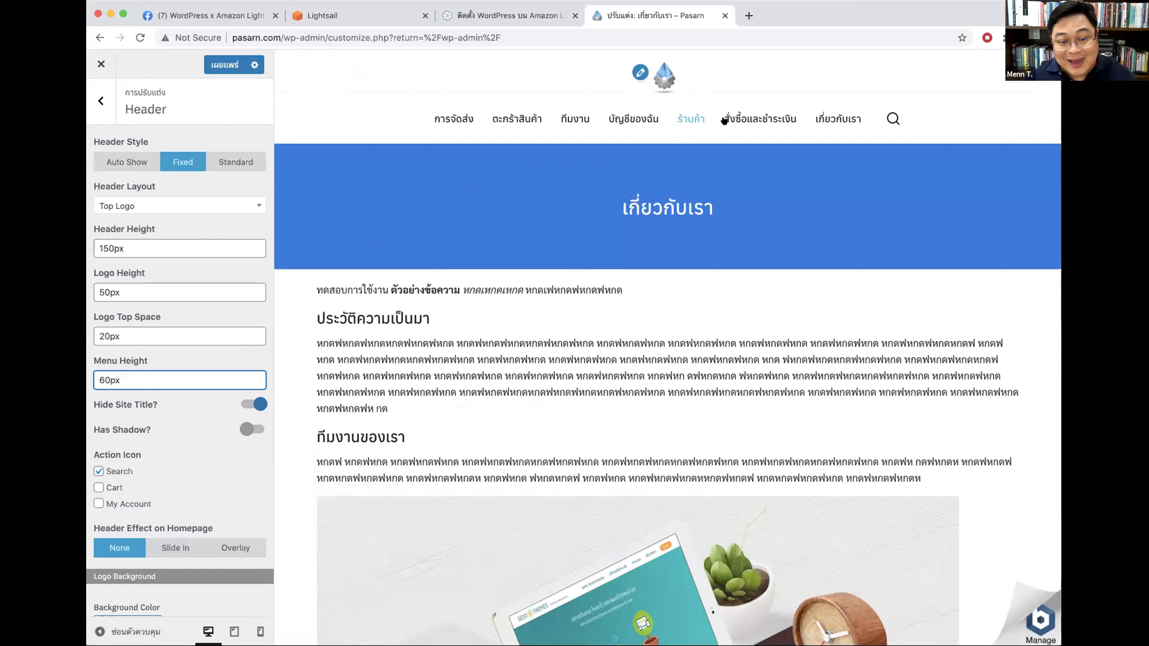
pyautogui.moveTo(112, 248); pyautogui.dragTo(90, 241)
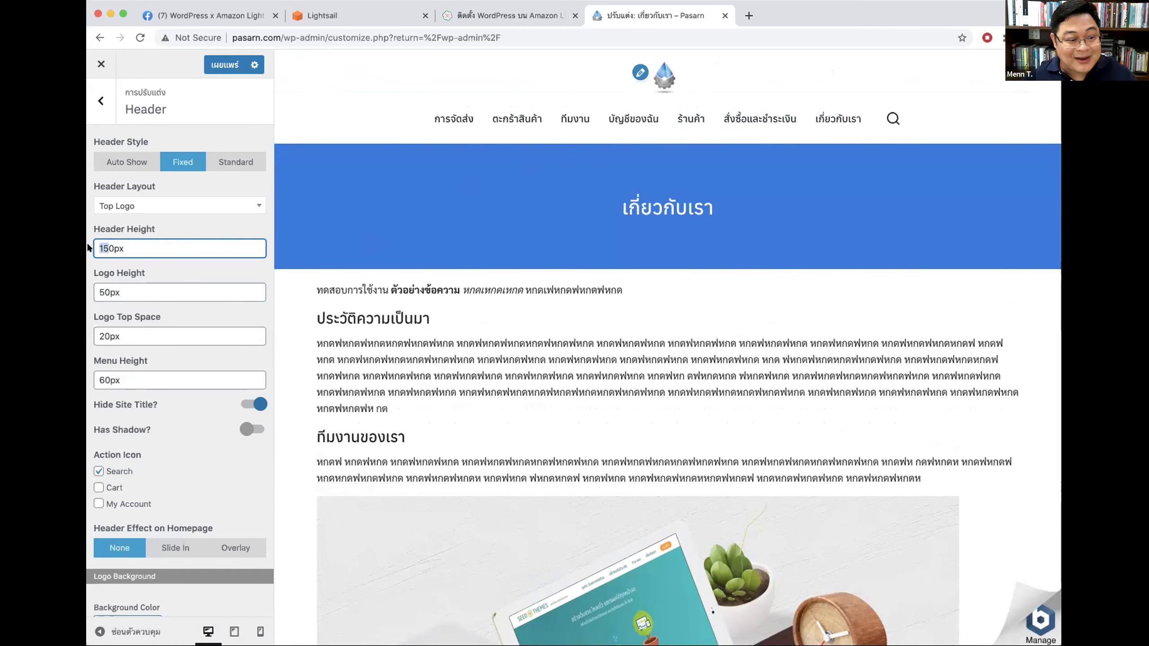
pyautogui.write('12')
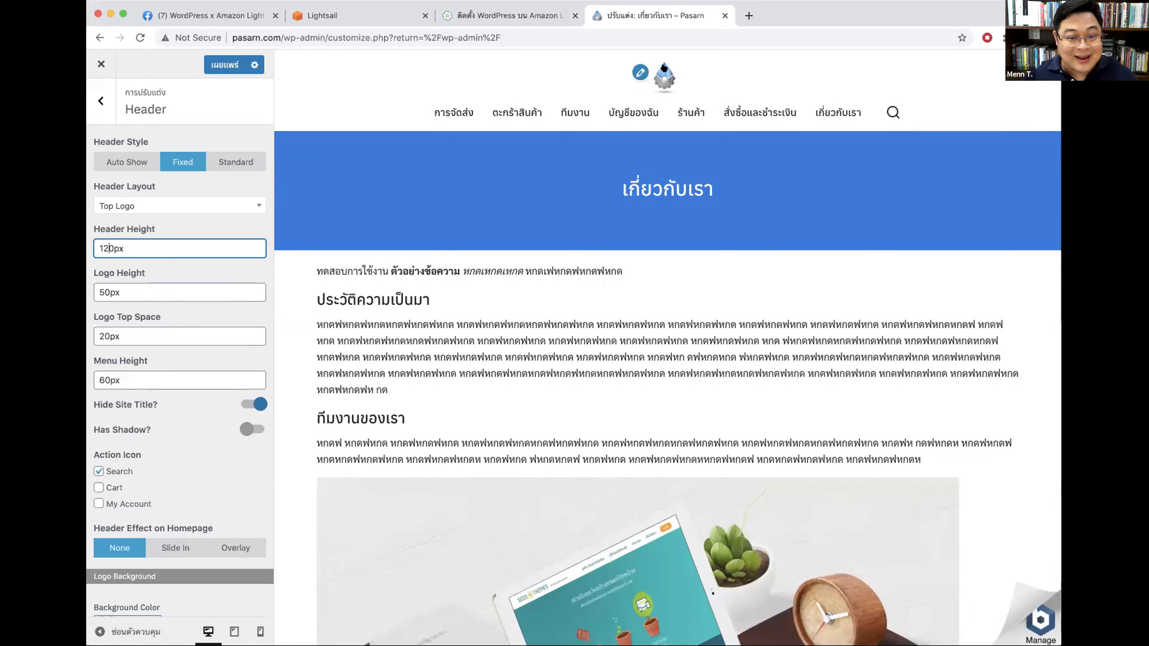
pyautogui.click(123, 203)
pyautogui.click(131, 248)
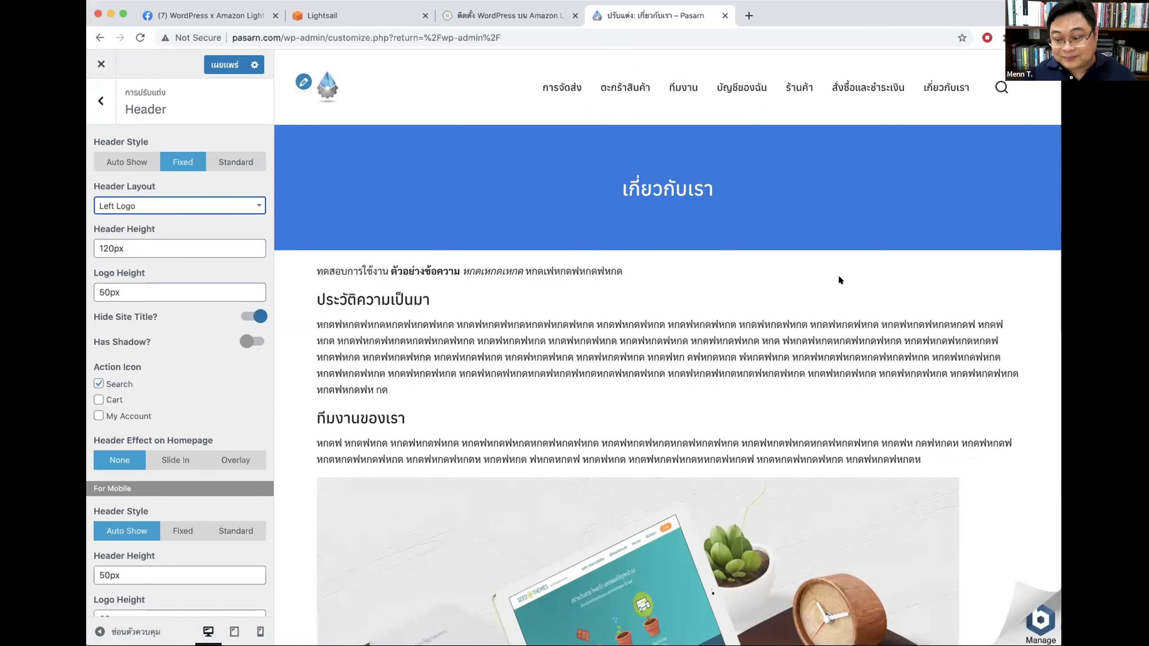
# Step: Turn on the header shadow with blur 2 and reduce header height to 70px
pyautogui.scroll(-3, 198, 327)
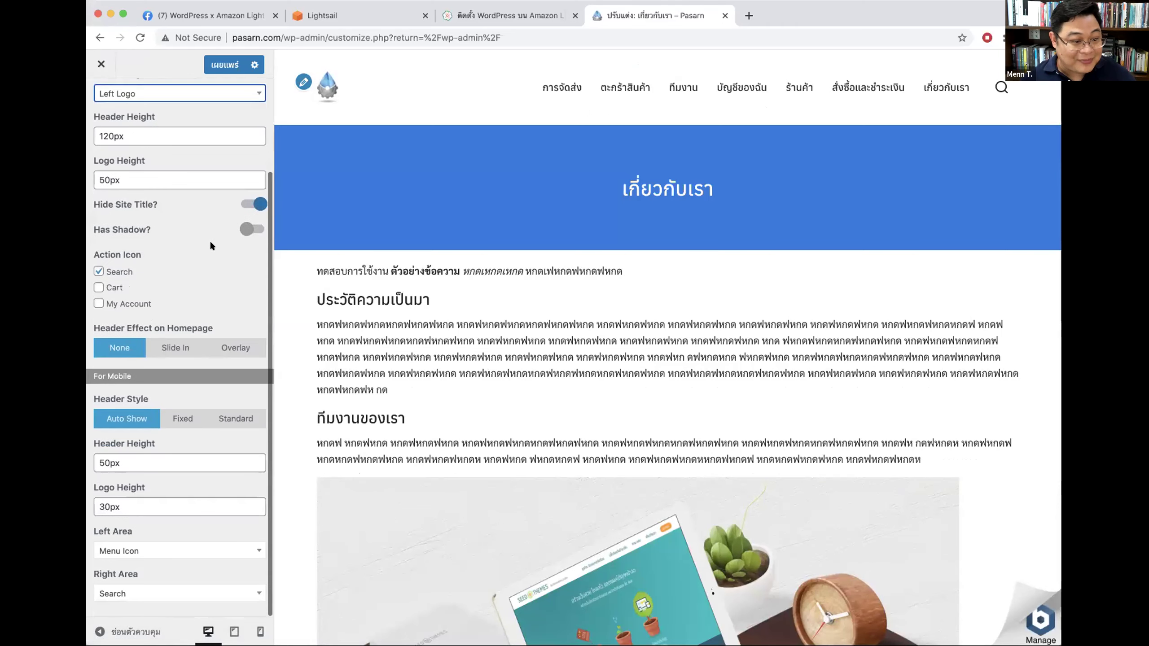
pyautogui.click(246, 229)
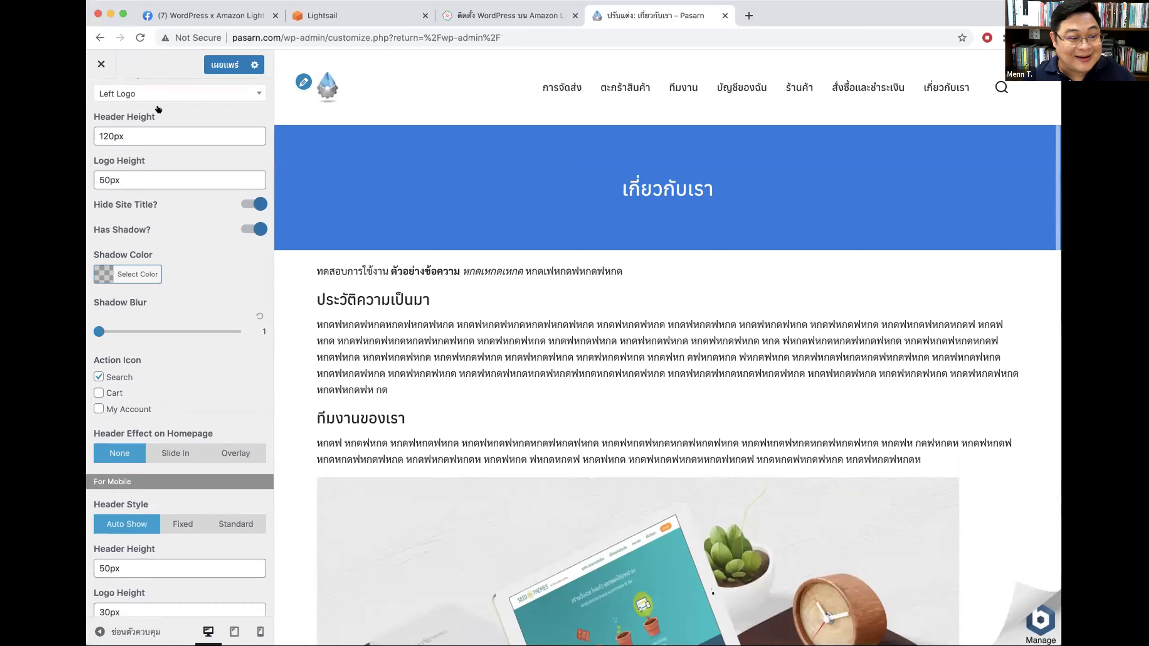
pyautogui.click(156, 95)
pyautogui.click(137, 120)
pyautogui.click(108, 131)
pyautogui.press('BackSpace')
pyautogui.press('BackSpace')
pyautogui.write('7')
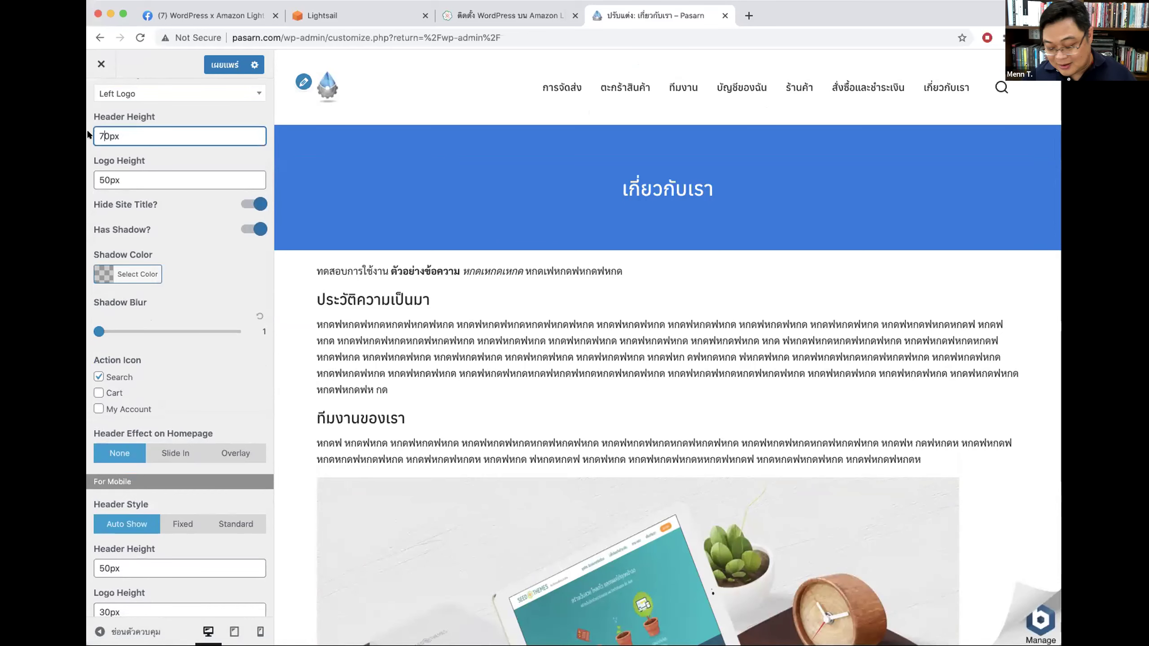
pyautogui.scroll(-6, 748, 135)
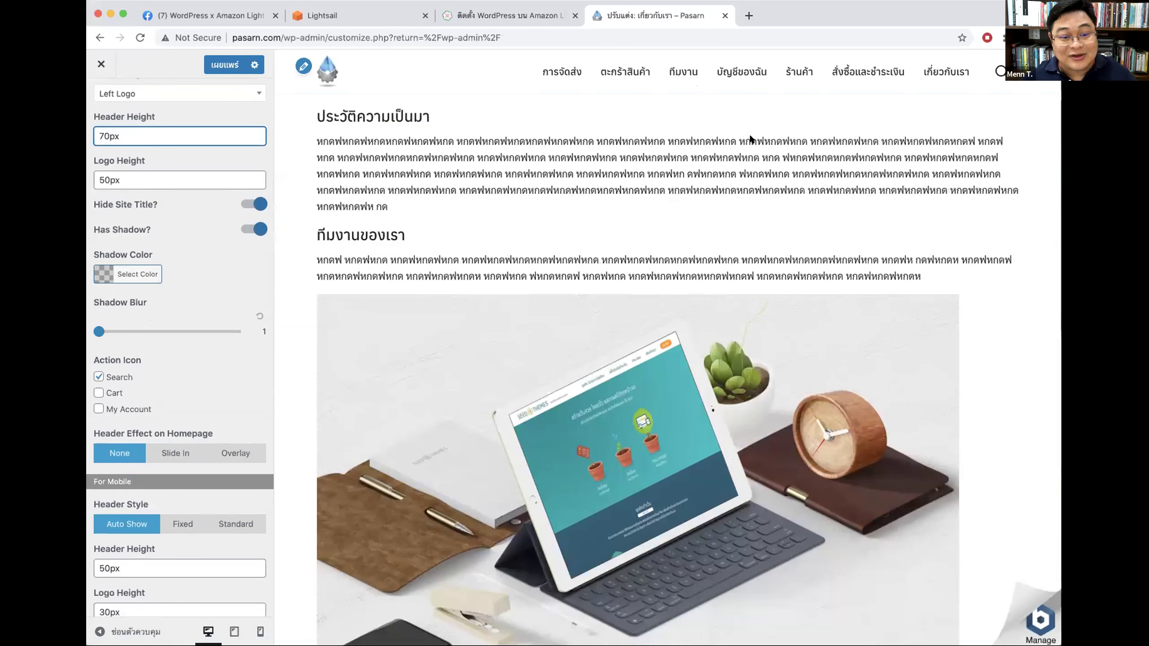
pyautogui.moveTo(102, 328); pyautogui.dragTo(109, 333)
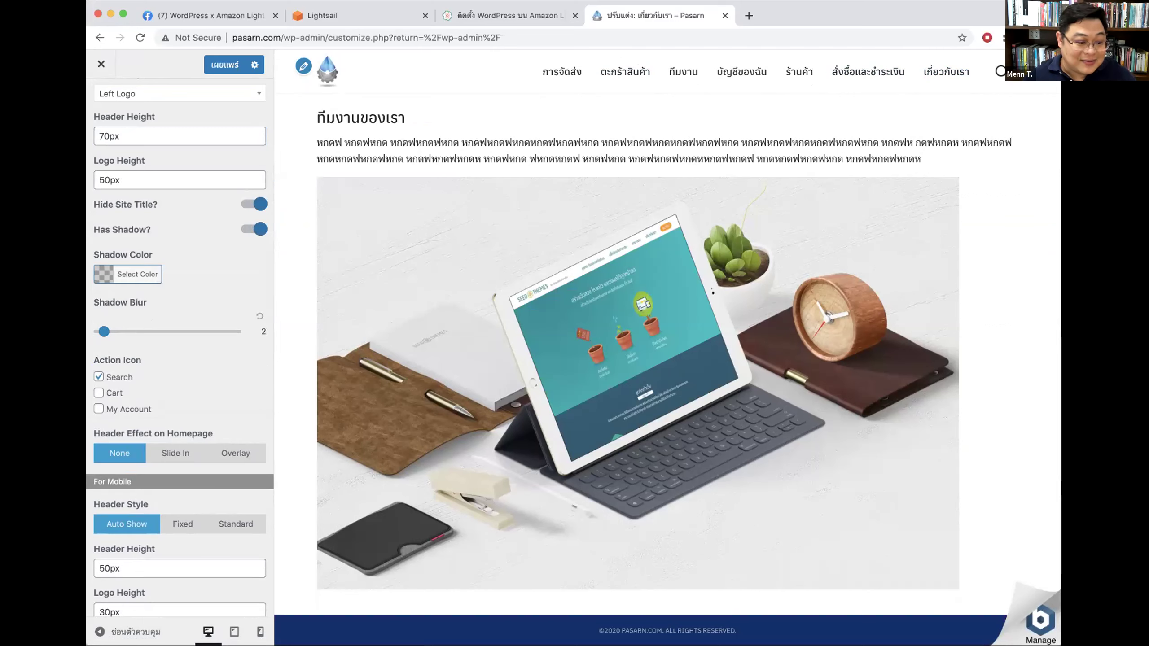
# Step: Show the My Account and Cart header icons and set the header to Auto Show
pyautogui.click(114, 410)
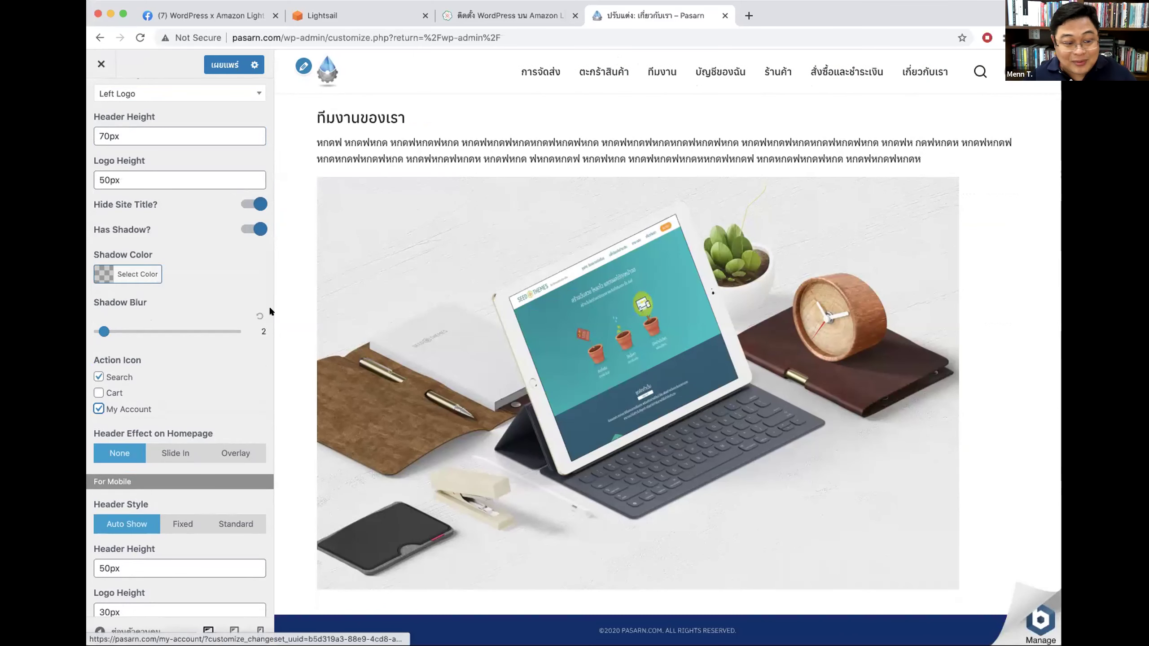
pyautogui.click(104, 391)
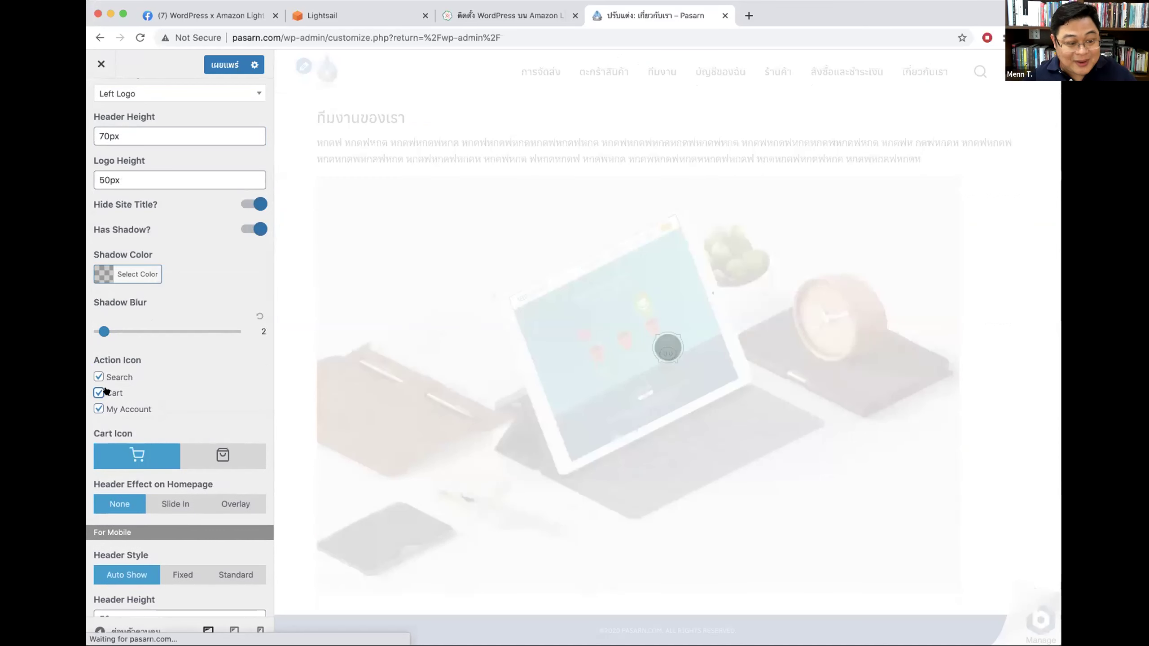
pyautogui.scroll(-3, 207, 357)
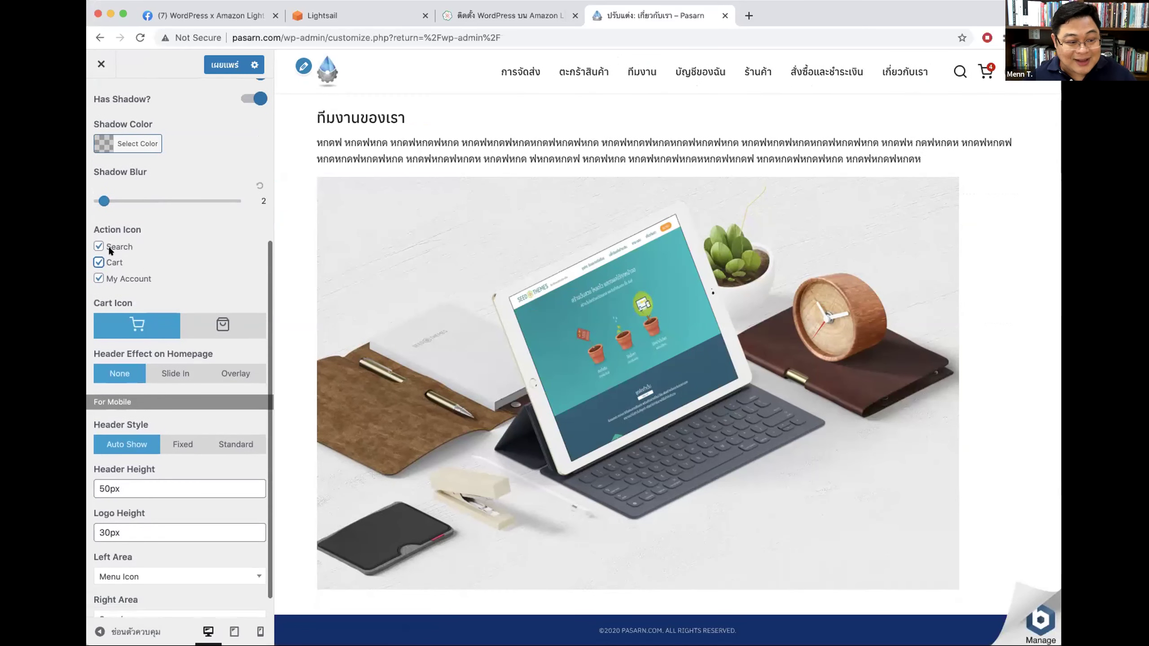
pyautogui.scroll(5, 113, 171)
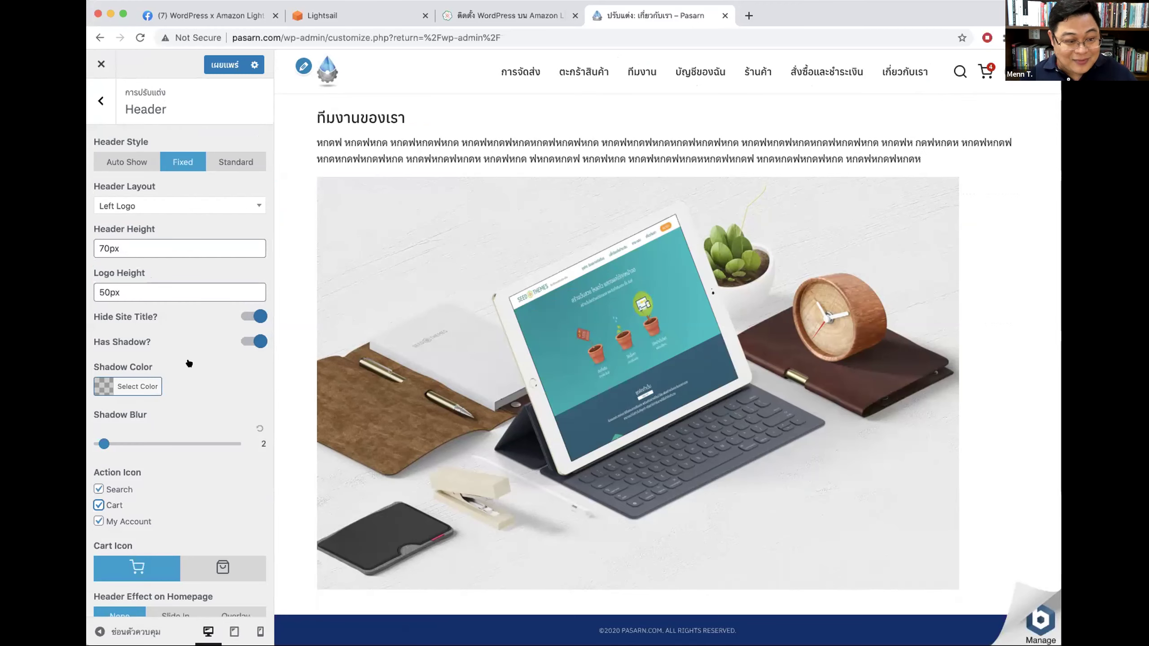
pyautogui.click(127, 162)
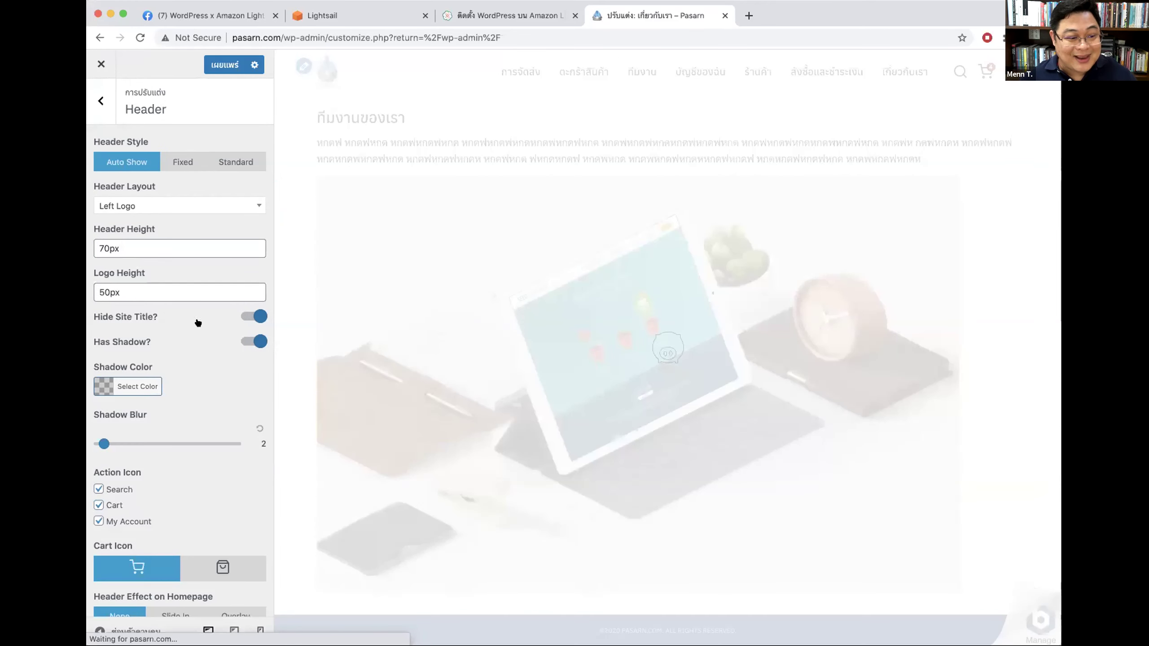
pyautogui.scroll(-3, 192, 418)
pyautogui.scroll(-4, 192, 420)
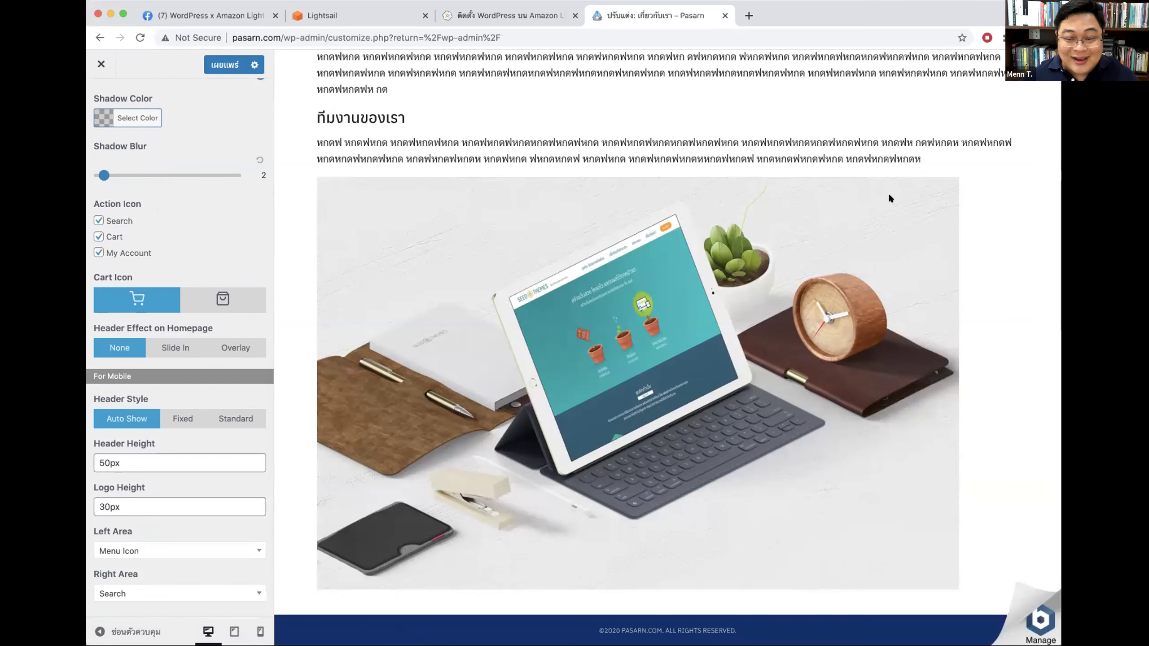
pyautogui.scroll(6, 888, 192)
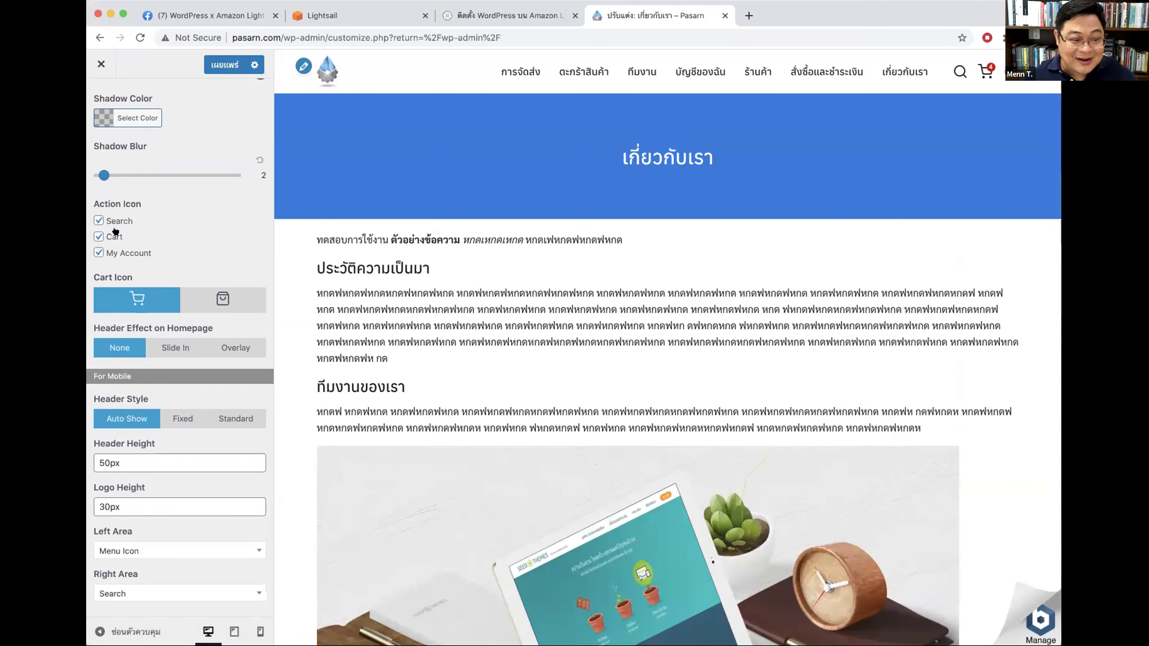
# Step: Reduce both cart items to quantity 1 for a 340 บาท total, and toggle My Account off and on
pyautogui.click(985, 71)
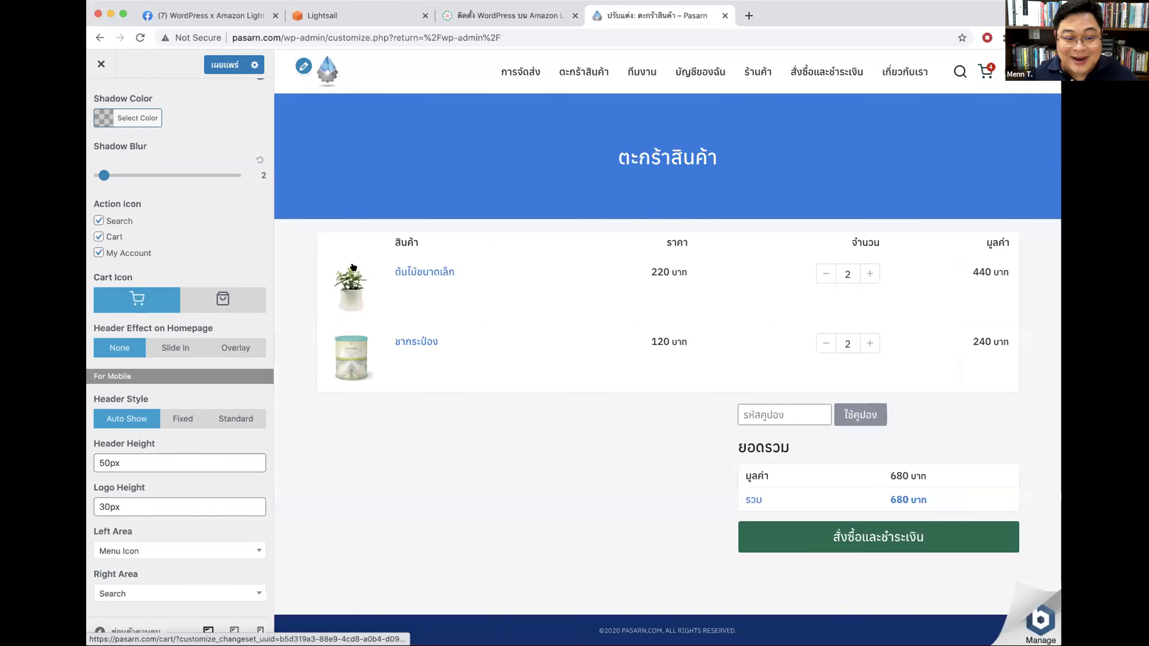
pyautogui.click(823, 278)
pyautogui.click(826, 380)
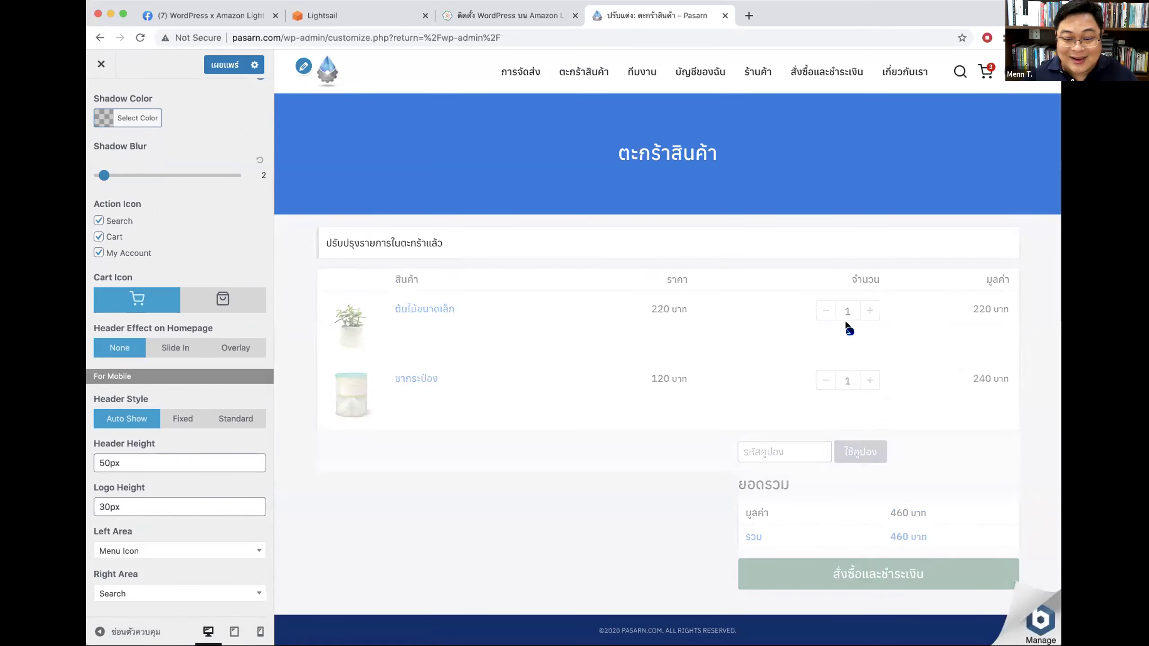
pyautogui.click(869, 380)
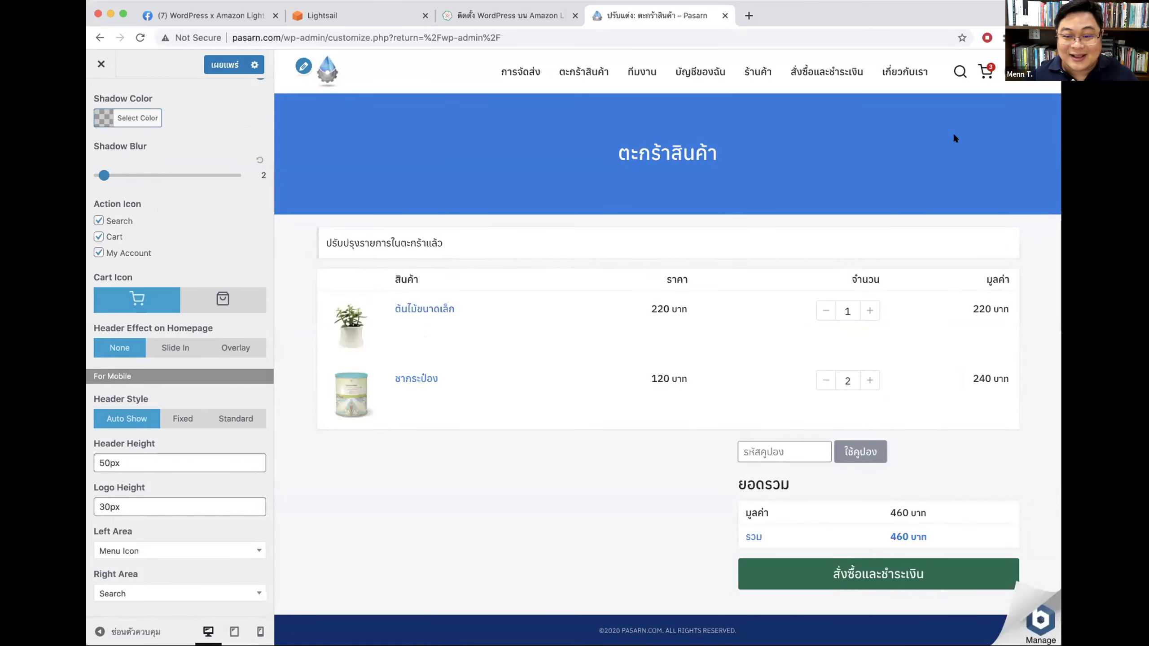
pyautogui.click(986, 71)
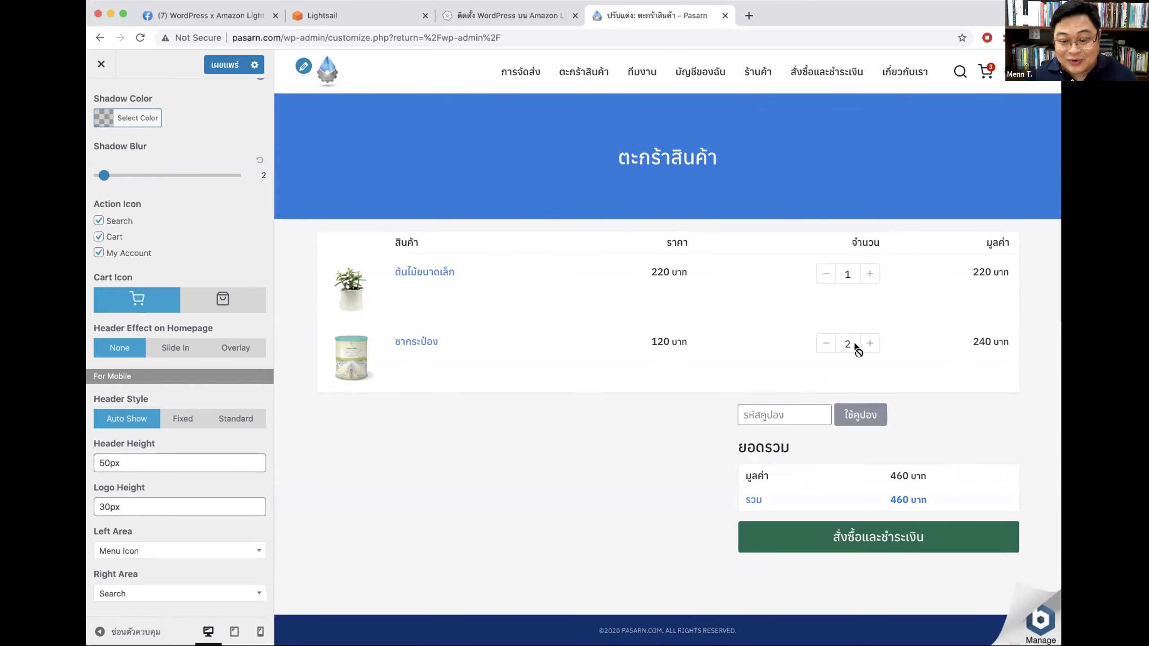
pyautogui.click(825, 343)
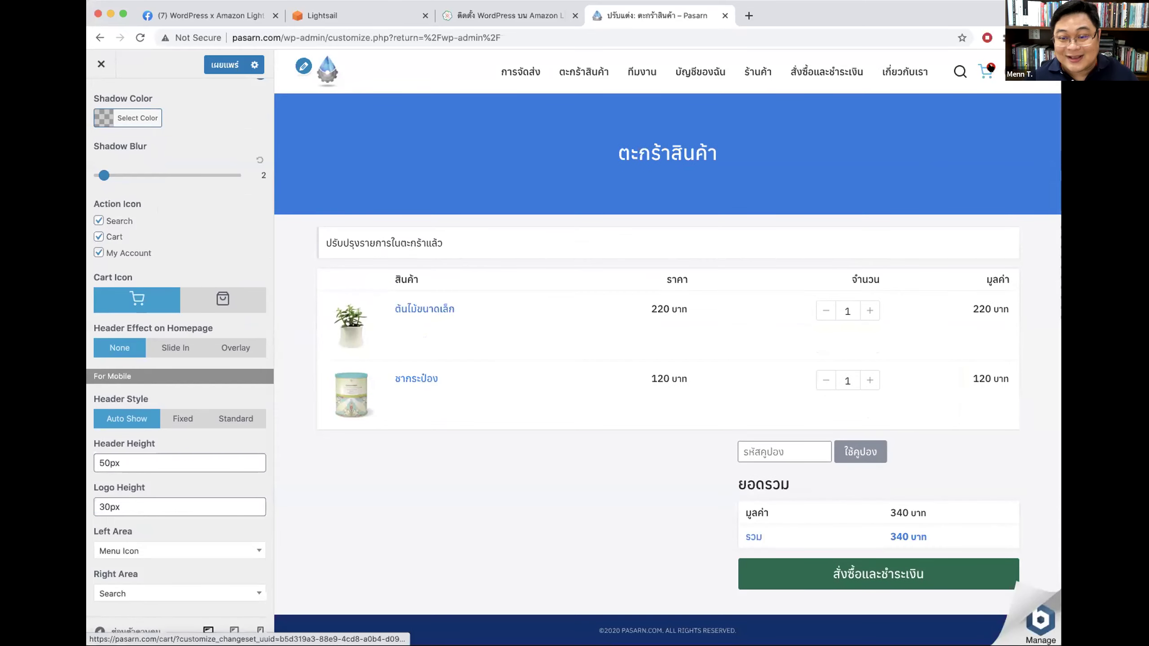
pyautogui.click(127, 254)
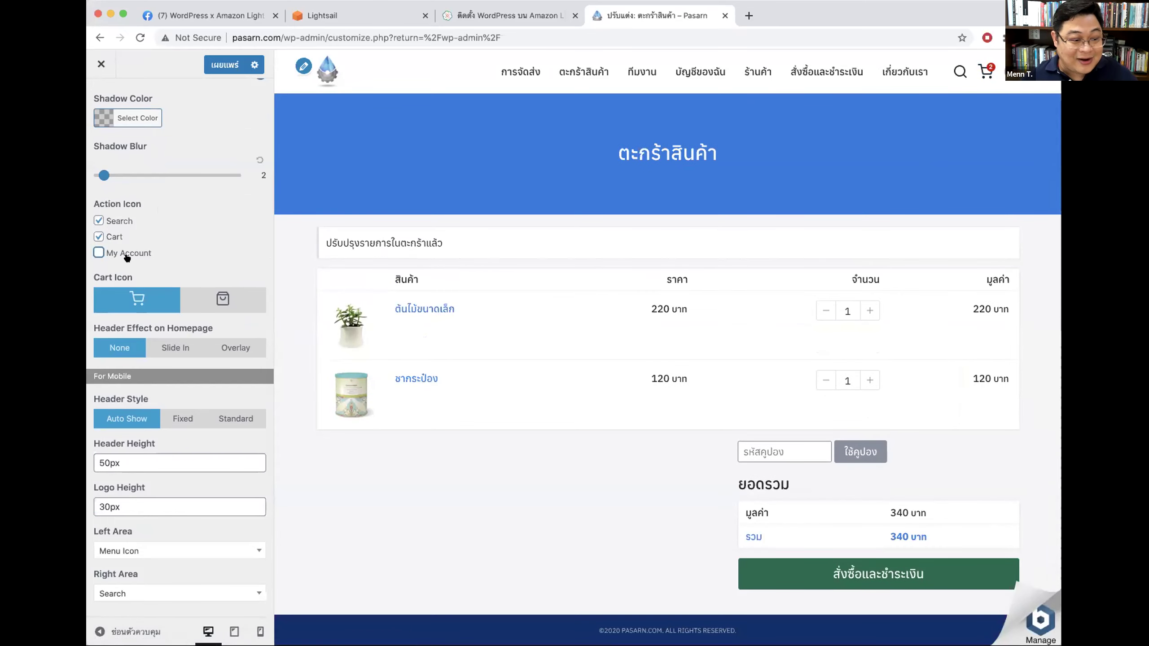
pyautogui.click(134, 257)
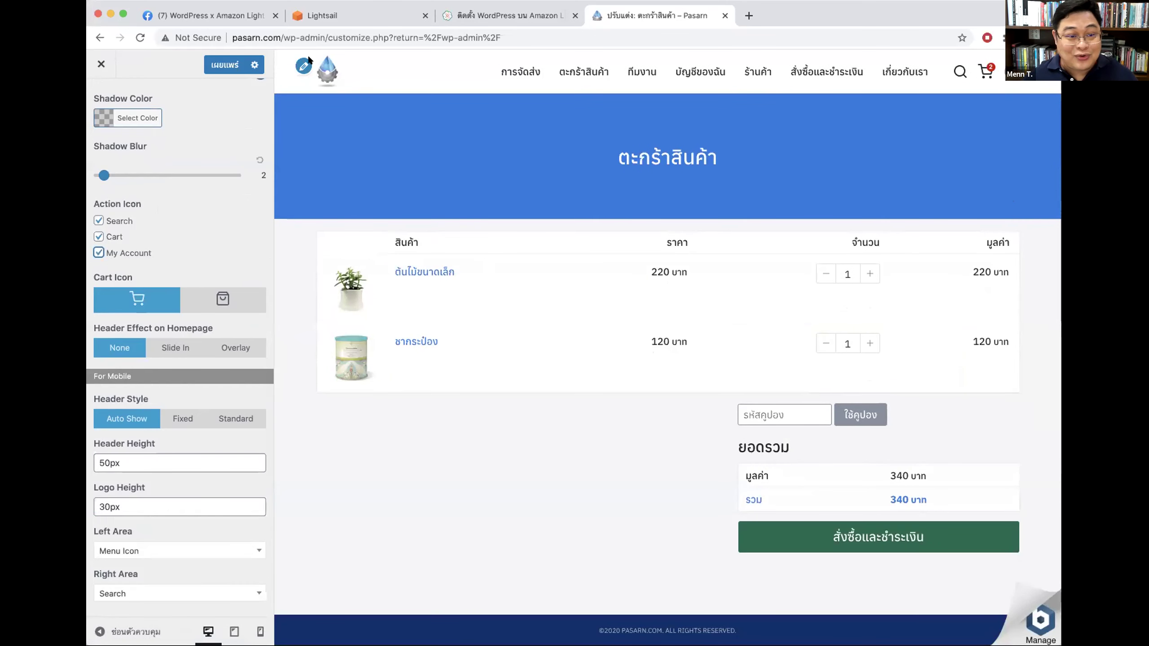
# Step: Publish the Customizer changes and select the pasarn.com site address
pyautogui.click(225, 64)
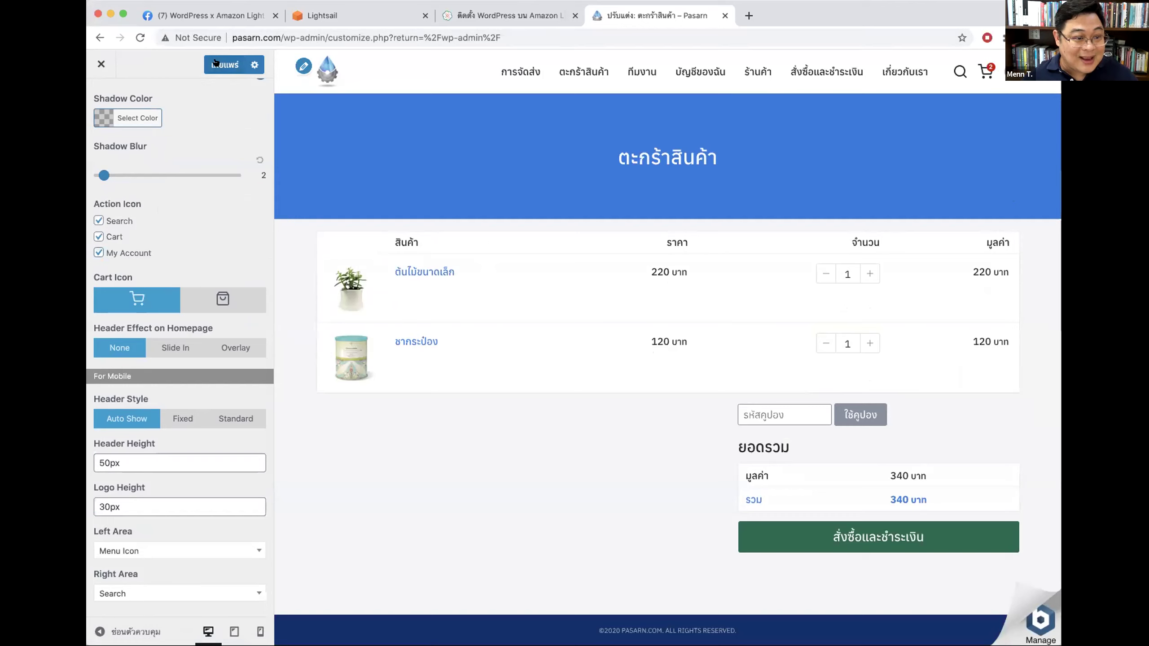
pyautogui.moveTo(281, 35); pyautogui.dragTo(233, 37)
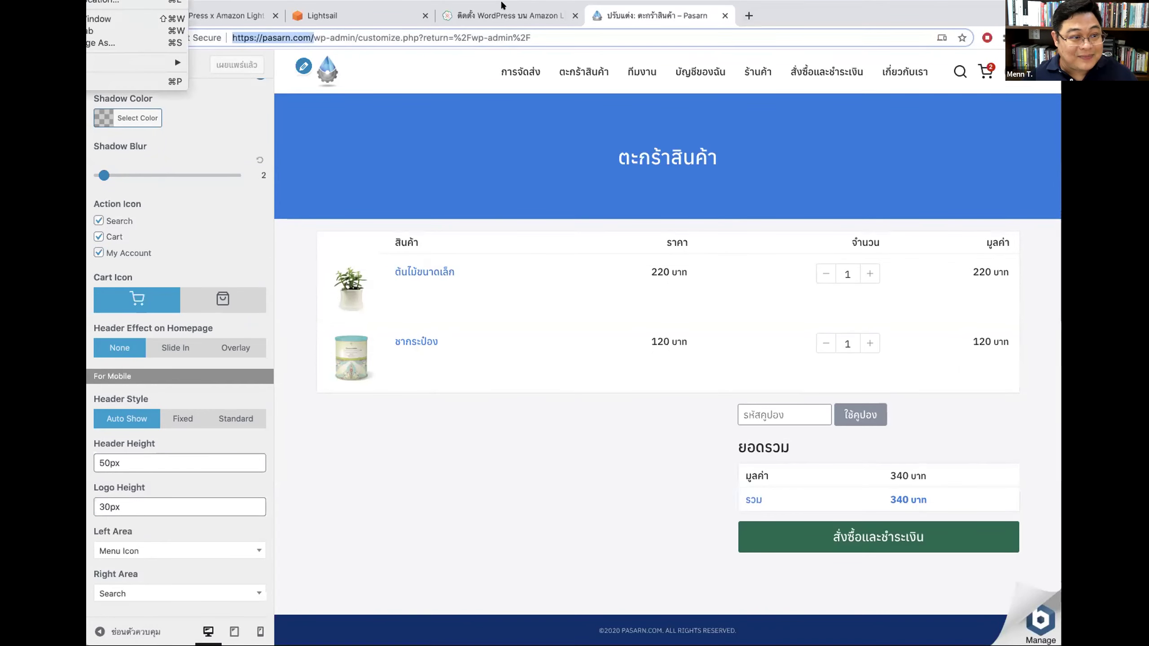
pyautogui.click(175, 56)
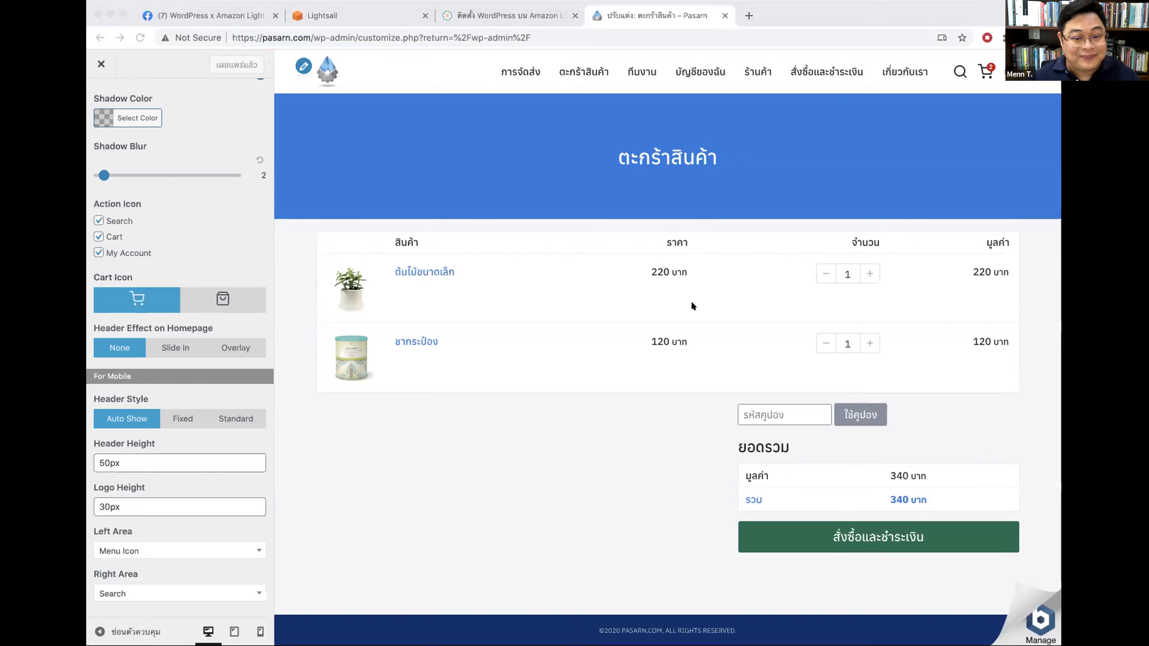
# Step: In the private window, test the live site search, then visit the เกี่ยวกับเรา and ร้านค้า pages
pyautogui.press('super+grave')
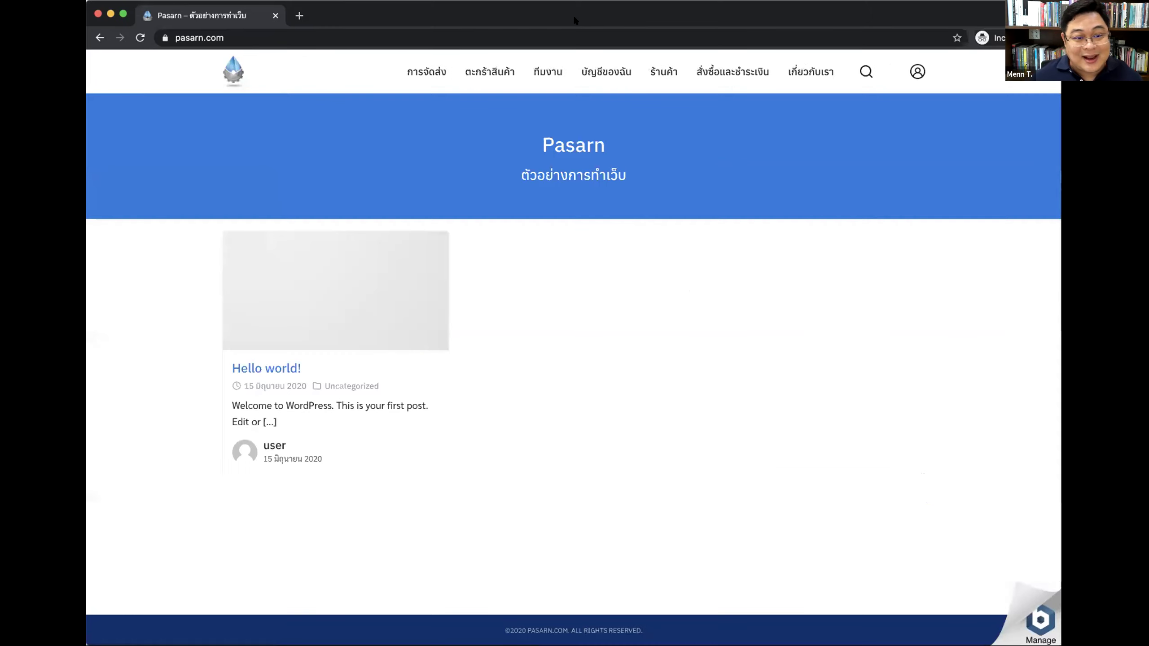
pyautogui.click(864, 71)
pyautogui.press('Escape')
pyautogui.click(810, 71)
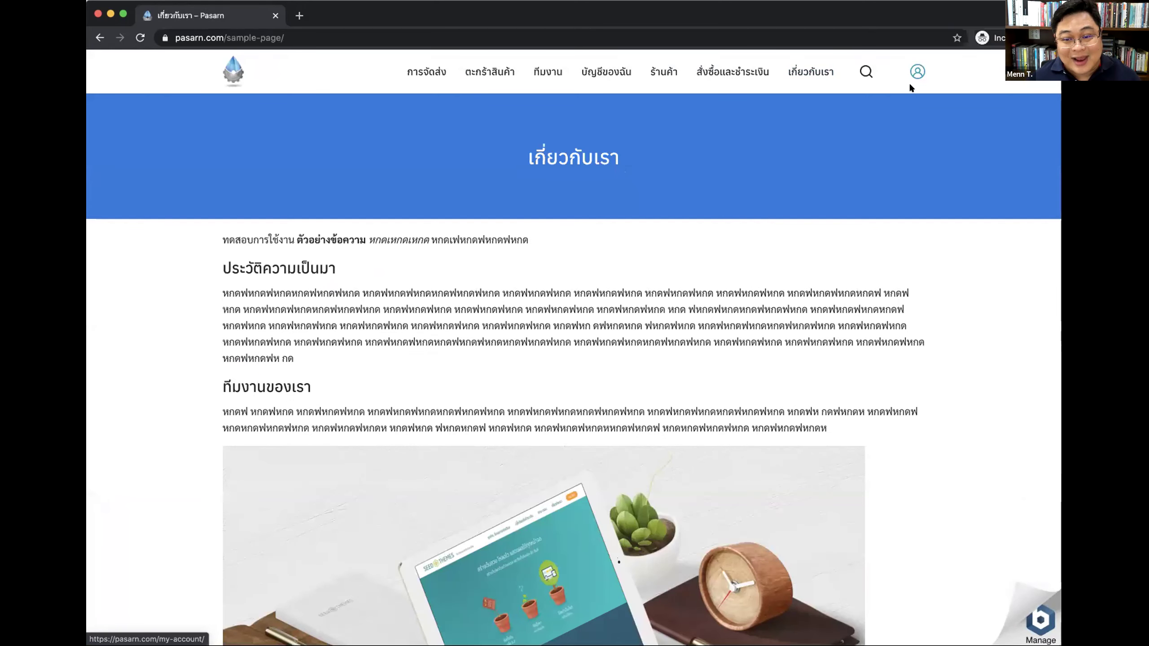
pyautogui.click(662, 71)
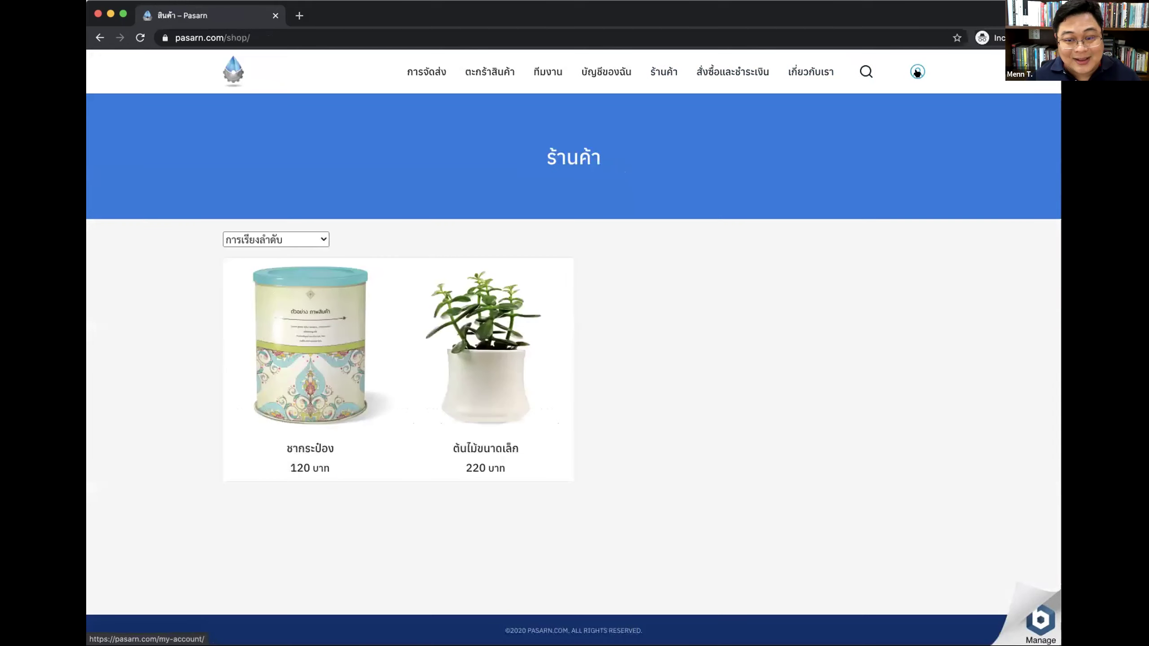
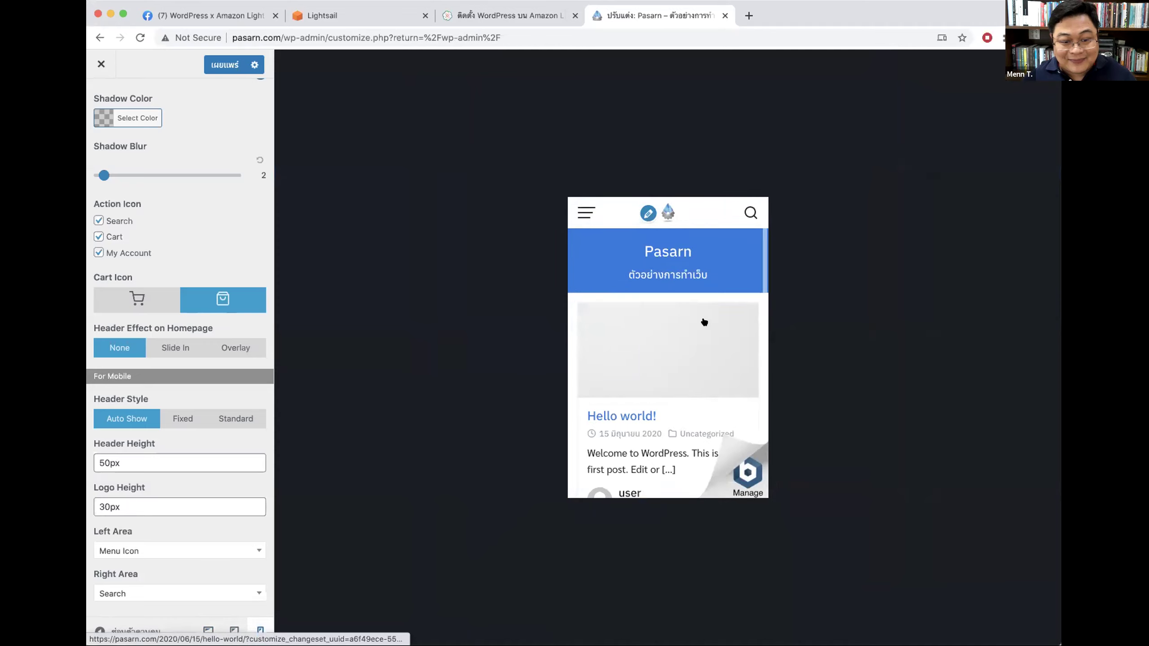
pyautogui.click(584, 212)
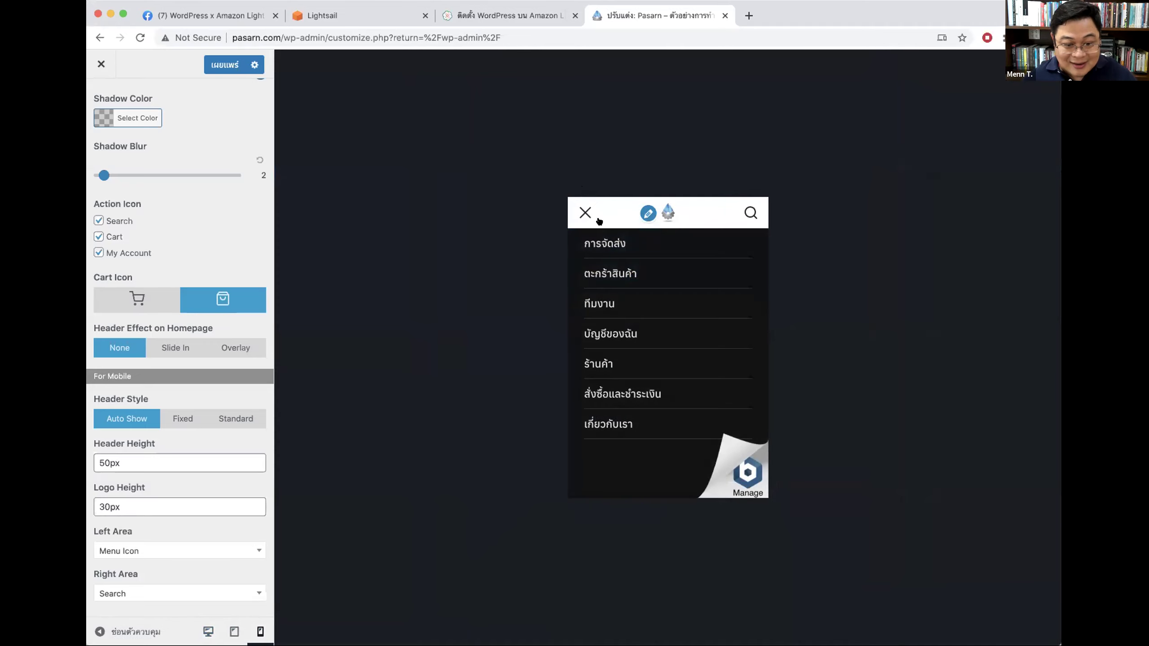
pyautogui.click(581, 206)
pyautogui.scroll(2, 712, 234)
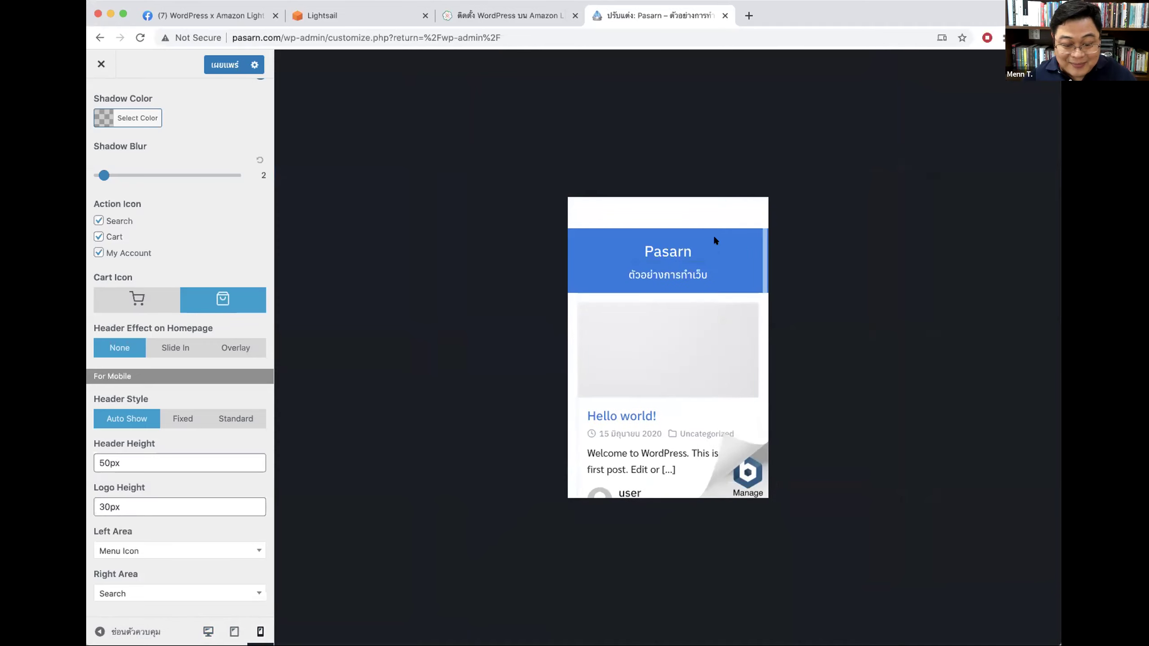
pyautogui.scroll(-2, 682, 341)
pyautogui.scroll(2, 682, 341)
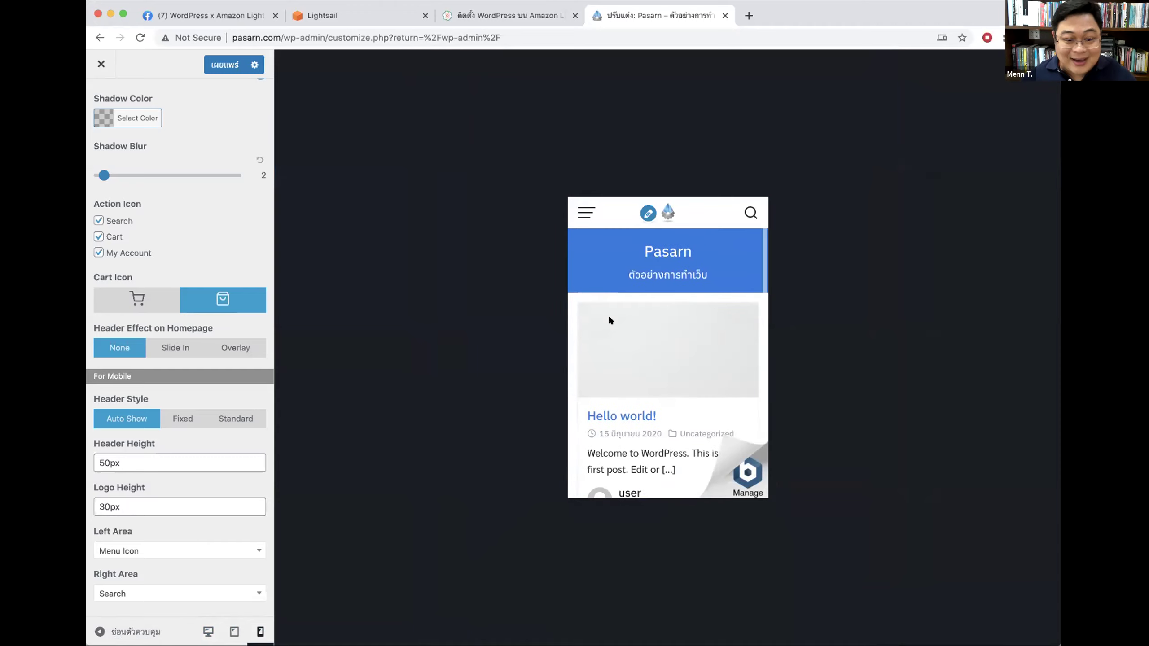
pyautogui.click(234, 631)
pyautogui.click(207, 632)
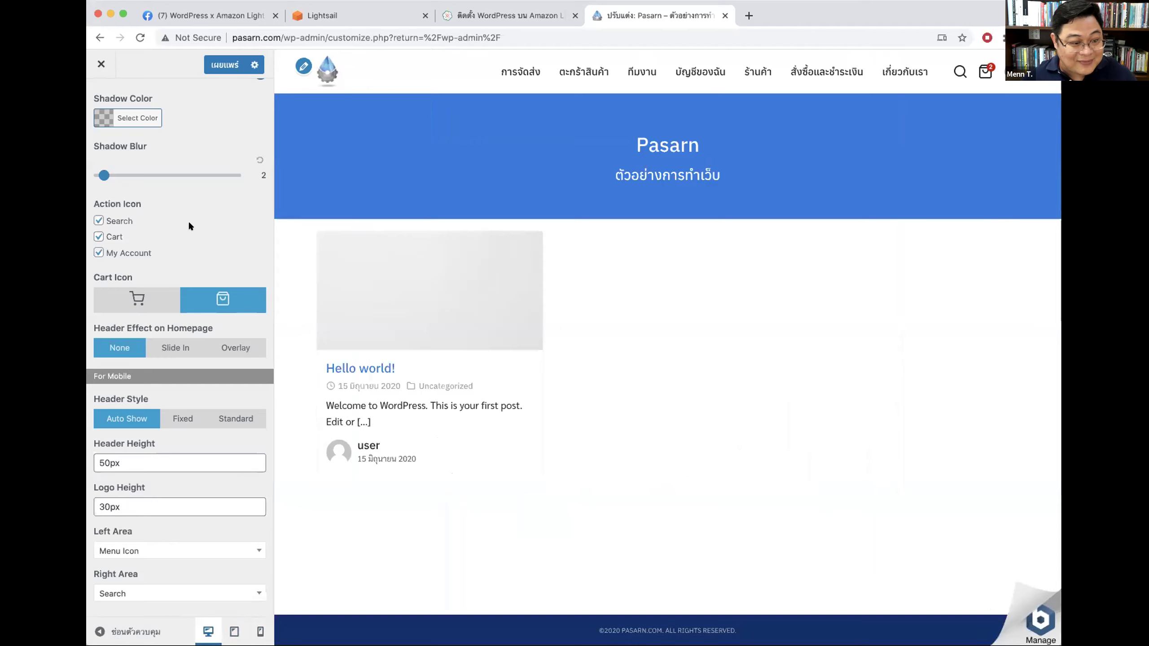
pyautogui.click(105, 235)
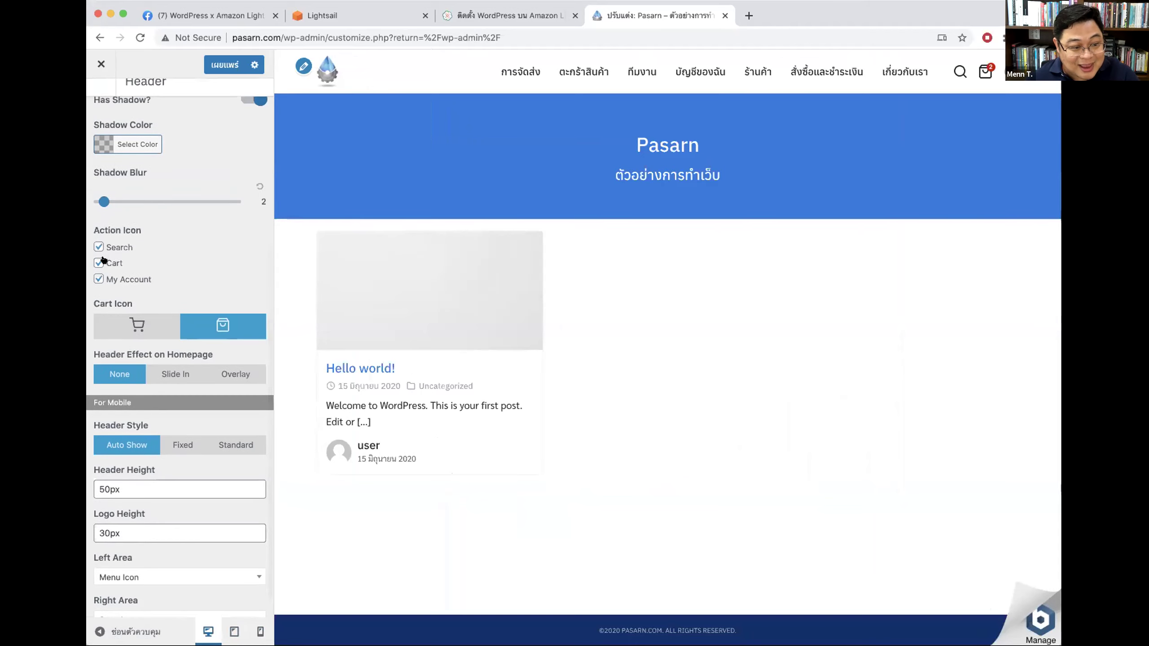
pyautogui.click(108, 286)
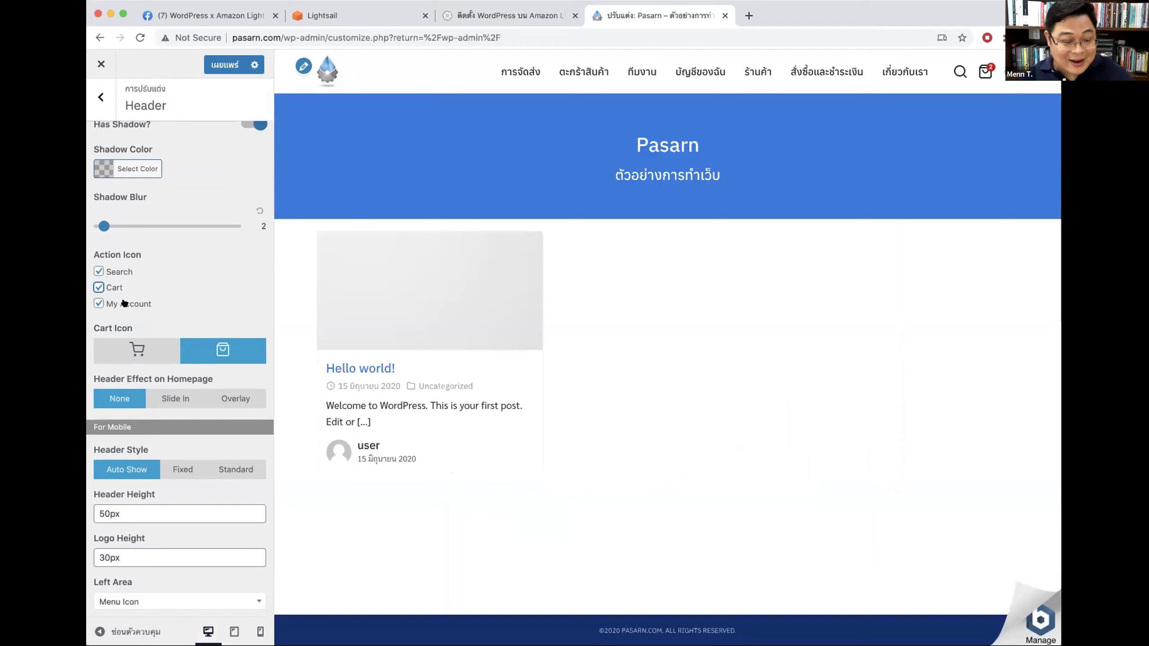
pyautogui.scroll(-2, 229, 385)
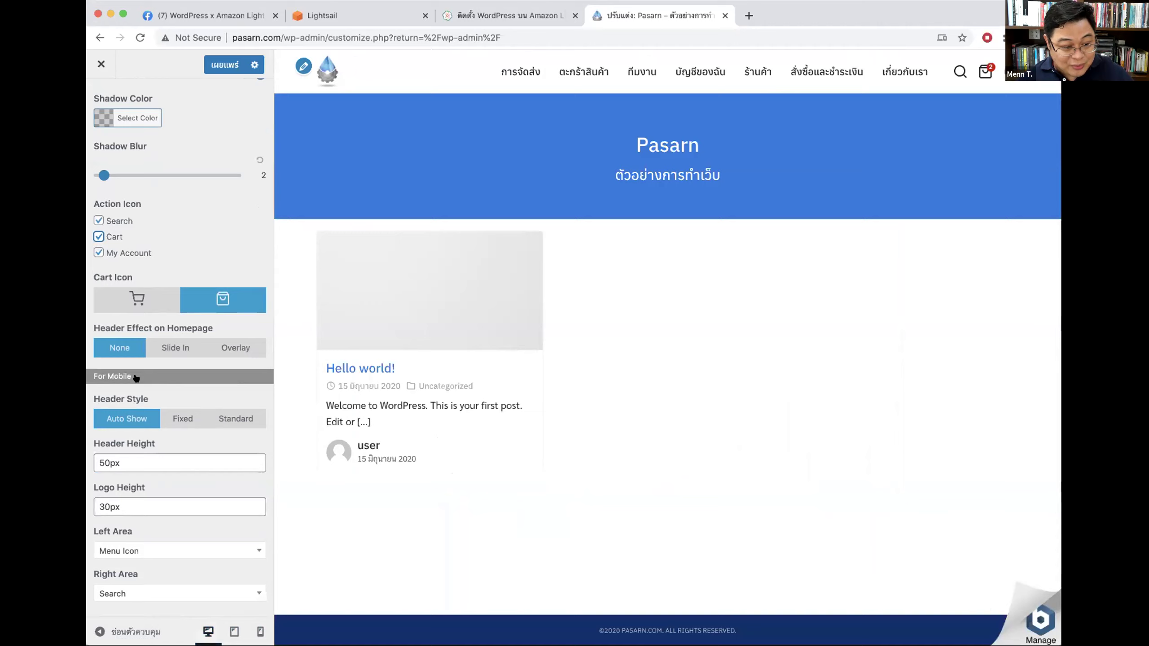
pyautogui.click(260, 631)
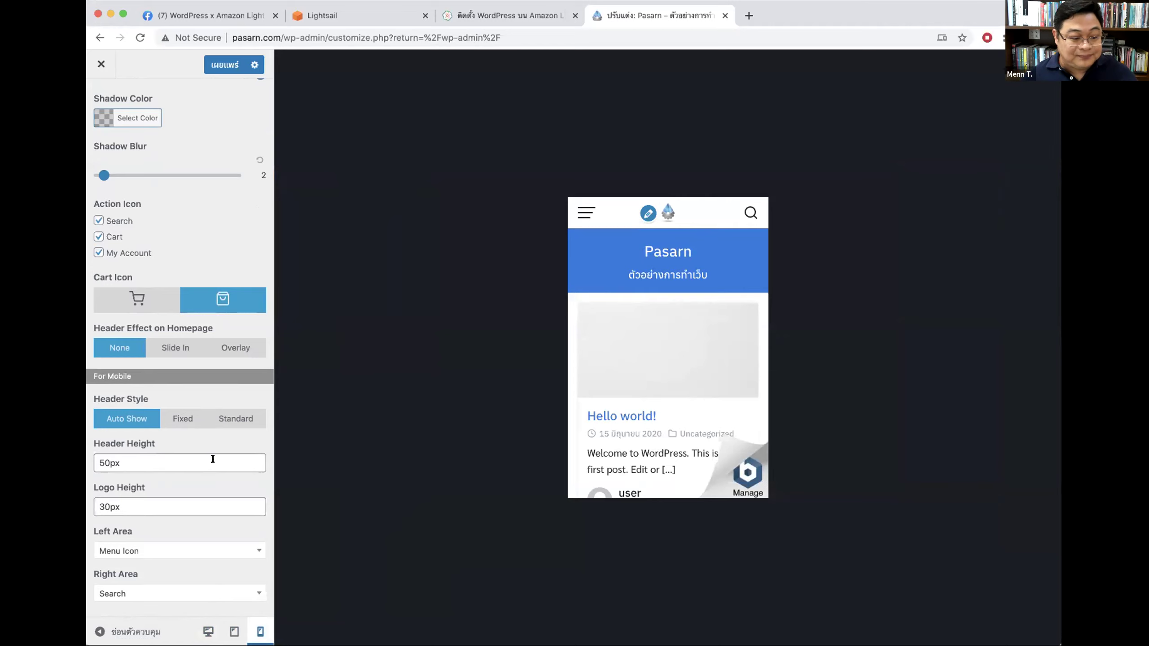
# Step: Set the mobile logo height to 40px, trying header height 80px before restoring 50px
pyautogui.moveTo(110, 463); pyautogui.dragTo(100, 463)
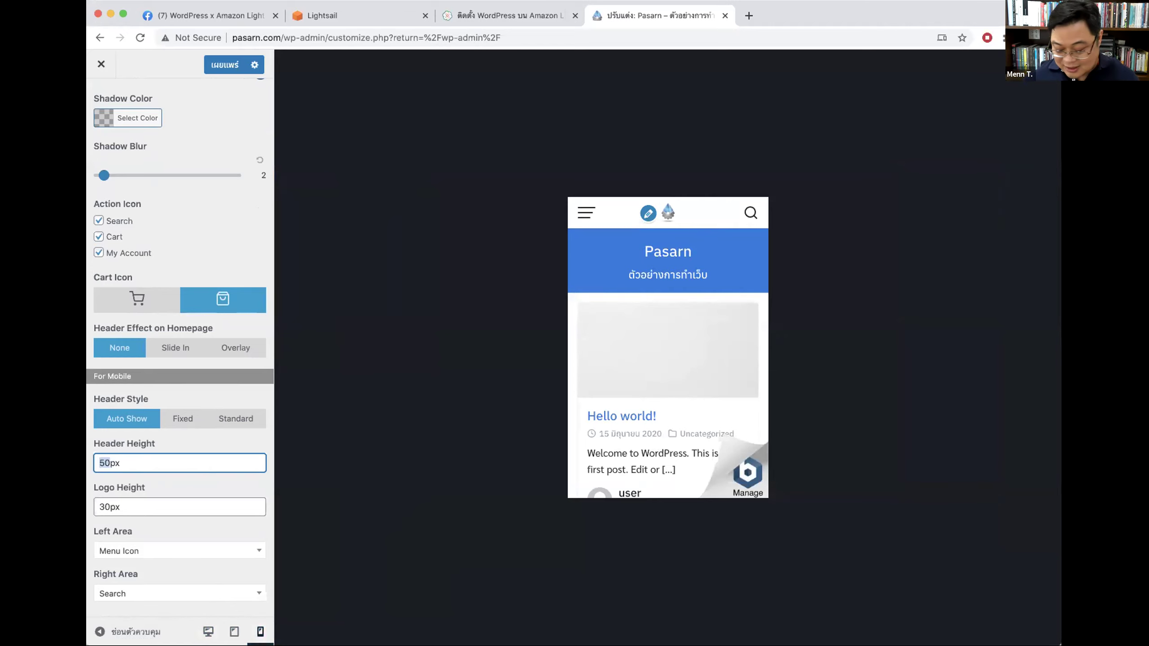
pyautogui.write('80')
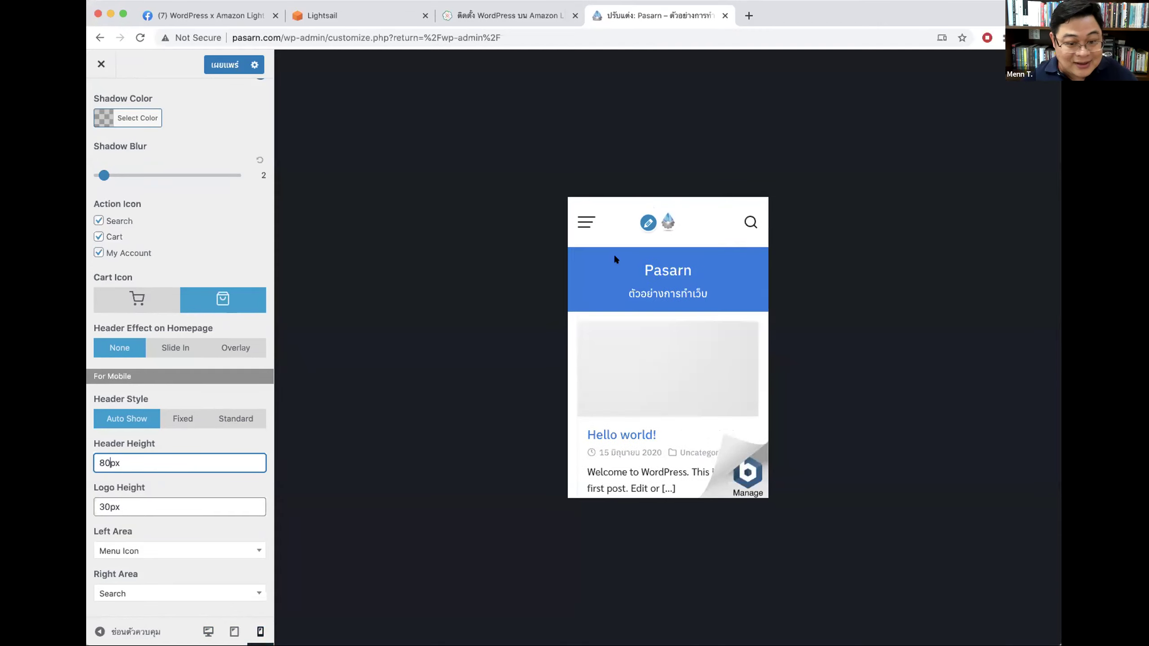
pyautogui.click(99, 505)
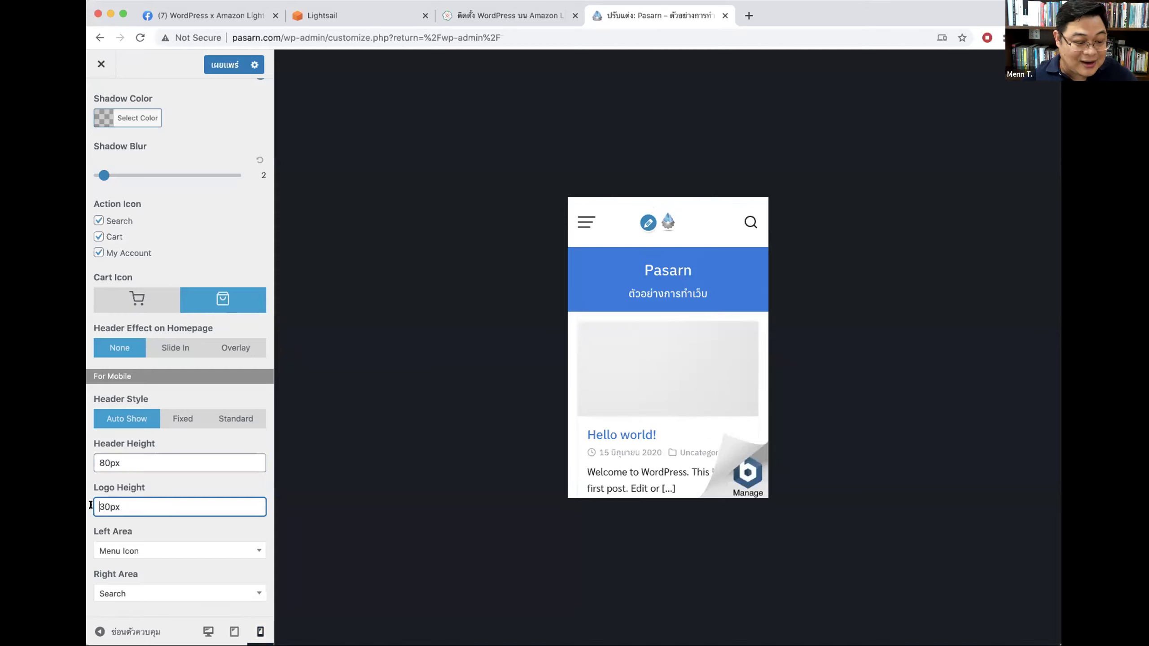
pyautogui.press('Delete')
pyautogui.write('4')
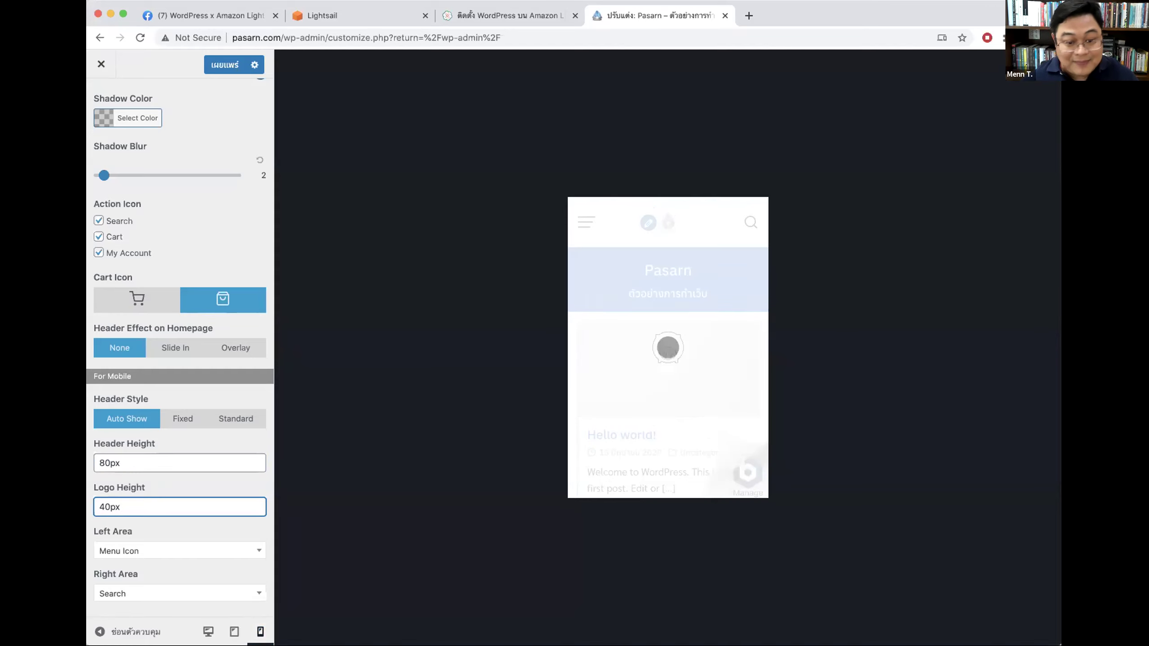
pyautogui.click(101, 462)
pyautogui.press('Delete')
pyautogui.write('5')
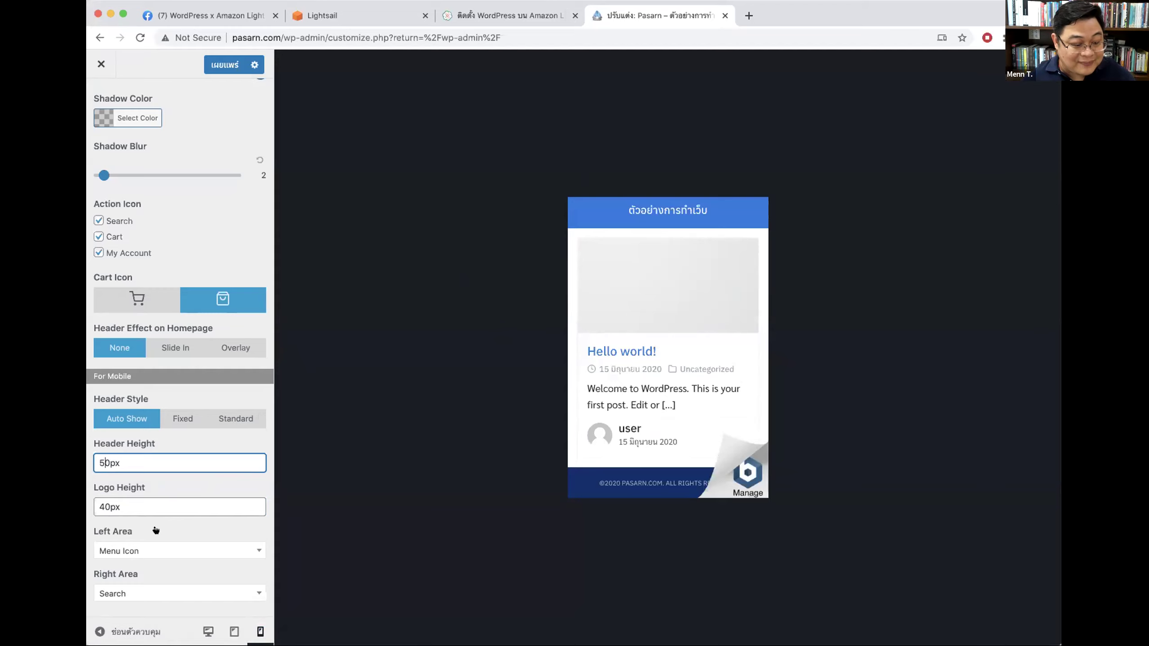
# Step: Put the search icon in the mobile header's left area and the cart icon on the right
pyautogui.click(137, 549)
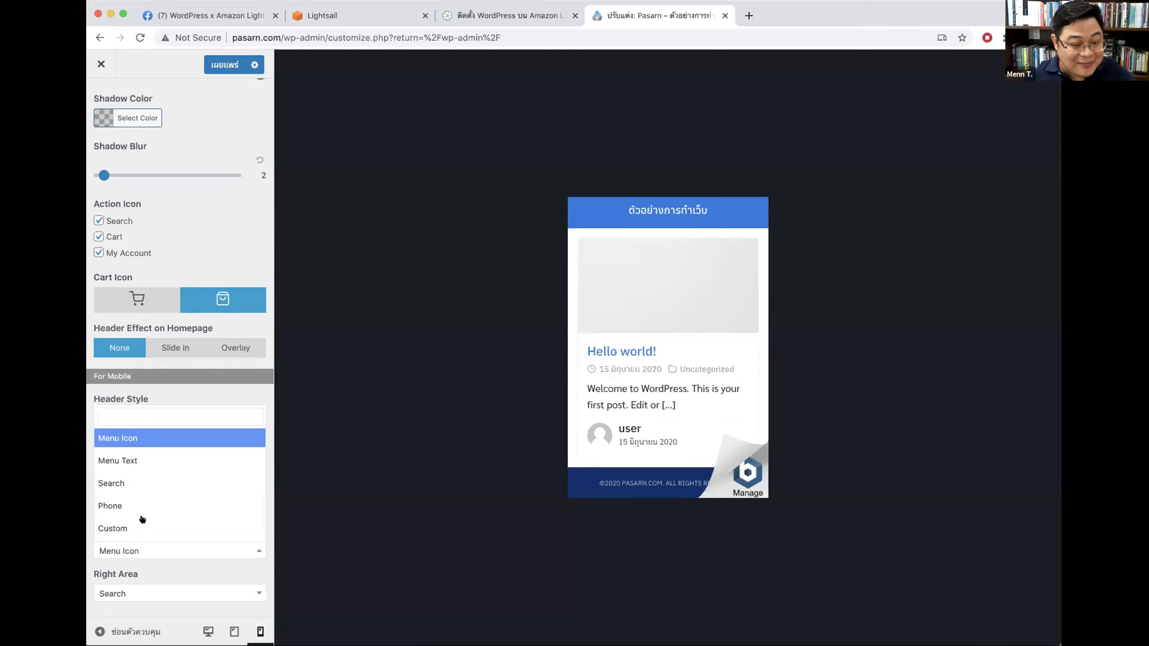
pyautogui.click(138, 485)
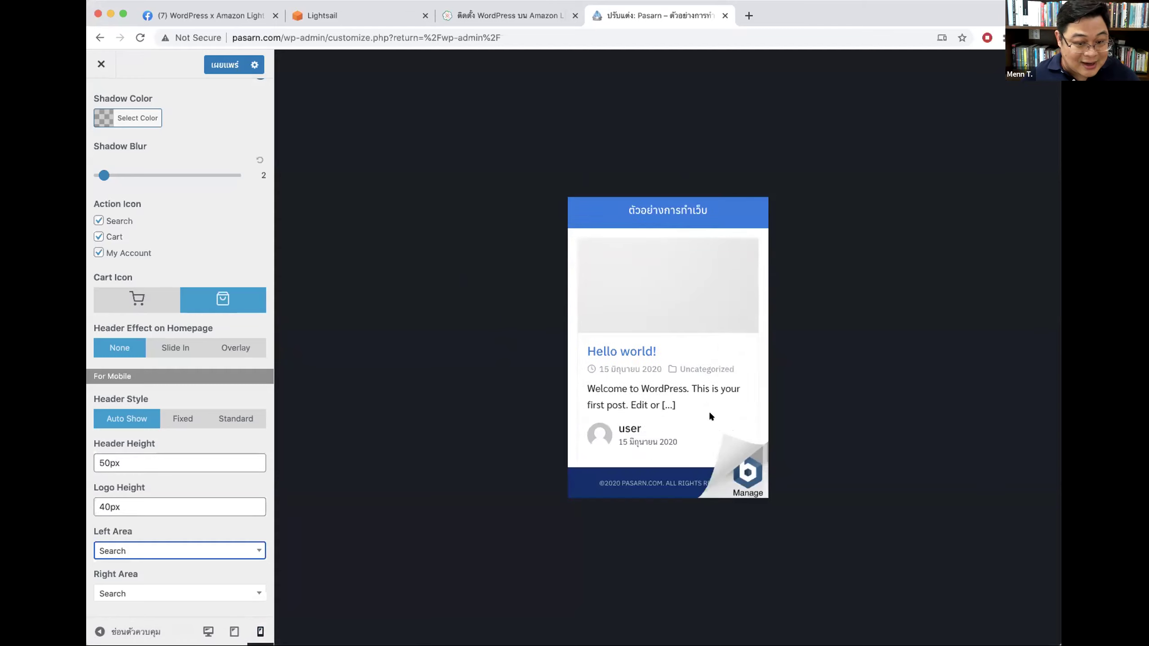
pyautogui.click(134, 591)
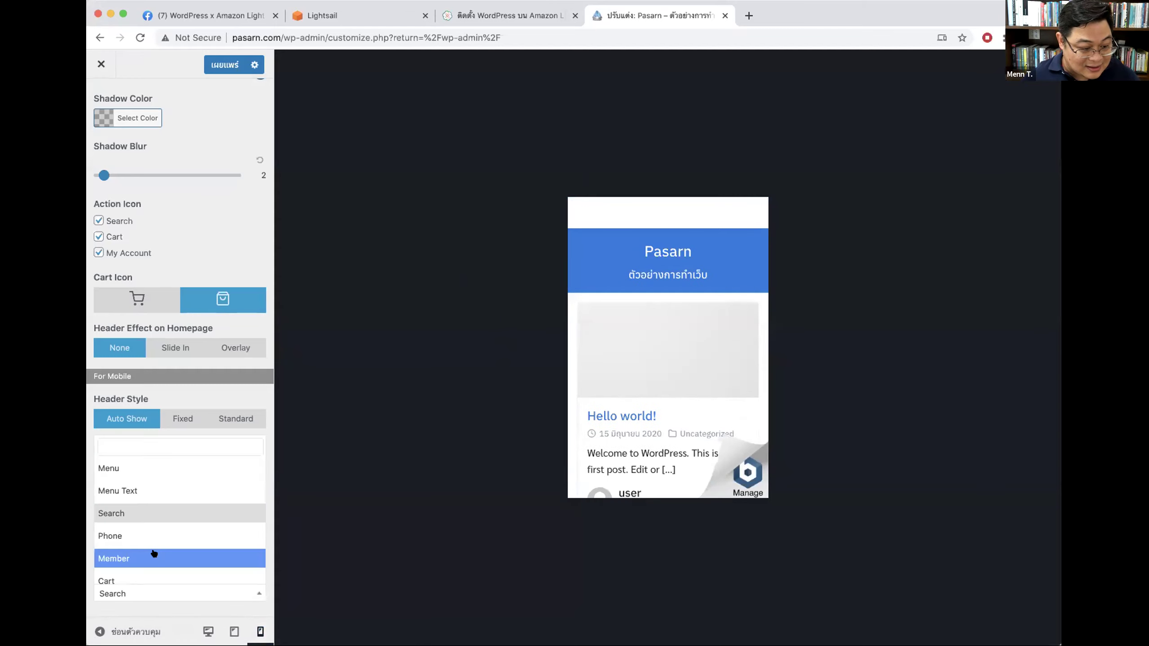
pyautogui.click(154, 542)
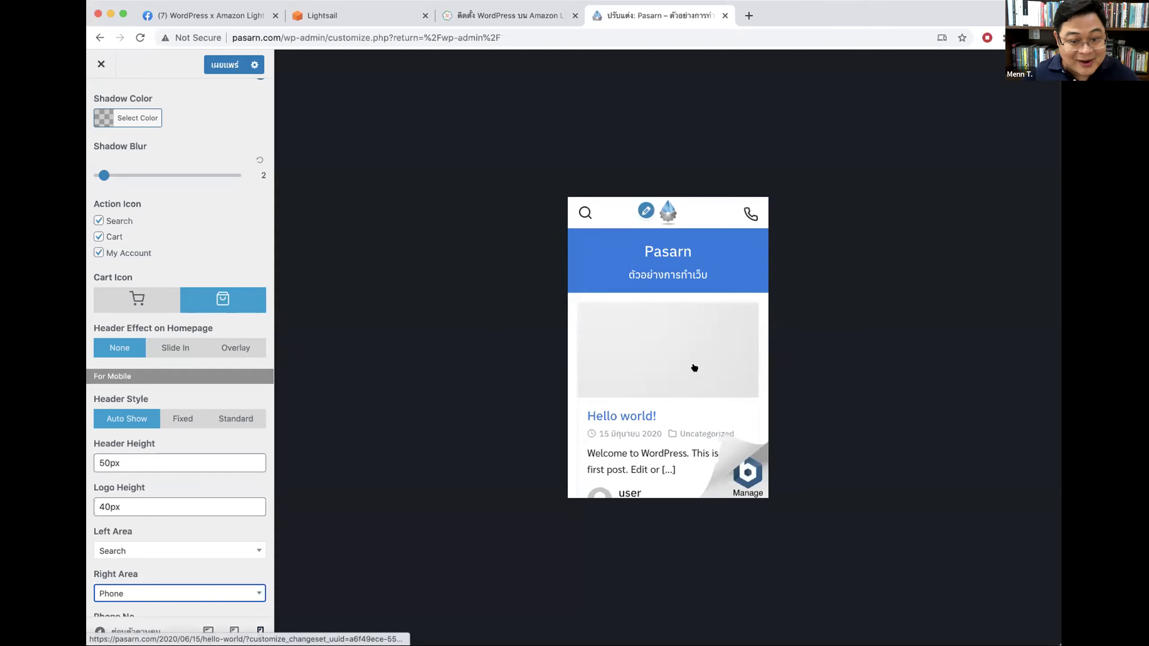
pyautogui.scroll(-2, 176, 580)
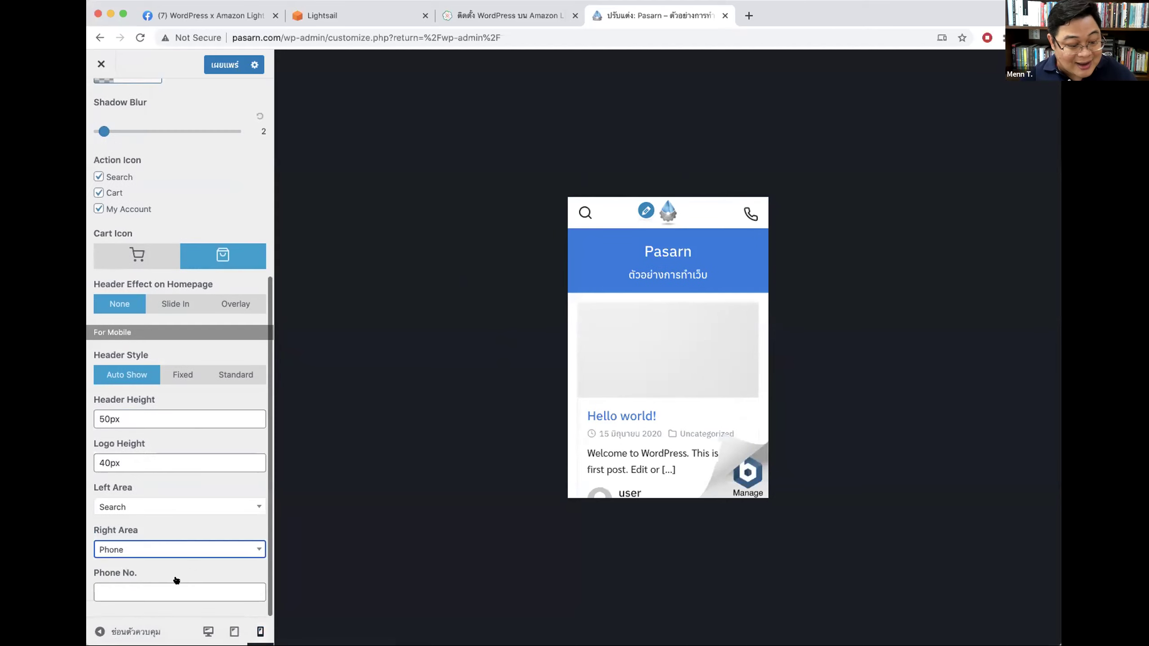
pyautogui.click(137, 549)
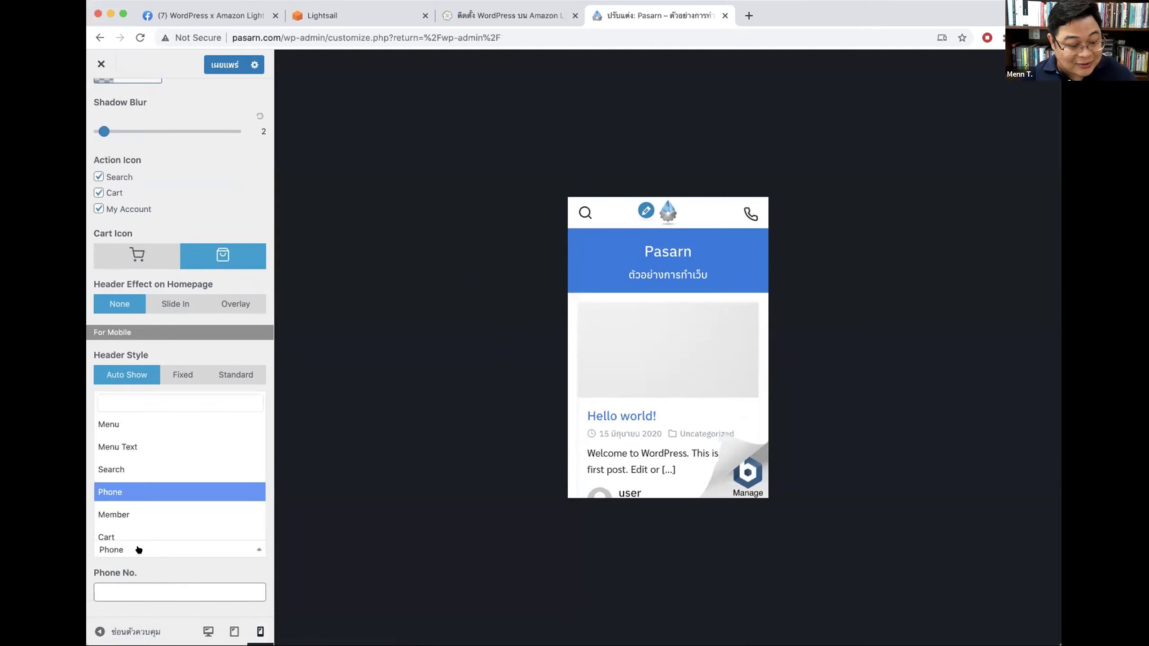
pyautogui.click(135, 514)
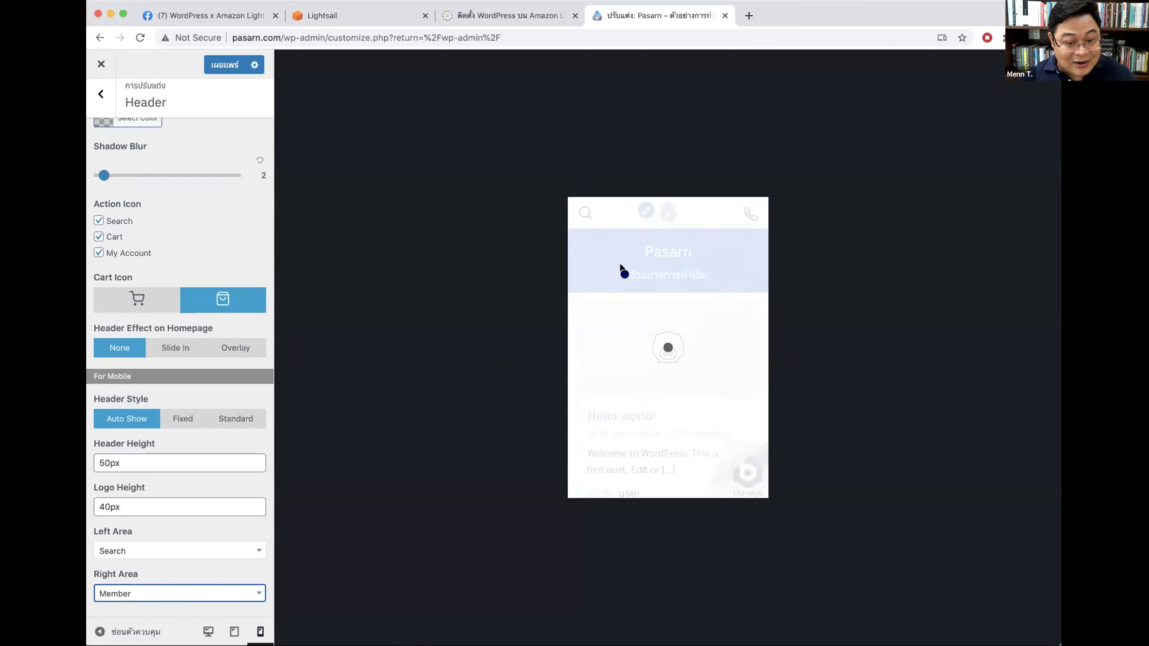
pyautogui.click(122, 592)
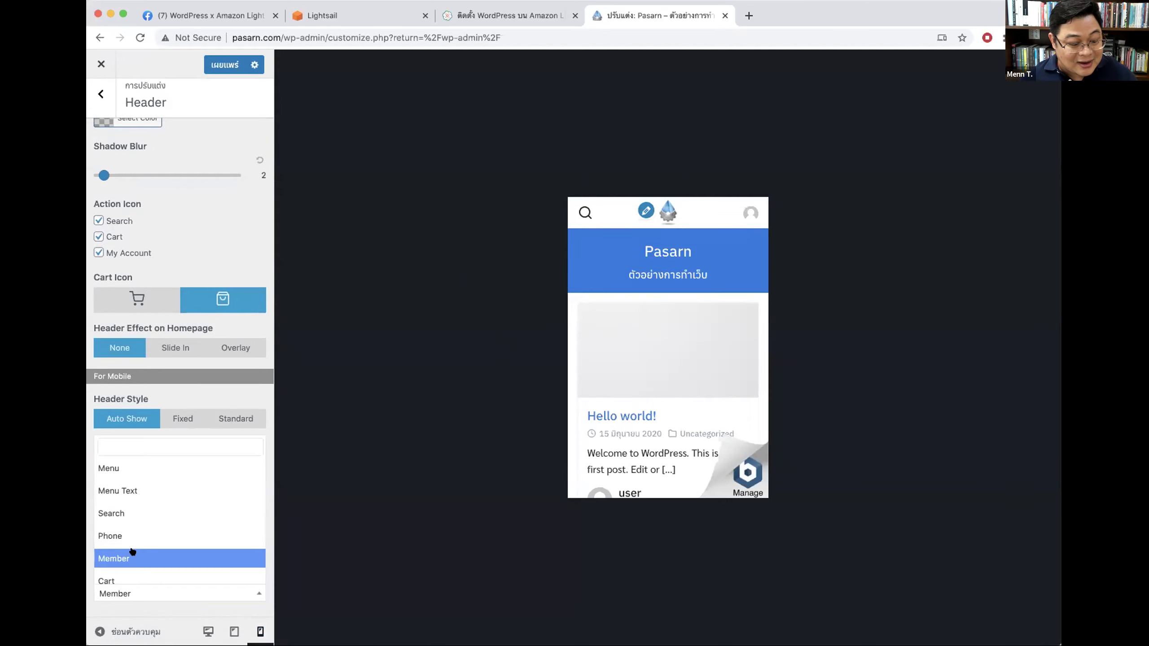
pyautogui.click(120, 581)
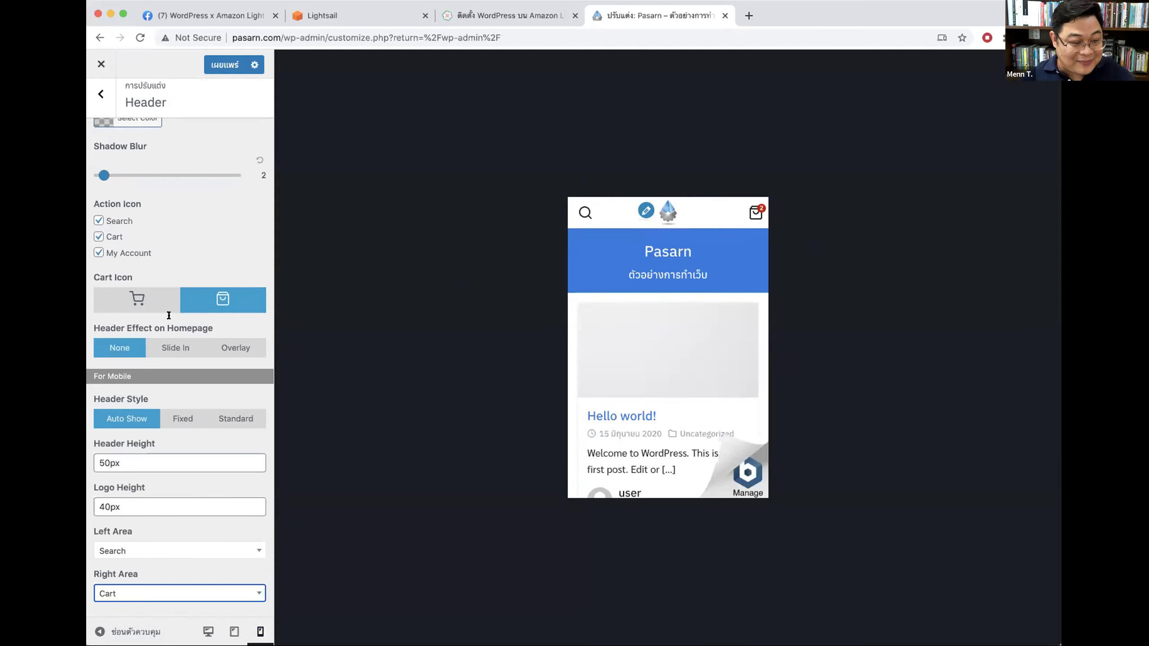
# Step: Check the header in the desktop preview, then return the preview to mobile width
pyautogui.scroll(4, 161, 326)
pyautogui.scroll(3, 167, 292)
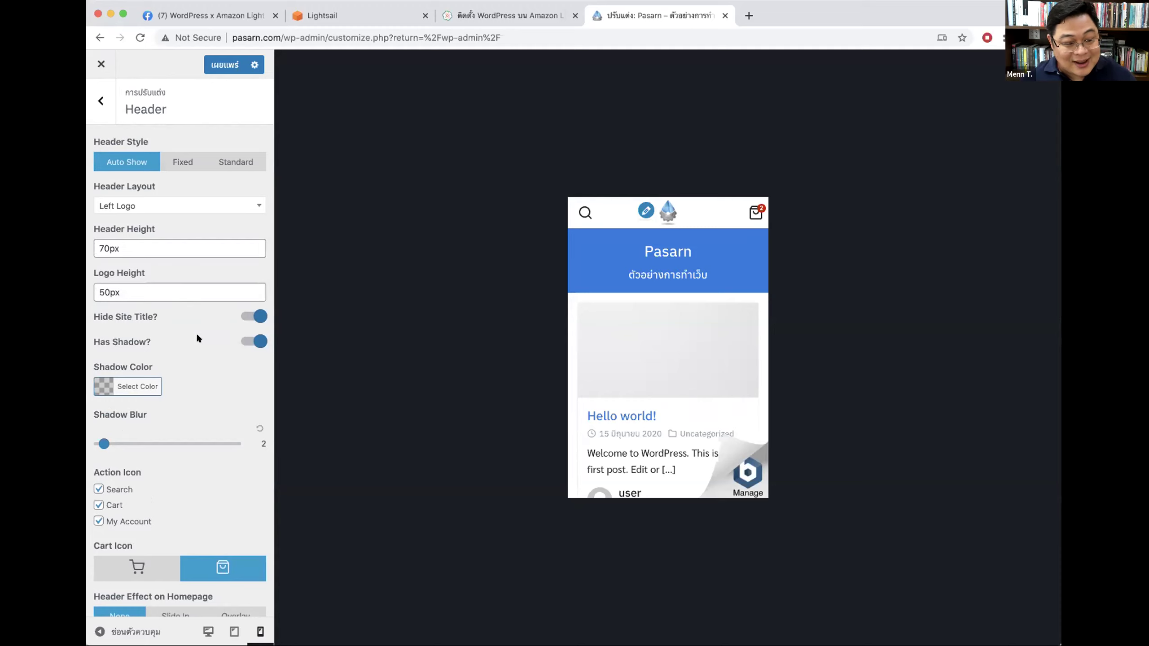
pyautogui.scroll(-5, 136, 485)
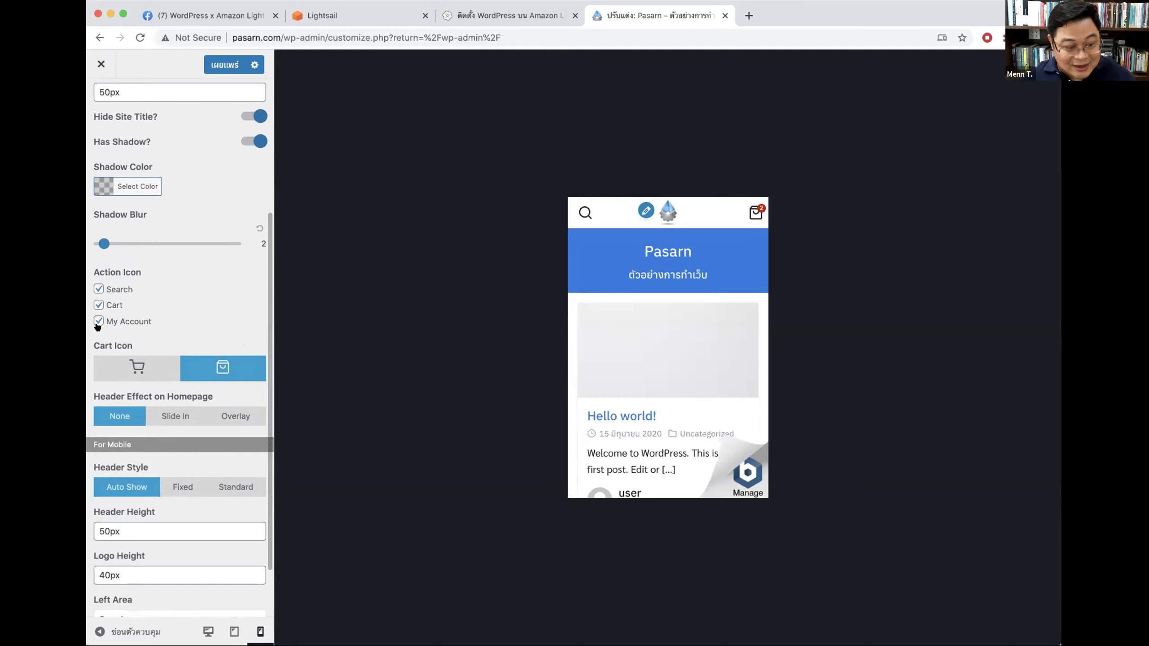
pyautogui.scroll(-2, 203, 534)
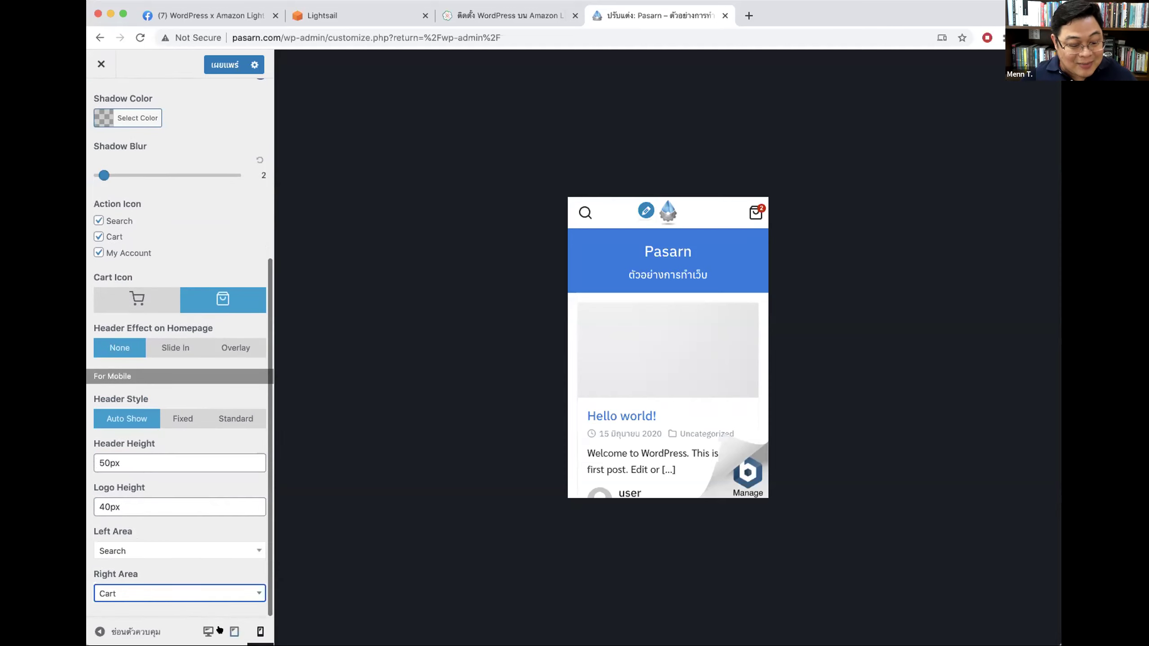
pyautogui.click(208, 634)
pyautogui.click(260, 631)
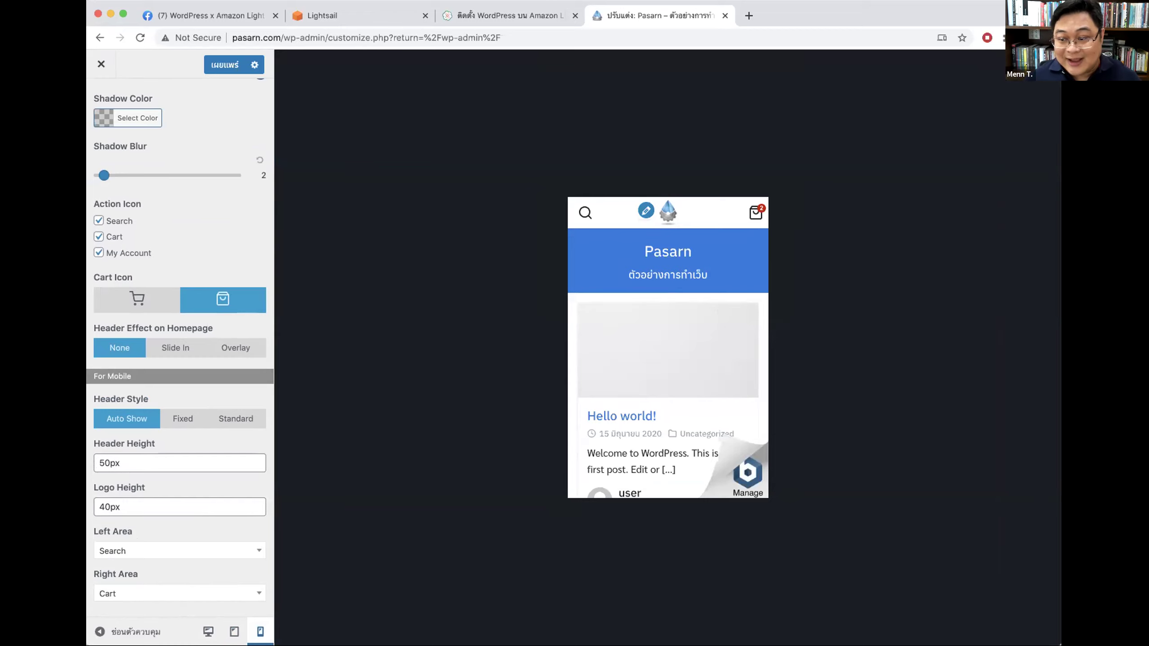
# Step: Switch through the browser tabs back to the Lightsail instances list
pyautogui.click(466, 17)
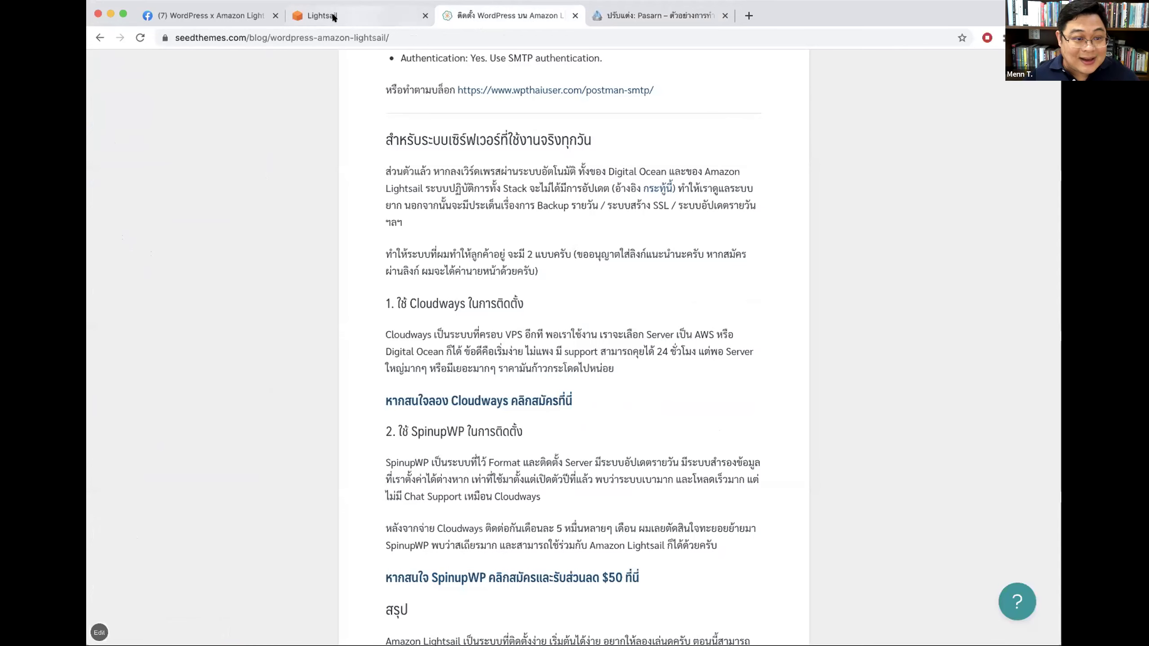
pyautogui.click(333, 17)
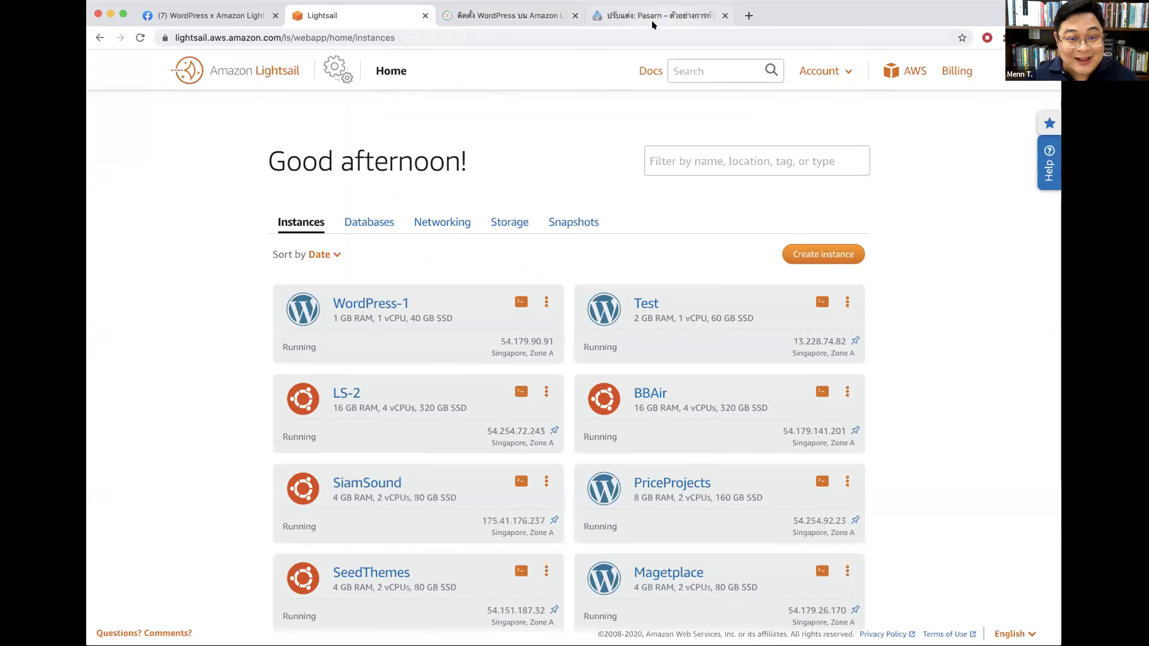
pyautogui.click(653, 22)
pyautogui.click(375, 10)
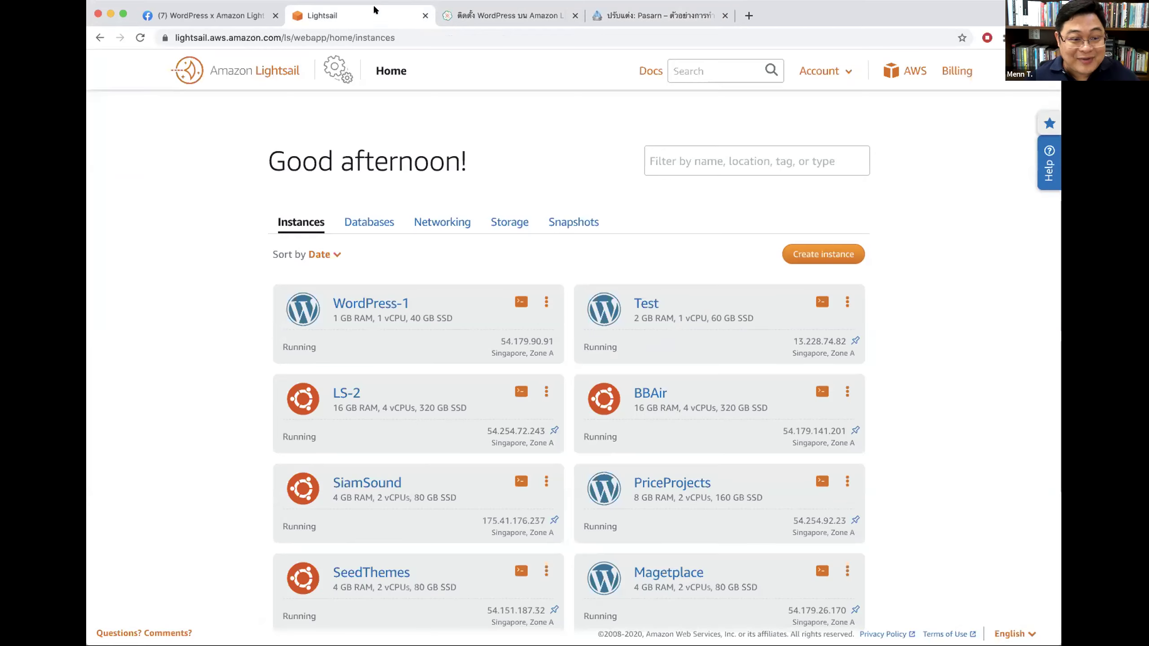
# Step: Load the Cloudflare dashboard in a new tab by entering 'clou' in the address bar
pyautogui.click(745, 15)
pyautogui.write('clou')
pyautogui.press('Return')
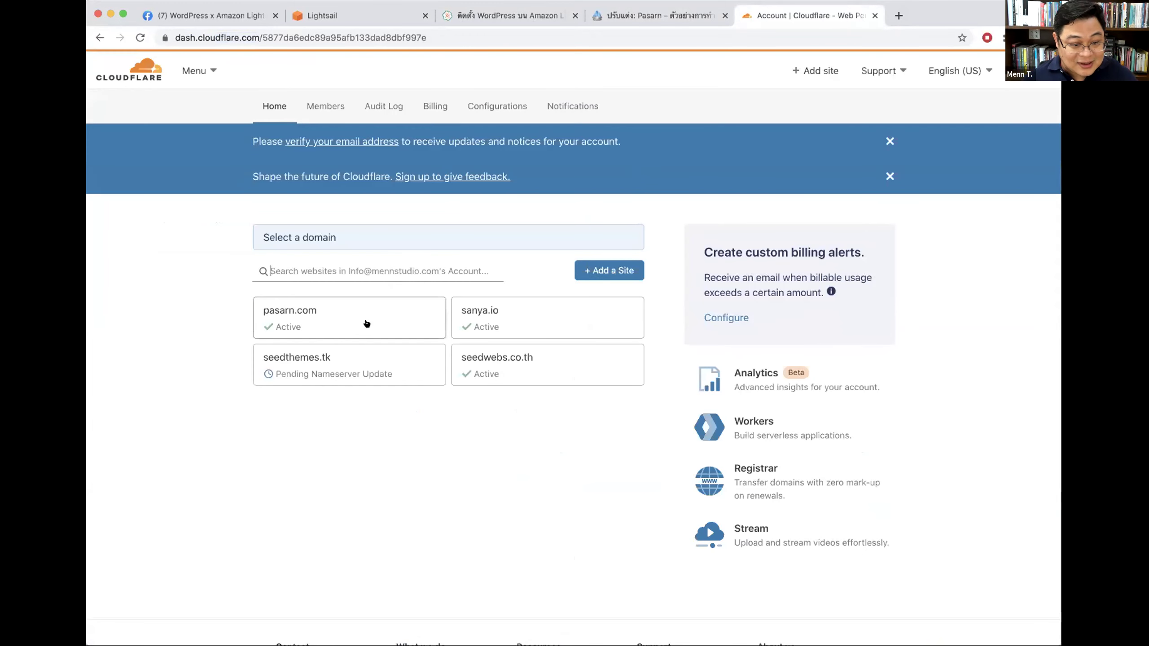
# Step: Go from the pasarn.com domain through DNS and SSL/TLS to the Edge Certificates page
pyautogui.click(343, 324)
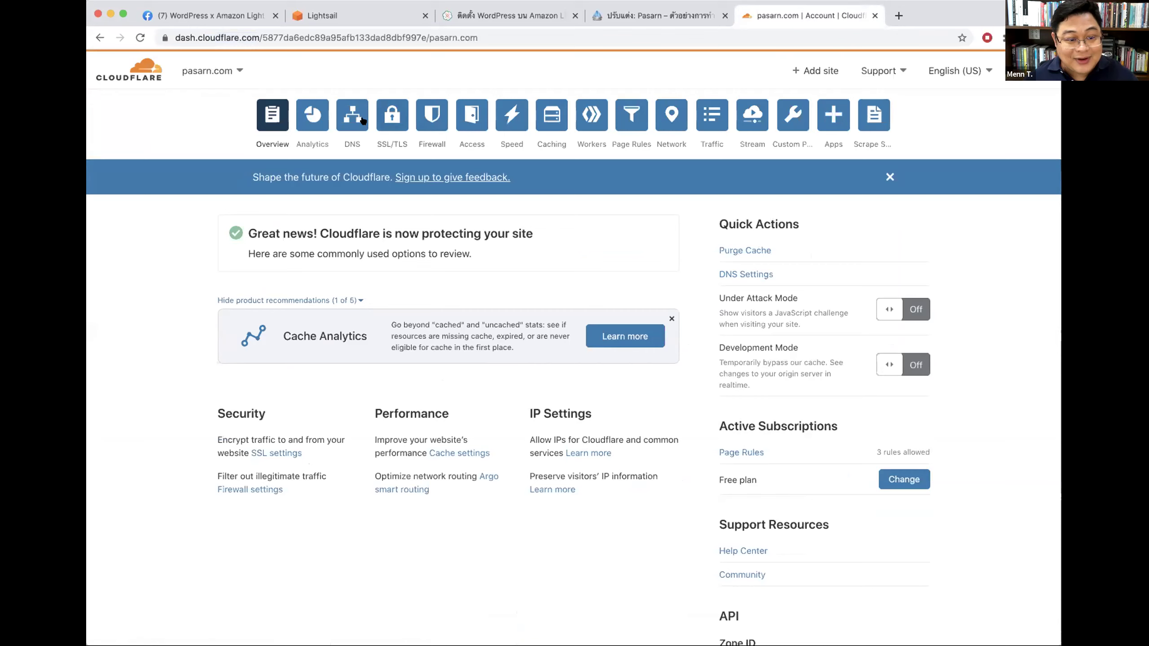
pyautogui.click(361, 119)
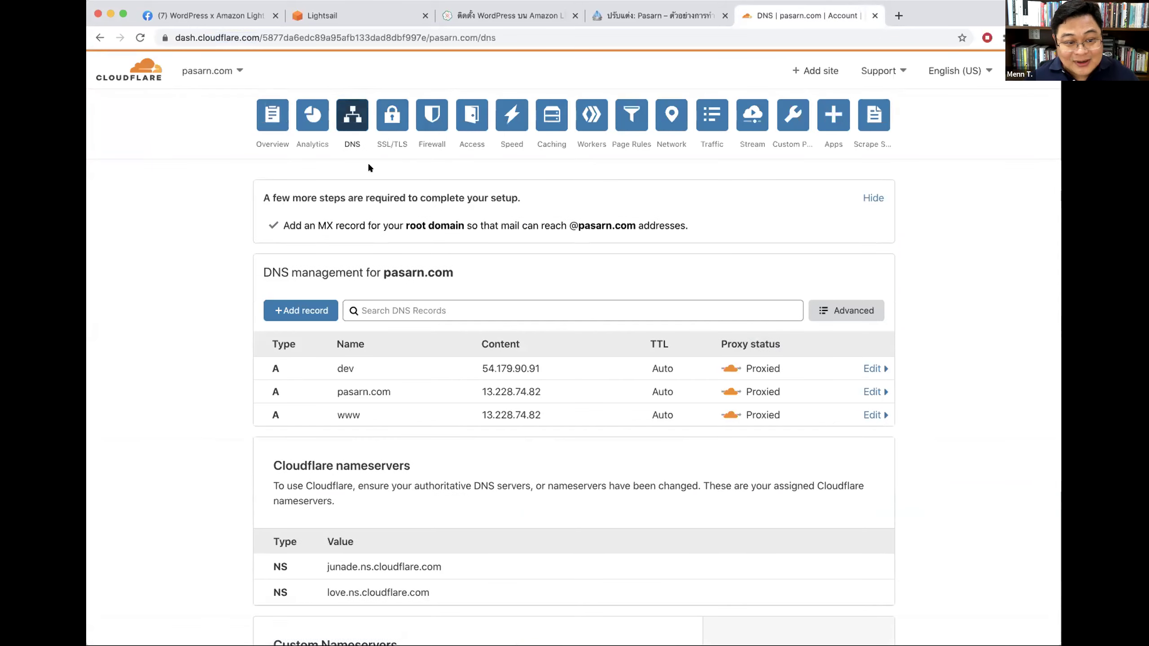
pyautogui.click(386, 130)
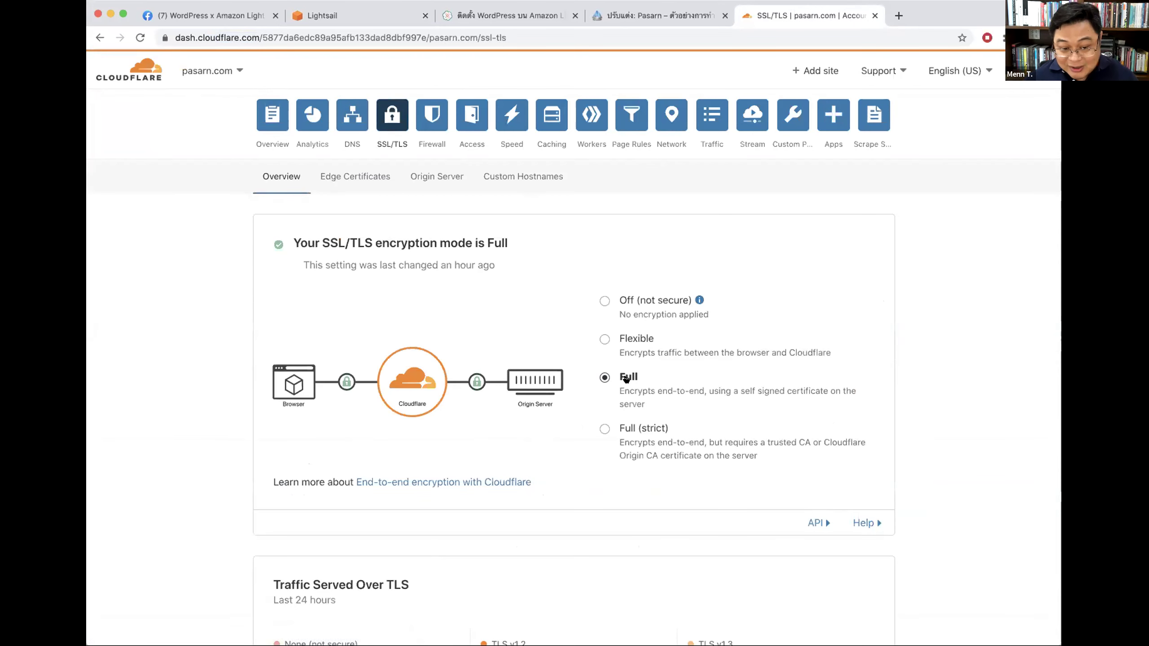
pyautogui.click(349, 174)
# Step: Highlight the Always Use HTTPS heading to confirm the setting is On
pyautogui.scroll(-5, 513, 249)
pyautogui.moveTo(307, 276); pyautogui.dragTo(390, 275)
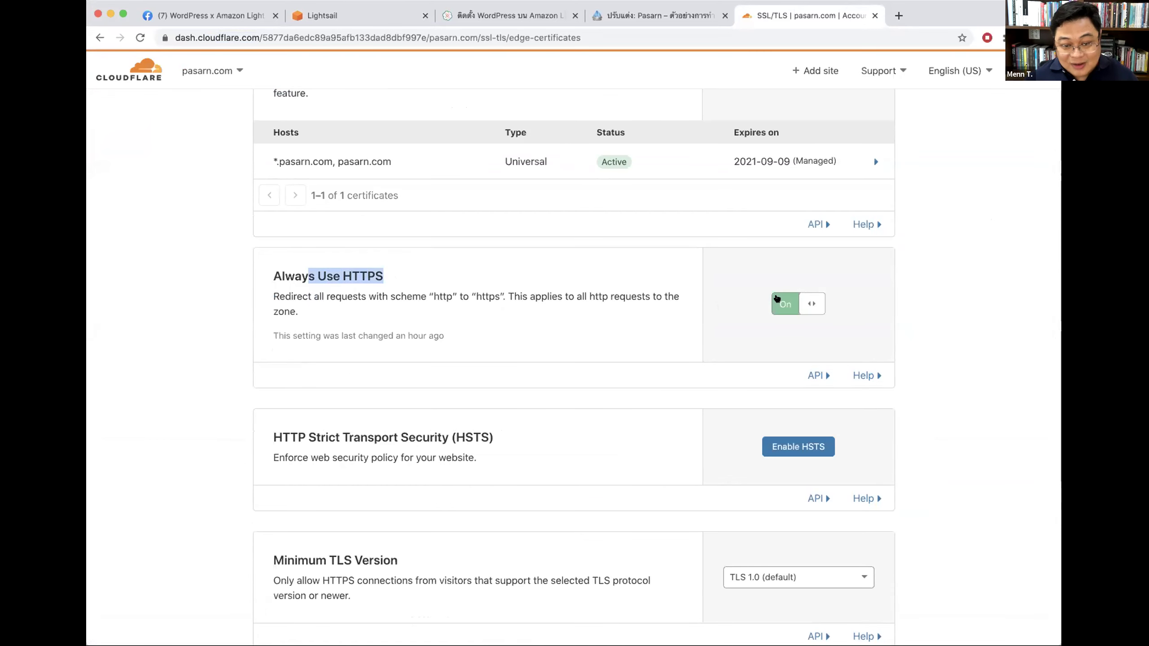
pyautogui.click(390, 276)
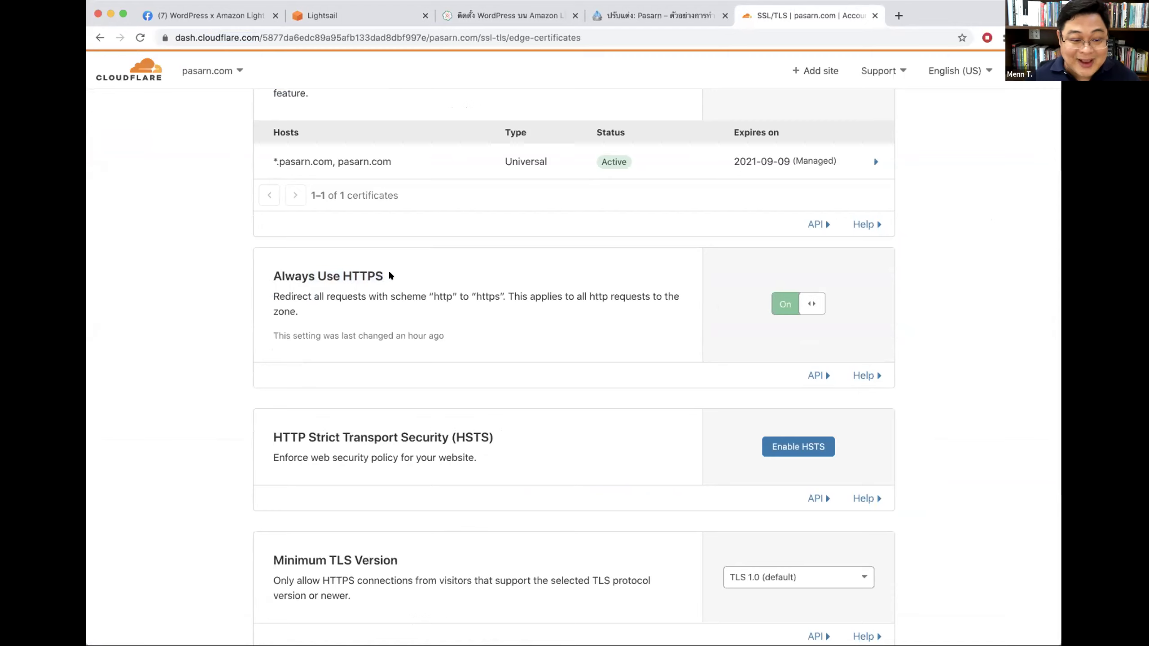
pyautogui.moveTo(391, 276); pyautogui.dragTo(260, 271)
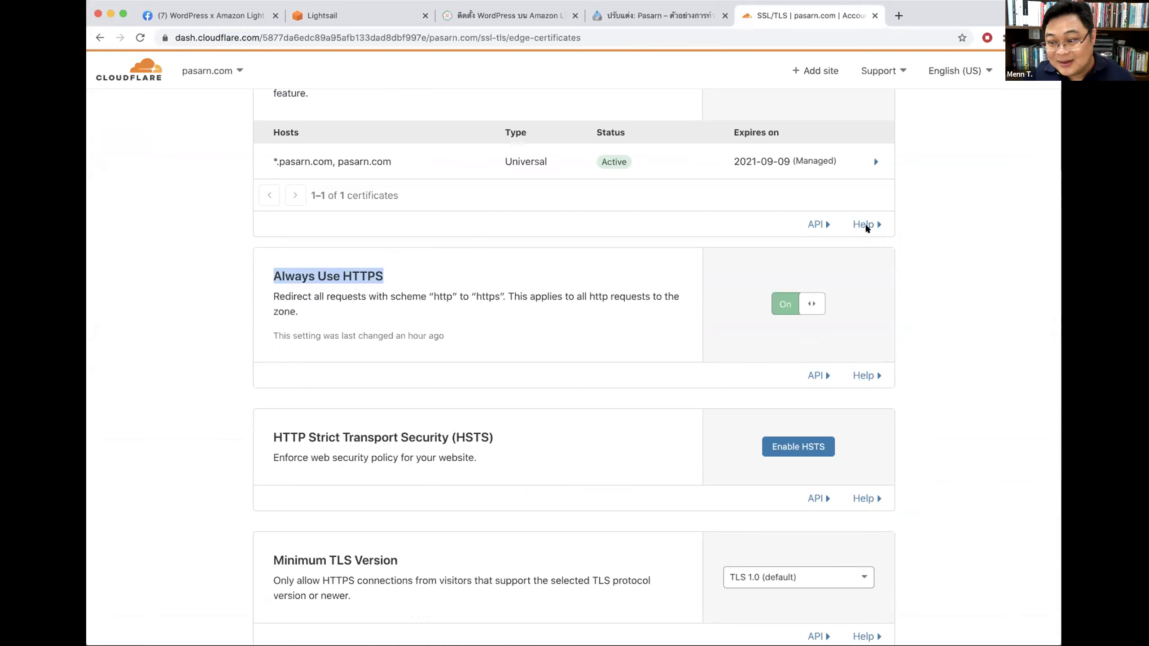
pyautogui.scroll(3, 579, 306)
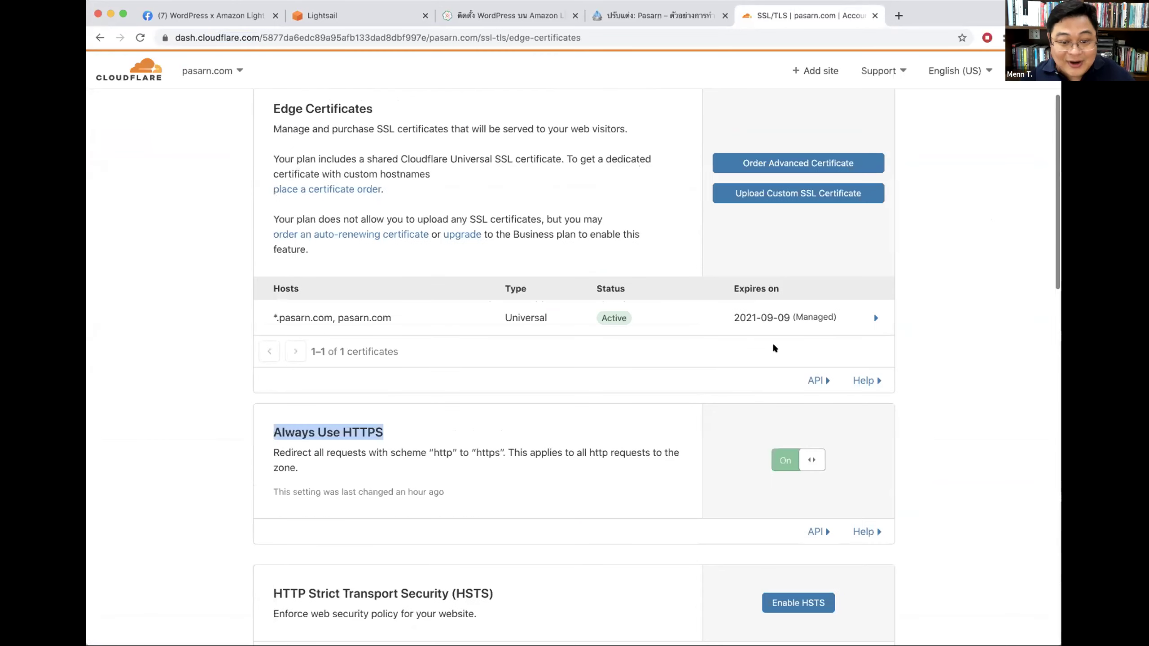
pyautogui.scroll(-1, 815, 347)
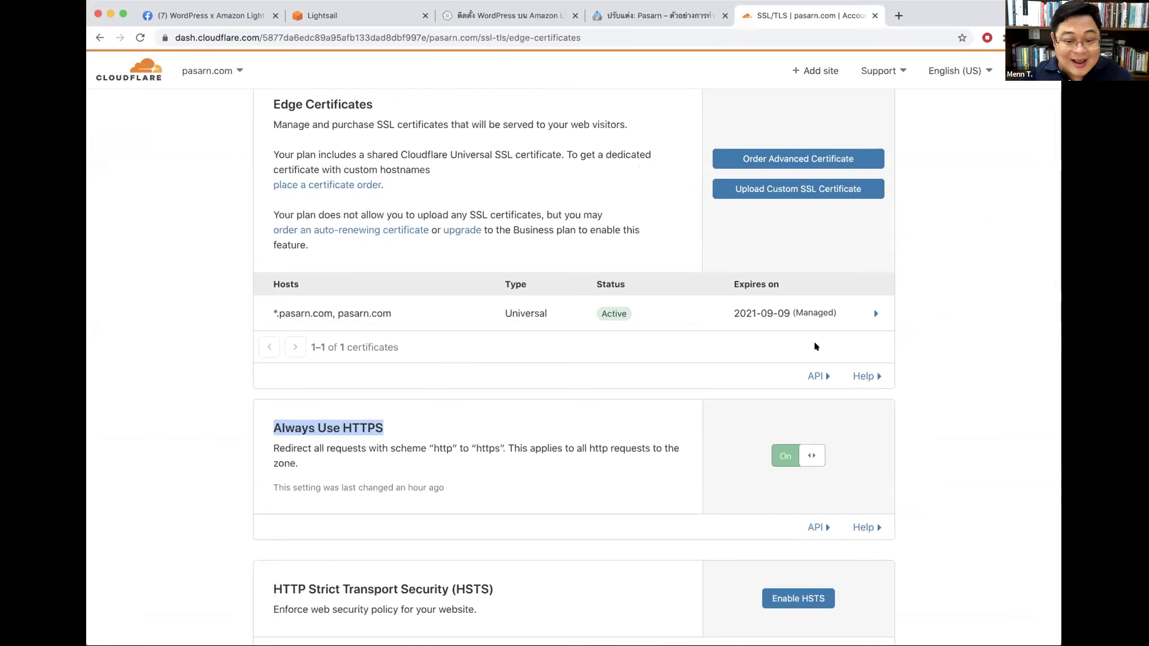
pyautogui.scroll(3, 816, 347)
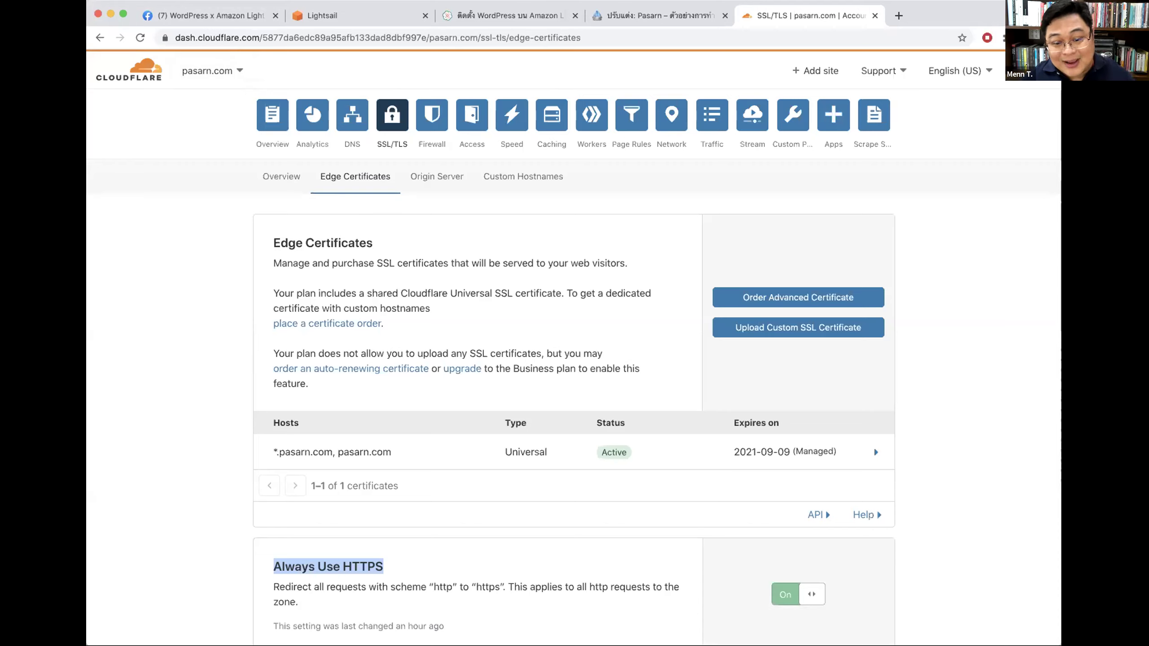
pyautogui.click(503, 261)
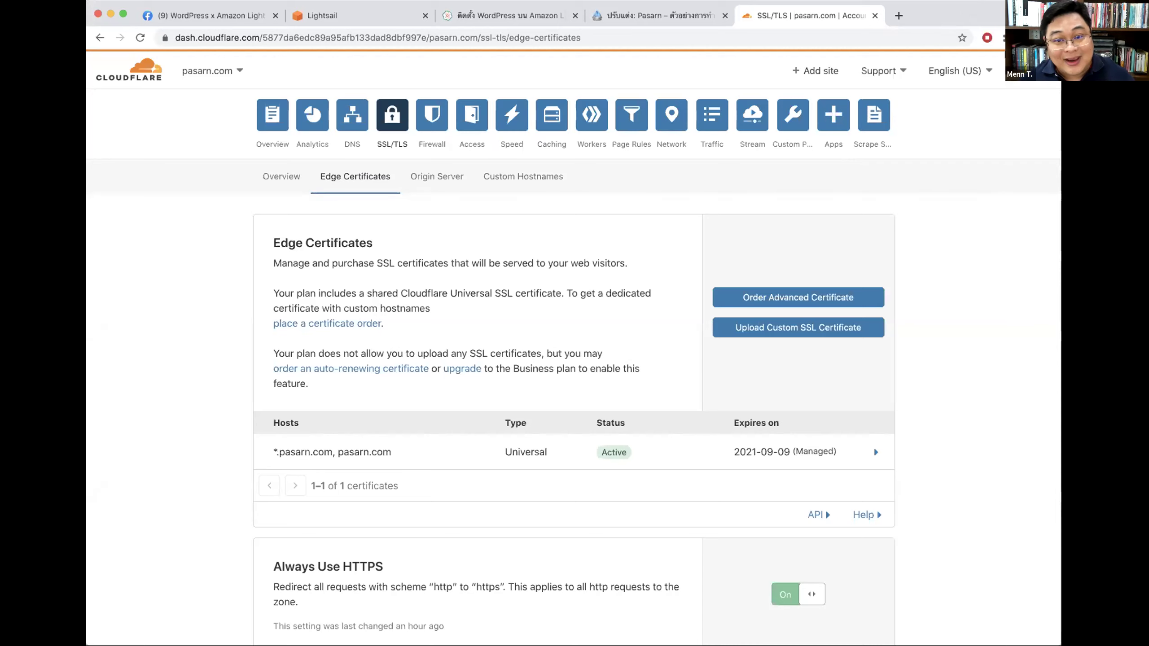
pyautogui.click(898, 15)
pyautogui.write('readthecloud.co')
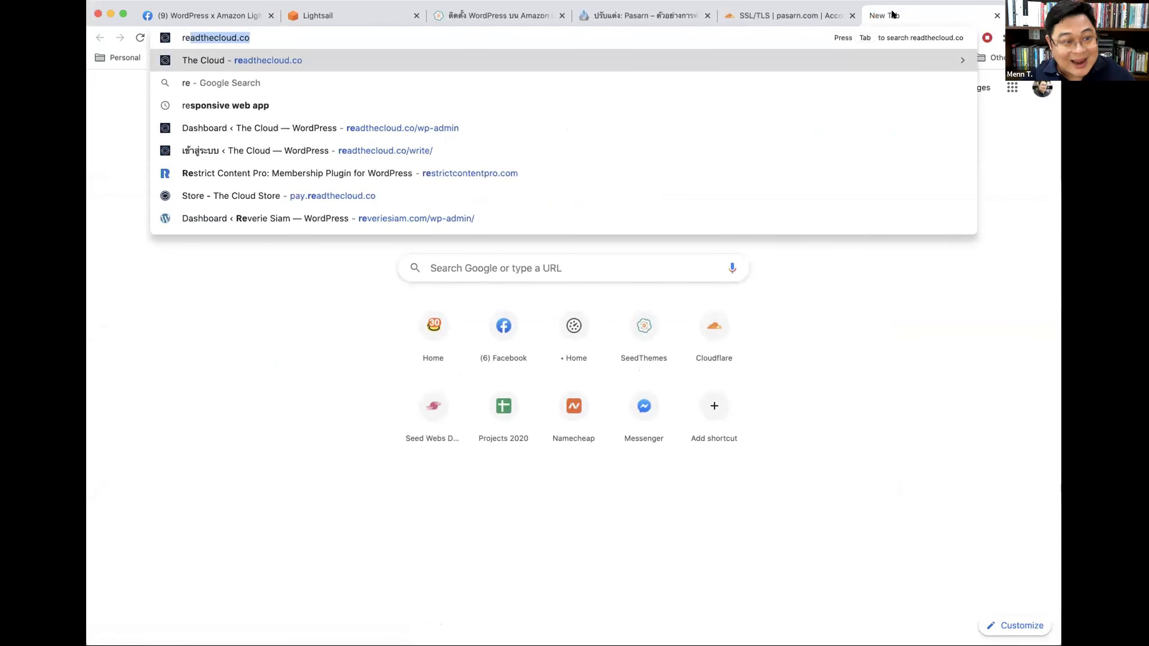
pyautogui.press('Return')
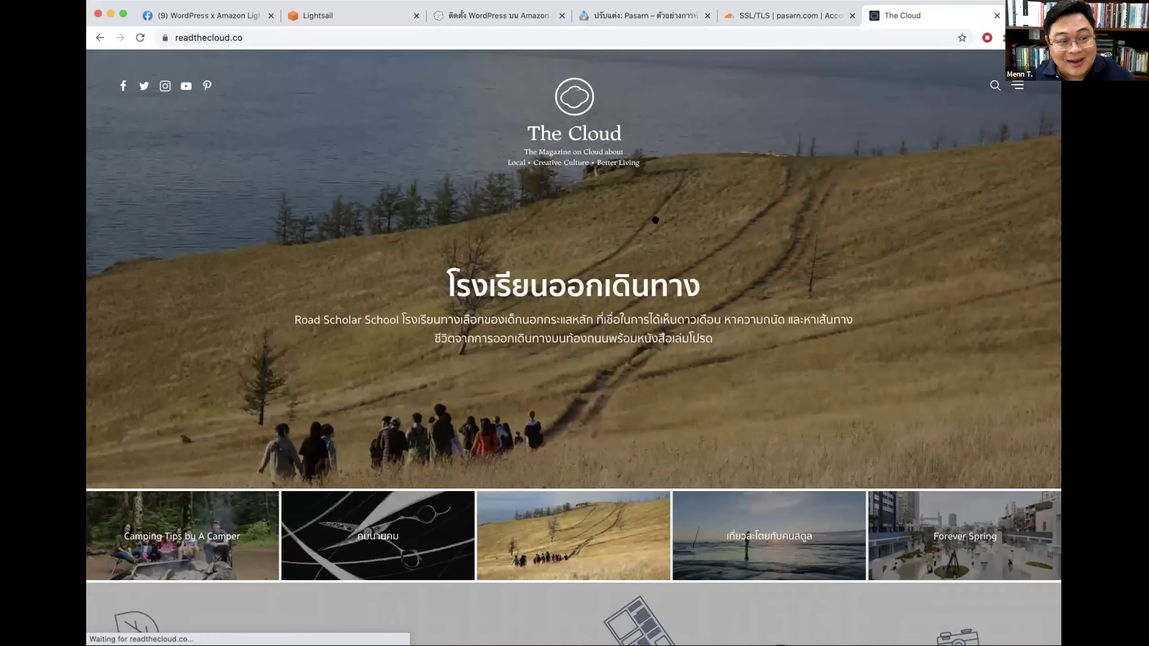
pyautogui.scroll(-10, 655, 220)
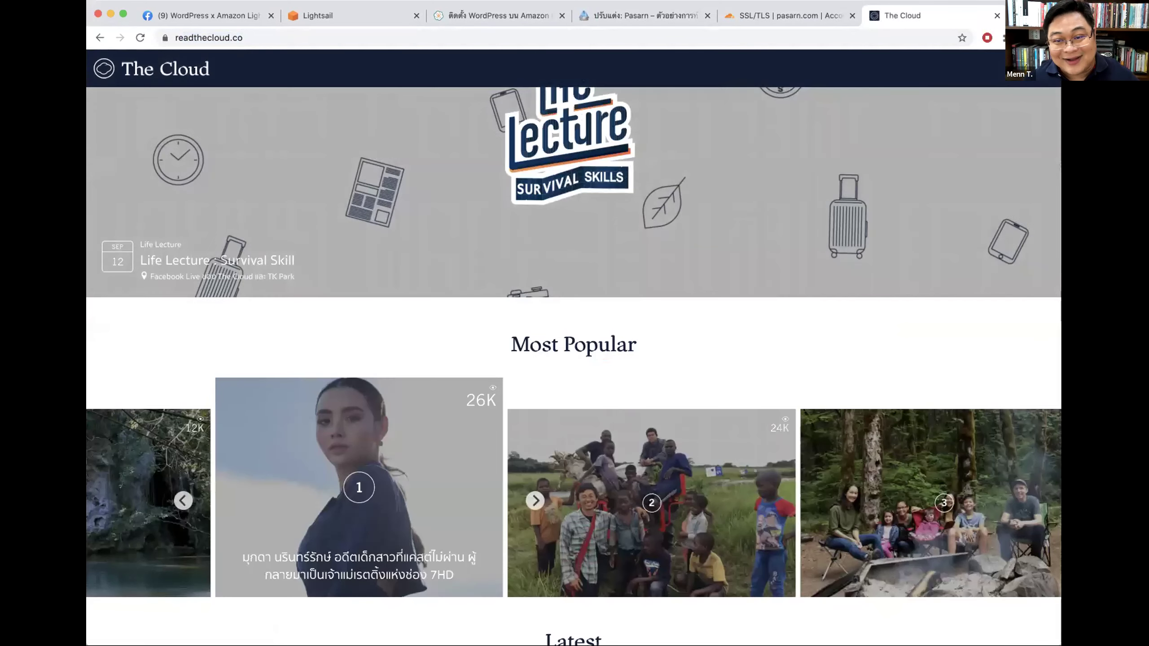
pyautogui.press('super+t')
pyautogui.write('mea')
pyautogui.press('BackSpace')
pyautogui.press('BackSpace')
pyautogui.press('BackSpace')
pyautogui.press('BackSpace')
pyautogui.write('t')
pyautogui.press('BackSpace')
pyautogui.press('BackSpace')
pyautogui.write('nin')
pyautogui.press('BackSpace')
pyautogui.write('e')
pyautogui.press('Return')
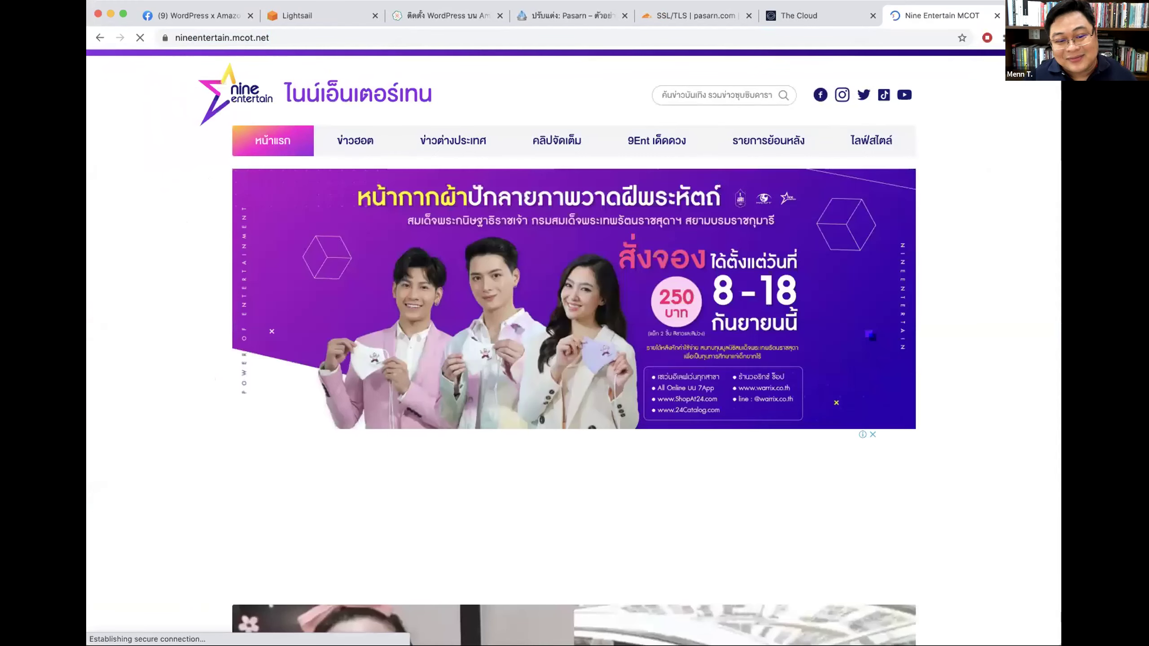
pyautogui.scroll(-5, 955, 245)
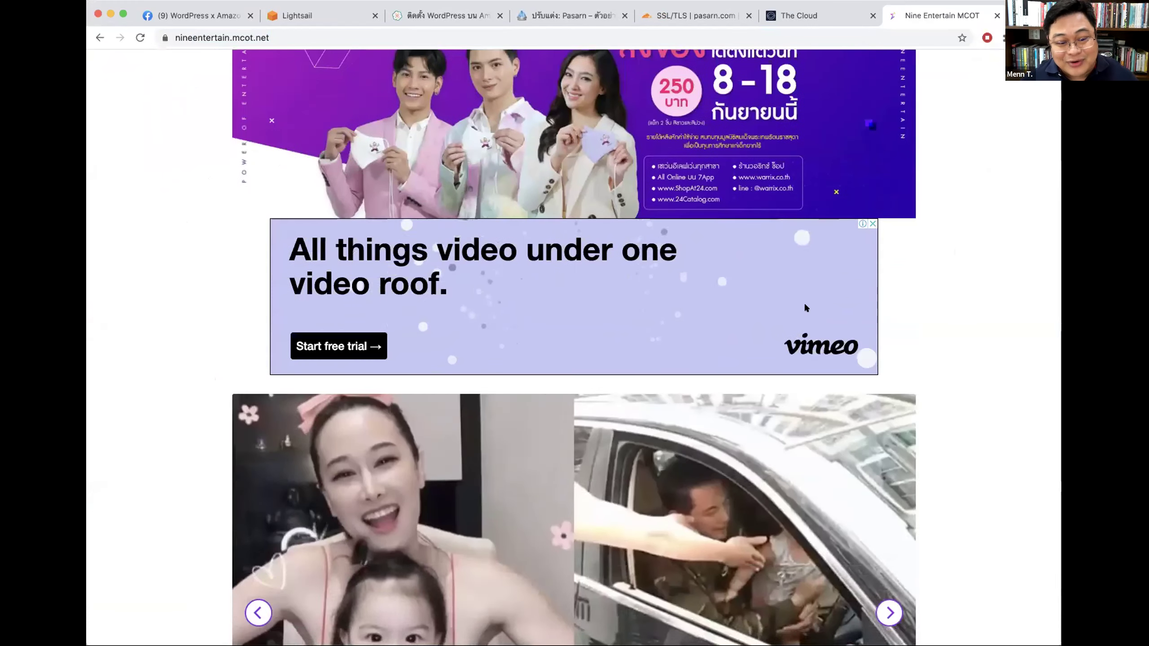
pyautogui.scroll(5, 960, 292)
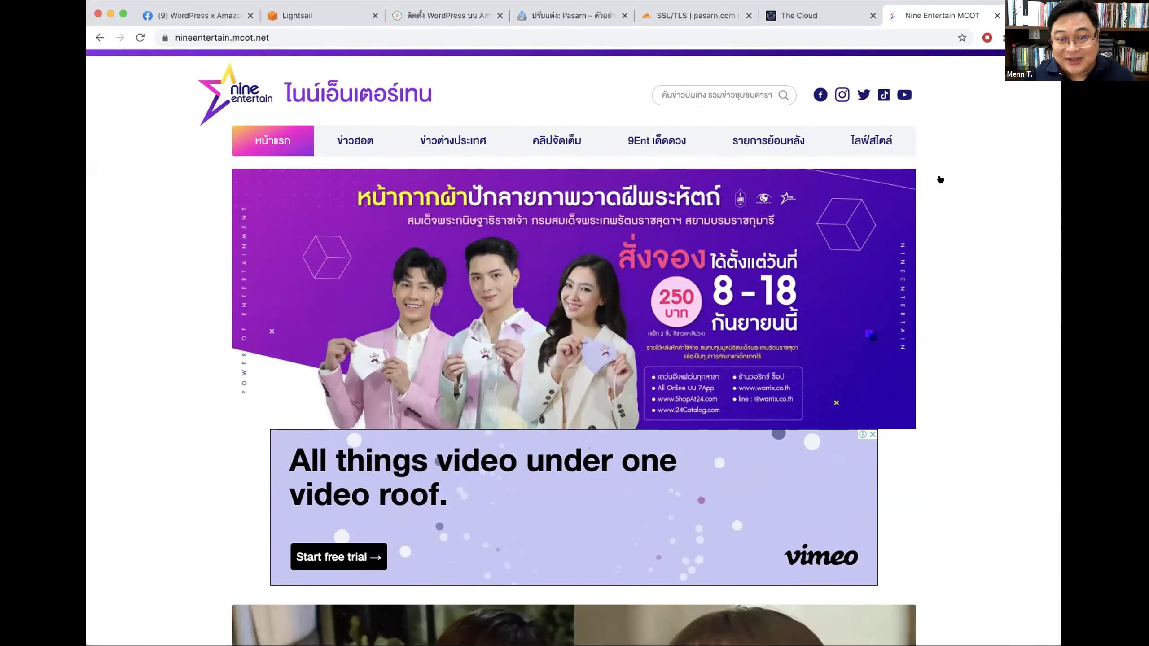
pyautogui.press('super+w')
pyautogui.press('super+w')
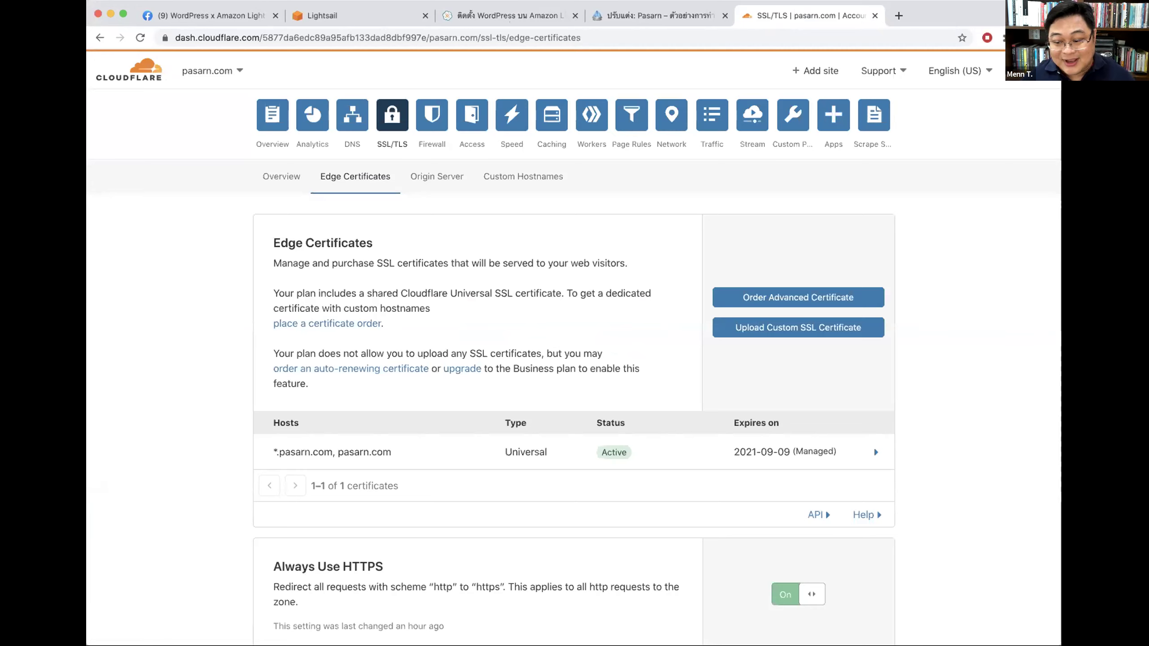
# Step: Return to the Pasarn customizer tab and scroll the mobile preview to check the auto-hiding header
pyautogui.click(629, 18)
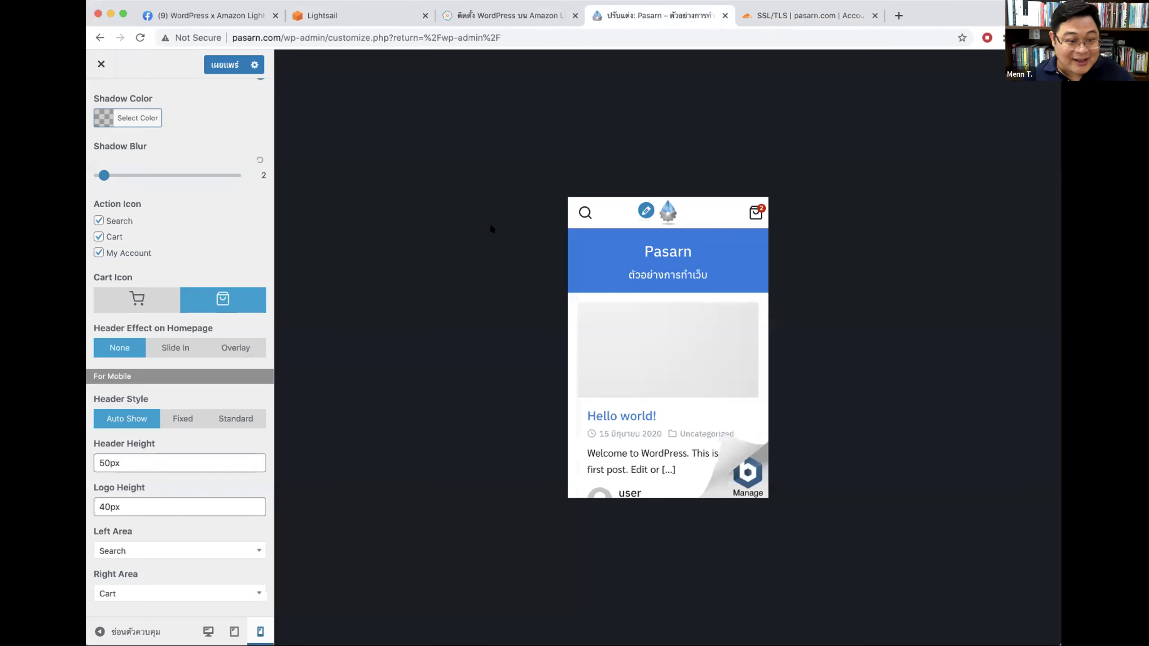
pyautogui.scroll(-2, 681, 291)
pyautogui.scroll(2, 680, 290)
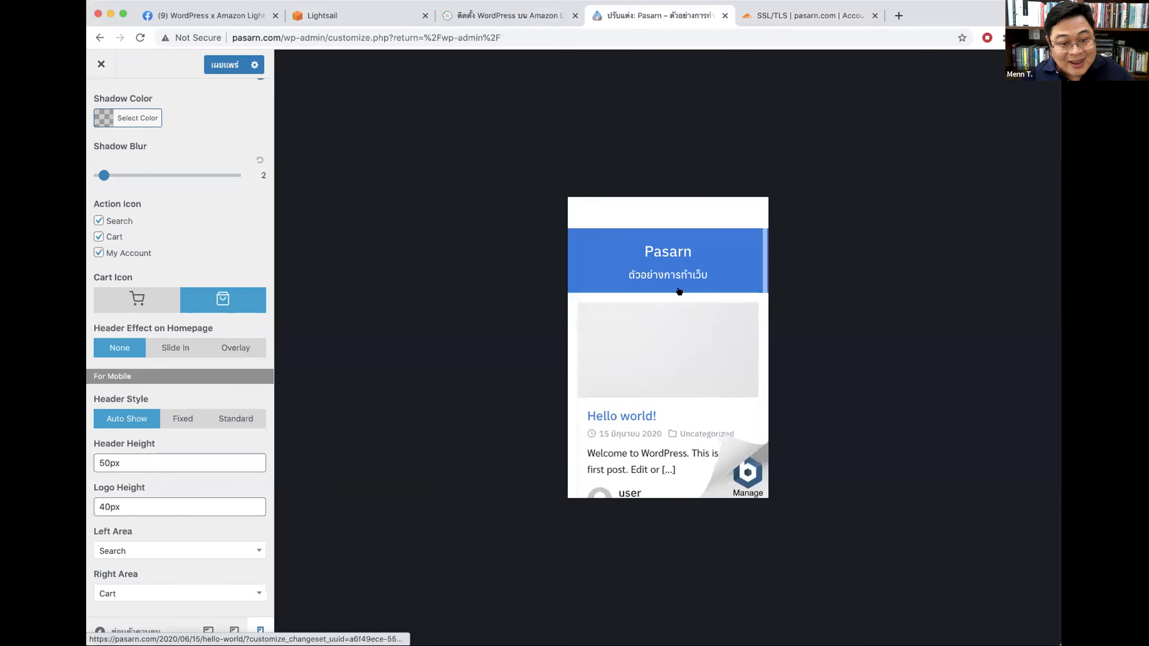
pyautogui.scroll(-2, 682, 290)
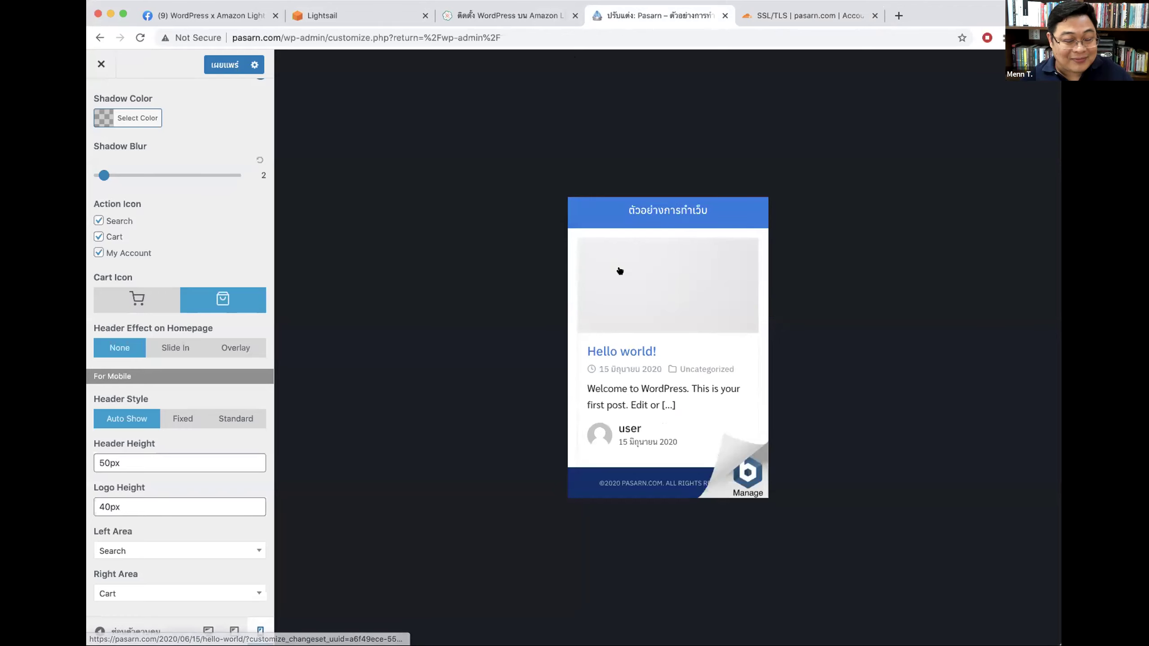
pyautogui.scroll(2, 619, 273)
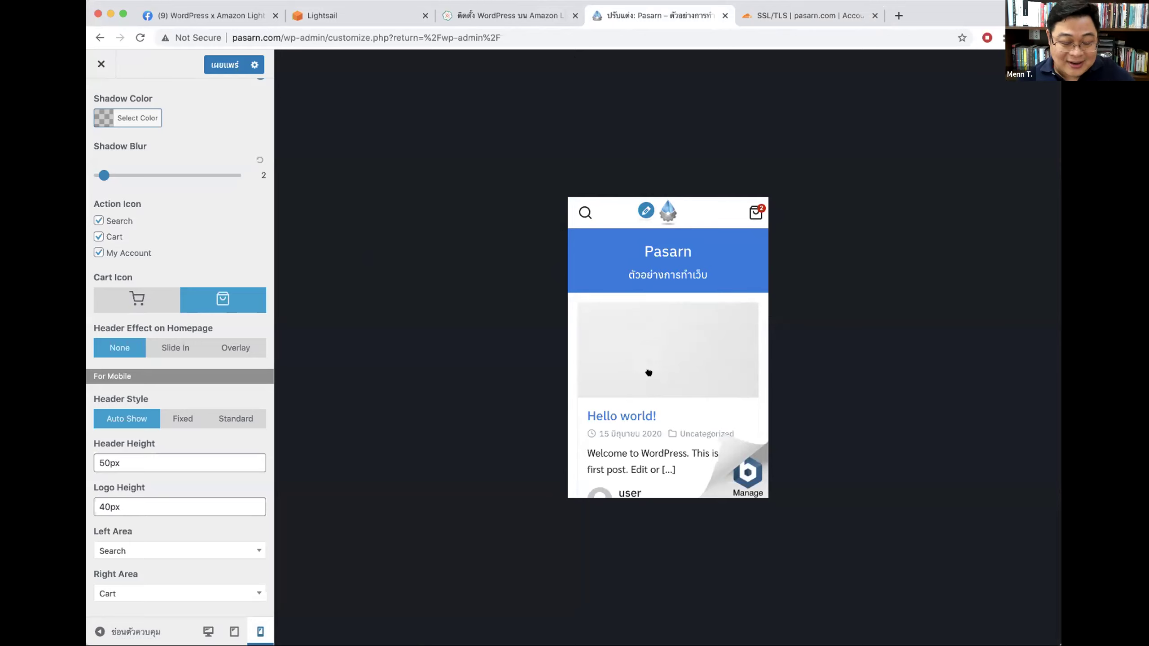
pyautogui.scroll(-3, 649, 372)
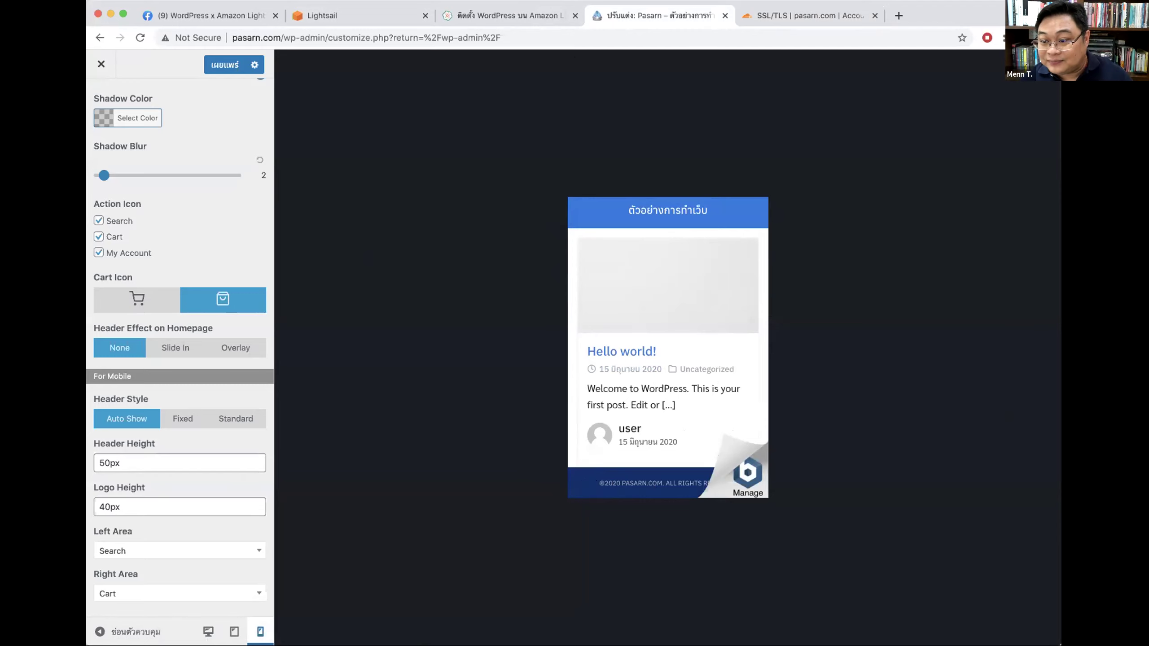
# Step: Try the search action in the preview, then put the menu icon in the mobile header's left area
pyautogui.scroll(6, 187, 577)
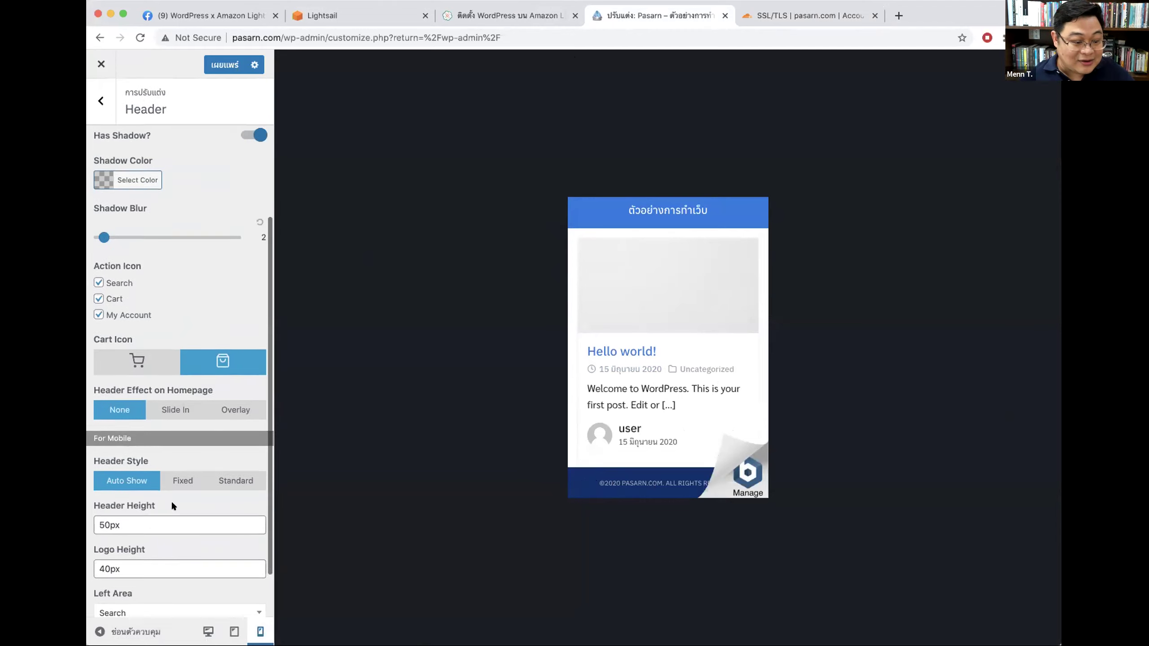
pyautogui.scroll(2, 635, 288)
pyautogui.click(585, 216)
pyautogui.scroll(-5, 218, 554)
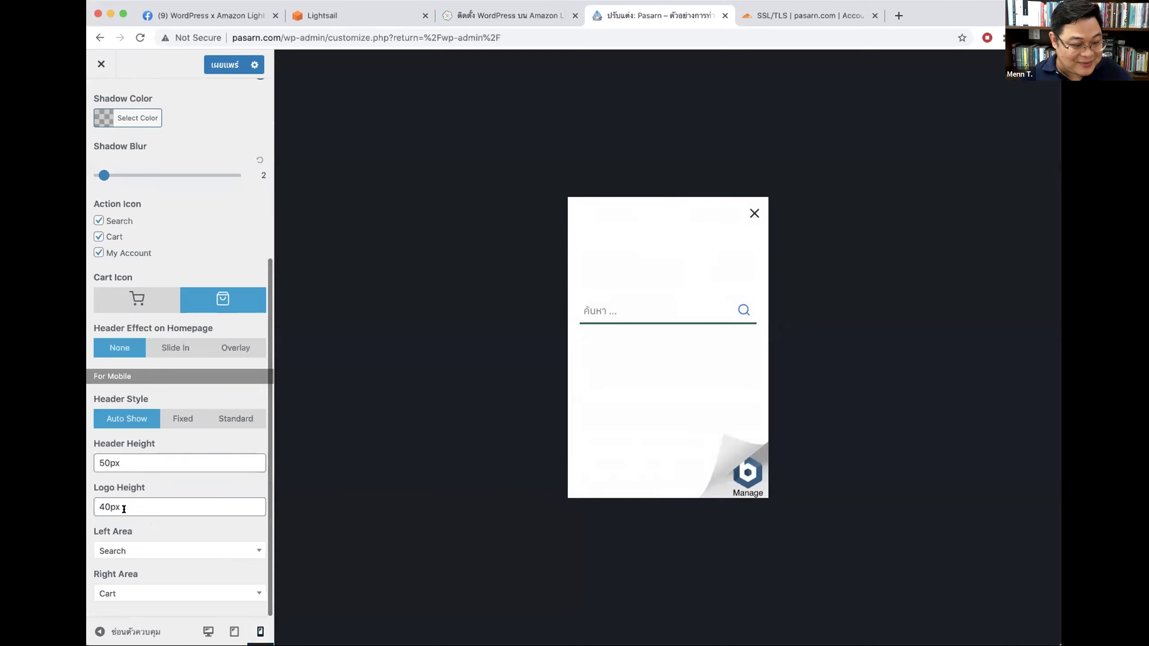
pyautogui.click(125, 551)
pyautogui.click(146, 439)
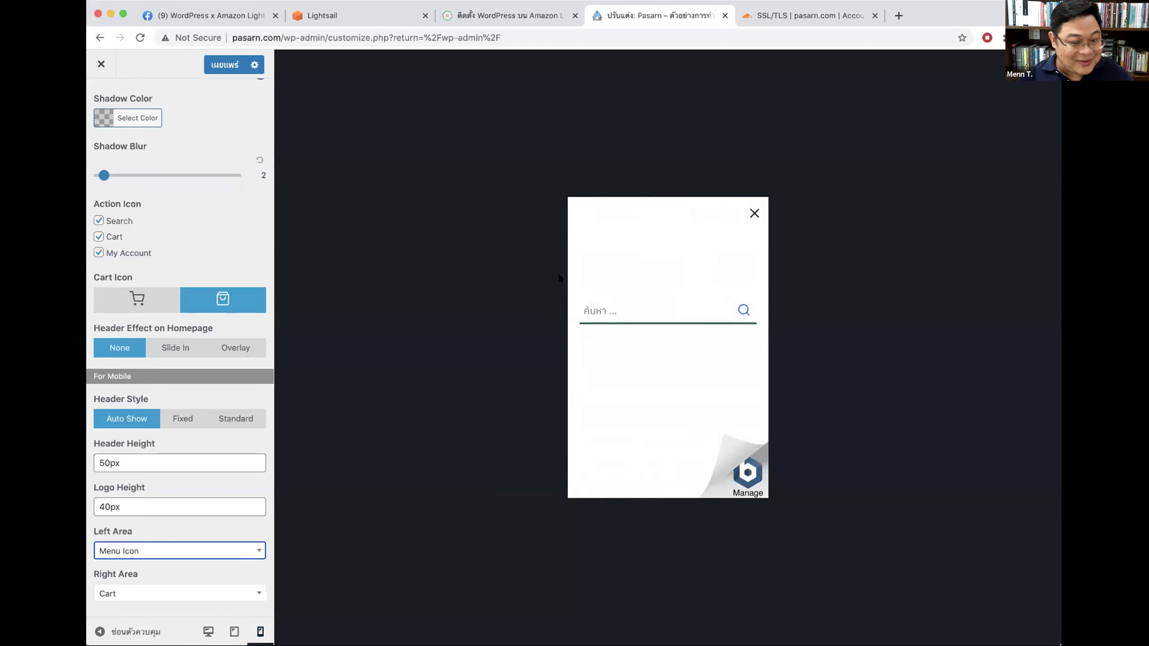
pyautogui.scroll(-1, 187, 507)
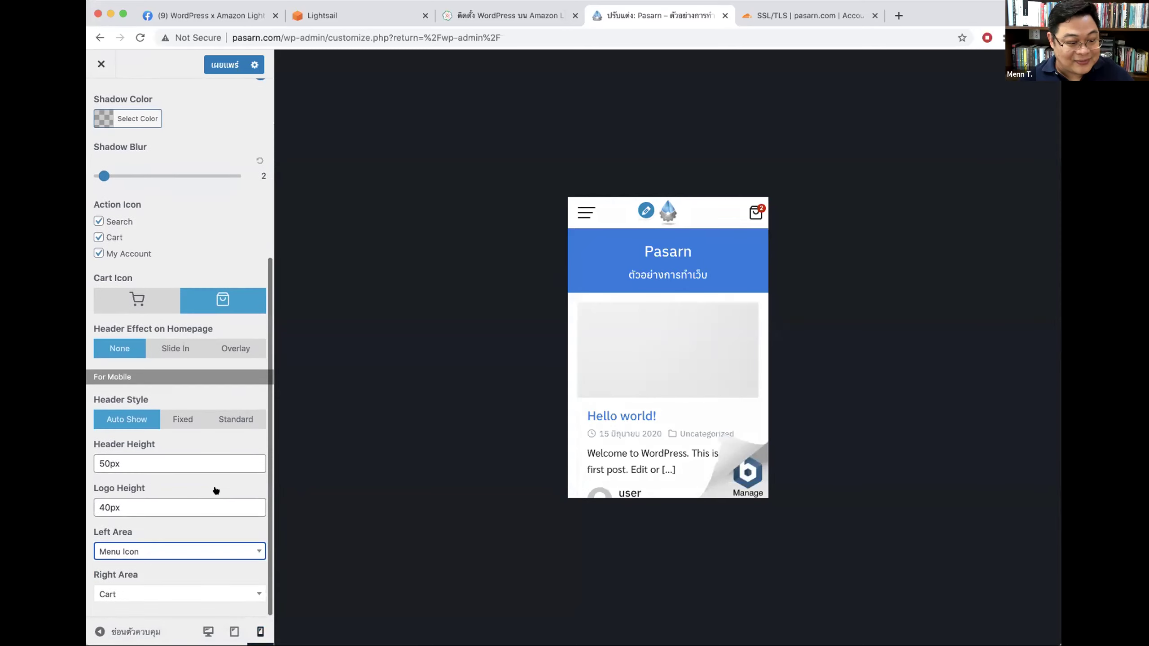
# Step: Open and close the mobile menu in the preview, then return to the main Customizer sections
pyautogui.click(586, 212)
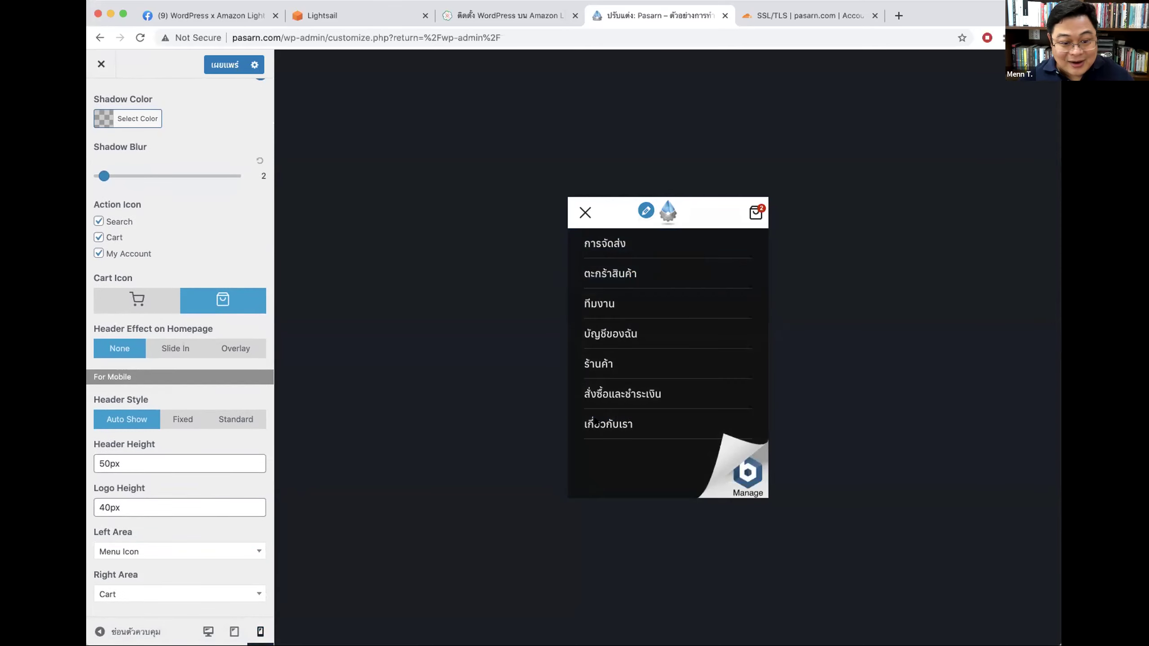
pyautogui.click(584, 211)
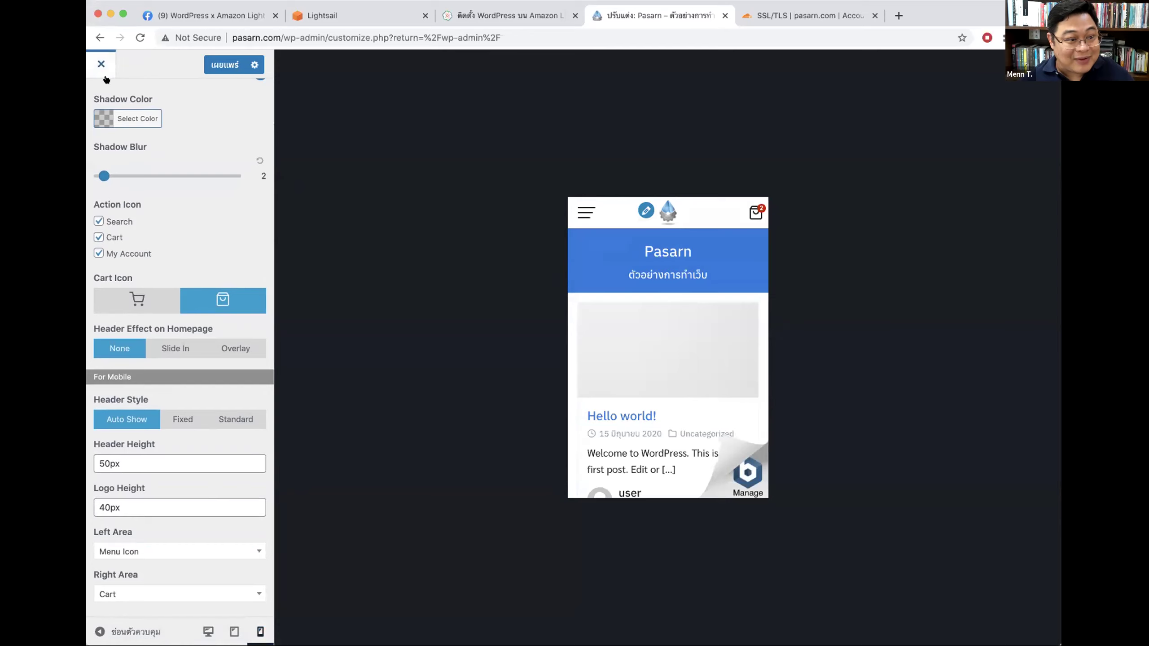
pyautogui.scroll(6, 108, 86)
pyautogui.click(98, 98)
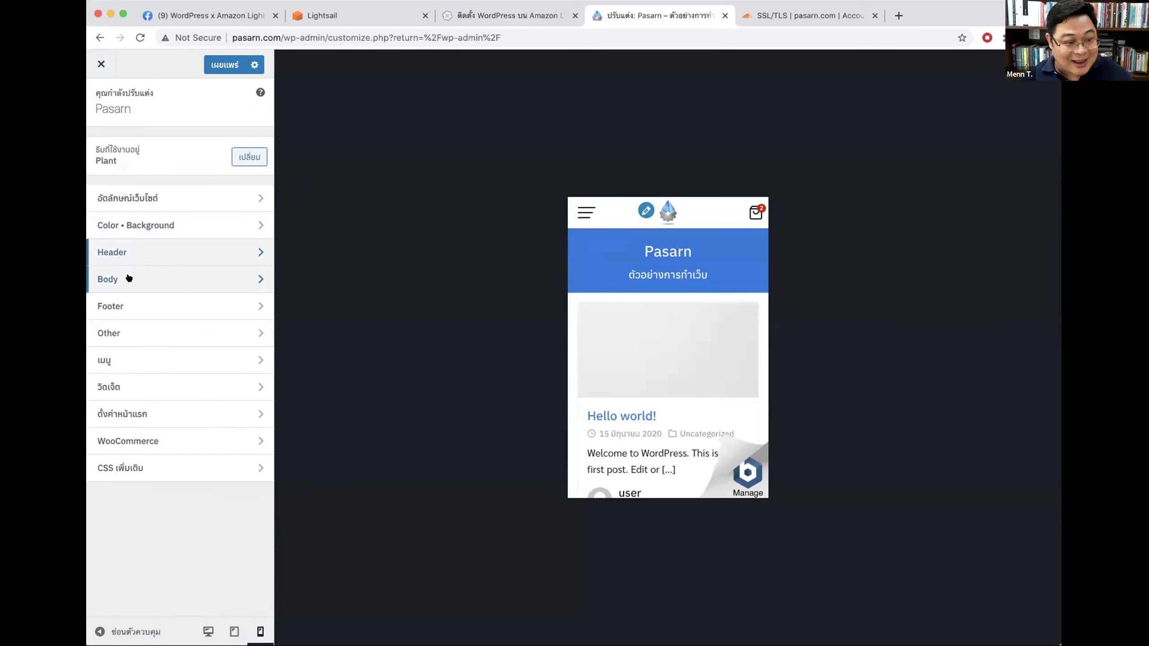
# Step: Browse the Color • Background and Header settings, returning to the main list after each
pyautogui.click(140, 225)
pyautogui.scroll(-5, 178, 323)
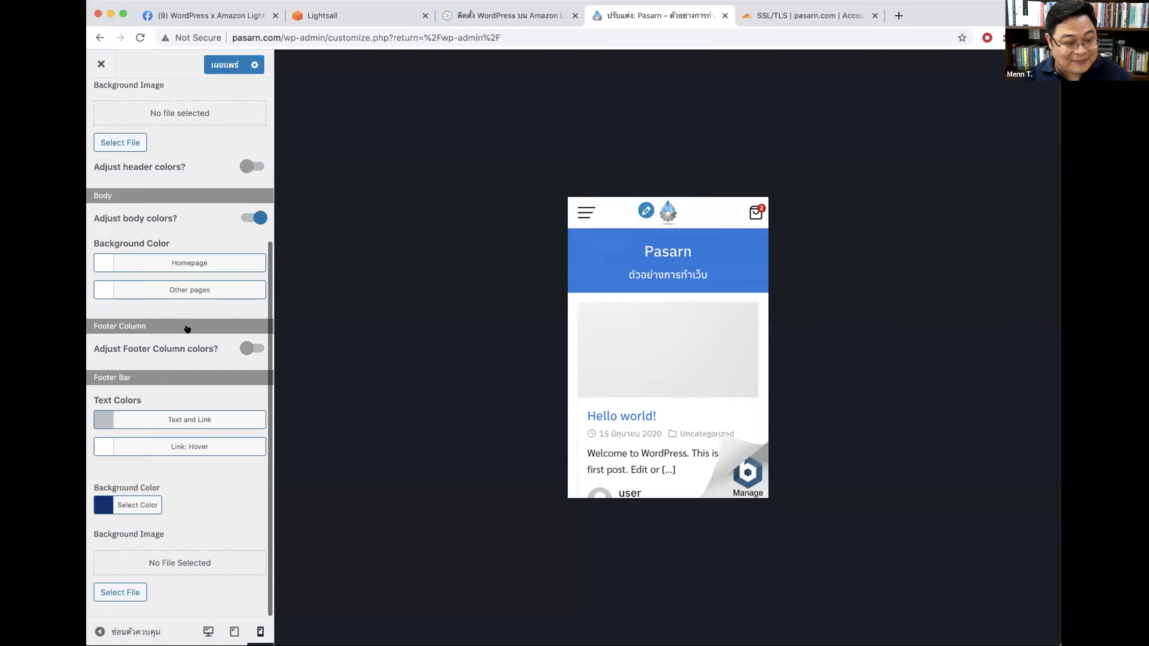
pyautogui.scroll(5, 127, 371)
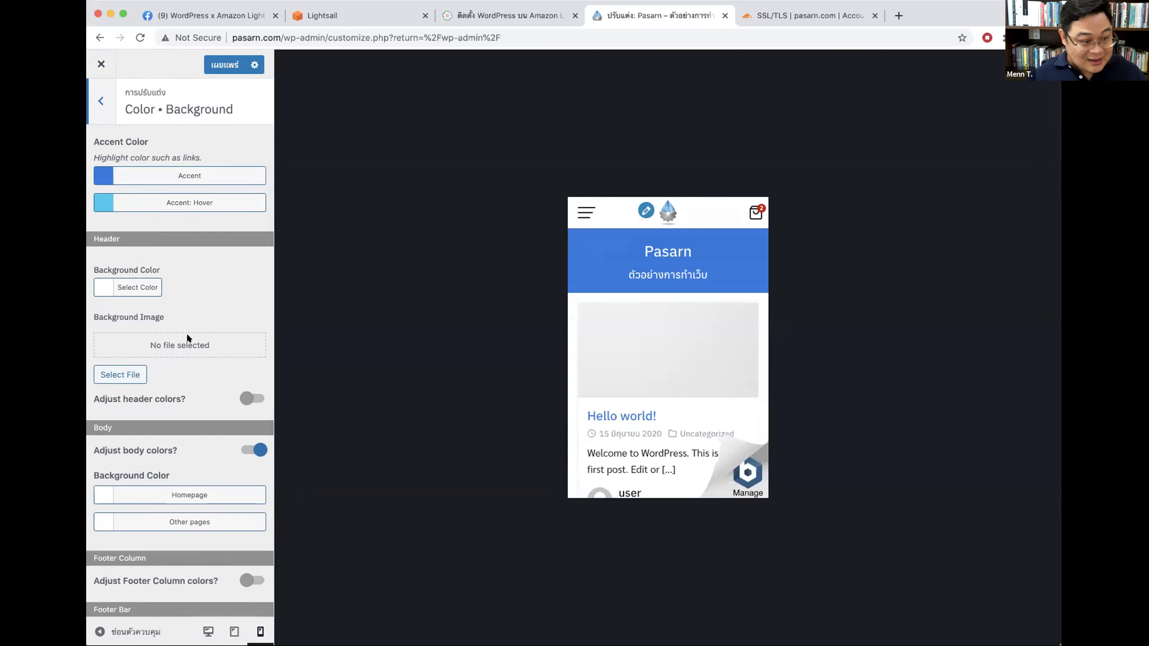
pyautogui.scroll(-3, 188, 336)
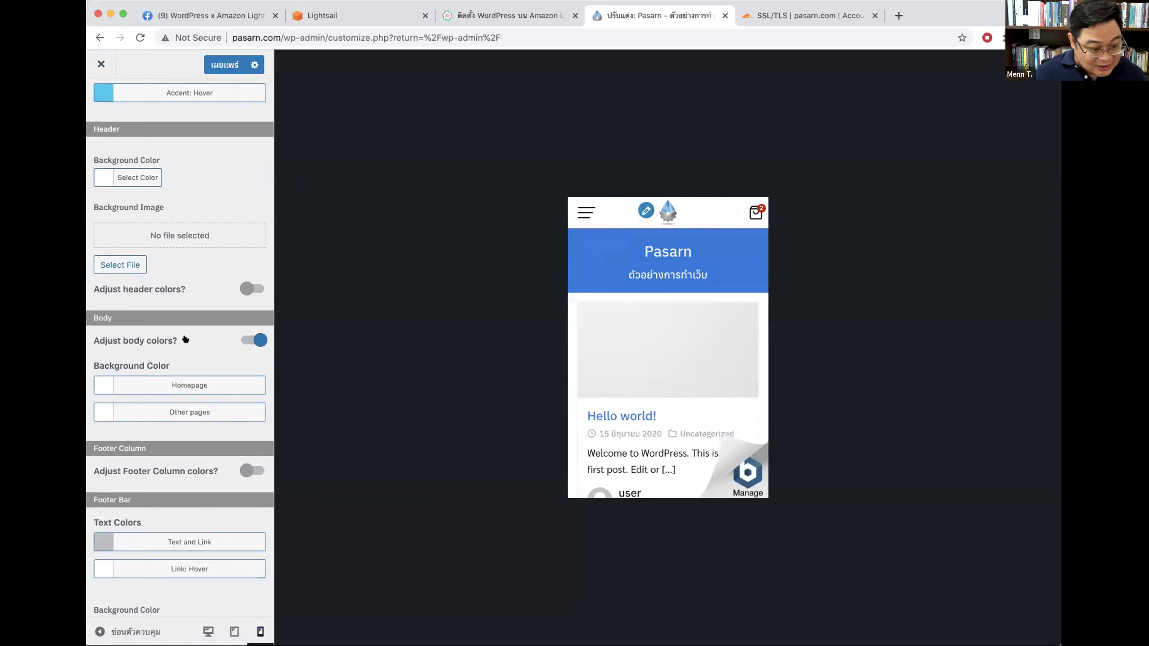
pyautogui.scroll(3, 209, 342)
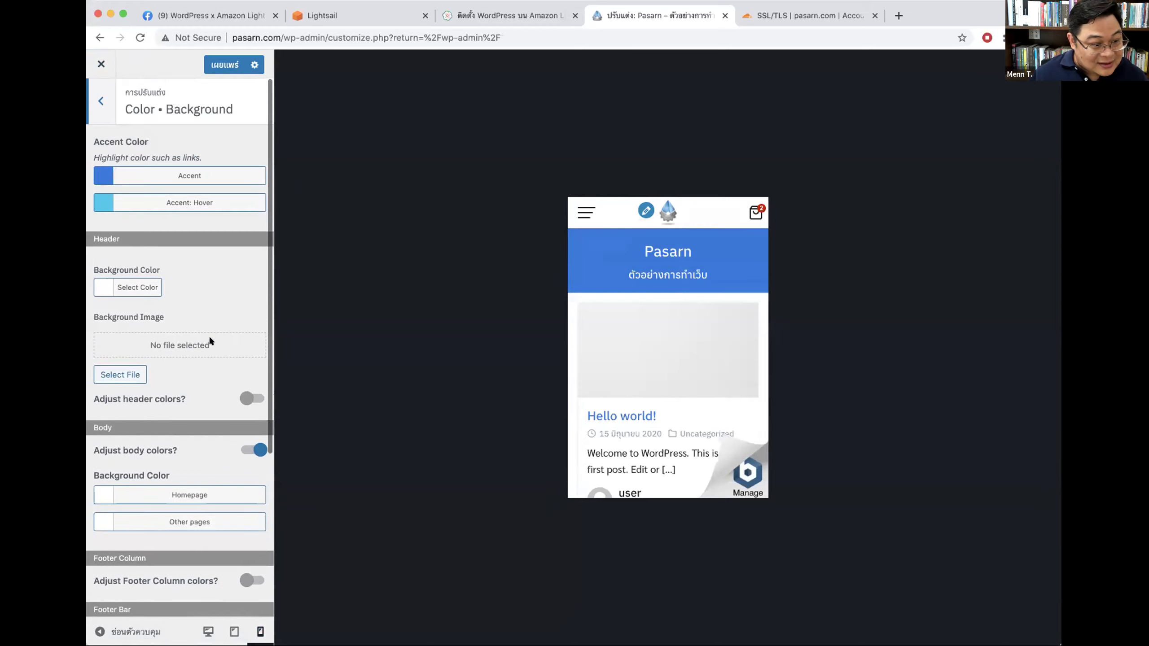
pyautogui.click(100, 100)
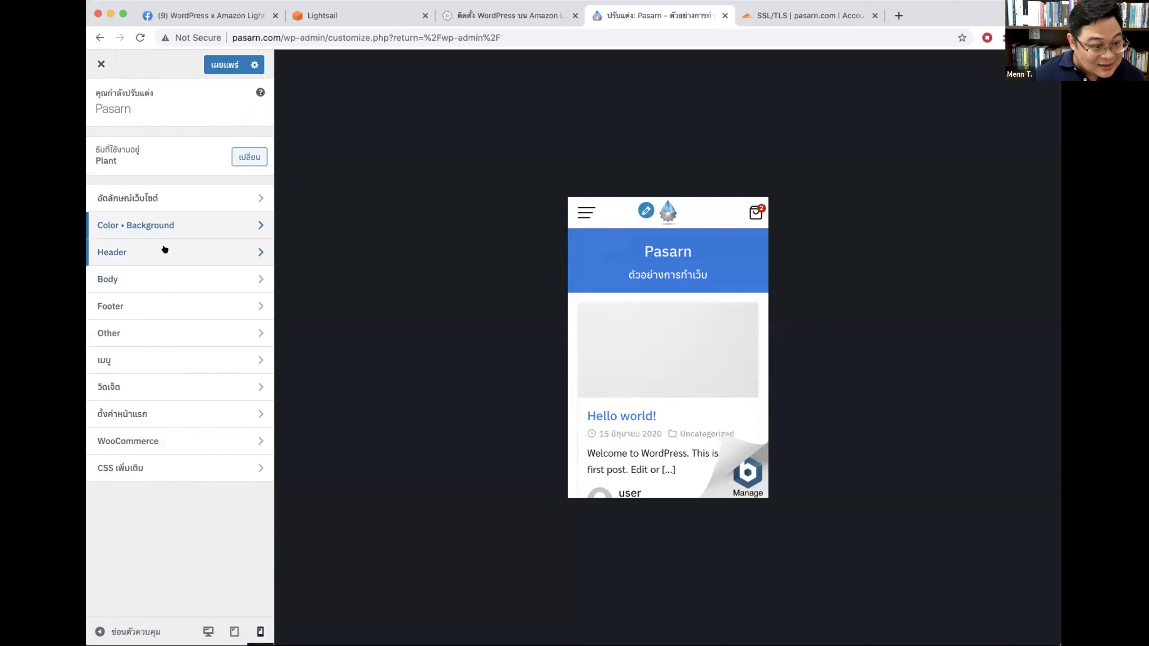
pyautogui.click(184, 252)
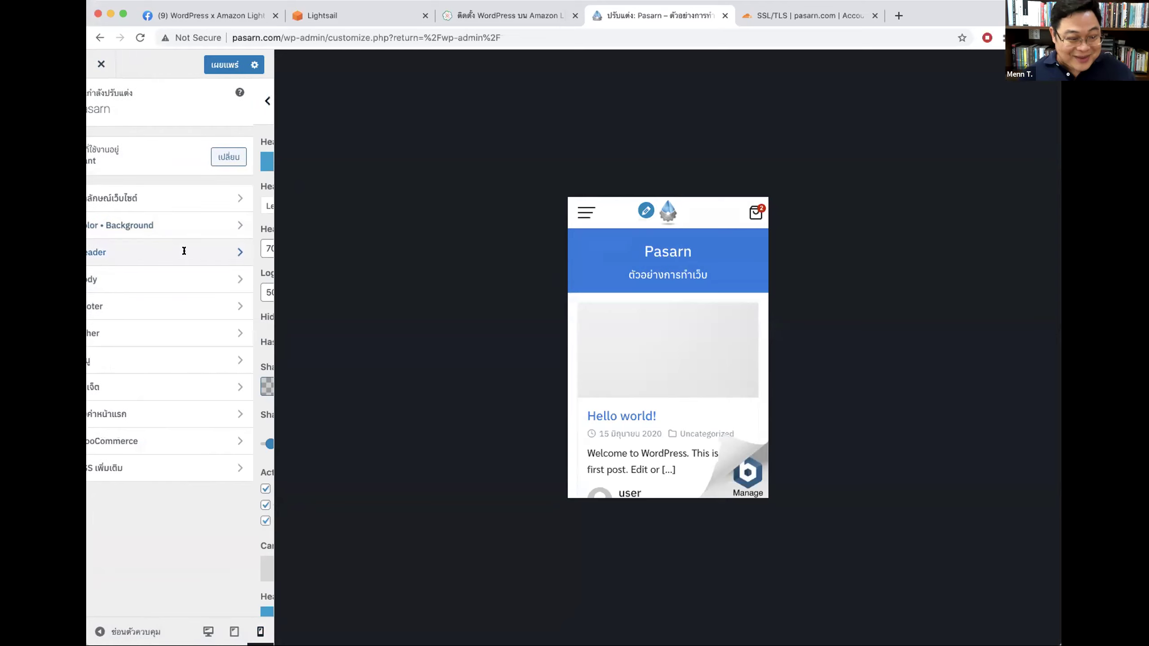
pyautogui.scroll(-6, 189, 257)
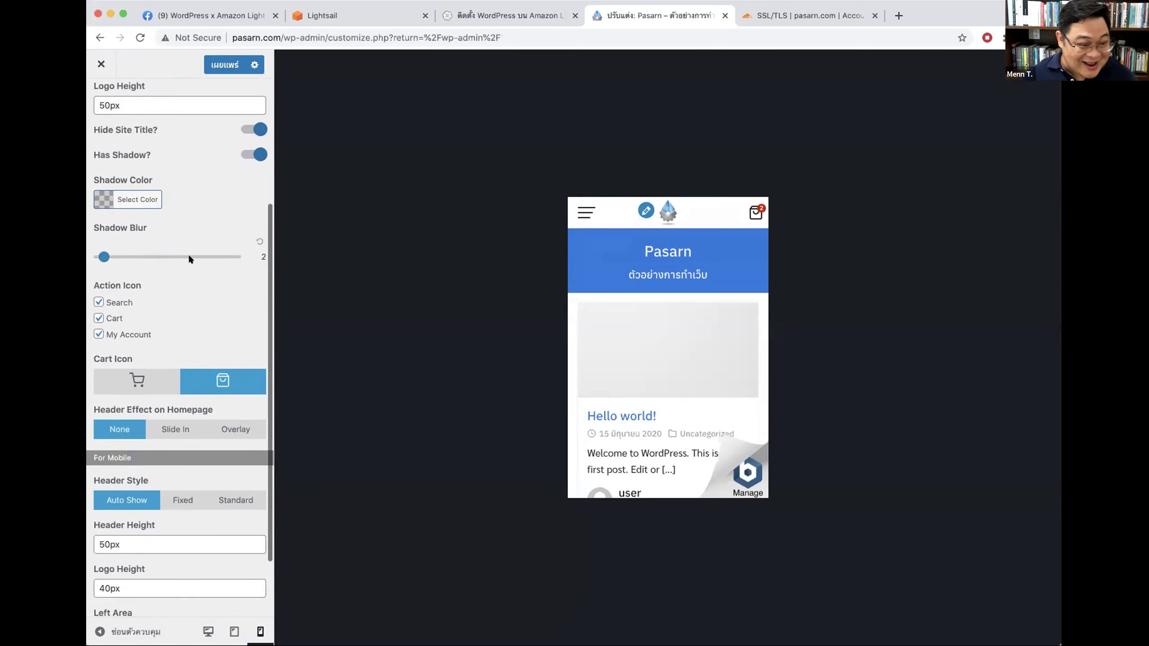
pyautogui.scroll(6, 198, 311)
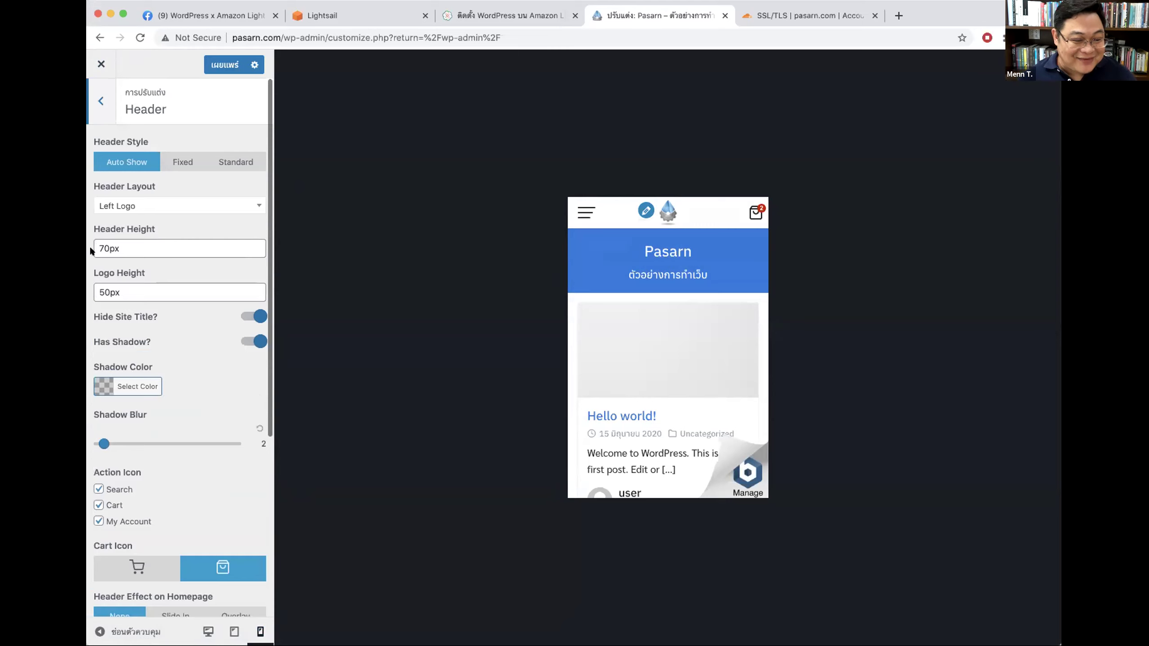
pyautogui.click(99, 105)
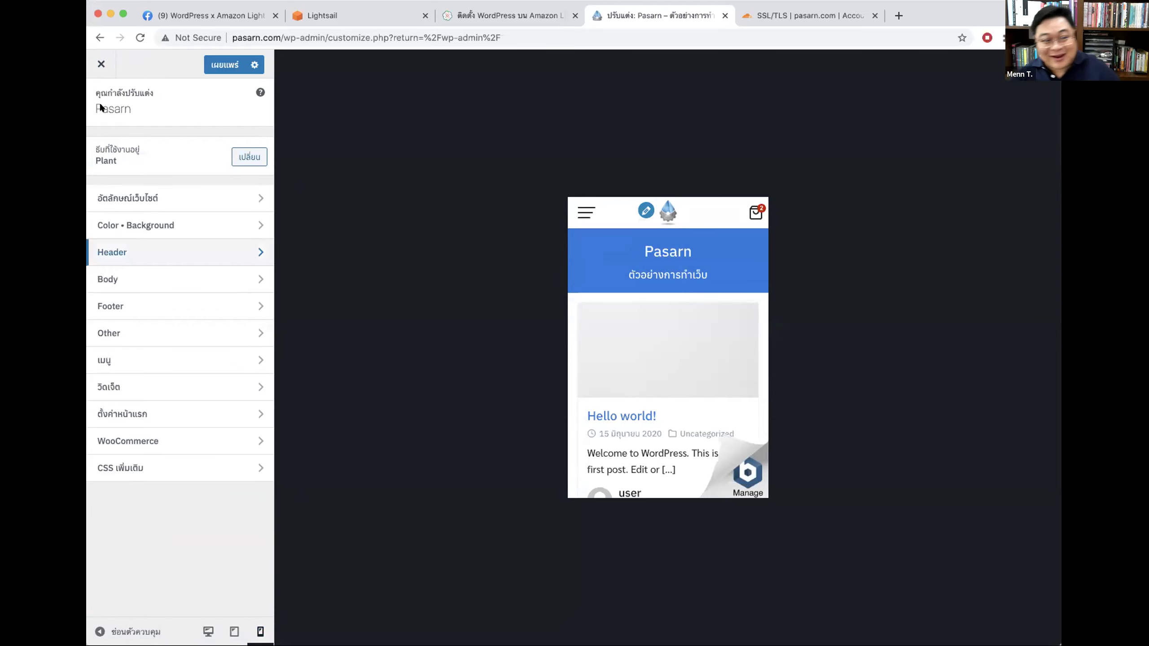
# Step: Browse the Body and Footer settings, then bring up the WooCommerce section
pyautogui.click(137, 279)
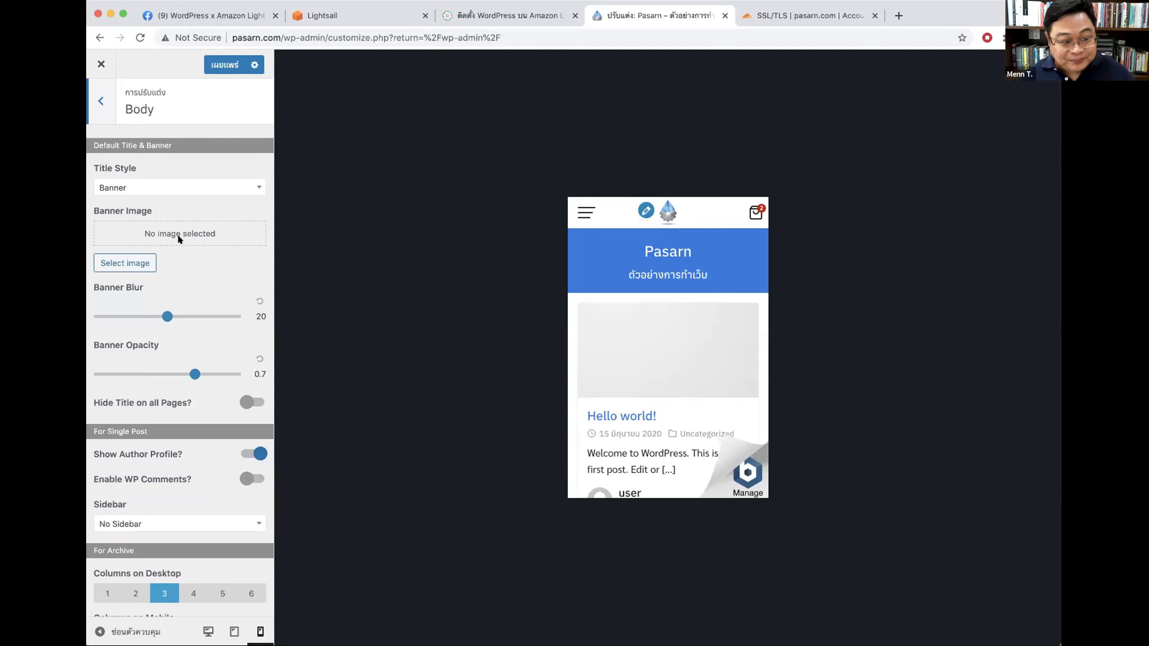
pyautogui.scroll(-4, 181, 272)
pyautogui.scroll(4, 163, 271)
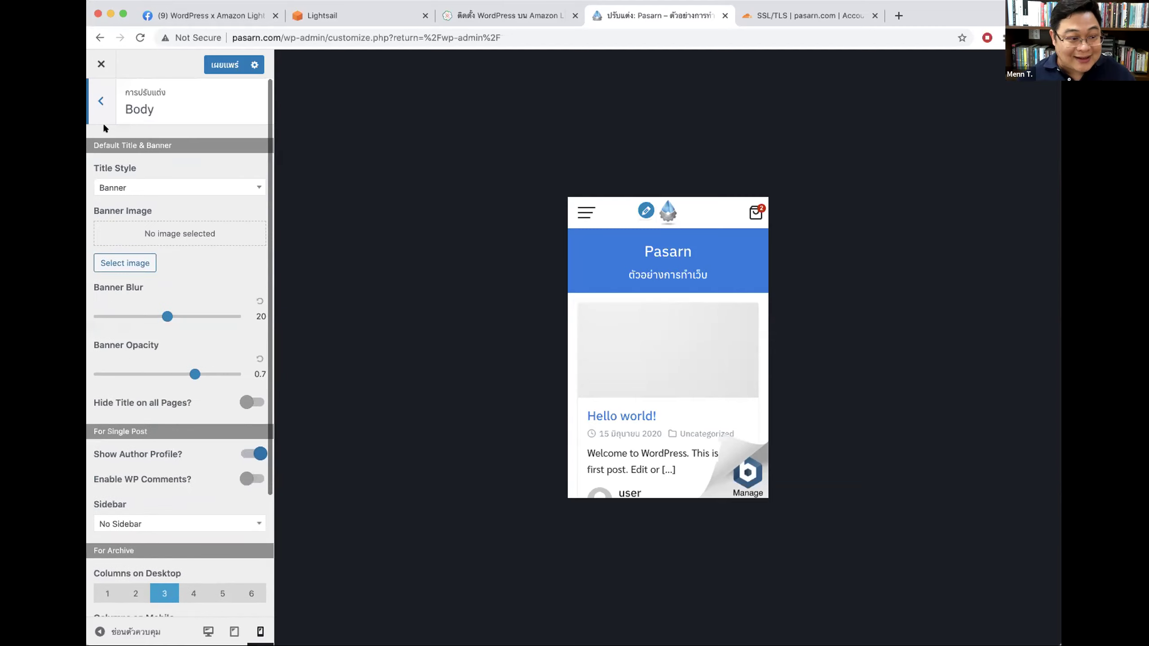
pyautogui.click(101, 108)
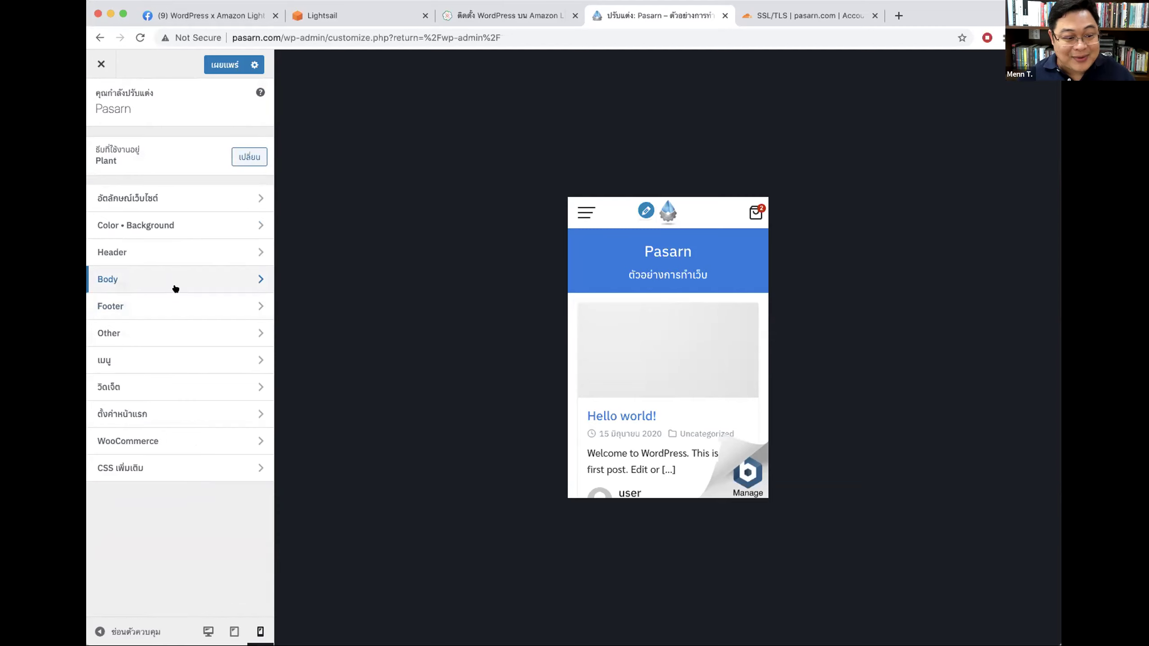
pyautogui.click(167, 300)
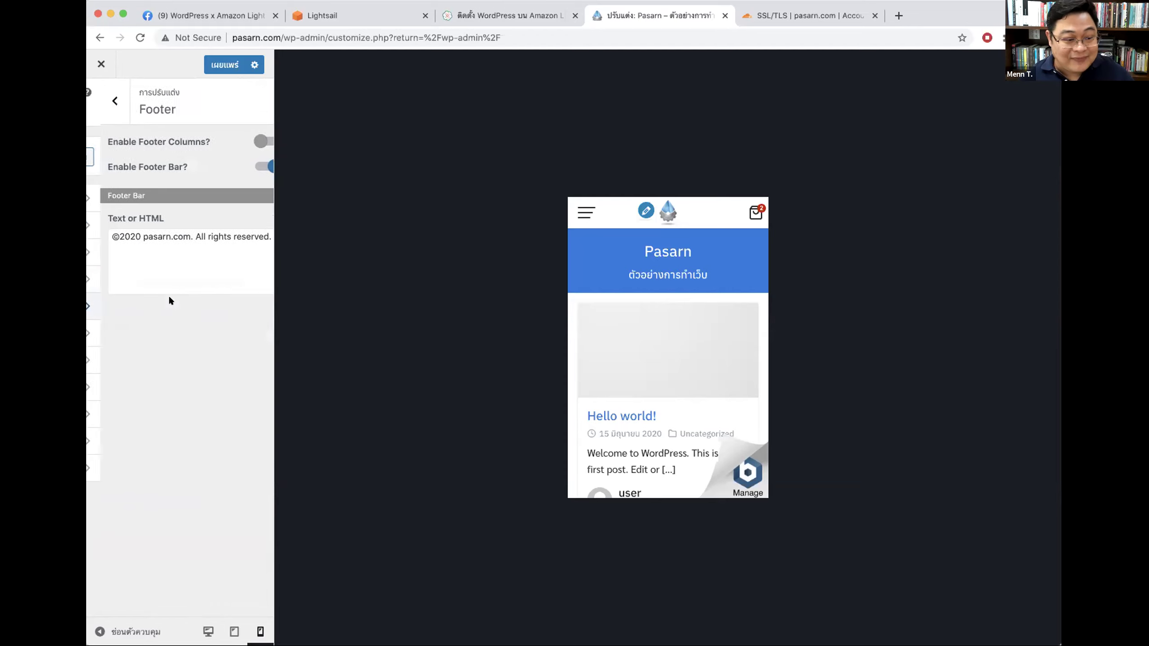
pyautogui.scroll(-3, 634, 394)
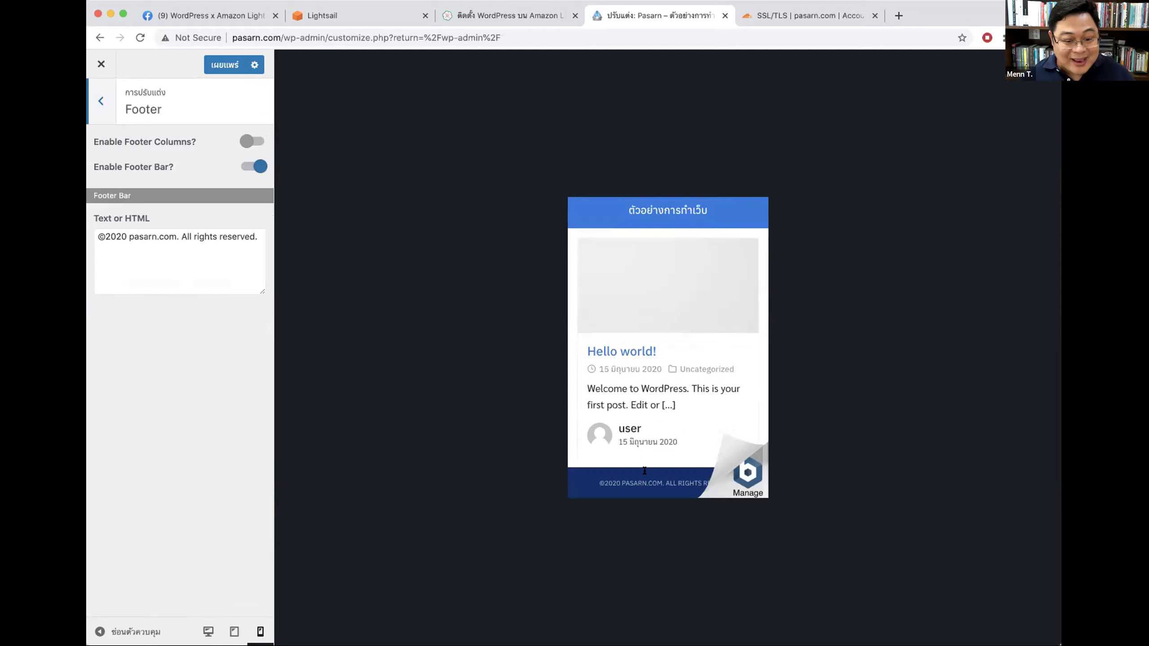
pyautogui.click(102, 101)
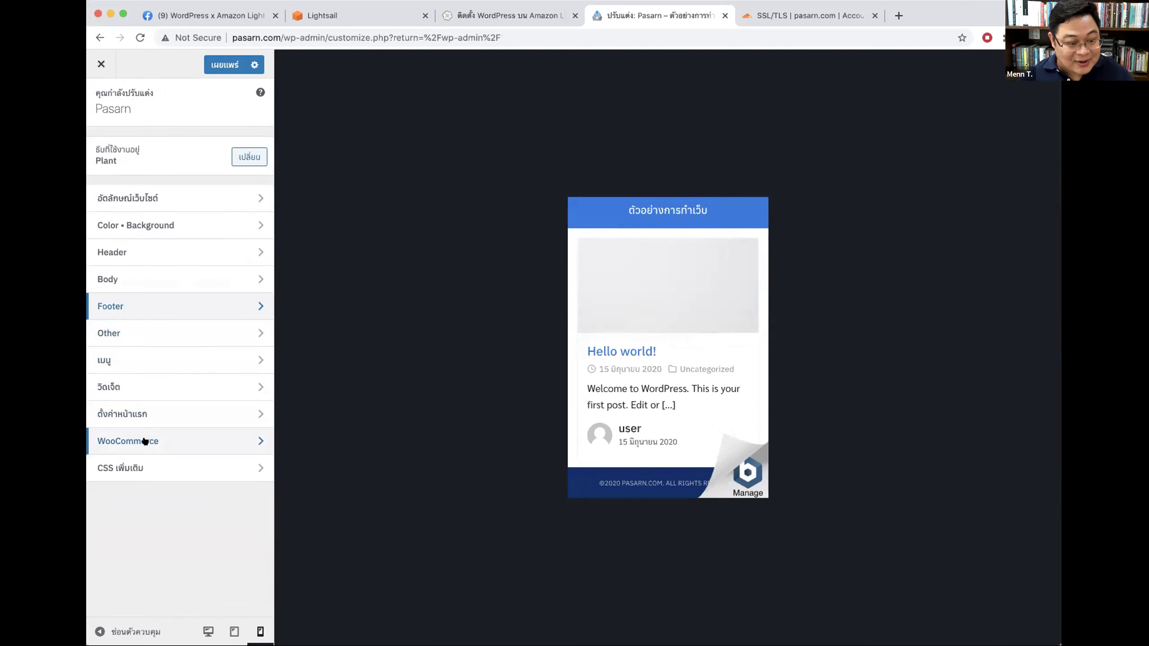
pyautogui.click(120, 440)
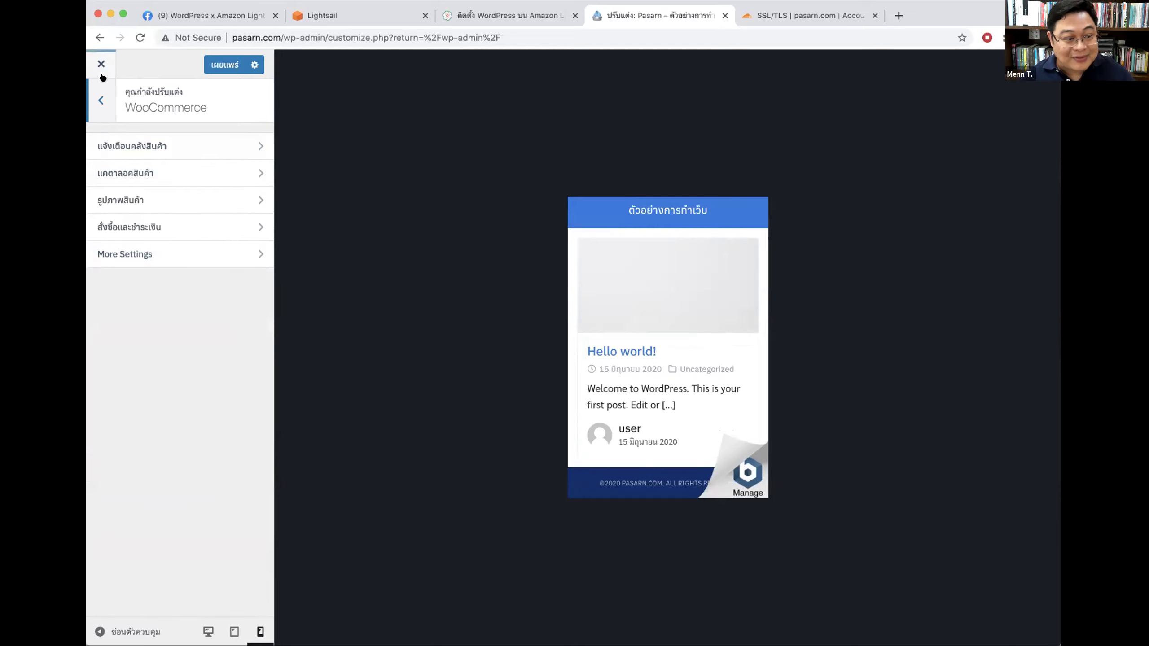
# Step: Publish the customization changes (เผยแพร่) and close the Customizer
pyautogui.click(101, 99)
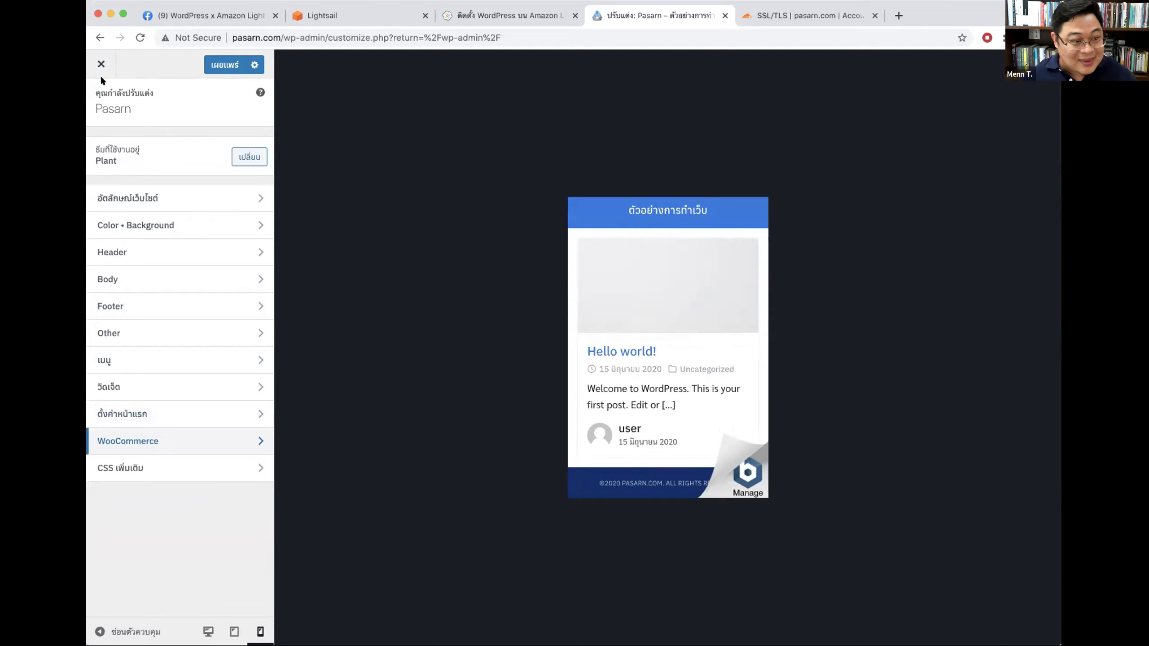
pyautogui.click(213, 69)
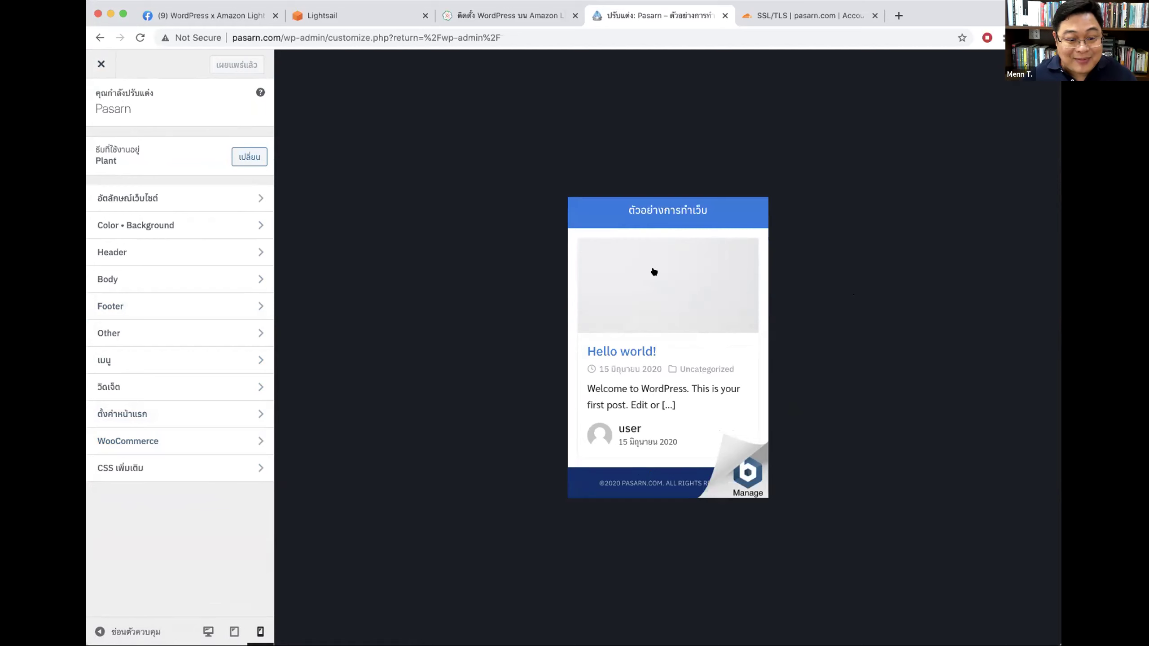
pyautogui.click(101, 63)
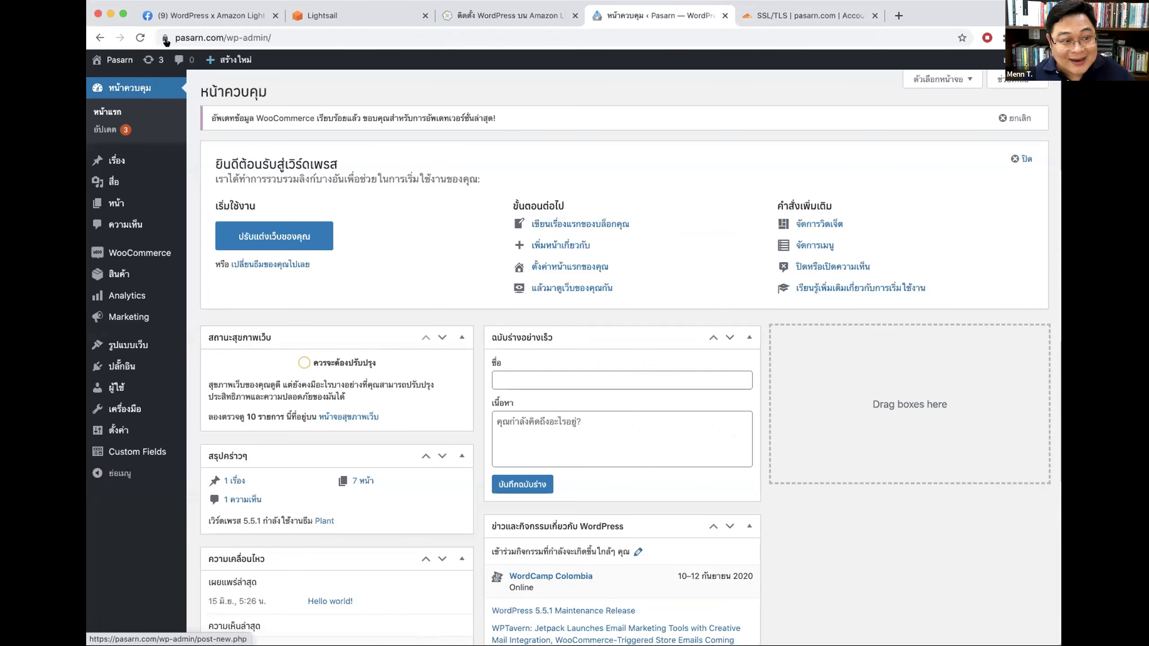
# Step: Visit the live site's About page, shop (ร้านค้า) and small plant product, then return to the dashboard
pyautogui.moveTo(115, 59)
pyautogui.click(120, 80)
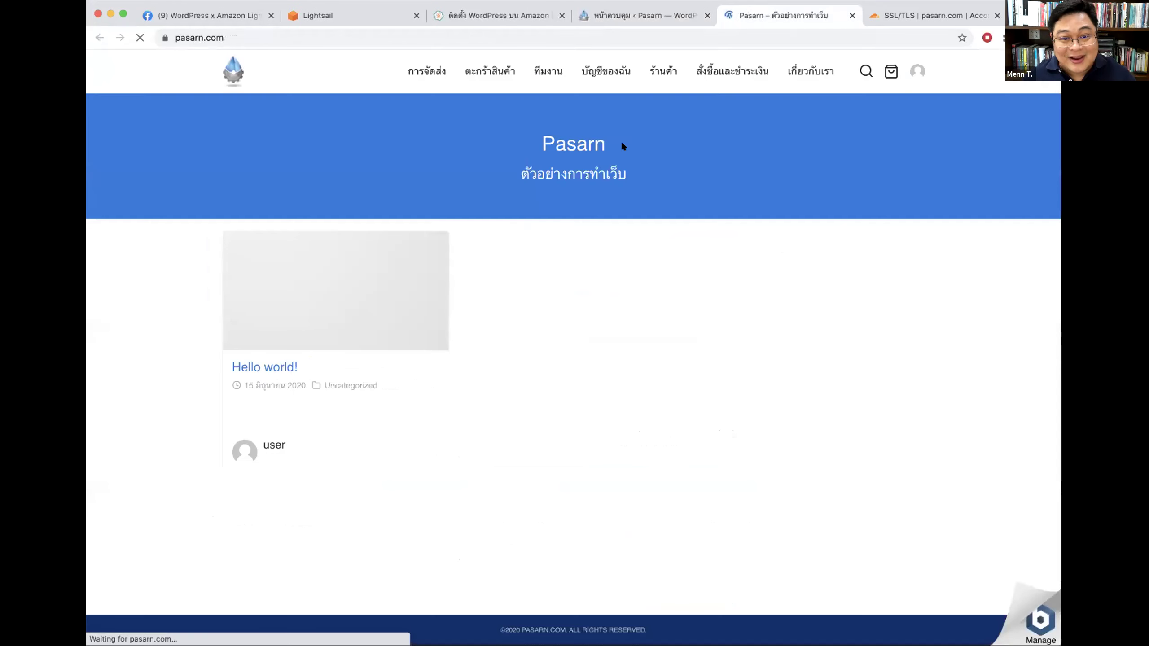
pyautogui.click(809, 71)
pyautogui.click(659, 71)
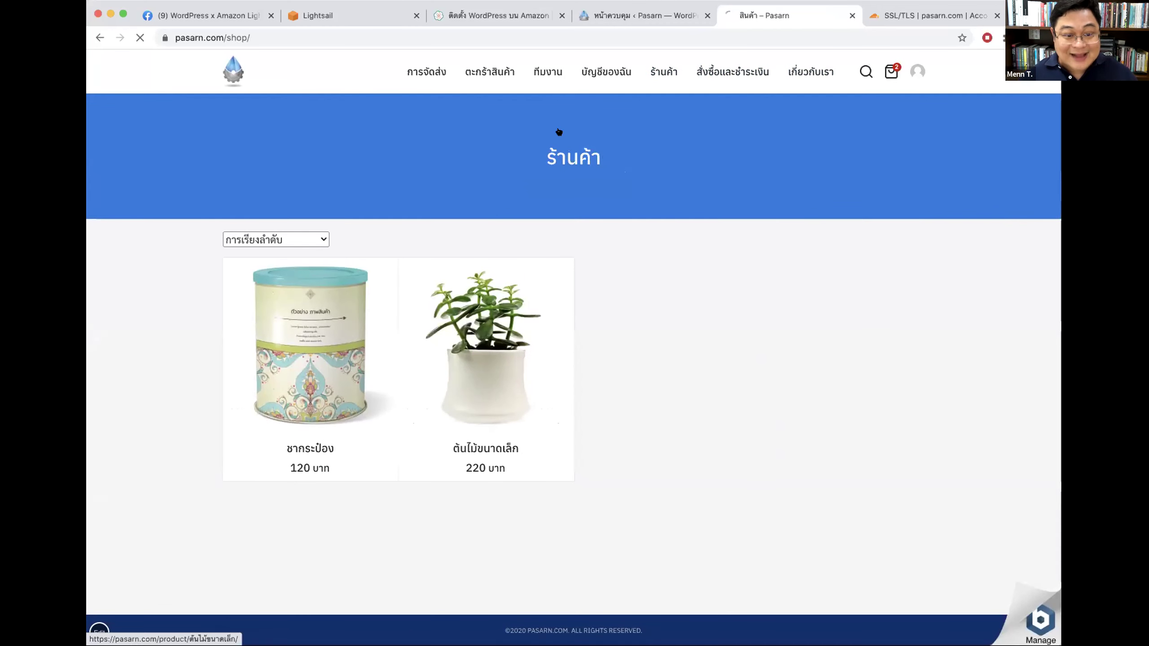
pyautogui.click(559, 132)
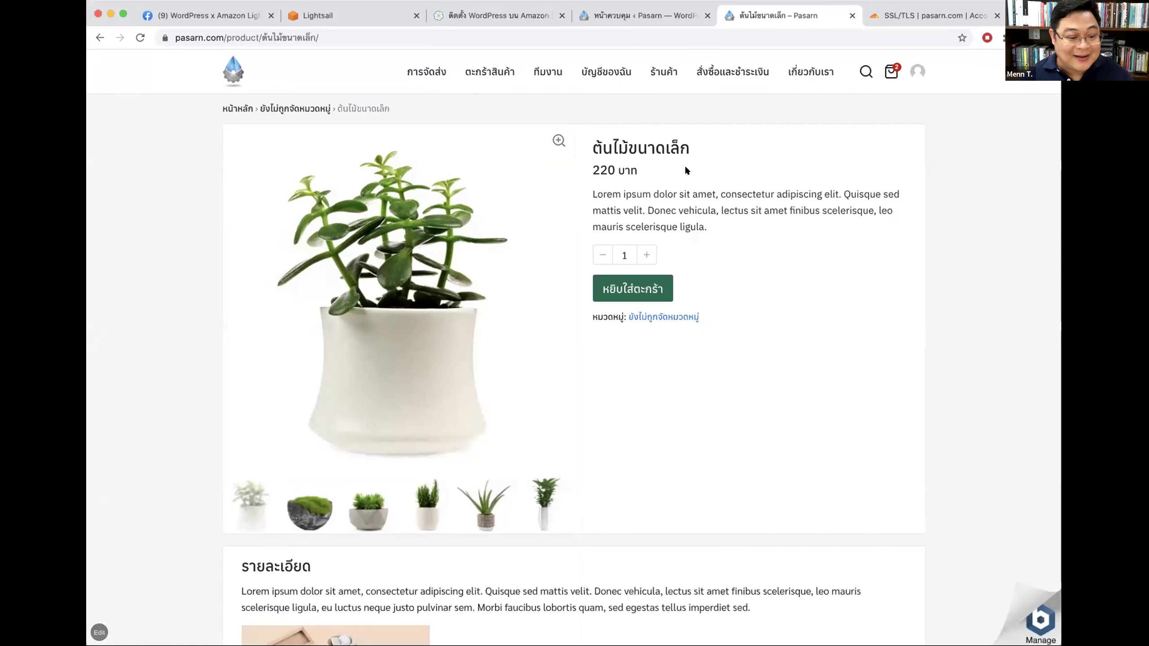
pyautogui.click(631, 17)
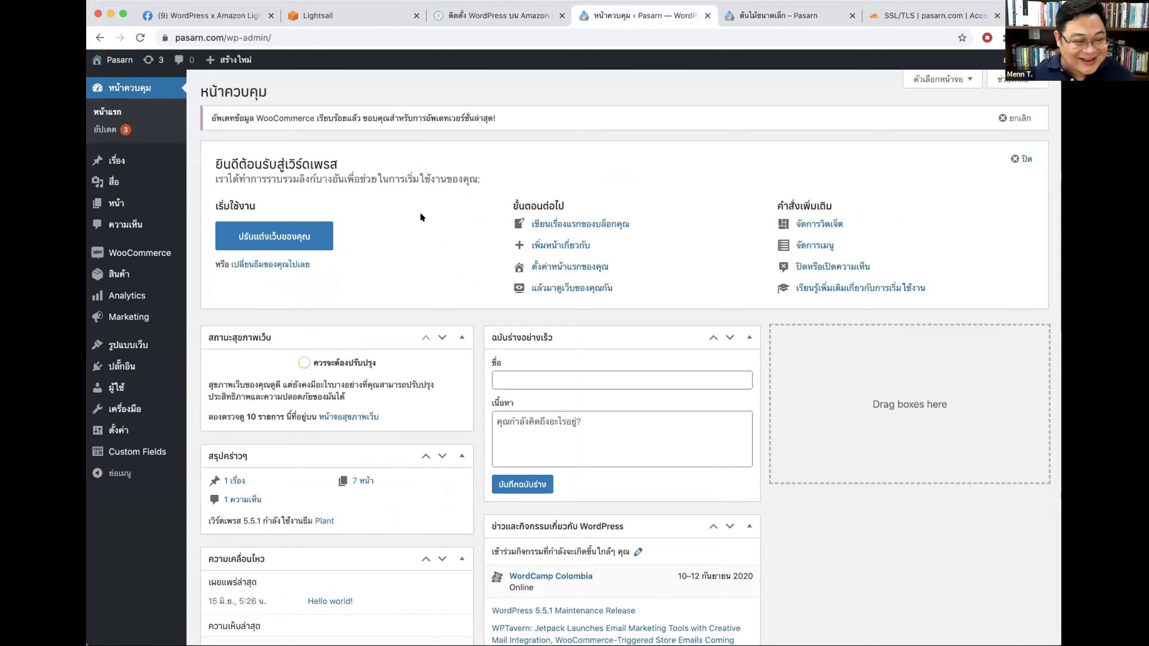
# Step: Open Theme License from the Appearance (รูปแบบเว็บ) menu
pyautogui.moveTo(119, 348)
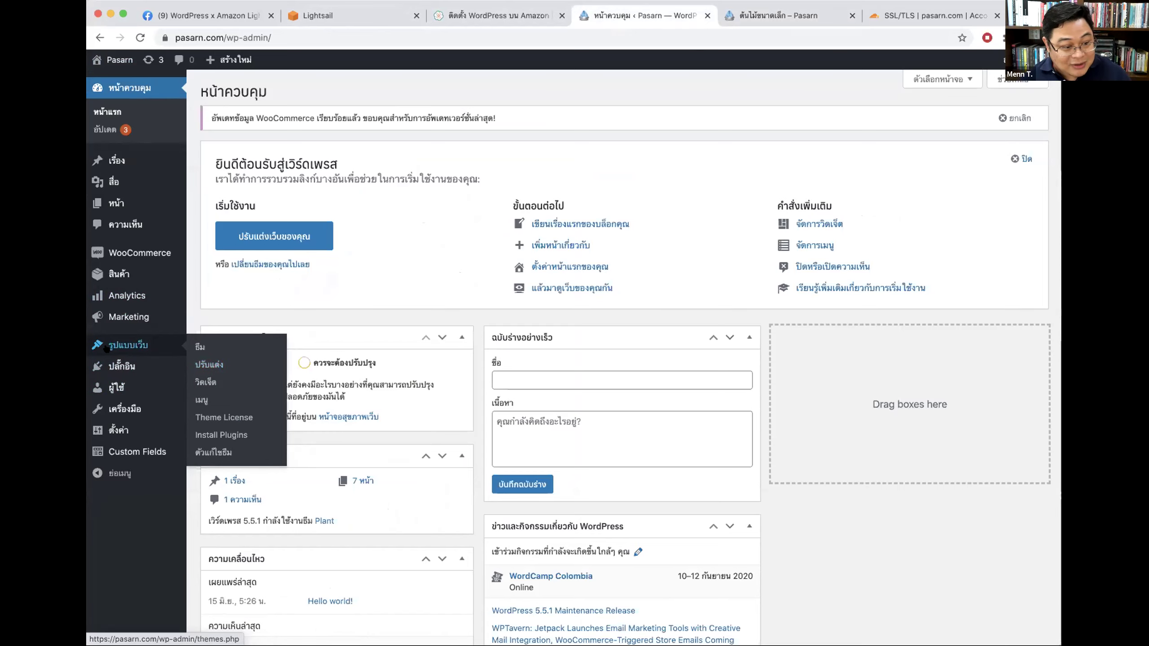
pyautogui.click(225, 417)
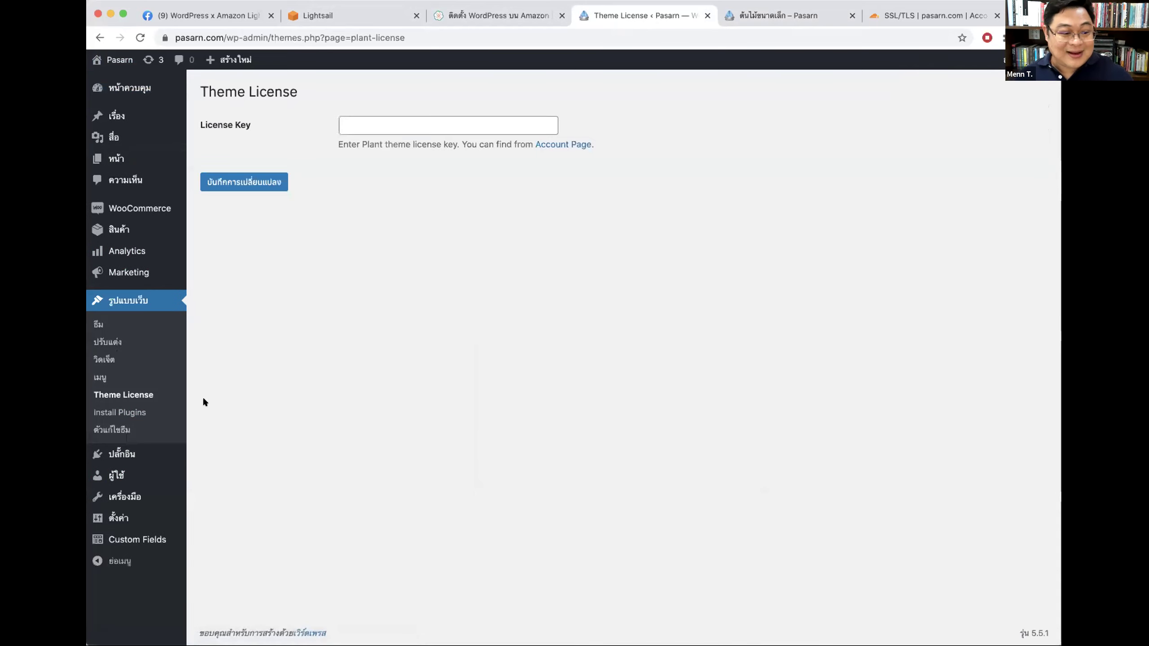
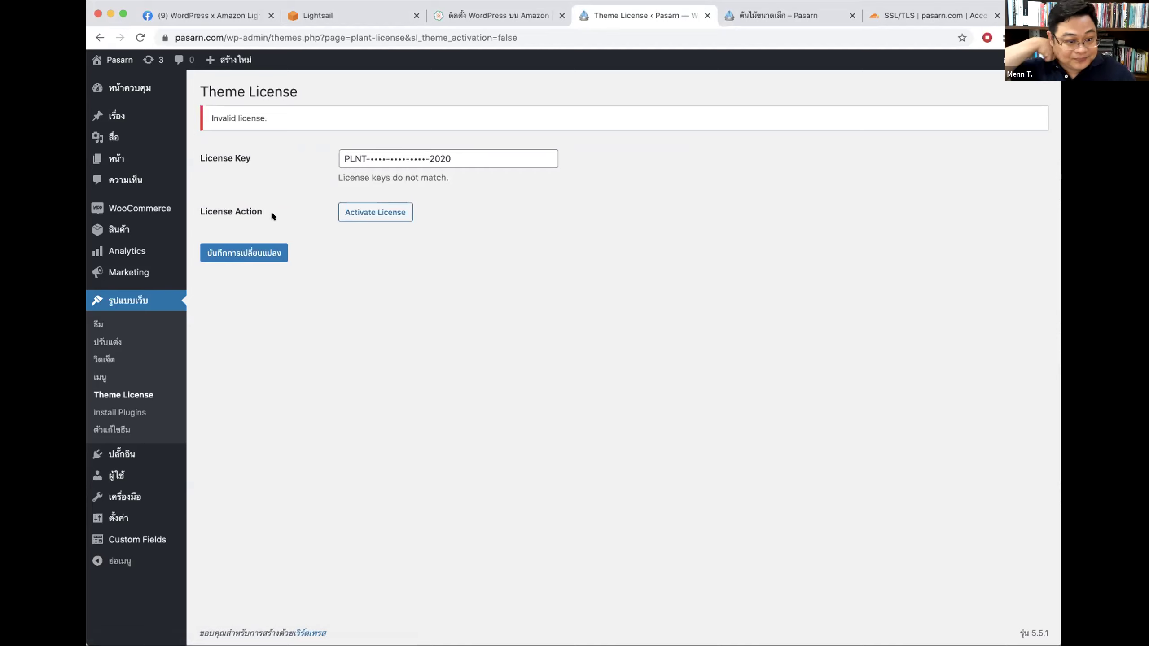
# Step: Clear the stored license key and save the license settings with the field empty
pyautogui.click(368, 210)
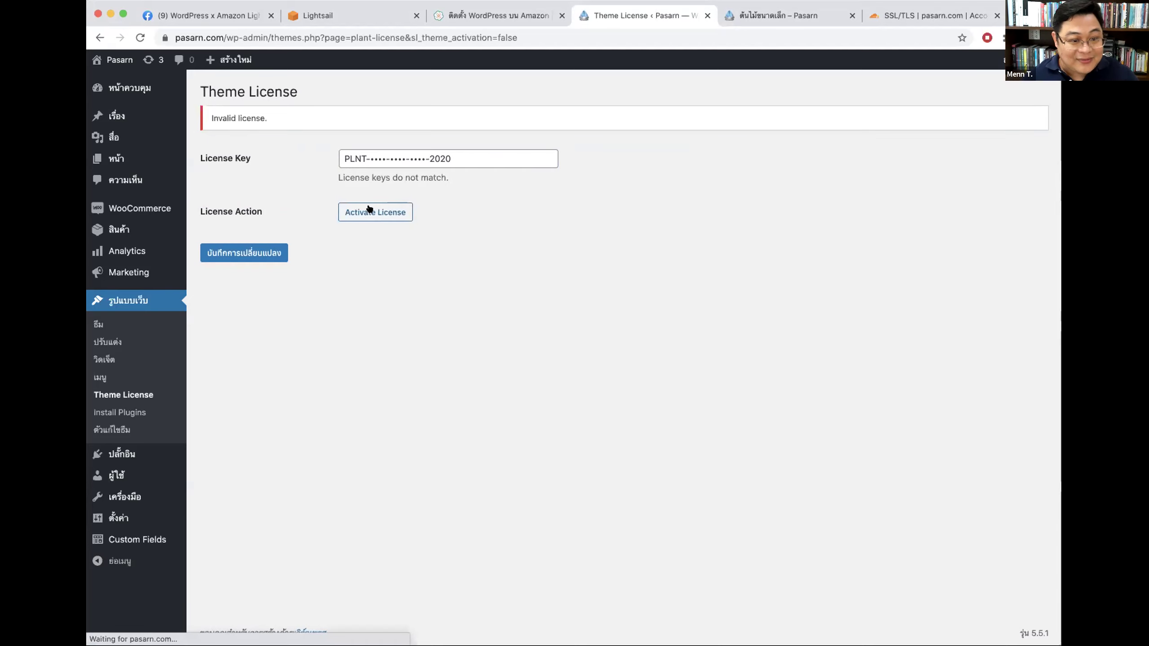
pyautogui.doubleClick(460, 158)
pyautogui.press('BackSpace')
pyautogui.click(245, 243)
# Step: Paste the license key back and save, confirming it is active until 31 December 2020 with 42 sites
pyautogui.click(384, 159)
pyautogui.press('super+v')
pyautogui.click(246, 216)
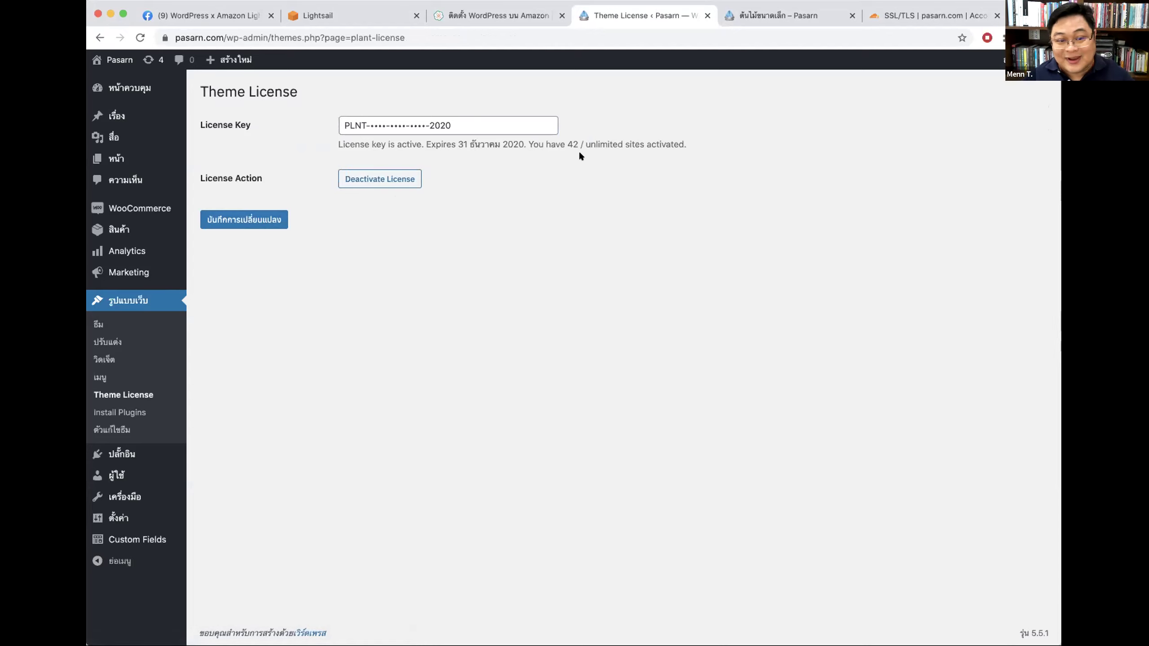
pyautogui.doubleClick(573, 139)
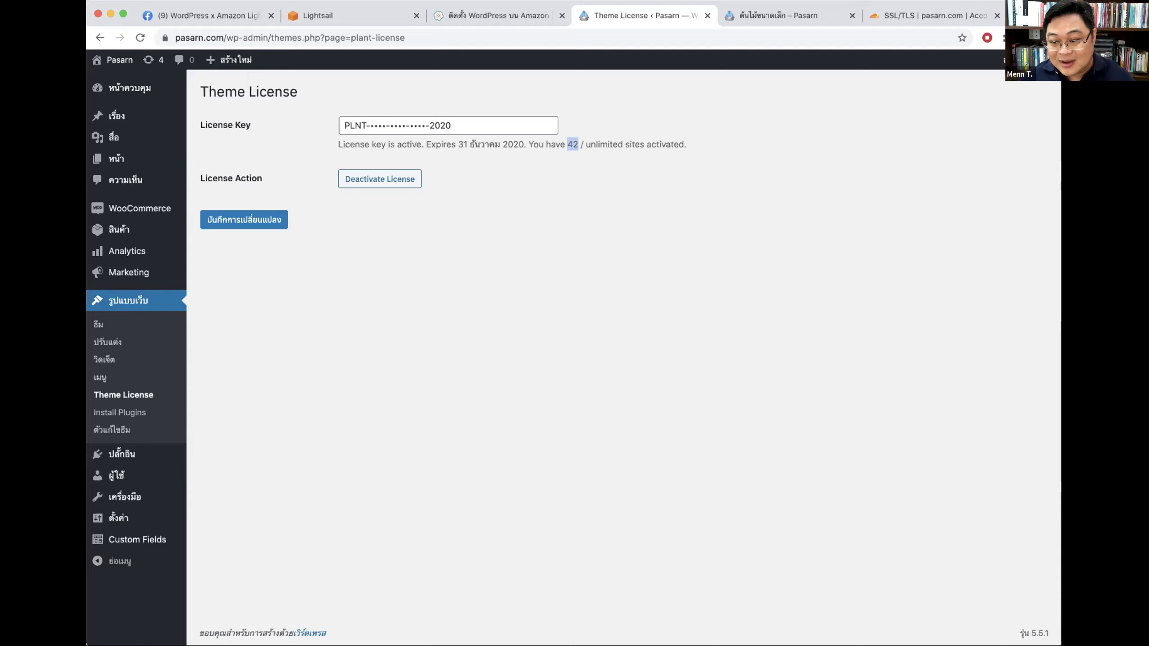
pyautogui.click(582, 263)
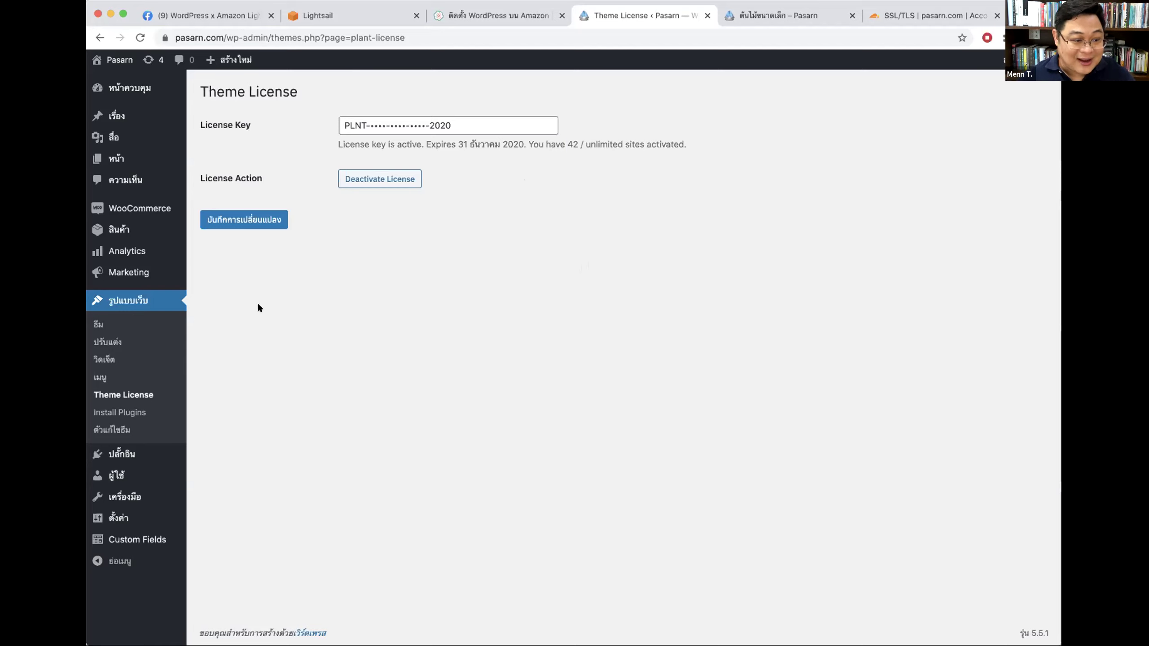
# Step: Move between Appearance > Themes and Theme License, then switch to the Lightsail instances tab
pyautogui.click(98, 324)
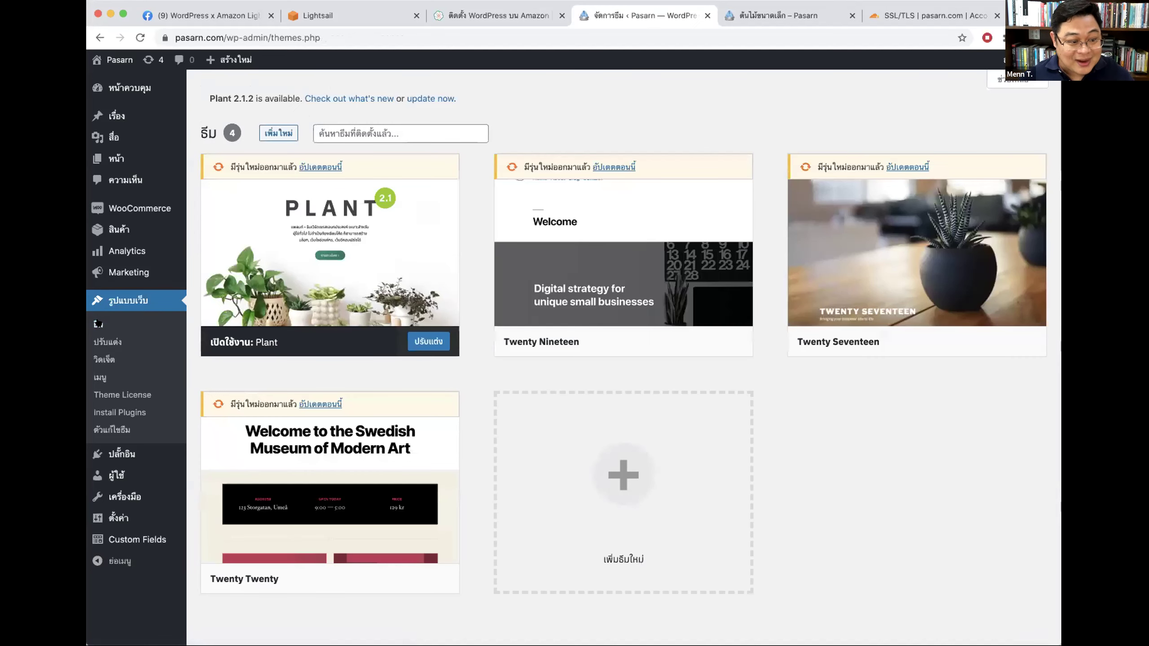
pyautogui.click(113, 394)
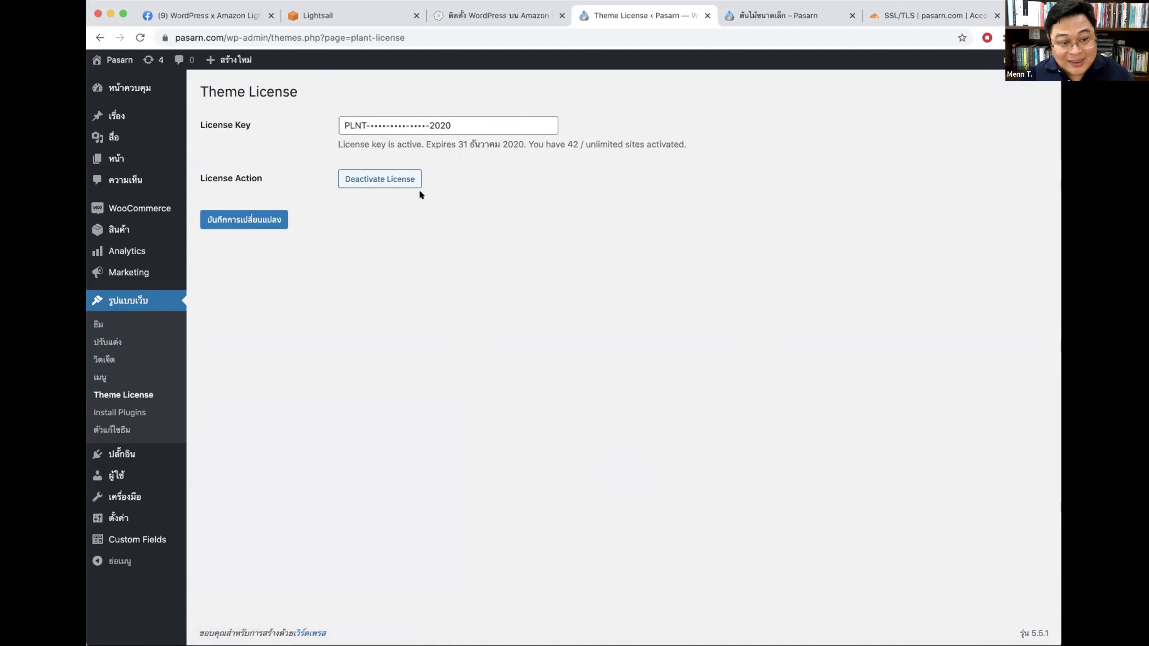
pyautogui.click(98, 324)
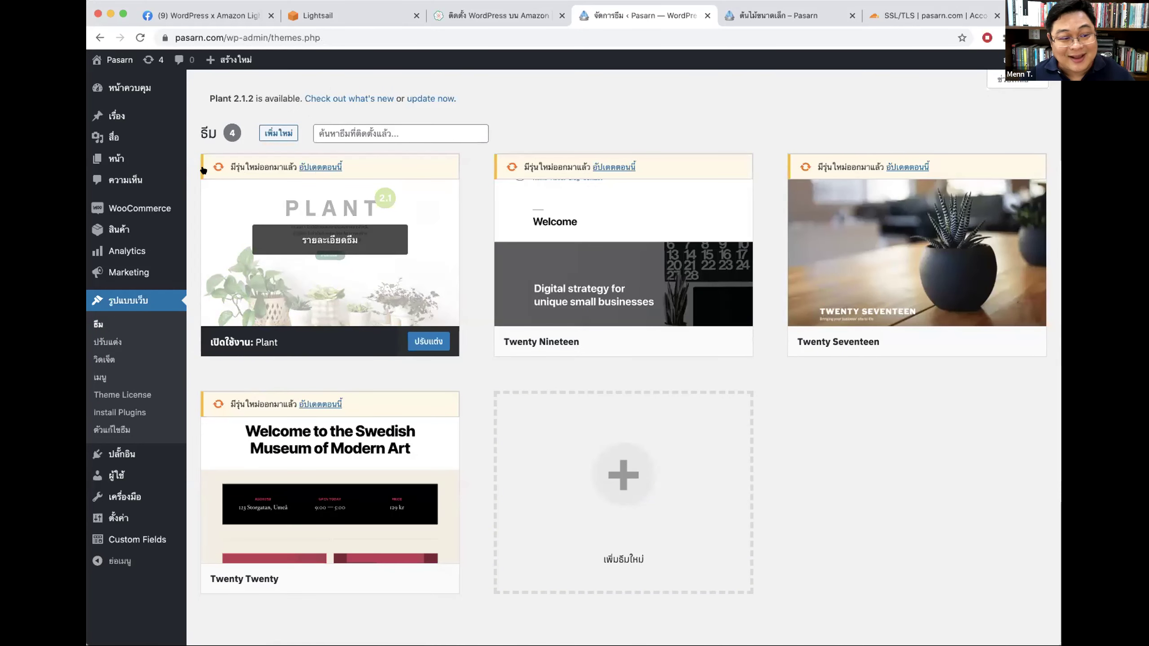
pyautogui.click(337, 14)
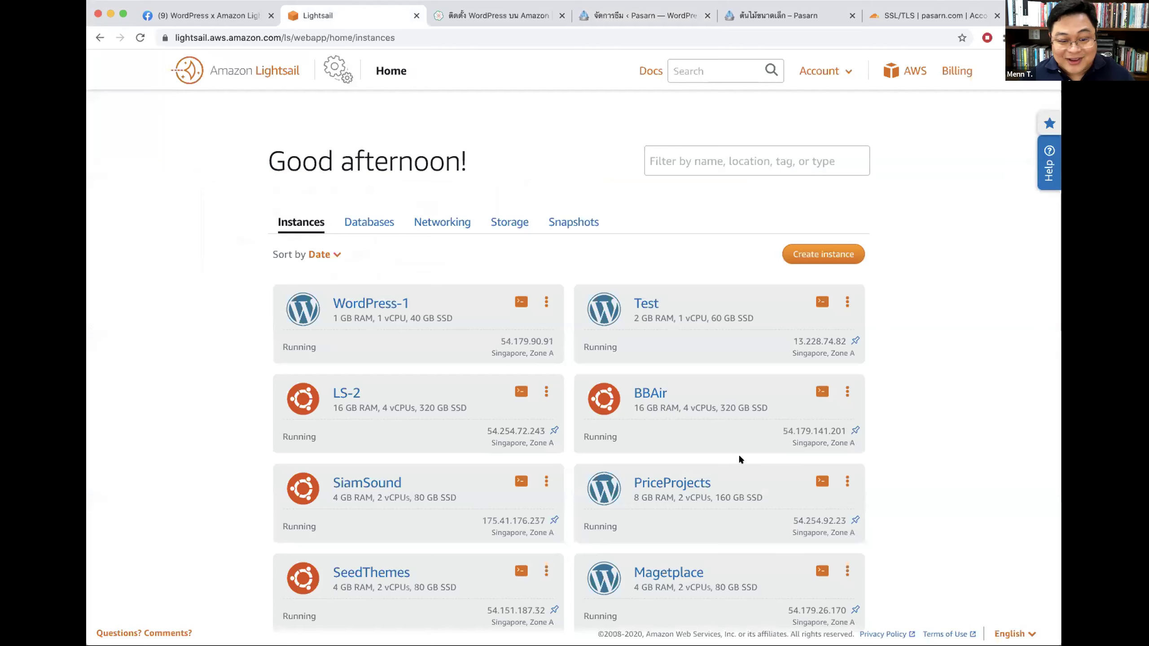
# Step: Scroll the Lightsail instances, highlight the SeedThemes spec text, then return to the WordPress Themes tab
pyautogui.scroll(-4, 738, 456)
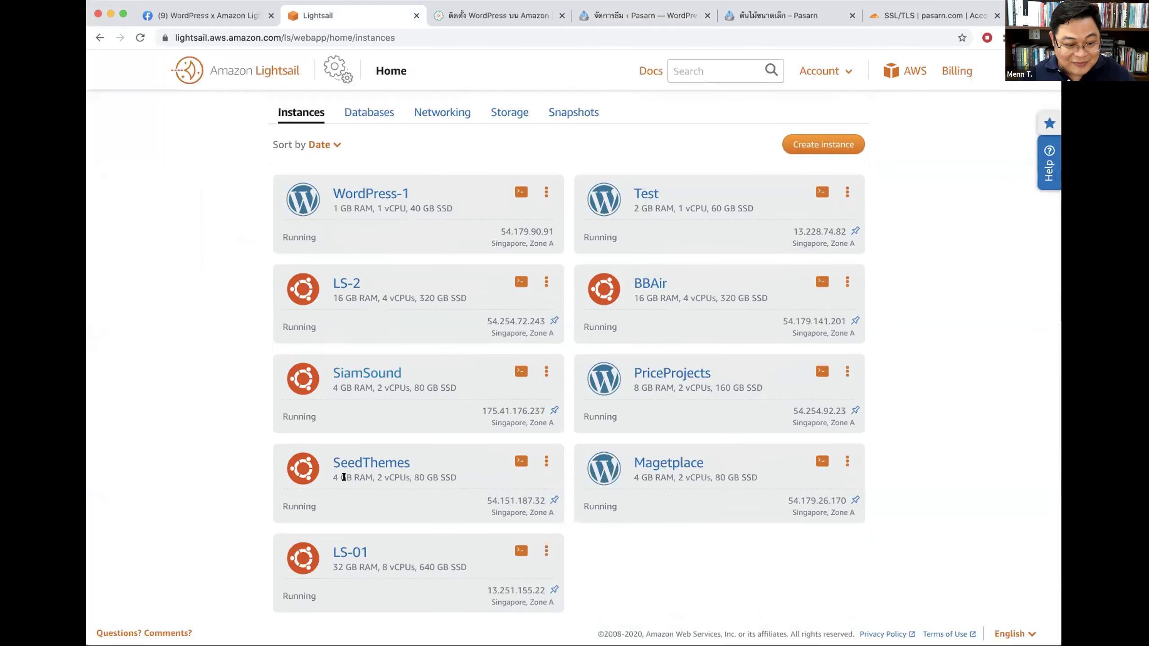
pyautogui.scroll(-1, 331, 473)
pyautogui.moveTo(332, 473); pyautogui.dragTo(426, 471)
pyautogui.scroll(1, 430, 399)
pyautogui.click(454, 18)
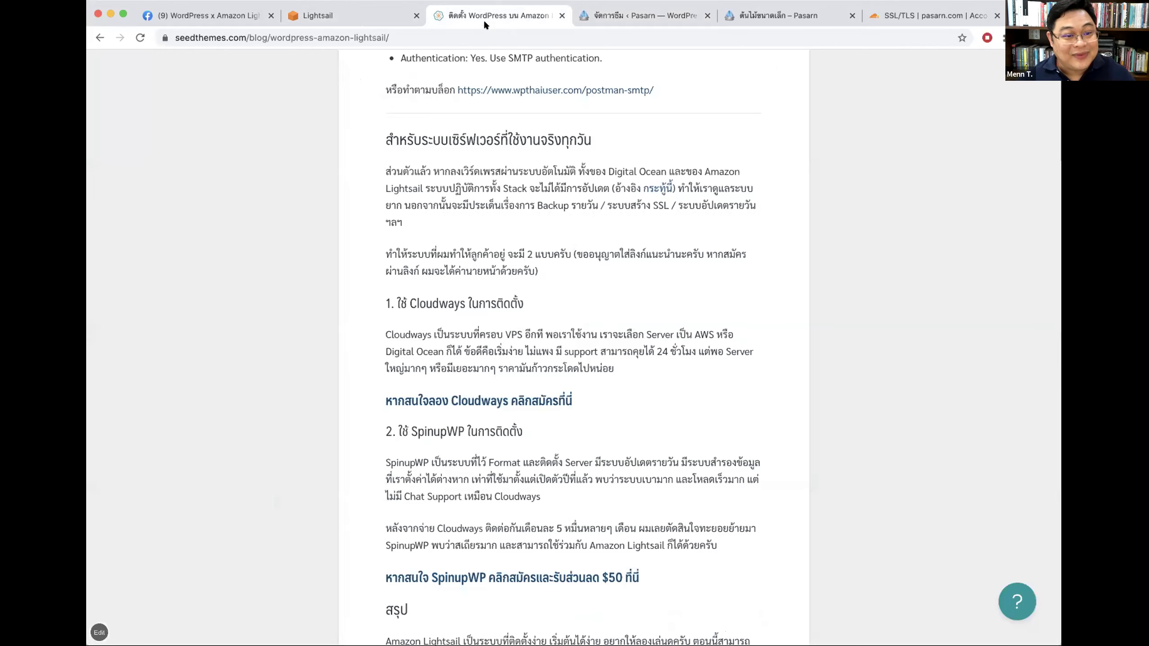
pyautogui.click(672, 17)
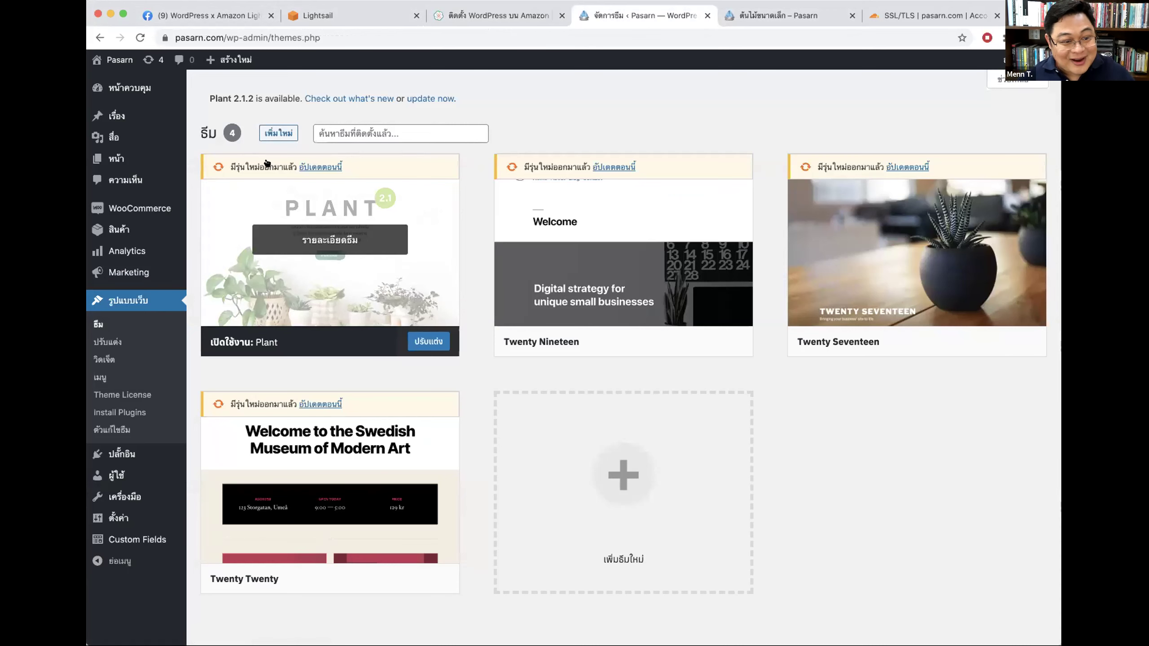
# Step: Update Plant, then delete Twenty Seventeen and Twenty Nineteen from their Theme Details
pyautogui.click(318, 165)
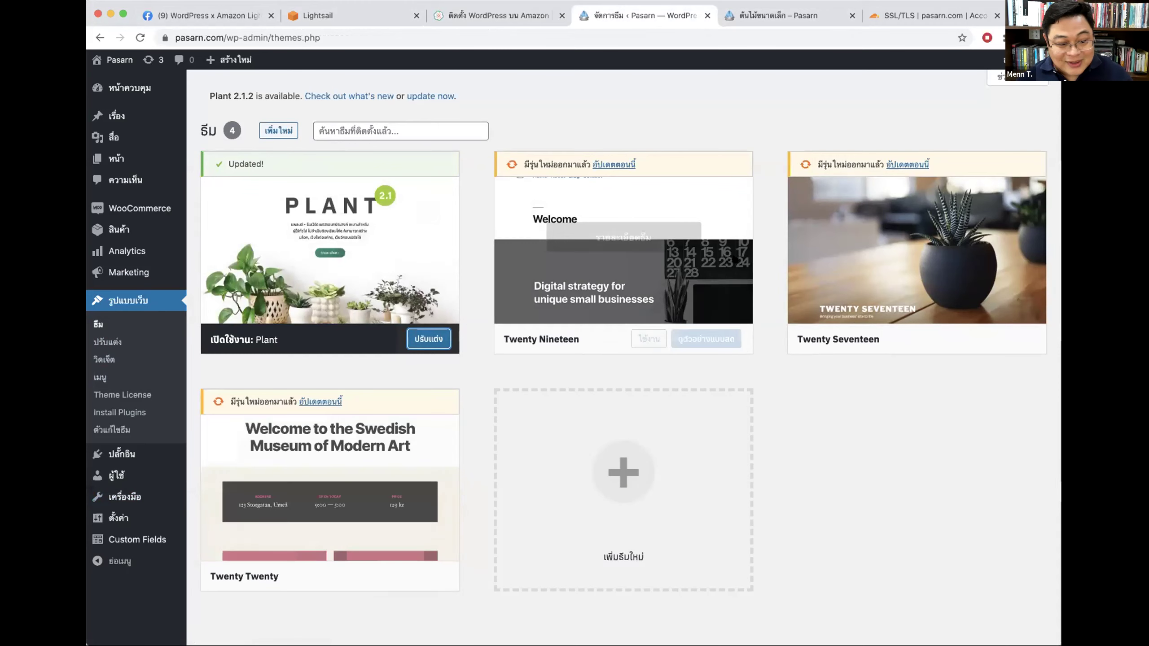
pyautogui.click(920, 231)
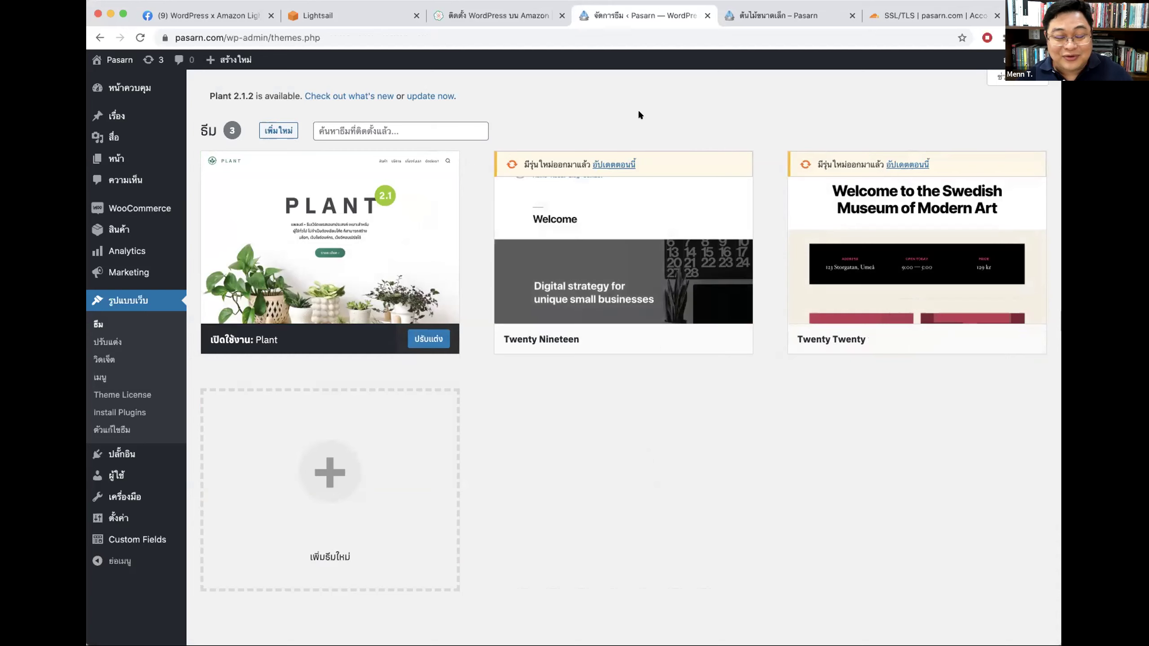
pyautogui.moveTo(571, 236)
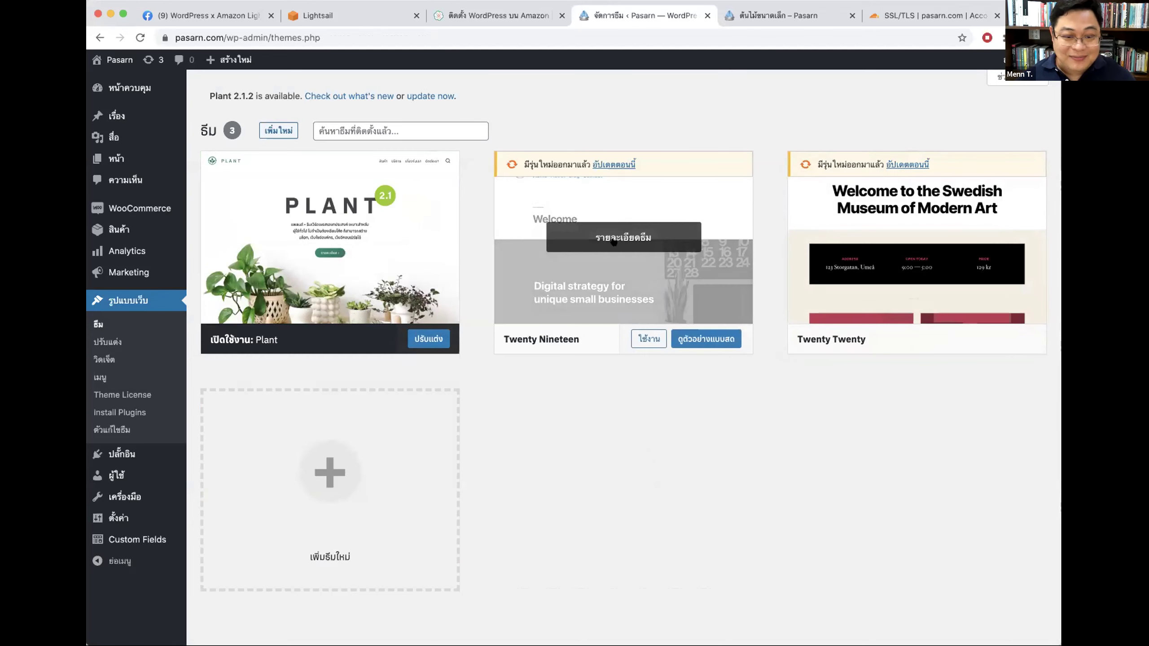
pyautogui.click(621, 236)
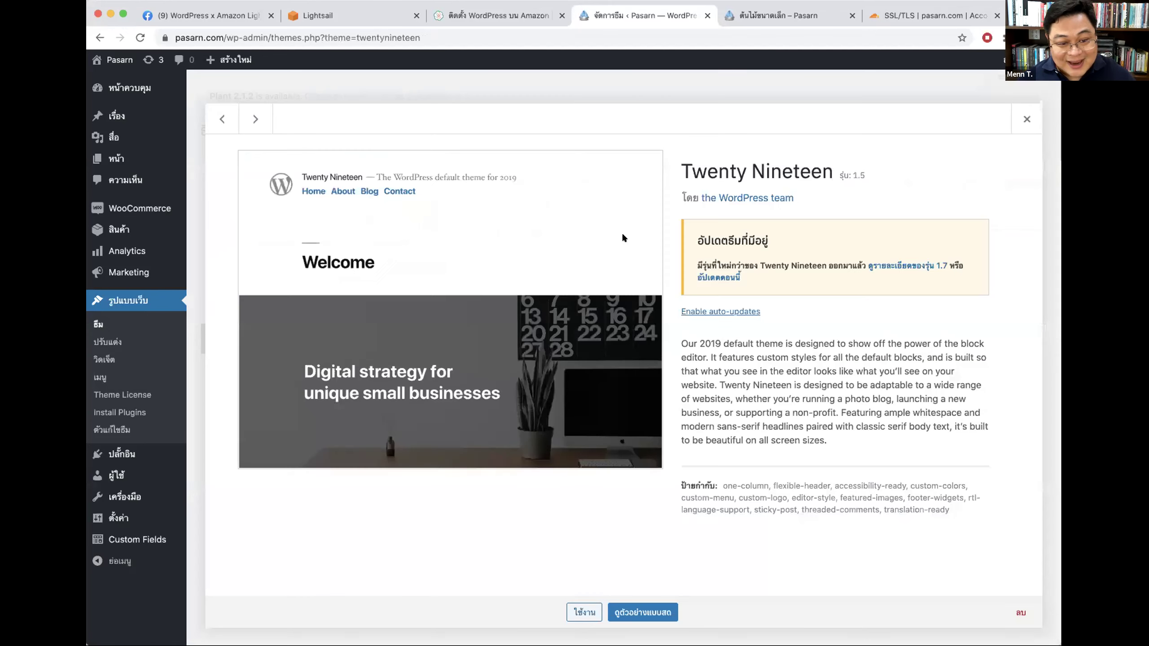
pyautogui.click(1023, 119)
pyautogui.click(606, 240)
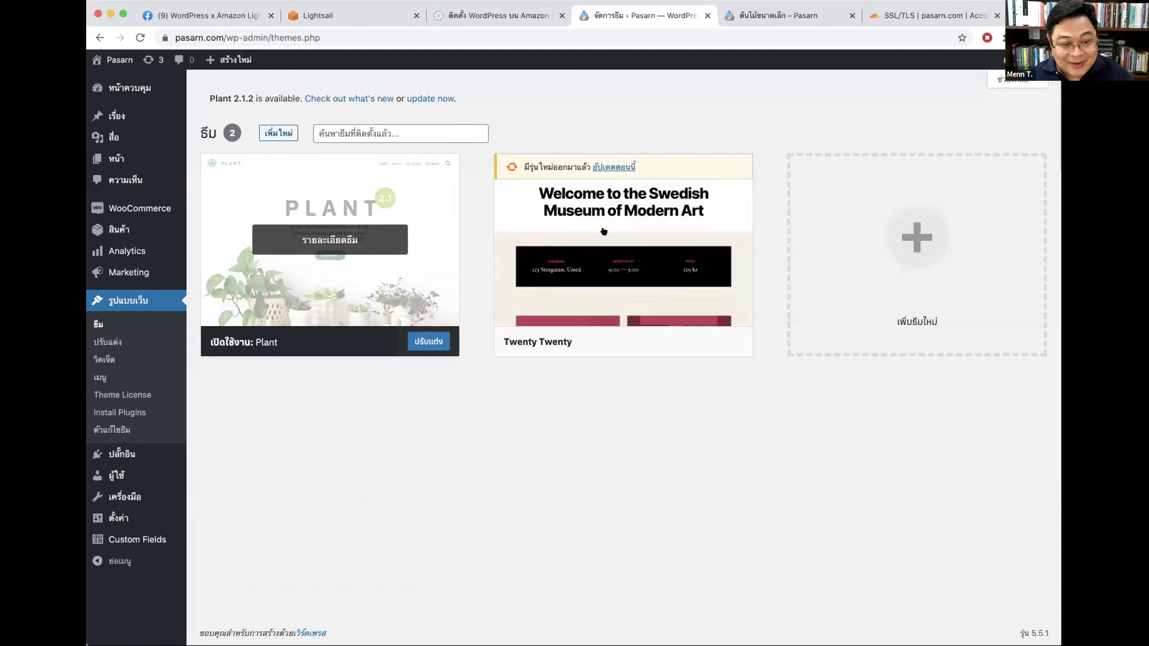
# Step: Update the Twenty Twenty theme, leaving two themes installed
pyautogui.click(616, 167)
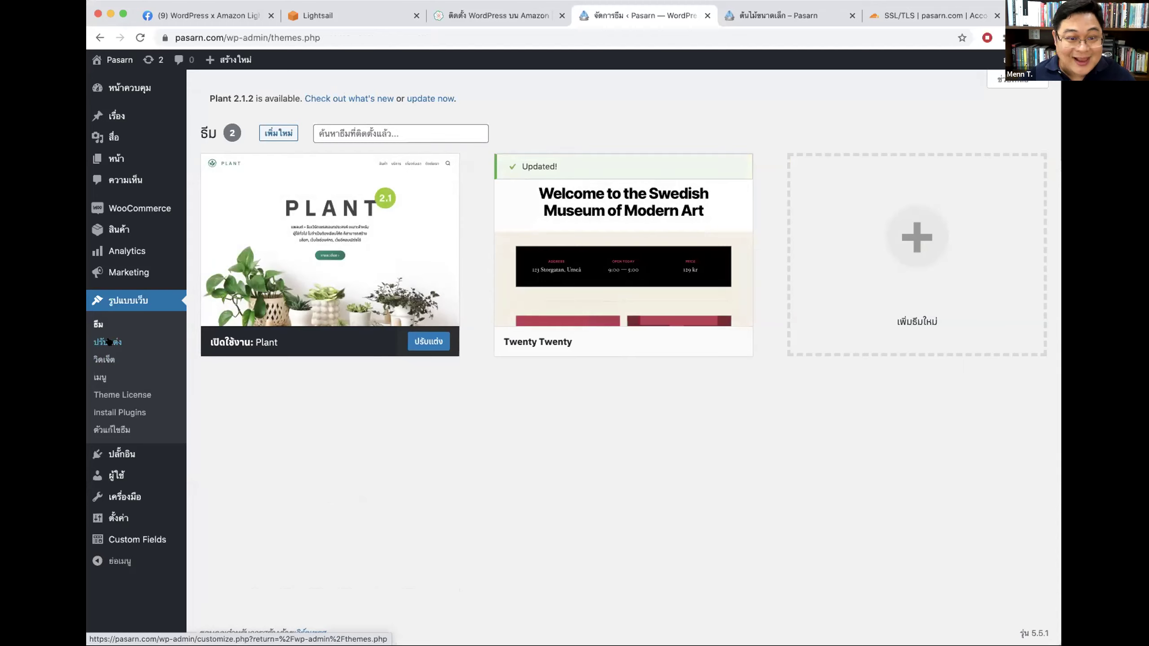
pyautogui.moveTo(324, 180)
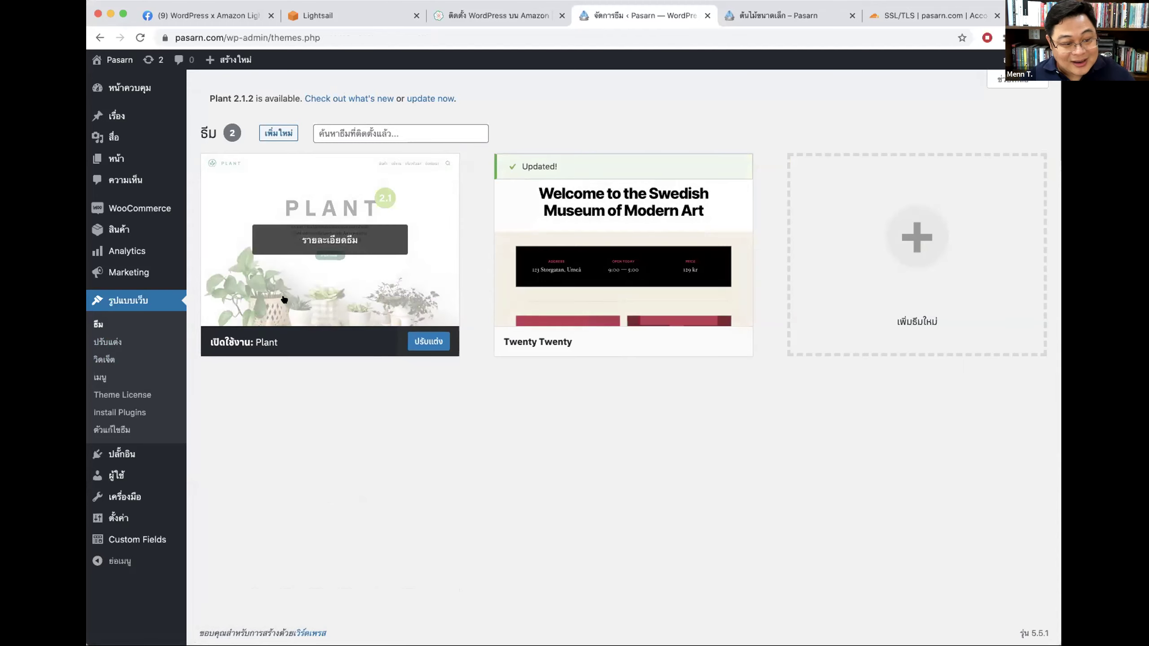
pyautogui.click(113, 340)
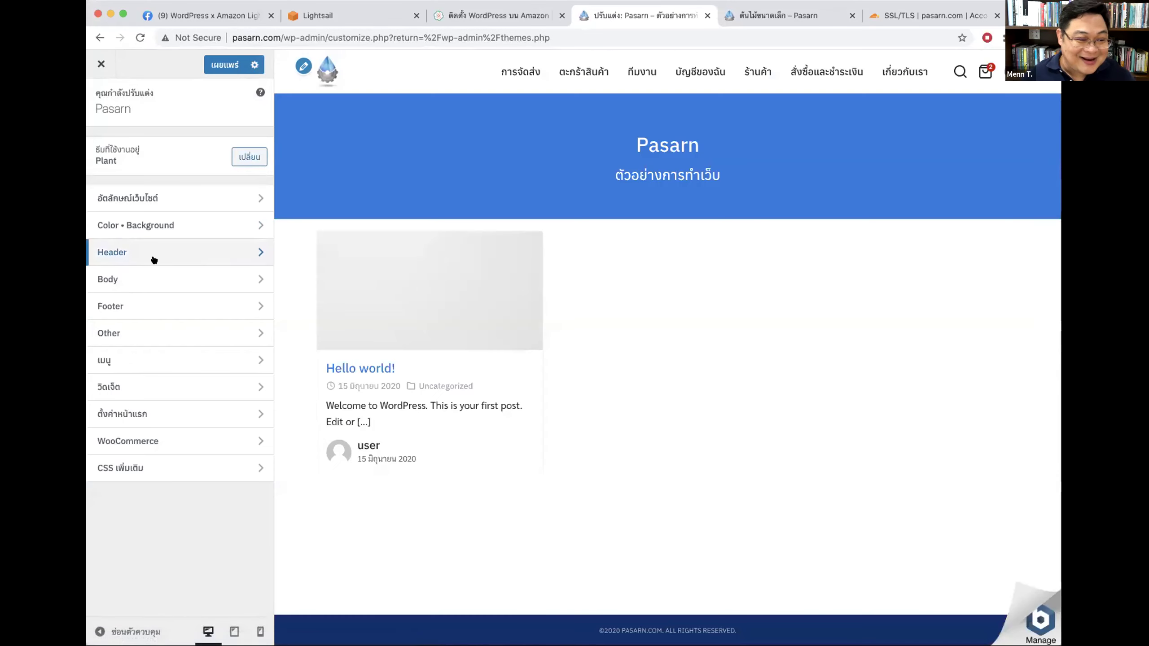
# Step: Open Color • Background with a phone-width preview and turn on custom header colours
pyautogui.click(142, 251)
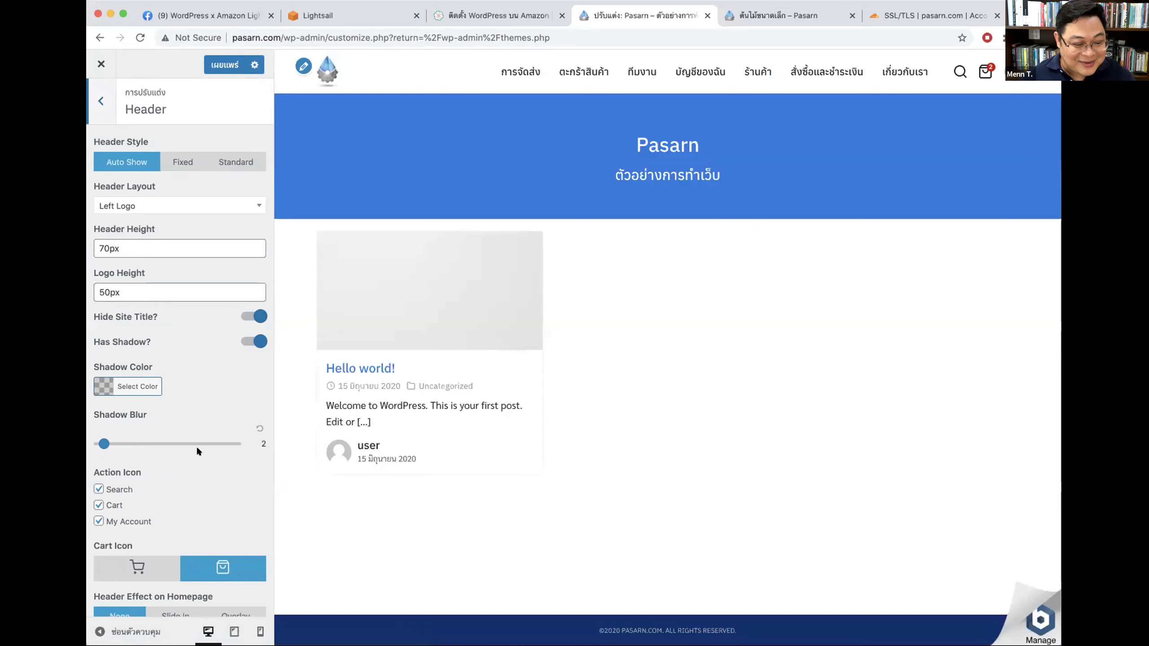
pyautogui.click(102, 103)
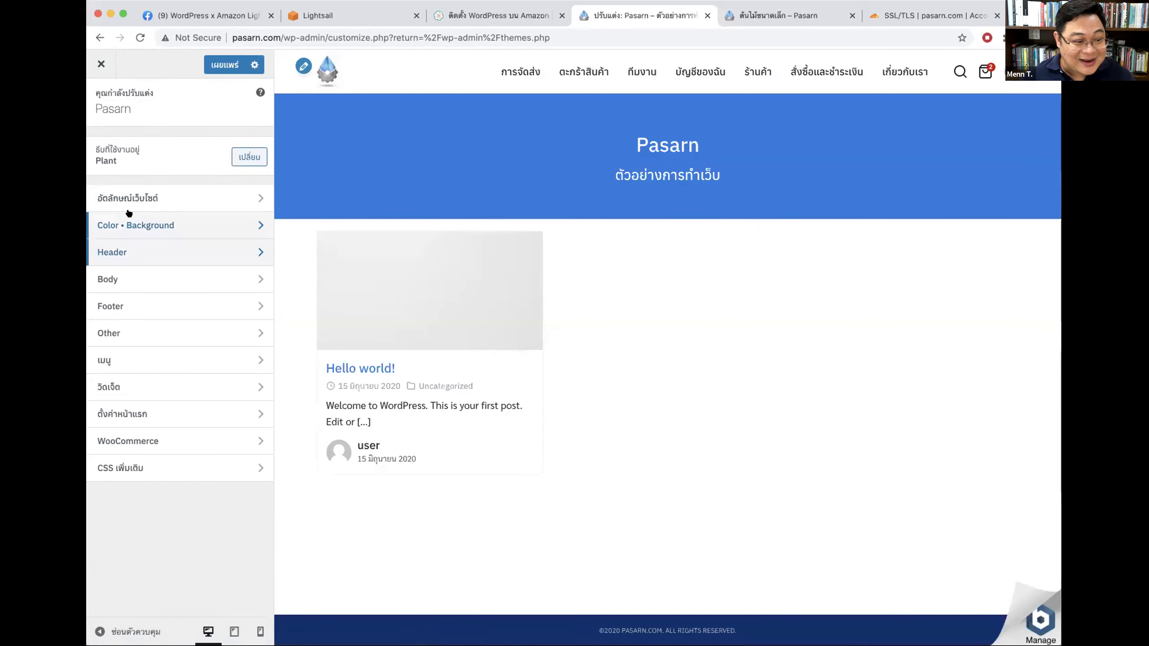
pyautogui.click(131, 224)
pyautogui.click(260, 631)
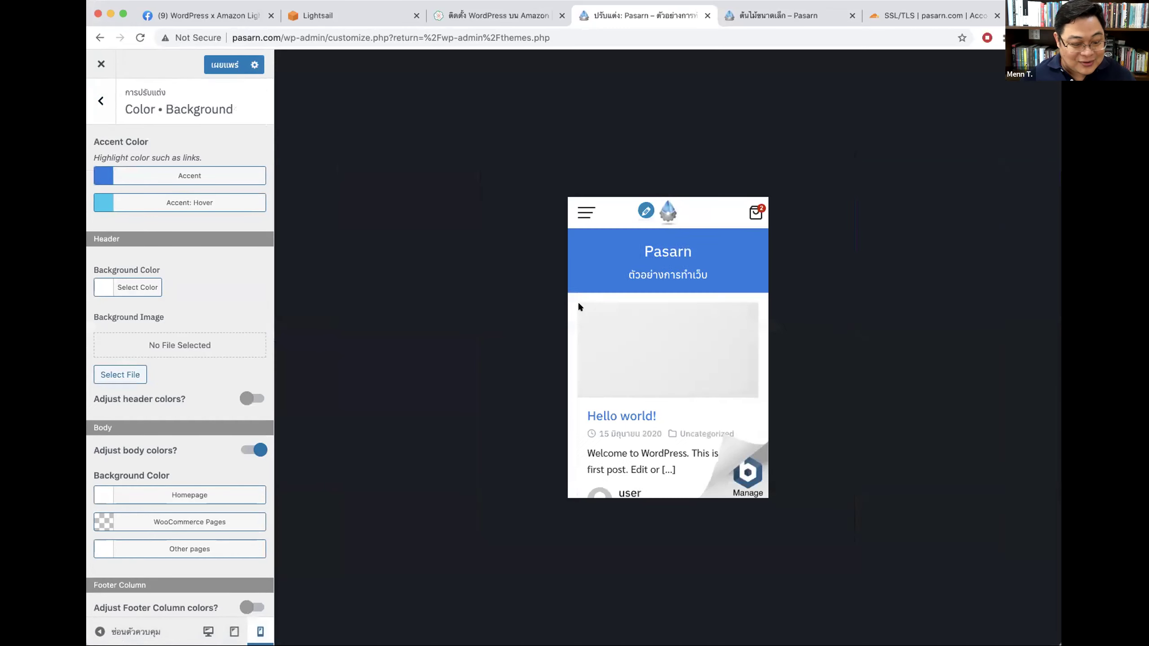
pyautogui.scroll(-5, 206, 423)
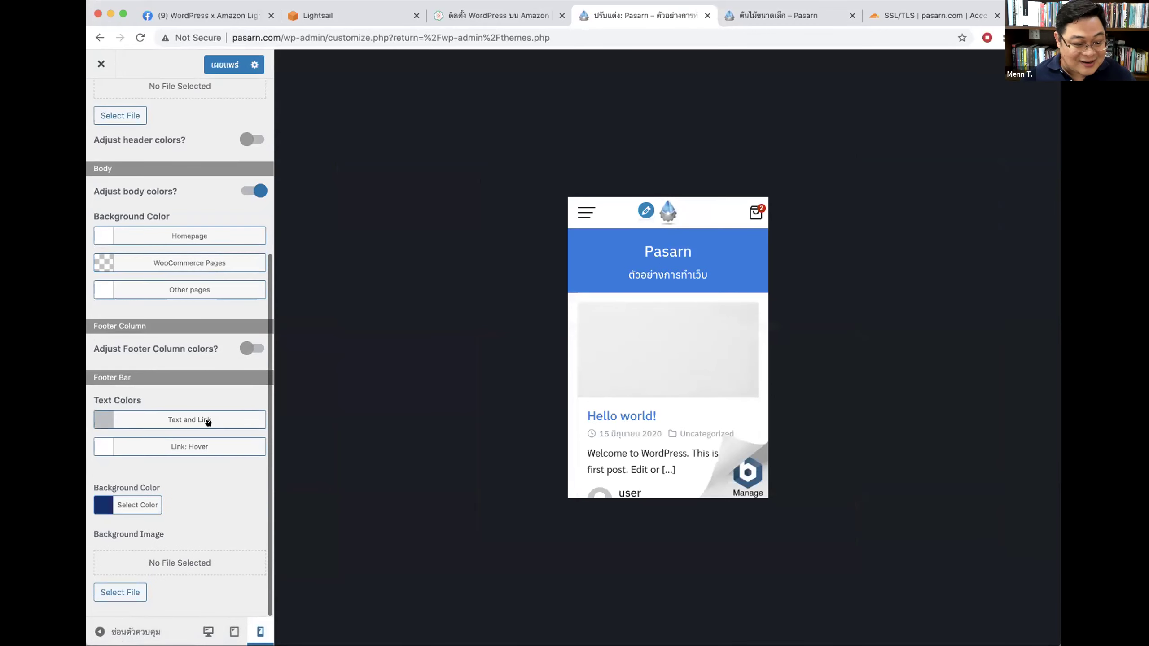
pyautogui.scroll(5, 227, 403)
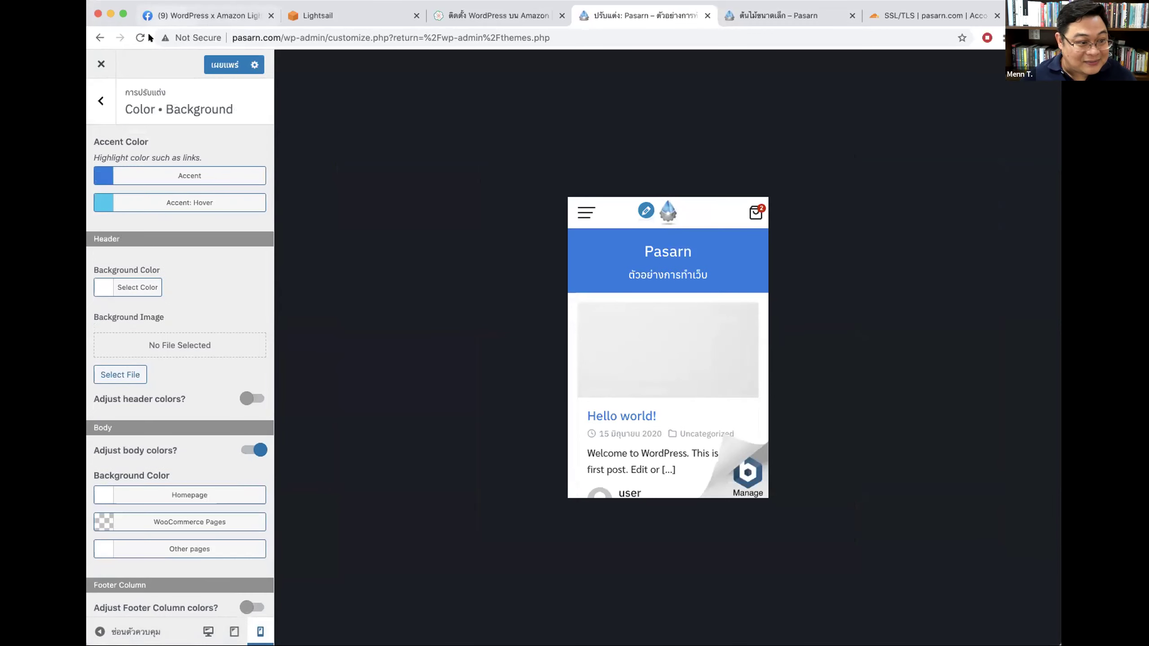
pyautogui.click(100, 100)
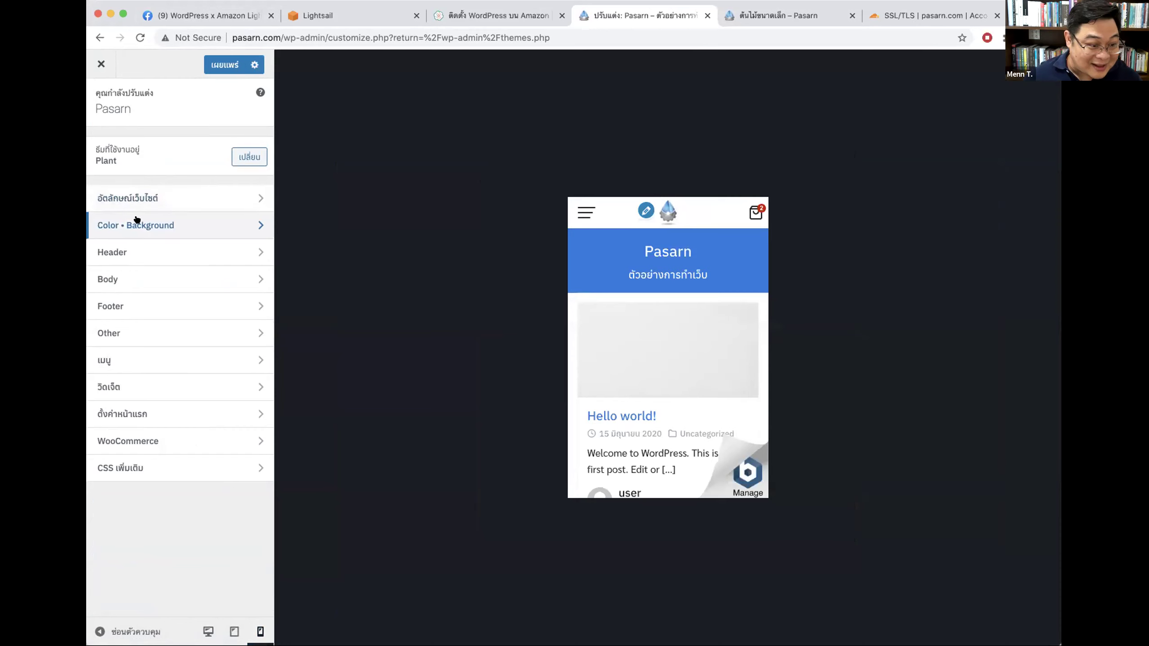
pyautogui.click(137, 221)
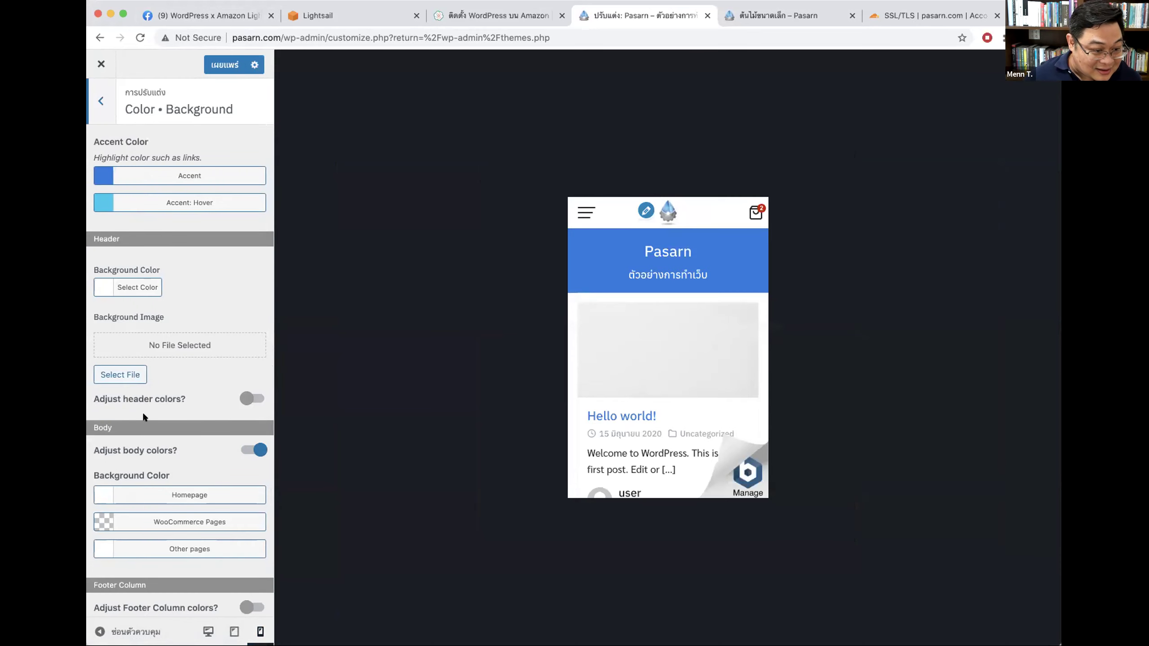
pyautogui.click(232, 399)
pyautogui.scroll(-5, 219, 366)
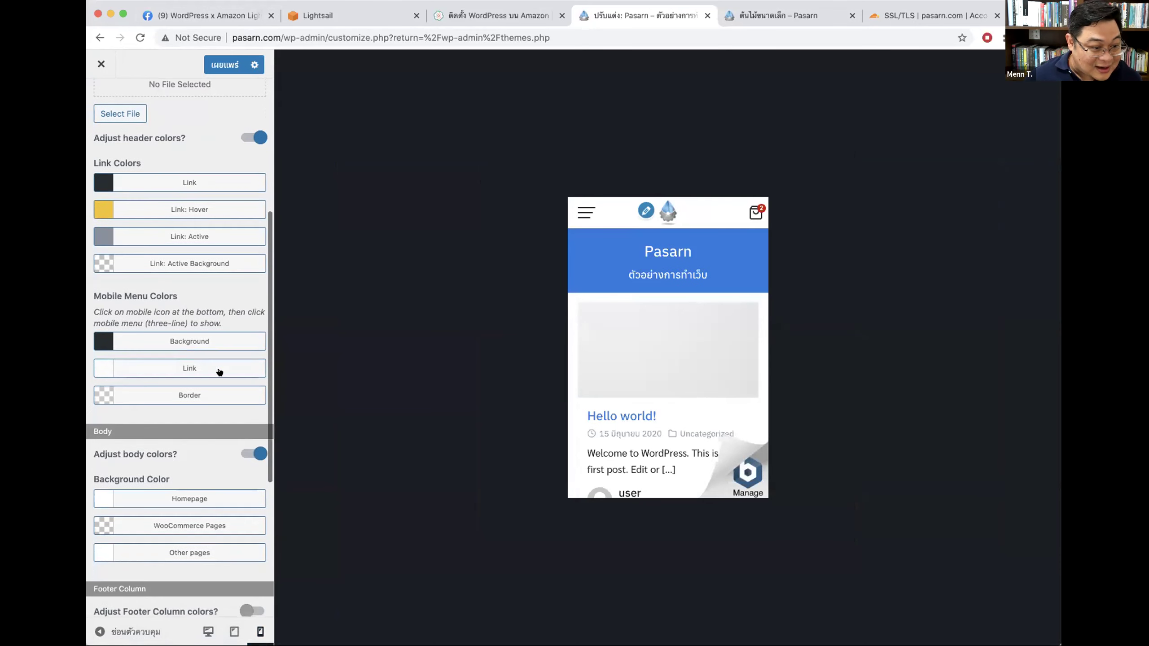
pyautogui.scroll(3, 222, 316)
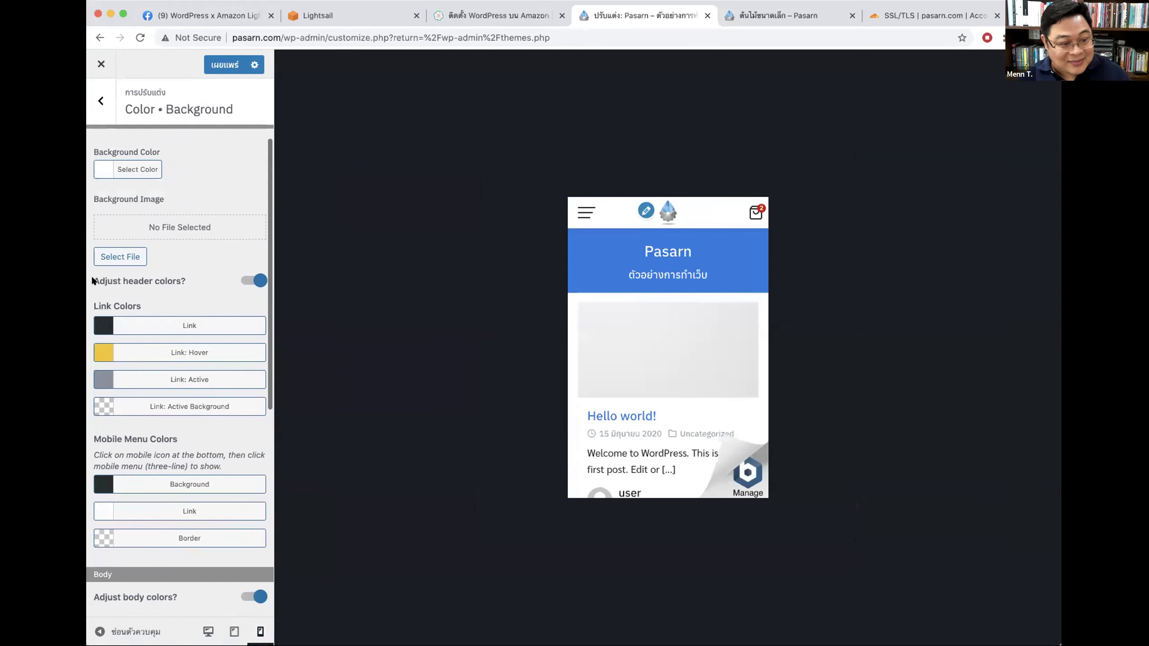
pyautogui.scroll(-3, 166, 317)
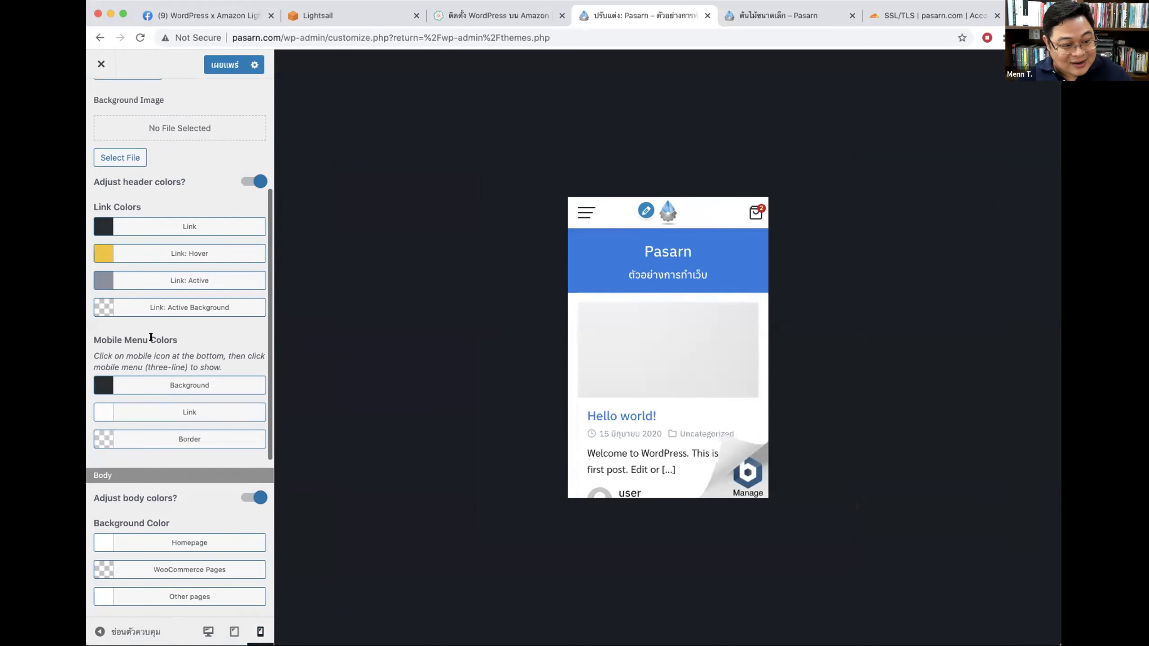
# Step: Set the Mobile Menu Colors background to blue, checking it in the open mobile menu preview
pyautogui.click(577, 220)
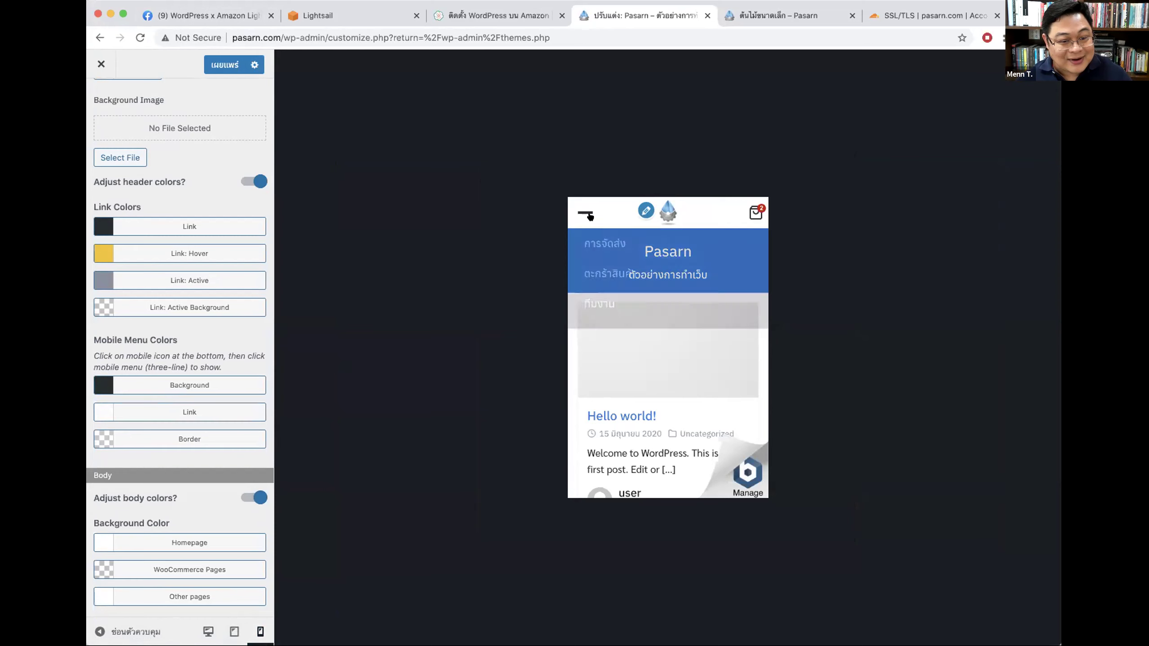
pyautogui.click(183, 386)
pyautogui.click(193, 550)
pyautogui.moveTo(165, 454); pyautogui.dragTo(166, 448)
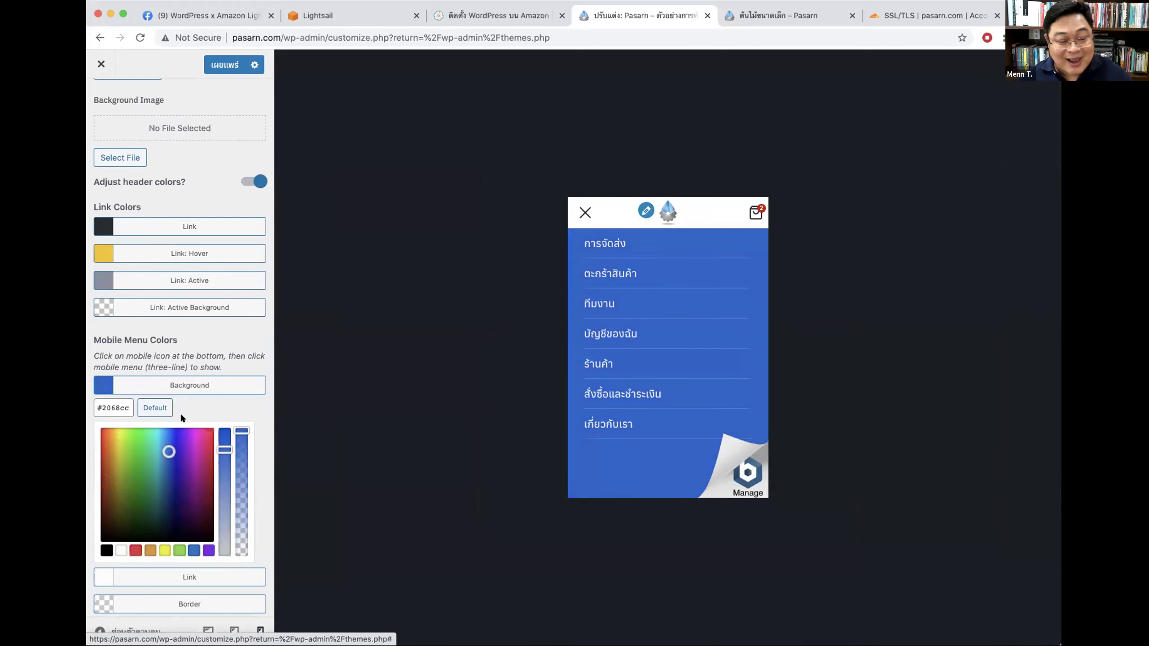
pyautogui.click(190, 386)
pyautogui.scroll(5, 230, 304)
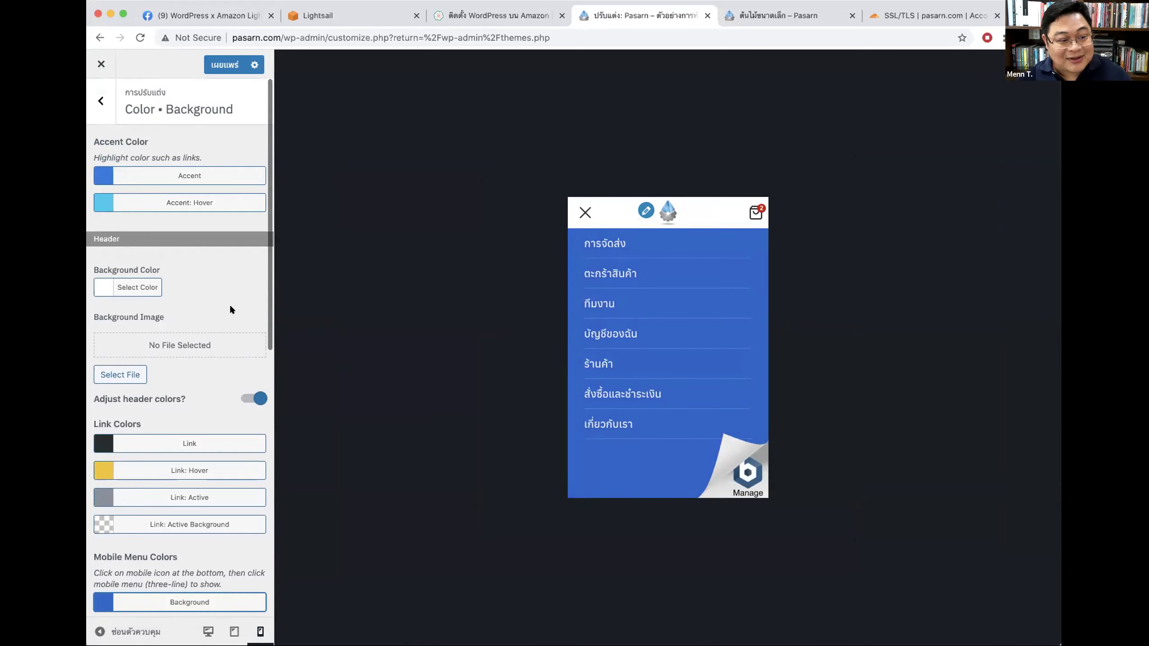
pyautogui.scroll(-3, 228, 280)
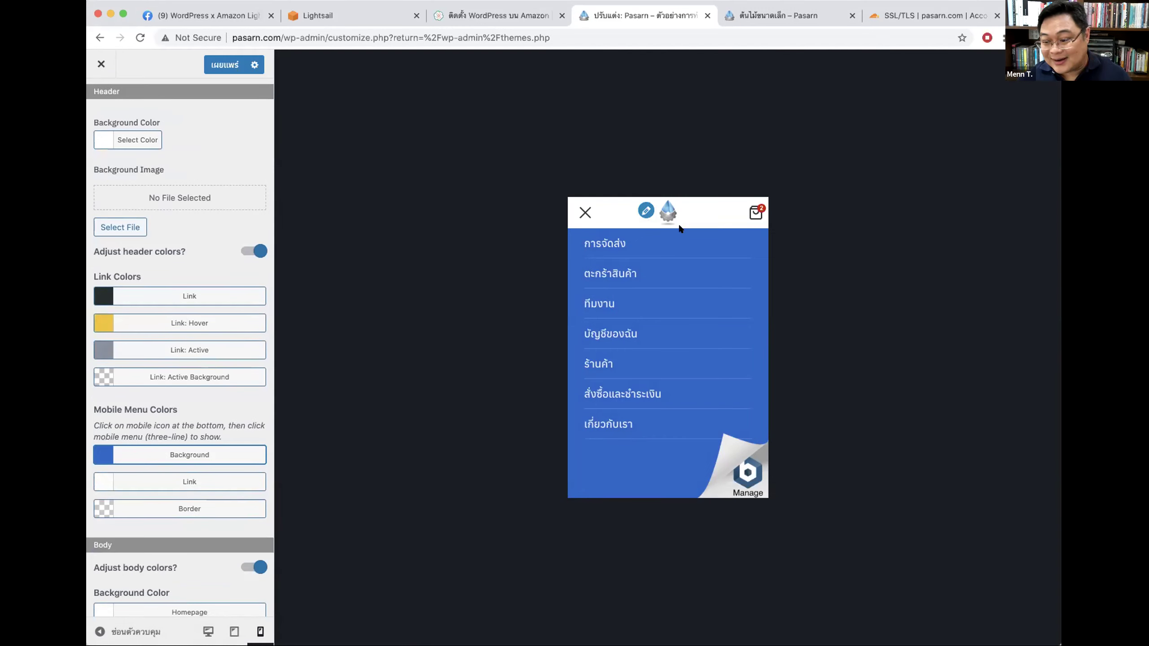
pyautogui.scroll(-2, 672, 305)
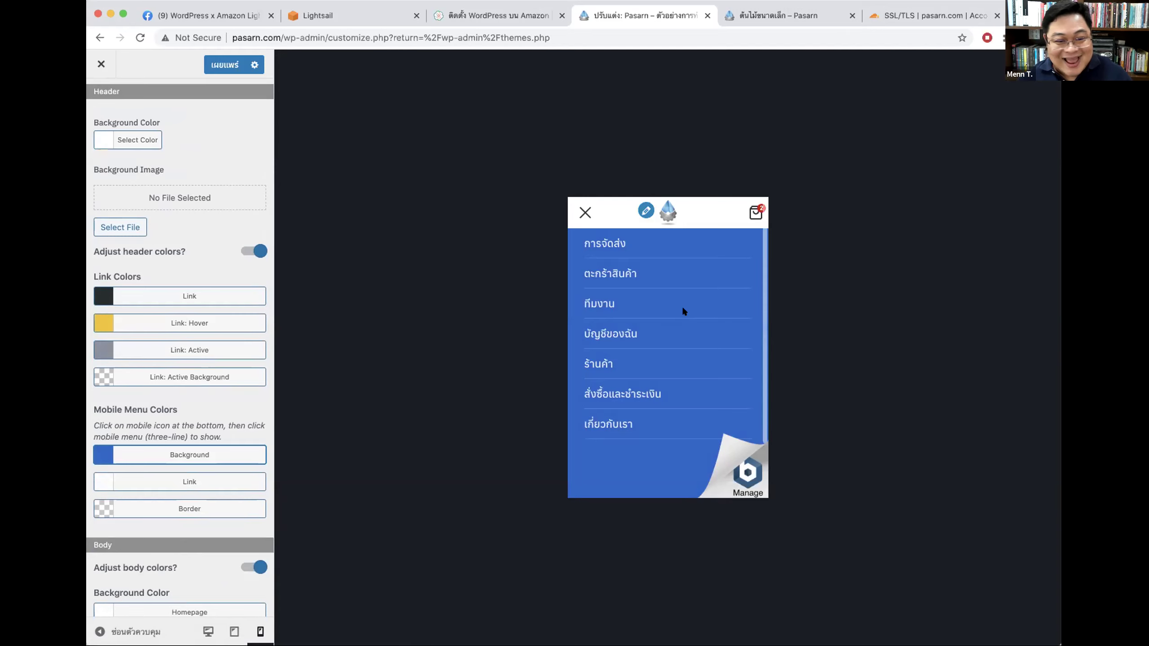
pyautogui.scroll(3, 185, 259)
pyautogui.scroll(-2, 707, 320)
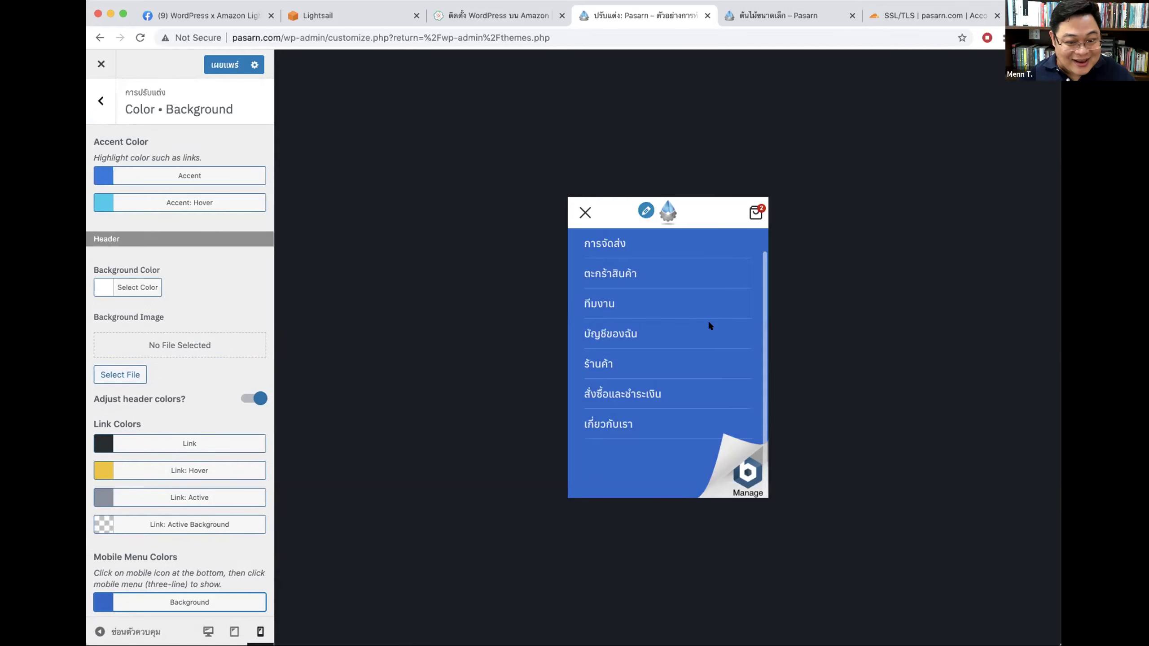
pyautogui.click(584, 213)
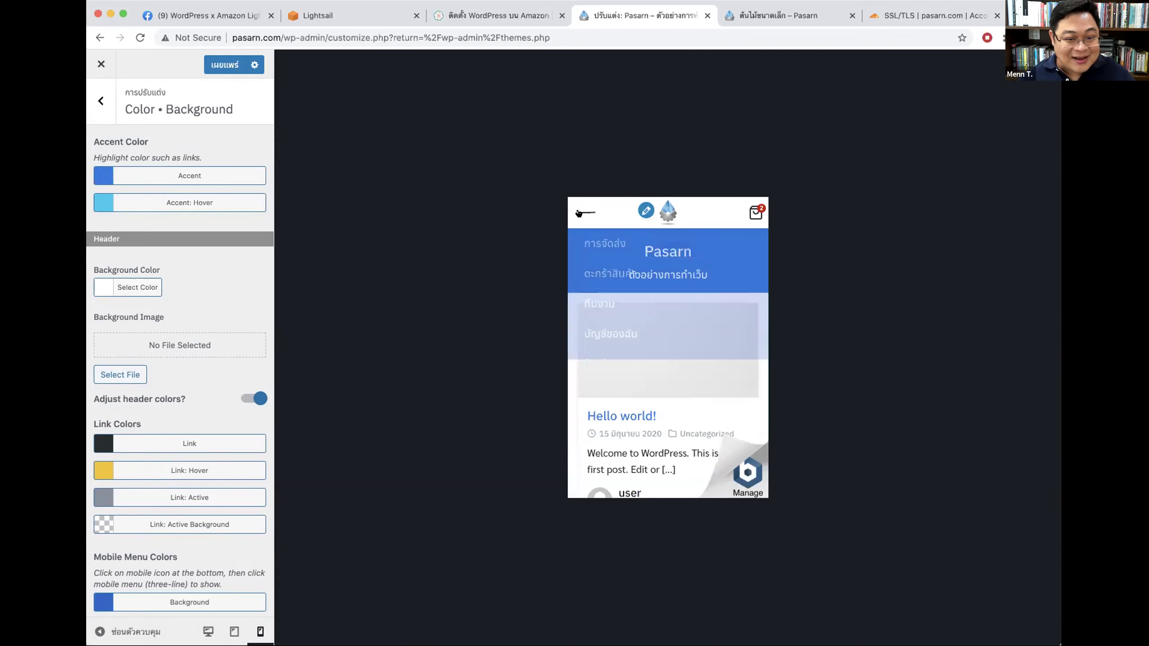
# Step: Check the blue mobile menu at desktop, tablet and mobile widths, then publish the changes
pyautogui.click(207, 631)
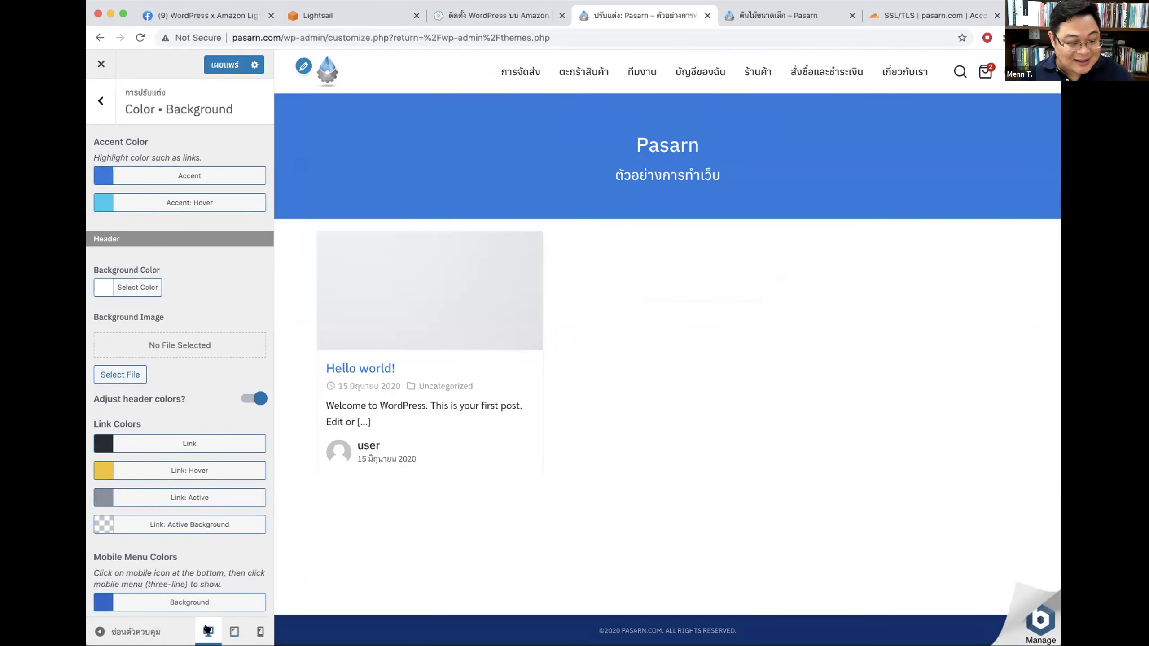
pyautogui.click(261, 631)
pyautogui.scroll(-2, 665, 386)
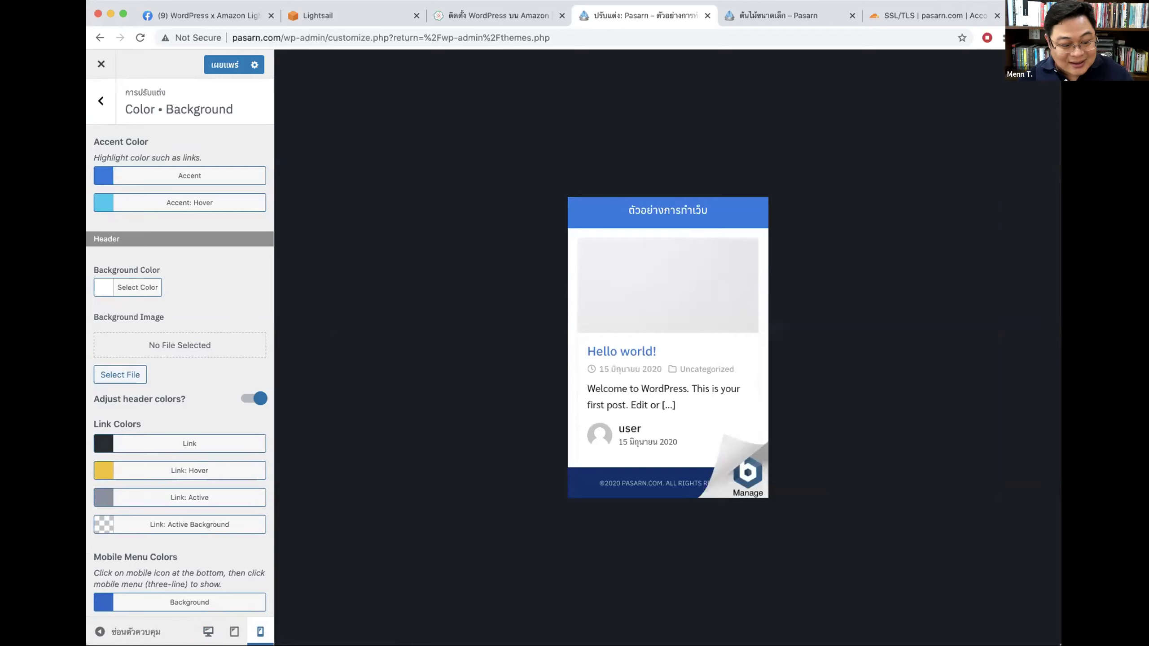
pyautogui.scroll(2, 682, 300)
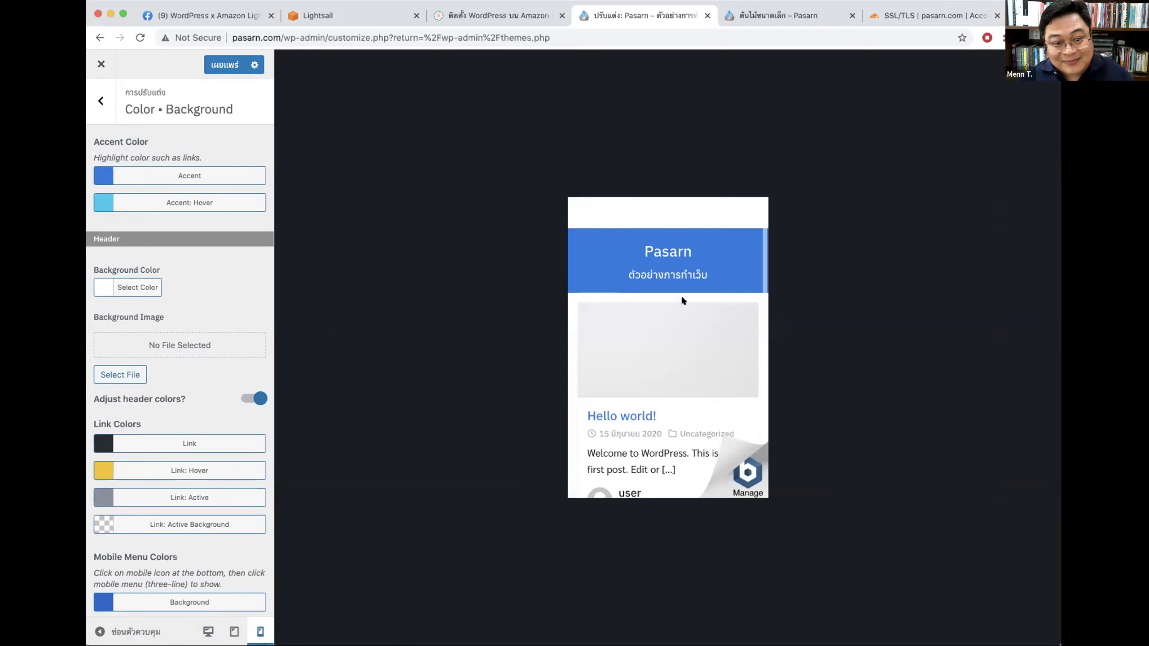
pyautogui.scroll(-2, 677, 303)
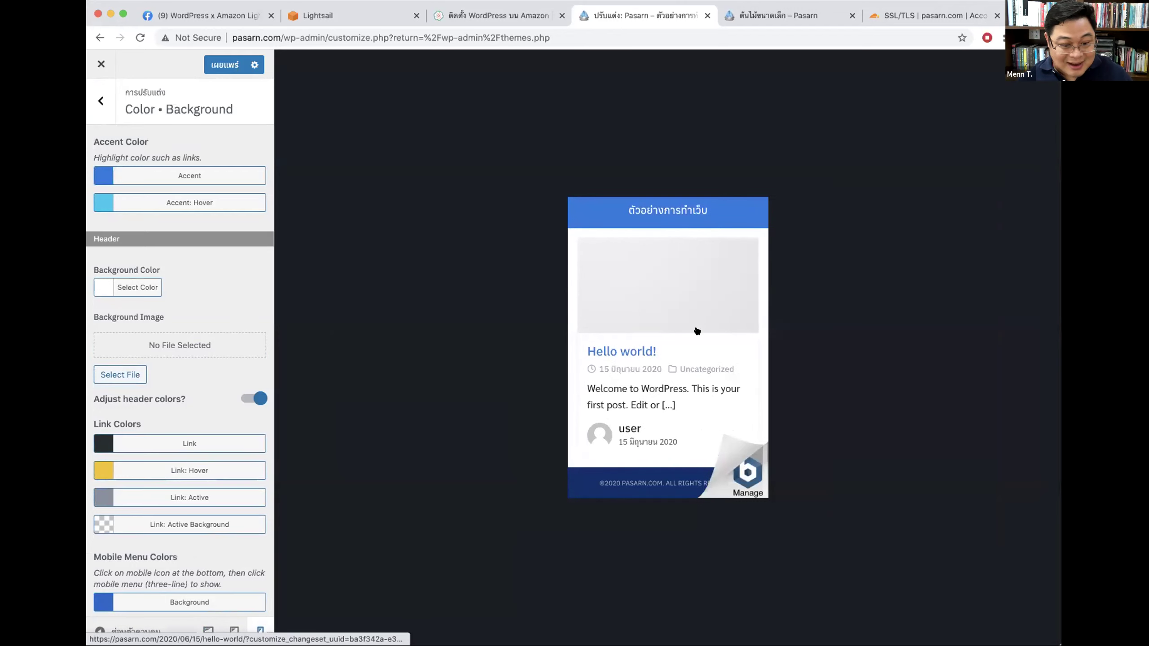
pyautogui.click(234, 631)
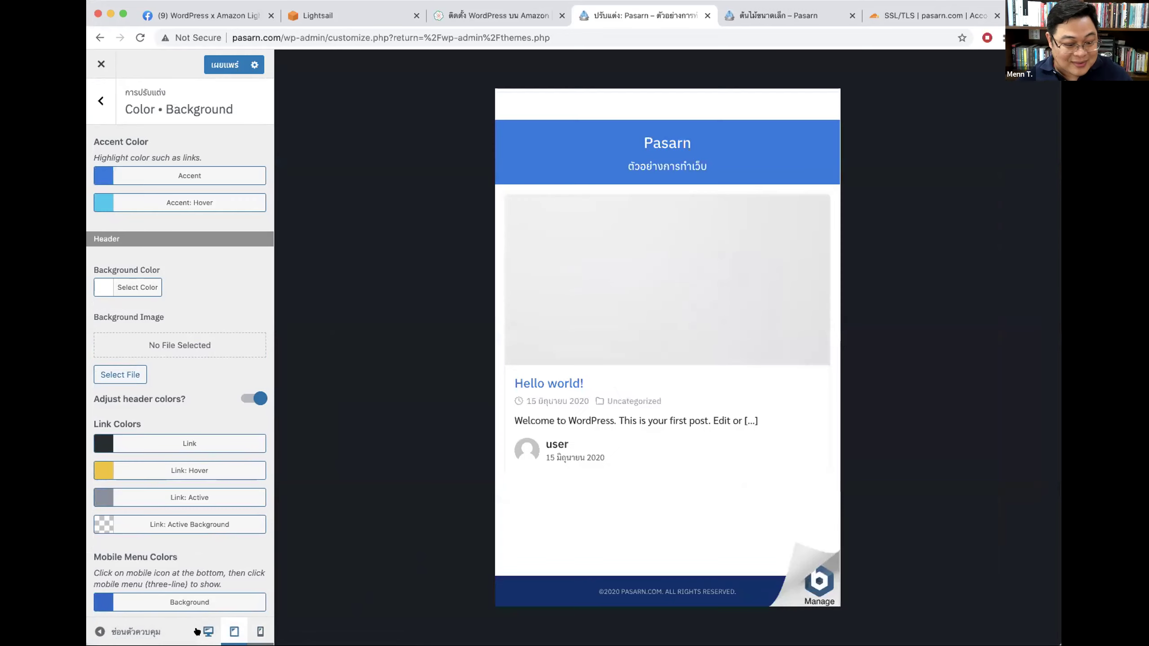
pyautogui.click(208, 631)
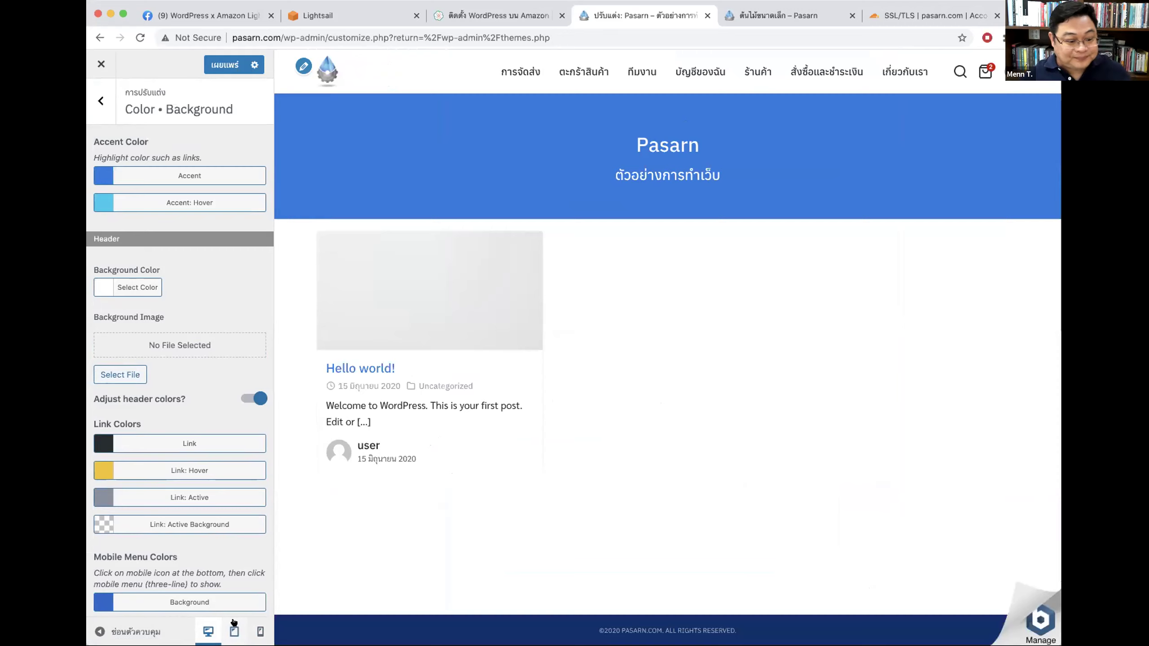
pyautogui.click(260, 631)
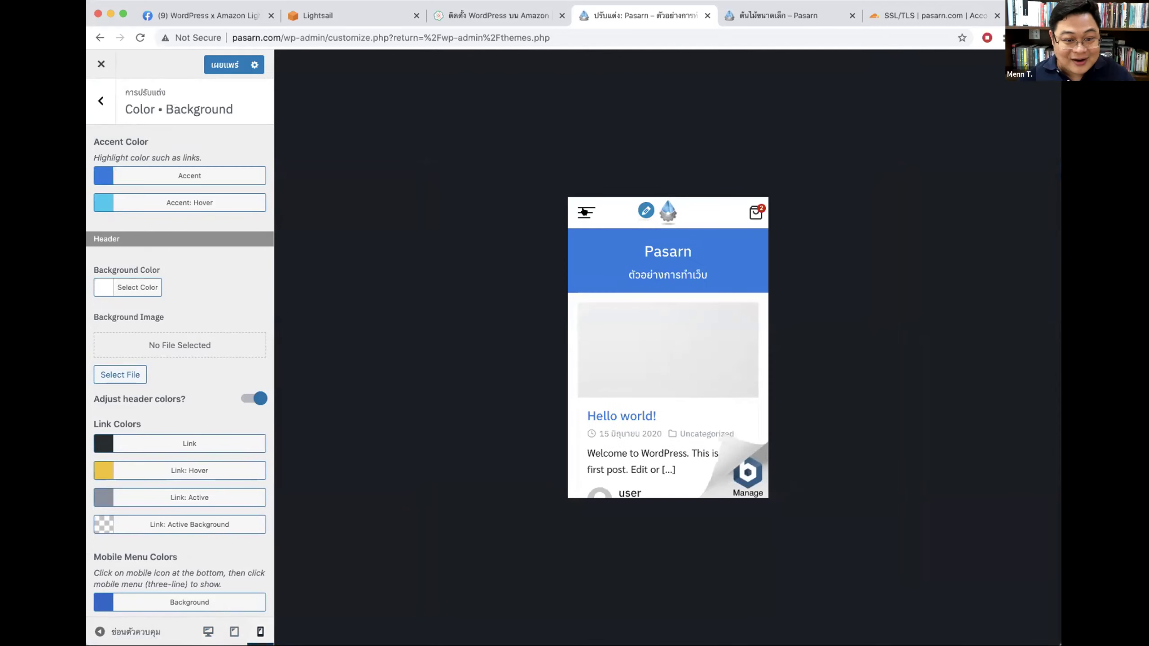
pyautogui.click(586, 212)
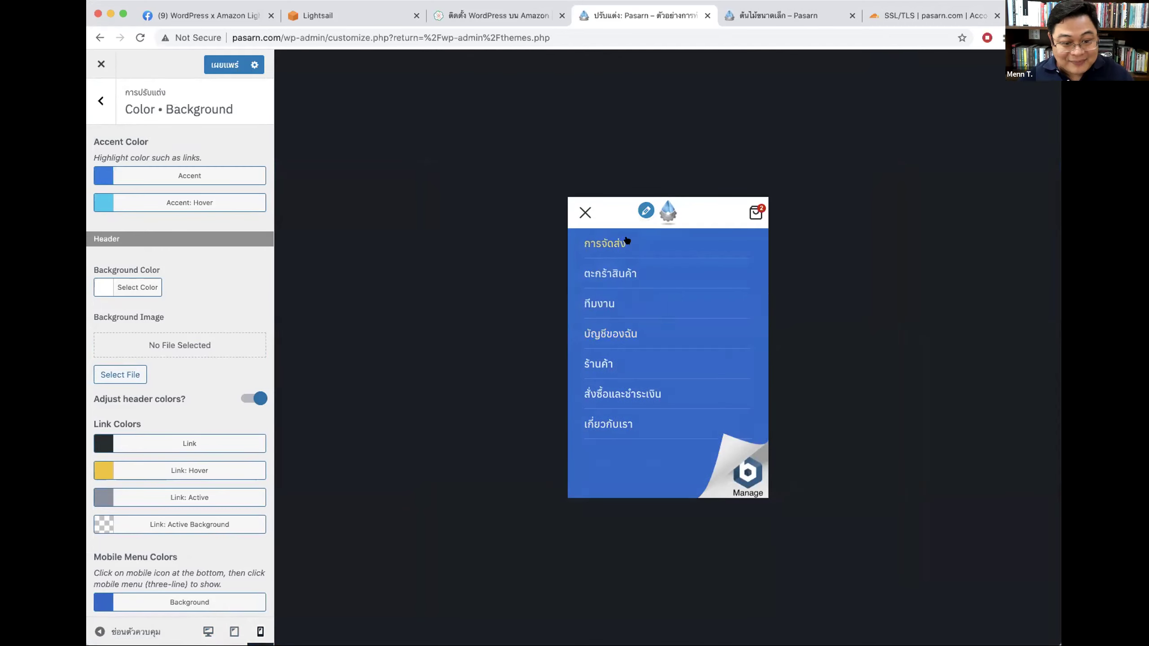
pyautogui.click(225, 65)
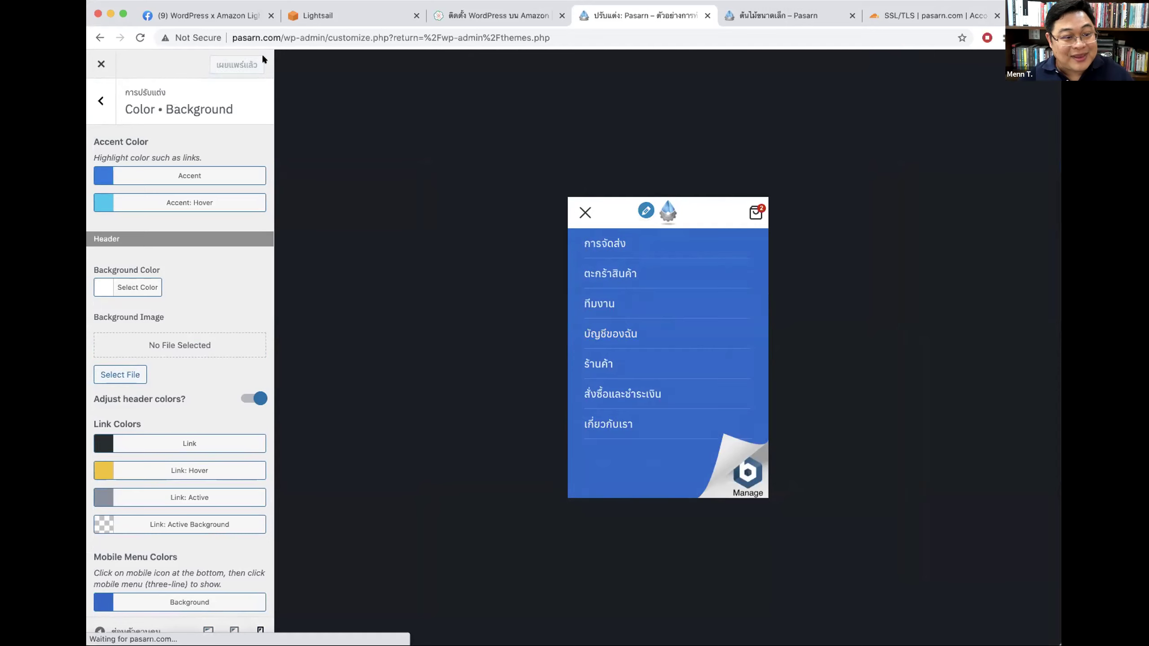
pyautogui.click(774, 17)
pyautogui.click(231, 69)
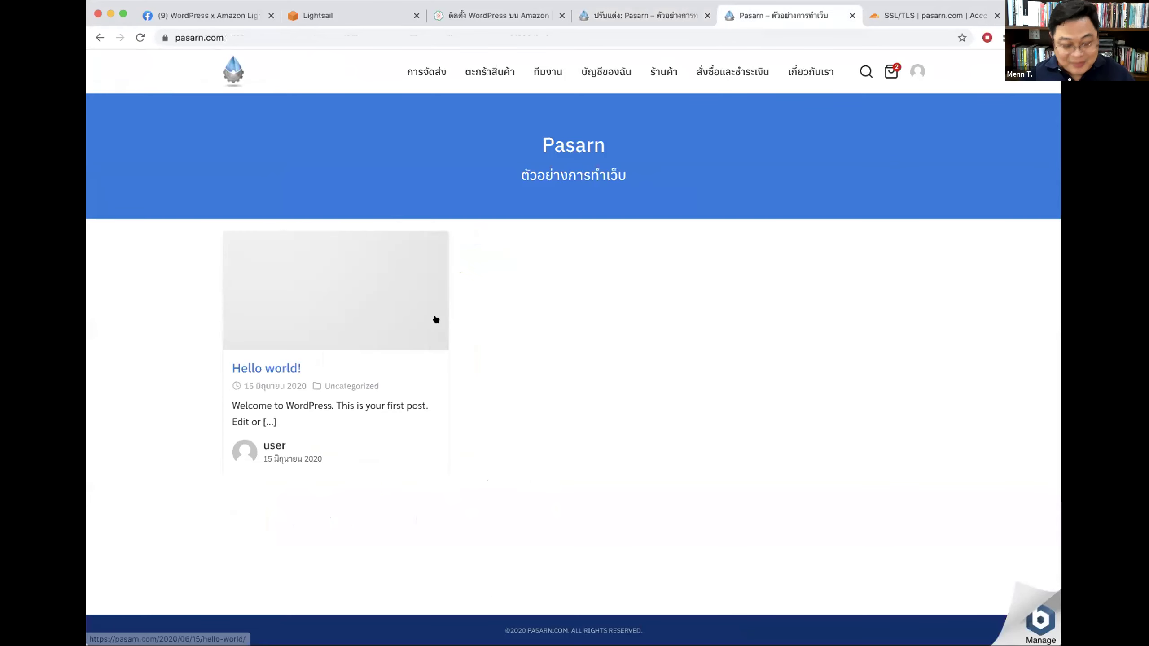
pyautogui.press('super+alt+i')
pyautogui.click(113, 365)
pyautogui.click(1033, 365)
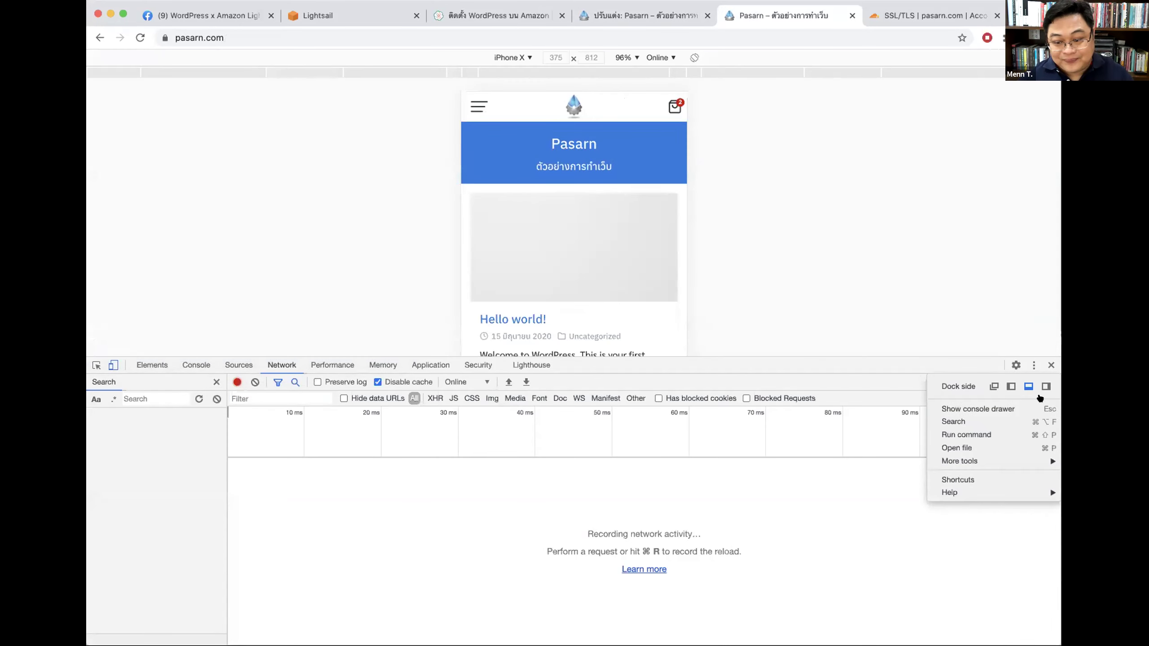
pyautogui.click(1045, 386)
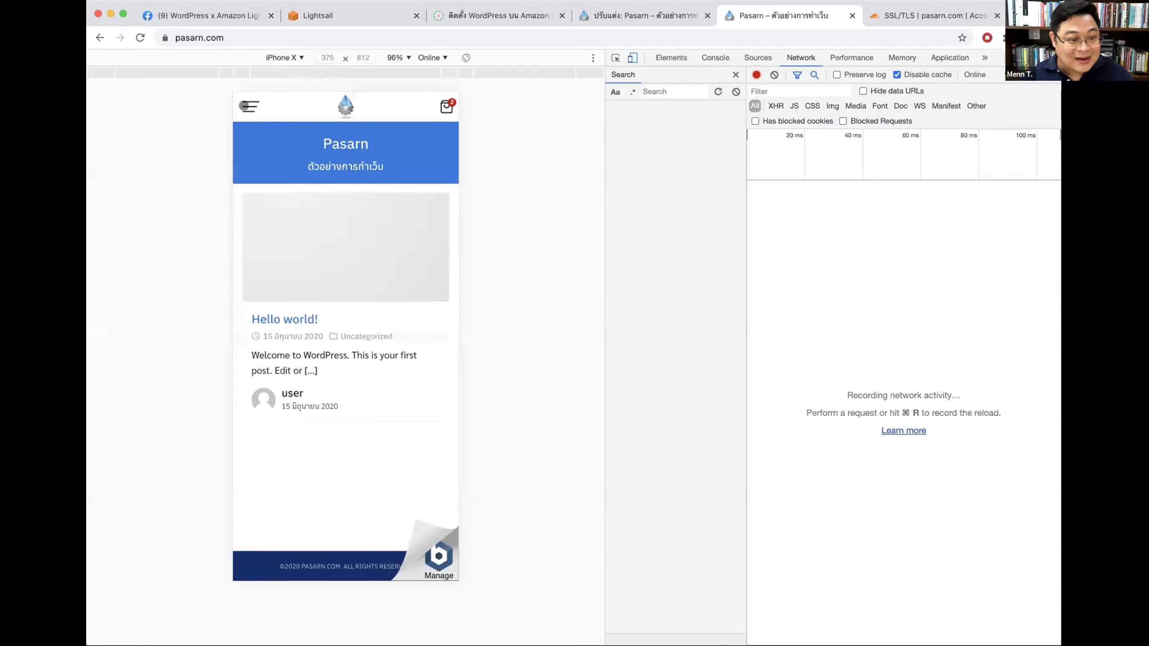
pyautogui.click(246, 106)
pyautogui.click(242, 101)
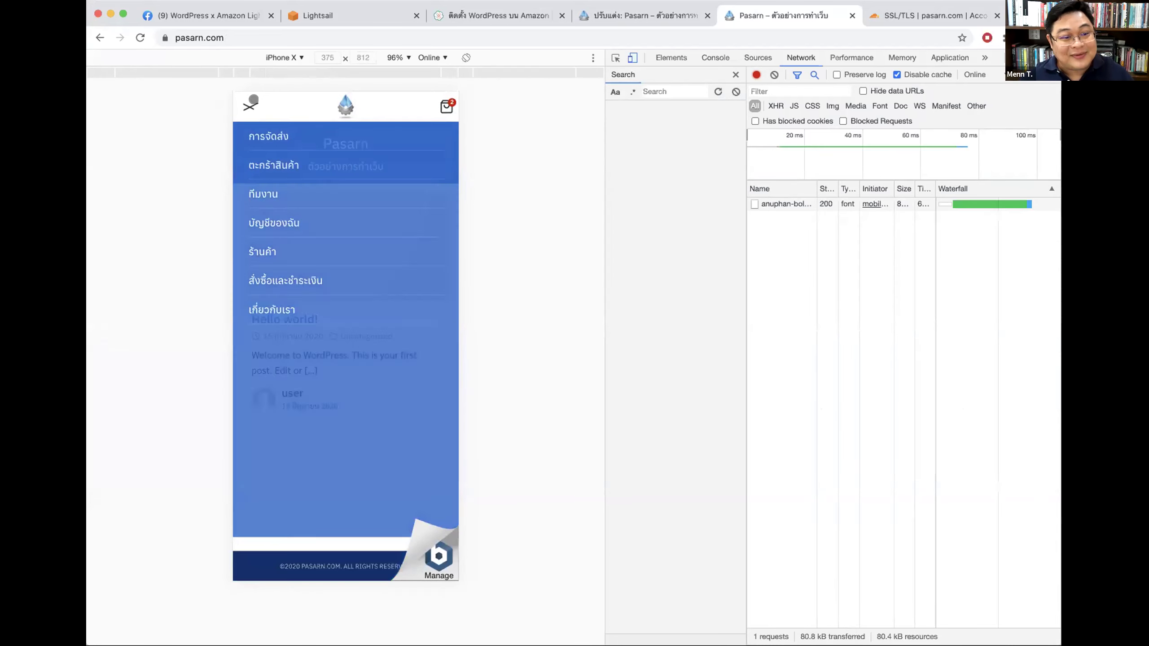
pyautogui.press('super+l')
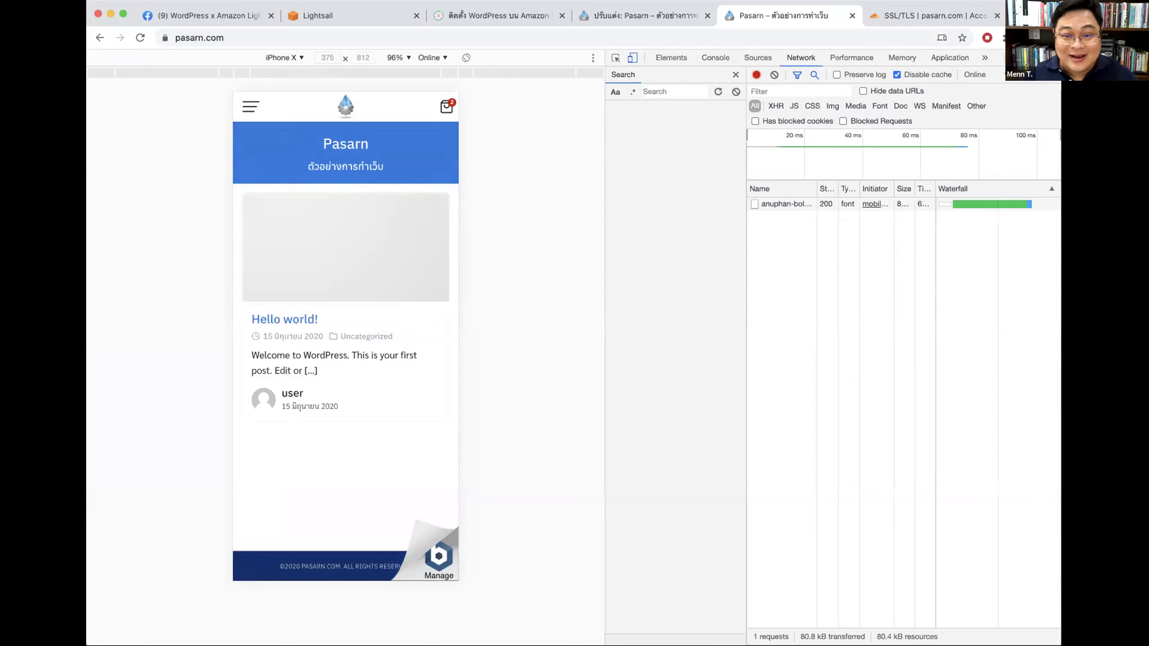
pyautogui.press('super+alt+i')
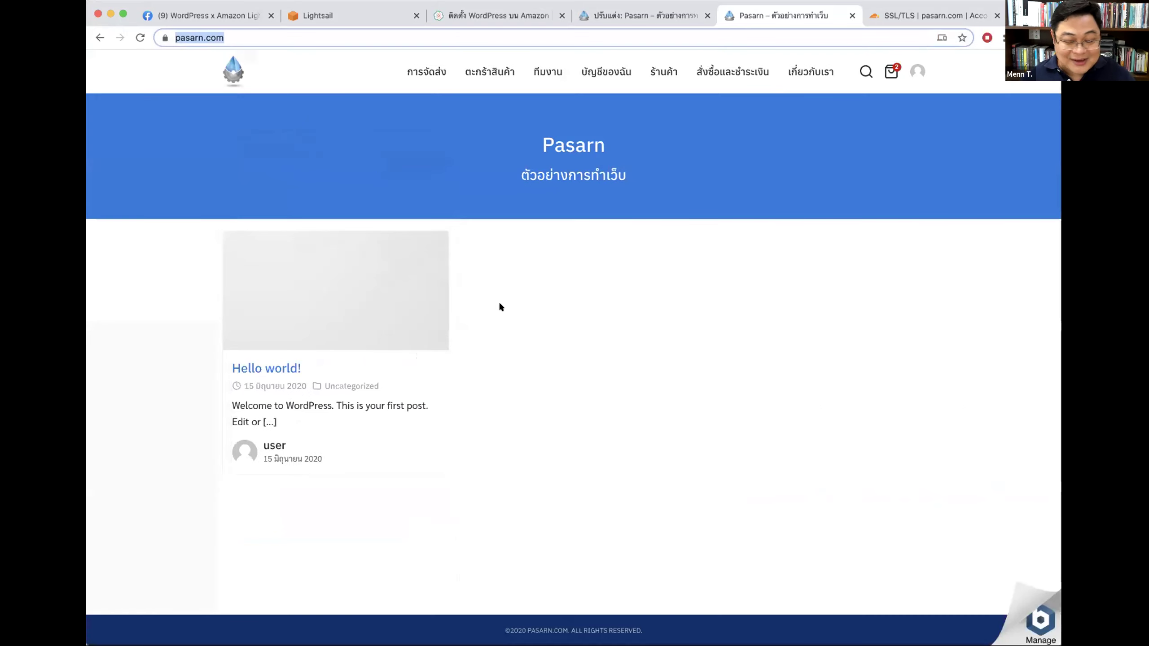
pyautogui.click(235, 68)
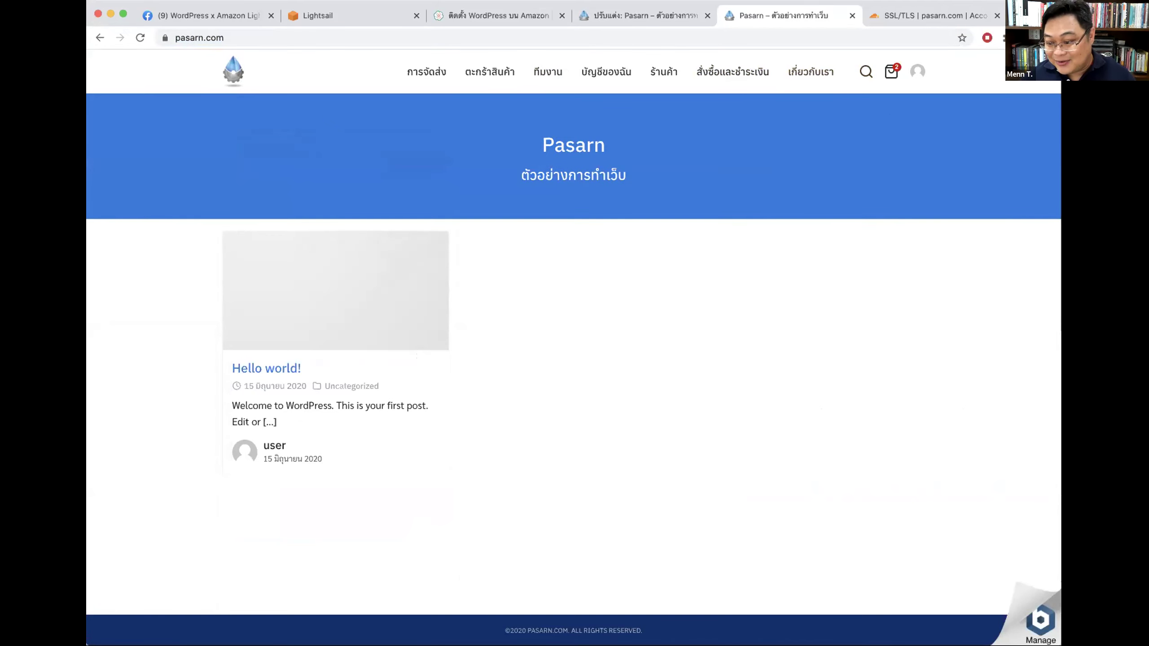
pyautogui.click(483, 18)
pyautogui.click(594, 19)
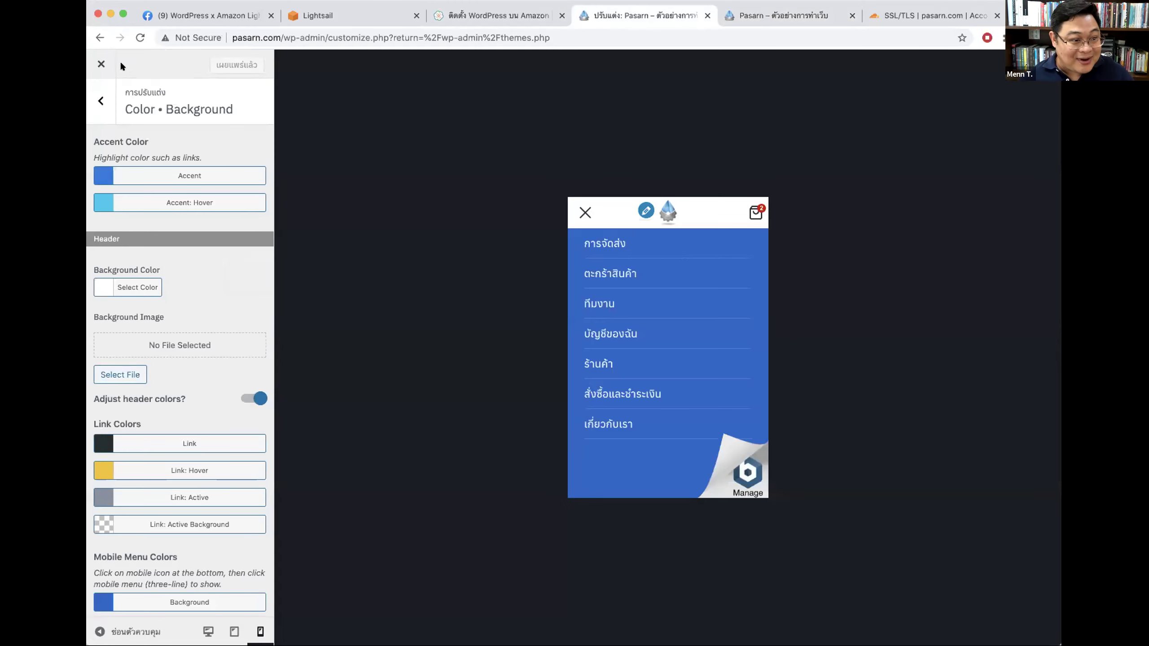
# Step: Leave the customizer, review the key on Theme License, then show the Plant and Twenty Twenty themes list
pyautogui.click(101, 63)
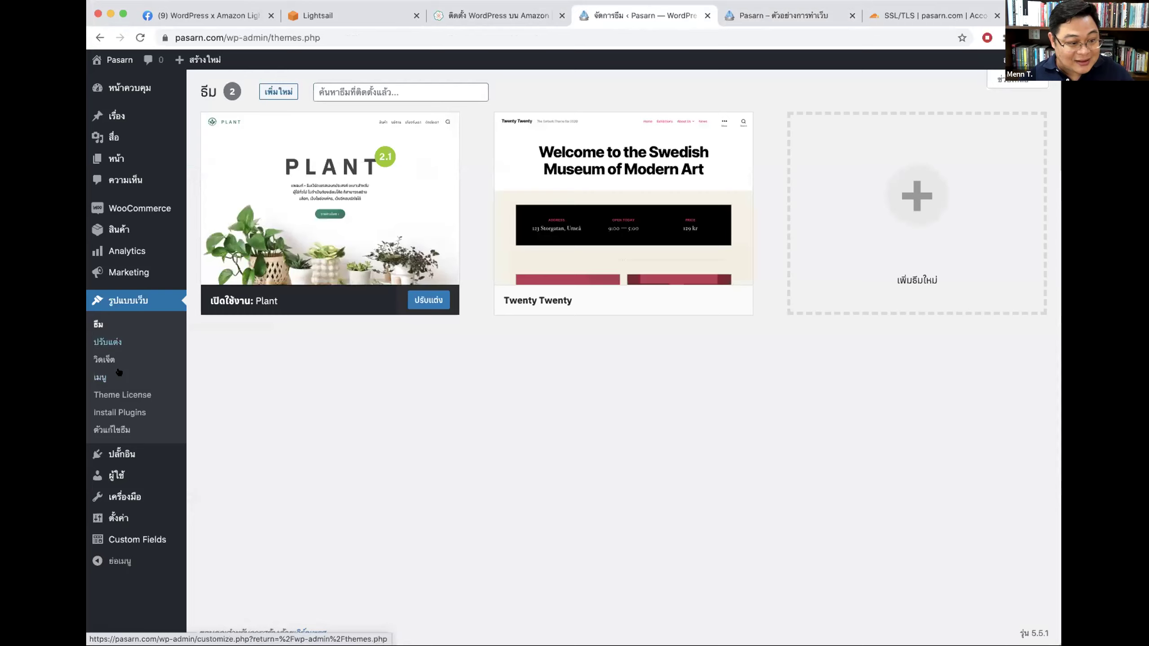
pyautogui.click(127, 395)
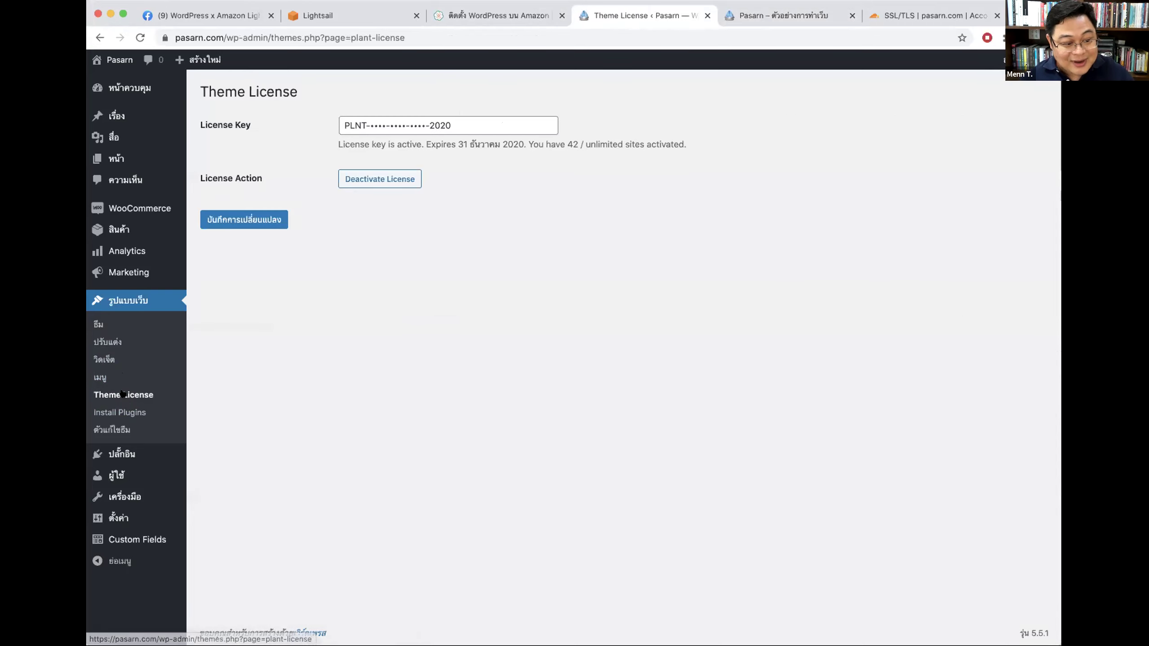
pyautogui.moveTo(478, 119); pyautogui.dragTo(410, 140)
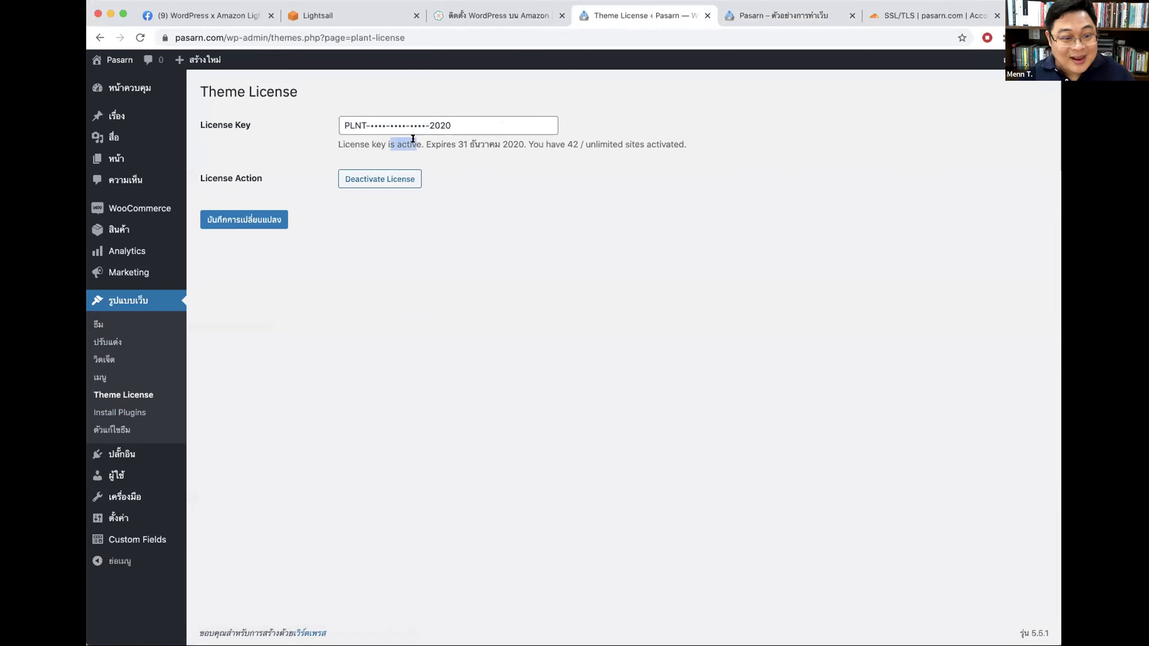
pyautogui.click(288, 295)
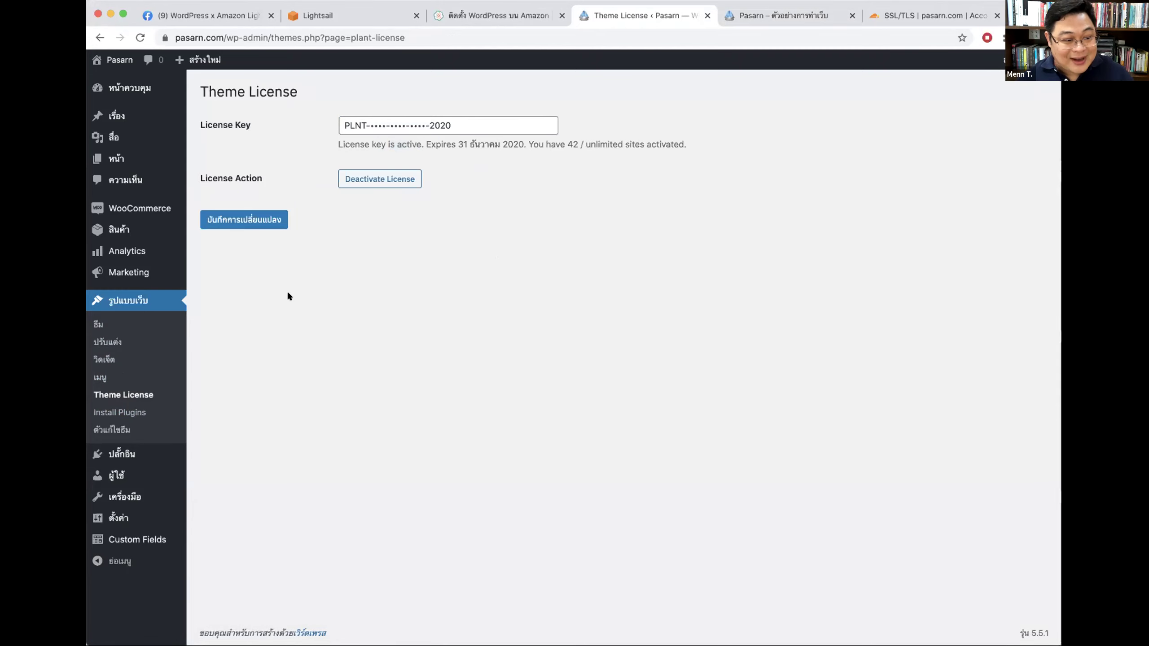
pyautogui.click(114, 320)
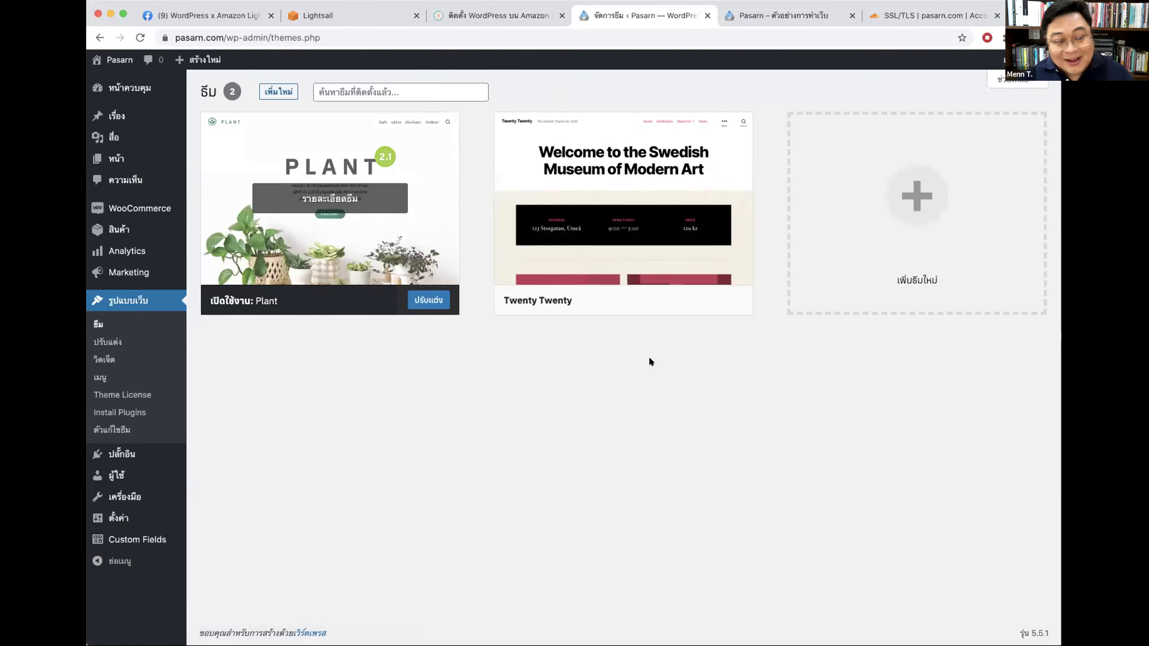
pyautogui.moveTo(548, 270)
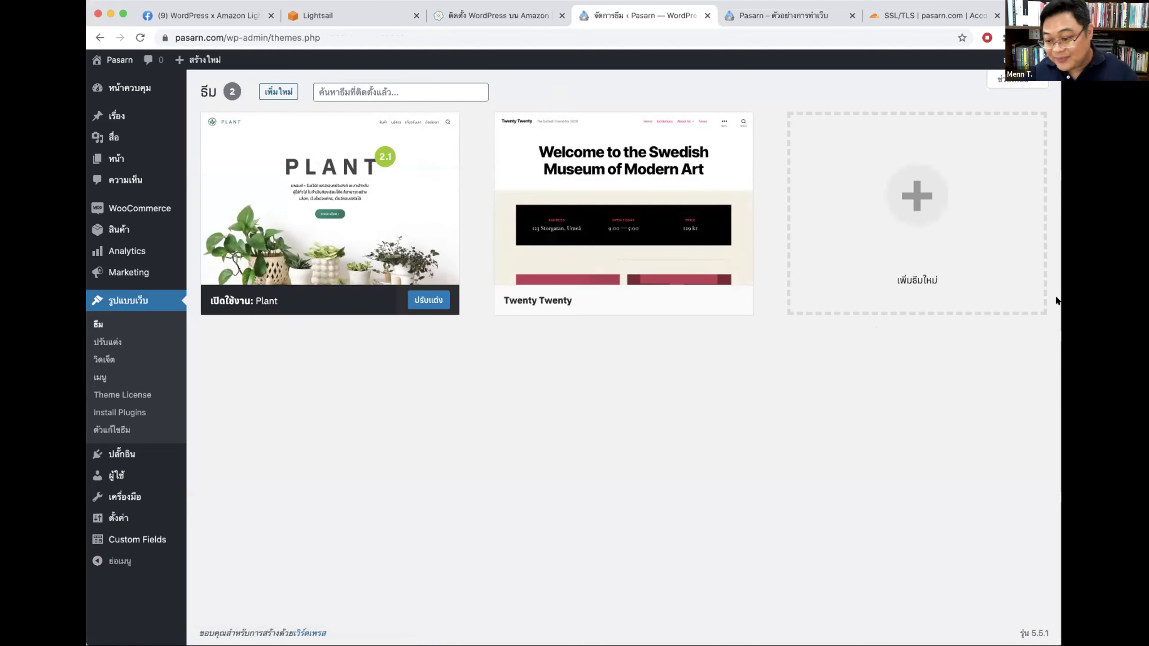
# Step: Browse the live Shop page and small-plant product, then open Appearance > Customize in wp-admin
pyautogui.click(763, 15)
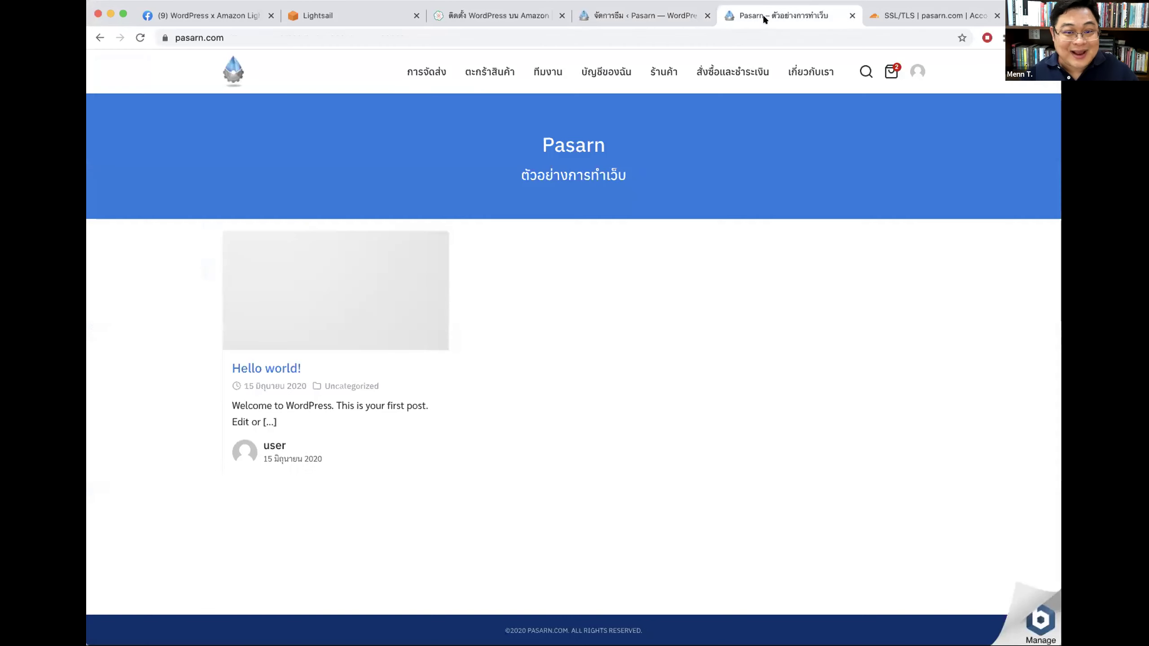
pyautogui.click(669, 69)
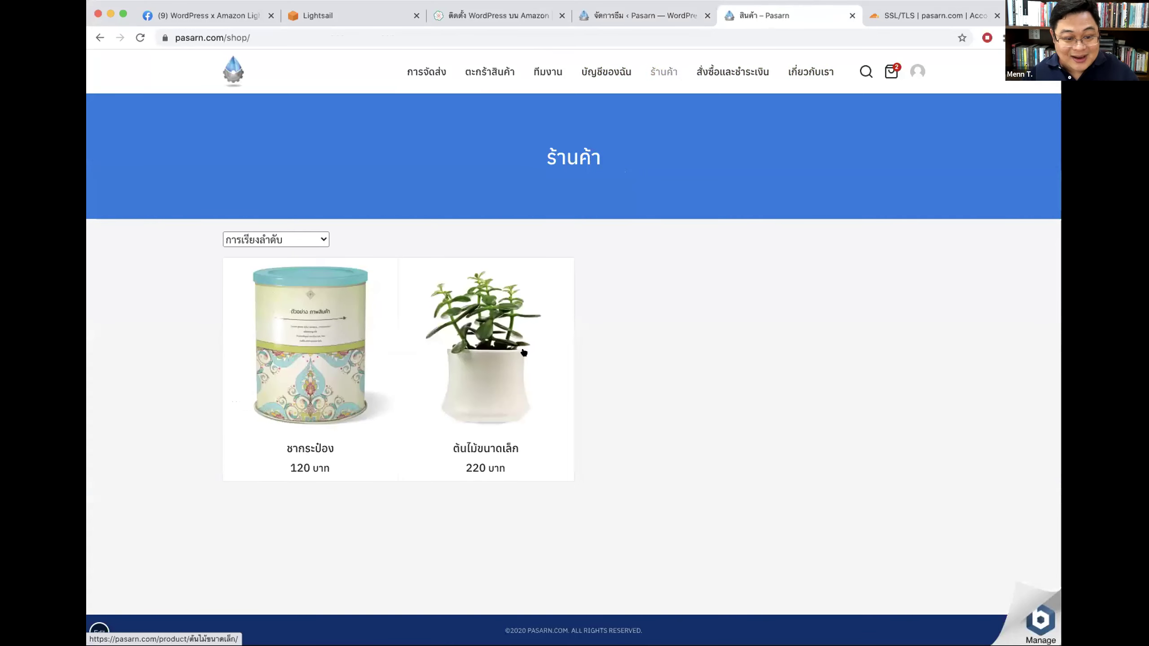
pyautogui.click(485, 348)
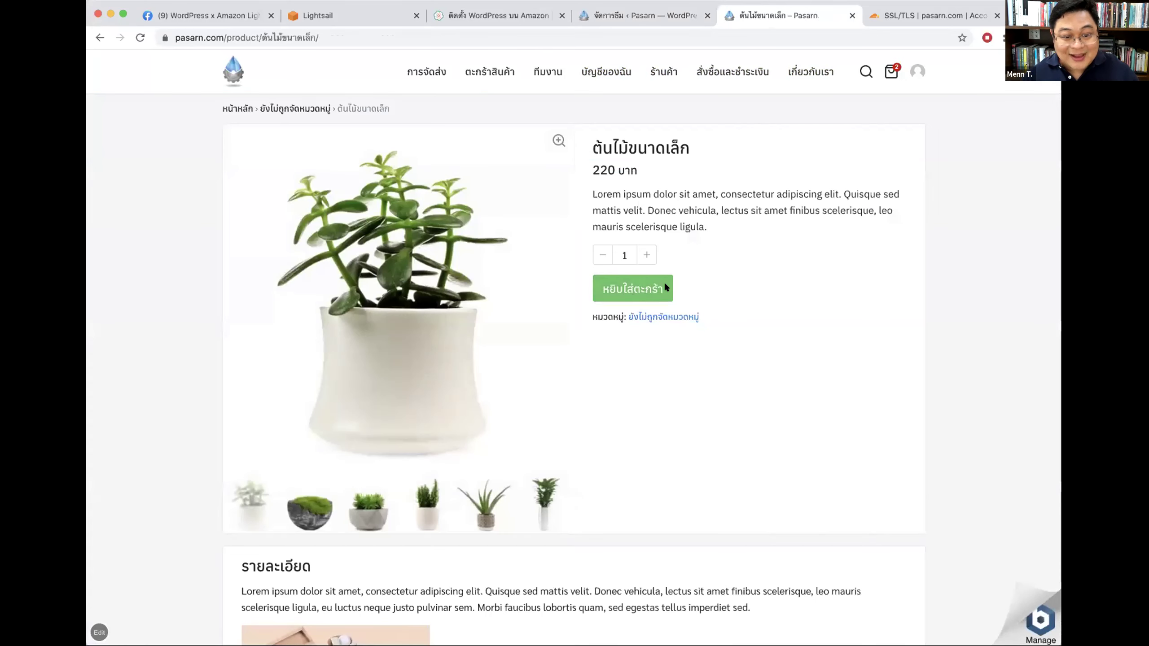
pyautogui.click(631, 17)
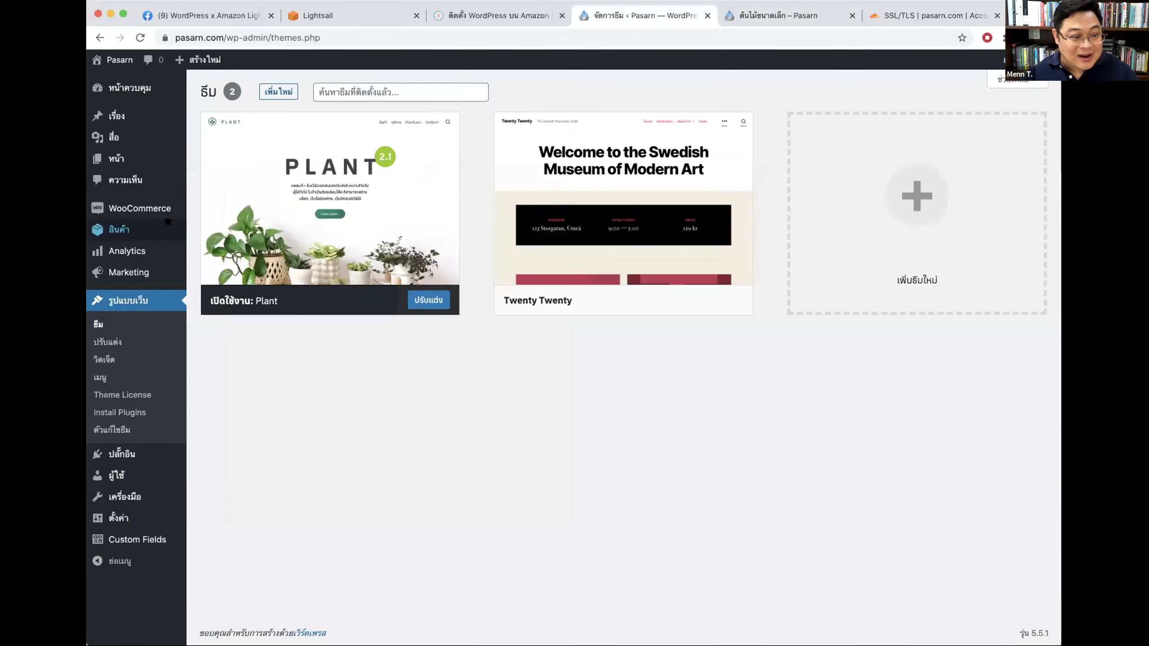
pyautogui.click(114, 341)
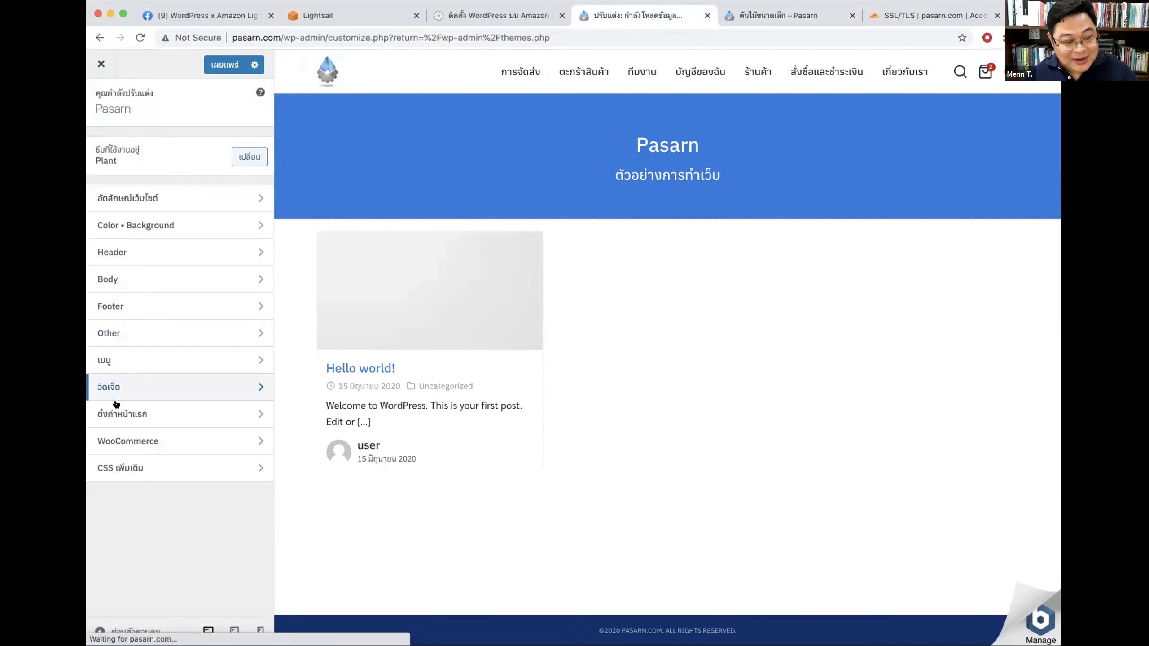
# Step: In WooCommerce > More Settings, set Main Button Background to blue #218dd1, previewing shop and product pages
pyautogui.click(118, 441)
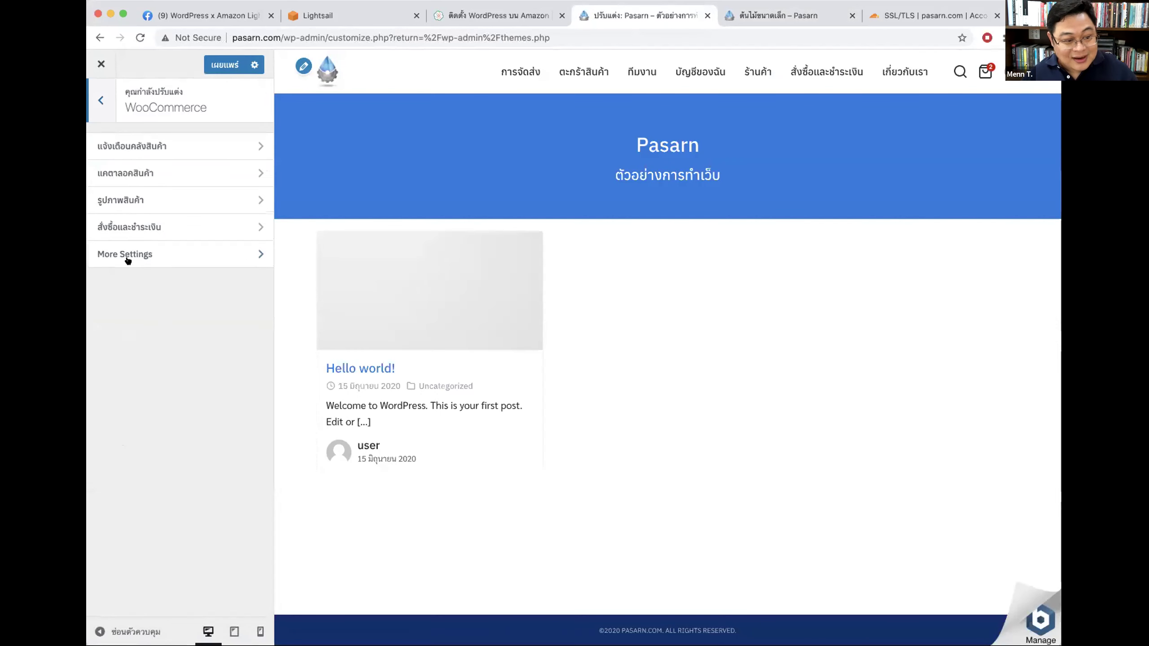
pyautogui.click(114, 253)
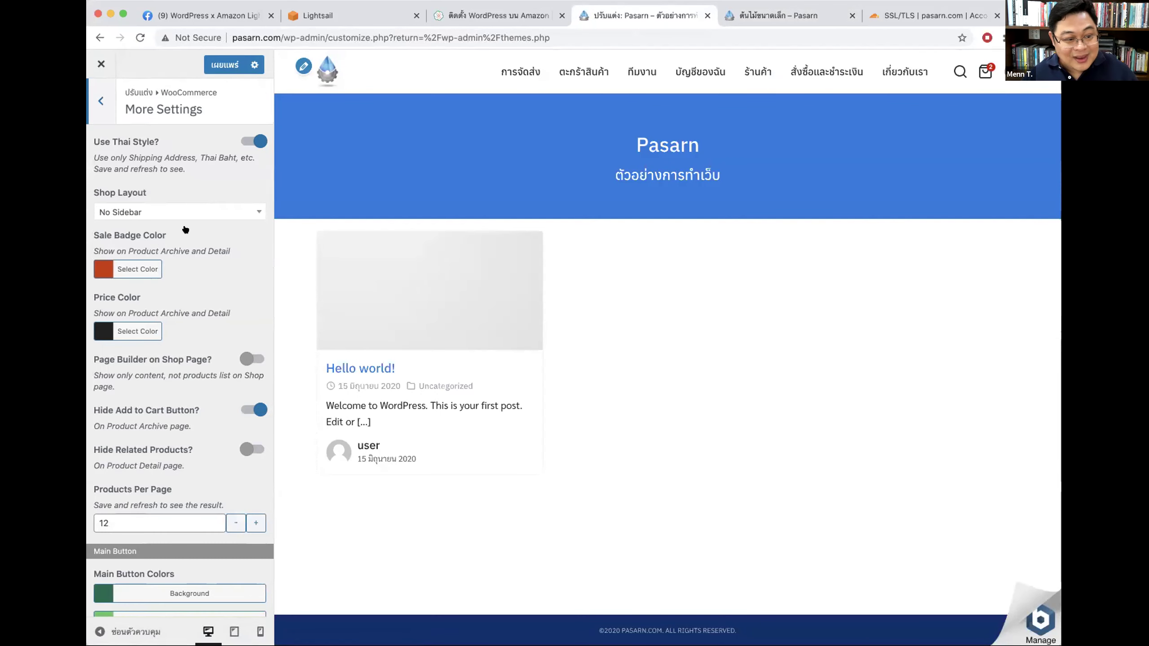
pyautogui.scroll(-5, 155, 493)
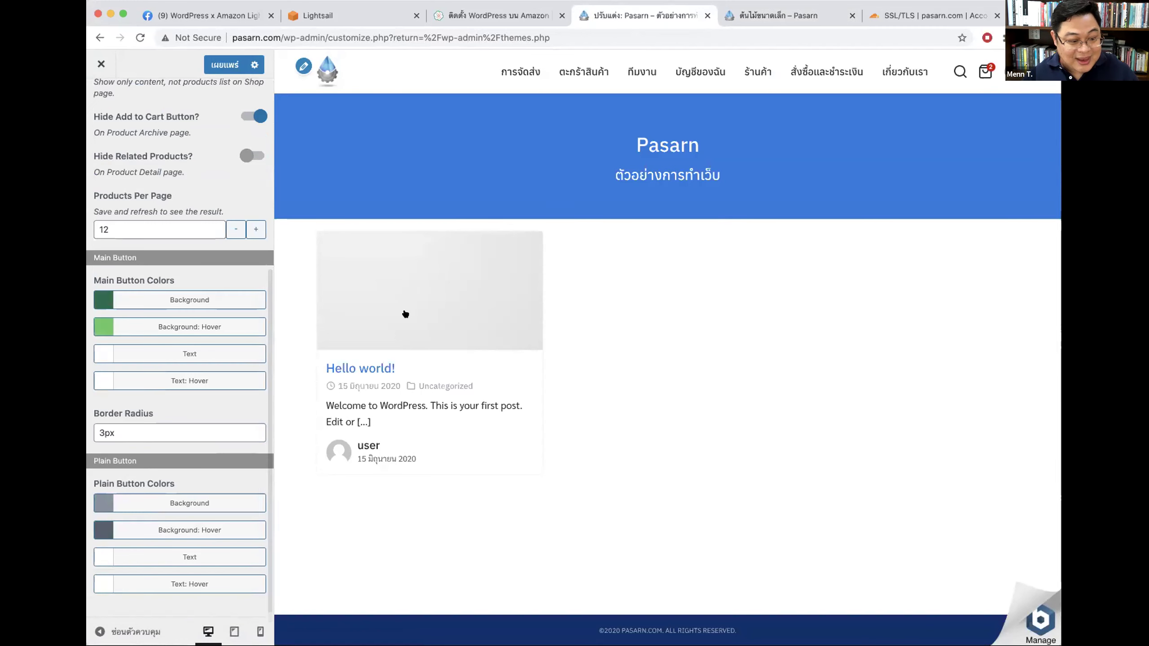
pyautogui.click(766, 77)
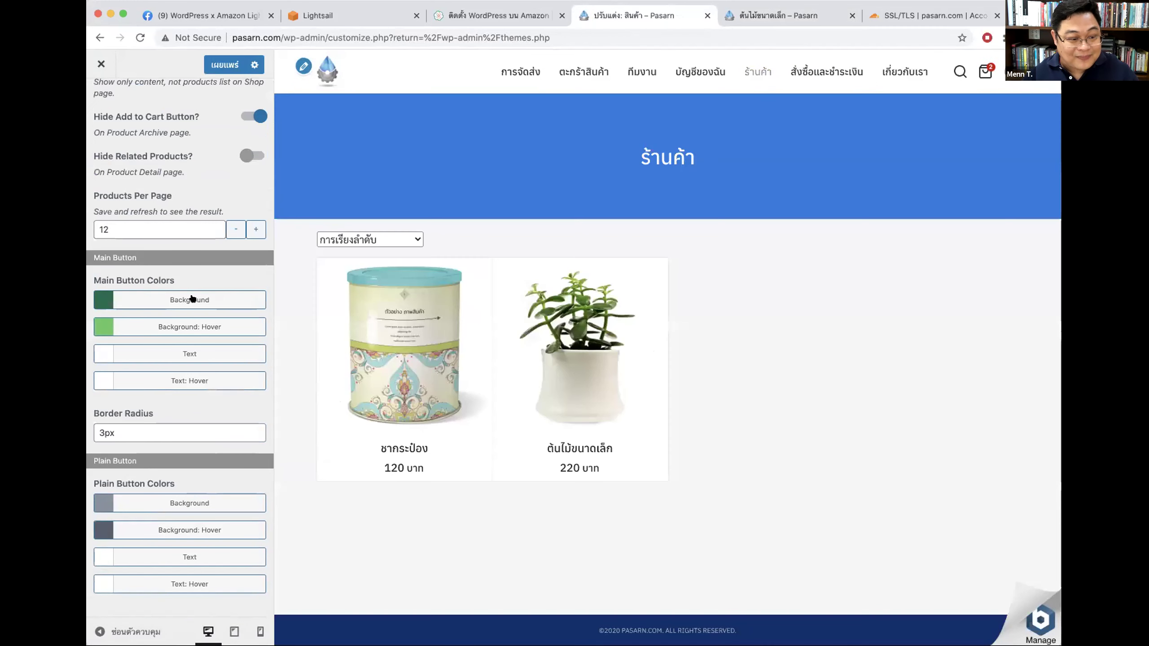
pyautogui.click(197, 300)
pyautogui.click(193, 465)
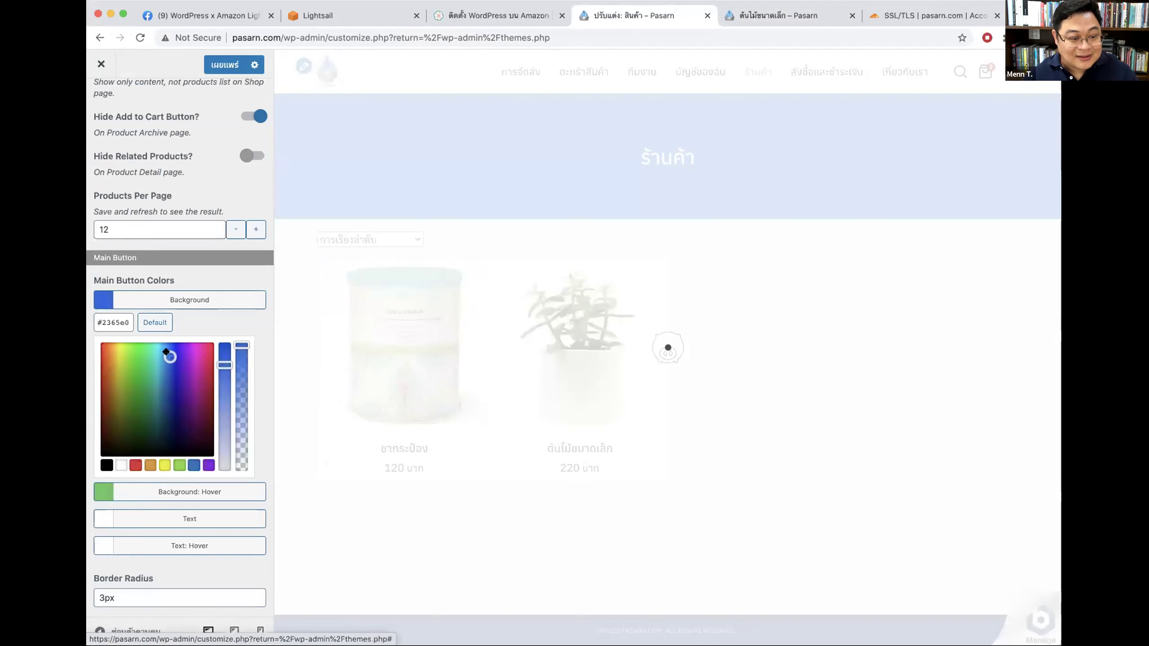
pyautogui.click(604, 322)
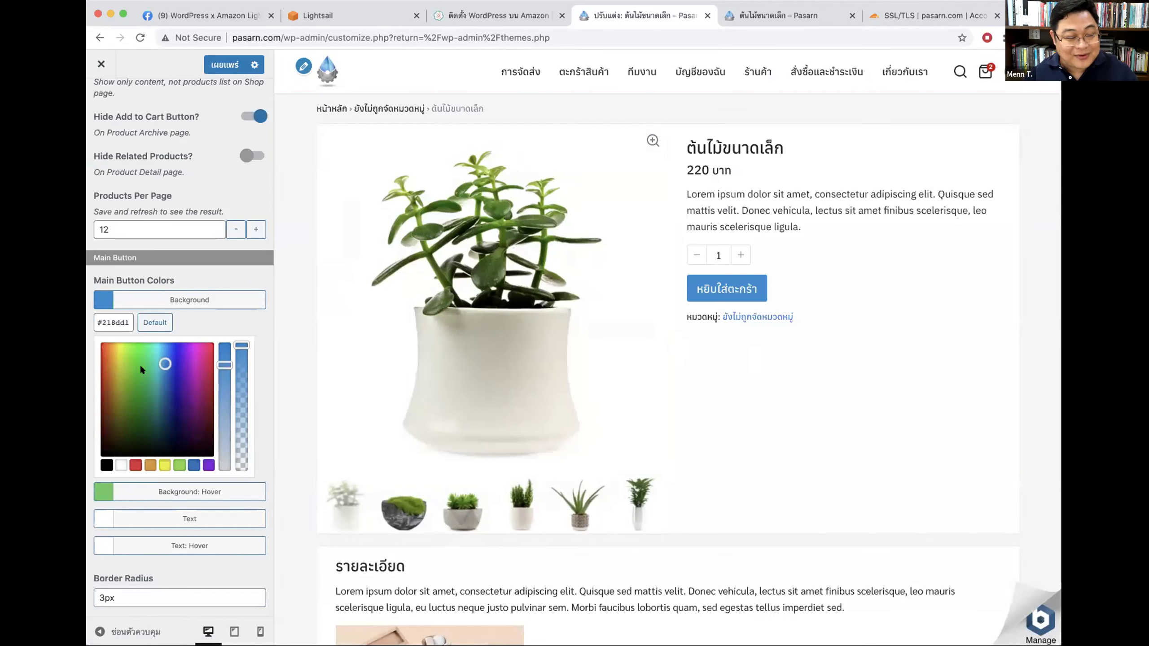
pyautogui.scroll(6, 156, 138)
# Step: Set the Main Button Hover colour to light cyan #70e0ea
pyautogui.click(100, 100)
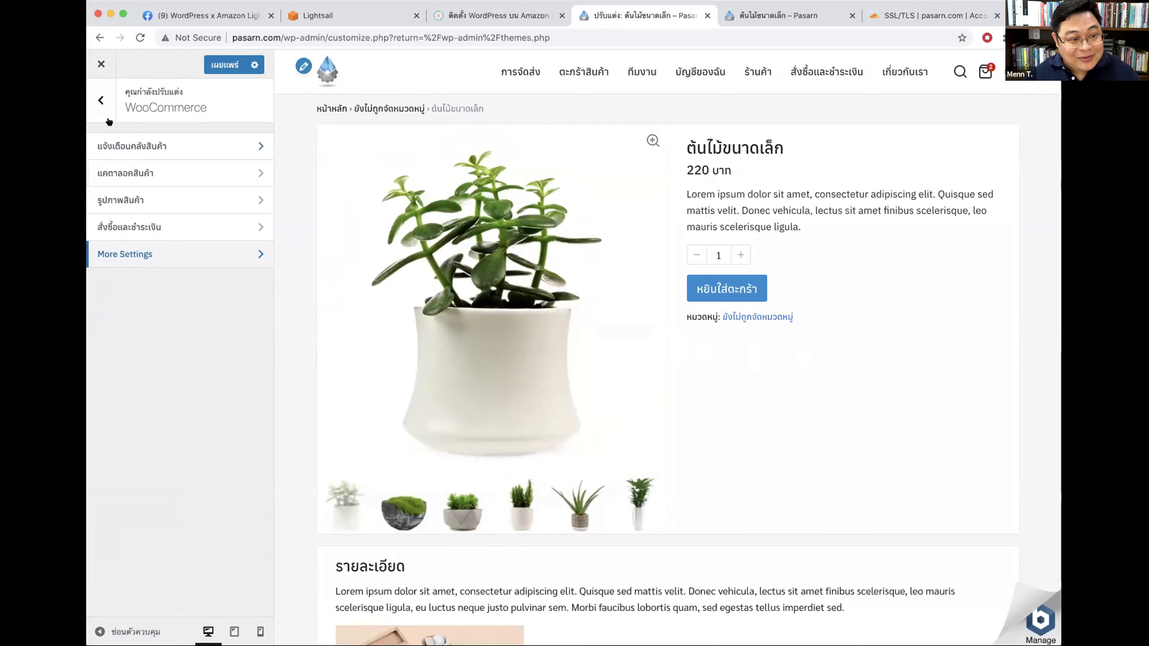
pyautogui.press('Escape')
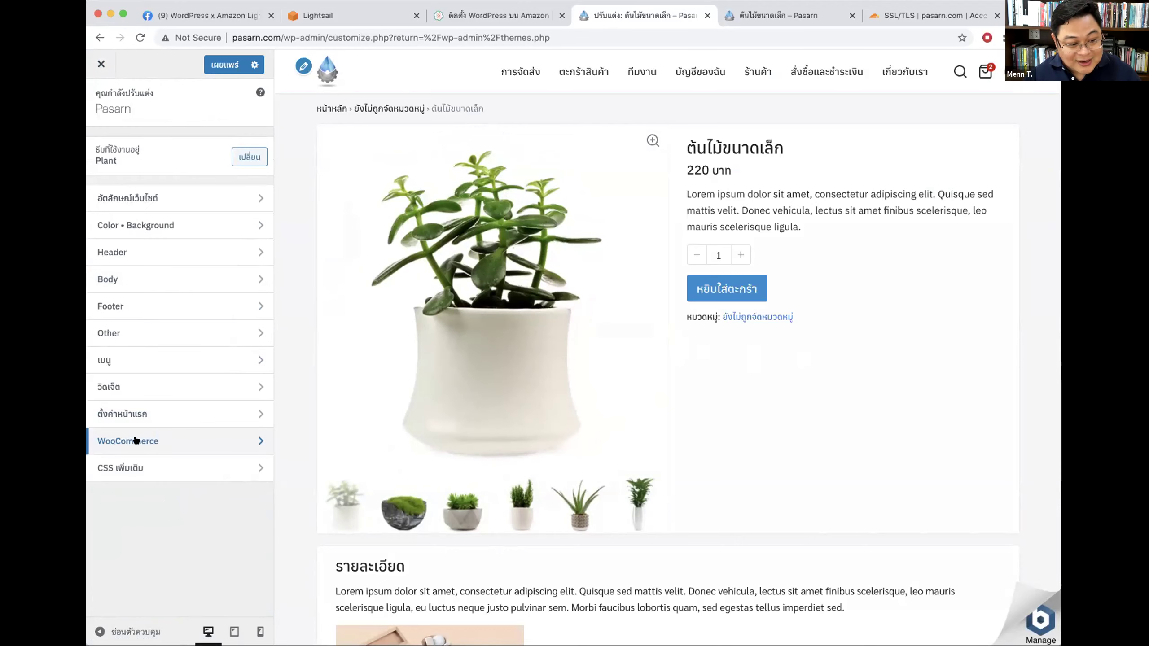
pyautogui.click(135, 439)
pyautogui.click(115, 261)
pyautogui.scroll(-6, 140, 306)
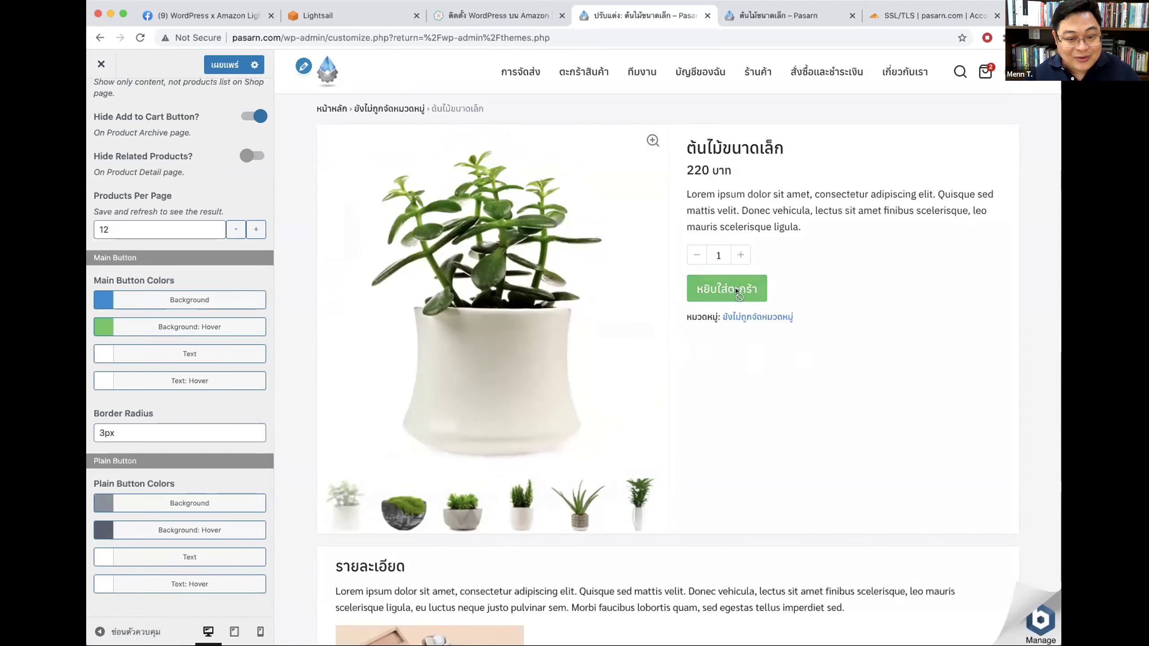
pyautogui.click(213, 326)
pyautogui.click(159, 378)
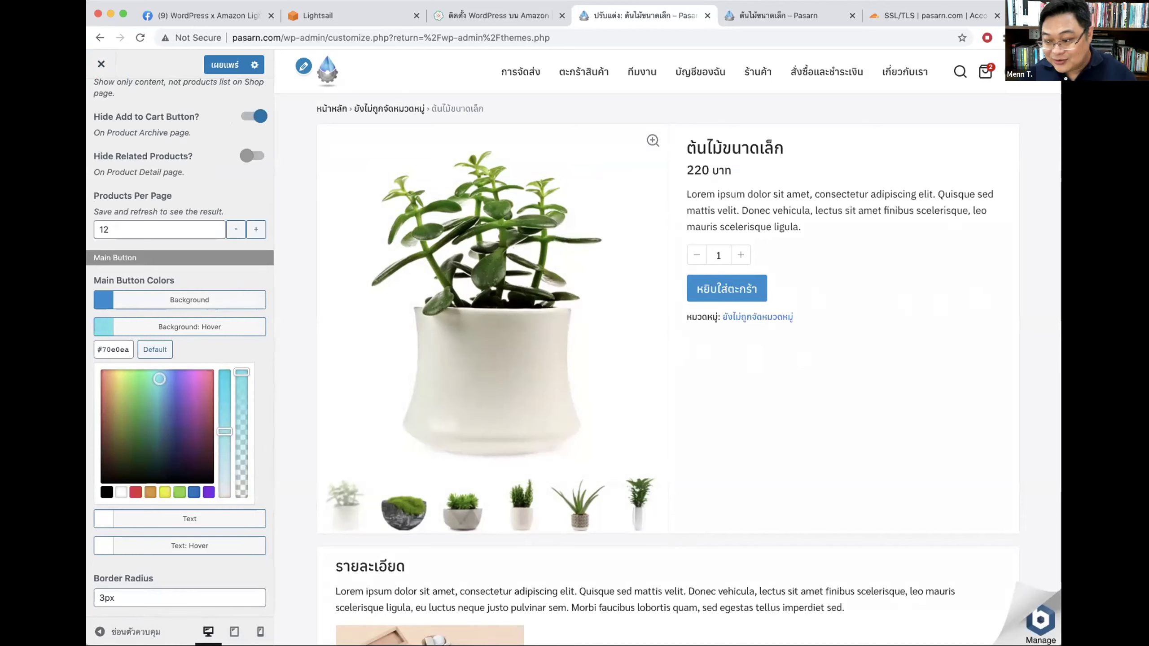
# Step: Publish the button colours and close the customizer back to the themes page
pyautogui.click(221, 64)
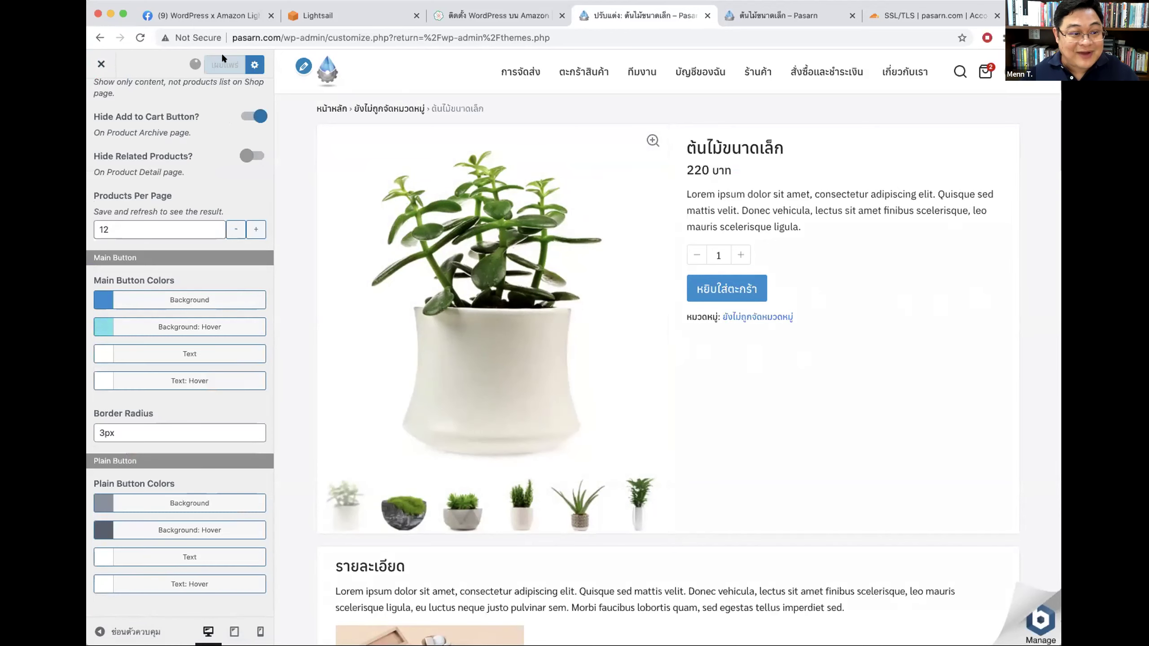
pyautogui.click(480, 14)
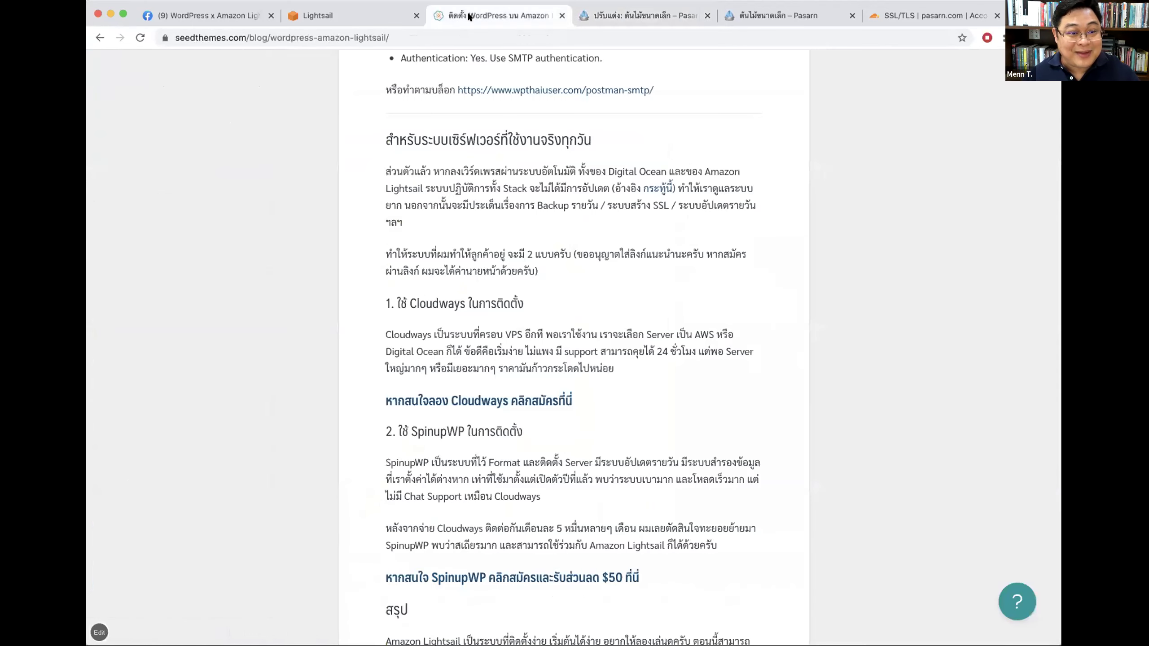
pyautogui.click(611, 16)
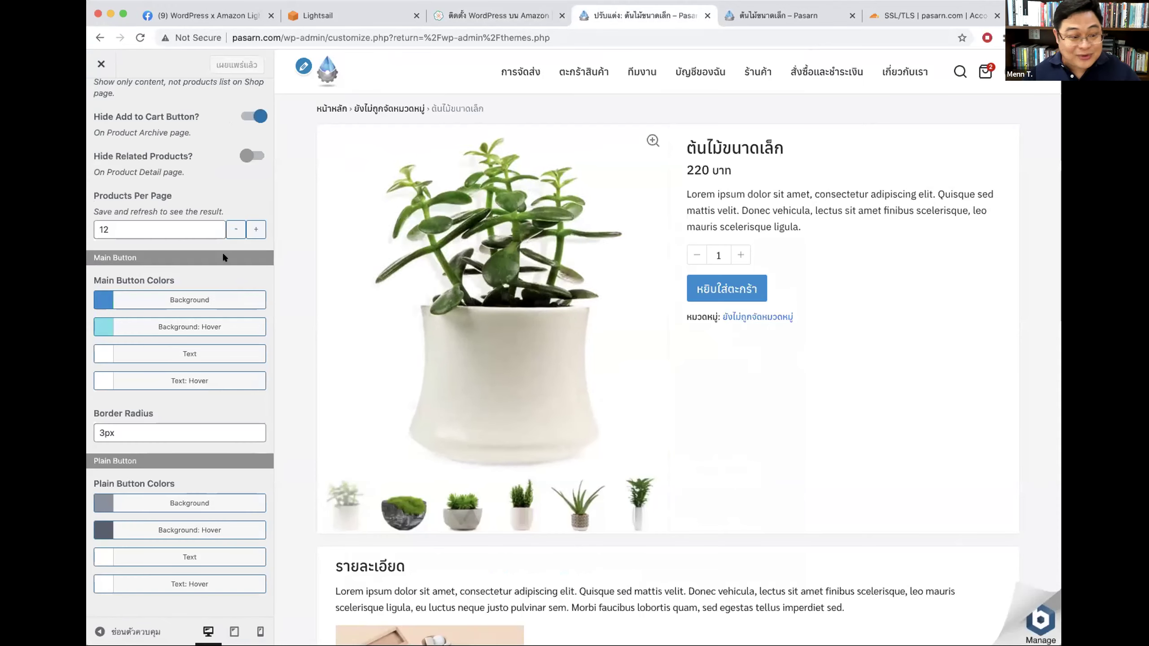
pyautogui.click(101, 64)
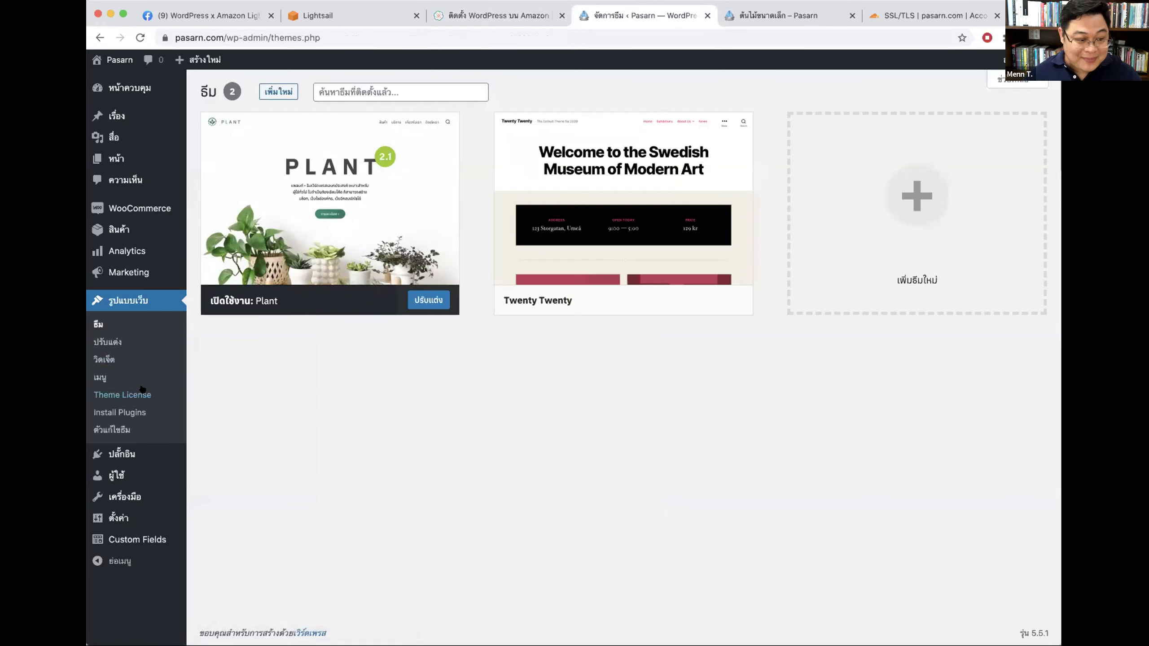
# Step: On Theme License, delete the stored key and save the settings with the field empty
pyautogui.click(143, 391)
pyautogui.moveTo(457, 125); pyautogui.dragTo(300, 109)
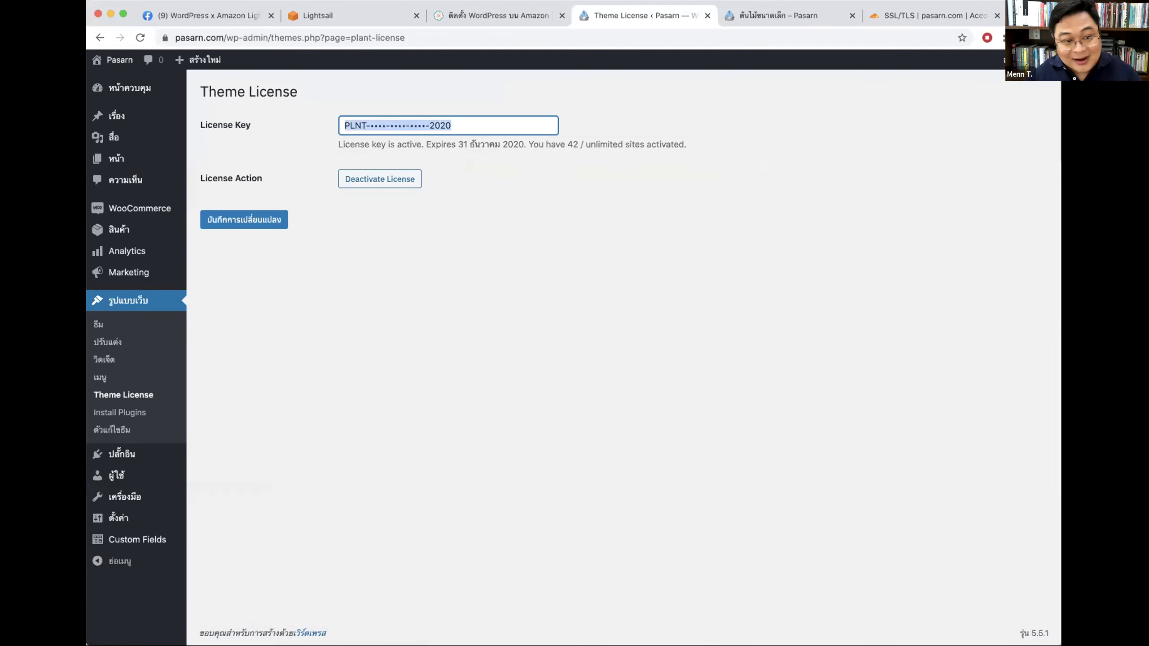
pyautogui.press('BackSpace')
pyautogui.click(228, 220)
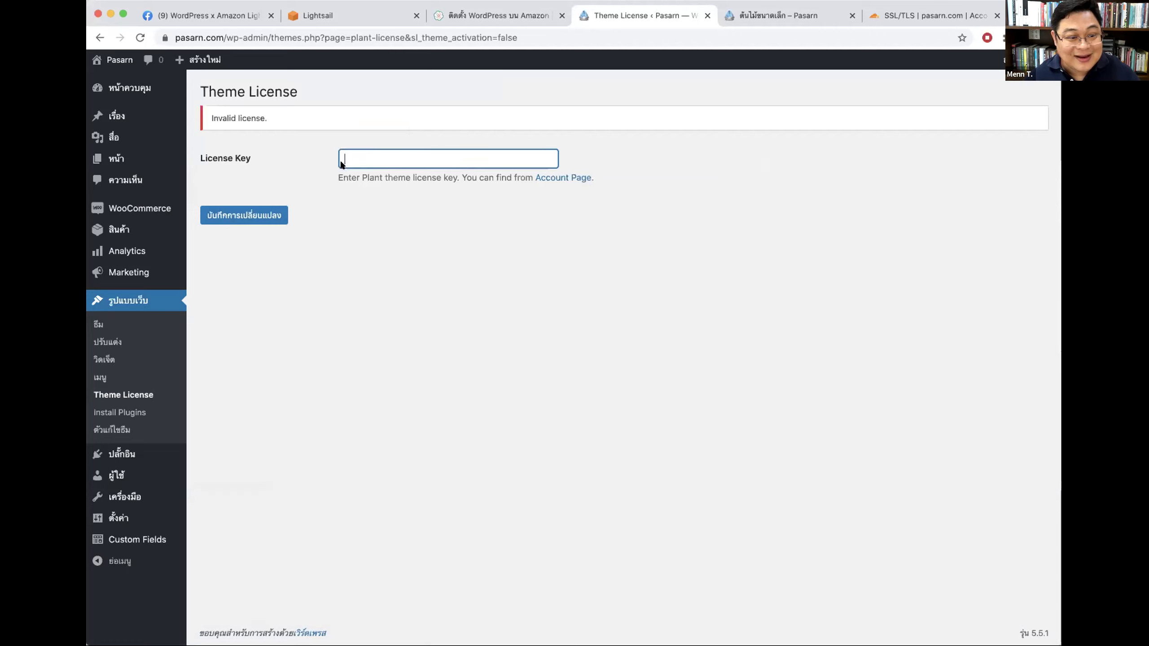
pyautogui.click(258, 215)
# Step: Paste the license key back, save it as active, then highlight the pasarn.com site address
pyautogui.click(381, 154)
pyautogui.press('super+v')
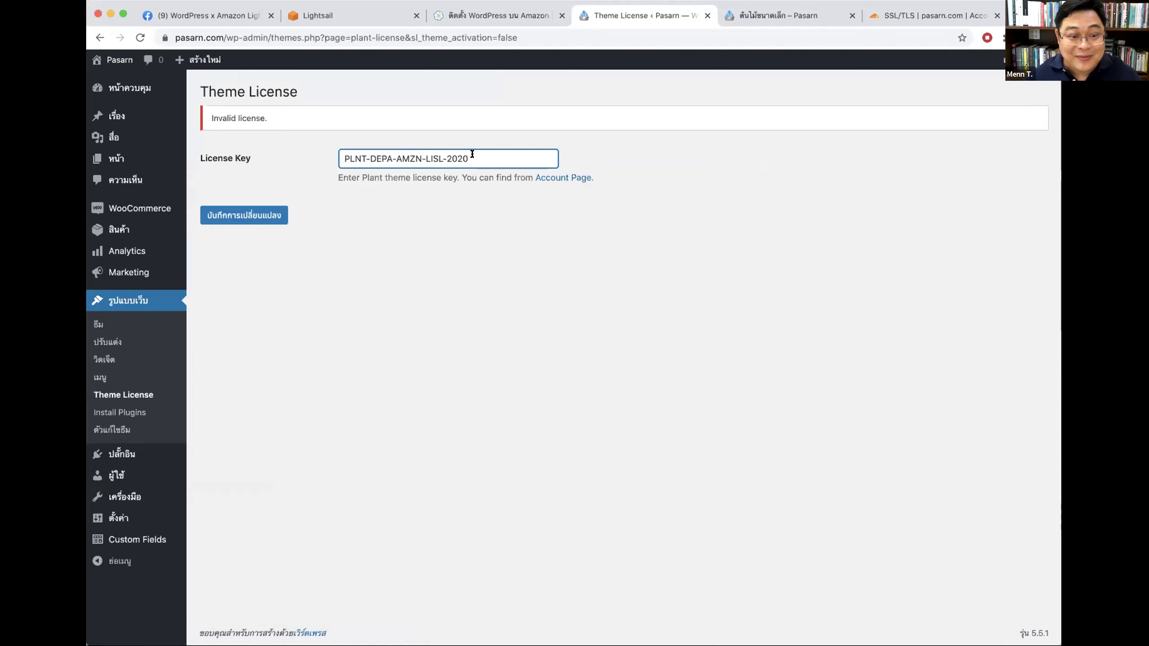
pyautogui.click(258, 216)
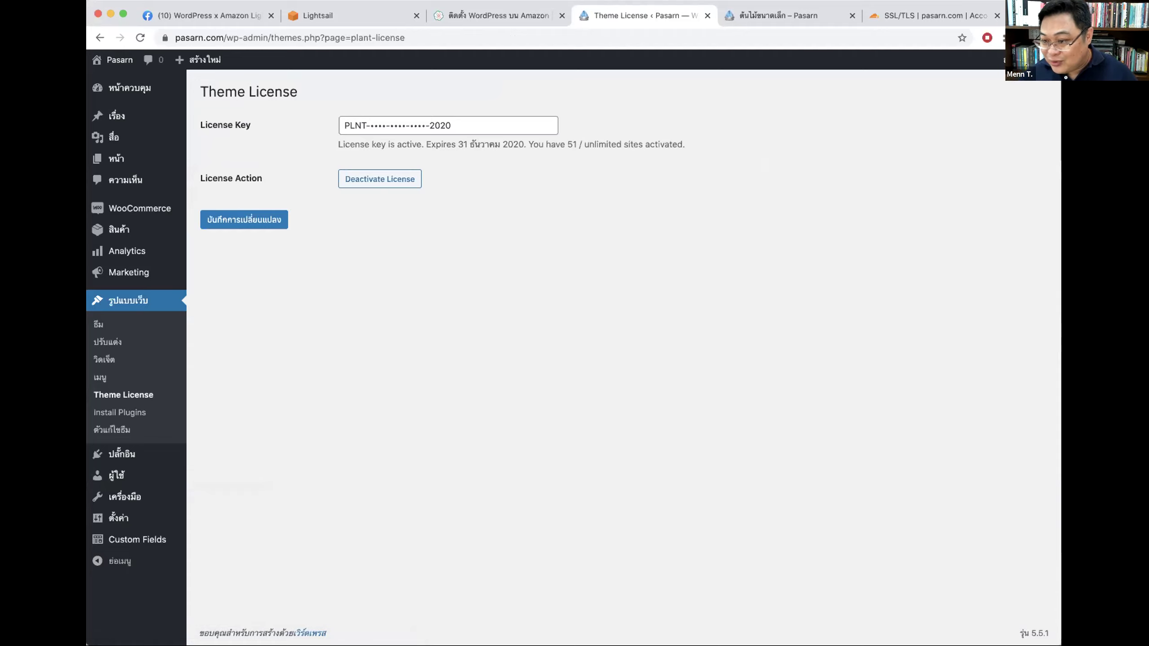
pyautogui.click(223, 37)
pyautogui.click(223, 37)
pyautogui.moveTo(251, 35); pyautogui.dragTo(153, 29)
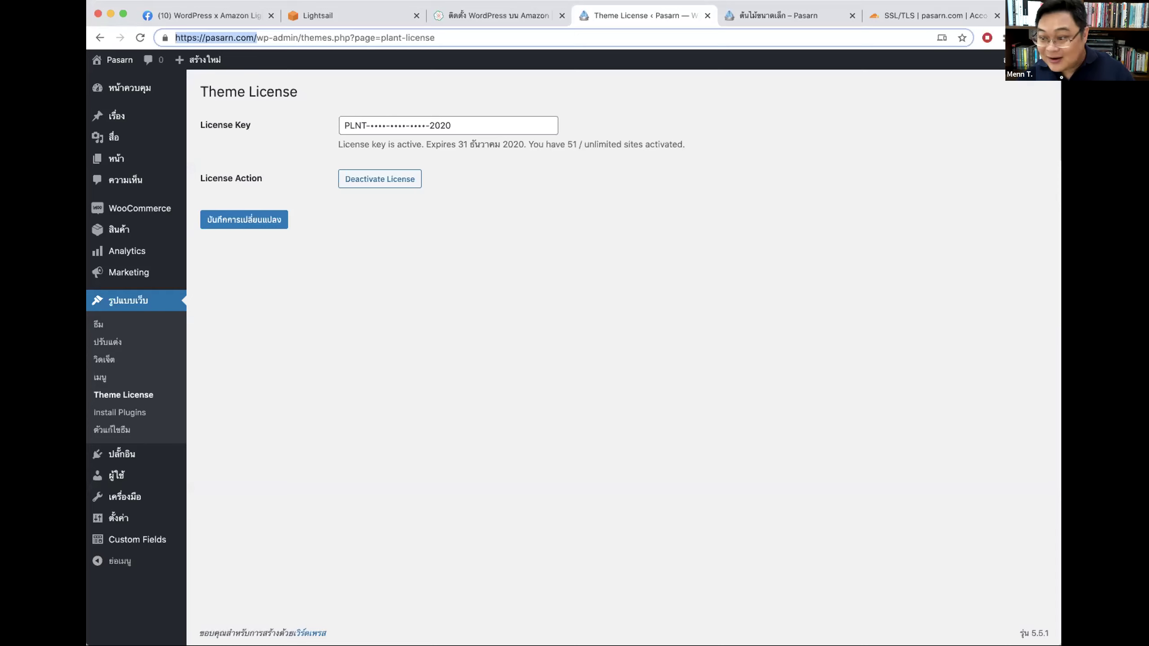
# Step: Add one more ต้นไม้ขนาดเล็ก via the cart, confirm the 560 บาท total, then return to Theme License
pyautogui.click(769, 15)
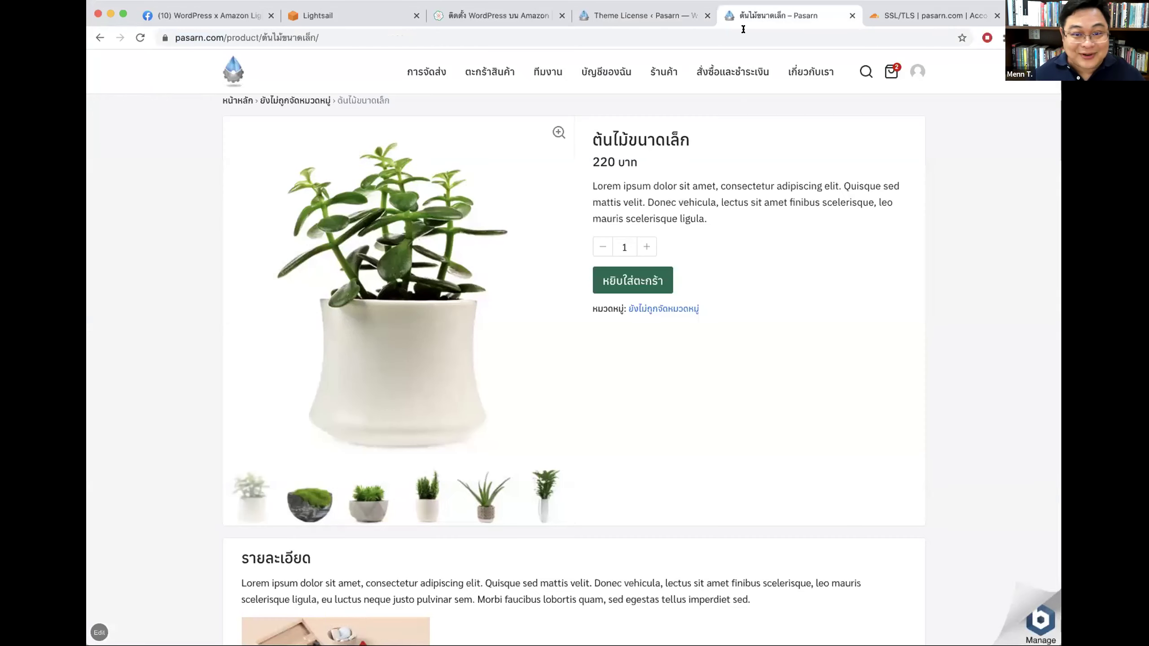
pyautogui.click(234, 71)
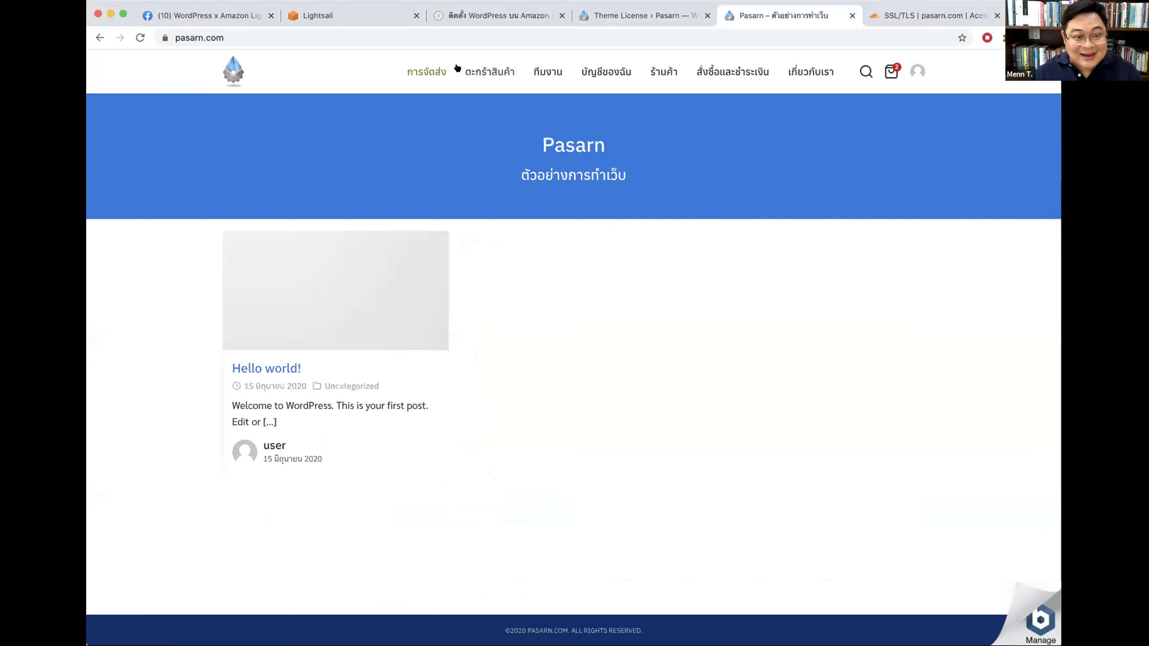
pyautogui.click(489, 72)
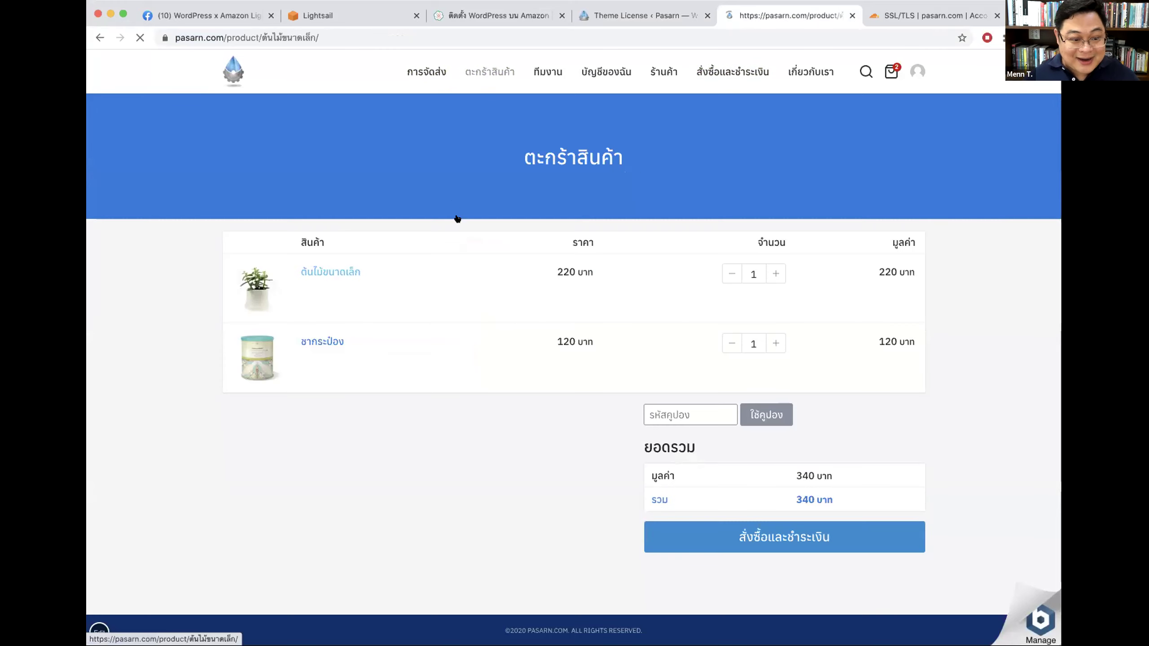
pyautogui.click(332, 271)
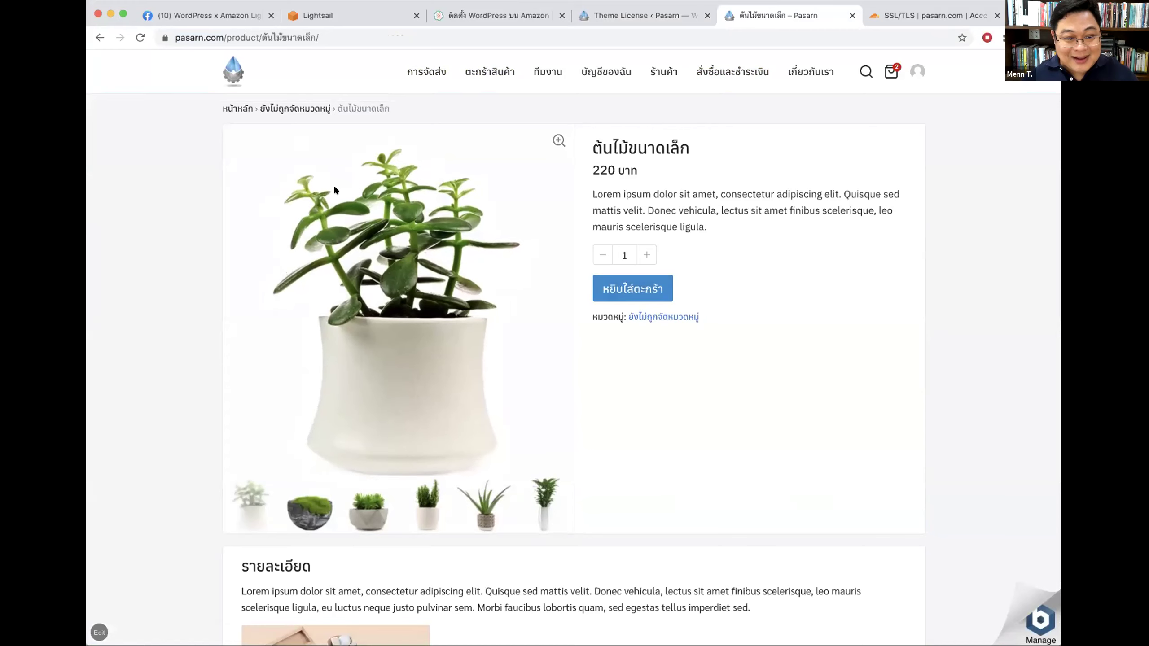
pyautogui.click(626, 287)
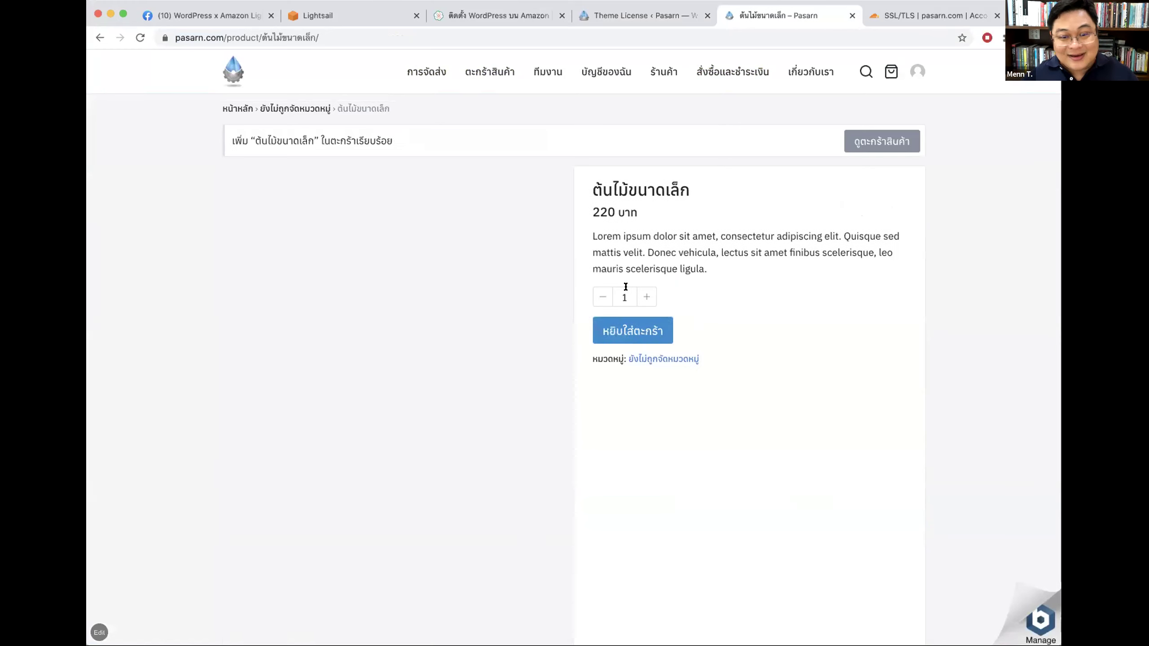
pyautogui.click(875, 140)
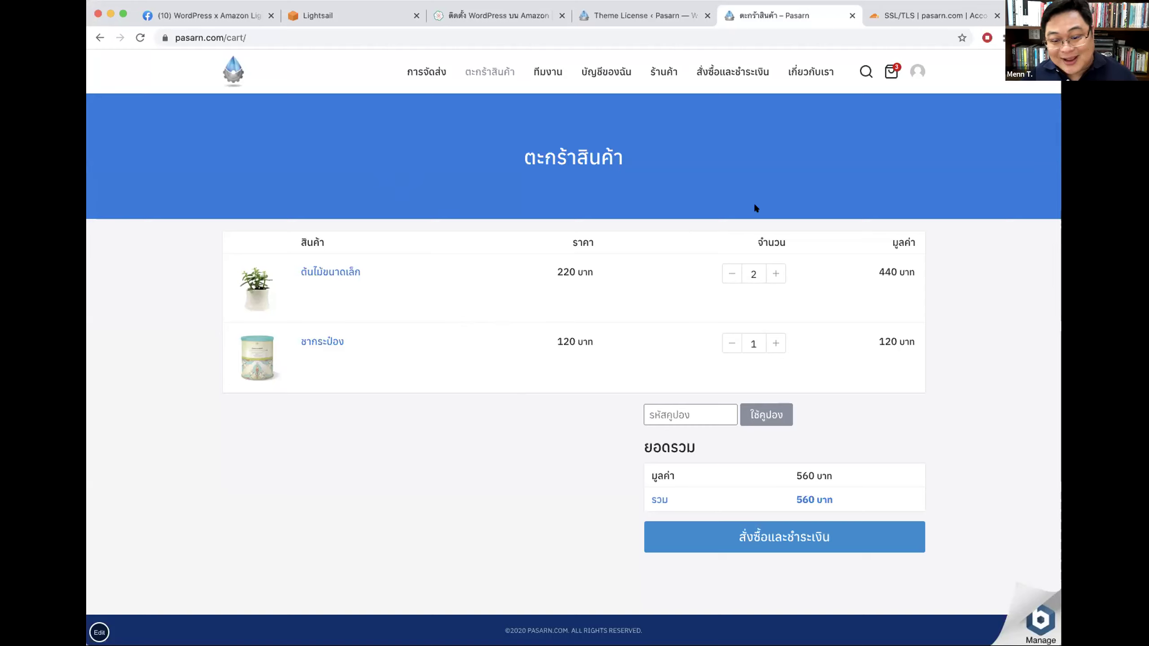
pyautogui.click(404, 77)
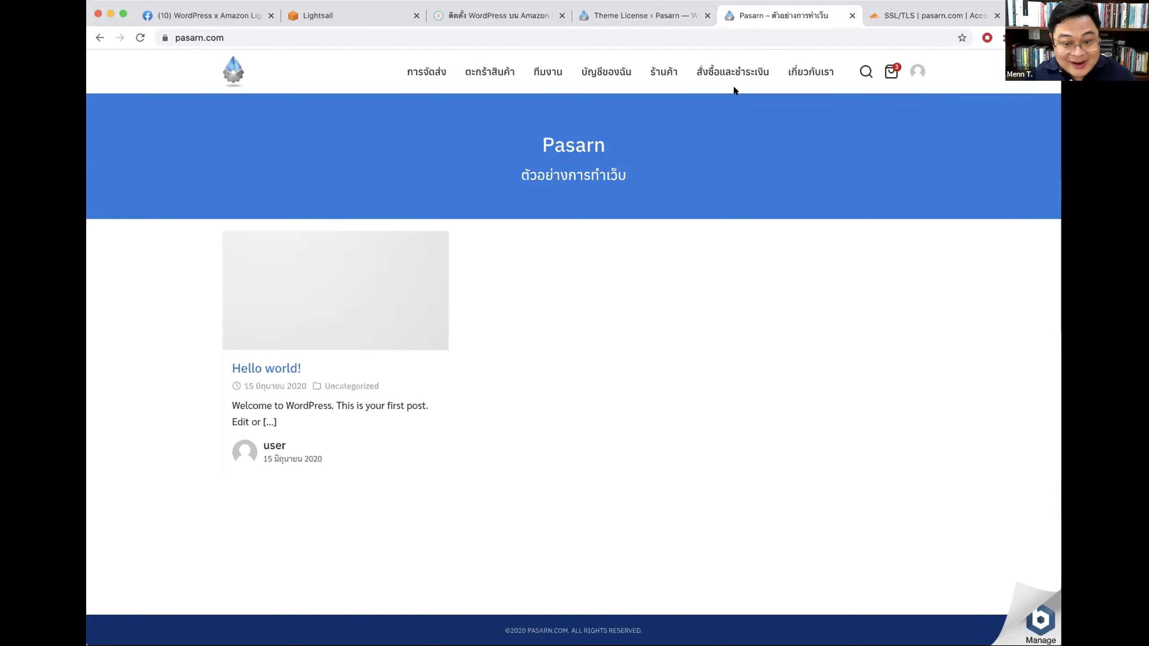
pyautogui.click(611, 17)
# Step: On the Facebook group announcement, highlight agenda items 4 (Plant theme) and 5 (payment setup)
pyautogui.click(199, 15)
pyautogui.moveTo(481, 287); pyautogui.dragTo(628, 288)
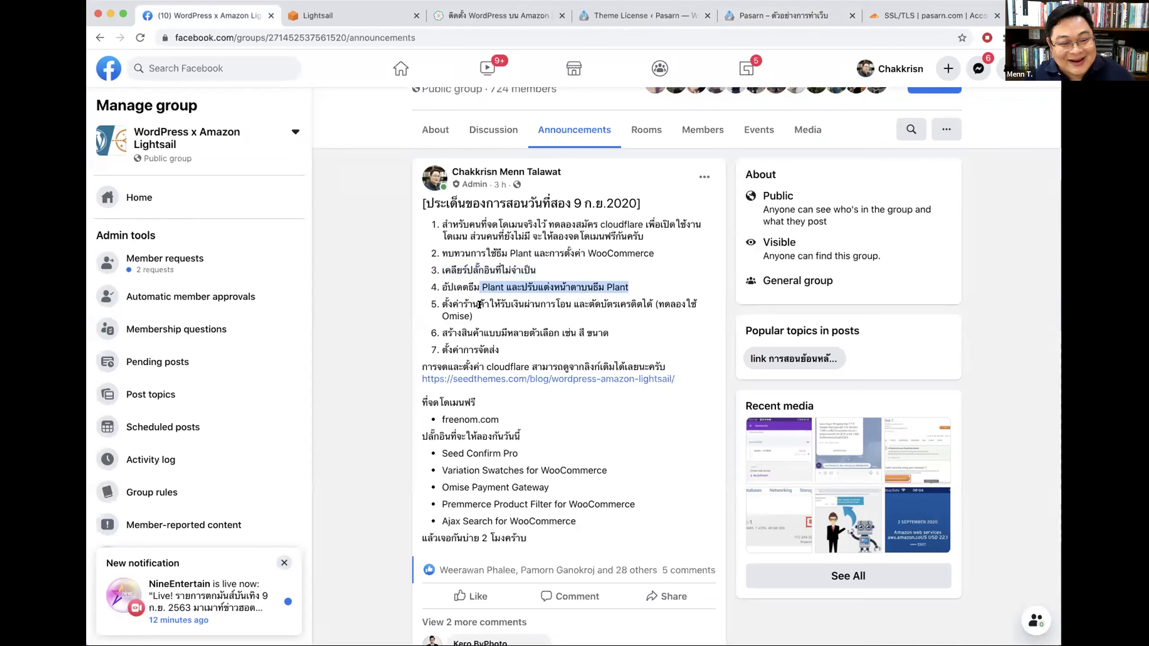
pyautogui.moveTo(442, 304); pyautogui.dragTo(685, 316)
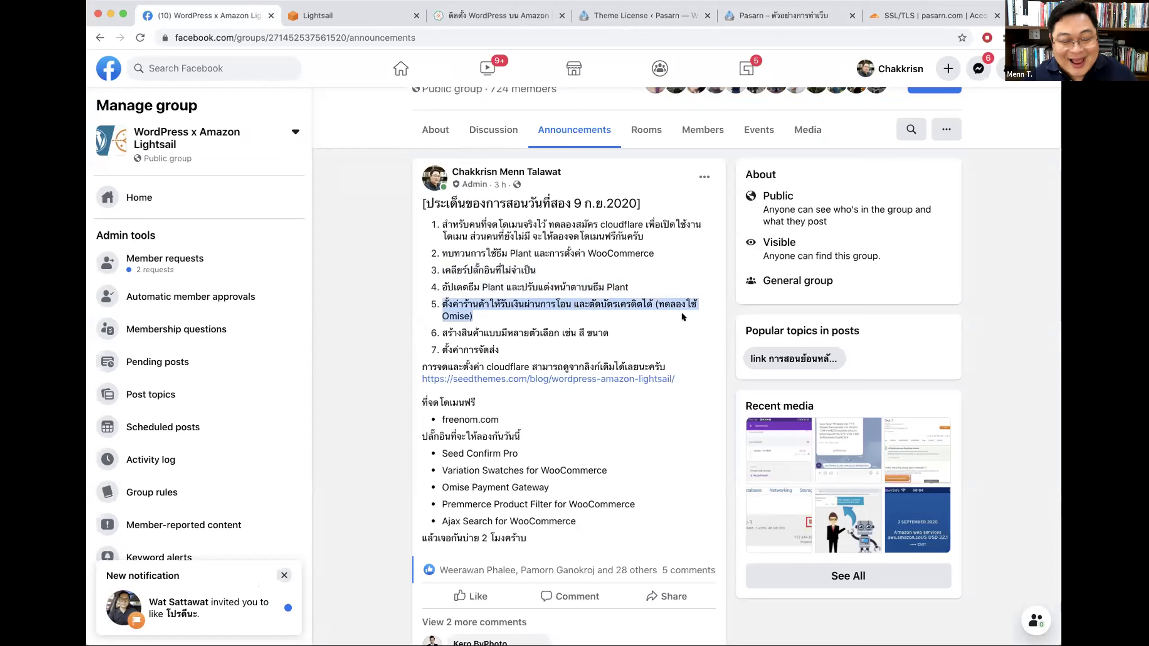
# Step: Return via the SeedThemes article to the Theme License page, then start a new blank tab
pyautogui.click(685, 317)
pyautogui.click(497, 16)
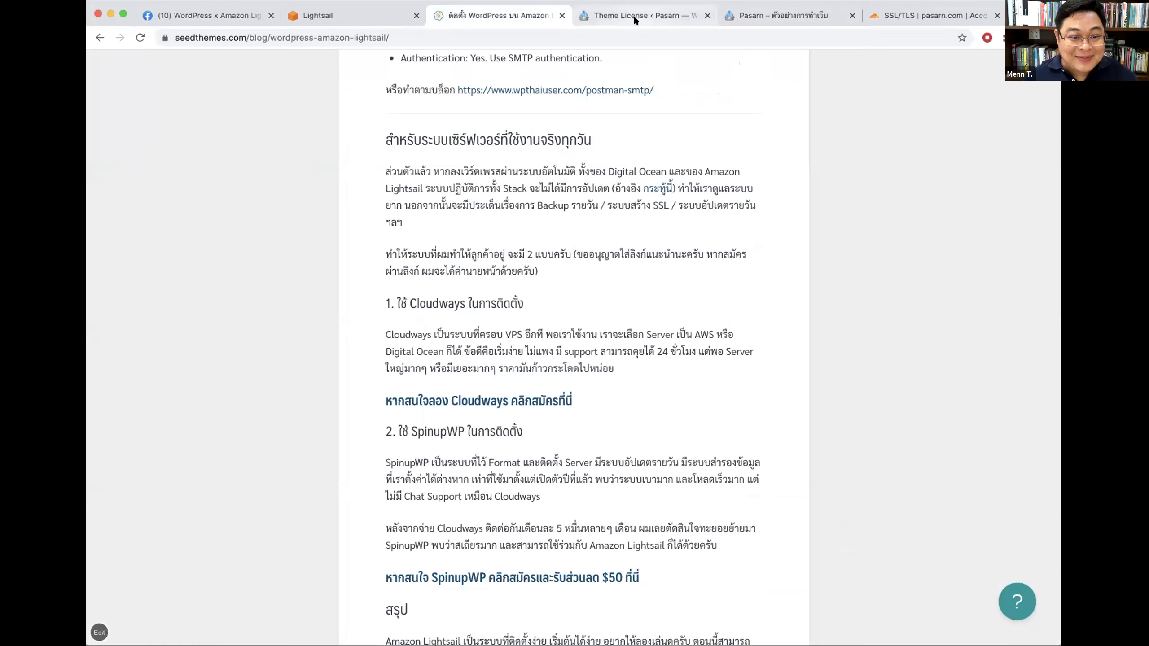
pyautogui.click(636, 16)
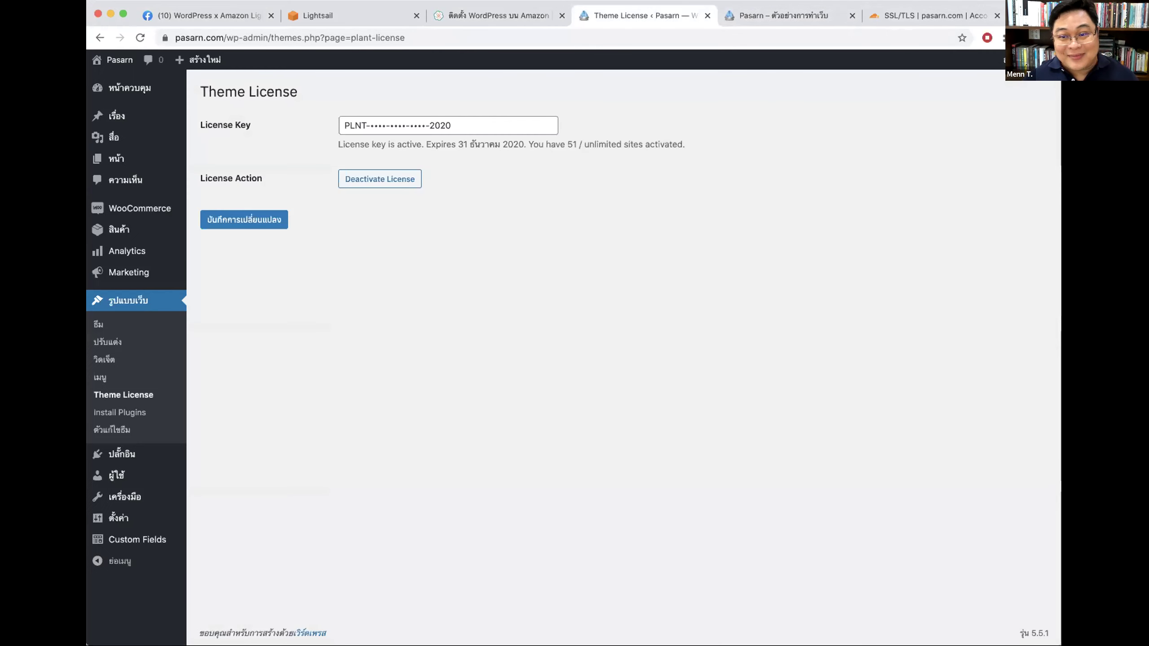
pyautogui.press('super+t')
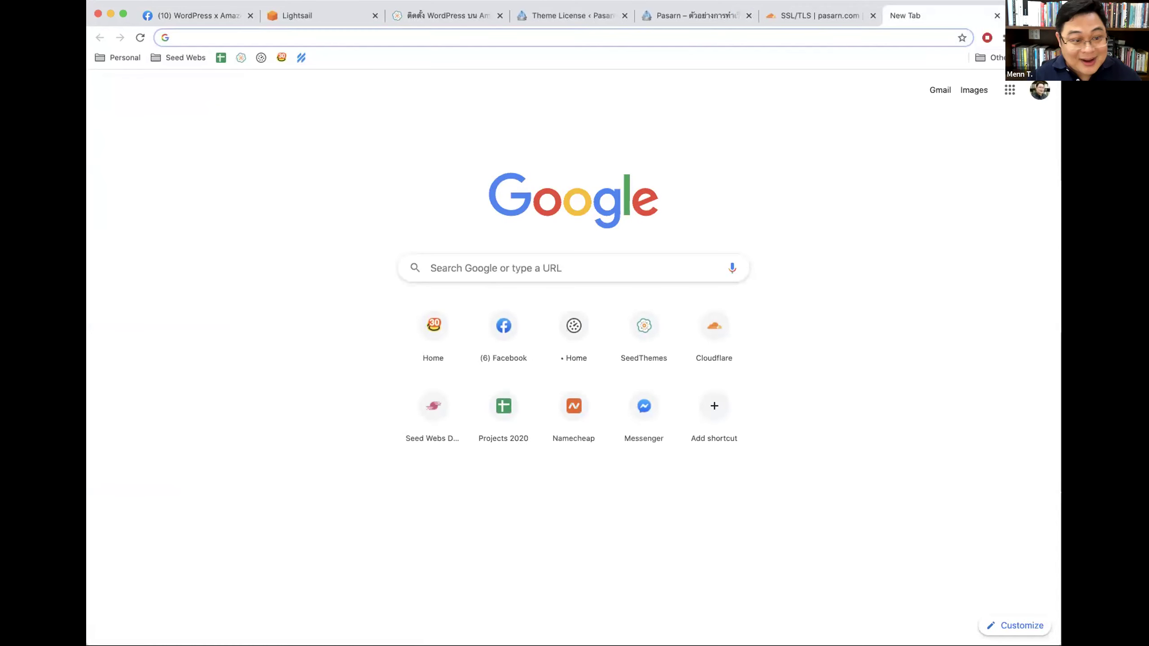
# Step: From the SeedThemes article, go to the blog listing and open the online e-commerce course post
pyautogui.click(465, 16)
pyautogui.scroll(15, 795, 232)
pyautogui.scroll(15, 795, 232)
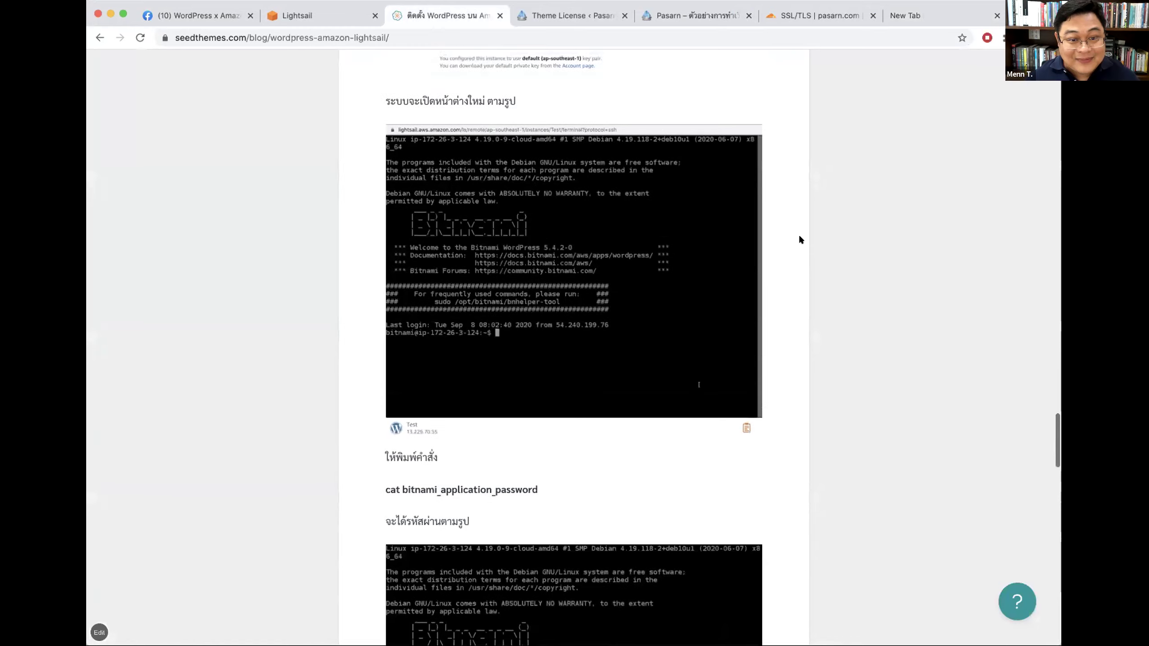
pyautogui.click(895, 71)
pyautogui.scroll(2, 876, 170)
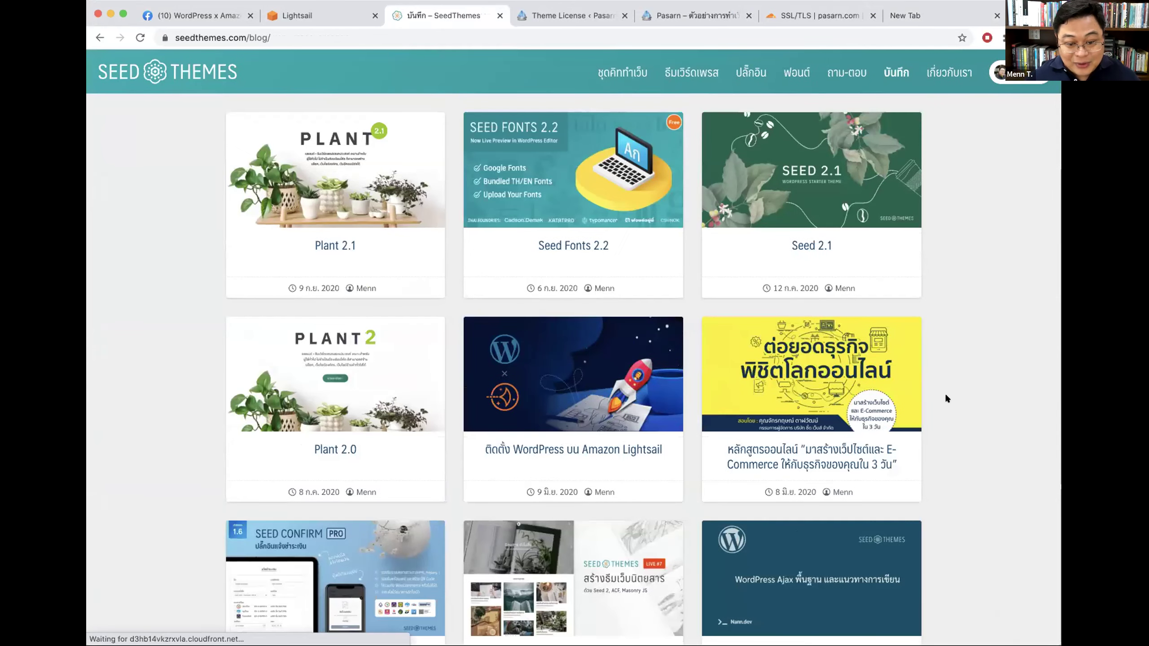
pyautogui.scroll(-5, 944, 393)
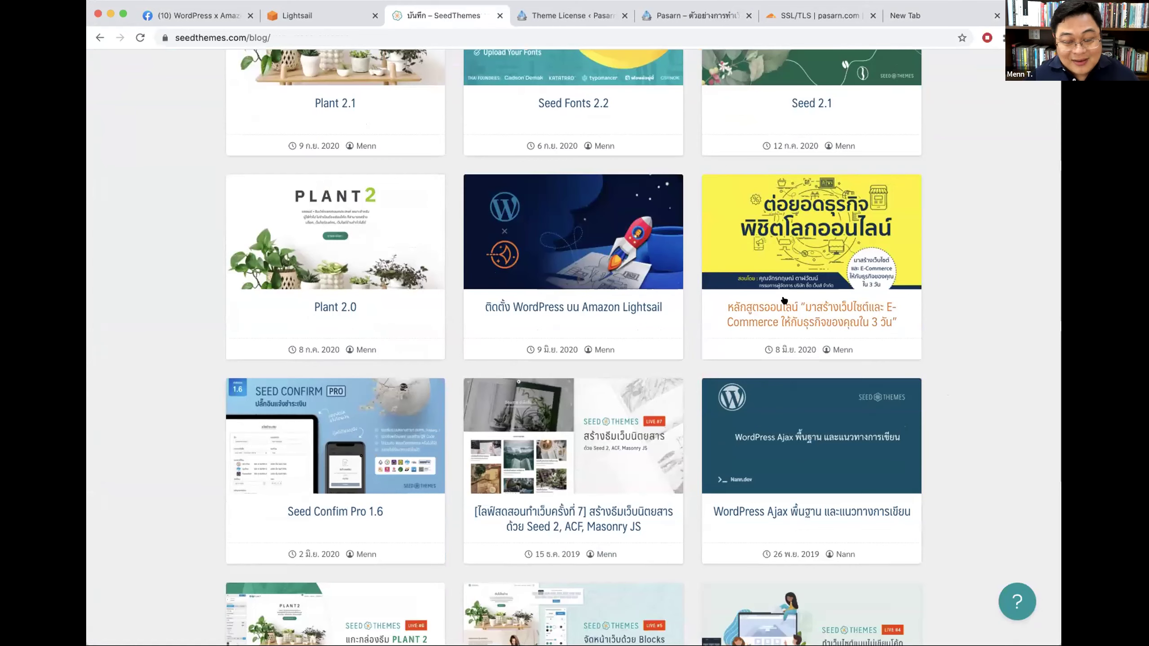
pyautogui.scroll(5, 768, 300)
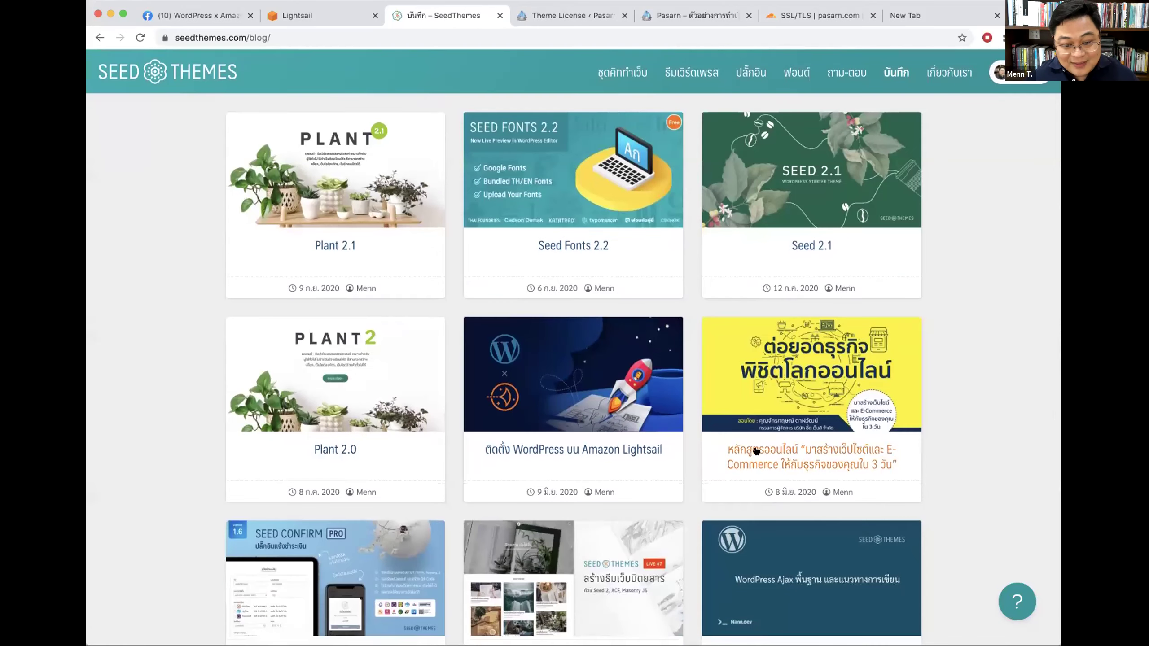
pyautogui.click(756, 450)
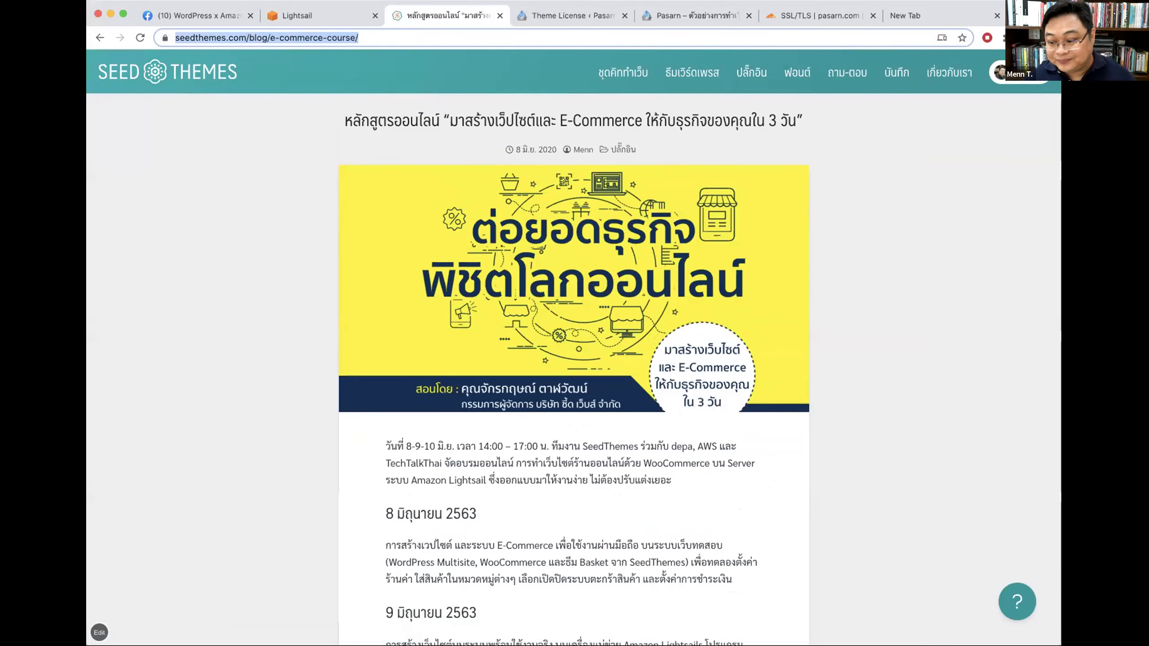
# Step: Preview the embedded WooCommerce slide deck full screen, exit, and zoom the page to about 125%
pyautogui.scroll(-20, 842, 419)
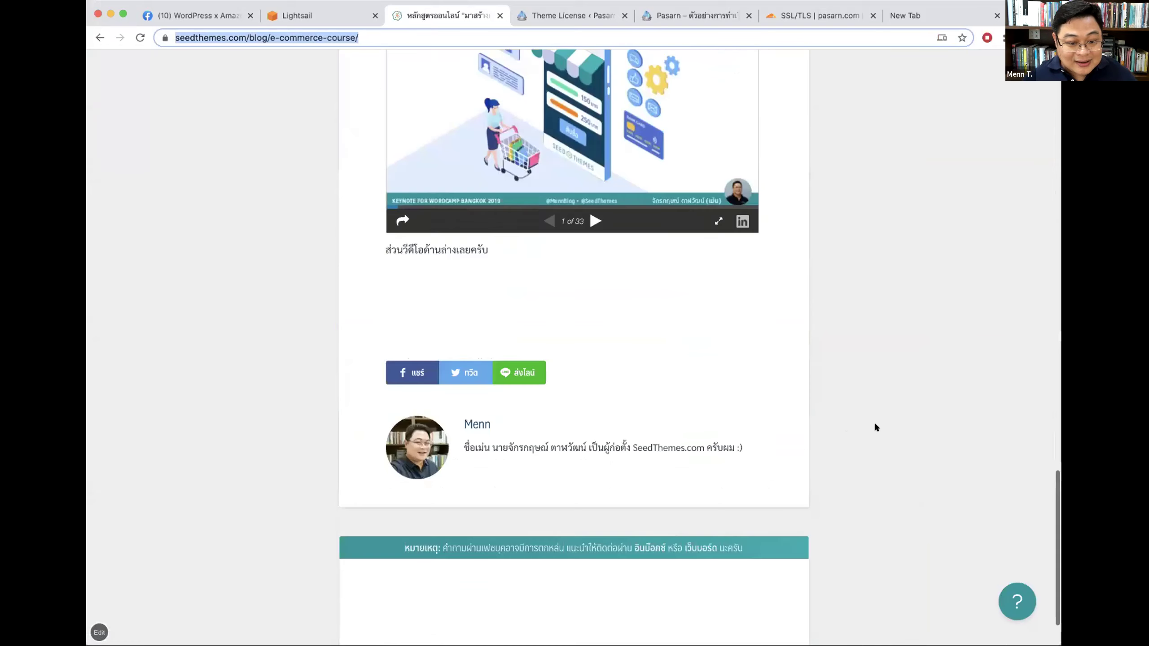
pyautogui.scroll(4, 875, 425)
pyautogui.scroll(-3, 581, 441)
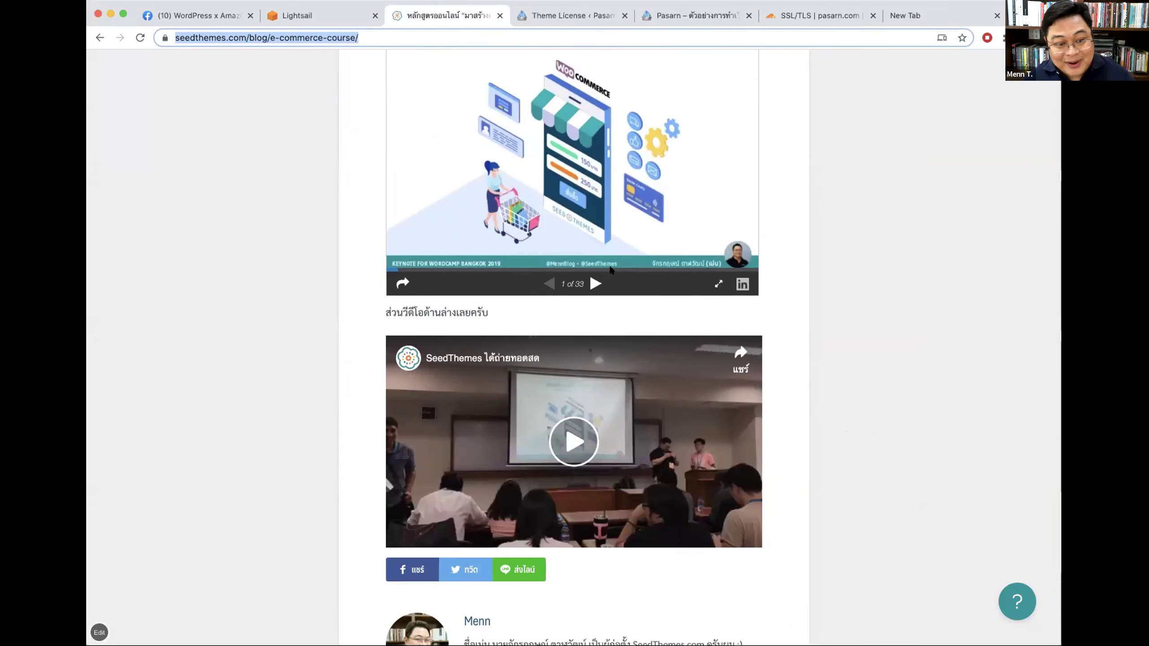
pyautogui.scroll(3, 610, 274)
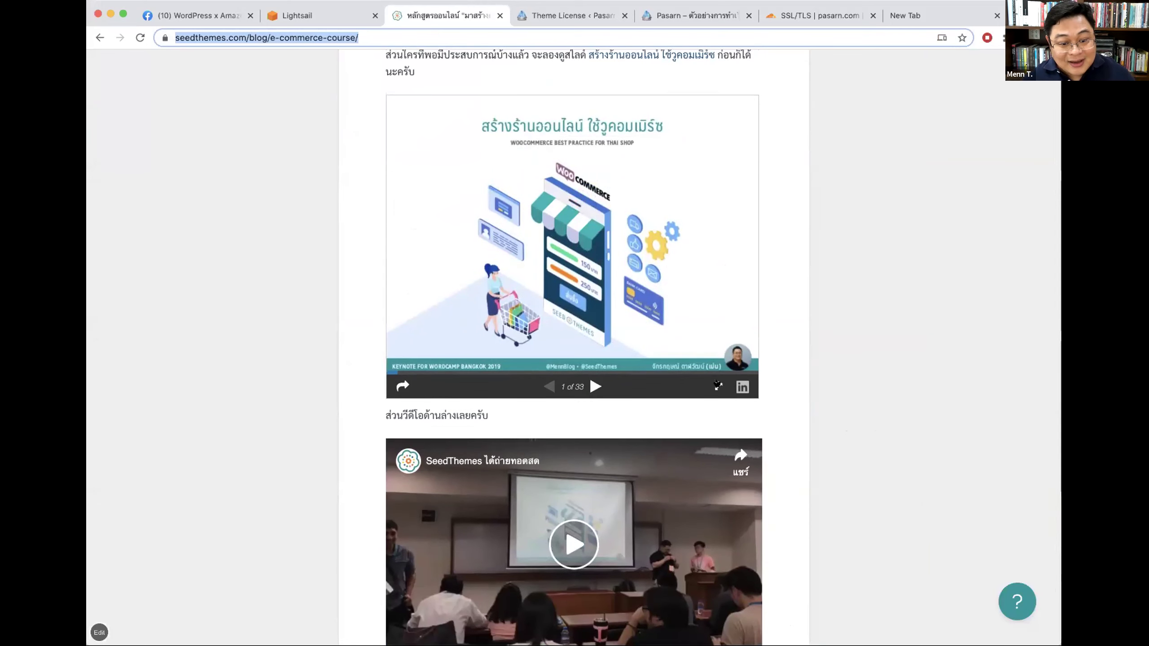
pyautogui.click(717, 385)
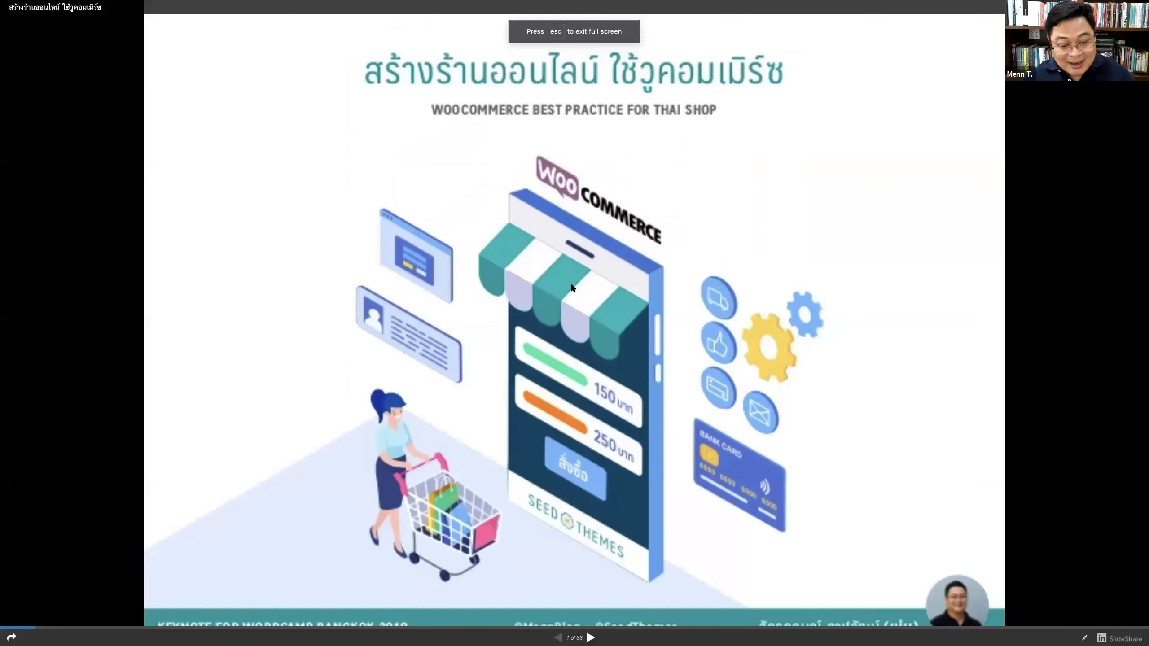
pyautogui.press('Escape')
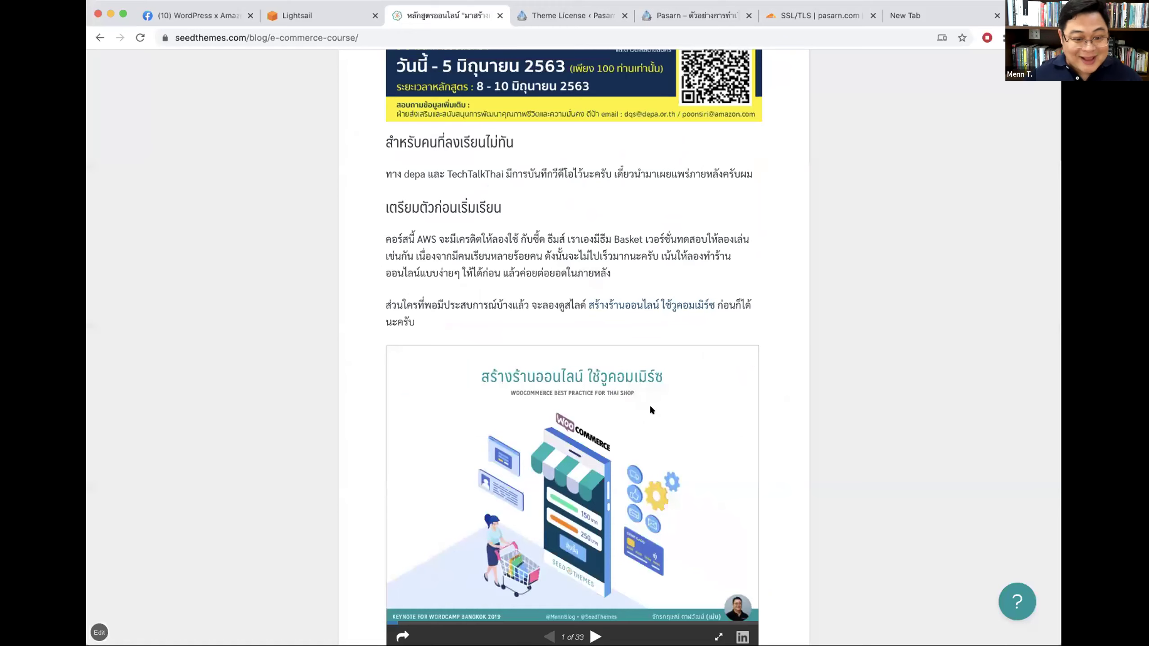
pyautogui.scroll(-4, 660, 397)
pyautogui.press('super+equal')
pyautogui.press('super+equal')
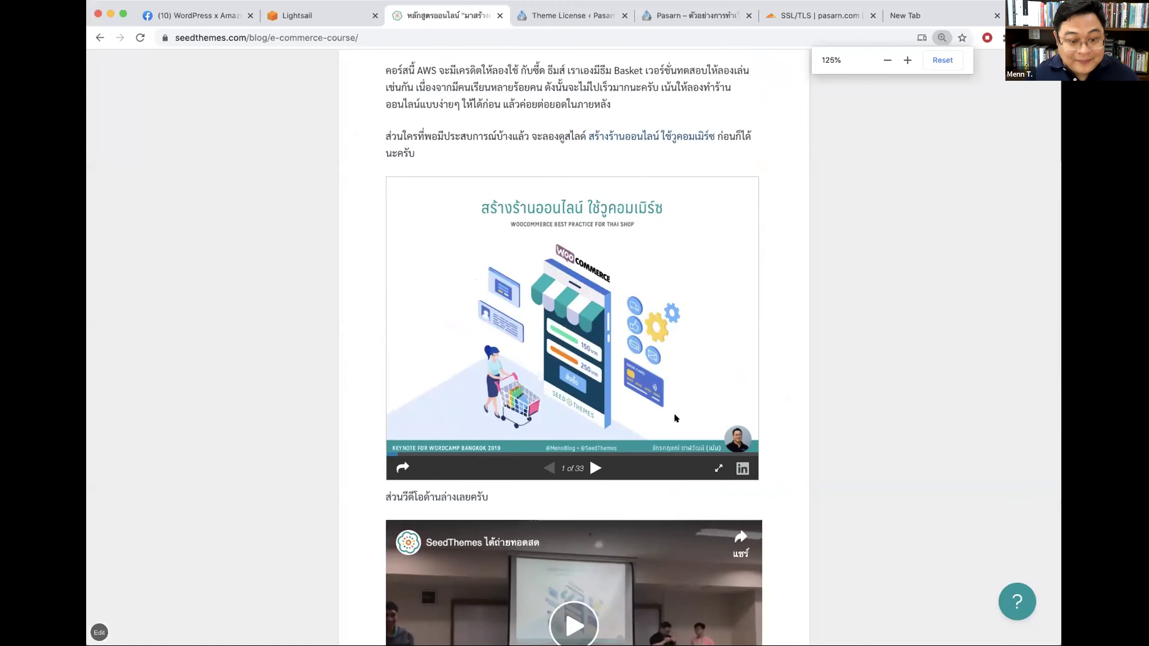
# Step: Step through the slide deck back to the start, then forward to slide 6, 'ปัญหาสำหรับคนไทย'
pyautogui.click(607, 450)
pyautogui.click(600, 469)
pyautogui.click(539, 468)
pyautogui.click(539, 469)
pyautogui.click(539, 469)
pyautogui.click(539, 468)
pyautogui.click(382, 447)
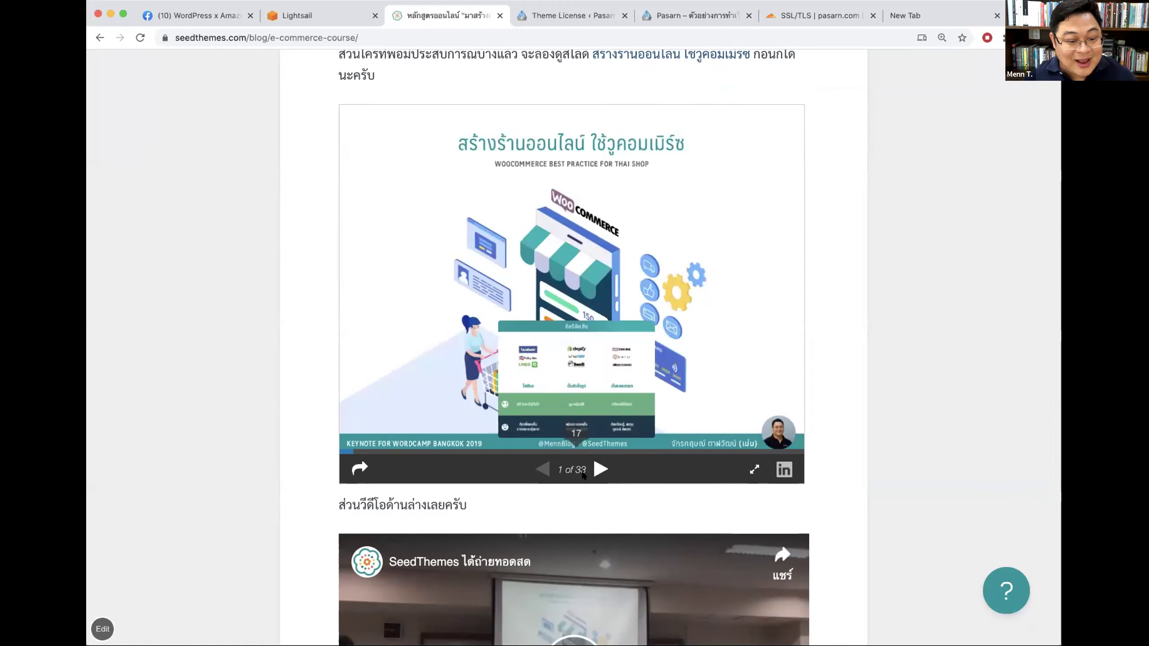
pyautogui.click(600, 469)
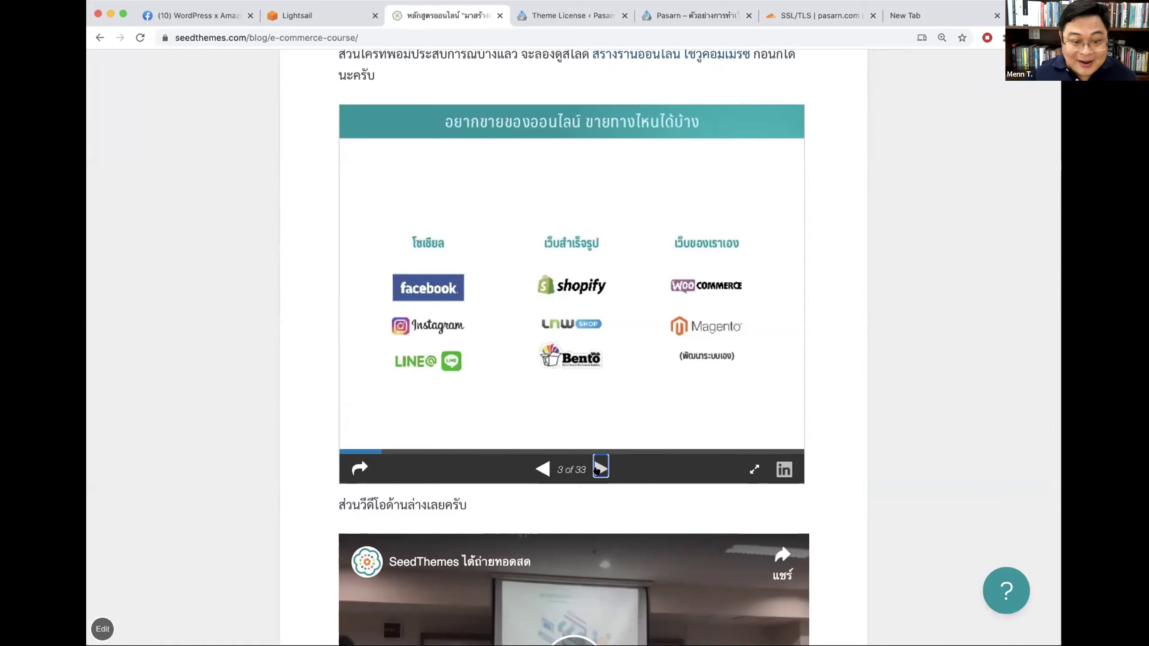
pyautogui.click(599, 470)
pyautogui.click(599, 469)
pyautogui.click(599, 470)
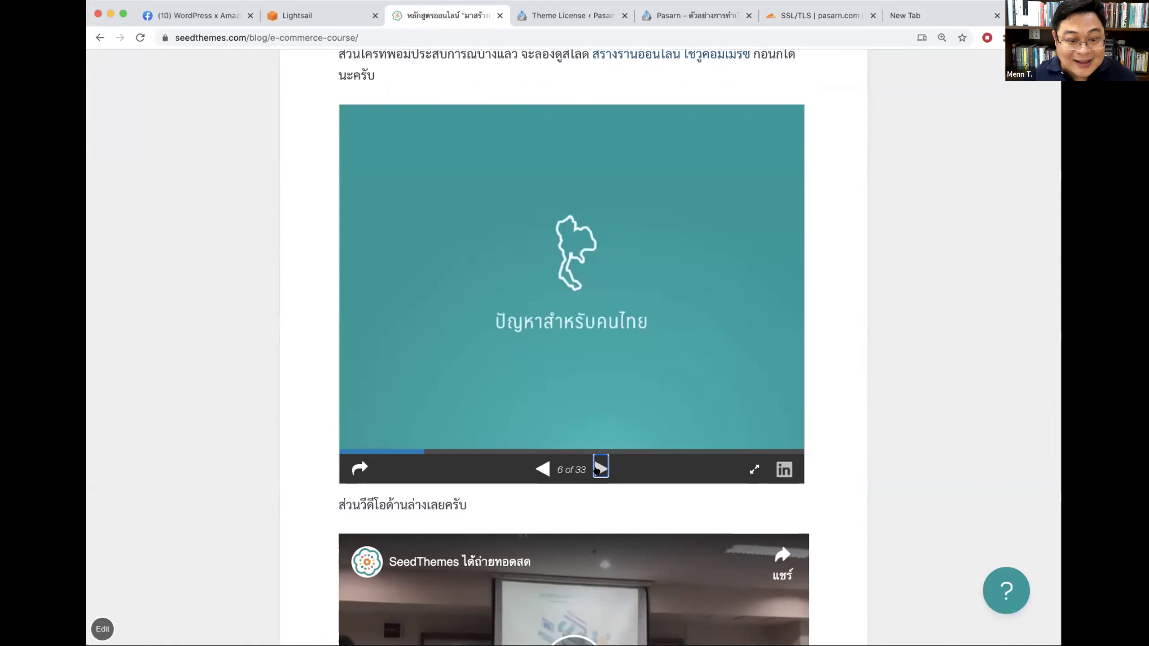
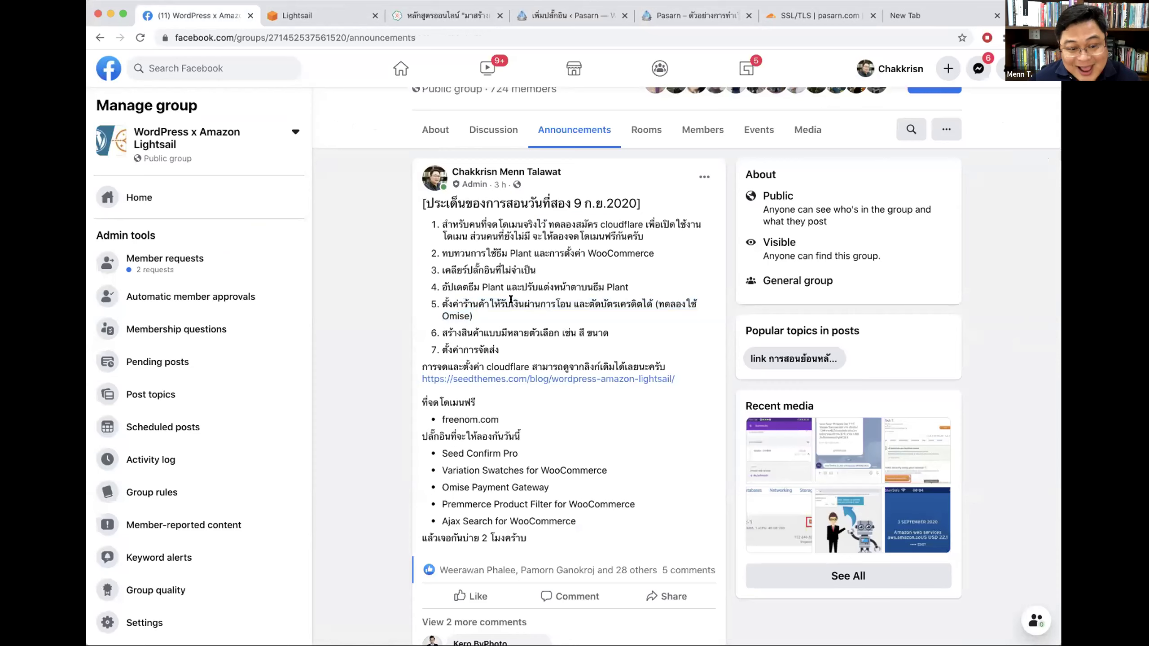
# Step: Highlight the bank-transfer and credit-card payment points in announcement item 5, then return to WordPress
pyautogui.moveTo(491, 299); pyautogui.dragTo(565, 301)
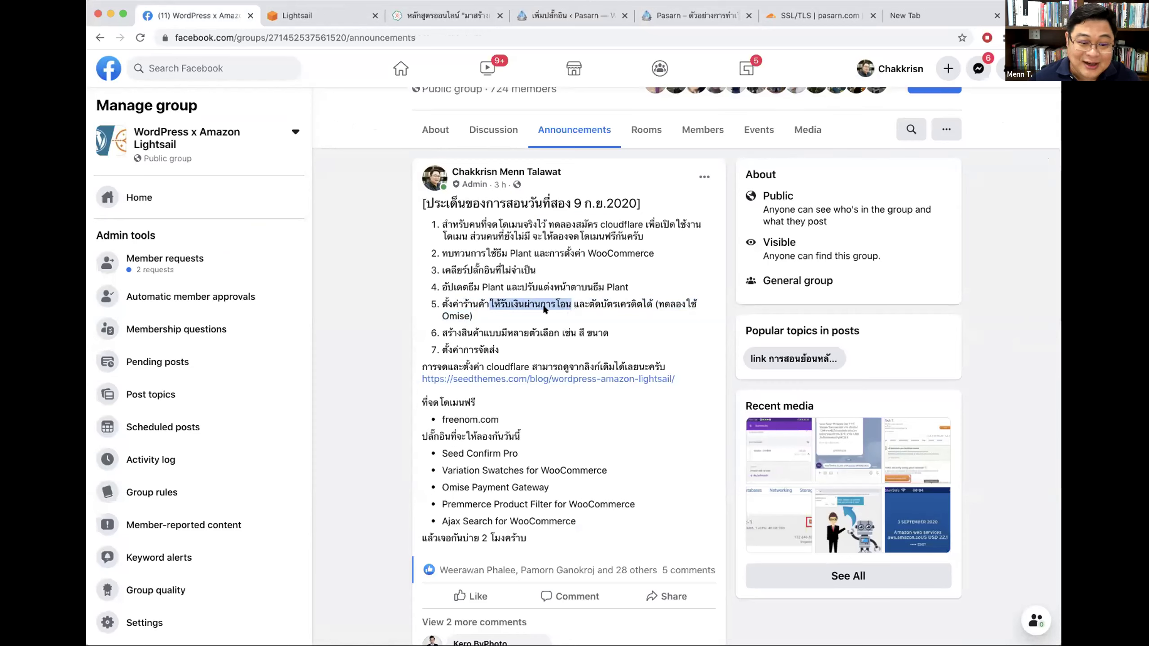
pyautogui.click(590, 301)
pyautogui.moveTo(592, 301); pyautogui.dragTo(650, 300)
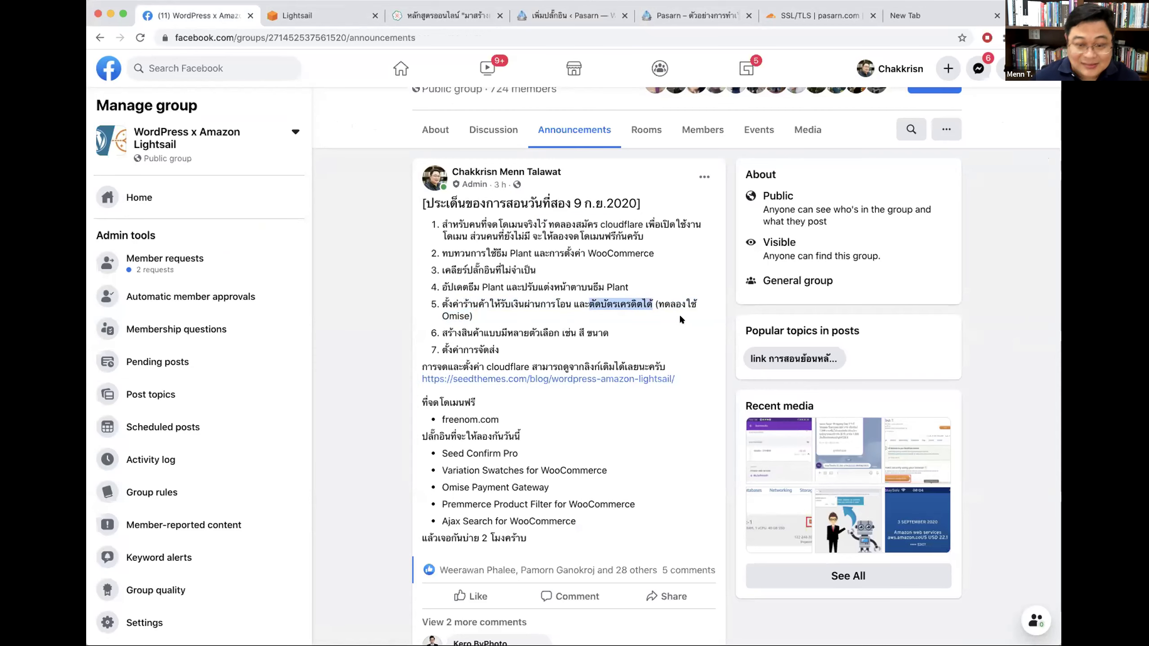
pyautogui.scroll(6, 679, 314)
pyautogui.click(665, 473)
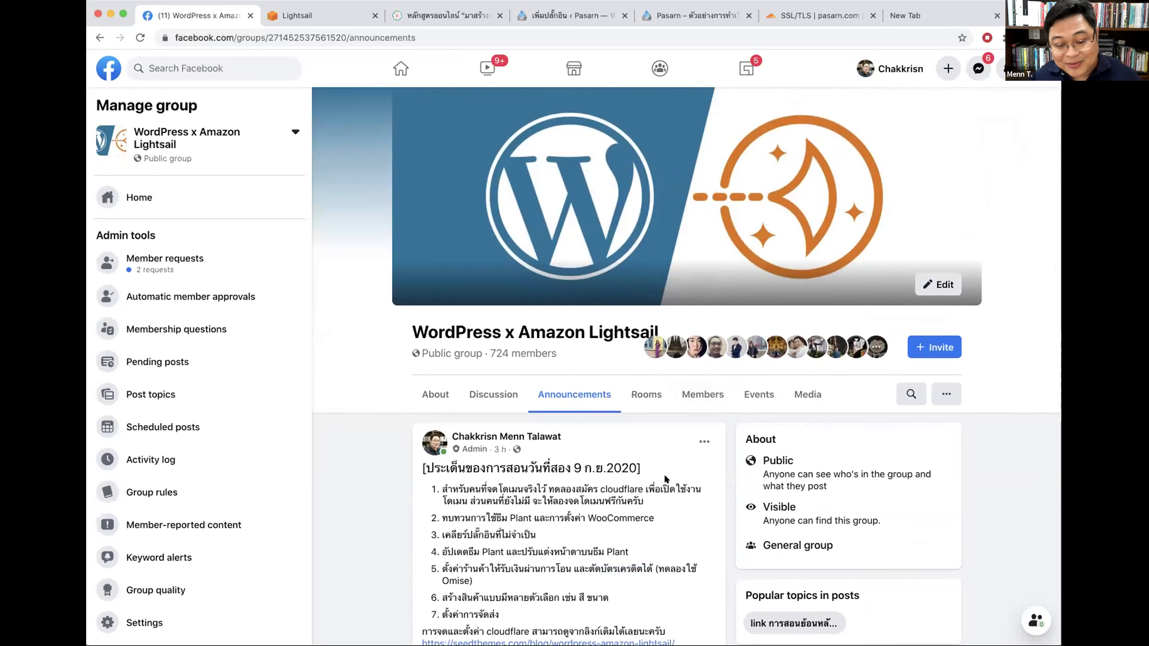
pyautogui.scroll(-3, 664, 473)
pyautogui.moveTo(652, 452); pyautogui.dragTo(579, 430)
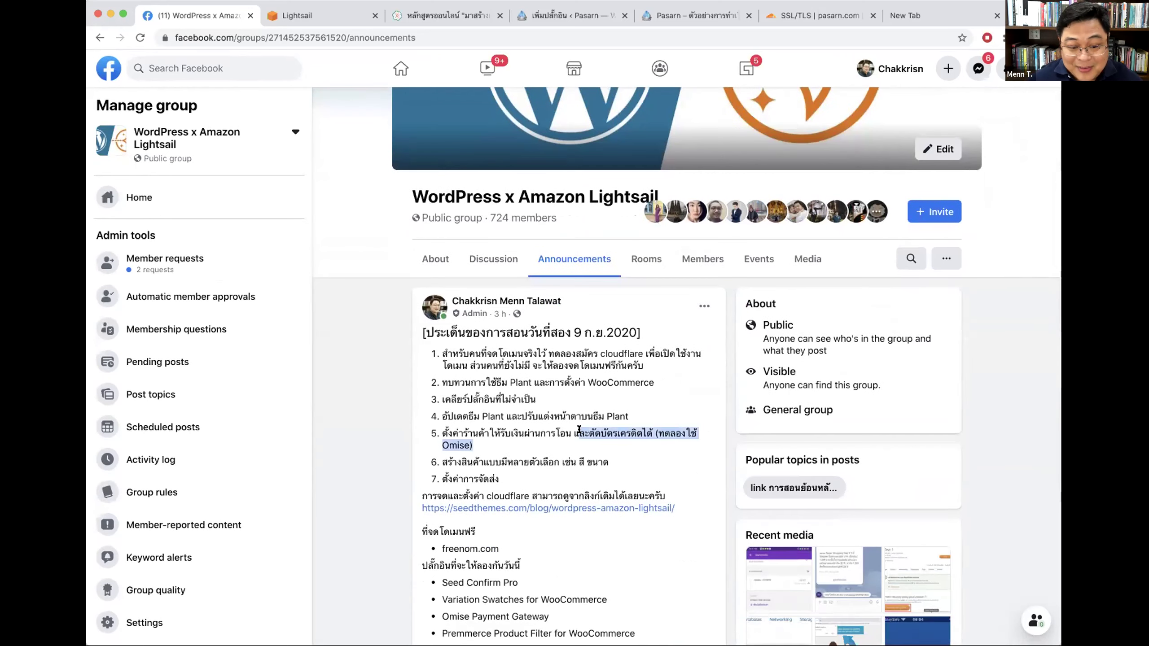
pyautogui.click(652, 438)
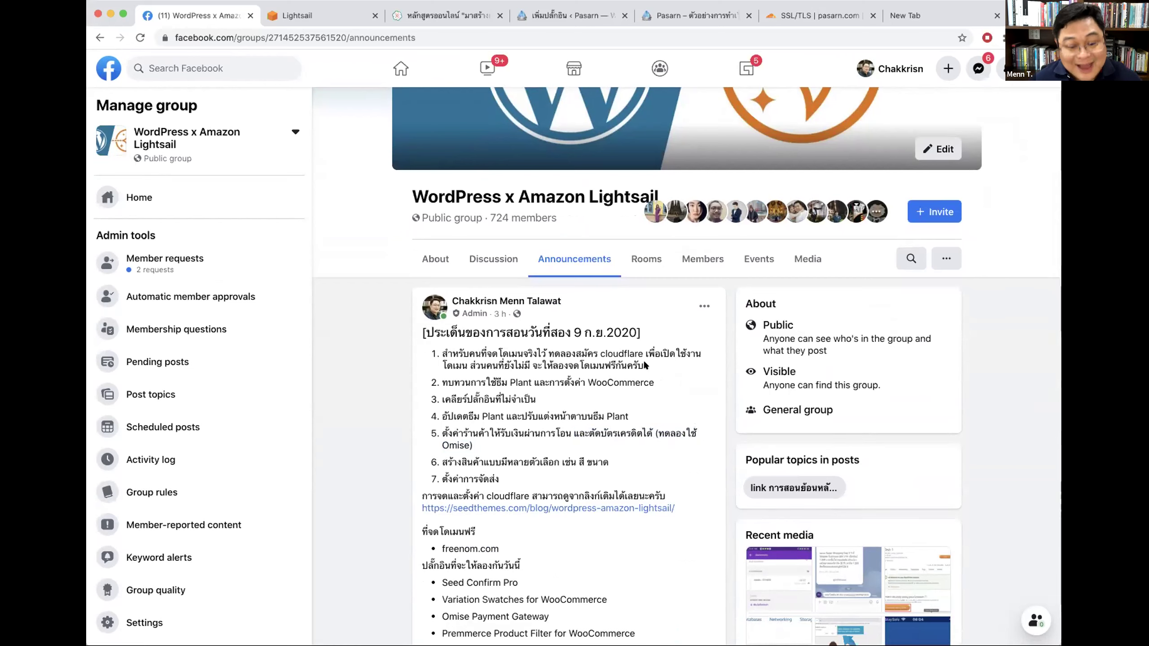
pyautogui.click(573, 14)
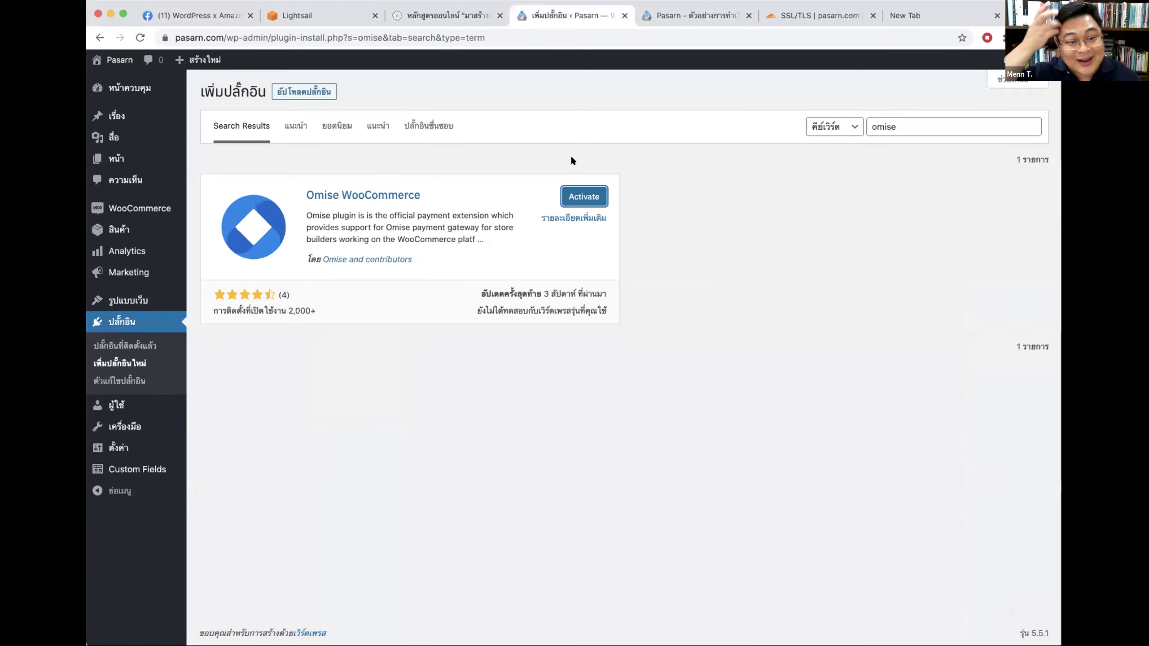
# Step: Activate the Omise WooCommerce plugin and point out the Omise Payment Gateway name
pyautogui.click(580, 192)
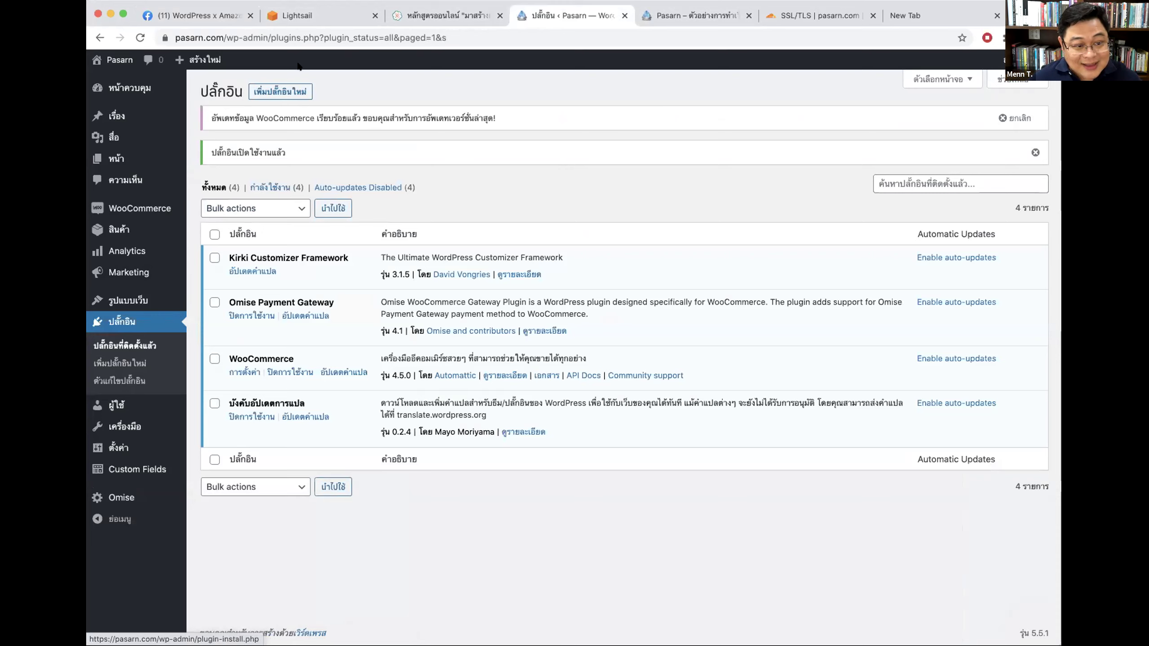
pyautogui.moveTo(241, 299); pyautogui.dragTo(333, 304)
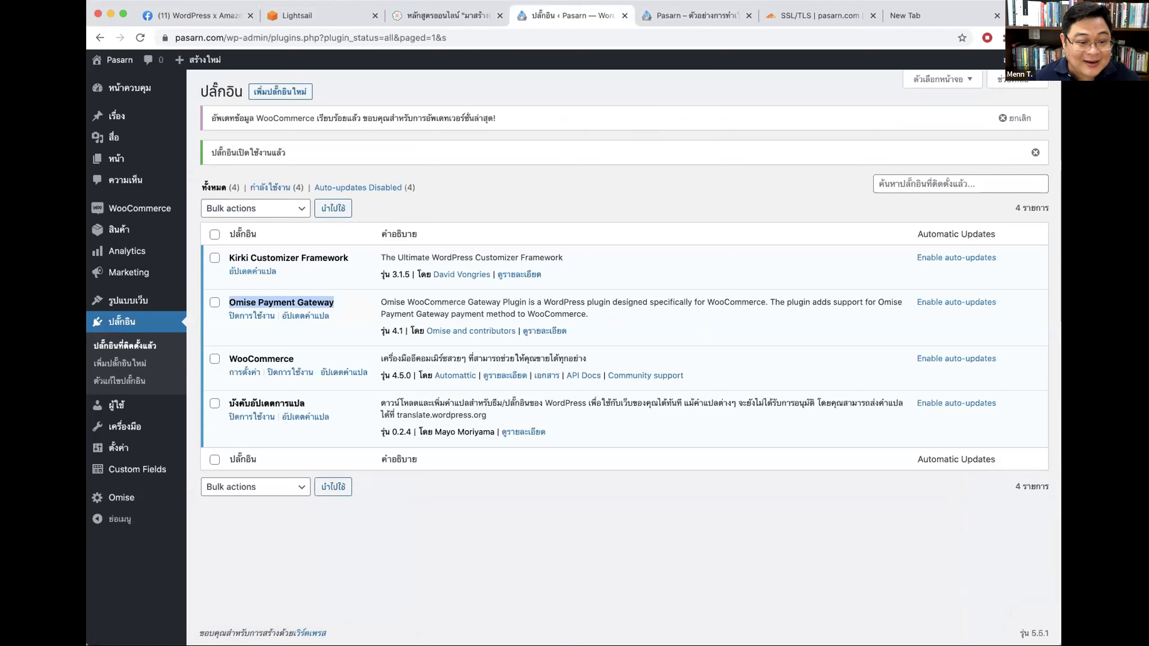
pyautogui.click(670, 194)
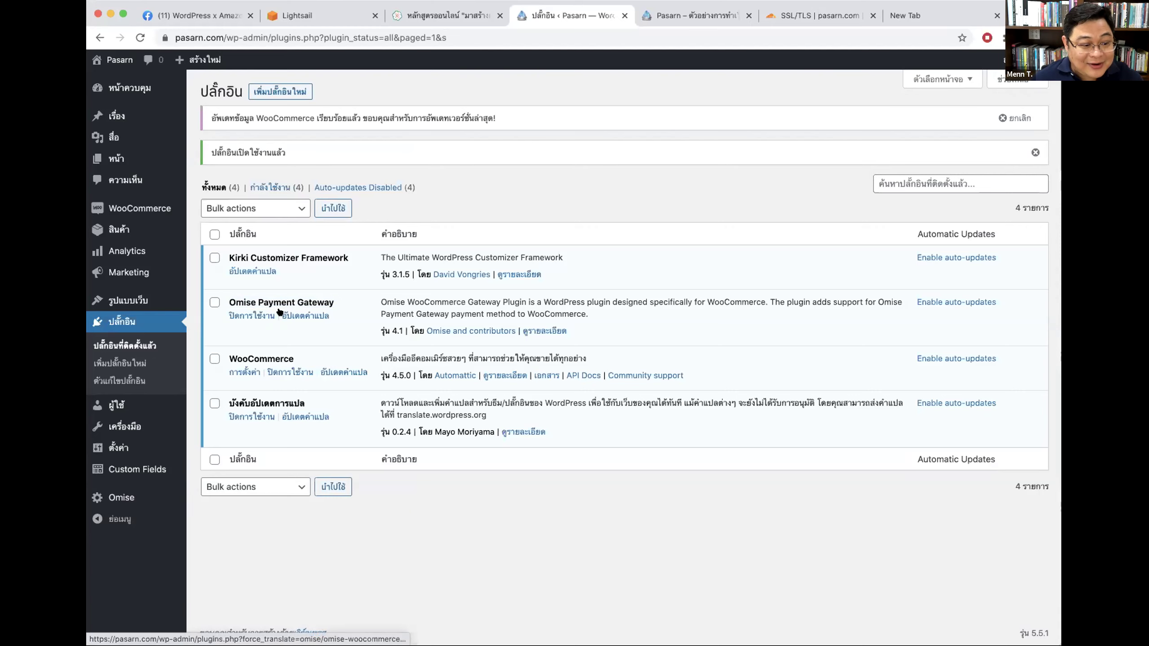
# Step: Open the Omise payment settings and contrast the empty test key fields with the live ones
pyautogui.click(114, 497)
pyautogui.moveTo(206, 254); pyautogui.dragTo(272, 254)
pyautogui.moveTo(209, 293); pyautogui.dragTo(273, 291)
pyautogui.click(206, 332)
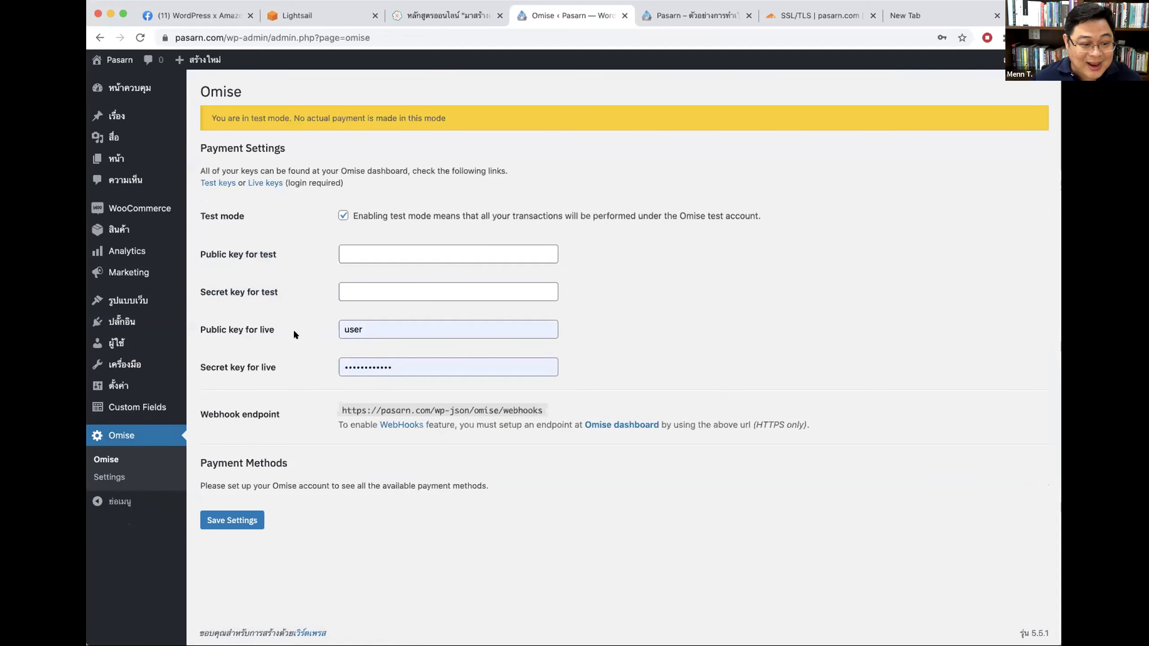
pyautogui.doubleClick(262, 255)
pyautogui.doubleClick(267, 330)
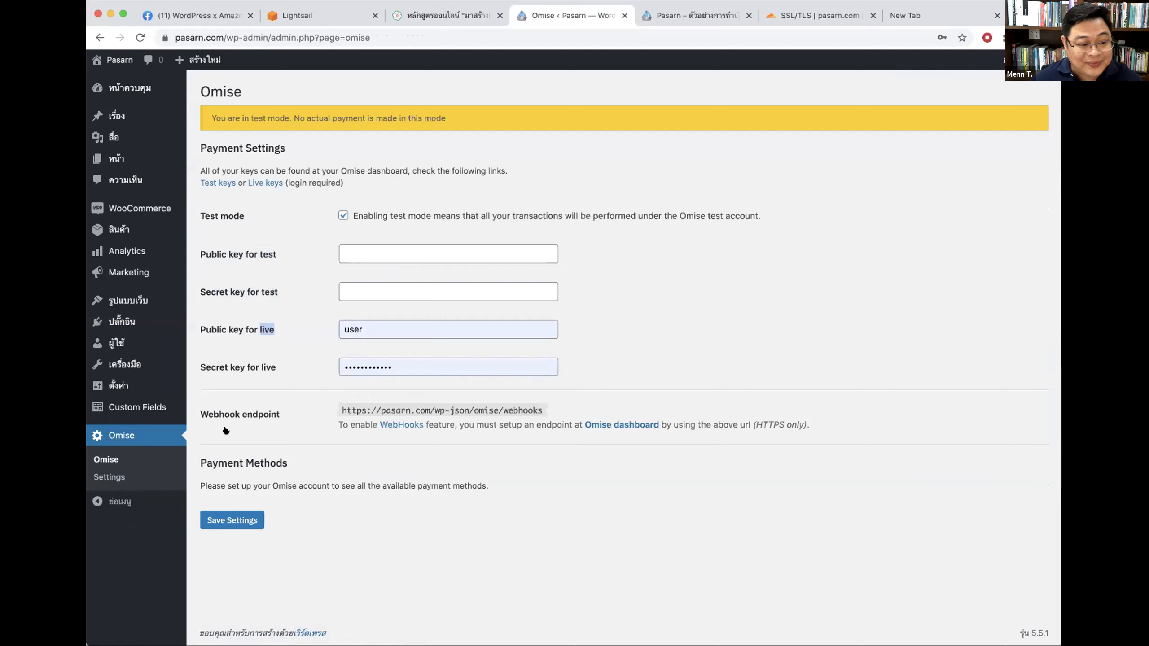
pyautogui.click(372, 256)
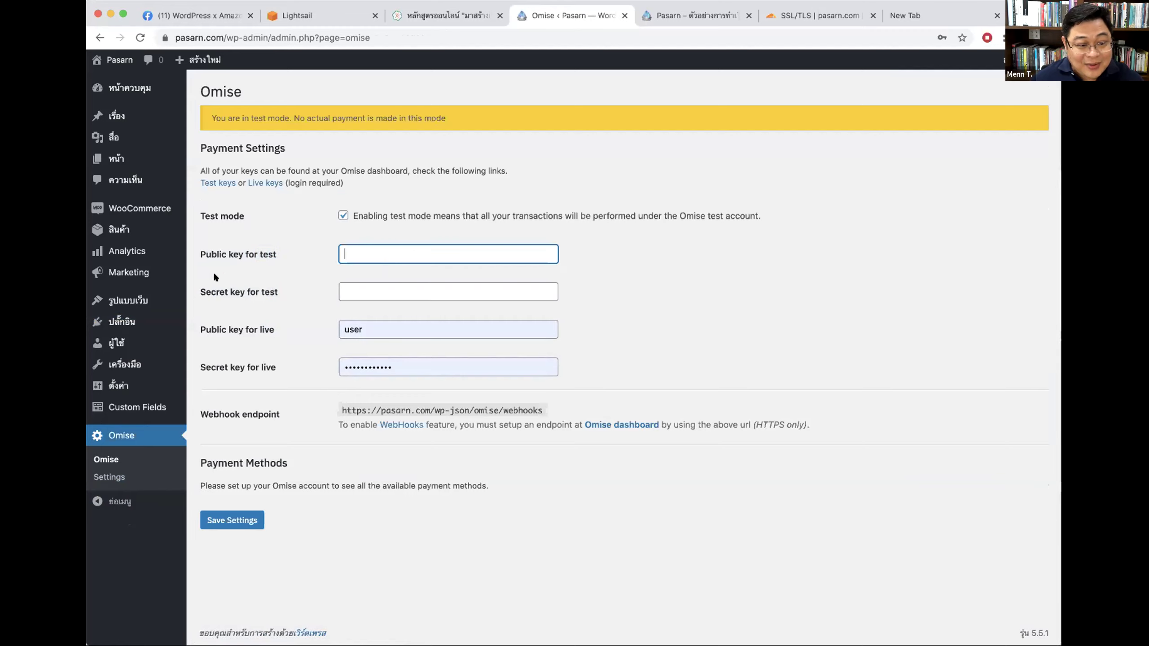
pyautogui.moveTo(244, 254); pyautogui.dragTo(297, 252)
pyautogui.click(493, 319)
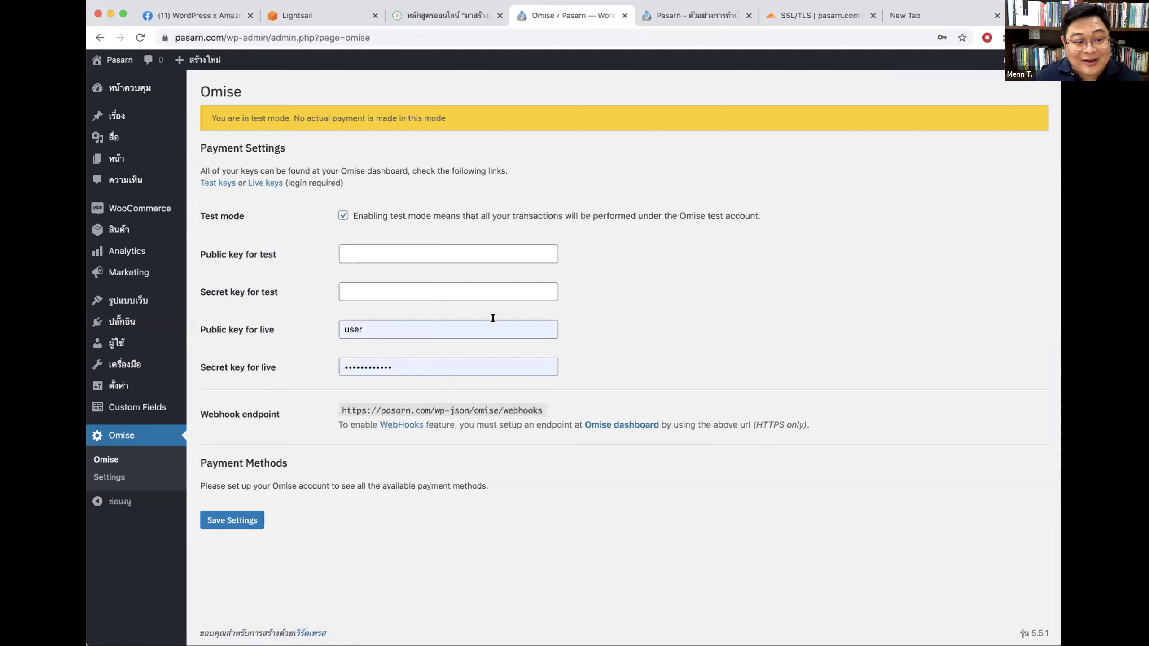
pyautogui.click(944, 17)
# Step: Go to omise.co and point out the dashboard's total balance
pyautogui.write('omise.co')
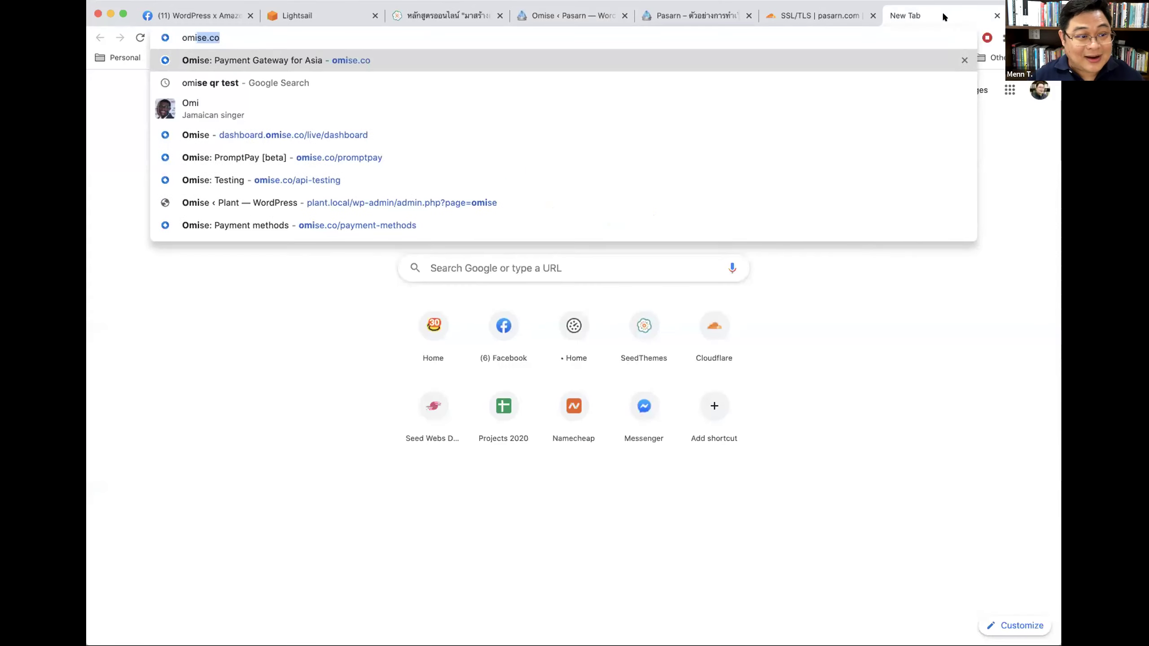
pyautogui.press('Return')
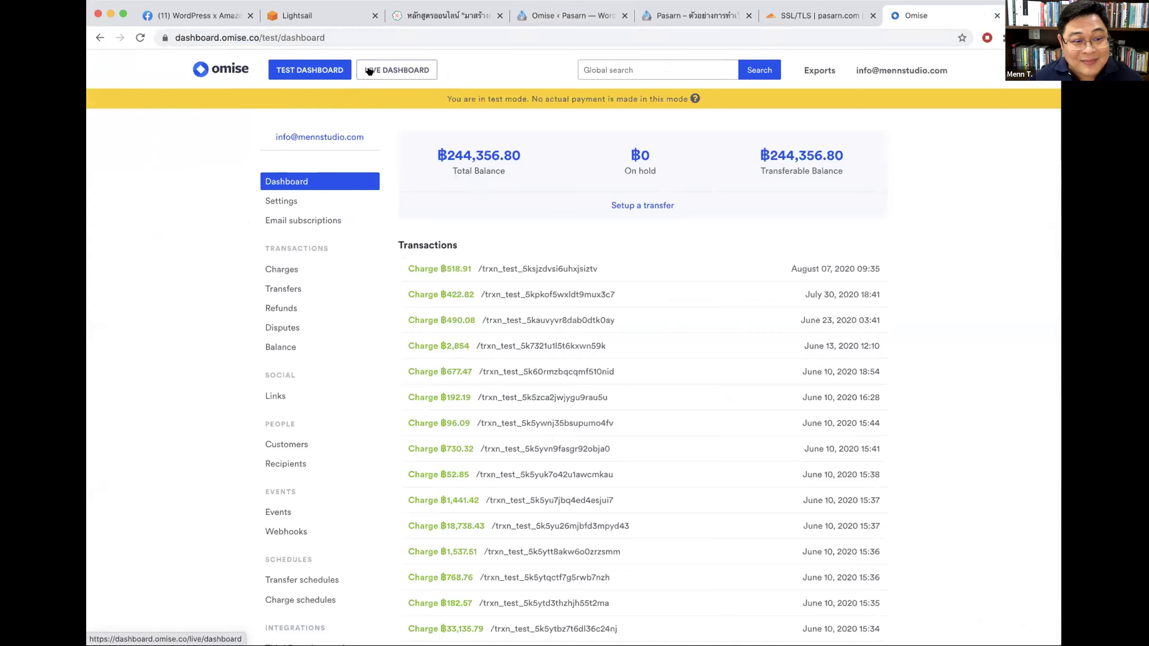
pyautogui.moveTo(433, 151); pyautogui.dragTo(446, 154)
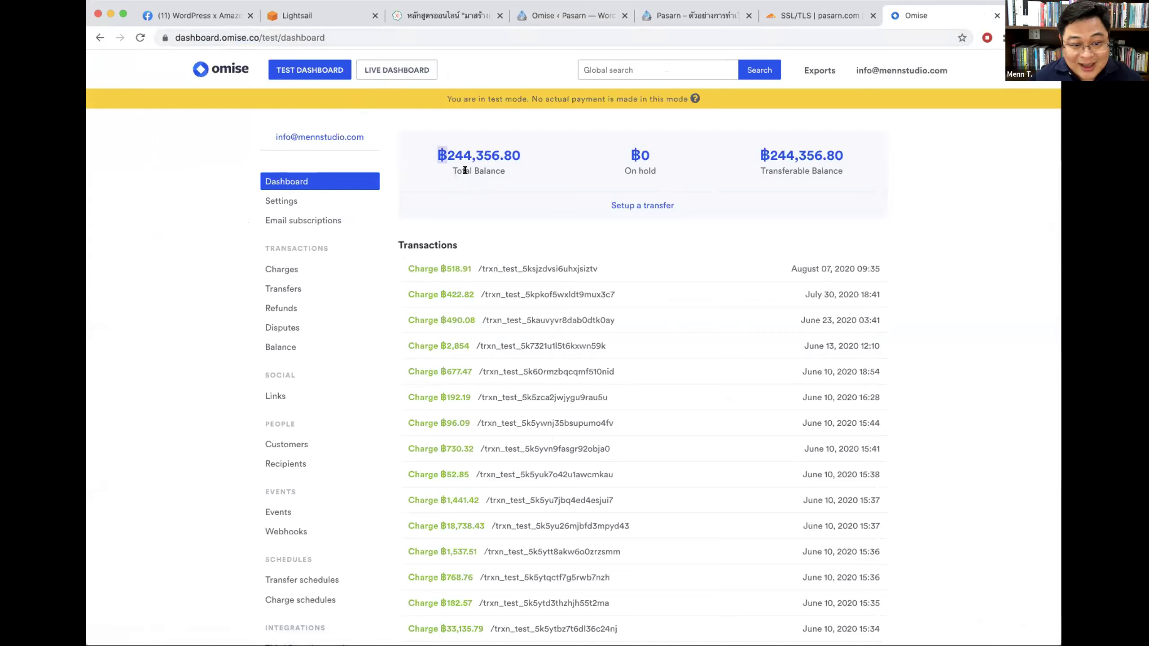
pyautogui.scroll(-5, 554, 226)
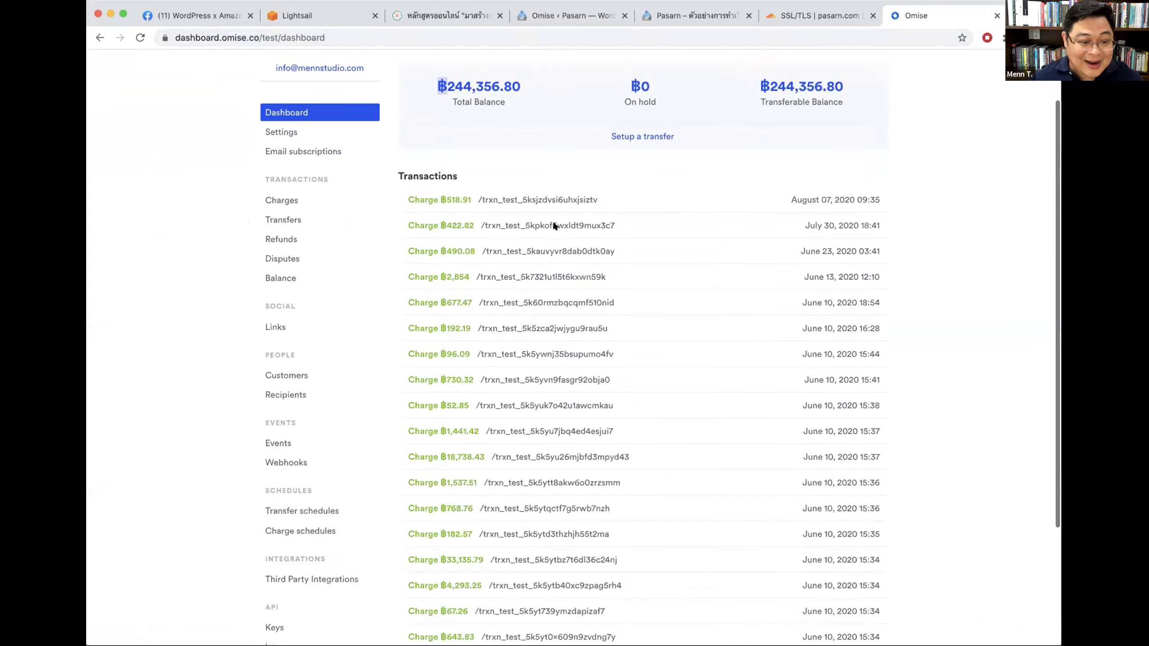
# Step: Open the test API keys page and tick both test-mode acknowledgement checkboxes
pyautogui.click(272, 466)
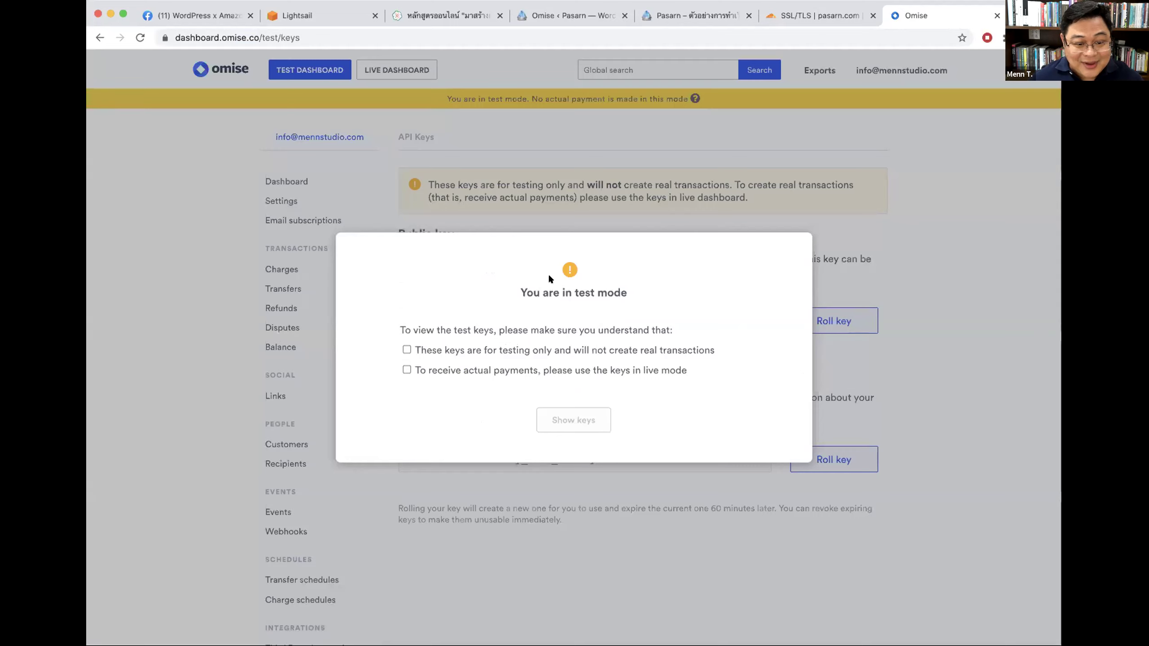
pyautogui.moveTo(518, 290); pyautogui.dragTo(658, 295)
pyautogui.click(483, 349)
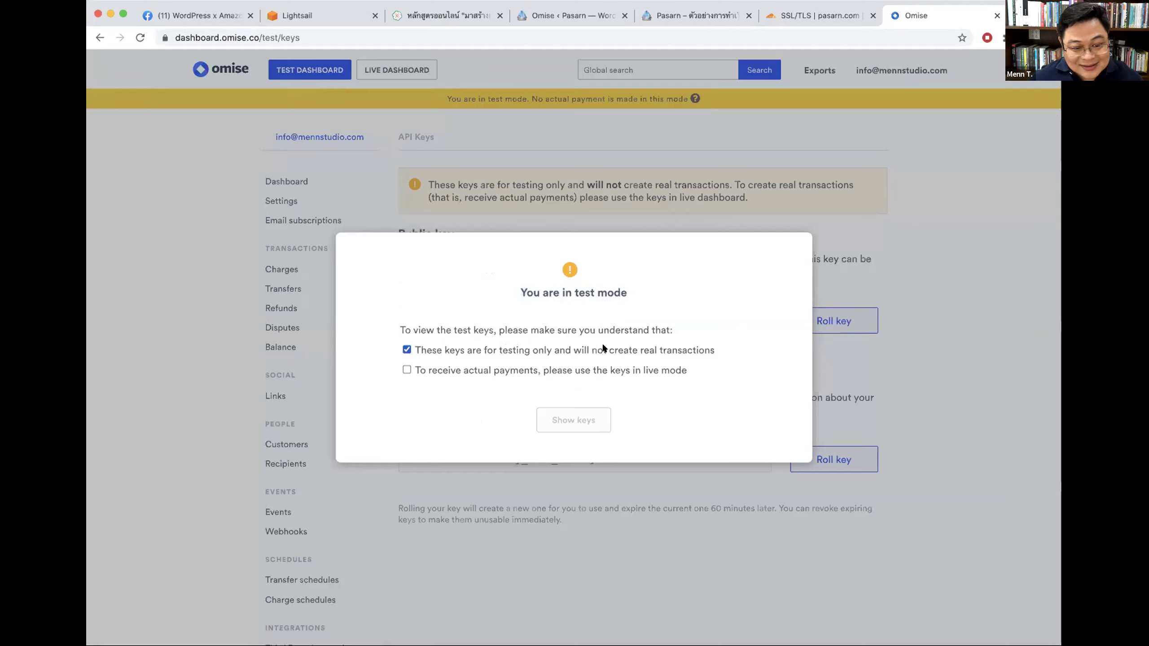
pyautogui.click(481, 364)
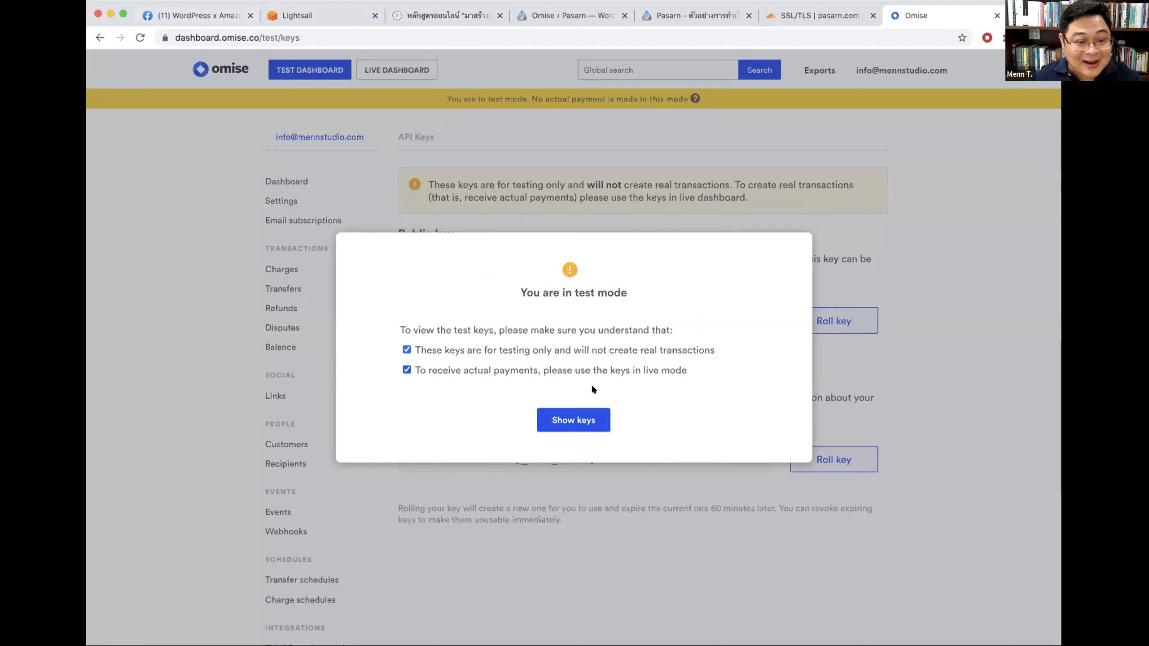
# Step: Compare with the WordPress Omise settings, then close the Omise dashboard tab
pyautogui.click(532, 16)
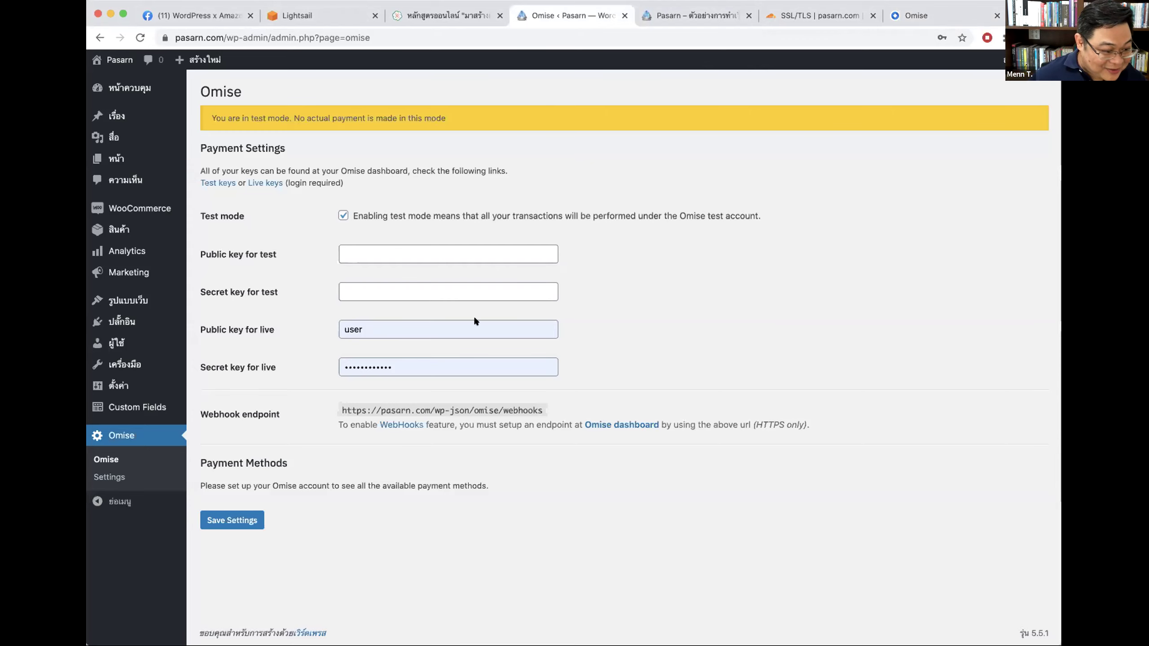
pyautogui.click(935, 17)
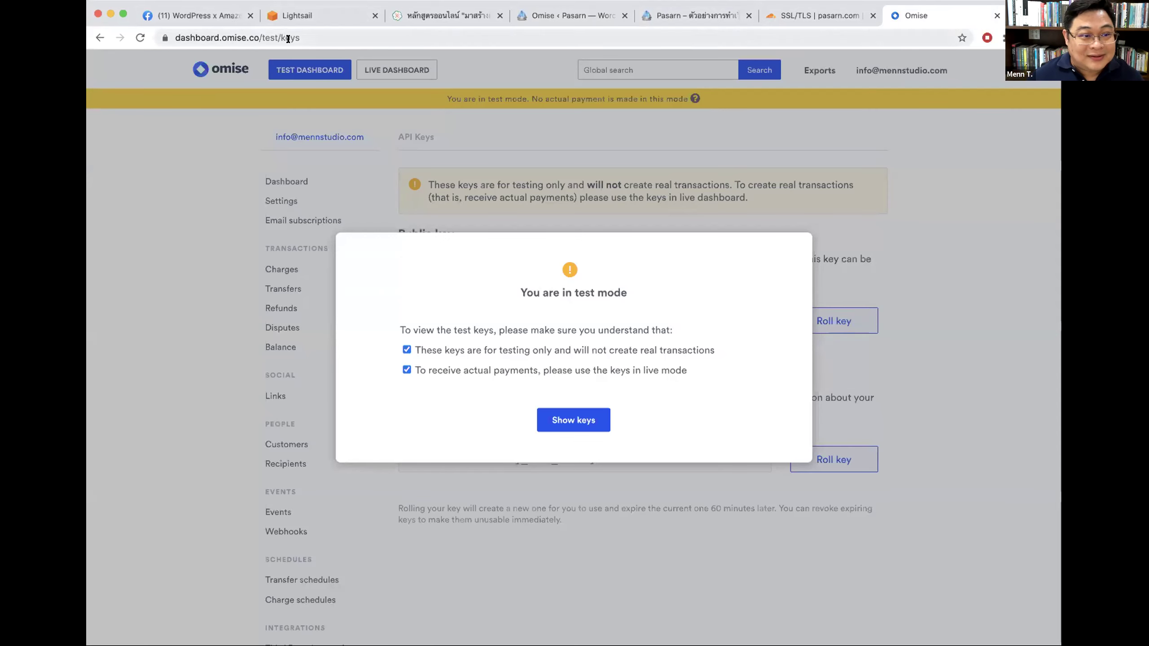
pyautogui.press('super+l')
pyautogui.press('super+w')
pyautogui.click(133, 3)
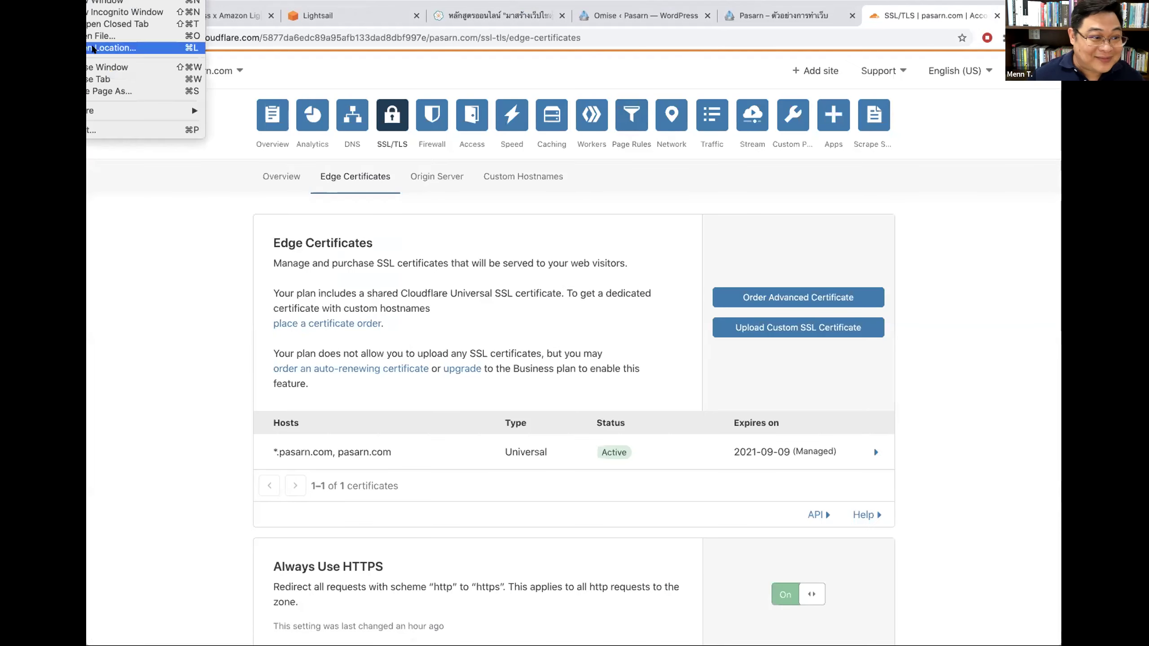
# Step: Dismiss the browser File menu and return to the WordPress Omise test key fields
pyautogui.click(639, 176)
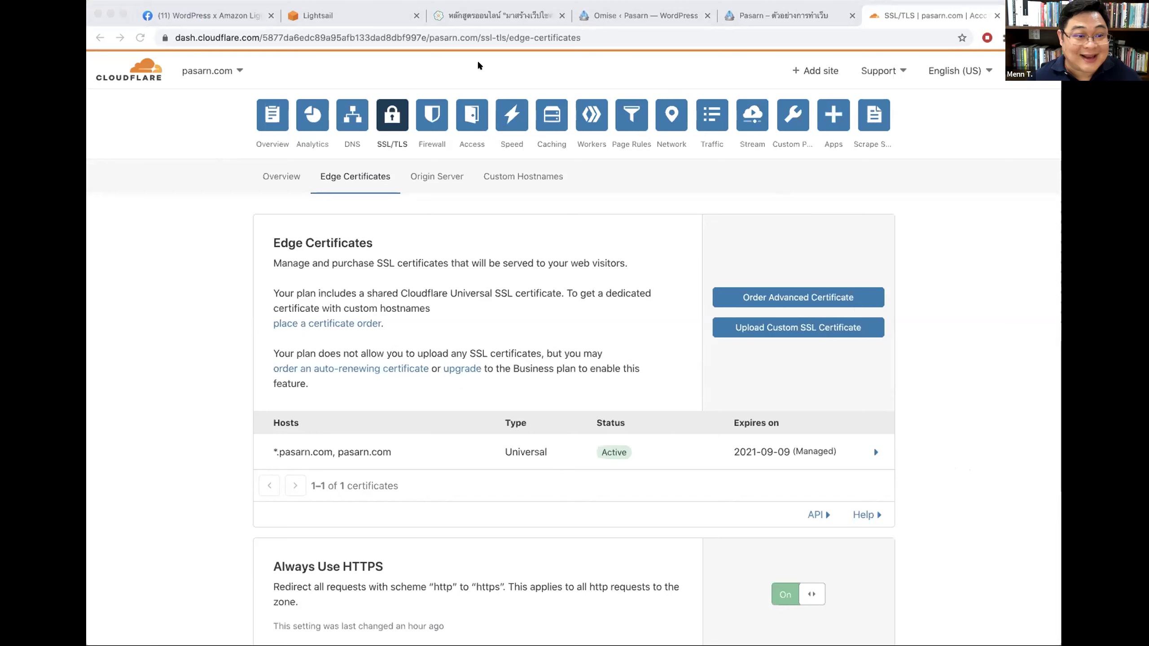
pyautogui.click(588, 15)
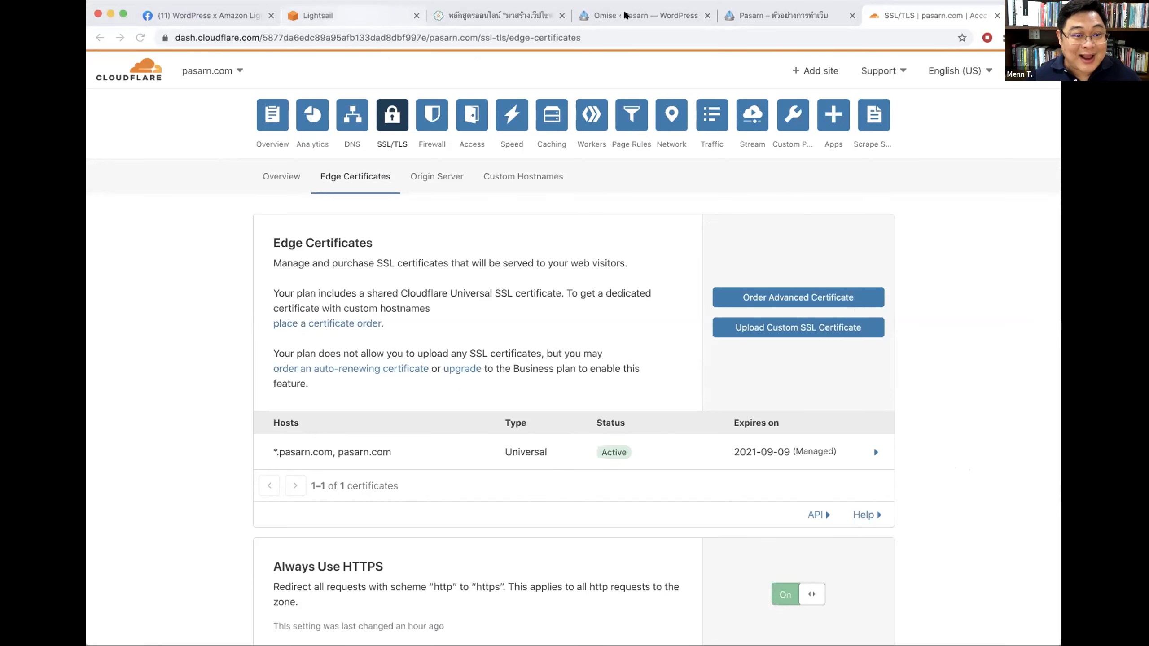
pyautogui.doubleClick(268, 254)
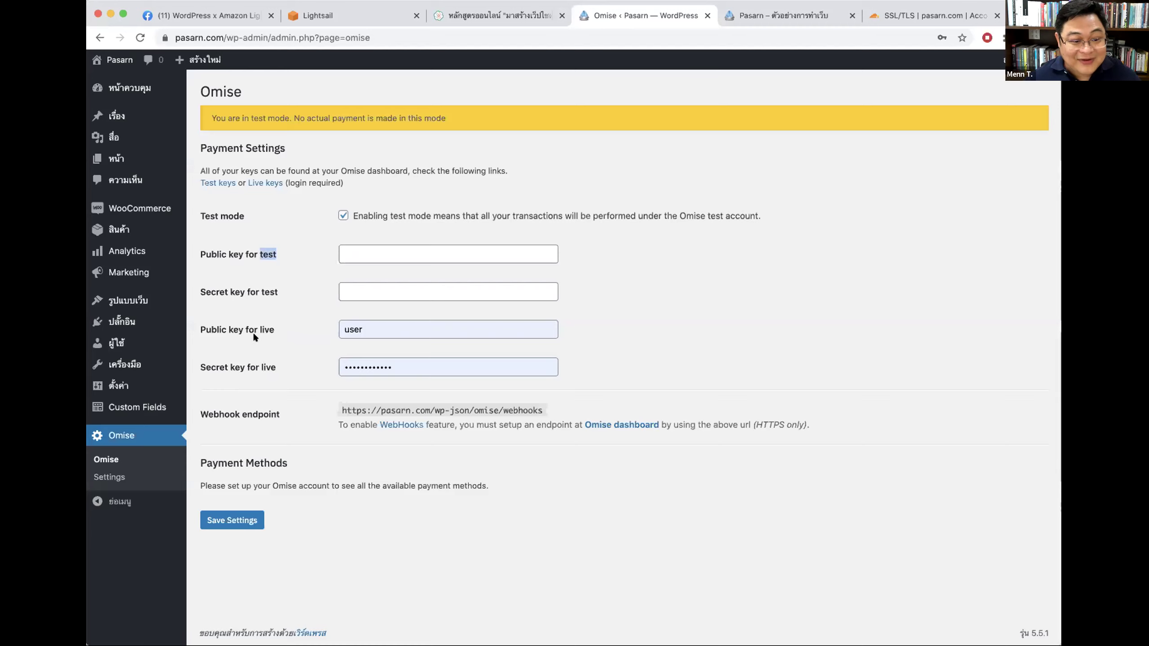
# Step: Paste the Omise test public and secret keys into their fields and save the settings
pyautogui.click(367, 250)
pyautogui.press('super+v')
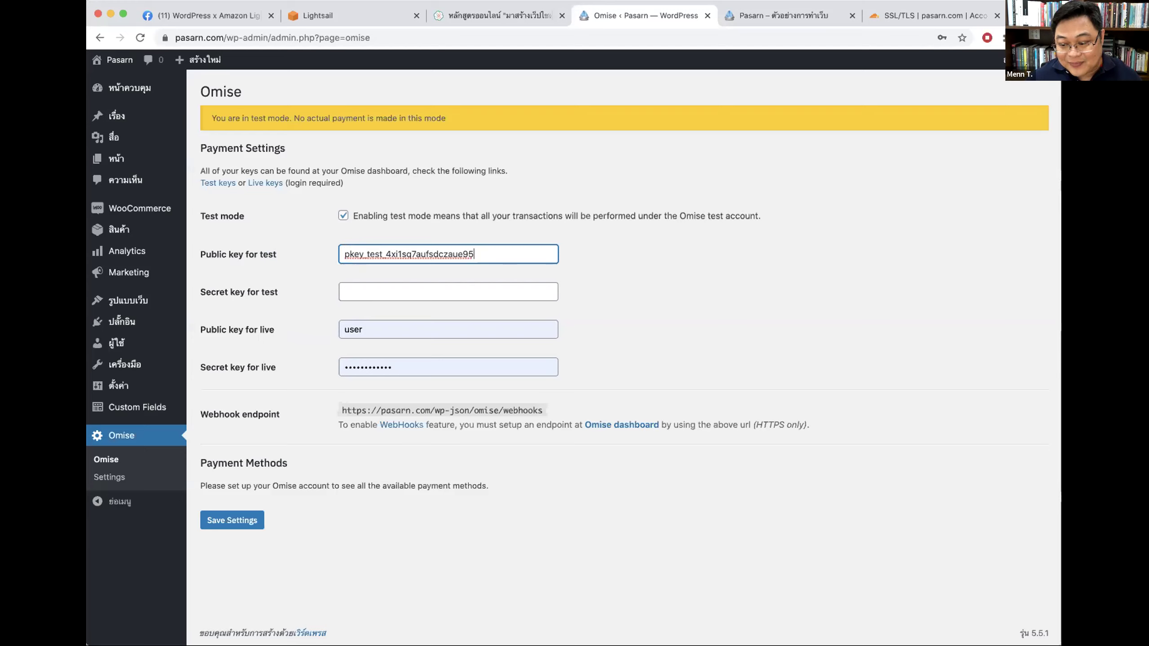
pyautogui.click(423, 291)
pyautogui.press('super+v')
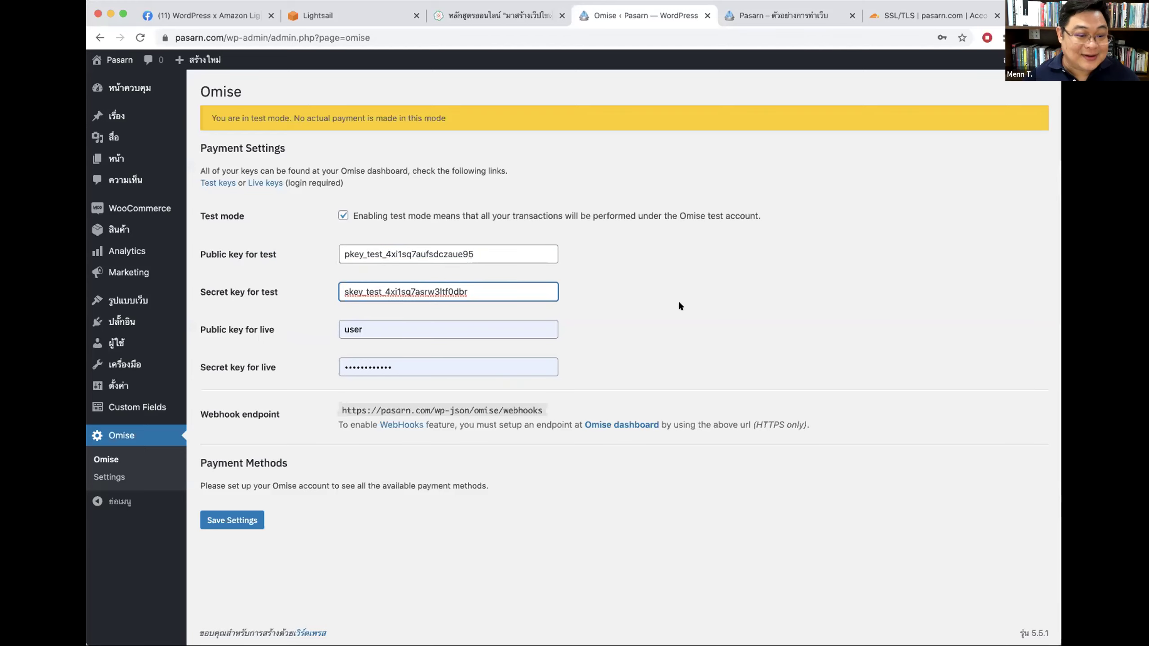
pyautogui.click(251, 518)
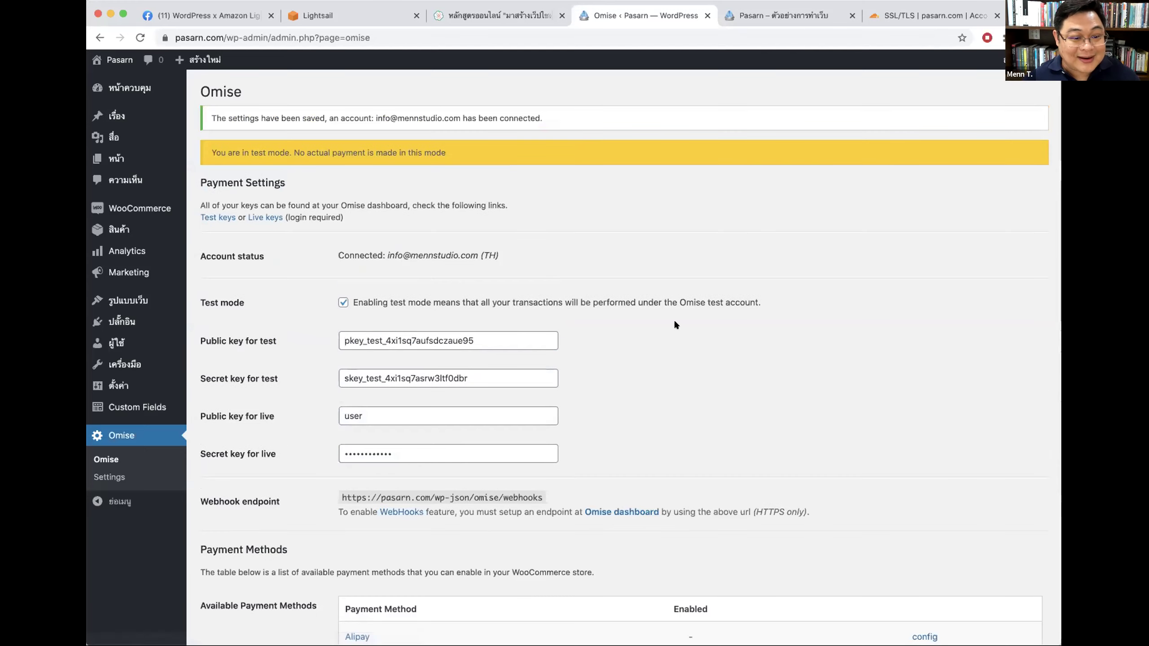
pyautogui.click(780, 13)
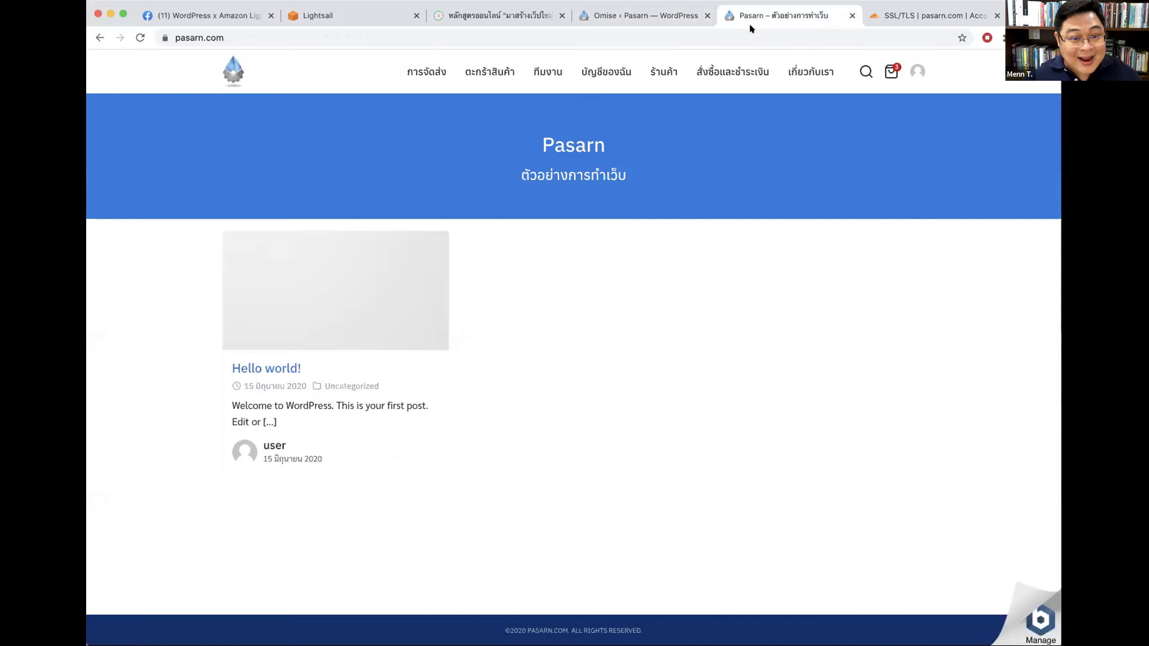
# Step: Go from the cart to checkout and reload it in an iPhone X mobile preview
pyautogui.click(887, 71)
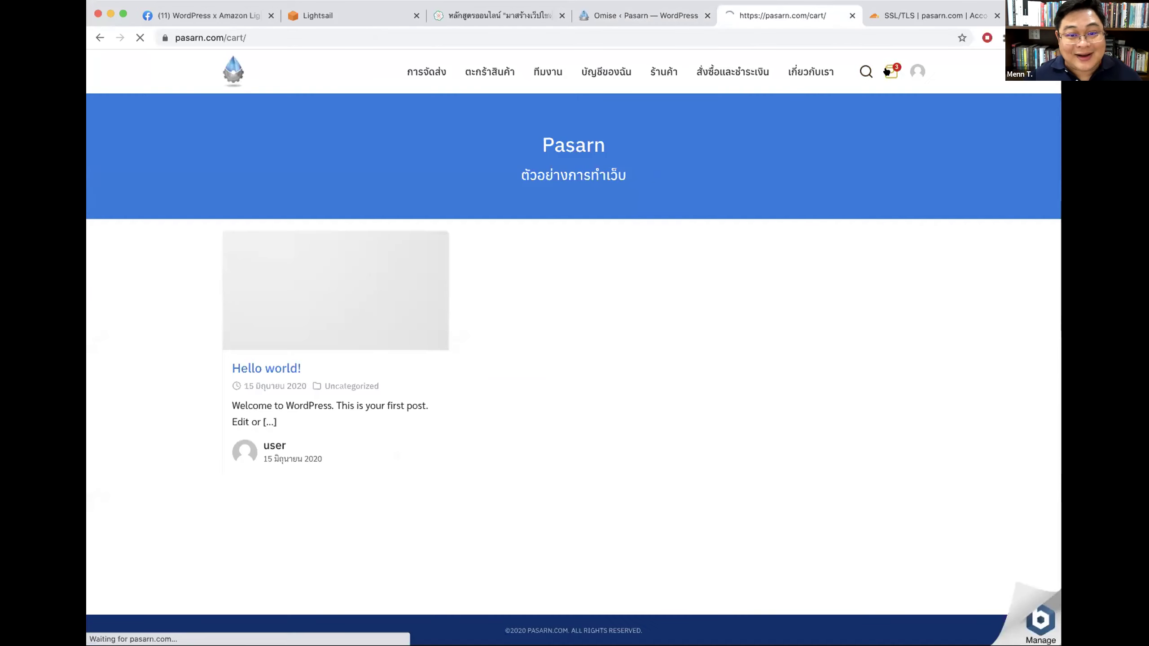
pyautogui.click(780, 537)
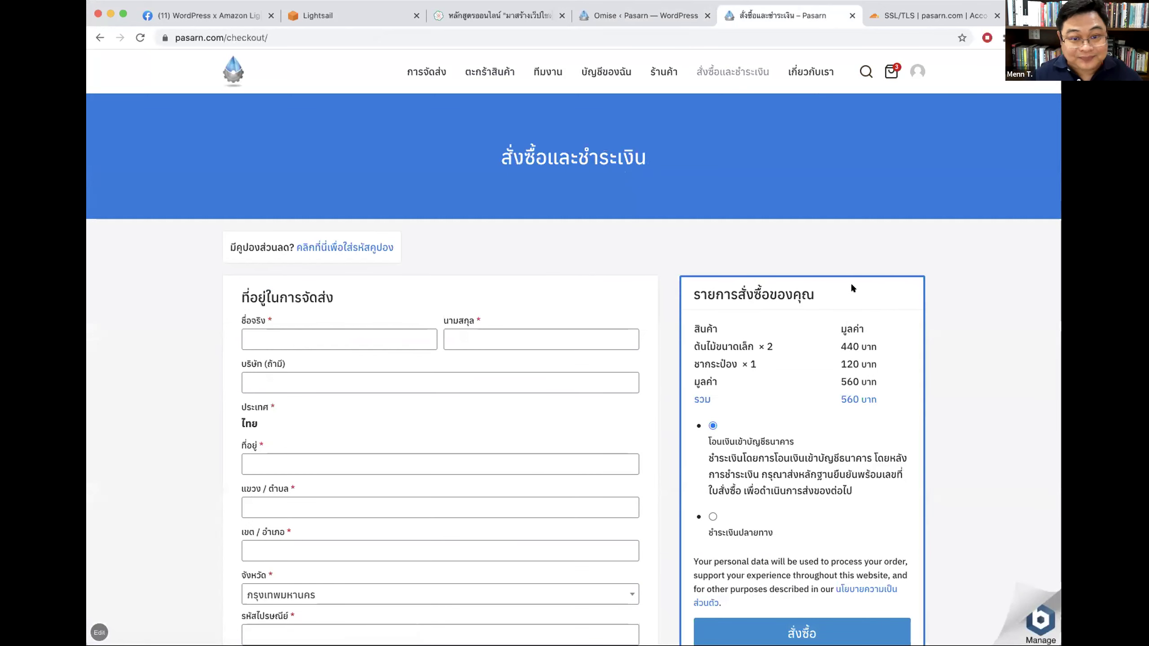
pyautogui.press('super+alt+i')
pyautogui.press('super+r')
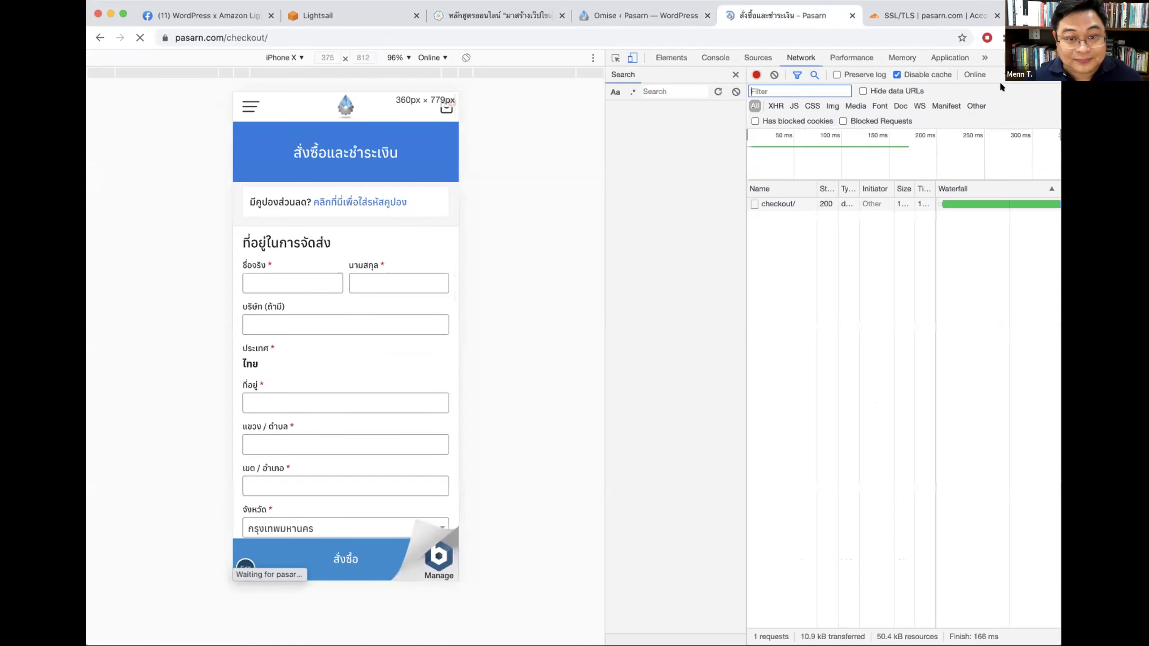
pyautogui.press('super+alt+i')
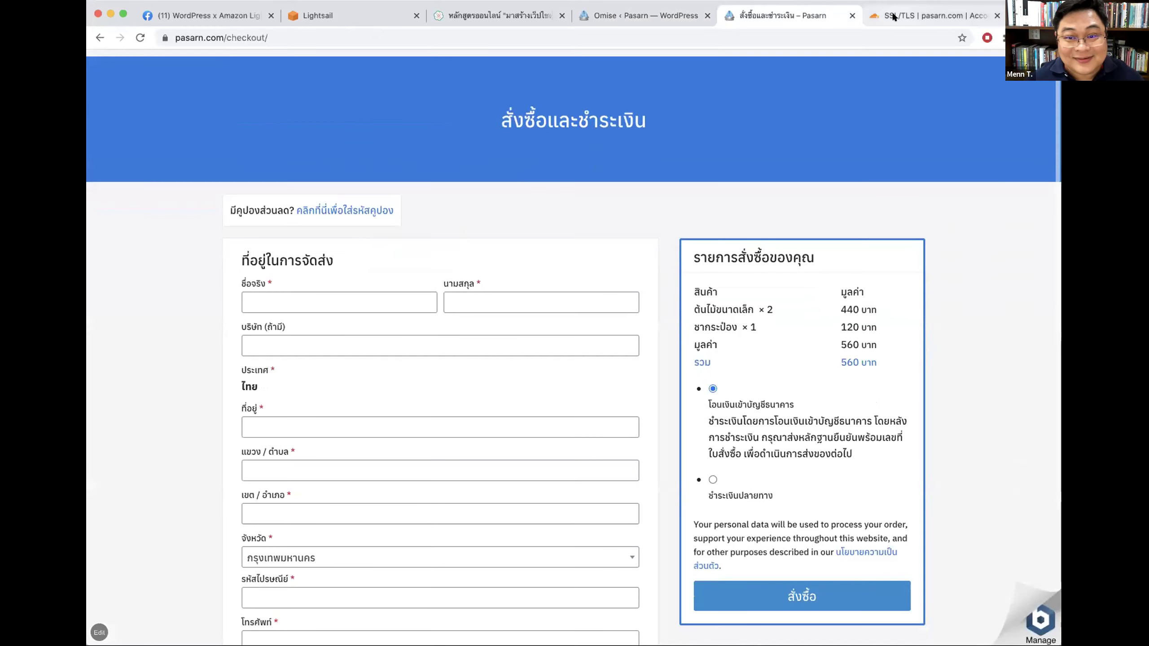
pyautogui.click(894, 16)
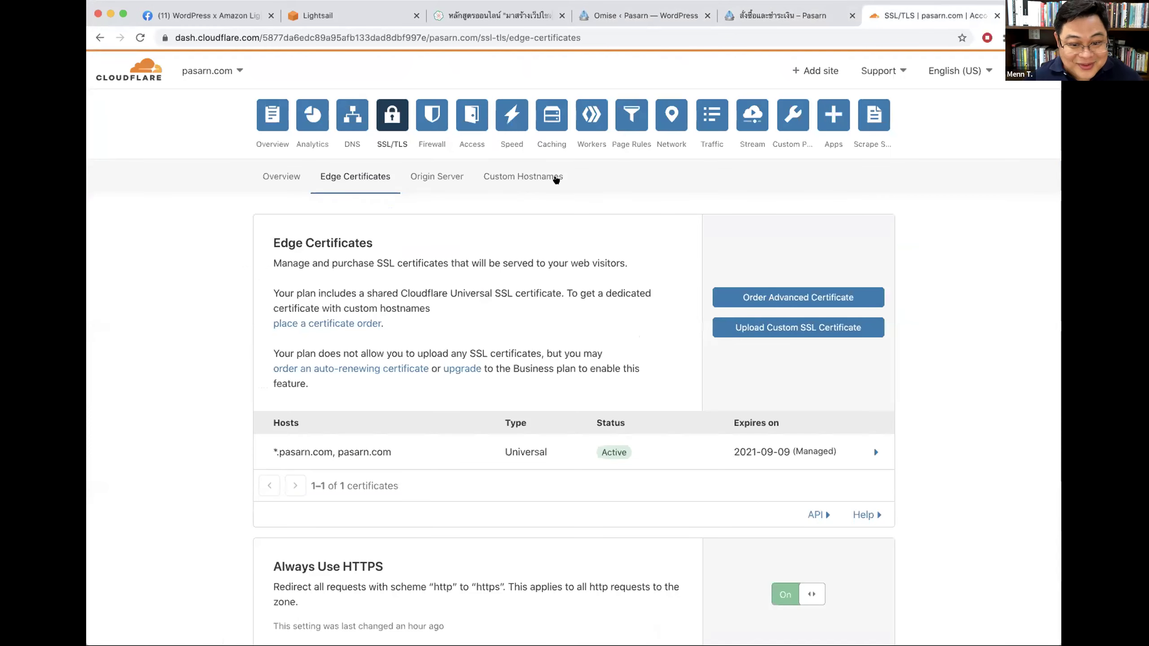
# Step: Purge everything from the pasarn.com cache under Cloudflare Caching > Configuration
pyautogui.click(551, 115)
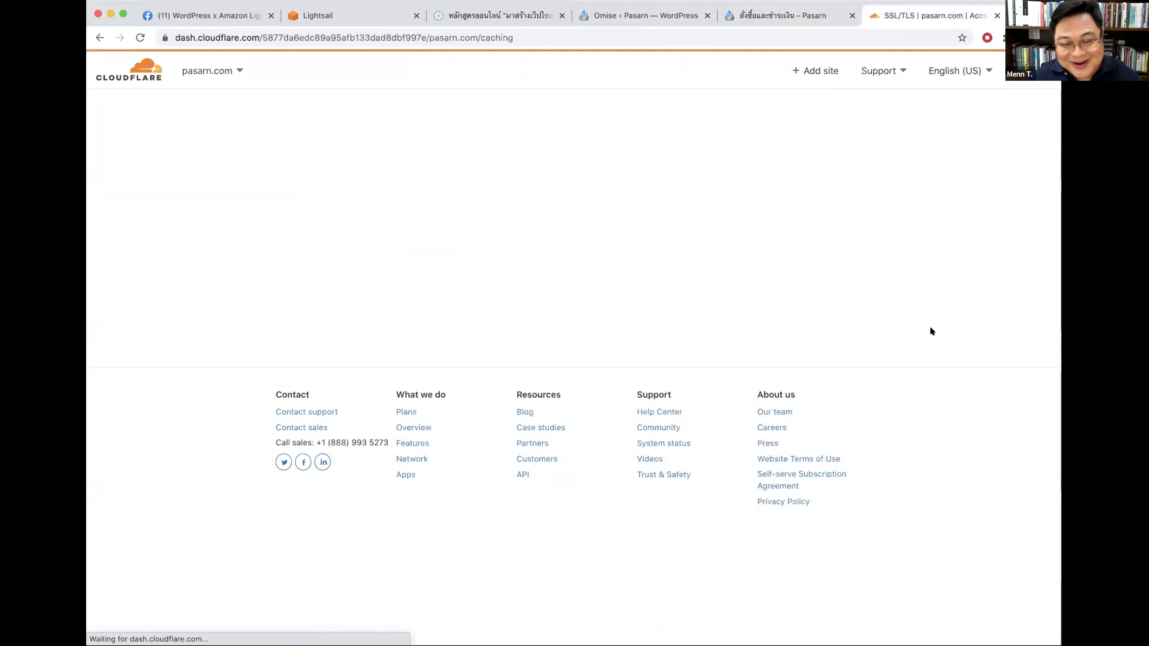
pyautogui.click(349, 177)
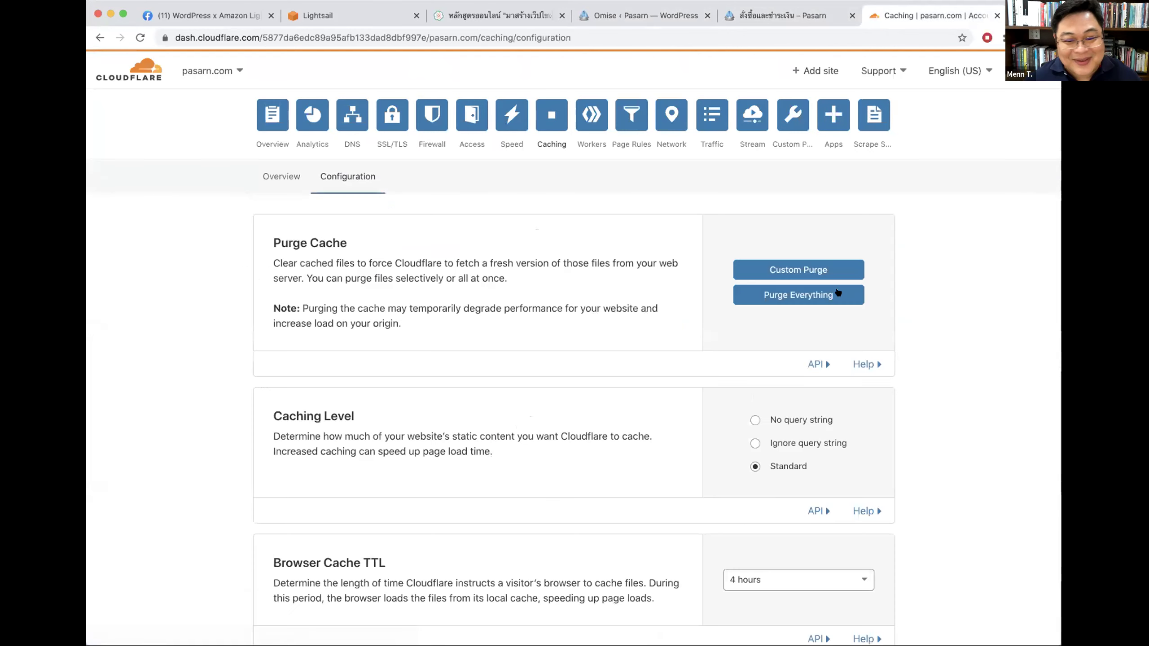
pyautogui.click(801, 270)
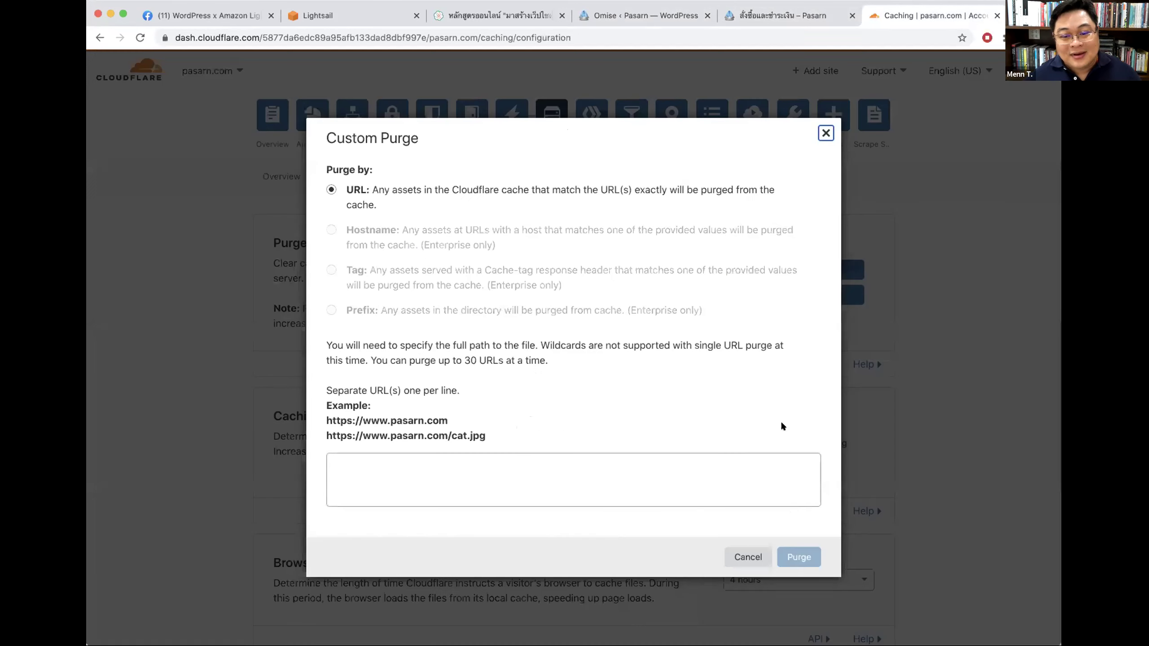
pyautogui.click(825, 132)
pyautogui.click(787, 294)
pyautogui.click(692, 387)
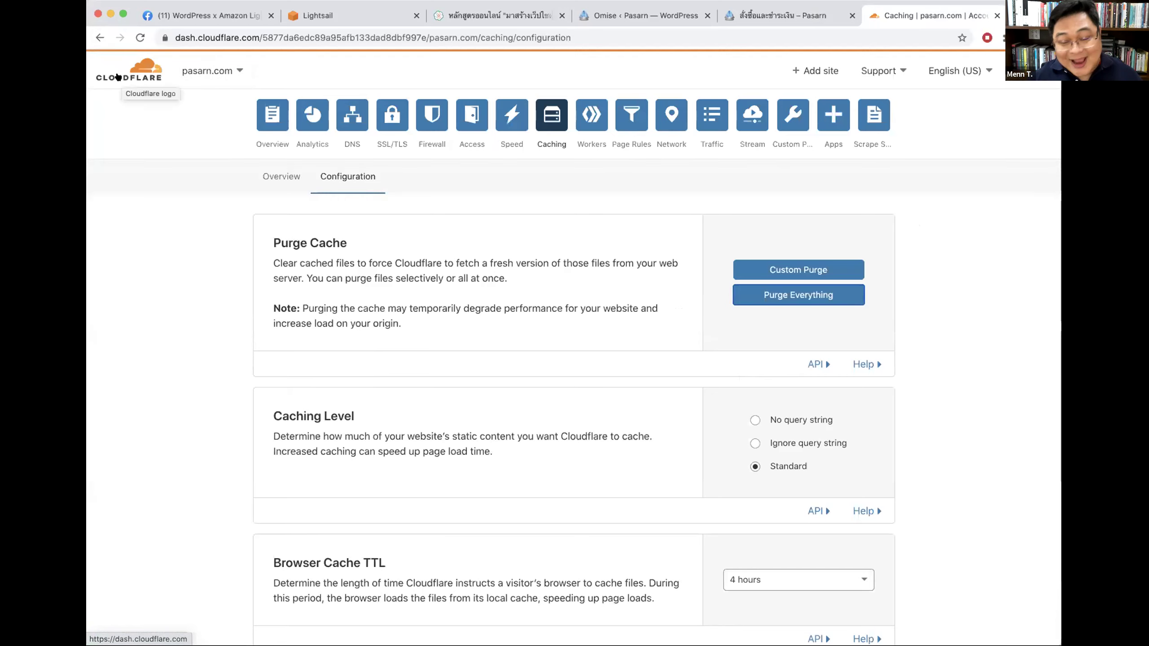
pyautogui.scroll(-1, 156, 87)
pyautogui.scroll(1, 854, 185)
pyautogui.click(754, 17)
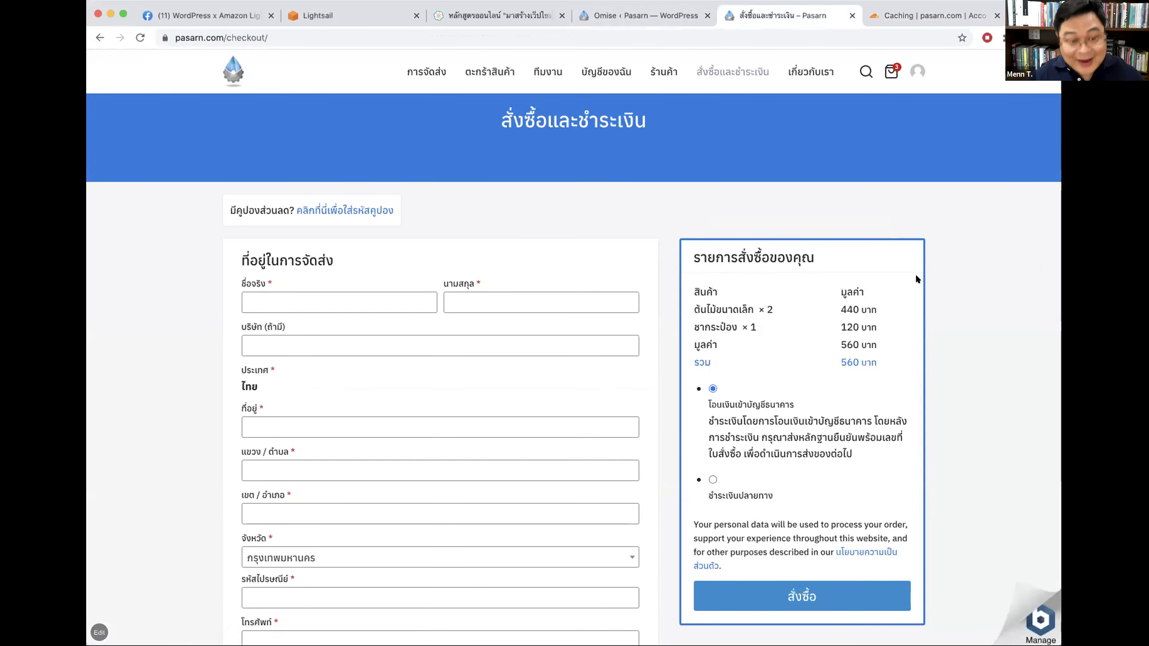
# Step: Reload and scroll through the checkout in mobile preview, then return to desktop view
pyautogui.press('alt+super+i')
pyautogui.press('super+r')
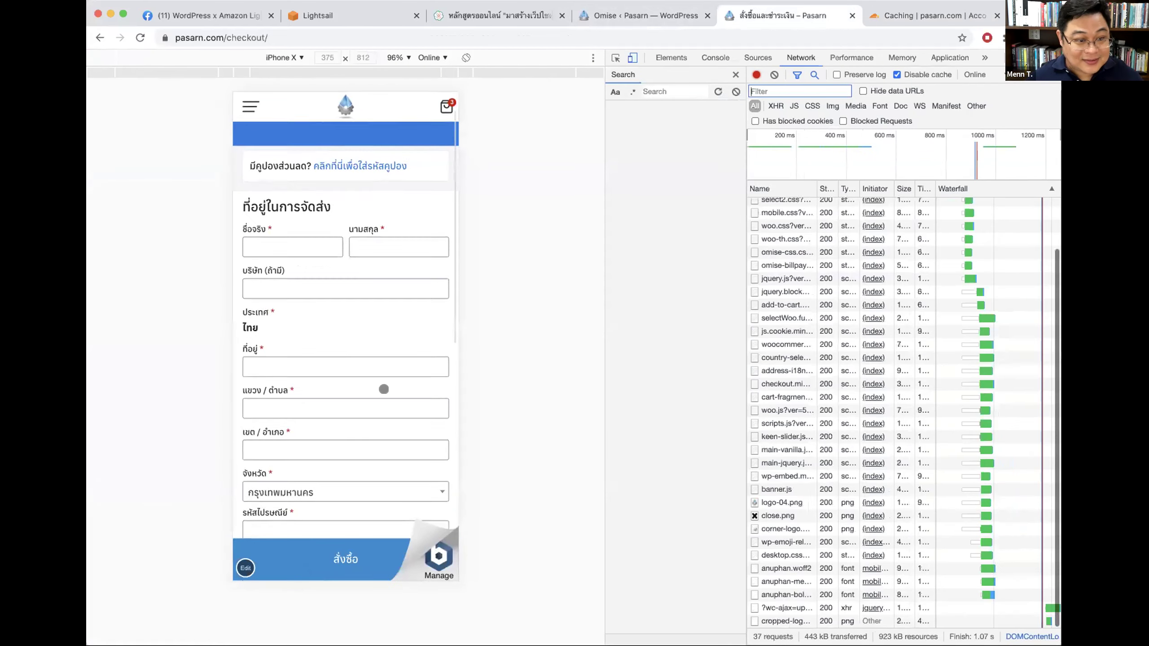
pyautogui.scroll(-10, 384, 389)
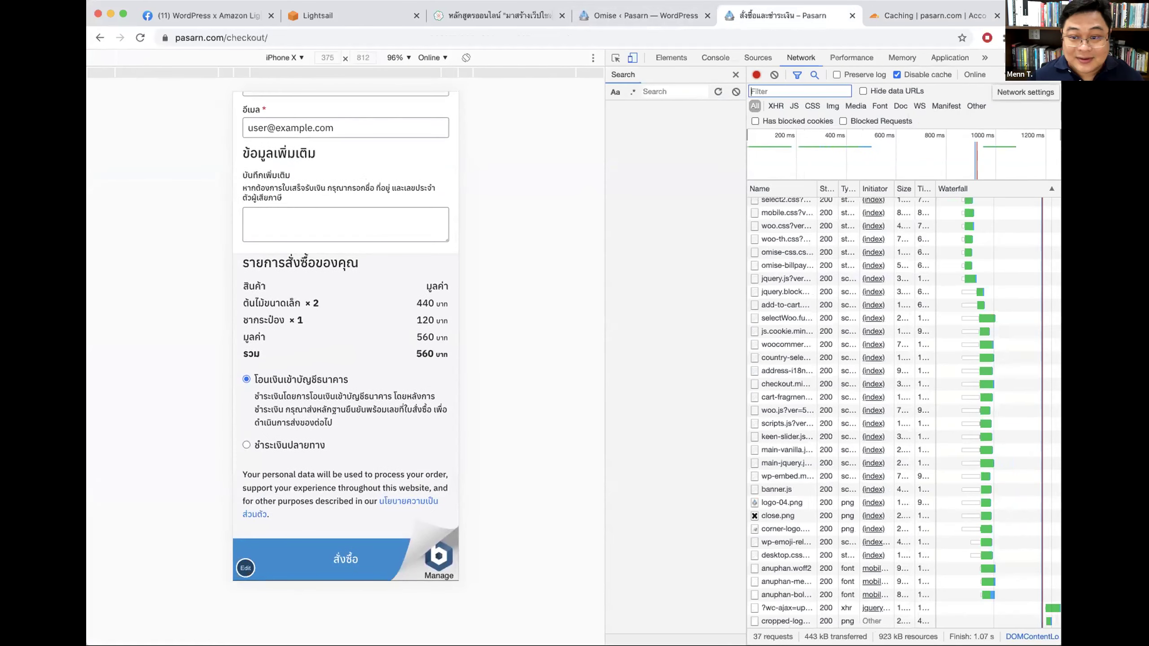
pyautogui.press('alt+super+i')
pyautogui.scroll(10, 989, 328)
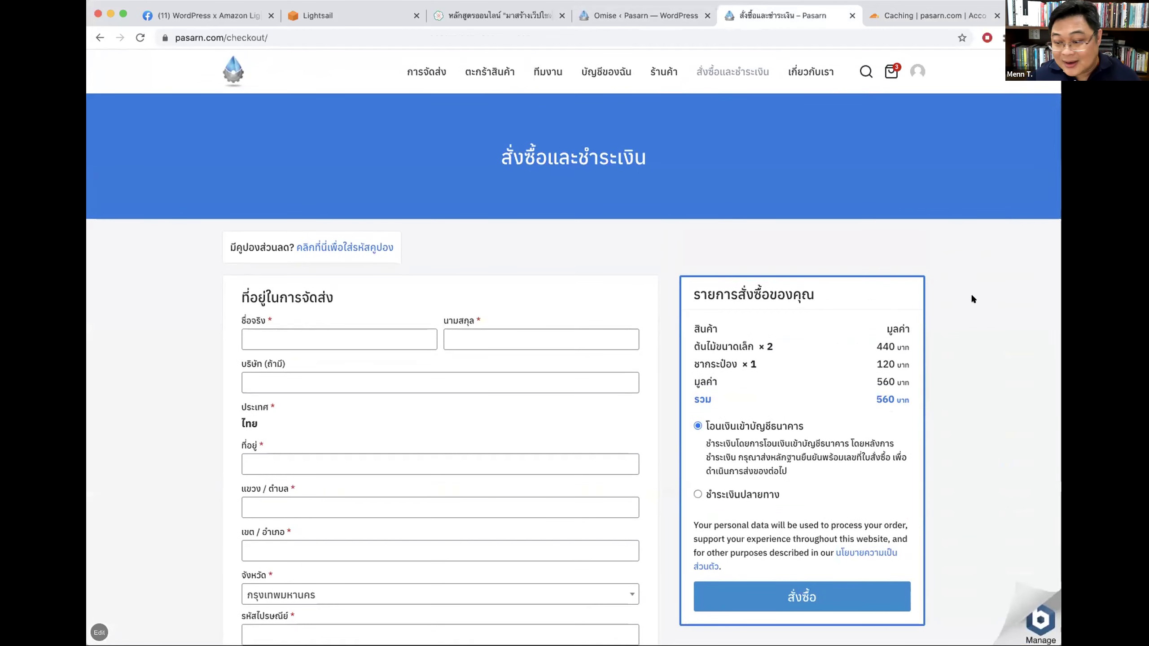
pyautogui.click(613, 18)
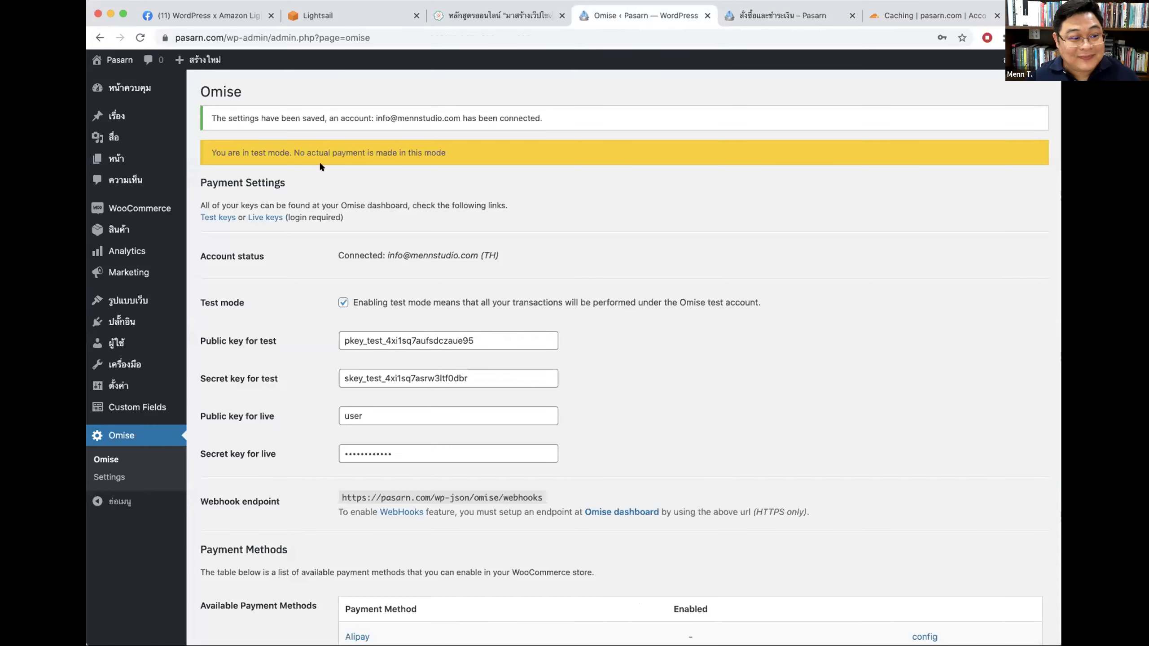
# Step: Search Plugins > Add New for 'omise', then reopen the Omise payment settings
pyautogui.click(131, 321)
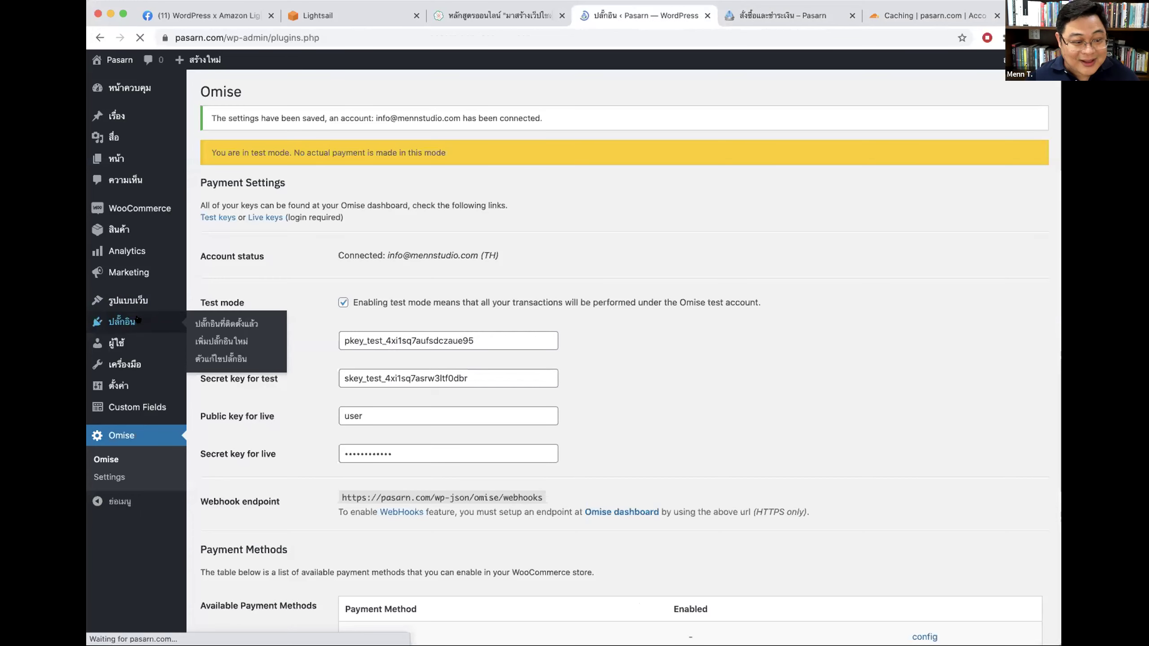
pyautogui.click(276, 92)
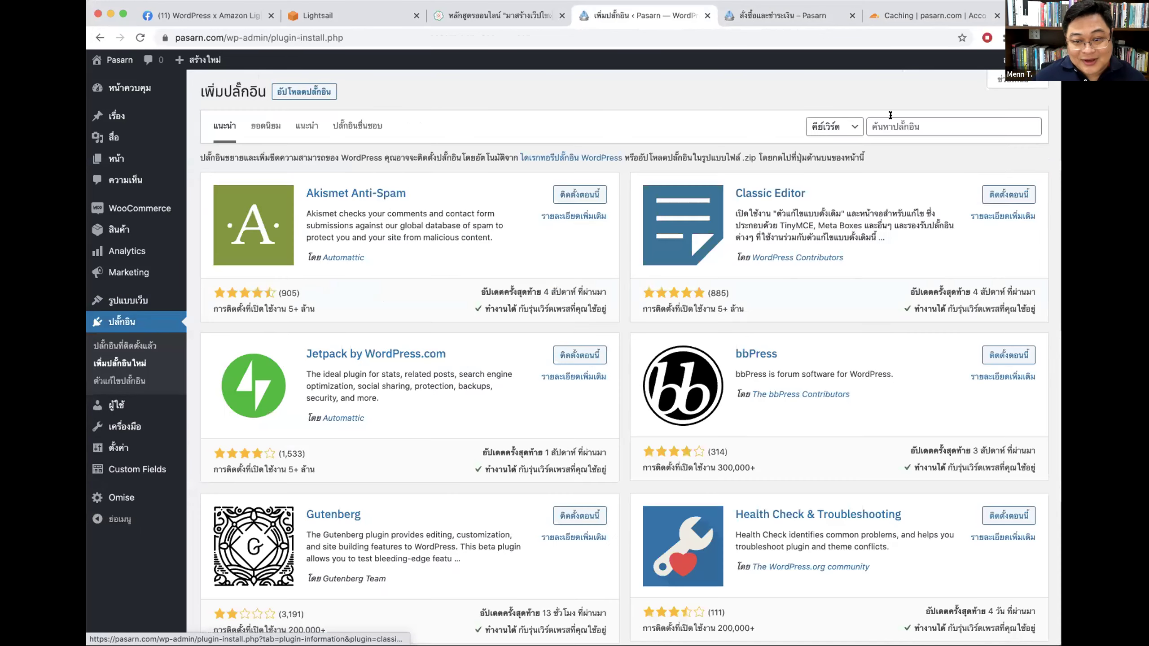
pyautogui.click(889, 126)
pyautogui.write('omise')
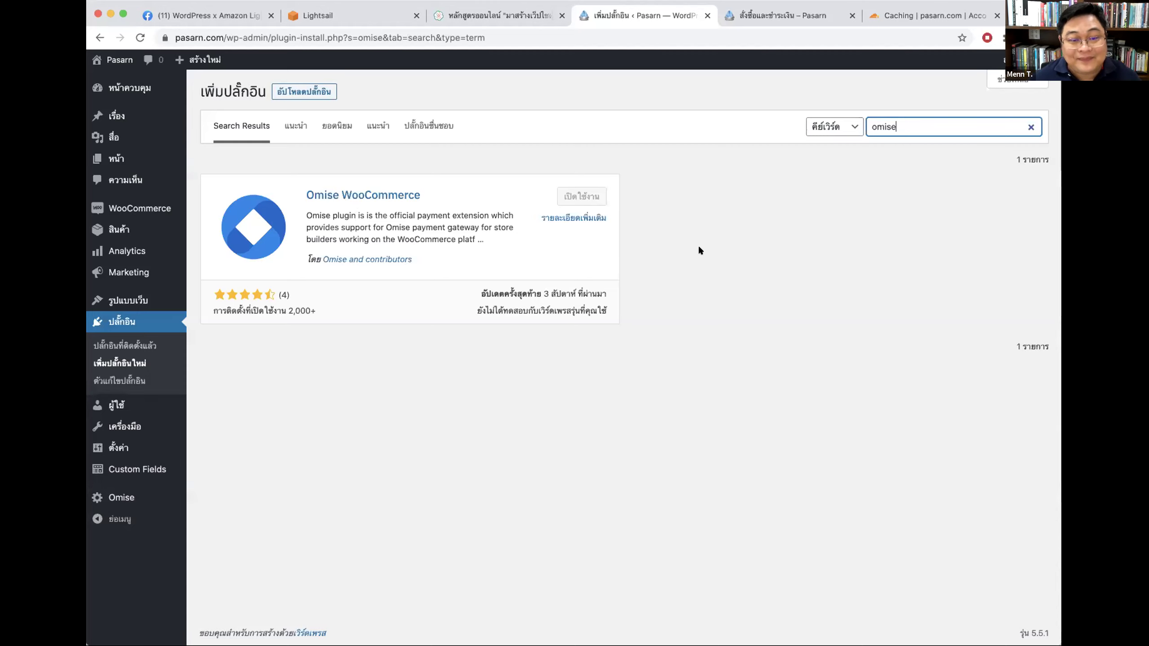
pyautogui.click(773, 330)
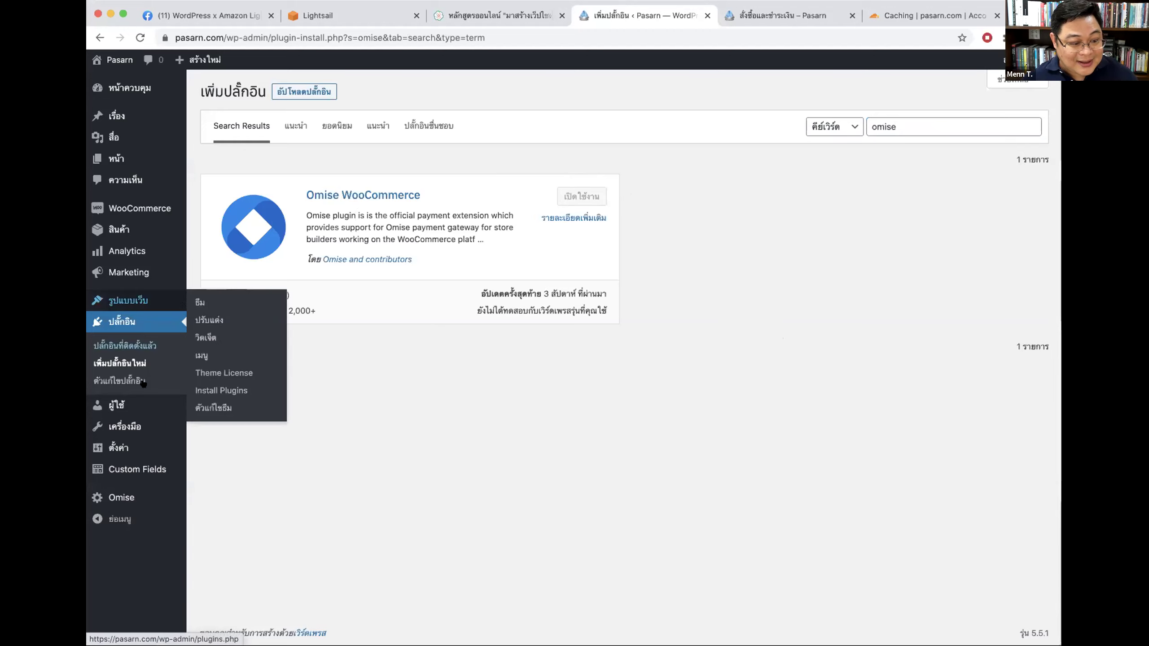
pyautogui.moveTo(135, 461)
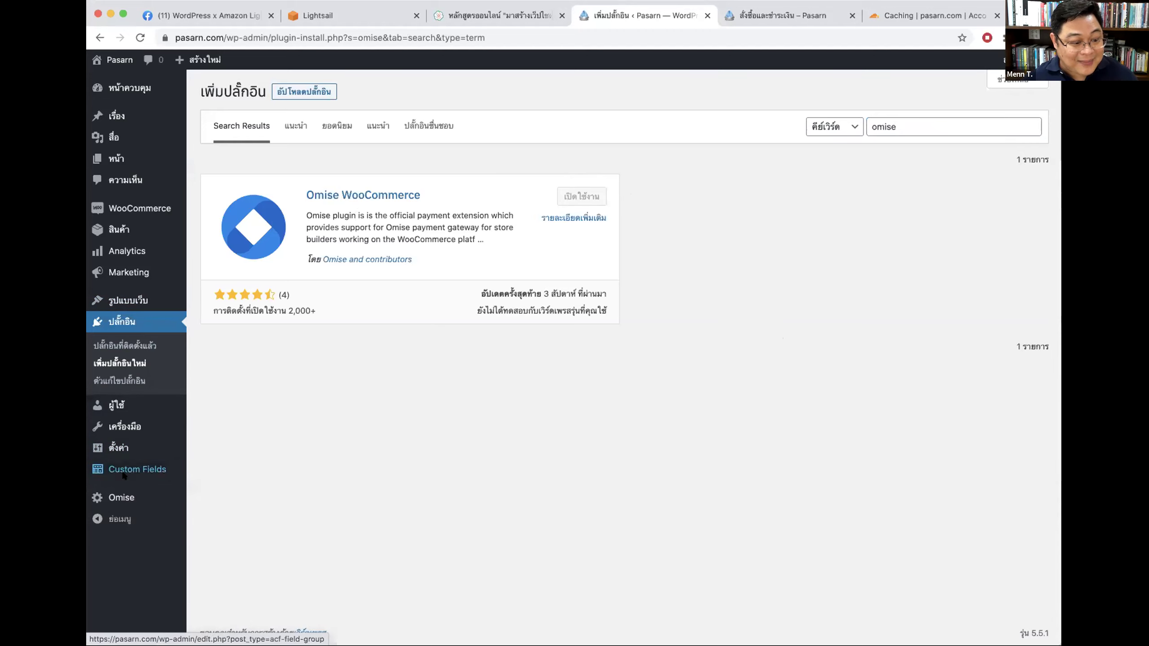
pyautogui.moveTo(117, 498)
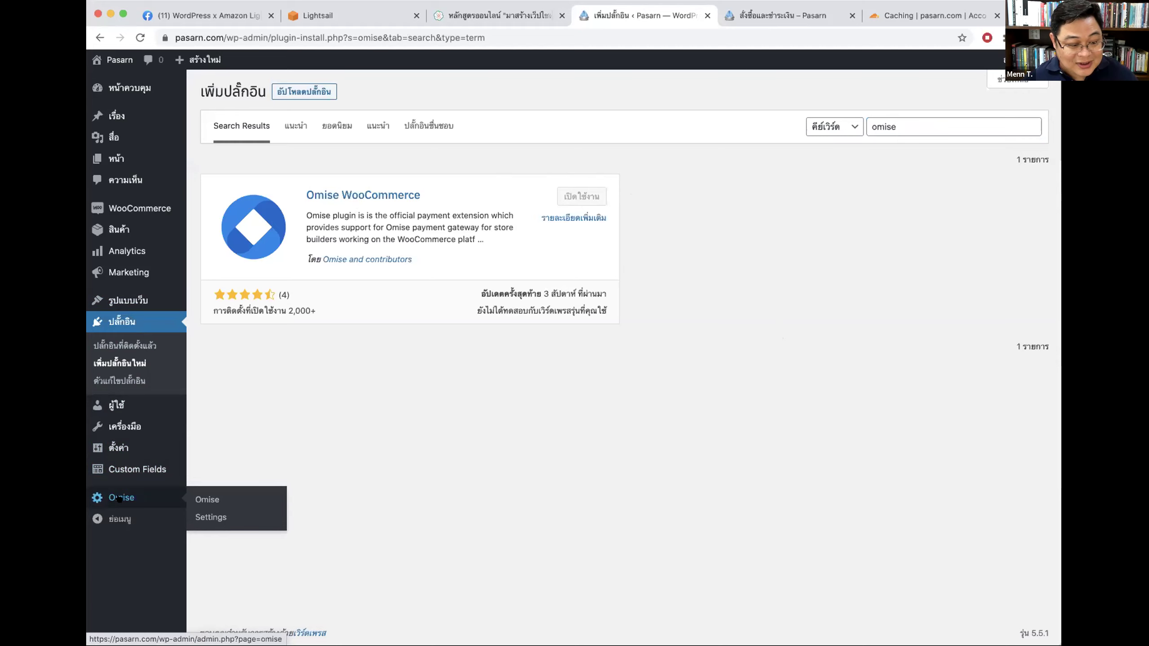
pyautogui.click(105, 498)
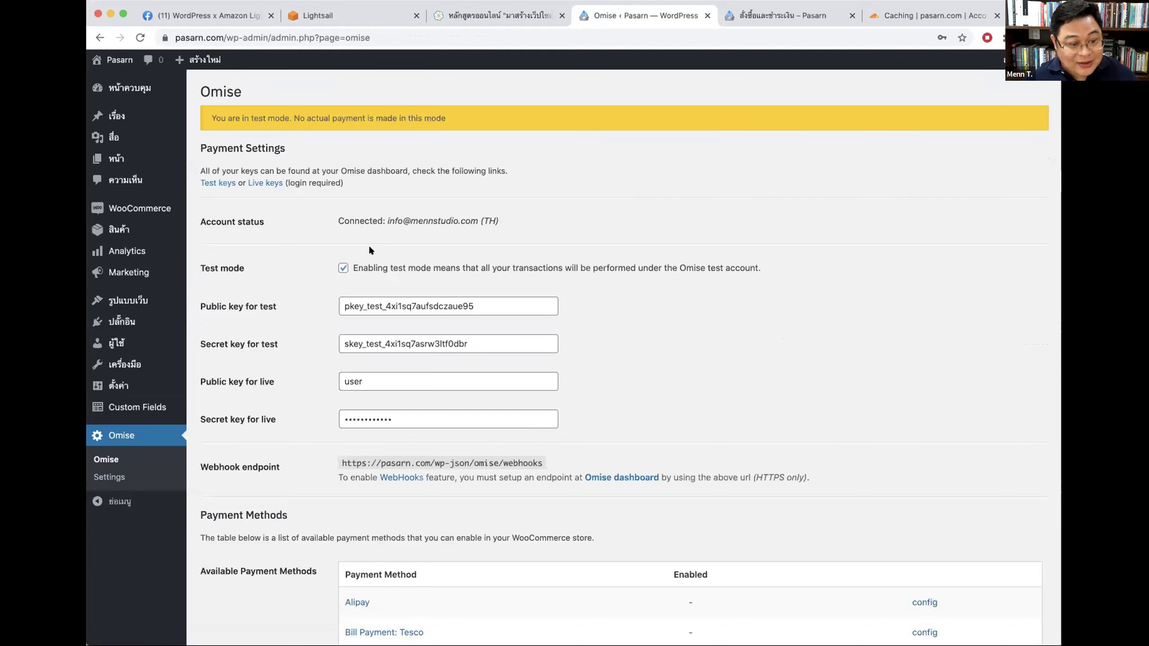
# Step: Highlight the saved test public and secret keys and save the Omise settings again
pyautogui.moveTo(513, 306); pyautogui.dragTo(275, 301)
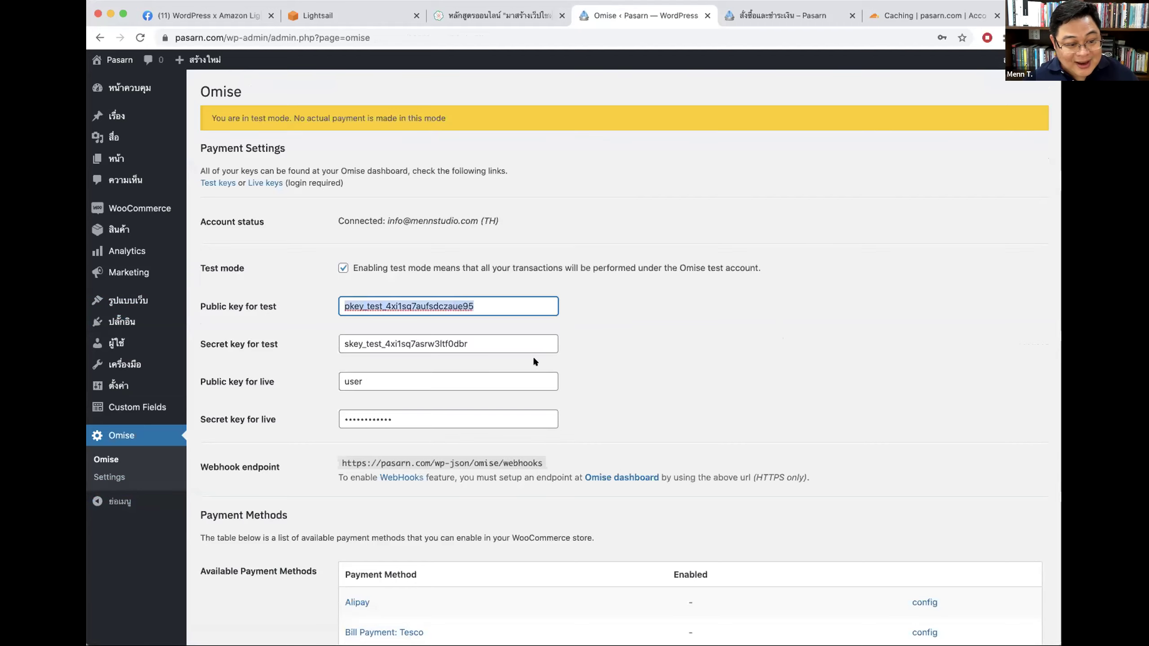
pyautogui.moveTo(533, 344); pyautogui.dragTo(211, 336)
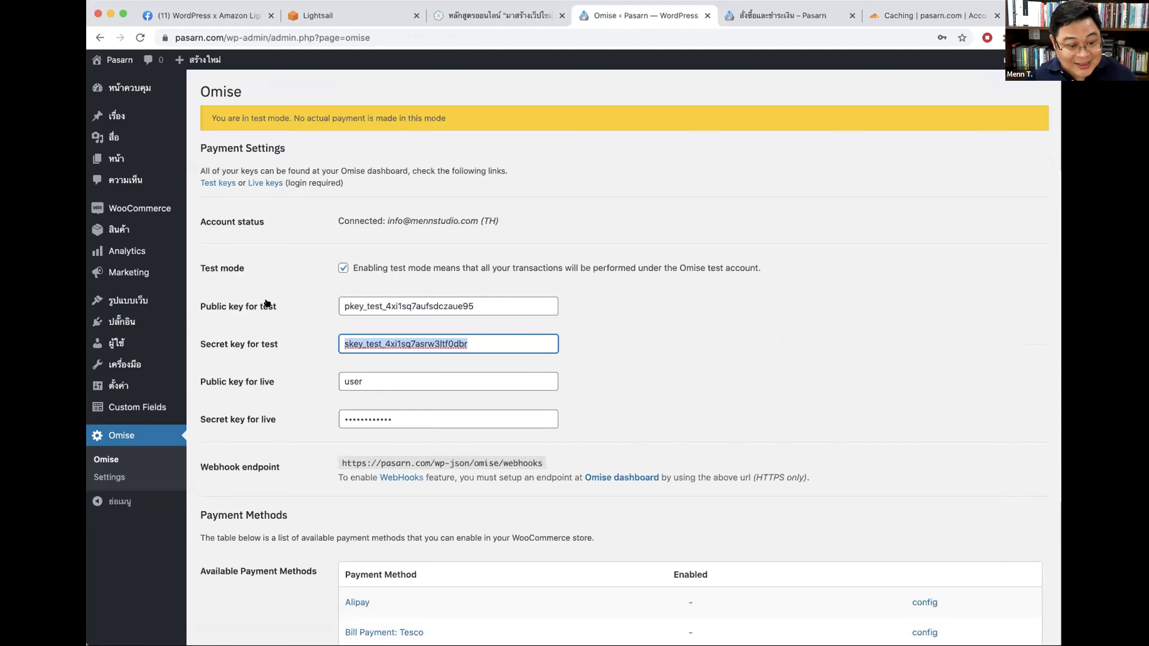
pyautogui.scroll(-5, 670, 374)
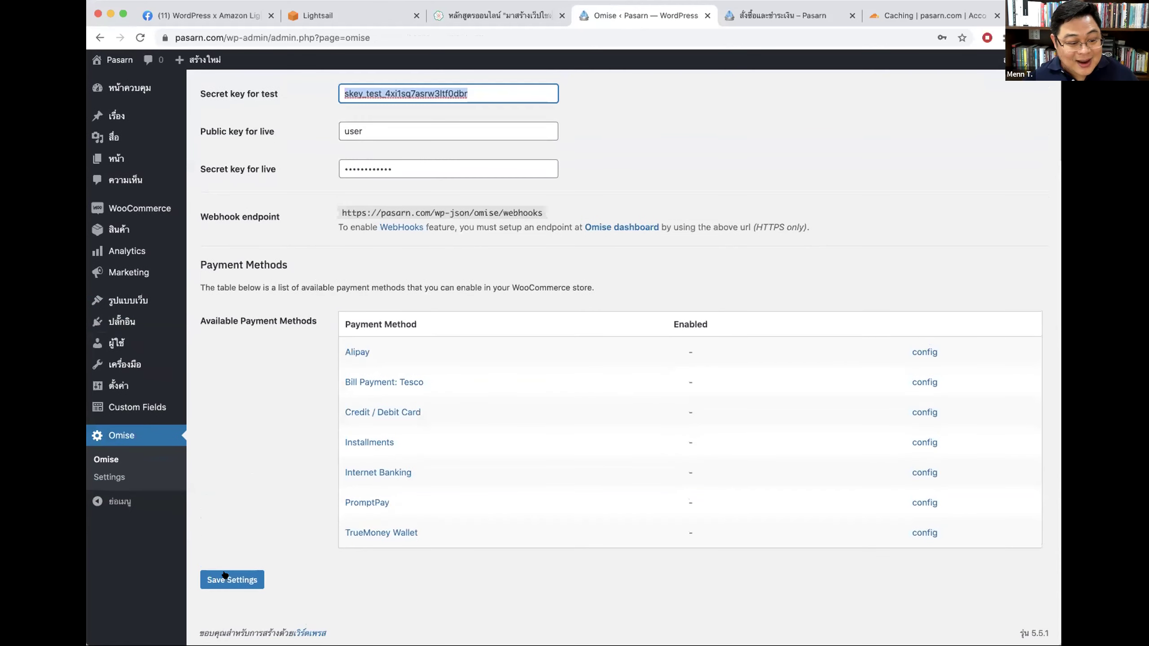
pyautogui.click(228, 579)
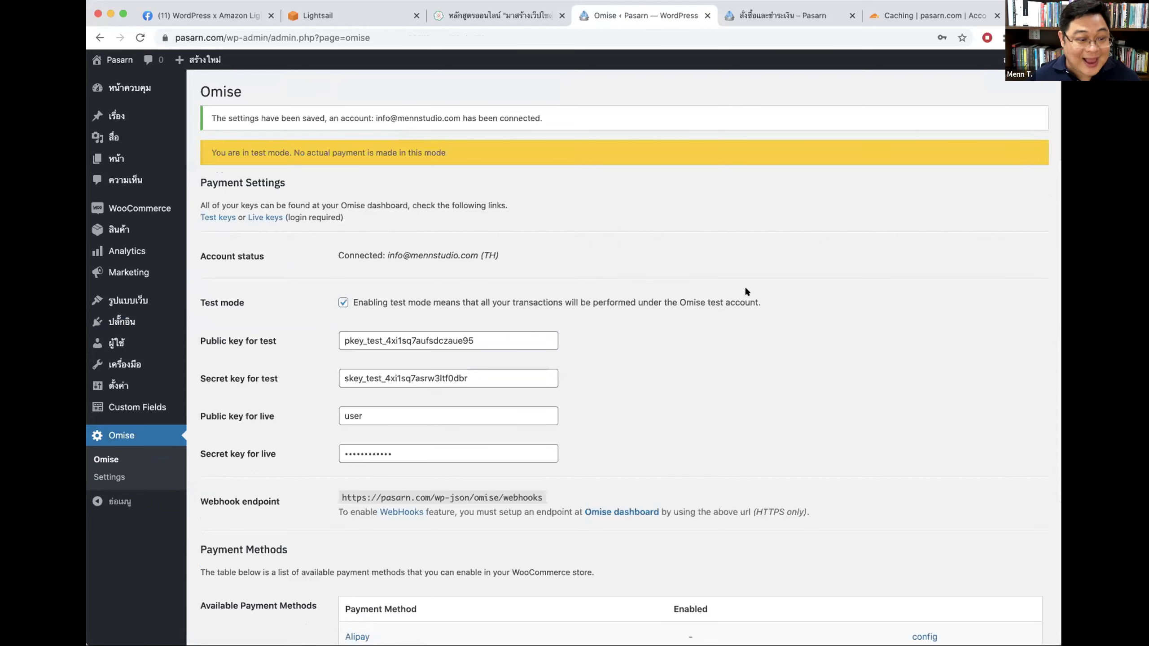
# Step: Review the Payment Methods table, highlighting methods from Alipay to TrueMoney Wallet, none enabled
pyautogui.scroll(-6, 746, 286)
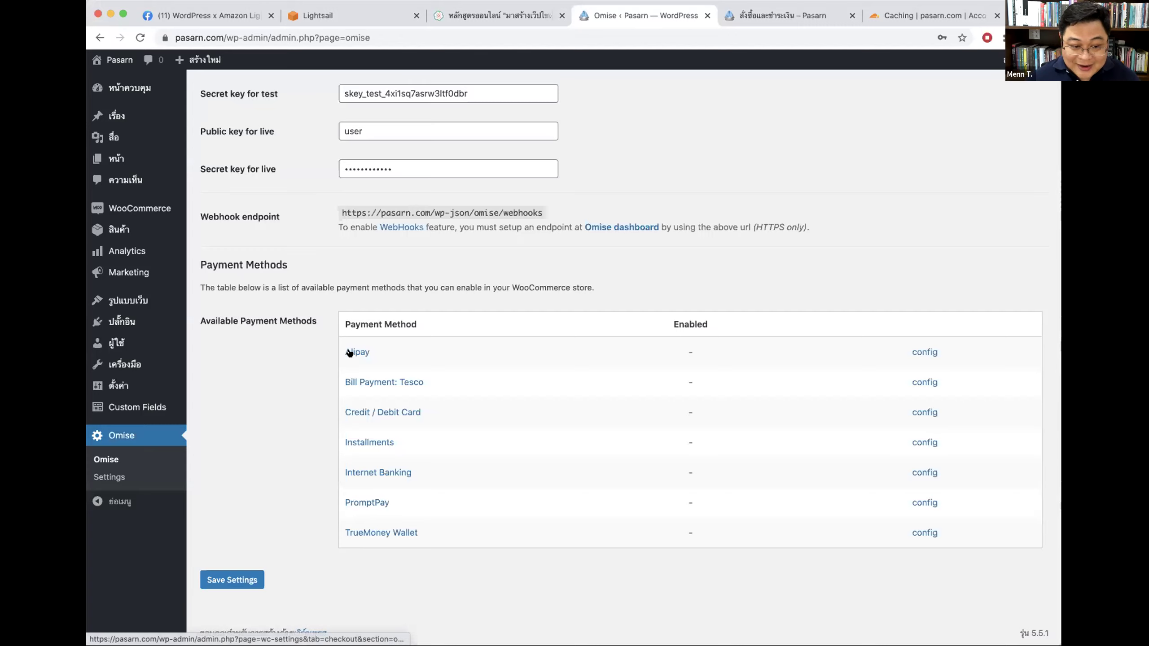
pyautogui.moveTo(440, 374); pyautogui.dragTo(333, 369)
pyautogui.click(461, 378)
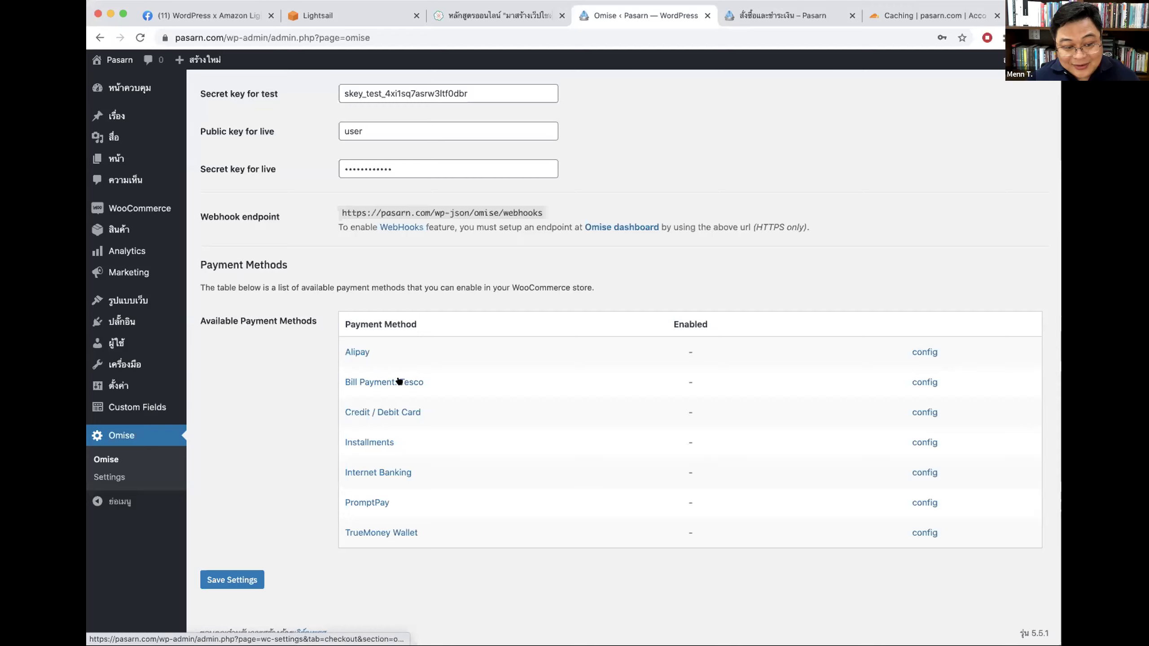
pyautogui.moveTo(380, 411); pyautogui.dragTo(333, 441)
pyautogui.moveTo(433, 457); pyautogui.dragTo(332, 473)
pyautogui.moveTo(397, 500); pyautogui.dragTo(341, 499)
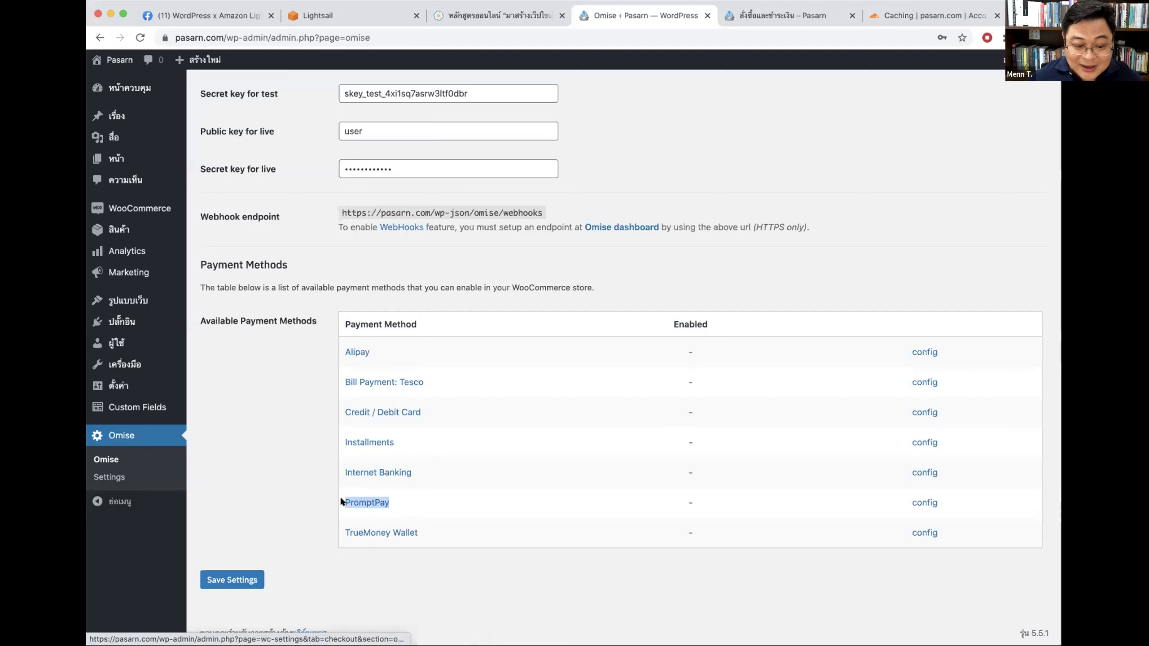
pyautogui.click(430, 499)
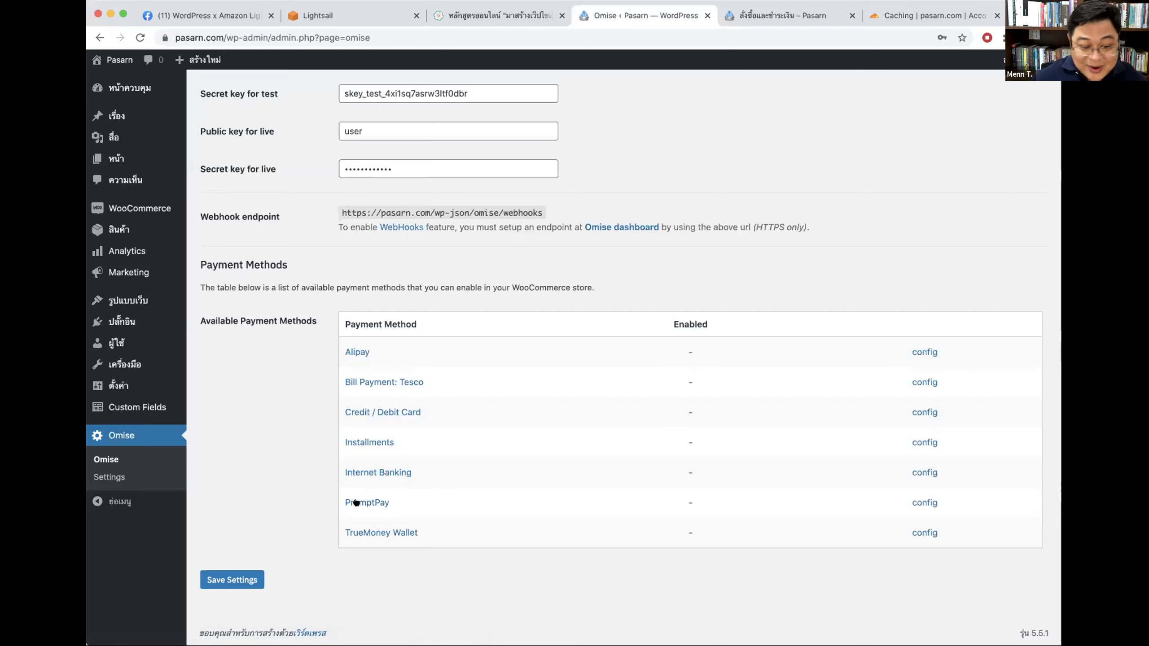
pyautogui.moveTo(430, 529); pyautogui.dragTo(344, 521)
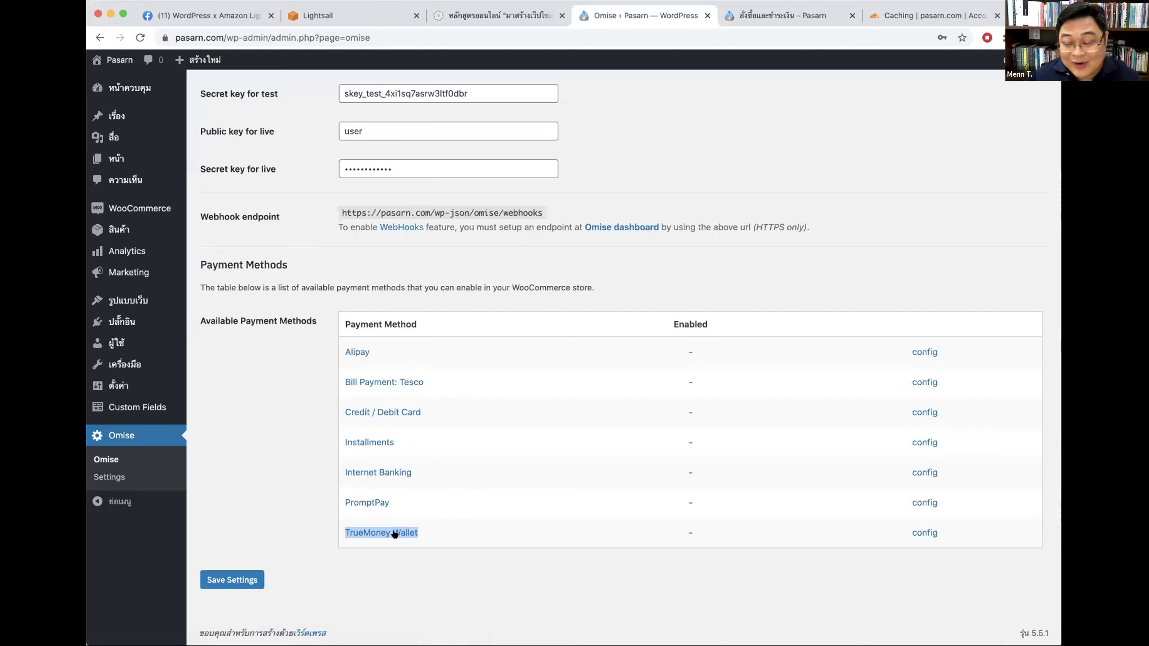
pyautogui.scroll(5, 618, 490)
pyautogui.scroll(-5, 618, 490)
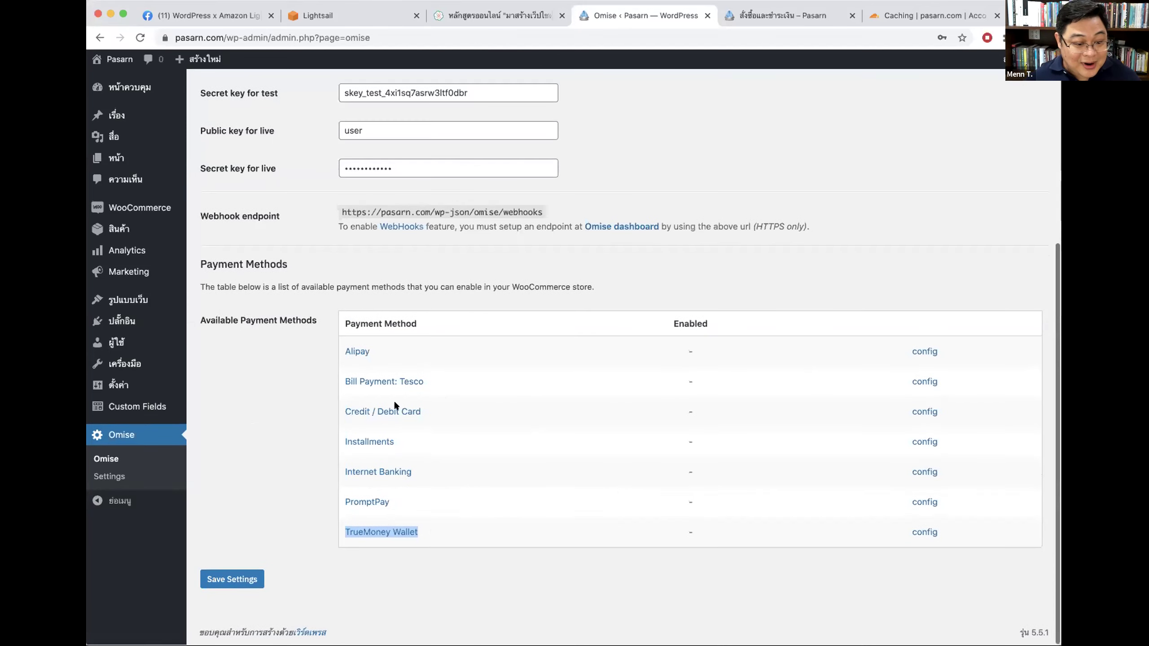
# Step: Go to WooCommerce Settings > Payments and dismiss the database update notice
pyautogui.click(154, 209)
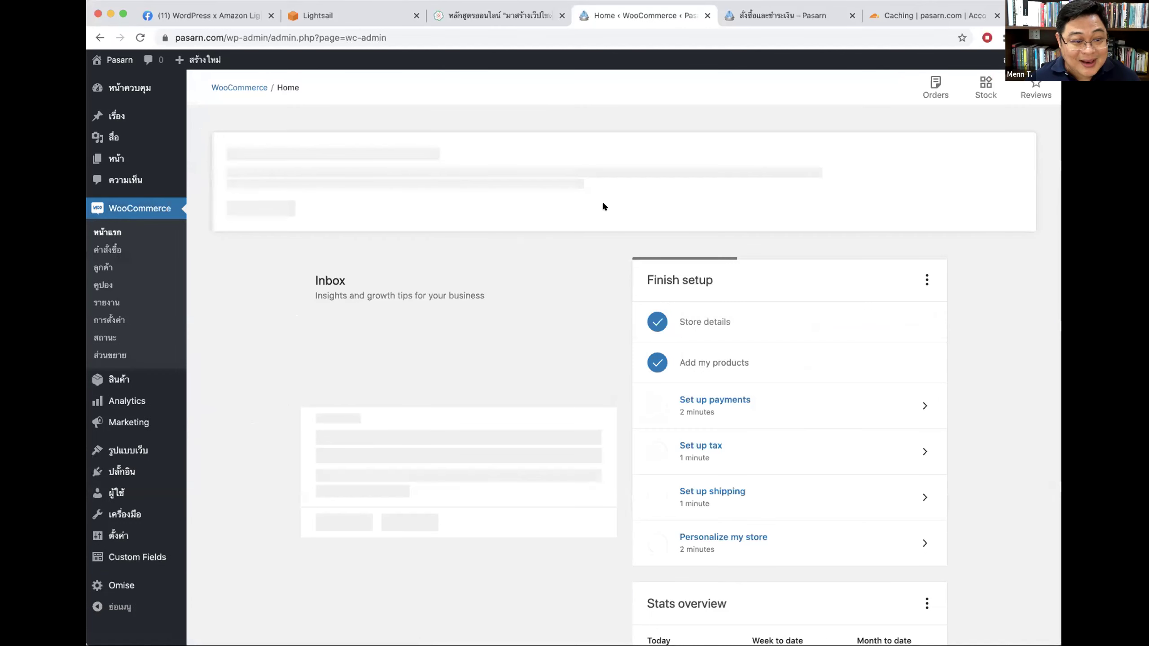
pyautogui.click(110, 320)
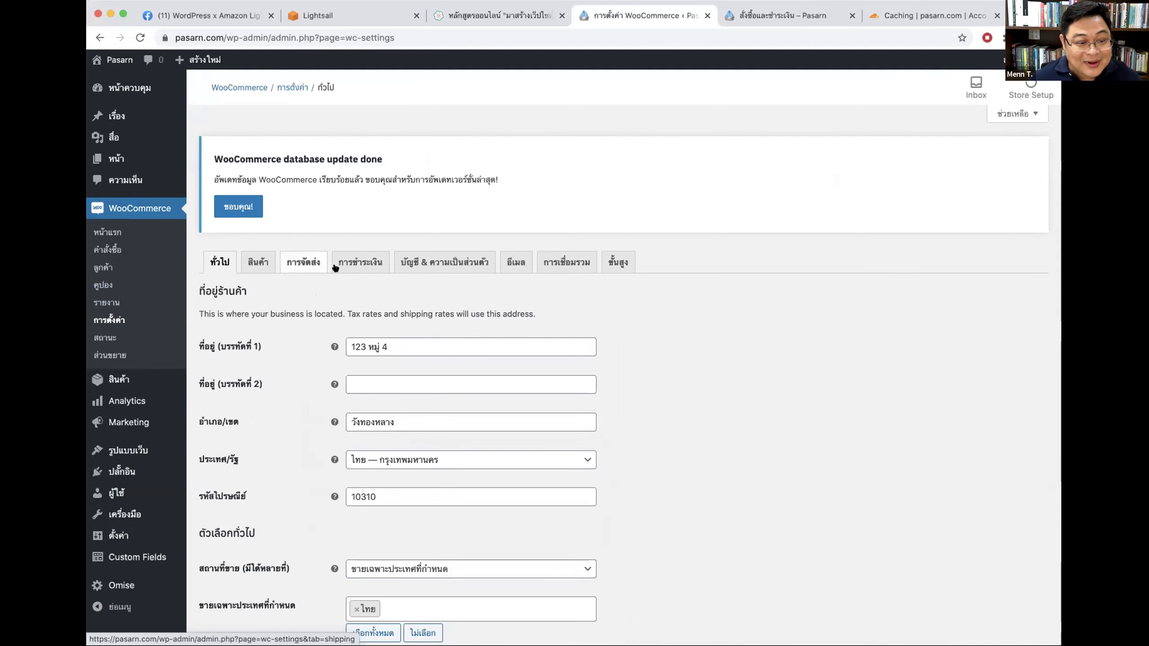
pyautogui.click(353, 263)
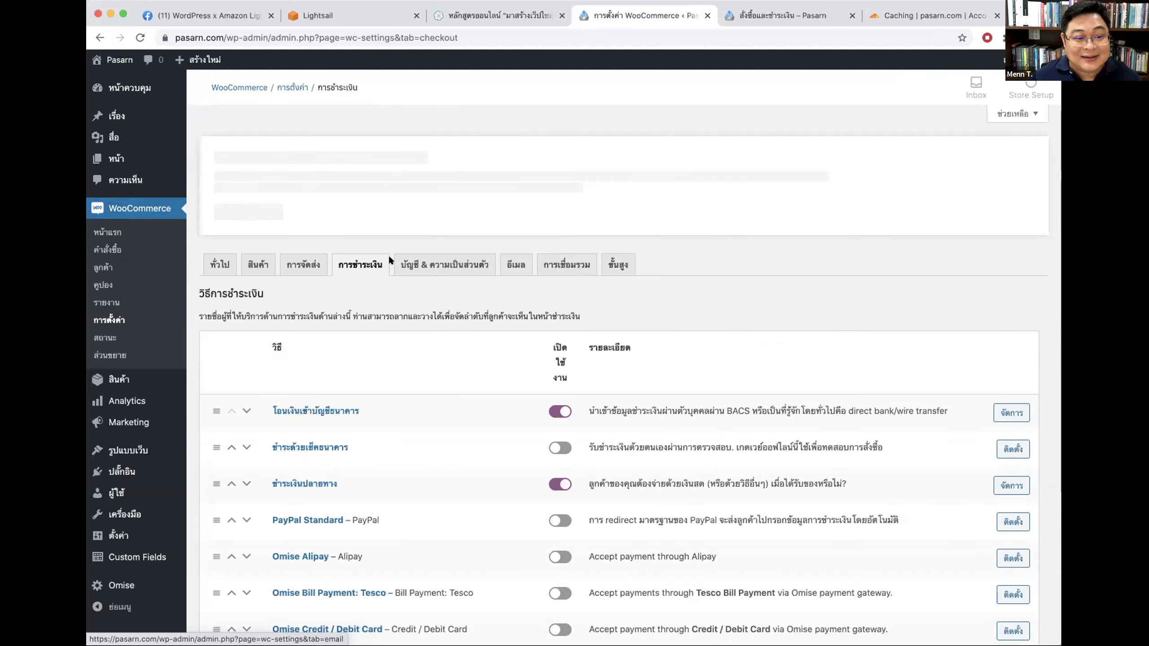
pyautogui.scroll(-2, 901, 276)
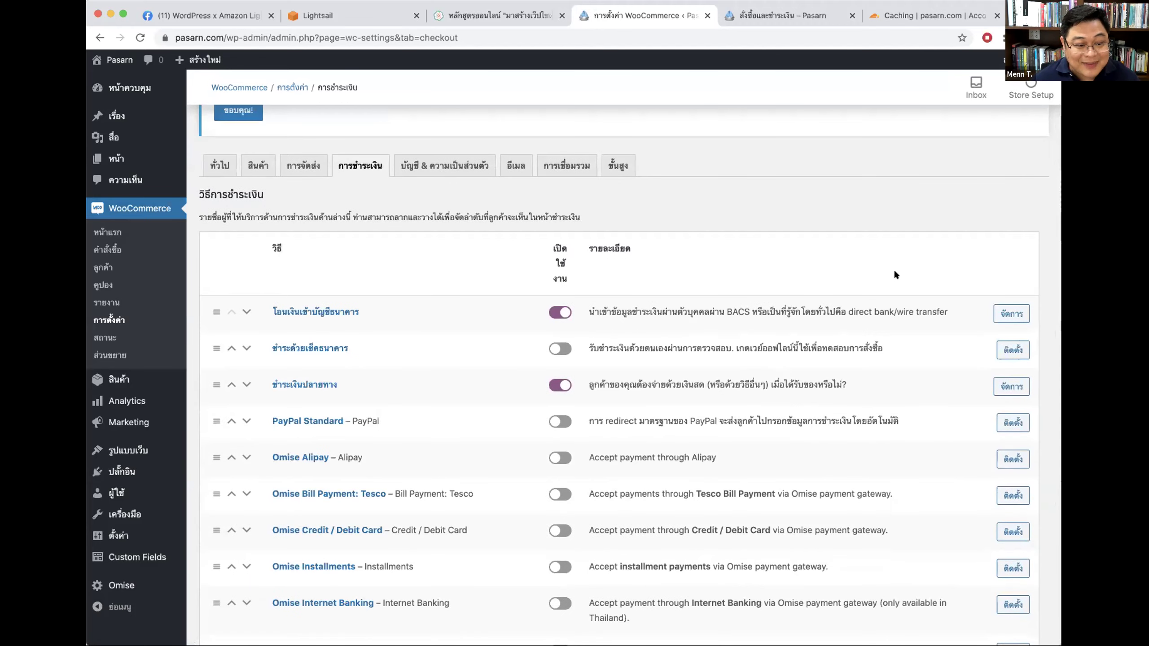
pyautogui.scroll(3, 898, 265)
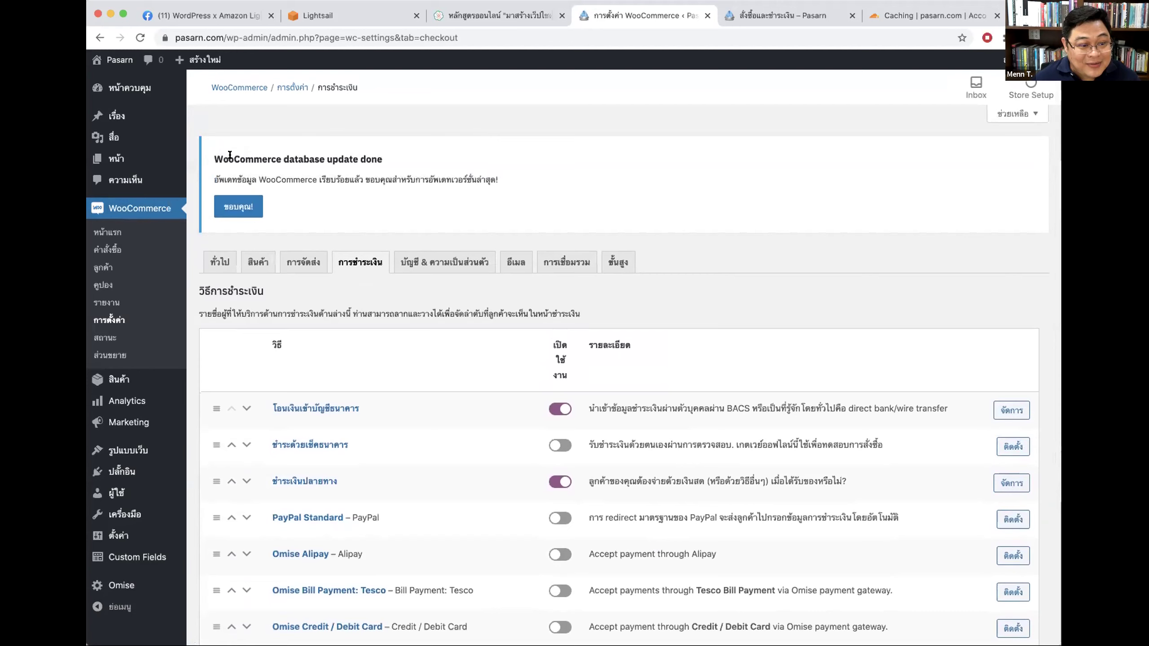
pyautogui.moveTo(283, 160); pyautogui.dragTo(382, 160)
pyautogui.click(239, 211)
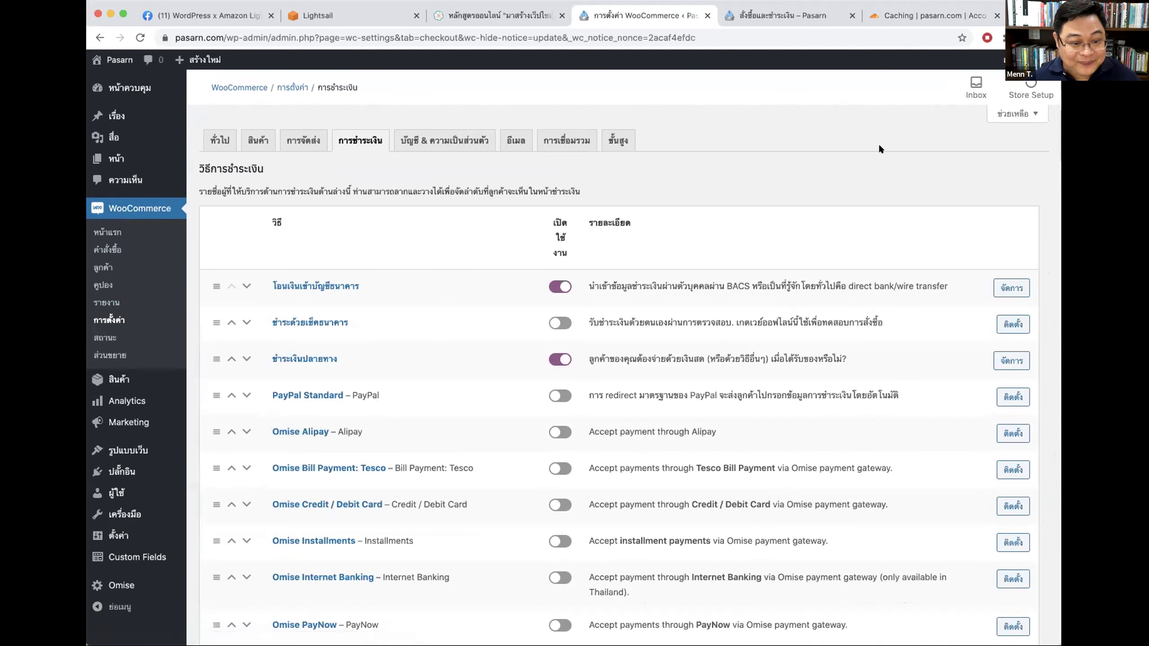
# Step: Switch off Cash on delivery, enable Omise Credit / Debit Card, and open its setup
pyautogui.scroll(-3, 557, 221)
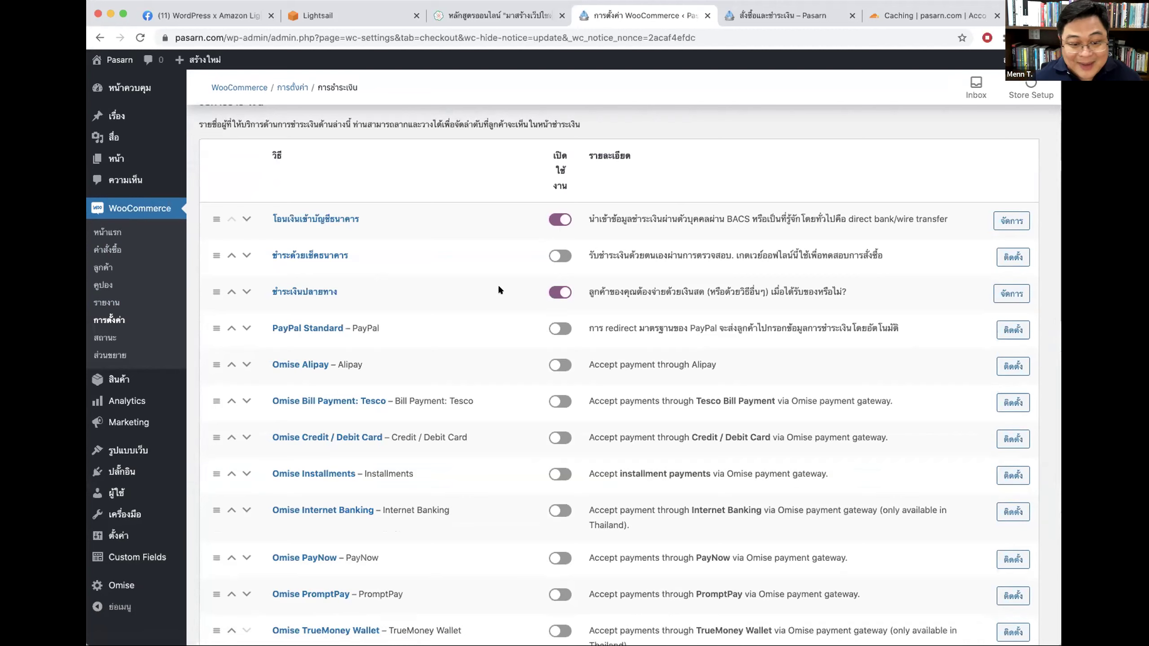
pyautogui.click(557, 291)
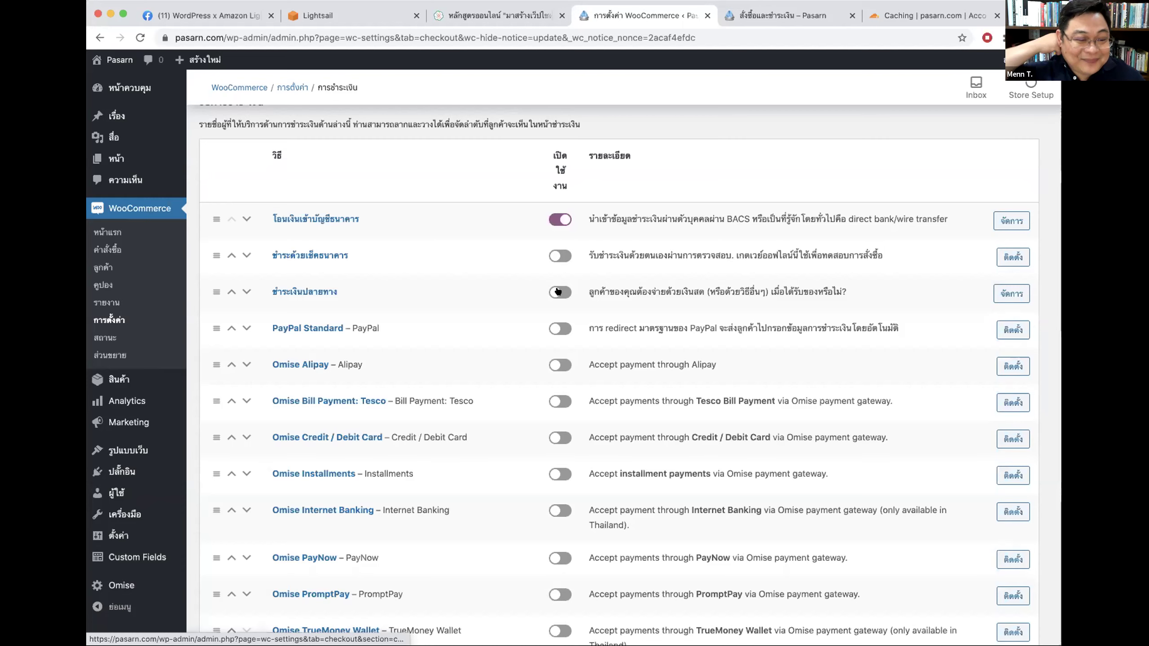
pyautogui.scroll(-3, 558, 291)
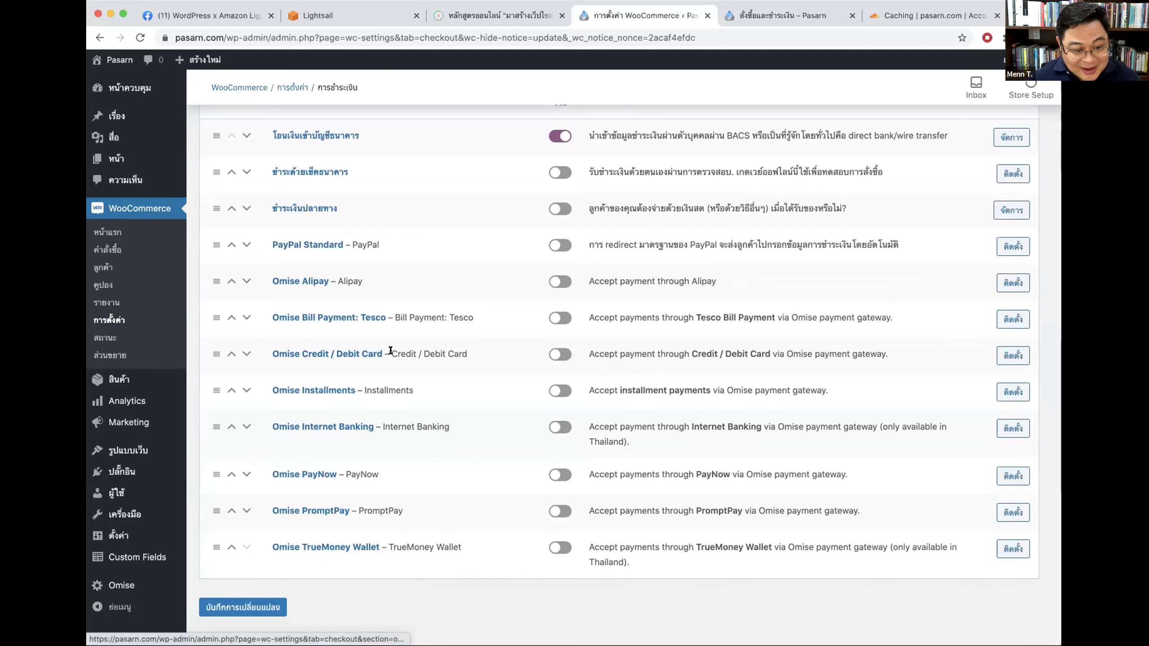
pyautogui.click(551, 353)
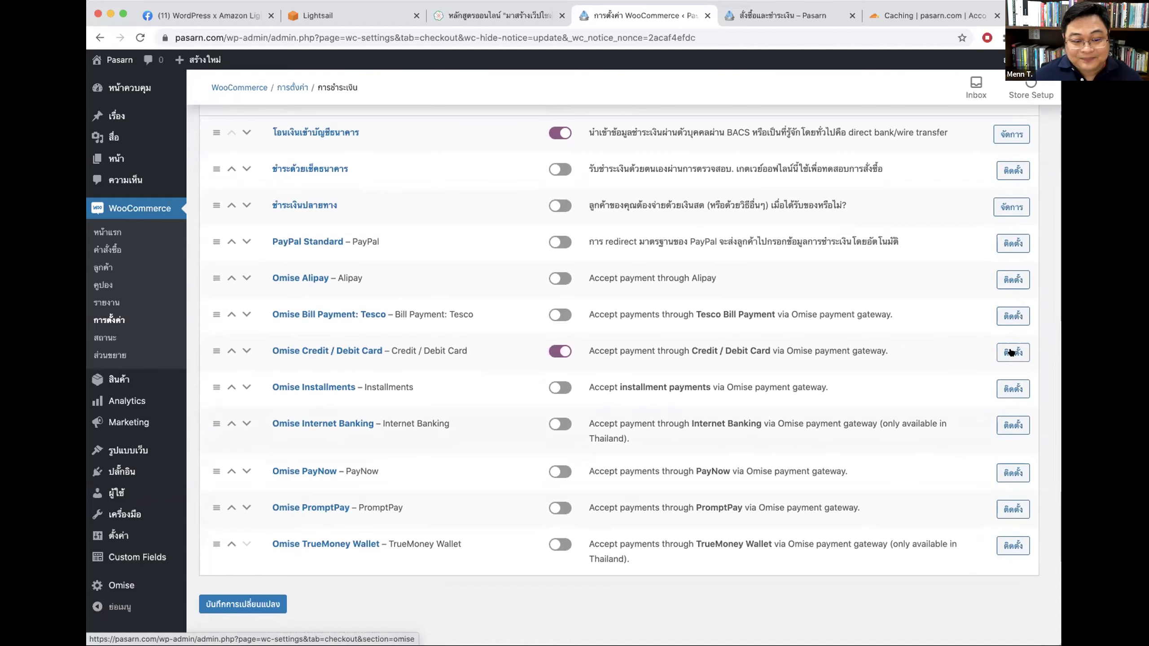
pyautogui.scroll(3, 685, 352)
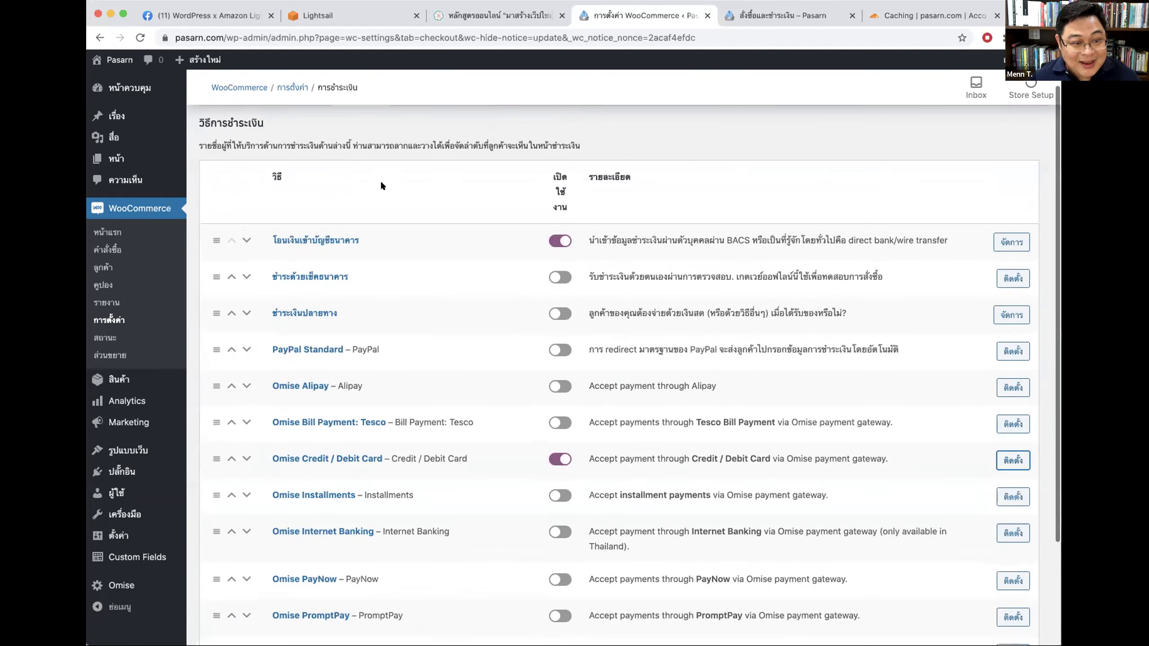
pyautogui.scroll(2, 382, 185)
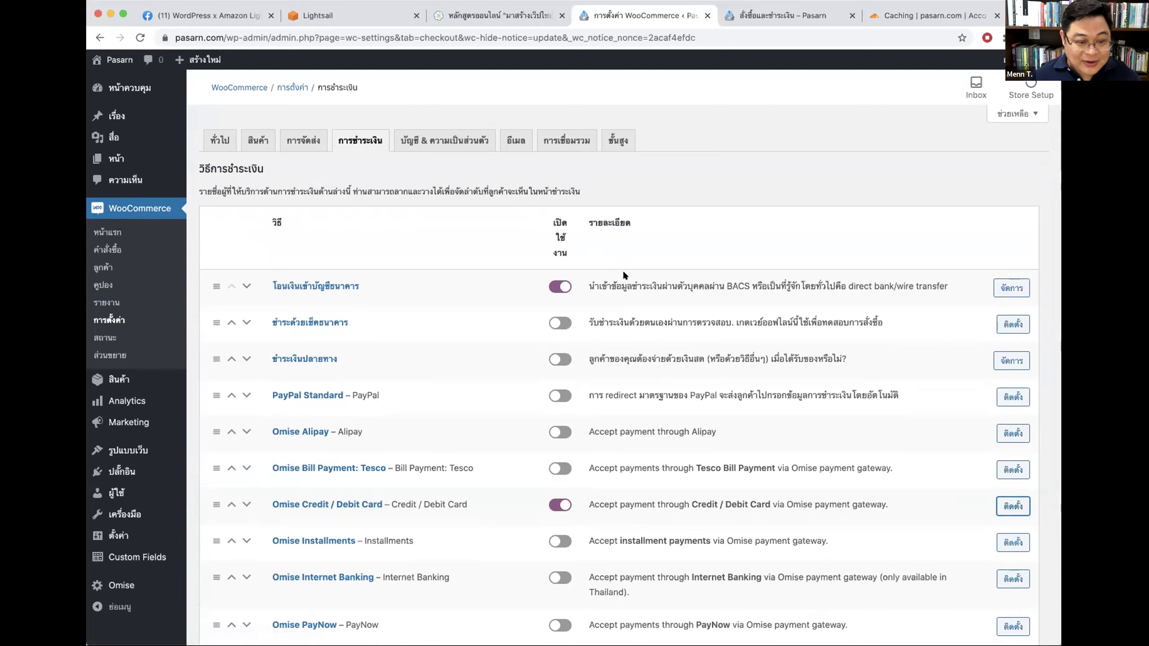
pyautogui.scroll(-3, 622, 271)
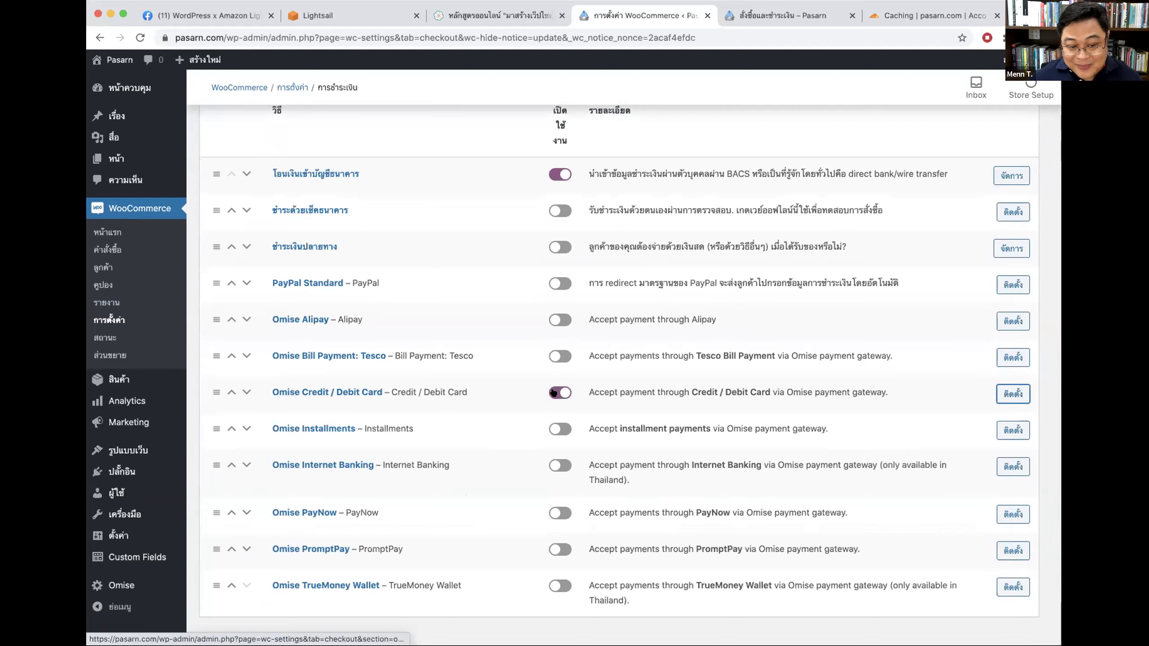
pyautogui.click(1011, 393)
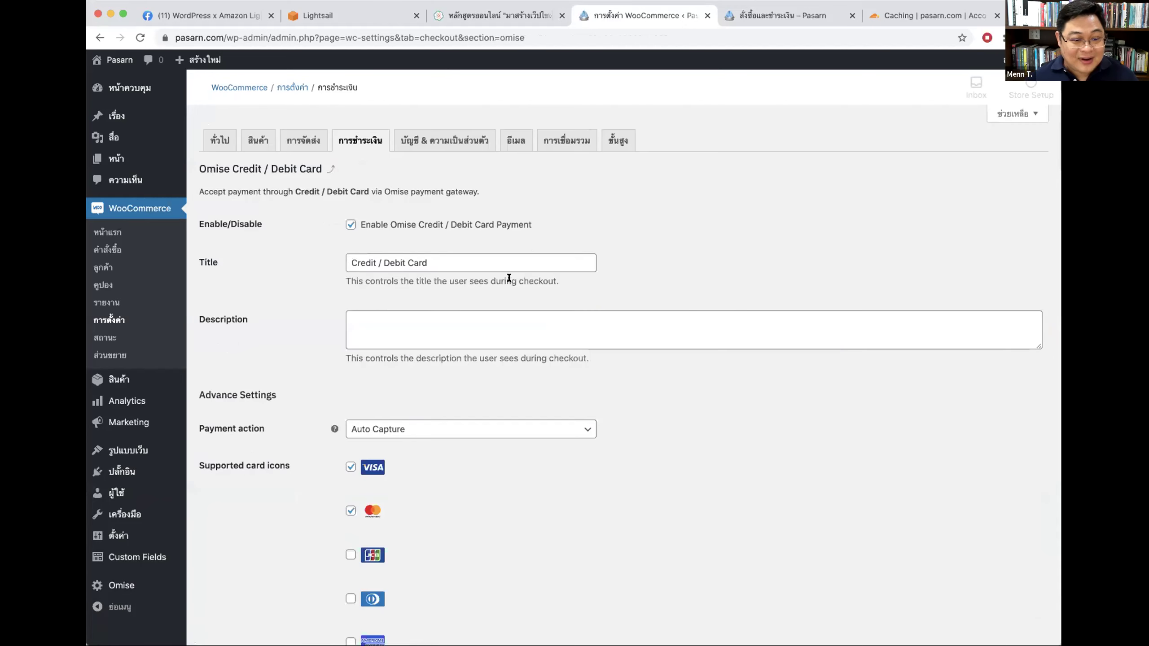
# Step: Replace the card payment's checkout title with บัตรเครดิต
pyautogui.scroll(-2, 418, 406)
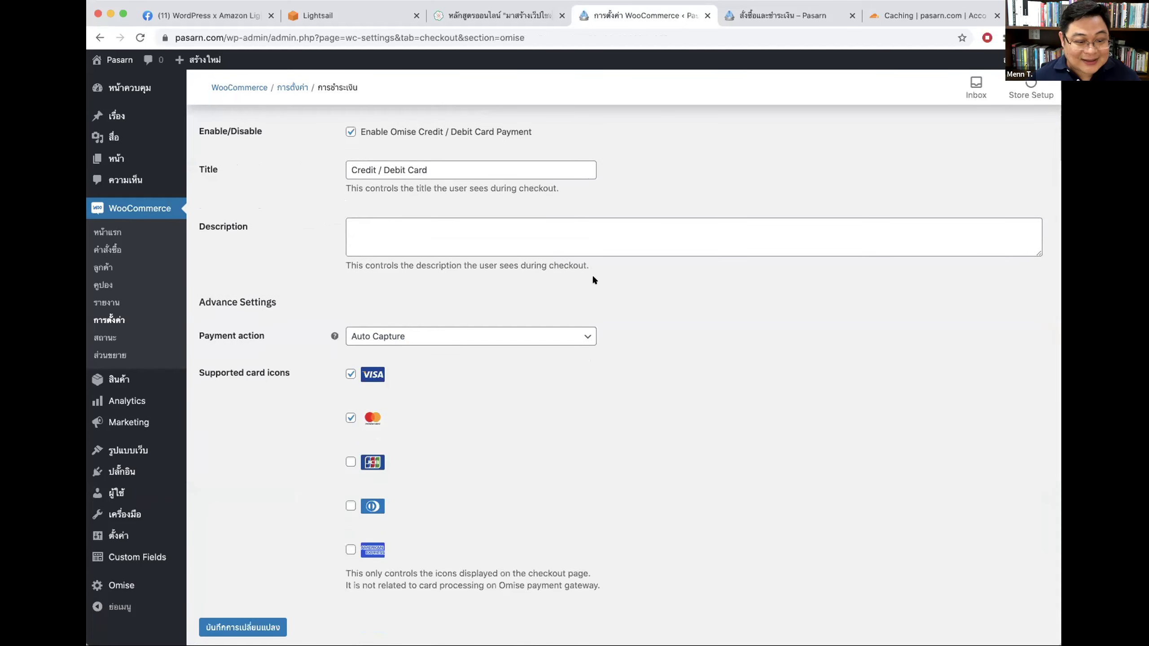
pyautogui.scroll(2, 459, 328)
pyautogui.moveTo(432, 262); pyautogui.dragTo(282, 250)
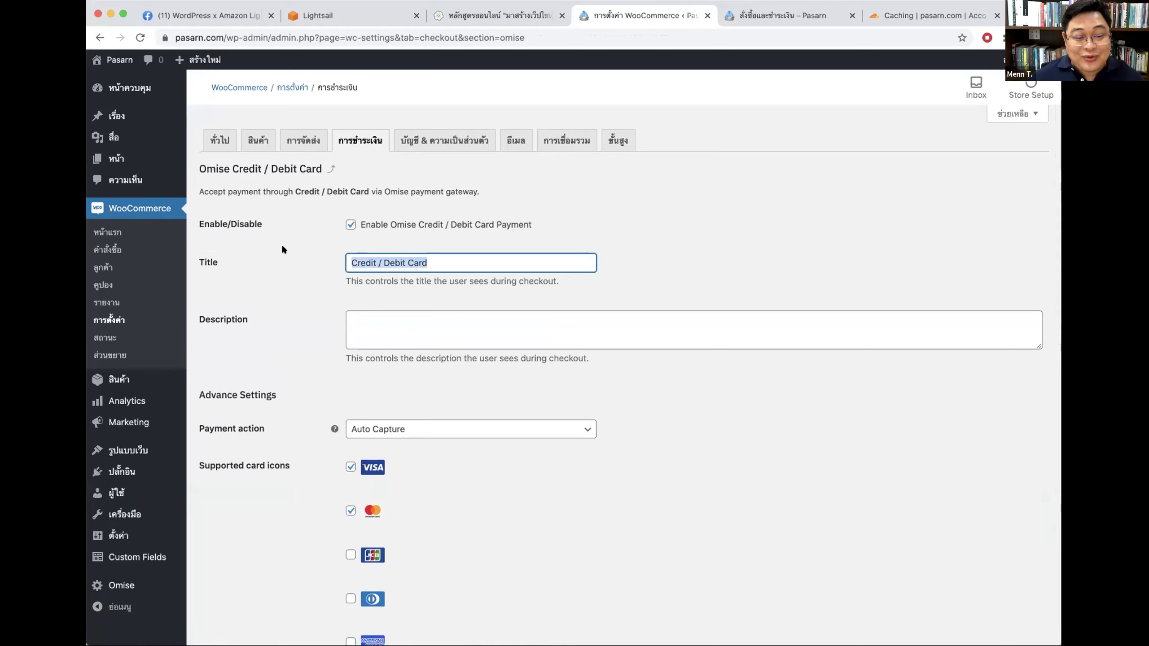
pyautogui.write('ล')
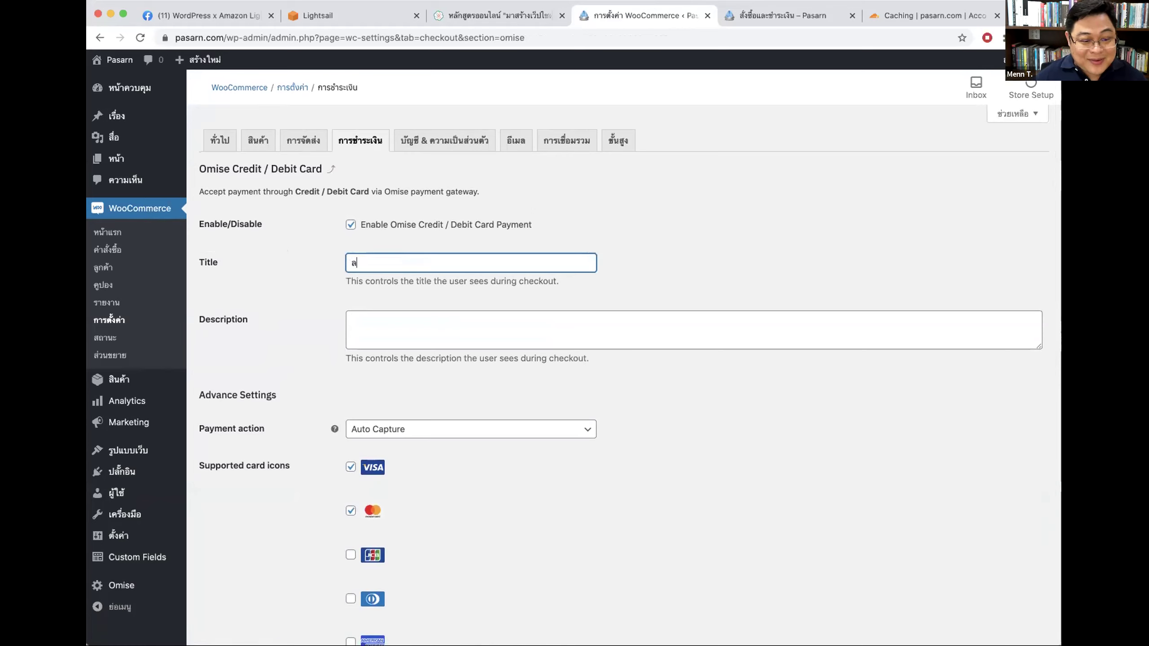
pyautogui.write('บัตน')
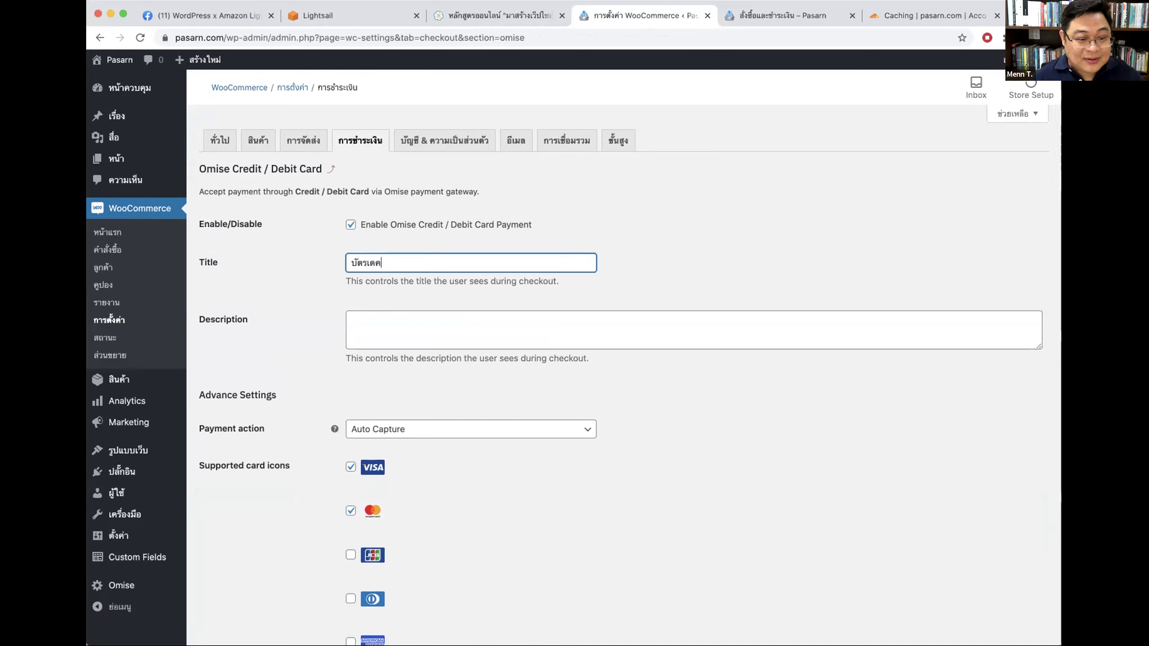
pyautogui.write('เครดิต')
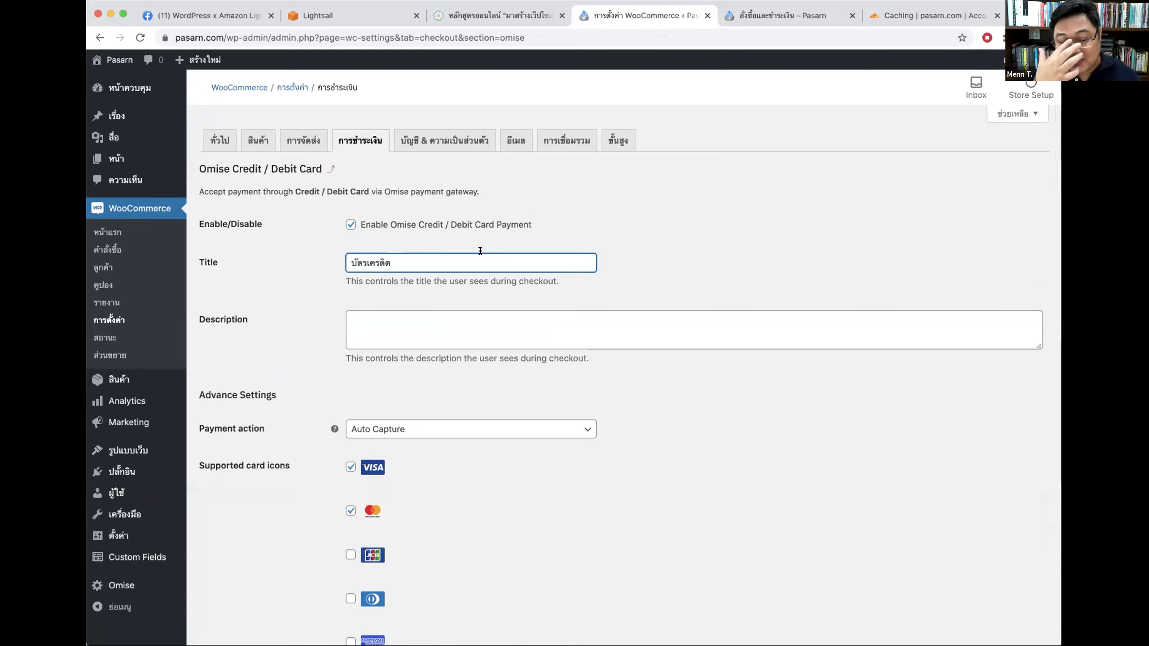
pyautogui.click(370, 316)
pyautogui.click(341, 329)
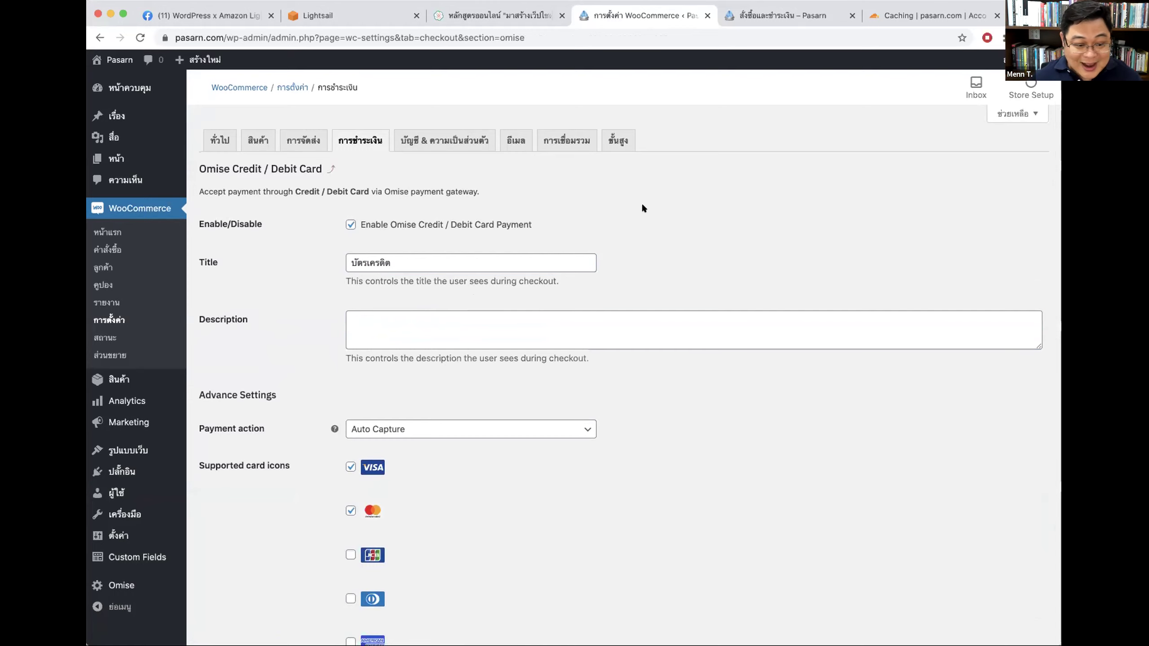
# Step: Untick the JCB card icon, leaving Visa and Mastercard, and save the changes
pyautogui.scroll(-3, 750, 212)
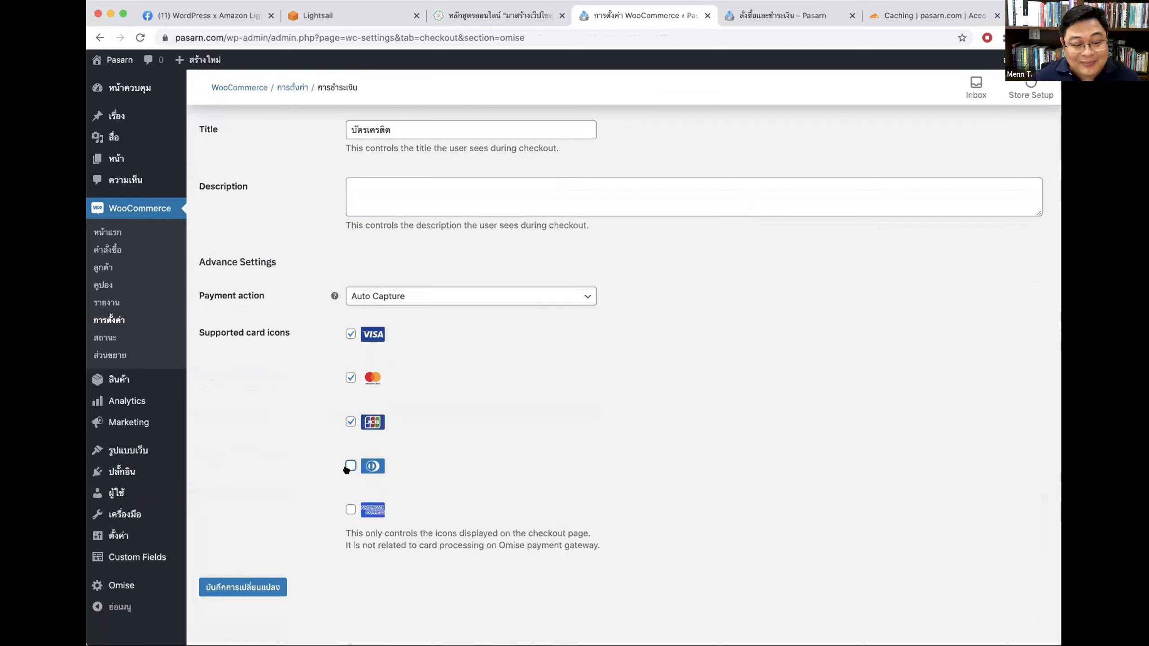
pyautogui.click(351, 421)
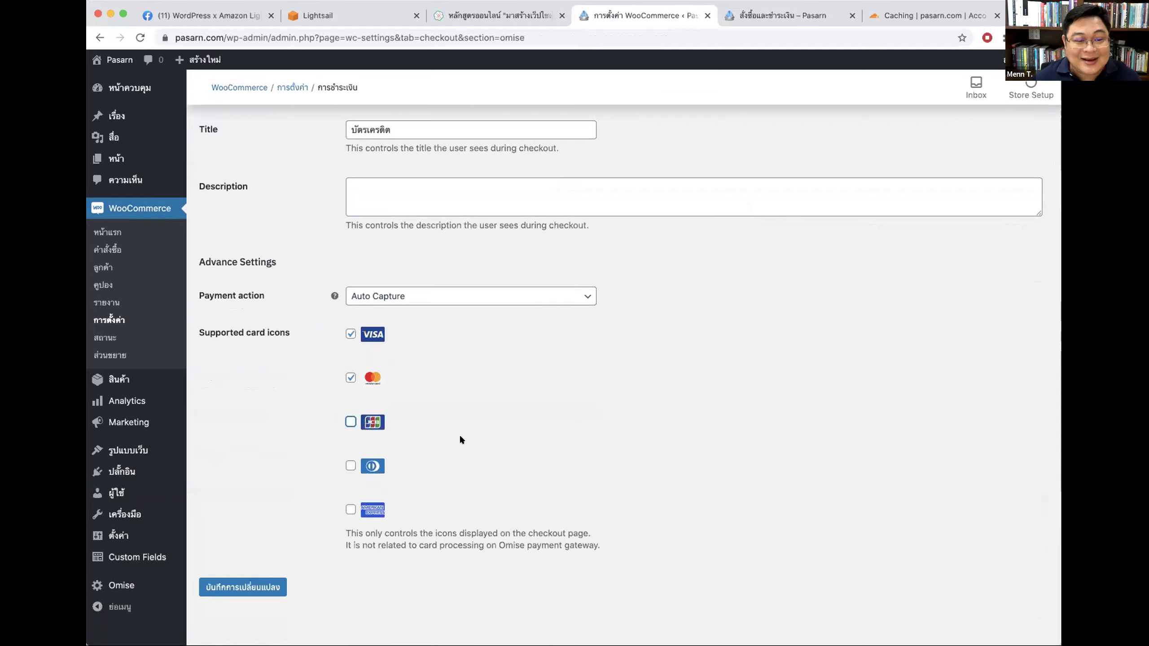
pyautogui.scroll(3, 746, 311)
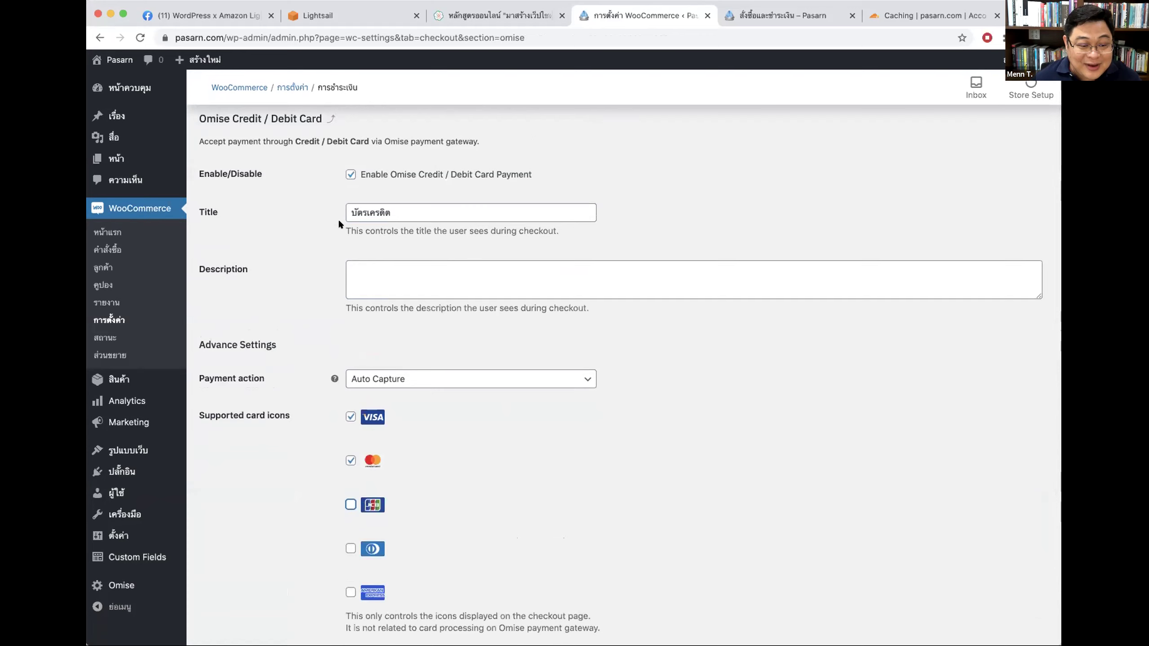
pyautogui.moveTo(419, 209); pyautogui.dragTo(320, 207)
pyautogui.scroll(-3, 357, 498)
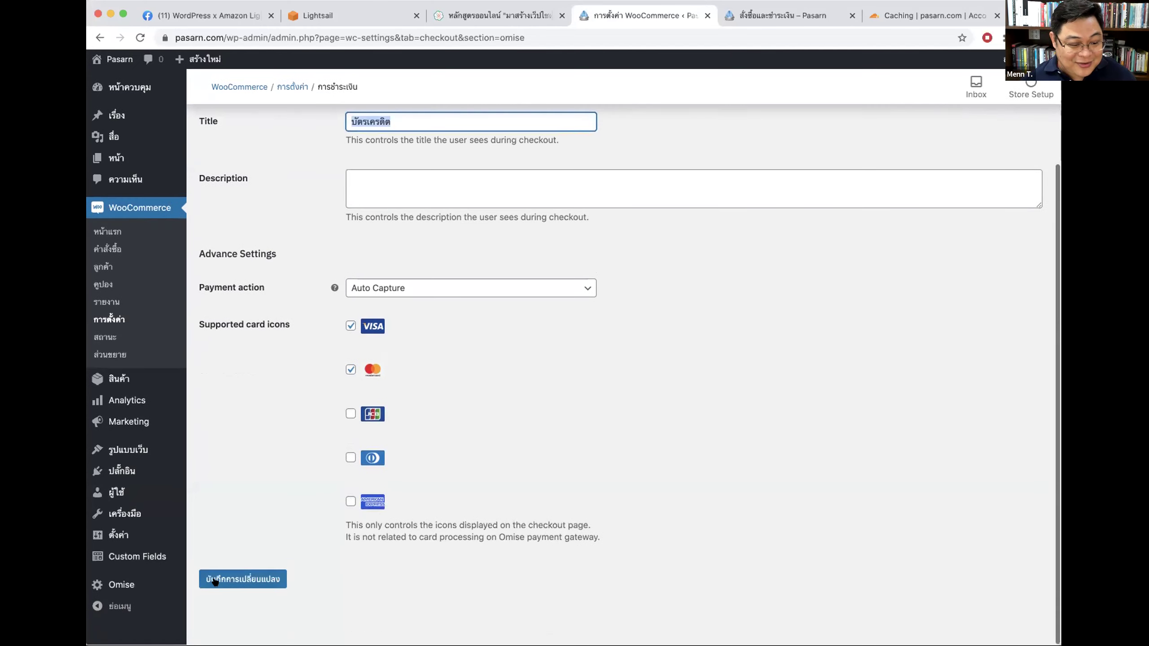
pyautogui.click(244, 577)
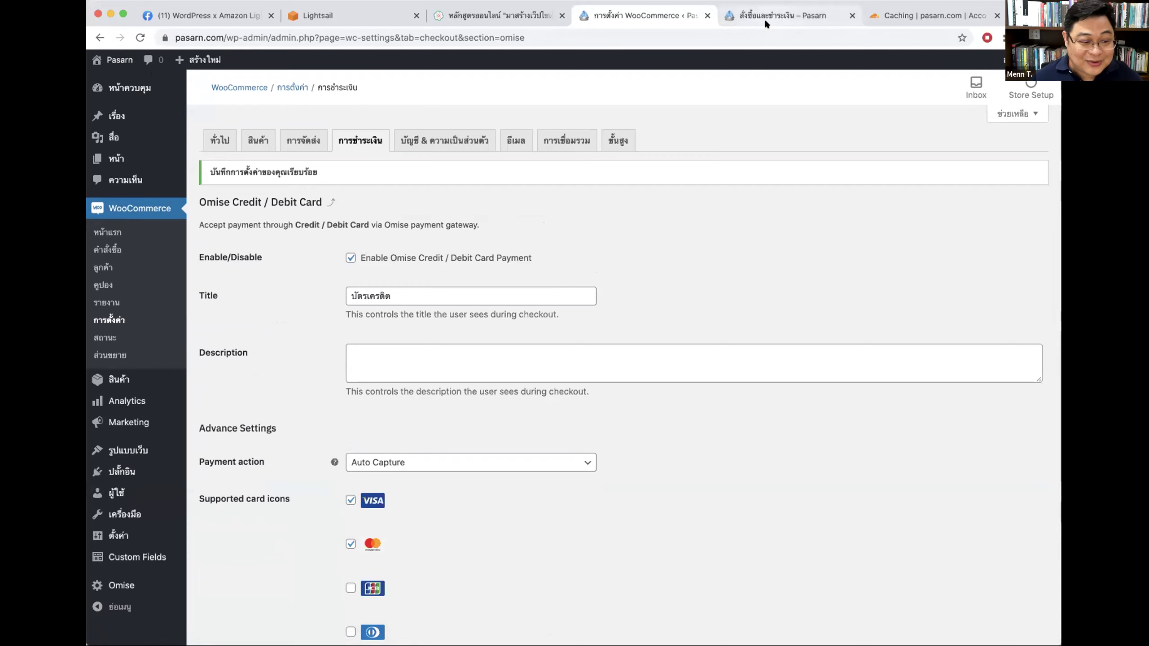
# Step: Return to the payment methods list to confirm the card method shows as บัตรเครดิต, then open Omise
pyautogui.click(343, 141)
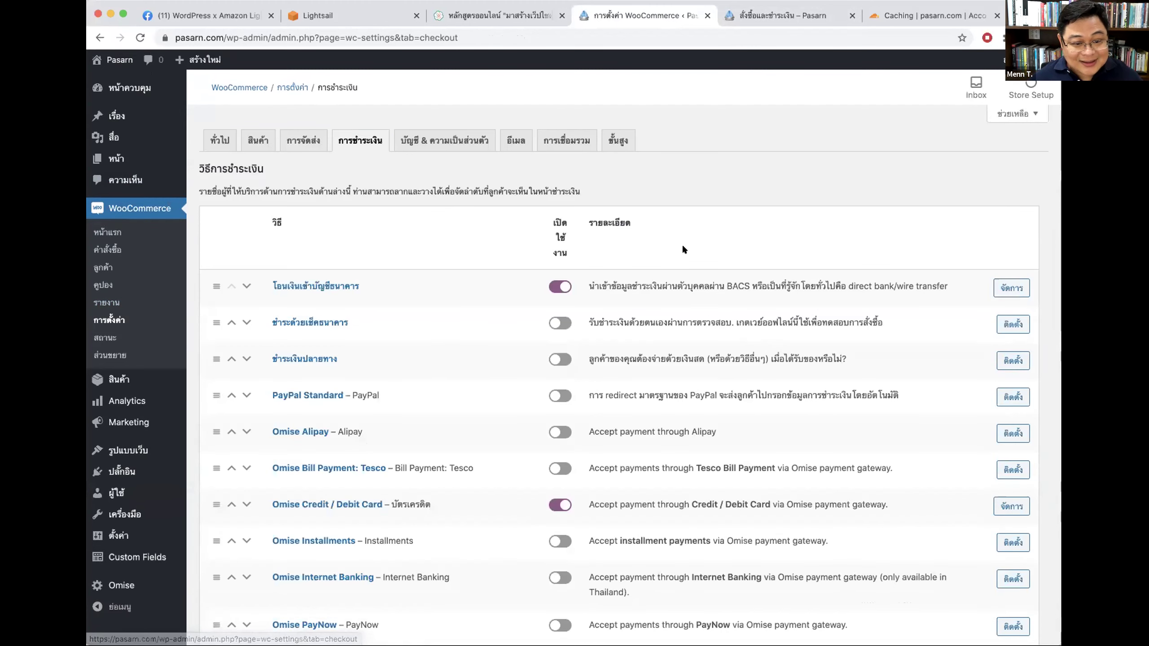
pyautogui.scroll(-2, 308, 180)
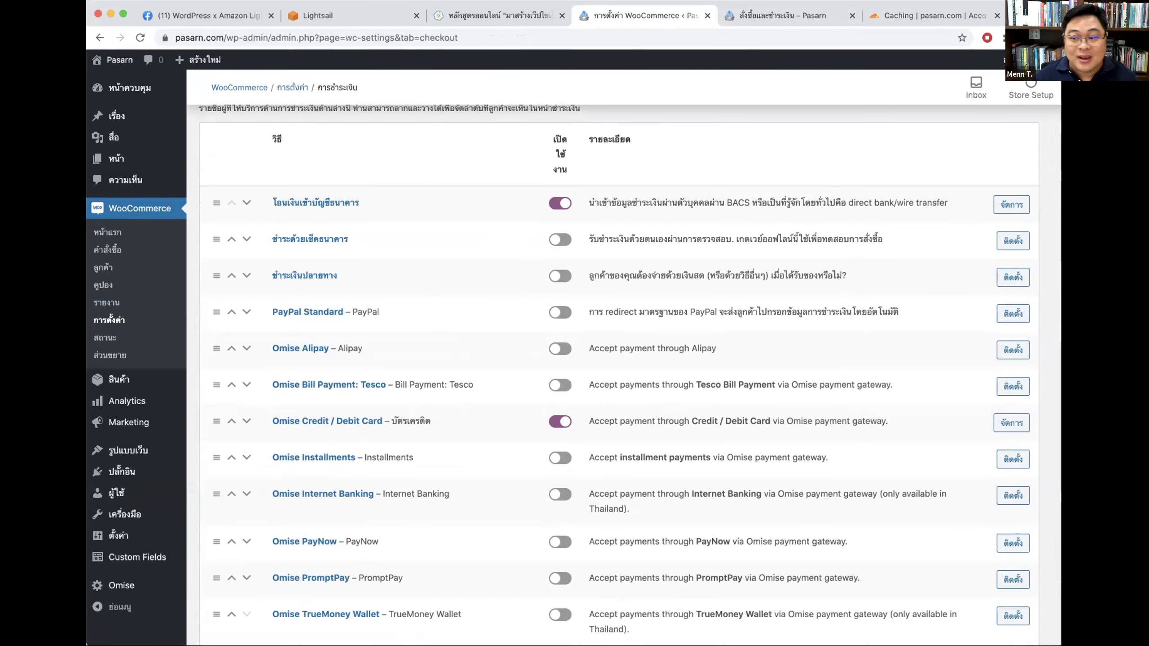
pyautogui.scroll(3, 673, 205)
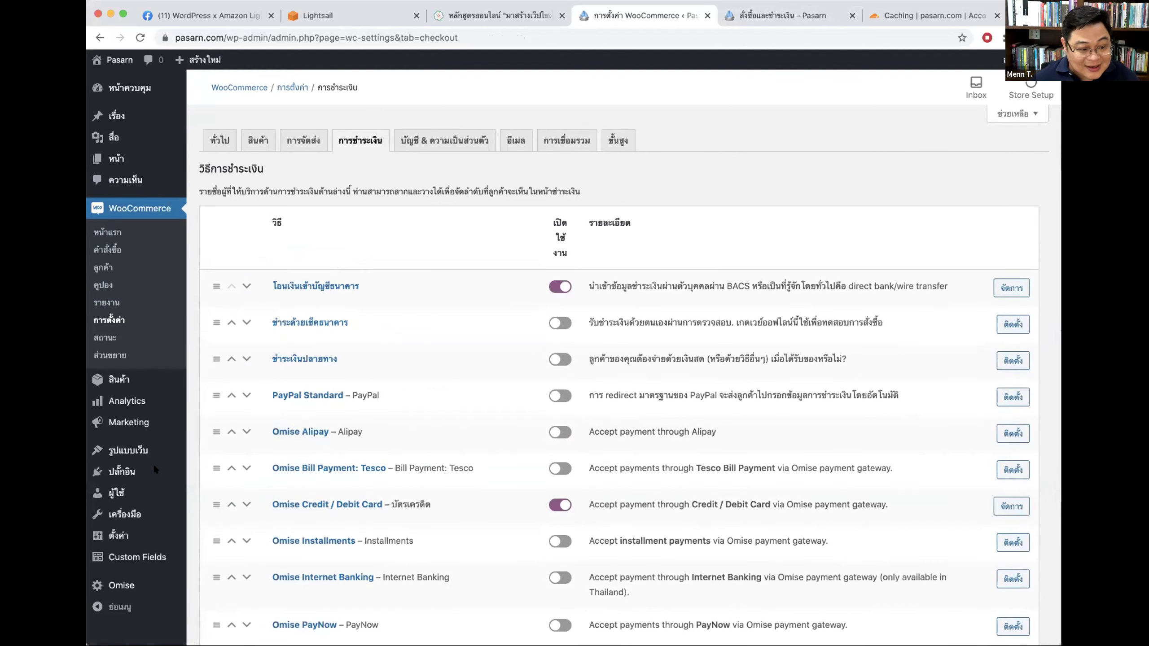
pyautogui.click(120, 584)
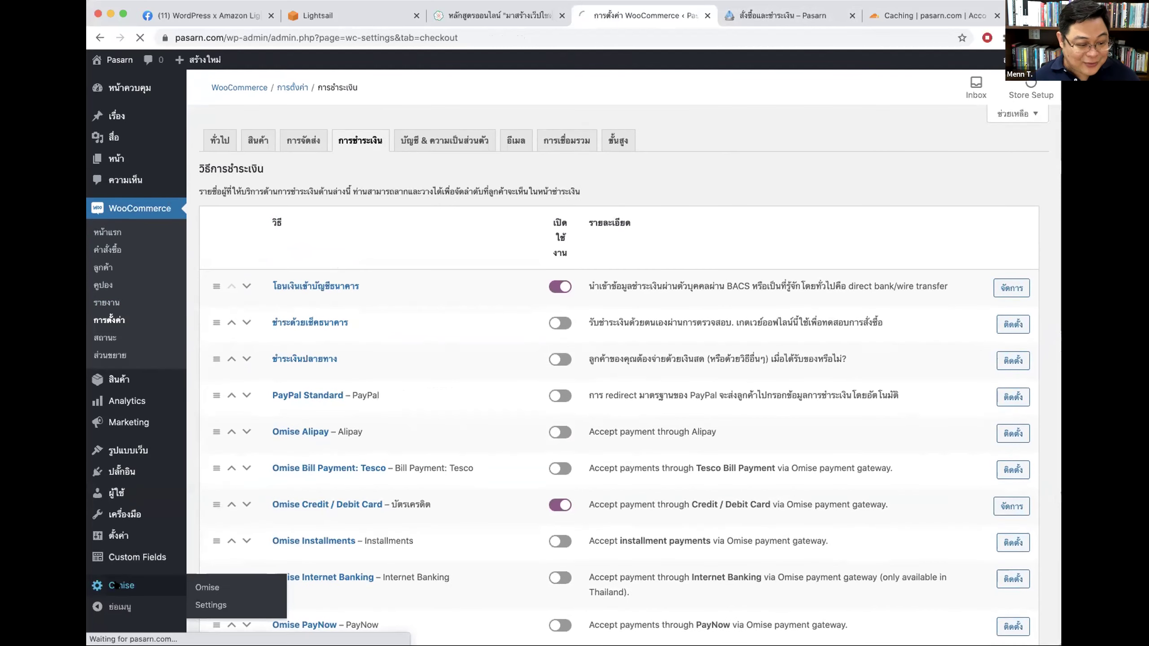
# Step: Select the Omise test public and secret keys, then reopen the Omise card settings from WooCommerce Payments
pyautogui.doubleClick(375, 306)
pyautogui.doubleClick(403, 336)
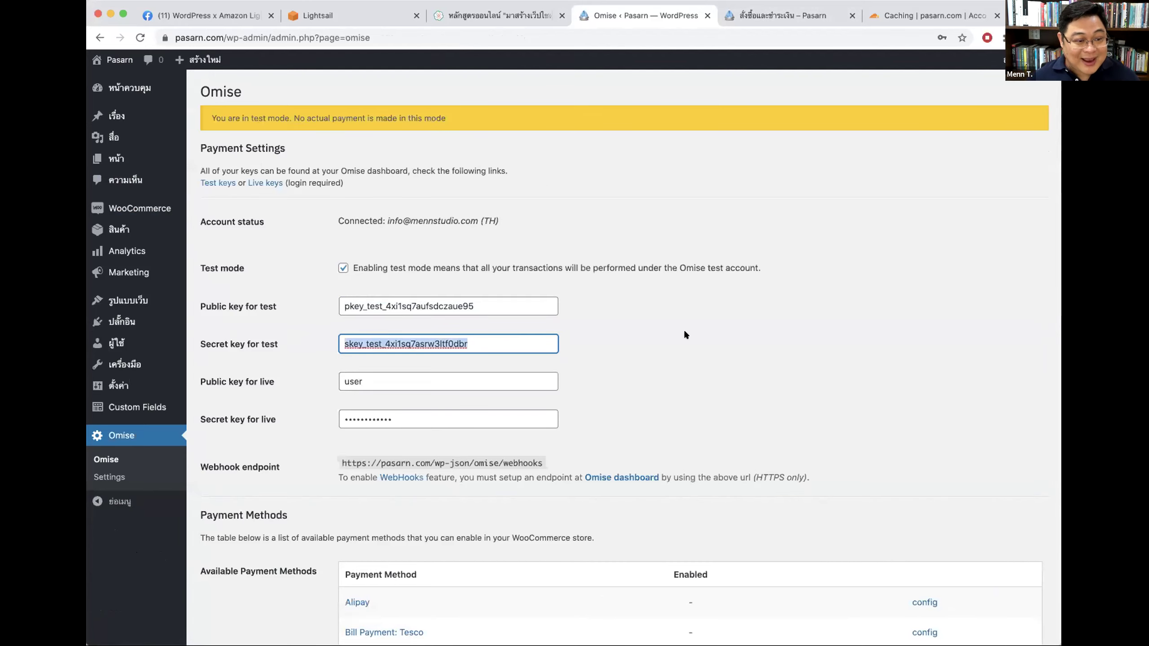
pyautogui.moveTo(134, 303)
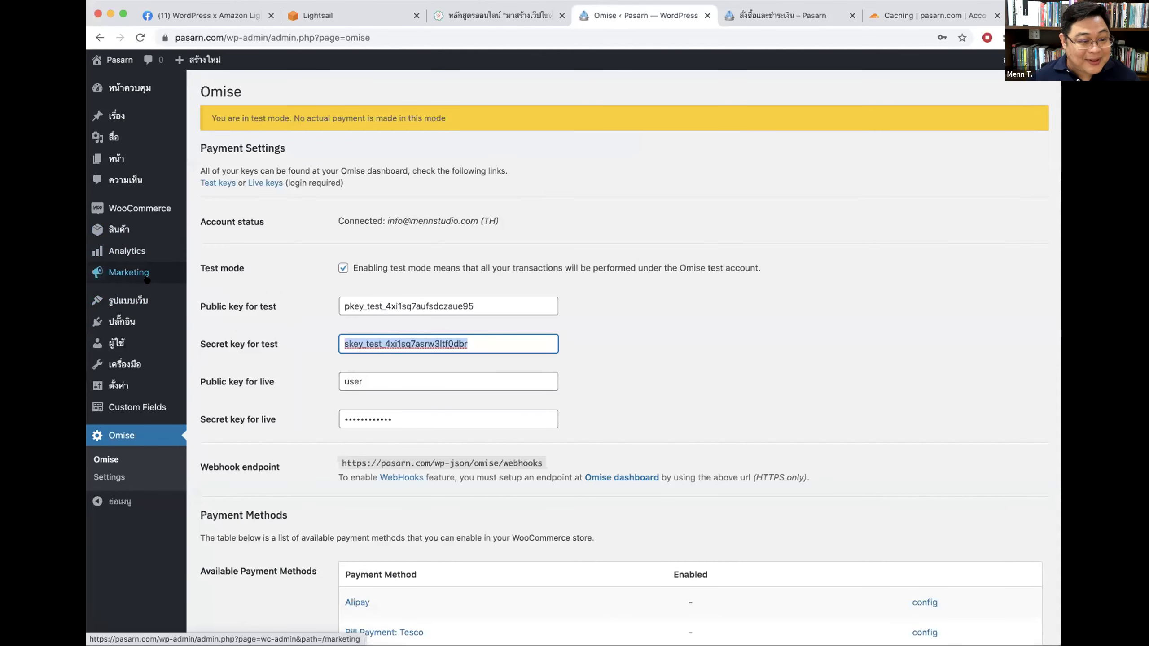
pyautogui.moveTo(144, 210)
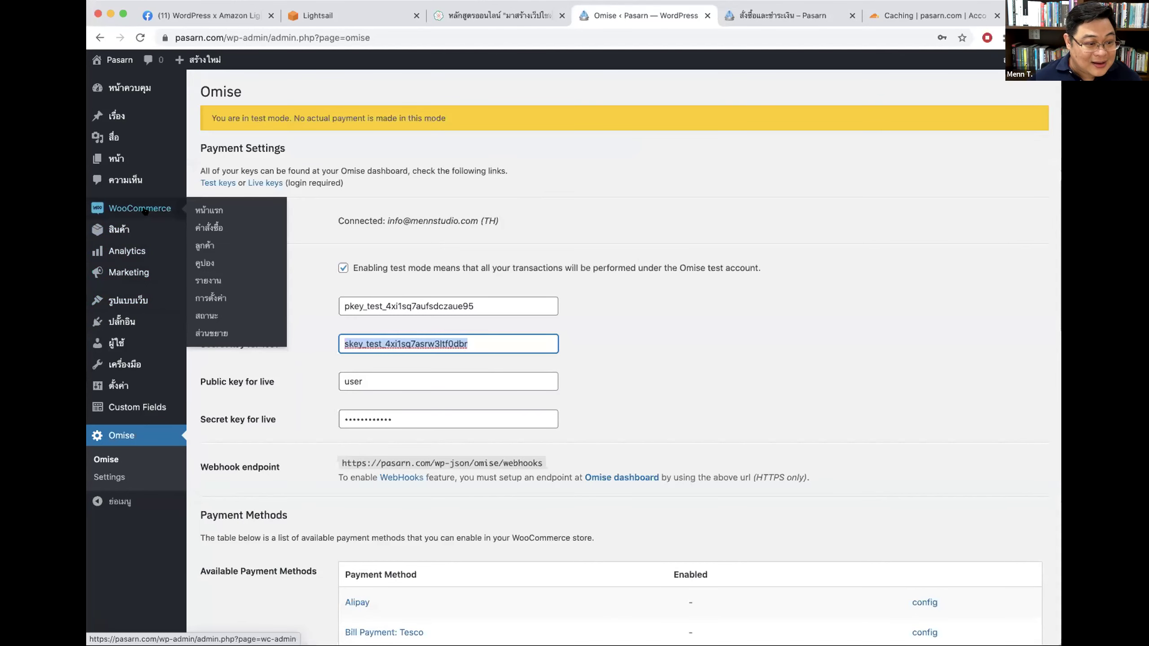
pyautogui.click(208, 298)
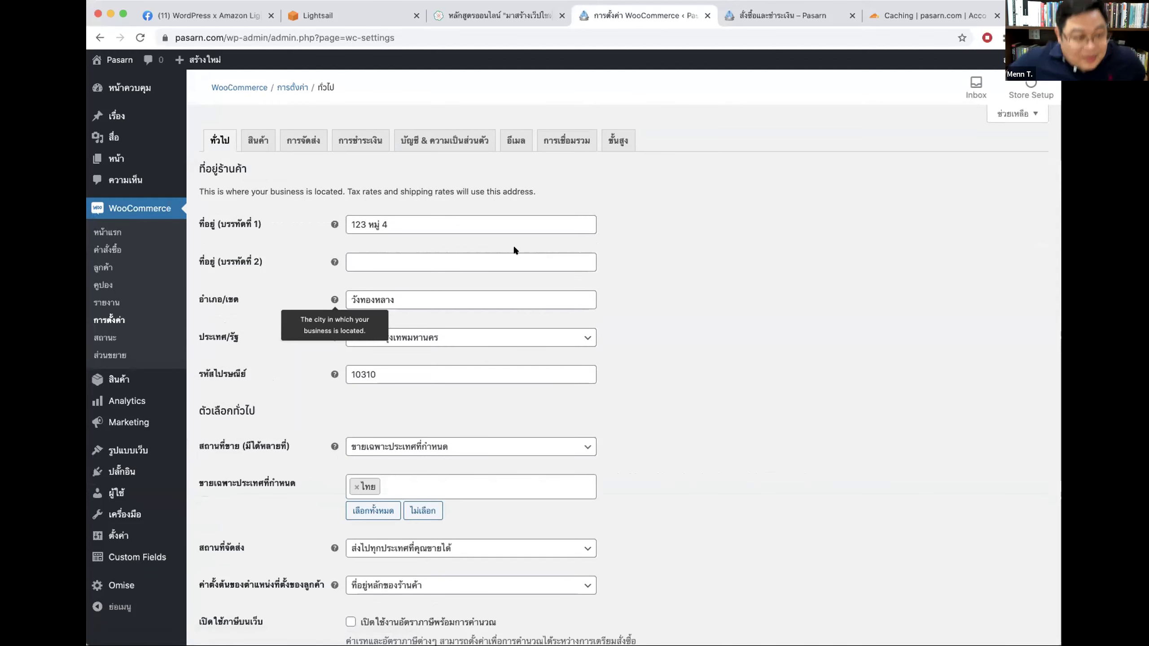
pyautogui.click(362, 138)
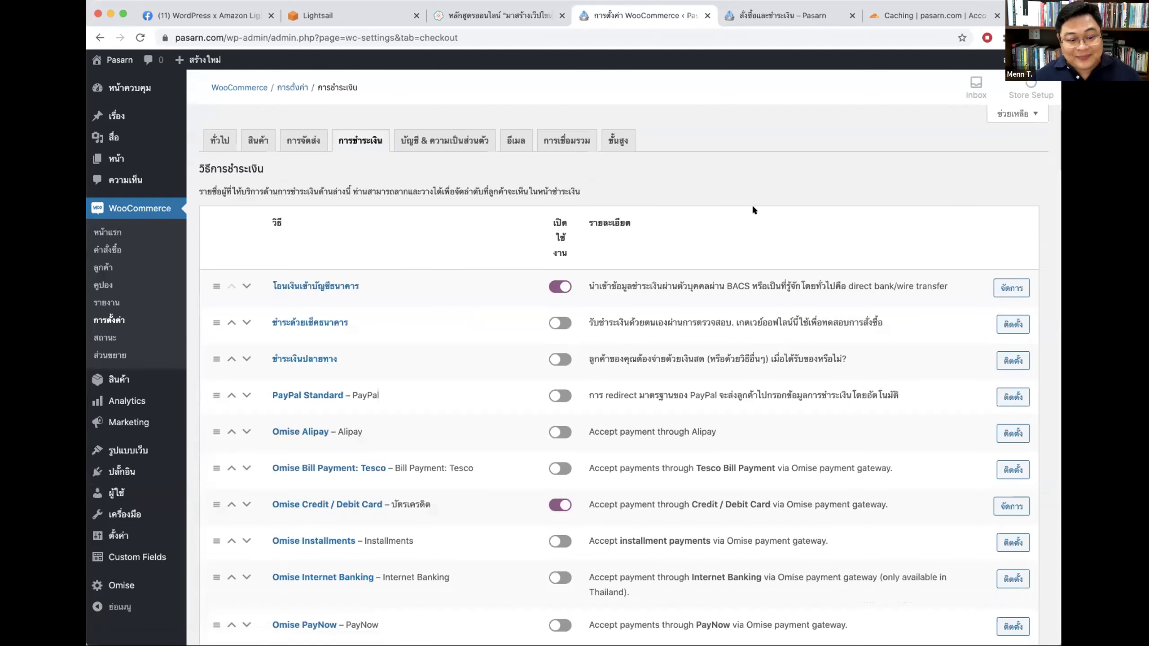
pyautogui.scroll(-3, 696, 205)
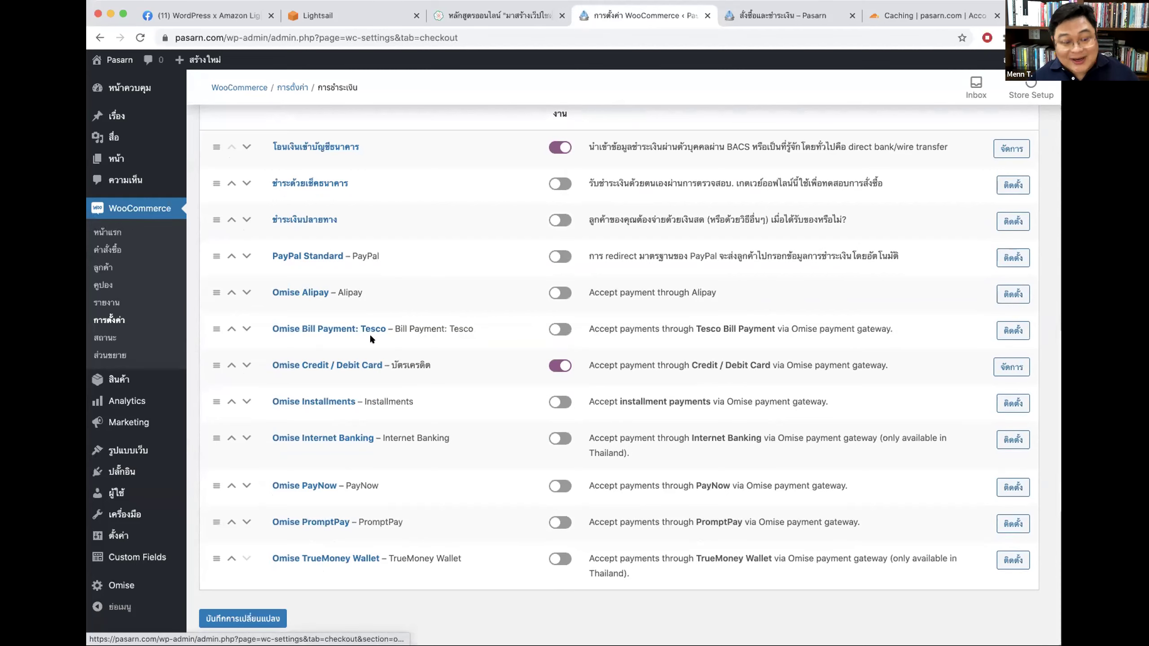
pyautogui.scroll(-1, 551, 374)
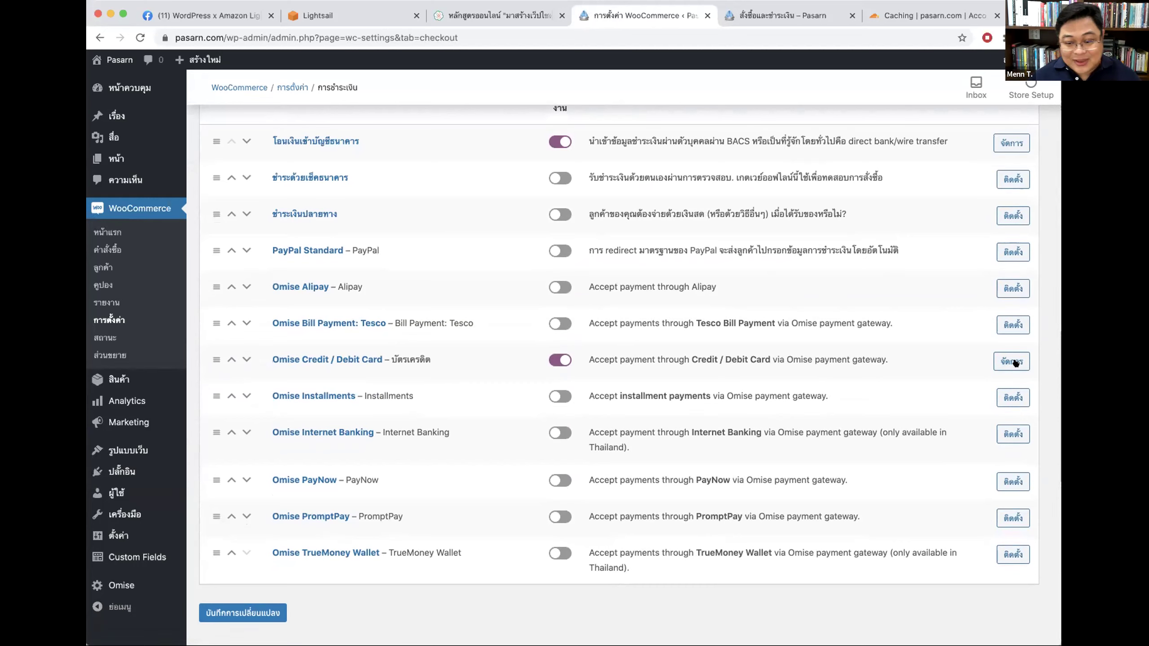
pyautogui.scroll(1, 1013, 367)
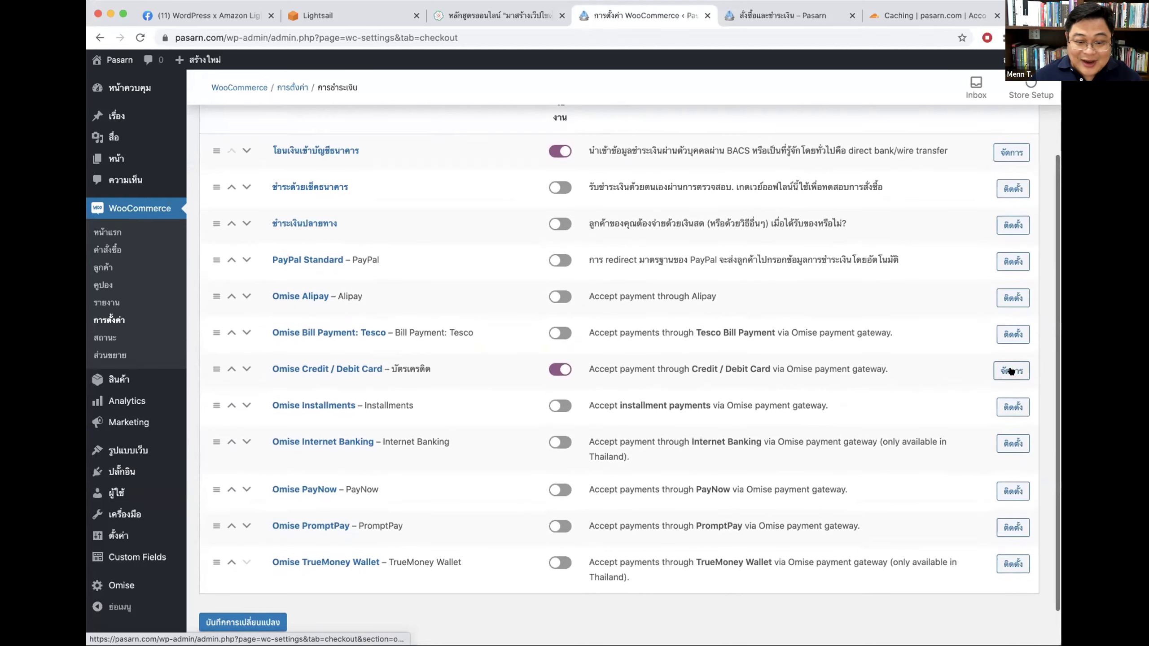
pyautogui.click(1011, 371)
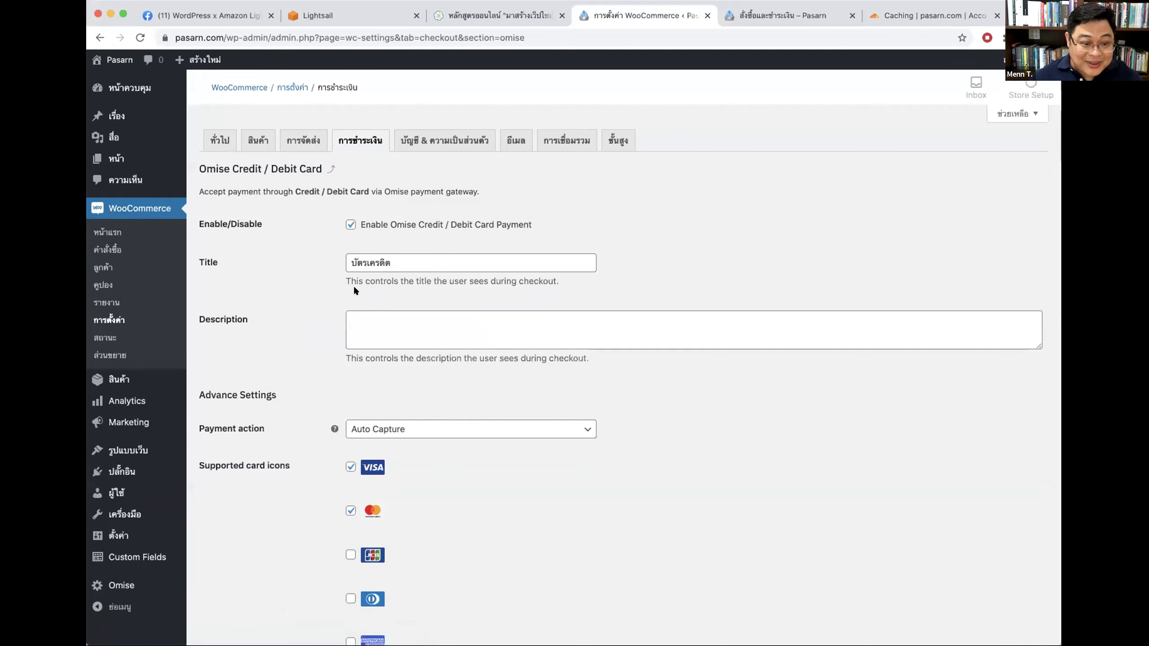
# Step: Review the card payment's checkout title and description fields
pyautogui.moveTo(403, 261); pyautogui.dragTo(282, 259)
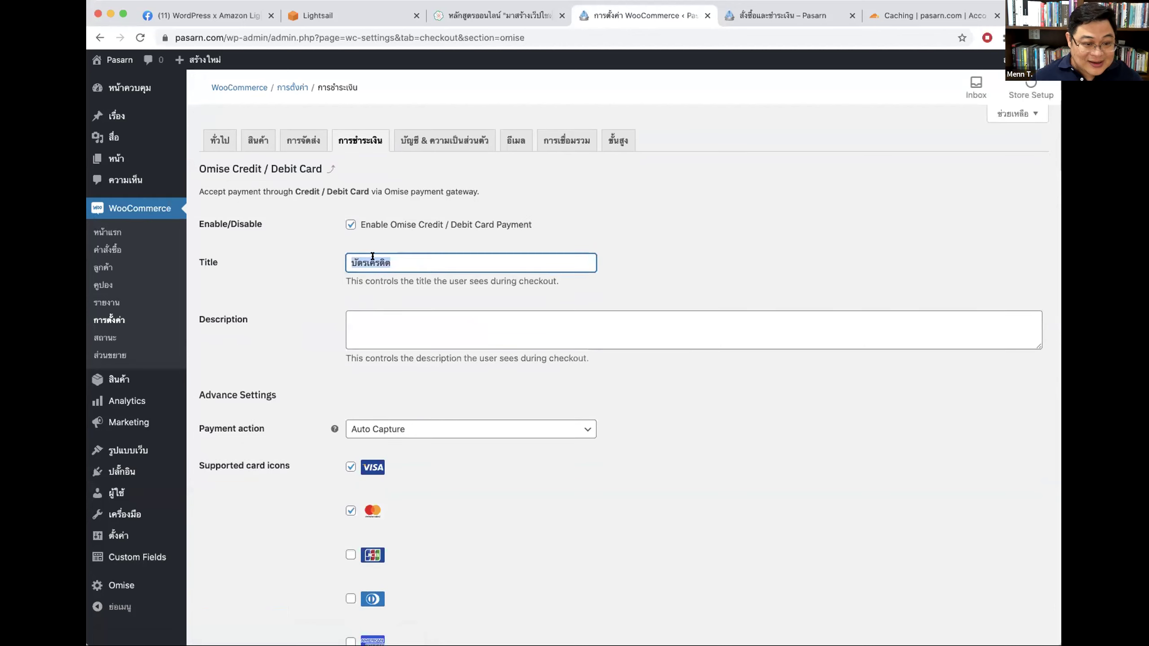
pyautogui.scroll(-3, 513, 285)
pyautogui.click(407, 240)
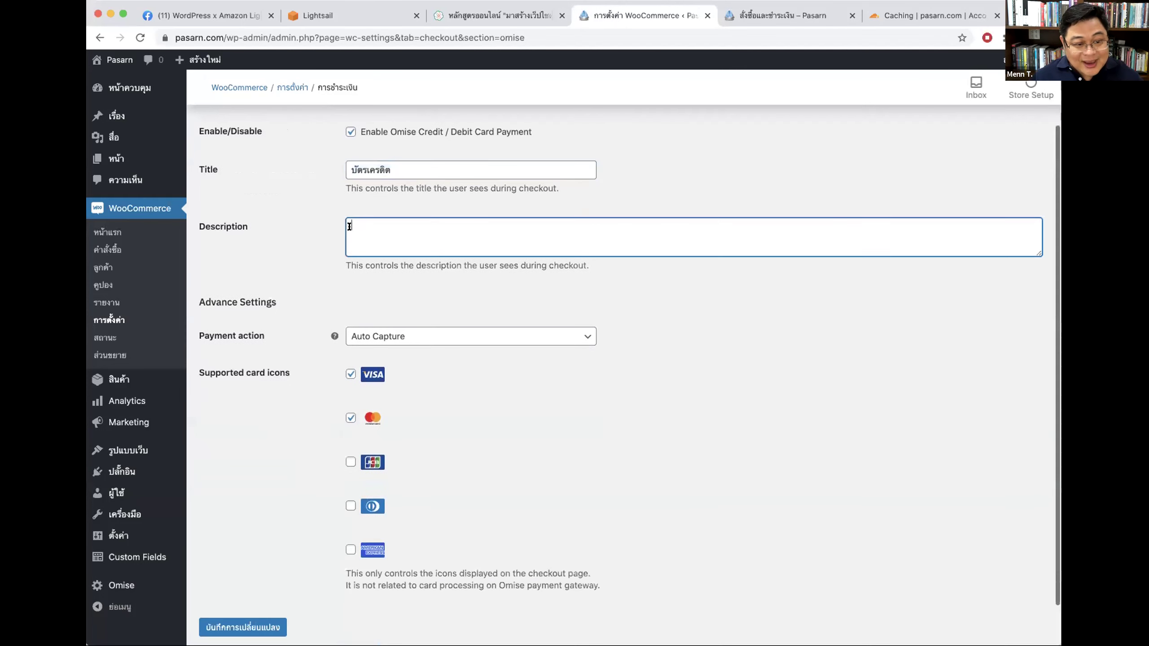
pyautogui.click(312, 256)
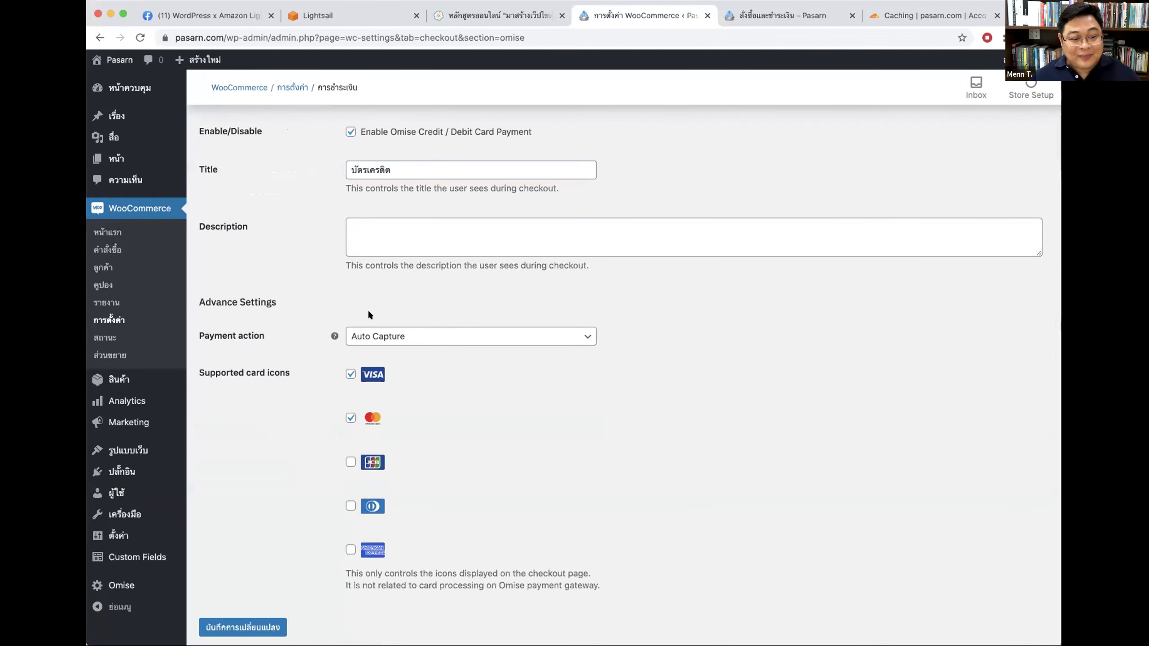
# Step: Try Manual Capture in the Payment action dropdown, then set it back to Auto Capture
pyautogui.click(387, 335)
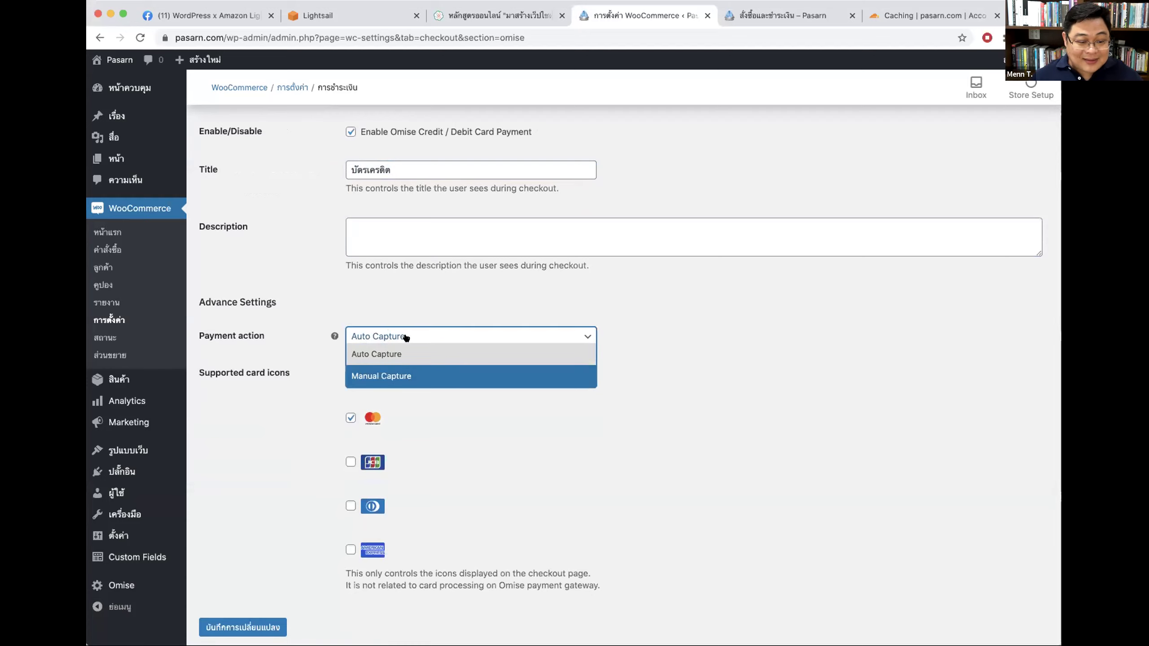
pyautogui.click(665, 319)
pyautogui.click(487, 336)
pyautogui.click(497, 313)
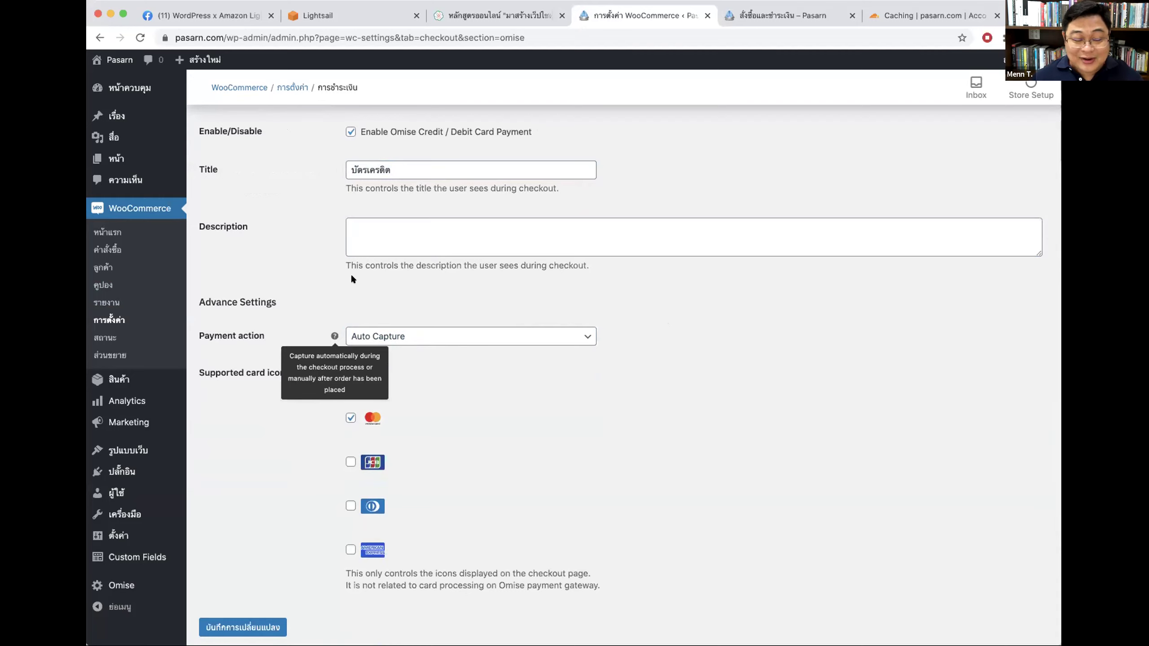
pyautogui.click(475, 336)
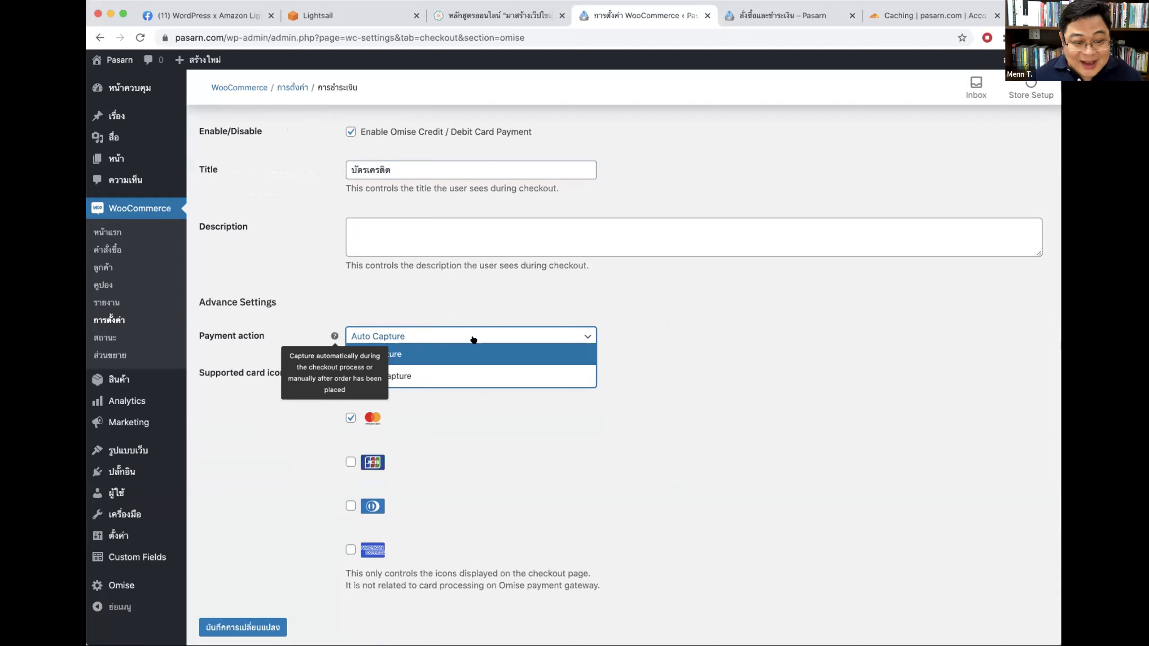
pyautogui.click(398, 379)
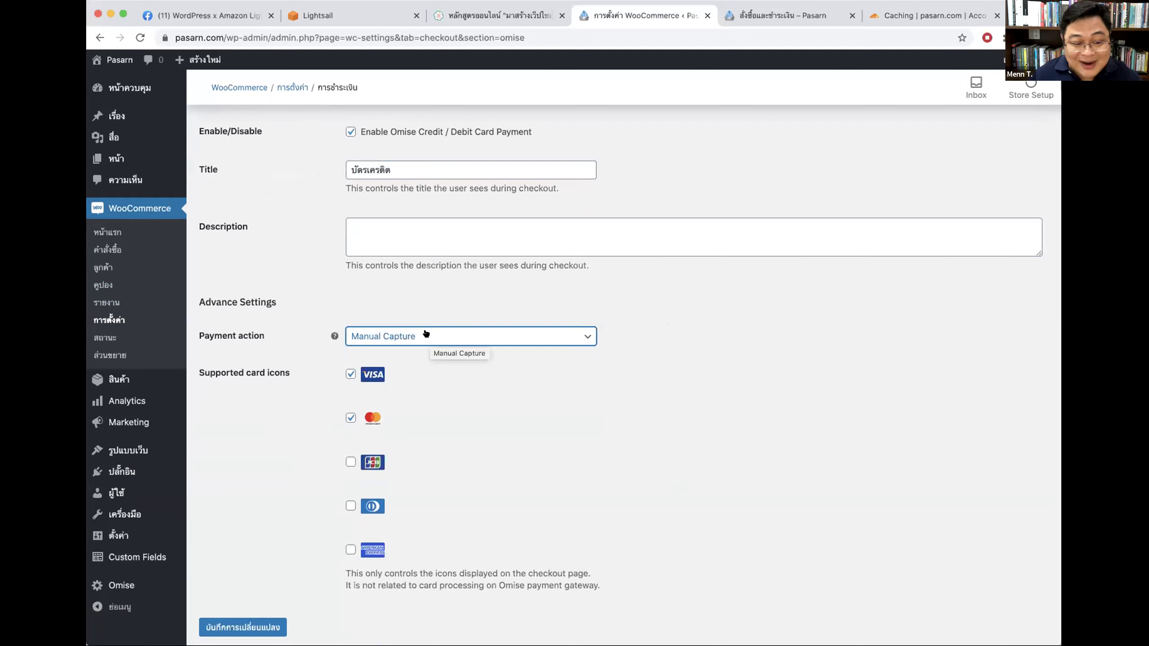
pyautogui.click(425, 335)
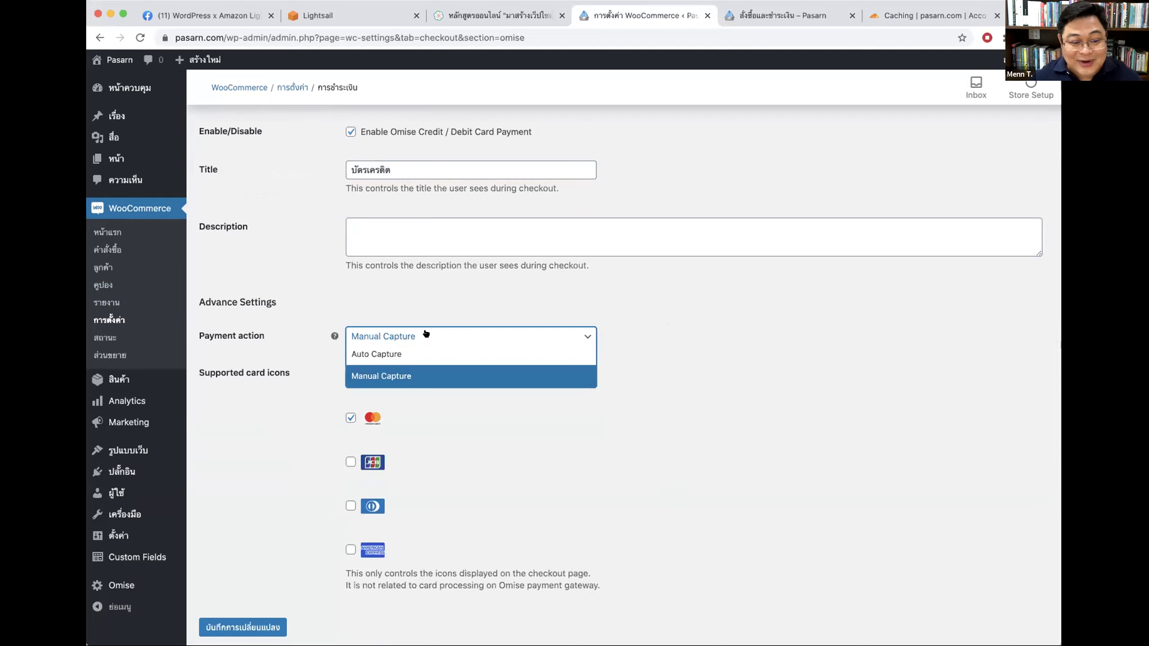
pyautogui.click(414, 359)
pyautogui.click(753, 344)
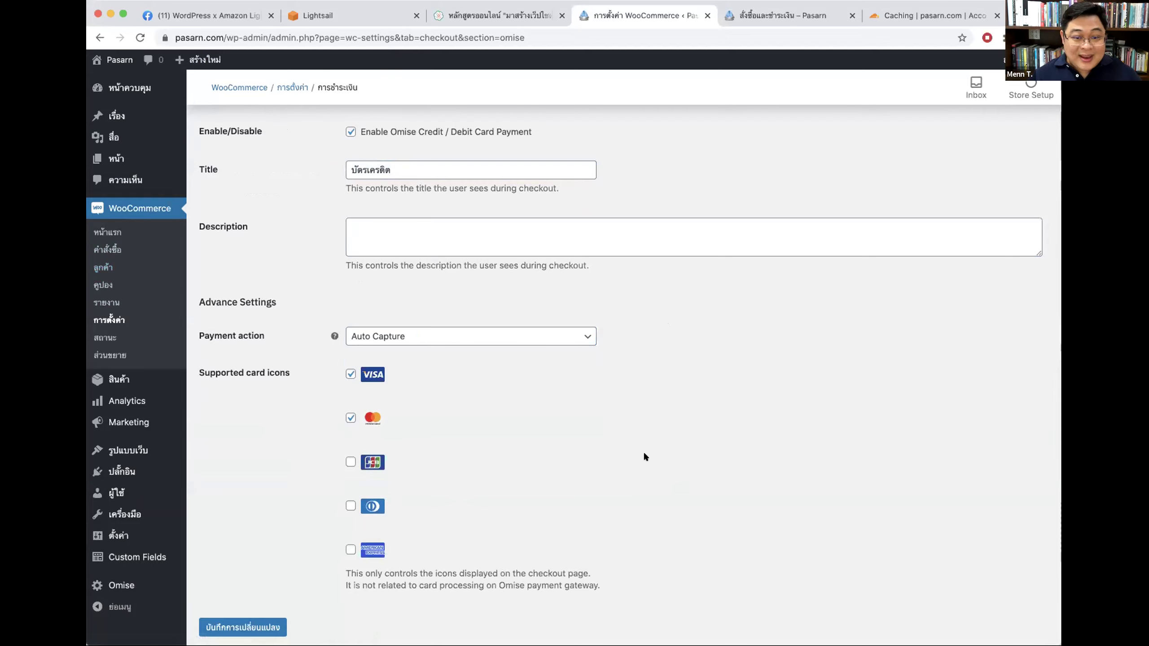
pyautogui.click(784, 15)
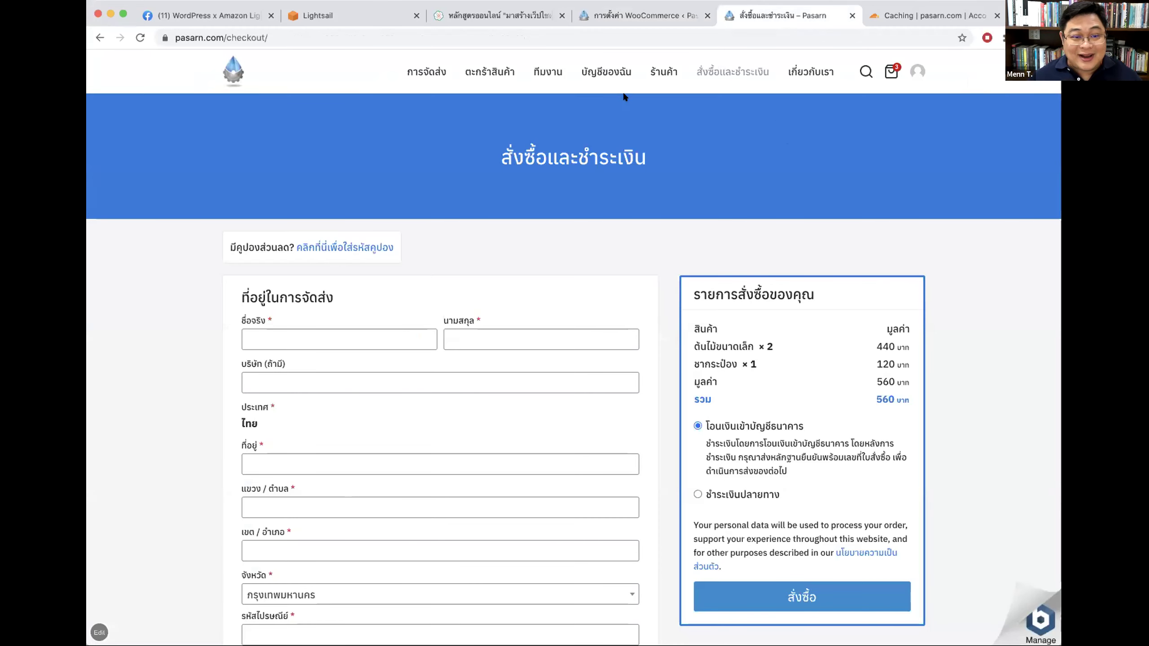
# Step: Add a tea can to the cart from the Shop page and view the cart
pyautogui.click(653, 70)
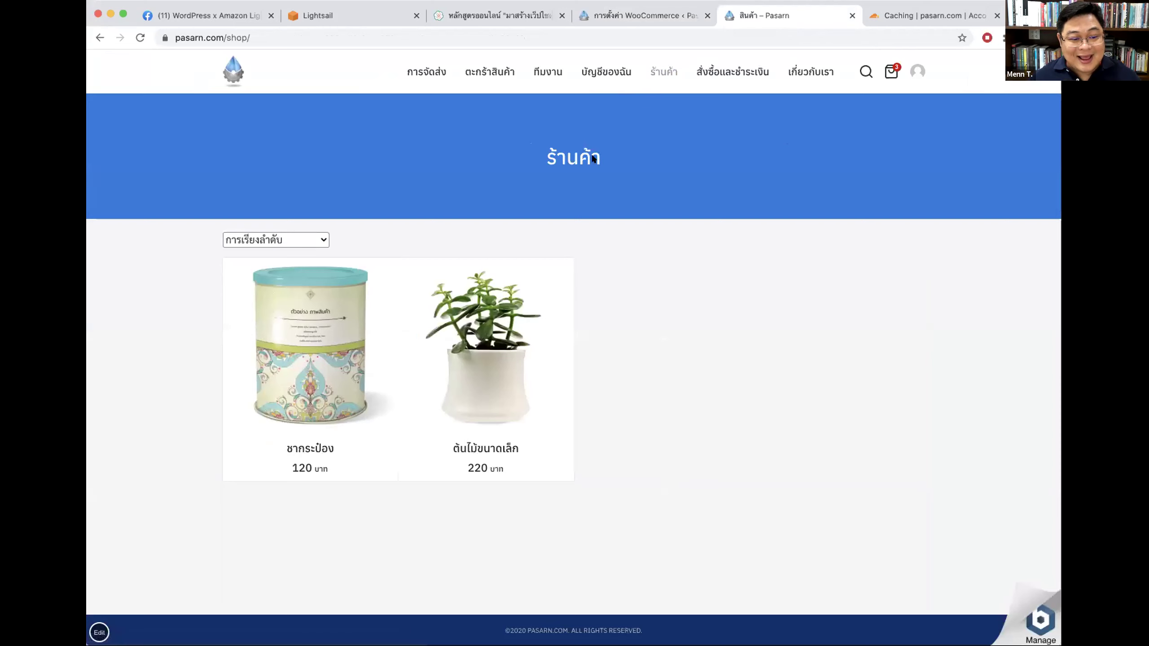
pyautogui.click(355, 360)
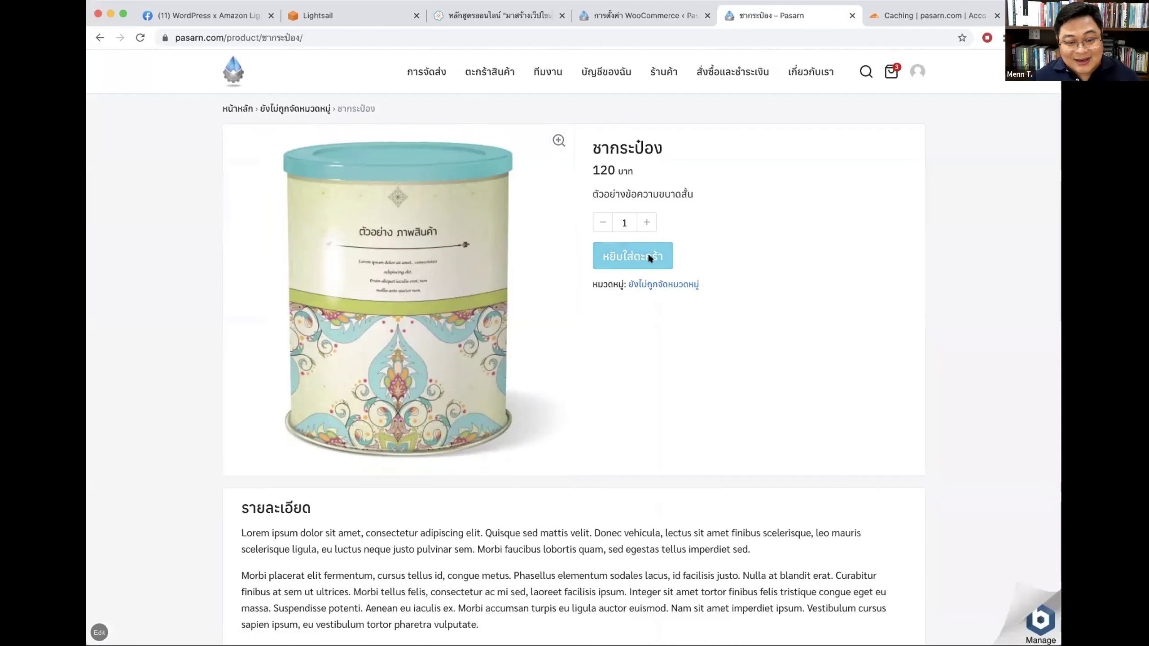
pyautogui.click(645, 254)
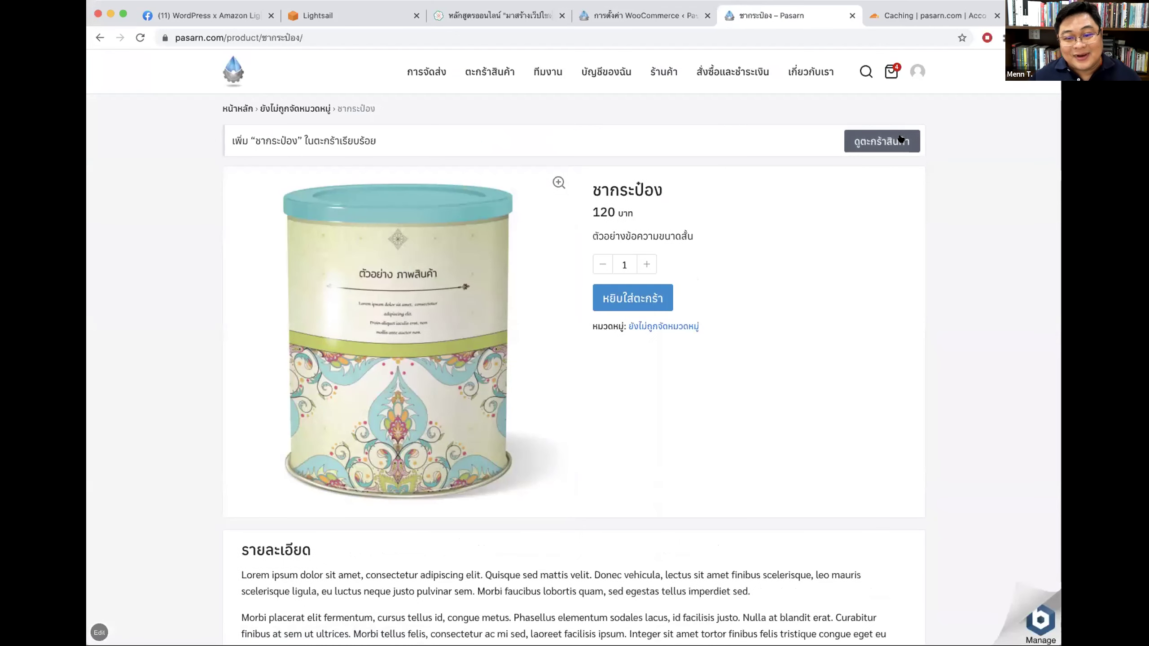
pyautogui.click(859, 142)
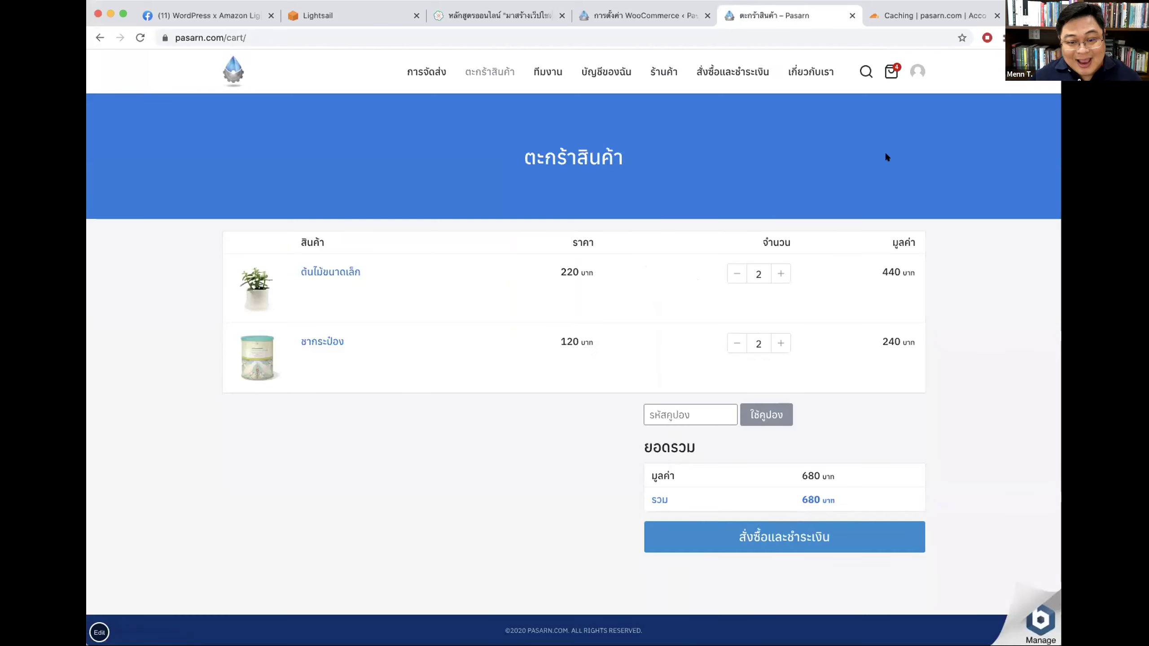
# Step: Set the plant and tea can quantities to 1 each and proceed to checkout
pyautogui.click(780, 272)
pyautogui.click(730, 310)
pyautogui.click(730, 310)
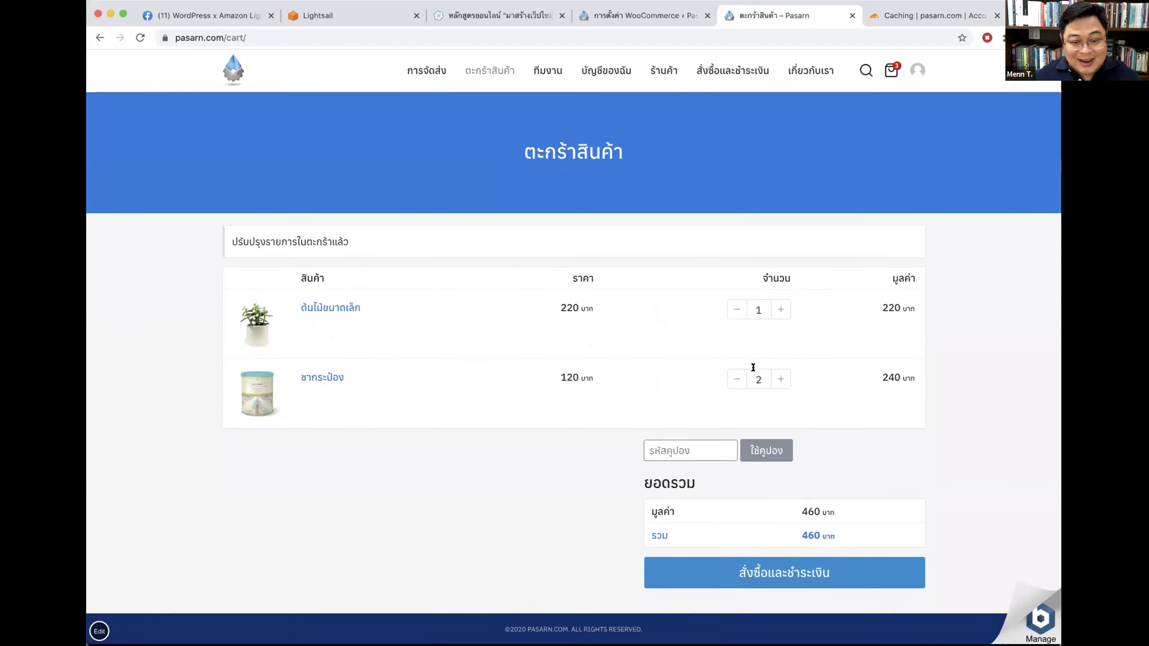
pyautogui.click(733, 381)
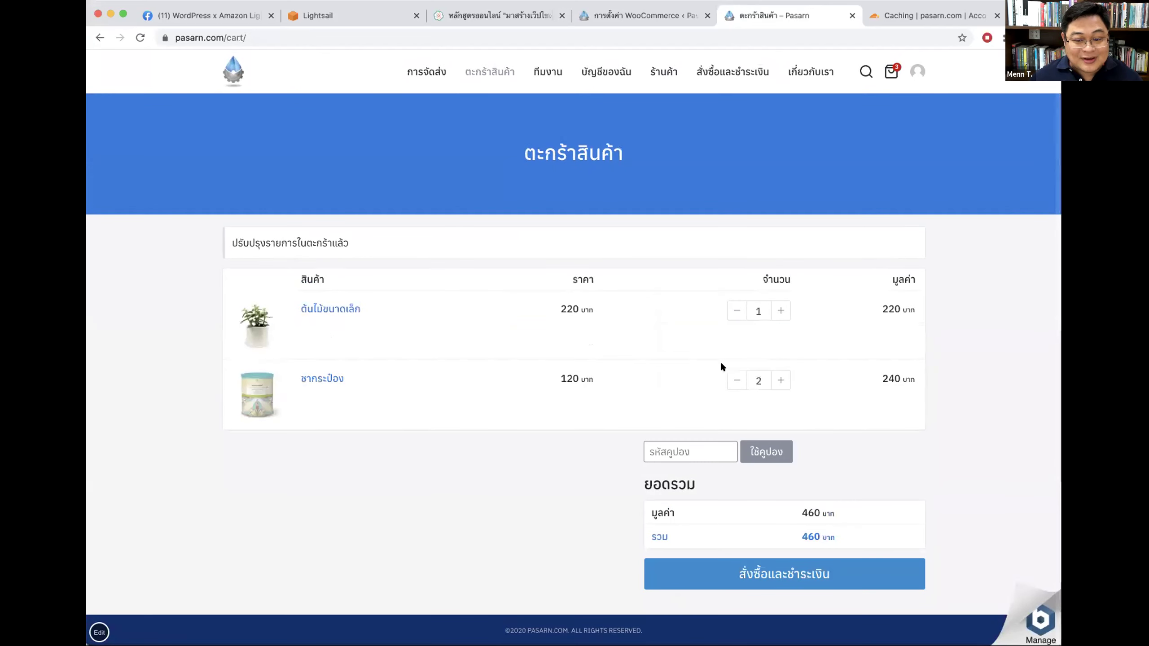
pyautogui.click(735, 379)
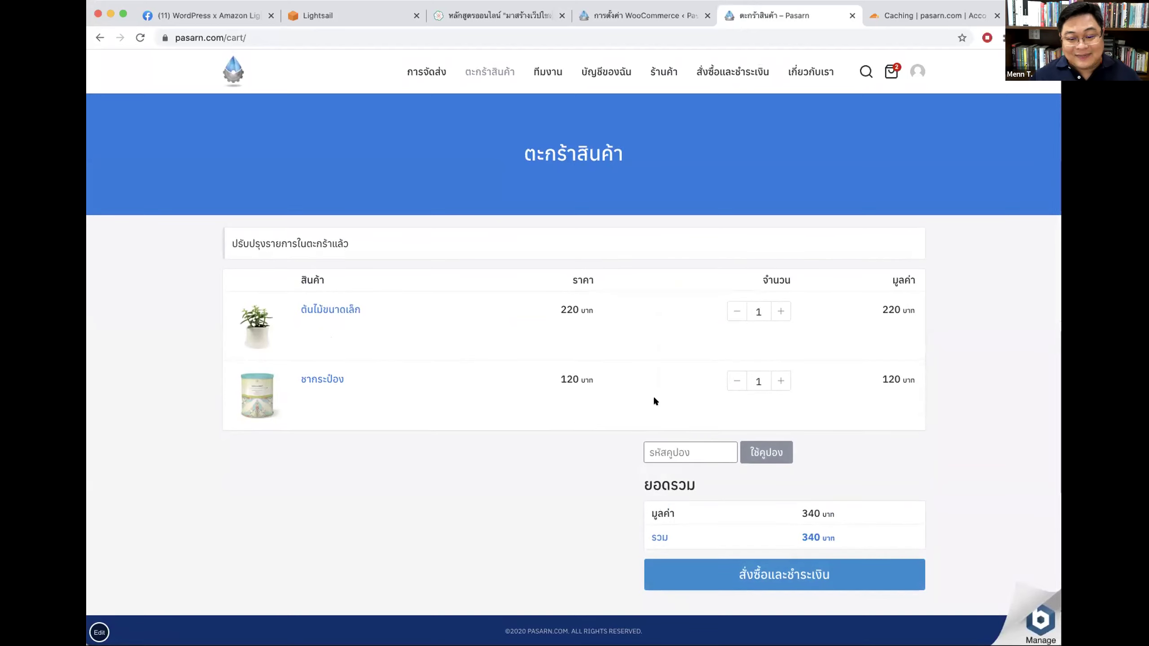
pyautogui.click(789, 579)
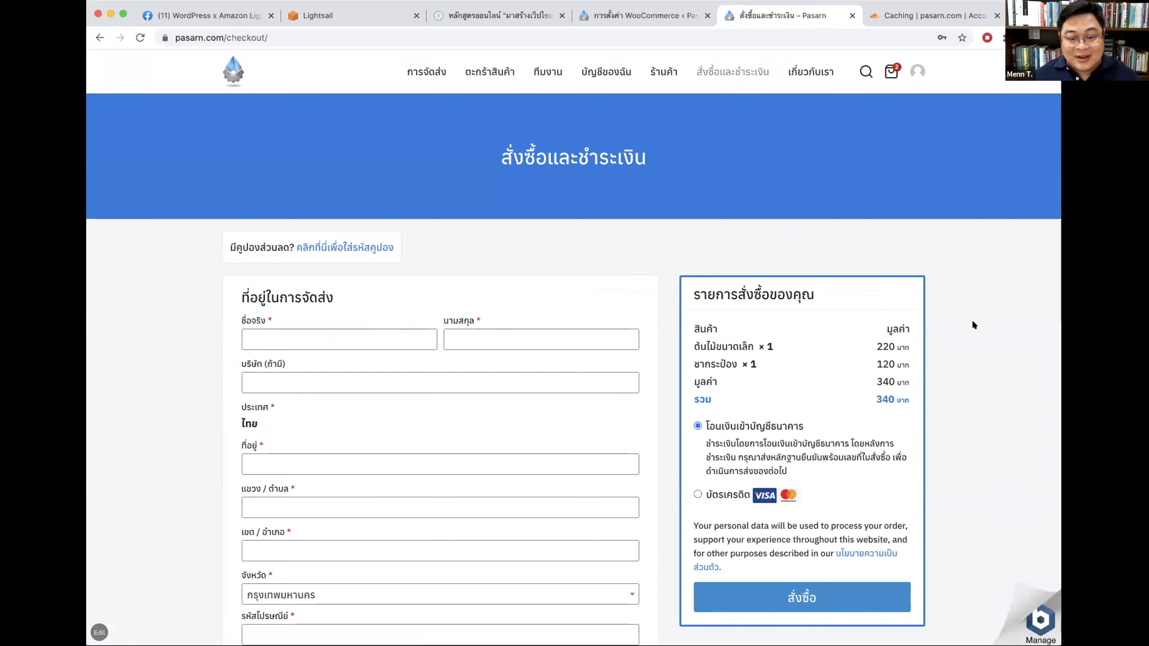
# Step: Switch the checkout payment between bank transfer and บัตรเครดิต several times
pyautogui.scroll(-3, 971, 321)
pyautogui.scroll(-2, 859, 292)
pyautogui.moveTo(707, 217); pyautogui.dragTo(811, 256)
pyautogui.click(811, 254)
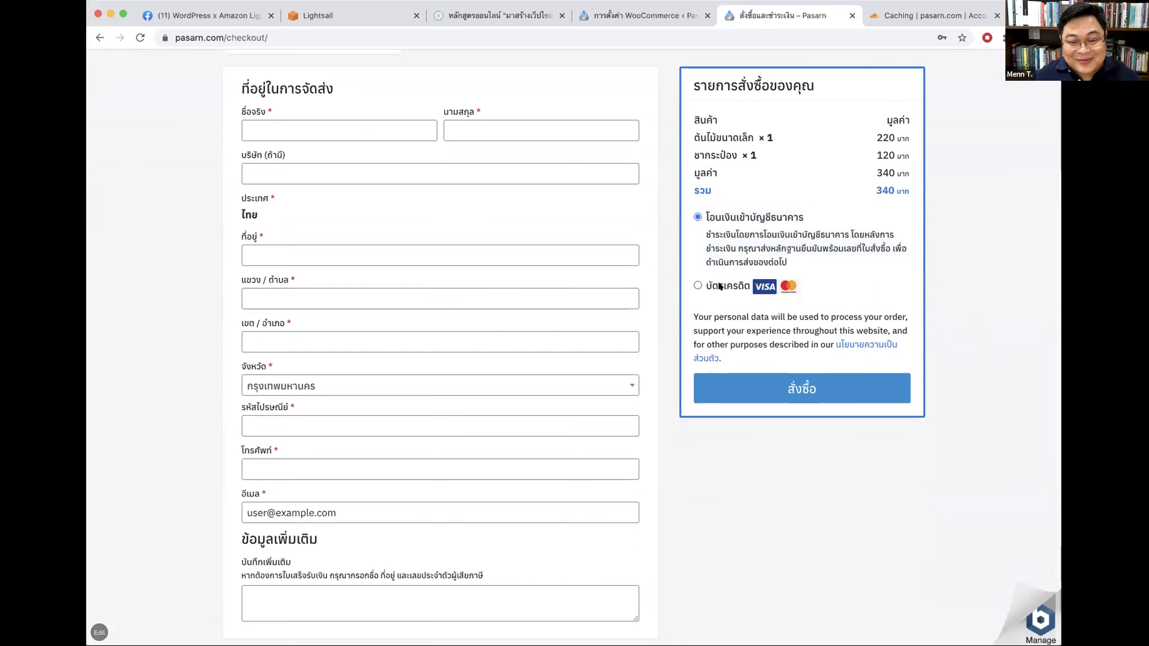
pyautogui.click(724, 286)
pyautogui.scroll(2, 728, 254)
pyautogui.click(733, 268)
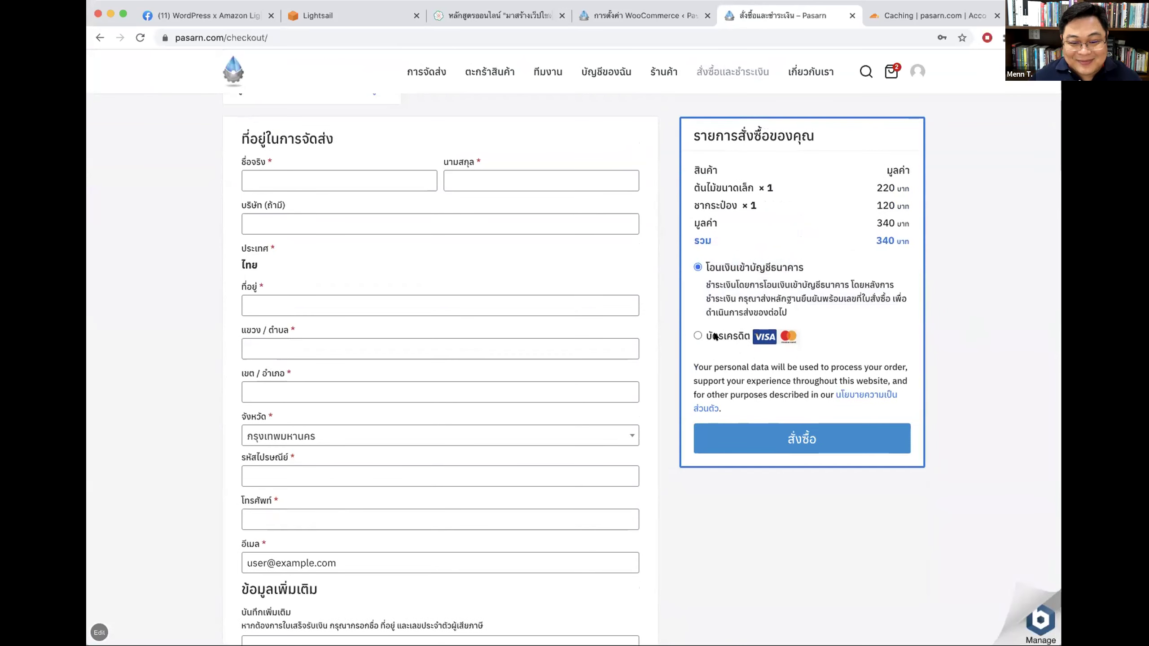
pyautogui.click(731, 333)
pyautogui.scroll(2, 741, 343)
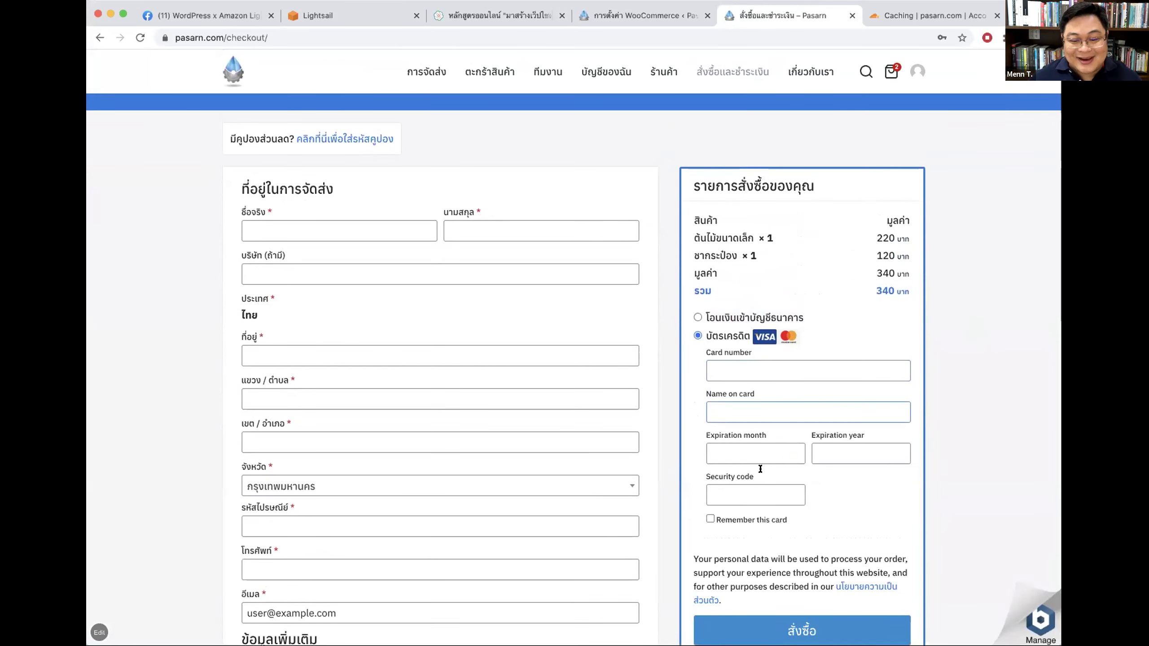
pyautogui.click(733, 317)
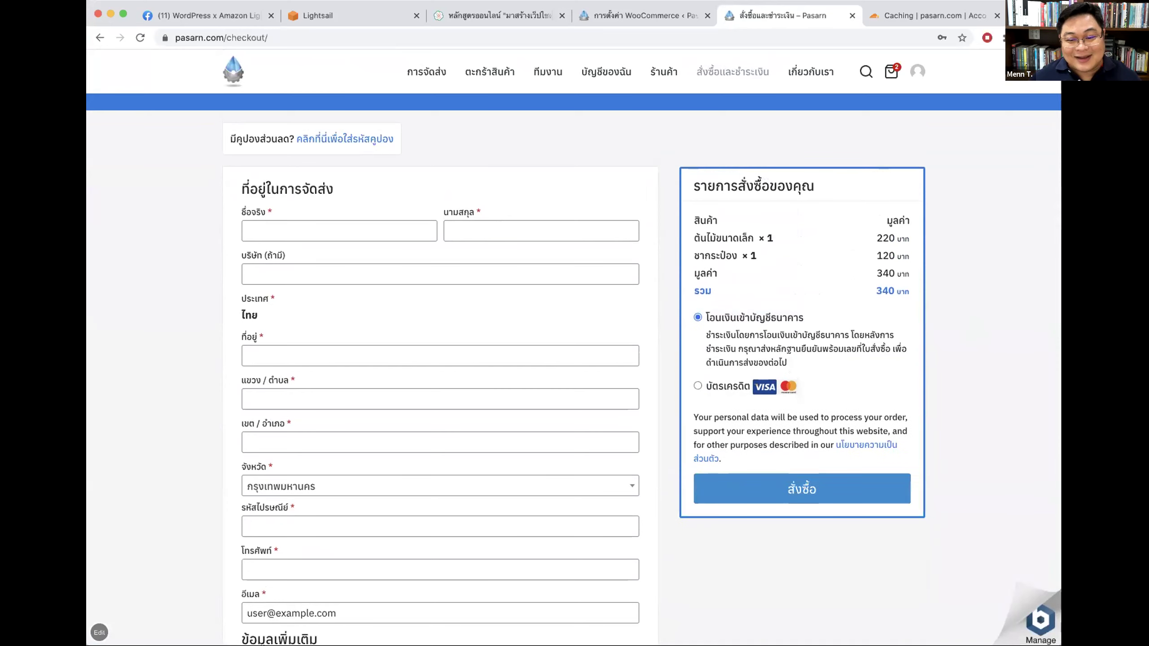
pyautogui.click(724, 392)
# Step: Settle on the บัตรเครดิต option and check its card number, expiry and security code fields
pyautogui.scroll(2, 699, 446)
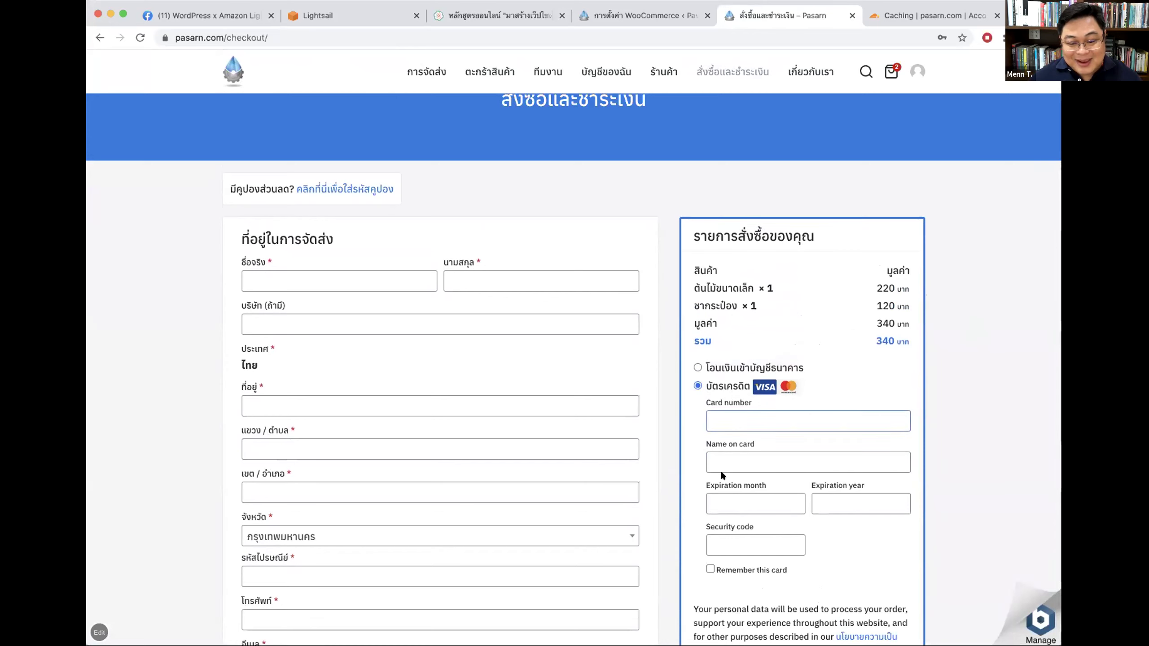
pyautogui.click(736, 367)
pyautogui.scroll(-3, 724, 344)
pyautogui.click(724, 339)
pyautogui.scroll(2, 779, 294)
pyautogui.click(743, 320)
pyautogui.click(719, 392)
pyautogui.scroll(-3, 960, 300)
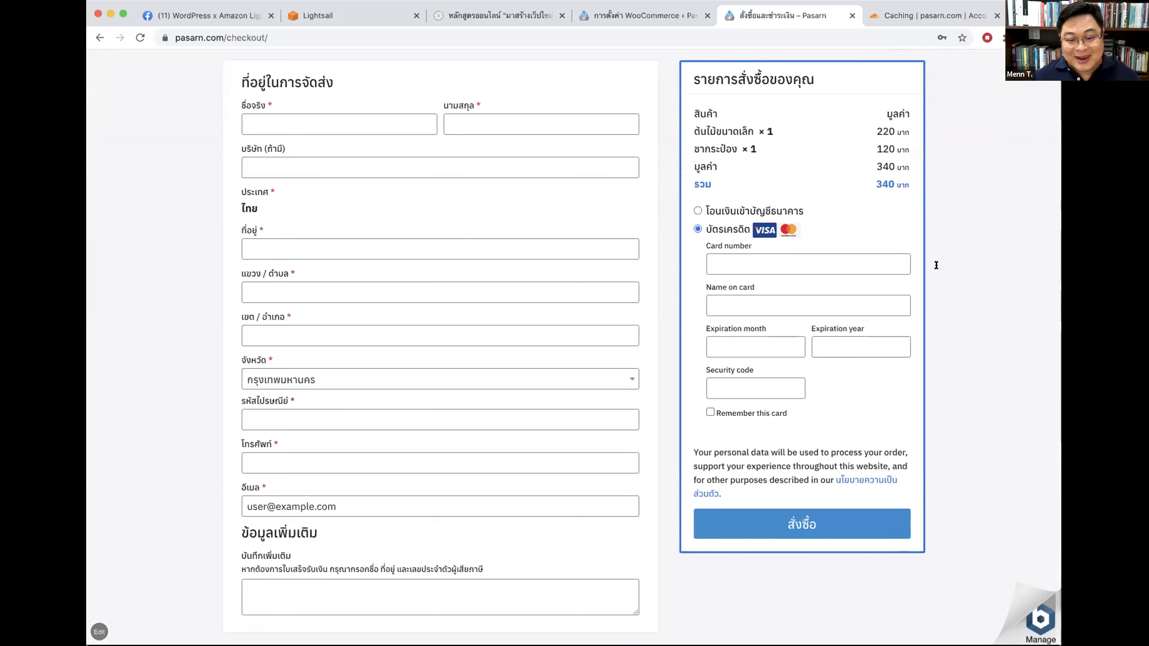
pyautogui.click(724, 380)
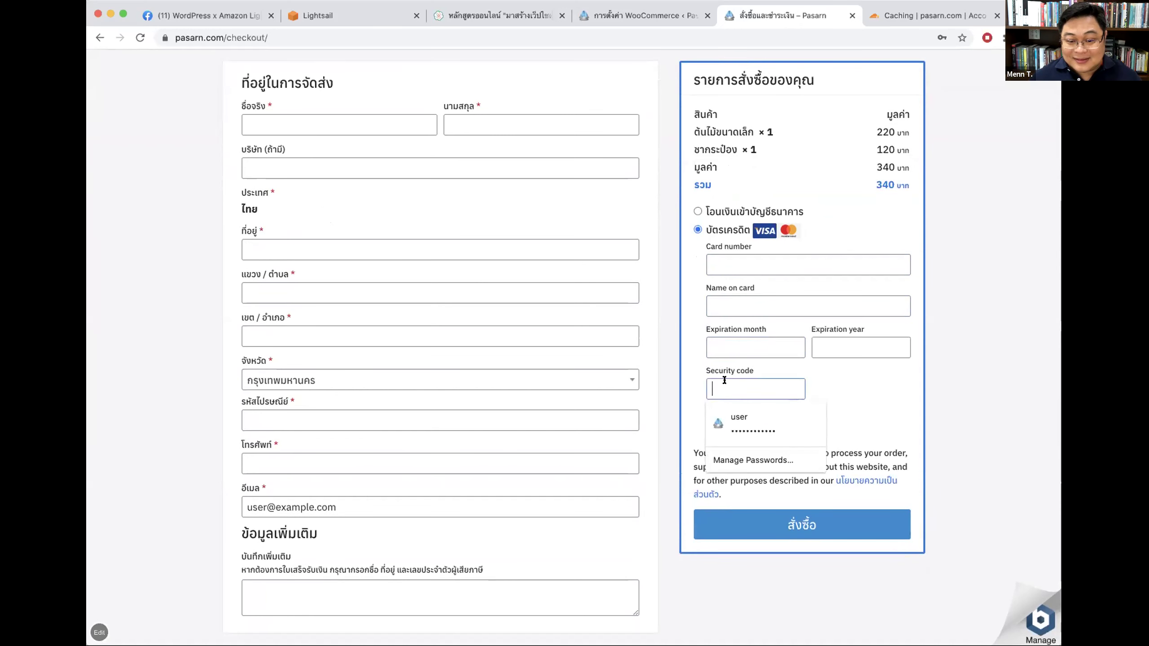
pyautogui.click(963, 356)
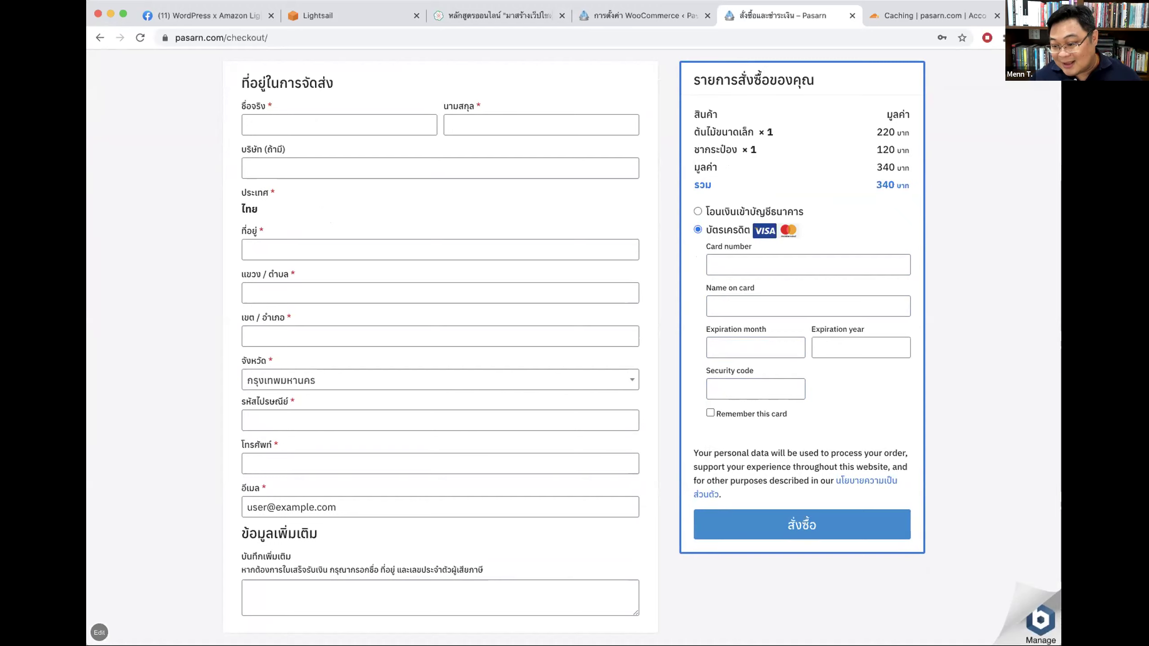
pyautogui.scroll(5, 796, 266)
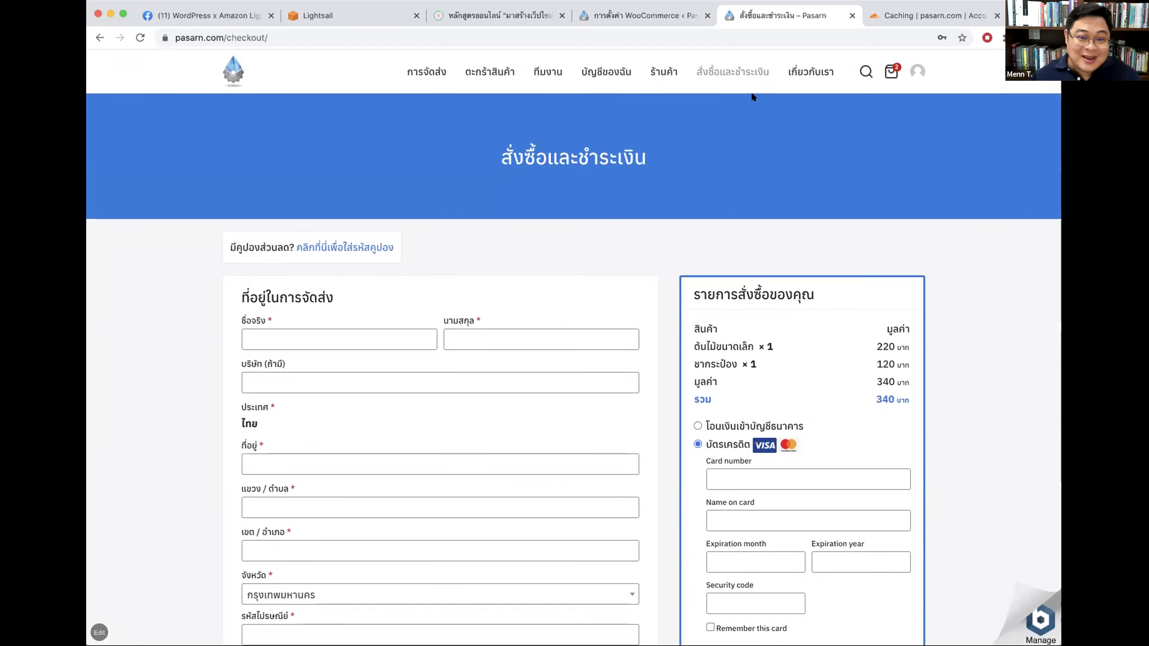
# Step: Return to the cart and remove the small plant, leaving one tea can at 120 baht
pyautogui.click(490, 71)
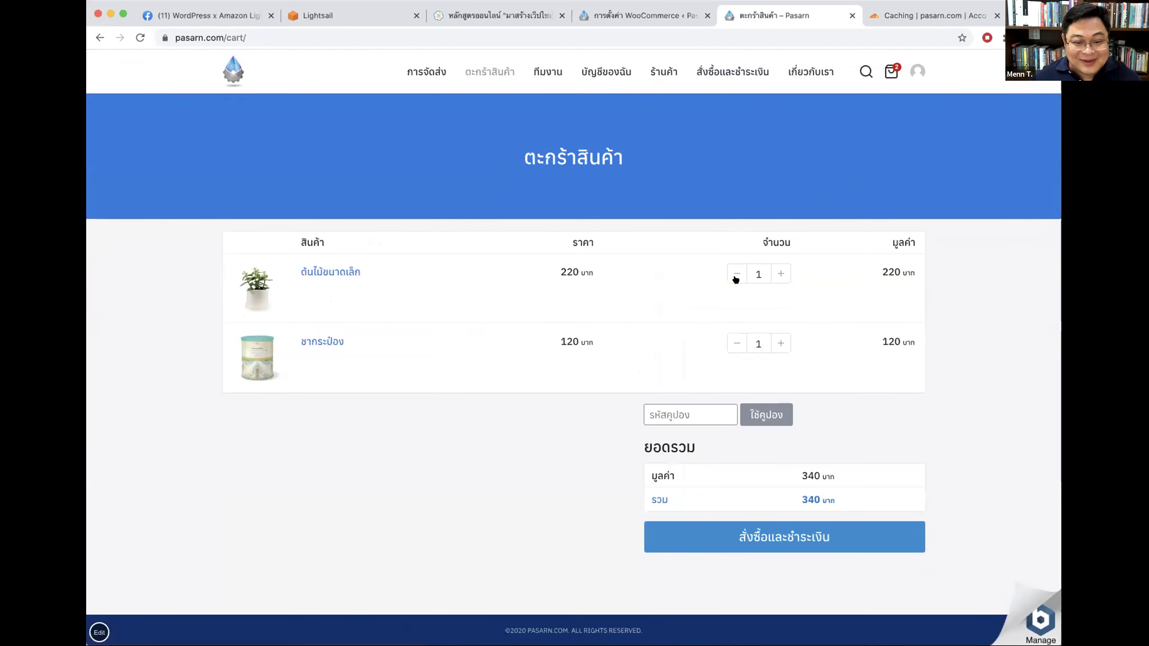
pyautogui.click(737, 274)
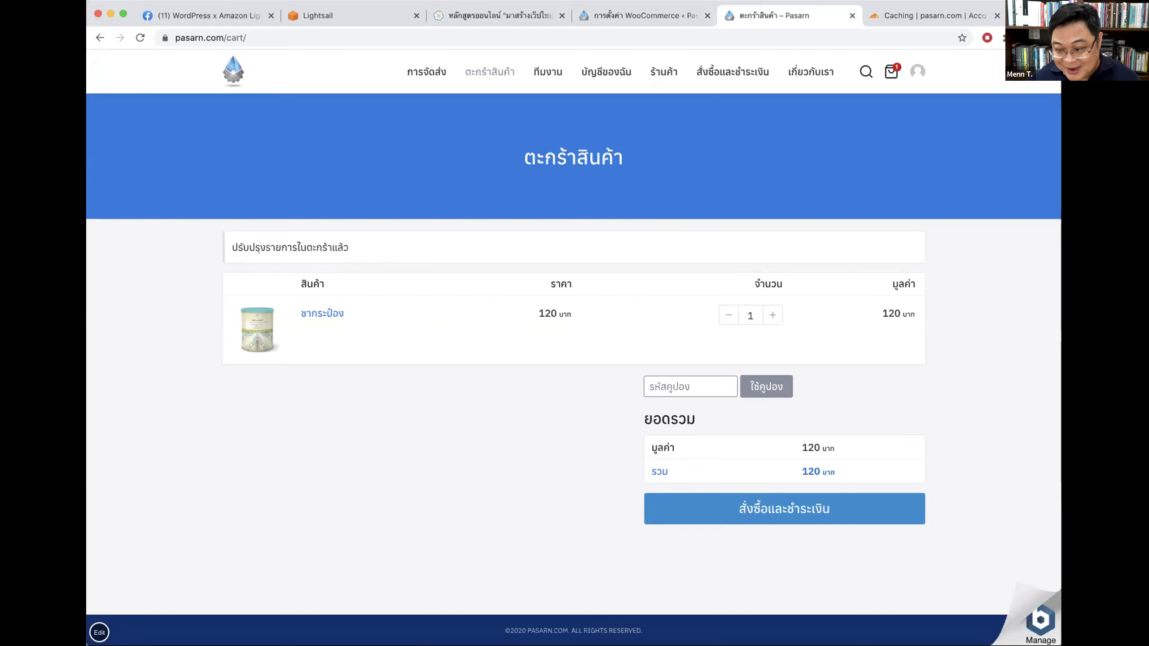
# Step: Proceed to checkout and select the credit-card payment option
pyautogui.click(766, 516)
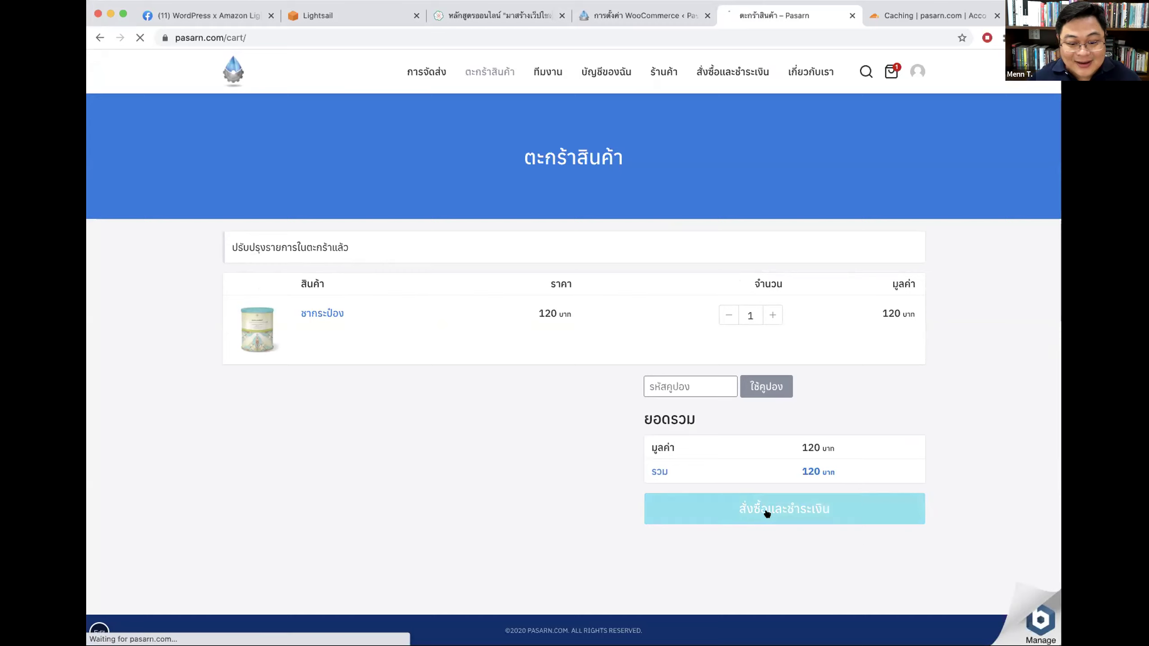
pyautogui.scroll(-3, 979, 324)
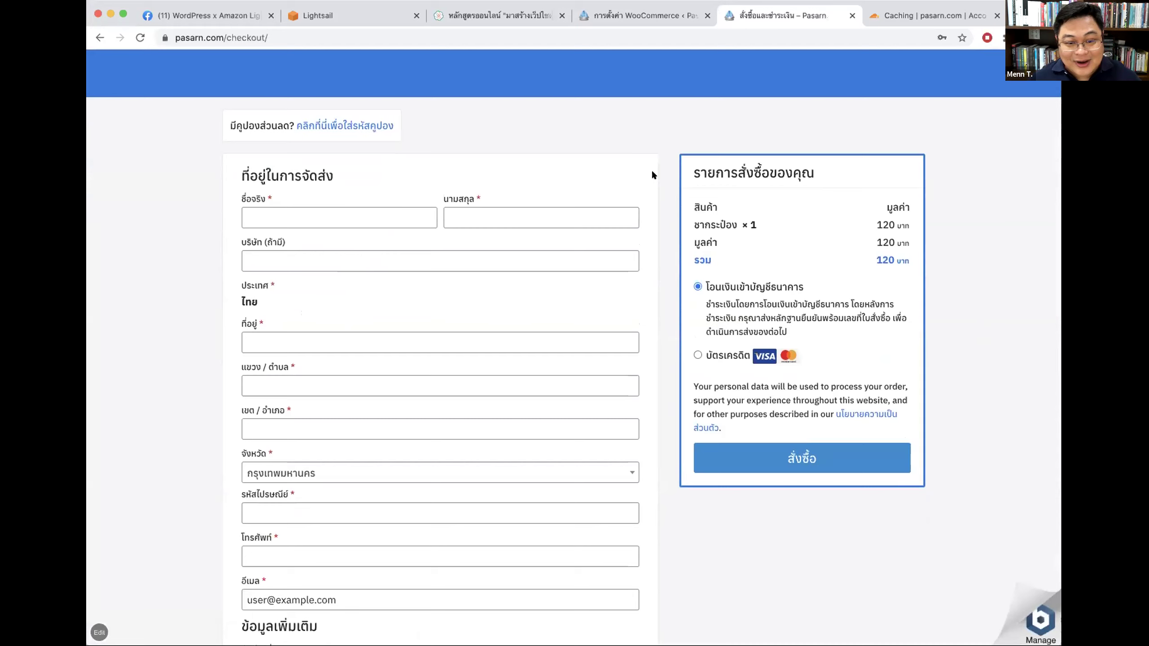
pyautogui.moveTo(691, 171); pyautogui.dragTo(842, 167)
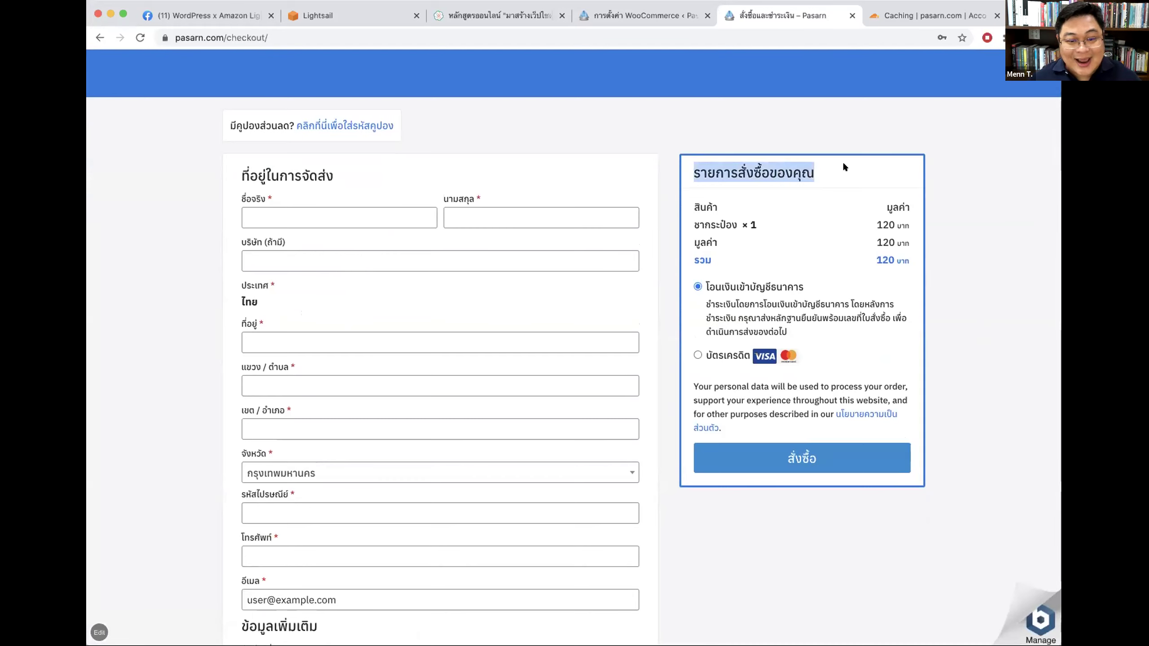
pyautogui.click(964, 555)
pyautogui.click(710, 355)
pyautogui.click(742, 336)
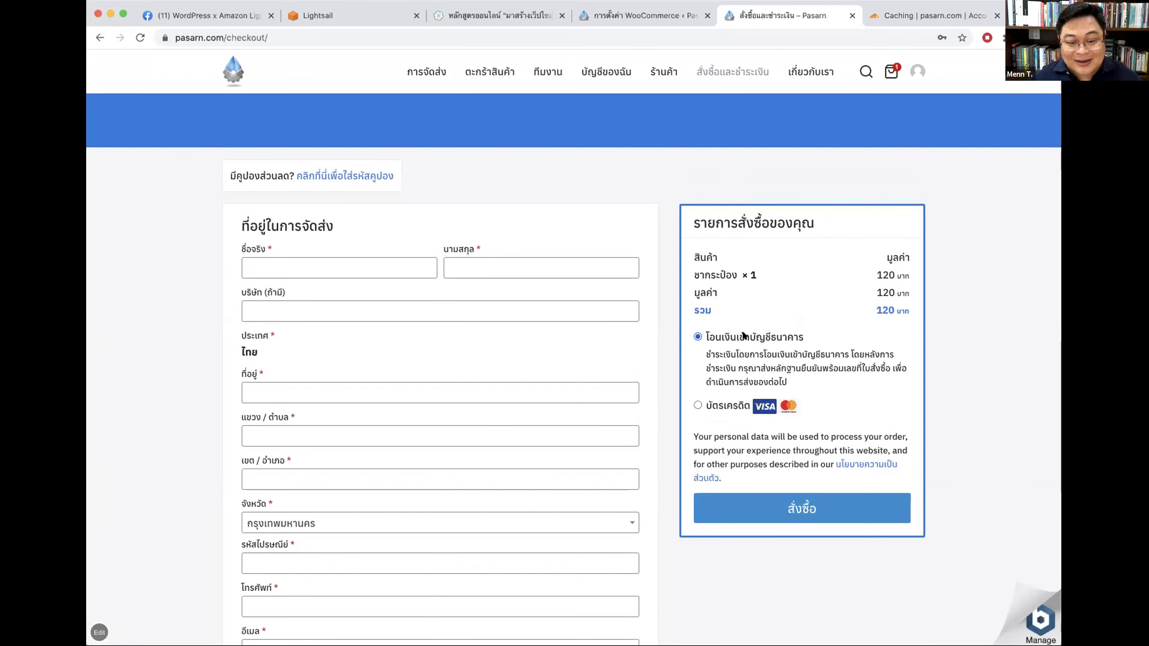
pyautogui.scroll(-2, 772, 374)
pyautogui.moveTo(700, 256); pyautogui.dragTo(796, 288)
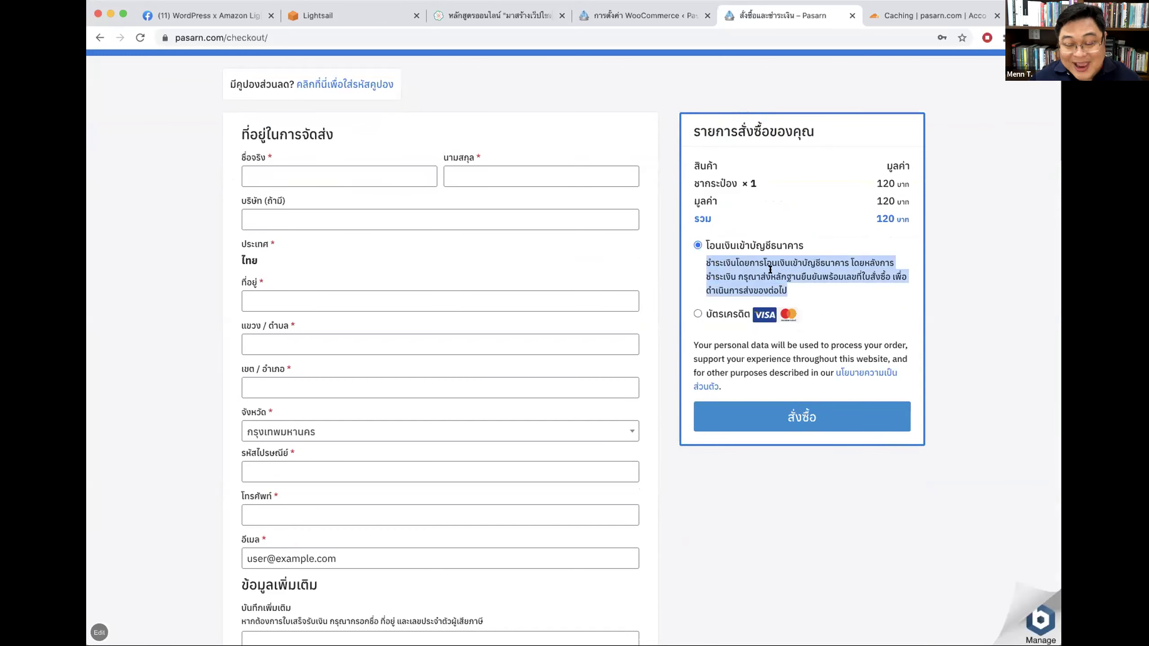
pyautogui.click(764, 314)
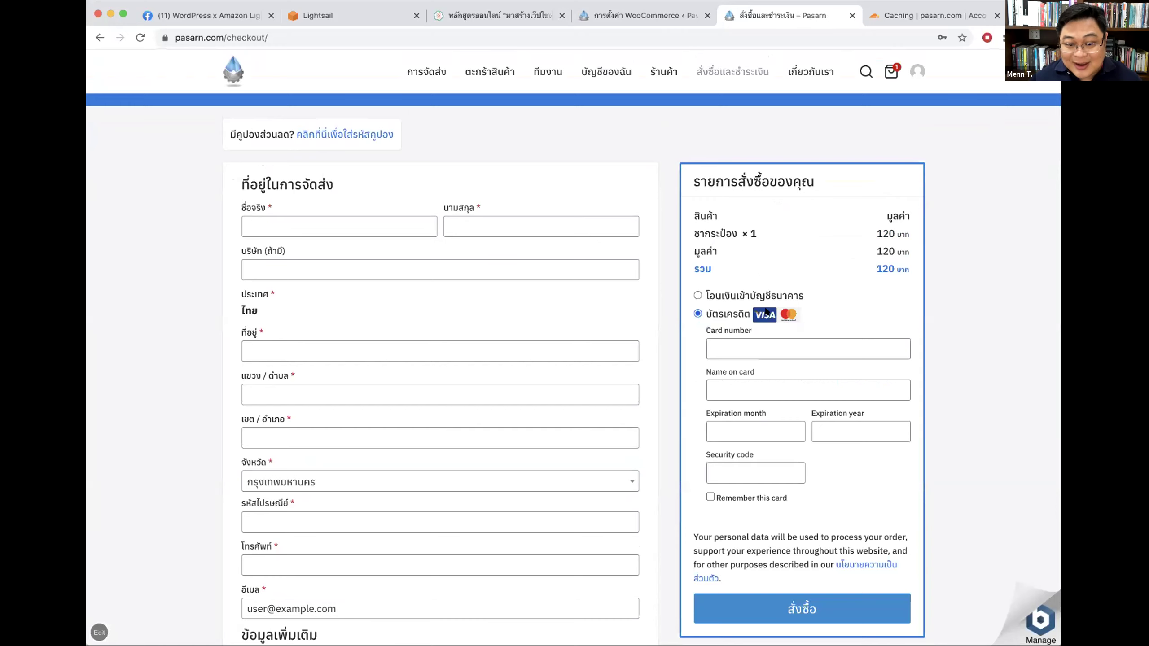
# Step: Tick the JCB icon in the Omise card settings, save, and view it at checkout
pyautogui.click(581, 21)
pyautogui.click(352, 461)
pyautogui.click(242, 627)
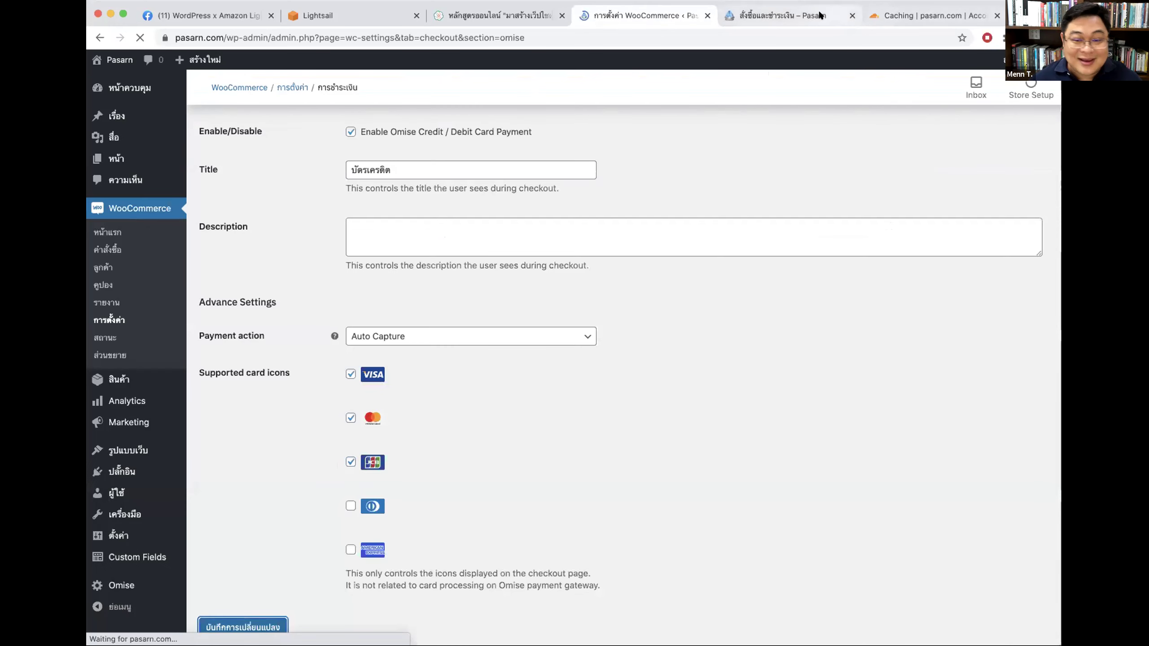
pyautogui.click(819, 15)
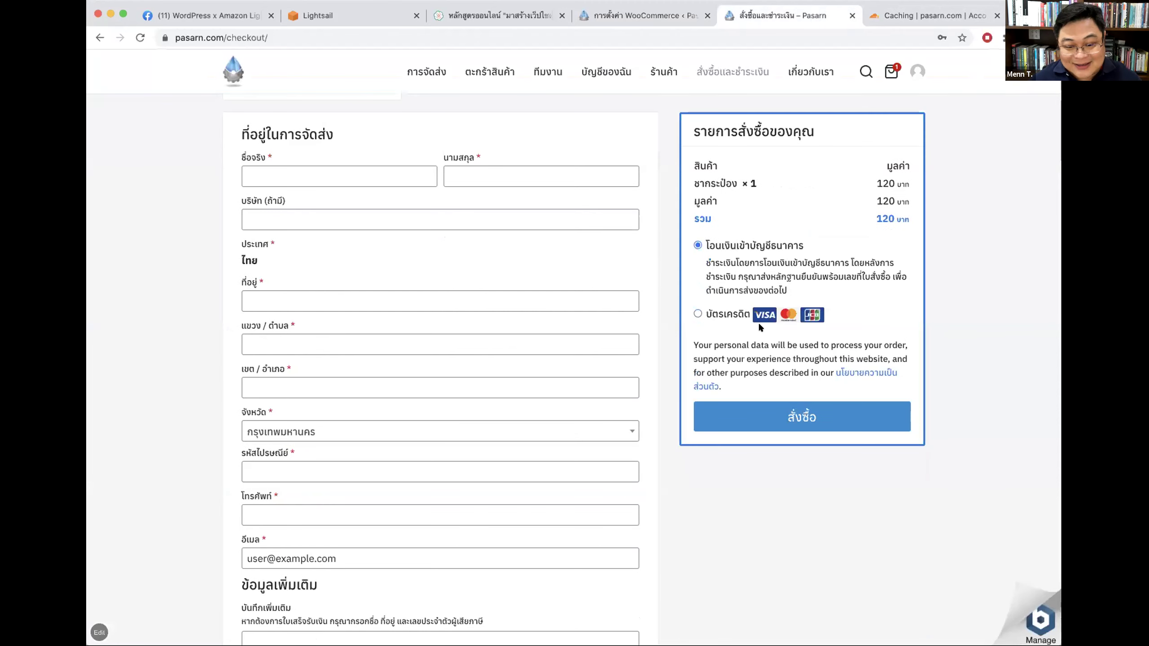
pyautogui.click(703, 314)
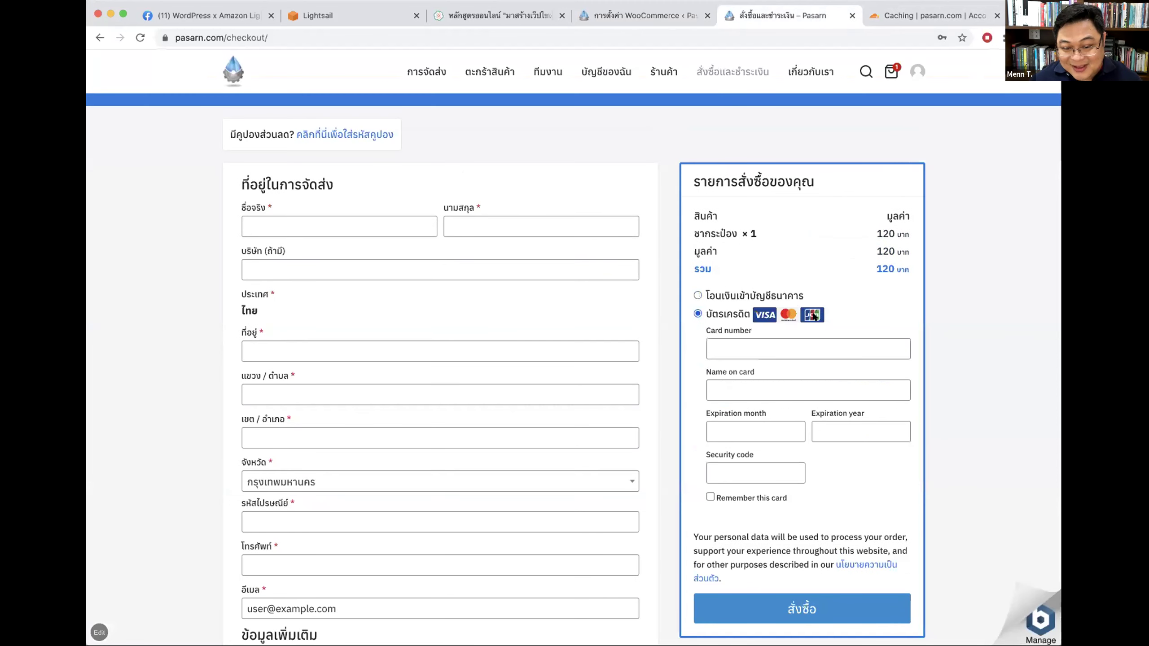
# Step: Untick JCB again, save, and reload checkout to confirm only Visa and Mastercard show
pyautogui.click(631, 9)
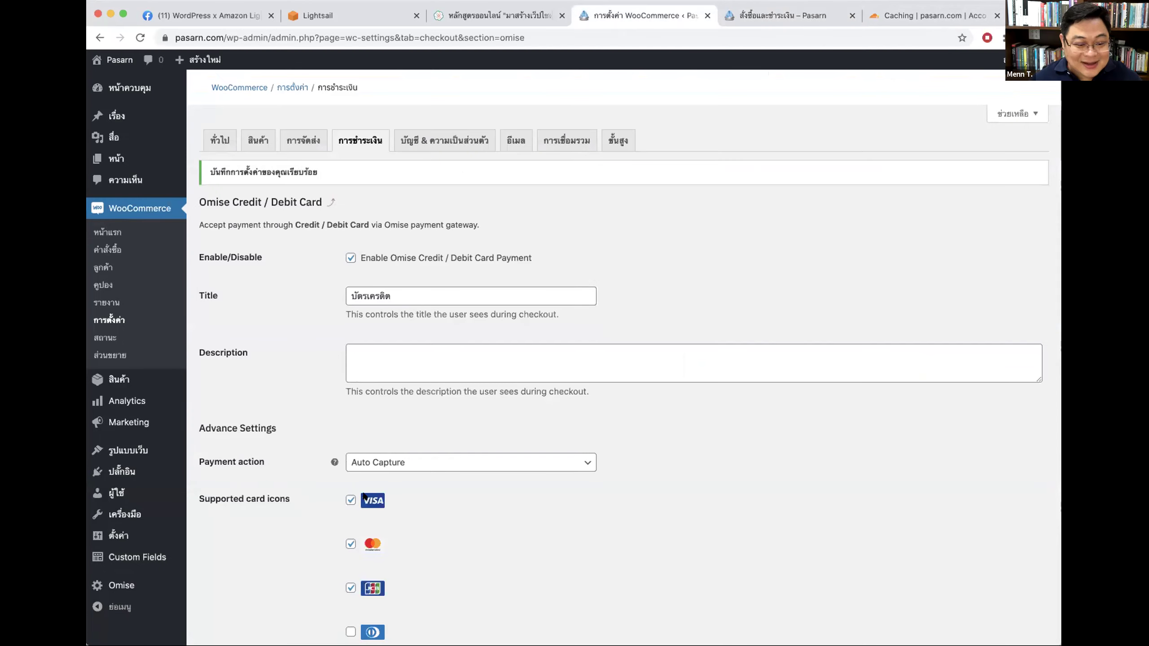
pyautogui.click(350, 588)
pyautogui.scroll(-4, 633, 526)
pyautogui.click(243, 579)
pyautogui.click(789, 15)
pyautogui.press('super+r')
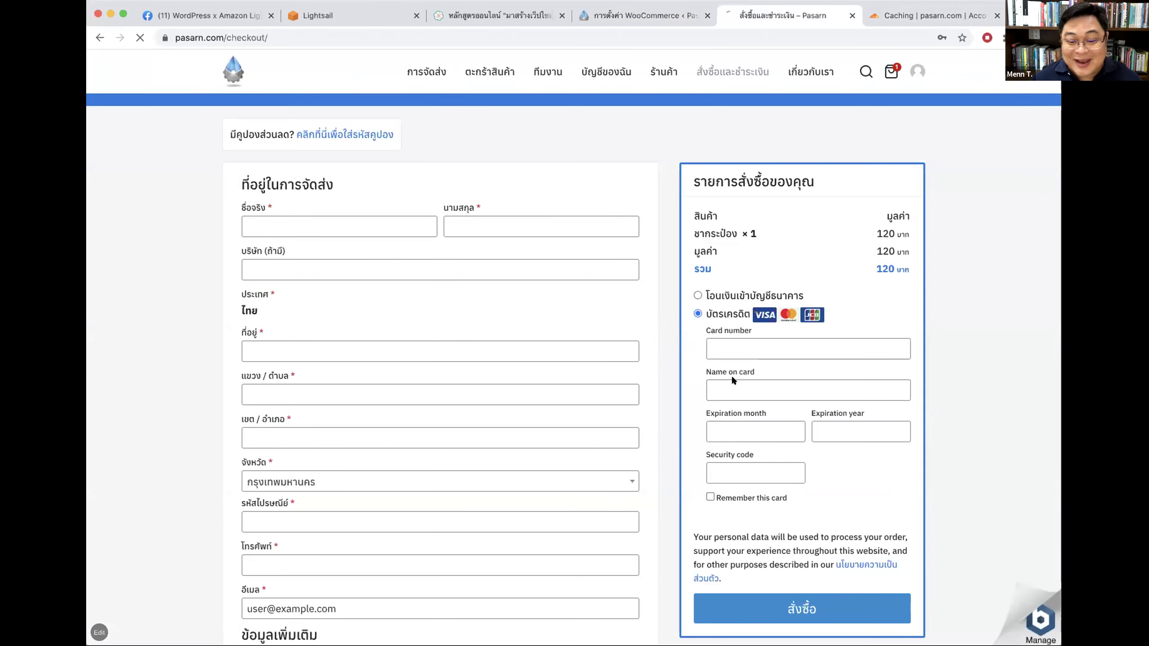
pyautogui.click(723, 318)
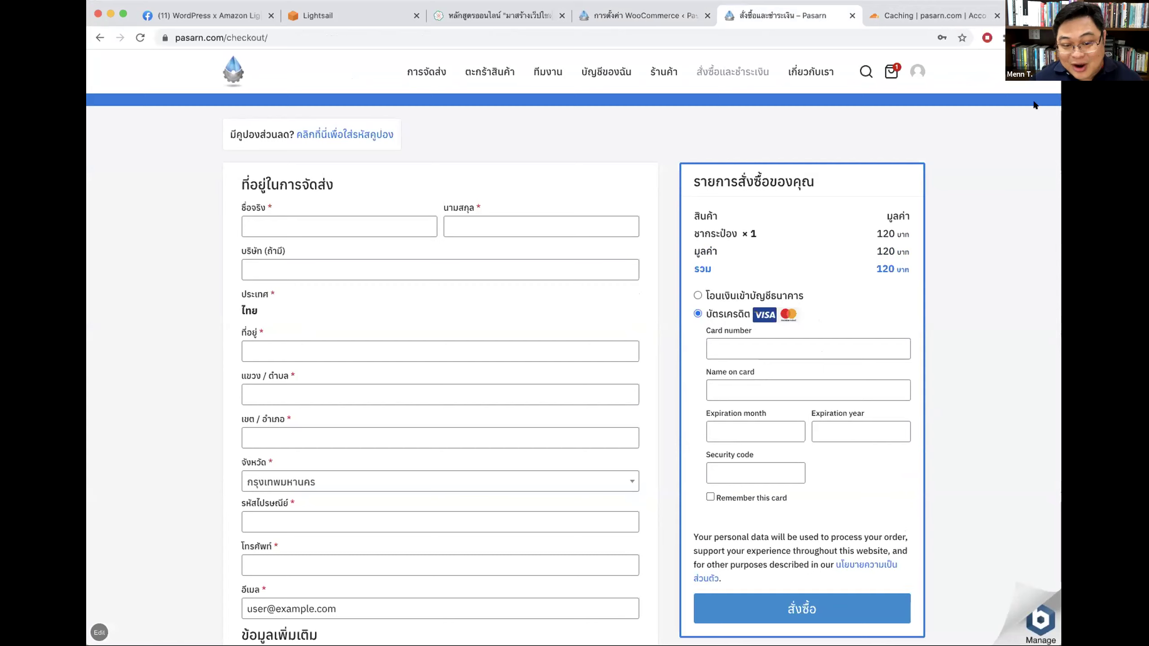
pyautogui.press('super+t')
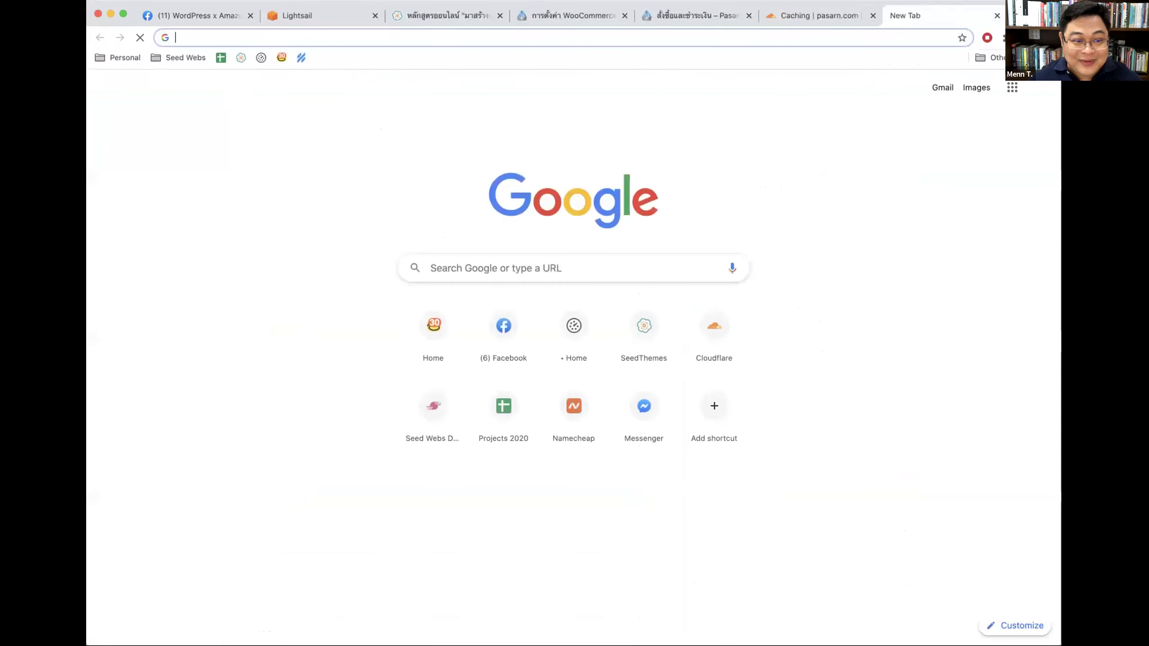
# Step: Search Google for 'omise test card' and open the Omise Testing documentation page
pyautogui.write('นท')
pyautogui.press('BackSpace')
pyautogui.press('BackSpace')
pyautogui.write('omise test c')
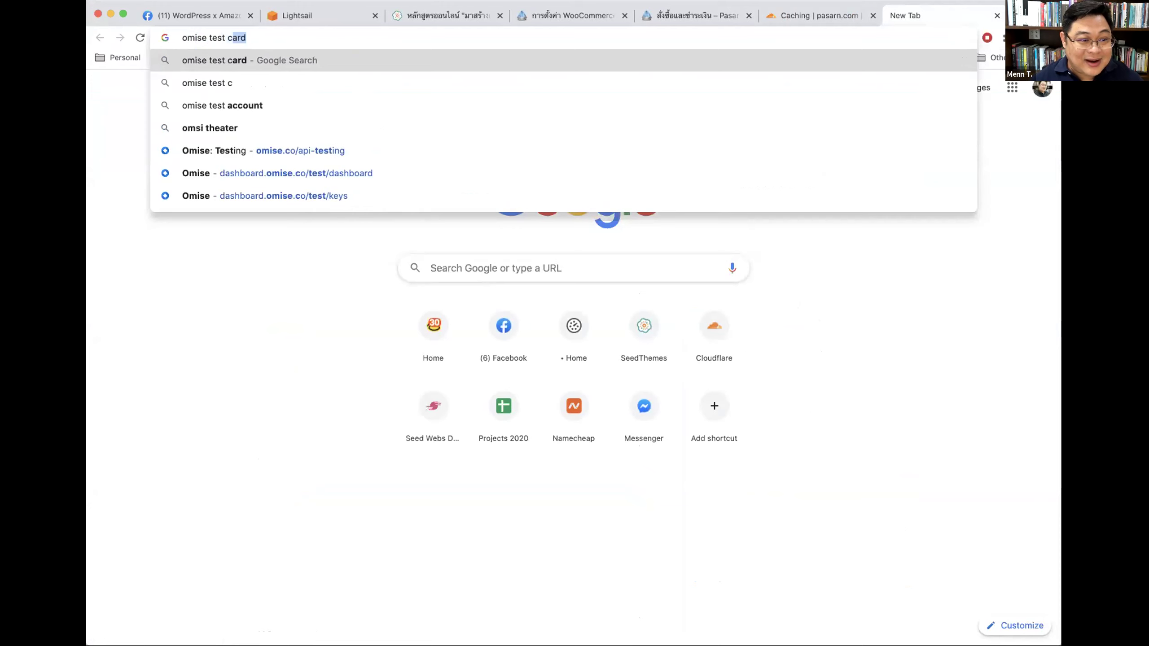
pyautogui.press('Delete')
pyautogui.press('Return')
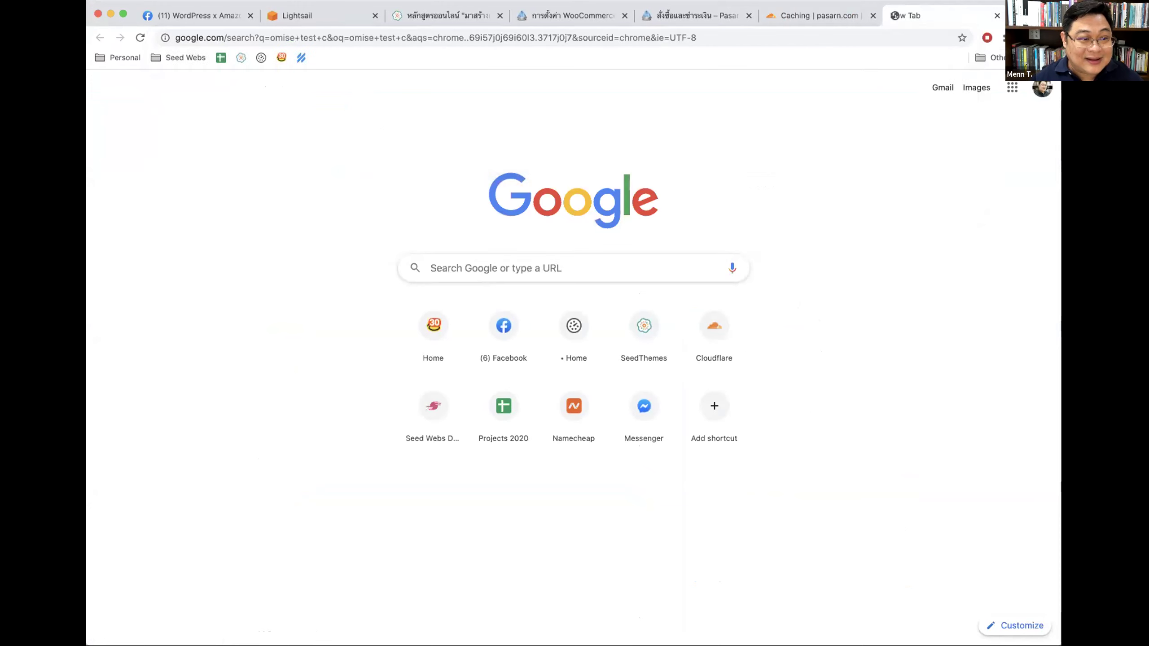
pyautogui.click(349, 74)
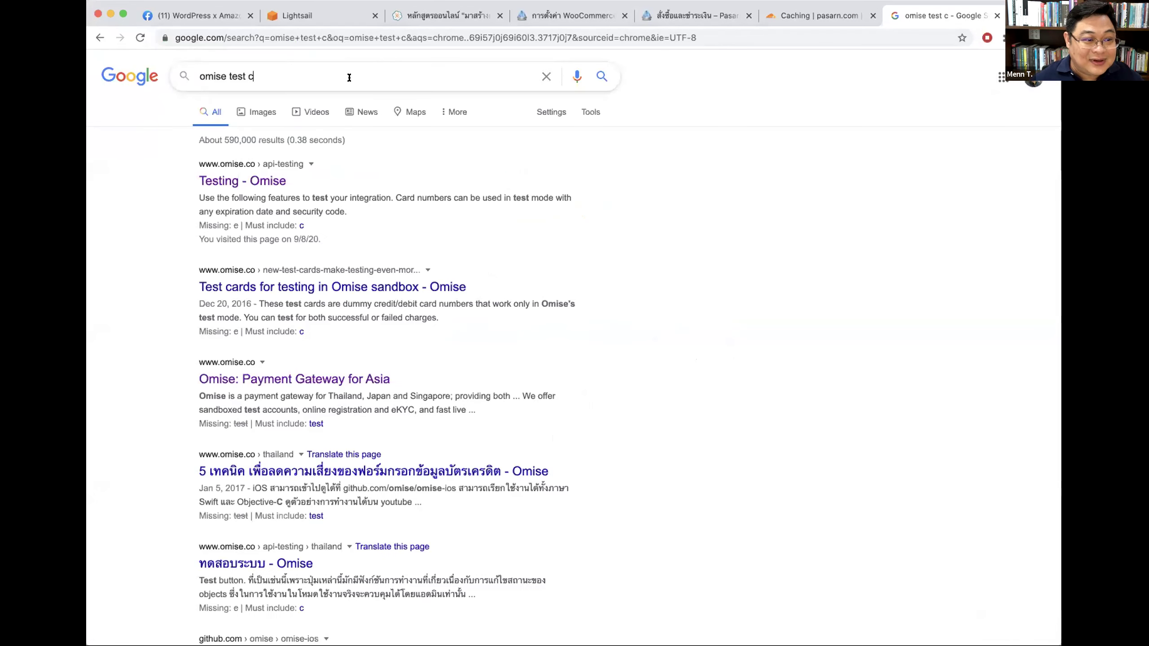
pyautogui.write('ard')
pyautogui.press('Return')
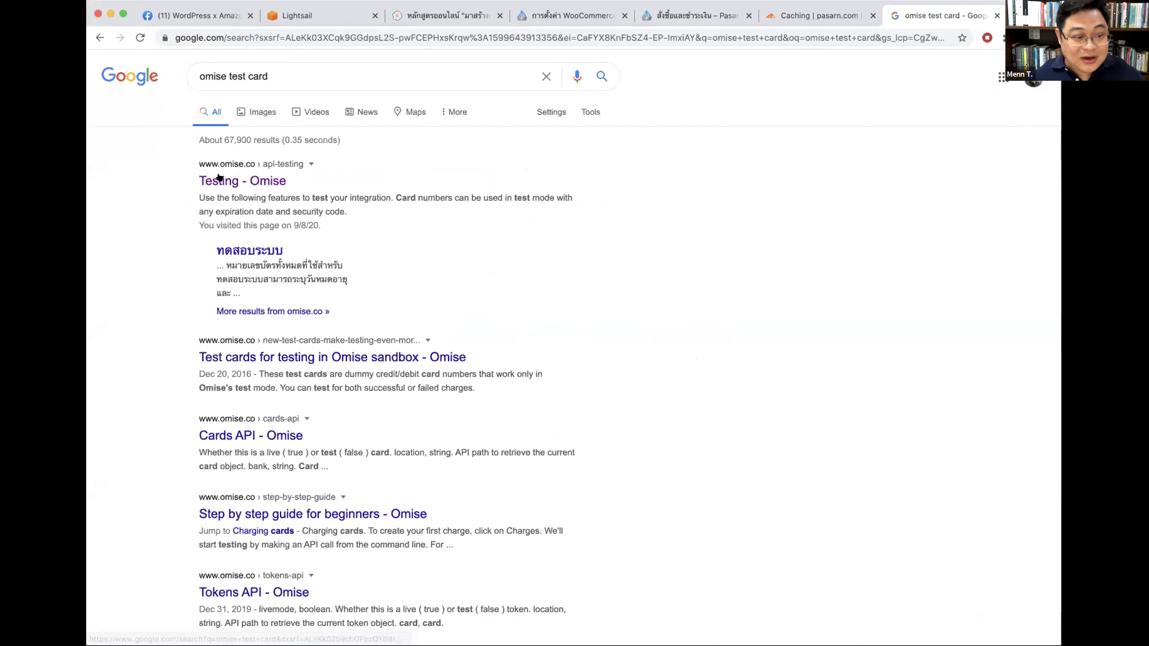
pyautogui.click(222, 180)
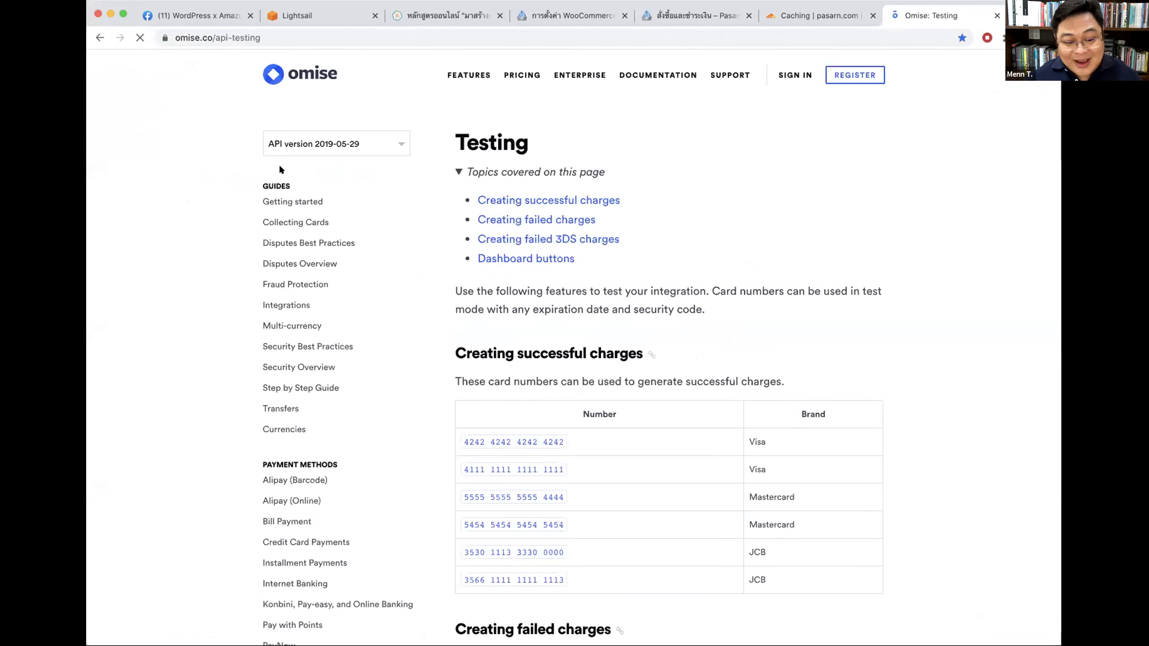
# Step: Read the successful and failed charge test card tables, selecting the first 3DS card number
pyautogui.scroll(-5, 762, 262)
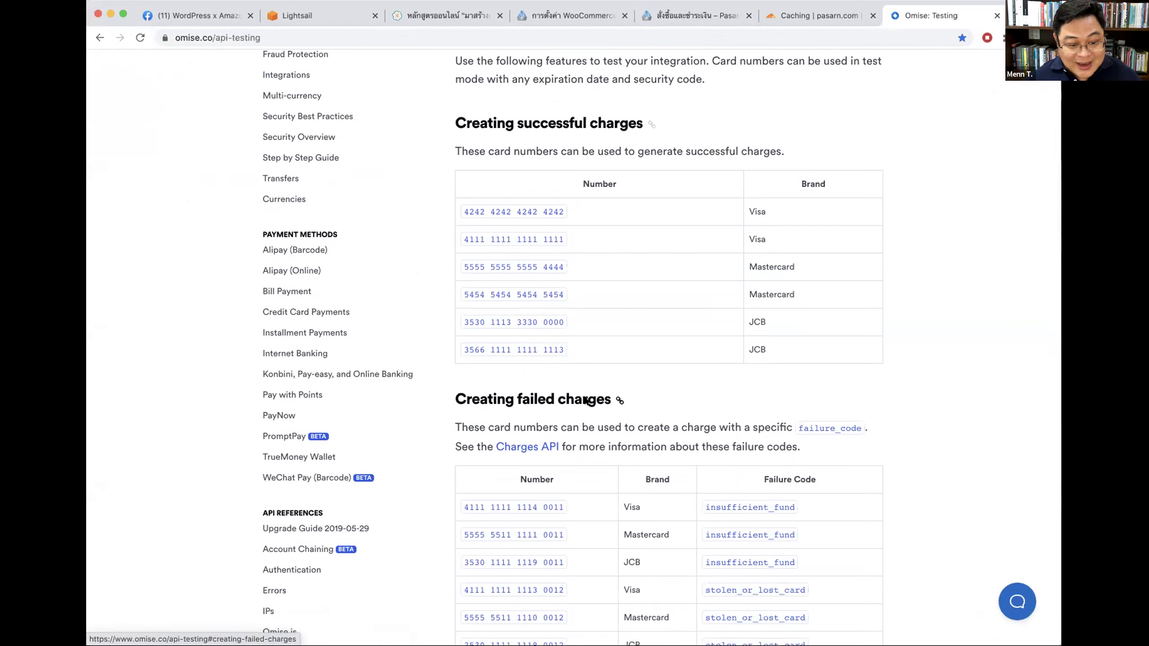
pyautogui.moveTo(682, 390); pyautogui.dragTo(447, 395)
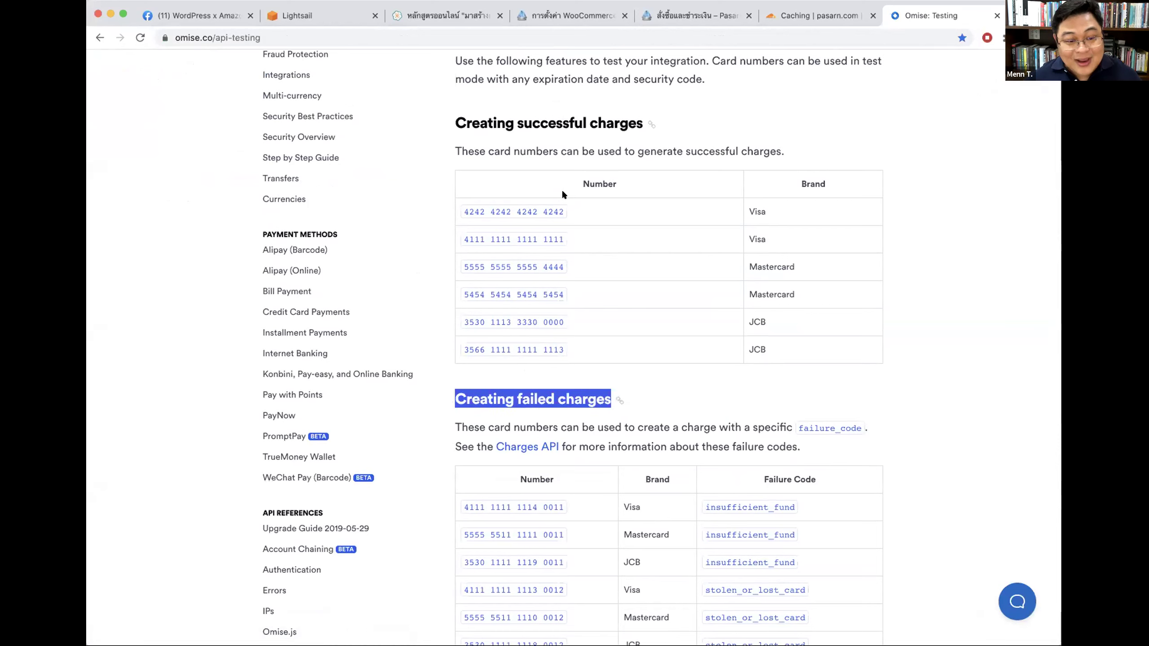
pyautogui.moveTo(445, 118); pyautogui.dragTo(650, 119)
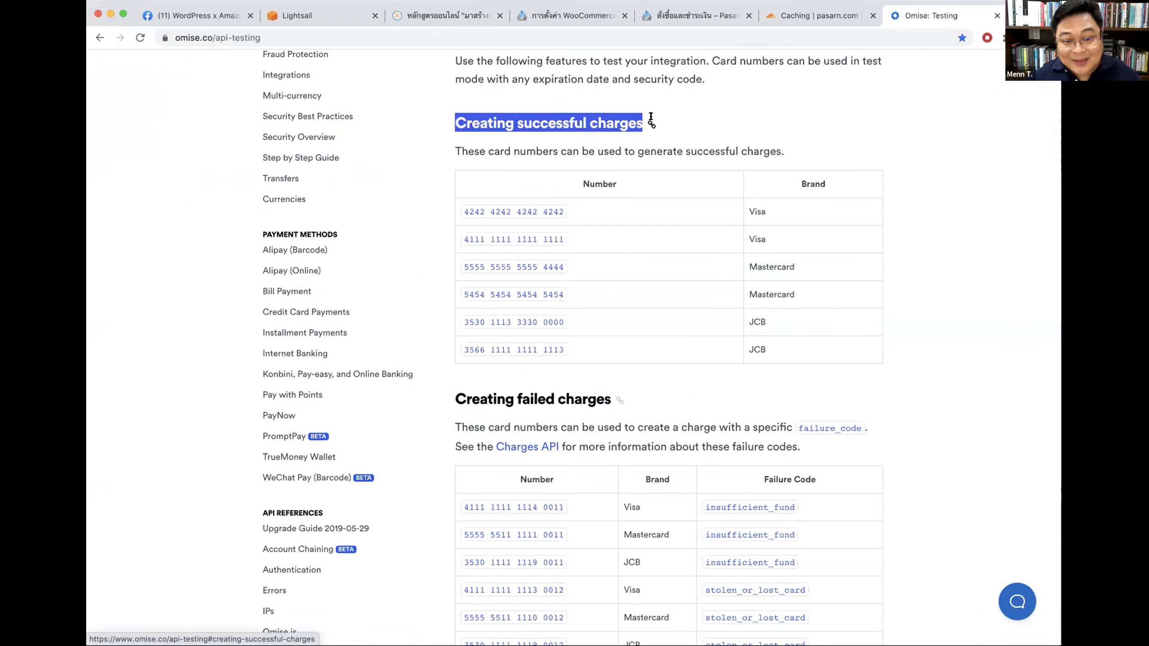
pyautogui.scroll(-13, 923, 275)
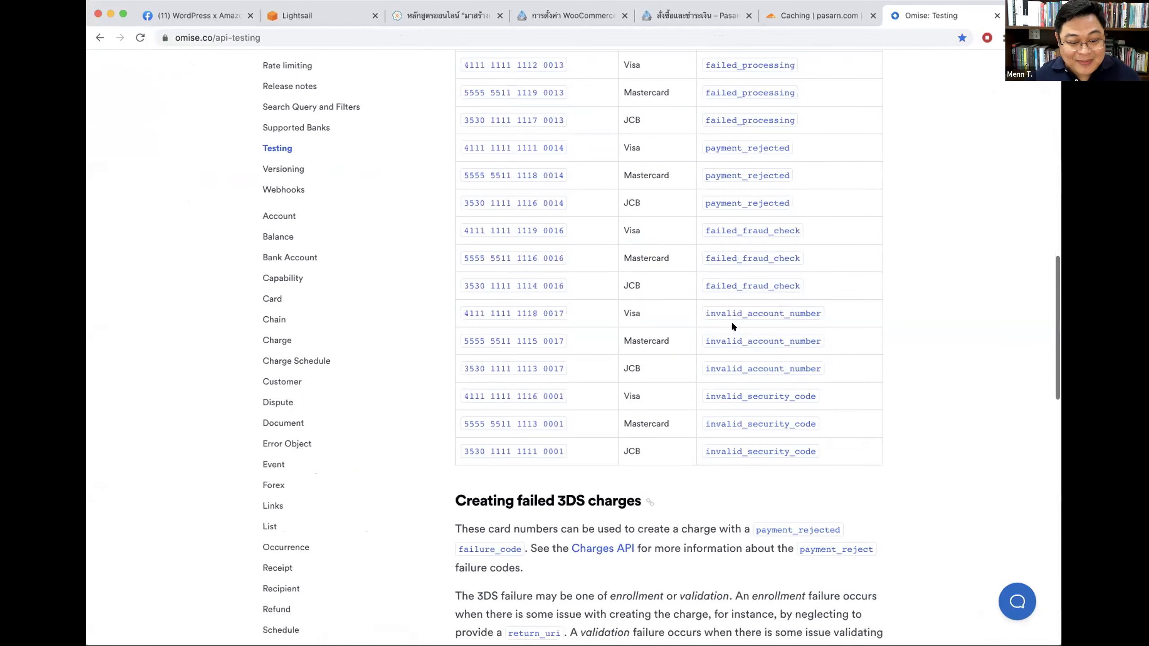
pyautogui.scroll(-8, 612, 471)
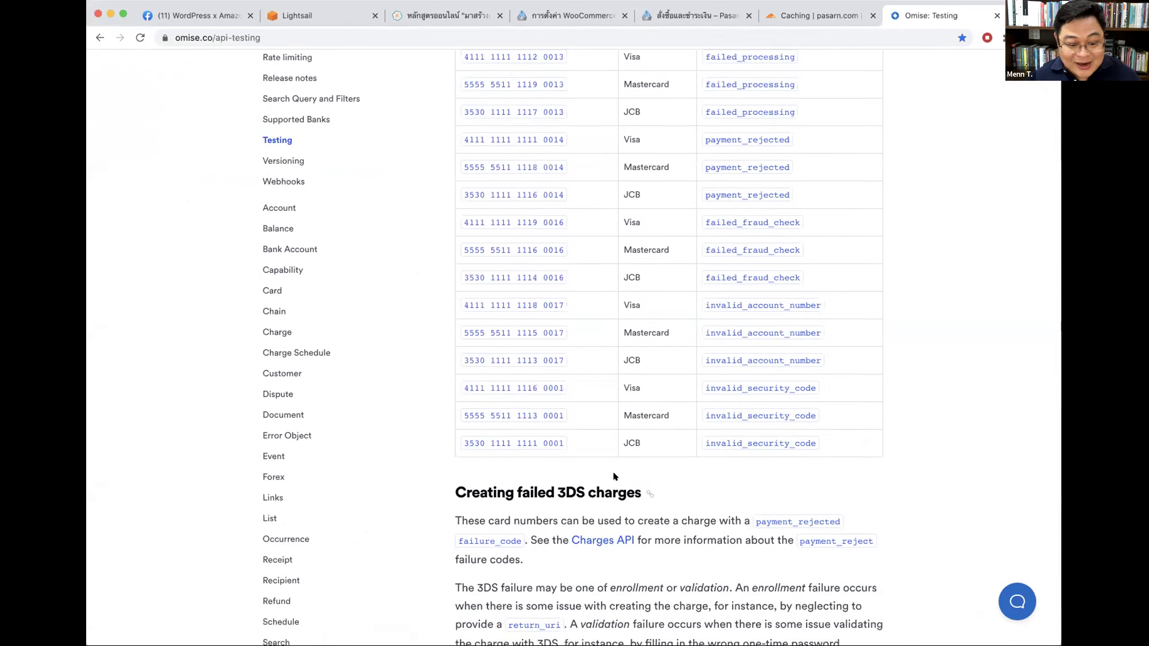
pyautogui.scroll(-1, 612, 467)
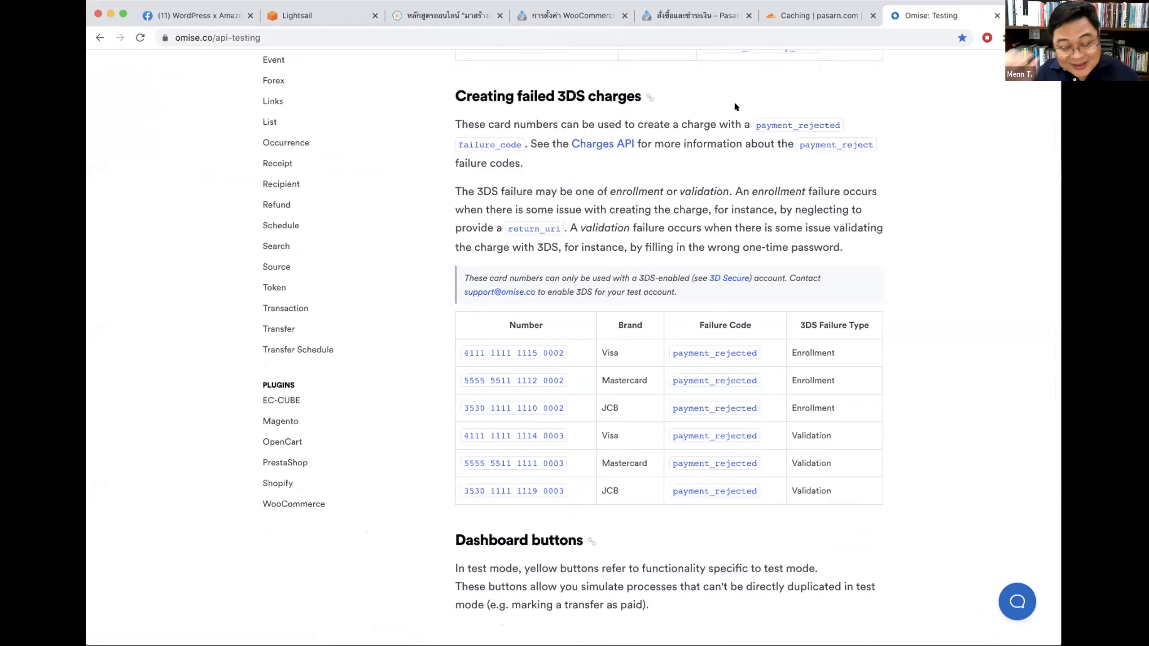
pyautogui.moveTo(465, 347); pyautogui.dragTo(572, 351)
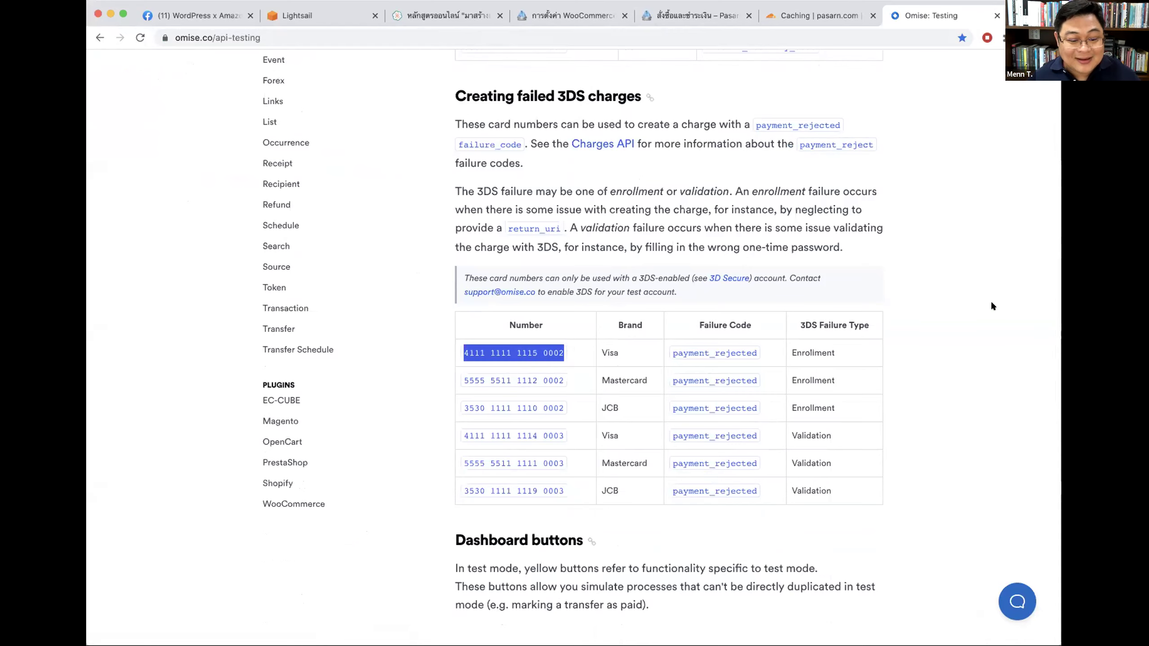
pyautogui.scroll(-3, 992, 303)
pyautogui.scroll(10, 991, 304)
pyautogui.scroll(15, 990, 300)
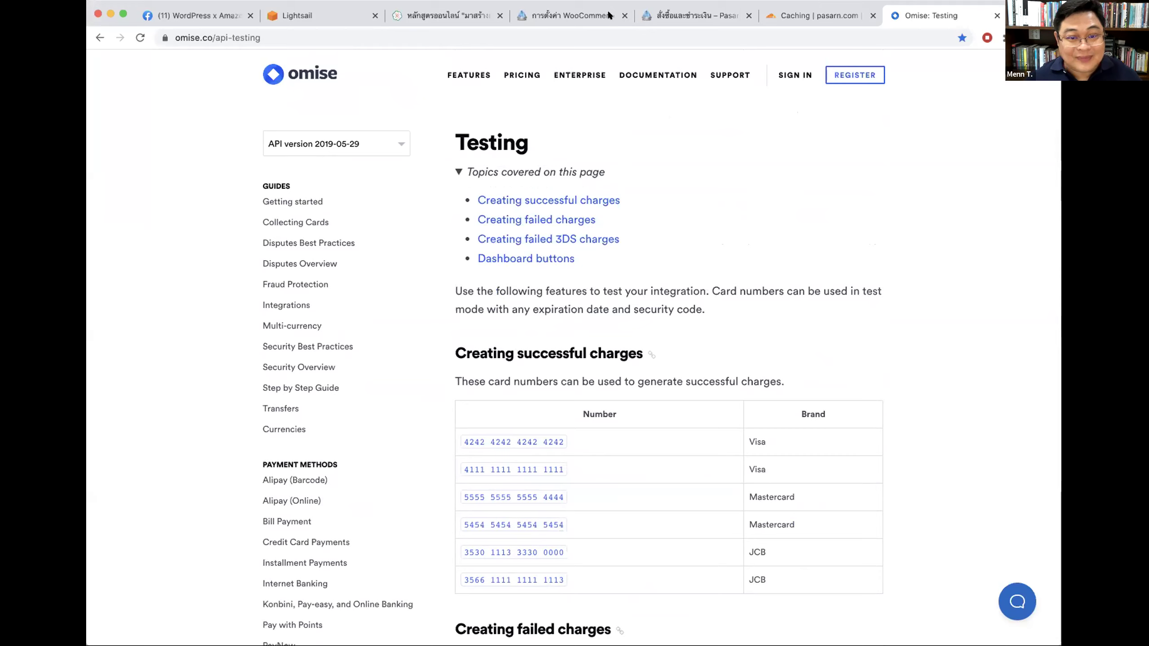
pyautogui.press('super+l')
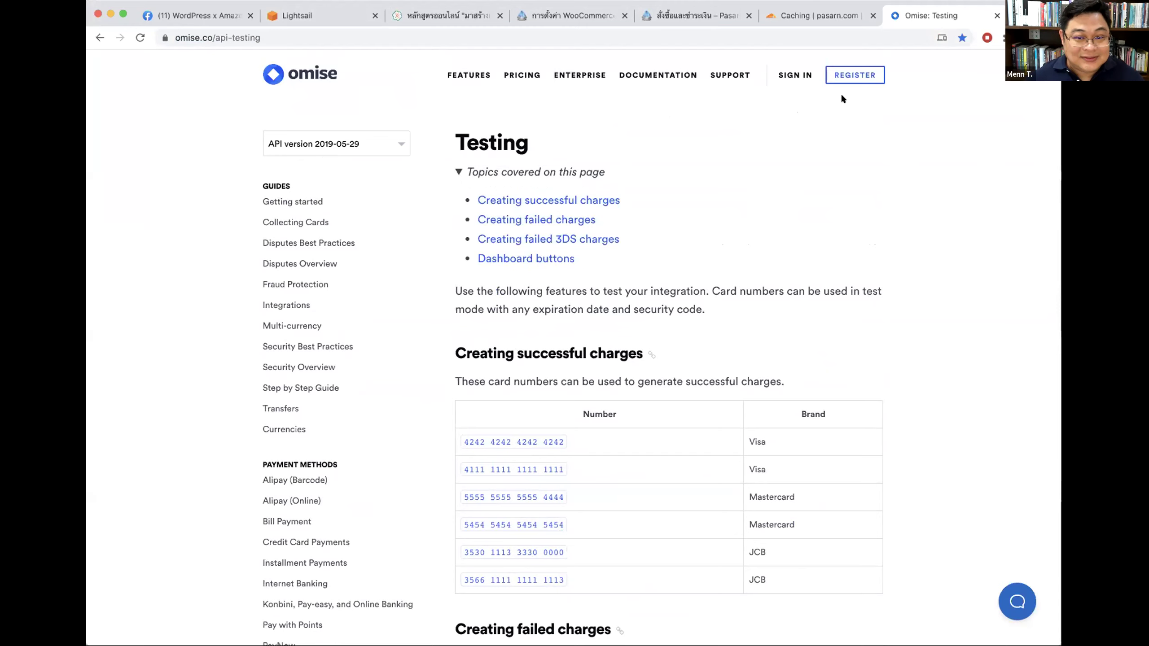
pyautogui.click(699, 16)
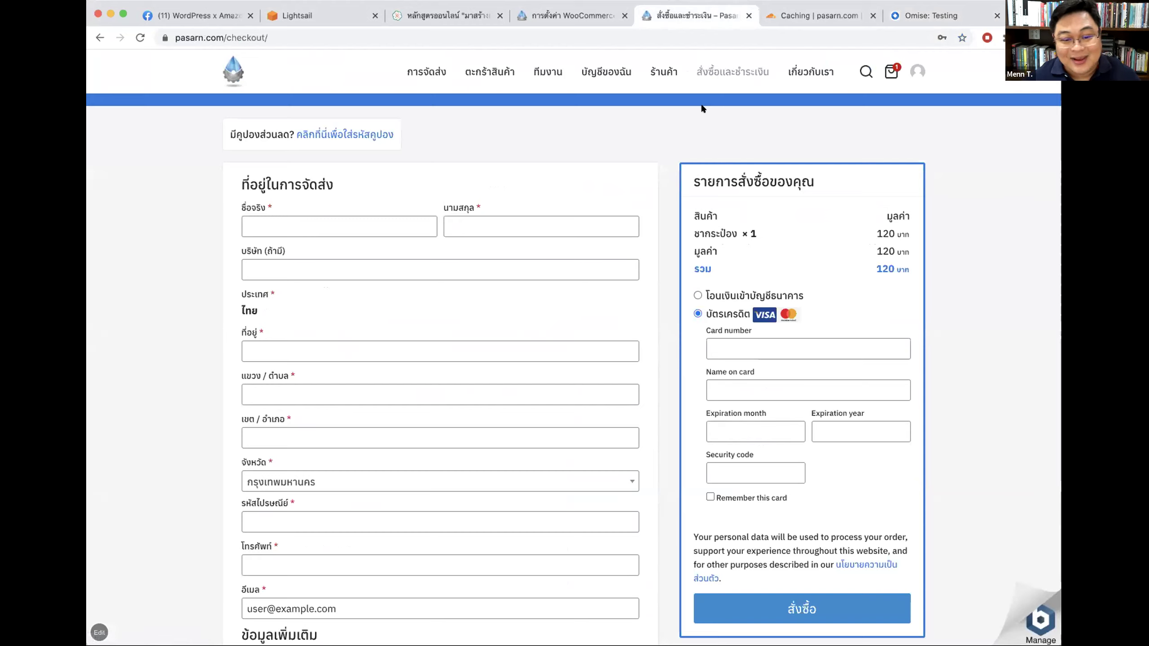
pyautogui.click(723, 298)
pyautogui.click(716, 365)
pyautogui.scroll(-5, 803, 384)
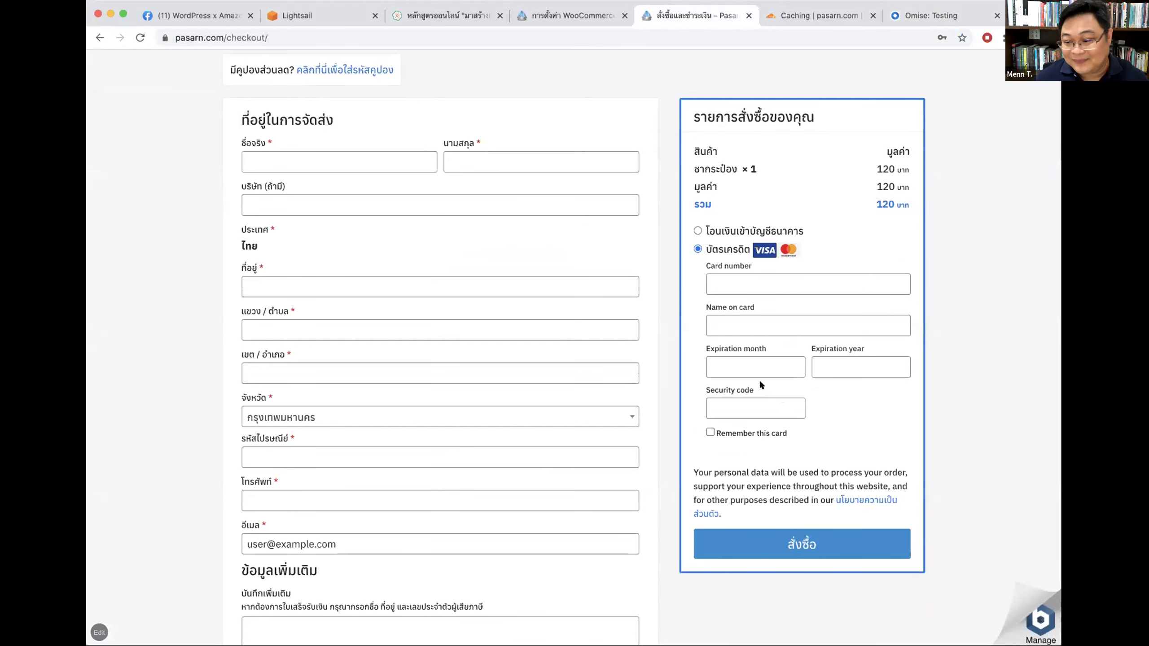
pyautogui.click(929, 12)
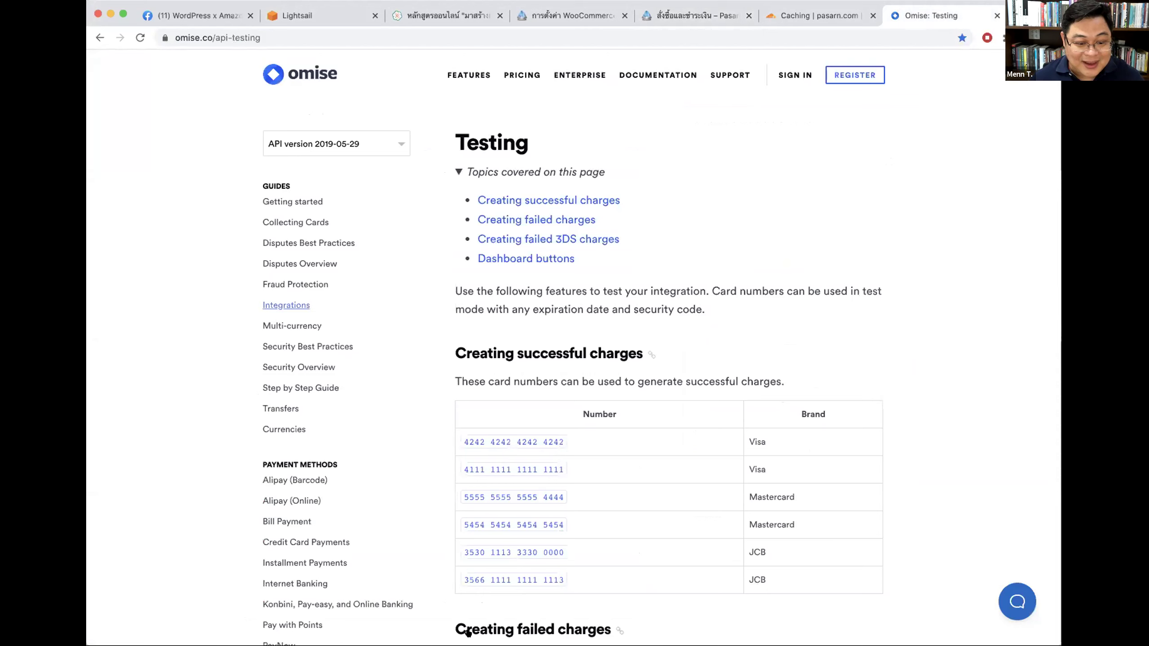
pyautogui.scroll(-5, 740, 210)
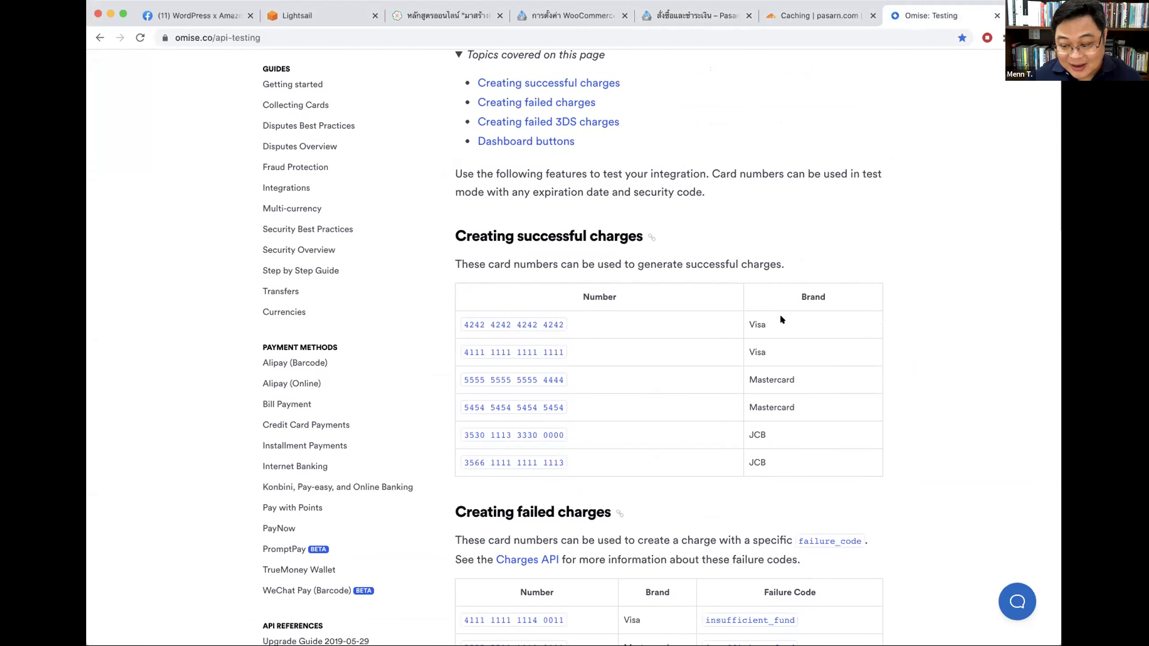
pyautogui.scroll(-15, 779, 315)
pyautogui.scroll(-20, 773, 320)
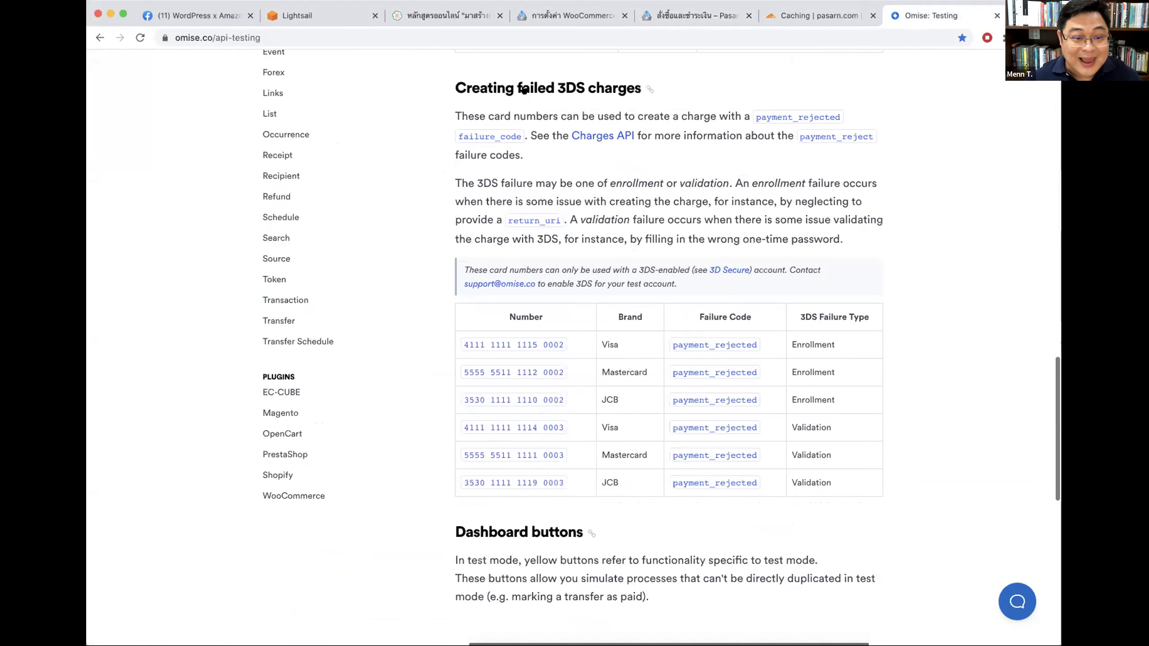
pyautogui.click(691, 16)
pyautogui.click(822, 18)
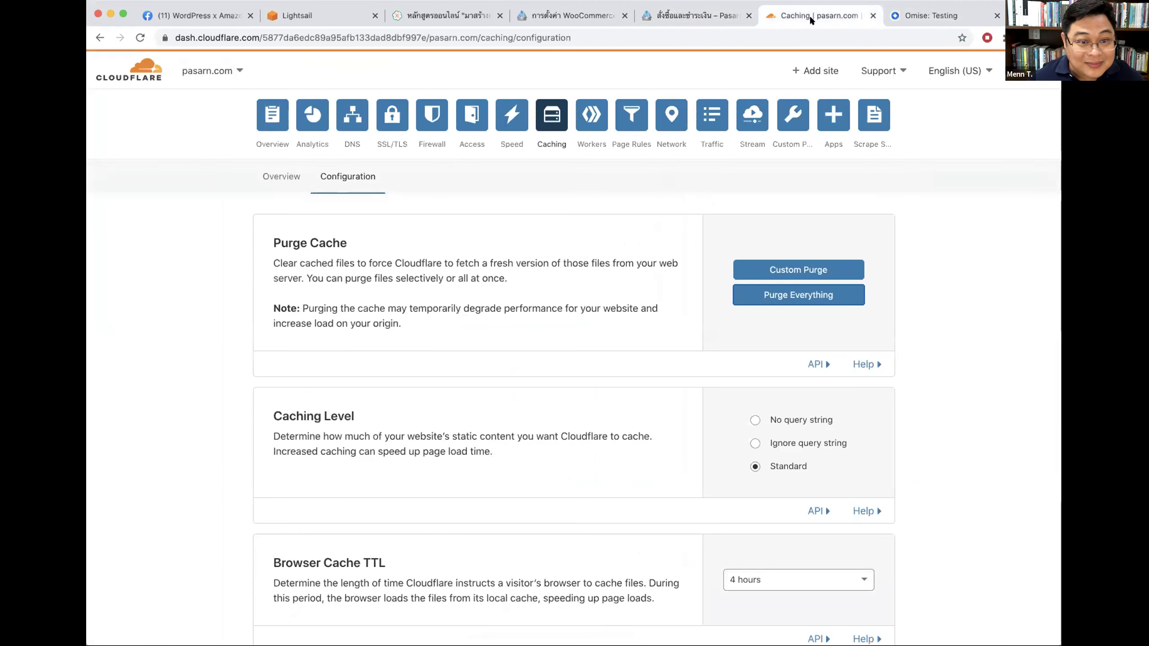
pyautogui.click(553, 10)
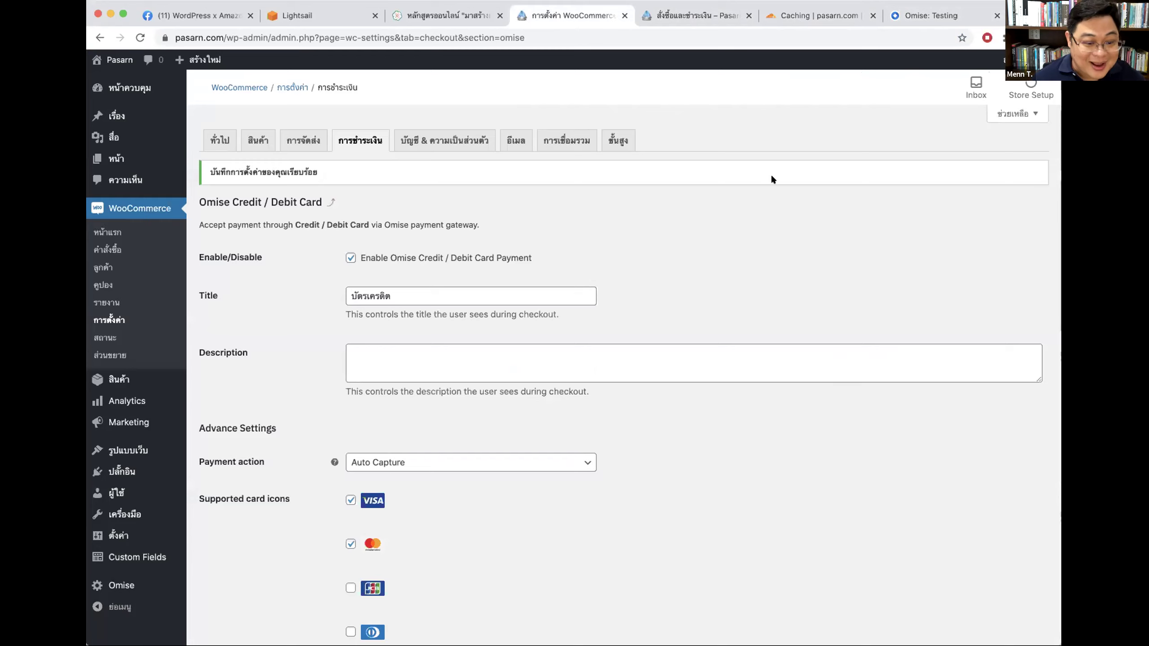
pyautogui.scroll(-3, 459, 405)
pyautogui.scroll(4, 371, 302)
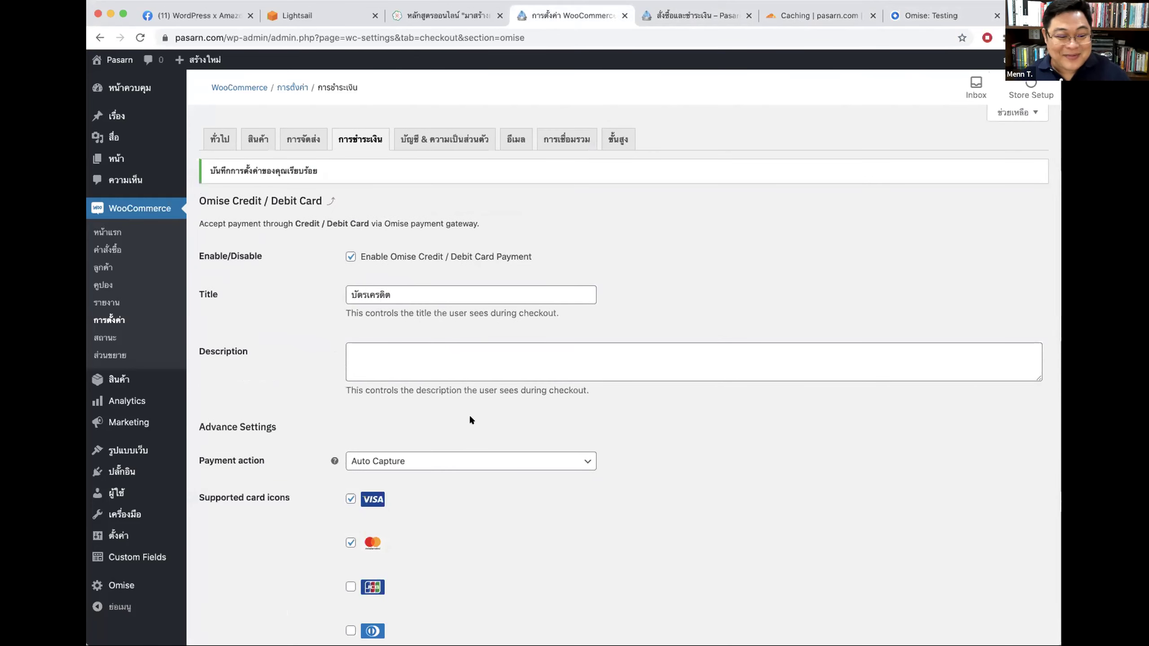
pyautogui.click(922, 15)
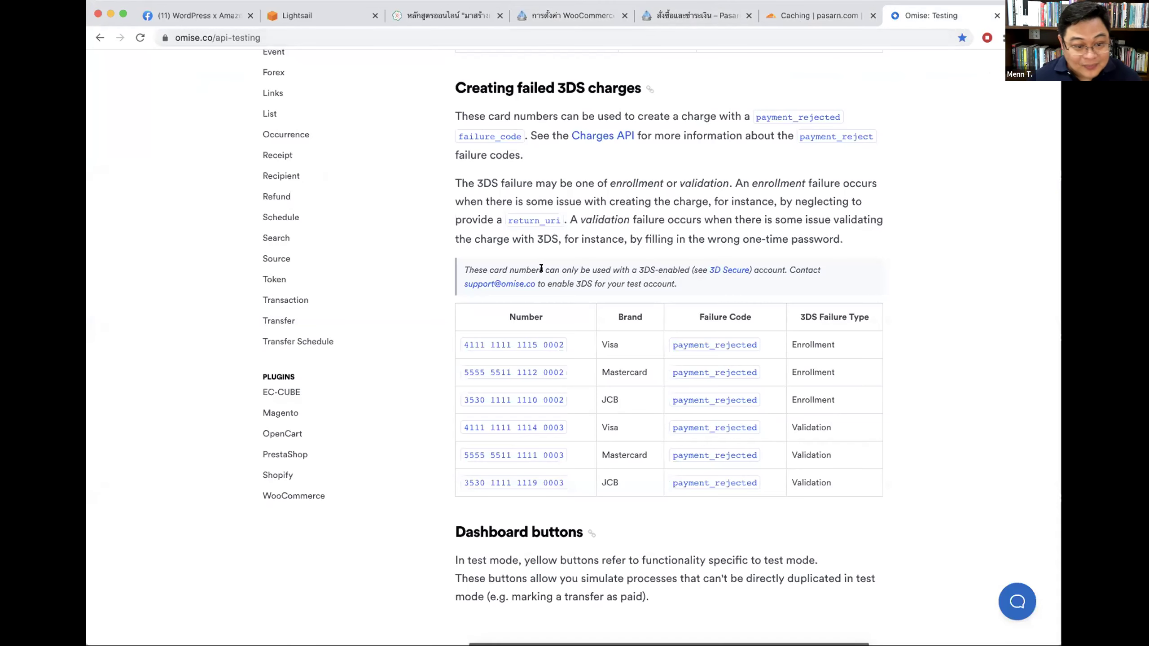
pyautogui.moveTo(531, 270); pyautogui.dragTo(609, 267)
pyautogui.click(608, 267)
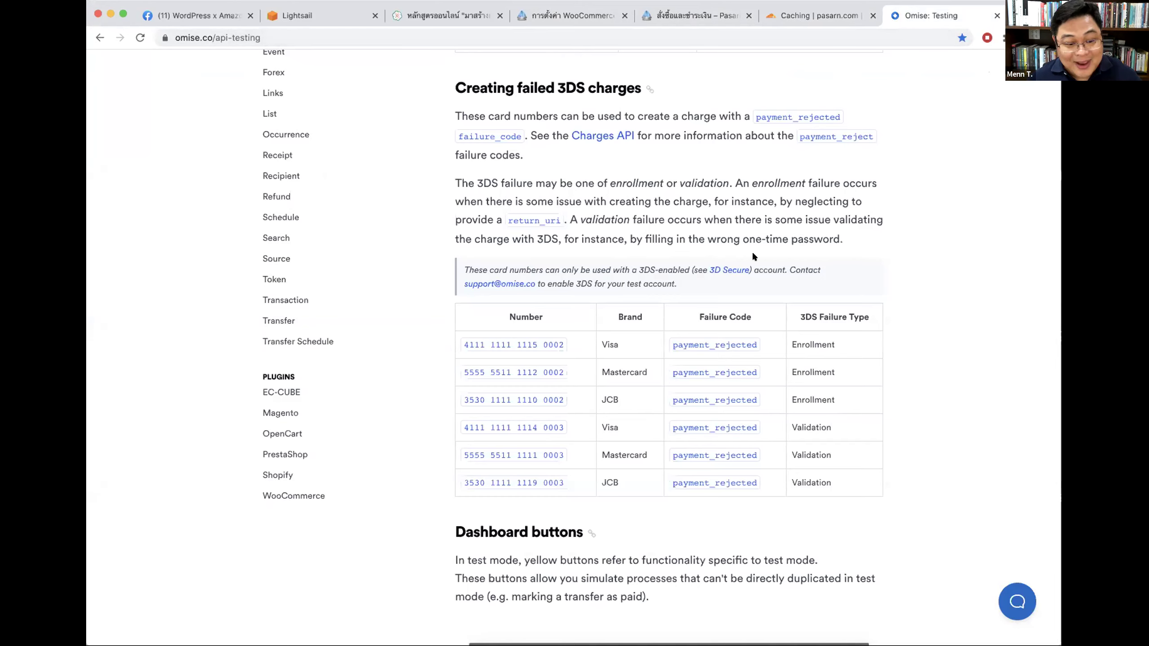
pyautogui.moveTo(455, 344); pyautogui.dragTo(562, 341)
pyautogui.press('super+c')
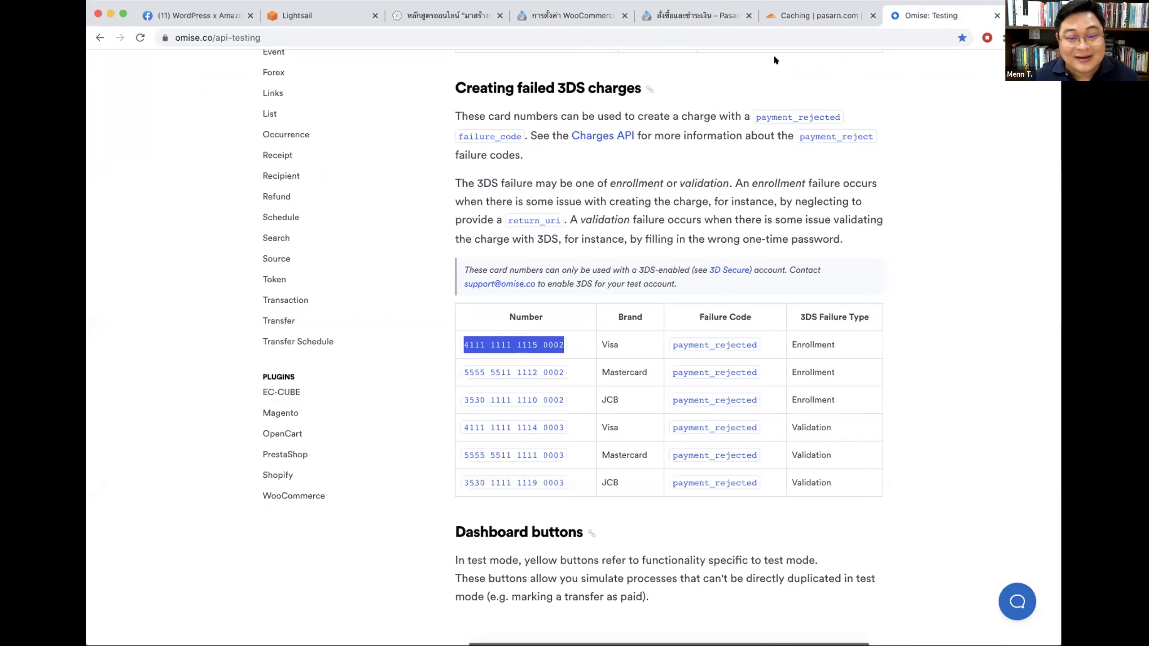
pyautogui.click(741, 17)
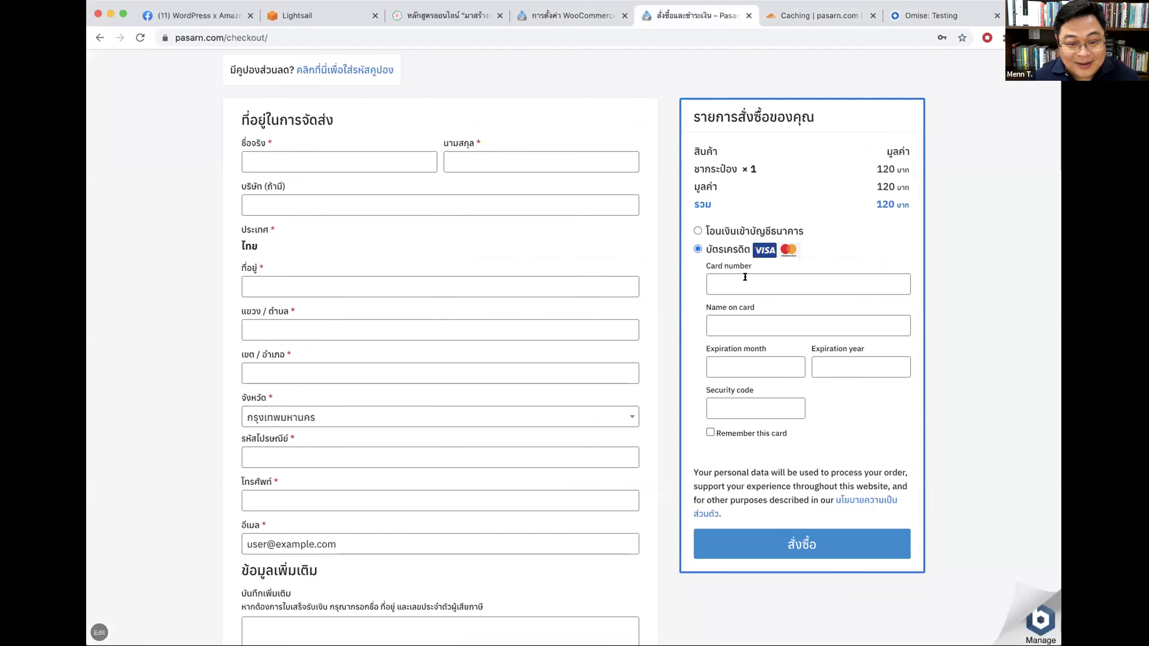
pyautogui.click(746, 279)
pyautogui.press('super+v')
# Step: Fill name TEST TEST, expiry 05/22 and security code 123, then place the order
pyautogui.click(743, 320)
pyautogui.write('TEST TEST')
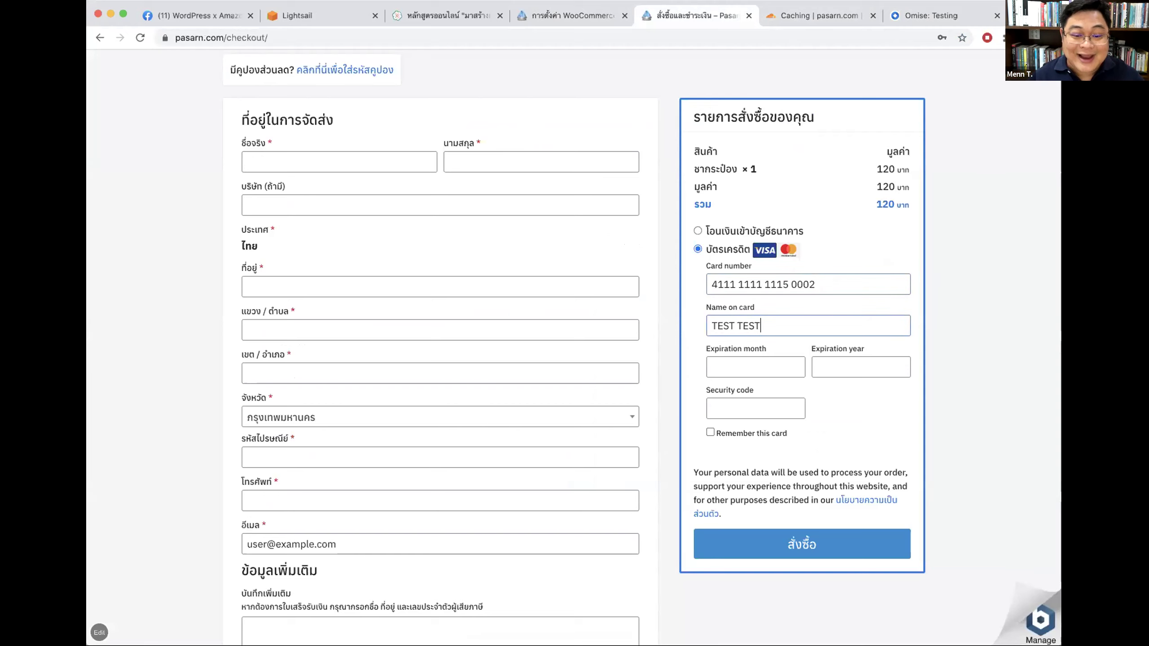
pyautogui.click(921, 12)
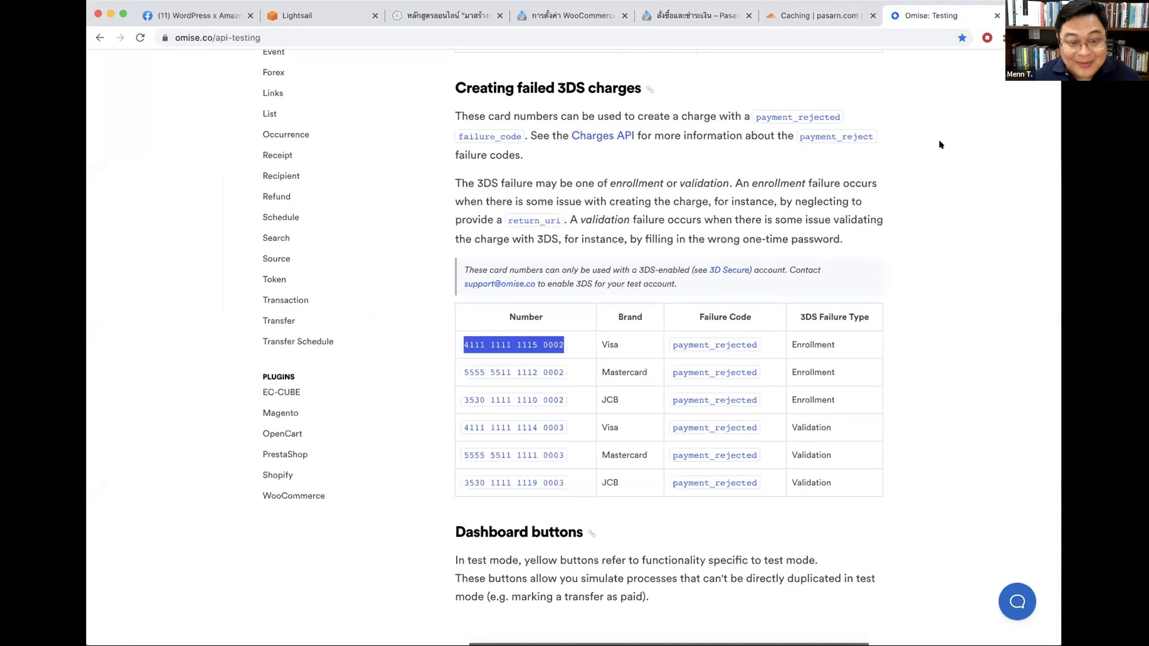
pyautogui.click(696, 15)
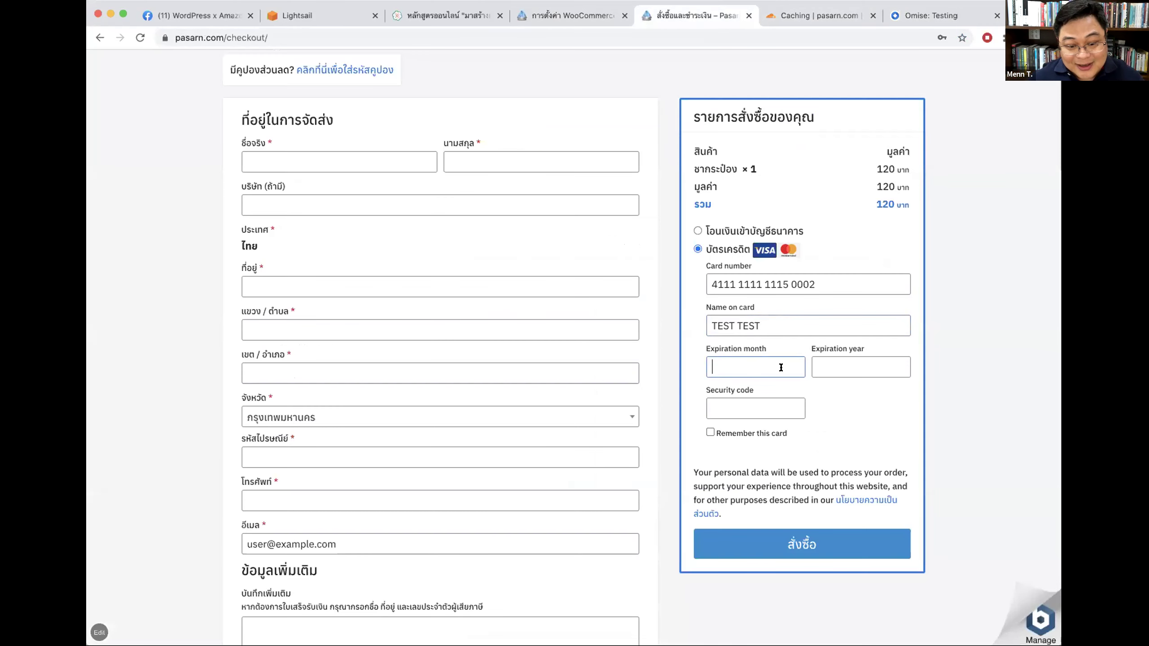
pyautogui.write('05')
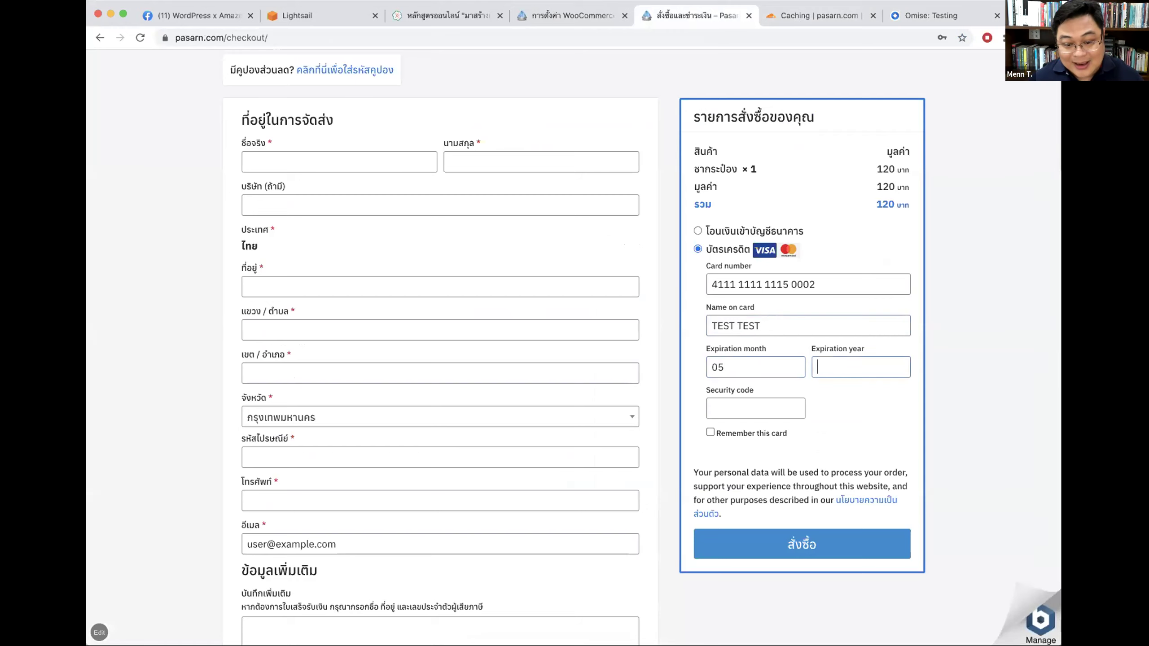
pyautogui.write('2')
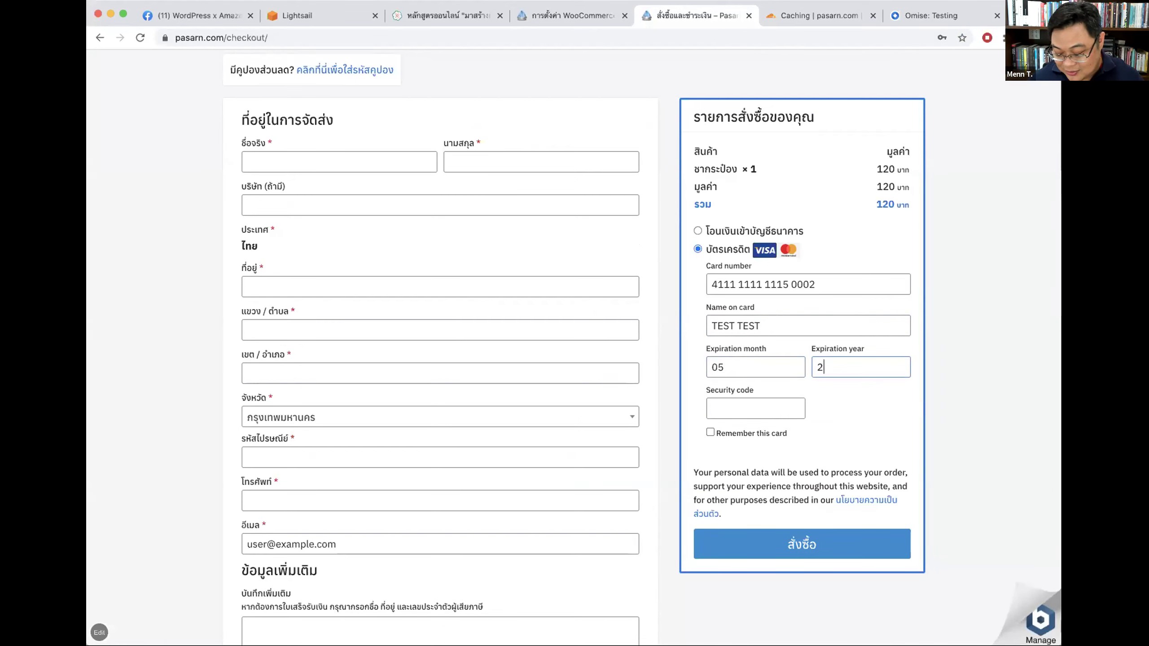
pyautogui.click(751, 367)
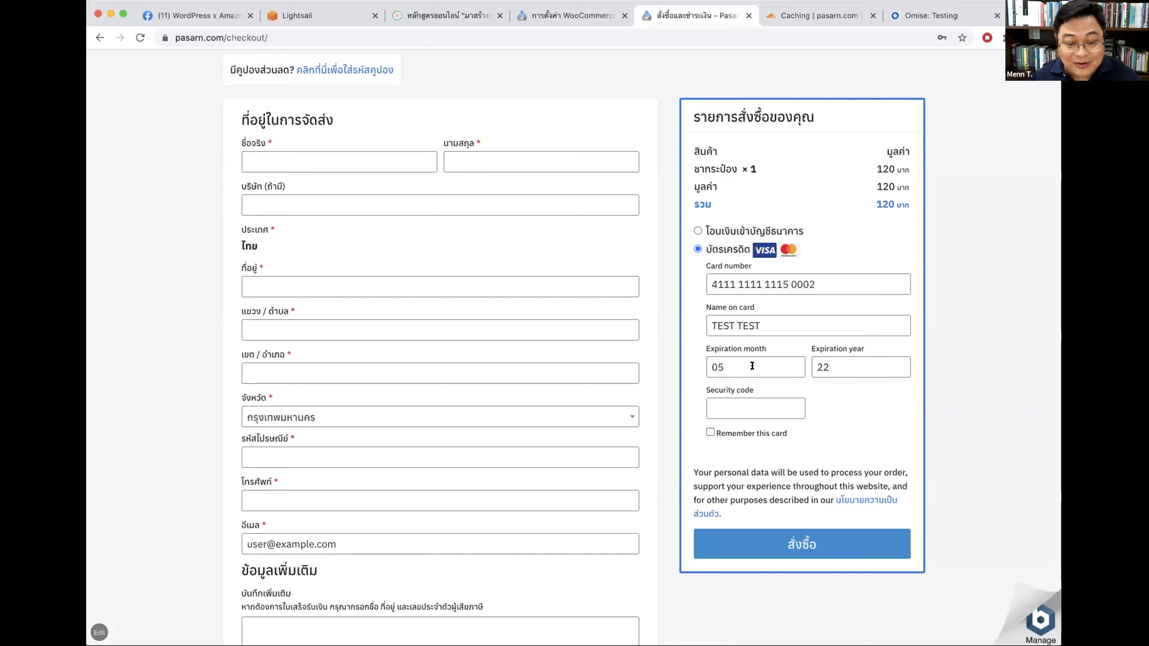
pyautogui.click(743, 411)
pyautogui.write('123')
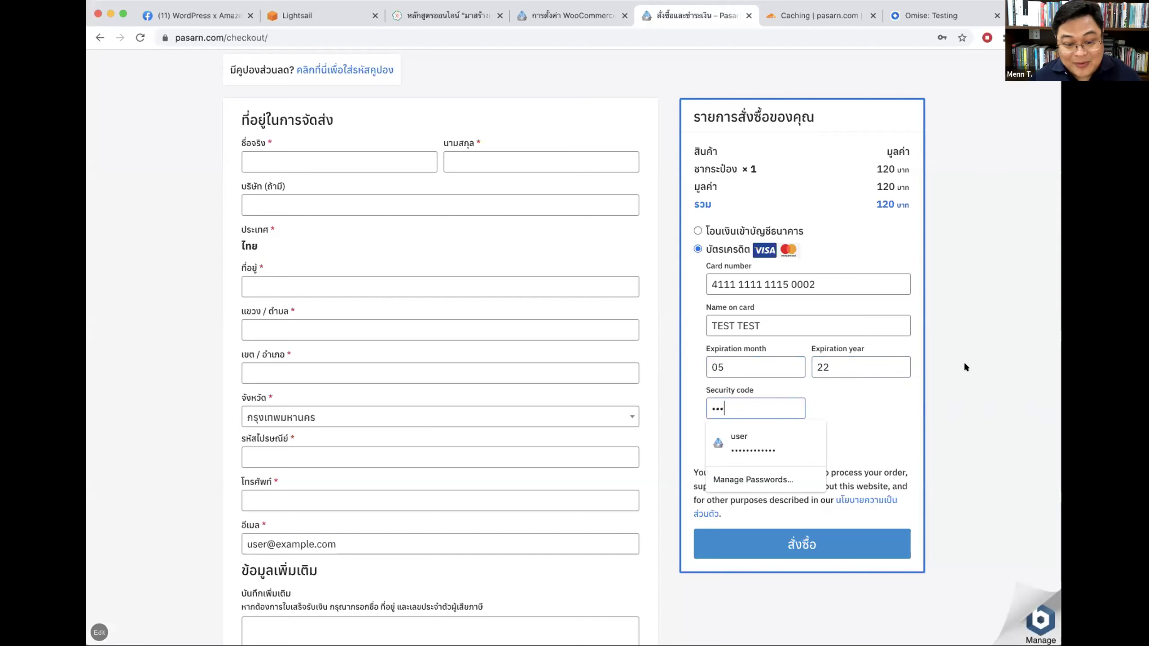
pyautogui.click(881, 425)
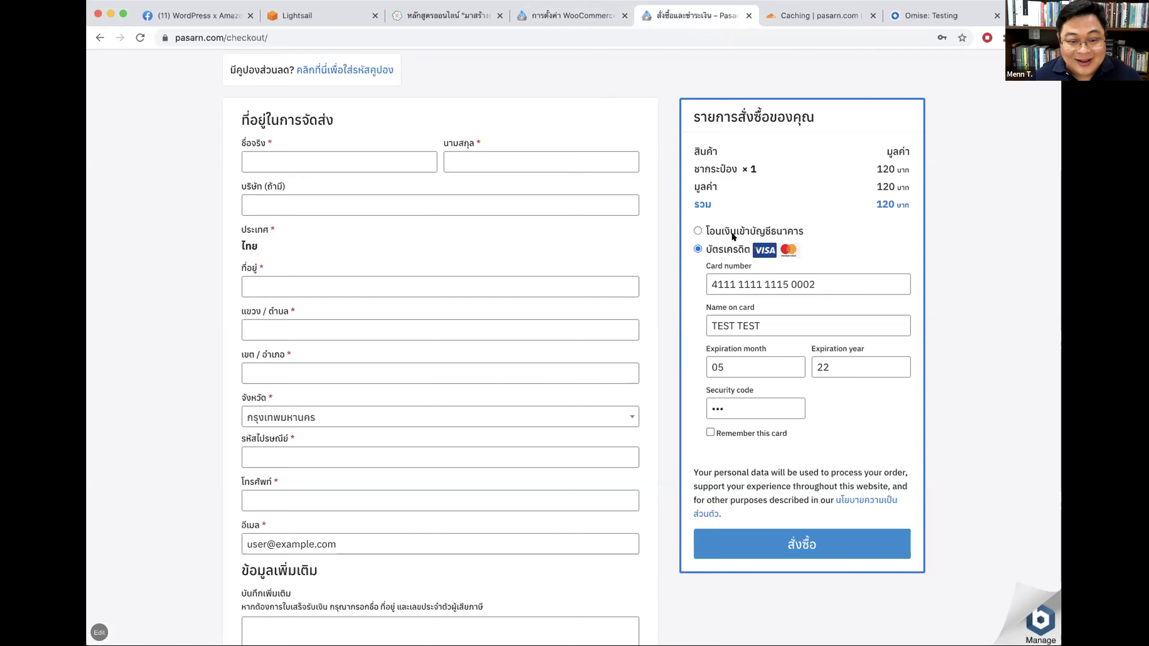
pyautogui.click(804, 539)
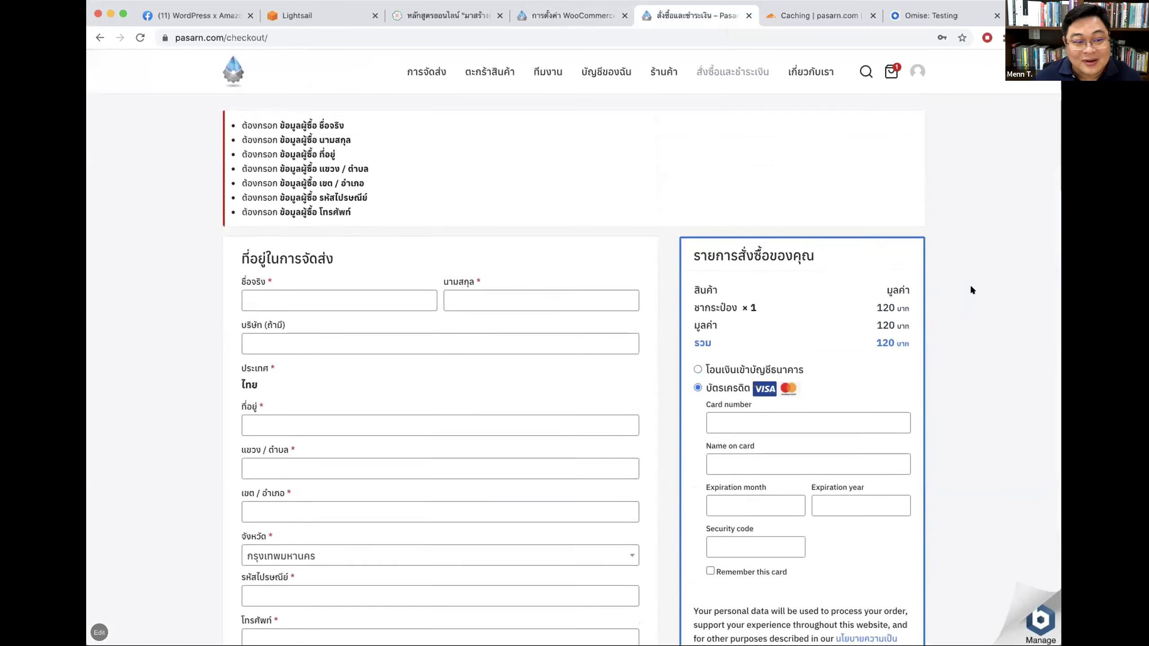
# Step: Enter a sample first and last name and street address 123 in the shipping form
pyautogui.click(305, 297)
pyautogui.write('0')
pyautogui.write('เม่น')
pyautogui.press('Tab')
pyautogui.write('ท')
pyautogui.press('BackSpace')
pyautogui.write('จ้า')
pyautogui.press('Tab')
pyautogui.press('Tab')
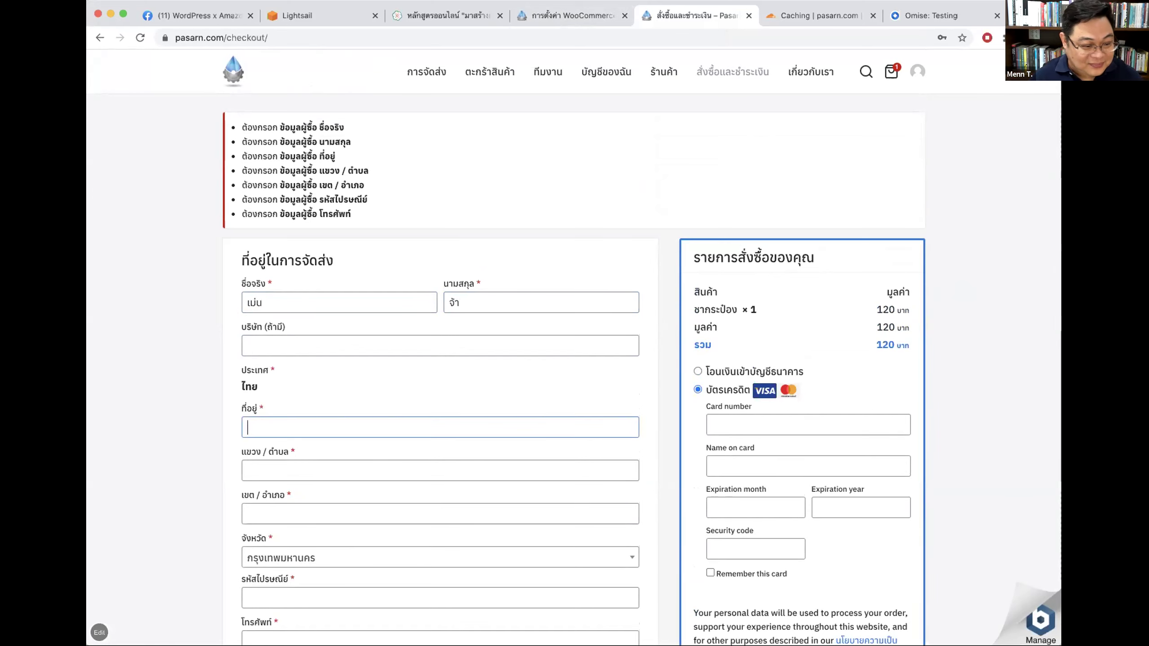
pyautogui.write('123')
pyautogui.press('Tab')
pyautogui.scroll(-4, 304, 294)
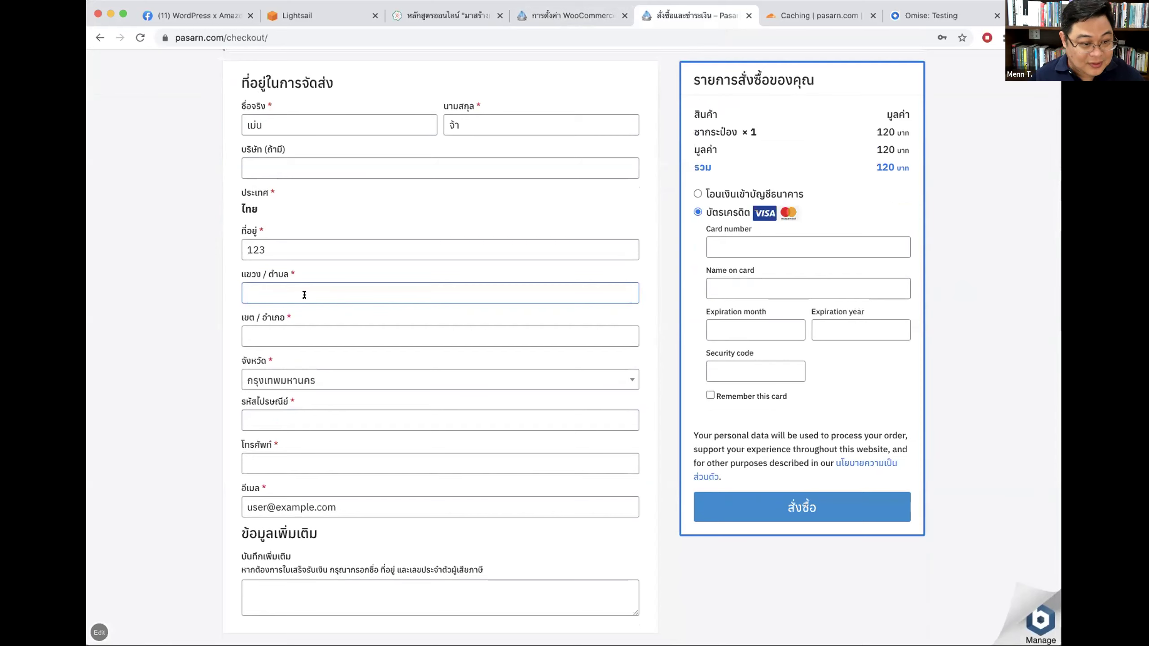
pyautogui.write('g;u')
pyautogui.press('BackSpace')
pyautogui.press('BackSpace')
pyautogui.press('BackSpace')
pyautogui.write('วัย')
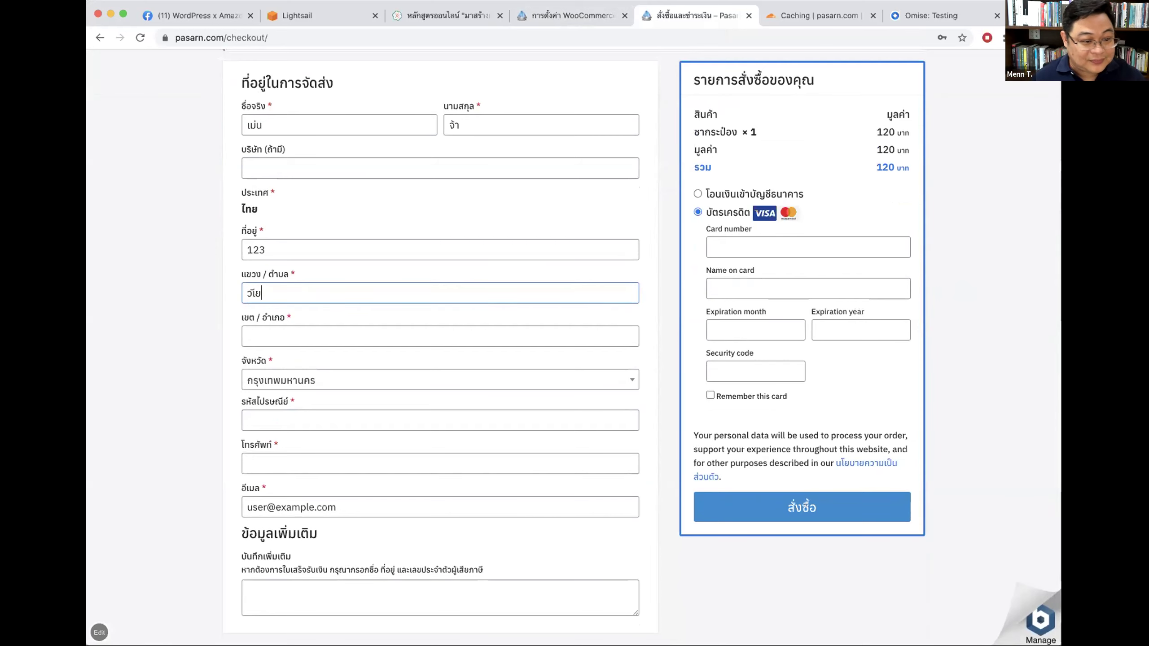
pyautogui.press('Return')
# Step: Fill subdistrict เวียงใต้, district ปาย, a แม่… province, postcode 58130 and a phone number, then submit
pyautogui.scroll(-7, 219, 284)
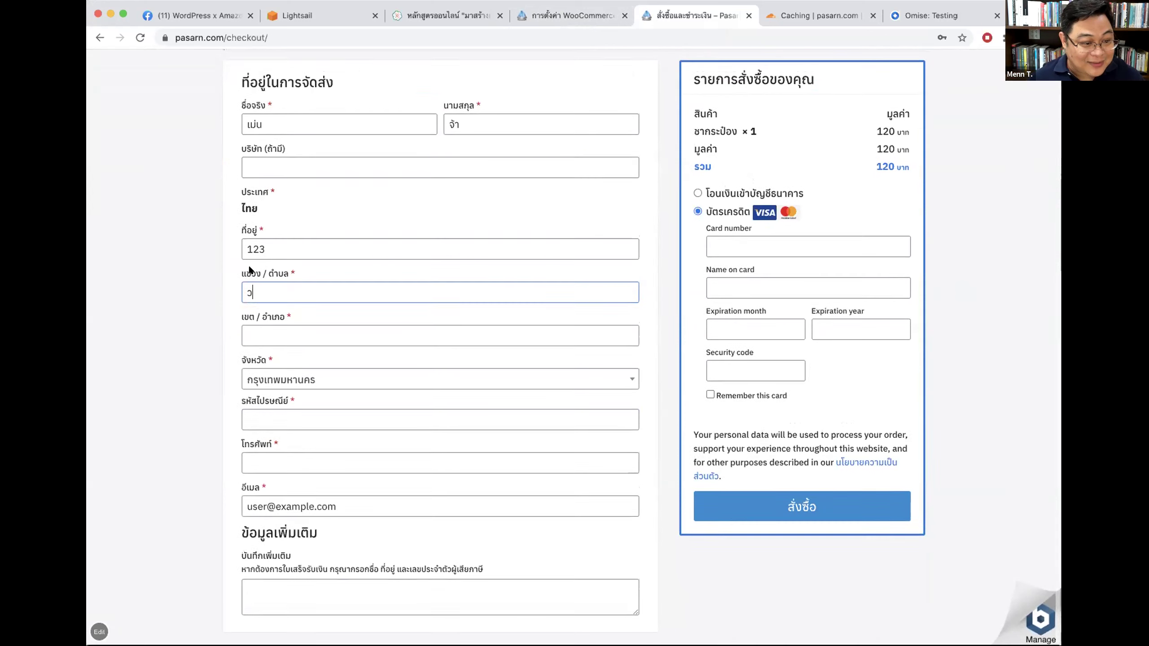
pyautogui.write('เวียง')
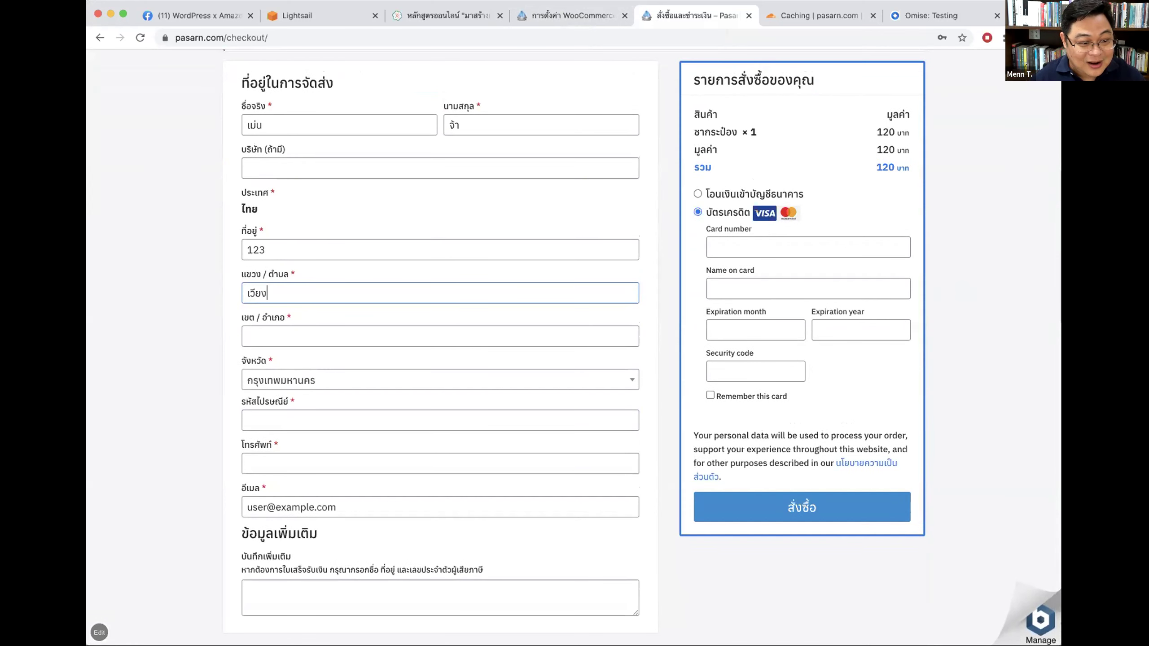
pyautogui.write('ใต้')
pyautogui.press('Tab')
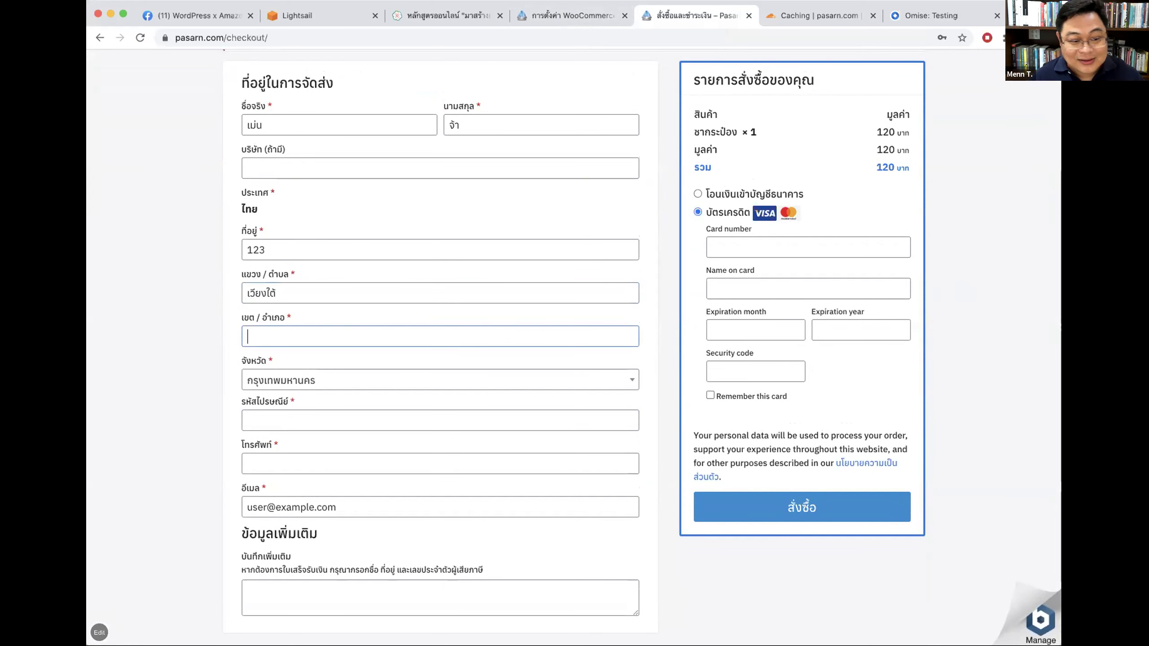
pyautogui.write('ปาย')
pyautogui.press('Tab')
pyautogui.write('แม่')
pyautogui.press('Return')
pyautogui.press('Tab')
pyautogui.write('58130')
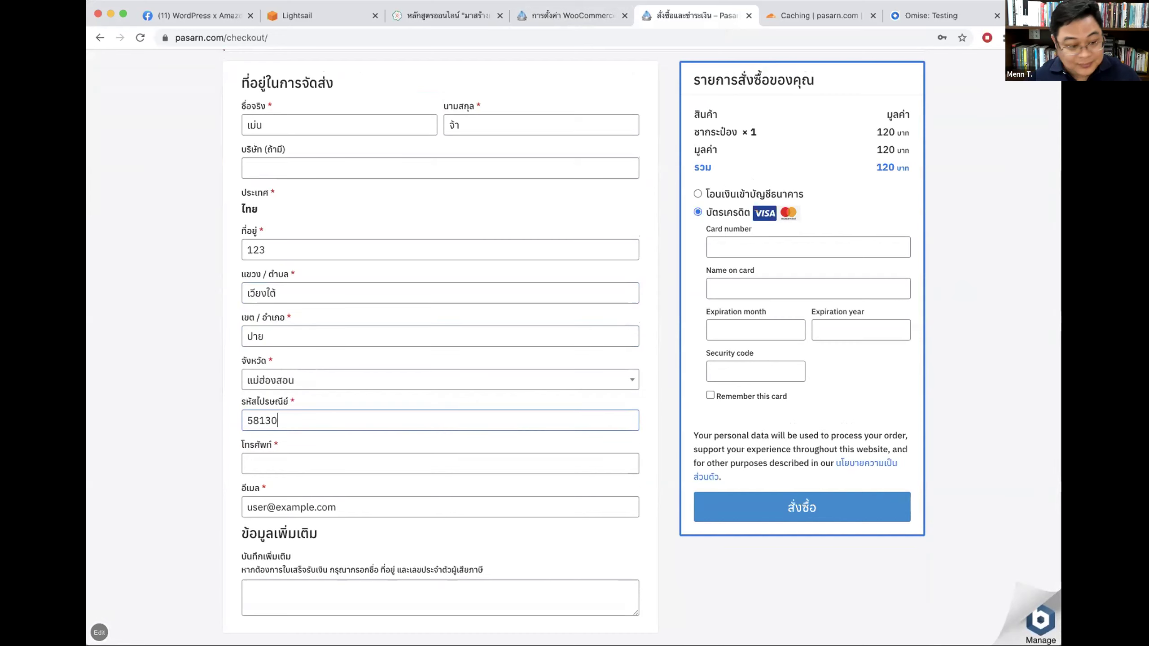
pyautogui.click(288, 455)
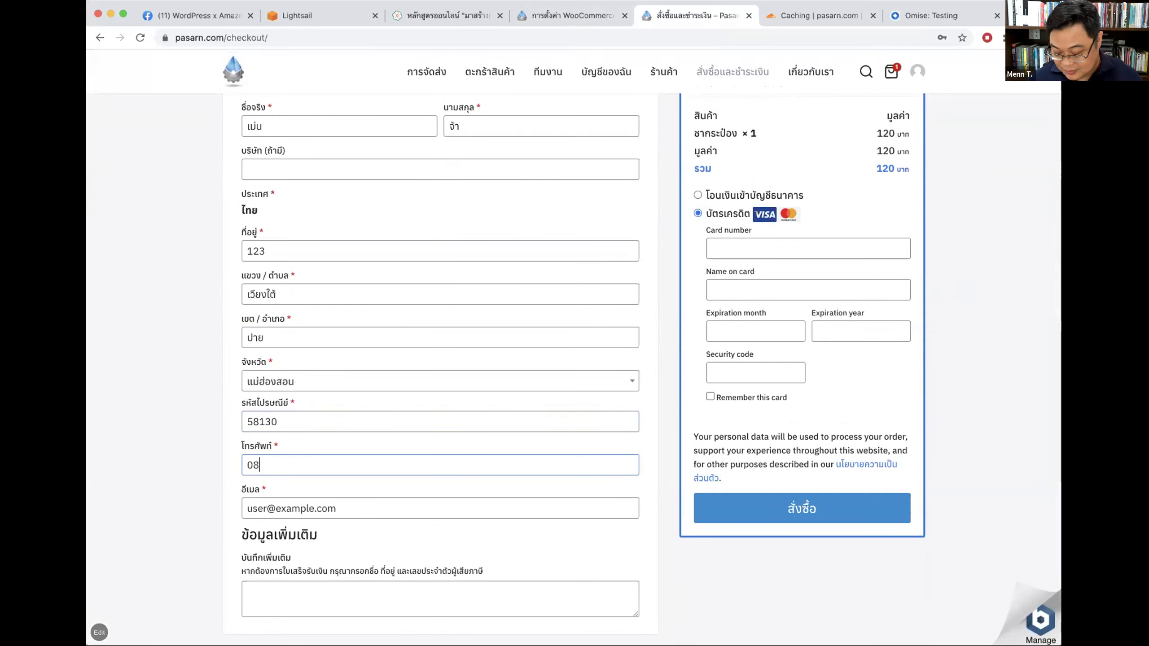
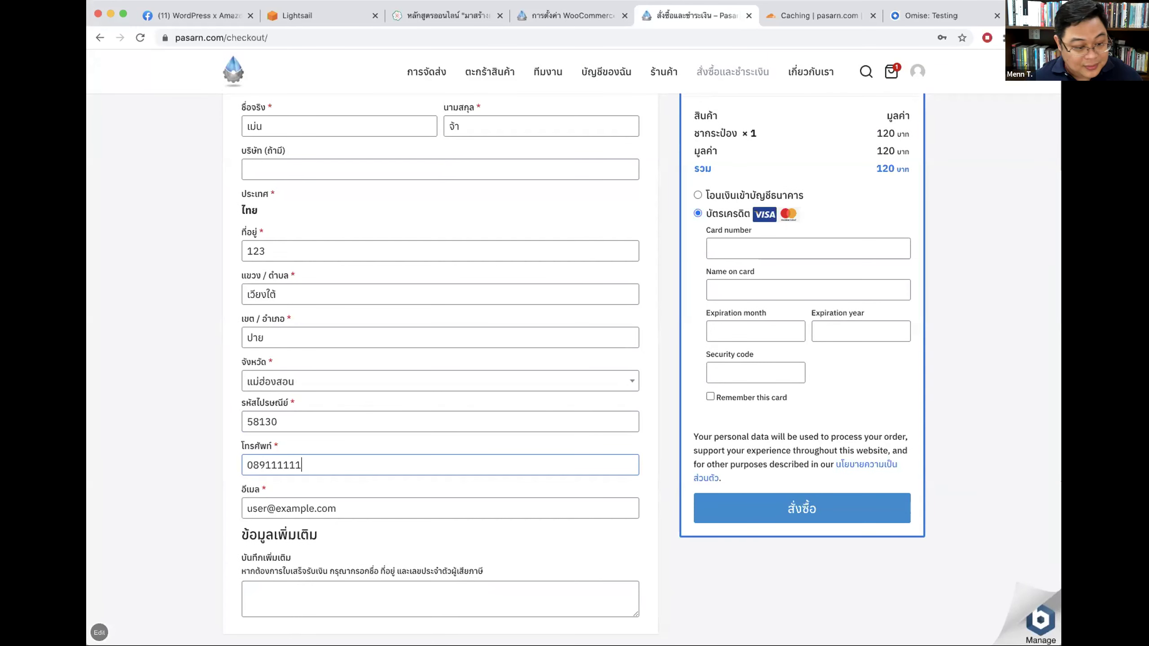
pyautogui.press('Tab')
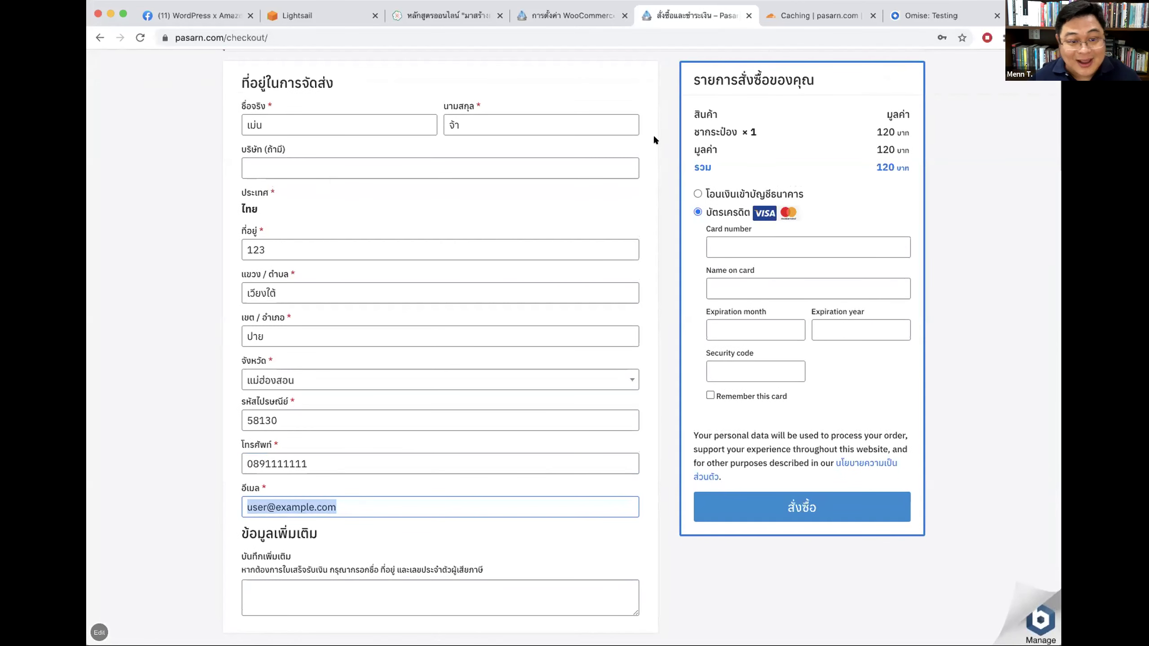
pyautogui.press('Return')
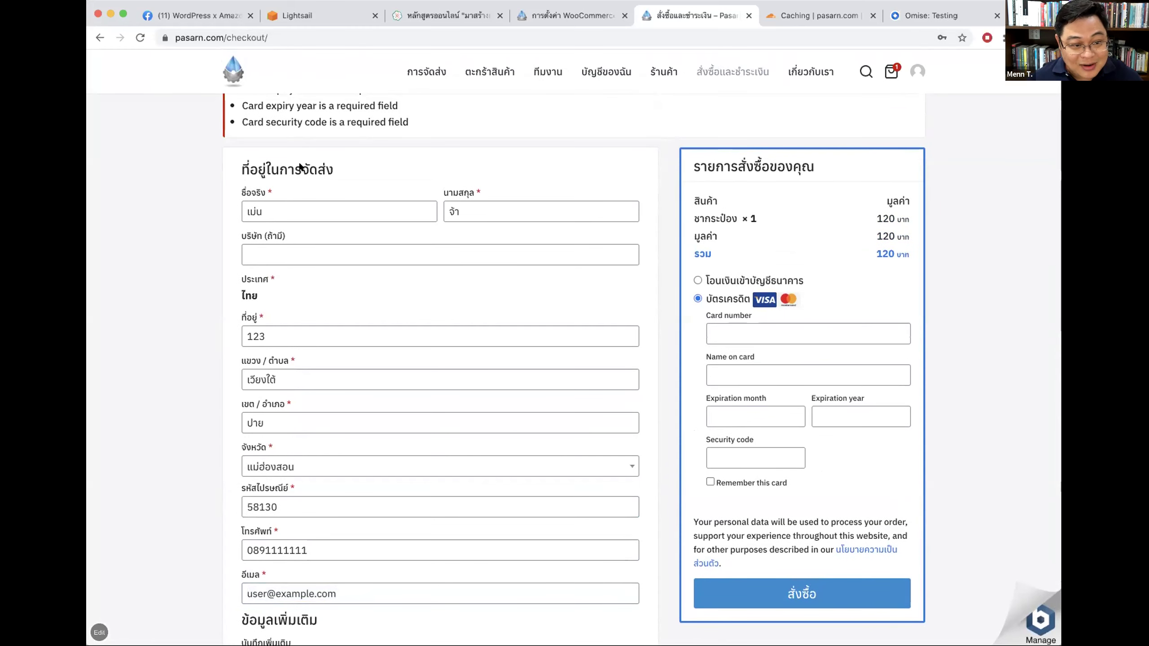
# Step: Type stray text into the order notes and delete it again
pyautogui.scroll(-2, 343, 153)
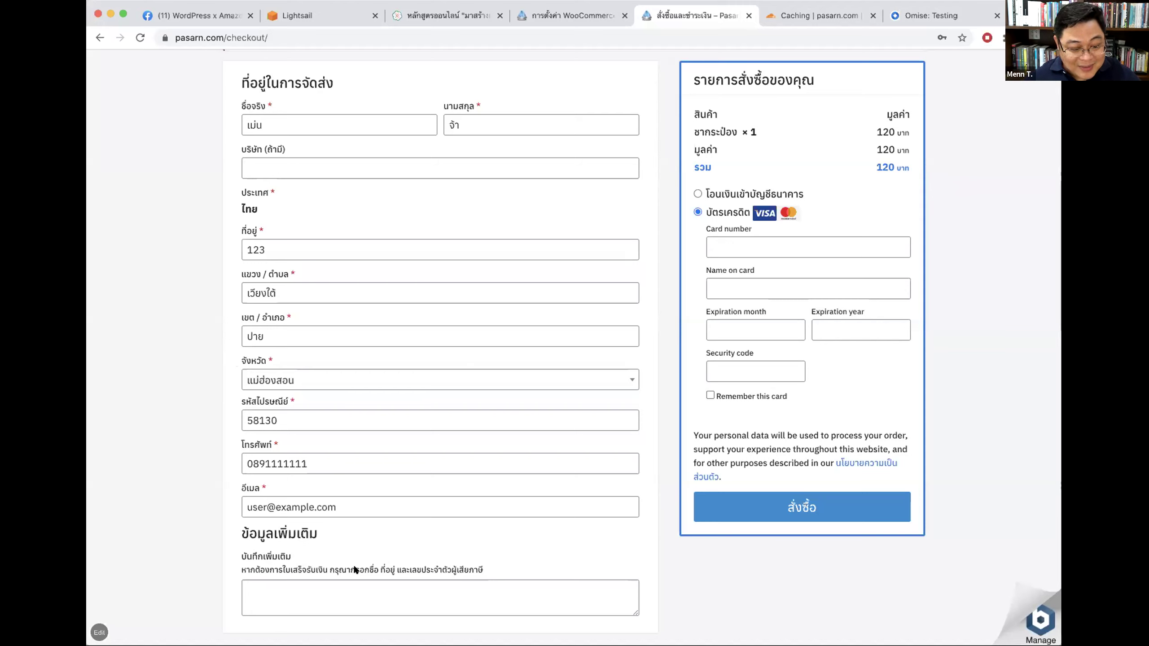
pyautogui.click(247, 597)
pyautogui.write('ฟหกฟหกฤฆฎ')
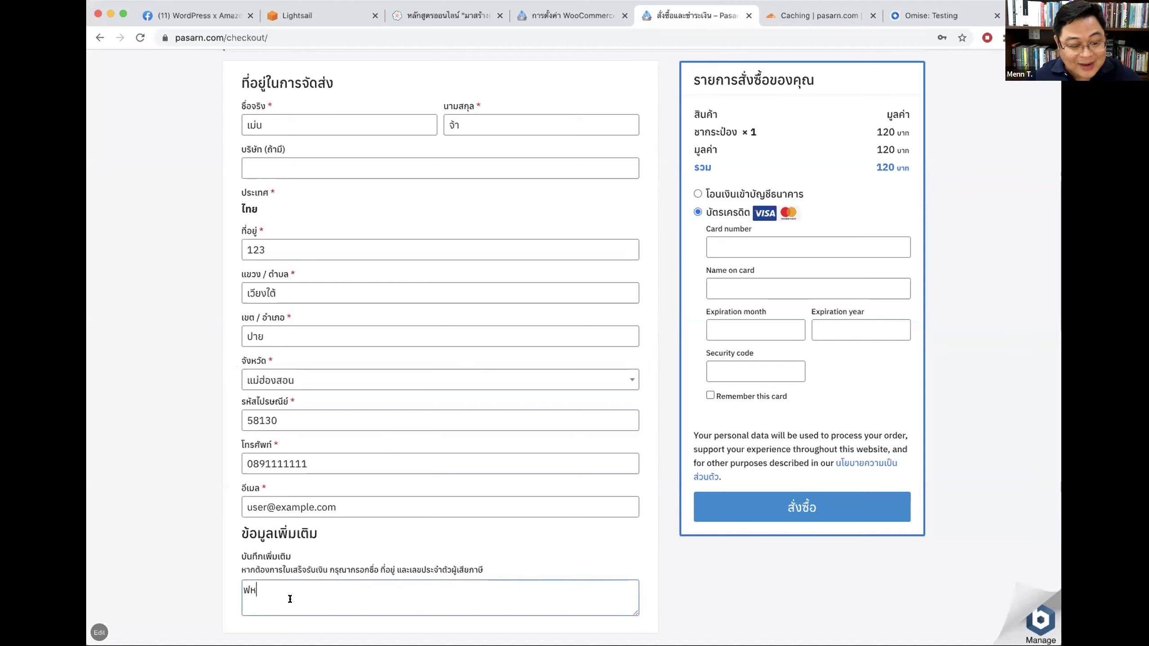
pyautogui.press('super+a')
pyautogui.press('BackSpace')
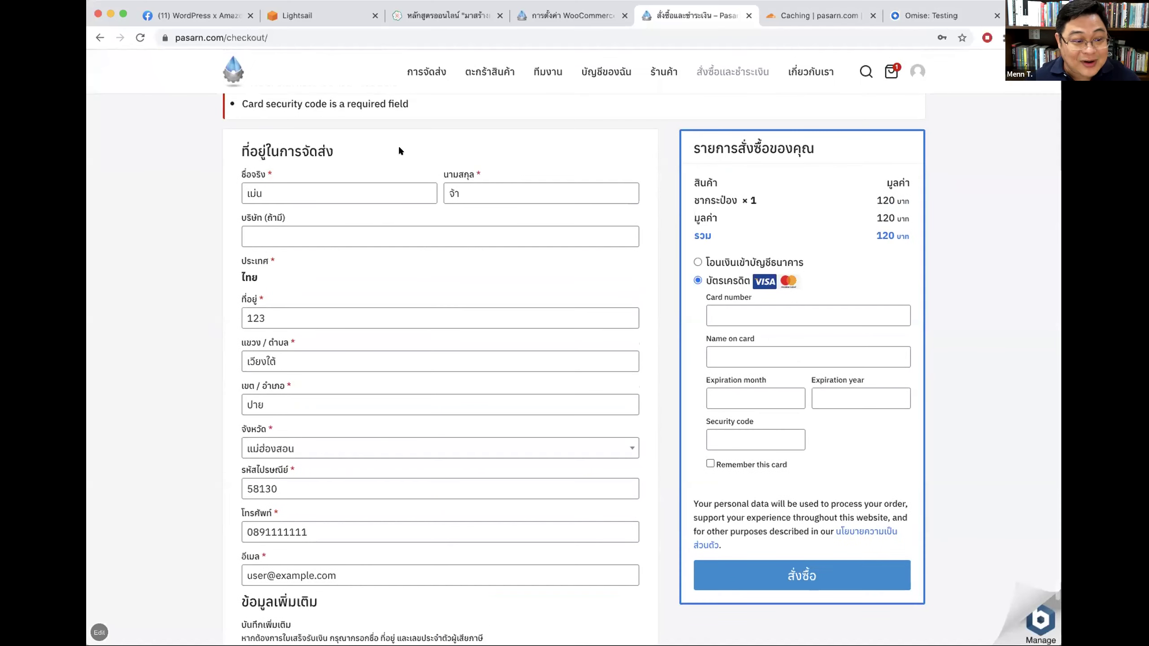
# Step: Paste the 3DS enrollment test card number and enter name TEST
pyautogui.click(945, 14)
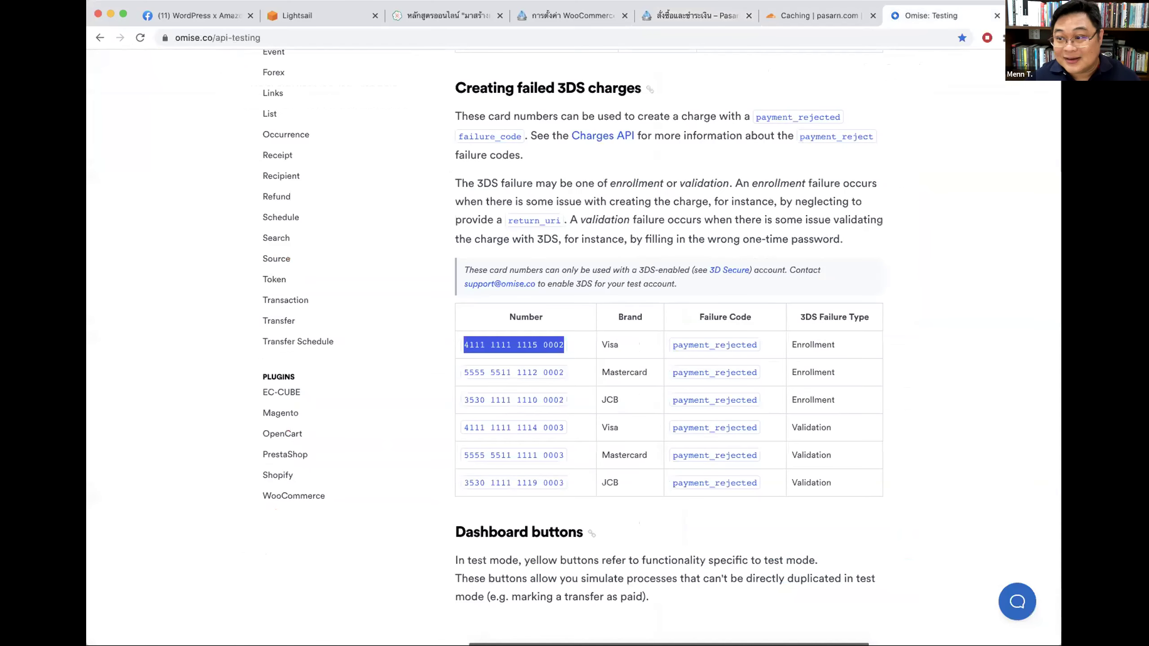
pyautogui.click(814, 14)
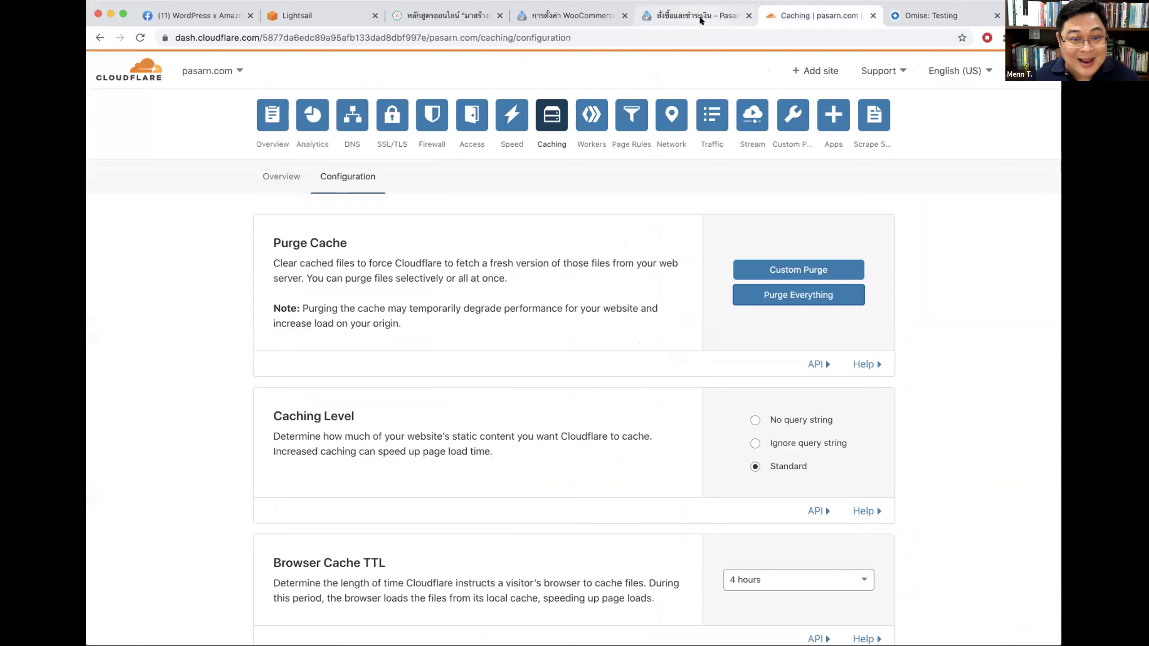
pyautogui.click(698, 14)
pyautogui.click(769, 315)
pyautogui.press('super+v')
pyautogui.click(745, 350)
pyautogui.write('ธฎษร')
pyautogui.press('super+a')
pyautogui.write('TEST')
pyautogui.click(733, 391)
pyautogui.write('05')
pyautogui.press('Tab')
pyautogui.write('22')
pyautogui.press('Tab')
pyautogui.write('123')
pyautogui.click(787, 567)
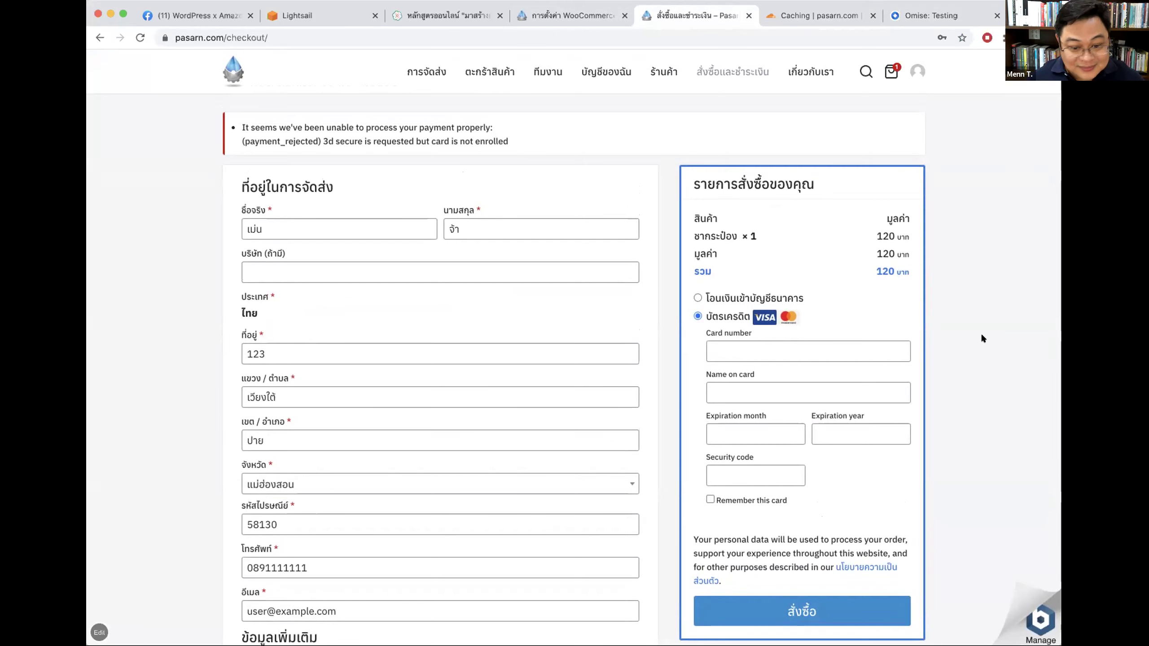
pyautogui.scroll(-2, 980, 334)
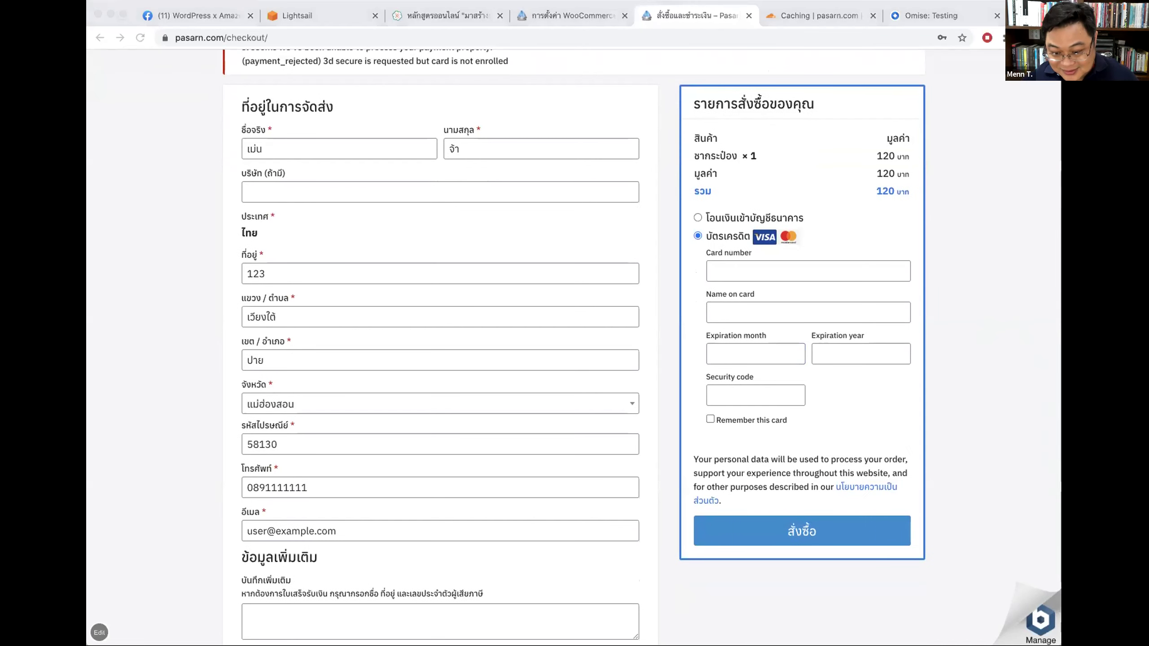
pyautogui.click(922, 16)
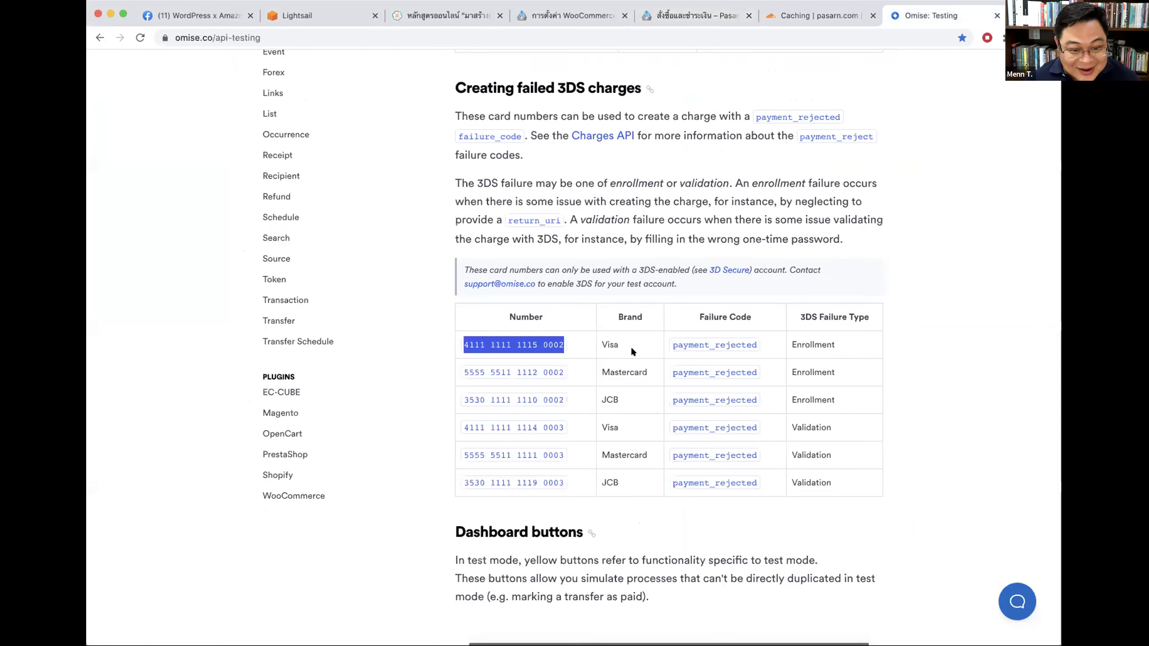
pyautogui.scroll(1, 656, 344)
pyautogui.scroll(3, 762, 363)
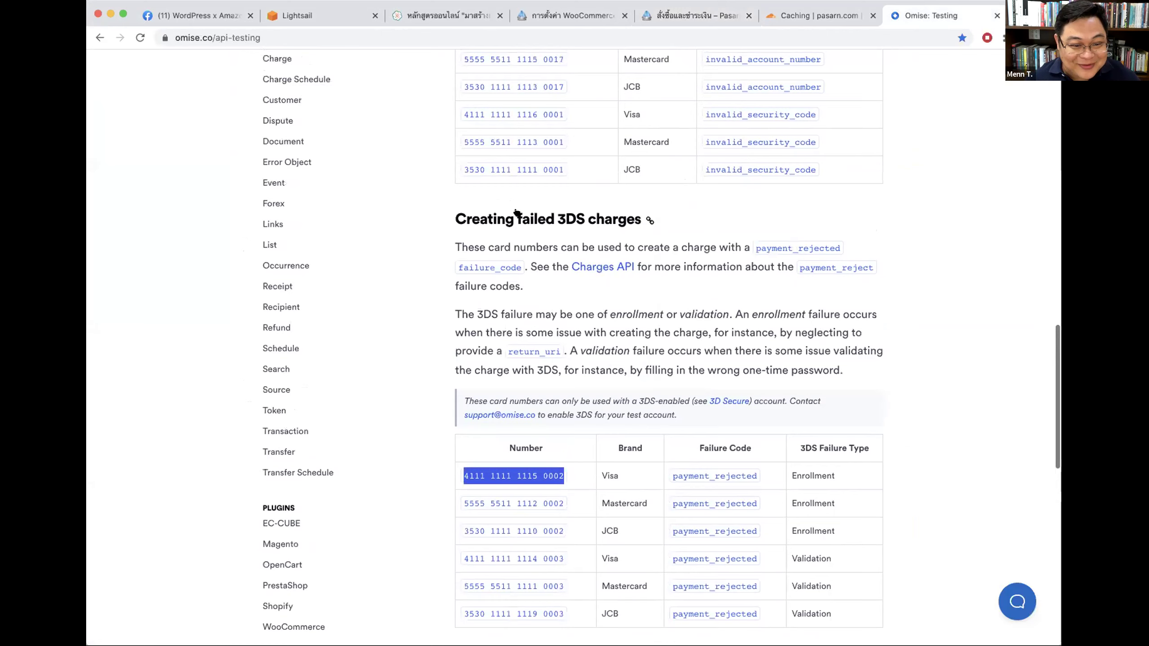
pyautogui.scroll(10, 890, 185)
pyautogui.scroll(8, 890, 185)
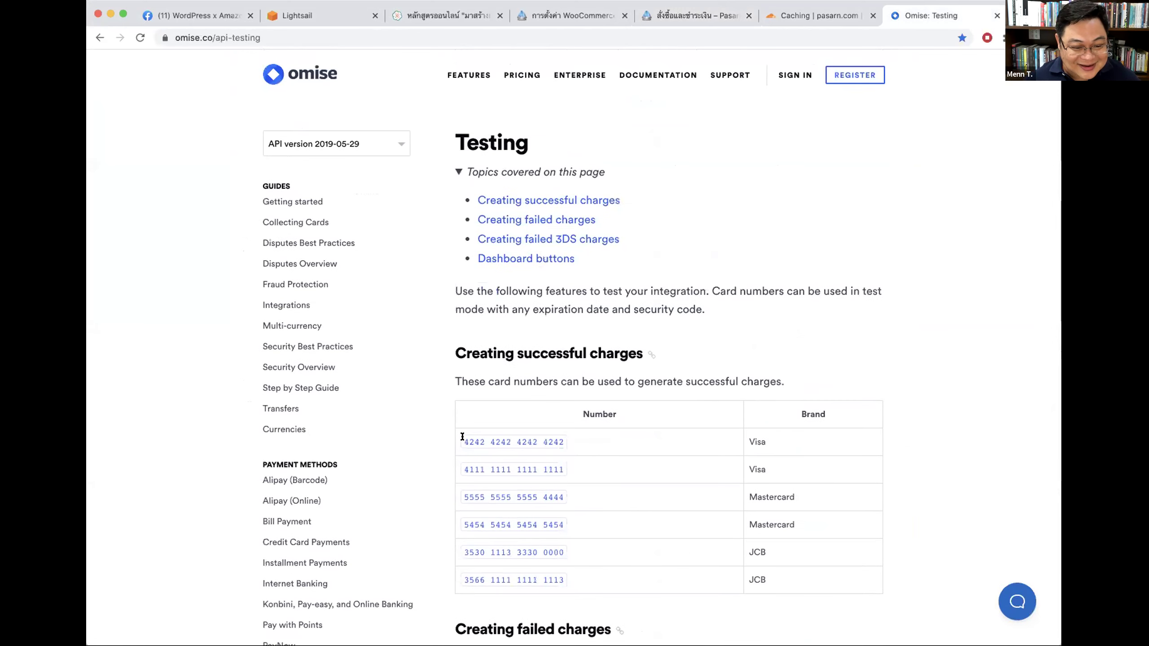
pyautogui.moveTo(462, 436); pyautogui.dragTo(583, 436)
pyautogui.press('super+c')
pyautogui.click(700, 13)
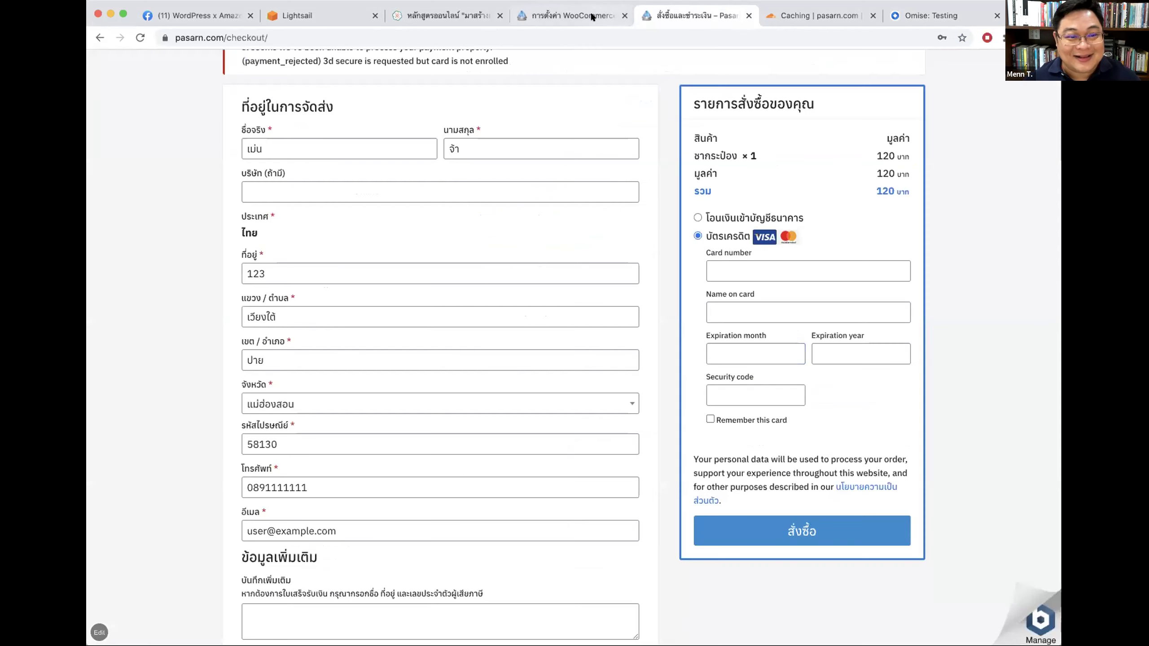
pyautogui.click(750, 274)
pyautogui.press('super+v')
pyautogui.click(752, 312)
pyautogui.write('TEST ')
pyautogui.write('12')
pyautogui.press('Tab')
pyautogui.write('20')
pyautogui.write('2')
pyautogui.press('Tab')
pyautogui.write('123')
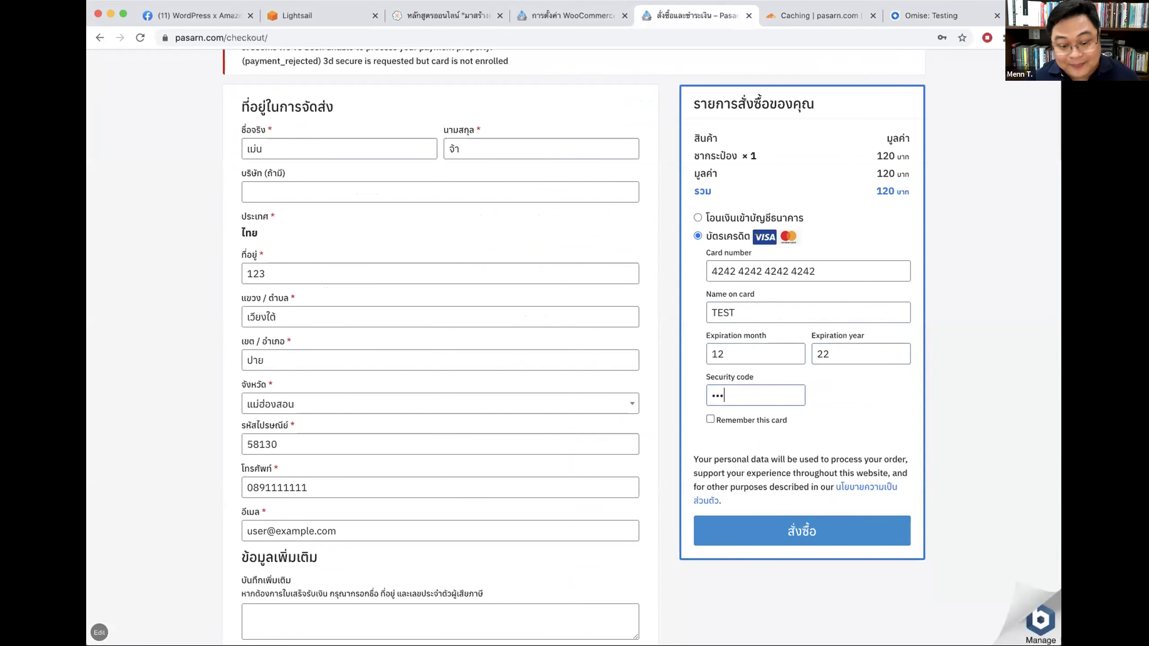
pyautogui.click(804, 521)
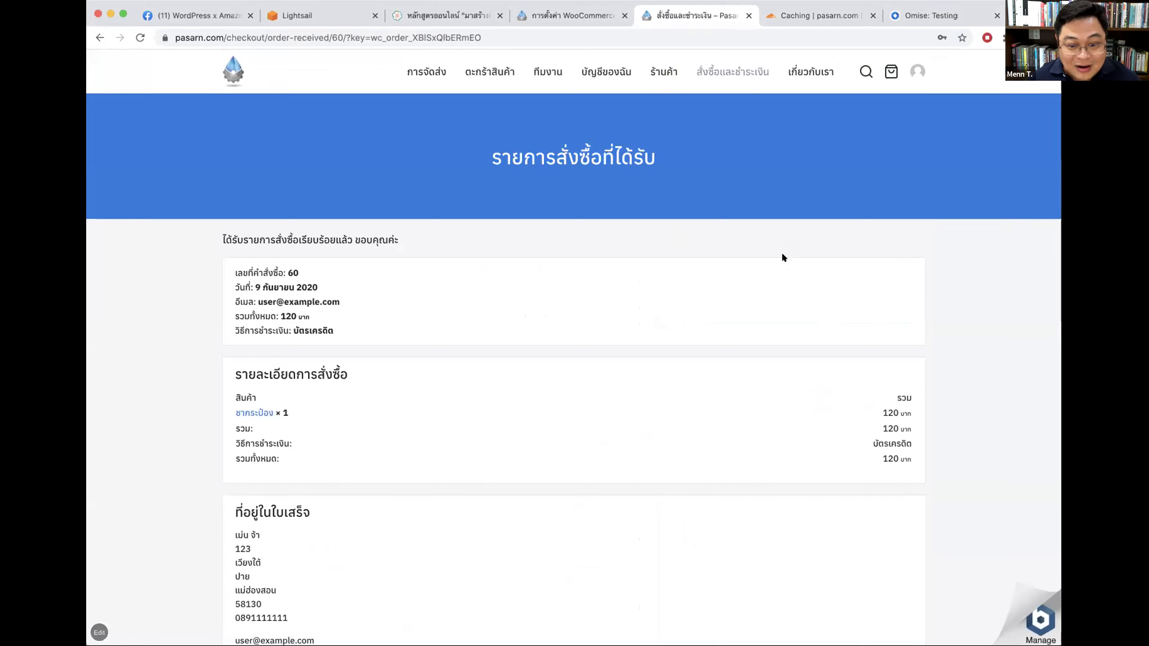
# Step: Highlight the thank-you message and credit card payment method, then return to the WooCommerce settings tab
pyautogui.moveTo(211, 234); pyautogui.dragTo(401, 235)
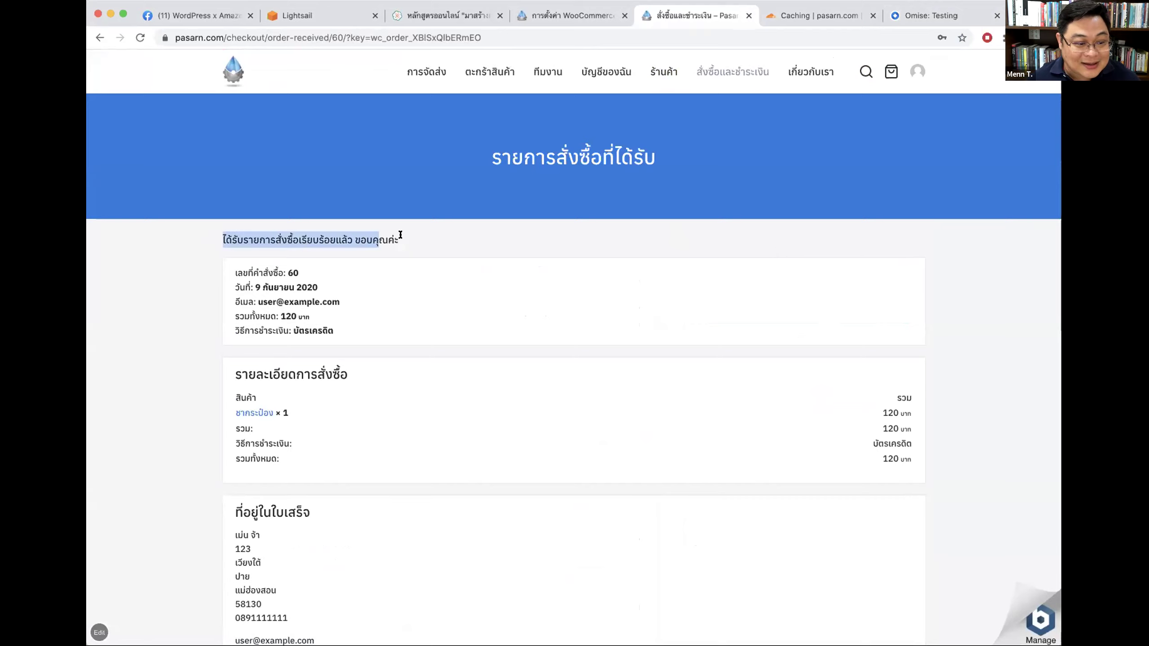
pyautogui.click(244, 230)
pyautogui.doubleClick(315, 328)
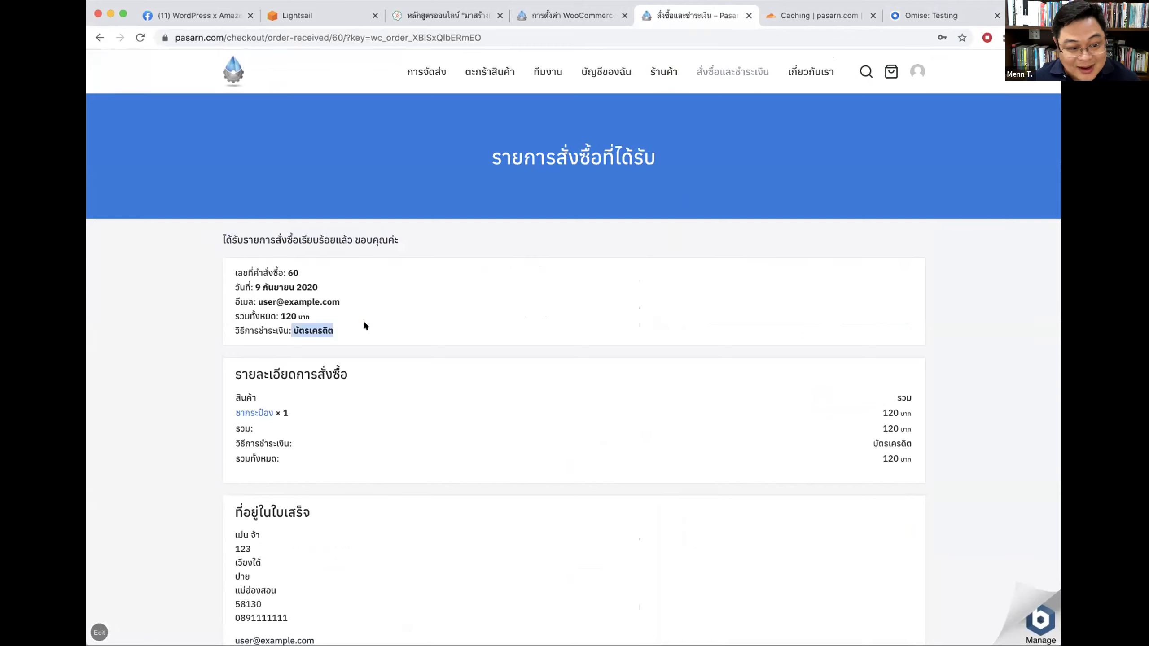
pyautogui.moveTo(298, 316); pyautogui.dragTo(260, 315)
pyautogui.scroll(-1, 514, 337)
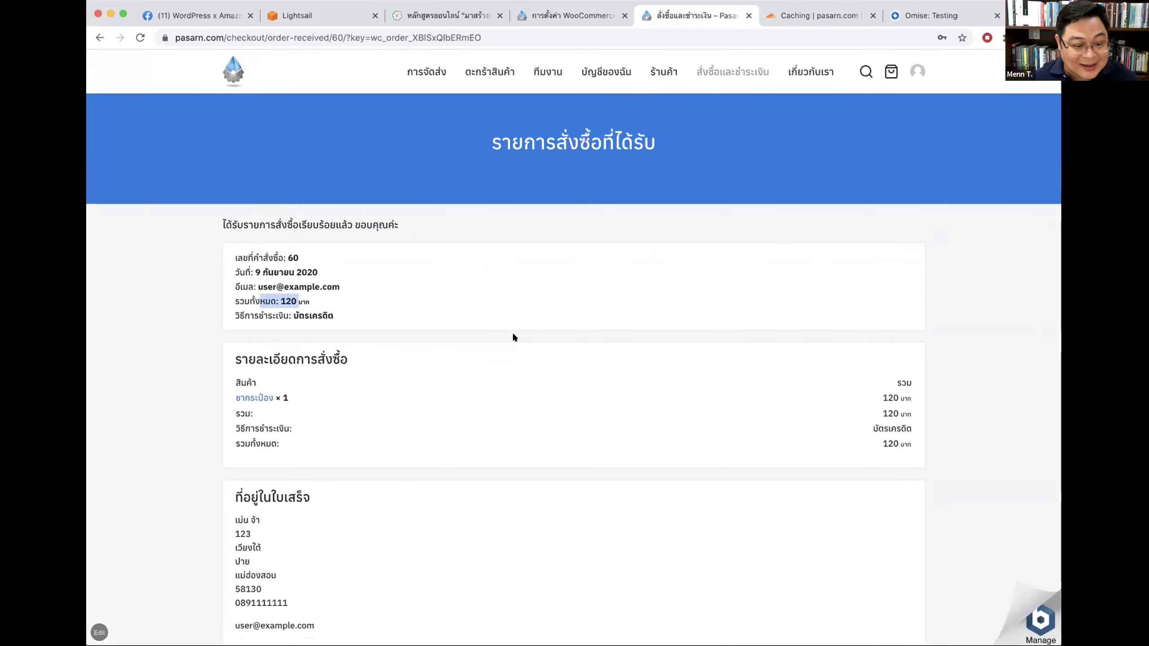
pyautogui.scroll(-1, 513, 337)
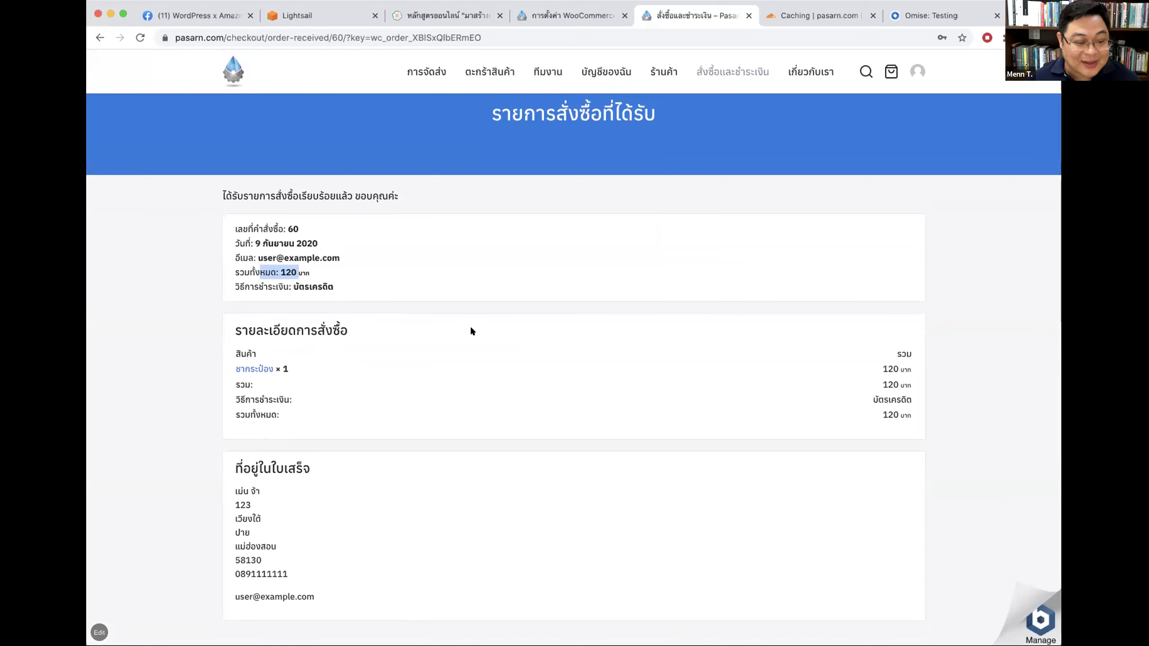
pyautogui.scroll(2, 478, 255)
pyautogui.click(571, 18)
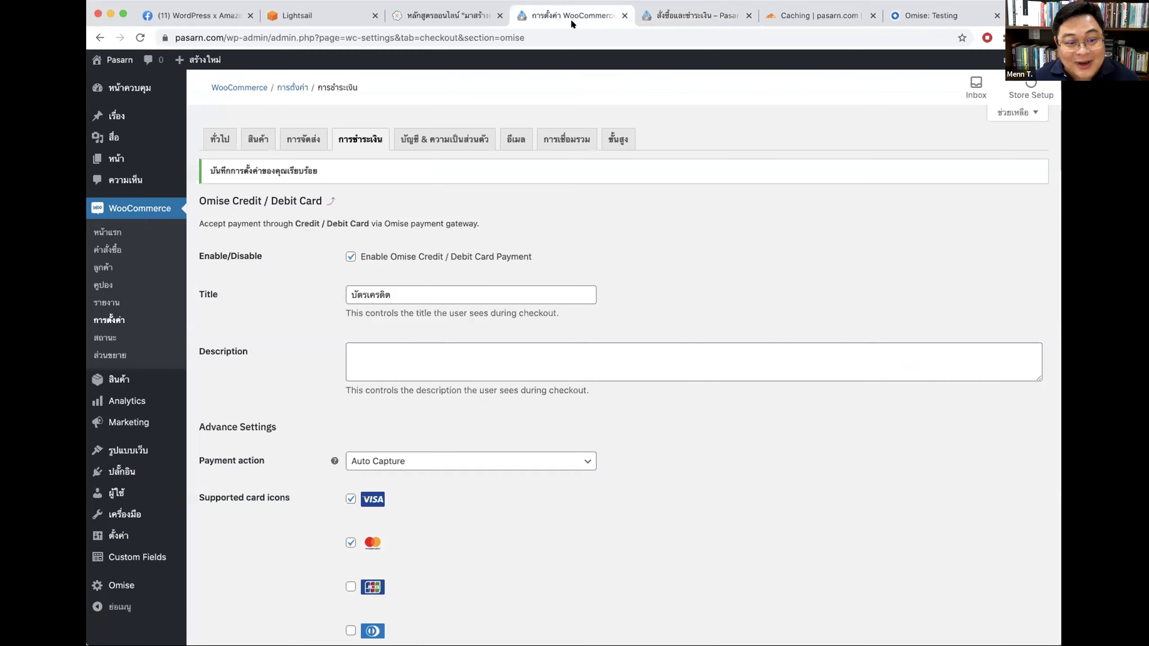
# Step: Check order #60 at 120 baht in the WooCommerce orders list, then return to the order-received page
pyautogui.click(121, 230)
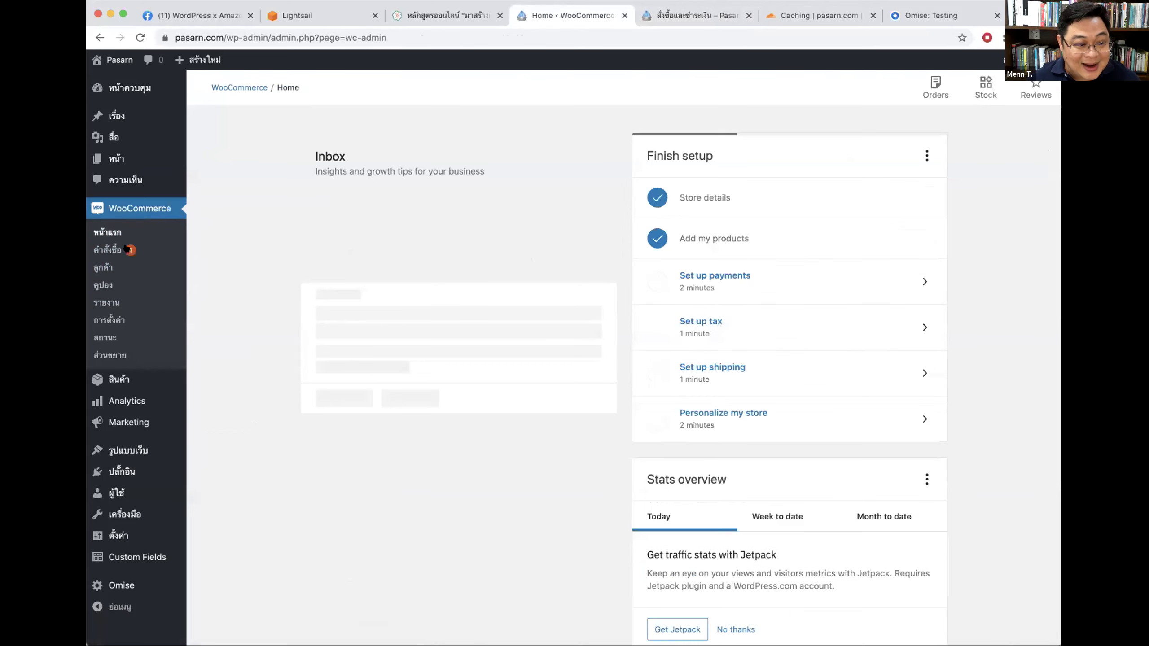
pyautogui.click(126, 248)
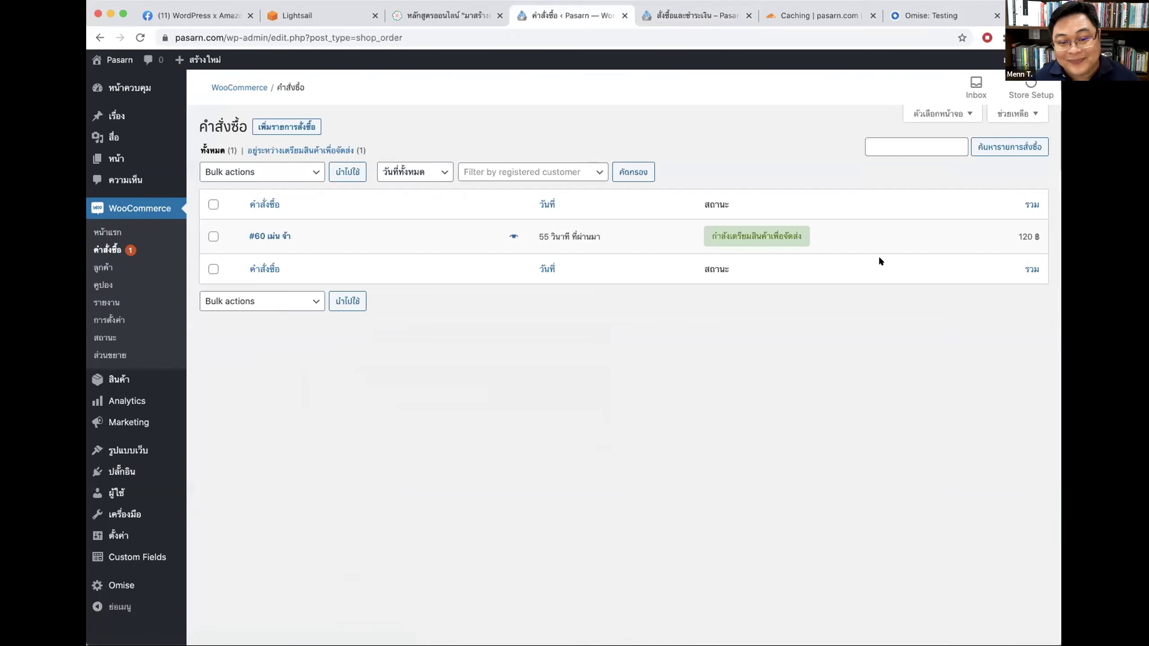
pyautogui.click(691, 15)
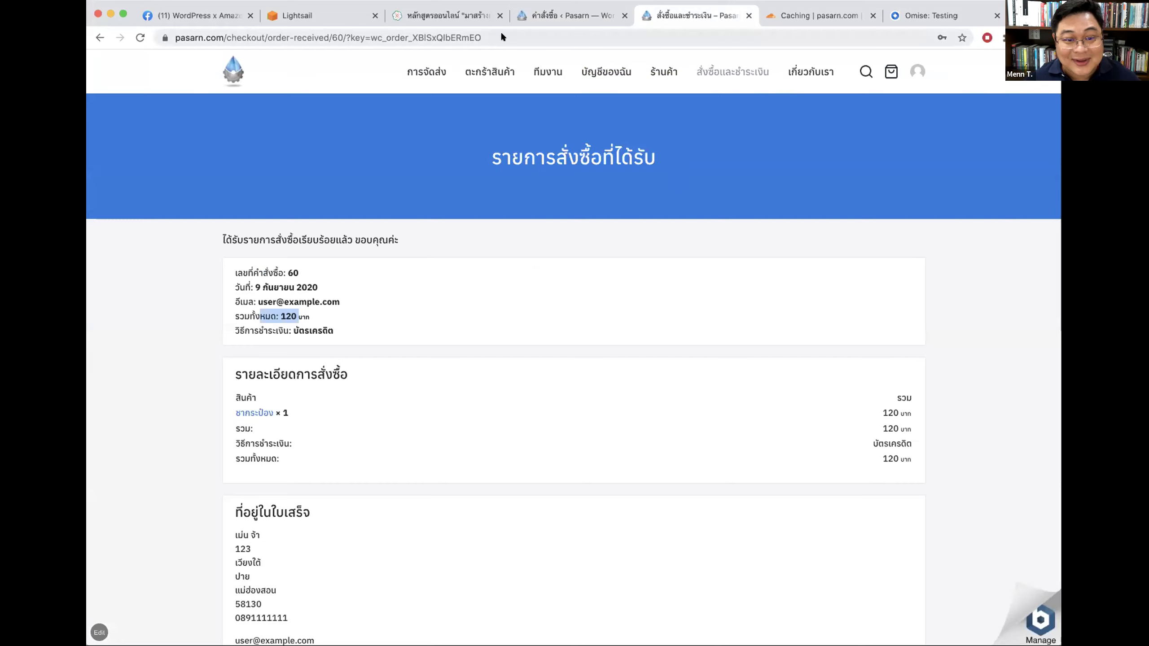
# Step: Add the small plant (ต้นไม้ขนาดเล็ก, 220 baht) to the cart and proceed to checkout
pyautogui.click(663, 71)
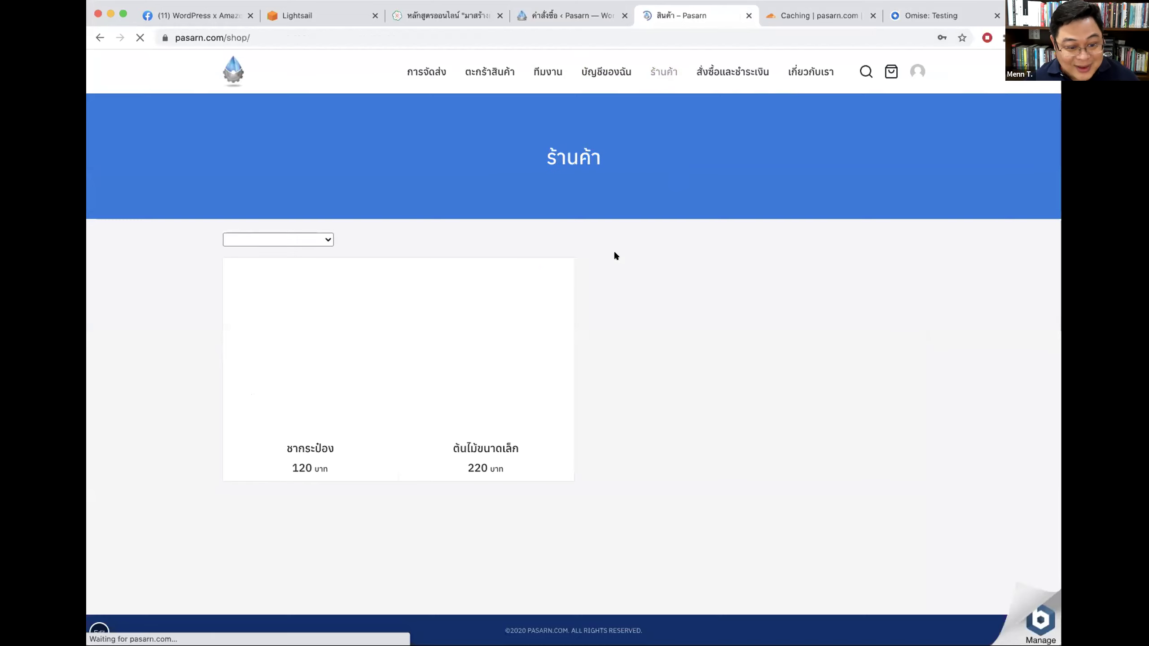
pyautogui.click(506, 383)
pyautogui.click(595, 279)
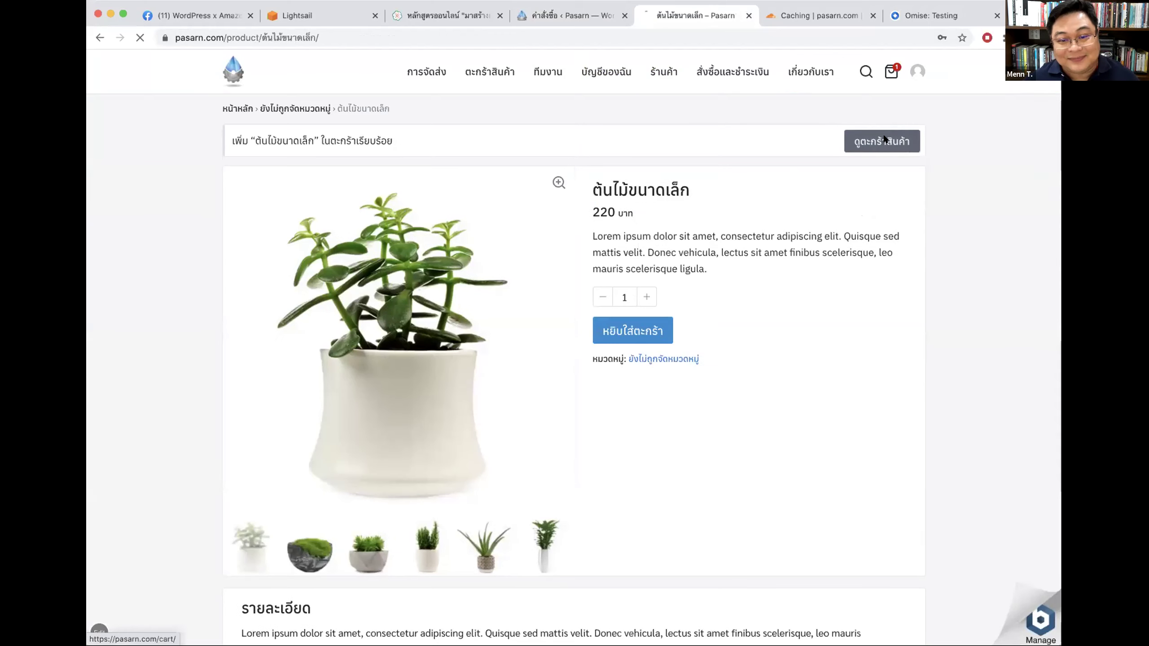
pyautogui.click(883, 140)
pyautogui.click(785, 471)
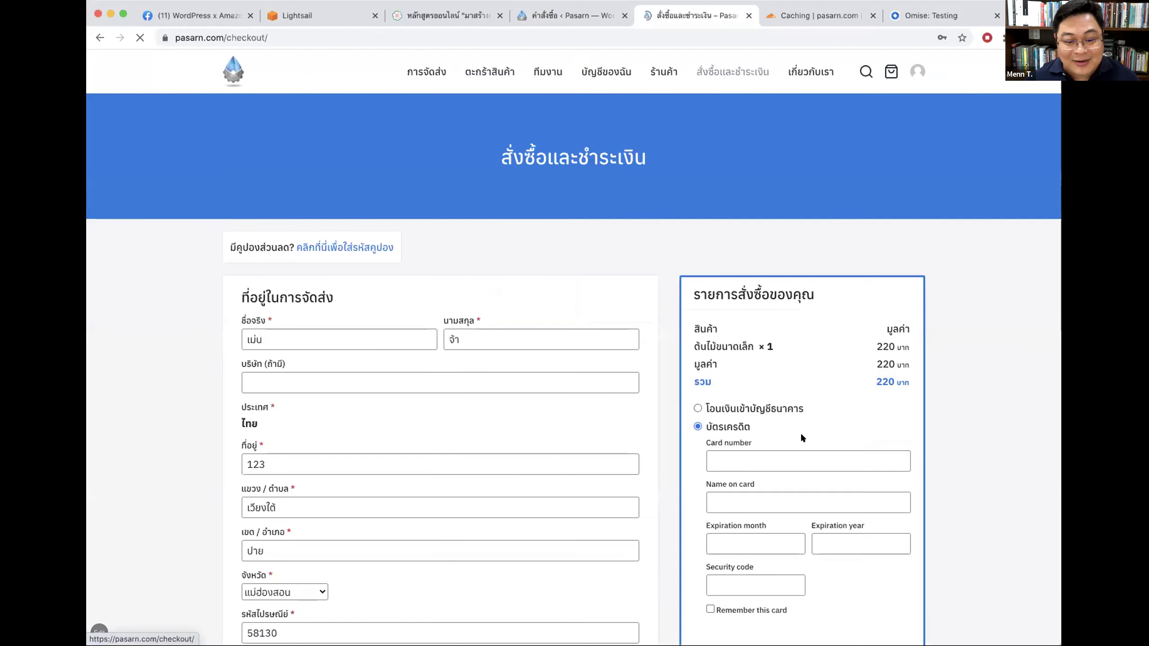
pyautogui.scroll(-3, 914, 377)
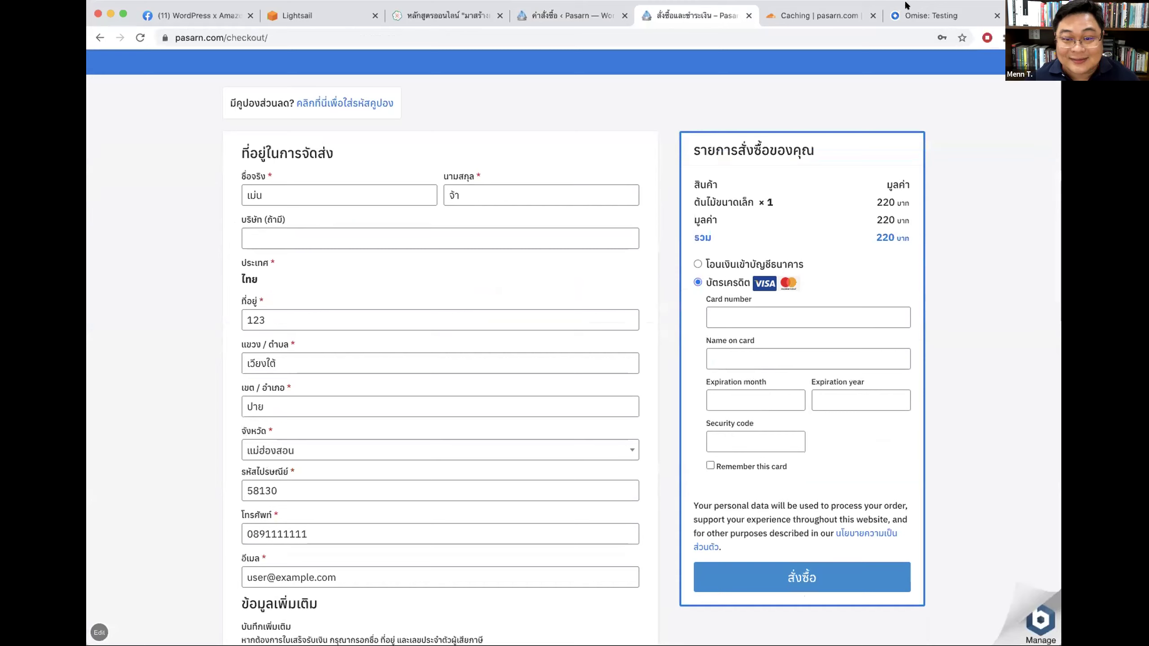
pyautogui.click(930, 15)
pyautogui.scroll(-3, 466, 324)
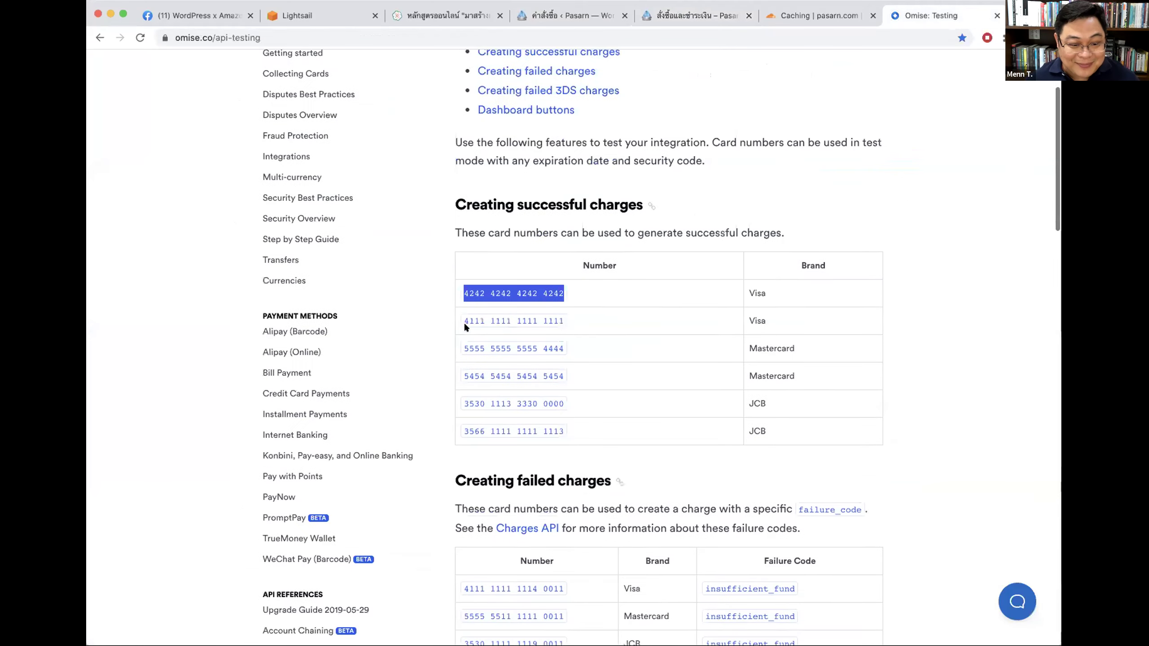
pyautogui.moveTo(470, 316); pyautogui.dragTo(569, 314)
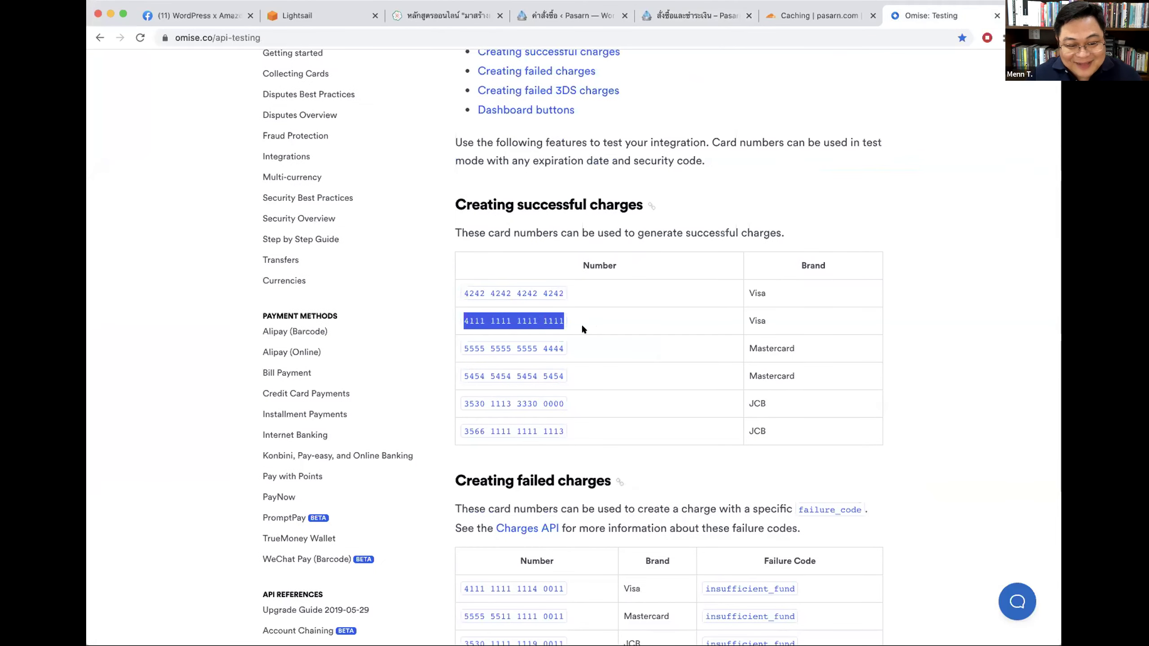
pyautogui.scroll(-3, 669, 324)
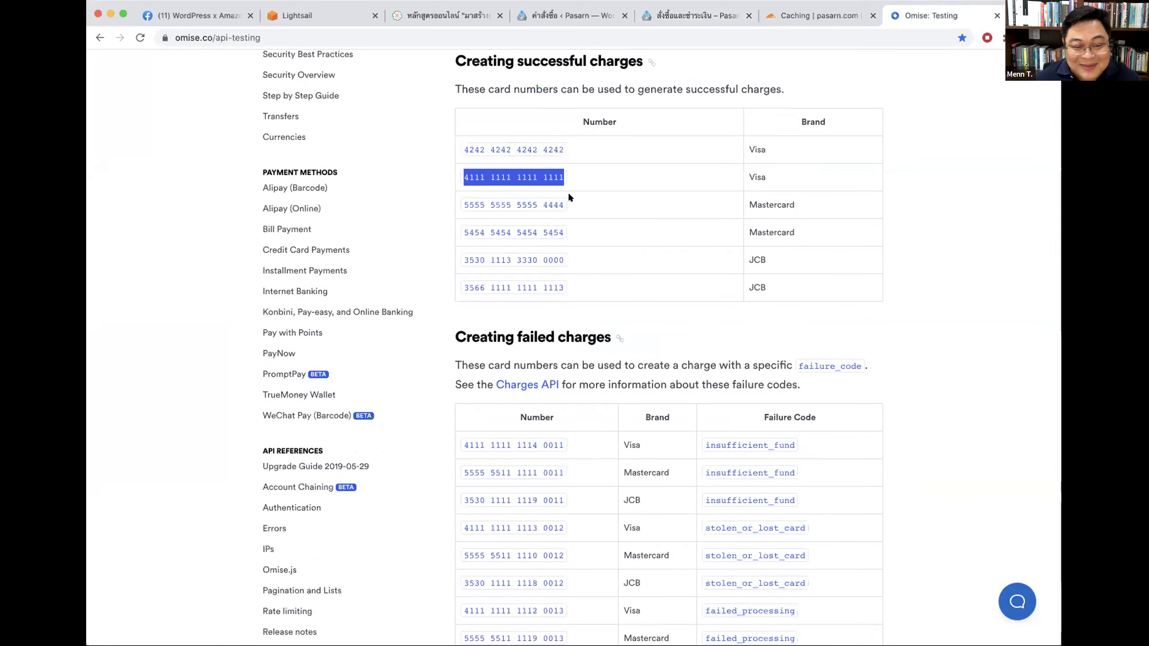
# Step: Look over the unsubmitted small-plant checkout form, then switch to the WooCommerce orders list
pyautogui.hotkey('ctrl', 'shift', 'Tab')
pyautogui.hotkey('ctrl', 'shift', 'Tab')
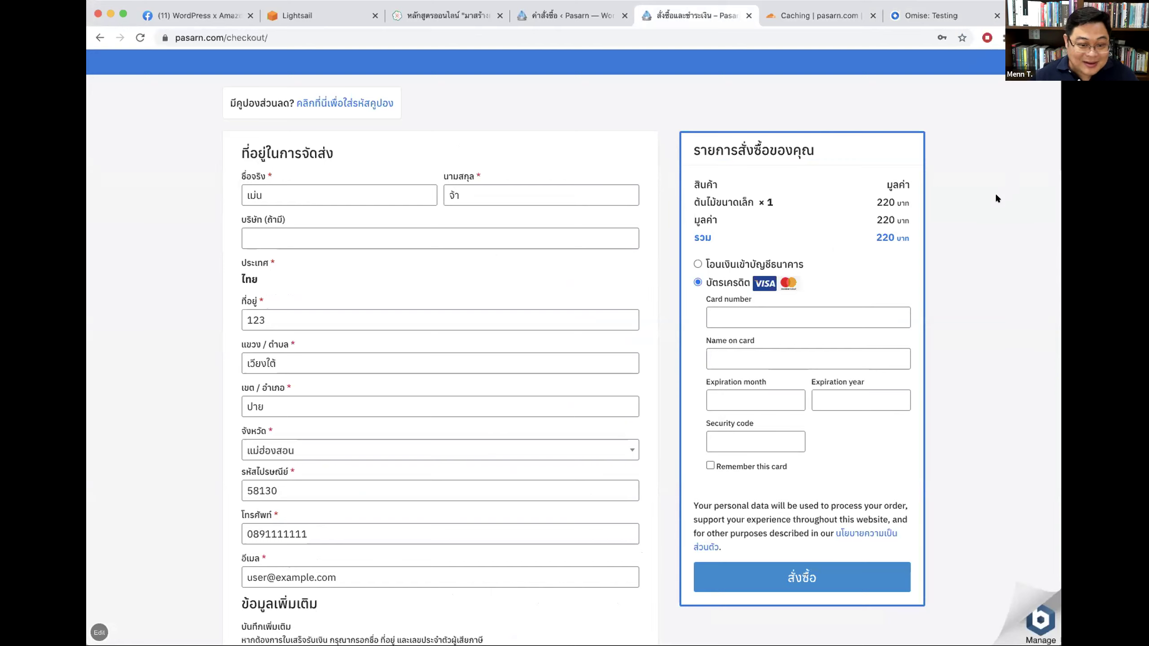
pyautogui.press('super+Tab')
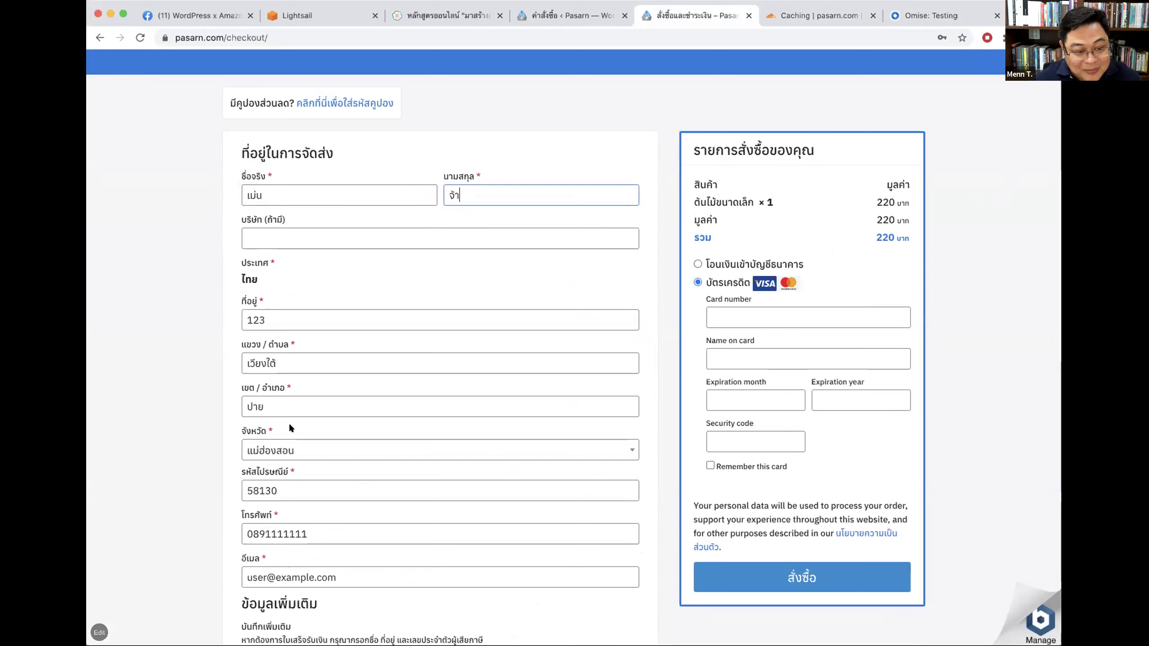
pyautogui.scroll(-2, 330, 406)
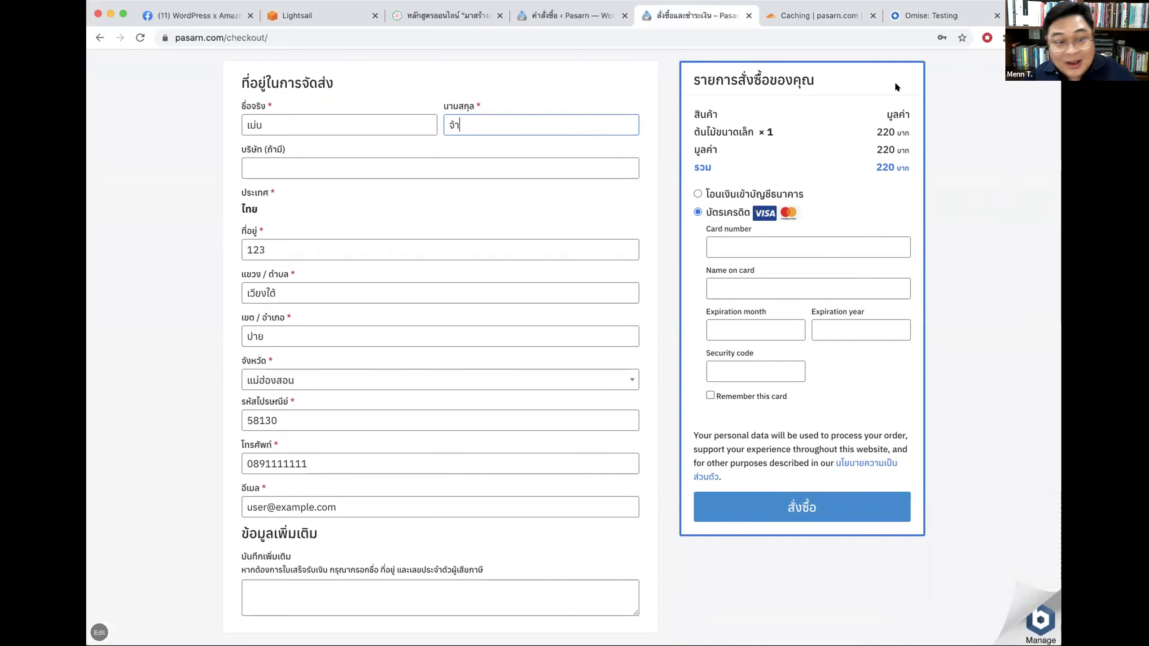
pyautogui.click(573, 16)
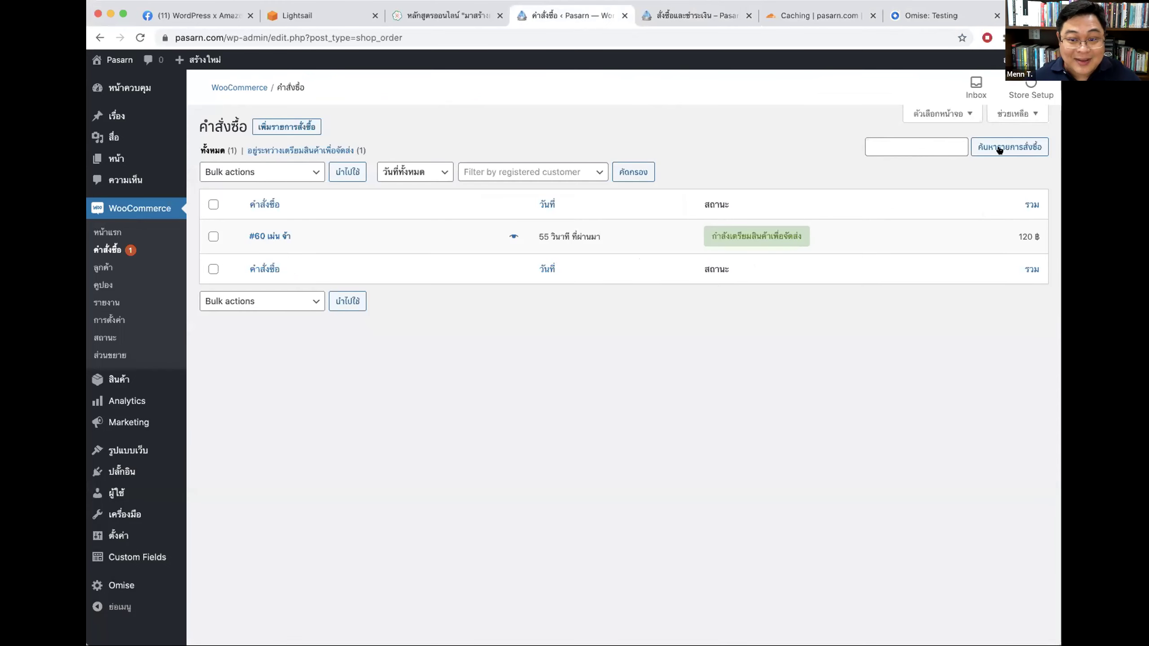
# Step: Browse Screen Options and the WooCommerce Help sections, close Help, and open a new browser tab
pyautogui.click(947, 114)
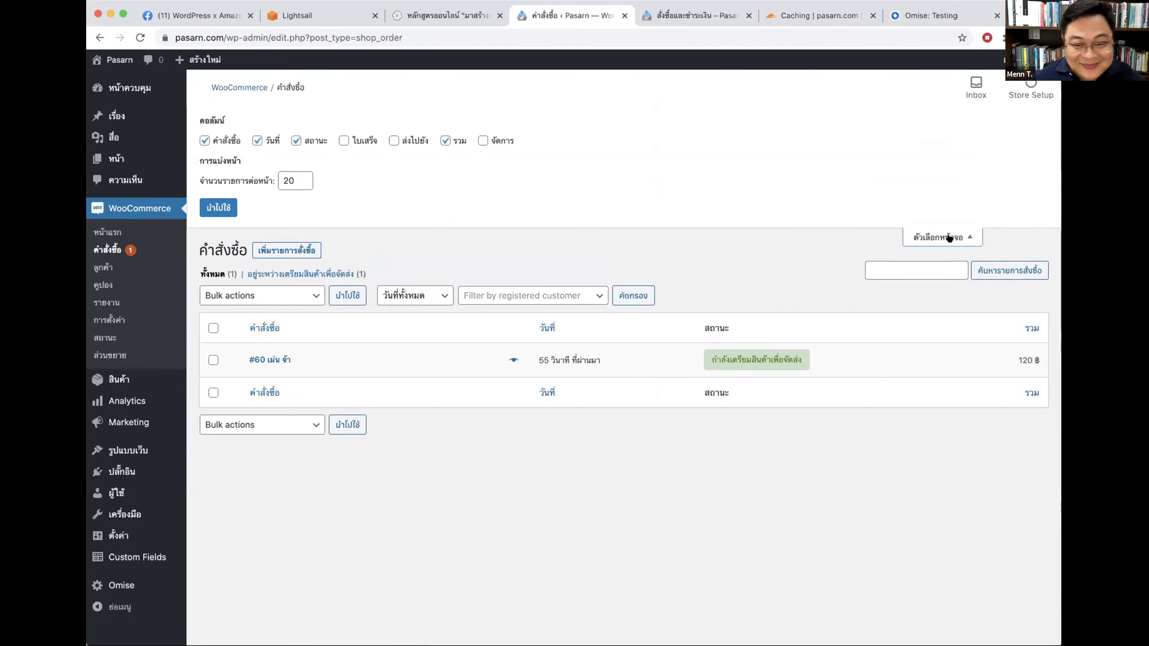
pyautogui.click(949, 236)
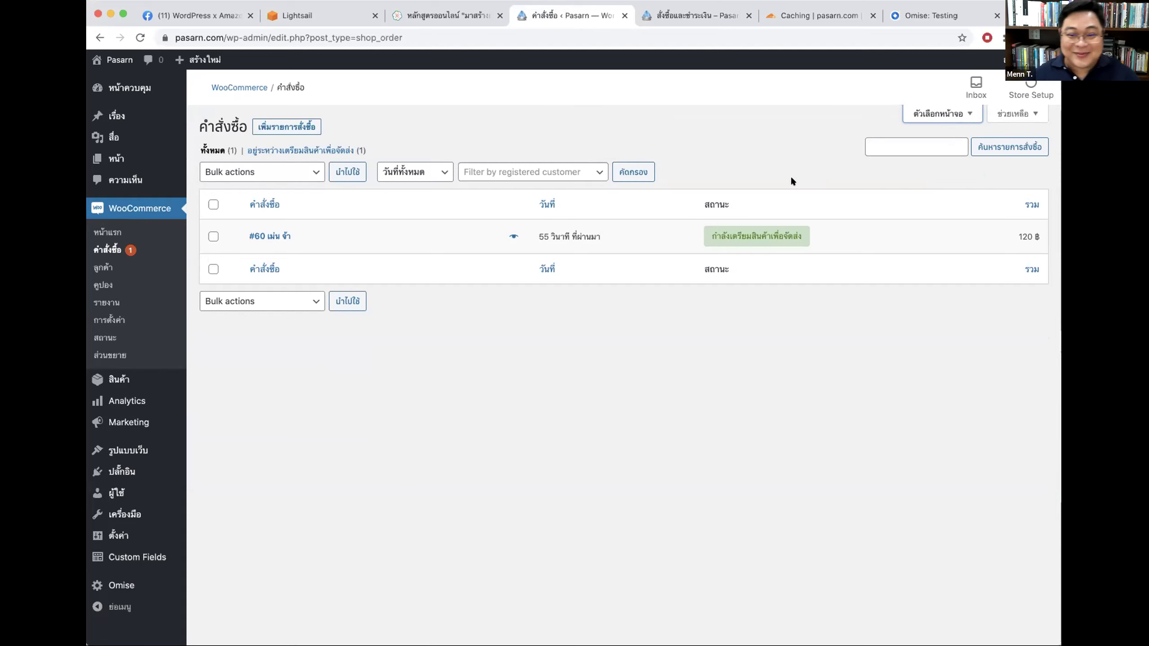
pyautogui.click(1017, 113)
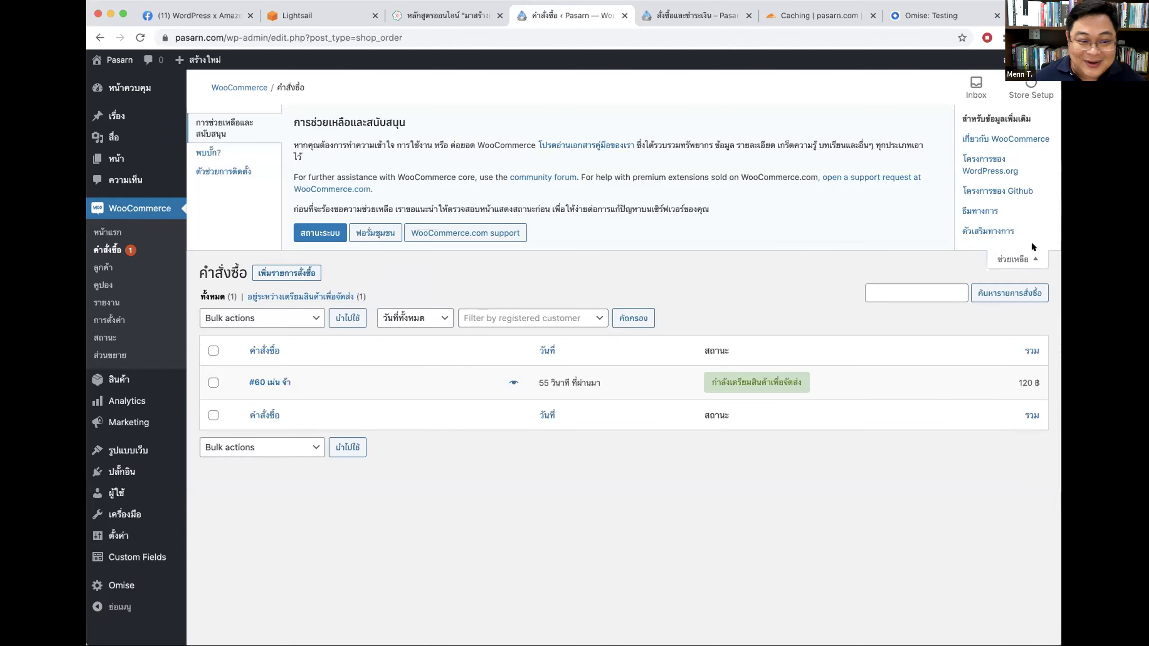
pyautogui.click(213, 153)
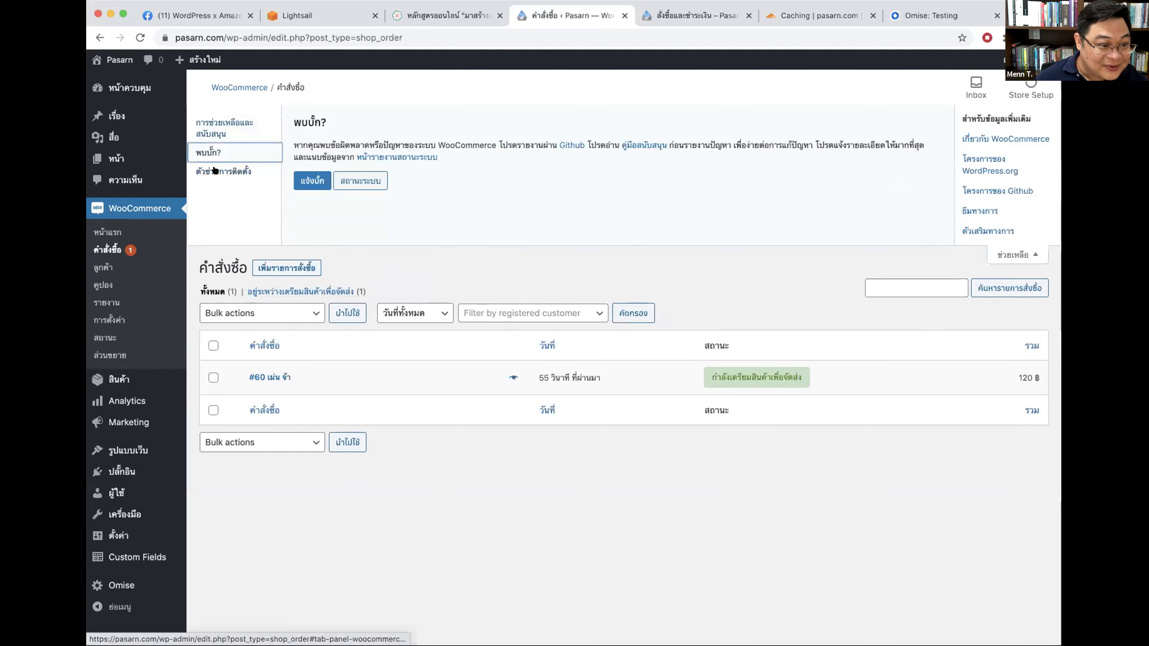
pyautogui.click(272, 168)
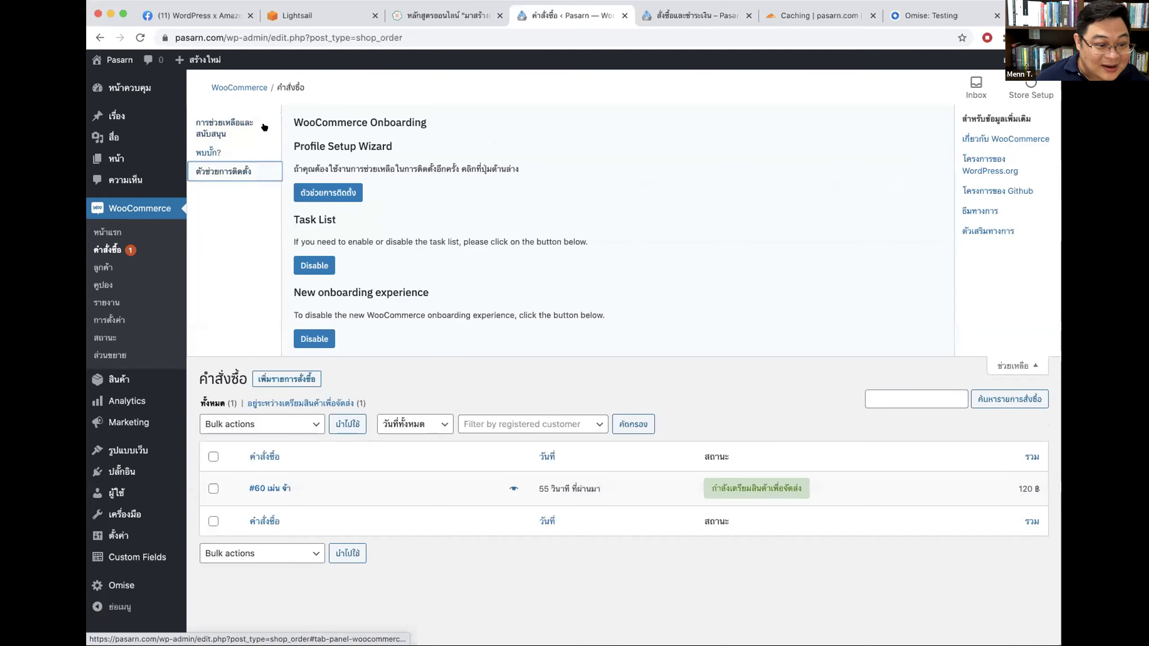
pyautogui.click(248, 119)
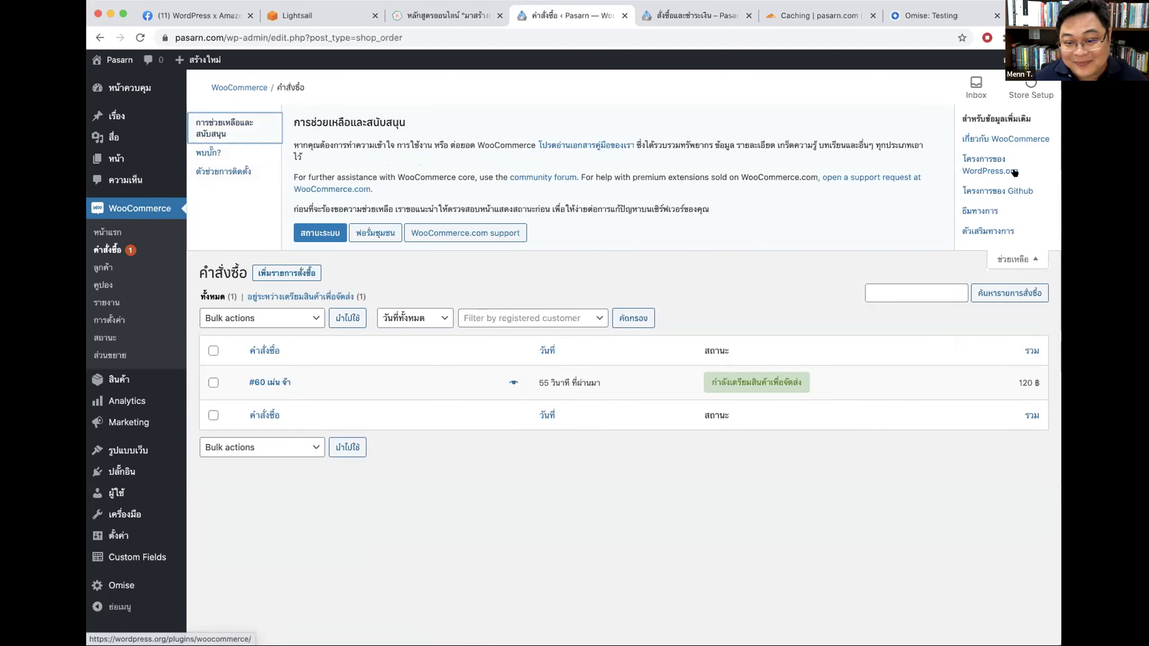
pyautogui.click(996, 266)
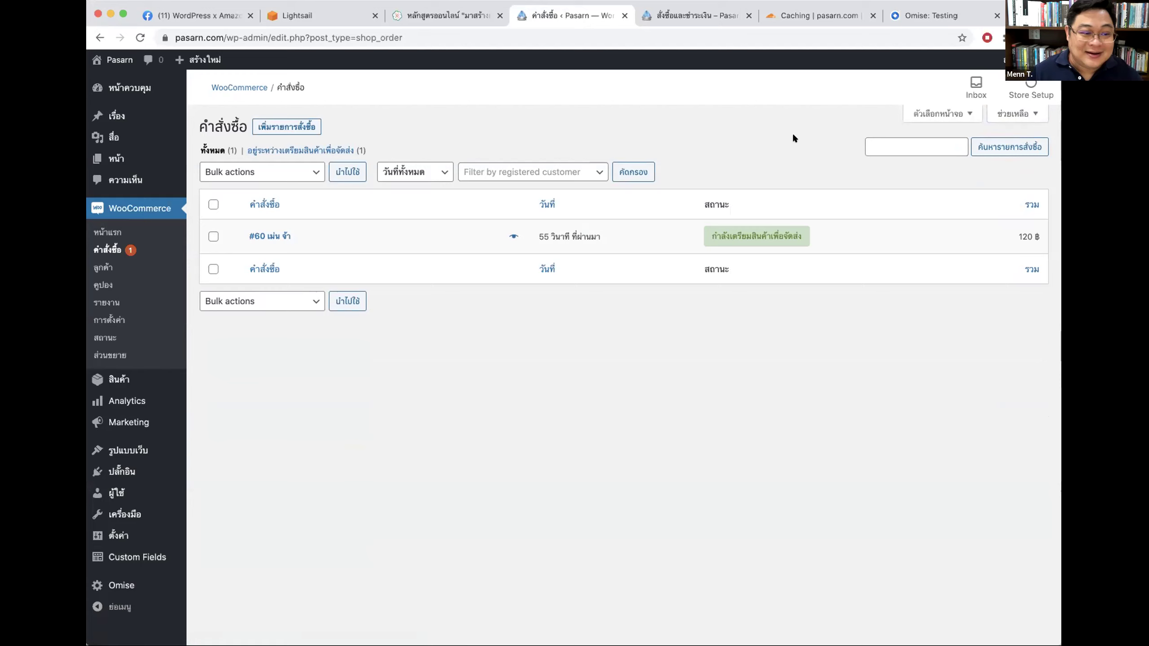
pyautogui.press('super+t')
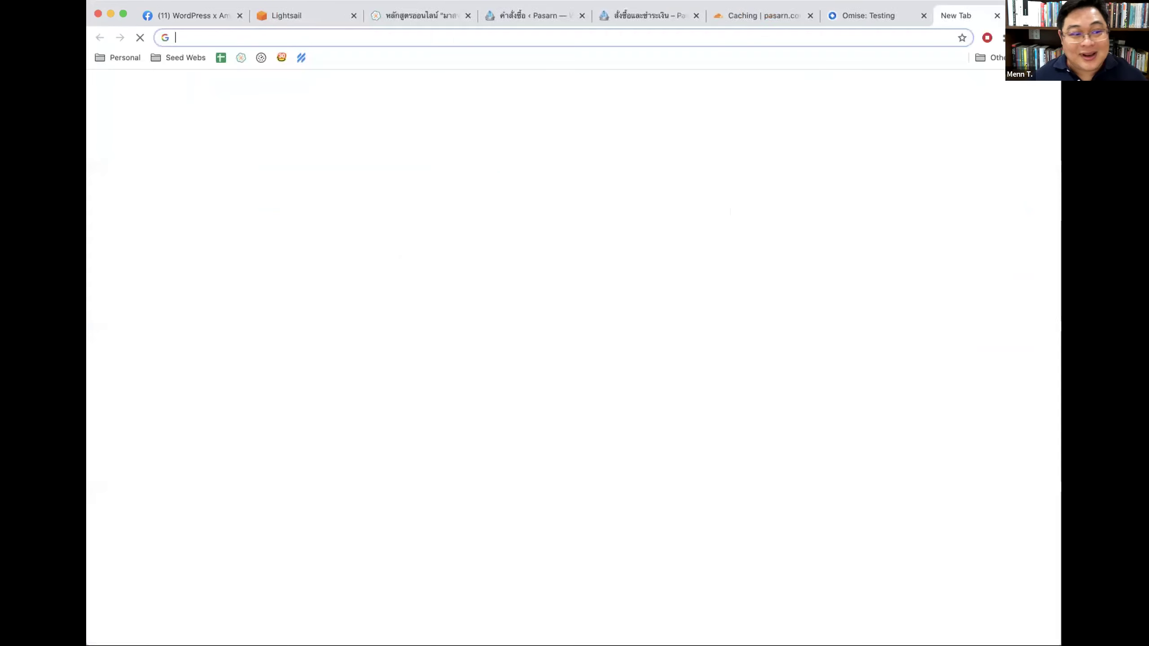
# Step: Search 'woocommerce order export' and open both WordPress.org plugin results in new tabs
pyautogui.write('woocommer')
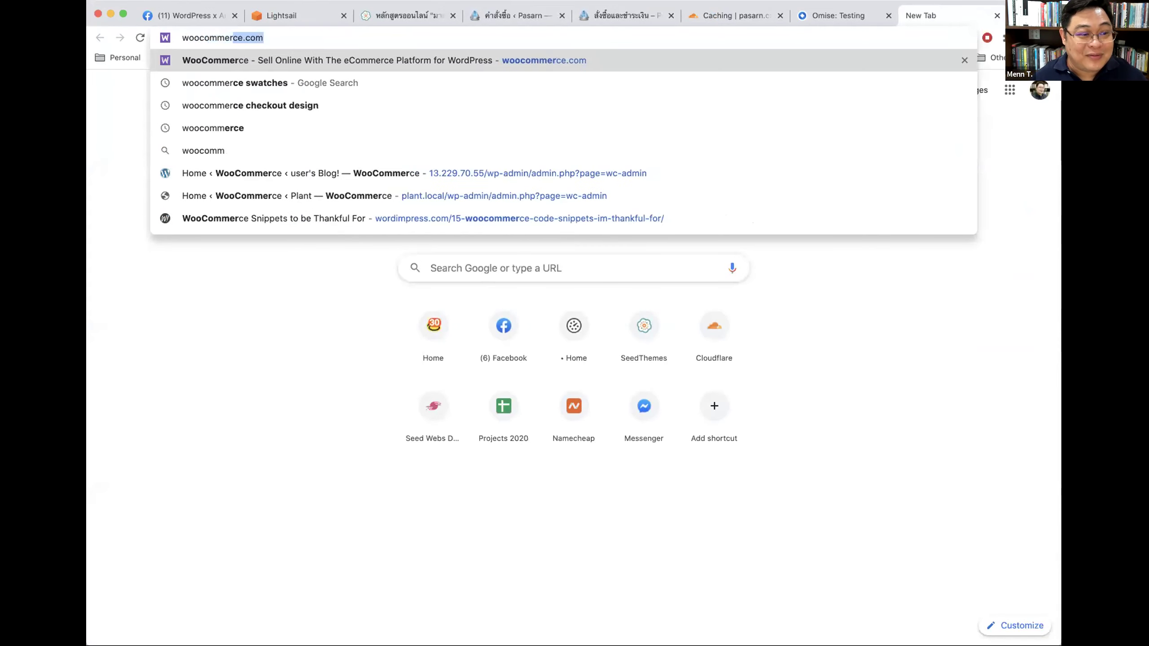
pyautogui.write('ce order export')
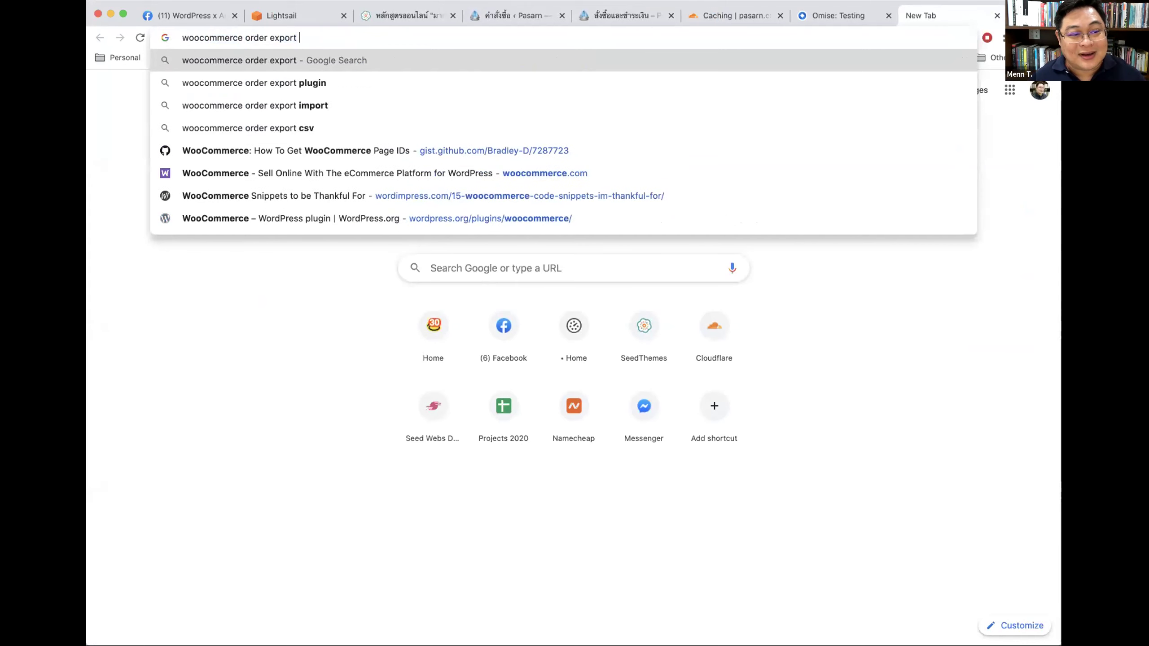
pyautogui.press('Return')
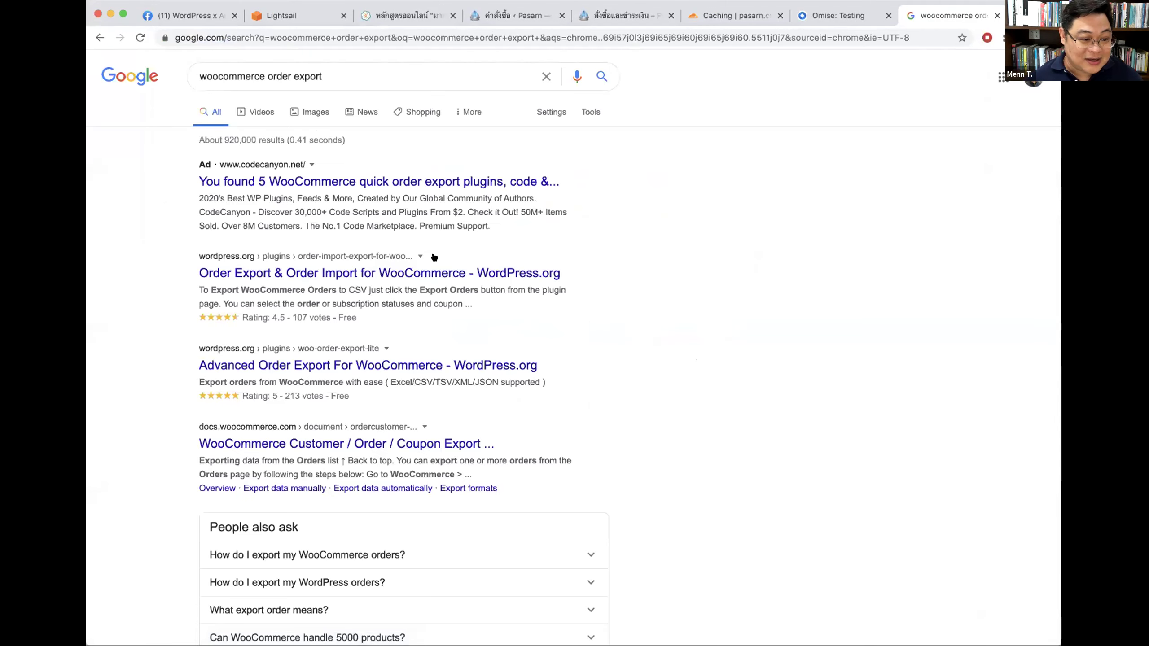
pyautogui.keyDown('super'); pyautogui.click(307, 273); pyautogui.keyUp('super')
pyautogui.keyDown('super'); pyautogui.click(366, 364); pyautogui.keyUp('super')
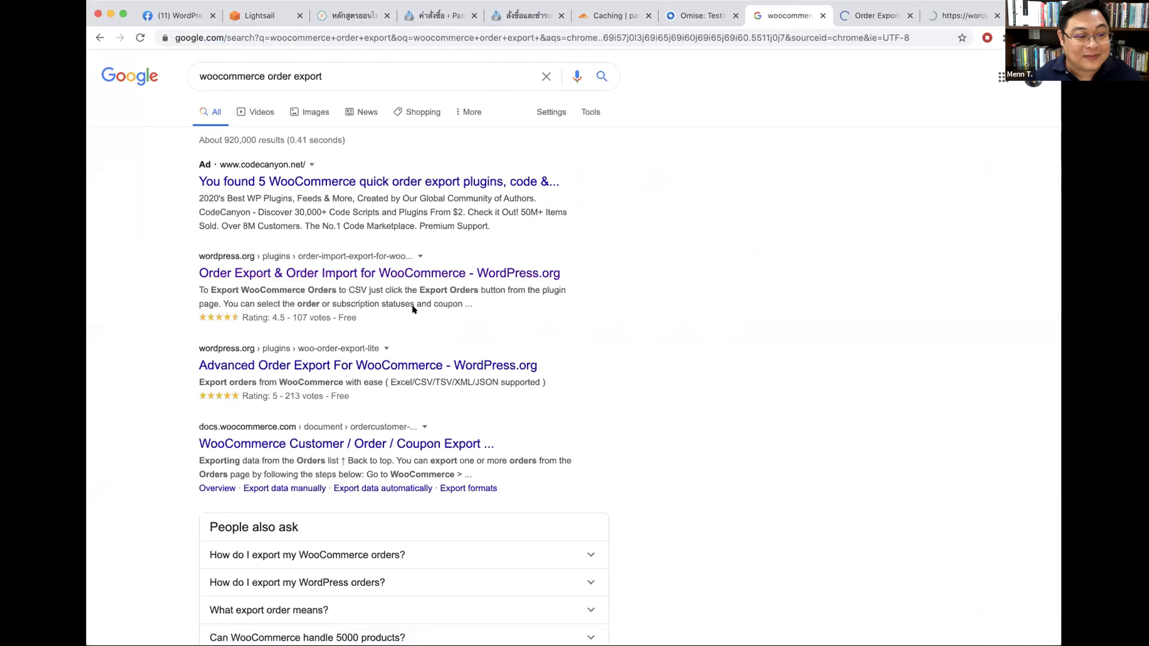
# Step: Read the Order Export and Advanced Order Export For WooCommerce plugin pages, then show the SeedThemes course
pyautogui.click(863, 18)
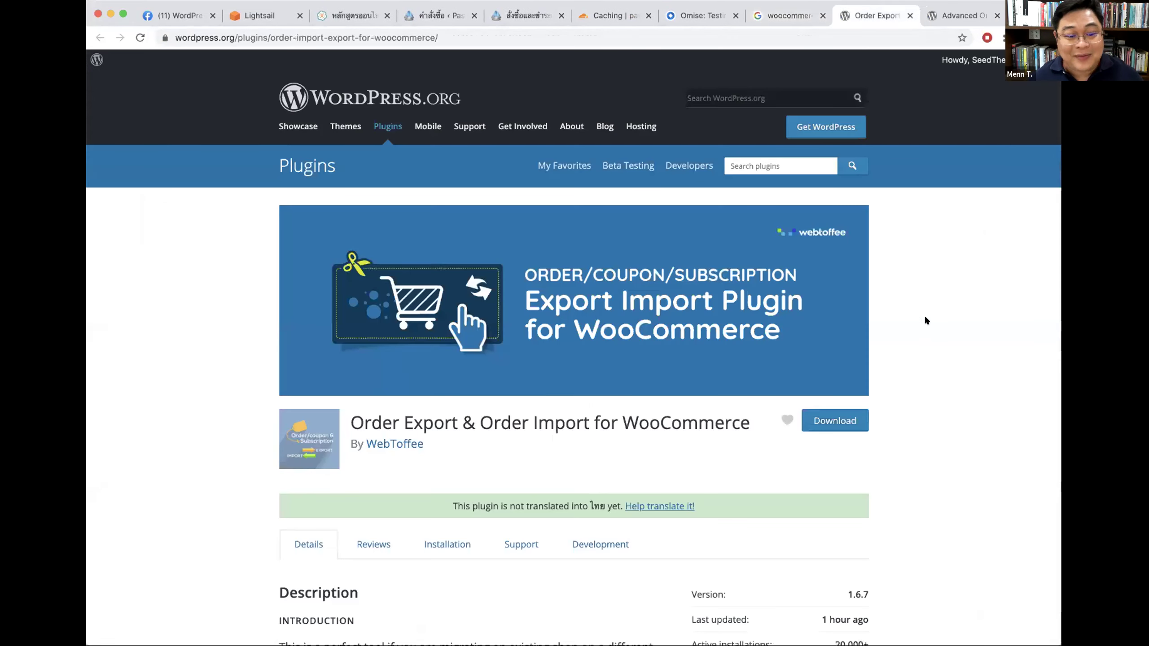
pyautogui.scroll(-4, 920, 317)
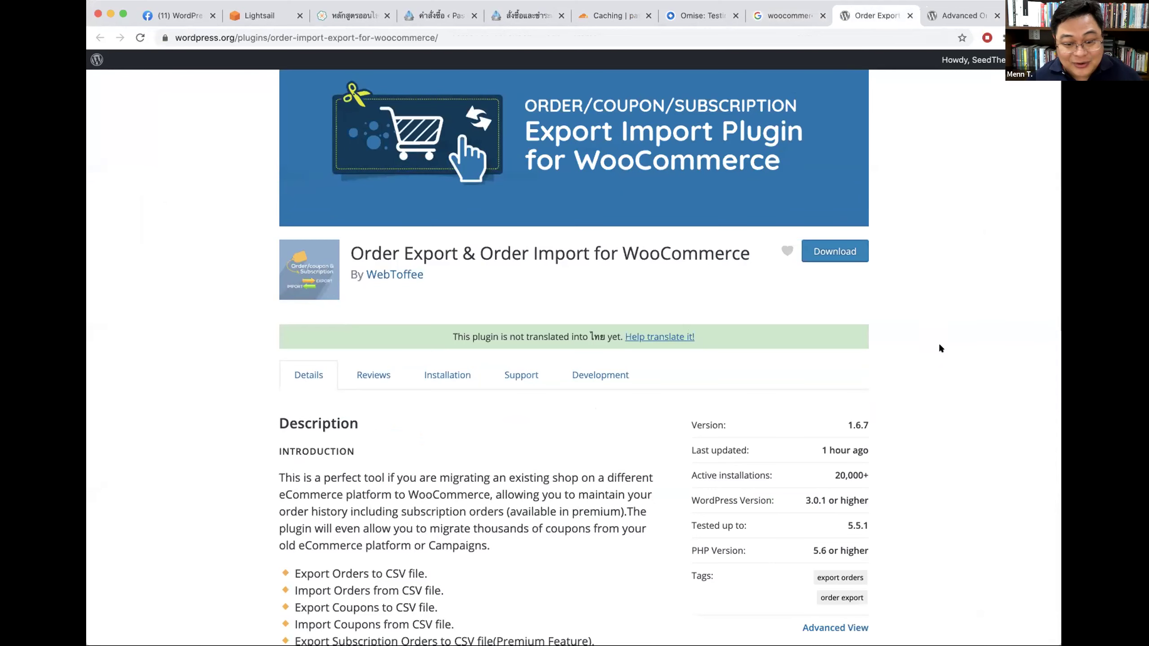
pyautogui.scroll(-2, 935, 342)
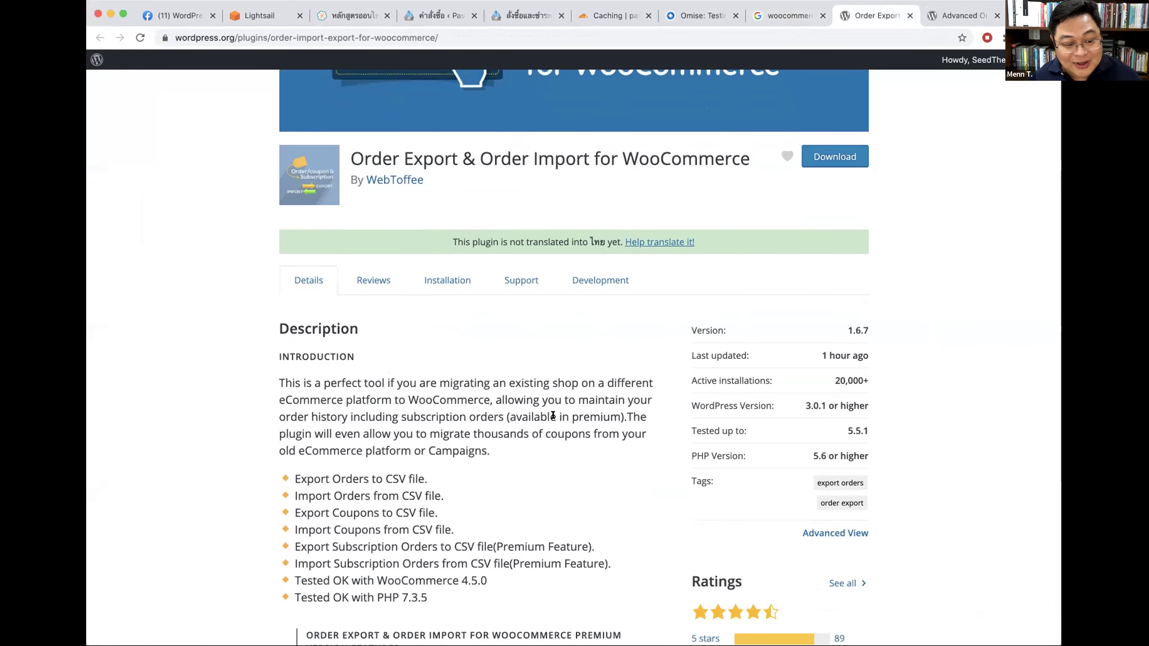
pyautogui.moveTo(292, 471); pyautogui.dragTo(441, 484)
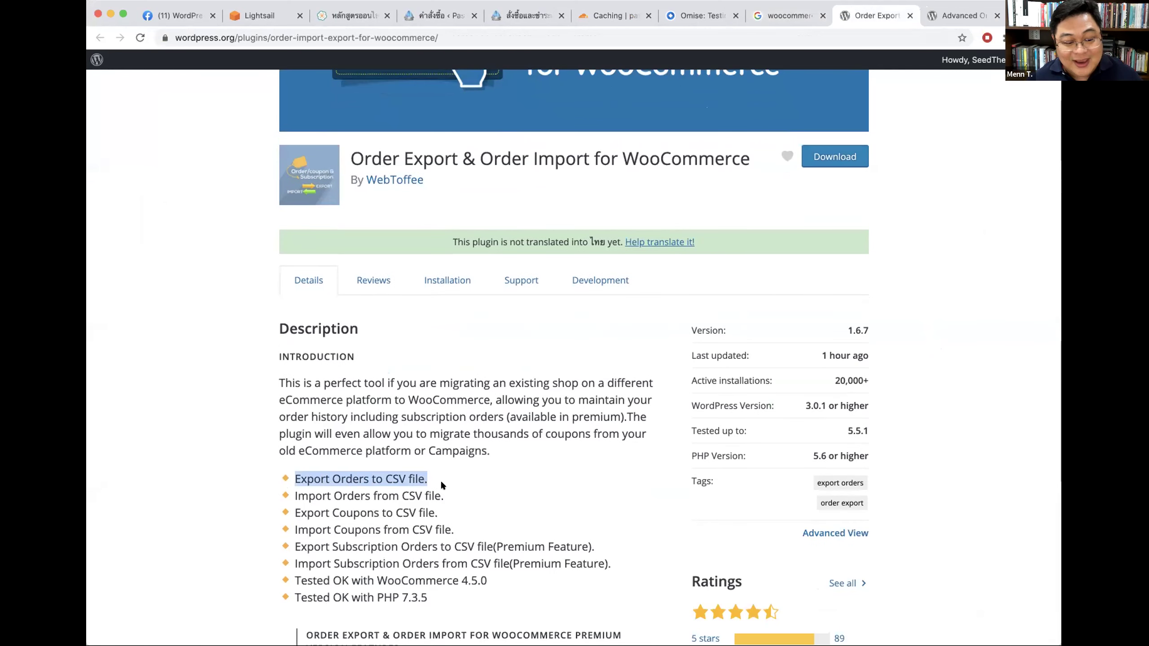
pyautogui.moveTo(854, 346); pyautogui.dragTo(863, 356)
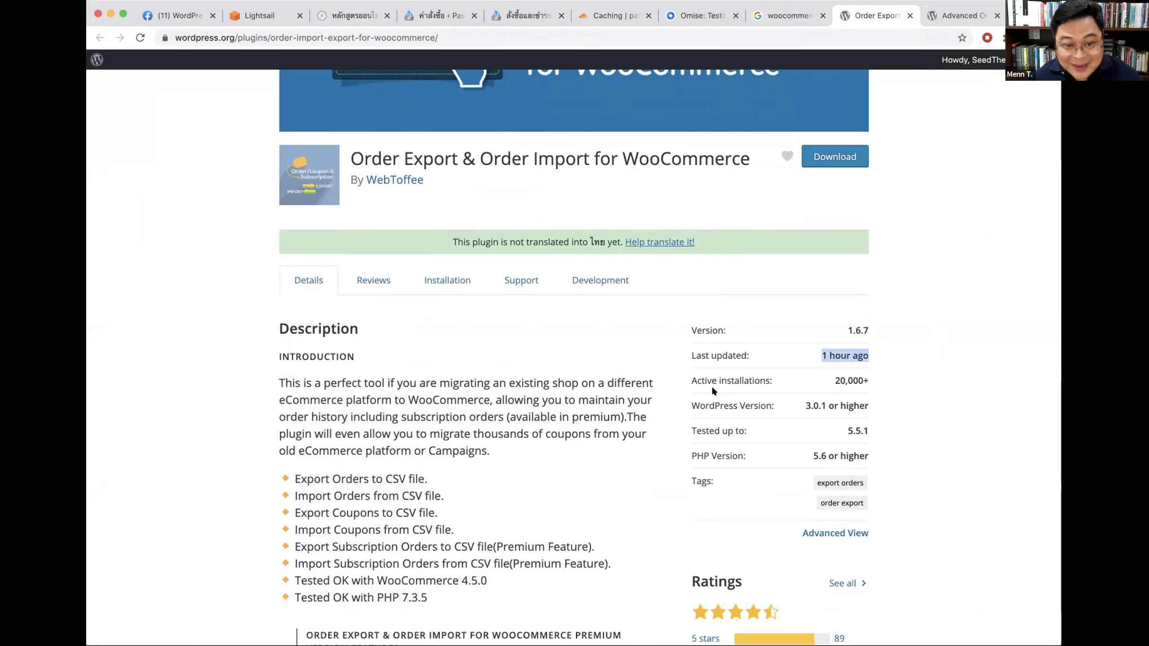
pyautogui.click(961, 24)
pyautogui.scroll(-3, 960, 351)
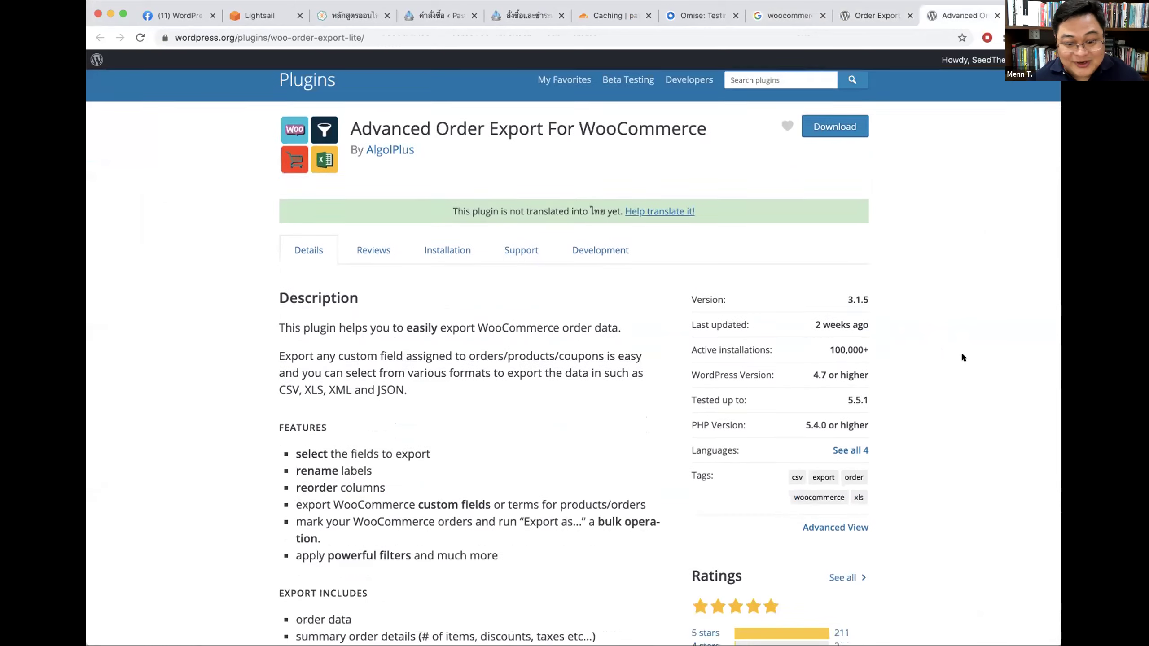
pyautogui.scroll(-10, 961, 355)
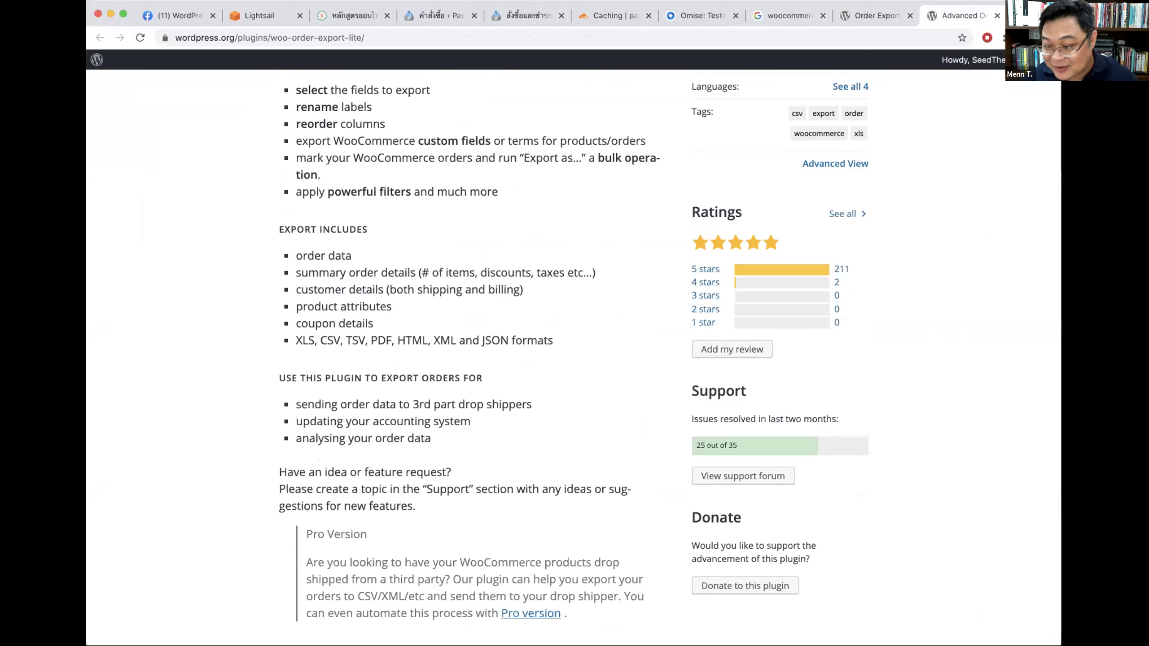
pyautogui.scroll(10, 862, 144)
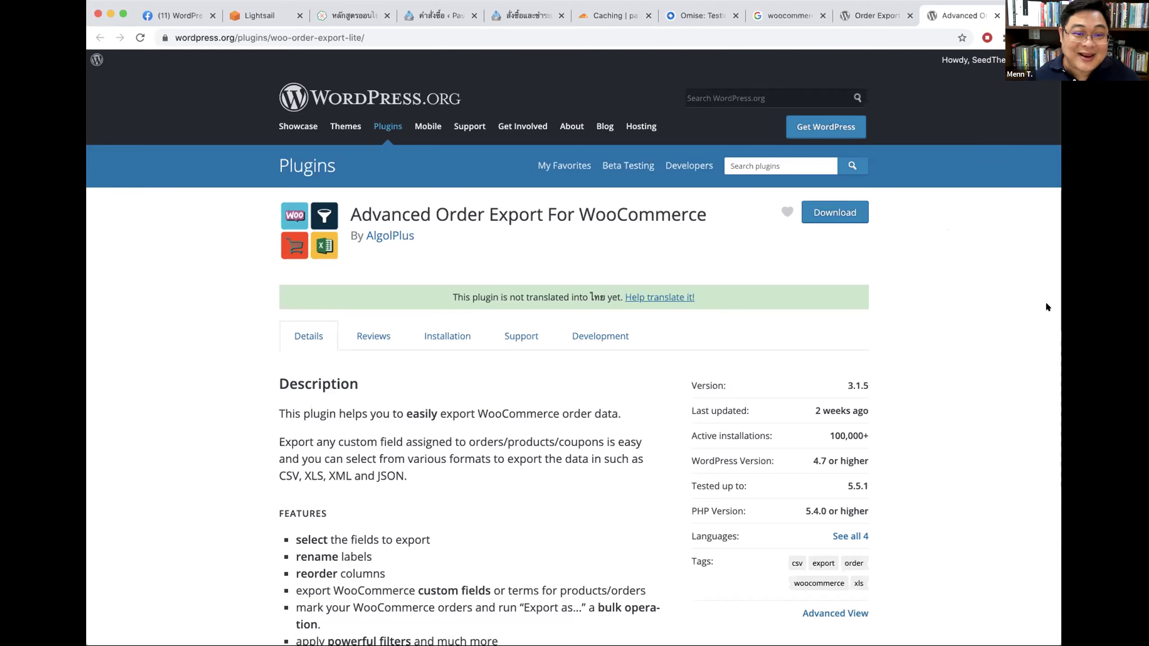
pyautogui.click(326, 15)
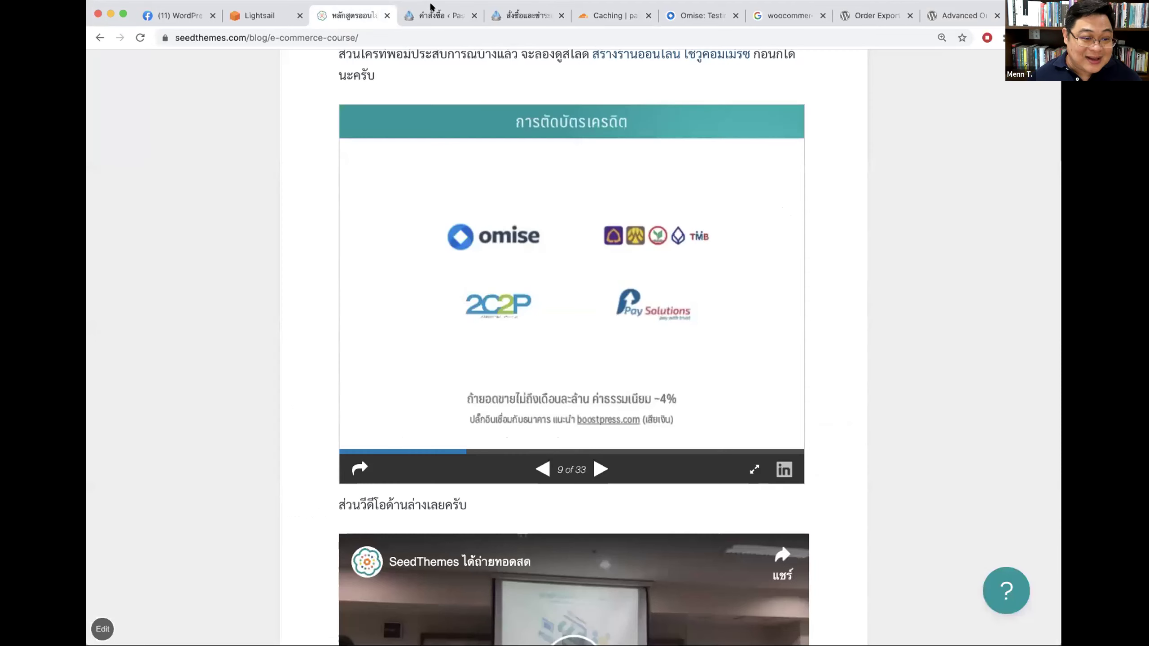
# Step: Go from the Pasarn orders list to the installed plugins list
pyautogui.click(430, 9)
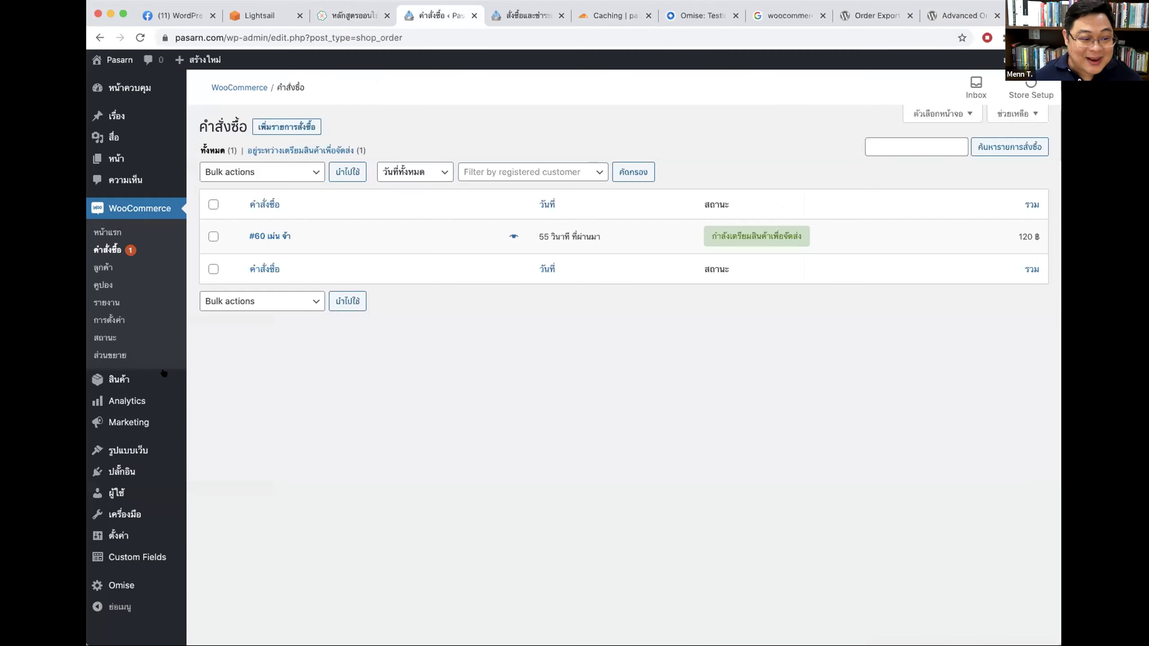
pyautogui.moveTo(138, 452)
pyautogui.click(132, 473)
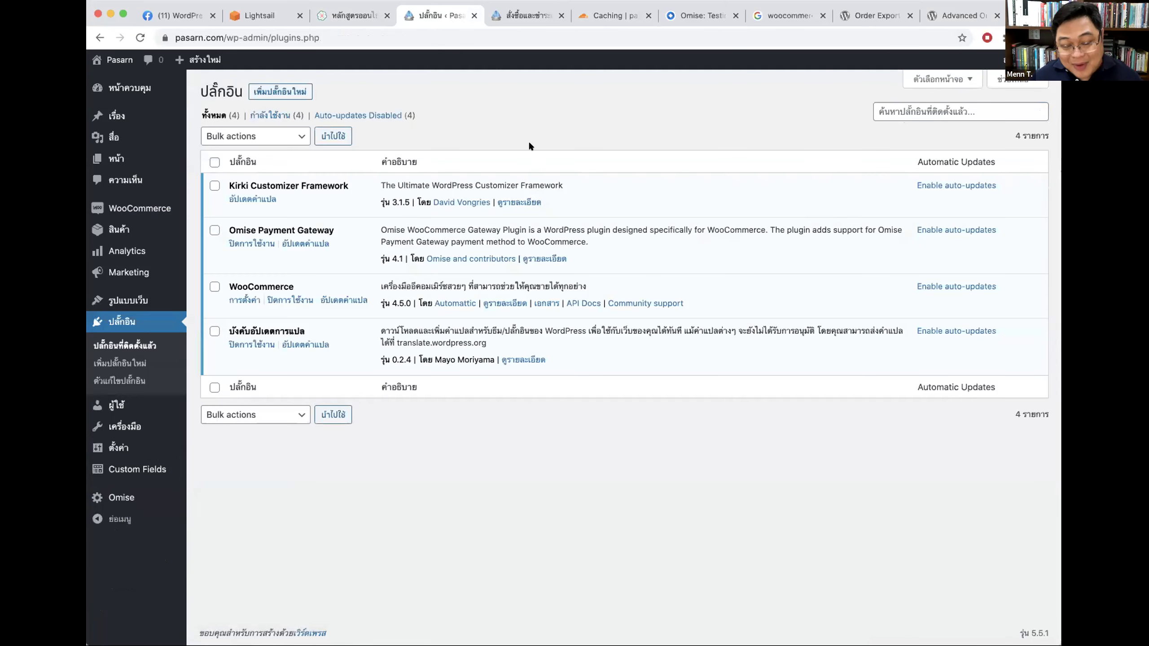
# Step: Browse Mailchimp's pricing plans (Premium $299, Standard $14.99, Essentials $9.99, Free) in a new tab, then close it
pyautogui.press('super+t')
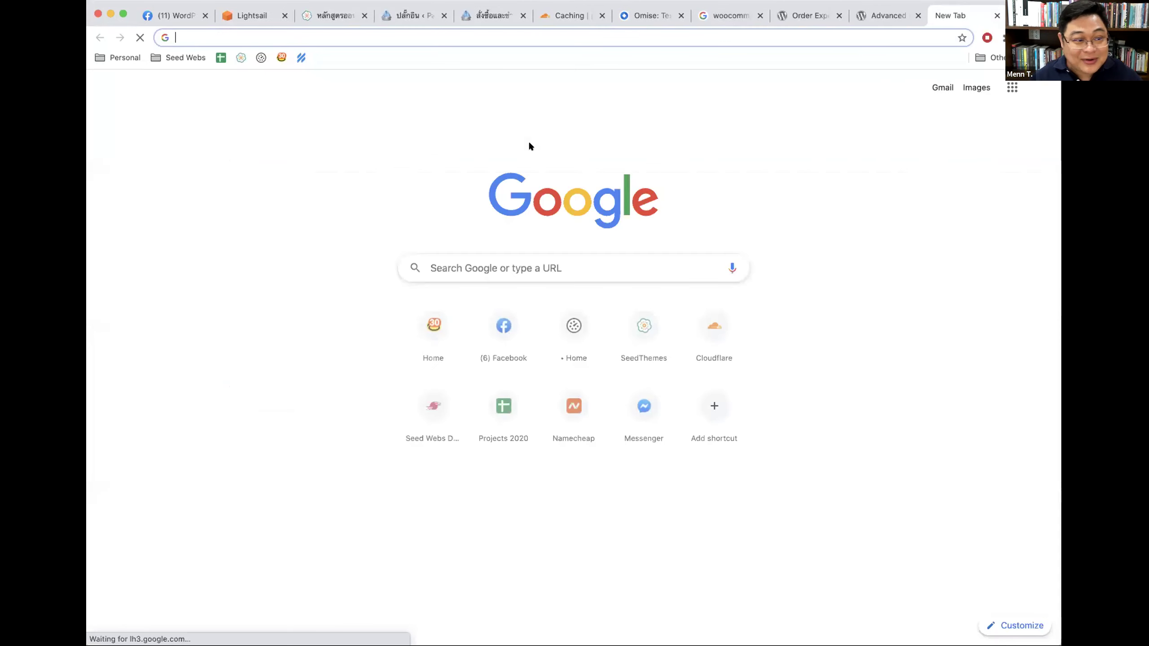
pyautogui.write('mailchi')
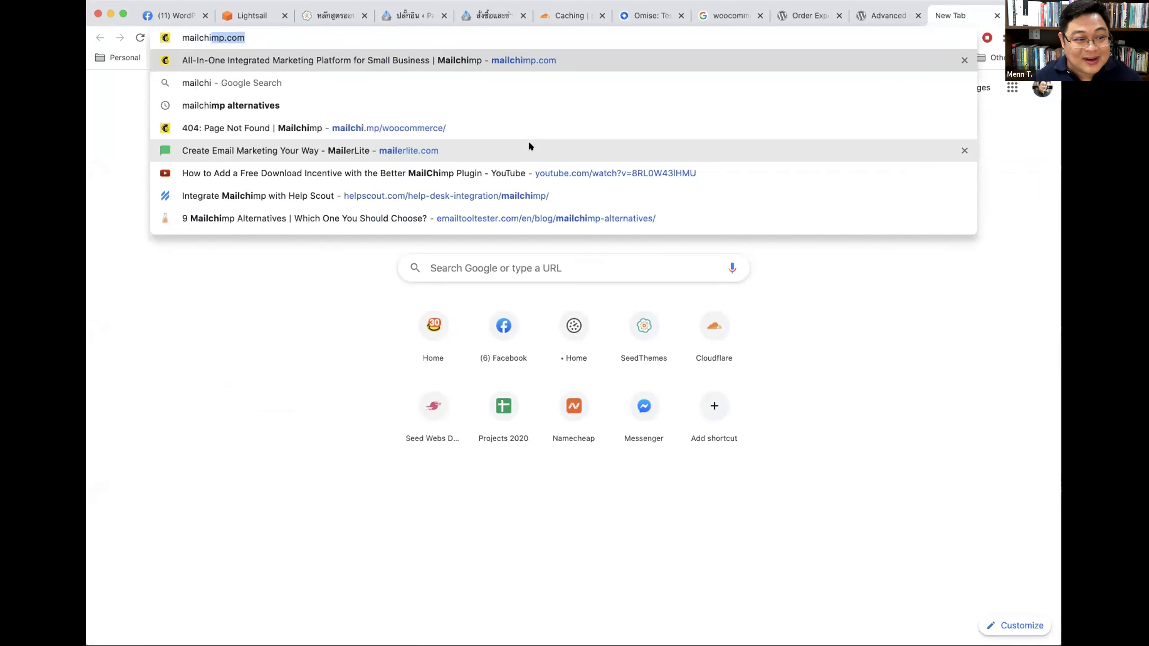
pyautogui.press('Return')
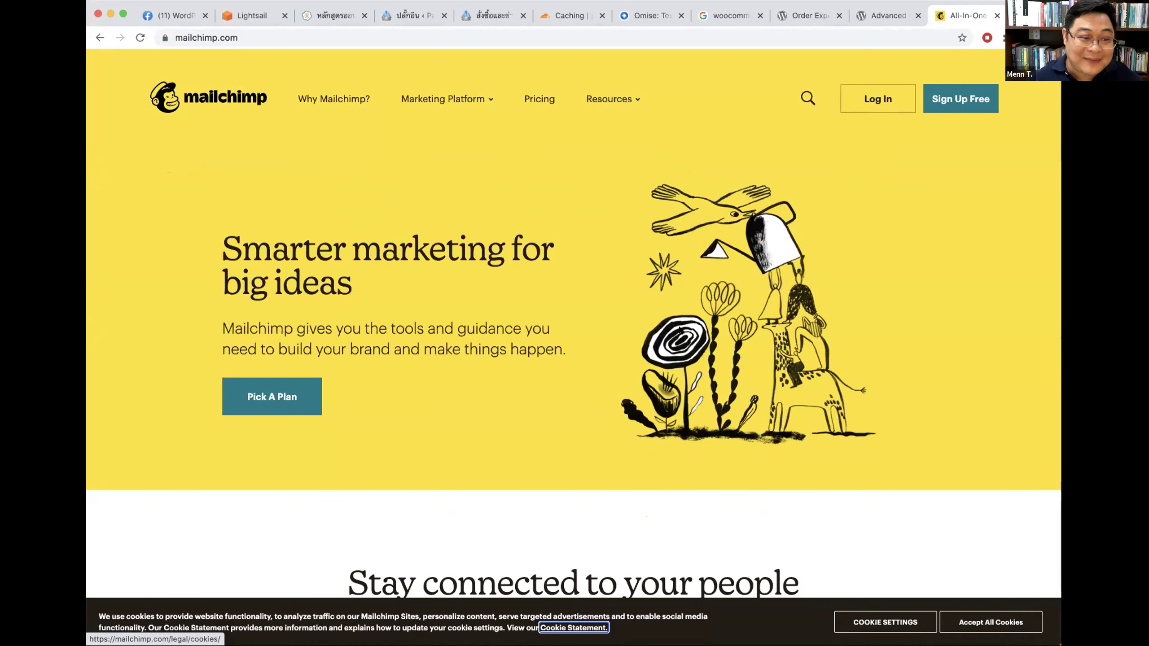
pyautogui.click(533, 95)
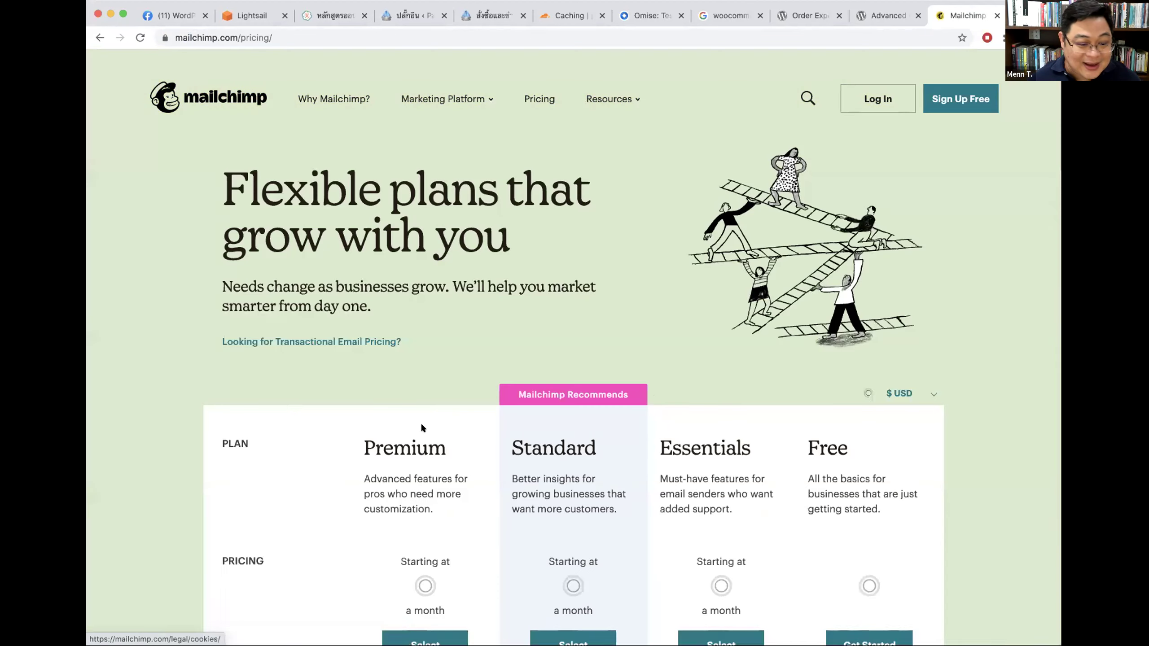
pyautogui.scroll(-5, 421, 427)
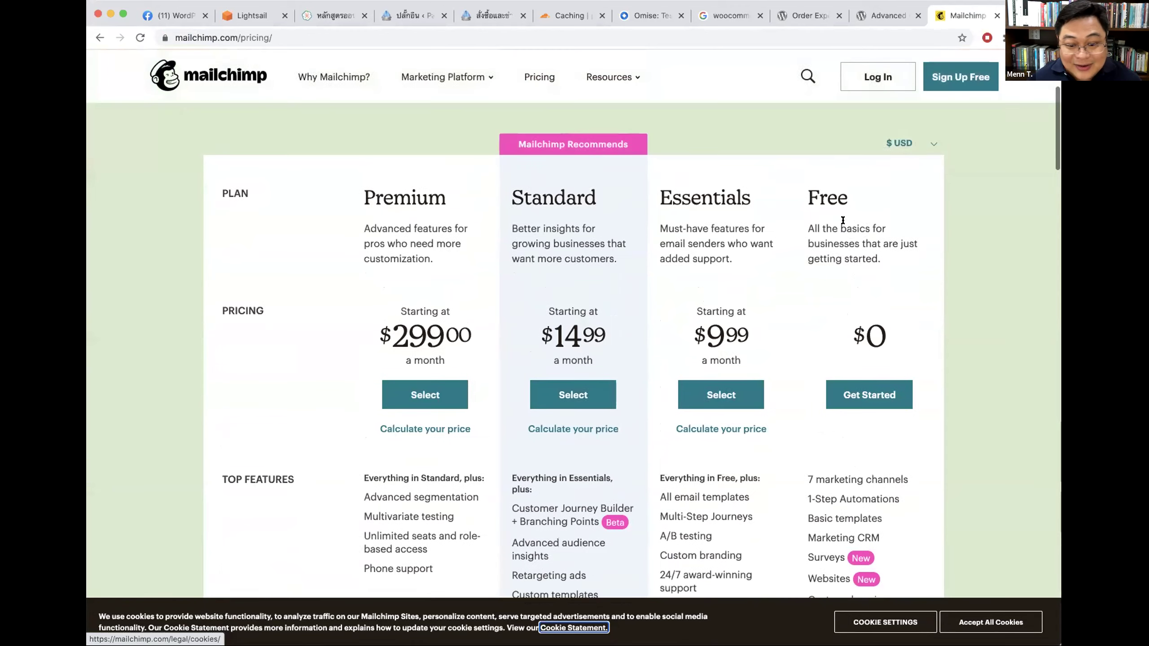
pyautogui.scroll(-2, 879, 498)
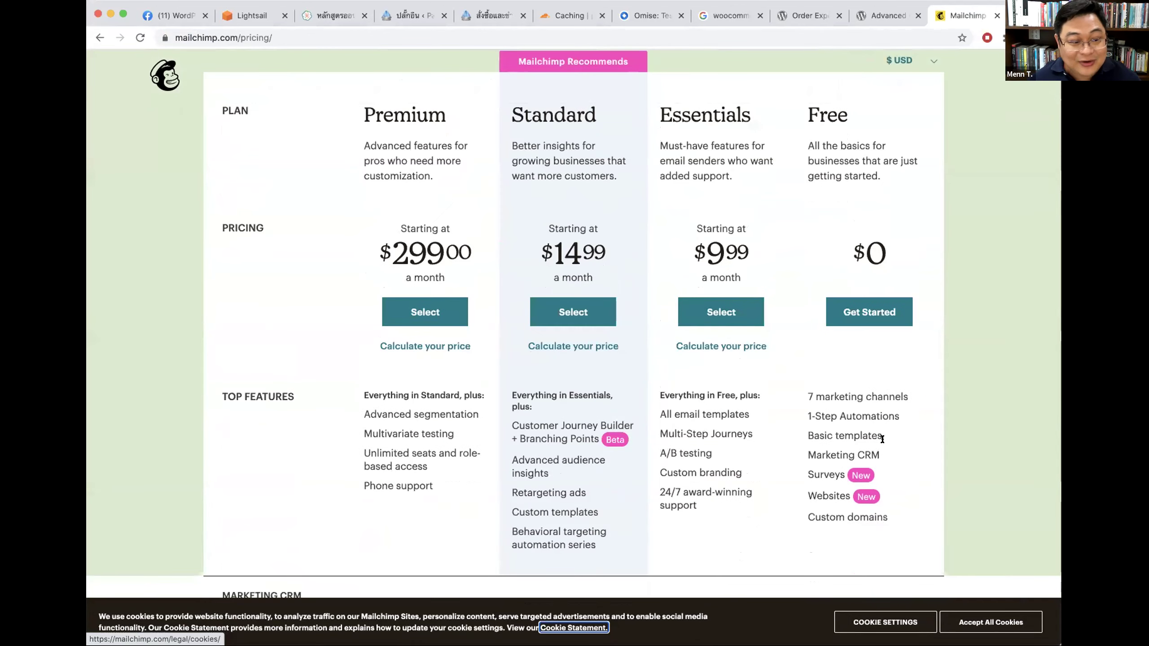
pyautogui.scroll(3, 881, 439)
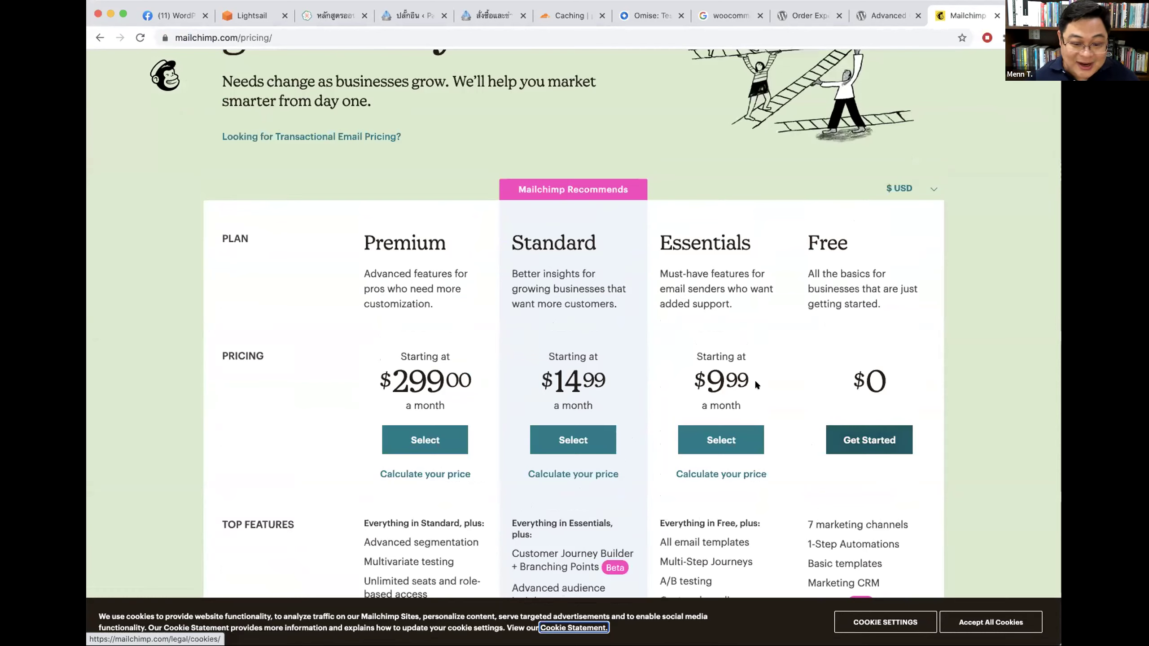
pyautogui.click(722, 377)
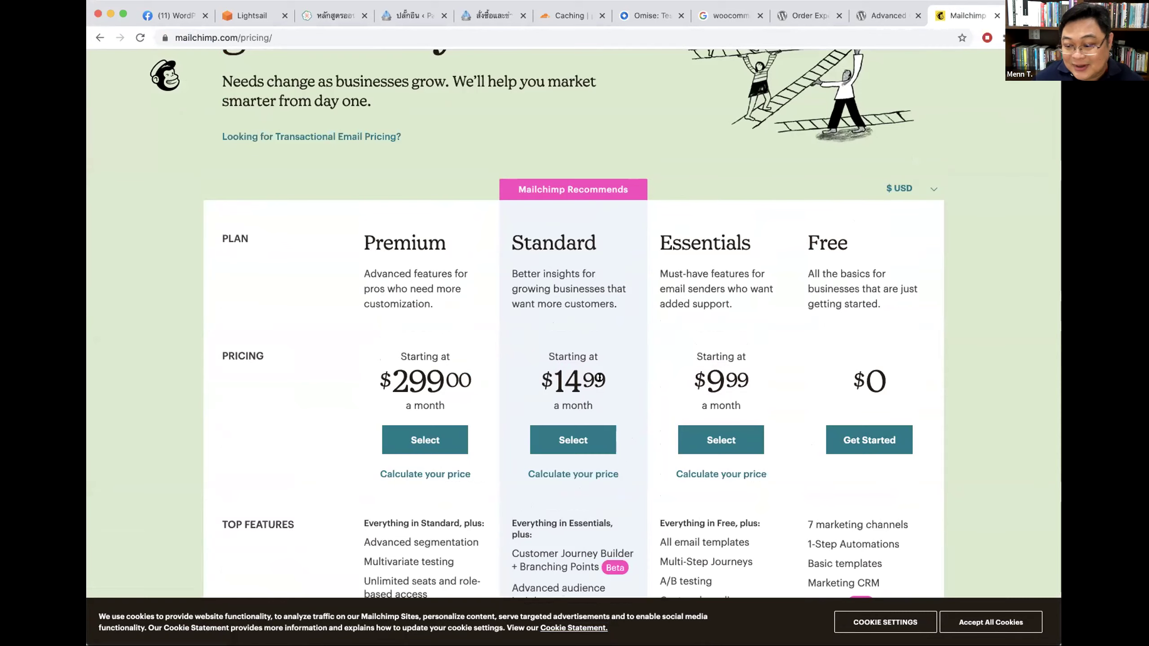
pyautogui.scroll(5, 494, 332)
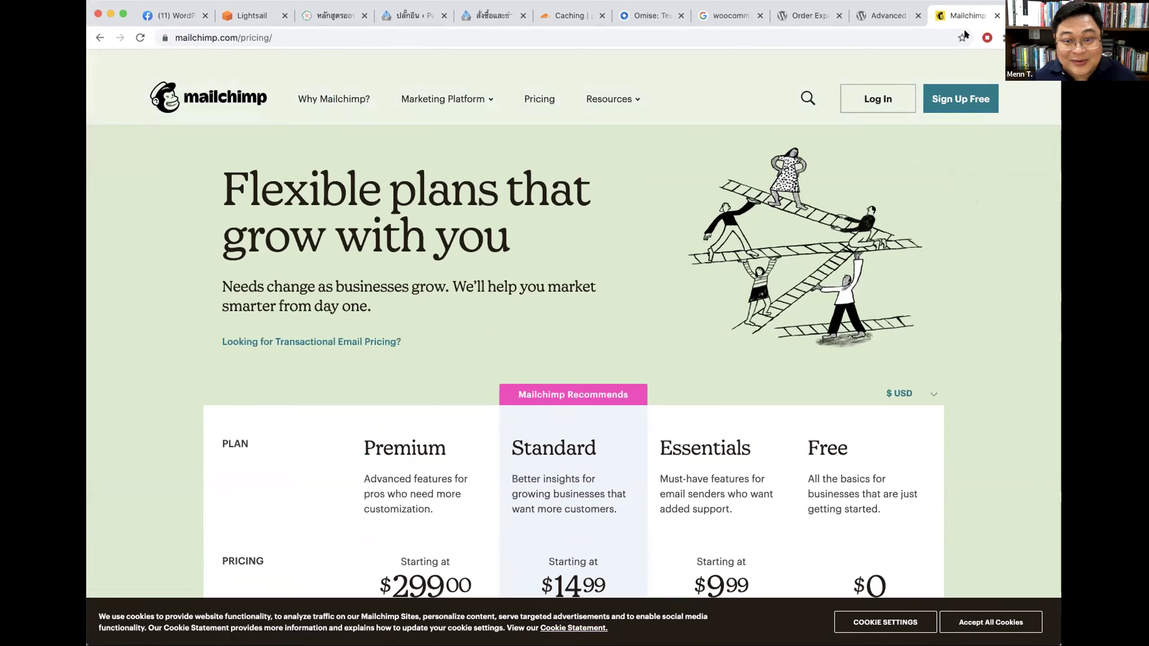
pyautogui.press('super+w')
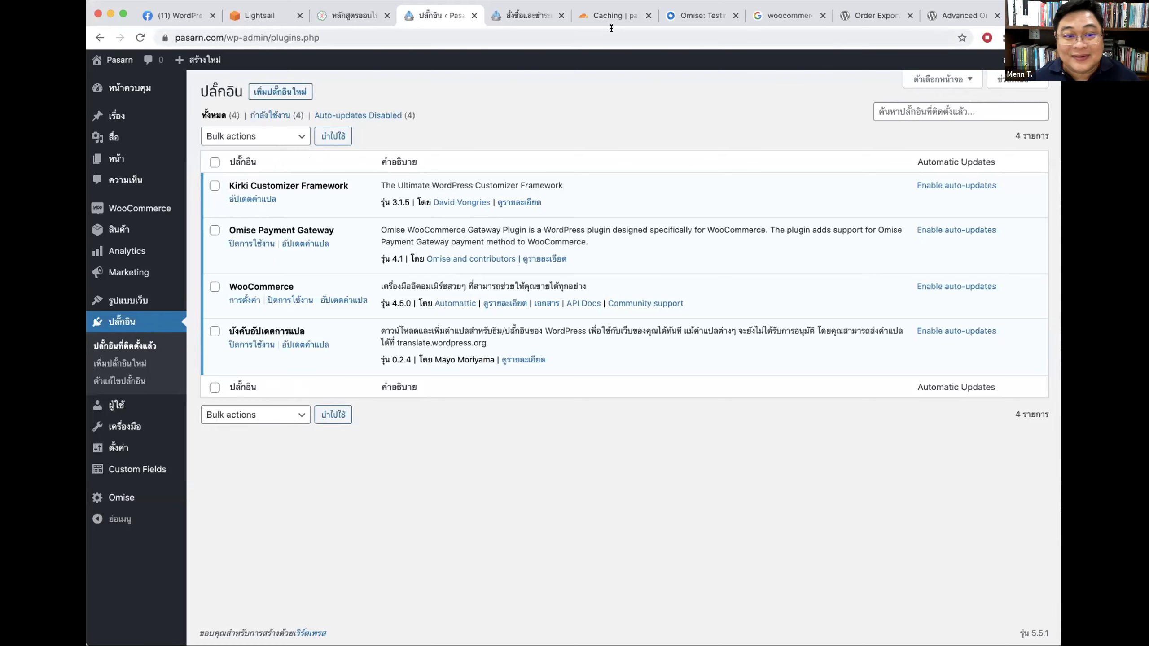
# Step: Select bank transfer on the store checkout, then return to the SeedThemes course slides
pyautogui.hotkey('ctrl', 'Tab')
pyautogui.scroll(3, 879, 195)
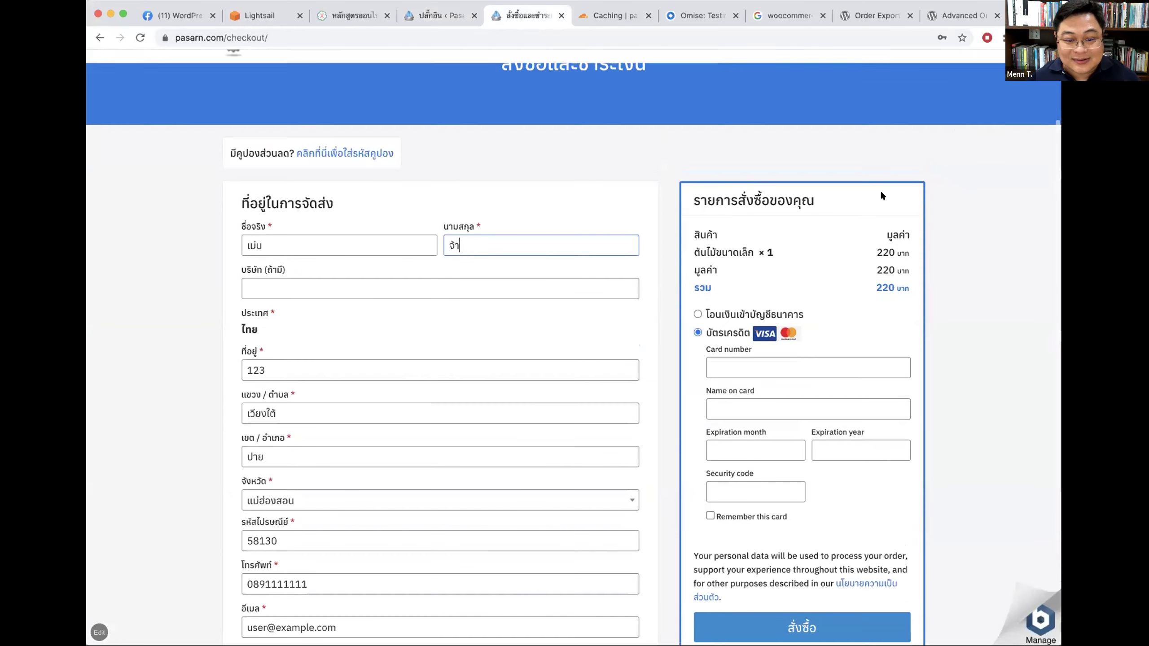
pyautogui.click(697, 314)
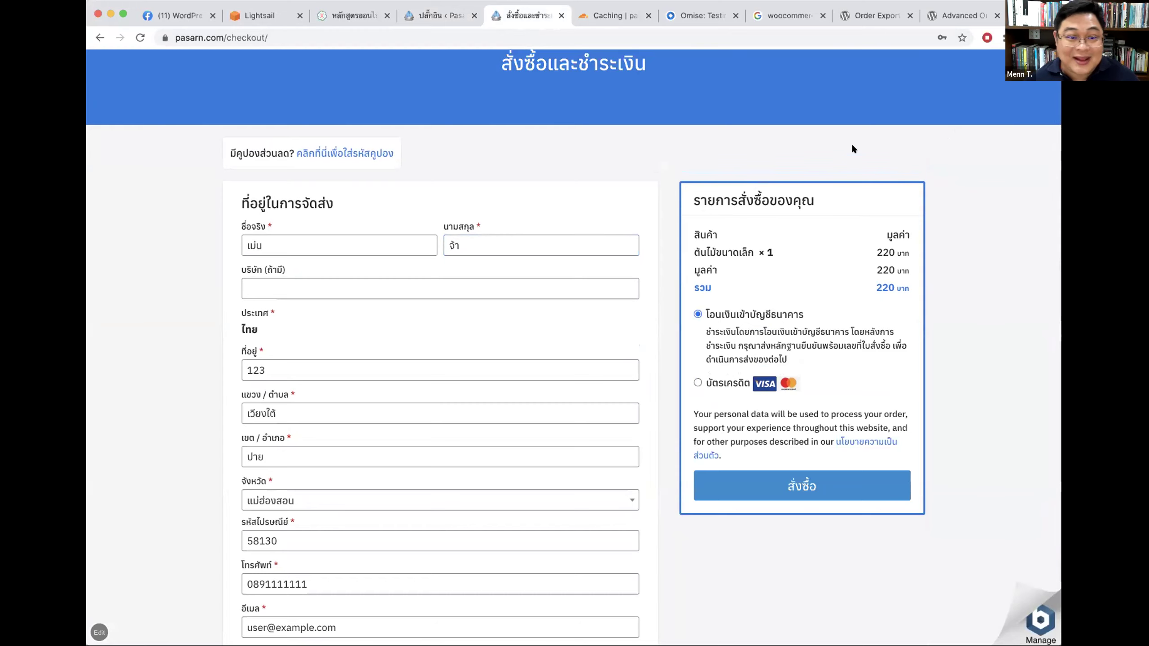
pyautogui.click(360, 17)
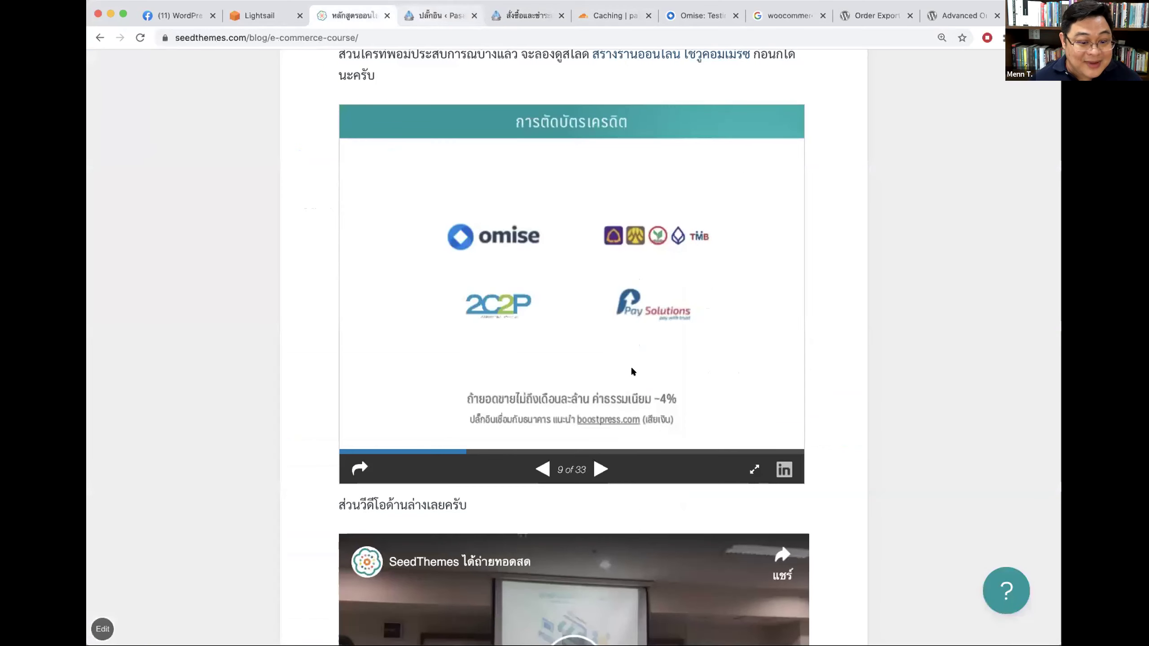
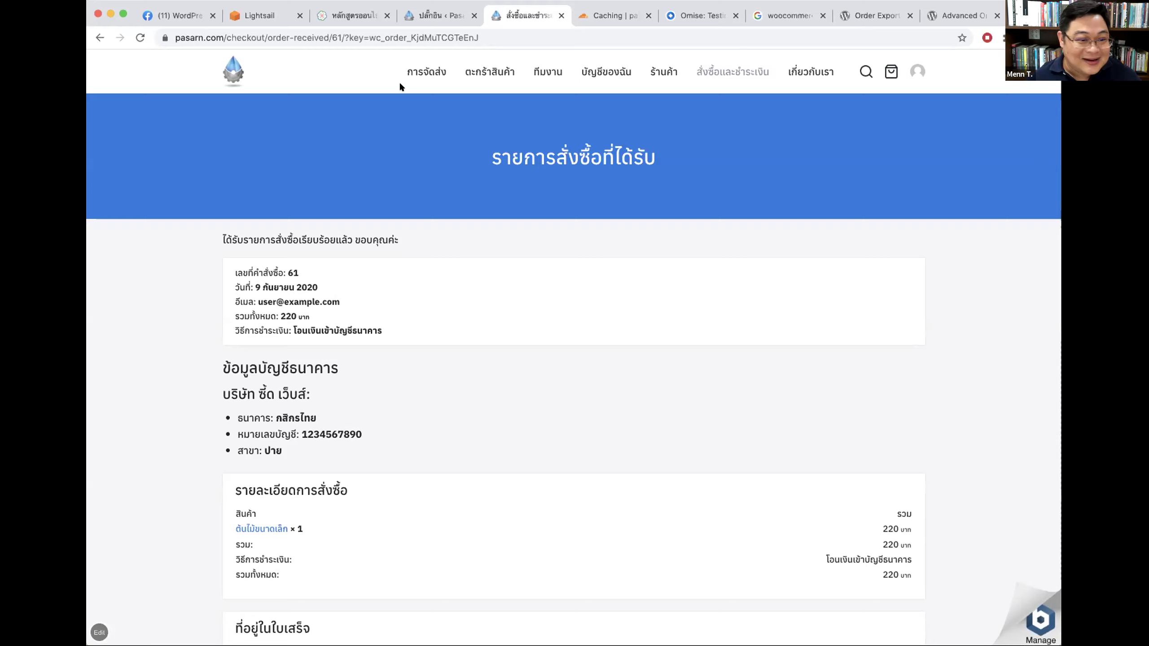
# Step: Browse the storefront home, shop and canned-tea product pages, then view the installed plugins list
pyautogui.click(218, 72)
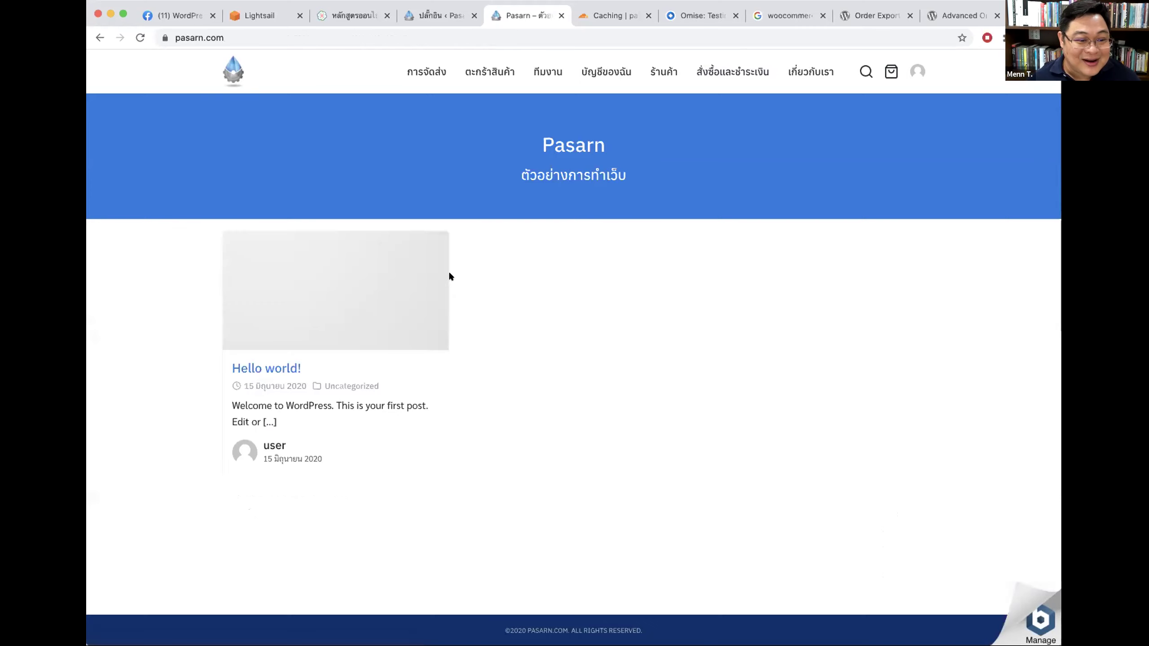
pyautogui.click(657, 72)
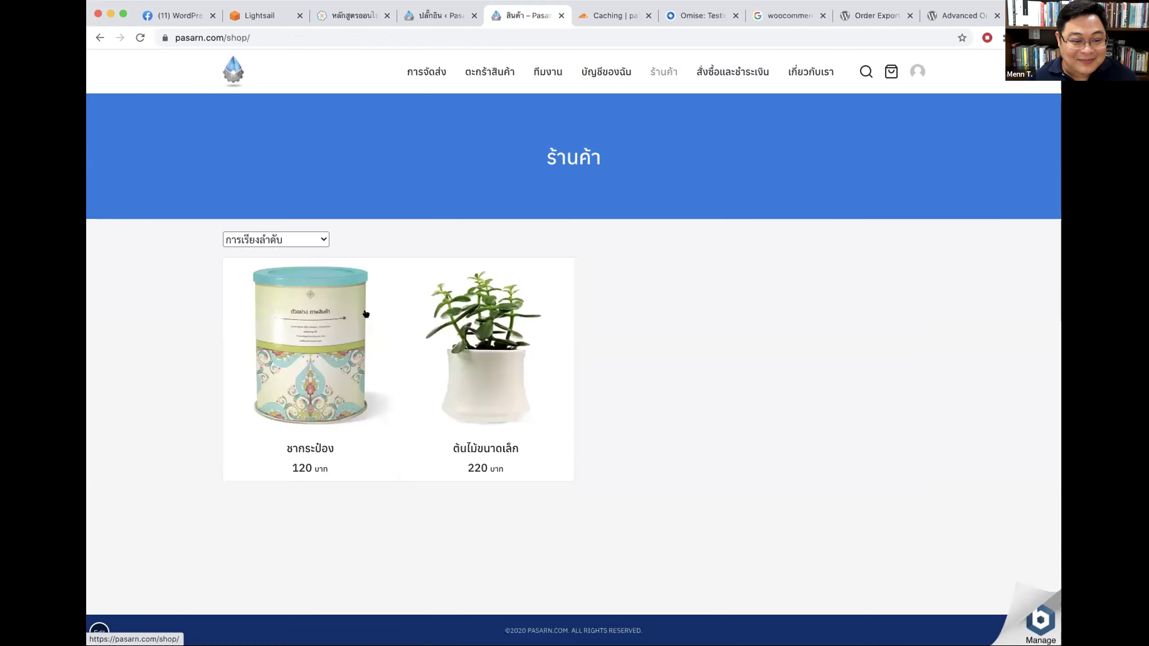
pyautogui.click(350, 327)
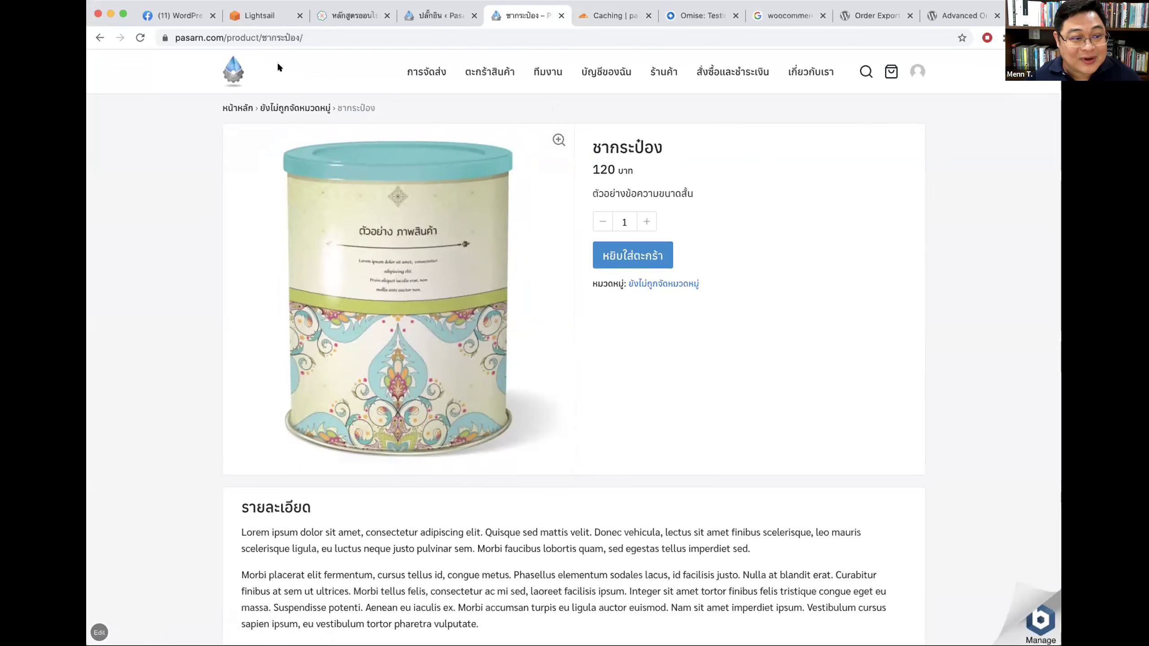
pyautogui.click(233, 70)
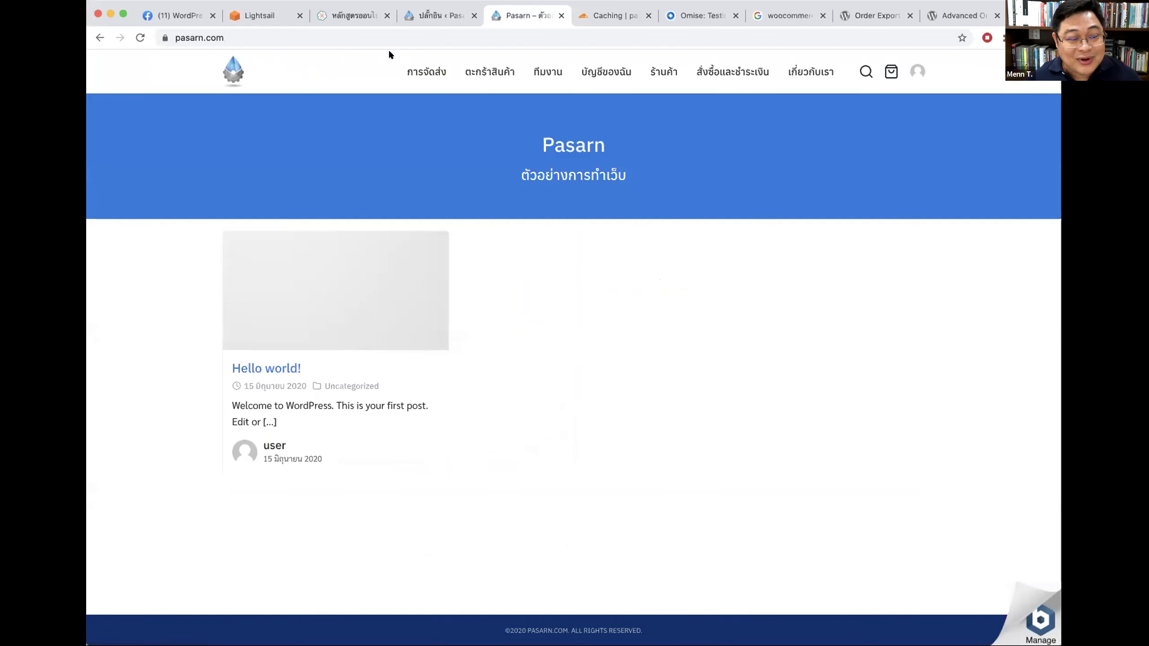
pyautogui.click(428, 16)
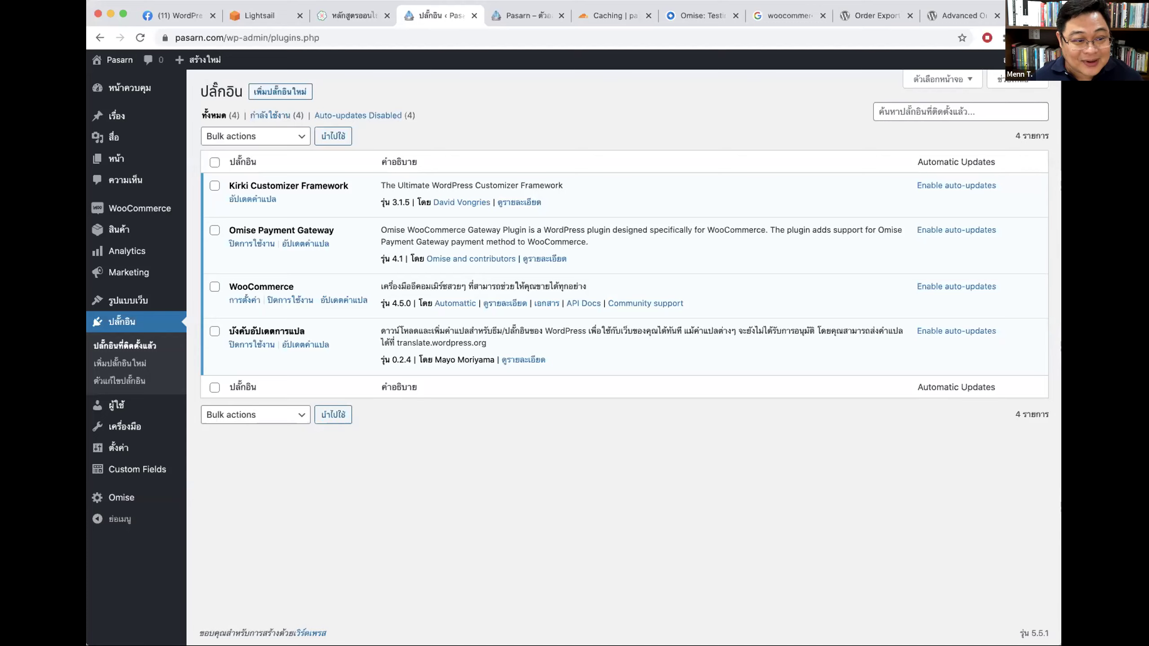
# Step: Load try.seedwebs.app/wp-admin in a new tab, then view the Advanced Order Export plugin page
pyautogui.press('super+t')
pyautogui.write('t')
pyautogui.press('BackSpace')
pyautogui.press('BackSpace')
pyautogui.write('try.seedwebs.app/wp-ad')
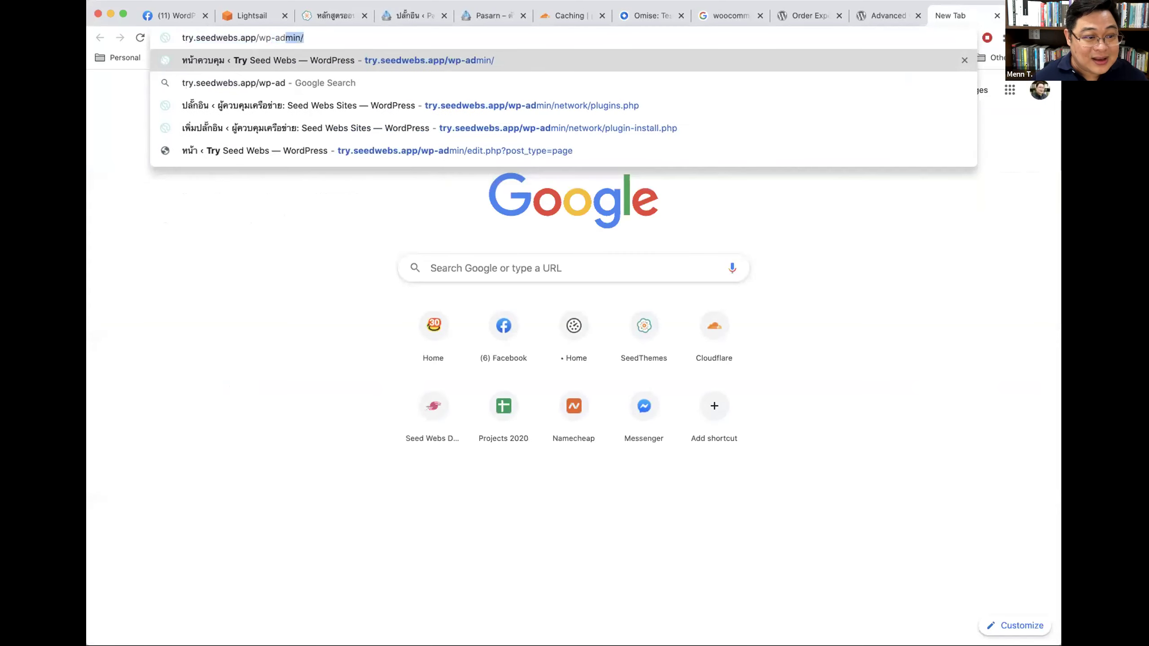
pyautogui.press('Return')
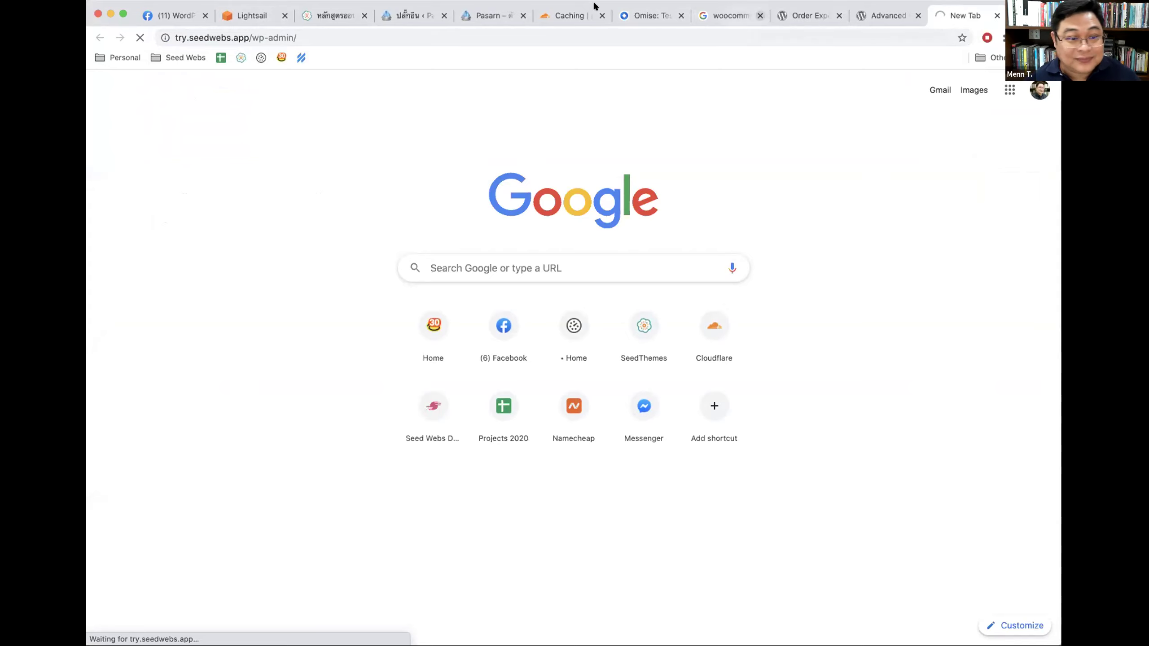
pyautogui.click(875, 17)
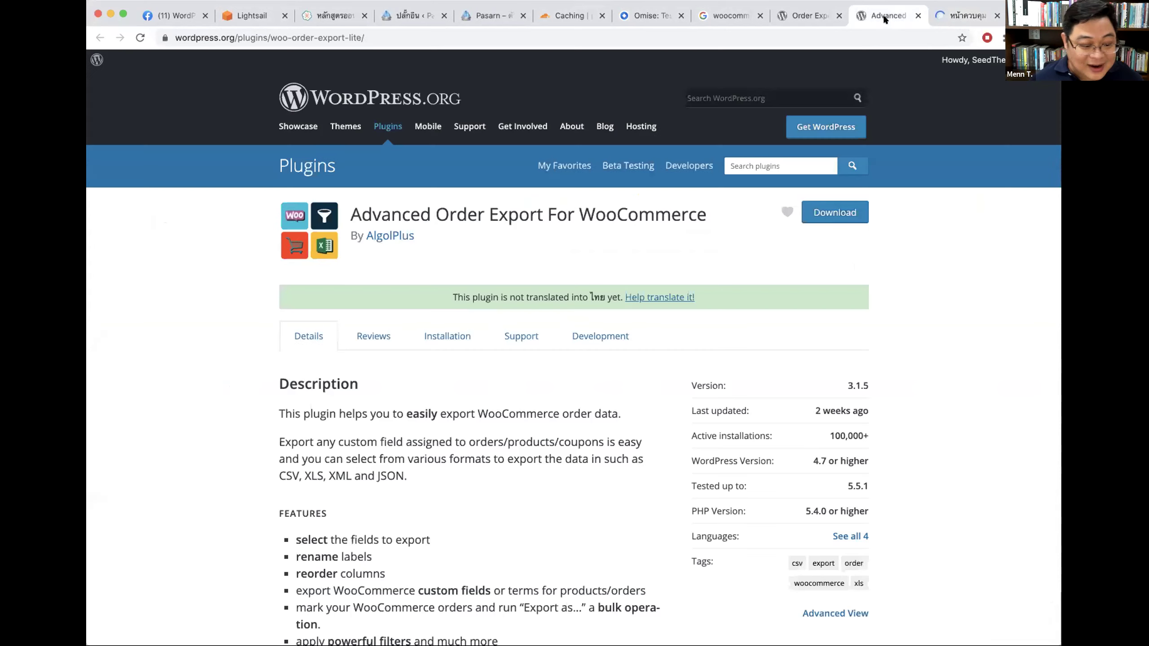
# Step: Open the Autoptimize plugin settings from the demo site's installed plugins list
pyautogui.click(939, 18)
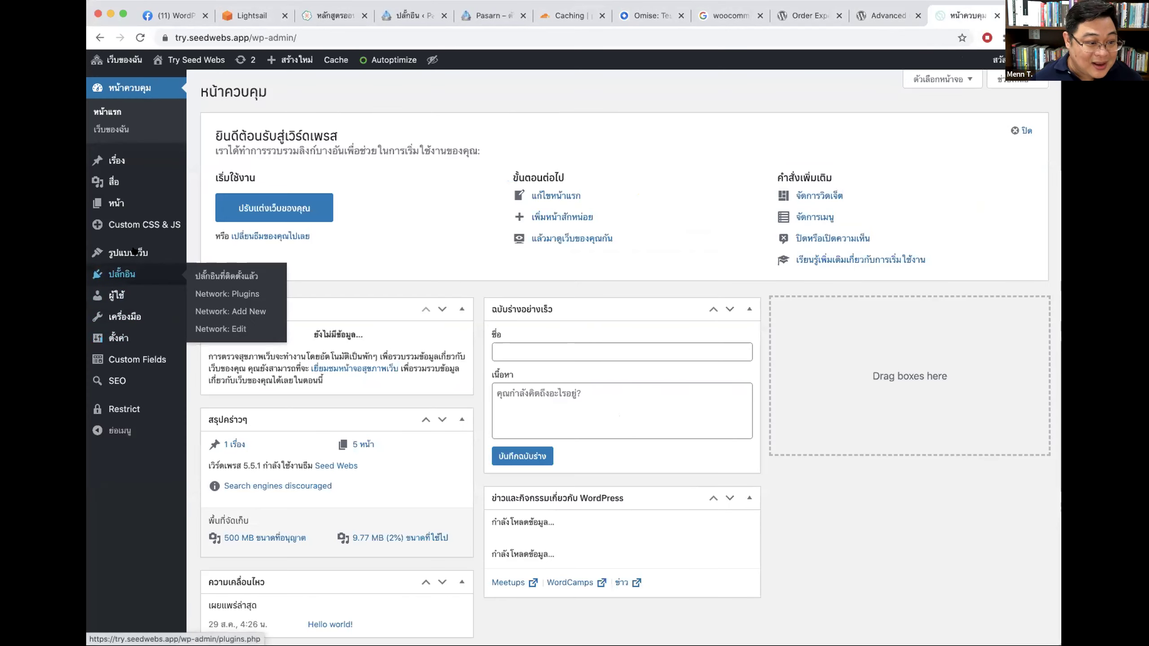
pyautogui.click(174, 276)
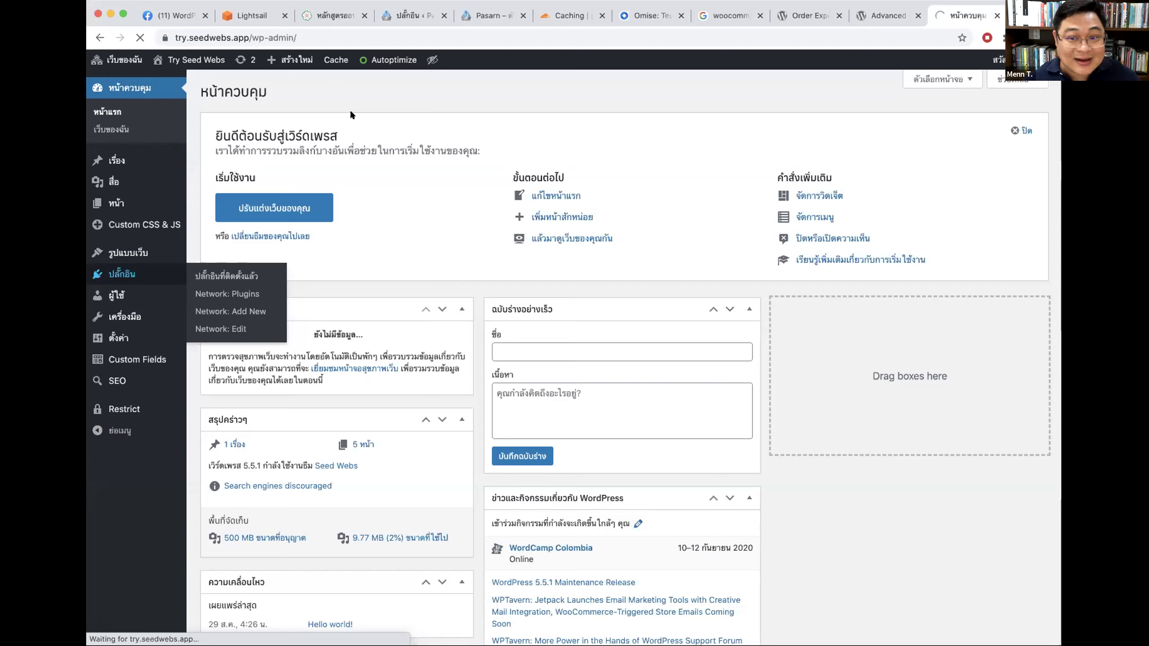
pyautogui.click(145, 273)
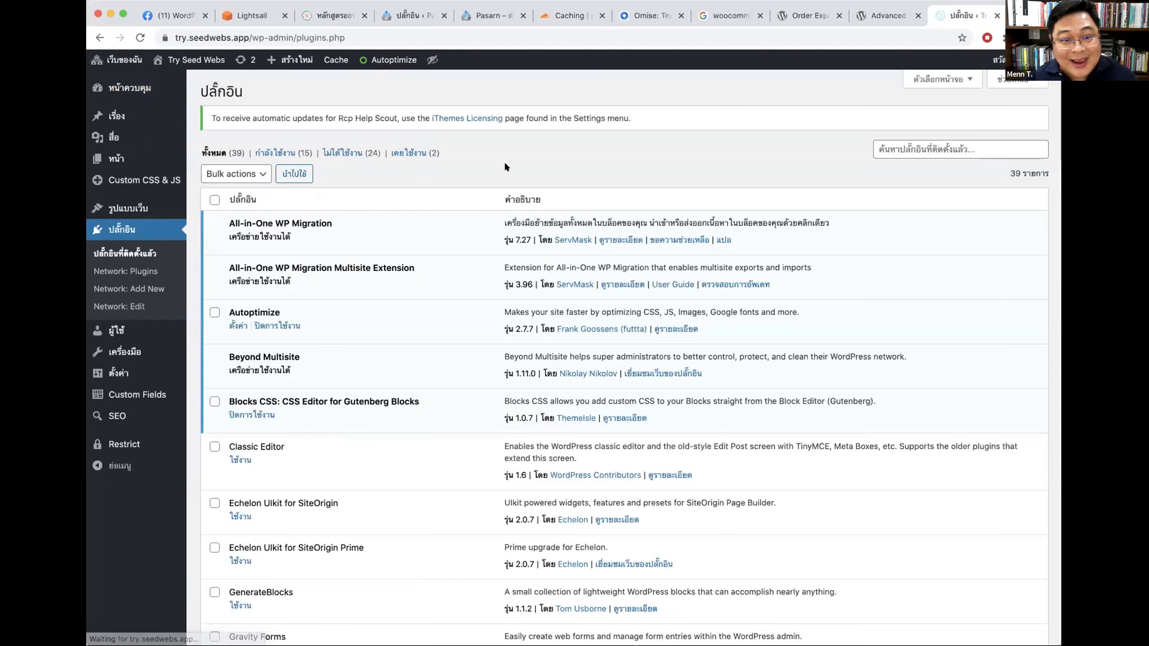
pyautogui.moveTo(234, 312); pyautogui.dragTo(283, 311)
pyautogui.click(234, 322)
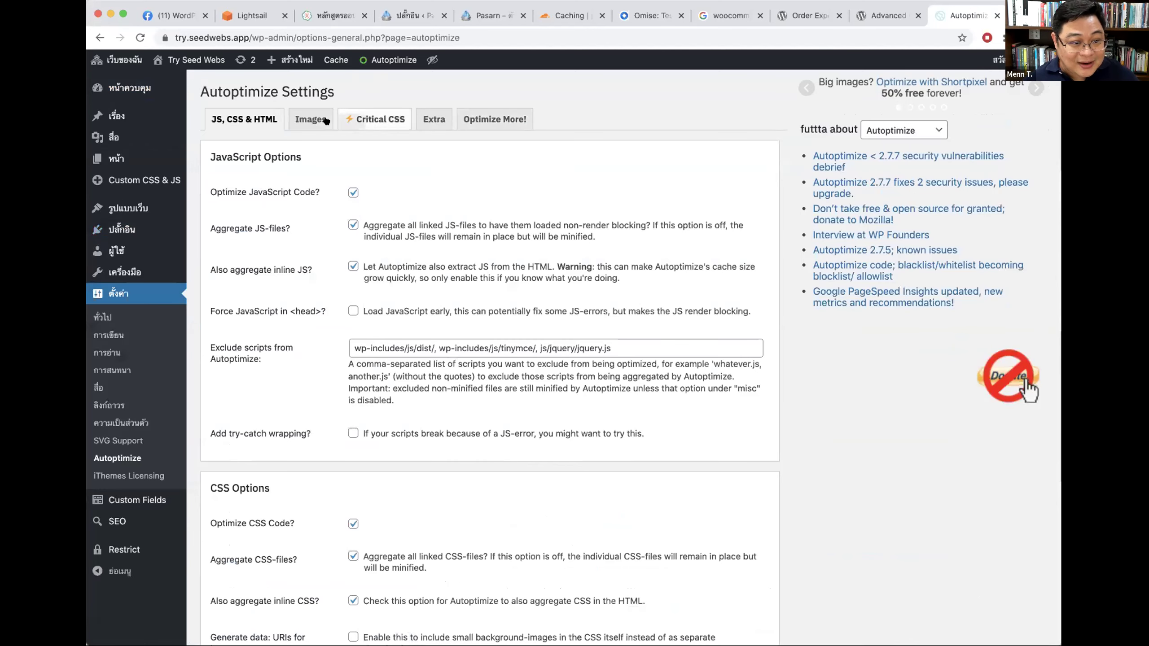
# Step: Check Autoptimize's Images settings, toggling Optimize Images off and back on, then close the tab
pyautogui.click(316, 120)
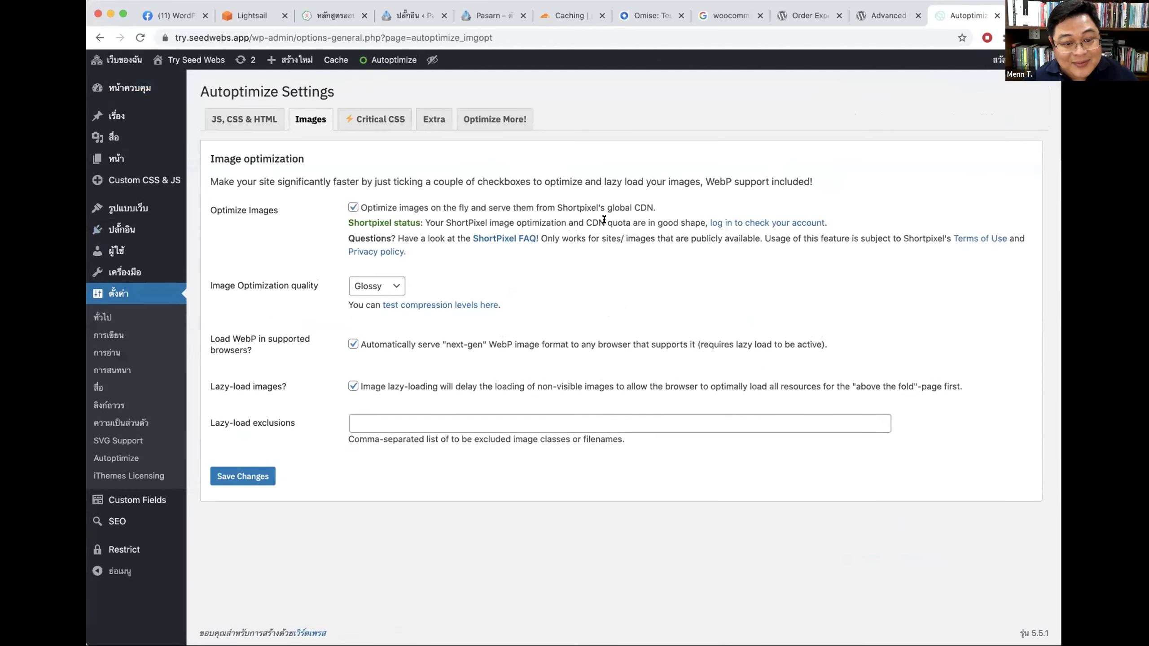
pyautogui.moveTo(586, 223); pyautogui.dragTo(613, 223)
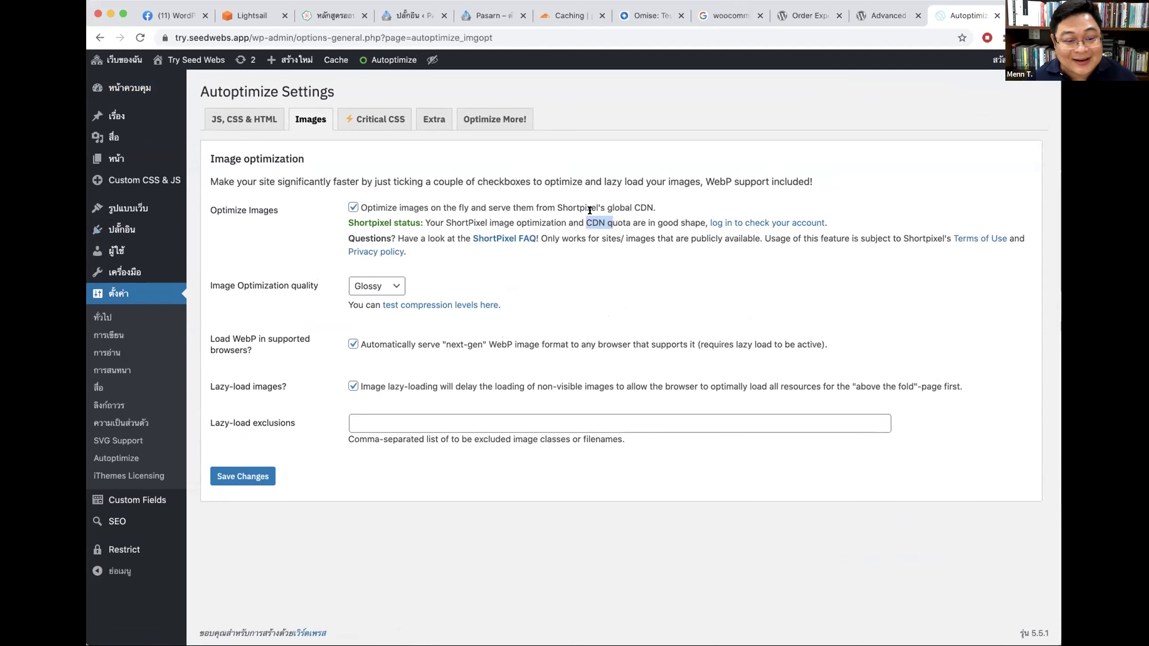
pyautogui.click(383, 204)
pyautogui.click(374, 206)
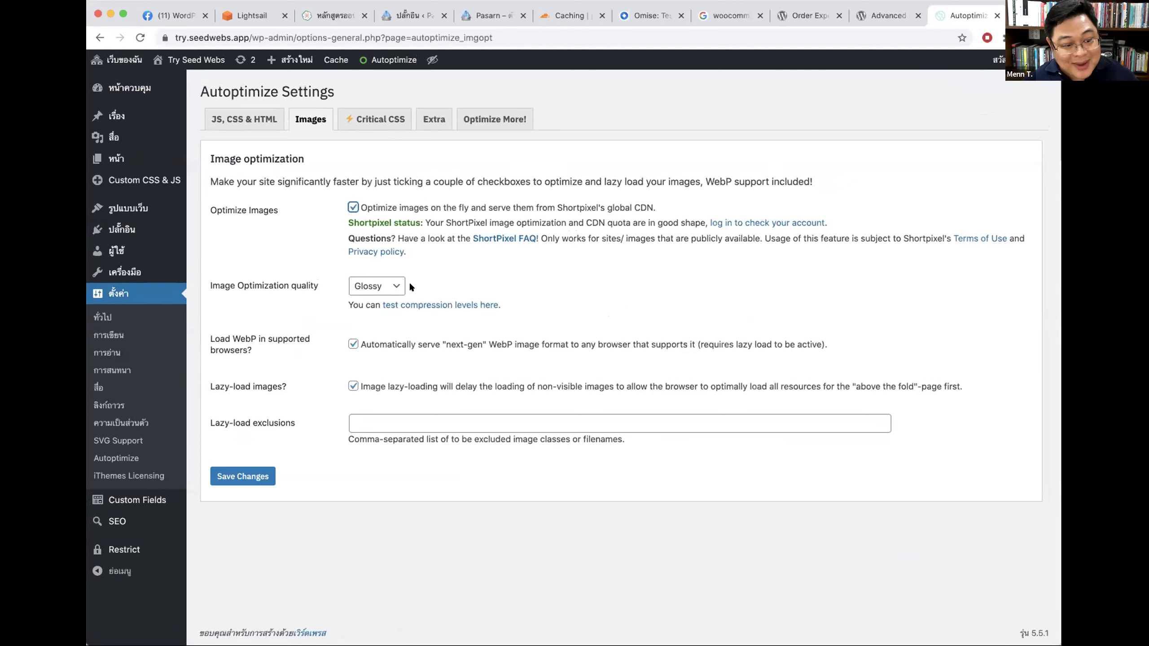
pyautogui.moveTo(231, 337); pyautogui.dragTo(298, 354)
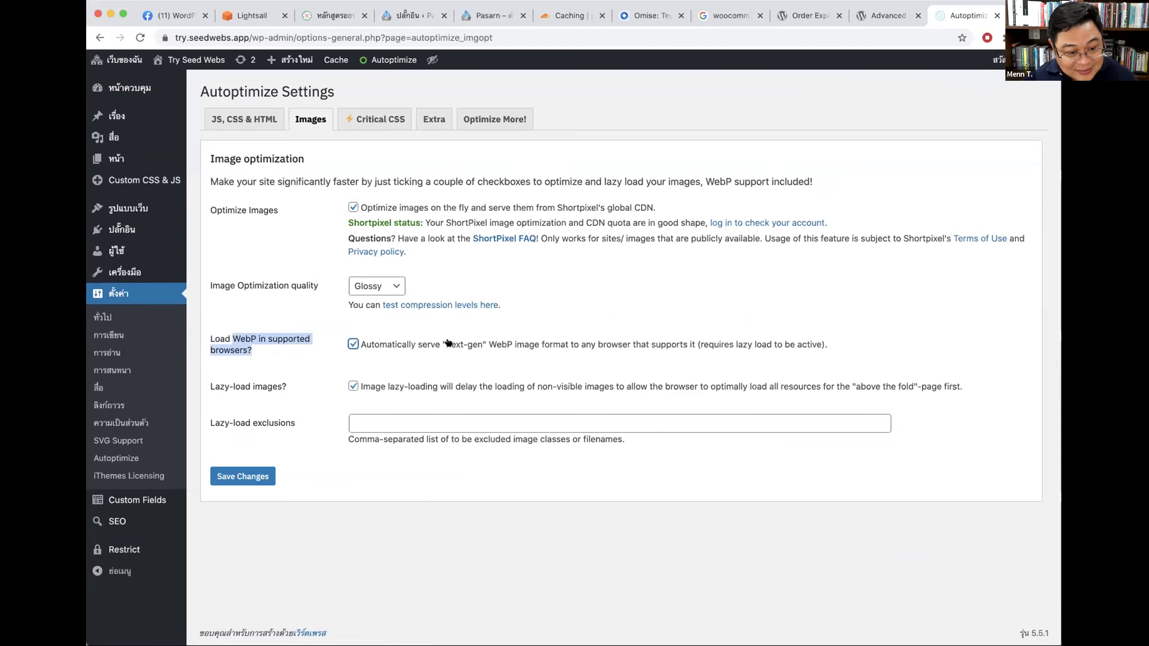
pyautogui.moveTo(451, 344); pyautogui.dragTo(538, 347)
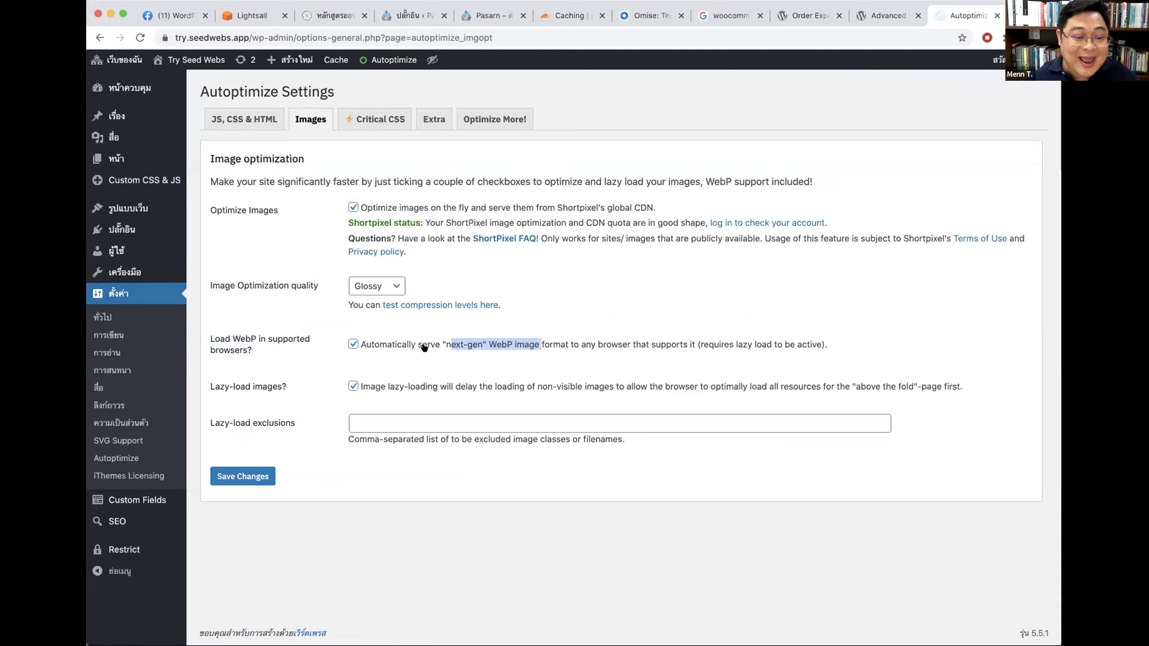
pyautogui.click(488, 351)
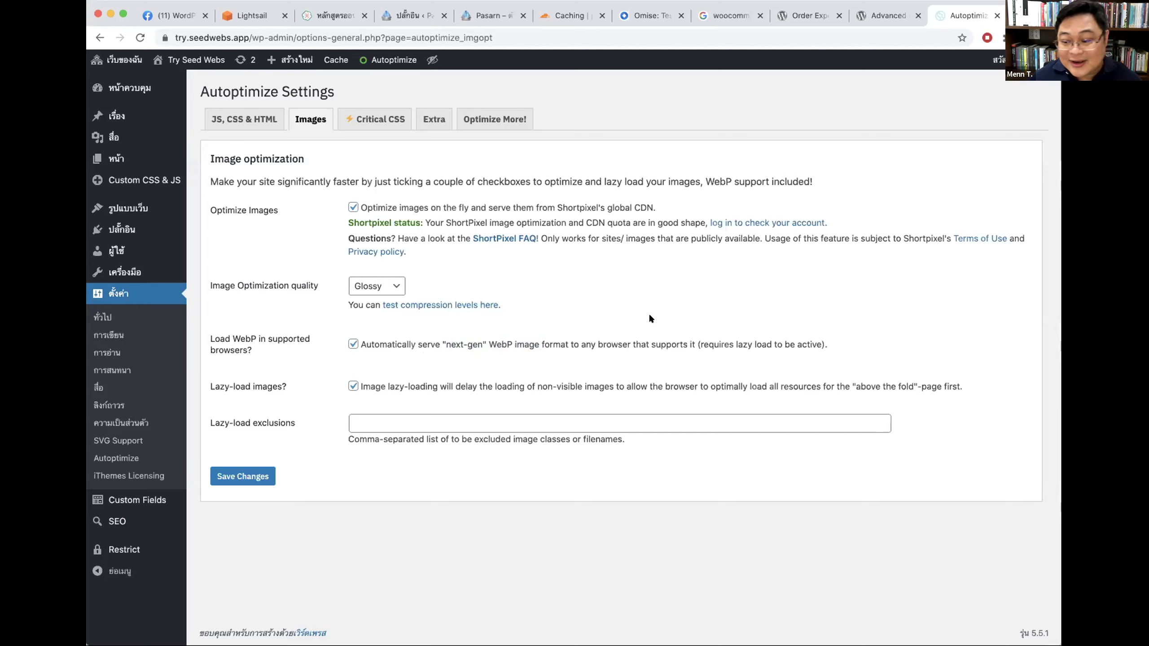
pyautogui.press('super+w')
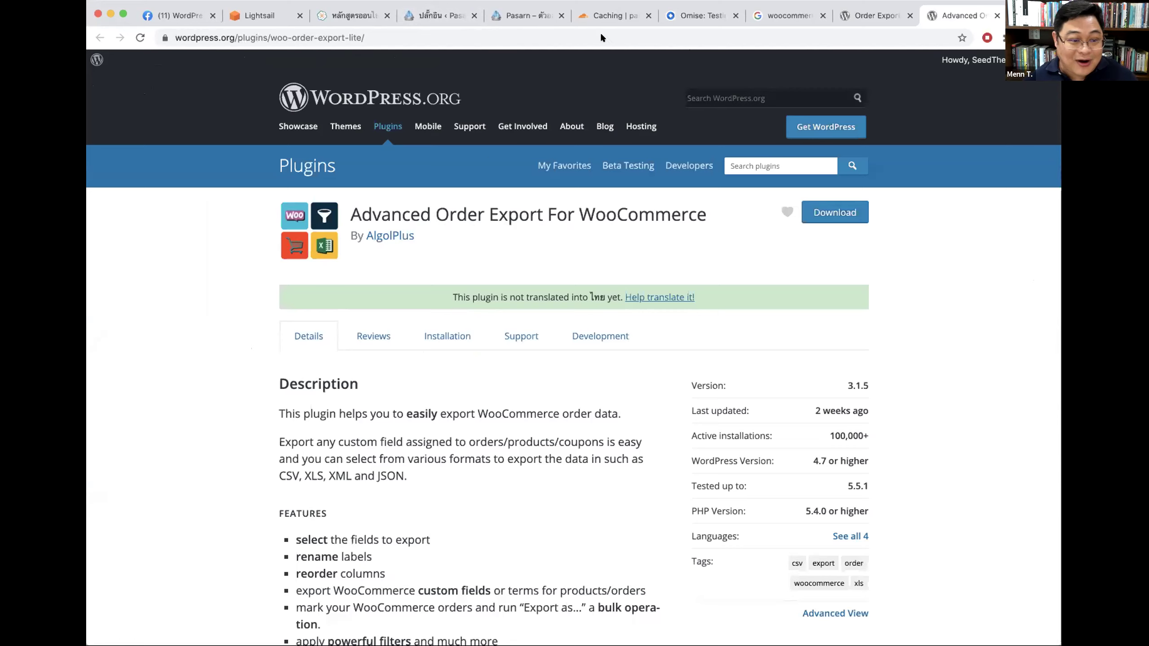
# Step: Search 'woocommerce packing' and open the PDF Invoices & Packing Slips and Delivery Notes plugin pages
pyautogui.click(311, 36)
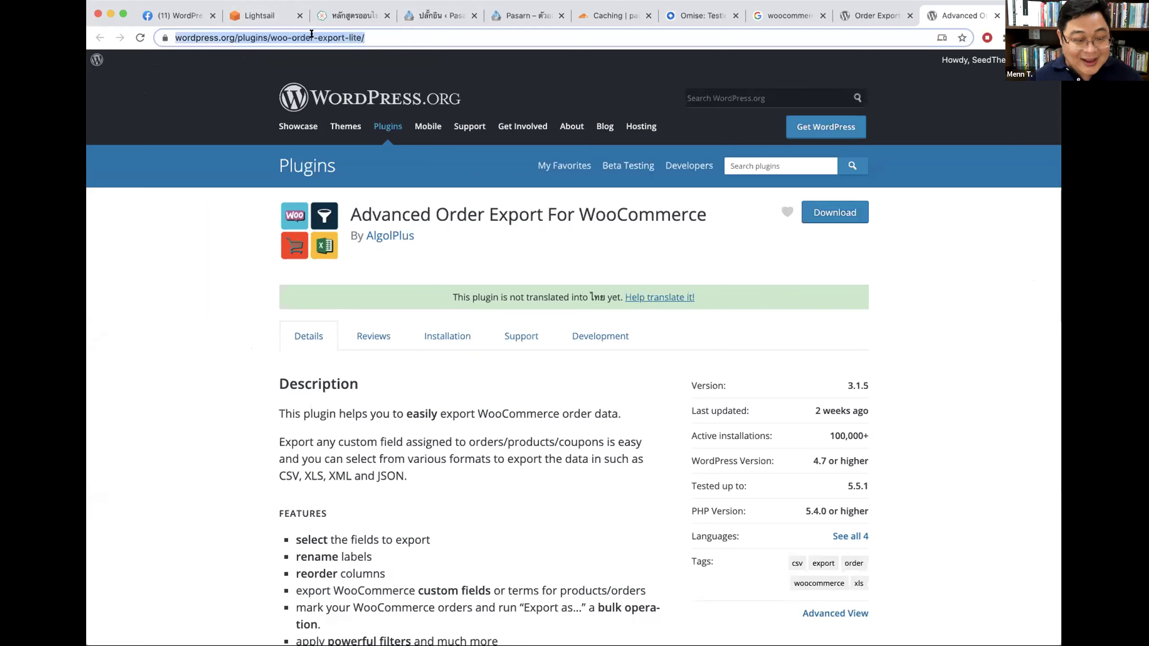
pyautogui.write('w')
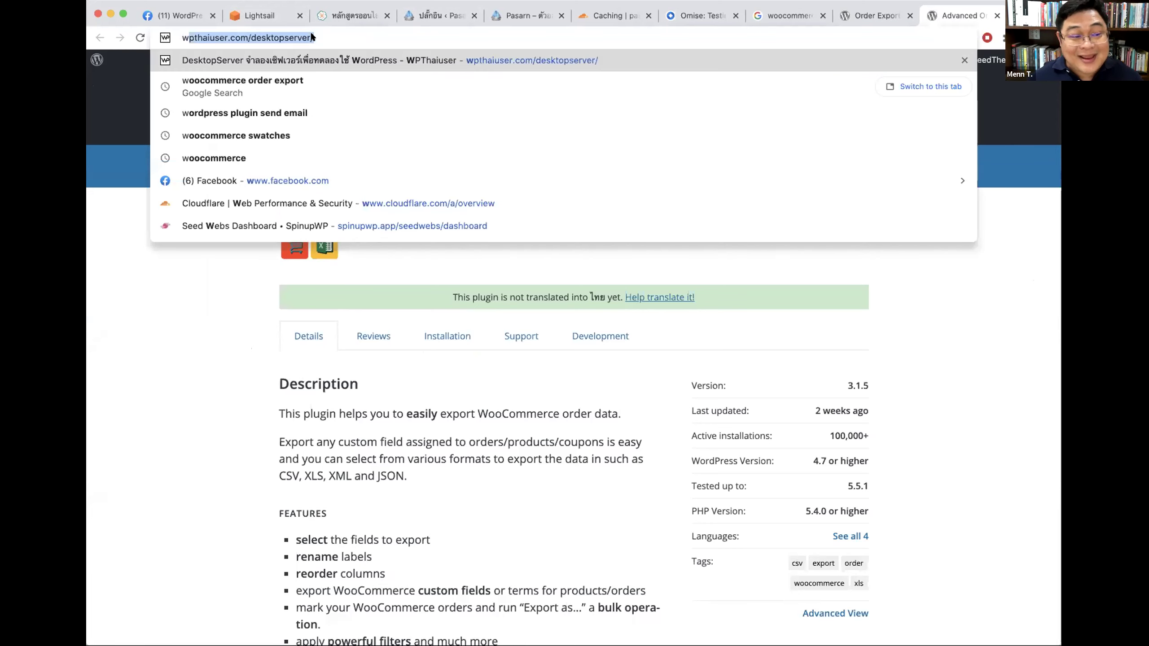
pyautogui.write('oocommerce ')
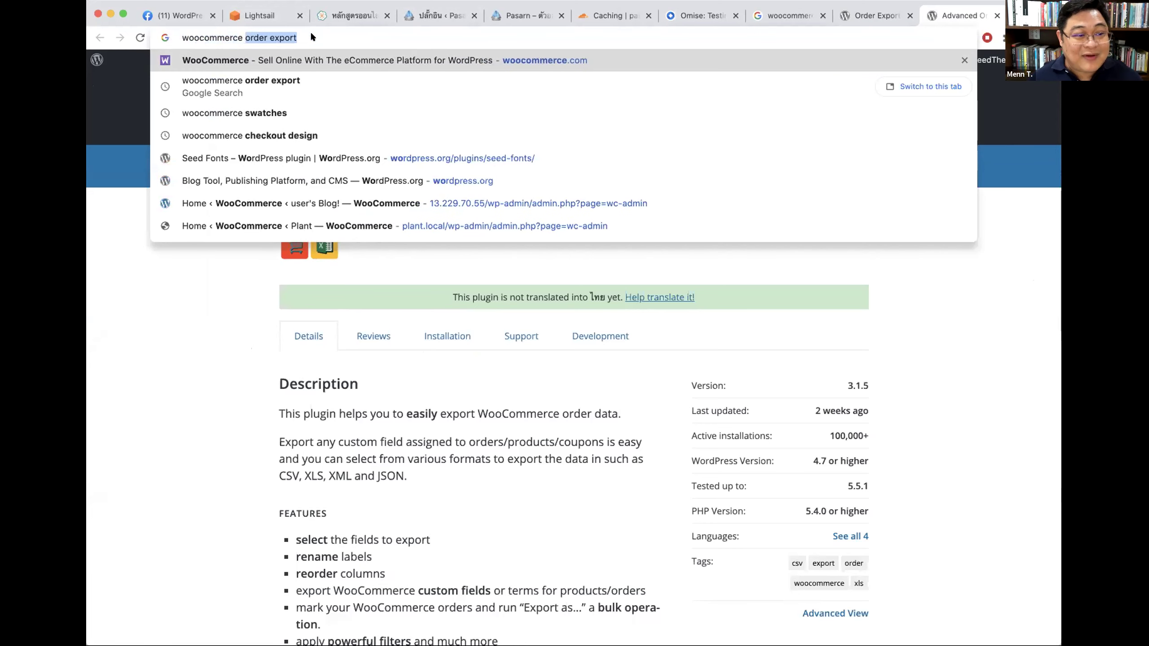
pyautogui.write('packing')
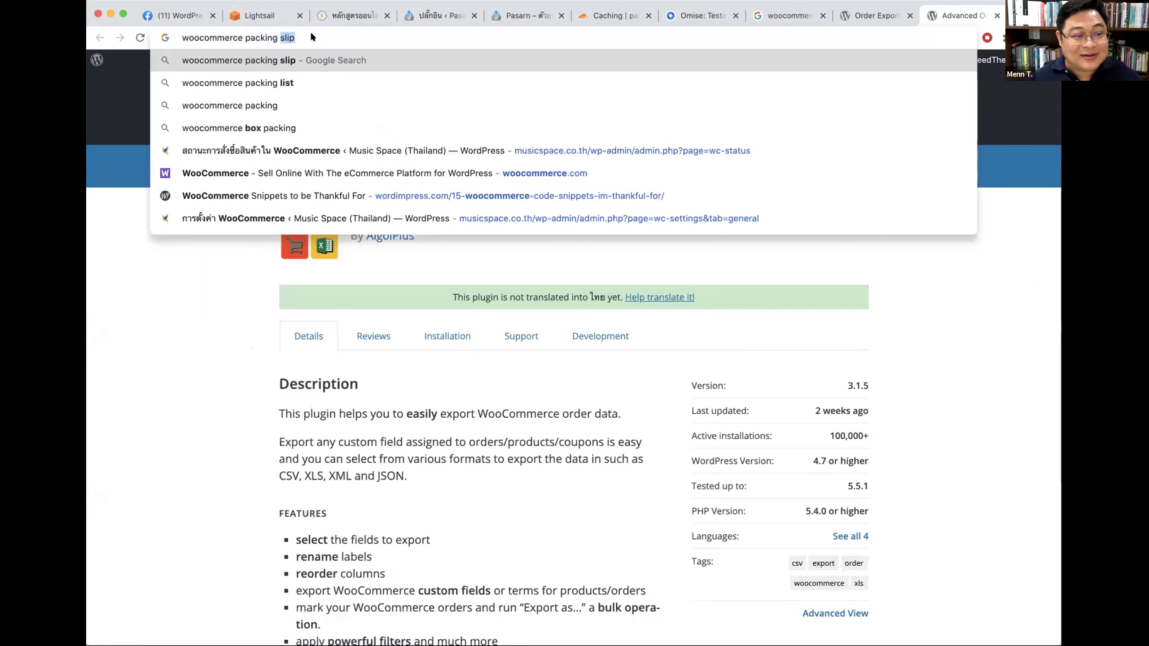
pyautogui.press('Return')
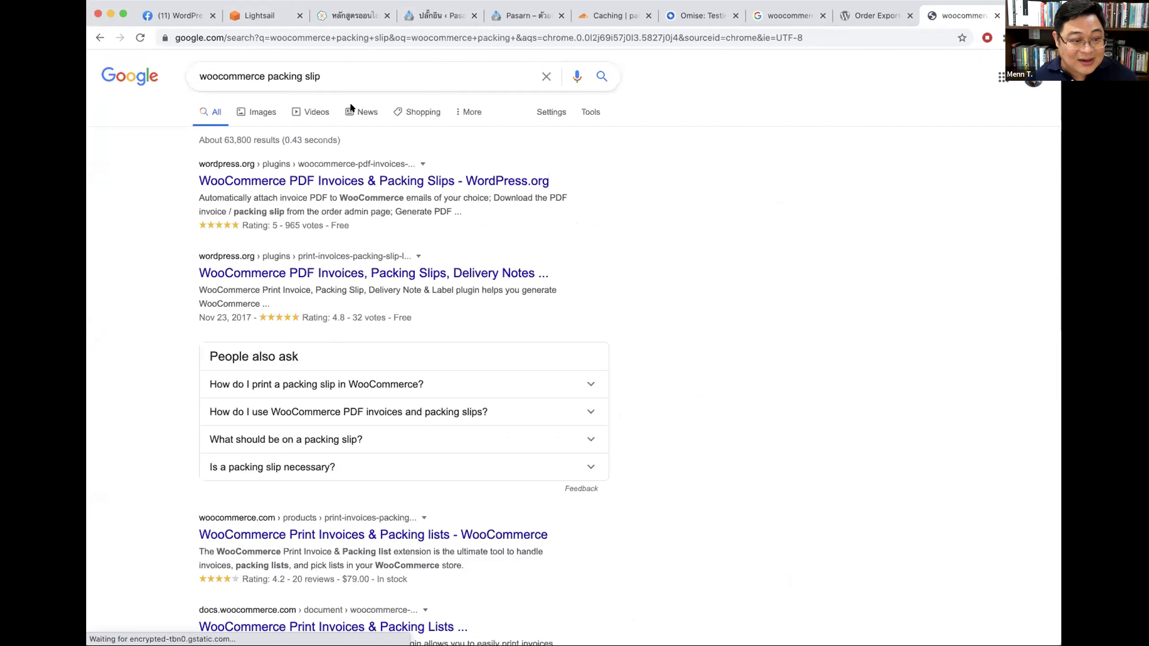
pyautogui.keyDown('super'); pyautogui.click(398, 181); pyautogui.keyUp('super')
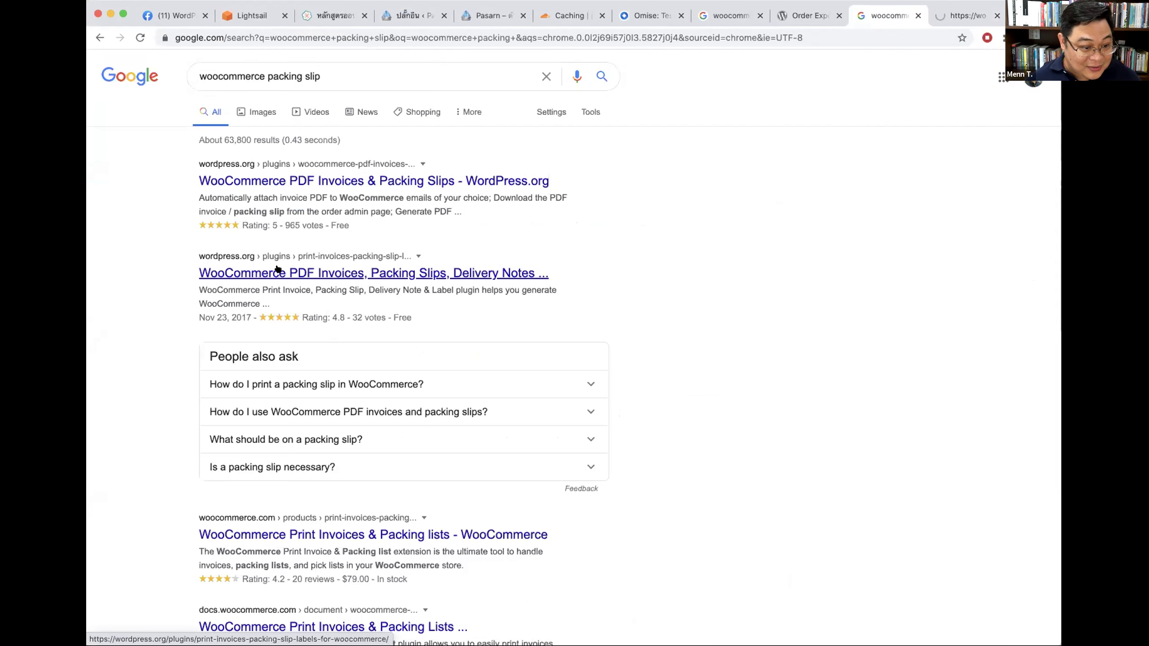
pyautogui.keyDown('super'); pyautogui.click(278, 269); pyautogui.keyUp('super')
pyautogui.click(900, 15)
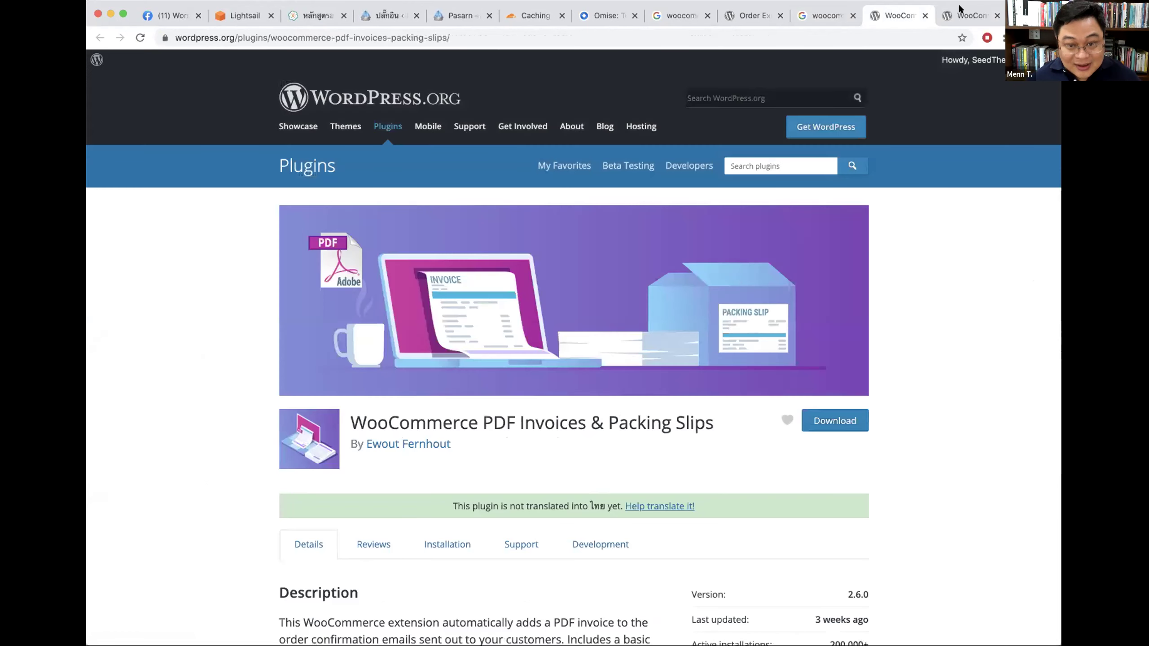
pyautogui.click(968, 15)
pyautogui.click(913, 14)
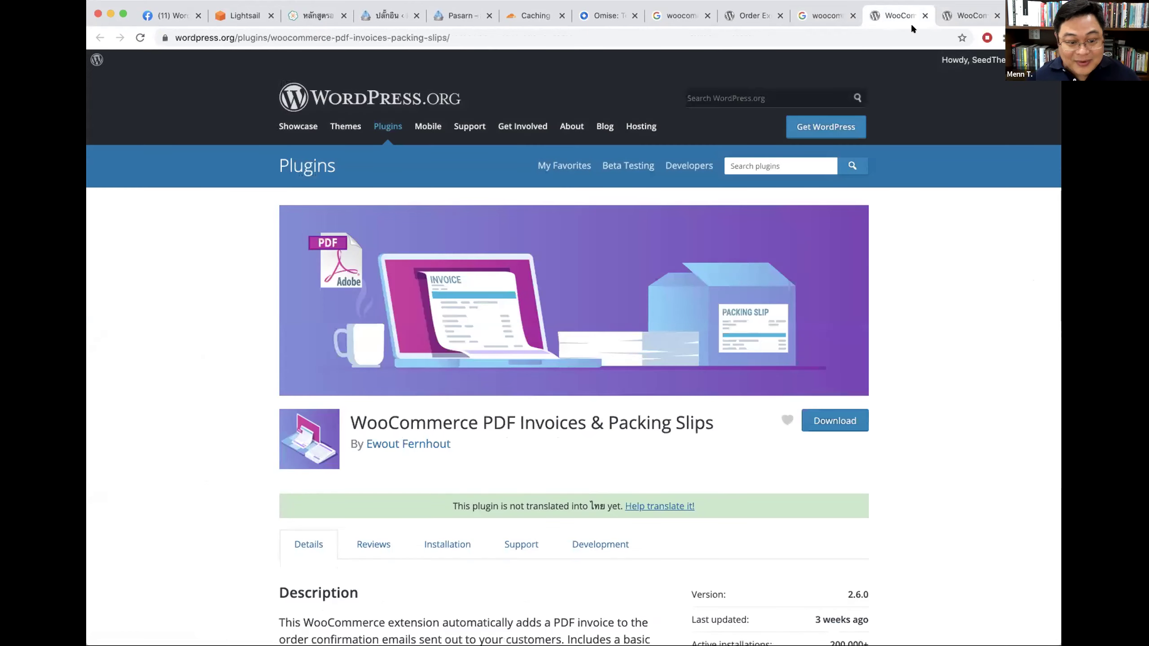
# Step: Review the Delivery Notes & Shipping Labels plugin page, noting its 10,000+ active installations
pyautogui.scroll(-10, 949, 416)
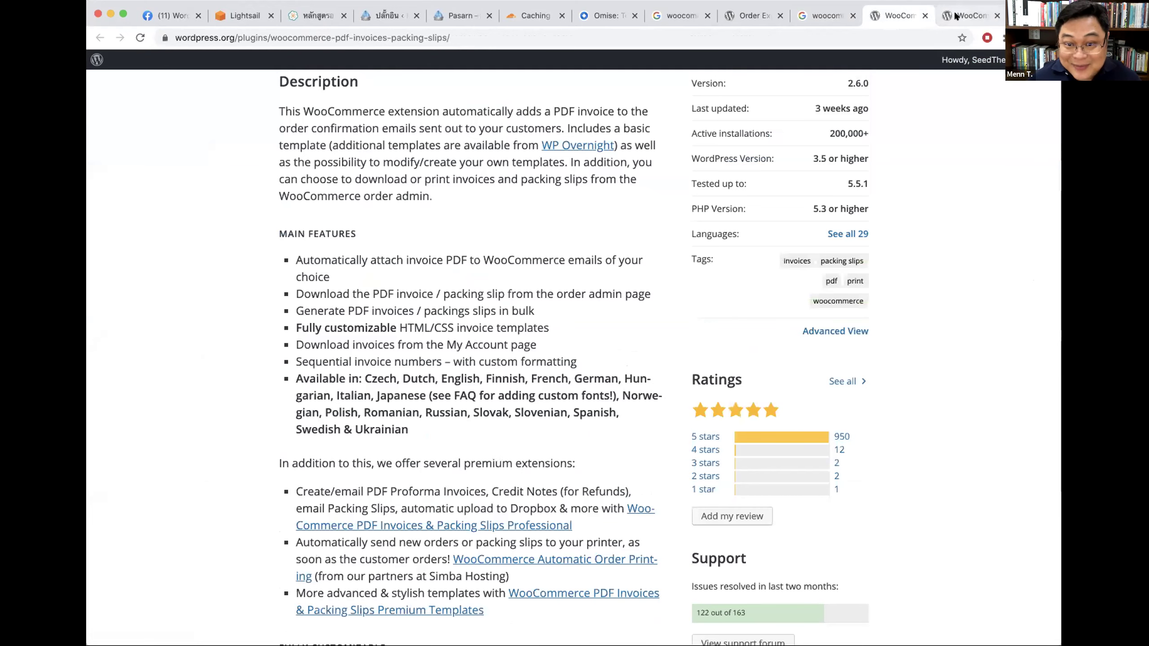
pyautogui.click(955, 17)
pyautogui.scroll(-4, 950, 269)
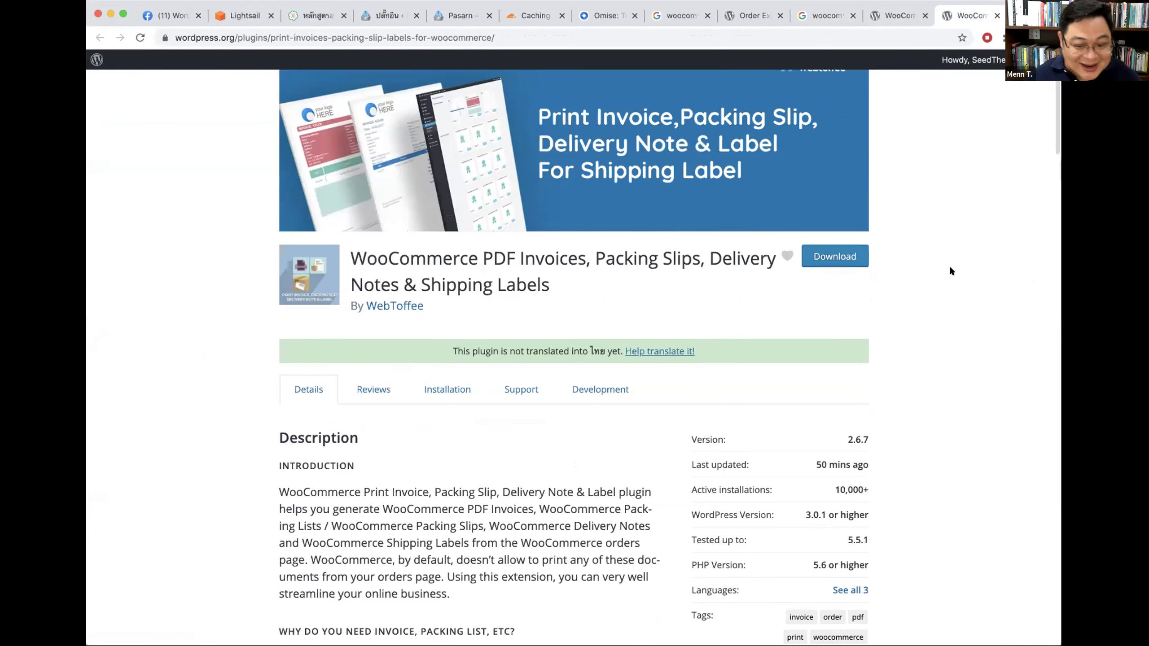
pyautogui.moveTo(824, 484); pyautogui.dragTo(951, 468)
pyautogui.scroll(-4, 754, 541)
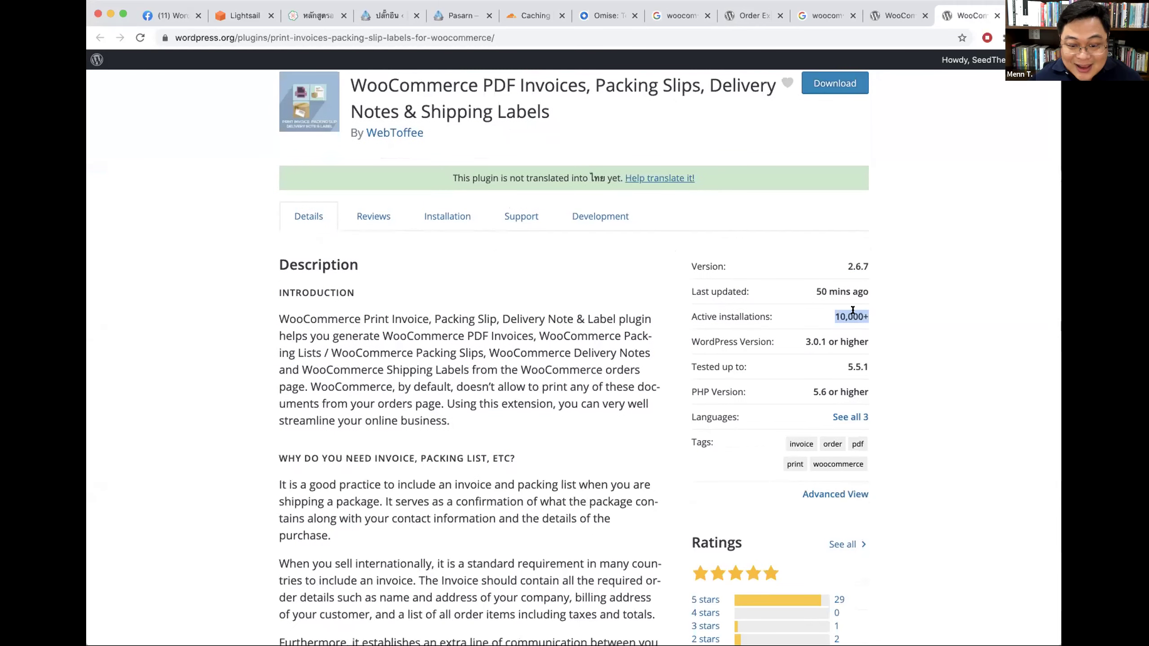
# Step: Read through the PDF Invoices & Packing Slips plugin description, then return to the installed plugins list
pyautogui.click(898, 16)
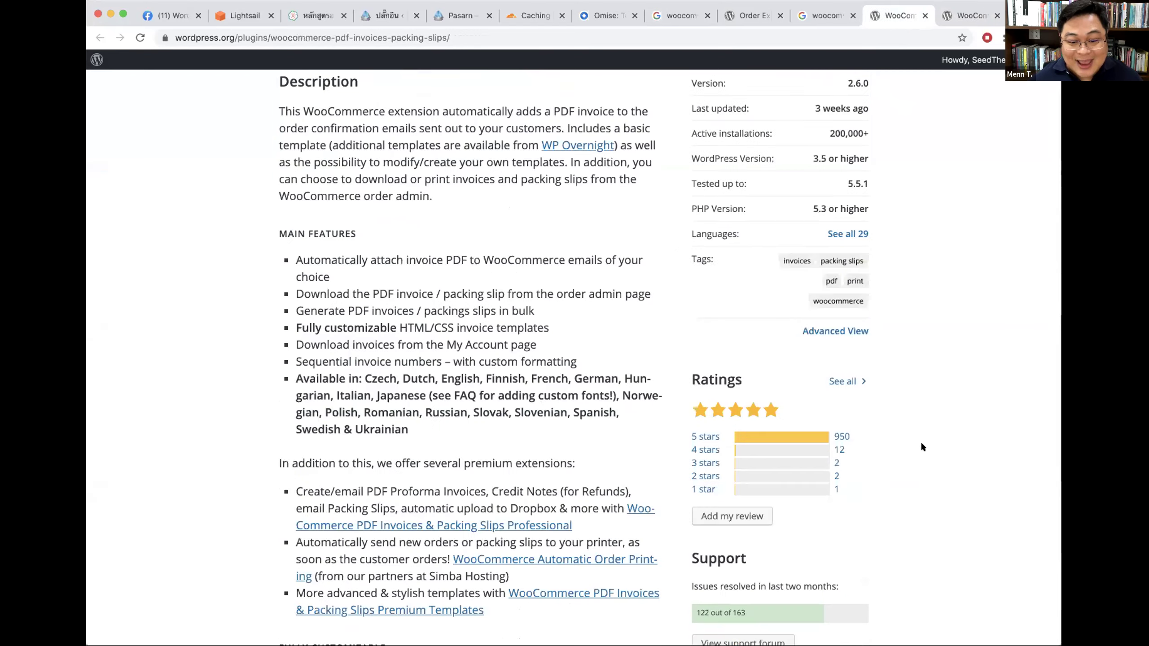
pyautogui.scroll(2, 918, 434)
pyautogui.moveTo(830, 196); pyautogui.dragTo(732, 413)
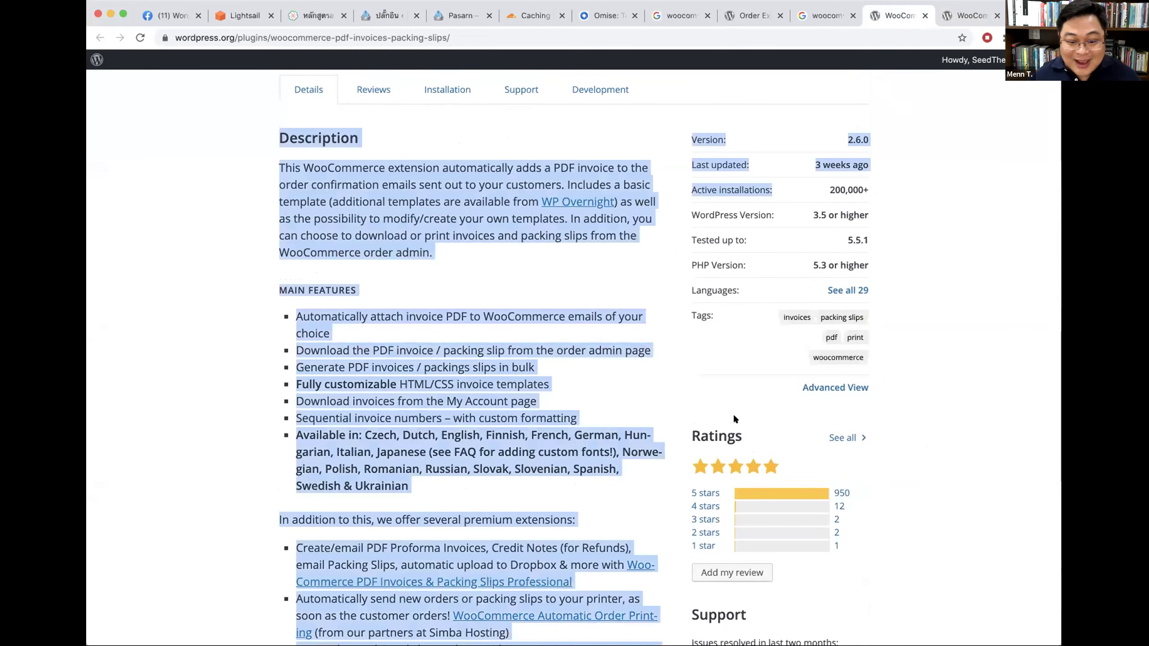
pyautogui.click(902, 444)
pyautogui.scroll(8, 903, 446)
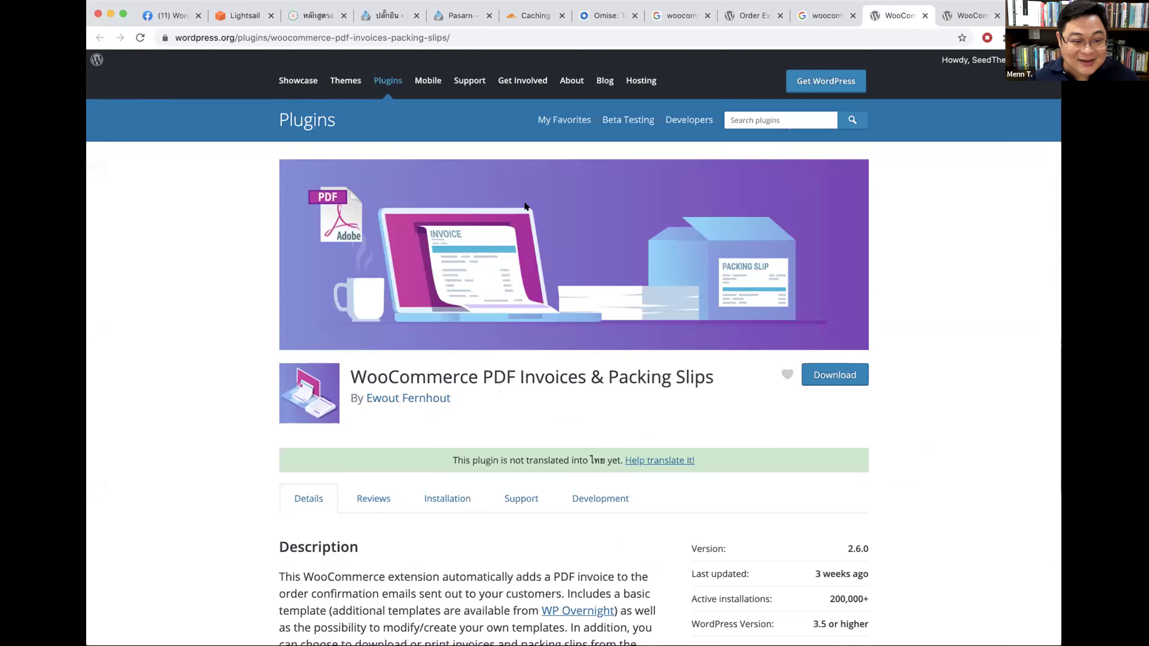
pyautogui.click(455, 37)
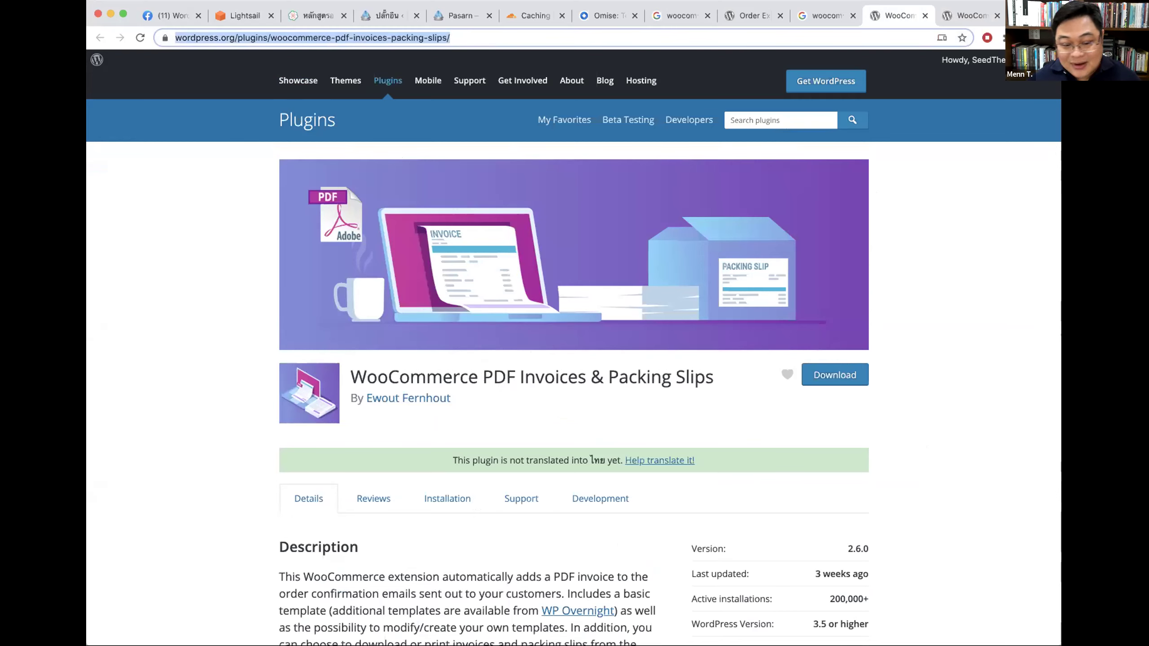
pyautogui.click(965, 357)
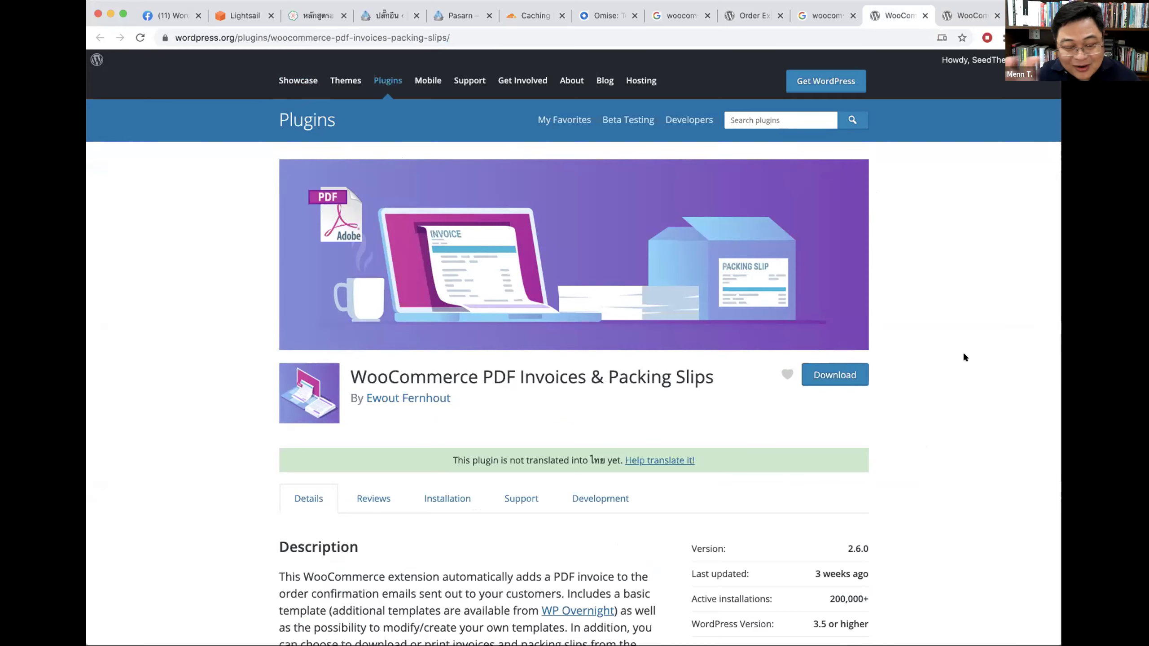
pyautogui.scroll(-10, 963, 357)
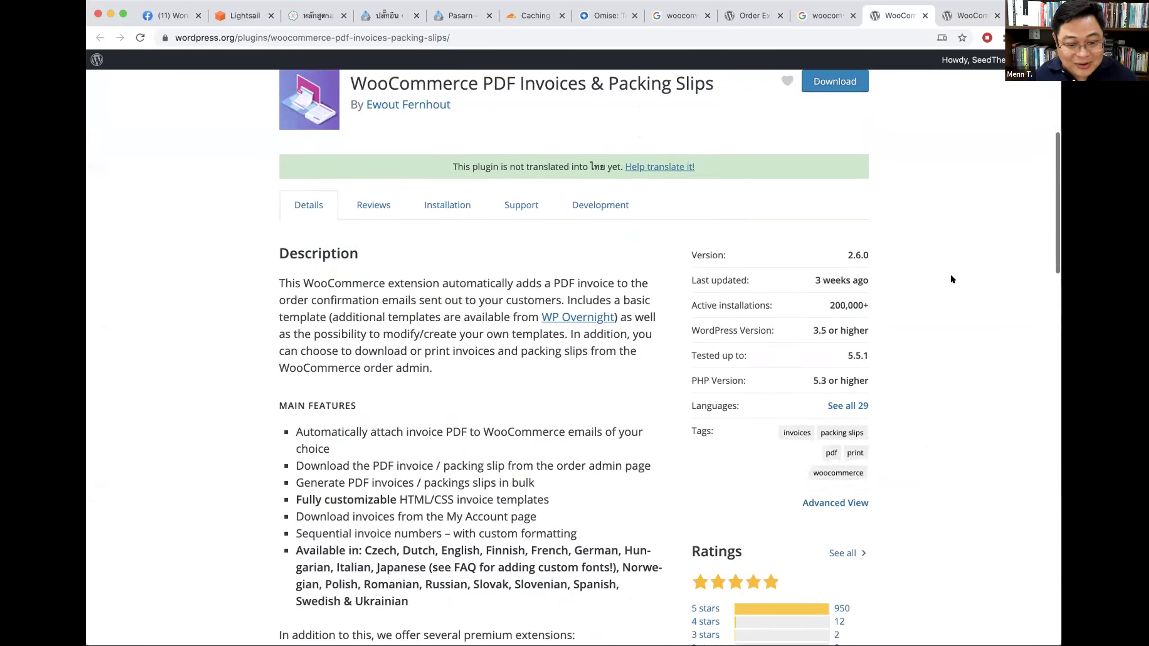
pyautogui.scroll(10, 903, 368)
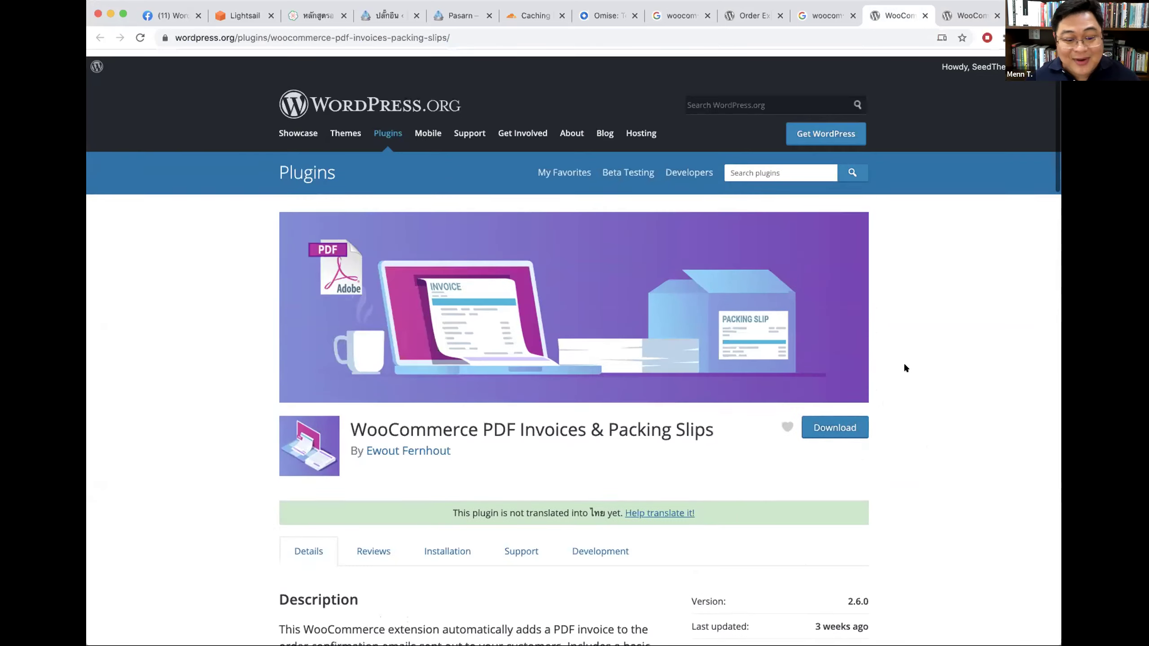
pyautogui.scroll(-12, 903, 367)
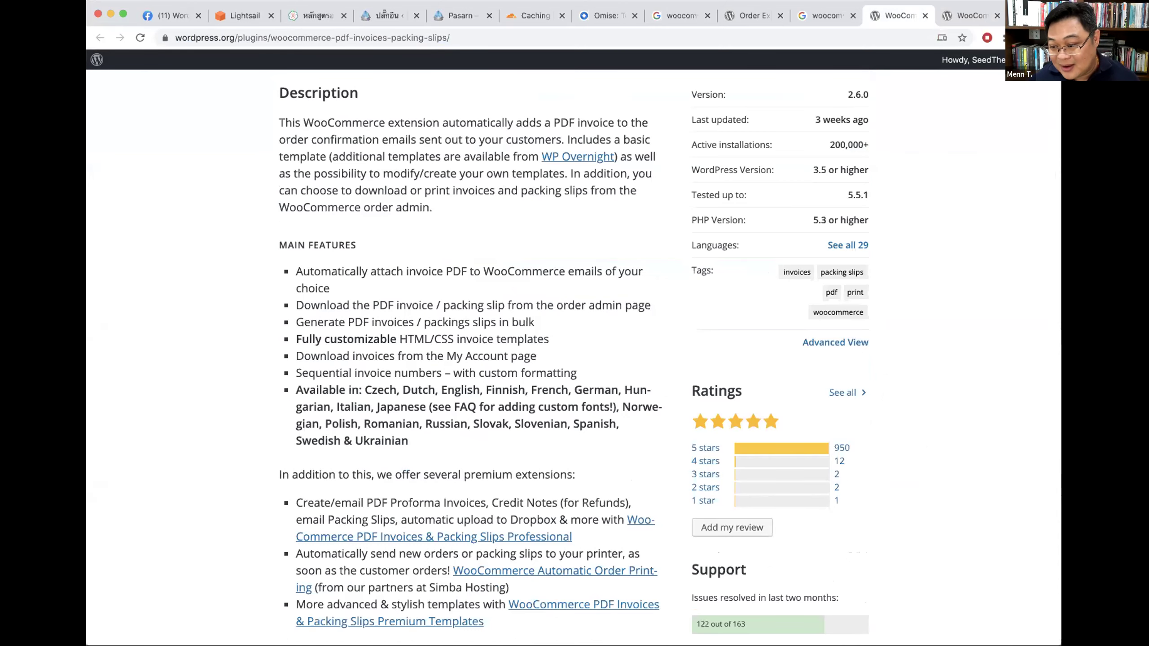
pyautogui.click(374, 15)
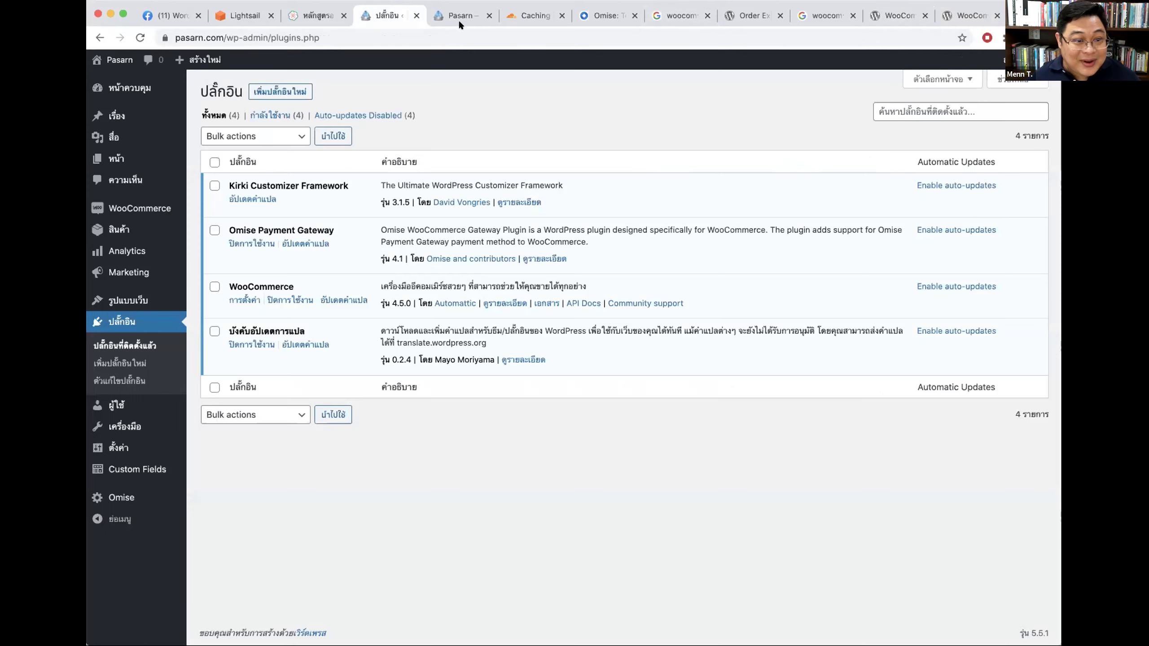
# Step: Browse the pasarn.com My Account, Shop and cart pages
pyautogui.click(533, 18)
pyautogui.click(453, 18)
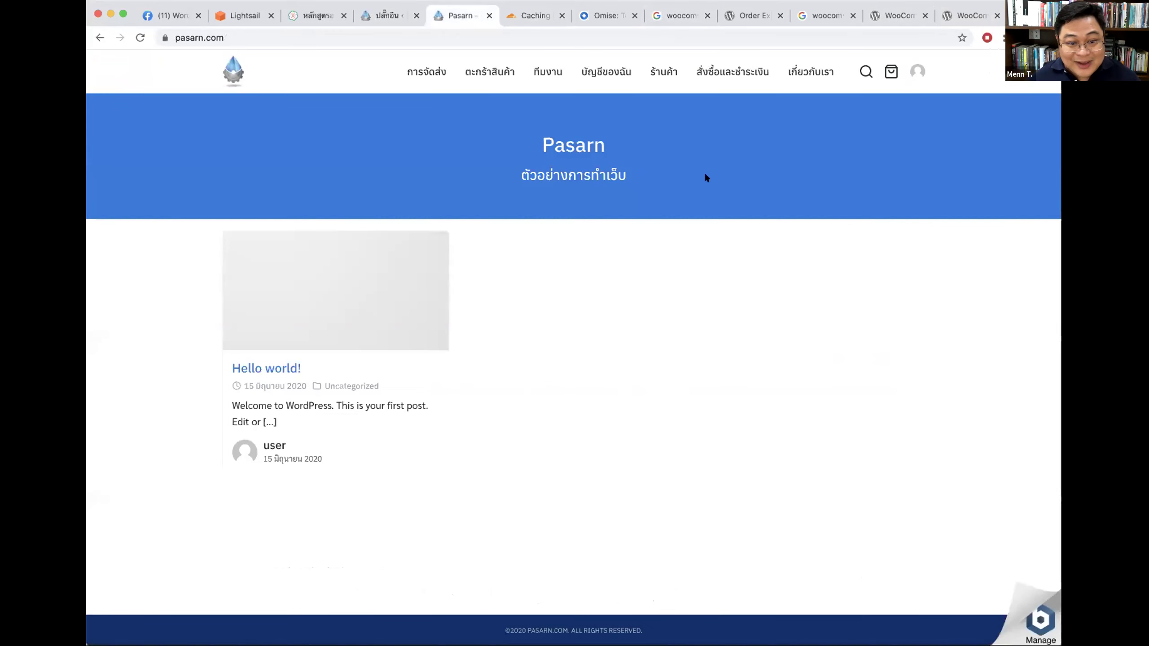
pyautogui.click(631, 71)
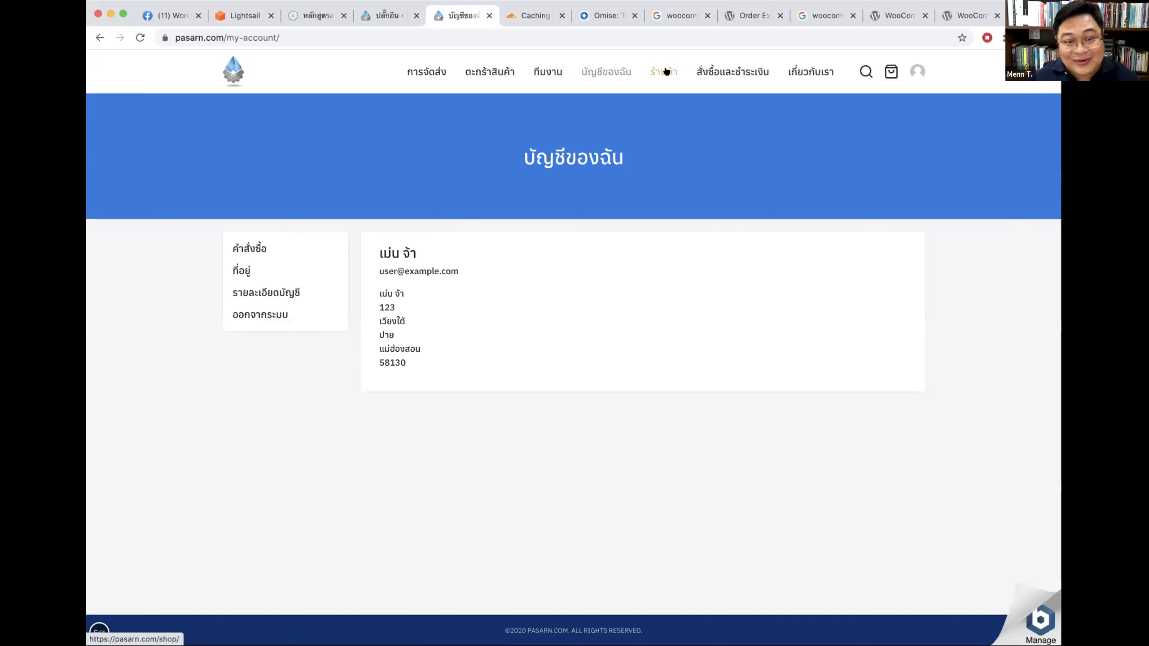
pyautogui.click(666, 72)
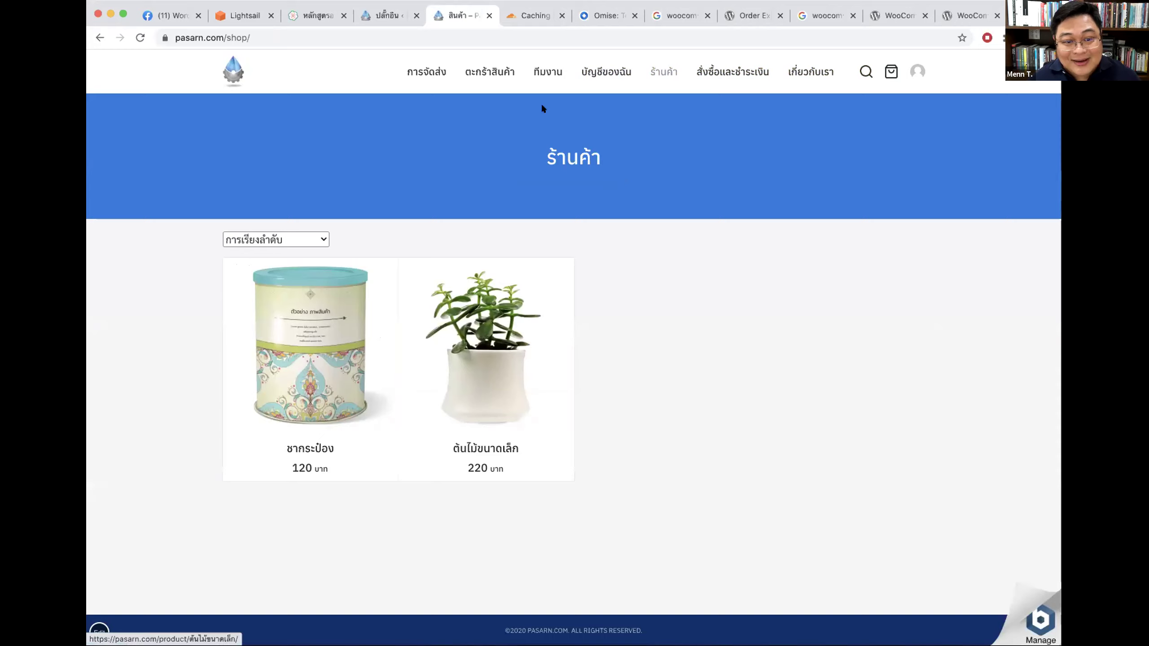
pyautogui.click(732, 71)
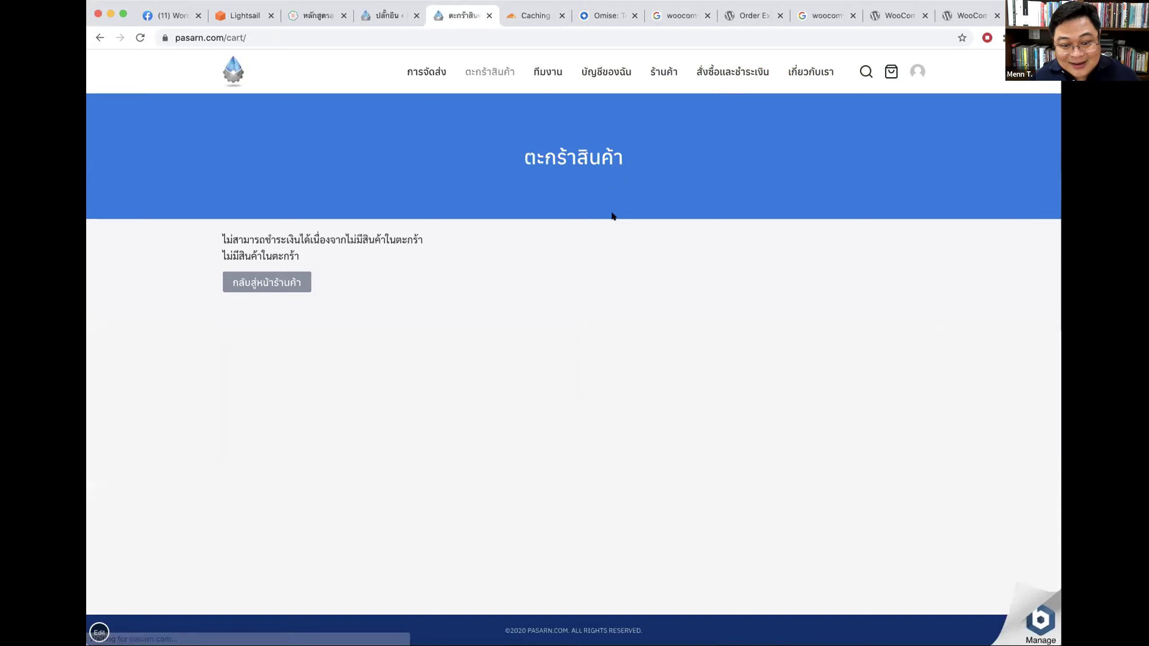
pyautogui.click(663, 71)
# Step: Add the small plant (220 baht) to the cart and proceed to checkout
pyautogui.click(405, 340)
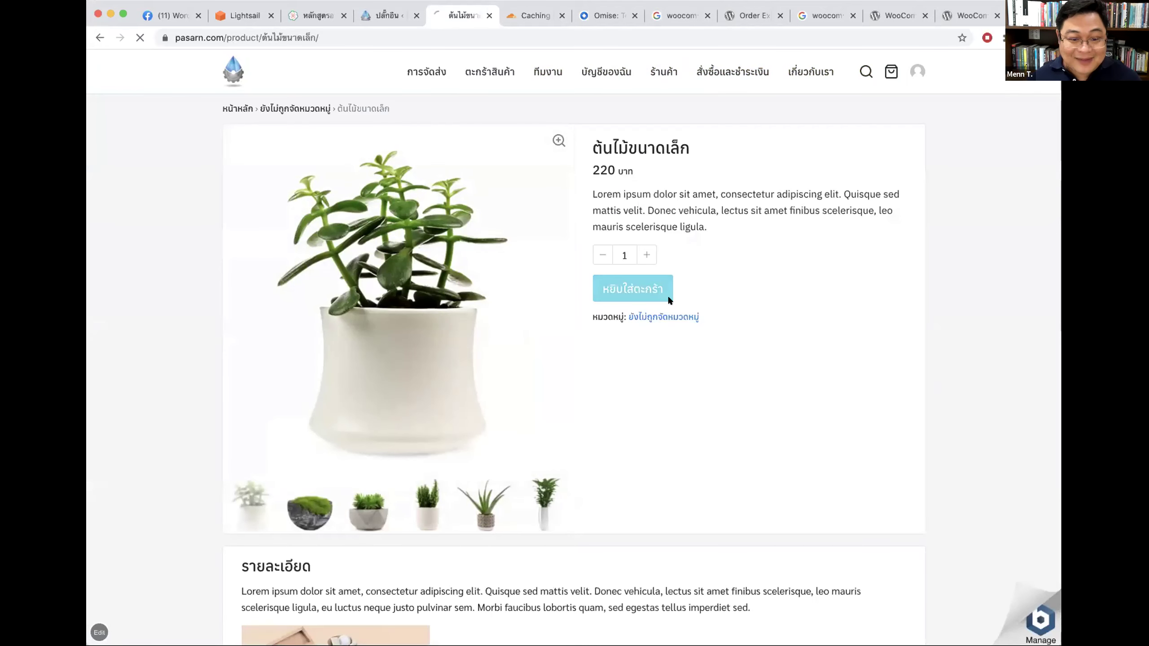
pyautogui.click(668, 299)
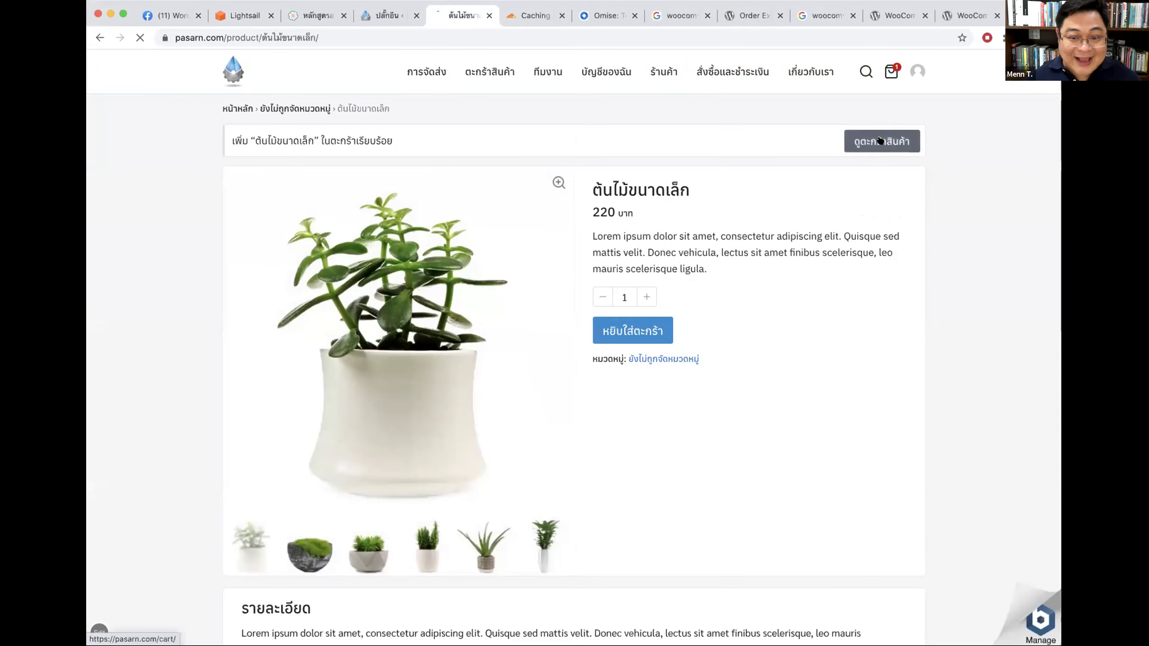
pyautogui.click(879, 141)
pyautogui.click(784, 455)
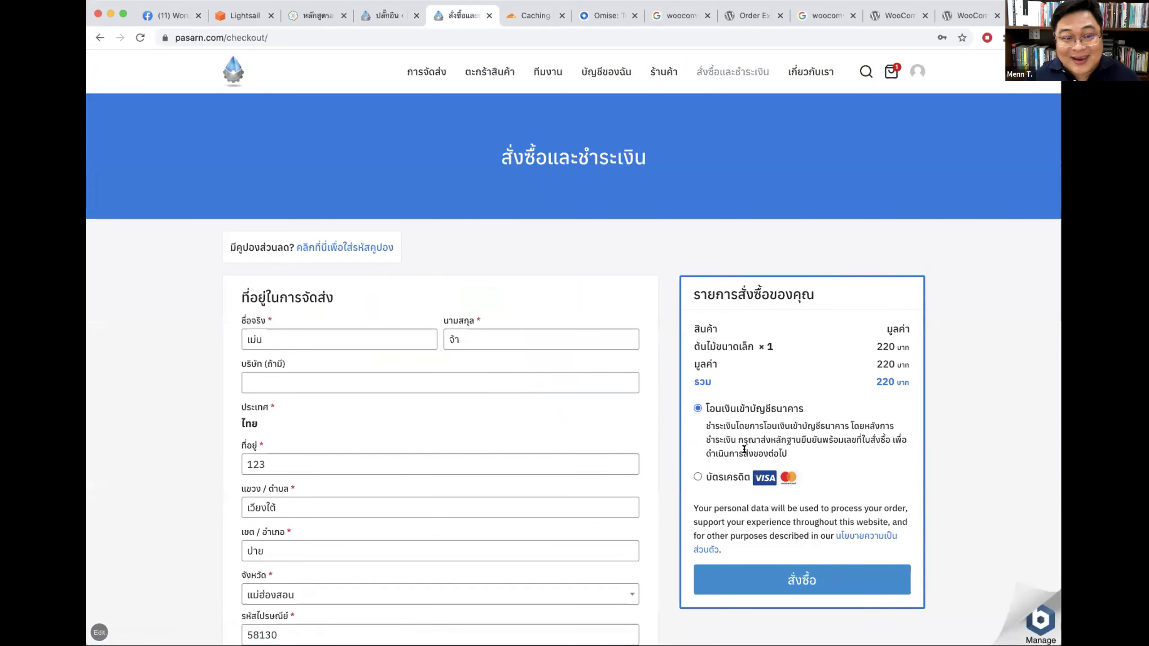
# Step: Purge Everything from the pasarn.com Cloudflare cache
pyautogui.click(522, 16)
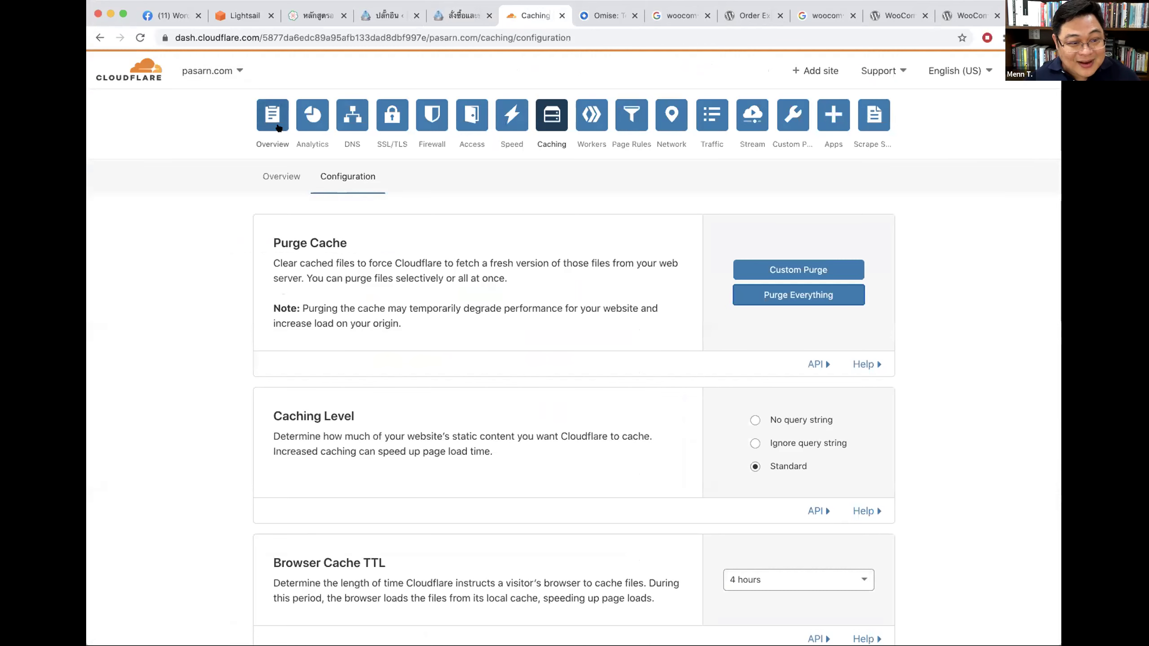
pyautogui.click(273, 117)
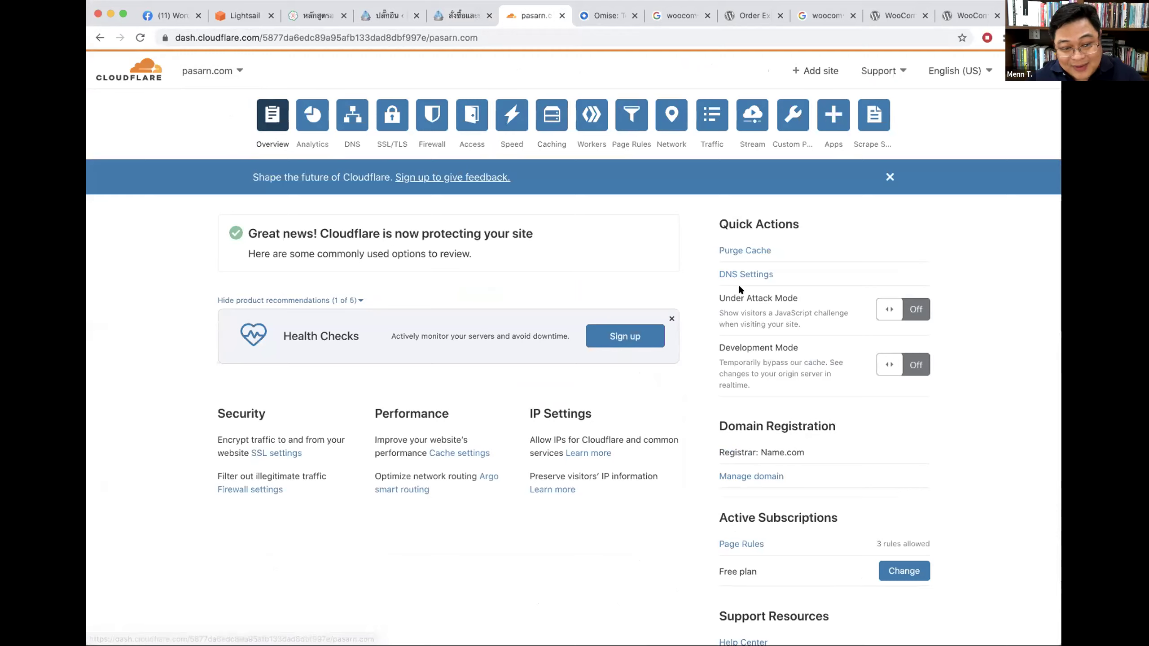
pyautogui.moveTo(718, 249); pyautogui.dragTo(769, 249)
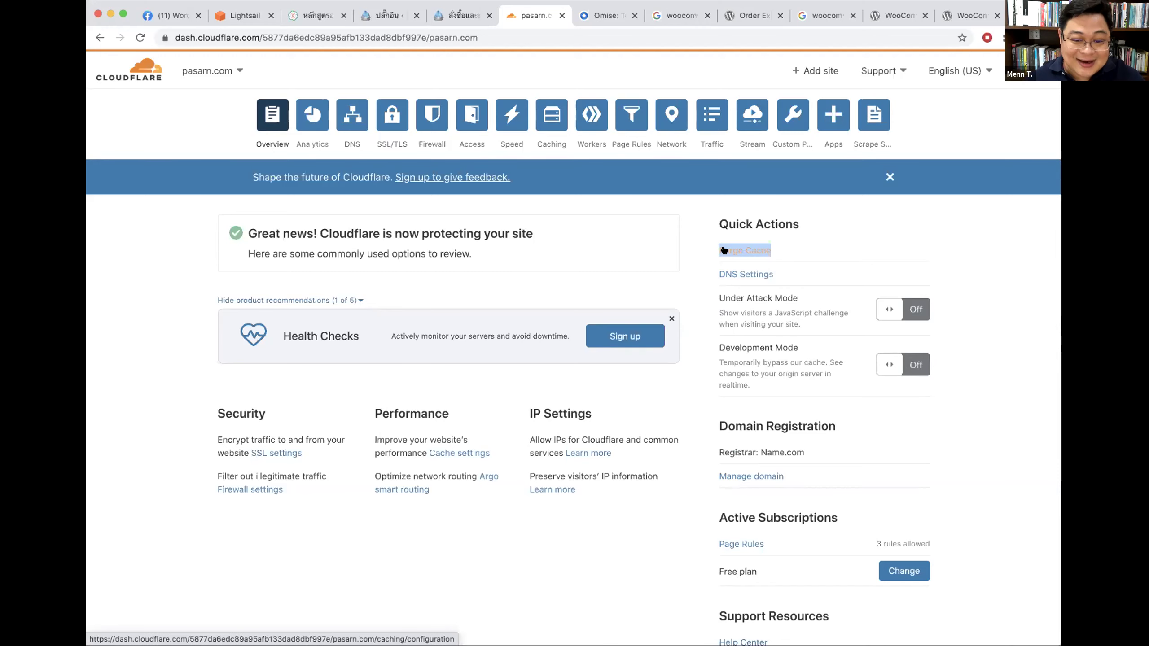
pyautogui.click(739, 252)
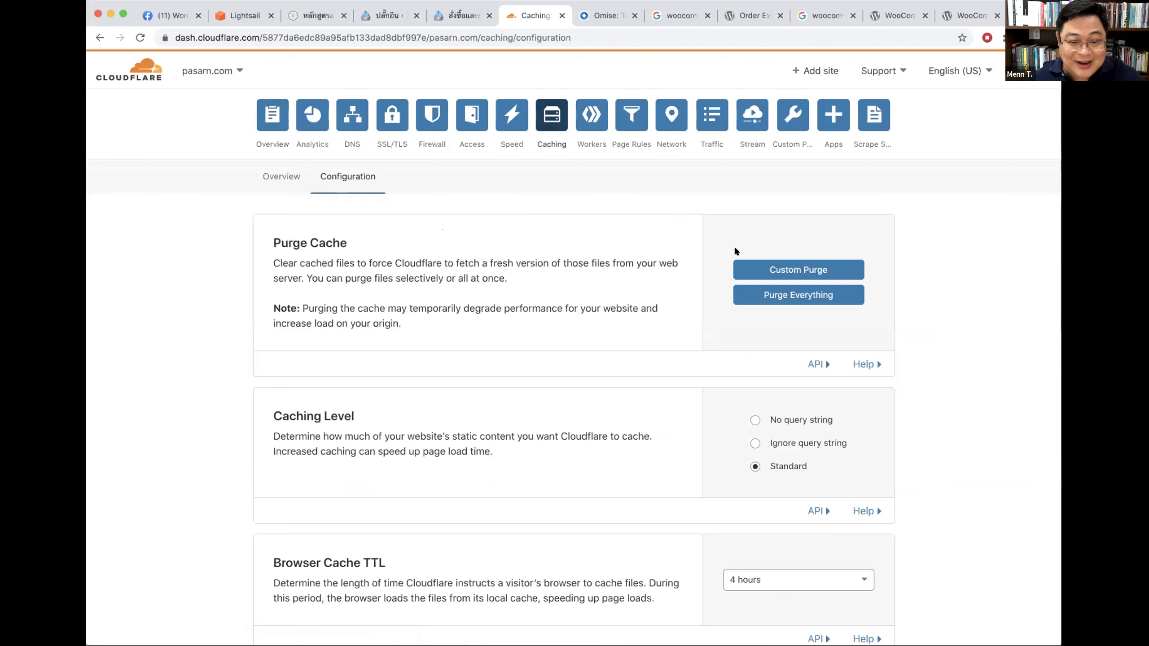
pyautogui.click(813, 296)
pyautogui.click(726, 380)
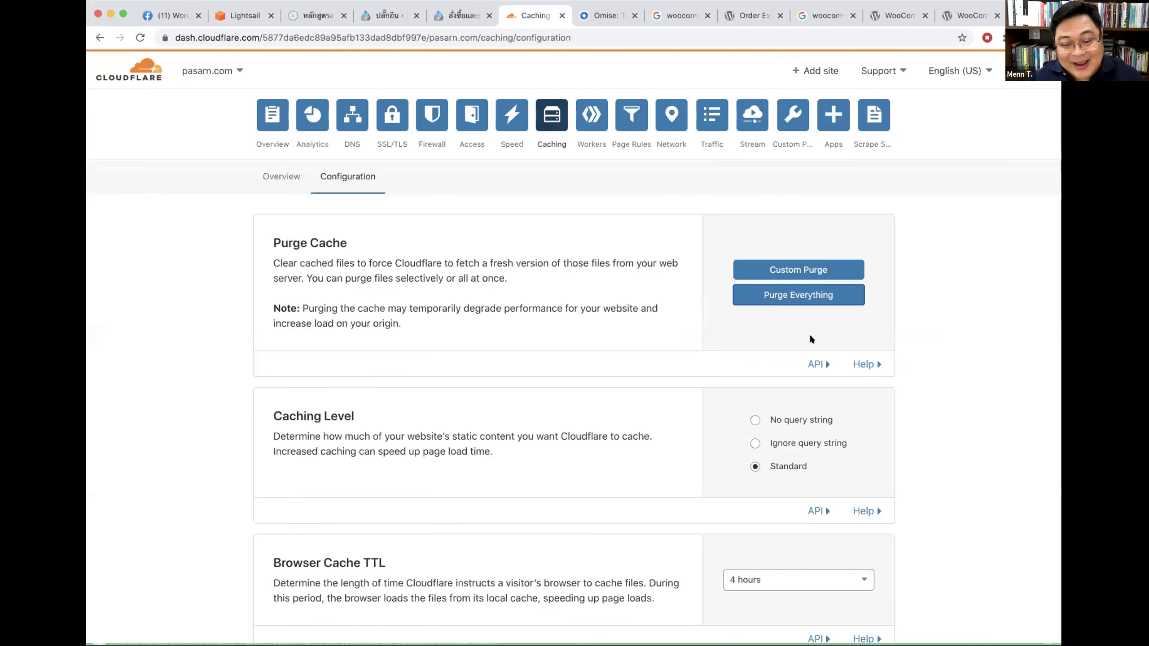
# Step: Purge the entire Cloudflare cache a second time and return to the checkout page
pyautogui.click(267, 113)
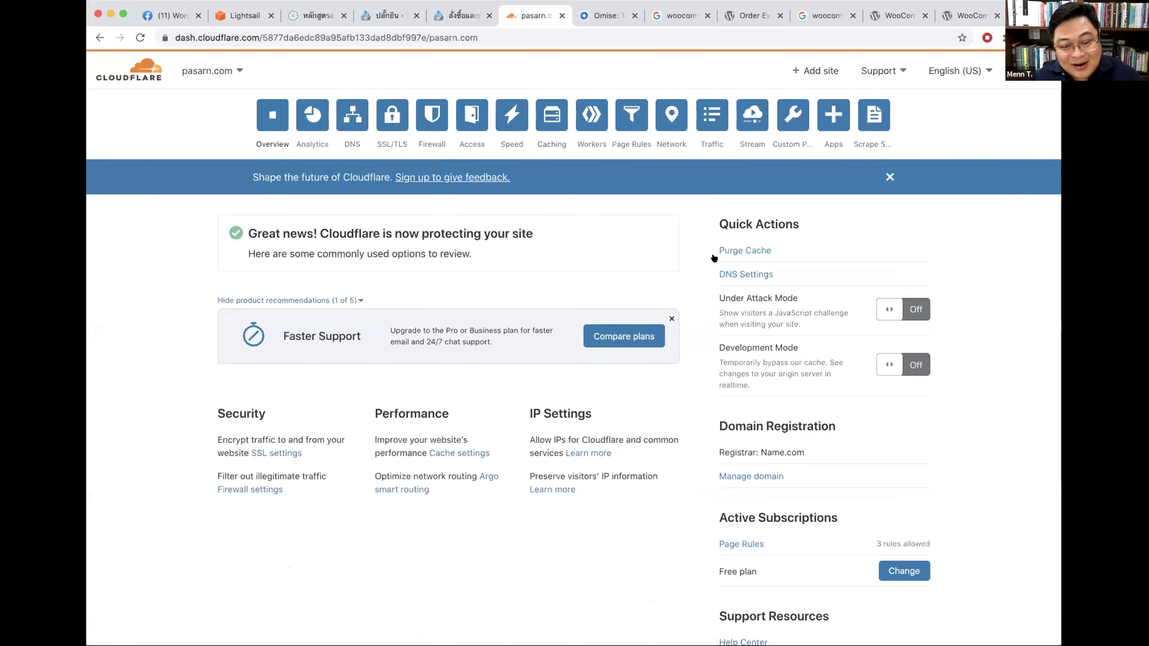
pyautogui.click(747, 251)
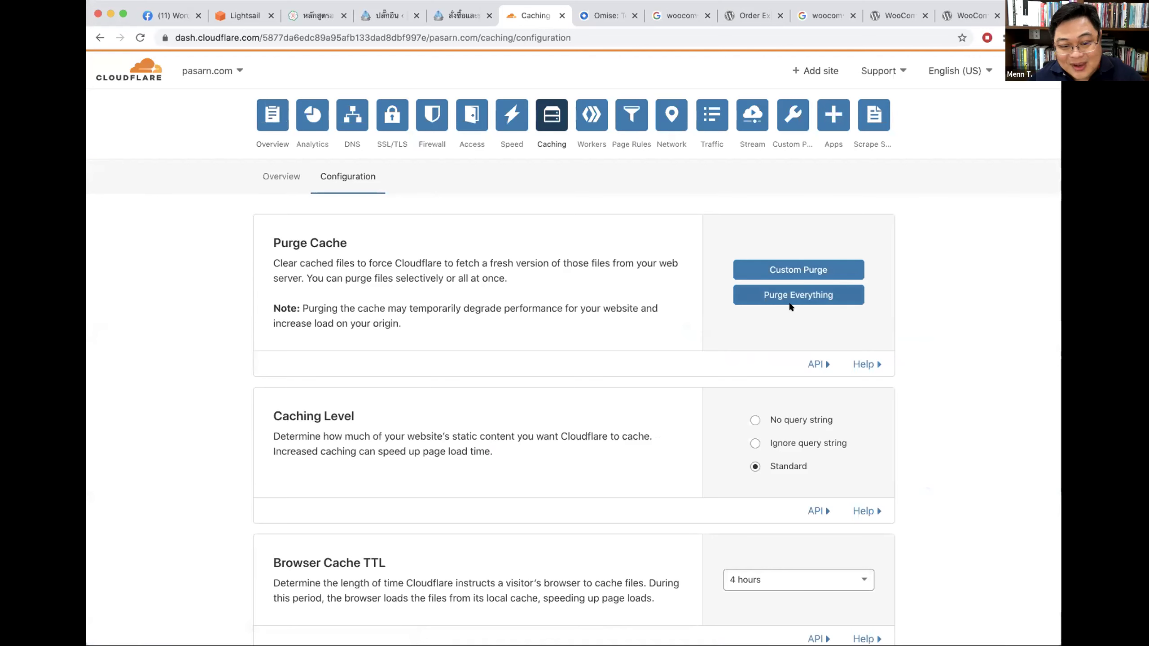
pyautogui.click(812, 298)
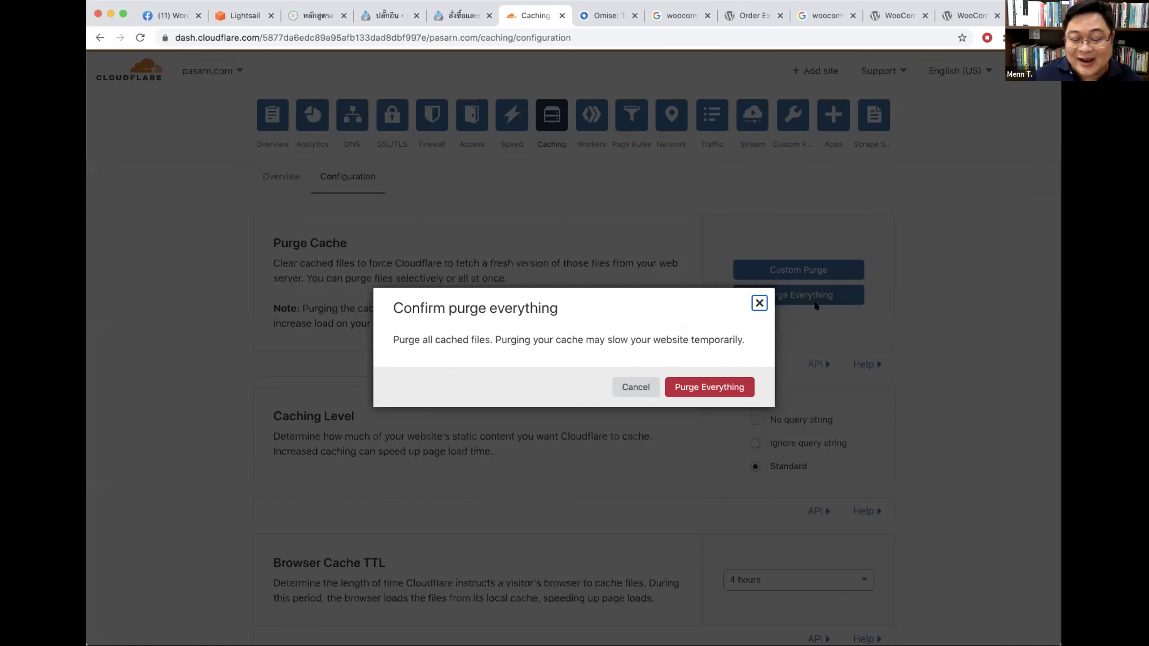
pyautogui.click(726, 383)
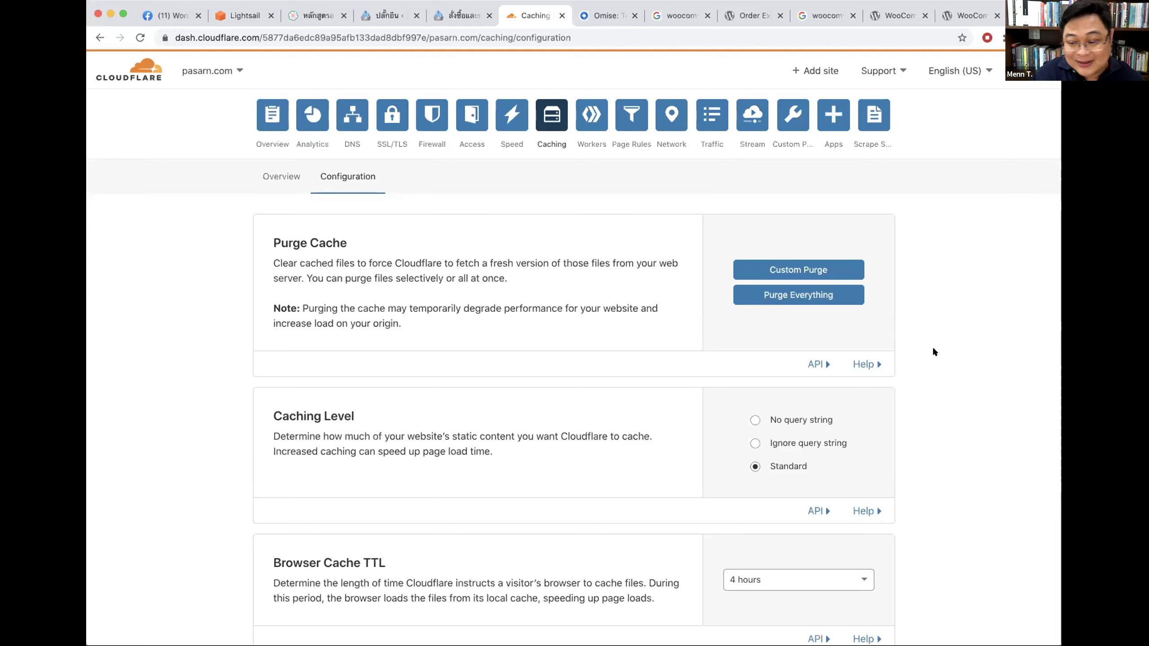
pyautogui.click(453, 16)
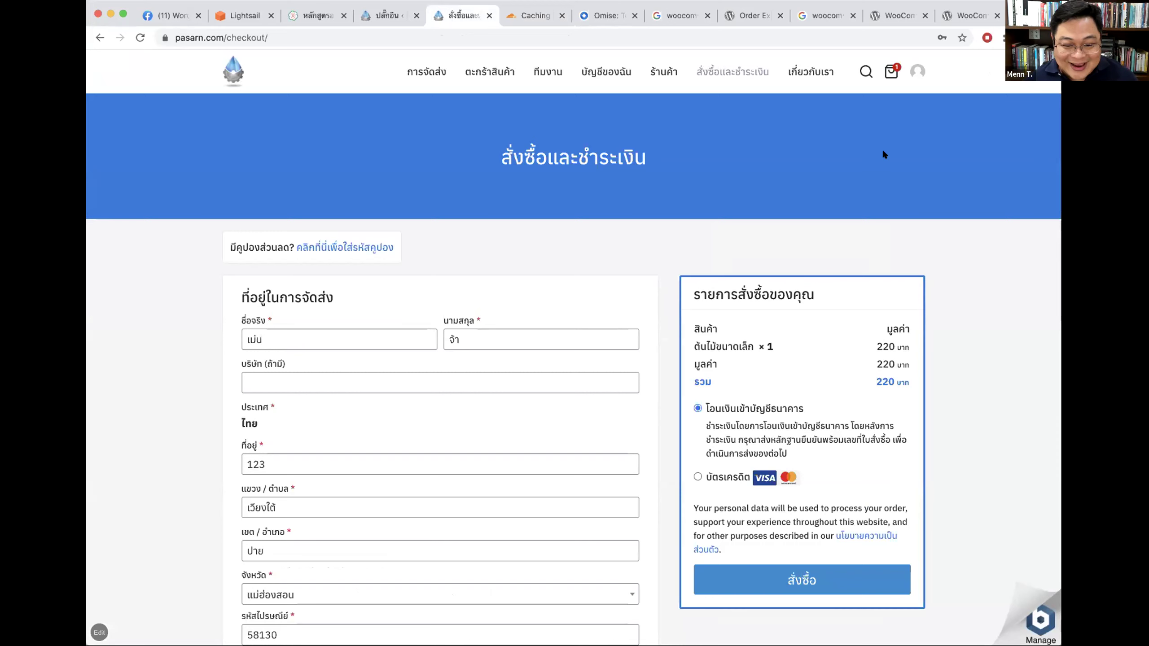
# Step: Try the credit card payment option at checkout, then switch back to bank transfer
pyautogui.scroll(-3, 972, 219)
pyautogui.scroll(2, 973, 218)
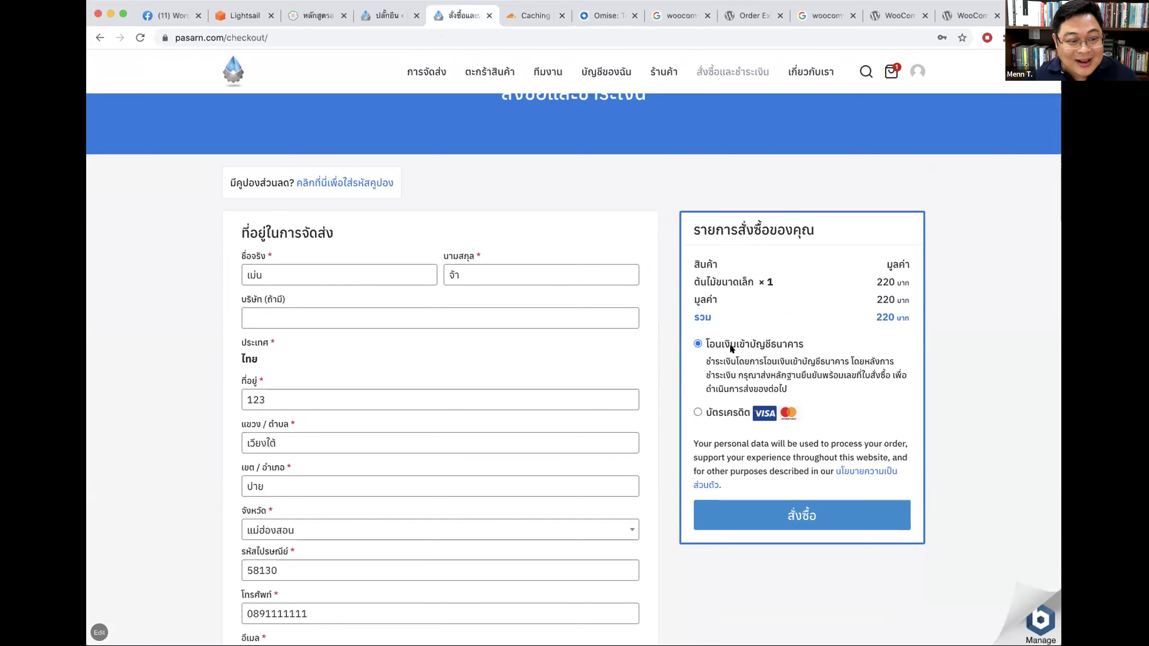
pyautogui.click(724, 412)
pyautogui.scroll(1, 741, 390)
pyautogui.click(741, 392)
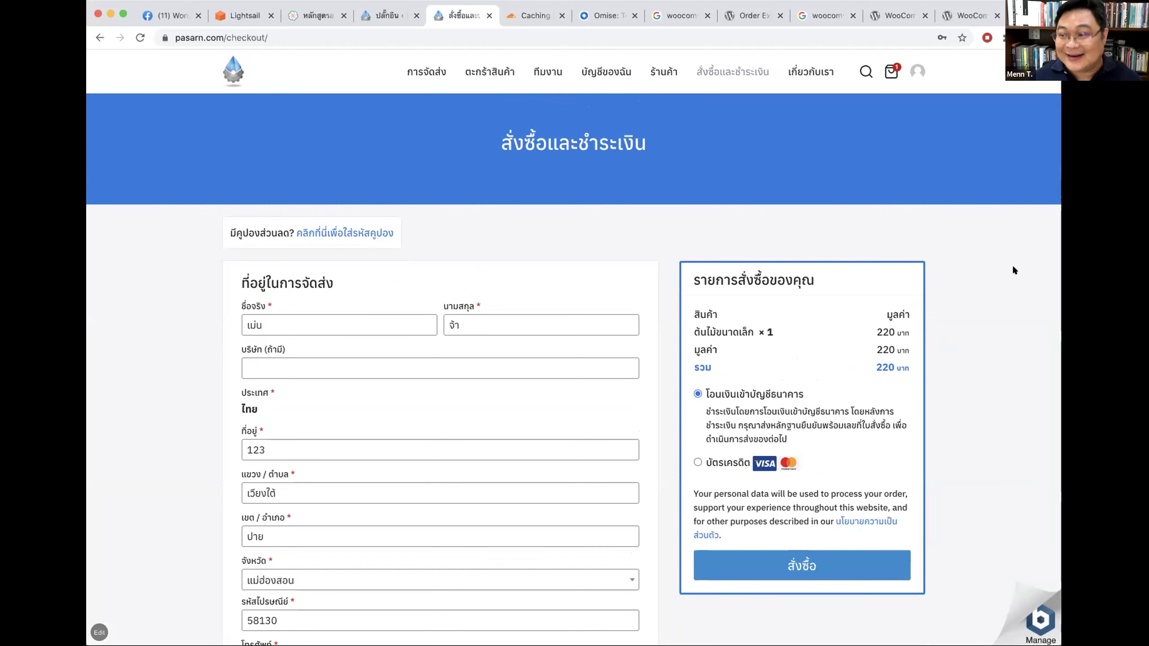
# Step: Open the Add New plugins page, then view the Facebook group announcements
pyautogui.click(384, 16)
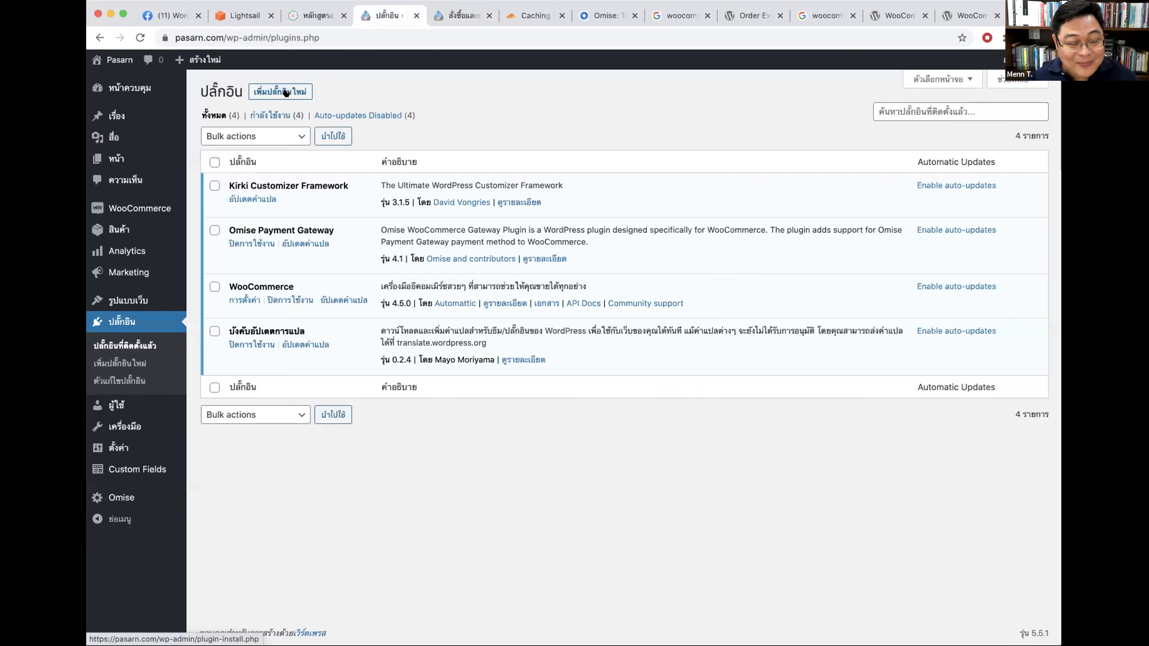
pyautogui.click(285, 92)
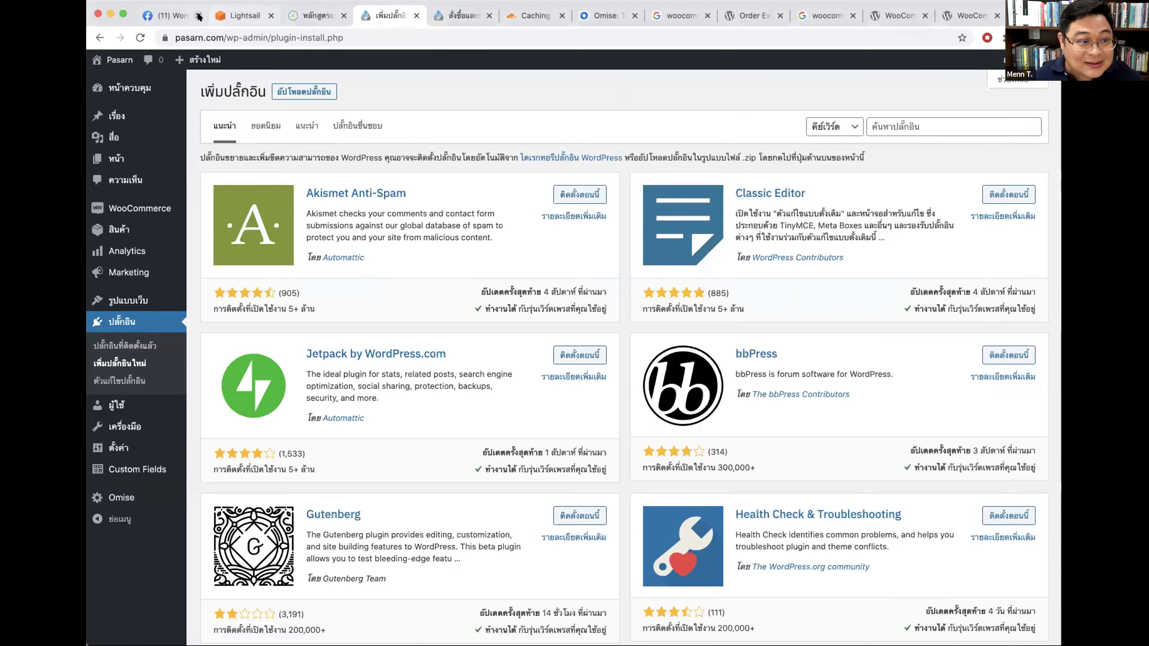
pyautogui.click(159, 17)
pyautogui.scroll(-4, 573, 367)
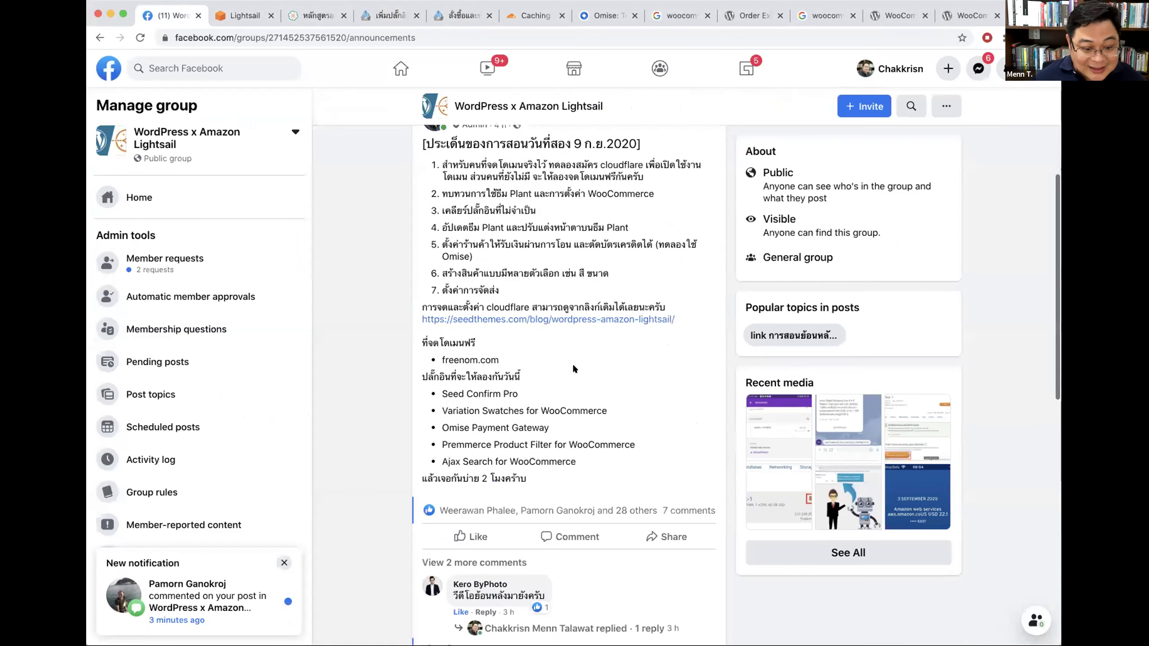
# Step: Look over the Facebook group's About page
pyautogui.scroll(5, 520, 411)
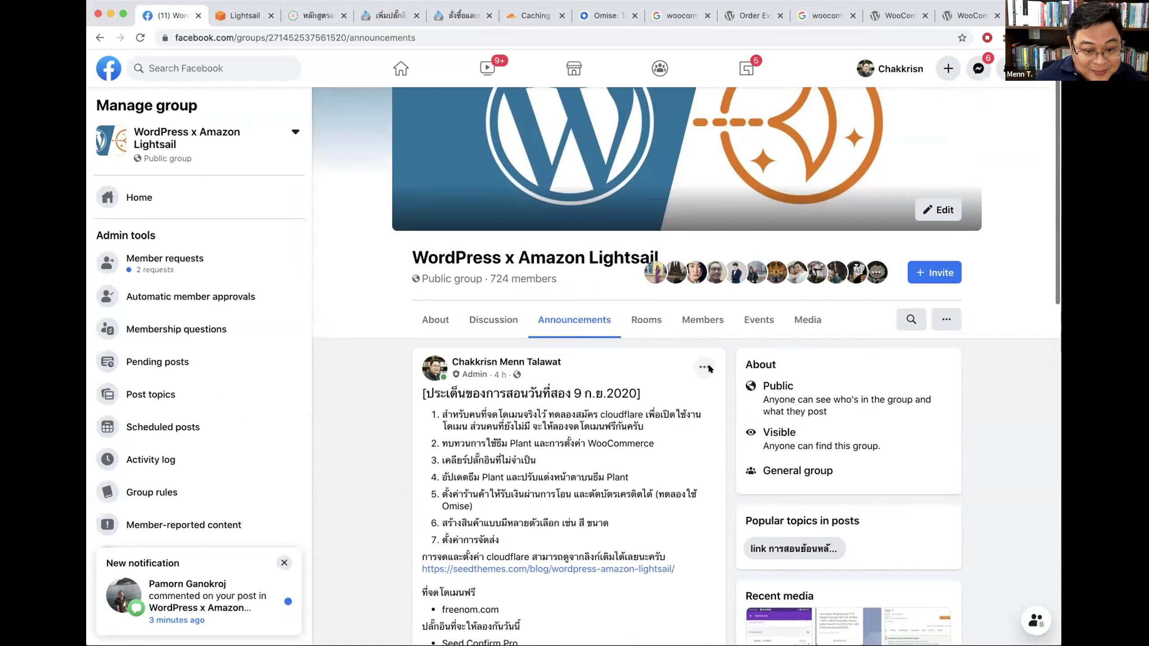
pyautogui.click(434, 320)
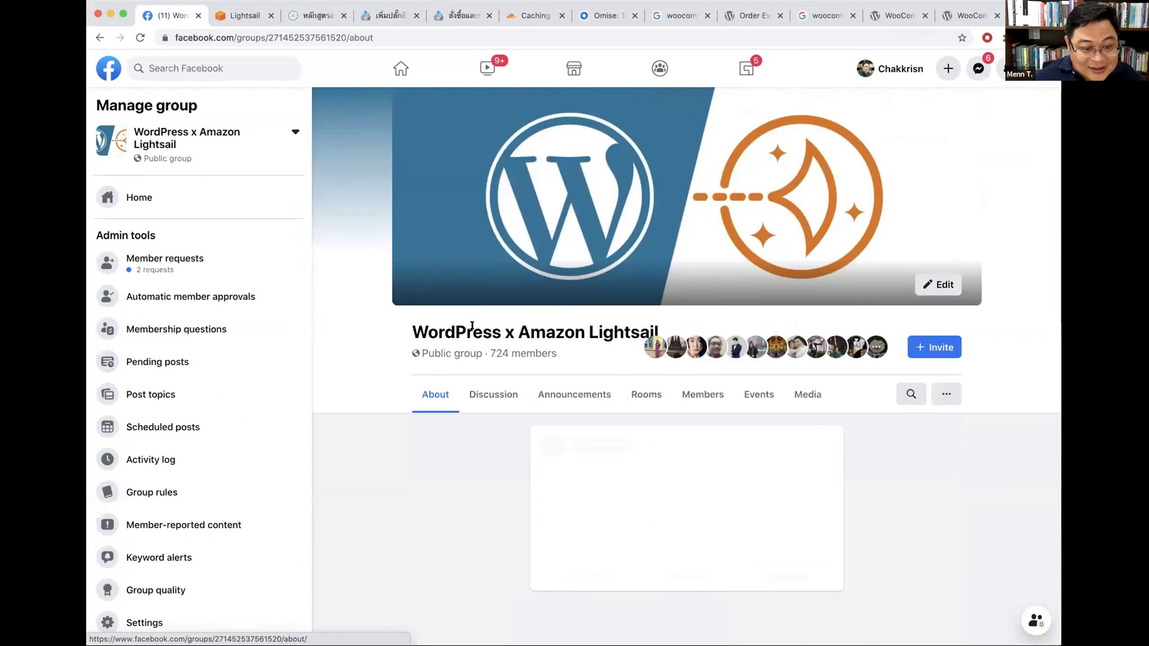
pyautogui.scroll(-2, 612, 396)
pyautogui.scroll(-5, 613, 397)
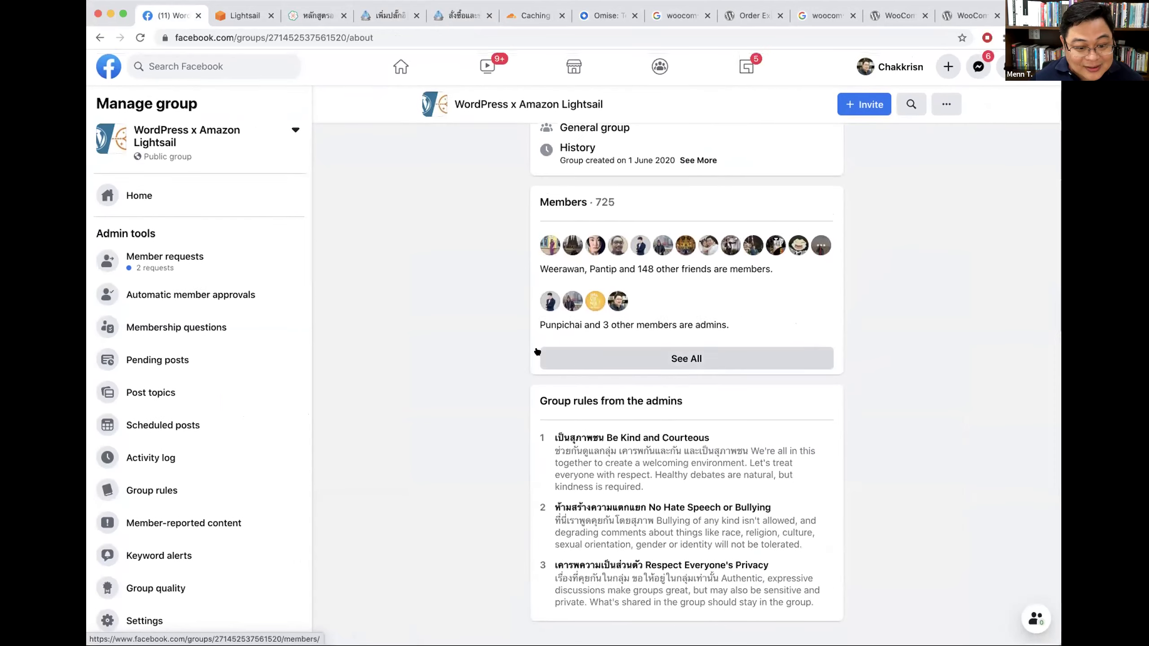
pyautogui.scroll(4, 537, 350)
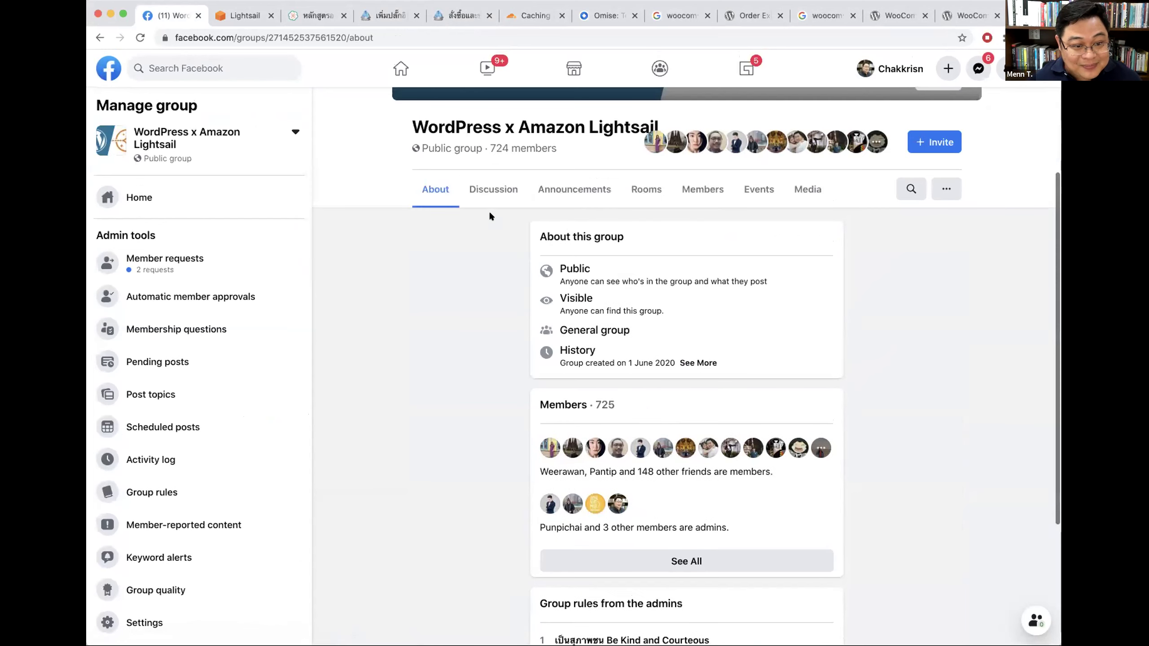
# Step: Scroll to the 8 Sept 2020 day-one announcement and open its Dropbox course-files link
pyautogui.click(700, 318)
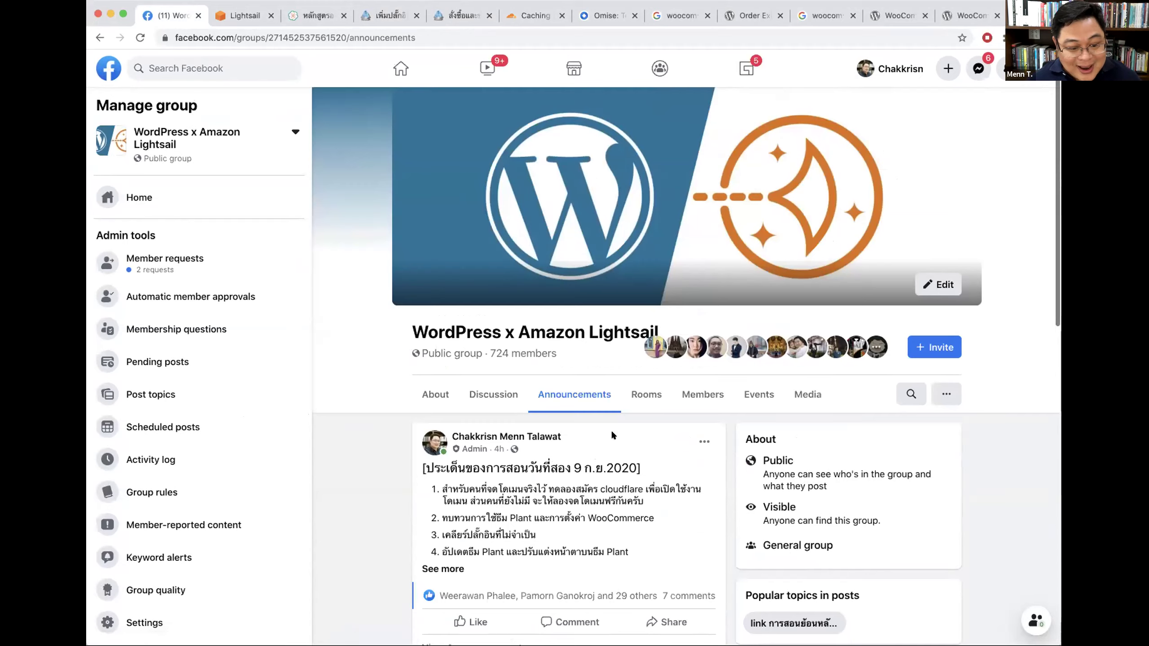
pyautogui.scroll(-8, 610, 434)
pyautogui.scroll(-3, 592, 431)
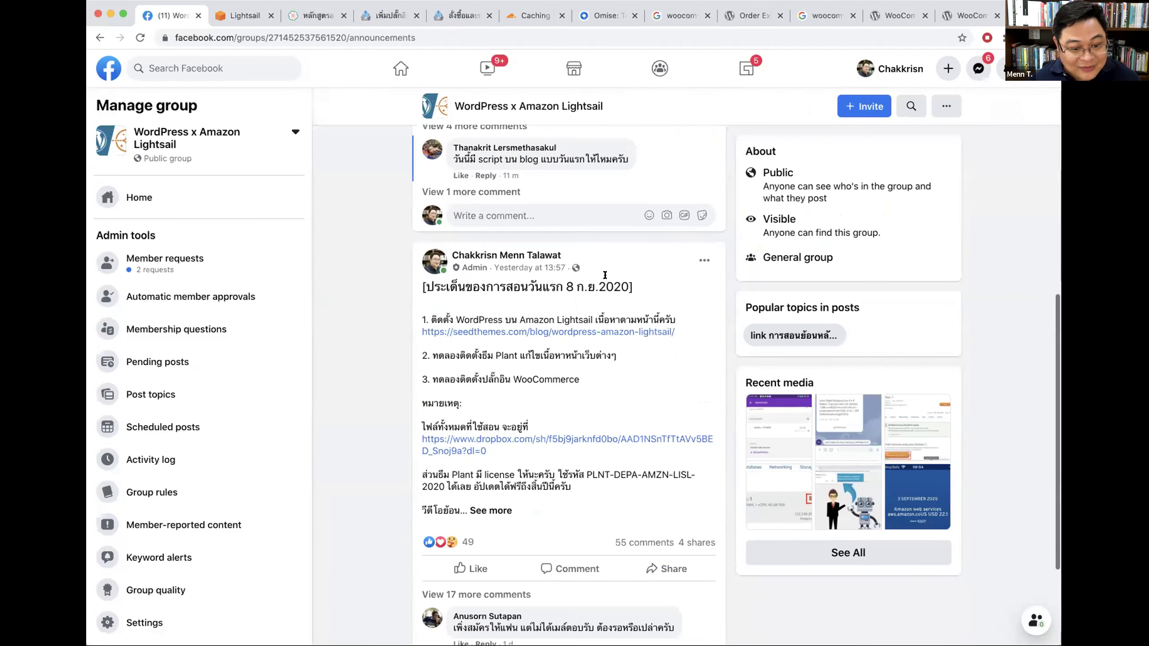
pyautogui.keyDown('super'); pyautogui.click(470, 442); pyautogui.keyUp('super')
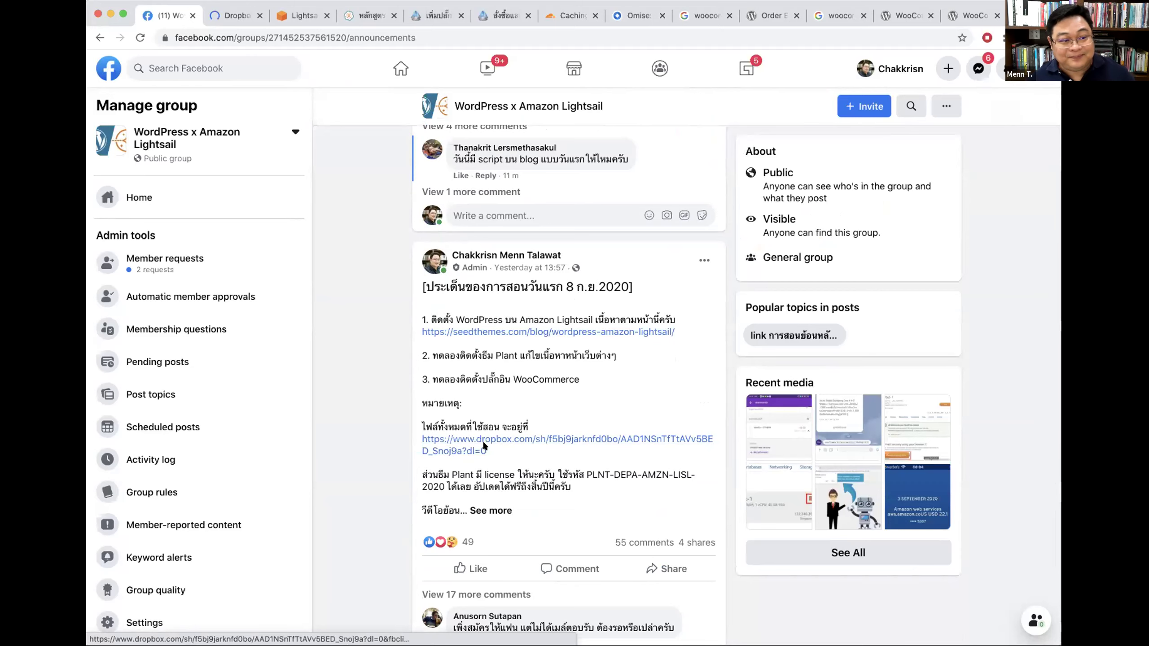
# Step: Dismiss the Dropbox welcome dialog, open the seed-confirm-pro-1.6.10.zip plugin folder, then return to Add Plugins
pyautogui.click(233, 15)
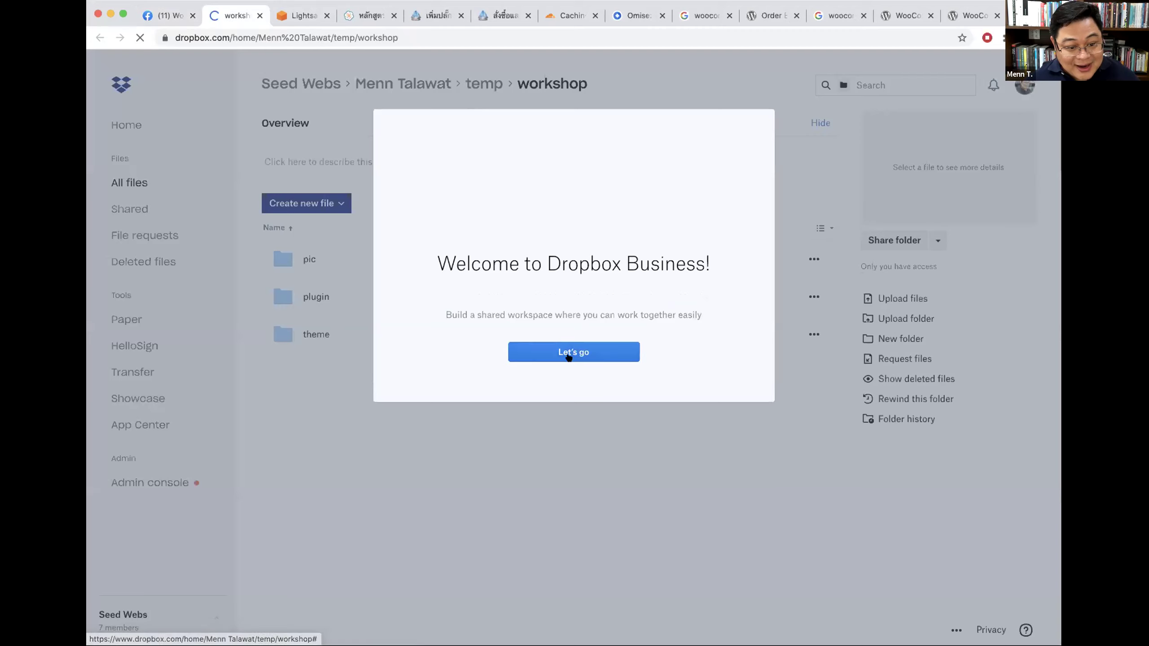
pyautogui.click(567, 352)
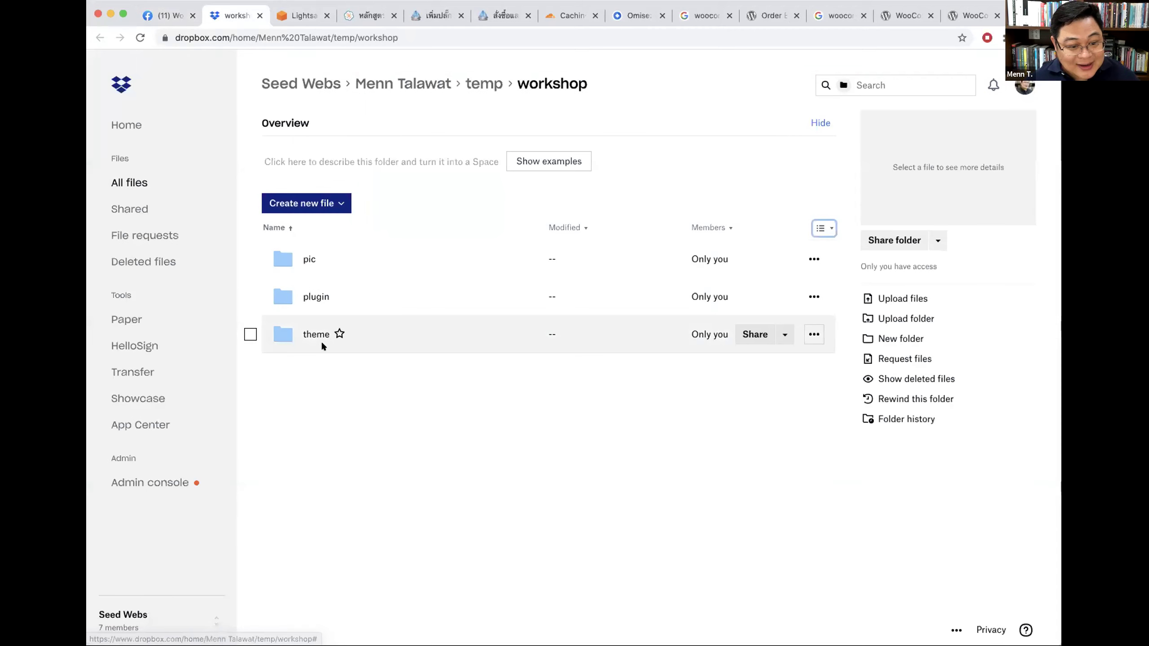
pyautogui.click(307, 297)
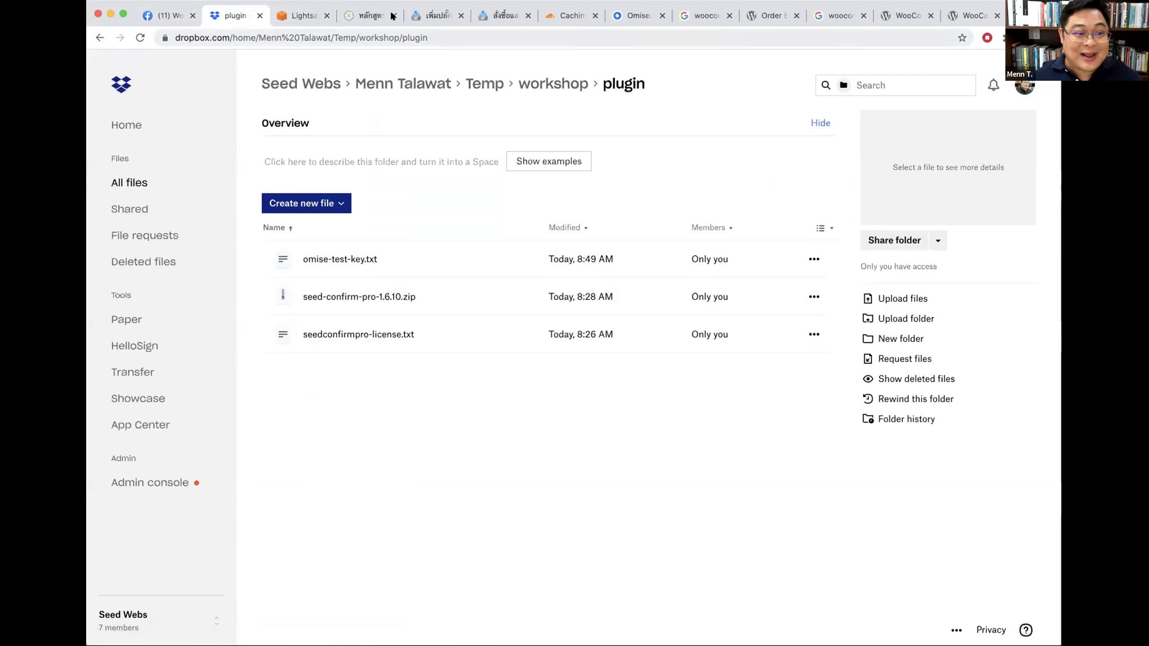
pyautogui.click(425, 16)
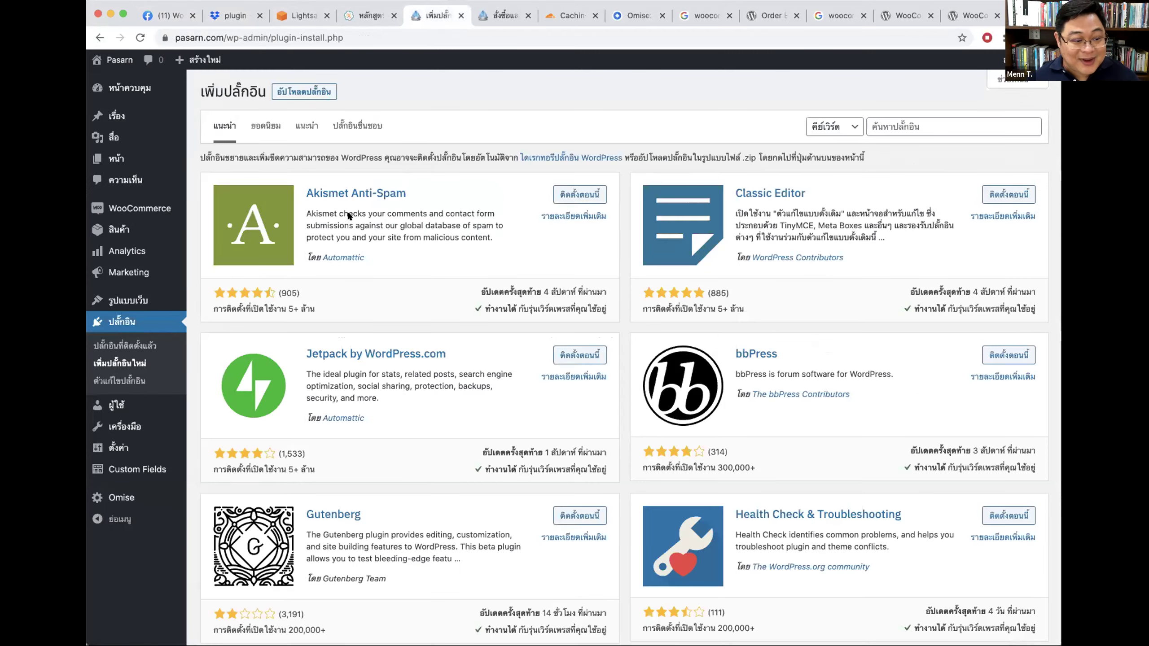
# Step: Upload seed-confirm-pro-1.6.10.zip via Add New > Upload Plugin, install it and click Activate
pyautogui.click(134, 321)
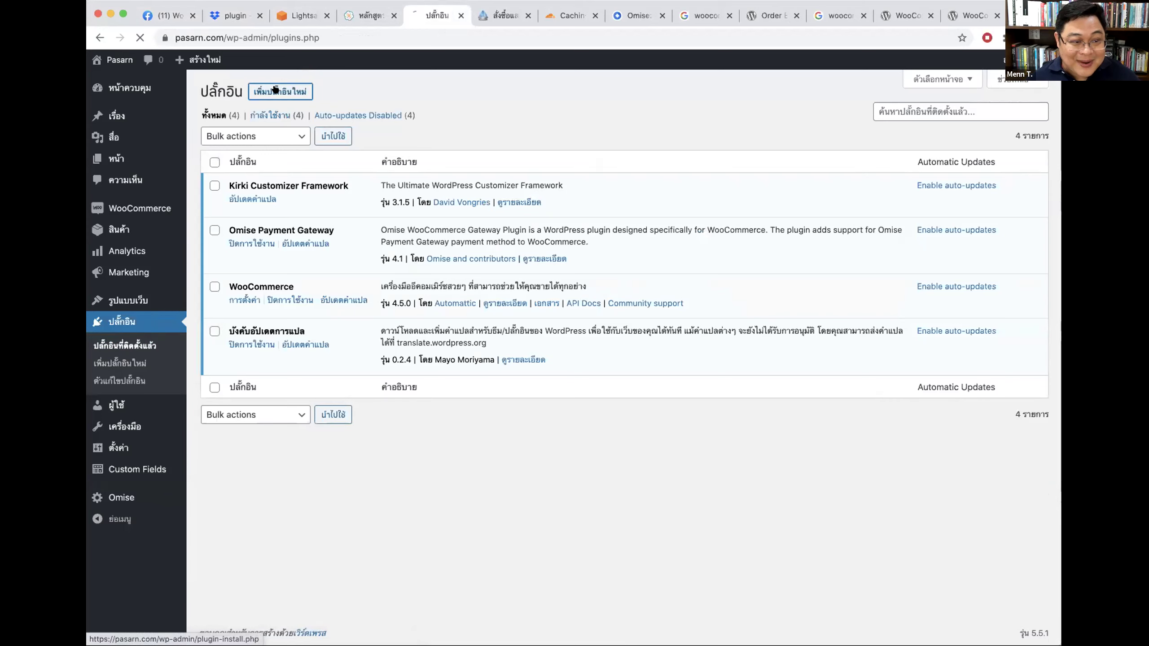
pyautogui.click(275, 90)
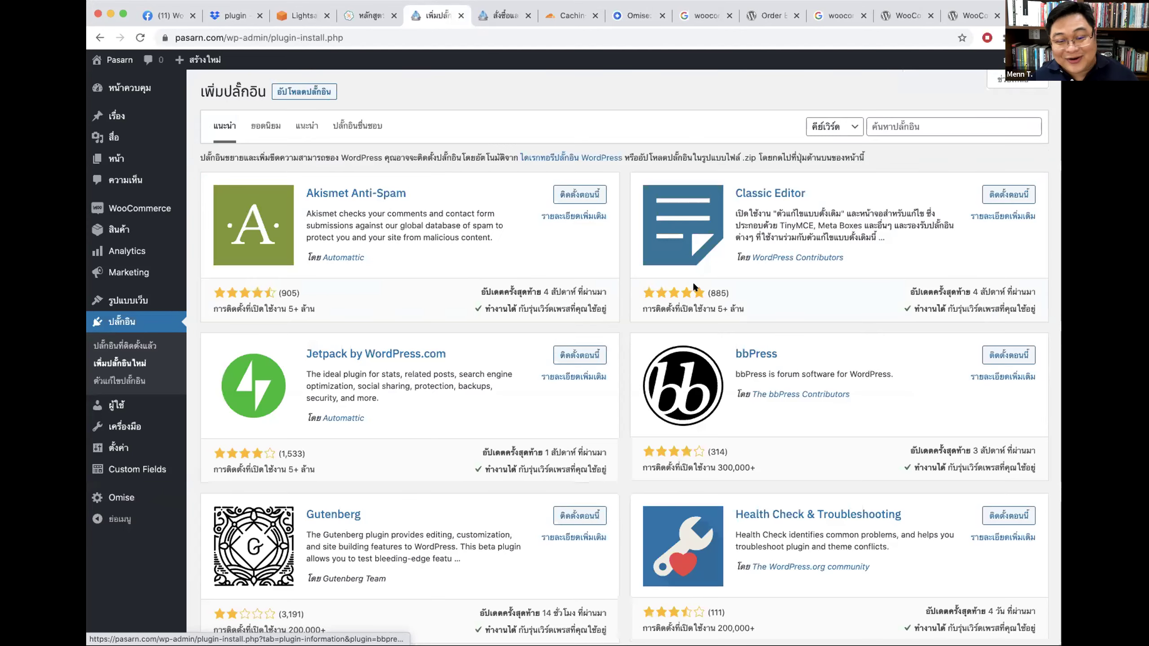
pyautogui.click(314, 90)
pyautogui.click(543, 208)
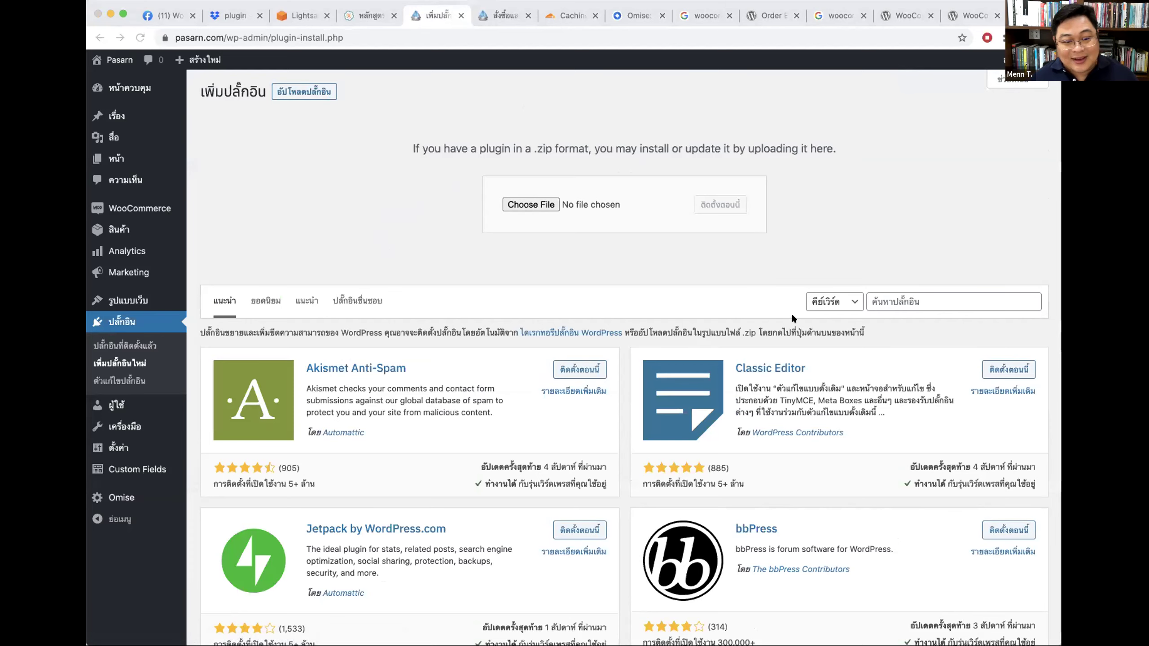
pyautogui.click(720, 207)
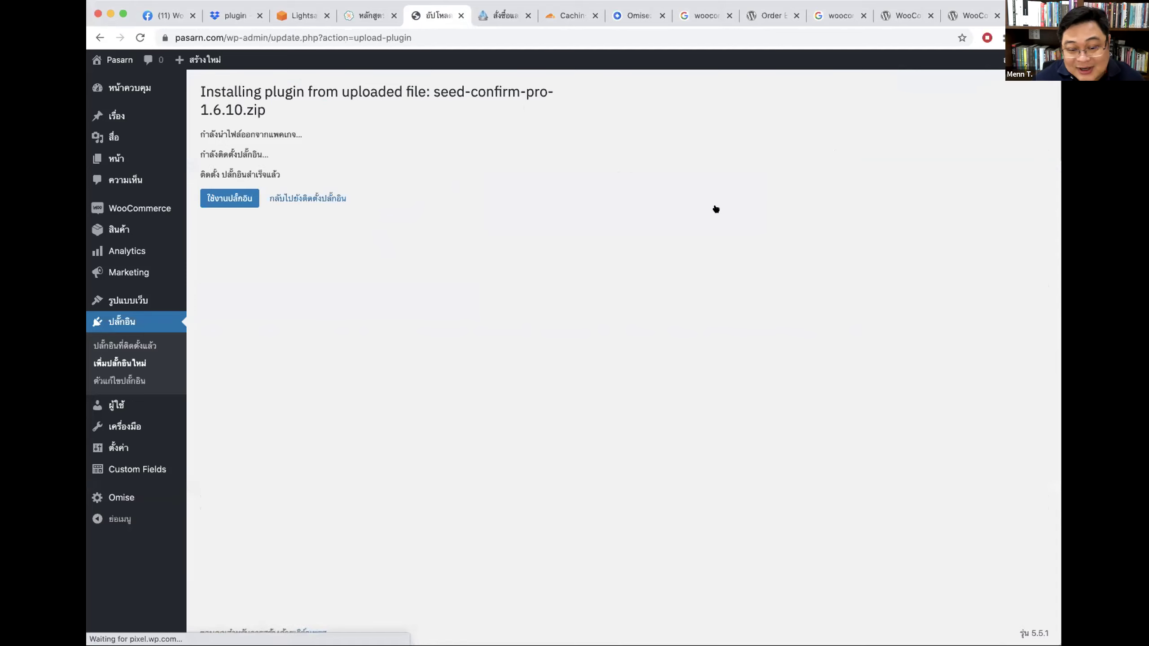
pyautogui.click(226, 194)
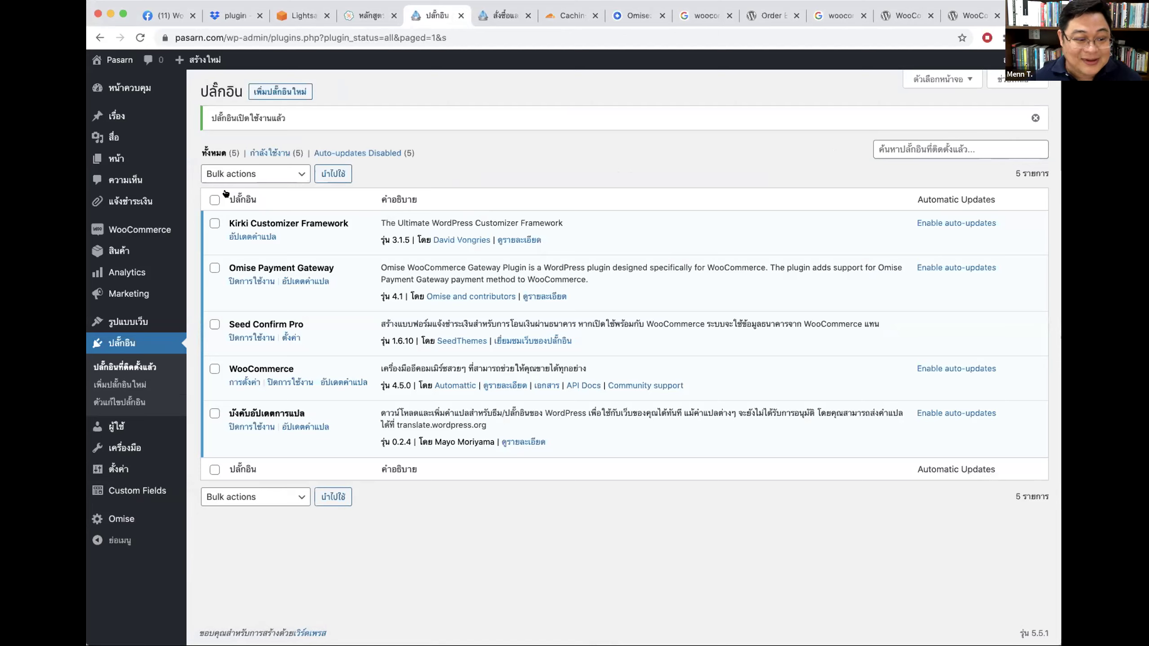
pyautogui.click(492, 17)
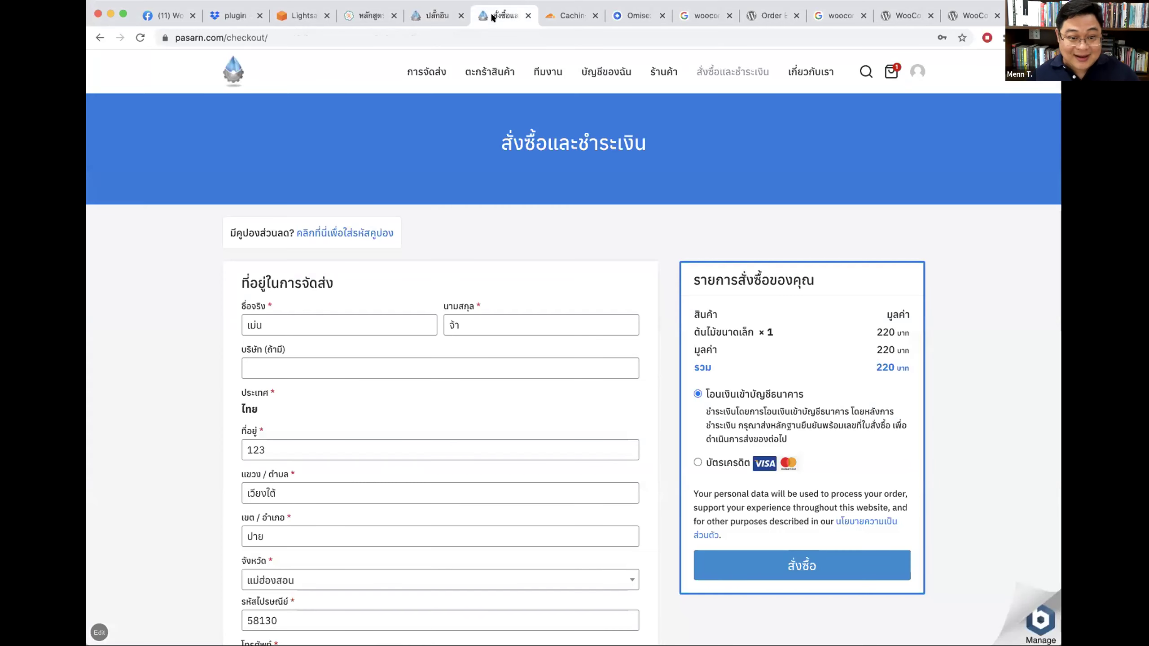
pyautogui.click(654, 75)
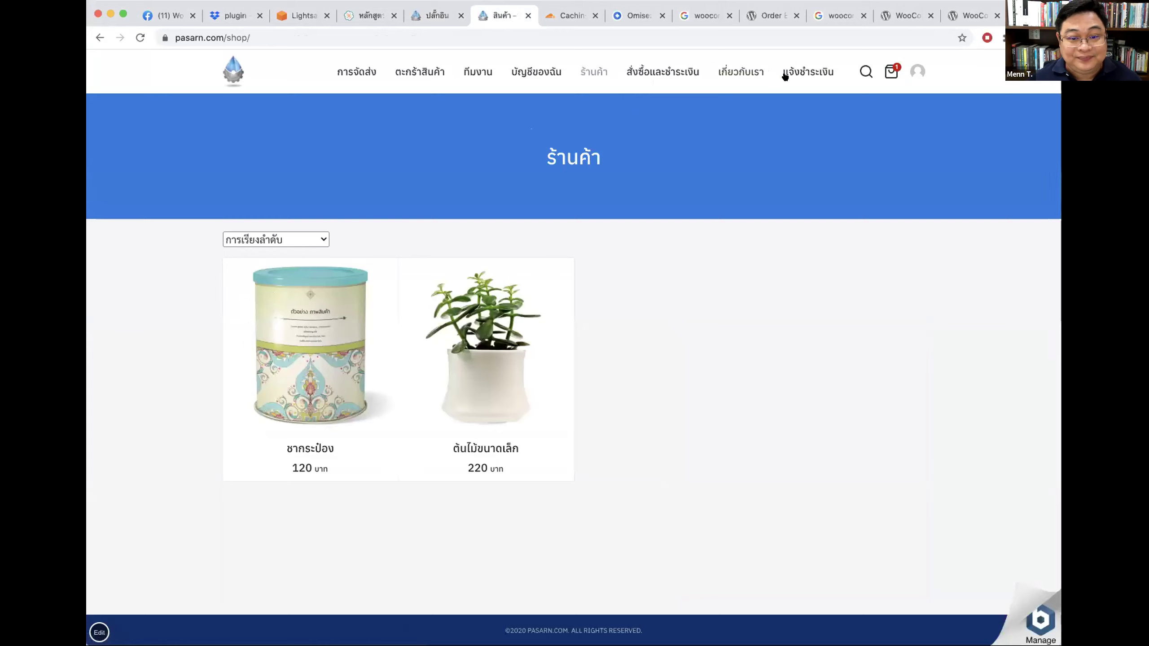
pyautogui.click(785, 73)
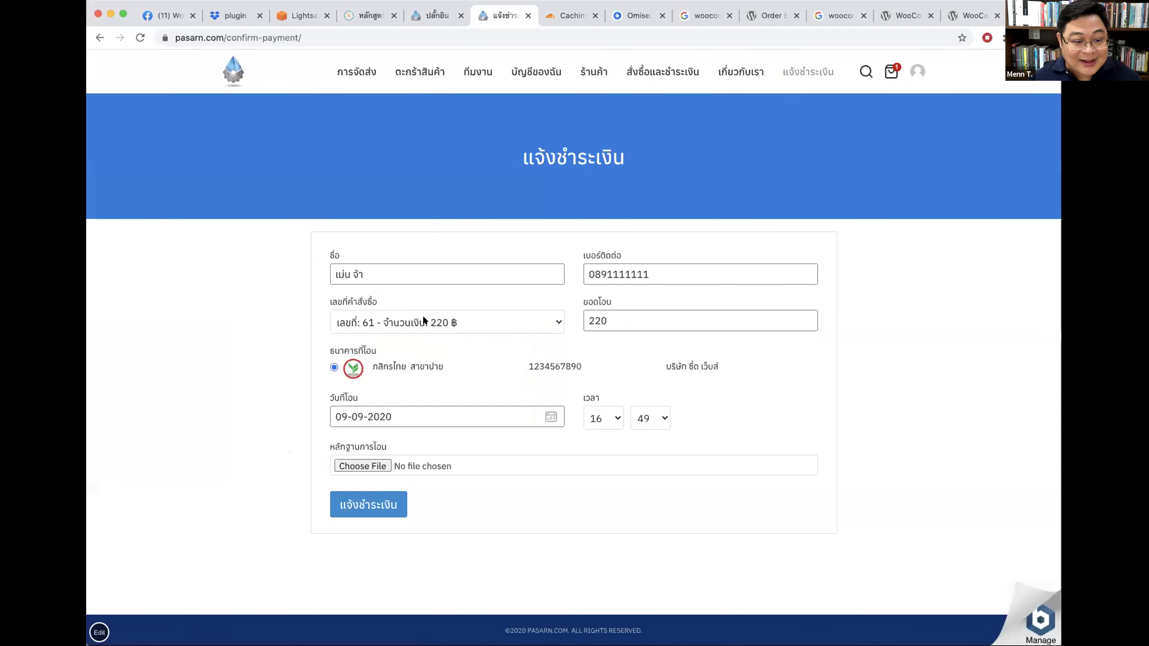
pyautogui.click(424, 321)
pyautogui.click(422, 323)
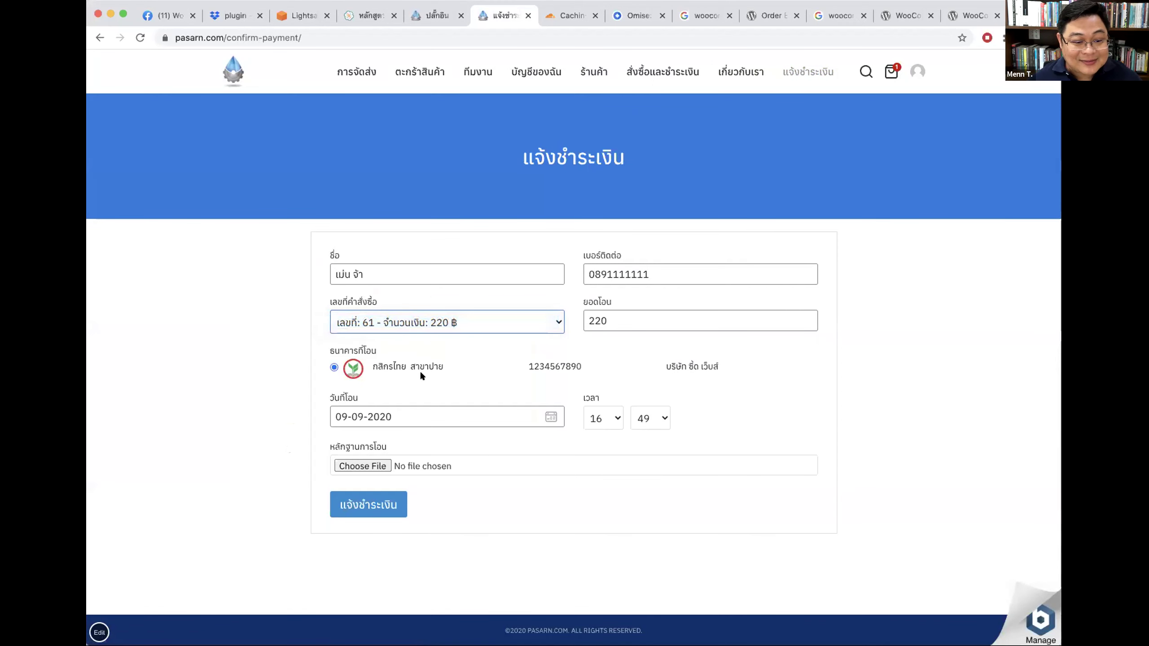
pyautogui.click(362, 320)
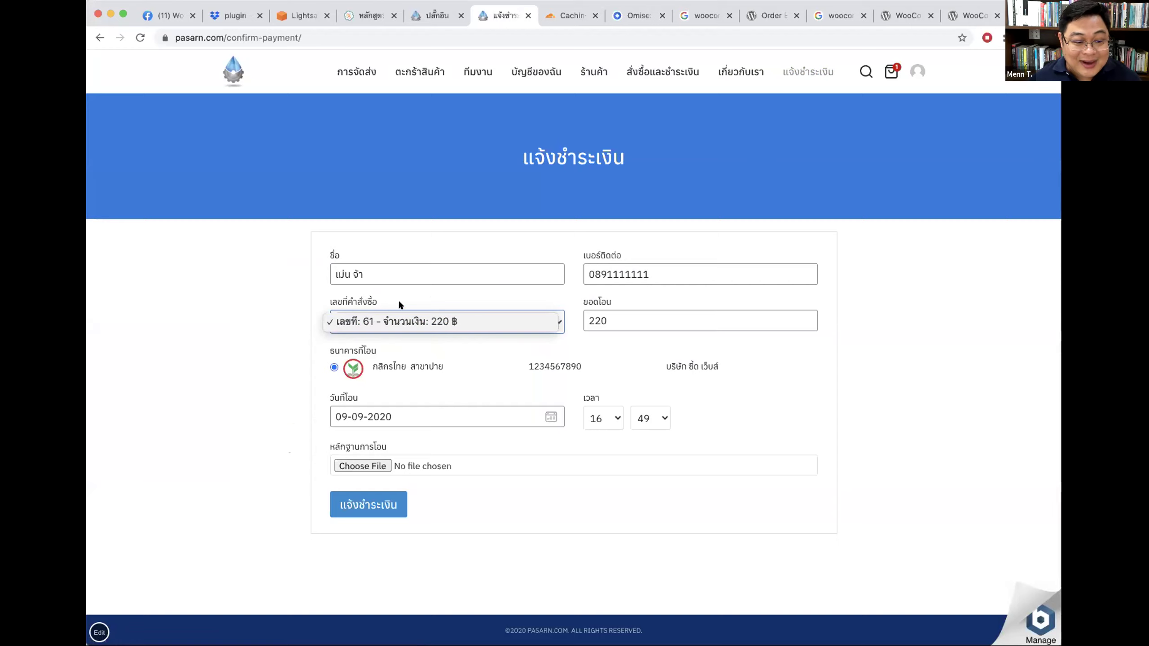
pyautogui.click(664, 267)
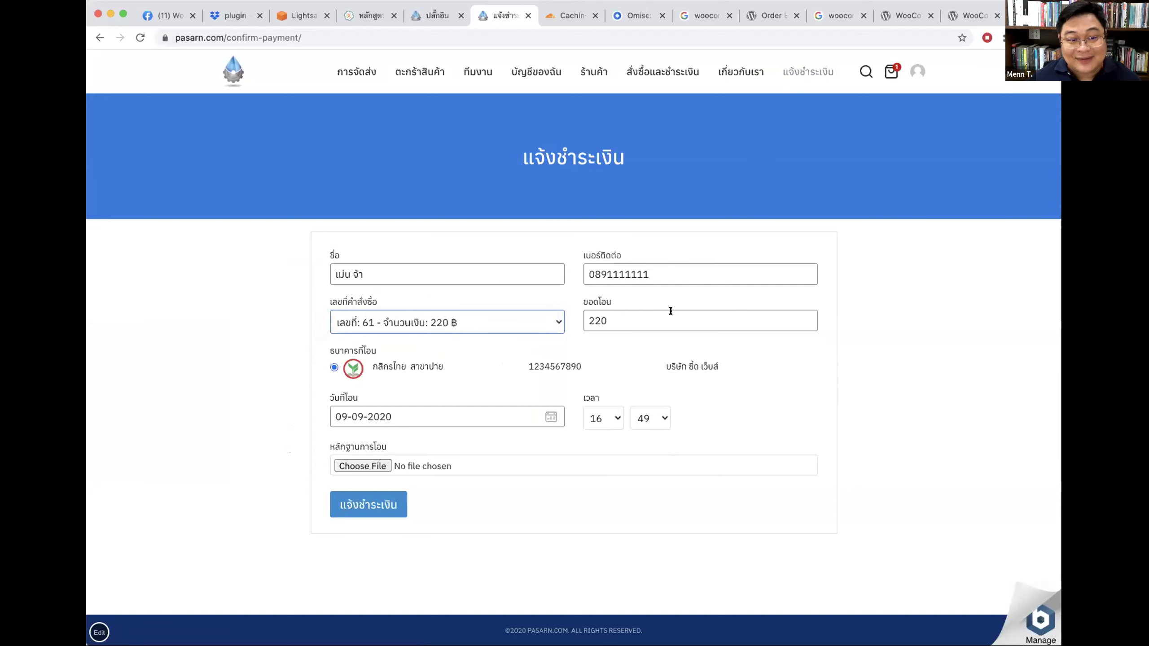
pyautogui.click(429, 17)
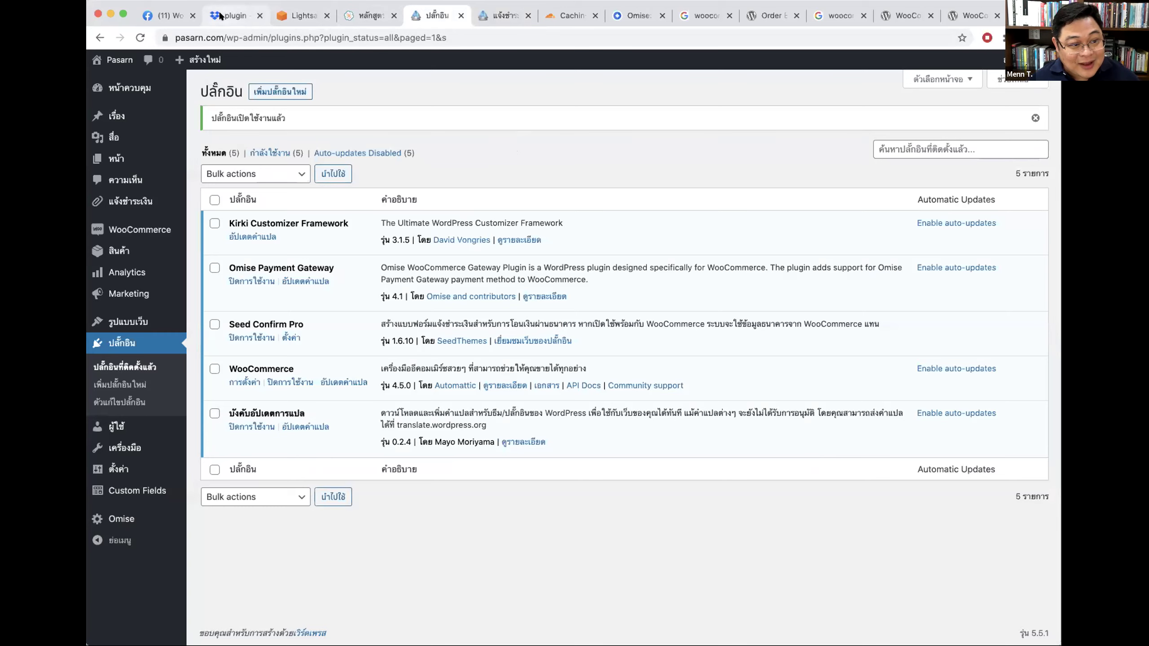
pyautogui.click(232, 16)
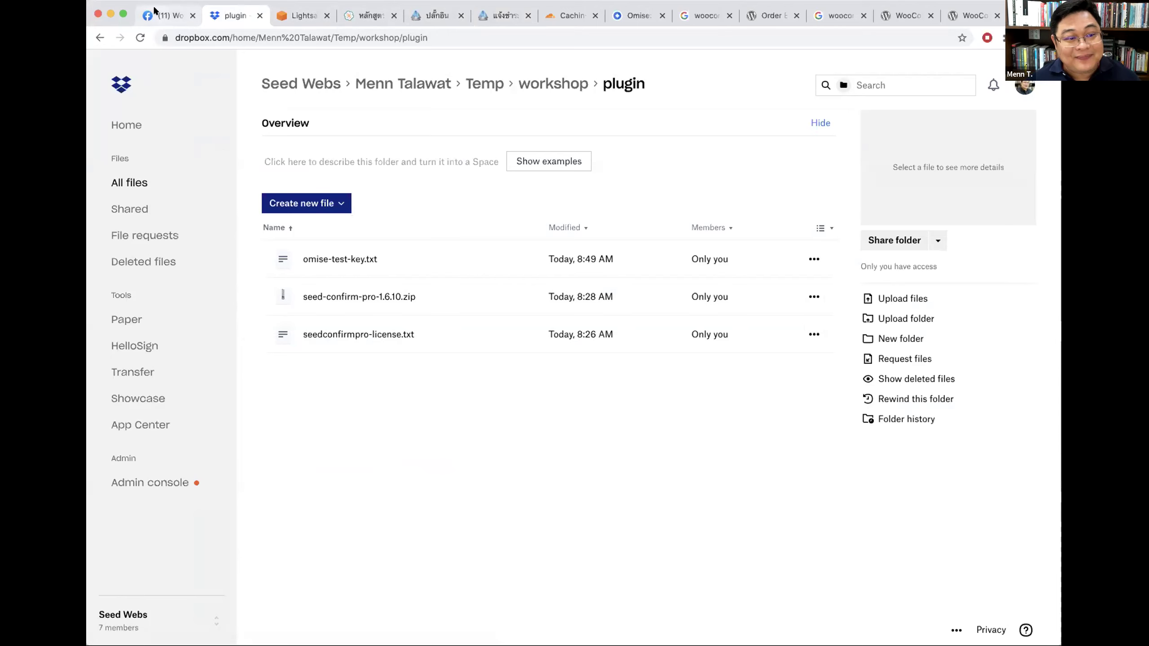
pyautogui.click(435, 16)
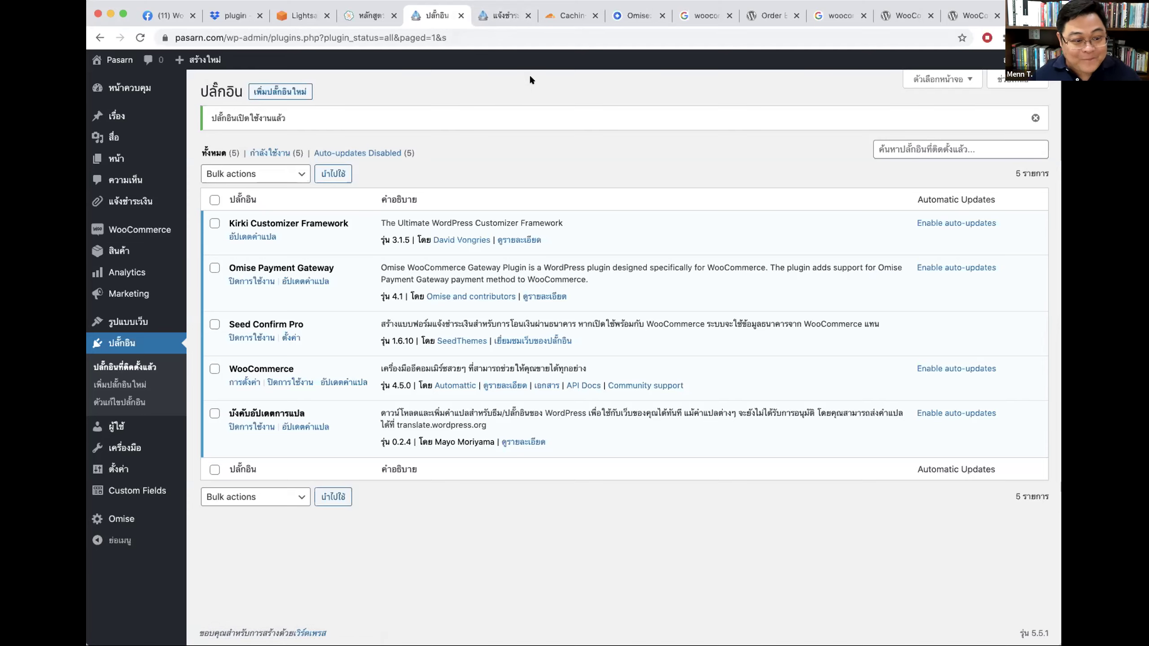
# Step: Reload the storefront payment confirmation form and check its name field and order dropdown
pyautogui.click(501, 17)
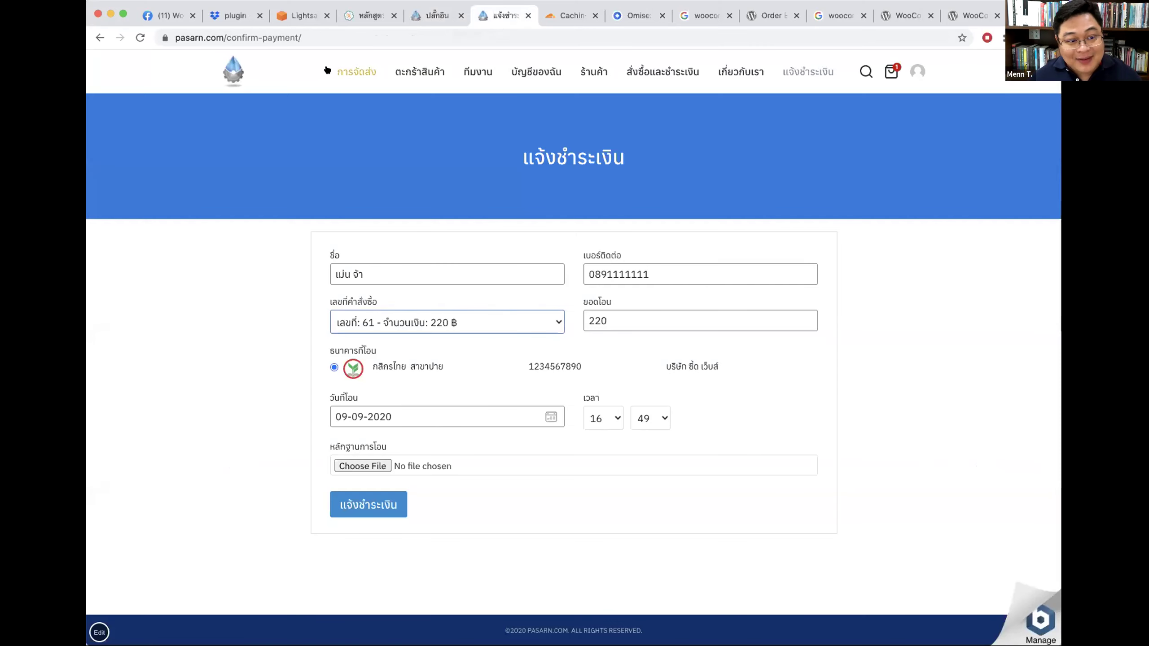
pyautogui.click(807, 71)
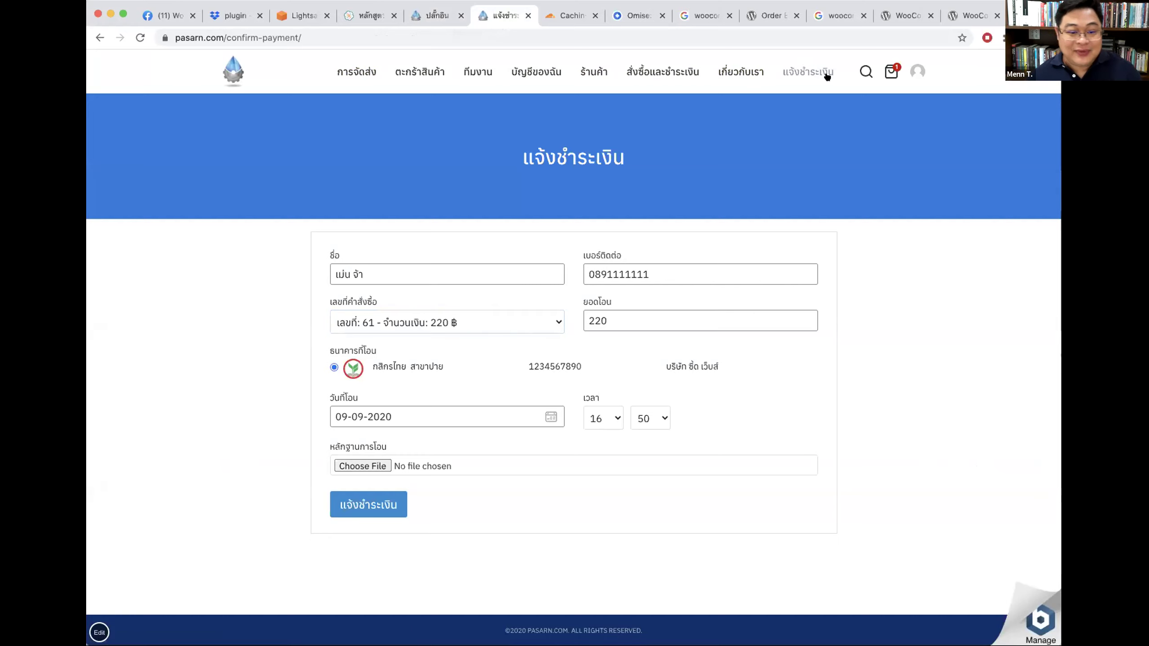
pyautogui.click(379, 274)
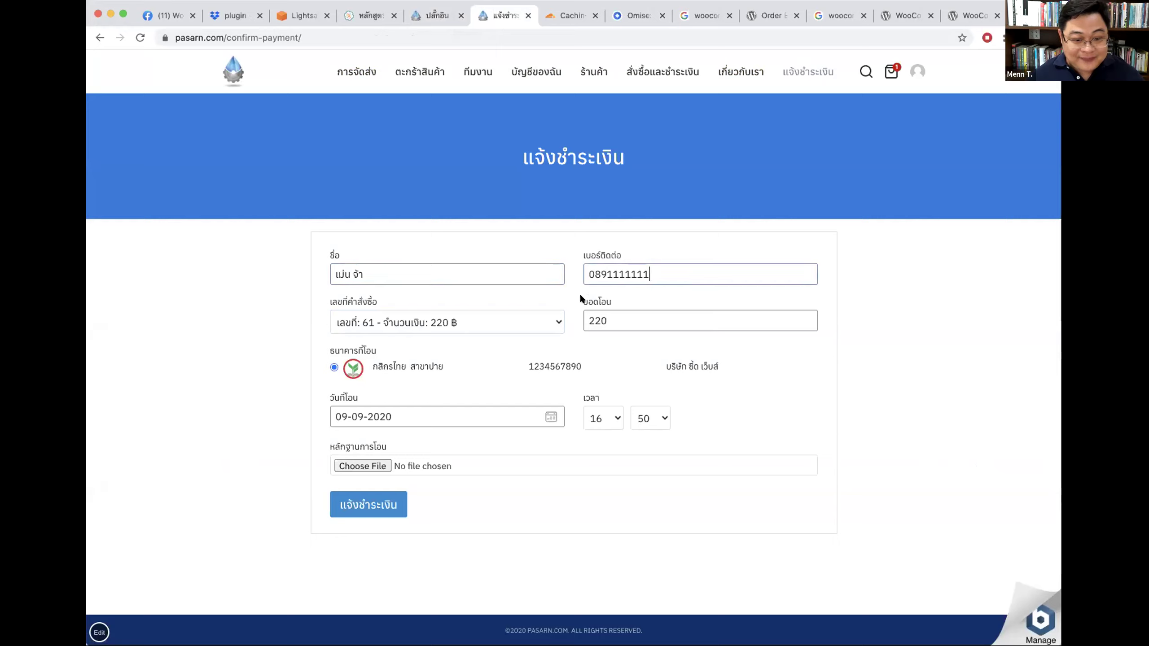
pyautogui.click(549, 322)
pyautogui.click(893, 318)
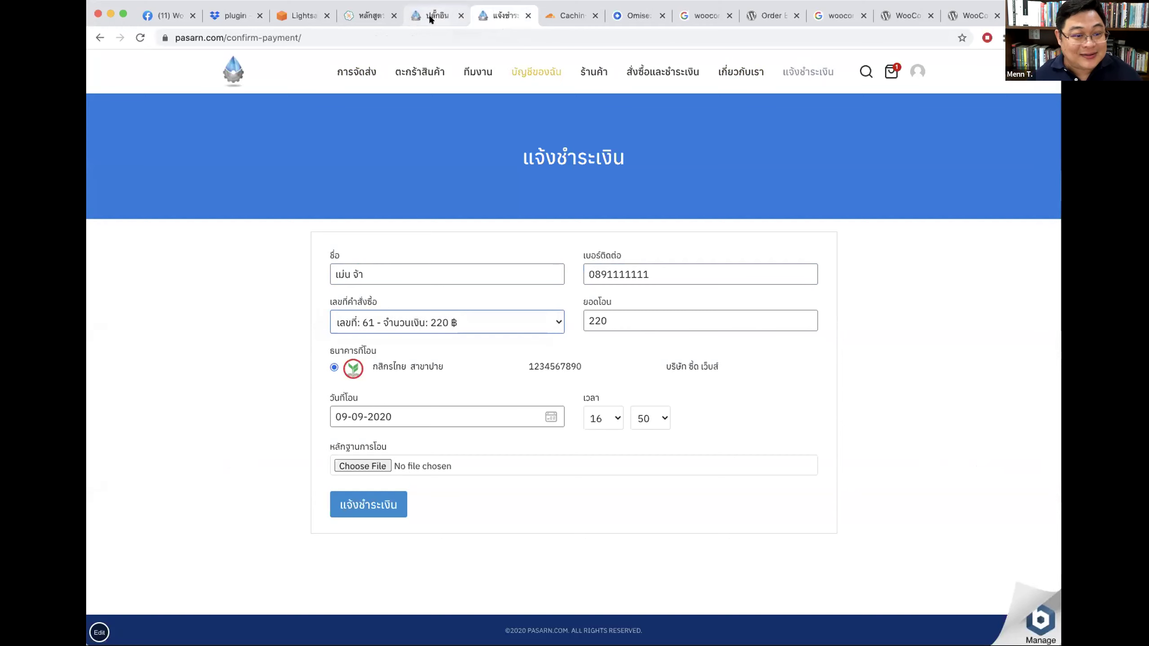
# Step: Go to WooCommerce > Settings in the WordPress admin
pyautogui.click(414, 7)
pyautogui.moveTo(128, 232)
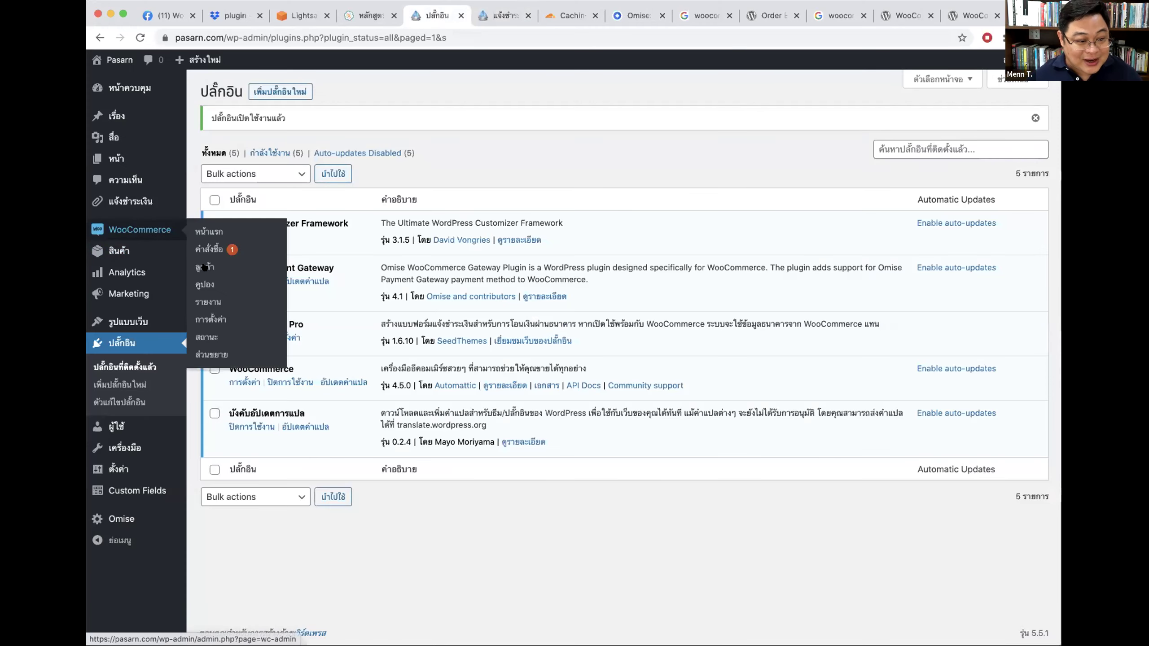
pyautogui.click(211, 319)
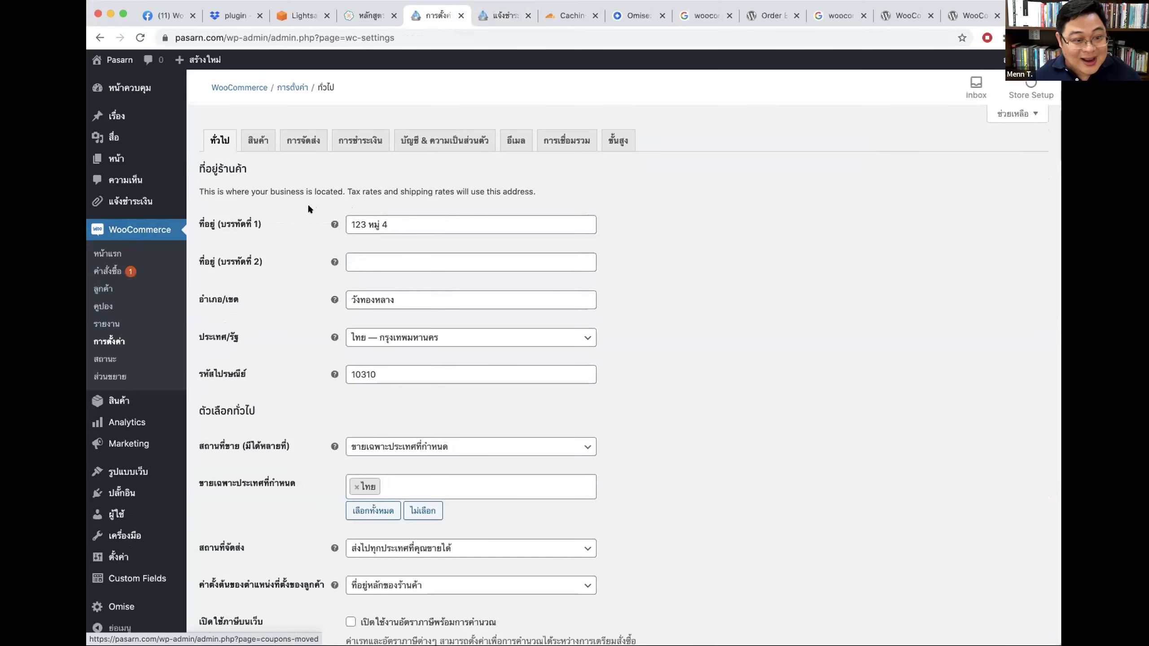
# Step: Open the โอนเงินเข้าบัญชีธนาคาร bank-transfer settings under Payments and review its account details
pyautogui.click(430, 142)
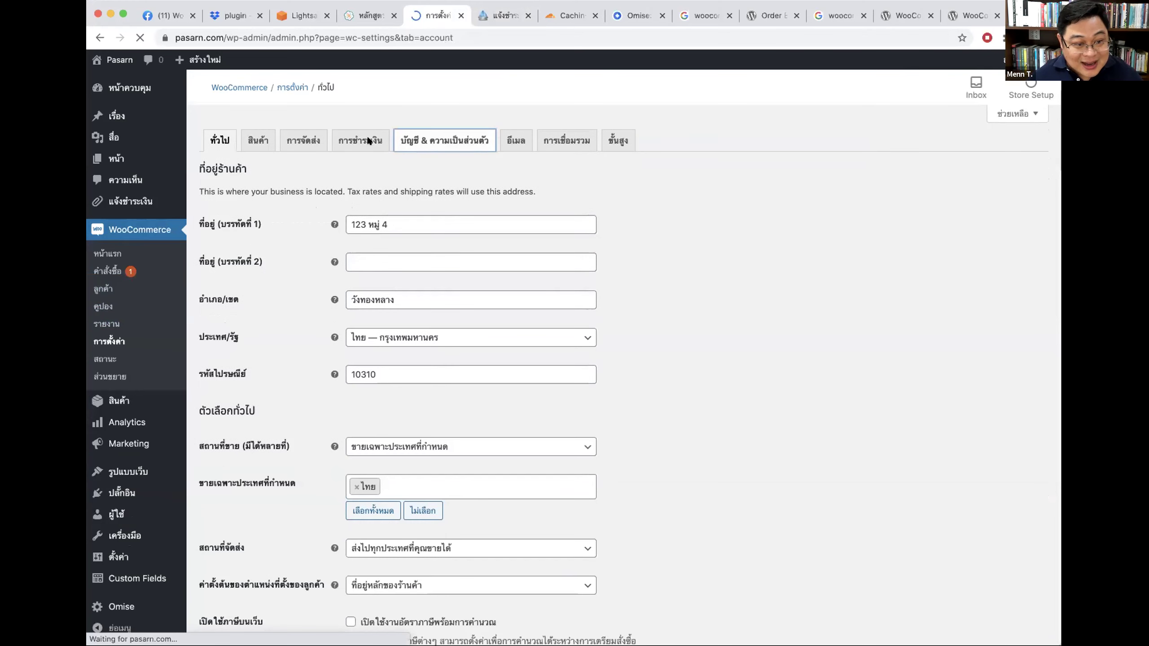
pyautogui.click(361, 146)
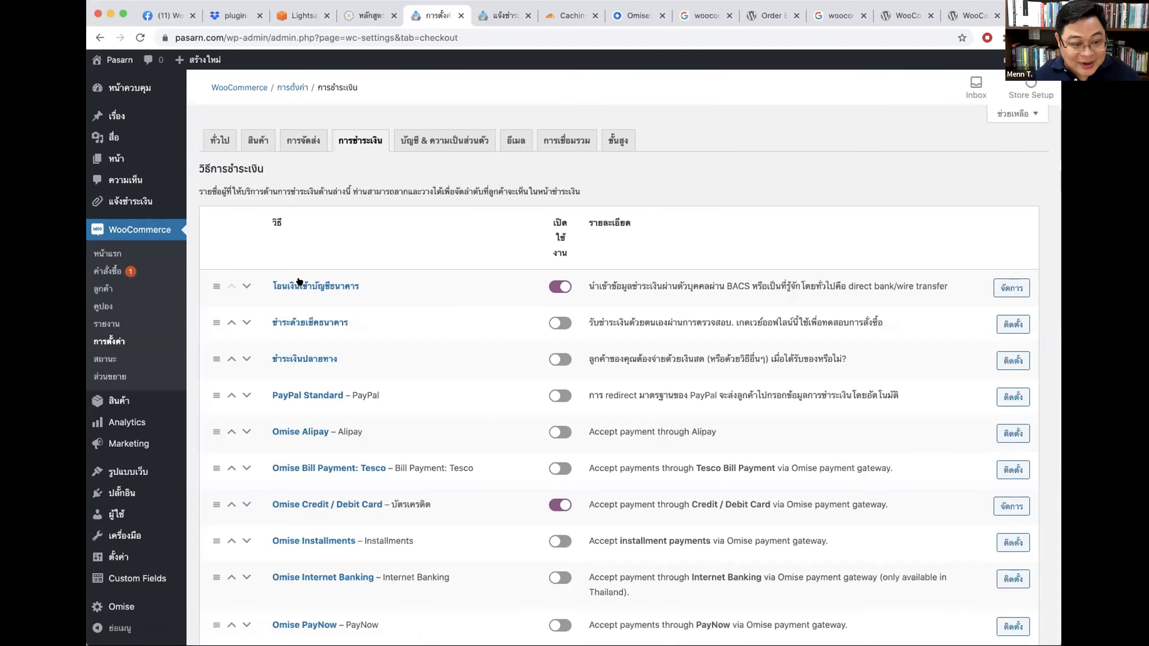
pyautogui.click(302, 284)
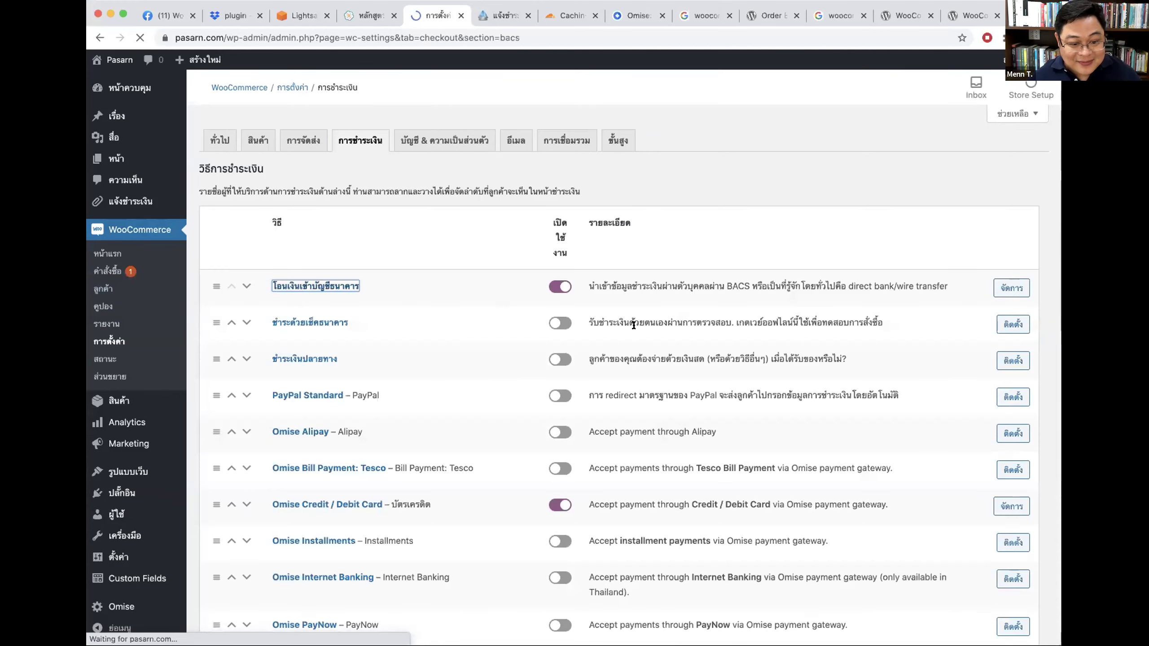
pyautogui.click(555, 437)
pyautogui.click(672, 440)
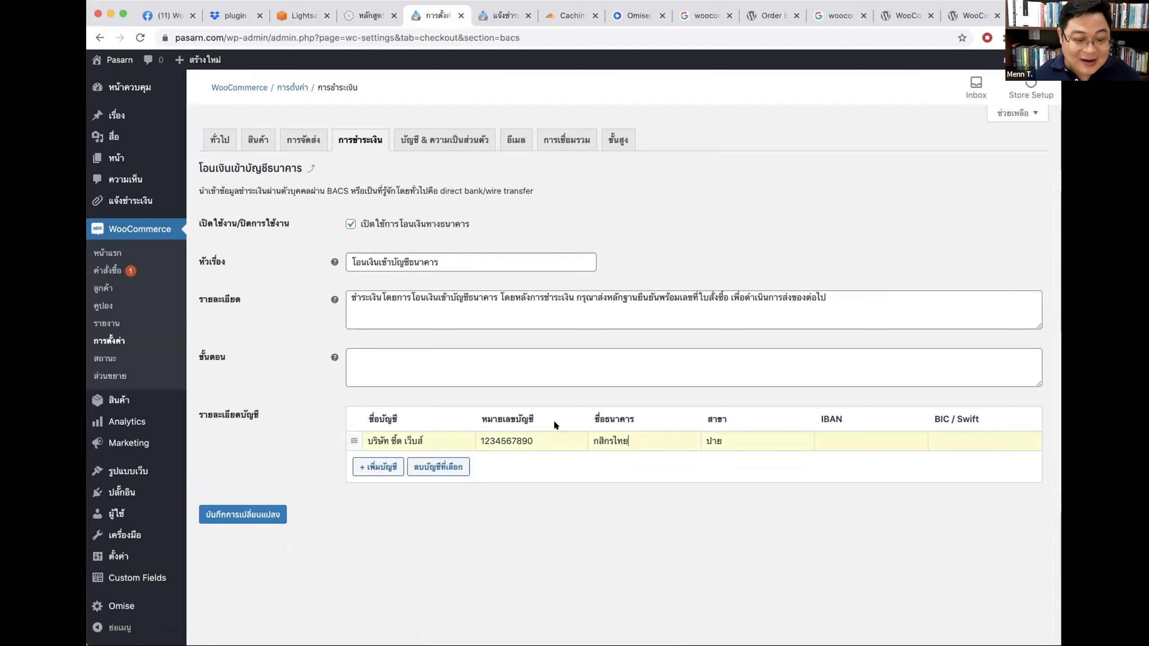
# Step: Clear the bank-transfer payment description and save the changes
pyautogui.click(860, 301)
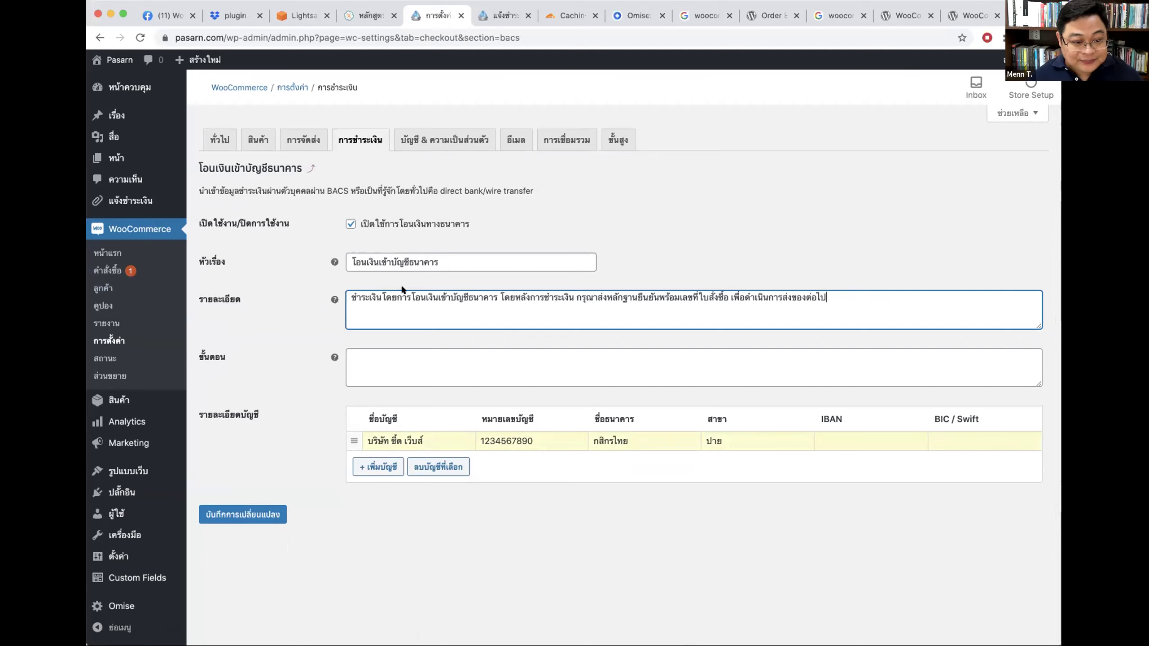
pyautogui.moveTo(349, 295); pyautogui.dragTo(861, 295)
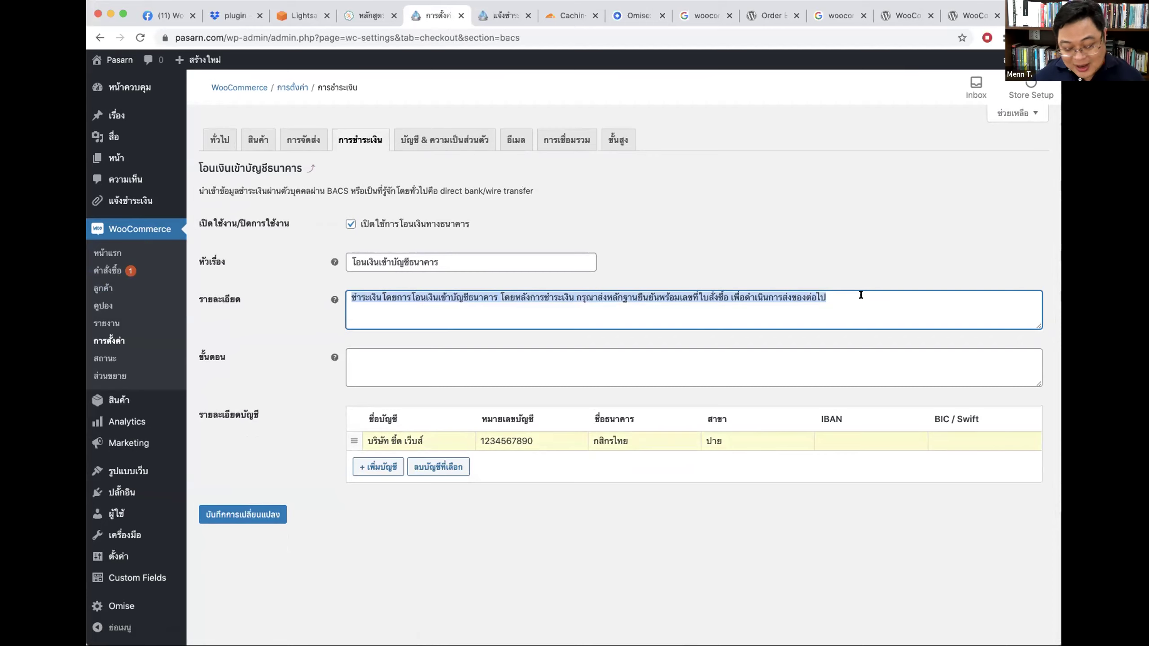
pyautogui.press('BackSpace')
pyautogui.click(290, 319)
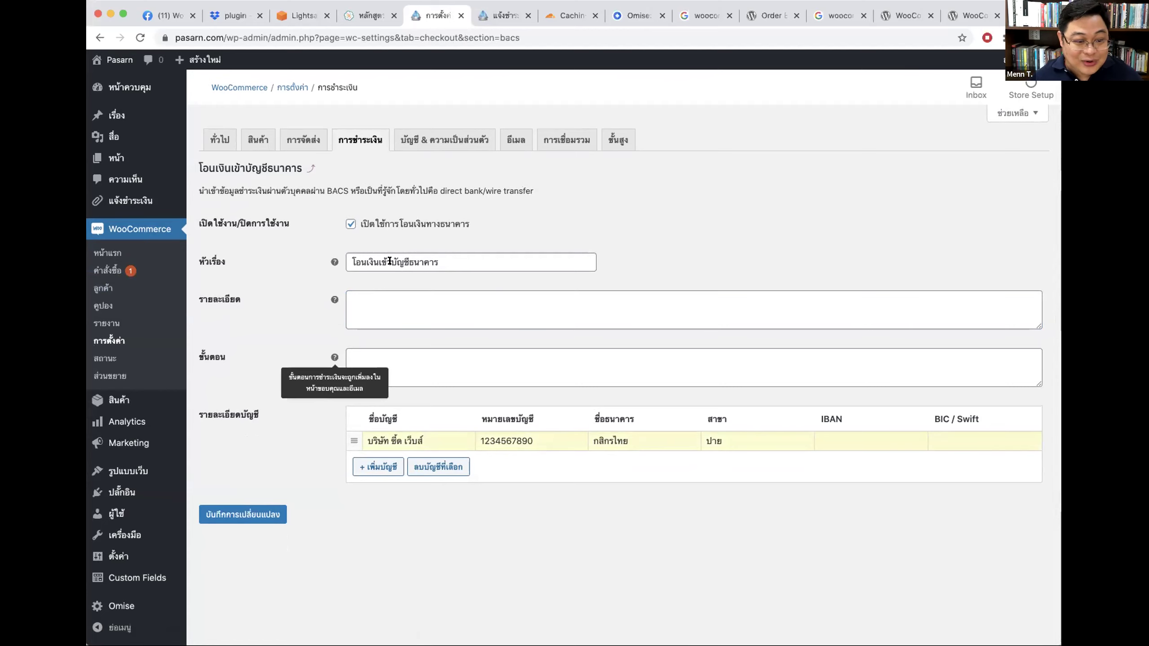
pyautogui.click(355, 310)
pyautogui.click(385, 288)
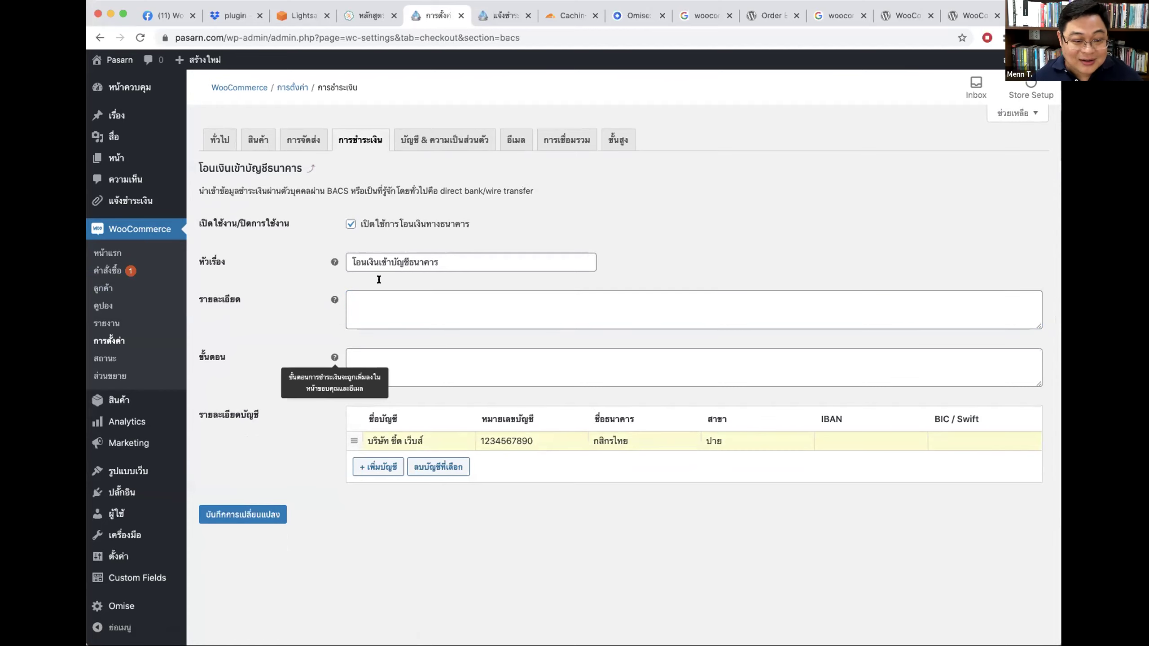
pyautogui.click(252, 521)
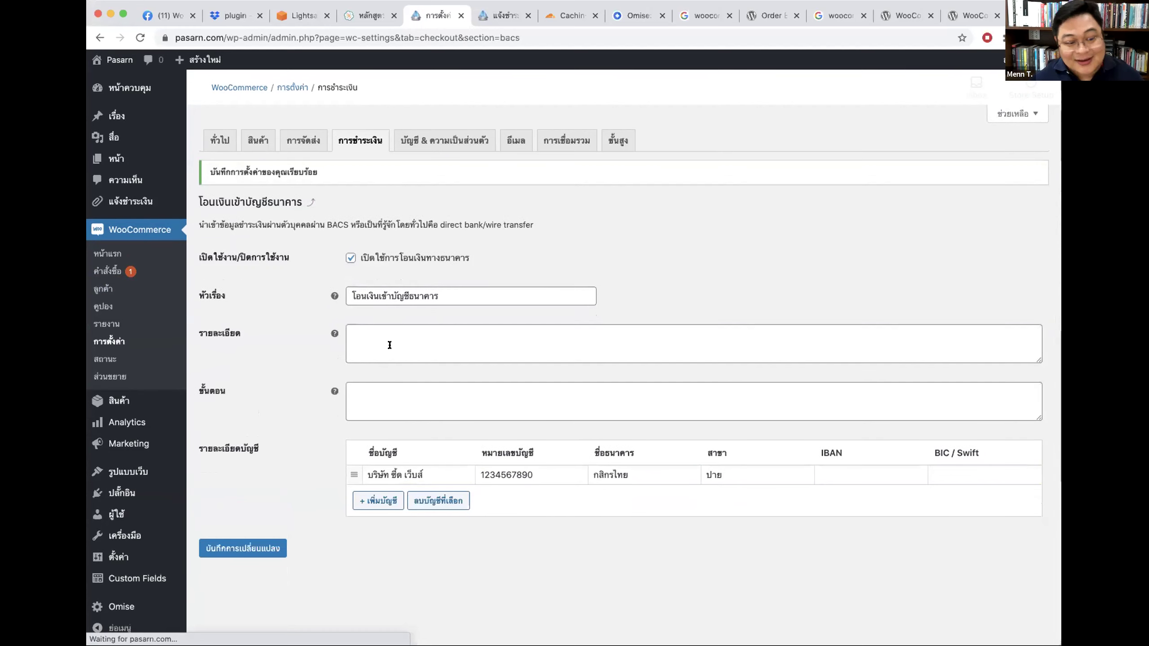
pyautogui.click(503, 15)
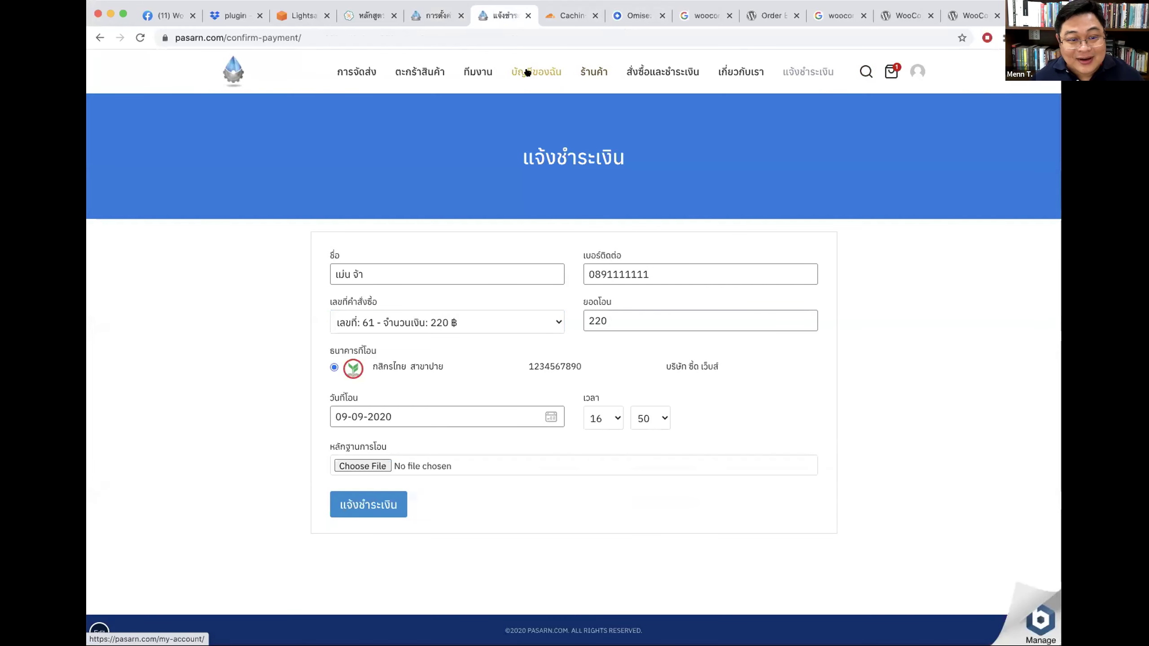
# Step: Go from Shop through the cart to checkout and try the bank-transfer and credit-card options
pyautogui.click(579, 71)
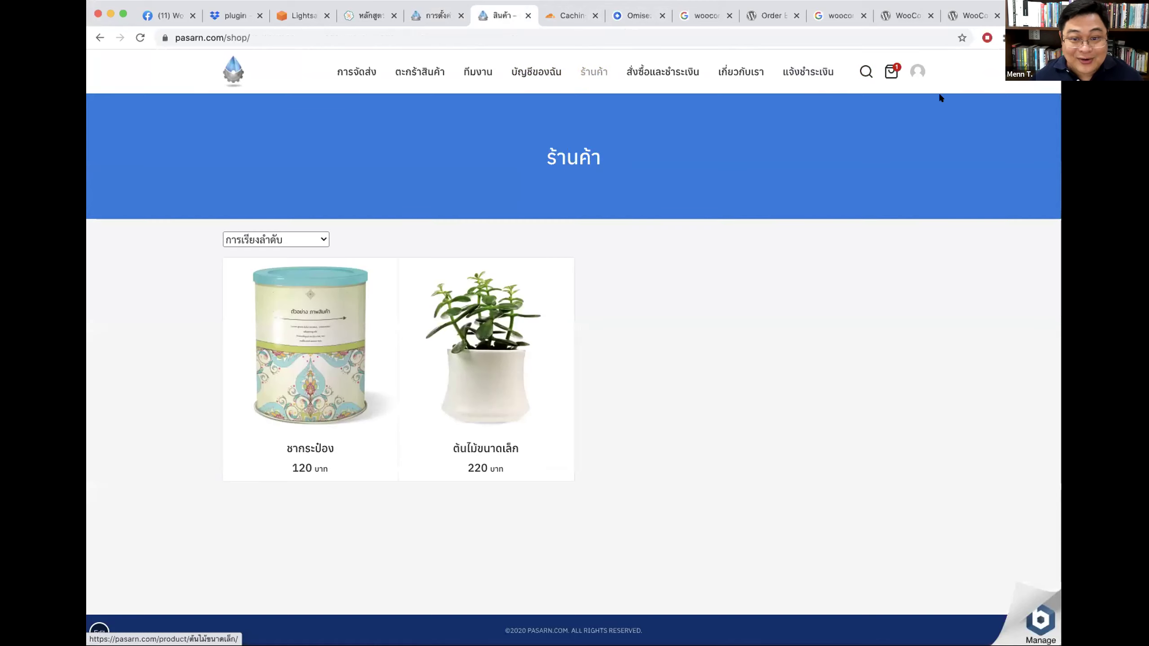
pyautogui.click(891, 71)
pyautogui.click(760, 468)
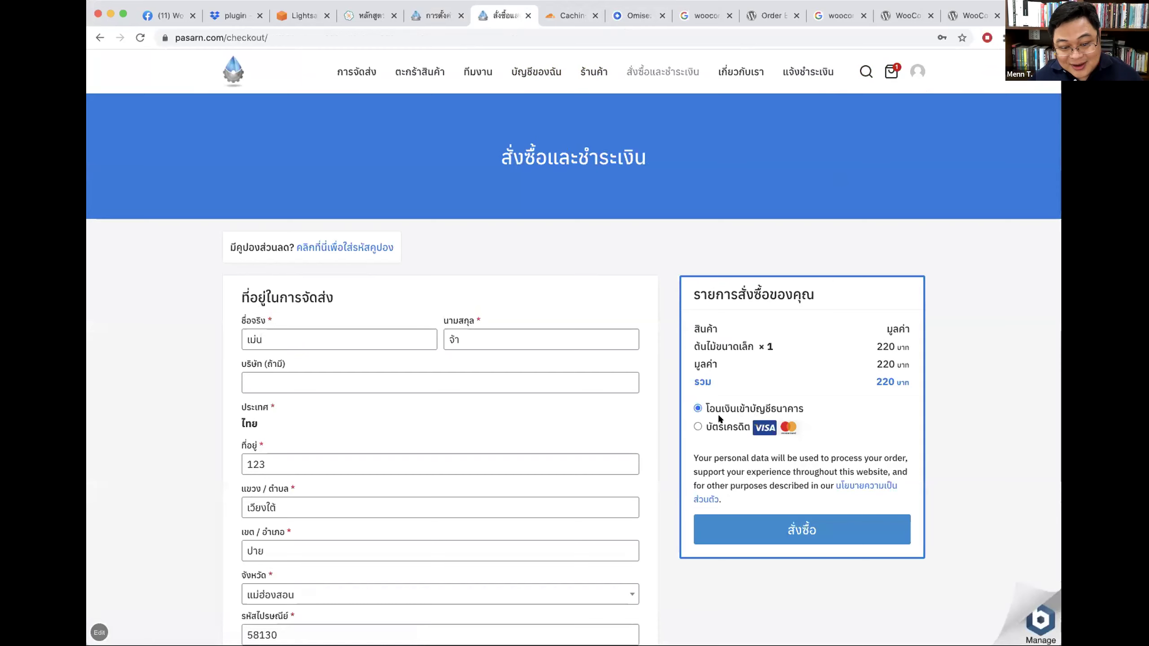
pyautogui.click(724, 408)
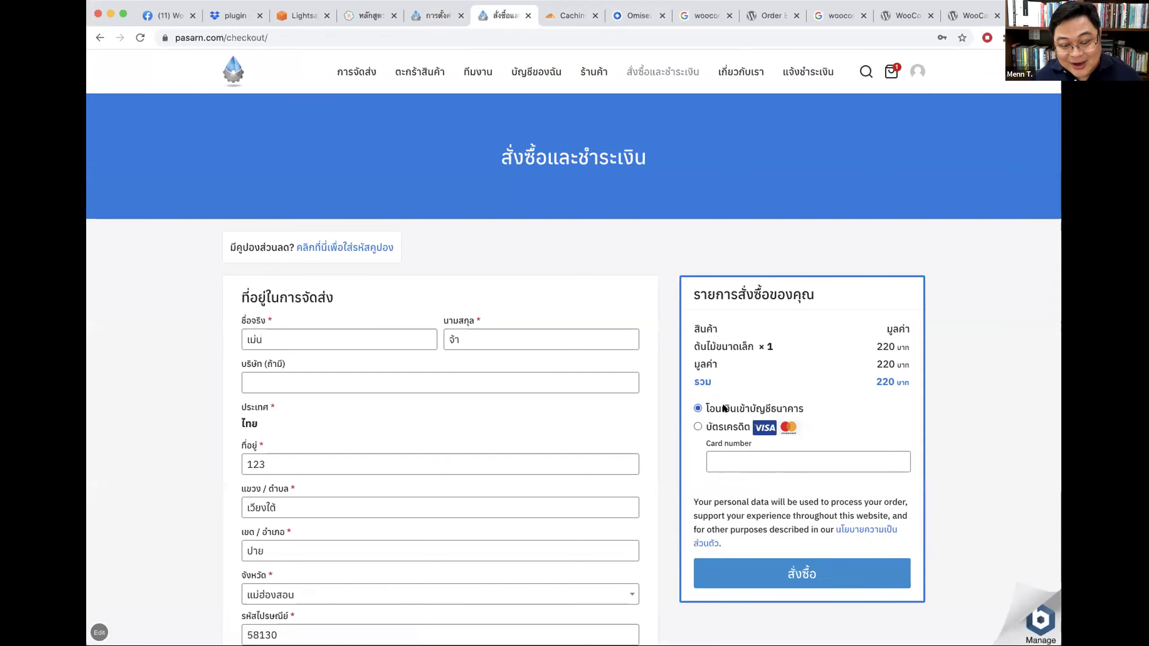
pyautogui.click(711, 425)
pyautogui.click(699, 409)
pyautogui.scroll(-2, 1013, 333)
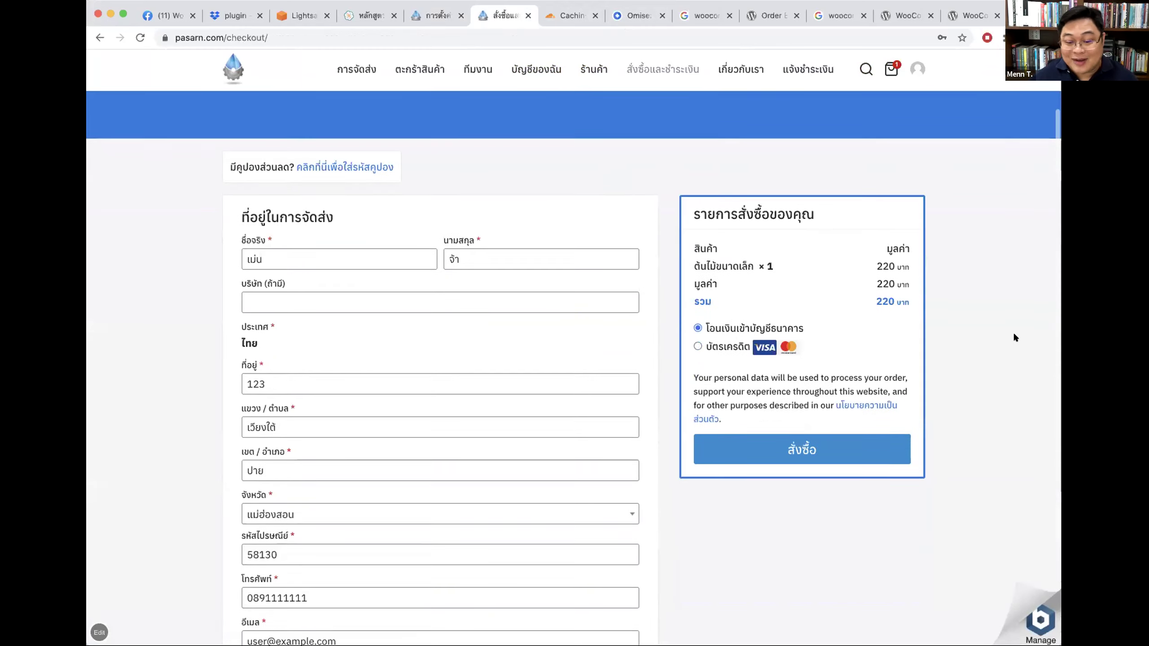
pyautogui.scroll(-3, 1014, 335)
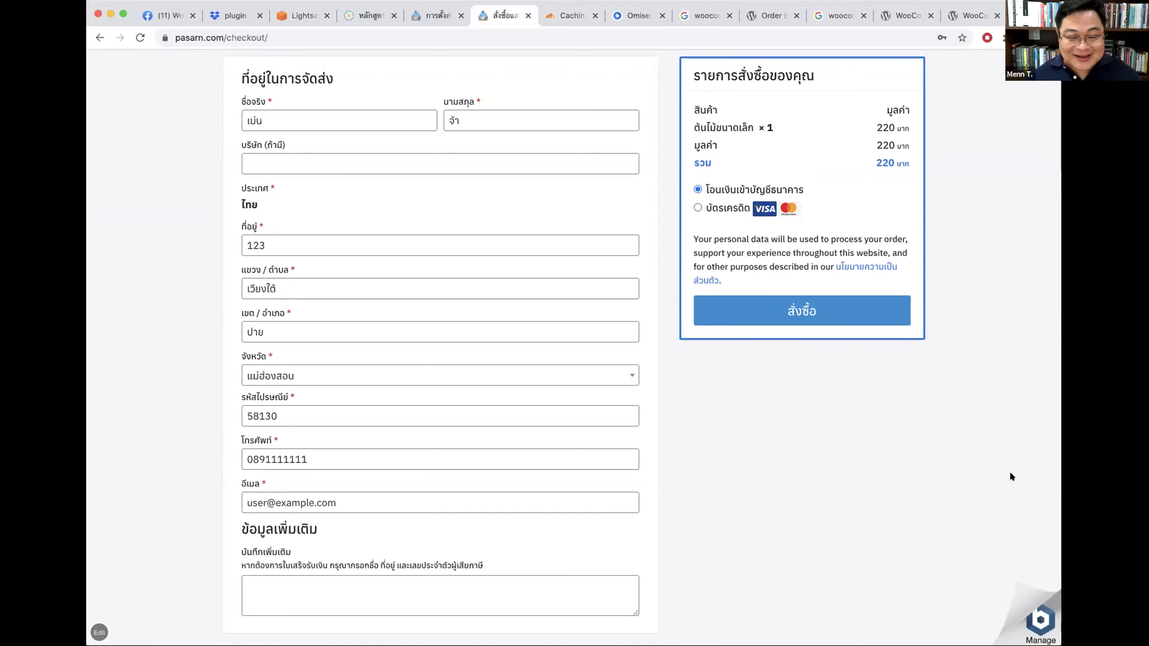
pyautogui.scroll(5, 1004, 456)
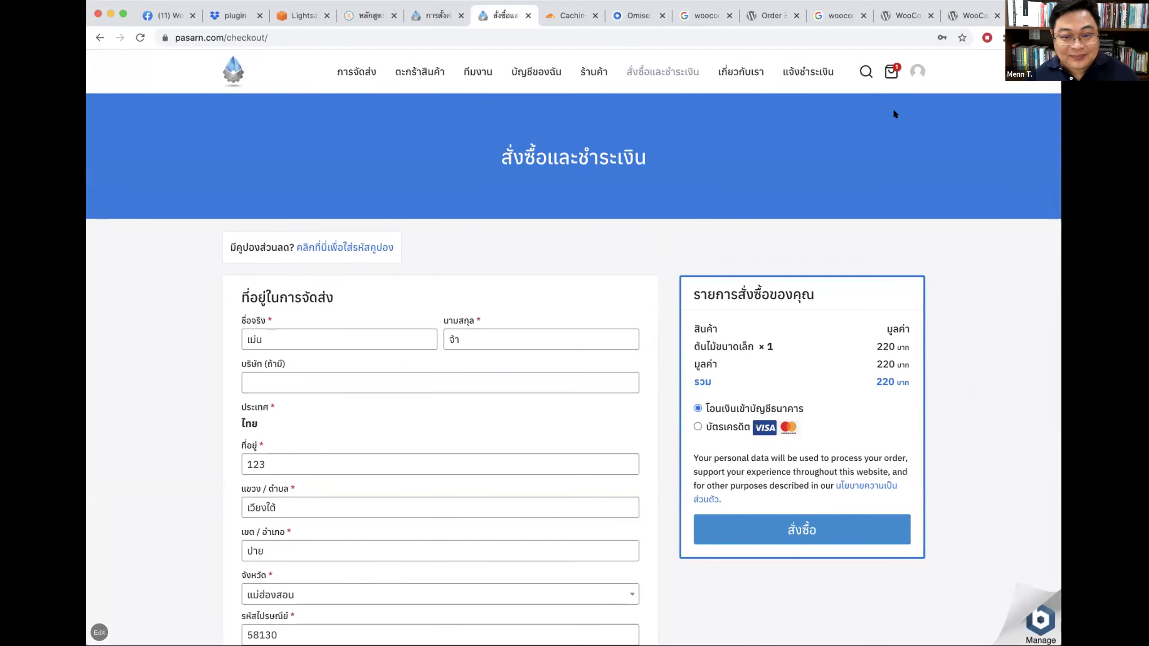
# Step: Return to checkout to show the credit-card fields, then reselect bank transfer
pyautogui.click(887, 70)
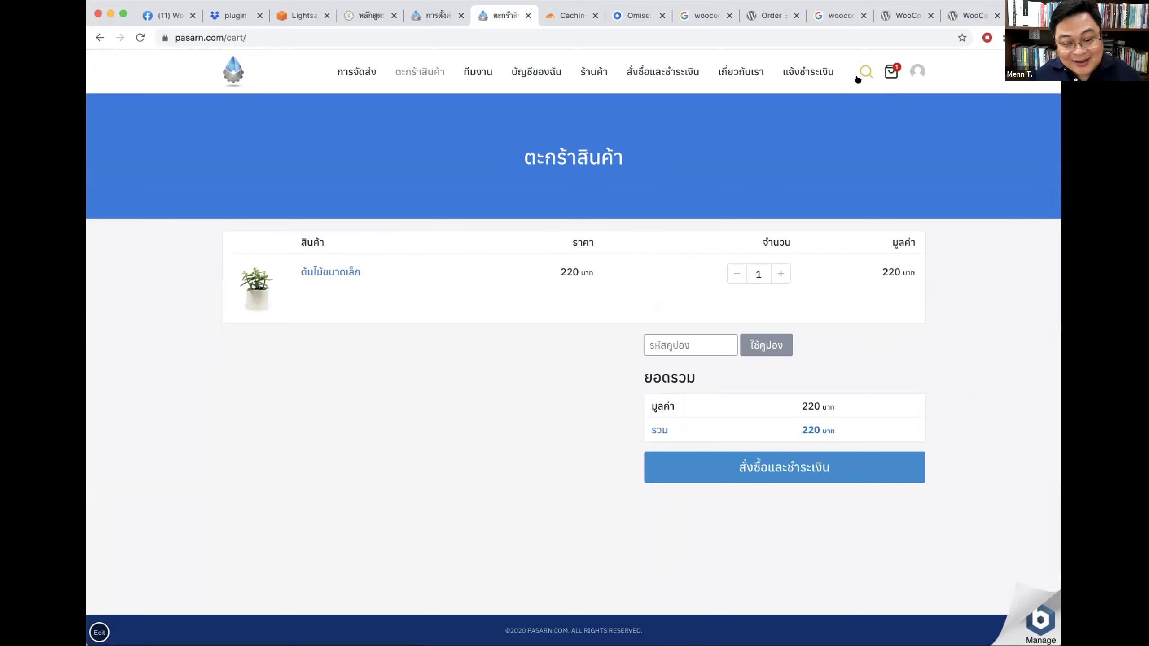
pyautogui.click(754, 459)
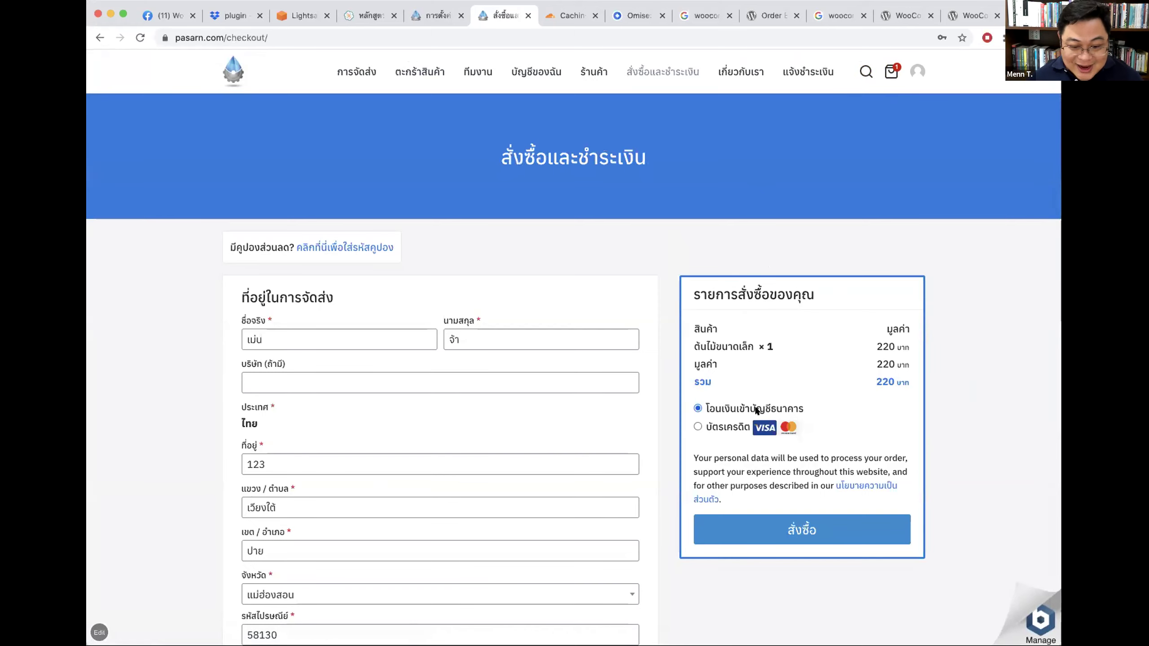
pyautogui.click(719, 426)
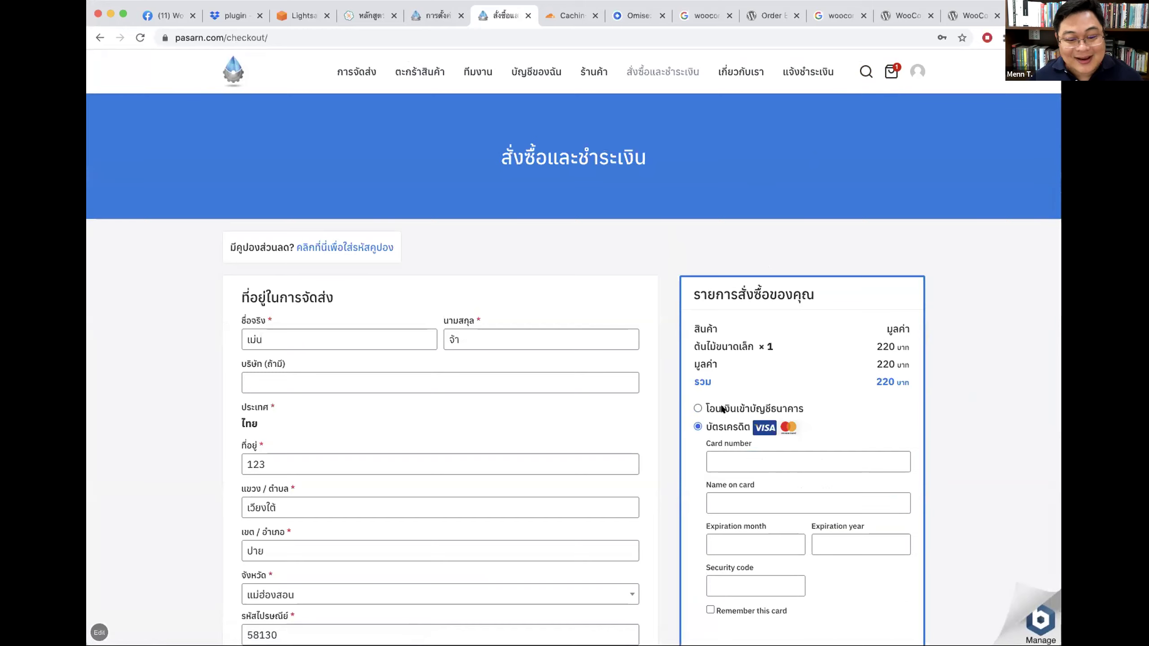
pyautogui.click(722, 409)
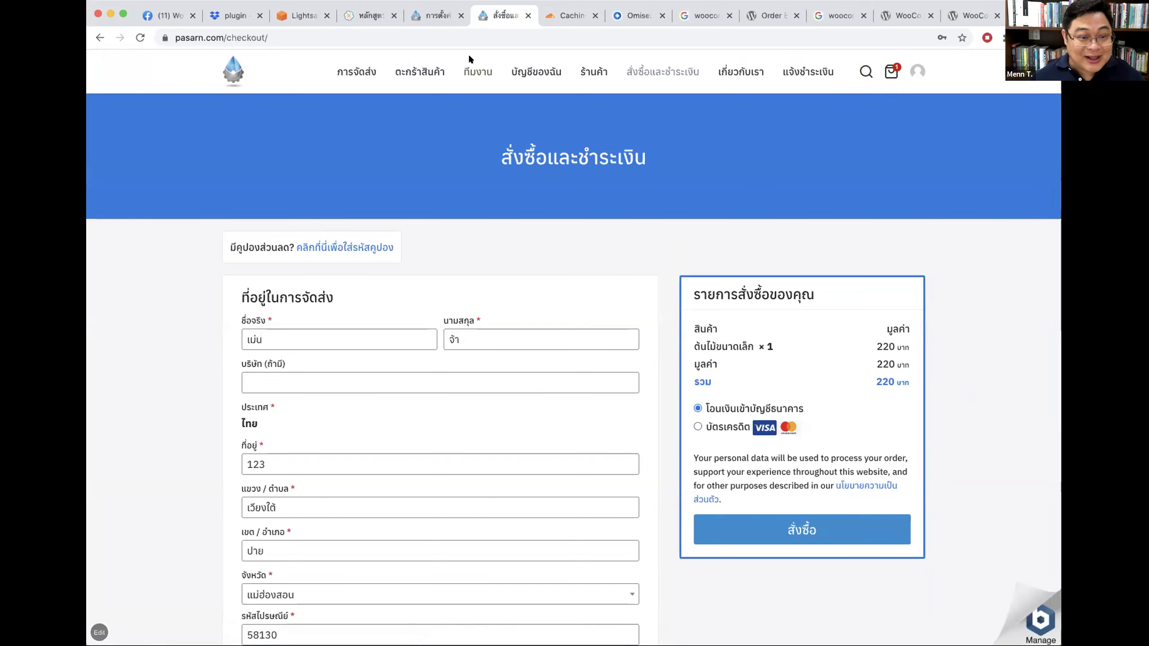
# Step: Check the admin แจ้งชำระเงิน payment-notification list, which shows zero entries
pyautogui.click(425, 14)
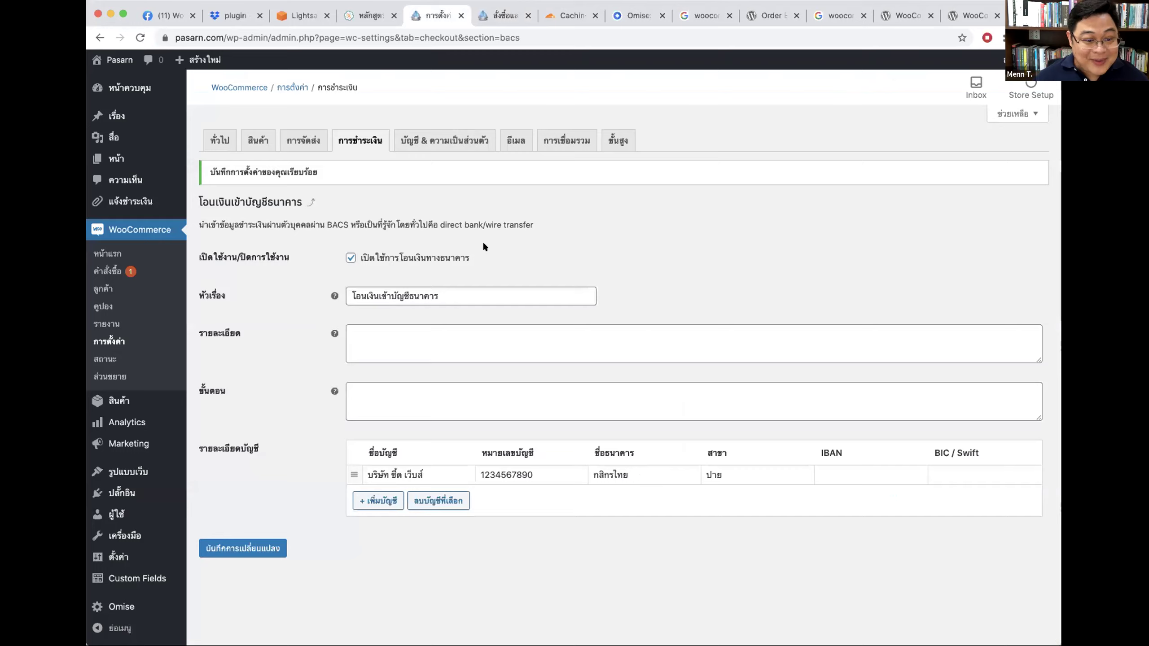
pyautogui.click(129, 201)
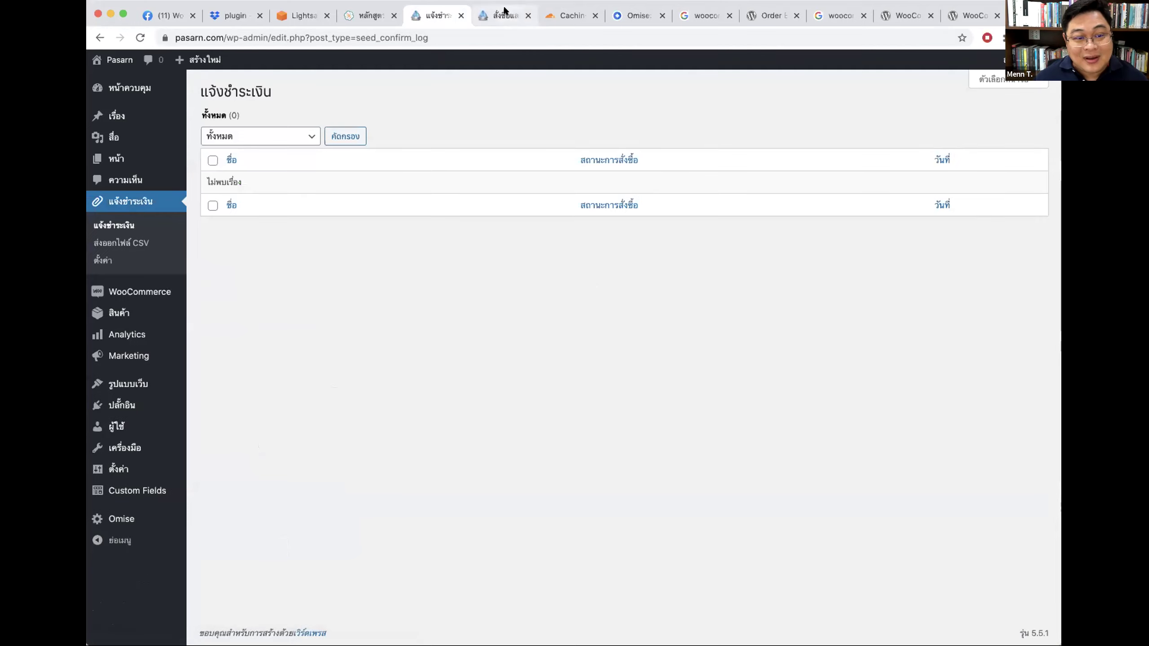
pyautogui.click(506, 13)
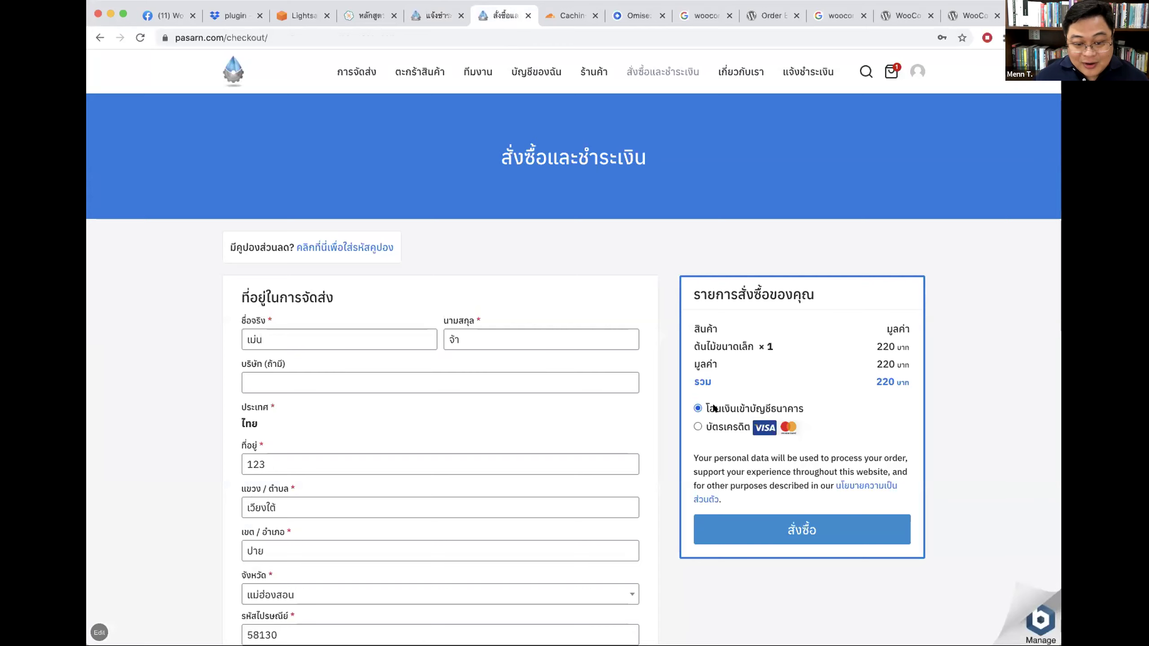
pyautogui.scroll(-2, 903, 393)
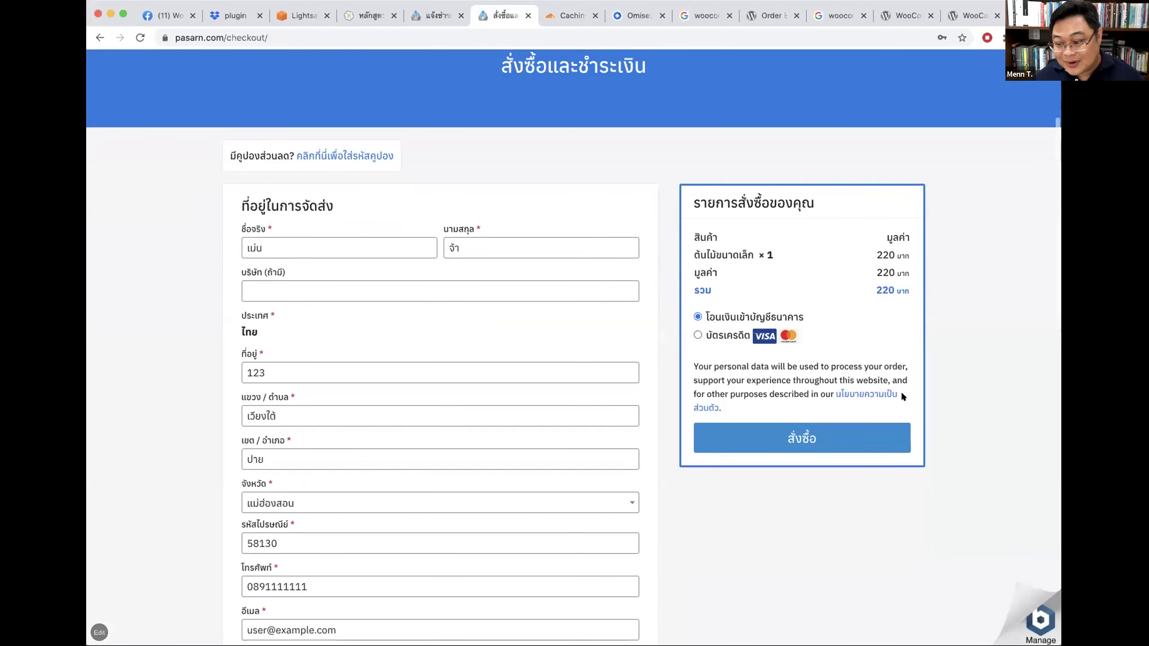
pyautogui.click(235, 15)
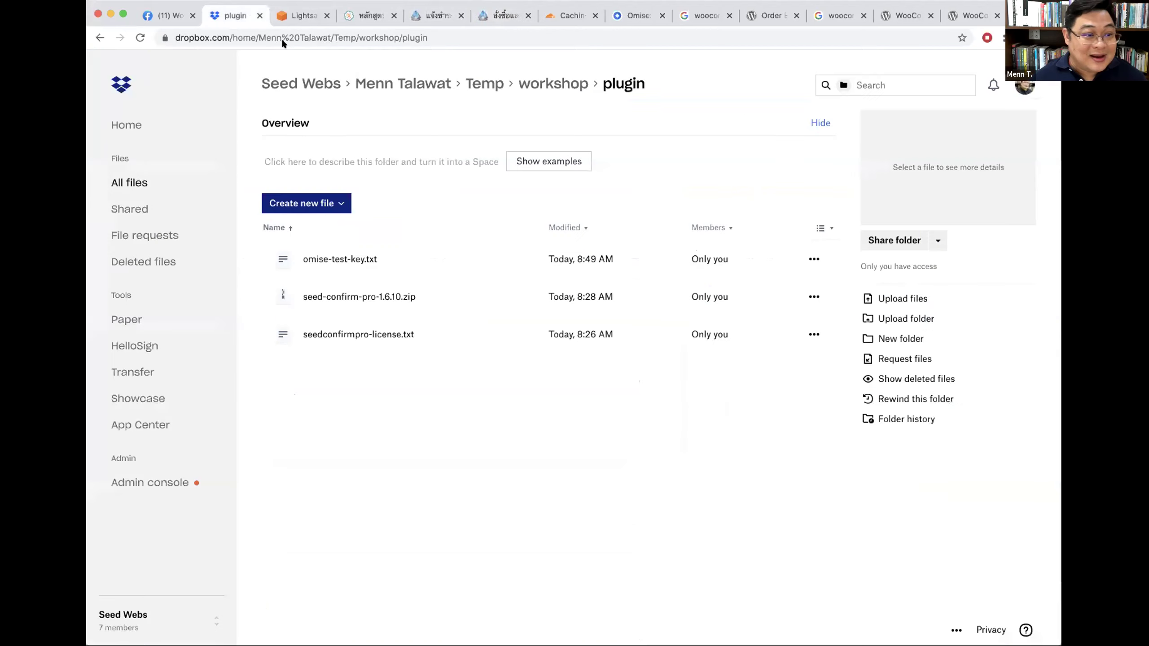
# Step: Select the dropbox.com workshop-files link in the Facebook group's pinned announcement post
pyautogui.click(176, 16)
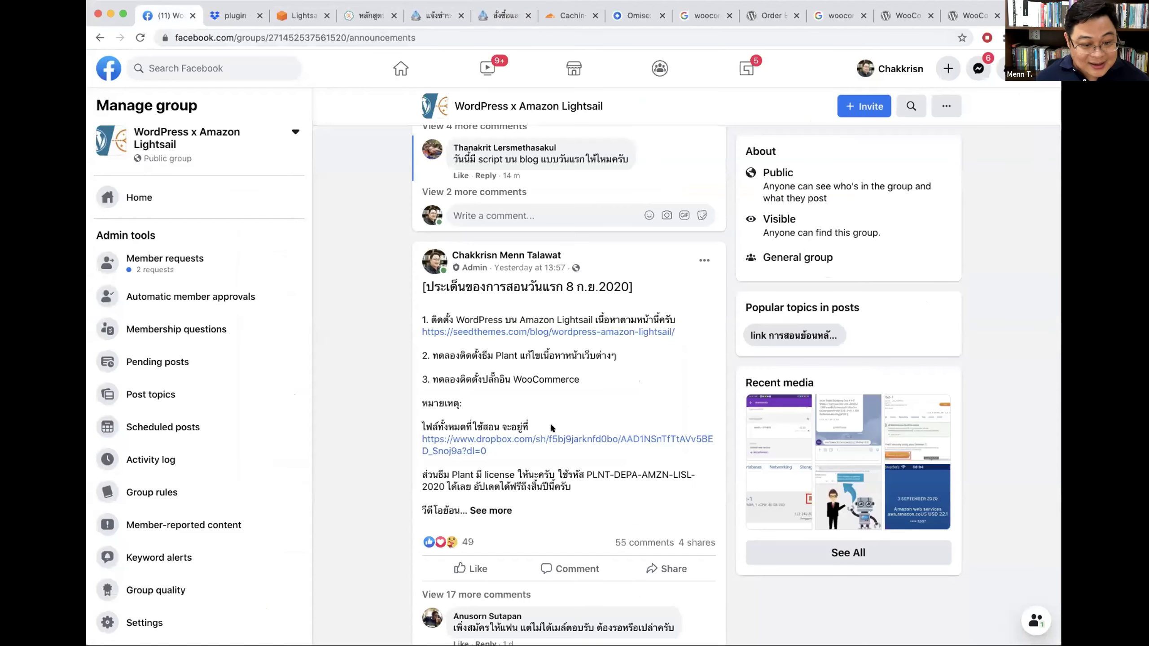
pyautogui.tripleClick(474, 443)
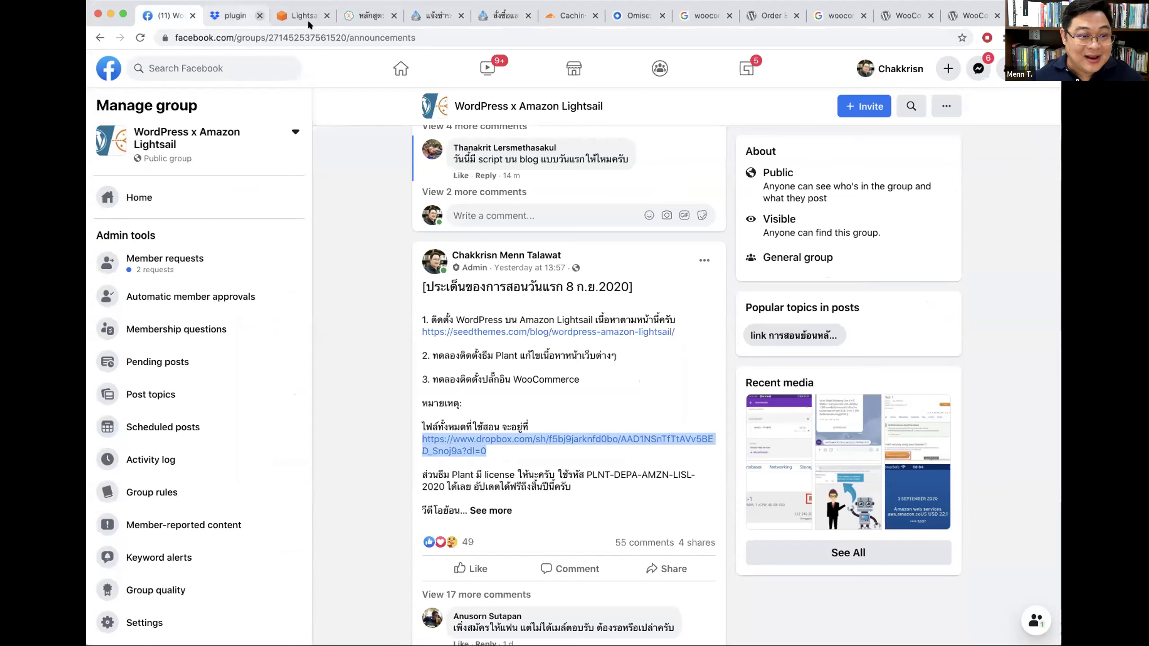
pyautogui.click(369, 15)
pyautogui.click(420, 15)
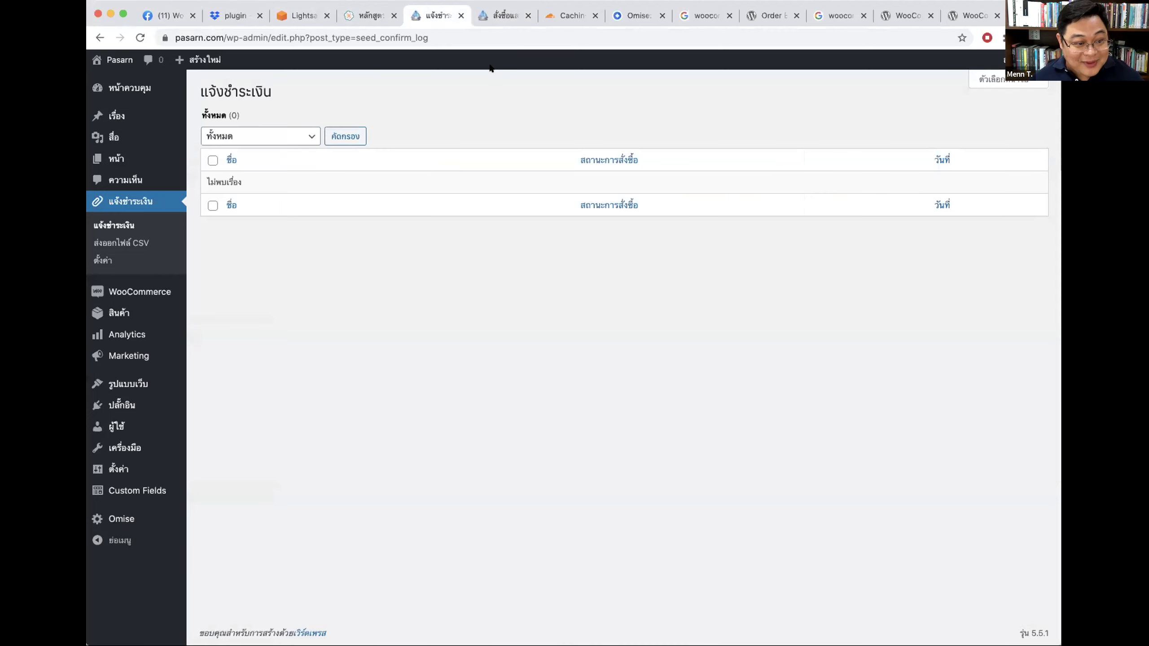
# Step: Deactivate and remove Seed Confirm Pro from Installed Plugins, leaving four plugins
pyautogui.click(121, 405)
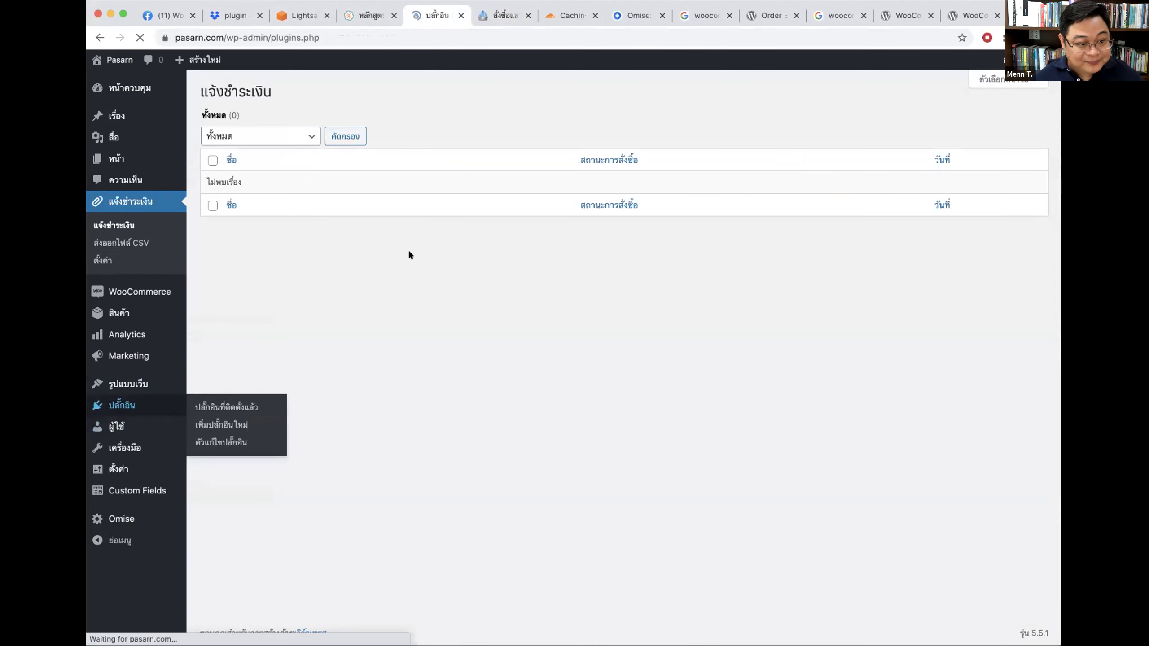
pyautogui.click(257, 299)
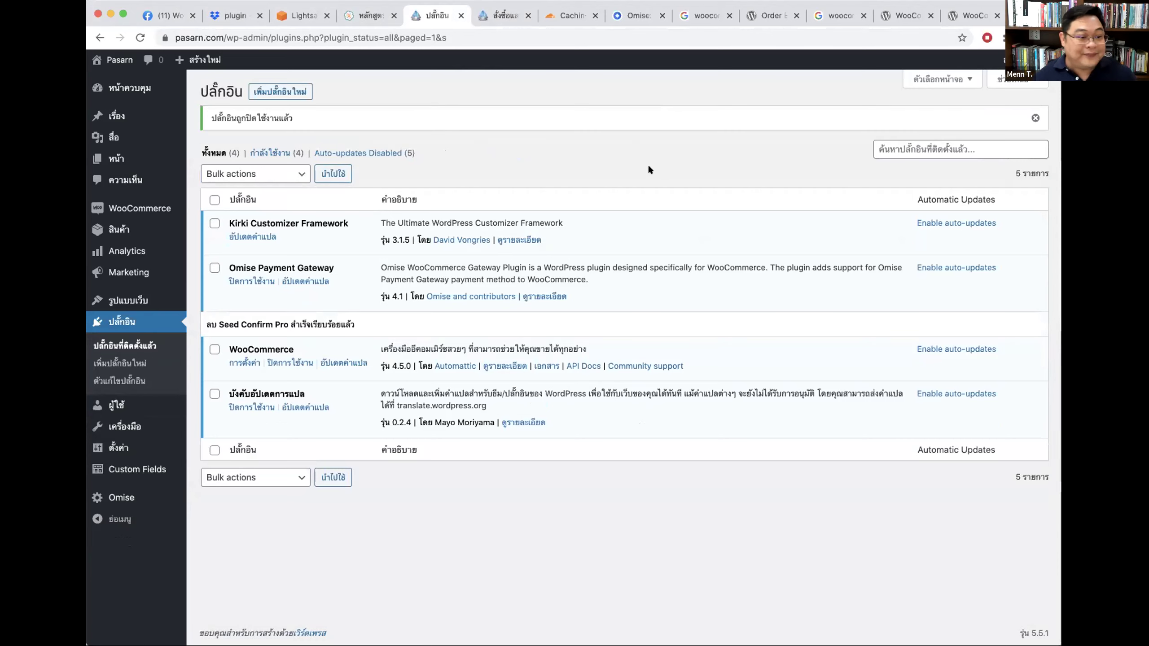
pyautogui.rightClick(421, 92)
pyautogui.click(231, 15)
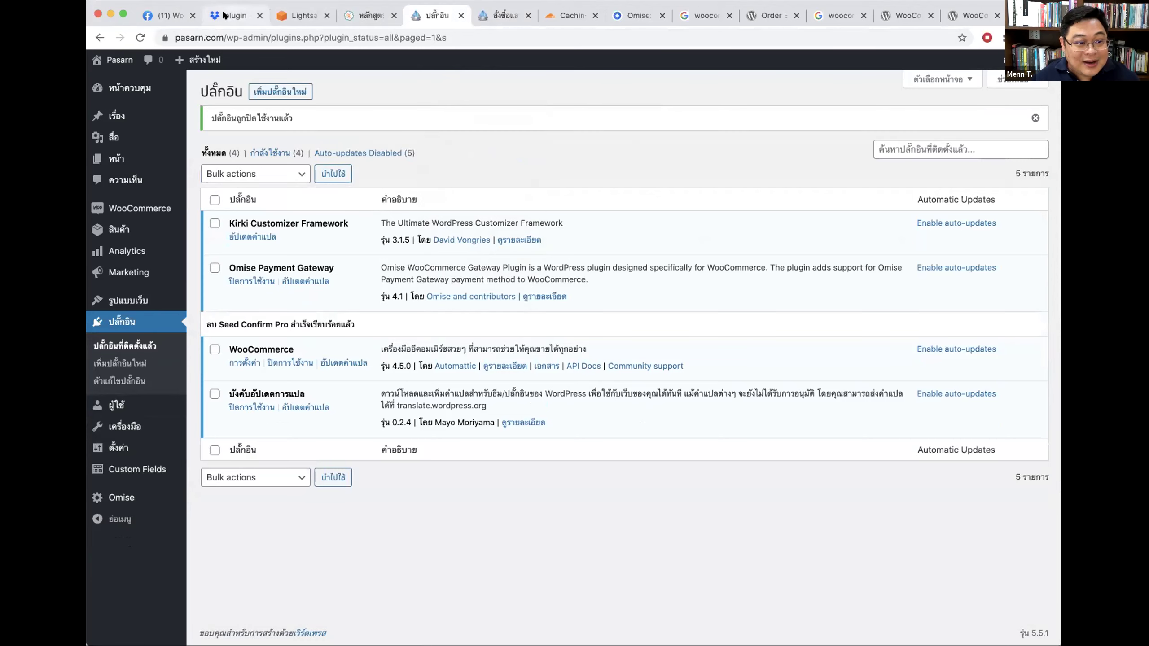
pyautogui.click(242, 22)
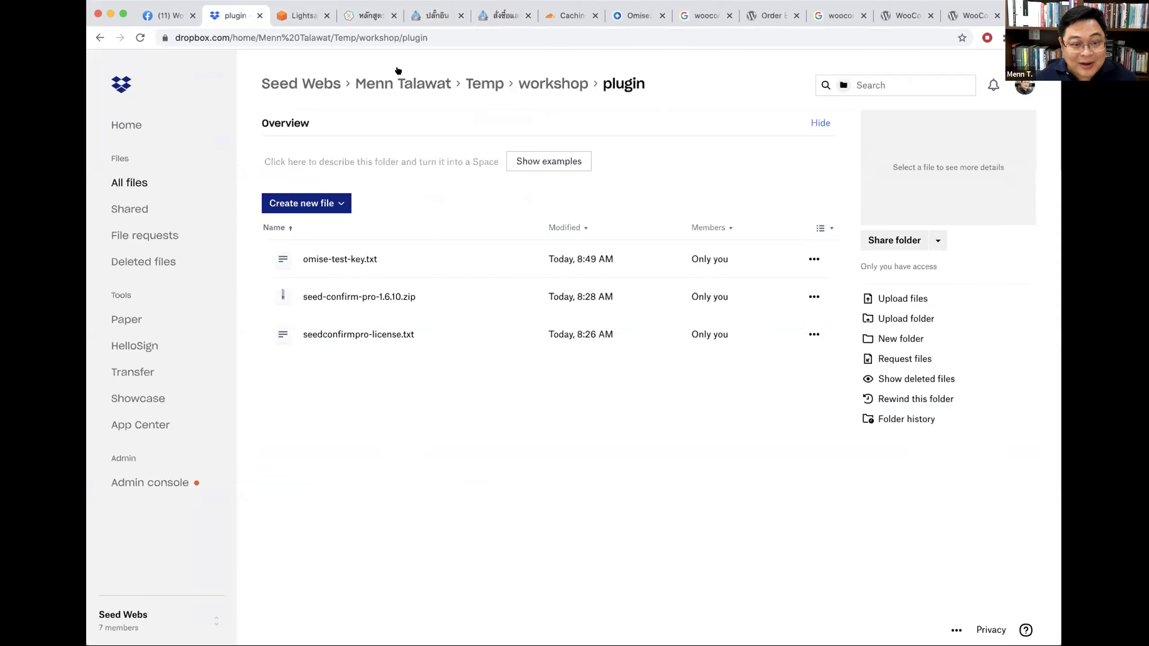
# Step: Download seed-confirm-pro-1.6.10.zip from the Dropbox workshop plugin folder
pyautogui.click(814, 297)
pyautogui.click(762, 343)
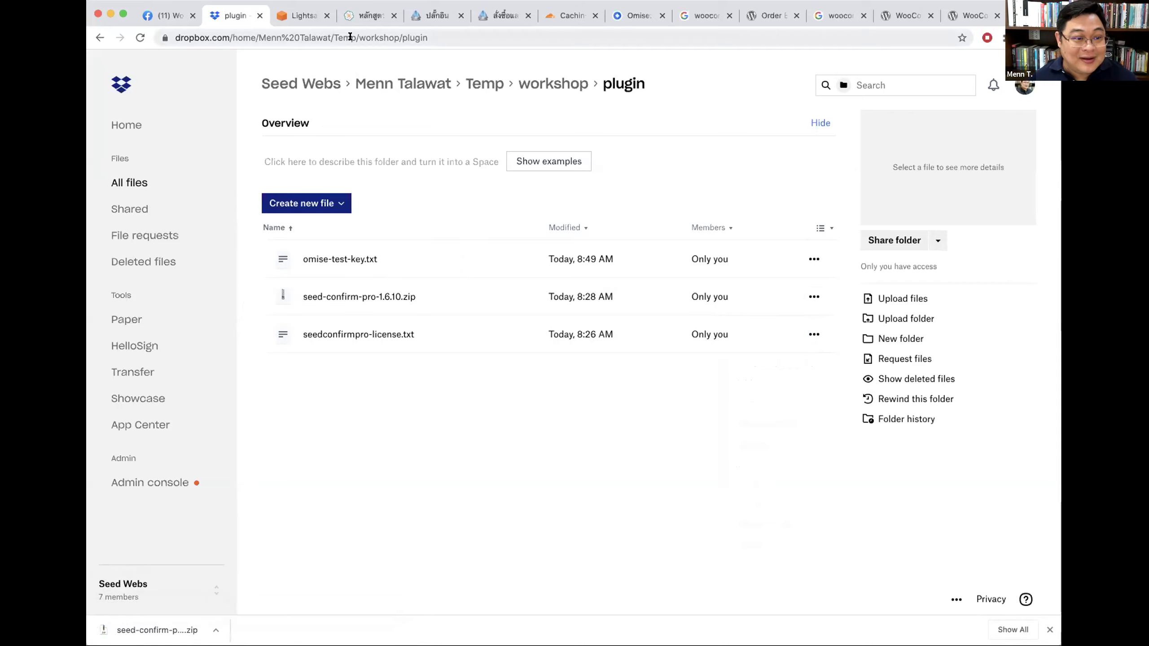
pyautogui.click(437, 16)
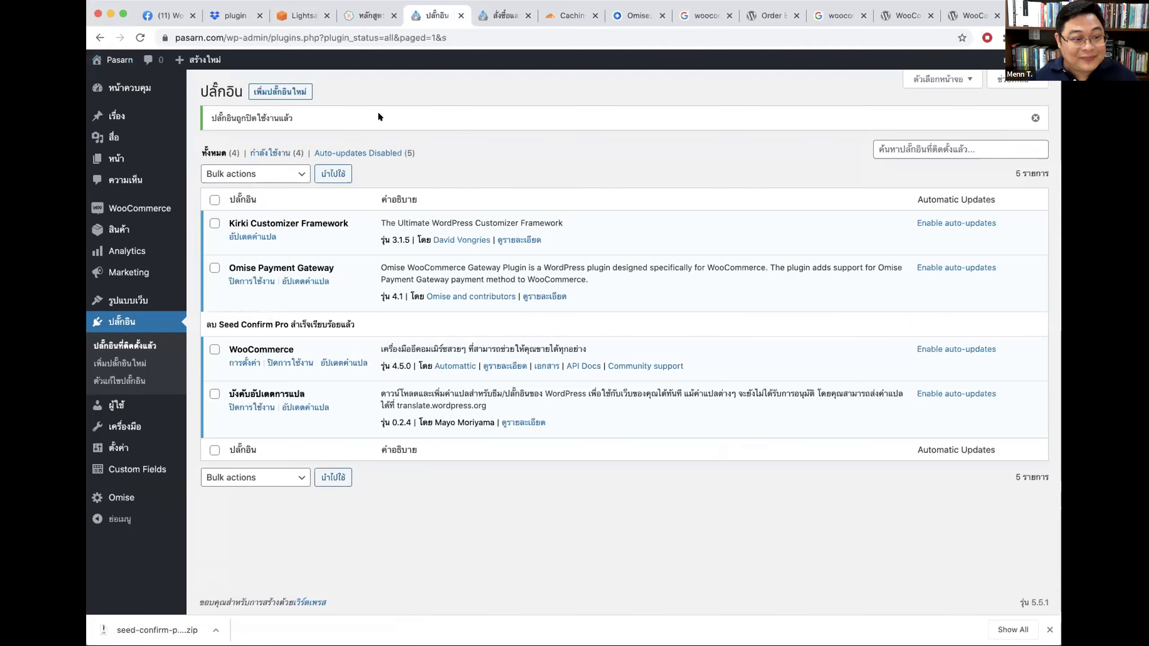
# Step: Upload seed-confirm-pro-1.6.10.zip via Add New > Upload Plugin, install it, and activate it
pyautogui.click(263, 89)
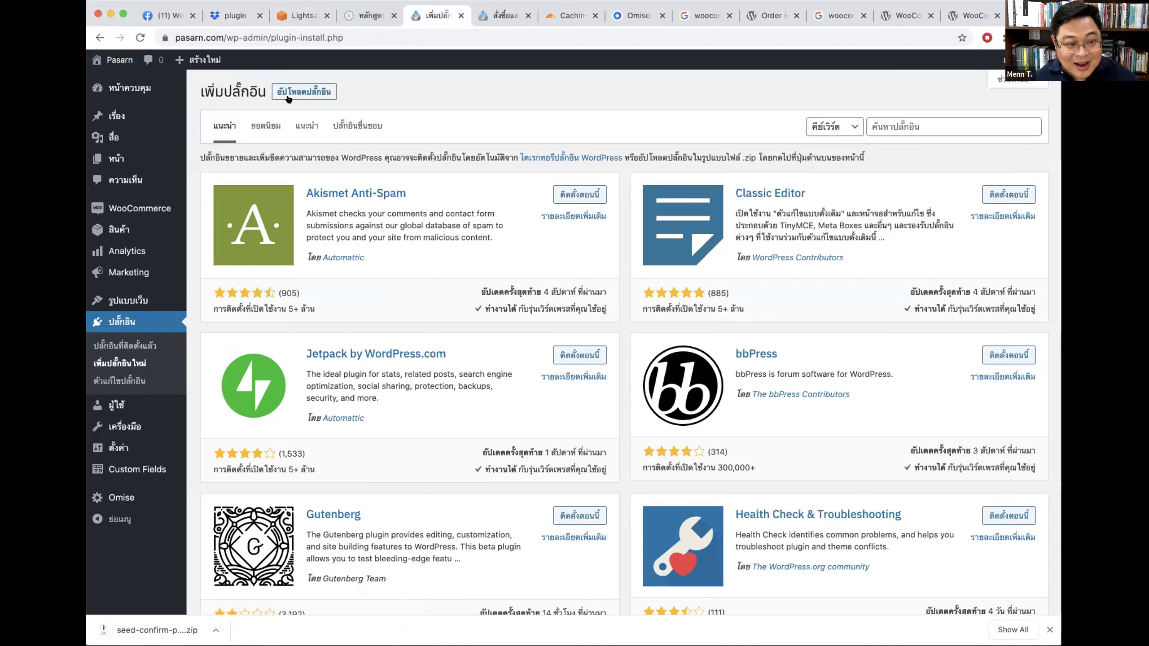
pyautogui.click(299, 94)
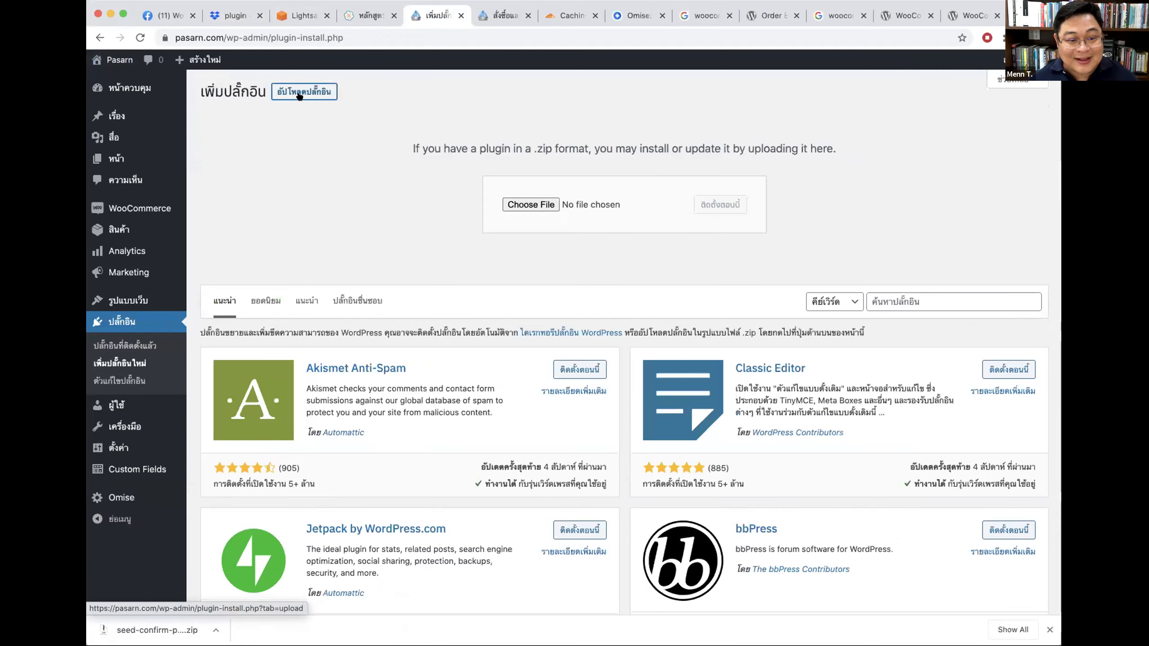
pyautogui.click(530, 202)
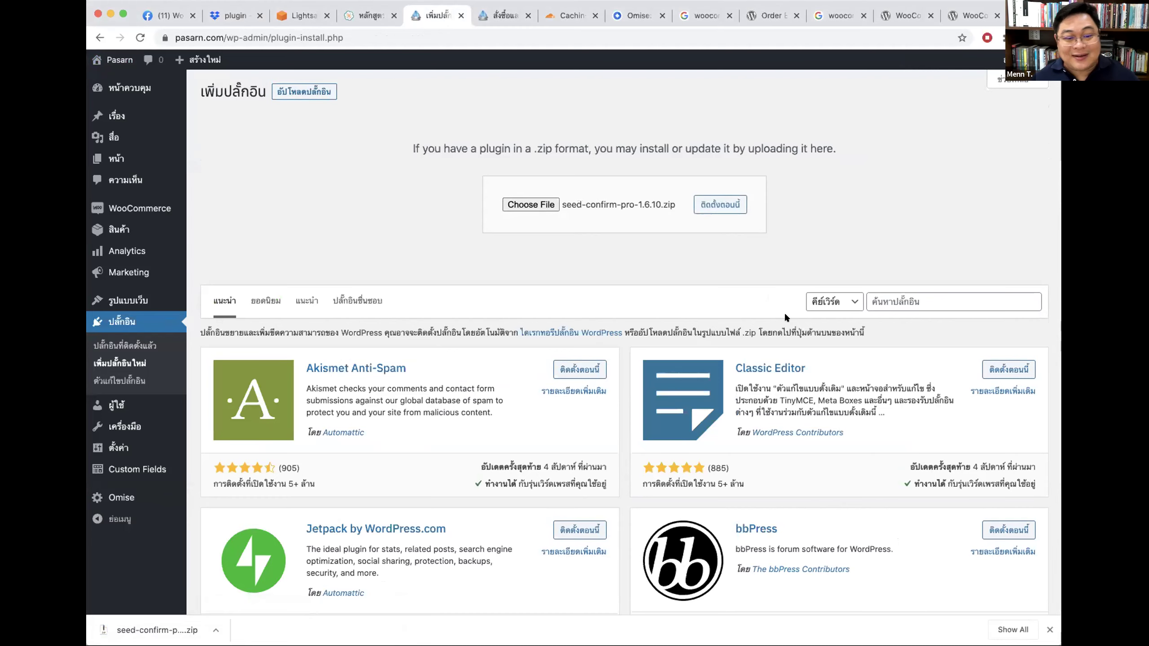
pyautogui.click(710, 203)
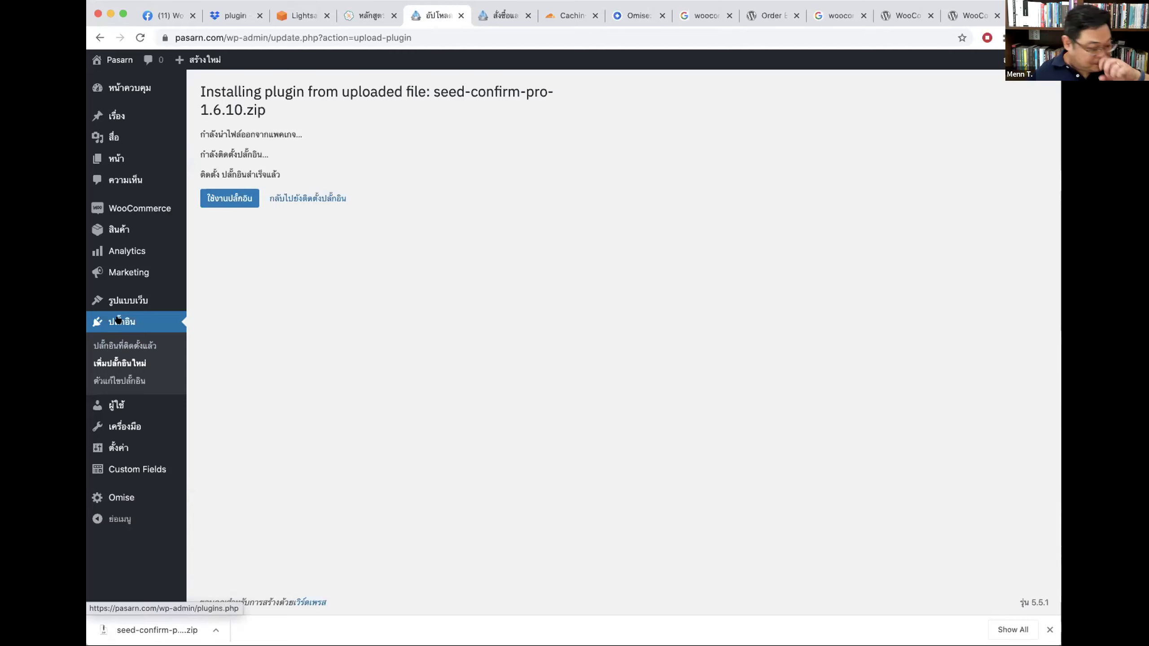
pyautogui.click(218, 198)
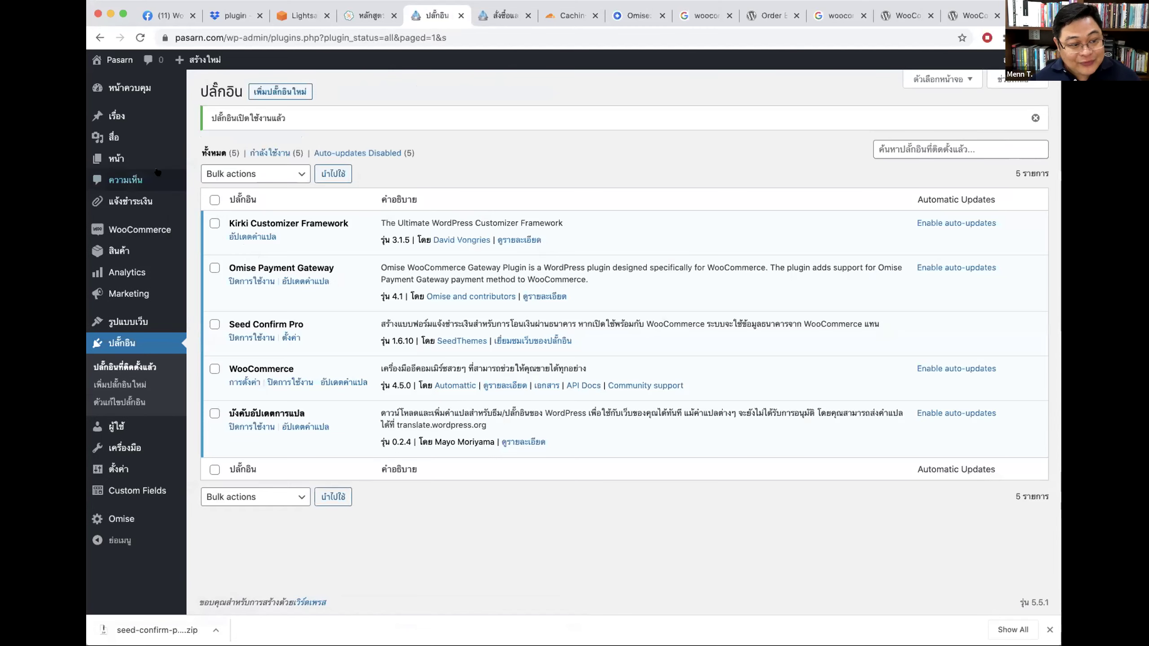
# Step: Open the แจ้งชำระเงิน page in the editor and verify its classic block holds [seed_confirm]
pyautogui.moveTo(146, 159)
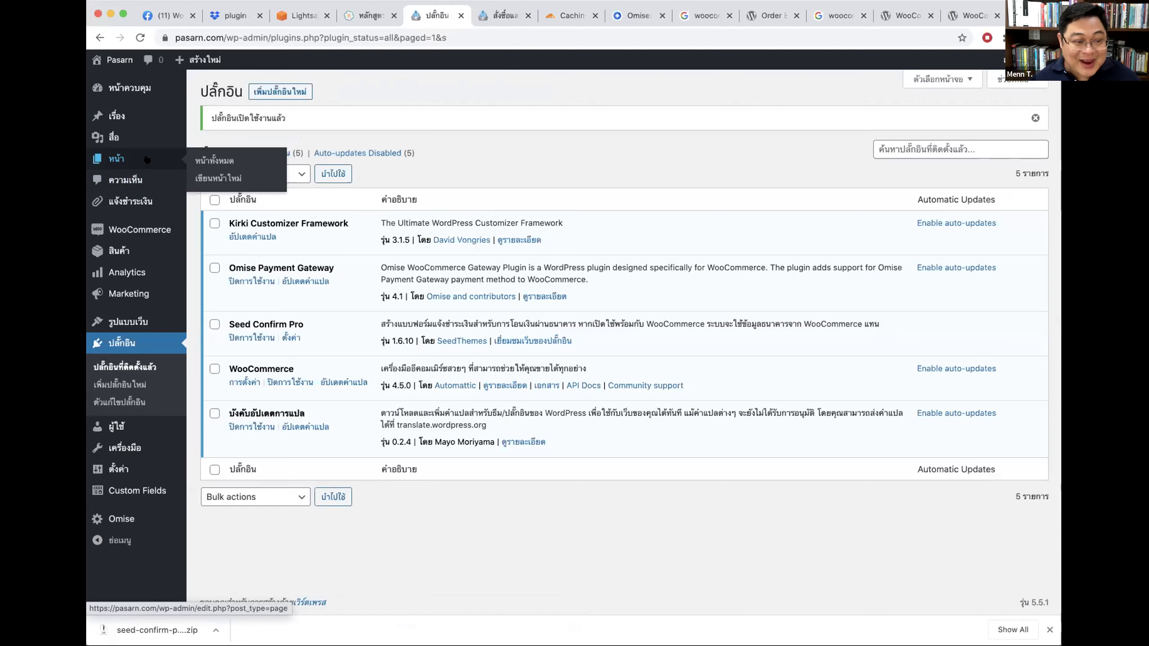
pyautogui.click(146, 159)
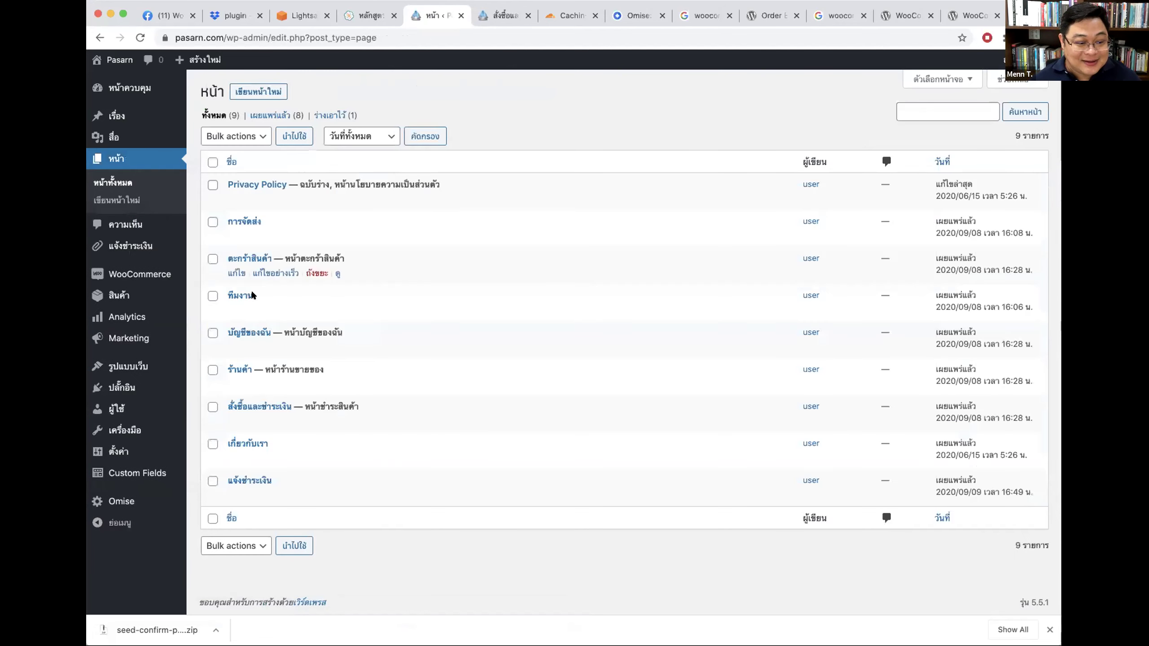
pyautogui.click(248, 479)
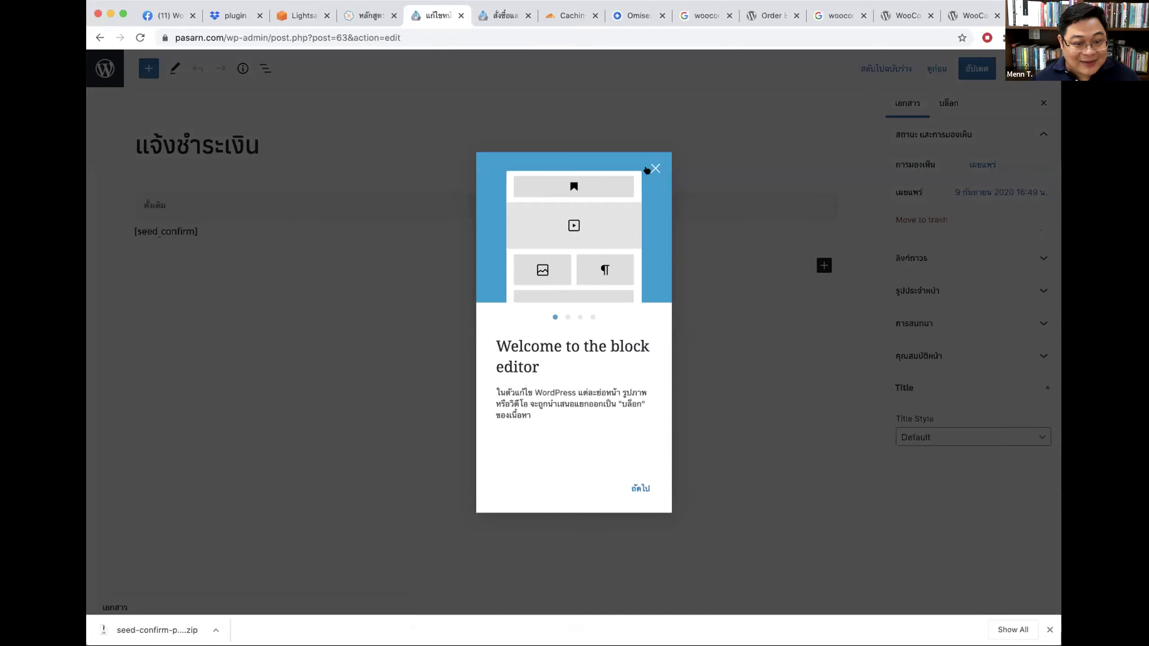
pyautogui.click(652, 168)
pyautogui.click(142, 231)
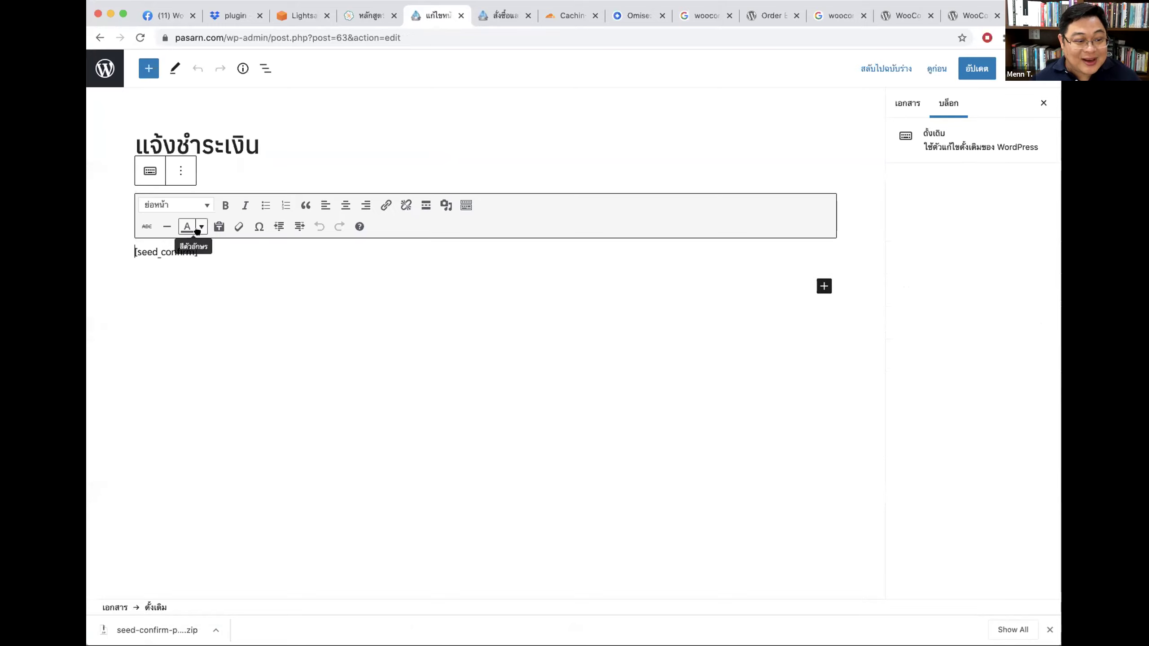
pyautogui.moveTo(200, 250); pyautogui.dragTo(98, 250)
pyautogui.click(384, 146)
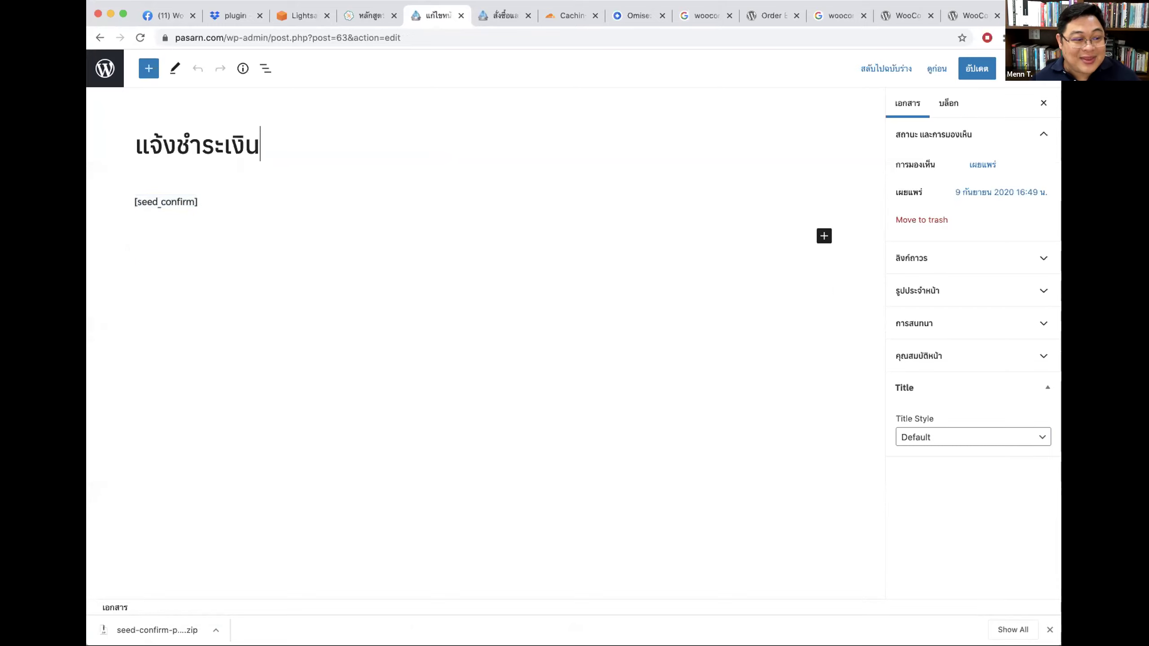
pyautogui.click(99, 38)
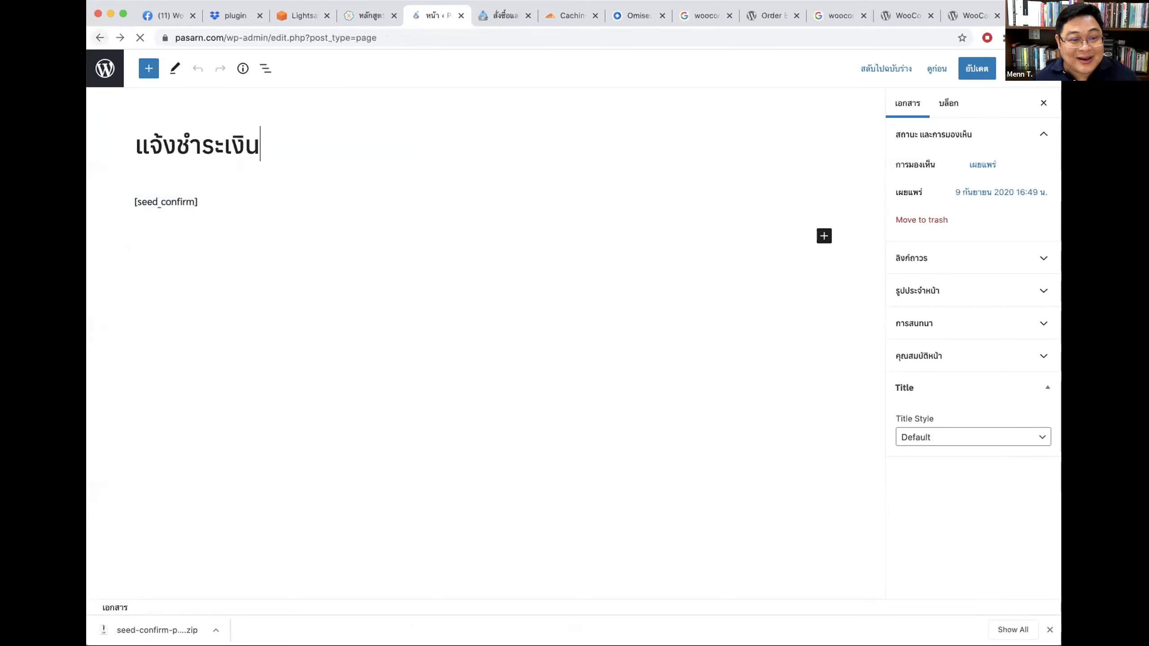
pyautogui.click(500, 16)
# Step: Preview the live แจ้งชำระเงิน payment confirmation page on the storefront
pyautogui.scroll(2, 808, 104)
pyautogui.scroll(1, 810, 108)
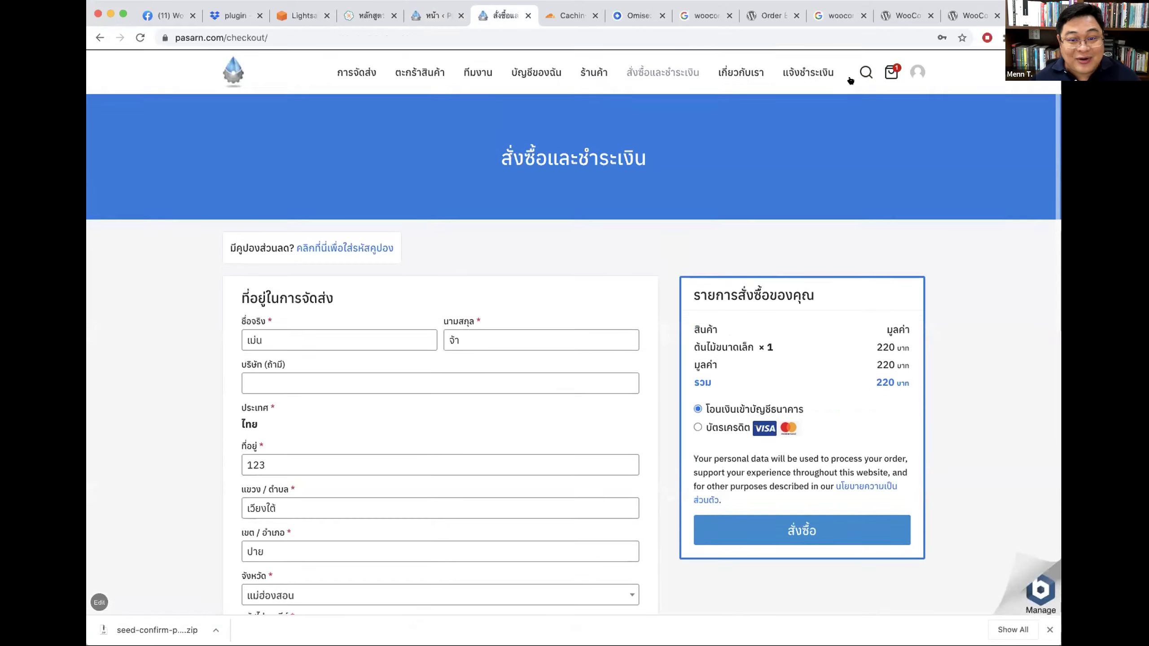
pyautogui.click(807, 71)
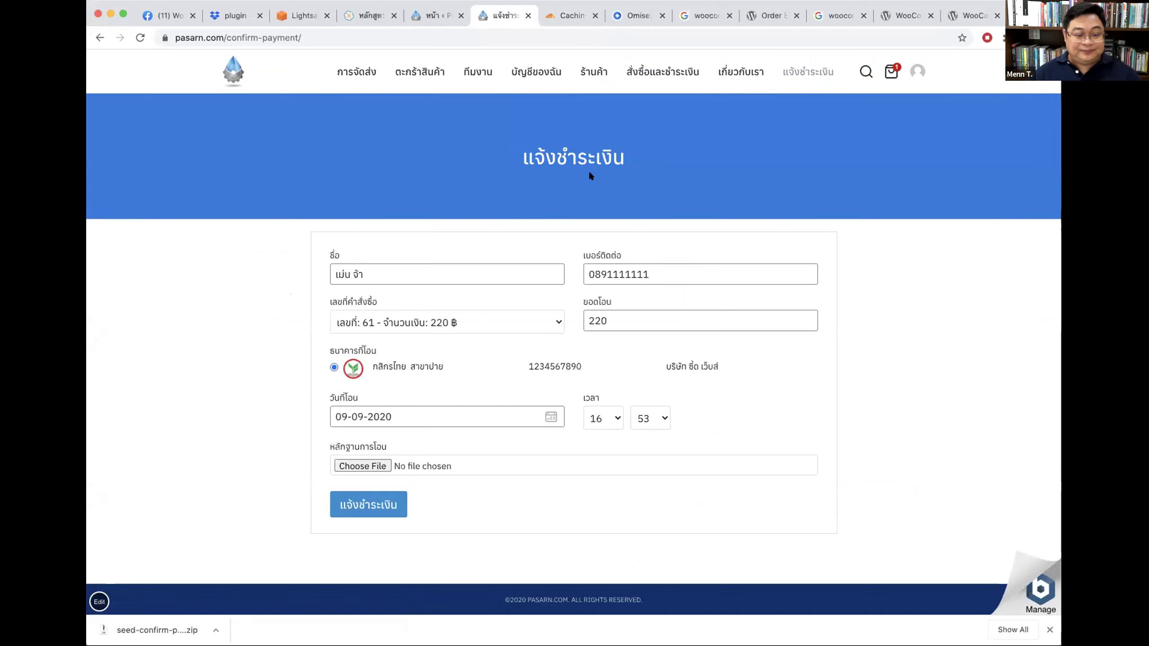
# Step: Open WooCommerce > การตั้งค่า and move to the Payments settings
pyautogui.click(403, 16)
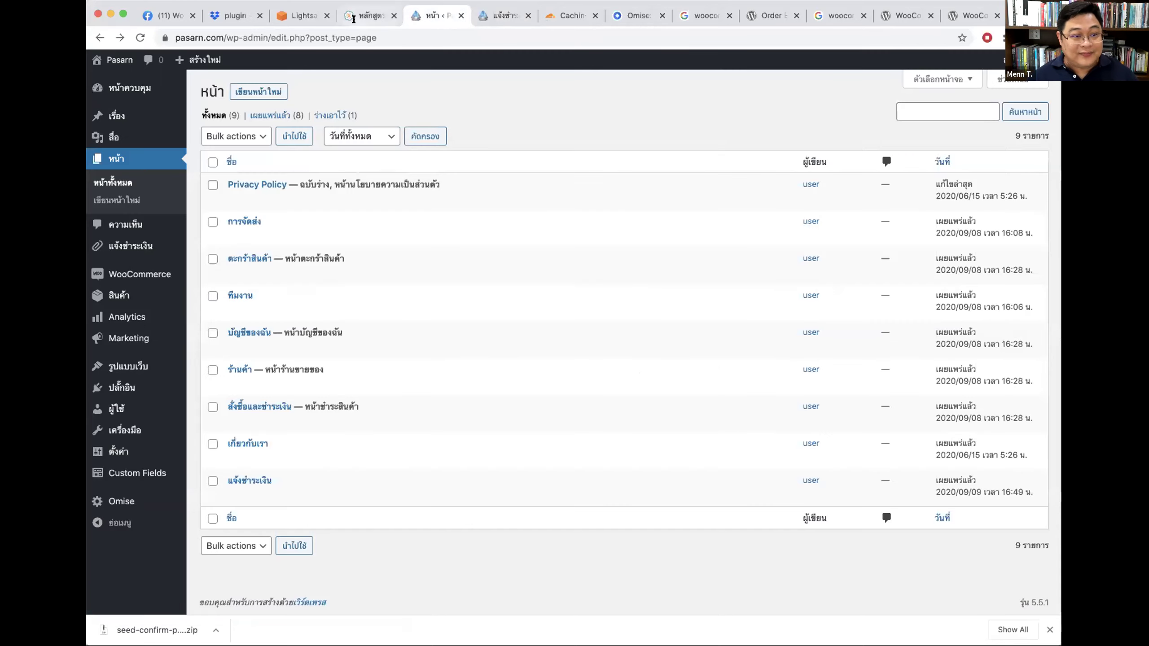
pyautogui.moveTo(153, 275)
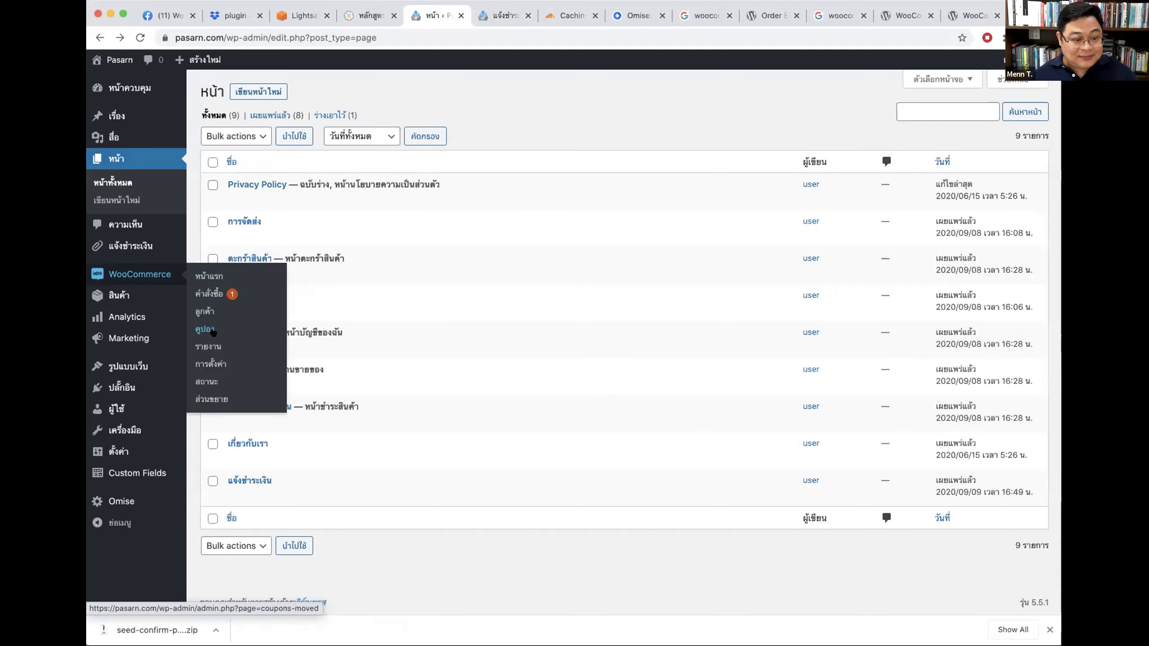
pyautogui.click(213, 363)
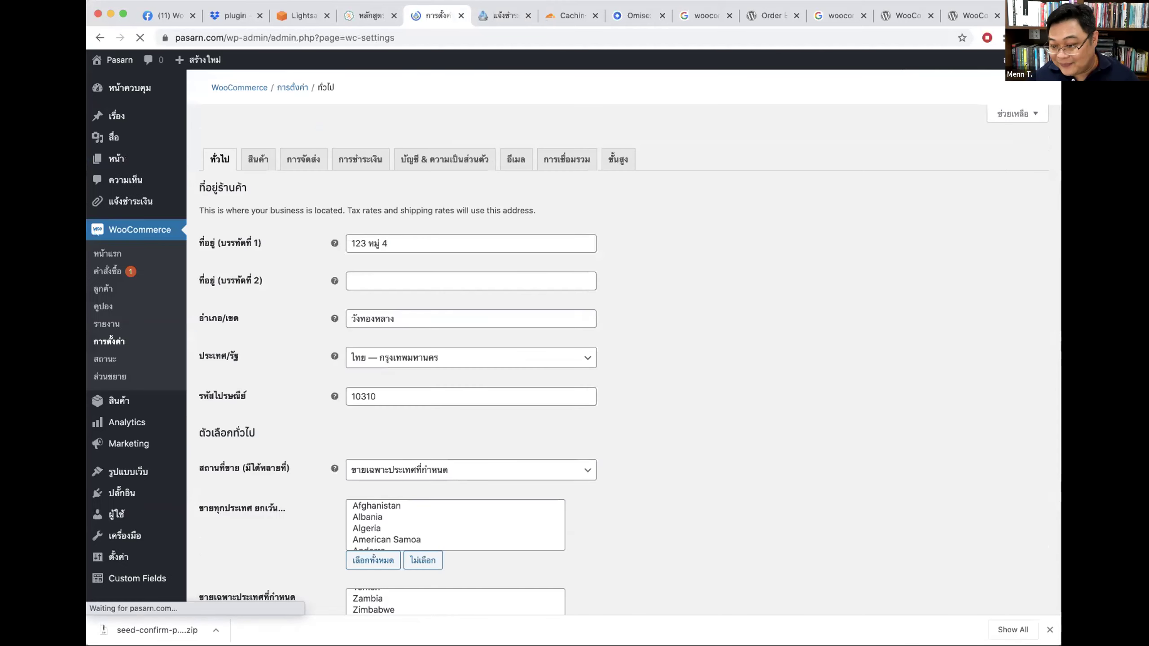
pyautogui.click(366, 143)
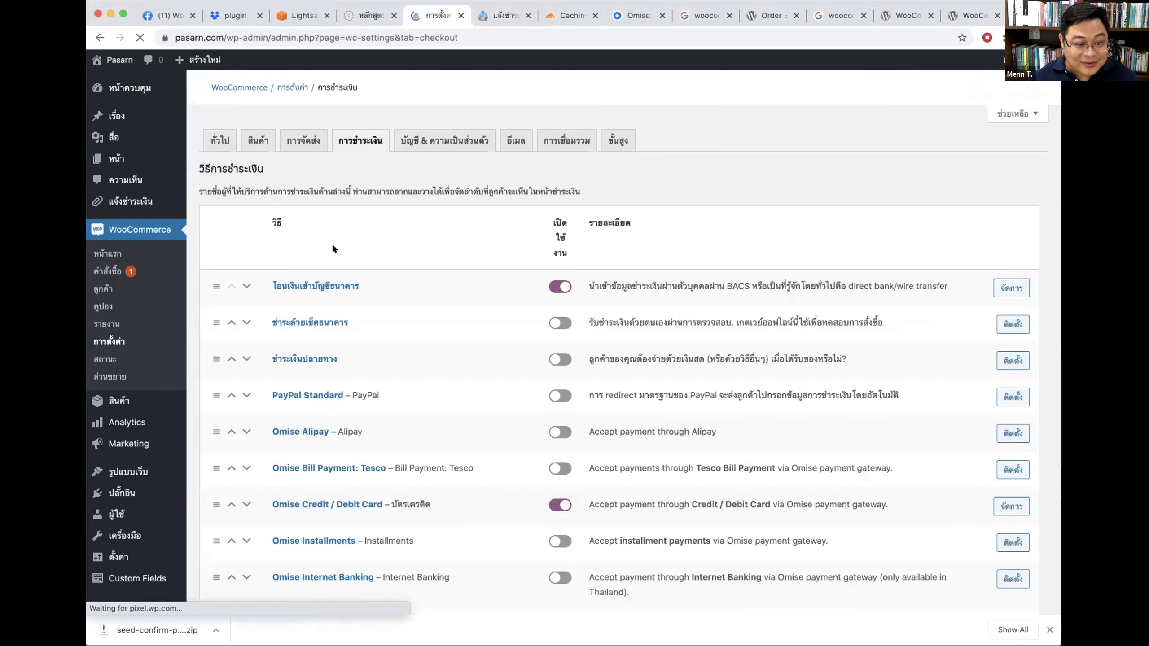
# Step: Add a new bank-transfer account row and copy the first account's name into it
pyautogui.click(315, 286)
pyautogui.scroll(-1, 542, 441)
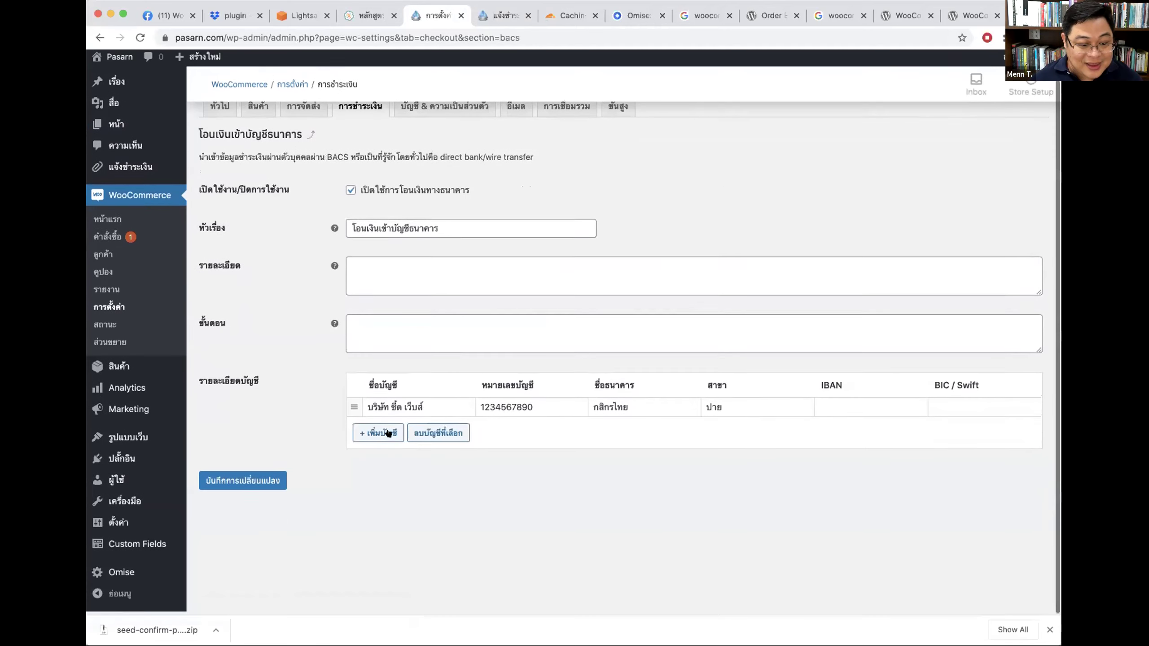
pyautogui.click(378, 435)
pyautogui.tripleClick(433, 409)
pyautogui.press('super+c')
pyautogui.click(441, 430)
pyautogui.press('super+v')
# Step: Copy the account number into the new row, enter bank กรุงเทพ, and save
pyautogui.tripleClick(506, 410)
pyautogui.click(500, 429)
pyautogui.press('super+v')
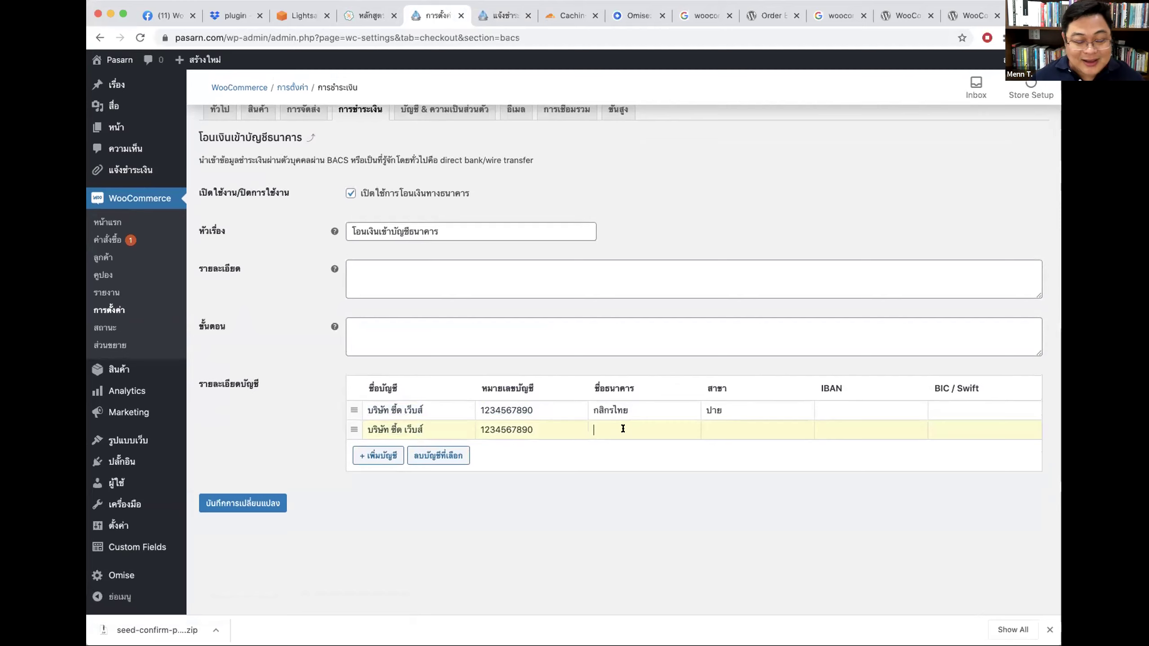
pyautogui.write('กรุงเทพฯ')
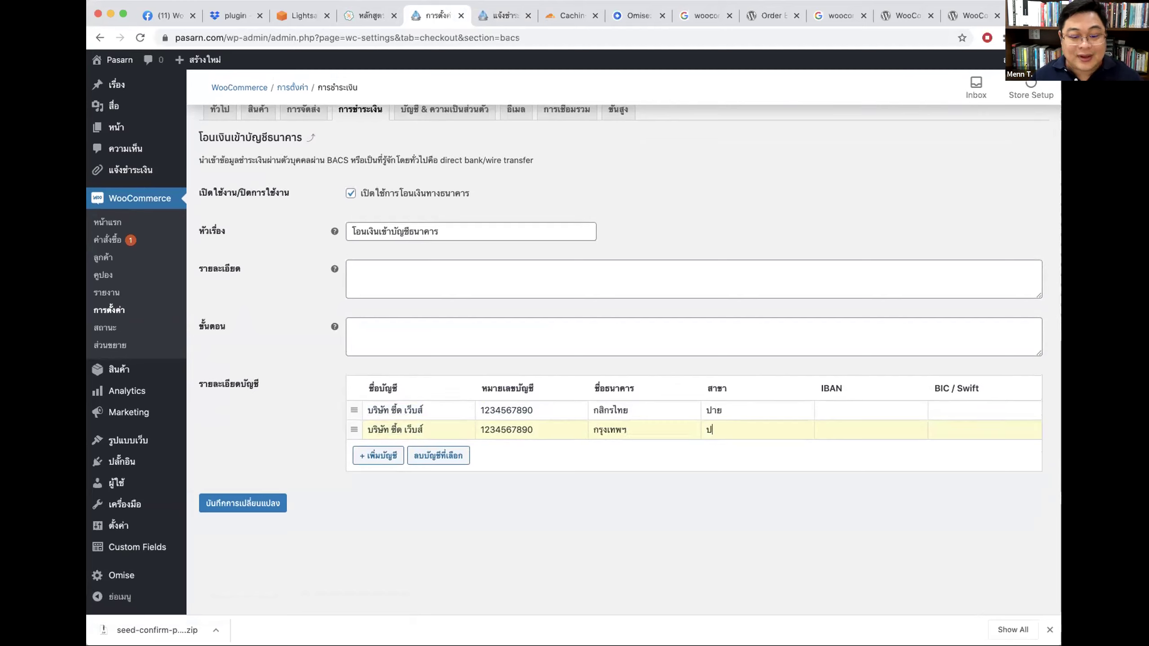
pyautogui.click(271, 503)
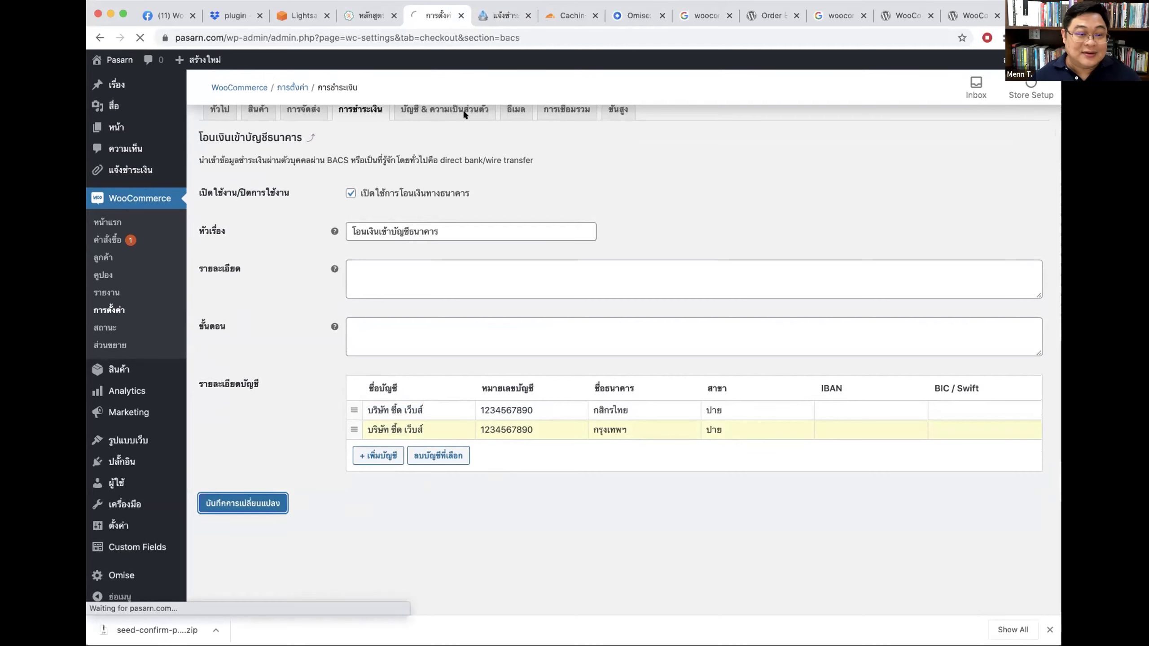
pyautogui.click(501, 17)
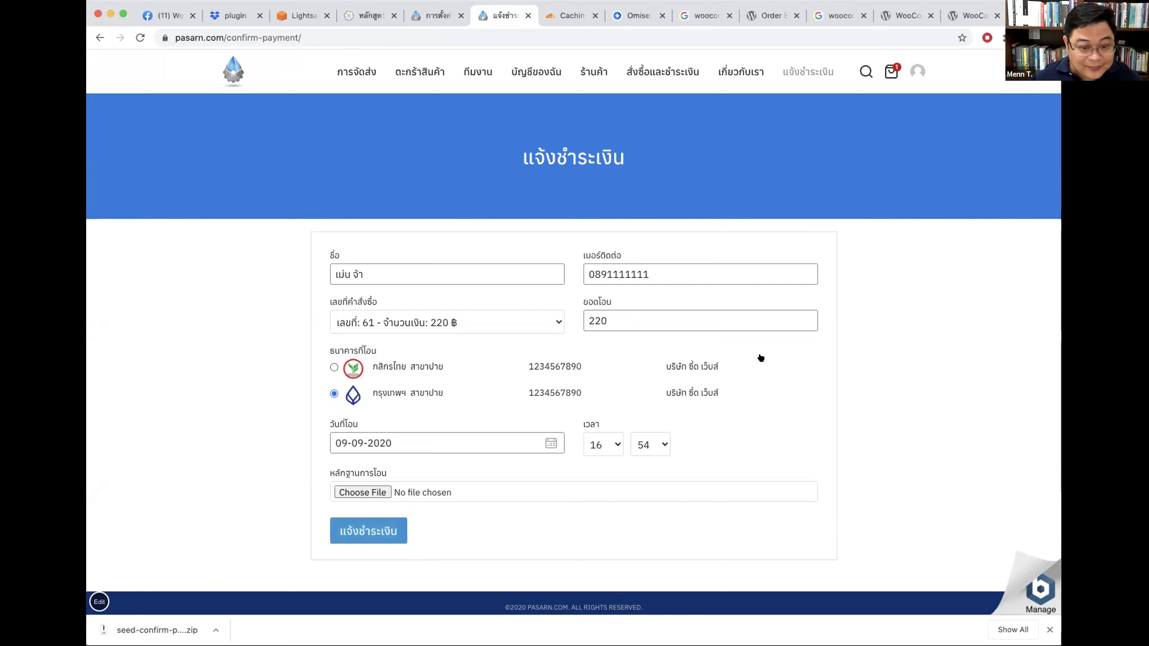
# Step: Submit a payment confirmation for the 220 ฿ order via กสิกรไทย with _slip.png attached
pyautogui.click(411, 367)
pyautogui.click(454, 321)
pyautogui.click(498, 323)
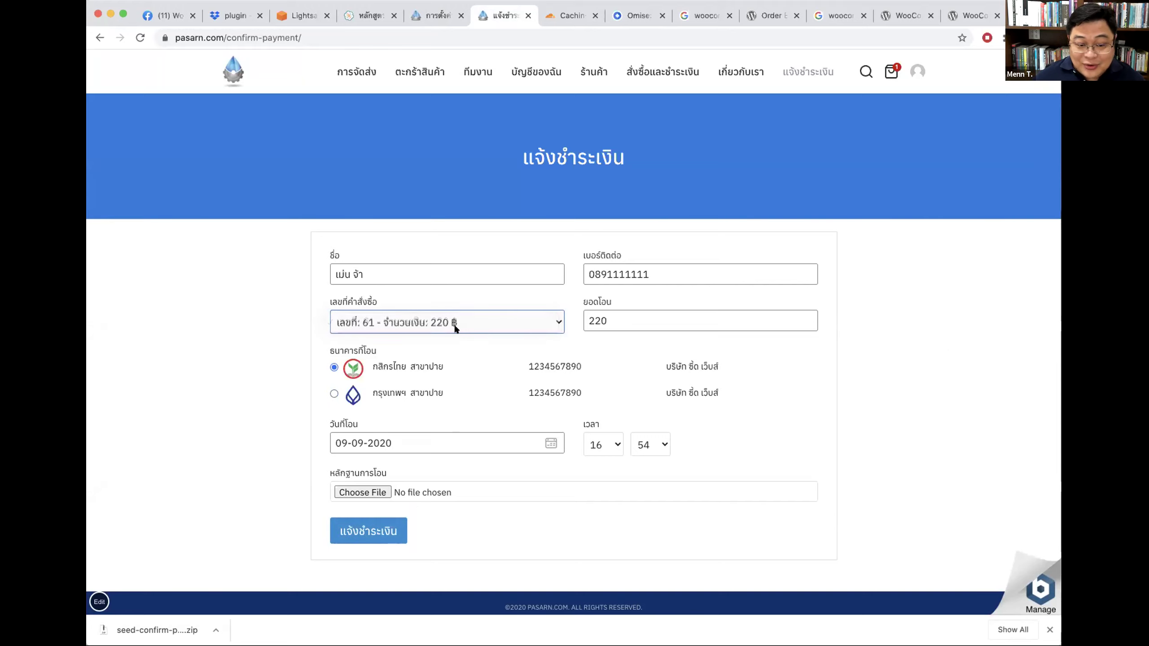
pyautogui.click(369, 492)
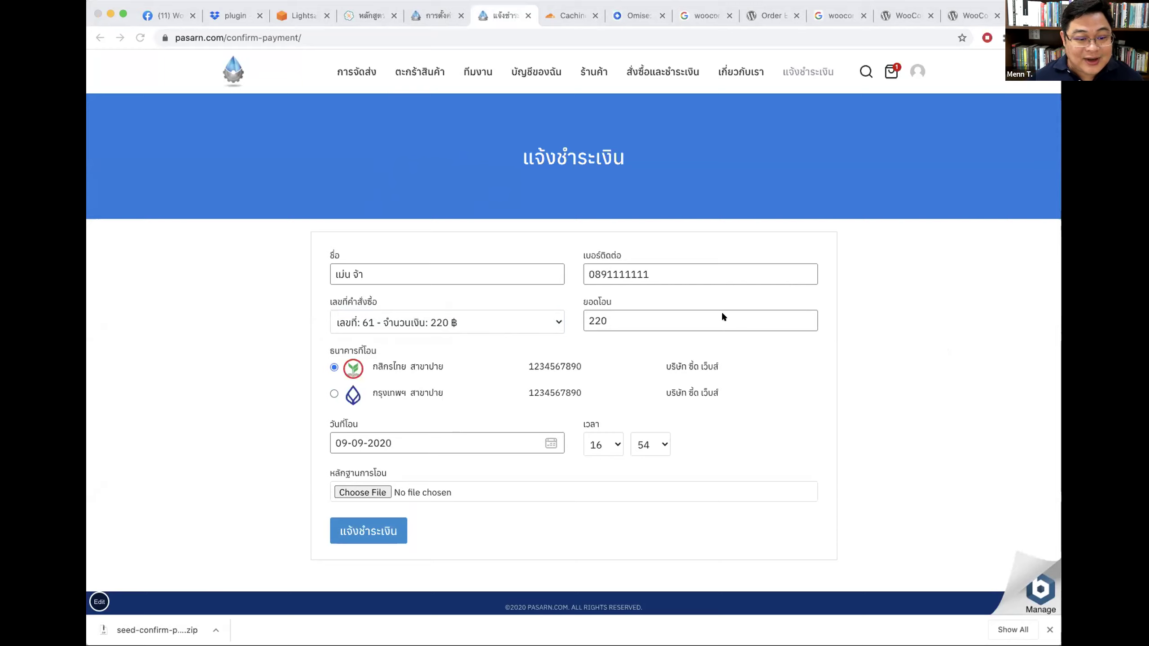
pyautogui.click(784, 311)
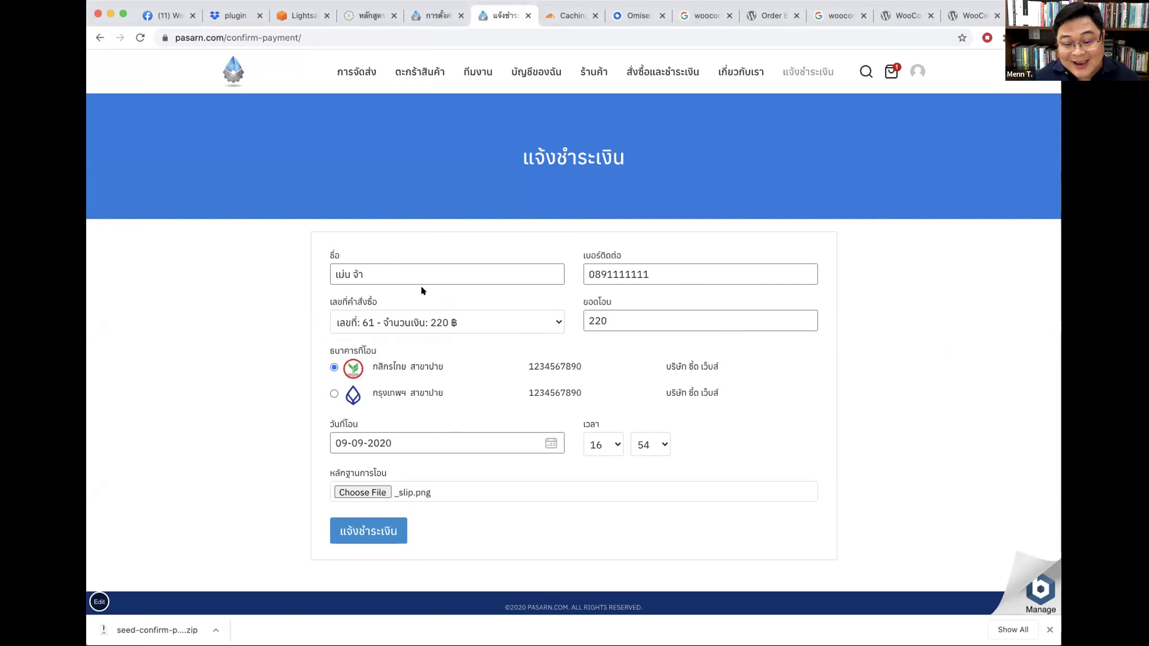
pyautogui.click(1049, 630)
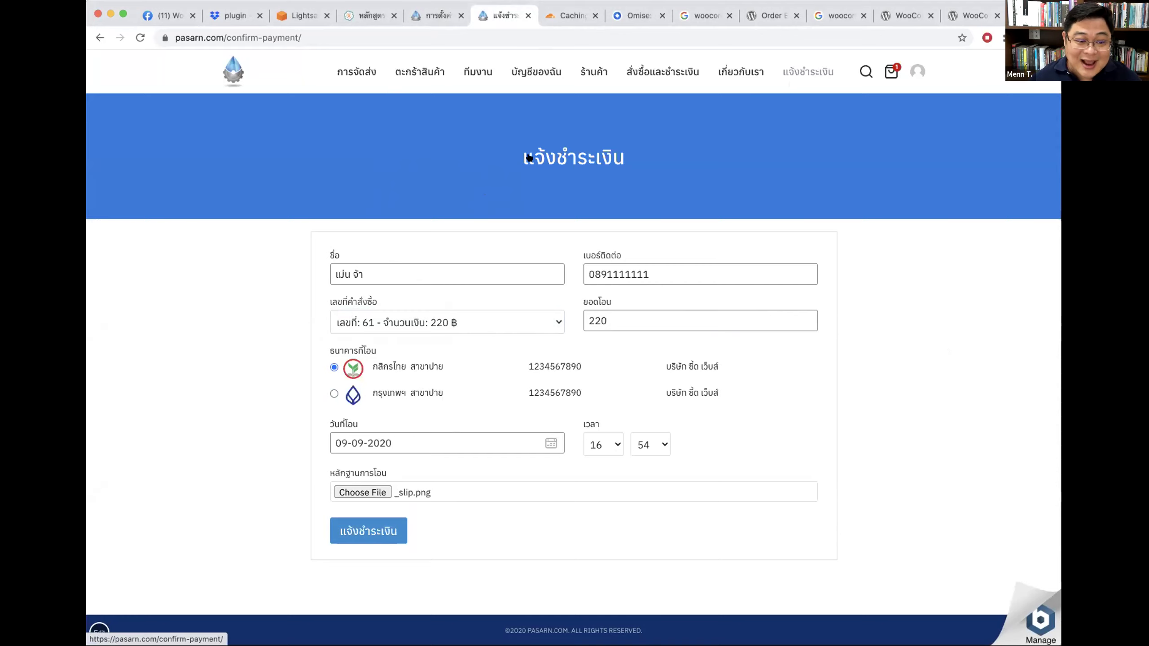
pyautogui.click(367, 532)
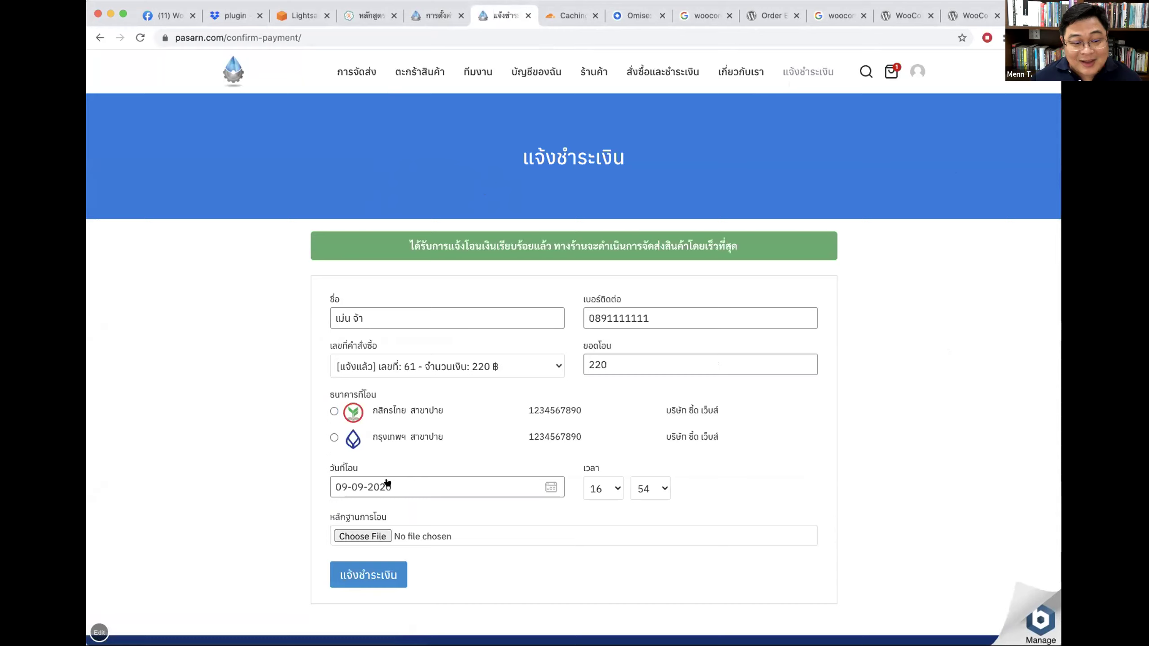
# Step: Highlight the success message to read the confirmation result
pyautogui.moveTo(414, 239); pyautogui.dragTo(599, 237)
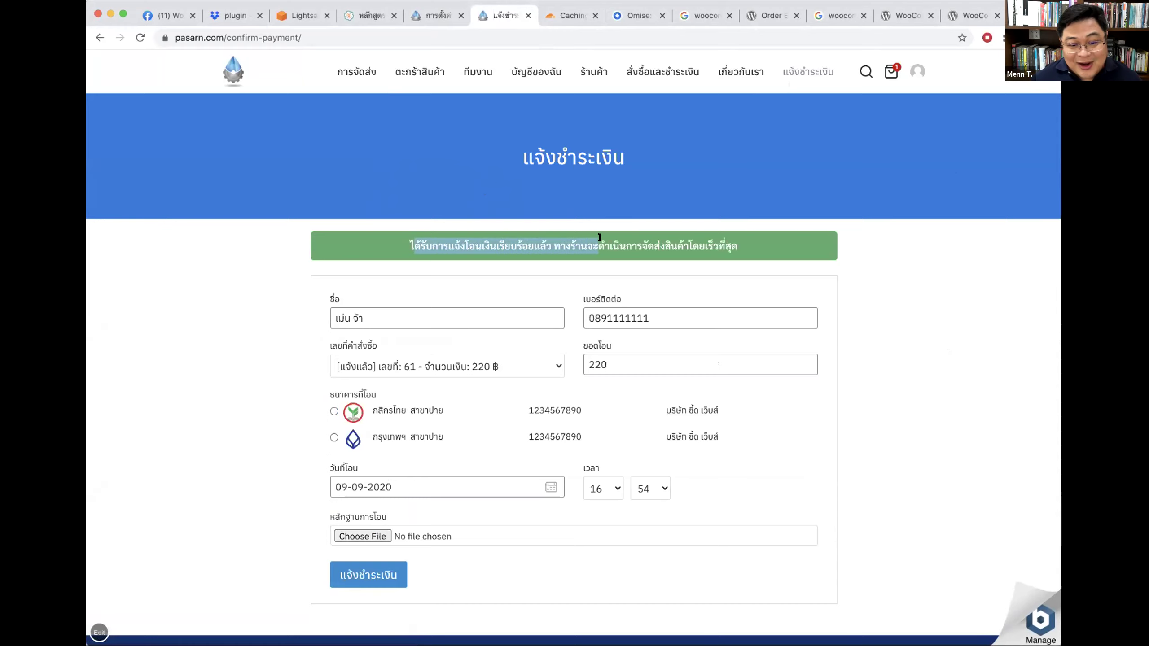
pyautogui.click(439, 235)
pyautogui.moveTo(744, 245); pyautogui.dragTo(610, 235)
pyautogui.click(609, 235)
pyautogui.click(433, 16)
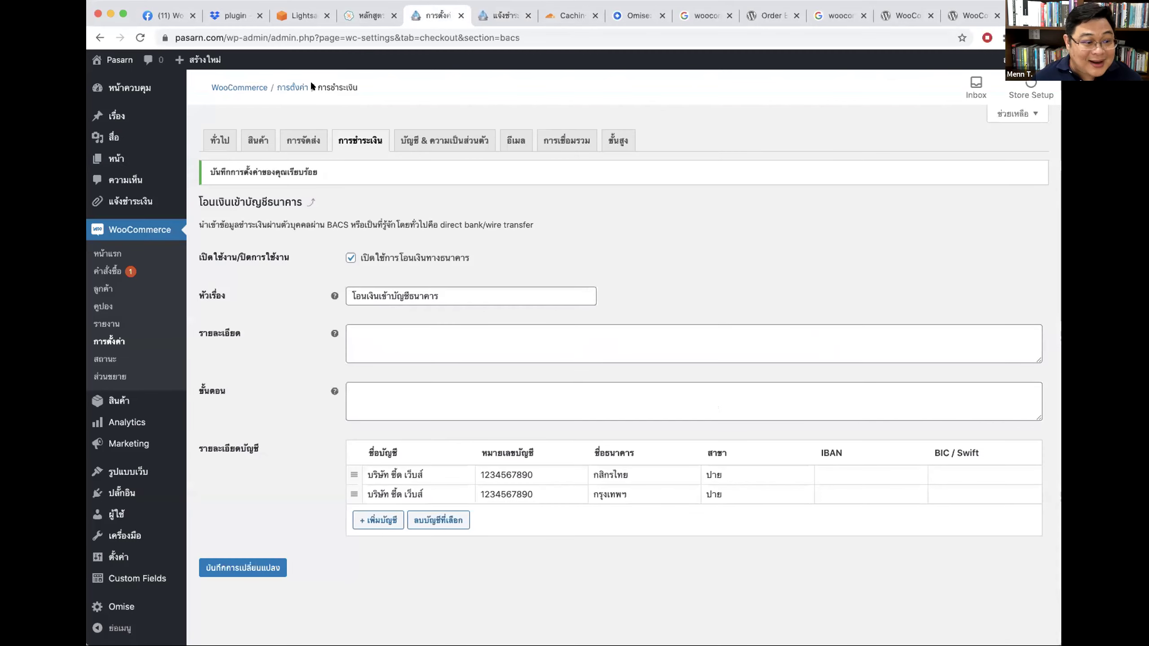
# Step: Review order 61's transfer confirmation details, then open order 61 from the notification list
pyautogui.moveTo(117, 202)
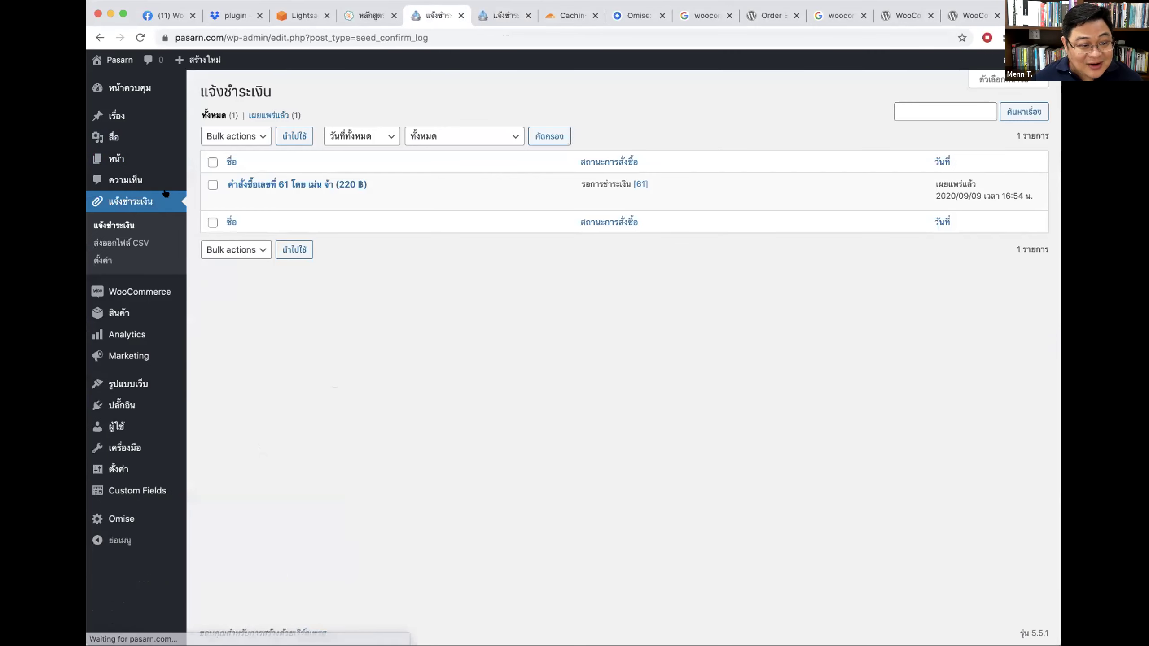
pyautogui.click(256, 186)
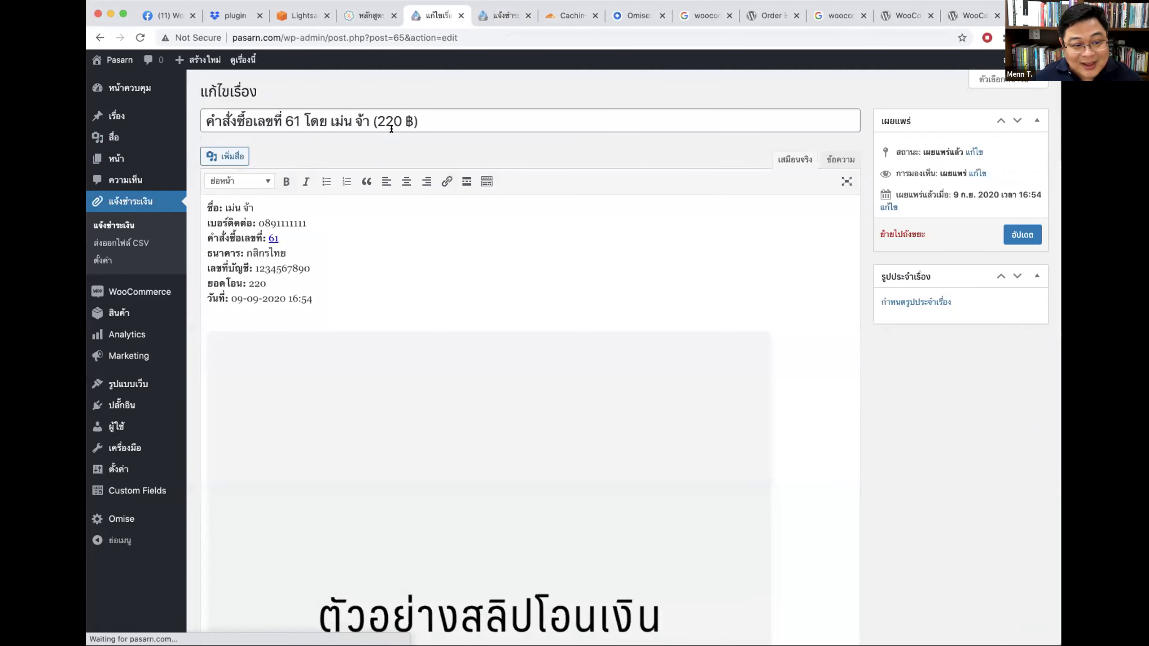
pyautogui.click(241, 208)
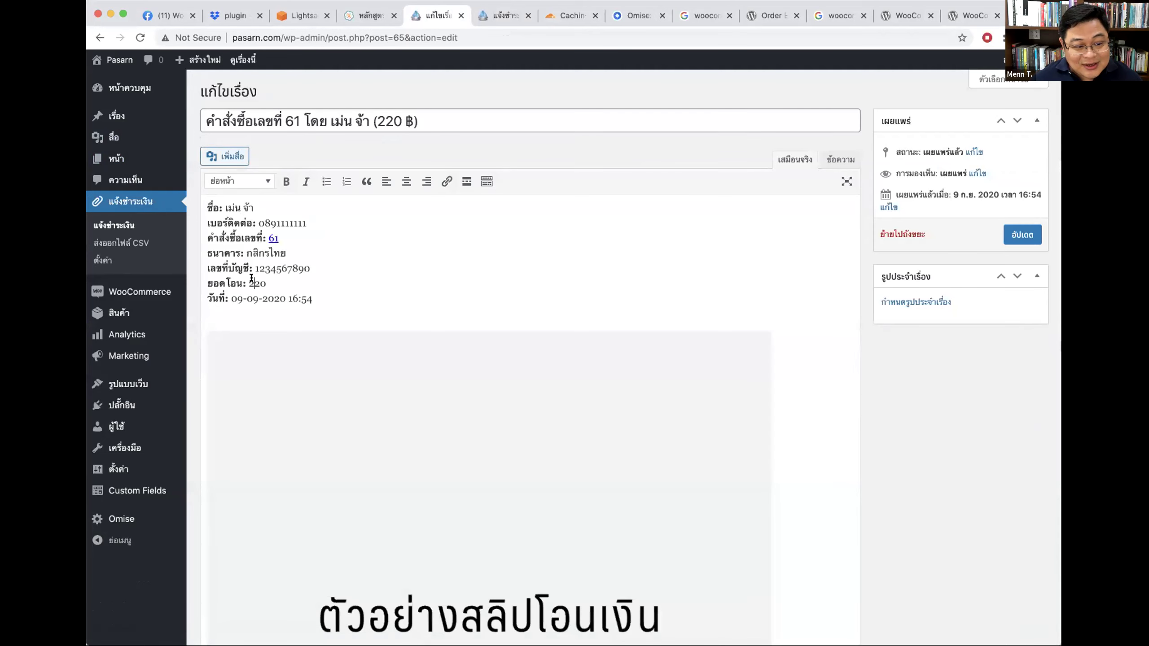
pyautogui.scroll(-8, 633, 269)
pyautogui.scroll(8, 643, 275)
pyautogui.click(668, 268)
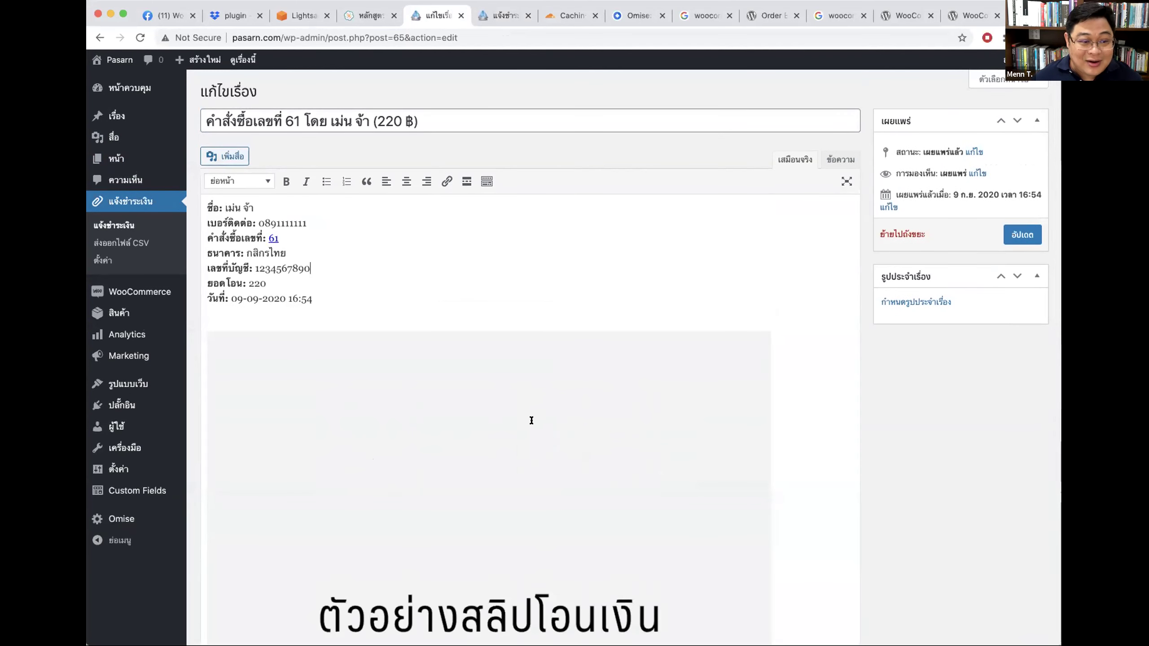
pyautogui.click(133, 223)
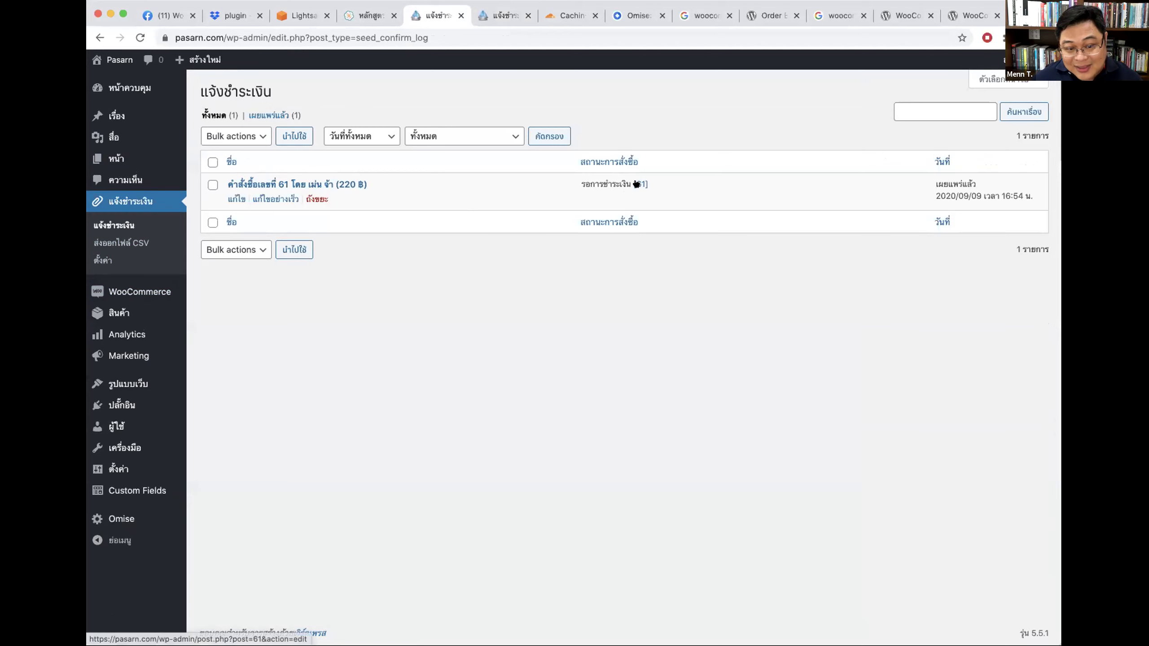
pyautogui.click(638, 184)
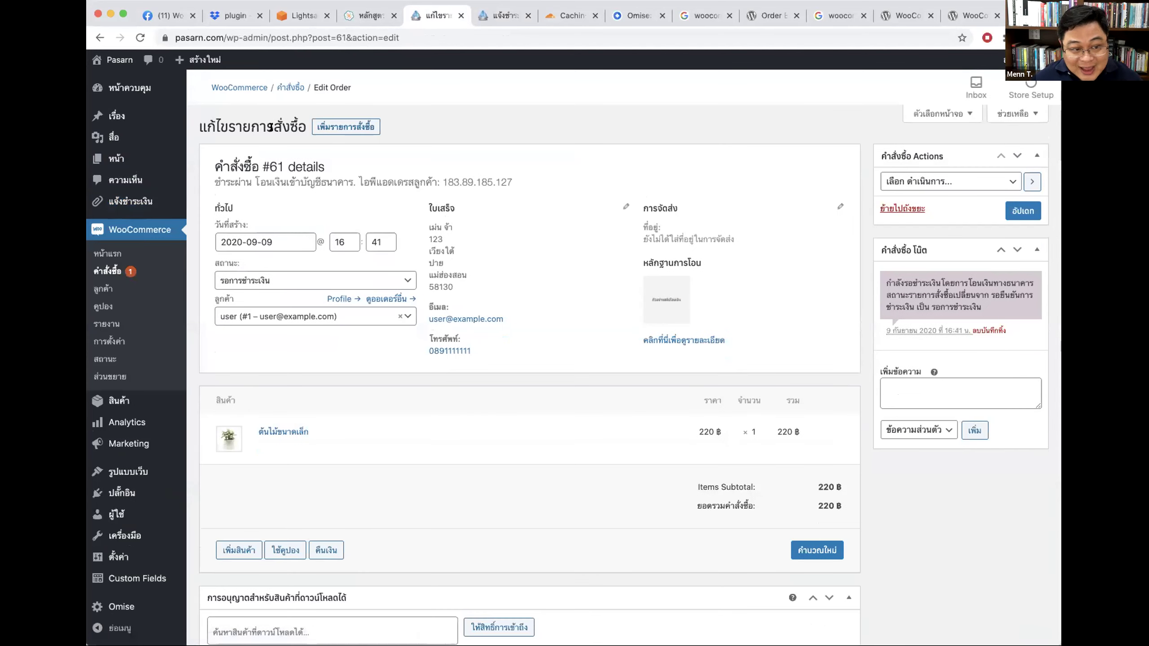
# Step: Set order 61's status to กำลังเตรียมสินค้าเพื่อจัดส่ง and click อัปเดต
pyautogui.doubleClick(272, 166)
pyautogui.click(361, 203)
pyautogui.click(254, 280)
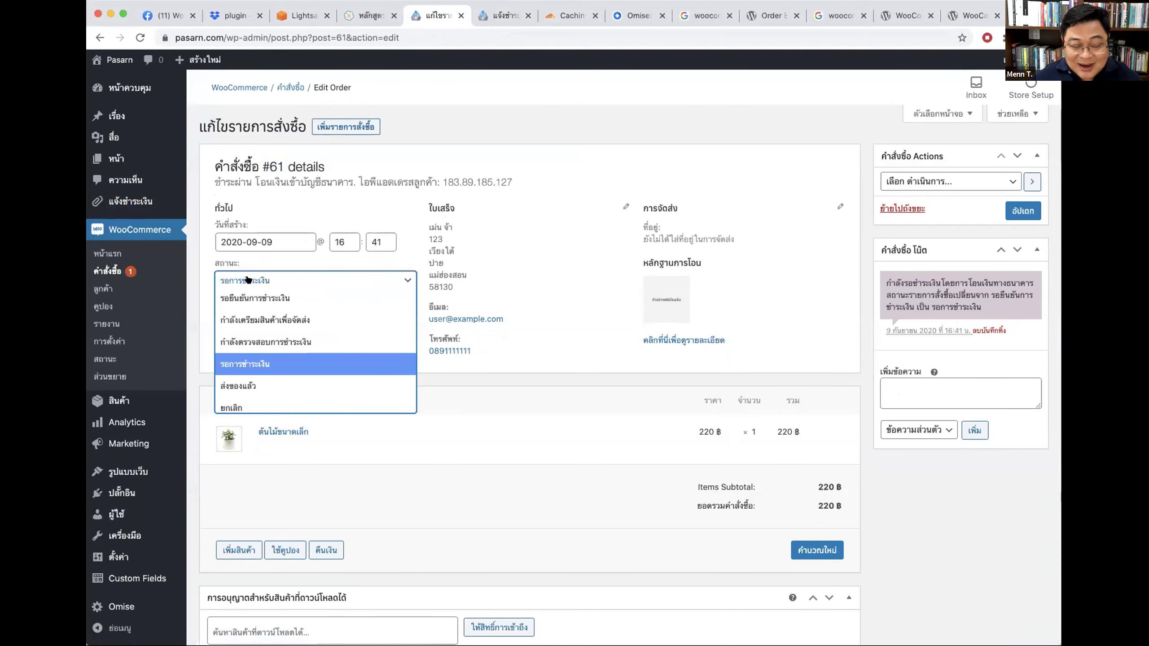
pyautogui.click(280, 322)
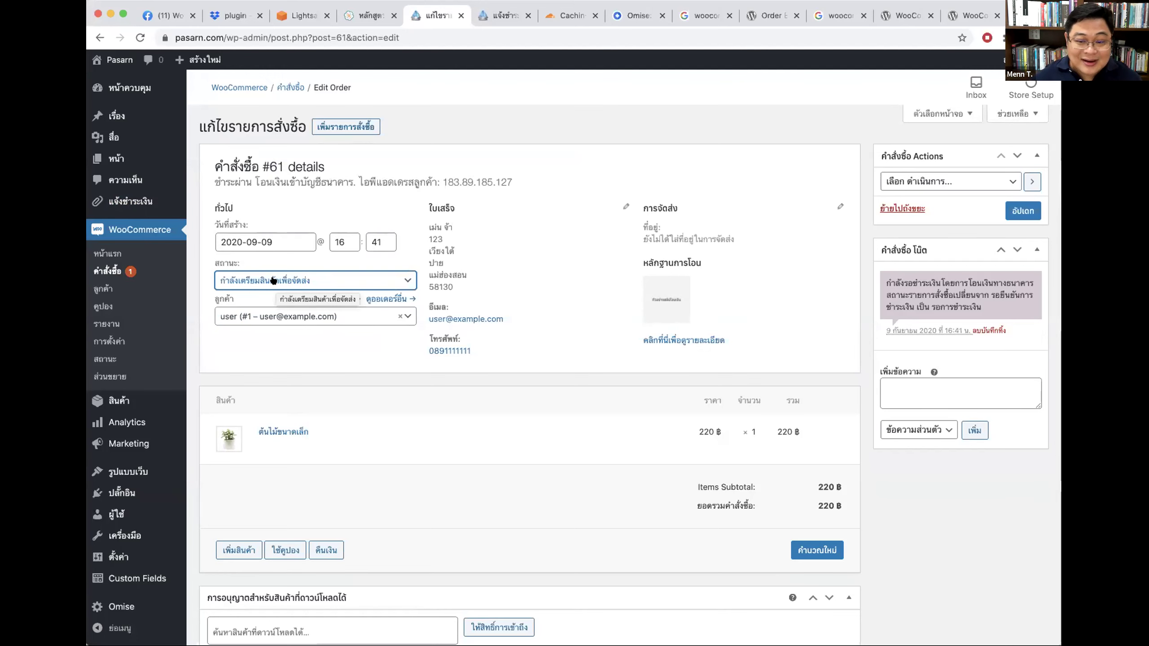
pyautogui.click(1021, 210)
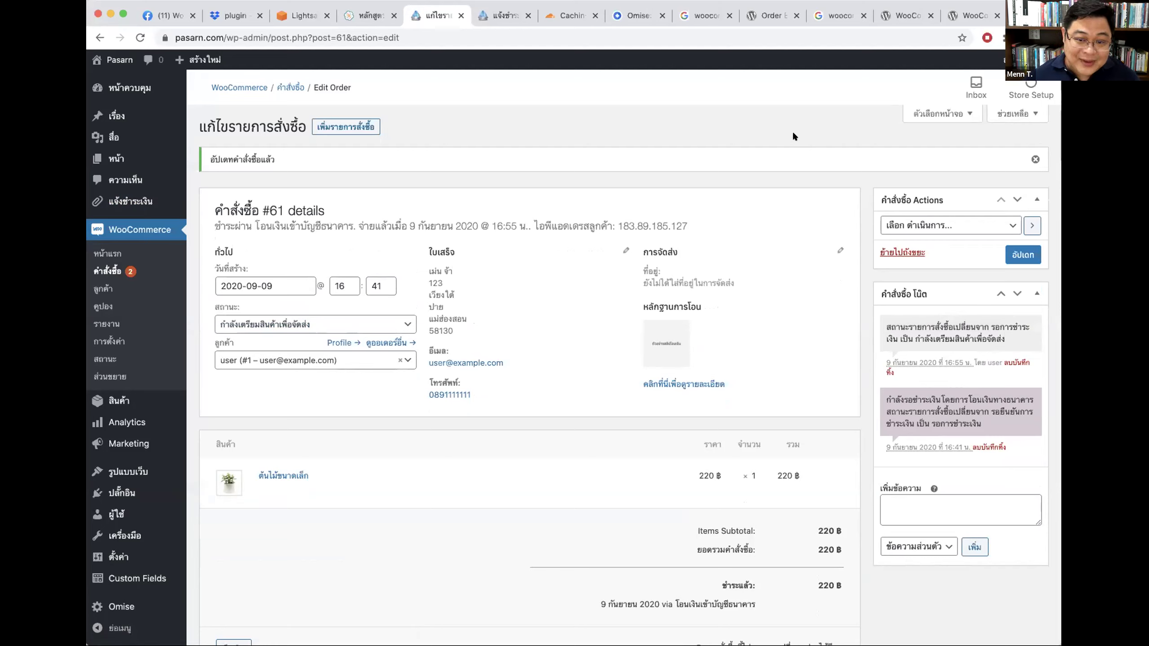
pyautogui.click(1035, 159)
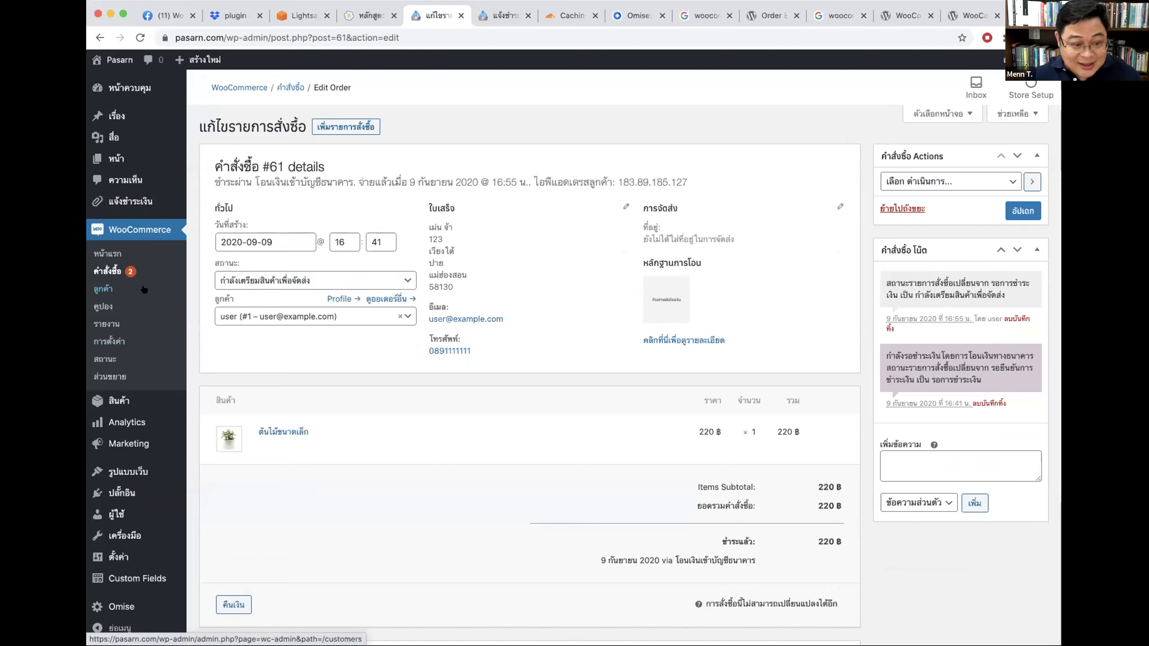
# Step: Open the payment-notification settings and tick เปิดใช้งานพร้อมเพย์
pyautogui.moveTo(157, 210)
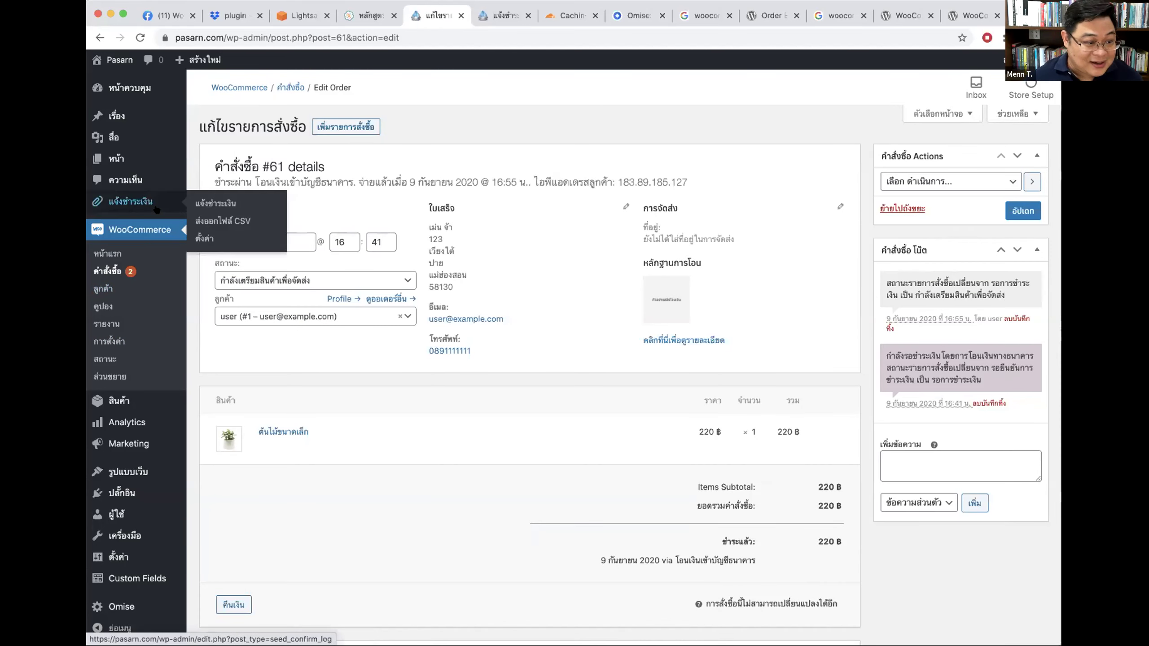
pyautogui.click(114, 203)
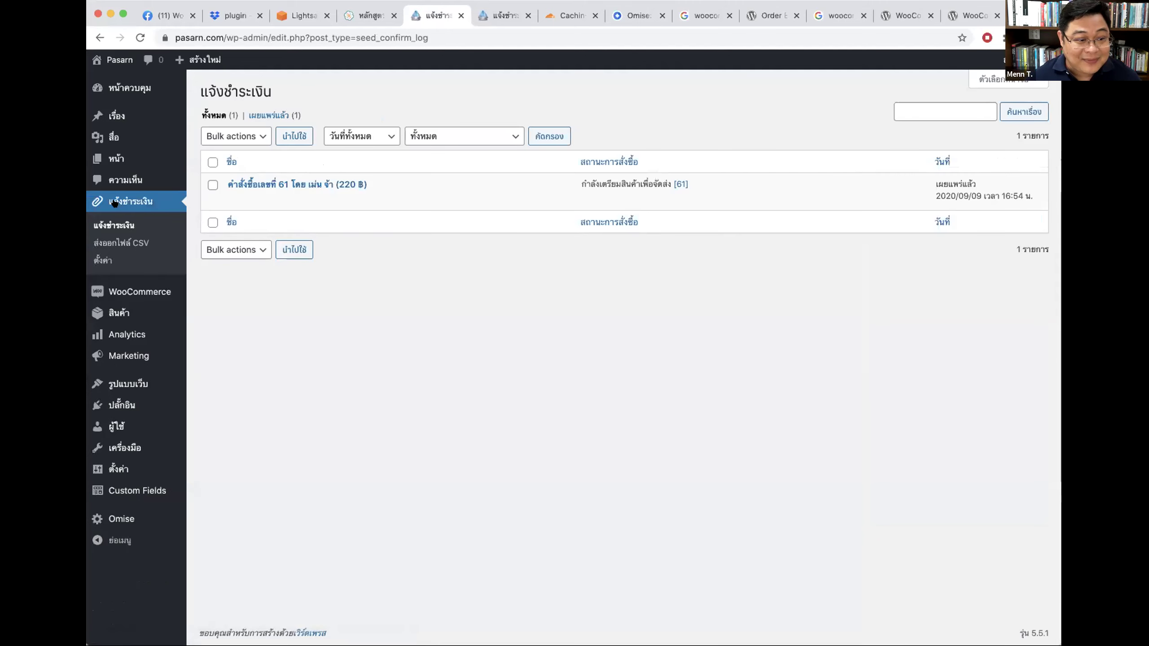
pyautogui.click(103, 260)
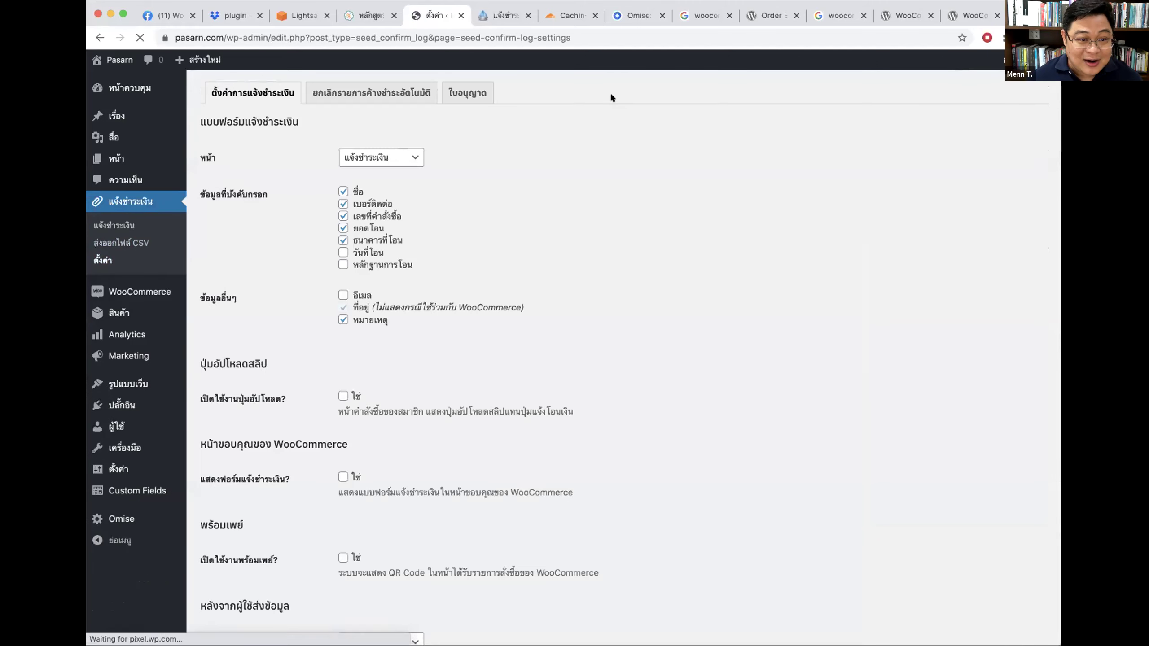
pyautogui.scroll(-4, 760, 368)
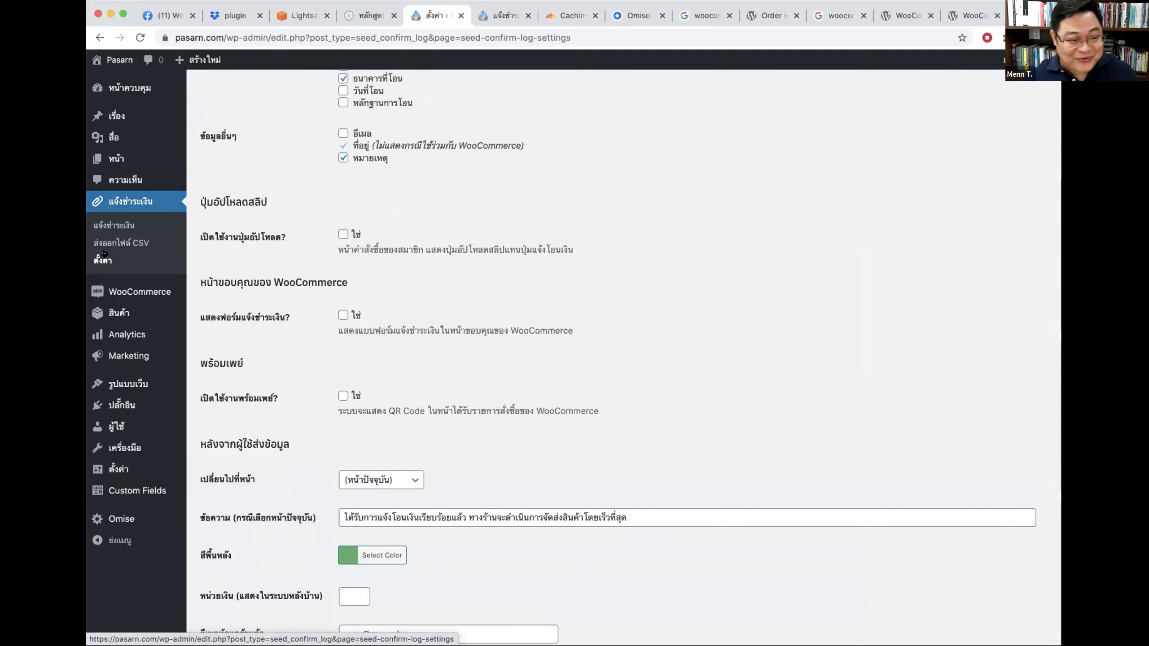
pyautogui.scroll(3, 428, 165)
pyautogui.scroll(1, 429, 165)
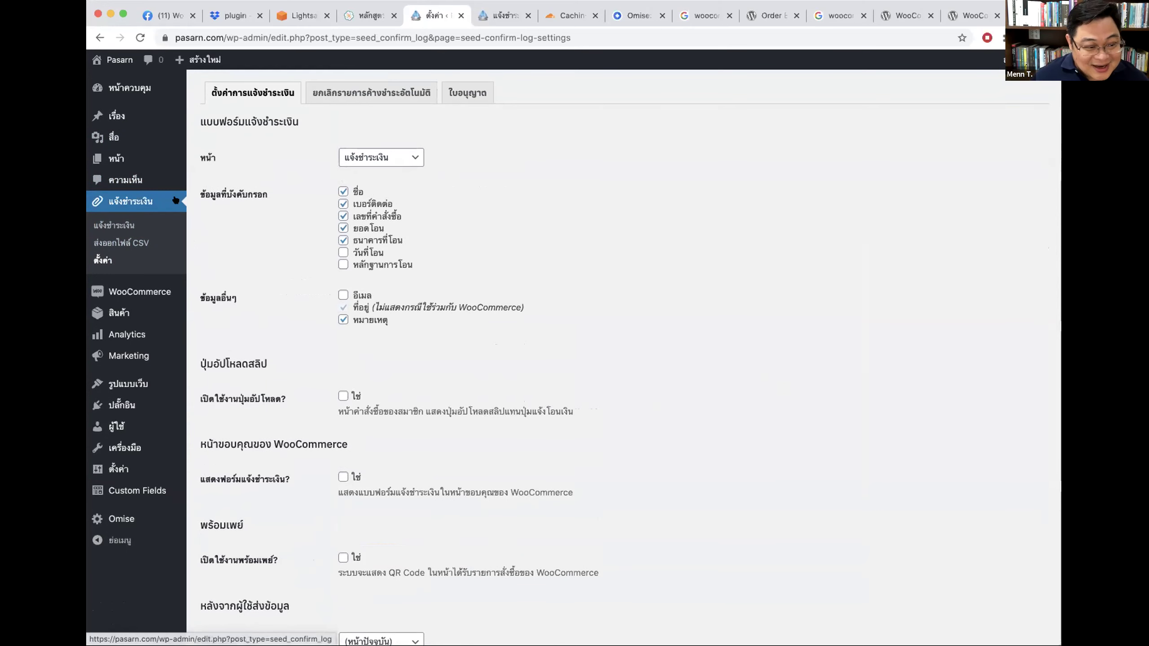
pyautogui.scroll(-7, 618, 215)
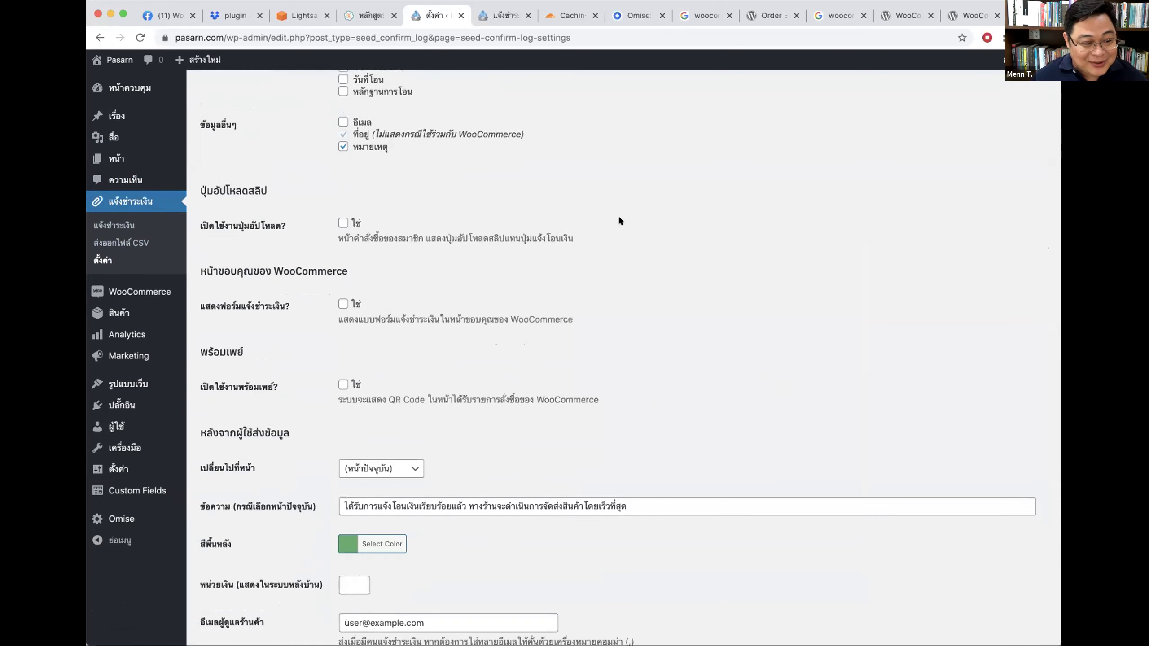
pyautogui.click(343, 250)
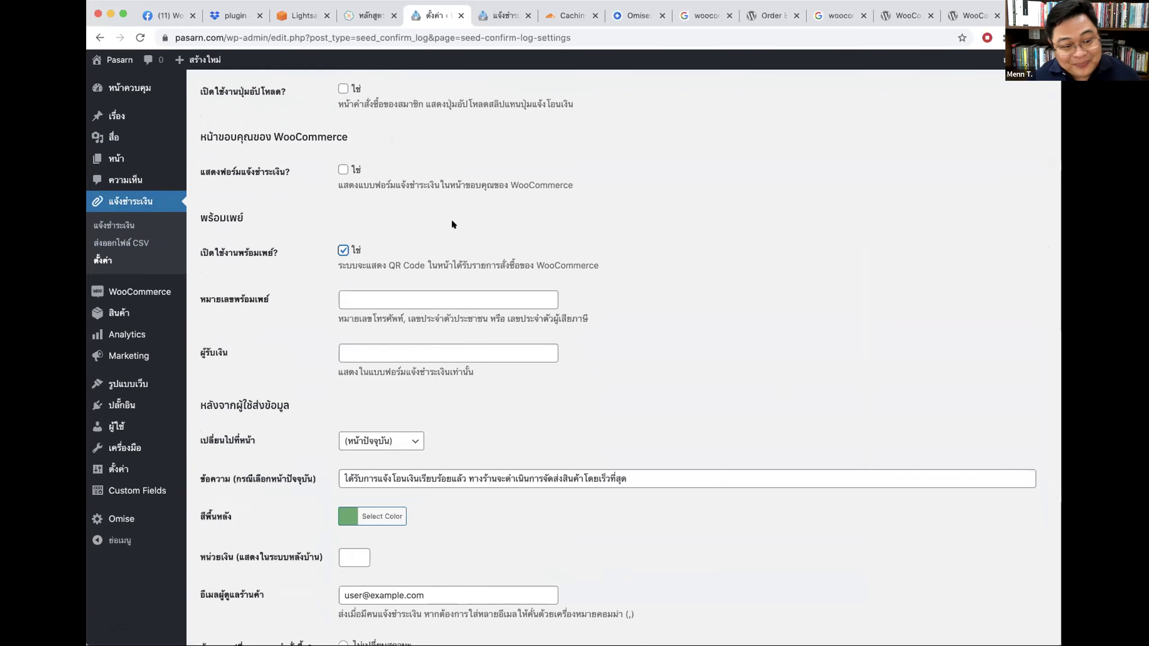
# Step: Enter the PromptPay phone number and the payee's name
pyautogui.click(362, 299)
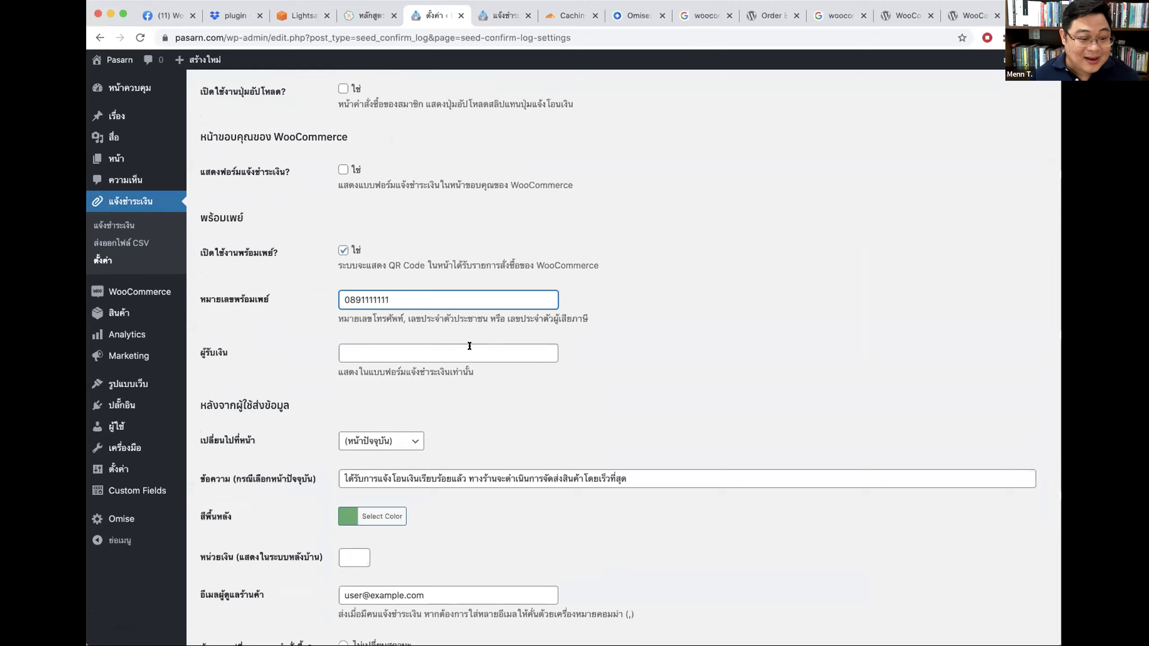
pyautogui.click(470, 346)
pyautogui.write('ok')
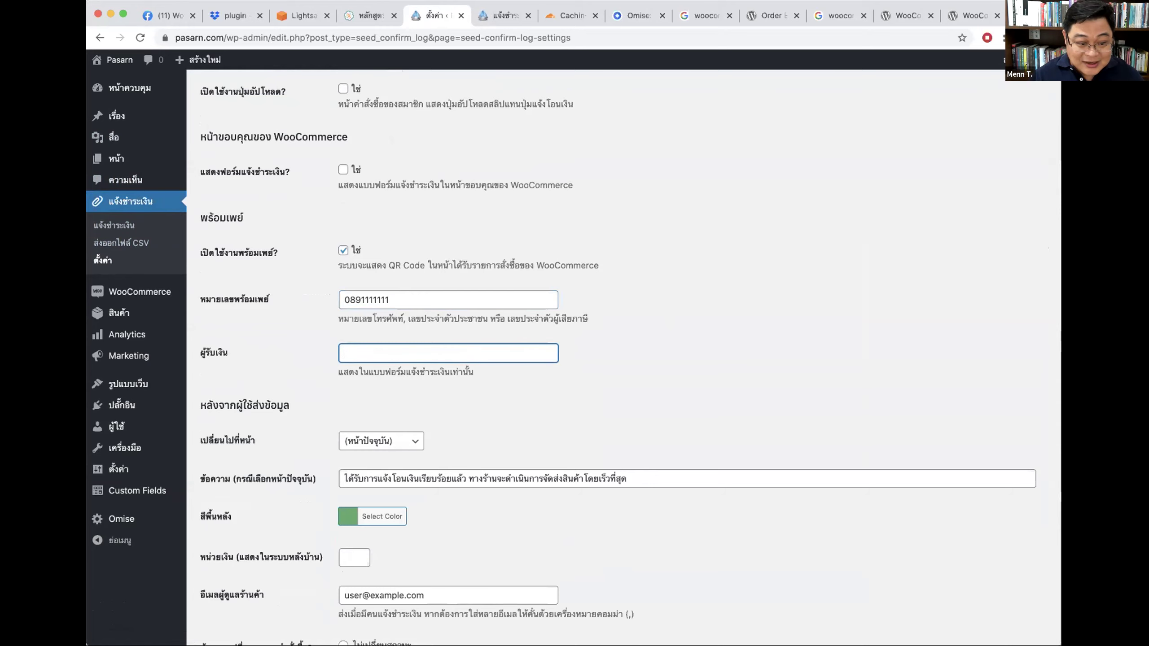
pyautogui.write('นายจักรกฤษณ์')
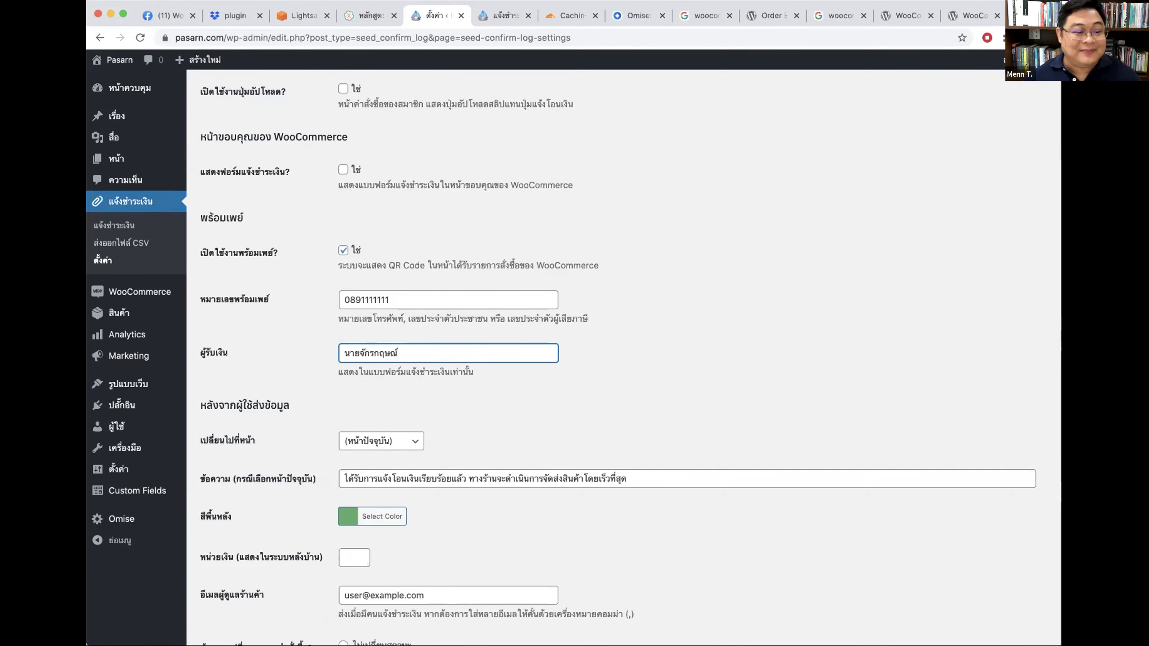
pyautogui.scroll(-5, 418, 512)
pyautogui.click(224, 572)
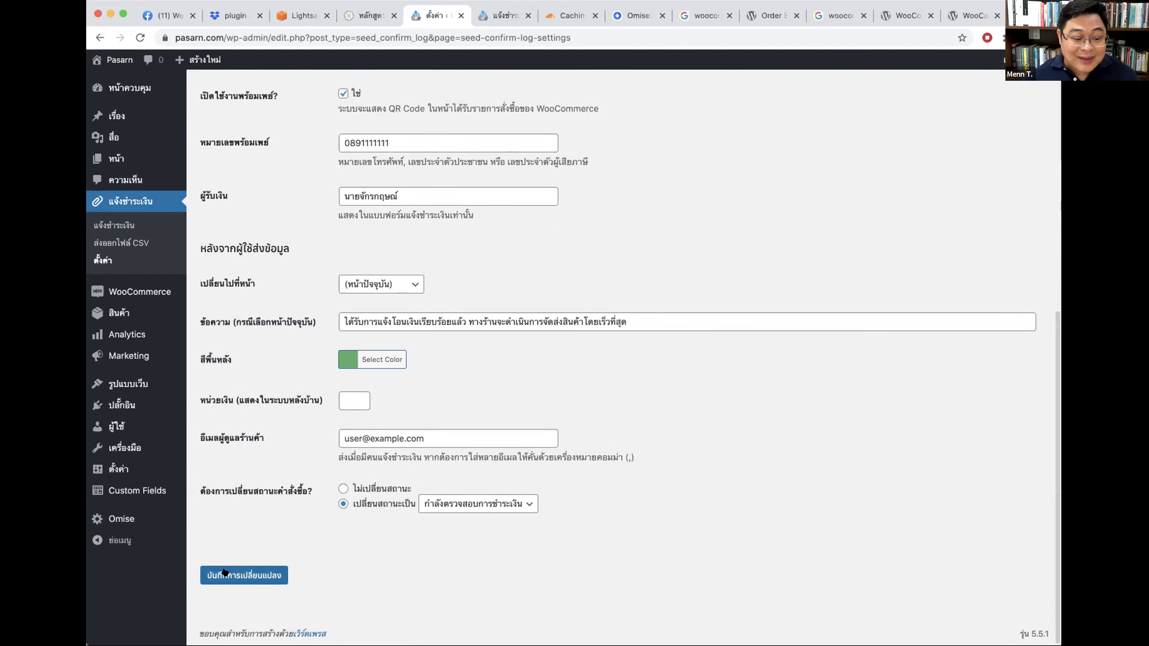
# Step: Tick แสดงฟอร์มแจ้งชำระเงิน? under หน้าขอบคุณของ WooCommerce and save the changes
pyautogui.scroll(-10, 672, 316)
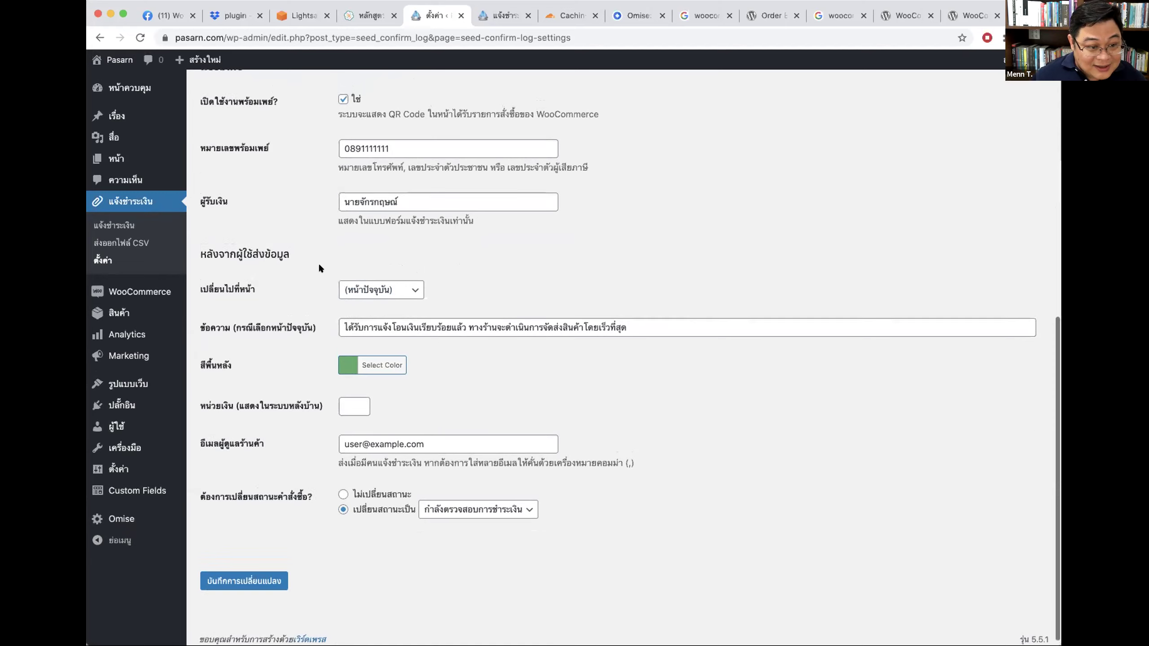
pyautogui.scroll(3, 318, 262)
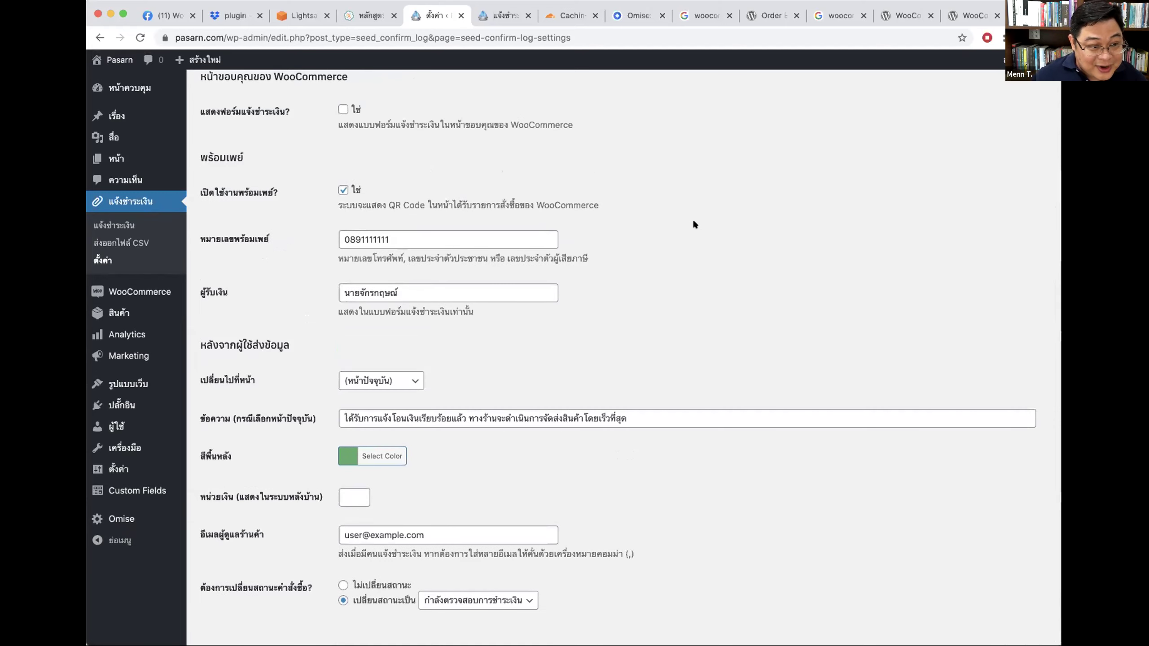
pyautogui.scroll(6, 694, 225)
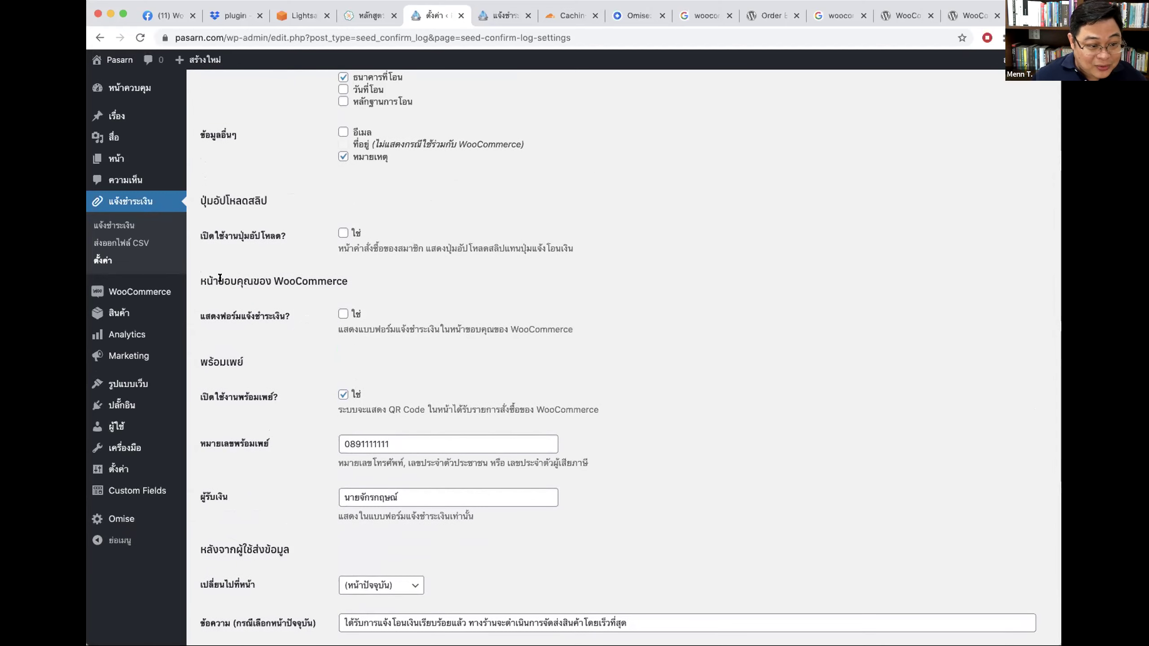
pyautogui.moveTo(220, 277); pyautogui.dragTo(351, 279)
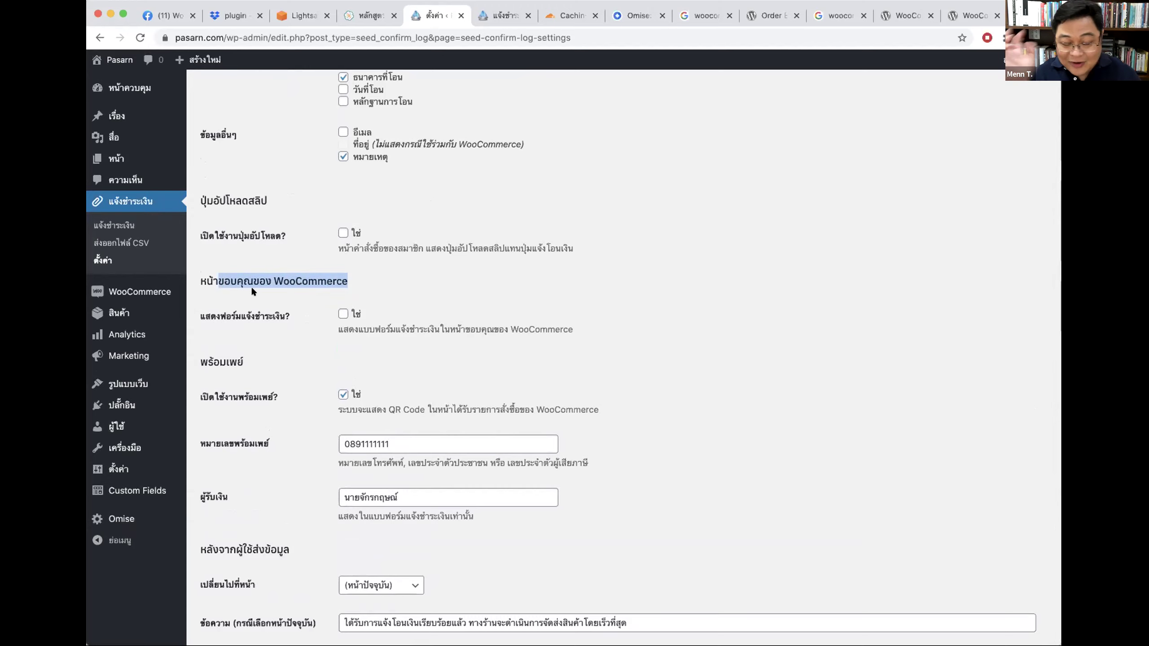
pyautogui.click(342, 314)
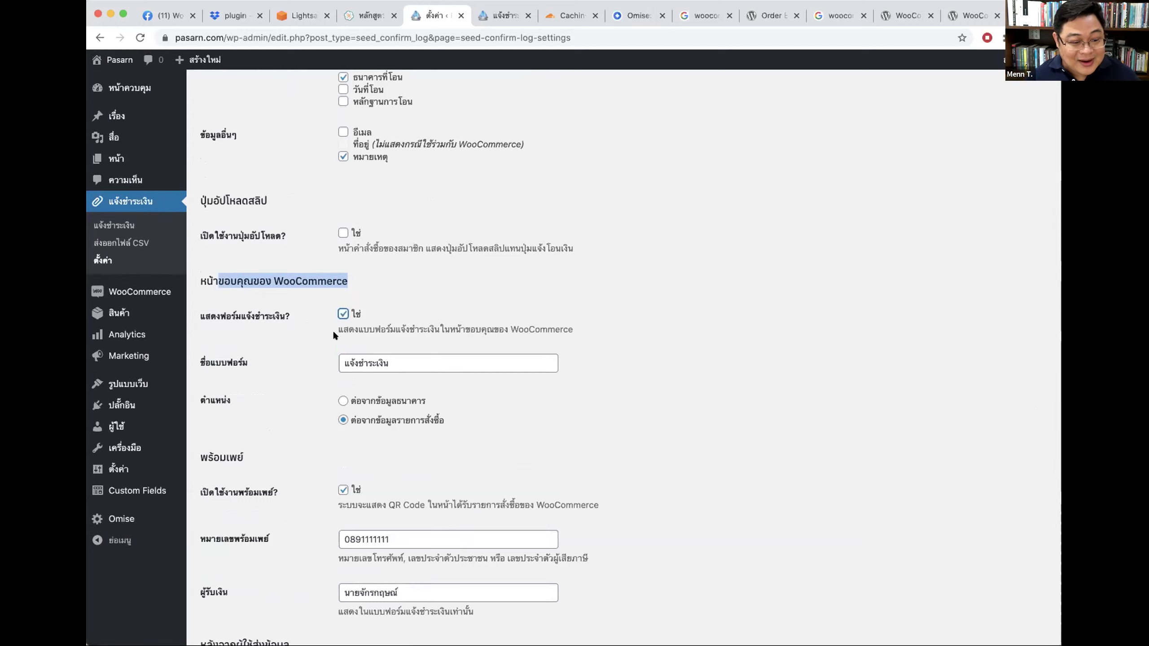
pyautogui.scroll(-4, 379, 460)
pyautogui.scroll(-5, 259, 551)
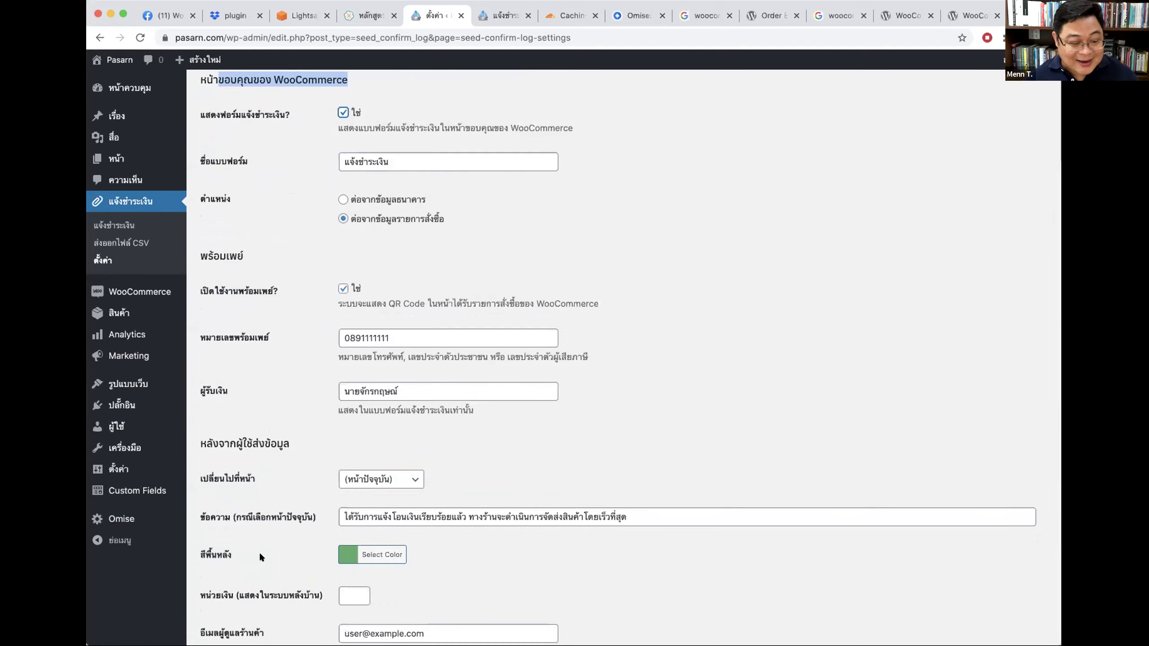
pyautogui.click(244, 575)
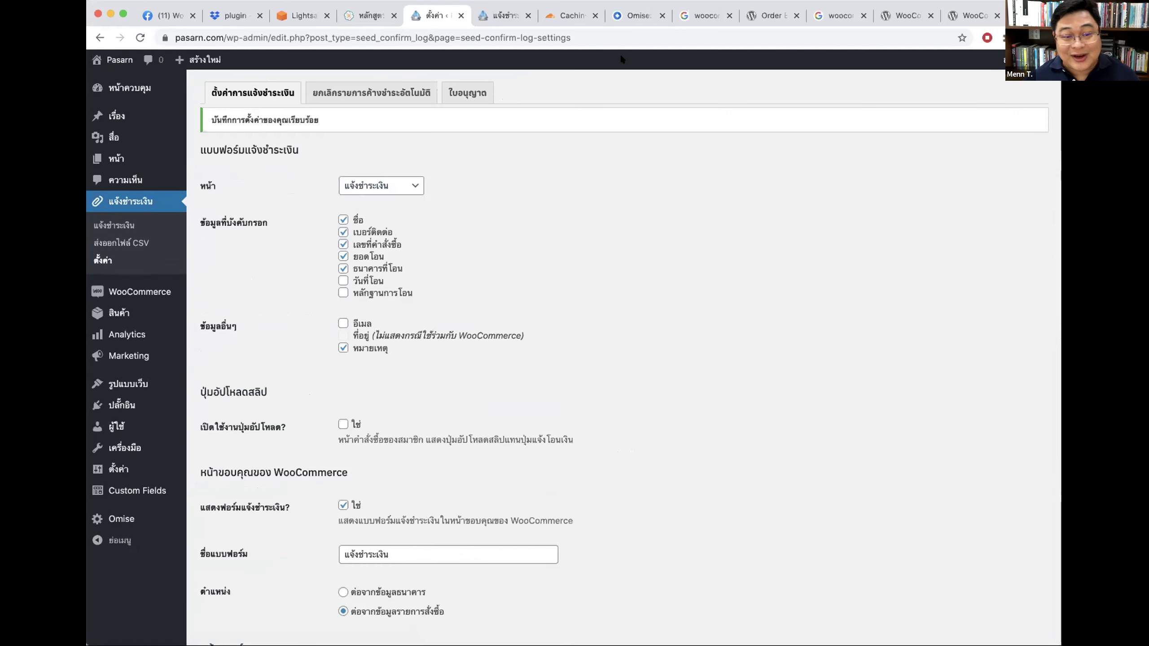
pyautogui.click(502, 15)
# Step: Check out the cart and place a bank-transfer order
pyautogui.click(604, 73)
pyautogui.click(879, 70)
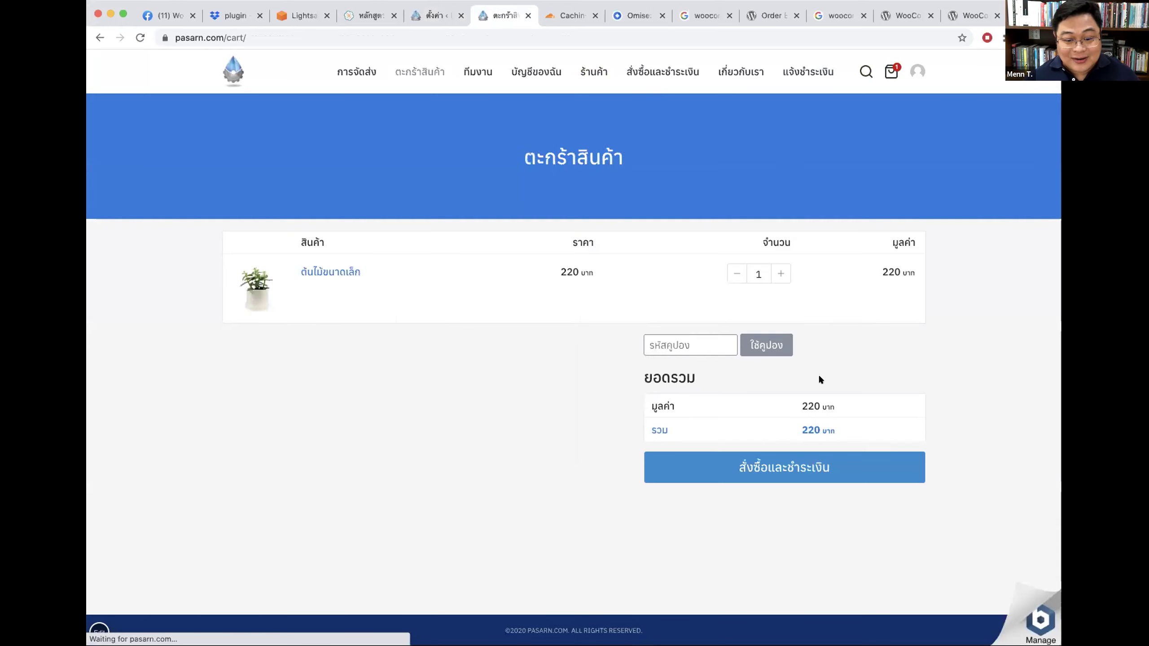
pyautogui.click(782, 466)
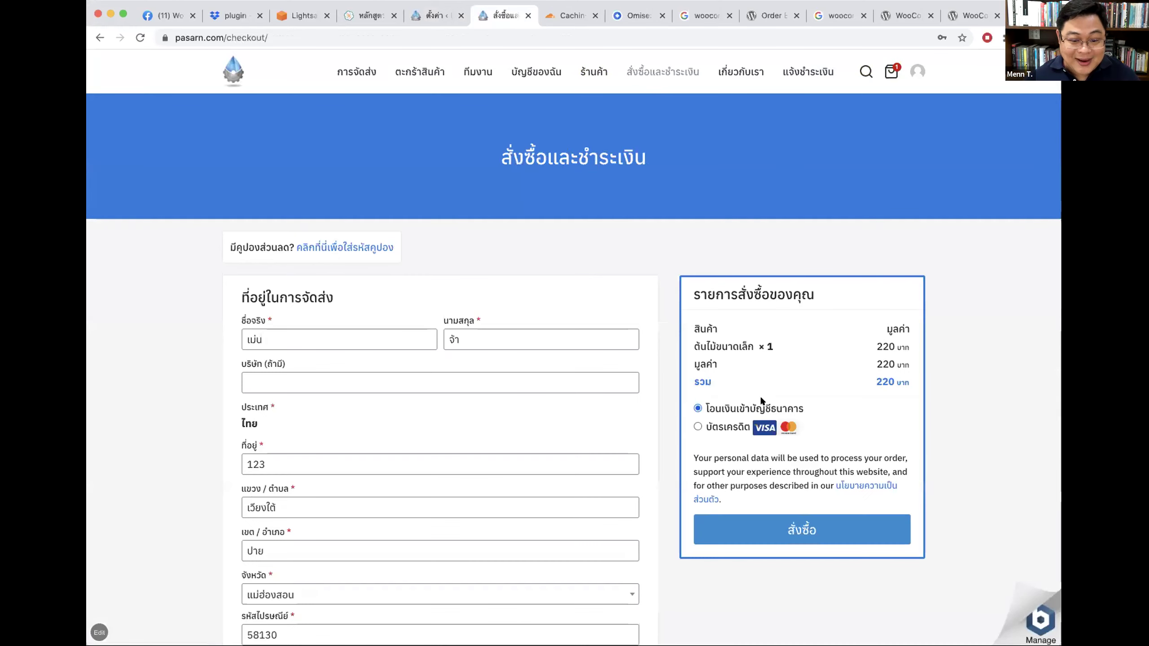
pyautogui.click(773, 537)
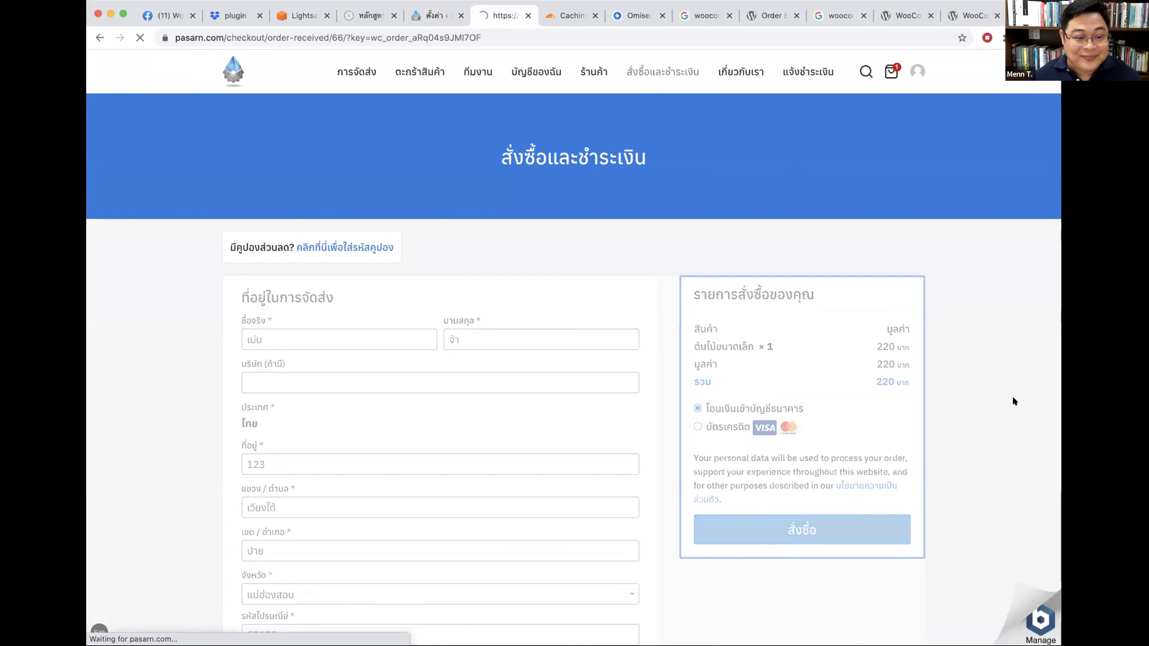
# Step: Review the bank accounts and 220 ฿ PromptPay details down to the notification form
pyautogui.scroll(-3, 1016, 401)
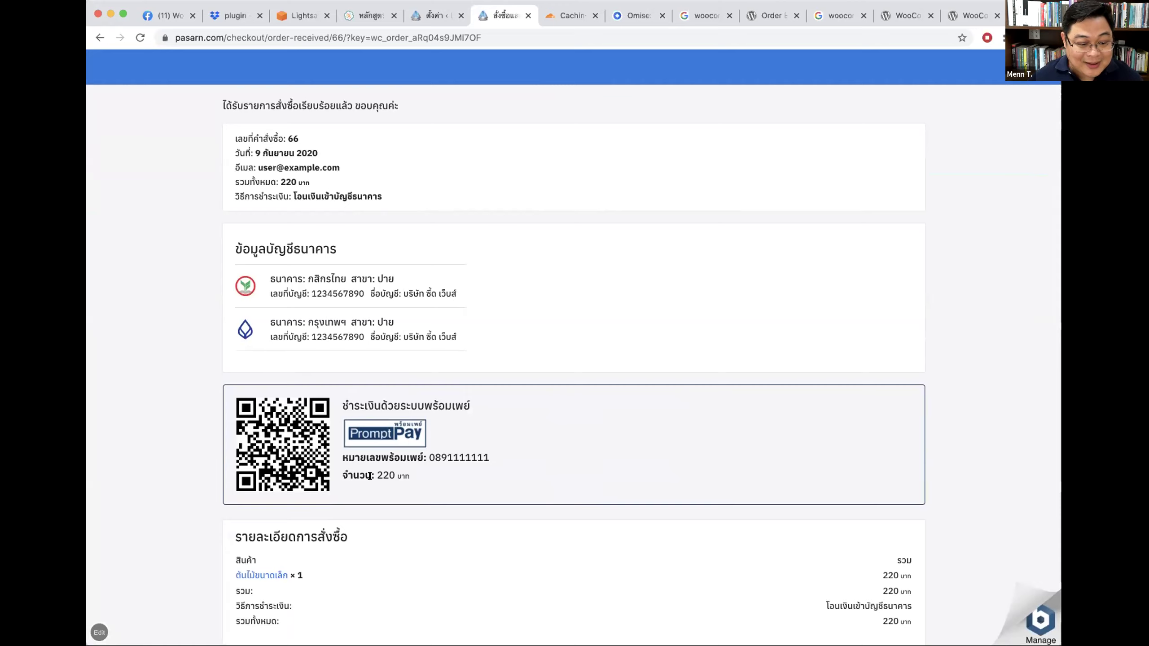
pyautogui.moveTo(373, 473); pyautogui.dragTo(393, 475)
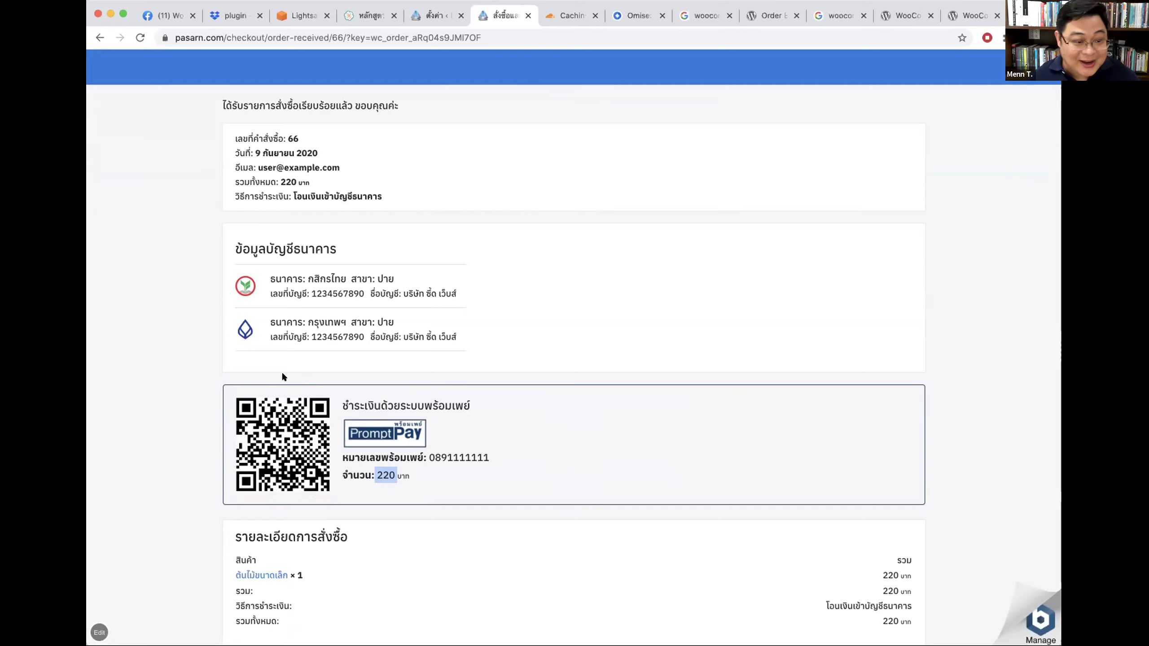
pyautogui.moveTo(278, 257); pyautogui.dragTo(460, 332)
pyautogui.click(671, 326)
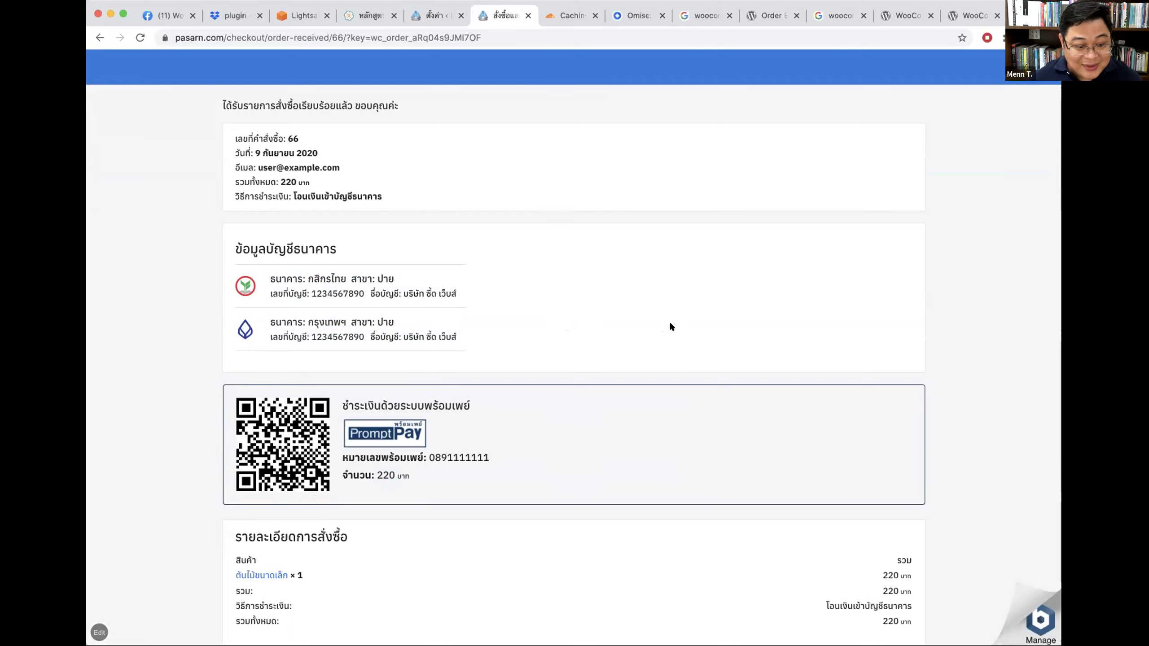
pyautogui.moveTo(364, 406); pyautogui.dragTo(606, 475)
pyautogui.click(980, 384)
pyautogui.scroll(-10, 980, 384)
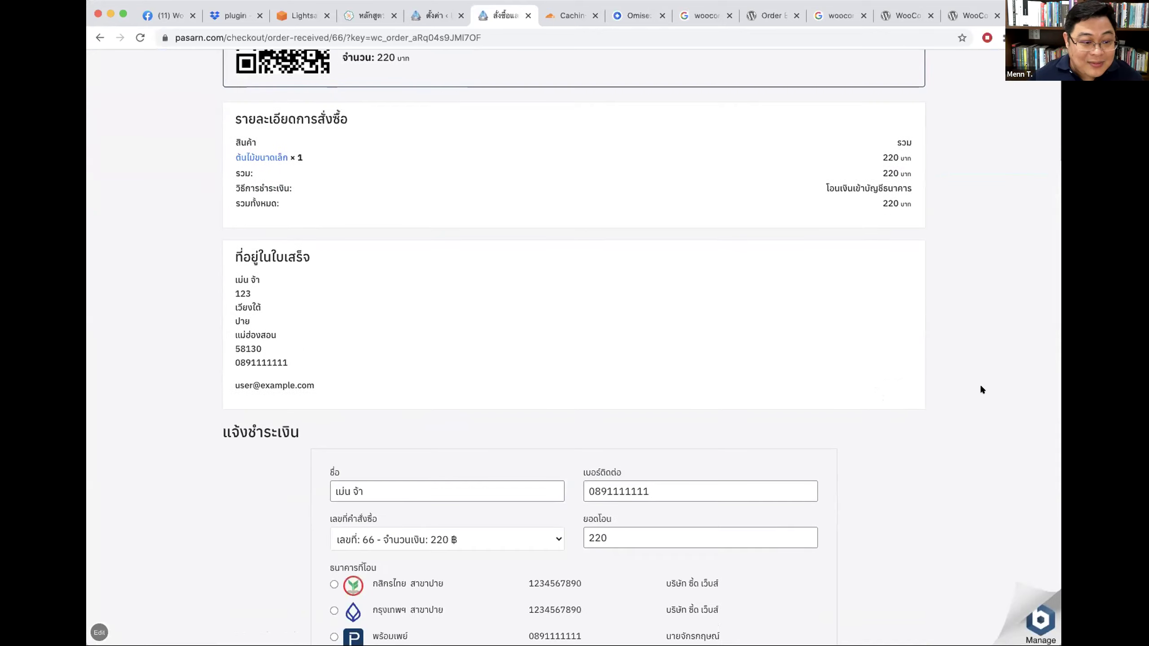
pyautogui.scroll(-8, 979, 387)
# Step: Fill the notification form with order 66 and the กสิกรไทย account, then scroll back to the top
pyautogui.click(519, 154)
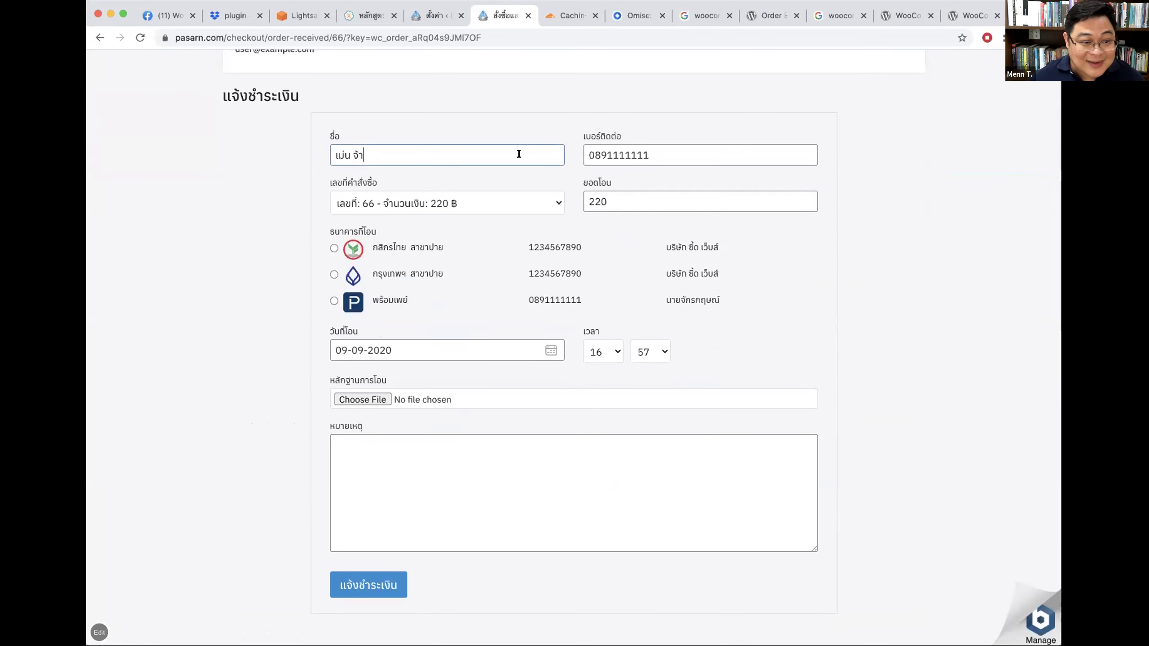
pyautogui.click(472, 206)
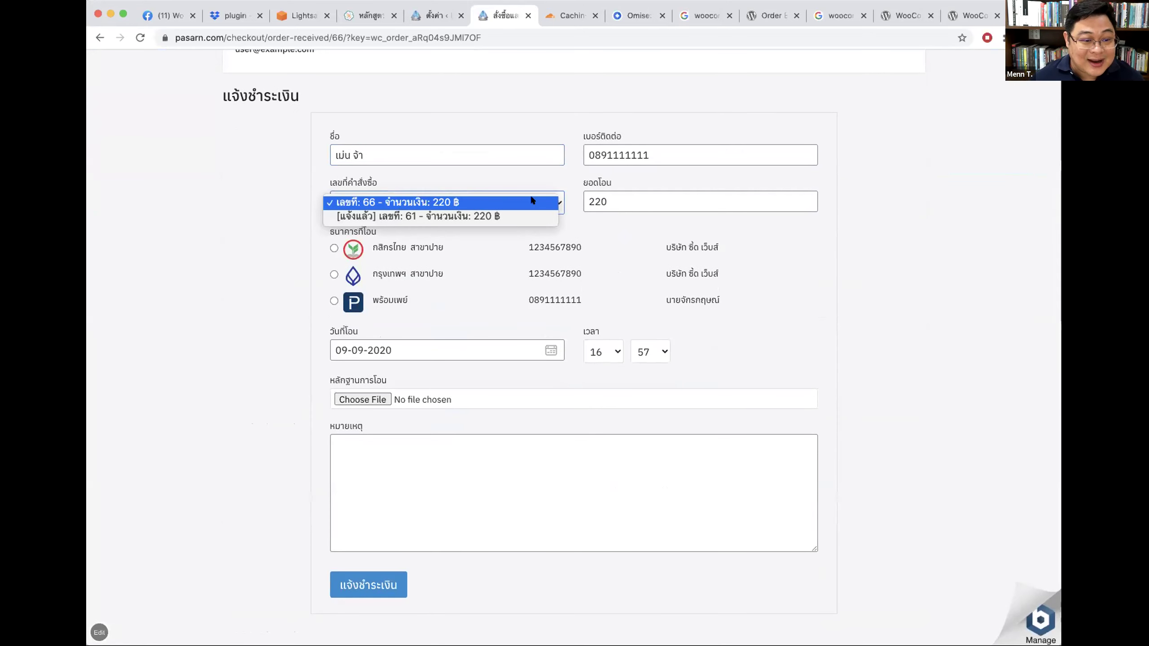
pyautogui.click(381, 206)
pyautogui.click(641, 201)
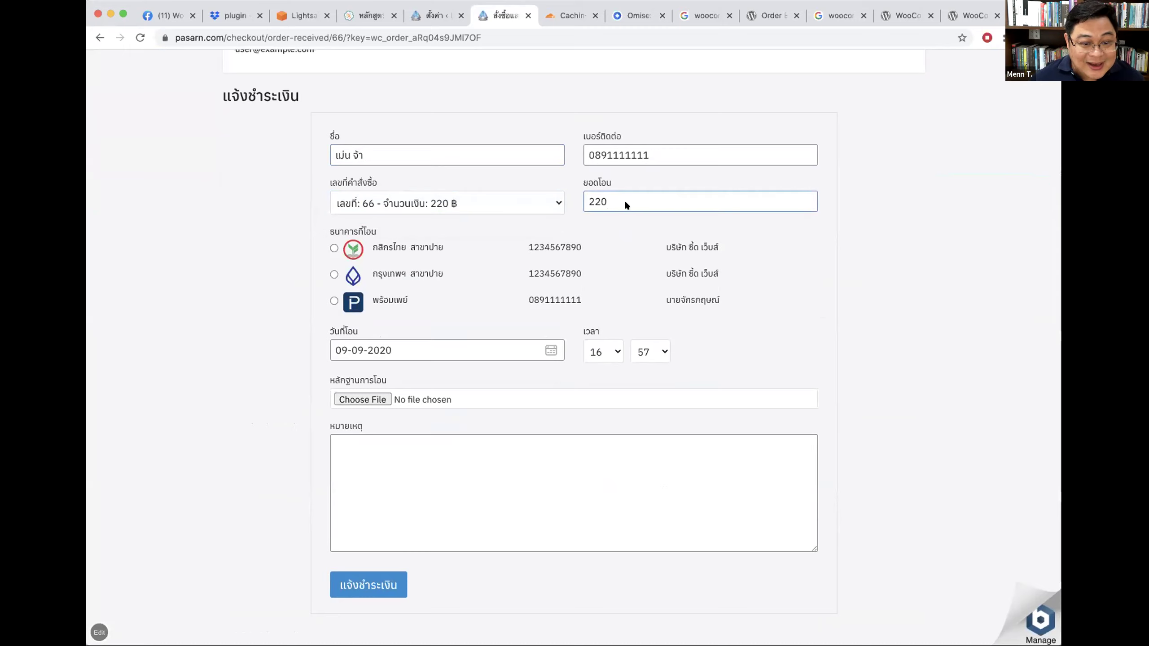
pyautogui.click(384, 269)
pyautogui.click(379, 301)
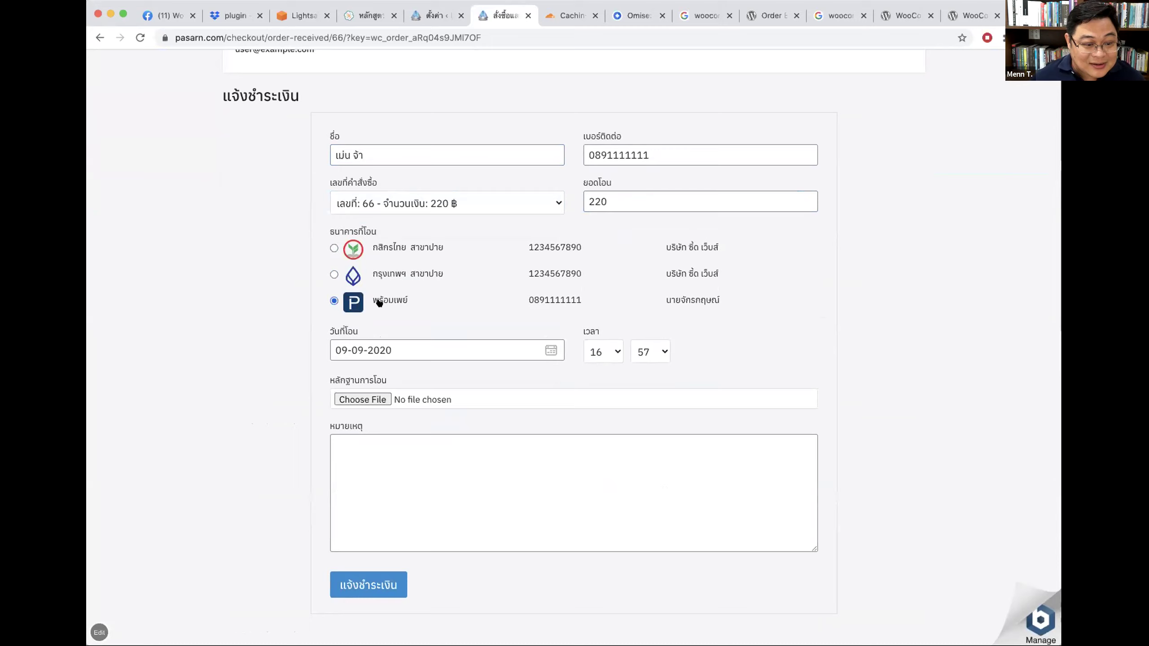
pyautogui.click(394, 247)
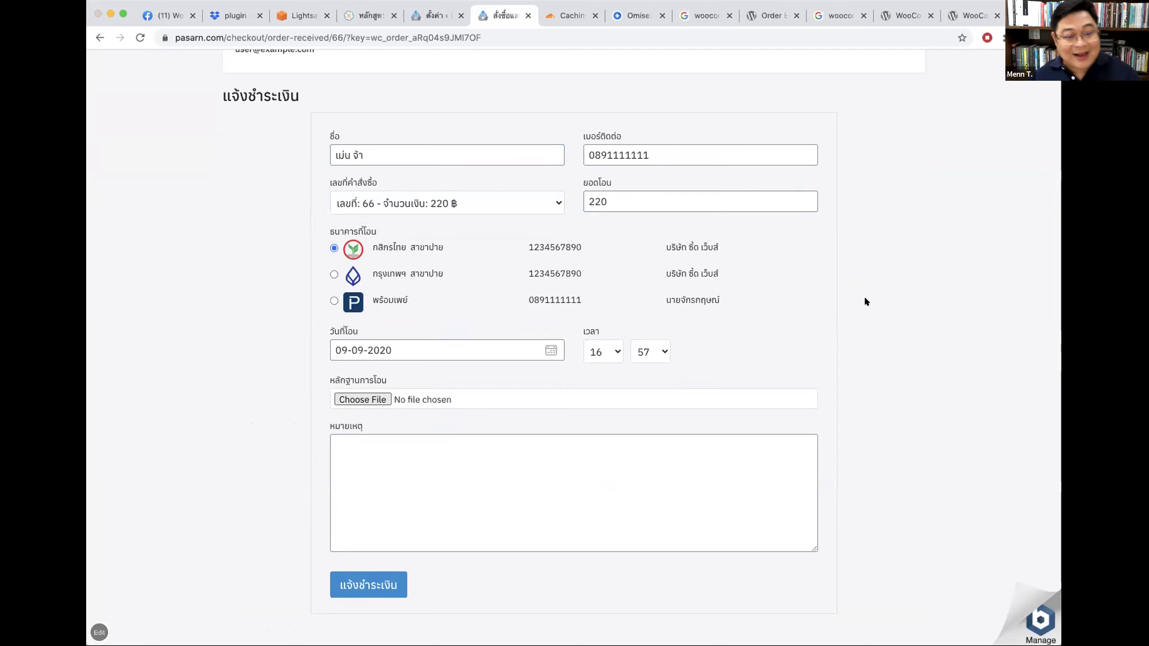
pyautogui.click(724, 577)
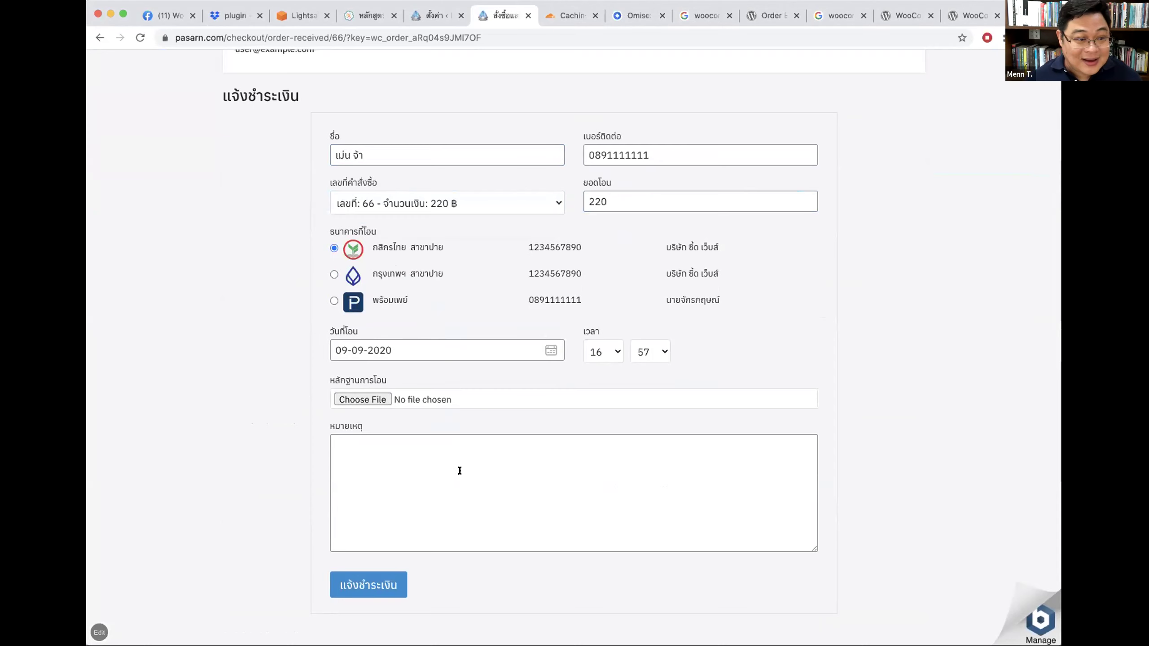
pyautogui.scroll(10, 858, 294)
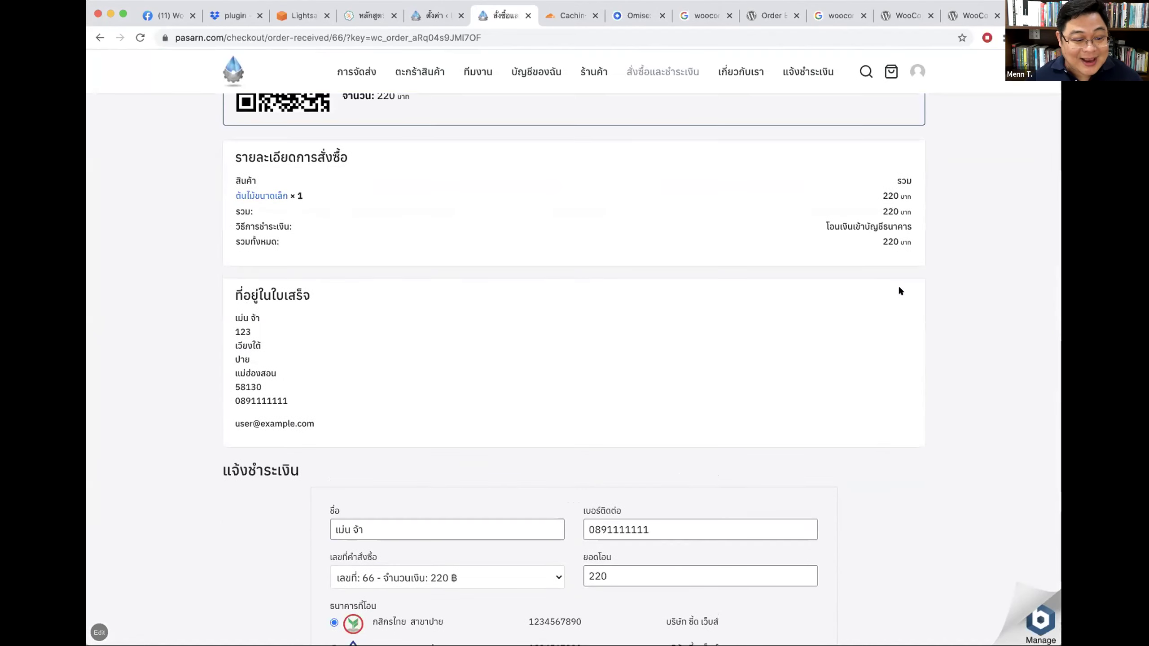
pyautogui.scroll(10, 924, 275)
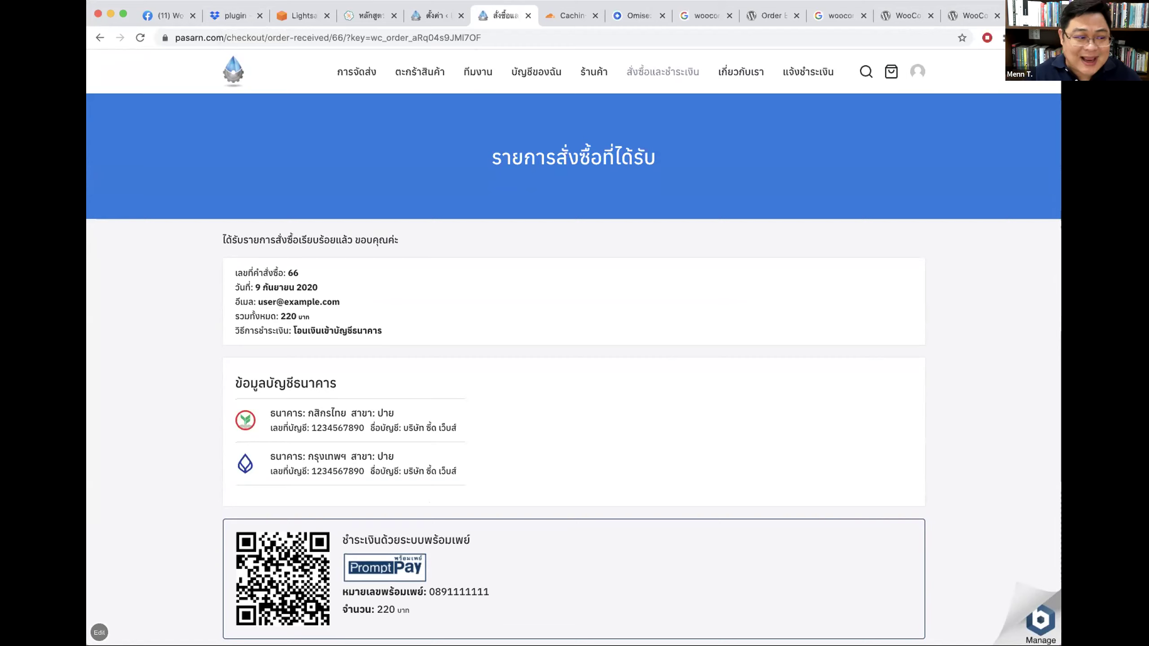
# Step: Tick Enable Omise PromptPay Payment in Omise's PromptPay settings and save
pyautogui.click(431, 15)
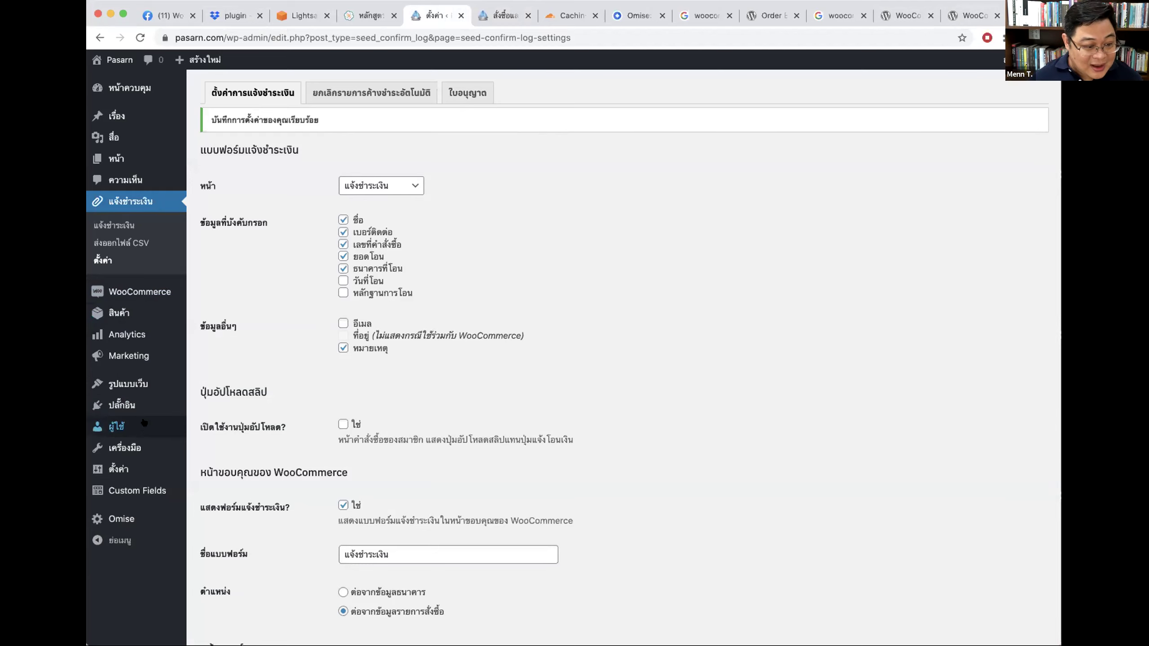
pyautogui.click(125, 521)
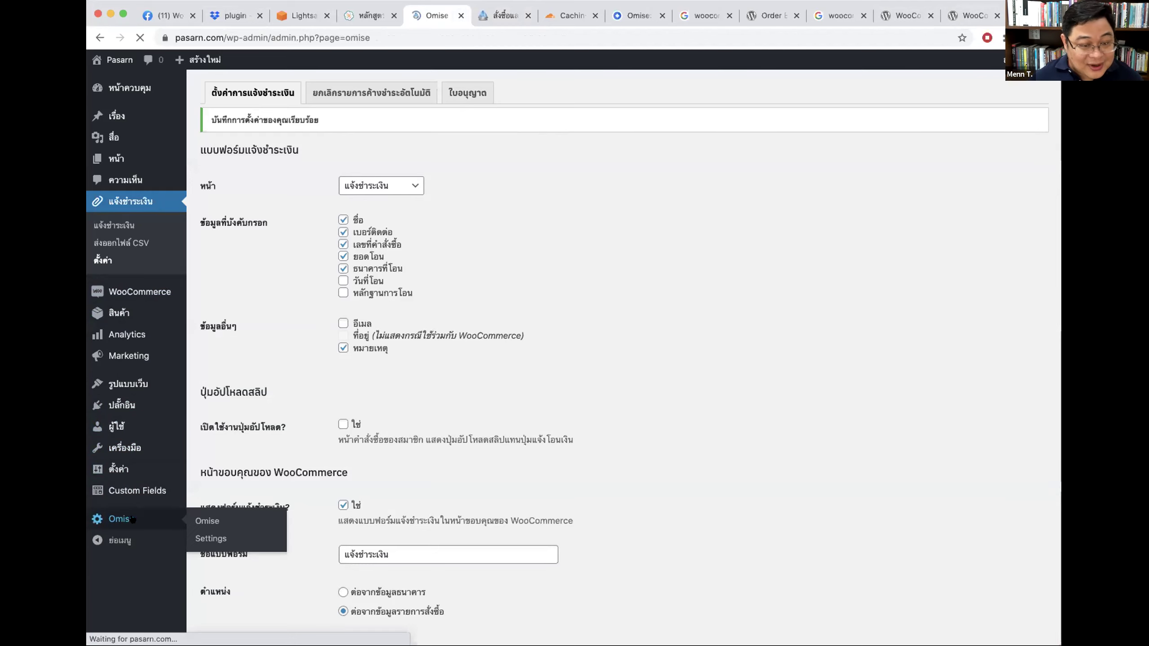
pyautogui.scroll(-5, 779, 293)
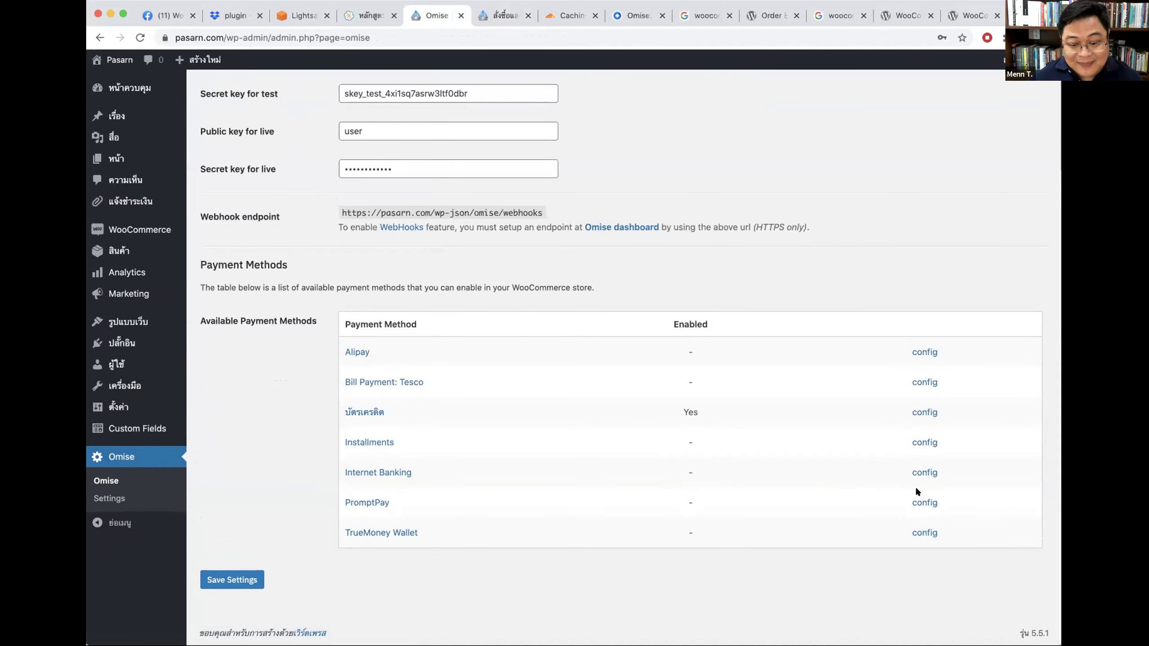
pyautogui.click(919, 502)
pyautogui.click(351, 225)
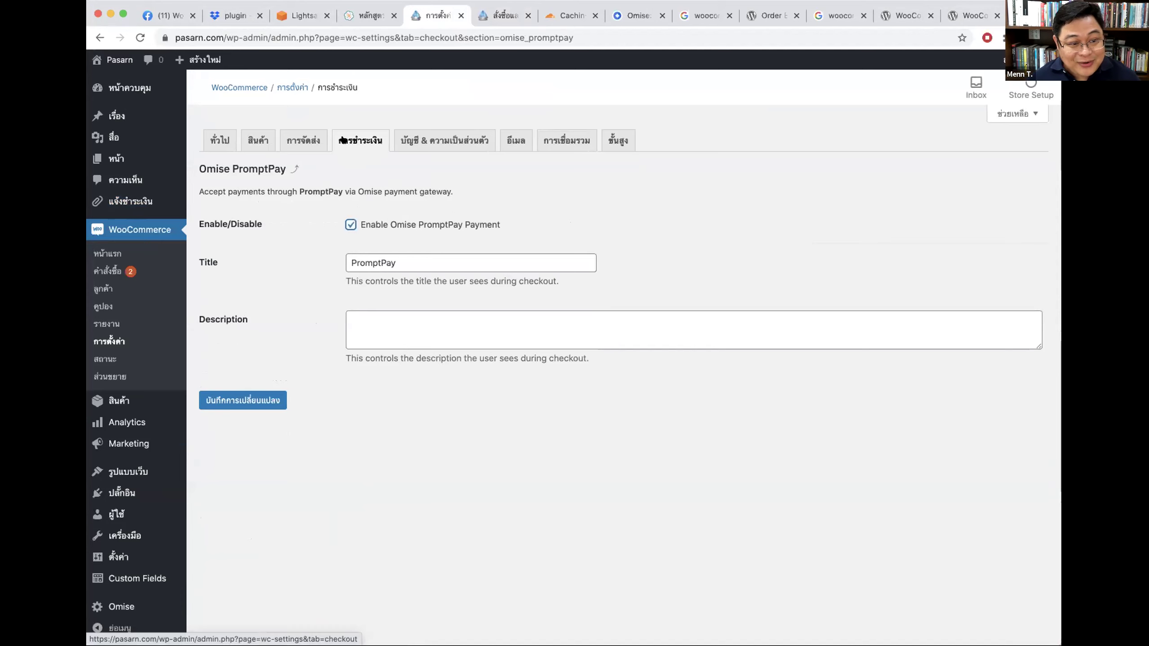
pyautogui.click(275, 395)
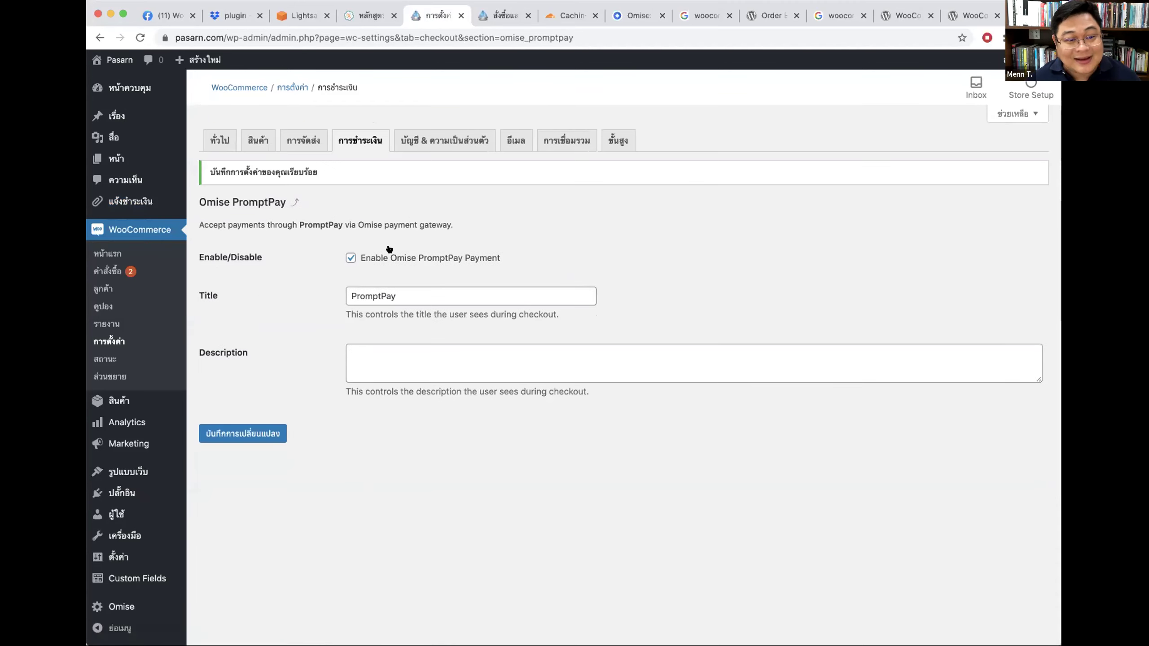
pyautogui.click(490, 17)
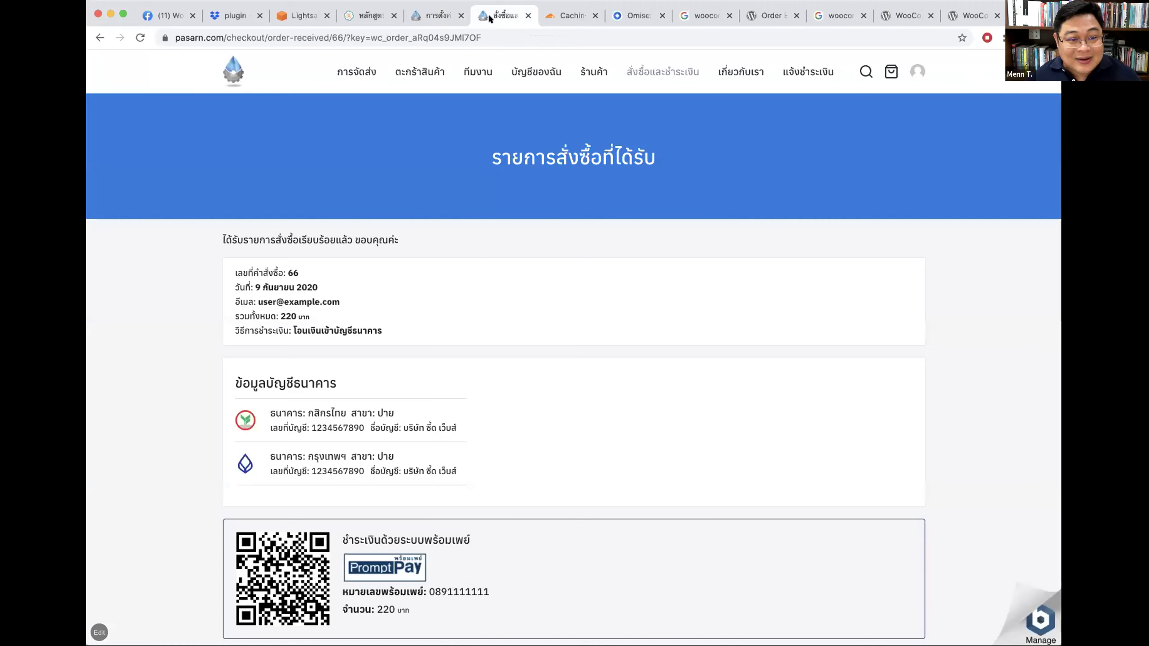
# Step: Add the small plant to the cart and check out paying by PromptPay
pyautogui.click(891, 71)
pyautogui.click(594, 71)
pyautogui.click(505, 378)
pyautogui.click(638, 292)
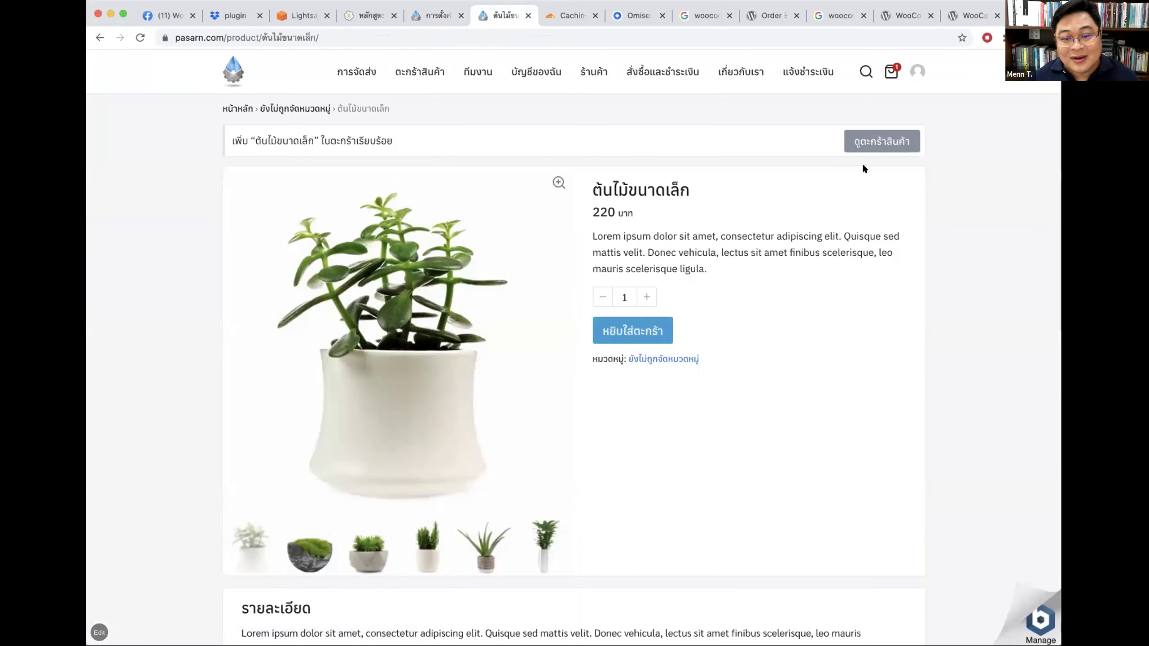
pyautogui.click(881, 142)
pyautogui.click(796, 467)
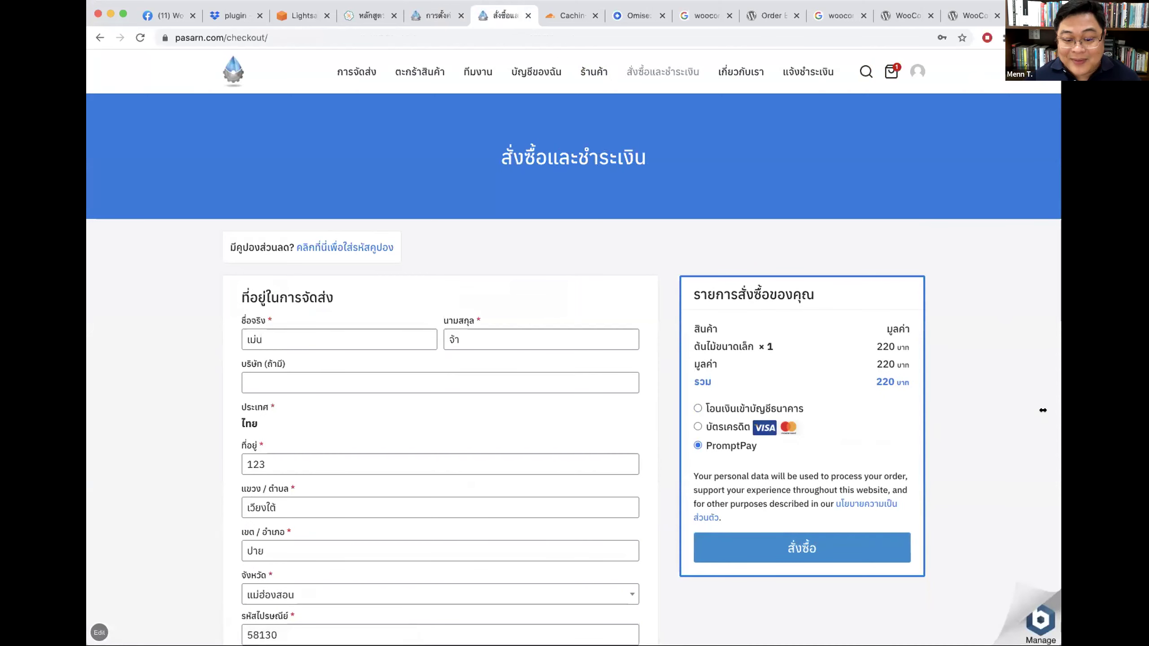
pyautogui.scroll(-2, 1013, 413)
pyautogui.click(828, 478)
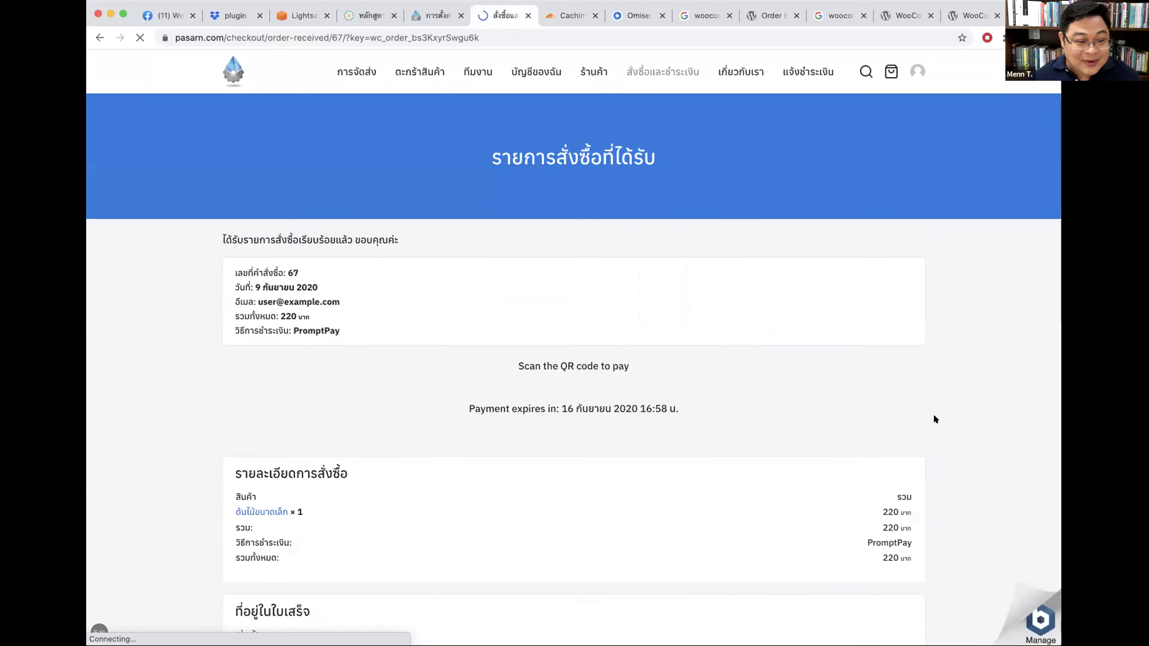
# Step: Inspect order 67's scan-to-pay QR section and its payment expiry time
pyautogui.scroll(-3, 886, 380)
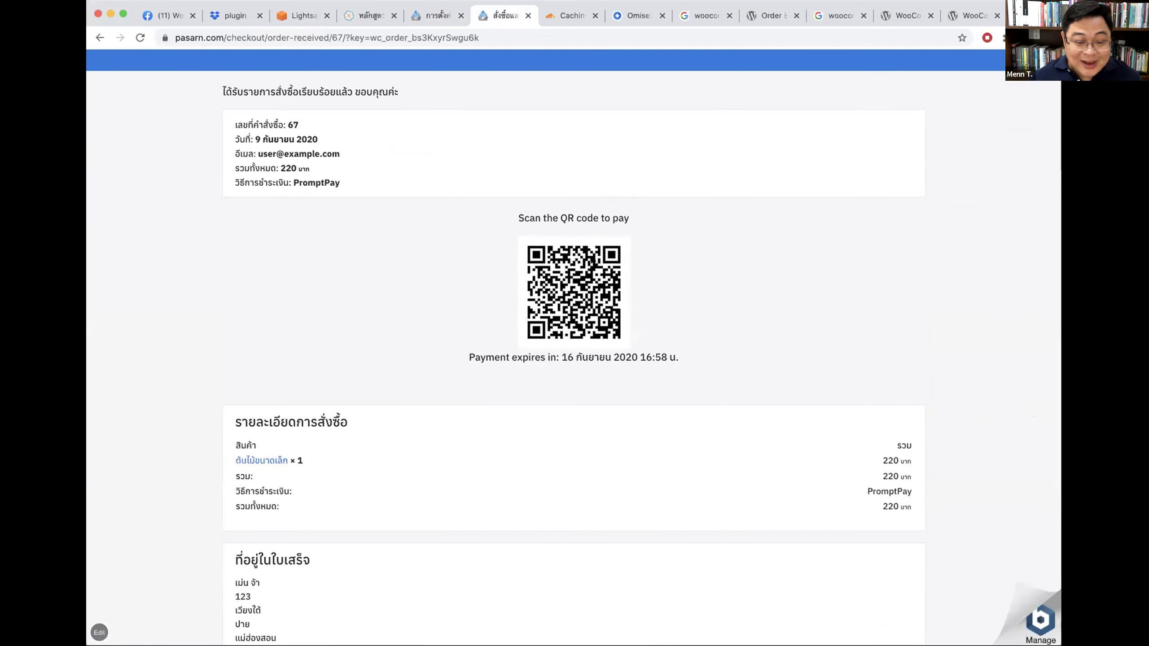
pyautogui.moveTo(541, 357); pyautogui.dragTo(672, 358)
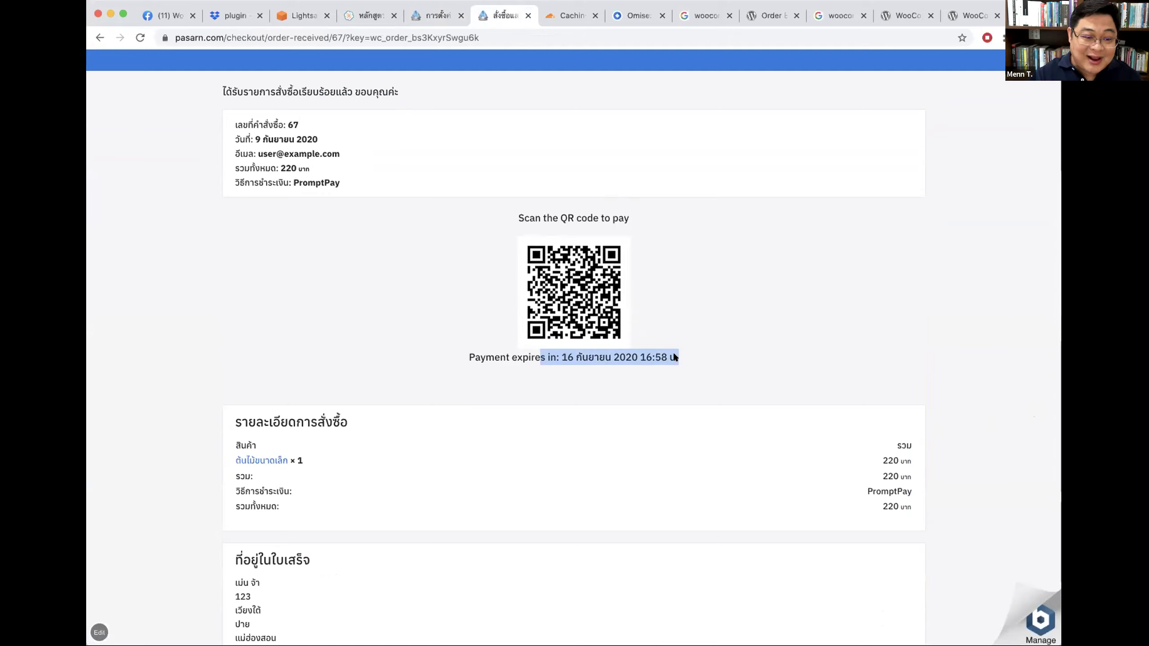
pyautogui.moveTo(698, 357); pyautogui.dragTo(468, 353)
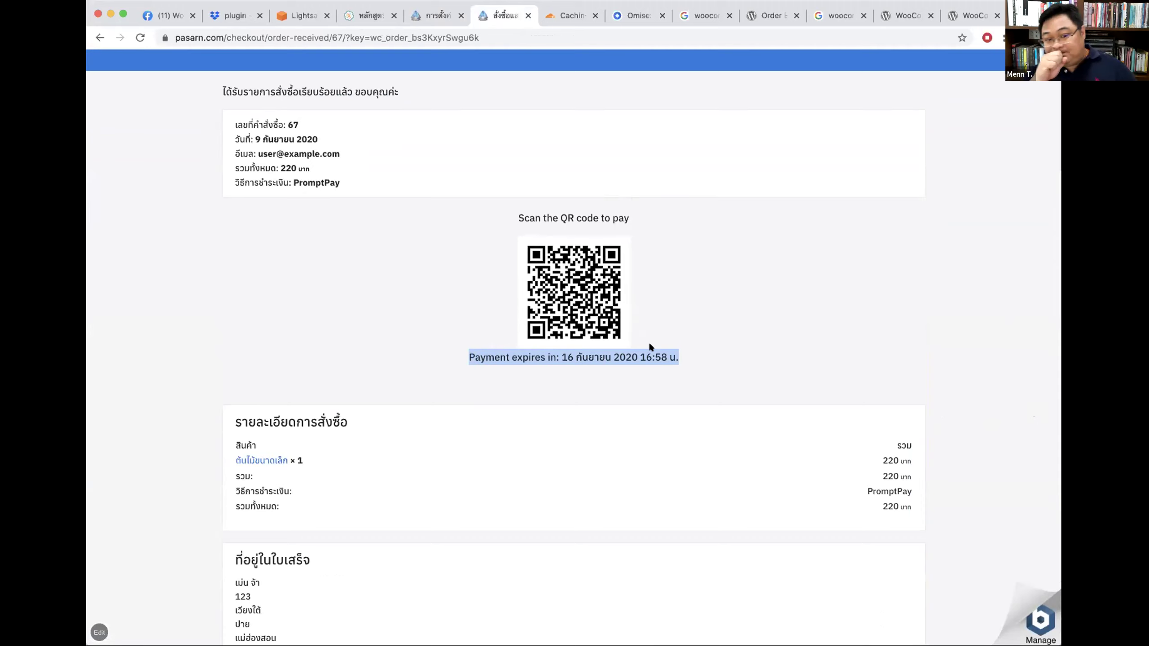
pyautogui.click(651, 395)
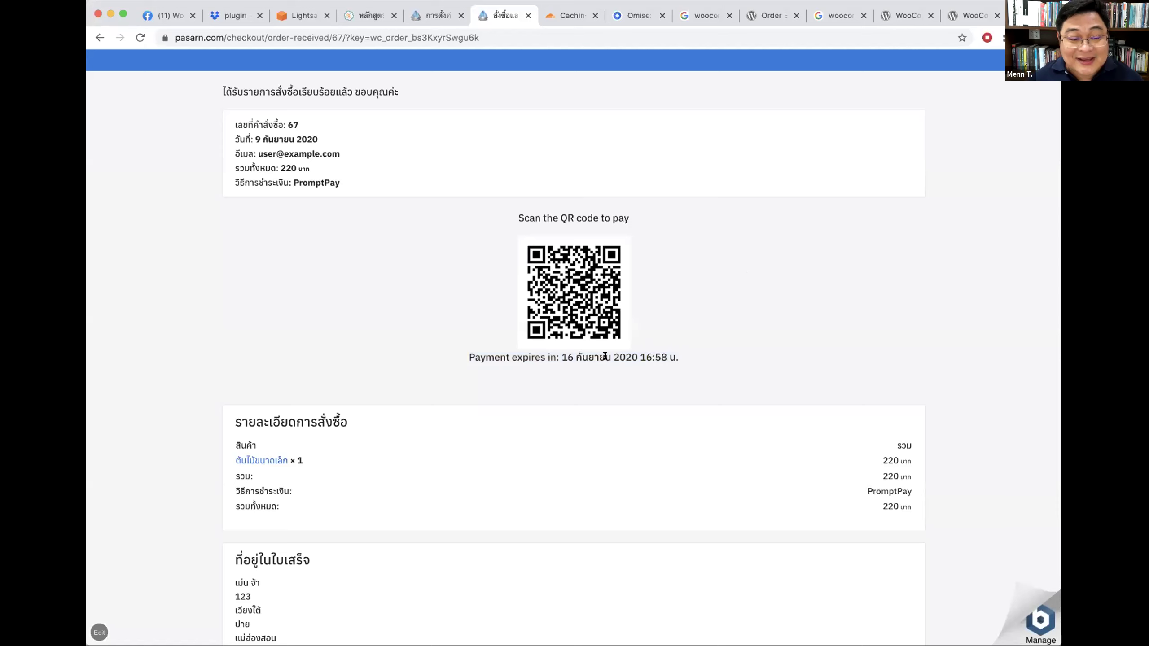
pyautogui.scroll(1, 825, 309)
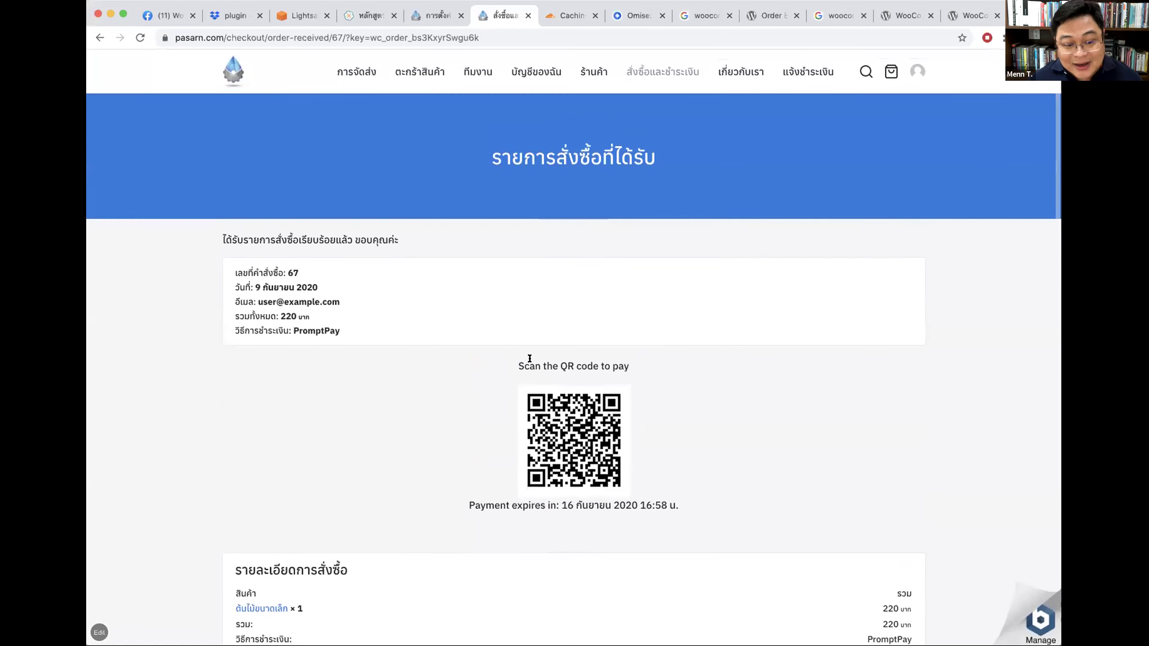
pyautogui.moveTo(519, 365); pyautogui.dragTo(664, 362)
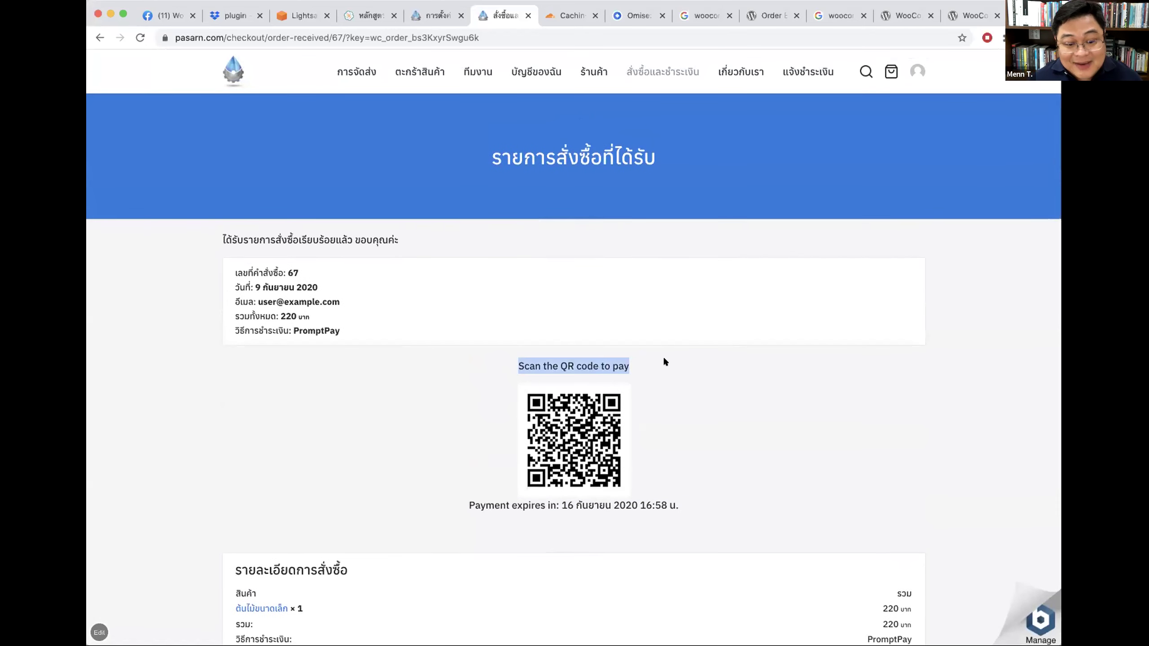
pyautogui.click(900, 376)
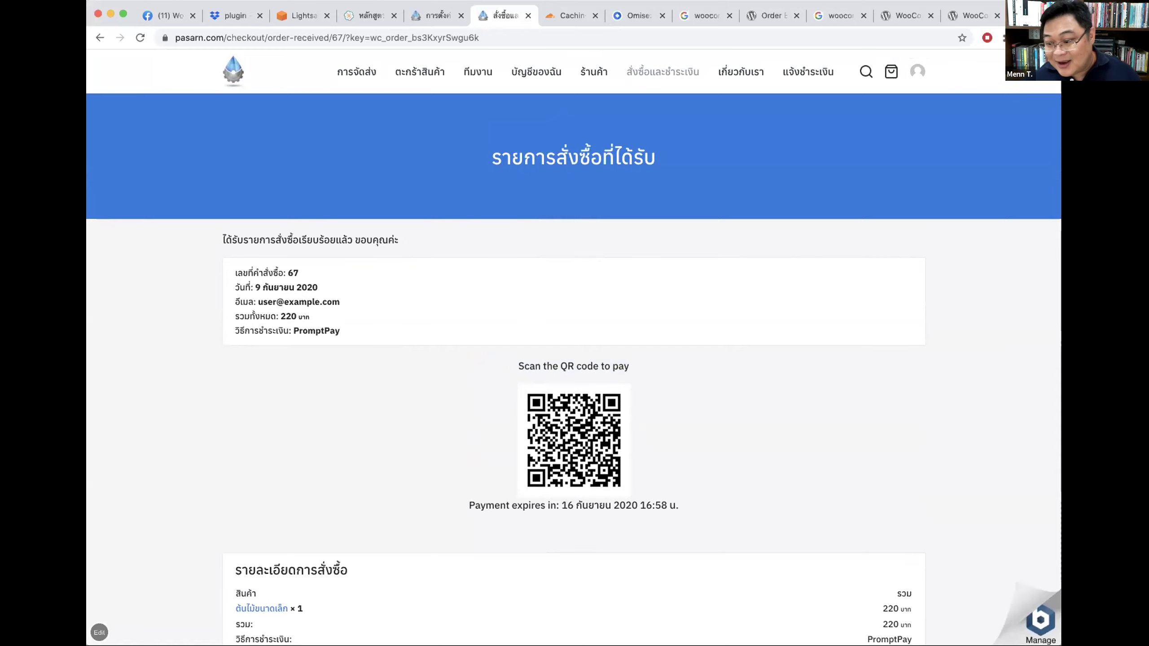
pyautogui.tripleClick(719, 169)
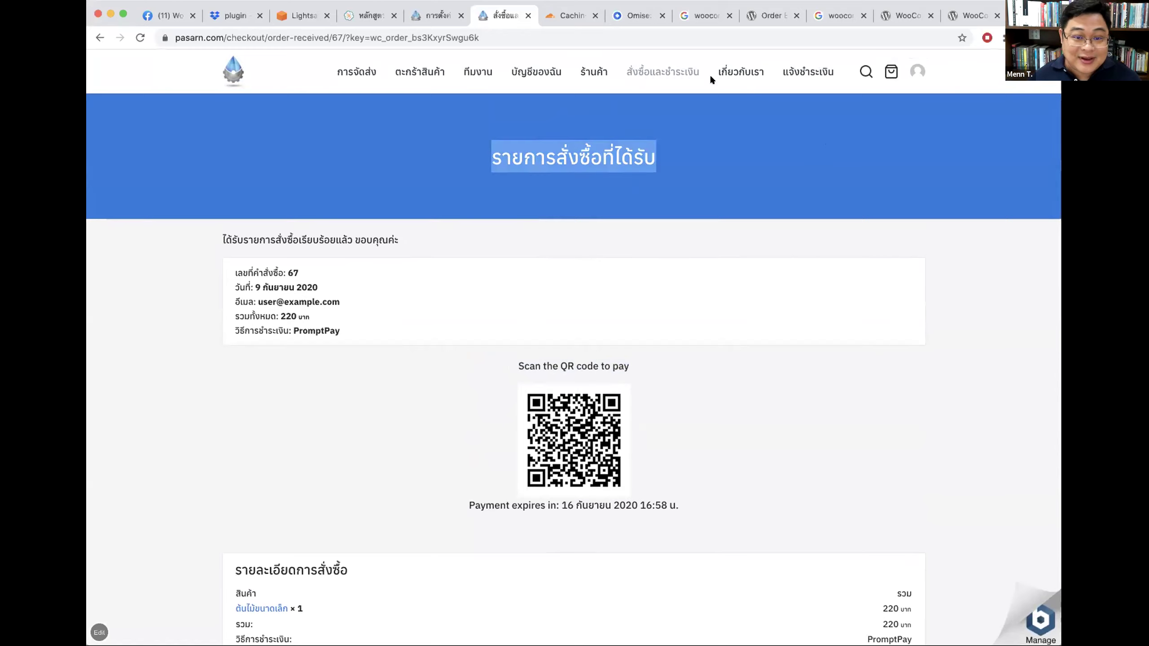
# Step: Revisit checkout and shop, keep order 66 in the notify form, then return to pasarn.com home
pyautogui.click(656, 71)
pyautogui.click(596, 73)
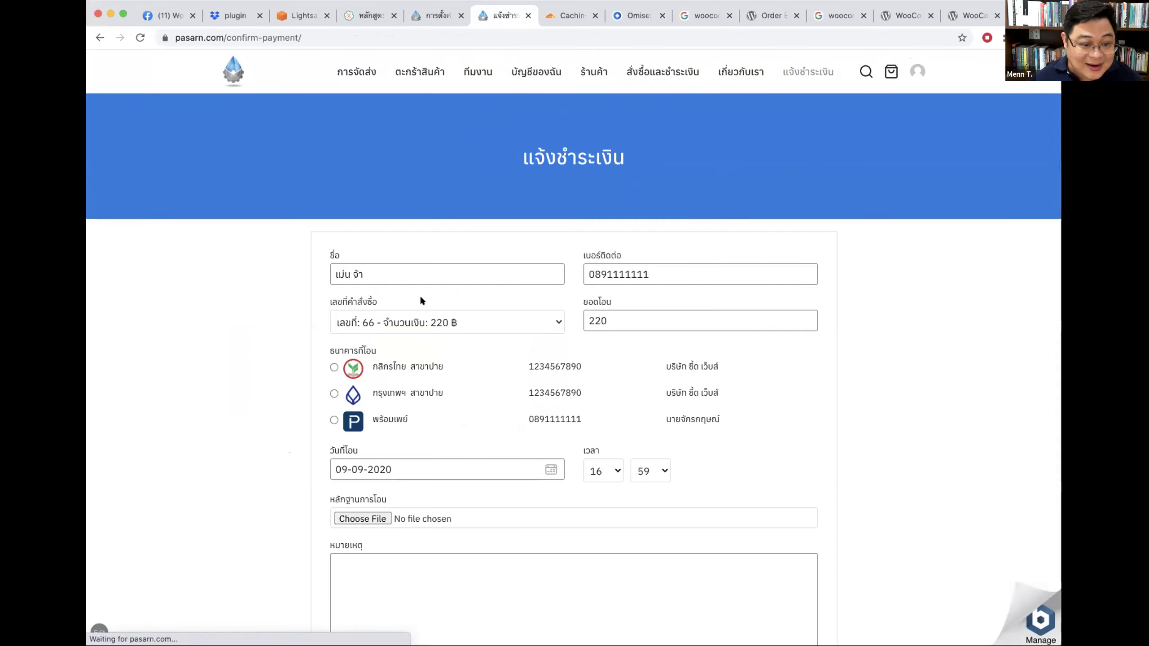
pyautogui.click(396, 321)
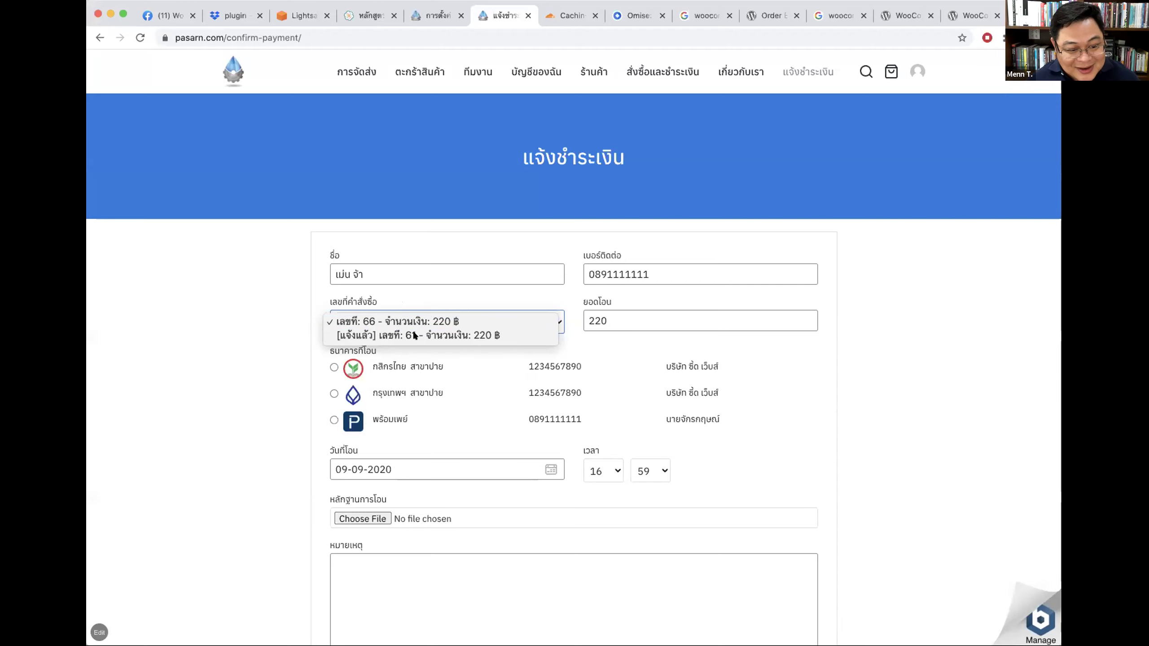
pyautogui.click(889, 289)
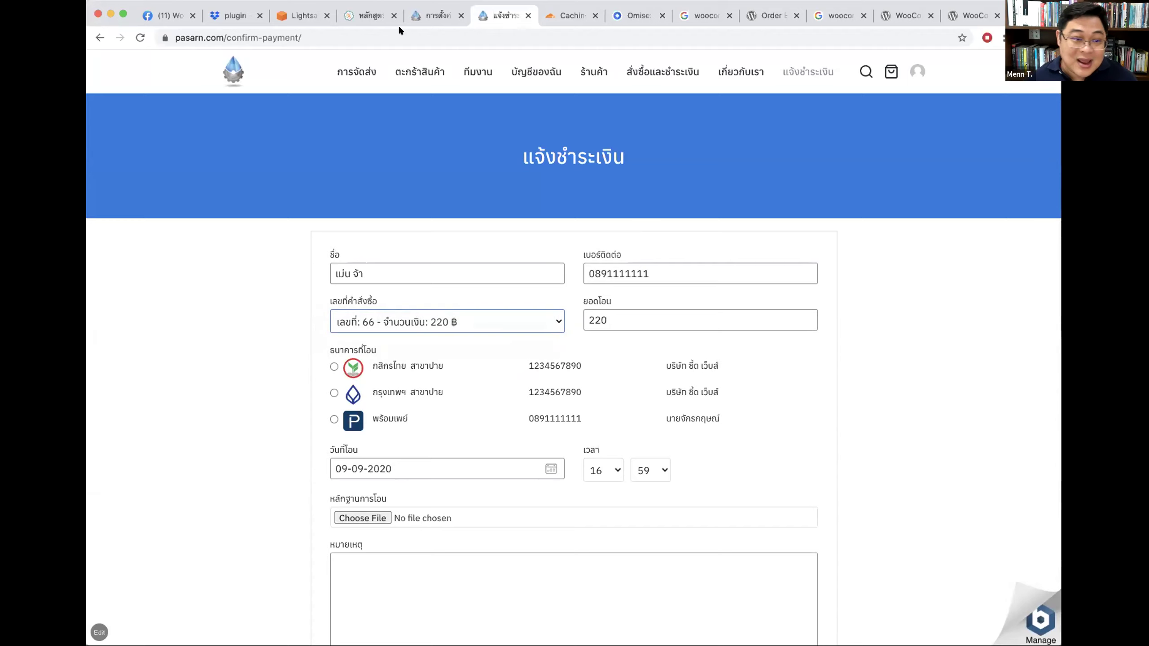
pyautogui.click(222, 73)
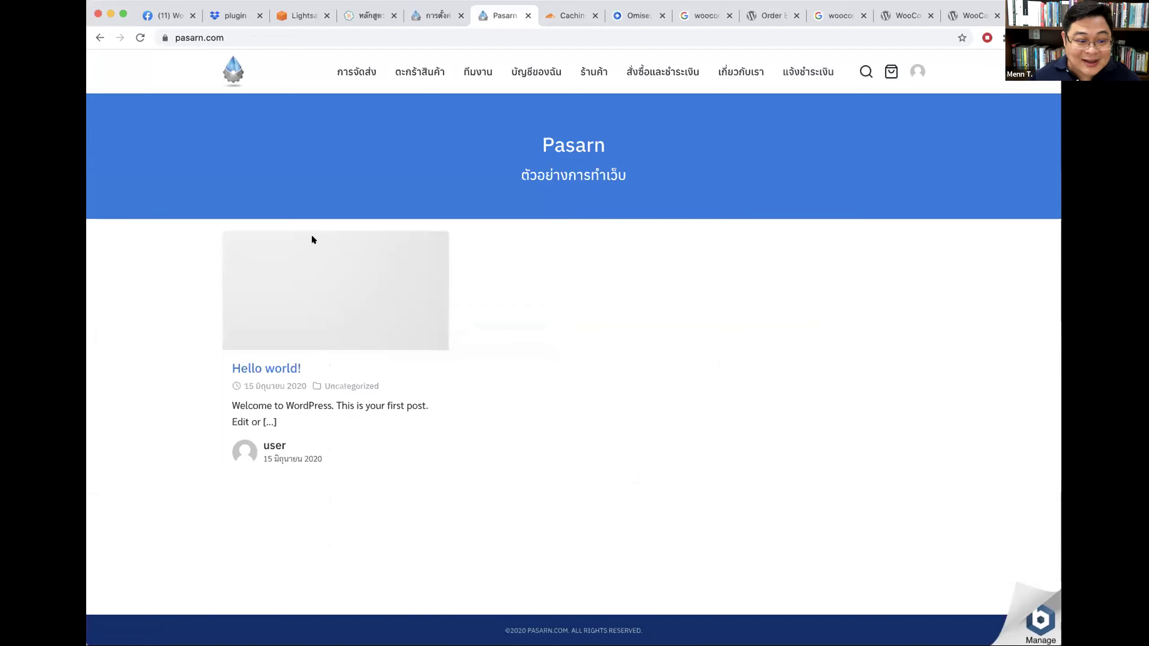
# Step: Browse the Shop listing, the small plant product, the home page and the About page
pyautogui.click(591, 71)
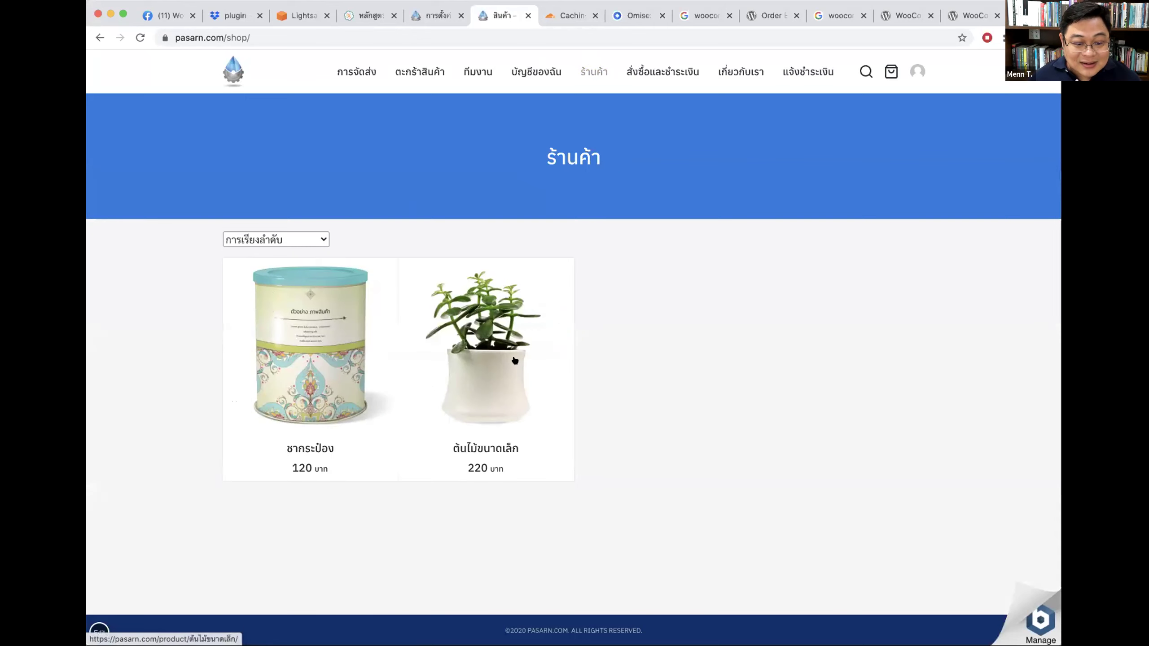
pyautogui.click(514, 360)
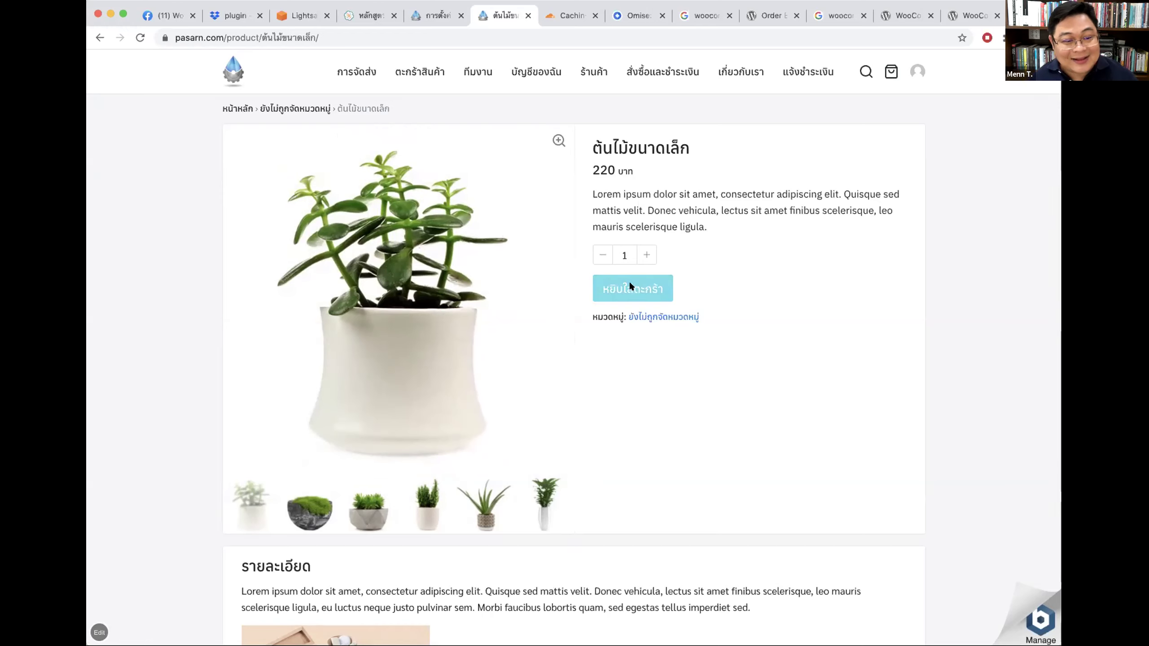
pyautogui.click(240, 71)
pyautogui.click(734, 73)
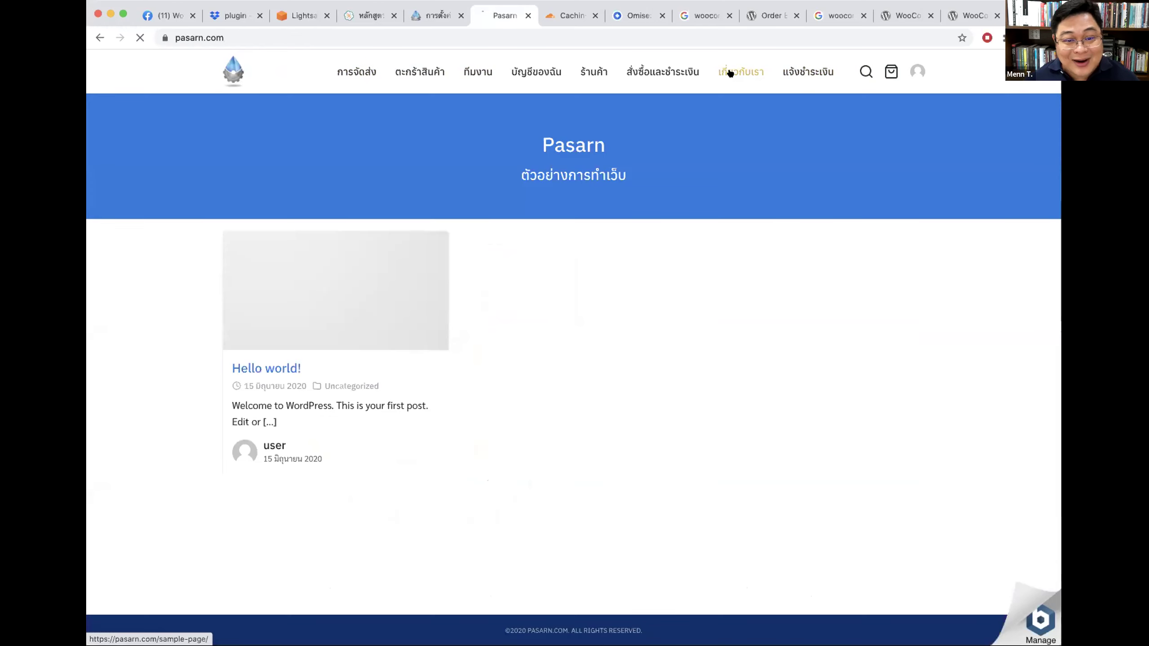
pyautogui.scroll(-5, 393, 290)
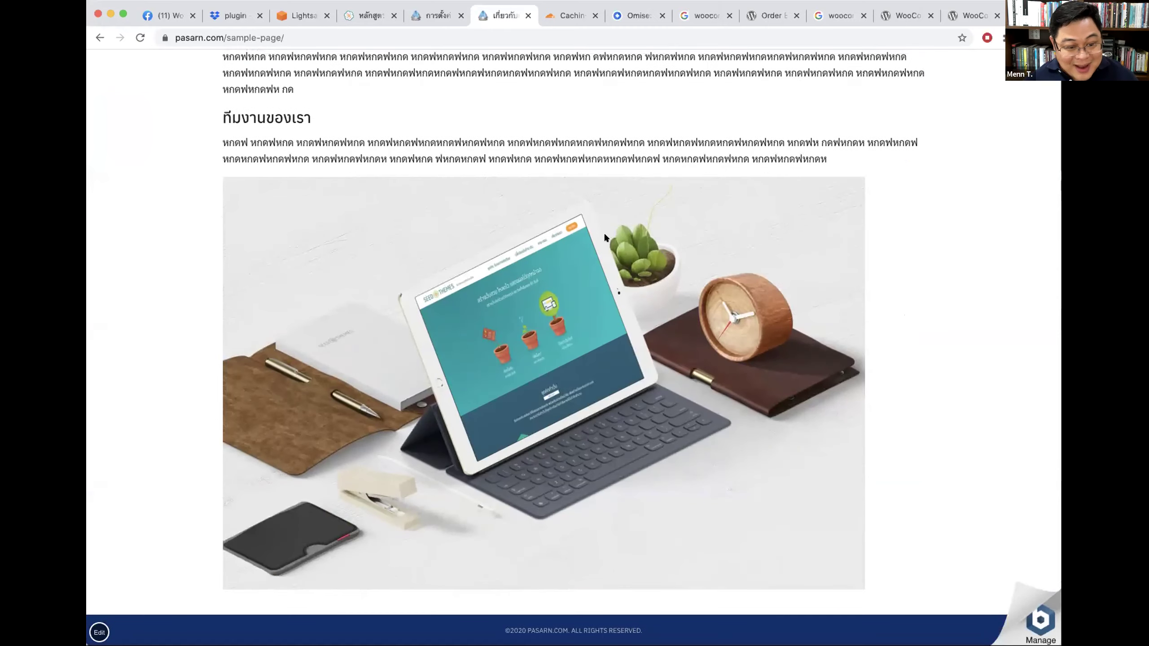
pyautogui.scroll(5, 603, 232)
# Step: Check the order and payment page, then reread the About page
pyautogui.click(689, 73)
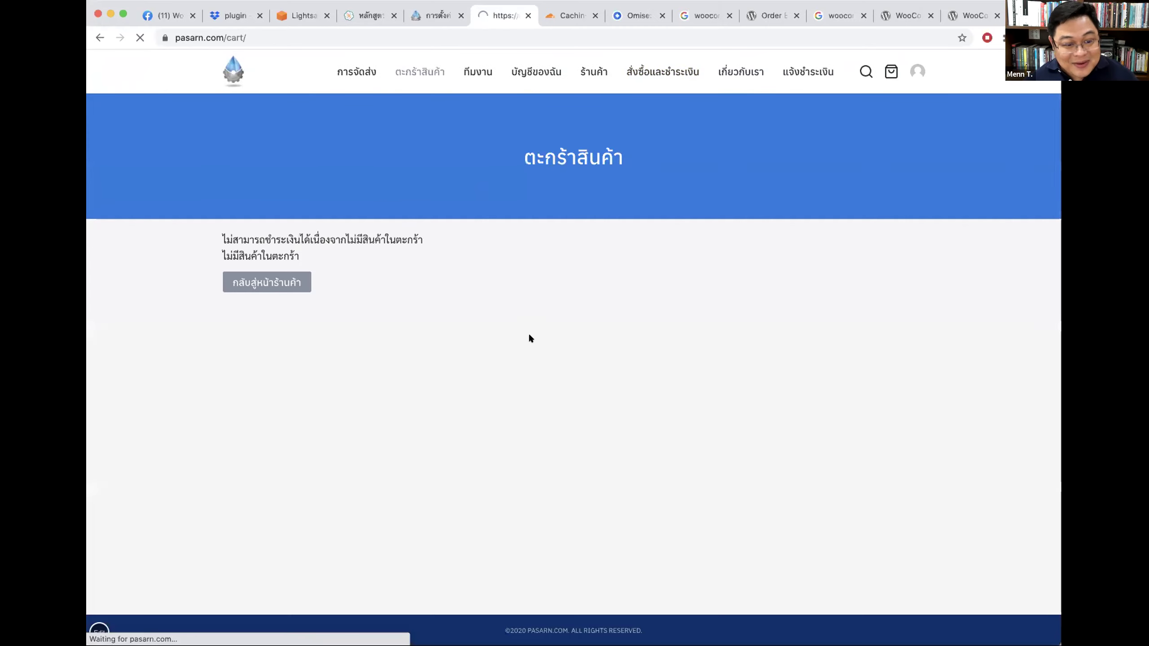
pyautogui.click(759, 72)
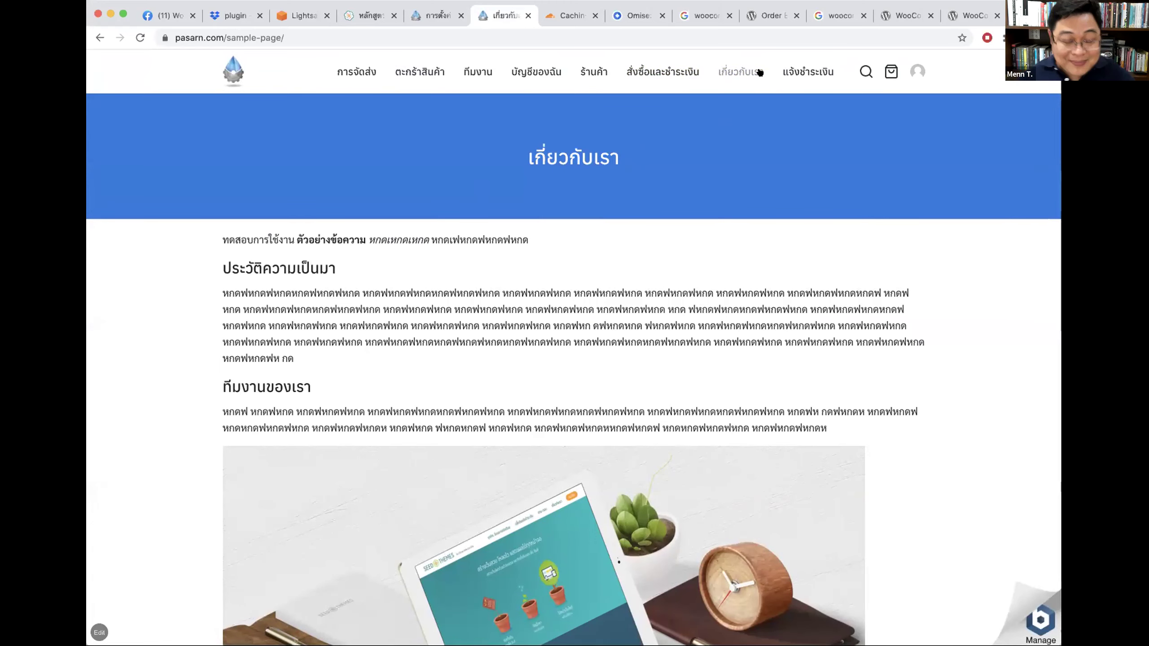
pyautogui.scroll(-5, 733, 278)
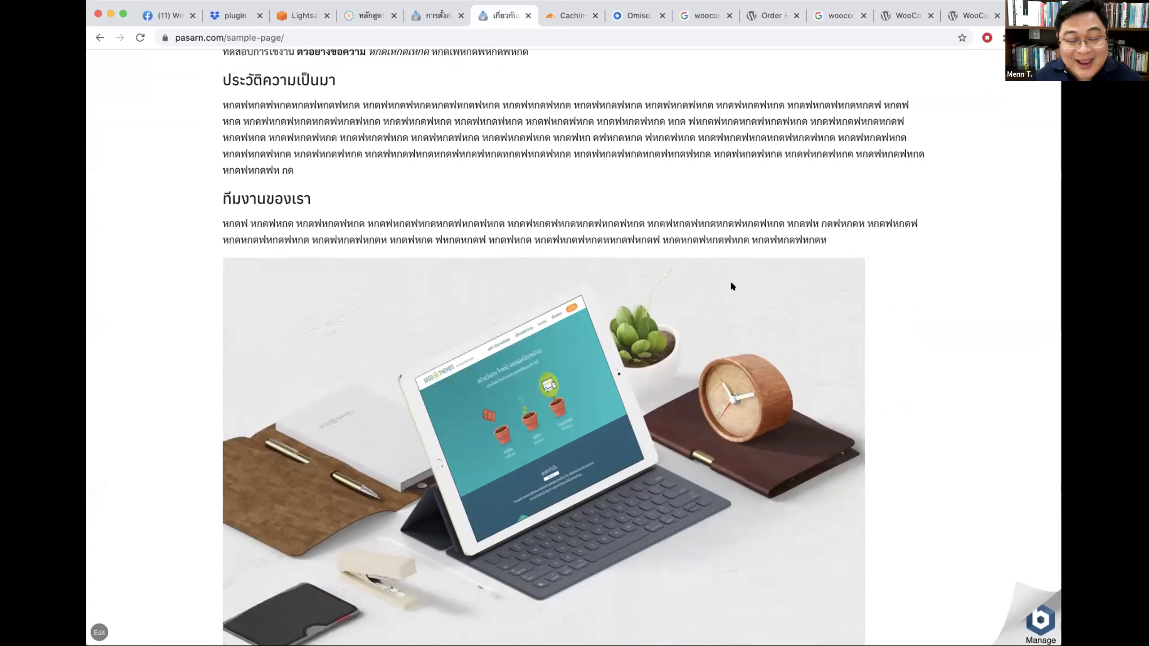
pyautogui.scroll(5, 748, 344)
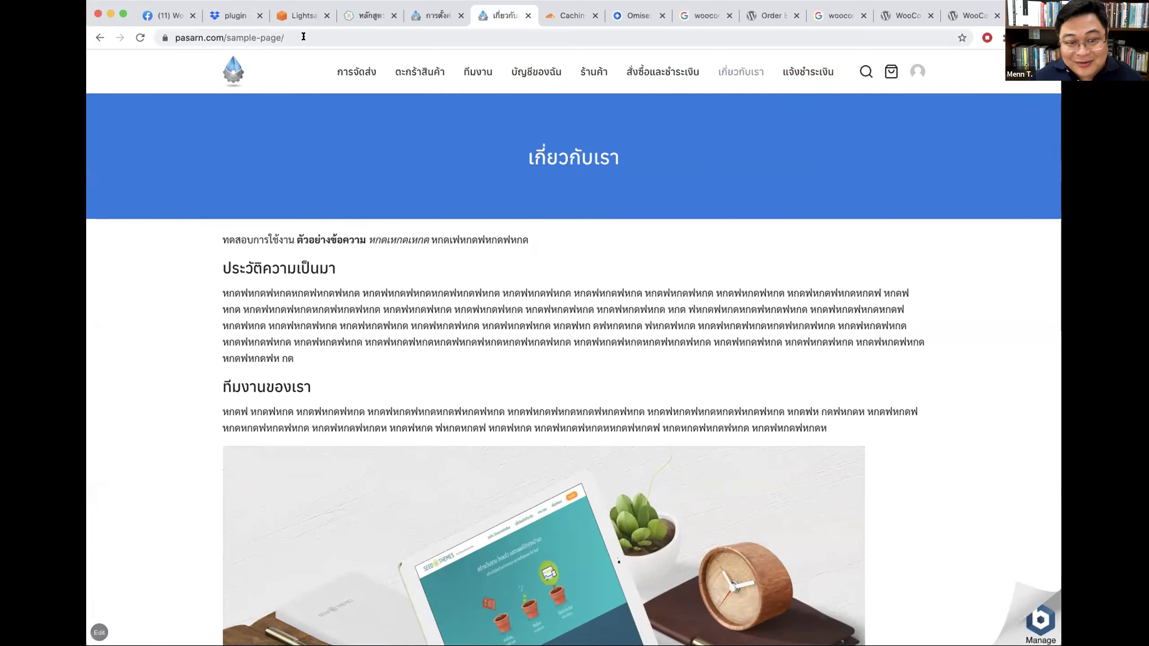
# Step: Open the payment confirmation form, keep order 66 selected, and select the page address
pyautogui.click(811, 81)
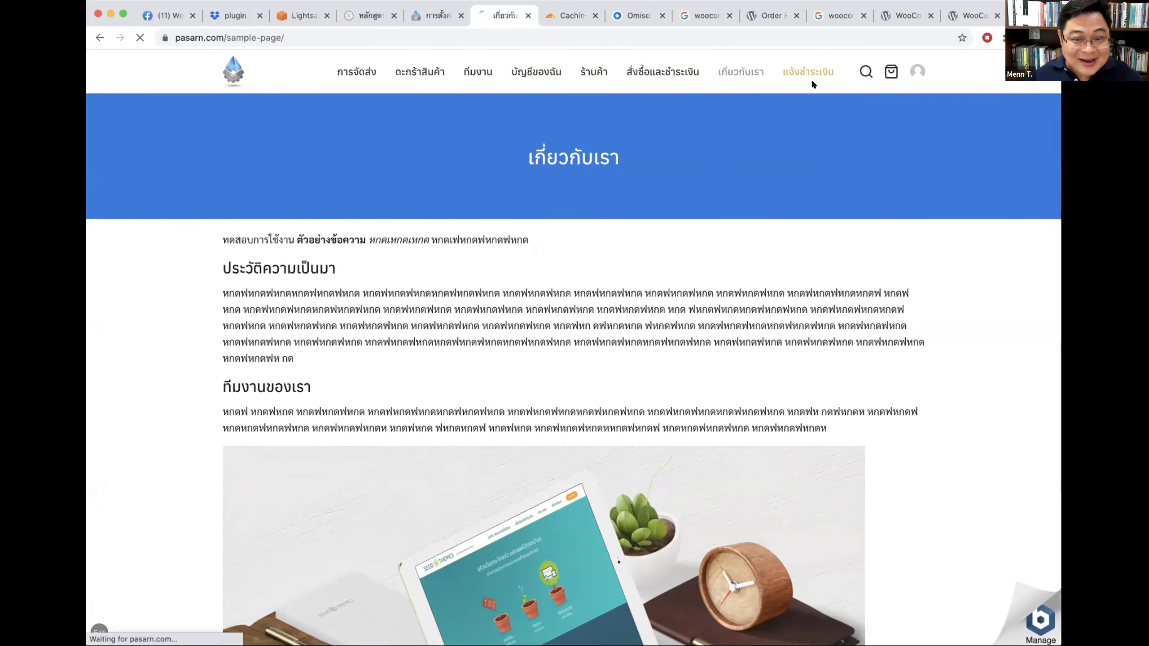
pyautogui.moveTo(372, 274); pyautogui.dragTo(311, 277)
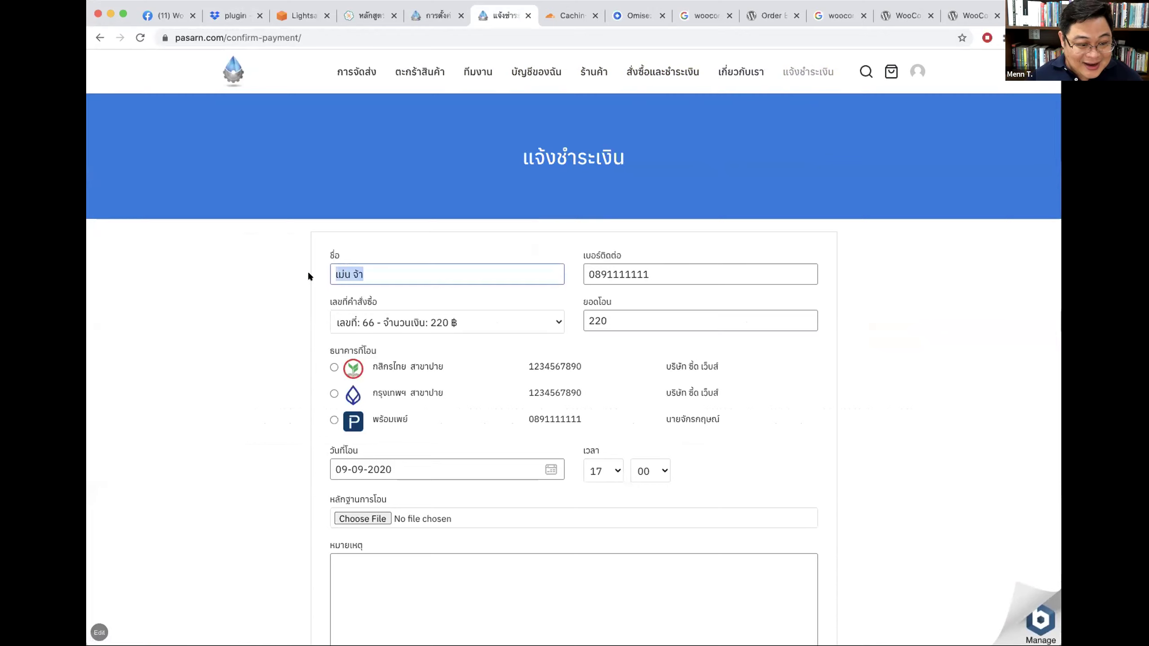
pyautogui.click(492, 325)
pyautogui.click(633, 319)
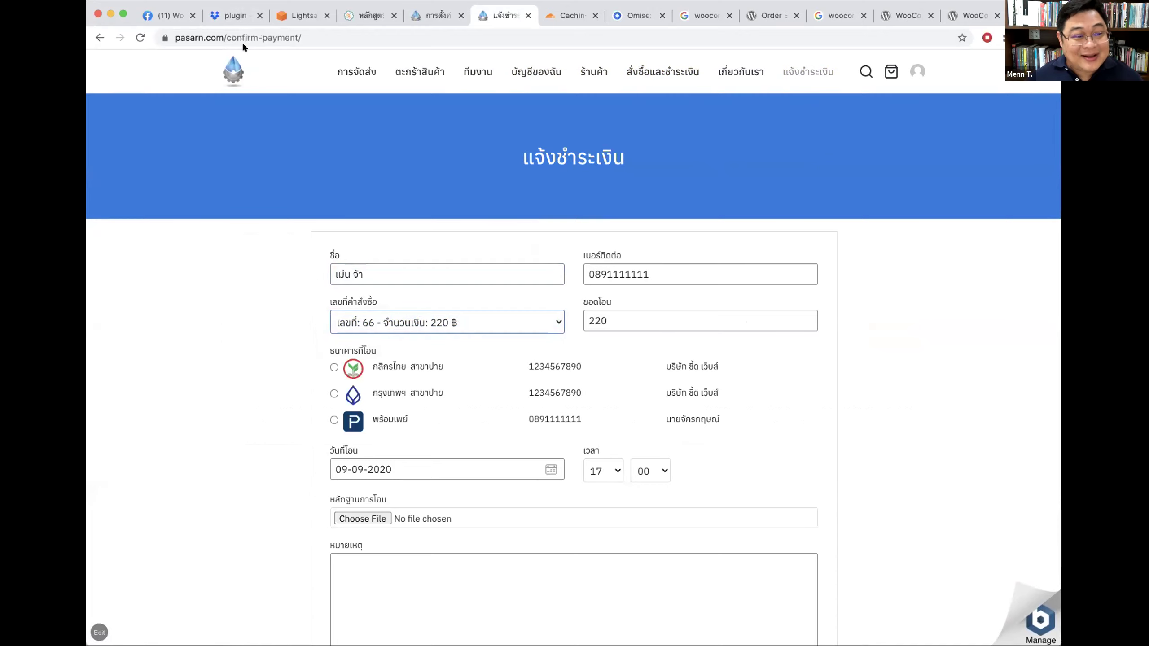
pyautogui.click(322, 37)
pyautogui.click(121, 2)
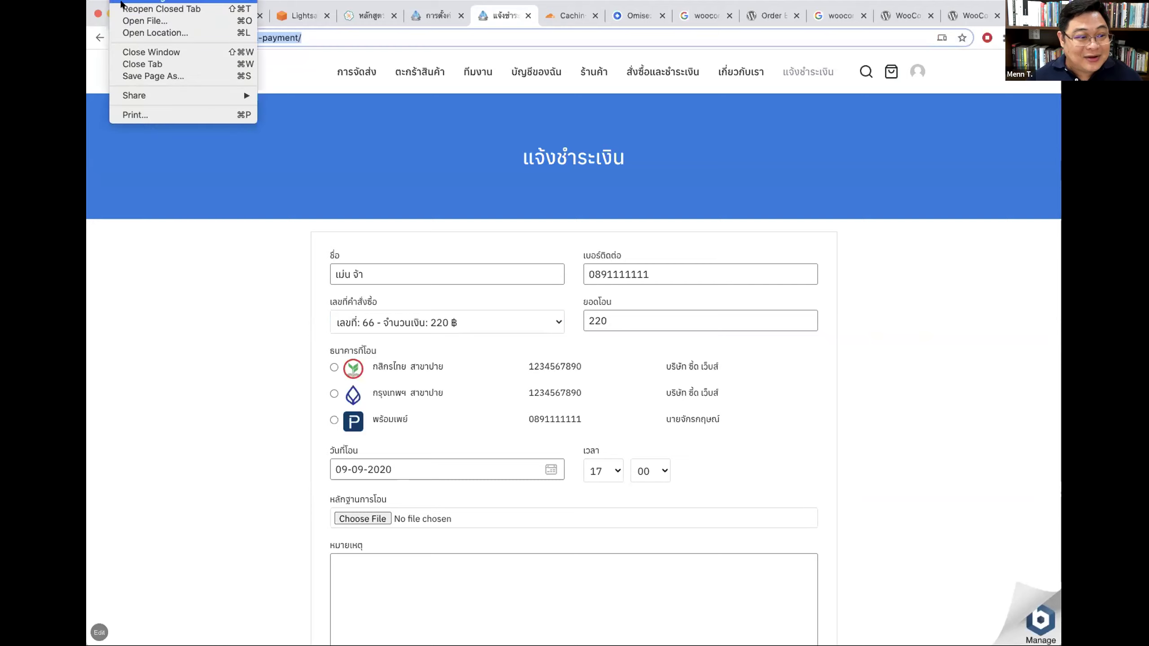
pyautogui.press('Escape')
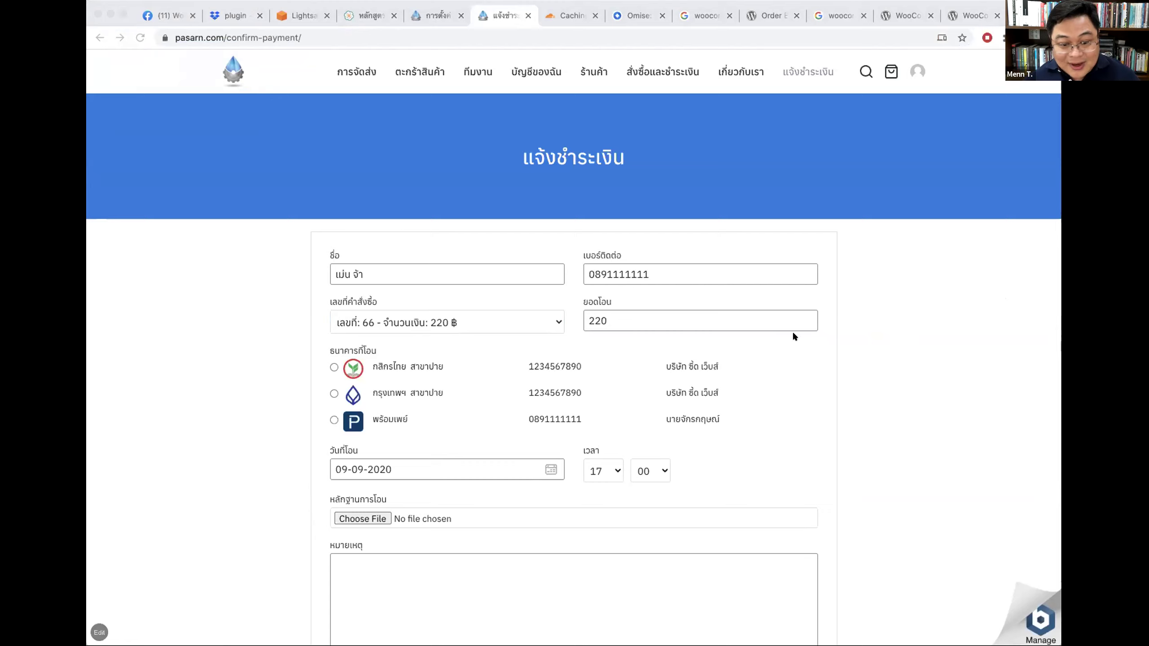
pyautogui.press('super+grave')
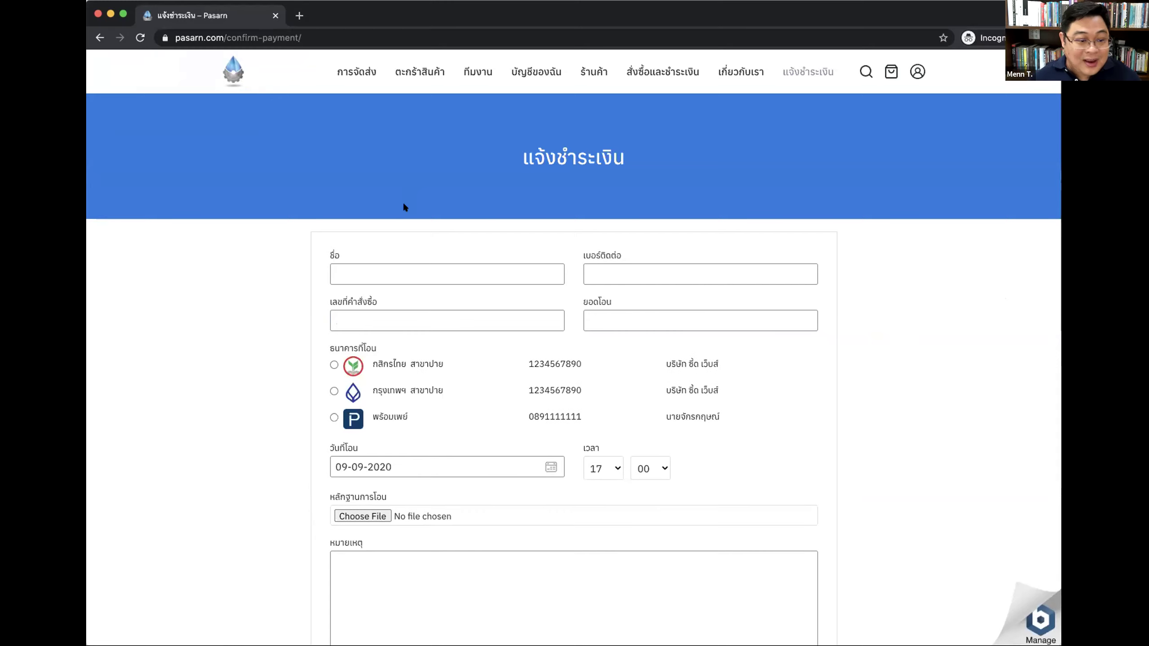
pyautogui.click(359, 270)
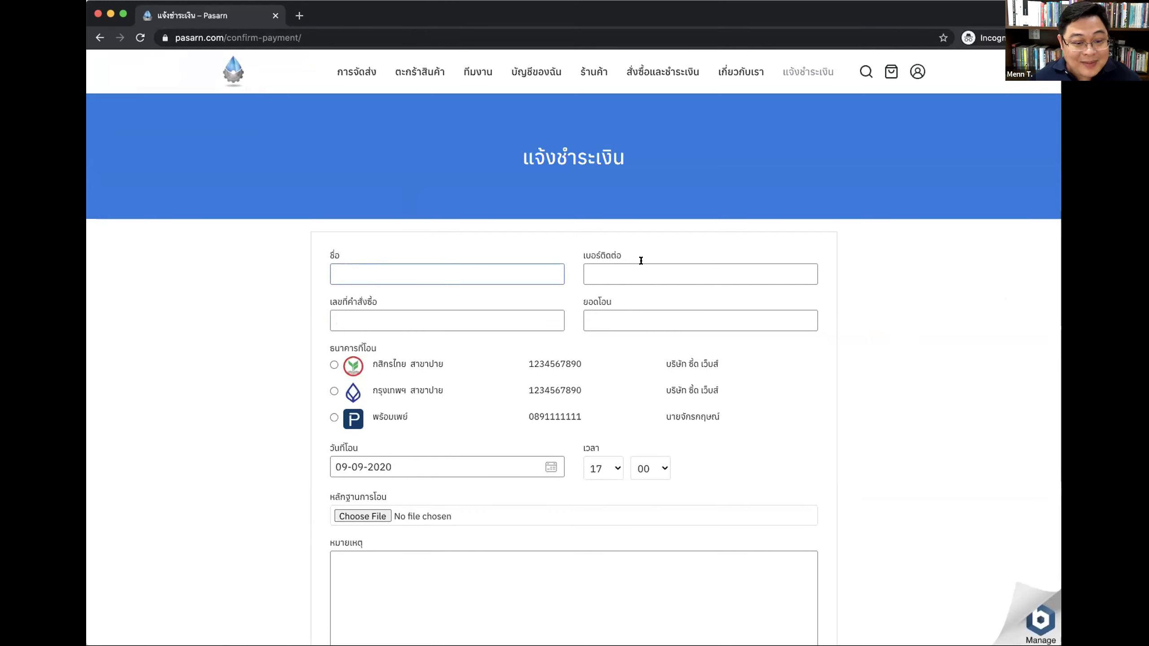
pyautogui.click(614, 268)
pyautogui.click(379, 274)
pyautogui.click(513, 329)
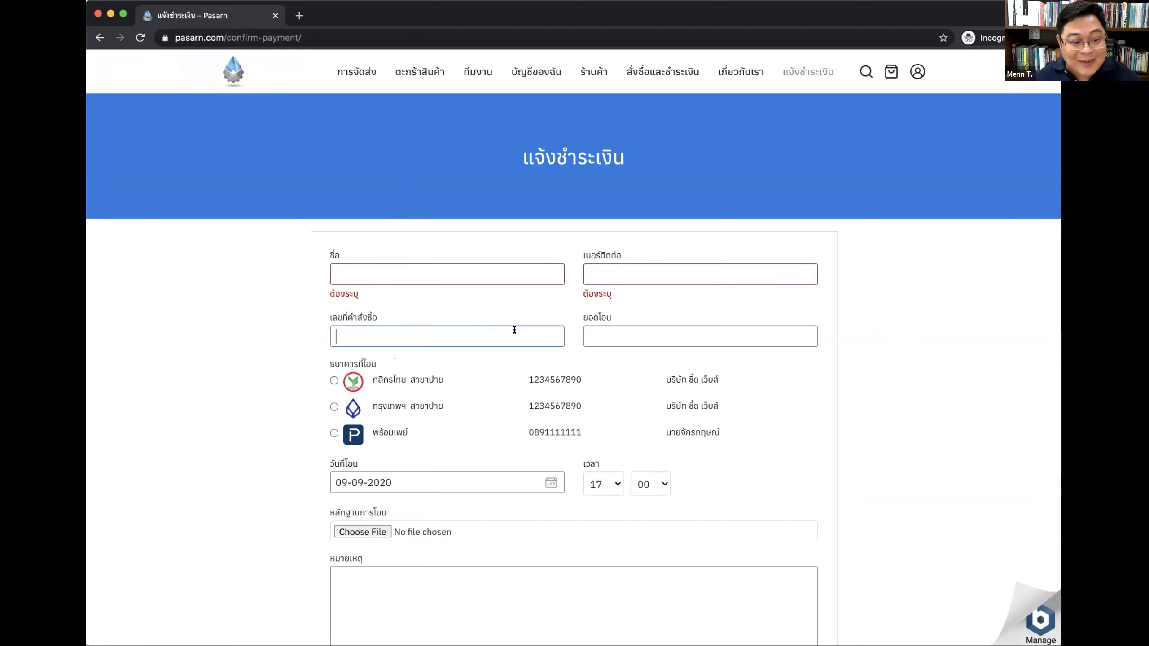
pyautogui.click(631, 330)
pyautogui.click(371, 347)
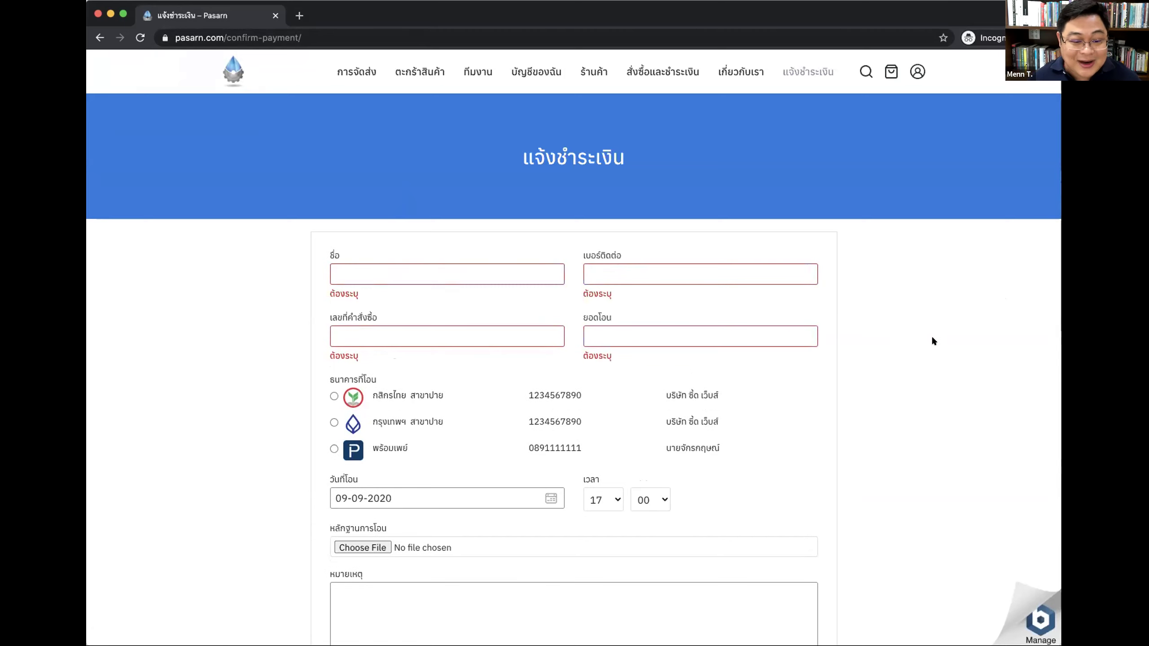
pyautogui.scroll(-4, 717, 276)
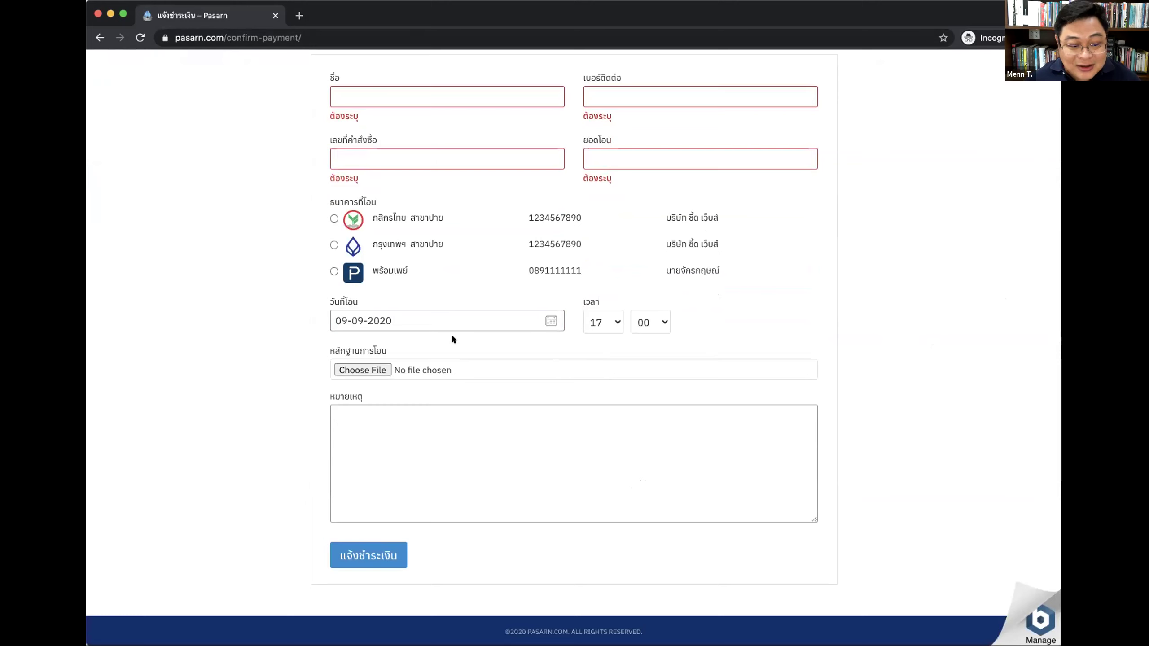
pyautogui.scroll(4, 794, 286)
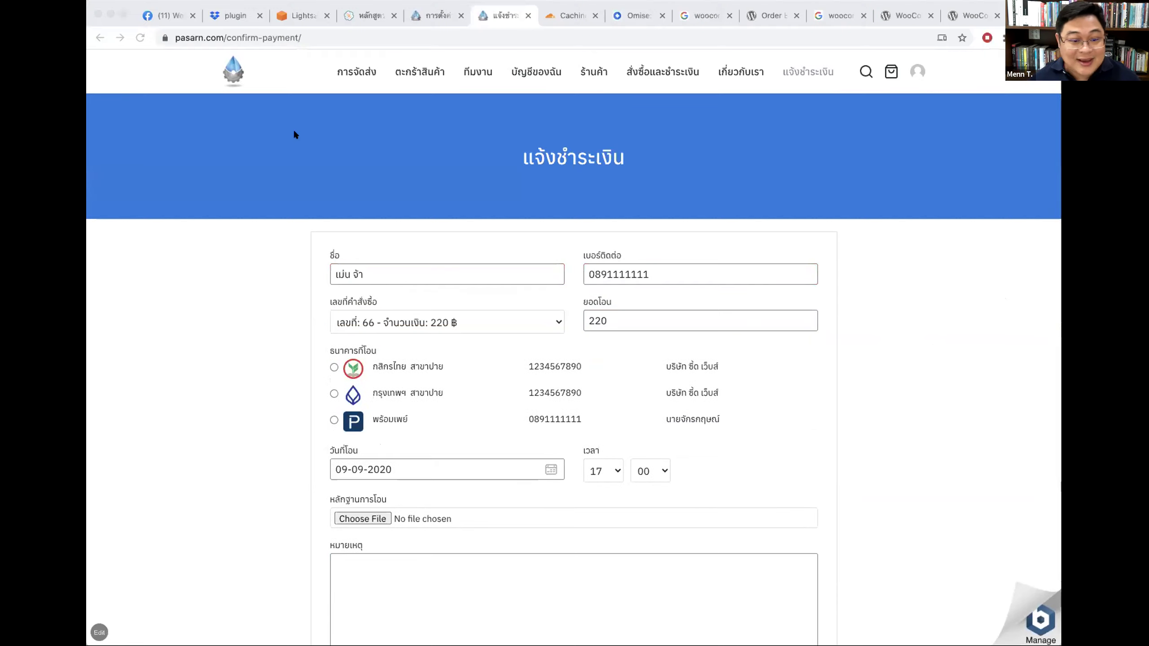
# Step: Load the Omise website (omise.co) in a new browser tab
pyautogui.click(114, 30)
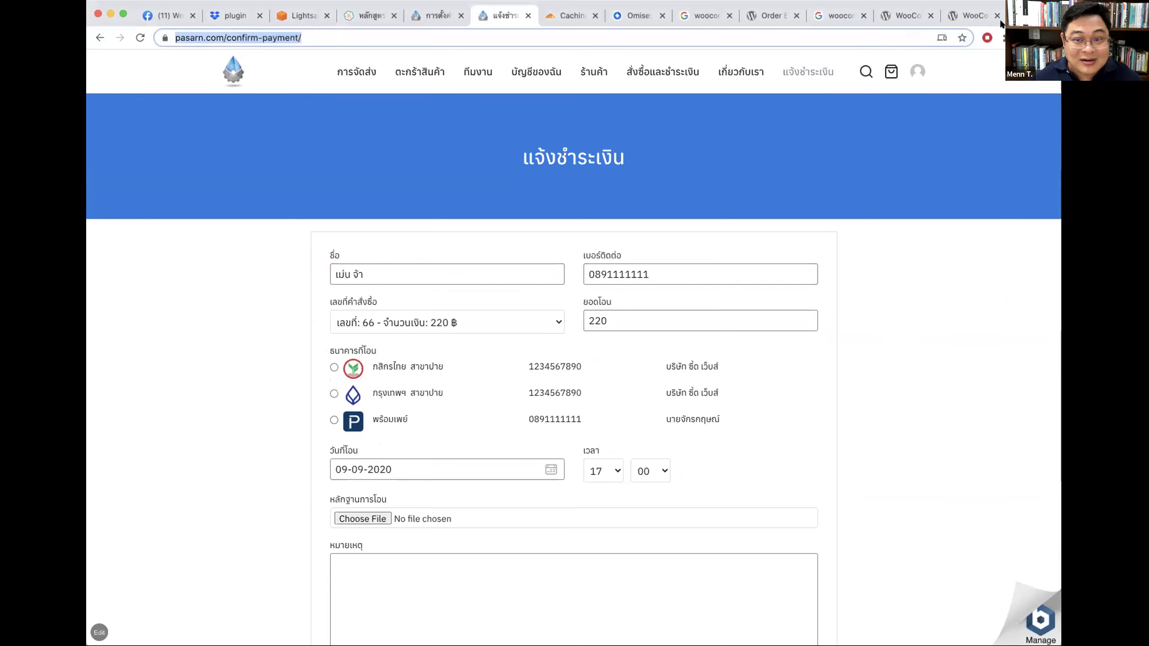
pyautogui.press('super+t')
pyautogui.write('น')
pyautogui.press('BackSpace')
pyautogui.write('omi')
pyautogui.press('Return')
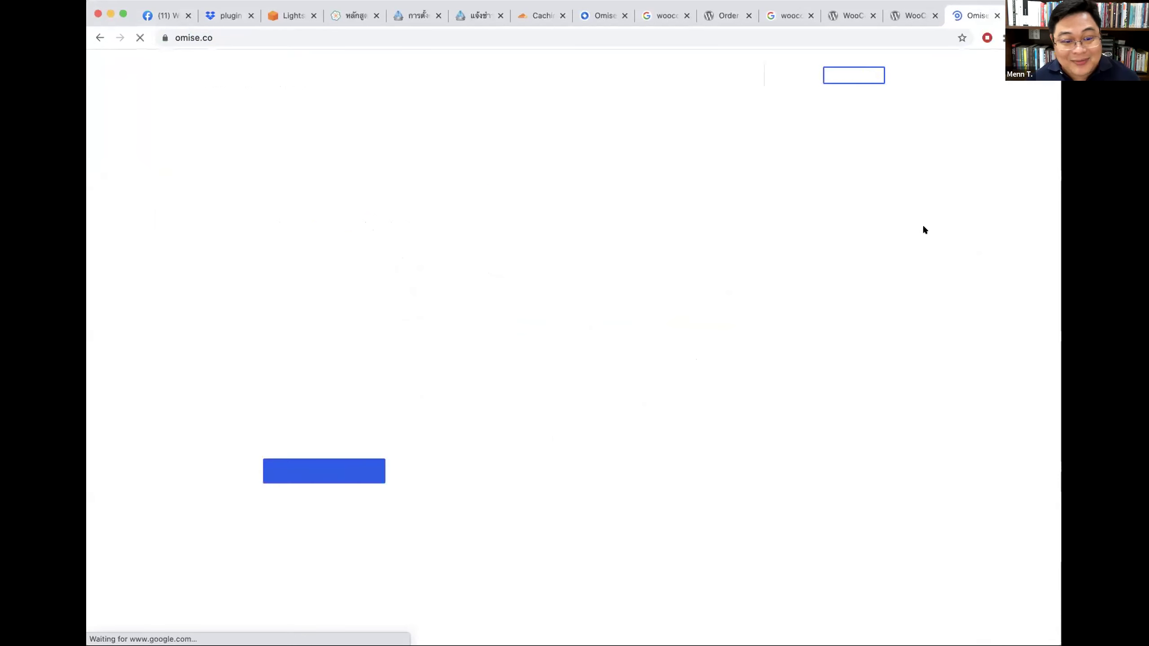
# Step: Highlight the Standard 3.65% per-transaction fee on Omise's pricing page
pyautogui.click(523, 74)
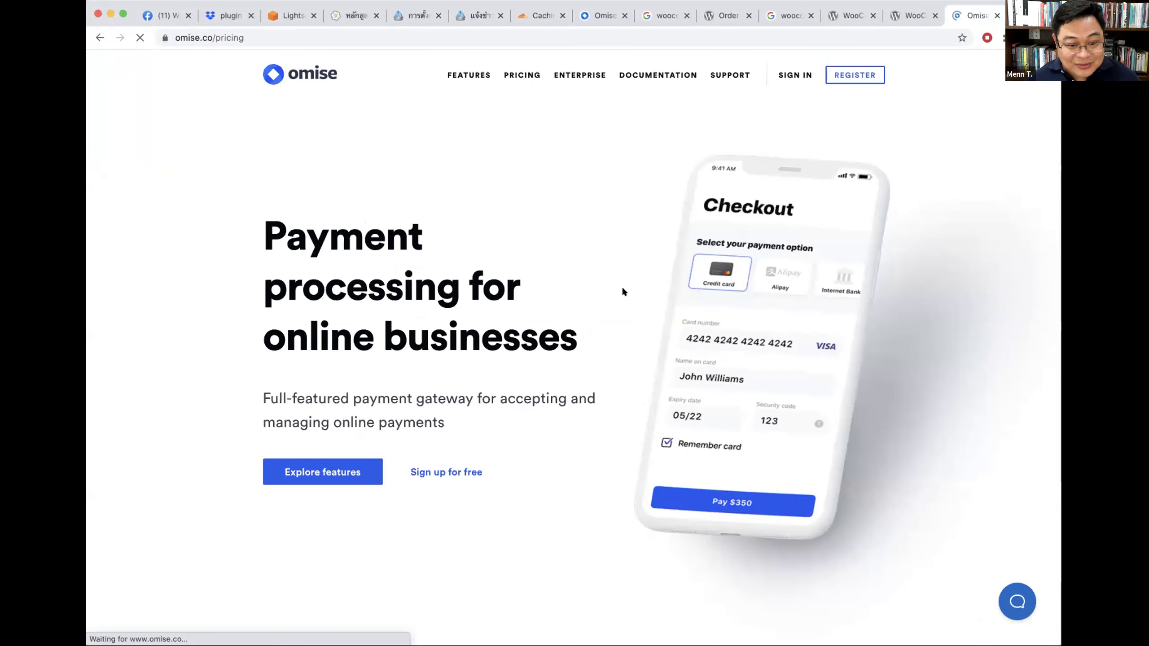
pyautogui.moveTo(510, 253); pyautogui.dragTo(642, 242)
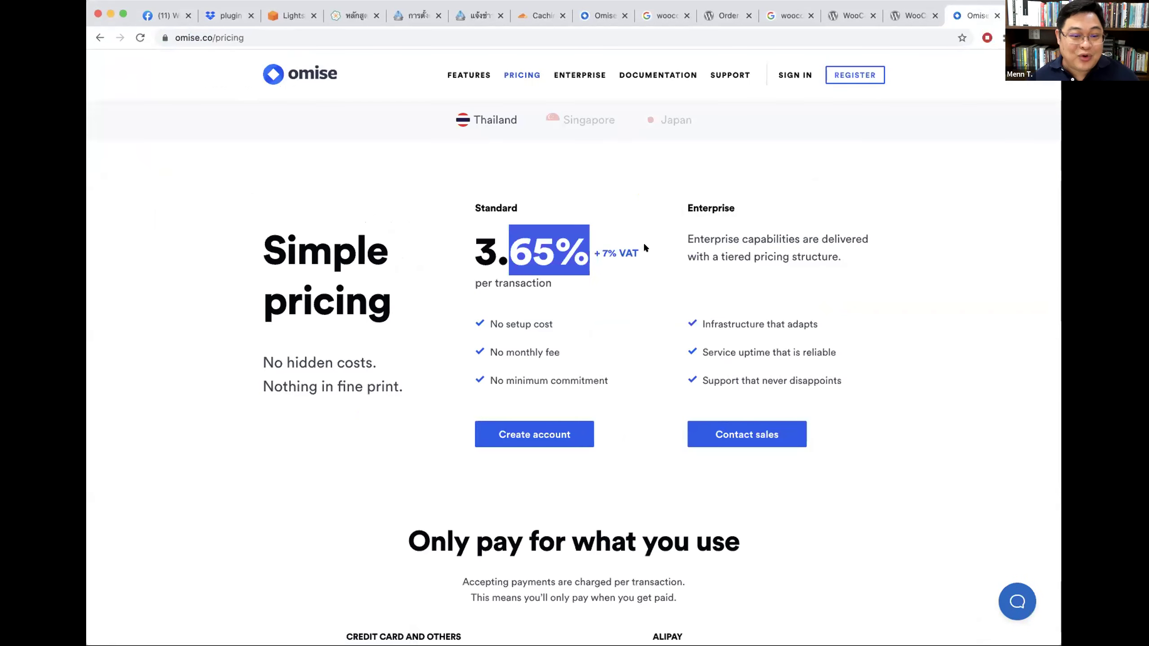
pyautogui.click(605, 263)
pyautogui.moveTo(461, 247); pyautogui.dragTo(589, 249)
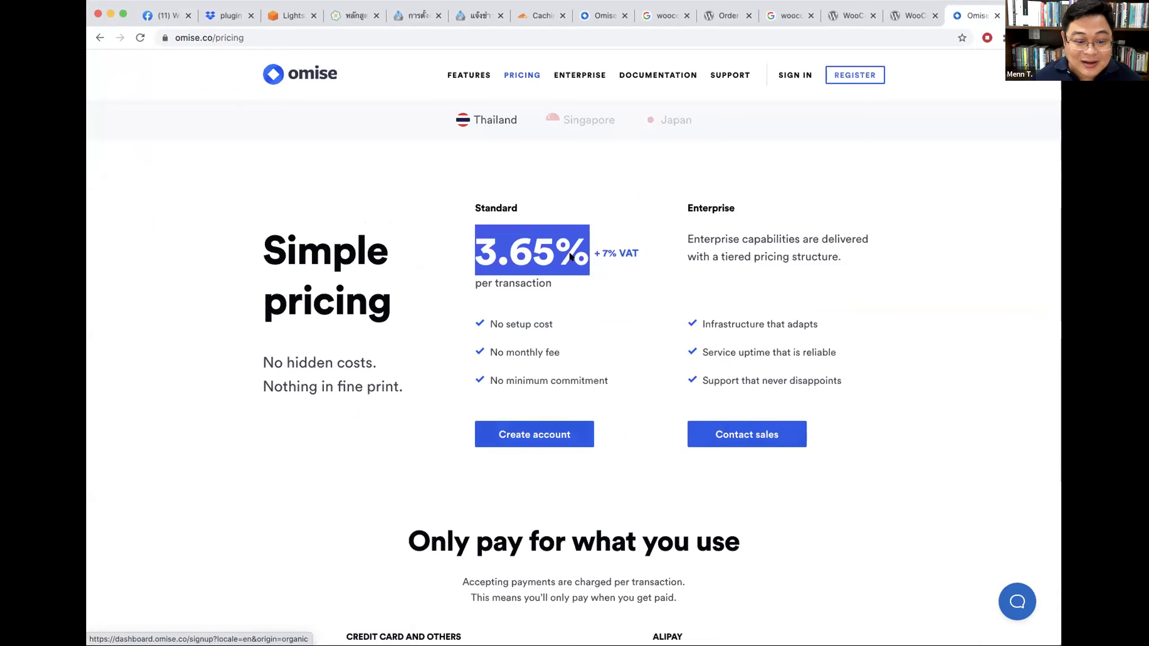
pyautogui.click(487, 110)
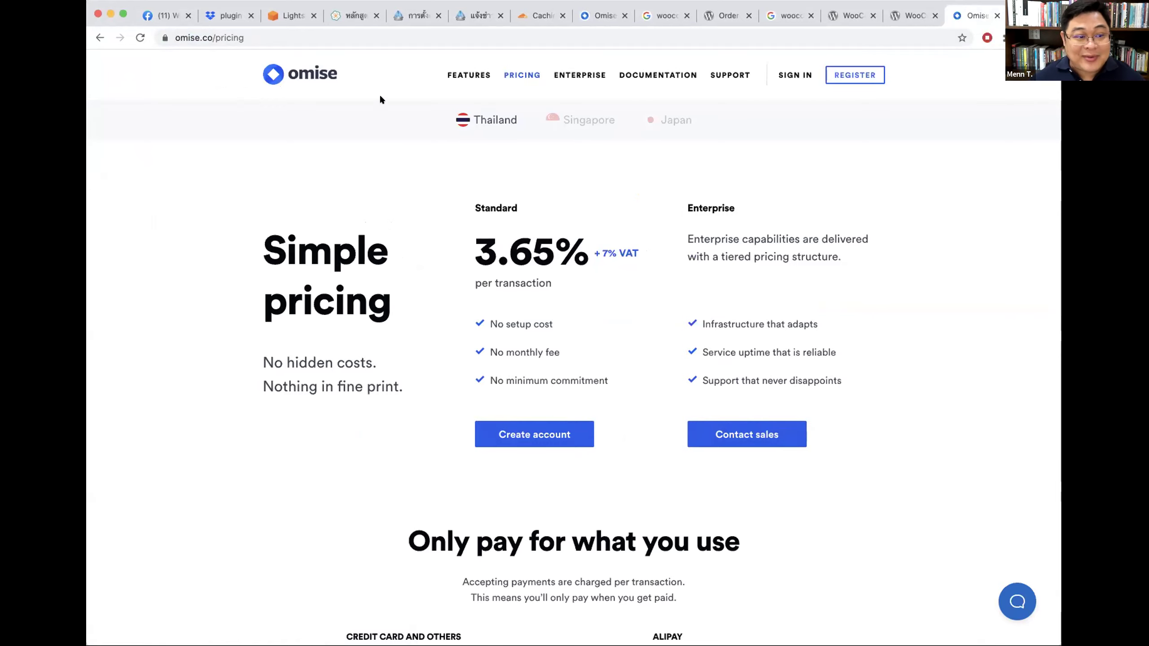
# Step: Return to the Omise home page and scroll through it
pyautogui.click(297, 72)
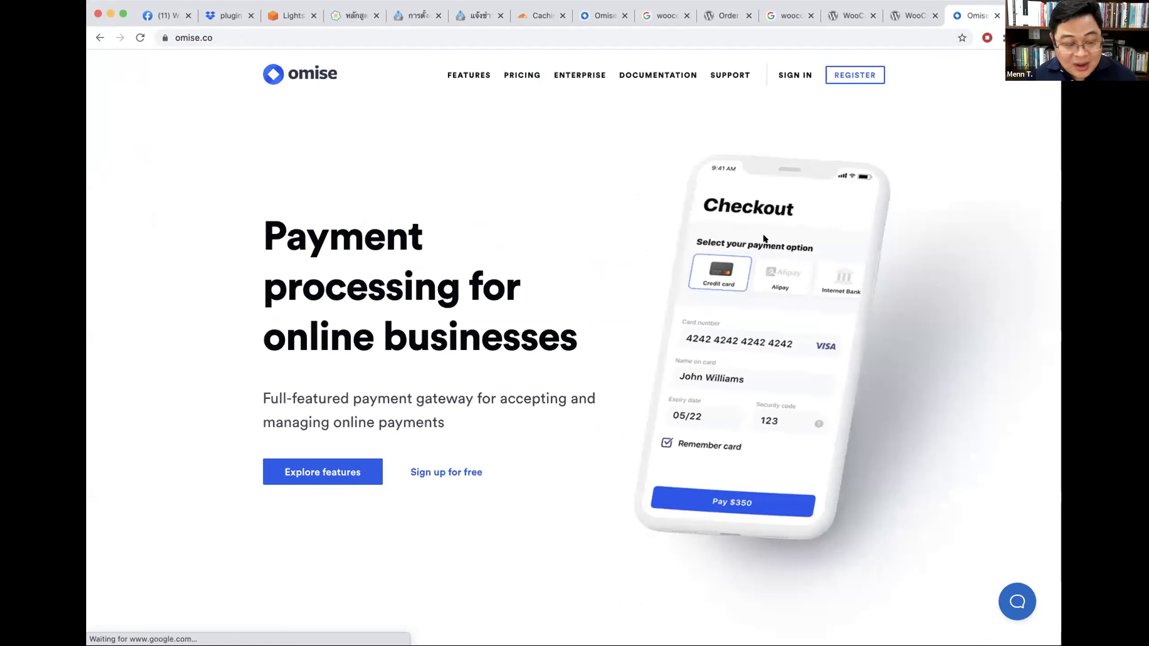
pyautogui.scroll(-10, 763, 236)
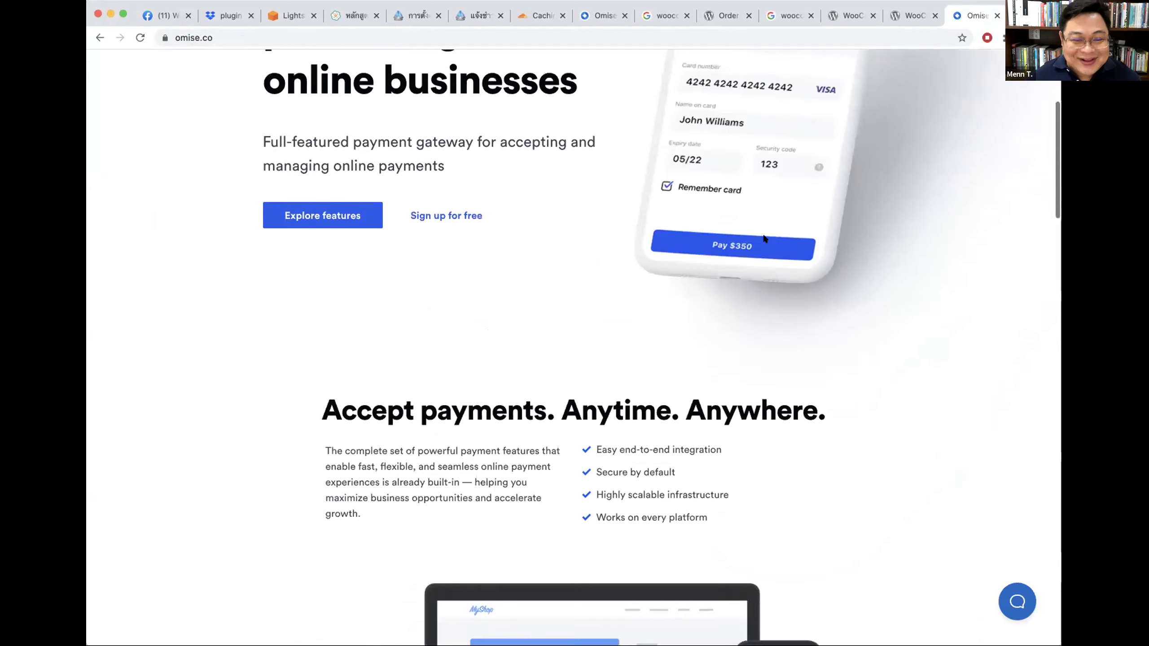
pyautogui.scroll(-15, 763, 238)
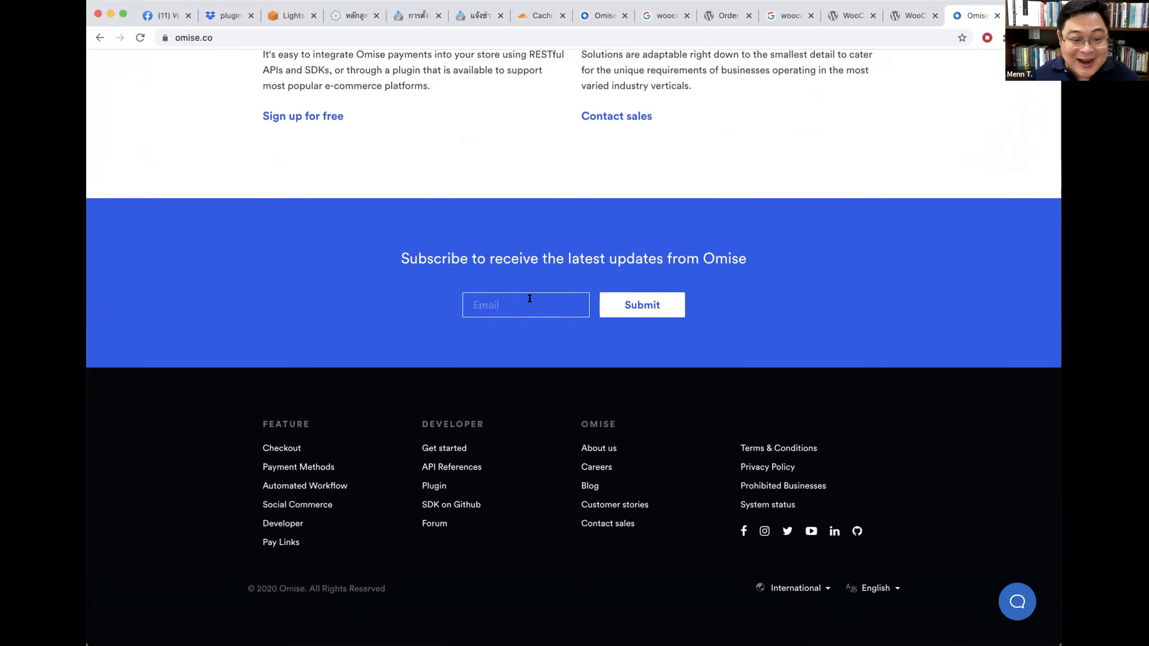
pyautogui.scroll(20, 853, 272)
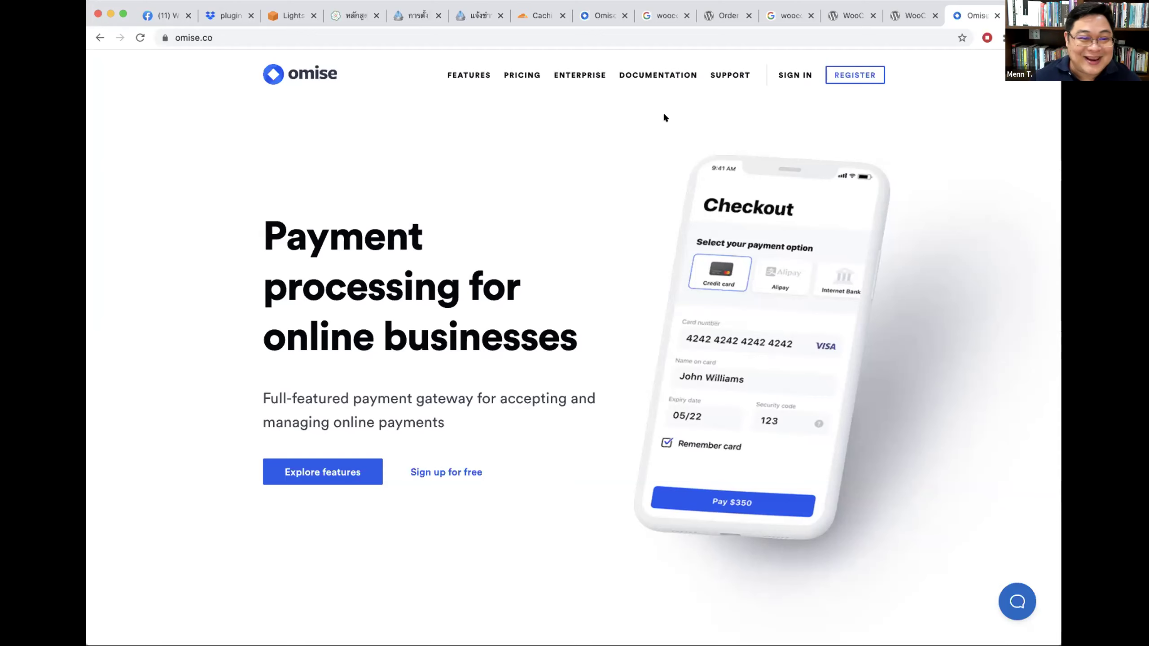
# Step: Visit the shop's public front page from the WordPress admin bar
pyautogui.click(235, 19)
pyautogui.click(407, 15)
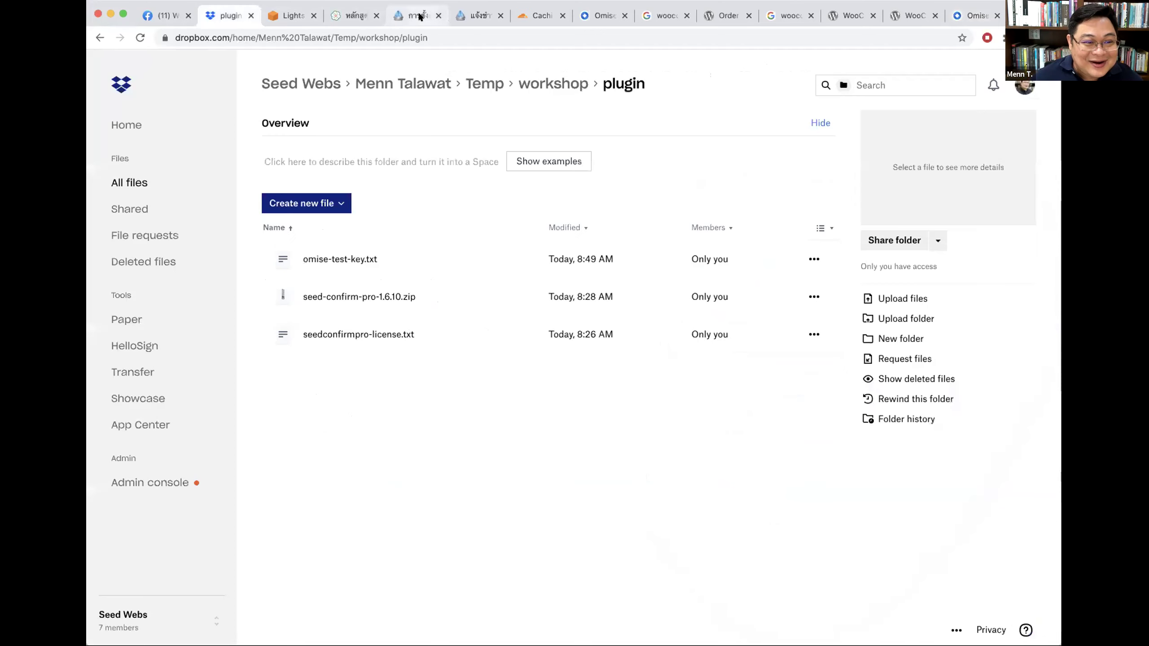
pyautogui.keyDown('super'); pyautogui.click(120, 79); pyautogui.keyUp('super')
pyautogui.click(450, 16)
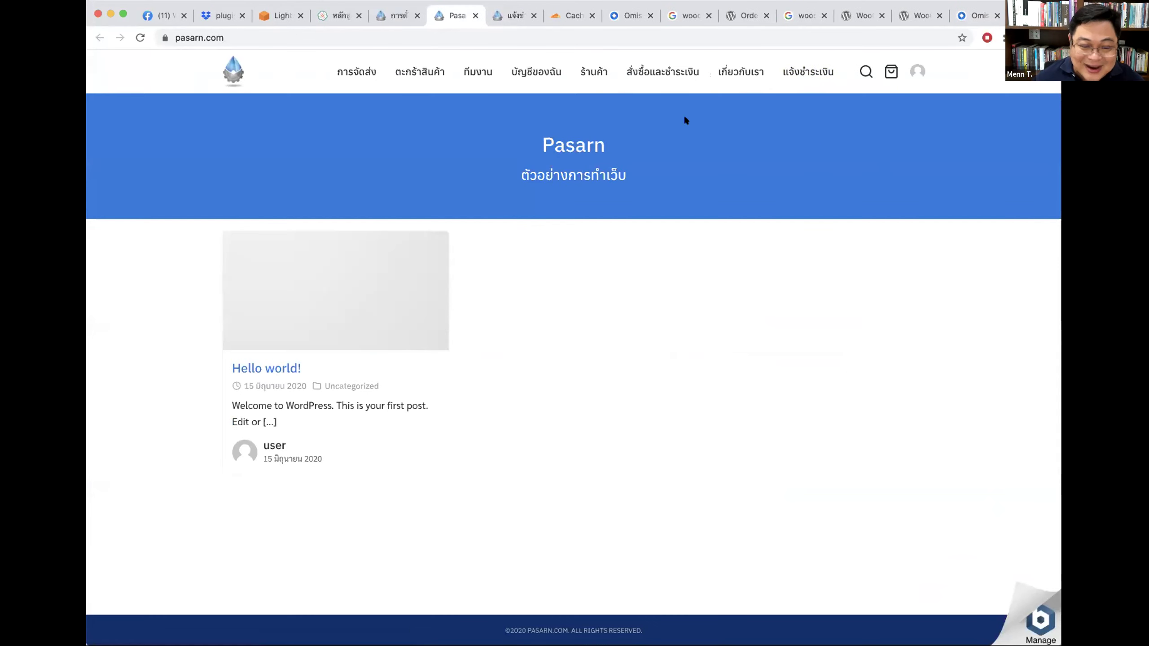
# Step: Preview the About (เกี่ยวกับเรา), payment-confirmation (แจ้งชำระเงิน) and cart (ตะกร้าสินค้า) pages
pyautogui.click(741, 72)
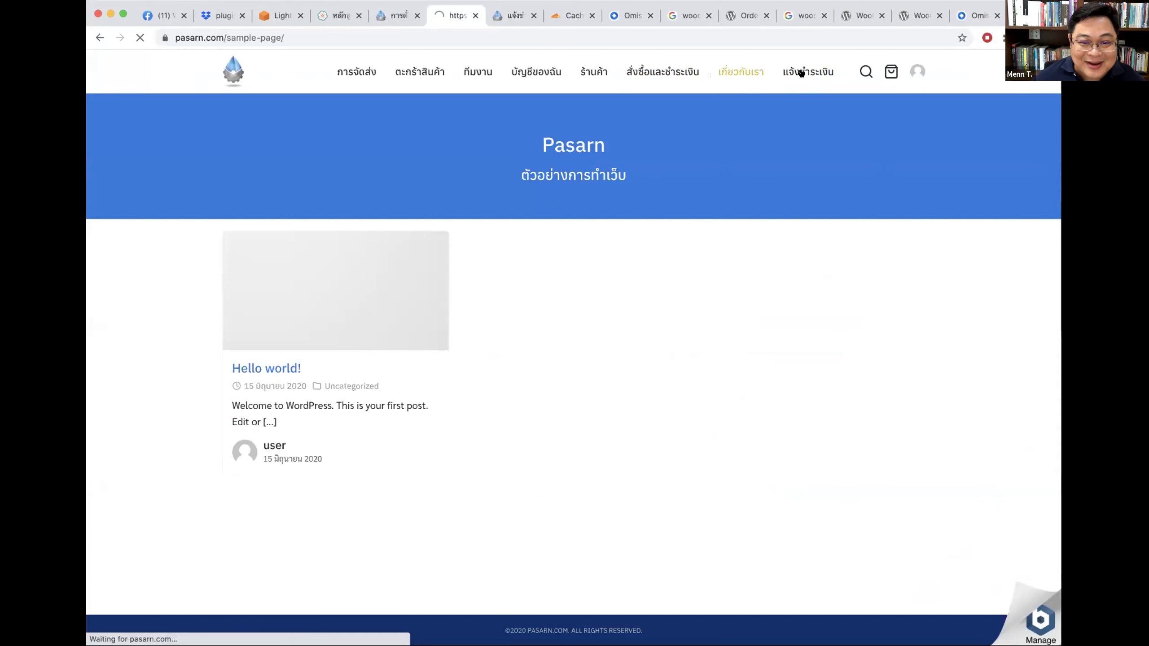
pyautogui.click(801, 73)
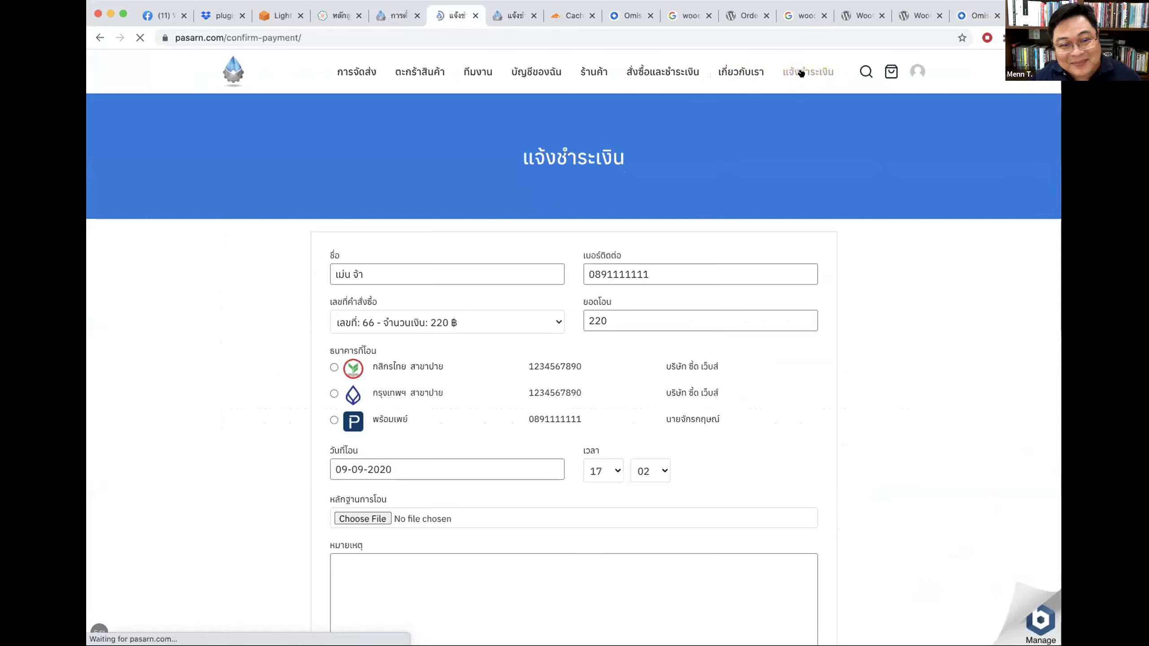
pyautogui.click(435, 71)
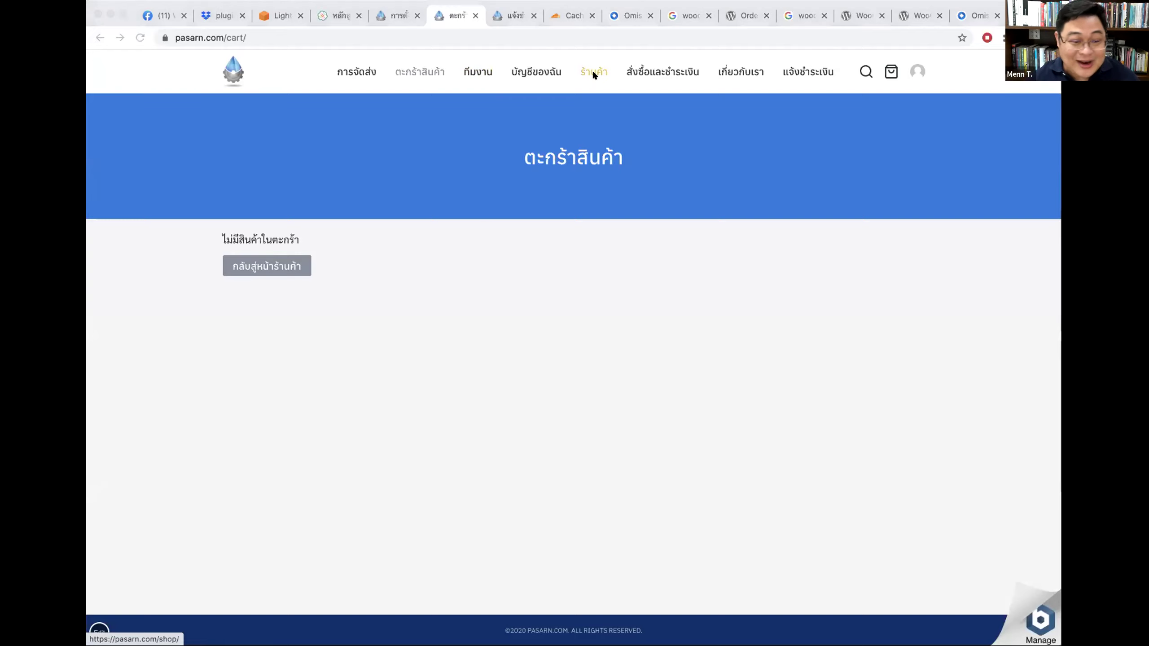
pyautogui.click(813, 121)
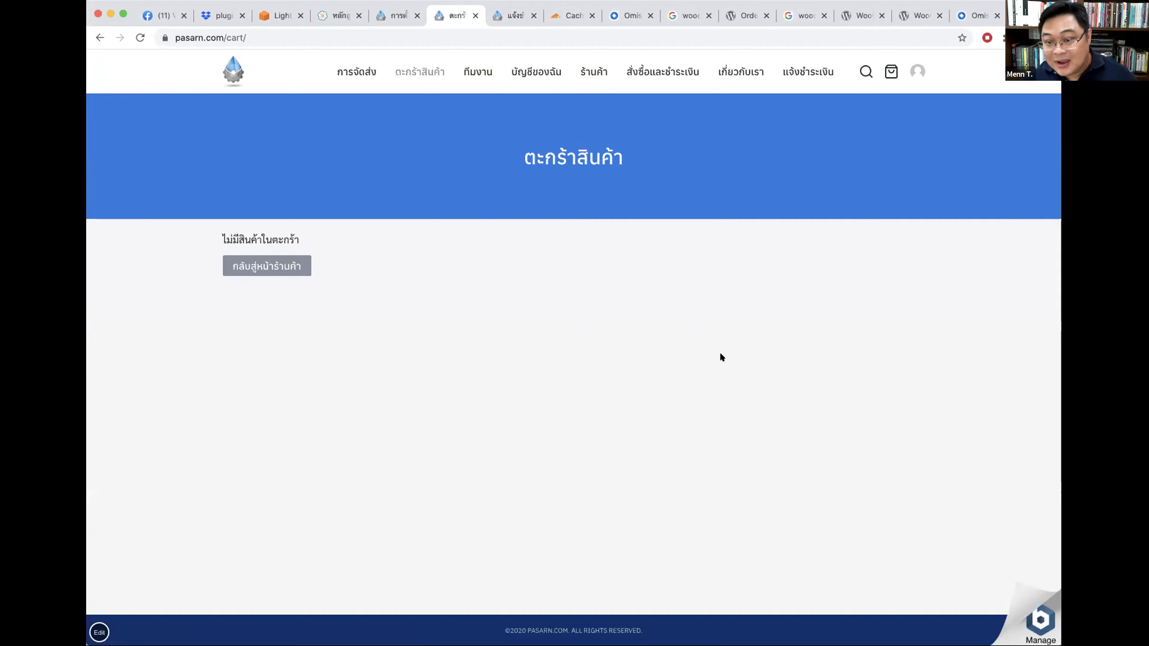
# Step: View the shipping tracking slide in the course deck, then return to the PromptPay settings
pyautogui.click(333, 17)
pyautogui.click(598, 465)
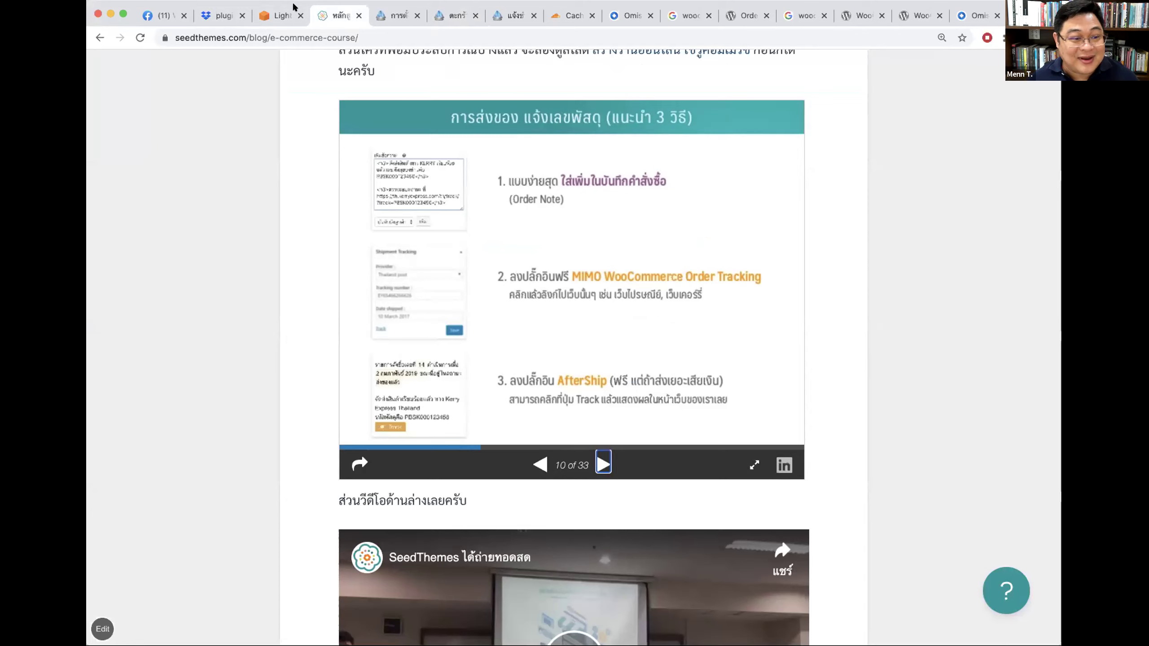
pyautogui.click(381, 16)
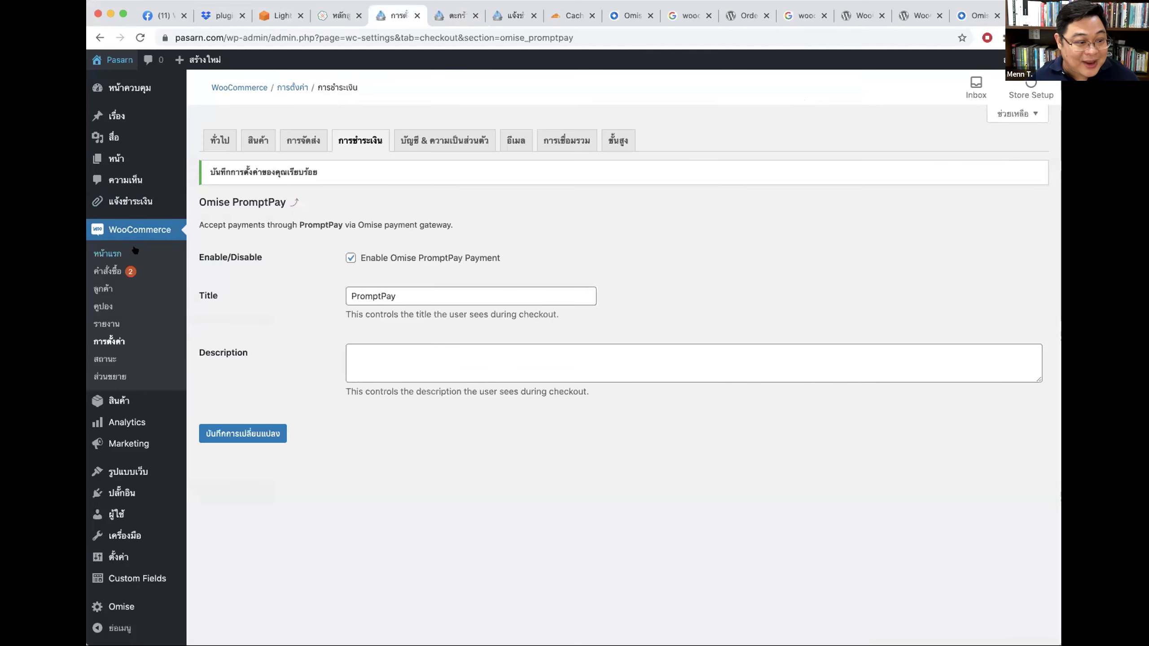
# Step: Open order #67 and write the note 'รหัสส่งของ คือ xxxxxxxx'
pyautogui.click(109, 271)
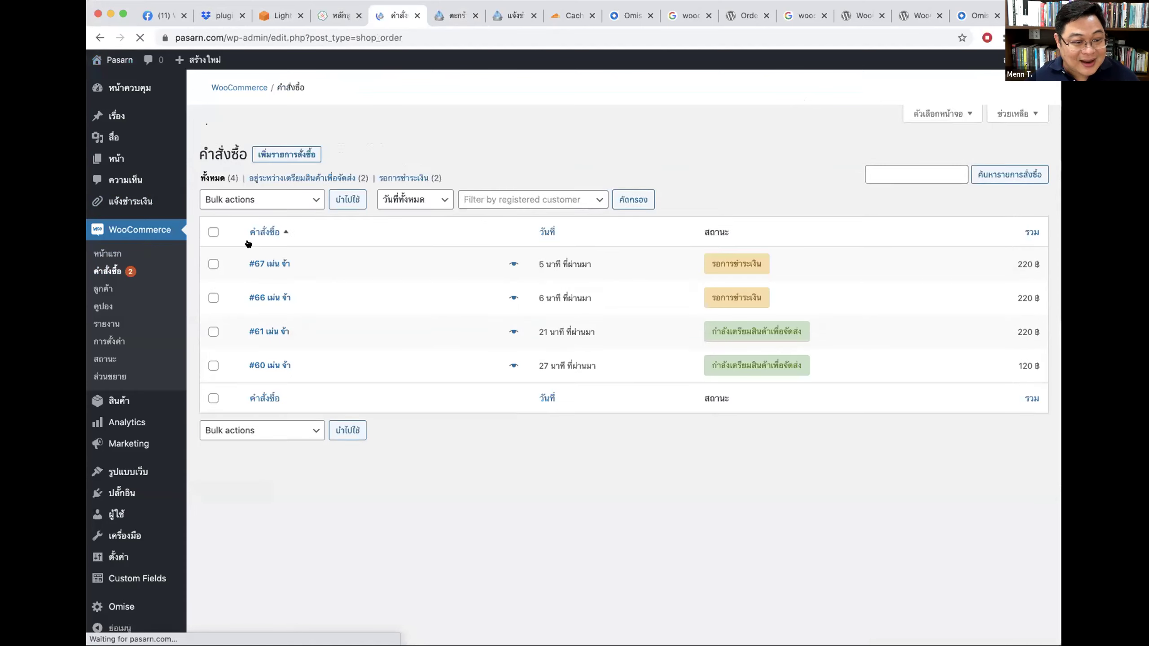
pyautogui.click(270, 236)
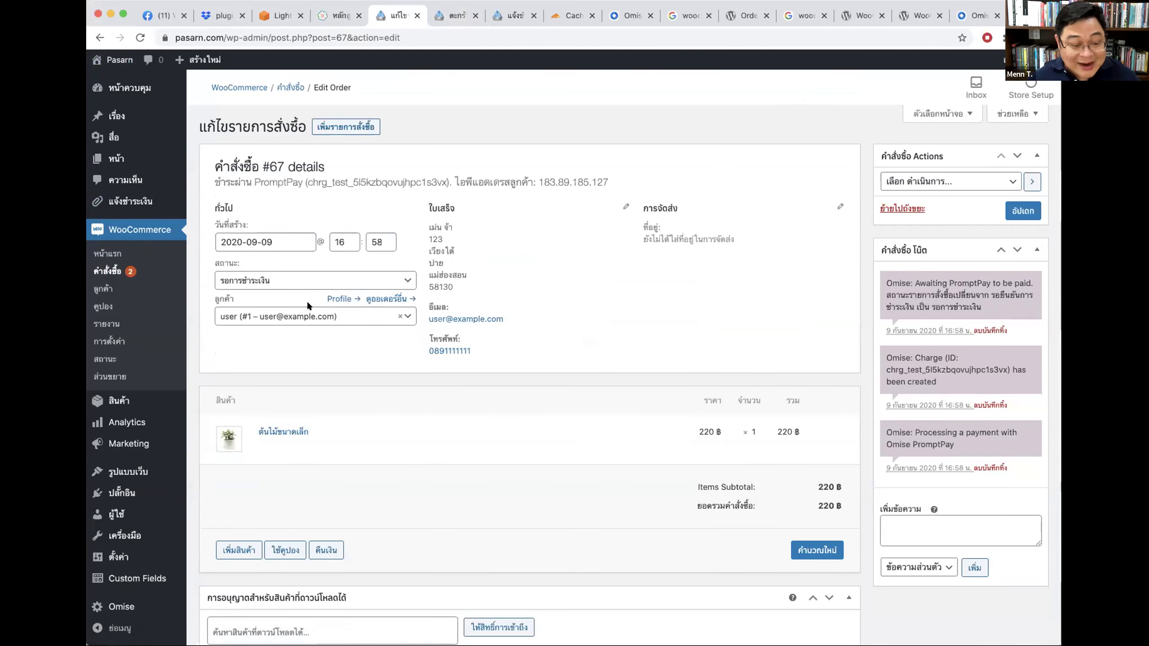
pyautogui.click(910, 520)
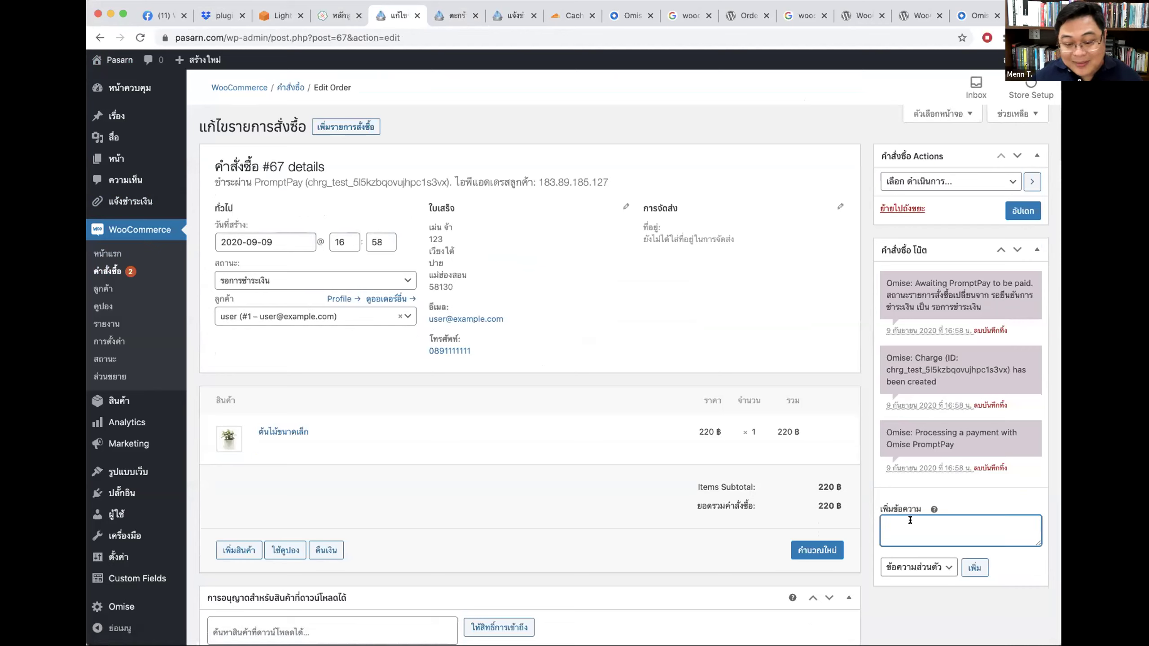
pyautogui.write('ห')
pyautogui.press('BackSpace')
pyautogui.write('หทดส')
pyautogui.press('BackSpace')
pyautogui.press('BackSpace')
pyautogui.press('BackSpace')
pyautogui.press('BackSpace')
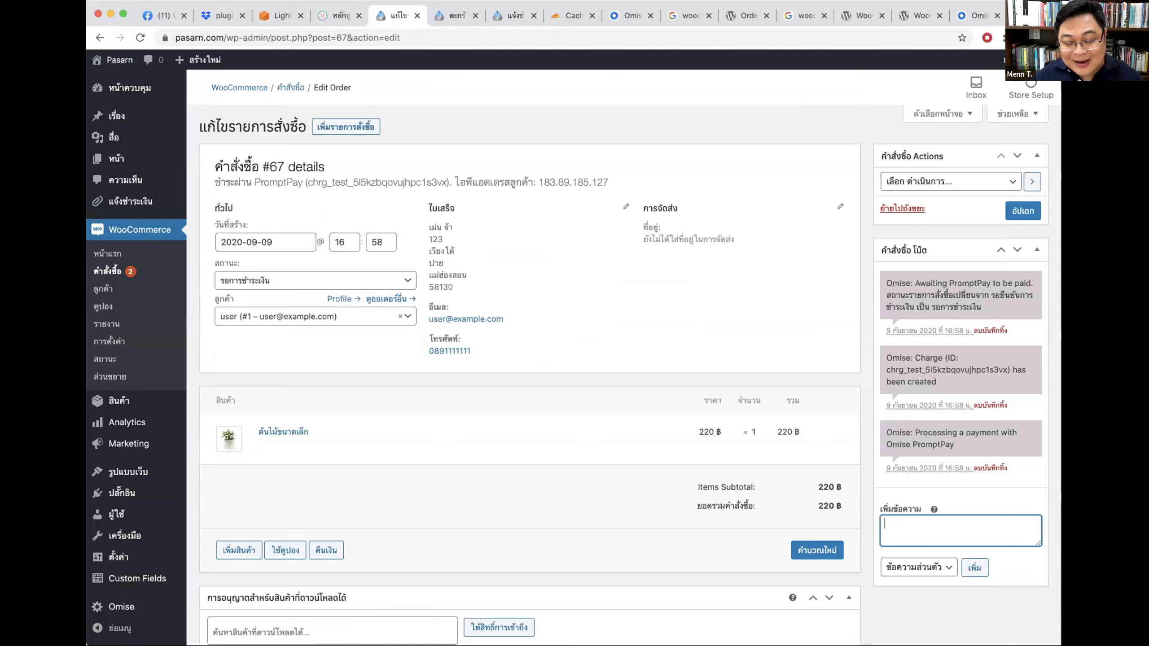
pyautogui.write('รหัสส่งข้อ')
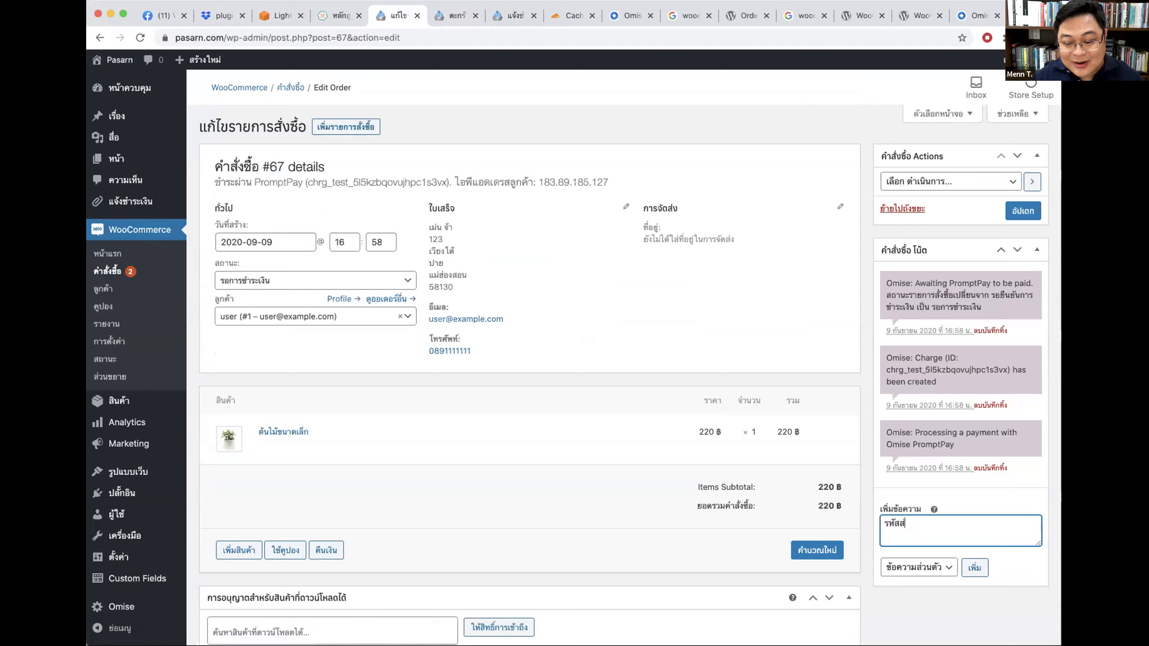
pyautogui.press('BackSpace')
pyautogui.press('BackSpace')
pyautogui.write('อง คือ ')
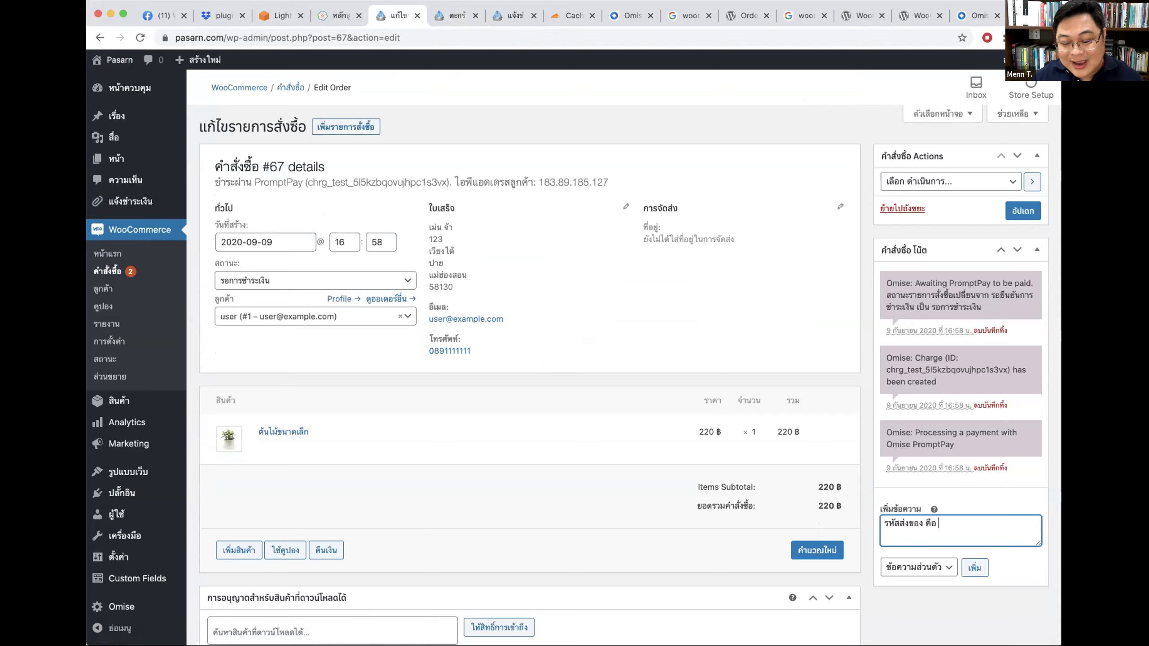
pyautogui.write('xxxxxxxx')
# Step: Set the note type to บันทึกถึงลูกค้า (note to customer) and add it to order #67
pyautogui.click(935, 571)
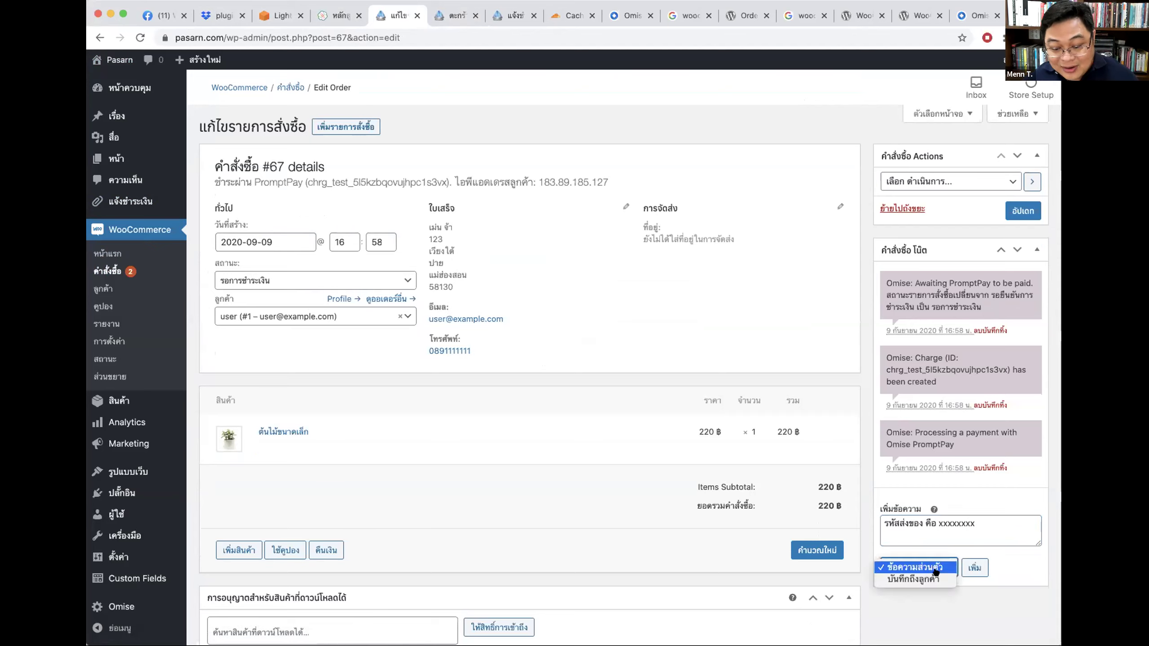
pyautogui.click(909, 580)
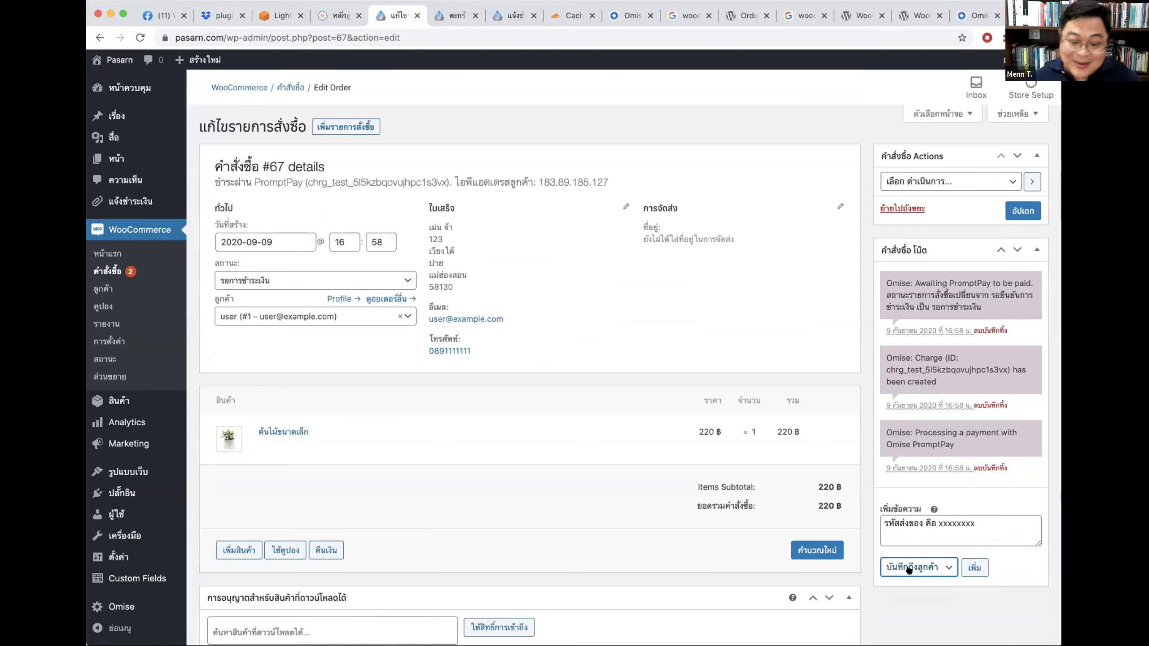
pyautogui.click(911, 567)
pyautogui.click(911, 552)
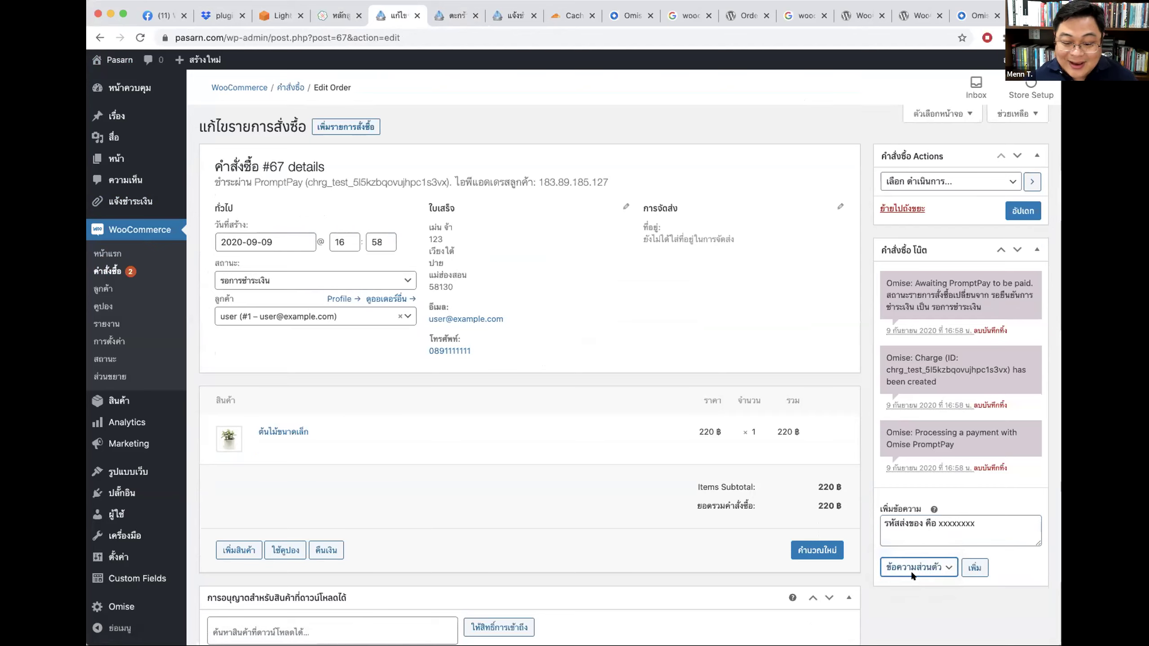
pyautogui.tripleClick(983, 522)
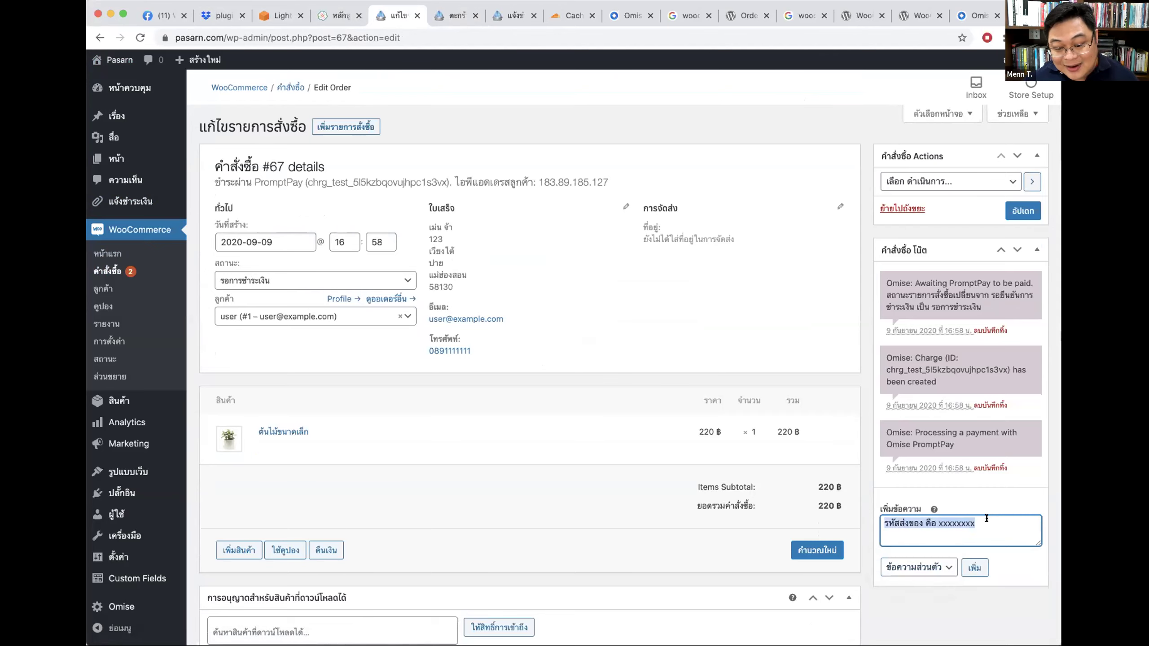
pyautogui.click(913, 566)
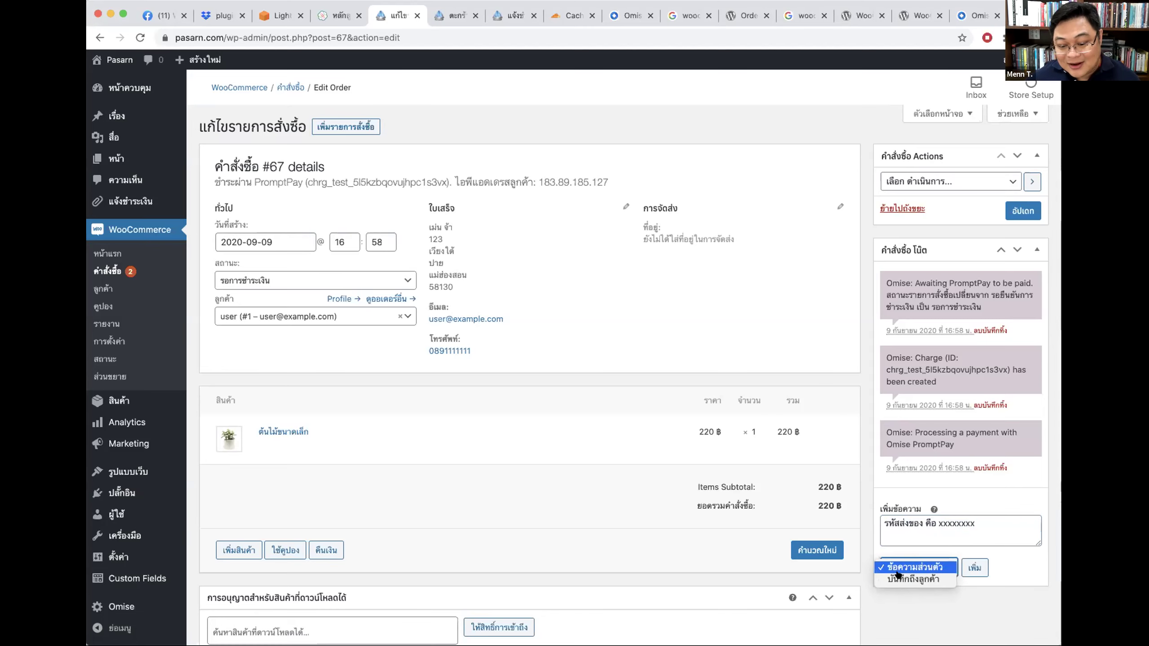
pyautogui.click(934, 580)
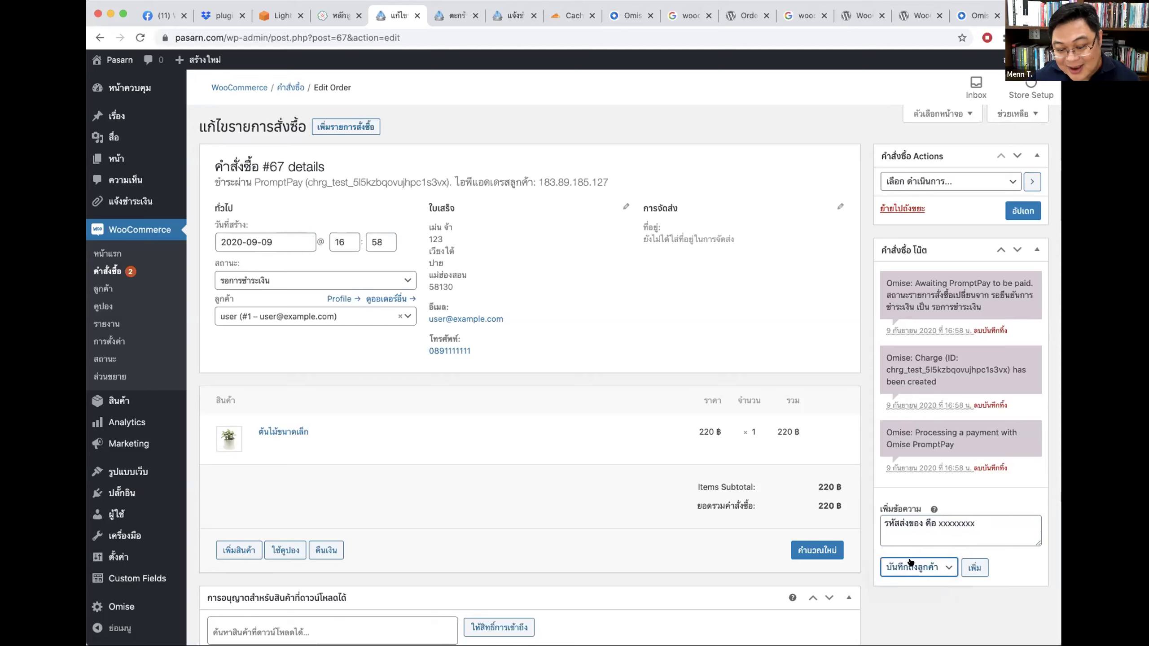
pyautogui.click(976, 567)
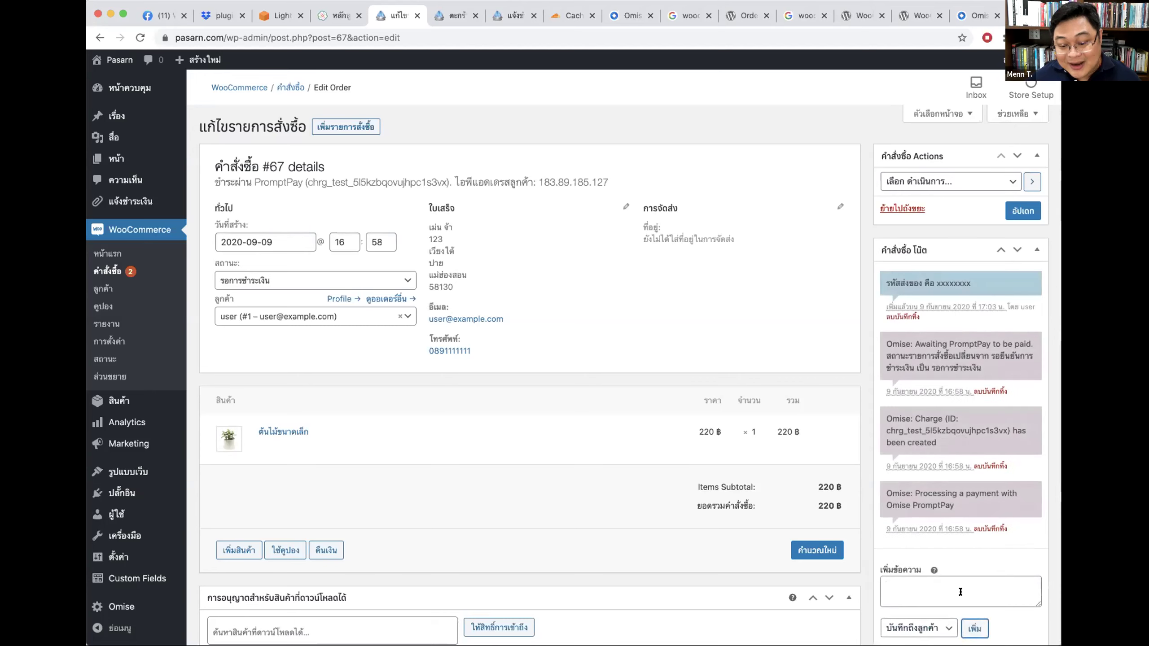
pyautogui.click(924, 589)
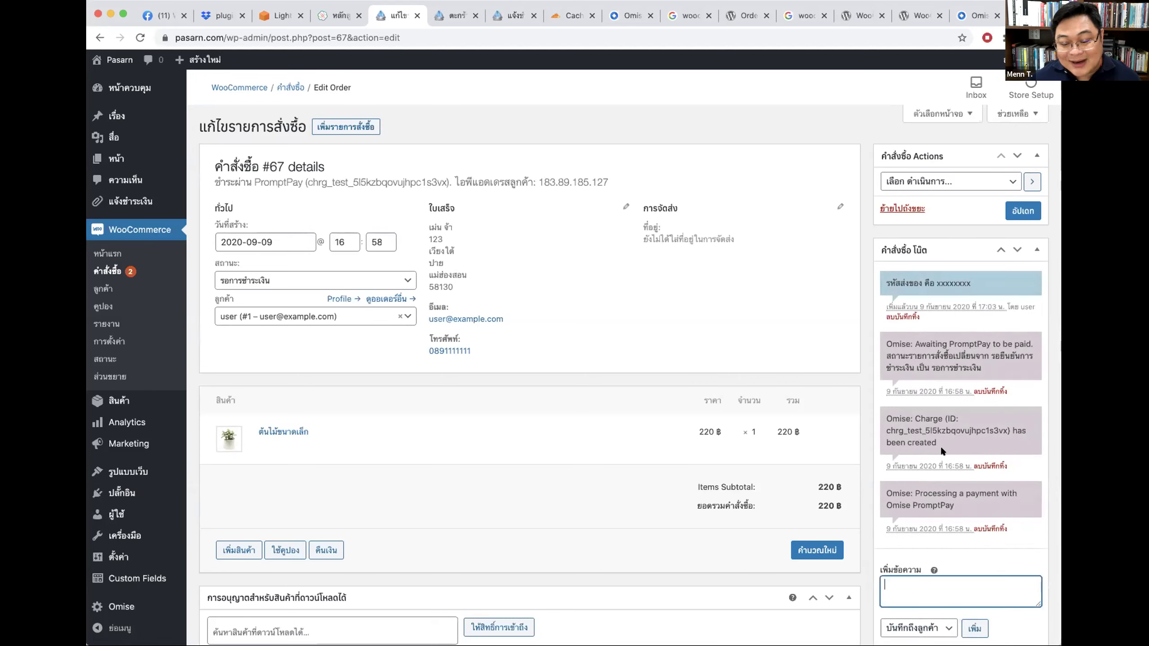
# Step: Go back to the shipment-tracking slide in the course deck
pyautogui.click(989, 271)
pyautogui.scroll(-1, 989, 271)
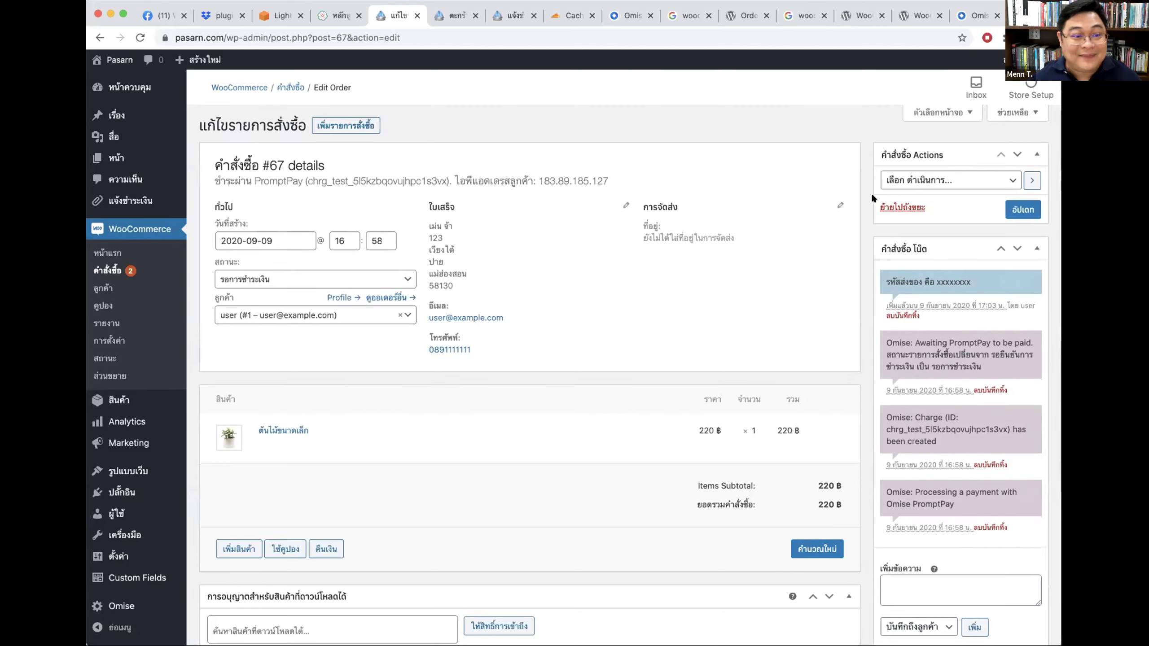
pyautogui.click(441, 18)
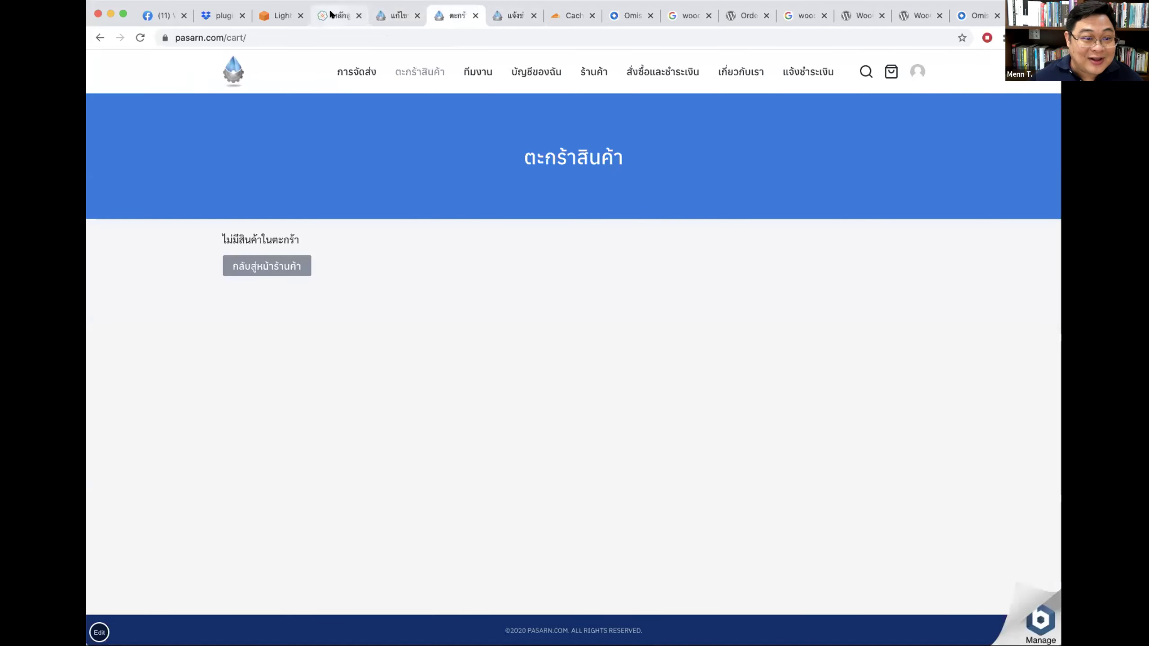
pyautogui.click(333, 17)
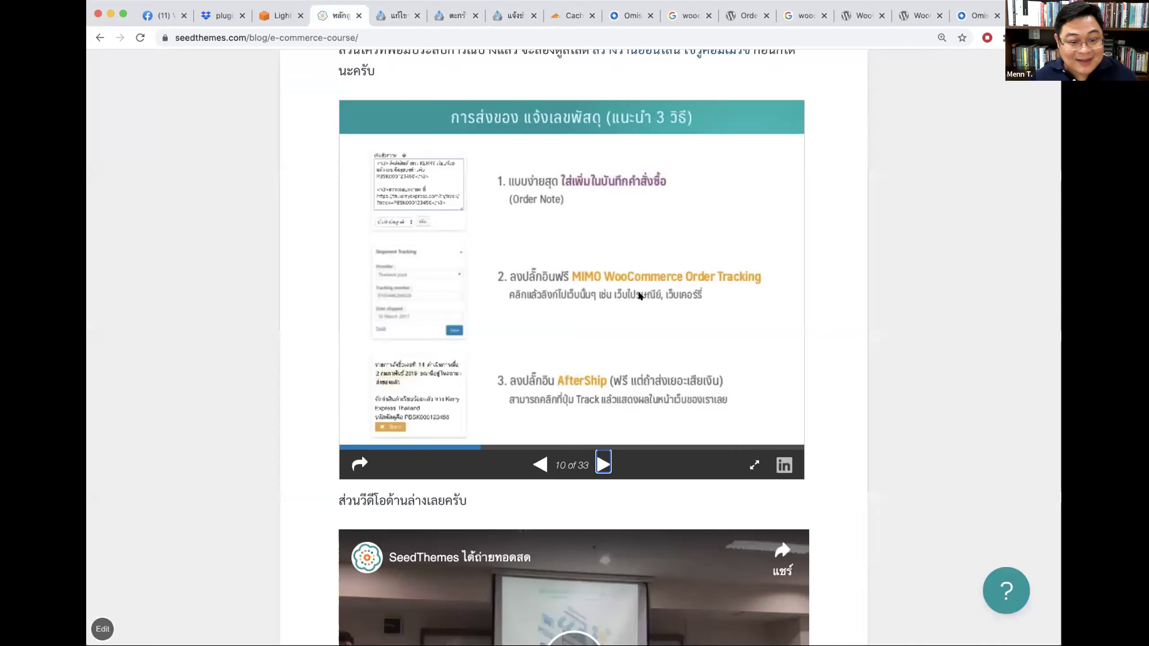
pyautogui.scroll(-1, 681, 274)
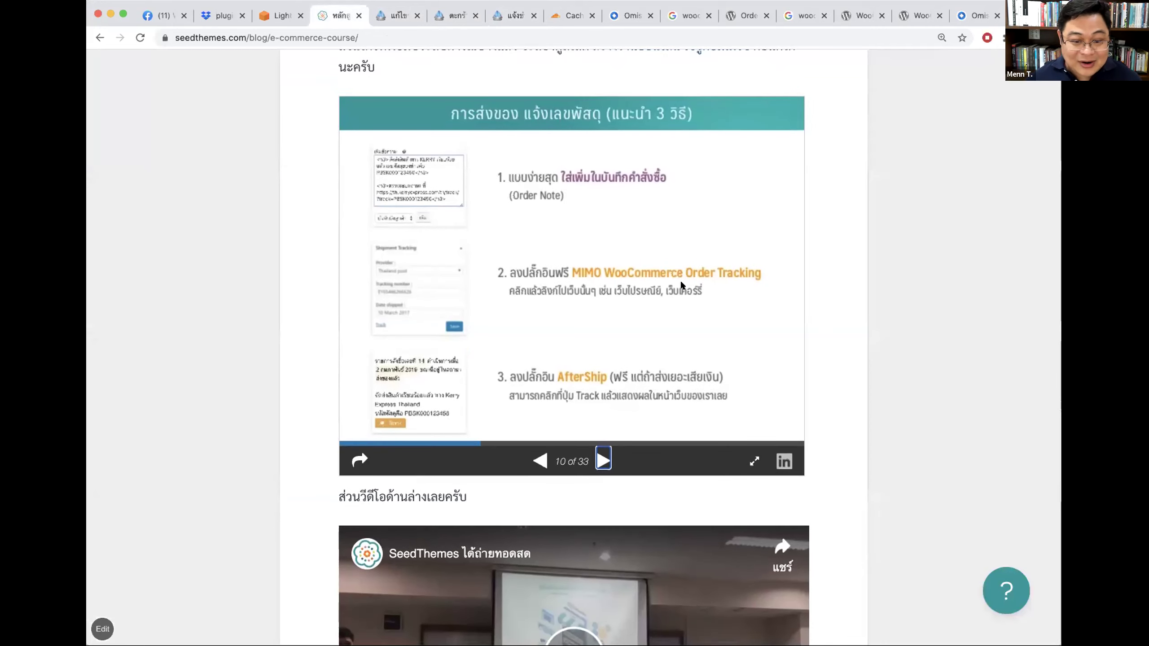